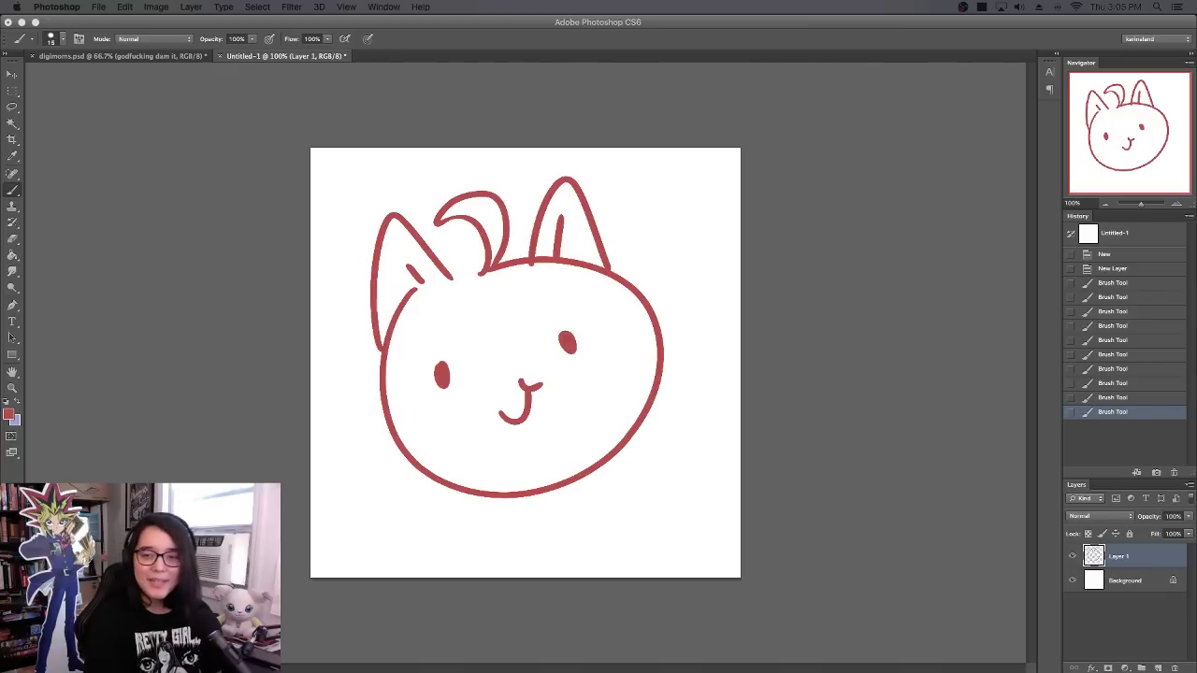
Step: Close the untitled cat doodle document without saving its changes
{"action": "left_click", "coordinate": [220, 54]}
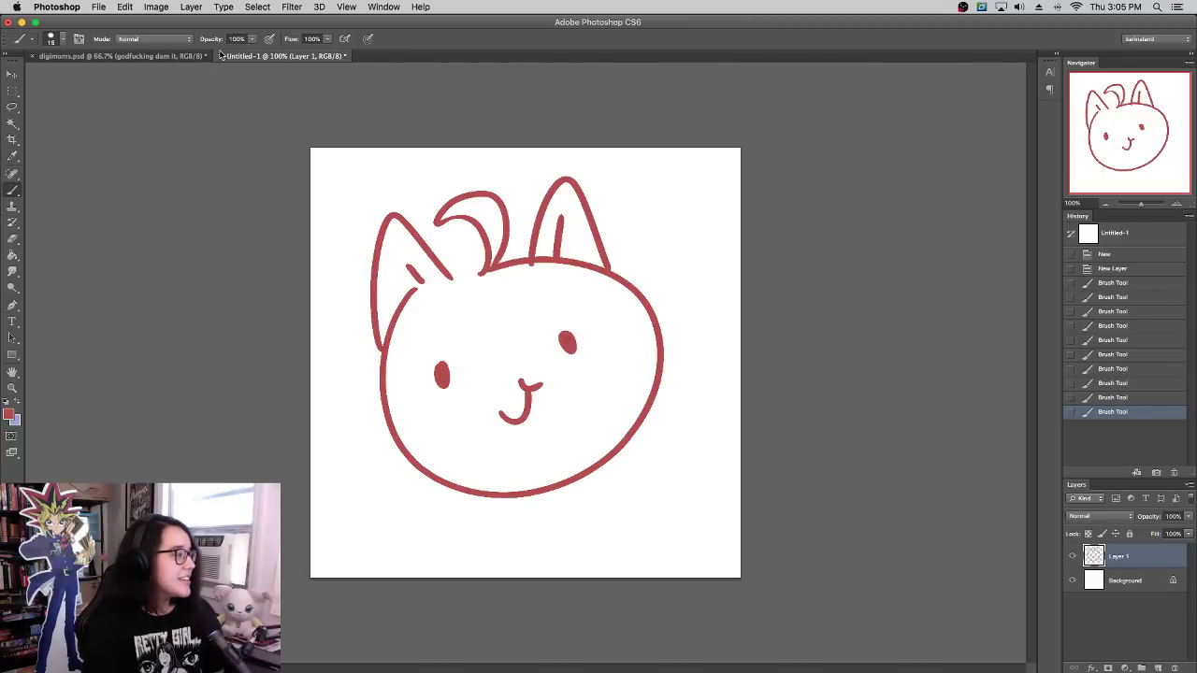
{"action": "left_click", "coordinate": [220, 55]}
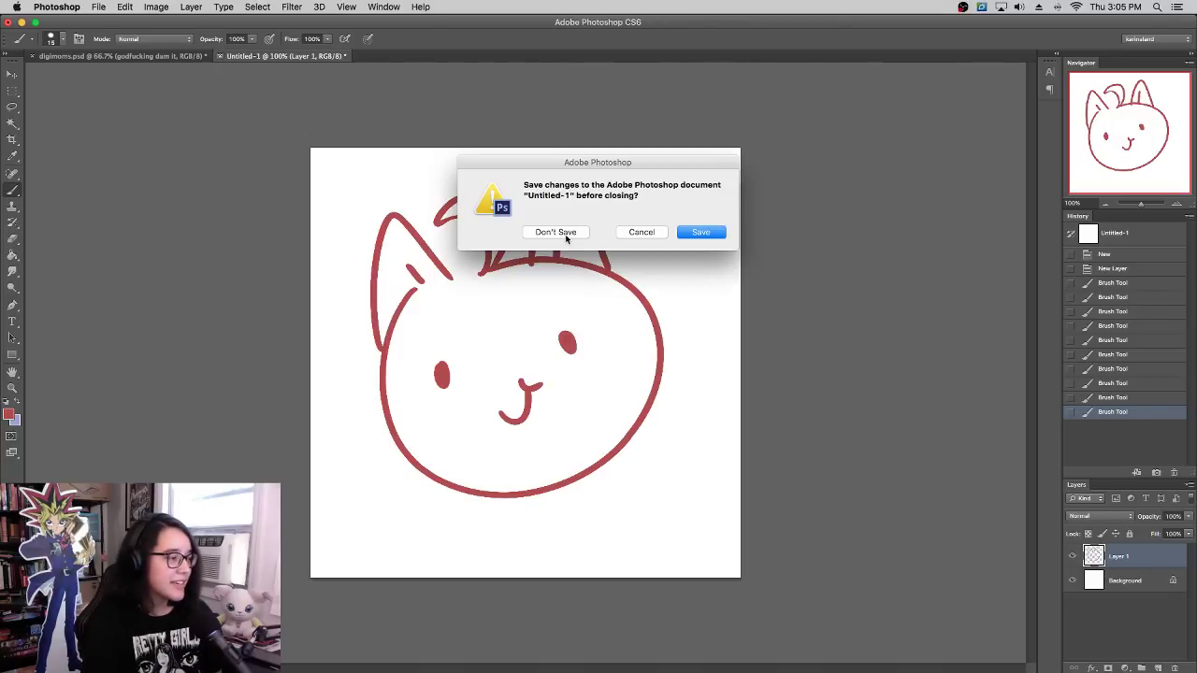
{"action": "left_click", "coordinate": [555, 232]}
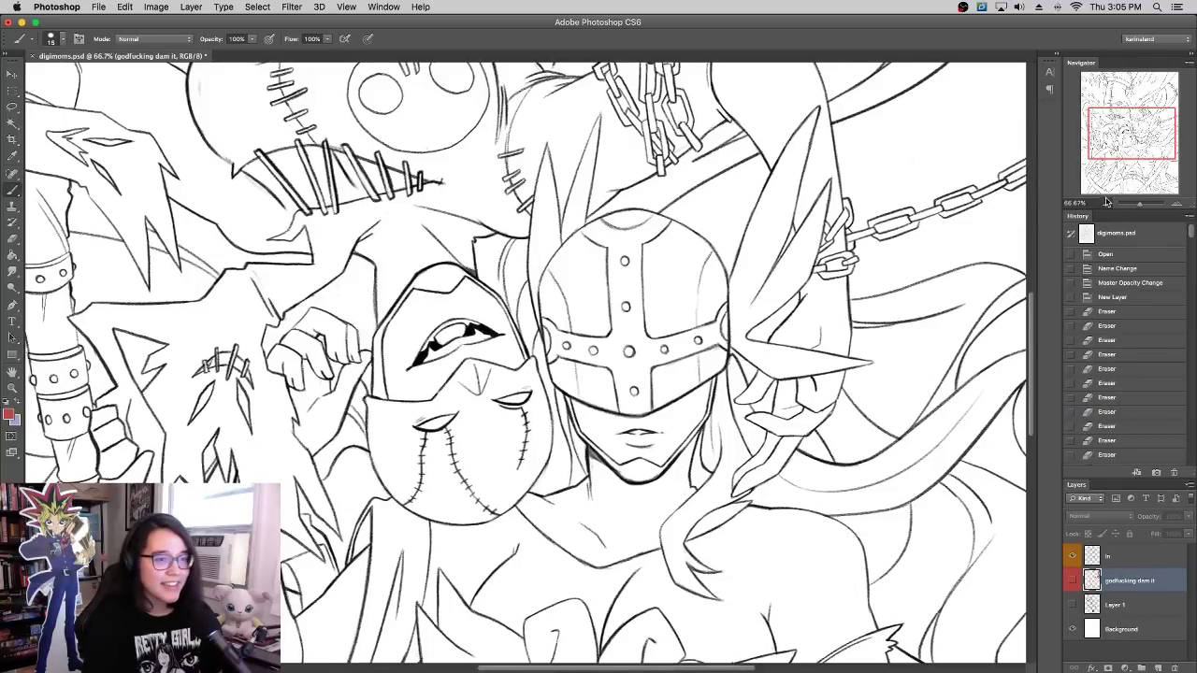
Step: Make the red-labelled fill layer beneath the line art visible
{"action": "left_click", "coordinate": [1105, 202]}
{"action": "left_click", "coordinate": [1105, 202]}
{"action": "left_click", "coordinate": [1104, 202]}
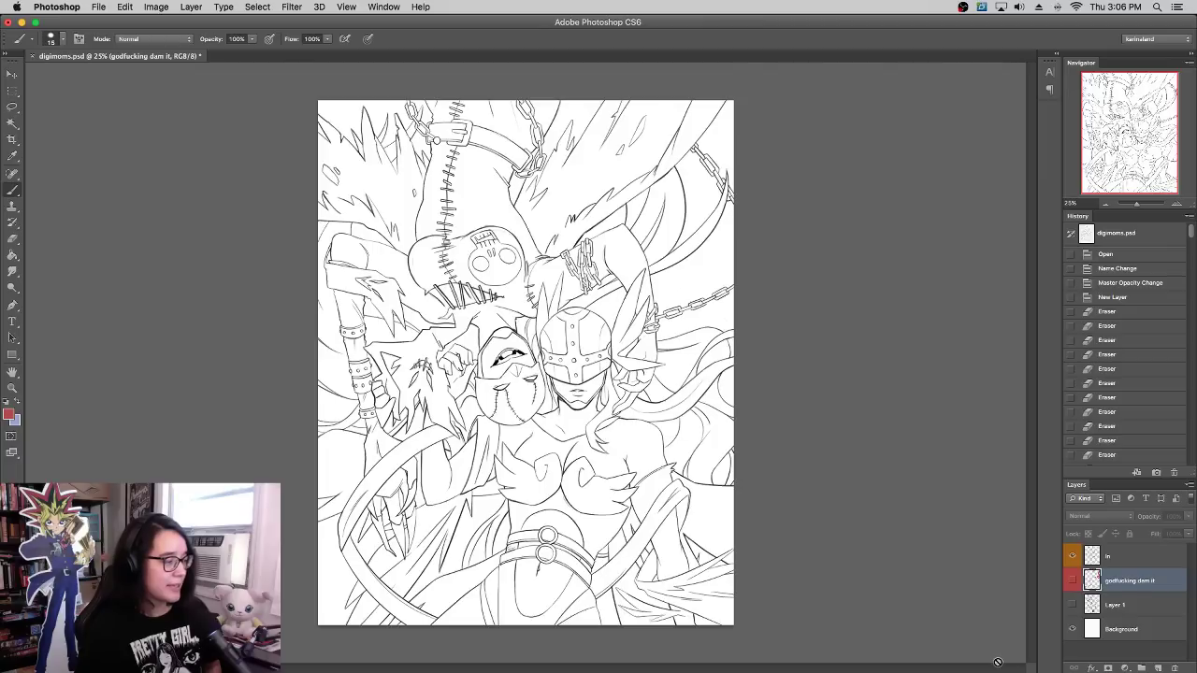
{"action": "left_click", "coordinate": [1174, 204]}
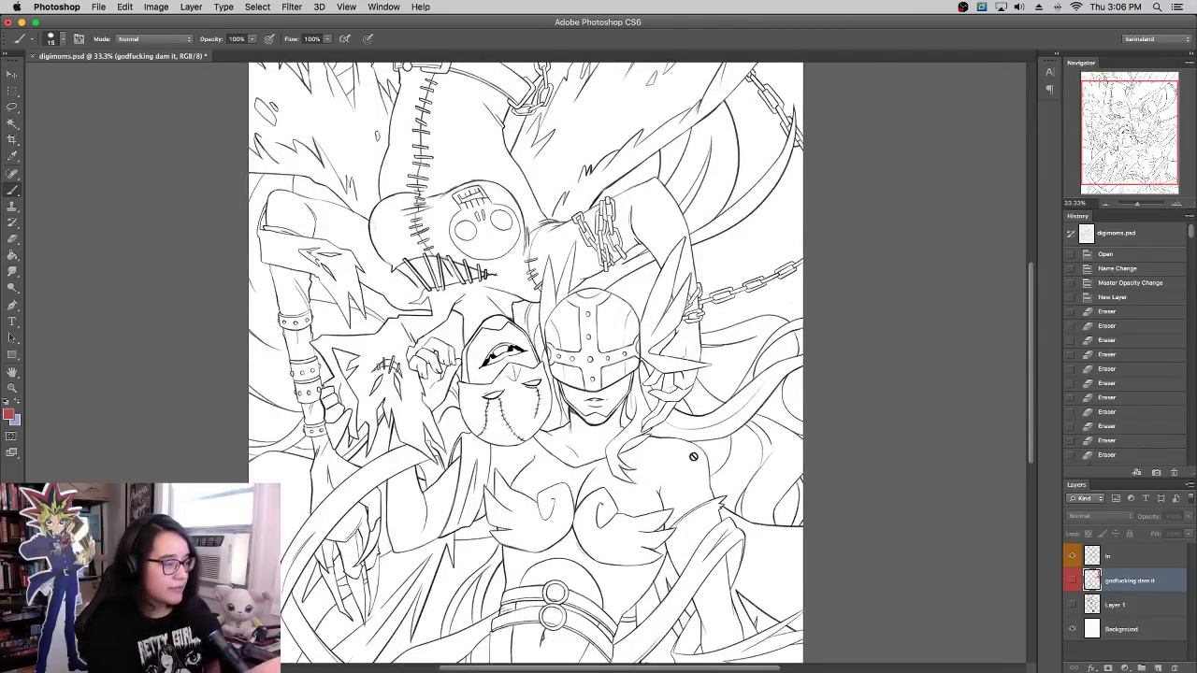
{"action": "left_click_drag", "start_coordinate": [707, 505], "coordinate": [718, 374]}
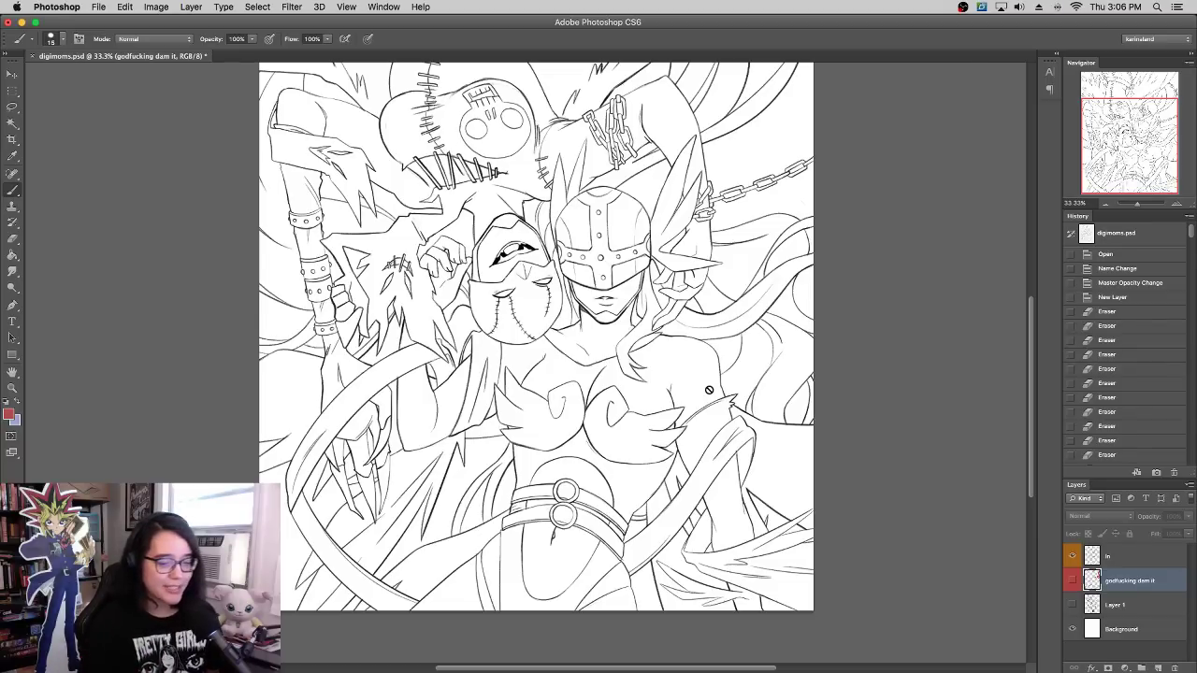
{"action": "left_click", "coordinate": [1073, 581]}
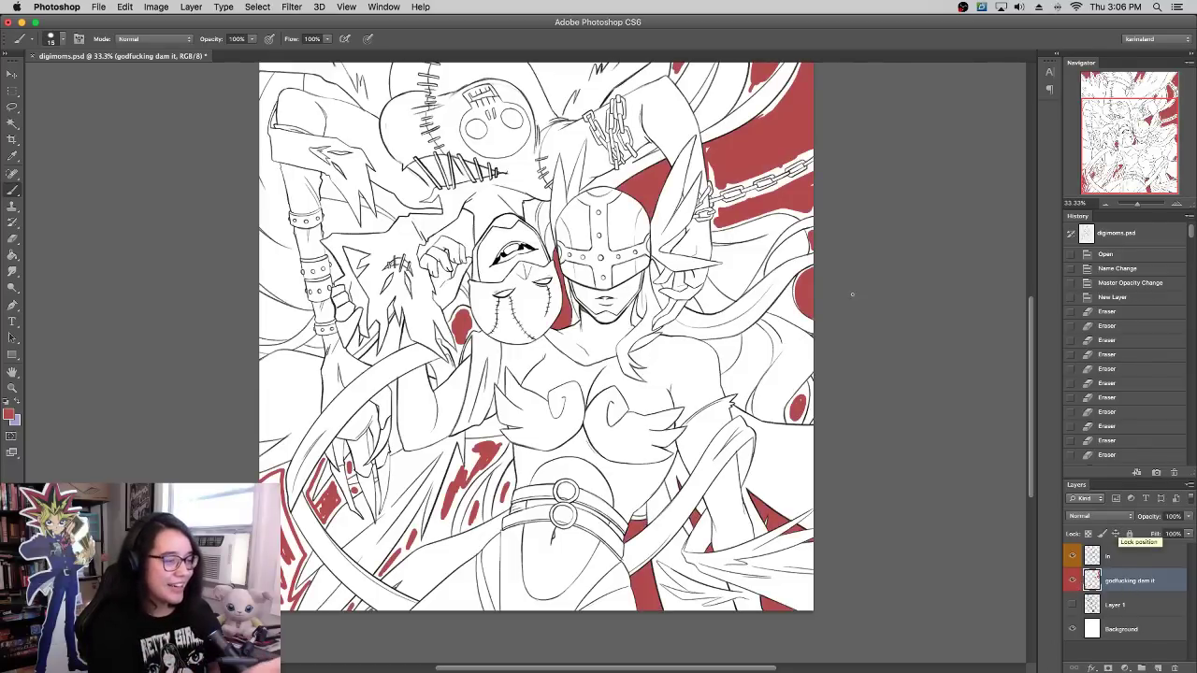
Step: Brush the small almond-shaped background gap in the hair beside the winged figure's shoulder solid red up to its line art
{"action": "left_click_drag", "start_coordinate": [813, 364], "coordinate": [793, 449]}
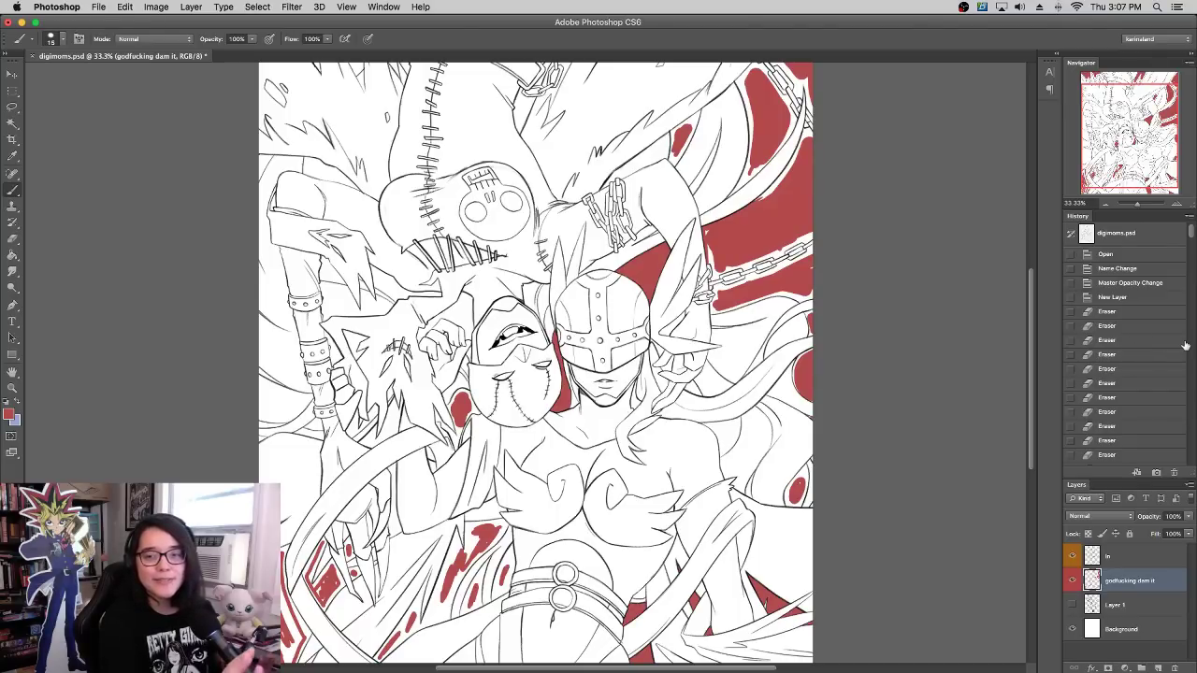
{"action": "left_click", "coordinate": [1177, 205]}
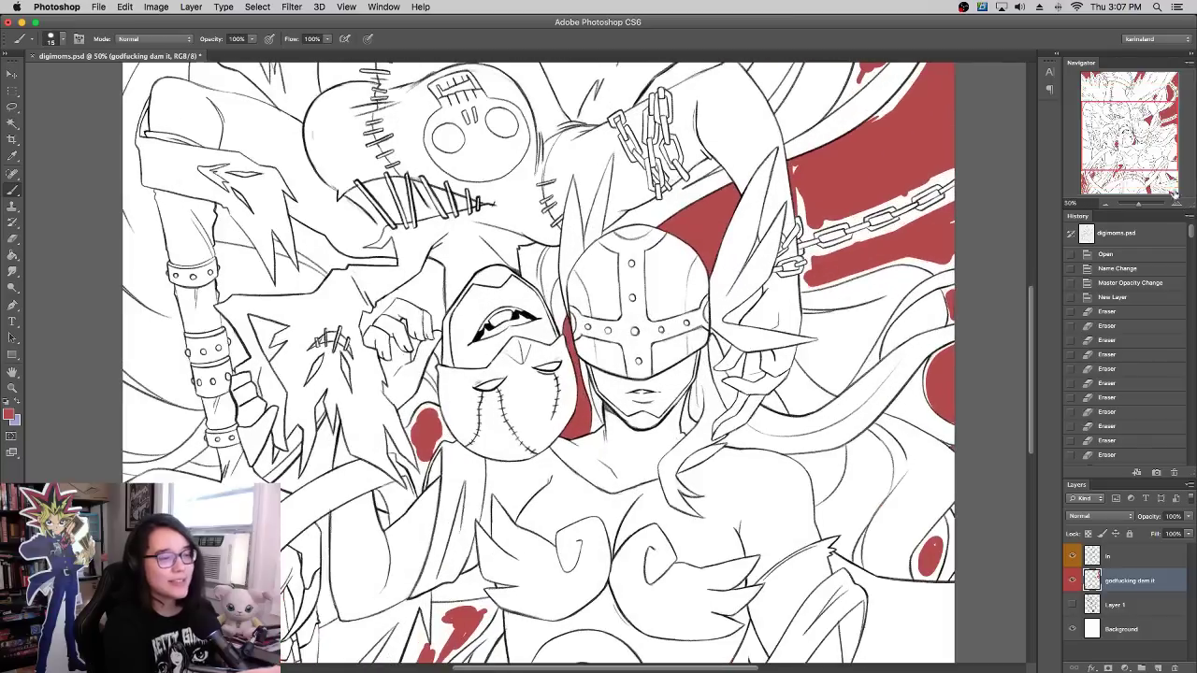
{"action": "left_click_drag", "start_coordinate": [975, 548], "coordinate": [876, 361]}
{"action": "left_click_drag", "start_coordinate": [761, 375], "coordinate": [741, 317]}
{"action": "scroll", "coordinate": [739, 318], "scroll_direction": "down", "scroll_amount": 4}
{"action": "scroll", "coordinate": [739, 318], "scroll_direction": "right", "scroll_amount": 3}
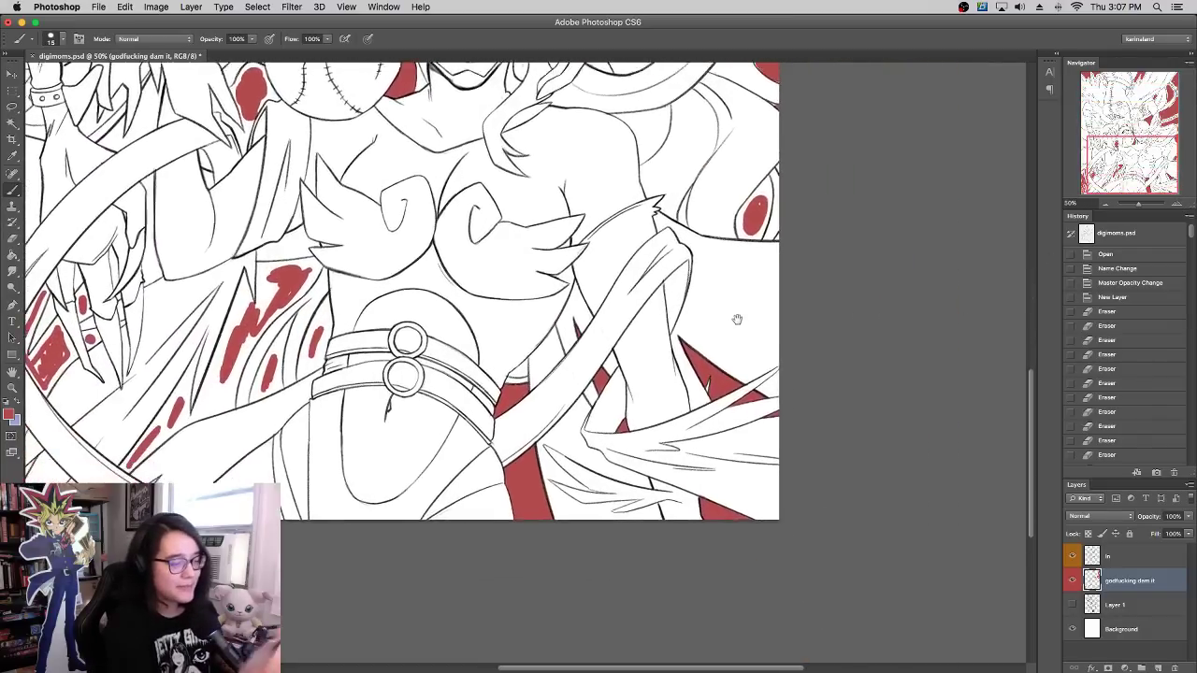
{"action": "scroll", "coordinate": [791, 302], "scroll_direction": "up", "scroll_amount": 6}
{"action": "left_click", "coordinate": [1177, 204]}
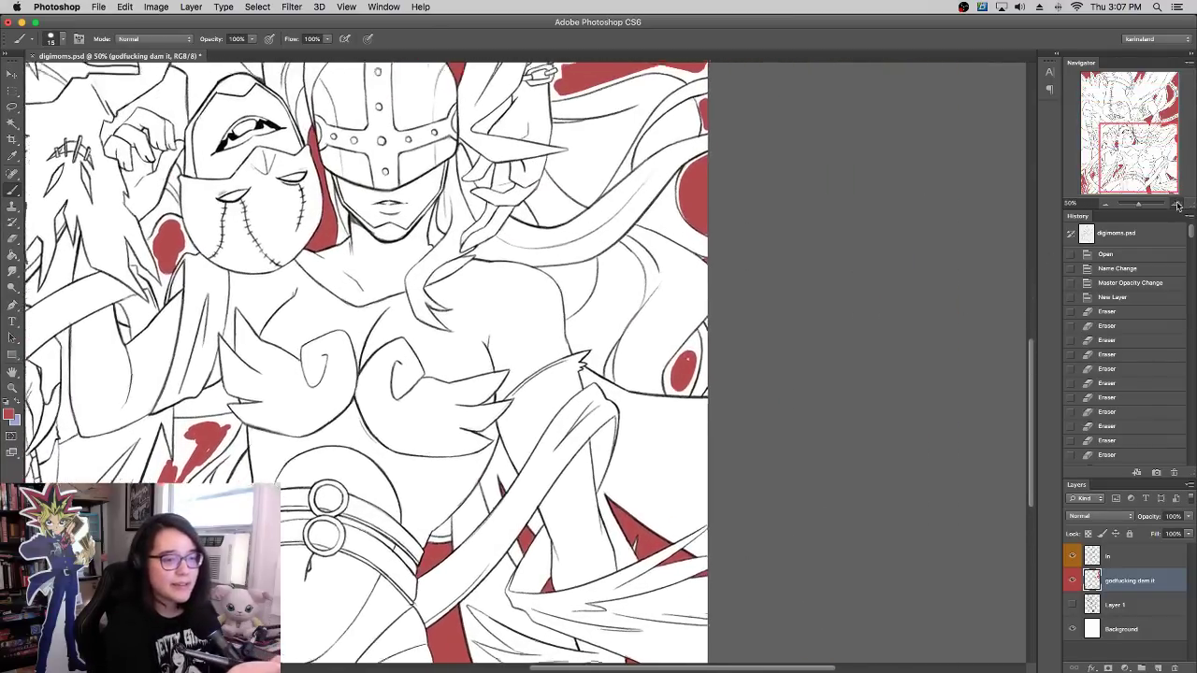
{"action": "left_click_drag", "start_coordinate": [733, 350], "coordinate": [669, 445]}
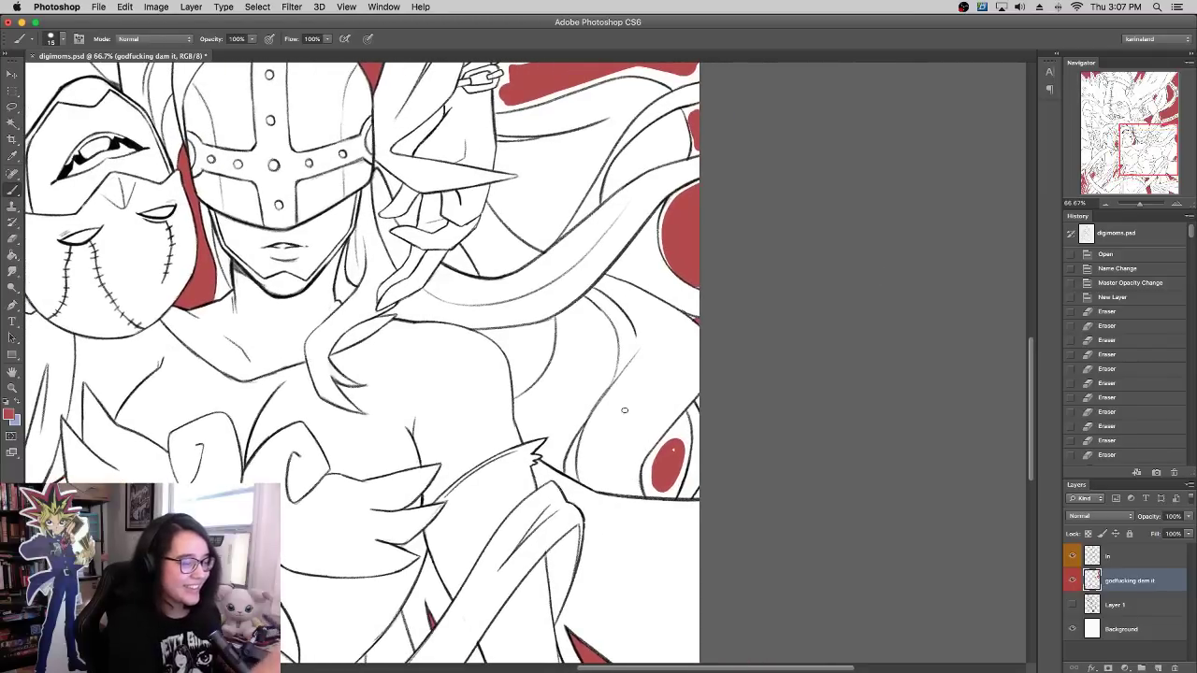
{"action": "left_click_drag", "start_coordinate": [643, 499], "coordinate": [647, 458]}
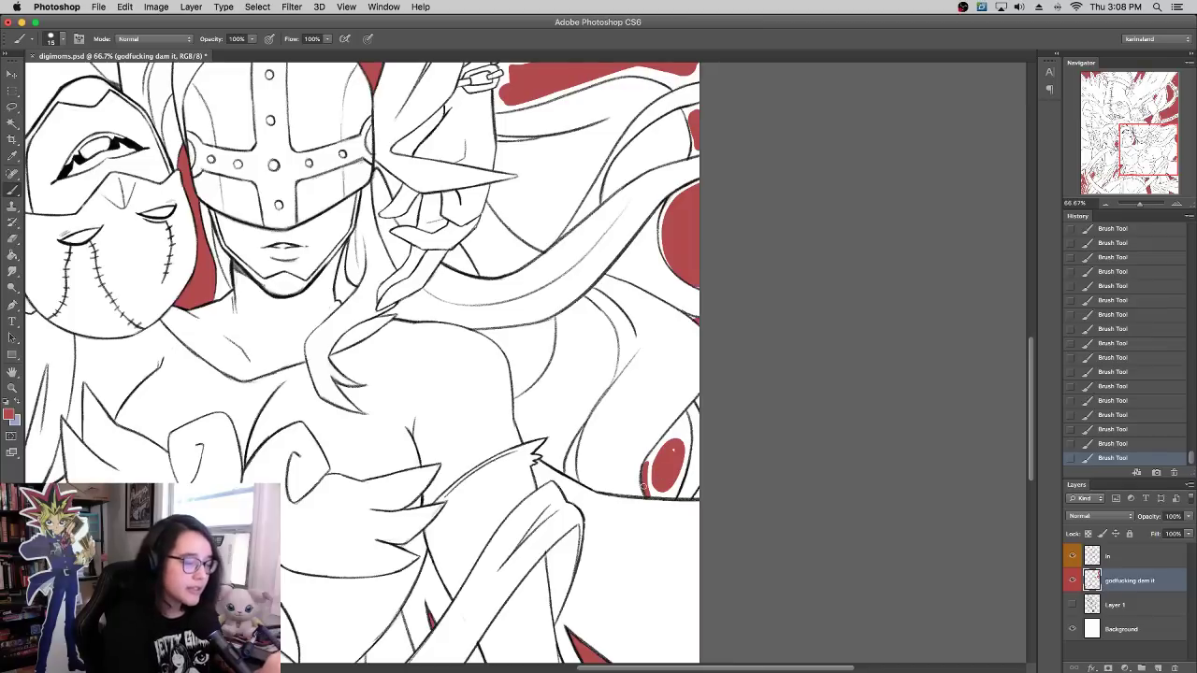
{"action": "key", "text": "super+z"}
{"action": "mouse_move", "coordinate": [658, 446]}
{"action": "left_mouse_down"}
{"action": "mouse_move", "coordinate": [647, 469]}
{"action": "mouse_move", "coordinate": [686, 410]}
{"action": "mouse_move", "coordinate": [676, 492]}
{"action": "mouse_move", "coordinate": [684, 459]}
{"action": "mouse_move", "coordinate": [682, 474]}
{"action": "mouse_move", "coordinate": [686, 415]}
{"action": "mouse_move", "coordinate": [655, 465]}
{"action": "mouse_move", "coordinate": [655, 498]}
{"action": "mouse_move", "coordinate": [670, 496]}
{"action": "mouse_move", "coordinate": [679, 426]}
{"action": "left_mouse_up"}
{"action": "key", "text": "super+z"}
{"action": "left_click_drag", "start_coordinate": [678, 426], "coordinate": [666, 445]}
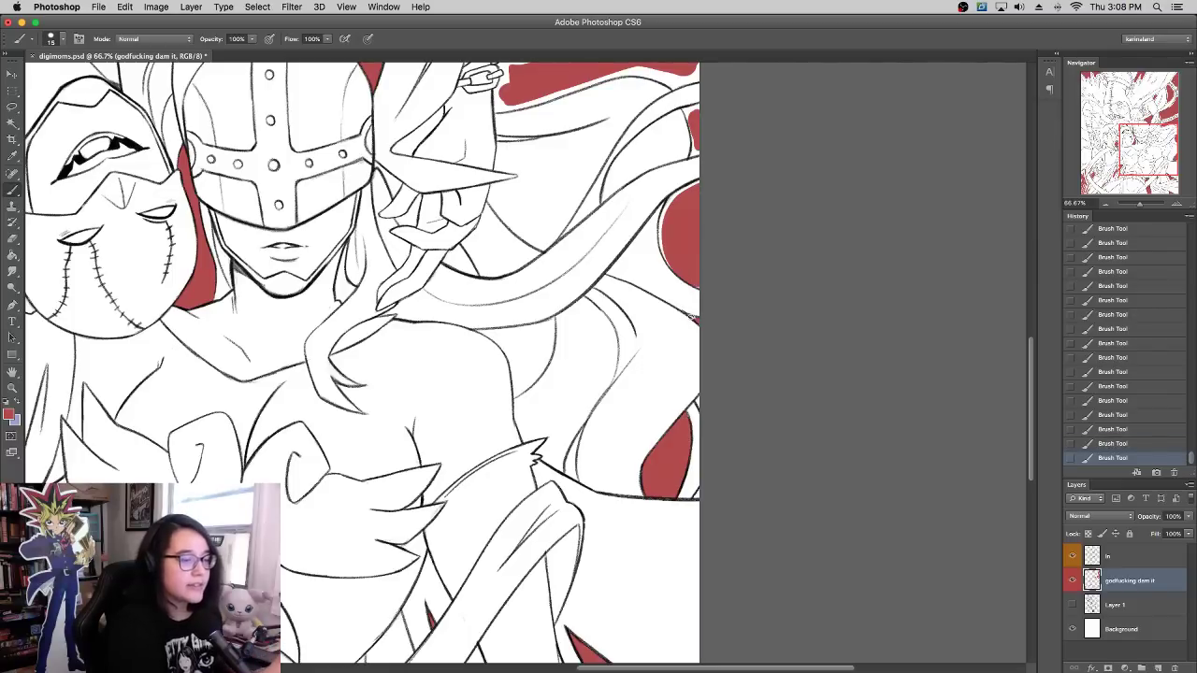
Step: Clean up the tiny red sliver between the hair strands at the canvas edge with brush and eraser touches
{"action": "left_click_drag", "start_coordinate": [692, 318], "coordinate": [697, 320]}
{"action": "key", "text": "e"}
{"action": "left_click_drag", "start_coordinate": [692, 325], "coordinate": [698, 318]}
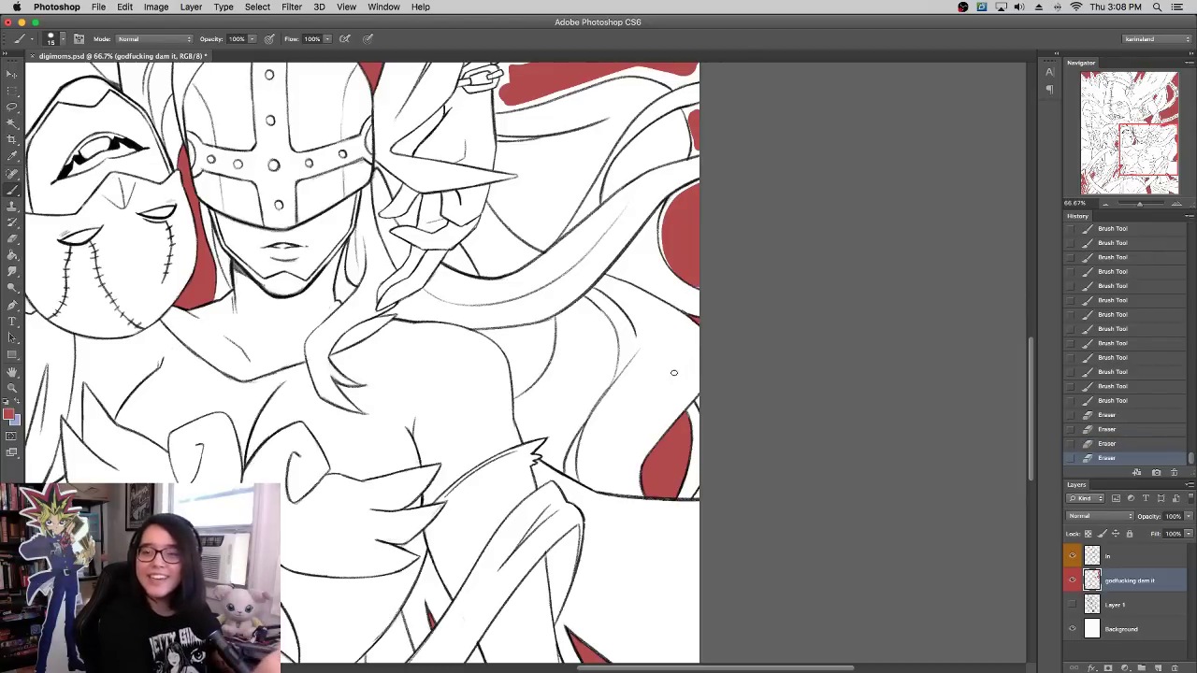
Step: Fill the rounded hair gap and the smaller gap above it at the canvas edge with red up to the outlines
{"action": "scroll", "coordinate": [654, 436], "scroll_direction": "up", "scroll_amount": 3}
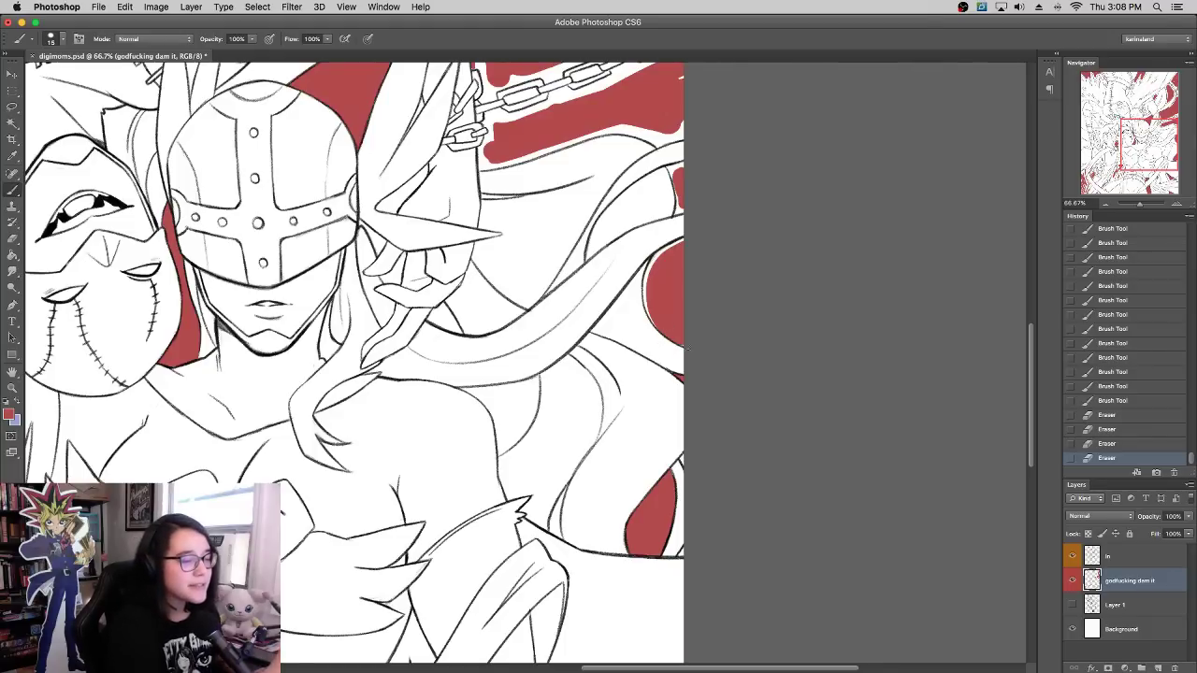
{"action": "mouse_move", "coordinate": [682, 348]}
{"action": "left_mouse_down"}
{"action": "mouse_move", "coordinate": [646, 278]}
{"action": "mouse_move", "coordinate": [666, 248]}
{"action": "mouse_move", "coordinate": [709, 226]}
{"action": "mouse_move", "coordinate": [687, 166]}
{"action": "mouse_move", "coordinate": [676, 209]}
{"action": "mouse_move", "coordinate": [678, 175]}
{"action": "mouse_move", "coordinate": [680, 209]}
{"action": "mouse_move", "coordinate": [693, 206]}
{"action": "mouse_move", "coordinate": [668, 170]}
{"action": "mouse_move", "coordinate": [677, 198]}
{"action": "mouse_move", "coordinate": [671, 170]}
{"action": "left_mouse_up"}
{"action": "left_click_drag", "start_coordinate": [673, 177], "coordinate": [671, 164]}
{"action": "key", "text": "e"}
{"action": "key", "text": "b"}
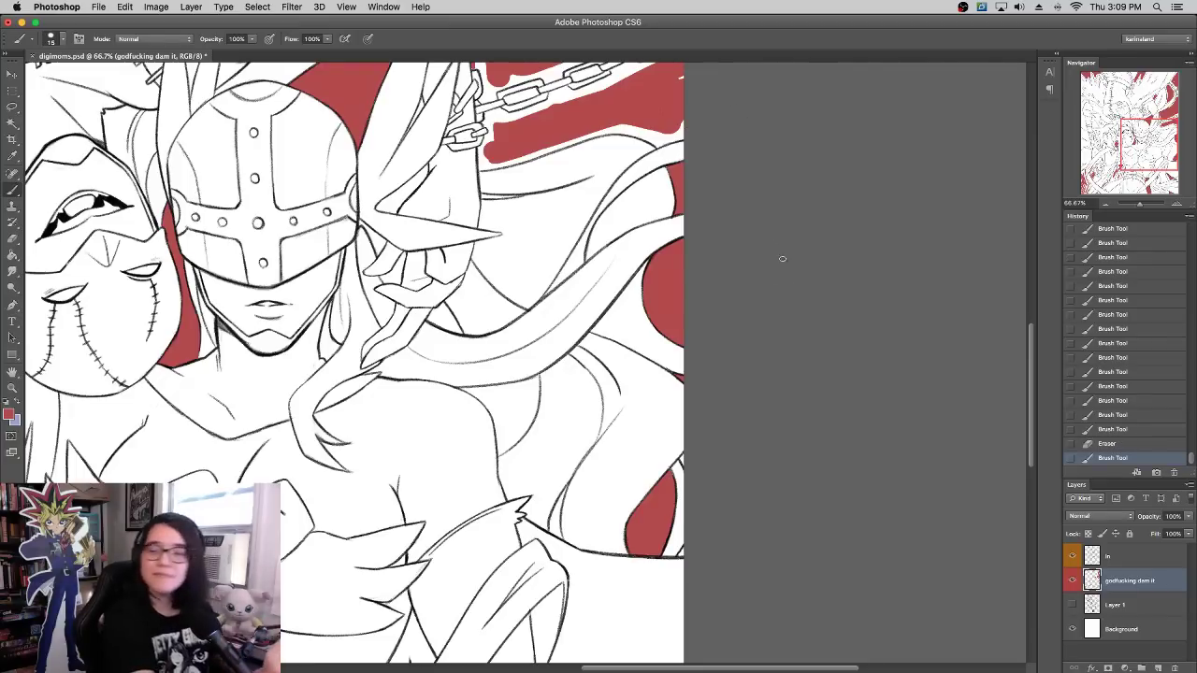
Step: Extend the red background between the chain and the flowing hair out to the canvas edge
{"action": "left_click_drag", "start_coordinate": [646, 209], "coordinate": [829, 373]}
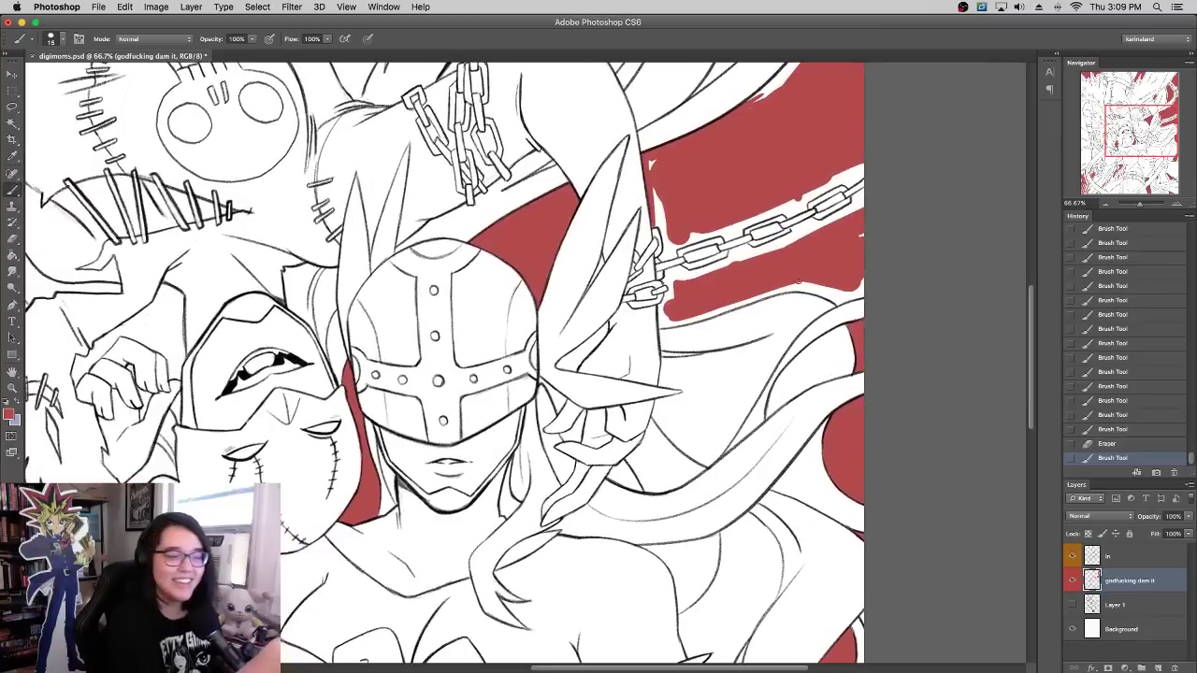
{"action": "left_click_drag", "start_coordinate": [853, 330], "coordinate": [848, 326]}
{"action": "mouse_move", "coordinate": [848, 325]}
{"action": "left_mouse_down"}
{"action": "mouse_move", "coordinate": [843, 302]}
{"action": "mouse_move", "coordinate": [871, 293]}
{"action": "left_mouse_up"}
{"action": "mouse_move", "coordinate": [858, 297]}
{"action": "left_mouse_down"}
{"action": "mouse_move", "coordinate": [875, 291]}
{"action": "mouse_move", "coordinate": [847, 288]}
{"action": "mouse_move", "coordinate": [862, 289]}
{"action": "left_mouse_up"}
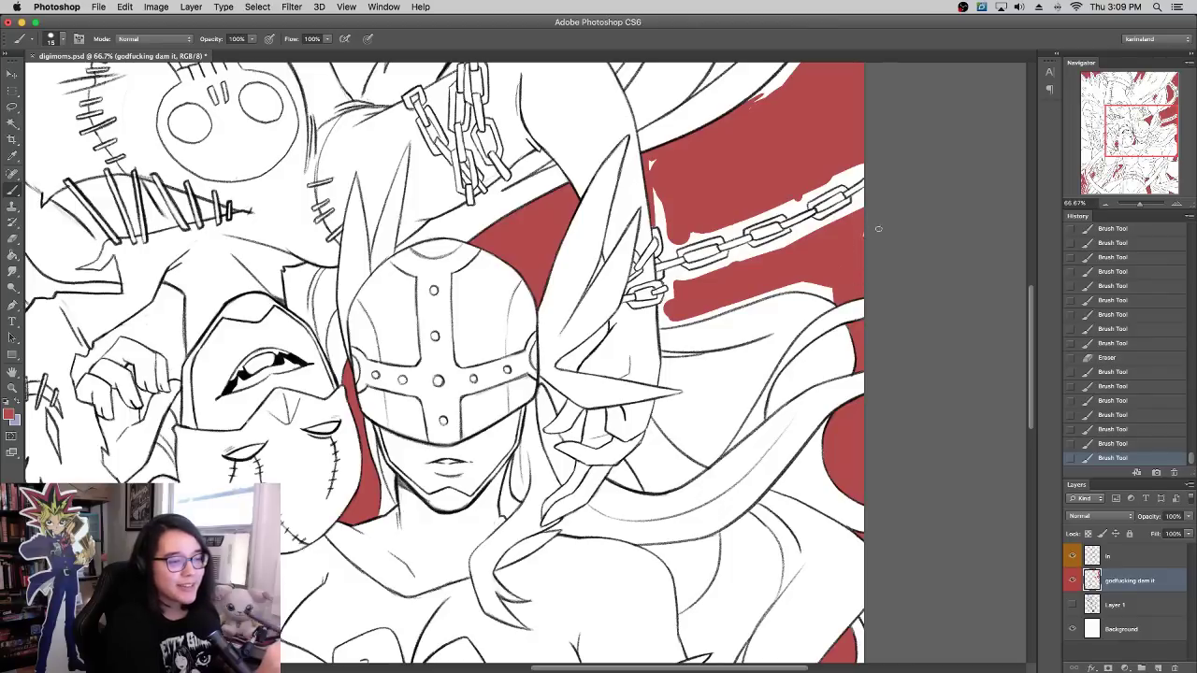
{"action": "left_click_drag", "start_coordinate": [878, 229], "coordinate": [862, 235]}
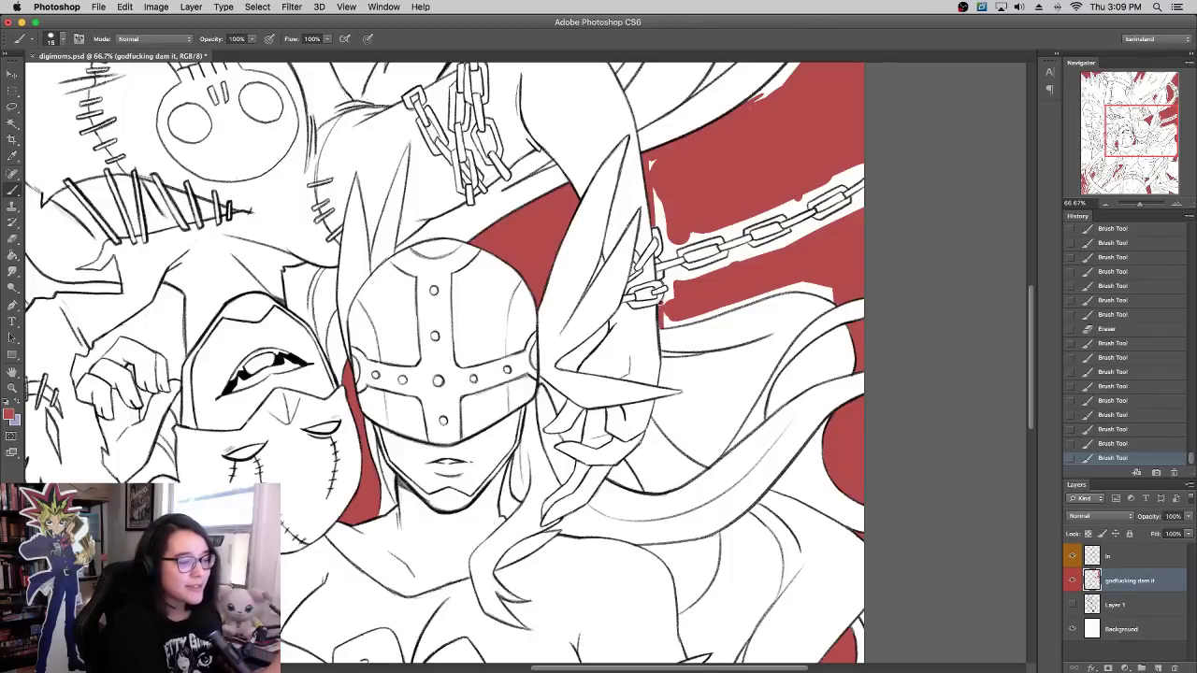
Step: Paint red into the corner between the raised wrist and the hair, erasing overspill and following the start of the hair outline
{"action": "left_click", "coordinate": [660, 301]}
{"action": "key", "text": "e"}
{"action": "left_click", "coordinate": [659, 300]}
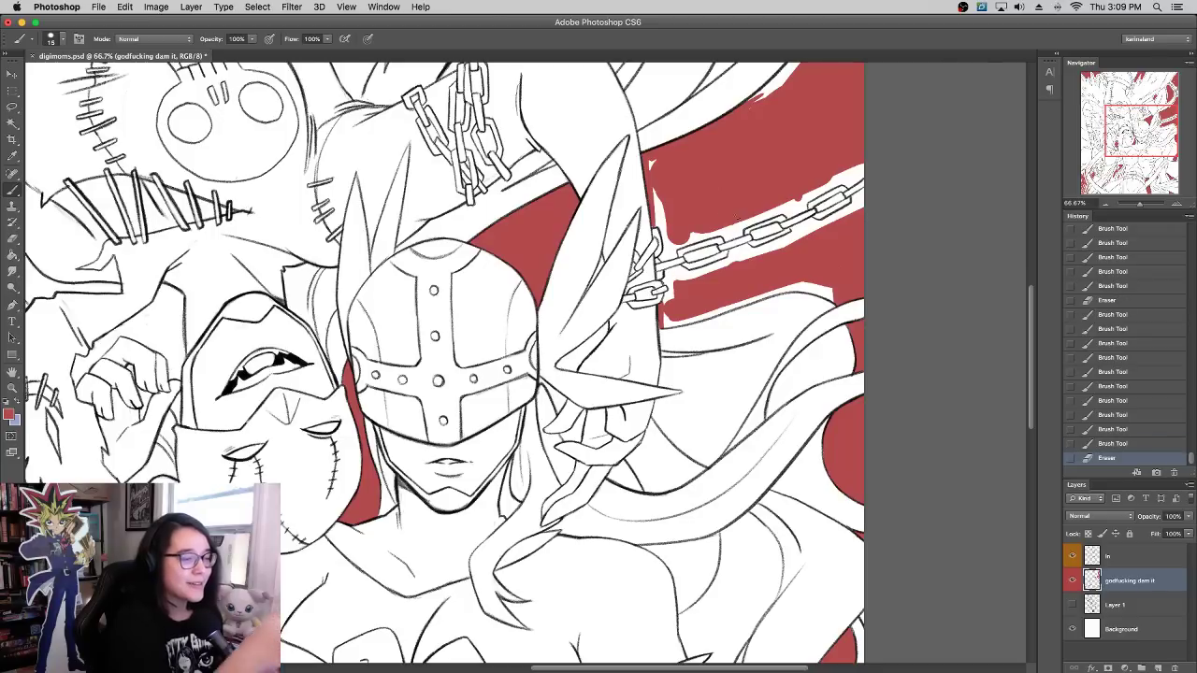
{"action": "left_click", "coordinate": [667, 322]}
{"action": "mouse_move", "coordinate": [667, 325]}
{"action": "left_mouse_down"}
{"action": "mouse_move", "coordinate": [745, 304]}
{"action": "mouse_move", "coordinate": [719, 315]}
{"action": "left_mouse_up"}
{"action": "left_click", "coordinate": [748, 295]}
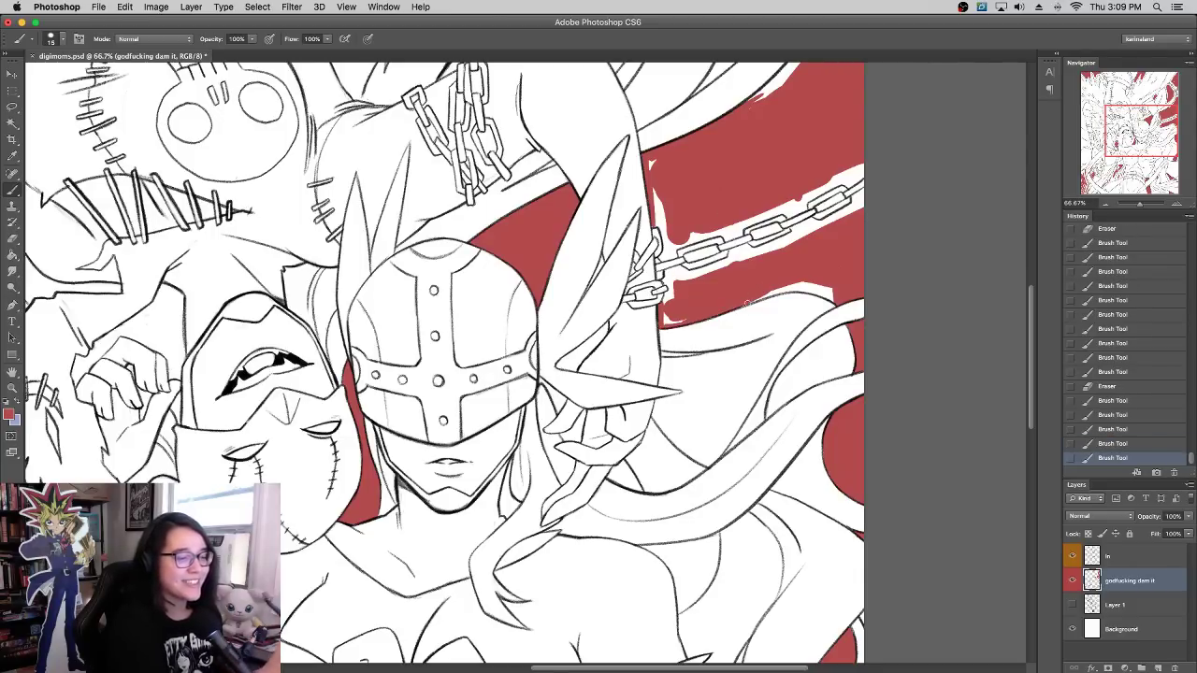
Step: Fill the remaining white gaps along the upper contour of the flowing hair with red
{"action": "left_click", "coordinate": [800, 281]}
{"action": "left_click", "coordinate": [795, 287]}
{"action": "left_click", "coordinate": [788, 290]}
{"action": "left_click", "coordinate": [821, 295]}
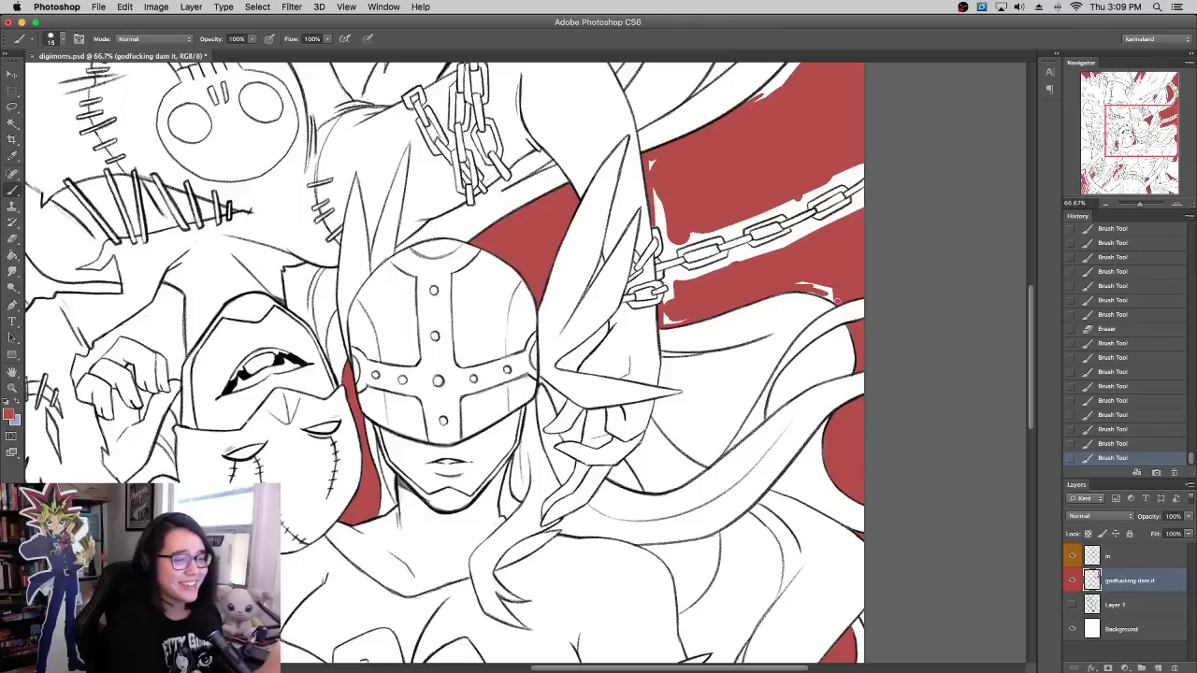
{"action": "left_click", "coordinate": [830, 299]}
{"action": "left_click", "coordinate": [822, 297]}
{"action": "left_click", "coordinate": [832, 301]}
{"action": "left_click", "coordinate": [830, 301]}
{"action": "left_click", "coordinate": [809, 281]}
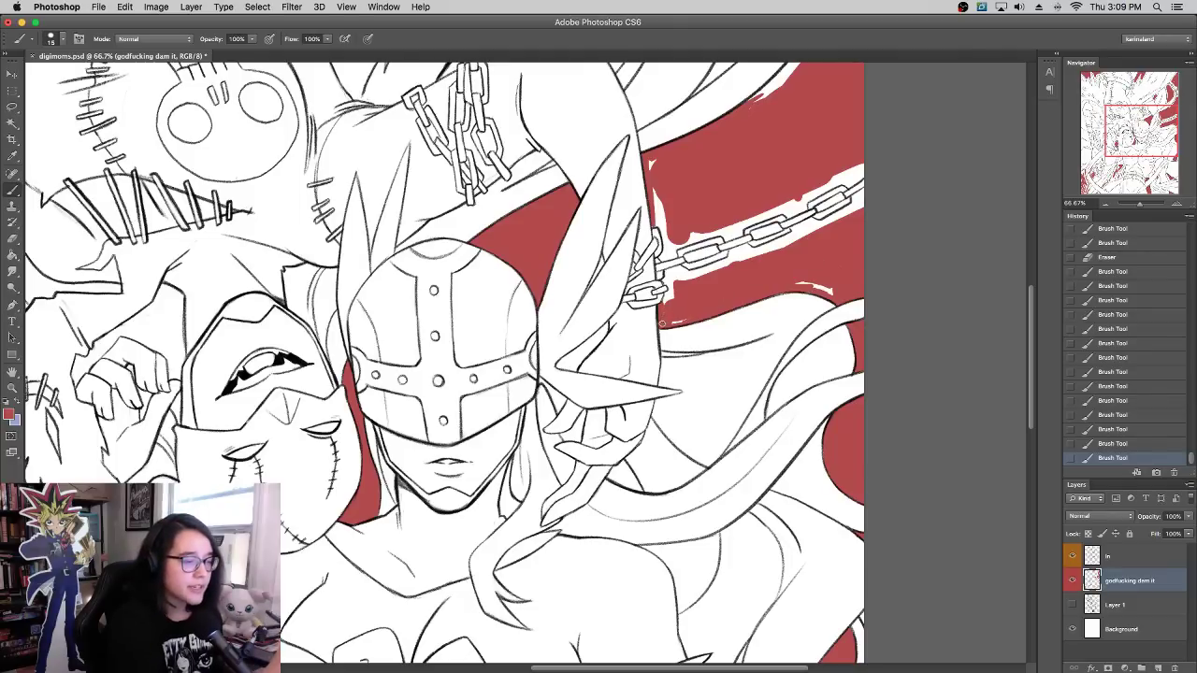
{"action": "left_click", "coordinate": [683, 318]}
{"action": "left_click", "coordinate": [806, 284]}
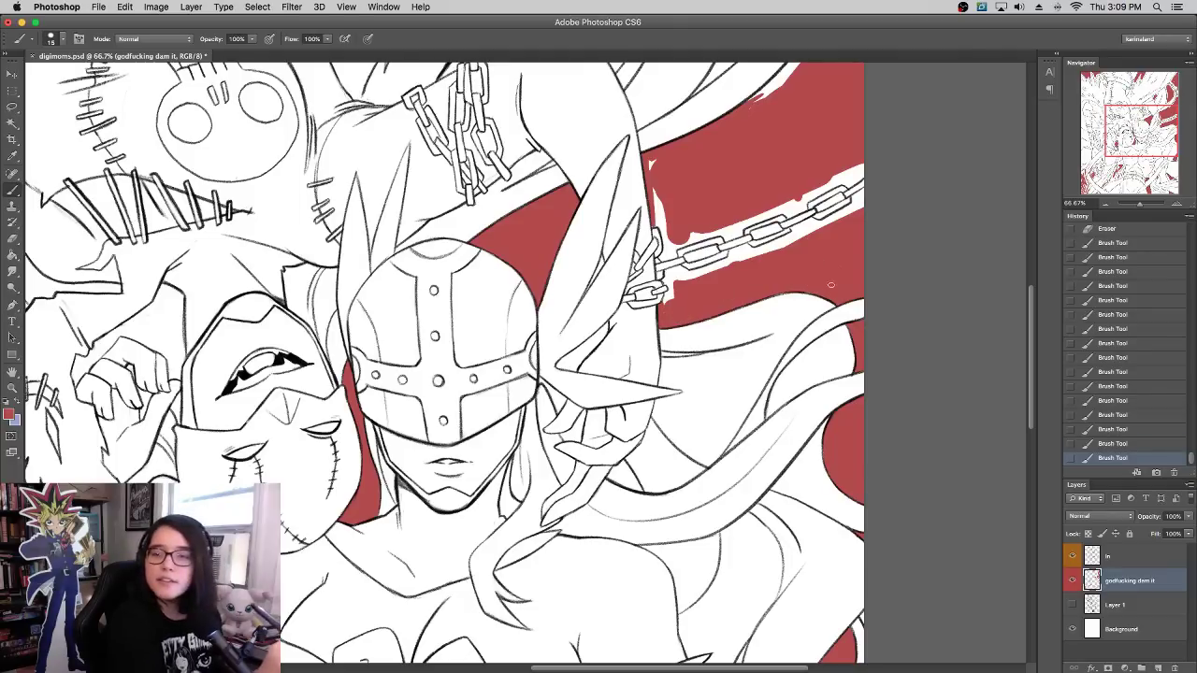
Step: Paint red along the underside of the chain from the wrist to the canvas edge, erasing stray paint
{"action": "left_click_drag", "start_coordinate": [797, 262], "coordinate": [904, 343]}
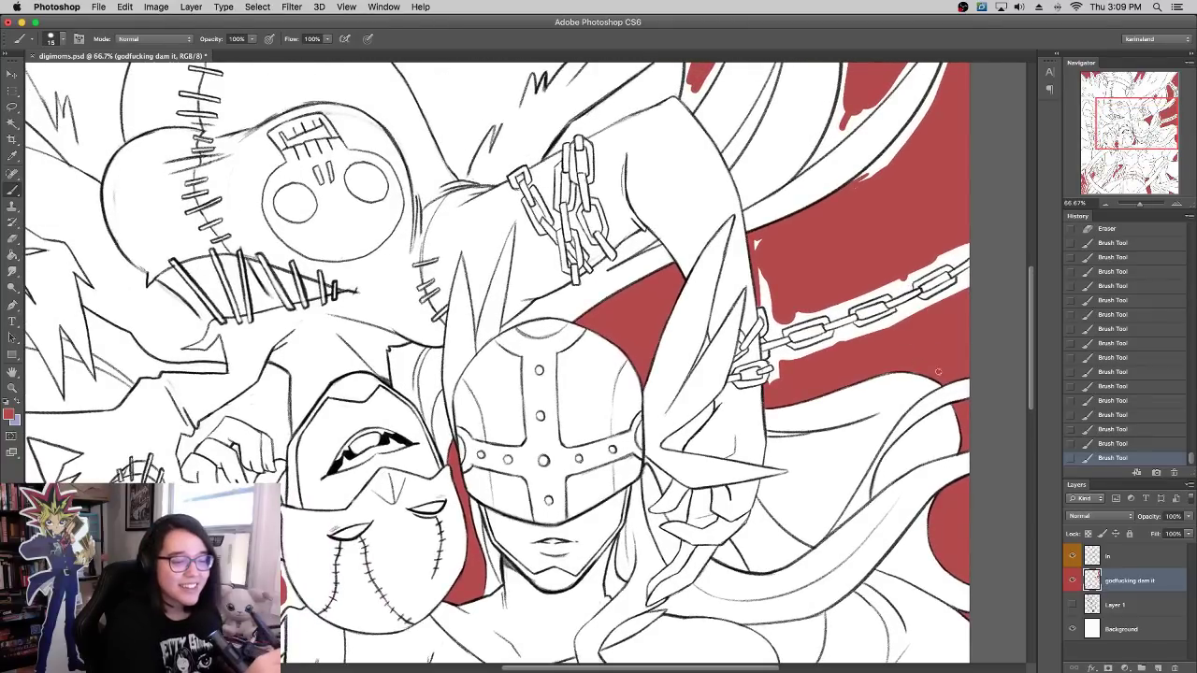
{"action": "left_click", "coordinate": [937, 371]}
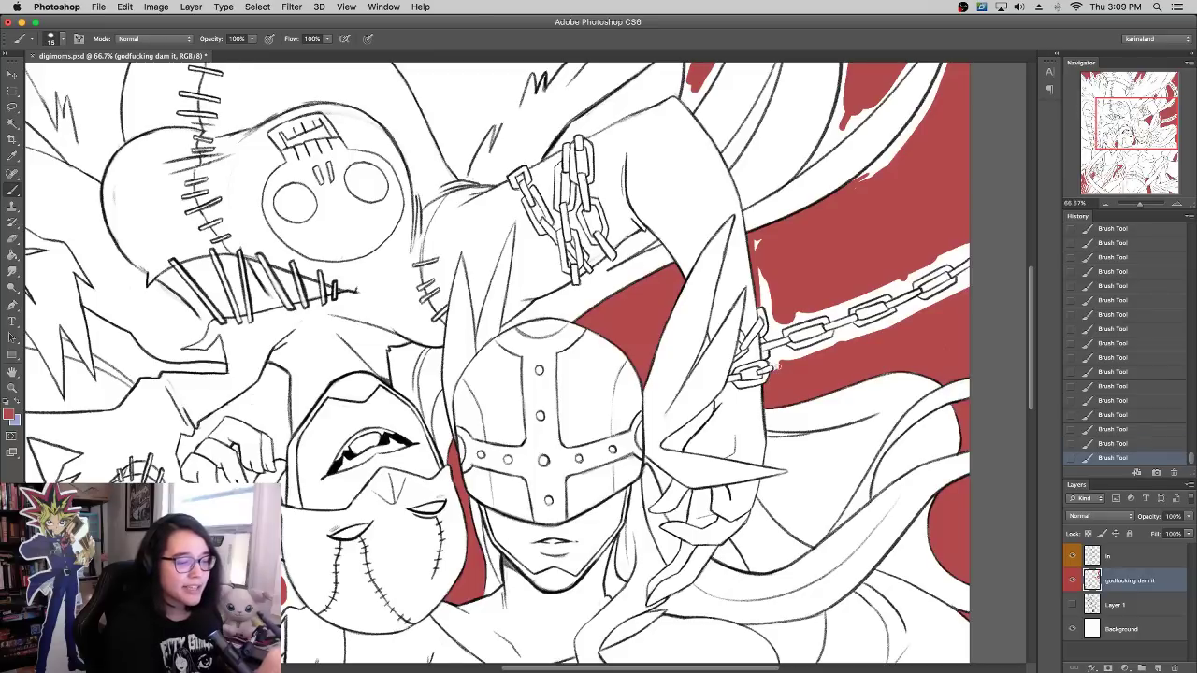
{"action": "left_click", "coordinate": [772, 362]}
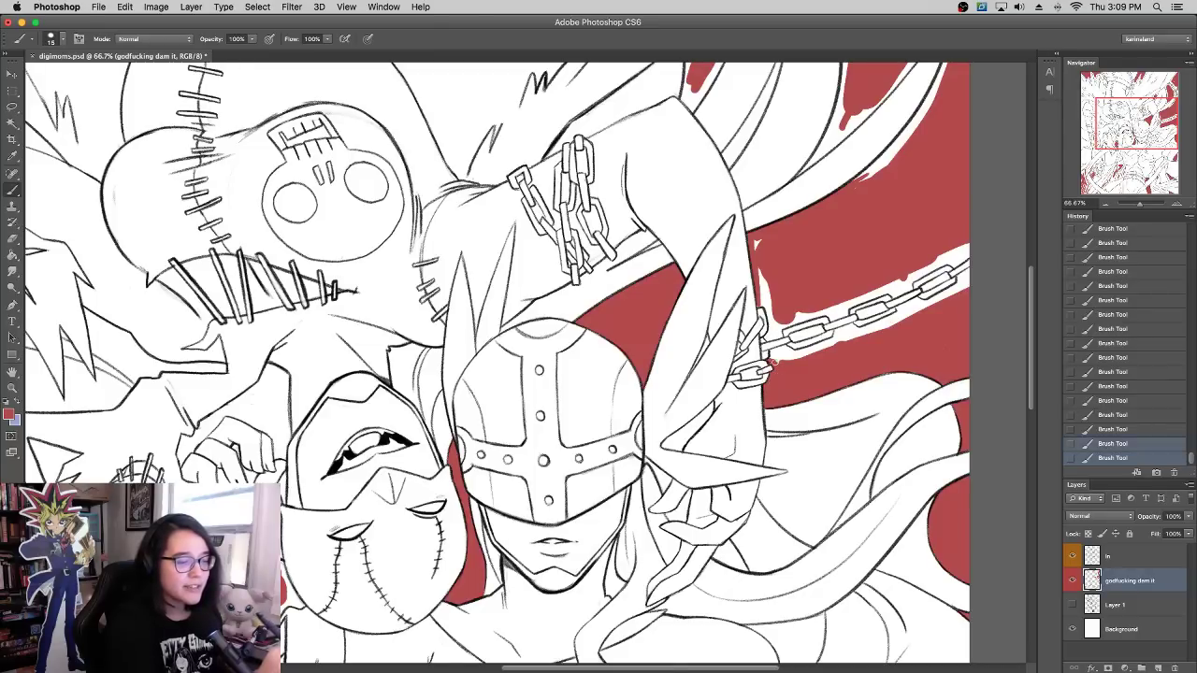
{"action": "left_click_drag", "start_coordinate": [772, 361], "coordinate": [786, 347]}
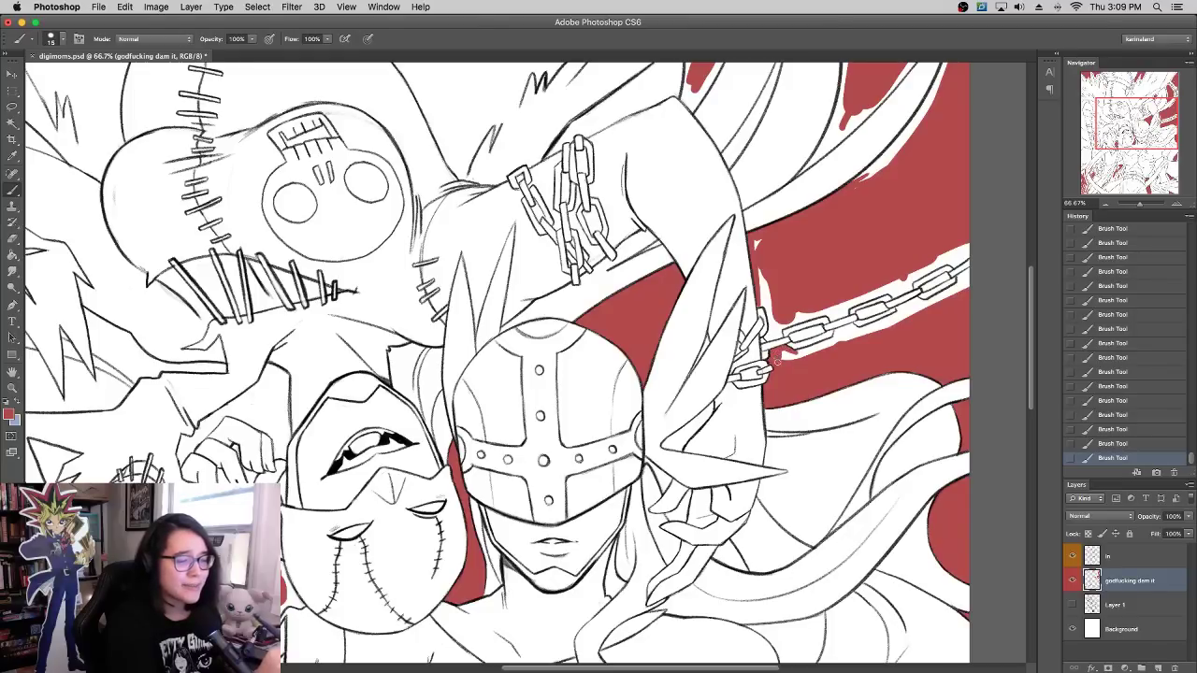
{"action": "mouse_move", "coordinate": [776, 361]}
{"action": "left_mouse_down"}
{"action": "mouse_move", "coordinate": [838, 340]}
{"action": "mouse_move", "coordinate": [872, 324]}
{"action": "left_mouse_up"}
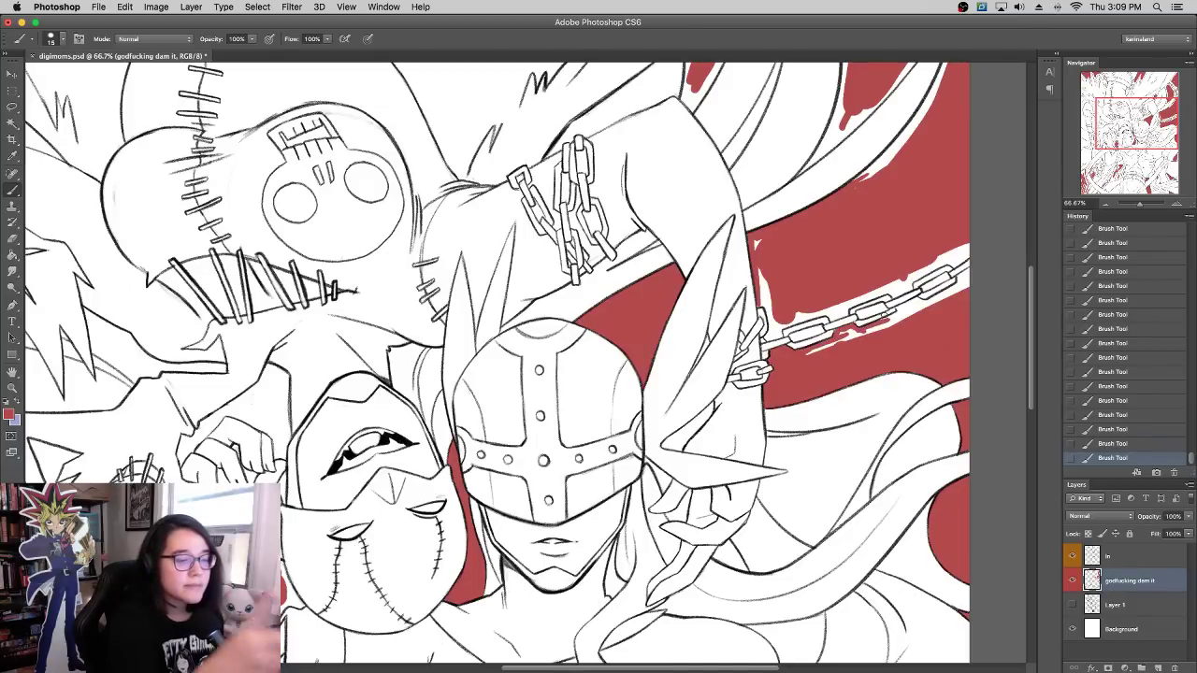
{"action": "left_click", "coordinate": [870, 293]}
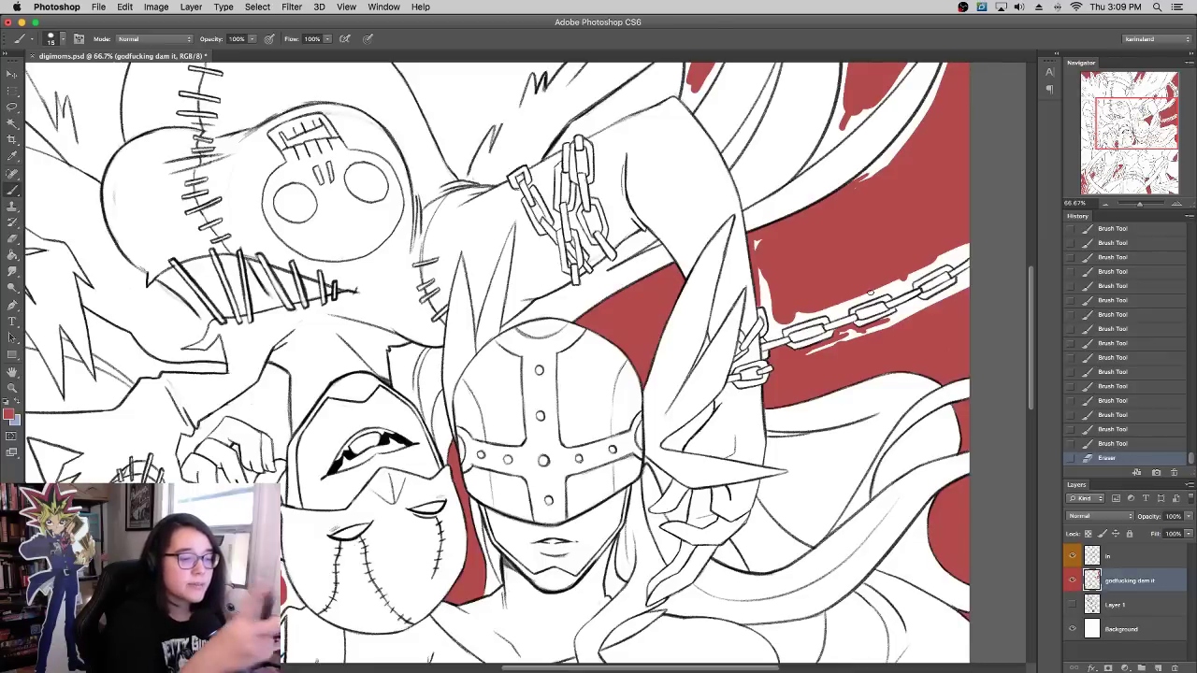
{"action": "mouse_move", "coordinate": [810, 354]}
{"action": "left_mouse_down"}
{"action": "mouse_move", "coordinate": [903, 320]}
{"action": "mouse_move", "coordinate": [965, 273]}
{"action": "mouse_move", "coordinate": [966, 286]}
{"action": "left_mouse_up"}
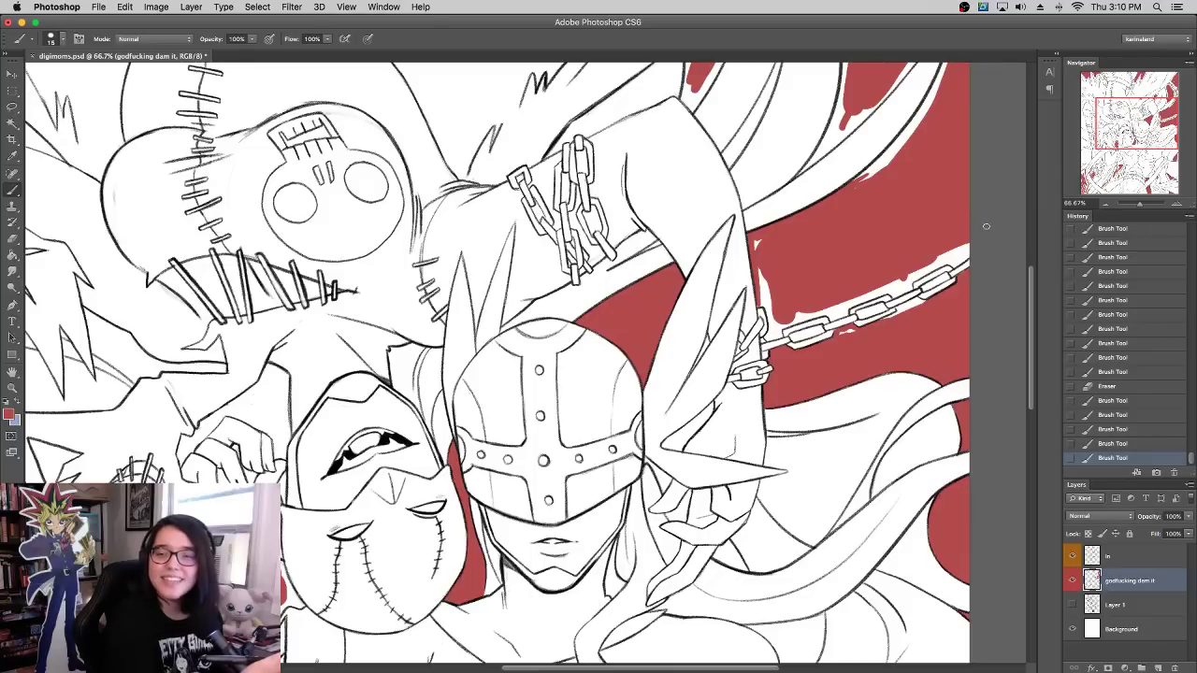
Step: Touch up the leftover white gaps beneath the outer chain links with red
{"action": "left_click_drag", "start_coordinate": [895, 283], "coordinate": [942, 356]}
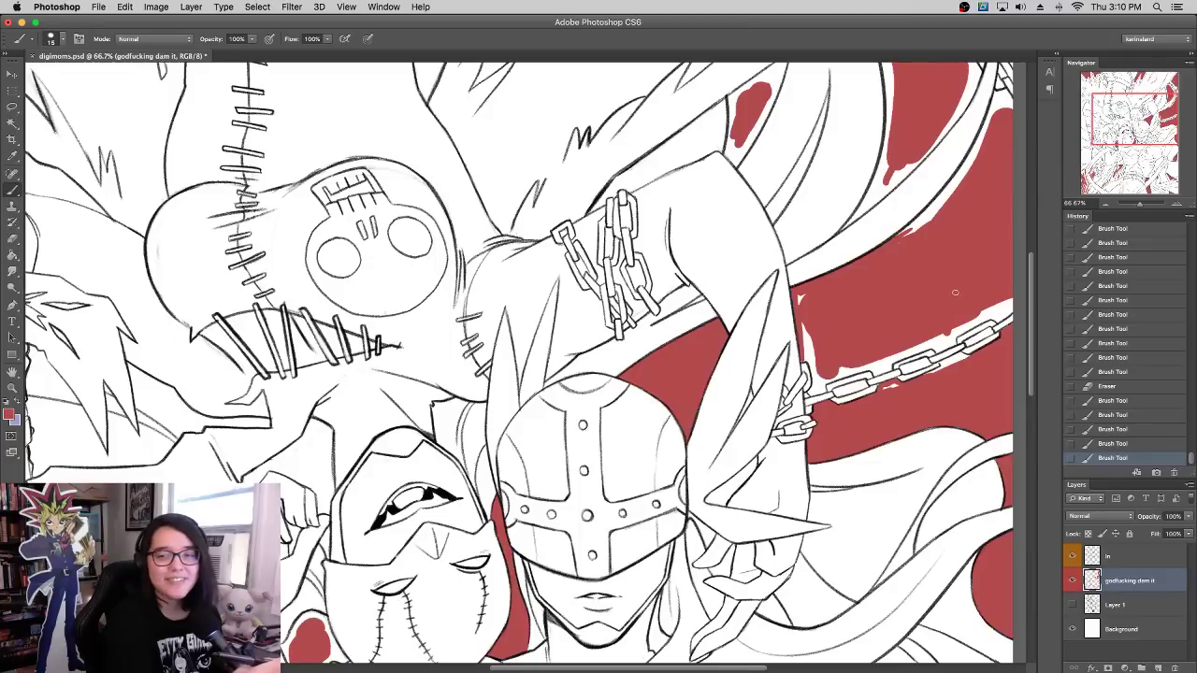
{"action": "left_click_drag", "start_coordinate": [1008, 329], "coordinate": [1001, 334]}
{"action": "left_click_drag", "start_coordinate": [1002, 332], "coordinate": [1023, 319]}
{"action": "mouse_move", "coordinate": [937, 368]}
{"action": "left_mouse_down"}
{"action": "mouse_move", "coordinate": [950, 362]}
{"action": "mouse_move", "coordinate": [912, 377]}
{"action": "left_mouse_up"}
{"action": "mouse_move", "coordinate": [910, 378]}
{"action": "left_mouse_down"}
{"action": "mouse_move", "coordinate": [899, 381]}
{"action": "mouse_move", "coordinate": [959, 356]}
{"action": "left_mouse_up"}
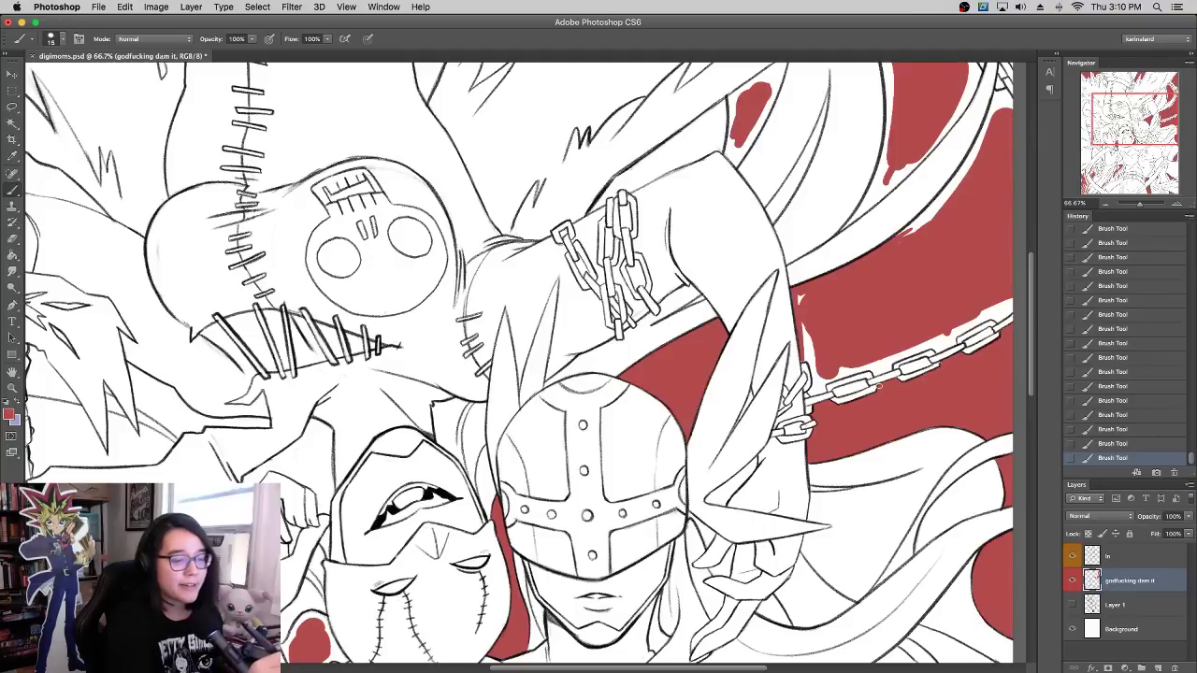
{"action": "scroll", "coordinate": [917, 299], "scroll_direction": "right", "scroll_amount": 5}
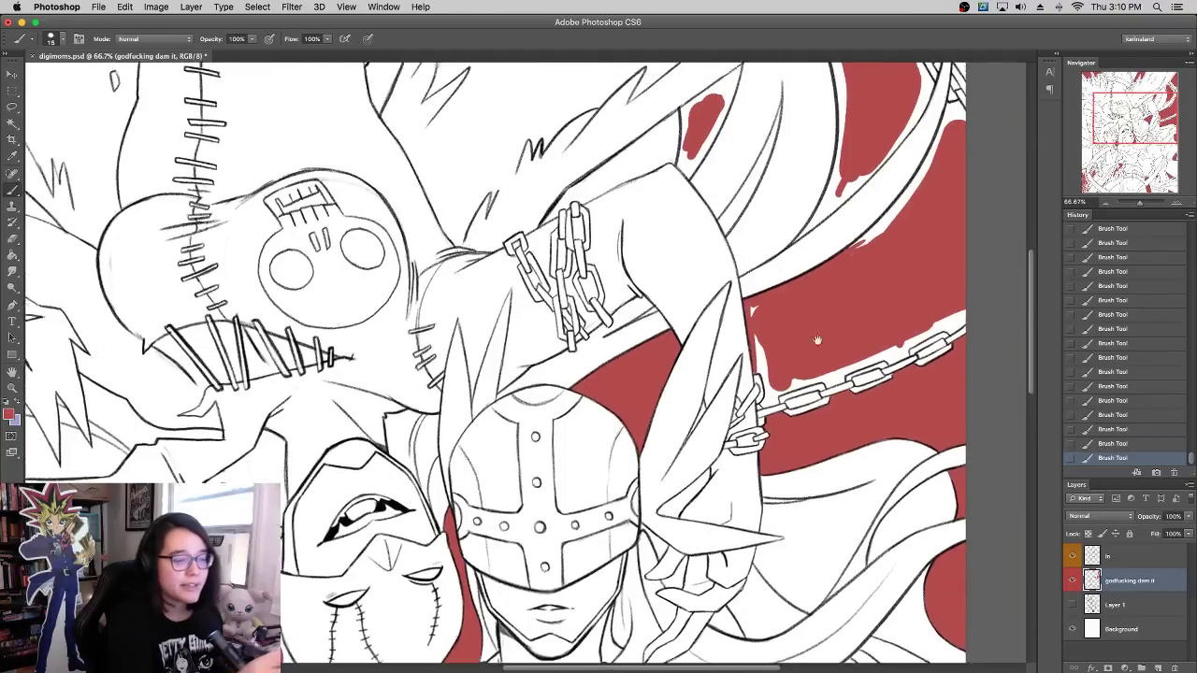
Step: Reduce the brush size and paint red into the narrow gaps between the arm spikes and beside the wrist chain
{"action": "left_click", "coordinate": [1179, 204]}
{"action": "right_click", "coordinate": [743, 365]}
{"action": "left_click_drag", "start_coordinate": [760, 388], "coordinate": [756, 387]}
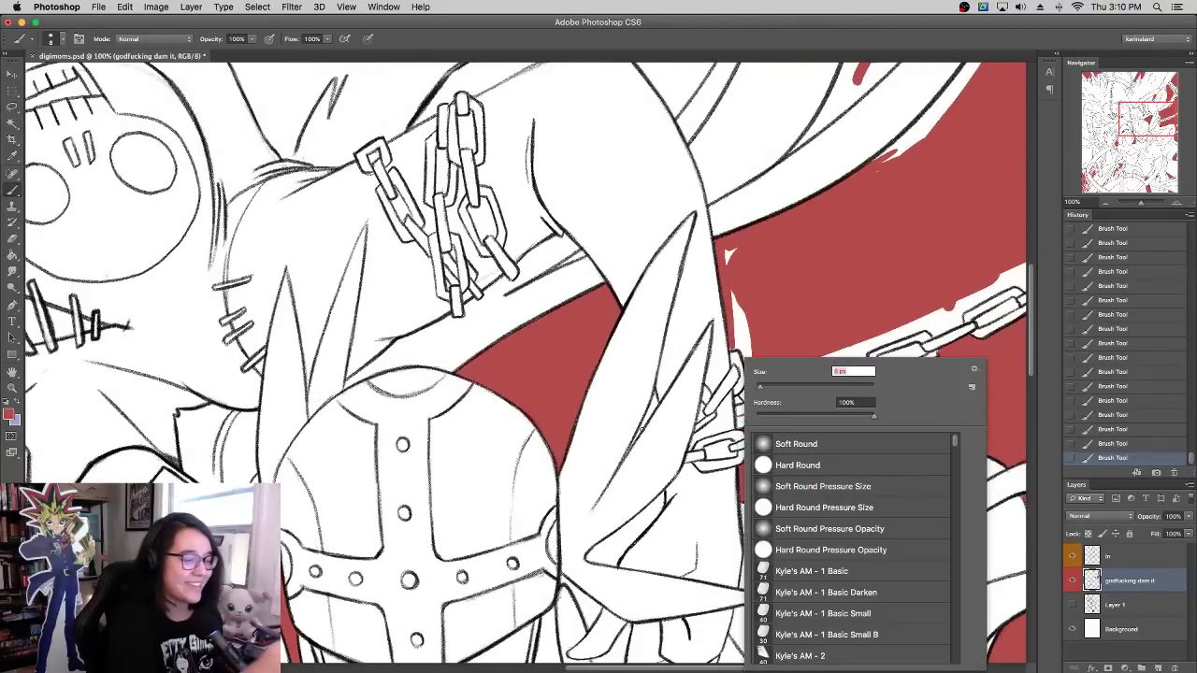
{"action": "left_click_drag", "start_coordinate": [632, 447], "coordinate": [652, 409]}
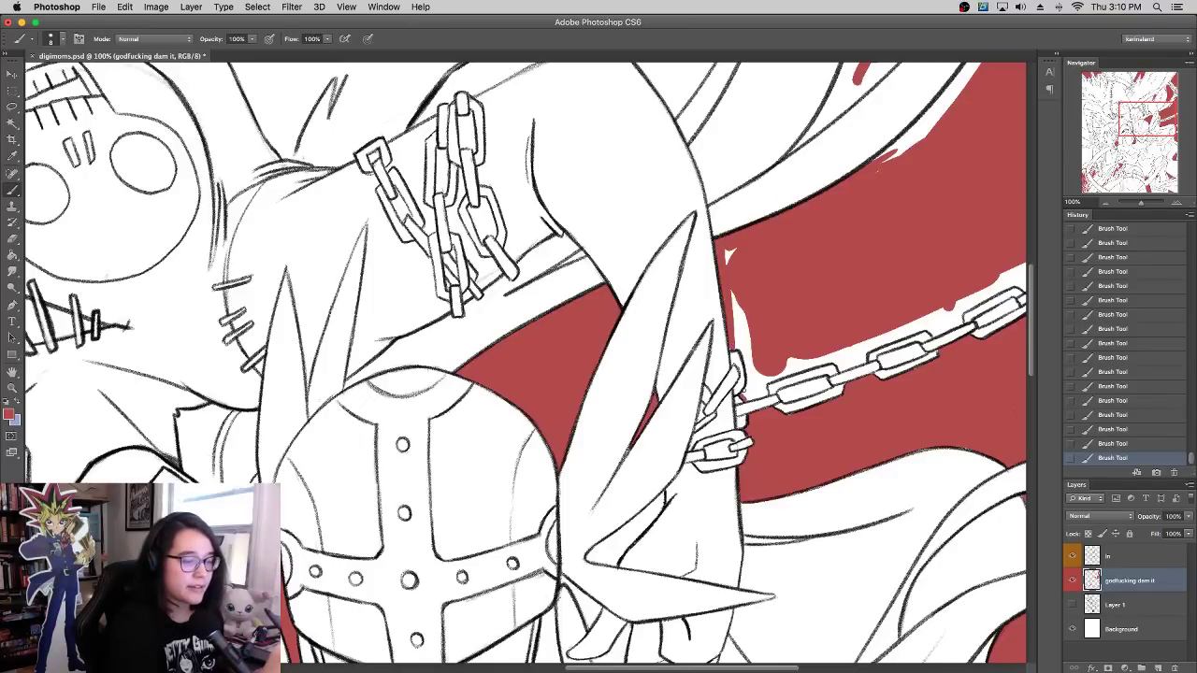
{"action": "left_click_drag", "start_coordinate": [748, 394], "coordinate": [748, 356]}
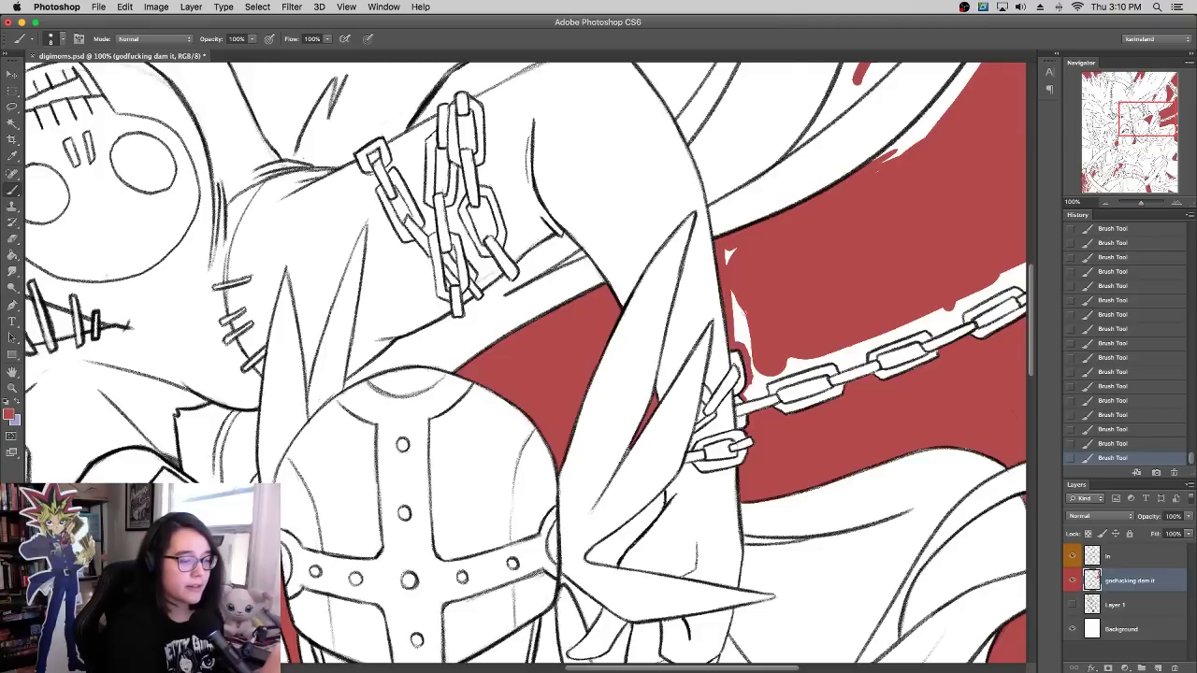
{"action": "left_click_drag", "start_coordinate": [744, 344], "coordinate": [744, 327]}
Step: Enlarge the brush to 29 px and fill the white gaps along the forearm and above the chain with red
{"action": "right_click", "coordinate": [759, 288]}
{"action": "left_click", "coordinate": [785, 322]}
{"action": "left_click_drag", "start_coordinate": [730, 252], "coordinate": [740, 303]}
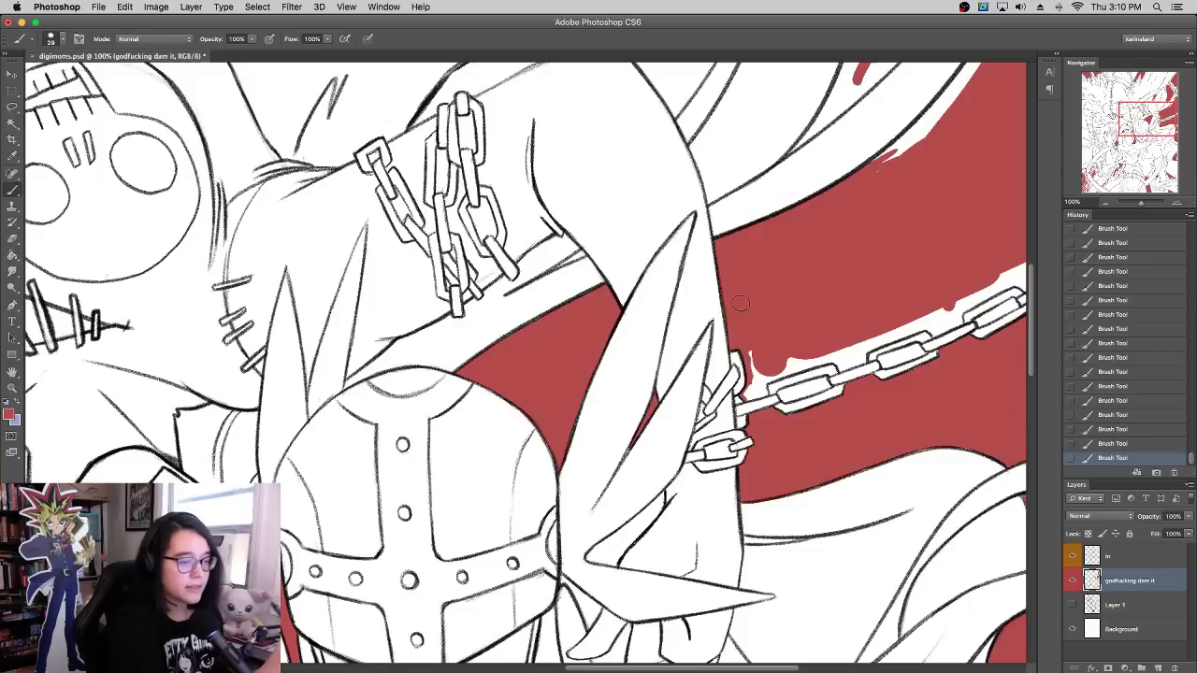
{"action": "mouse_move", "coordinate": [746, 356]}
{"action": "left_mouse_down"}
{"action": "mouse_move", "coordinate": [760, 376]}
{"action": "mouse_move", "coordinate": [888, 332]}
{"action": "mouse_move", "coordinate": [843, 357]}
{"action": "mouse_move", "coordinate": [953, 292]}
{"action": "mouse_move", "coordinate": [970, 304]}
{"action": "left_mouse_up"}
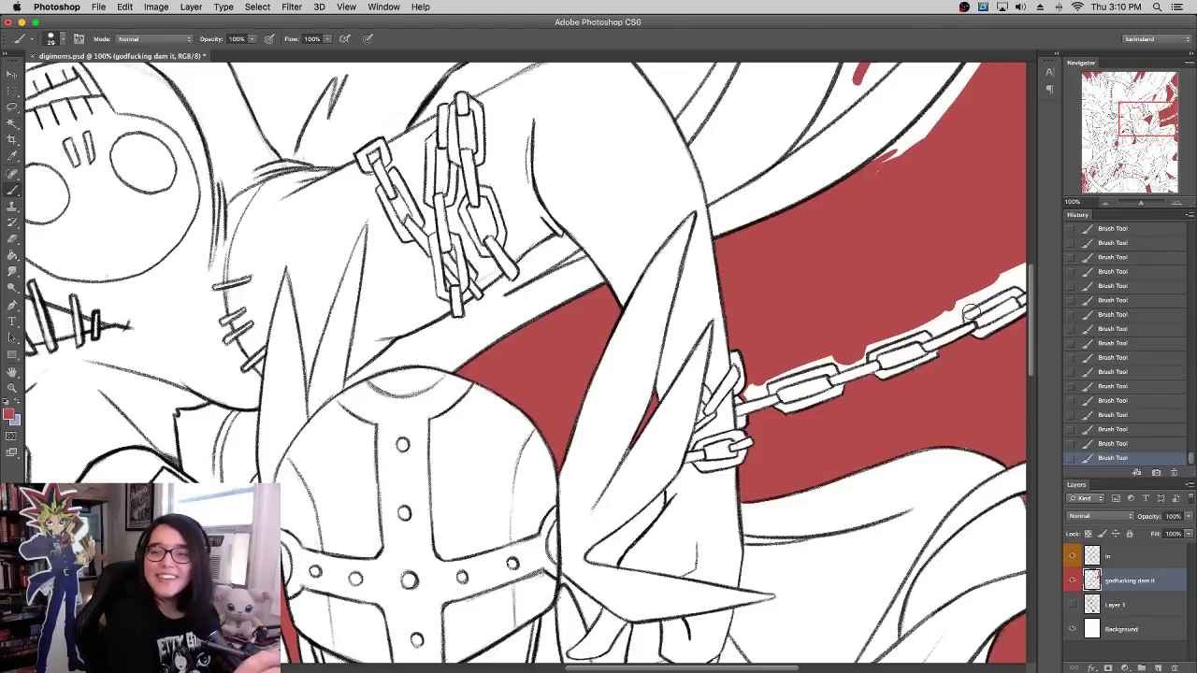
{"action": "left_click_drag", "start_coordinate": [928, 319], "coordinate": [946, 314]}
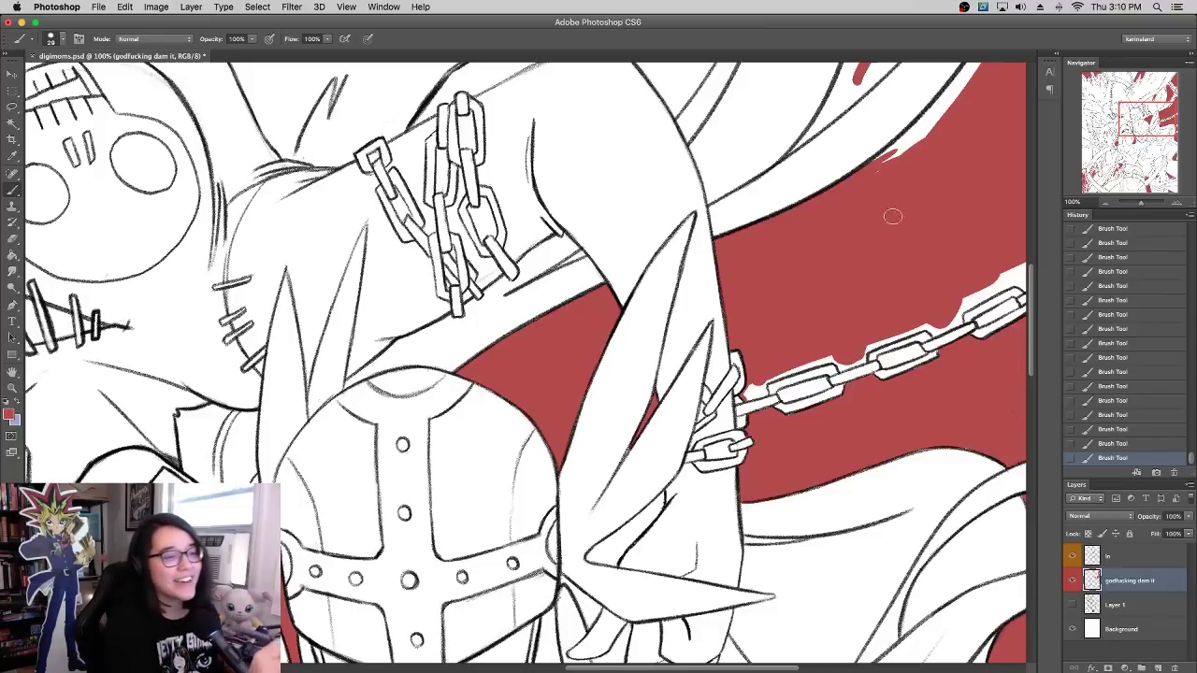
Step: Paint red along the outer edge of the long curved strand up towards the chain at the canvas edge
{"action": "left_click_drag", "start_coordinate": [981, 109], "coordinate": [743, 396]}
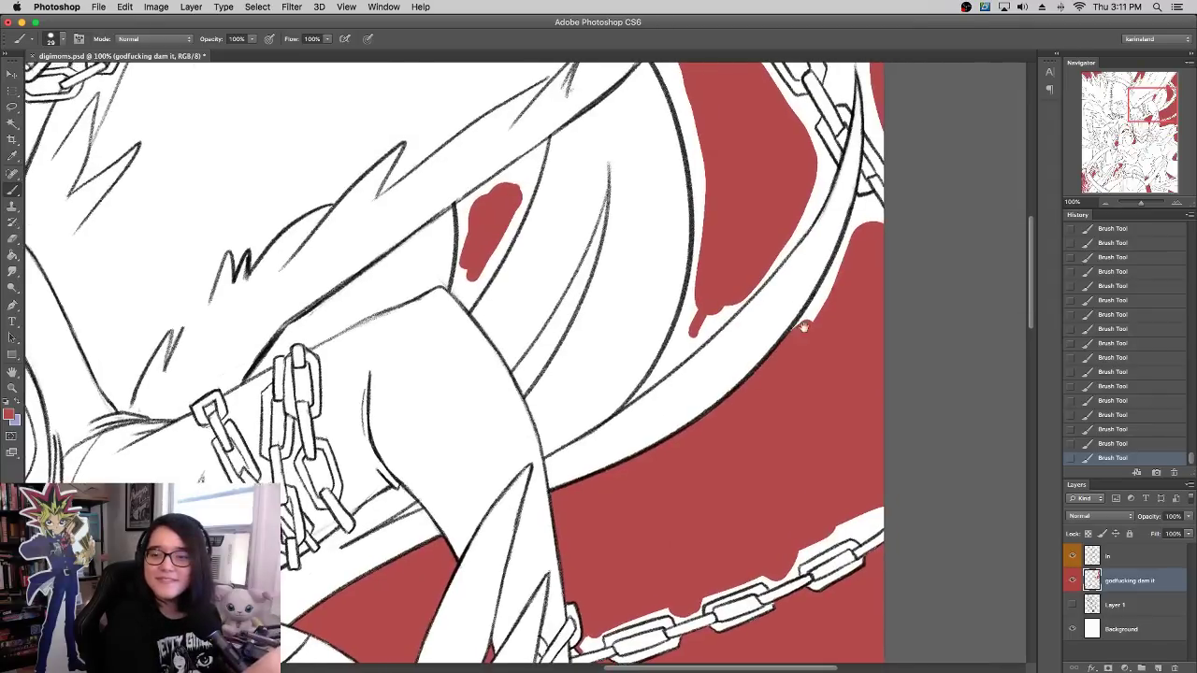
{"action": "left_click_drag", "start_coordinate": [803, 327], "coordinate": [779, 385]}
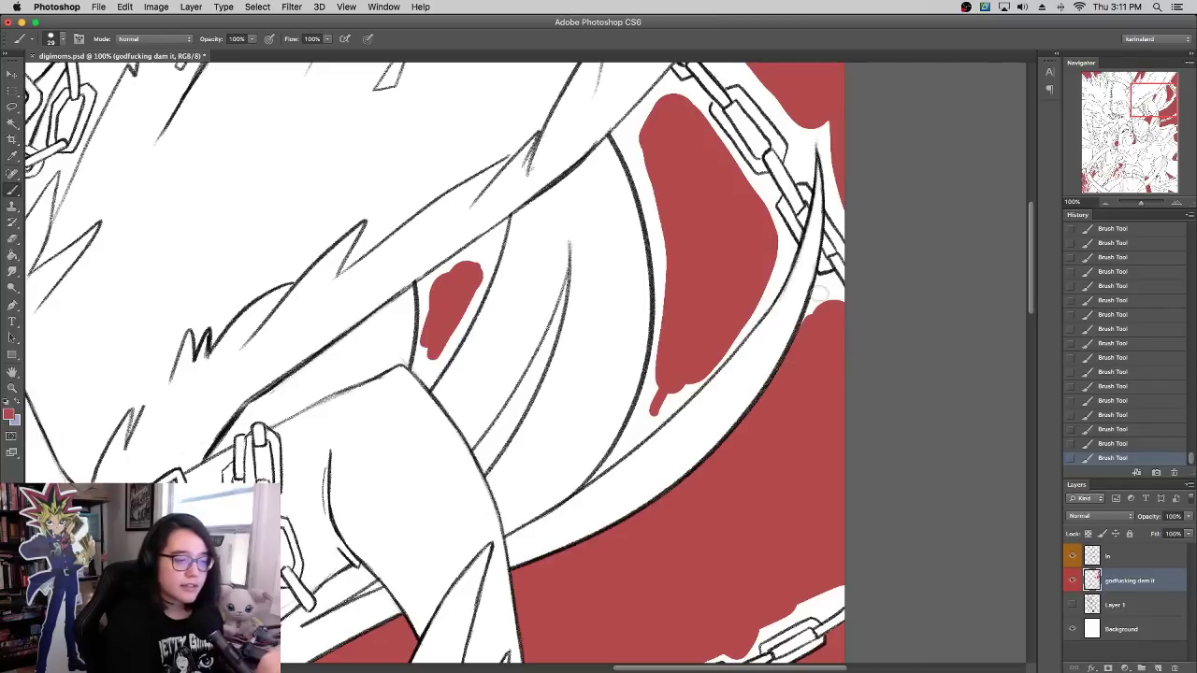
{"action": "left_click_drag", "start_coordinate": [796, 321], "coordinate": [781, 373]}
{"action": "scroll", "coordinate": [782, 372], "scroll_direction": "left", "scroll_amount": 4}
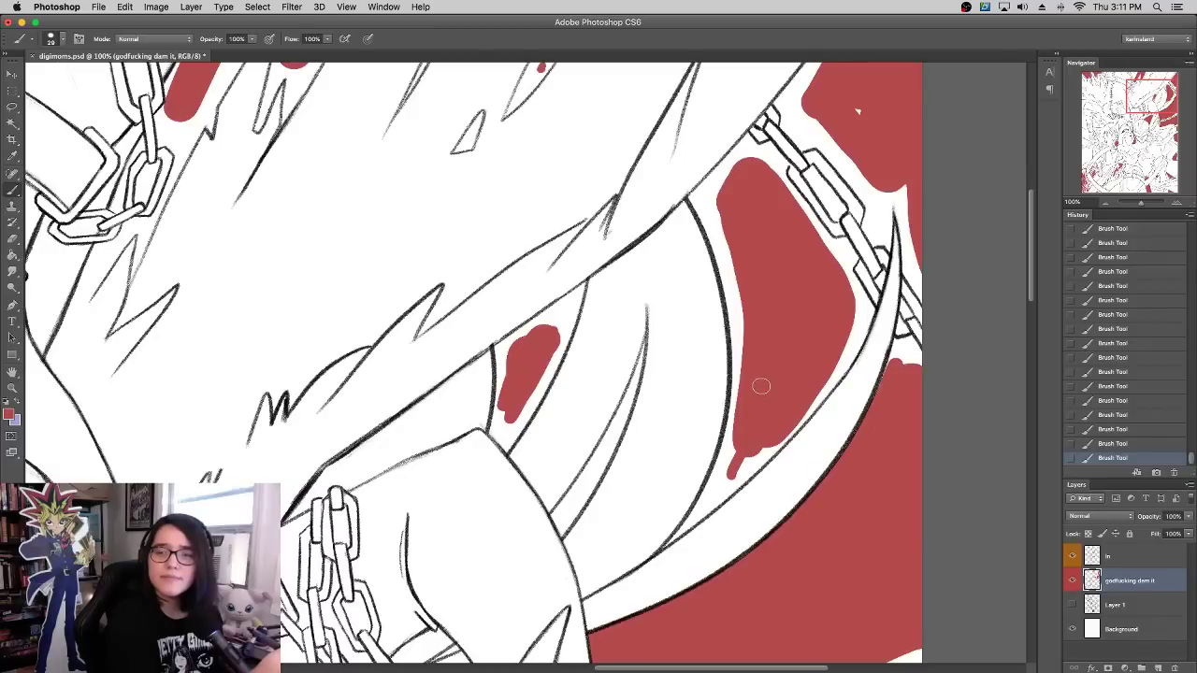
Step: Extend the red around the curved strand's tip, then fill the gap beneath the chain with a 17 px brush
{"action": "right_click", "coordinate": [816, 350]}
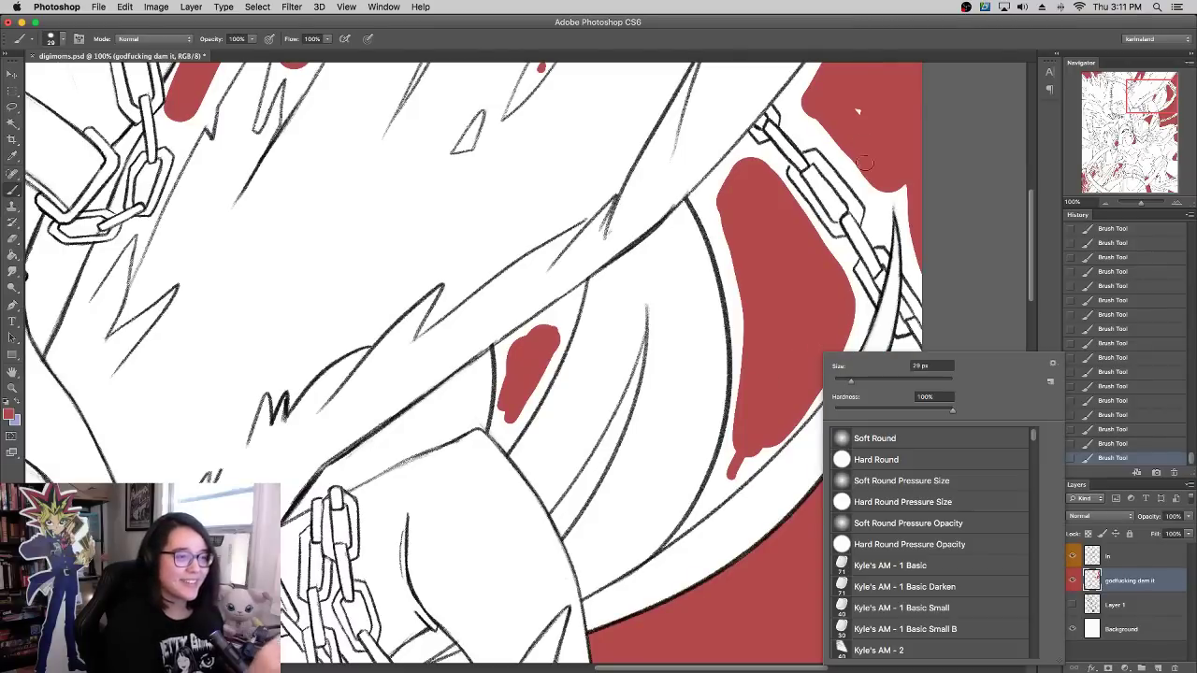
{"action": "mouse_move", "coordinate": [858, 114]}
{"action": "left_mouse_down"}
{"action": "mouse_move", "coordinate": [815, 122]}
{"action": "mouse_move", "coordinate": [806, 137]}
{"action": "mouse_move", "coordinate": [793, 115]}
{"action": "mouse_move", "coordinate": [814, 75]}
{"action": "mouse_move", "coordinate": [809, 116]}
{"action": "mouse_move", "coordinate": [859, 173]}
{"action": "mouse_move", "coordinate": [876, 226]}
{"action": "mouse_move", "coordinate": [901, 168]}
{"action": "mouse_move", "coordinate": [927, 284]}
{"action": "left_mouse_up"}
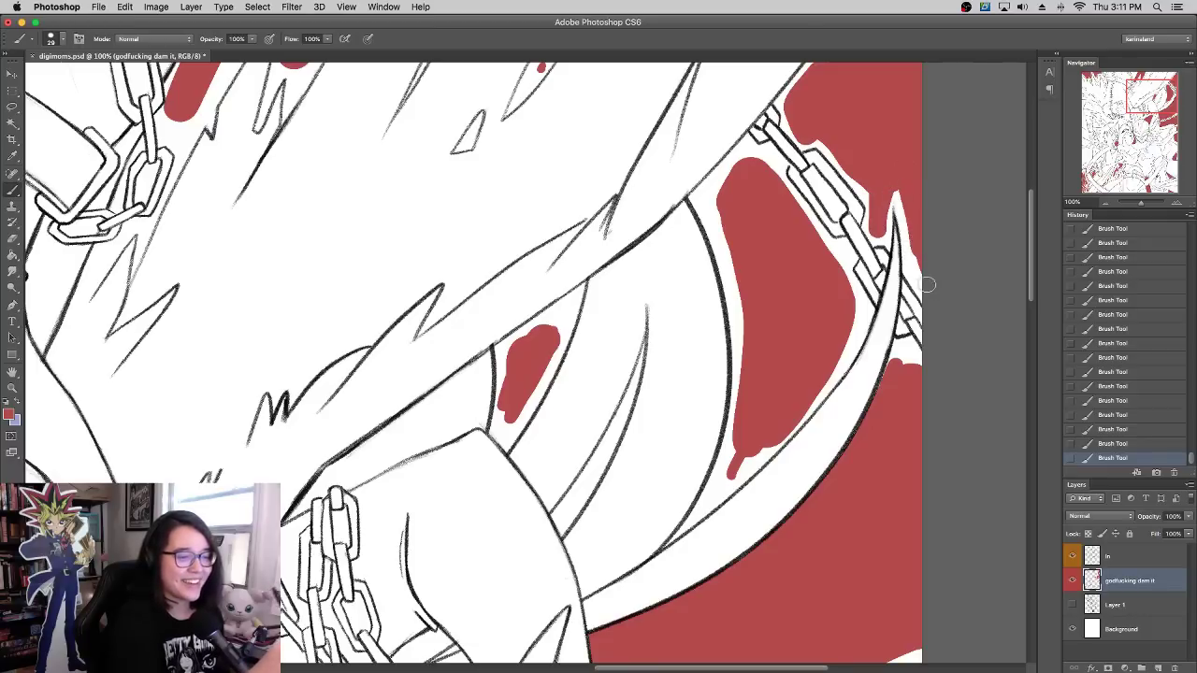
{"action": "right_click", "coordinate": [888, 372]}
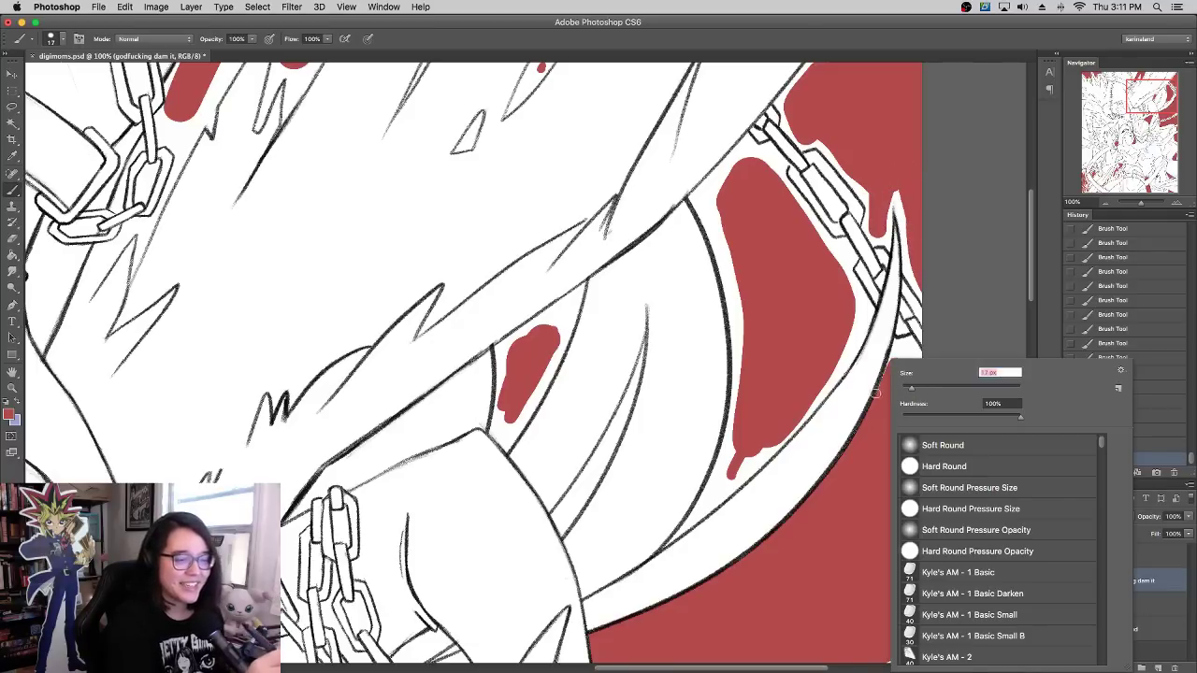
{"action": "left_click", "coordinate": [875, 392]}
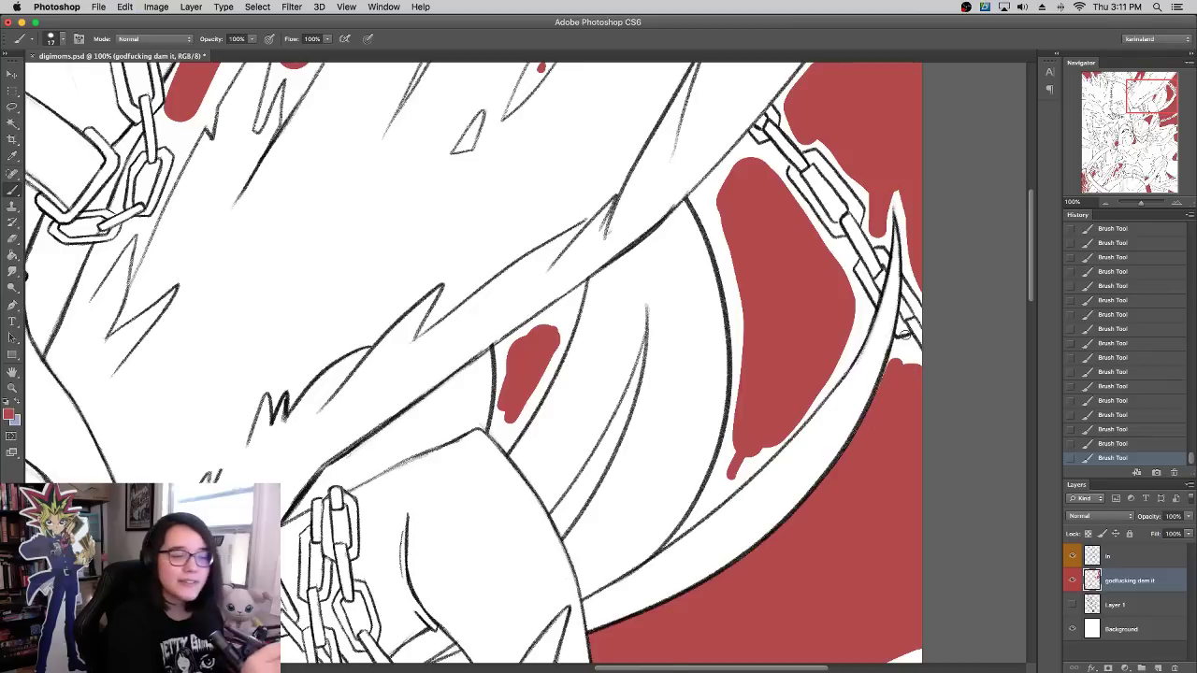
{"action": "mouse_move", "coordinate": [896, 342]}
{"action": "left_mouse_down"}
{"action": "mouse_move", "coordinate": [908, 338]}
{"action": "mouse_move", "coordinate": [916, 357]}
{"action": "mouse_move", "coordinate": [906, 342]}
{"action": "mouse_move", "coordinate": [875, 404]}
{"action": "mouse_move", "coordinate": [909, 348]}
{"action": "mouse_move", "coordinate": [917, 360]}
{"action": "left_mouse_up"}
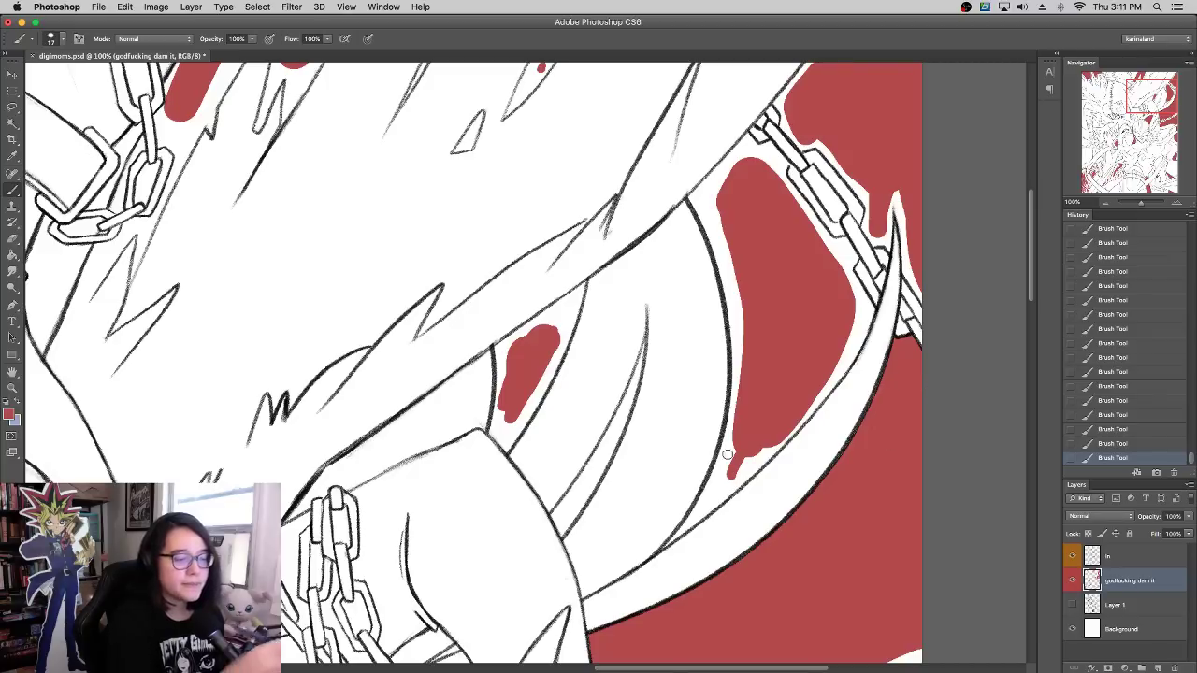
Step: Fill the lower corner and both sides of the gap between the curved strands with red, redoing the first stroke
{"action": "left_click_drag", "start_coordinate": [665, 545], "coordinate": [709, 511]}
{"action": "key", "text": "super+z"}
{"action": "mouse_move", "coordinate": [666, 545]}
{"action": "left_mouse_down"}
{"action": "mouse_move", "coordinate": [782, 437]}
{"action": "mouse_move", "coordinate": [713, 478]}
{"action": "mouse_move", "coordinate": [732, 412]}
{"action": "left_mouse_up"}
{"action": "mouse_move", "coordinate": [713, 486]}
{"action": "left_mouse_down"}
{"action": "mouse_move", "coordinate": [746, 345]}
{"action": "mouse_move", "coordinate": [736, 413]}
{"action": "mouse_move", "coordinate": [721, 227]}
{"action": "mouse_move", "coordinate": [734, 394]}
{"action": "mouse_move", "coordinate": [696, 197]}
{"action": "mouse_move", "coordinate": [732, 312]}
{"action": "mouse_move", "coordinate": [714, 246]}
{"action": "mouse_move", "coordinate": [724, 232]}
{"action": "mouse_move", "coordinate": [739, 328]}
{"action": "mouse_move", "coordinate": [729, 261]}
{"action": "left_mouse_up"}
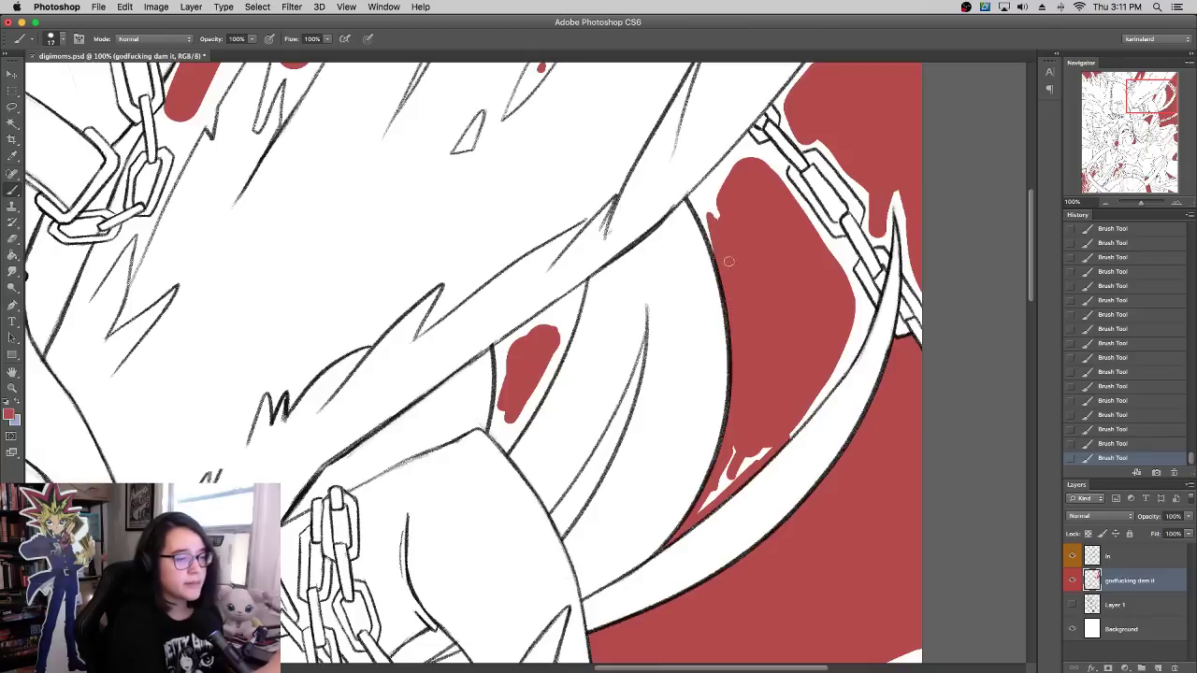
{"action": "mouse_move", "coordinate": [721, 481]}
{"action": "left_mouse_down"}
{"action": "mouse_move", "coordinate": [790, 430]}
{"action": "mouse_move", "coordinate": [721, 467]}
{"action": "mouse_move", "coordinate": [745, 393]}
{"action": "mouse_move", "coordinate": [766, 434]}
{"action": "mouse_move", "coordinate": [722, 502]}
{"action": "mouse_move", "coordinate": [781, 421]}
{"action": "mouse_move", "coordinate": [788, 445]}
{"action": "mouse_move", "coordinate": [839, 365]}
{"action": "mouse_move", "coordinate": [827, 391]}
{"action": "mouse_move", "coordinate": [865, 310]}
{"action": "mouse_move", "coordinate": [849, 284]}
{"action": "mouse_move", "coordinate": [836, 380]}
{"action": "mouse_move", "coordinate": [867, 313]}
{"action": "mouse_move", "coordinate": [862, 333]}
{"action": "mouse_move", "coordinate": [844, 256]}
{"action": "left_mouse_up"}
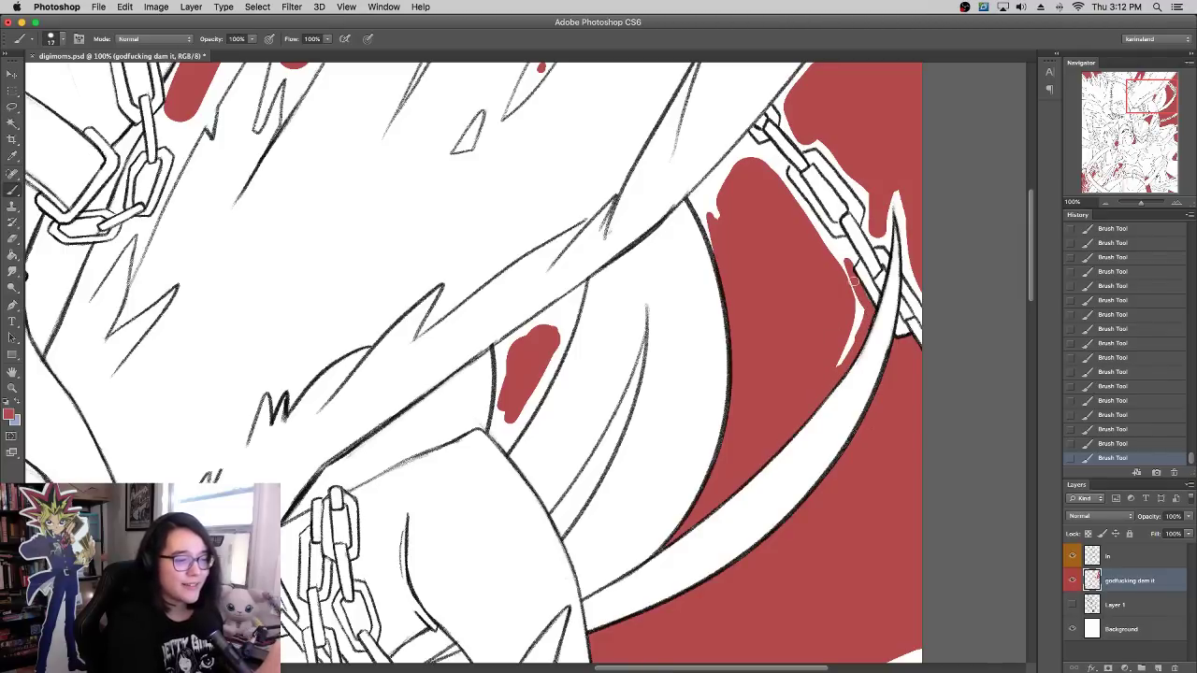
{"action": "mouse_move", "coordinate": [868, 314]}
{"action": "left_mouse_down"}
{"action": "mouse_move", "coordinate": [846, 347]}
{"action": "mouse_move", "coordinate": [846, 283]}
{"action": "left_mouse_up"}
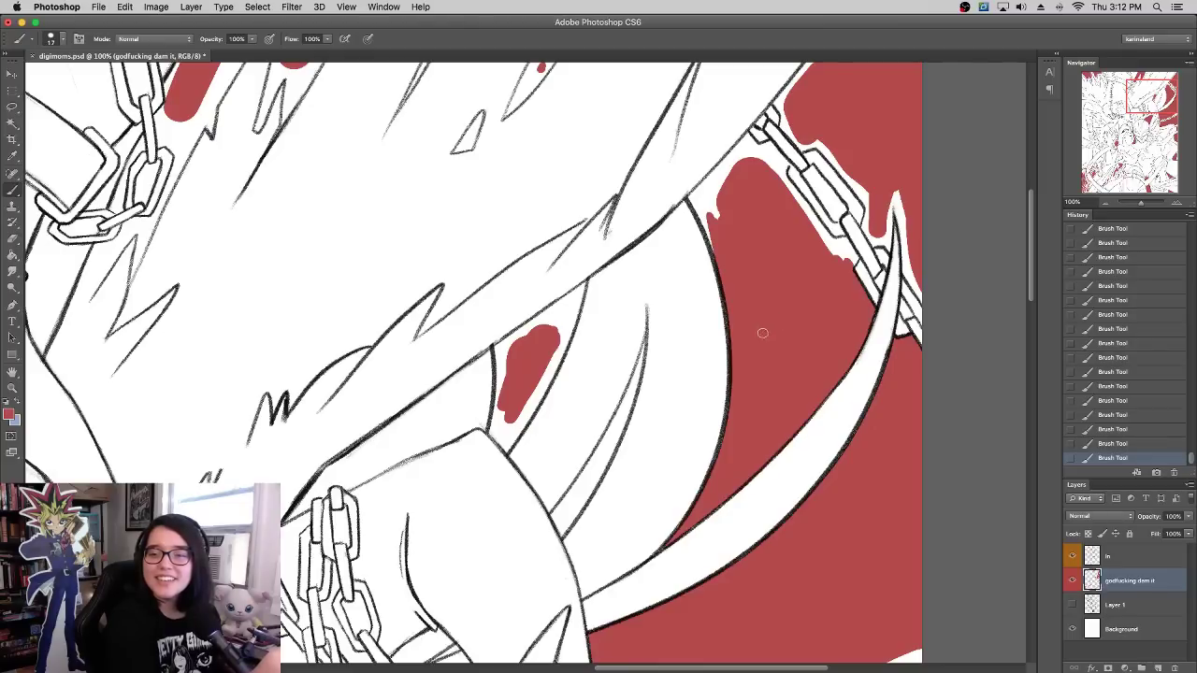
Step: Fill the gap's upper corner along the chain with red and close the white margins around the curved strand's tip
{"action": "left_click_drag", "start_coordinate": [772, 316], "coordinate": [767, 440]}
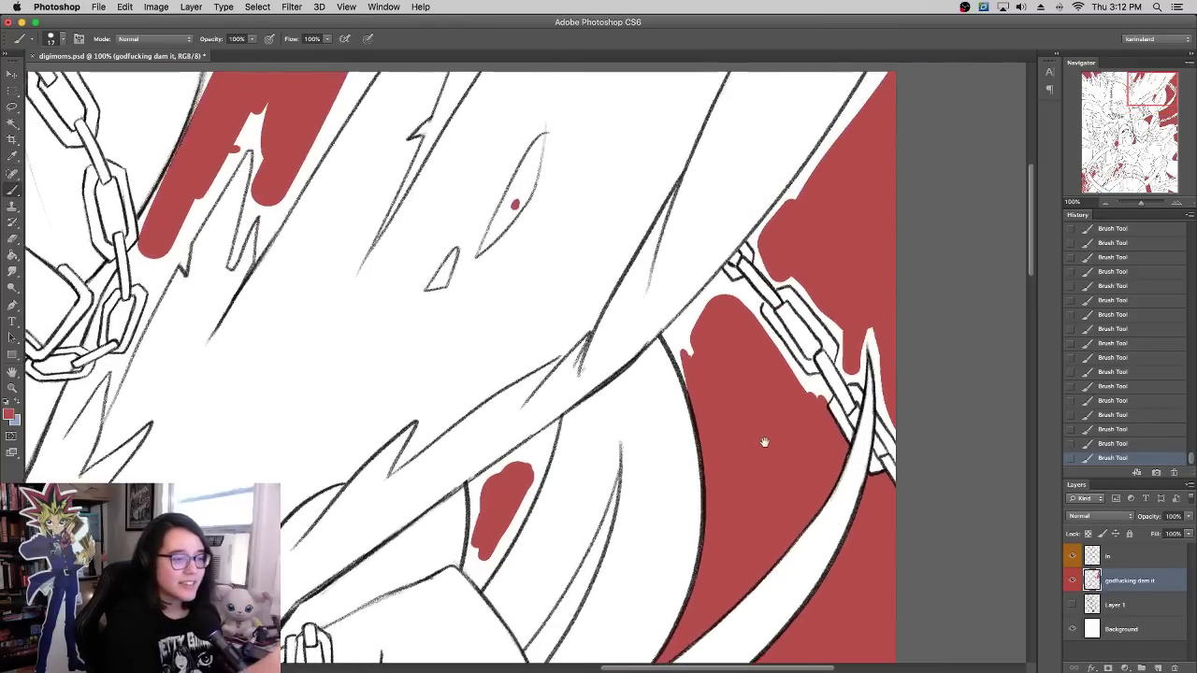
{"action": "mouse_move", "coordinate": [683, 363]}
{"action": "left_mouse_down"}
{"action": "mouse_move", "coordinate": [715, 286]}
{"action": "mouse_move", "coordinate": [685, 314]}
{"action": "mouse_move", "coordinate": [713, 287]}
{"action": "mouse_move", "coordinate": [703, 295]}
{"action": "mouse_move", "coordinate": [730, 284]}
{"action": "mouse_move", "coordinate": [708, 288]}
{"action": "mouse_move", "coordinate": [692, 355]}
{"action": "mouse_move", "coordinate": [710, 301]}
{"action": "mouse_move", "coordinate": [677, 326]}
{"action": "mouse_move", "coordinate": [723, 284]}
{"action": "mouse_move", "coordinate": [749, 294]}
{"action": "mouse_move", "coordinate": [743, 282]}
{"action": "mouse_move", "coordinate": [757, 316]}
{"action": "mouse_move", "coordinate": [717, 289]}
{"action": "mouse_move", "coordinate": [742, 296]}
{"action": "mouse_move", "coordinate": [732, 288]}
{"action": "mouse_move", "coordinate": [718, 294]}
{"action": "mouse_move", "coordinate": [782, 348]}
{"action": "mouse_move", "coordinate": [808, 407]}
{"action": "mouse_move", "coordinate": [795, 365]}
{"action": "mouse_move", "coordinate": [808, 396]}
{"action": "left_mouse_up"}
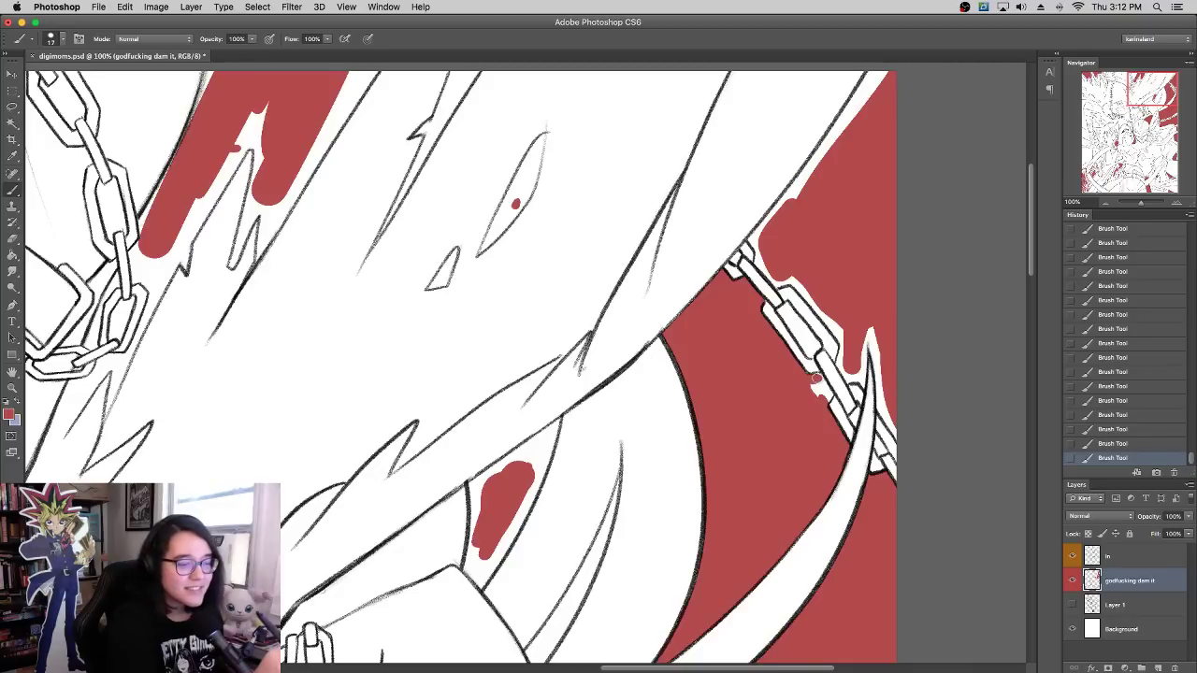
{"action": "mouse_move", "coordinate": [816, 378]}
{"action": "left_mouse_down"}
{"action": "mouse_move", "coordinate": [851, 369]}
{"action": "mouse_move", "coordinate": [838, 362]}
{"action": "mouse_move", "coordinate": [848, 325]}
{"action": "mouse_move", "coordinate": [861, 383]}
{"action": "mouse_move", "coordinate": [865, 335]}
{"action": "left_mouse_up"}
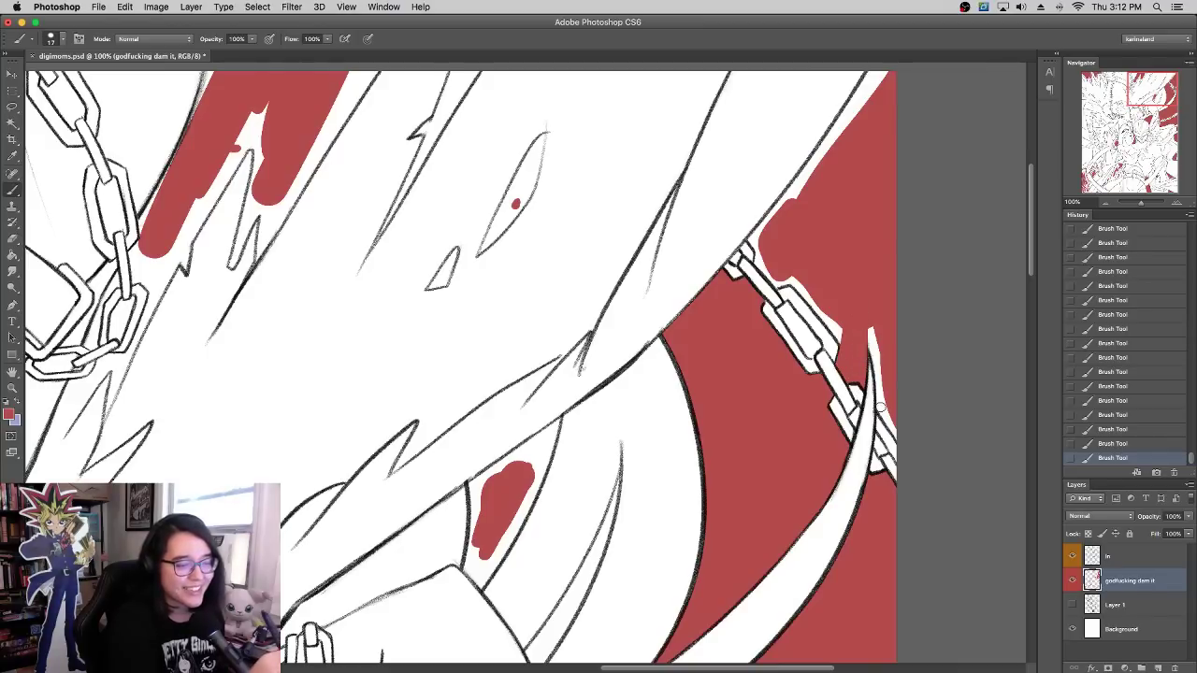
{"action": "left_click_drag", "start_coordinate": [878, 408], "coordinate": [866, 342]}
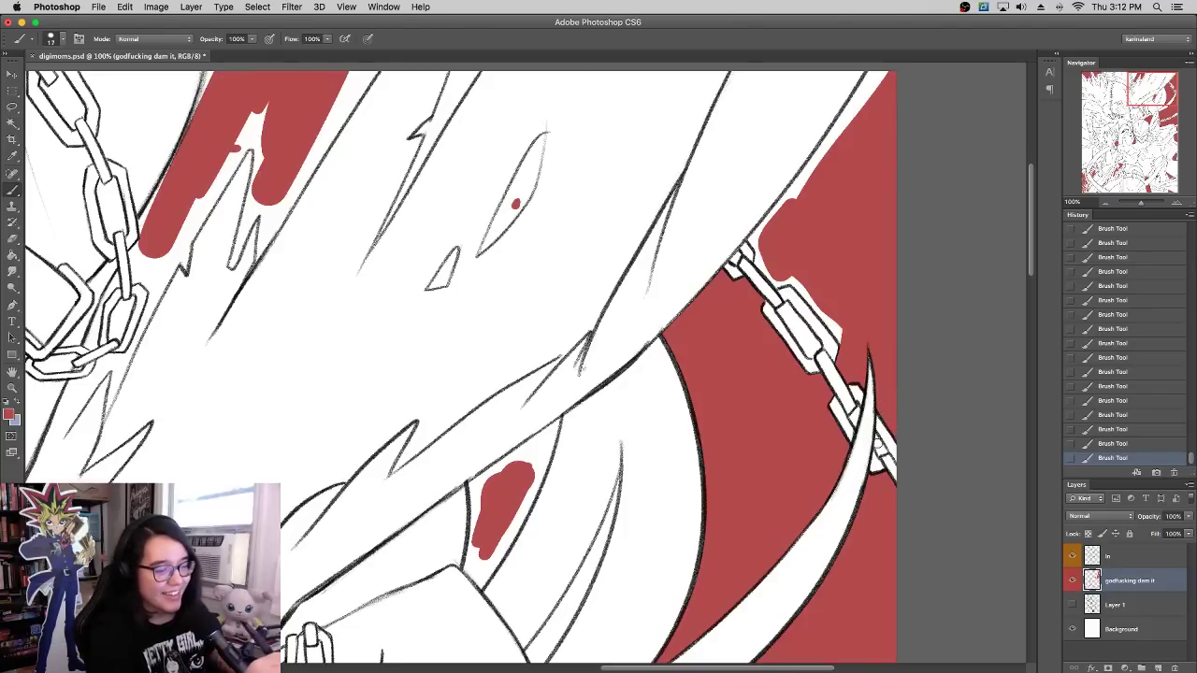
Step: Set the brush to 13 px and paint red inside the chain links and along the chain's outer edge
{"action": "right_click", "coordinate": [877, 443]}
{"action": "left_click_drag", "start_coordinate": [905, 391], "coordinate": [902, 391]}
{"action": "mouse_move", "coordinate": [854, 422]}
{"action": "left_mouse_down"}
{"action": "mouse_move", "coordinate": [855, 410]}
{"action": "mouse_move", "coordinate": [880, 454]}
{"action": "left_mouse_up"}
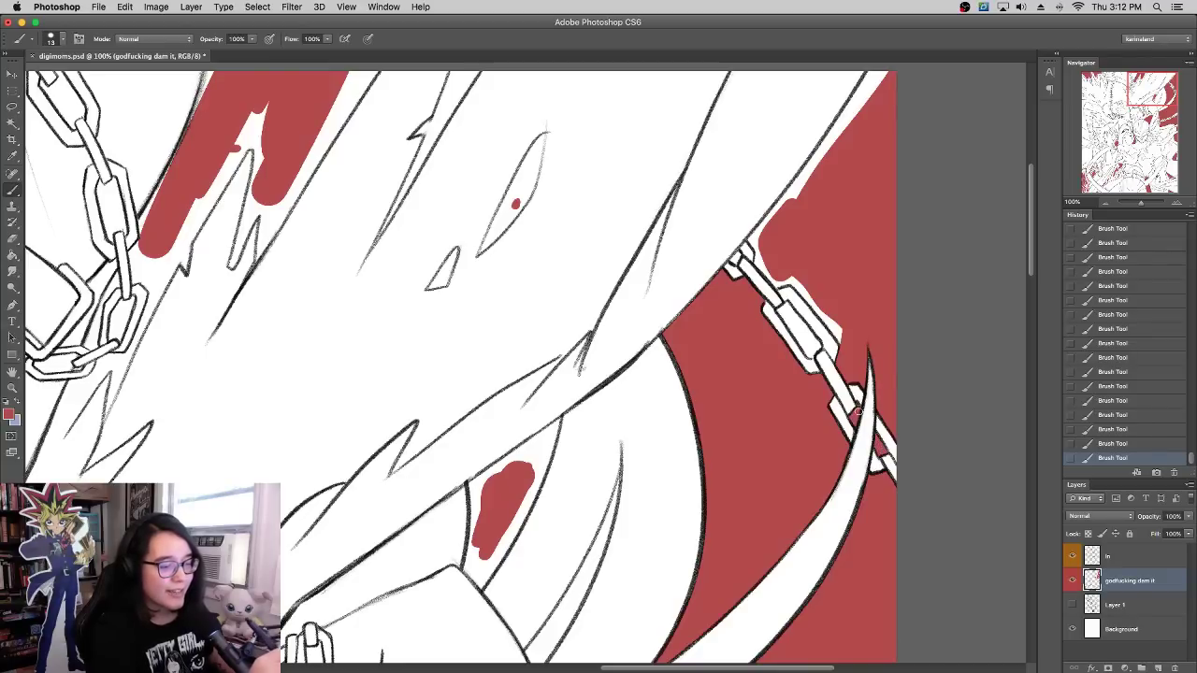
{"action": "mouse_move", "coordinate": [842, 344]}
{"action": "left_mouse_down"}
{"action": "mouse_move", "coordinate": [806, 288]}
{"action": "mouse_move", "coordinate": [838, 341]}
{"action": "mouse_move", "coordinate": [807, 291]}
{"action": "mouse_move", "coordinate": [844, 333]}
{"action": "mouse_move", "coordinate": [822, 305]}
{"action": "mouse_move", "coordinate": [830, 278]}
{"action": "mouse_move", "coordinate": [837, 333]}
{"action": "left_mouse_up"}
{"action": "mouse_move", "coordinate": [779, 283]}
{"action": "left_mouse_down"}
{"action": "mouse_move", "coordinate": [751, 242]}
{"action": "mouse_move", "coordinate": [734, 261]}
{"action": "mouse_move", "coordinate": [756, 254]}
{"action": "mouse_move", "coordinate": [774, 278]}
{"action": "mouse_move", "coordinate": [750, 241]}
{"action": "mouse_move", "coordinate": [764, 263]}
{"action": "mouse_move", "coordinate": [759, 237]}
{"action": "mouse_move", "coordinate": [785, 179]}
{"action": "left_mouse_up"}
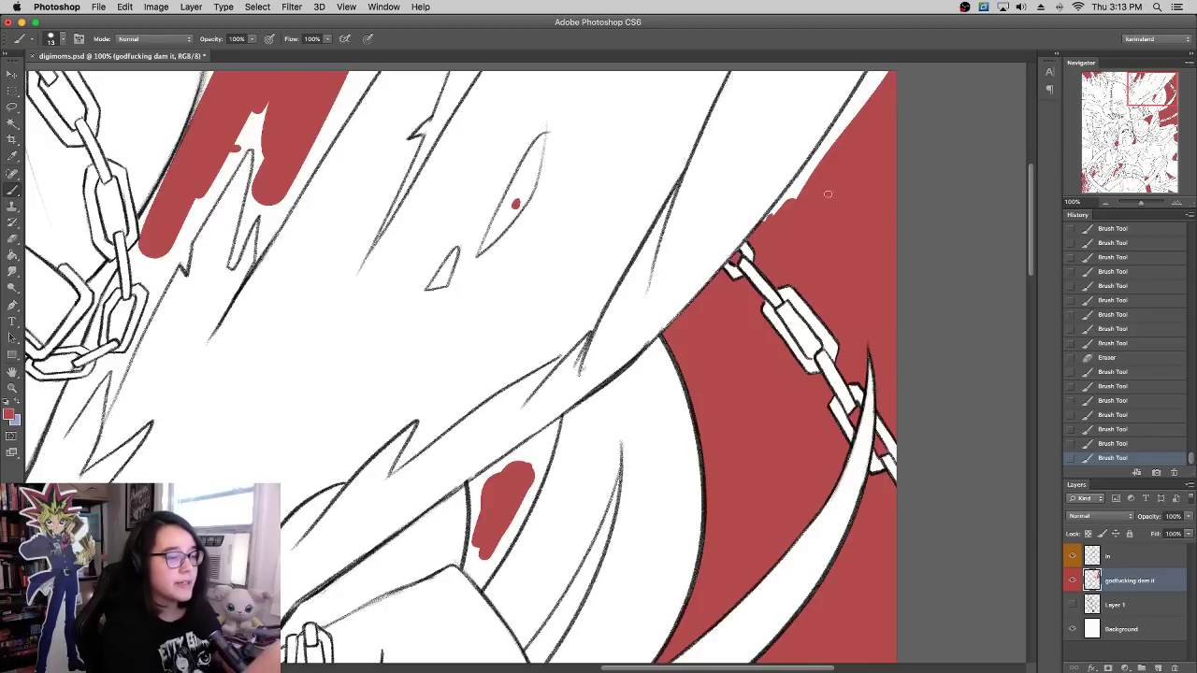
{"action": "mouse_move", "coordinate": [782, 304]}
{"action": "left_mouse_down"}
{"action": "mouse_move", "coordinate": [811, 355]}
{"action": "mouse_move", "coordinate": [798, 333]}
{"action": "mouse_move", "coordinate": [817, 357]}
{"action": "left_mouse_up"}
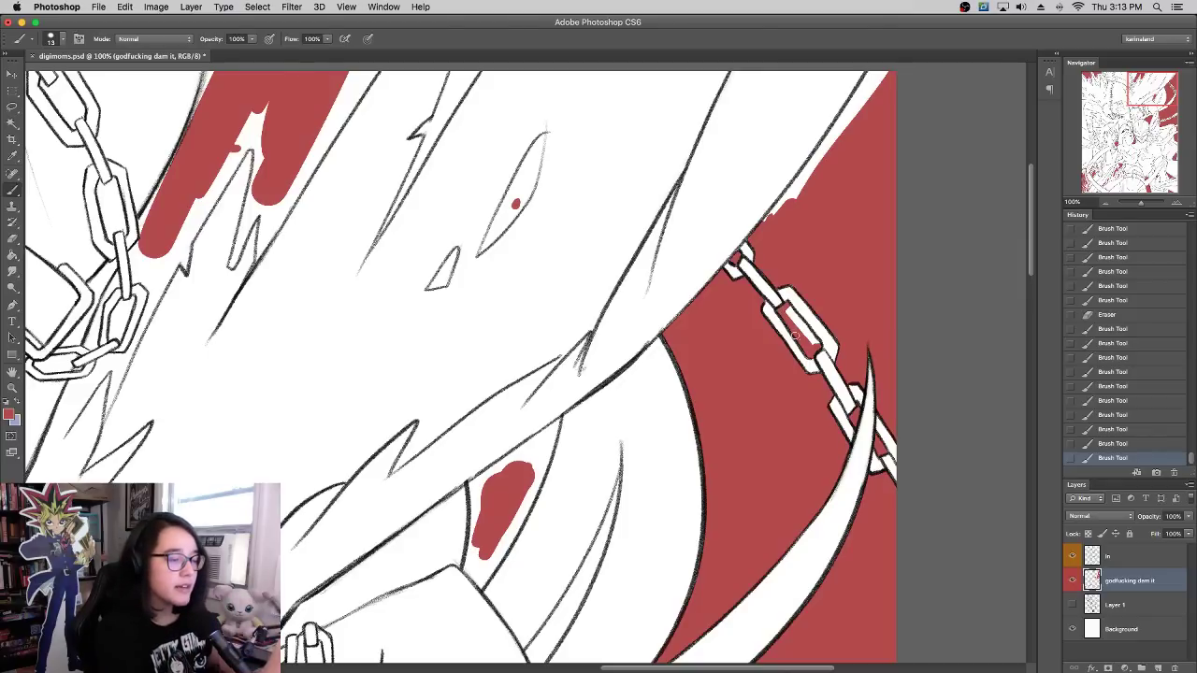
{"action": "mouse_move", "coordinate": [787, 307]}
{"action": "left_mouse_down"}
{"action": "mouse_move", "coordinate": [819, 344]}
{"action": "mouse_move", "coordinate": [788, 311]}
{"action": "mouse_move", "coordinate": [807, 329]}
{"action": "left_mouse_up"}
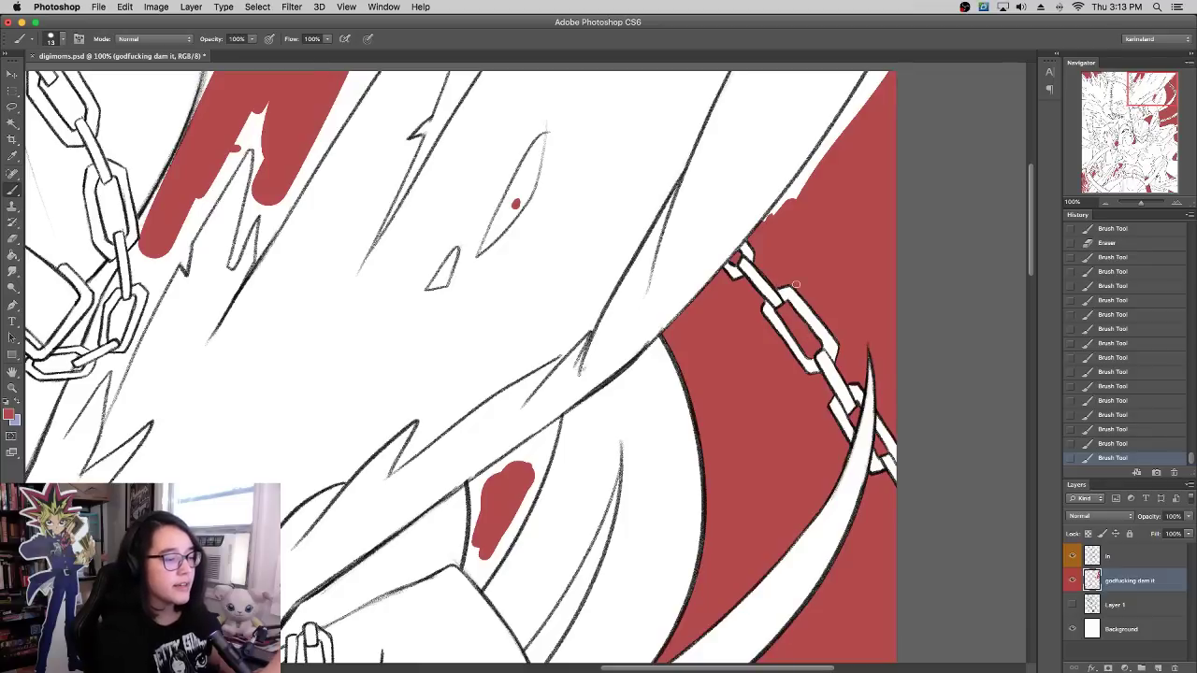
Step: Fill the remaining white margin along the large hair strand from the chain up to the canvas's upper edge
{"action": "left_click_drag", "start_coordinate": [768, 217], "coordinate": [783, 202]}
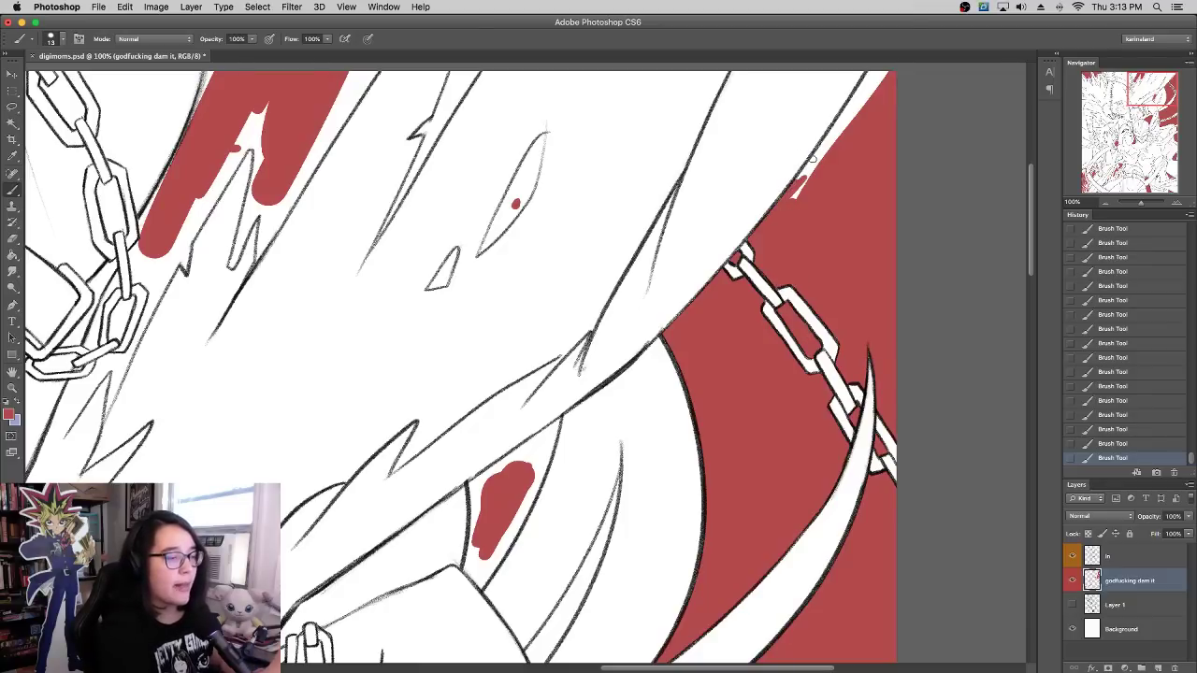
{"action": "left_click_drag", "start_coordinate": [813, 159], "coordinate": [832, 141]}
{"action": "mouse_move", "coordinate": [833, 188]}
{"action": "left_mouse_down"}
{"action": "mouse_move", "coordinate": [779, 383]}
{"action": "mouse_move", "coordinate": [808, 300]}
{"action": "mouse_move", "coordinate": [766, 359]}
{"action": "mouse_move", "coordinate": [835, 246]}
{"action": "left_mouse_up"}
Step: Set the brush to 35 px and widen the red wedge at the canvas's upper edge towards the surrounding hair outlines
{"action": "right_click", "coordinate": [811, 352]}
{"action": "left_click", "coordinate": [820, 364]}
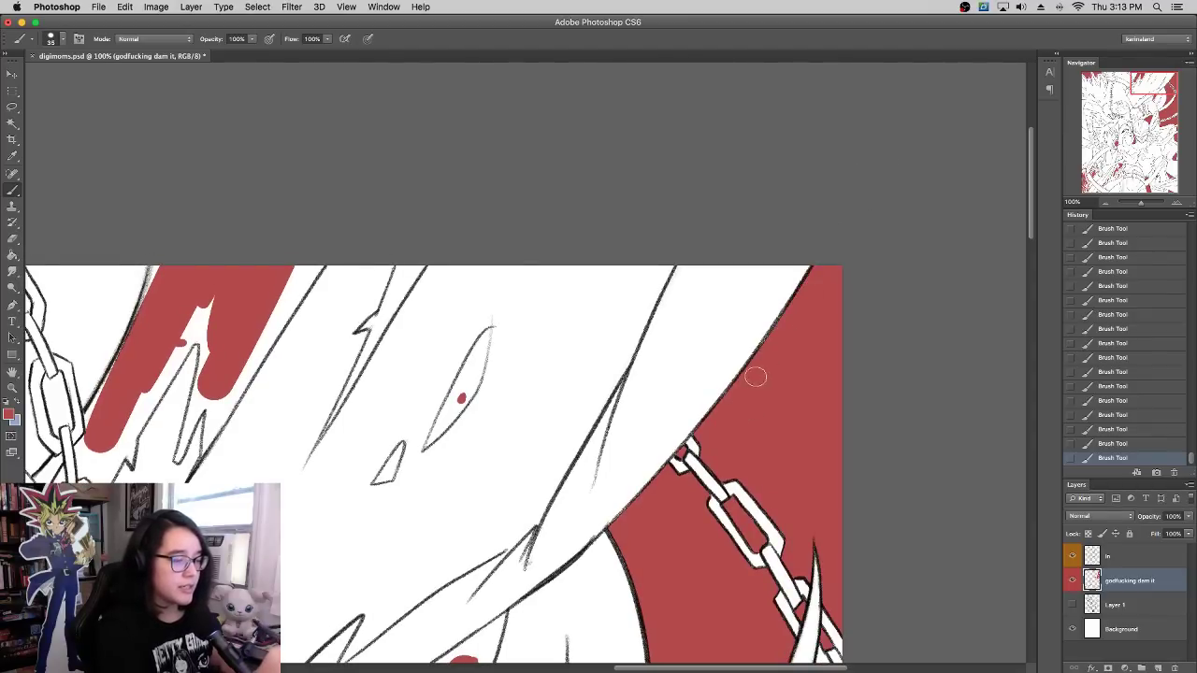
{"action": "left_click_drag", "start_coordinate": [767, 414], "coordinate": [873, 278]}
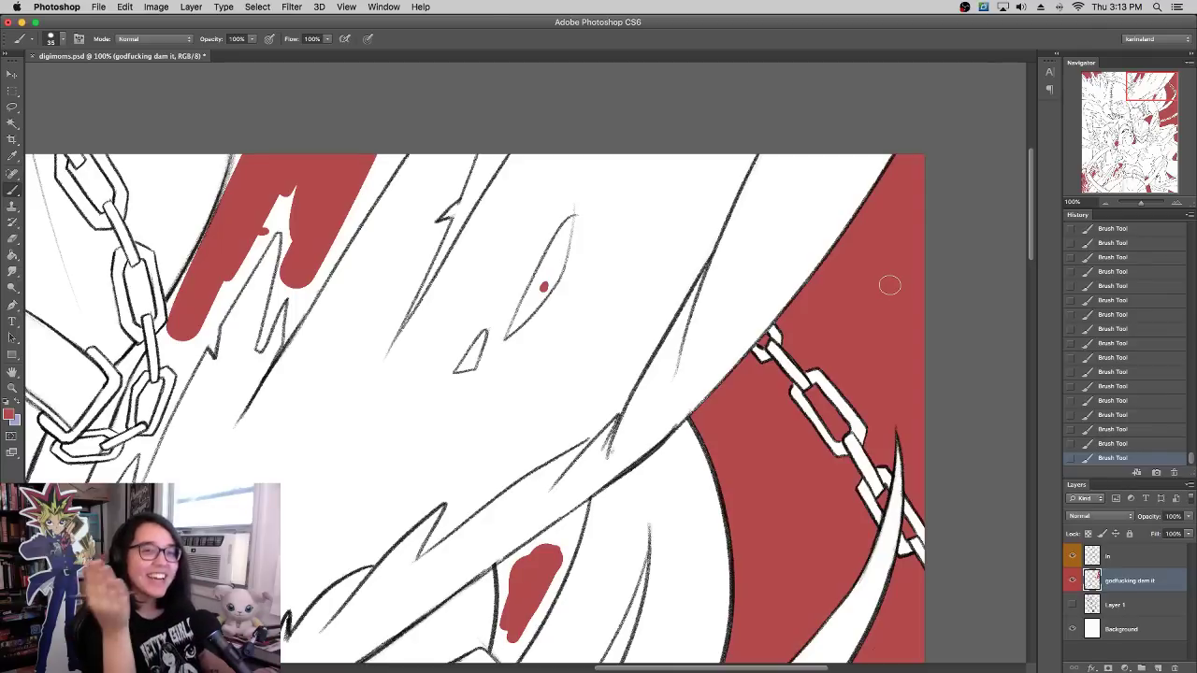
{"action": "mouse_move", "coordinate": [803, 349]}
{"action": "left_mouse_down"}
{"action": "mouse_move", "coordinate": [921, 343]}
{"action": "mouse_move", "coordinate": [1128, 372]}
{"action": "left_mouse_up"}
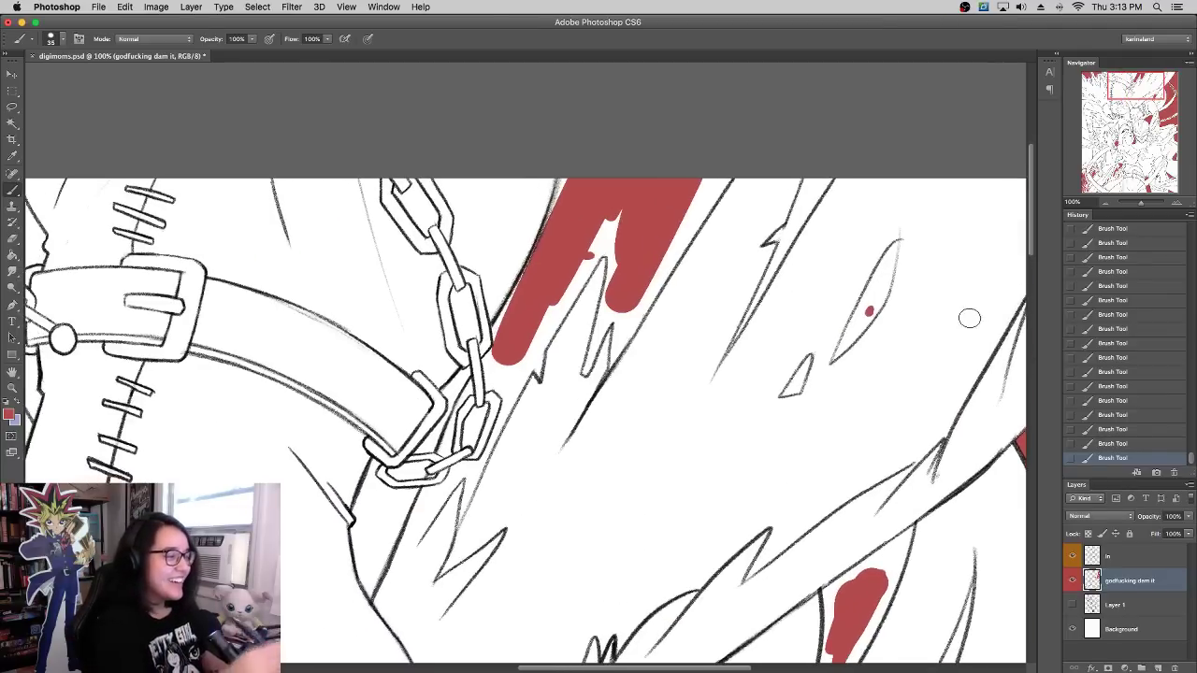
{"action": "mouse_move", "coordinate": [624, 324]}
{"action": "left_mouse_down"}
{"action": "mouse_move", "coordinate": [700, 206]}
{"action": "mouse_move", "coordinate": [685, 215]}
{"action": "left_mouse_up"}
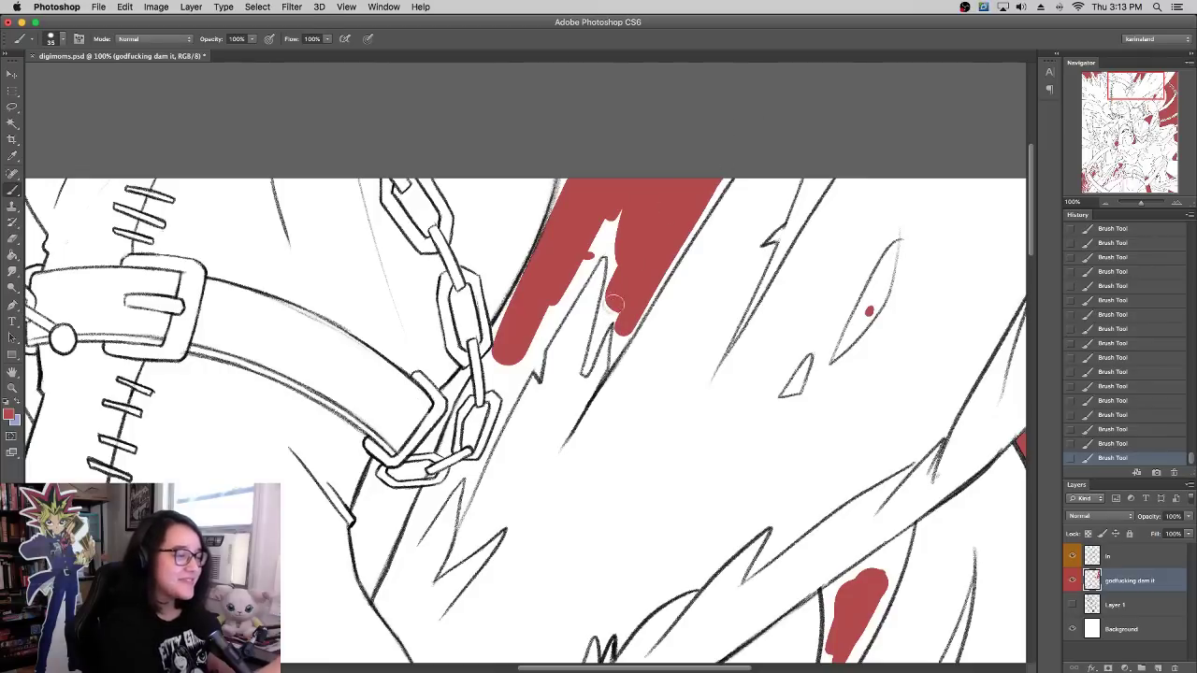
{"action": "left_click_drag", "start_coordinate": [614, 303], "coordinate": [632, 173]}
{"action": "left_click_drag", "start_coordinate": [544, 326], "coordinate": [617, 225]}
{"action": "left_click_drag", "start_coordinate": [612, 273], "coordinate": [752, 292]}
Step: With a 24 px brush, paint the red wedge up to the curved contour and jagged hair tip, erasing overspill at the tip
{"action": "right_click", "coordinate": [748, 309]}
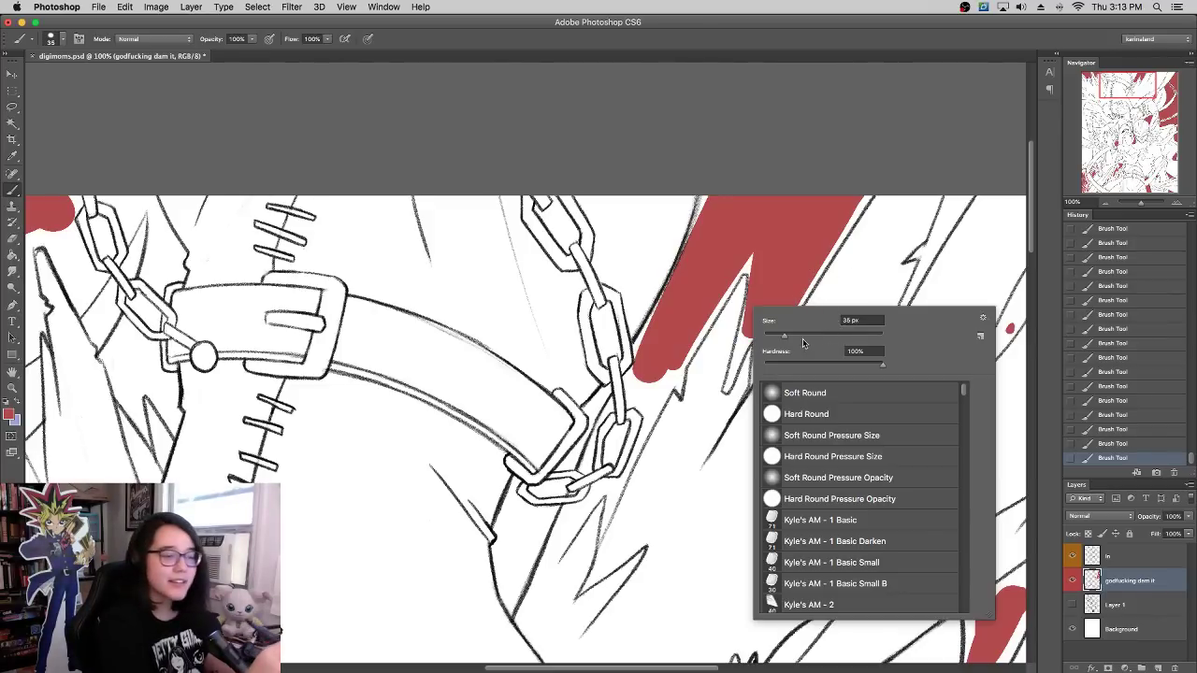
{"action": "left_click_drag", "start_coordinate": [784, 336], "coordinate": [778, 336]}
{"action": "left_click_drag", "start_coordinate": [641, 361], "coordinate": [640, 350]}
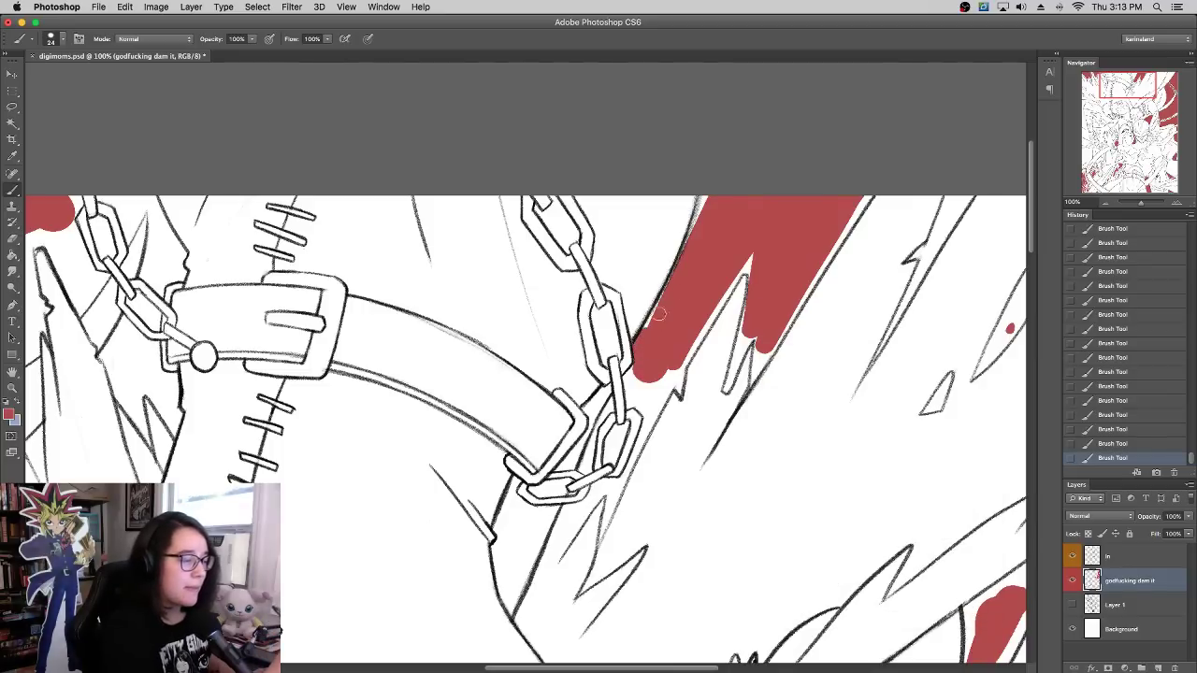
{"action": "left_click_drag", "start_coordinate": [680, 270], "coordinate": [707, 174]}
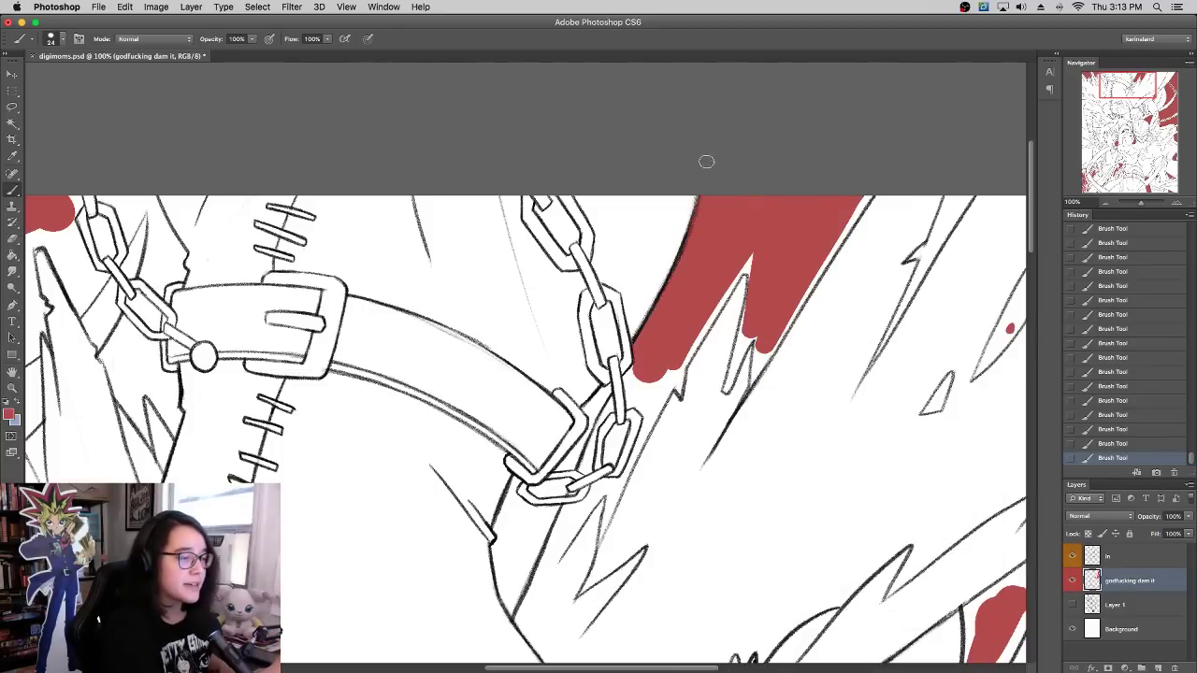
{"action": "left_click_drag", "start_coordinate": [677, 374], "coordinate": [760, 235]}
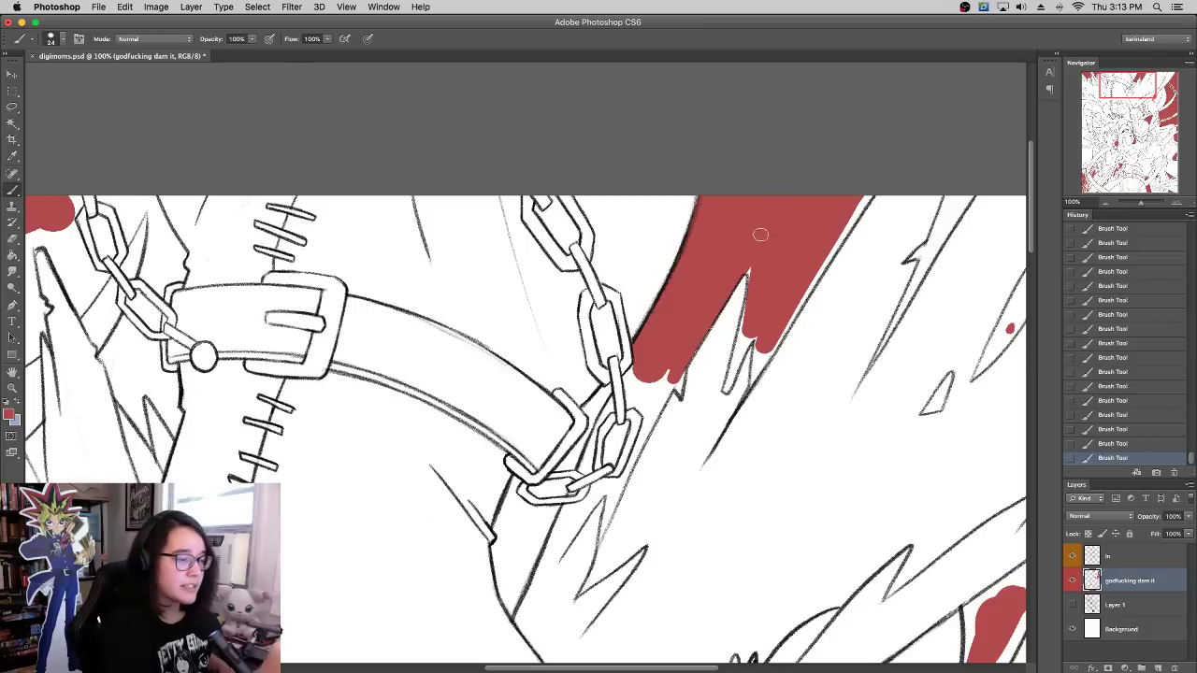
{"action": "left_click", "coordinate": [744, 278]}
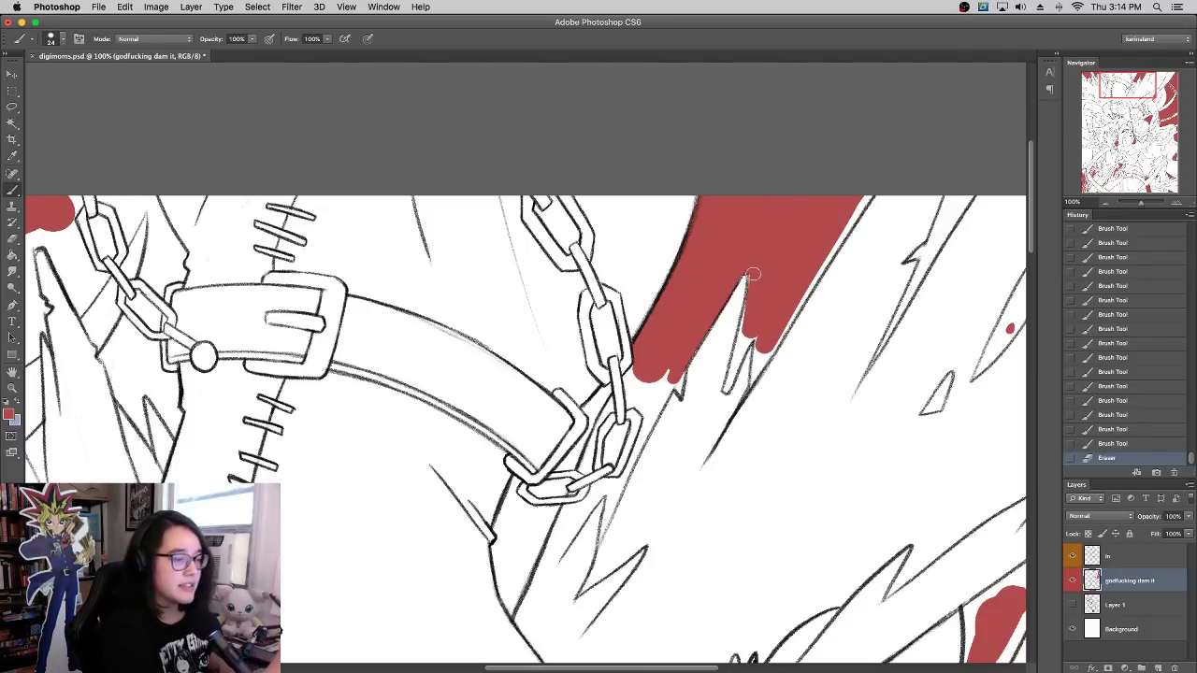
Step: Set the brush to 16 px and paint red into the narrow notches between the jagged tips below the wedge
{"action": "key", "text": "b"}
{"action": "left_click_drag", "start_coordinate": [754, 278], "coordinate": [755, 286]}
{"action": "right_click", "coordinate": [801, 293]}
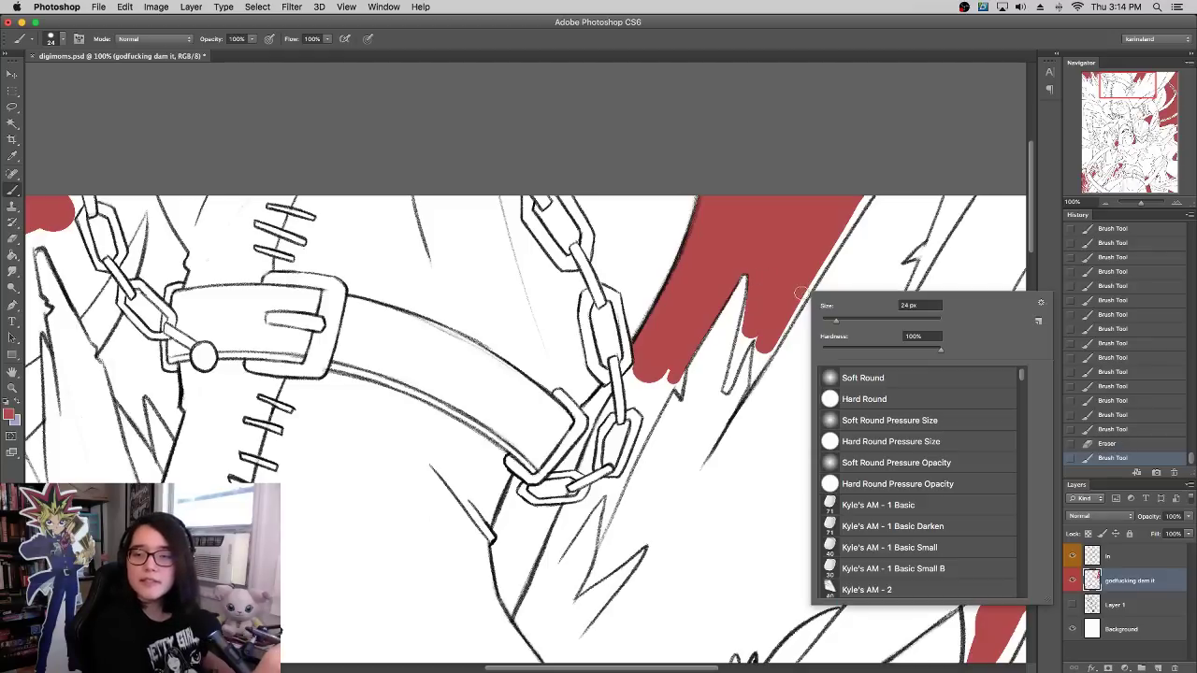
{"action": "left_click_drag", "start_coordinate": [836, 320], "coordinate": [831, 321]}
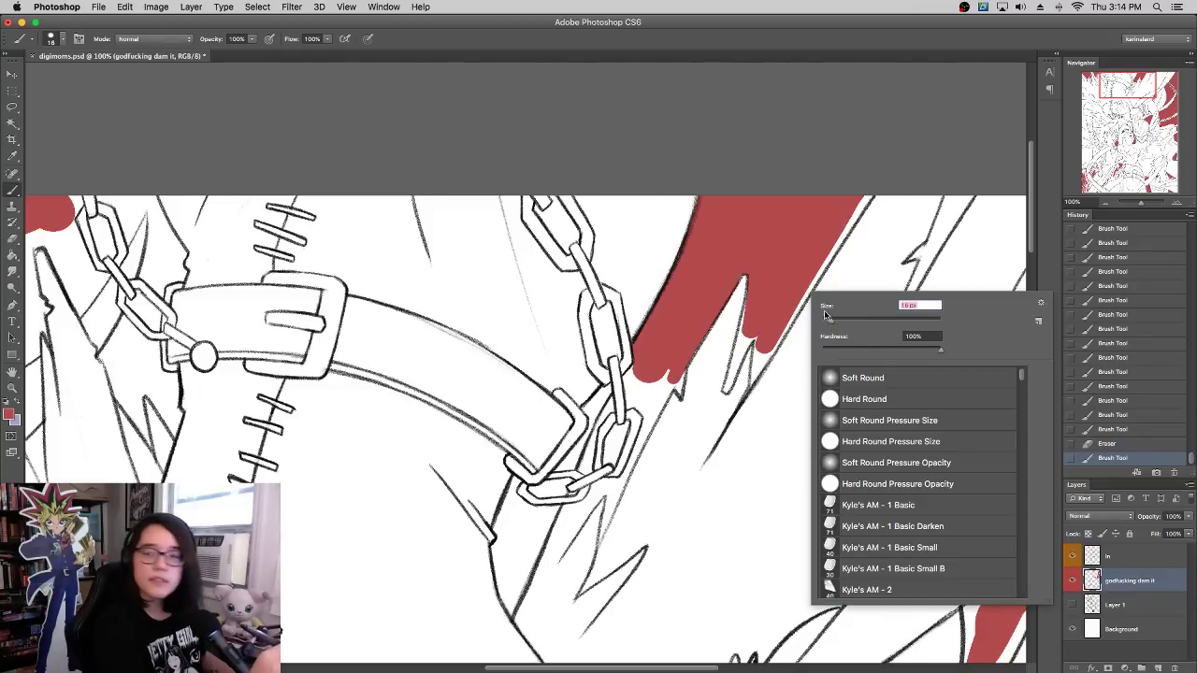
{"action": "left_click", "coordinate": [727, 239]}
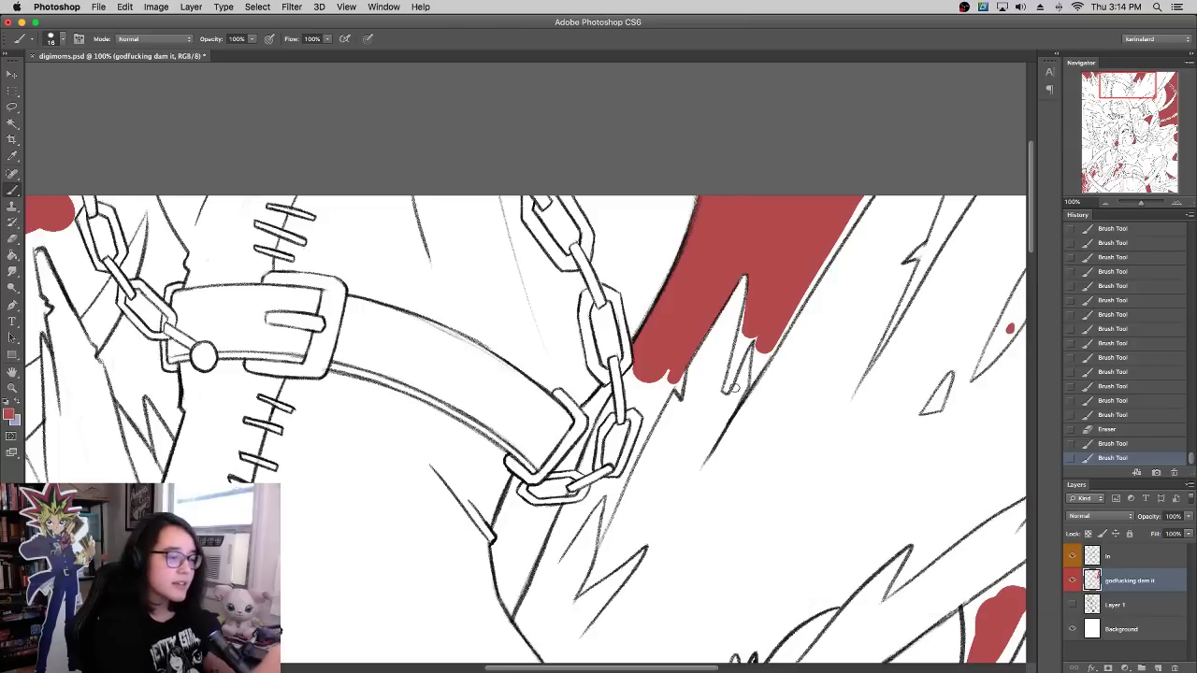
{"action": "mouse_move", "coordinate": [727, 389]}
{"action": "left_mouse_down"}
{"action": "mouse_move", "coordinate": [750, 332]}
{"action": "mouse_move", "coordinate": [747, 343]}
{"action": "left_mouse_up"}
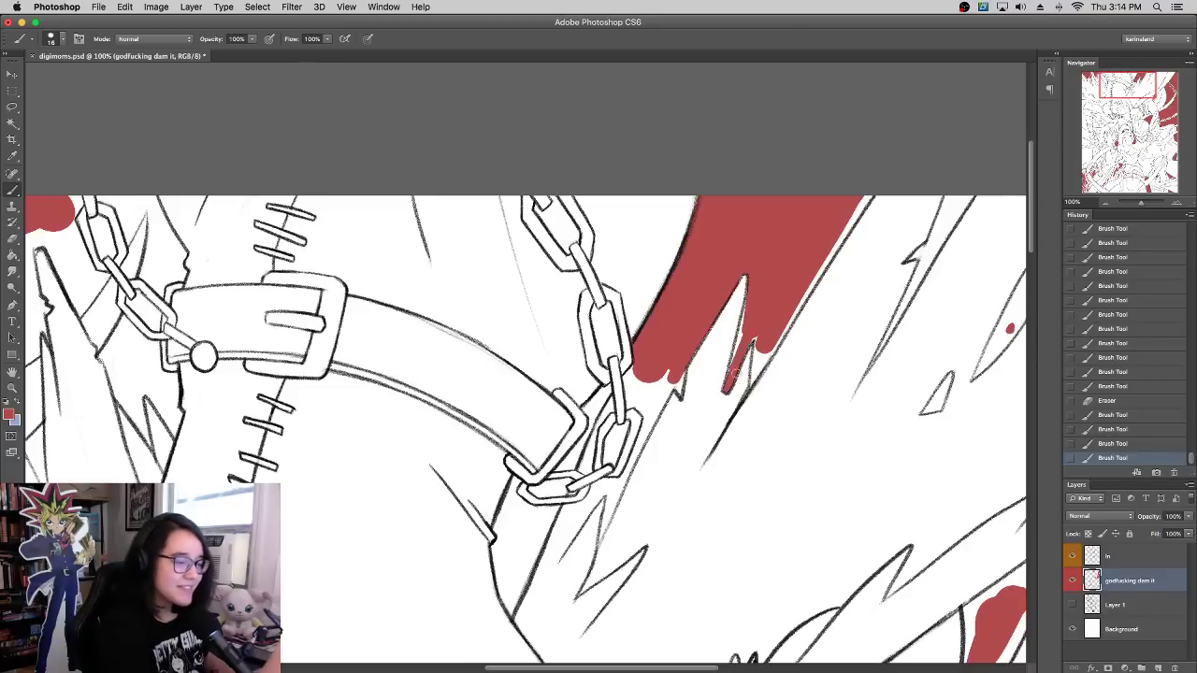
{"action": "mouse_move", "coordinate": [732, 378]}
{"action": "left_mouse_down"}
{"action": "mouse_move", "coordinate": [746, 308]}
{"action": "mouse_move", "coordinate": [757, 383]}
{"action": "left_mouse_up"}
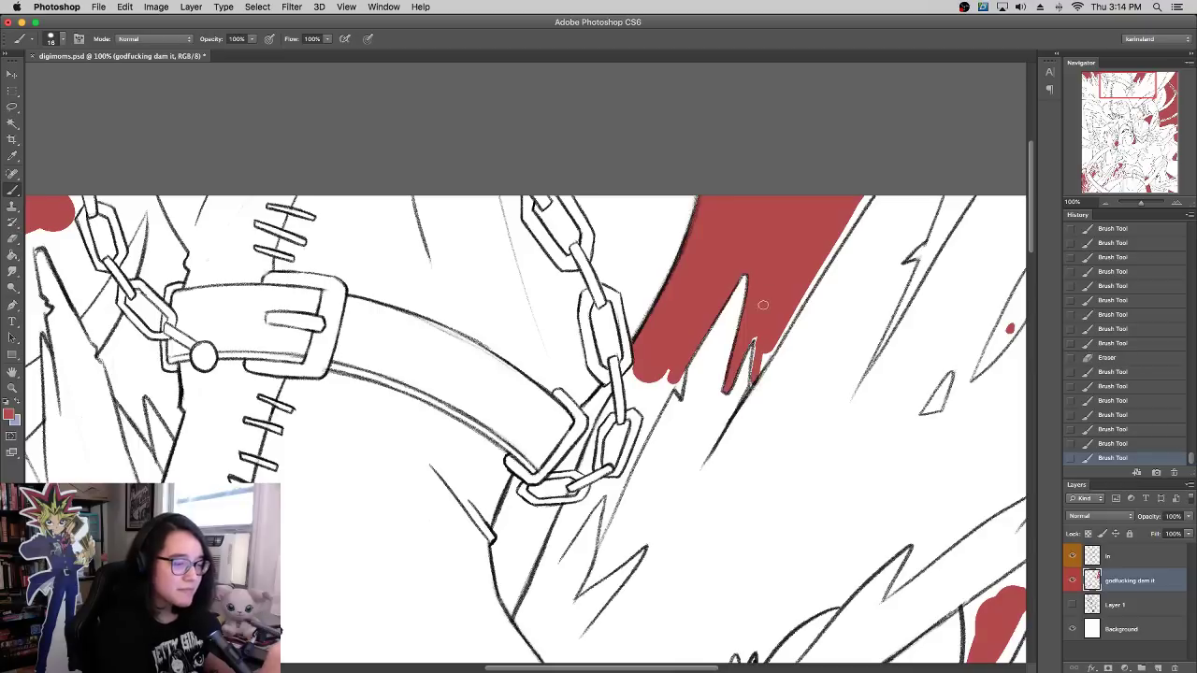
Step: Paint the remaining white margin along the wedge's long outer contour up to the canvas edge, erasing overspill at the lower tip
{"action": "mouse_move", "coordinate": [763, 305]}
{"action": "left_mouse_down"}
{"action": "mouse_move", "coordinate": [750, 385]}
{"action": "mouse_move", "coordinate": [800, 303]}
{"action": "left_mouse_up"}
{"action": "mouse_move", "coordinate": [752, 344]}
{"action": "left_mouse_down"}
{"action": "mouse_move", "coordinate": [766, 295]}
{"action": "mouse_move", "coordinate": [787, 316]}
{"action": "mouse_move", "coordinate": [849, 216]}
{"action": "mouse_move", "coordinate": [873, 187]}
{"action": "left_mouse_up"}
{"action": "key", "text": "e"}
{"action": "left_click_drag", "start_coordinate": [770, 365], "coordinate": [776, 352]}
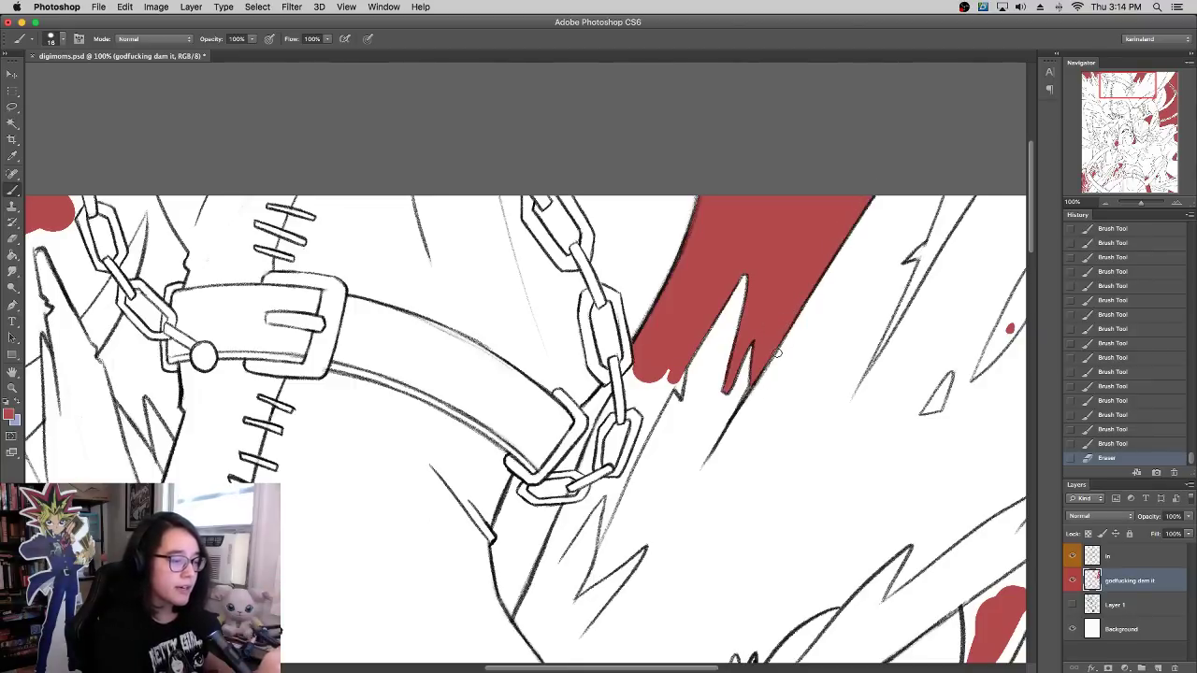
Step: Fill the inside of the lower chain link and the gap between it and the belt end with red, erasing overspill
{"action": "key", "text": "b"}
{"action": "mouse_move", "coordinate": [607, 462]}
{"action": "left_mouse_down"}
{"action": "mouse_move", "coordinate": [605, 436]}
{"action": "mouse_move", "coordinate": [630, 421]}
{"action": "mouse_move", "coordinate": [609, 460]}
{"action": "mouse_move", "coordinate": [617, 419]}
{"action": "left_mouse_up"}
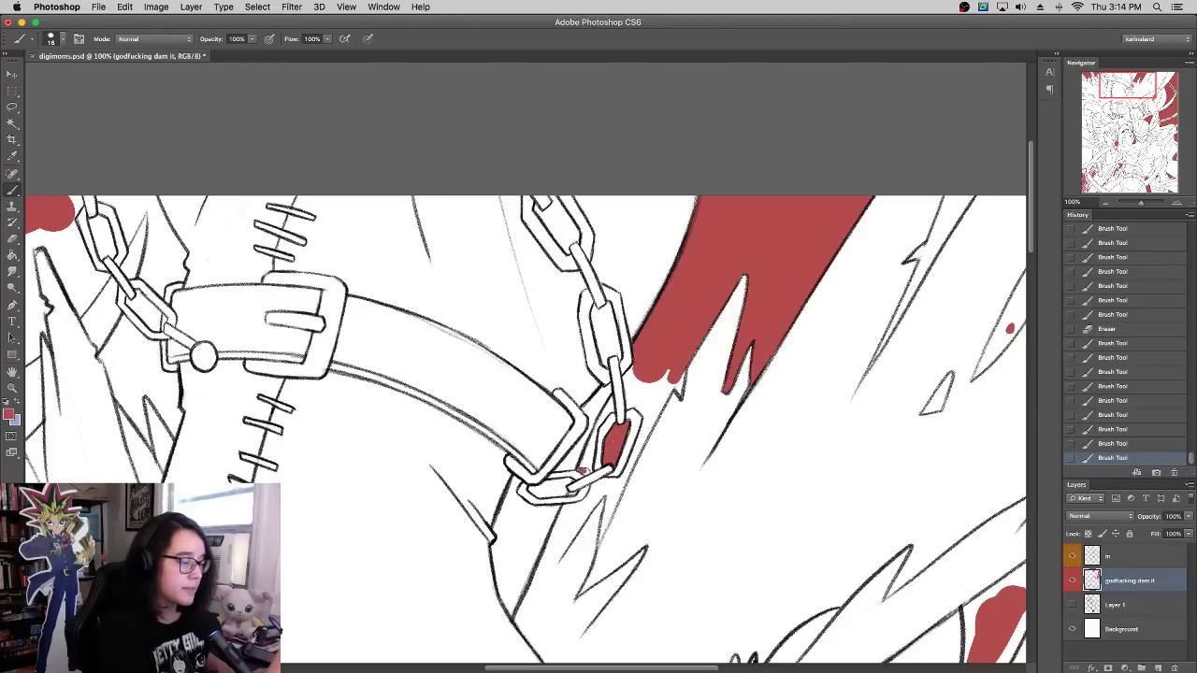
{"action": "mouse_move", "coordinate": [583, 472]}
{"action": "left_mouse_down"}
{"action": "mouse_move", "coordinate": [606, 409]}
{"action": "mouse_move", "coordinate": [671, 361]}
{"action": "mouse_move", "coordinate": [759, 345]}
{"action": "mouse_move", "coordinate": [752, 377]}
{"action": "mouse_move", "coordinate": [760, 370]}
{"action": "left_mouse_up"}
{"action": "key", "text": "e"}
{"action": "left_click_drag", "start_coordinate": [759, 367], "coordinate": [760, 357]}
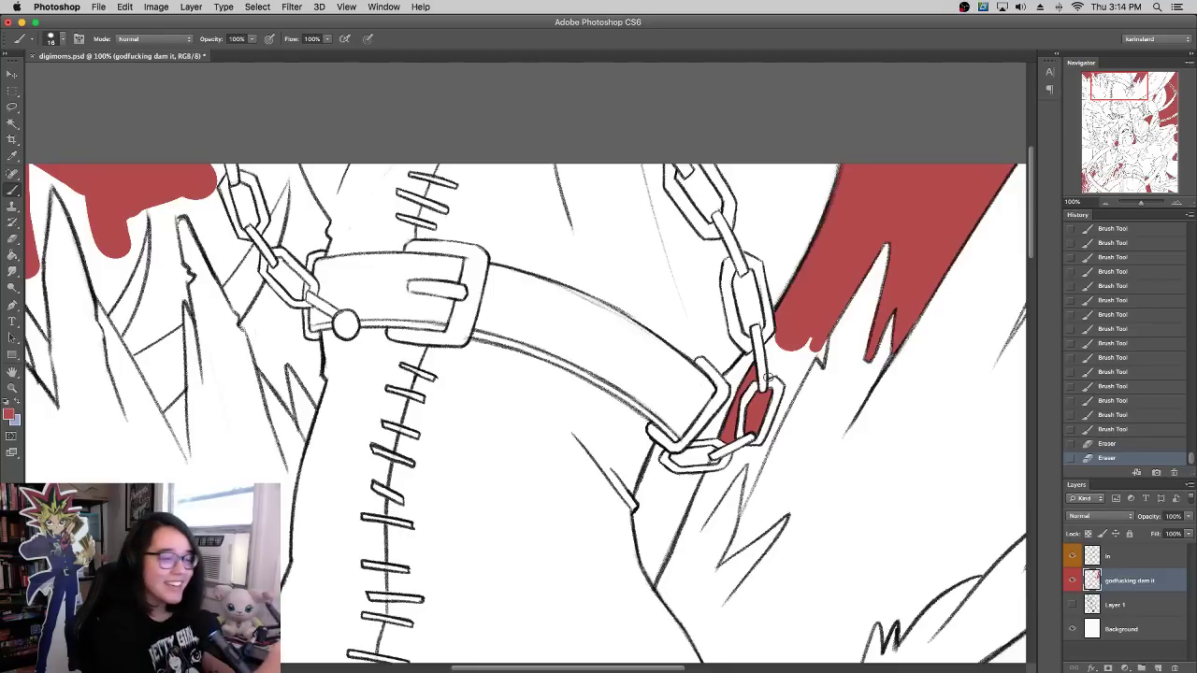
Step: Paint the small gap between the upper chain link and the red wedge, and touch up the red inside the lower link
{"action": "left_click_drag", "start_coordinate": [769, 347], "coordinate": [770, 342]}
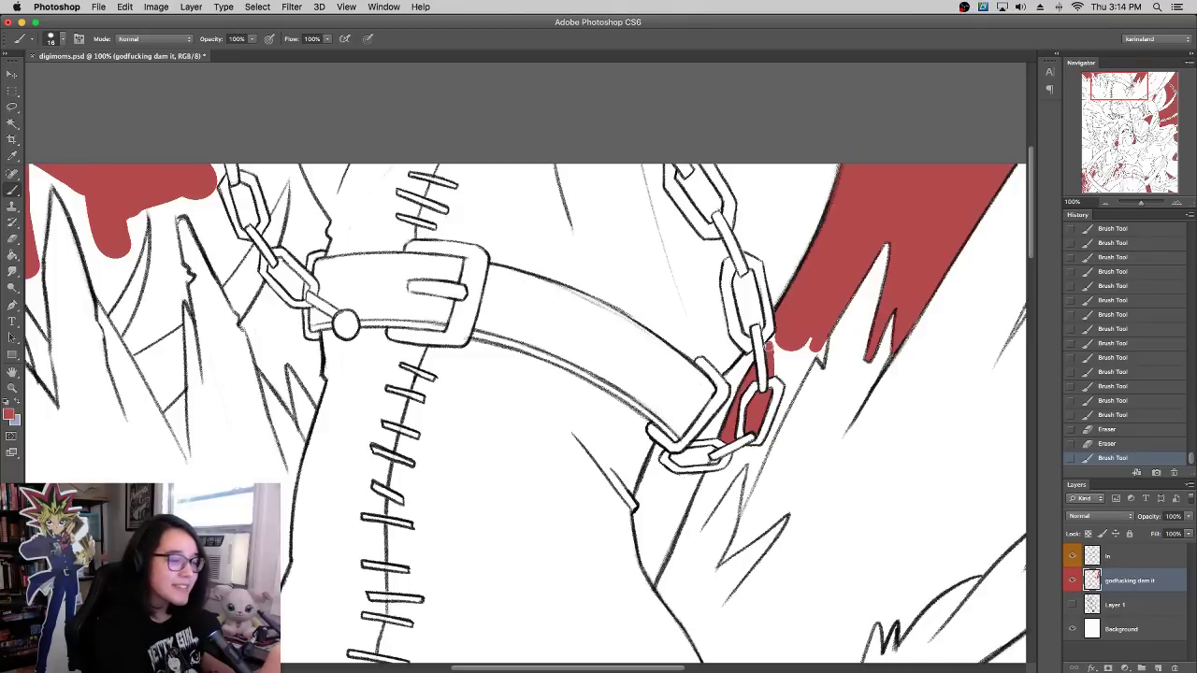
{"action": "left_click_drag", "start_coordinate": [768, 346], "coordinate": [773, 346]}
{"action": "left_click_drag", "start_coordinate": [785, 348], "coordinate": [792, 355]}
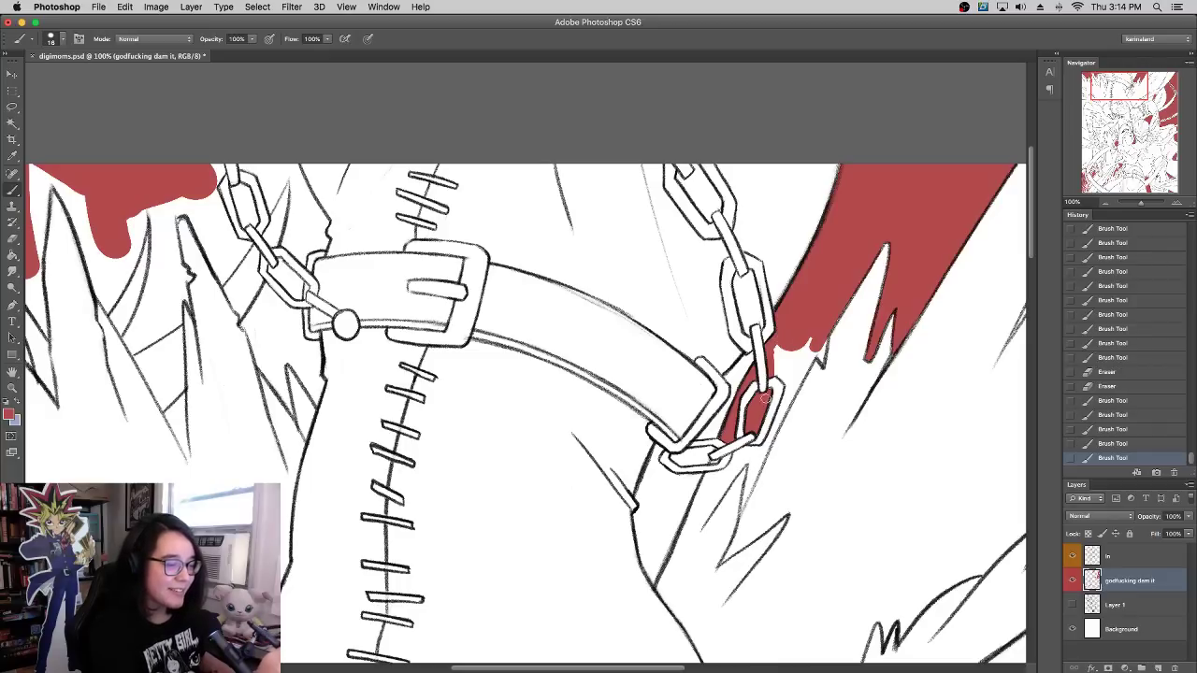
{"action": "left_click_drag", "start_coordinate": [765, 398], "coordinate": [764, 405]}
{"action": "left_click_drag", "start_coordinate": [767, 396], "coordinate": [764, 406]}
{"action": "left_click_drag", "start_coordinate": [767, 397], "coordinate": [766, 404]}
{"action": "left_click_drag", "start_coordinate": [768, 396], "coordinate": [767, 403]}
Step: Fill the strip between the lower chain links and the jagged contour with red, joining it to the wedge above
{"action": "left_click_drag", "start_coordinate": [759, 462], "coordinate": [784, 408]}
{"action": "left_click_drag", "start_coordinate": [789, 392], "coordinate": [759, 467]}
{"action": "left_click_drag", "start_coordinate": [817, 354], "coordinate": [791, 387]}
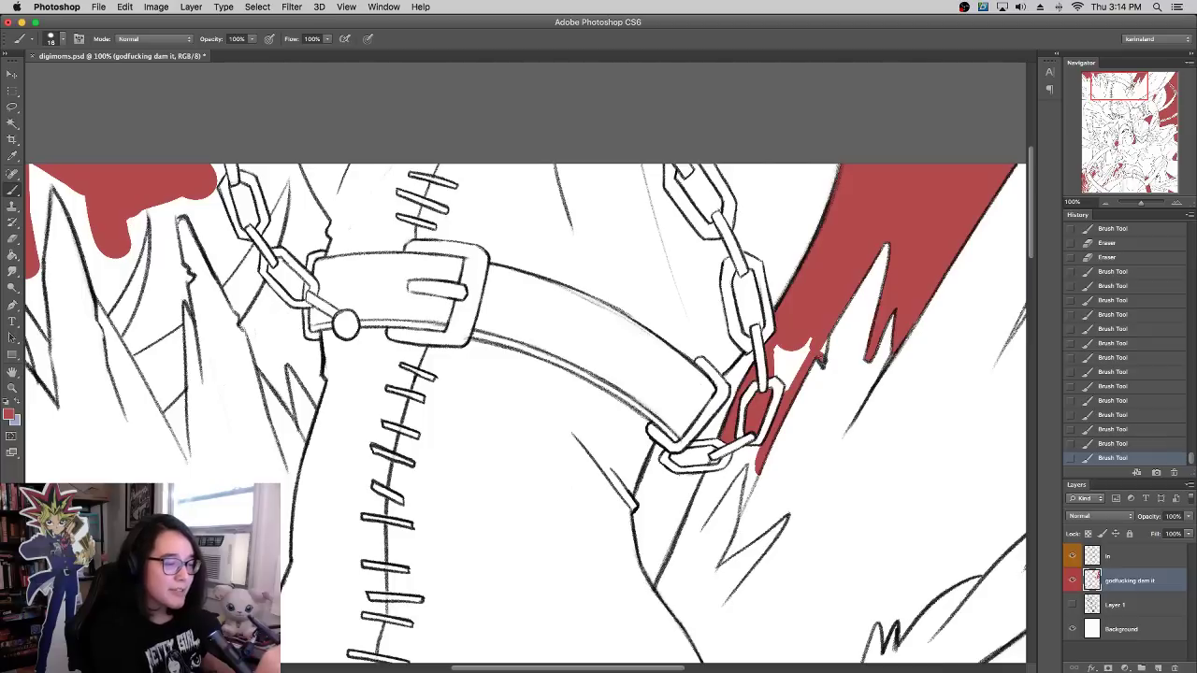
{"action": "left_click_drag", "start_coordinate": [819, 347], "coordinate": [822, 359]}
{"action": "mouse_move", "coordinate": [820, 355]}
{"action": "left_mouse_down"}
{"action": "mouse_move", "coordinate": [790, 373]}
{"action": "mouse_move", "coordinate": [783, 348]}
{"action": "mouse_move", "coordinate": [802, 366]}
{"action": "left_mouse_up"}
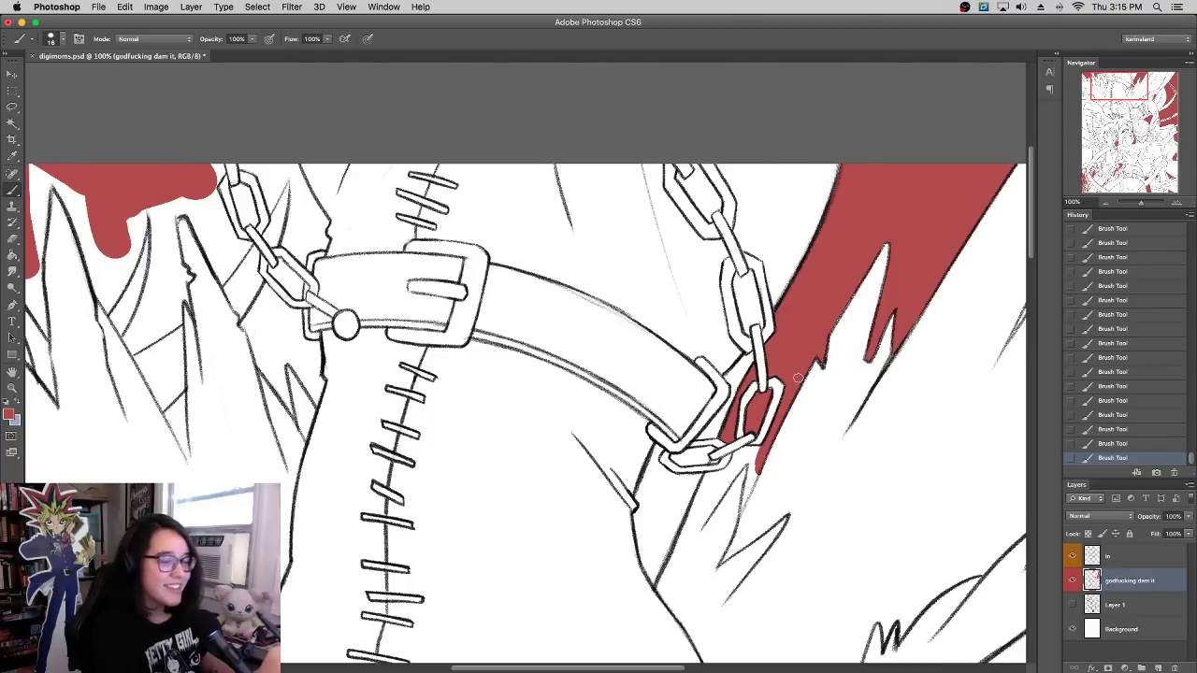
Step: Erase the overspill at the small jagged tip near the chain and retouch the red along the neighbouring contour
{"action": "left_click_drag", "start_coordinate": [859, 317], "coordinate": [969, 258]}
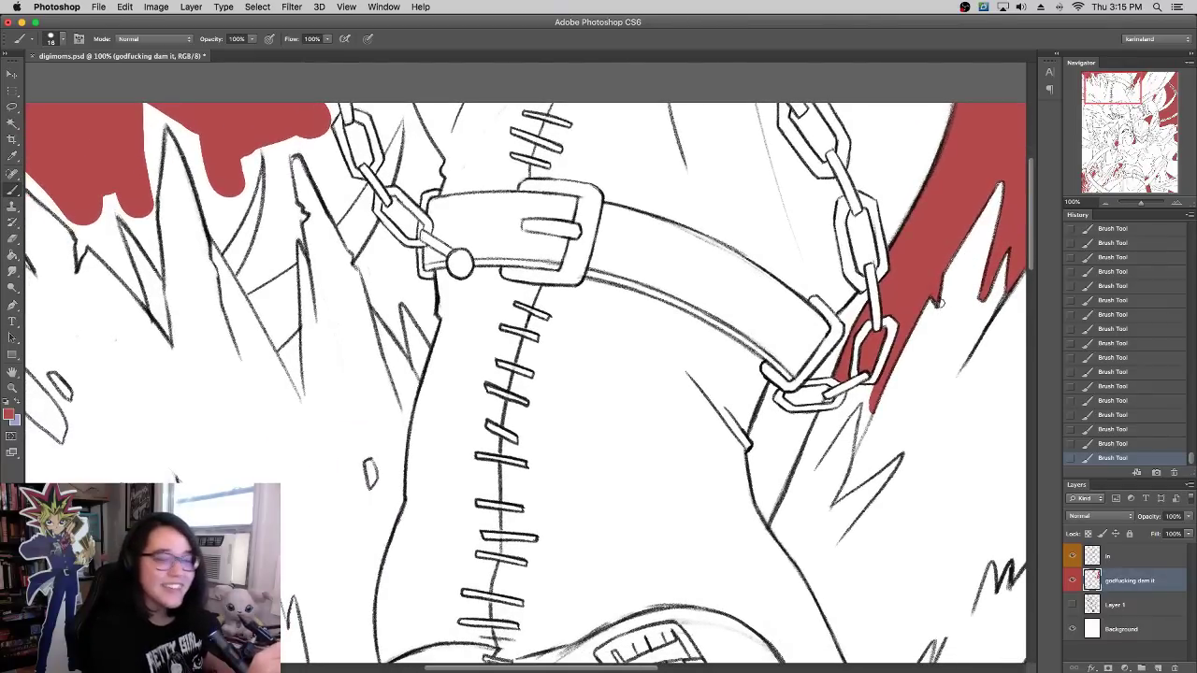
{"action": "key", "text": "e"}
{"action": "left_click_drag", "start_coordinate": [939, 302], "coordinate": [1007, 250]}
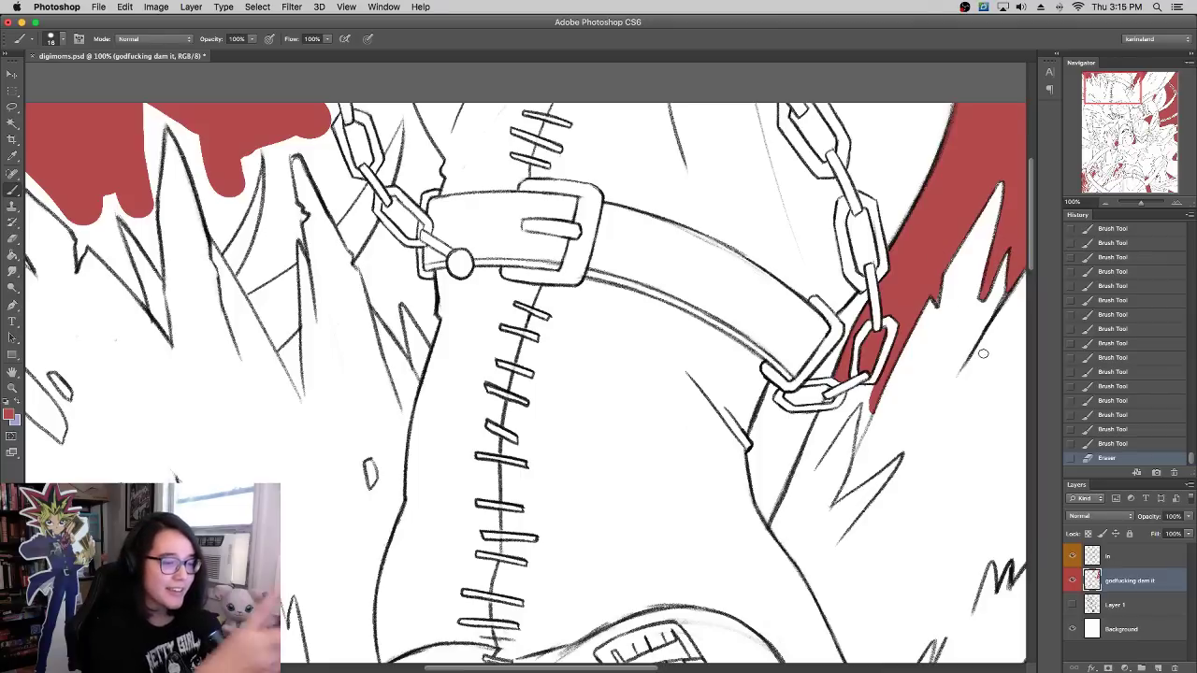
{"action": "left_click_drag", "start_coordinate": [939, 274], "coordinate": [937, 293]}
{"action": "left_click_drag", "start_coordinate": [942, 248], "coordinate": [938, 271]}
{"action": "left_click_drag", "start_coordinate": [942, 257], "coordinate": [935, 274]}
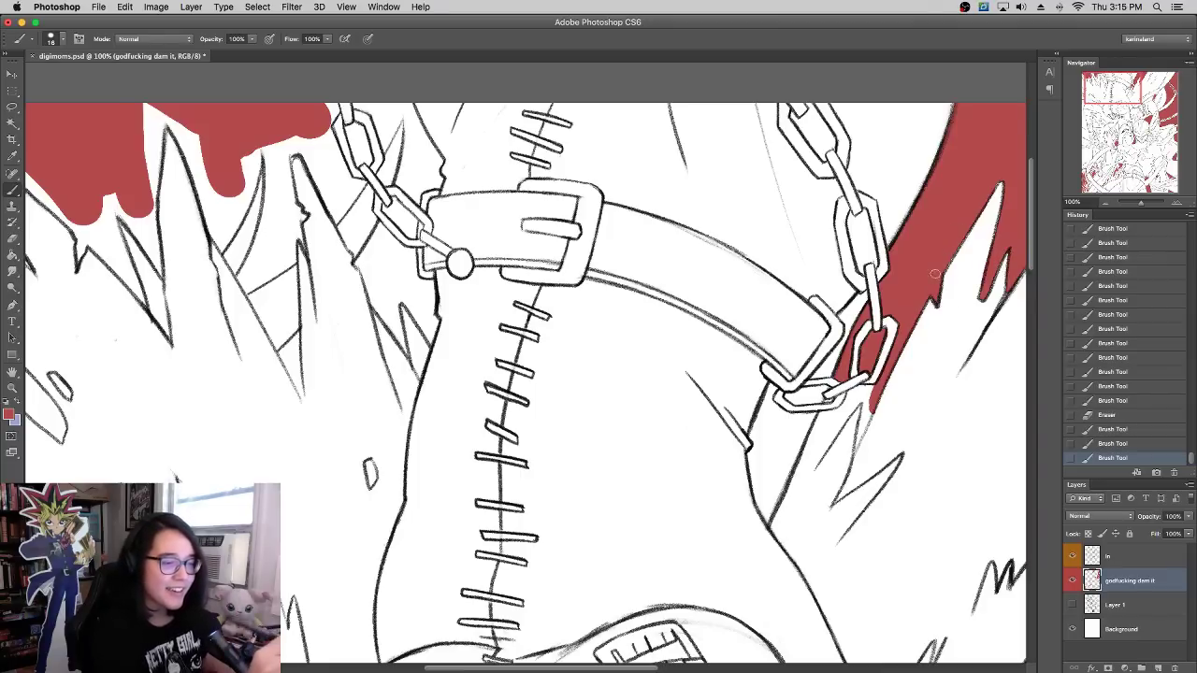
{"action": "mouse_move", "coordinate": [967, 201]}
{"action": "left_mouse_down"}
{"action": "mouse_move", "coordinate": [972, 211]}
{"action": "mouse_move", "coordinate": [984, 177]}
{"action": "left_mouse_up"}
Step: Rotate the canvas view and paint the narrow triangular gap between the chain at the belt end and the waist outline
{"action": "left_click_drag", "start_coordinate": [901, 390], "coordinate": [695, 162]}
{"action": "mouse_move", "coordinate": [917, 309]}
{"action": "left_mouse_down"}
{"action": "mouse_move", "coordinate": [893, 398]}
{"action": "mouse_move", "coordinate": [886, 550]}
{"action": "mouse_move", "coordinate": [848, 415]}
{"action": "left_mouse_up"}
{"action": "key", "text": "r"}
{"action": "mouse_move", "coordinate": [824, 245]}
{"action": "left_mouse_down"}
{"action": "mouse_move", "coordinate": [781, 153]}
{"action": "mouse_move", "coordinate": [419, 191]}
{"action": "left_mouse_up"}
{"action": "mouse_move", "coordinate": [783, 423]}
{"action": "left_mouse_down"}
{"action": "mouse_move", "coordinate": [436, 195]}
{"action": "mouse_move", "coordinate": [376, 222]}
{"action": "left_mouse_up"}
{"action": "scroll", "coordinate": [702, 299], "scroll_direction": "down", "scroll_amount": 3}
{"action": "scroll", "coordinate": [702, 299], "scroll_direction": "right", "scroll_amount": 2}
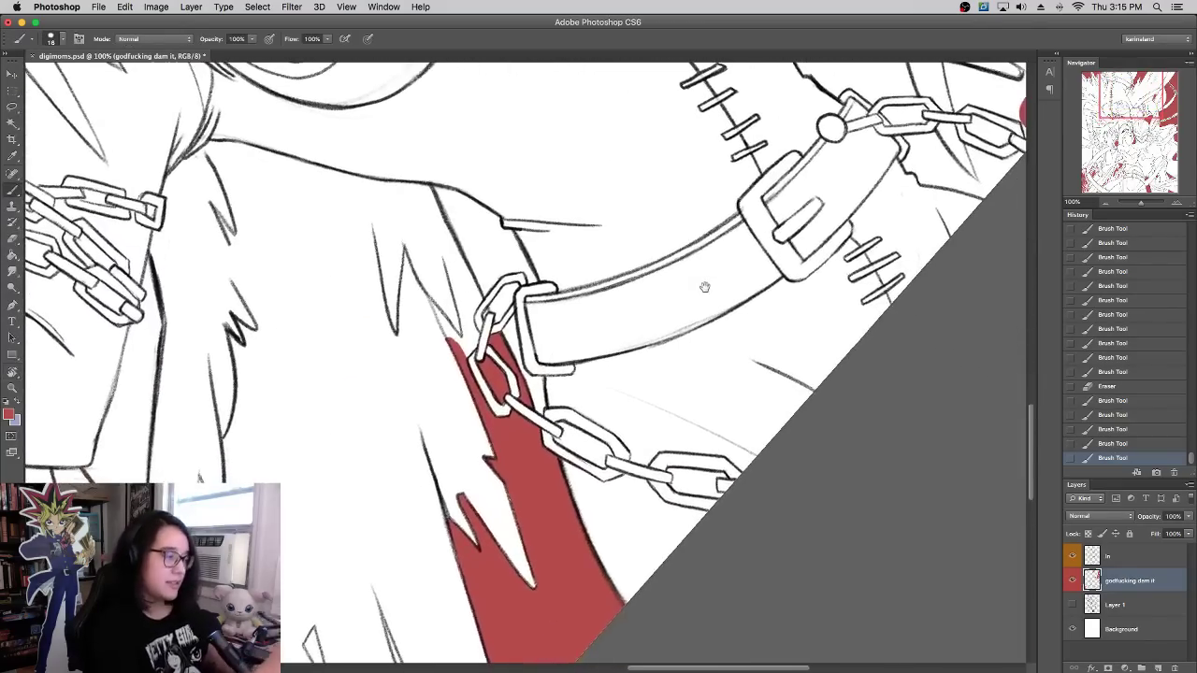
{"action": "mouse_move", "coordinate": [801, 267]}
{"action": "left_mouse_down"}
{"action": "mouse_move", "coordinate": [811, 387]}
{"action": "mouse_move", "coordinate": [779, 496]}
{"action": "left_mouse_up"}
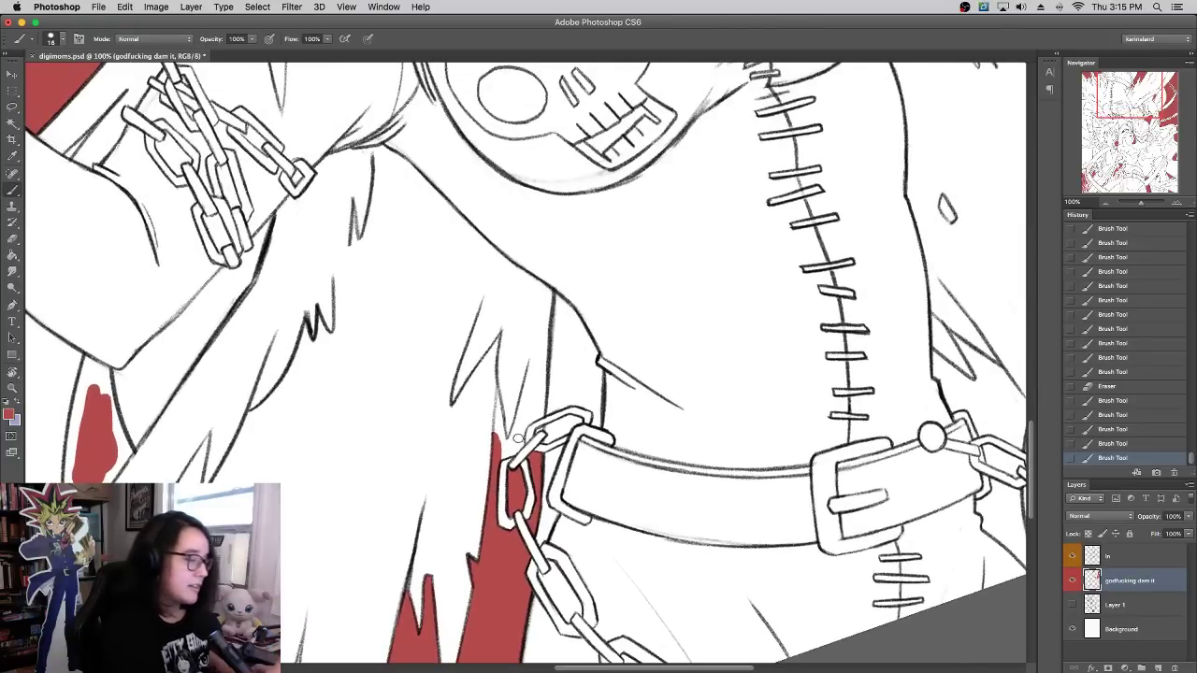
{"action": "left_click_drag", "start_coordinate": [509, 447], "coordinate": [541, 342]}
{"action": "left_click_drag", "start_coordinate": [522, 388], "coordinate": [546, 316]}
{"action": "key", "text": "super+z"}
{"action": "left_click_drag", "start_coordinate": [521, 389], "coordinate": [554, 302]}
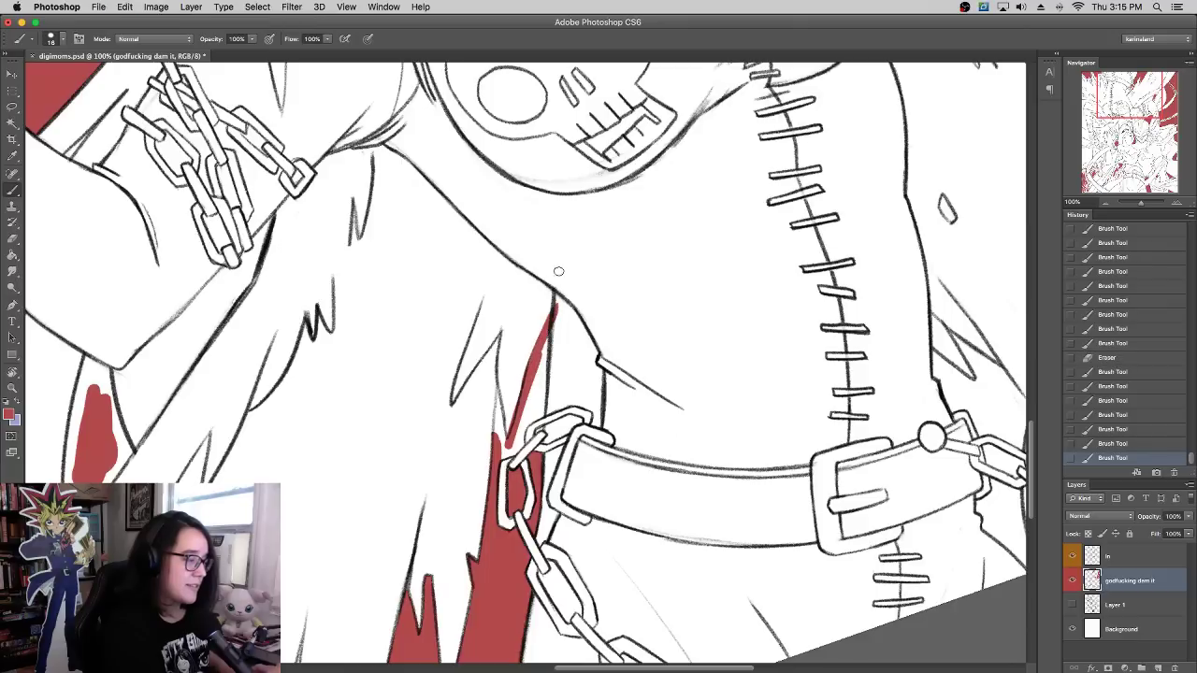
{"action": "left_click_drag", "start_coordinate": [517, 432], "coordinate": [548, 405]}
{"action": "mouse_move", "coordinate": [535, 418]}
{"action": "left_mouse_down"}
{"action": "mouse_move", "coordinate": [559, 401]}
{"action": "mouse_move", "coordinate": [535, 374]}
{"action": "mouse_move", "coordinate": [547, 350]}
{"action": "mouse_move", "coordinate": [554, 425]}
{"action": "left_mouse_up"}
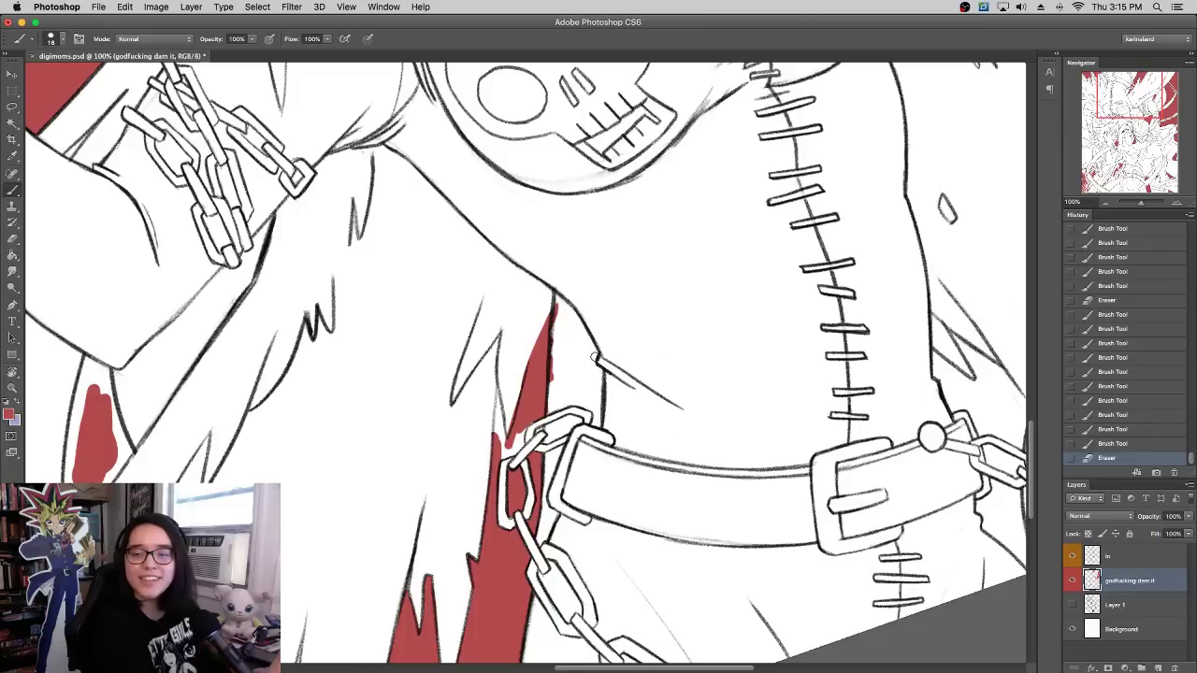
Step: Erase the red overspill along the straight edge and upper point of the triangular gap beside the waist
{"action": "left_click_drag", "start_coordinate": [555, 345], "coordinate": [555, 386]}
{"action": "left_click_drag", "start_coordinate": [558, 303], "coordinate": [556, 329]}
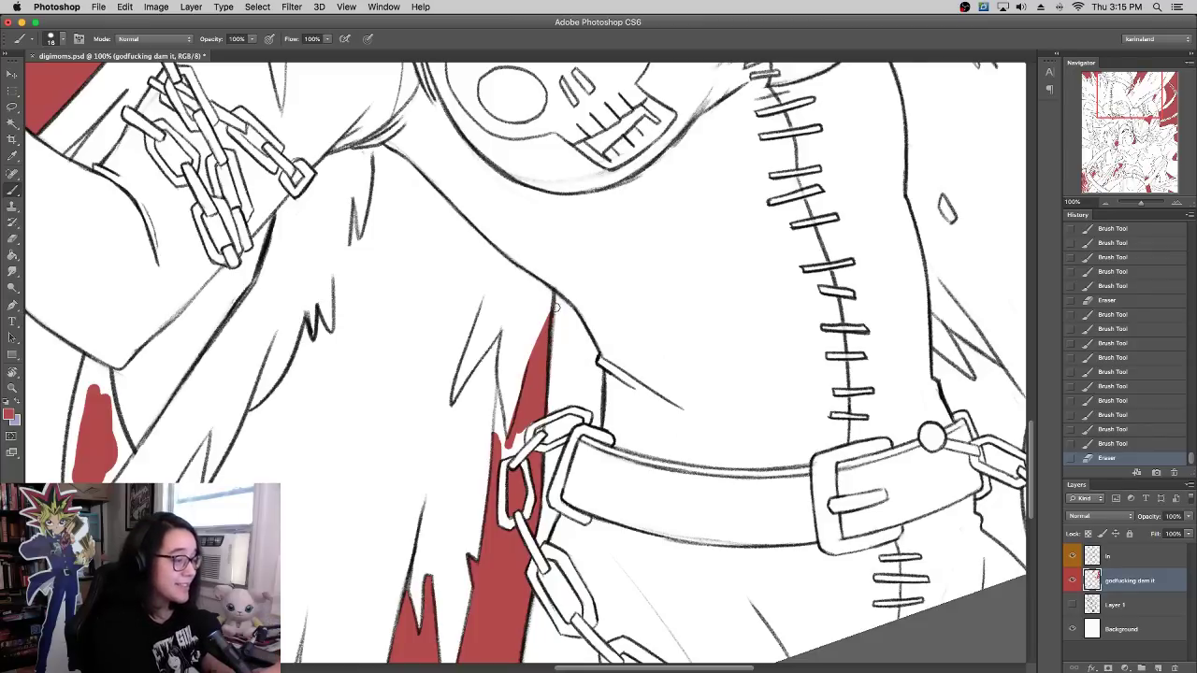
{"action": "left_click_drag", "start_coordinate": [512, 403], "coordinate": [540, 322]}
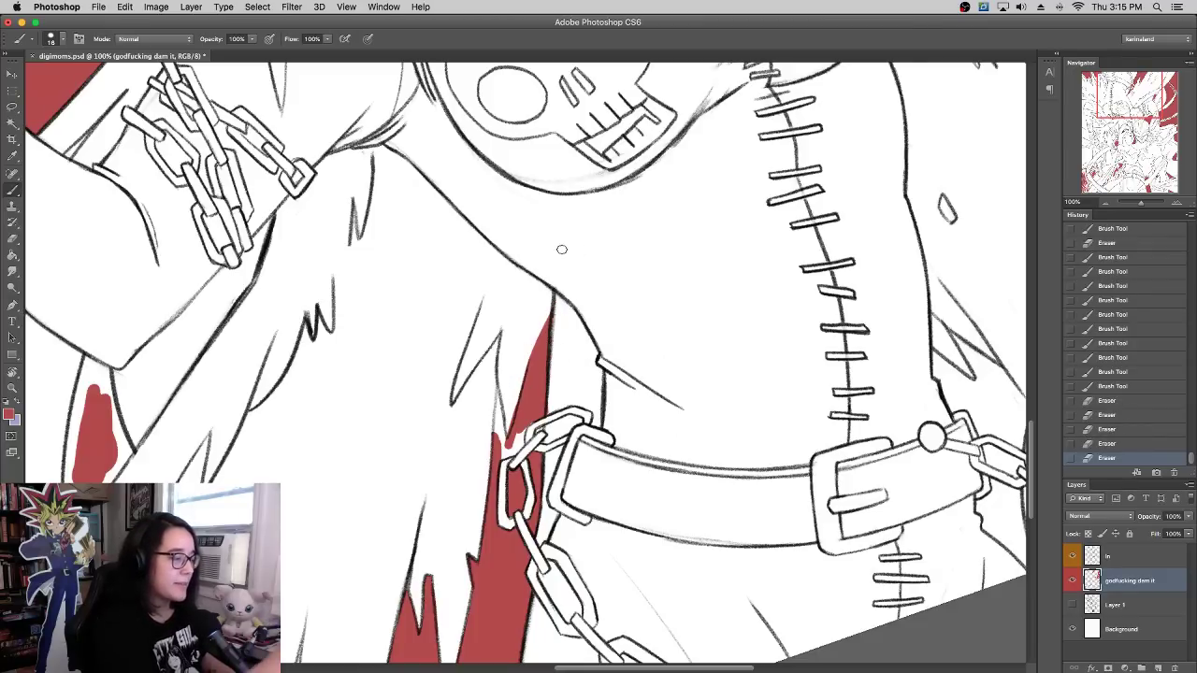
Step: Paint red into the narrow spike beside the triangular gap and around the chain link below, trimming the spike's edges
{"action": "key", "text": "b"}
{"action": "mouse_move", "coordinate": [498, 391]}
{"action": "left_mouse_down"}
{"action": "mouse_move", "coordinate": [505, 467]}
{"action": "mouse_move", "coordinate": [499, 427]}
{"action": "mouse_move", "coordinate": [505, 449]}
{"action": "left_mouse_up"}
{"action": "mouse_move", "coordinate": [505, 449]}
{"action": "left_mouse_down"}
{"action": "mouse_move", "coordinate": [526, 423]}
{"action": "mouse_move", "coordinate": [517, 448]}
{"action": "left_mouse_up"}
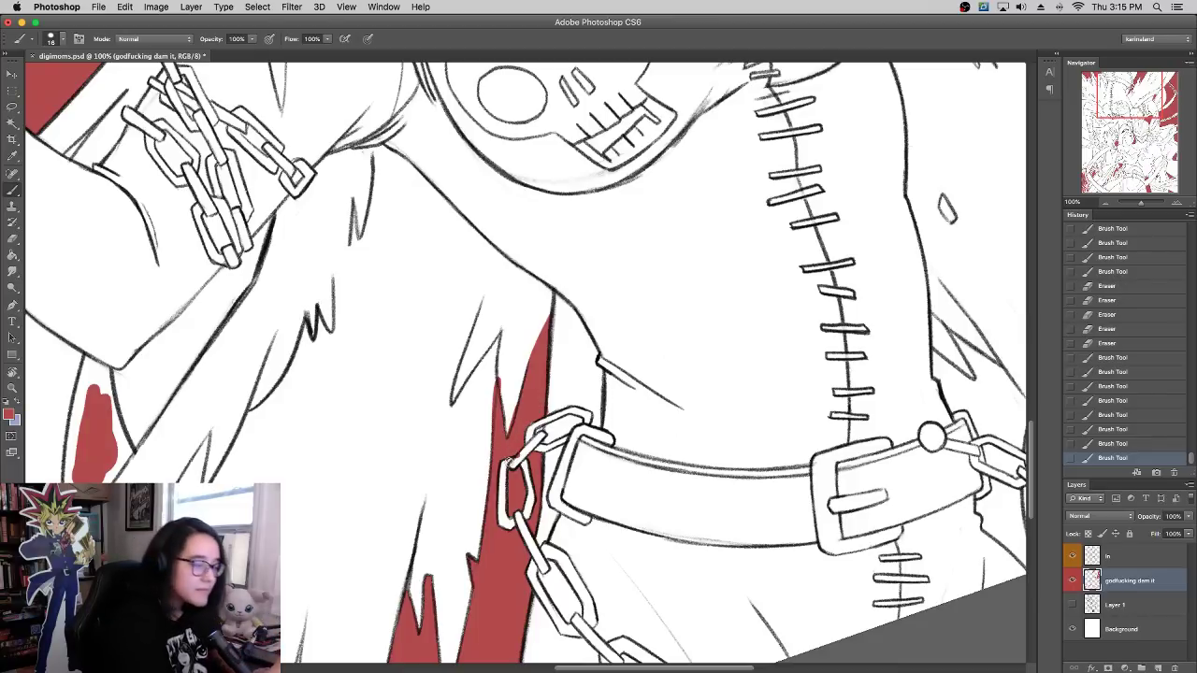
{"action": "left_click_drag", "start_coordinate": [506, 463], "coordinate": [526, 451]}
{"action": "mouse_move", "coordinate": [491, 415]}
{"action": "left_mouse_down"}
{"action": "mouse_move", "coordinate": [488, 385]}
{"action": "mouse_move", "coordinate": [503, 368]}
{"action": "left_mouse_up"}
{"action": "mouse_move", "coordinate": [506, 430]}
{"action": "left_mouse_down"}
{"action": "mouse_move", "coordinate": [502, 369]}
{"action": "mouse_move", "coordinate": [496, 395]}
{"action": "left_mouse_up"}
{"action": "key", "text": "super+z"}
{"action": "mouse_move", "coordinate": [510, 446]}
{"action": "left_mouse_down"}
{"action": "mouse_move", "coordinate": [519, 397]}
{"action": "mouse_move", "coordinate": [506, 428]}
{"action": "mouse_move", "coordinate": [506, 313]}
{"action": "left_mouse_up"}
{"action": "key", "text": "super+z"}
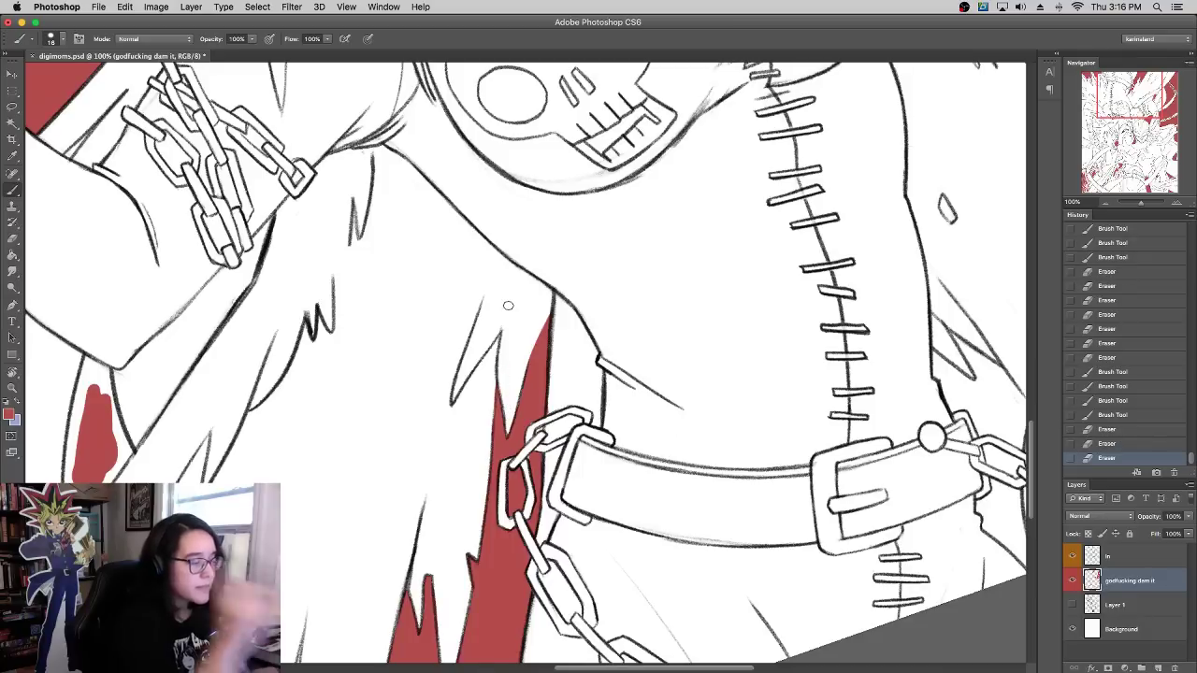
Step: Reduce the brush size and fill the remaining white slivers around the chain link at the belt end
{"action": "left_click", "coordinate": [550, 419]}
{"action": "right_click", "coordinate": [524, 406]}
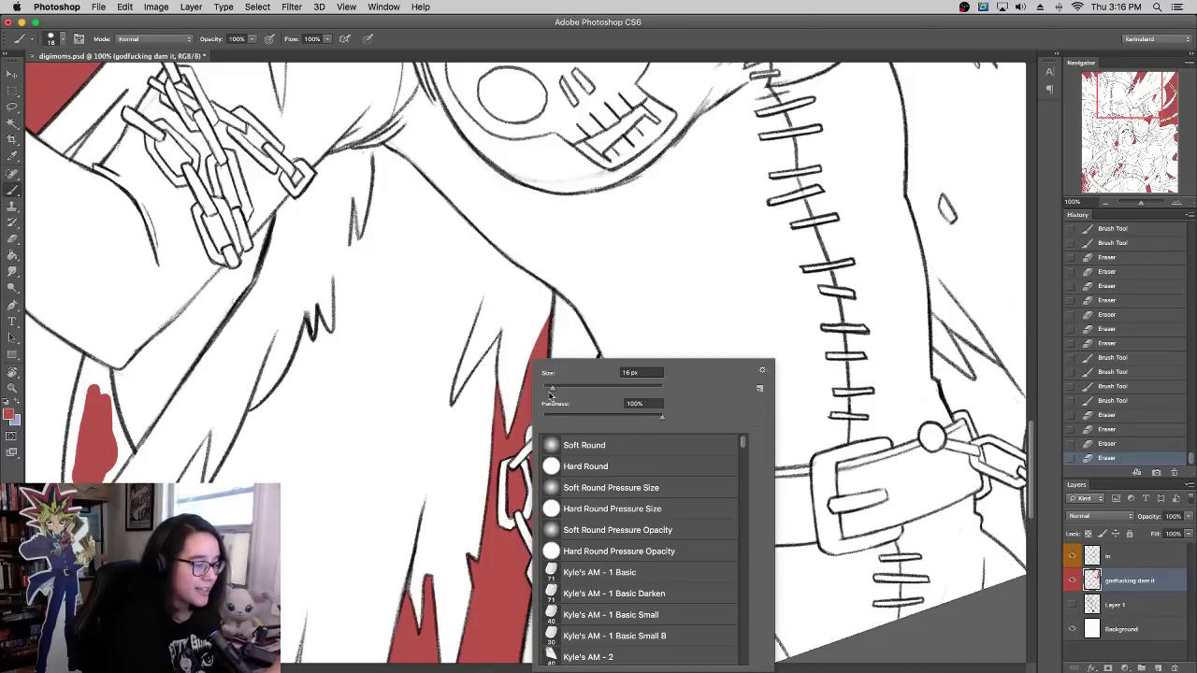
{"action": "left_click_drag", "start_coordinate": [550, 390], "coordinate": [547, 387]}
{"action": "left_click", "coordinate": [528, 457]}
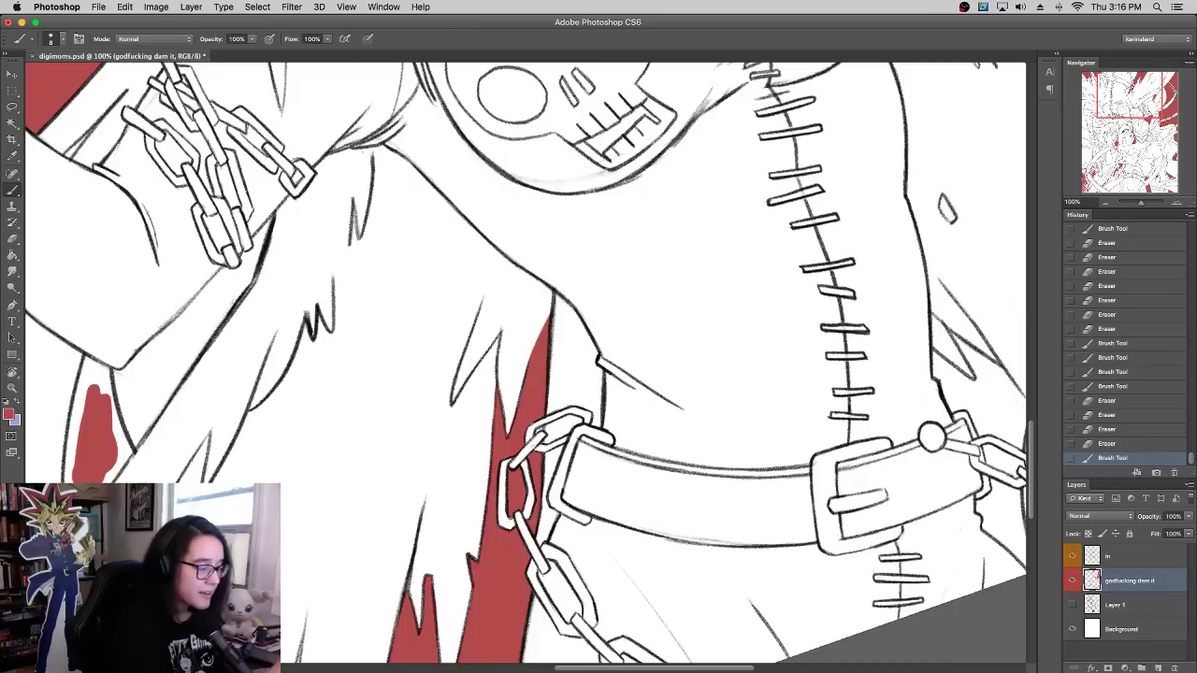
{"action": "left_click_drag", "start_coordinate": [528, 454], "coordinate": [542, 422]}
{"action": "left_click_drag", "start_coordinate": [536, 425], "coordinate": [540, 418]}
{"action": "left_click_drag", "start_coordinate": [536, 420], "coordinate": [538, 414]}
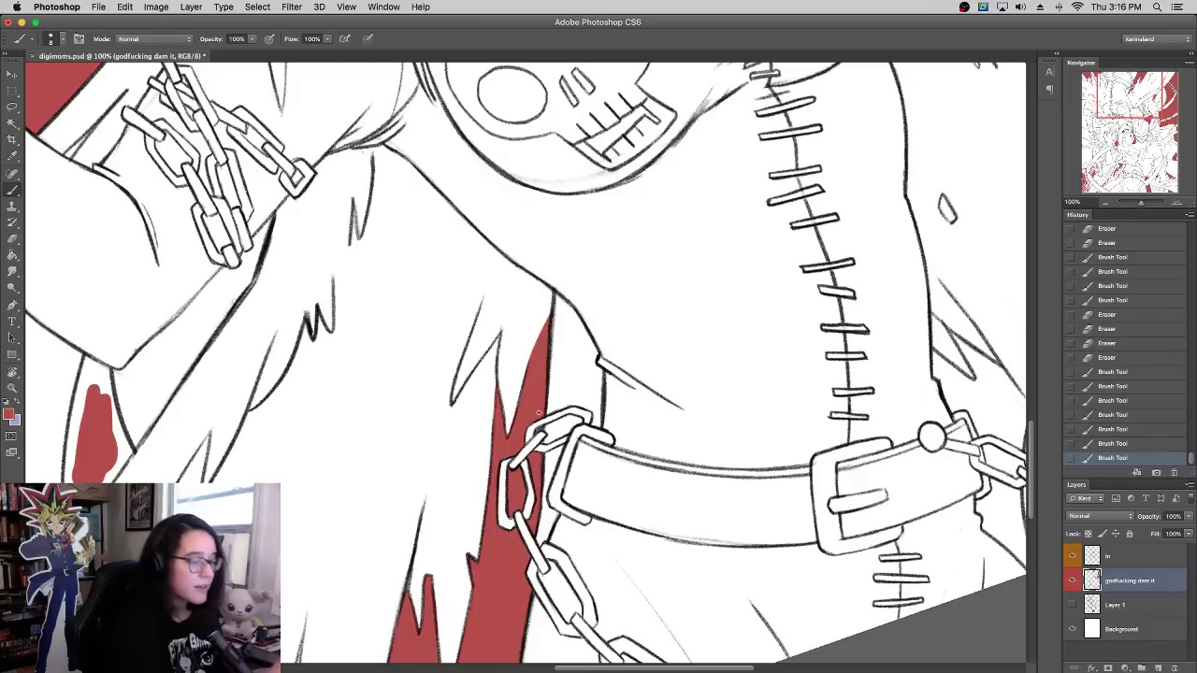
Step: With a 14 px brush, fill the gap between the buckle end of the belt and the hanging chain, erasing overspill
{"action": "left_click_drag", "start_coordinate": [823, 367], "coordinate": [708, 433]}
{"action": "mouse_move", "coordinate": [900, 341]}
{"action": "left_mouse_down"}
{"action": "mouse_move", "coordinate": [739, 440]}
{"action": "mouse_move", "coordinate": [721, 404]}
{"action": "mouse_move", "coordinate": [735, 422]}
{"action": "mouse_move", "coordinate": [710, 416]}
{"action": "mouse_move", "coordinate": [636, 439]}
{"action": "mouse_move", "coordinate": [695, 367]}
{"action": "mouse_move", "coordinate": [758, 390]}
{"action": "left_mouse_up"}
{"action": "right_click", "coordinate": [732, 404]}
{"action": "mouse_move", "coordinate": [564, 484]}
{"action": "left_mouse_down"}
{"action": "mouse_move", "coordinate": [603, 546]}
{"action": "mouse_move", "coordinate": [565, 507]}
{"action": "mouse_move", "coordinate": [594, 540]}
{"action": "mouse_move", "coordinate": [580, 533]}
{"action": "left_mouse_up"}
{"action": "key", "text": "e"}
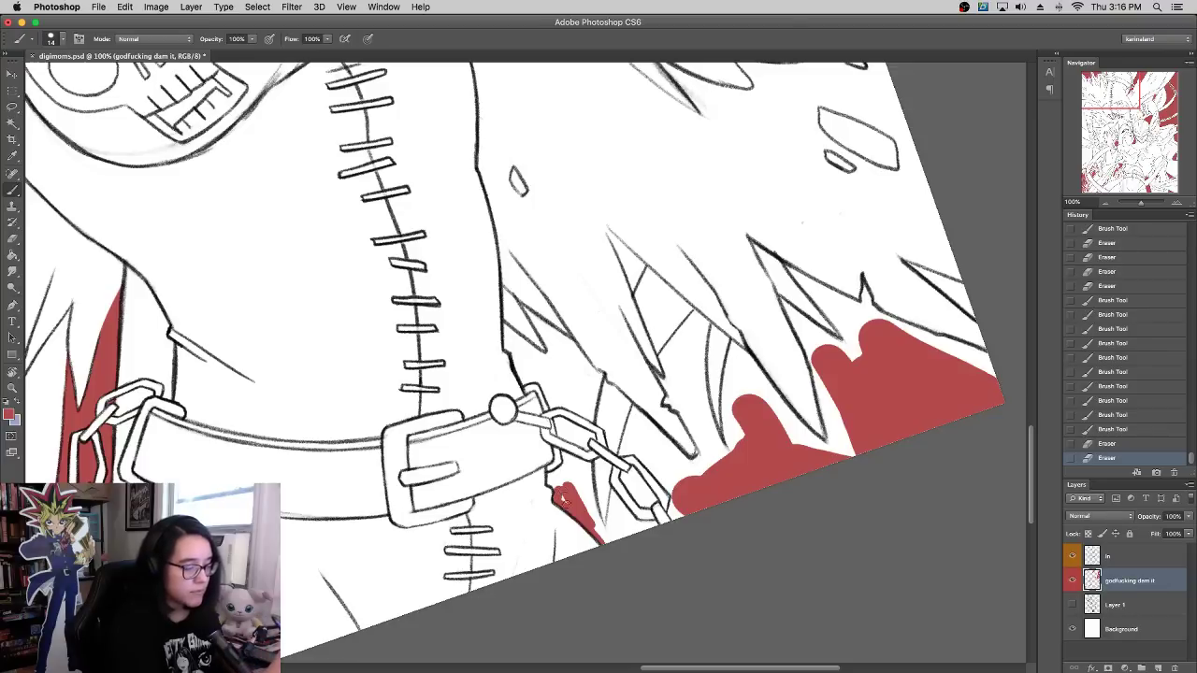
{"action": "left_click_drag", "start_coordinate": [575, 484], "coordinate": [604, 533]}
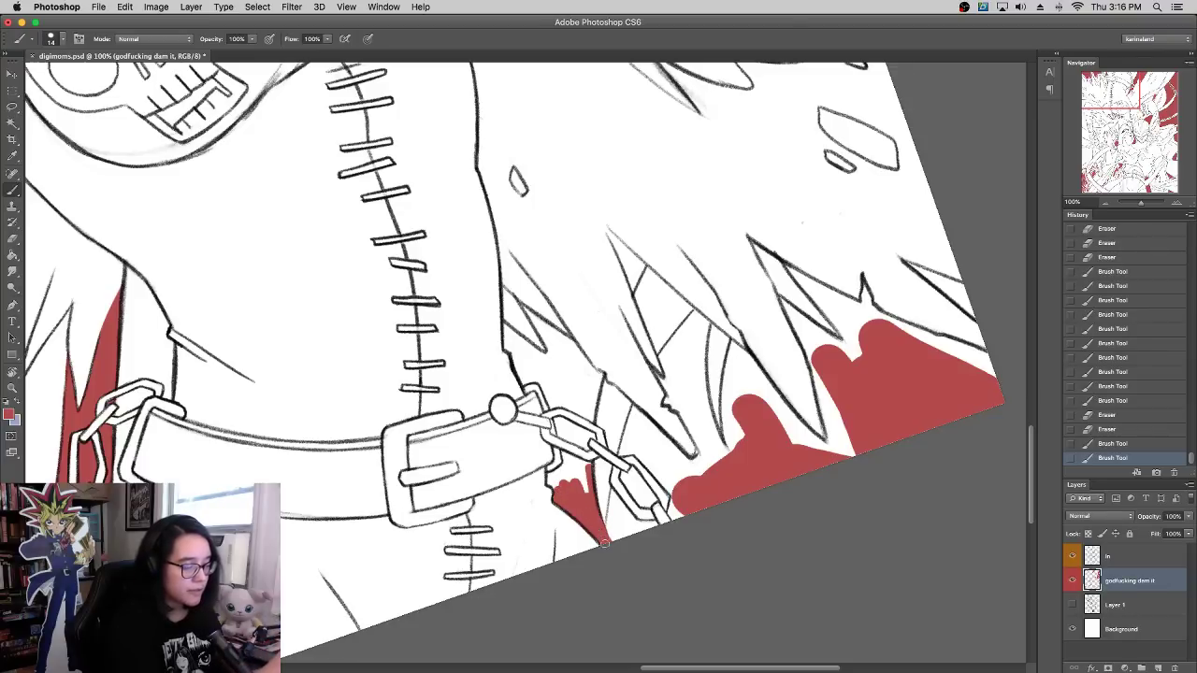
{"action": "left_click", "coordinate": [604, 542]}
{"action": "mouse_move", "coordinate": [548, 479]}
{"action": "left_mouse_down"}
{"action": "mouse_move", "coordinate": [563, 454]}
{"action": "mouse_move", "coordinate": [589, 467]}
{"action": "mouse_move", "coordinate": [589, 496]}
{"action": "mouse_move", "coordinate": [577, 477]}
{"action": "mouse_move", "coordinate": [563, 481]}
{"action": "mouse_move", "coordinate": [575, 453]}
{"action": "left_mouse_up"}
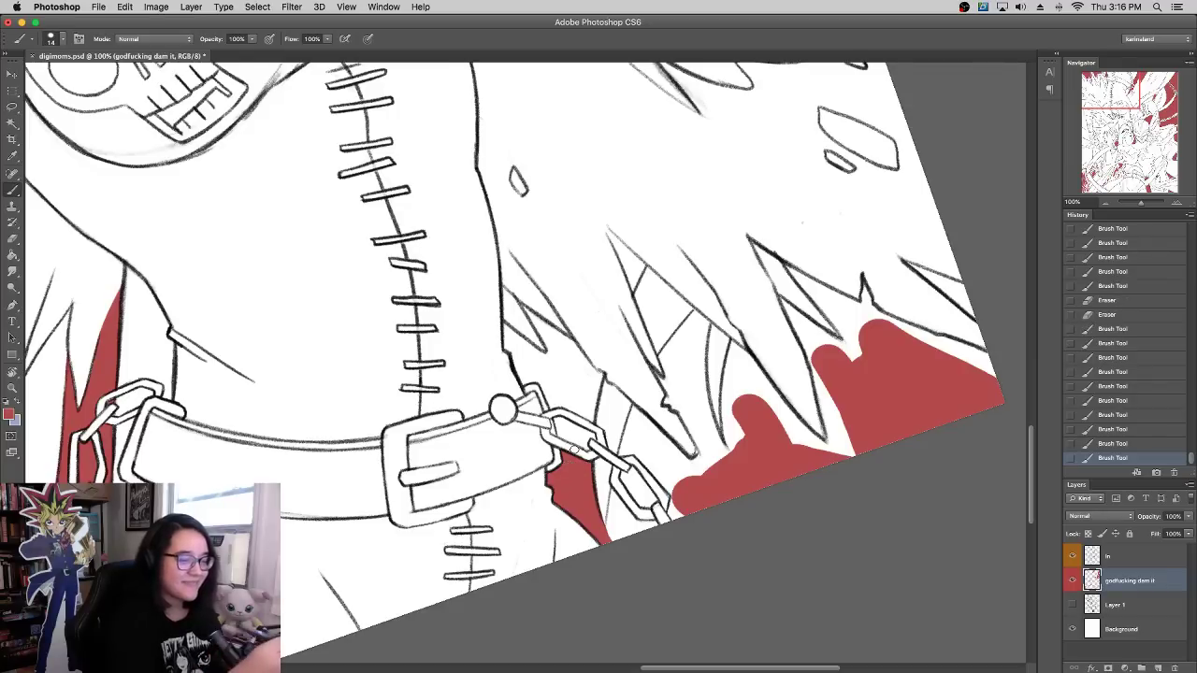
Step: Paint the small triangular opening in the tattered cape above the hanging chain red
{"action": "mouse_move", "coordinate": [1021, 223]}
{"action": "left_mouse_down"}
{"action": "mouse_move", "coordinate": [894, 289]}
{"action": "mouse_move", "coordinate": [838, 301]}
{"action": "left_mouse_up"}
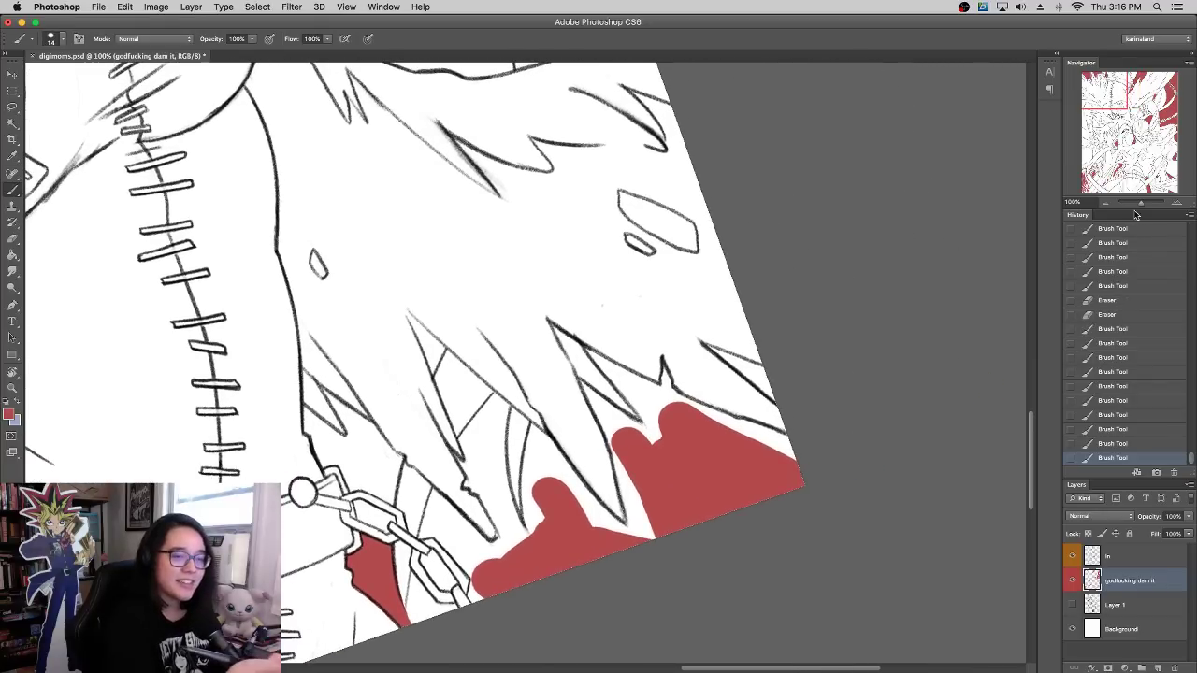
{"action": "left_click_drag", "start_coordinate": [1140, 202], "coordinate": [1139, 205]}
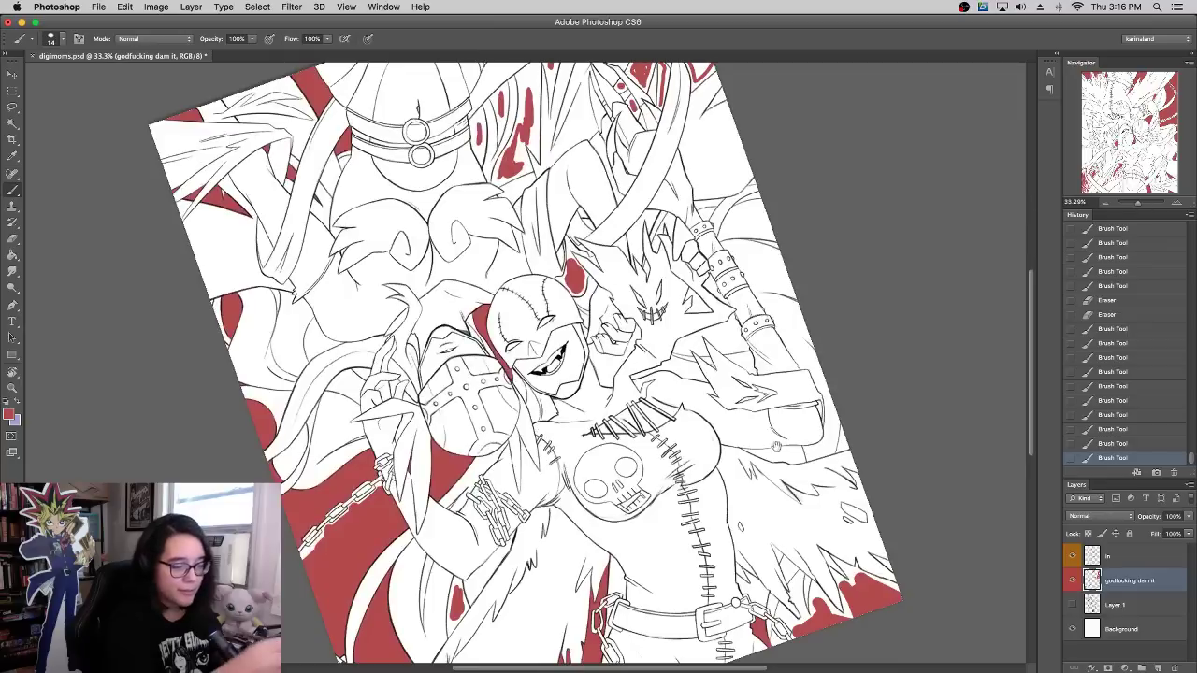
{"action": "left_click_drag", "start_coordinate": [834, 417], "coordinate": [751, 354]}
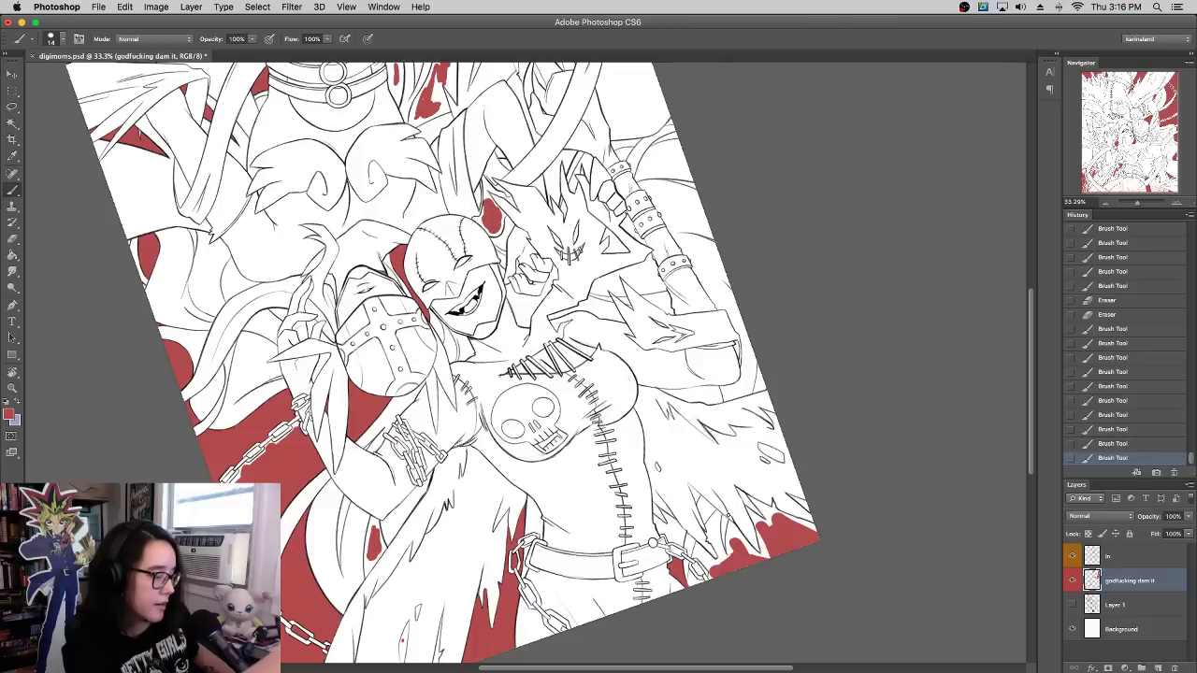
{"action": "left_click", "coordinate": [1176, 203]}
{"action": "left_click", "coordinate": [1176, 203]}
{"action": "left_click", "coordinate": [1176, 203]}
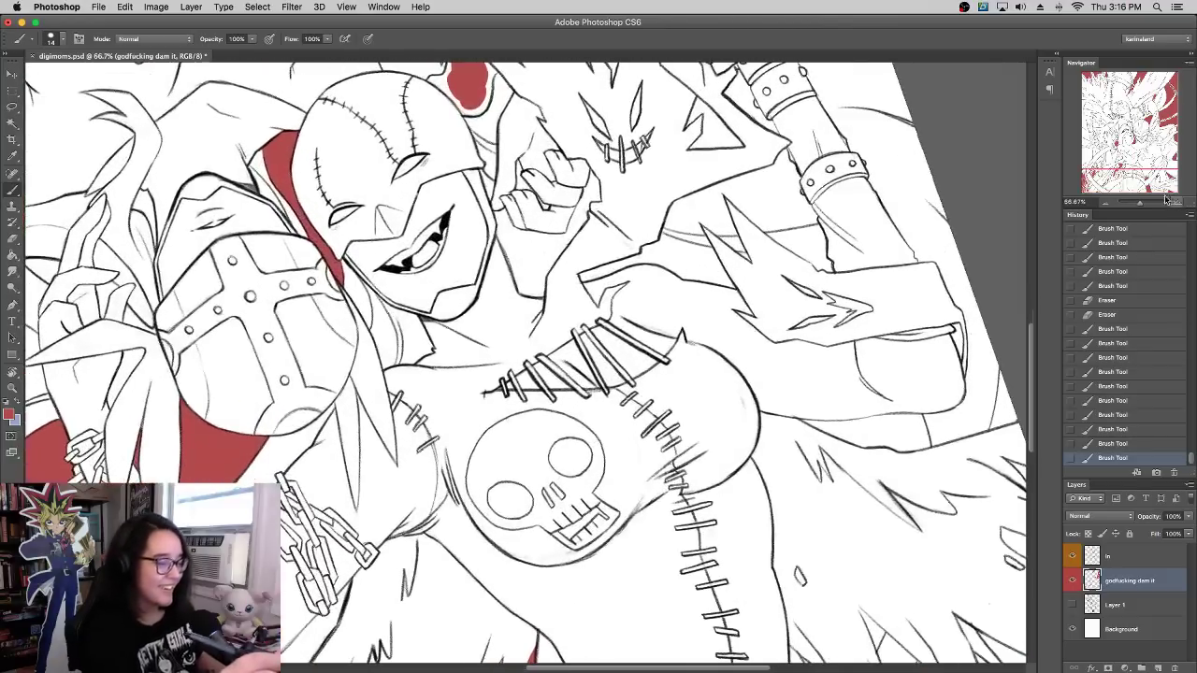
{"action": "left_click_drag", "start_coordinate": [1150, 191], "coordinate": [1130, 173]}
{"action": "left_click", "coordinate": [1176, 203]}
{"action": "left_click_drag", "start_coordinate": [882, 489], "coordinate": [239, 103]}
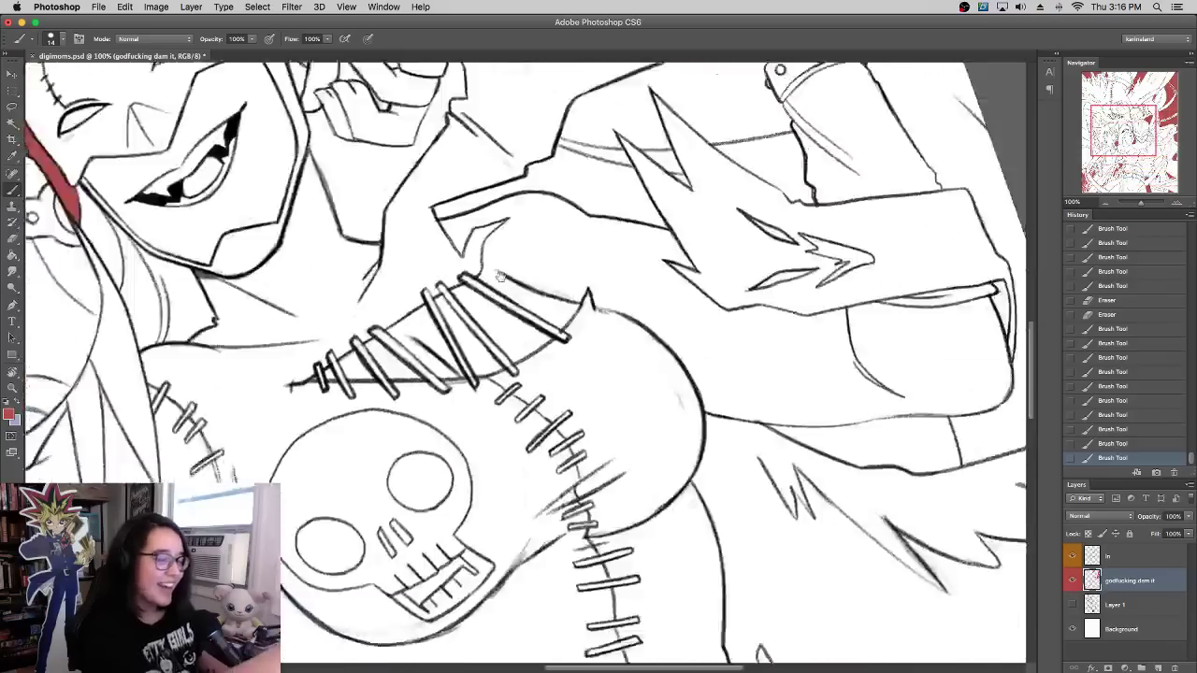
{"action": "left_click_drag", "start_coordinate": [951, 474], "coordinate": [666, 293]}
{"action": "scroll", "coordinate": [665, 292], "scroll_direction": "down", "scroll_amount": 4}
{"action": "mouse_move", "coordinate": [599, 462]}
{"action": "left_mouse_down"}
{"action": "mouse_move", "coordinate": [611, 436]}
{"action": "mouse_move", "coordinate": [571, 395]}
{"action": "mouse_move", "coordinate": [598, 453]}
{"action": "mouse_move", "coordinate": [594, 436]}
{"action": "mouse_move", "coordinate": [603, 443]}
{"action": "left_mouse_up"}
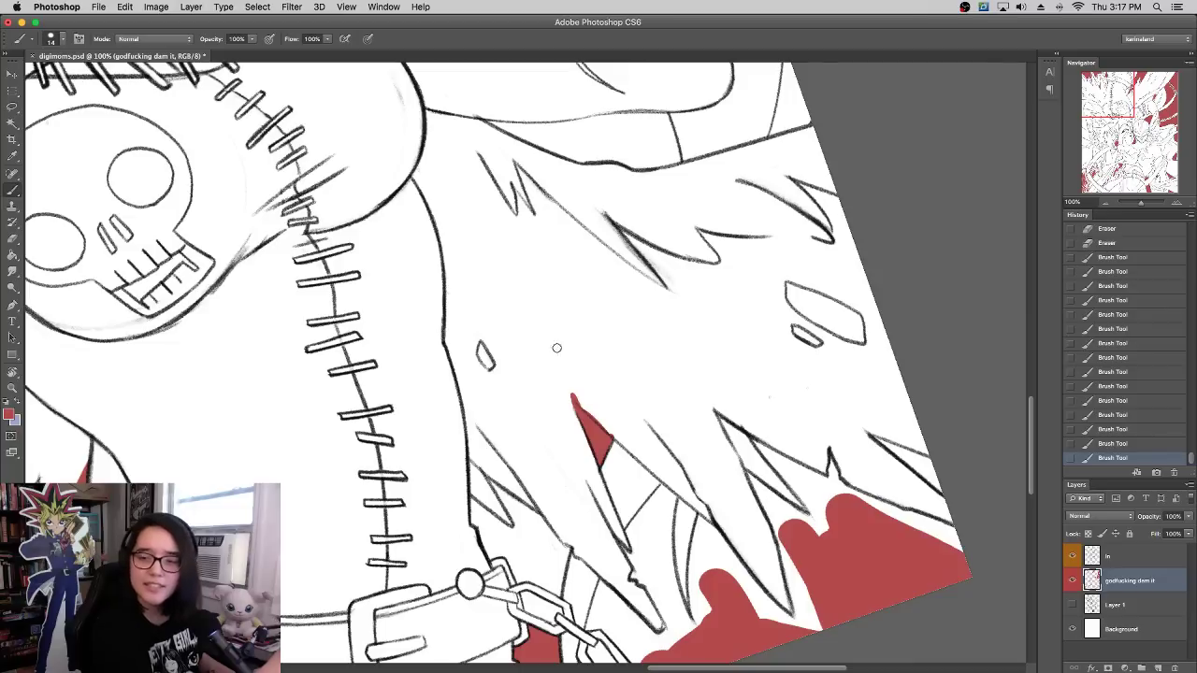
Step: Refine the upper tip of the small triangular cape opening in red and erase the overspill around it
{"action": "left_click_drag", "start_coordinate": [572, 397], "coordinate": [593, 418]}
{"action": "mouse_move", "coordinate": [589, 412]}
{"action": "left_mouse_down"}
{"action": "mouse_move", "coordinate": [568, 392]}
{"action": "mouse_move", "coordinate": [605, 437]}
{"action": "mouse_move", "coordinate": [574, 419]}
{"action": "left_mouse_up"}
{"action": "left_click", "coordinate": [558, 377]}
{"action": "left_click", "coordinate": [551, 363]}
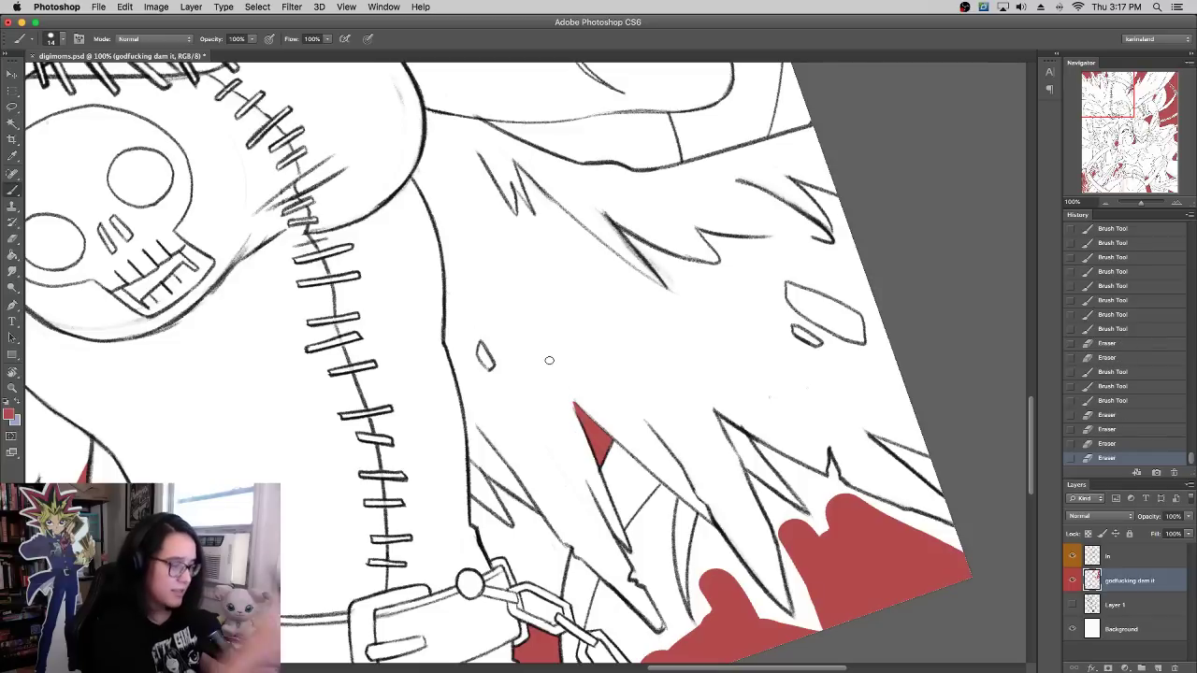
Step: Paint red between the long cape spike and the short spike beside it, joining the fill along the canvas edge
{"action": "left_click_drag", "start_coordinate": [755, 447], "coordinate": [832, 497]}
{"action": "left_click_drag", "start_coordinate": [793, 436], "coordinate": [785, 361]}
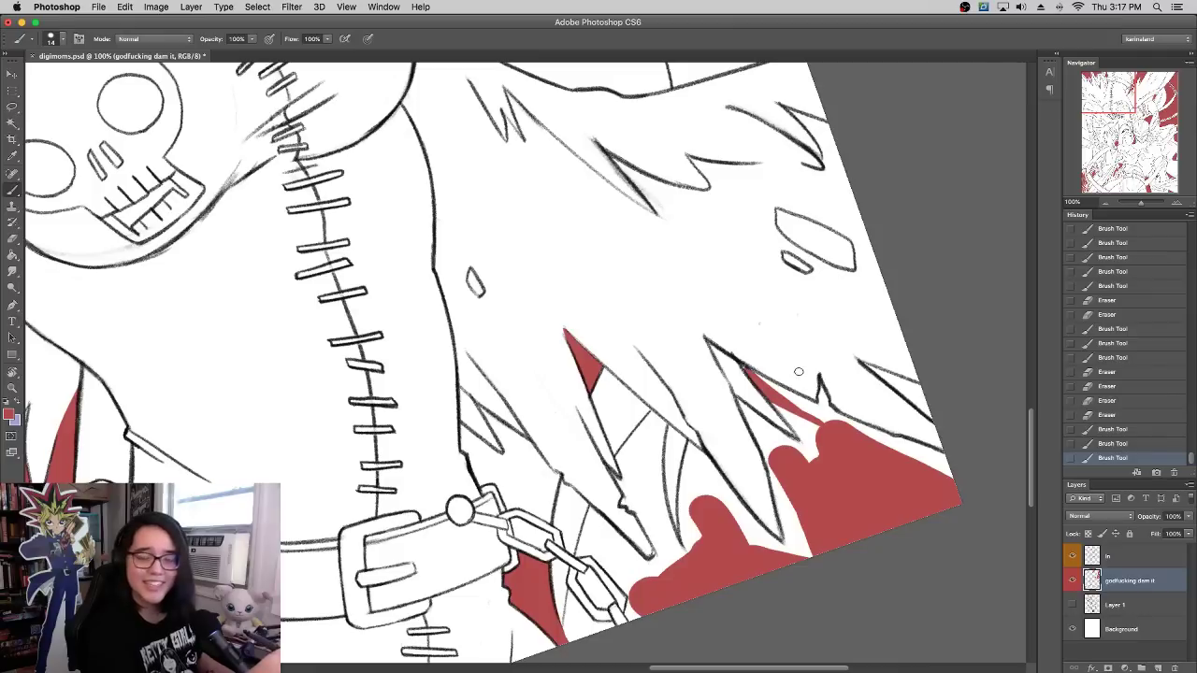
{"action": "mouse_move", "coordinate": [740, 402]}
{"action": "left_mouse_down"}
{"action": "mouse_move", "coordinate": [790, 446]}
{"action": "mouse_move", "coordinate": [769, 443]}
{"action": "left_mouse_up"}
{"action": "left_click_drag", "start_coordinate": [742, 412], "coordinate": [770, 470]}
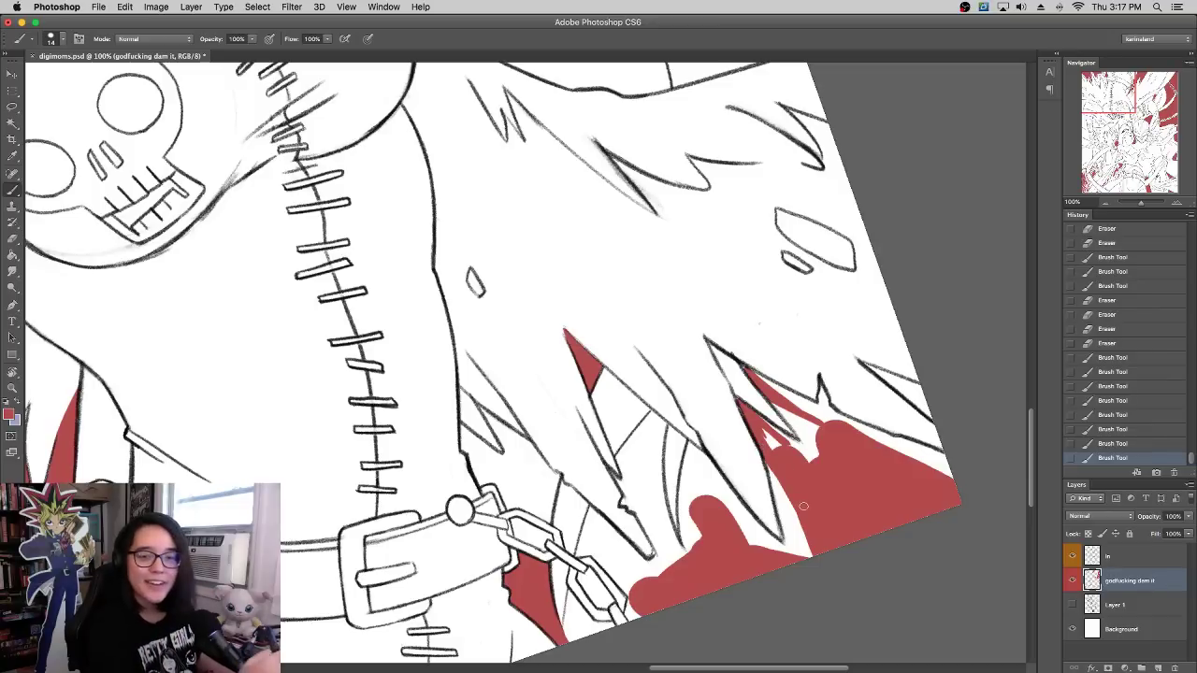
{"action": "mouse_move", "coordinate": [772, 469]}
{"action": "left_mouse_down"}
{"action": "mouse_move", "coordinate": [789, 539]}
{"action": "mouse_move", "coordinate": [777, 492]}
{"action": "mouse_move", "coordinate": [797, 552]}
{"action": "mouse_move", "coordinate": [814, 559]}
{"action": "mouse_move", "coordinate": [771, 549]}
{"action": "mouse_move", "coordinate": [757, 531]}
{"action": "mouse_move", "coordinate": [785, 544]}
{"action": "left_mouse_up"}
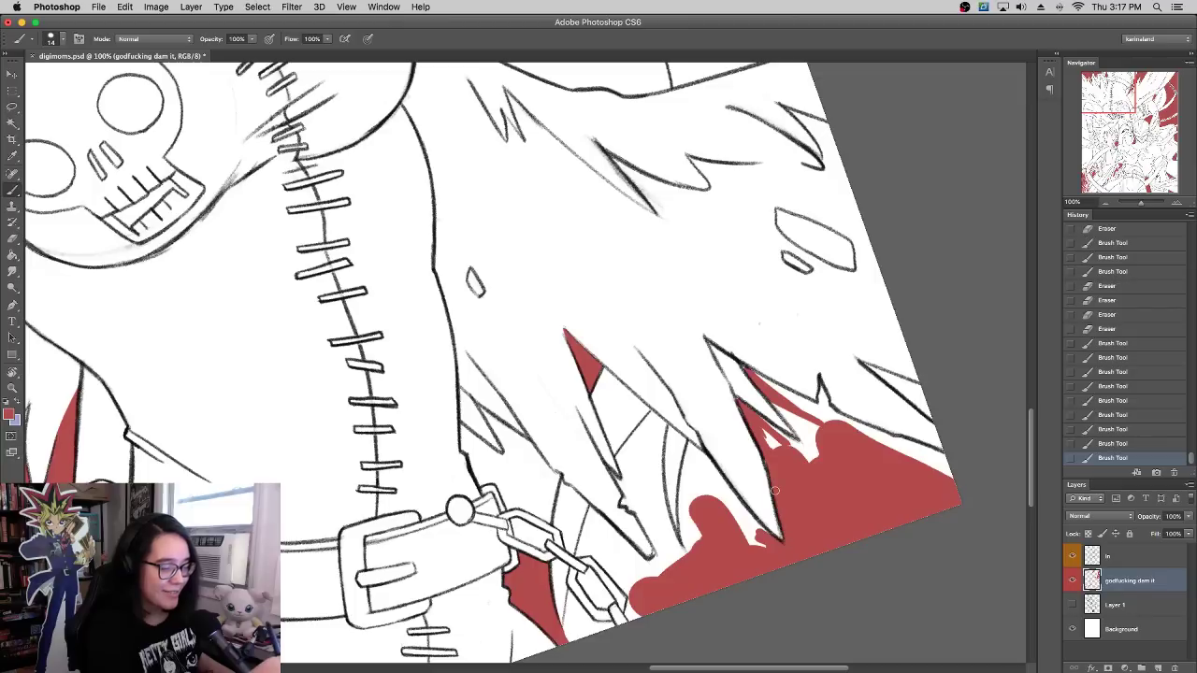
{"action": "left_click_drag", "start_coordinate": [772, 432], "coordinate": [808, 458]}
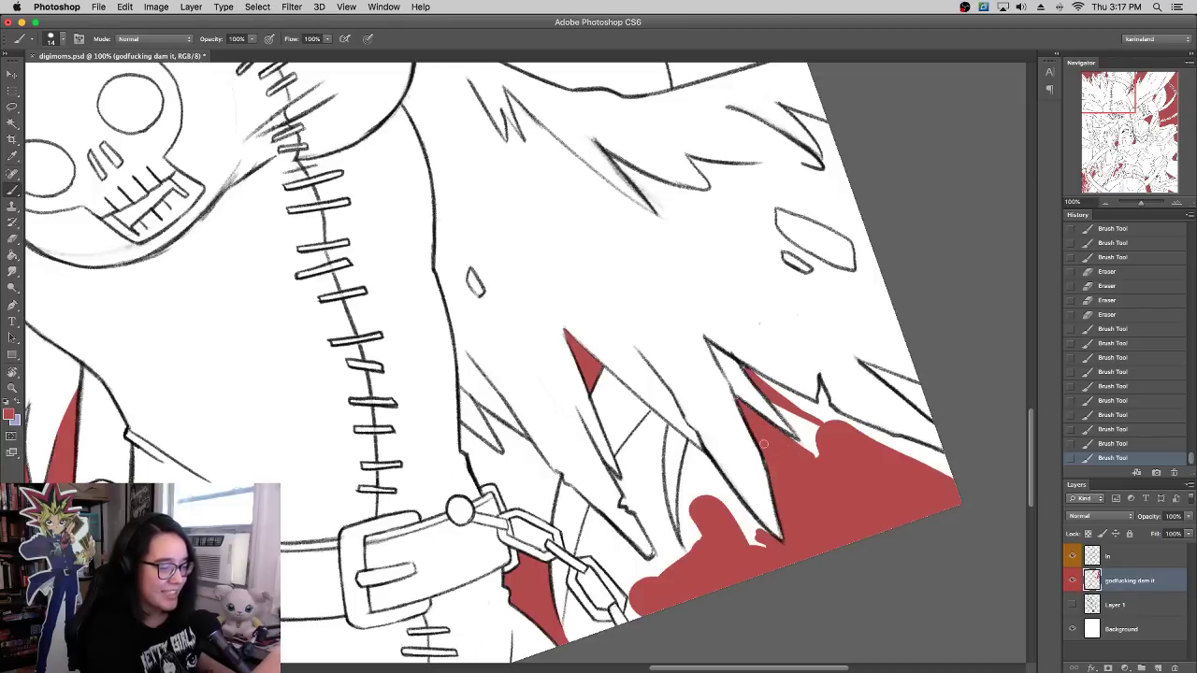
{"action": "left_click", "coordinate": [775, 466]}
Step: Fill the notch between the short spike and the jagged peak, continuing red along the cape hem to the canvas edge
{"action": "left_click", "coordinate": [746, 372]}
{"action": "left_click_drag", "start_coordinate": [750, 372], "coordinate": [830, 416]}
{"action": "left_click", "coordinate": [1122, 556]}
{"action": "mouse_move", "coordinate": [759, 324]}
{"action": "left_mouse_down"}
{"action": "mouse_move", "coordinate": [814, 305]}
{"action": "mouse_move", "coordinate": [805, 297]}
{"action": "left_mouse_up"}
{"action": "key", "text": "alt+bracketleft"}
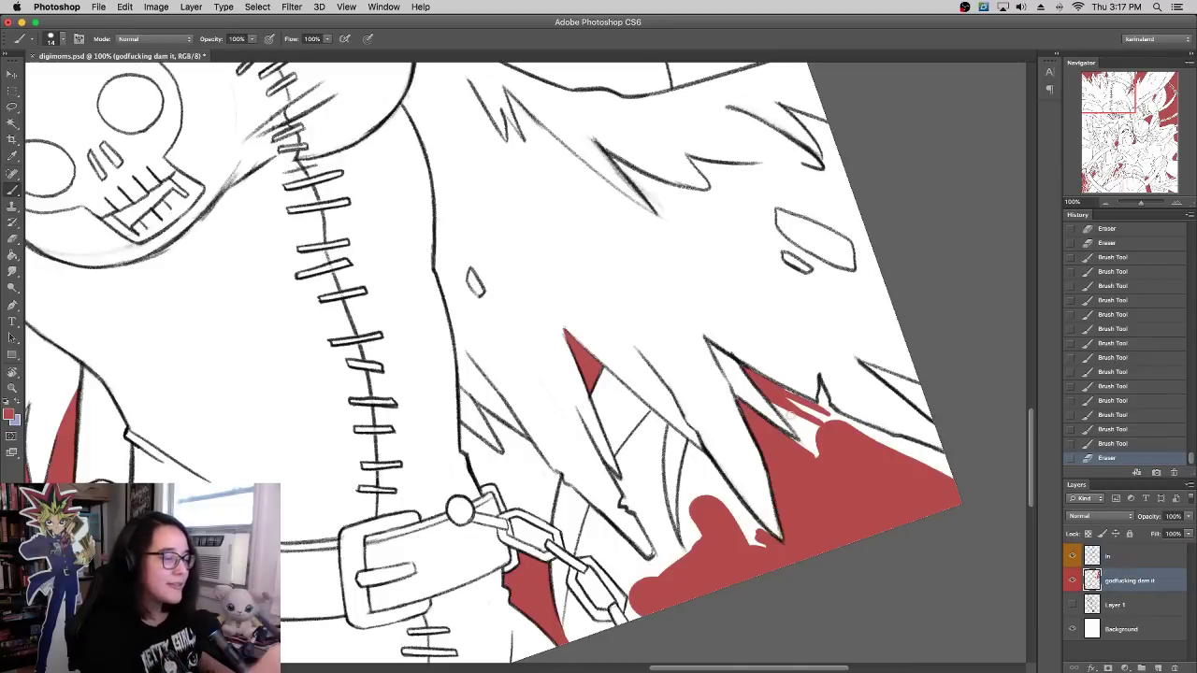
{"action": "mouse_move", "coordinate": [780, 408]}
{"action": "left_mouse_down"}
{"action": "mouse_move", "coordinate": [814, 454]}
{"action": "mouse_move", "coordinate": [800, 445]}
{"action": "left_mouse_up"}
{"action": "left_click_drag", "start_coordinate": [801, 448], "coordinate": [799, 433]}
{"action": "mouse_move", "coordinate": [767, 394]}
{"action": "left_mouse_down"}
{"action": "mouse_move", "coordinate": [826, 416]}
{"action": "mouse_move", "coordinate": [804, 401]}
{"action": "mouse_move", "coordinate": [819, 436]}
{"action": "mouse_move", "coordinate": [789, 417]}
{"action": "mouse_move", "coordinate": [853, 435]}
{"action": "mouse_move", "coordinate": [786, 399]}
{"action": "mouse_move", "coordinate": [847, 414]}
{"action": "left_mouse_up"}
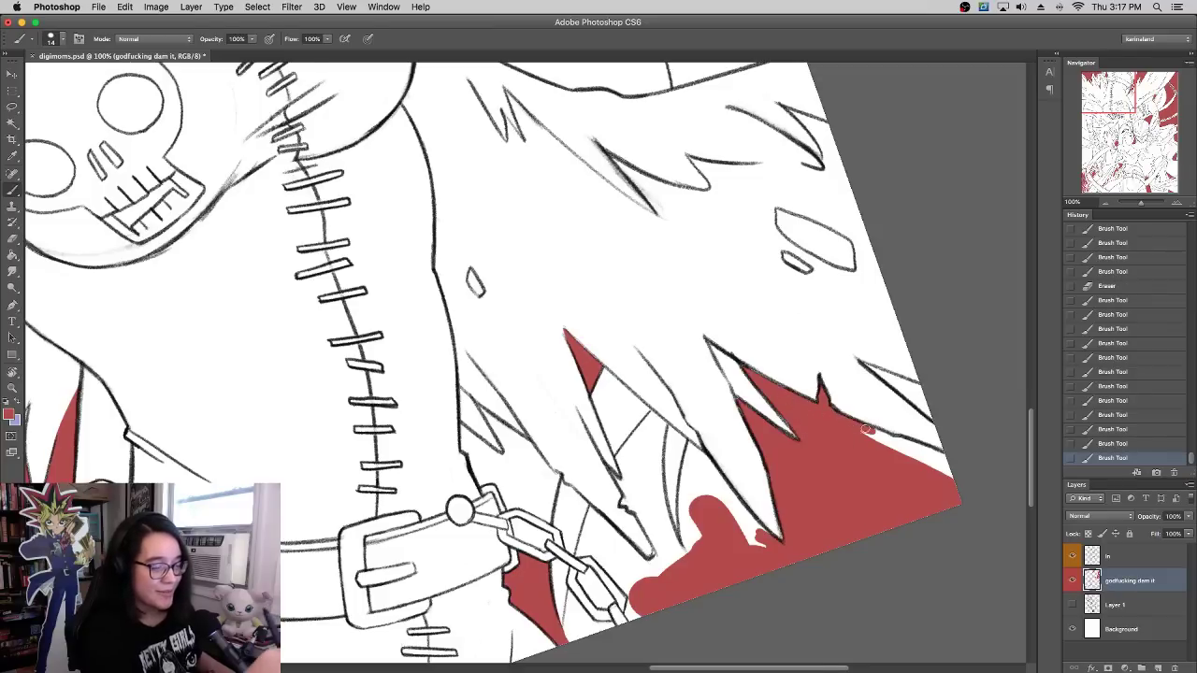
{"action": "mouse_move", "coordinate": [901, 445]}
{"action": "left_mouse_down"}
{"action": "mouse_move", "coordinate": [952, 458]}
{"action": "mouse_move", "coordinate": [872, 437]}
{"action": "mouse_move", "coordinate": [905, 453]}
{"action": "left_mouse_up"}
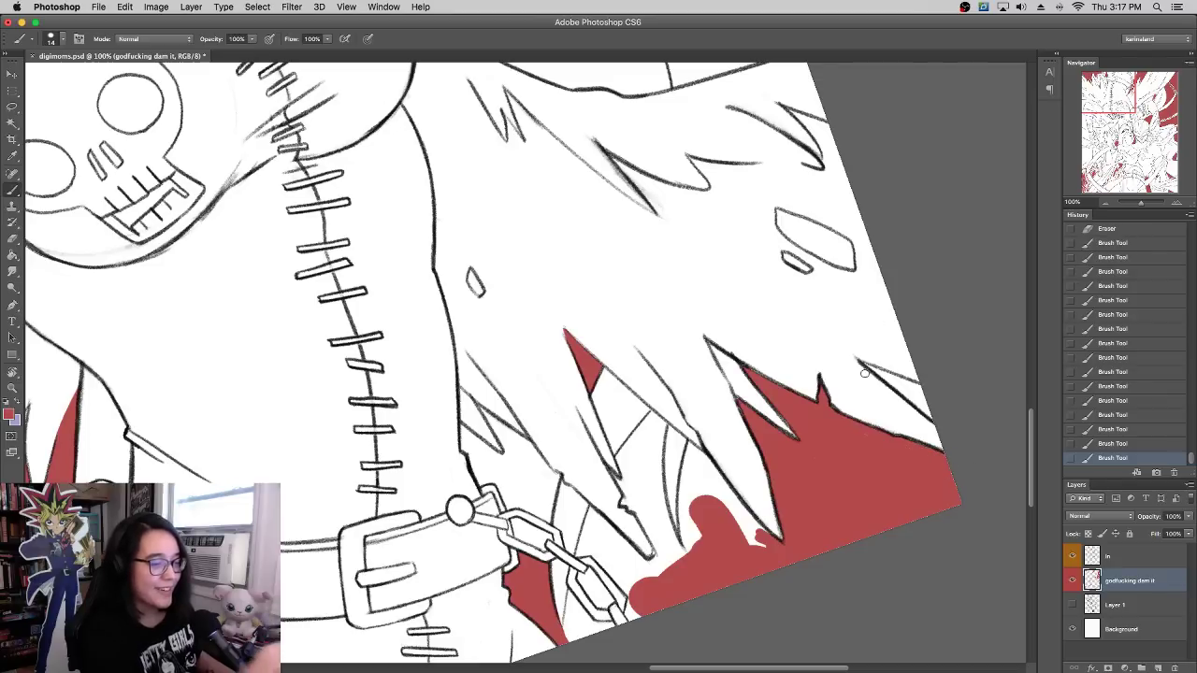
Step: Fill the narrow wedge in the cape at the canvas edge with red and erase the overspill
{"action": "mouse_move", "coordinate": [862, 363]}
{"action": "left_mouse_down"}
{"action": "mouse_move", "coordinate": [916, 404]}
{"action": "mouse_move", "coordinate": [883, 370]}
{"action": "mouse_move", "coordinate": [921, 393]}
{"action": "left_mouse_up"}
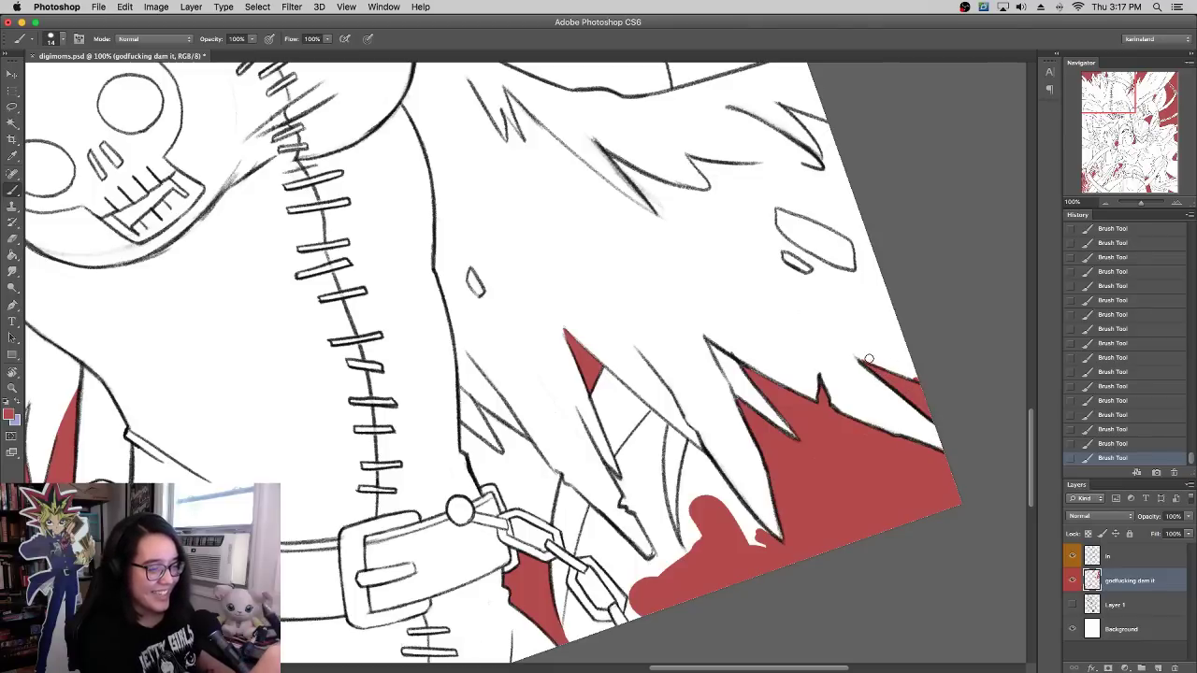
{"action": "left_click_drag", "start_coordinate": [926, 375], "coordinate": [923, 382]}
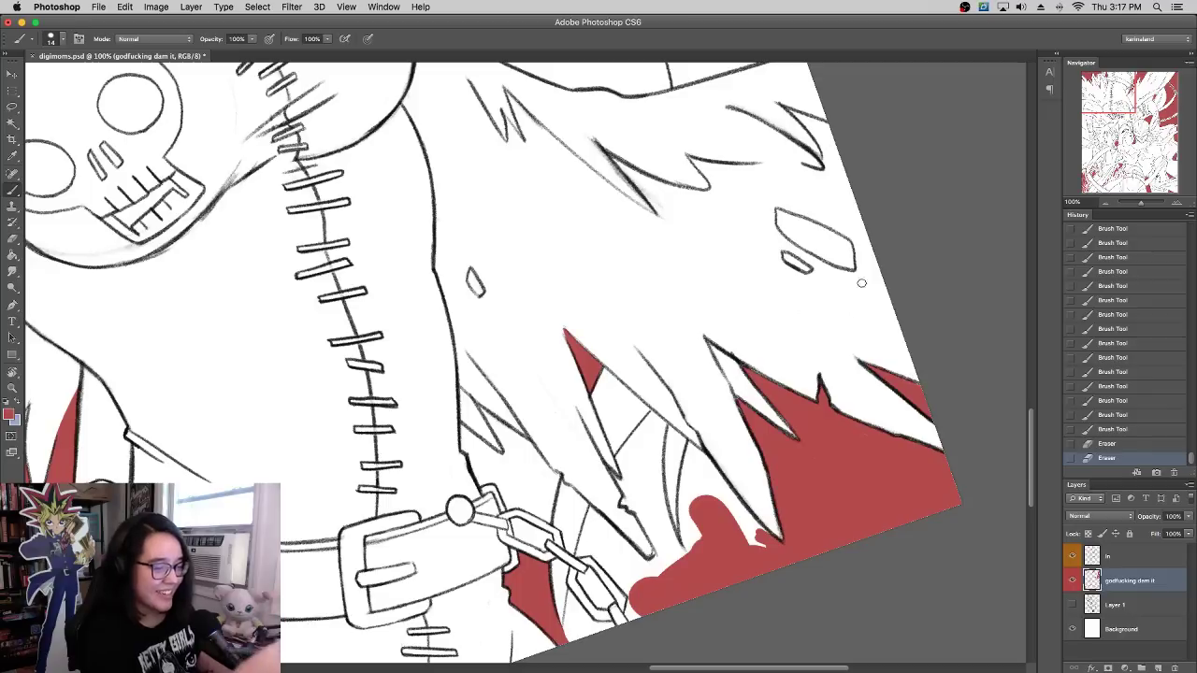
{"action": "mouse_move", "coordinate": [868, 440]}
{"action": "left_mouse_down"}
{"action": "mouse_move", "coordinate": [832, 416]}
{"action": "mouse_move", "coordinate": [797, 432]}
{"action": "left_mouse_up"}
{"action": "left_click_drag", "start_coordinate": [811, 379], "coordinate": [854, 299]}
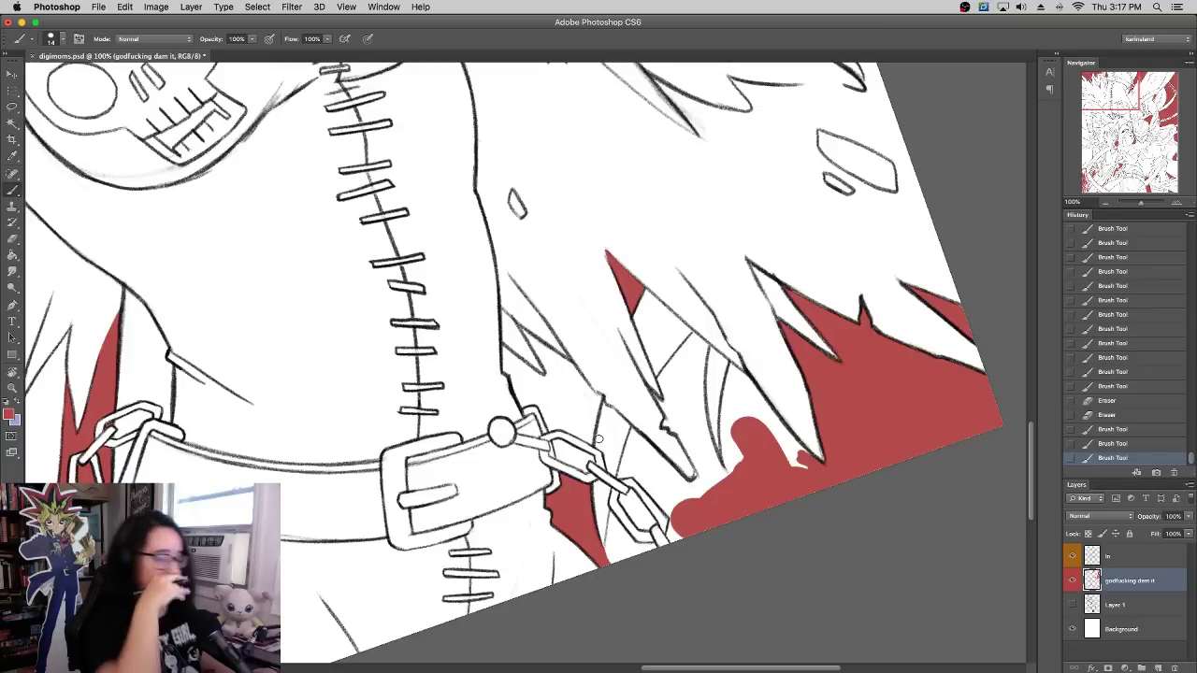
Step: Paint the gap between the waist and the tattered cape red, from the small cape spikes down to the belt end and chain
{"action": "mouse_move", "coordinate": [520, 404]}
{"action": "left_mouse_down"}
{"action": "mouse_move", "coordinate": [544, 410]}
{"action": "mouse_move", "coordinate": [534, 388]}
{"action": "mouse_move", "coordinate": [550, 430]}
{"action": "left_mouse_up"}
{"action": "key", "text": "super+z"}
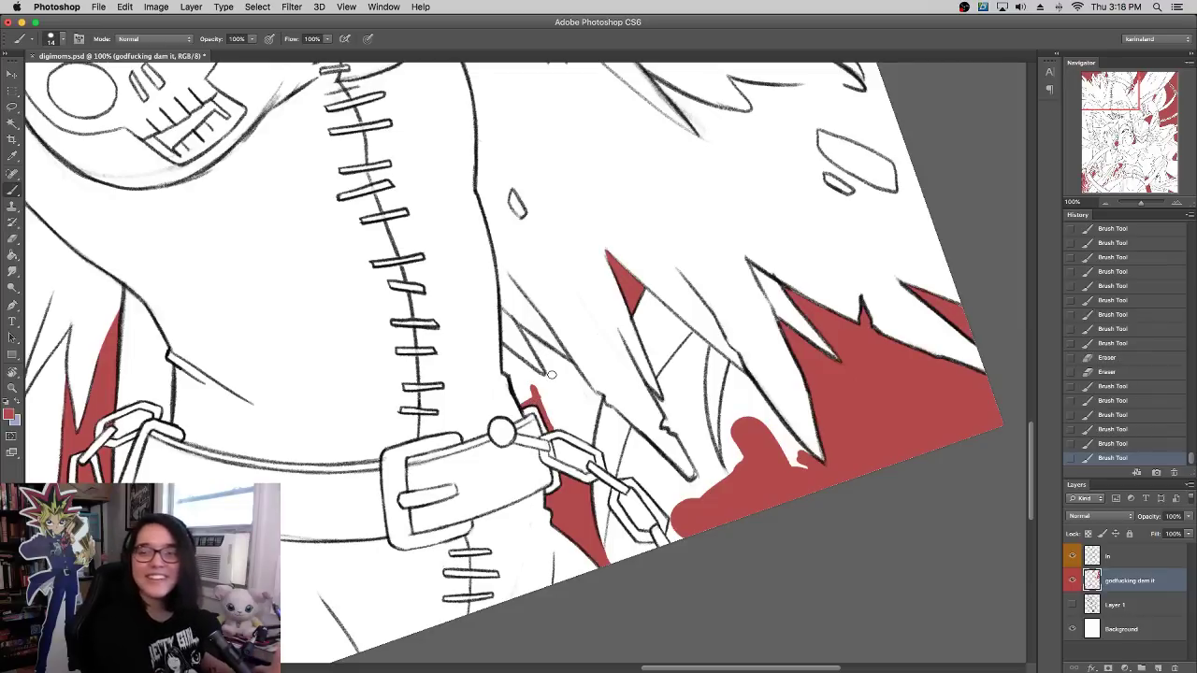
{"action": "mouse_move", "coordinate": [548, 425]}
{"action": "left_mouse_down"}
{"action": "mouse_move", "coordinate": [582, 426]}
{"action": "mouse_move", "coordinate": [590, 387]}
{"action": "left_mouse_up"}
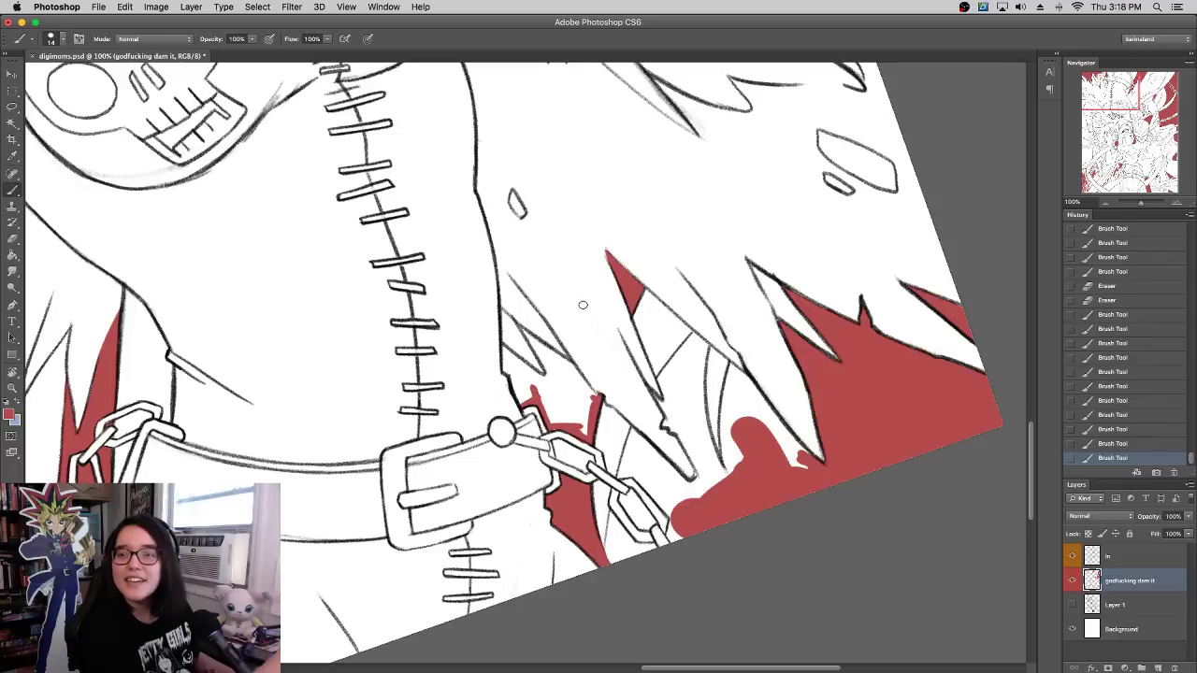
{"action": "left_click_drag", "start_coordinate": [601, 323], "coordinate": [679, 350]}
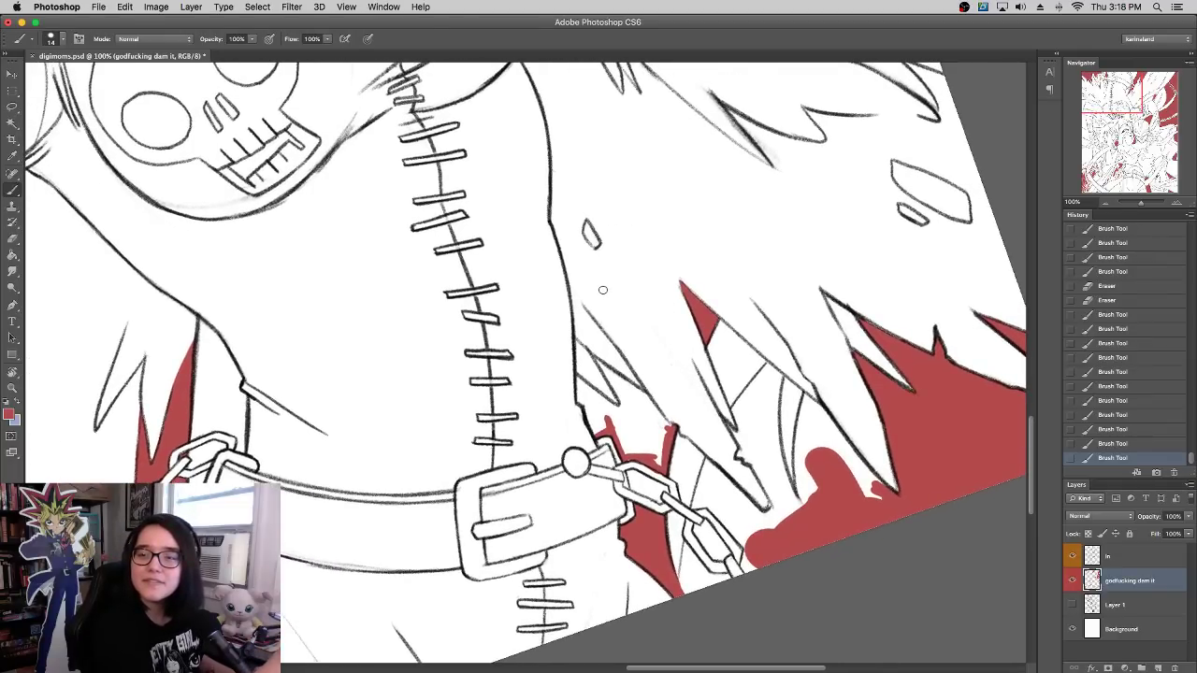
{"action": "mouse_move", "coordinate": [597, 300]}
{"action": "left_mouse_down"}
{"action": "mouse_move", "coordinate": [675, 323]}
{"action": "mouse_move", "coordinate": [686, 310]}
{"action": "left_mouse_up"}
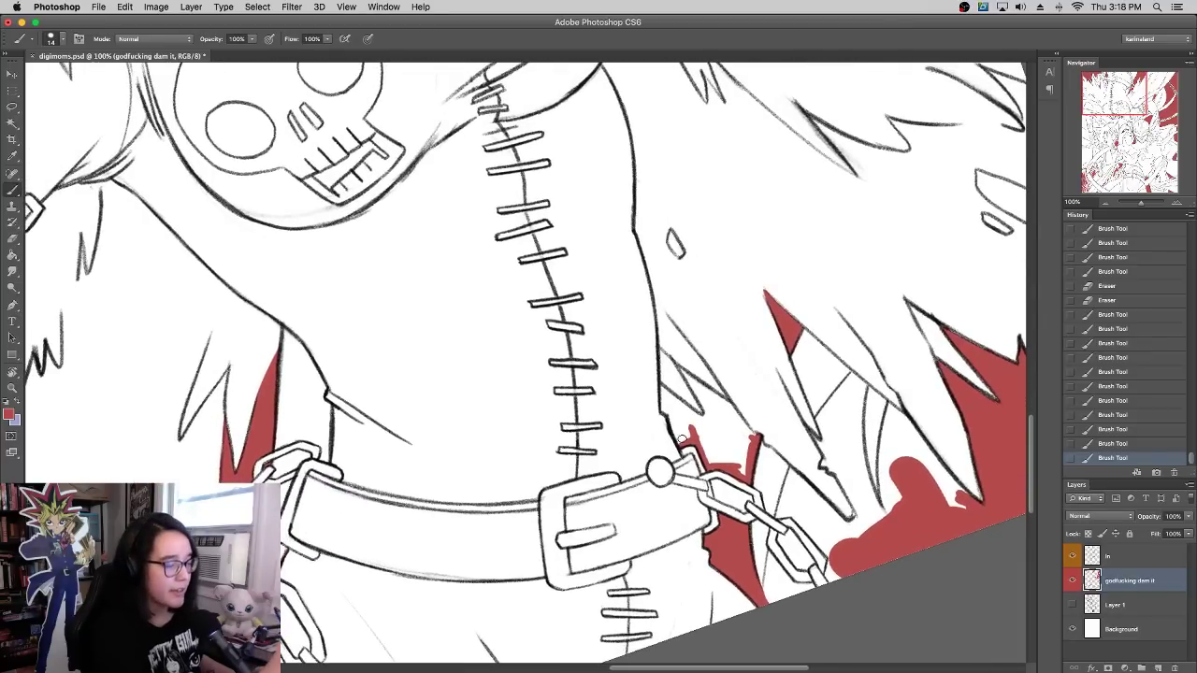
{"action": "mouse_move", "coordinate": [682, 440]}
{"action": "left_mouse_down"}
{"action": "mouse_move", "coordinate": [672, 419]}
{"action": "mouse_move", "coordinate": [682, 447]}
{"action": "left_mouse_up"}
{"action": "mouse_move", "coordinate": [681, 441]}
{"action": "left_mouse_down"}
{"action": "mouse_move", "coordinate": [666, 405]}
{"action": "mouse_move", "coordinate": [660, 480]}
{"action": "mouse_move", "coordinate": [617, 433]}
{"action": "mouse_move", "coordinate": [655, 458]}
{"action": "mouse_move", "coordinate": [629, 438]}
{"action": "mouse_move", "coordinate": [620, 450]}
{"action": "mouse_move", "coordinate": [653, 475]}
{"action": "mouse_move", "coordinate": [648, 455]}
{"action": "left_mouse_up"}
{"action": "left_click_drag", "start_coordinate": [631, 409], "coordinate": [664, 467]}
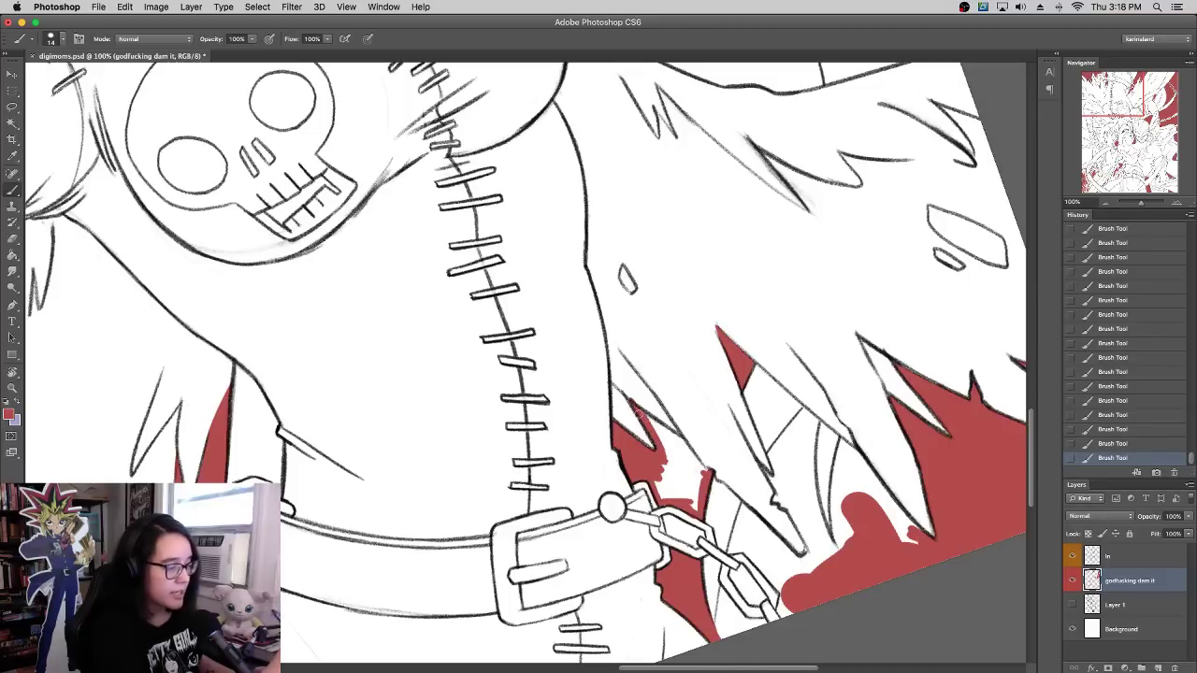
{"action": "mouse_move", "coordinate": [636, 410]}
{"action": "left_mouse_down"}
{"action": "mouse_move", "coordinate": [698, 467]}
{"action": "mouse_move", "coordinate": [663, 499]}
{"action": "mouse_move", "coordinate": [670, 476]}
{"action": "mouse_move", "coordinate": [686, 496]}
{"action": "mouse_move", "coordinate": [688, 463]}
{"action": "mouse_move", "coordinate": [660, 450]}
{"action": "mouse_move", "coordinate": [694, 472]}
{"action": "mouse_move", "coordinate": [673, 443]}
{"action": "left_mouse_up"}
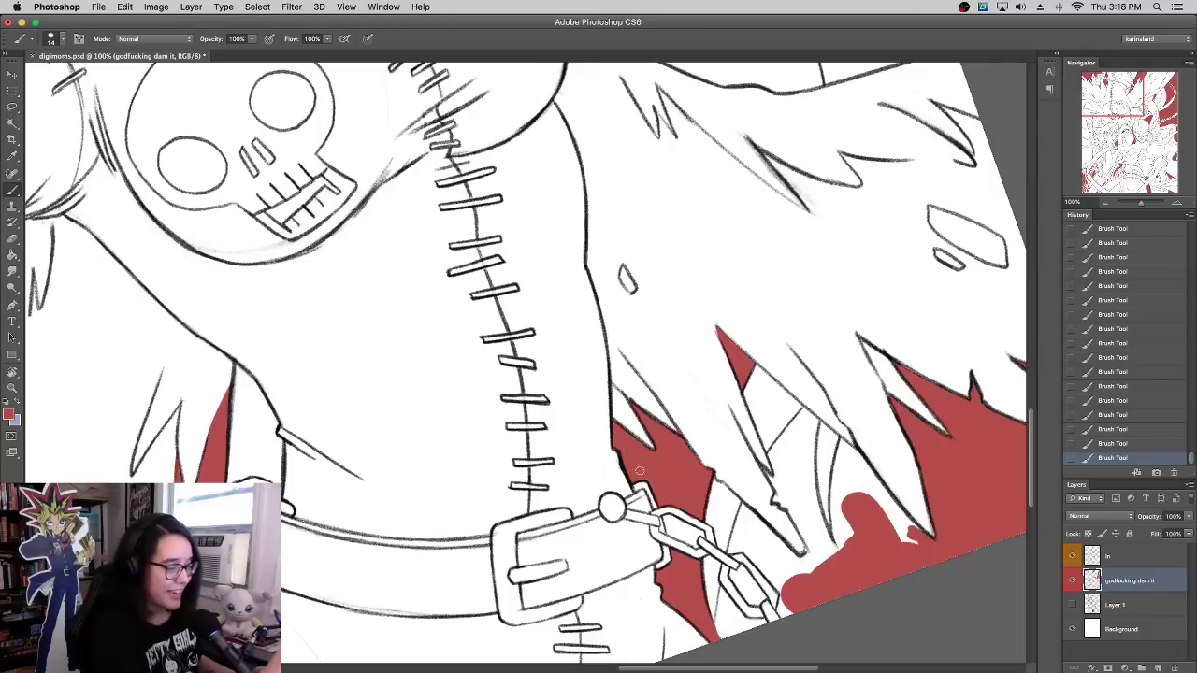
Step: Erase the red overspill from the chain and the cape edge beside the belt end
{"action": "key", "text": "e"}
{"action": "left_click_drag", "start_coordinate": [696, 523], "coordinate": [705, 529]}
{"action": "left_click_drag", "start_coordinate": [700, 523], "coordinate": [709, 534]}
{"action": "left_click_drag", "start_coordinate": [705, 530], "coordinate": [711, 534]}
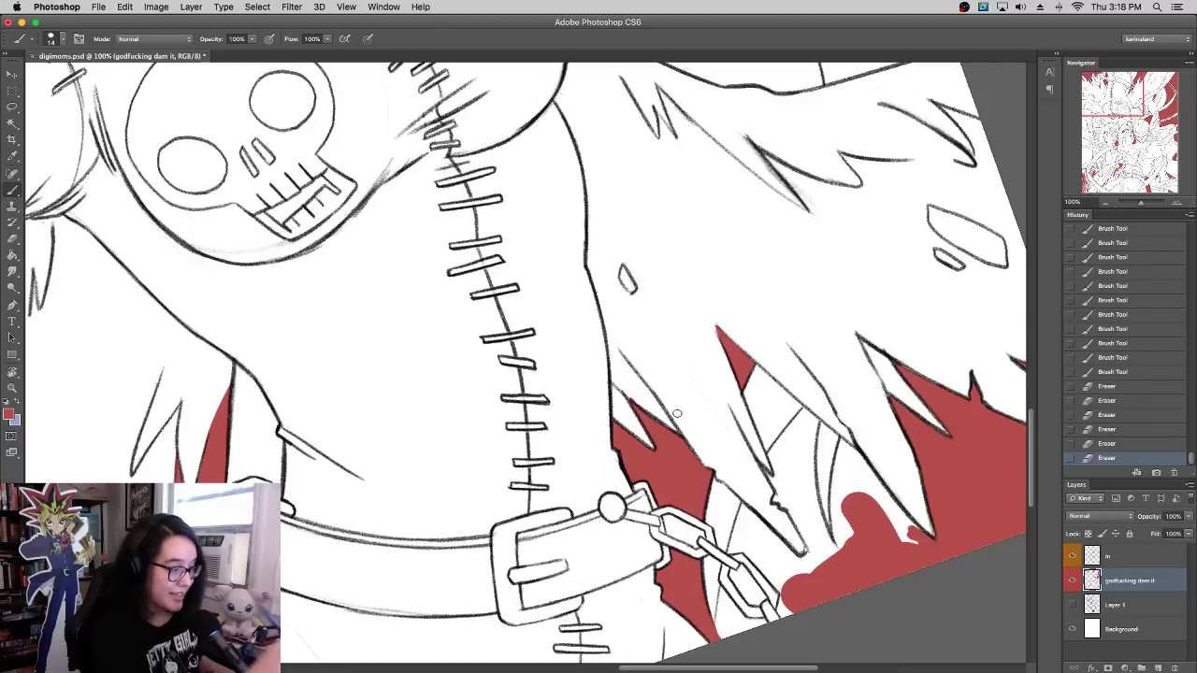
{"action": "left_click_drag", "start_coordinate": [706, 484], "coordinate": [715, 470]}
{"action": "key", "text": "e"}
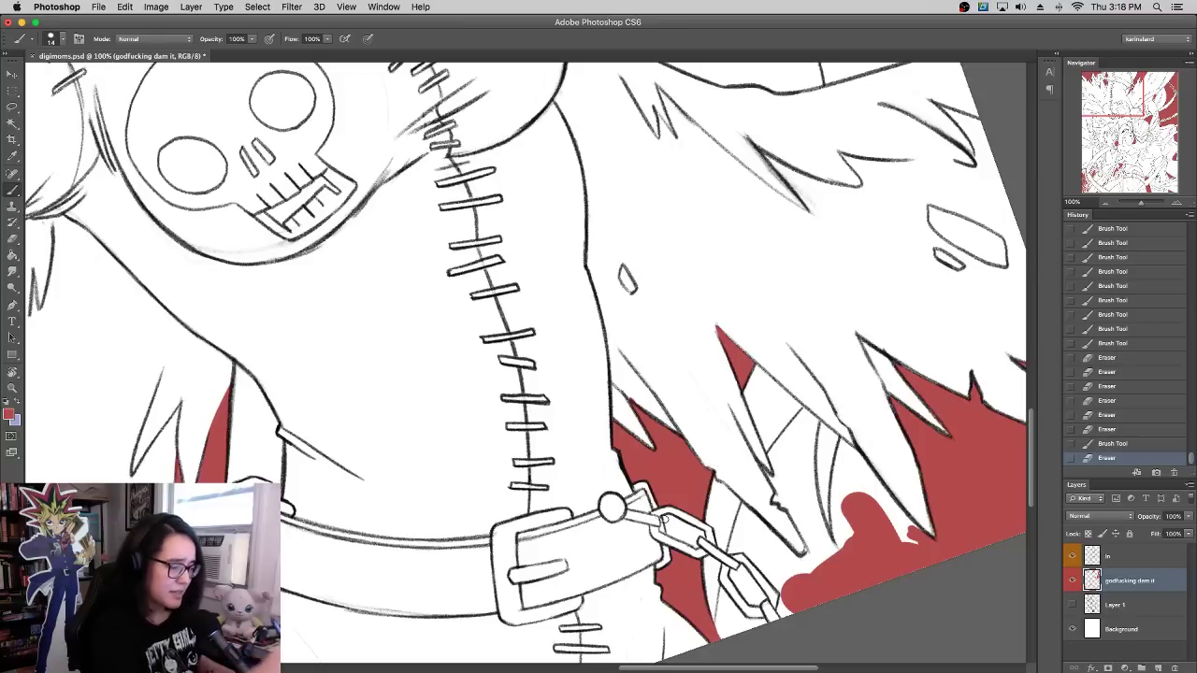
Step: Fill the inside of the chain link nearest the belt end with red and touch up the fill beside the waist
{"action": "key", "text": "b"}
{"action": "left_click_drag", "start_coordinate": [675, 533], "coordinate": [701, 540]}
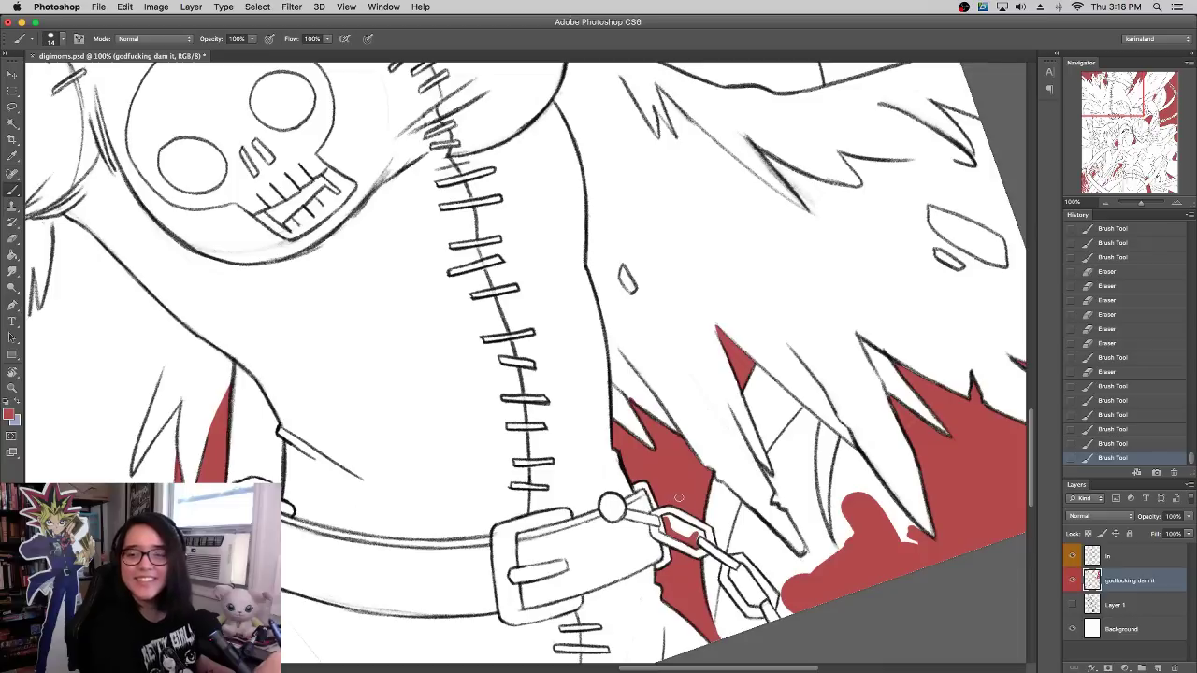
{"action": "left_click_drag", "start_coordinate": [647, 456], "coordinate": [752, 455]}
{"action": "left_click_drag", "start_coordinate": [769, 514], "coordinate": [775, 521]}
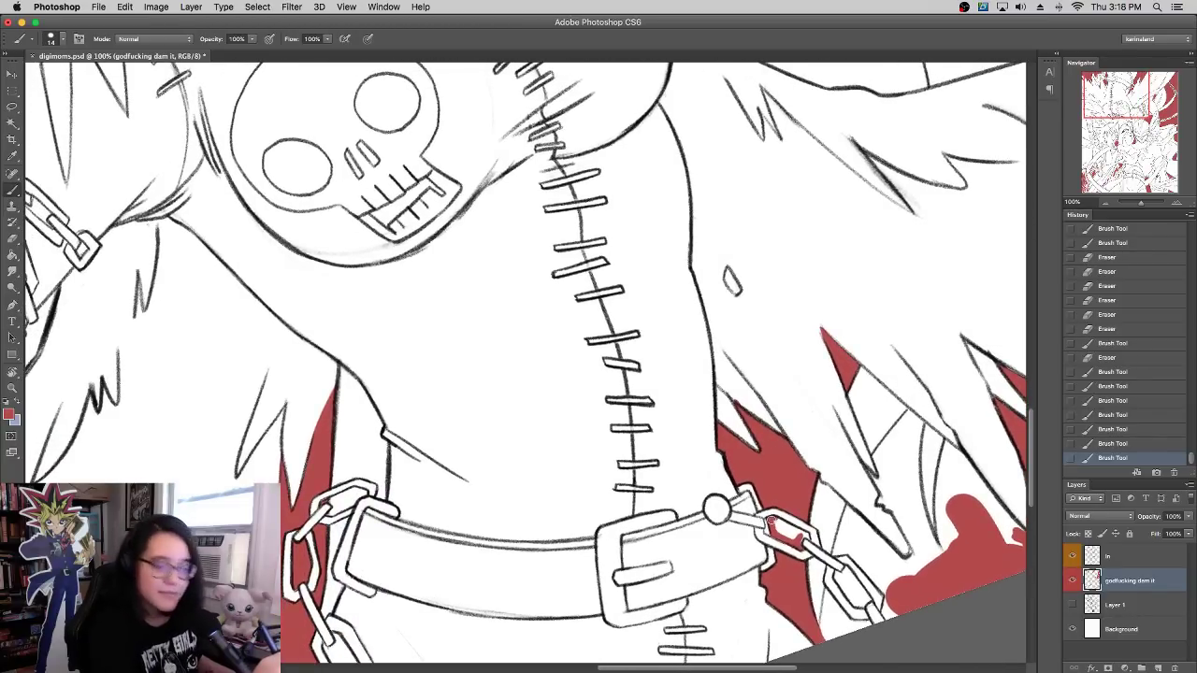
{"action": "left_click_drag", "start_coordinate": [770, 465], "coordinate": [774, 456]}
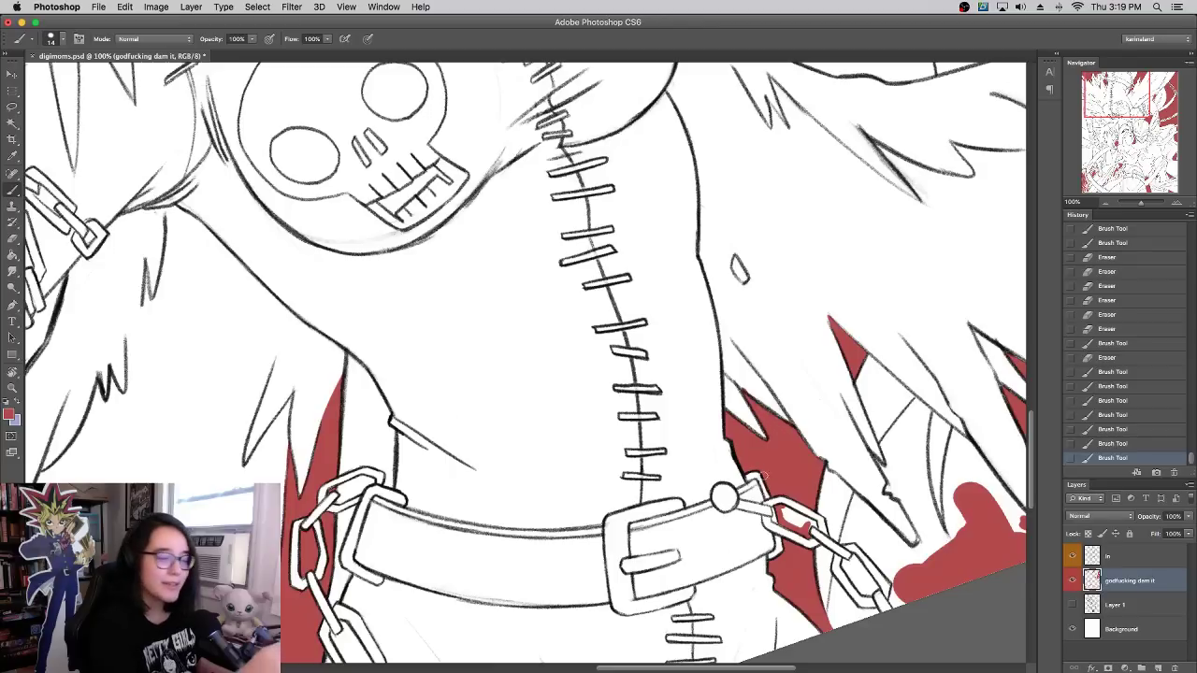
{"action": "mouse_move", "coordinate": [782, 510]}
{"action": "left_mouse_down"}
{"action": "mouse_move", "coordinate": [819, 531]}
{"action": "mouse_move", "coordinate": [788, 525]}
{"action": "left_mouse_up"}
{"action": "left_click_drag", "start_coordinate": [804, 431], "coordinate": [807, 400]}
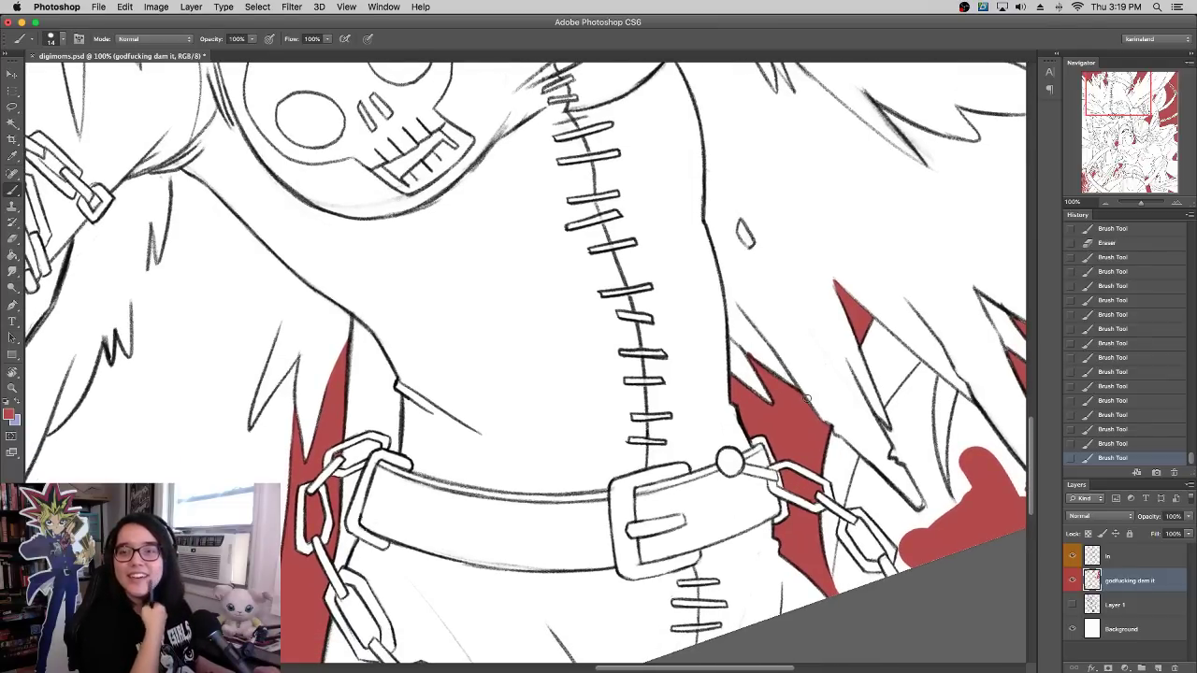
{"action": "left_click_drag", "start_coordinate": [733, 417], "coordinate": [731, 412]}
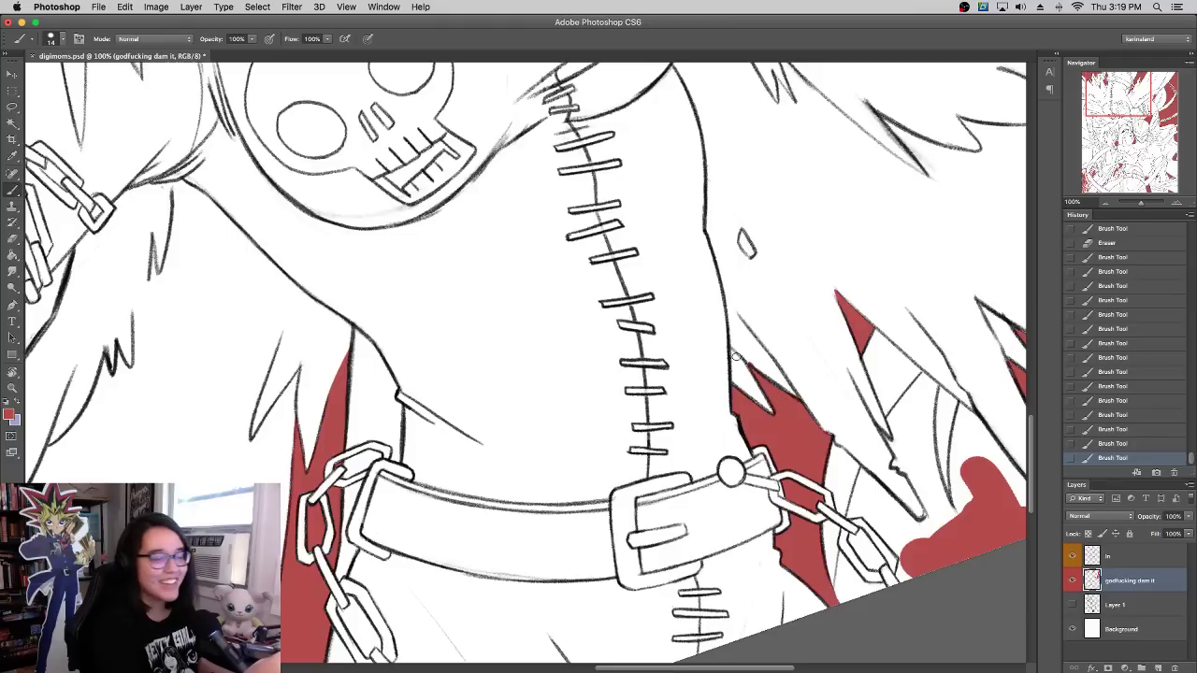
{"action": "mouse_move", "coordinate": [734, 356]}
{"action": "left_mouse_down"}
{"action": "mouse_move", "coordinate": [566, 432]}
{"action": "mouse_move", "coordinate": [555, 412]}
{"action": "left_mouse_up"}
{"action": "key", "text": "super+z"}
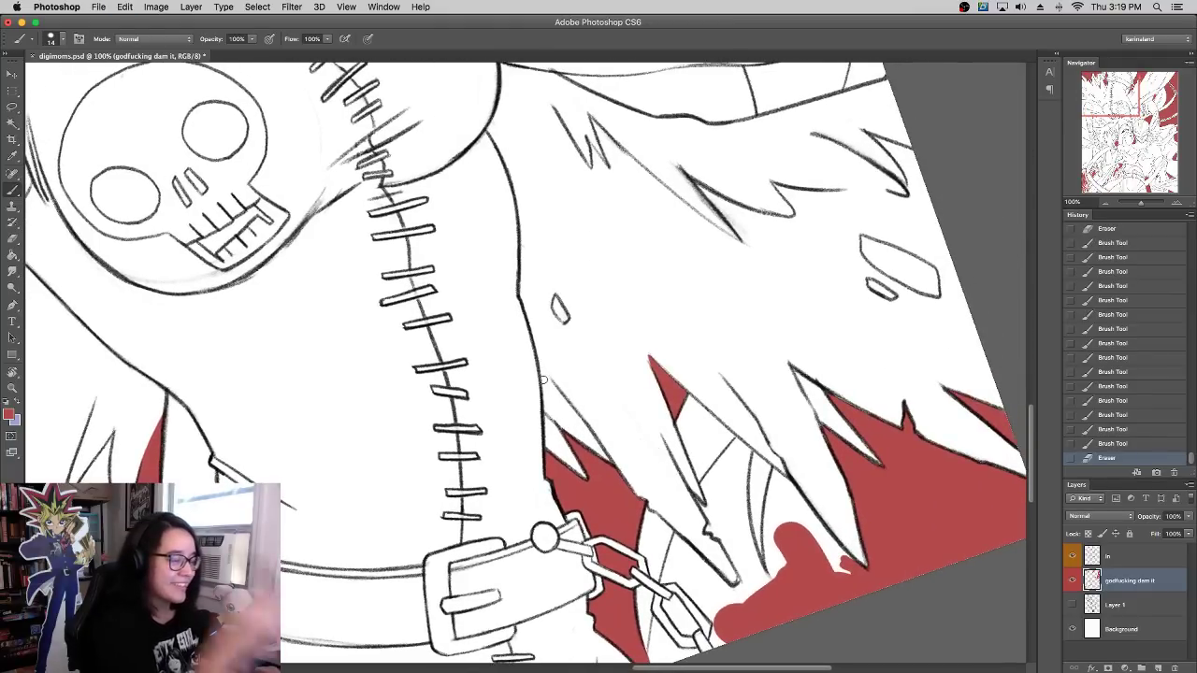
Step: Fill the inside of the lower chain link and the surrounding gaps near the canvas edge with red
{"action": "left_click_drag", "start_coordinate": [658, 535], "coordinate": [683, 337]}
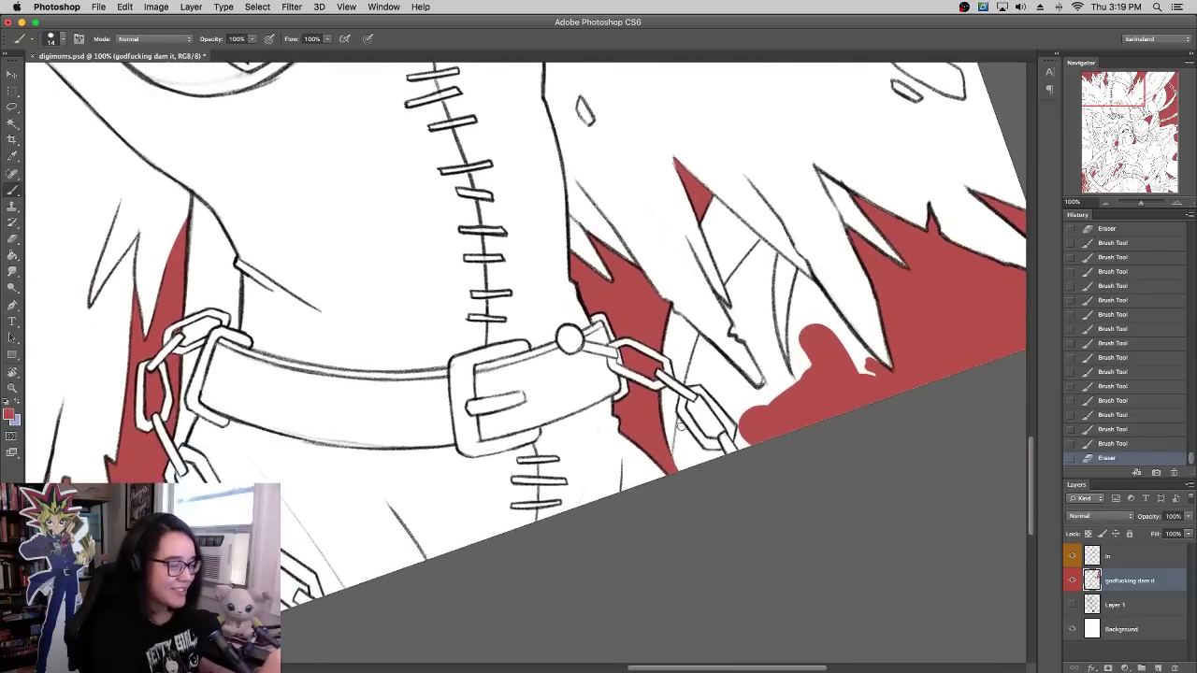
{"action": "mouse_move", "coordinate": [682, 417]}
{"action": "left_mouse_down"}
{"action": "mouse_move", "coordinate": [677, 470]}
{"action": "mouse_move", "coordinate": [683, 457]}
{"action": "mouse_move", "coordinate": [699, 468]}
{"action": "mouse_move", "coordinate": [720, 455]}
{"action": "mouse_move", "coordinate": [702, 450]}
{"action": "mouse_move", "coordinate": [701, 465]}
{"action": "mouse_move", "coordinate": [746, 445]}
{"action": "mouse_move", "coordinate": [715, 450]}
{"action": "mouse_move", "coordinate": [684, 417]}
{"action": "mouse_move", "coordinate": [693, 441]}
{"action": "left_mouse_up"}
{"action": "left_click_drag", "start_coordinate": [695, 443], "coordinate": [703, 448]}
{"action": "mouse_move", "coordinate": [690, 405]}
{"action": "left_mouse_down"}
{"action": "mouse_move", "coordinate": [708, 430]}
{"action": "mouse_move", "coordinate": [694, 408]}
{"action": "mouse_move", "coordinate": [711, 425]}
{"action": "mouse_move", "coordinate": [703, 415]}
{"action": "left_mouse_up"}
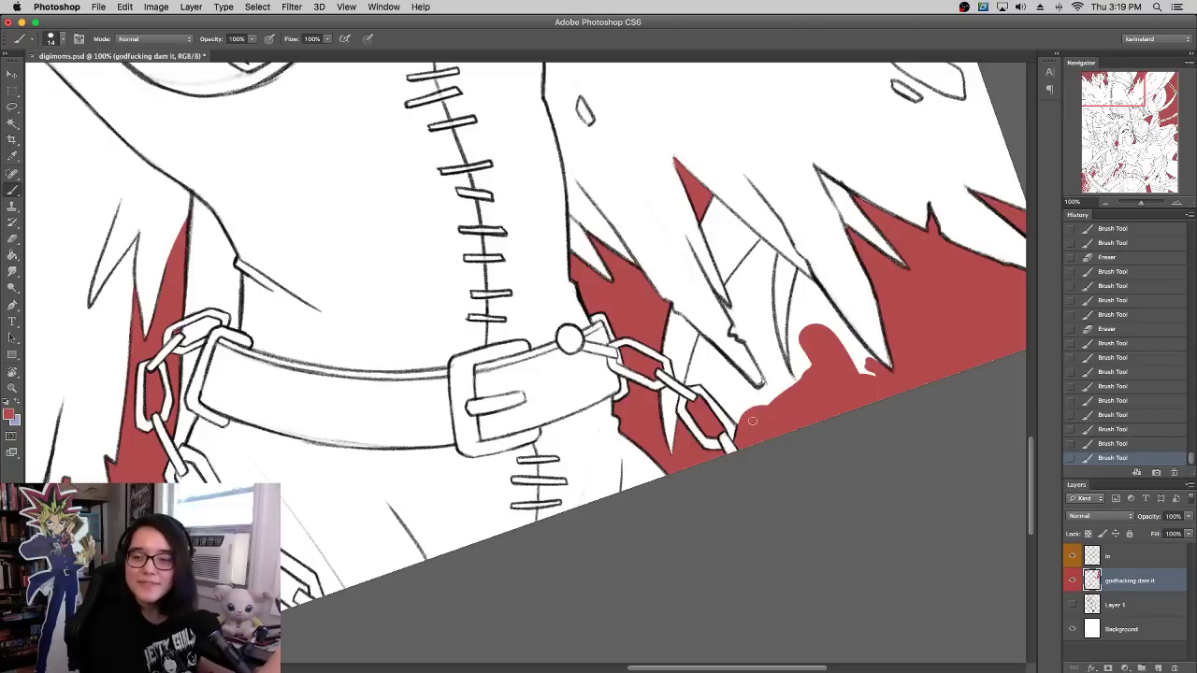
Step: Paint the area between the lower chain and the pointed cape strip above it red, merging it with the existing fill
{"action": "scroll", "coordinate": [752, 421], "scroll_direction": "up", "scroll_amount": 3}
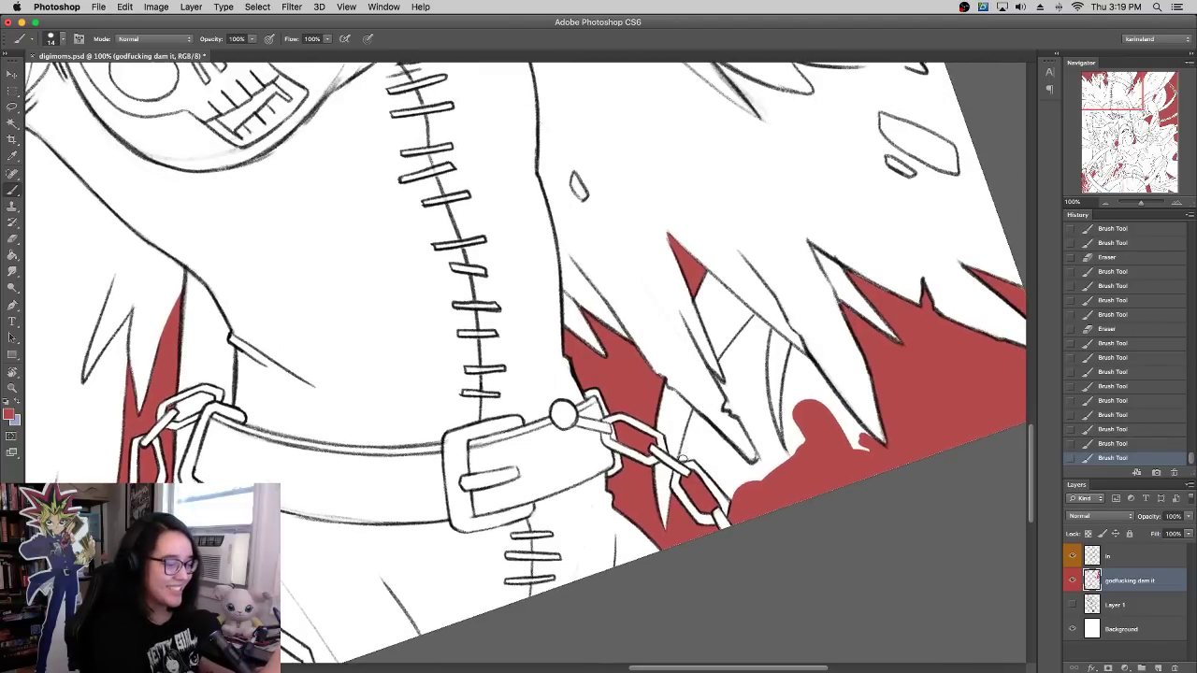
{"action": "mouse_move", "coordinate": [681, 460]}
{"action": "left_mouse_down"}
{"action": "mouse_move", "coordinate": [697, 406]}
{"action": "mouse_move", "coordinate": [686, 456]}
{"action": "mouse_move", "coordinate": [734, 502]}
{"action": "left_mouse_up"}
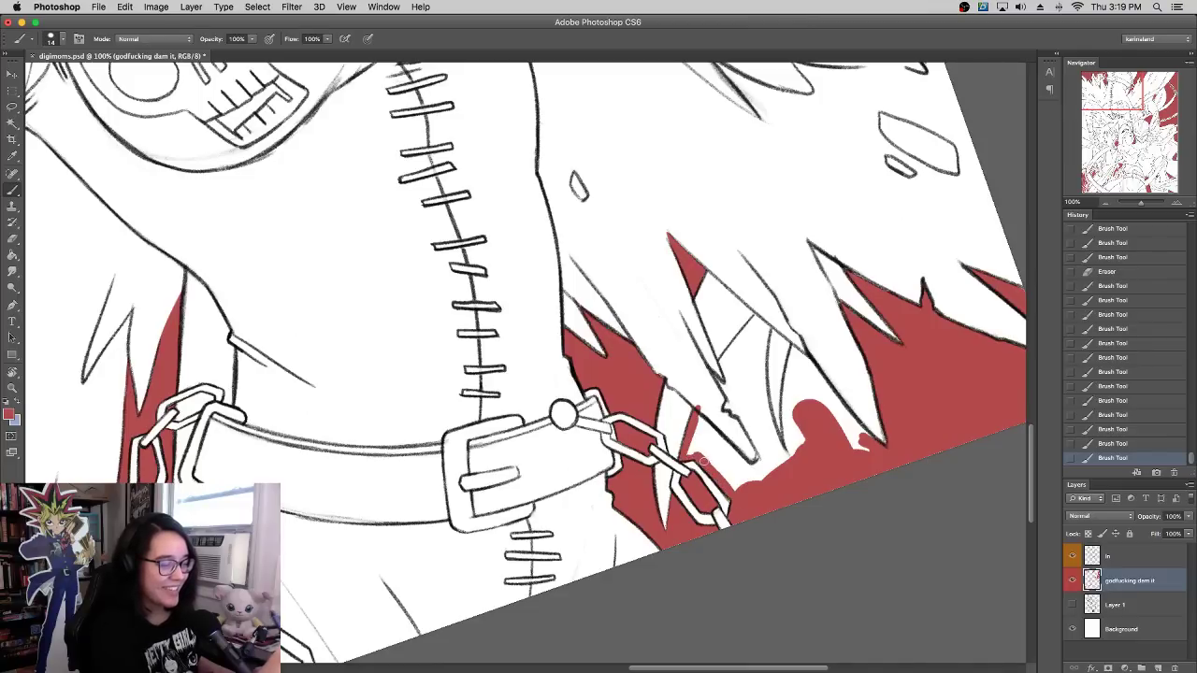
{"action": "left_click_drag", "start_coordinate": [704, 461], "coordinate": [749, 470]}
{"action": "mouse_move", "coordinate": [705, 429]}
{"action": "left_mouse_down"}
{"action": "mouse_move", "coordinate": [758, 478]}
{"action": "mouse_move", "coordinate": [701, 447]}
{"action": "mouse_move", "coordinate": [696, 431]}
{"action": "mouse_move", "coordinate": [743, 483]}
{"action": "mouse_move", "coordinate": [745, 473]}
{"action": "left_mouse_up"}
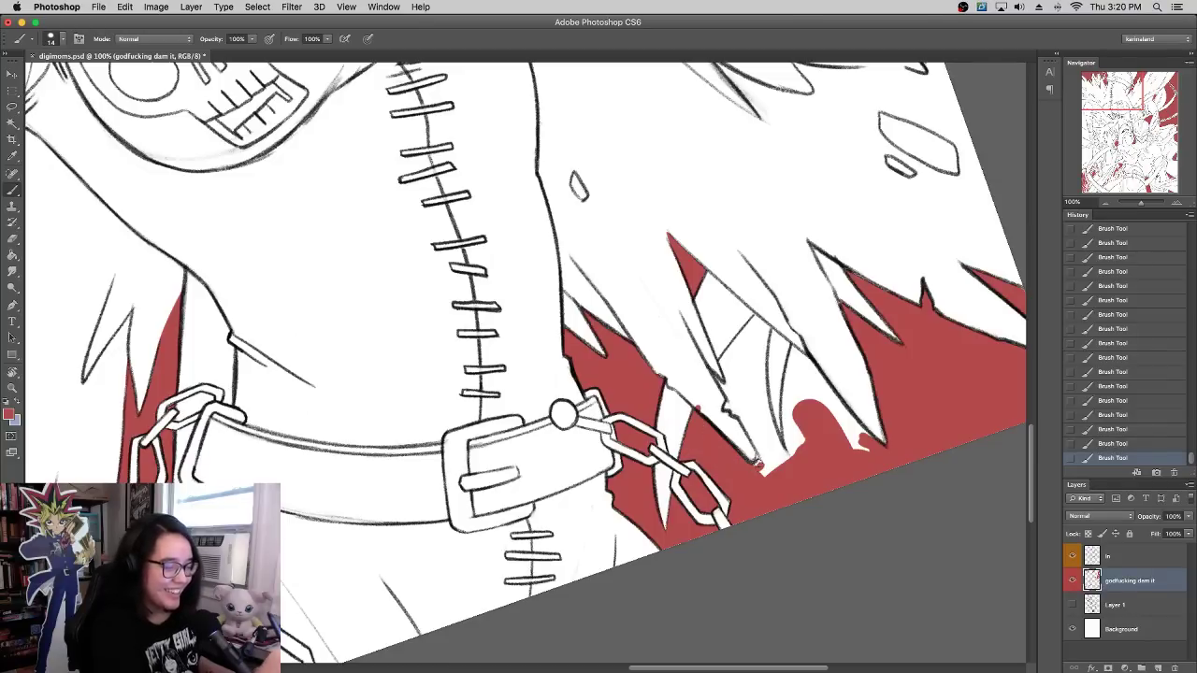
Step: Outline in red the gap between the pointed cape strip and the thin curved strip beside it
{"action": "scroll", "coordinate": [730, 382], "scroll_direction": "up", "scroll_amount": 2}
{"action": "scroll", "coordinate": [729, 382], "scroll_direction": "right", "scroll_amount": 1}
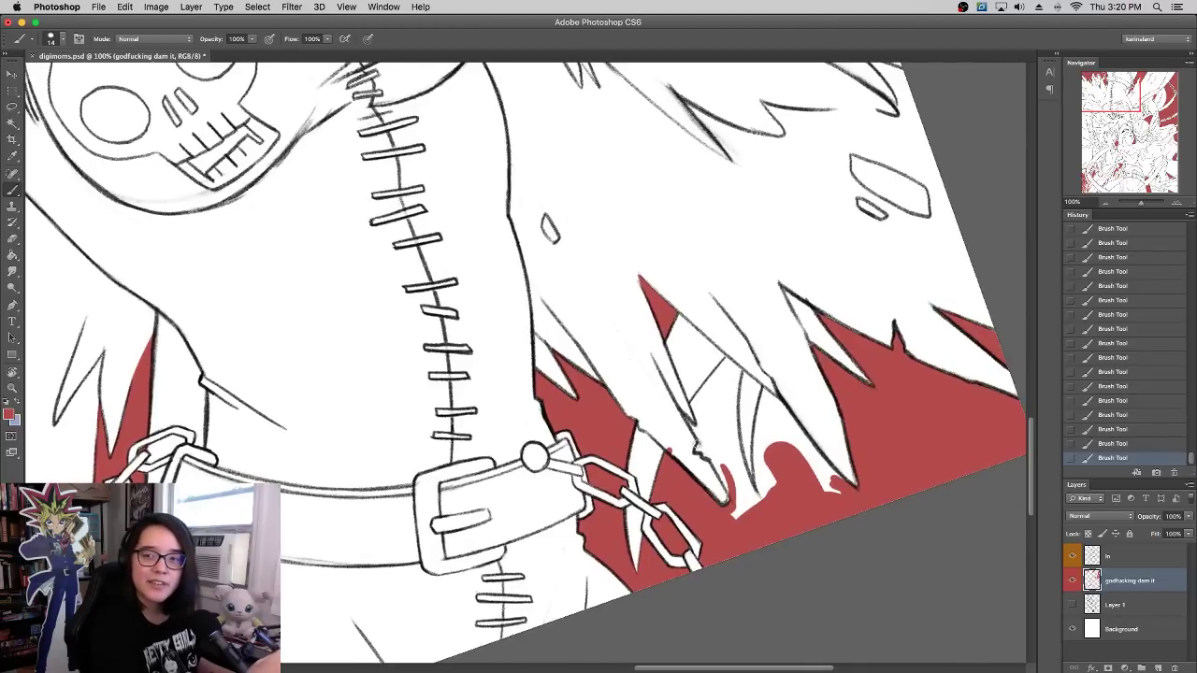
{"action": "left_click_drag", "start_coordinate": [726, 492], "coordinate": [706, 434]}
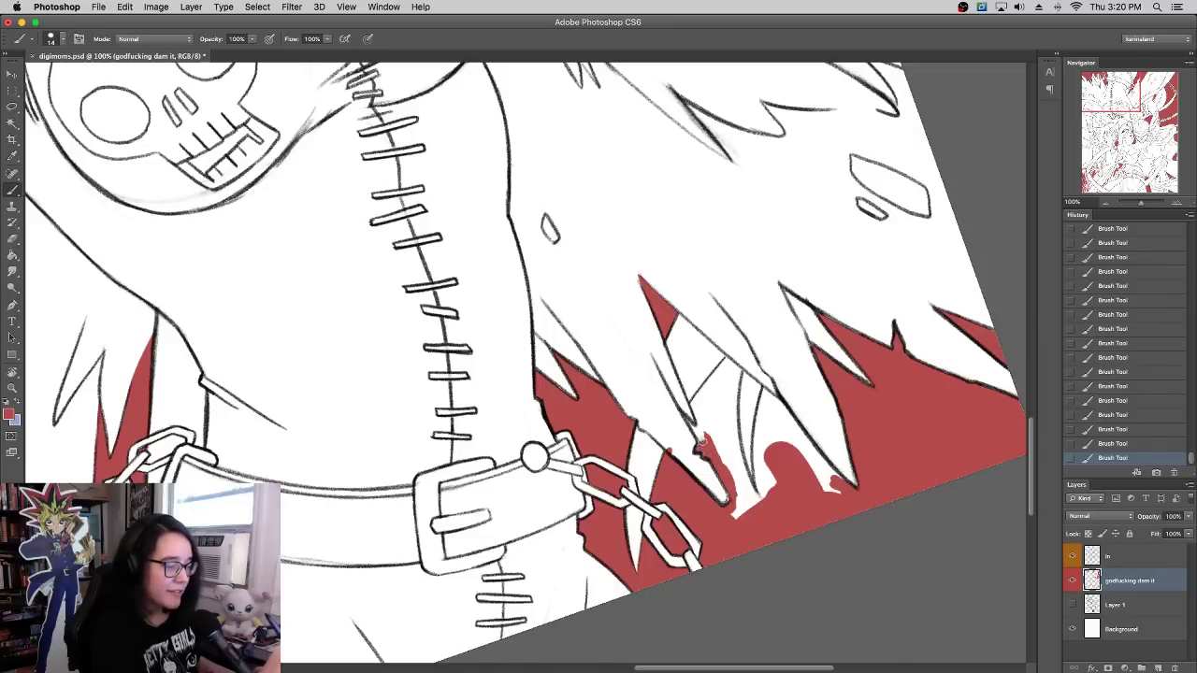
{"action": "mouse_move", "coordinate": [672, 454]}
{"action": "left_mouse_down"}
{"action": "mouse_move", "coordinate": [708, 453]}
{"action": "mouse_move", "coordinate": [702, 442]}
{"action": "mouse_move", "coordinate": [706, 456]}
{"action": "mouse_move", "coordinate": [694, 426]}
{"action": "left_mouse_up"}
{"action": "mouse_move", "coordinate": [693, 424]}
{"action": "left_mouse_down"}
{"action": "mouse_move", "coordinate": [700, 435]}
{"action": "mouse_move", "coordinate": [694, 409]}
{"action": "mouse_move", "coordinate": [731, 365]}
{"action": "left_mouse_up"}
{"action": "mouse_move", "coordinate": [729, 362]}
{"action": "left_mouse_down"}
{"action": "mouse_move", "coordinate": [738, 371]}
{"action": "mouse_move", "coordinate": [728, 362]}
{"action": "mouse_move", "coordinate": [725, 374]}
{"action": "mouse_move", "coordinate": [727, 359]}
{"action": "left_mouse_up"}
{"action": "mouse_move", "coordinate": [721, 414]}
{"action": "left_mouse_down"}
{"action": "mouse_move", "coordinate": [728, 363]}
{"action": "mouse_move", "coordinate": [736, 377]}
{"action": "mouse_move", "coordinate": [698, 440]}
{"action": "mouse_move", "coordinate": [717, 509]}
{"action": "left_mouse_up"}
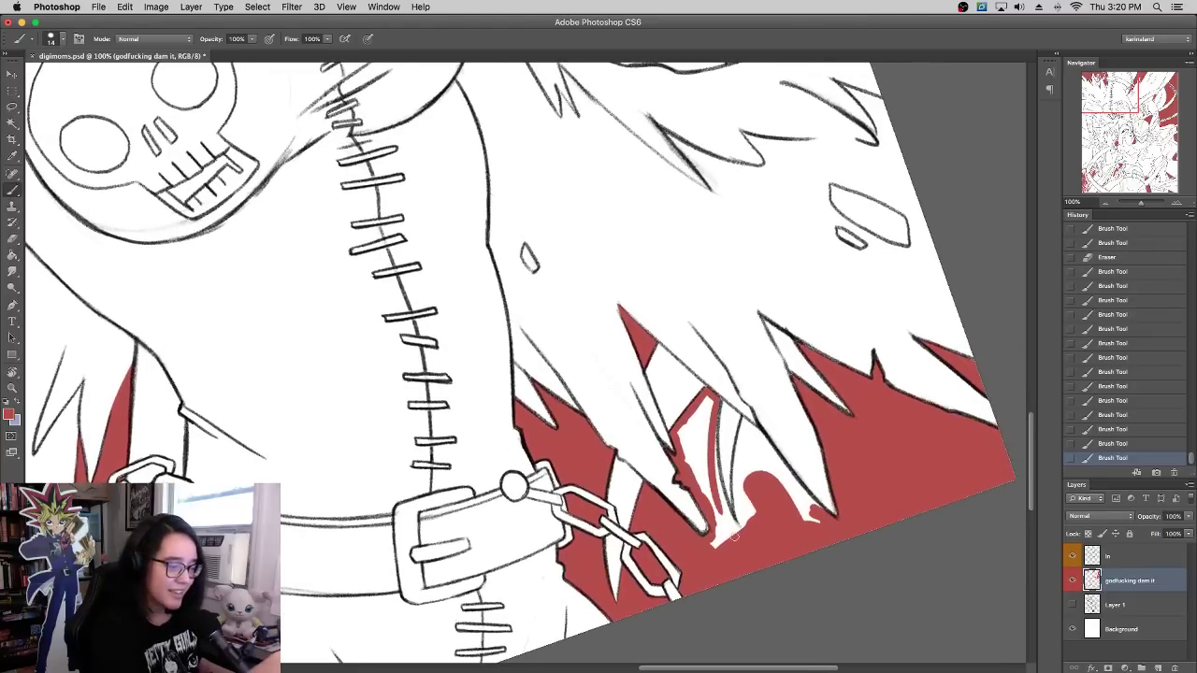
Step: Fill the remaining white on both sides of the thin curved strip with red, up to the long cape spike
{"action": "left_click_drag", "start_coordinate": [712, 444], "coordinate": [741, 541]}
{"action": "left_click_drag", "start_coordinate": [726, 492], "coordinate": [744, 539]}
{"action": "left_click_drag", "start_coordinate": [713, 456], "coordinate": [716, 437]}
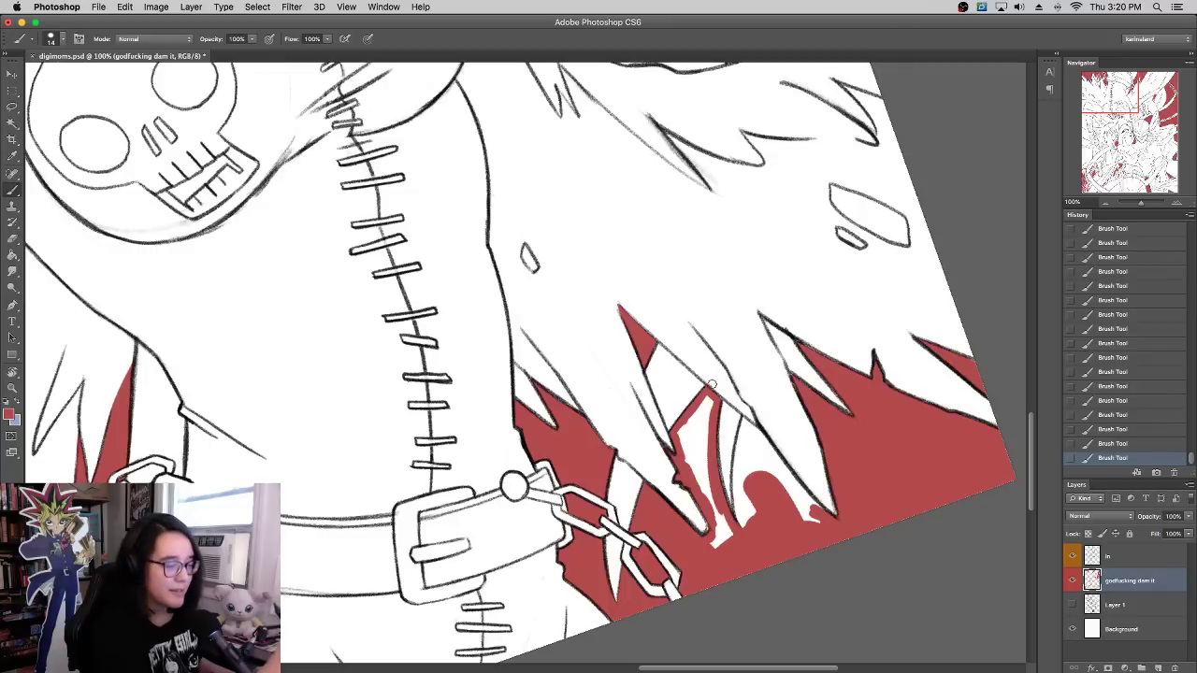
{"action": "left_click_drag", "start_coordinate": [711, 384], "coordinate": [718, 388]}
{"action": "mouse_move", "coordinate": [714, 529]}
{"action": "left_mouse_down"}
{"action": "mouse_move", "coordinate": [721, 543]}
{"action": "mouse_move", "coordinate": [682, 435]}
{"action": "mouse_move", "coordinate": [708, 492]}
{"action": "mouse_move", "coordinate": [708, 416]}
{"action": "mouse_move", "coordinate": [692, 412]}
{"action": "mouse_move", "coordinate": [701, 430]}
{"action": "mouse_move", "coordinate": [703, 412]}
{"action": "mouse_move", "coordinate": [761, 434]}
{"action": "mouse_move", "coordinate": [751, 535]}
{"action": "mouse_move", "coordinate": [737, 451]}
{"action": "mouse_move", "coordinate": [740, 521]}
{"action": "mouse_move", "coordinate": [751, 432]}
{"action": "mouse_move", "coordinate": [806, 507]}
{"action": "left_mouse_up"}
{"action": "mouse_move", "coordinate": [766, 449]}
{"action": "left_mouse_down"}
{"action": "mouse_move", "coordinate": [814, 505]}
{"action": "mouse_move", "coordinate": [796, 489]}
{"action": "mouse_move", "coordinate": [803, 517]}
{"action": "mouse_move", "coordinate": [850, 544]}
{"action": "left_mouse_up"}
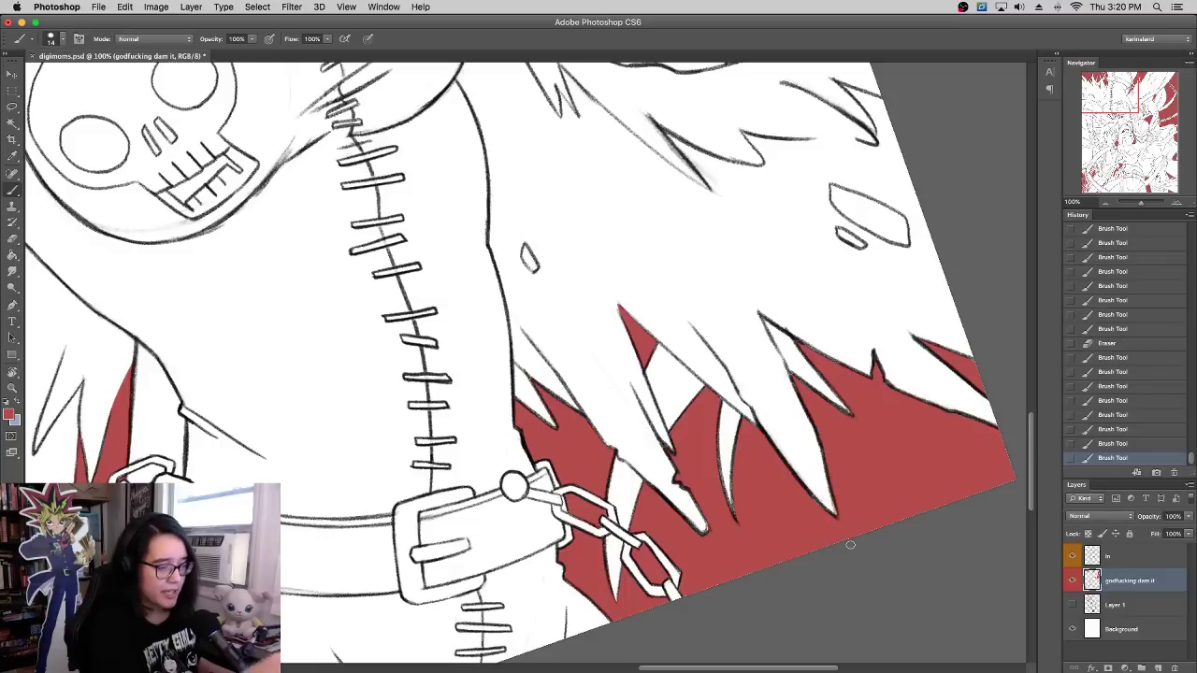
Step: Fill the long leaf-shaped hole in the tattered cape with red, staying inside its outline
{"action": "left_click_drag", "start_coordinate": [505, 523], "coordinate": [838, 417]}
{"action": "left_click_drag", "start_coordinate": [558, 606], "coordinate": [881, 373]}
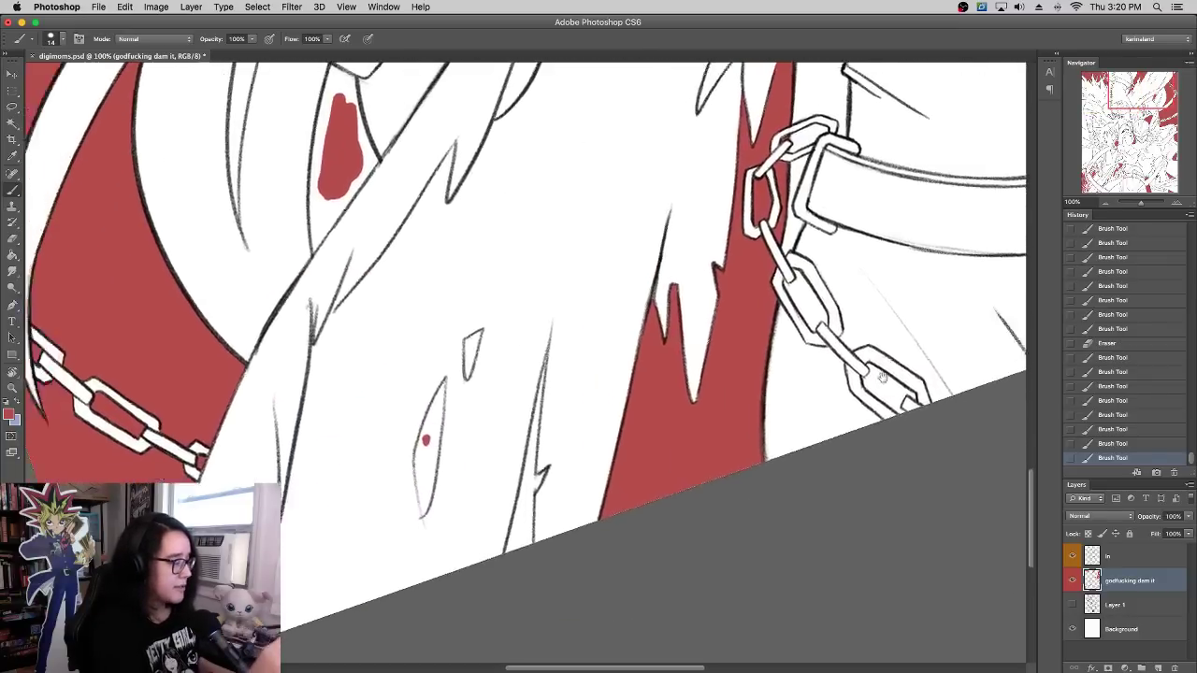
{"action": "left_click_drag", "start_coordinate": [642, 195], "coordinate": [857, 238]}
{"action": "left_click_drag", "start_coordinate": [638, 551], "coordinate": [648, 482]}
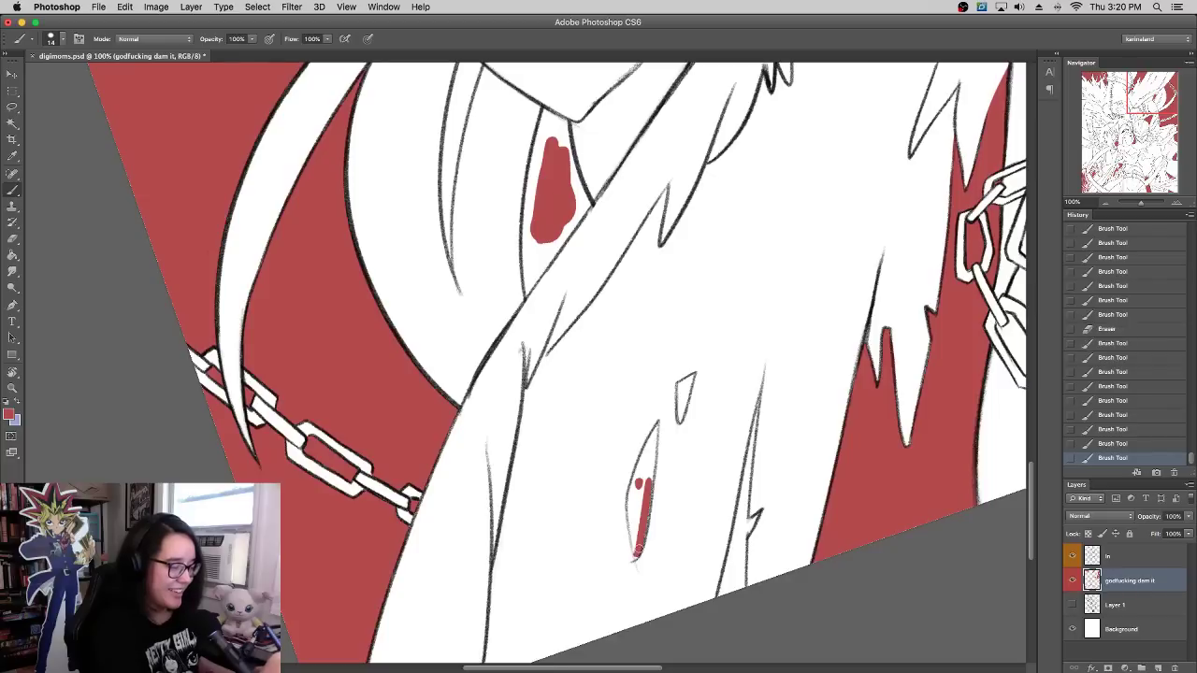
{"action": "key", "text": "super+z"}
{"action": "mouse_move", "coordinate": [636, 555]}
{"action": "left_mouse_down"}
{"action": "mouse_move", "coordinate": [658, 430]}
{"action": "mouse_move", "coordinate": [638, 558]}
{"action": "left_mouse_up"}
{"action": "left_click_drag", "start_coordinate": [636, 552], "coordinate": [632, 482]}
{"action": "mouse_move", "coordinate": [630, 518]}
{"action": "left_mouse_down"}
{"action": "mouse_move", "coordinate": [660, 420]}
{"action": "mouse_move", "coordinate": [631, 491]}
{"action": "left_mouse_up"}
{"action": "mouse_move", "coordinate": [657, 449]}
{"action": "left_mouse_down"}
{"action": "mouse_move", "coordinate": [637, 531]}
{"action": "mouse_move", "coordinate": [624, 531]}
{"action": "mouse_move", "coordinate": [643, 558]}
{"action": "mouse_move", "coordinate": [635, 568]}
{"action": "left_mouse_up"}
Step: Fill the small triangular hole above the leaf-shaped one in the cape with red
{"action": "mouse_move", "coordinate": [658, 479]}
{"action": "left_mouse_down"}
{"action": "mouse_move", "coordinate": [665, 413]}
{"action": "mouse_move", "coordinate": [694, 374]}
{"action": "mouse_move", "coordinate": [688, 400]}
{"action": "left_mouse_up"}
{"action": "mouse_move", "coordinate": [680, 385]}
{"action": "left_mouse_down"}
{"action": "mouse_move", "coordinate": [680, 417]}
{"action": "mouse_move", "coordinate": [696, 374]}
{"action": "mouse_move", "coordinate": [684, 402]}
{"action": "left_mouse_up"}
{"action": "mouse_move", "coordinate": [689, 382]}
{"action": "left_mouse_down"}
{"action": "mouse_move", "coordinate": [696, 368]}
{"action": "mouse_move", "coordinate": [690, 417]}
{"action": "mouse_move", "coordinate": [679, 385]}
{"action": "mouse_move", "coordinate": [679, 411]}
{"action": "left_mouse_up"}
{"action": "left_click_drag", "start_coordinate": [681, 387], "coordinate": [679, 412]}
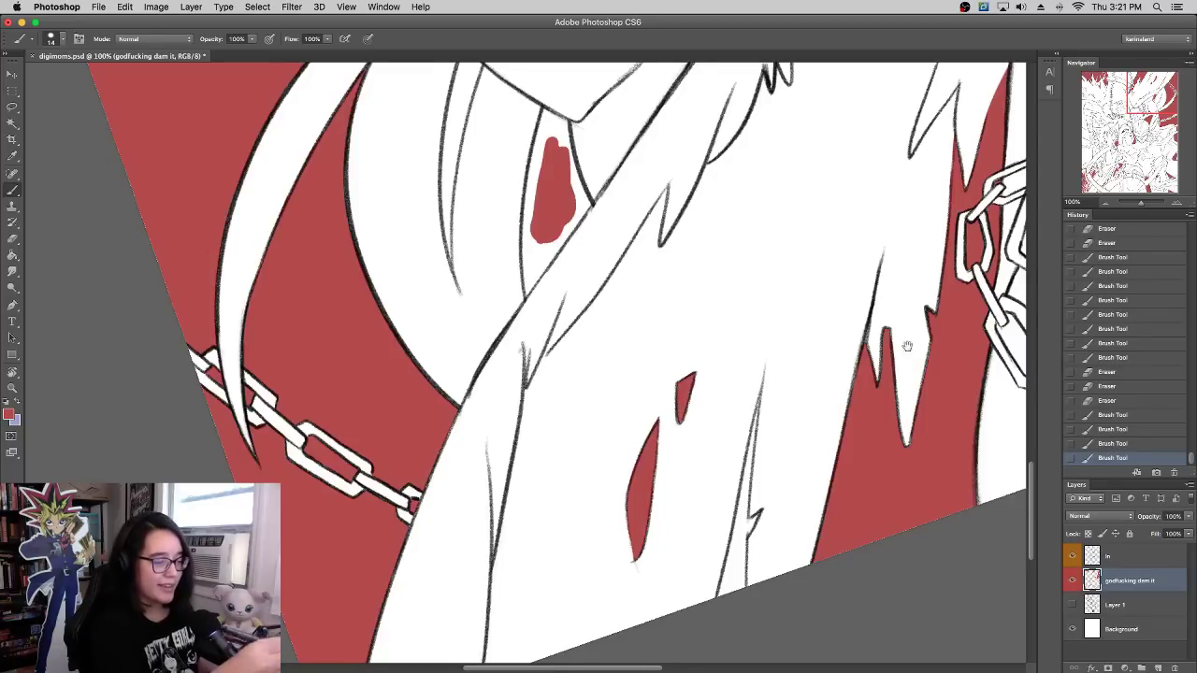
Step: Paint the narrow pointed slit at the cape's lower edge red, up to its tip and into the side notch
{"action": "left_click_drag", "start_coordinate": [896, 361], "coordinate": [705, 361]}
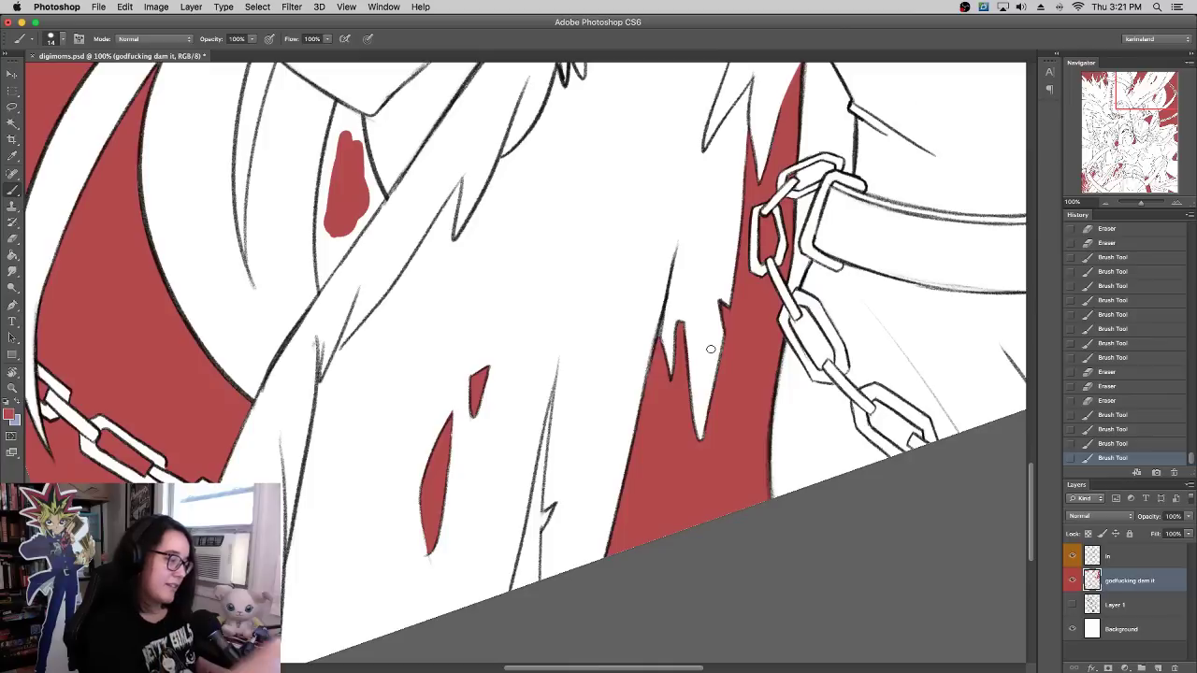
{"action": "left_click_drag", "start_coordinate": [540, 473], "coordinate": [526, 585]}
{"action": "mouse_move", "coordinate": [529, 534]}
{"action": "left_mouse_down"}
{"action": "mouse_move", "coordinate": [513, 600]}
{"action": "mouse_move", "coordinate": [528, 520]}
{"action": "mouse_move", "coordinate": [535, 582]}
{"action": "mouse_move", "coordinate": [539, 514]}
{"action": "left_mouse_up"}
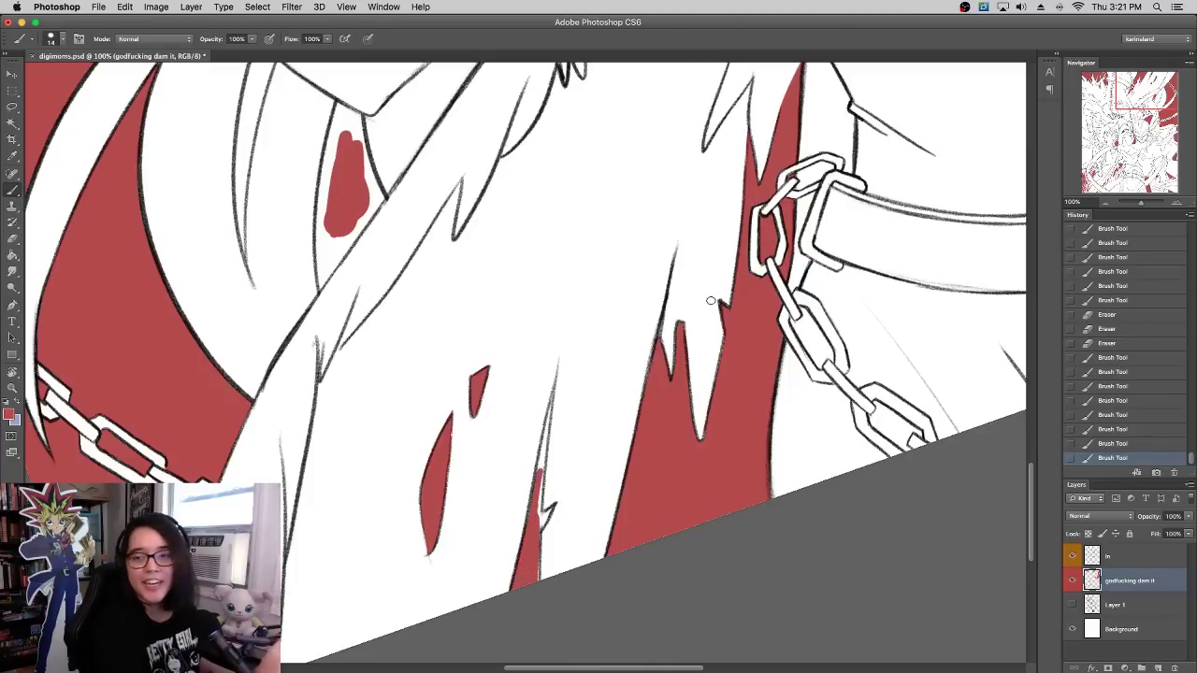
{"action": "left_click_drag", "start_coordinate": [626, 365], "coordinate": [782, 346]}
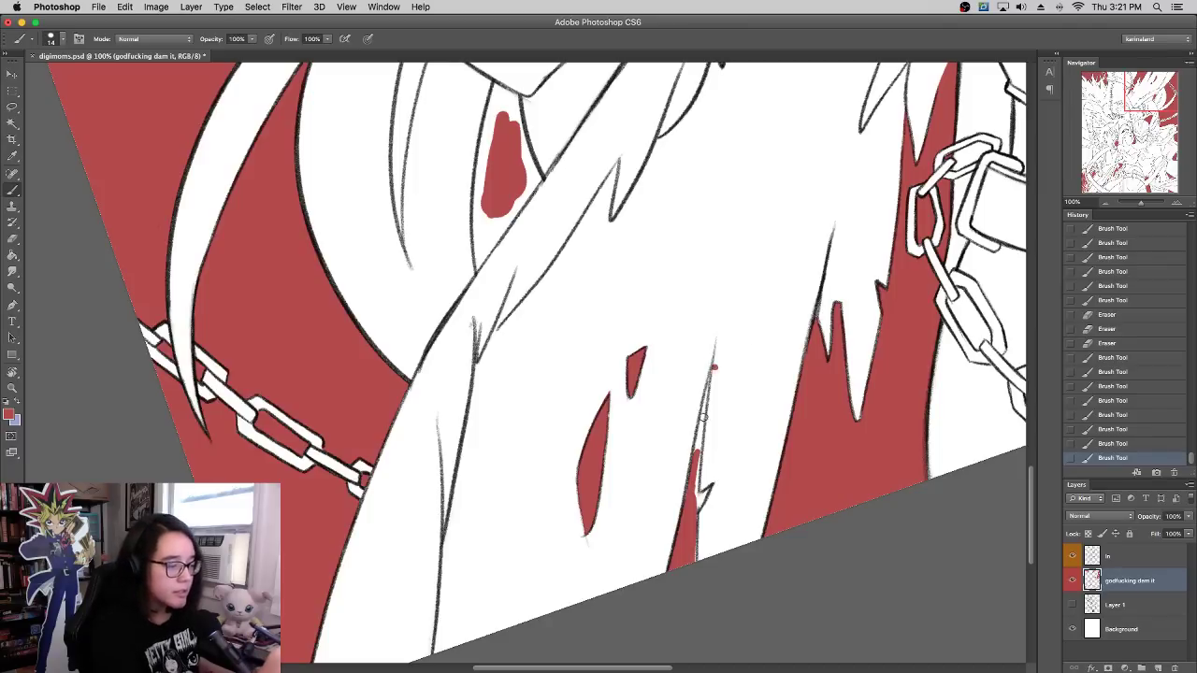
{"action": "mouse_move", "coordinate": [713, 369]}
{"action": "left_mouse_down"}
{"action": "mouse_move", "coordinate": [694, 463]}
{"action": "mouse_move", "coordinate": [715, 364]}
{"action": "left_mouse_up"}
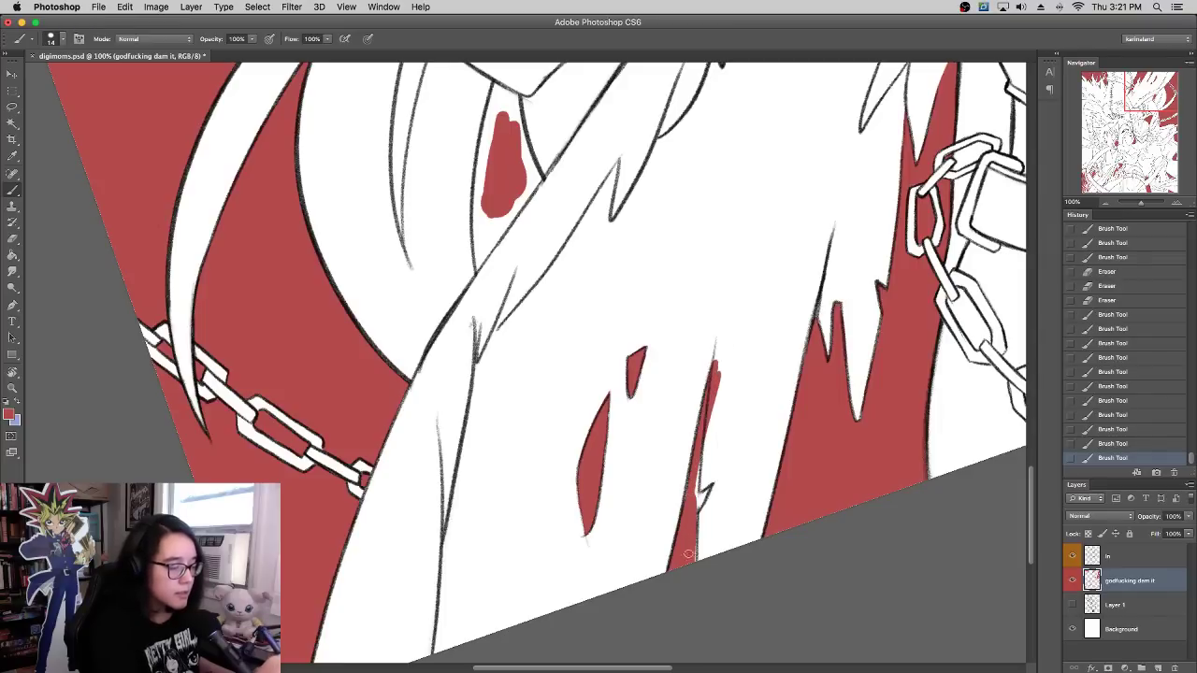
{"action": "mouse_move", "coordinate": [693, 508]}
{"action": "left_mouse_down"}
{"action": "mouse_move", "coordinate": [693, 479]}
{"action": "mouse_move", "coordinate": [689, 559]}
{"action": "mouse_move", "coordinate": [686, 482]}
{"action": "mouse_move", "coordinate": [702, 494]}
{"action": "left_mouse_up"}
Step: Erase the red that spills past the slit's upper outline and clean around the small triangular hole
{"action": "key", "text": "e"}
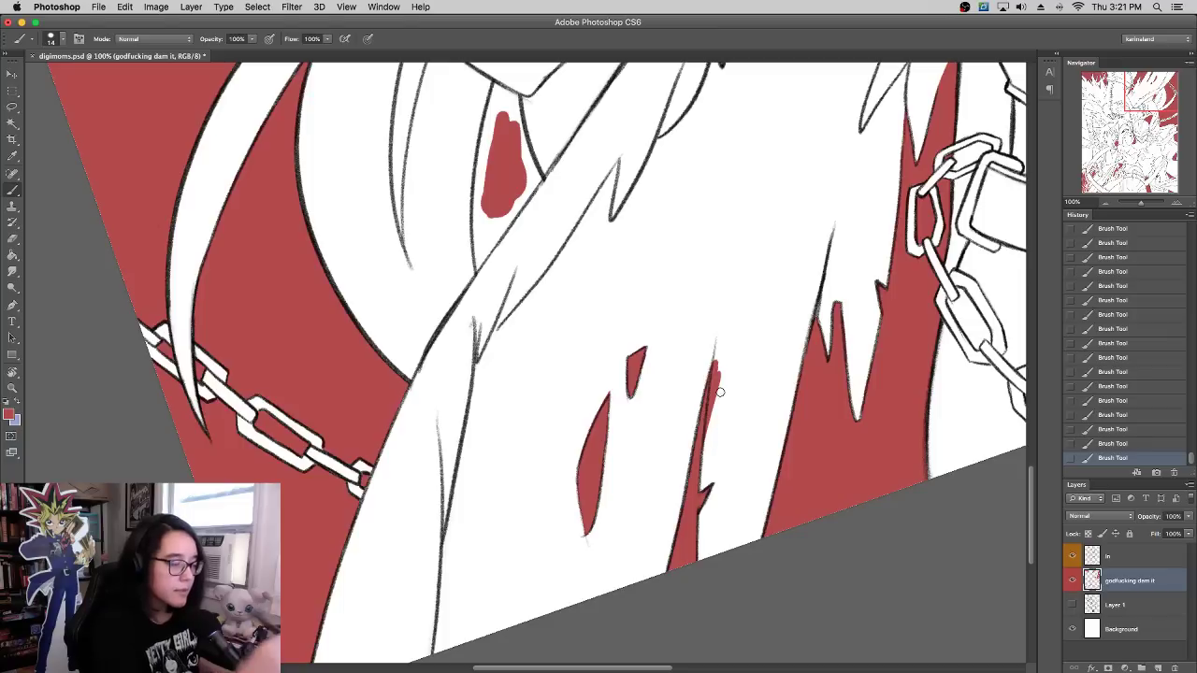
{"action": "mouse_move", "coordinate": [716, 393]}
{"action": "left_mouse_down"}
{"action": "mouse_move", "coordinate": [714, 454]}
{"action": "mouse_move", "coordinate": [716, 356]}
{"action": "left_mouse_up"}
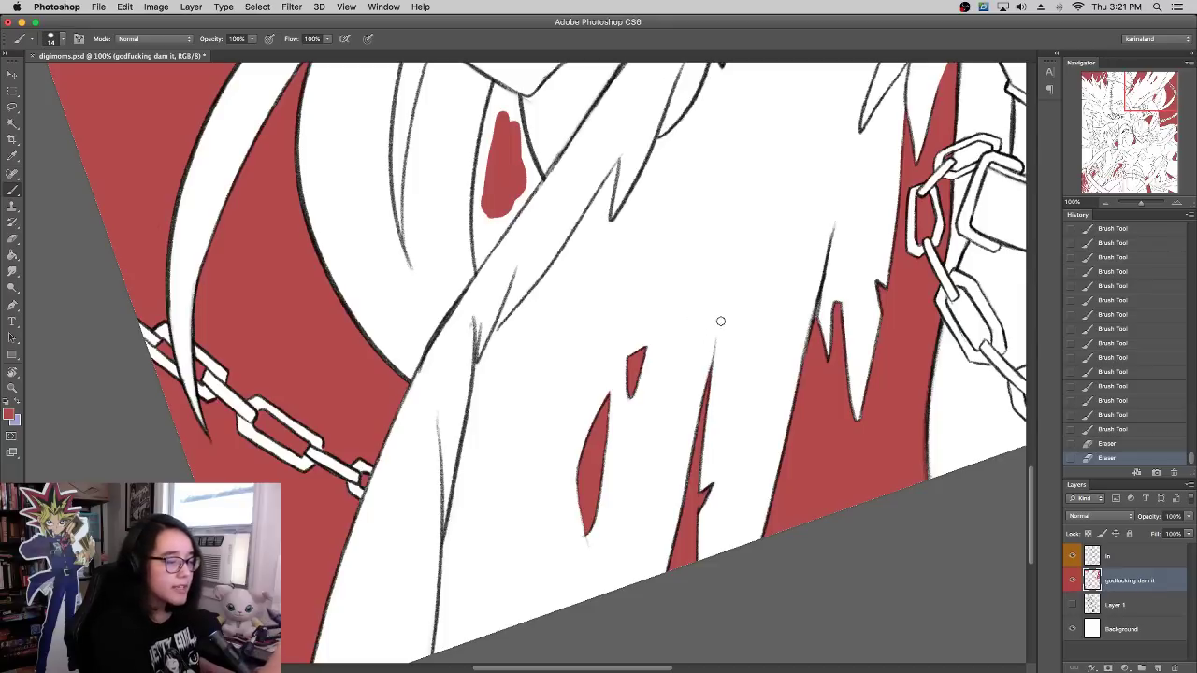
{"action": "left_click_drag", "start_coordinate": [720, 320], "coordinate": [739, 318]}
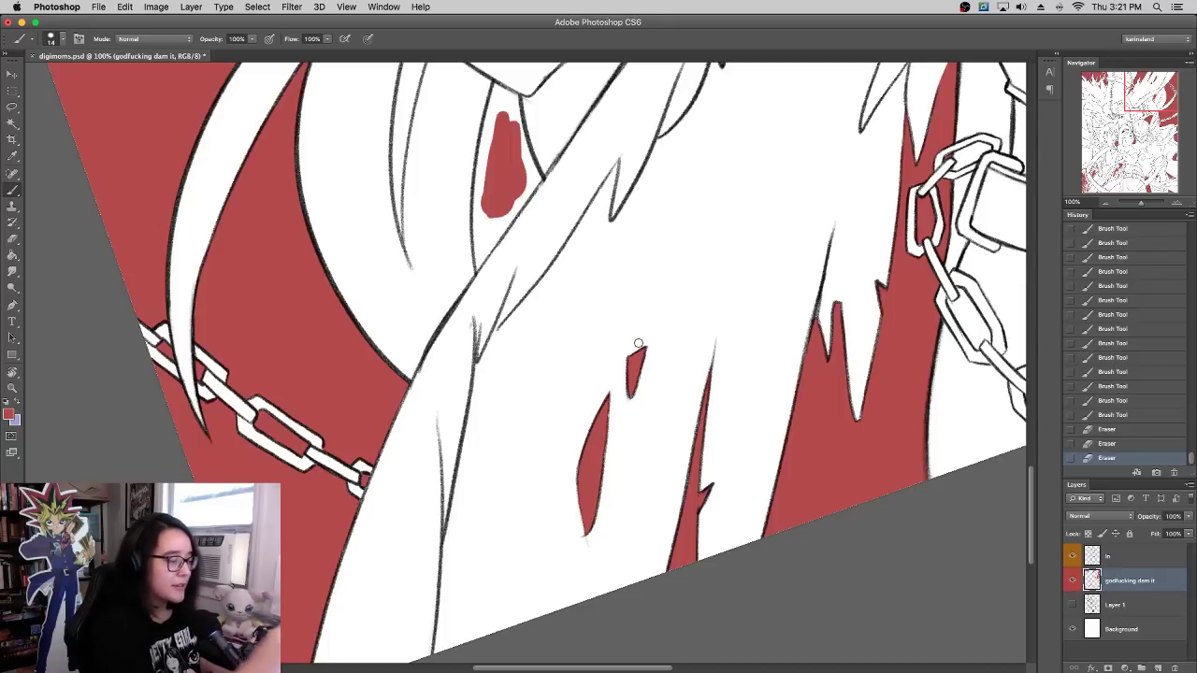
{"action": "left_click_drag", "start_coordinate": [644, 368], "coordinate": [656, 341]}
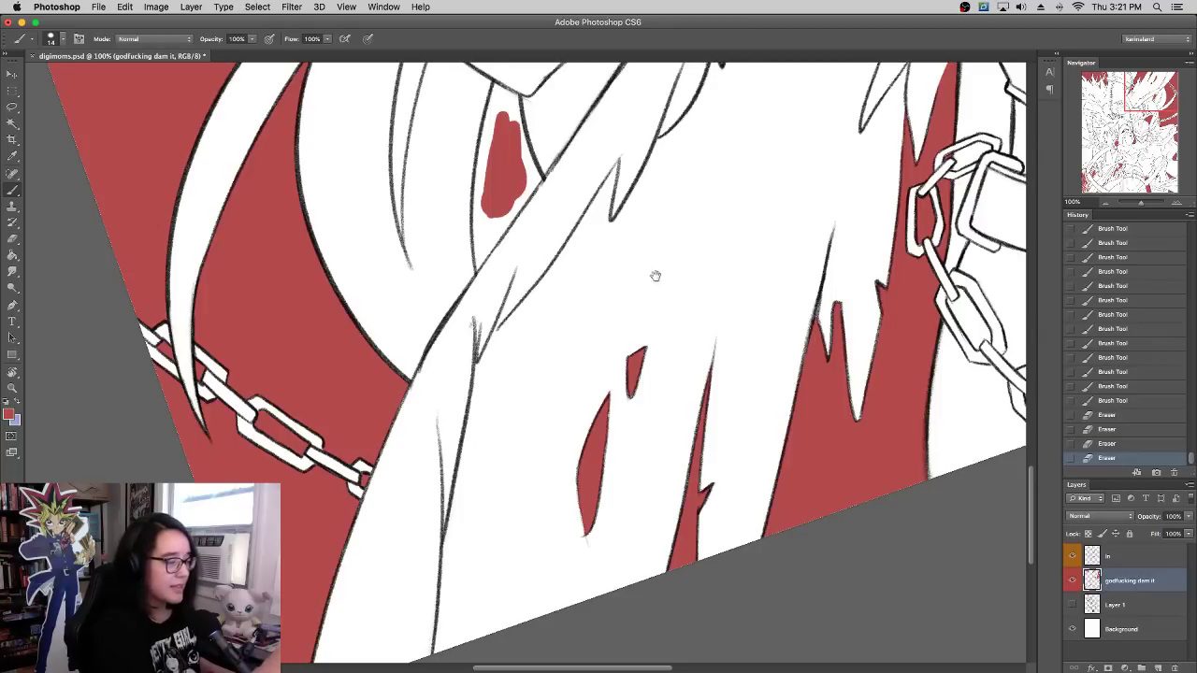
Step: Fill the gap below the elbow, between the curved strand and the cape's diagonal edge, with red
{"action": "left_click_drag", "start_coordinate": [655, 276], "coordinate": [729, 495]}
{"action": "left_click_drag", "start_coordinate": [551, 478], "coordinate": [612, 376]}
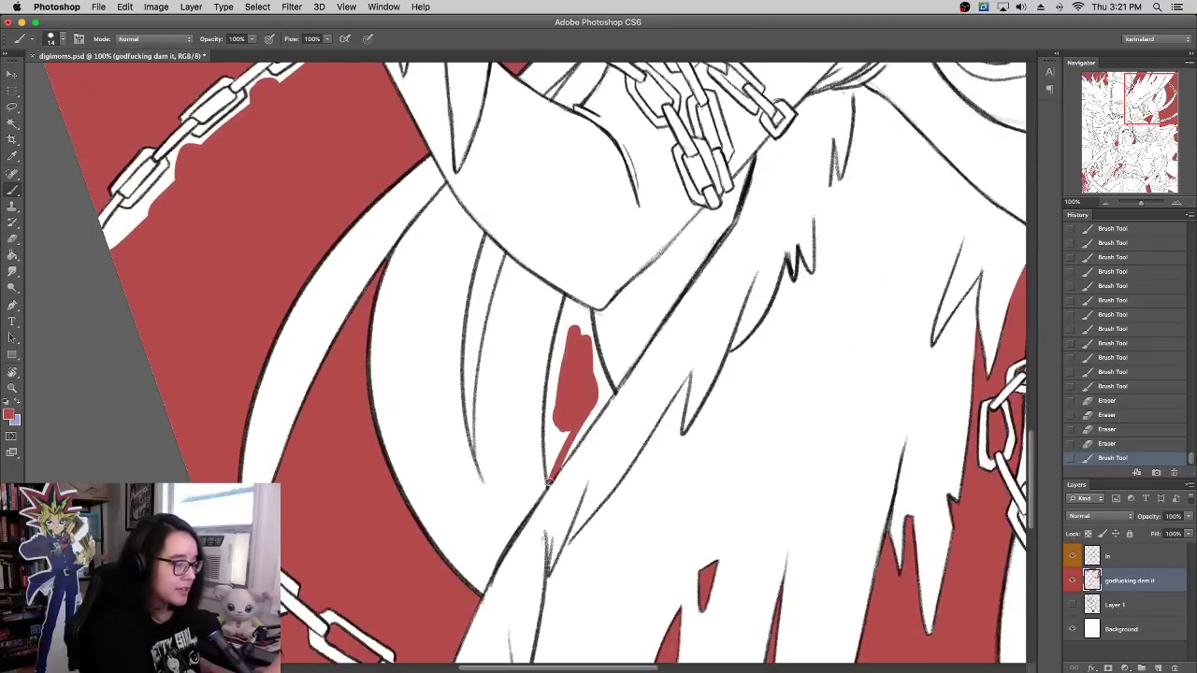
{"action": "left_click_drag", "start_coordinate": [552, 477], "coordinate": [613, 394]}
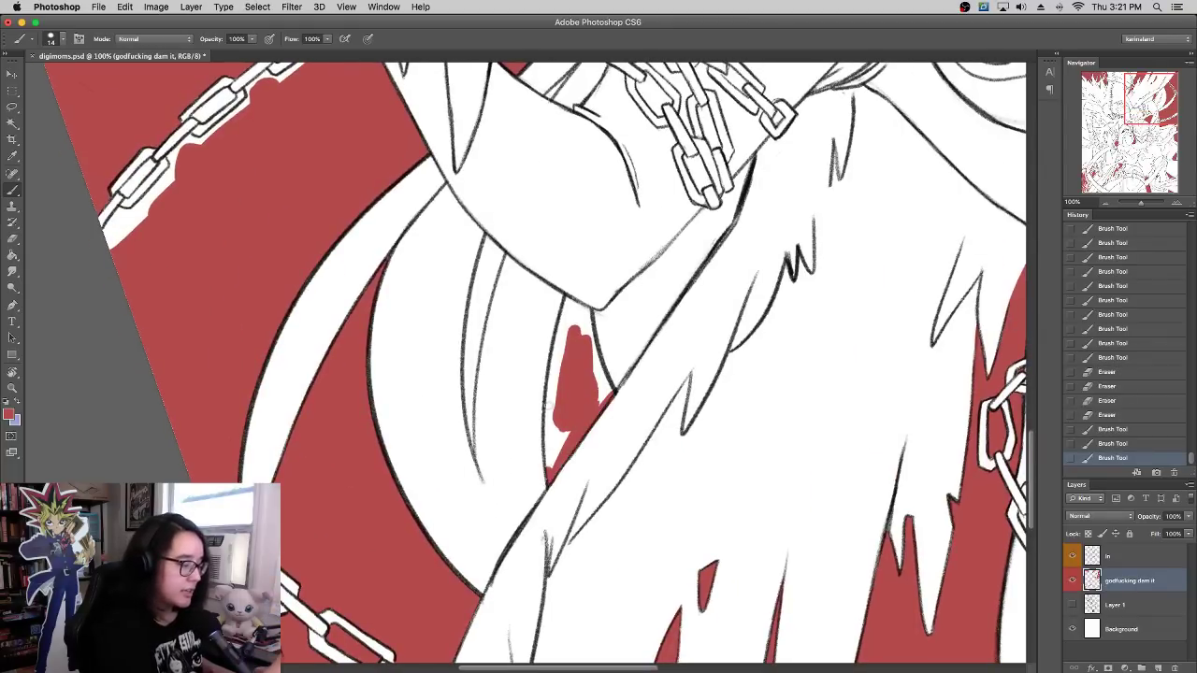
{"action": "left_click_drag", "start_coordinate": [551, 472], "coordinate": [561, 350]}
{"action": "left_click_drag", "start_coordinate": [556, 400], "coordinate": [568, 295]}
{"action": "mouse_move", "coordinate": [561, 355]}
{"action": "left_mouse_down"}
{"action": "mouse_move", "coordinate": [574, 324]}
{"action": "mouse_move", "coordinate": [603, 388]}
{"action": "mouse_move", "coordinate": [594, 381]}
{"action": "mouse_move", "coordinate": [555, 464]}
{"action": "left_mouse_up"}
{"action": "left_click_drag", "start_coordinate": [579, 392], "coordinate": [583, 358]}
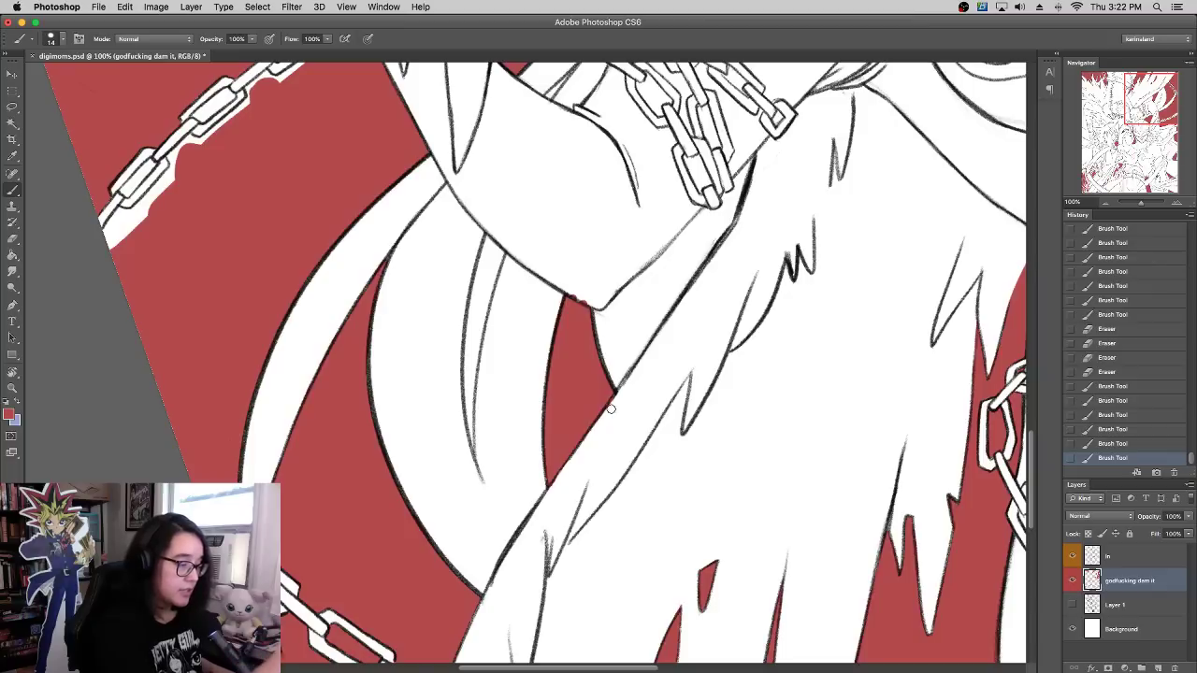
Step: Clean up the red fill's edges along the elbow and the cape outline, erasing overspill and repainting the border
{"action": "key", "text": "e"}
{"action": "left_click_drag", "start_coordinate": [611, 409], "coordinate": [624, 391]}
{"action": "mouse_move", "coordinate": [606, 323]}
{"action": "left_mouse_down"}
{"action": "mouse_move", "coordinate": [576, 294]}
{"action": "mouse_move", "coordinate": [601, 297]}
{"action": "mouse_move", "coordinate": [580, 306]}
{"action": "left_mouse_up"}
{"action": "left_click_drag", "start_coordinate": [572, 301], "coordinate": [581, 306]}
{"action": "mouse_move", "coordinate": [572, 301]}
{"action": "left_mouse_down"}
{"action": "mouse_move", "coordinate": [582, 309]}
{"action": "mouse_move", "coordinate": [585, 263]}
{"action": "mouse_move", "coordinate": [578, 305]}
{"action": "left_mouse_up"}
{"action": "key", "text": "e"}
{"action": "left_click_drag", "start_coordinate": [570, 301], "coordinate": [586, 309]}
{"action": "left_click_drag", "start_coordinate": [578, 304], "coordinate": [586, 310]}
{"action": "left_click_drag", "start_coordinate": [577, 305], "coordinate": [587, 309]}
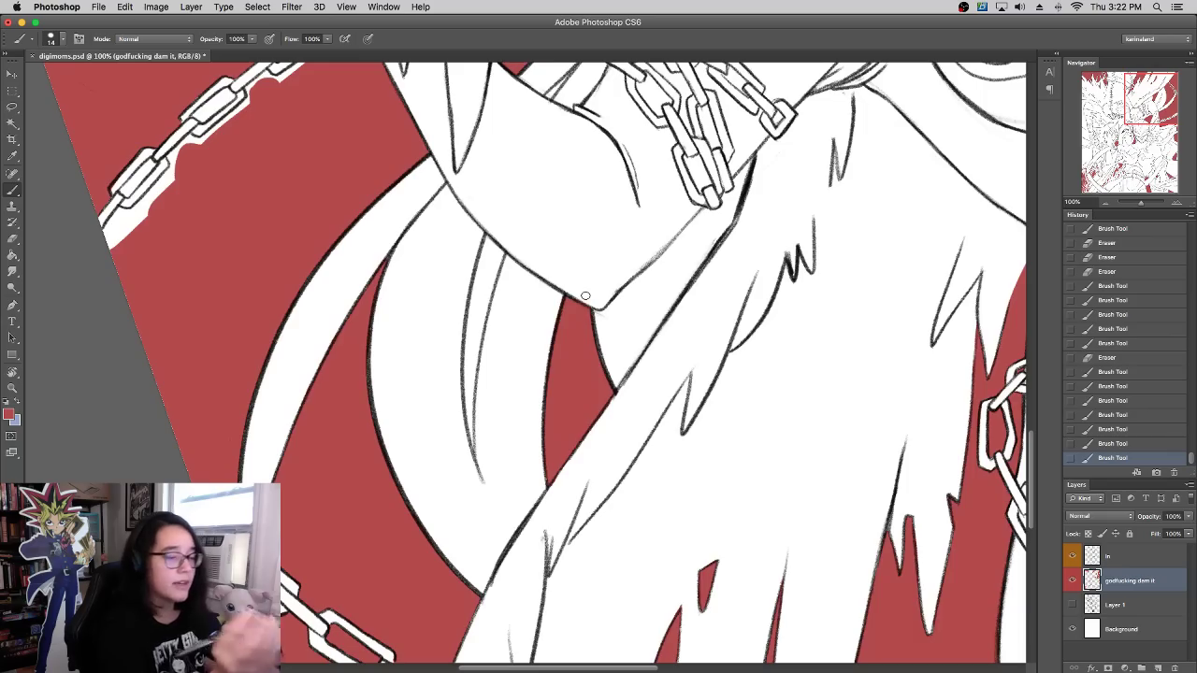
Step: Return the rotated canvas to its upright orientation with the whole drawing in view
{"action": "left_click_drag", "start_coordinate": [820, 284], "coordinate": [346, 278]}
{"action": "left_click_drag", "start_coordinate": [998, 250], "coordinate": [825, 242]}
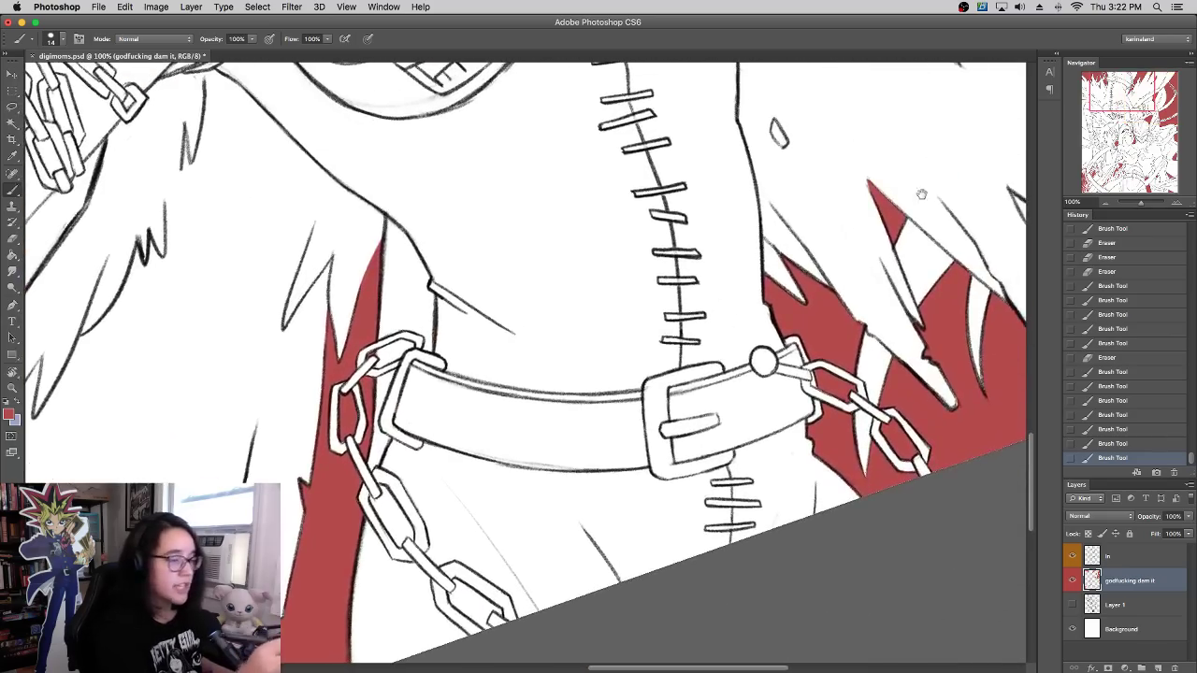
{"action": "mouse_move", "coordinate": [921, 193]}
{"action": "left_mouse_down"}
{"action": "mouse_move", "coordinate": [665, 349]}
{"action": "mouse_move", "coordinate": [702, 339]}
{"action": "mouse_move", "coordinate": [693, 482]}
{"action": "mouse_move", "coordinate": [803, 435]}
{"action": "left_mouse_up"}
{"action": "left_click_drag", "start_coordinate": [1141, 203], "coordinate": [1137, 205]}
{"action": "left_click_drag", "start_coordinate": [727, 421], "coordinate": [725, 406]}
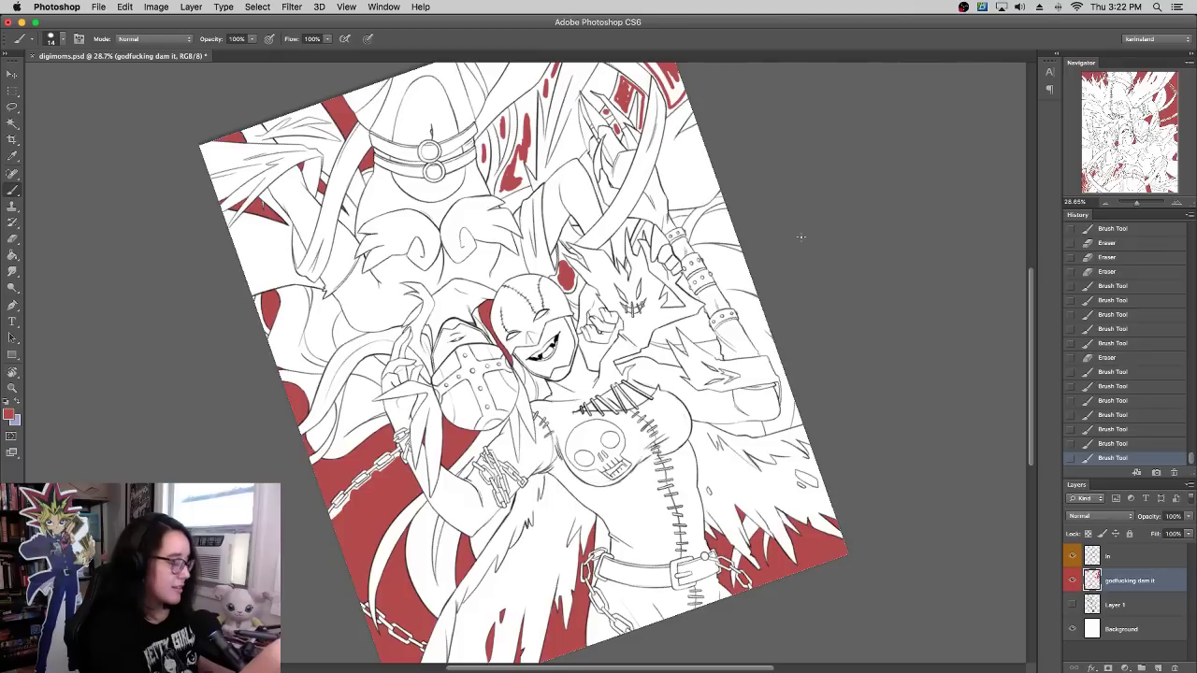
{"action": "left_click", "coordinate": [13, 141]}
{"action": "left_click", "coordinate": [14, 188]}
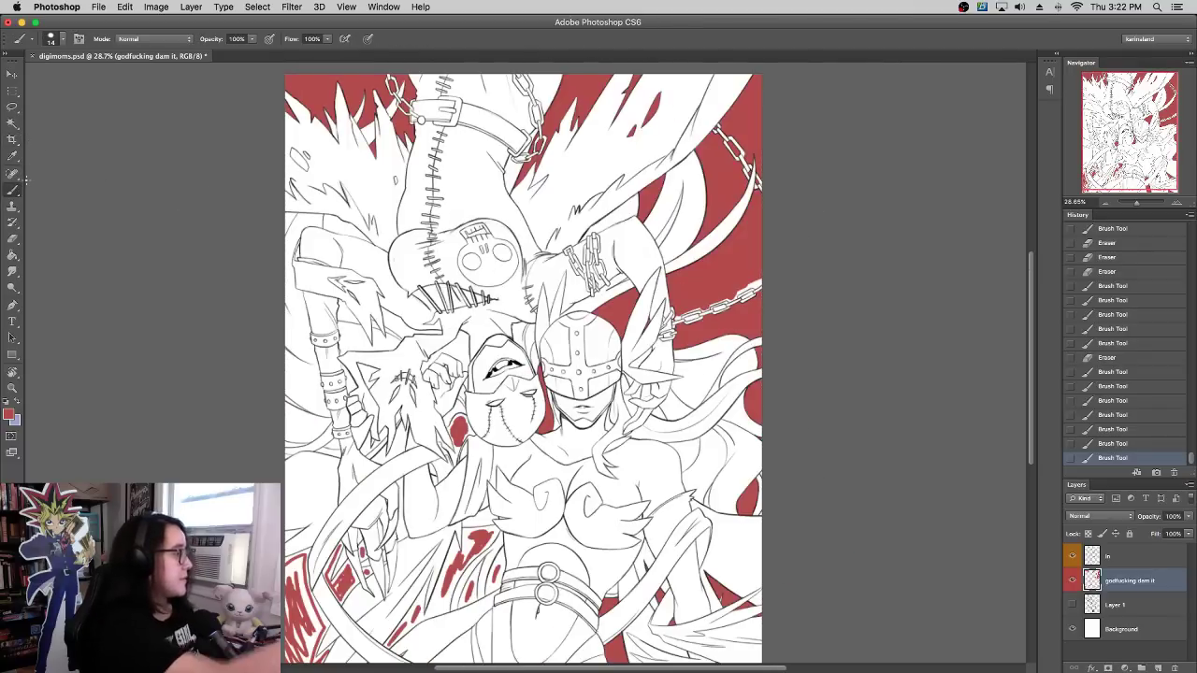
Step: Fill the gap between the spiky stitched head, the shoulder and the stitched mask with red, including the narrow pointed recess
{"action": "left_click", "coordinate": [1174, 203]}
{"action": "left_click", "coordinate": [1174, 203]}
{"action": "left_click_drag", "start_coordinate": [422, 493], "coordinate": [792, 265]}
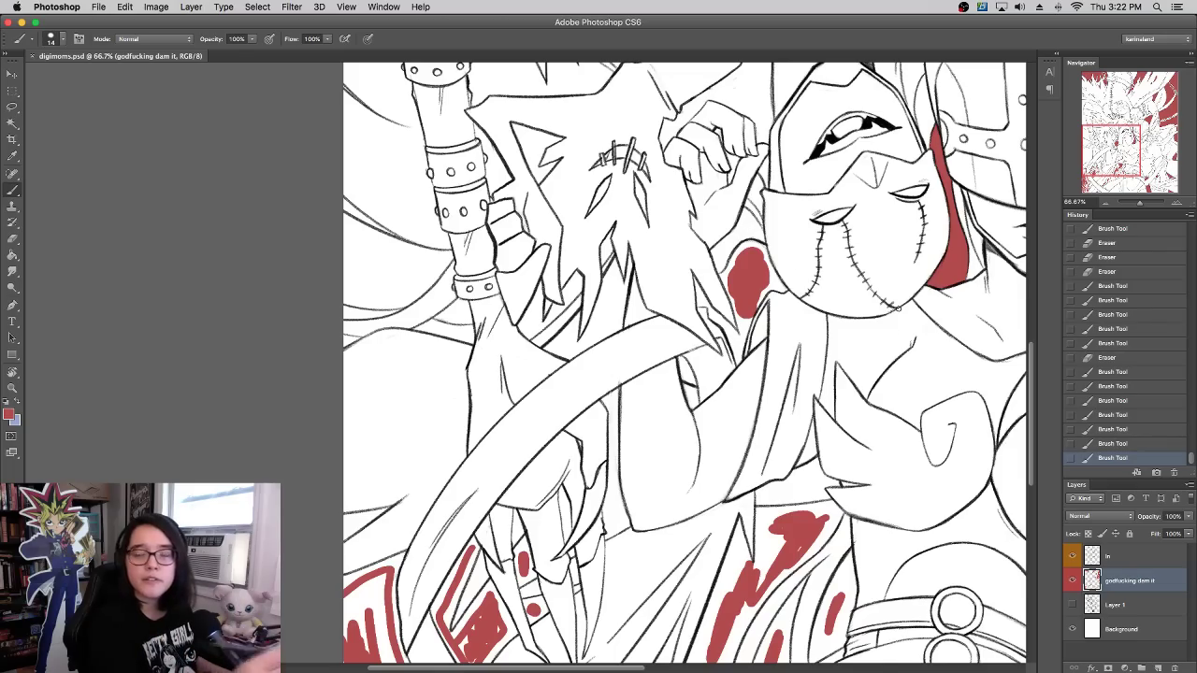
{"action": "left_click", "coordinate": [1174, 202]}
{"action": "left_click", "coordinate": [1174, 203]}
{"action": "left_click_drag", "start_coordinate": [766, 330], "coordinate": [465, 377]}
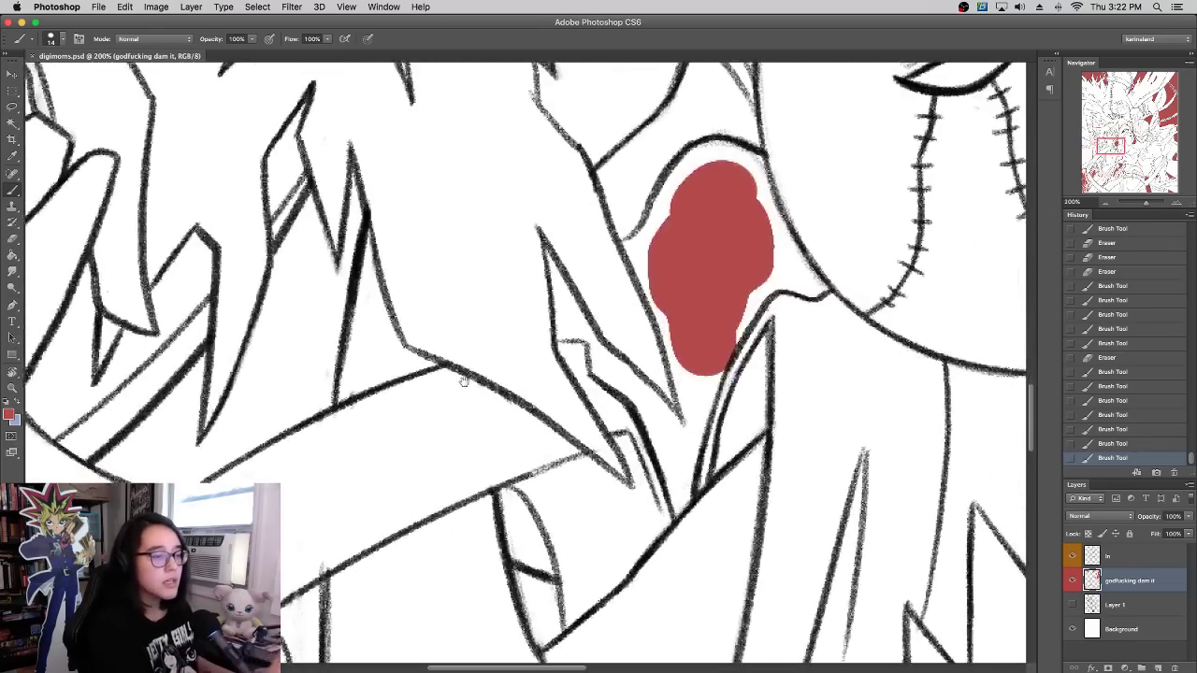
{"action": "left_click", "coordinate": [1104, 203]}
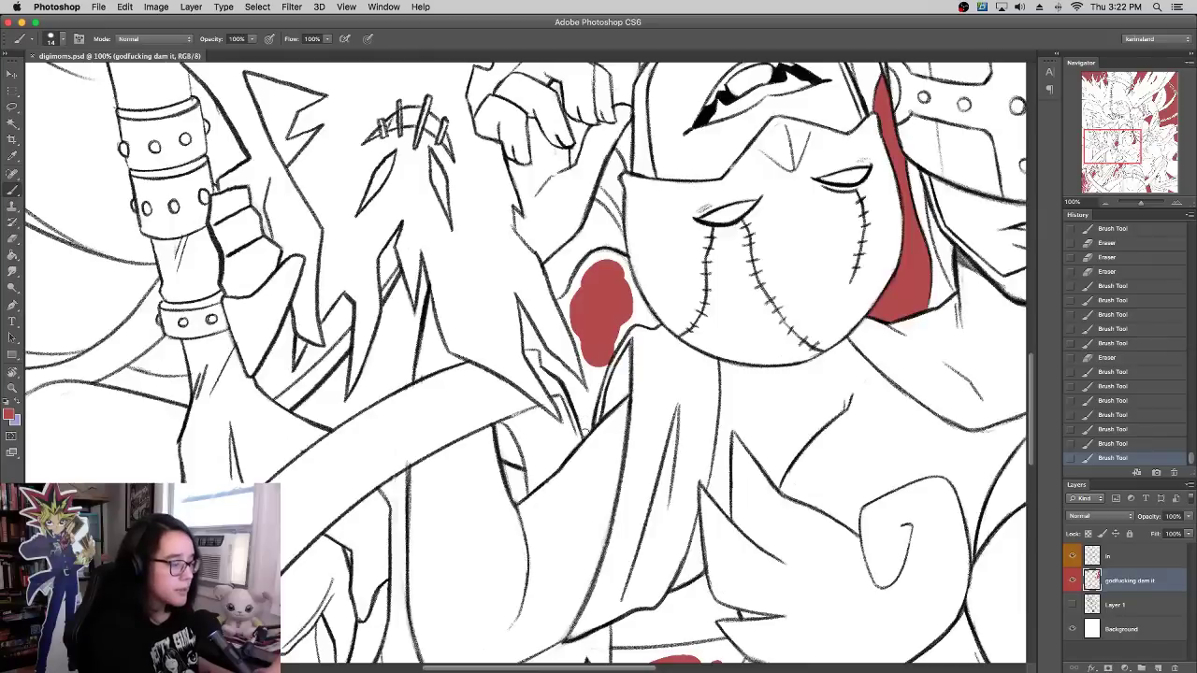
{"action": "left_click_drag", "start_coordinate": [566, 392], "coordinate": [584, 433]}
{"action": "left_click_drag", "start_coordinate": [521, 306], "coordinate": [524, 340]}
{"action": "left_click_drag", "start_coordinate": [524, 333], "coordinate": [539, 347]}
{"action": "mouse_move", "coordinate": [525, 349]}
{"action": "left_mouse_down"}
{"action": "mouse_move", "coordinate": [541, 346]}
{"action": "mouse_move", "coordinate": [529, 341]}
{"action": "mouse_move", "coordinate": [586, 410]}
{"action": "mouse_move", "coordinate": [589, 372]}
{"action": "left_mouse_up"}
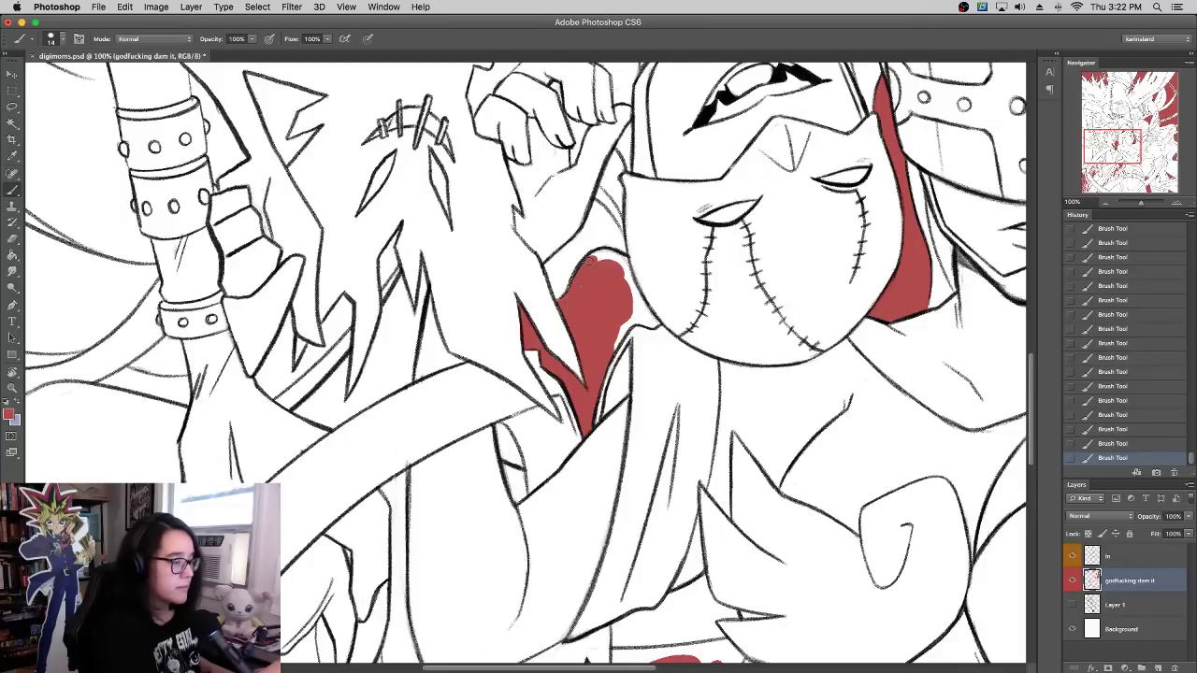
{"action": "mouse_move", "coordinate": [652, 321]}
{"action": "left_mouse_down"}
{"action": "mouse_move", "coordinate": [621, 259]}
{"action": "mouse_move", "coordinate": [655, 322]}
{"action": "mouse_move", "coordinate": [612, 346]}
{"action": "mouse_move", "coordinate": [622, 318]}
{"action": "left_mouse_up"}
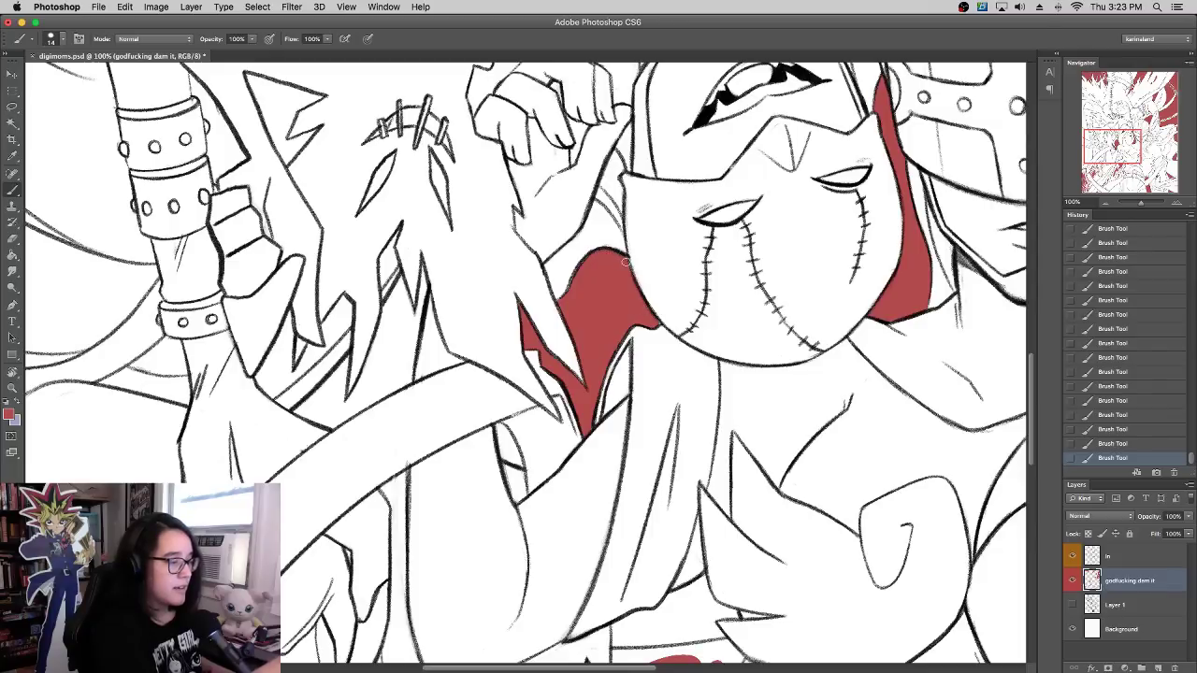
Step: Erase the red overspill around the fill's pointed tip beside the stitched head's lowest spikes
{"action": "left_click_drag", "start_coordinate": [697, 399], "coordinate": [737, 493]}
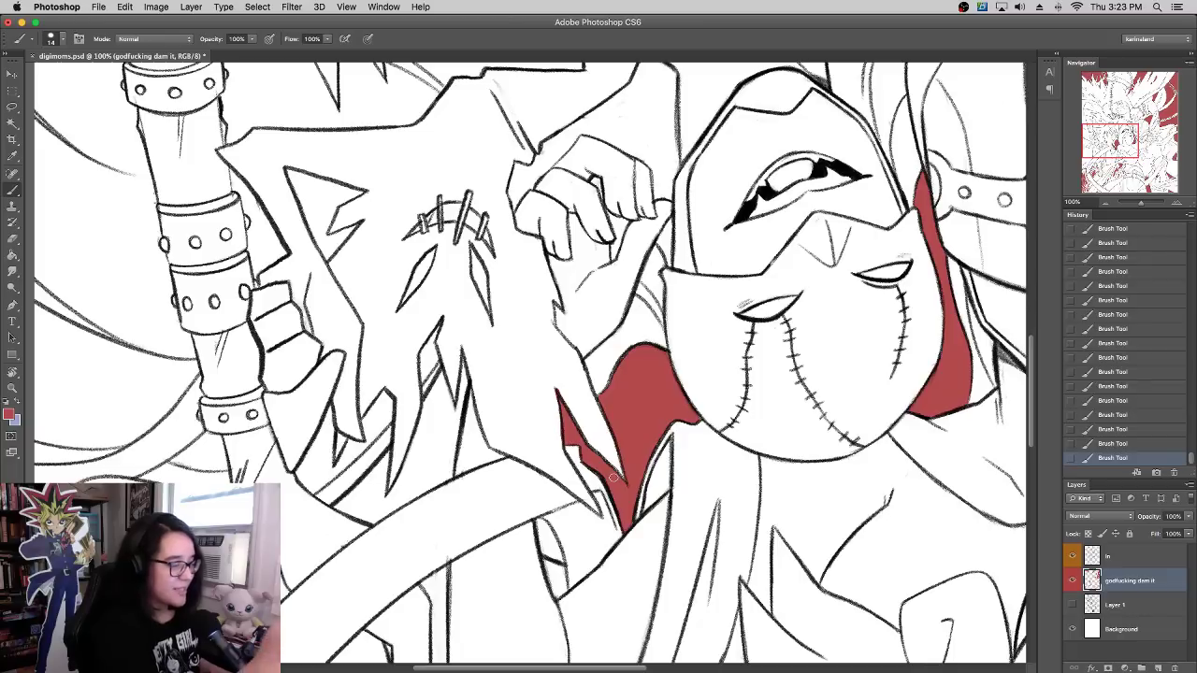
{"action": "key", "text": "e"}
{"action": "left_click_drag", "start_coordinate": [552, 381], "coordinate": [566, 402]}
{"action": "mouse_move", "coordinate": [553, 384]}
{"action": "left_mouse_down"}
{"action": "mouse_move", "coordinate": [559, 415]}
{"action": "mouse_move", "coordinate": [557, 402]}
{"action": "left_mouse_up"}
{"action": "key", "text": "b"}
{"action": "key", "text": "e"}
{"action": "mouse_move", "coordinate": [553, 389]}
{"action": "left_mouse_down"}
{"action": "mouse_move", "coordinate": [555, 409]}
{"action": "mouse_move", "coordinate": [553, 389]}
{"action": "left_mouse_up"}
{"action": "left_click_drag", "start_coordinate": [556, 411], "coordinate": [552, 385]}
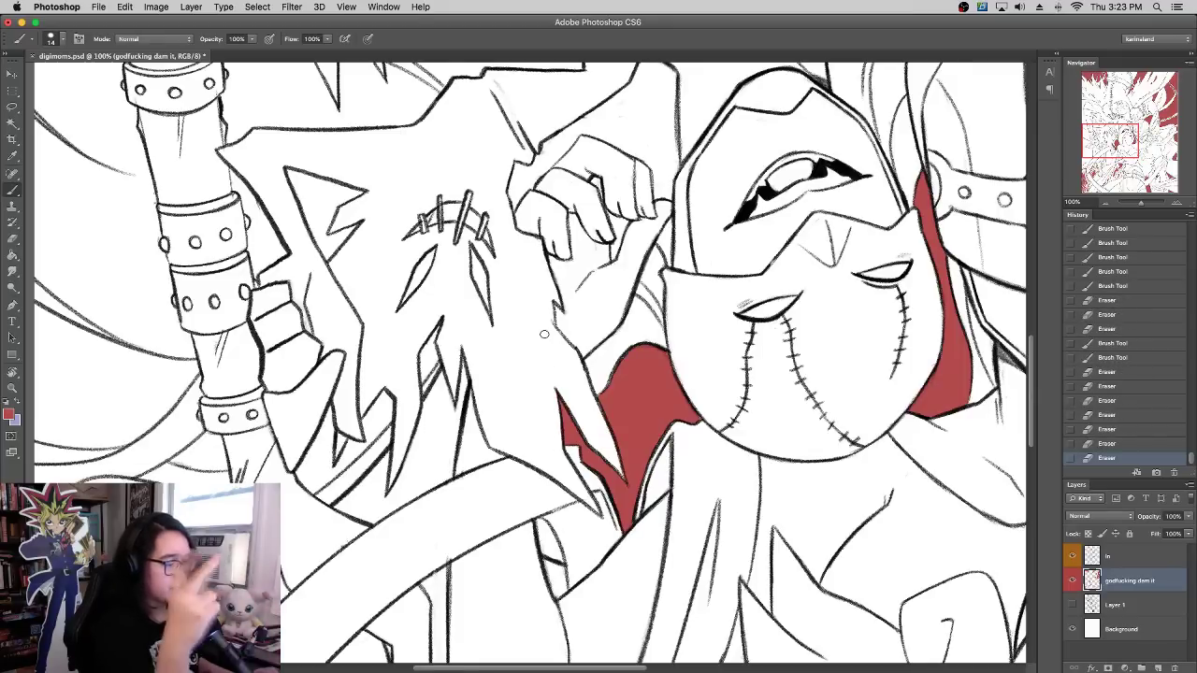
Step: Fill the small curved gap just beneath the long curved band, beside the upper arm, with red
{"action": "scroll", "coordinate": [735, 261], "scroll_direction": "down", "scroll_amount": 5}
{"action": "scroll", "coordinate": [734, 262], "scroll_direction": "down", "scroll_amount": 5}
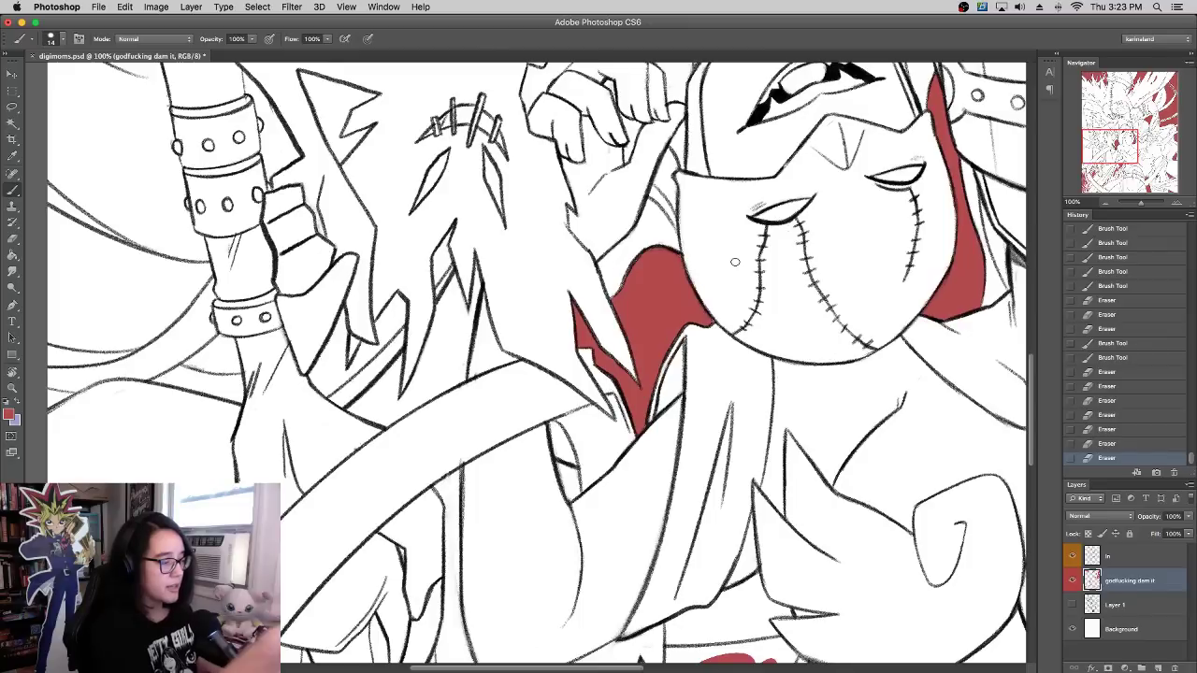
{"action": "scroll", "coordinate": [735, 262], "scroll_direction": "left", "scroll_amount": 3}
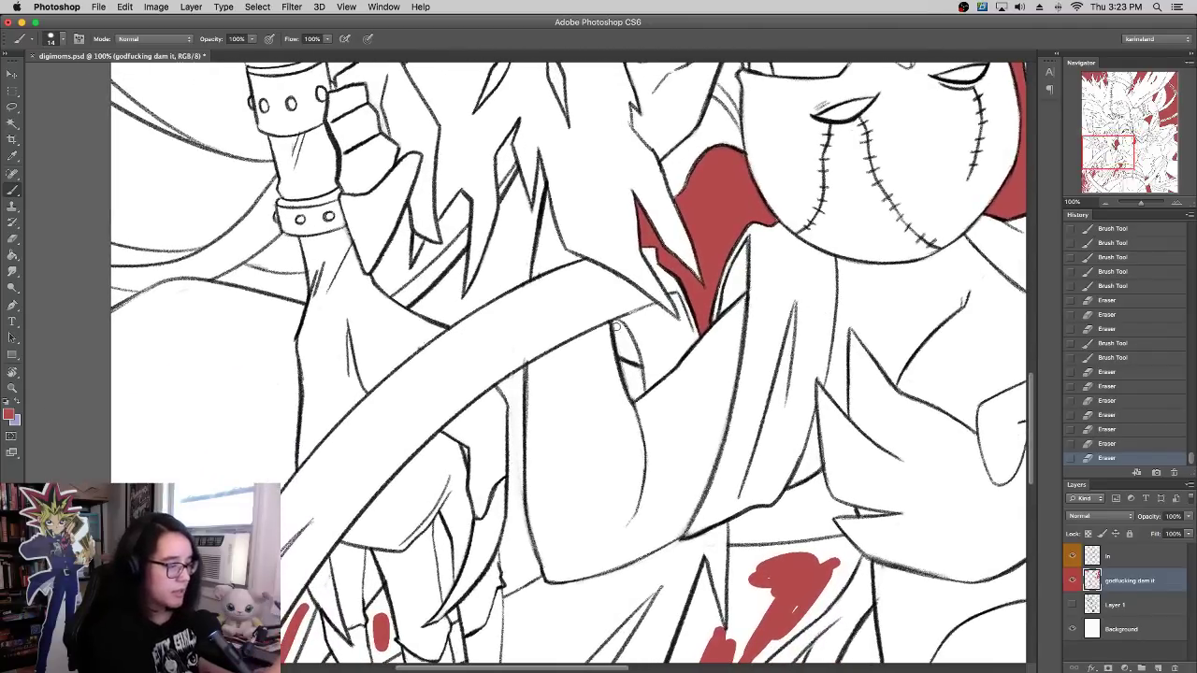
{"action": "mouse_move", "coordinate": [616, 326]}
{"action": "left_mouse_down"}
{"action": "mouse_move", "coordinate": [621, 358]}
{"action": "mouse_move", "coordinate": [639, 363]}
{"action": "mouse_move", "coordinate": [621, 325]}
{"action": "mouse_move", "coordinate": [629, 355]}
{"action": "left_mouse_up"}
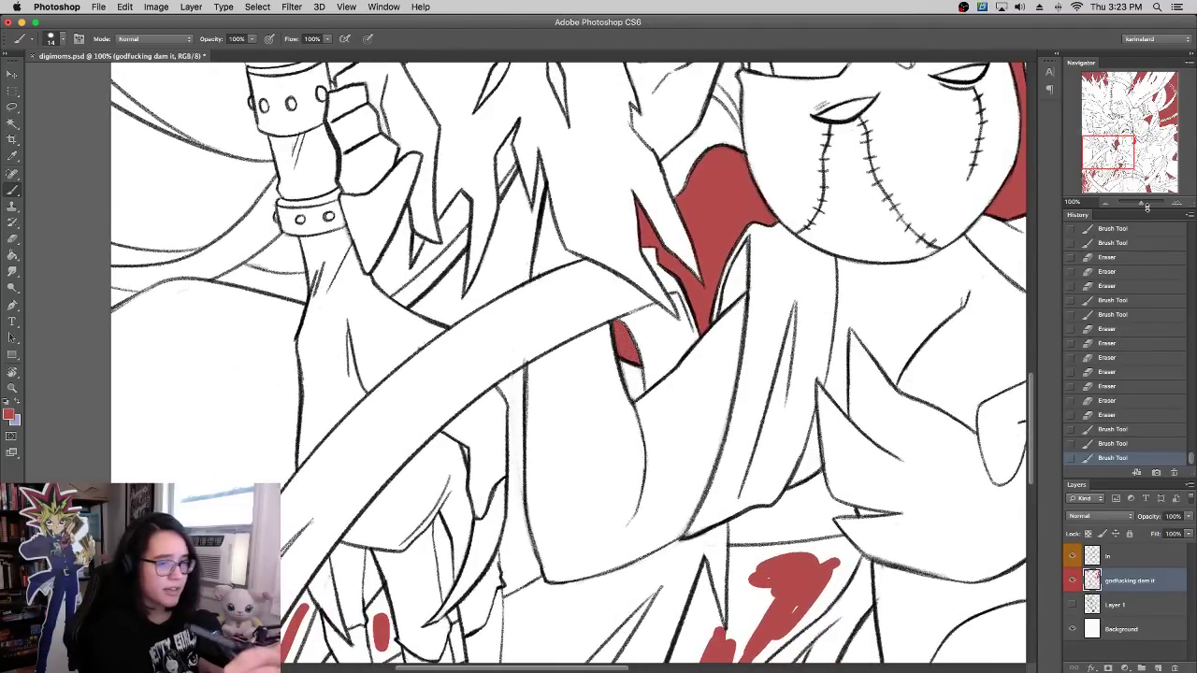
Step: Erase stray line art under the stitched head's spikes on the line layer, then step back past the last two eraser strokes
{"action": "left_click_drag", "start_coordinate": [1146, 206], "coordinate": [1137, 207]}
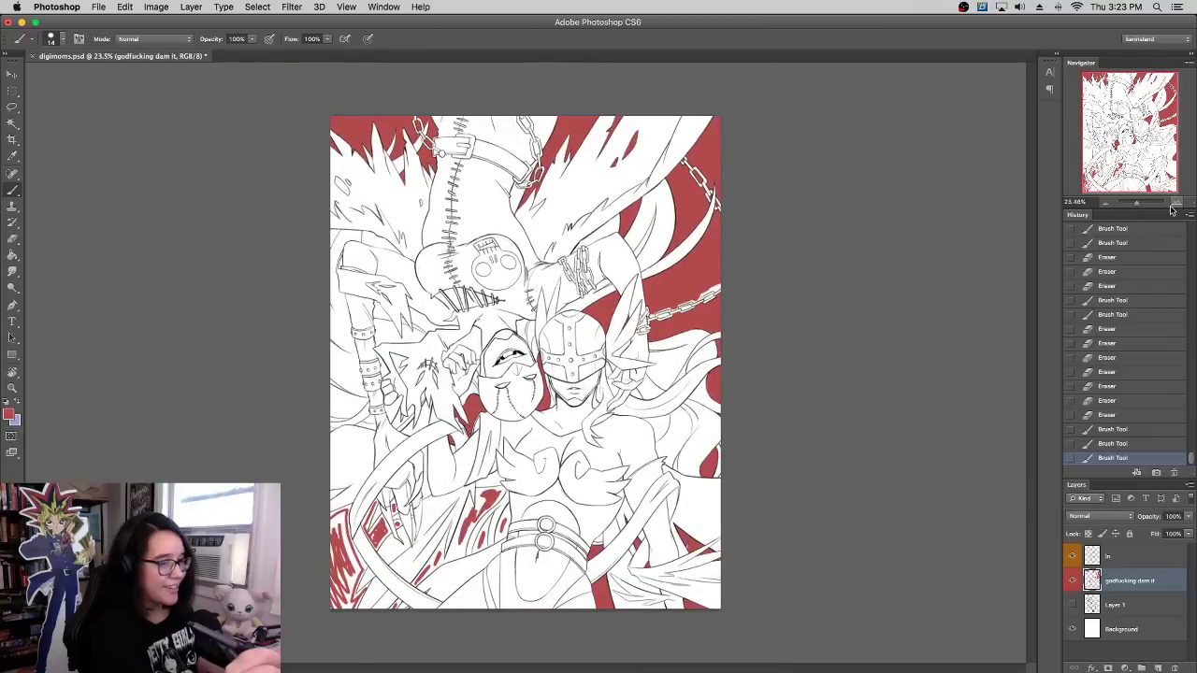
{"action": "left_click", "coordinate": [1174, 204]}
{"action": "left_click", "coordinate": [1174, 204]}
{"action": "left_click", "coordinate": [1174, 204]}
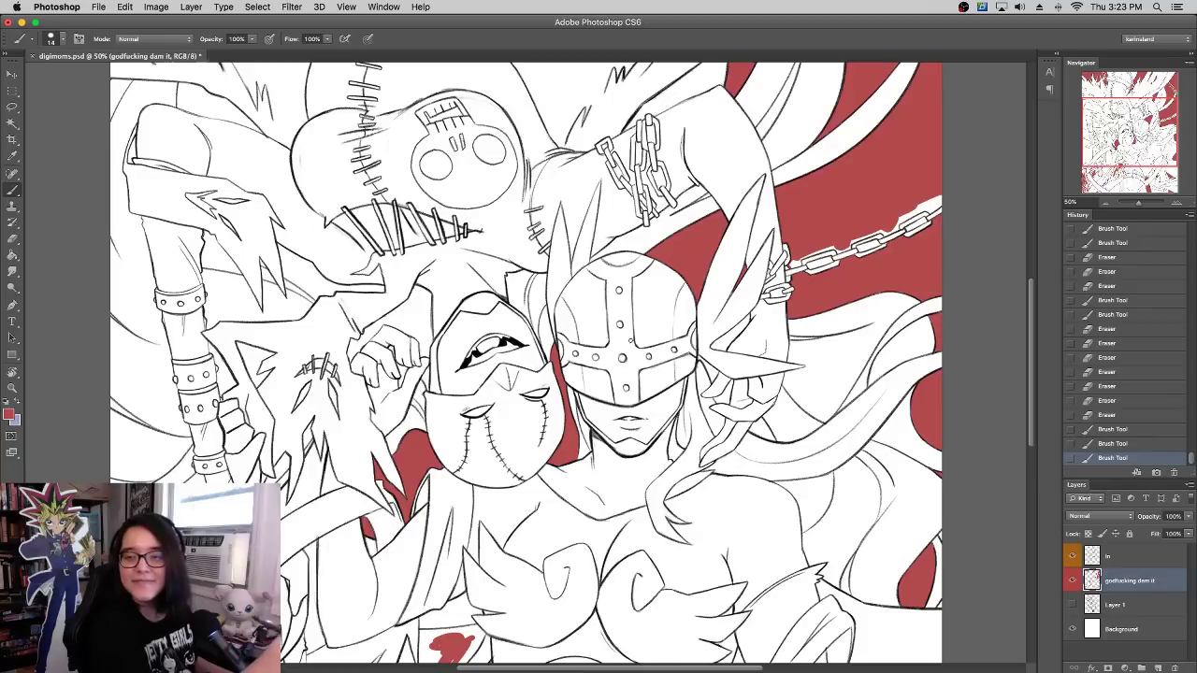
{"action": "left_click_drag", "start_coordinate": [631, 357], "coordinate": [810, 329]}
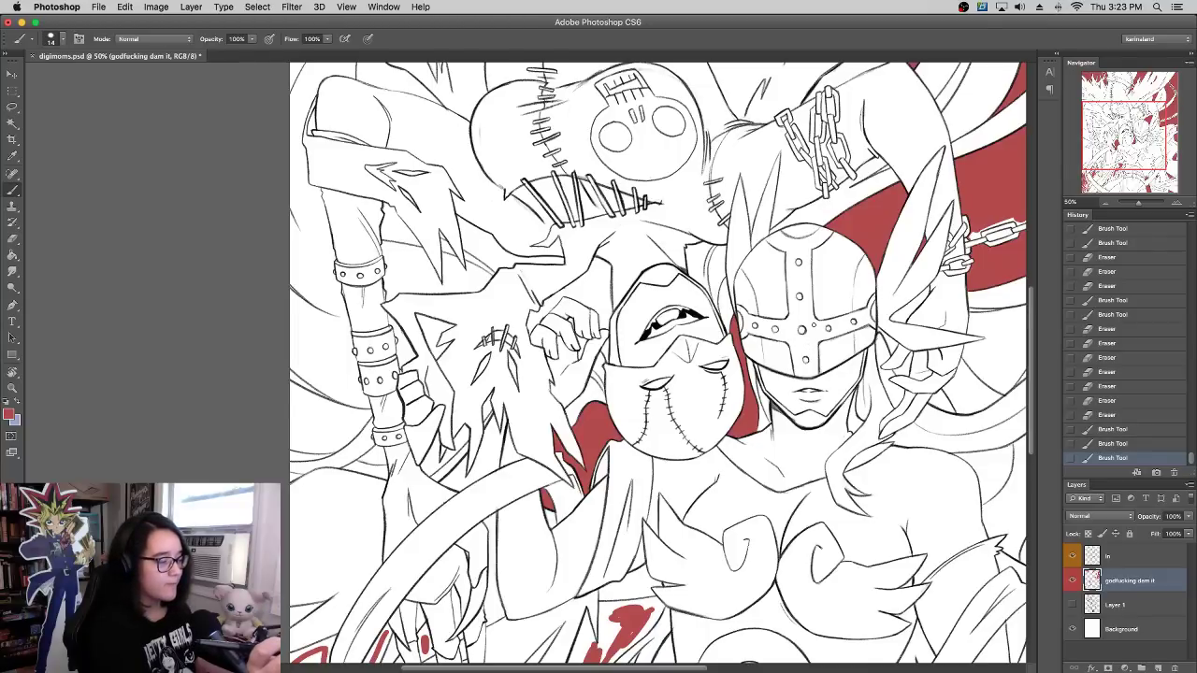
{"action": "left_click_drag", "start_coordinate": [780, 352], "coordinate": [835, 243]}
{"action": "left_click", "coordinate": [1177, 202]}
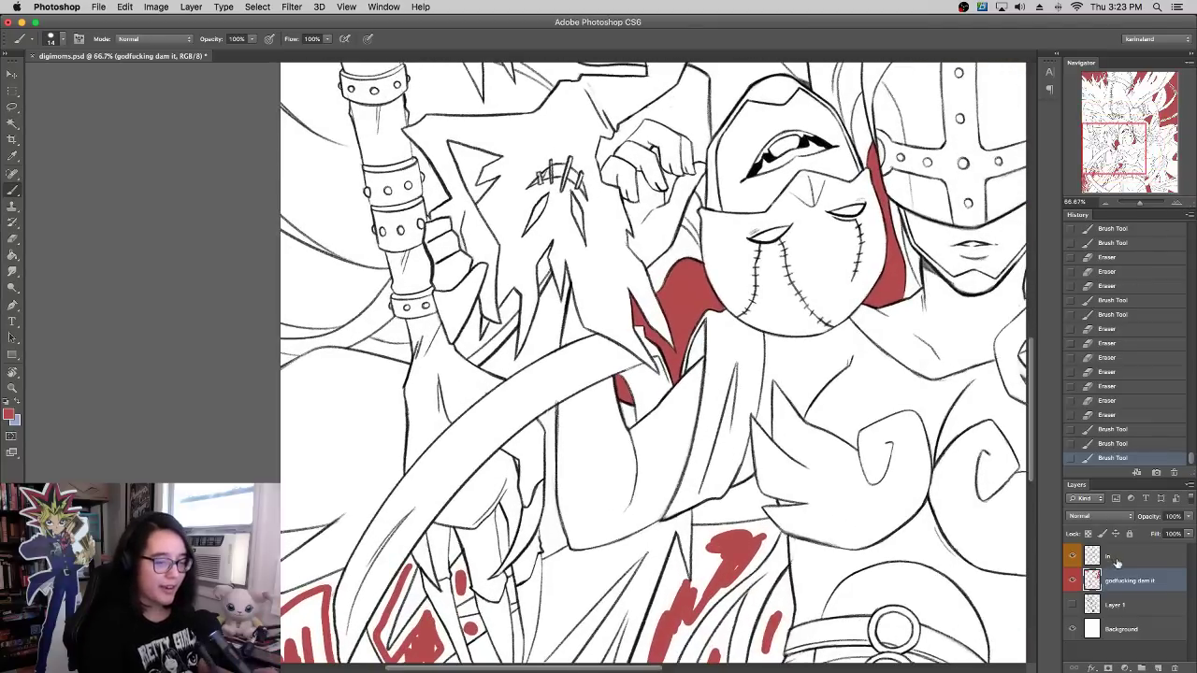
{"action": "left_click", "coordinate": [1117, 557]}
{"action": "left_click_drag", "start_coordinate": [553, 399], "coordinate": [558, 399]}
{"action": "left_click_drag", "start_coordinate": [555, 397], "coordinate": [568, 352]}
{"action": "left_click_drag", "start_coordinate": [564, 357], "coordinate": [573, 358]}
{"action": "left_click", "coordinate": [1107, 429]}
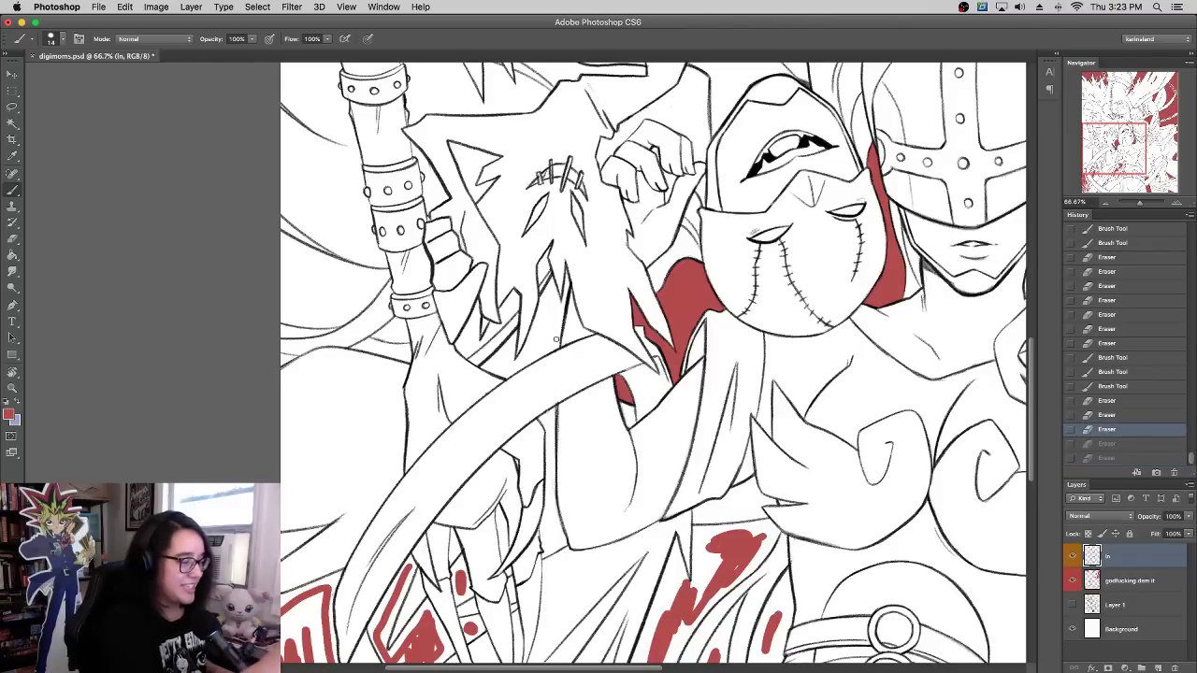
Step: Make the red fill layer active again for work around the spiky stitched head
{"action": "left_click", "coordinate": [1115, 580]}
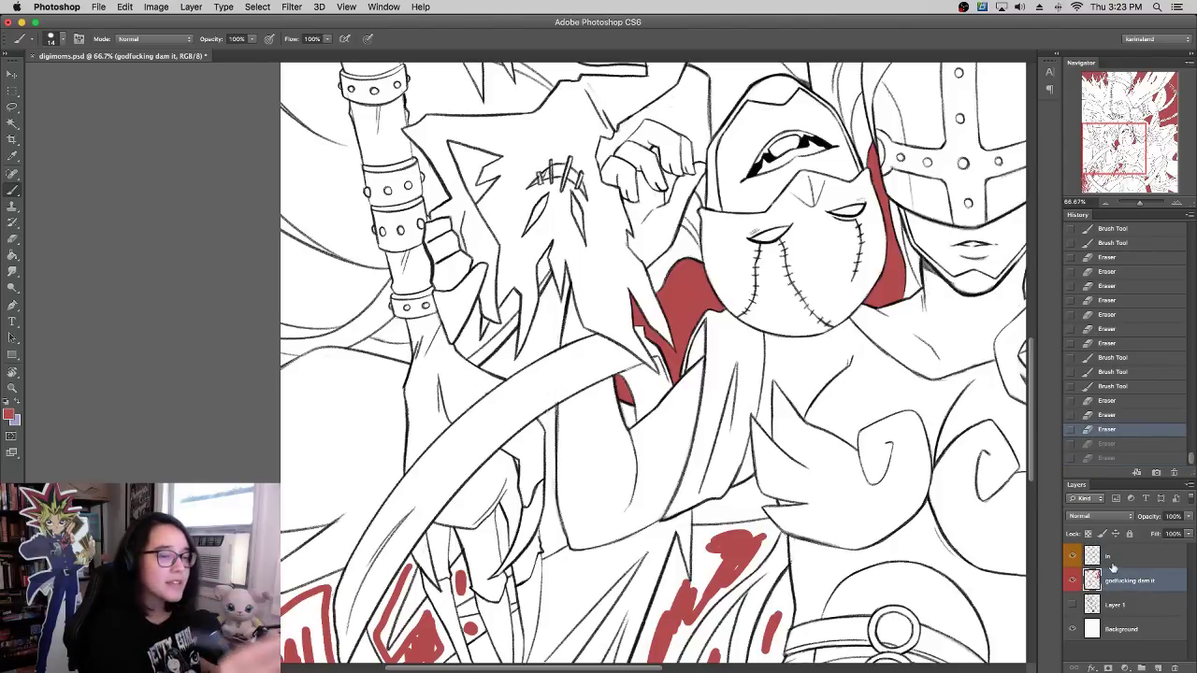
{"action": "key", "text": "super+equal"}
{"action": "left_click_drag", "start_coordinate": [619, 286], "coordinate": [691, 386]}
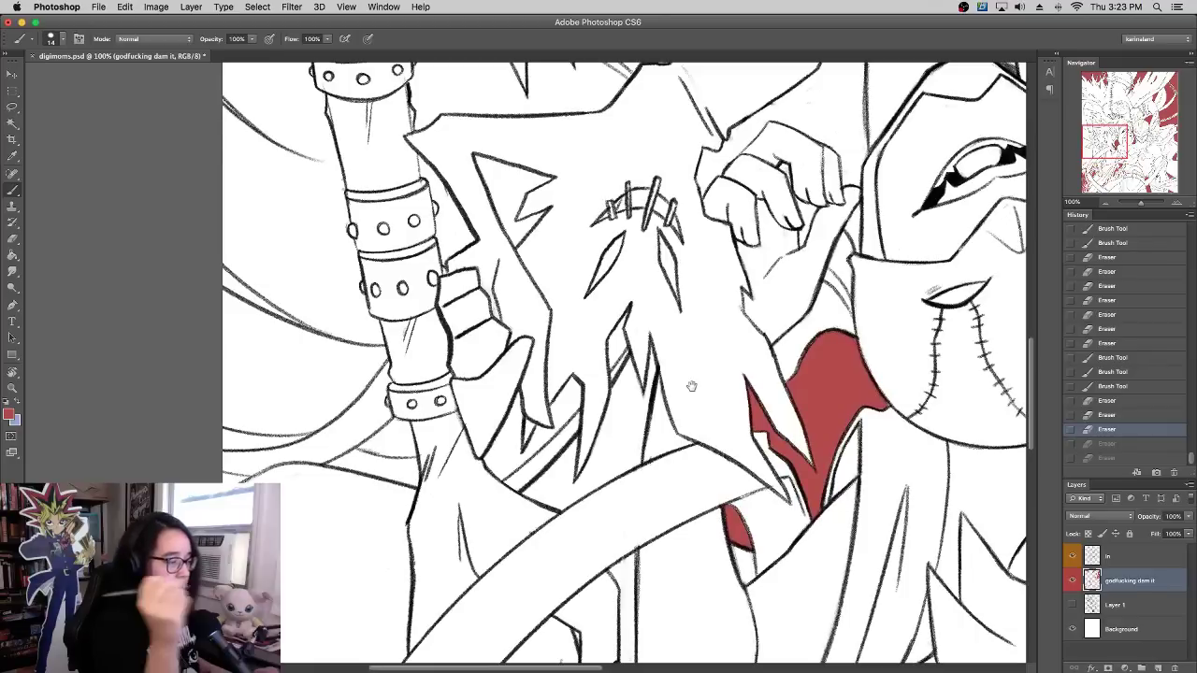
Step: Line the inner edges of the gap beneath the stitched head's central spikes with red
{"action": "left_click_drag", "start_coordinate": [575, 490], "coordinate": [616, 399]}
{"action": "mouse_move", "coordinate": [598, 441]}
{"action": "left_mouse_down"}
{"action": "mouse_move", "coordinate": [615, 365]}
{"action": "mouse_move", "coordinate": [606, 414]}
{"action": "left_mouse_up"}
{"action": "mouse_move", "coordinate": [643, 363]}
{"action": "left_mouse_down"}
{"action": "mouse_move", "coordinate": [637, 413]}
{"action": "mouse_move", "coordinate": [638, 395]}
{"action": "left_mouse_up"}
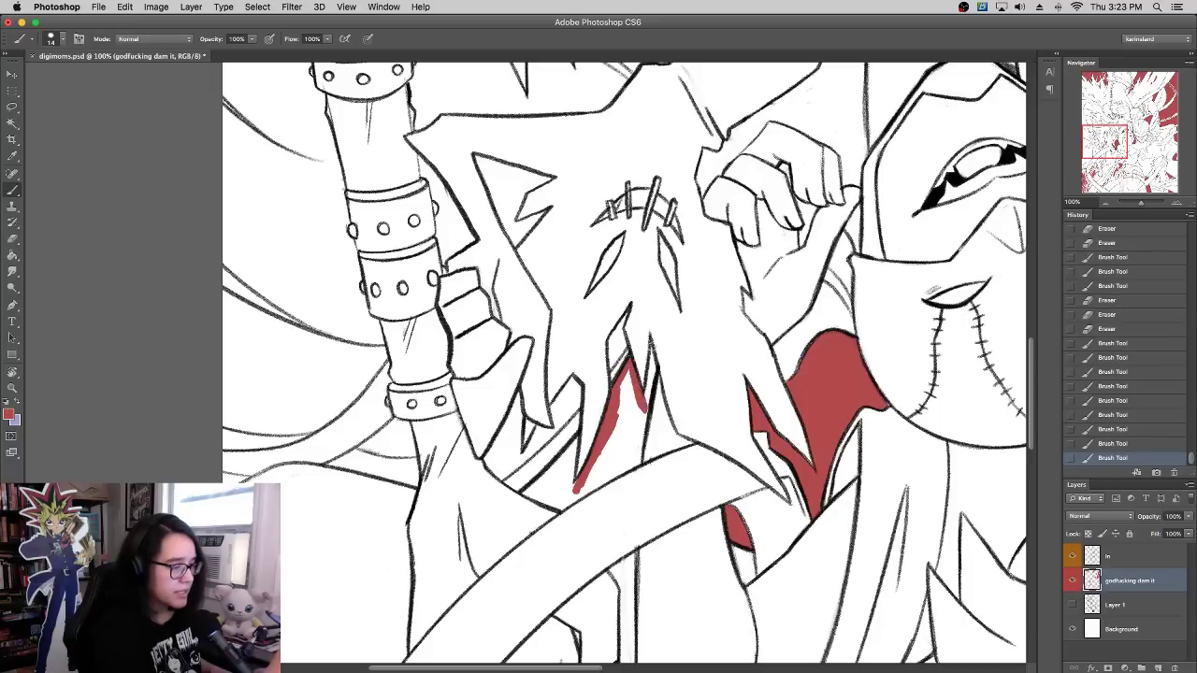
{"action": "left_click_drag", "start_coordinate": [657, 342], "coordinate": [639, 423]}
{"action": "mouse_move", "coordinate": [653, 366]}
{"action": "left_mouse_down"}
{"action": "mouse_move", "coordinate": [642, 422]}
{"action": "mouse_move", "coordinate": [648, 390]}
{"action": "left_mouse_up"}
{"action": "left_click_drag", "start_coordinate": [653, 361], "coordinate": [649, 381]}
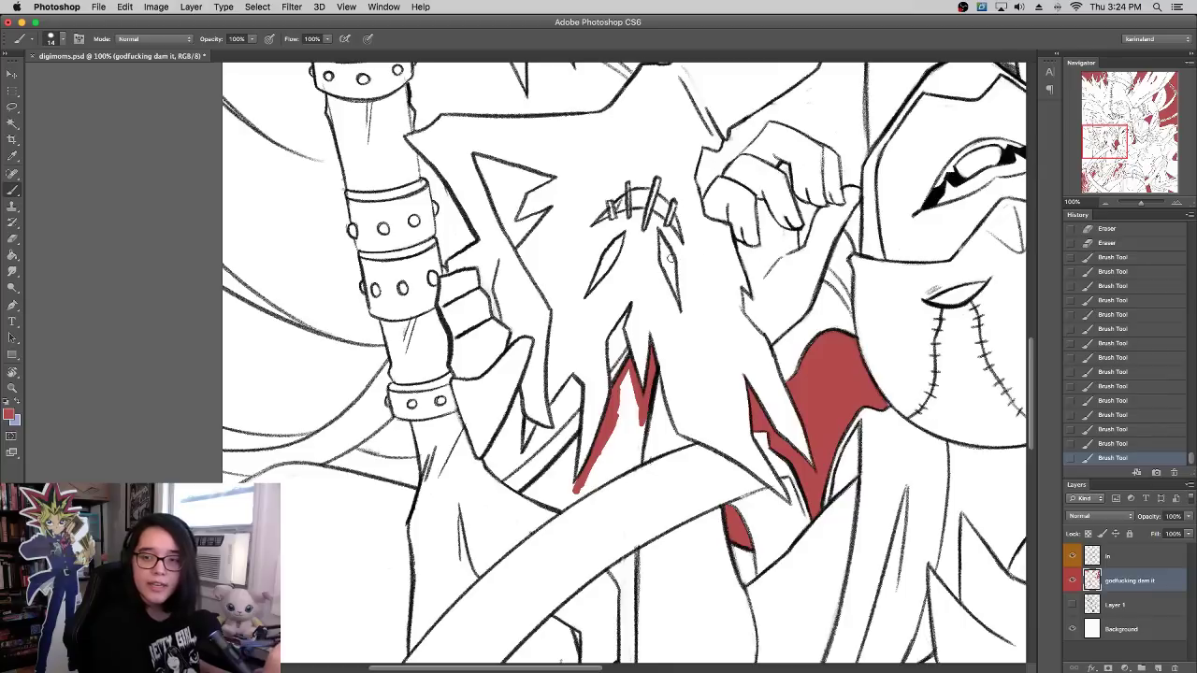
Step: Fill the rest of the gap between the head's spikes and the curved band with red, including the strip beside the wrist
{"action": "left_click_drag", "start_coordinate": [663, 294], "coordinate": [833, 238]}
{"action": "left_click_drag", "start_coordinate": [757, 403], "coordinate": [718, 432]}
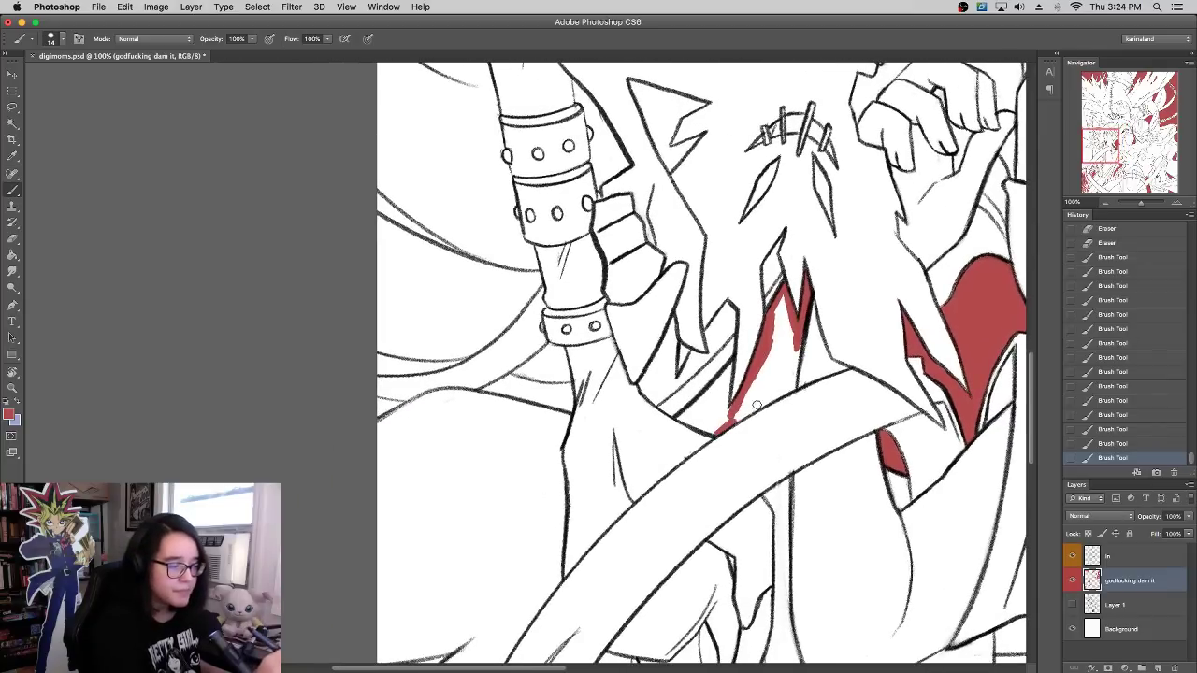
{"action": "mouse_move", "coordinate": [785, 387]}
{"action": "left_mouse_down"}
{"action": "mouse_move", "coordinate": [735, 423]}
{"action": "mouse_move", "coordinate": [795, 385]}
{"action": "mouse_move", "coordinate": [801, 340]}
{"action": "mouse_move", "coordinate": [774, 387]}
{"action": "mouse_move", "coordinate": [738, 411]}
{"action": "left_mouse_up"}
{"action": "mouse_move", "coordinate": [772, 353]}
{"action": "left_mouse_down"}
{"action": "mouse_move", "coordinate": [752, 394]}
{"action": "mouse_move", "coordinate": [793, 347]}
{"action": "mouse_move", "coordinate": [789, 324]}
{"action": "mouse_move", "coordinate": [772, 340]}
{"action": "left_mouse_up"}
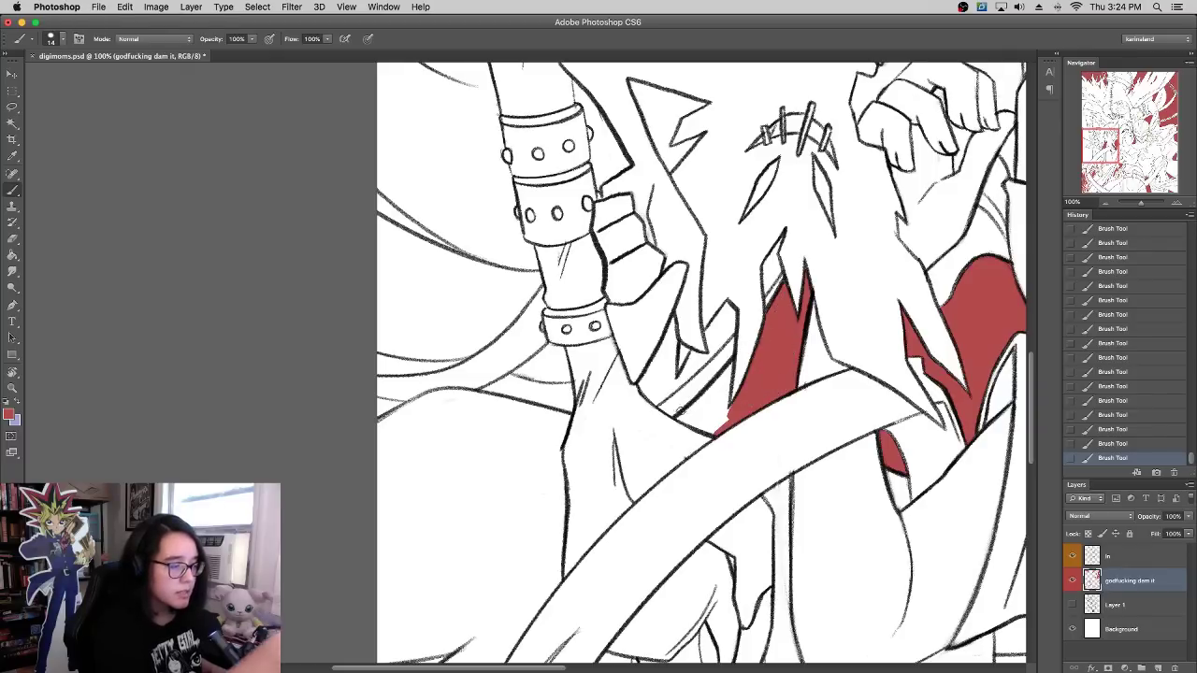
{"action": "mouse_move", "coordinate": [680, 420]}
{"action": "left_mouse_down"}
{"action": "mouse_move", "coordinate": [709, 429]}
{"action": "mouse_move", "coordinate": [709, 391]}
{"action": "mouse_move", "coordinate": [716, 427]}
{"action": "mouse_move", "coordinate": [708, 396]}
{"action": "mouse_move", "coordinate": [722, 385]}
{"action": "left_mouse_up"}
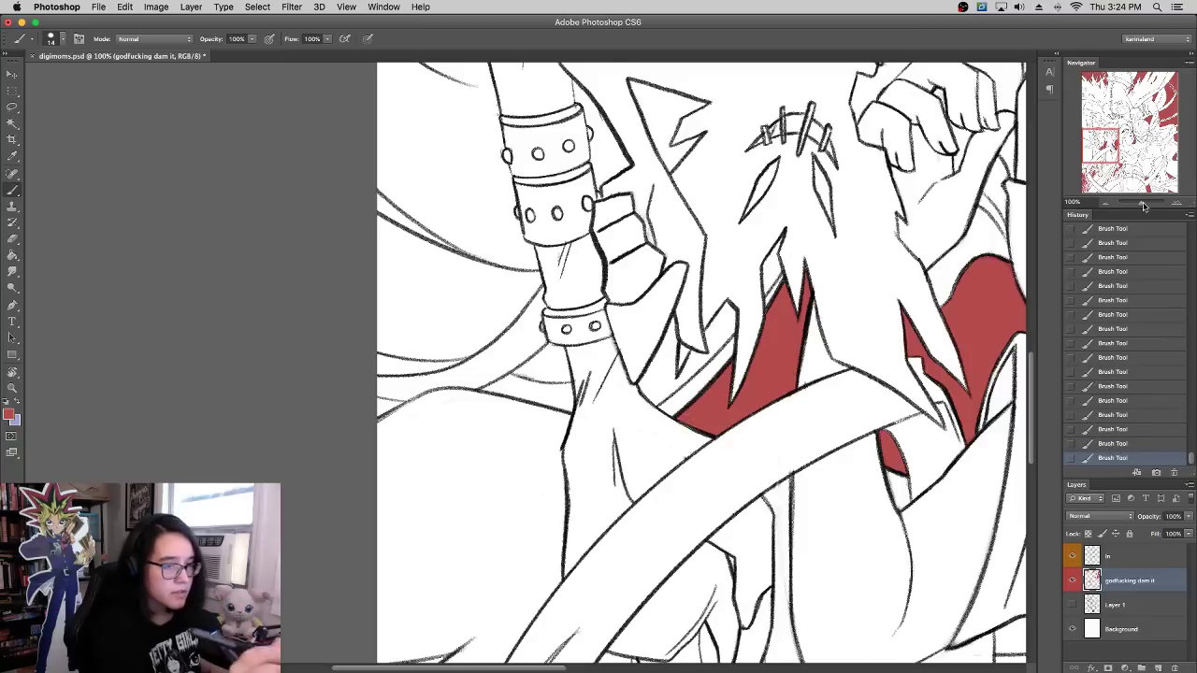
Step: Erase a bit of line art beside the waist, just below the feathered chest piece, on the line layer
{"action": "left_click_drag", "start_coordinate": [1141, 203], "coordinate": [1137, 203]}
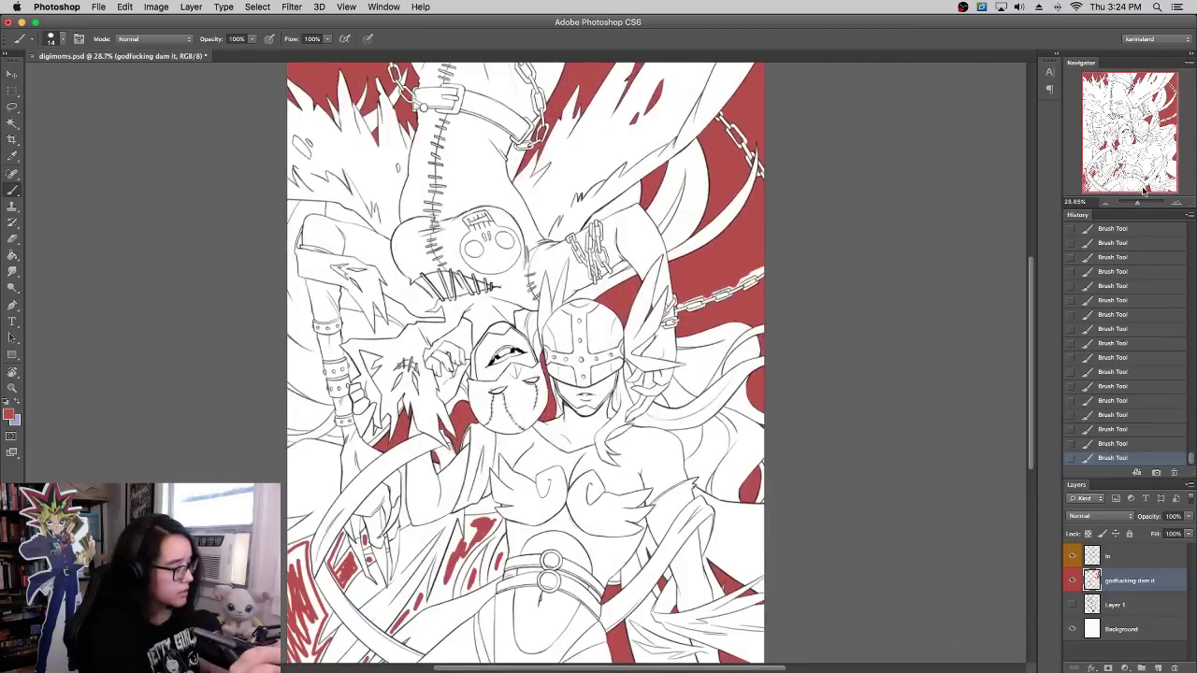
{"action": "left_click", "coordinate": [1176, 202]}
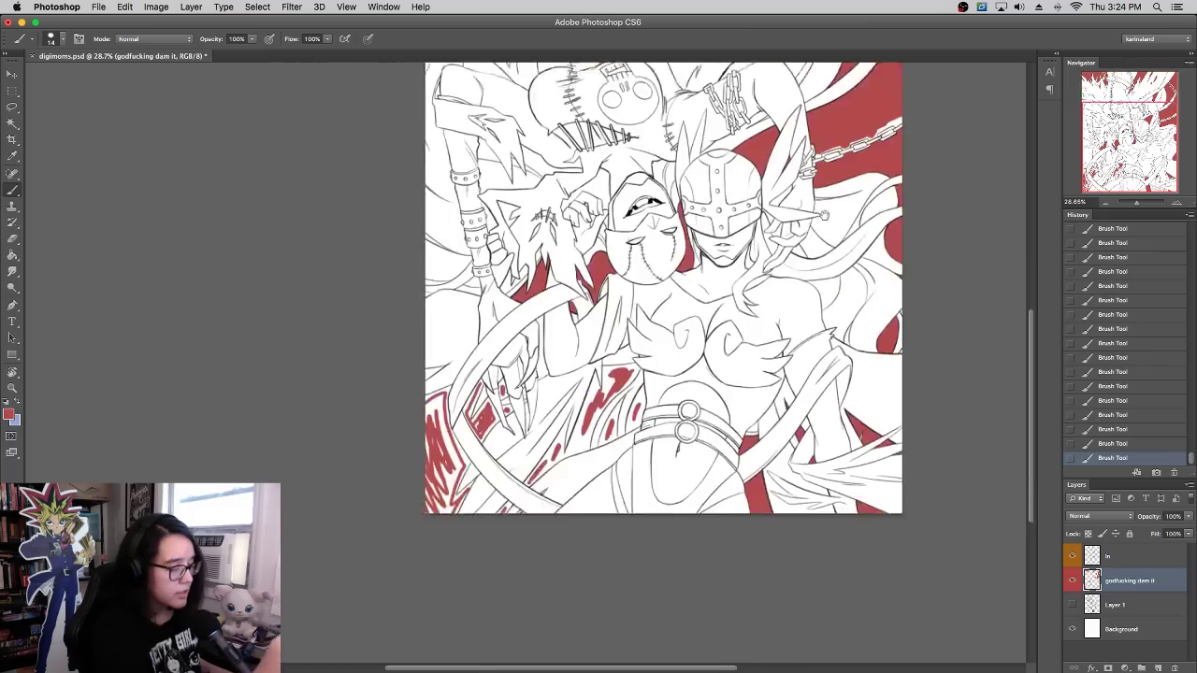
{"action": "left_click", "coordinate": [1176, 202]}
{"action": "left_click", "coordinate": [1176, 202]}
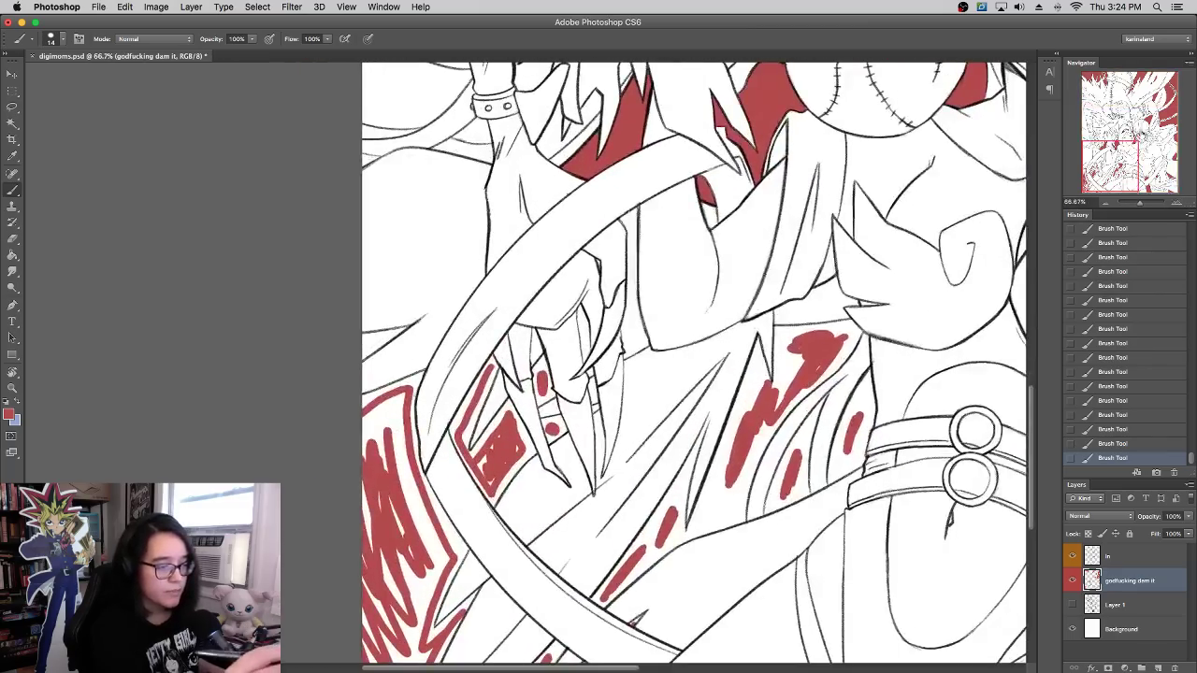
{"action": "left_click_drag", "start_coordinate": [1128, 134], "coordinate": [1109, 189]}
{"action": "left_click_drag", "start_coordinate": [641, 357], "coordinate": [762, 318]}
{"action": "left_click", "coordinate": [1176, 201]}
{"action": "left_click", "coordinate": [1107, 554]}
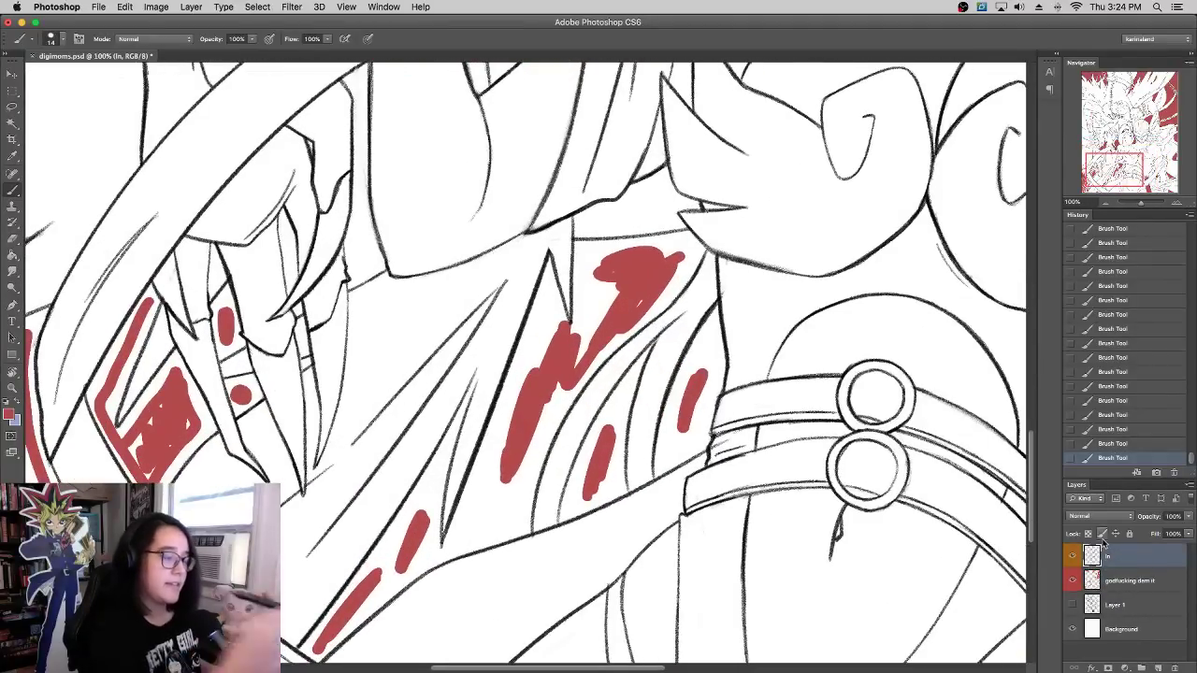
{"action": "key", "text": "e"}
{"action": "left_click_drag", "start_coordinate": [727, 296], "coordinate": [728, 271]}
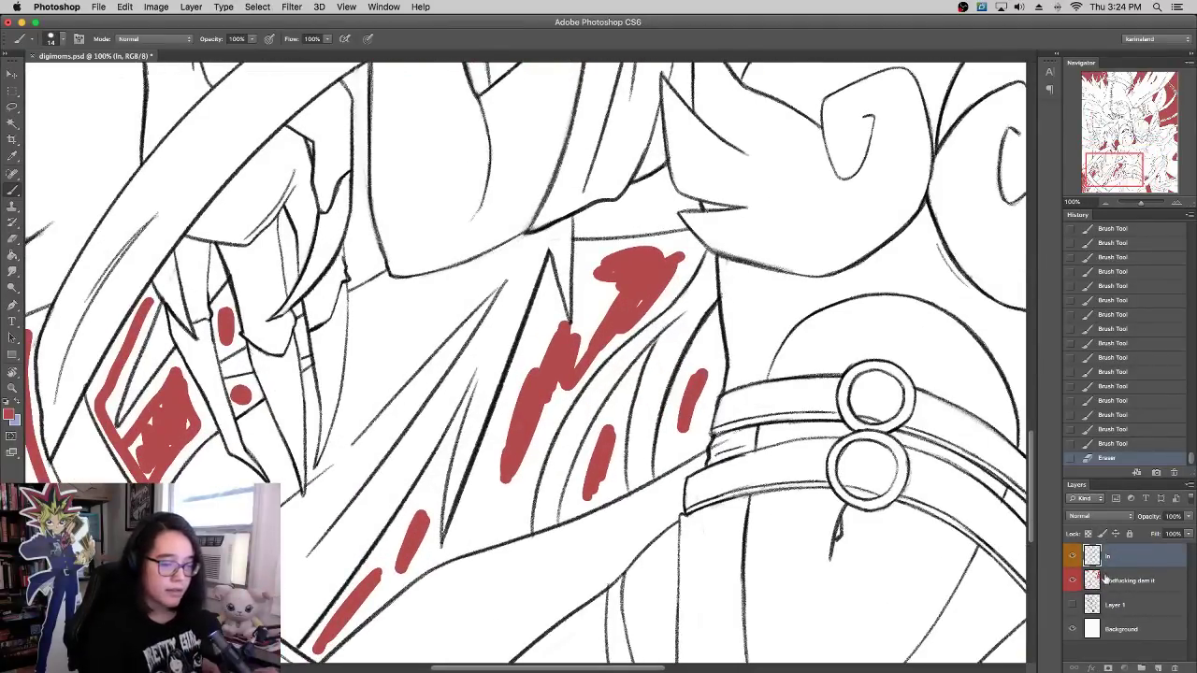
Step: Fill the narrow pointed gap beside the waist, above the belts, with red on the fill layer and clean up its tip
{"action": "left_click", "coordinate": [1106, 579]}
{"action": "mouse_move", "coordinate": [691, 448]}
{"action": "left_mouse_down"}
{"action": "mouse_move", "coordinate": [657, 475]}
{"action": "mouse_move", "coordinate": [712, 441]}
{"action": "mouse_move", "coordinate": [712, 411]}
{"action": "left_mouse_up"}
{"action": "left_click_drag", "start_coordinate": [710, 432], "coordinate": [724, 378]}
{"action": "left_click_drag", "start_coordinate": [718, 389], "coordinate": [728, 327]}
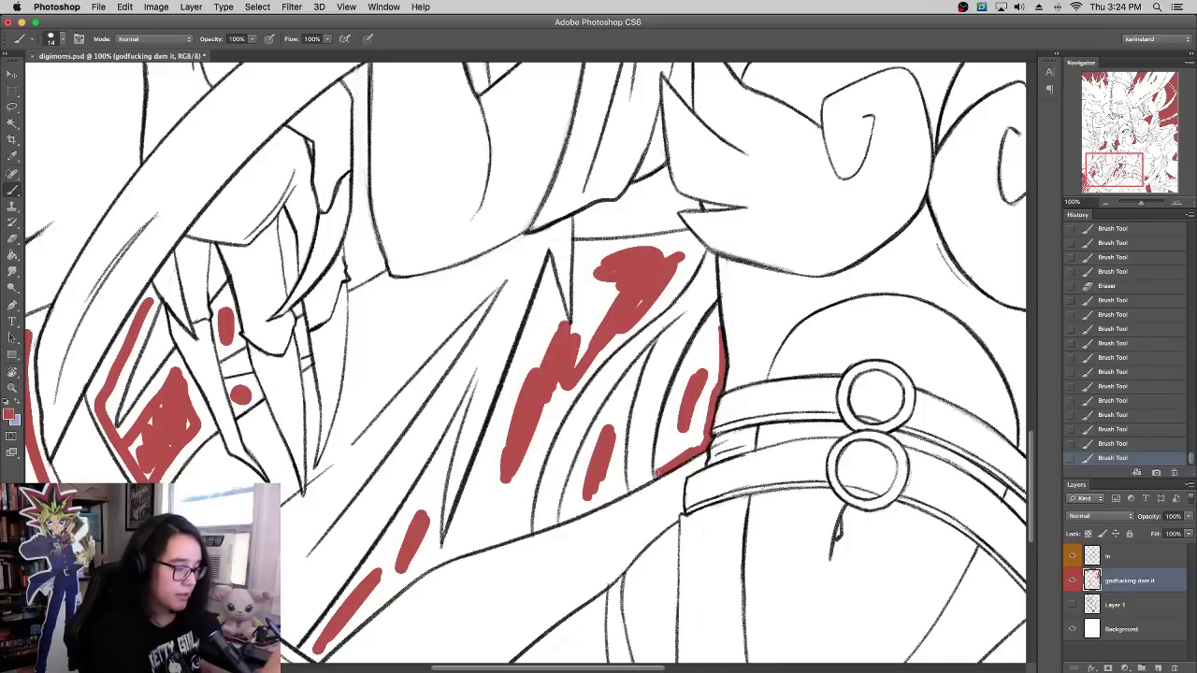
{"action": "left_click_drag", "start_coordinate": [657, 474], "coordinate": [683, 376]}
{"action": "mouse_move", "coordinate": [658, 447]}
{"action": "left_mouse_down"}
{"action": "mouse_move", "coordinate": [718, 305]}
{"action": "mouse_move", "coordinate": [724, 354]}
{"action": "left_mouse_up"}
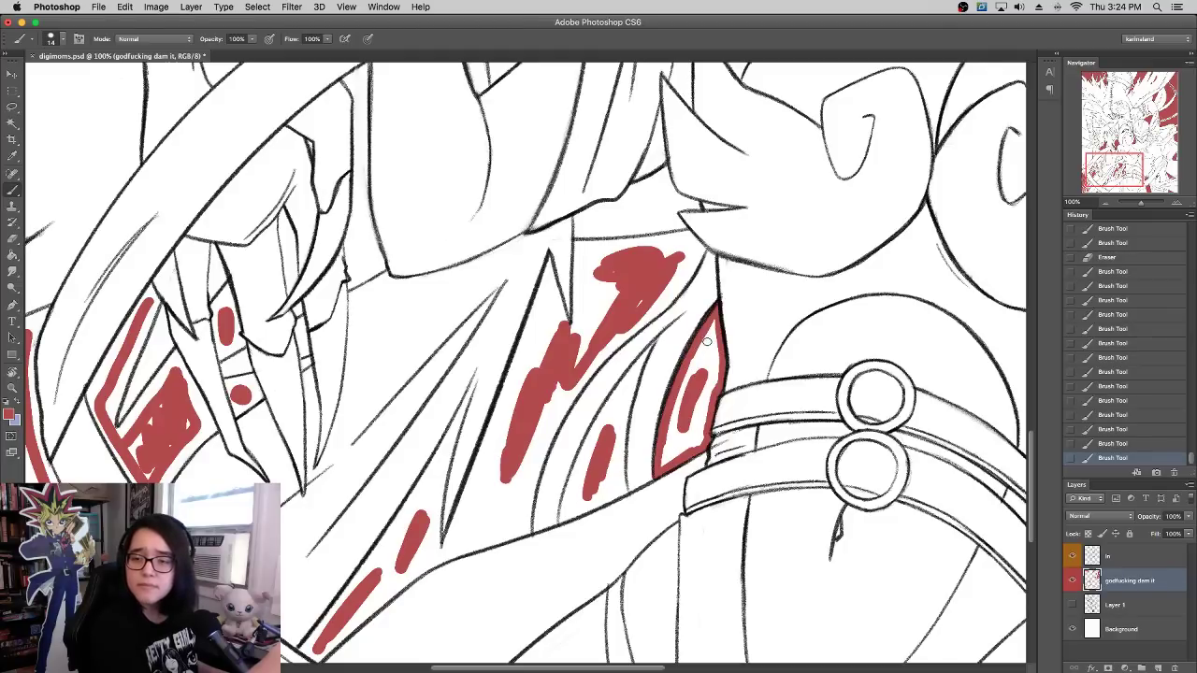
{"action": "mouse_move", "coordinate": [665, 459]}
{"action": "left_mouse_down"}
{"action": "mouse_move", "coordinate": [681, 402]}
{"action": "mouse_move", "coordinate": [680, 426]}
{"action": "mouse_move", "coordinate": [702, 399]}
{"action": "mouse_move", "coordinate": [706, 423]}
{"action": "mouse_move", "coordinate": [715, 328]}
{"action": "mouse_move", "coordinate": [678, 411]}
{"action": "mouse_move", "coordinate": [710, 353]}
{"action": "mouse_move", "coordinate": [704, 401]}
{"action": "mouse_move", "coordinate": [725, 302]}
{"action": "left_mouse_up"}
{"action": "key", "text": "e"}
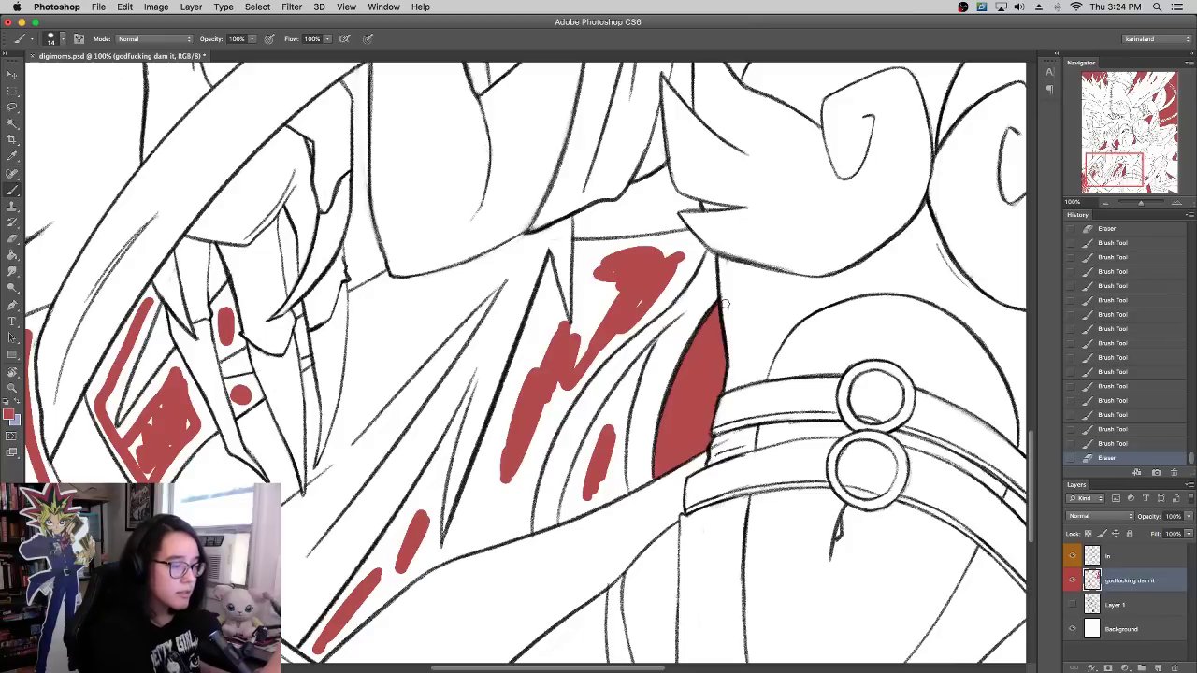
Step: Fill the neighbouring curved gap between the cloth strips with red and erase the overspill along its lower edge
{"action": "left_click_drag", "start_coordinate": [623, 487], "coordinate": [619, 426]}
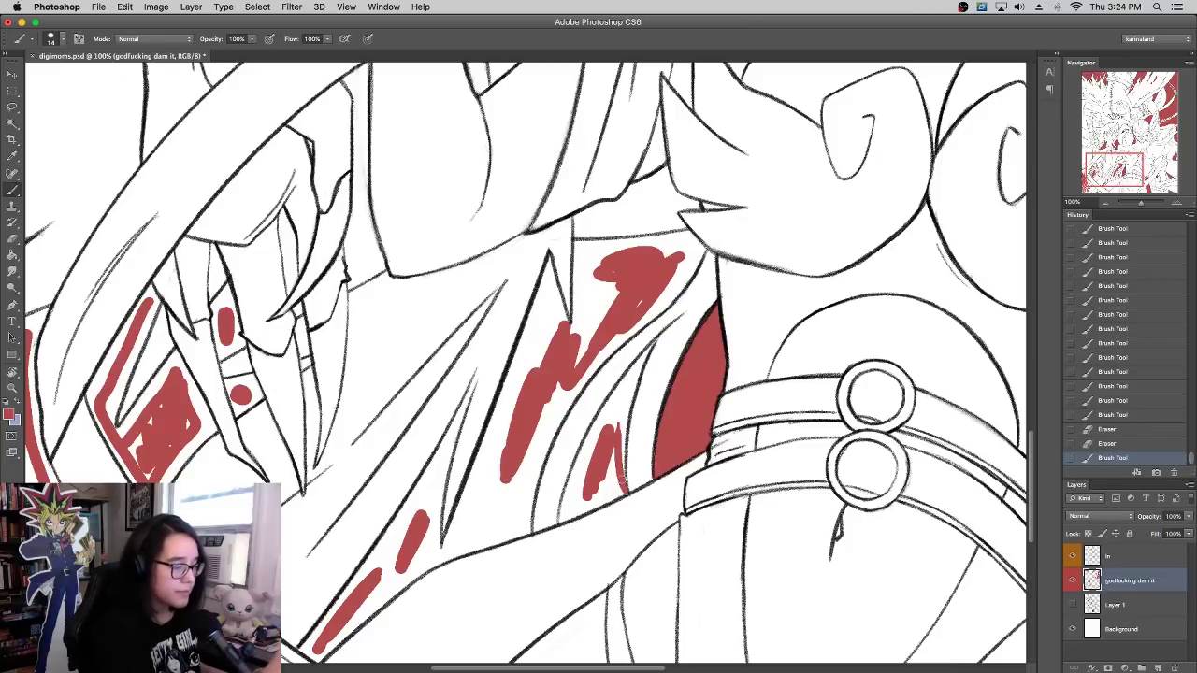
{"action": "left_click_drag", "start_coordinate": [636, 380], "coordinate": [622, 485]}
{"action": "left_click_drag", "start_coordinate": [657, 341], "coordinate": [625, 421]}
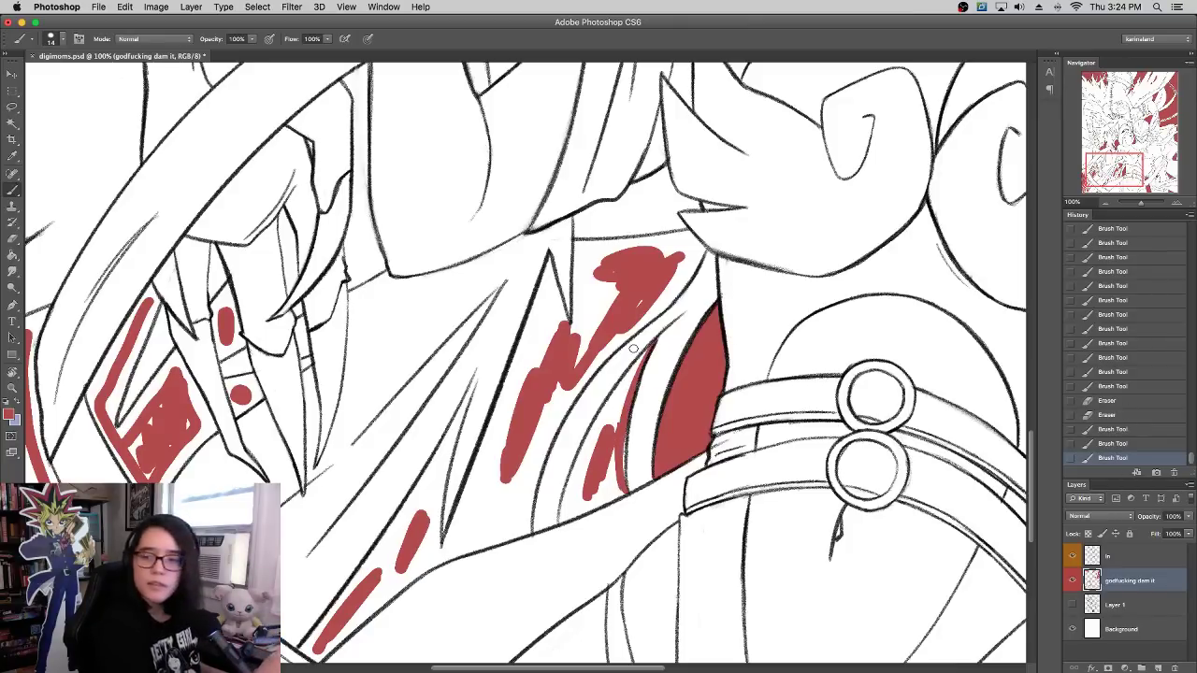
{"action": "left_click_drag", "start_coordinate": [633, 348], "coordinate": [793, 290]}
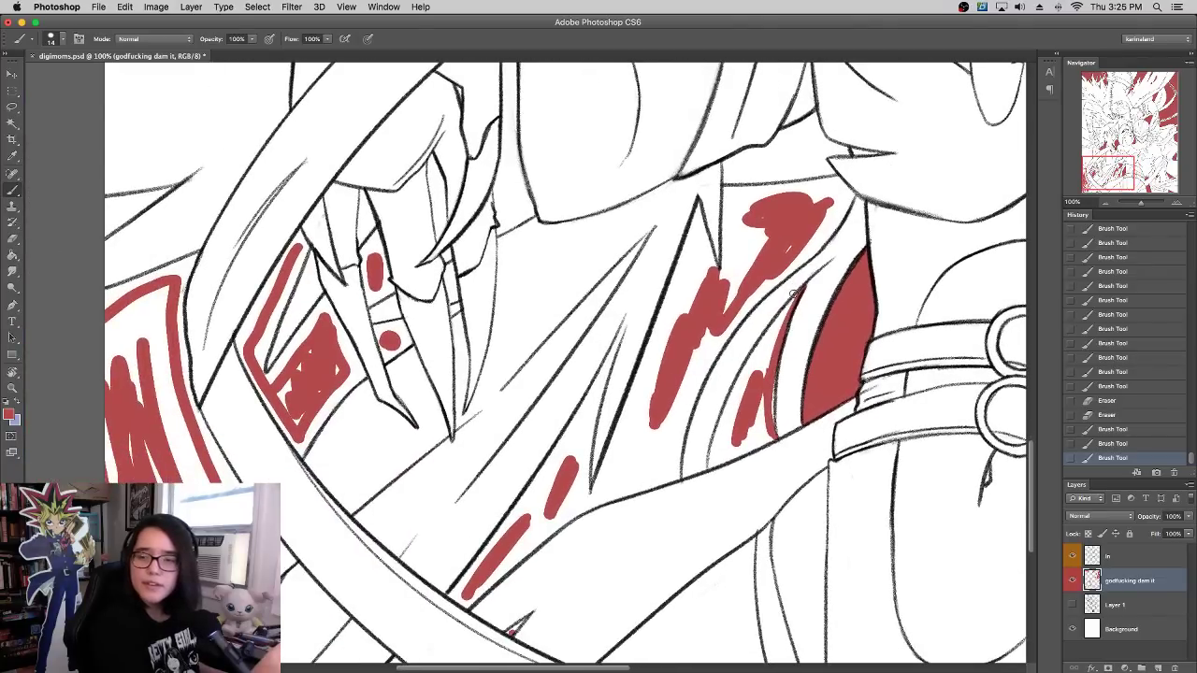
{"action": "mouse_move", "coordinate": [707, 470]}
{"action": "left_mouse_down"}
{"action": "mouse_move", "coordinate": [722, 419]}
{"action": "mouse_move", "coordinate": [746, 449]}
{"action": "mouse_move", "coordinate": [761, 397]}
{"action": "mouse_move", "coordinate": [774, 442]}
{"action": "mouse_move", "coordinate": [772, 365]}
{"action": "left_mouse_up"}
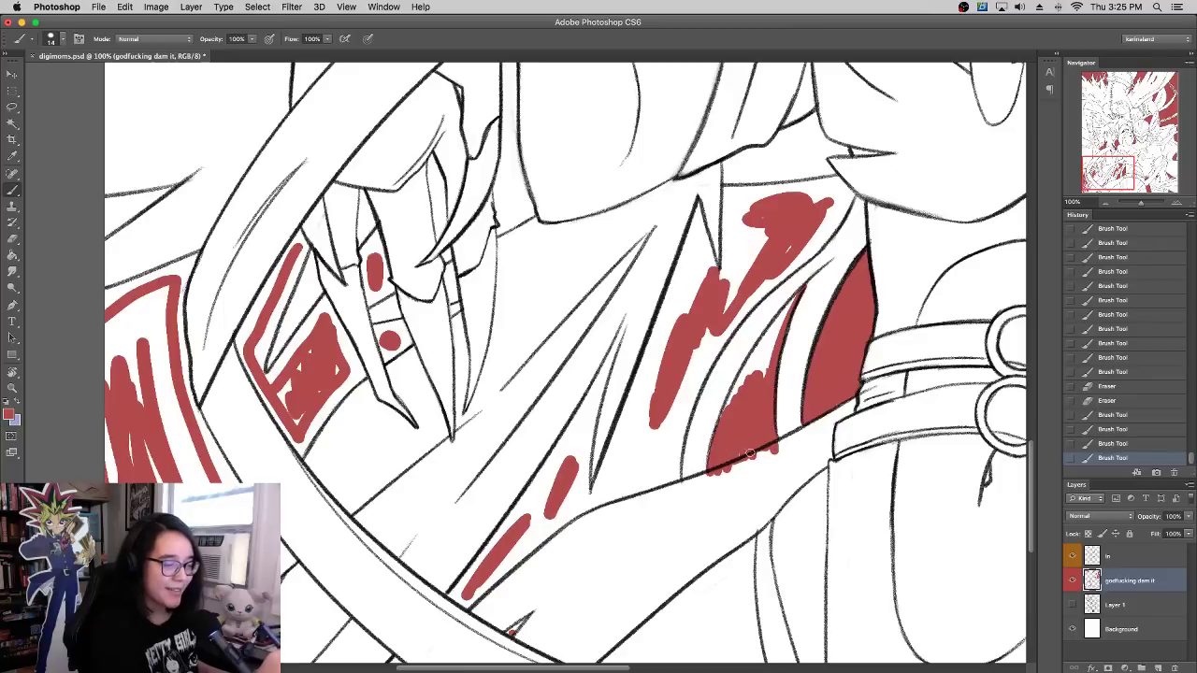
{"action": "mouse_move", "coordinate": [739, 417]}
{"action": "left_mouse_down"}
{"action": "mouse_move", "coordinate": [731, 381]}
{"action": "mouse_move", "coordinate": [802, 286]}
{"action": "mouse_move", "coordinate": [759, 369]}
{"action": "mouse_move", "coordinate": [780, 333]}
{"action": "left_mouse_up"}
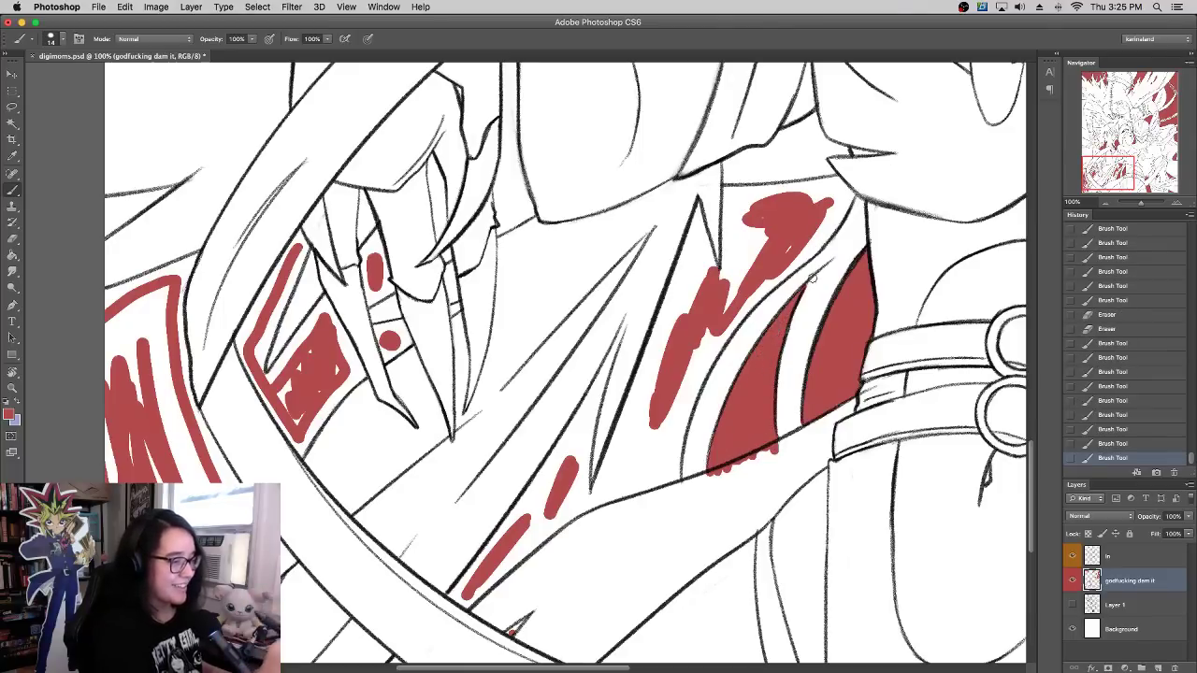
{"action": "mouse_move", "coordinate": [776, 452]}
{"action": "left_mouse_down"}
{"action": "mouse_move", "coordinate": [759, 474]}
{"action": "mouse_move", "coordinate": [734, 467]}
{"action": "mouse_move", "coordinate": [794, 437]}
{"action": "left_mouse_up"}
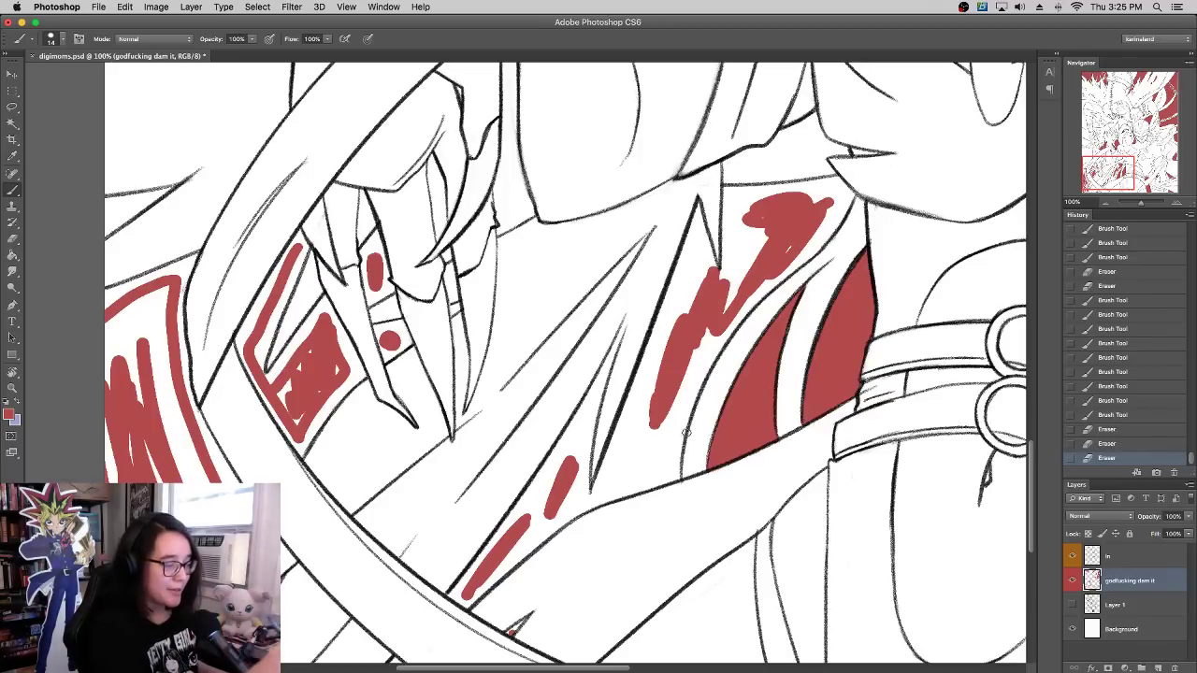
Step: Paint red along the curved cloth strip that borders the large roughly marked gap
{"action": "key", "text": "b"}
{"action": "mouse_move", "coordinate": [685, 402]}
{"action": "left_mouse_down"}
{"action": "mouse_move", "coordinate": [675, 479]}
{"action": "mouse_move", "coordinate": [725, 318]}
{"action": "left_mouse_up"}
{"action": "left_click_drag", "start_coordinate": [678, 464], "coordinate": [677, 479]}
{"action": "left_click_drag", "start_coordinate": [715, 365], "coordinate": [766, 279]}
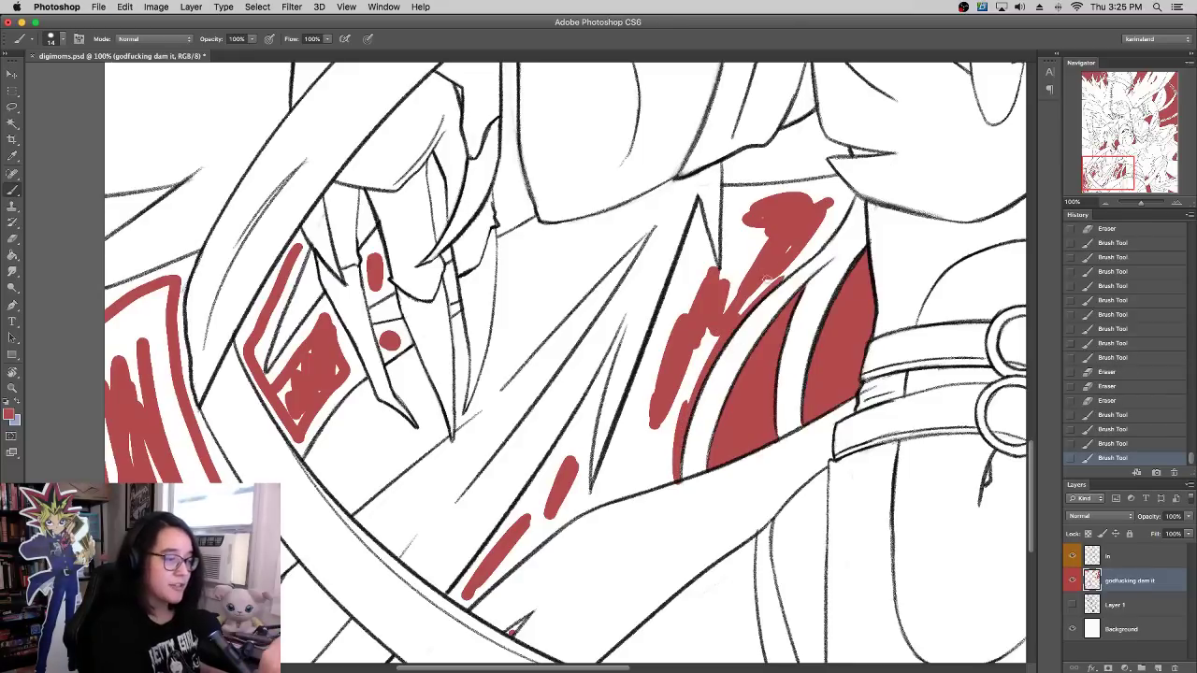
Step: Outline the large gap's long slanted edge and pointed tip in red, undoing and repainting the first stroke
{"action": "left_click_drag", "start_coordinate": [592, 502], "coordinate": [633, 396]}
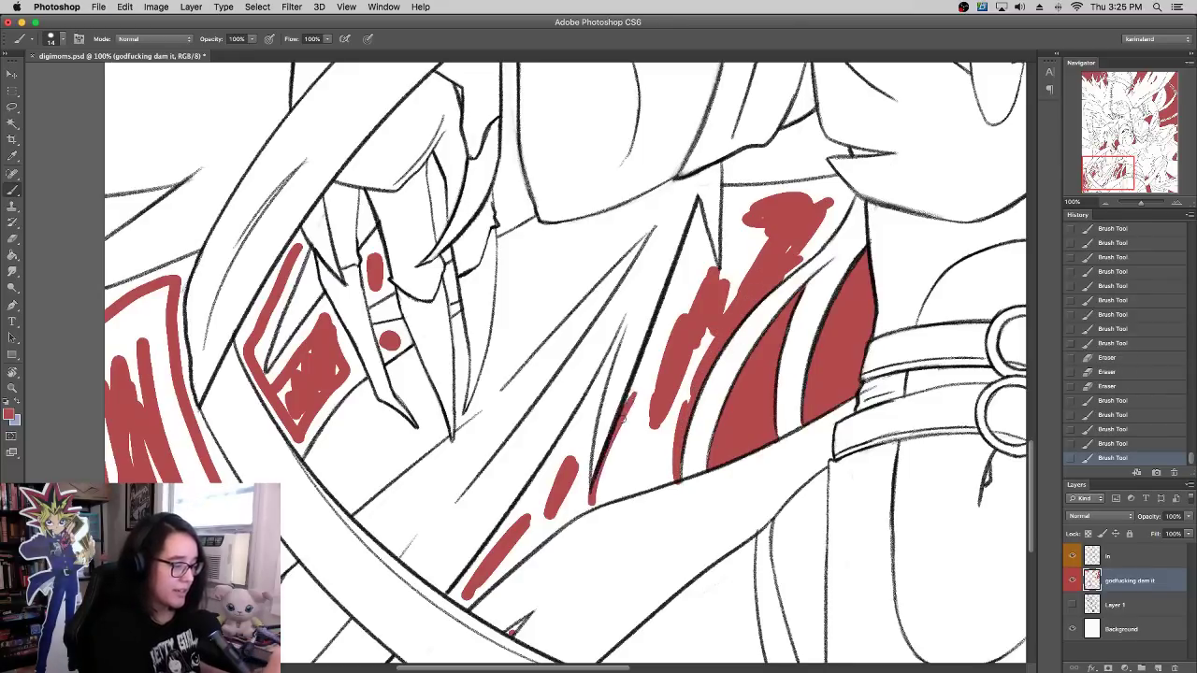
{"action": "key", "text": "super+z"}
{"action": "left_click_drag", "start_coordinate": [590, 508], "coordinate": [679, 291]}
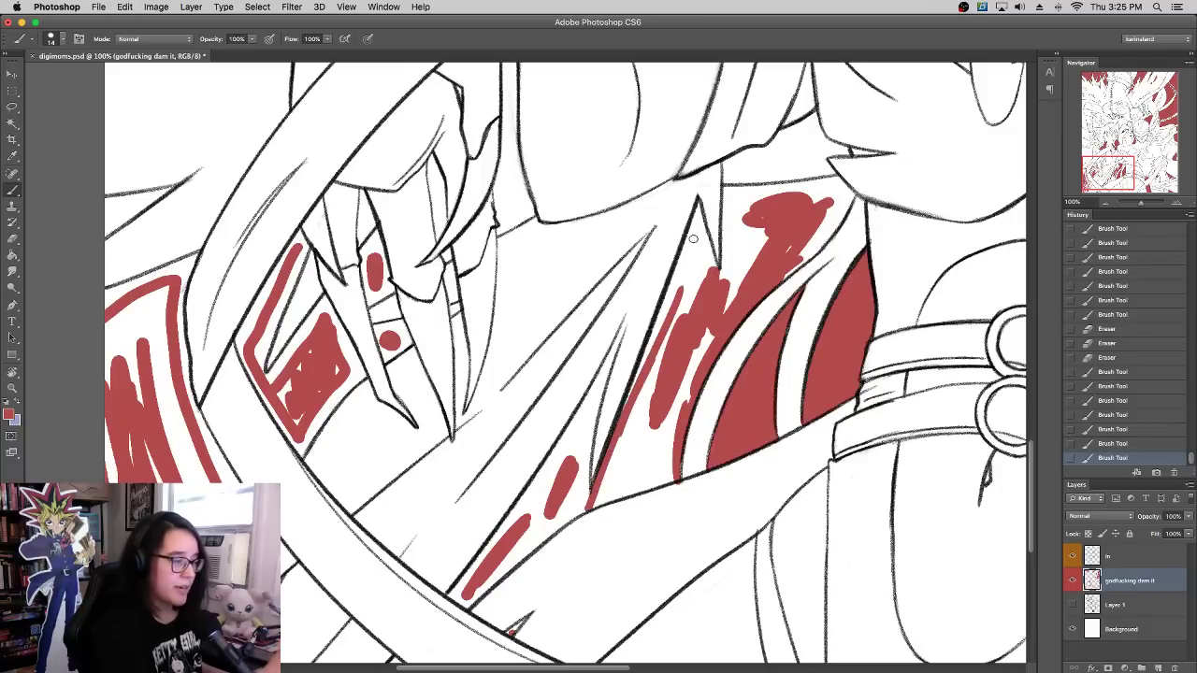
{"action": "mouse_move", "coordinate": [698, 205]}
{"action": "left_mouse_down"}
{"action": "mouse_move", "coordinate": [719, 290]}
{"action": "mouse_move", "coordinate": [641, 344]}
{"action": "left_mouse_up"}
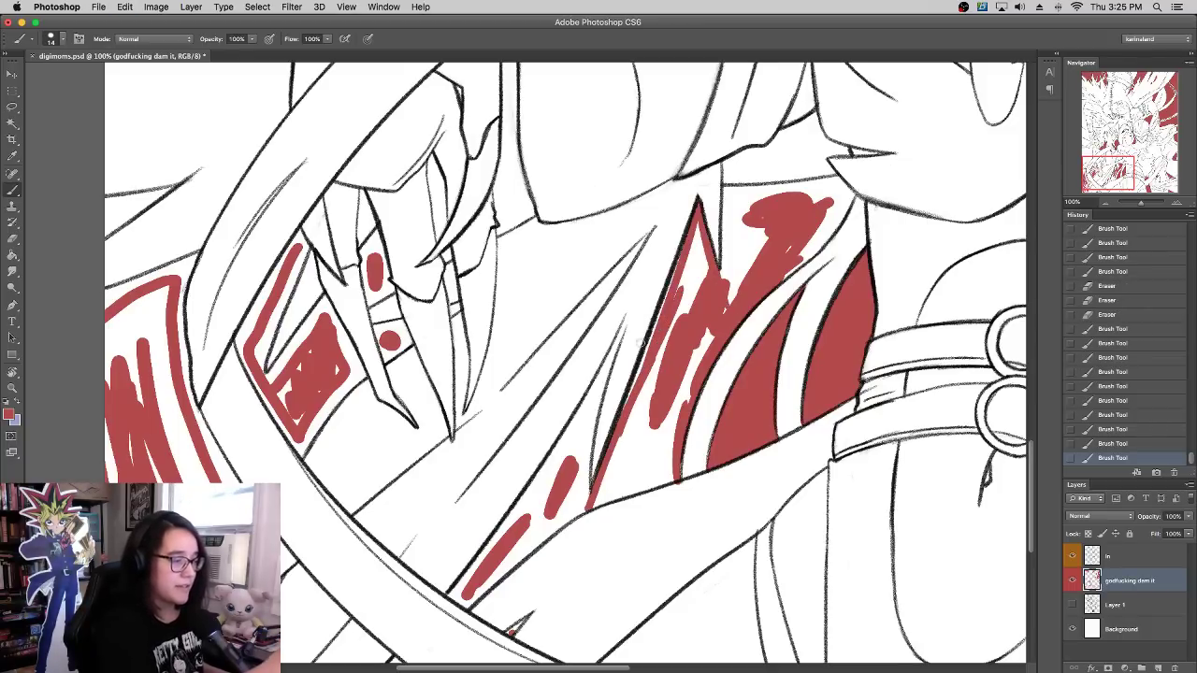
{"action": "mouse_move", "coordinate": [625, 402]}
{"action": "left_mouse_down"}
{"action": "mouse_move", "coordinate": [666, 297]}
{"action": "mouse_move", "coordinate": [630, 383]}
{"action": "left_mouse_up"}
{"action": "left_click_drag", "start_coordinate": [622, 410], "coordinate": [690, 232]}
{"action": "mouse_move", "coordinate": [672, 291]}
{"action": "left_mouse_down"}
{"action": "mouse_move", "coordinate": [693, 227]}
{"action": "mouse_move", "coordinate": [694, 254]}
{"action": "left_mouse_up"}
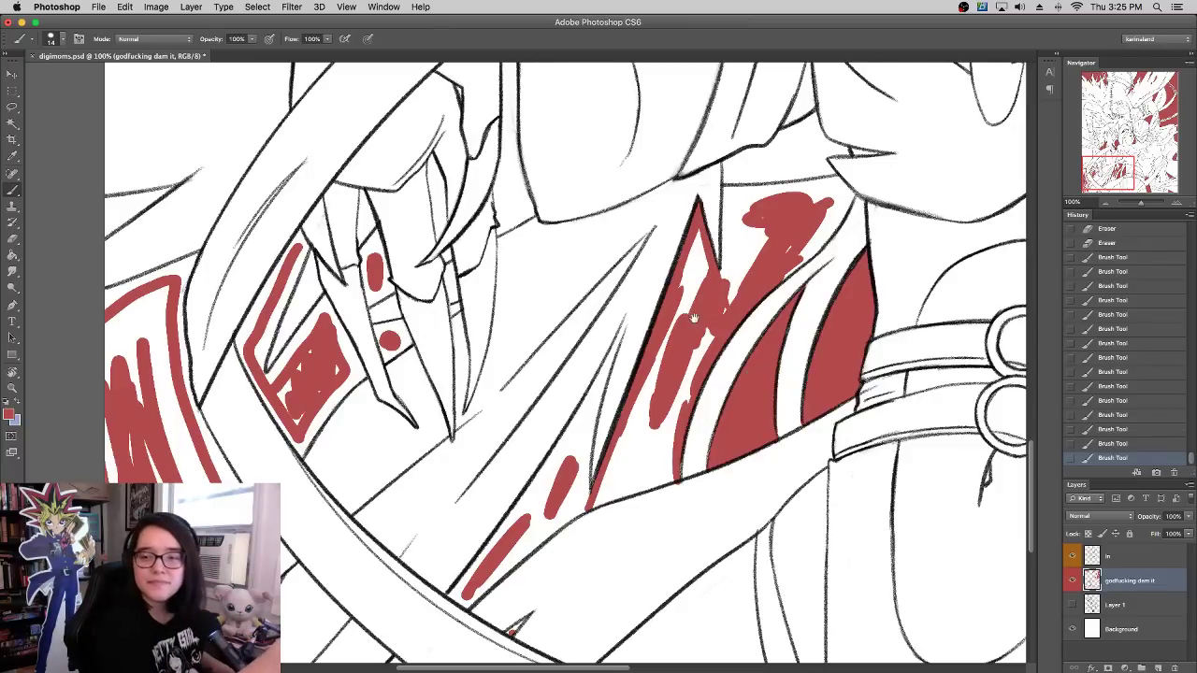
Step: Enlarge the brush to 37 px, fill the large gap's interior with red, and erase the overspill along its lower edge
{"action": "scroll", "coordinate": [750, 374], "scroll_direction": "up", "scroll_amount": 2}
{"action": "scroll", "coordinate": [750, 374], "scroll_direction": "left", "scroll_amount": 2}
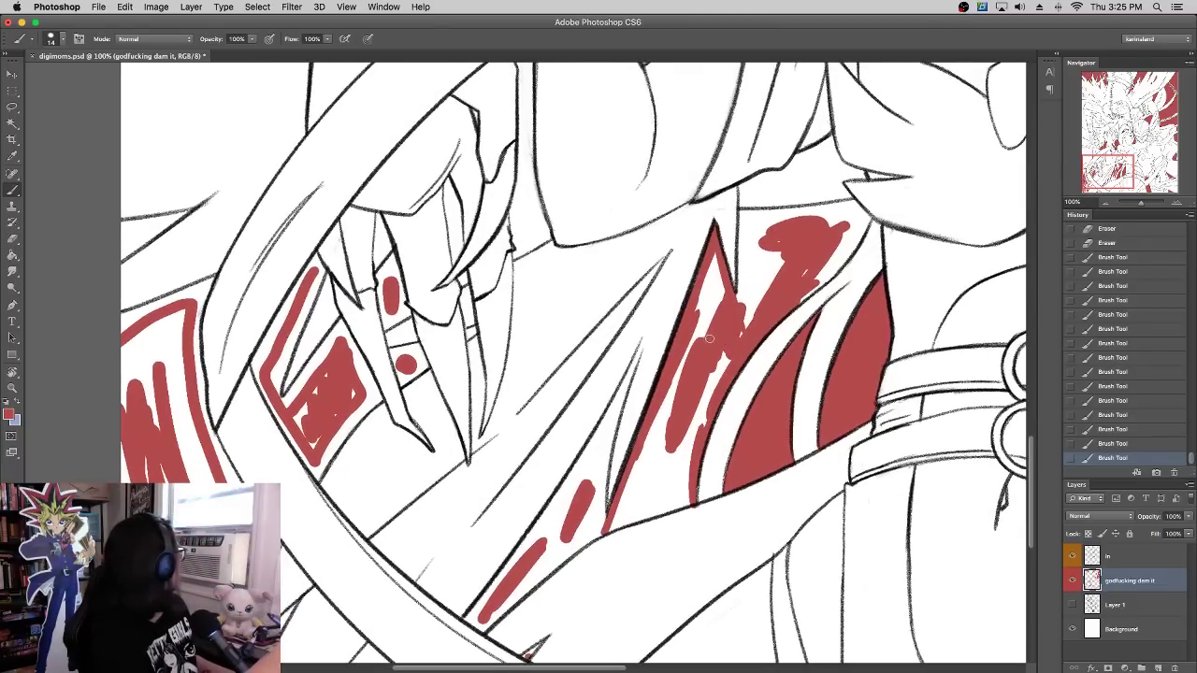
{"action": "right_click", "coordinate": [710, 345]}
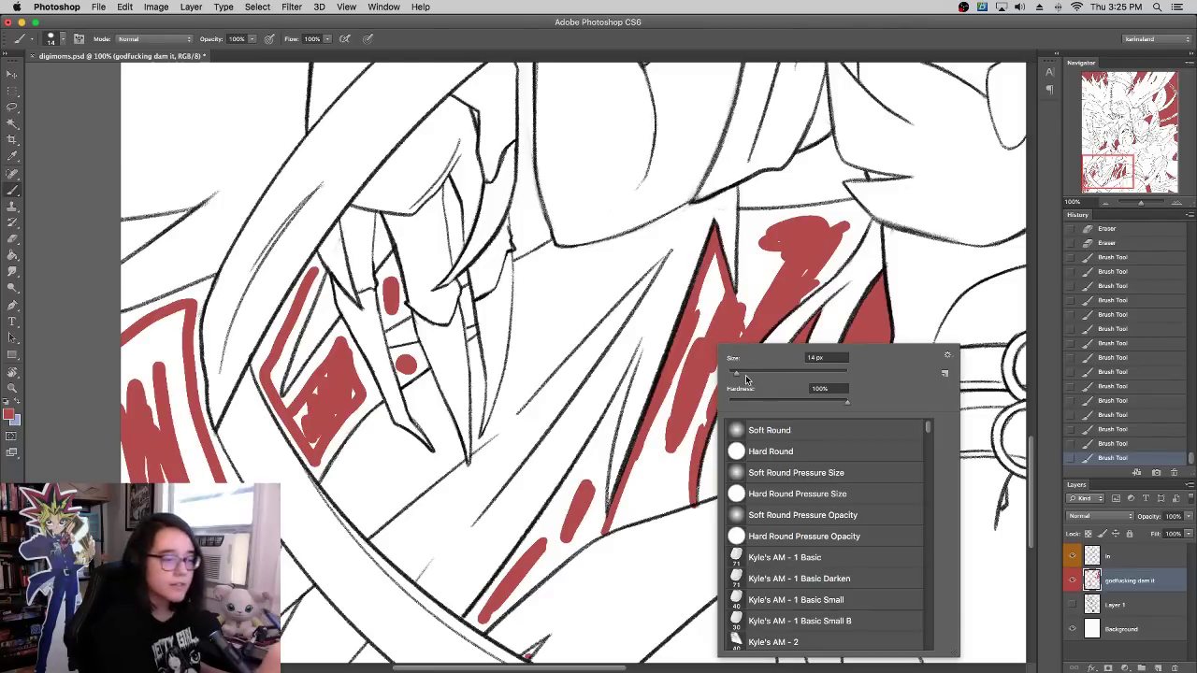
{"action": "left_click", "coordinate": [746, 373]}
{"action": "mouse_move", "coordinate": [714, 261]}
{"action": "left_mouse_down"}
{"action": "mouse_move", "coordinate": [701, 342]}
{"action": "mouse_move", "coordinate": [679, 379]}
{"action": "left_mouse_up"}
{"action": "mouse_move", "coordinate": [724, 290]}
{"action": "left_mouse_down"}
{"action": "mouse_move", "coordinate": [732, 341]}
{"action": "mouse_move", "coordinate": [665, 454]}
{"action": "left_mouse_up"}
{"action": "left_click_drag", "start_coordinate": [678, 379], "coordinate": [623, 531]}
{"action": "key", "text": "super+z"}
{"action": "mouse_move", "coordinate": [658, 425]}
{"action": "left_mouse_down"}
{"action": "mouse_move", "coordinate": [619, 529]}
{"action": "mouse_move", "coordinate": [673, 382]}
{"action": "mouse_move", "coordinate": [655, 519]}
{"action": "mouse_move", "coordinate": [684, 472]}
{"action": "mouse_move", "coordinate": [757, 243]}
{"action": "mouse_move", "coordinate": [815, 228]}
{"action": "mouse_move", "coordinate": [801, 250]}
{"action": "mouse_move", "coordinate": [754, 267]}
{"action": "mouse_move", "coordinate": [750, 302]}
{"action": "mouse_move", "coordinate": [806, 278]}
{"action": "mouse_move", "coordinate": [795, 289]}
{"action": "mouse_move", "coordinate": [844, 239]}
{"action": "mouse_move", "coordinate": [822, 268]}
{"action": "mouse_move", "coordinate": [830, 244]}
{"action": "left_mouse_up"}
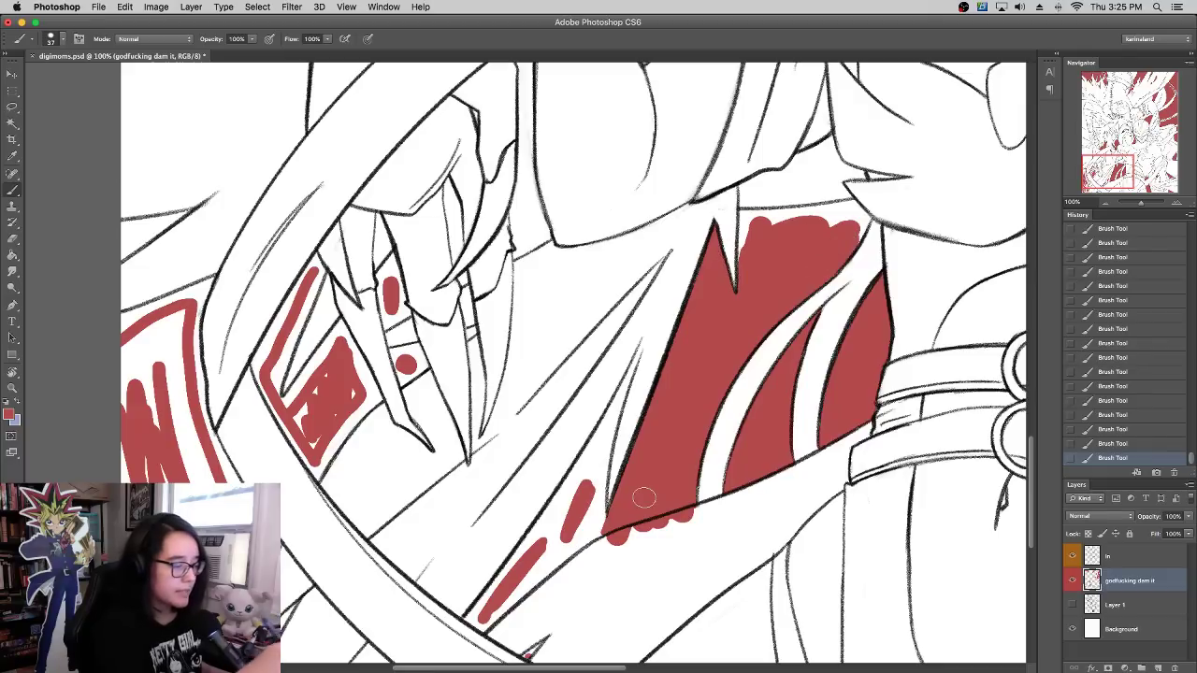
{"action": "mouse_move", "coordinate": [658, 522]}
{"action": "left_mouse_down"}
{"action": "mouse_move", "coordinate": [617, 539]}
{"action": "mouse_move", "coordinate": [688, 516]}
{"action": "left_mouse_up"}
{"action": "left_click_drag", "start_coordinate": [688, 516], "coordinate": [617, 548]}
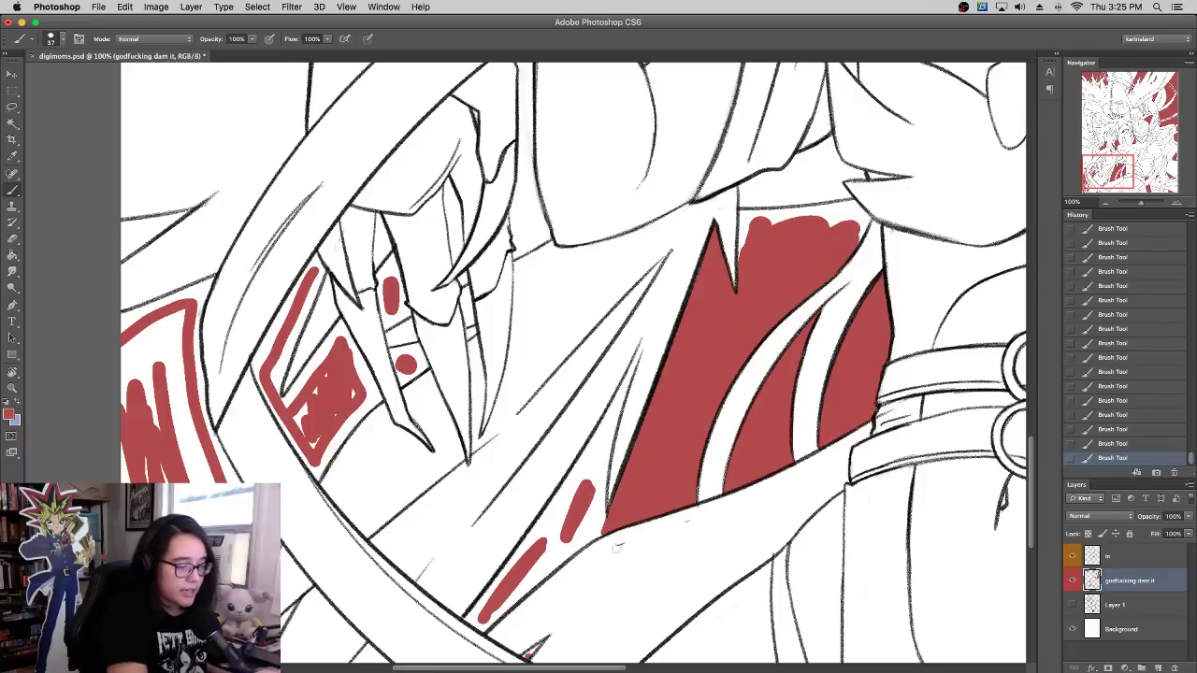
Step: Reduce the brush to 25 px and extend the large gap's red fill up to the line beneath the chest piece
{"action": "right_click", "coordinate": [817, 343]}
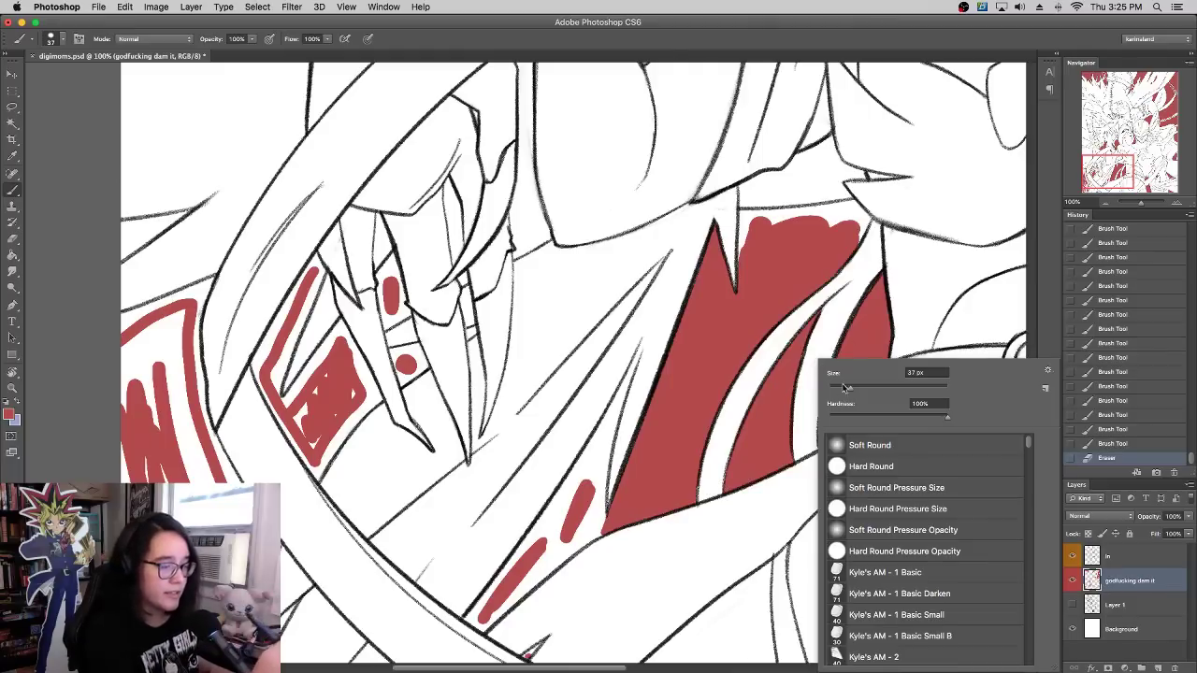
{"action": "left_click_drag", "start_coordinate": [847, 388], "coordinate": [844, 388]}
{"action": "left_click", "coordinate": [683, 500]}
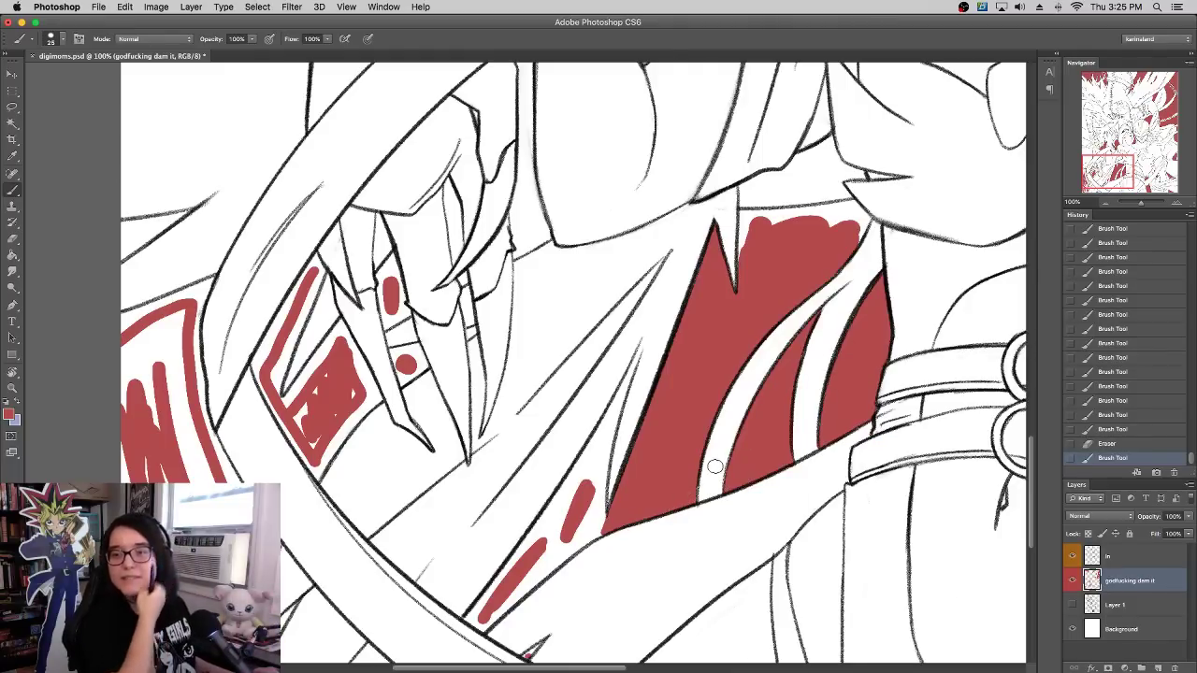
{"action": "scroll", "coordinate": [694, 342], "scroll_direction": "up", "scroll_amount": 3}
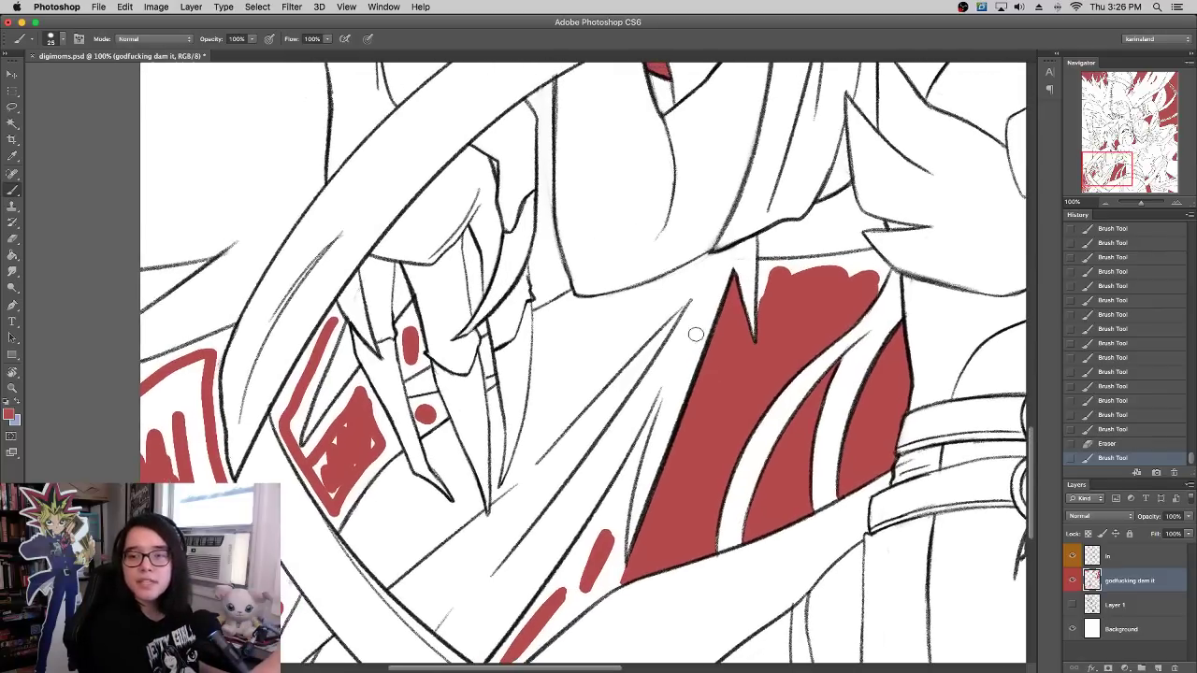
{"action": "scroll", "coordinate": [695, 325], "scroll_direction": "up", "scroll_amount": 3}
{"action": "scroll", "coordinate": [696, 326], "scroll_direction": "right", "scroll_amount": 2}
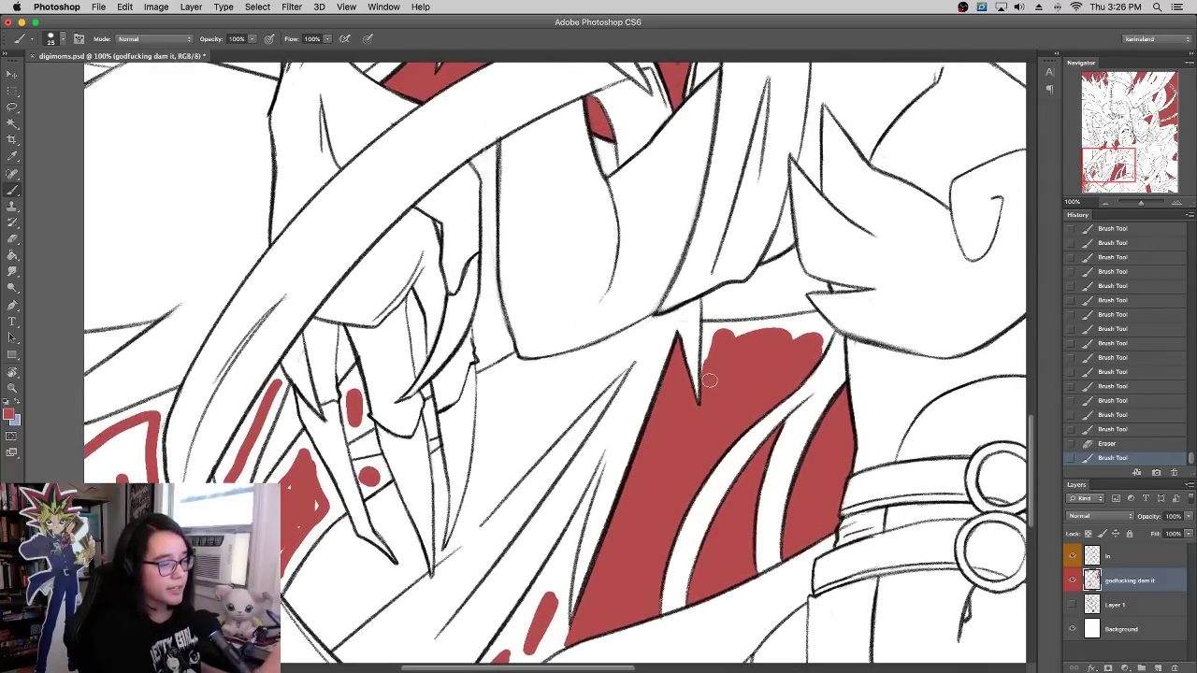
{"action": "mouse_move", "coordinate": [707, 342]}
{"action": "left_mouse_down"}
{"action": "mouse_move", "coordinate": [723, 328]}
{"action": "mouse_move", "coordinate": [775, 330]}
{"action": "mouse_move", "coordinate": [725, 328]}
{"action": "mouse_move", "coordinate": [796, 321]}
{"action": "left_mouse_up"}
{"action": "mouse_move", "coordinate": [791, 322]}
{"action": "left_mouse_down"}
{"action": "mouse_move", "coordinate": [824, 314]}
{"action": "mouse_move", "coordinate": [809, 322]}
{"action": "left_mouse_up"}
{"action": "mouse_move", "coordinate": [791, 328]}
{"action": "left_mouse_down"}
{"action": "mouse_move", "coordinate": [835, 318]}
{"action": "mouse_move", "coordinate": [802, 332]}
{"action": "left_mouse_up"}
{"action": "mouse_move", "coordinate": [824, 329]}
{"action": "left_mouse_down"}
{"action": "mouse_move", "coordinate": [815, 345]}
{"action": "mouse_move", "coordinate": [831, 316]}
{"action": "left_mouse_up"}
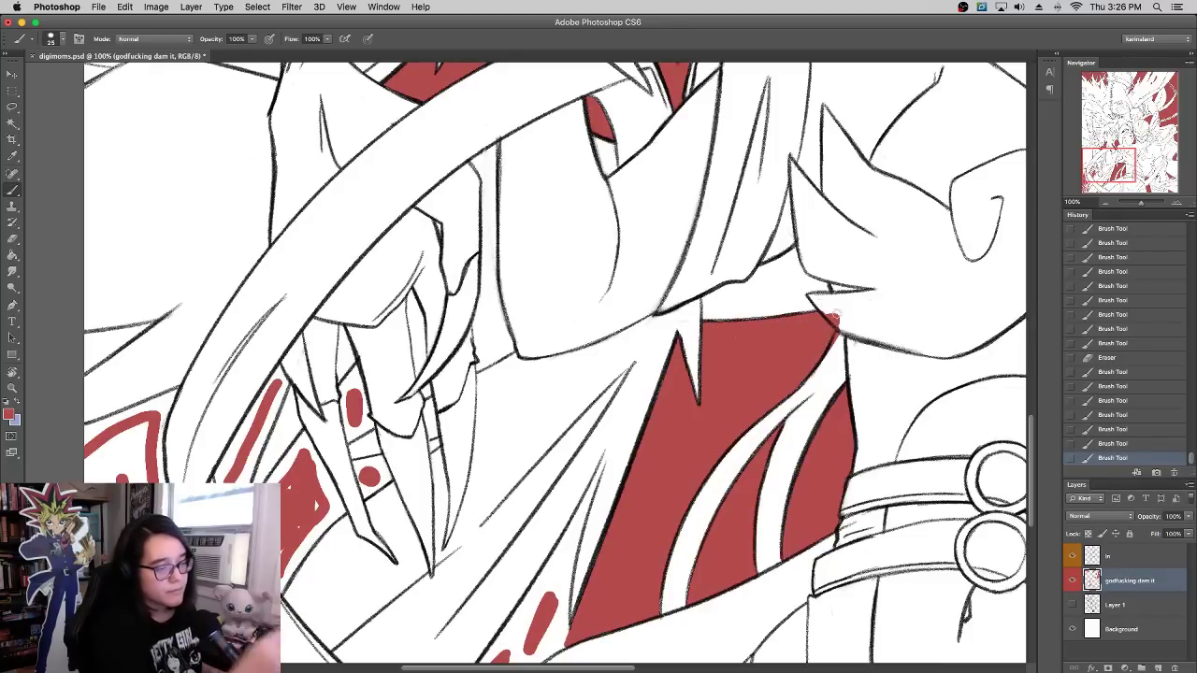
Step: Erase the red overspill on the chest piece's lower feather and touch up the fill beside it
{"action": "key", "text": "e"}
{"action": "mouse_move", "coordinate": [826, 361]}
{"action": "left_mouse_down"}
{"action": "mouse_move", "coordinate": [842, 302]}
{"action": "mouse_move", "coordinate": [835, 315]}
{"action": "left_mouse_up"}
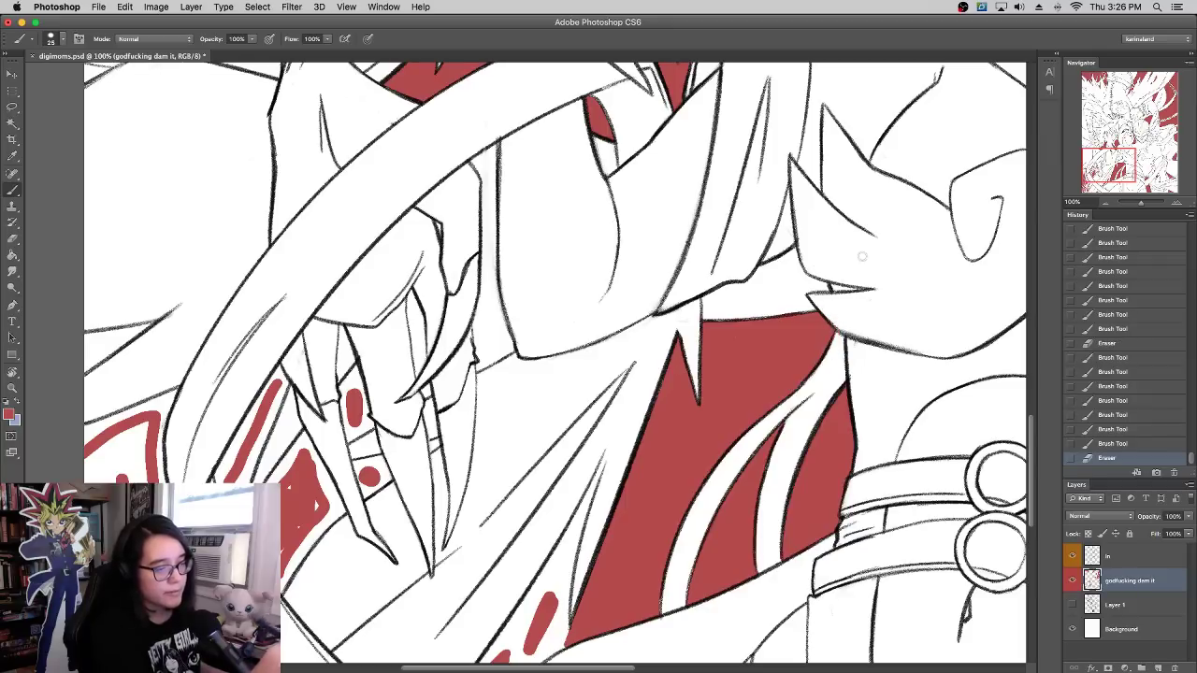
{"action": "left_click_drag", "start_coordinate": [736, 377], "coordinate": [746, 355]}
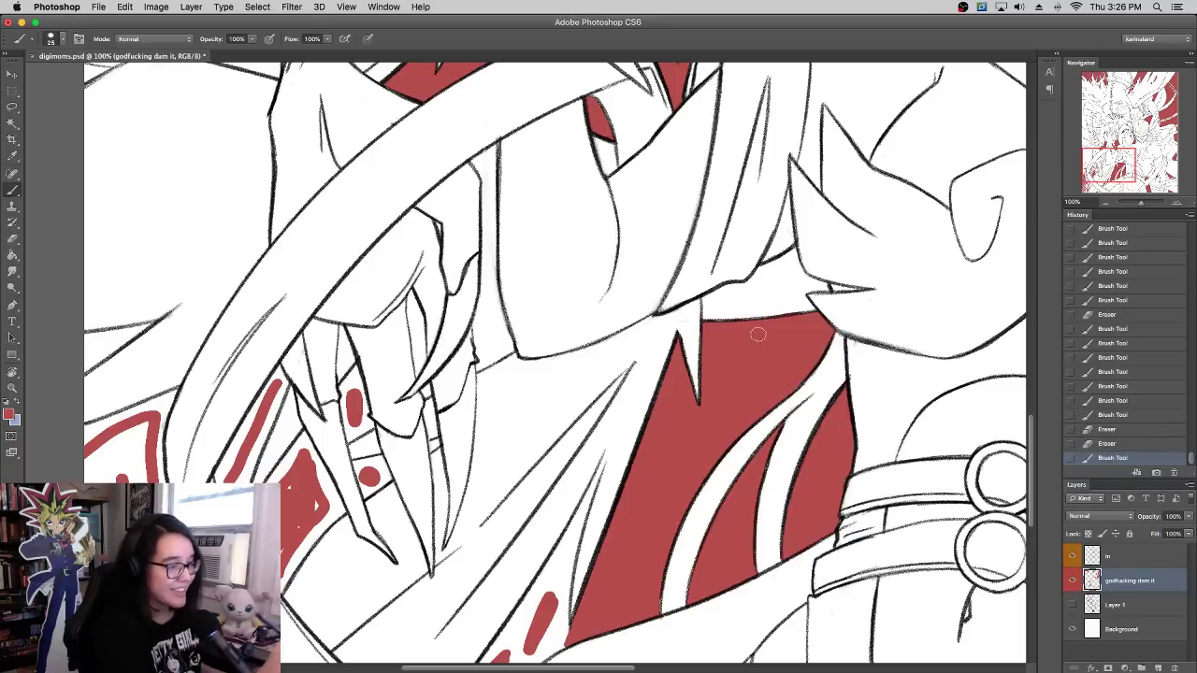
Step: Fill the wedge-shaped gap beside the large gap's lower tip with red down to the curved band, undoing one stroke
{"action": "scroll", "coordinate": [757, 333], "scroll_direction": "left", "scroll_amount": 5}
{"action": "scroll", "coordinate": [757, 334], "scroll_direction": "down", "scroll_amount": 5}
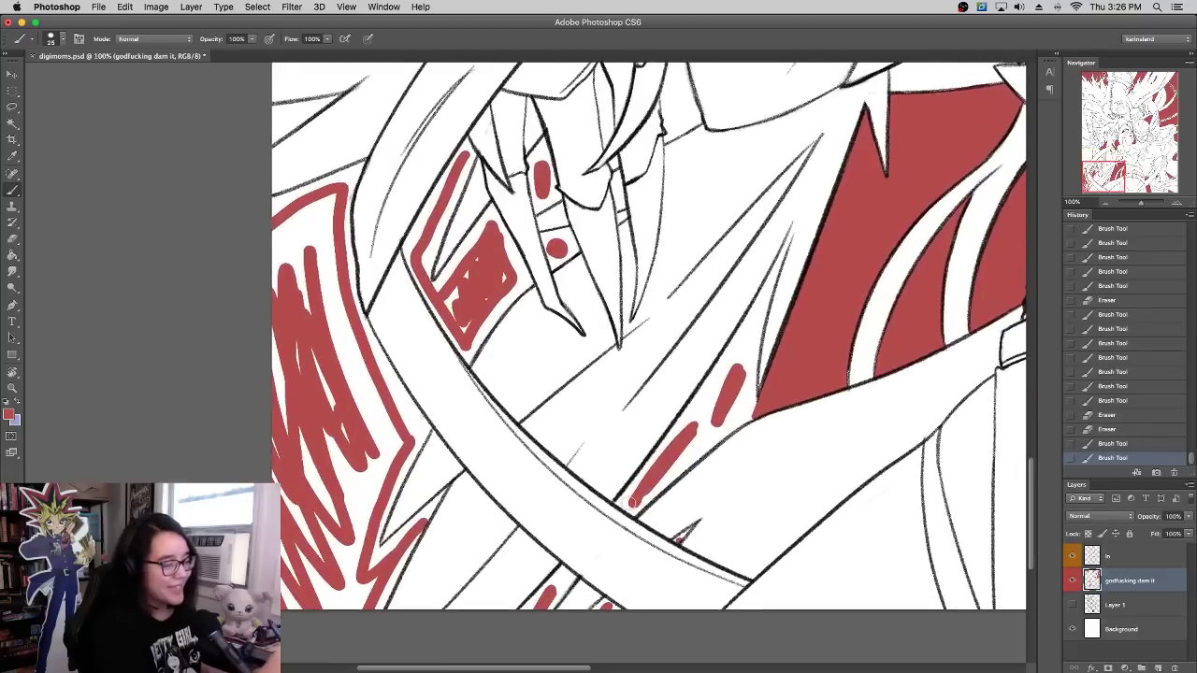
{"action": "mouse_move", "coordinate": [632, 502]}
{"action": "left_mouse_down"}
{"action": "mouse_move", "coordinate": [689, 434]}
{"action": "mouse_move", "coordinate": [712, 426]}
{"action": "left_mouse_up"}
{"action": "left_click_drag", "start_coordinate": [674, 479], "coordinate": [749, 408]}
{"action": "left_click_drag", "start_coordinate": [703, 456], "coordinate": [750, 400]}
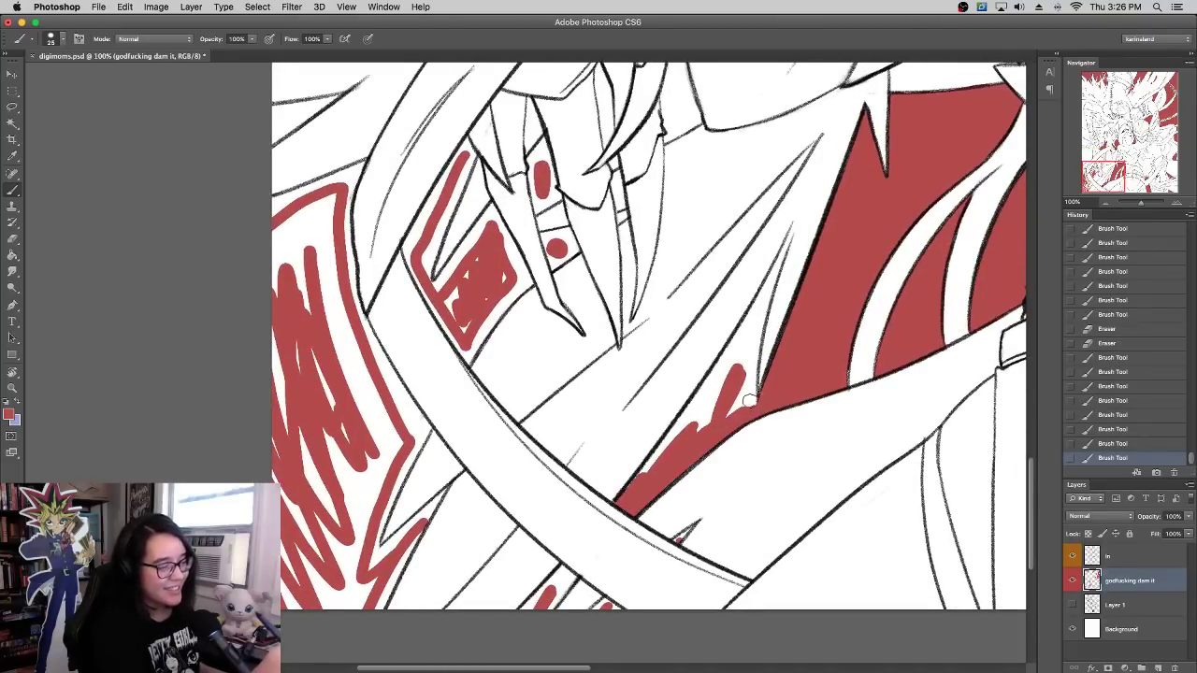
{"action": "key", "text": "super+z"}
{"action": "mouse_move", "coordinate": [673, 473]}
{"action": "left_mouse_down"}
{"action": "mouse_move", "coordinate": [759, 394]}
{"action": "mouse_move", "coordinate": [706, 444]}
{"action": "mouse_move", "coordinate": [753, 406]}
{"action": "mouse_move", "coordinate": [737, 413]}
{"action": "mouse_move", "coordinate": [766, 406]}
{"action": "mouse_move", "coordinate": [714, 431]}
{"action": "left_mouse_up"}
{"action": "left_click_drag", "start_coordinate": [637, 488], "coordinate": [740, 338]}
{"action": "mouse_move", "coordinate": [703, 426]}
{"action": "left_mouse_down"}
{"action": "mouse_move", "coordinate": [746, 327]}
{"action": "mouse_move", "coordinate": [726, 417]}
{"action": "mouse_move", "coordinate": [748, 400]}
{"action": "left_mouse_up"}
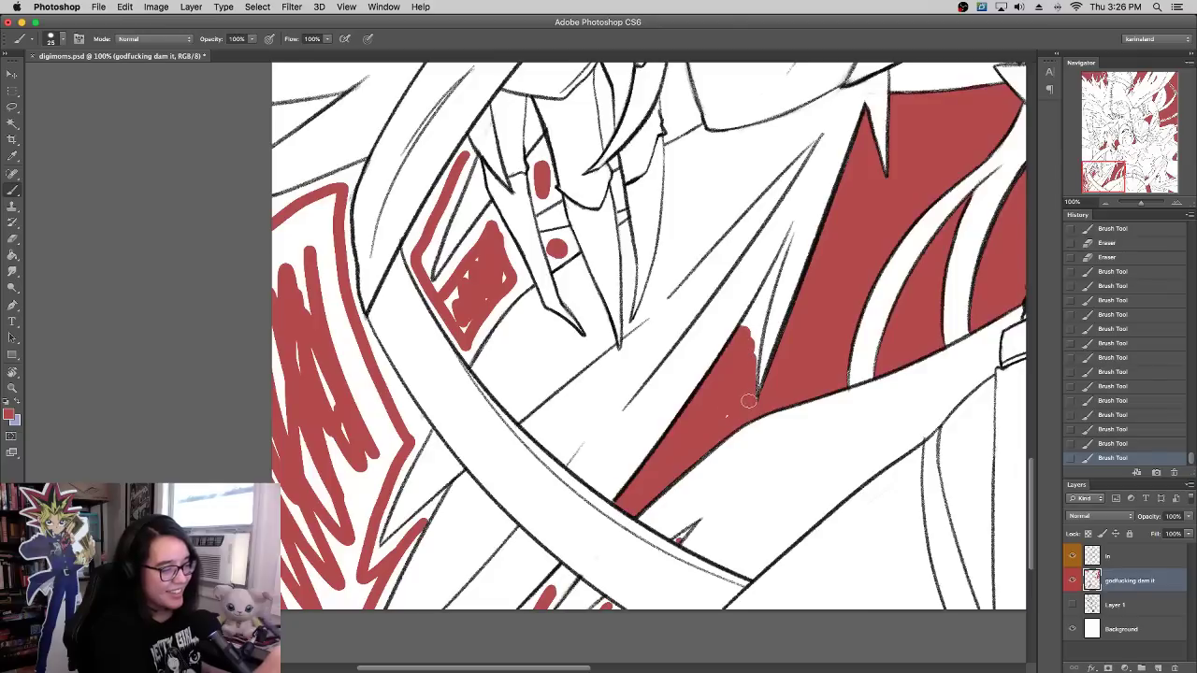
Step: Reduce the brush to 13 px and extend the wedge's red fill up into its thin pointed tip, undoing one stroke
{"action": "mouse_move", "coordinate": [755, 335]}
{"action": "left_mouse_down"}
{"action": "mouse_move", "coordinate": [747, 397]}
{"action": "mouse_move", "coordinate": [749, 326]}
{"action": "mouse_move", "coordinate": [751, 362]}
{"action": "left_mouse_up"}
{"action": "left_click_drag", "start_coordinate": [758, 312], "coordinate": [730, 399]}
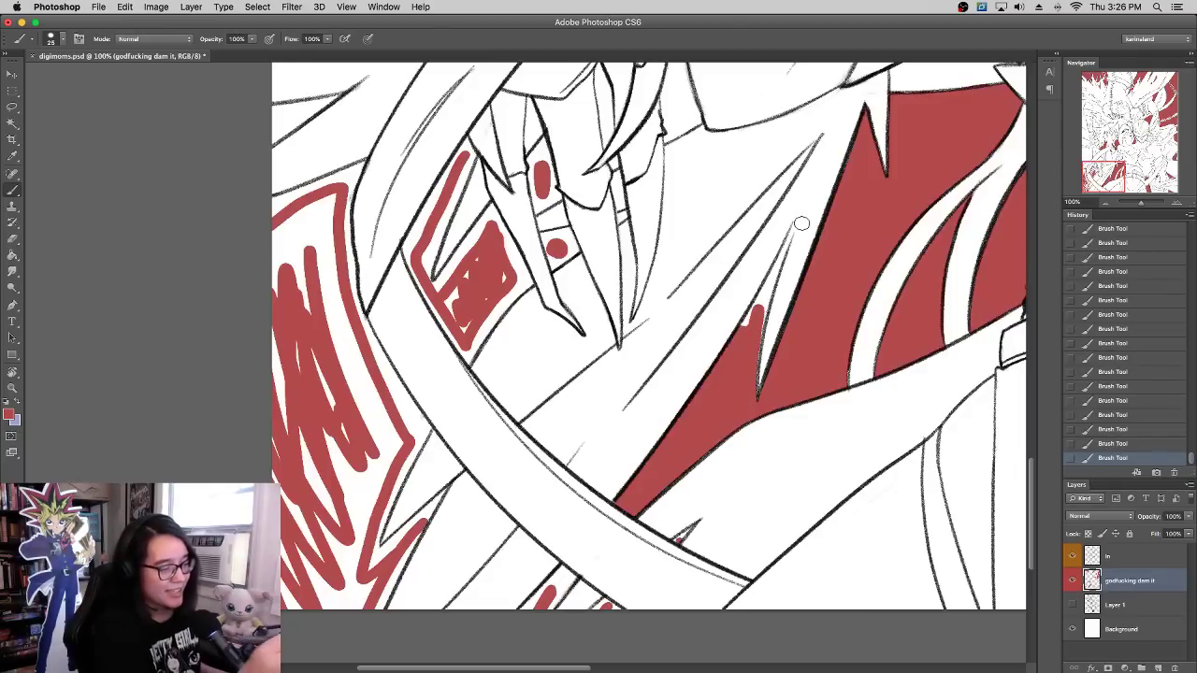
{"action": "left_click_drag", "start_coordinate": [798, 273], "coordinate": [720, 406]}
{"action": "right_click", "coordinate": [723, 404]}
{"action": "left_click_drag", "start_coordinate": [790, 389], "coordinate": [784, 389]}
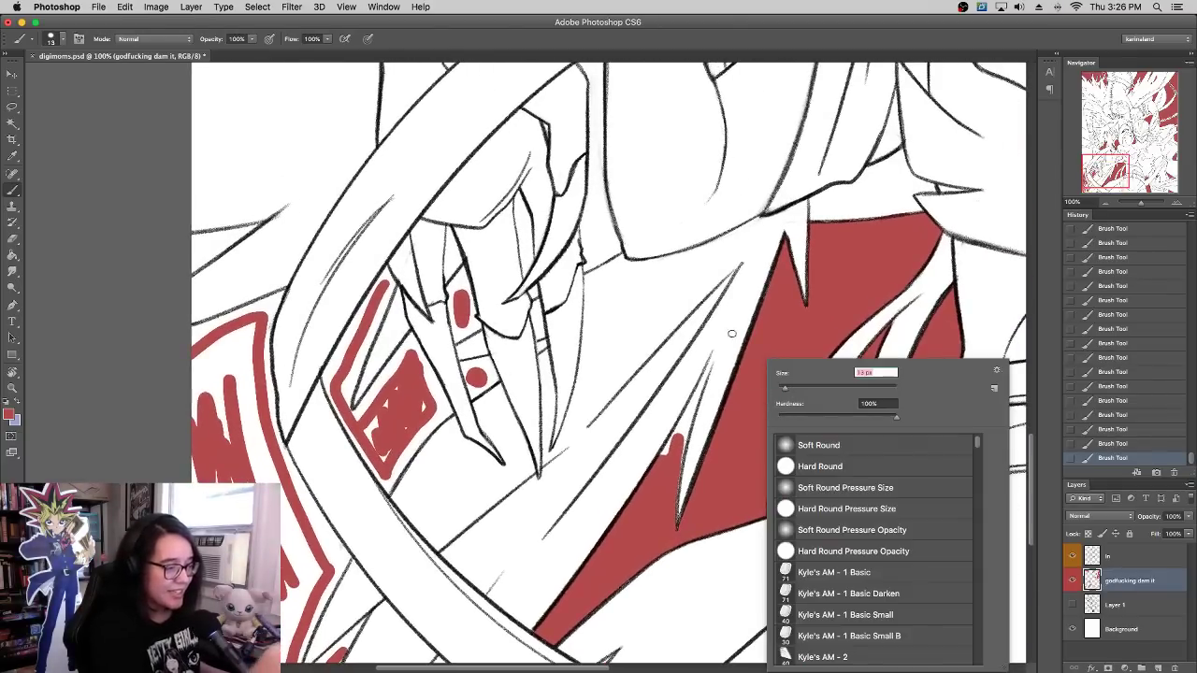
{"action": "left_click_drag", "start_coordinate": [711, 359], "coordinate": [685, 465]}
{"action": "key", "text": "super+z"}
{"action": "left_click_drag", "start_coordinate": [695, 406], "coordinate": [679, 460]}
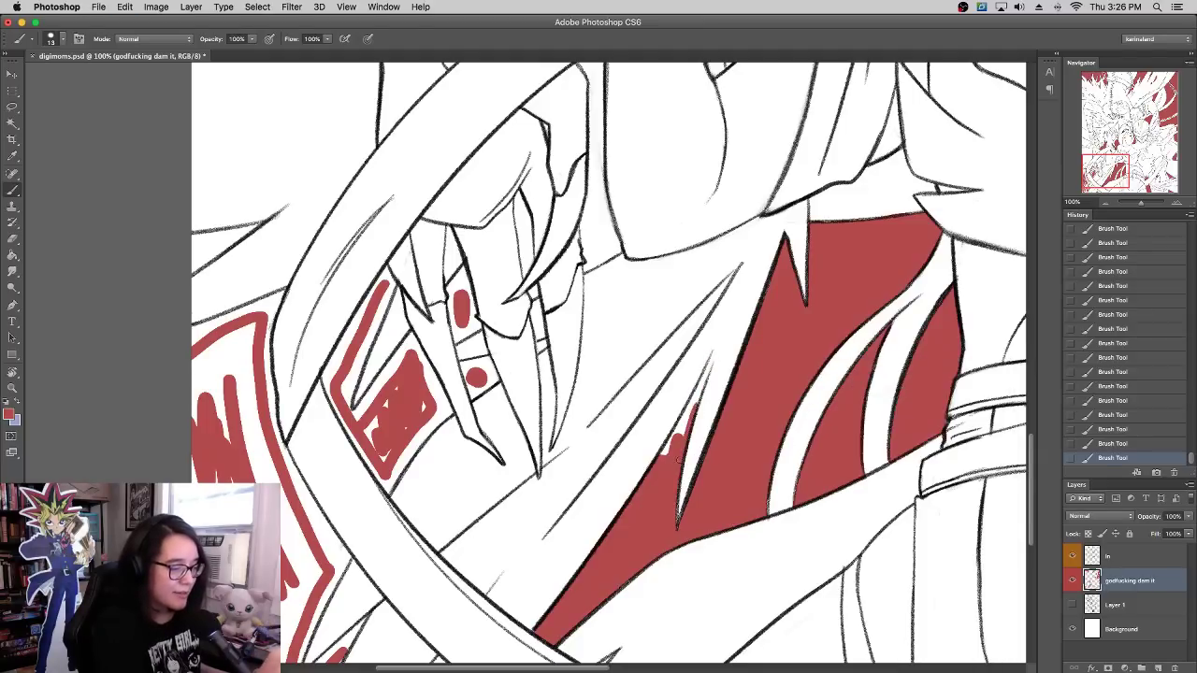
{"action": "left_click_drag", "start_coordinate": [713, 354], "coordinate": [683, 428]}
{"action": "mouse_move", "coordinate": [700, 382]}
{"action": "left_mouse_down"}
{"action": "mouse_move", "coordinate": [682, 426]}
{"action": "mouse_move", "coordinate": [705, 376]}
{"action": "left_mouse_up"}
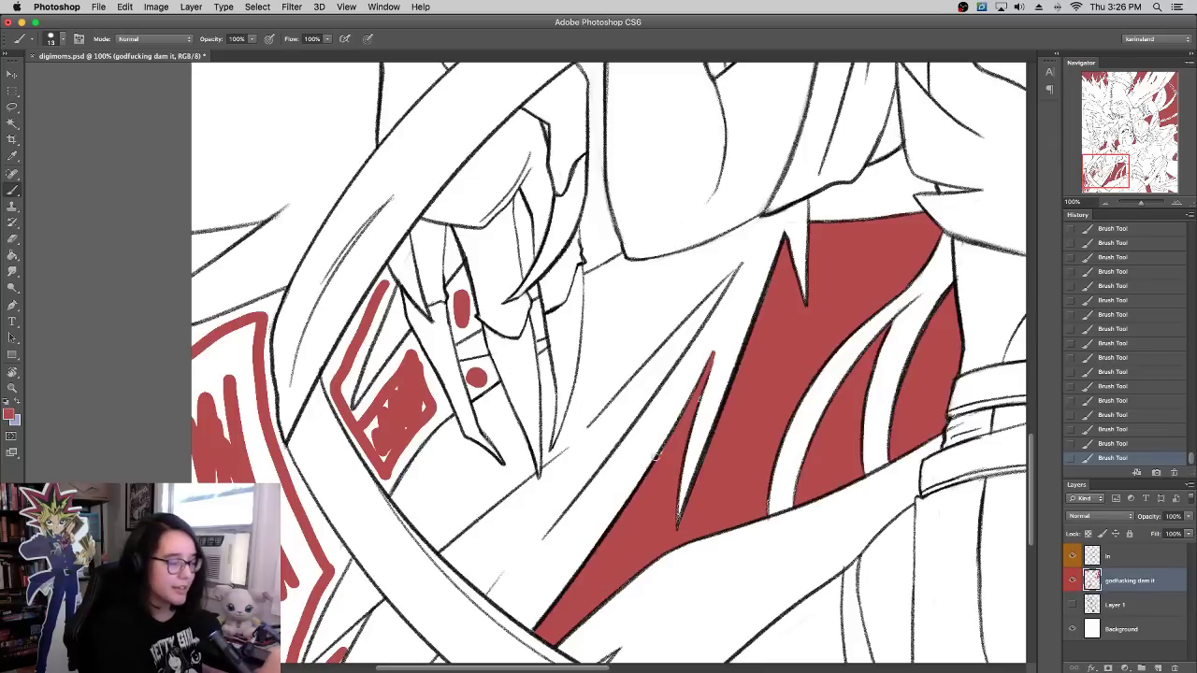
Step: Refine the wedge's pointed tip by erasing the red overspill around it, repainting the point and trimming its edges
{"action": "mouse_move", "coordinate": [661, 460]}
{"action": "left_mouse_down"}
{"action": "mouse_move", "coordinate": [746, 267]}
{"action": "mouse_move", "coordinate": [711, 338]}
{"action": "mouse_move", "coordinate": [709, 396]}
{"action": "mouse_move", "coordinate": [727, 333]}
{"action": "left_mouse_up"}
{"action": "key", "text": "e"}
{"action": "left_click_drag", "start_coordinate": [706, 384], "coordinate": [720, 314]}
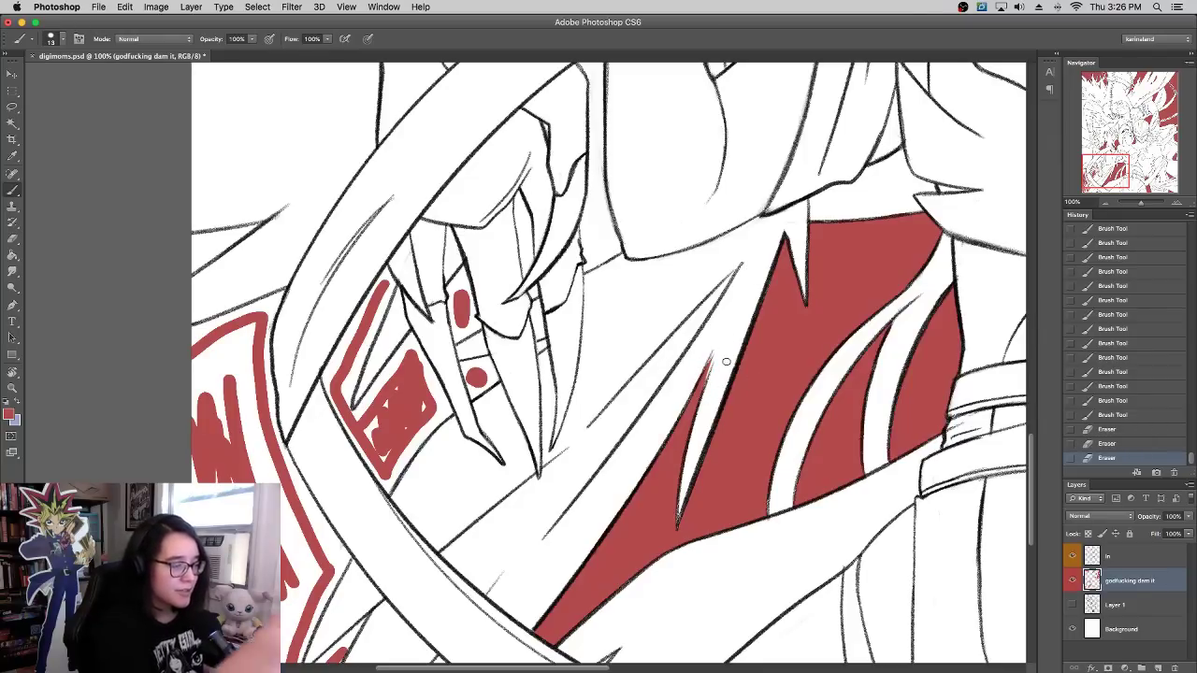
{"action": "key", "text": "b"}
{"action": "left_click_drag", "start_coordinate": [703, 370], "coordinate": [720, 337]}
{"action": "left_click_drag", "start_coordinate": [707, 367], "coordinate": [722, 335]}
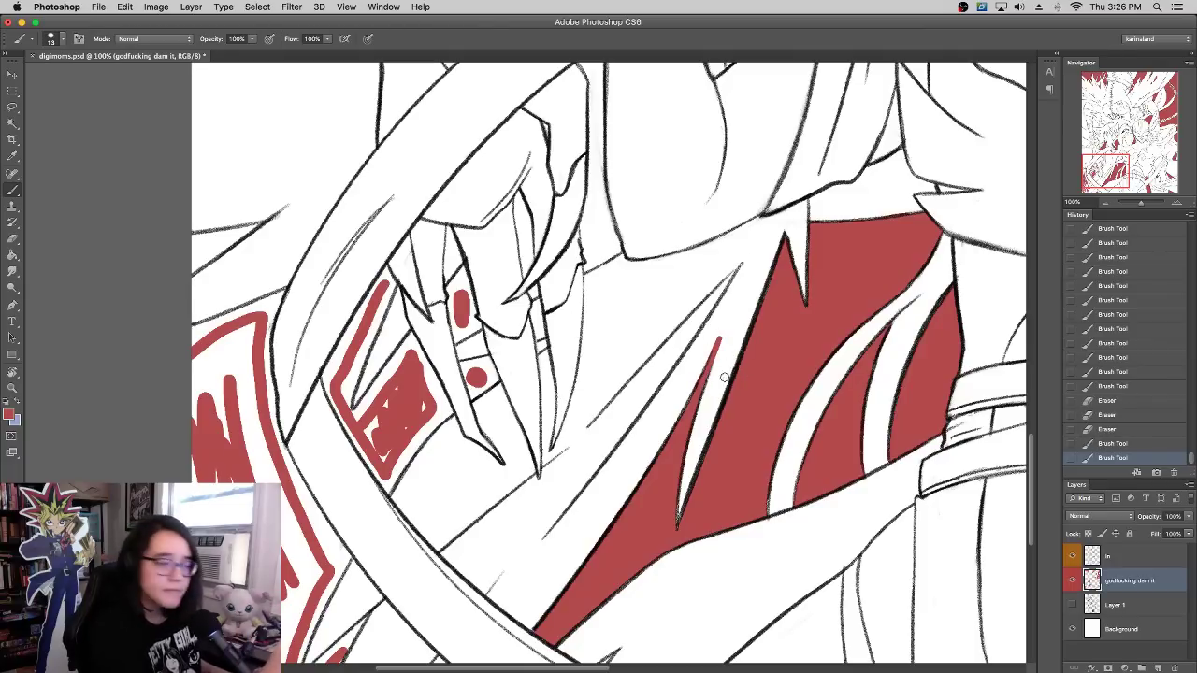
{"action": "key", "text": "e"}
{"action": "mouse_move", "coordinate": [724, 377]}
{"action": "left_mouse_down"}
{"action": "mouse_move", "coordinate": [723, 336]}
{"action": "mouse_move", "coordinate": [722, 350]}
{"action": "mouse_move", "coordinate": [703, 353]}
{"action": "mouse_move", "coordinate": [734, 304]}
{"action": "mouse_move", "coordinate": [699, 340]}
{"action": "left_mouse_up"}
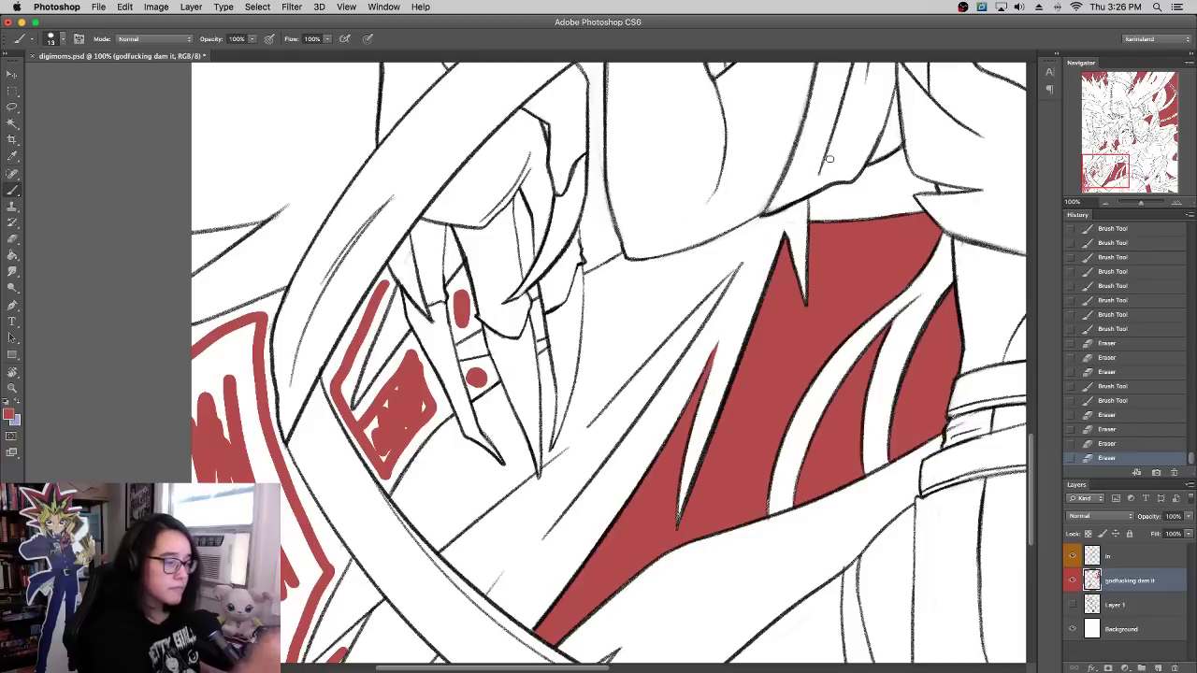
{"action": "left_click_drag", "start_coordinate": [696, 460], "coordinate": [712, 377]}
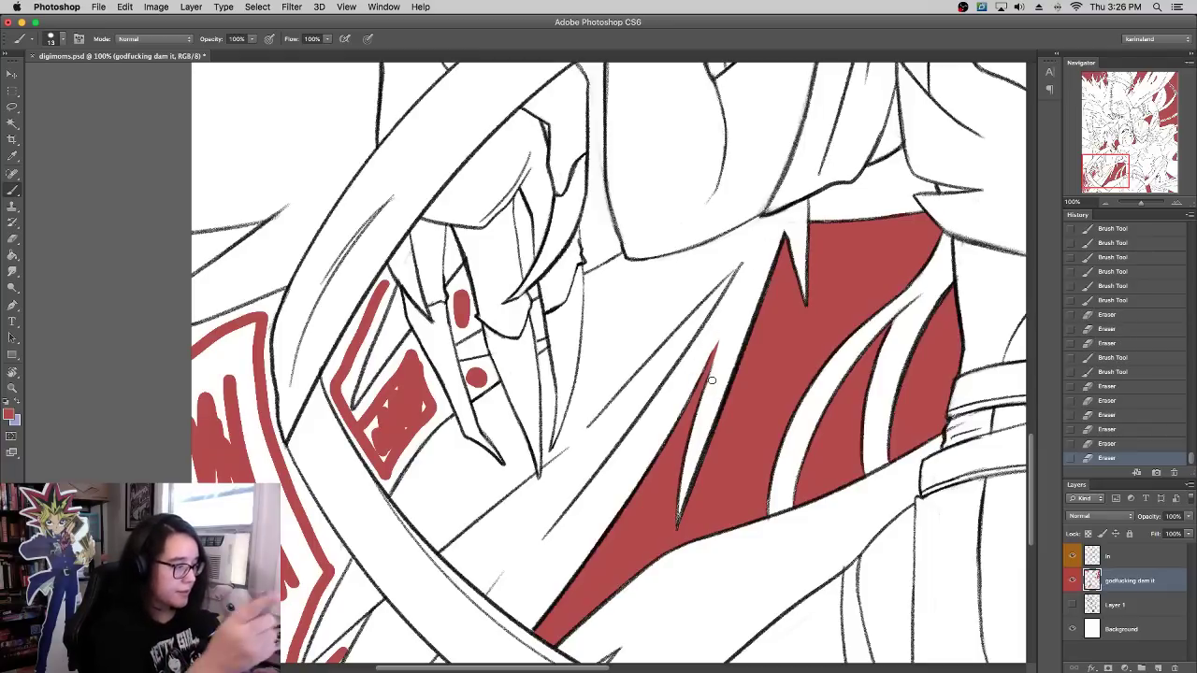
{"action": "left_click", "coordinate": [1178, 206]}
{"action": "left_click", "coordinate": [1178, 205]}
{"action": "left_click_drag", "start_coordinate": [868, 403], "coordinate": [828, 281]}
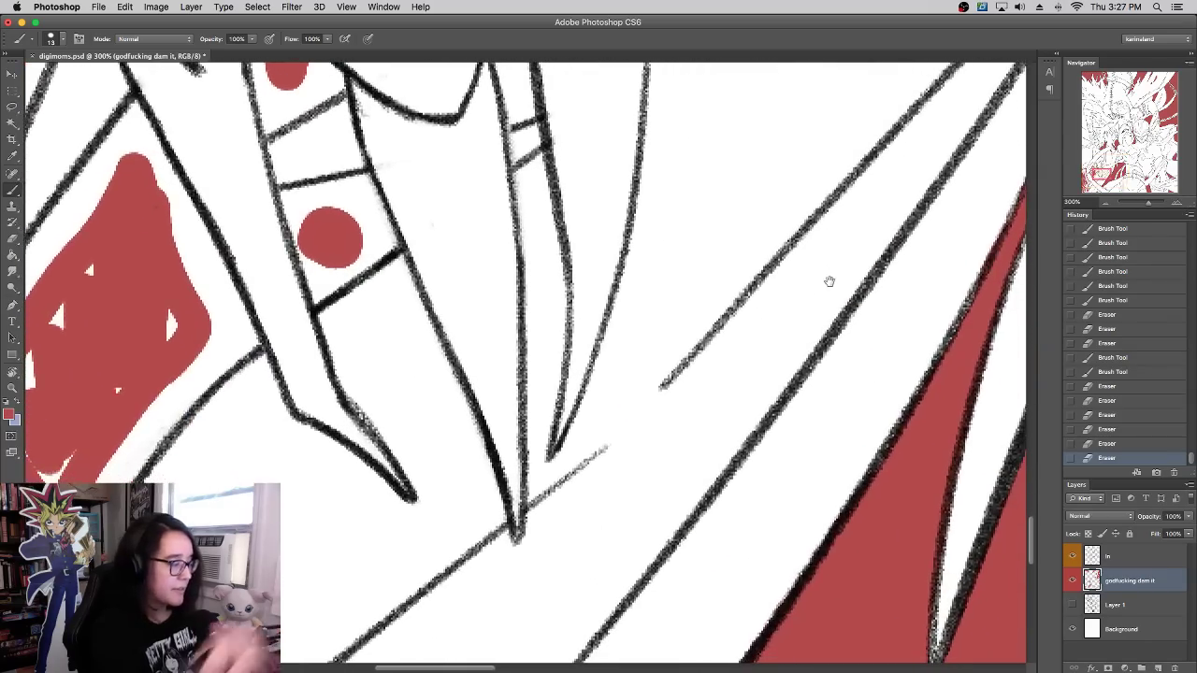
{"action": "left_click", "coordinate": [1105, 203]}
{"action": "left_click", "coordinate": [1105, 203]}
Step: Fill the small gaps beneath the curved band at the canvas's lower edge and the tiny triangular notch above the band
{"action": "left_click_drag", "start_coordinate": [634, 409], "coordinate": [863, 241]}
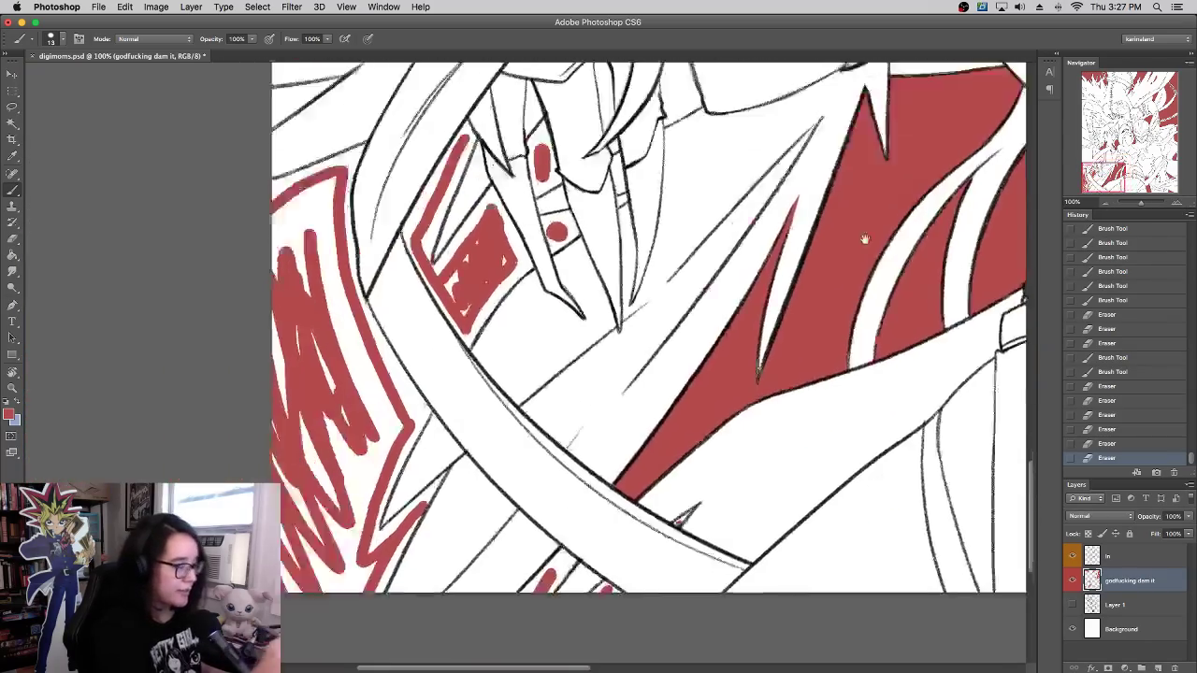
{"action": "left_click_drag", "start_coordinate": [688, 465], "coordinate": [668, 502]}
{"action": "mouse_move", "coordinate": [671, 497]}
{"action": "left_mouse_down"}
{"action": "mouse_move", "coordinate": [681, 484]}
{"action": "mouse_move", "coordinate": [655, 490]}
{"action": "mouse_move", "coordinate": [689, 469]}
{"action": "mouse_move", "coordinate": [685, 479]}
{"action": "left_mouse_up"}
{"action": "left_click_drag", "start_coordinate": [727, 500], "coordinate": [743, 492]}
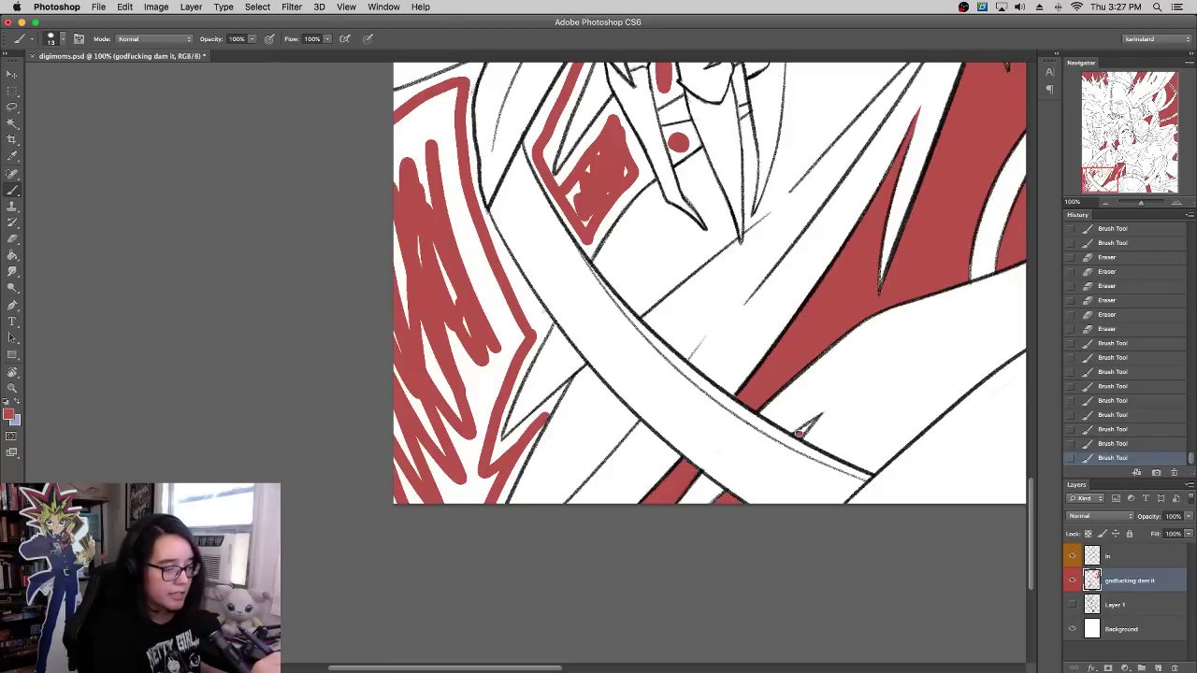
{"action": "left_click_drag", "start_coordinate": [799, 433], "coordinate": [817, 417]}
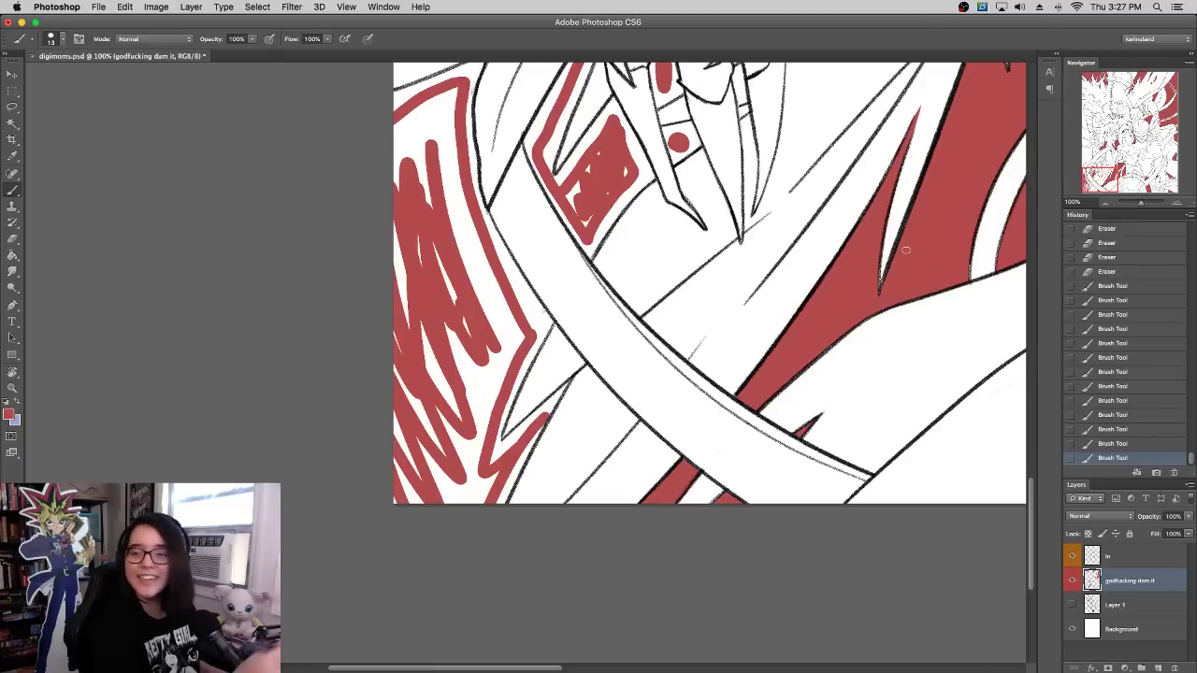
Step: Outline the lower-left corner area in red along the spikes, the curved band's outer edge and the slanted upper line
{"action": "scroll", "coordinate": [905, 249], "scroll_direction": "left", "scroll_amount": 5}
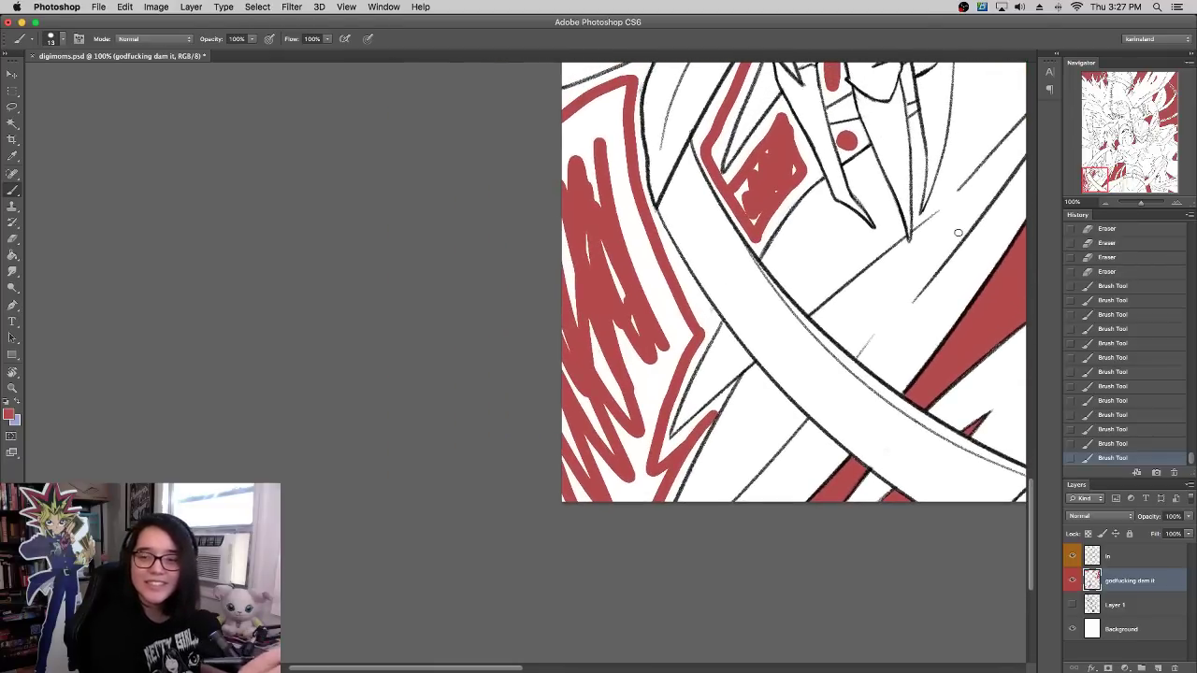
{"action": "mouse_move", "coordinate": [738, 382]}
{"action": "left_mouse_down"}
{"action": "mouse_move", "coordinate": [668, 505]}
{"action": "mouse_move", "coordinate": [687, 453]}
{"action": "mouse_move", "coordinate": [659, 460]}
{"action": "mouse_move", "coordinate": [673, 449]}
{"action": "mouse_move", "coordinate": [643, 478]}
{"action": "mouse_move", "coordinate": [718, 321]}
{"action": "mouse_move", "coordinate": [679, 524]}
{"action": "left_mouse_up"}
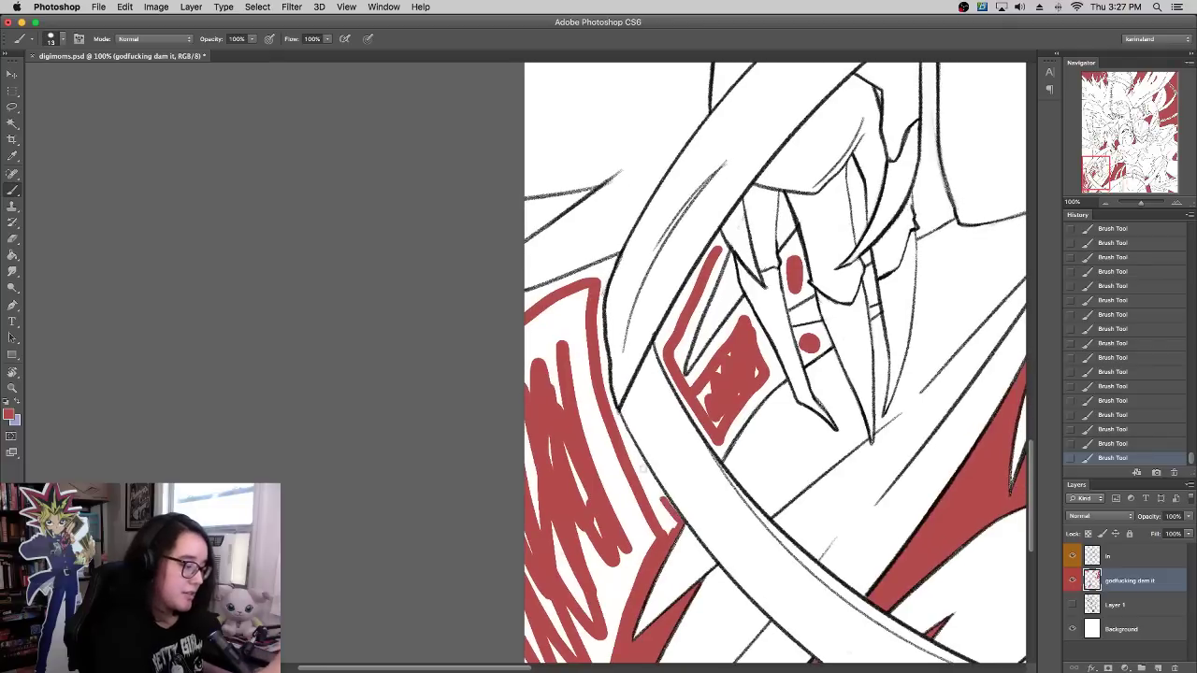
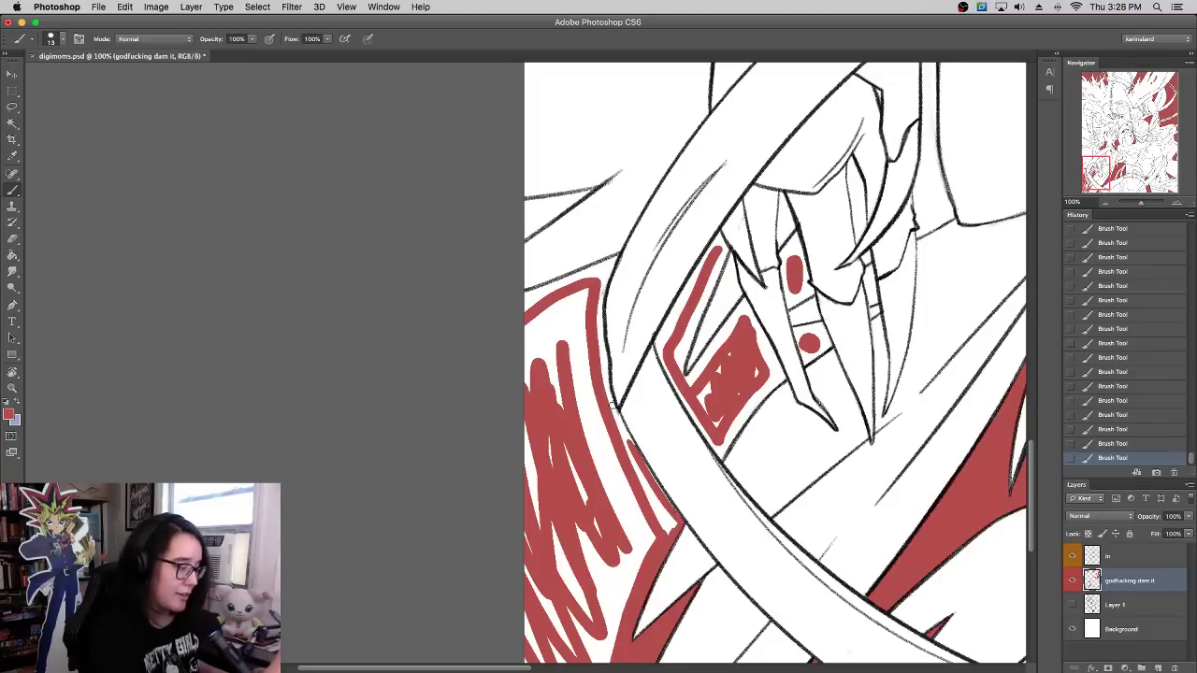
{"action": "mouse_move", "coordinate": [673, 510]}
{"action": "left_mouse_down"}
{"action": "mouse_move", "coordinate": [622, 433]}
{"action": "mouse_move", "coordinate": [631, 443]}
{"action": "mouse_move", "coordinate": [608, 366]}
{"action": "left_mouse_up"}
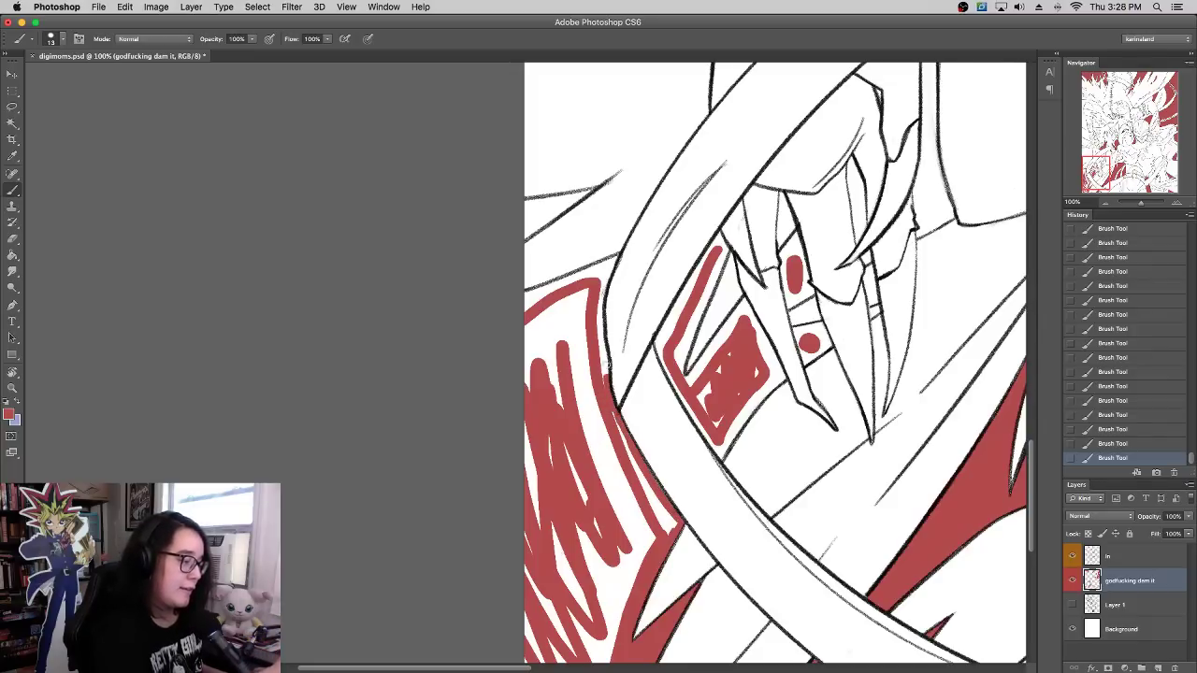
{"action": "left_click_drag", "start_coordinate": [642, 302], "coordinate": [786, 368]}
{"action": "scroll", "coordinate": [786, 367], "scroll_direction": "down", "scroll_amount": 2}
{"action": "scroll", "coordinate": [786, 368], "scroll_direction": "right", "scroll_amount": 2}
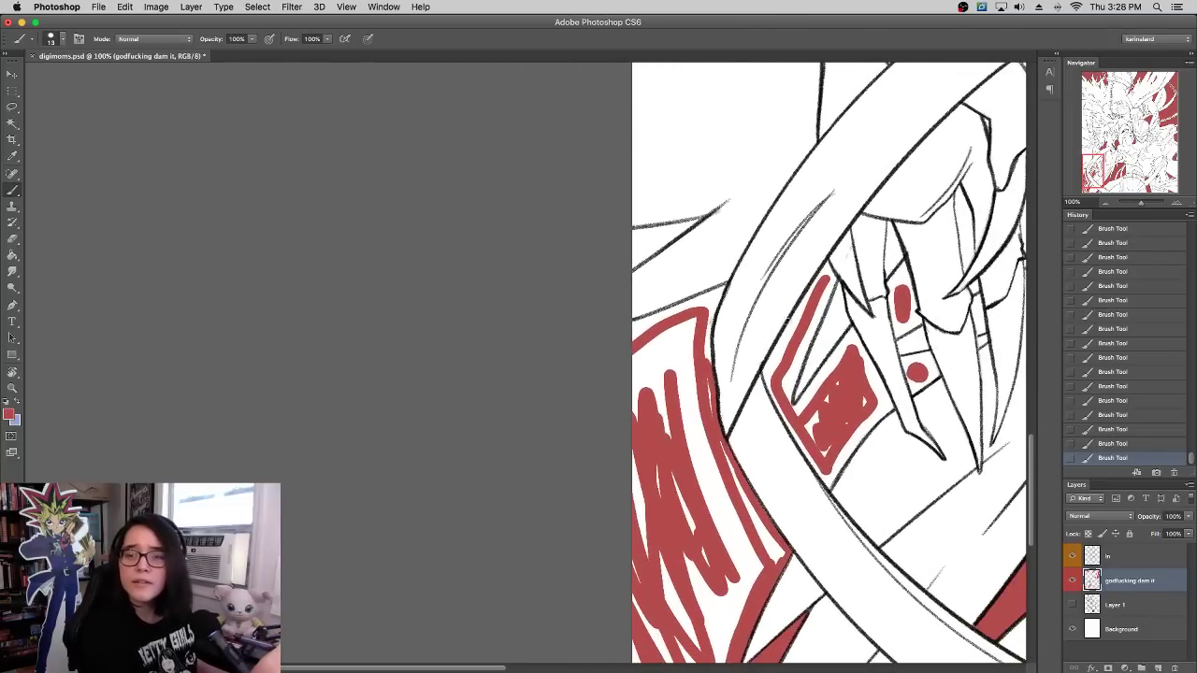
{"action": "mouse_move", "coordinate": [709, 361]}
{"action": "left_mouse_down"}
{"action": "mouse_move", "coordinate": [721, 288]}
{"action": "mouse_move", "coordinate": [617, 332]}
{"action": "mouse_move", "coordinate": [720, 289]}
{"action": "left_mouse_up"}
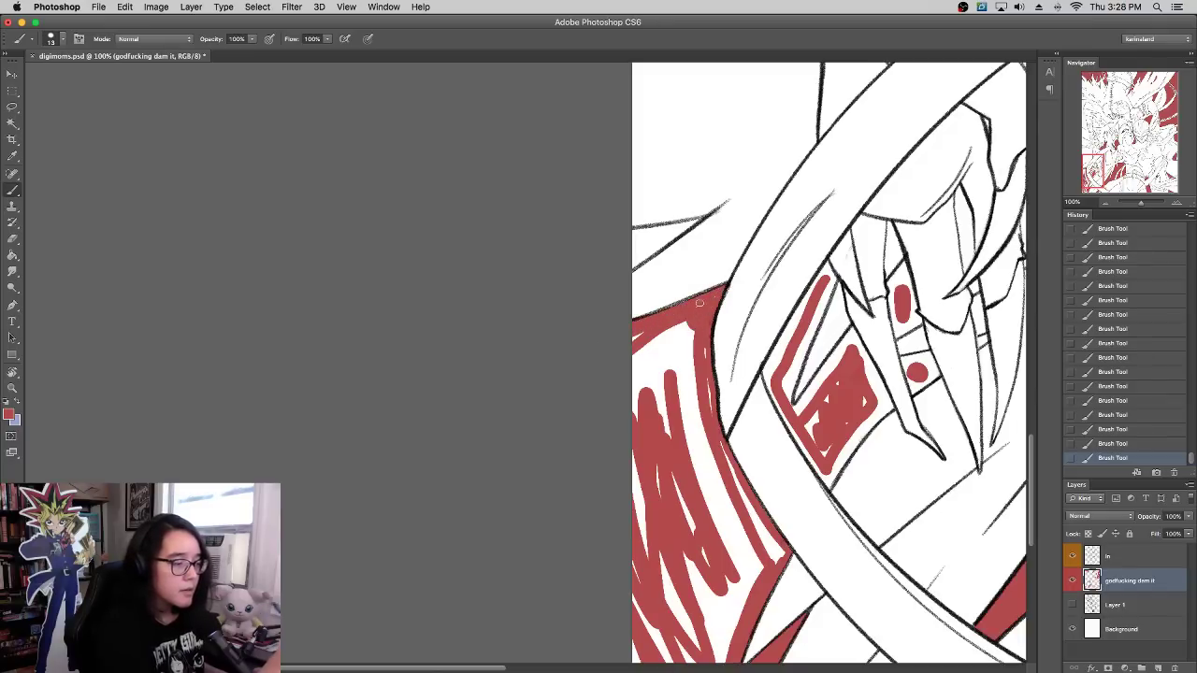
Step: Enlarge the brush to 39 px and fill the lower-left corner area's interior with solid red
{"action": "right_click", "coordinate": [694, 386]}
{"action": "left_click_drag", "start_coordinate": [694, 387], "coordinate": [714, 387]}
{"action": "mouse_move", "coordinate": [681, 332]}
{"action": "left_mouse_down"}
{"action": "mouse_move", "coordinate": [638, 340]}
{"action": "mouse_move", "coordinate": [631, 444]}
{"action": "mouse_move", "coordinate": [656, 352]}
{"action": "mouse_move", "coordinate": [645, 335]}
{"action": "mouse_move", "coordinate": [669, 488]}
{"action": "mouse_move", "coordinate": [692, 341]}
{"action": "mouse_move", "coordinate": [713, 475]}
{"action": "left_mouse_up"}
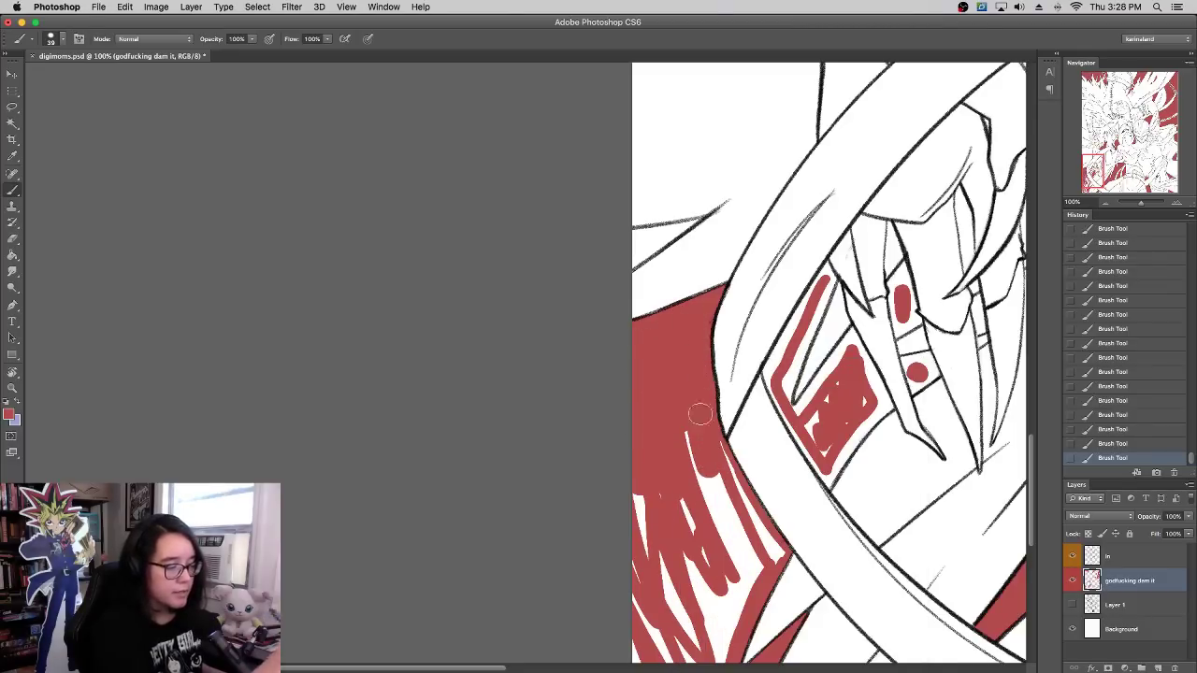
{"action": "scroll", "coordinate": [700, 416], "scroll_direction": "down", "scroll_amount": 5}
{"action": "mouse_move", "coordinate": [638, 540]}
{"action": "left_mouse_down"}
{"action": "mouse_move", "coordinate": [617, 439]}
{"action": "mouse_move", "coordinate": [671, 534]}
{"action": "mouse_move", "coordinate": [697, 515]}
{"action": "mouse_move", "coordinate": [692, 538]}
{"action": "mouse_move", "coordinate": [697, 426]}
{"action": "mouse_move", "coordinate": [670, 505]}
{"action": "mouse_move", "coordinate": [643, 382]}
{"action": "mouse_move", "coordinate": [608, 421]}
{"action": "left_mouse_up"}
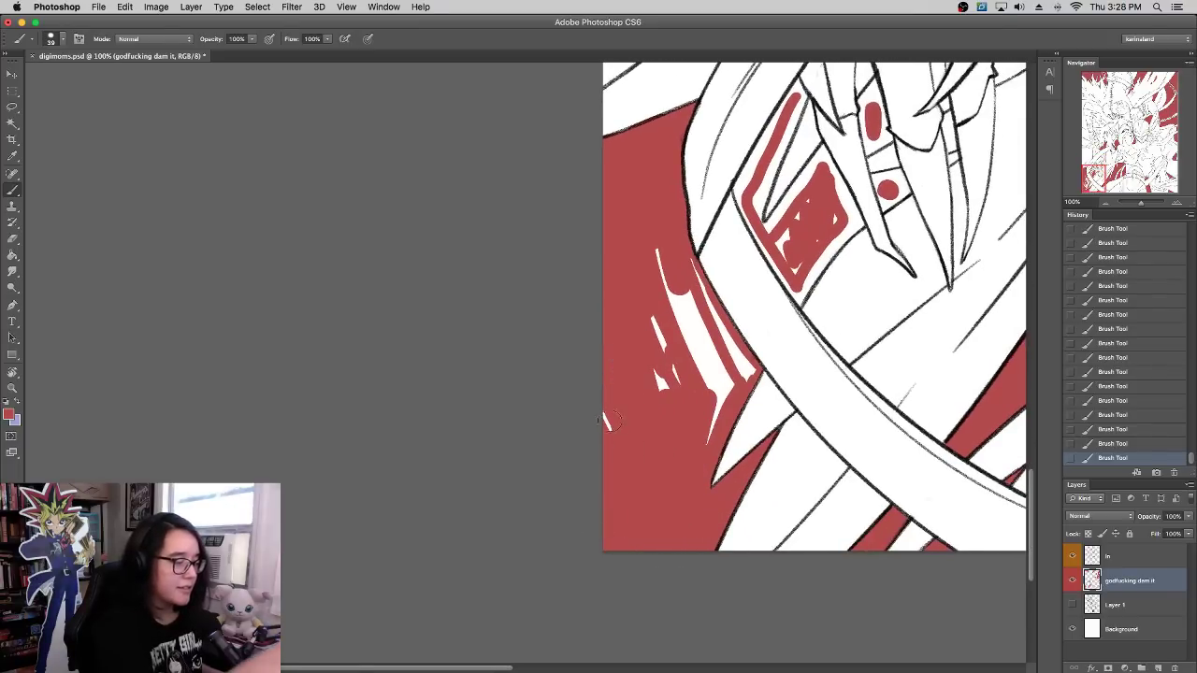
{"action": "mouse_move", "coordinate": [671, 352]}
{"action": "left_mouse_down"}
{"action": "mouse_move", "coordinate": [704, 409]}
{"action": "mouse_move", "coordinate": [724, 358]}
{"action": "mouse_move", "coordinate": [708, 409]}
{"action": "mouse_move", "coordinate": [746, 370]}
{"action": "mouse_move", "coordinate": [658, 257]}
{"action": "mouse_move", "coordinate": [721, 340]}
{"action": "mouse_move", "coordinate": [672, 243]}
{"action": "mouse_move", "coordinate": [706, 357]}
{"action": "mouse_move", "coordinate": [673, 324]}
{"action": "mouse_move", "coordinate": [659, 274]}
{"action": "mouse_move", "coordinate": [644, 300]}
{"action": "mouse_move", "coordinate": [677, 454]}
{"action": "left_mouse_up"}
Step: Solidify the red patch inside the band's loop, then fill the narrow strip beside the spike with a 20 px brush and clean its edge
{"action": "left_click_drag", "start_coordinate": [834, 260], "coordinate": [748, 459]}
{"action": "mouse_move", "coordinate": [715, 420]}
{"action": "left_mouse_down"}
{"action": "mouse_move", "coordinate": [699, 450]}
{"action": "mouse_move", "coordinate": [709, 475]}
{"action": "left_mouse_up"}
{"action": "mouse_move", "coordinate": [730, 392]}
{"action": "left_mouse_down"}
{"action": "mouse_move", "coordinate": [735, 374]}
{"action": "mouse_move", "coordinate": [739, 427]}
{"action": "mouse_move", "coordinate": [723, 422]}
{"action": "left_mouse_up"}
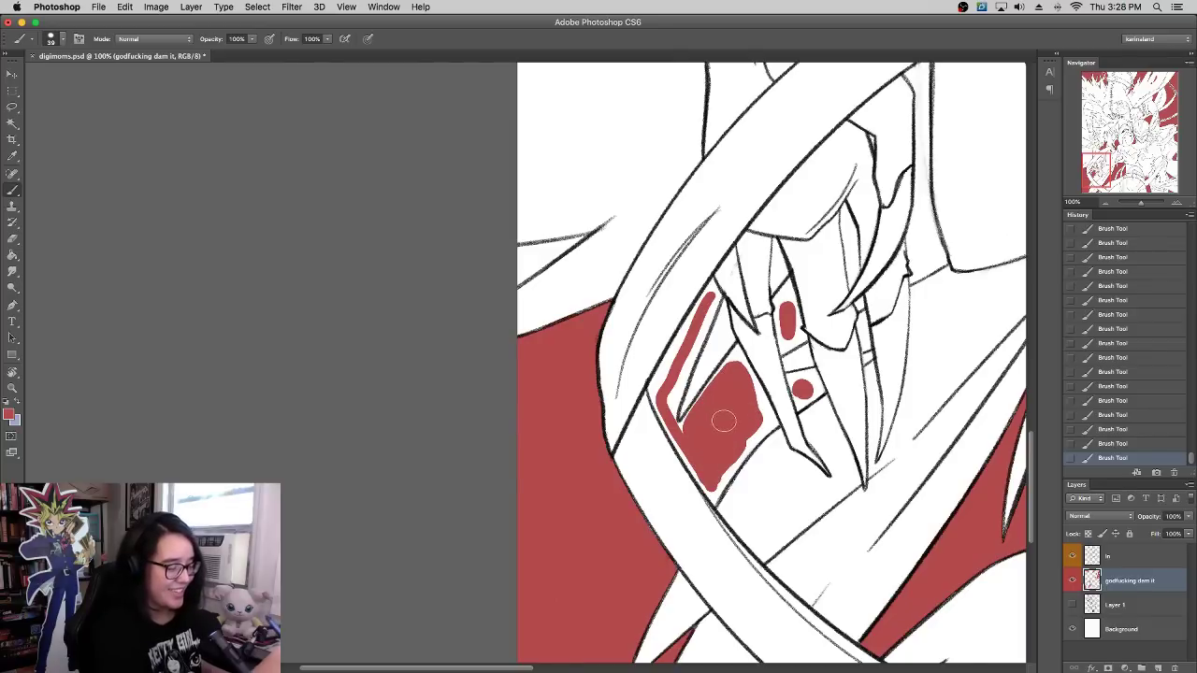
{"action": "right_click", "coordinate": [728, 419]}
{"action": "left_click", "coordinate": [750, 388]}
{"action": "mouse_move", "coordinate": [654, 389]}
{"action": "left_mouse_down"}
{"action": "mouse_move", "coordinate": [667, 423]}
{"action": "mouse_move", "coordinate": [657, 398]}
{"action": "mouse_move", "coordinate": [678, 342]}
{"action": "mouse_move", "coordinate": [666, 382]}
{"action": "mouse_move", "coordinate": [689, 357]}
{"action": "mouse_move", "coordinate": [703, 269]}
{"action": "left_mouse_up"}
{"action": "mouse_move", "coordinate": [698, 350]}
{"action": "left_mouse_down"}
{"action": "mouse_move", "coordinate": [715, 293]}
{"action": "mouse_move", "coordinate": [671, 346]}
{"action": "left_mouse_up"}
{"action": "mouse_move", "coordinate": [718, 273]}
{"action": "left_mouse_down"}
{"action": "mouse_move", "coordinate": [725, 264]}
{"action": "mouse_move", "coordinate": [729, 280]}
{"action": "left_mouse_up"}
{"action": "key", "text": "e"}
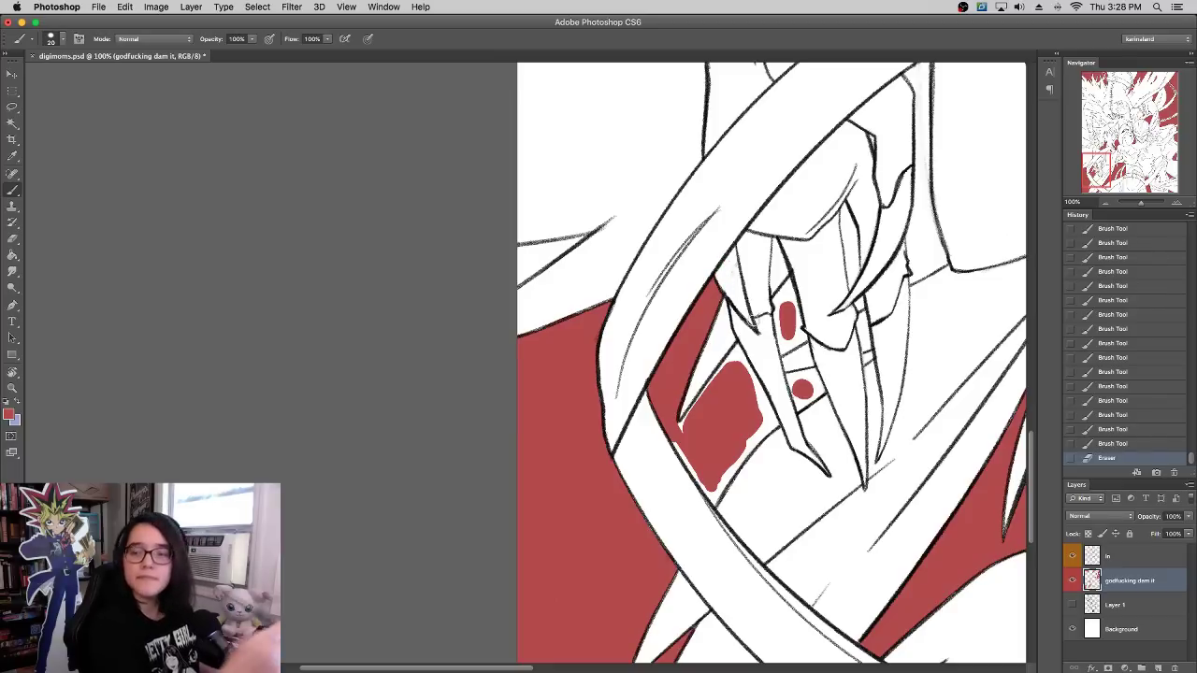
Step: Extend the red patch inside the loop out to the spike, the claw and the curved line below
{"action": "mouse_move", "coordinate": [742, 410]}
{"action": "left_mouse_down"}
{"action": "mouse_move", "coordinate": [779, 345]}
{"action": "mouse_move", "coordinate": [772, 294]}
{"action": "left_mouse_up"}
{"action": "mouse_move", "coordinate": [734, 335]}
{"action": "left_mouse_down"}
{"action": "mouse_move", "coordinate": [782, 276]}
{"action": "mouse_move", "coordinate": [765, 294]}
{"action": "left_mouse_up"}
{"action": "mouse_move", "coordinate": [715, 384]}
{"action": "left_mouse_down"}
{"action": "mouse_move", "coordinate": [757, 438]}
{"action": "mouse_move", "coordinate": [813, 344]}
{"action": "left_mouse_up"}
{"action": "mouse_move", "coordinate": [771, 407]}
{"action": "left_mouse_down"}
{"action": "mouse_move", "coordinate": [812, 355]}
{"action": "mouse_move", "coordinate": [783, 285]}
{"action": "mouse_move", "coordinate": [795, 346]}
{"action": "left_mouse_up"}
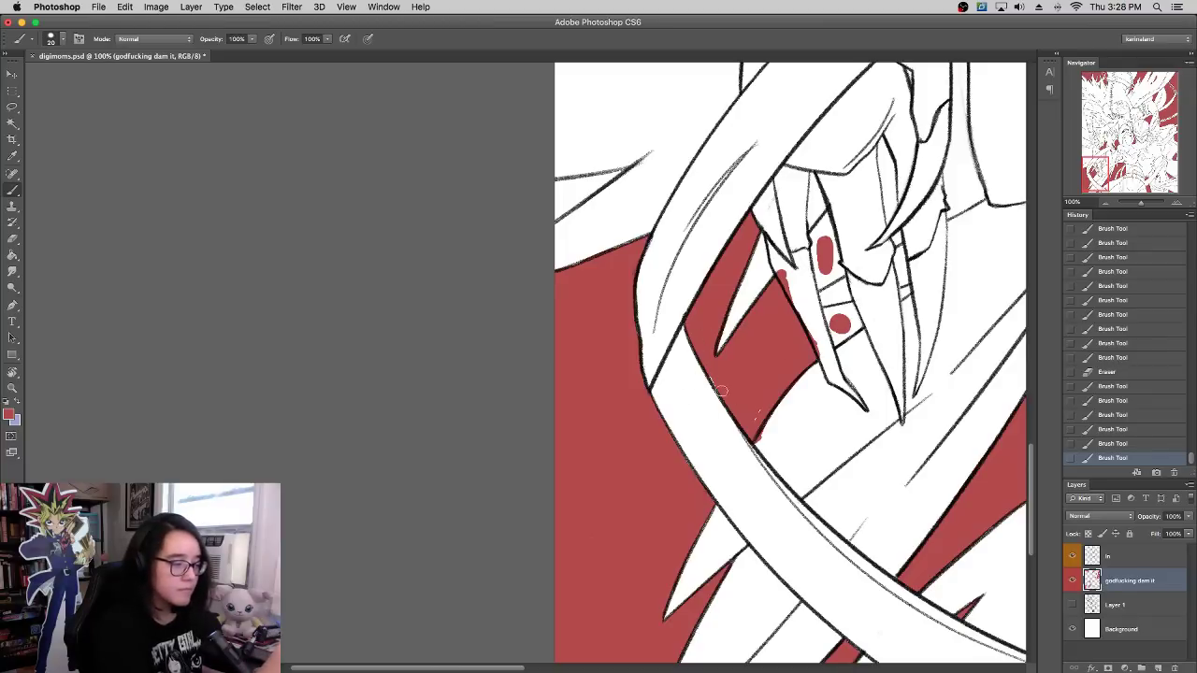
{"action": "left_click", "coordinate": [757, 408]}
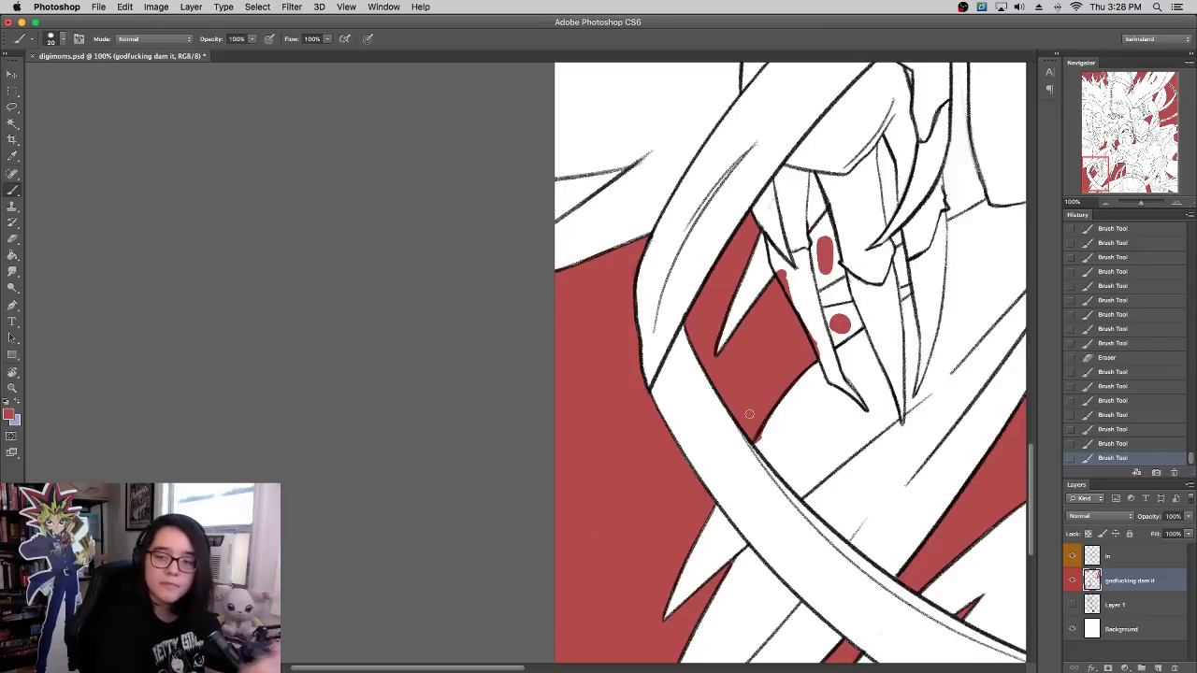
Step: Erase the red overspill at the loop gap's lower corner and along the adjoining claw's edge
{"action": "mouse_move", "coordinate": [778, 413]}
{"action": "left_mouse_down"}
{"action": "mouse_move", "coordinate": [815, 351]}
{"action": "mouse_move", "coordinate": [755, 444]}
{"action": "left_mouse_up"}
{"action": "key", "text": "super+z"}
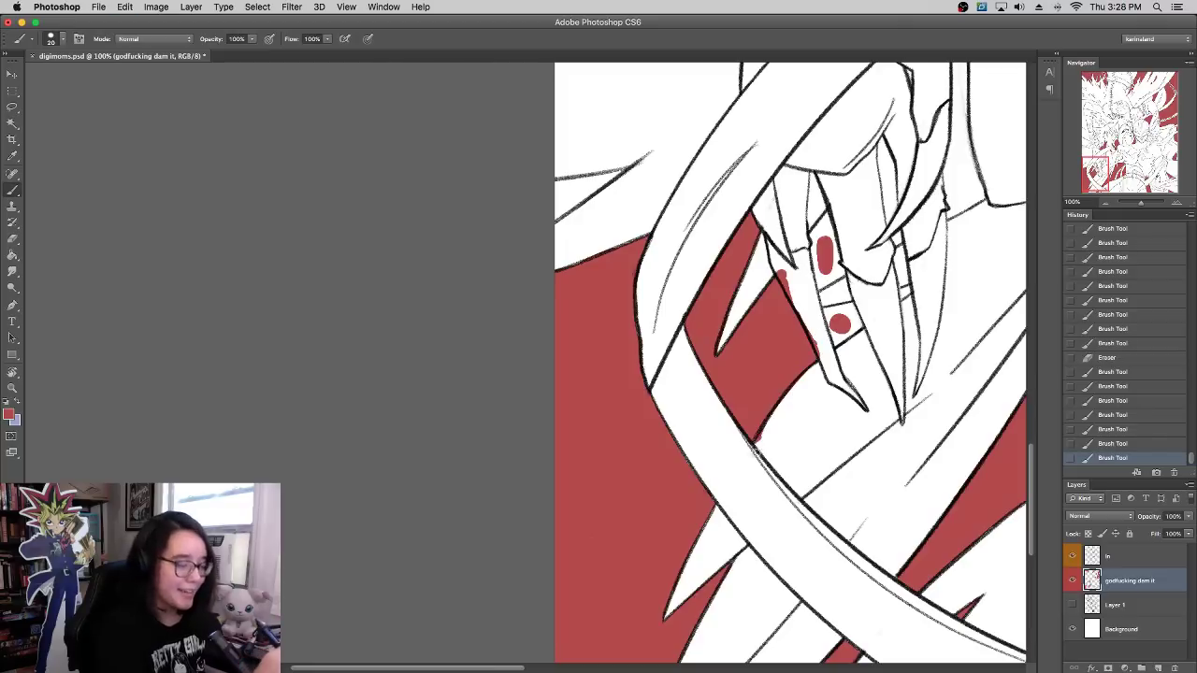
{"action": "mouse_move", "coordinate": [811, 338]}
{"action": "left_mouse_down"}
{"action": "mouse_move", "coordinate": [822, 327]}
{"action": "mouse_move", "coordinate": [813, 335]}
{"action": "left_mouse_up"}
{"action": "left_click_drag", "start_coordinate": [813, 338], "coordinate": [804, 318]}
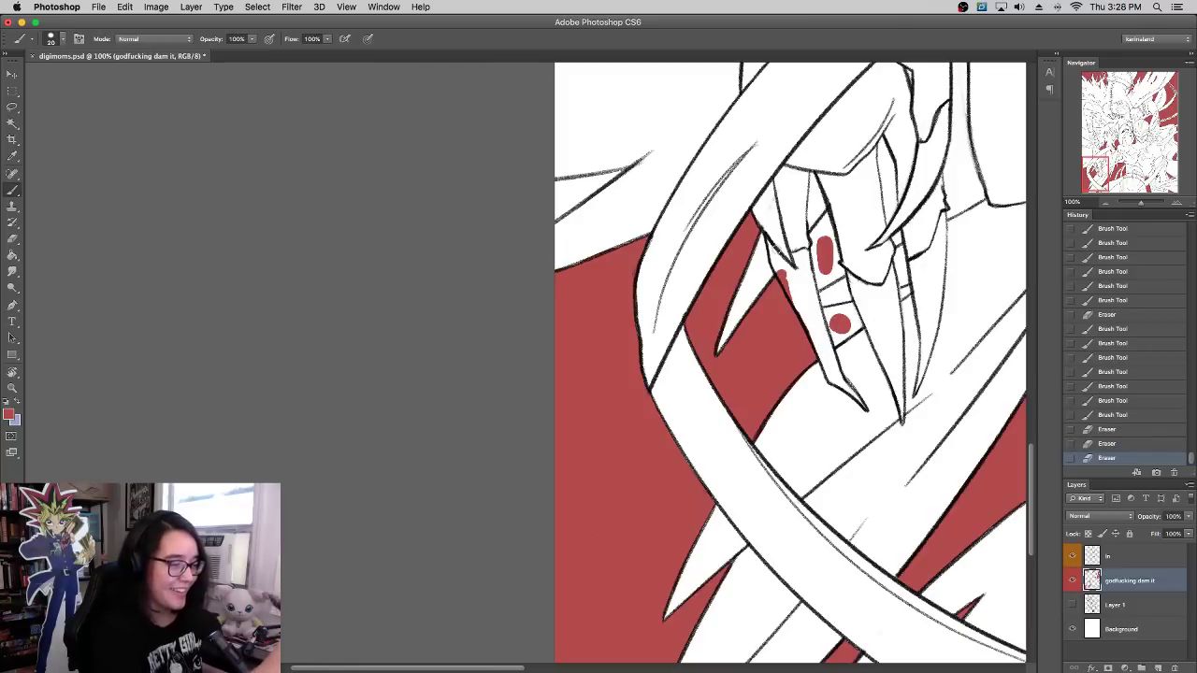
{"action": "left_click_drag", "start_coordinate": [783, 273], "coordinate": [796, 301]}
{"action": "left_click", "coordinate": [787, 268]}
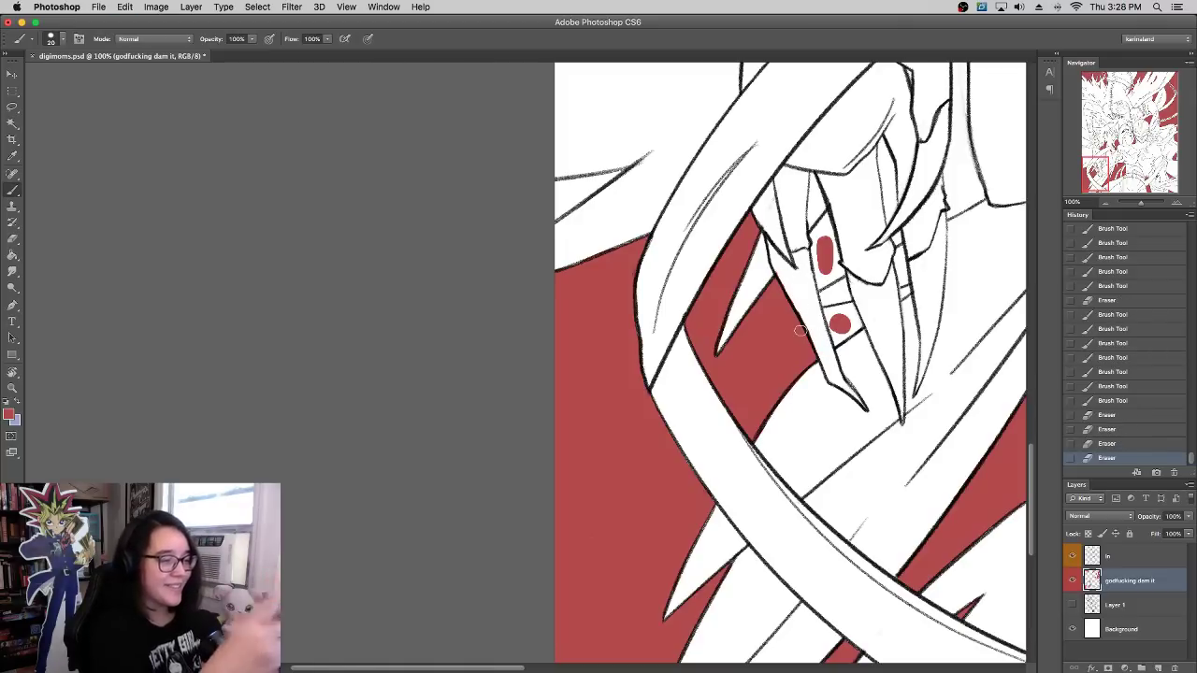
Step: Fill the lower gap between the claws with red and, with the brush reduced to 12 px, the tiny gap beside it
{"action": "left_click_drag", "start_coordinate": [923, 269], "coordinate": [739, 365]}
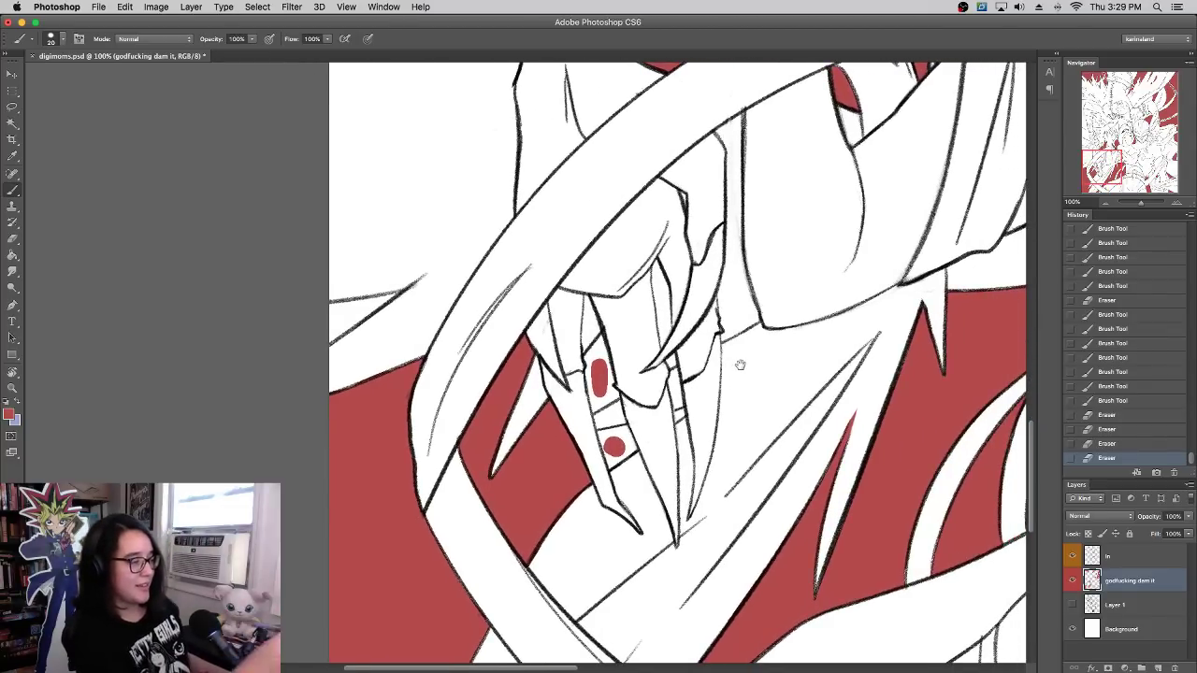
{"action": "mouse_move", "coordinate": [591, 402]}
{"action": "left_mouse_down"}
{"action": "mouse_move", "coordinate": [606, 348]}
{"action": "mouse_move", "coordinate": [610, 402]}
{"action": "left_mouse_up"}
{"action": "mouse_move", "coordinate": [610, 458]}
{"action": "left_mouse_down"}
{"action": "mouse_move", "coordinate": [621, 438]}
{"action": "mouse_move", "coordinate": [615, 458]}
{"action": "mouse_move", "coordinate": [600, 434]}
{"action": "mouse_move", "coordinate": [681, 416]}
{"action": "left_mouse_up"}
{"action": "right_click", "coordinate": [689, 366]}
{"action": "left_click_drag", "start_coordinate": [678, 415], "coordinate": [671, 409]}
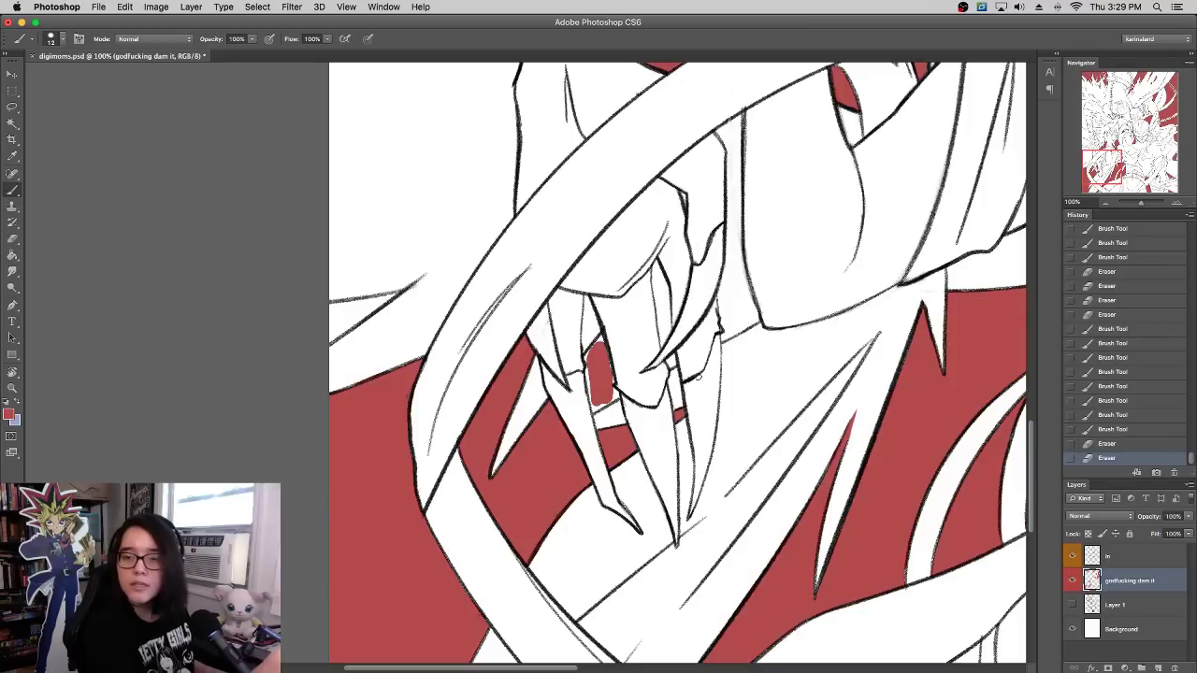
Step: Fill the upper gap between the claws with red out to its surrounding lines
{"action": "scroll", "coordinate": [697, 376], "scroll_direction": "up", "scroll_amount": 2}
{"action": "scroll", "coordinate": [697, 376], "scroll_direction": "left", "scroll_amount": 2}
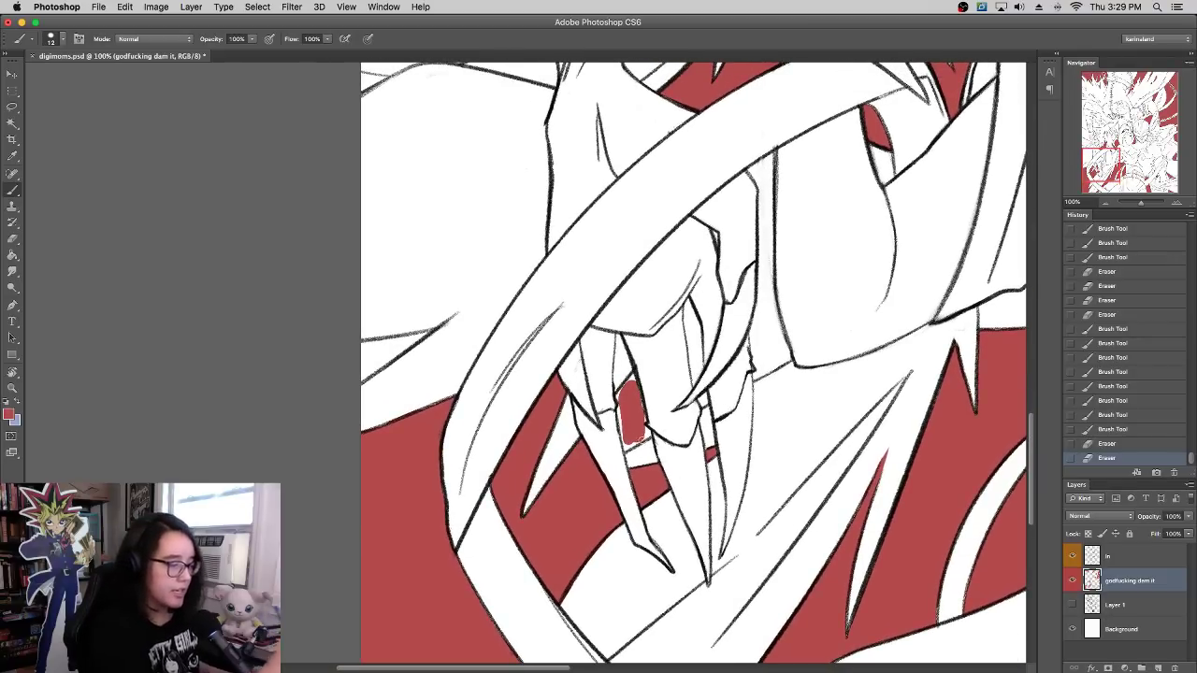
{"action": "mouse_move", "coordinate": [647, 436]}
{"action": "left_mouse_down"}
{"action": "mouse_move", "coordinate": [632, 372]}
{"action": "mouse_move", "coordinate": [617, 397]}
{"action": "mouse_move", "coordinate": [621, 432]}
{"action": "left_mouse_up"}
{"action": "mouse_move", "coordinate": [621, 435]}
{"action": "left_mouse_down"}
{"action": "mouse_move", "coordinate": [632, 443]}
{"action": "mouse_move", "coordinate": [617, 389]}
{"action": "mouse_move", "coordinate": [630, 374]}
{"action": "left_mouse_up"}
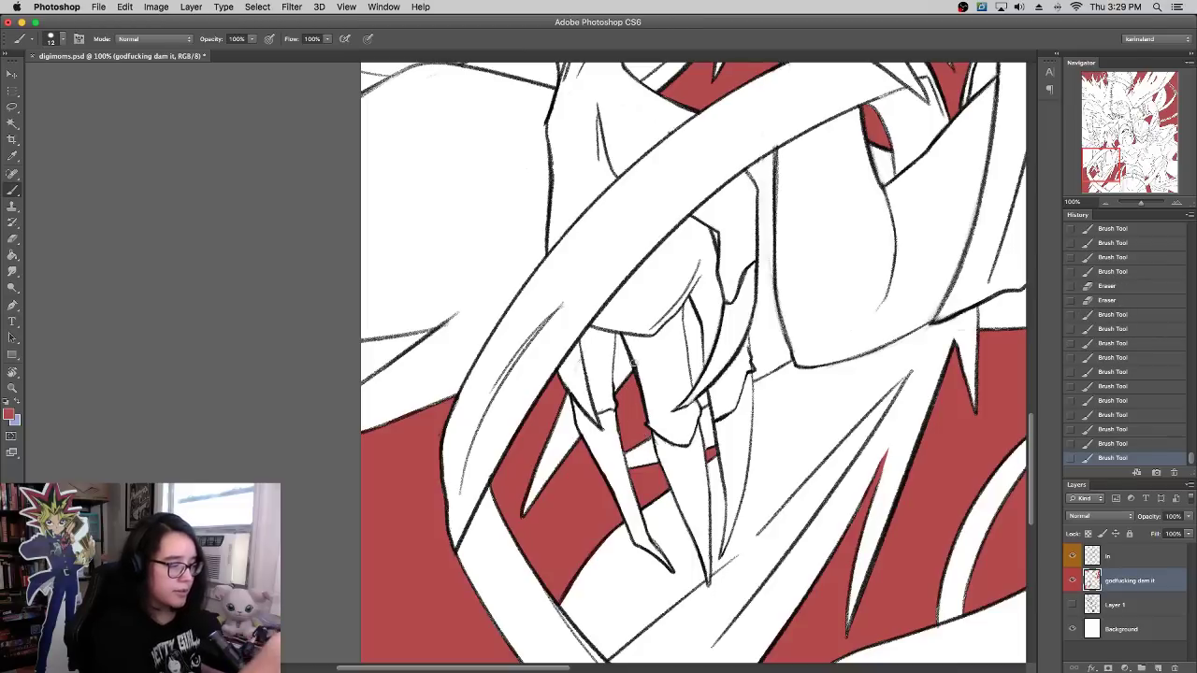
{"action": "mouse_move", "coordinate": [767, 277]}
{"action": "left_mouse_down"}
{"action": "mouse_move", "coordinate": [754, 300]}
{"action": "mouse_move", "coordinate": [748, 259]}
{"action": "left_mouse_up"}
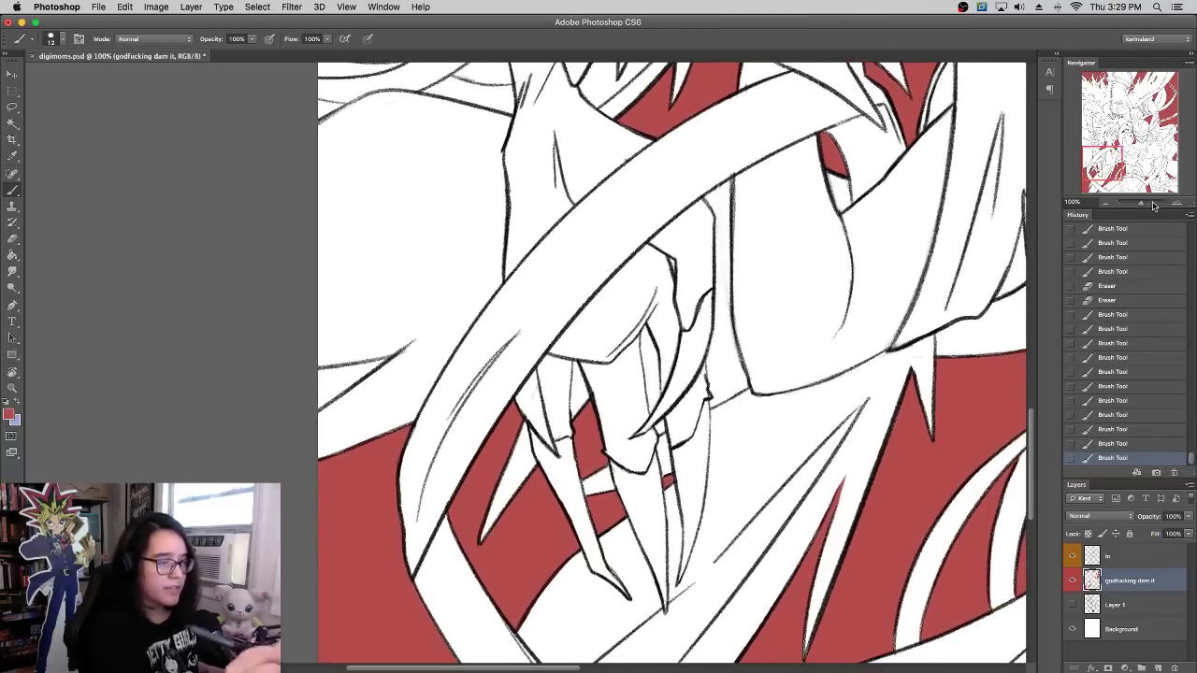
Step: Fill the tiny gaps on both sides of the curved thumb claw with red and erase the overspill along the neighbouring finger
{"action": "left_click_drag", "start_coordinate": [1152, 205], "coordinate": [1139, 205]}
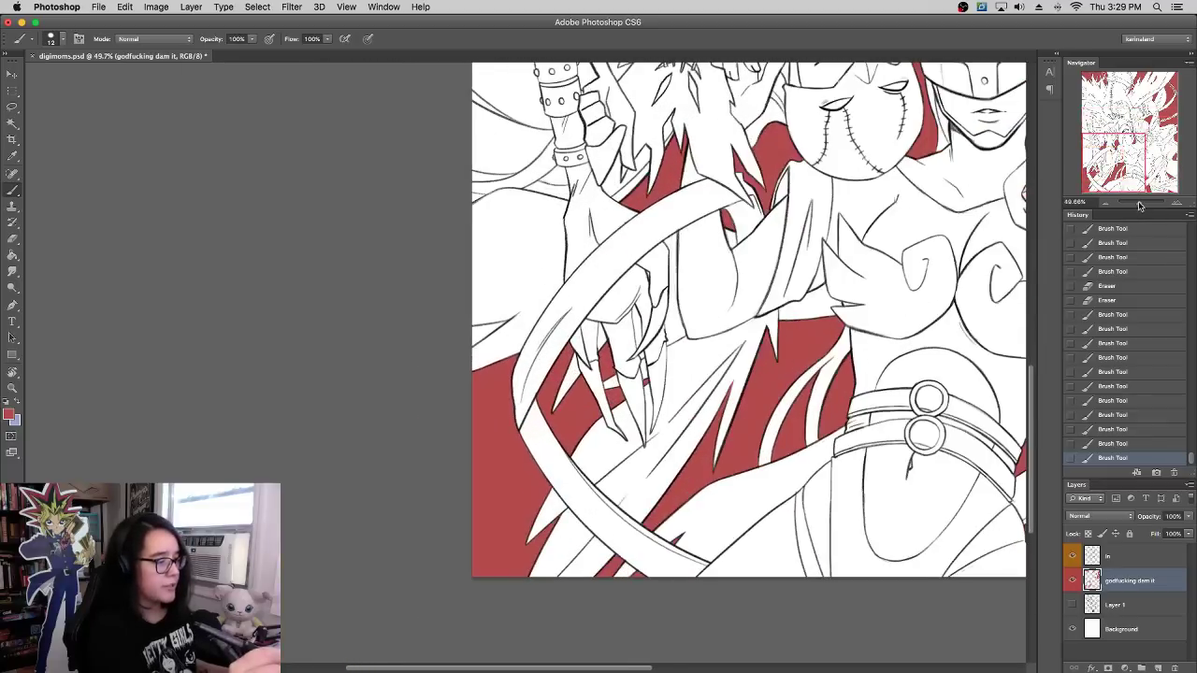
{"action": "mouse_move", "coordinate": [867, 250]}
{"action": "left_mouse_down"}
{"action": "mouse_move", "coordinate": [835, 289]}
{"action": "mouse_move", "coordinate": [809, 300]}
{"action": "left_mouse_up"}
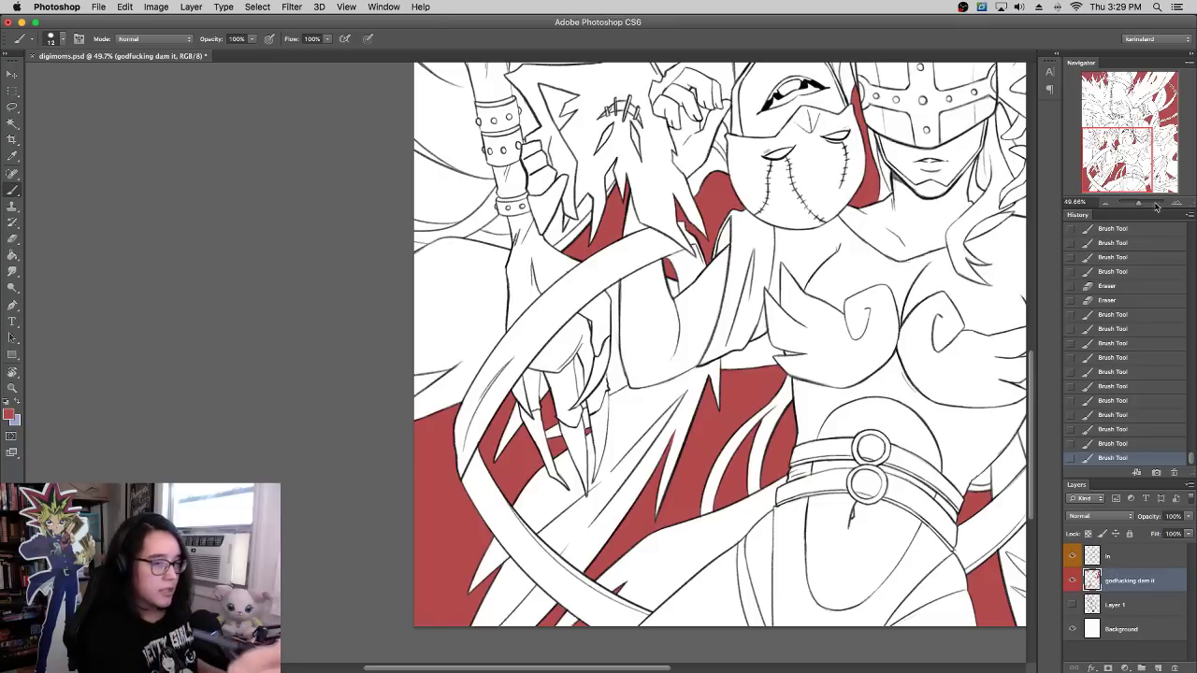
{"action": "key", "text": "super+equal"}
{"action": "key", "text": "super+equal"}
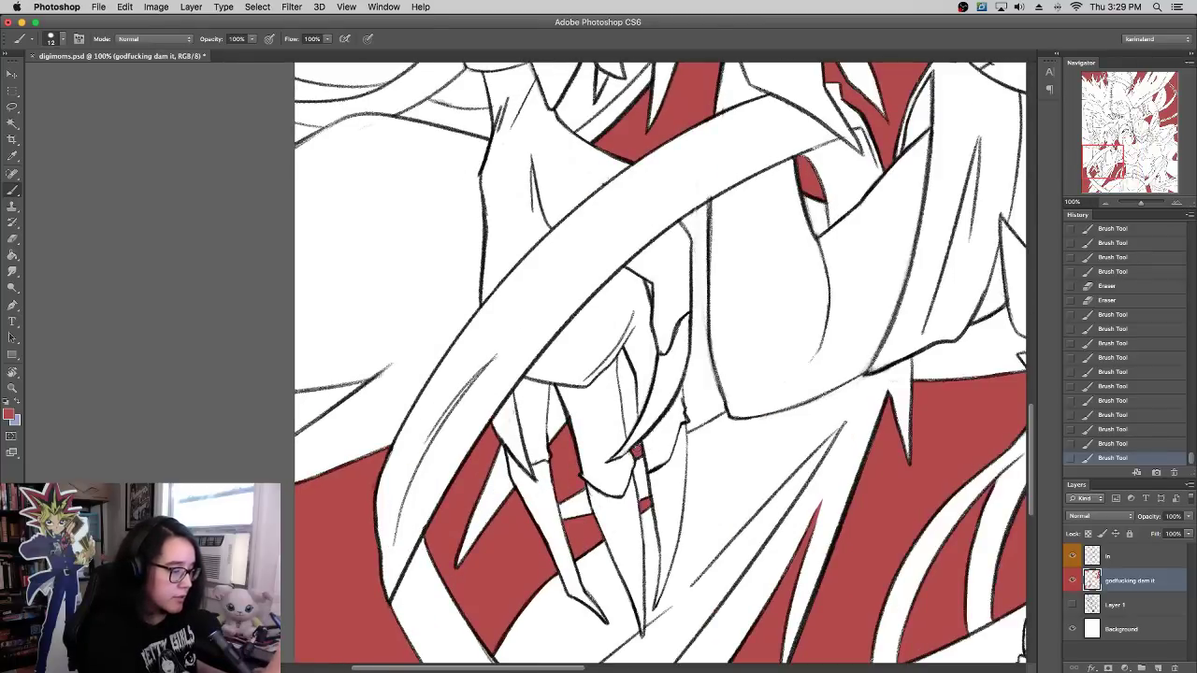
{"action": "left_click", "coordinate": [637, 447]}
{"action": "left_click", "coordinate": [626, 432]}
{"action": "left_click_drag", "start_coordinate": [634, 411], "coordinate": [623, 445]}
{"action": "key", "text": "super+z"}
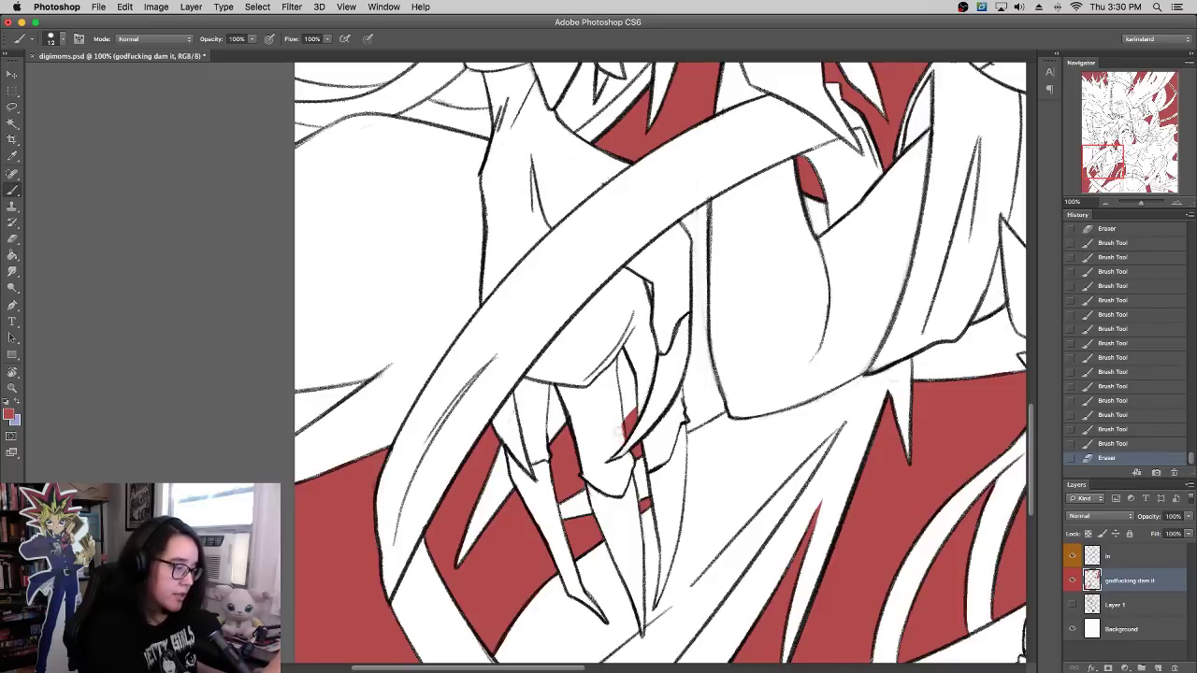
{"action": "left_click", "coordinate": [617, 428]}
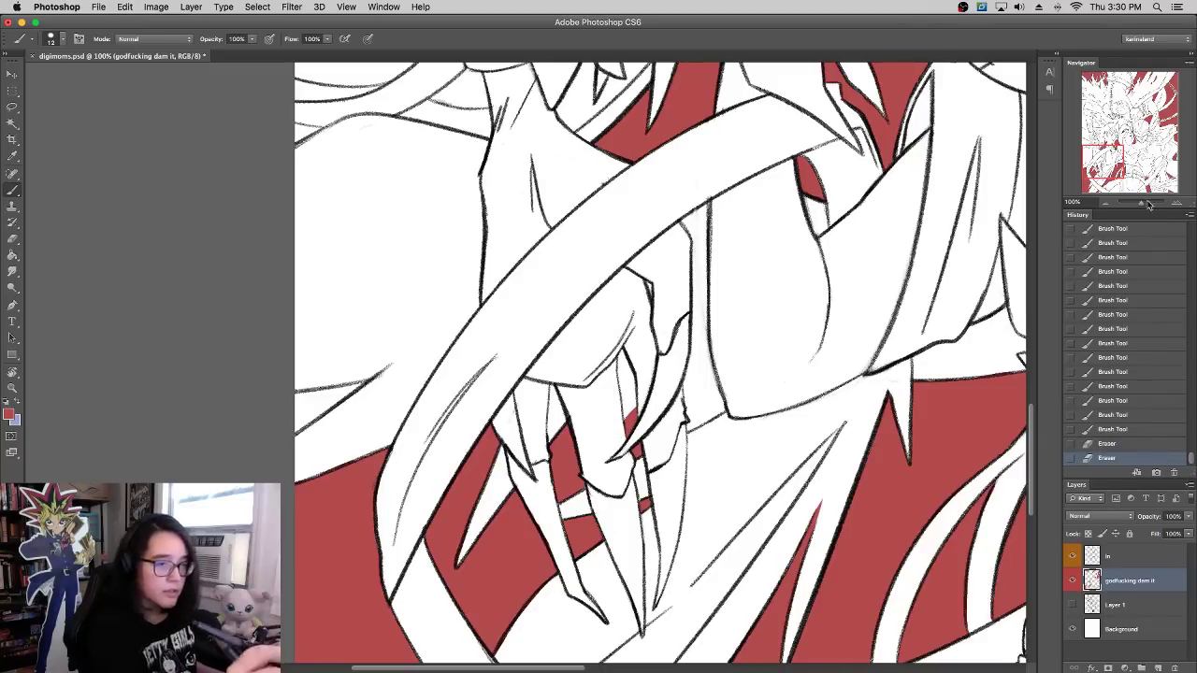
Step: Check the whole artwork for background areas still missing red and rotate the canvas until it is nearly upside down
{"action": "left_click_drag", "start_coordinate": [1141, 203], "coordinate": [1137, 203]}
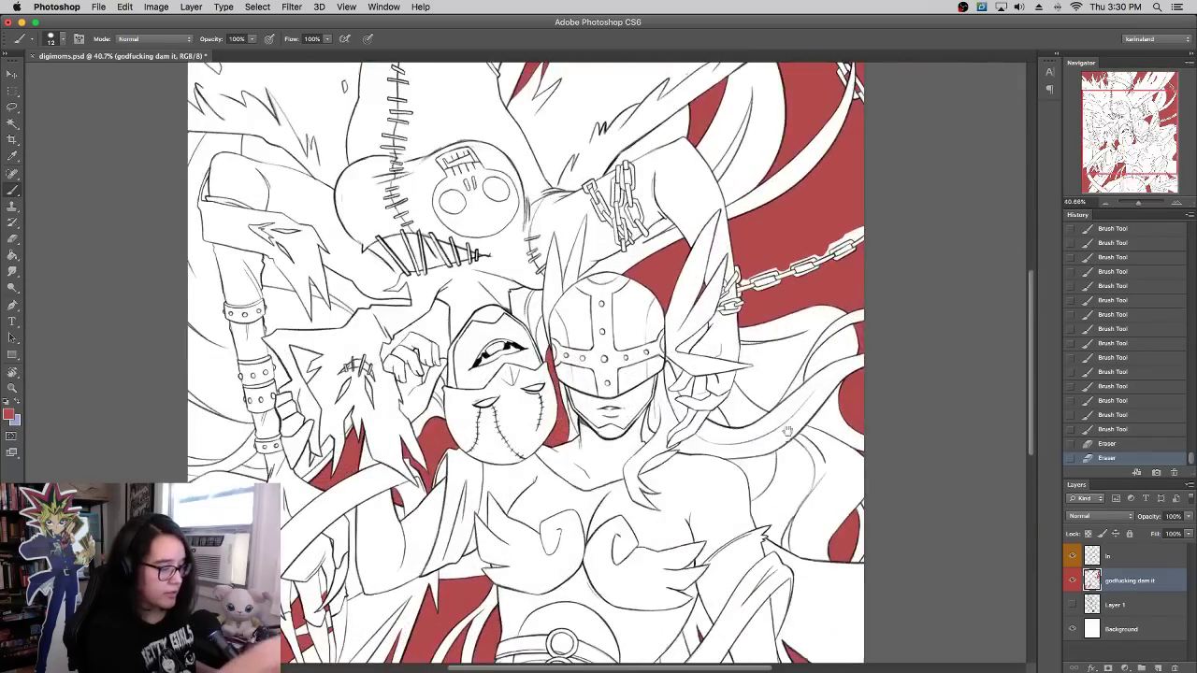
{"action": "left_click_drag", "start_coordinate": [788, 431], "coordinate": [812, 404]}
{"action": "left_click_drag", "start_coordinate": [815, 281], "coordinate": [838, 294]}
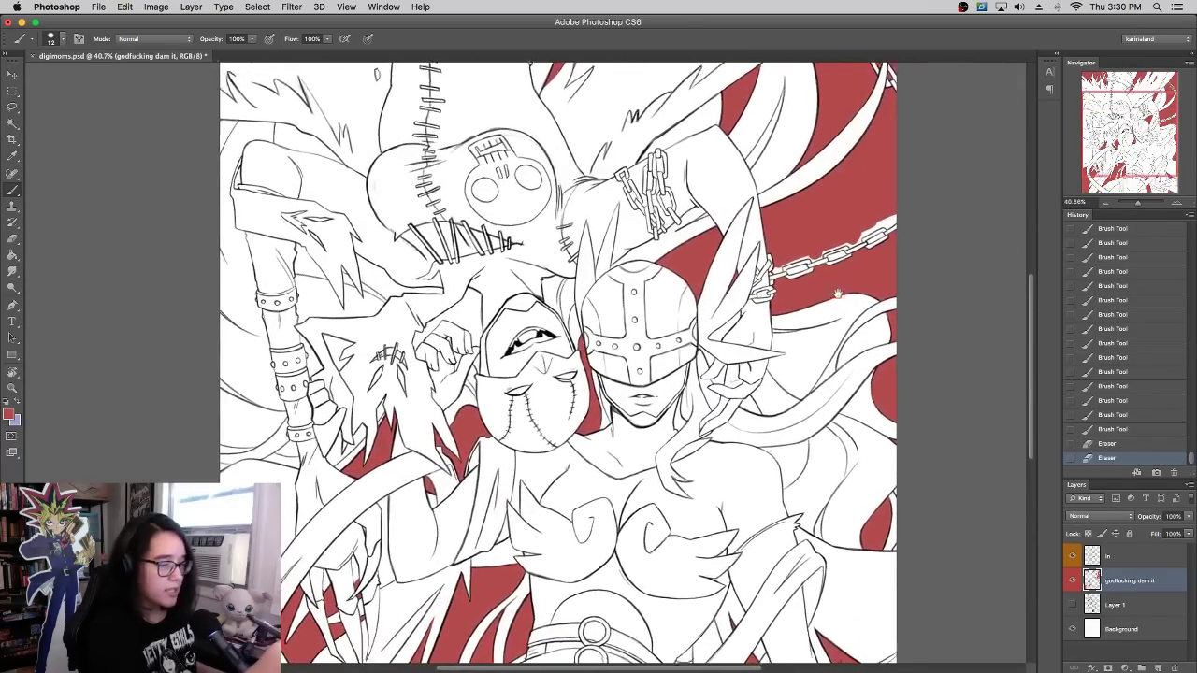
{"action": "scroll", "coordinate": [836, 295], "scroll_direction": "left", "scroll_amount": 1}
{"action": "scroll", "coordinate": [837, 273], "scroll_direction": "down", "scroll_amount": 5}
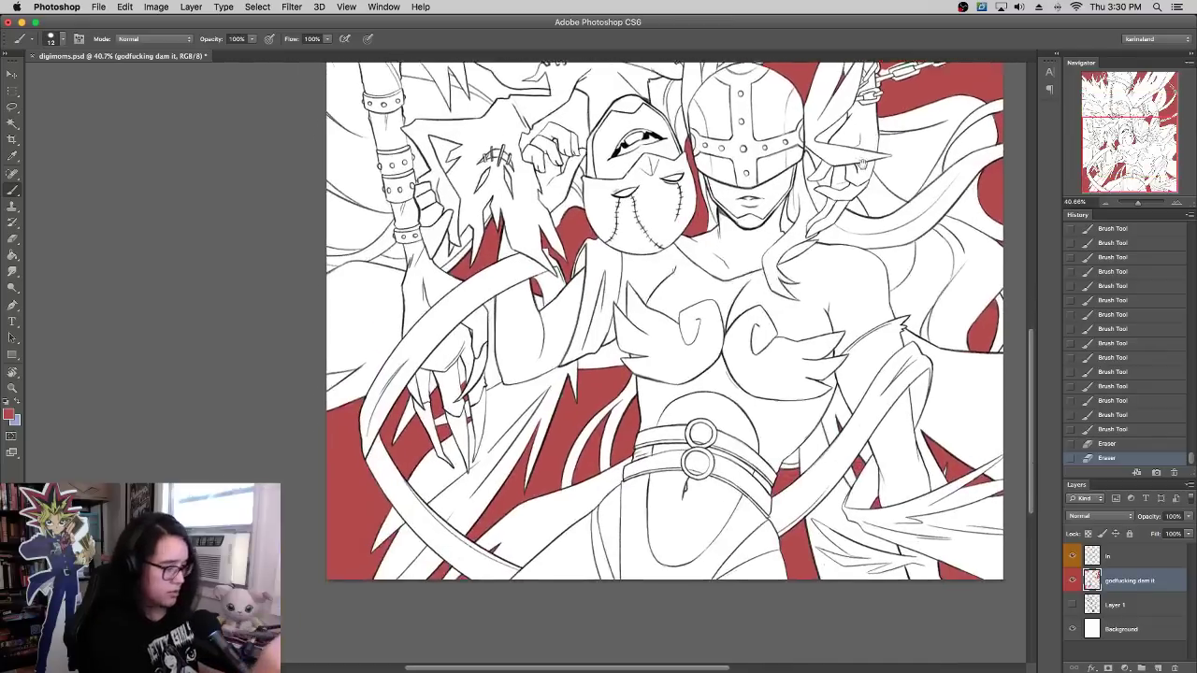
{"action": "left_click_drag", "start_coordinate": [1139, 203], "coordinate": [1138, 207]}
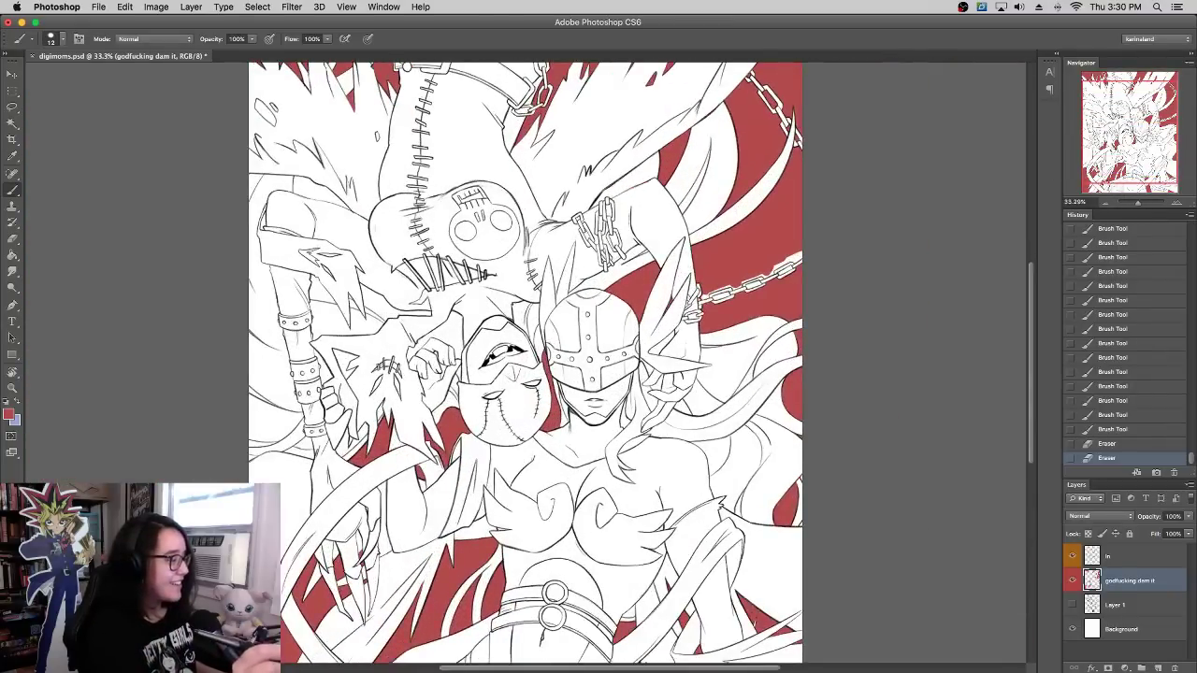
{"action": "key", "text": "r"}
{"action": "left_click_drag", "start_coordinate": [730, 241], "coordinate": [530, 596]}
{"action": "left_click_drag", "start_coordinate": [777, 329], "coordinate": [676, 562]}
{"action": "key", "text": "b"}
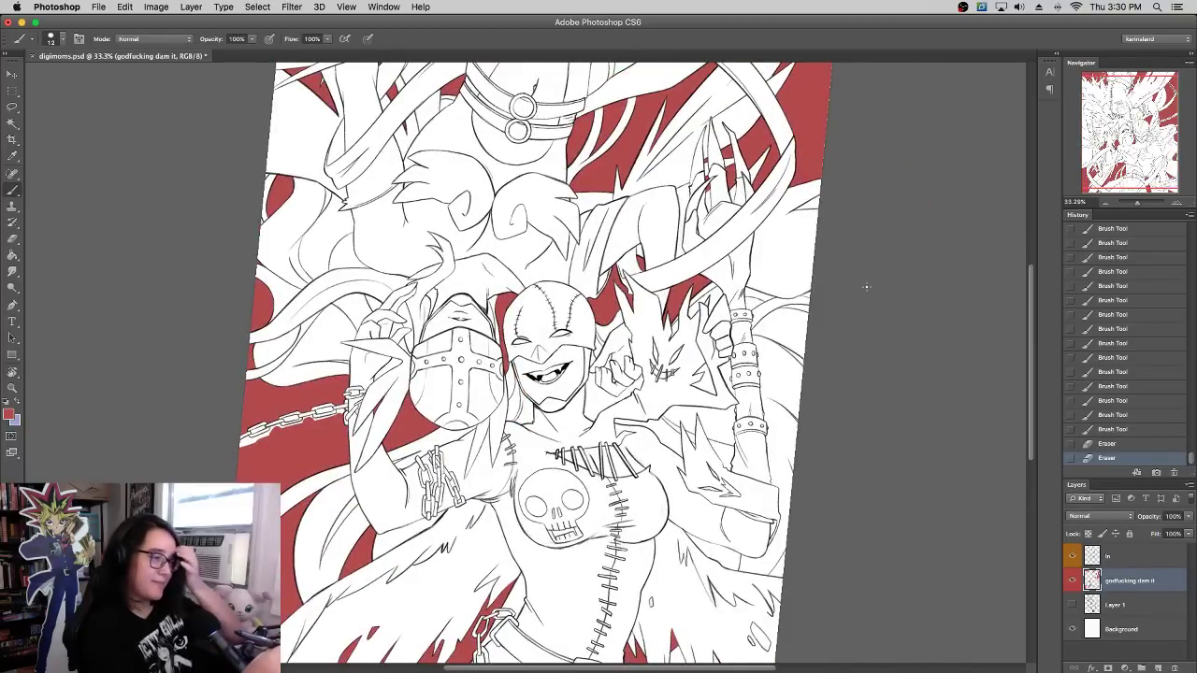
Step: Fill the small triangular gap at the page edge beside the studded staff with red
{"action": "mouse_move", "coordinate": [1141, 201]}
{"action": "left_mouse_down"}
{"action": "mouse_move", "coordinate": [1176, 203]}
{"action": "mouse_move", "coordinate": [1142, 205]}
{"action": "left_mouse_up"}
{"action": "left_click_drag", "start_coordinate": [739, 301], "coordinate": [352, 433]}
{"action": "left_click_drag", "start_coordinate": [1000, 179], "coordinate": [577, 306]}
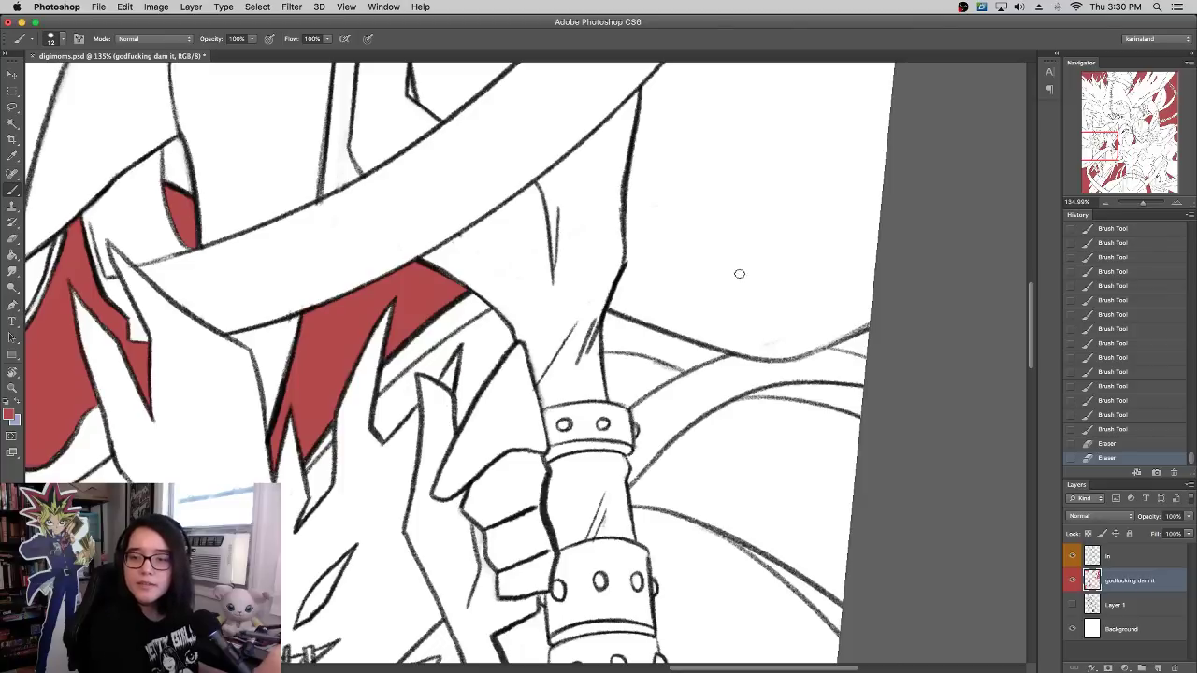
{"action": "left_click_drag", "start_coordinate": [730, 305], "coordinate": [737, 339]}
{"action": "left_click_drag", "start_coordinate": [1148, 202], "coordinate": [1137, 206]}
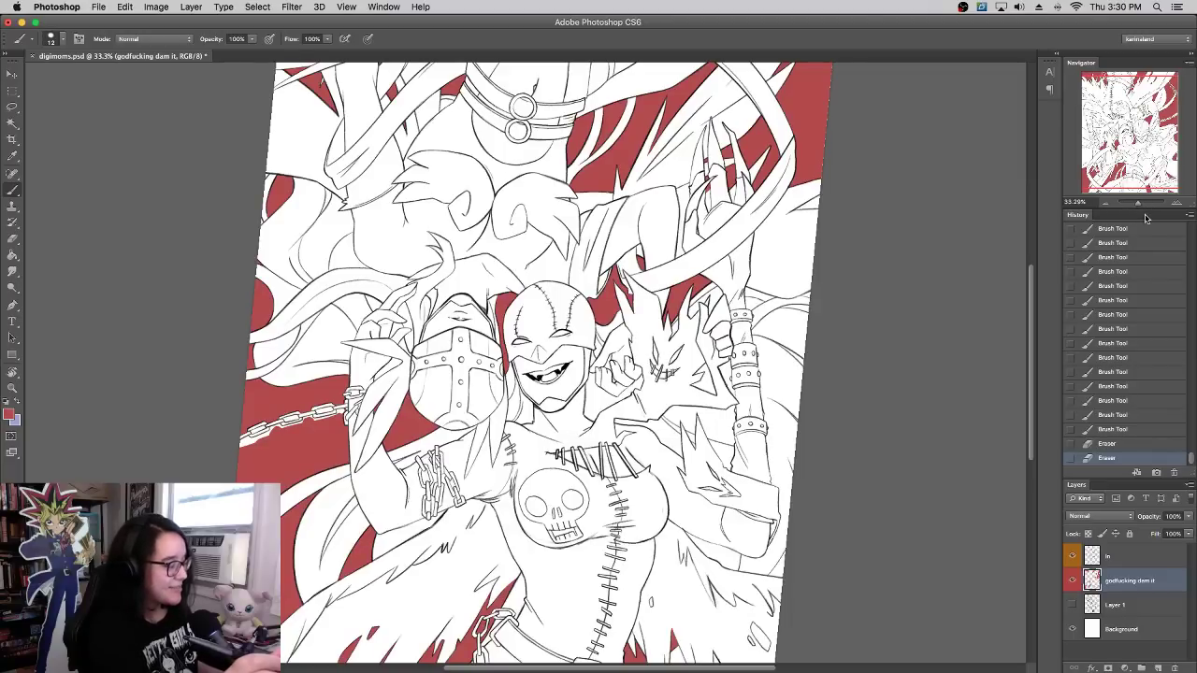
{"action": "mouse_move", "coordinate": [694, 362]}
{"action": "left_mouse_down"}
{"action": "mouse_move", "coordinate": [774, 324]}
{"action": "mouse_move", "coordinate": [732, 226]}
{"action": "left_mouse_up"}
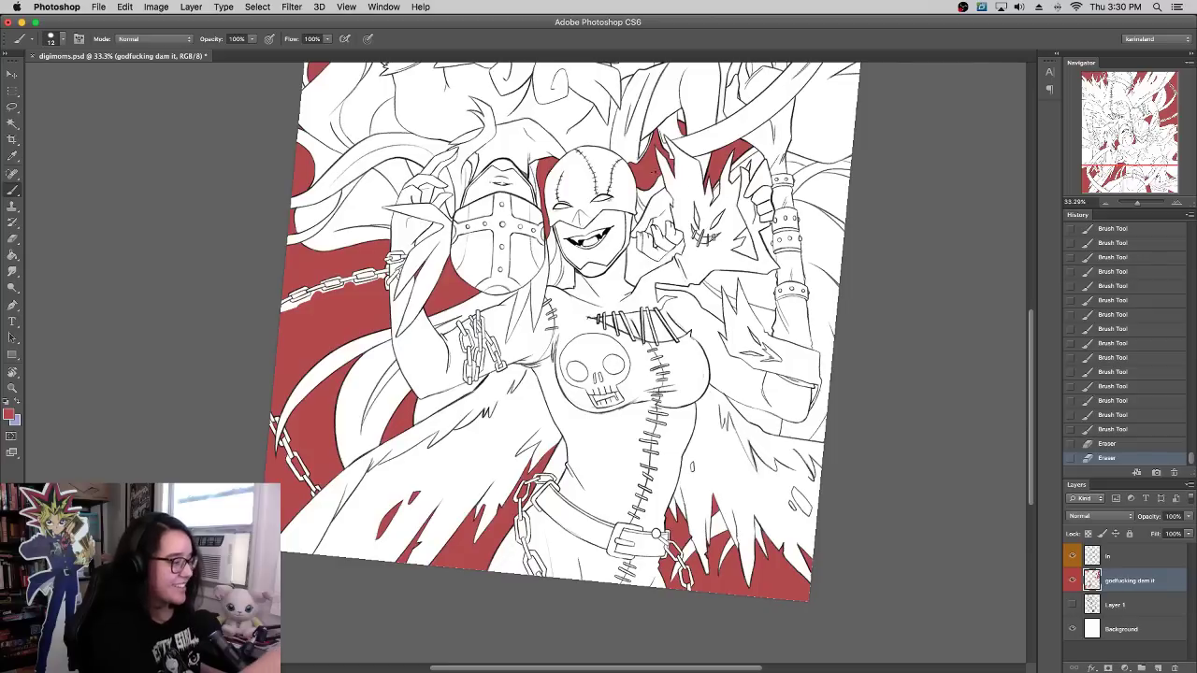
{"action": "left_click", "coordinate": [1177, 205]}
{"action": "left_click_drag", "start_coordinate": [807, 229], "coordinate": [653, 363]}
{"action": "left_click", "coordinate": [1178, 204]}
{"action": "left_click", "coordinate": [1178, 204]}
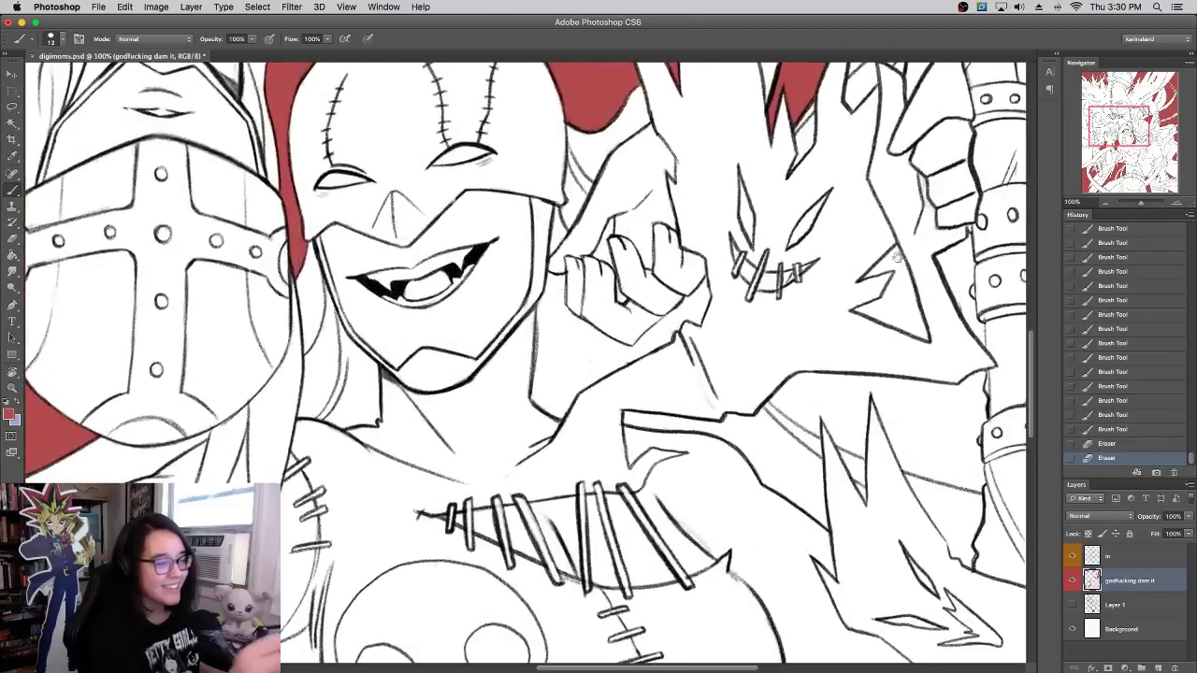
{"action": "left_click_drag", "start_coordinate": [889, 249], "coordinate": [668, 386]}
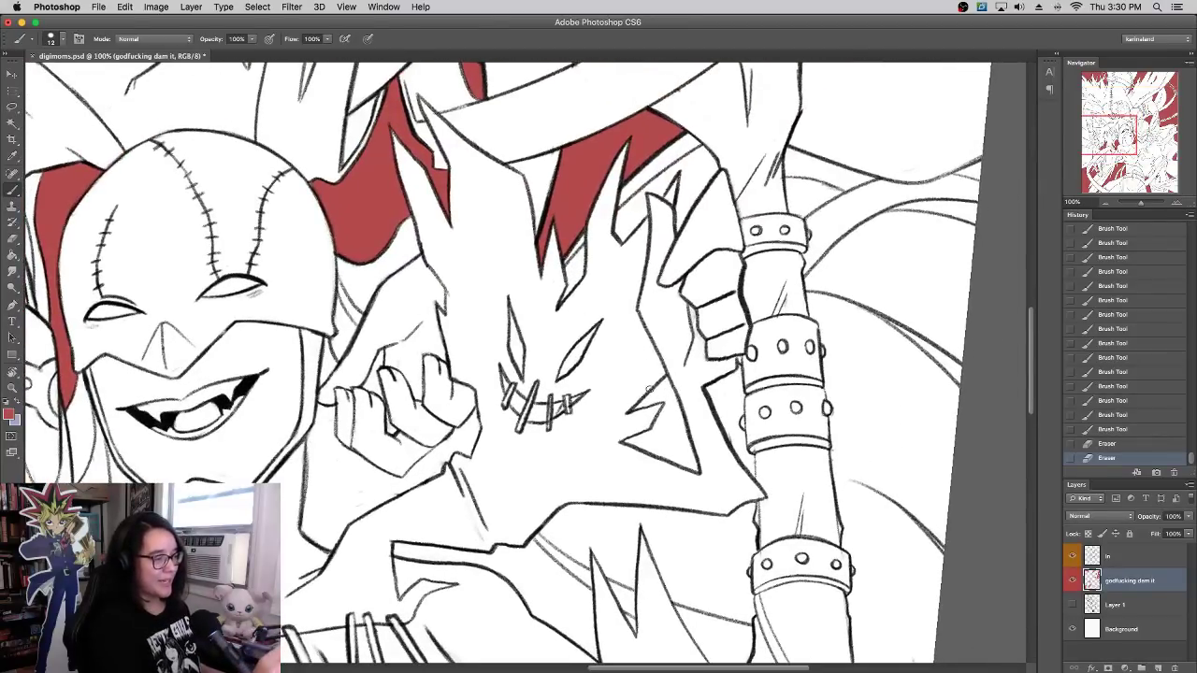
{"action": "left_click_drag", "start_coordinate": [843, 188], "coordinate": [735, 323]}
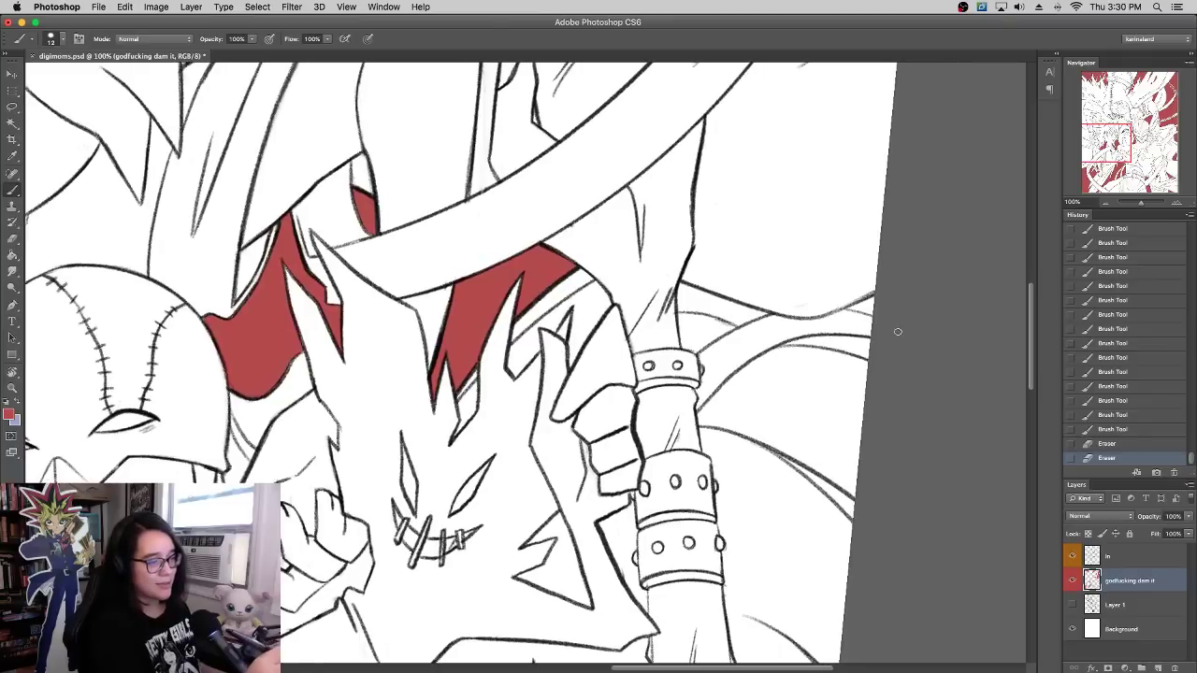
{"action": "left_click_drag", "start_coordinate": [851, 309], "coordinate": [871, 302]}
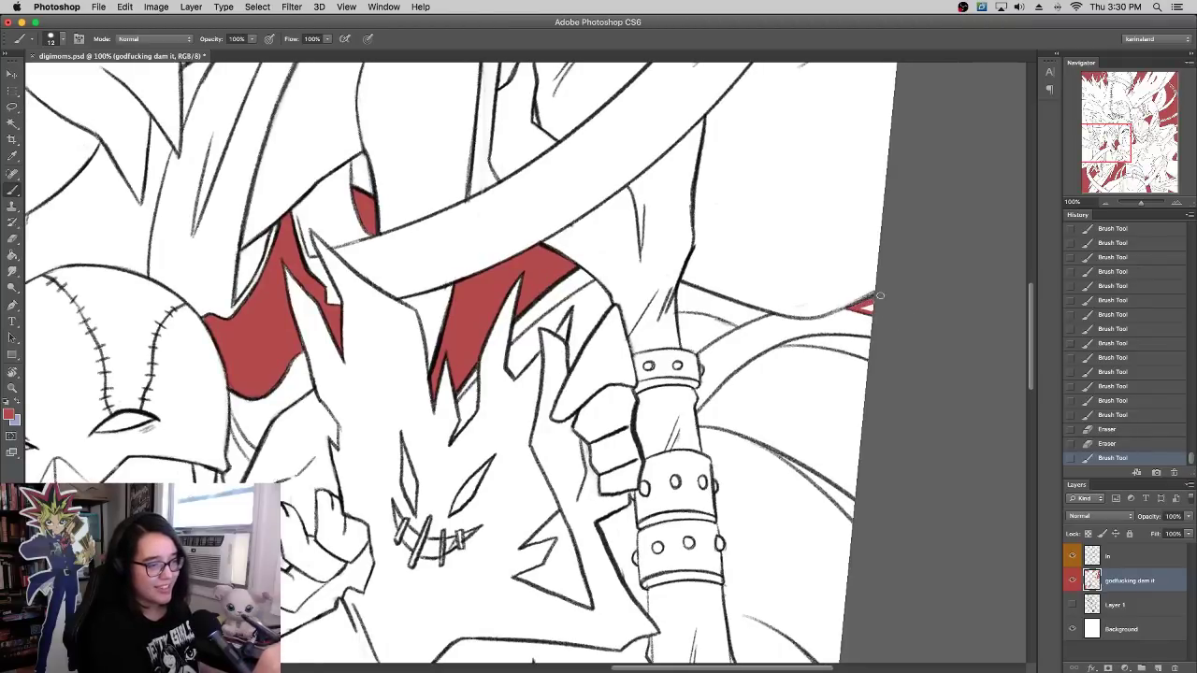
{"action": "left_click", "coordinate": [875, 306]}
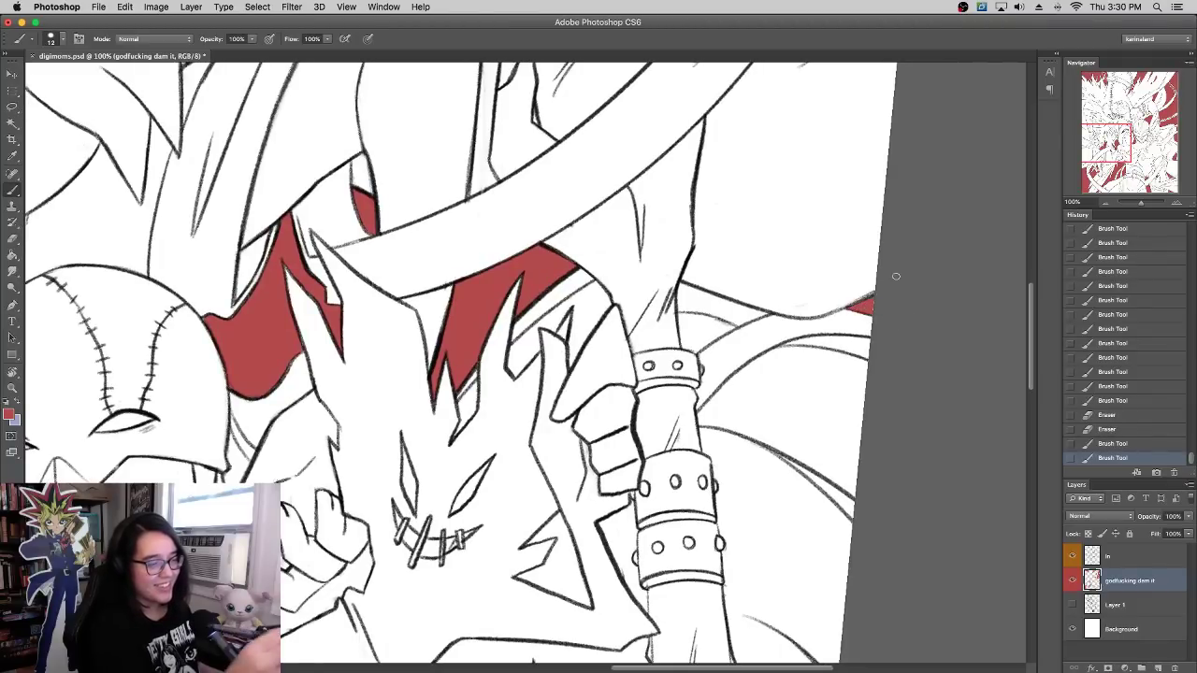
Step: Fill the thin sliver between the two converging curved lines near the staff with red out to the page edge
{"action": "mouse_move", "coordinate": [779, 457]}
{"action": "left_mouse_down"}
{"action": "mouse_move", "coordinate": [853, 514]}
{"action": "mouse_move", "coordinate": [851, 501]}
{"action": "mouse_move", "coordinate": [850, 517]}
{"action": "left_mouse_up"}
{"action": "left_click_drag", "start_coordinate": [830, 496], "coordinate": [852, 512]}
{"action": "left_click_drag", "start_coordinate": [781, 457], "coordinate": [791, 468]}
{"action": "left_click_drag", "start_coordinate": [847, 508], "coordinate": [855, 515]}
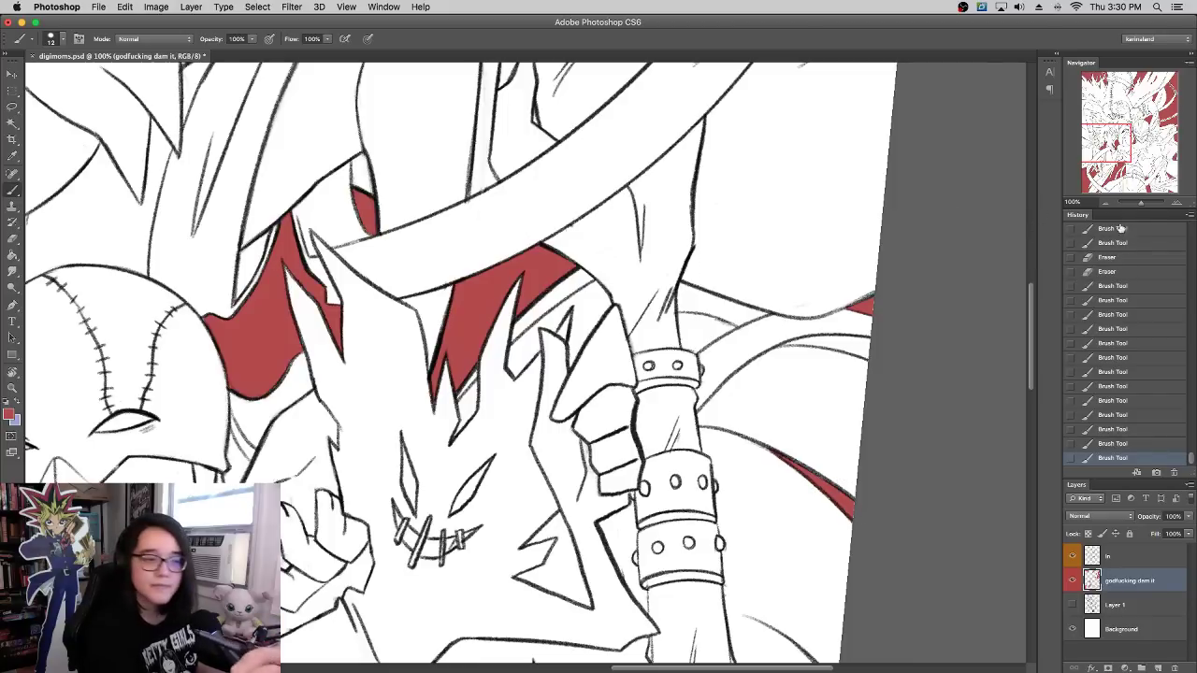
Step: Roughly block in red in the corner at the page edge between the raised forearm and the tattered wing
{"action": "left_click_drag", "start_coordinate": [1140, 201], "coordinate": [1135, 203]}
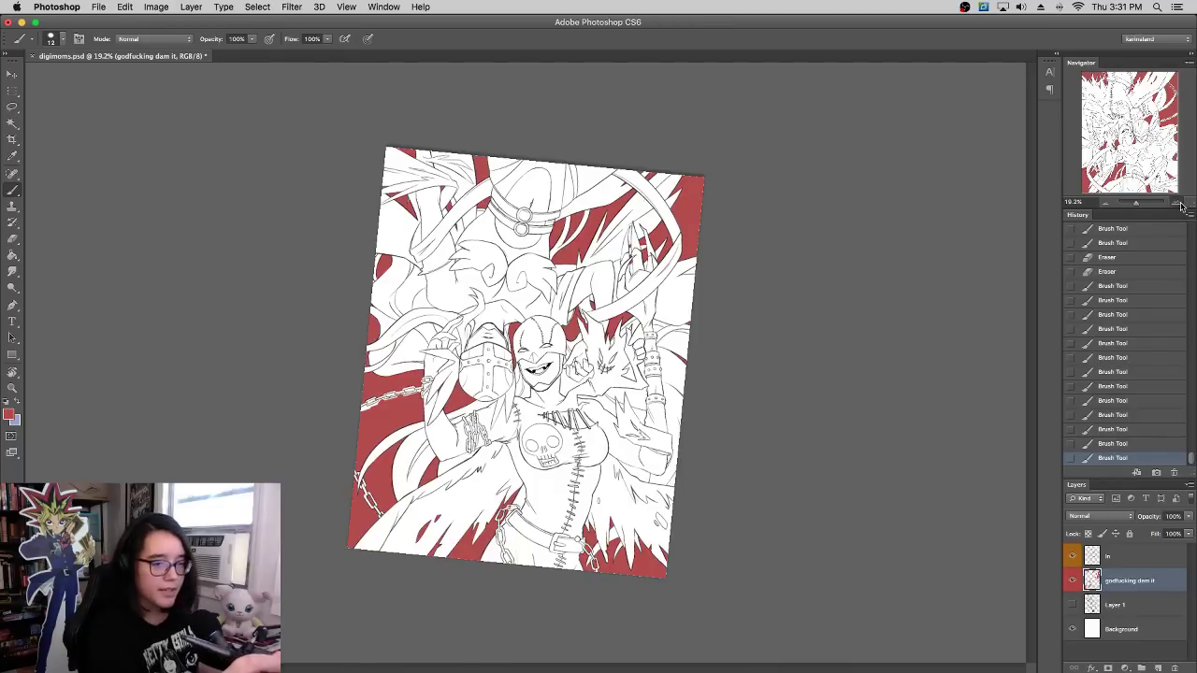
{"action": "left_click", "coordinate": [1176, 203]}
{"action": "left_click", "coordinate": [1176, 203]}
{"action": "left_click", "coordinate": [1176, 203]}
{"action": "left_click_drag", "start_coordinate": [792, 404], "coordinate": [637, 166]}
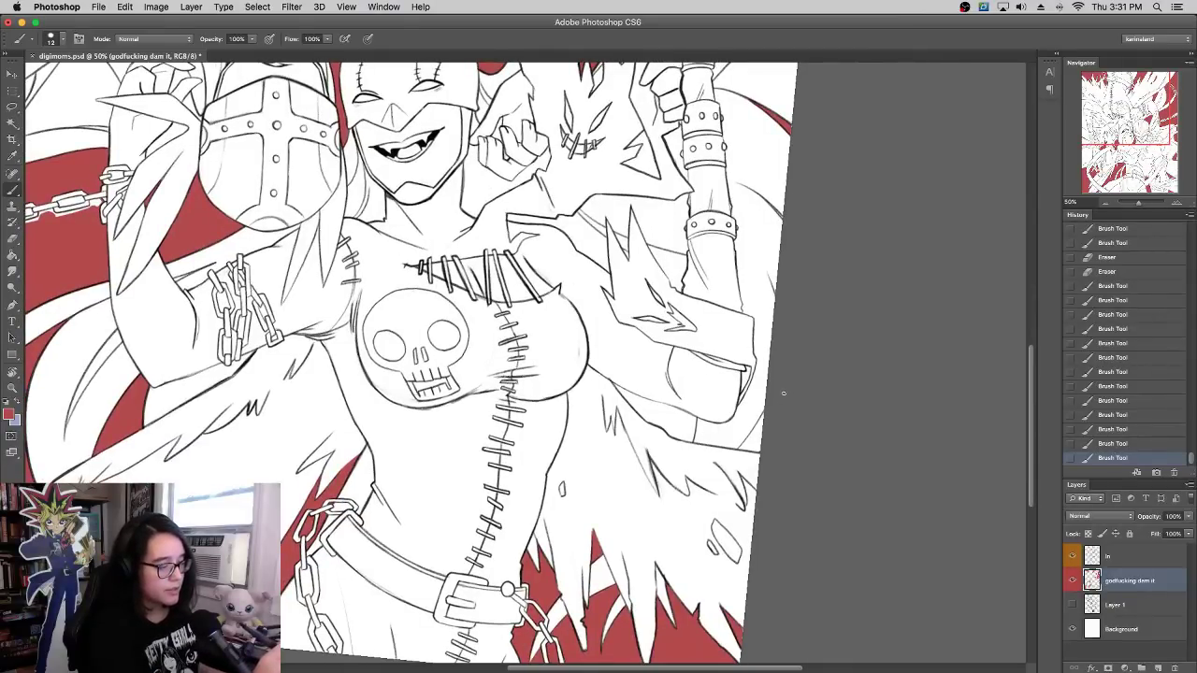
{"action": "mouse_move", "coordinate": [741, 449]}
{"action": "left_mouse_down"}
{"action": "mouse_move", "coordinate": [763, 416]}
{"action": "mouse_move", "coordinate": [757, 425]}
{"action": "mouse_move", "coordinate": [658, 334]}
{"action": "left_mouse_up"}
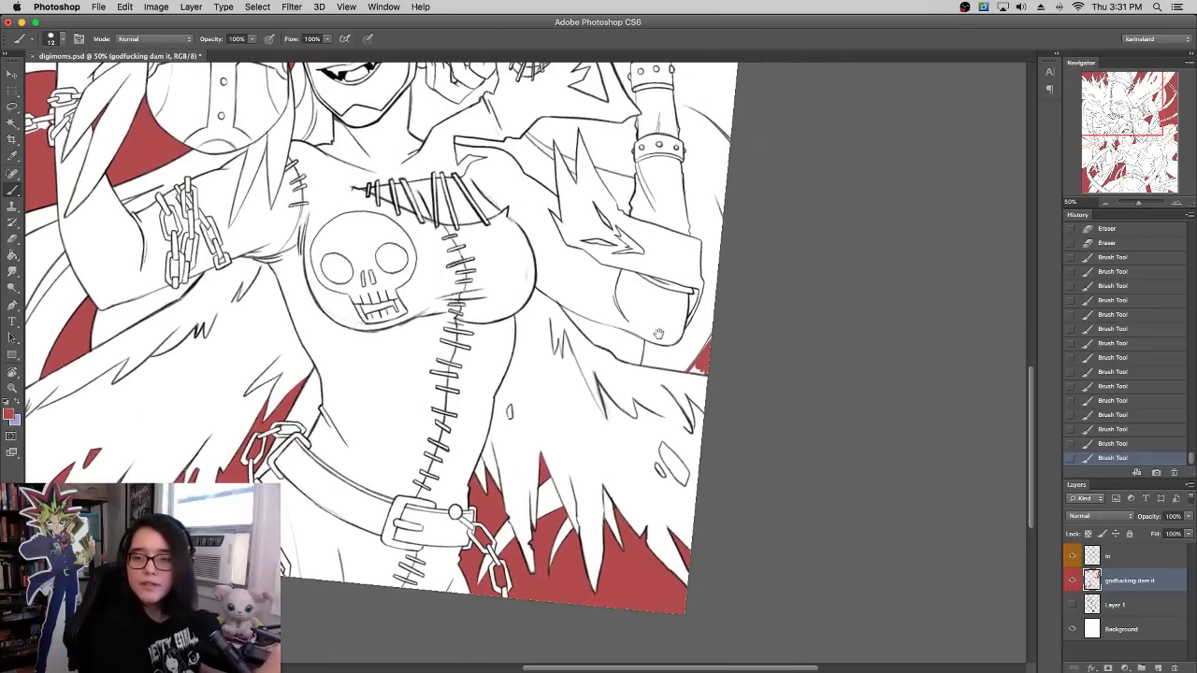
{"action": "left_click_drag", "start_coordinate": [726, 302], "coordinate": [815, 395]}
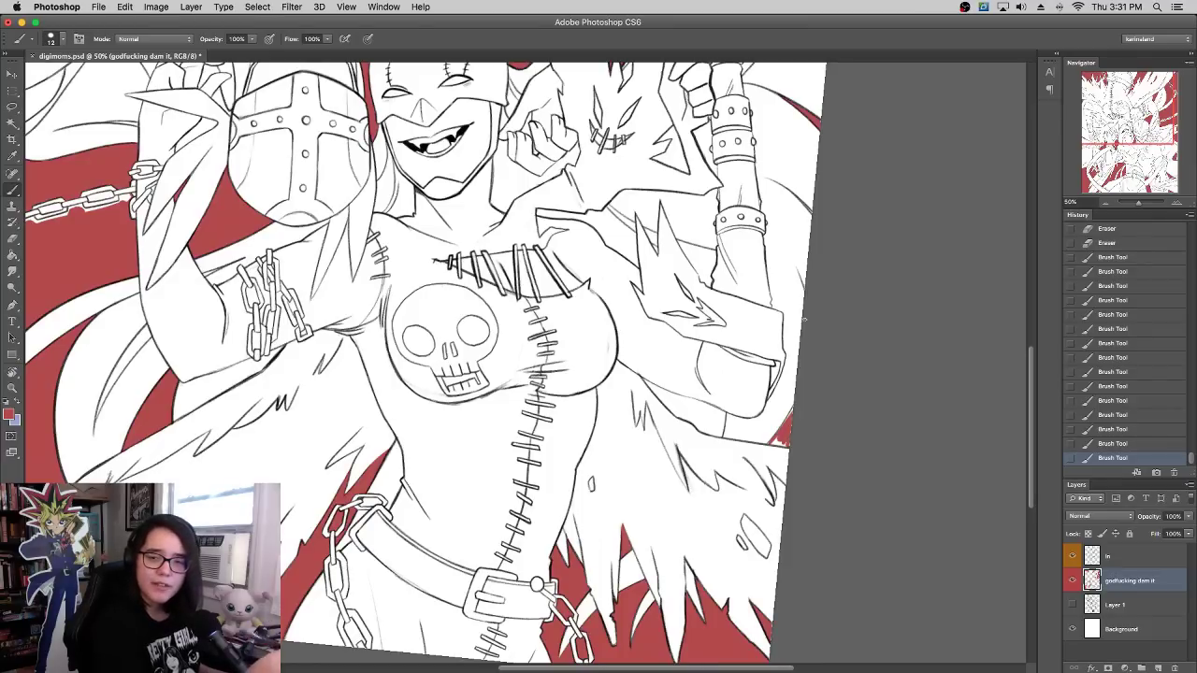
Step: Complete the red triangle beside the forearm out to its slanted line, the wing's edge and the page edge
{"action": "left_click", "coordinate": [1177, 202]}
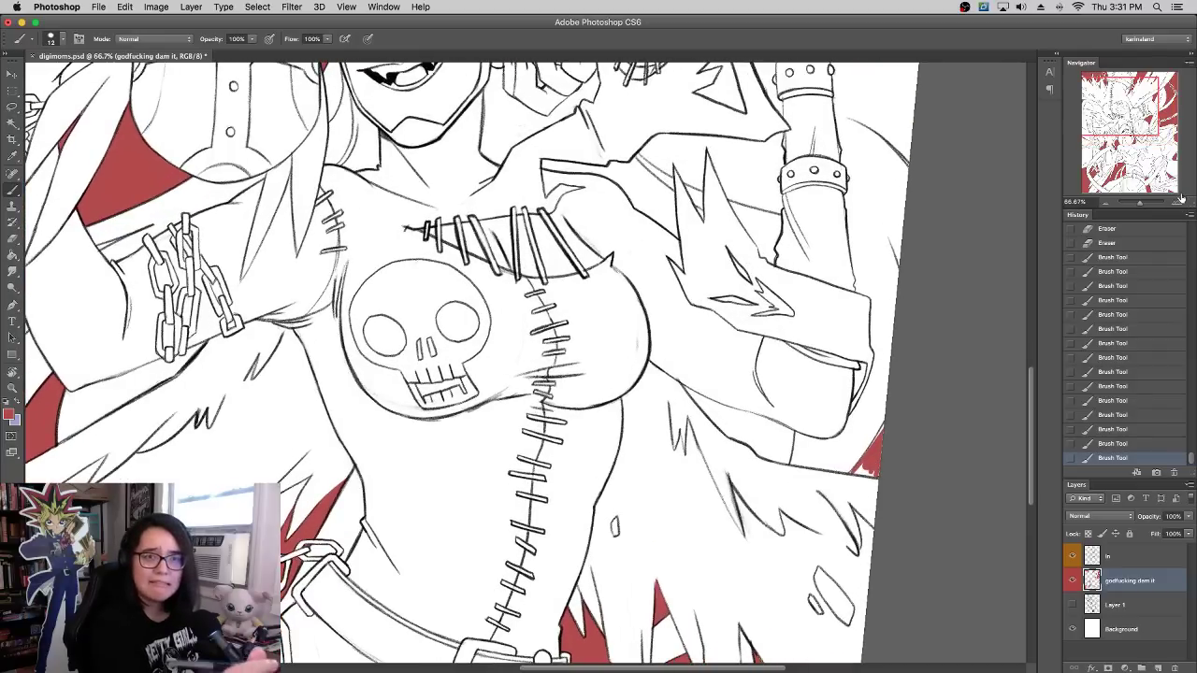
{"action": "left_click_drag", "start_coordinate": [916, 308], "coordinate": [833, 236]}
{"action": "left_click", "coordinate": [1177, 202]}
{"action": "left_click", "coordinate": [1177, 202]}
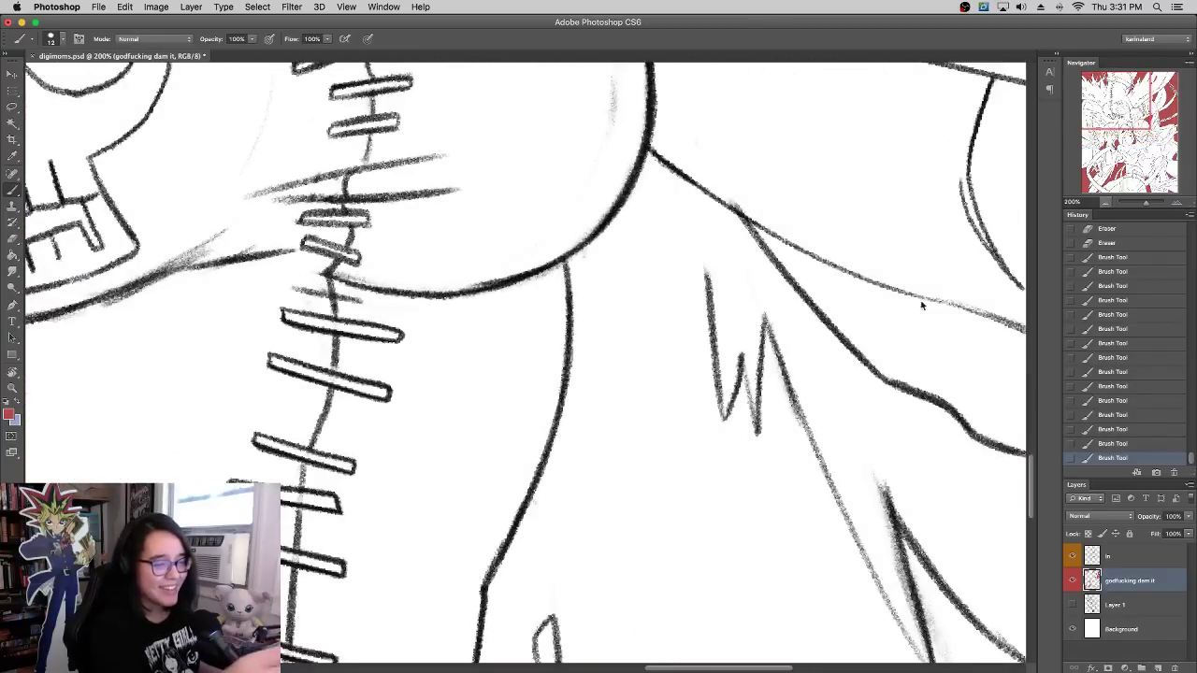
{"action": "left_click_drag", "start_coordinate": [911, 335], "coordinate": [384, 347]}
{"action": "mouse_move", "coordinate": [758, 478]}
{"action": "left_mouse_down"}
{"action": "mouse_move", "coordinate": [735, 491]}
{"action": "mouse_move", "coordinate": [802, 502]}
{"action": "mouse_move", "coordinate": [736, 493]}
{"action": "mouse_move", "coordinate": [762, 482]}
{"action": "mouse_move", "coordinate": [836, 334]}
{"action": "left_mouse_up"}
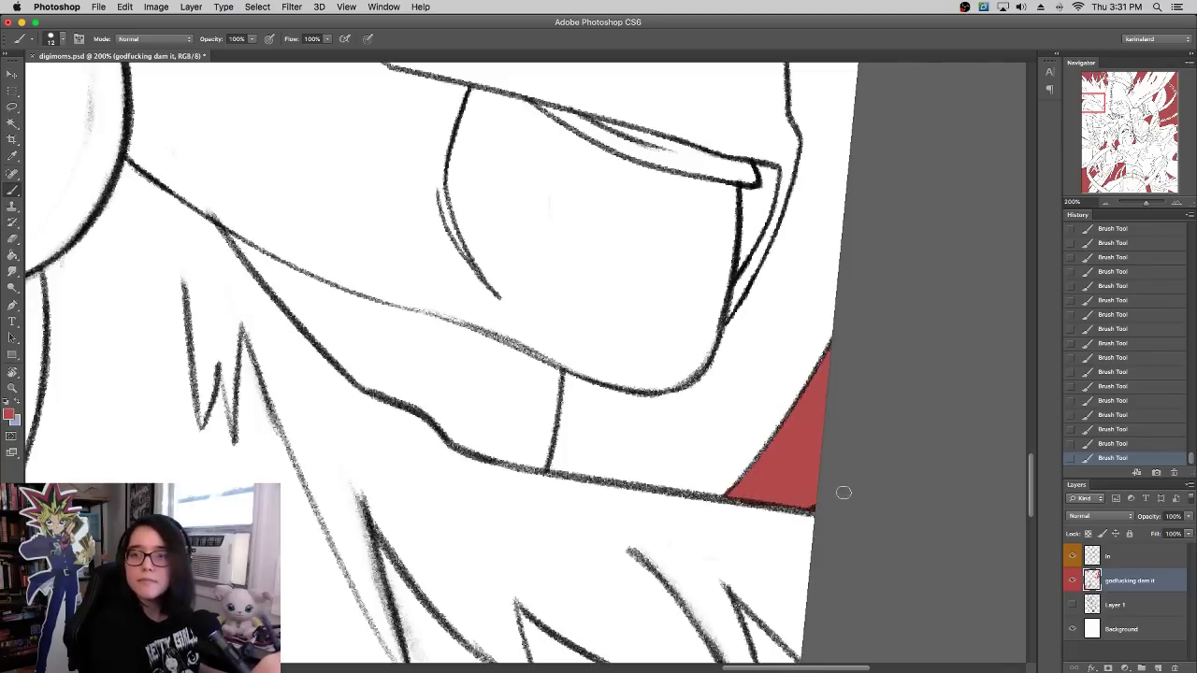
{"action": "mouse_move", "coordinate": [755, 380]}
{"action": "left_mouse_down"}
{"action": "mouse_move", "coordinate": [879, 436]}
{"action": "mouse_move", "coordinate": [882, 457]}
{"action": "left_mouse_up"}
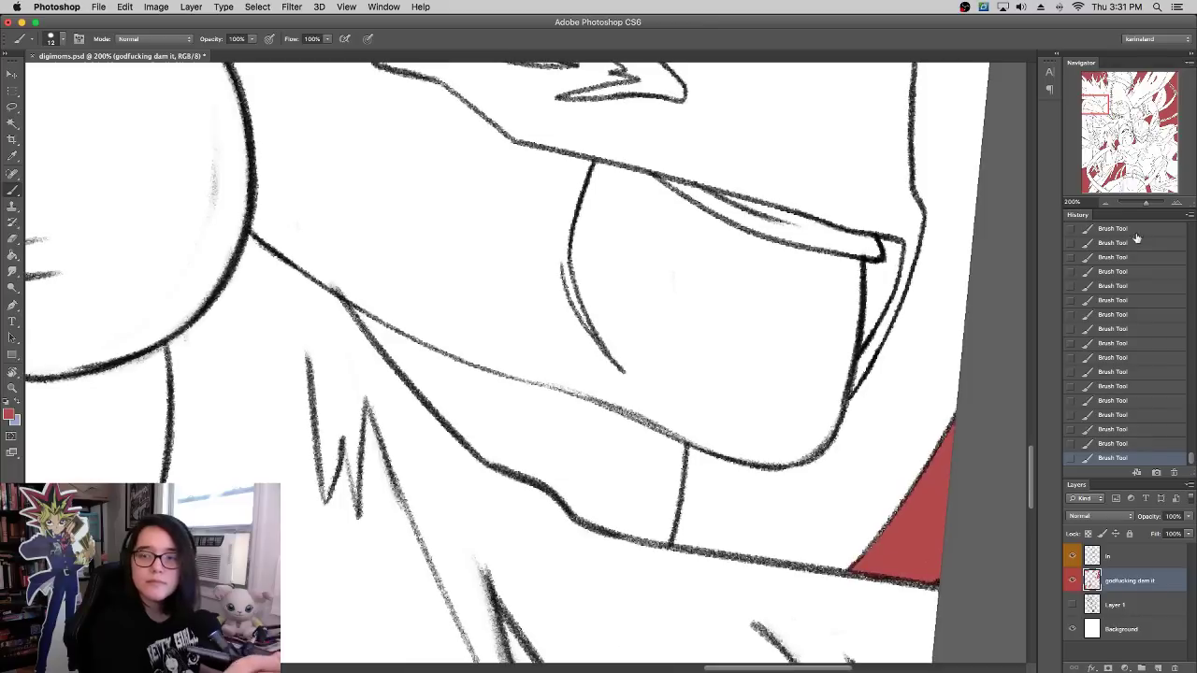
Step: Erase stray marks around the taut chain on the line art layer and reselect the red fill layer
{"action": "left_click_drag", "start_coordinate": [1149, 207], "coordinate": [1137, 206]}
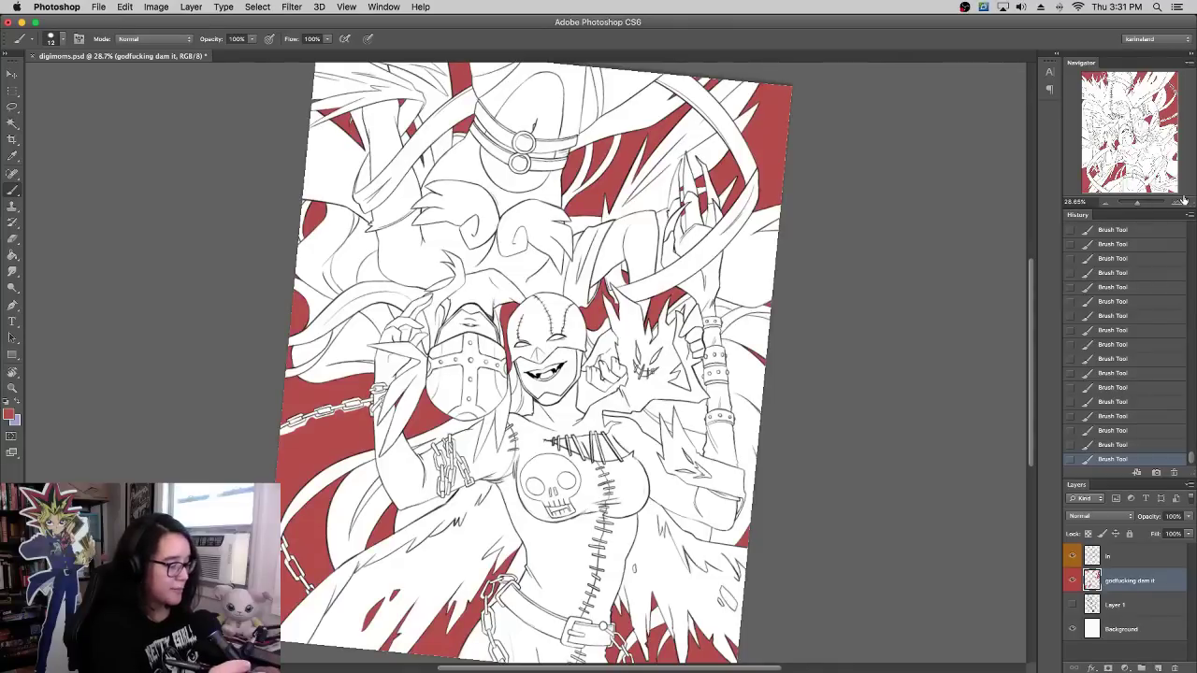
{"action": "left_click_drag", "start_coordinate": [472, 410], "coordinate": [657, 308]}
{"action": "left_click", "coordinate": [1176, 203]}
{"action": "left_click", "coordinate": [1175, 202]}
{"action": "left_click", "coordinate": [1173, 205]}
{"action": "left_click", "coordinate": [1173, 205]}
{"action": "left_click", "coordinate": [1173, 205]}
{"action": "mouse_move", "coordinate": [367, 373]}
{"action": "left_mouse_down"}
{"action": "mouse_move", "coordinate": [377, 290]}
{"action": "mouse_move", "coordinate": [447, 310]}
{"action": "left_mouse_up"}
{"action": "left_click", "coordinate": [1121, 561]}
{"action": "left_click", "coordinate": [404, 298]}
{"action": "left_click_drag", "start_coordinate": [538, 401], "coordinate": [523, 327]}
{"action": "left_click", "coordinate": [1122, 580]}
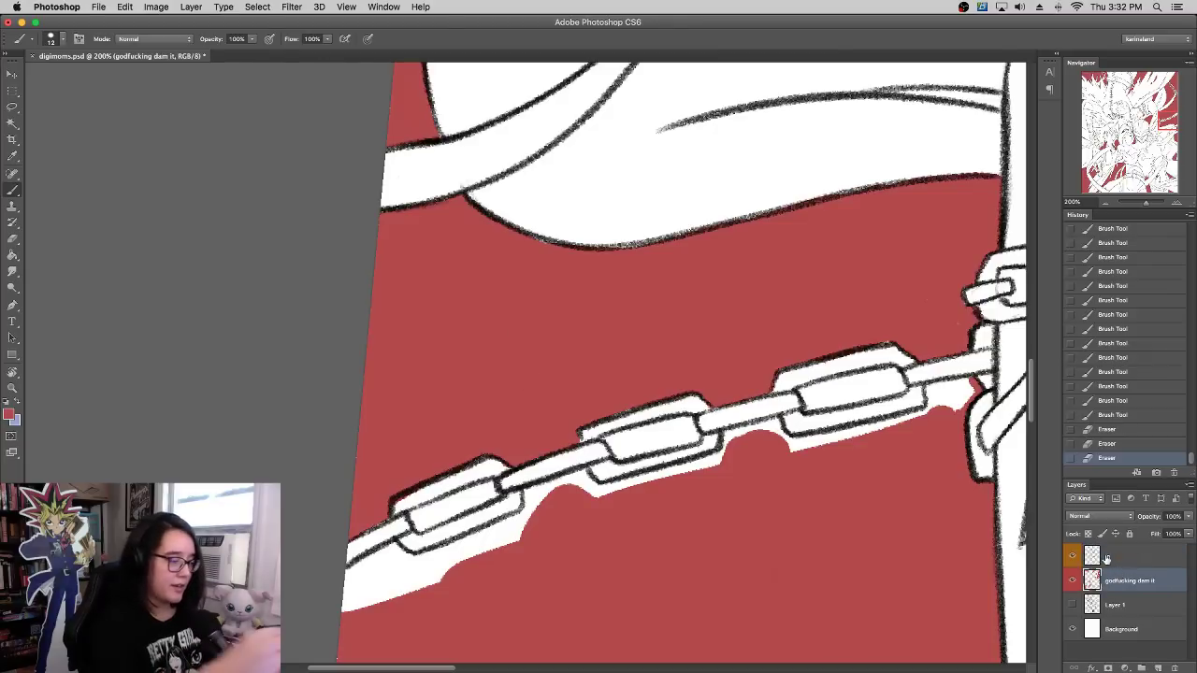
Step: Fill the openings of the two chain links nearest the page edge with red and erase the overspill on the links
{"action": "mouse_move", "coordinate": [413, 519]}
{"action": "left_mouse_down"}
{"action": "mouse_move", "coordinate": [461, 507]}
{"action": "mouse_move", "coordinate": [455, 514]}
{"action": "left_mouse_up"}
{"action": "left_click_drag", "start_coordinate": [454, 514], "coordinate": [497, 491]}
{"action": "mouse_move", "coordinate": [493, 486]}
{"action": "left_mouse_down"}
{"action": "mouse_move", "coordinate": [419, 513]}
{"action": "mouse_move", "coordinate": [459, 496]}
{"action": "mouse_move", "coordinate": [401, 503]}
{"action": "mouse_move", "coordinate": [504, 456]}
{"action": "left_mouse_up"}
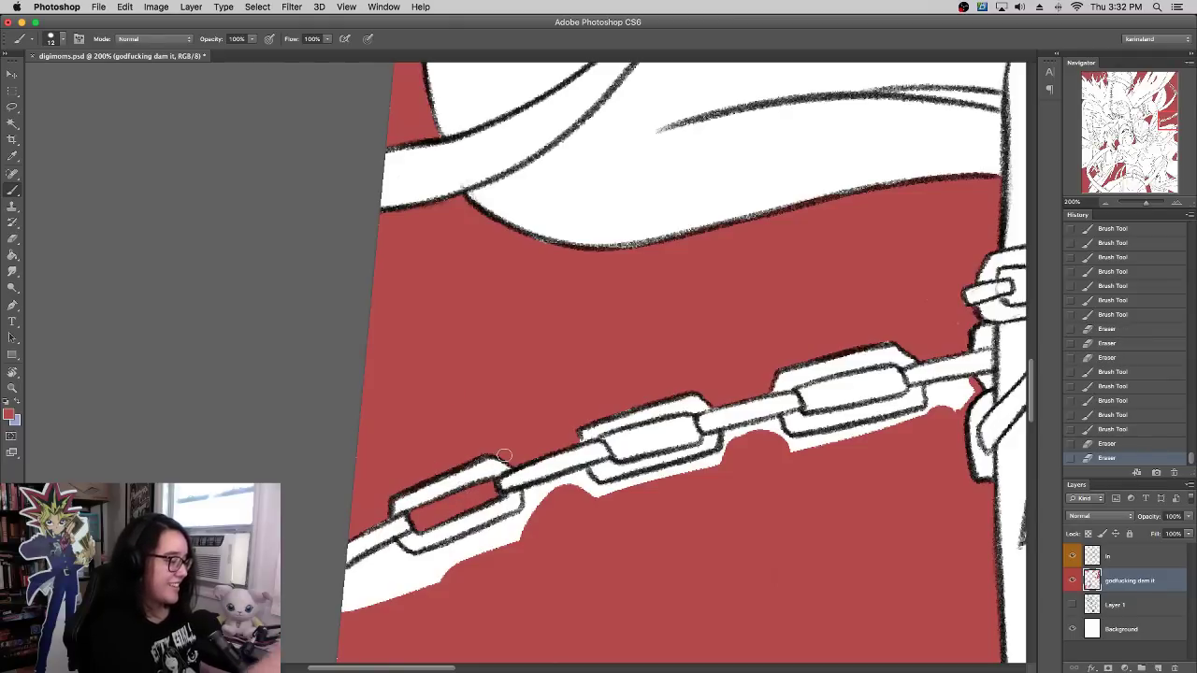
{"action": "left_click_drag", "start_coordinate": [611, 411], "coordinate": [637, 403]}
{"action": "mouse_move", "coordinate": [620, 408]}
{"action": "left_mouse_down"}
{"action": "mouse_move", "coordinate": [636, 404]}
{"action": "mouse_move", "coordinate": [617, 452]}
{"action": "mouse_move", "coordinate": [688, 415]}
{"action": "mouse_move", "coordinate": [679, 421]}
{"action": "left_mouse_up"}
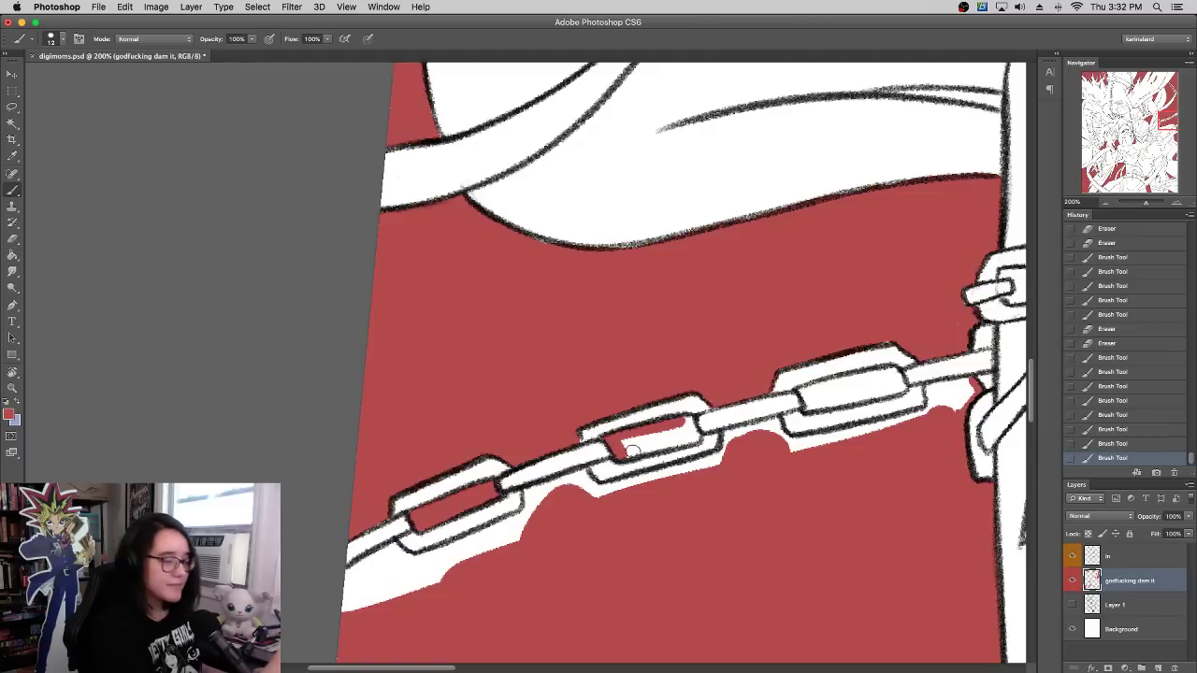
{"action": "left_click_drag", "start_coordinate": [624, 446], "coordinate": [681, 442]}
{"action": "mouse_move", "coordinate": [683, 442]}
{"action": "left_mouse_down"}
{"action": "mouse_move", "coordinate": [690, 425]}
{"action": "mouse_move", "coordinate": [618, 440]}
{"action": "mouse_move", "coordinate": [621, 414]}
{"action": "left_mouse_up"}
Step: Fill the white fringe beneath the second and third chain links with red up to the wrist and clean up the overspill
{"action": "mouse_move", "coordinate": [583, 477]}
{"action": "left_mouse_down"}
{"action": "mouse_move", "coordinate": [589, 491]}
{"action": "mouse_move", "coordinate": [696, 465]}
{"action": "left_mouse_up"}
{"action": "mouse_move", "coordinate": [717, 458]}
{"action": "left_mouse_down"}
{"action": "mouse_move", "coordinate": [677, 468]}
{"action": "mouse_move", "coordinate": [783, 422]}
{"action": "mouse_move", "coordinate": [787, 445]}
{"action": "mouse_move", "coordinate": [912, 419]}
{"action": "left_mouse_up"}
{"action": "scroll", "coordinate": [857, 329], "scroll_direction": "right", "scroll_amount": 2}
{"action": "scroll", "coordinate": [856, 329], "scroll_direction": "down", "scroll_amount": 1}
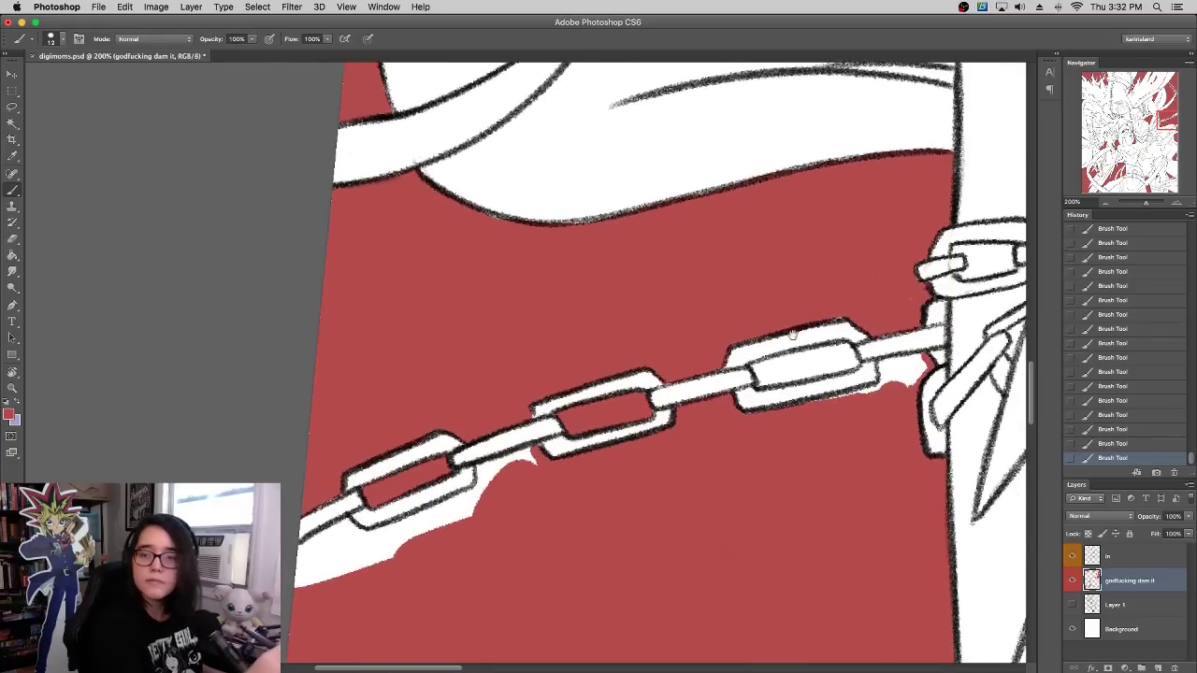
{"action": "mouse_move", "coordinate": [760, 411]}
{"action": "left_mouse_down"}
{"action": "mouse_move", "coordinate": [877, 385]}
{"action": "mouse_move", "coordinate": [892, 372]}
{"action": "mouse_move", "coordinate": [877, 355]}
{"action": "mouse_move", "coordinate": [892, 349]}
{"action": "left_mouse_up"}
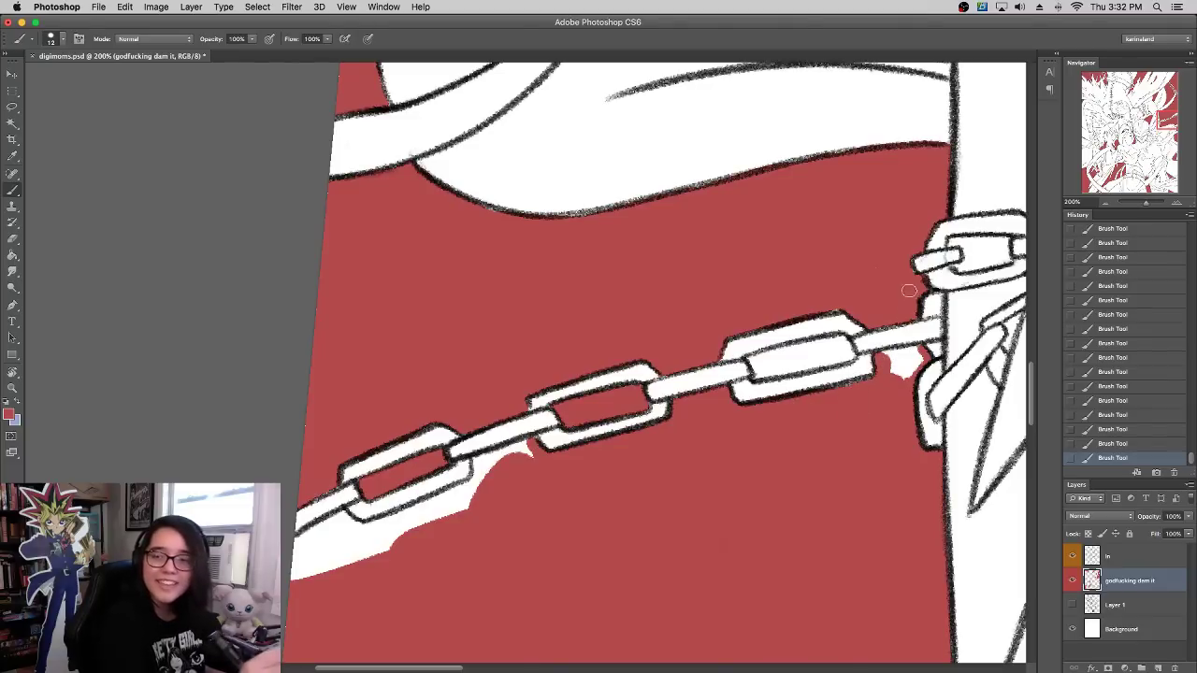
{"action": "left_click_drag", "start_coordinate": [929, 347], "coordinate": [893, 366]}
{"action": "key", "text": "e"}
{"action": "key", "text": "b"}
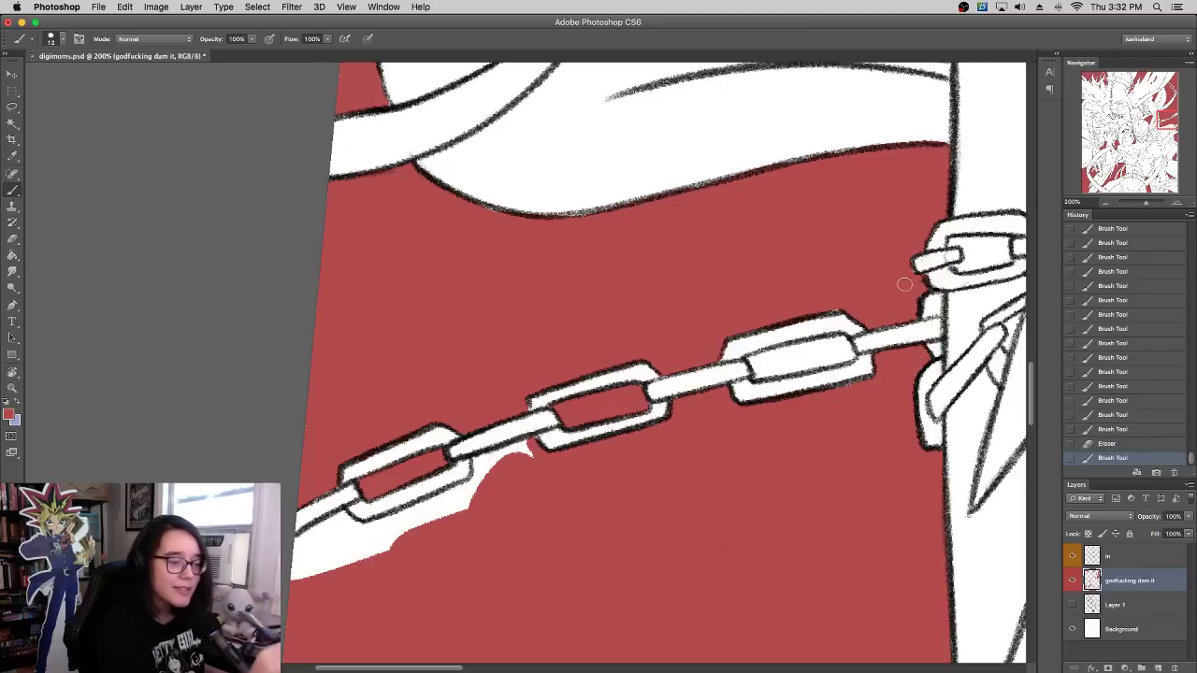
Step: Touch up the red along the third chain link's upper edge and fill the link's opening
{"action": "left_click_drag", "start_coordinate": [834, 315], "coordinate": [841, 309]}
{"action": "left_click_drag", "start_coordinate": [812, 318], "coordinate": [802, 321]}
{"action": "mouse_move", "coordinate": [755, 362]}
{"action": "left_mouse_down"}
{"action": "mouse_move", "coordinate": [851, 354]}
{"action": "mouse_move", "coordinate": [840, 338]}
{"action": "mouse_move", "coordinate": [778, 352]}
{"action": "mouse_move", "coordinate": [788, 362]}
{"action": "mouse_move", "coordinate": [837, 351]}
{"action": "mouse_move", "coordinate": [787, 358]}
{"action": "left_mouse_up"}
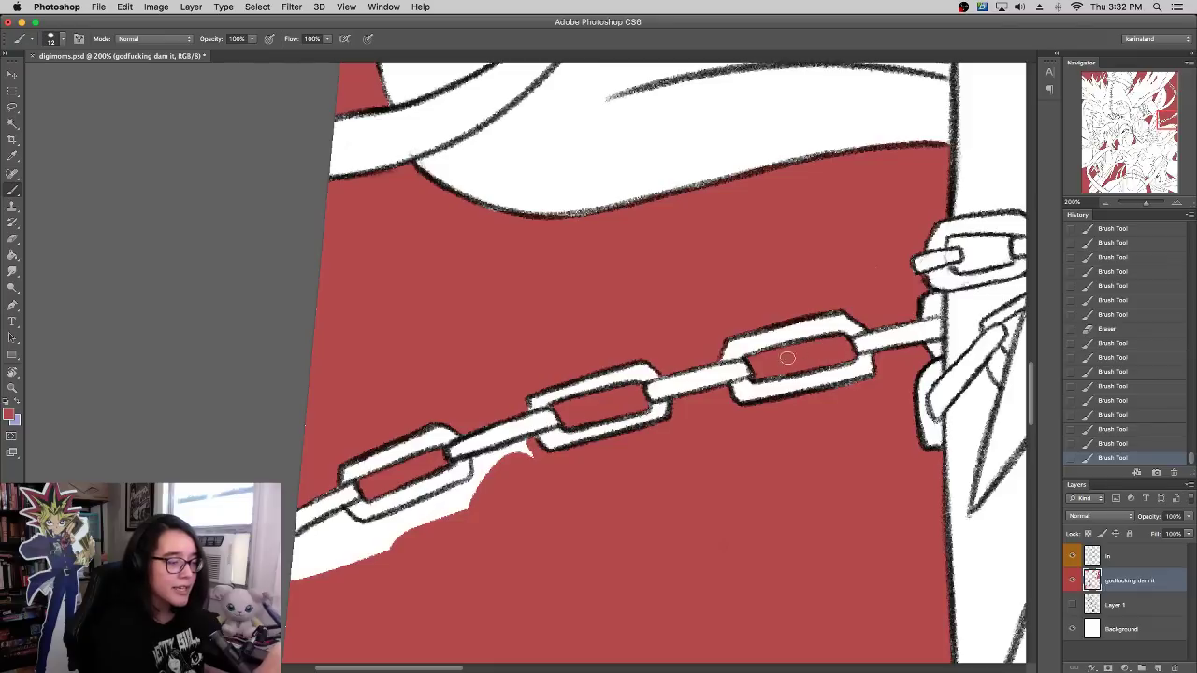
Step: Fill the white fringe beneath the chain link nearest the page edge with red and clean up the fill around that link
{"action": "mouse_move", "coordinate": [479, 462]}
{"action": "left_mouse_down"}
{"action": "mouse_move", "coordinate": [660, 359]}
{"action": "mouse_move", "coordinate": [786, 267]}
{"action": "left_mouse_up"}
{"action": "mouse_move", "coordinate": [631, 373]}
{"action": "left_mouse_down"}
{"action": "mouse_move", "coordinate": [554, 392]}
{"action": "mouse_move", "coordinate": [593, 363]}
{"action": "mouse_move", "coordinate": [587, 400]}
{"action": "mouse_move", "coordinate": [603, 371]}
{"action": "mouse_move", "coordinate": [592, 373]}
{"action": "mouse_move", "coordinate": [644, 373]}
{"action": "mouse_move", "coordinate": [743, 324]}
{"action": "mouse_move", "coordinate": [601, 418]}
{"action": "mouse_move", "coordinate": [695, 355]}
{"action": "left_mouse_up"}
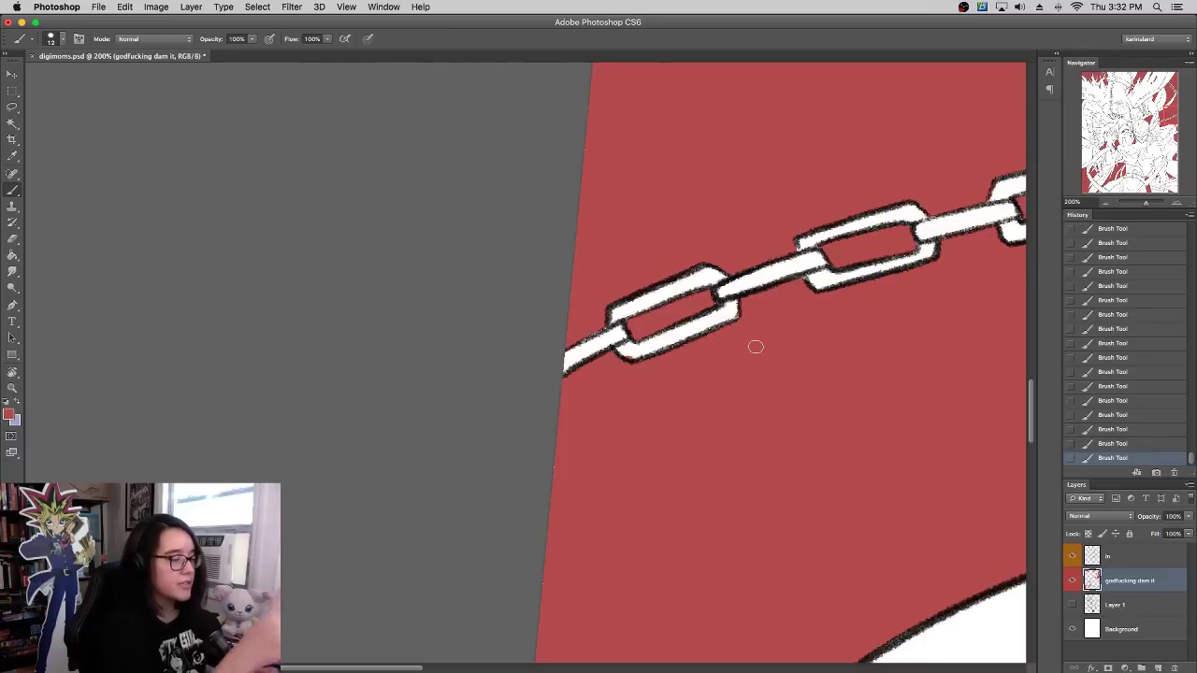
{"action": "mouse_move", "coordinate": [625, 342]}
{"action": "left_mouse_down"}
{"action": "mouse_move", "coordinate": [630, 351]}
{"action": "mouse_move", "coordinate": [624, 342]}
{"action": "left_mouse_up"}
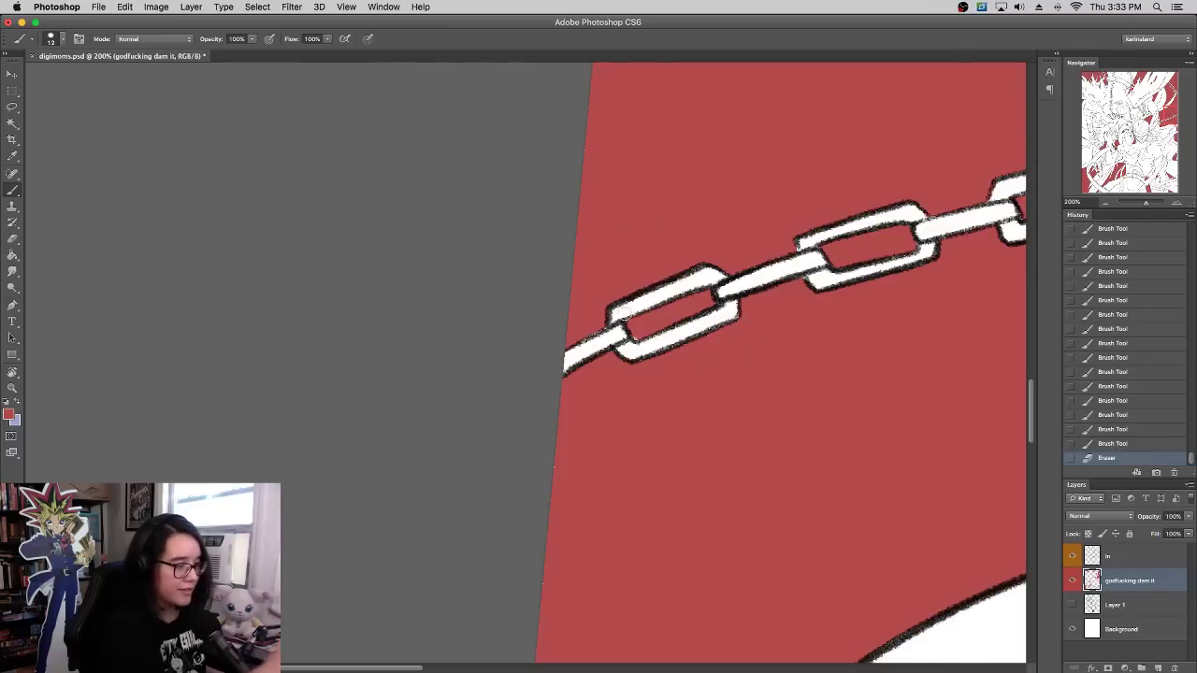
{"action": "left_click", "coordinate": [642, 299]}
{"action": "left_click_drag", "start_coordinate": [1145, 202], "coordinate": [1137, 204]}
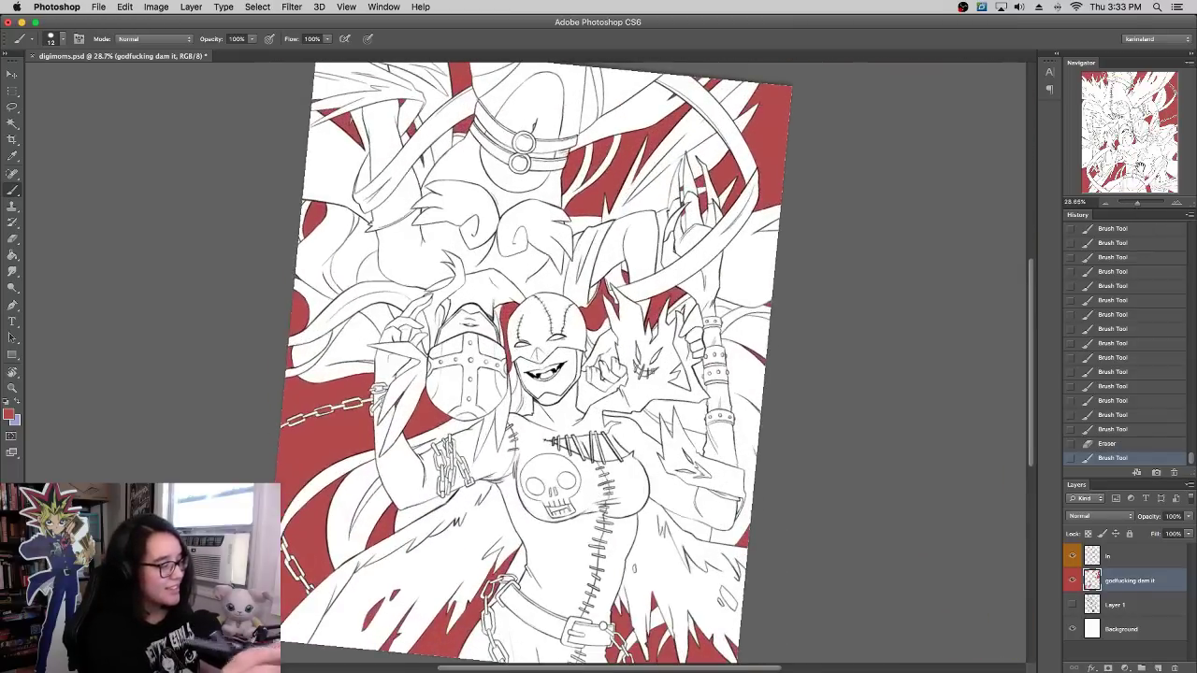
Step: Dab red into the three small holes in the ragged cape beside the stitched torso
{"action": "mouse_move", "coordinate": [697, 283]}
{"action": "left_mouse_down"}
{"action": "mouse_move", "coordinate": [707, 340]}
{"action": "mouse_move", "coordinate": [736, 277]}
{"action": "mouse_move", "coordinate": [735, 244]}
{"action": "left_mouse_up"}
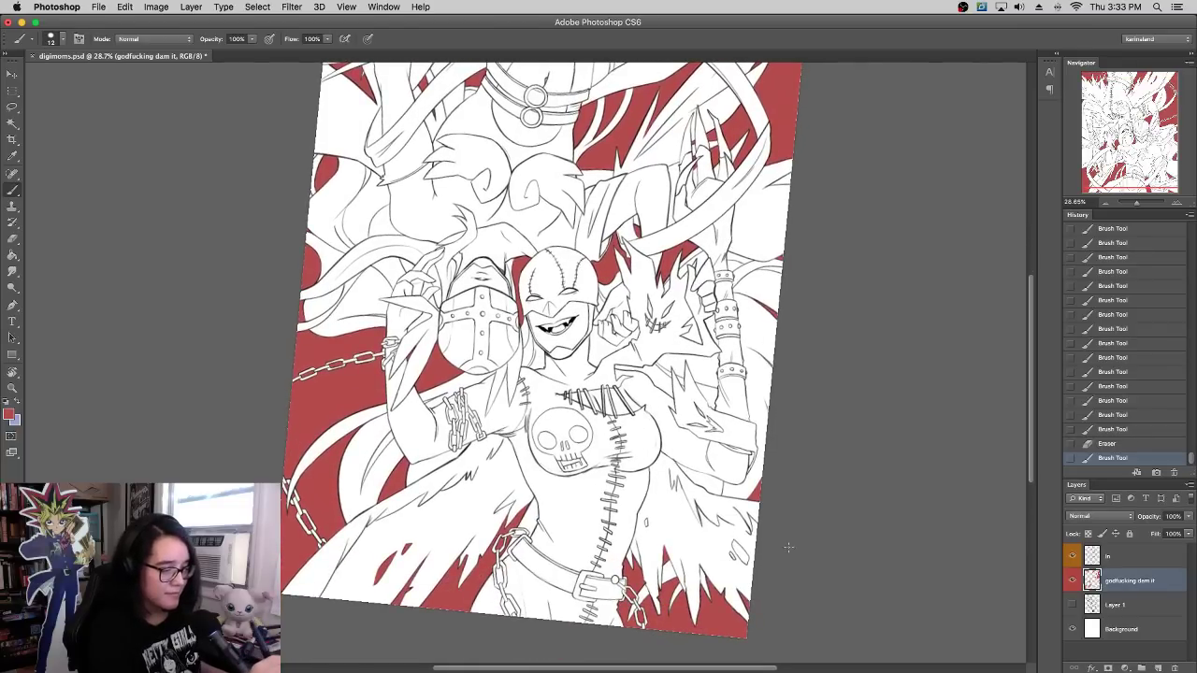
{"action": "left_click_drag", "start_coordinate": [739, 556], "coordinate": [732, 548]}
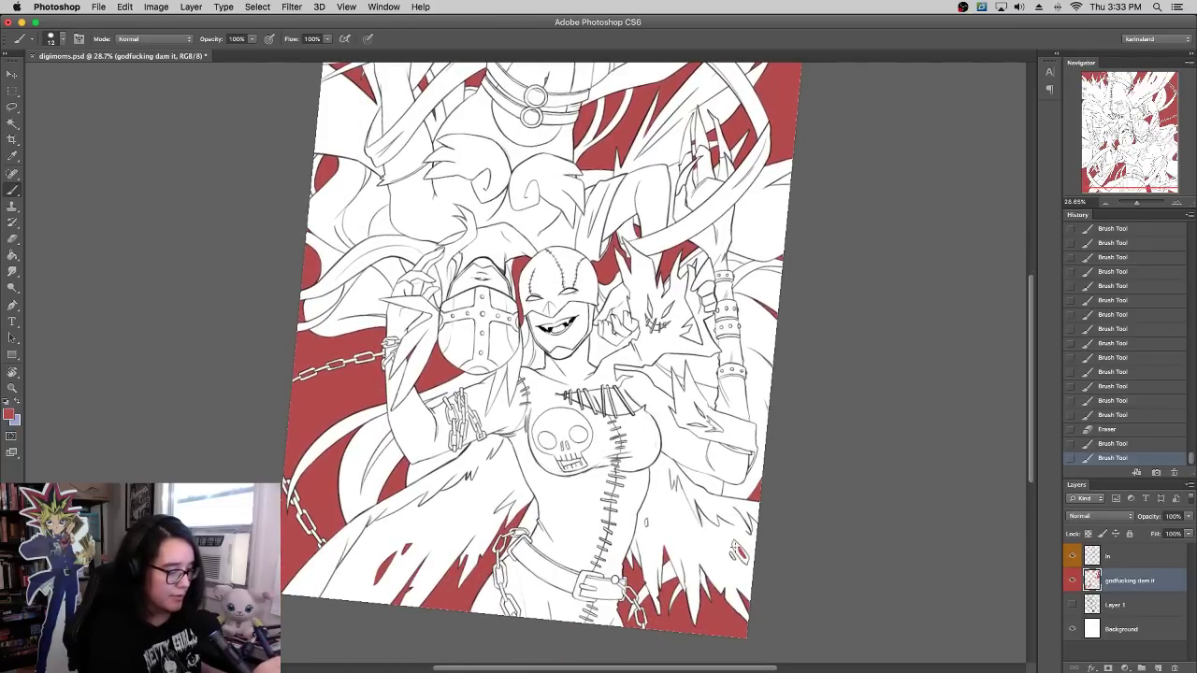
{"action": "left_click_drag", "start_coordinate": [644, 524], "coordinate": [648, 521]}
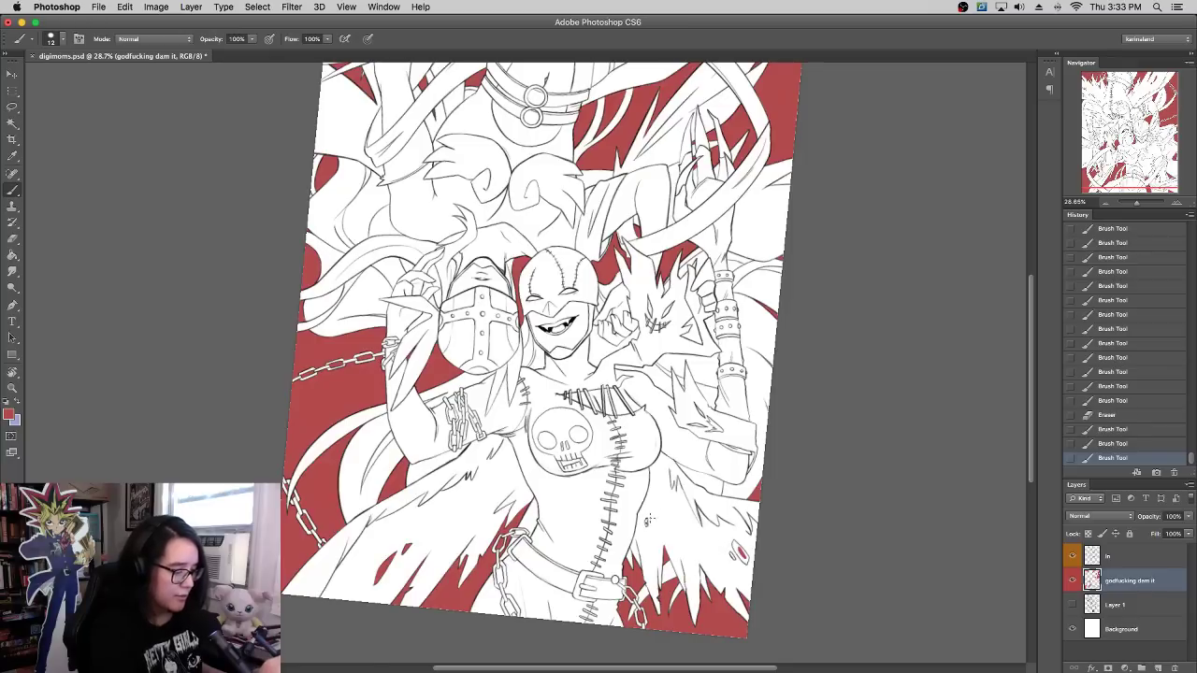
{"action": "left_click_drag", "start_coordinate": [732, 555], "coordinate": [725, 540]}
{"action": "left_click_drag", "start_coordinate": [743, 449], "coordinate": [739, 429]}
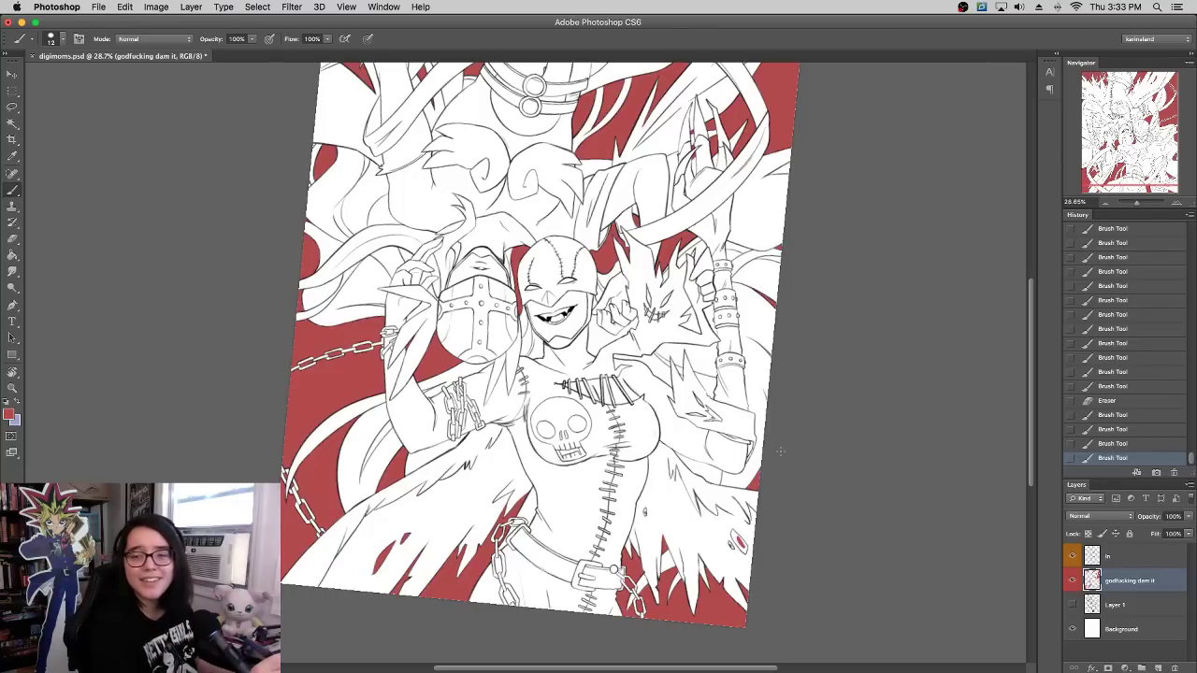
Step: Fill the small cape hole nearest the waist with red up to its outline and erase the overspill
{"action": "key", "text": "super+equal"}
{"action": "key", "text": "super+equal"}
{"action": "key", "text": "super+equal"}
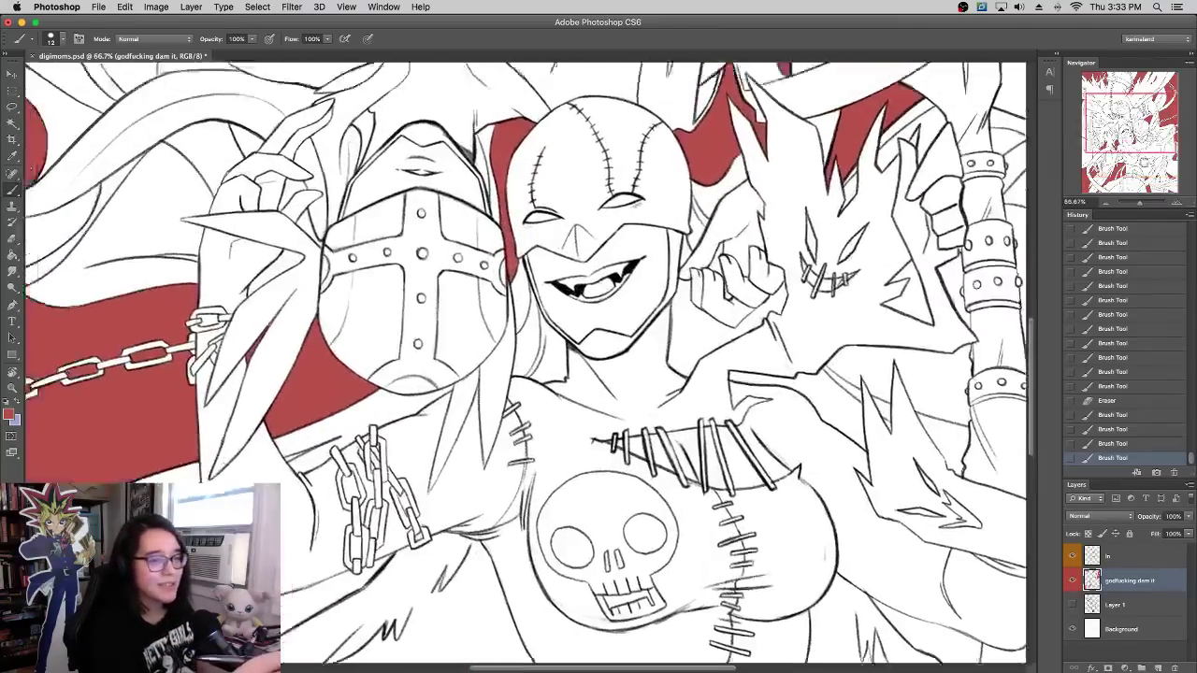
{"action": "left_click", "coordinate": [1139, 168]}
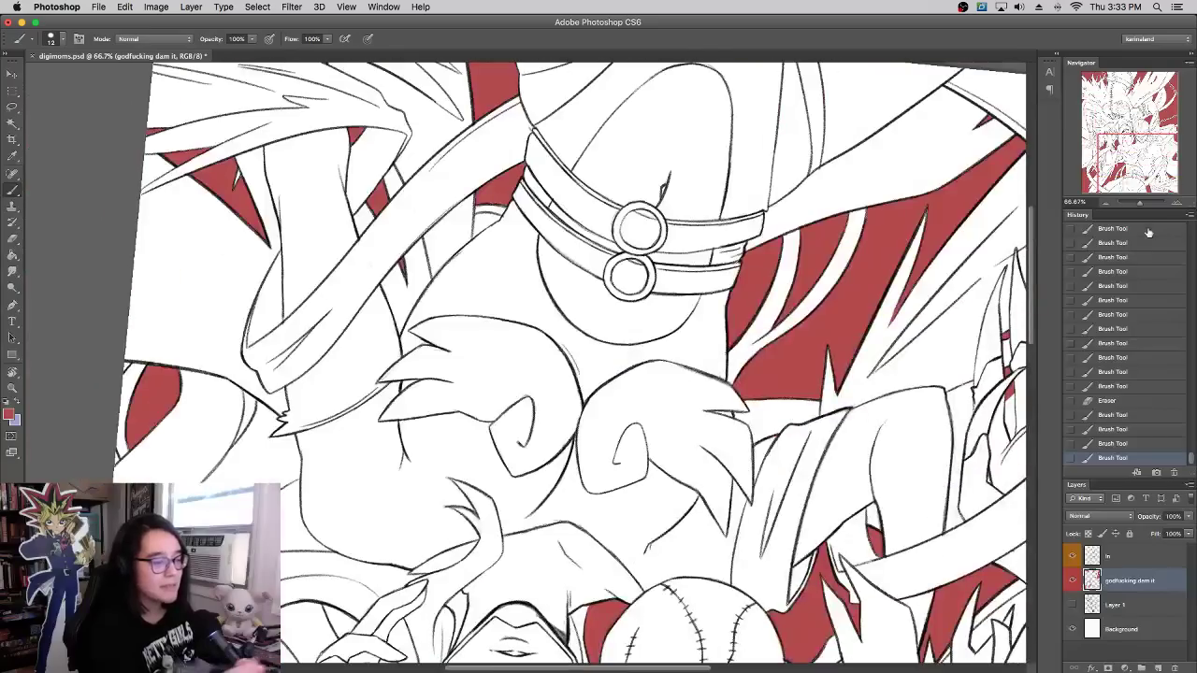
{"action": "left_click_drag", "start_coordinate": [868, 398], "coordinate": [757, 103]}
{"action": "left_click_drag", "start_coordinate": [907, 645], "coordinate": [780, 300]}
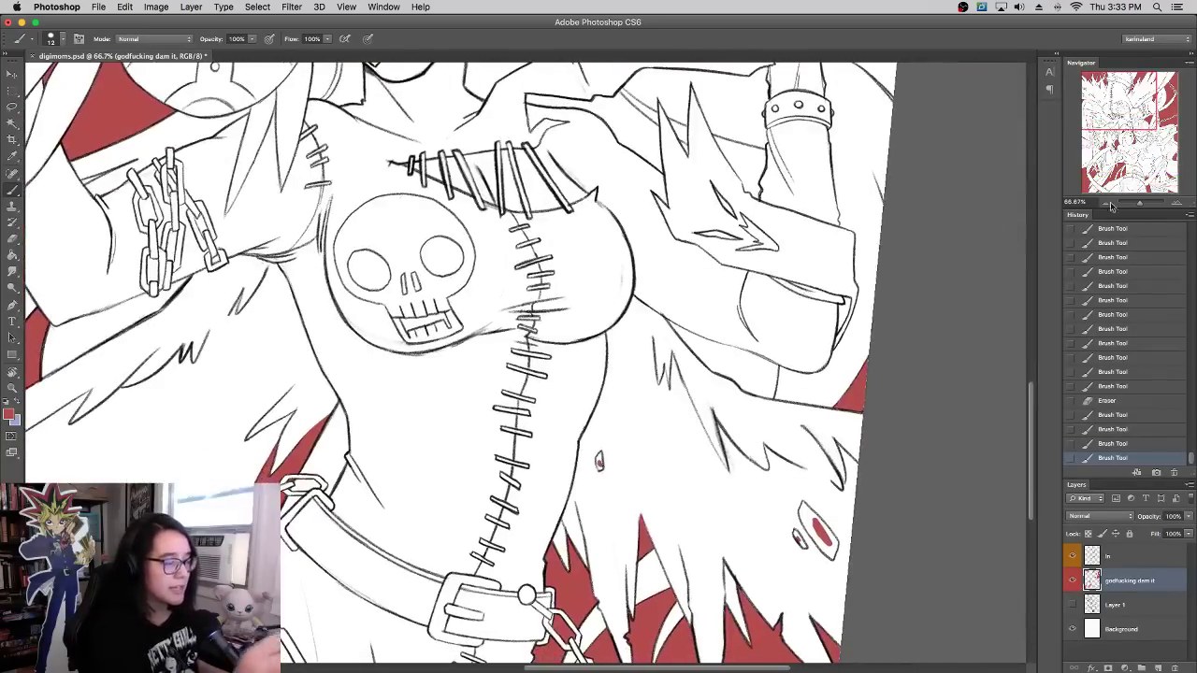
{"action": "key", "text": "super+equal"}
{"action": "key", "text": "super+equal"}
{"action": "left_click_drag", "start_coordinate": [757, 527], "coordinate": [706, 278]}
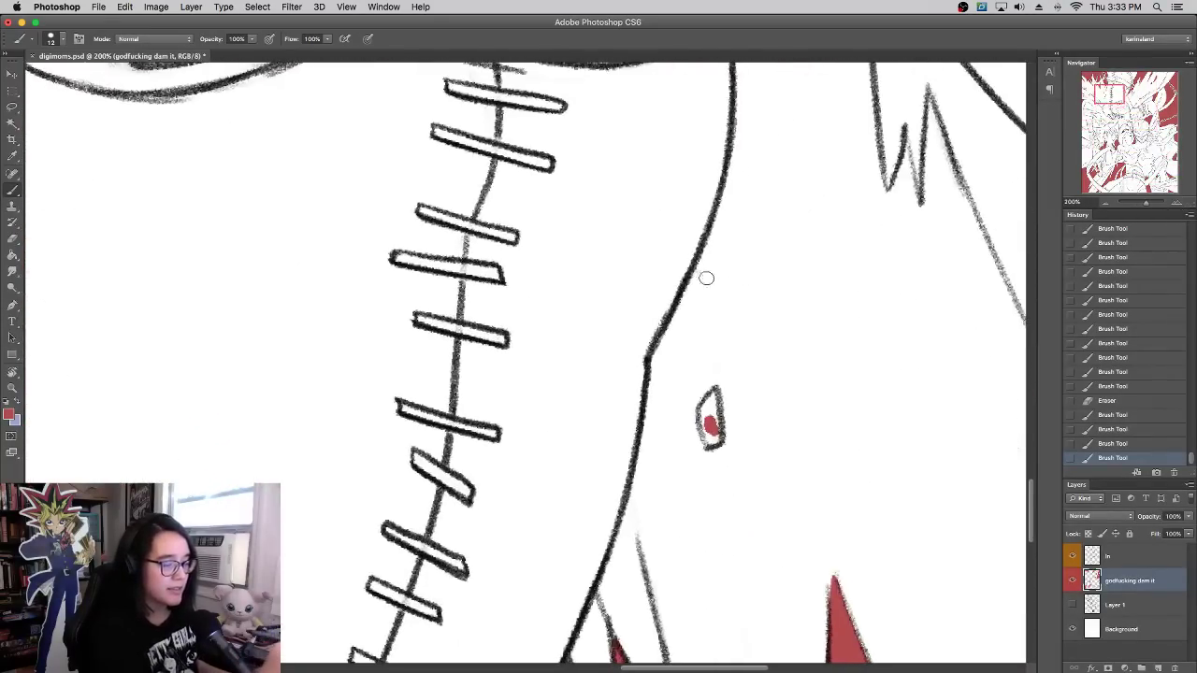
{"action": "mouse_move", "coordinate": [714, 437]}
{"action": "left_mouse_down"}
{"action": "mouse_move", "coordinate": [715, 397]}
{"action": "mouse_move", "coordinate": [708, 439]}
{"action": "mouse_move", "coordinate": [717, 435]}
{"action": "left_mouse_up"}
{"action": "key", "text": "e"}
{"action": "mouse_move", "coordinate": [711, 379]}
{"action": "left_mouse_down"}
{"action": "mouse_move", "coordinate": [713, 412]}
{"action": "mouse_move", "coordinate": [712, 398]}
{"action": "left_mouse_up"}
Step: Fill the large and small cape holes near the page edge with red up to their outlines
{"action": "mouse_move", "coordinate": [1149, 172]}
{"action": "left_mouse_down"}
{"action": "mouse_move", "coordinate": [1175, 191]}
{"action": "mouse_move", "coordinate": [1053, 178]}
{"action": "left_mouse_up"}
{"action": "left_click_drag", "start_coordinate": [864, 454], "coordinate": [759, 248]}
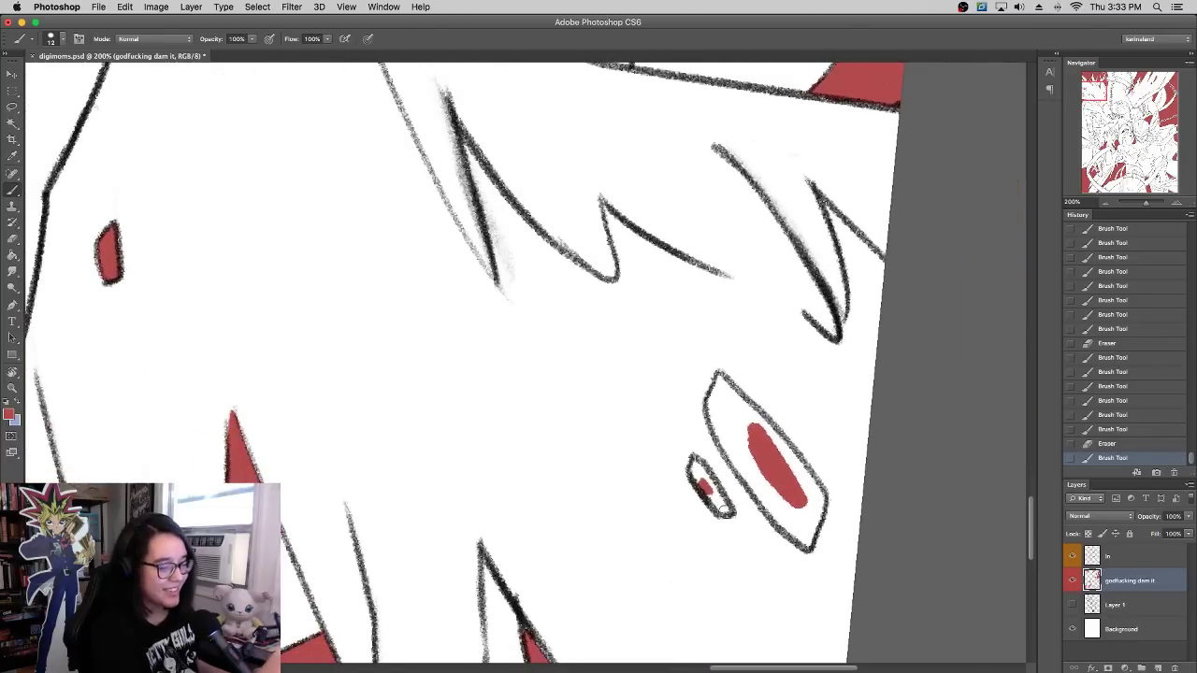
{"action": "mouse_move", "coordinate": [725, 509]}
{"action": "left_mouse_down"}
{"action": "mouse_move", "coordinate": [693, 466]}
{"action": "mouse_move", "coordinate": [725, 510]}
{"action": "left_mouse_up"}
{"action": "mouse_move", "coordinate": [728, 438]}
{"action": "left_mouse_down"}
{"action": "mouse_move", "coordinate": [779, 520]}
{"action": "mouse_move", "coordinate": [722, 440]}
{"action": "mouse_move", "coordinate": [713, 384]}
{"action": "mouse_move", "coordinate": [726, 375]}
{"action": "mouse_move", "coordinate": [795, 458]}
{"action": "left_mouse_up"}
{"action": "key", "text": "super+z"}
{"action": "left_click_drag", "start_coordinate": [748, 405], "coordinate": [792, 455]}
{"action": "mouse_move", "coordinate": [781, 443]}
{"action": "left_mouse_down"}
{"action": "mouse_move", "coordinate": [813, 509]}
{"action": "mouse_move", "coordinate": [787, 527]}
{"action": "mouse_move", "coordinate": [758, 488]}
{"action": "mouse_move", "coordinate": [806, 544]}
{"action": "mouse_move", "coordinate": [804, 473]}
{"action": "mouse_move", "coordinate": [815, 510]}
{"action": "mouse_move", "coordinate": [795, 525]}
{"action": "mouse_move", "coordinate": [788, 470]}
{"action": "mouse_move", "coordinate": [810, 518]}
{"action": "mouse_move", "coordinate": [739, 425]}
{"action": "mouse_move", "coordinate": [740, 449]}
{"action": "mouse_move", "coordinate": [722, 397]}
{"action": "left_mouse_up"}
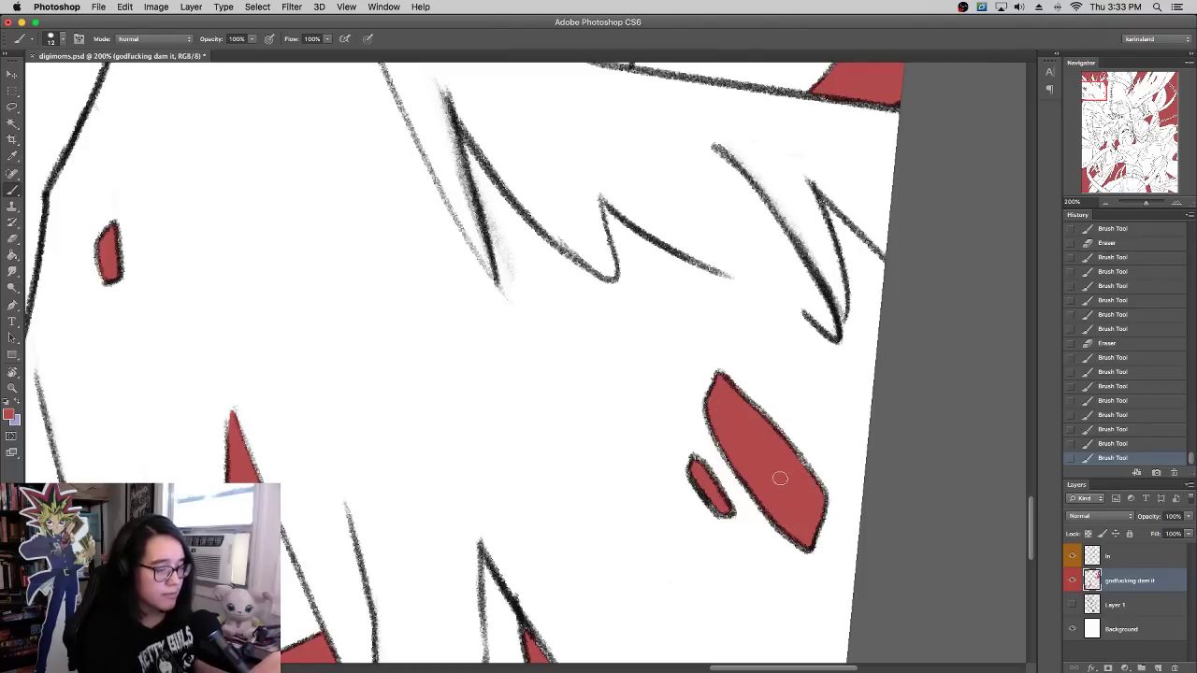
{"action": "left_click", "coordinate": [780, 477]}
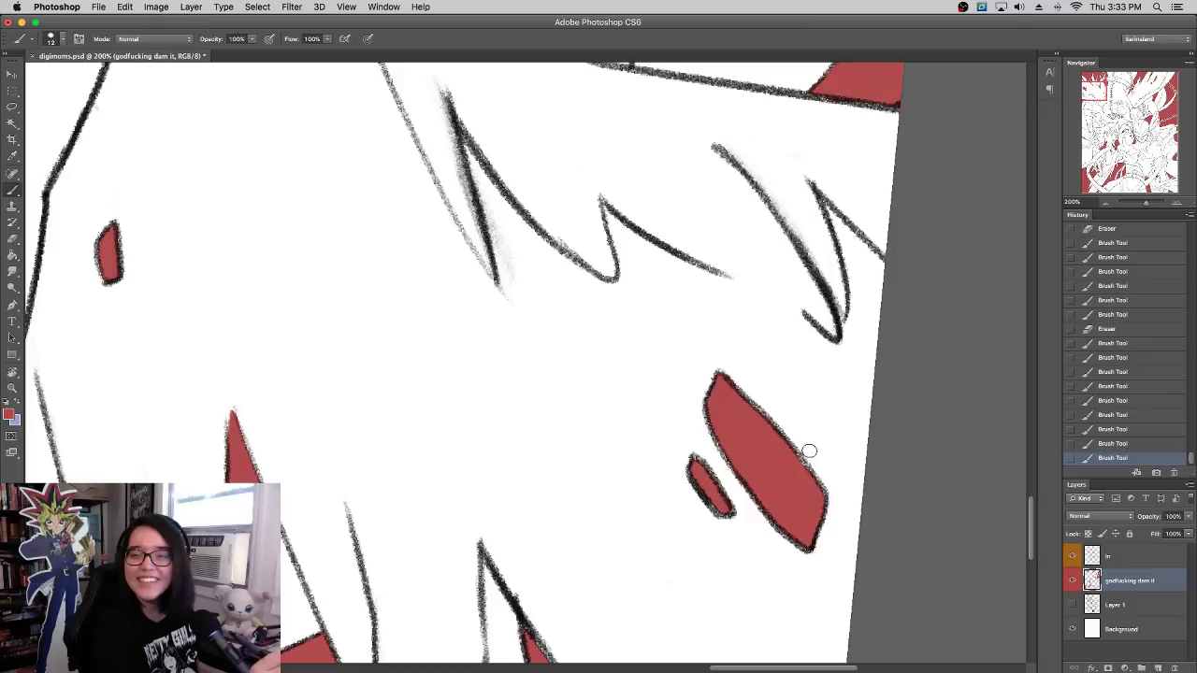
{"action": "left_click_drag", "start_coordinate": [1146, 206], "coordinate": [1138, 202]}
{"action": "left_click_drag", "start_coordinate": [576, 335], "coordinate": [614, 399]}
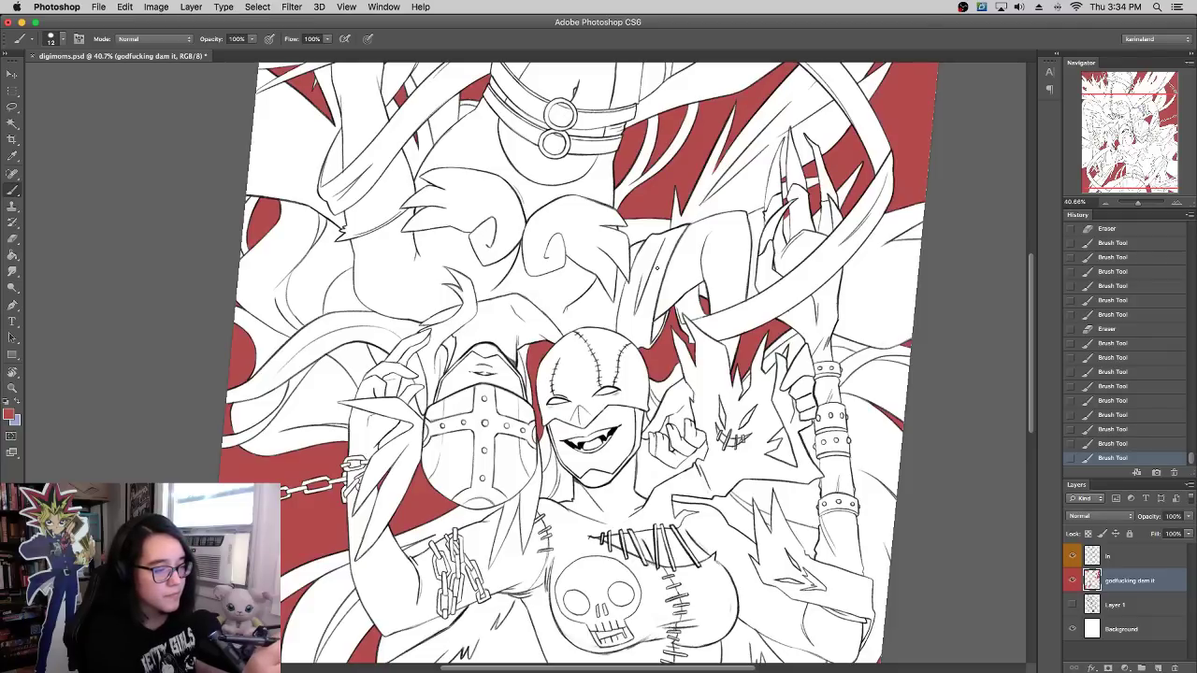
{"action": "left_click_drag", "start_coordinate": [872, 272], "coordinate": [1010, 163]}
{"action": "left_click_drag", "start_coordinate": [953, 244], "coordinate": [896, 194]}
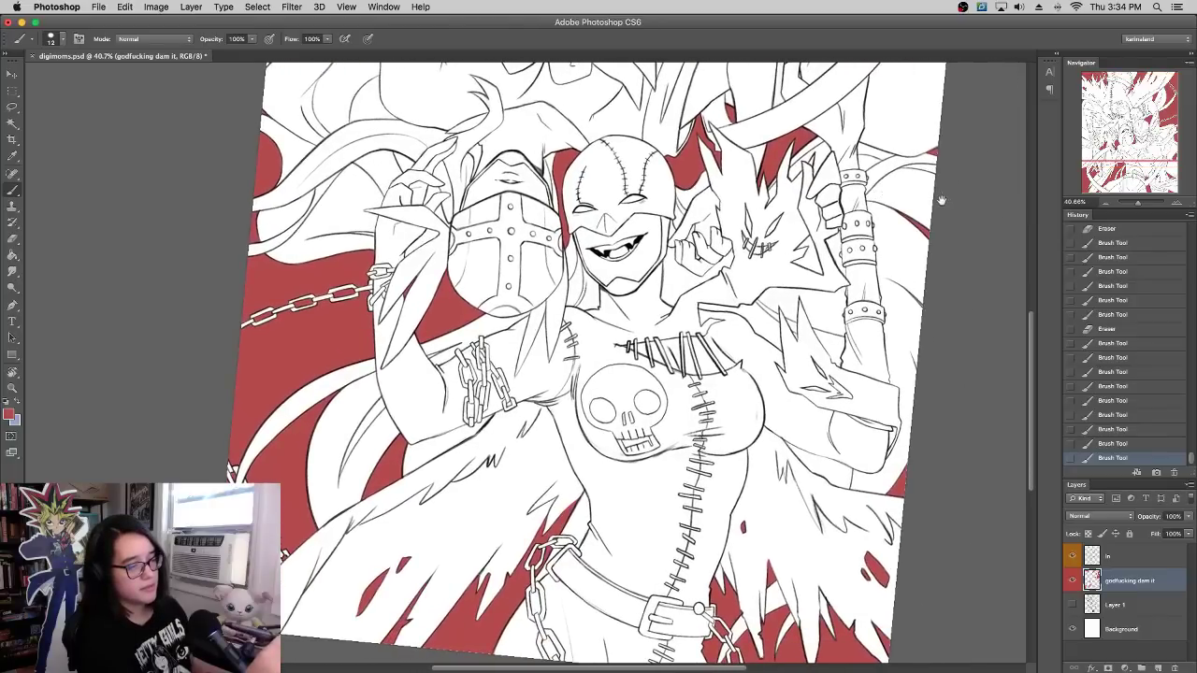
{"action": "left_click_drag", "start_coordinate": [893, 263], "coordinate": [863, 384]}
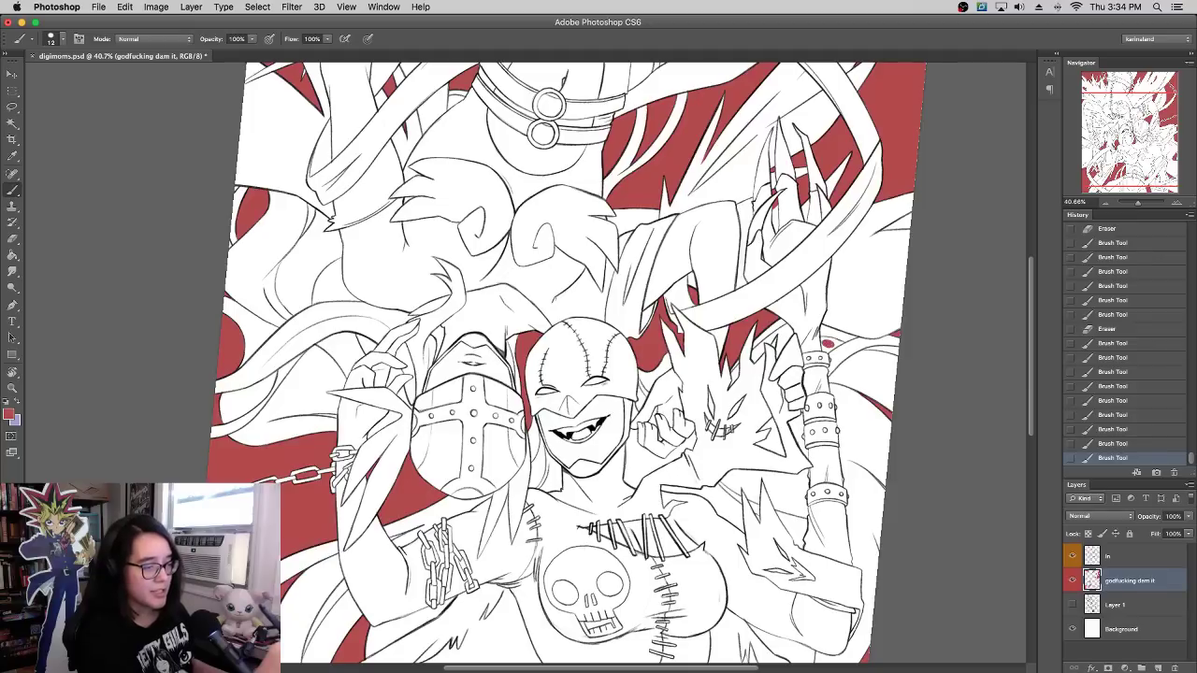
{"action": "left_click", "coordinate": [827, 344]}
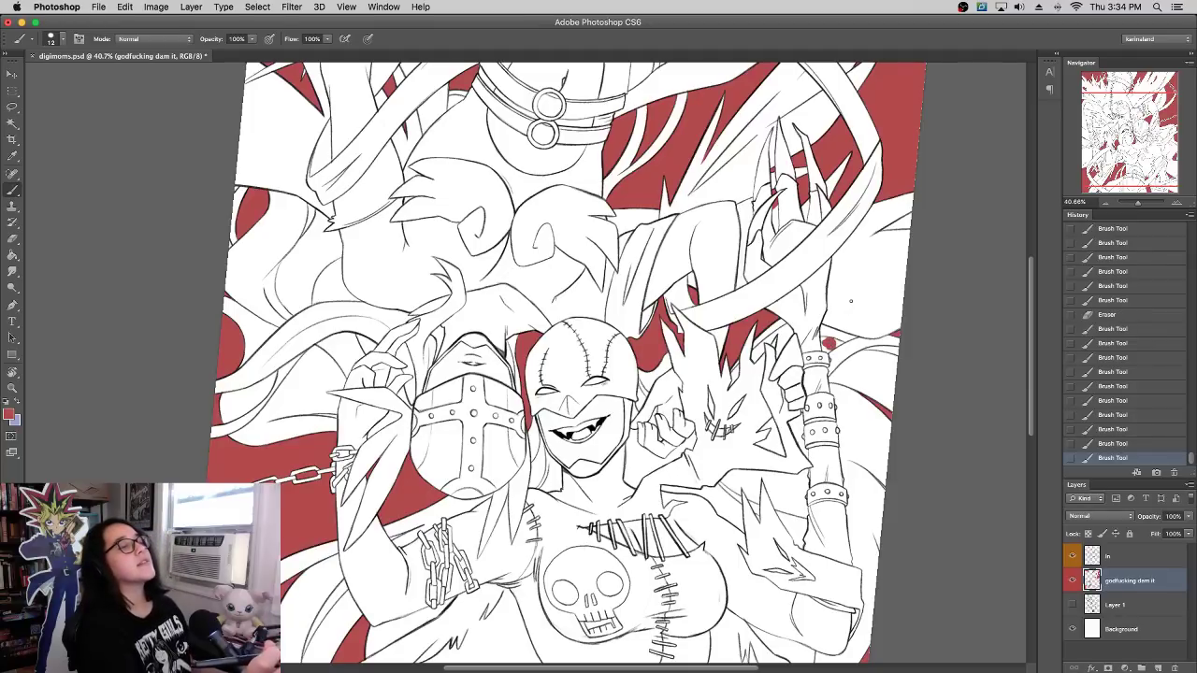
{"action": "key", "text": "super+z"}
Step: Fill the gap beside the staff, just above its uppermost studded band, with red
{"action": "left_click", "coordinate": [1176, 202]}
{"action": "left_click", "coordinate": [1176, 202]}
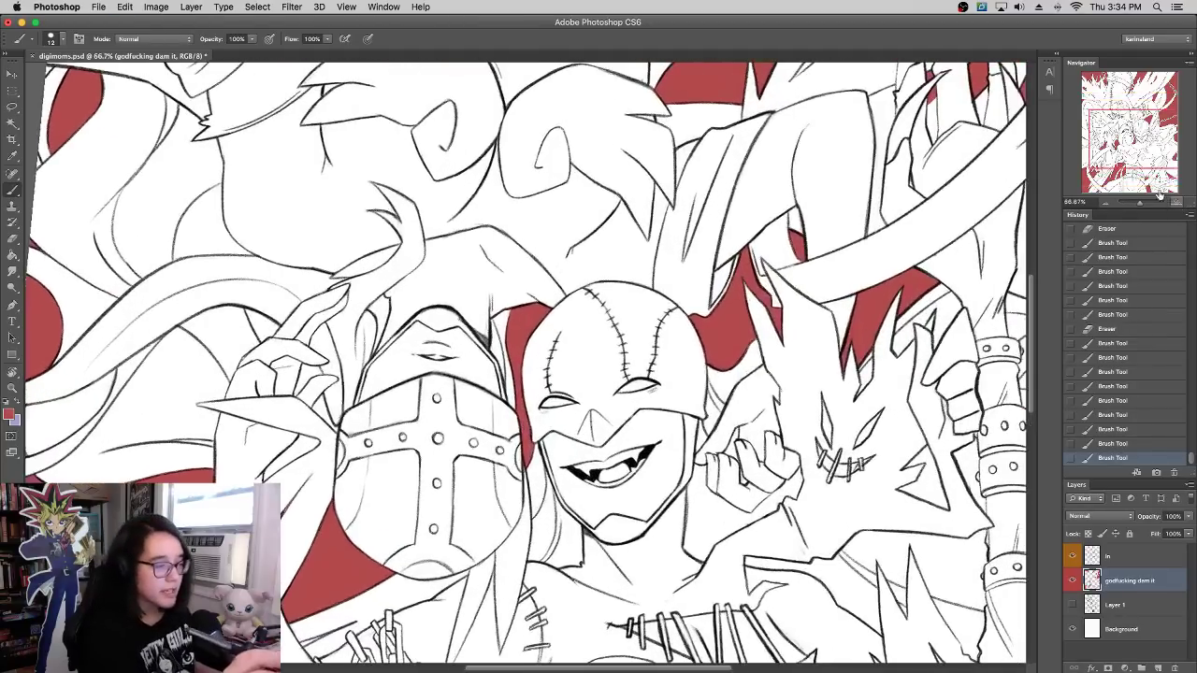
{"action": "left_click_drag", "start_coordinate": [1183, 165], "coordinate": [1175, 161]}
{"action": "left_click_drag", "start_coordinate": [1001, 309], "coordinate": [812, 254]}
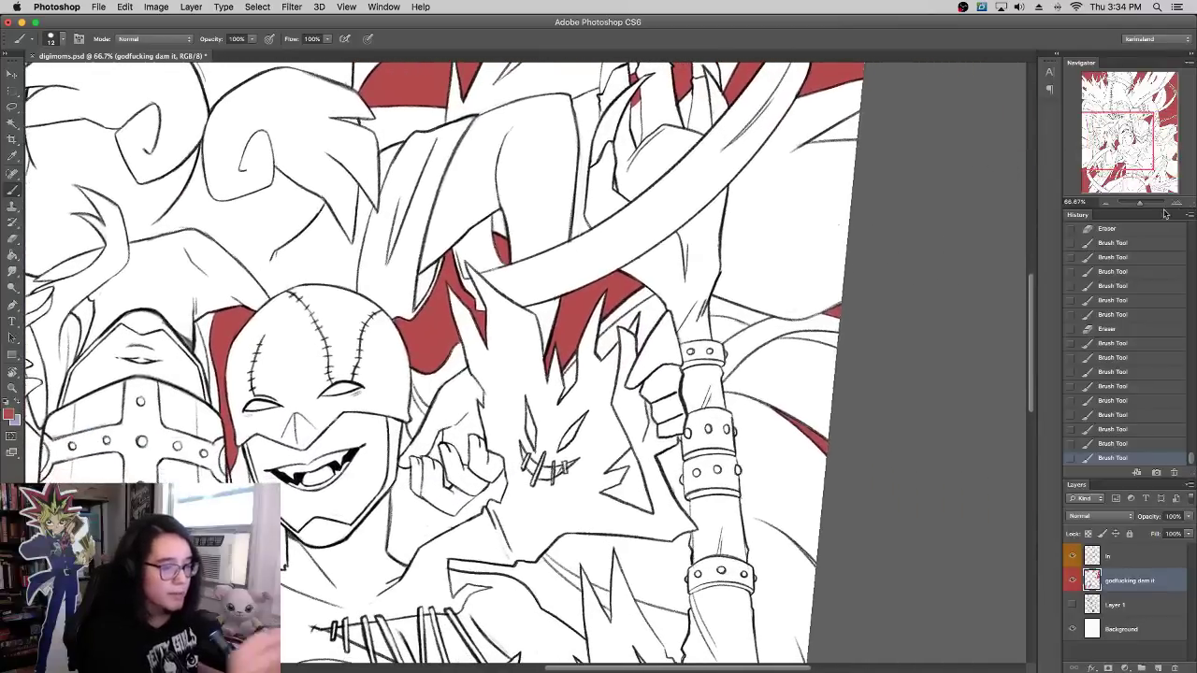
{"action": "left_click", "coordinate": [1178, 200]}
{"action": "left_click", "coordinate": [1178, 202]}
{"action": "mouse_move", "coordinate": [812, 324]}
{"action": "left_mouse_down"}
{"action": "mouse_move", "coordinate": [808, 286]}
{"action": "mouse_move", "coordinate": [841, 295]}
{"action": "left_mouse_up"}
{"action": "key", "text": "super+z"}
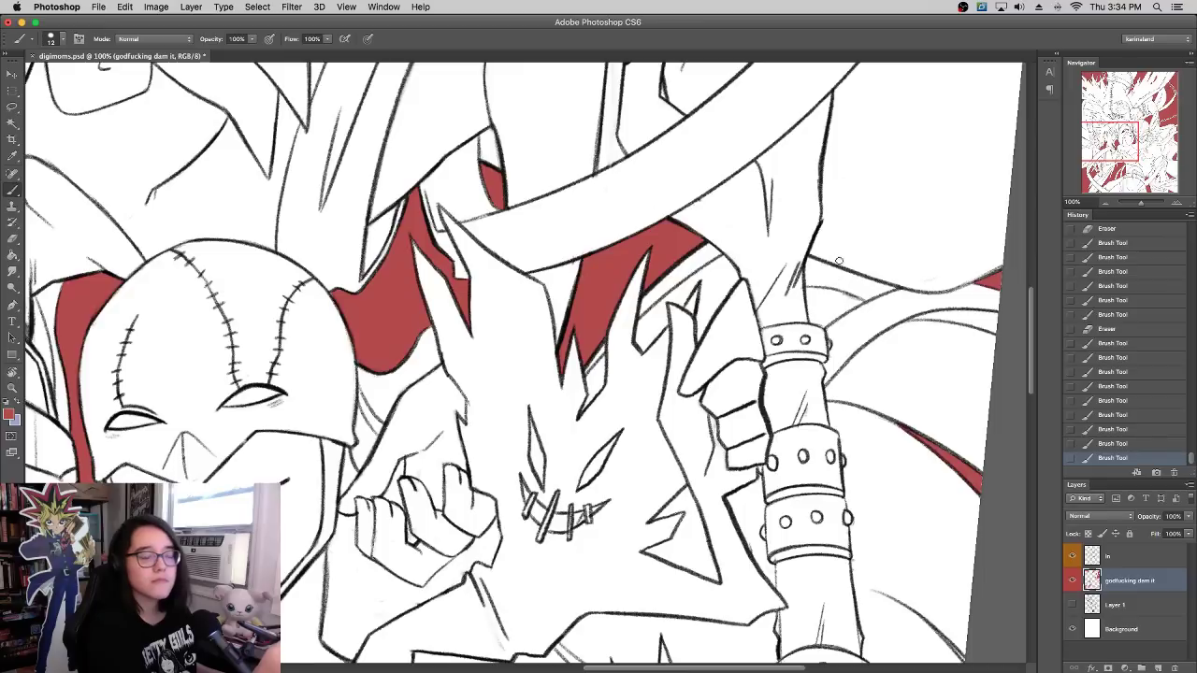
{"action": "left_click_drag", "start_coordinate": [827, 323], "coordinate": [859, 302]}
{"action": "mouse_move", "coordinate": [848, 309]}
{"action": "left_mouse_down"}
{"action": "mouse_move", "coordinate": [860, 301]}
{"action": "mouse_move", "coordinate": [821, 292]}
{"action": "left_mouse_up"}
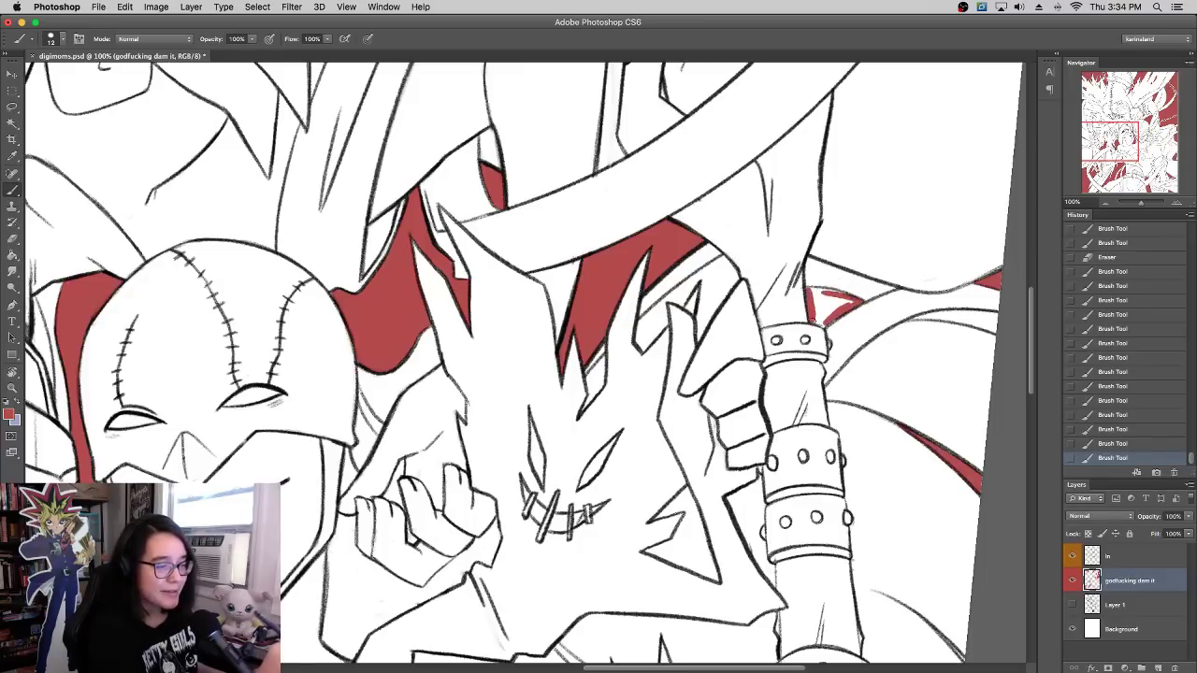
{"action": "mouse_move", "coordinate": [816, 305]}
{"action": "left_mouse_down"}
{"action": "mouse_move", "coordinate": [846, 299]}
{"action": "mouse_move", "coordinate": [808, 287]}
{"action": "mouse_move", "coordinate": [849, 299]}
{"action": "mouse_move", "coordinate": [829, 296]}
{"action": "mouse_move", "coordinate": [813, 324]}
{"action": "mouse_move", "coordinate": [833, 303]}
{"action": "mouse_move", "coordinate": [830, 330]}
{"action": "mouse_move", "coordinate": [852, 305]}
{"action": "left_mouse_up"}
Step: Erase the red overspill around the gap beside the staff's uppermost band and touch up its fill
{"action": "key", "text": "e"}
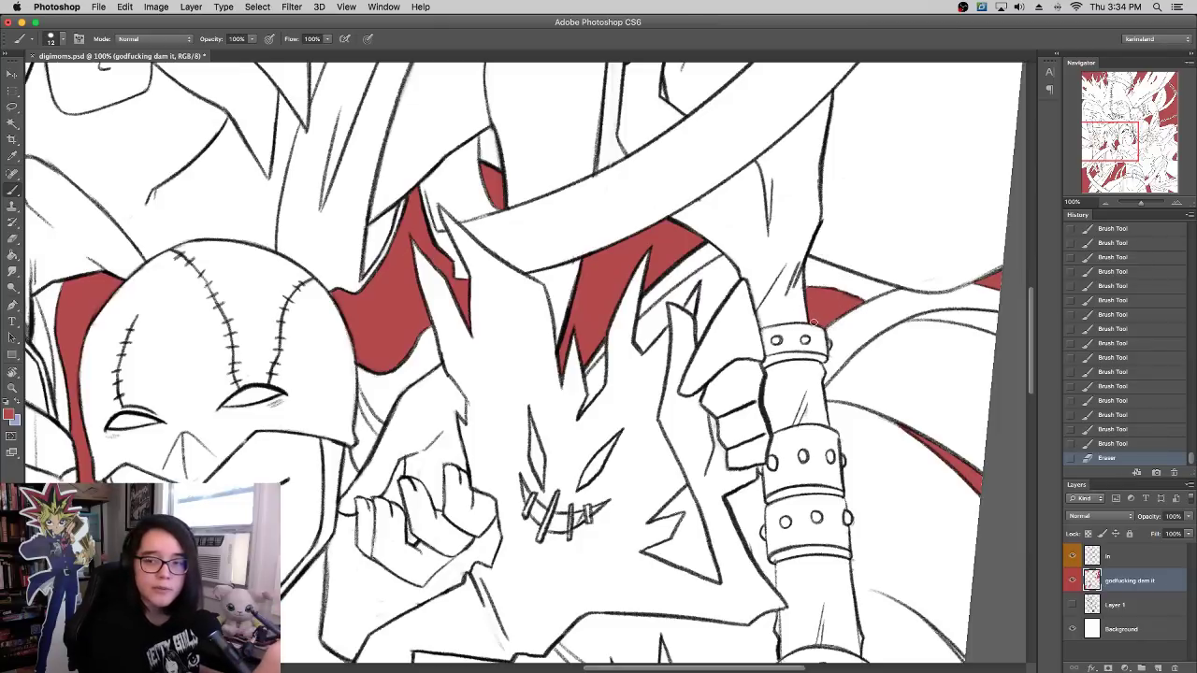
{"action": "mouse_move", "coordinate": [826, 324]}
{"action": "left_mouse_down"}
{"action": "mouse_move", "coordinate": [811, 296]}
{"action": "mouse_move", "coordinate": [854, 295]}
{"action": "left_mouse_up"}
{"action": "key", "text": "e"}
{"action": "left_click_drag", "start_coordinate": [856, 286], "coordinate": [864, 290]}
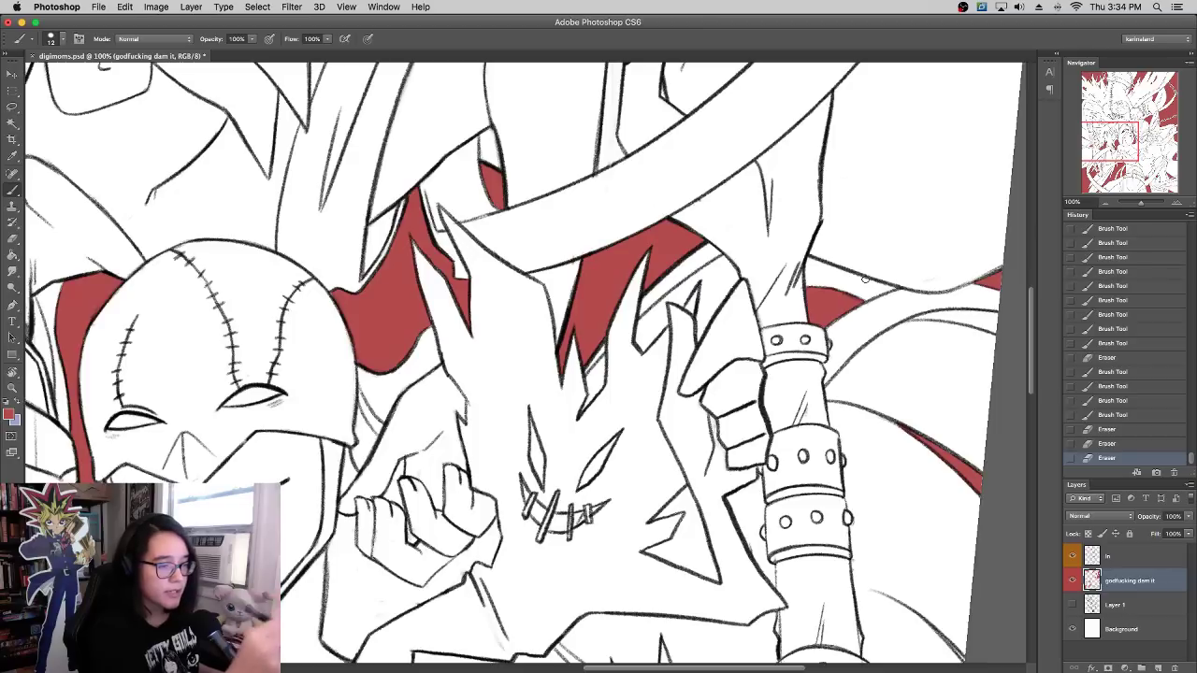
{"action": "key", "text": "b"}
{"action": "left_click_drag", "start_coordinate": [843, 305], "coordinate": [838, 297]}
{"action": "left_click_drag", "start_coordinate": [812, 295], "coordinate": [839, 293]}
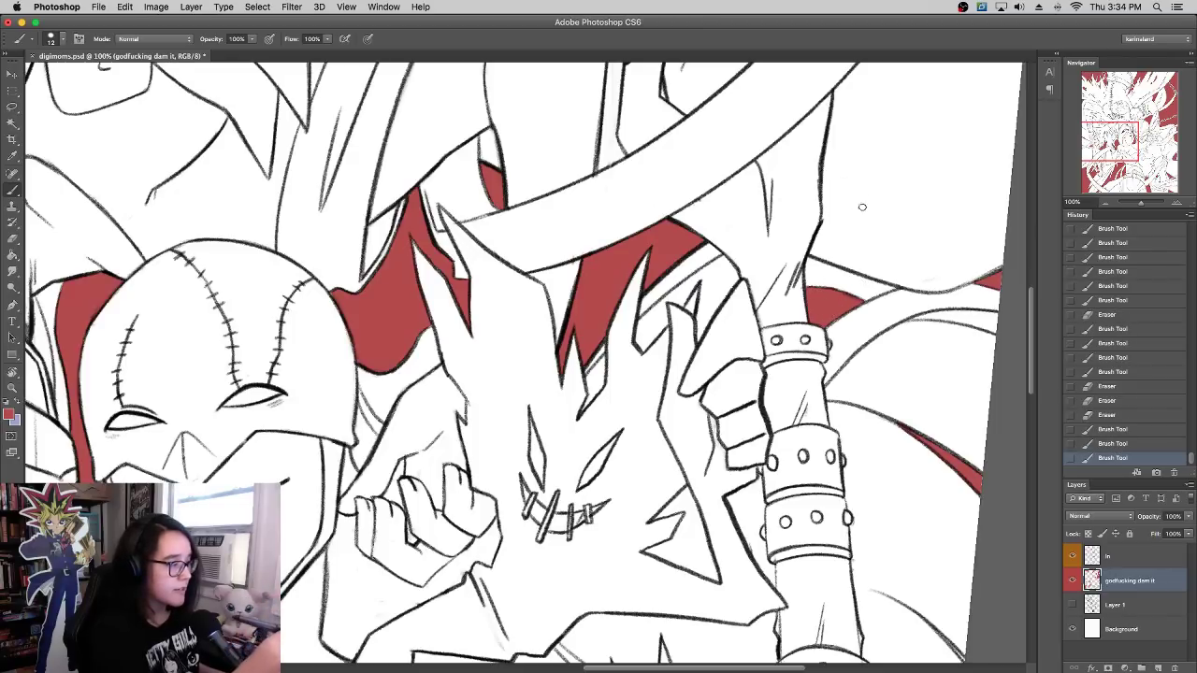
Step: Touch up the red between the arm's drapery and the spiked wolf-shaped glove, and save the file
{"action": "scroll", "coordinate": [838, 238], "scroll_direction": "up", "scroll_amount": 3}
{"action": "left_click_drag", "start_coordinate": [425, 286], "coordinate": [424, 255]}
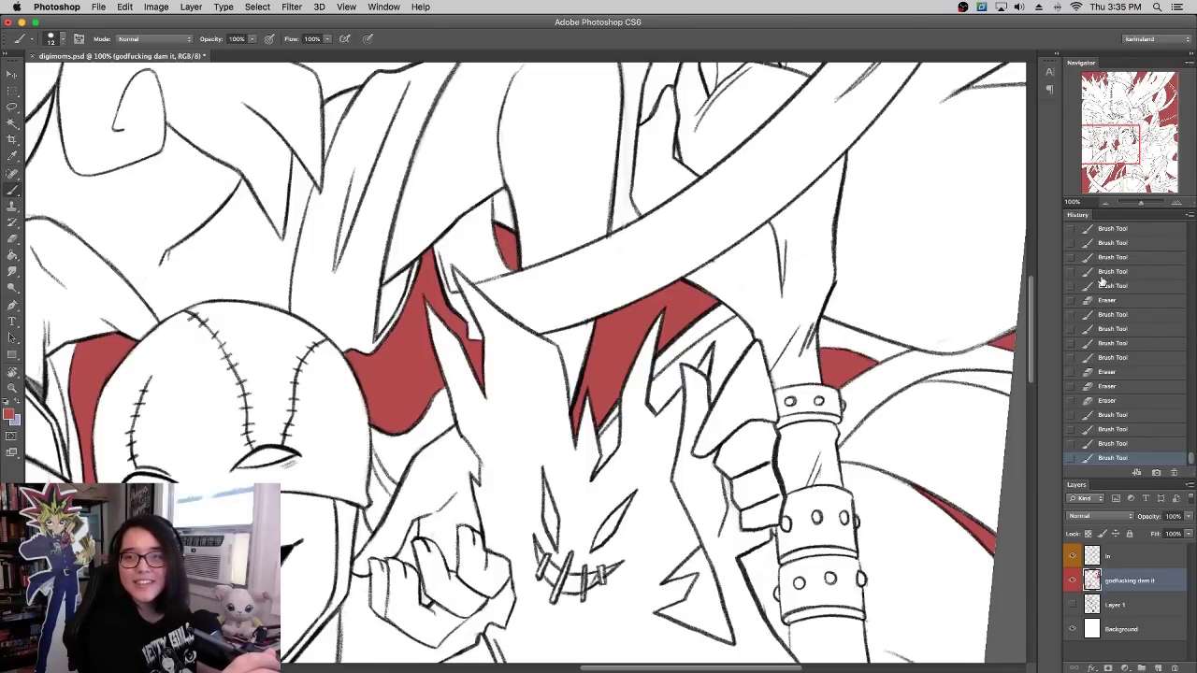
{"action": "left_click_drag", "start_coordinate": [1141, 205], "coordinate": [1139, 203]}
{"action": "left_click_drag", "start_coordinate": [825, 424], "coordinate": [830, 363]}
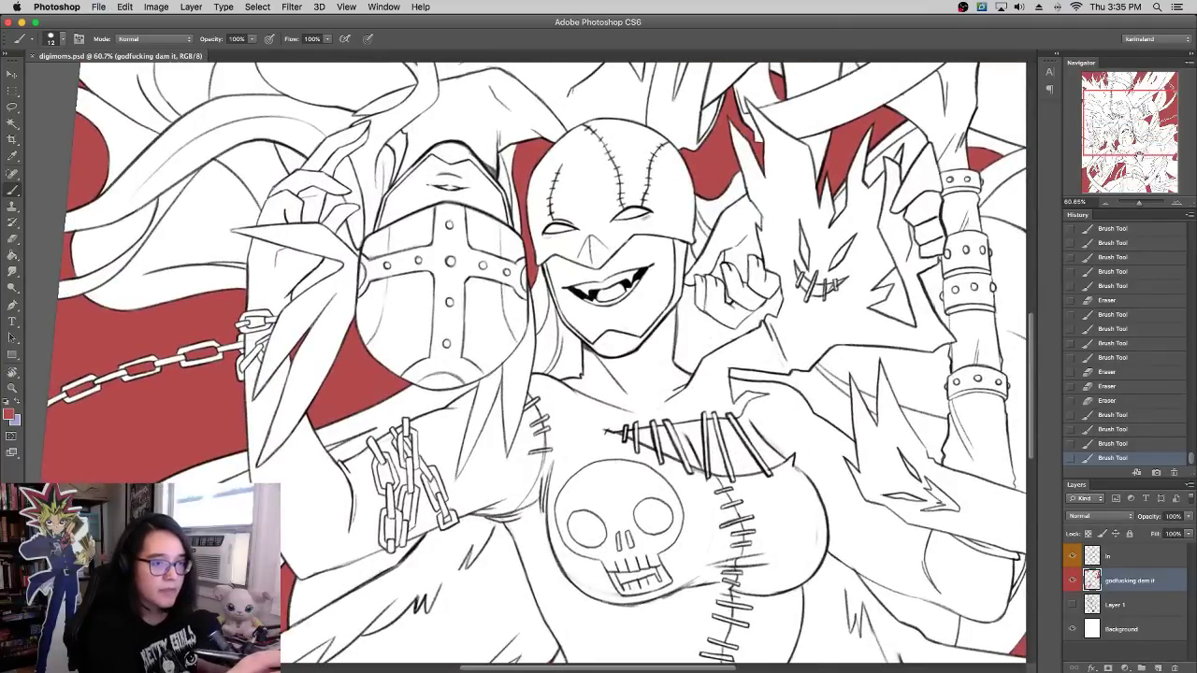
Step: Turn the canvas upside down and add a new layer directly above Layer 1
{"action": "left_click_drag", "start_coordinate": [1146, 205], "coordinate": [1138, 208]}
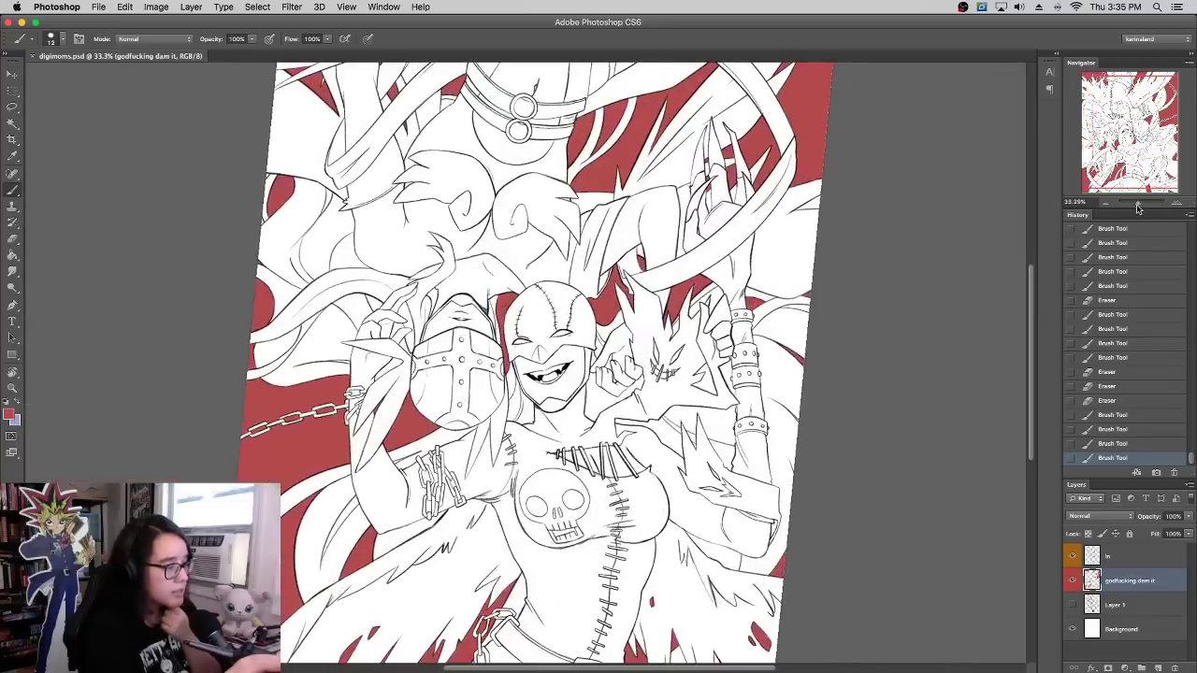
{"action": "left_click_drag", "start_coordinate": [733, 353], "coordinate": [747, 360]}
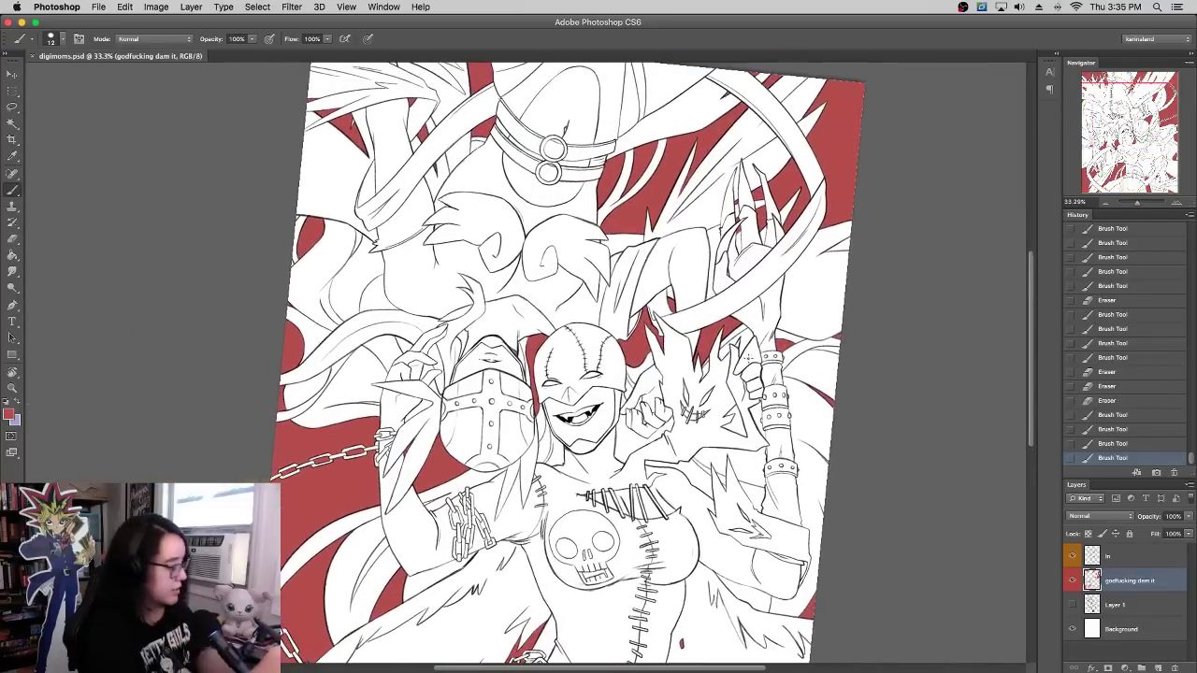
{"action": "left_click", "coordinate": [12, 139]}
{"action": "left_click", "coordinate": [13, 190]}
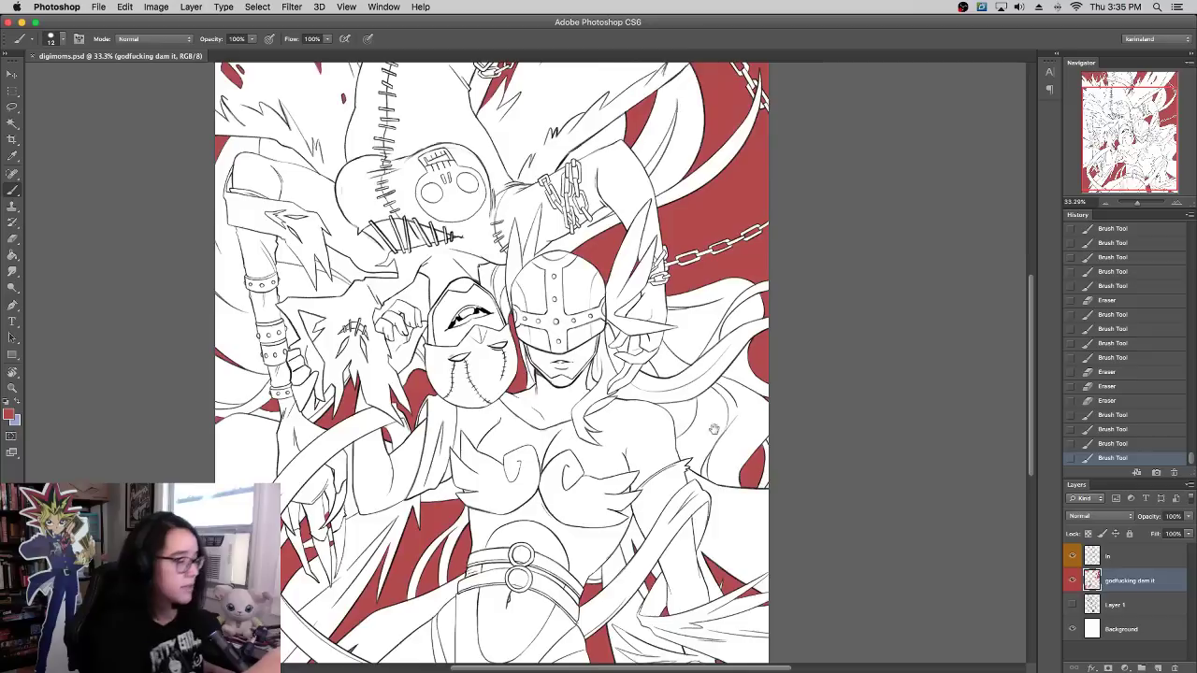
{"action": "left_click_drag", "start_coordinate": [714, 429], "coordinate": [750, 435]}
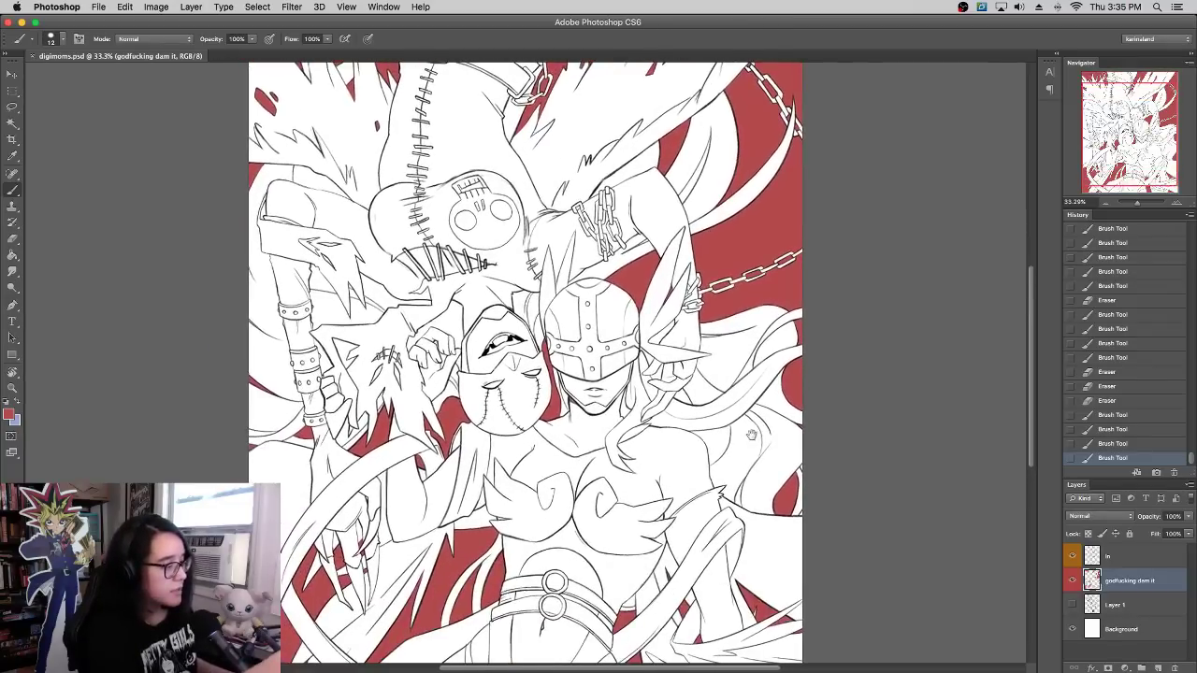
{"action": "left_click", "coordinate": [1120, 608]}
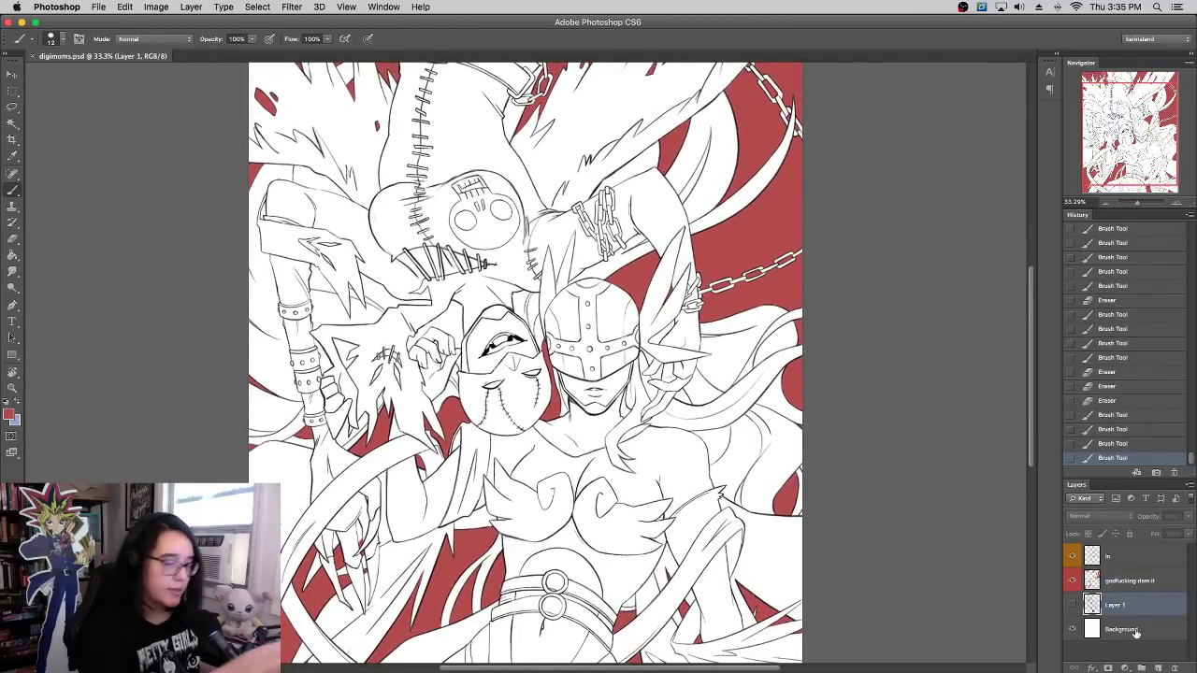
{"action": "left_click", "coordinate": [1158, 668]}
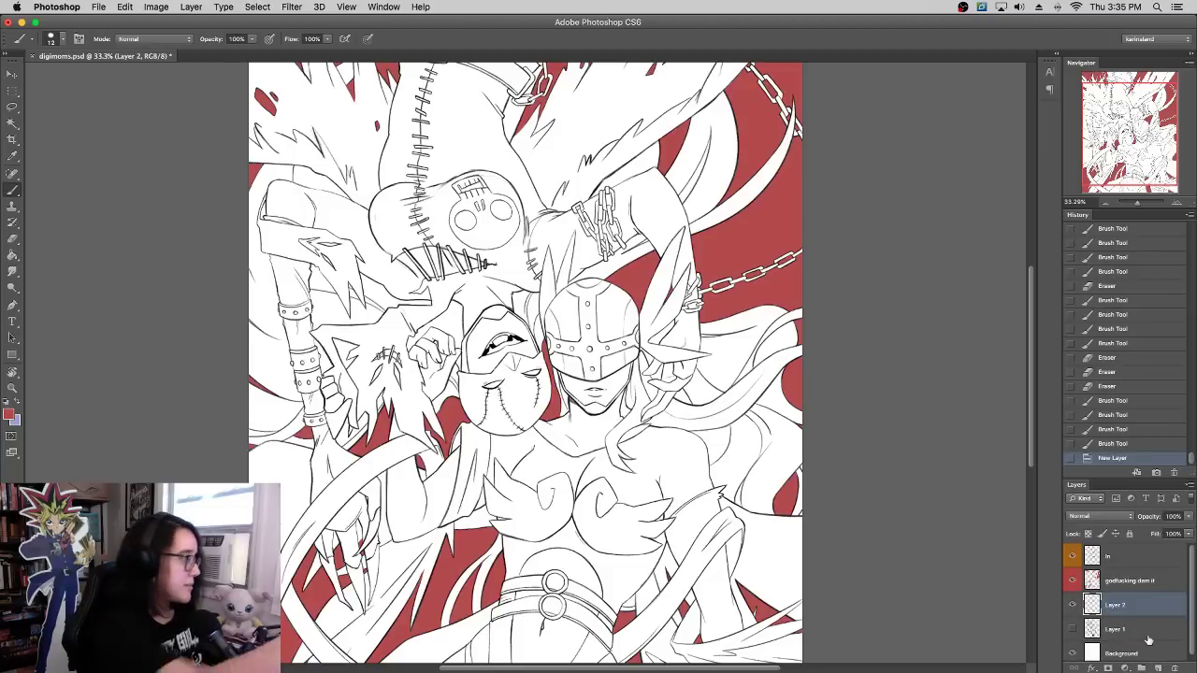
Step: Set the foreground colour to a dark navy blue and flood the new layer with it using the Paint Bucket
{"action": "left_click", "coordinate": [12, 256]}
{"action": "left_click", "coordinate": [8, 413]}
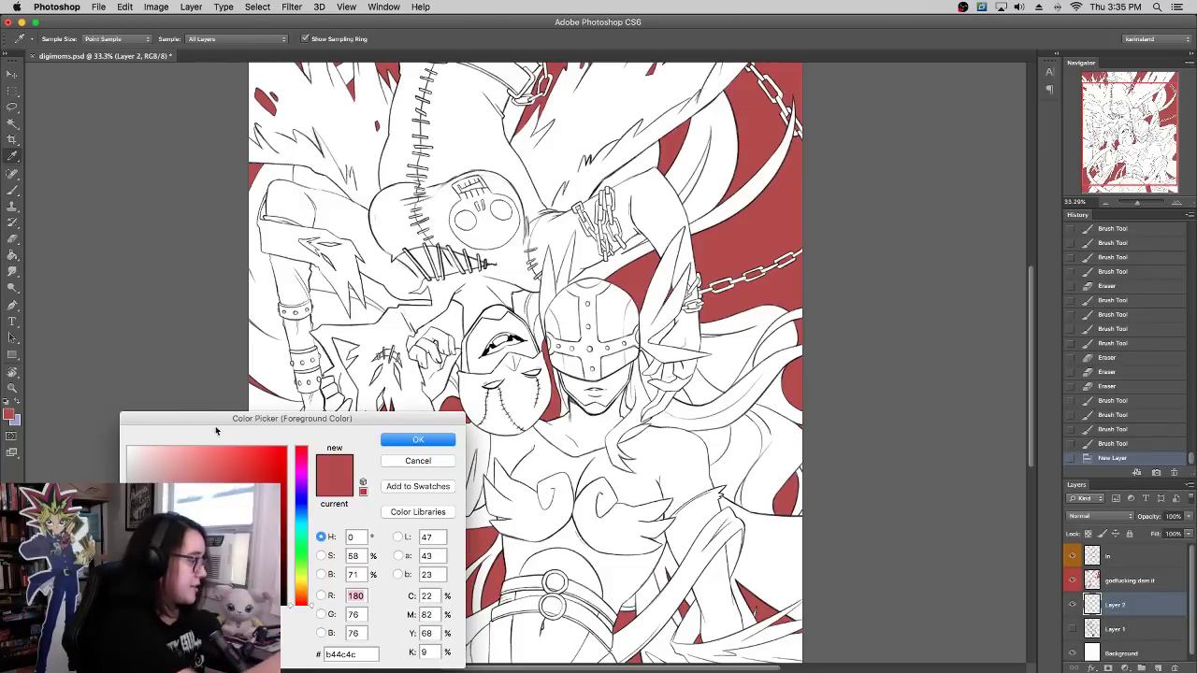
{"action": "left_click", "coordinate": [302, 498]}
{"action": "left_click", "coordinate": [229, 538]}
{"action": "left_click", "coordinate": [418, 439]}
{"action": "key", "text": "g"}
{"action": "left_click", "coordinate": [441, 365]}
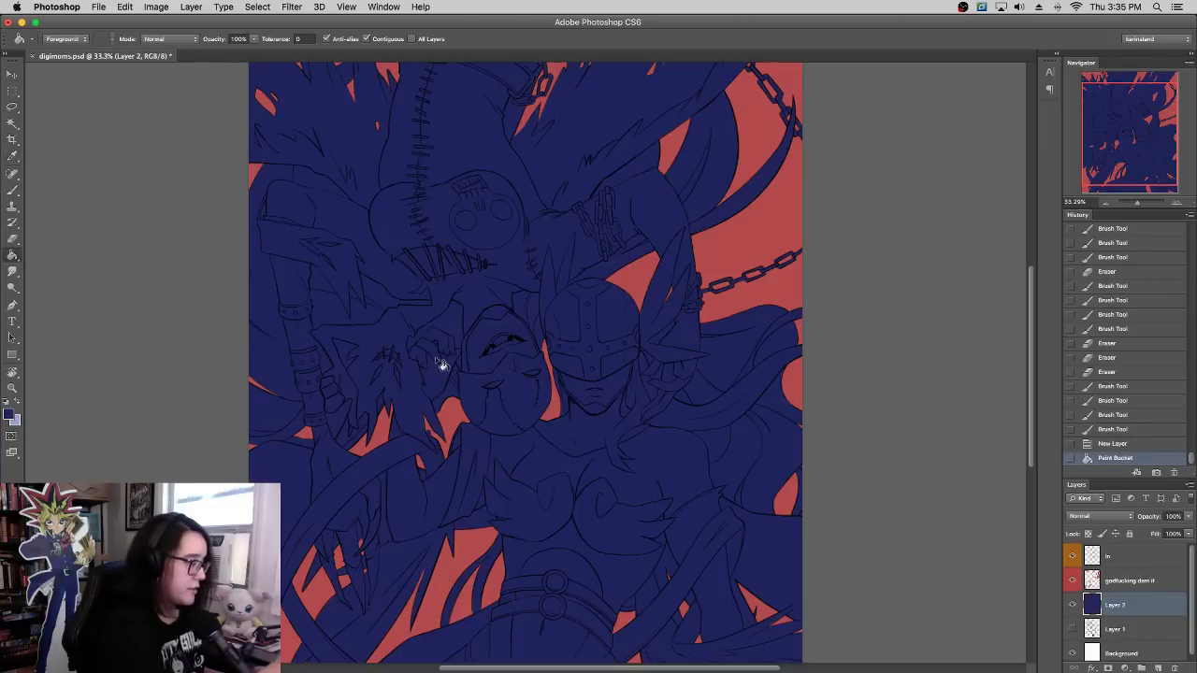
Step: On the red fill layer, erase the overspill along the edges of the long pointed claws with the Eraser
{"action": "left_click_drag", "start_coordinate": [1140, 203], "coordinate": [1109, 152]}
{"action": "left_click", "coordinate": [1113, 586]}
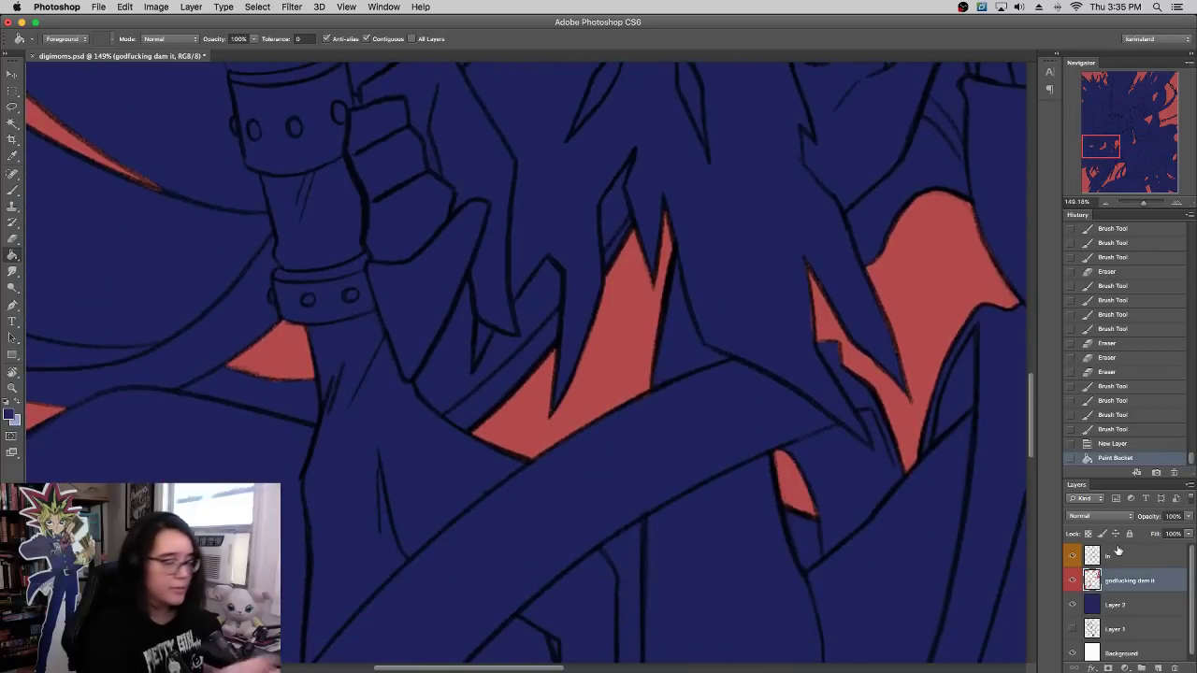
{"action": "left_click", "coordinate": [12, 238]}
{"action": "left_click_drag", "start_coordinate": [731, 488], "coordinate": [867, 272]}
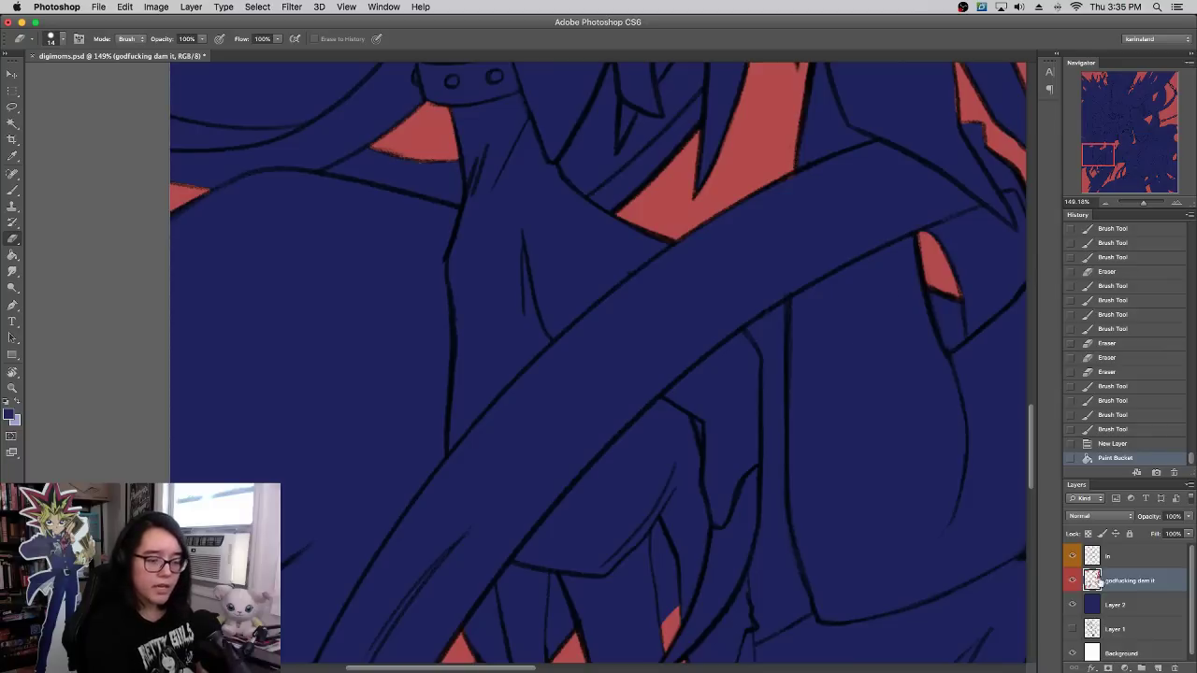
{"action": "left_click_drag", "start_coordinate": [818, 354], "coordinate": [840, 642]}
{"action": "left_click_drag", "start_coordinate": [859, 483], "coordinate": [893, 284]}
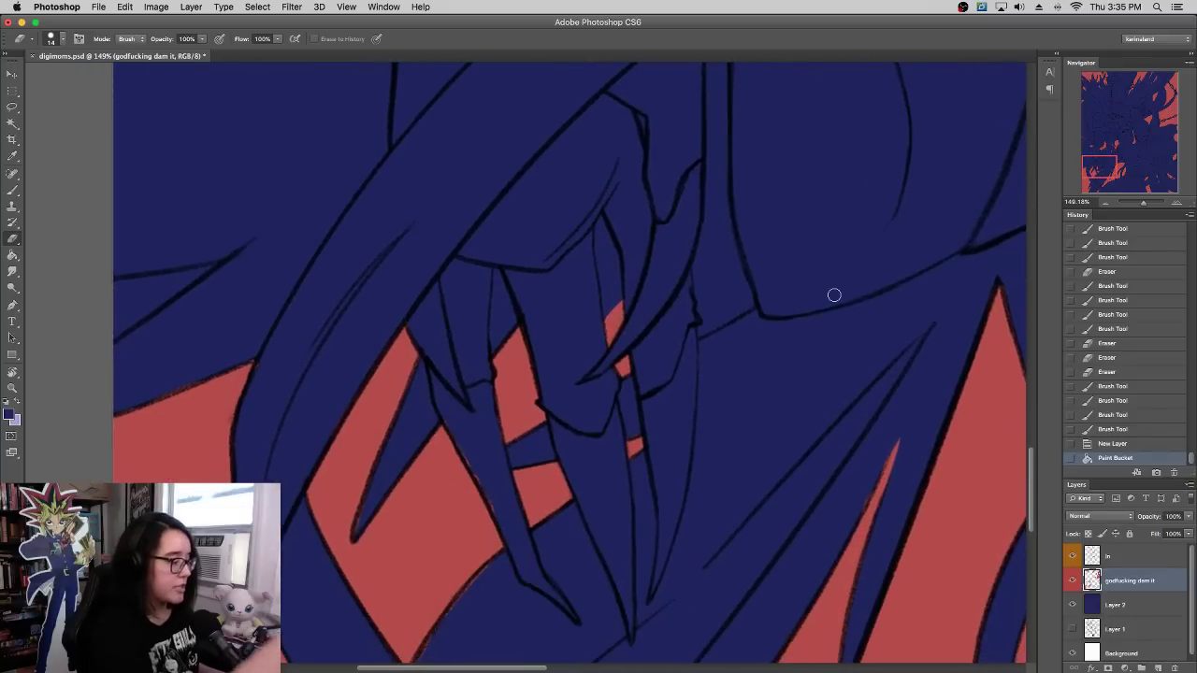
{"action": "left_click_drag", "start_coordinate": [355, 529], "coordinate": [363, 495]}
{"action": "left_click_drag", "start_coordinate": [562, 425], "coordinate": [648, 271]}
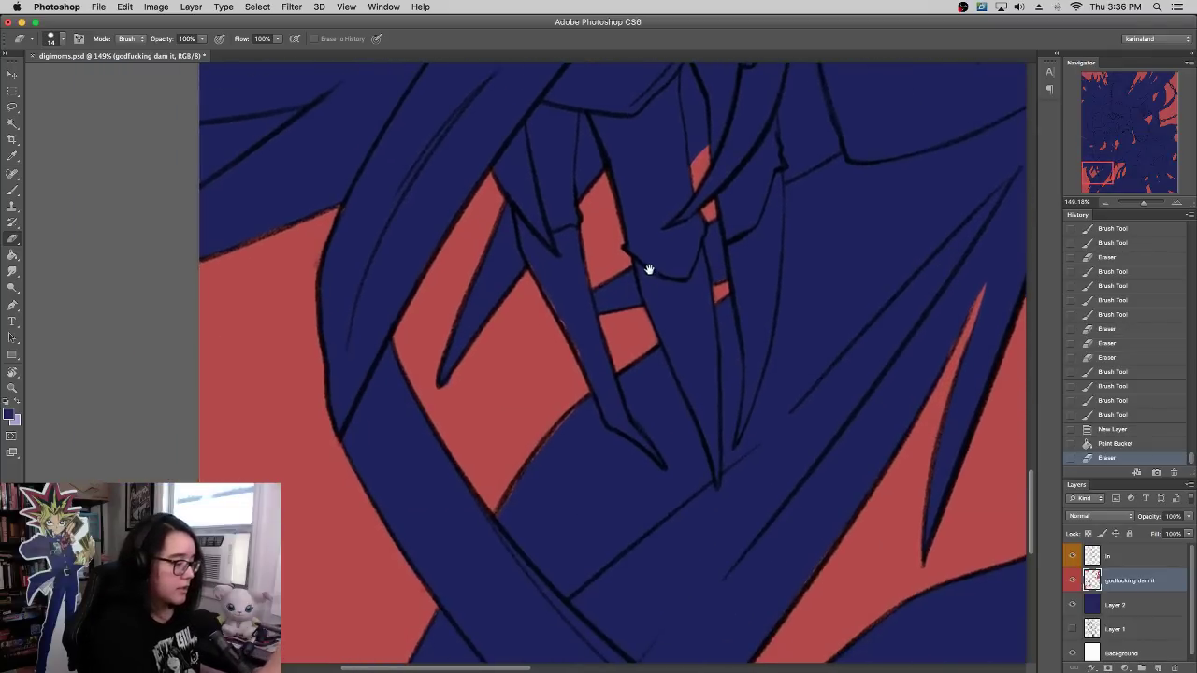
{"action": "mouse_move", "coordinate": [505, 513]}
{"action": "left_mouse_down"}
{"action": "mouse_move", "coordinate": [540, 455]}
{"action": "mouse_move", "coordinate": [608, 394]}
{"action": "mouse_move", "coordinate": [570, 427]}
{"action": "left_mouse_up"}
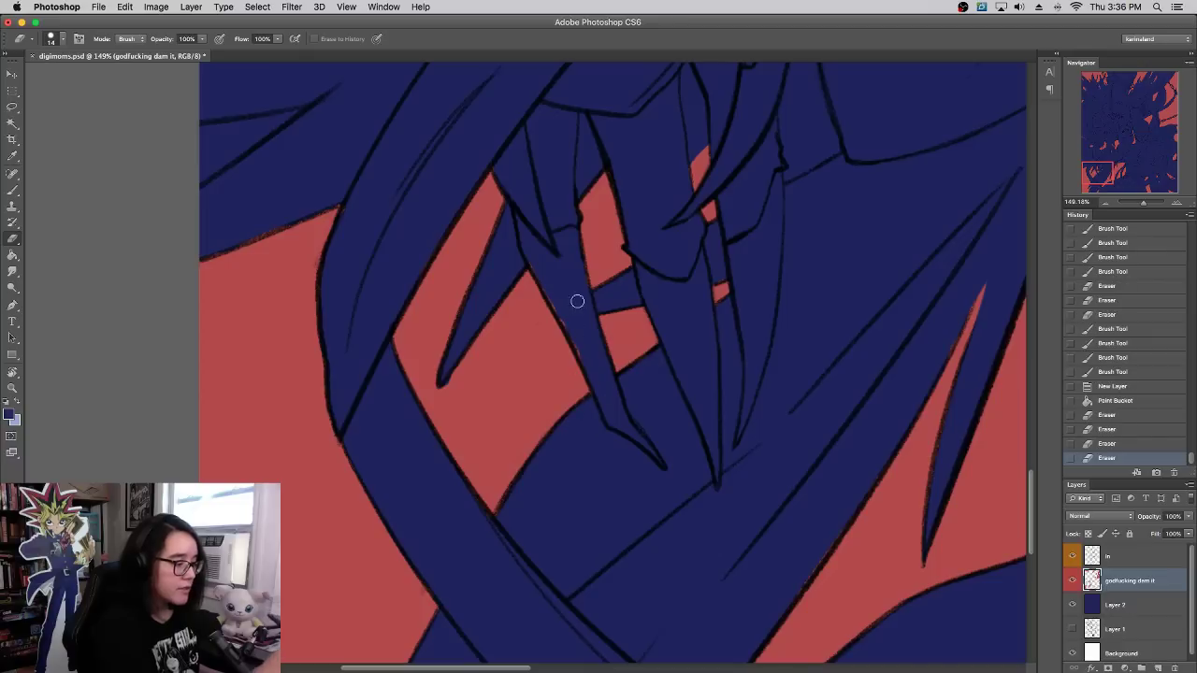
{"action": "mouse_move", "coordinate": [582, 352]}
{"action": "left_mouse_down"}
{"action": "mouse_move", "coordinate": [534, 267]}
{"action": "mouse_move", "coordinate": [540, 203]}
{"action": "left_mouse_up"}
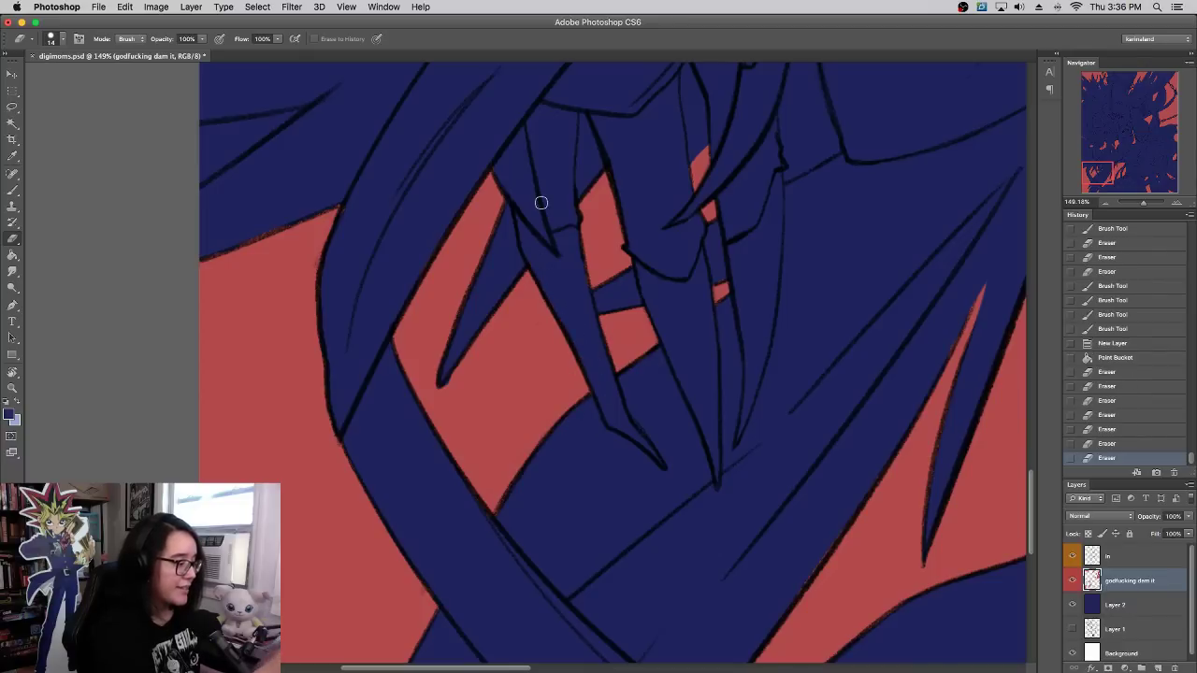
Step: Erase the red overspill around the small spiky gap above the curved band near the canvas's lower edge
{"action": "left_click_drag", "start_coordinate": [766, 318], "coordinate": [757, 499]}
{"action": "left_click_drag", "start_coordinate": [882, 509], "coordinate": [819, 262]}
{"action": "left_click_drag", "start_coordinate": [662, 369], "coordinate": [691, 331]}
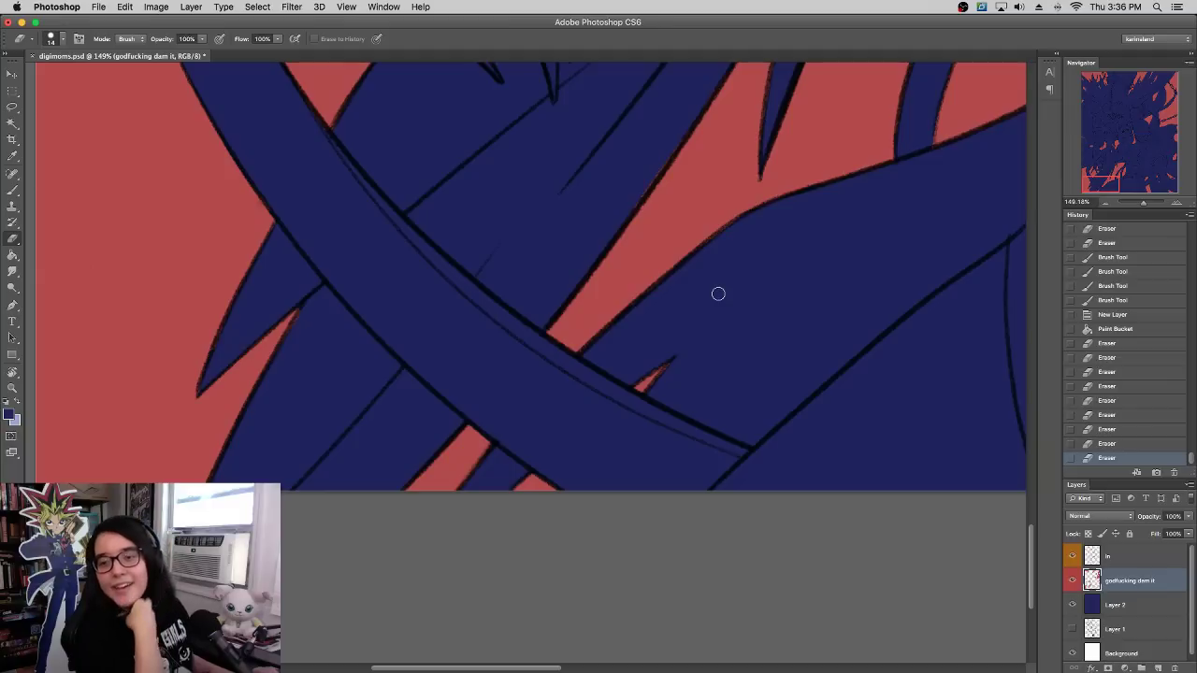
Step: Erase the stray red along the ragged edge of the wolf-shaped glove, beside the gap next to the stitched mask
{"action": "left_click_drag", "start_coordinate": [1143, 204], "coordinate": [1139, 204]}
{"action": "left_click_drag", "start_coordinate": [1113, 153], "coordinate": [1102, 169]}
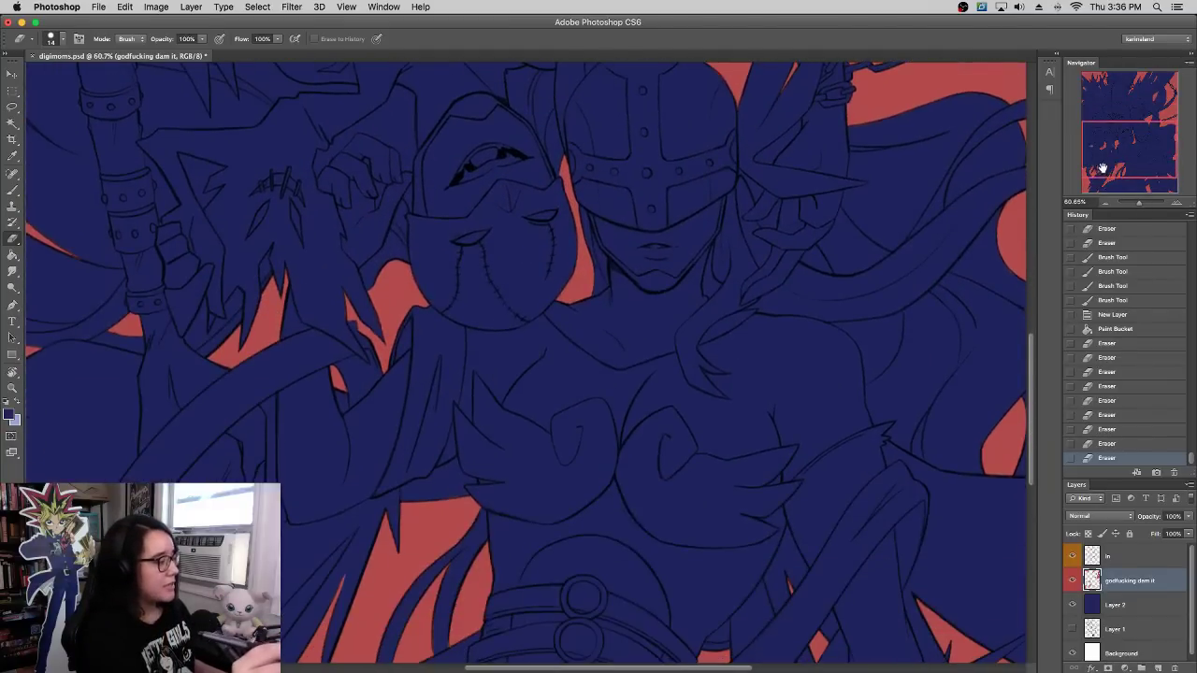
{"action": "left_click_drag", "start_coordinate": [594, 325], "coordinate": [790, 339]}
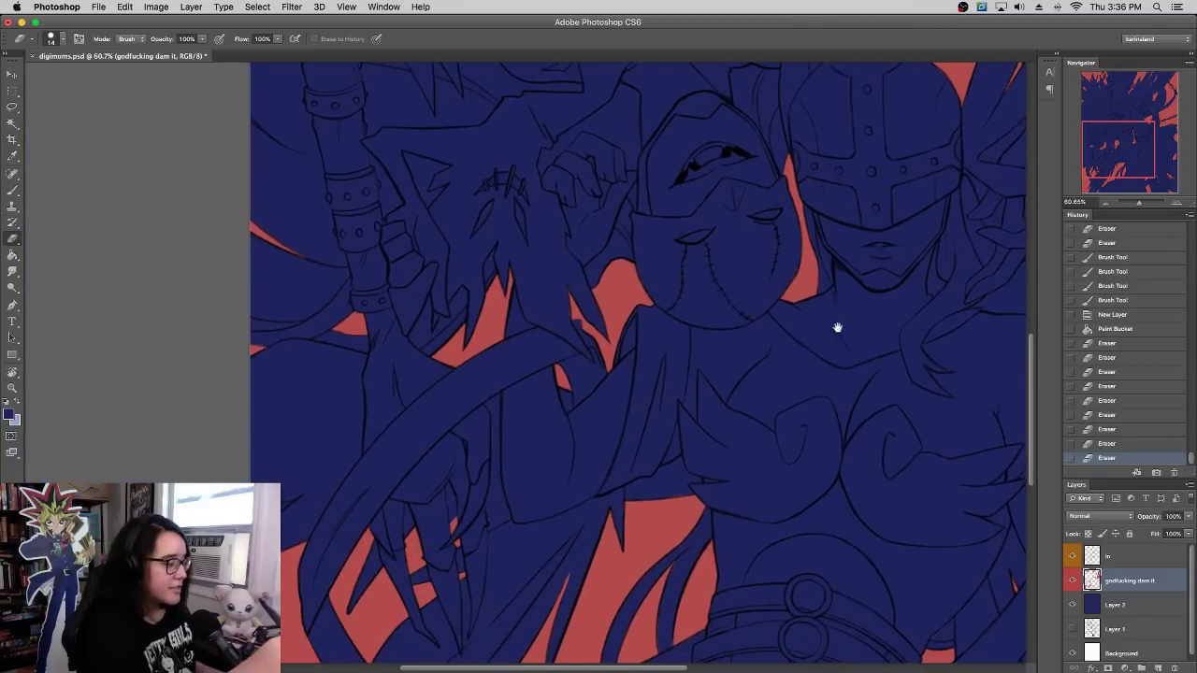
{"action": "left_click_drag", "start_coordinate": [863, 315], "coordinate": [854, 290]}
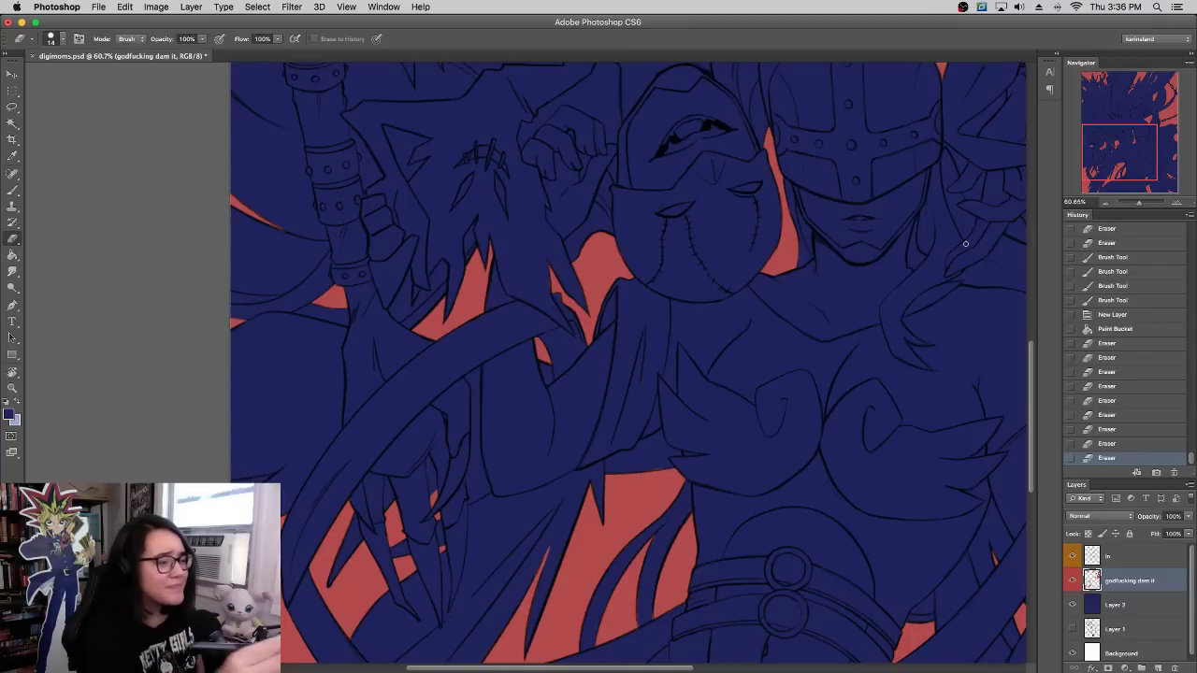
{"action": "left_click", "coordinate": [1165, 201]}
{"action": "left_click", "coordinate": [1165, 202]}
{"action": "left_click_drag", "start_coordinate": [782, 268], "coordinate": [794, 459]}
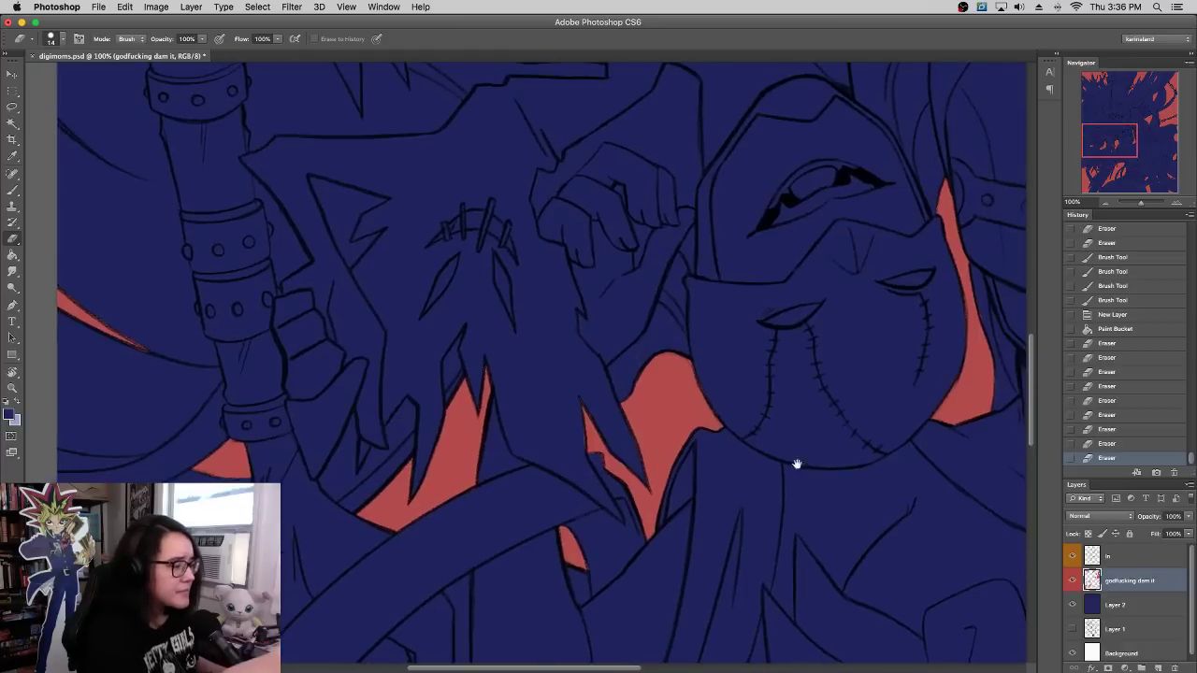
{"action": "mouse_move", "coordinate": [579, 447]}
{"action": "left_mouse_down"}
{"action": "mouse_move", "coordinate": [569, 384]}
{"action": "mouse_move", "coordinate": [586, 406]}
{"action": "left_mouse_up"}
{"action": "left_click_drag", "start_coordinate": [582, 393], "coordinate": [588, 400]}
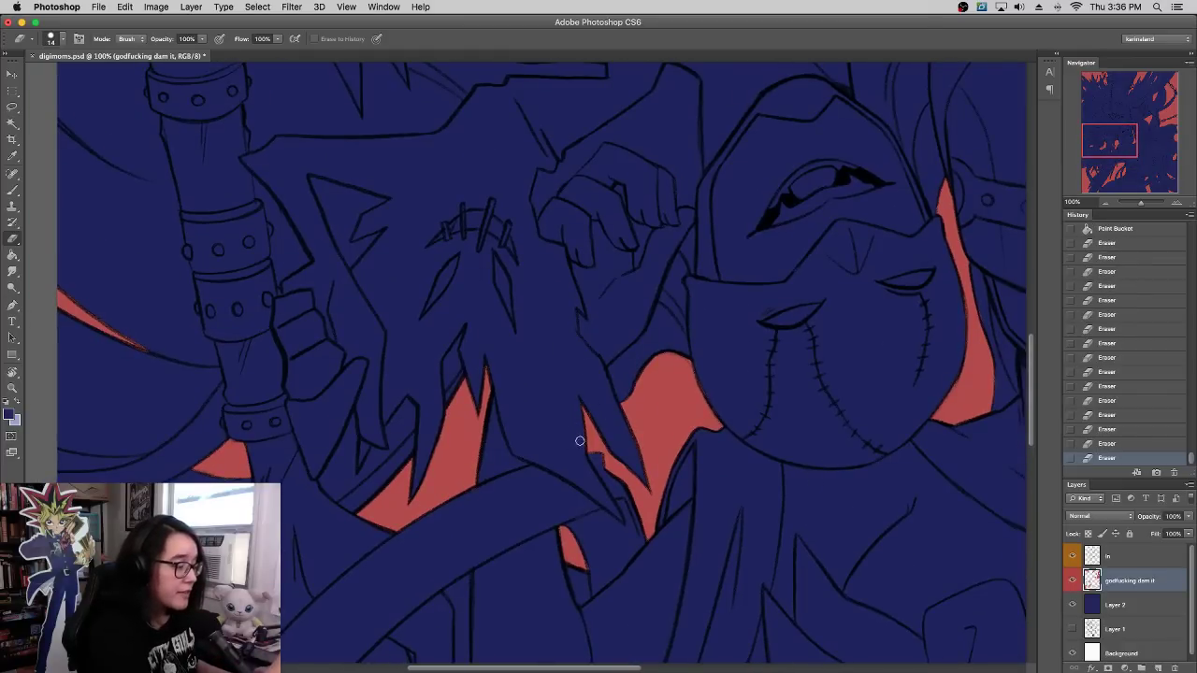
{"action": "left_click_drag", "start_coordinate": [579, 440], "coordinate": [579, 454]}
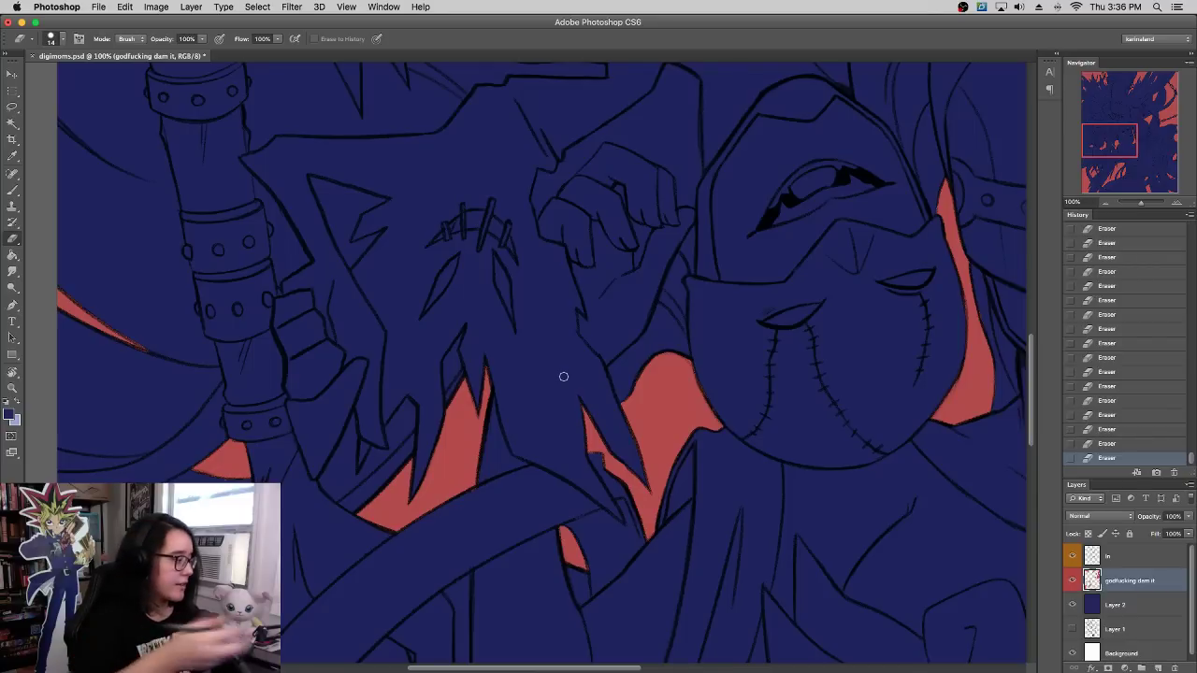
Step: Examine the fill edges around the staff, the glove and the stitched torso for stray red up to the belt chains
{"action": "scroll", "coordinate": [315, 336], "scroll_direction": "left", "scroll_amount": 10}
{"action": "scroll", "coordinate": [315, 336], "scroll_direction": "up", "scroll_amount": 2}
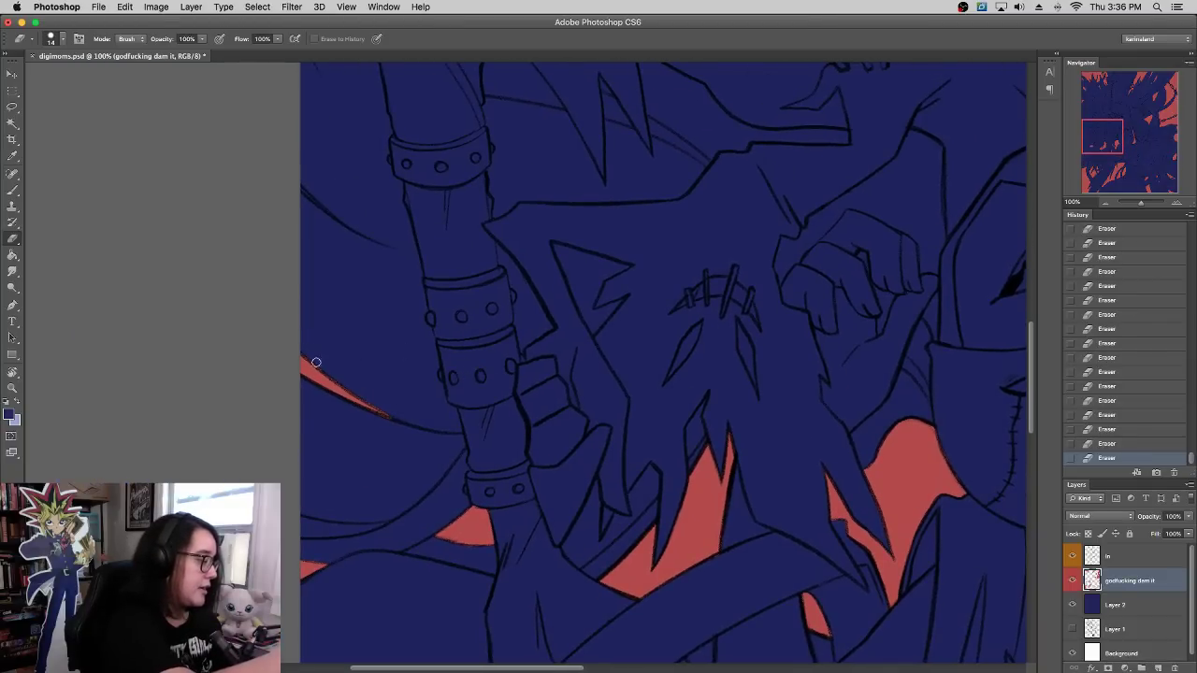
{"action": "left_click_drag", "start_coordinate": [831, 258], "coordinate": [702, 620]}
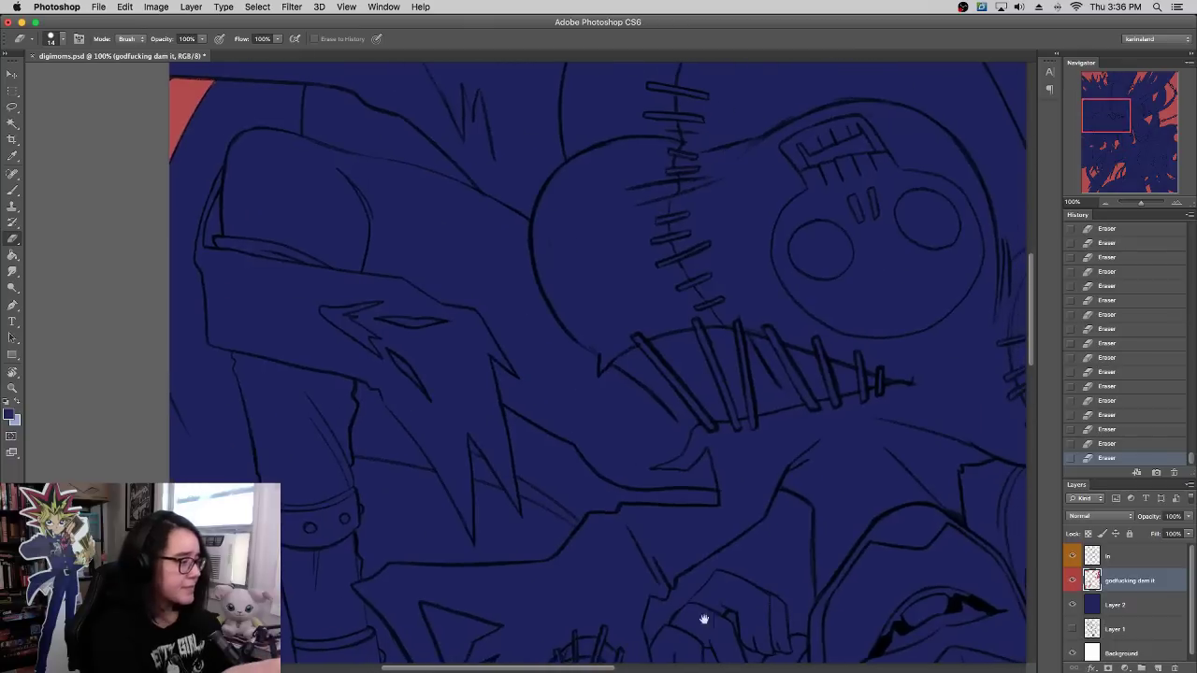
{"action": "left_click_drag", "start_coordinate": [806, 365], "coordinate": [741, 326]}
{"action": "scroll", "coordinate": [740, 326], "scroll_direction": "down", "scroll_amount": 5}
{"action": "scroll", "coordinate": [740, 327], "scroll_direction": "right", "scroll_amount": 4}
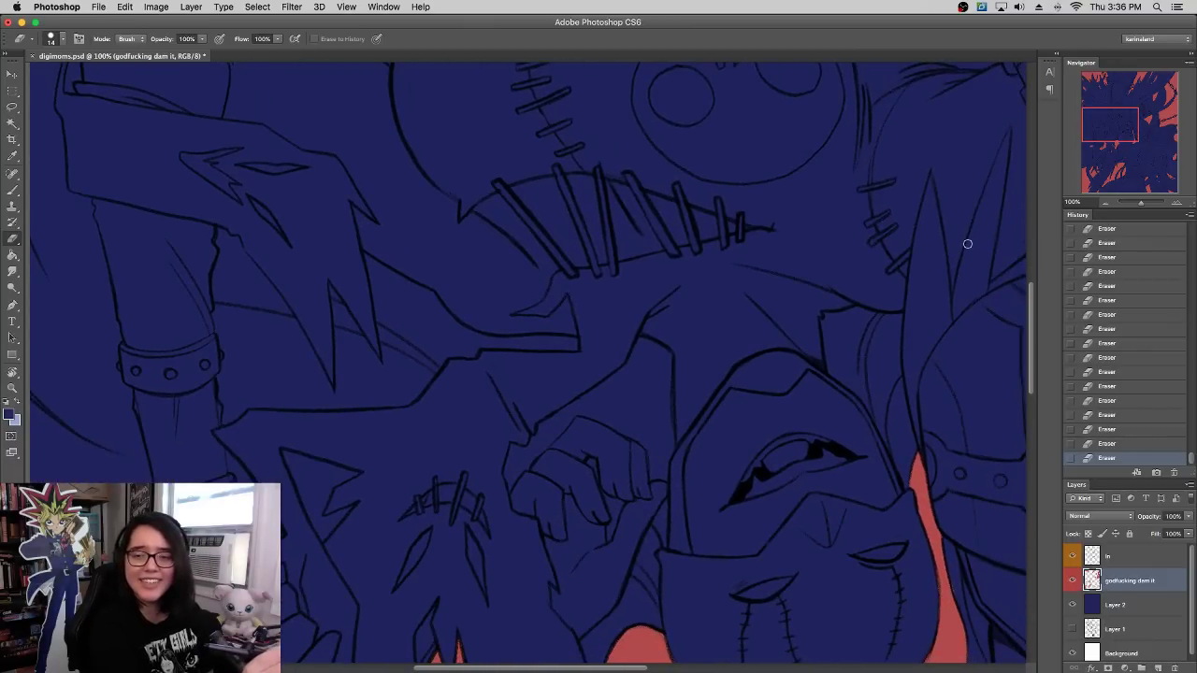
{"action": "left_click_drag", "start_coordinate": [1117, 137], "coordinate": [1149, 108]}
{"action": "scroll", "coordinate": [882, 422], "scroll_direction": "up", "scroll_amount": 10}
{"action": "scroll", "coordinate": [881, 422], "scroll_direction": "left", "scroll_amount": 5}
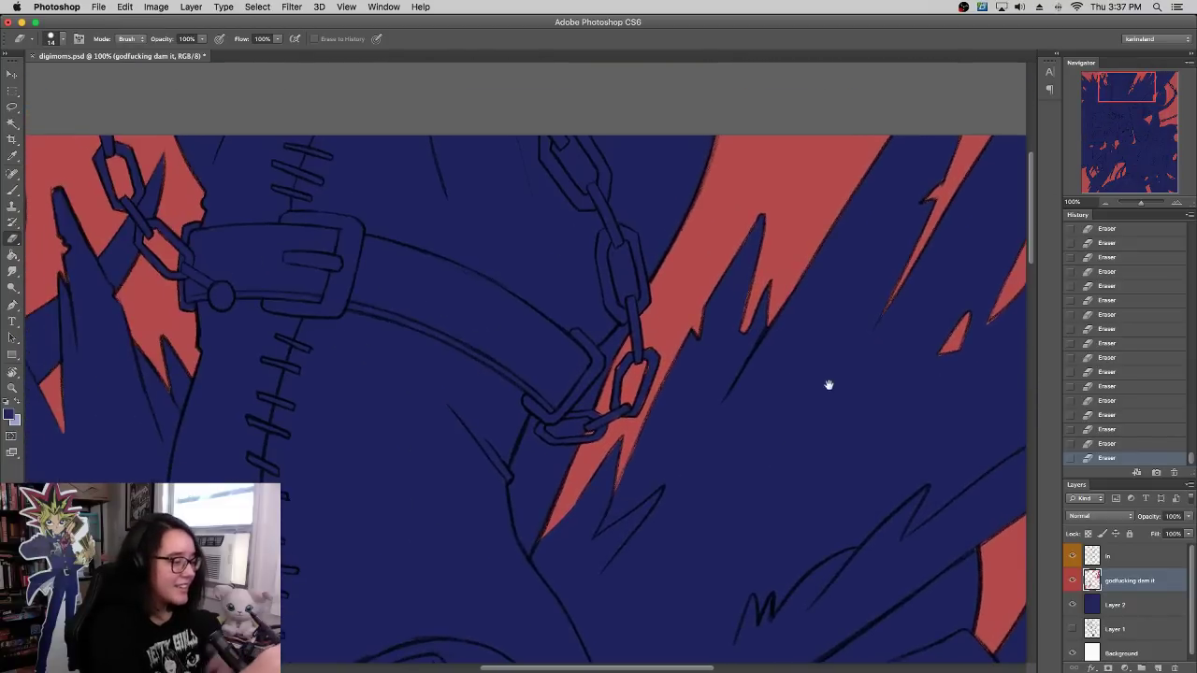
Step: Reduce the Eraser size to 8 px and clean the red from the chain links hanging at the belt's end
{"action": "right_click", "coordinate": [628, 388]}
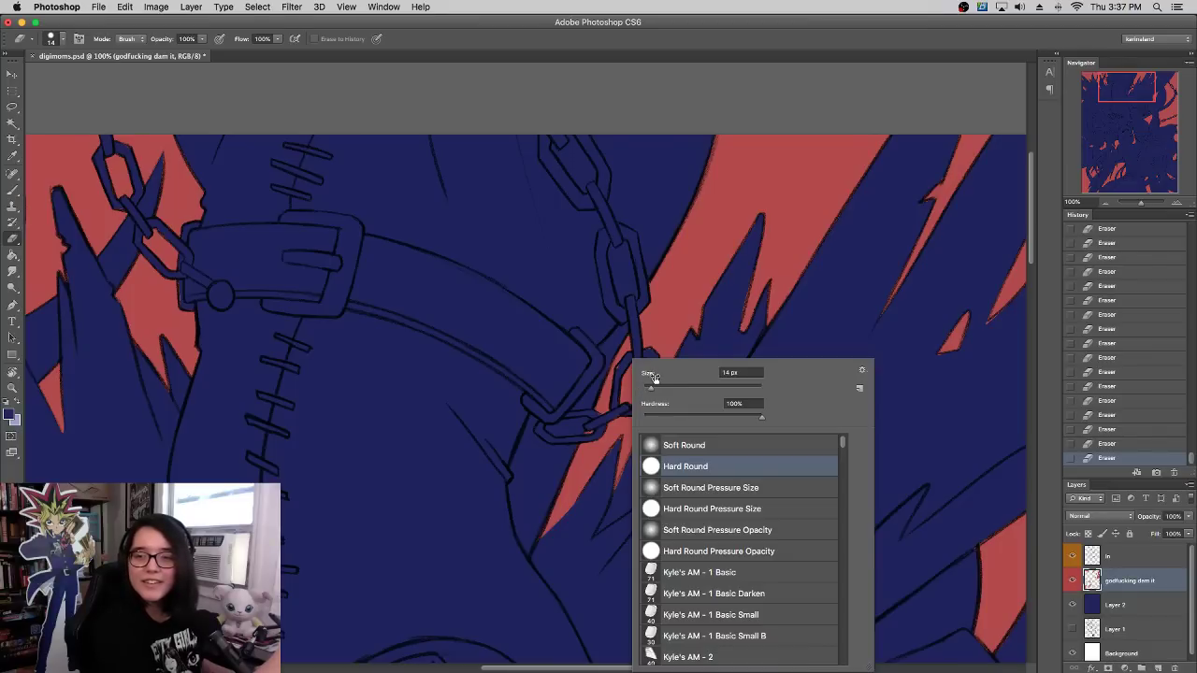
{"action": "left_click_drag", "start_coordinate": [656, 378], "coordinate": [659, 378]}
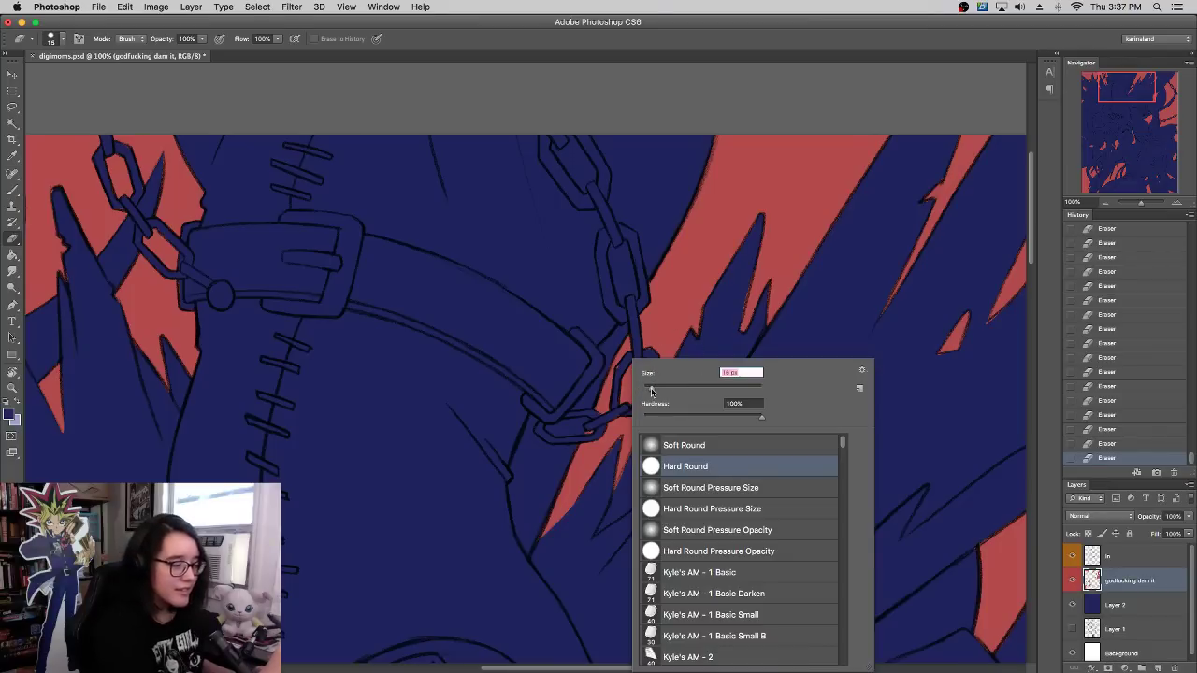
{"action": "left_click", "coordinate": [621, 365]}
{"action": "right_click", "coordinate": [653, 366]}
{"action": "left_click", "coordinate": [674, 390]}
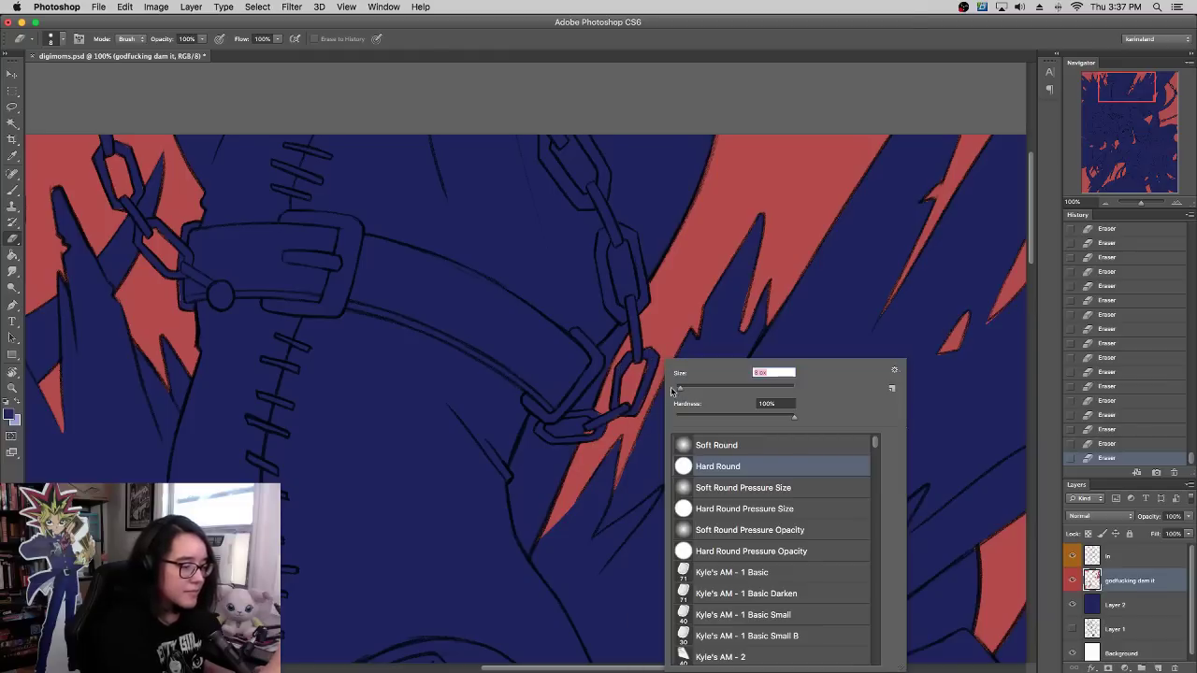
{"action": "left_click", "coordinate": [627, 408]}
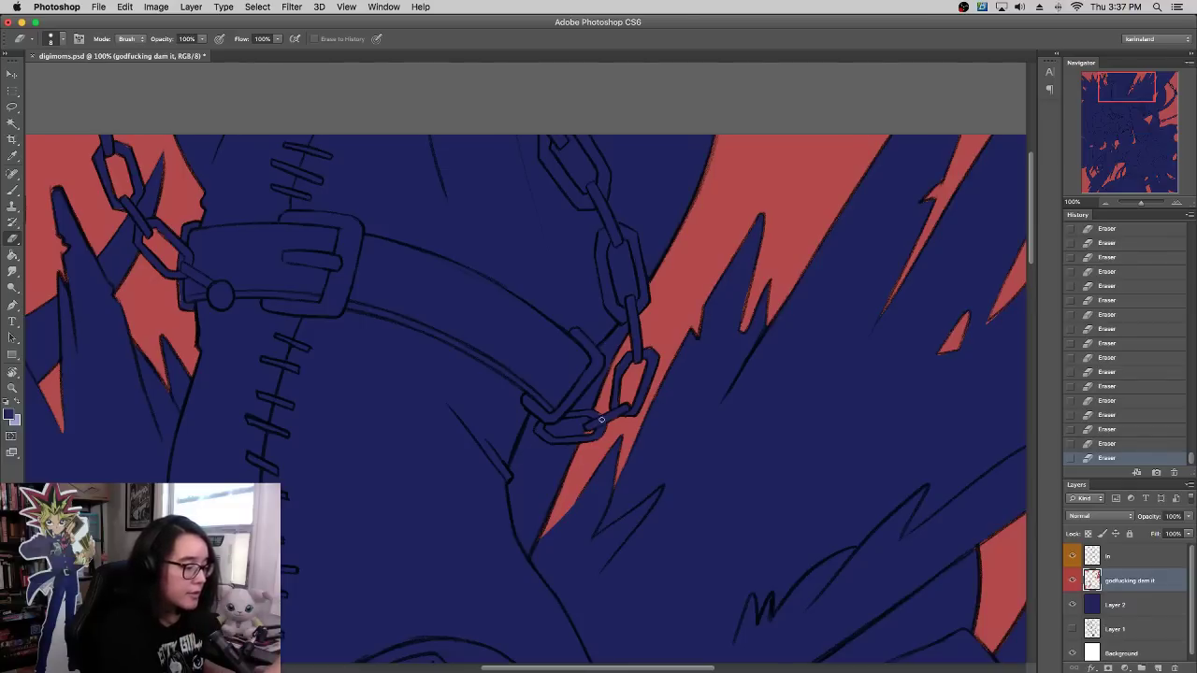
Step: Sample the background red and paint it around the spike's tip between the hanging chain and the belted leg
{"action": "left_click_drag", "start_coordinate": [570, 331], "coordinate": [791, 457]}
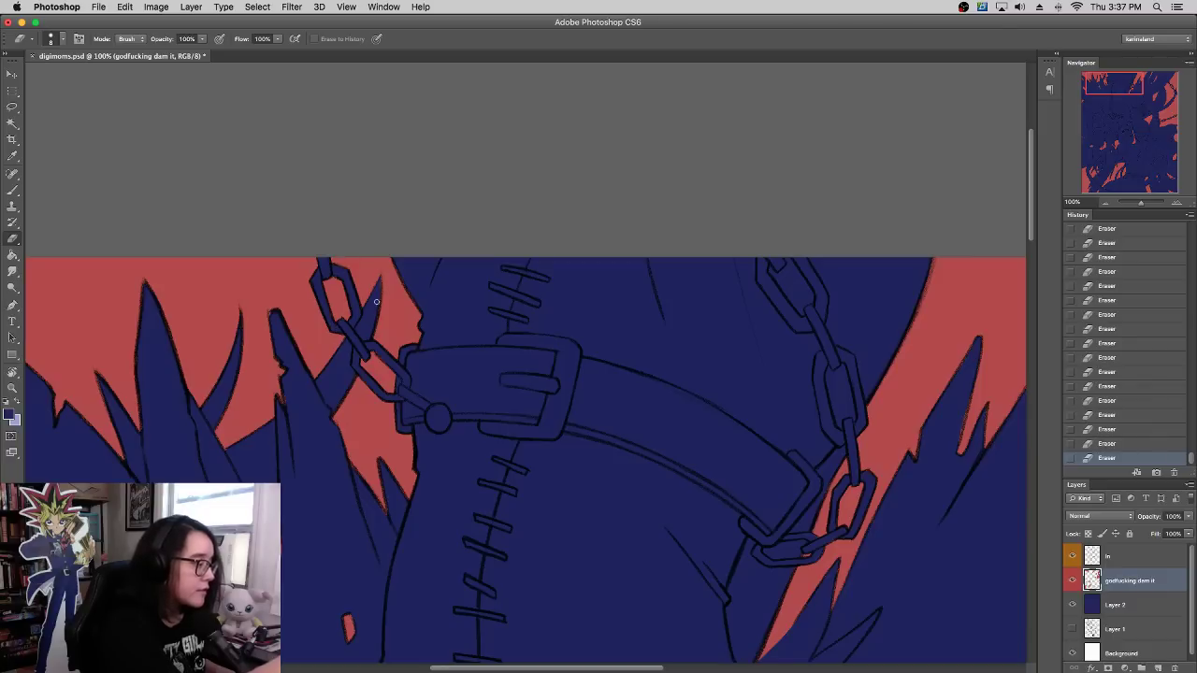
{"action": "key", "text": "b"}
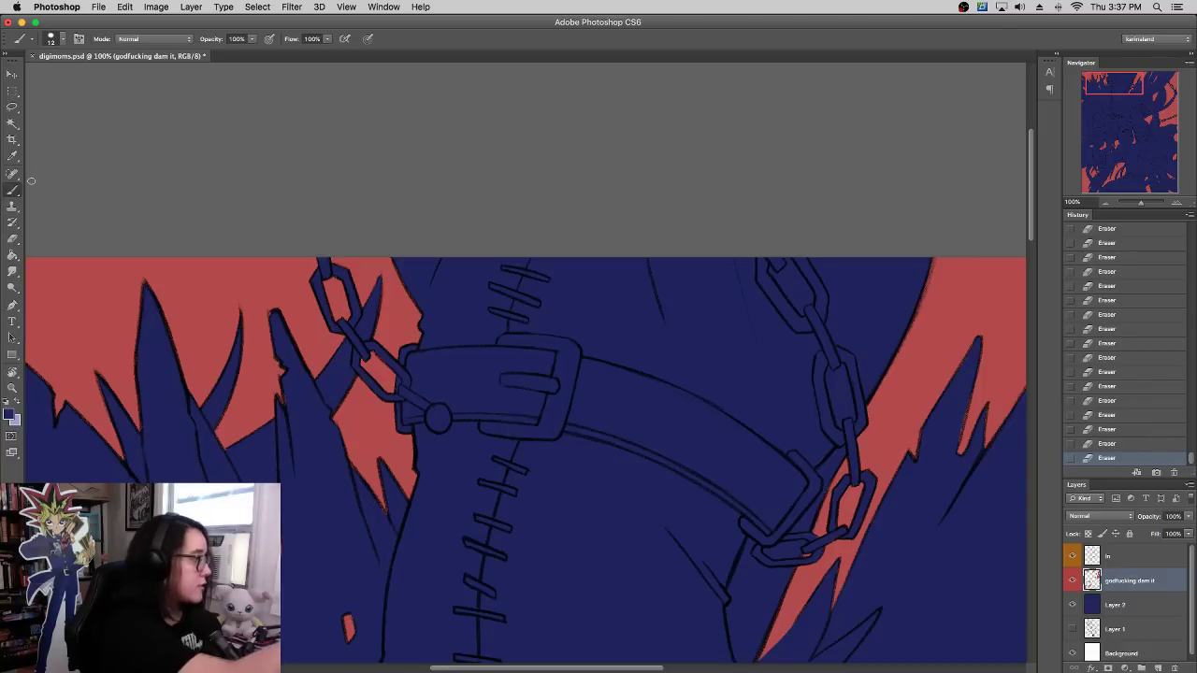
{"action": "left_click", "coordinate": [370, 278], "text": "alt"}
{"action": "left_click_drag", "start_coordinate": [372, 280], "coordinate": [384, 250]}
{"action": "left_click_drag", "start_coordinate": [387, 300], "coordinate": [384, 258]}
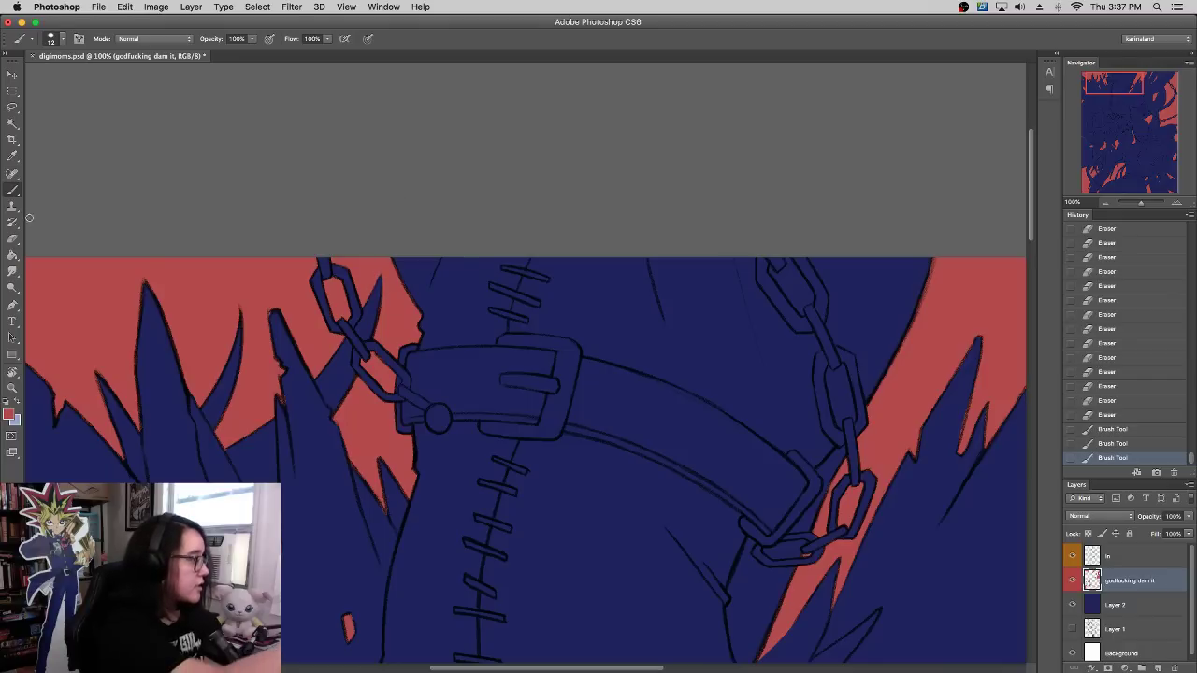
Step: Erase the red overspill around the helmet's wing feathers, the curved edge of the helmet and the chained wrist
{"action": "key", "text": "e"}
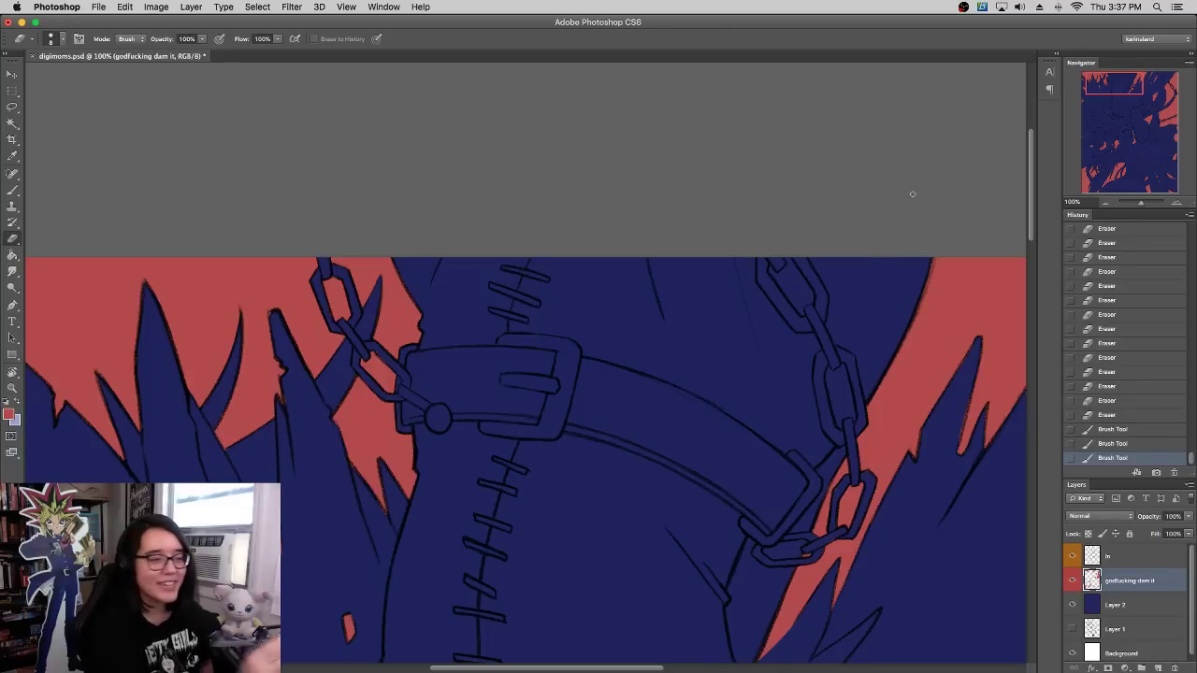
{"action": "left_click_drag", "start_coordinate": [1111, 96], "coordinate": [1136, 123]}
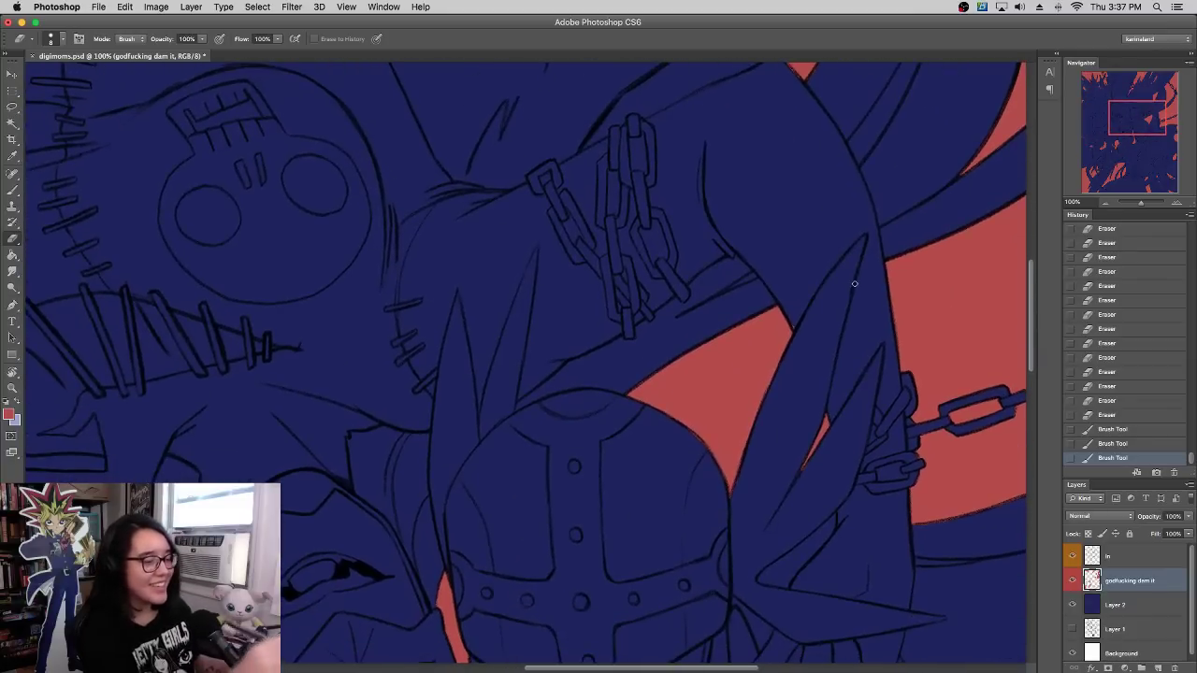
{"action": "left_click", "coordinate": [795, 328]}
{"action": "scroll", "coordinate": [795, 290], "scroll_direction": "down", "scroll_amount": 5}
{"action": "scroll", "coordinate": [794, 289], "scroll_direction": "right", "scroll_amount": 2}
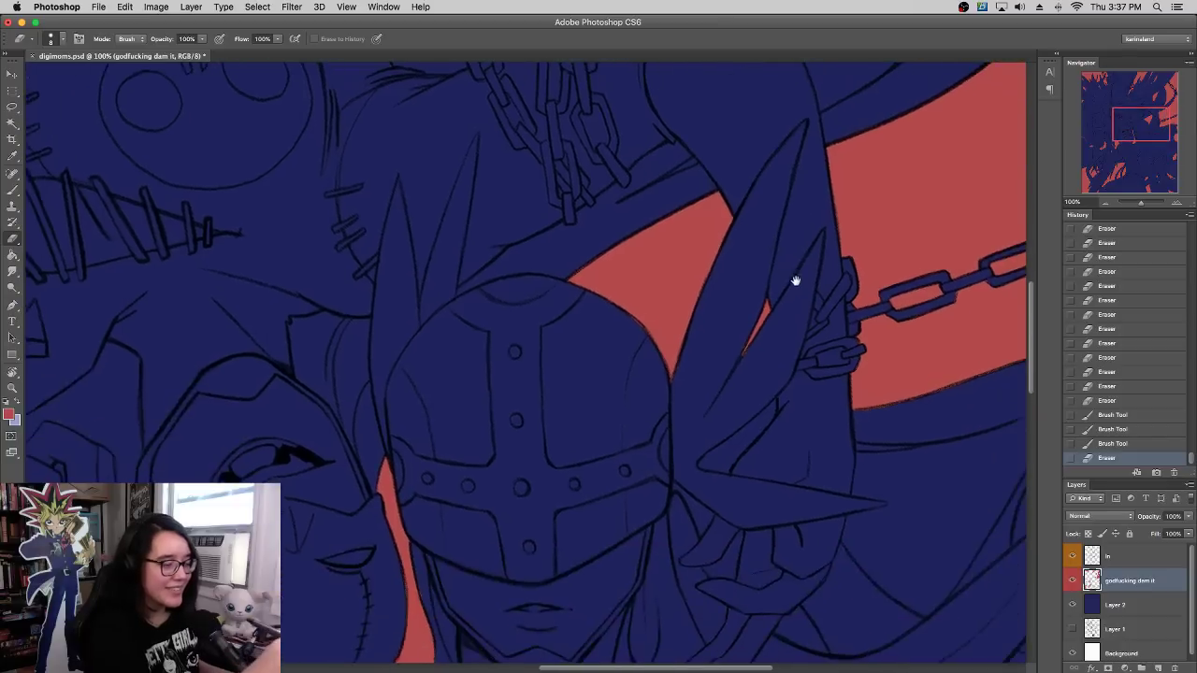
{"action": "left_click_drag", "start_coordinate": [641, 331], "coordinate": [653, 360]}
{"action": "left_click_drag", "start_coordinate": [655, 364], "coordinate": [665, 390]}
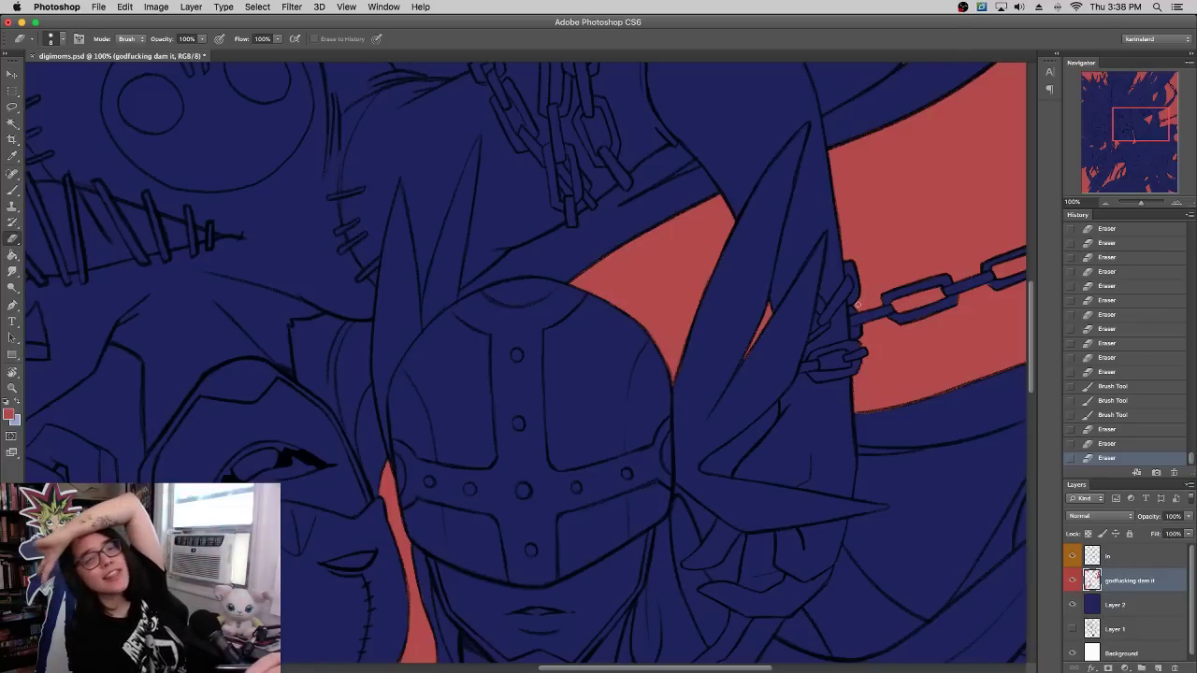
{"action": "left_click", "coordinate": [815, 440]}
Step: Erase the red overspill along the flowing hair strands around the rounded gaps at the canvas's side edge
{"action": "mouse_move", "coordinate": [809, 379]}
{"action": "left_mouse_down"}
{"action": "mouse_move", "coordinate": [751, 317]}
{"action": "mouse_move", "coordinate": [535, 250]}
{"action": "left_mouse_up"}
{"action": "left_click_drag", "start_coordinate": [927, 230], "coordinate": [880, 244]}
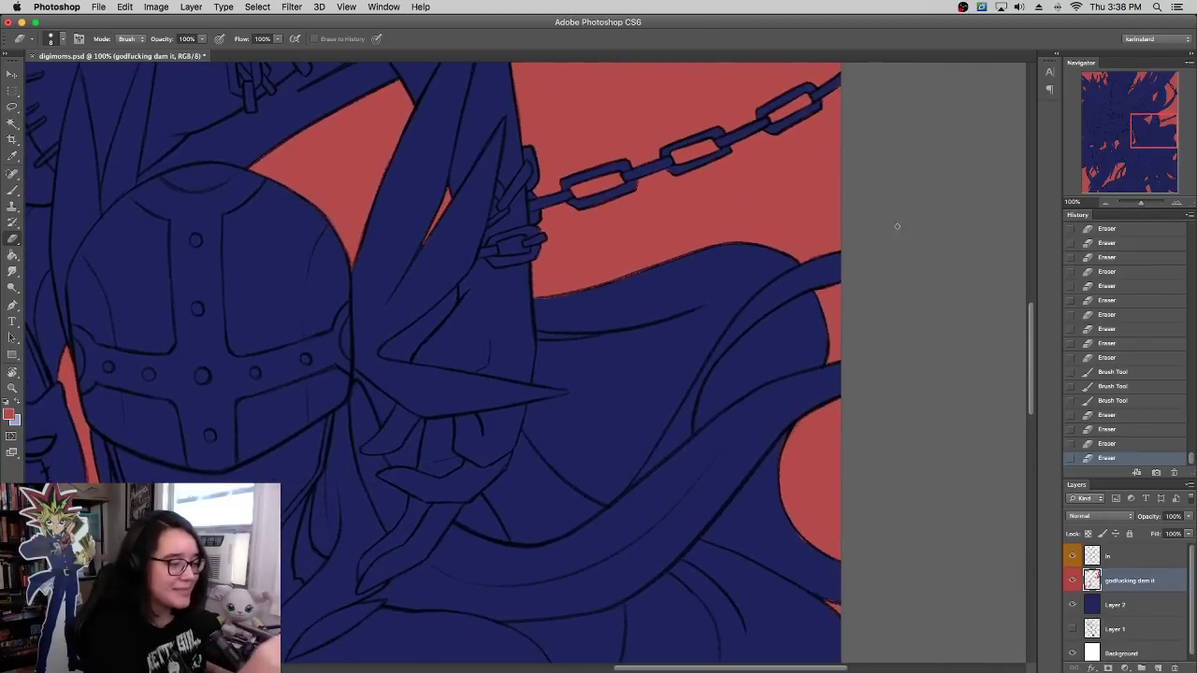
{"action": "left_click", "coordinate": [824, 333]}
{"action": "left_click_drag", "start_coordinate": [778, 456], "coordinate": [784, 430]}
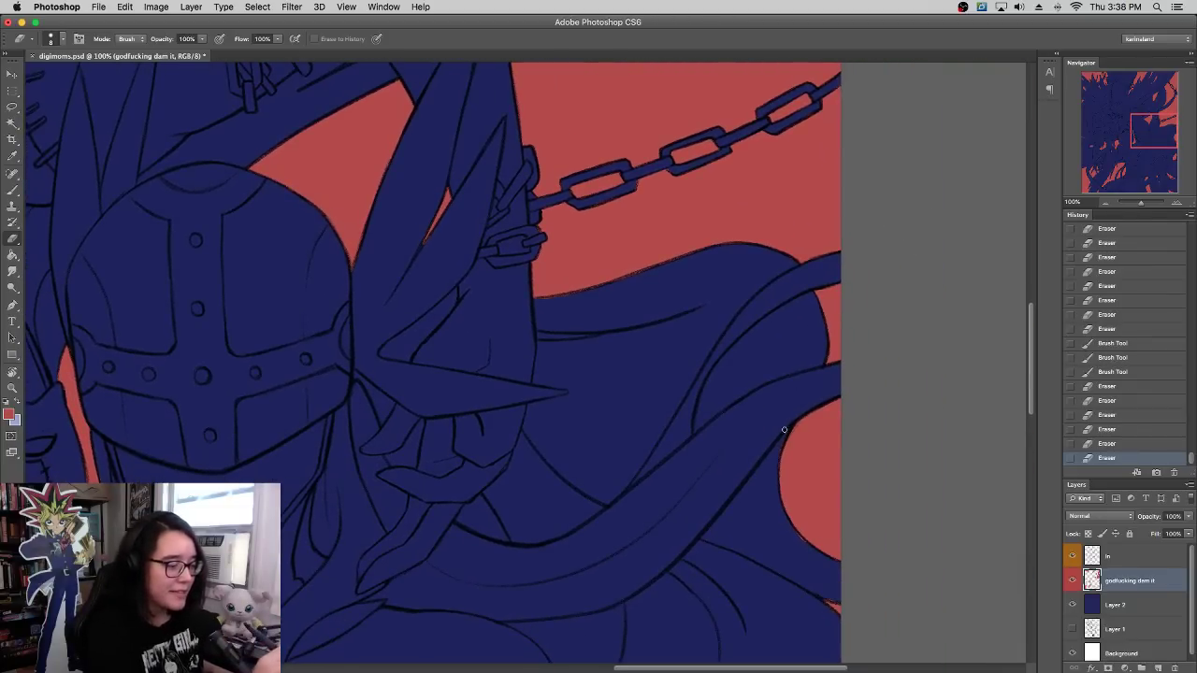
{"action": "left_click_drag", "start_coordinate": [798, 542], "coordinate": [822, 559]}
{"action": "mouse_move", "coordinate": [822, 559]}
{"action": "left_mouse_down"}
{"action": "mouse_move", "coordinate": [835, 565]}
{"action": "mouse_move", "coordinate": [838, 603]}
{"action": "mouse_move", "coordinate": [824, 605]}
{"action": "left_mouse_up"}
{"action": "left_click", "coordinate": [824, 612]}
{"action": "left_click", "coordinate": [817, 576]}
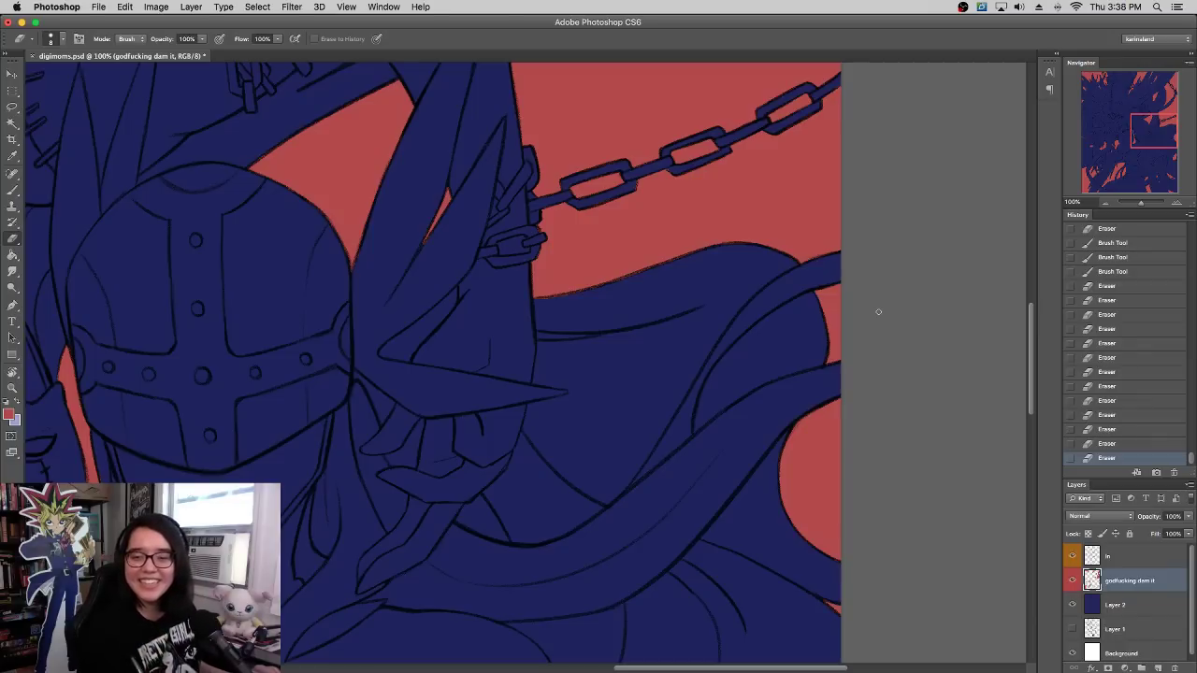
Step: Erase the leftover red along the upper edge of the flowing hair where it meets the chained wrist
{"action": "left_click", "coordinate": [759, 340]}
{"action": "left_click_drag", "start_coordinate": [656, 365], "coordinate": [703, 523]}
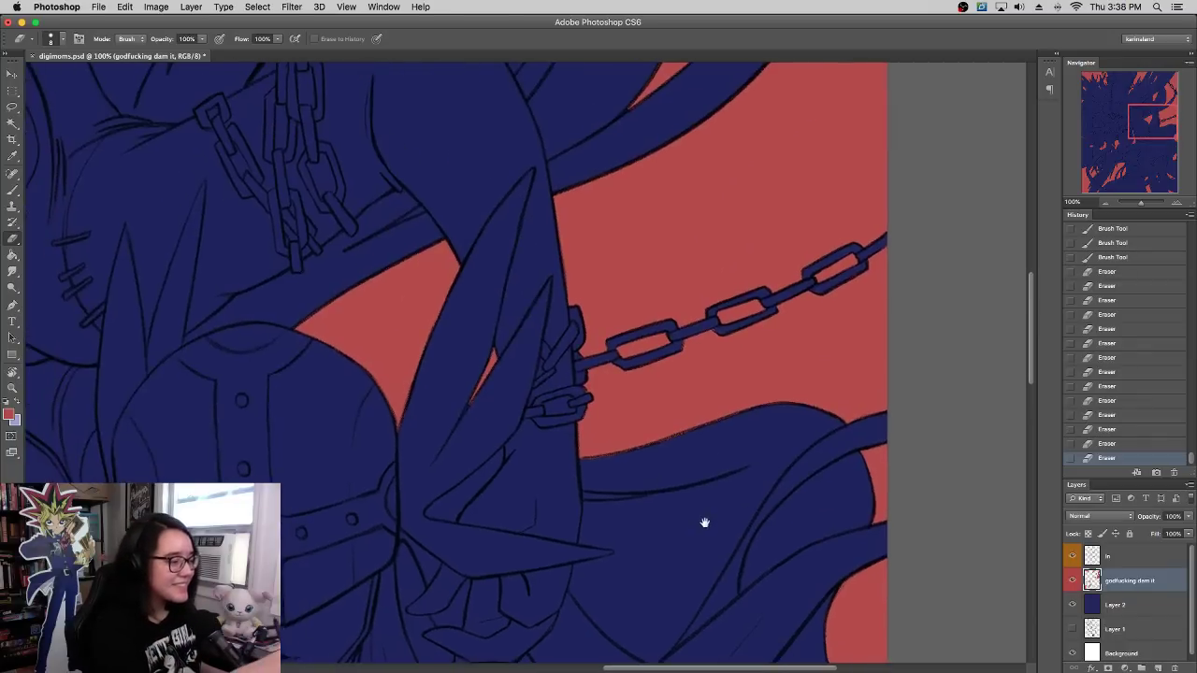
{"action": "left_click_drag", "start_coordinate": [575, 456], "coordinate": [603, 459]}
{"action": "left_click", "coordinate": [603, 459]}
{"action": "left_click", "coordinate": [601, 459]}
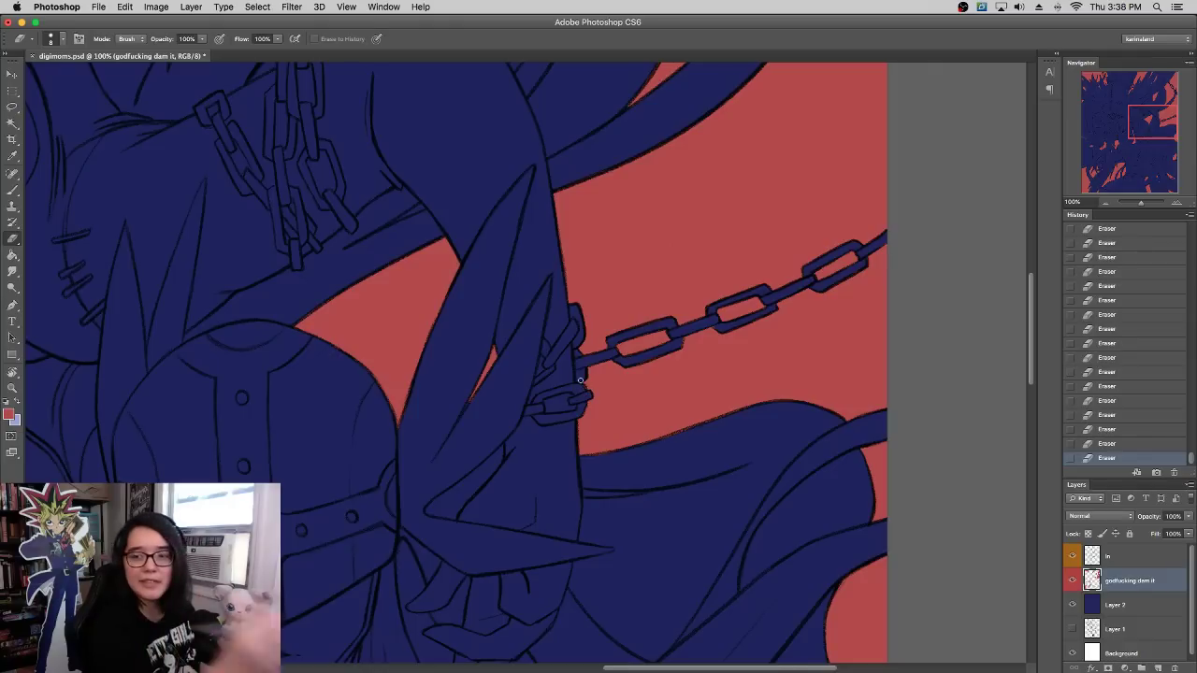
Step: Inspect the red background gaps around the flowing hair, the stitched mask, the studded arm and the belted leg for overspill
{"action": "left_click_drag", "start_coordinate": [787, 345], "coordinate": [810, 259]}
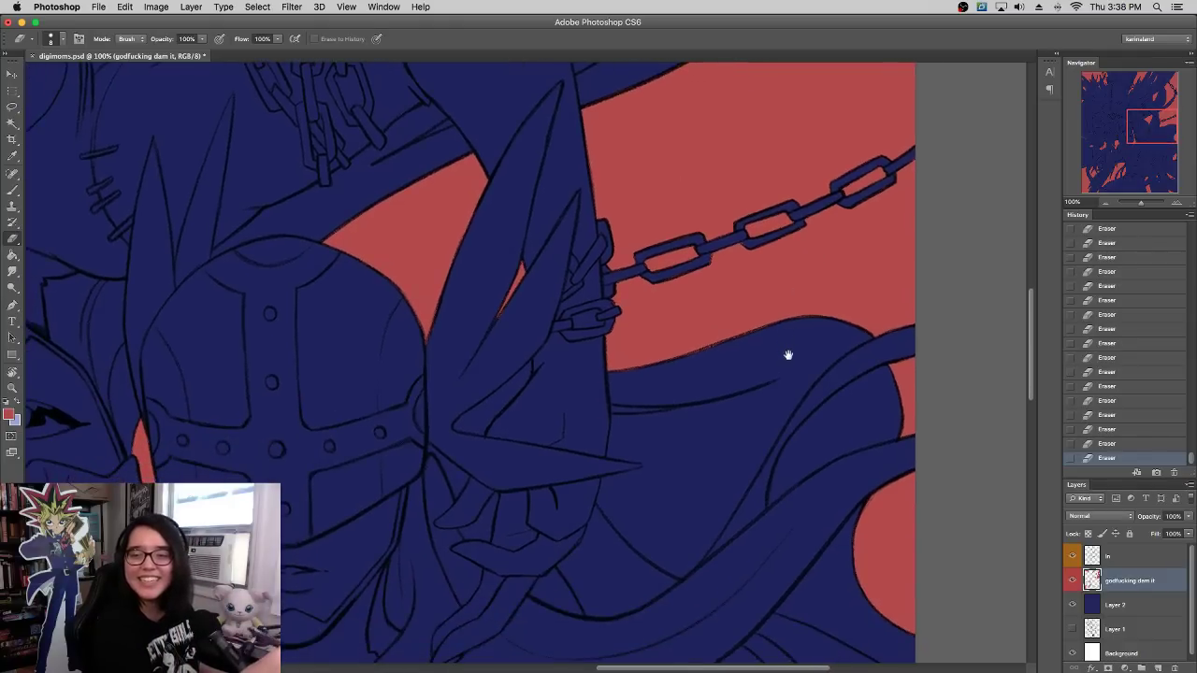
{"action": "left_click_drag", "start_coordinate": [788, 352], "coordinate": [799, 256]}
{"action": "left_click_drag", "start_coordinate": [877, 426], "coordinate": [893, 242]}
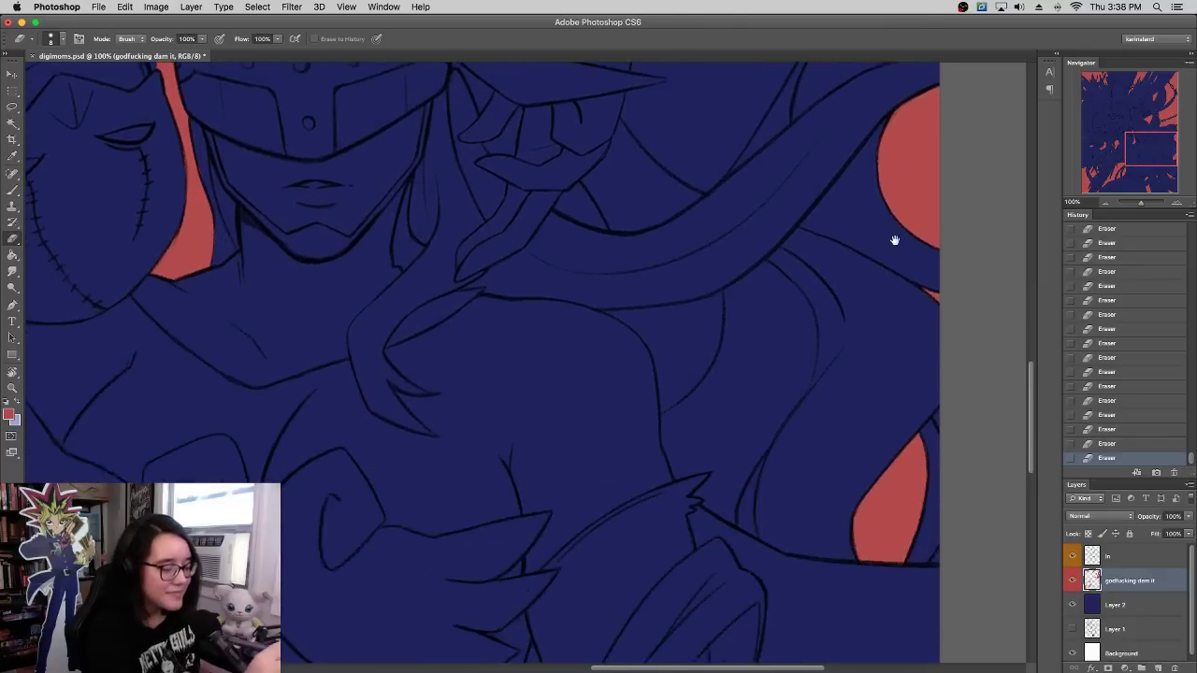
{"action": "left_click_drag", "start_coordinate": [457, 197], "coordinate": [888, 433]}
{"action": "left_click_drag", "start_coordinate": [856, 399], "coordinate": [1004, 321]}
{"action": "scroll", "coordinate": [940, 331], "scroll_direction": "left", "scroll_amount": 5}
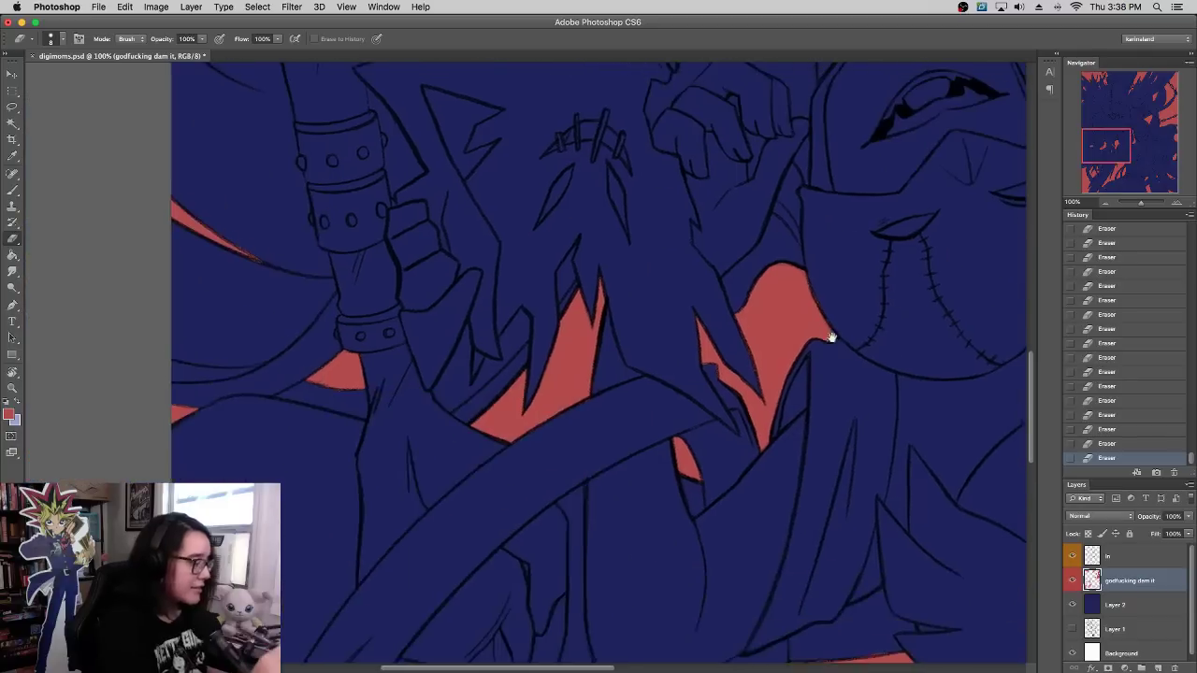
{"action": "scroll", "coordinate": [829, 336], "scroll_direction": "down", "scroll_amount": 1}
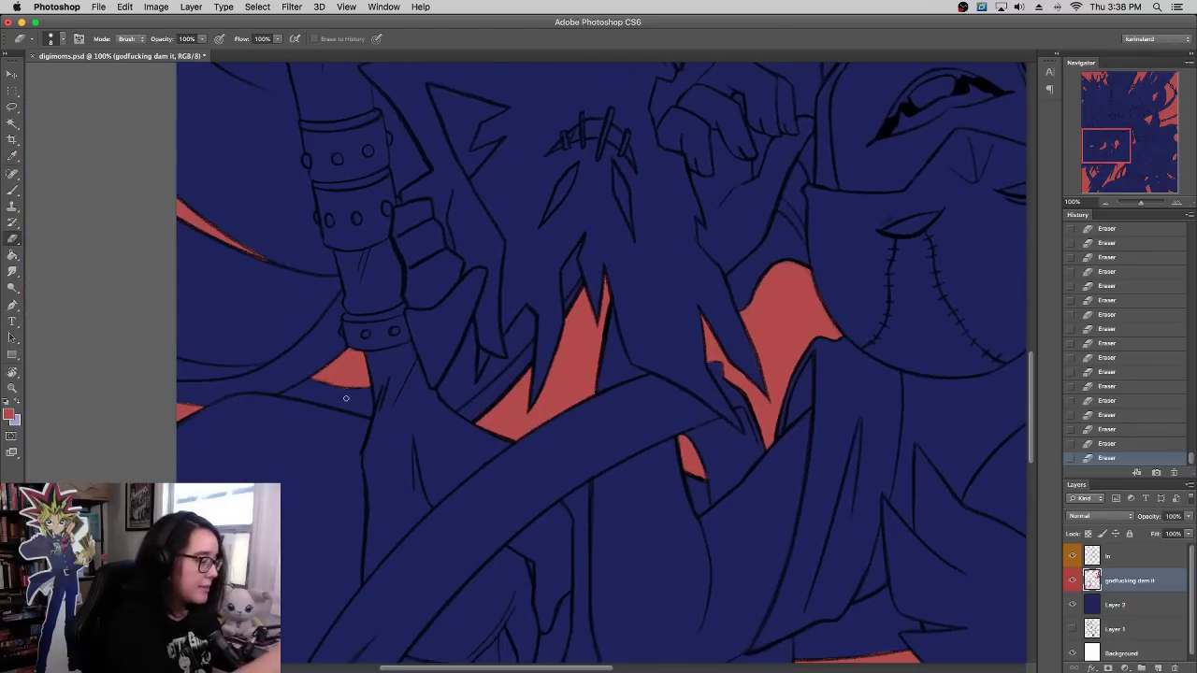
{"action": "scroll", "coordinate": [676, 377], "scroll_direction": "up", "scroll_amount": 4}
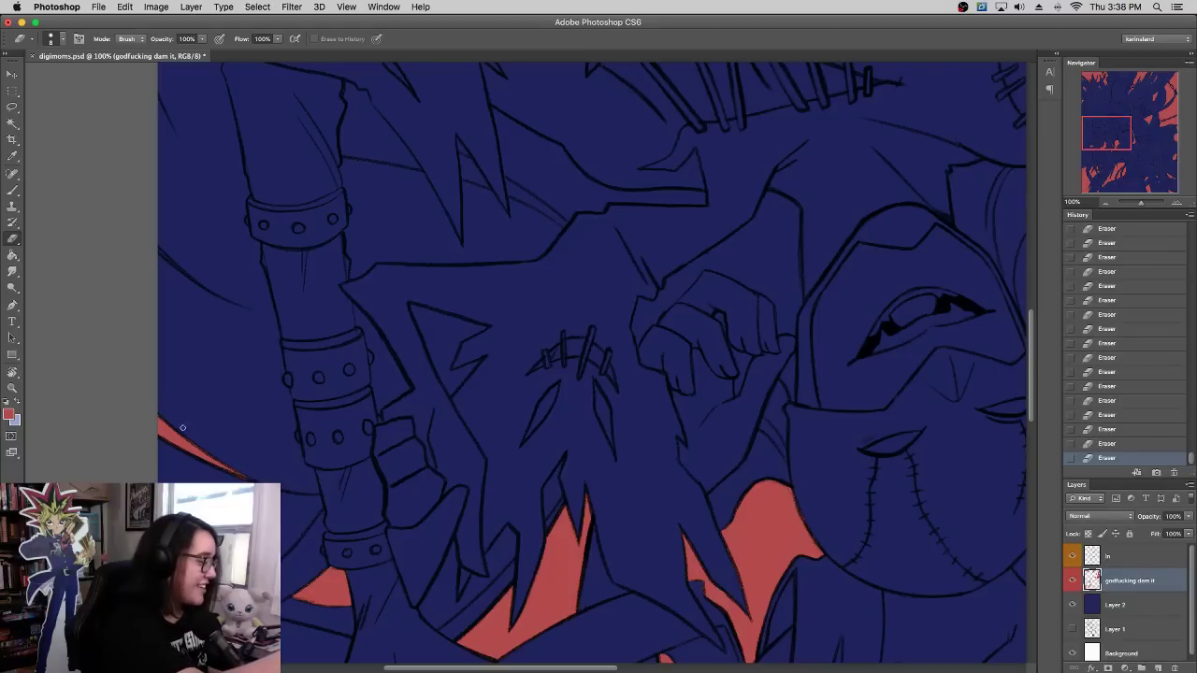
{"action": "left_click_drag", "start_coordinate": [841, 256], "coordinate": [814, 648]}
{"action": "left_click_drag", "start_coordinate": [816, 332], "coordinate": [811, 621]}
{"action": "left_click_drag", "start_coordinate": [819, 365], "coordinate": [745, 545]}
{"action": "left_click_drag", "start_coordinate": [852, 434], "coordinate": [757, 364]}
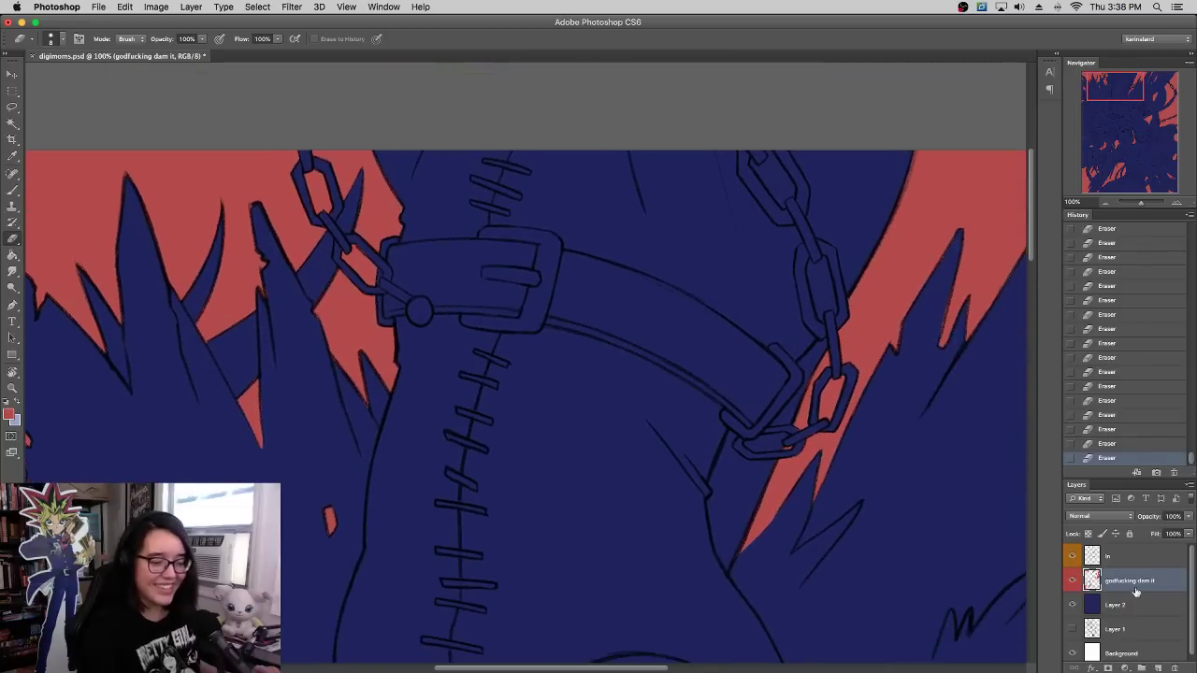
Step: Erase the red overspill along the upper edge of the narrow gap below the long spiky limb, near the curved tail
{"action": "mouse_move", "coordinate": [861, 494]}
{"action": "left_mouse_down"}
{"action": "mouse_move", "coordinate": [814, 496]}
{"action": "mouse_move", "coordinate": [737, 438]}
{"action": "left_mouse_up"}
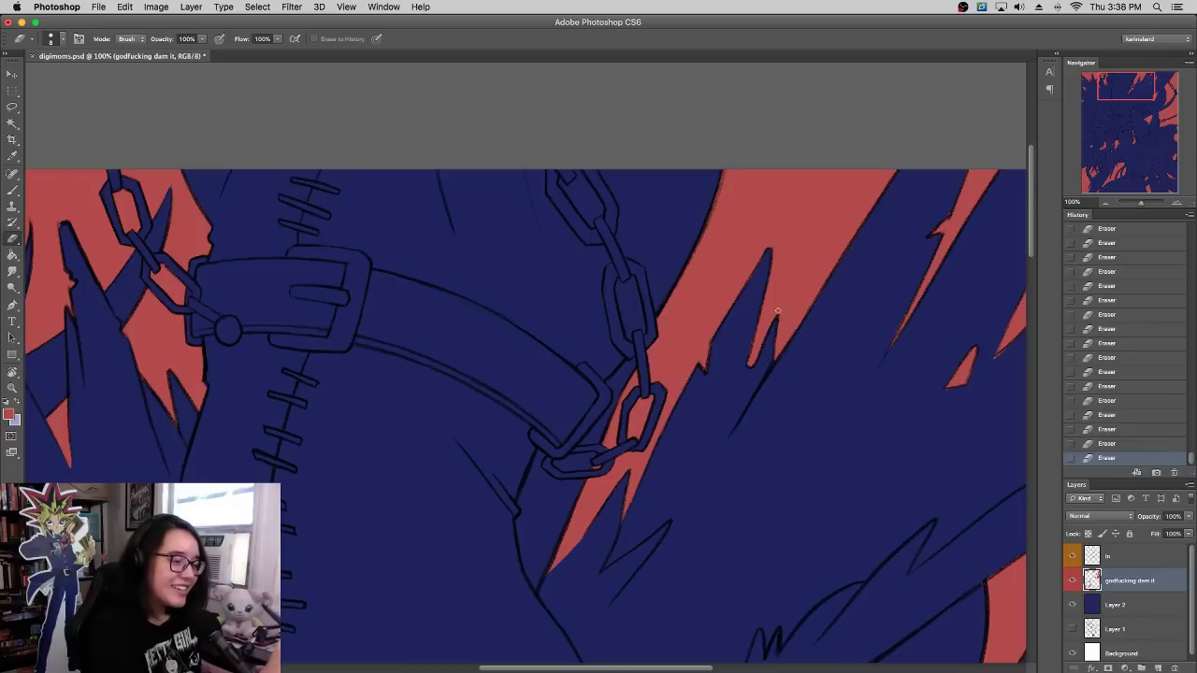
{"action": "scroll", "coordinate": [855, 374], "scroll_direction": "right", "scroll_amount": 2}
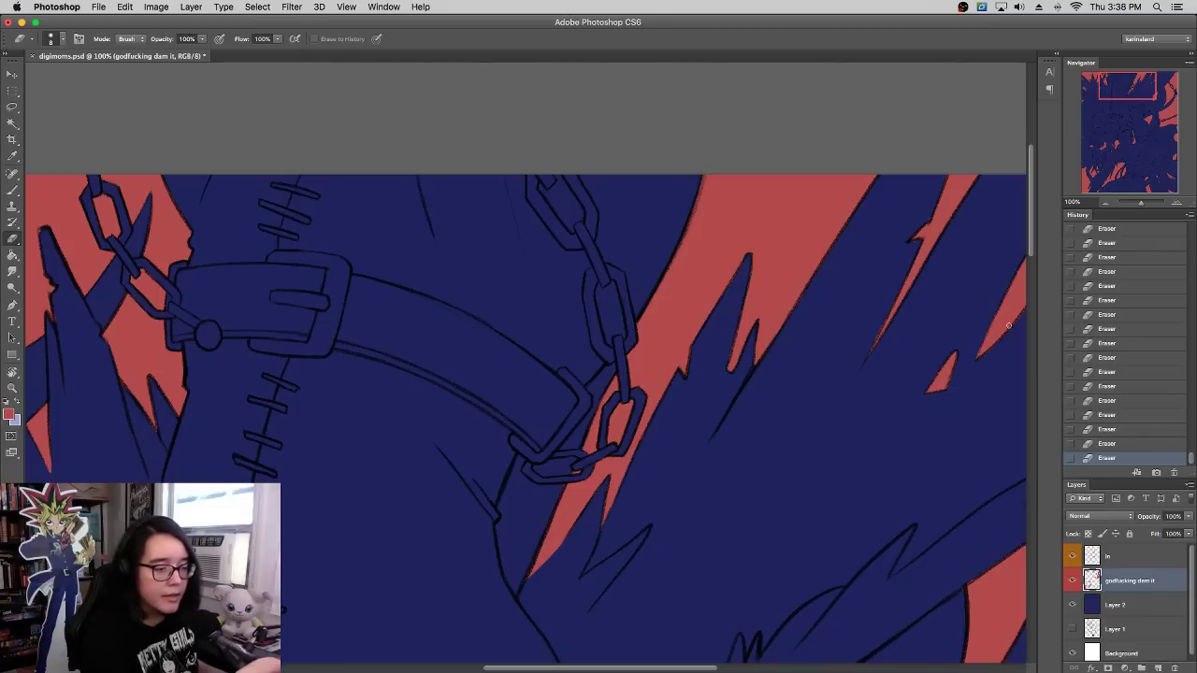
{"action": "scroll", "coordinate": [727, 476], "scroll_direction": "right", "scroll_amount": 5}
{"action": "scroll", "coordinate": [726, 476], "scroll_direction": "up", "scroll_amount": 3}
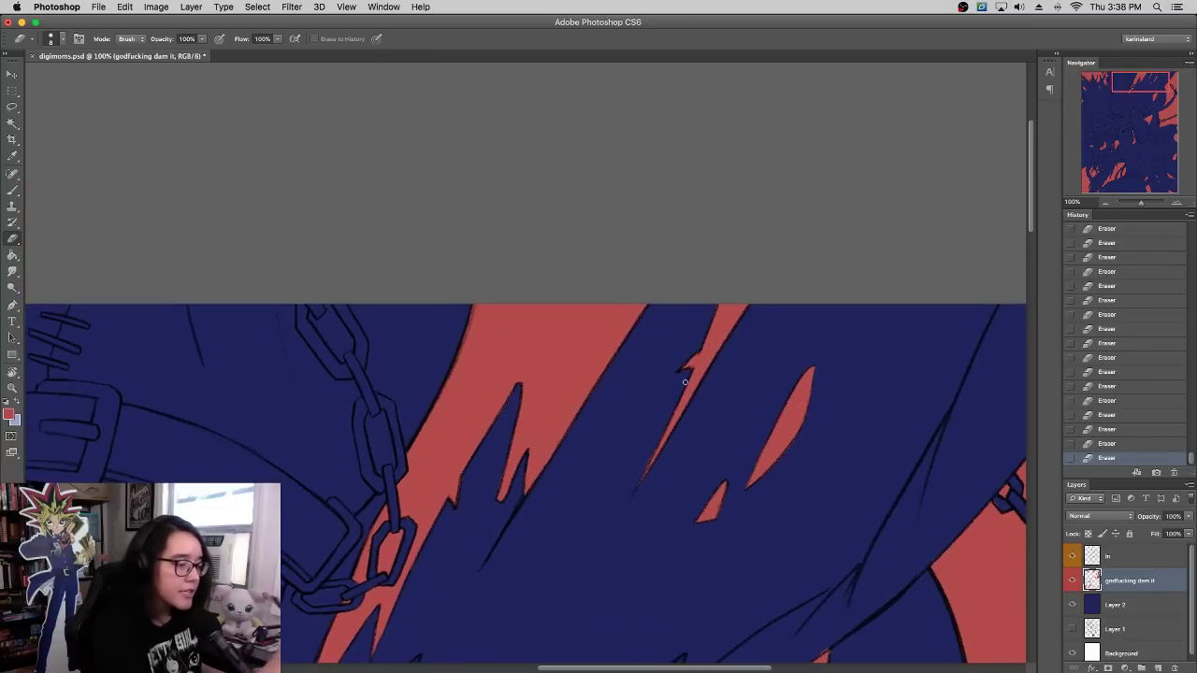
{"action": "scroll", "coordinate": [887, 343], "scroll_direction": "down", "scroll_amount": 3}
{"action": "scroll", "coordinate": [887, 342], "scroll_direction": "right", "scroll_amount": 1}
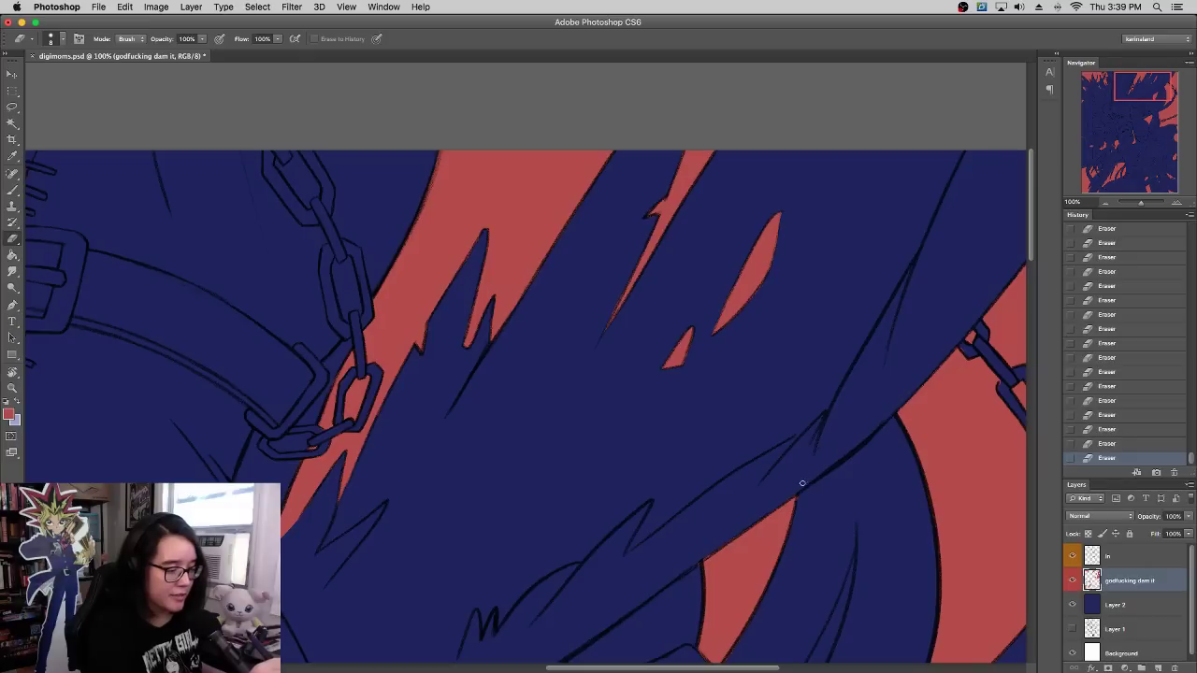
{"action": "scroll", "coordinate": [806, 430], "scroll_direction": "down", "scroll_amount": 3}
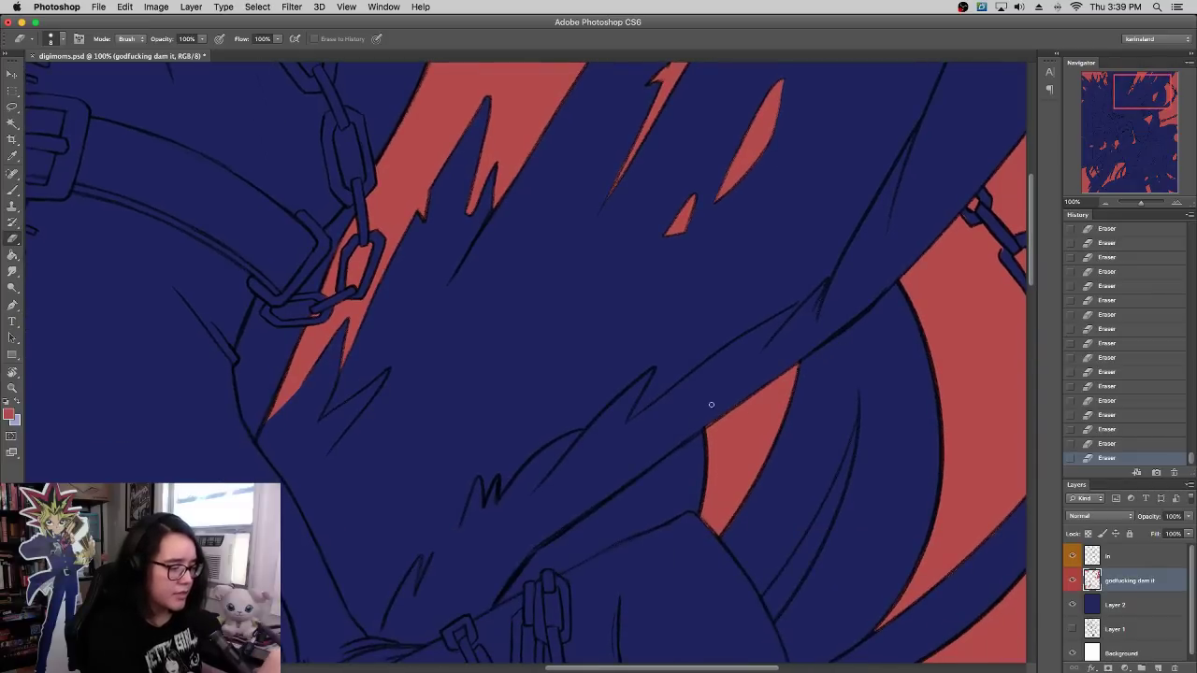
{"action": "left_click_drag", "start_coordinate": [709, 424], "coordinate": [732, 405]}
{"action": "scroll", "coordinate": [796, 390], "scroll_direction": "down", "scroll_amount": 3}
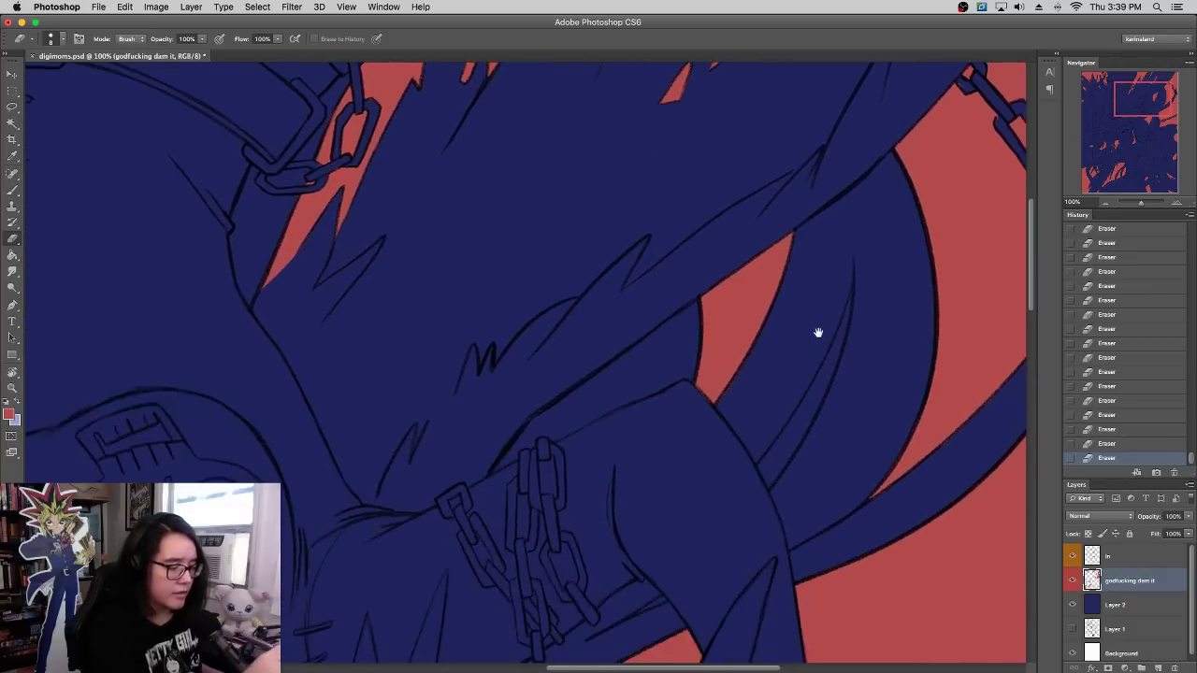
{"action": "left_click_drag", "start_coordinate": [932, 290], "coordinate": [636, 607]}
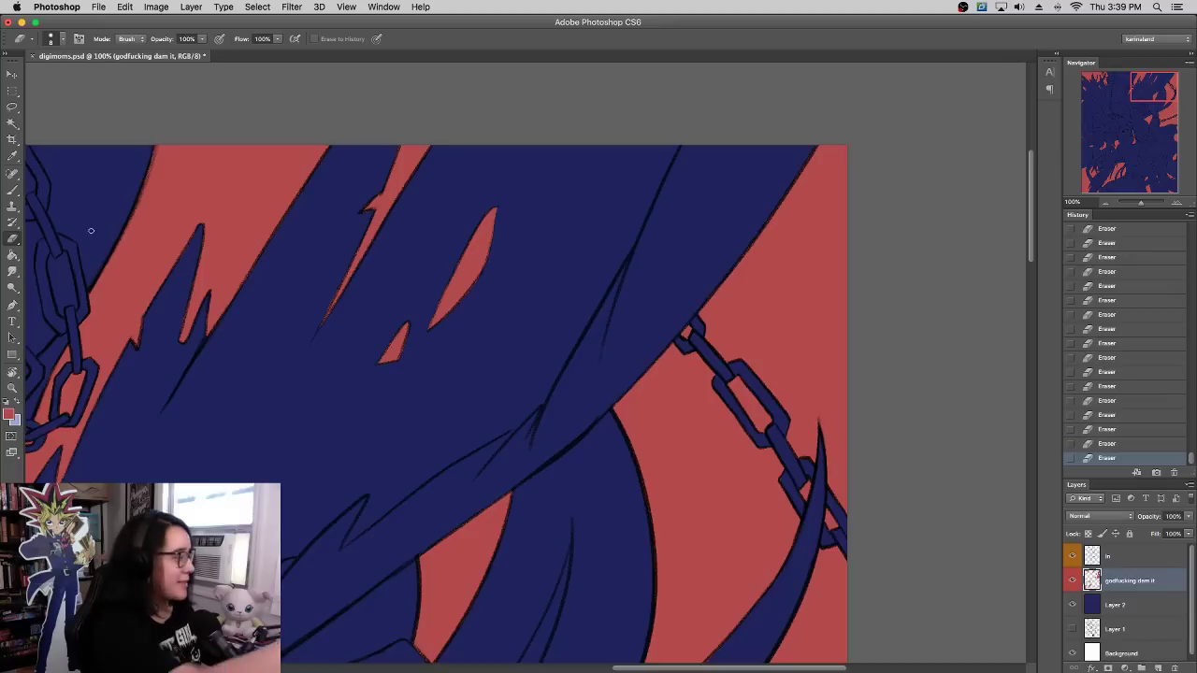
{"action": "key", "text": "b"}
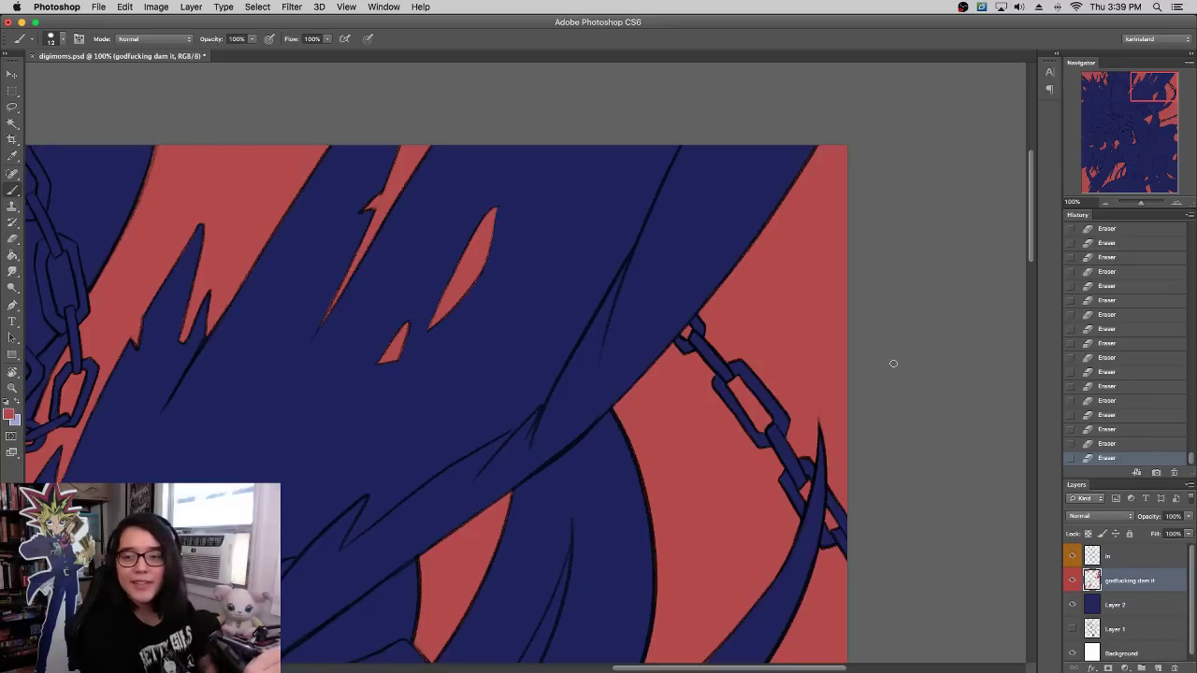
{"action": "mouse_move", "coordinate": [559, 414]}
{"action": "left_mouse_down"}
{"action": "mouse_move", "coordinate": [565, 372]}
{"action": "mouse_move", "coordinate": [670, 283]}
{"action": "left_mouse_up"}
{"action": "left_click", "coordinate": [1080, 443]}
Step: Erase the red overspill along the narrow gap between the stitched mask and the winged helmet
{"action": "left_click_drag", "start_coordinate": [815, 367], "coordinate": [881, 203]}
{"action": "left_click_drag", "start_coordinate": [844, 382], "coordinate": [759, 240]}
{"action": "scroll", "coordinate": [946, 267], "scroll_direction": "down", "scroll_amount": 10}
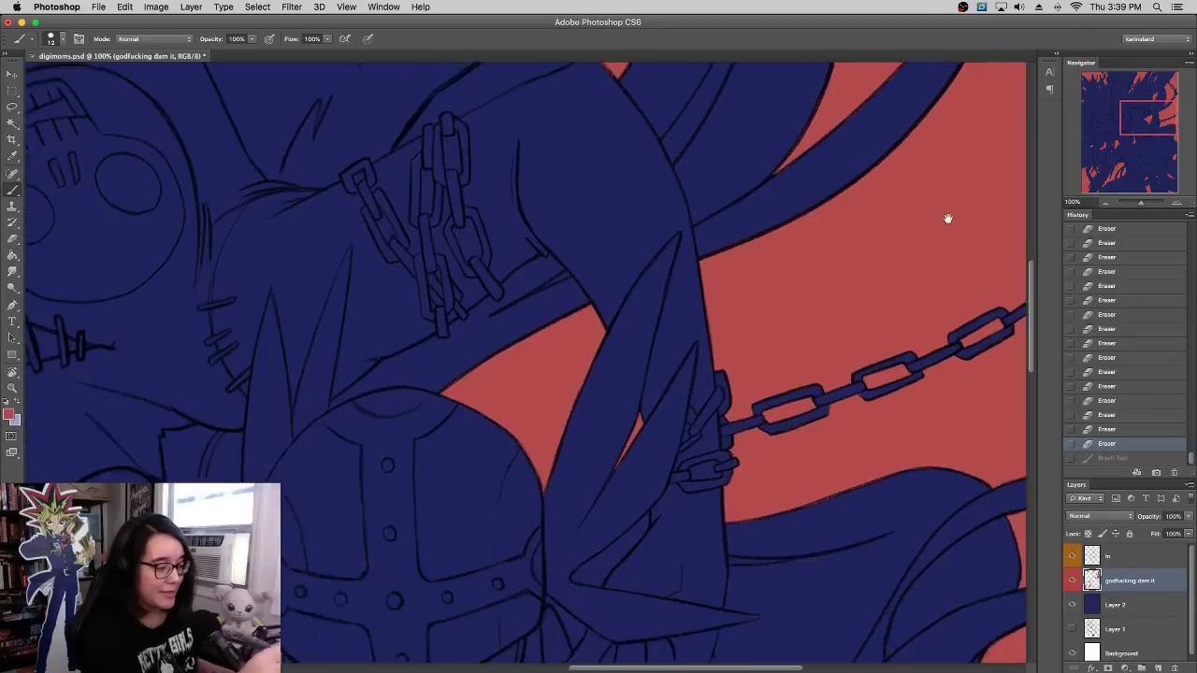
{"action": "scroll", "coordinate": [807, 382], "scroll_direction": "left", "scroll_amount": 3}
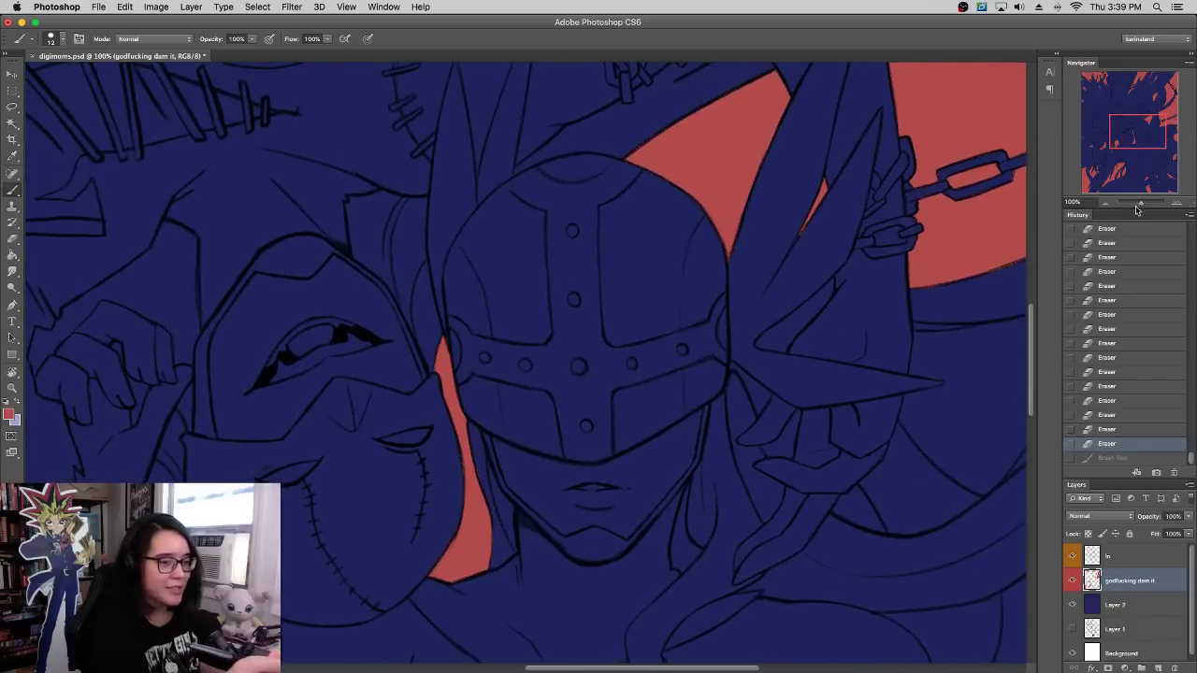
{"action": "left_click", "coordinate": [12, 239]}
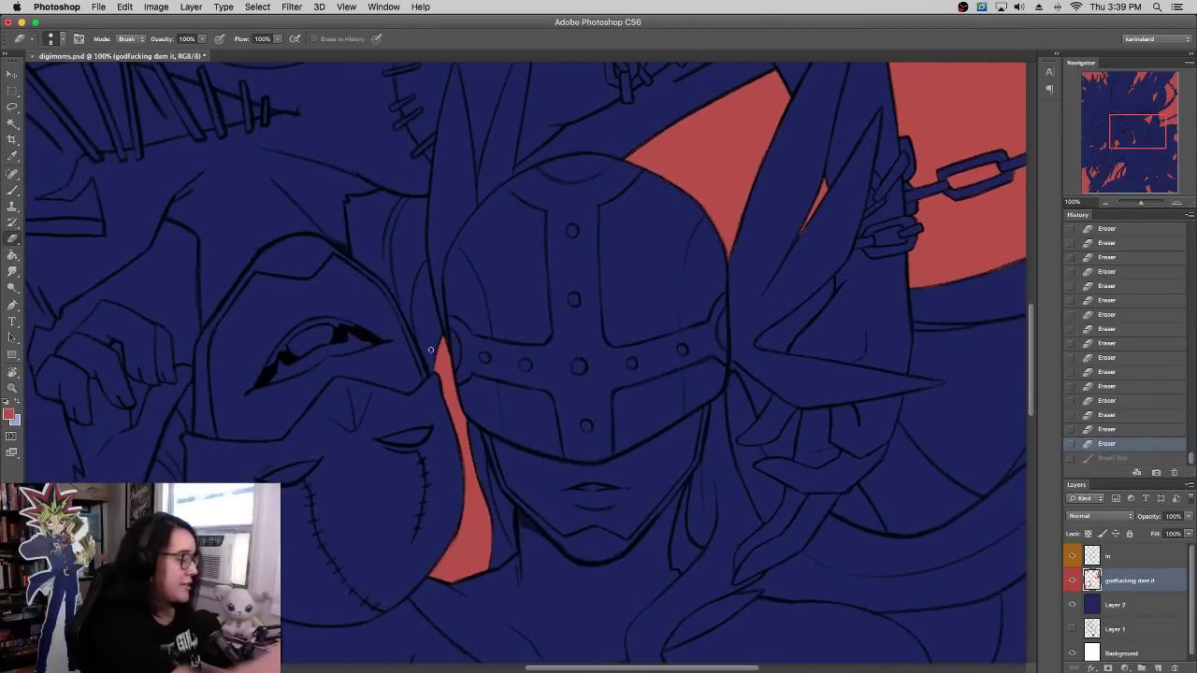
{"action": "left_click_drag", "start_coordinate": [478, 470], "coordinate": [456, 477]}
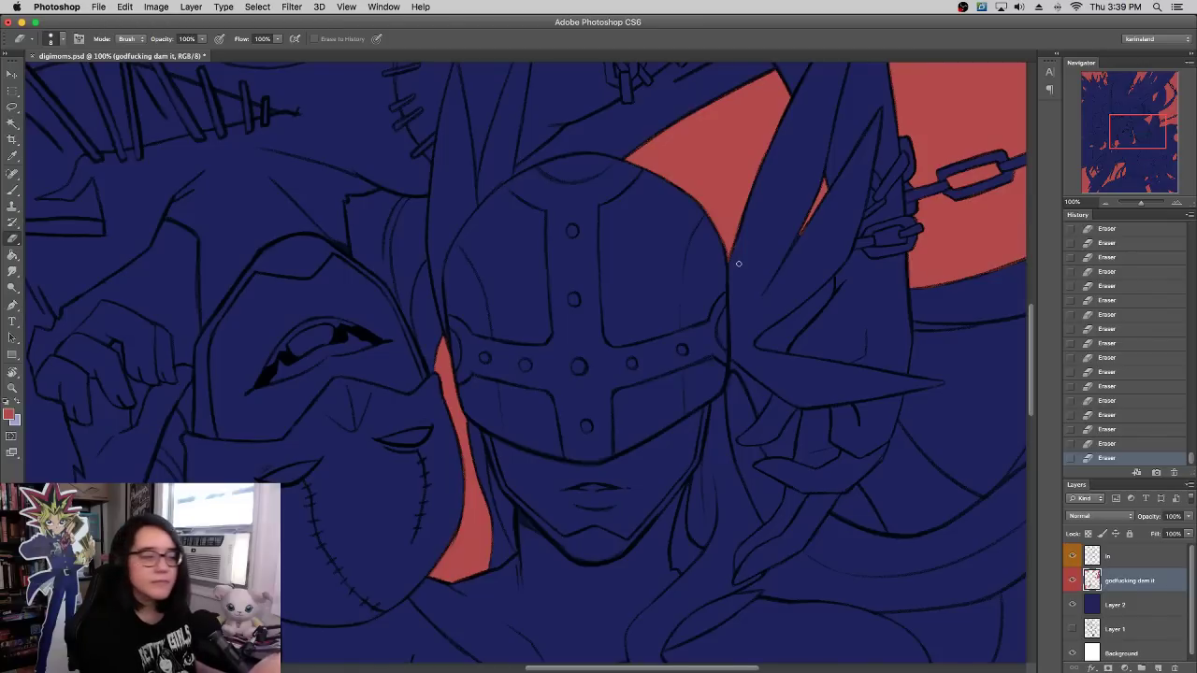
Step: Switch to the Brush tool and select the entire canvas
{"action": "left_click_drag", "start_coordinate": [1143, 199], "coordinate": [1138, 208]}
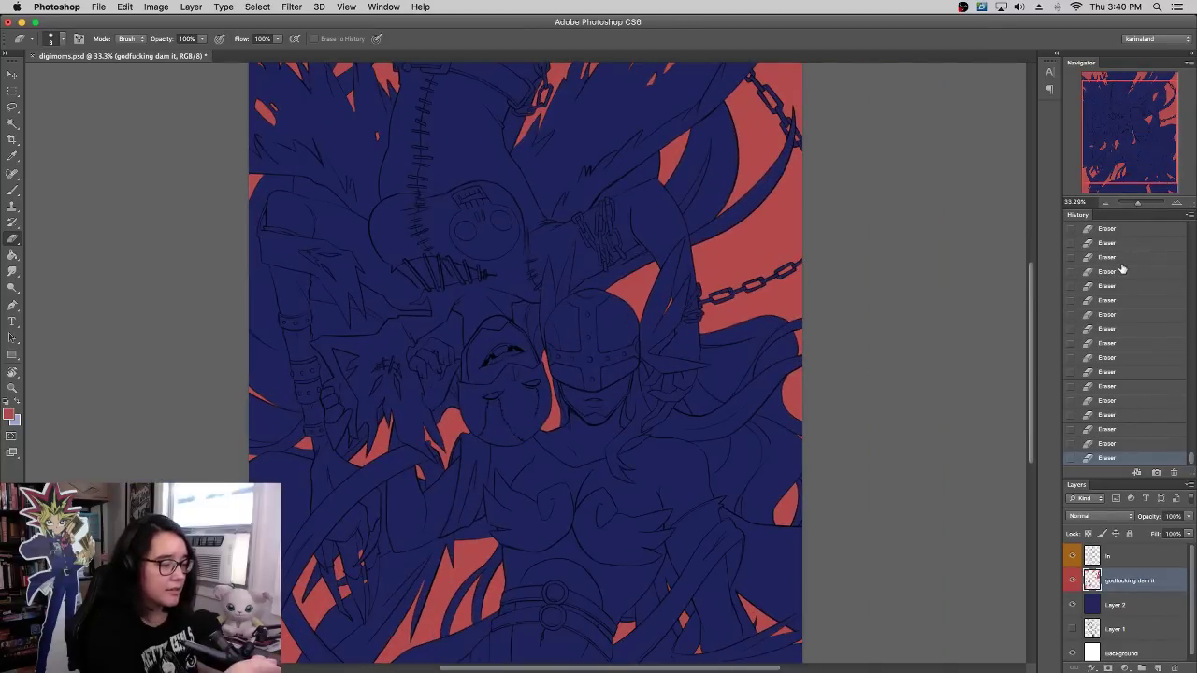
{"action": "left_click_drag", "start_coordinate": [697, 405], "coordinate": [740, 275]}
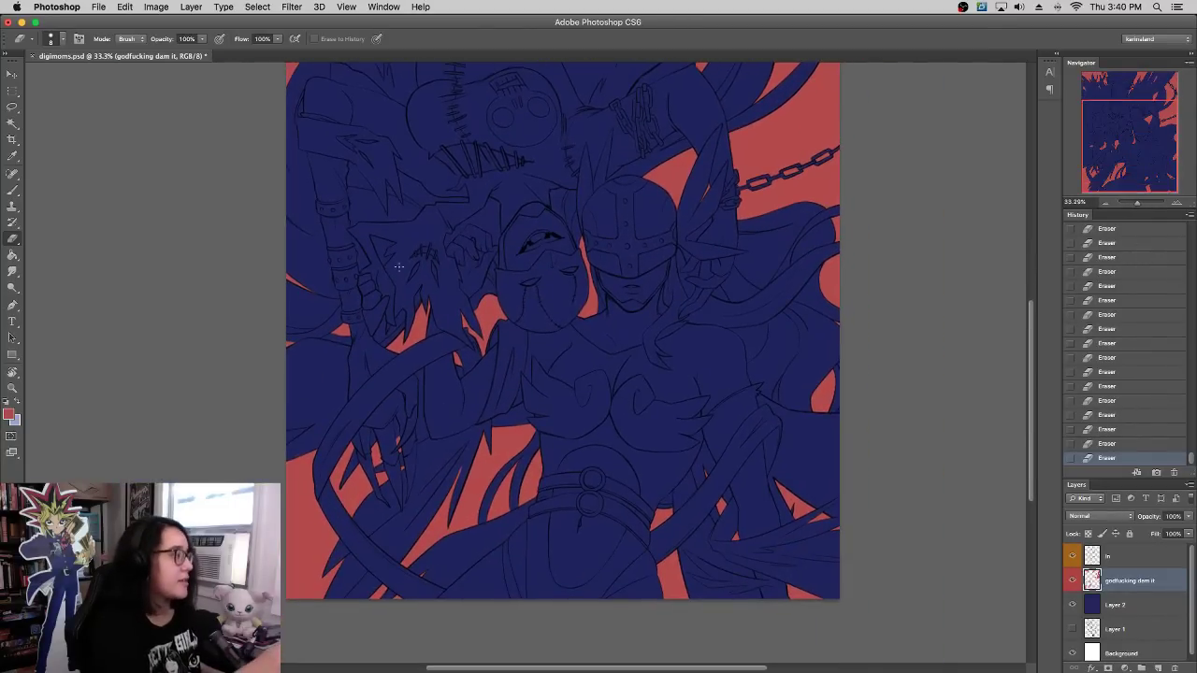
{"action": "left_click", "coordinate": [15, 188]}
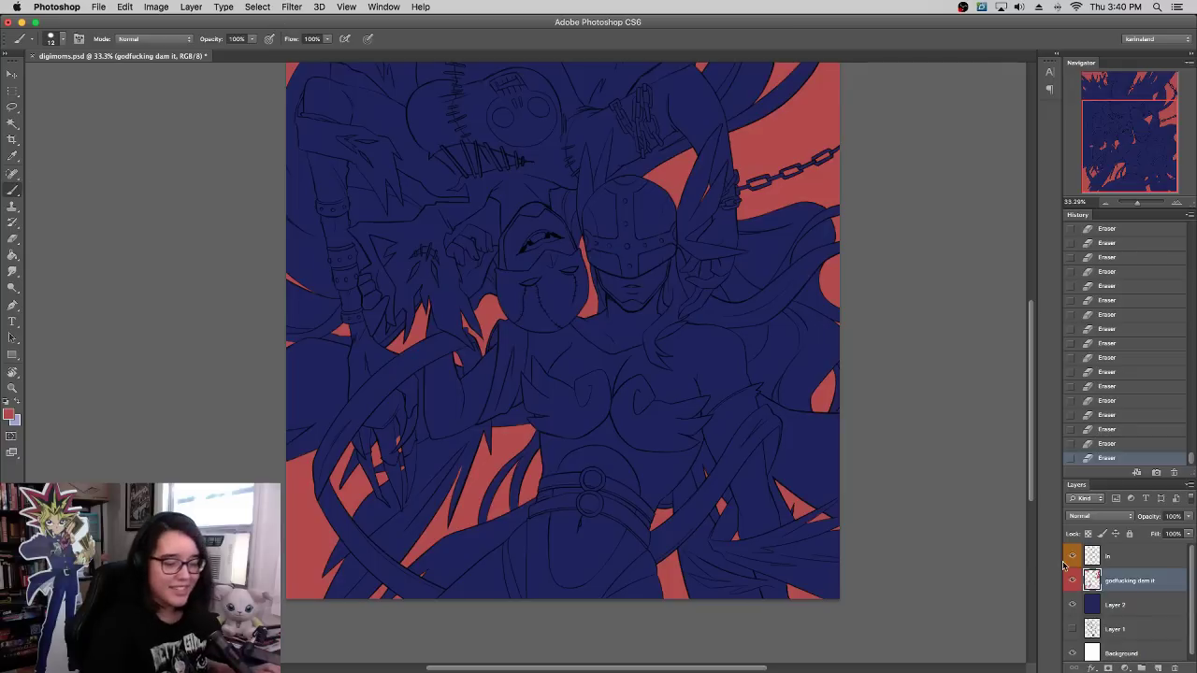
{"action": "left_click", "coordinate": [258, 8]}
{"action": "left_click", "coordinate": [267, 22]}
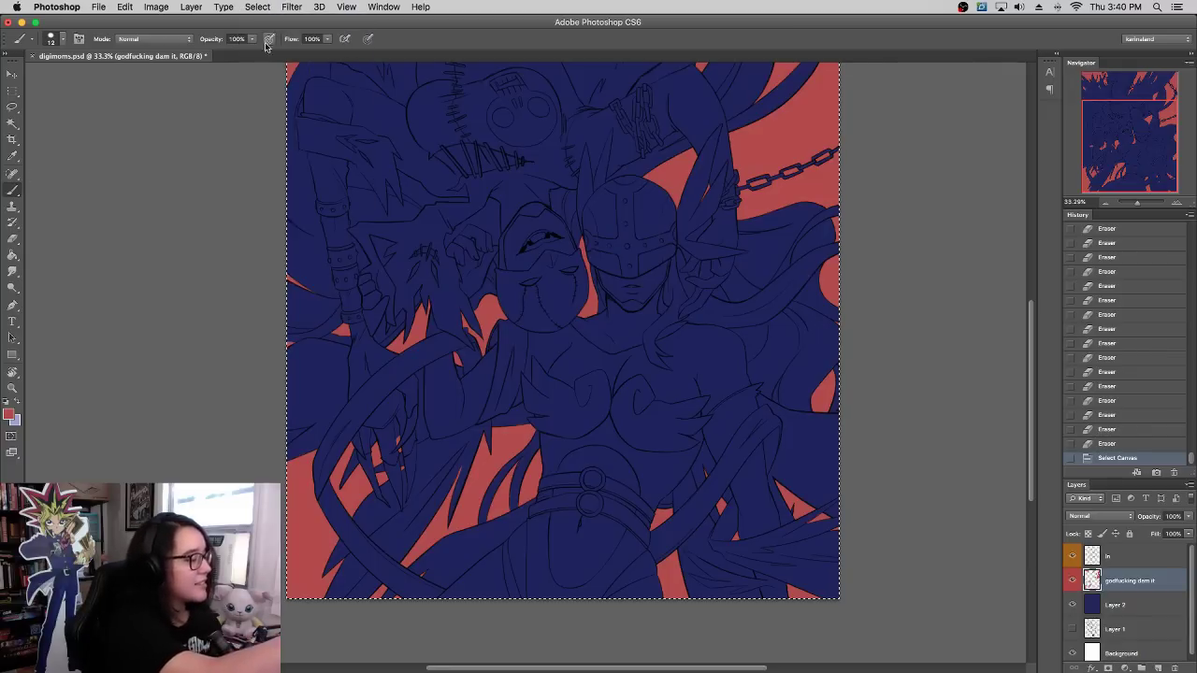
{"action": "left_click", "coordinate": [17, 89]}
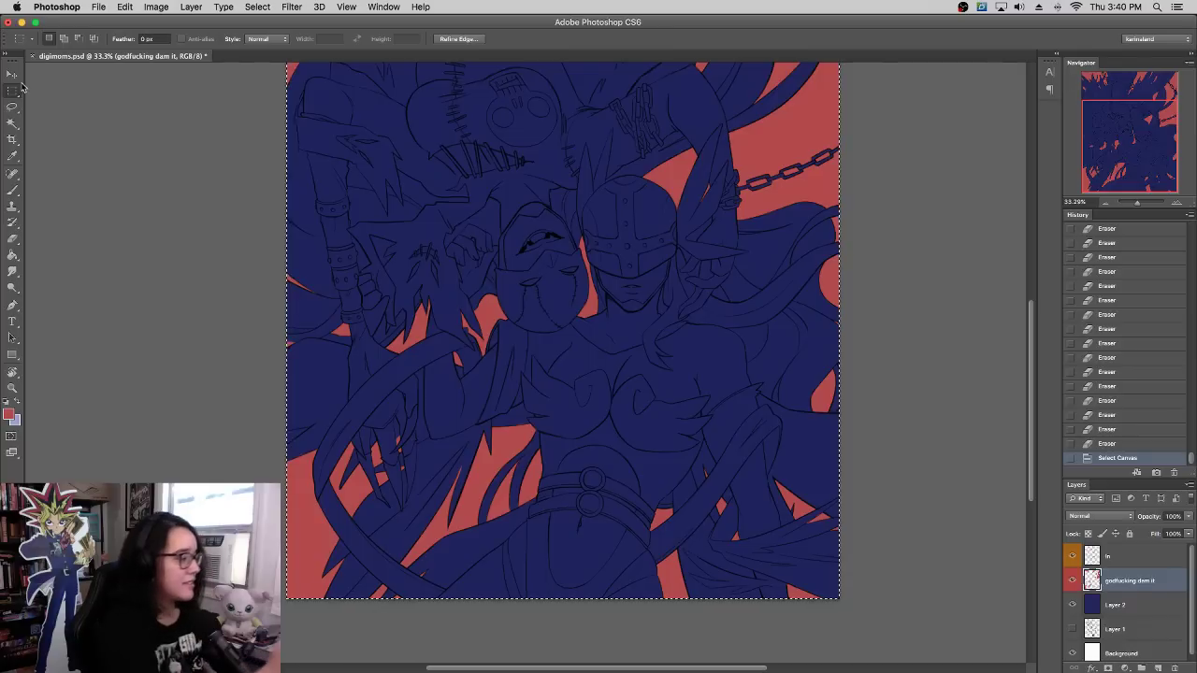
{"action": "key", "text": "Up"}
{"action": "left_click", "coordinate": [1103, 445]}
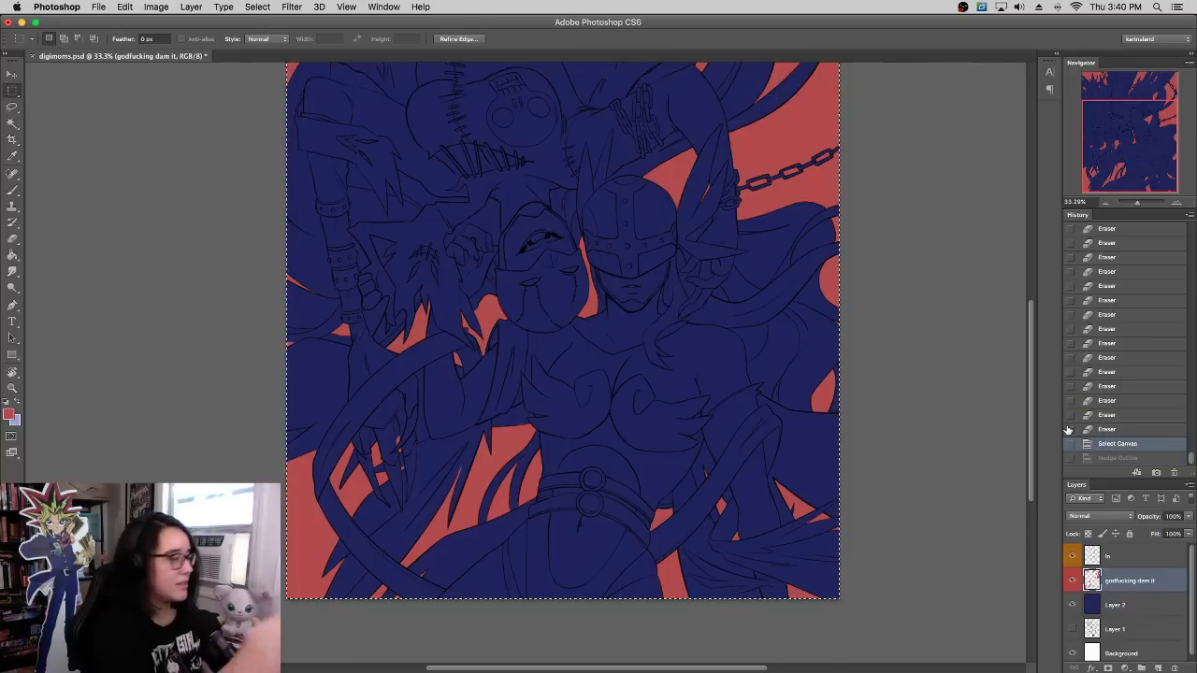
Step: Shrink the canvas selection to the red layer's painted areas by nudging its pixels down once, and invert the selection
{"action": "left_click", "coordinate": [14, 73]}
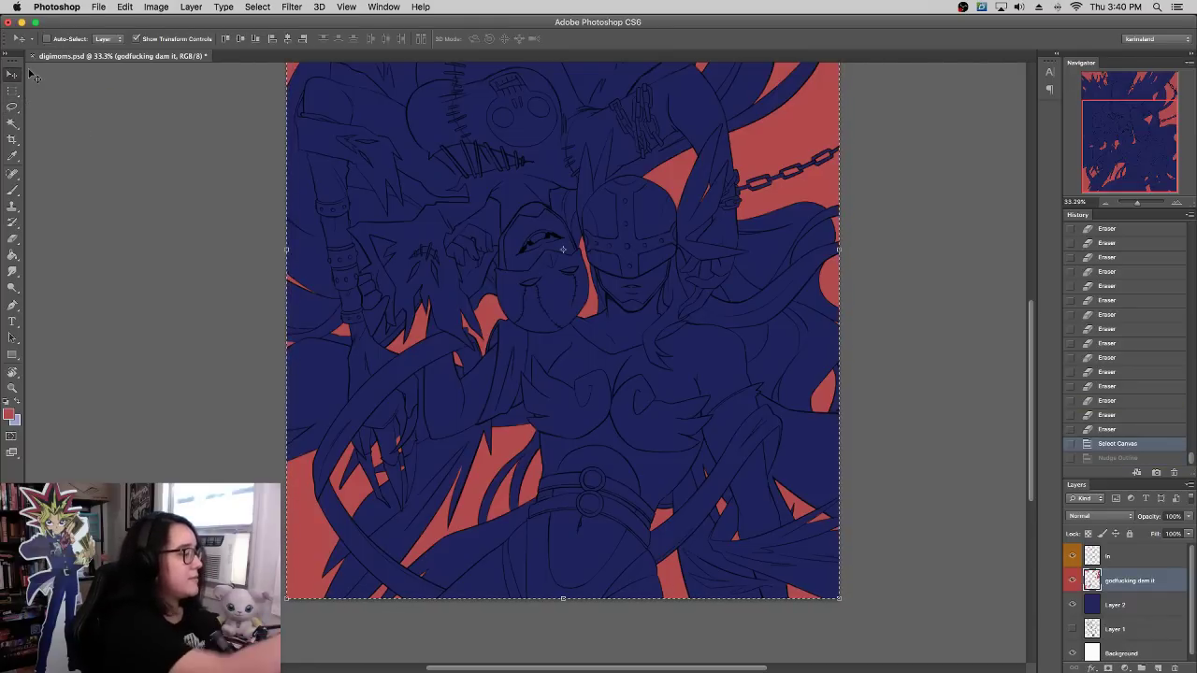
{"action": "key", "text": "Down"}
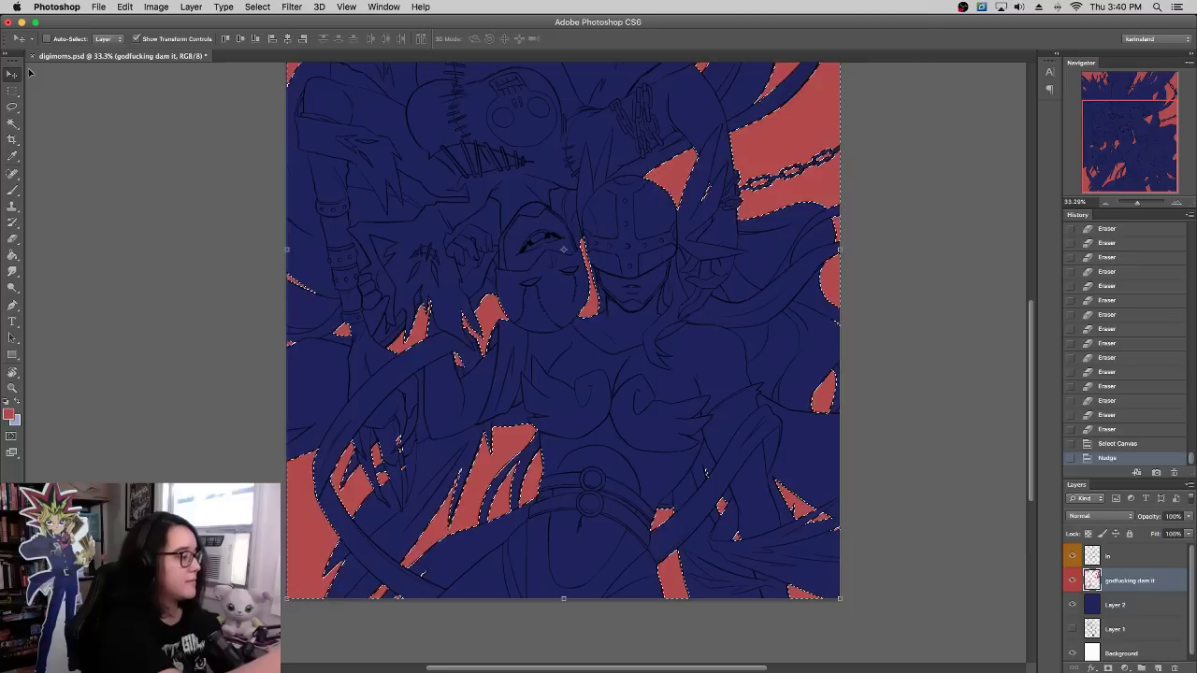
{"action": "left_click", "coordinate": [1177, 204]}
{"action": "left_click_drag", "start_coordinate": [1163, 204], "coordinate": [1142, 207]}
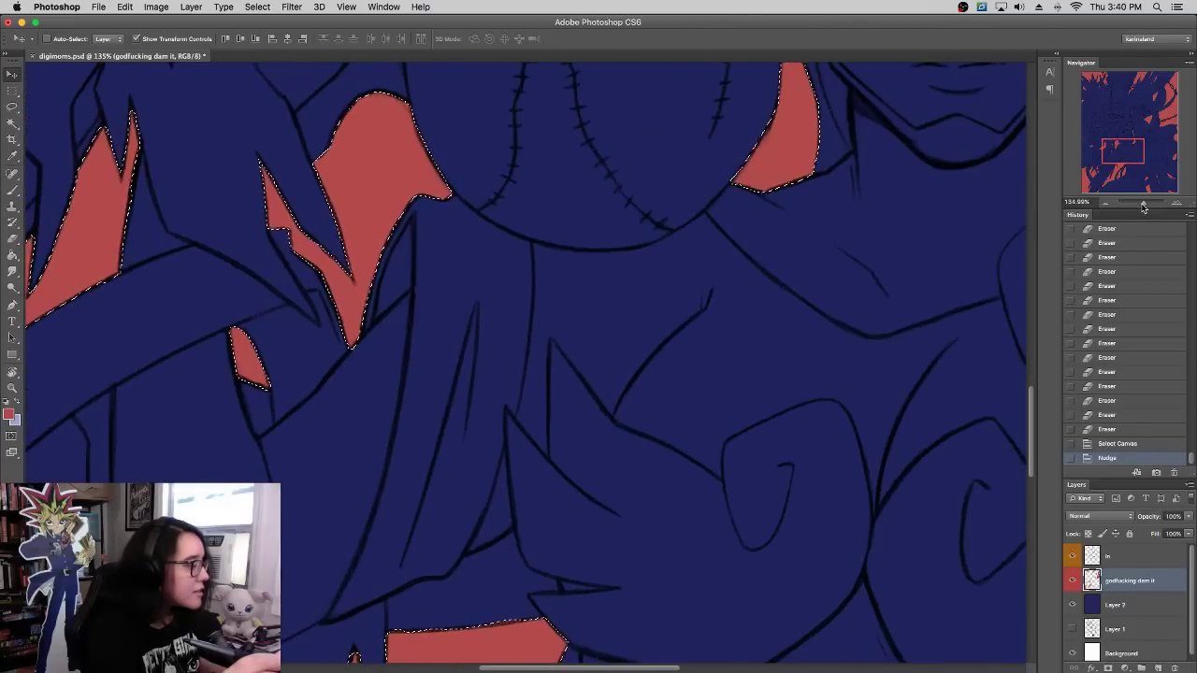
{"action": "left_click", "coordinate": [290, 6]}
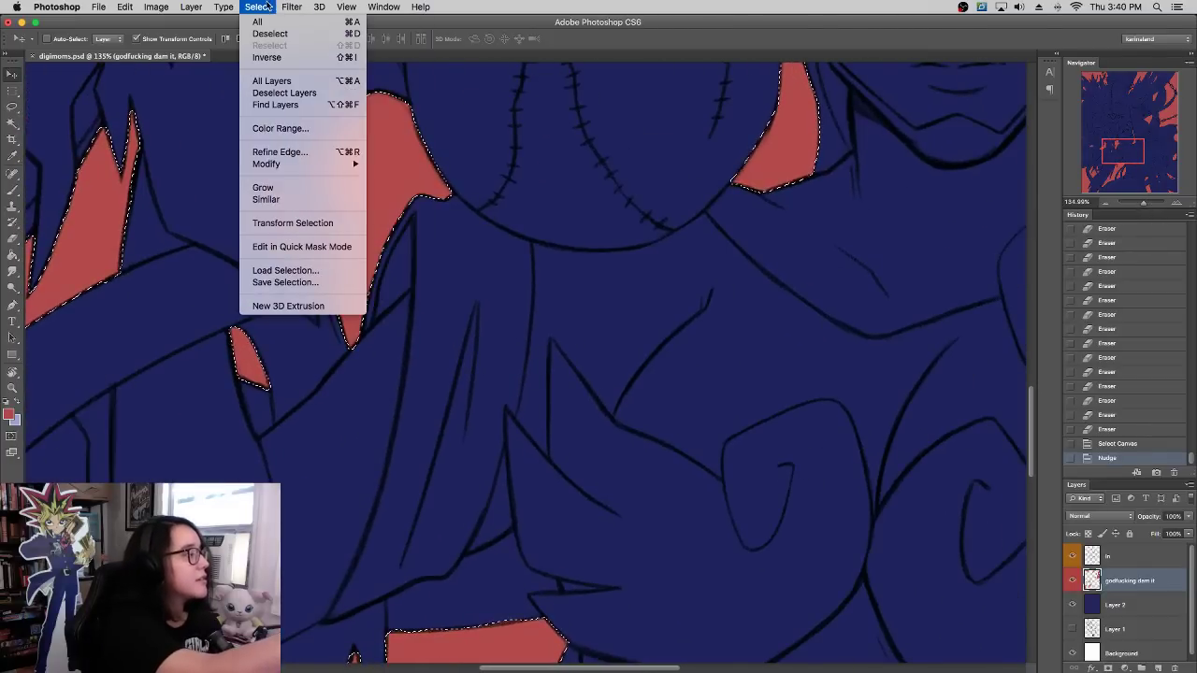
{"action": "left_click", "coordinate": [267, 57]}
Step: Add a new layer above Layer 2, fill the selected figure area with the light blue background colour, and deselect
{"action": "left_click", "coordinate": [12, 253]}
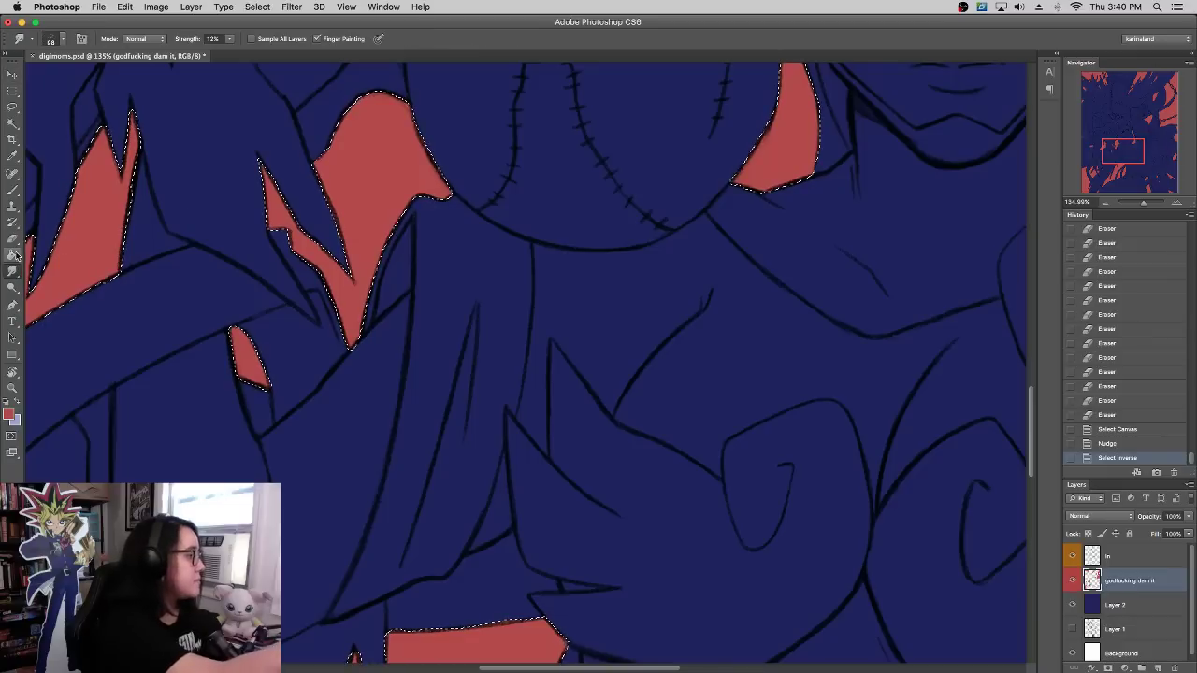
{"action": "key", "text": "x"}
{"action": "left_click", "coordinate": [1136, 604]}
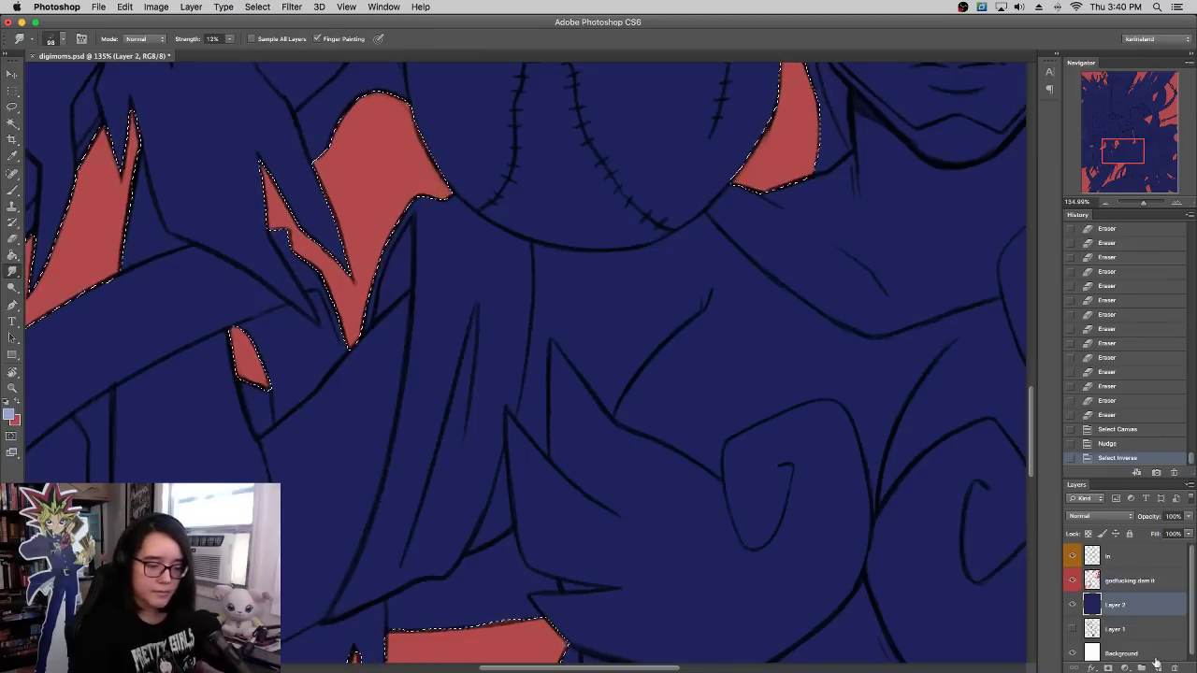
{"action": "left_click", "coordinate": [1157, 666]}
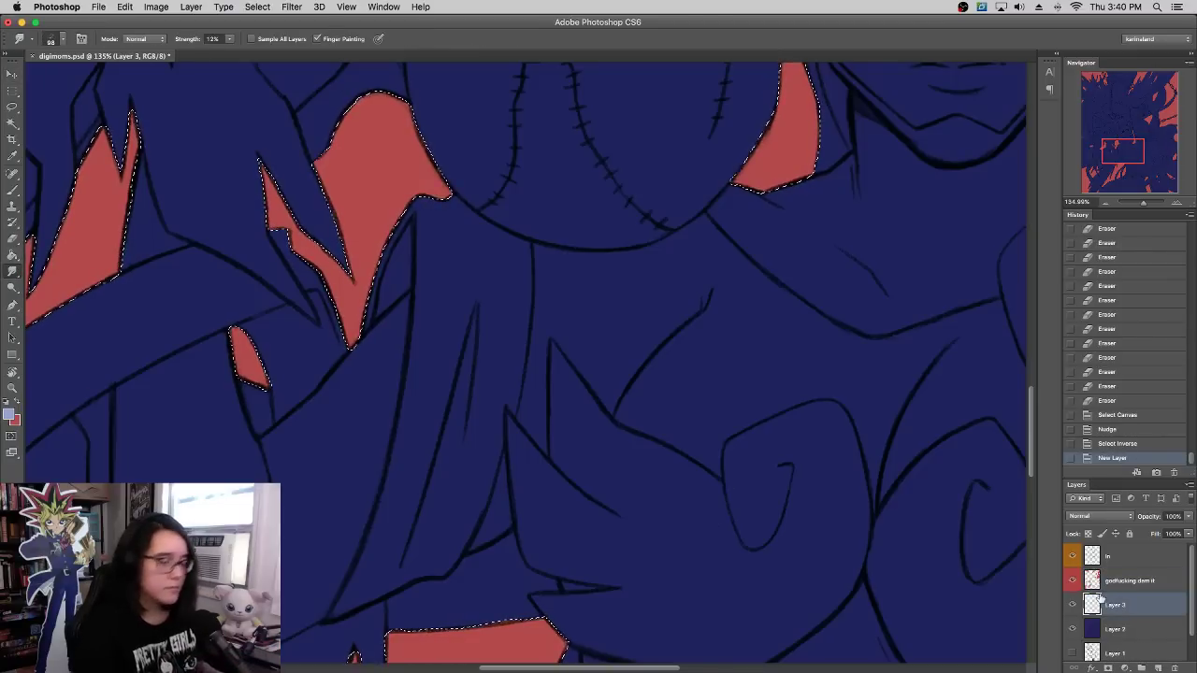
{"action": "left_click", "coordinate": [12, 254]}
{"action": "left_click", "coordinate": [237, 329]}
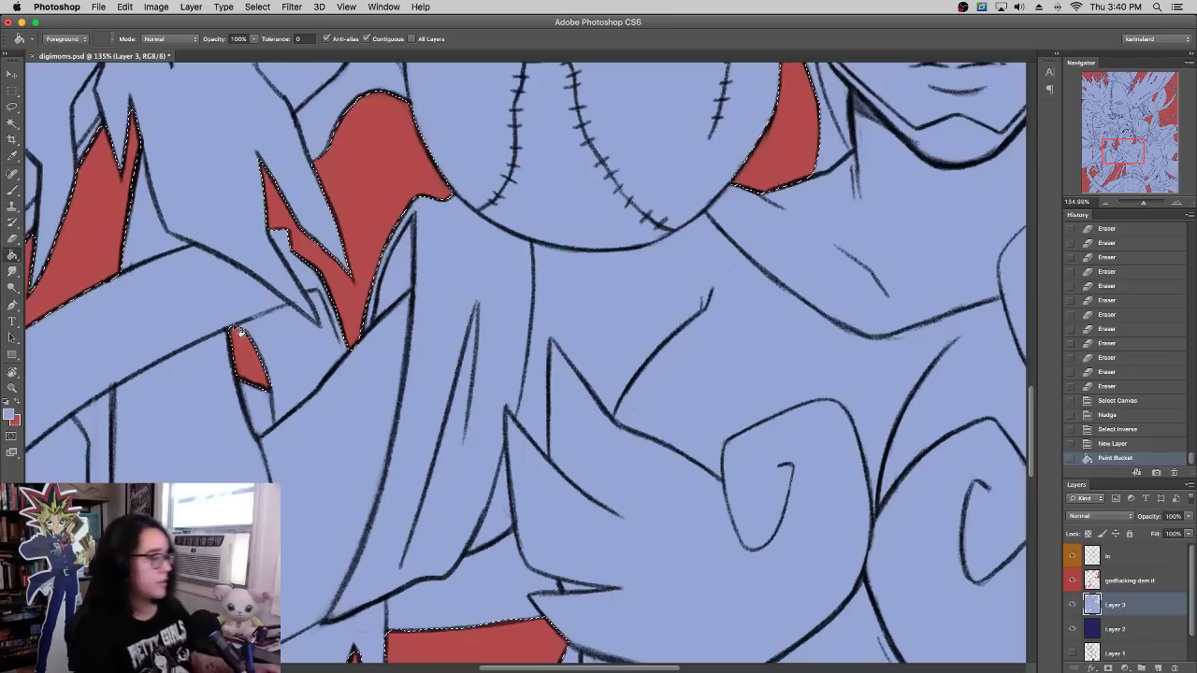
{"action": "key", "text": "super+d"}
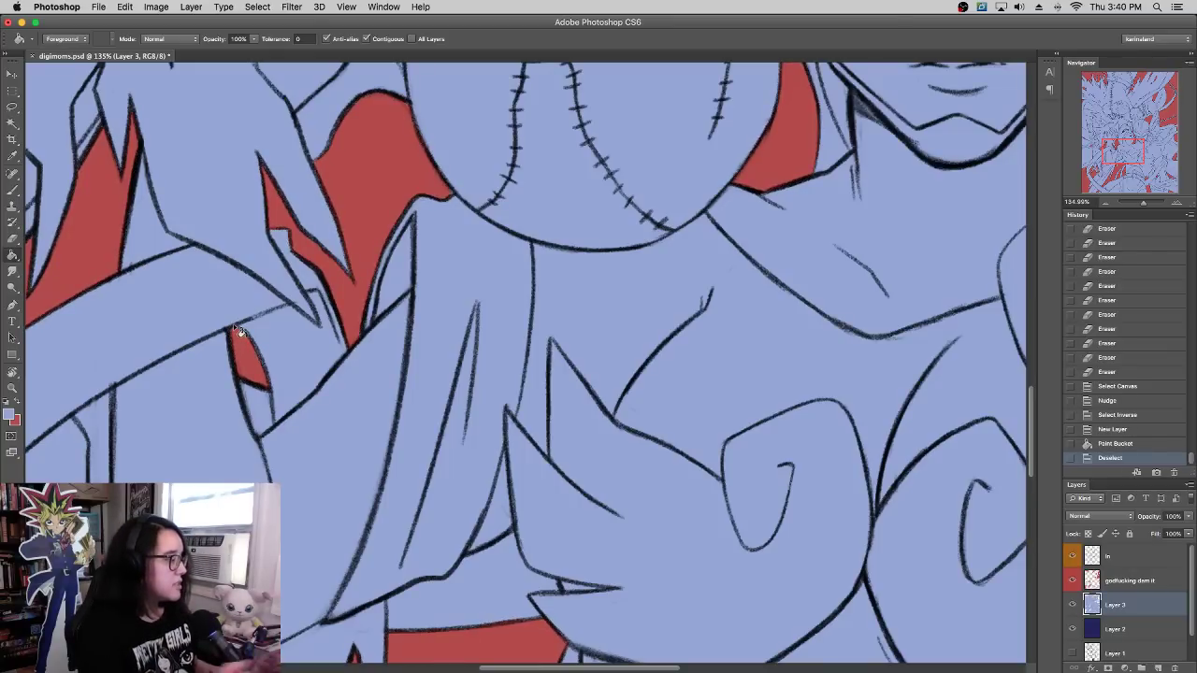
Step: Hide the red background-shape layer and lock the transparent pixels of the light blue figure layer
{"action": "mouse_move", "coordinate": [1142, 203]}
{"action": "left_mouse_down"}
{"action": "mouse_move", "coordinate": [1130, 207]}
{"action": "mouse_move", "coordinate": [1140, 212]}
{"action": "left_mouse_up"}
{"action": "left_click", "coordinate": [1072, 581]}
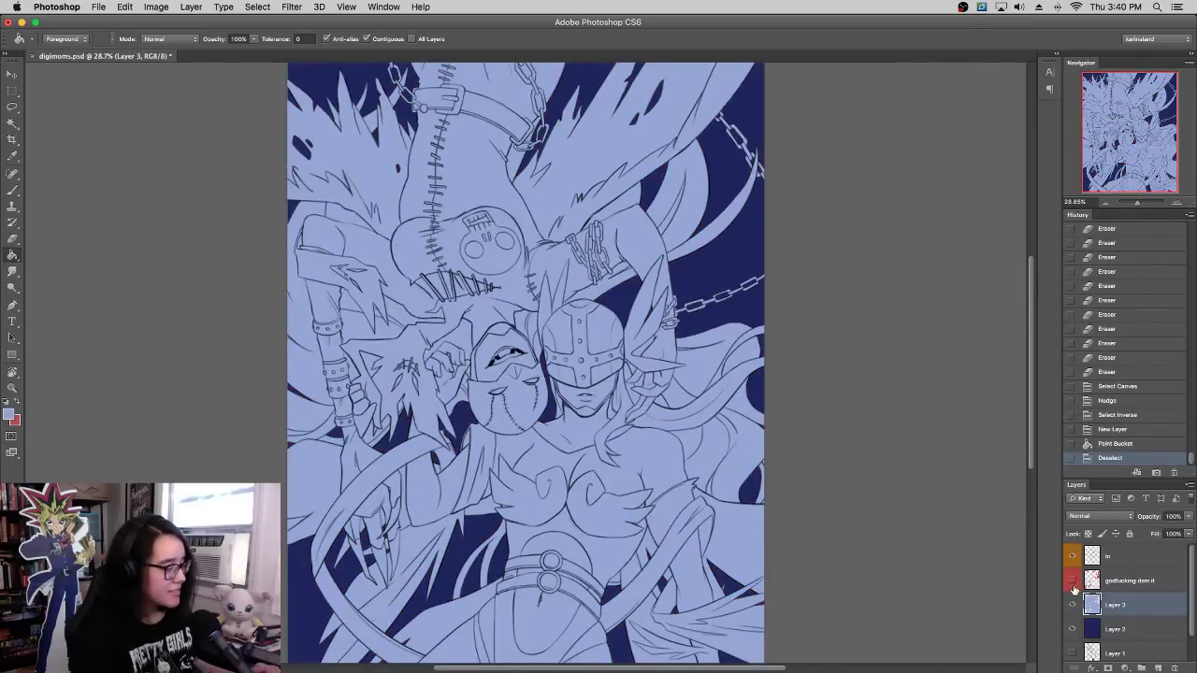
{"action": "left_click", "coordinate": [1101, 532]}
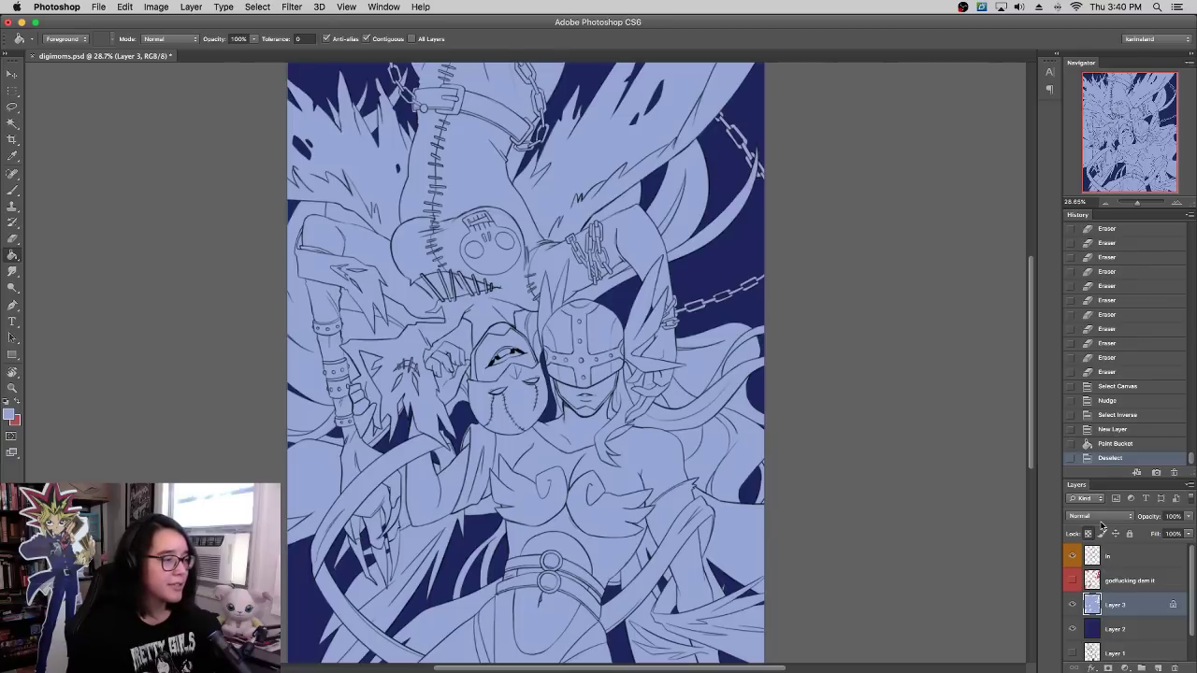
Step: Try a red brush stroke across the figure's edge near the curved feathers to test the transparency lock, and undo it
{"action": "key", "text": "b"}
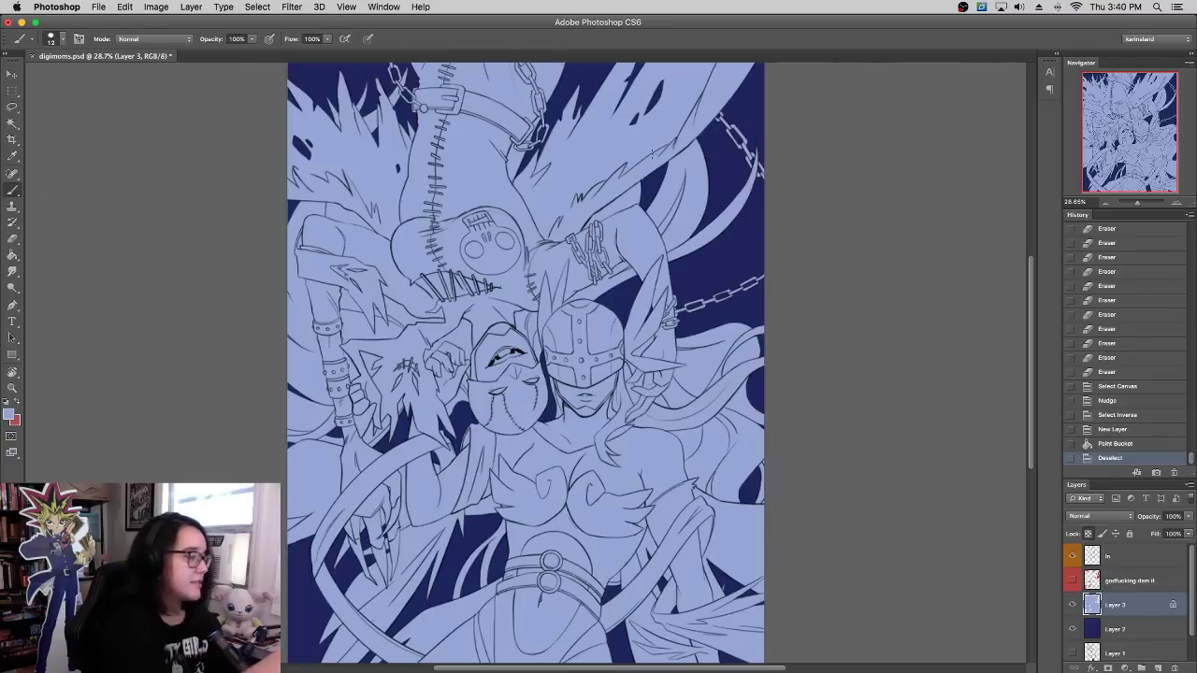
{"action": "key", "text": "x"}
{"action": "mouse_move", "coordinate": [673, 202]}
{"action": "left_mouse_down"}
{"action": "mouse_move", "coordinate": [666, 224]}
{"action": "mouse_move", "coordinate": [696, 173]}
{"action": "left_mouse_up"}
{"action": "key", "text": "super+z"}
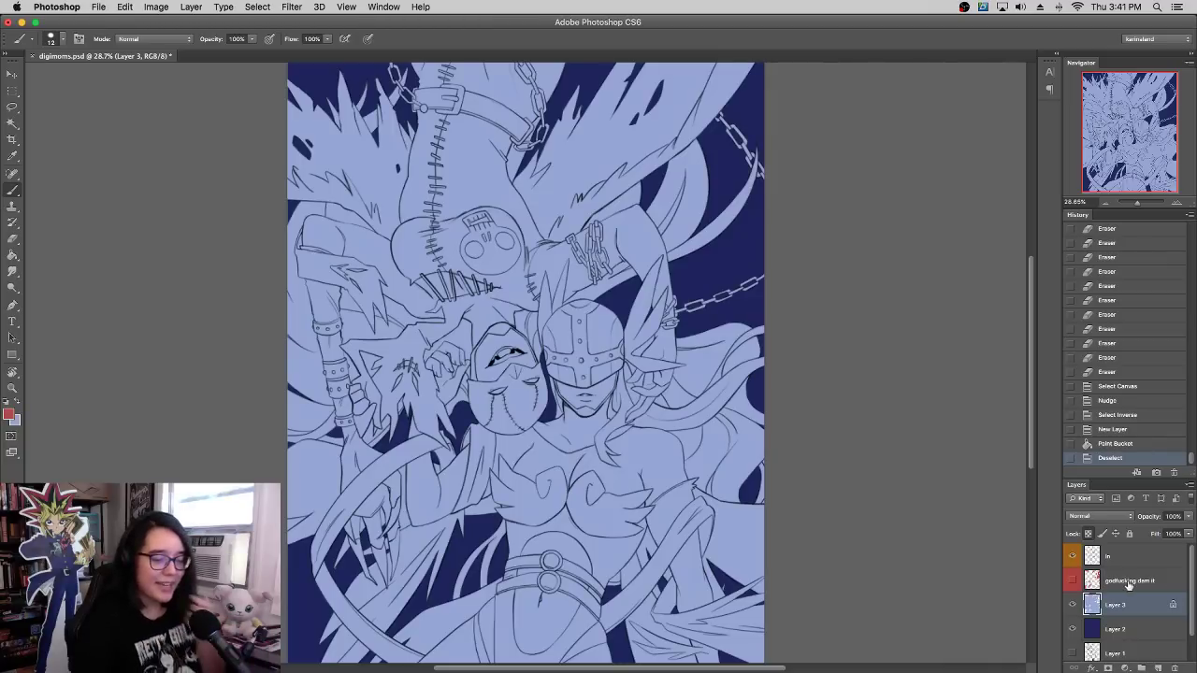
Step: Rename the light blue figure layer to "col" and give it a green colour label
{"action": "double_click", "coordinate": [1122, 605]}
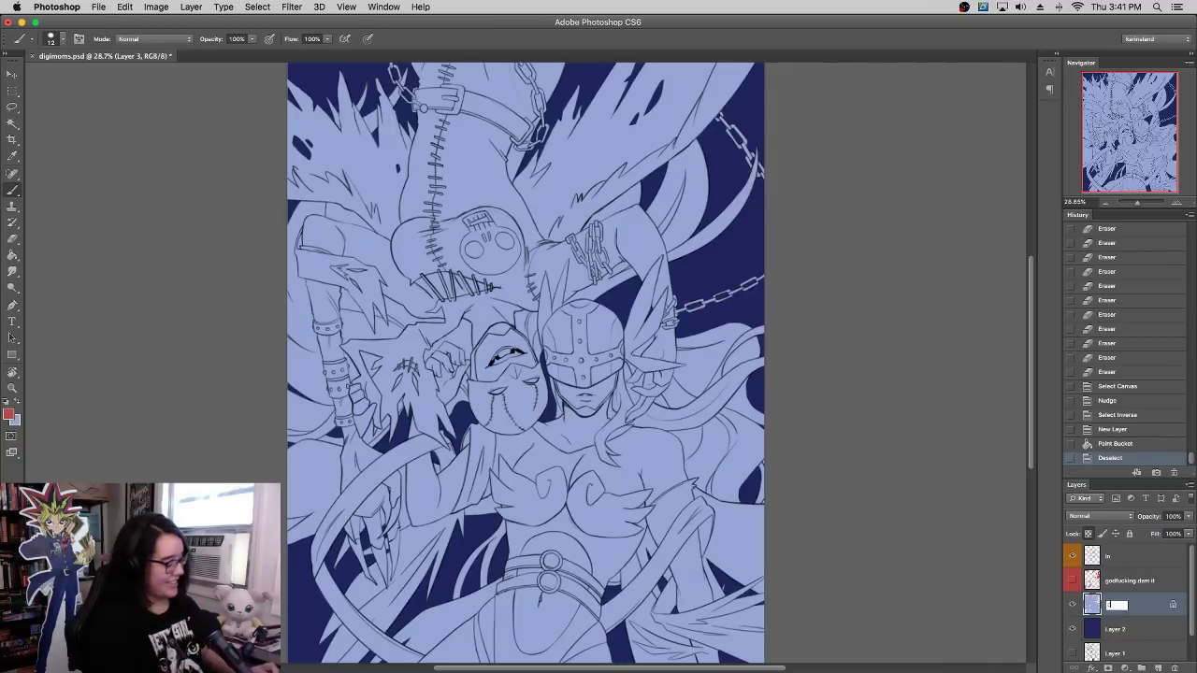
{"action": "type", "text": "col"}
{"action": "key", "text": "Return"}
{"action": "right_click", "coordinate": [1108, 603]}
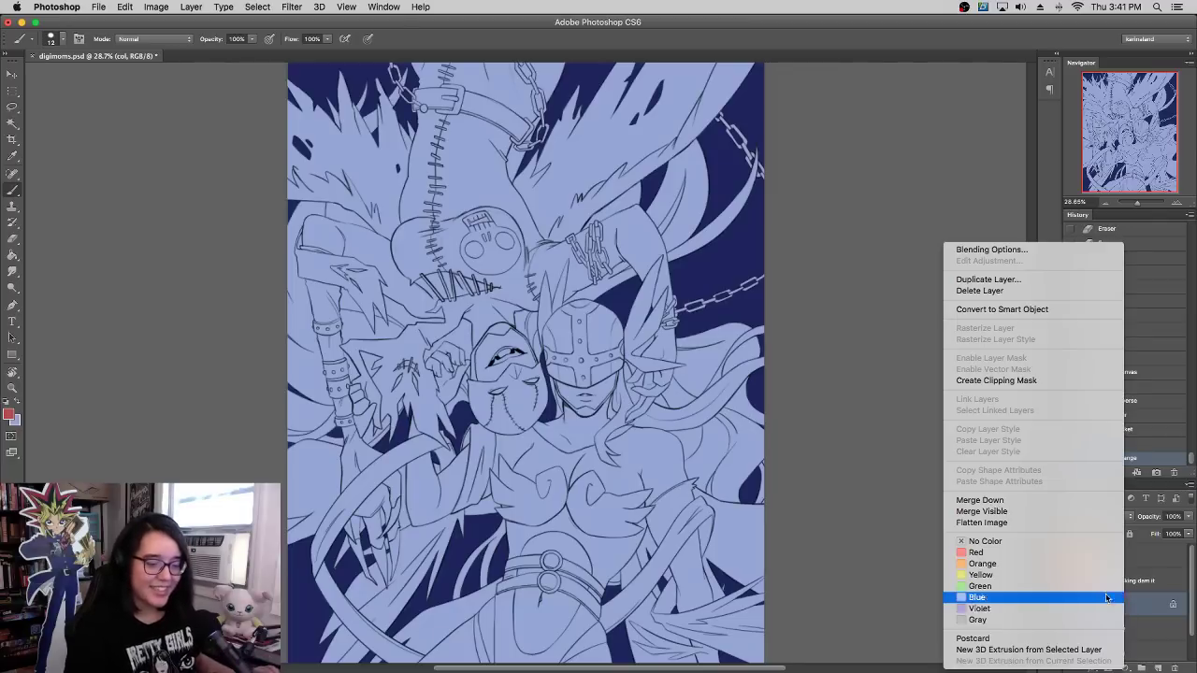
{"action": "left_click", "coordinate": [995, 586]}
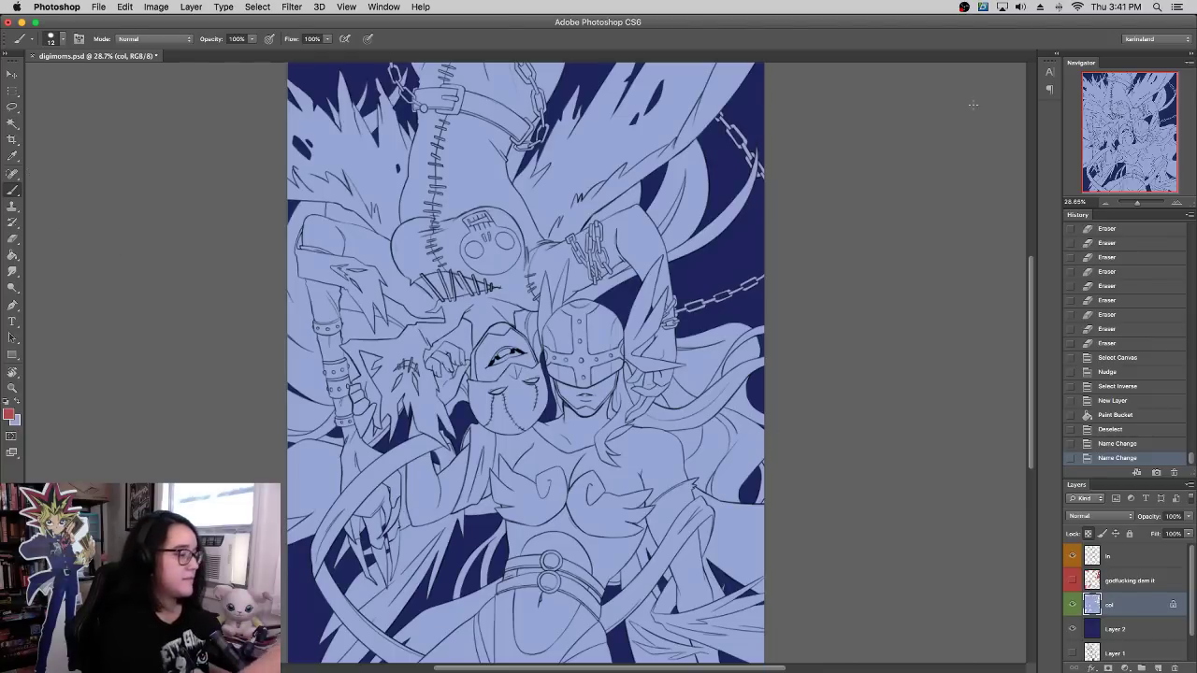
Step: Set the foreground colour to white and fill the whole figure shape on the col layer with it
{"action": "left_click", "coordinate": [1170, 203]}
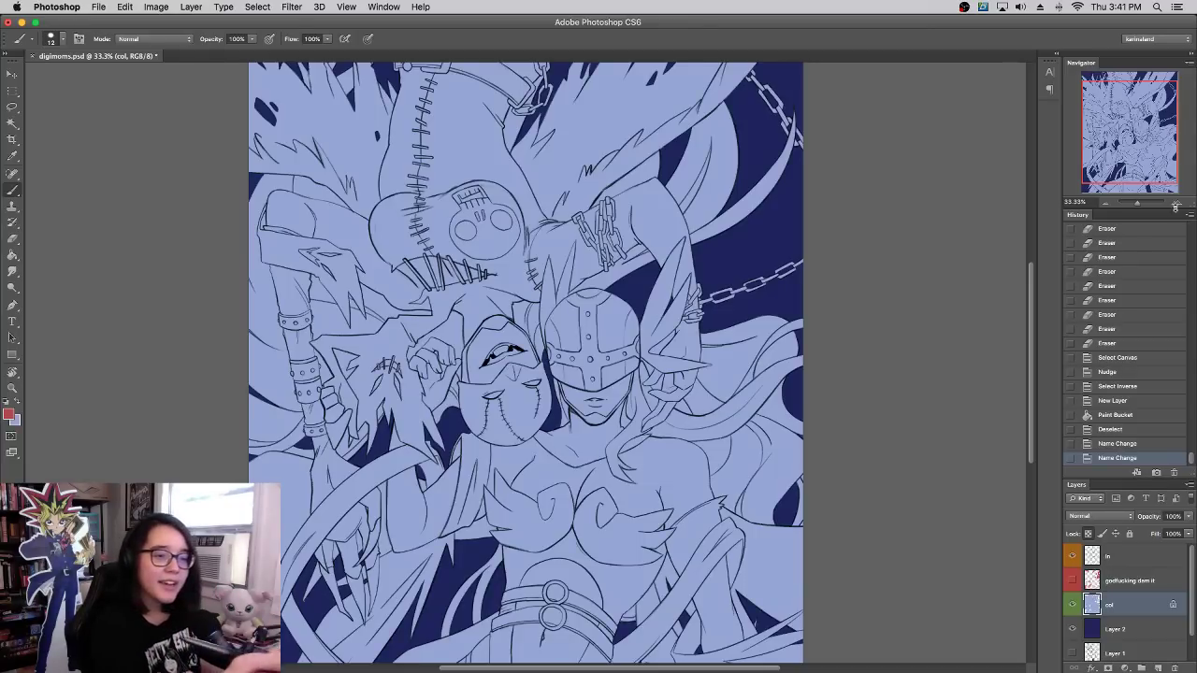
{"action": "left_click", "coordinate": [1176, 203]}
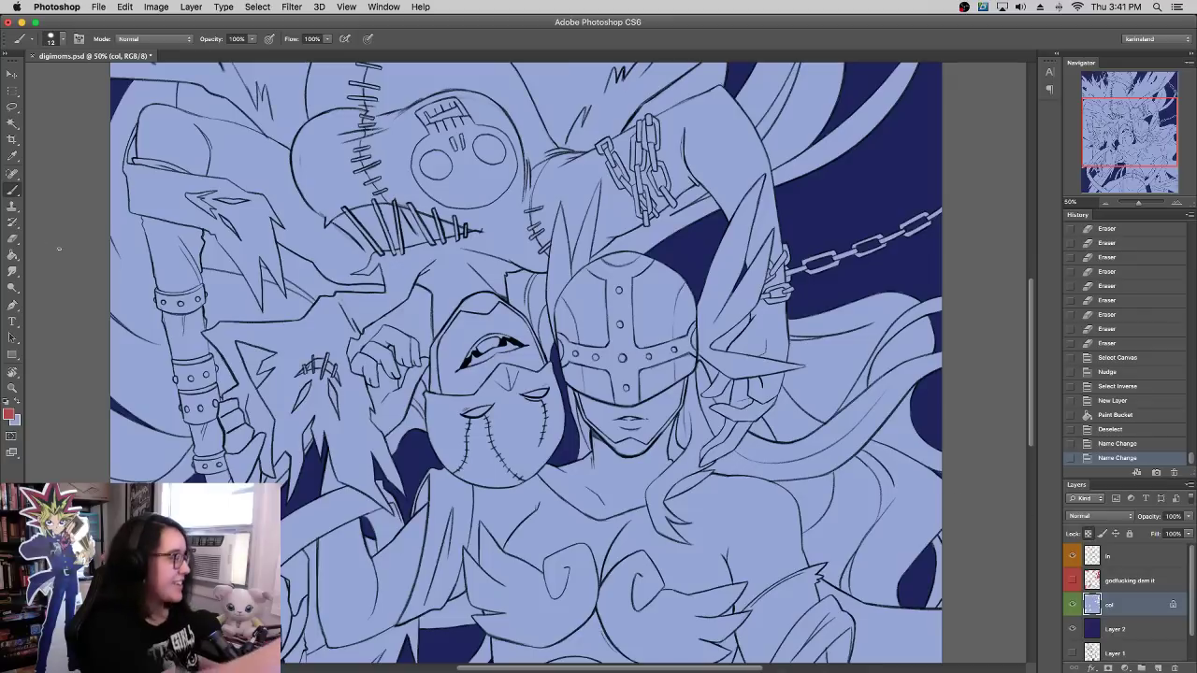
{"action": "key", "text": "i"}
{"action": "left_click", "coordinate": [9, 413]}
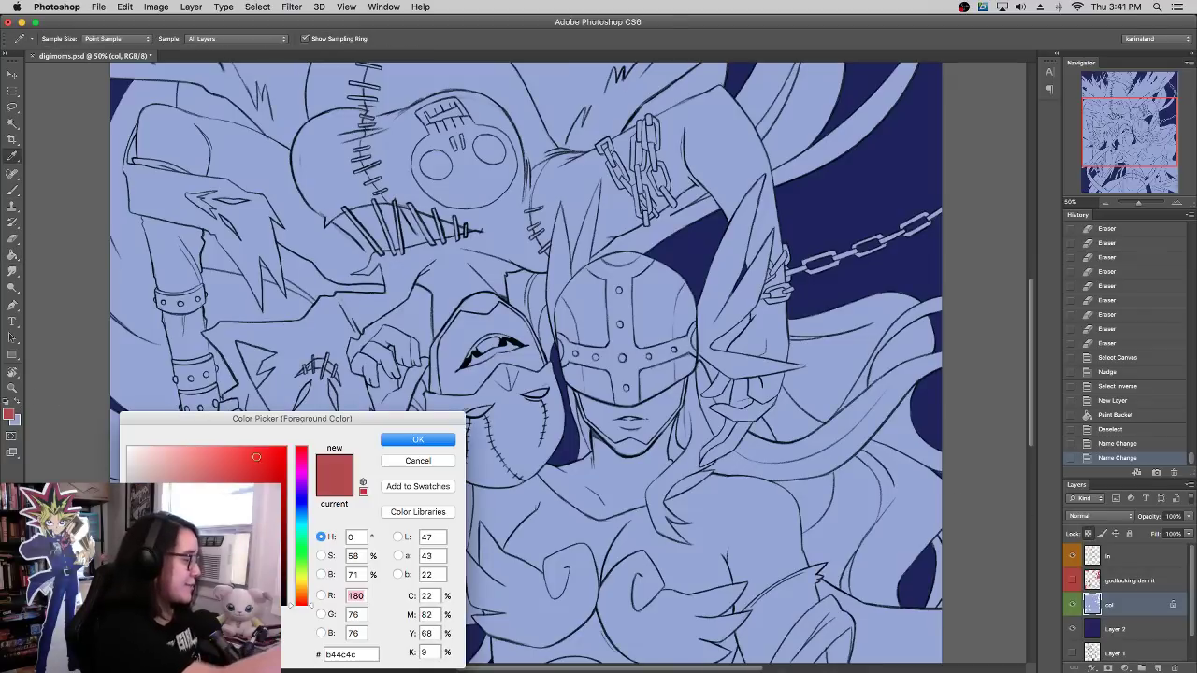
{"action": "left_click", "coordinate": [129, 448]}
{"action": "left_click", "coordinate": [412, 437]}
{"action": "key", "text": "g"}
{"action": "left_click", "coordinate": [462, 353]}
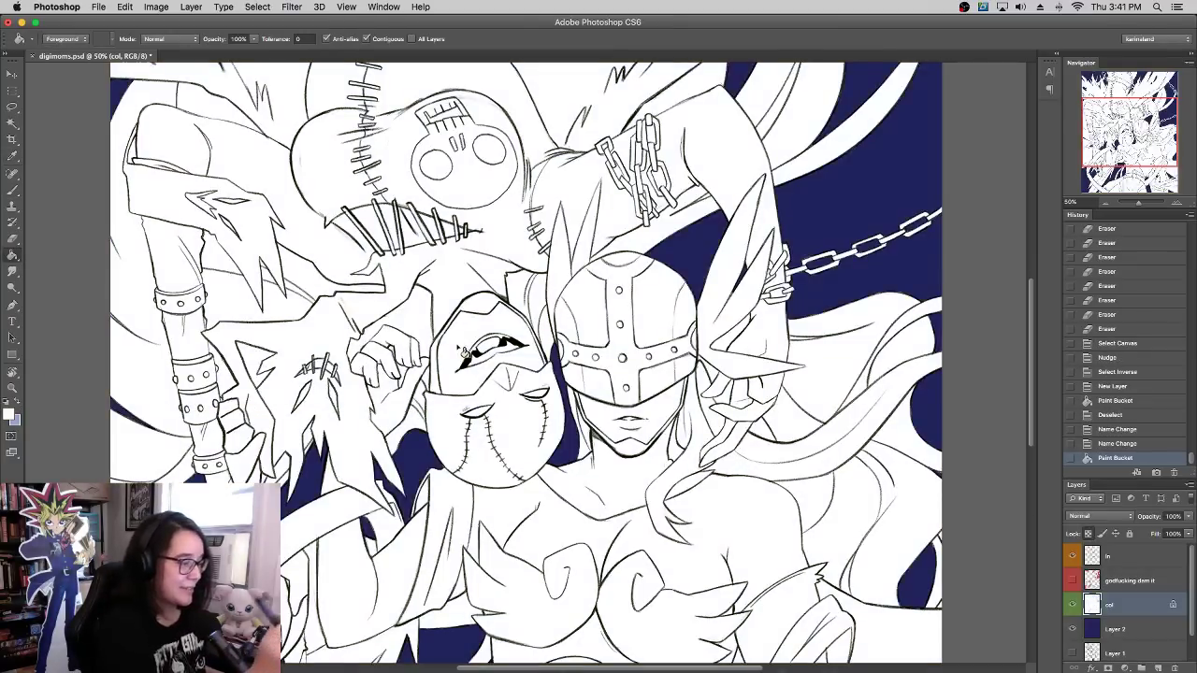
Step: Choose the Brush tool and set the foreground colour to a pale peach skin tone, ffe3c7
{"action": "left_click", "coordinate": [12, 188]}
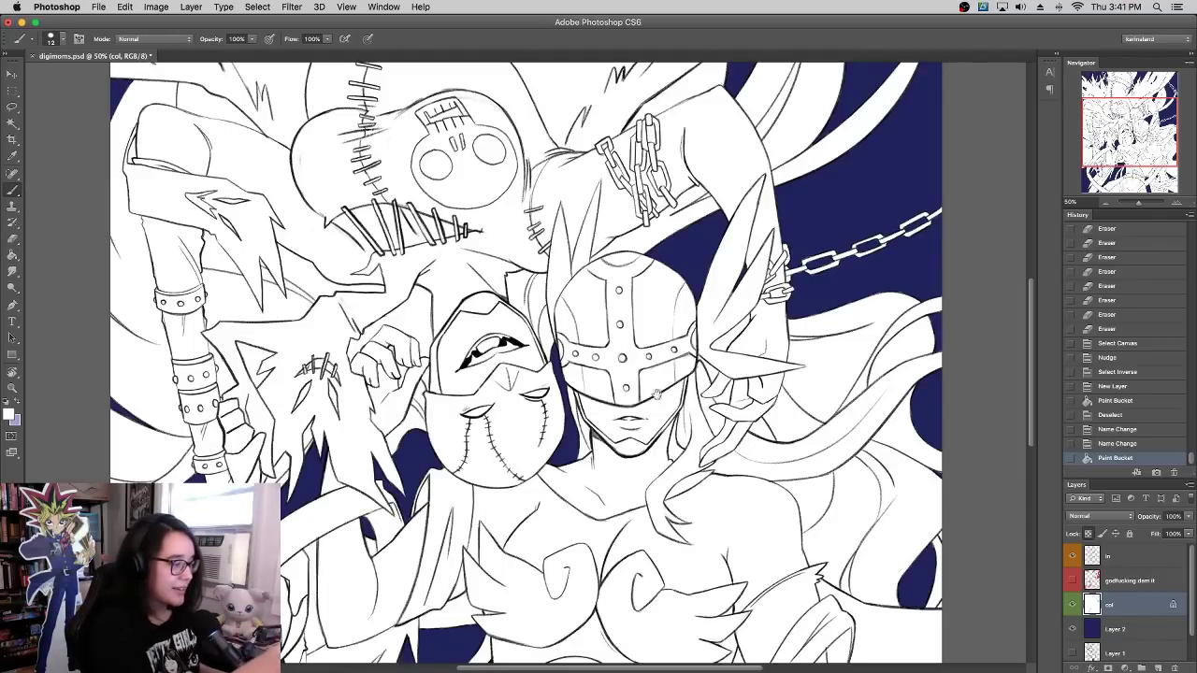
{"action": "scroll", "coordinate": [660, 393], "scroll_direction": "down", "scroll_amount": 3}
{"action": "left_click", "coordinate": [10, 415]}
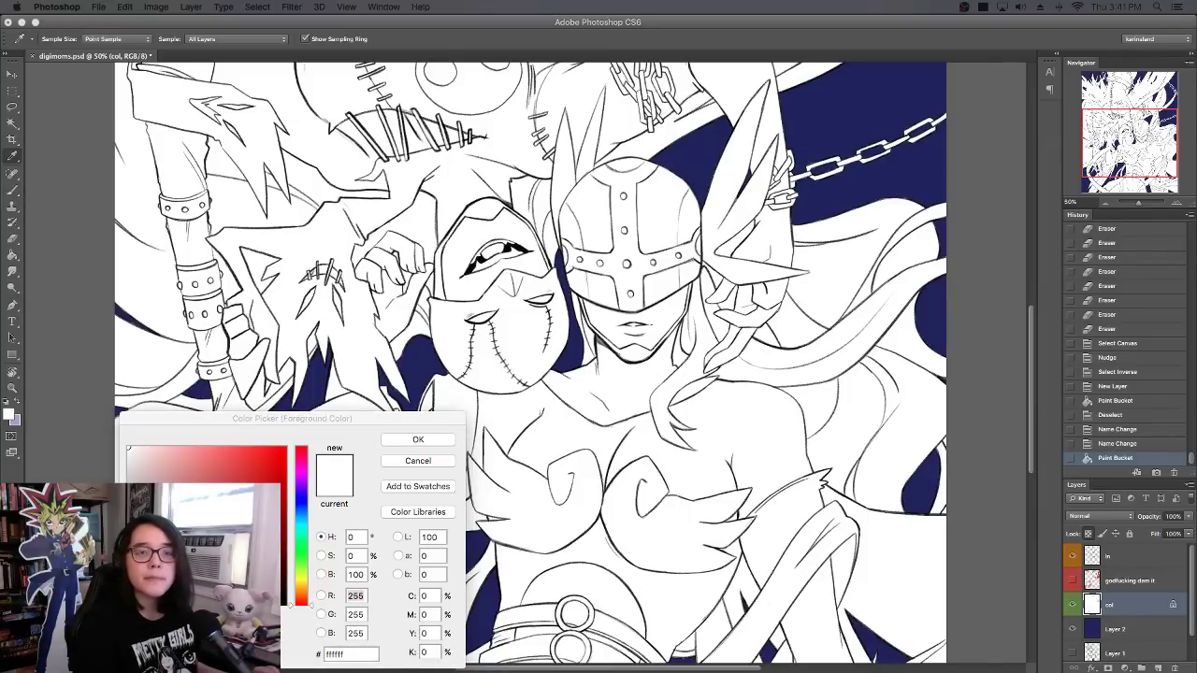
{"action": "left_click", "coordinate": [298, 584]}
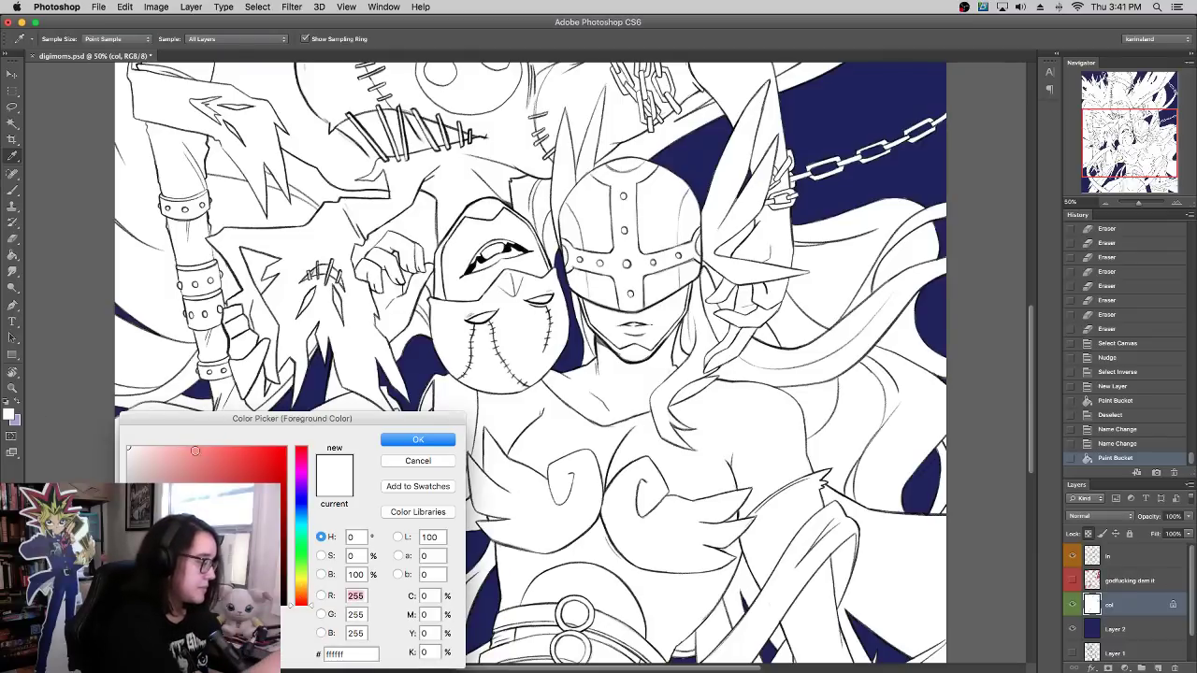
{"action": "left_click_drag", "start_coordinate": [302, 590], "coordinate": [302, 587]}
{"action": "left_click_drag", "start_coordinate": [183, 464], "coordinate": [175, 447]}
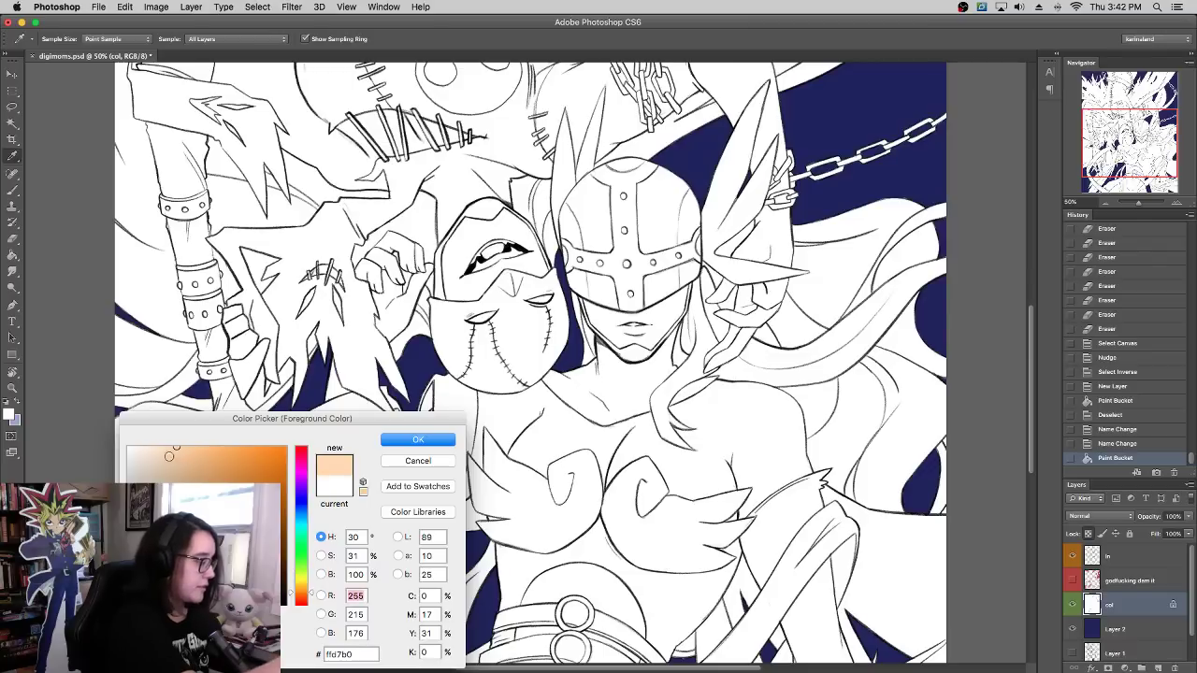
{"action": "left_click", "coordinate": [400, 445]}
Step: Enlarge the brush and block in peach skin on the helmeted woman's upper chest, bent arm and raised hand
{"action": "right_click", "coordinate": [615, 390]}
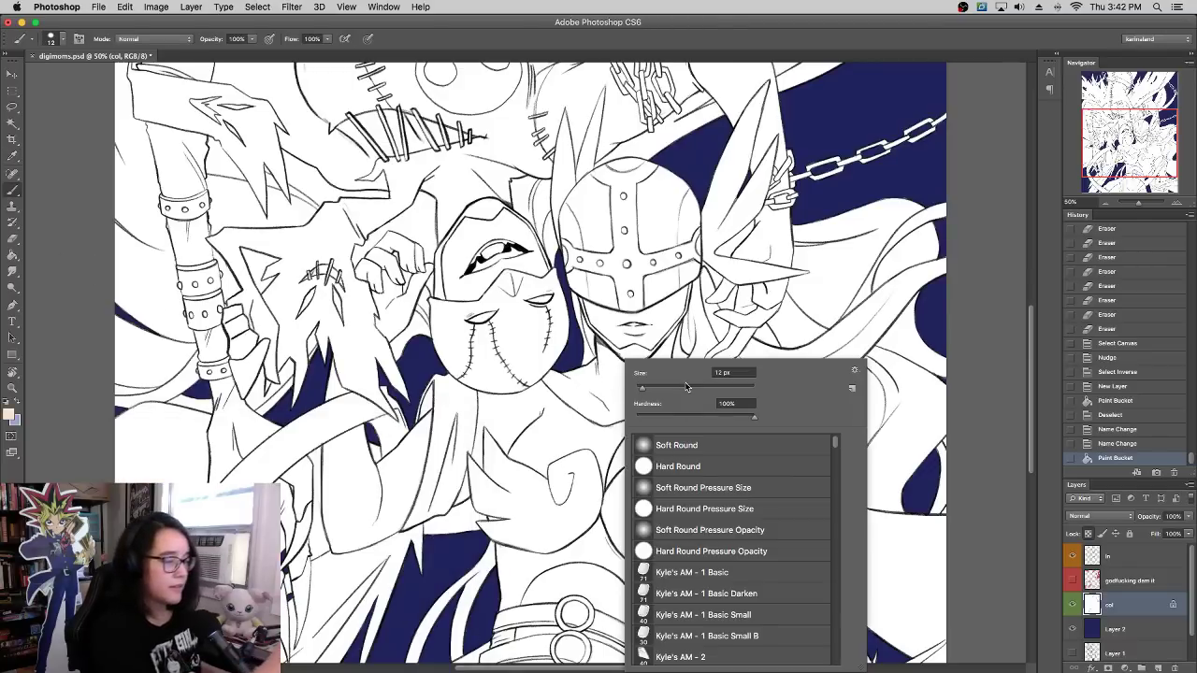
{"action": "left_click", "coordinate": [689, 388]}
{"action": "mouse_move", "coordinate": [529, 415]}
{"action": "left_mouse_down"}
{"action": "mouse_move", "coordinate": [559, 449]}
{"action": "mouse_move", "coordinate": [665, 451]}
{"action": "left_mouse_up"}
{"action": "left_click_drag", "start_coordinate": [675, 441], "coordinate": [645, 453]}
{"action": "mouse_move", "coordinate": [402, 473]}
{"action": "left_mouse_down"}
{"action": "mouse_move", "coordinate": [383, 505]}
{"action": "mouse_move", "coordinate": [352, 473]}
{"action": "mouse_move", "coordinate": [350, 446]}
{"action": "left_mouse_up"}
{"action": "left_click_drag", "start_coordinate": [330, 387], "coordinate": [335, 375]}
{"action": "left_click_drag", "start_coordinate": [397, 313], "coordinate": [383, 255]}
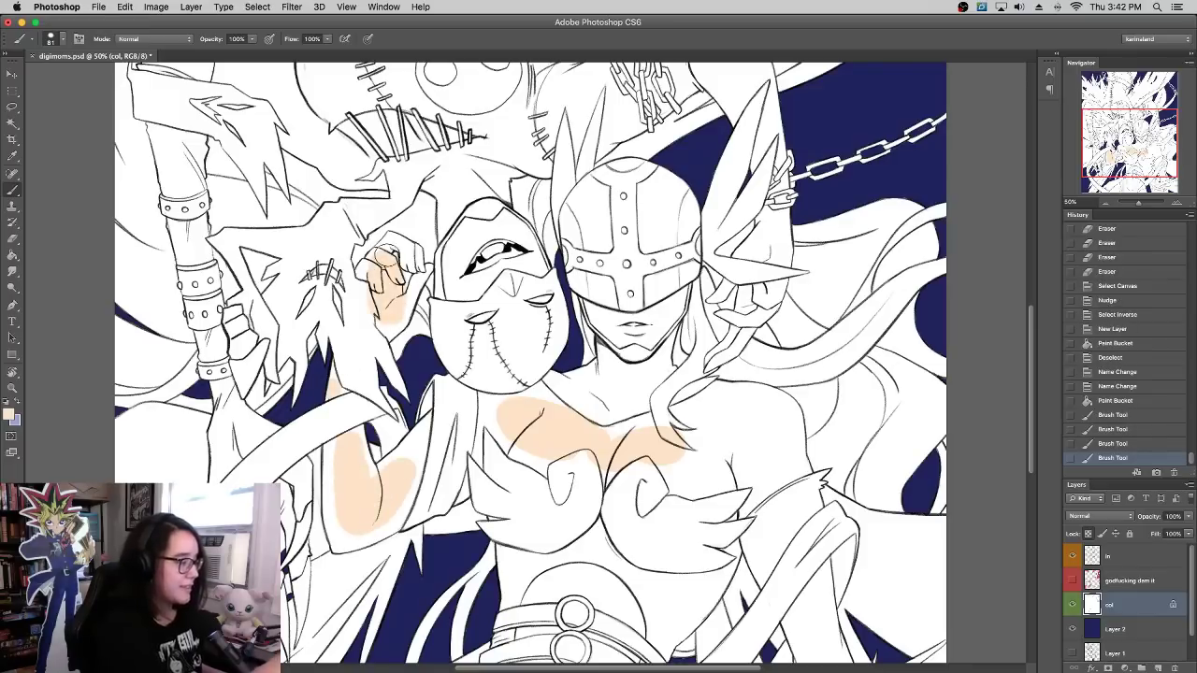
Step: Paint peach skin on the helmeted woman's lower face and both shoulders, and extend it along her bent arm
{"action": "mouse_move", "coordinate": [599, 309]}
{"action": "left_mouse_down"}
{"action": "mouse_move", "coordinate": [622, 327]}
{"action": "mouse_move", "coordinate": [672, 299]}
{"action": "left_mouse_up"}
{"action": "mouse_move", "coordinate": [687, 439]}
{"action": "left_mouse_down"}
{"action": "mouse_move", "coordinate": [729, 468]}
{"action": "mouse_move", "coordinate": [701, 412]}
{"action": "mouse_move", "coordinate": [795, 458]}
{"action": "left_mouse_up"}
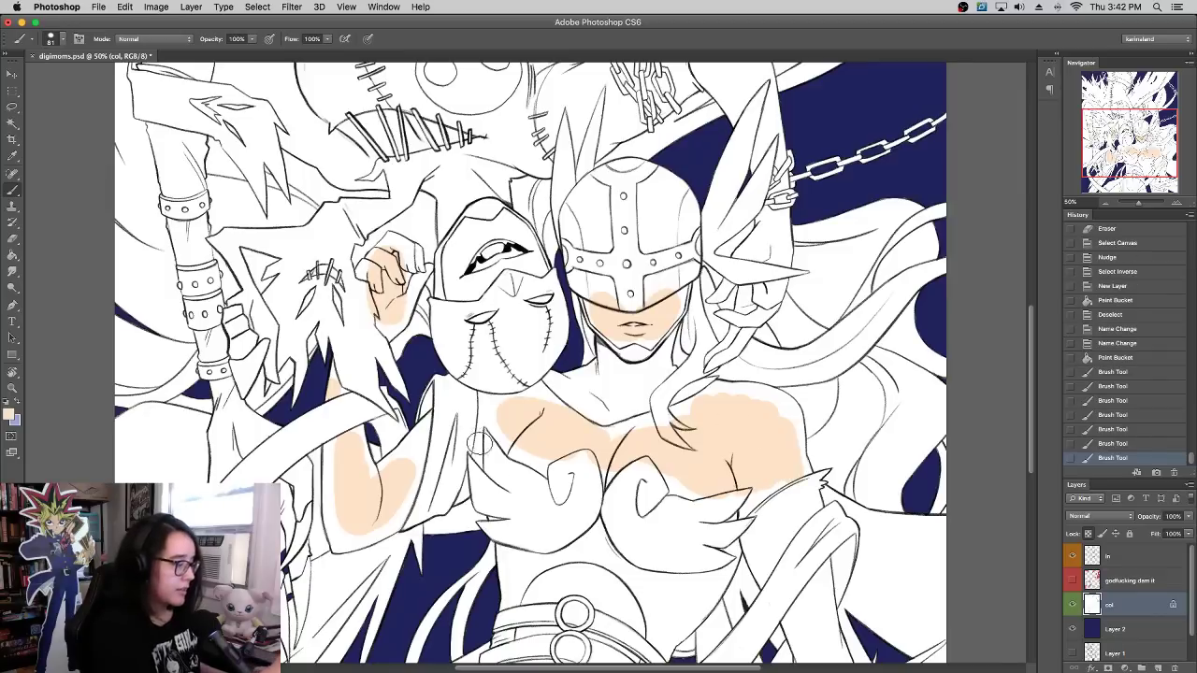
{"action": "left_click_drag", "start_coordinate": [479, 442], "coordinate": [481, 412]}
{"action": "left_click_drag", "start_coordinate": [417, 465], "coordinate": [435, 440]}
Step: Block in peach skin on the helmeted woman's bare midriff, around the belt rings and down to the lower abdomen
{"action": "left_click_drag", "start_coordinate": [625, 390], "coordinate": [647, 305]}
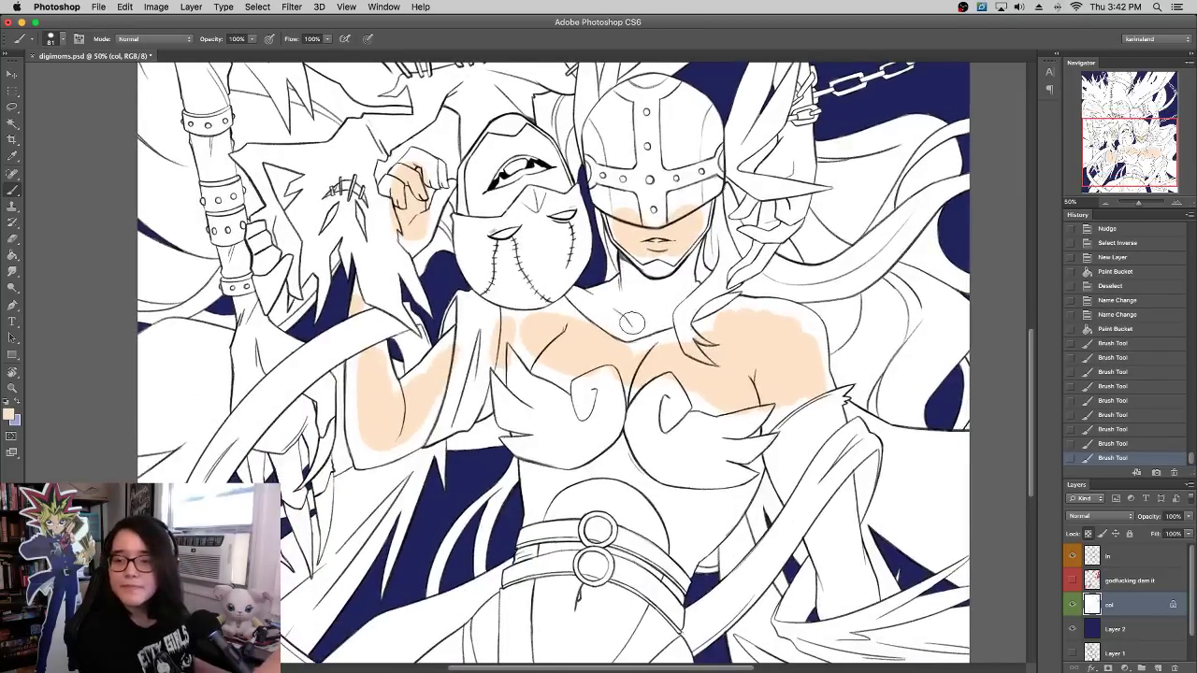
{"action": "left_click_drag", "start_coordinate": [630, 345], "coordinate": [642, 327]}
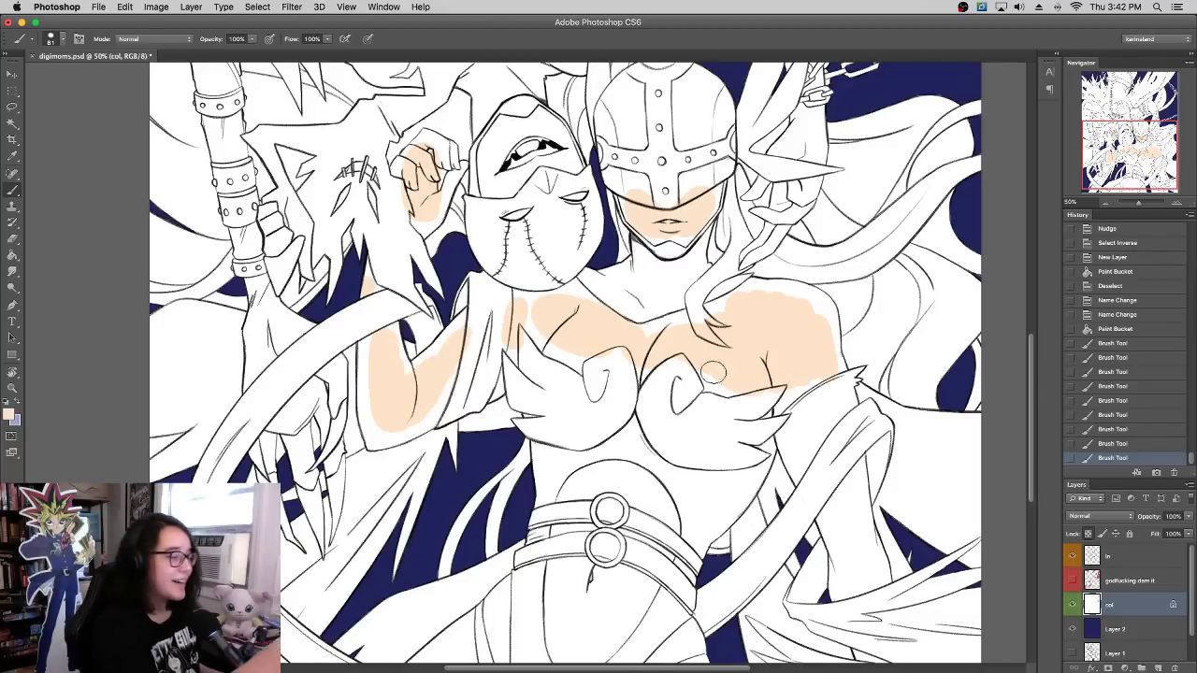
{"action": "scroll", "coordinate": [617, 421], "scroll_direction": "down", "scroll_amount": 3}
{"action": "mouse_move", "coordinate": [567, 460]}
{"action": "left_mouse_down"}
{"action": "mouse_move", "coordinate": [590, 519]}
{"action": "mouse_move", "coordinate": [645, 474]}
{"action": "mouse_move", "coordinate": [627, 491]}
{"action": "left_mouse_up"}
{"action": "mouse_move", "coordinate": [566, 440]}
{"action": "left_mouse_down"}
{"action": "mouse_move", "coordinate": [619, 436]}
{"action": "mouse_move", "coordinate": [662, 462]}
{"action": "mouse_move", "coordinate": [591, 415]}
{"action": "mouse_move", "coordinate": [613, 390]}
{"action": "mouse_move", "coordinate": [662, 427]}
{"action": "mouse_move", "coordinate": [589, 415]}
{"action": "mouse_move", "coordinate": [629, 389]}
{"action": "mouse_move", "coordinate": [656, 461]}
{"action": "left_mouse_up"}
{"action": "mouse_move", "coordinate": [584, 570]}
{"action": "left_mouse_down"}
{"action": "mouse_move", "coordinate": [646, 463]}
{"action": "mouse_move", "coordinate": [619, 521]}
{"action": "left_mouse_up"}
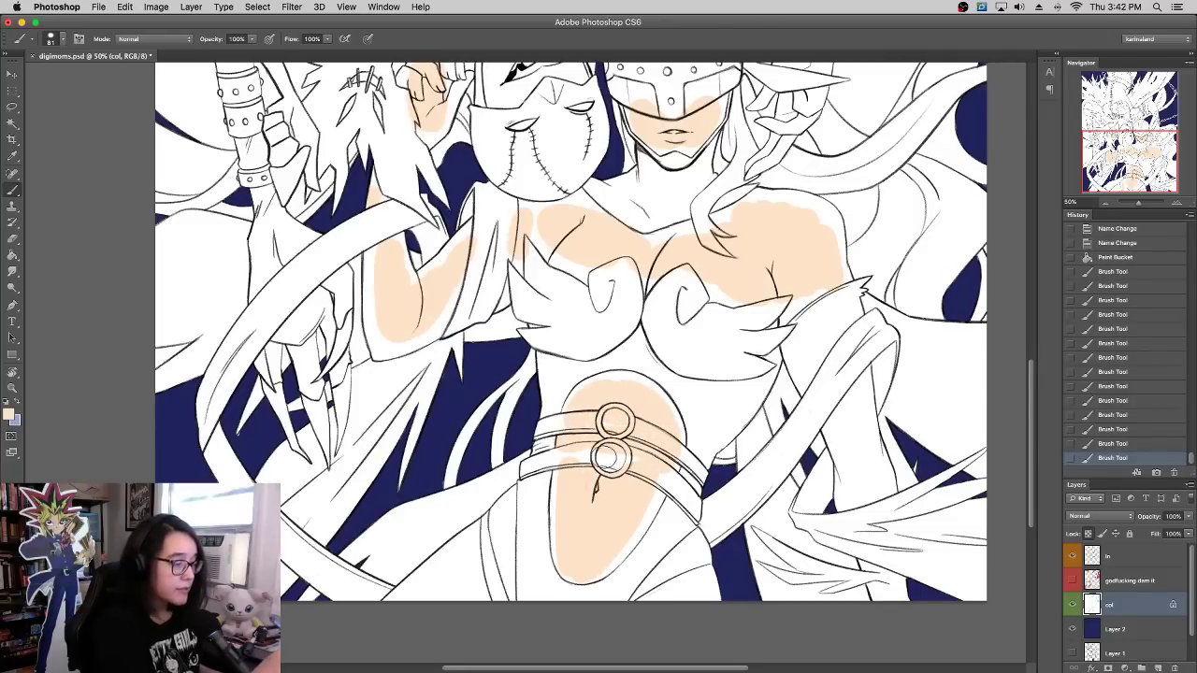
{"action": "left_click_drag", "start_coordinate": [603, 458], "coordinate": [586, 457]}
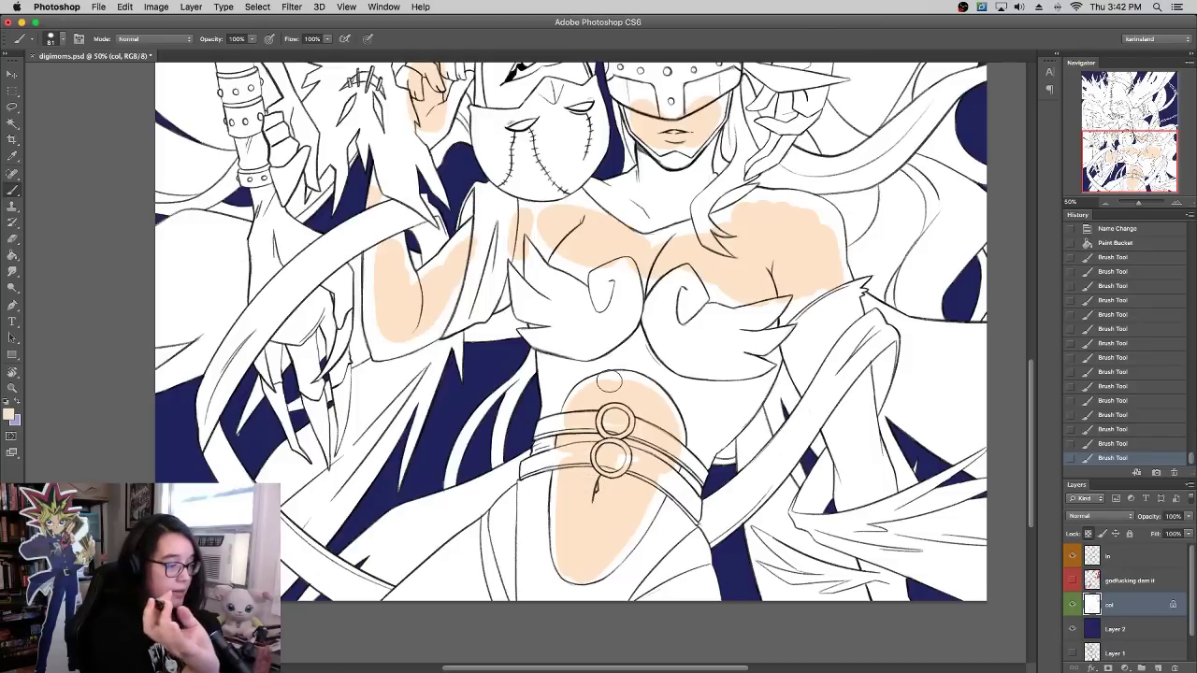
Step: Set the foreground colour to slate blue-grey, 808e9c, and block in the studded helmet of the woman with peach skin
{"action": "scroll", "coordinate": [609, 380], "scroll_direction": "up", "scroll_amount": 5}
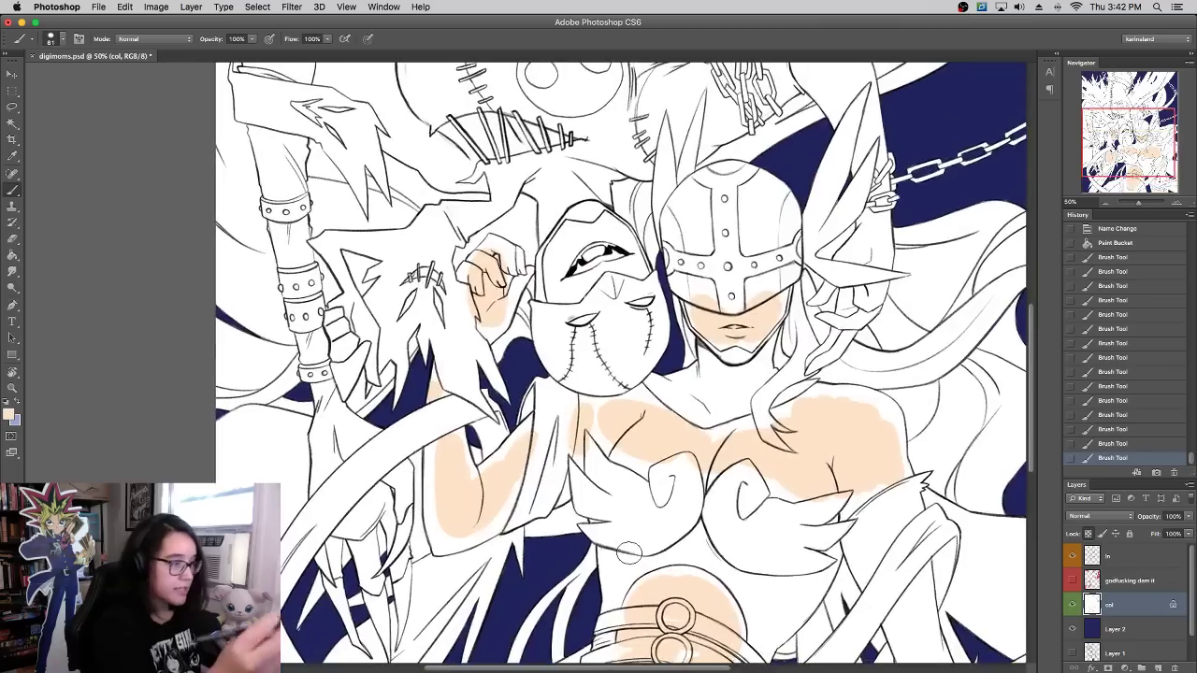
{"action": "left_click", "coordinate": [9, 414]}
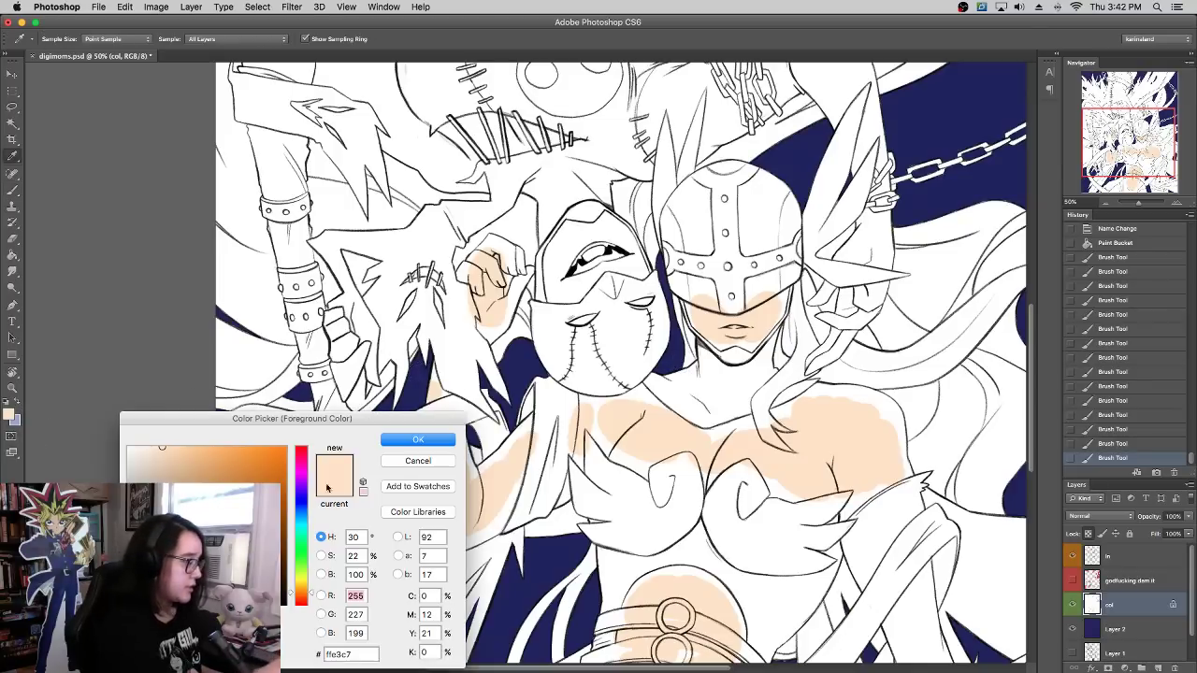
{"action": "left_click", "coordinate": [301, 510]}
{"action": "left_click", "coordinate": [166, 512]}
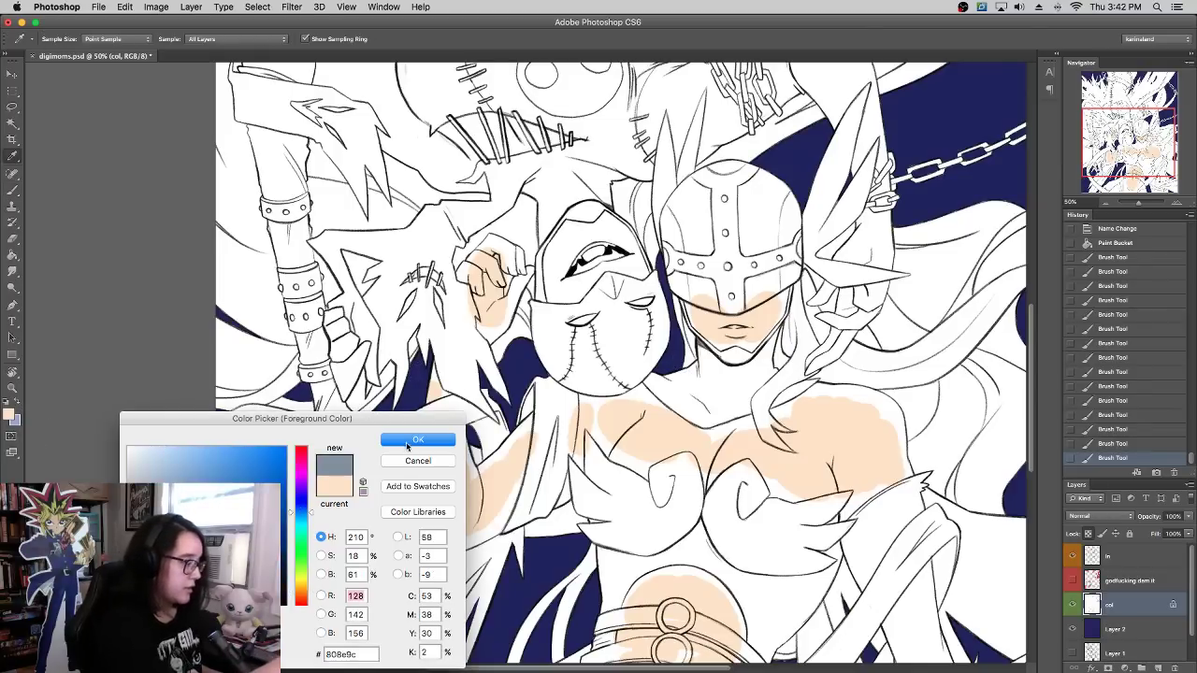
{"action": "left_click", "coordinate": [409, 444]}
{"action": "mouse_move", "coordinate": [703, 205]}
{"action": "left_mouse_down"}
{"action": "mouse_move", "coordinate": [699, 279]}
{"action": "mouse_move", "coordinate": [712, 245]}
{"action": "mouse_move", "coordinate": [753, 276]}
{"action": "mouse_move", "coordinate": [781, 271]}
{"action": "mouse_move", "coordinate": [730, 178]}
{"action": "mouse_move", "coordinate": [790, 192]}
{"action": "mouse_move", "coordinate": [759, 283]}
{"action": "mouse_move", "coordinate": [725, 297]}
{"action": "mouse_move", "coordinate": [757, 260]}
{"action": "mouse_move", "coordinate": [692, 194]}
{"action": "mouse_move", "coordinate": [786, 196]}
{"action": "left_mouse_up"}
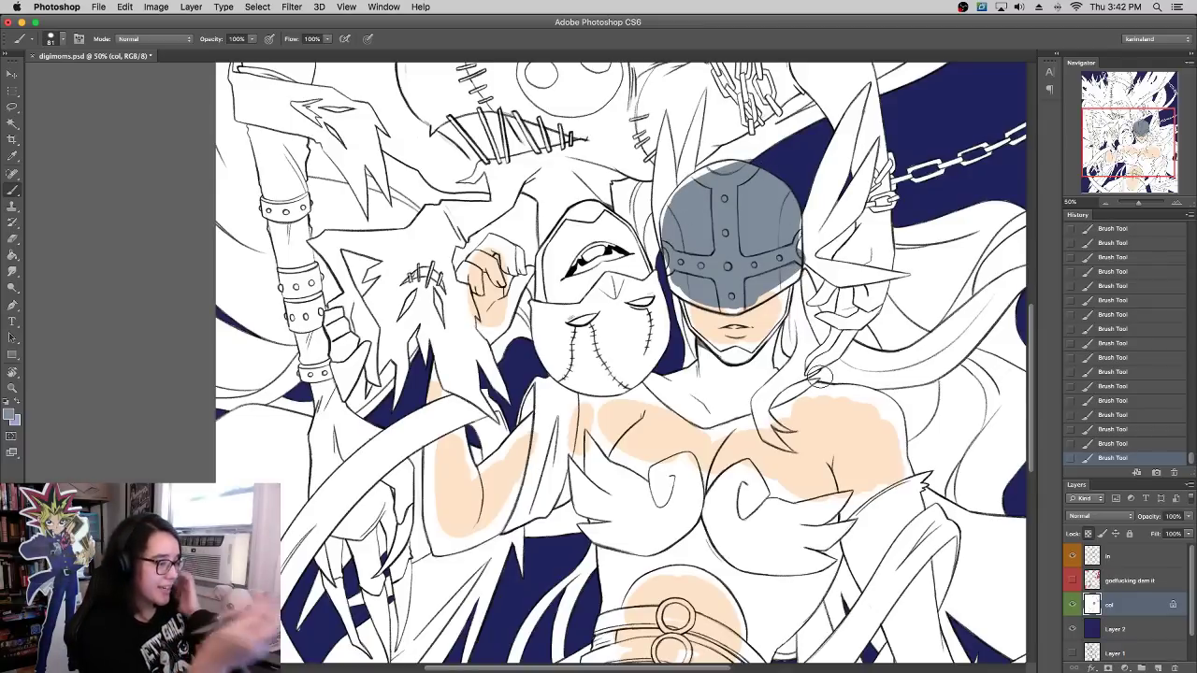
Step: Set the foreground colour to a muted gold, d0b969, and block in both wing-shaped cups of the helmeted woman's top
{"action": "left_click", "coordinate": [9, 416]}
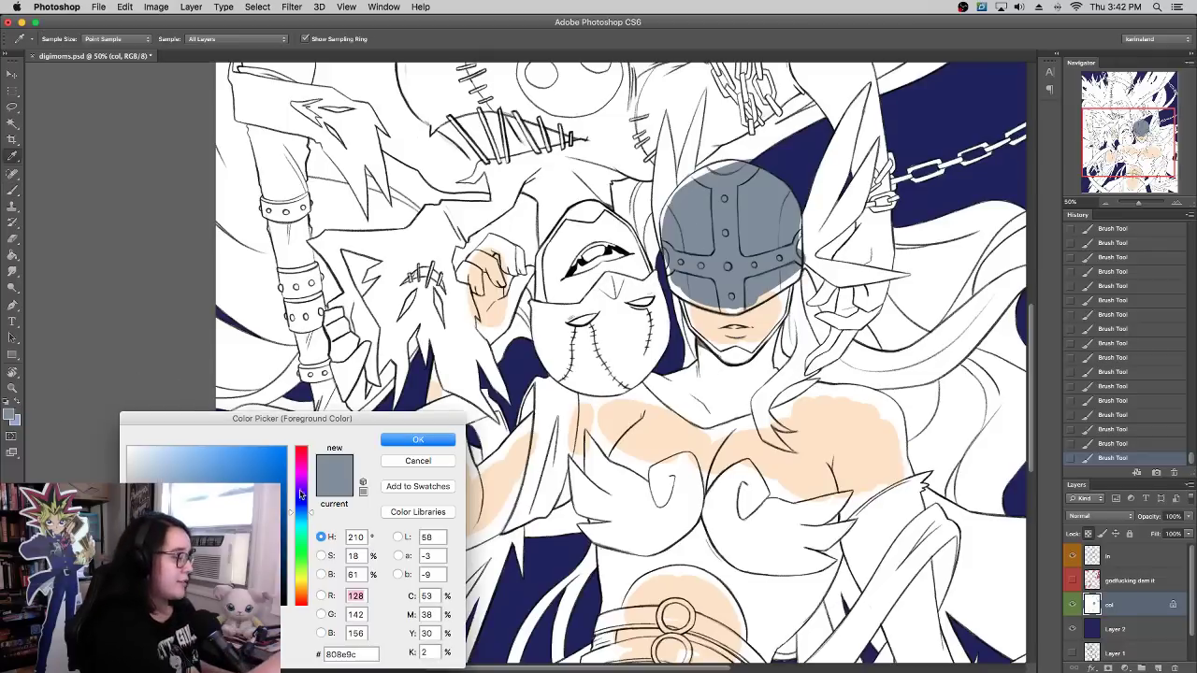
{"action": "left_click", "coordinate": [211, 481]}
{"action": "left_click", "coordinate": [202, 475]}
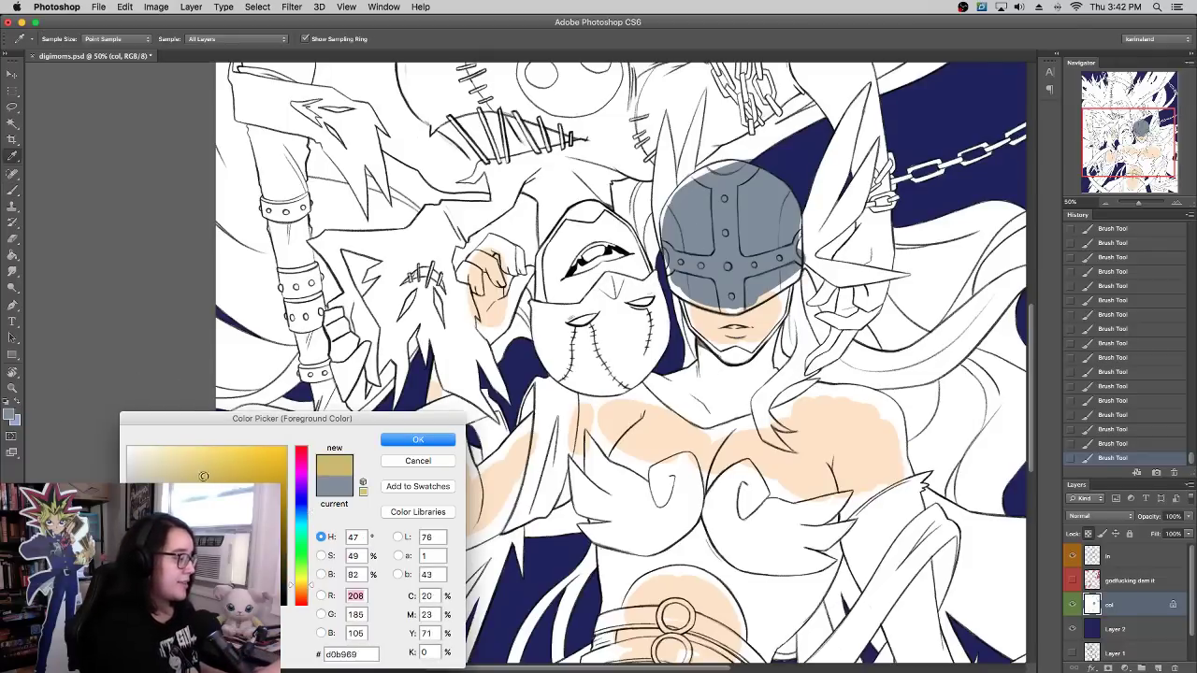
{"action": "left_click", "coordinate": [417, 440]}
{"action": "mouse_move", "coordinate": [628, 516]}
{"action": "left_mouse_down"}
{"action": "mouse_move", "coordinate": [604, 492]}
{"action": "mouse_move", "coordinate": [682, 486]}
{"action": "mouse_move", "coordinate": [734, 519]}
{"action": "mouse_move", "coordinate": [722, 507]}
{"action": "mouse_move", "coordinate": [753, 505]}
{"action": "mouse_move", "coordinate": [780, 550]}
{"action": "mouse_move", "coordinate": [683, 508]}
{"action": "mouse_move", "coordinate": [639, 530]}
{"action": "mouse_move", "coordinate": [678, 529]}
{"action": "left_mouse_up"}
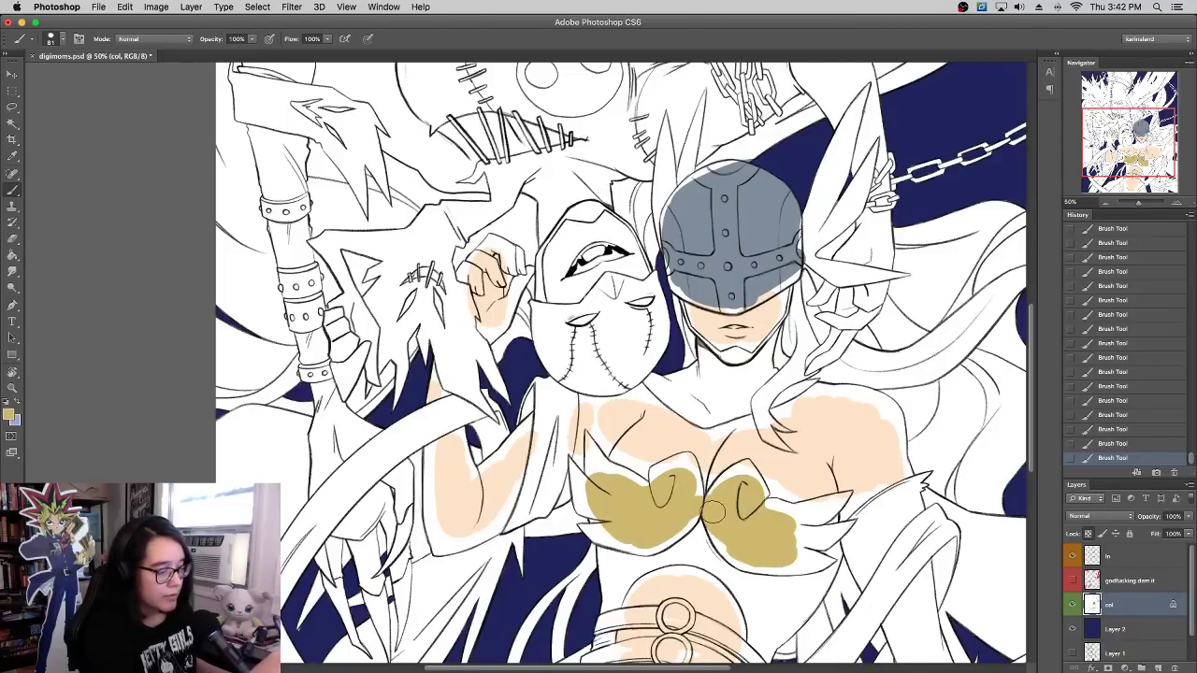
{"action": "left_click_drag", "start_coordinate": [790, 519], "coordinate": [806, 529]}
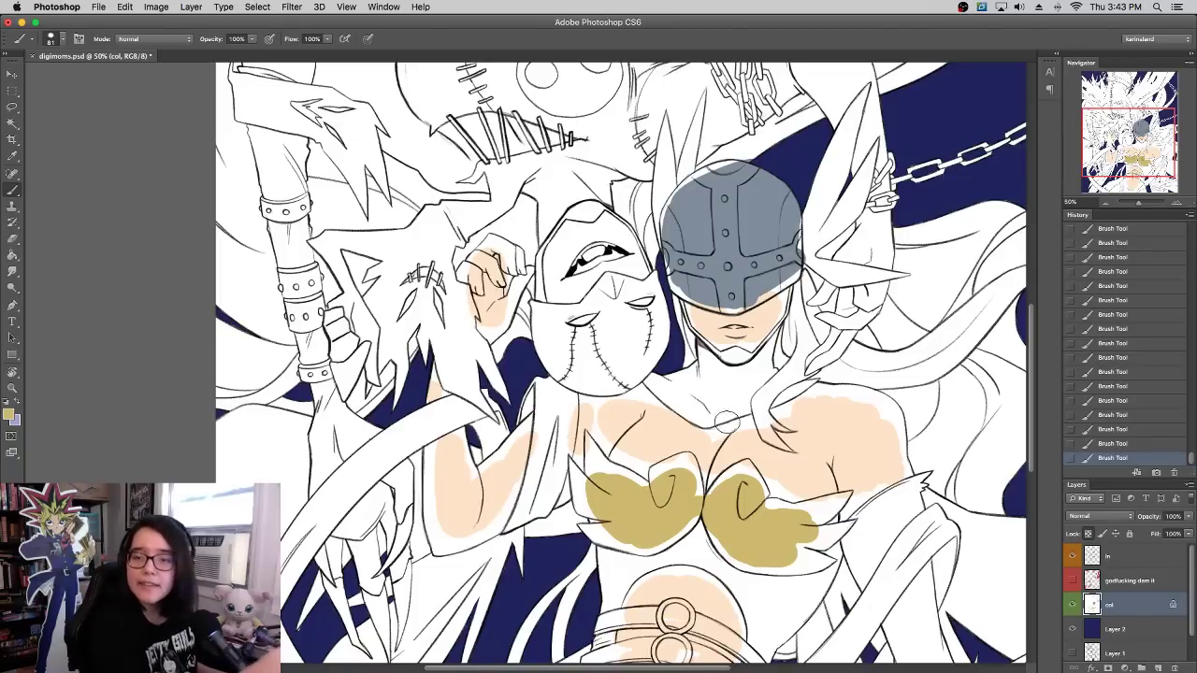
{"action": "left_click_drag", "start_coordinate": [753, 462], "coordinate": [774, 394]}
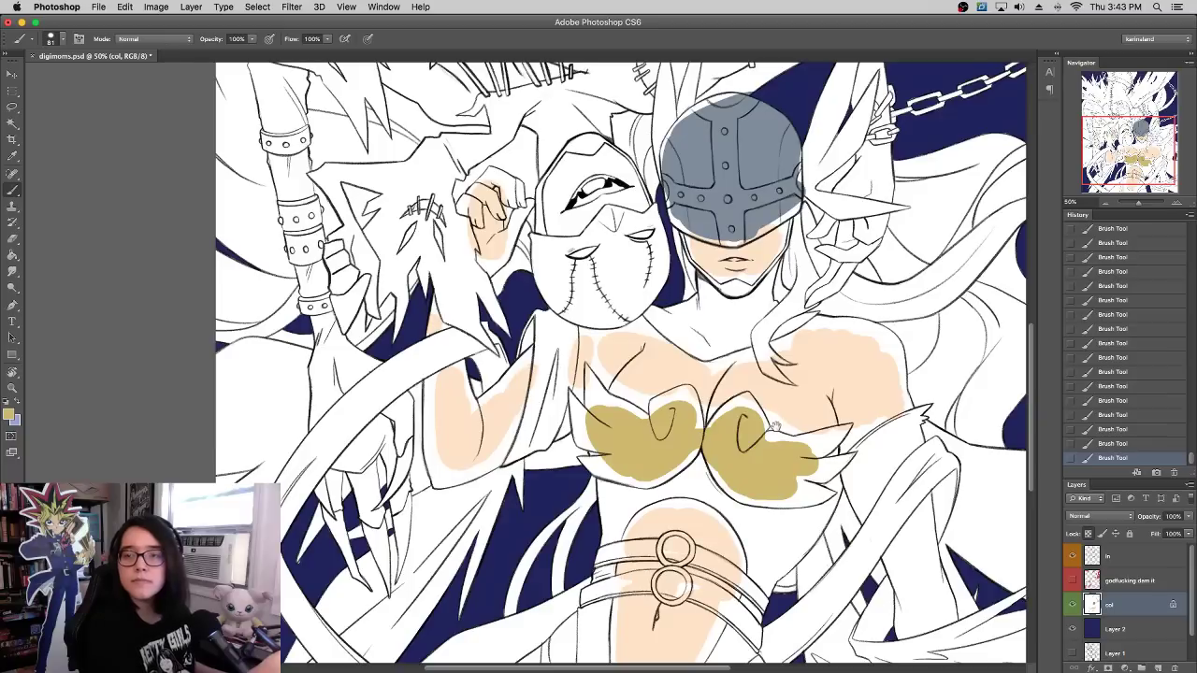
{"action": "scroll", "coordinate": [774, 392], "scroll_direction": "down", "scroll_amount": 3}
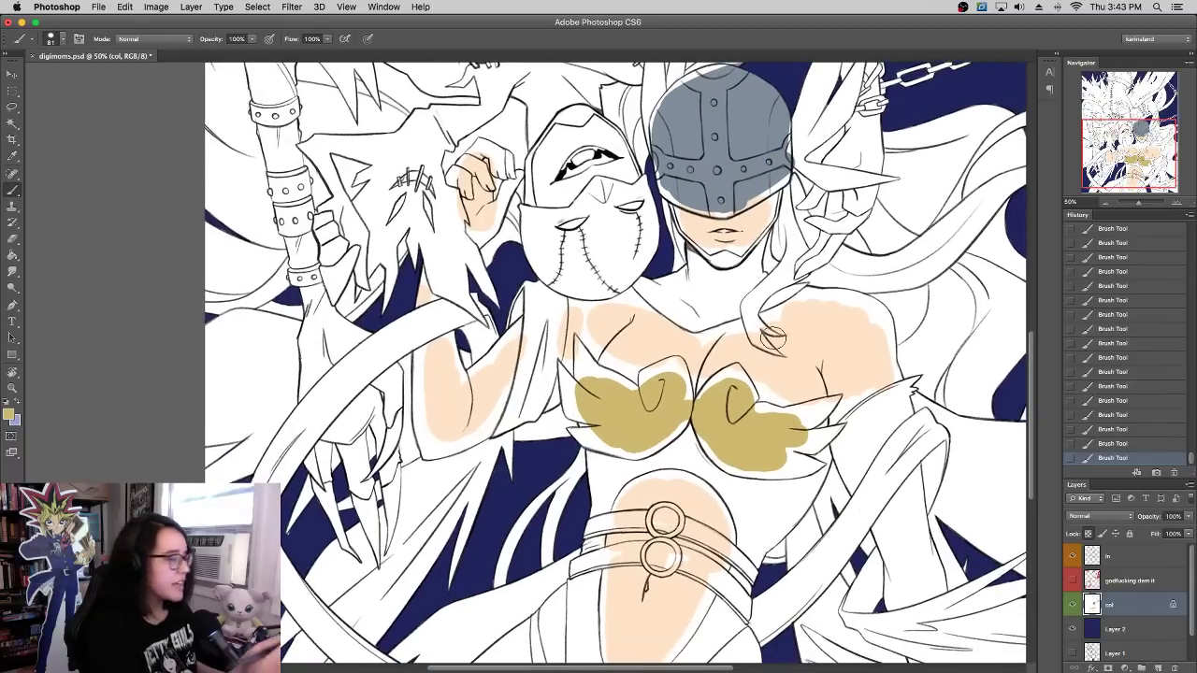
{"action": "left_click", "coordinate": [9, 415]}
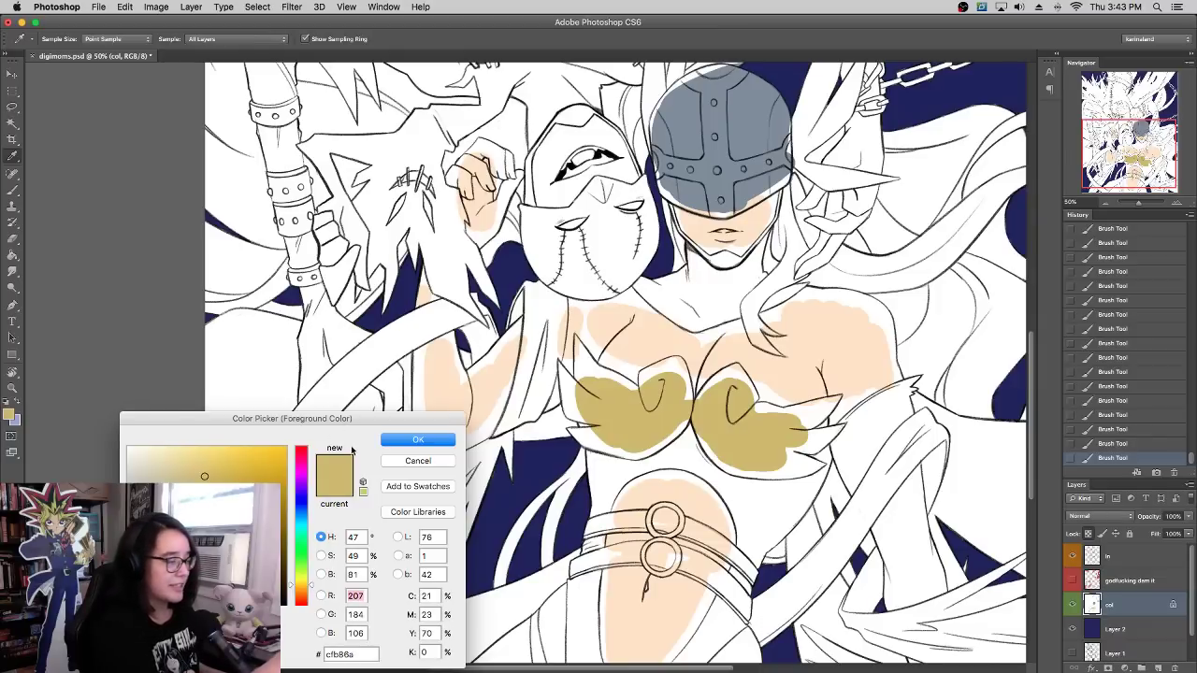
{"action": "left_click_drag", "start_coordinate": [301, 492], "coordinate": [301, 482]}
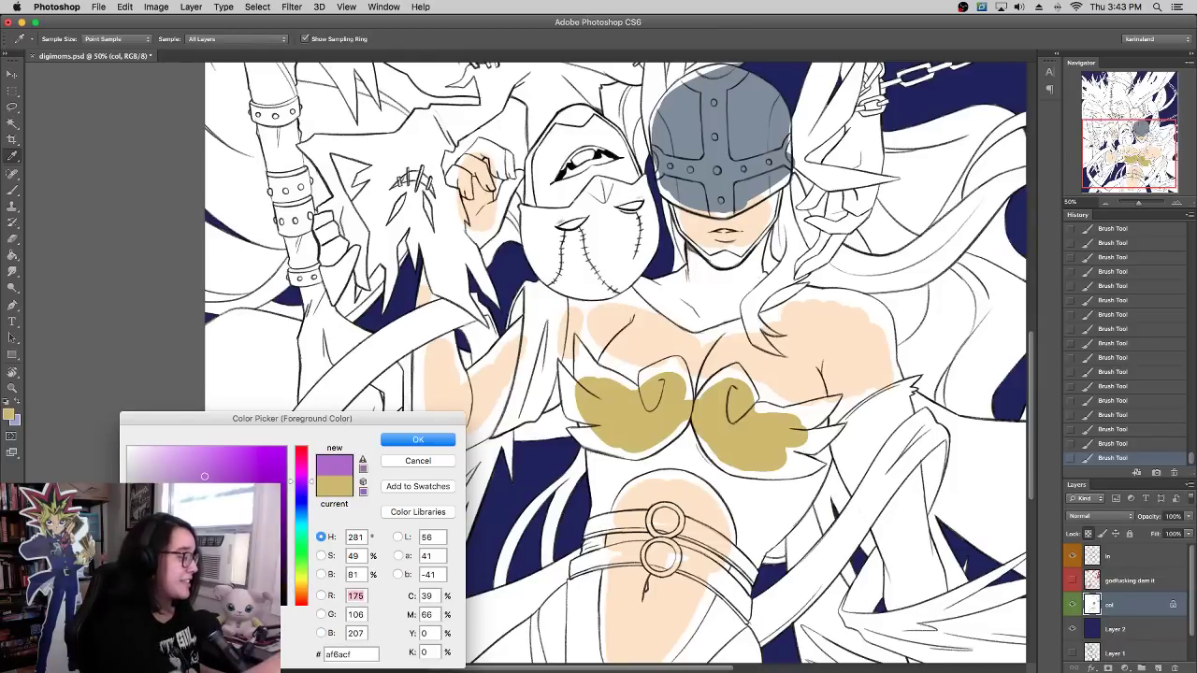
{"action": "left_click", "coordinate": [136, 460]}
{"action": "left_click", "coordinate": [135, 471]}
{"action": "left_click", "coordinate": [396, 440]}
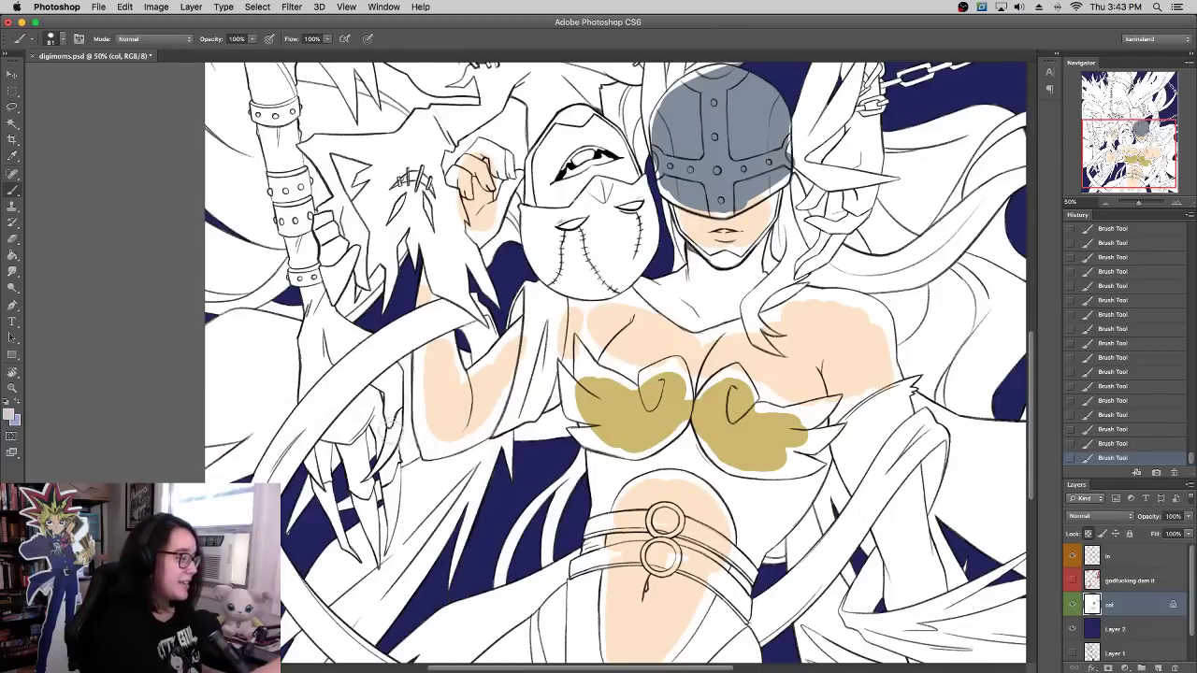
{"action": "scroll", "coordinate": [545, 429], "scroll_direction": "up", "scroll_amount": 10}
{"action": "mouse_move", "coordinate": [545, 429]}
{"action": "left_mouse_down"}
{"action": "mouse_move", "coordinate": [526, 447]}
{"action": "mouse_move", "coordinate": [562, 393]}
{"action": "left_mouse_up"}
{"action": "key", "text": "super+z"}
Step: Set the foreground colour to pale grey, dfdee3, and block in the upside-down woman's lower face, bare arm and stitched chest opening
{"action": "left_click", "coordinate": [9, 414]}
{"action": "left_click", "coordinate": [132, 458]}
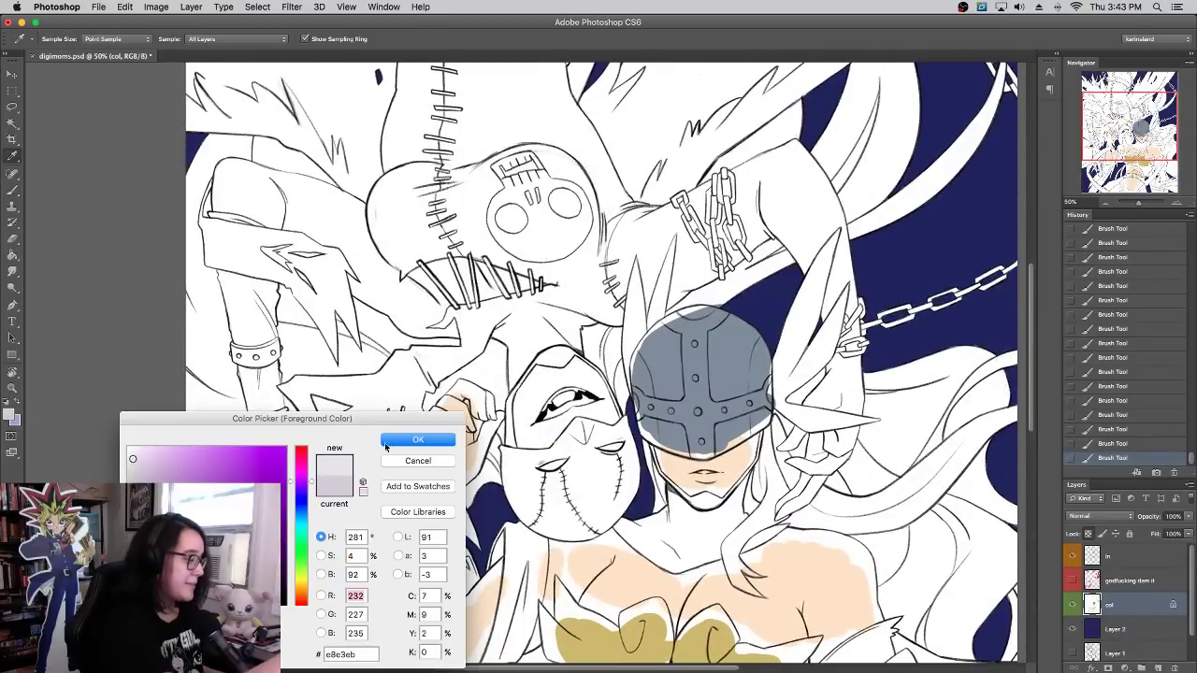
{"action": "left_click", "coordinate": [418, 439]}
{"action": "mouse_move", "coordinate": [538, 447]}
{"action": "left_mouse_down"}
{"action": "mouse_move", "coordinate": [528, 395]}
{"action": "mouse_move", "coordinate": [572, 402]}
{"action": "left_mouse_up"}
{"action": "left_click", "coordinate": [10, 415]}
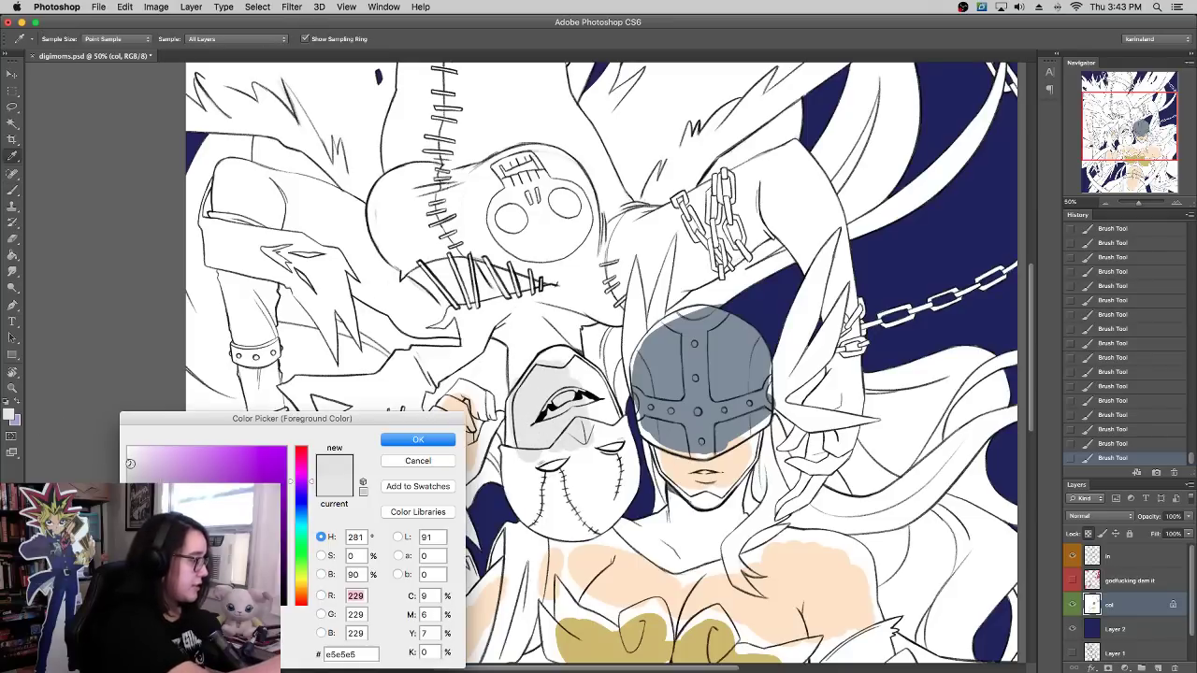
{"action": "left_click", "coordinate": [131, 465]}
{"action": "left_click", "coordinate": [302, 490]}
{"action": "left_click", "coordinate": [418, 440]}
{"action": "mouse_move", "coordinate": [531, 429]}
{"action": "left_mouse_down"}
{"action": "mouse_move", "coordinate": [573, 371]}
{"action": "mouse_move", "coordinate": [603, 425]}
{"action": "mouse_move", "coordinate": [579, 380]}
{"action": "left_mouse_up"}
{"action": "mouse_move", "coordinate": [430, 275]}
{"action": "left_mouse_down"}
{"action": "mouse_move", "coordinate": [428, 292]}
{"action": "mouse_move", "coordinate": [346, 276]}
{"action": "mouse_move", "coordinate": [271, 201]}
{"action": "mouse_move", "coordinate": [374, 266]}
{"action": "mouse_move", "coordinate": [232, 185]}
{"action": "mouse_move", "coordinate": [365, 266]}
{"action": "mouse_move", "coordinate": [523, 280]}
{"action": "mouse_move", "coordinate": [491, 280]}
{"action": "left_mouse_up"}
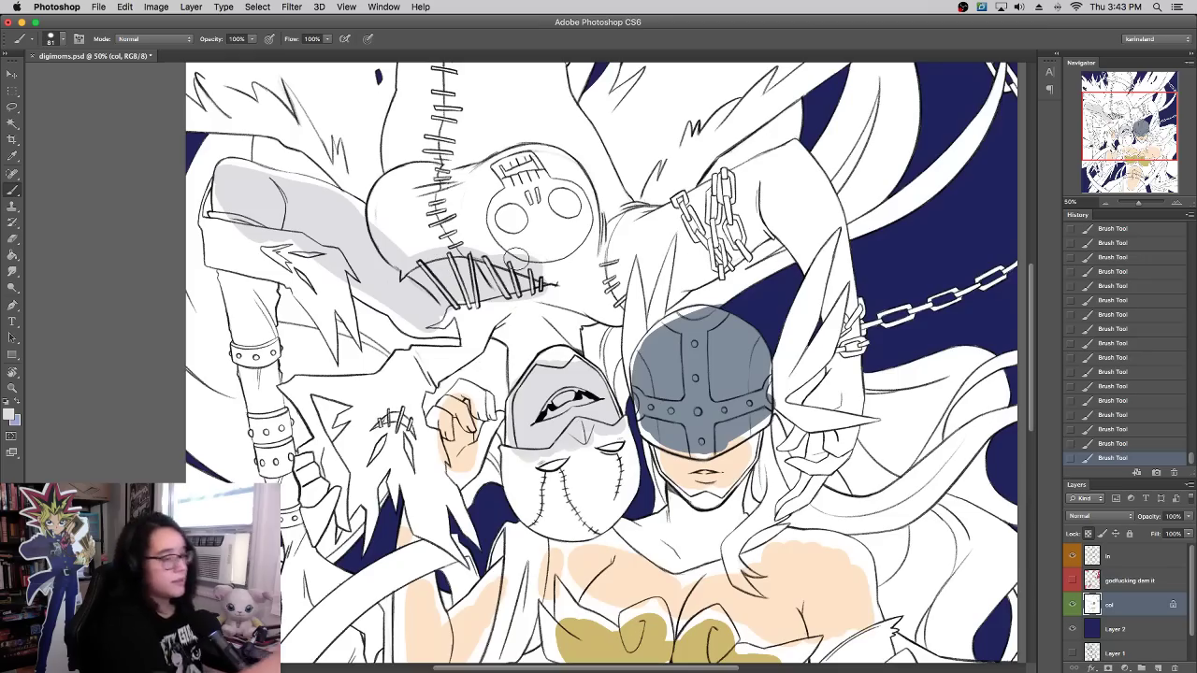
{"action": "mouse_move", "coordinate": [828, 209]}
{"action": "left_mouse_down"}
{"action": "mouse_move", "coordinate": [771, 426]}
{"action": "mouse_move", "coordinate": [844, 314]}
{"action": "mouse_move", "coordinate": [811, 103]}
{"action": "left_mouse_up"}
{"action": "mouse_move", "coordinate": [781, 444]}
{"action": "left_mouse_down"}
{"action": "mouse_move", "coordinate": [798, 304]}
{"action": "mouse_move", "coordinate": [817, 289]}
{"action": "left_mouse_up"}
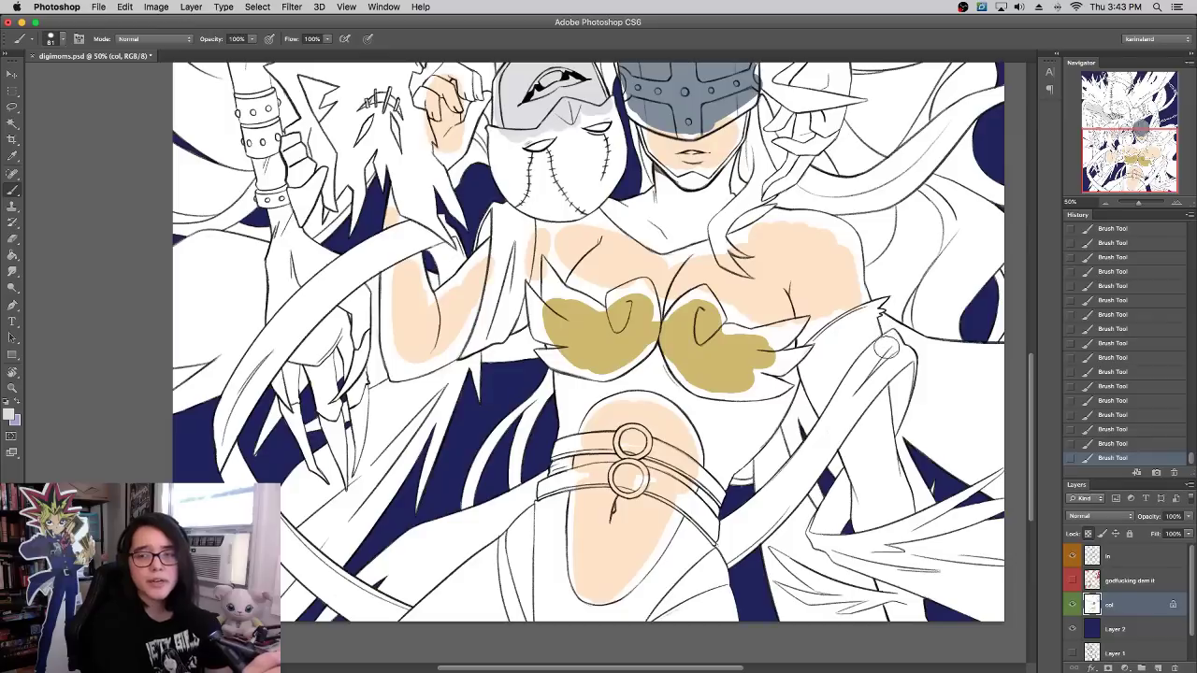
{"action": "left_click", "coordinate": [11, 415]}
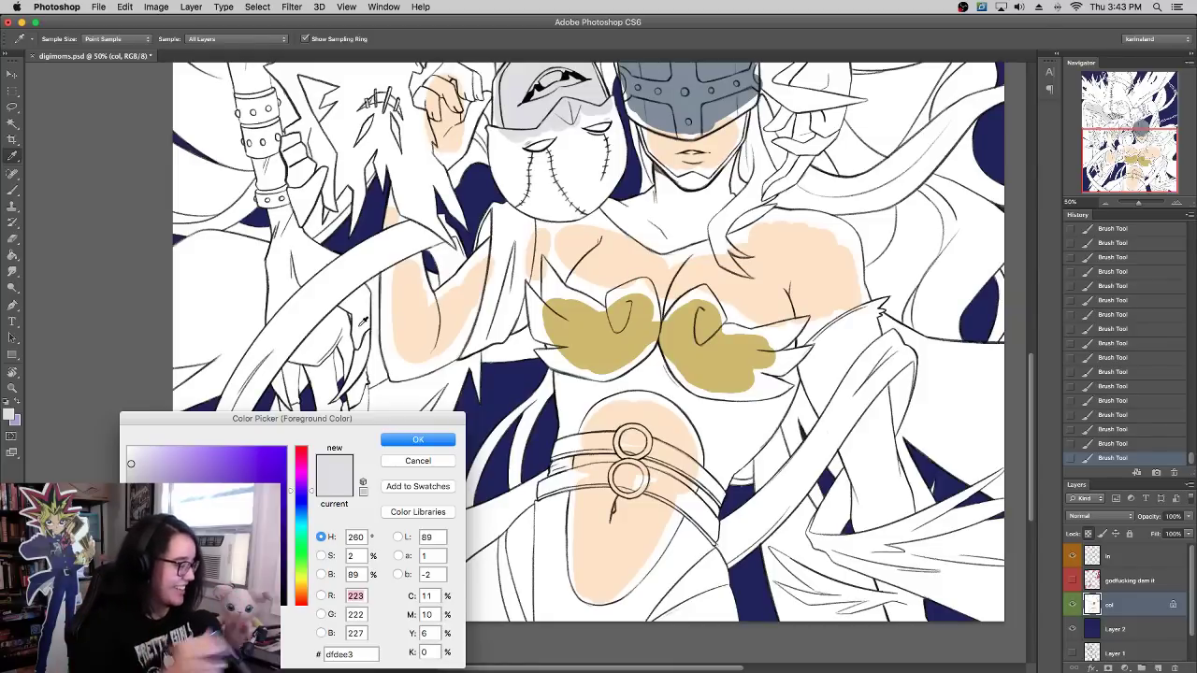
{"action": "left_click", "coordinate": [166, 475]}
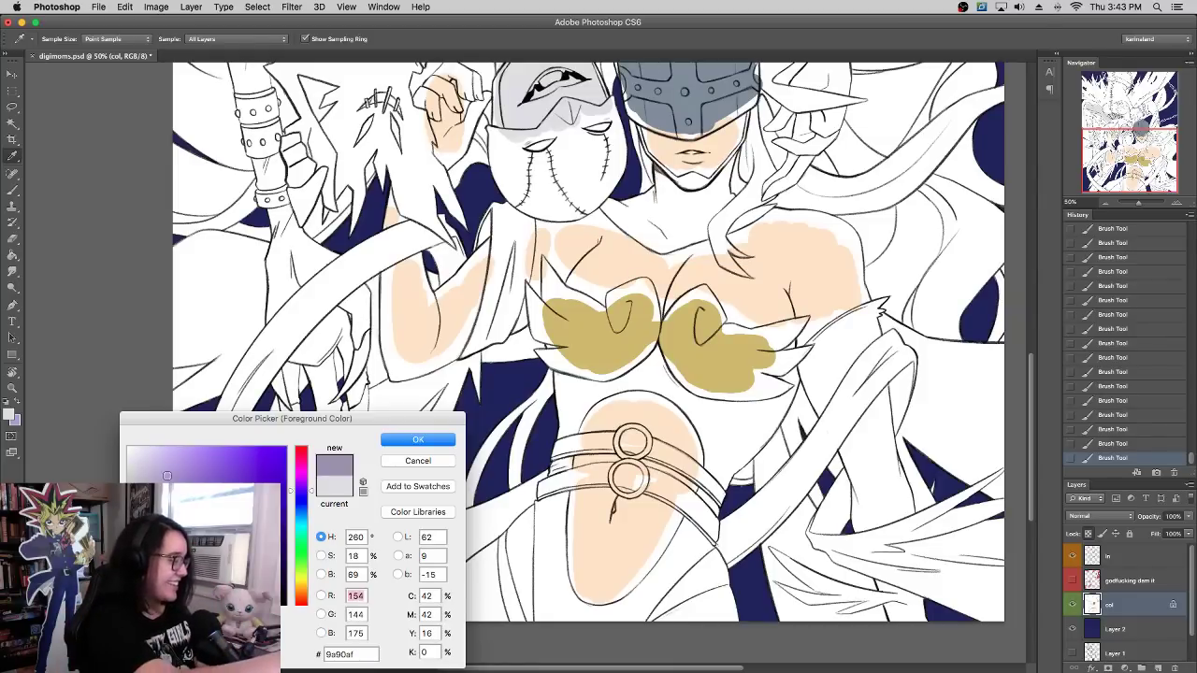
{"action": "left_click", "coordinate": [417, 461]}
Step: Return to the Brush with the peach skin colour and fill the helmeted woman's chest, shoulder and midriff out to their outlines
{"action": "key", "text": "b"}
{"action": "left_click_drag", "start_coordinate": [834, 268], "coordinate": [788, 315]}
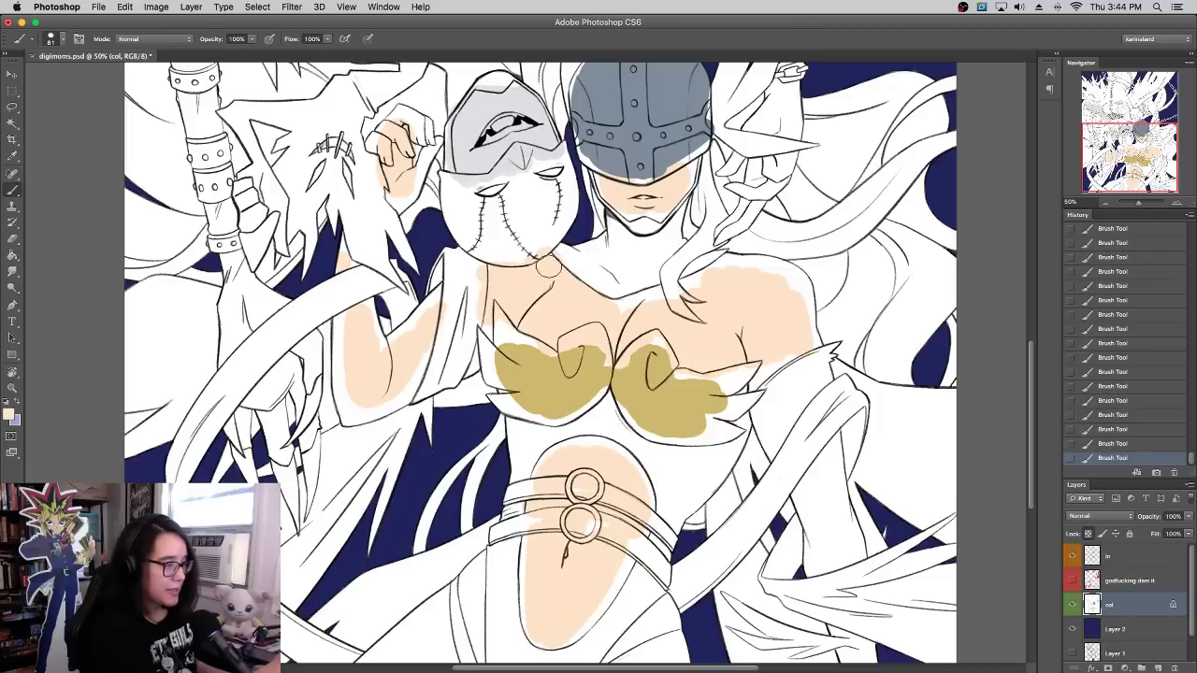
{"action": "mouse_move", "coordinate": [760, 367]}
{"action": "left_mouse_down"}
{"action": "mouse_move", "coordinate": [802, 349]}
{"action": "mouse_move", "coordinate": [800, 311]}
{"action": "mouse_move", "coordinate": [737, 270]}
{"action": "mouse_move", "coordinate": [785, 277]}
{"action": "mouse_move", "coordinate": [788, 310]}
{"action": "left_mouse_up"}
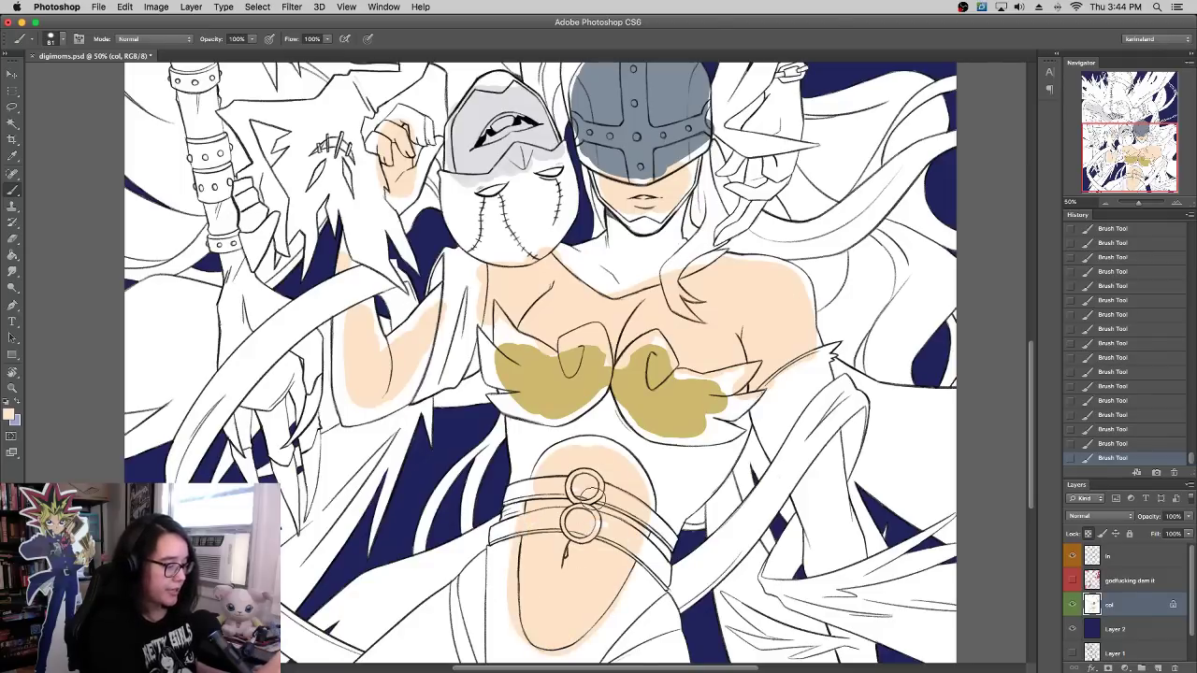
{"action": "mouse_move", "coordinate": [535, 488]}
{"action": "left_mouse_down"}
{"action": "mouse_move", "coordinate": [607, 448]}
{"action": "mouse_move", "coordinate": [586, 440]}
{"action": "mouse_move", "coordinate": [645, 521]}
{"action": "left_mouse_up"}
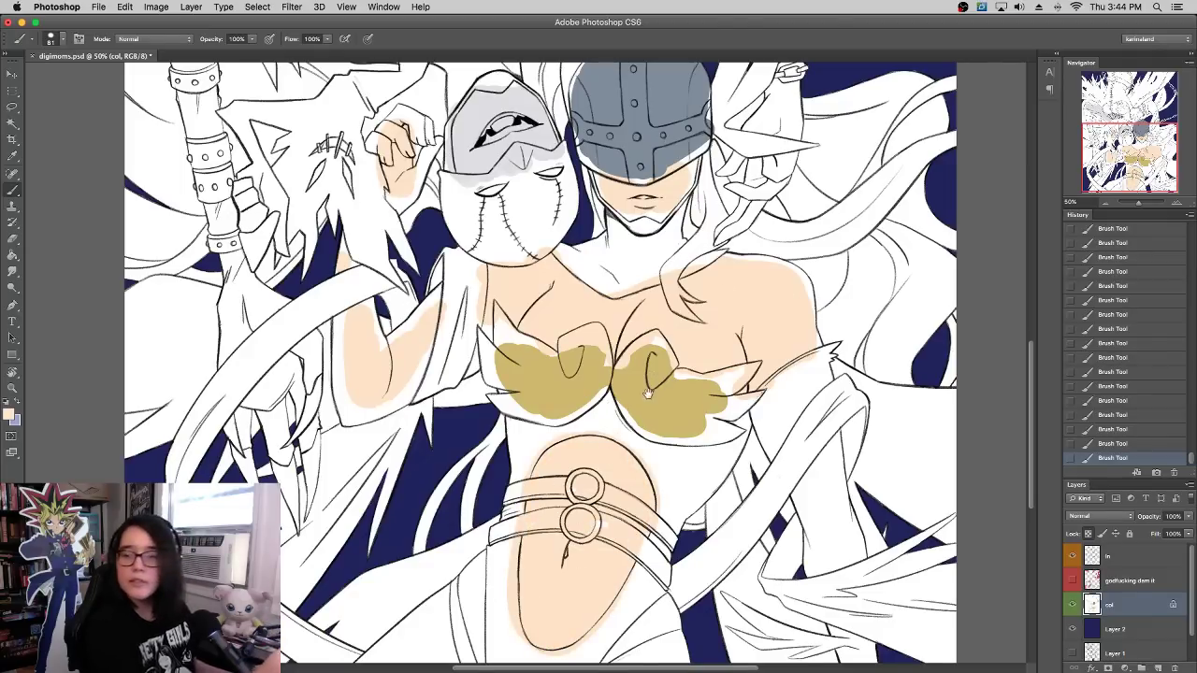
Step: Extend the peach skin to the outlines of the helmeted woman's bent arm, into the adjoining sleeve and around the opposite shoulder
{"action": "left_click_drag", "start_coordinate": [647, 393], "coordinate": [706, 420]}
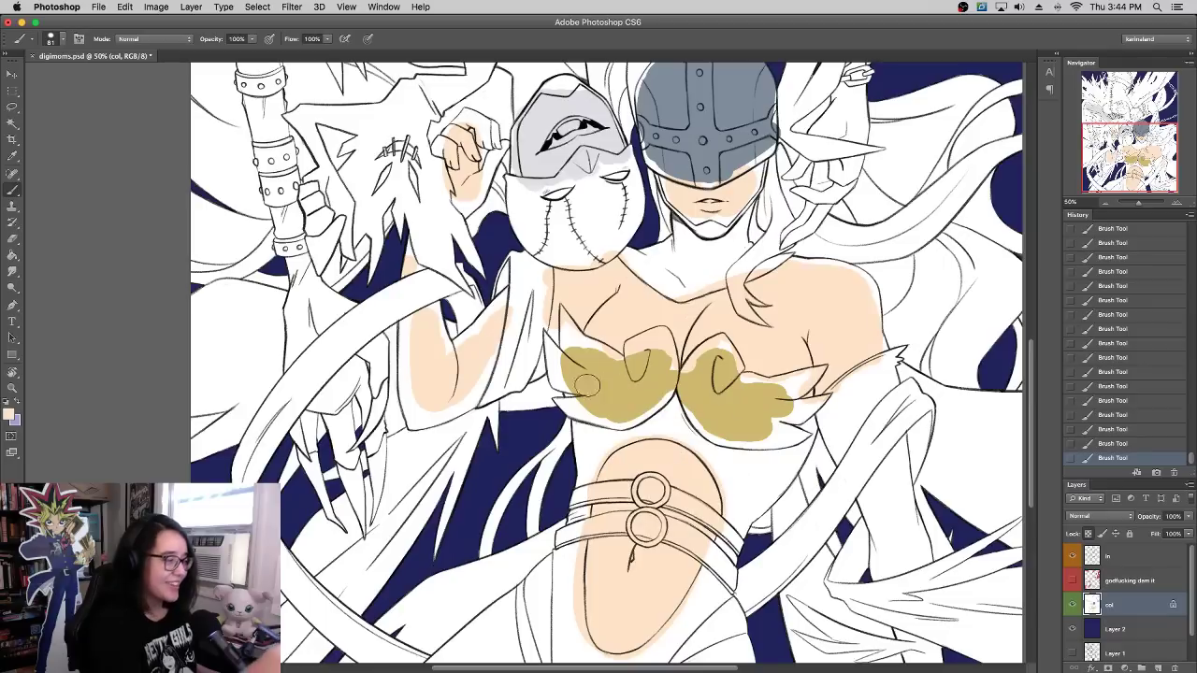
{"action": "mouse_move", "coordinate": [426, 408]}
{"action": "left_mouse_down"}
{"action": "mouse_move", "coordinate": [400, 434]}
{"action": "mouse_move", "coordinate": [416, 235]}
{"action": "mouse_move", "coordinate": [439, 344]}
{"action": "mouse_move", "coordinate": [419, 422]}
{"action": "mouse_move", "coordinate": [479, 387]}
{"action": "mouse_move", "coordinate": [505, 295]}
{"action": "mouse_move", "coordinate": [530, 276]}
{"action": "left_mouse_up"}
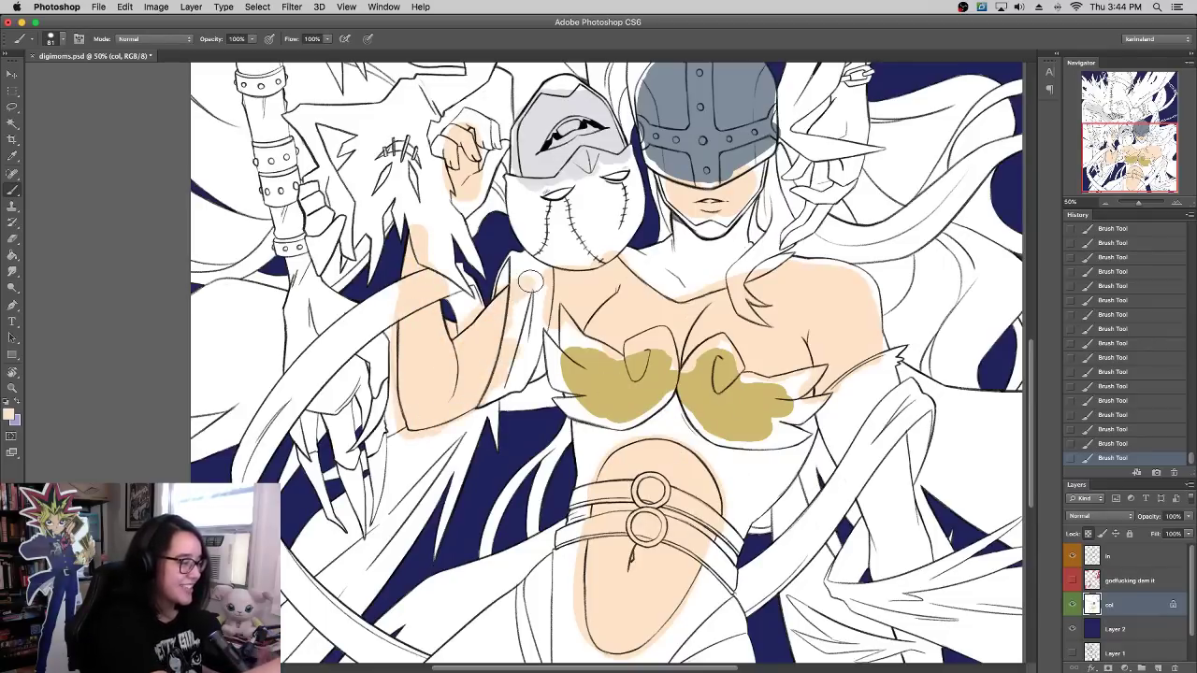
{"action": "left_click_drag", "start_coordinate": [545, 353], "coordinate": [531, 372]}
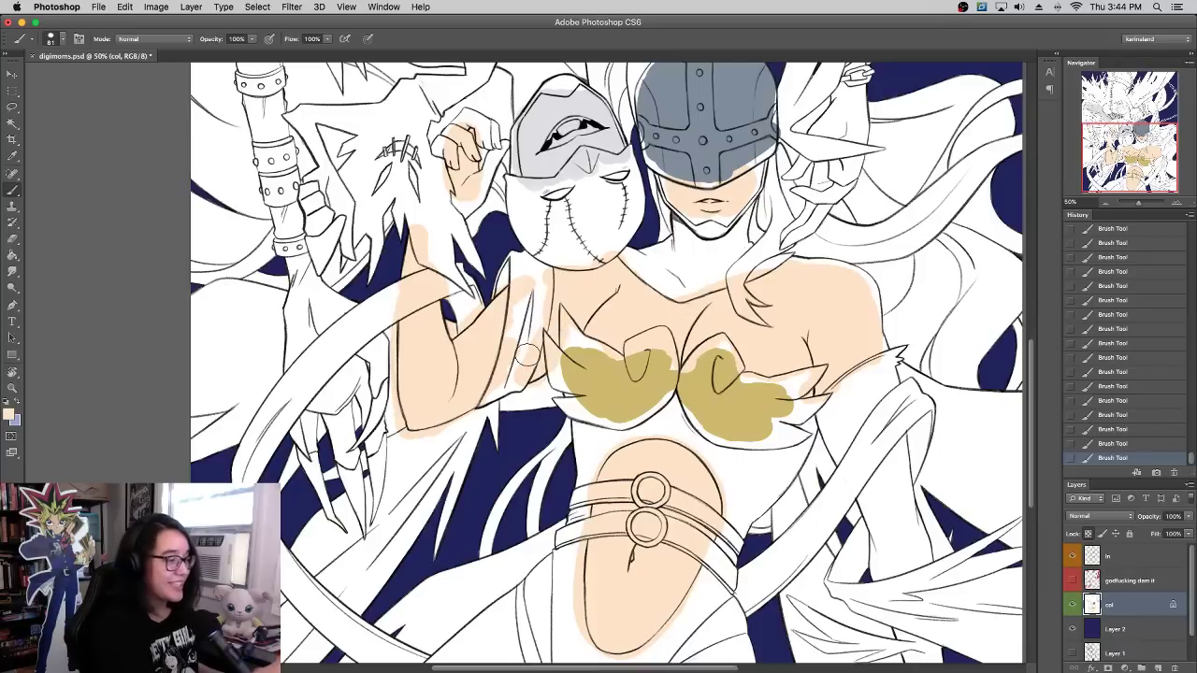
{"action": "left_click_drag", "start_coordinate": [783, 265], "coordinate": [875, 342]}
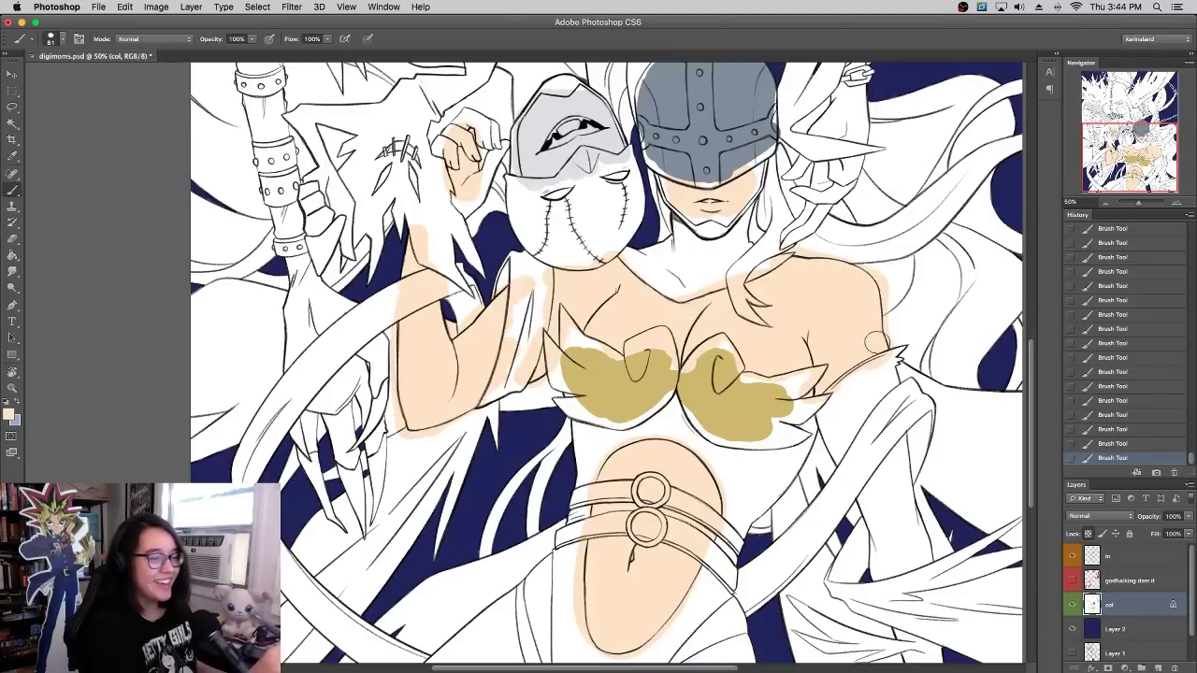
Step: Try a near-black blue-grey, 2d3039, on the upside-down woman's stitched mask
{"action": "left_click_drag", "start_coordinate": [832, 271], "coordinate": [788, 481]}
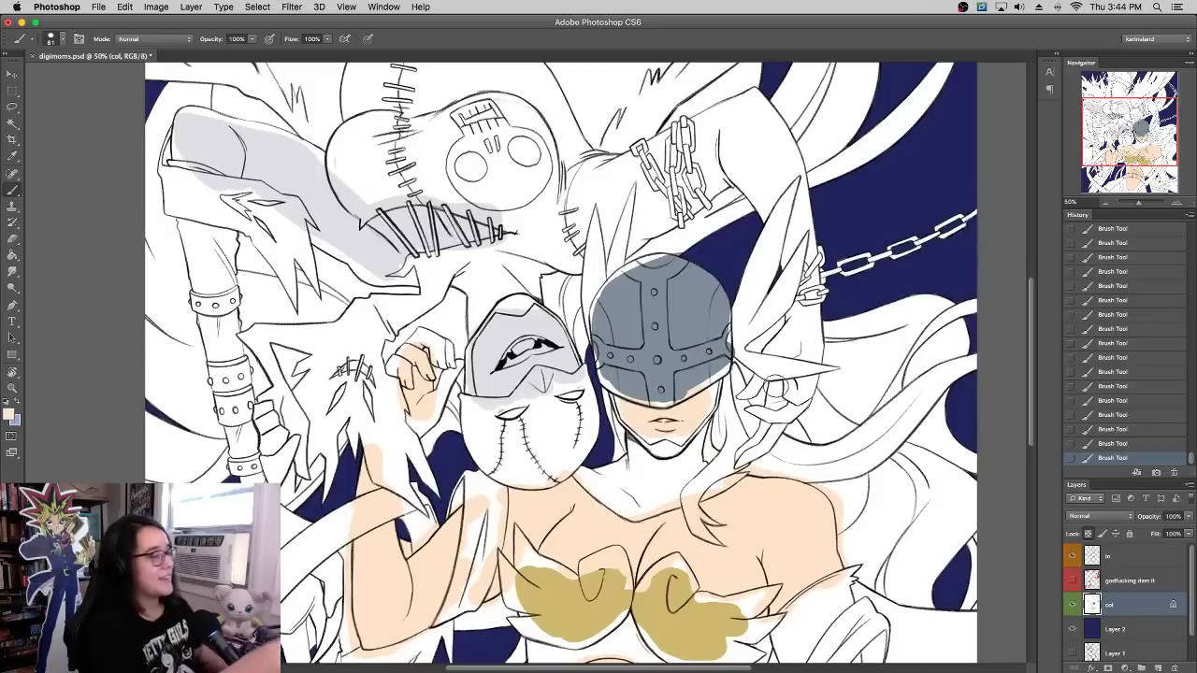
{"action": "left_click", "coordinate": [13, 421]}
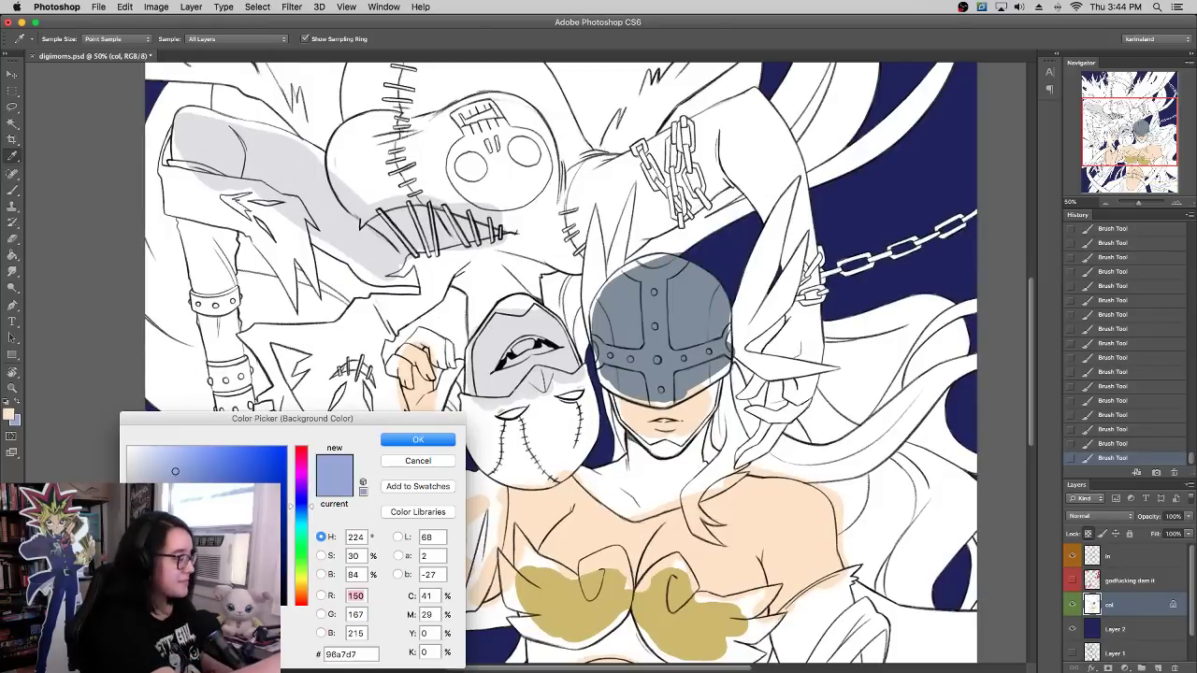
{"action": "left_click", "coordinate": [168, 553]}
{"action": "left_click", "coordinate": [165, 582]}
{"action": "left_click", "coordinate": [387, 441]}
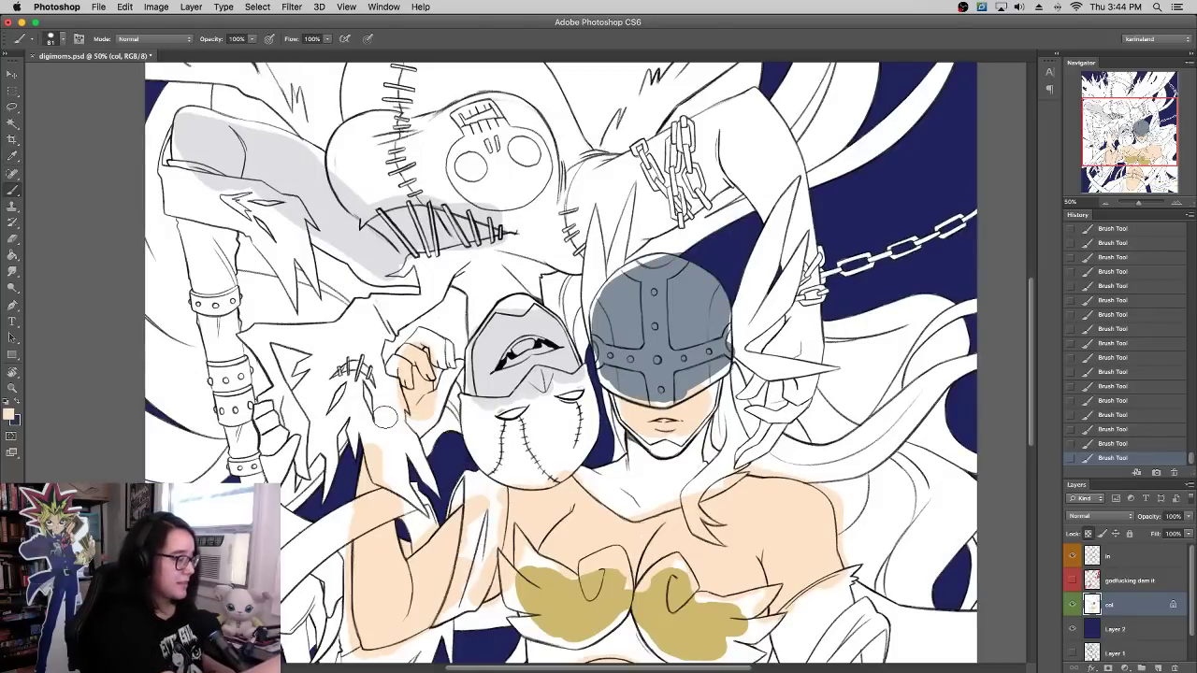
{"action": "mouse_move", "coordinate": [534, 443]}
{"action": "left_mouse_down"}
{"action": "mouse_move", "coordinate": [493, 435]}
{"action": "mouse_move", "coordinate": [528, 413]}
{"action": "mouse_move", "coordinate": [523, 448]}
{"action": "mouse_move", "coordinate": [548, 429]}
{"action": "left_mouse_up"}
{"action": "key", "text": "super+z"}
{"action": "key", "text": "x"}
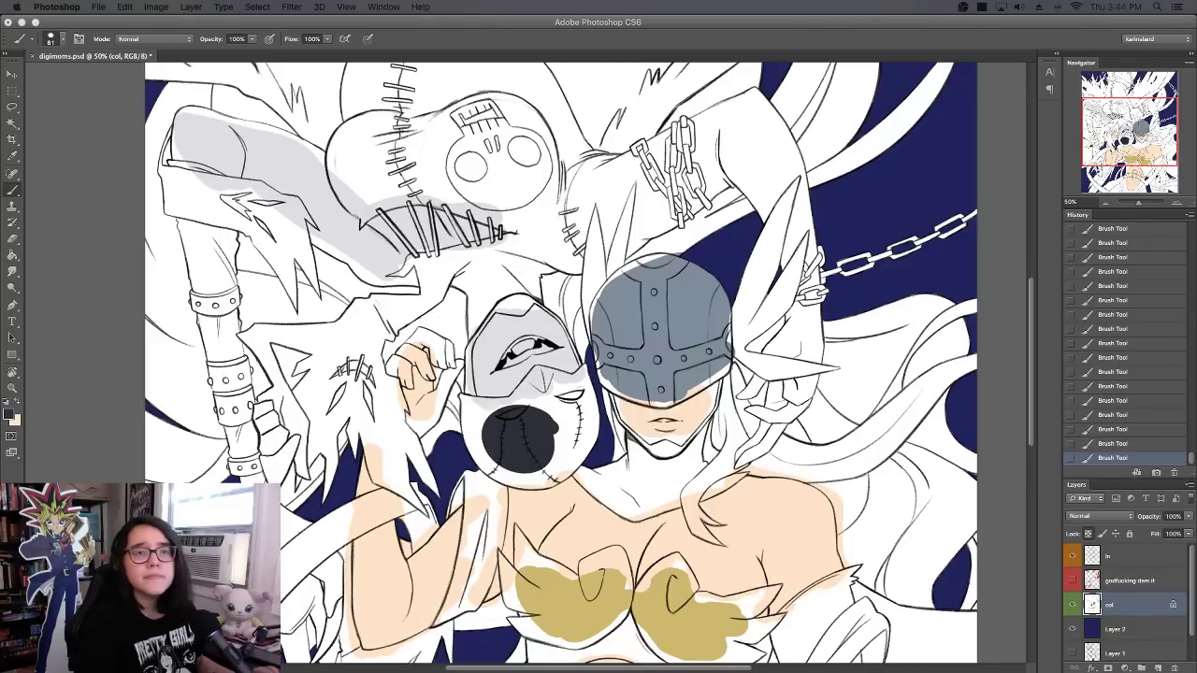
Step: Set the foreground colour to a lighter dark slate and fill the upside-down woman's stitched mask with it
{"action": "left_click", "coordinate": [12, 417]}
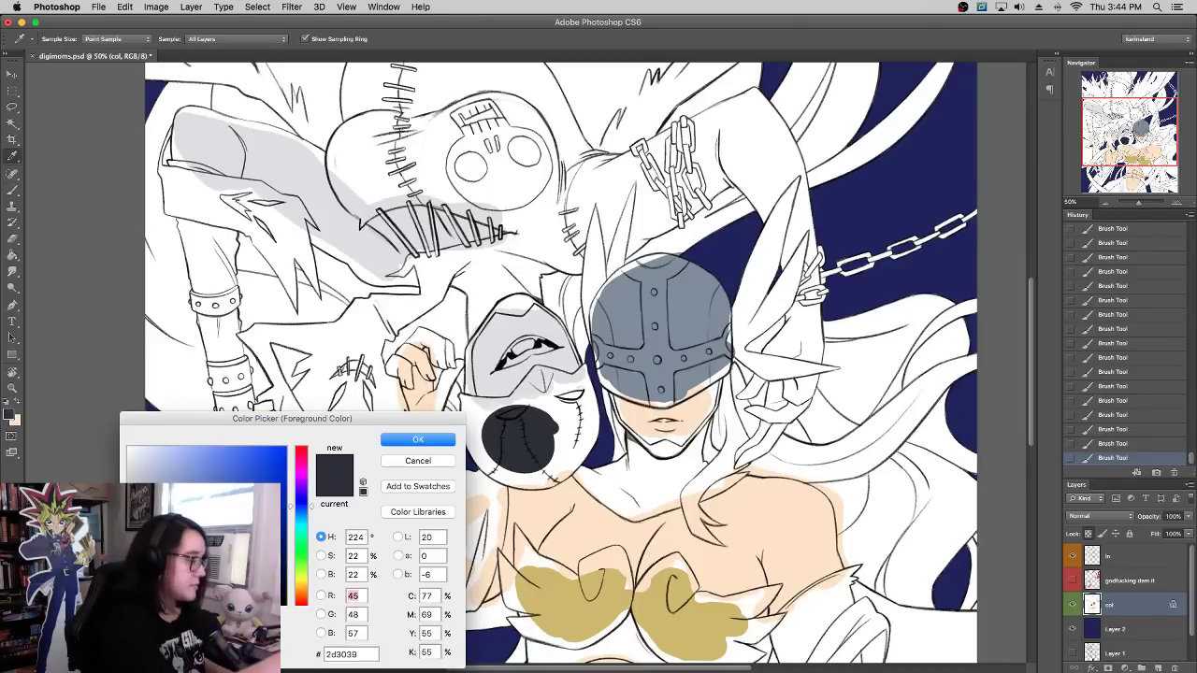
{"action": "left_click", "coordinate": [166, 553]}
{"action": "left_click", "coordinate": [418, 442]}
{"action": "mouse_move", "coordinate": [510, 445]}
{"action": "left_mouse_down"}
{"action": "mouse_move", "coordinate": [546, 436]}
{"action": "mouse_move", "coordinate": [541, 385]}
{"action": "mouse_move", "coordinate": [573, 426]}
{"action": "mouse_move", "coordinate": [557, 415]}
{"action": "mouse_move", "coordinate": [478, 417]}
{"action": "left_mouse_up"}
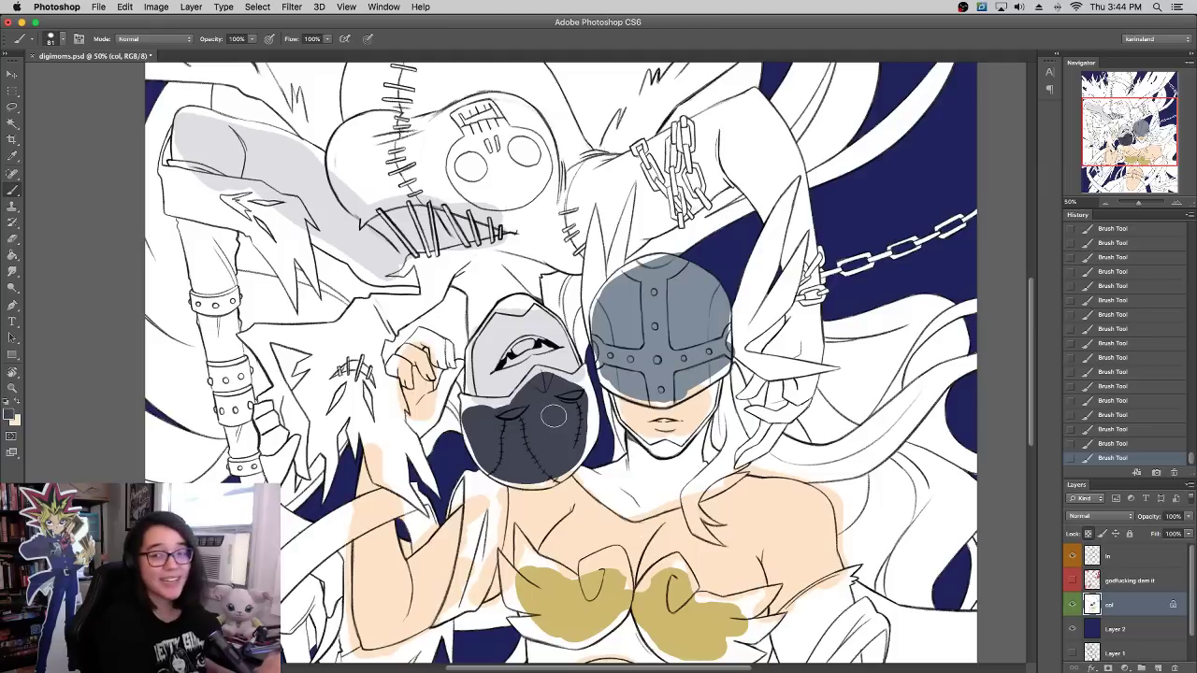
Step: Block in dark slate on the upside-down woman's neck, skull-marked chest and stitched torso up past the belt
{"action": "mouse_move", "coordinate": [458, 273]}
{"action": "left_mouse_down"}
{"action": "mouse_move", "coordinate": [481, 295]}
{"action": "mouse_move", "coordinate": [560, 217]}
{"action": "mouse_move", "coordinate": [538, 238]}
{"action": "mouse_move", "coordinate": [575, 245]}
{"action": "mouse_move", "coordinate": [549, 140]}
{"action": "left_mouse_up"}
{"action": "mouse_move", "coordinate": [547, 201]}
{"action": "left_mouse_down"}
{"action": "mouse_move", "coordinate": [494, 198]}
{"action": "mouse_move", "coordinate": [522, 222]}
{"action": "mouse_move", "coordinate": [395, 185]}
{"action": "mouse_move", "coordinate": [370, 199]}
{"action": "mouse_move", "coordinate": [350, 147]}
{"action": "mouse_move", "coordinate": [382, 147]}
{"action": "mouse_move", "coordinate": [378, 178]}
{"action": "mouse_move", "coordinate": [402, 116]}
{"action": "mouse_move", "coordinate": [431, 166]}
{"action": "mouse_move", "coordinate": [456, 112]}
{"action": "mouse_move", "coordinate": [512, 96]}
{"action": "mouse_move", "coordinate": [506, 110]}
{"action": "mouse_move", "coordinate": [519, 112]}
{"action": "mouse_move", "coordinate": [492, 109]}
{"action": "mouse_move", "coordinate": [525, 148]}
{"action": "mouse_move", "coordinate": [483, 192]}
{"action": "mouse_move", "coordinate": [445, 175]}
{"action": "mouse_move", "coordinate": [479, 134]}
{"action": "mouse_move", "coordinate": [537, 195]}
{"action": "mouse_move", "coordinate": [529, 203]}
{"action": "mouse_move", "coordinate": [495, 119]}
{"action": "left_mouse_up"}
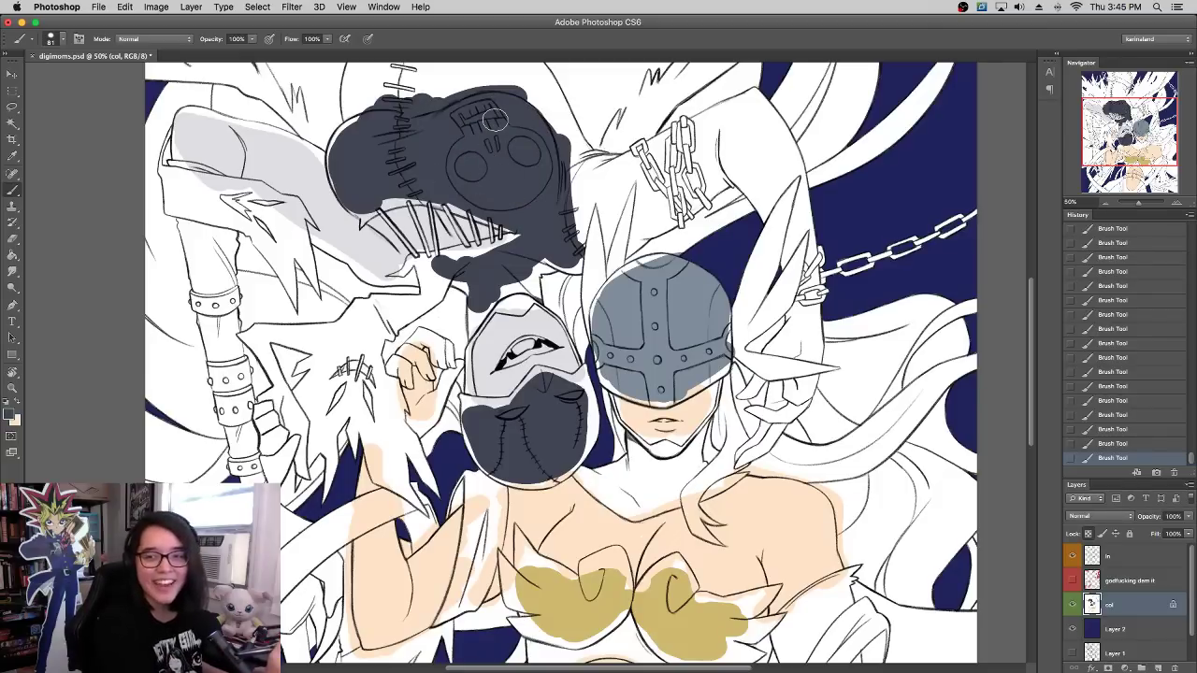
{"action": "left_click_drag", "start_coordinate": [686, 289], "coordinate": [819, 575]}
{"action": "mouse_move", "coordinate": [503, 404]}
{"action": "left_mouse_down"}
{"action": "mouse_move", "coordinate": [508, 325]}
{"action": "mouse_move", "coordinate": [498, 367]}
{"action": "mouse_move", "coordinate": [526, 250]}
{"action": "mouse_move", "coordinate": [519, 408]}
{"action": "mouse_move", "coordinate": [568, 374]}
{"action": "mouse_move", "coordinate": [560, 291]}
{"action": "mouse_move", "coordinate": [602, 319]}
{"action": "mouse_move", "coordinate": [714, 454]}
{"action": "mouse_move", "coordinate": [638, 307]}
{"action": "mouse_move", "coordinate": [662, 241]}
{"action": "mouse_move", "coordinate": [645, 245]}
{"action": "mouse_move", "coordinate": [615, 304]}
{"action": "mouse_move", "coordinate": [591, 176]}
{"action": "mouse_move", "coordinate": [533, 169]}
{"action": "mouse_move", "coordinate": [512, 118]}
{"action": "mouse_move", "coordinate": [603, 206]}
{"action": "mouse_move", "coordinate": [618, 110]}
{"action": "mouse_move", "coordinate": [654, 107]}
{"action": "mouse_move", "coordinate": [643, 242]}
{"action": "mouse_move", "coordinate": [689, 165]}
{"action": "mouse_move", "coordinate": [673, 174]}
{"action": "mouse_move", "coordinate": [675, 223]}
{"action": "mouse_move", "coordinate": [732, 115]}
{"action": "mouse_move", "coordinate": [685, 198]}
{"action": "left_mouse_up"}
Step: Paint dark slate along the upside-down woman's chained arm, from the shoulder around the elbow to the hand beside the helmet
{"action": "mouse_move", "coordinate": [726, 519]}
{"action": "left_mouse_down"}
{"action": "mouse_move", "coordinate": [705, 486]}
{"action": "mouse_move", "coordinate": [737, 465]}
{"action": "mouse_move", "coordinate": [859, 450]}
{"action": "mouse_move", "coordinate": [847, 423]}
{"action": "mouse_move", "coordinate": [883, 402]}
{"action": "mouse_move", "coordinate": [888, 427]}
{"action": "mouse_move", "coordinate": [862, 434]}
{"action": "mouse_move", "coordinate": [884, 475]}
{"action": "left_mouse_up"}
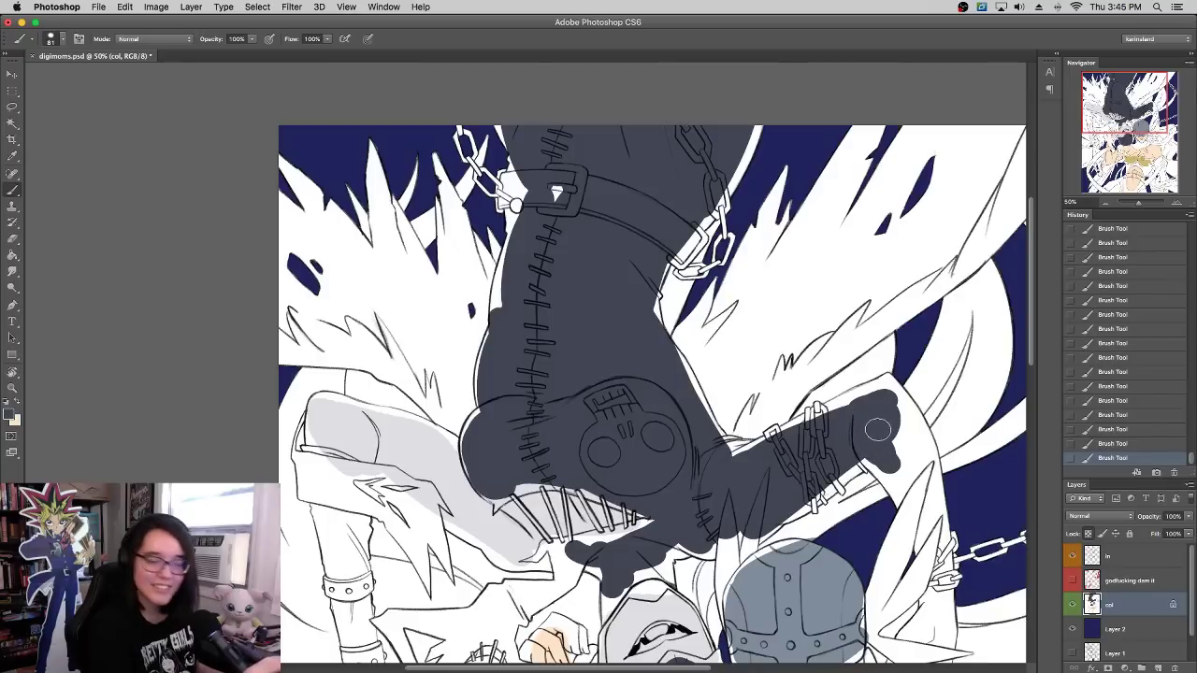
{"action": "mouse_move", "coordinate": [877, 429]}
{"action": "left_mouse_down"}
{"action": "mouse_move", "coordinate": [917, 506]}
{"action": "mouse_move", "coordinate": [898, 406]}
{"action": "mouse_move", "coordinate": [943, 530]}
{"action": "mouse_move", "coordinate": [930, 529]}
{"action": "mouse_move", "coordinate": [922, 558]}
{"action": "mouse_move", "coordinate": [941, 535]}
{"action": "mouse_move", "coordinate": [949, 543]}
{"action": "mouse_move", "coordinate": [920, 628]}
{"action": "mouse_move", "coordinate": [929, 635]}
{"action": "mouse_move", "coordinate": [859, 241]}
{"action": "left_mouse_up"}
{"action": "mouse_move", "coordinate": [894, 498]}
{"action": "left_mouse_down"}
{"action": "mouse_move", "coordinate": [902, 480]}
{"action": "mouse_move", "coordinate": [880, 515]}
{"action": "left_mouse_up"}
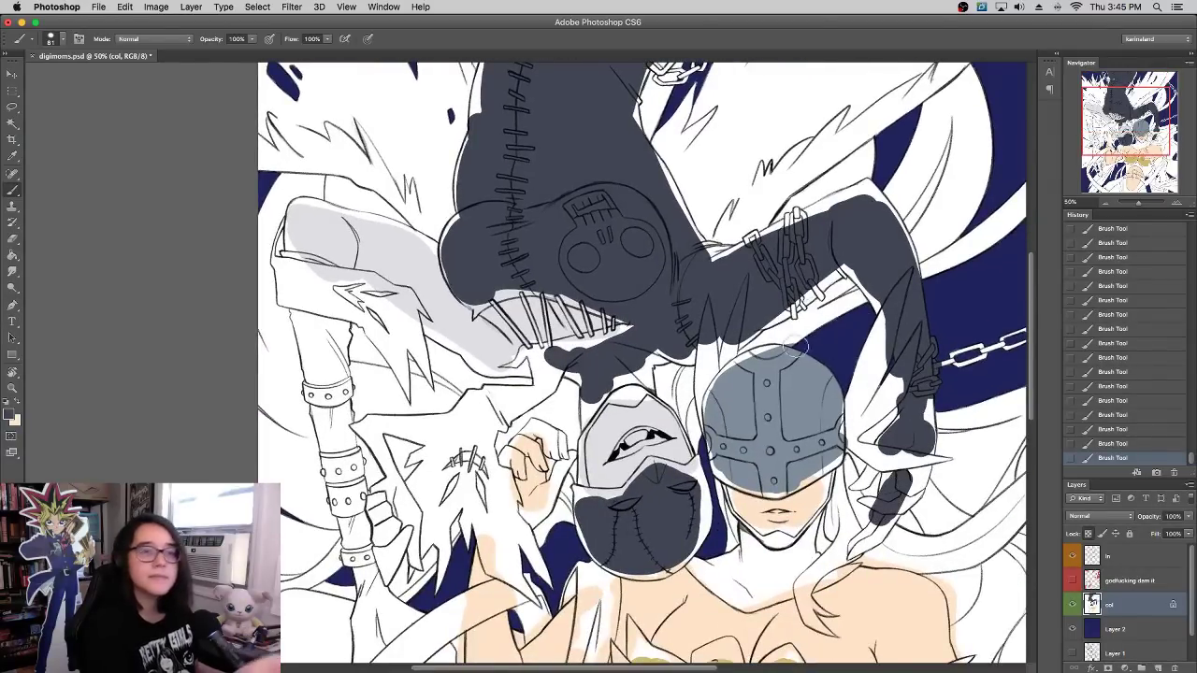
Step: Block in dark slate on the stitched-face creature, its link to the masked woman's neck and the jagged piece at her elbow
{"action": "left_click", "coordinate": [12, 415]}
{"action": "left_click", "coordinate": [423, 465]}
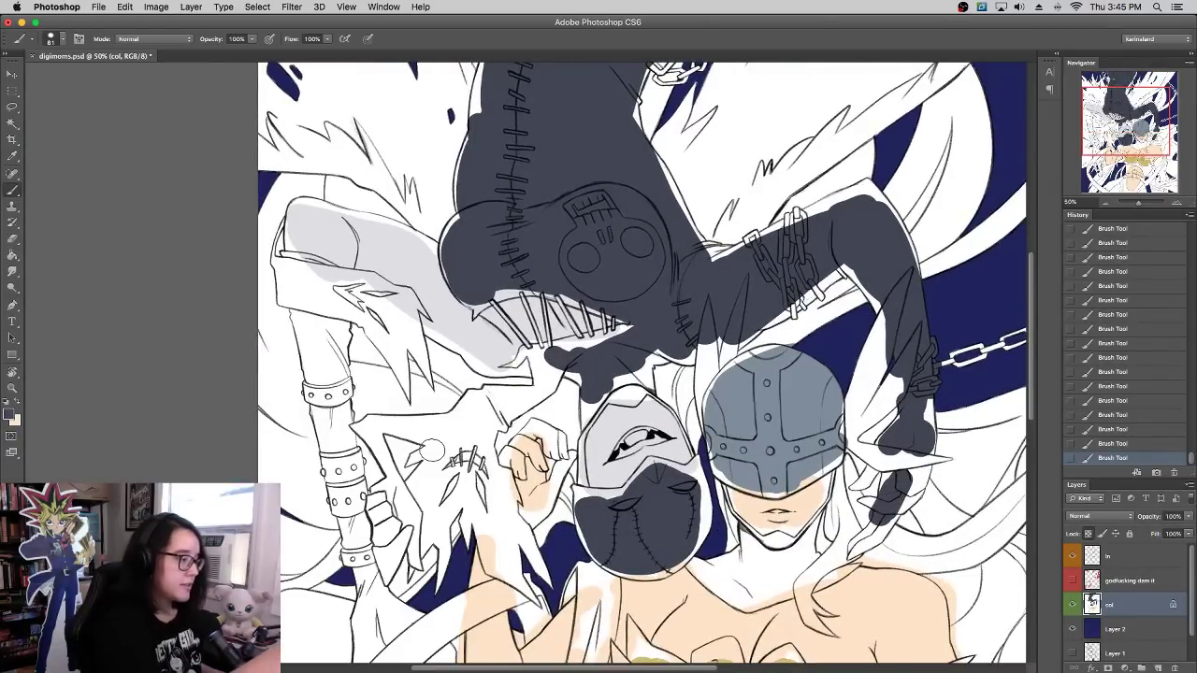
{"action": "mouse_move", "coordinate": [407, 342]}
{"action": "left_mouse_down"}
{"action": "mouse_move", "coordinate": [290, 278]}
{"action": "mouse_move", "coordinate": [383, 331]}
{"action": "left_mouse_up"}
{"action": "mouse_move", "coordinate": [455, 415]}
{"action": "left_mouse_down"}
{"action": "mouse_move", "coordinate": [430, 501]}
{"action": "mouse_move", "coordinate": [392, 518]}
{"action": "mouse_move", "coordinate": [458, 481]}
{"action": "mouse_move", "coordinate": [503, 561]}
{"action": "mouse_move", "coordinate": [479, 447]}
{"action": "mouse_move", "coordinate": [484, 404]}
{"action": "mouse_move", "coordinate": [553, 368]}
{"action": "left_mouse_up"}
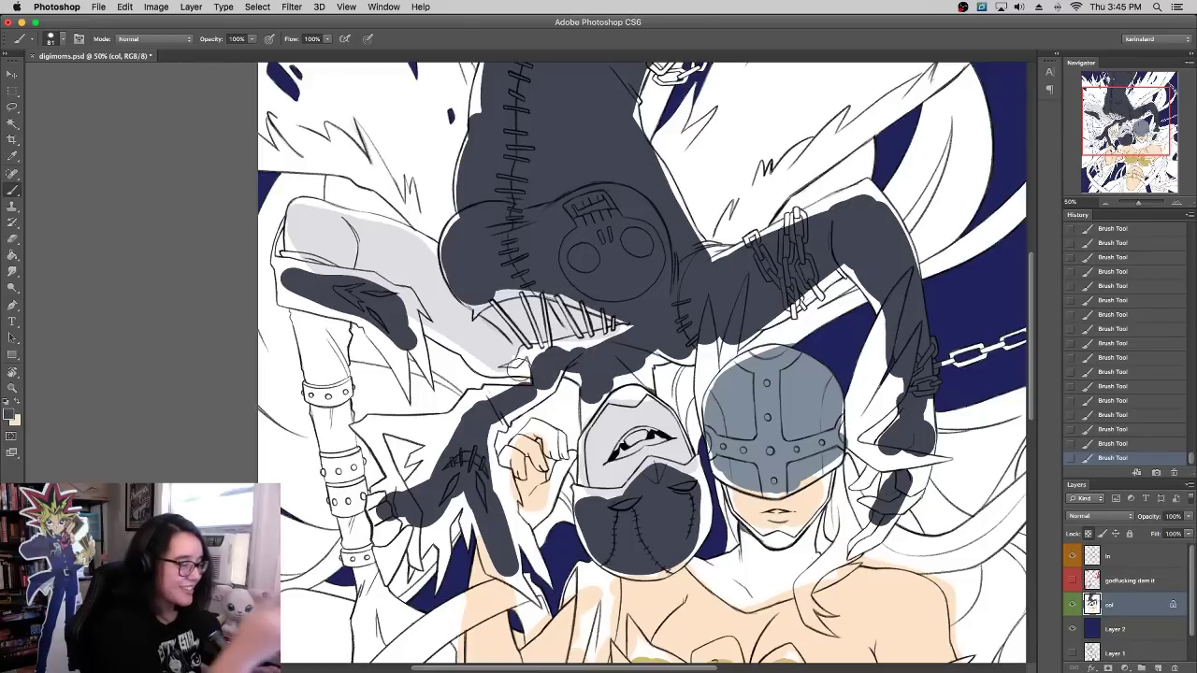
{"action": "key", "text": "super+z"}
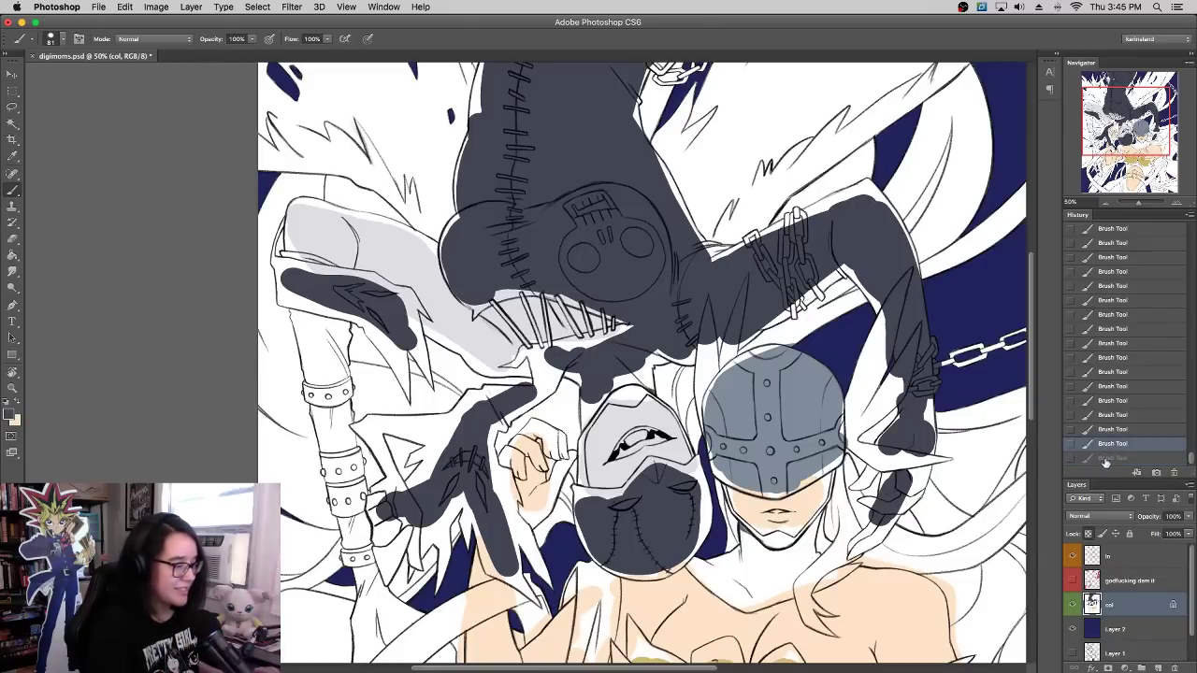
{"action": "left_click", "coordinate": [1111, 458]}
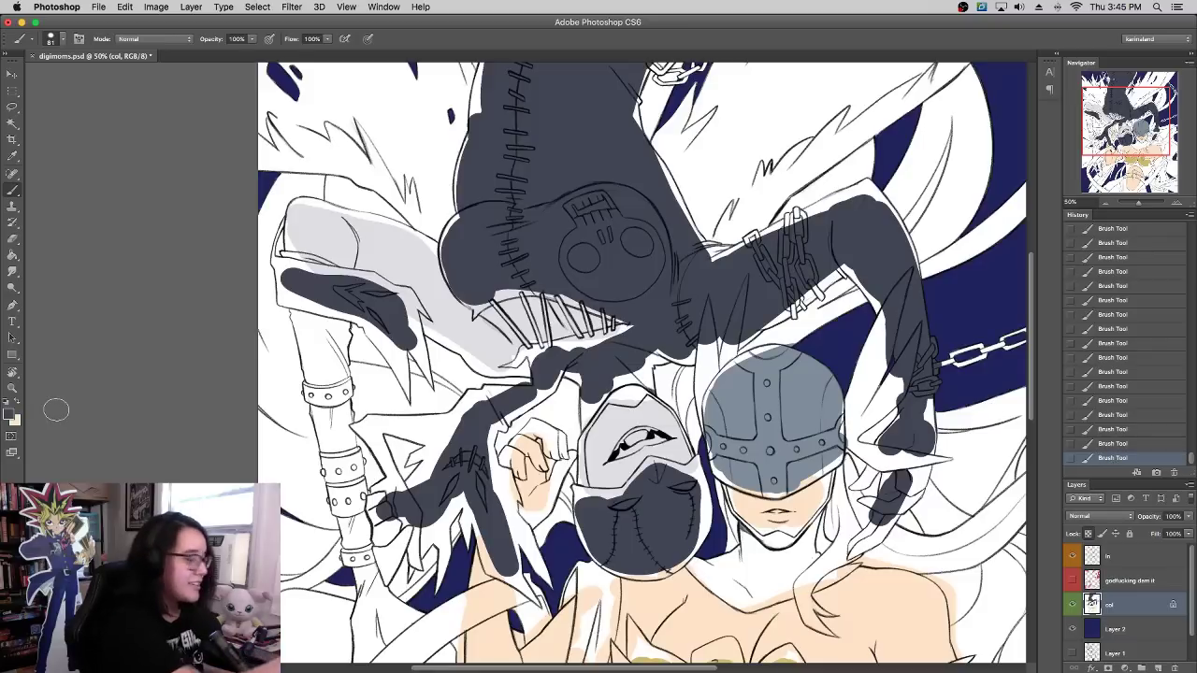
Step: Fill the white gaps beside the masked woman's belt buckle and along her hip edge with dark slate
{"action": "left_click_drag", "start_coordinate": [696, 362], "coordinate": [736, 317]}
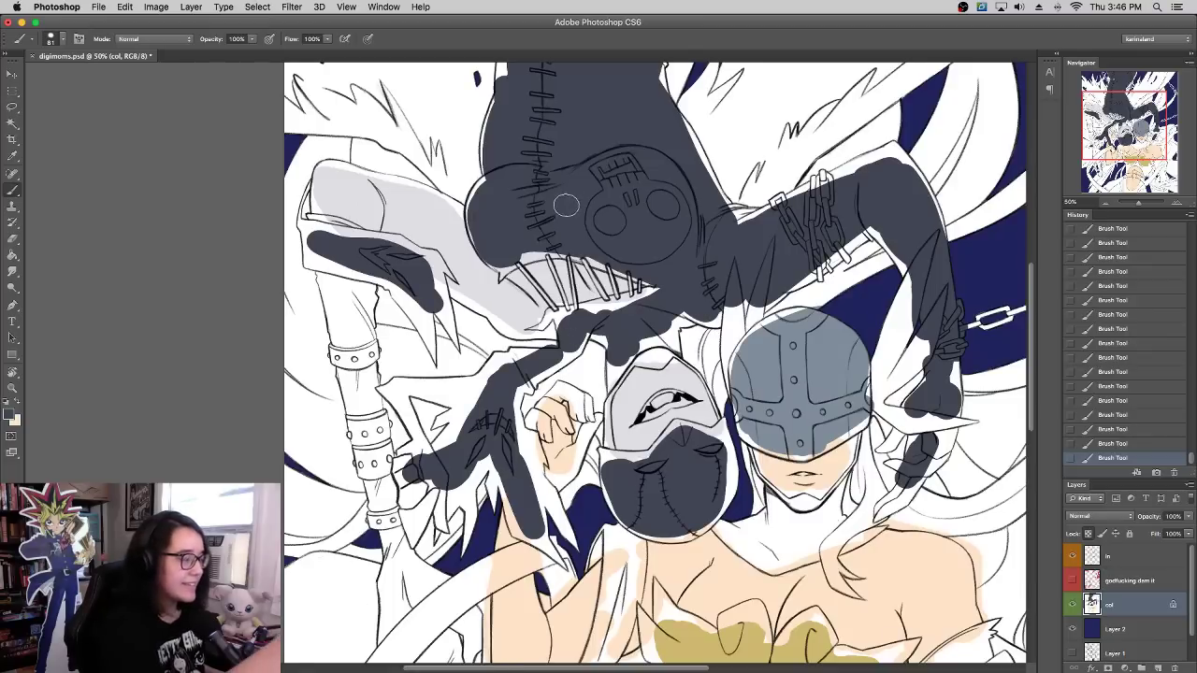
{"action": "scroll", "coordinate": [565, 204], "scroll_direction": "up", "scroll_amount": 5}
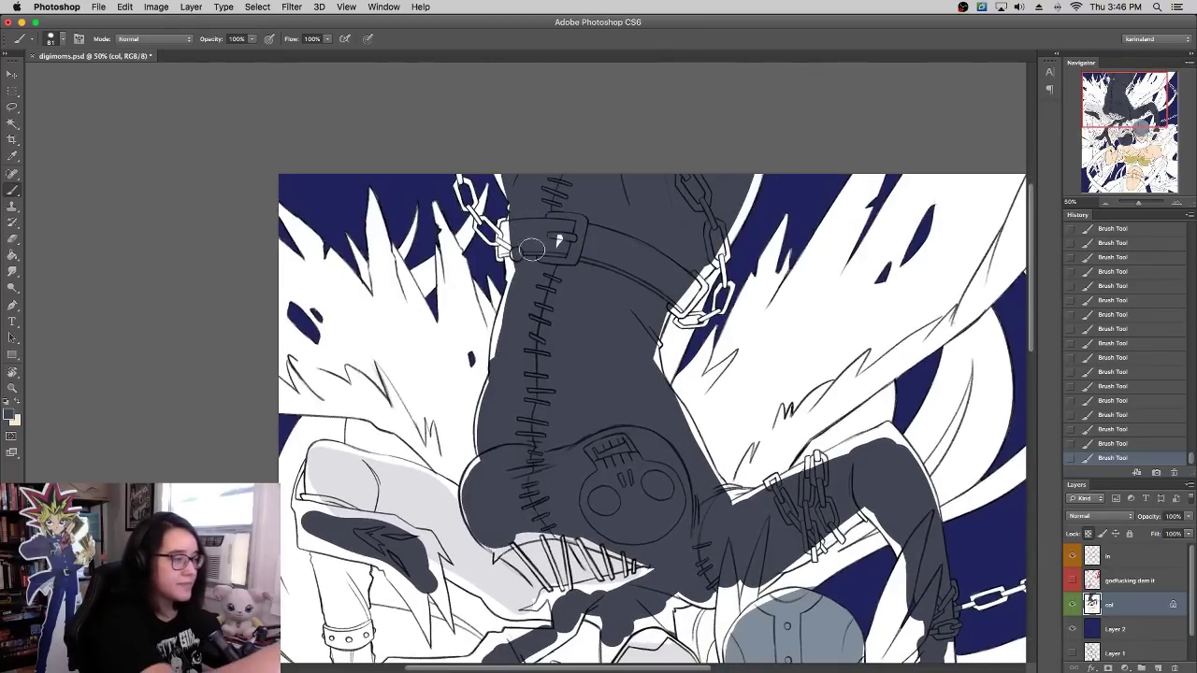
{"action": "mouse_move", "coordinate": [522, 278]}
{"action": "left_mouse_down"}
{"action": "mouse_move", "coordinate": [496, 160]}
{"action": "mouse_move", "coordinate": [501, 286]}
{"action": "mouse_move", "coordinate": [531, 276]}
{"action": "left_mouse_up"}
{"action": "mouse_move", "coordinate": [668, 316]}
{"action": "left_mouse_down"}
{"action": "mouse_move", "coordinate": [653, 341]}
{"action": "mouse_move", "coordinate": [729, 241]}
{"action": "mouse_move", "coordinate": [675, 372]}
{"action": "mouse_move", "coordinate": [703, 288]}
{"action": "left_mouse_up"}
{"action": "key", "text": "super+z"}
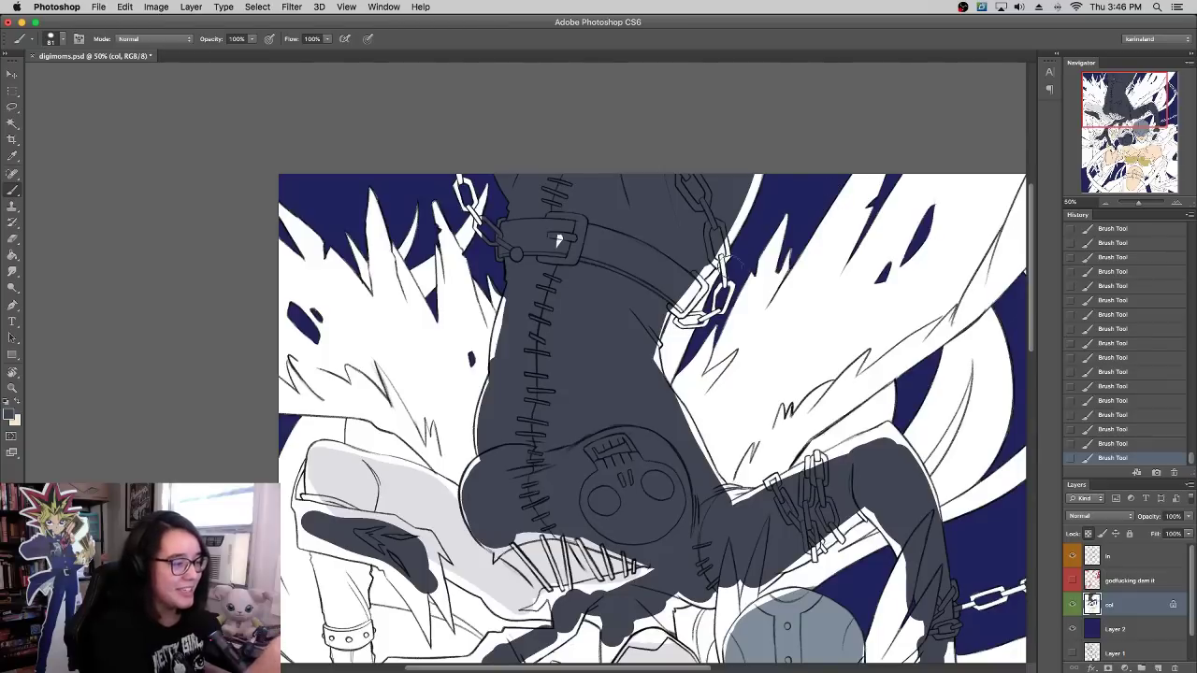
{"action": "left_click_drag", "start_coordinate": [692, 285], "coordinate": [742, 191]}
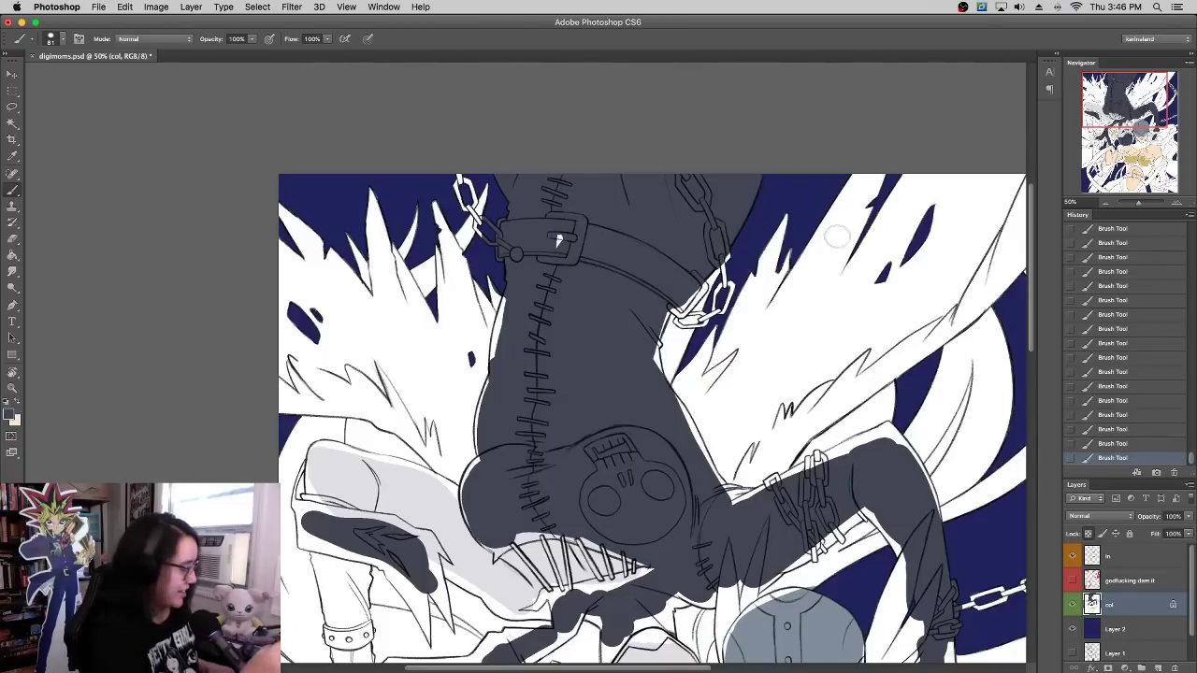
Step: Sample the light grey and fill the white gaps along the edge of the masked woman's upper arm beside the stitched neckline
{"action": "key", "text": "r"}
{"action": "left_click_drag", "start_coordinate": [830, 291], "coordinate": [305, 591]}
{"action": "left_click_drag", "start_coordinate": [410, 482], "coordinate": [403, 475]}
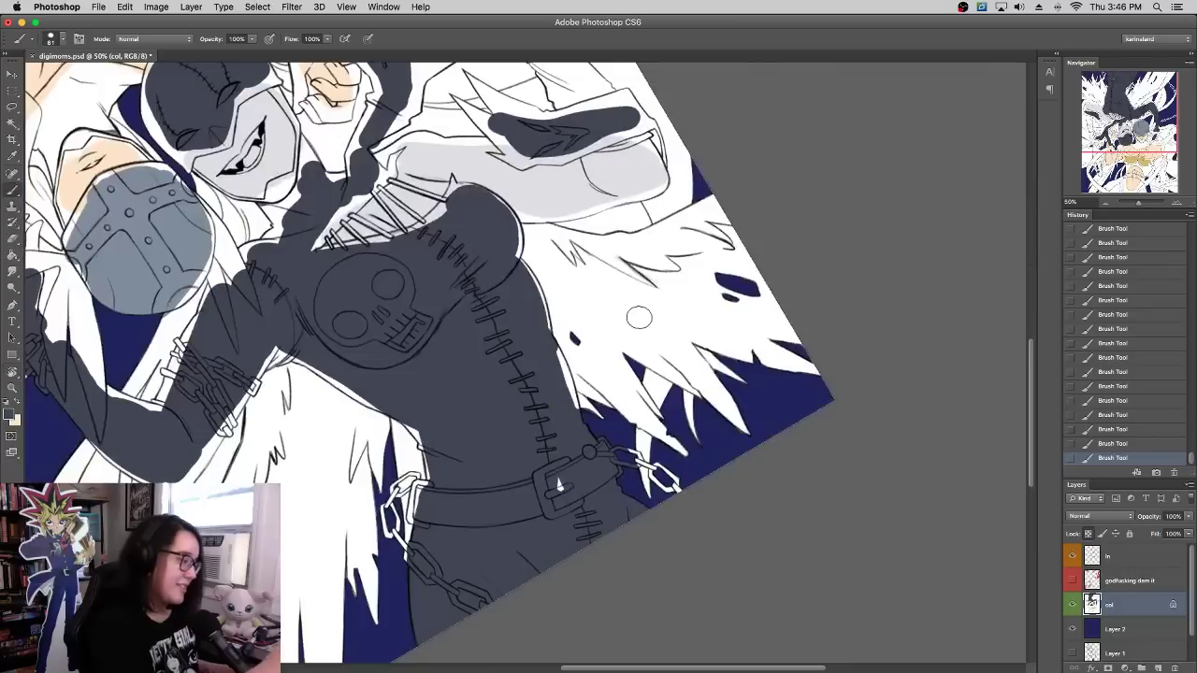
{"action": "key", "text": "r"}
{"action": "left_click_drag", "start_coordinate": [641, 323], "coordinate": [652, 350]}
{"action": "key", "text": "space"}
{"action": "left_click_drag", "start_coordinate": [584, 391], "coordinate": [680, 423]}
{"action": "mouse_move", "coordinate": [452, 577]}
{"action": "left_mouse_down"}
{"action": "mouse_move", "coordinate": [471, 459]}
{"action": "mouse_move", "coordinate": [523, 342]}
{"action": "left_mouse_up"}
{"action": "left_click_drag", "start_coordinate": [788, 212], "coordinate": [821, 235]}
{"action": "left_click_drag", "start_coordinate": [736, 328], "coordinate": [818, 234]}
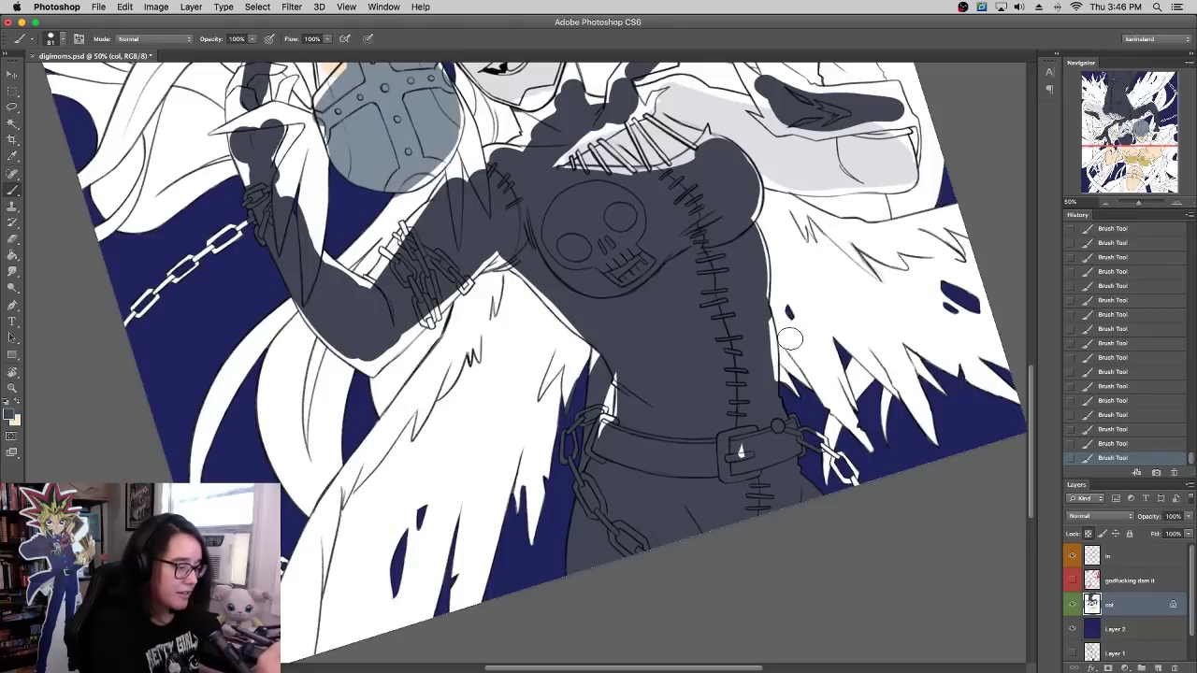
{"action": "scroll", "coordinate": [779, 280], "scroll_direction": "up", "scroll_amount": 5}
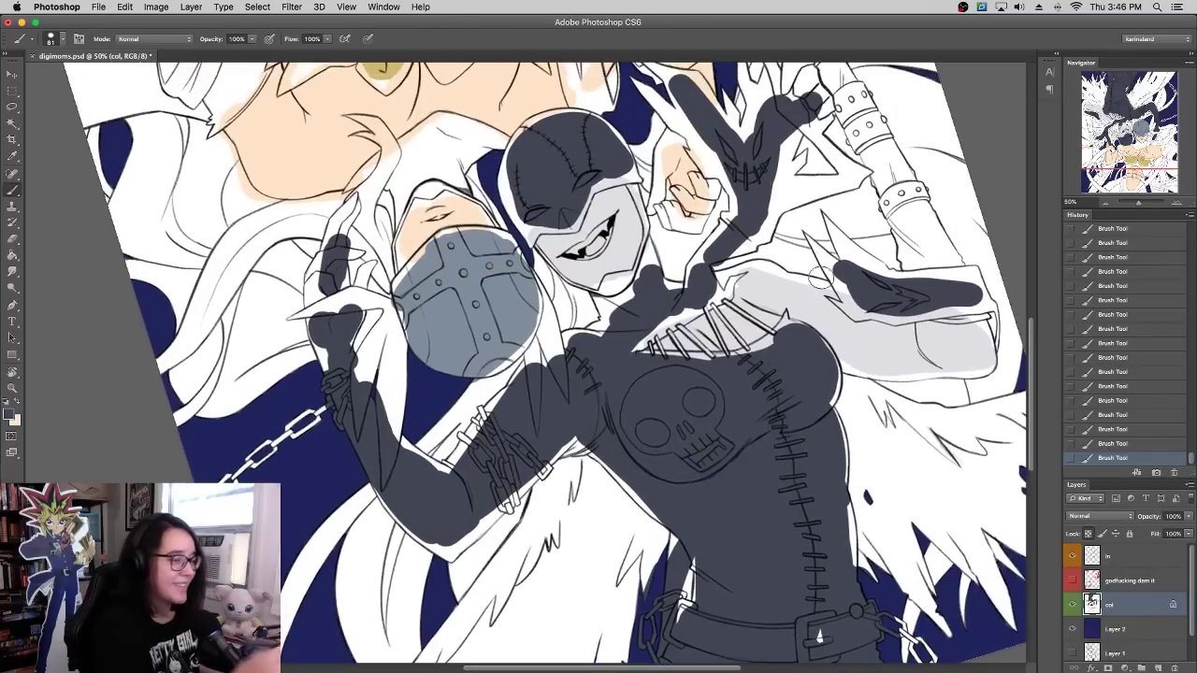
{"action": "scroll", "coordinate": [818, 275], "scroll_direction": "up", "scroll_amount": 3}
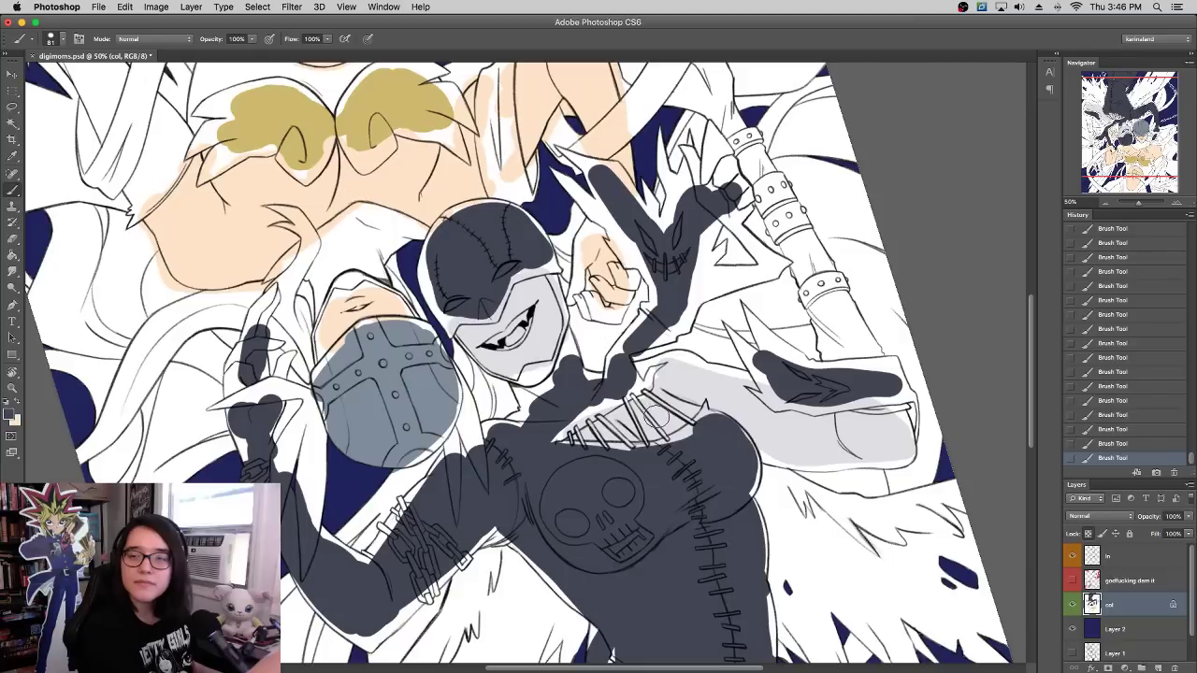
{"action": "left_click", "coordinate": [709, 382], "text": "alt"}
{"action": "mouse_move", "coordinate": [646, 376]}
{"action": "left_mouse_down"}
{"action": "mouse_move", "coordinate": [649, 394]}
{"action": "mouse_move", "coordinate": [667, 359]}
{"action": "mouse_move", "coordinate": [798, 405]}
{"action": "left_mouse_up"}
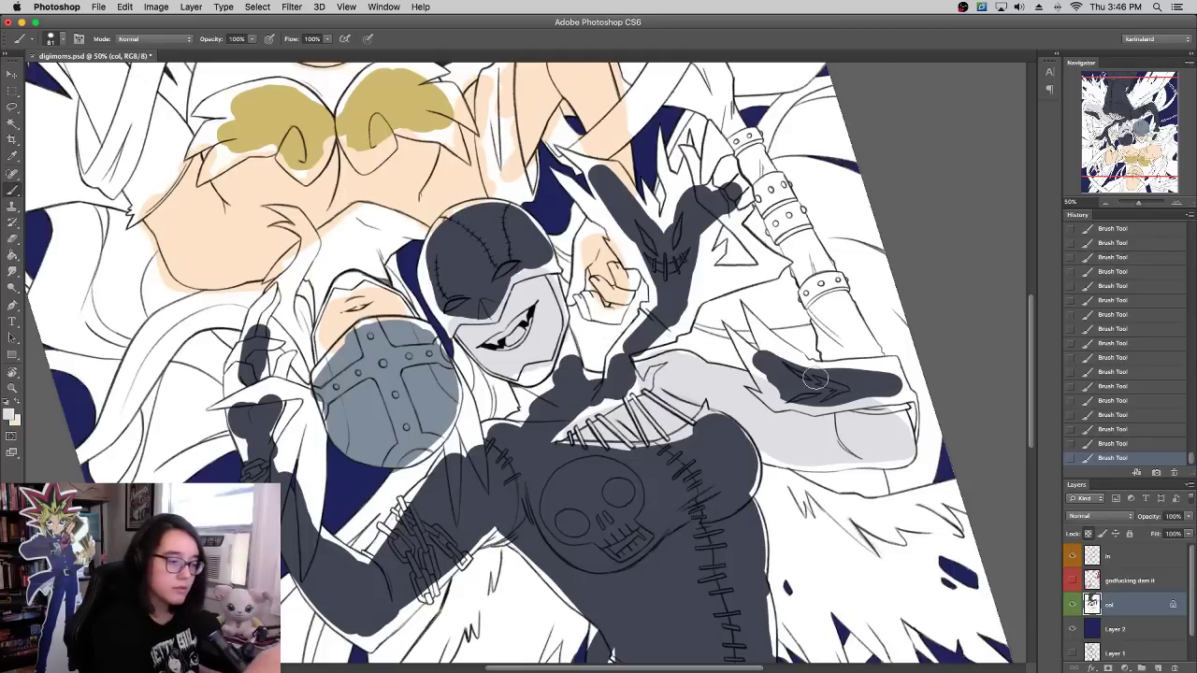
Step: Sample the dark slate and block in the masked woman's studded forearm and clawed hand down to the elbow
{"action": "left_click_drag", "start_coordinate": [830, 355], "coordinate": [835, 485]}
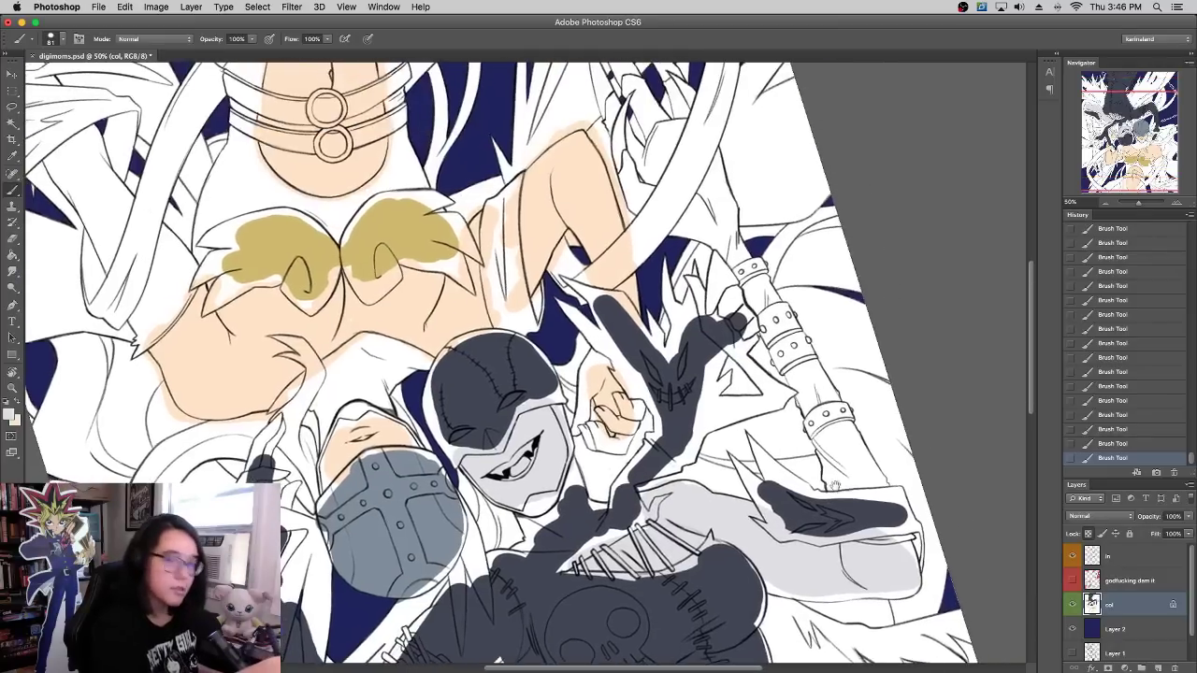
{"action": "left_click", "coordinate": [551, 600], "text": "alt"}
{"action": "mouse_move", "coordinate": [834, 442]}
{"action": "left_mouse_down"}
{"action": "mouse_move", "coordinate": [855, 505]}
{"action": "mouse_move", "coordinate": [886, 523]}
{"action": "mouse_move", "coordinate": [717, 229]}
{"action": "mouse_move", "coordinate": [682, 215]}
{"action": "mouse_move", "coordinate": [707, 196]}
{"action": "mouse_move", "coordinate": [657, 197]}
{"action": "mouse_move", "coordinate": [673, 157]}
{"action": "mouse_move", "coordinate": [640, 168]}
{"action": "mouse_move", "coordinate": [649, 142]}
{"action": "mouse_move", "coordinate": [678, 147]}
{"action": "mouse_move", "coordinate": [681, 175]}
{"action": "mouse_move", "coordinate": [693, 170]}
{"action": "mouse_move", "coordinate": [698, 124]}
{"action": "mouse_move", "coordinate": [708, 192]}
{"action": "mouse_move", "coordinate": [655, 224]}
{"action": "left_mouse_up"}
{"action": "left_click_drag", "start_coordinate": [753, 297], "coordinate": [819, 412]}
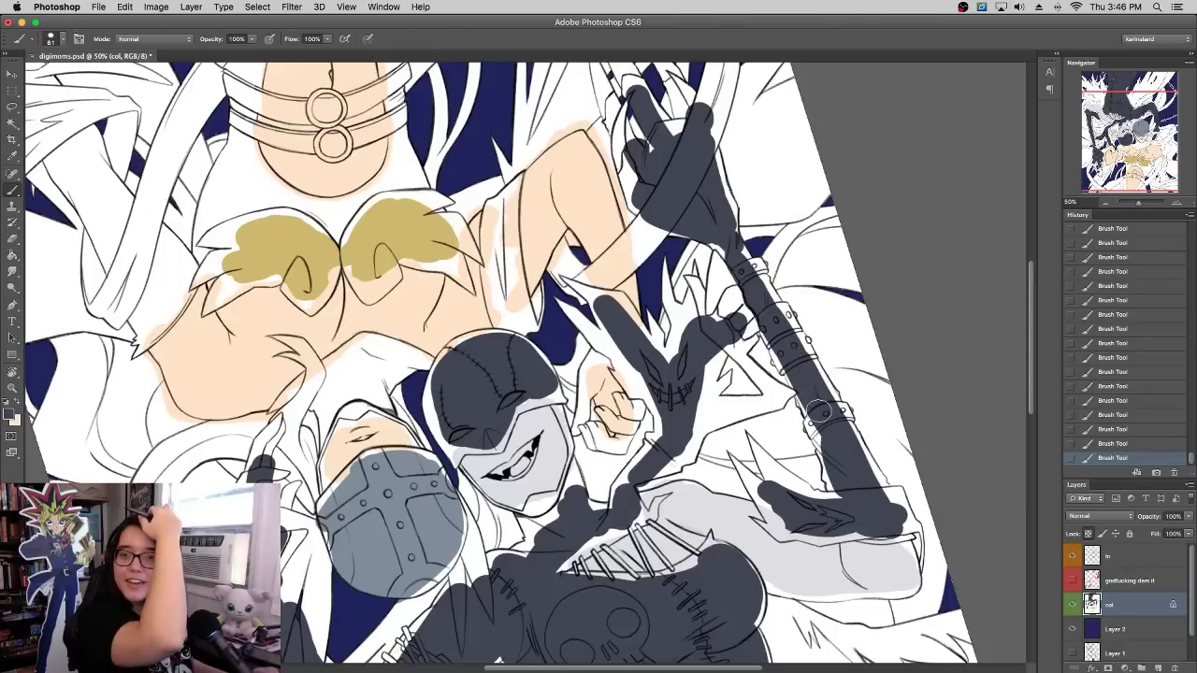
Step: Reduce the brush size and fill the creature's lower body and the masked woman's neck and shoulder out to the line art in dark slate
{"action": "left_click_drag", "start_coordinate": [648, 407], "coordinate": [745, 292]}
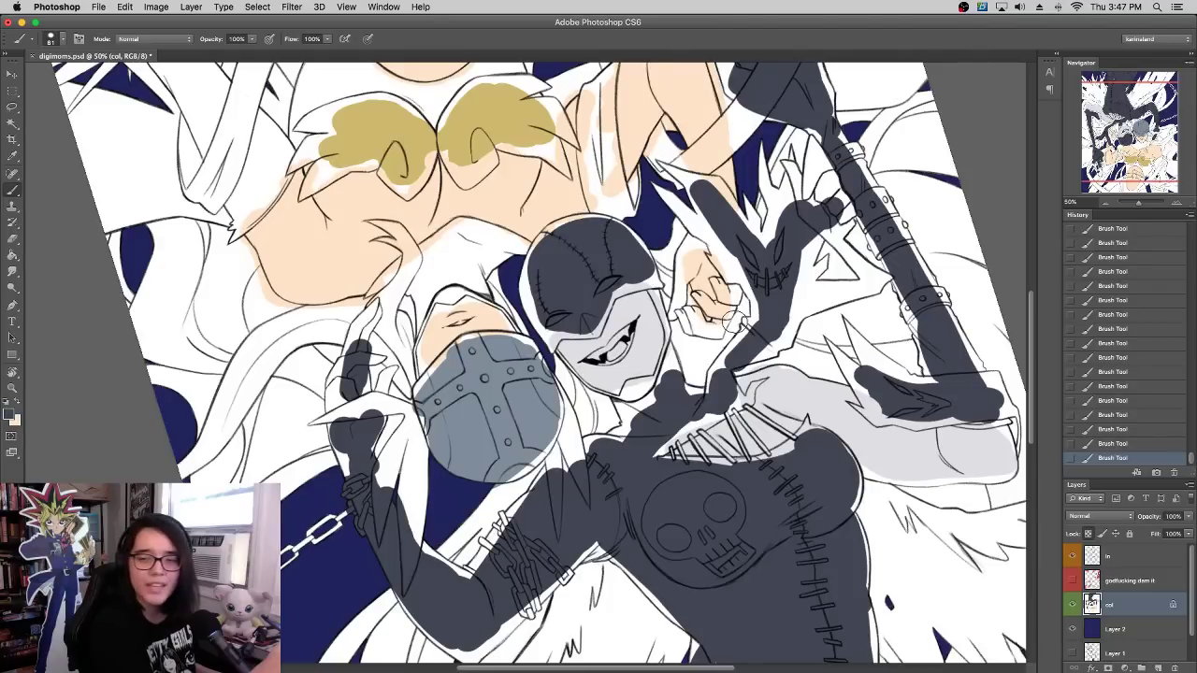
{"action": "right_click", "coordinate": [737, 321]}
{"action": "left_click_drag", "start_coordinate": [765, 349], "coordinate": [758, 349]}
{"action": "key", "text": "Return"}
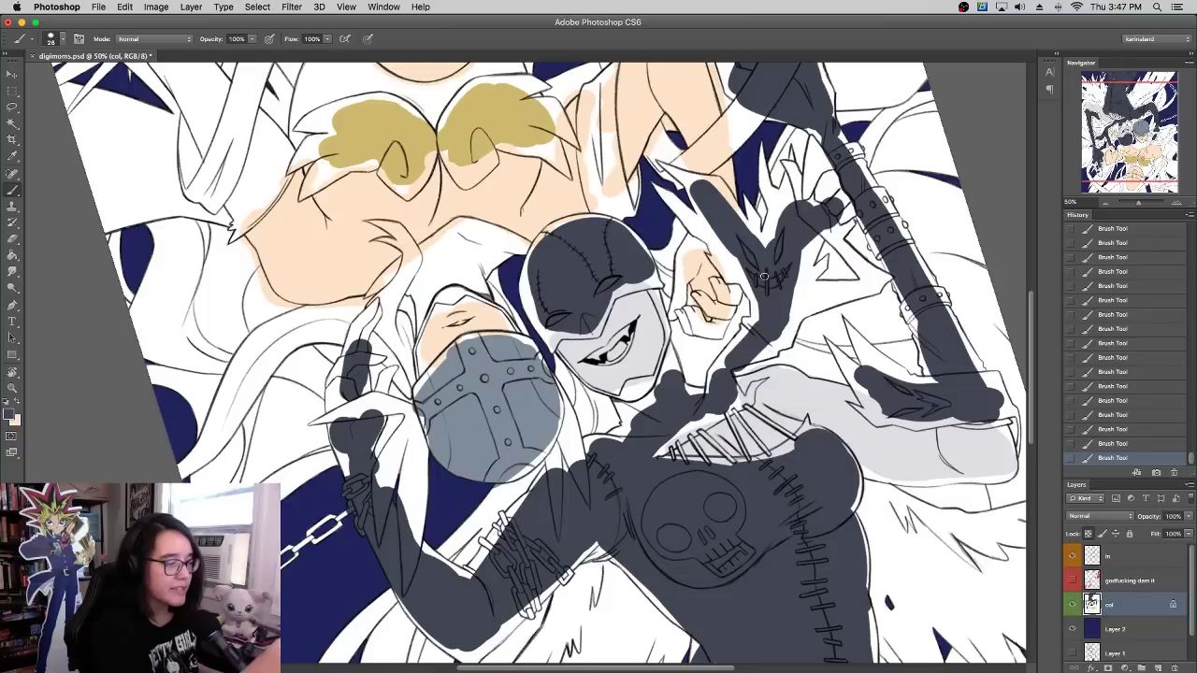
{"action": "left_click_drag", "start_coordinate": [775, 286], "coordinate": [742, 354]}
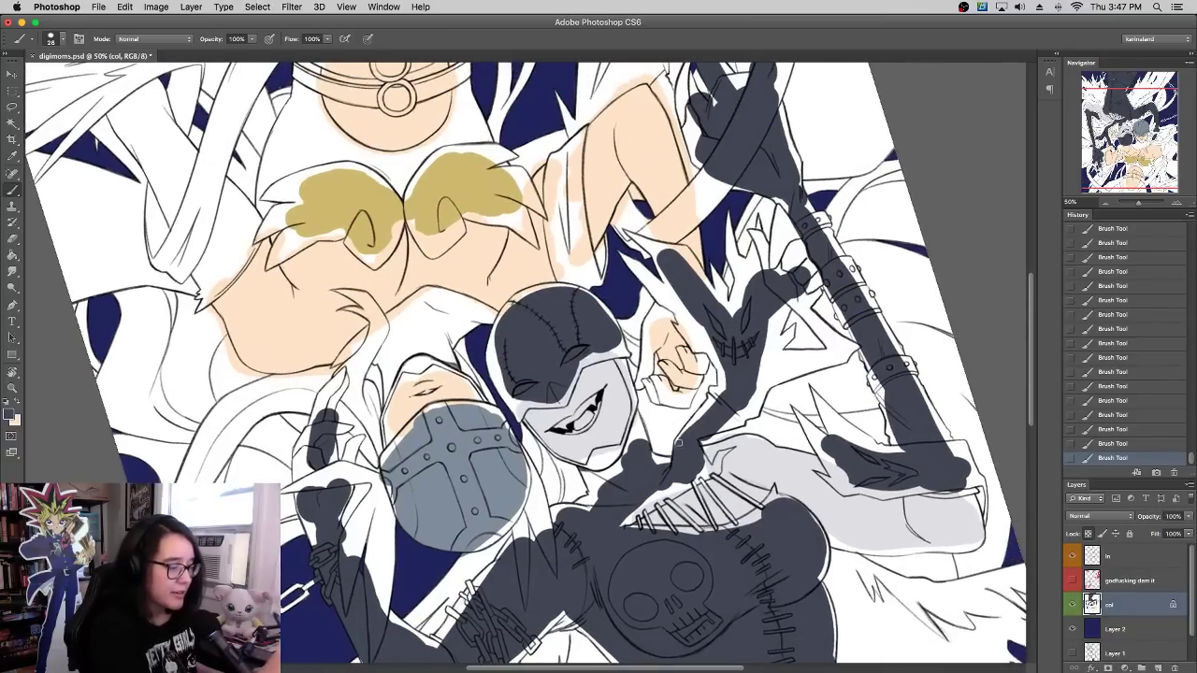
{"action": "left_click_drag", "start_coordinate": [683, 431], "coordinate": [721, 385]}
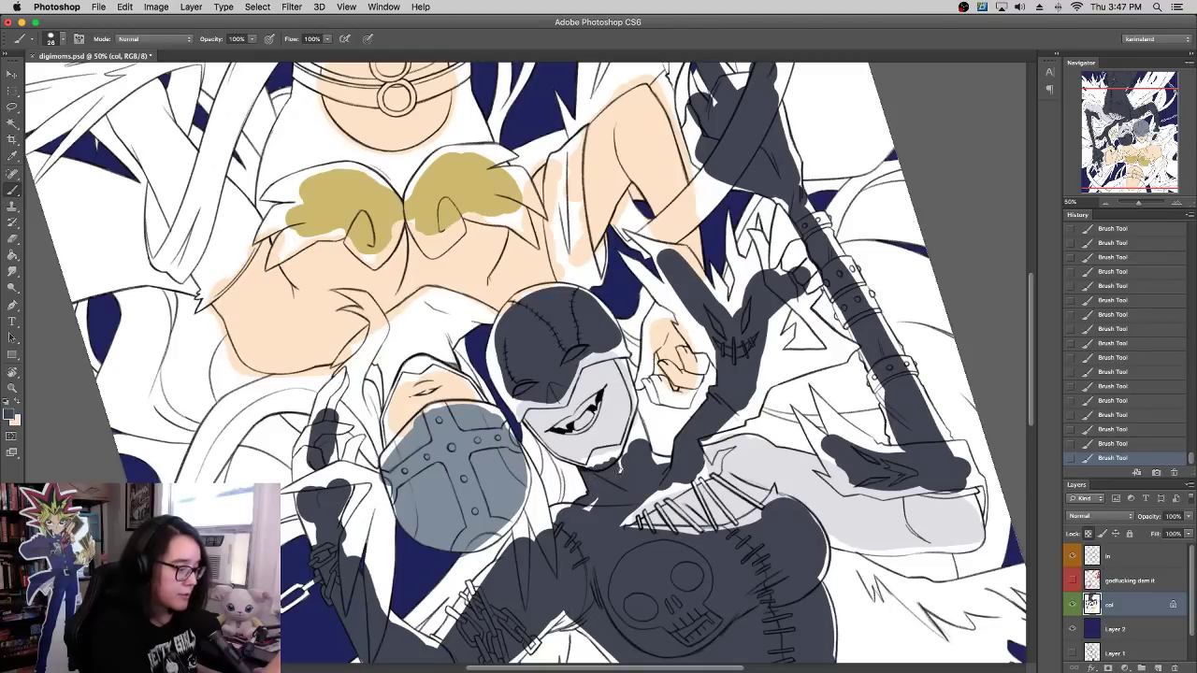
{"action": "left_click_drag", "start_coordinate": [621, 467], "coordinate": [623, 456]}
{"action": "mouse_move", "coordinate": [594, 511]}
{"action": "left_mouse_down"}
{"action": "mouse_move", "coordinate": [554, 512]}
{"action": "mouse_move", "coordinate": [535, 529]}
{"action": "mouse_move", "coordinate": [529, 510]}
{"action": "left_mouse_up"}
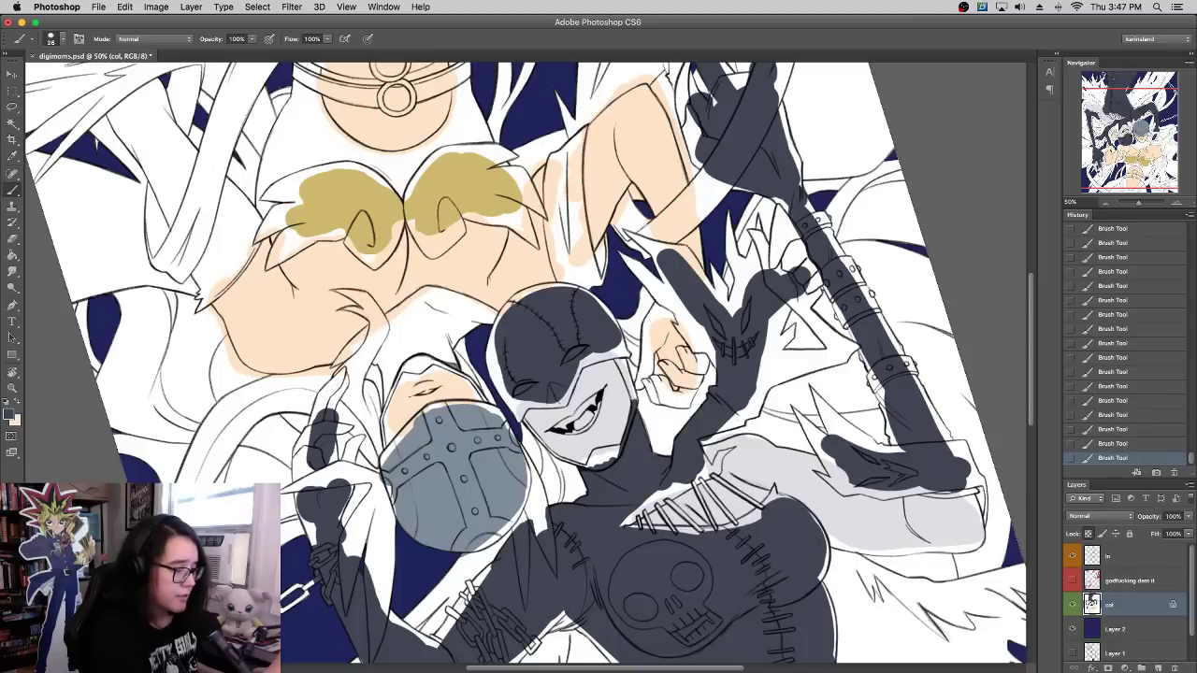
Step: Paint dark slate along the side edge of the mask beside the grey face, resampling the mask colours
{"action": "left_click_drag", "start_coordinate": [632, 397], "coordinate": [614, 352]}
{"action": "left_click", "coordinate": [619, 385], "text": "alt"}
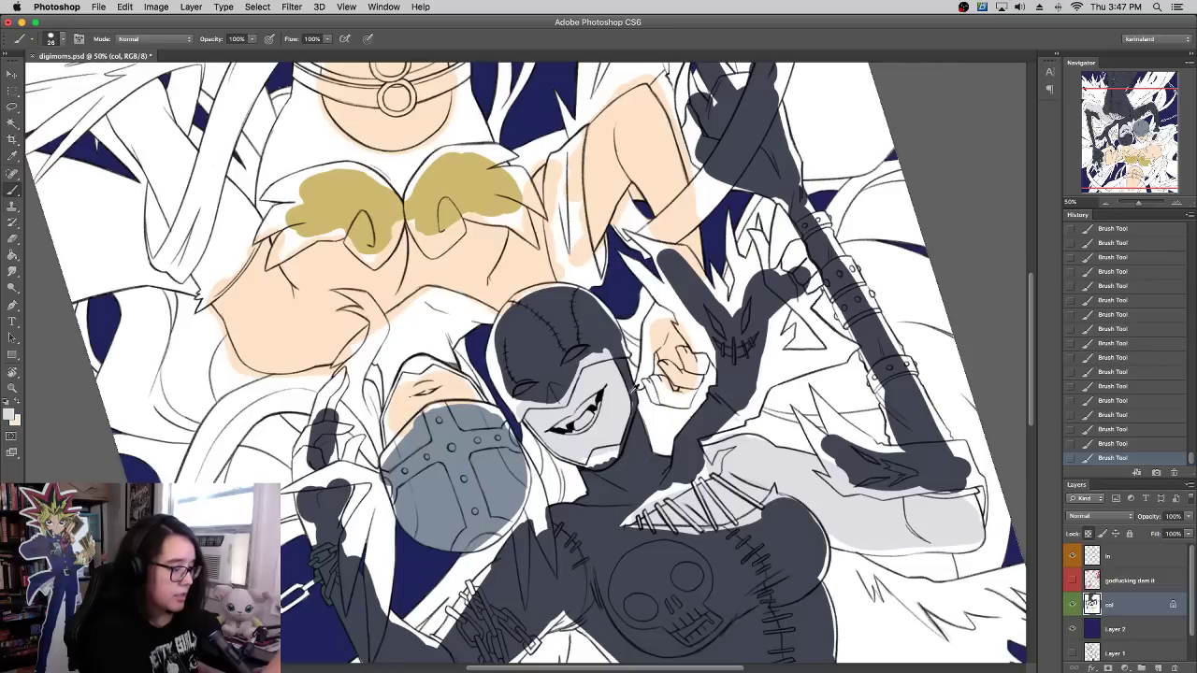
{"action": "left_click", "coordinate": [627, 375], "text": "alt"}
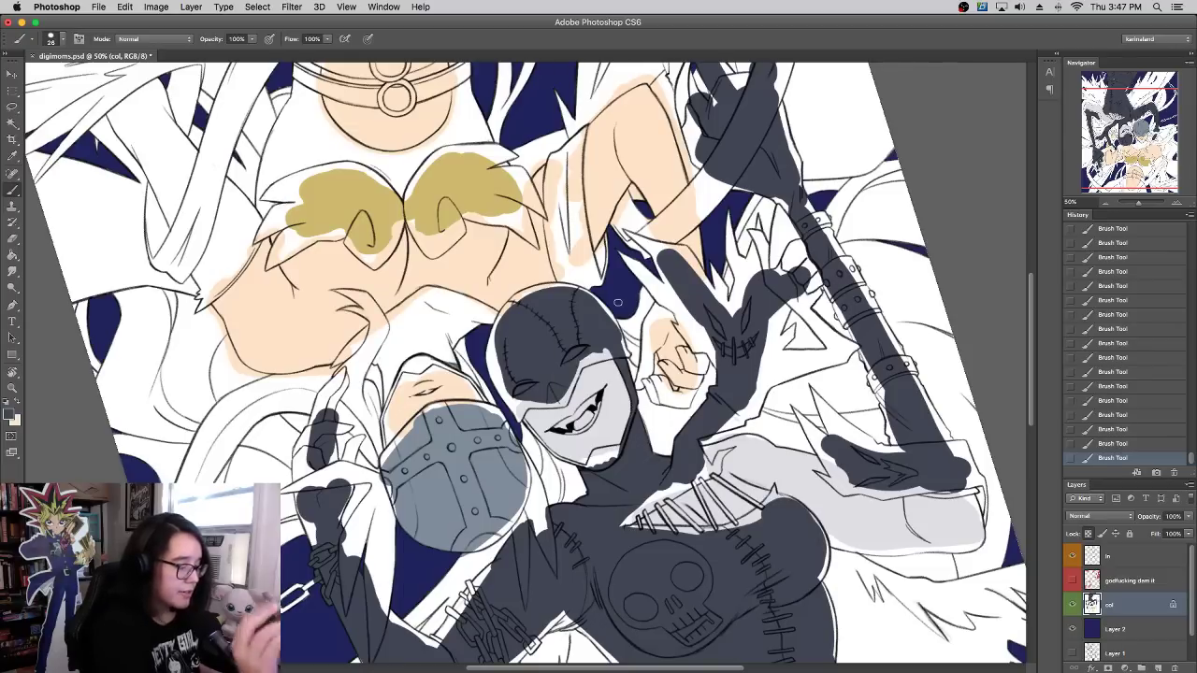
Step: Resample the dark slate and extend it into the creature's pointed spikes above the other woman's bare hand
{"action": "left_click", "coordinate": [1175, 202]}
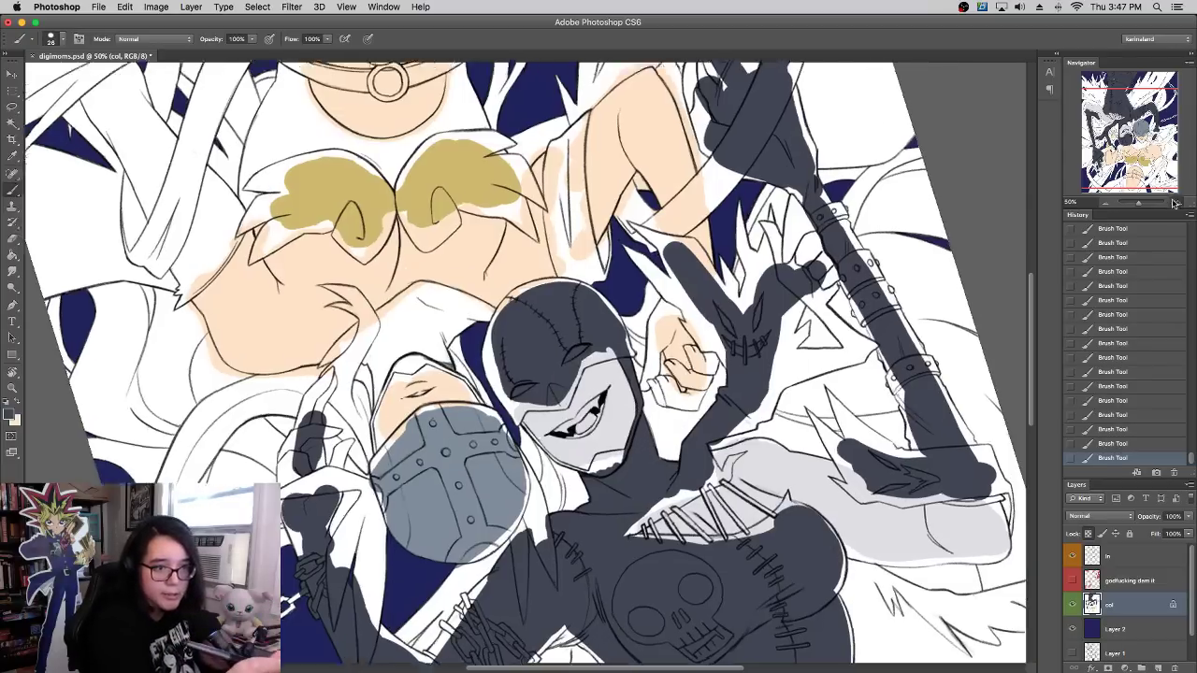
{"action": "mouse_move", "coordinate": [916, 293]}
{"action": "left_mouse_down"}
{"action": "mouse_move", "coordinate": [851, 174]}
{"action": "mouse_move", "coordinate": [828, 355]}
{"action": "mouse_move", "coordinate": [820, 333]}
{"action": "left_mouse_up"}
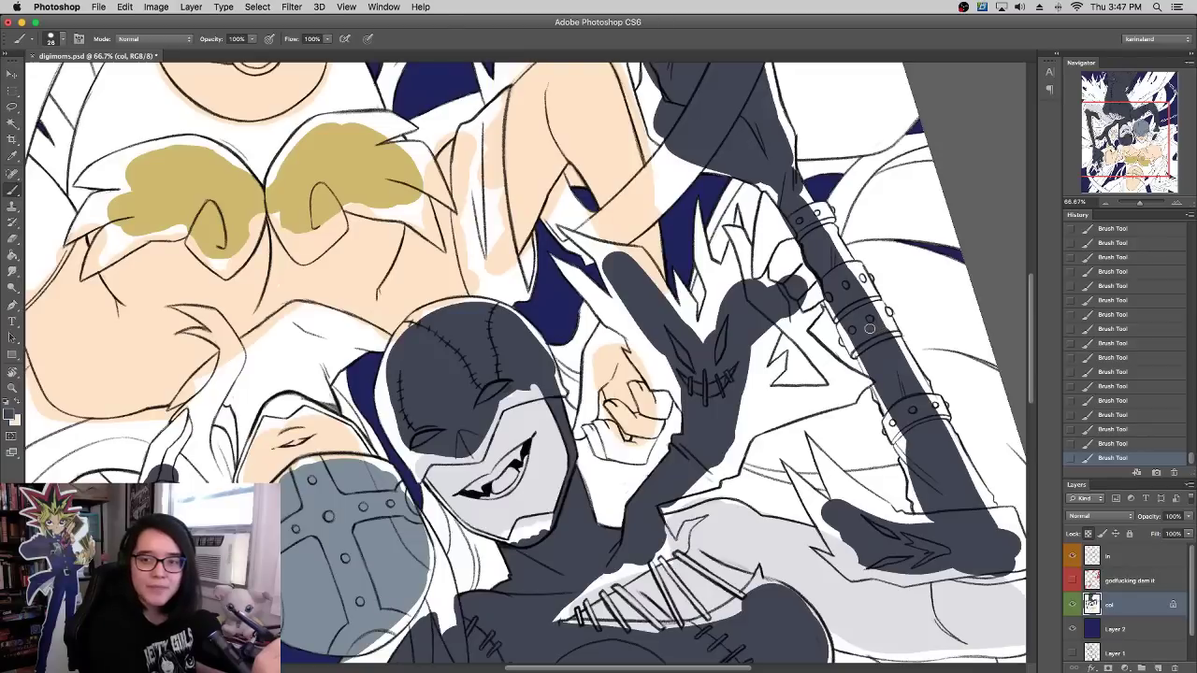
{"action": "mouse_move", "coordinate": [691, 412]}
{"action": "left_mouse_down"}
{"action": "mouse_move", "coordinate": [760, 367]}
{"action": "mouse_move", "coordinate": [678, 416]}
{"action": "left_mouse_up"}
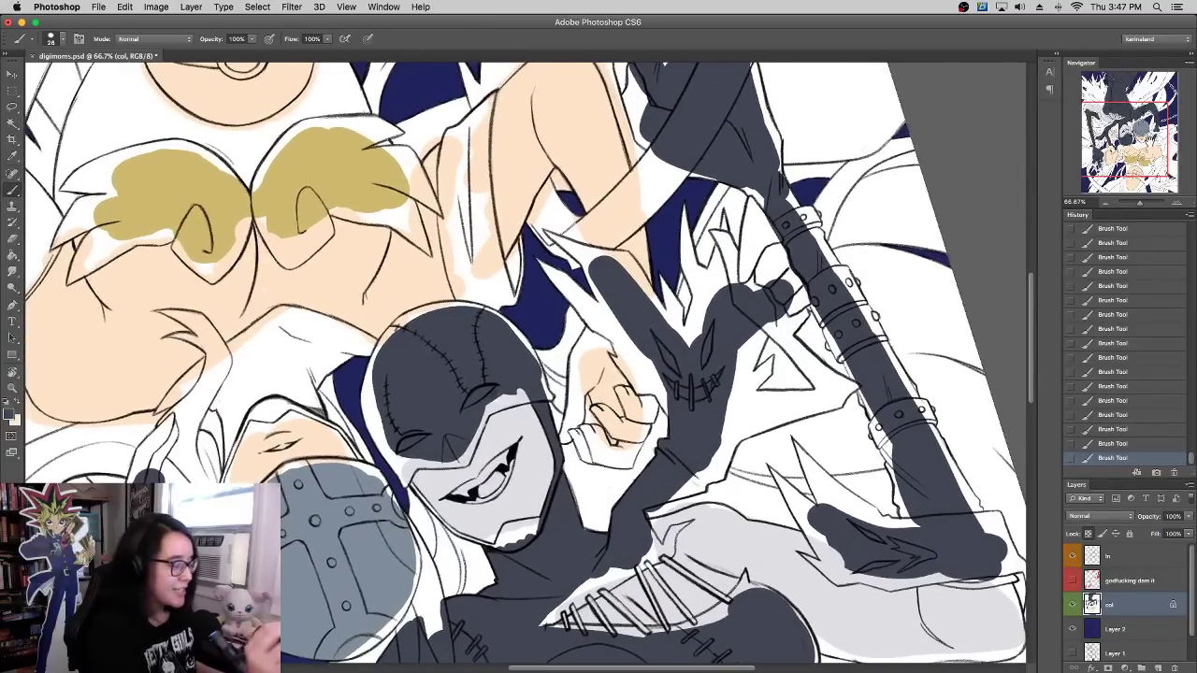
{"action": "left_click", "coordinate": [701, 427], "text": "alt"}
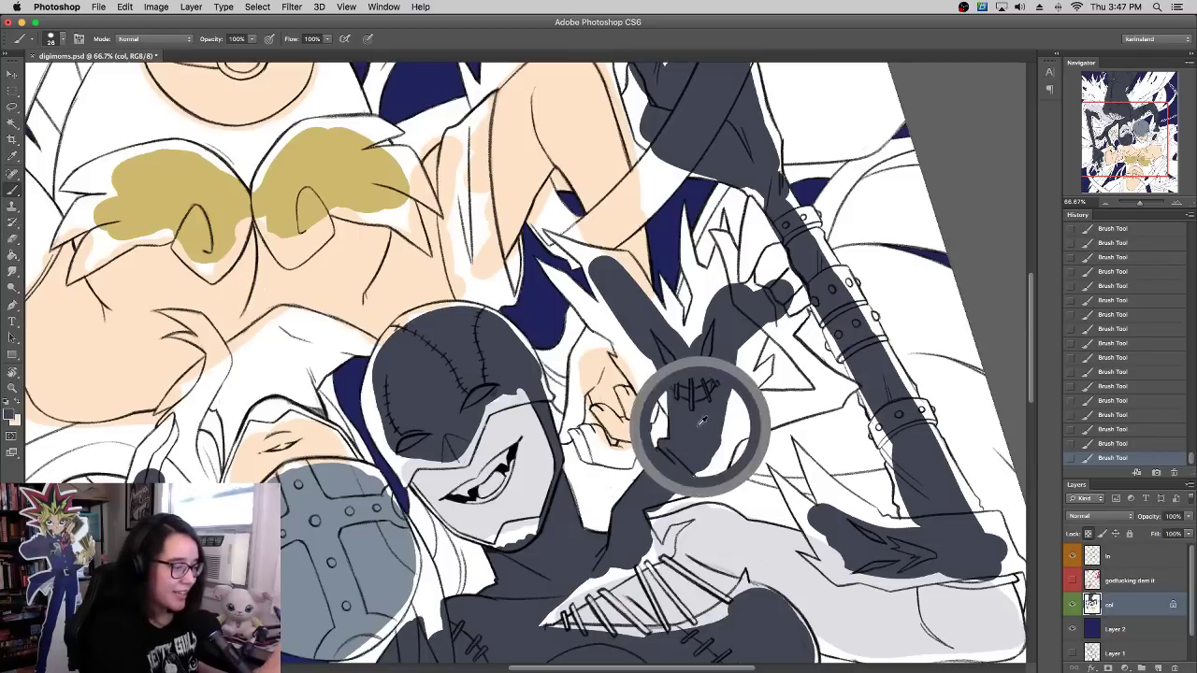
{"action": "mouse_move", "coordinate": [675, 408]}
{"action": "left_mouse_down"}
{"action": "mouse_move", "coordinate": [649, 360]}
{"action": "mouse_move", "coordinate": [639, 381]}
{"action": "mouse_move", "coordinate": [634, 346]}
{"action": "mouse_move", "coordinate": [550, 269]}
{"action": "mouse_move", "coordinate": [609, 323]}
{"action": "left_mouse_up"}
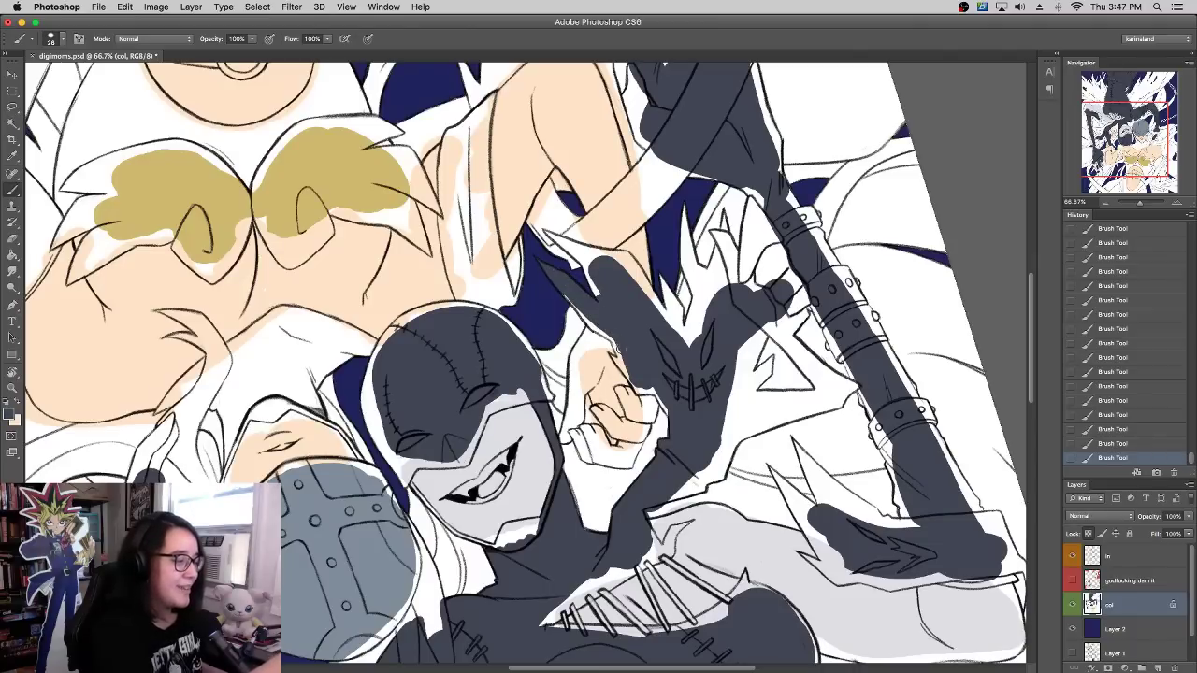
{"action": "left_click_drag", "start_coordinate": [636, 280], "coordinate": [674, 329]}
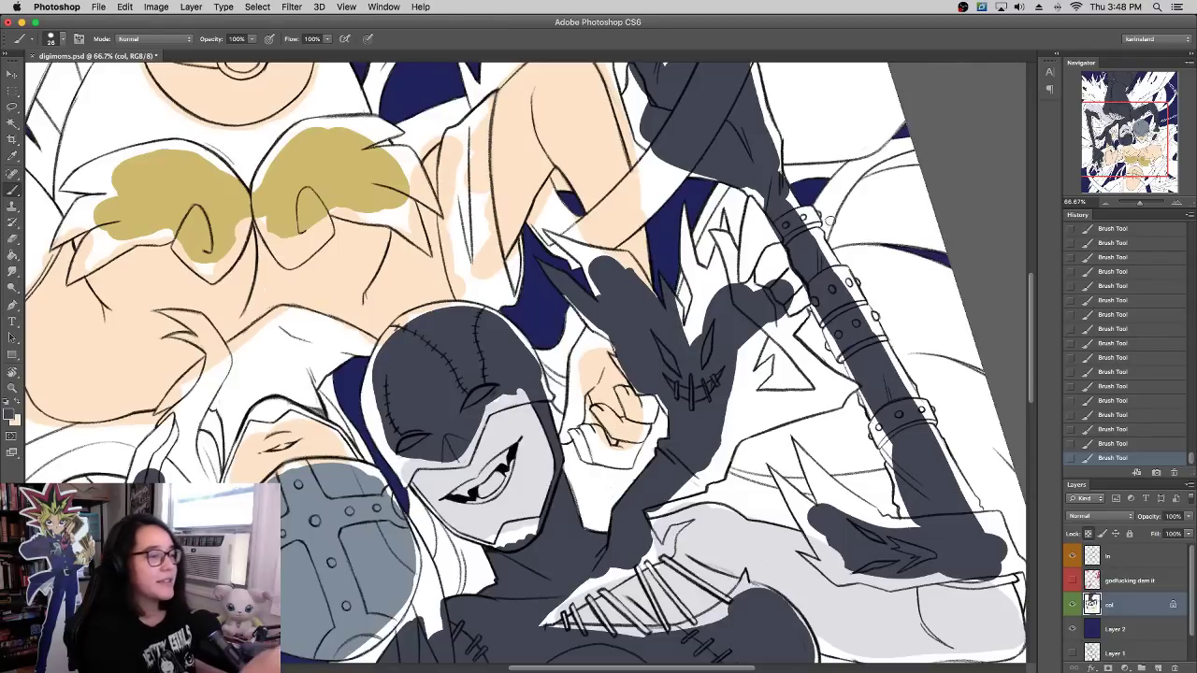
Step: Fill the creature's gripping hand, remaining spike tips and bent arm beside the studded forearm with dark slate
{"action": "mouse_move", "coordinate": [859, 221]}
{"action": "left_mouse_down"}
{"action": "mouse_move", "coordinate": [867, 237]}
{"action": "mouse_move", "coordinate": [818, 286]}
{"action": "left_mouse_up"}
{"action": "mouse_move", "coordinate": [706, 397]}
{"action": "left_mouse_down"}
{"action": "mouse_move", "coordinate": [701, 439]}
{"action": "mouse_move", "coordinate": [725, 402]}
{"action": "mouse_move", "coordinate": [747, 402]}
{"action": "mouse_move", "coordinate": [759, 369]}
{"action": "mouse_move", "coordinate": [718, 318]}
{"action": "mouse_move", "coordinate": [709, 290]}
{"action": "mouse_move", "coordinate": [719, 276]}
{"action": "mouse_move", "coordinate": [744, 329]}
{"action": "mouse_move", "coordinate": [710, 289]}
{"action": "mouse_move", "coordinate": [658, 401]}
{"action": "mouse_move", "coordinate": [656, 332]}
{"action": "left_mouse_up"}
{"action": "mouse_move", "coordinate": [643, 285]}
{"action": "left_mouse_down"}
{"action": "mouse_move", "coordinate": [649, 333]}
{"action": "mouse_move", "coordinate": [644, 325]}
{"action": "left_mouse_up"}
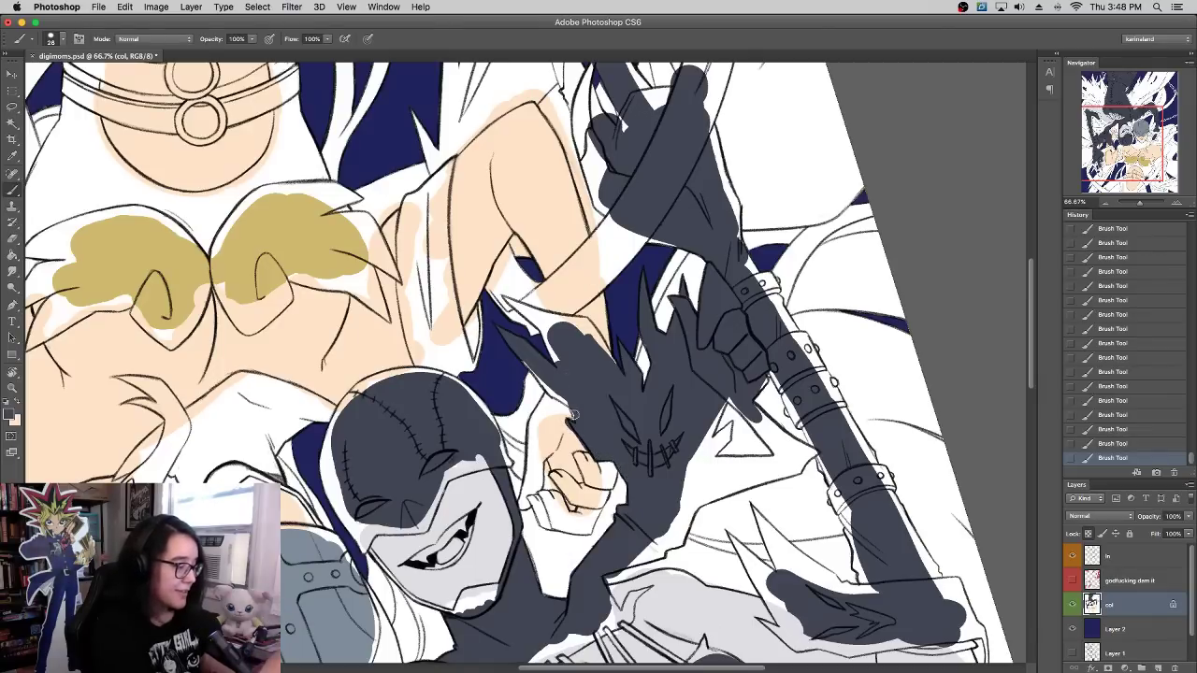
{"action": "left_click_drag", "start_coordinate": [531, 371], "coordinate": [557, 401]}
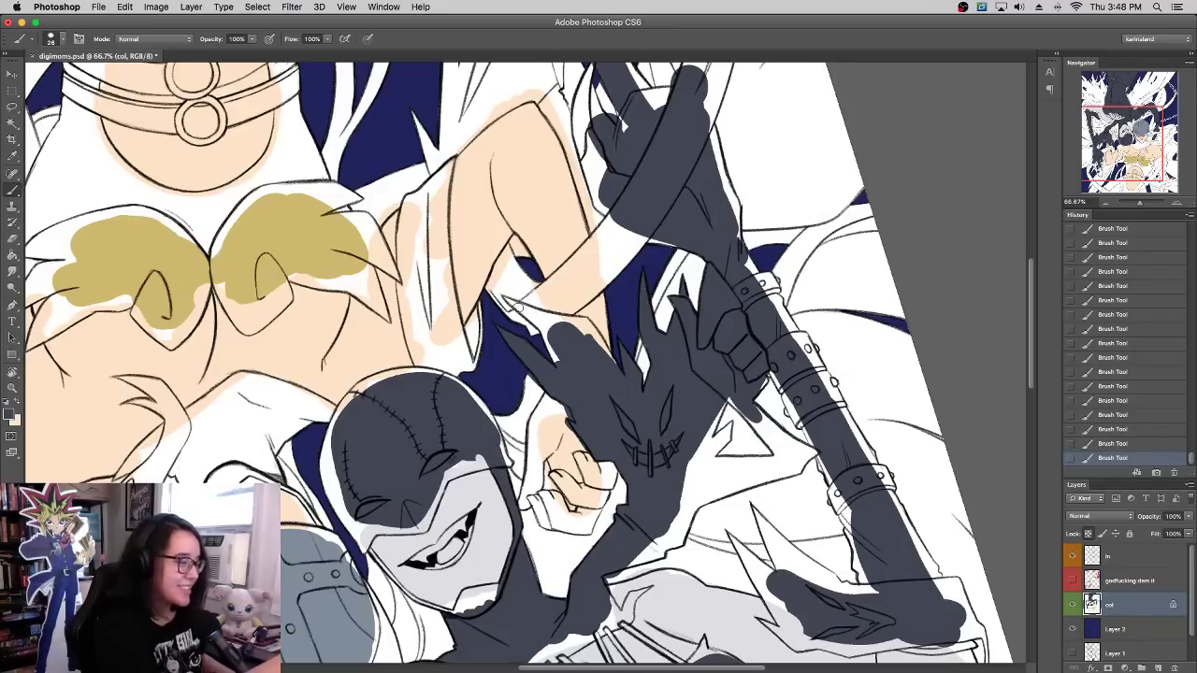
{"action": "mouse_move", "coordinate": [508, 300]}
{"action": "left_mouse_down"}
{"action": "mouse_move", "coordinate": [536, 322]}
{"action": "mouse_move", "coordinate": [559, 320]}
{"action": "mouse_move", "coordinate": [545, 339]}
{"action": "mouse_move", "coordinate": [535, 327]}
{"action": "mouse_move", "coordinate": [576, 322]}
{"action": "left_mouse_up"}
{"action": "key", "text": "super+z"}
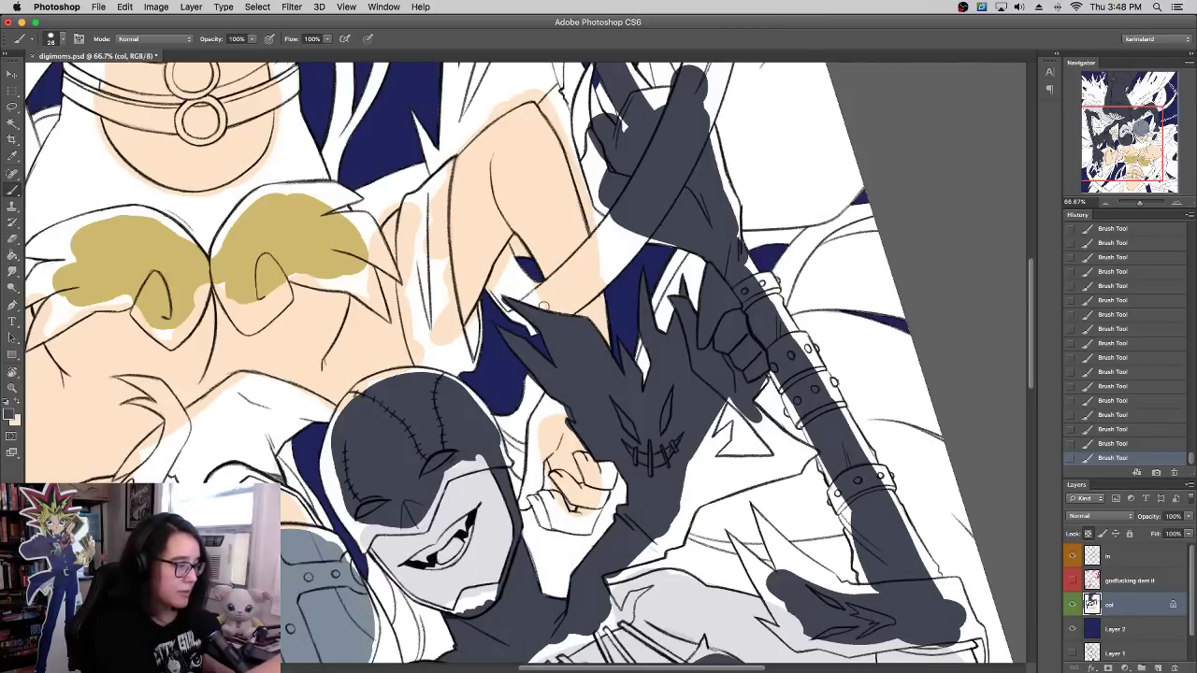
{"action": "mouse_move", "coordinate": [687, 472]}
{"action": "left_mouse_down"}
{"action": "mouse_move", "coordinate": [787, 462]}
{"action": "mouse_move", "coordinate": [776, 471]}
{"action": "mouse_move", "coordinate": [787, 449]}
{"action": "mouse_move", "coordinate": [787, 464]}
{"action": "mouse_move", "coordinate": [831, 442]}
{"action": "mouse_move", "coordinate": [776, 441]}
{"action": "mouse_move", "coordinate": [773, 458]}
{"action": "mouse_move", "coordinate": [723, 390]}
{"action": "mouse_move", "coordinate": [786, 440]}
{"action": "left_mouse_up"}
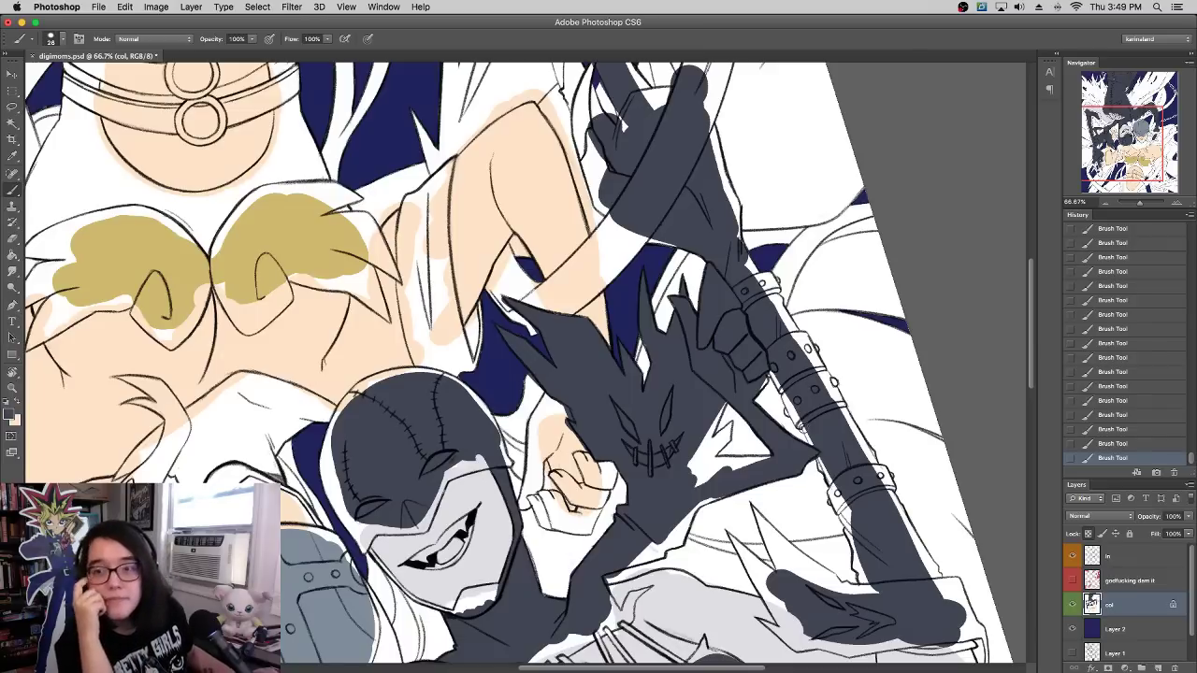
Step: Change the foreground colour to a vivid red and paint the eyes of the masked woman and both spiky creature faces
{"action": "key", "text": "super+minus"}
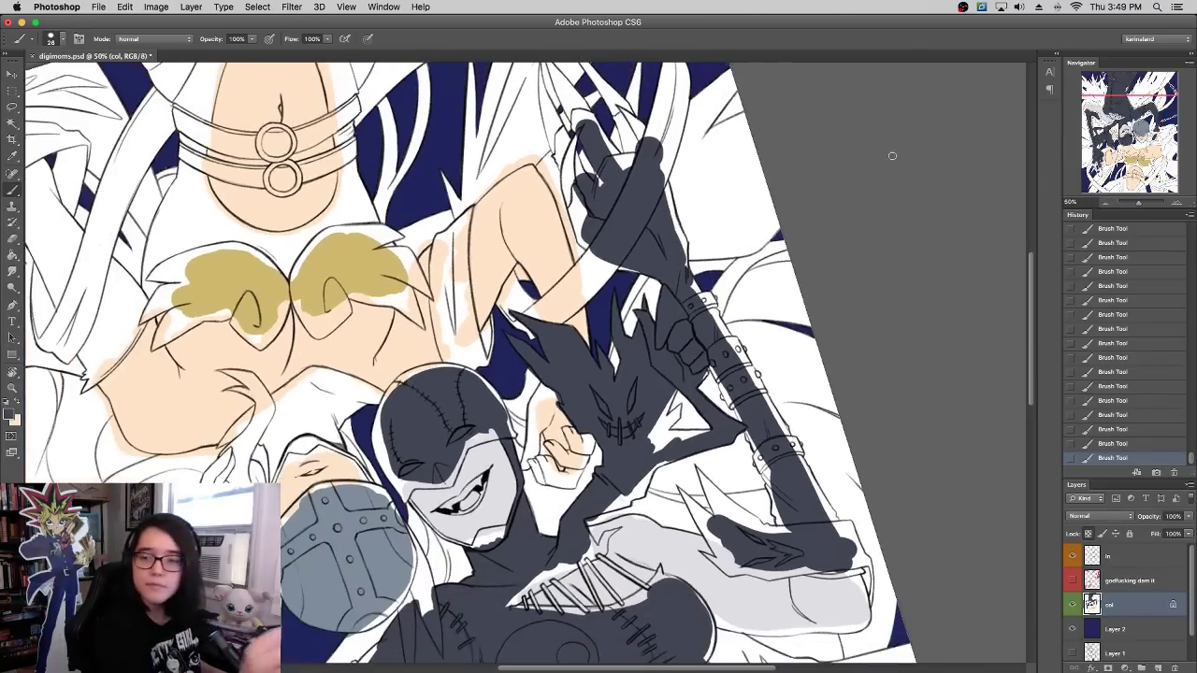
{"action": "left_click_drag", "start_coordinate": [699, 307], "coordinate": [910, 328]}
{"action": "left_click_drag", "start_coordinate": [905, 230], "coordinate": [878, 191]}
{"action": "left_click", "coordinate": [11, 415]}
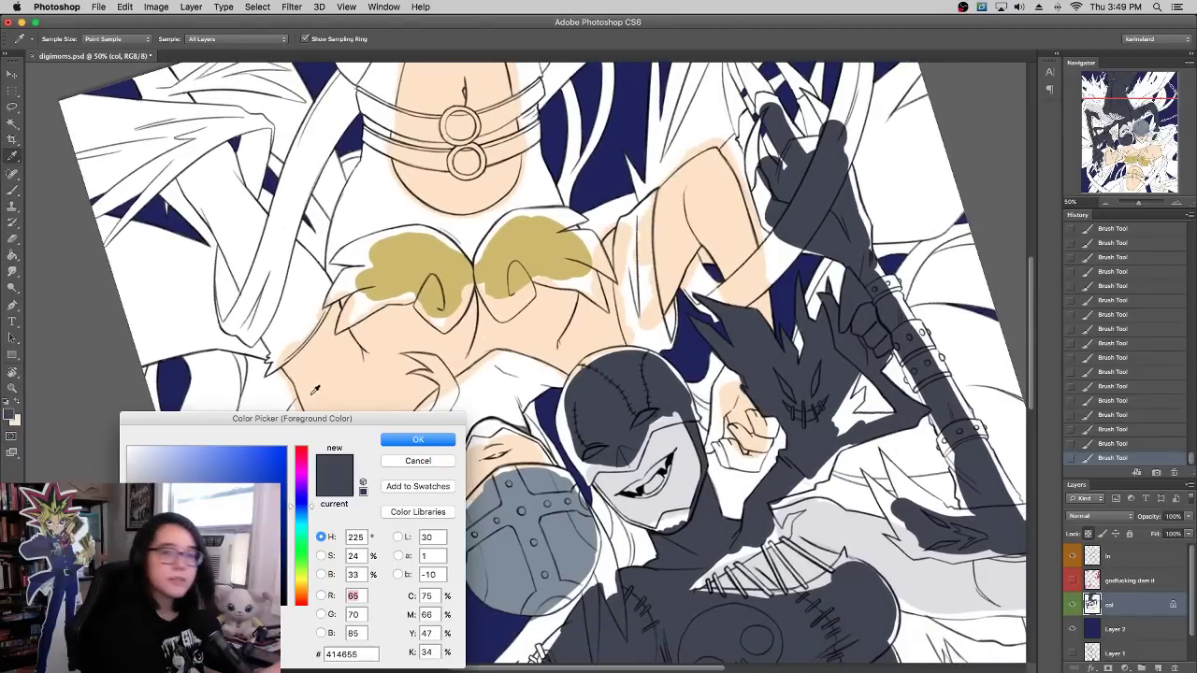
{"action": "left_click", "coordinate": [304, 458]}
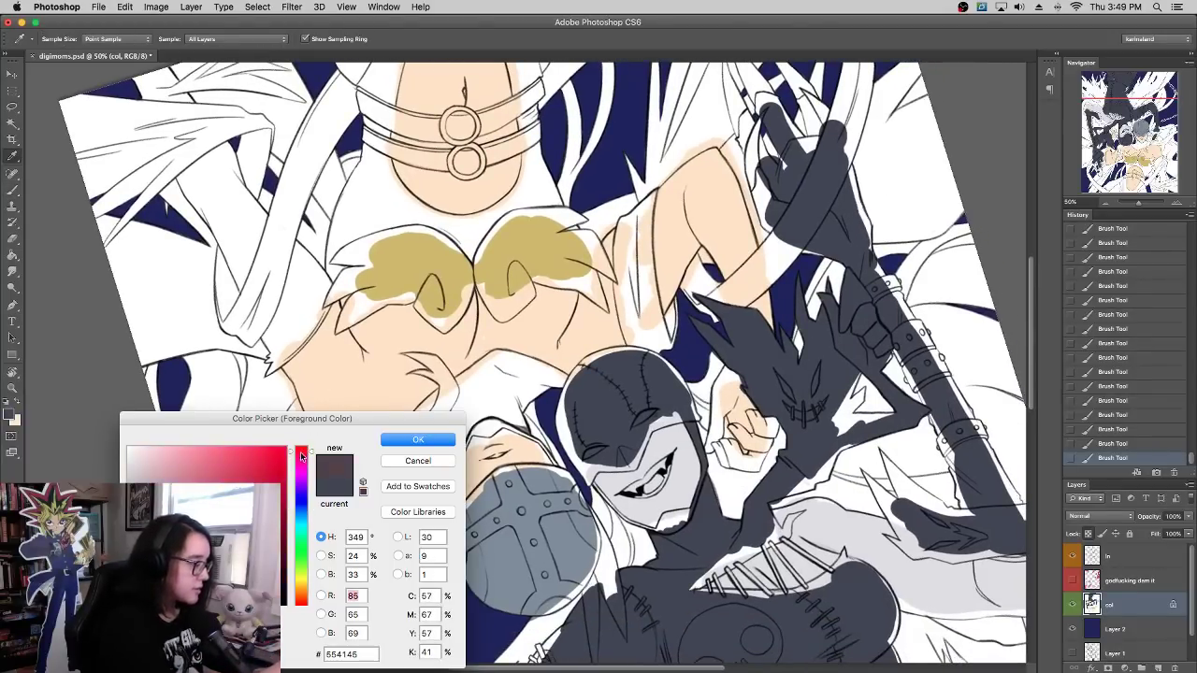
{"action": "left_click", "coordinate": [276, 458]}
{"action": "left_click", "coordinate": [392, 441]}
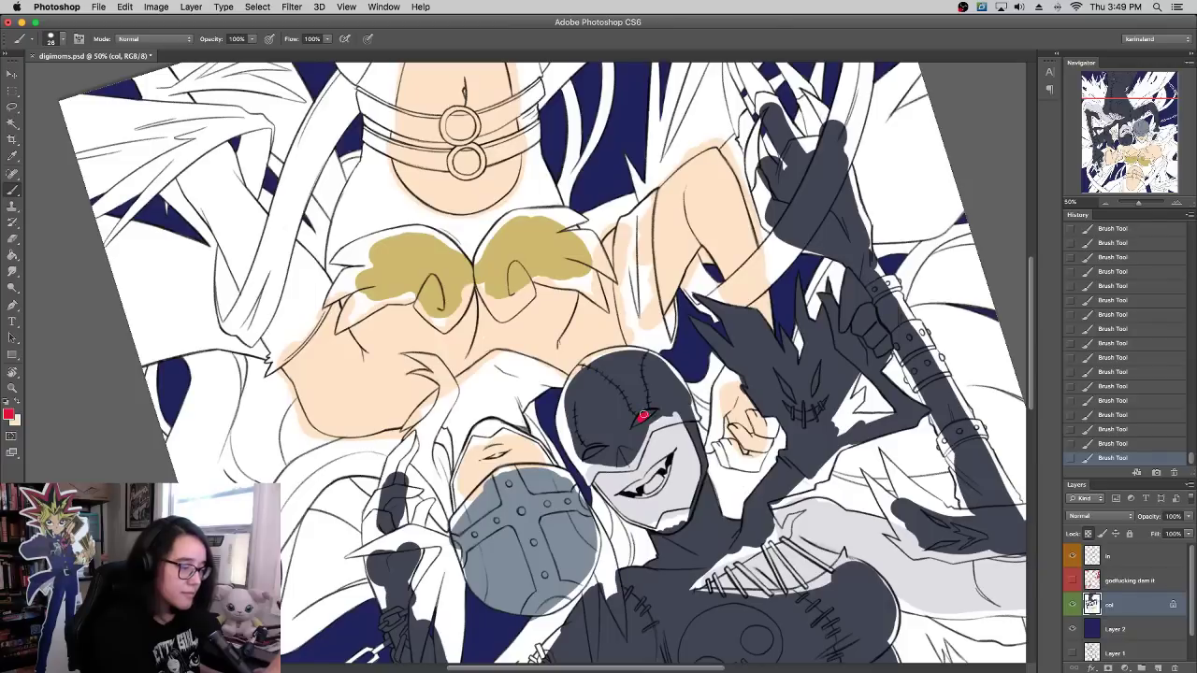
{"action": "left_click_drag", "start_coordinate": [590, 452], "coordinate": [597, 450]}
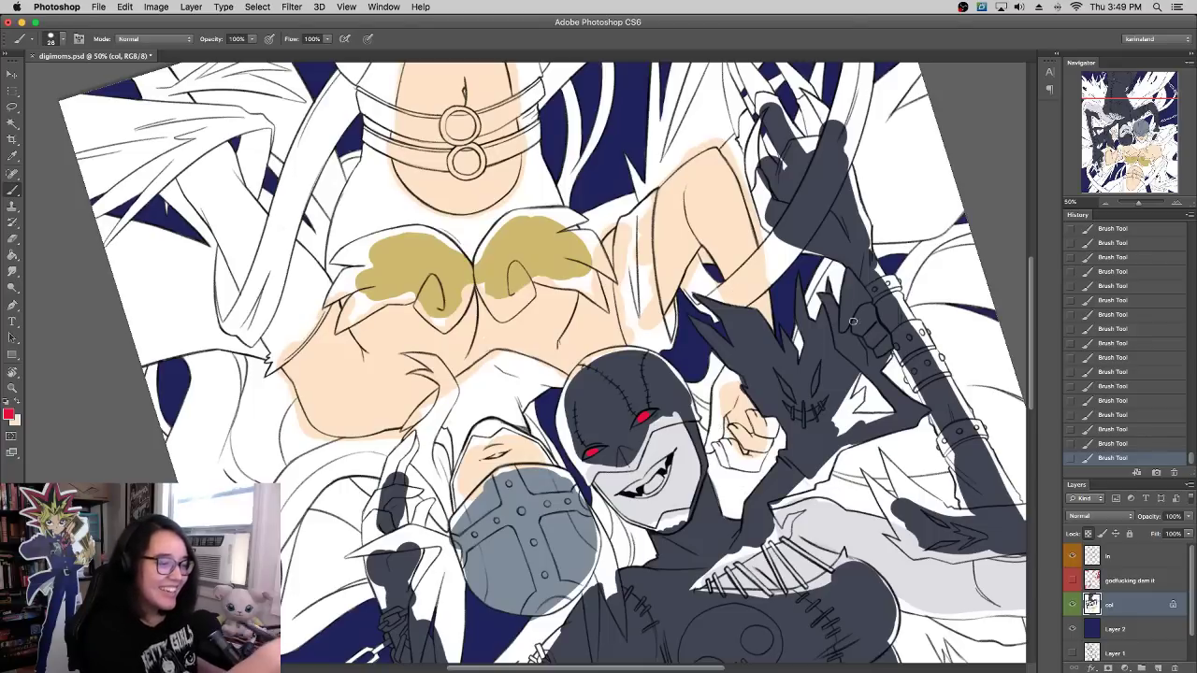
{"action": "scroll", "coordinate": [813, 325], "scroll_direction": "down", "scroll_amount": 5}
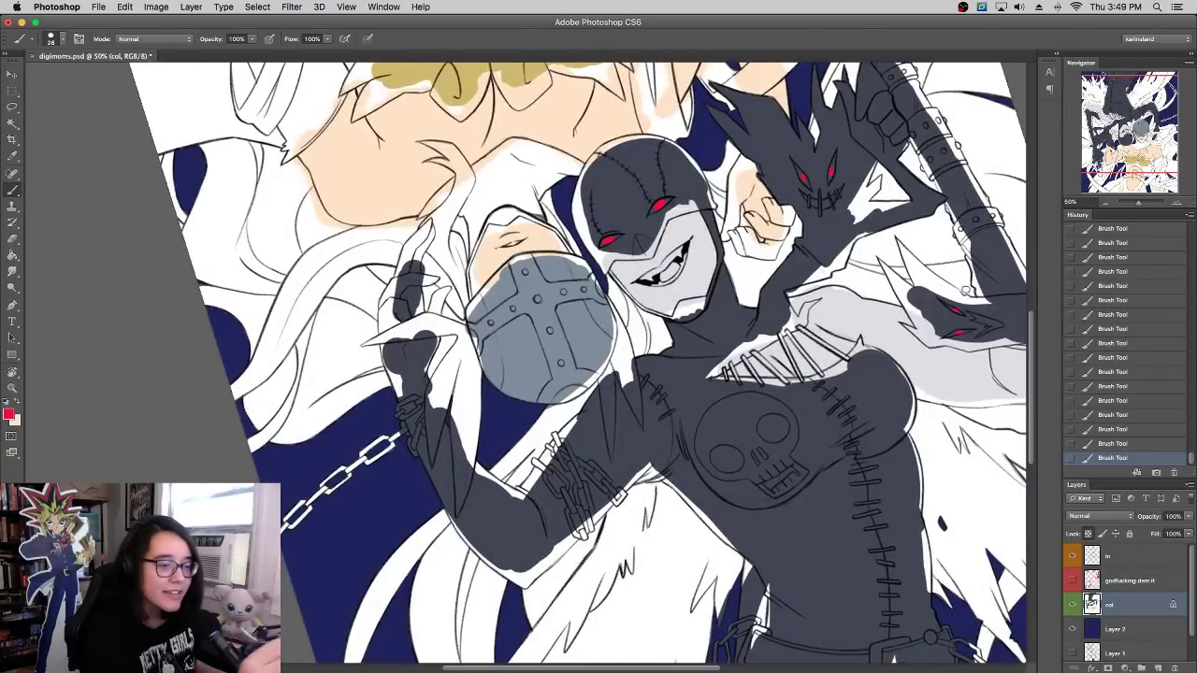
{"action": "scroll", "coordinate": [853, 428], "scroll_direction": "up", "scroll_amount": 3}
Step: Resample the dark slate as a base colour, try a stroke along the masked woman's belt, and undo it
{"action": "scroll", "coordinate": [852, 428], "scroll_direction": "down", "scroll_amount": 8}
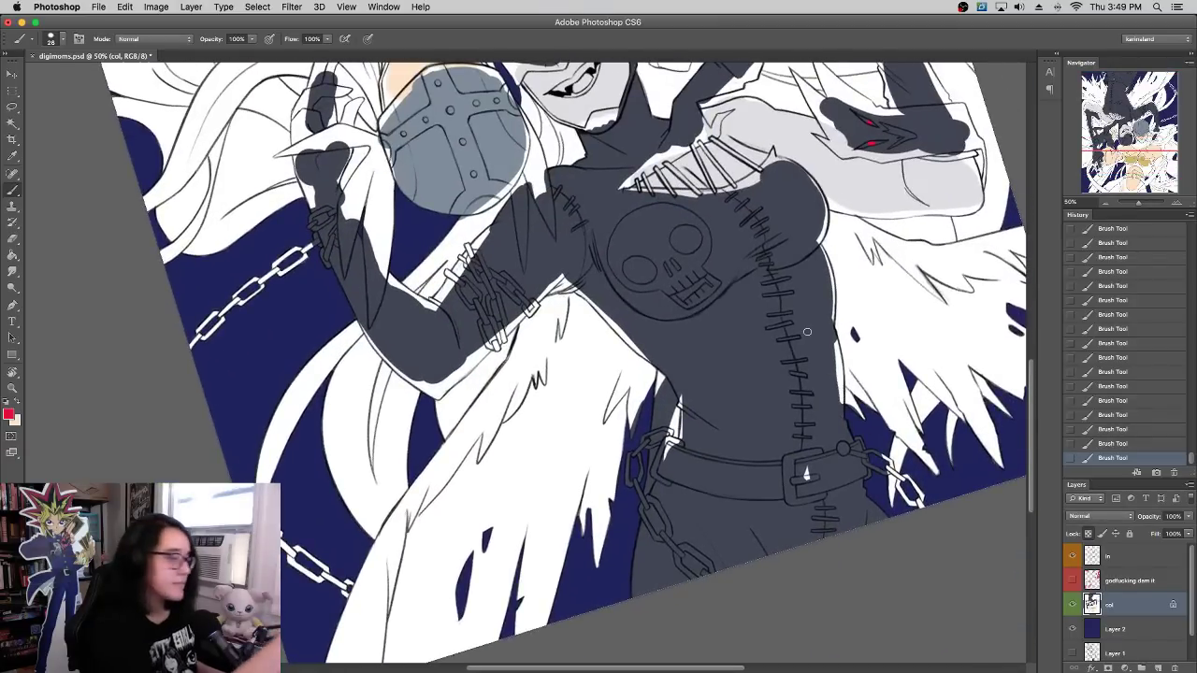
{"action": "left_click", "coordinate": [11, 414]}
{"action": "left_click", "coordinate": [724, 408]}
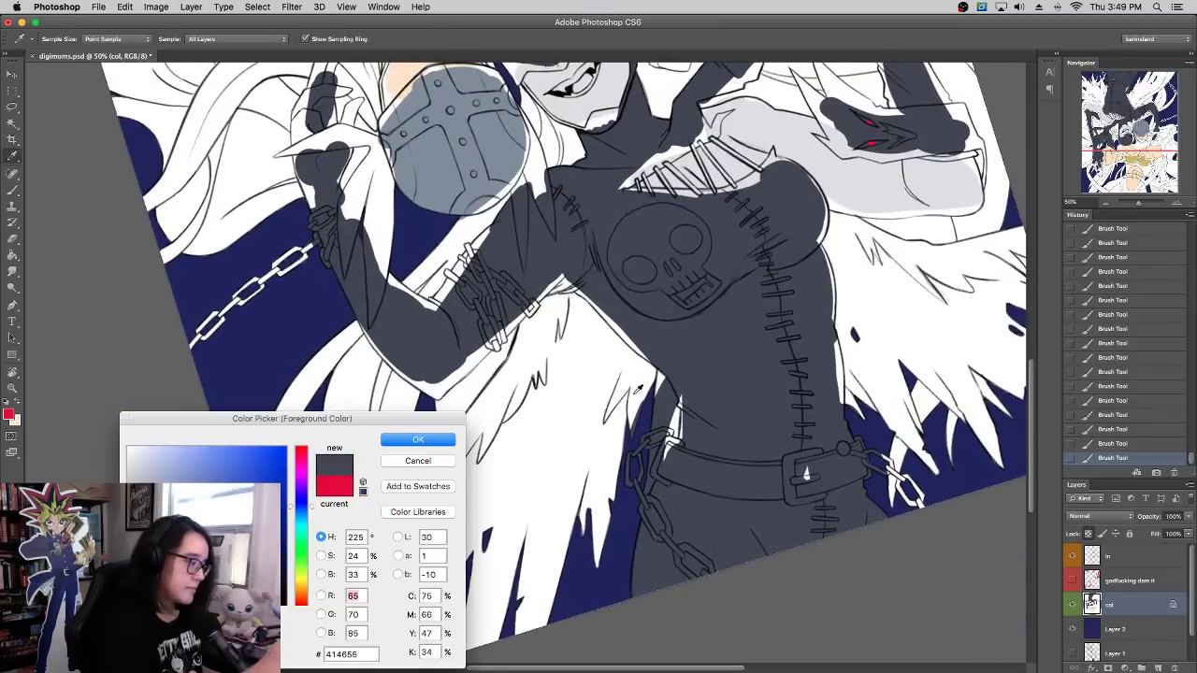
{"action": "left_click", "coordinate": [421, 441]}
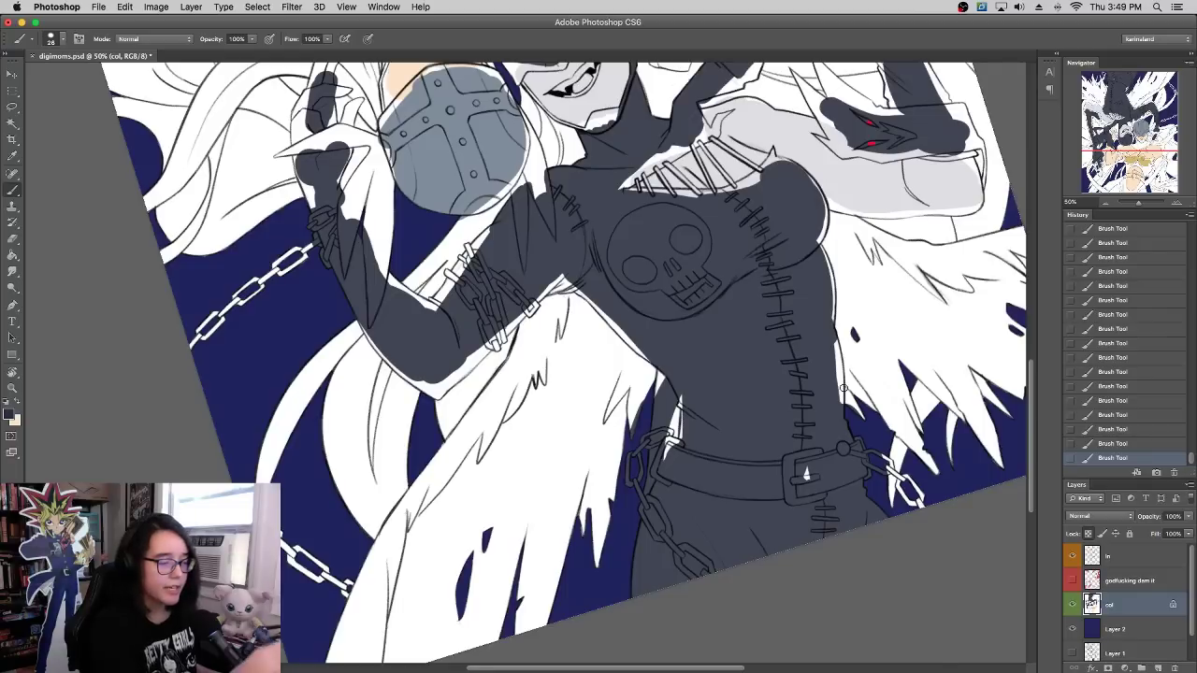
{"action": "left_click_drag", "start_coordinate": [665, 468], "coordinate": [731, 484]}
{"action": "key", "text": "super+z"}
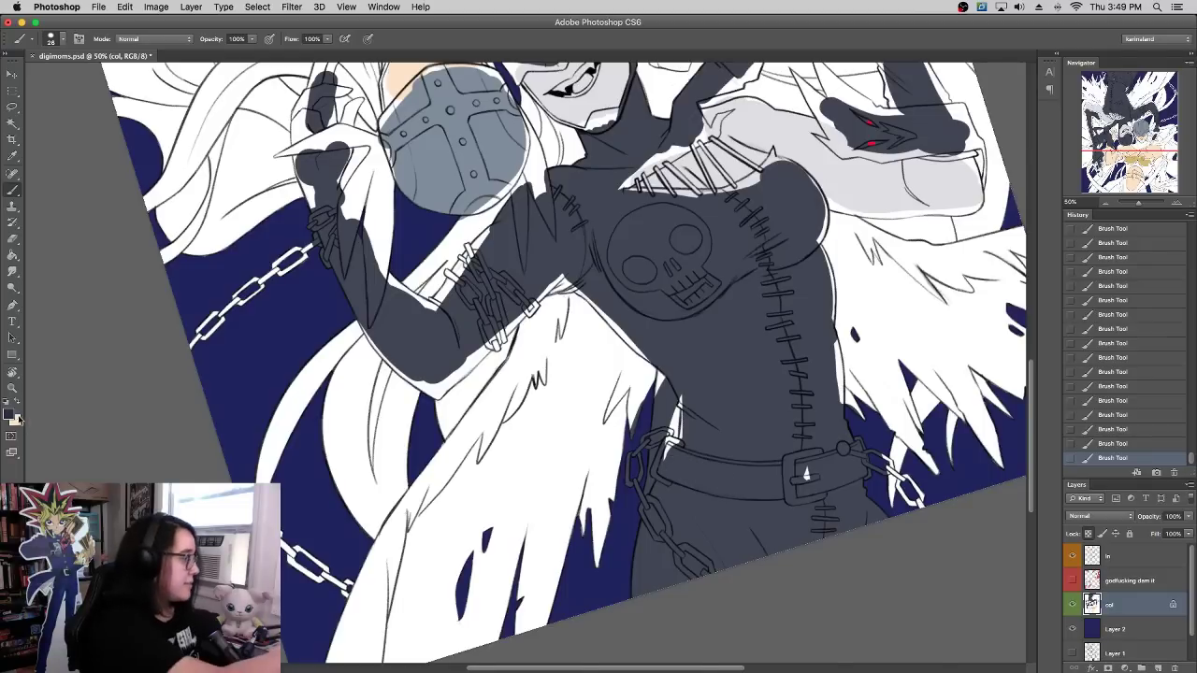
Step: Pick a darker near-black colour, enlarge the brush to 44 px and fill the masked woman's belt
{"action": "left_click", "coordinate": [9, 414]}
{"action": "left_click", "coordinate": [418, 440]}
{"action": "key", "text": "b"}
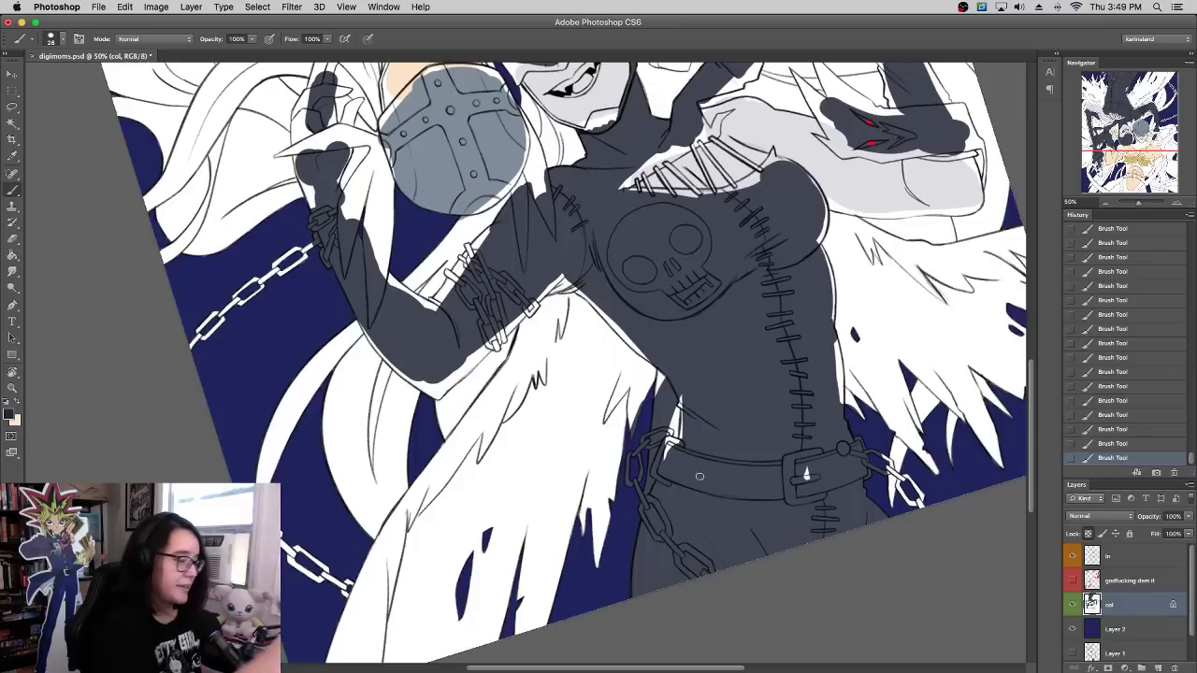
{"action": "left_click_drag", "start_coordinate": [670, 465], "coordinate": [705, 481]}
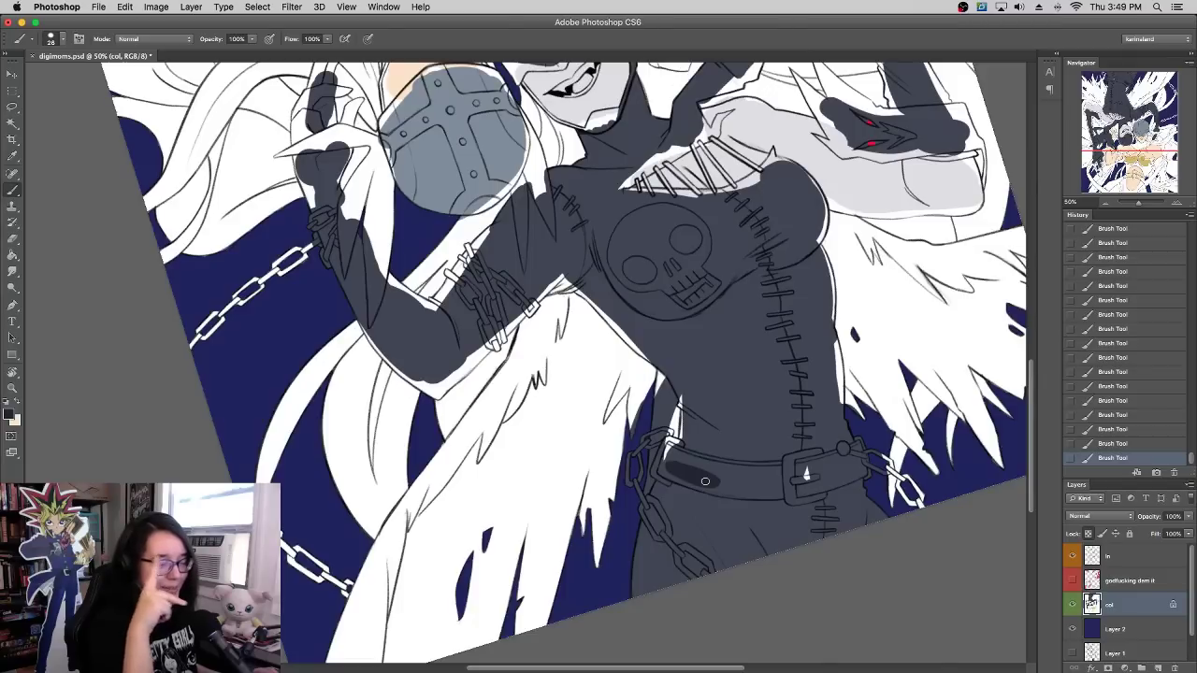
{"action": "left_click_drag", "start_coordinate": [725, 482], "coordinate": [768, 482]}
{"action": "right_click", "coordinate": [776, 467]}
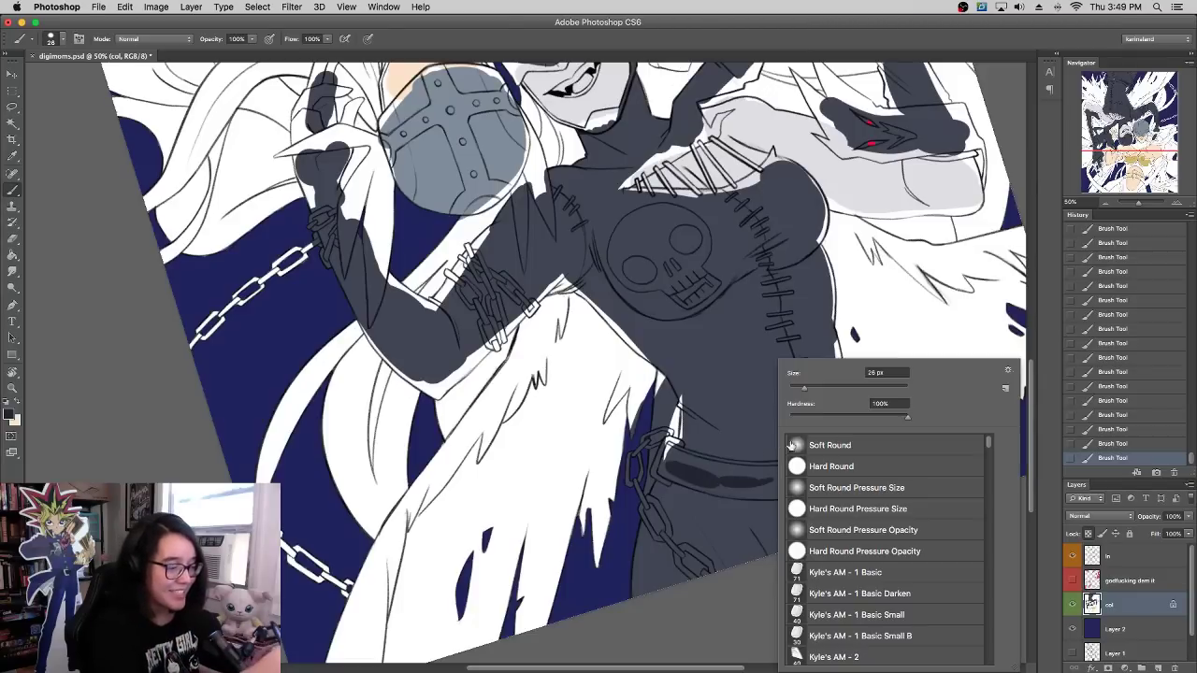
{"action": "left_click", "coordinate": [814, 389]}
{"action": "mouse_move", "coordinate": [672, 461]}
{"action": "left_mouse_down"}
{"action": "mouse_move", "coordinate": [748, 490]}
{"action": "mouse_move", "coordinate": [870, 454]}
{"action": "mouse_move", "coordinate": [837, 478]}
{"action": "left_mouse_up"}
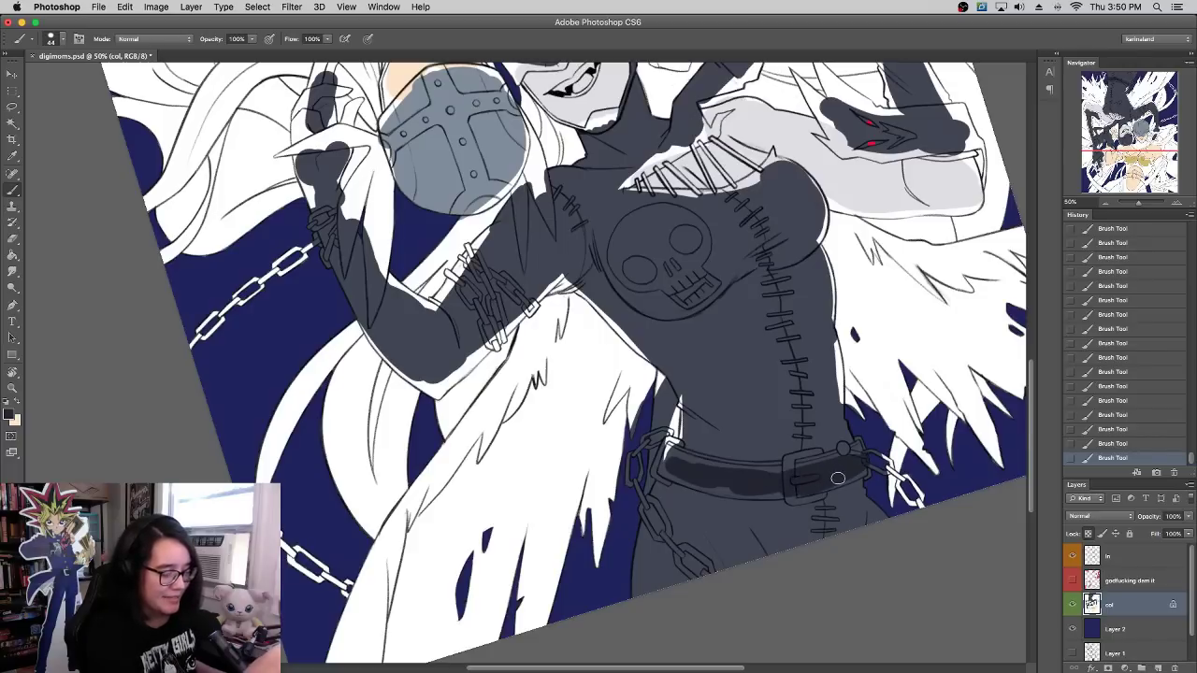
{"action": "mouse_move", "coordinate": [672, 462]}
{"action": "left_mouse_down"}
{"action": "mouse_move", "coordinate": [669, 471]}
{"action": "mouse_move", "coordinate": [797, 493]}
{"action": "left_mouse_up"}
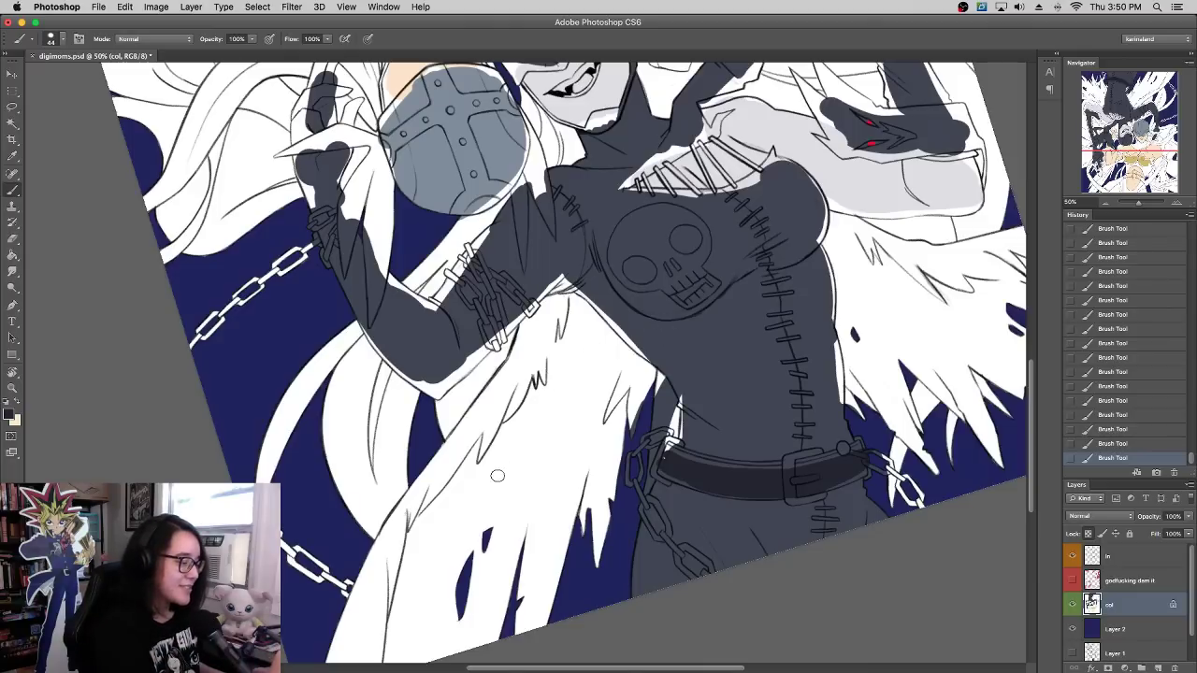
Step: Add a new layer above the line art and fill it entirely with the light peach skin colour
{"action": "left_click", "coordinate": [1158, 668]}
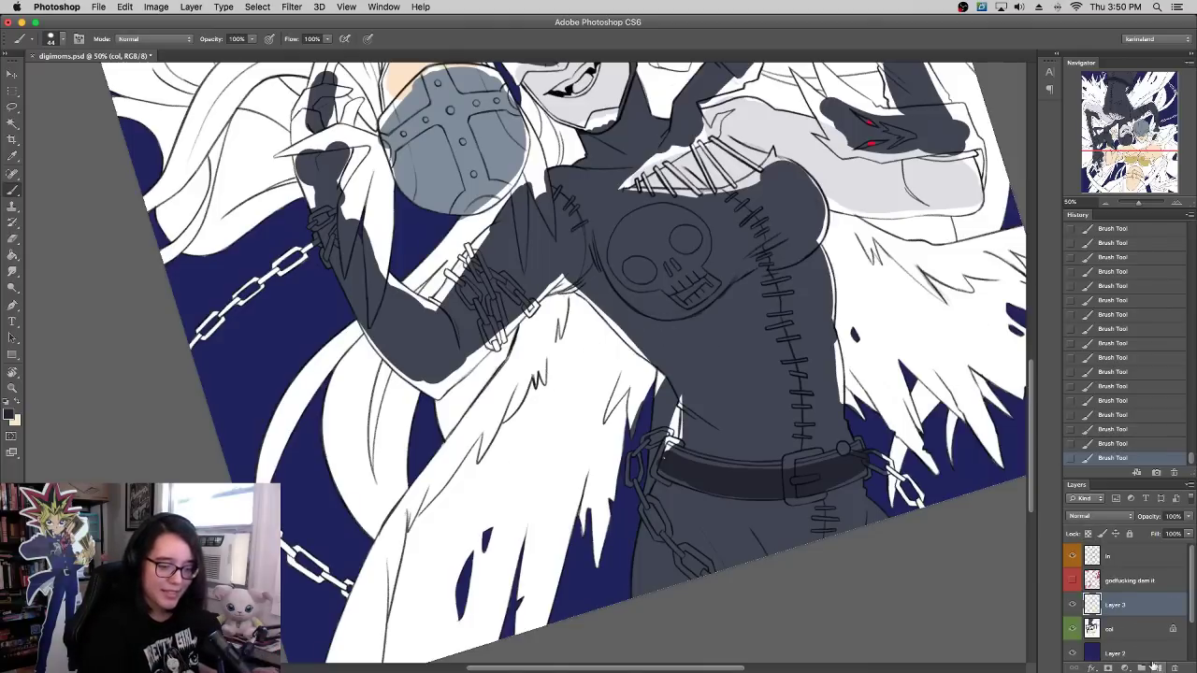
{"action": "left_click_drag", "start_coordinate": [1120, 608], "coordinate": [1121, 553]}
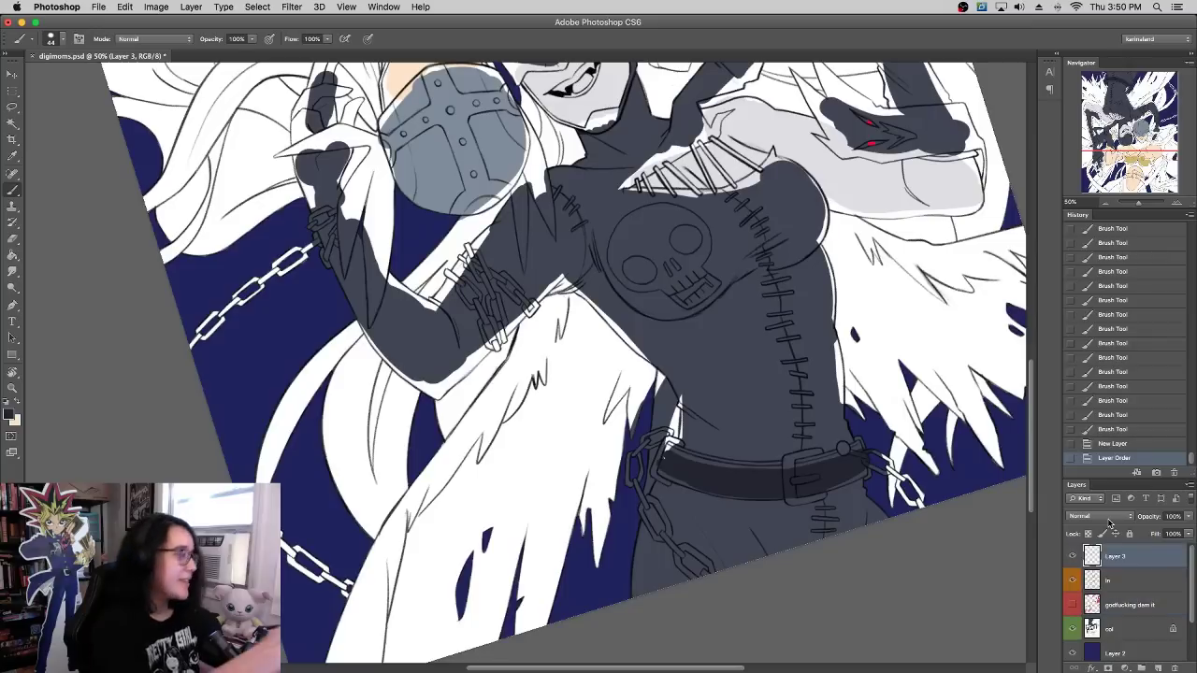
{"action": "left_click", "coordinate": [12, 254]}
{"action": "left_click", "coordinate": [697, 398]}
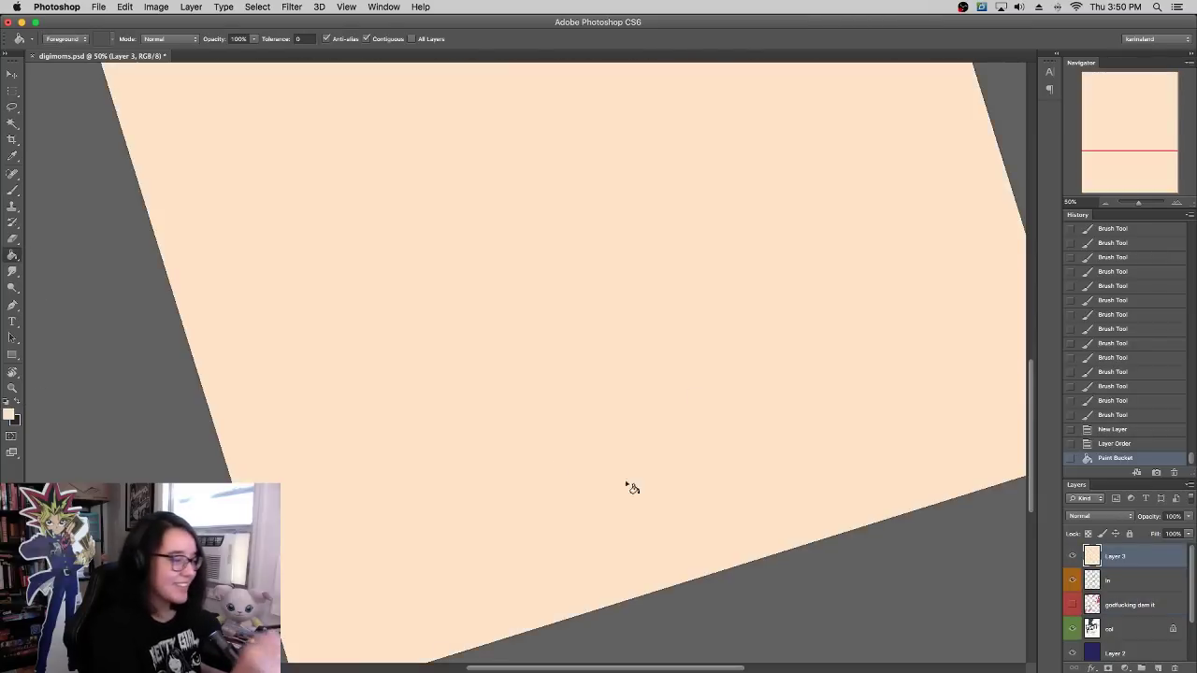
Step: Shrink the brush and draw a short, thick curved line in the dark colour on the peach-filled layer
{"action": "left_click", "coordinate": [15, 192]}
{"action": "right_click", "coordinate": [555, 384]}
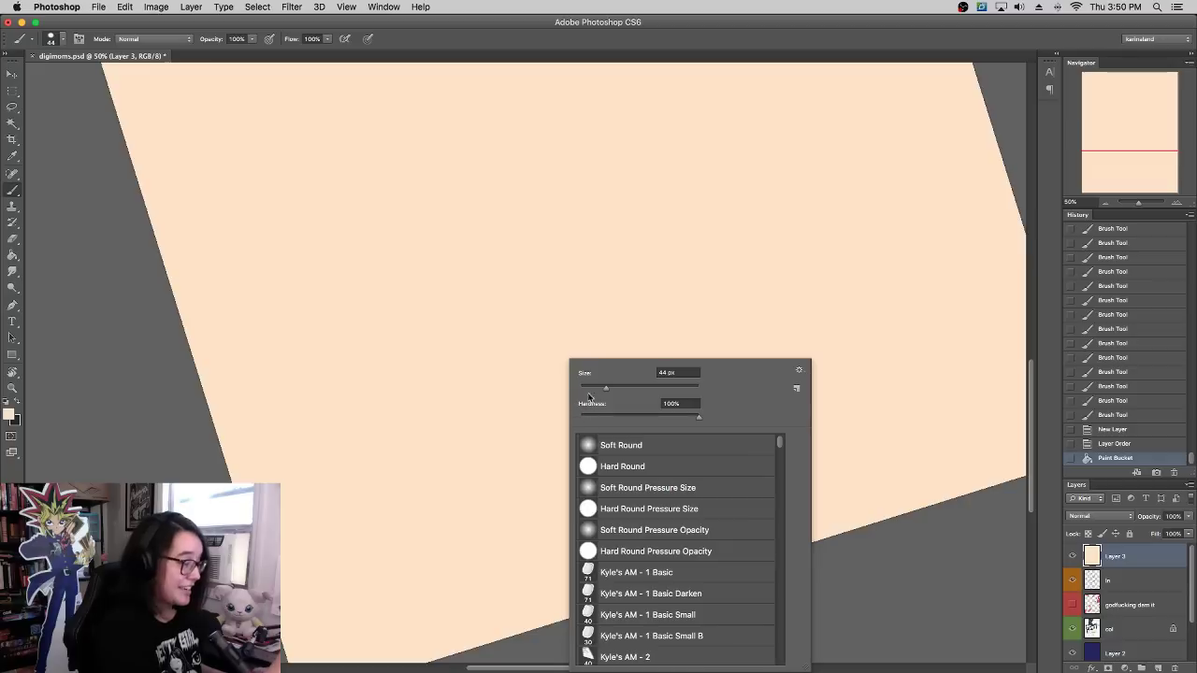
{"action": "left_click", "coordinate": [1110, 458]}
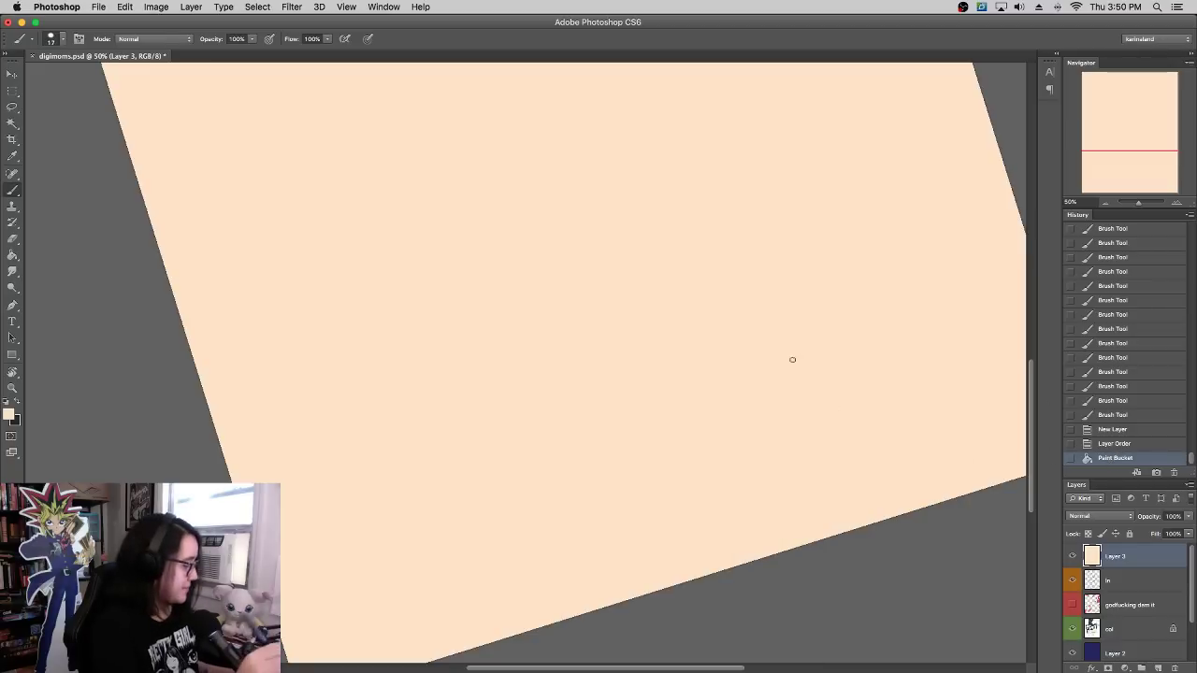
{"action": "key", "text": "d"}
{"action": "left_click", "coordinate": [548, 358]}
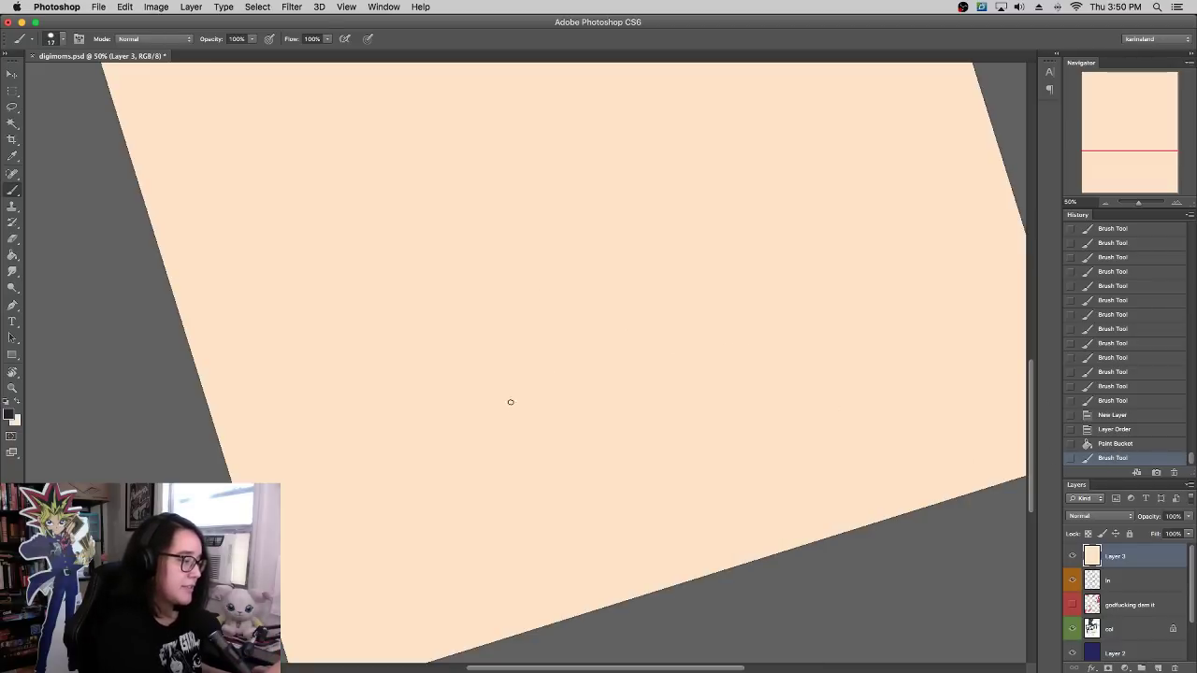
{"action": "mouse_move", "coordinate": [534, 421]}
{"action": "left_mouse_down"}
{"action": "mouse_move", "coordinate": [513, 396]}
{"action": "mouse_move", "coordinate": [504, 343]}
{"action": "mouse_move", "coordinate": [549, 262]}
{"action": "left_mouse_up"}
{"action": "mouse_move", "coordinate": [513, 301]}
{"action": "left_mouse_down"}
{"action": "mouse_move", "coordinate": [506, 375]}
{"action": "mouse_move", "coordinate": [540, 424]}
{"action": "left_mouse_up"}
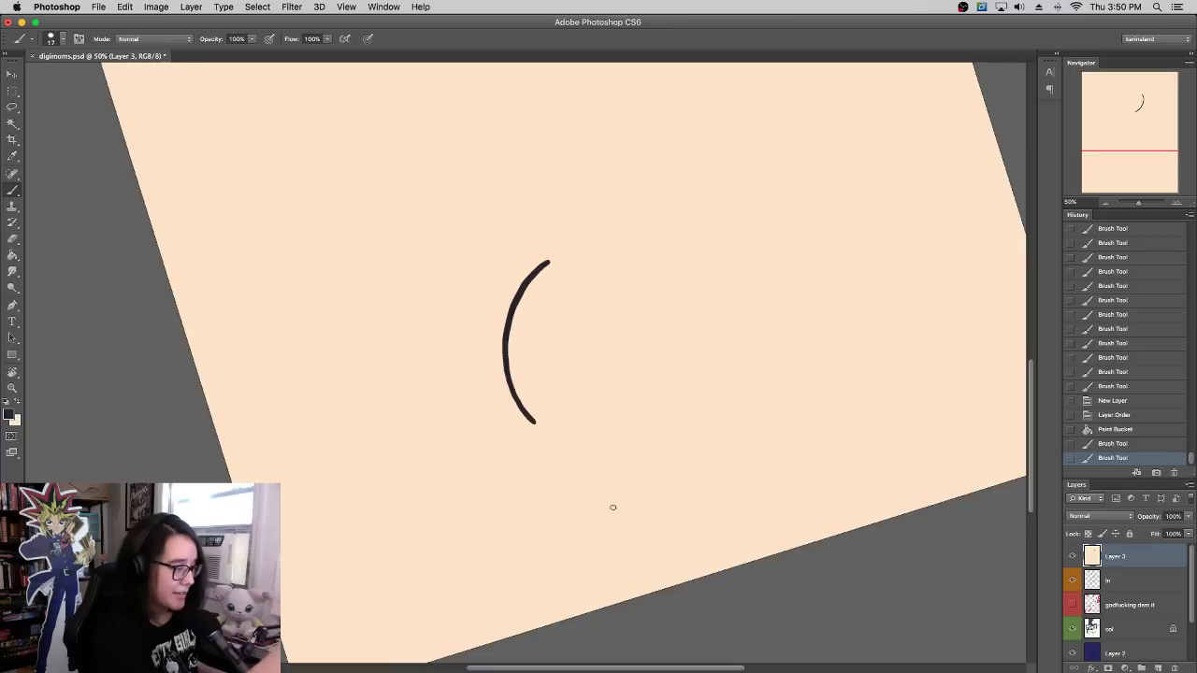
Step: Try long sweeping strokes beside the short curve on the peach layer, undoing each one
{"action": "mouse_move", "coordinate": [635, 547]}
{"action": "left_mouse_down"}
{"action": "mouse_move", "coordinate": [623, 192]}
{"action": "mouse_move", "coordinate": [769, 108]}
{"action": "left_mouse_up"}
{"action": "key", "text": "super+z"}
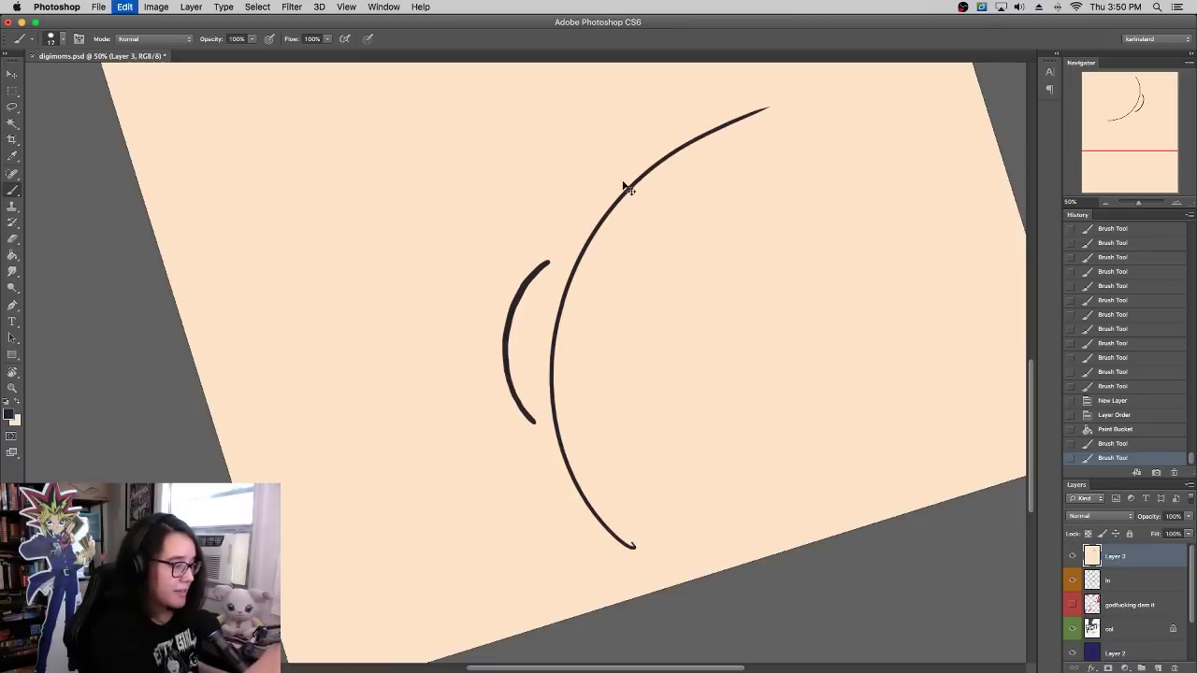
{"action": "mouse_move", "coordinate": [647, 222]}
{"action": "left_mouse_down"}
{"action": "mouse_move", "coordinate": [656, 181]}
{"action": "mouse_move", "coordinate": [686, 199]}
{"action": "mouse_move", "coordinate": [634, 217]}
{"action": "mouse_move", "coordinate": [680, 168]}
{"action": "mouse_move", "coordinate": [705, 226]}
{"action": "left_mouse_up"}
{"action": "key", "text": "super+z"}
{"action": "key", "text": "super+z"}
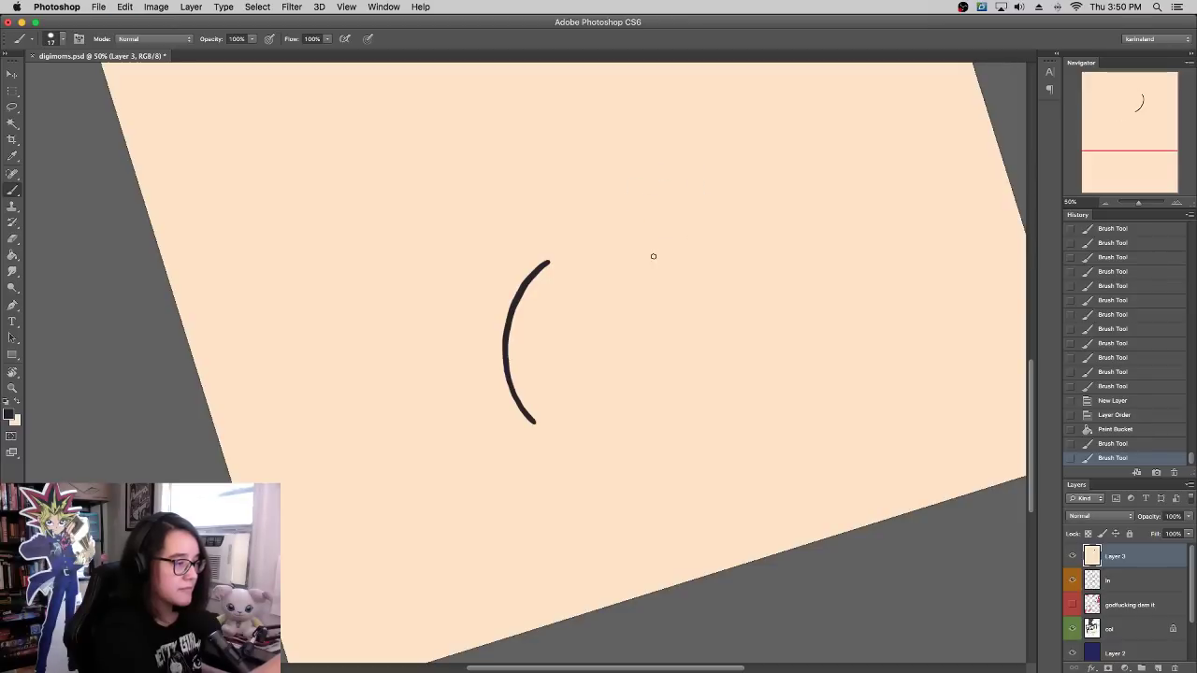
{"action": "mouse_move", "coordinate": [640, 257]}
{"action": "left_mouse_down"}
{"action": "mouse_move", "coordinate": [716, 224]}
{"action": "mouse_move", "coordinate": [663, 187]}
{"action": "left_mouse_up"}
{"action": "key", "text": "super+z"}
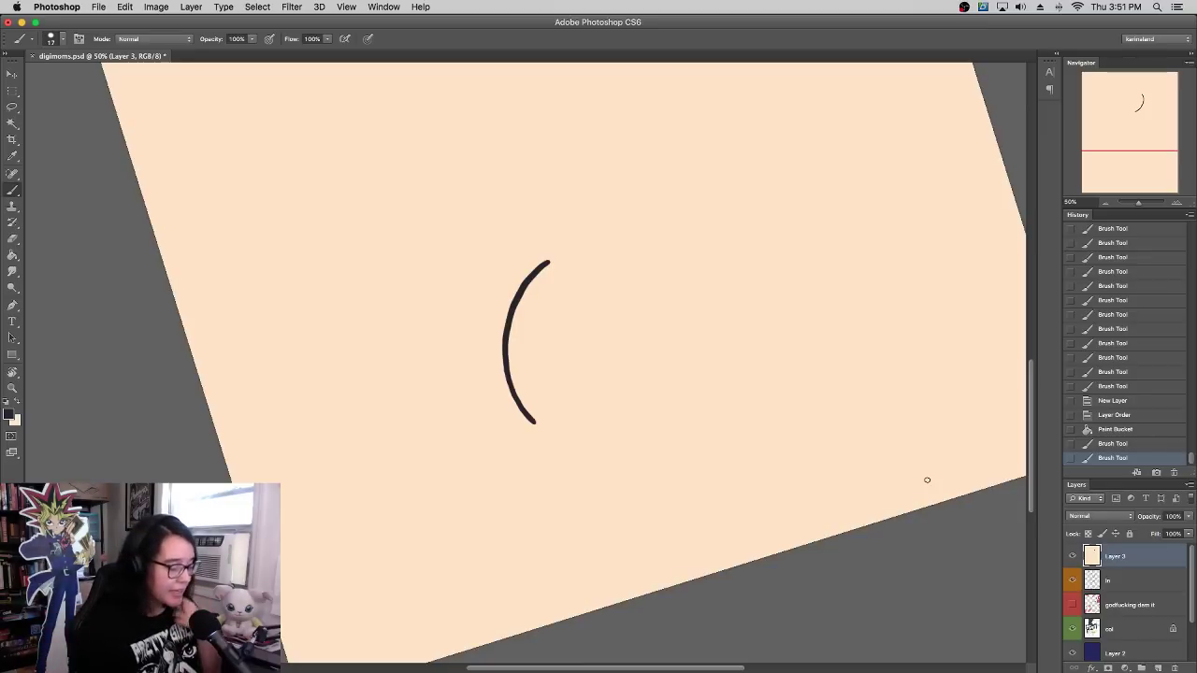
Step: Reduce the brush to 14 px, try thinner curves beside the short line, and revert them
{"action": "right_click", "coordinate": [685, 353]}
{"action": "left_click_drag", "start_coordinate": [684, 347], "coordinate": [683, 347]}
{"action": "mouse_move", "coordinate": [599, 283]}
{"action": "left_mouse_down"}
{"action": "mouse_move", "coordinate": [601, 203]}
{"action": "mouse_move", "coordinate": [587, 270]}
{"action": "left_mouse_up"}
{"action": "key", "text": "super+z"}
{"action": "mouse_move", "coordinate": [675, 118]}
{"action": "left_mouse_down"}
{"action": "mouse_move", "coordinate": [592, 178]}
{"action": "mouse_move", "coordinate": [633, 333]}
{"action": "left_mouse_up"}
{"action": "left_click_drag", "start_coordinate": [704, 285], "coordinate": [604, 305]}
{"action": "key", "text": "super+z"}
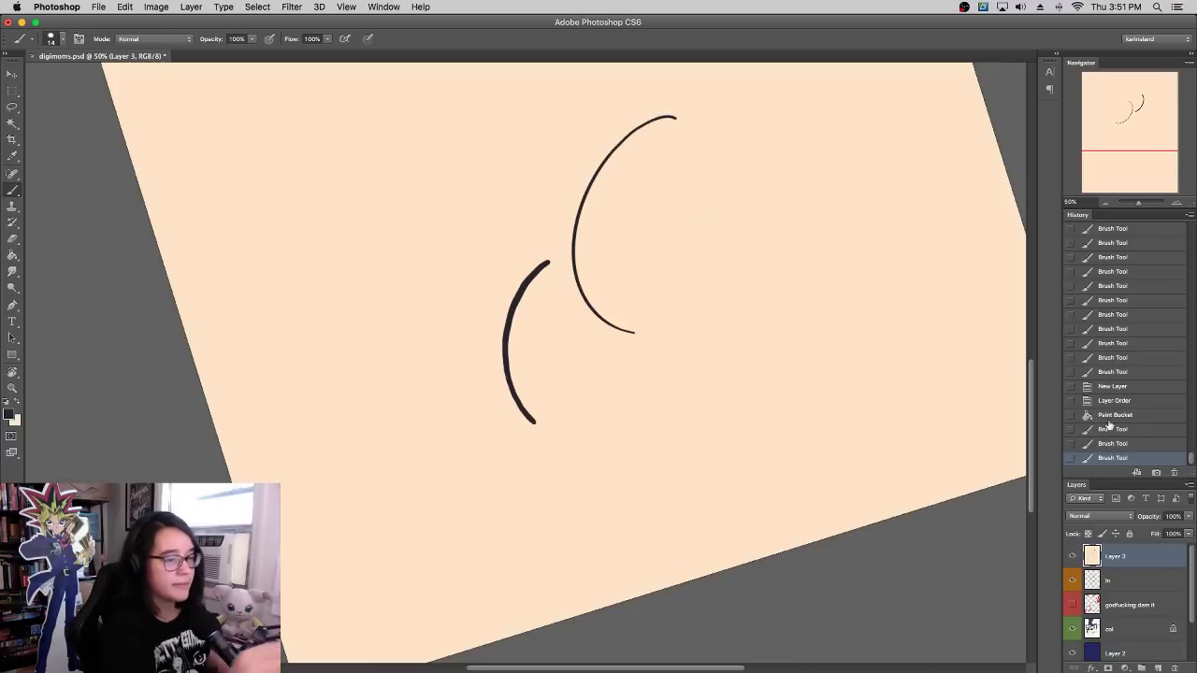
{"action": "left_click", "coordinate": [1104, 442]}
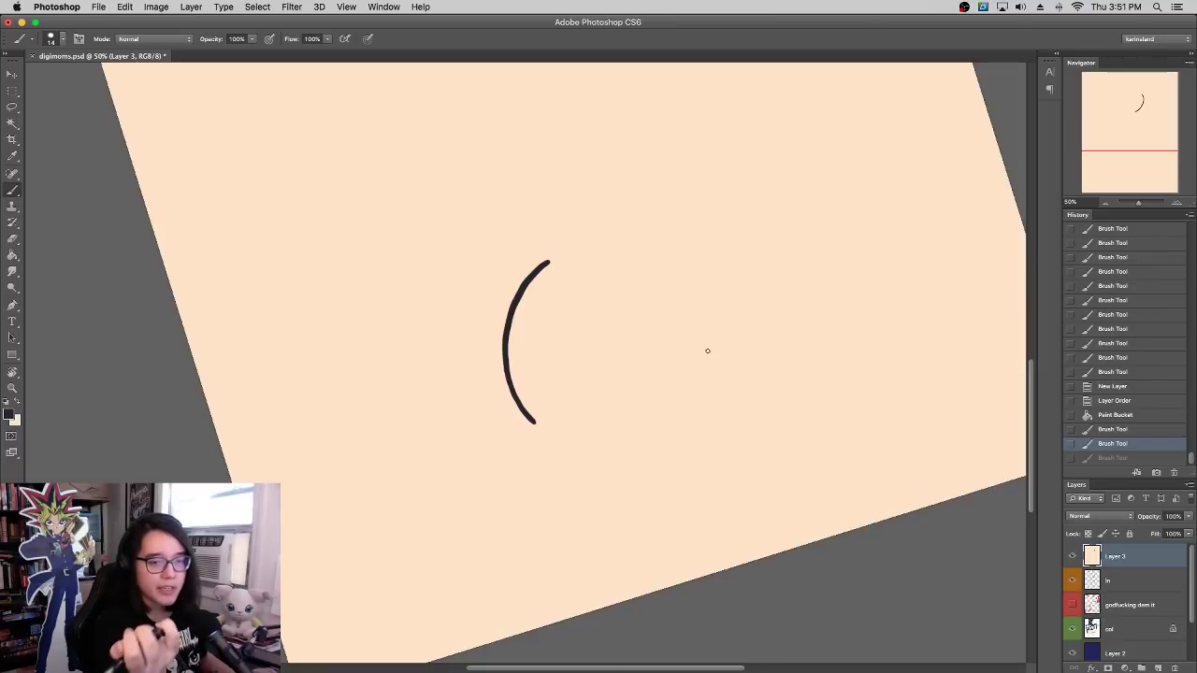
Step: Hide the peach test layer, show the line art and red background layers, and make the "col" layer active
{"action": "left_click", "coordinate": [1071, 557]}
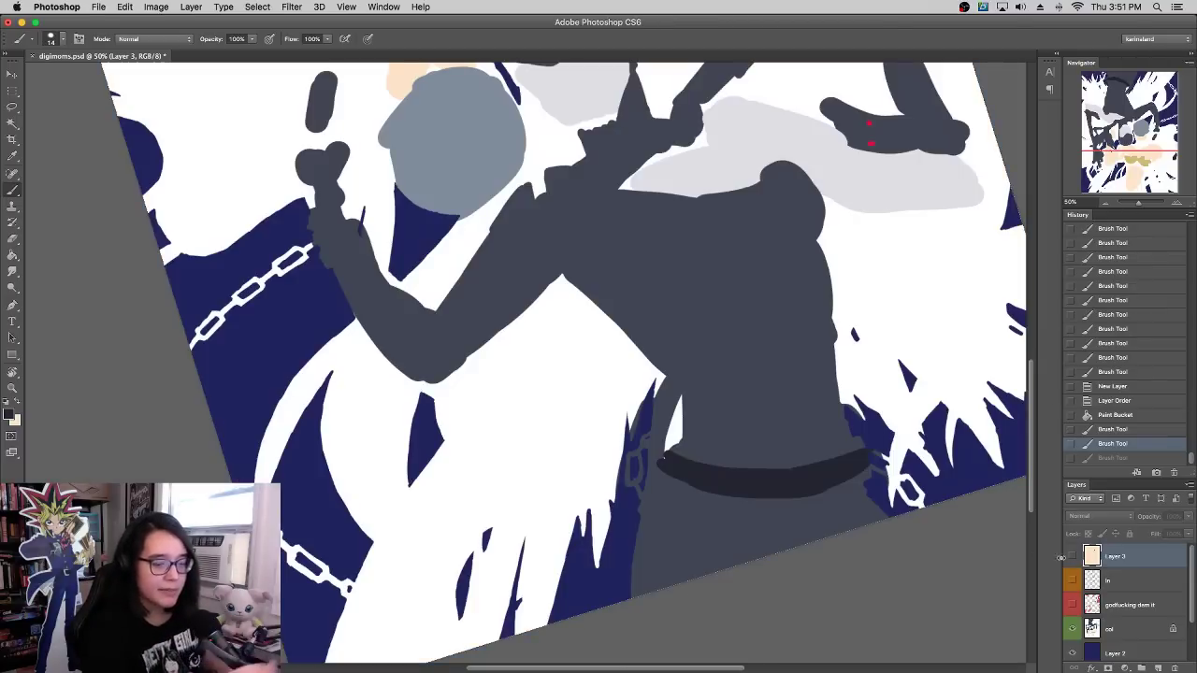
{"action": "left_click", "coordinate": [1071, 604]}
{"action": "left_click", "coordinate": [1072, 580]}
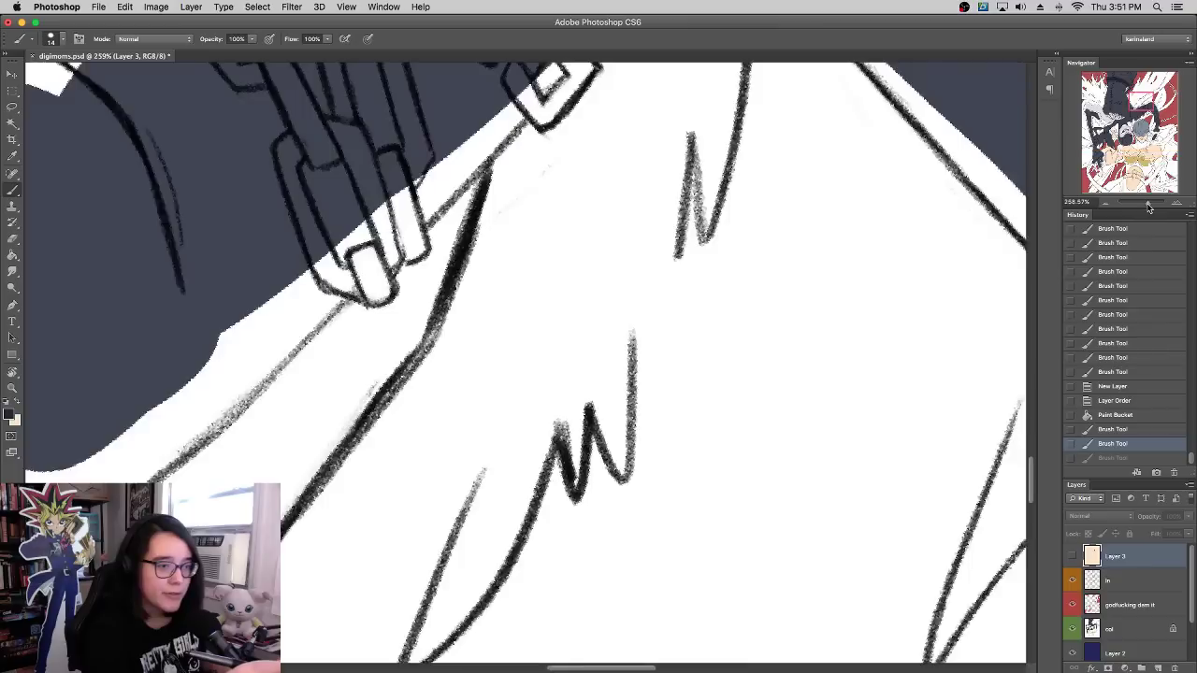
{"action": "left_click_drag", "start_coordinate": [1134, 202], "coordinate": [1139, 205]}
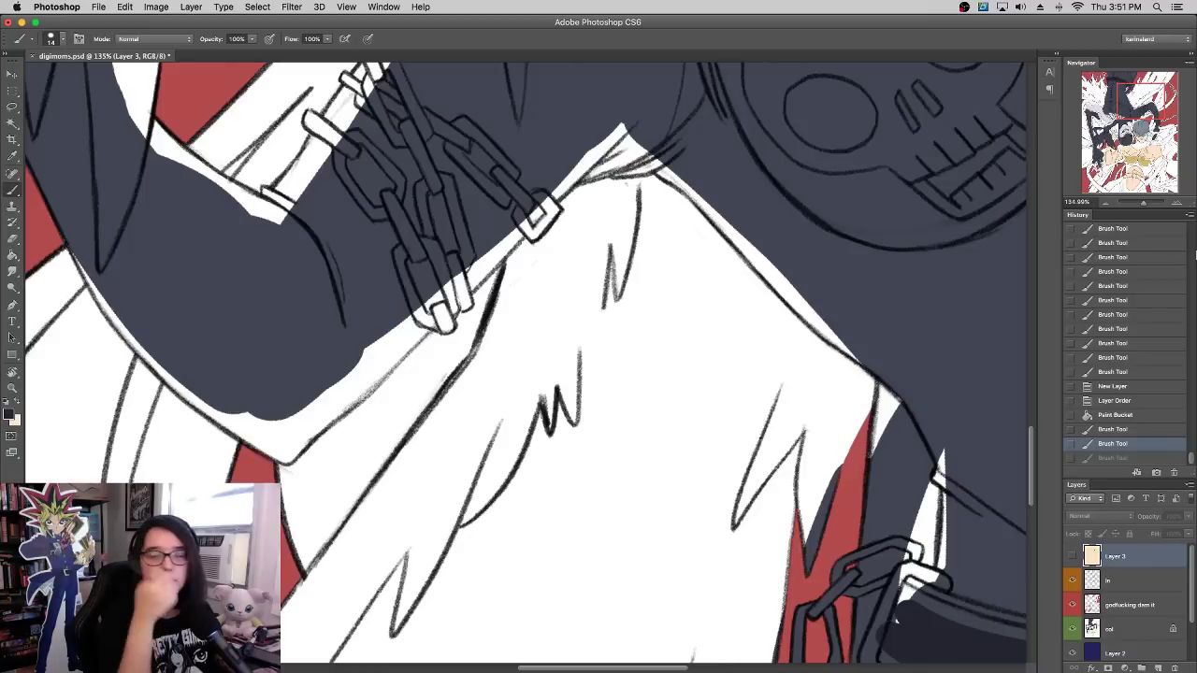
{"action": "left_click_drag", "start_coordinate": [1132, 210], "coordinate": [1139, 207]}
{"action": "left_click", "coordinate": [1114, 628]}
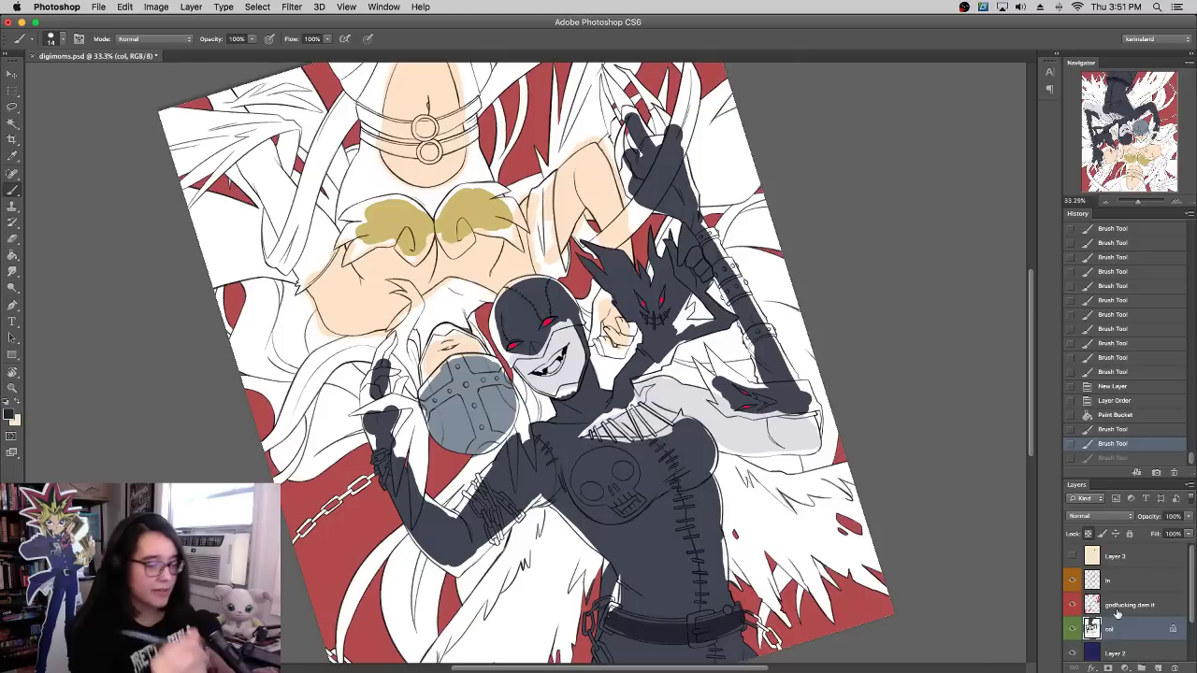
Step: Sample the gold of the chest armour as the painting colour and restore the latest brush stroke in the history
{"action": "key", "text": "super+plus"}
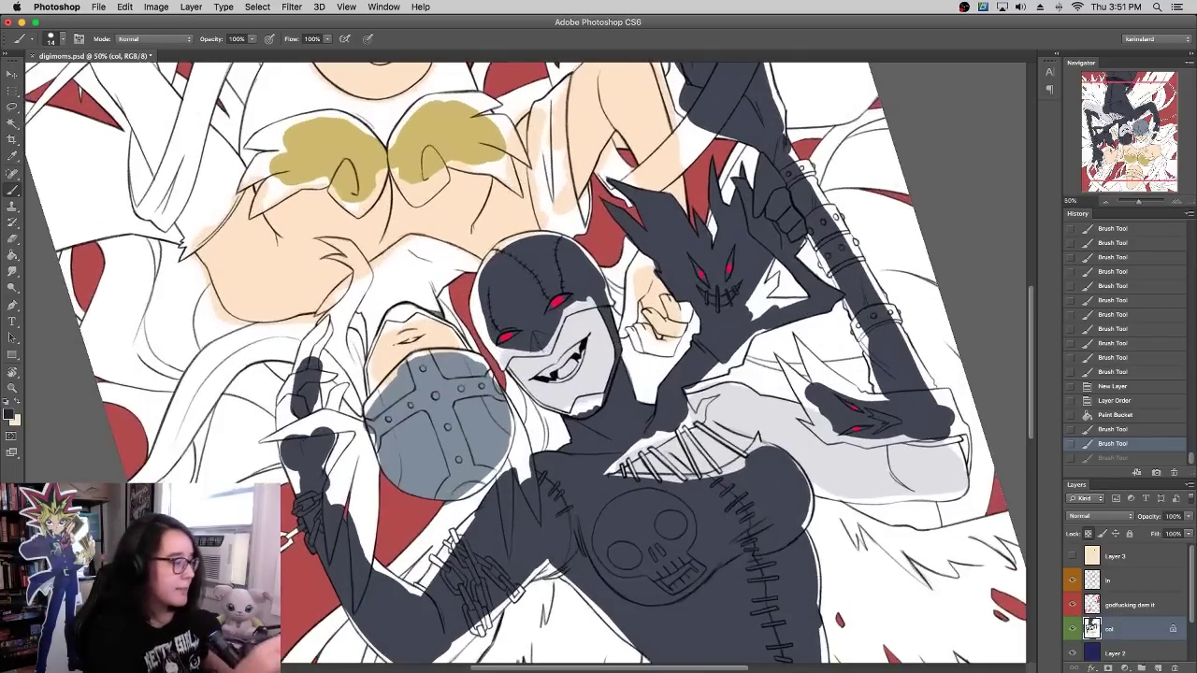
{"action": "left_click_drag", "start_coordinate": [688, 353], "coordinate": [807, 509]}
{"action": "left_click", "coordinate": [574, 278], "text": "alt"}
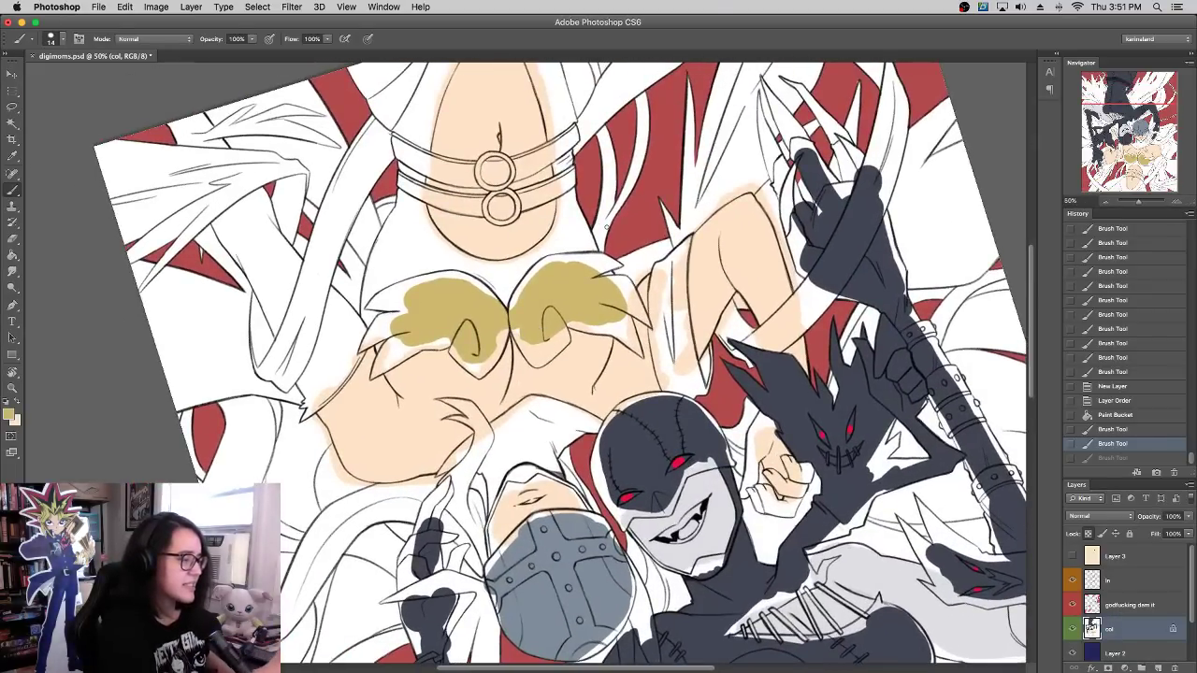
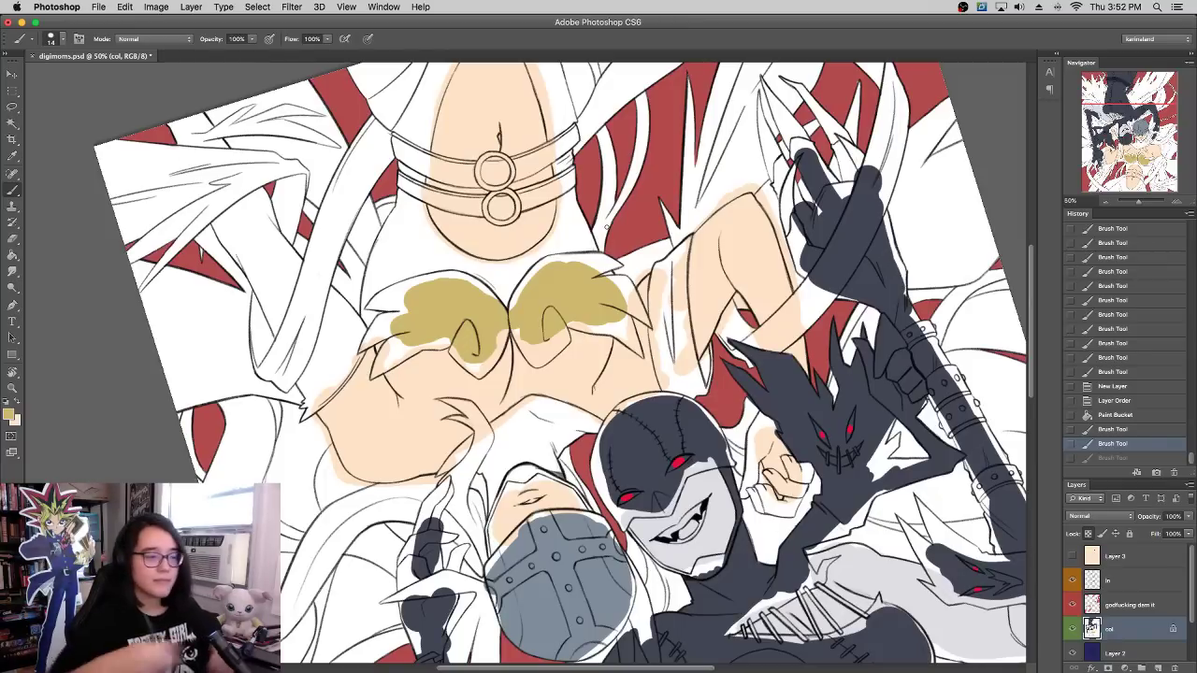
{"action": "left_click", "coordinate": [1108, 458]}
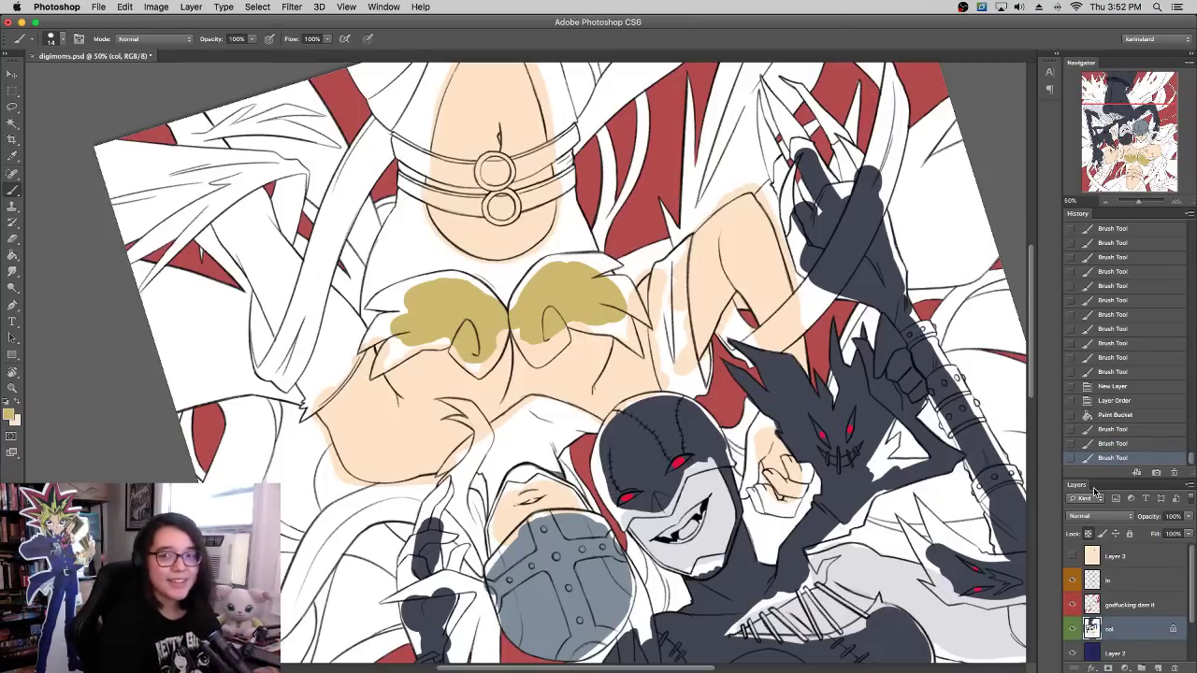
Step: Step back one brush stroke in the history, delete the peach test layer, and make the "col" layer active
{"action": "left_click", "coordinate": [1105, 443]}
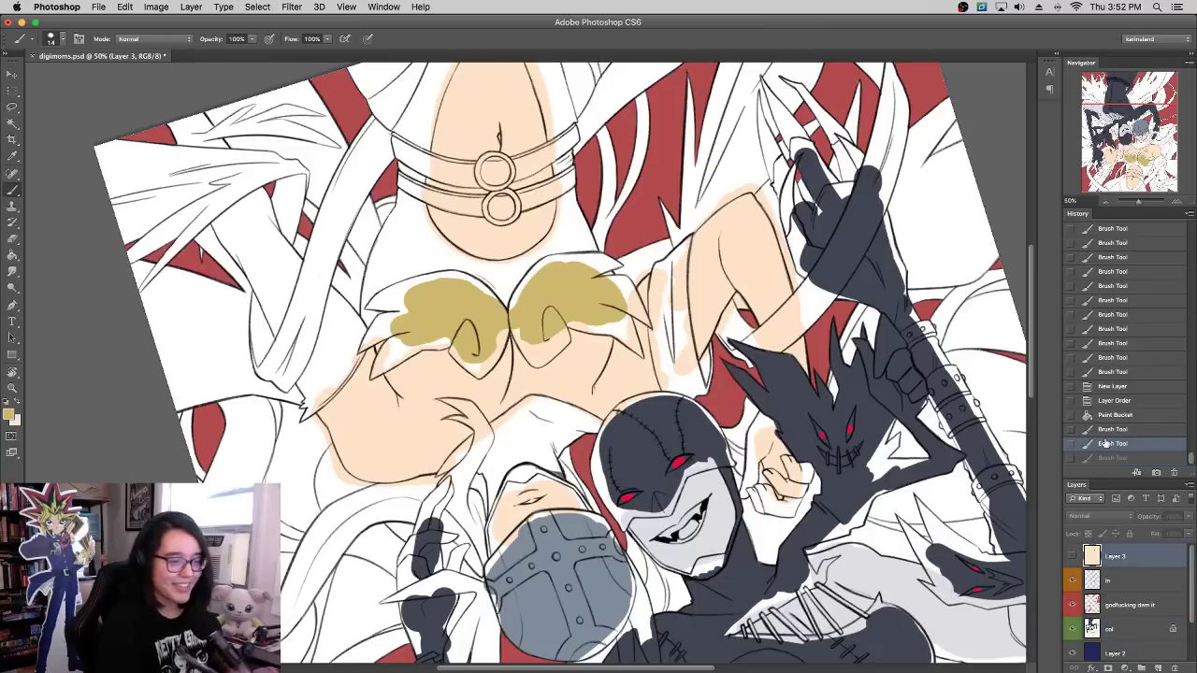
{"action": "left_click_drag", "start_coordinate": [1134, 565], "coordinate": [1174, 668]}
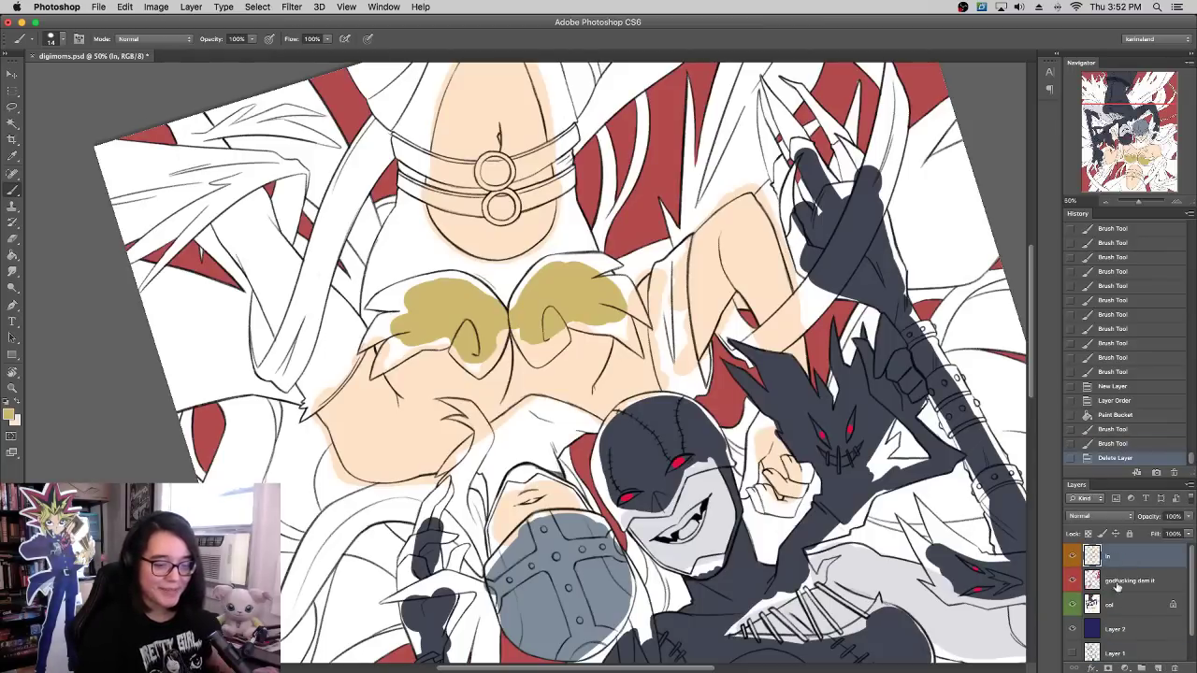
{"action": "left_click", "coordinate": [1118, 586]}
{"action": "left_click", "coordinate": [1122, 609]}
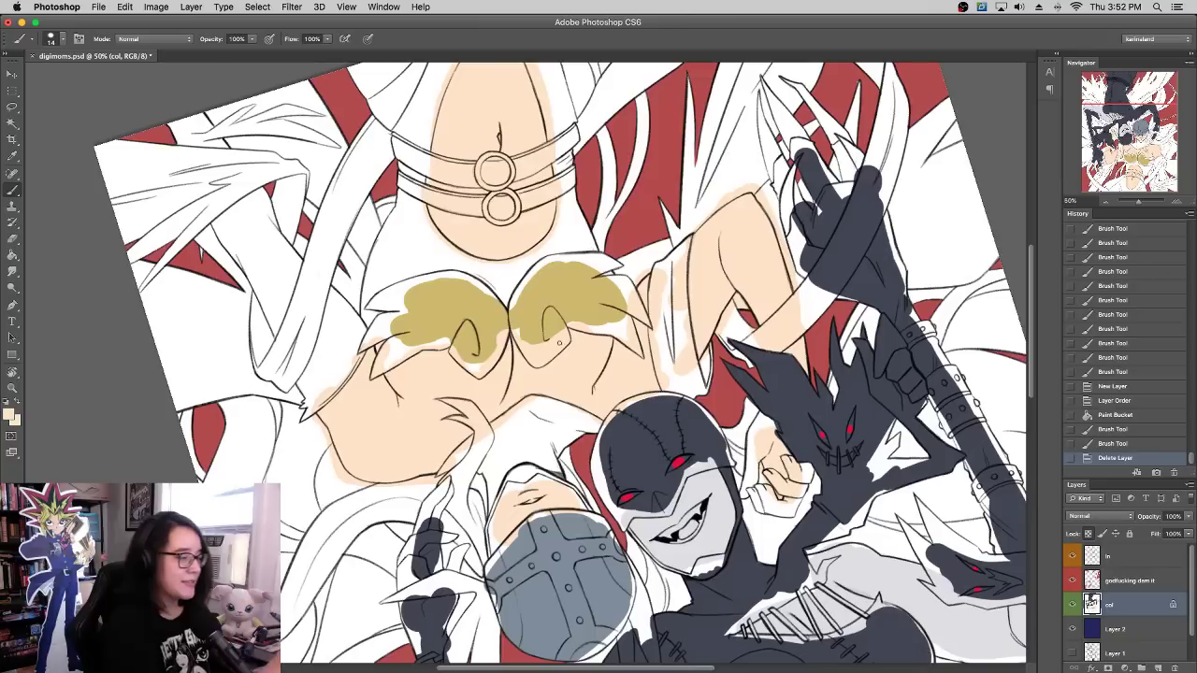
Step: Sample the skin peach, enlarge the brush to 38 px, and paint more skin colour on the figure's torso
{"action": "left_click", "coordinate": [522, 384]}
{"action": "right_click", "coordinate": [524, 384]}
{"action": "left_click", "coordinate": [560, 387]}
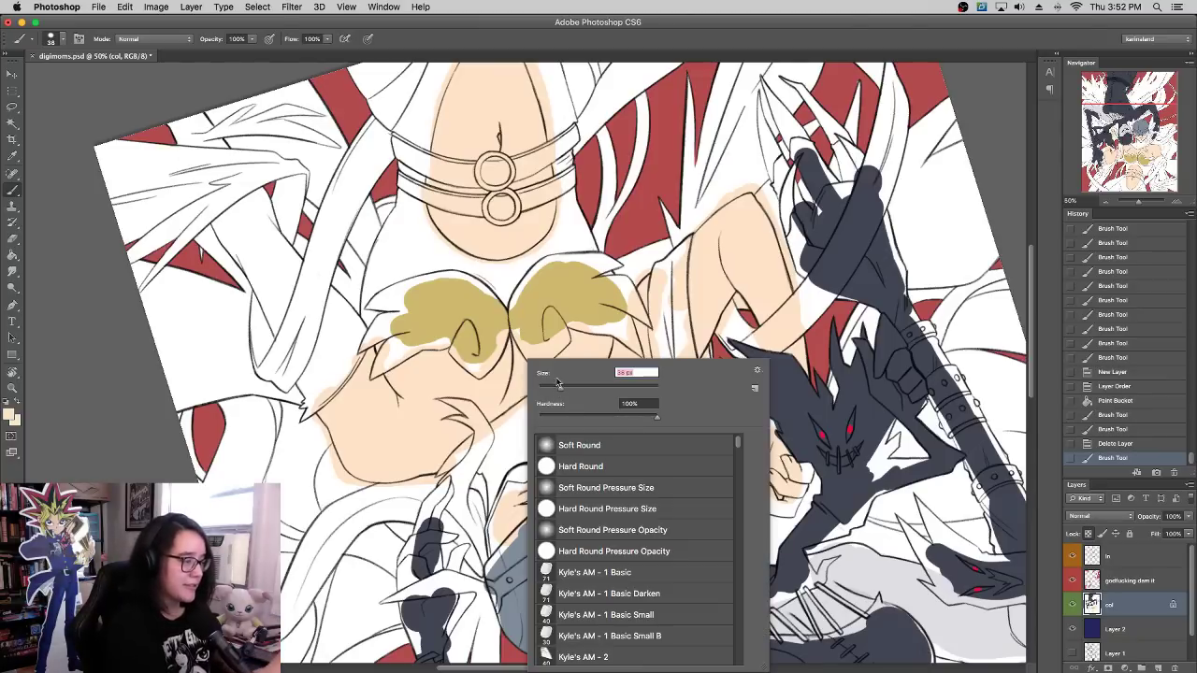
{"action": "mouse_move", "coordinate": [459, 225]}
{"action": "left_mouse_down"}
{"action": "mouse_move", "coordinate": [429, 176]}
{"action": "mouse_move", "coordinate": [448, 118]}
{"action": "left_mouse_up"}
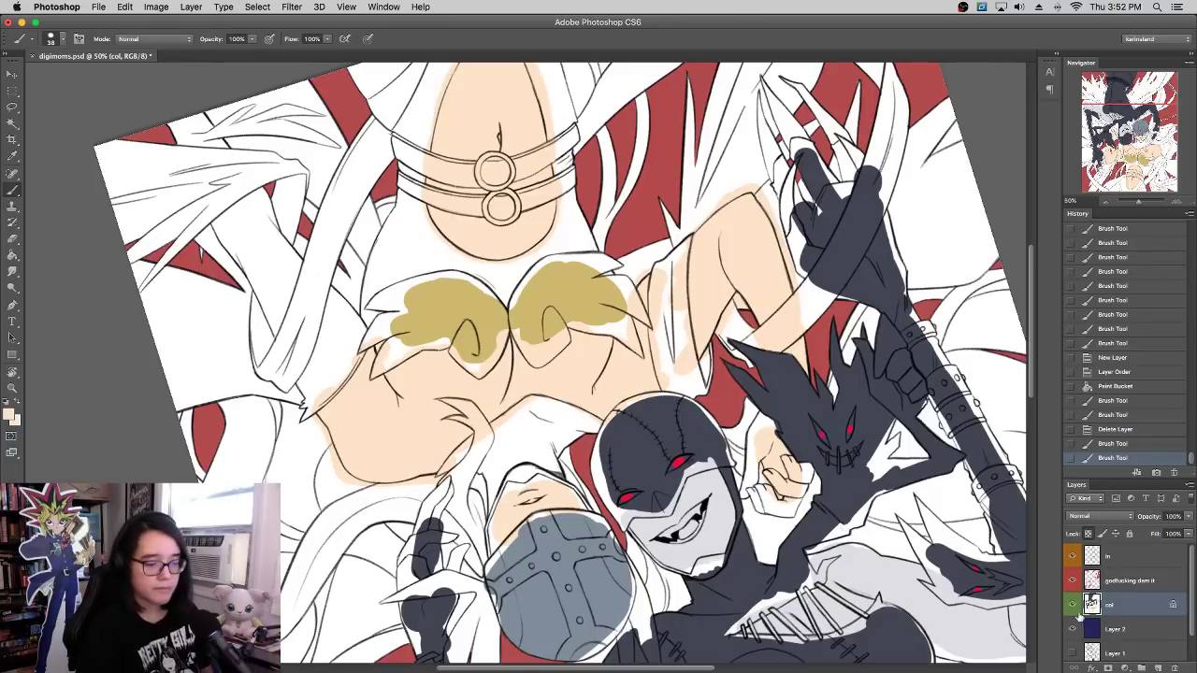
Step: Add a new layer above the "ln" line art layer and flood it with the peach colour
{"action": "left_click", "coordinate": [1122, 561]}
{"action": "left_click", "coordinate": [1157, 667]}
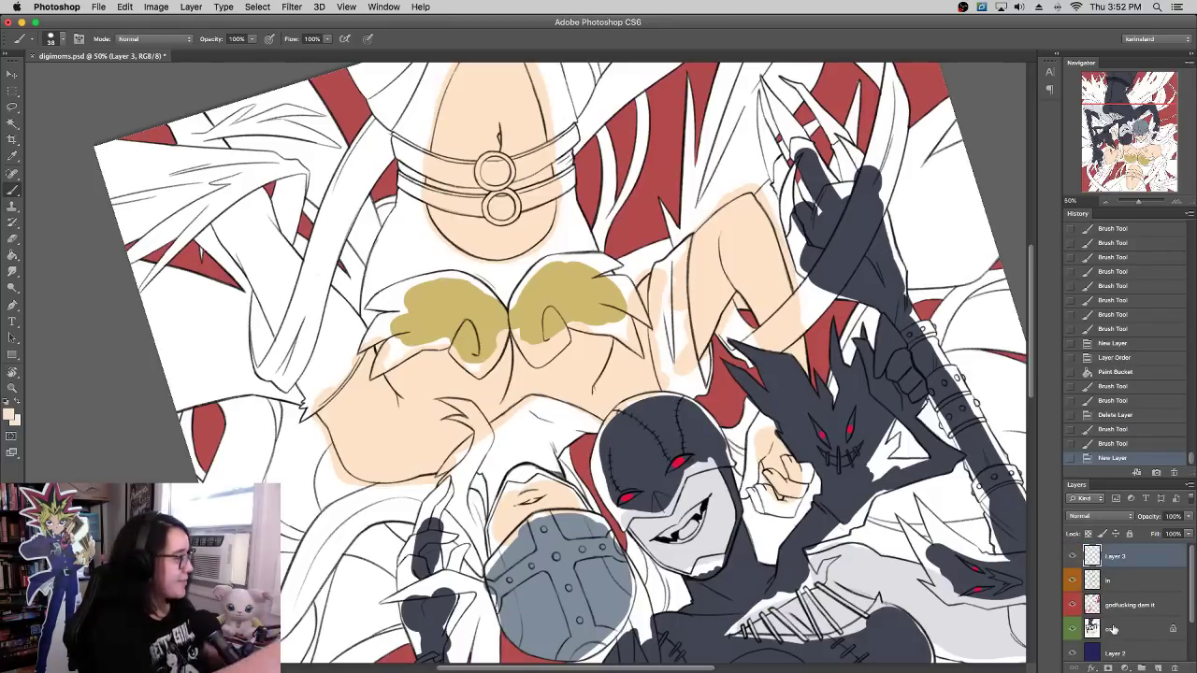
{"action": "left_click", "coordinate": [19, 252]}
{"action": "left_click", "coordinate": [315, 286]}
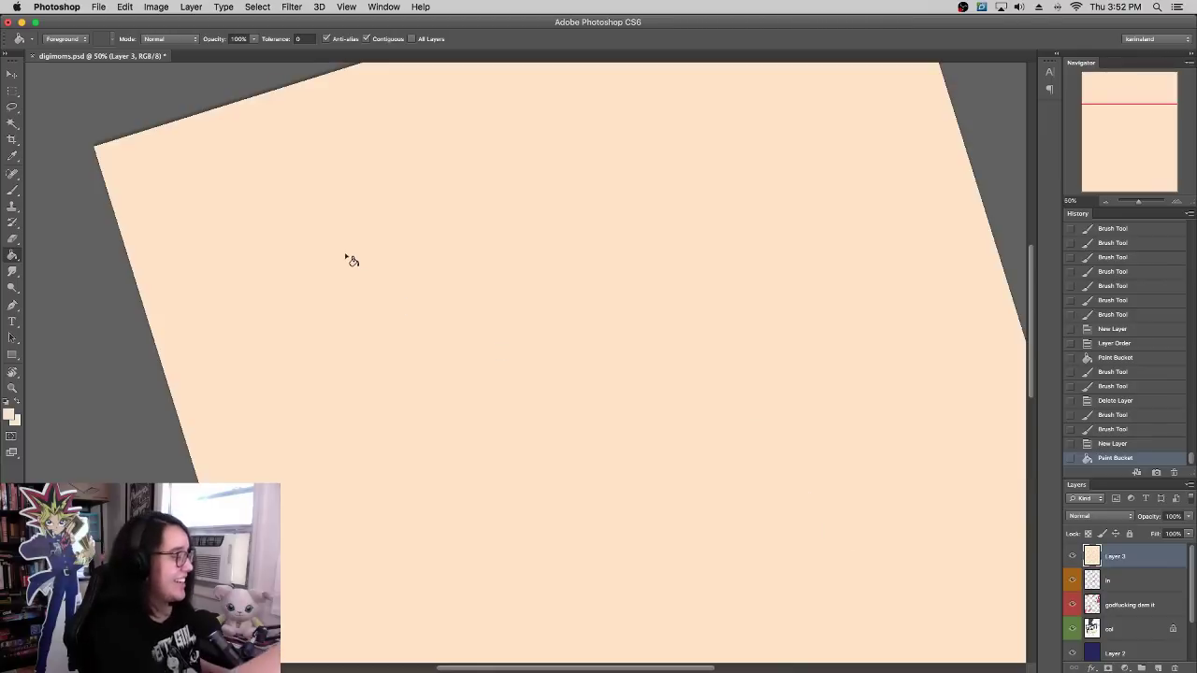
Step: Switch to the Brush tool and set the foreground colour to a dark violet
{"action": "left_click", "coordinate": [13, 140]}
{"action": "left_click", "coordinate": [15, 193]}
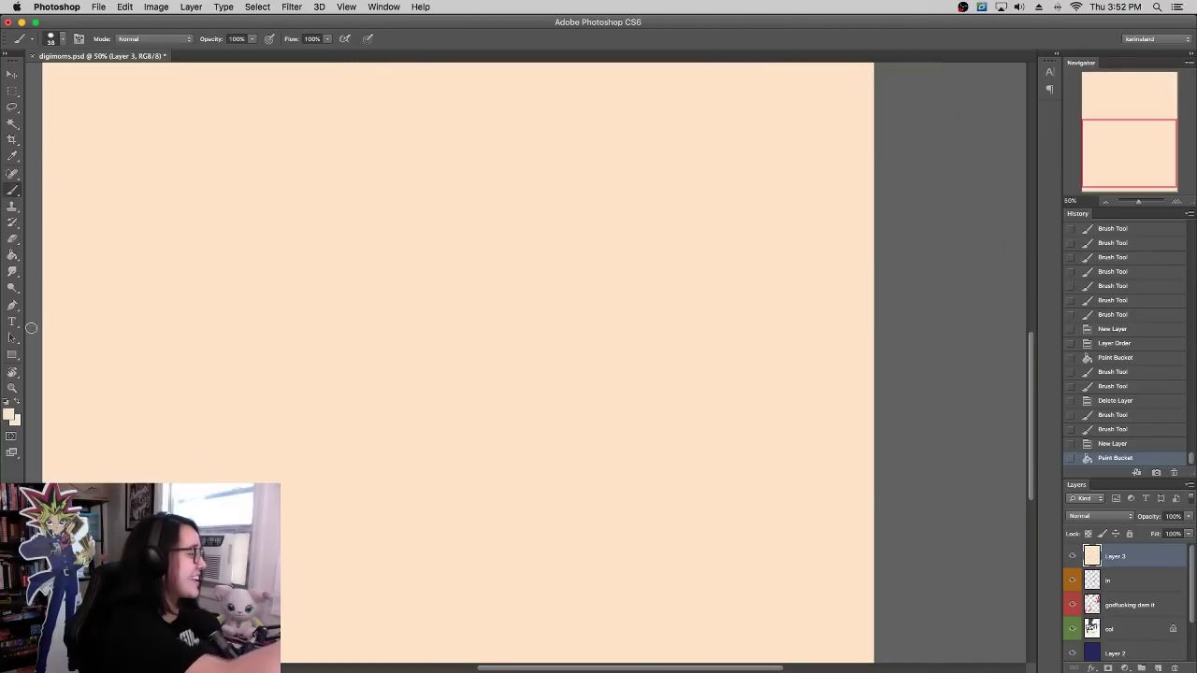
{"action": "left_click", "coordinate": [9, 415]}
{"action": "left_click_drag", "start_coordinate": [298, 502], "coordinate": [301, 458]}
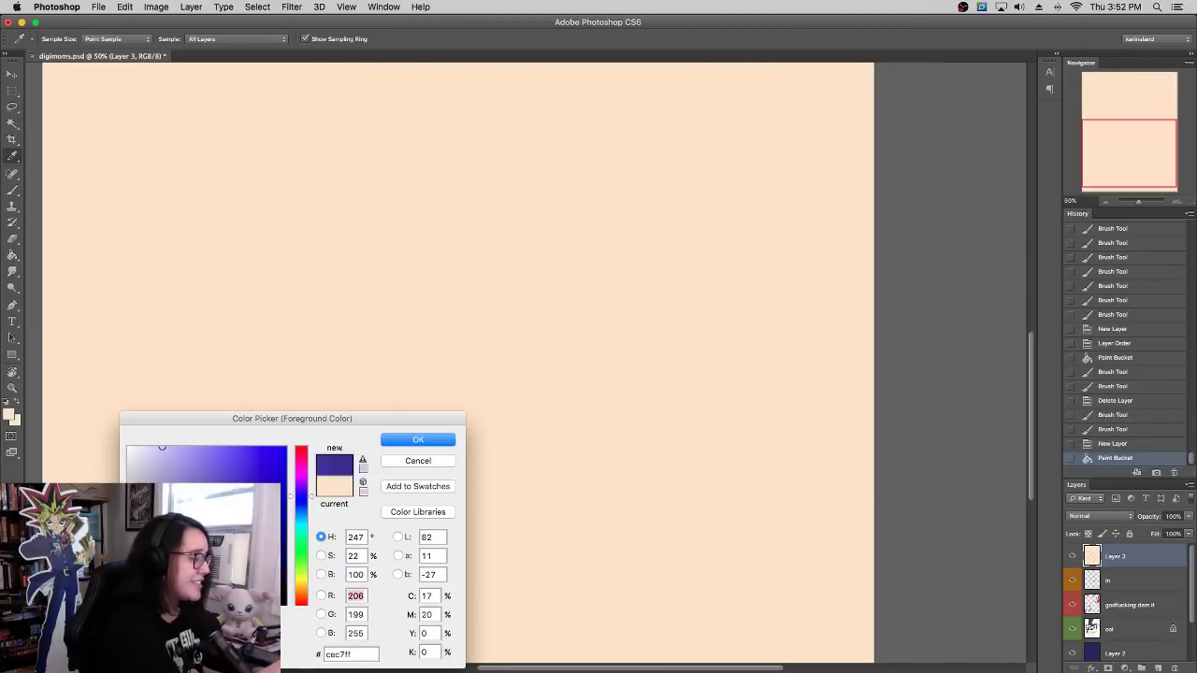
{"action": "left_click", "coordinate": [417, 437]}
Step: Reduce the brush to 14 px and sketch a leg-like contour with continuous lines on the peach layer
{"action": "right_click", "coordinate": [552, 300]}
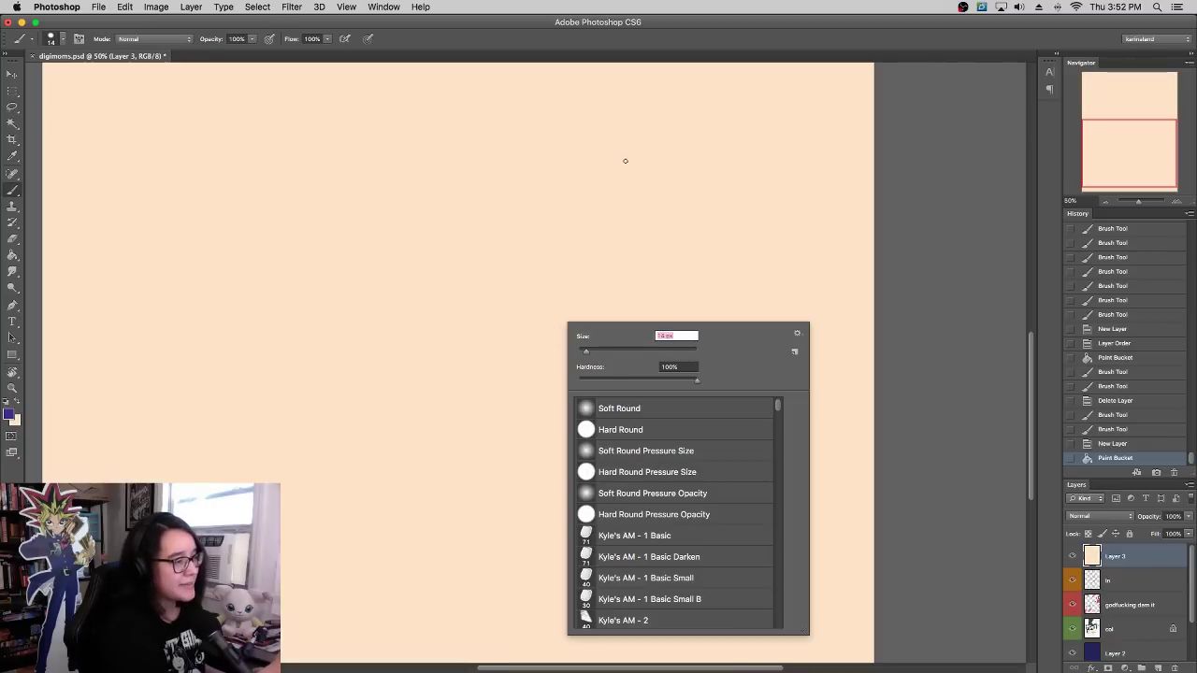
{"action": "left_click", "coordinate": [459, 187]}
{"action": "mouse_move", "coordinate": [464, 190]}
{"action": "left_mouse_down"}
{"action": "mouse_move", "coordinate": [438, 206]}
{"action": "mouse_move", "coordinate": [430, 259]}
{"action": "left_mouse_up"}
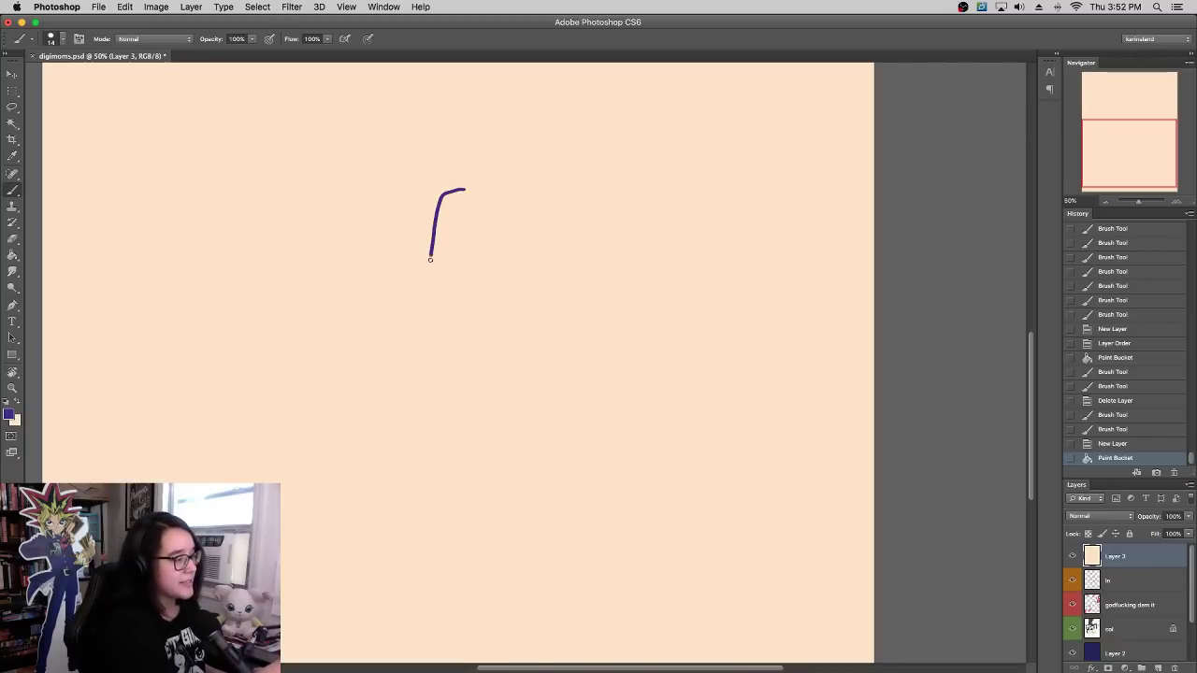
{"action": "left_click_drag", "start_coordinate": [417, 380], "coordinate": [417, 434]}
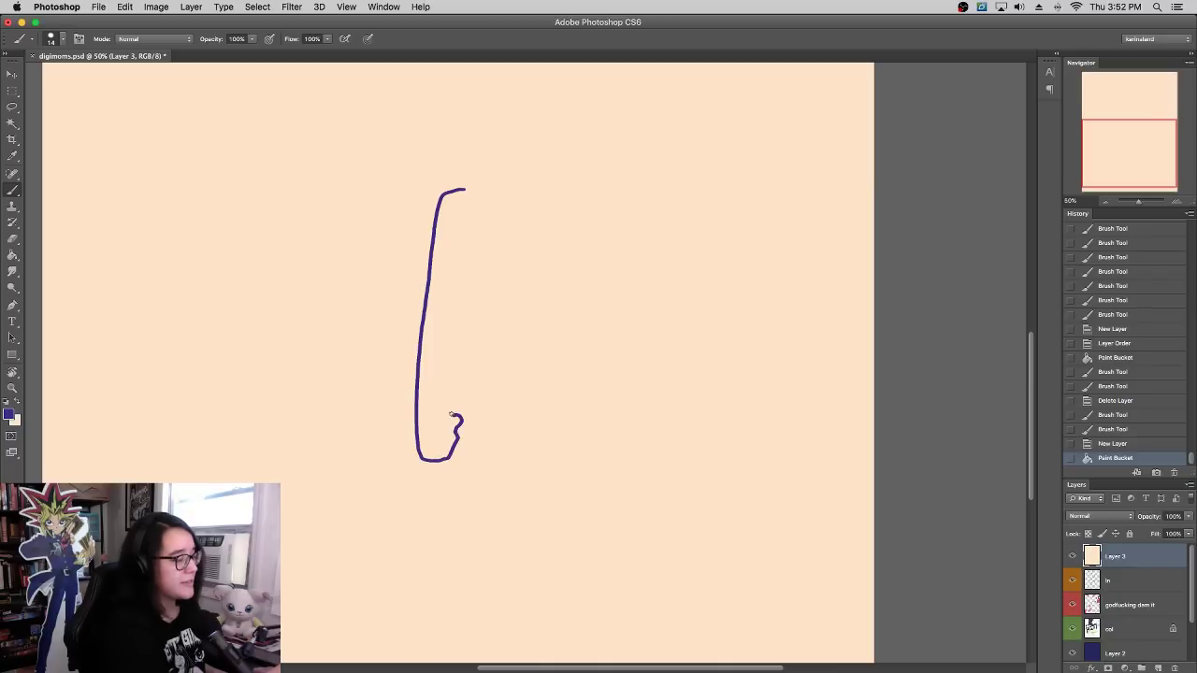
{"action": "left_click_drag", "start_coordinate": [451, 413], "coordinate": [468, 329]}
{"action": "left_click_drag", "start_coordinate": [478, 269], "coordinate": [490, 235]}
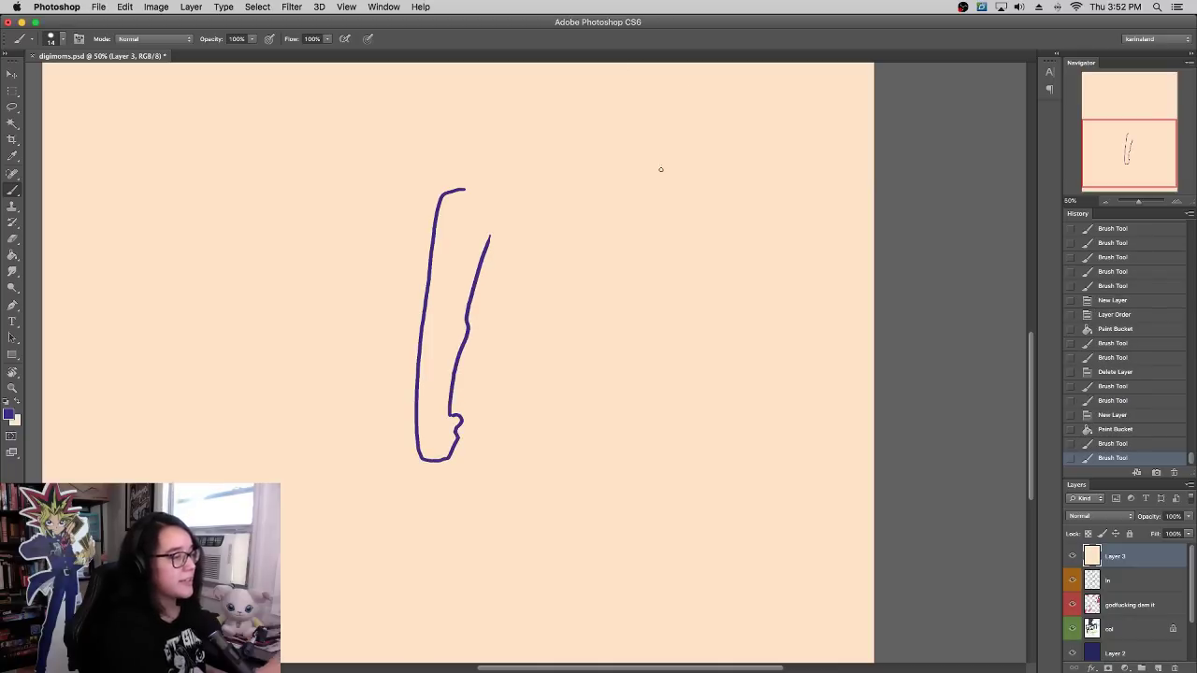
Step: Sketch a second leg contour beside the first using short, separate curved strokes, redoing the strokes that miss
{"action": "left_click_drag", "start_coordinate": [666, 176], "coordinate": [628, 230]}
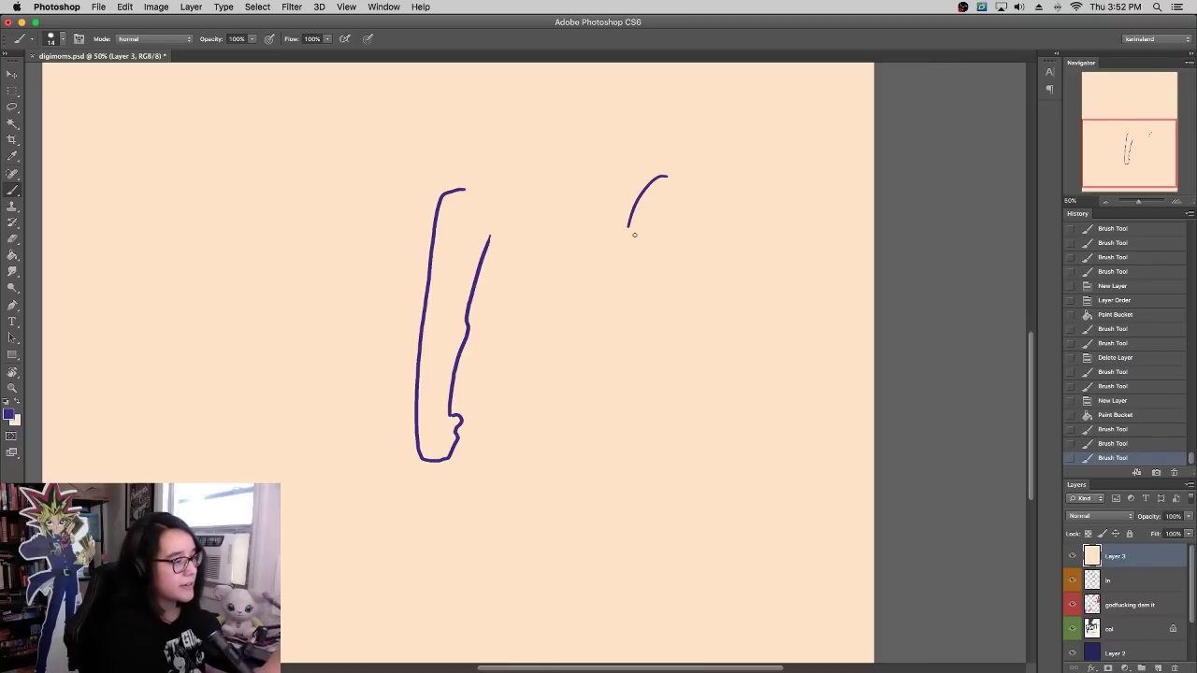
{"action": "key", "text": "super+z"}
{"action": "mouse_move", "coordinate": [687, 170]}
{"action": "left_mouse_down"}
{"action": "mouse_move", "coordinate": [643, 227]}
{"action": "mouse_move", "coordinate": [628, 274]}
{"action": "left_mouse_up"}
{"action": "left_click_drag", "start_coordinate": [626, 338], "coordinate": [624, 366]}
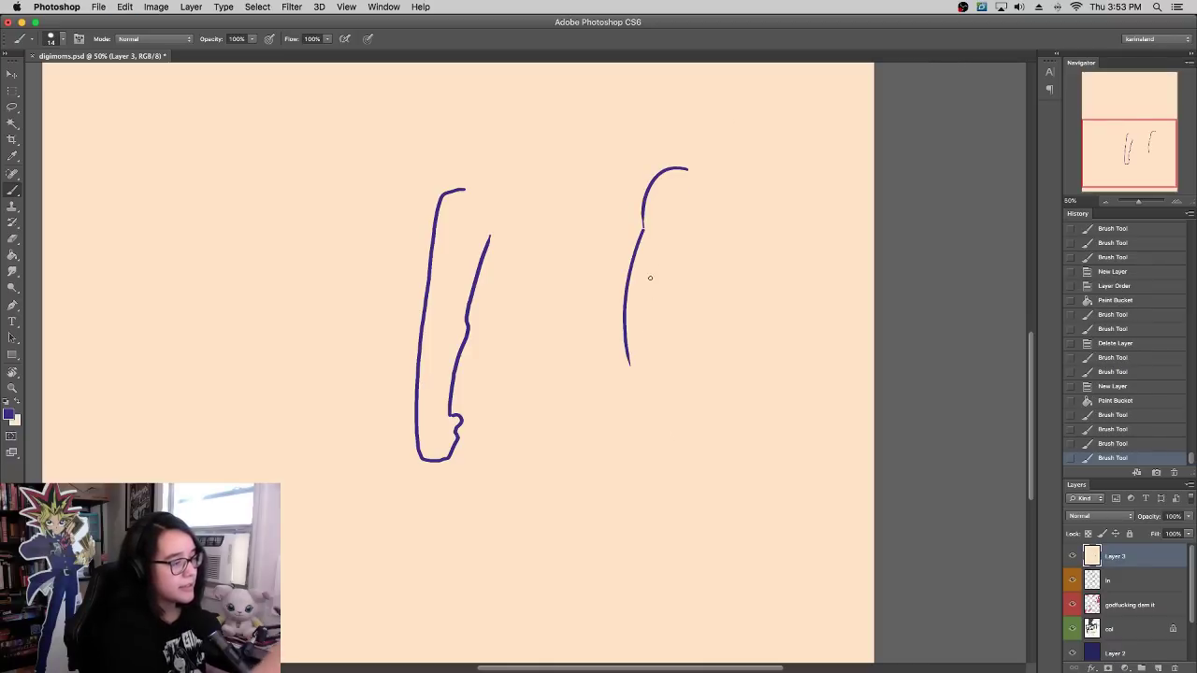
{"action": "key", "text": "super+z"}
{"action": "mouse_move", "coordinate": [646, 236]}
{"action": "left_mouse_down"}
{"action": "mouse_move", "coordinate": [636, 316]}
{"action": "mouse_move", "coordinate": [646, 483]}
{"action": "left_mouse_up"}
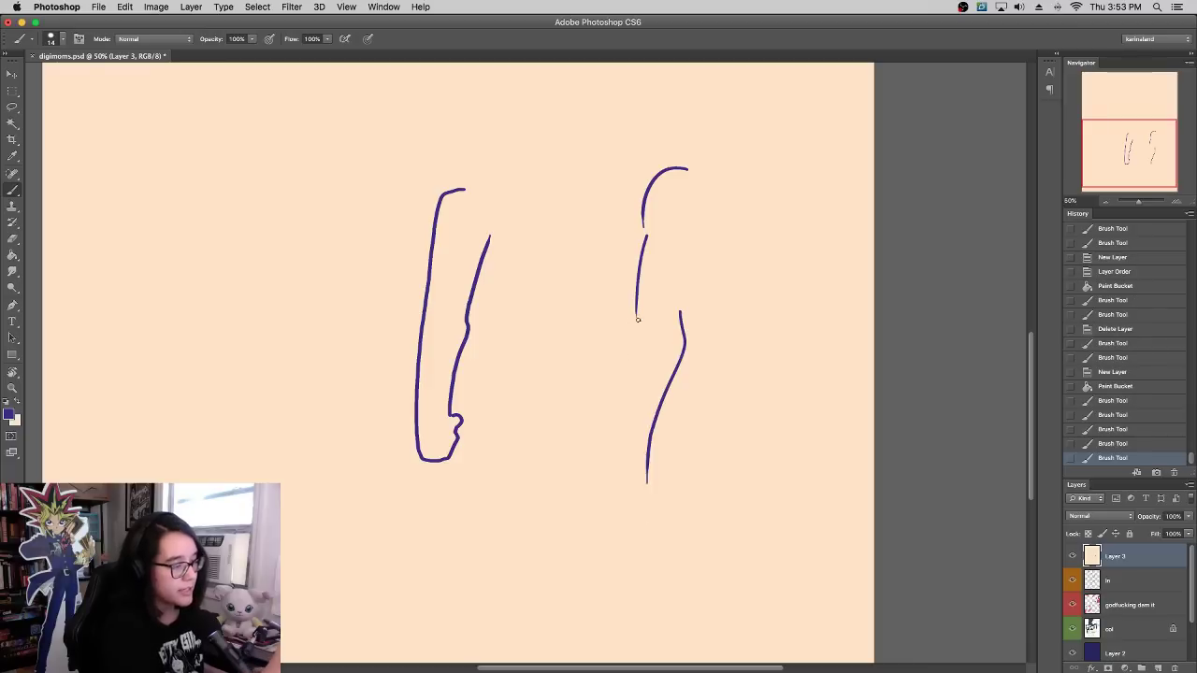
{"action": "left_click_drag", "start_coordinate": [638, 320], "coordinate": [632, 447]}
{"action": "left_click_drag", "start_coordinate": [681, 320], "coordinate": [702, 264]}
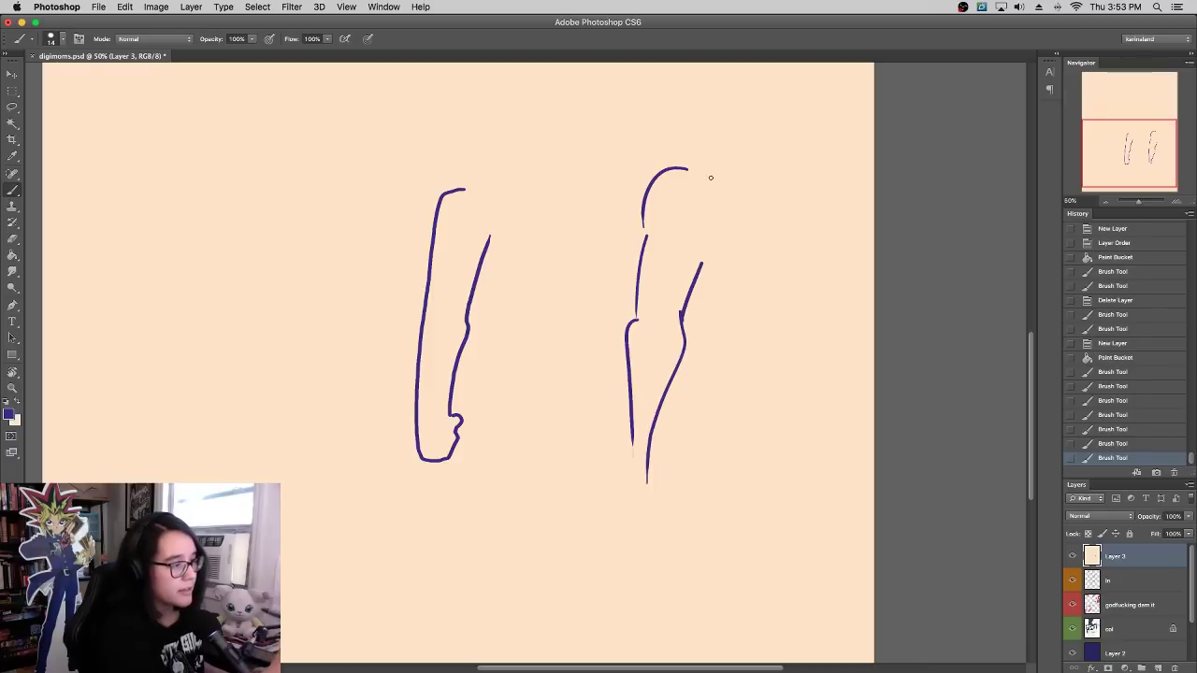
{"action": "left_click_drag", "start_coordinate": [704, 171], "coordinate": [725, 175]}
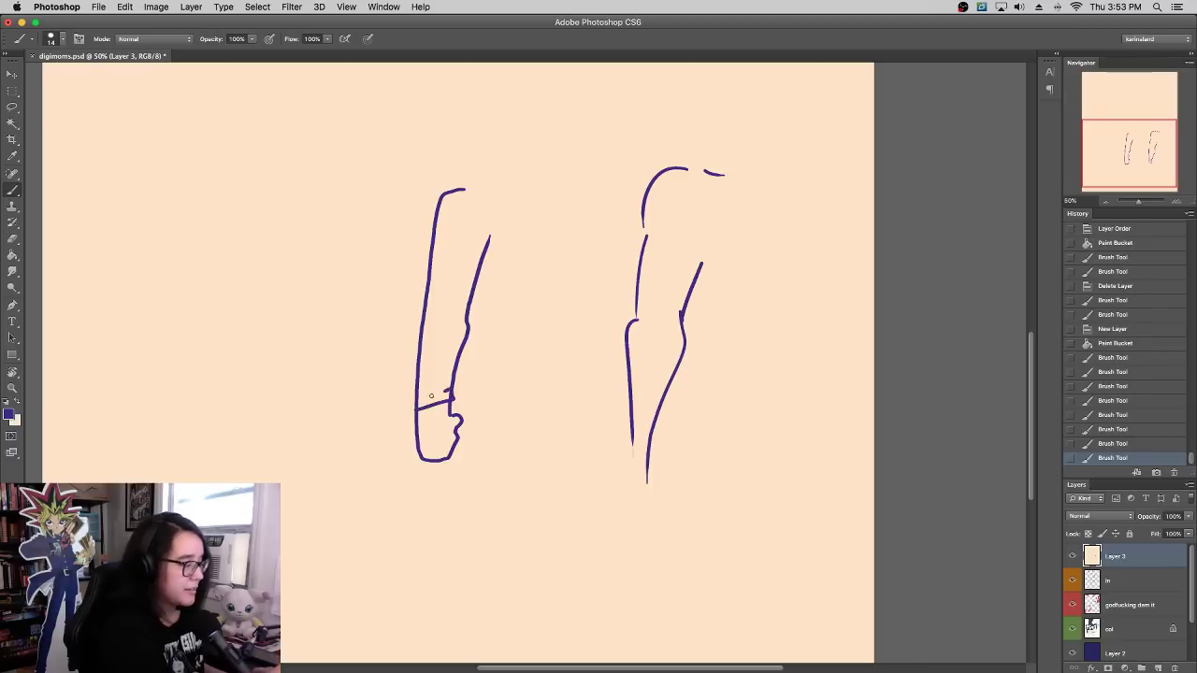
Step: Try a band across the first leg and undo it, and draw an ankle band and foot on the second leg
{"action": "left_click_drag", "start_coordinate": [431, 395], "coordinate": [415, 402]}
{"action": "key", "text": "super+z"}
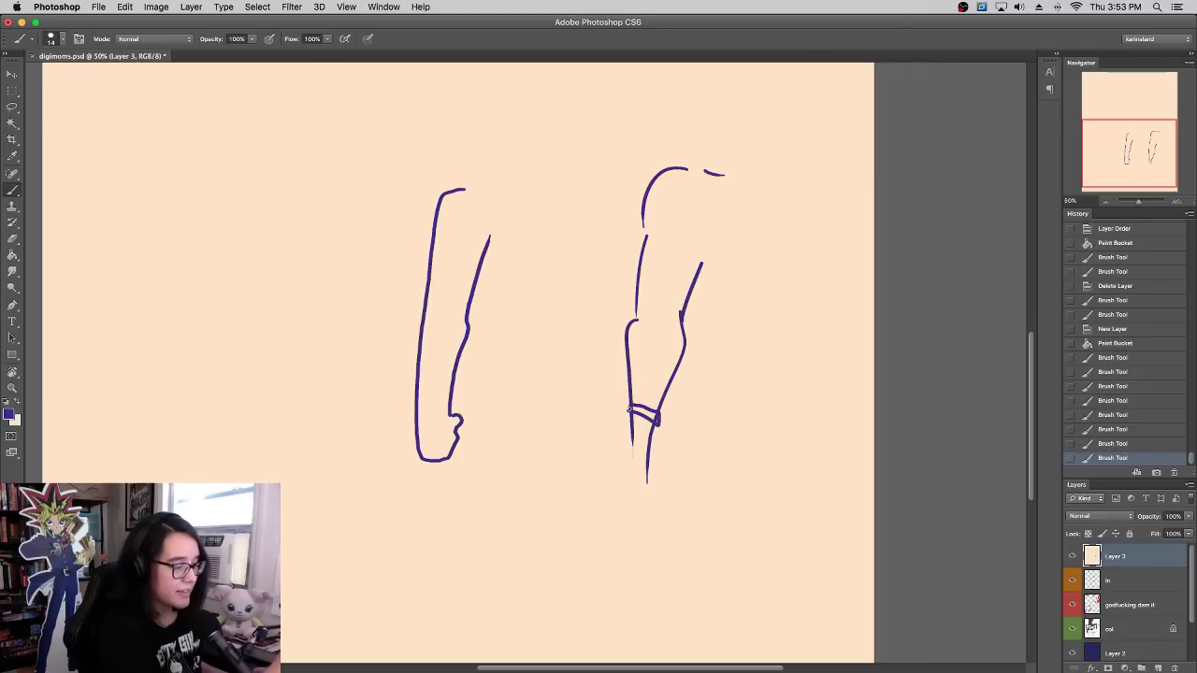
{"action": "key", "text": "super+z"}
{"action": "mouse_move", "coordinate": [629, 409]}
{"action": "left_mouse_down"}
{"action": "mouse_move", "coordinate": [656, 429]}
{"action": "mouse_move", "coordinate": [609, 448]}
{"action": "mouse_move", "coordinate": [630, 497]}
{"action": "left_mouse_up"}
{"action": "key", "text": "super+z"}
{"action": "mouse_move", "coordinate": [653, 436]}
{"action": "left_mouse_down"}
{"action": "mouse_move", "coordinate": [669, 467]}
{"action": "mouse_move", "coordinate": [653, 501]}
{"action": "mouse_move", "coordinate": [664, 483]}
{"action": "left_mouse_up"}
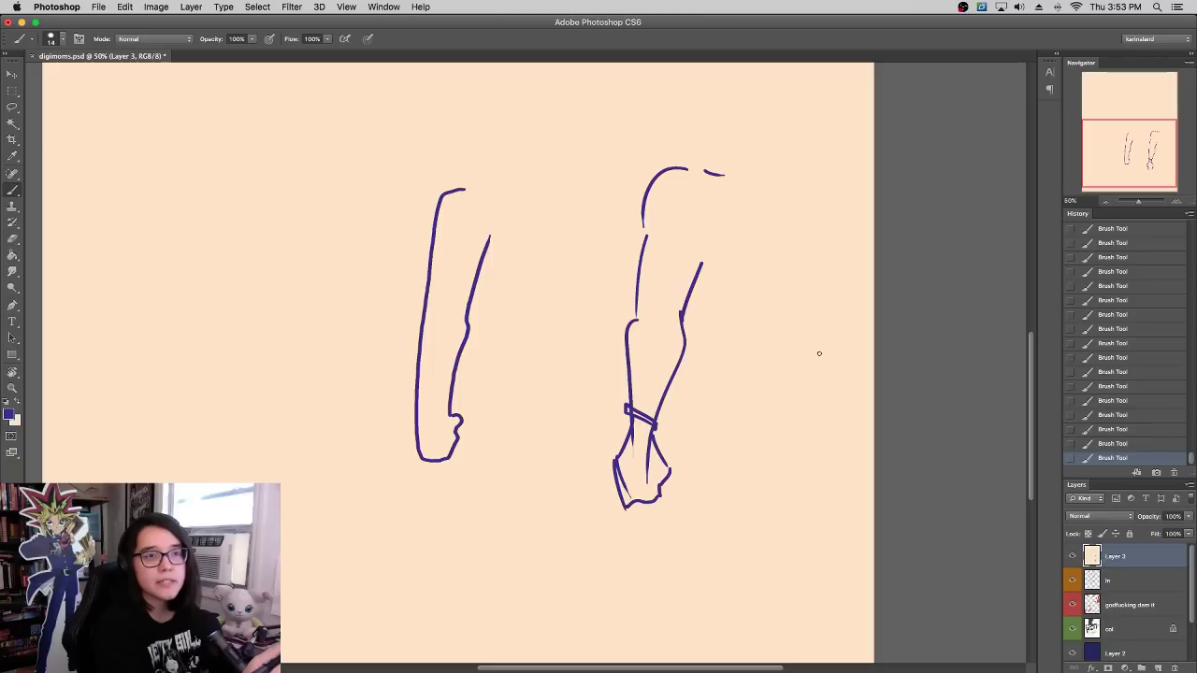
Step: Hide and delete the peach sketch layer, and make the "col" layer active
{"action": "left_click", "coordinate": [1073, 557]}
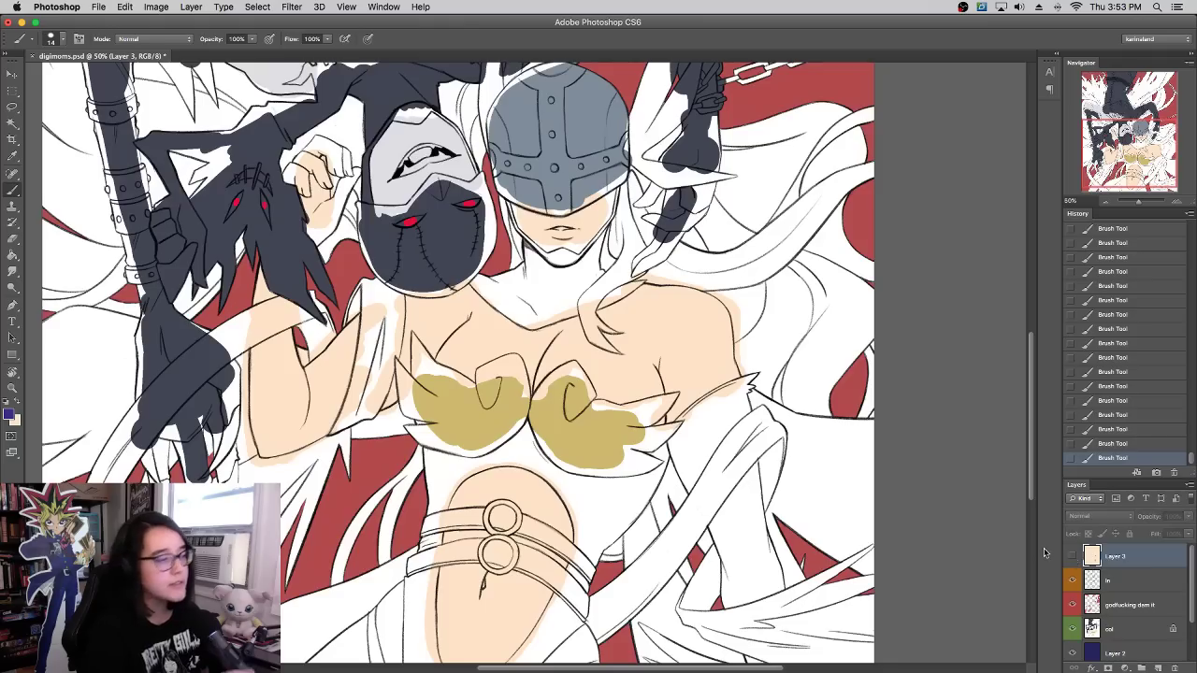
{"action": "left_click", "coordinate": [813, 328]}
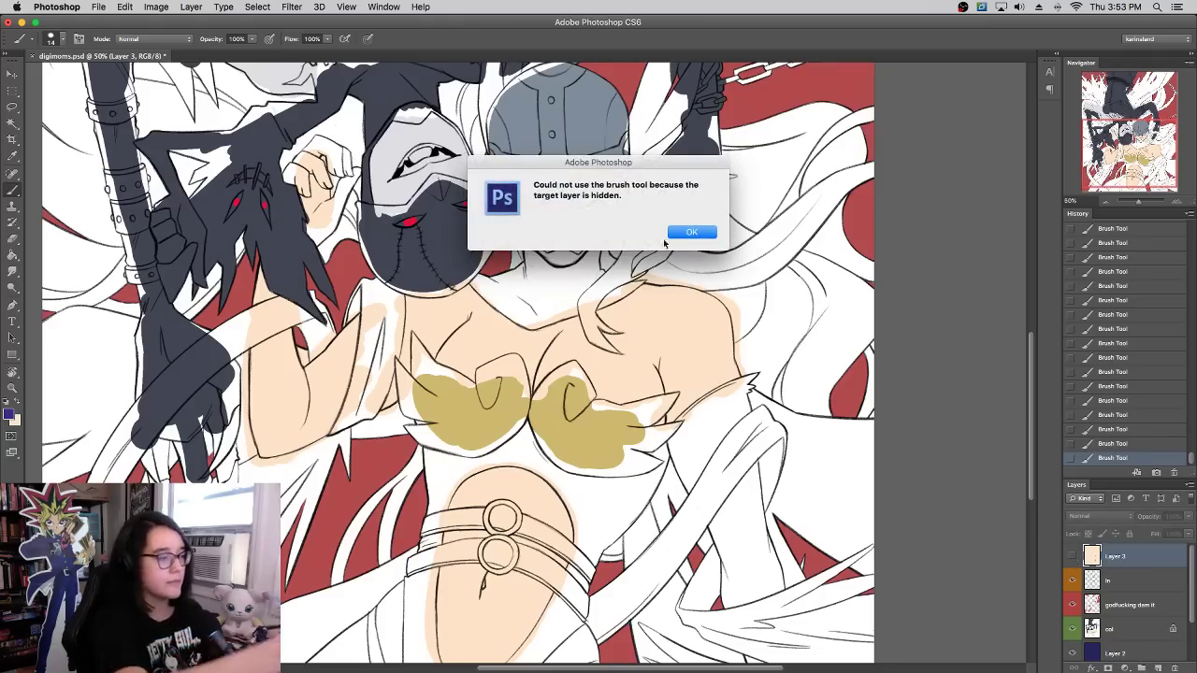
{"action": "left_click", "coordinate": [690, 230]}
{"action": "left_click_drag", "start_coordinate": [1106, 561], "coordinate": [1174, 667]}
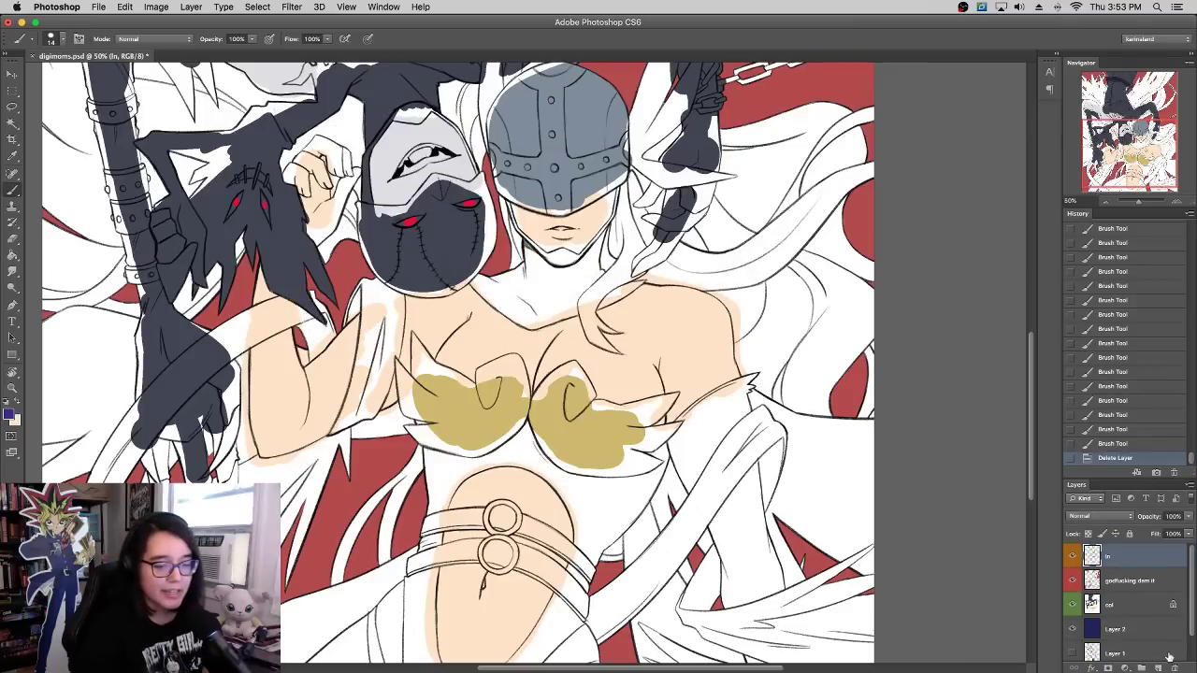
{"action": "left_click", "coordinate": [1110, 605]}
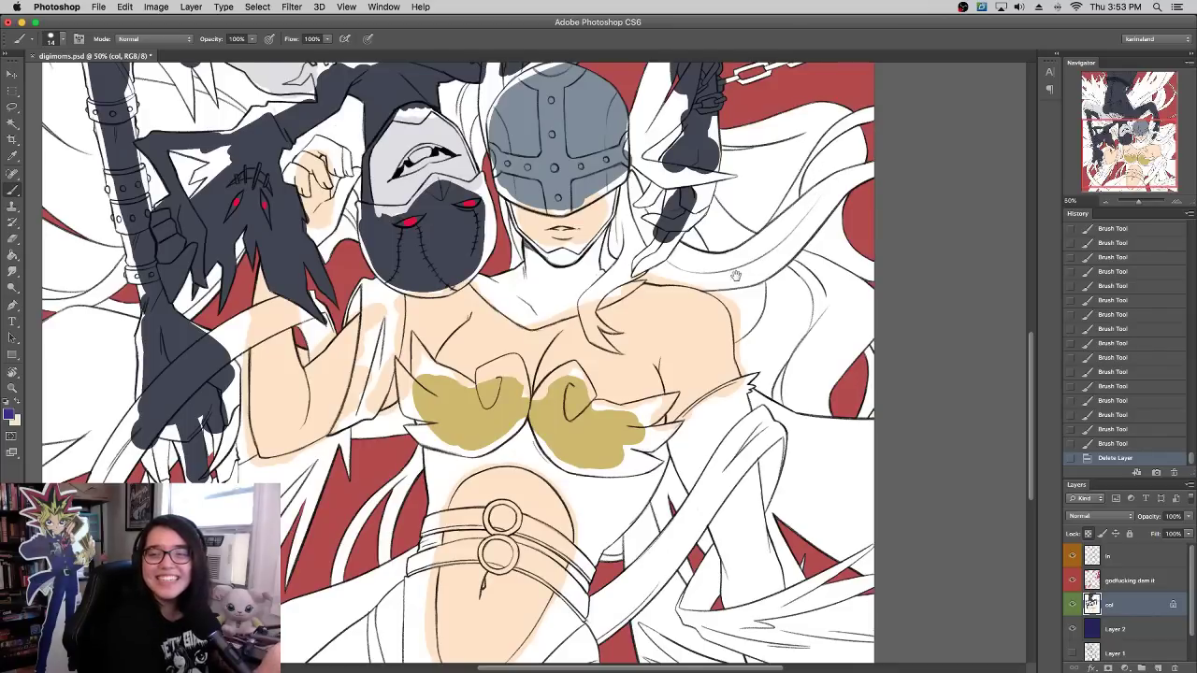
Step: Set the foreground colour to pale yellow #fff09f for the helmeted figure's hair
{"action": "scroll", "coordinate": [736, 276], "scroll_direction": "up", "scroll_amount": 5}
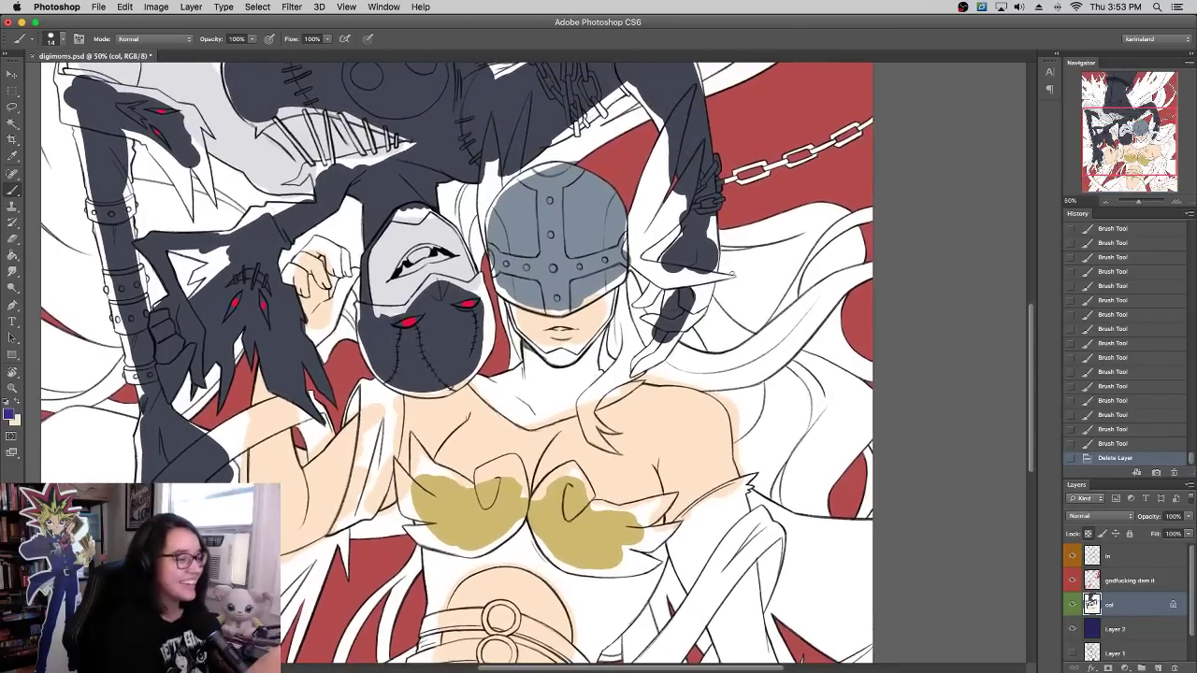
{"action": "left_click", "coordinate": [12, 415]}
{"action": "left_click", "coordinate": [298, 589]}
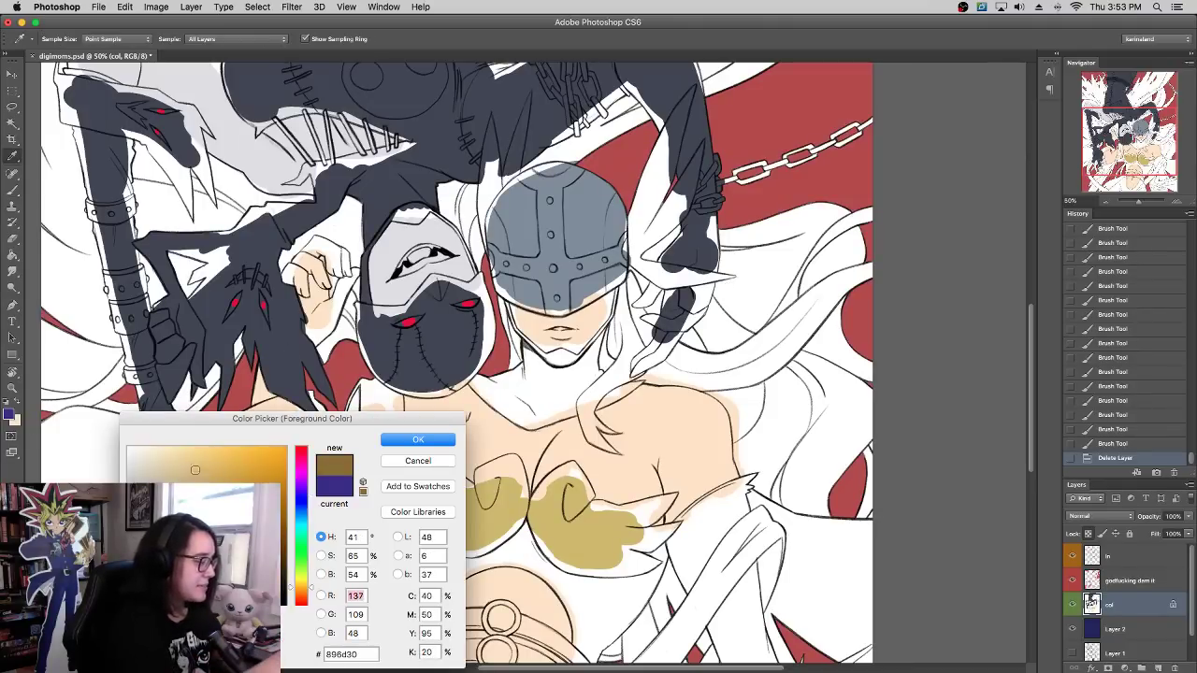
{"action": "left_click", "coordinate": [186, 448]}
{"action": "left_click", "coordinate": [301, 584]}
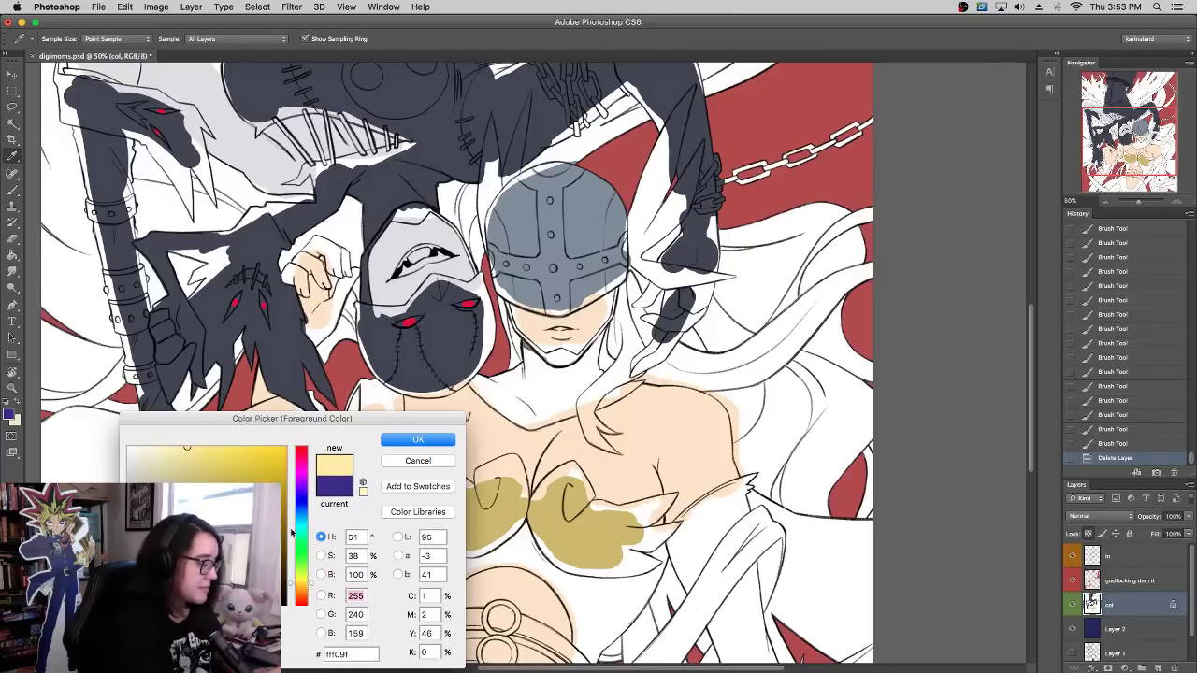
{"action": "left_click", "coordinate": [417, 440]}
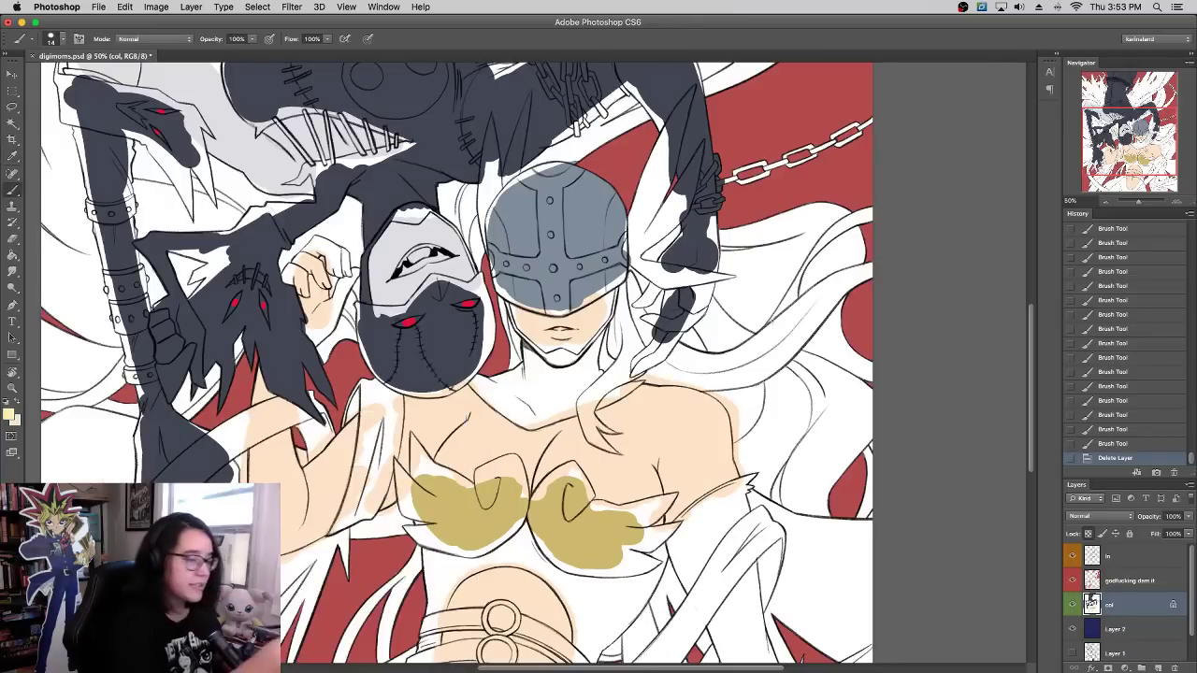
Step: Enlarge the brush and paint the helmeted figure's long flowing hair above the bare shoulder pale yellow
{"action": "right_click", "coordinate": [780, 335]}
{"action": "left_click", "coordinate": [839, 361]}
{"action": "mouse_move", "coordinate": [750, 312]}
{"action": "left_mouse_down"}
{"action": "mouse_move", "coordinate": [689, 374]}
{"action": "mouse_move", "coordinate": [704, 323]}
{"action": "mouse_move", "coordinate": [666, 362]}
{"action": "mouse_move", "coordinate": [744, 381]}
{"action": "mouse_move", "coordinate": [753, 464]}
{"action": "mouse_move", "coordinate": [781, 490]}
{"action": "mouse_move", "coordinate": [773, 451]}
{"action": "mouse_move", "coordinate": [787, 472]}
{"action": "mouse_move", "coordinate": [801, 370]}
{"action": "mouse_move", "coordinate": [813, 503]}
{"action": "mouse_move", "coordinate": [843, 413]}
{"action": "mouse_move", "coordinate": [870, 503]}
{"action": "mouse_move", "coordinate": [862, 447]}
{"action": "mouse_move", "coordinate": [887, 288]}
{"action": "mouse_move", "coordinate": [795, 400]}
{"action": "mouse_move", "coordinate": [783, 370]}
{"action": "mouse_move", "coordinate": [856, 240]}
{"action": "mouse_move", "coordinate": [755, 380]}
{"action": "mouse_move", "coordinate": [810, 232]}
{"action": "mouse_move", "coordinate": [731, 266]}
{"action": "mouse_move", "coordinate": [727, 231]}
{"action": "left_mouse_up"}
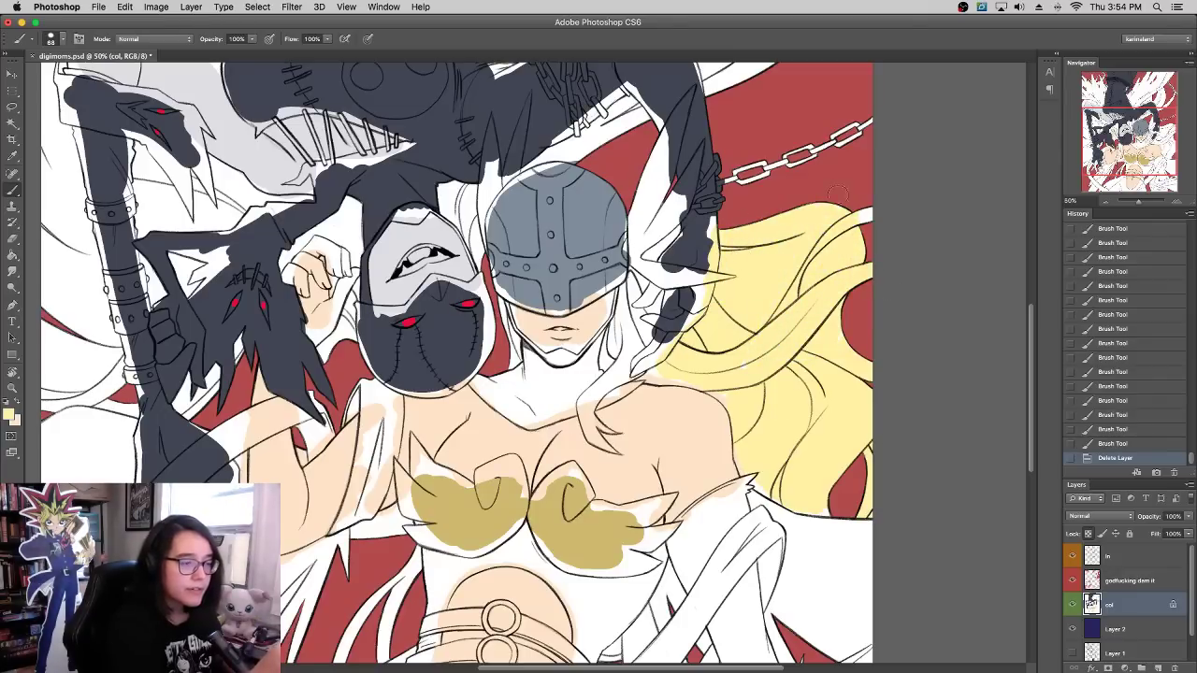
{"action": "left_click_drag", "start_coordinate": [741, 381], "coordinate": [735, 399]}
{"action": "left_click_drag", "start_coordinate": [836, 325], "coordinate": [835, 304]}
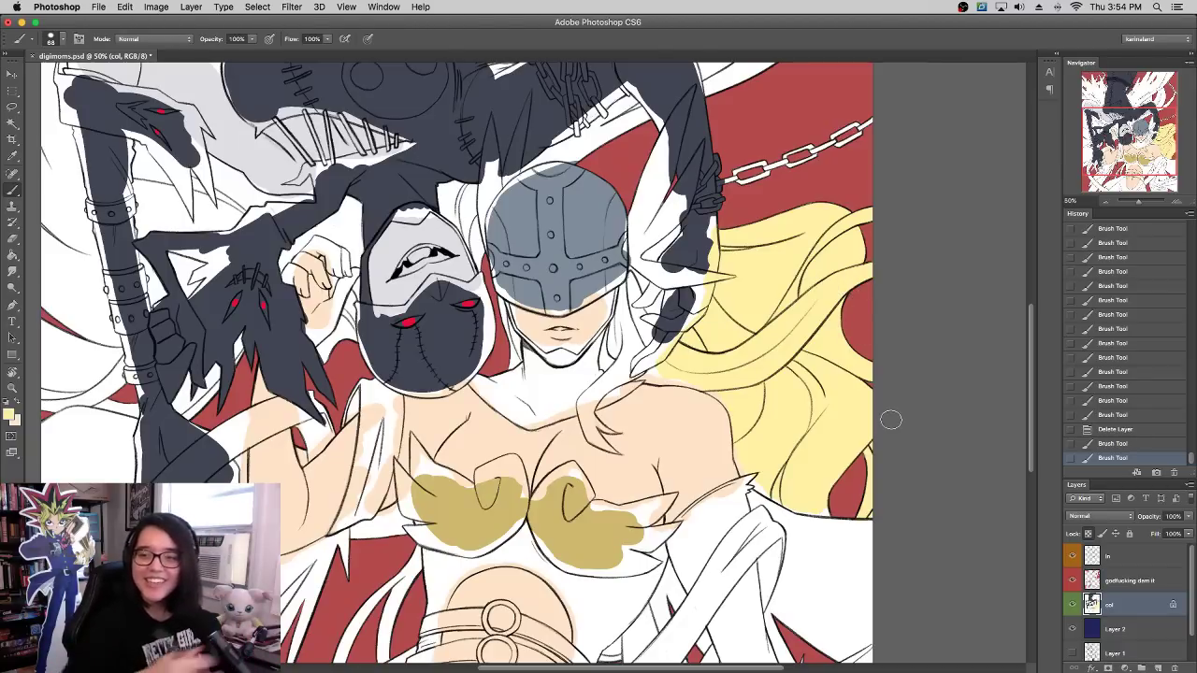
Step: Paint the hair strands on both sides of the helmeted figure's face and neck pale yellow
{"action": "mouse_move", "coordinate": [634, 333]}
{"action": "left_mouse_down"}
{"action": "mouse_move", "coordinate": [621, 370]}
{"action": "mouse_move", "coordinate": [637, 291]}
{"action": "mouse_move", "coordinate": [656, 348]}
{"action": "mouse_move", "coordinate": [637, 363]}
{"action": "left_mouse_up"}
{"action": "left_click_drag", "start_coordinate": [654, 366], "coordinate": [731, 387]}
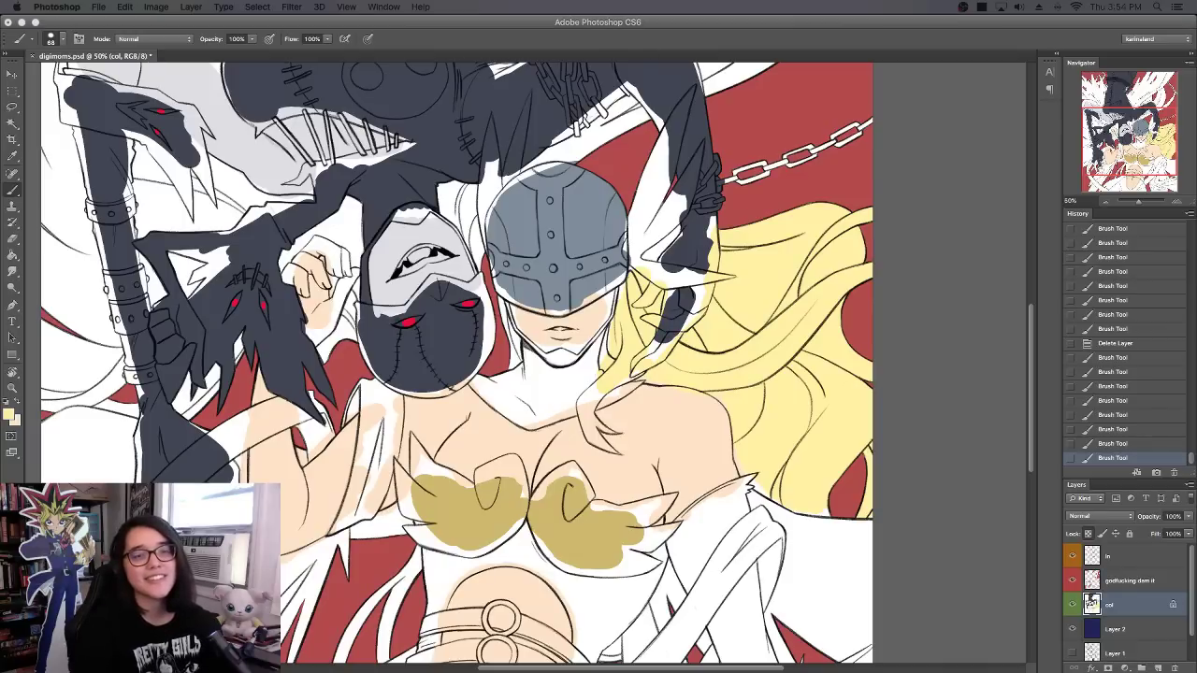
{"action": "left_click", "coordinate": [505, 359]}
{"action": "left_click_drag", "start_coordinate": [513, 361], "coordinate": [519, 341]}
{"action": "mouse_move", "coordinate": [519, 342]}
{"action": "left_mouse_down"}
{"action": "mouse_move", "coordinate": [514, 358]}
{"action": "mouse_move", "coordinate": [519, 346]}
{"action": "left_mouse_up"}
Step: Fill the painted hair on both sides of the helmeted face with pale yellow using the Paint Bucket, and return to the Brush tool
{"action": "left_click", "coordinate": [13, 256]}
{"action": "left_click", "coordinate": [12, 414]}
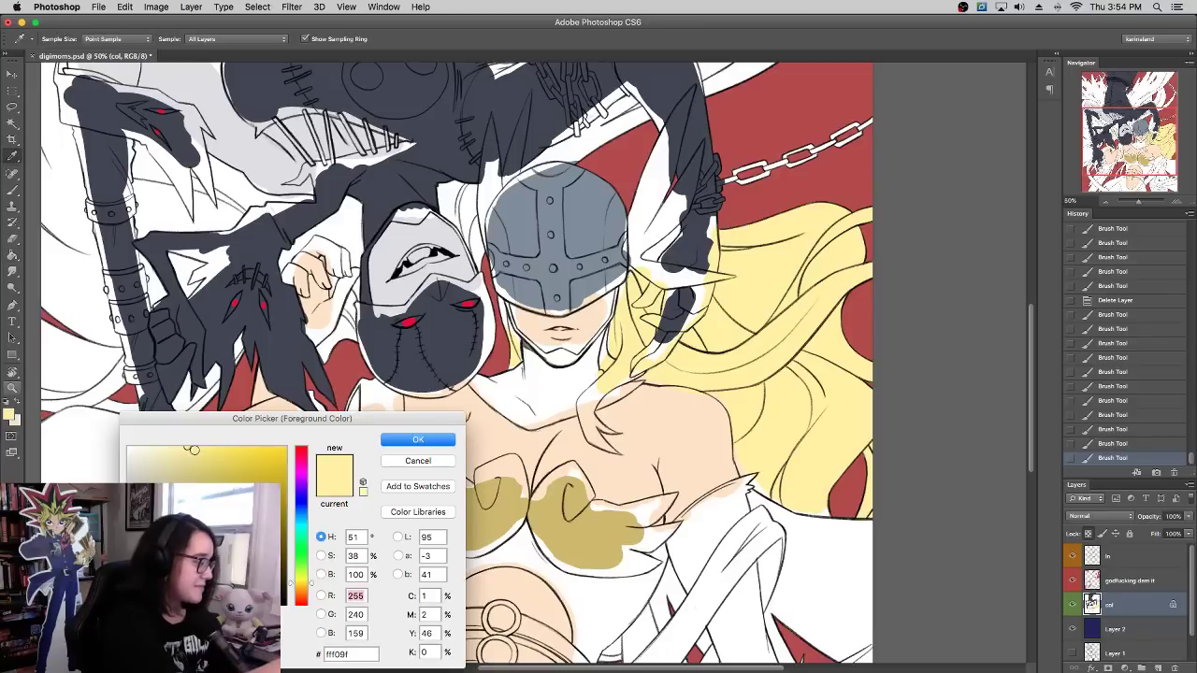
{"action": "left_click", "coordinate": [402, 440]}
{"action": "left_click", "coordinate": [764, 348]}
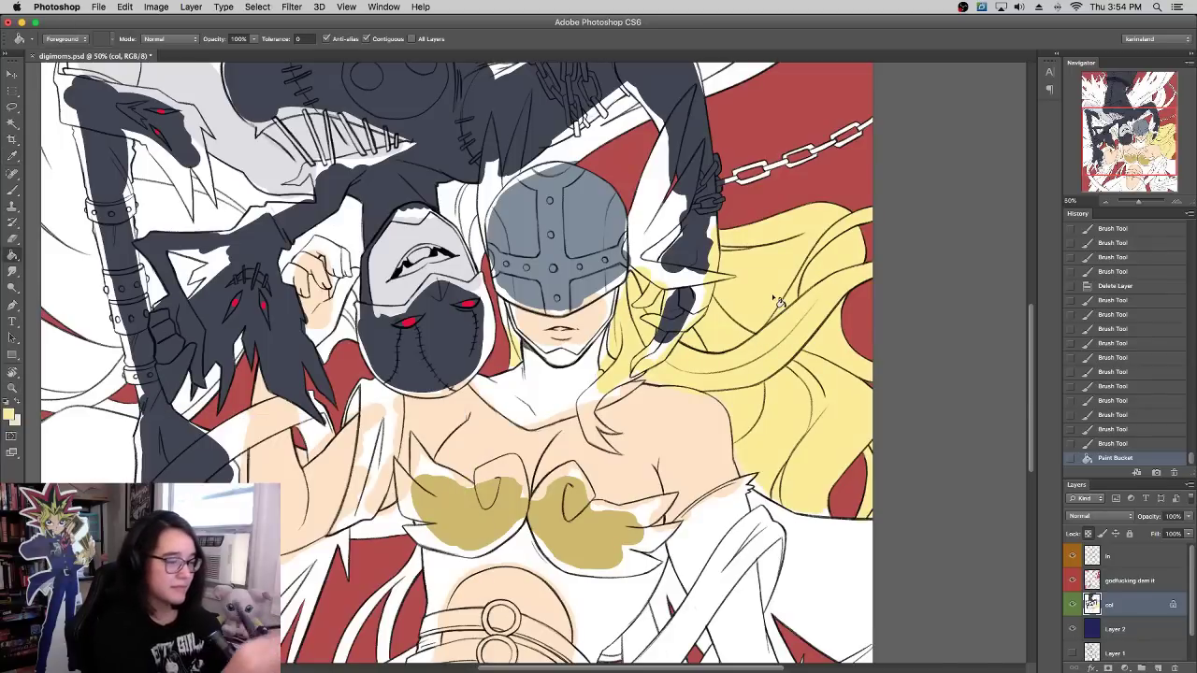
{"action": "left_click", "coordinate": [527, 346]}
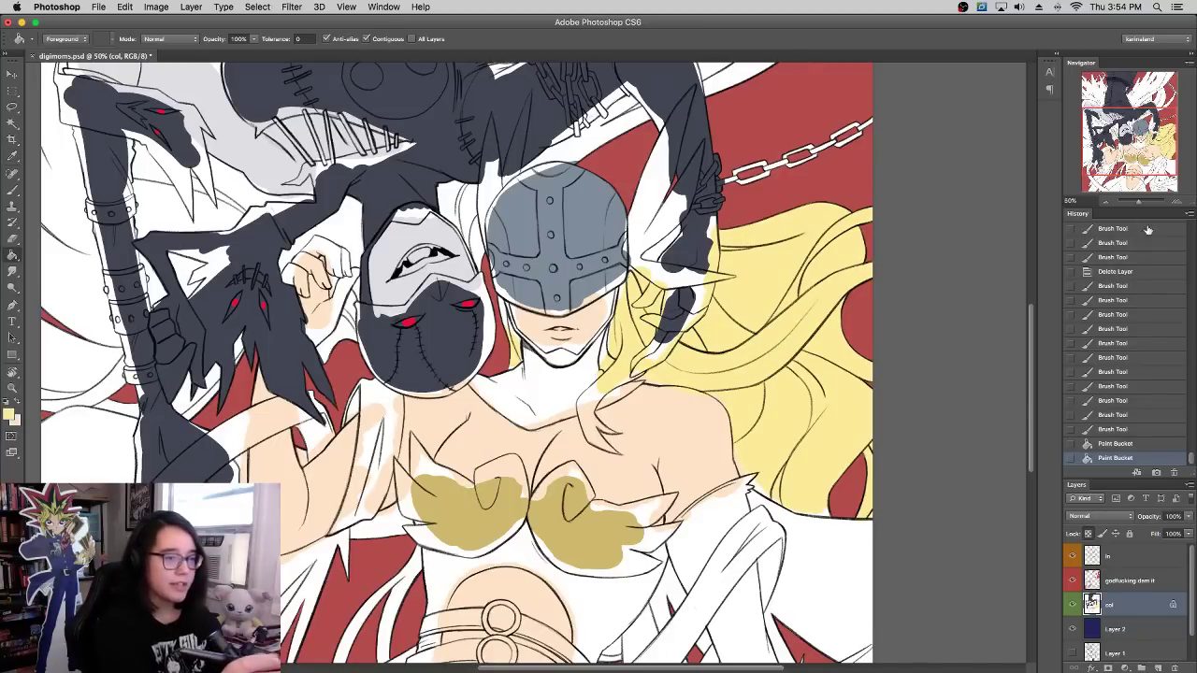
{"action": "left_click", "coordinate": [12, 190]}
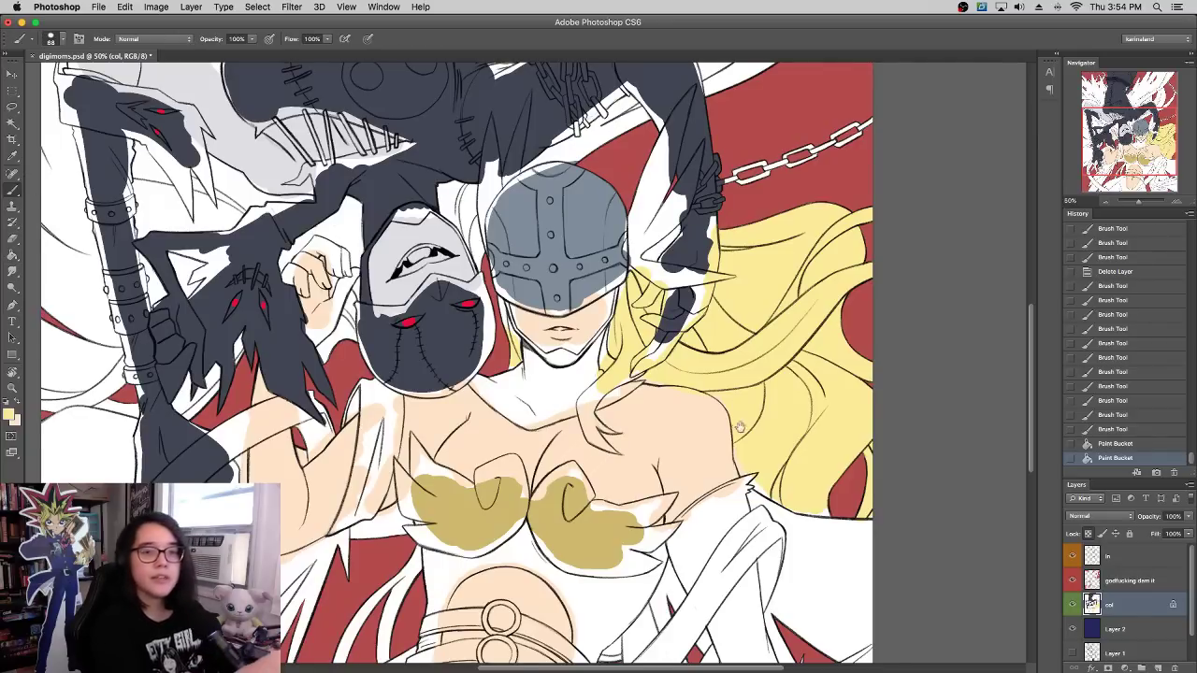
Step: Recolour the helmet a muted purple-grey #817988 using the Paint Bucket
{"action": "mouse_move", "coordinate": [740, 427]}
{"action": "left_mouse_down"}
{"action": "mouse_move", "coordinate": [806, 265]}
{"action": "mouse_move", "coordinate": [769, 382]}
{"action": "left_mouse_up"}
{"action": "left_click", "coordinate": [13, 256]}
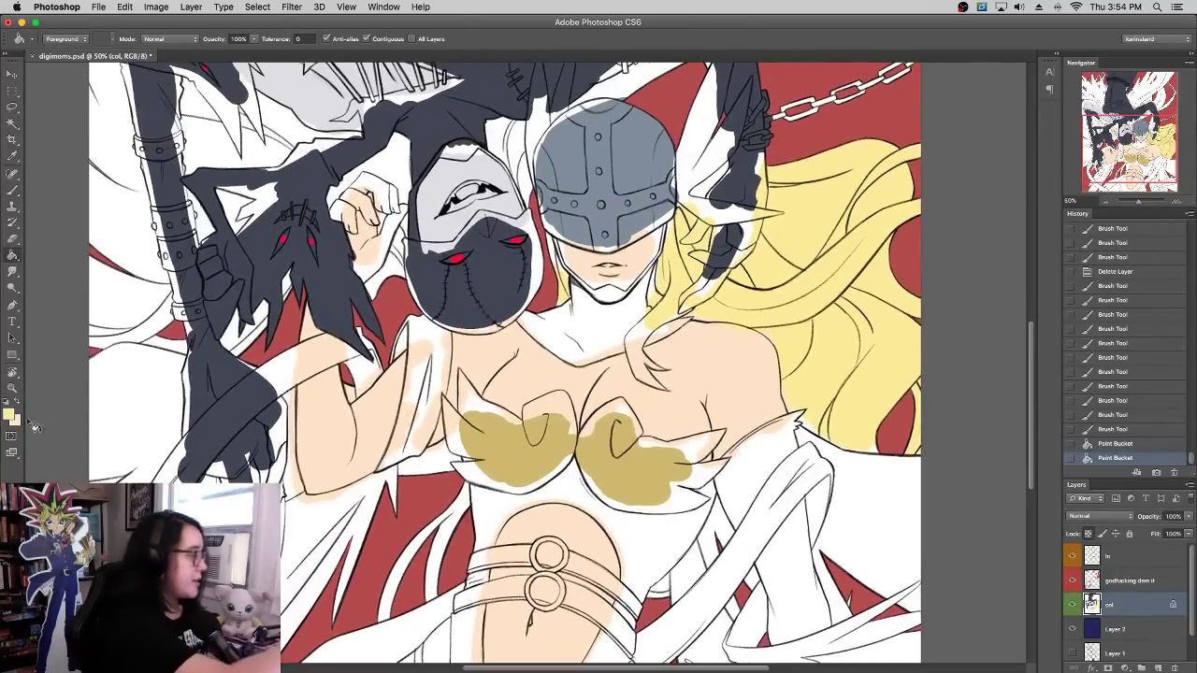
{"action": "left_click", "coordinate": [10, 414]}
{"action": "left_click", "coordinate": [617, 154]}
{"action": "left_click", "coordinate": [165, 518]}
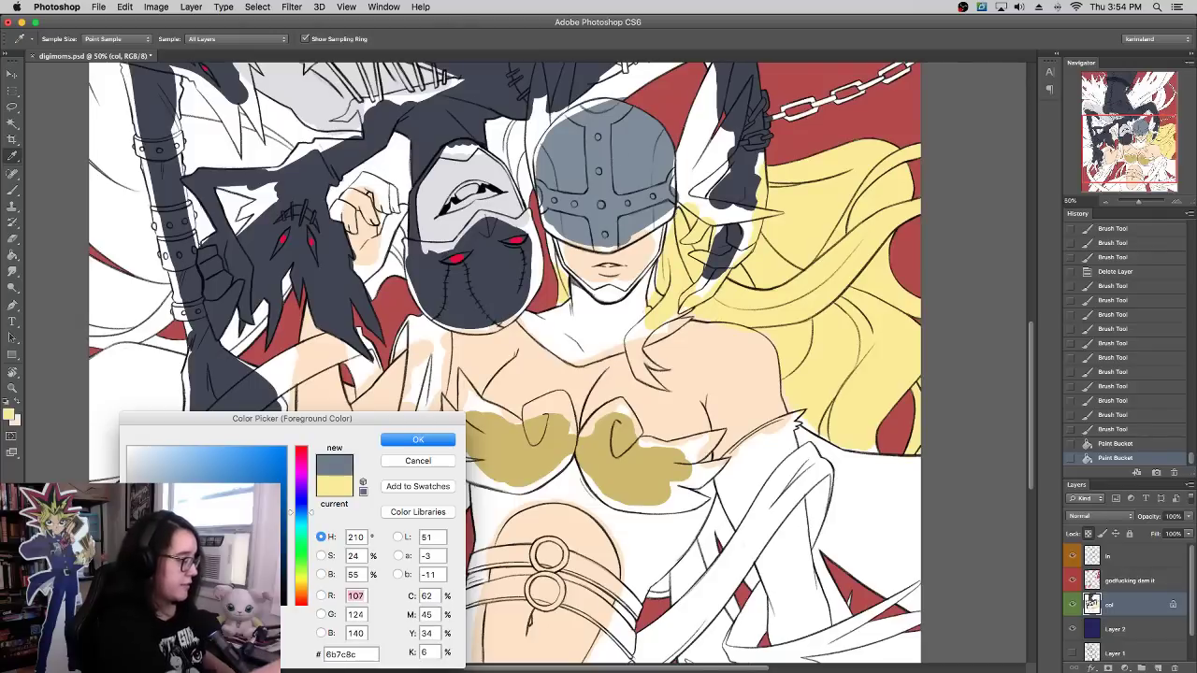
{"action": "left_click_drag", "start_coordinate": [301, 508], "coordinate": [301, 469]}
{"action": "left_click", "coordinate": [417, 440]}
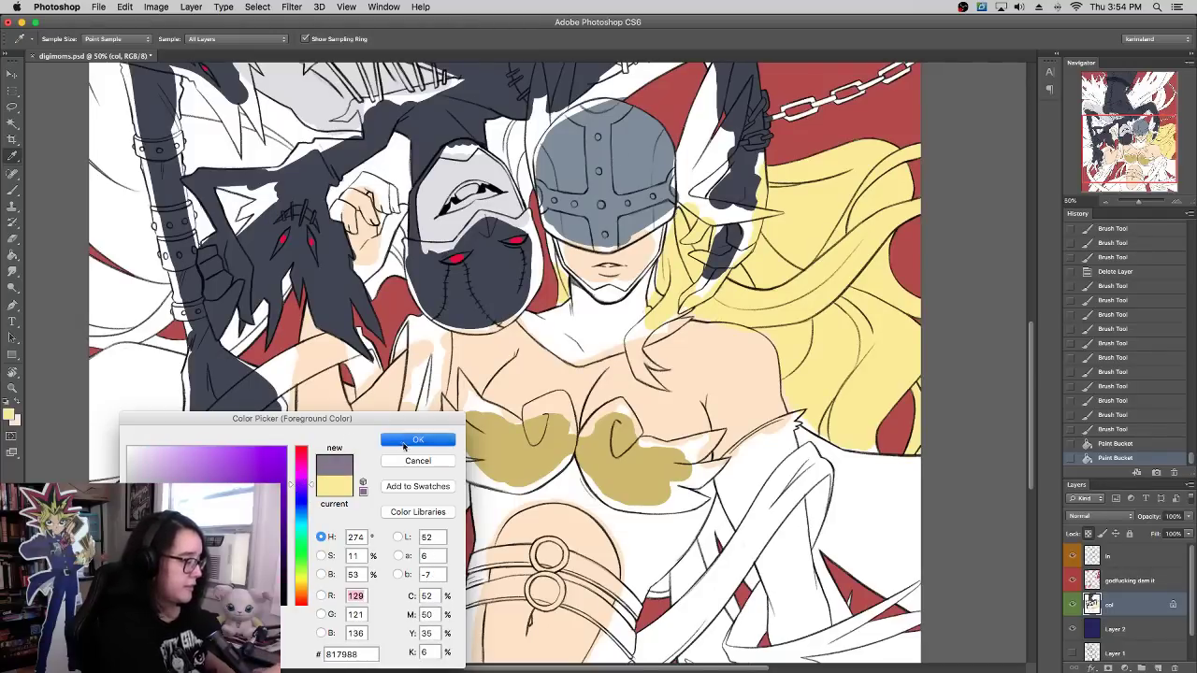
{"action": "key", "text": "g"}
{"action": "left_click", "coordinate": [614, 185]}
Step: Paint the two buckled straps across the helmeted figure's waist in a darker purple-grey with the Brush tool
{"action": "scroll", "coordinate": [743, 306], "scroll_direction": "down", "scroll_amount": 3}
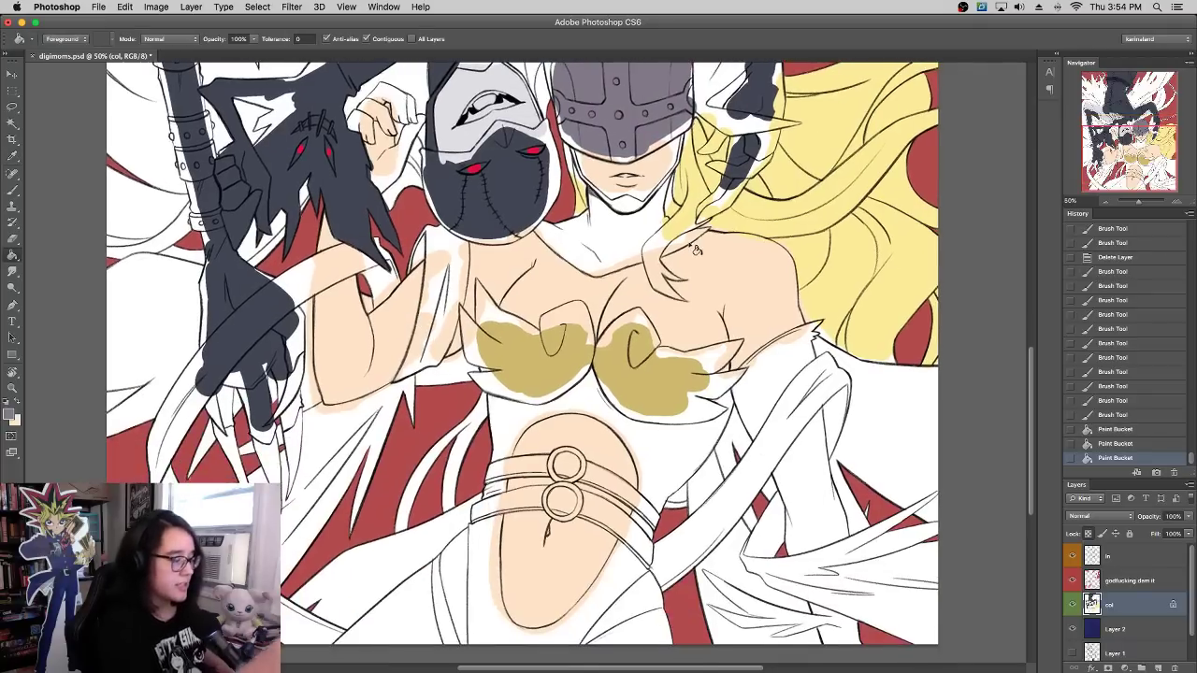
{"action": "key", "text": "b"}
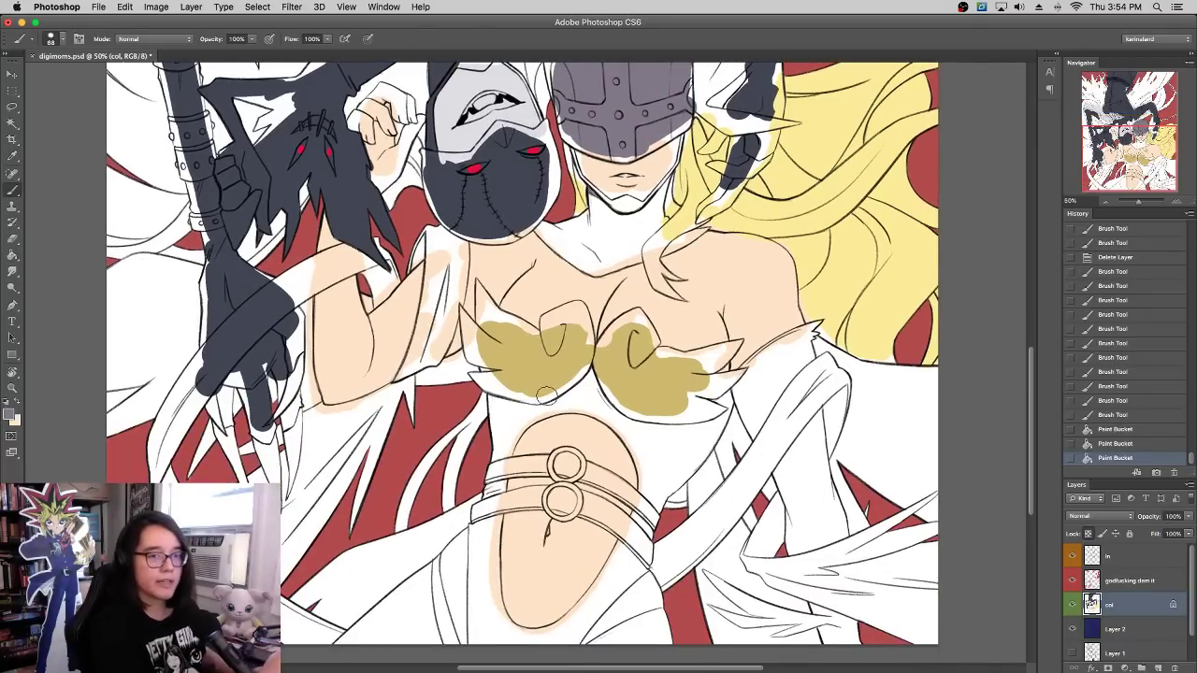
{"action": "left_click", "coordinate": [9, 414]}
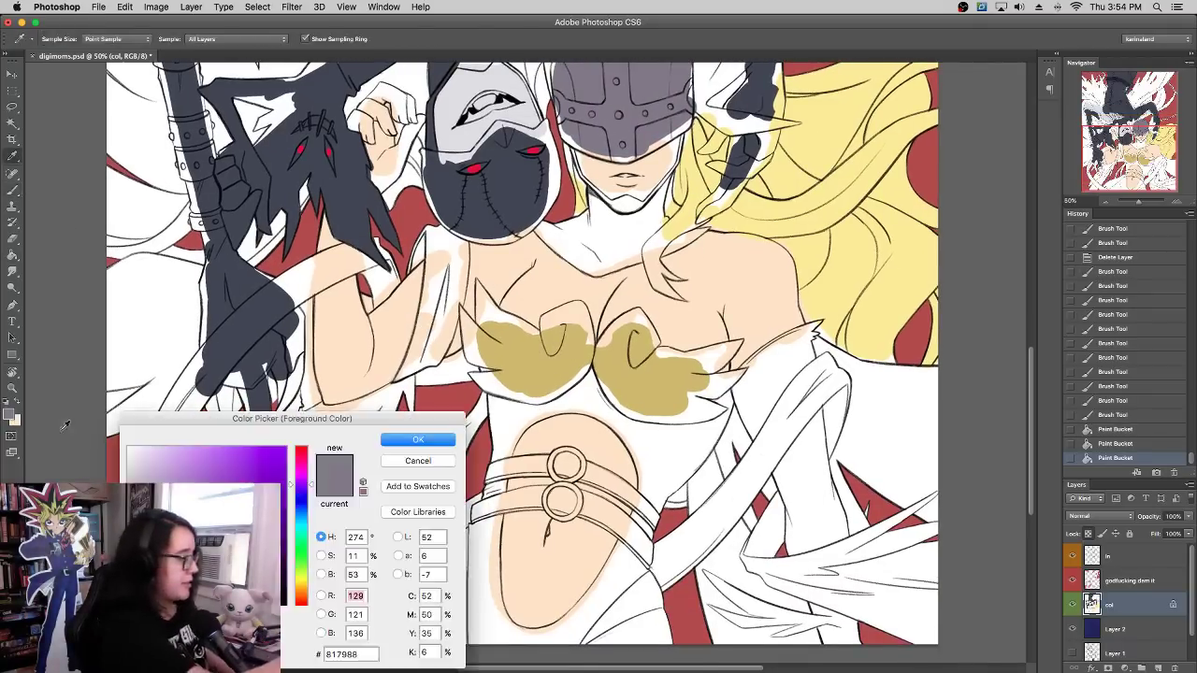
{"action": "left_click", "coordinate": [420, 440]}
{"action": "left_click_drag", "start_coordinate": [514, 467], "coordinate": [603, 473]}
{"action": "left_click_drag", "start_coordinate": [531, 498], "coordinate": [617, 526]}
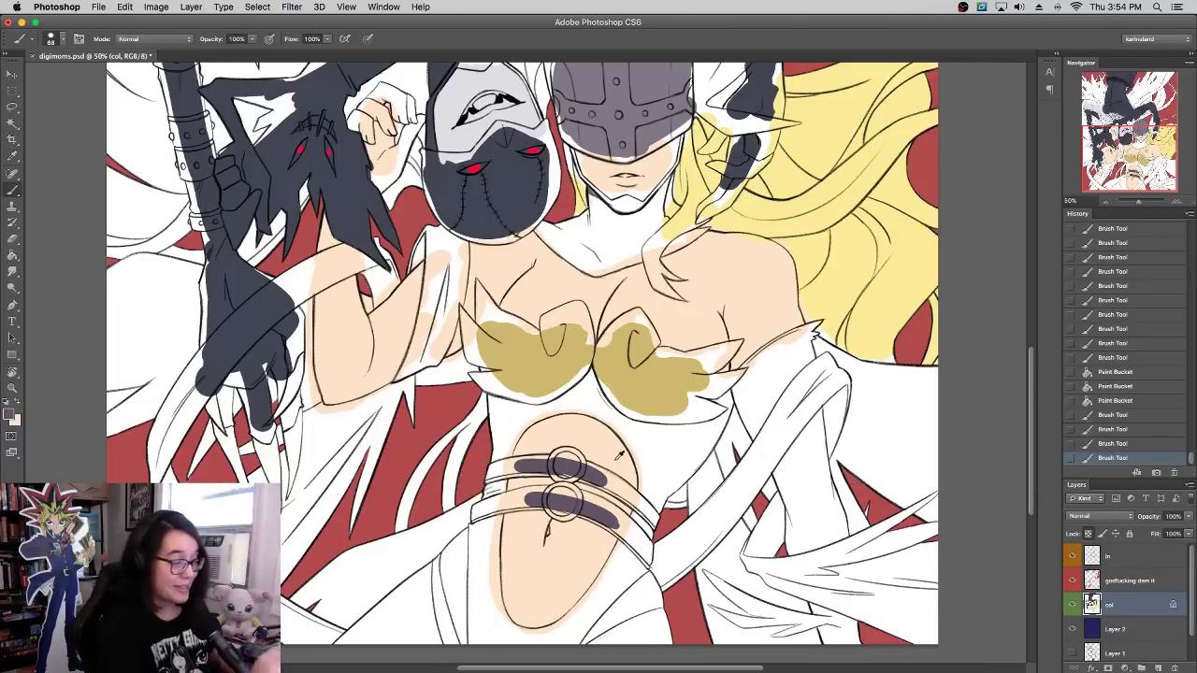
Step: Sample the peach skin colour and paint the helmeted figure's bare hips and thighs on both sides
{"action": "left_click", "coordinate": [622, 456], "text": "alt"}
{"action": "left_click_drag", "start_coordinate": [662, 574], "coordinate": [651, 606]}
{"action": "mouse_move", "coordinate": [455, 579]}
{"action": "left_mouse_down"}
{"action": "mouse_move", "coordinate": [450, 535]}
{"action": "mouse_move", "coordinate": [465, 534]}
{"action": "mouse_move", "coordinate": [414, 589]}
{"action": "mouse_move", "coordinate": [431, 656]}
{"action": "mouse_move", "coordinate": [405, 655]}
{"action": "mouse_move", "coordinate": [371, 623]}
{"action": "mouse_move", "coordinate": [344, 644]}
{"action": "left_mouse_up"}
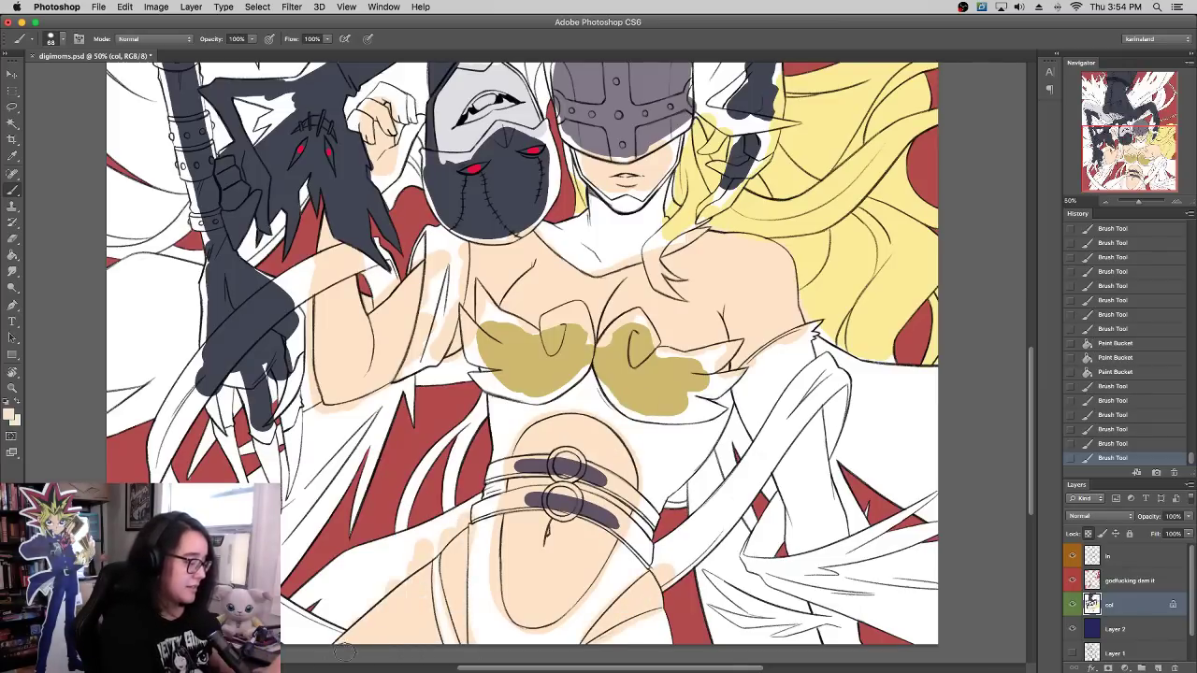
{"action": "left_click_drag", "start_coordinate": [408, 572], "coordinate": [397, 582]}
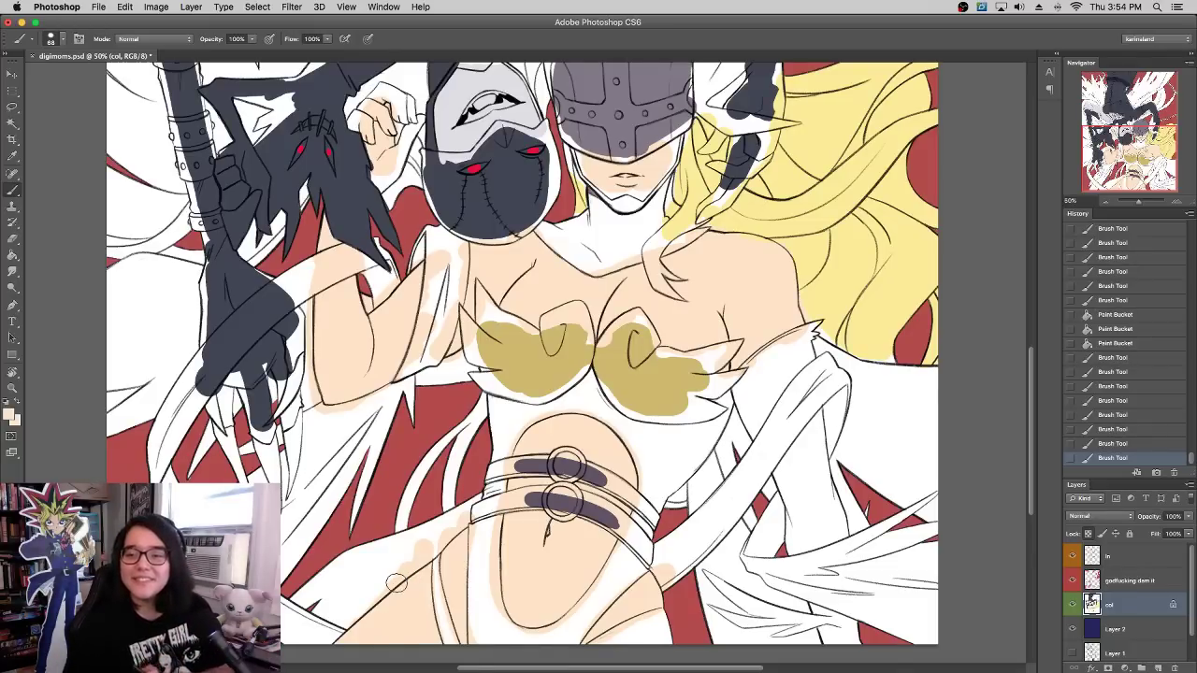
{"action": "left_click_drag", "start_coordinate": [421, 603], "coordinate": [406, 624]}
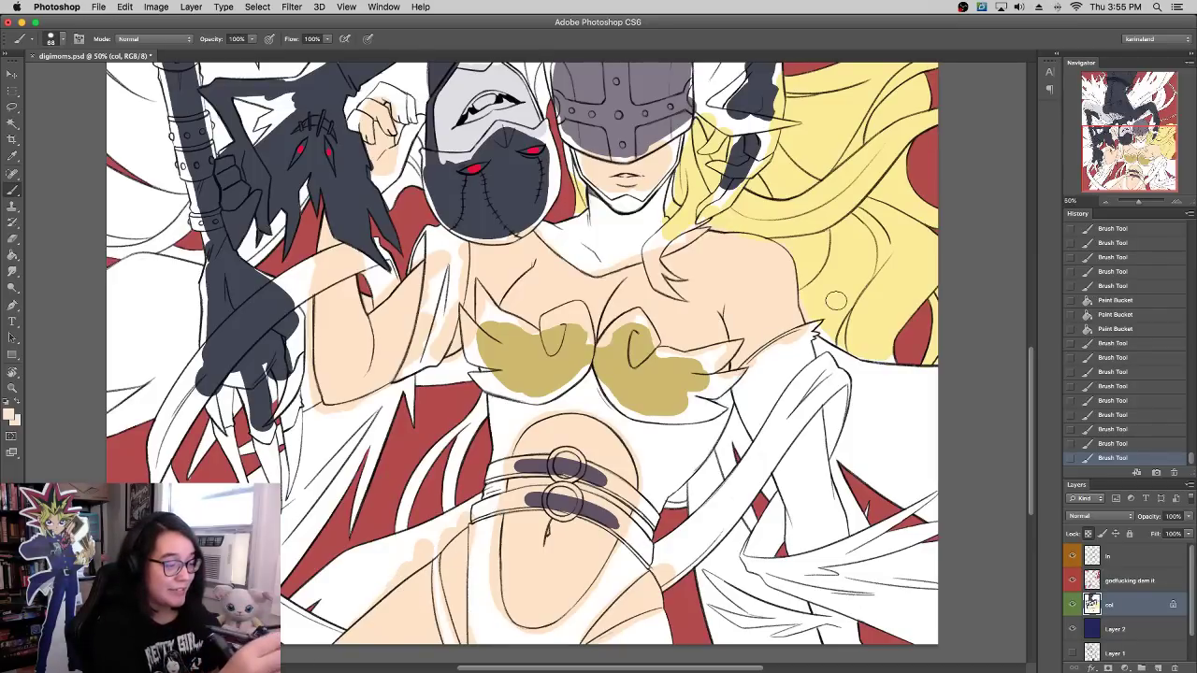
Step: Sample the pale yellow hair colour and paint the loose strands beside the waist and the hair between the helmet and the dark hand
{"action": "left_click", "coordinate": [879, 274], "text": "alt"}
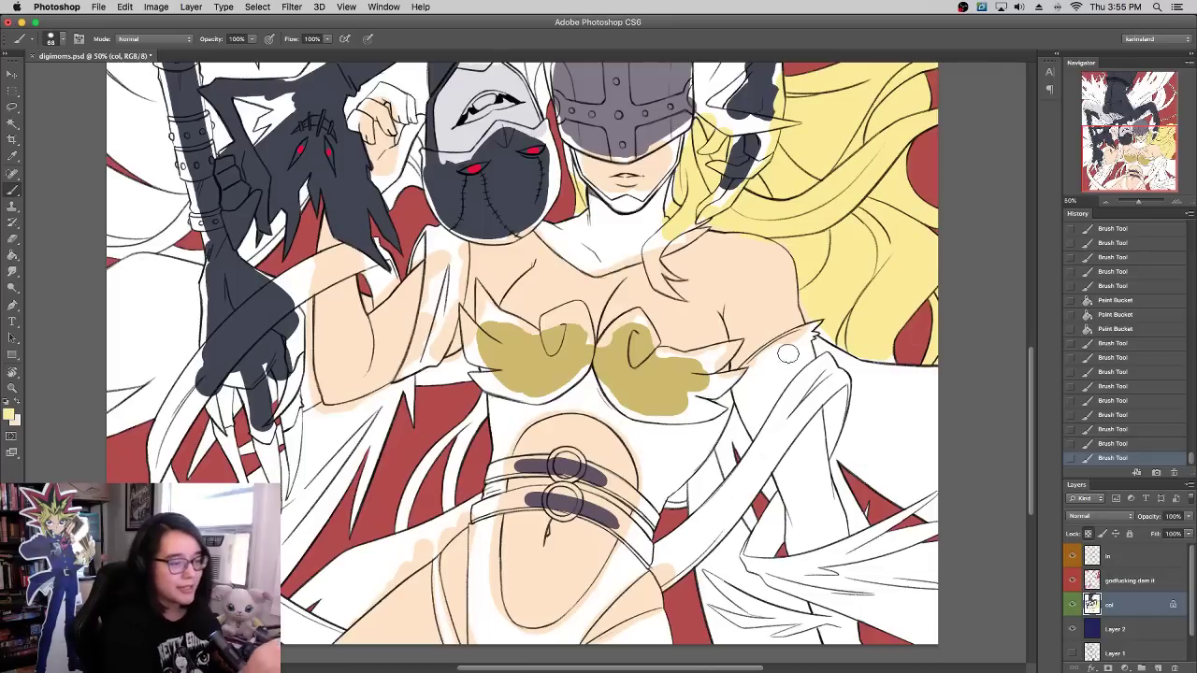
{"action": "mouse_move", "coordinate": [397, 537]}
{"action": "left_mouse_down"}
{"action": "mouse_move", "coordinate": [404, 474]}
{"action": "mouse_move", "coordinate": [464, 412]}
{"action": "left_mouse_up"}
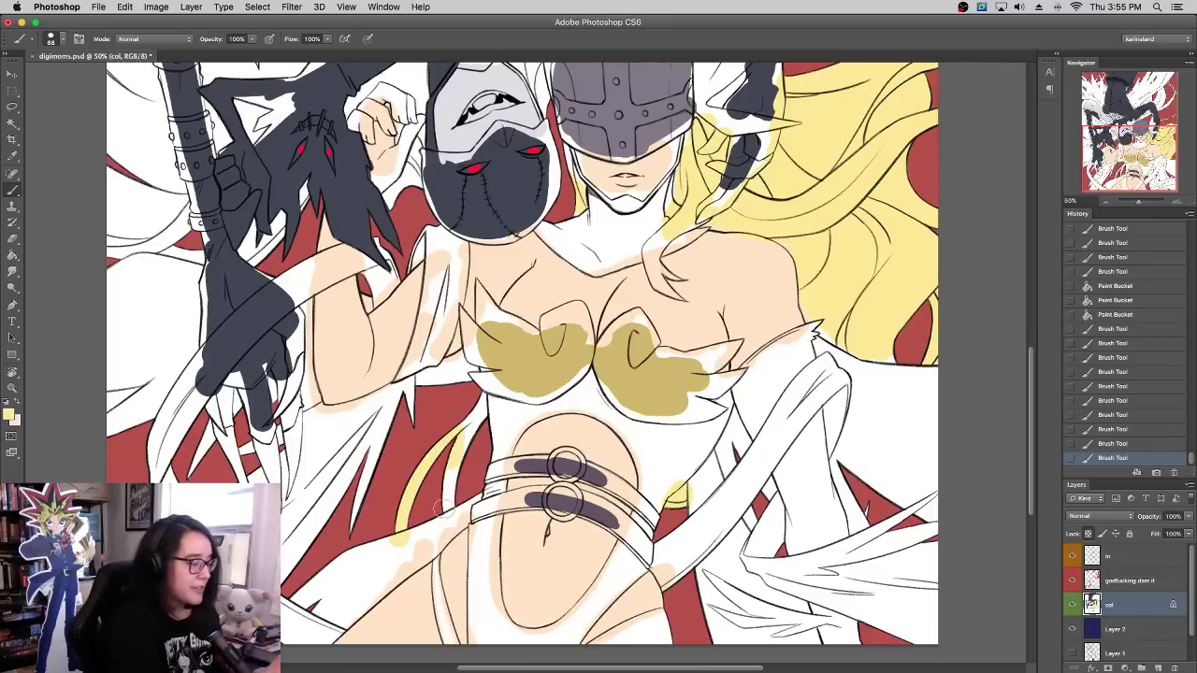
{"action": "left_click_drag", "start_coordinate": [441, 516], "coordinate": [483, 392]}
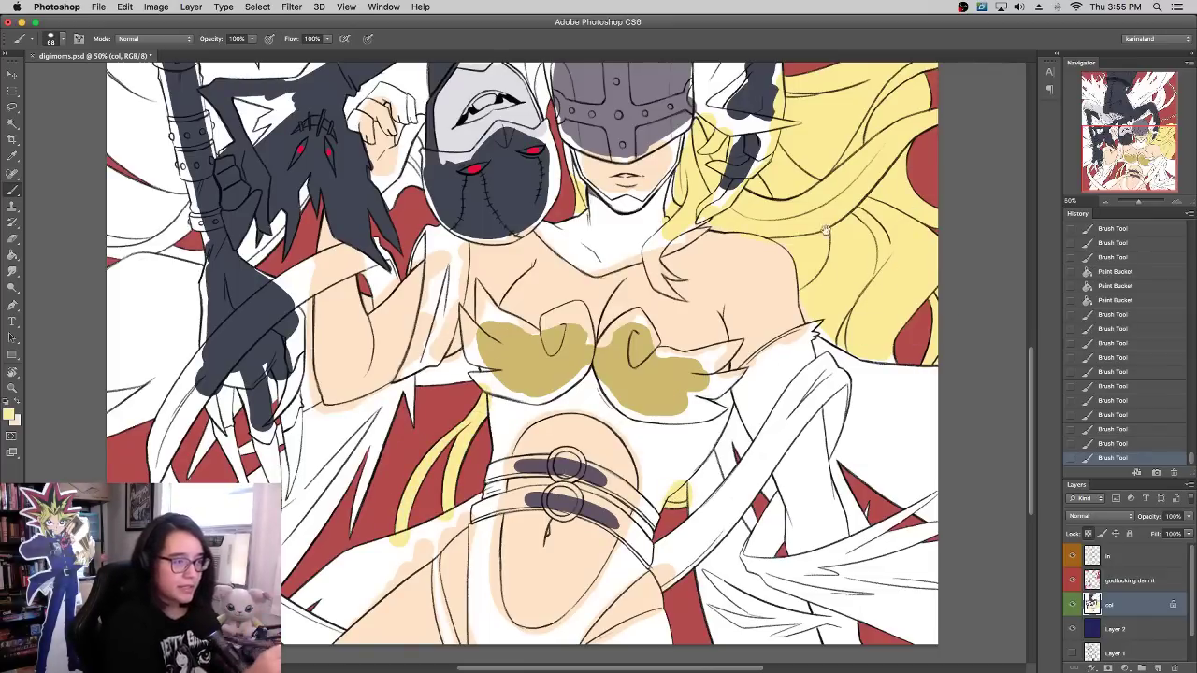
{"action": "mouse_move", "coordinate": [820, 252]}
{"action": "left_mouse_down"}
{"action": "mouse_move", "coordinate": [768, 421]}
{"action": "mouse_move", "coordinate": [822, 524]}
{"action": "mouse_move", "coordinate": [799, 511]}
{"action": "mouse_move", "coordinate": [843, 520]}
{"action": "mouse_move", "coordinate": [822, 488]}
{"action": "mouse_move", "coordinate": [885, 540]}
{"action": "mouse_move", "coordinate": [911, 294]}
{"action": "left_mouse_up"}
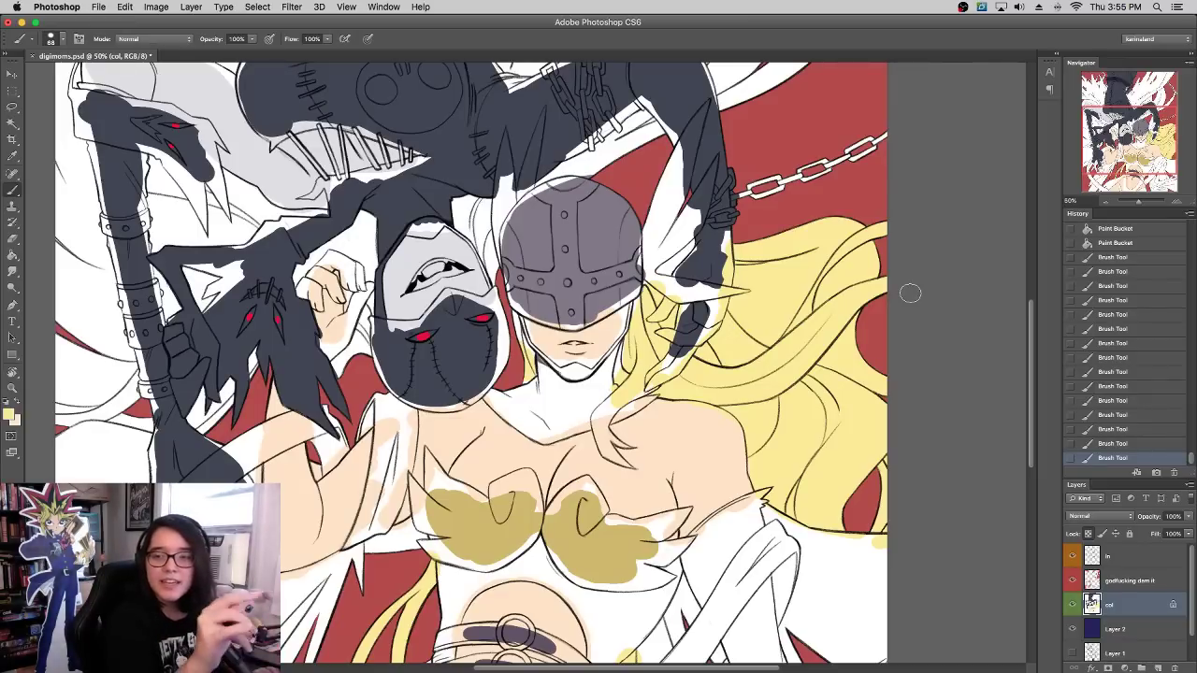
{"action": "left_click_drag", "start_coordinate": [672, 273], "coordinate": [688, 244]}
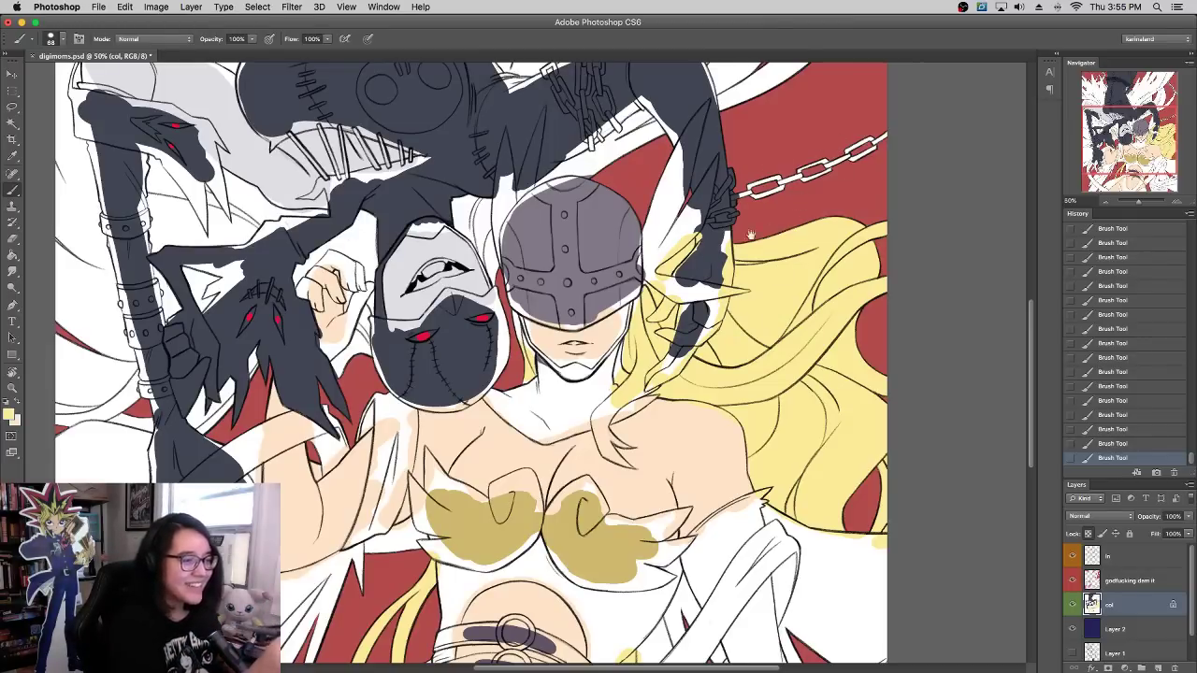
Step: Sample the dark navy and paint the dark figure's wrist and hand where it overlaps the blonde hair
{"action": "scroll", "coordinate": [729, 299], "scroll_direction": "up", "scroll_amount": 3}
{"action": "left_click", "coordinate": [670, 373], "text": "alt"}
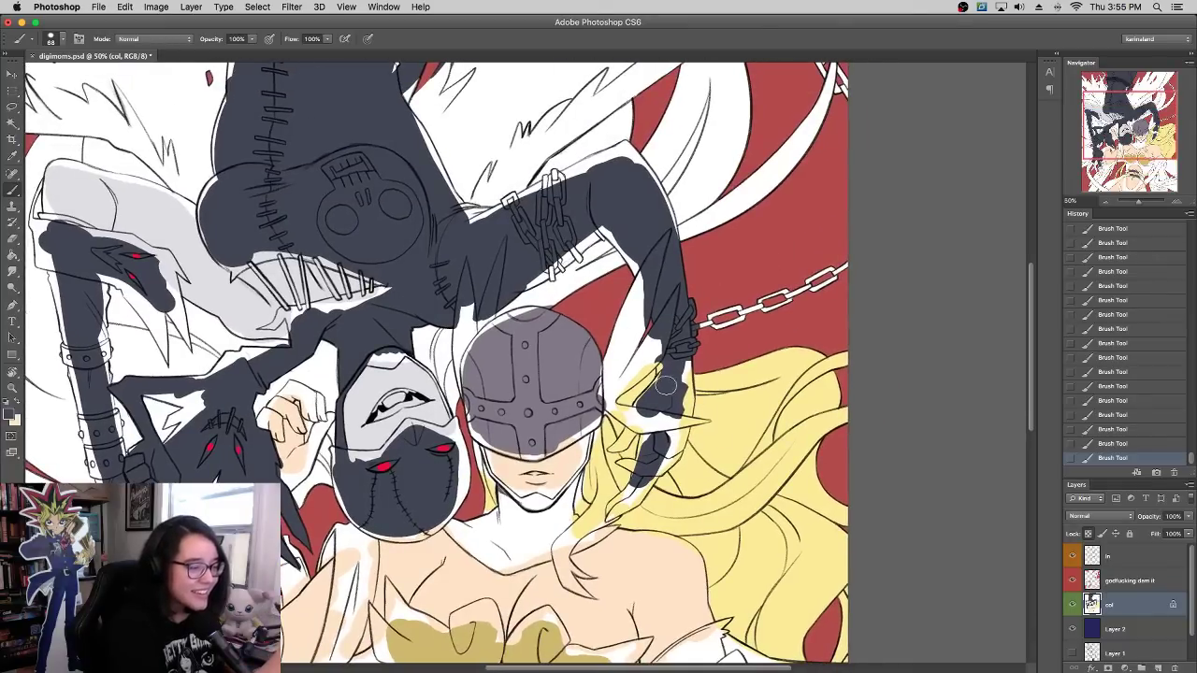
{"action": "mouse_move", "coordinate": [666, 356]}
{"action": "left_mouse_down"}
{"action": "mouse_move", "coordinate": [669, 384]}
{"action": "mouse_move", "coordinate": [680, 367]}
{"action": "mouse_move", "coordinate": [679, 412]}
{"action": "left_mouse_up"}
{"action": "mouse_move", "coordinate": [662, 458]}
{"action": "left_mouse_down"}
{"action": "mouse_move", "coordinate": [666, 412]}
{"action": "mouse_move", "coordinate": [660, 438]}
{"action": "mouse_move", "coordinate": [654, 419]}
{"action": "left_mouse_up"}
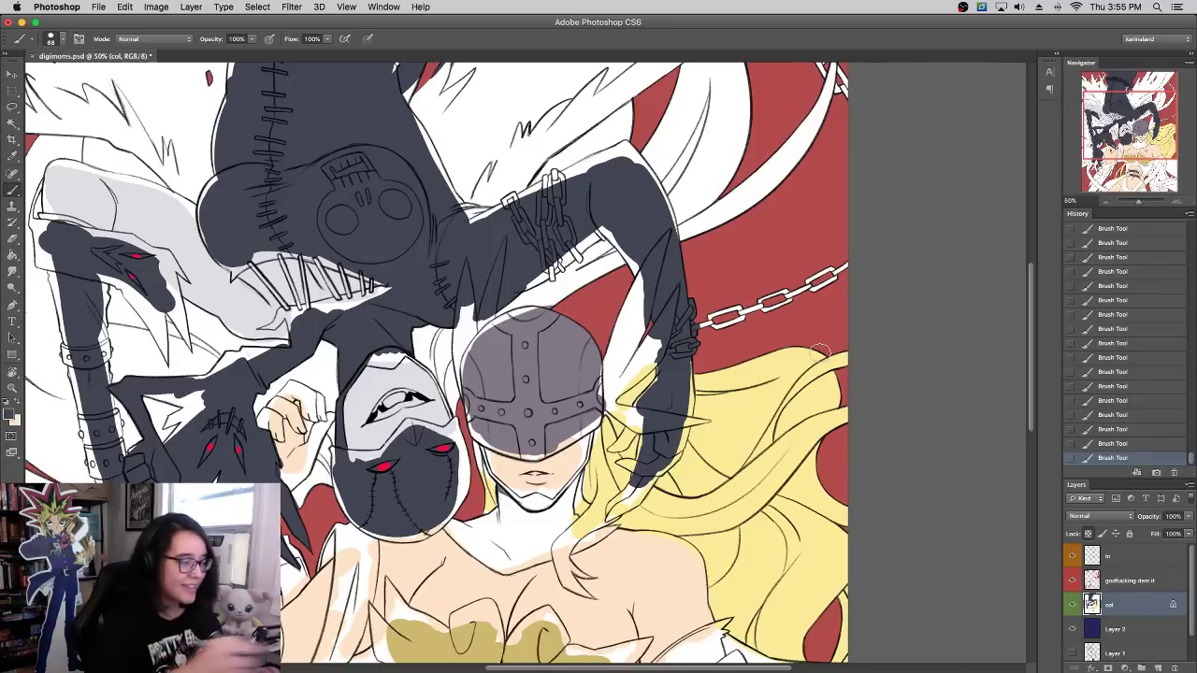
Step: Reduce the brush size to 21 px and paint the fingers and edges of the hand beside the helmet dark navy
{"action": "right_click", "coordinate": [670, 411]}
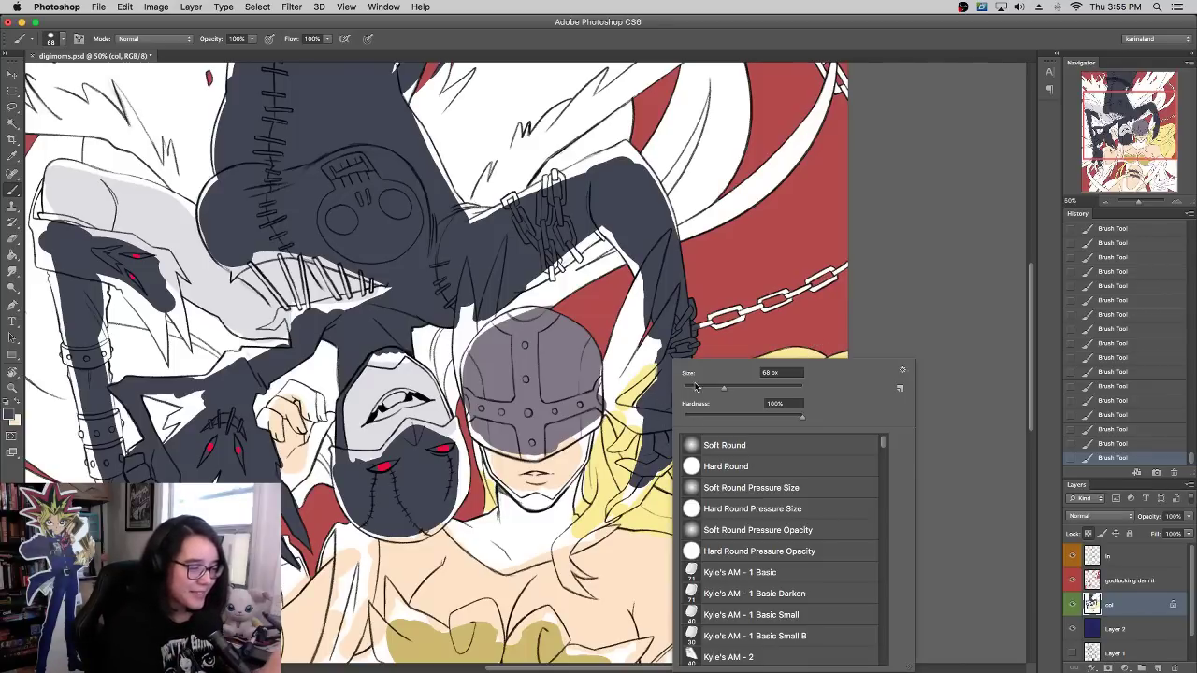
{"action": "left_click", "coordinate": [695, 386]}
{"action": "left_click_drag", "start_coordinate": [617, 446], "coordinate": [634, 417]}
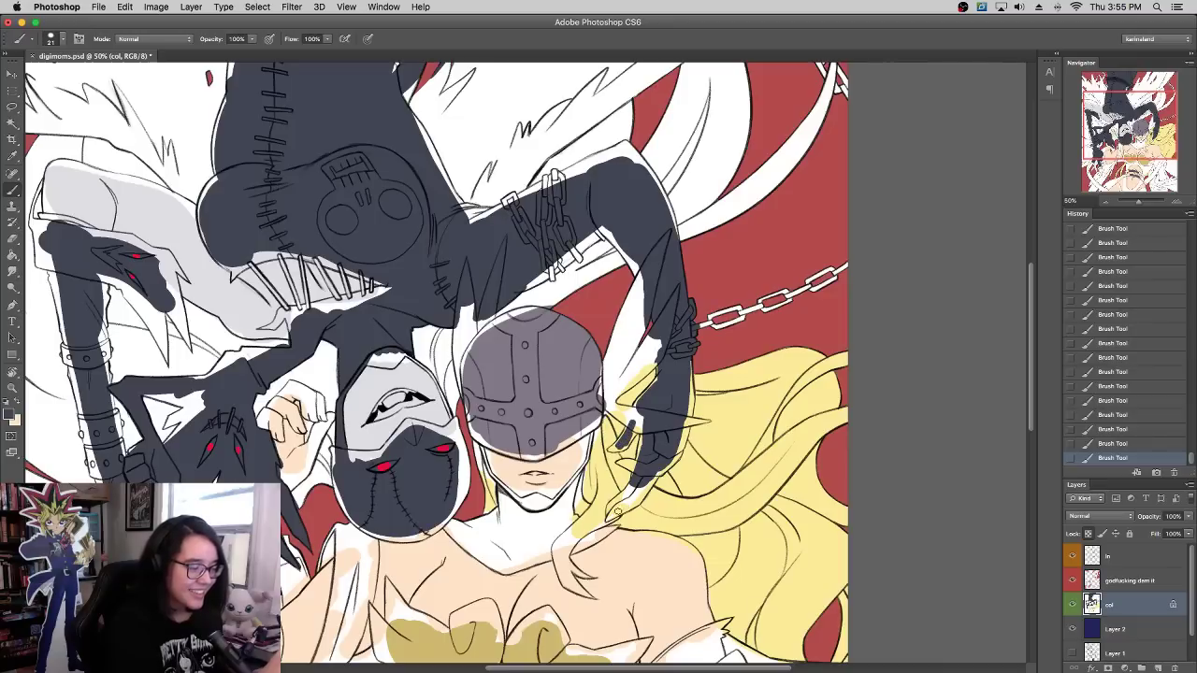
{"action": "left_click_drag", "start_coordinate": [617, 512], "coordinate": [625, 487]}
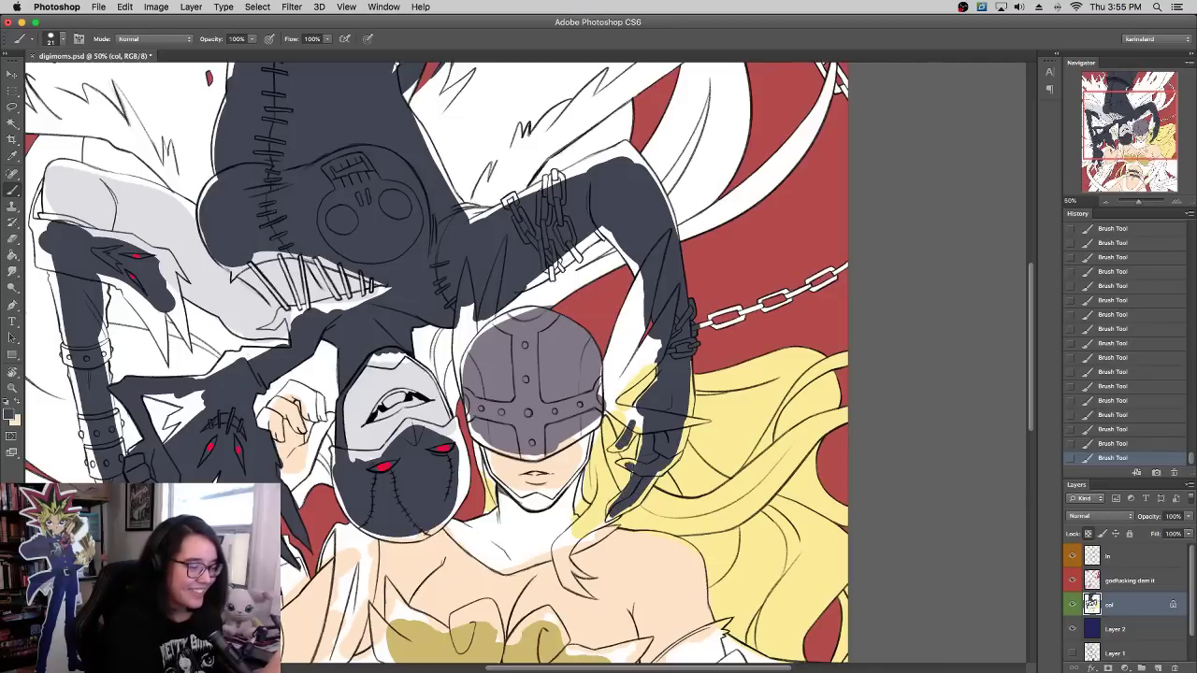
{"action": "left_click_drag", "start_coordinate": [681, 426], "coordinate": [686, 379]}
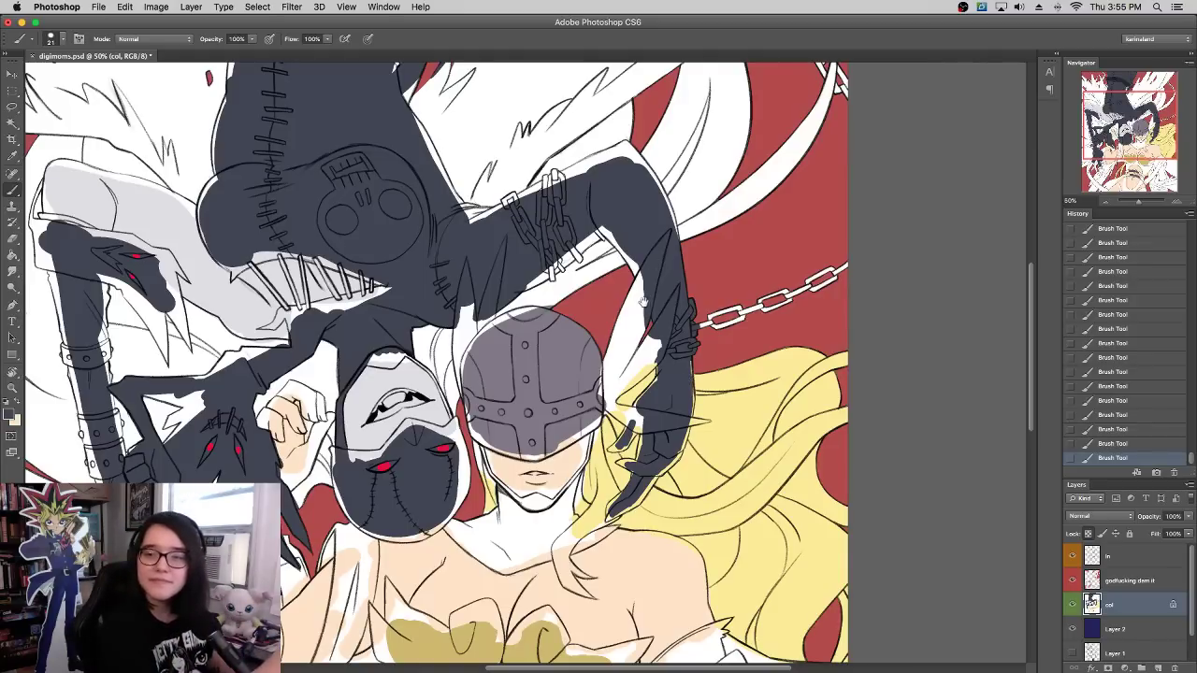
Step: Paint the fingers of the dark figure's other hand, below the staff, dark navy
{"action": "left_click_drag", "start_coordinate": [643, 272], "coordinate": [695, 350]}
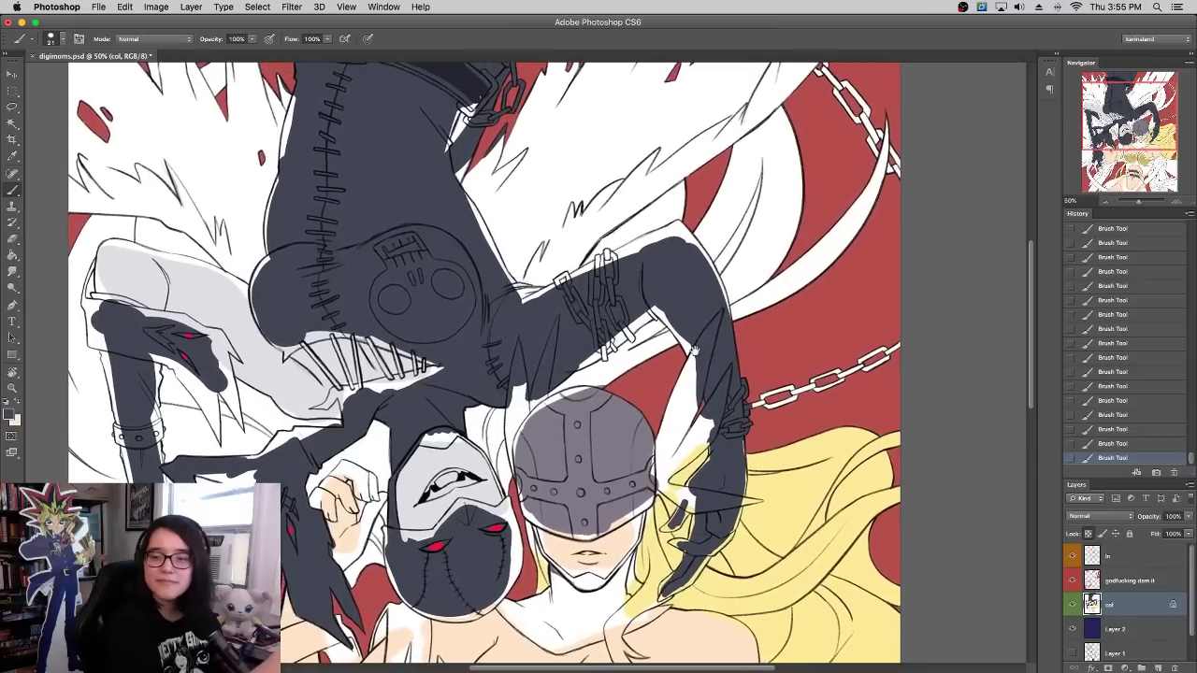
{"action": "scroll", "coordinate": [694, 349], "scroll_direction": "left", "scroll_amount": 1}
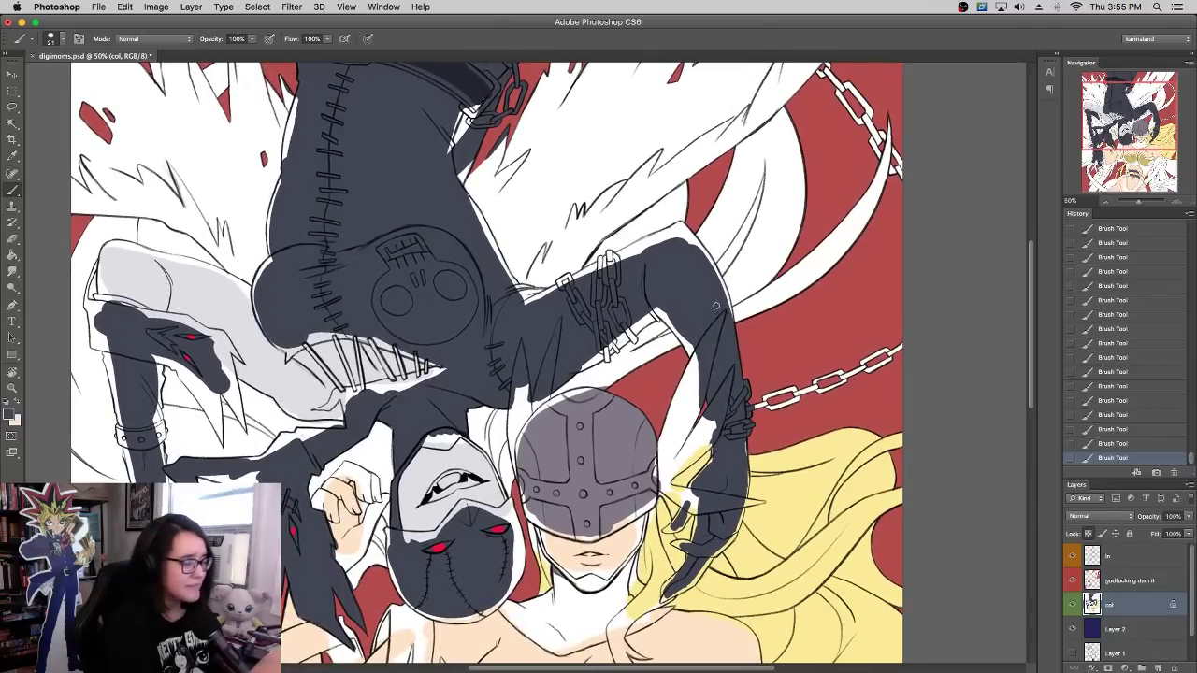
{"action": "left_click_drag", "start_coordinate": [717, 306], "coordinate": [879, 154]}
{"action": "scroll", "coordinate": [458, 457], "scroll_direction": "down", "scroll_amount": 5}
{"action": "scroll", "coordinate": [458, 456], "scroll_direction": "left", "scroll_amount": 3}
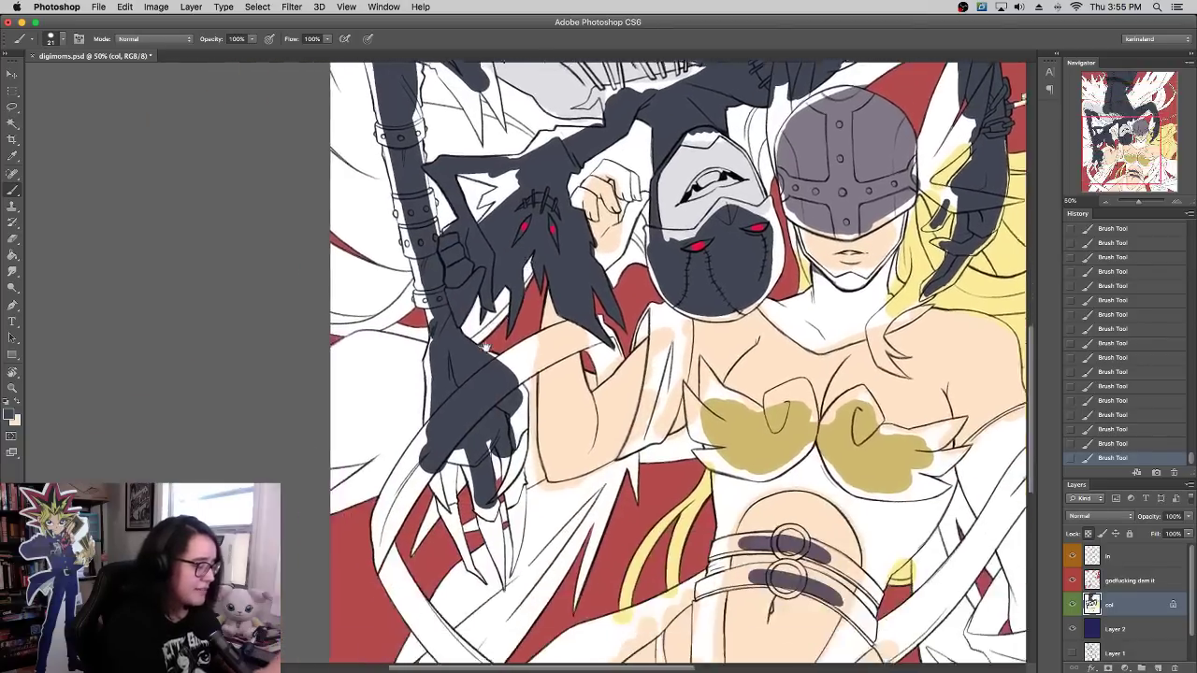
{"action": "left_click_drag", "start_coordinate": [451, 449], "coordinate": [458, 495]}
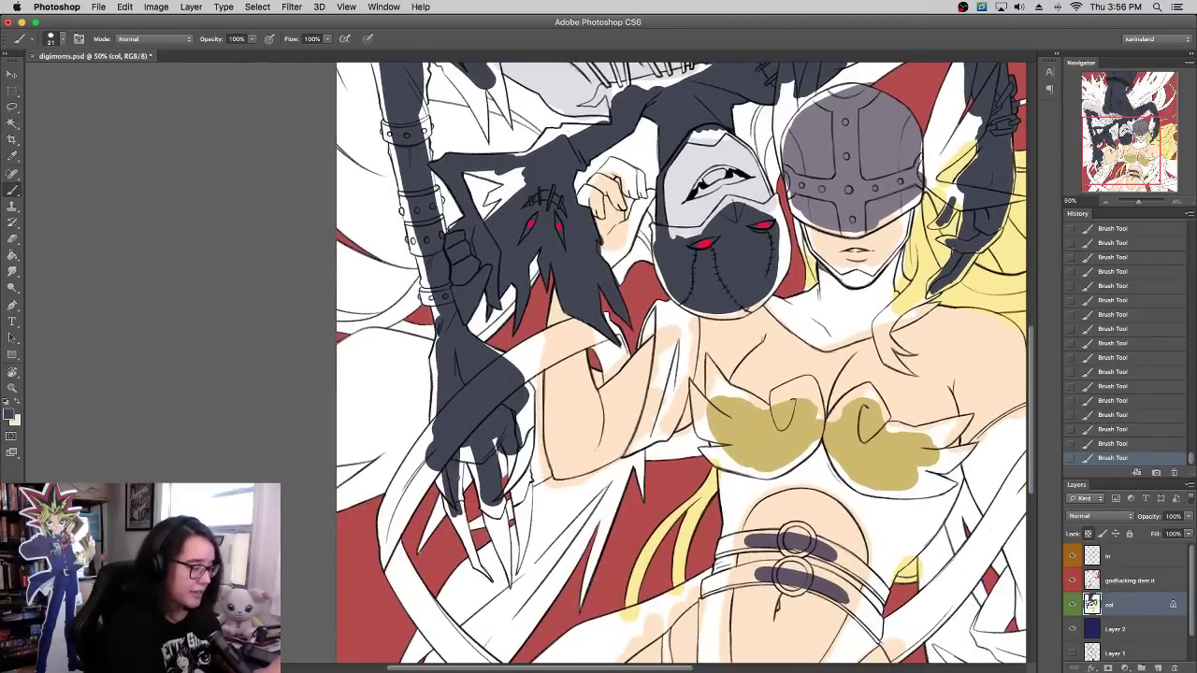
{"action": "left_click_drag", "start_coordinate": [473, 448], "coordinate": [479, 514]}
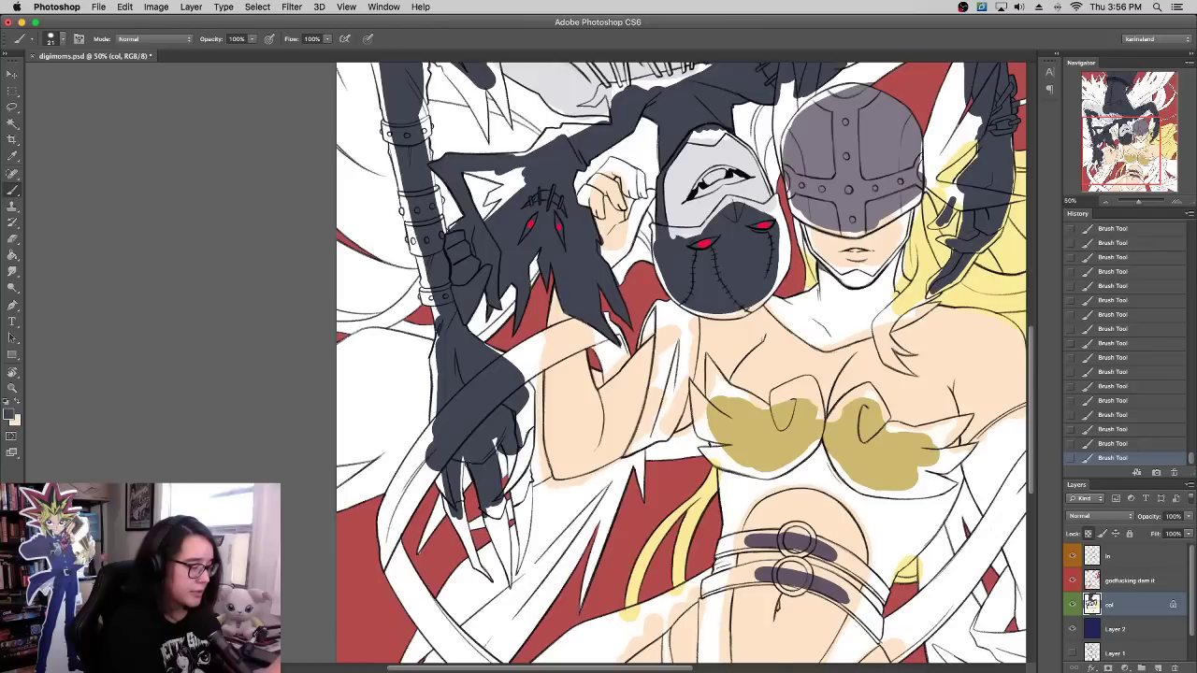
{"action": "left_click_drag", "start_coordinate": [461, 466], "coordinate": [459, 506]}
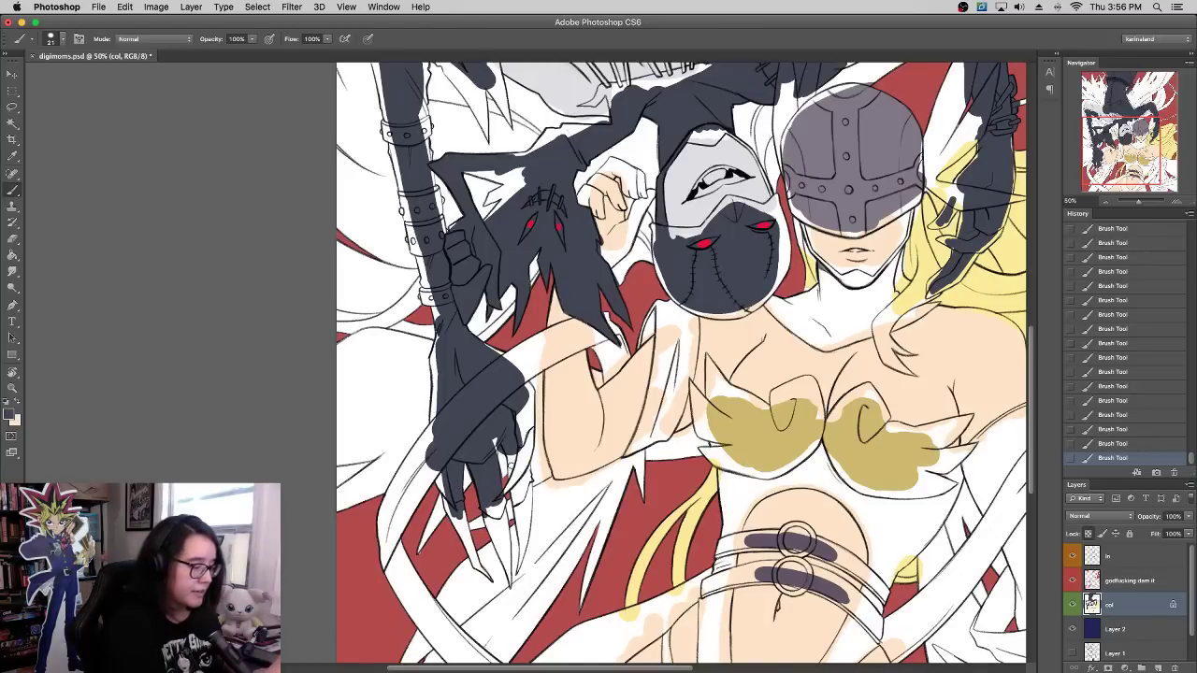
{"action": "left_click_drag", "start_coordinate": [502, 459], "coordinate": [498, 438]}
Step: Fill the remaining gaps along that hand's edges, its wrist and the staff's studded bands with dark navy
{"action": "left_click", "coordinate": [507, 449], "text": "alt"}
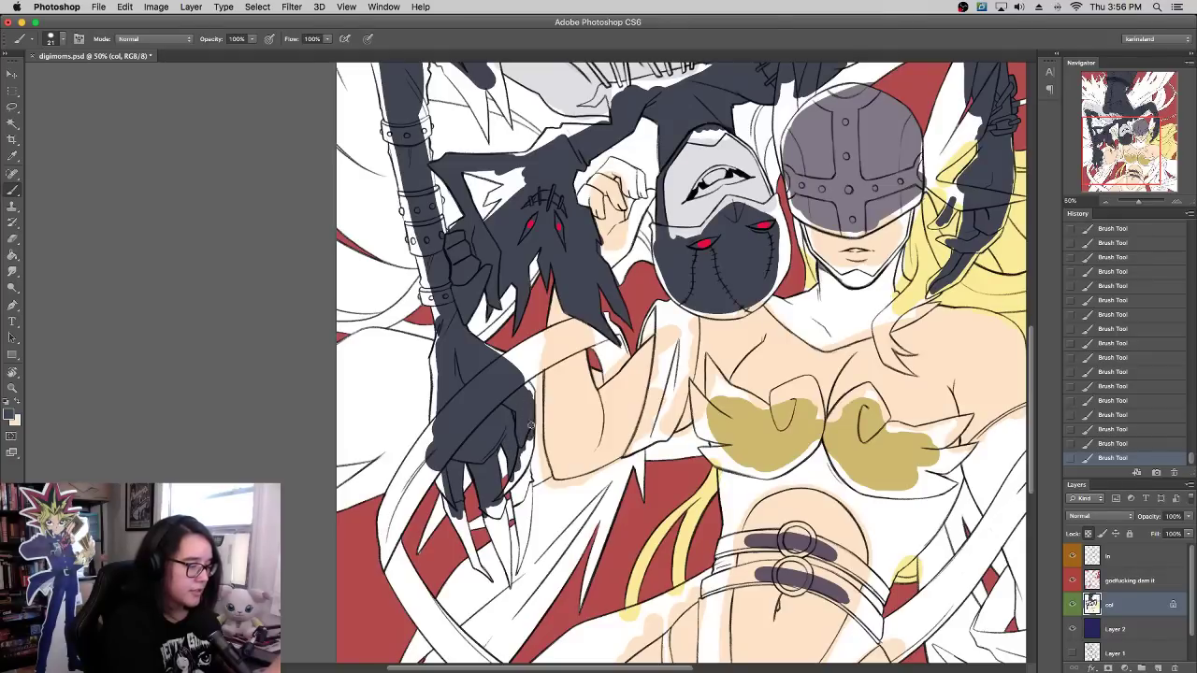
{"action": "left_click_drag", "start_coordinate": [528, 385], "coordinate": [521, 375]}
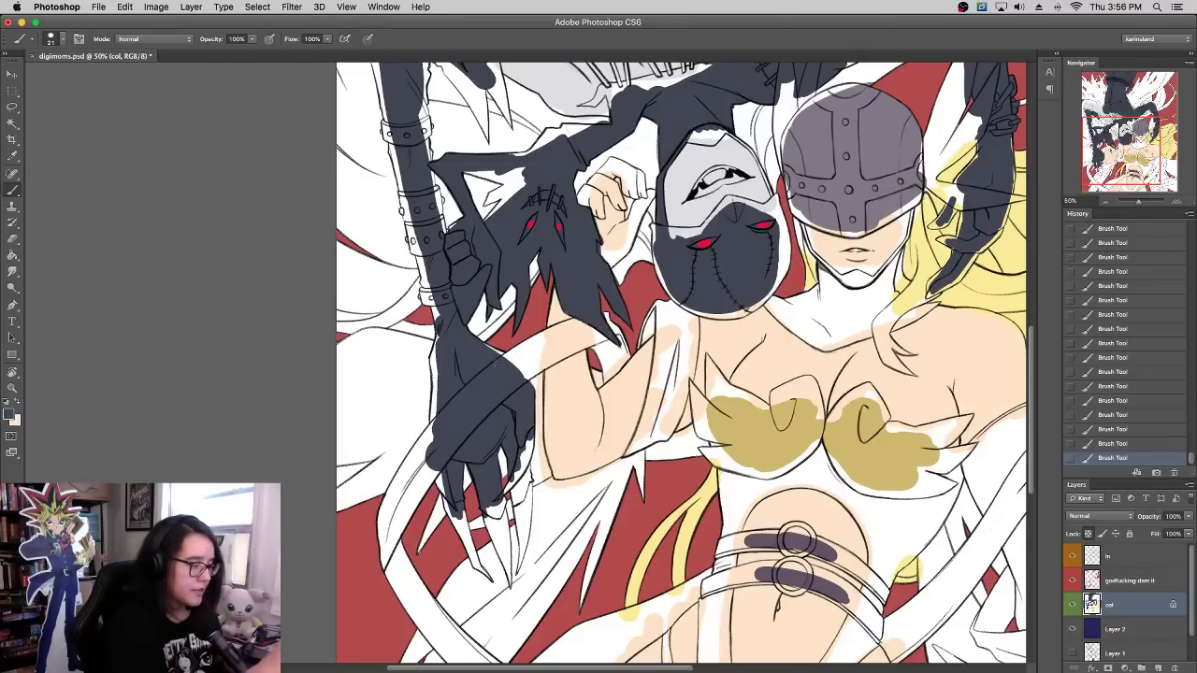
{"action": "left_click_drag", "start_coordinate": [433, 427], "coordinate": [435, 392]}
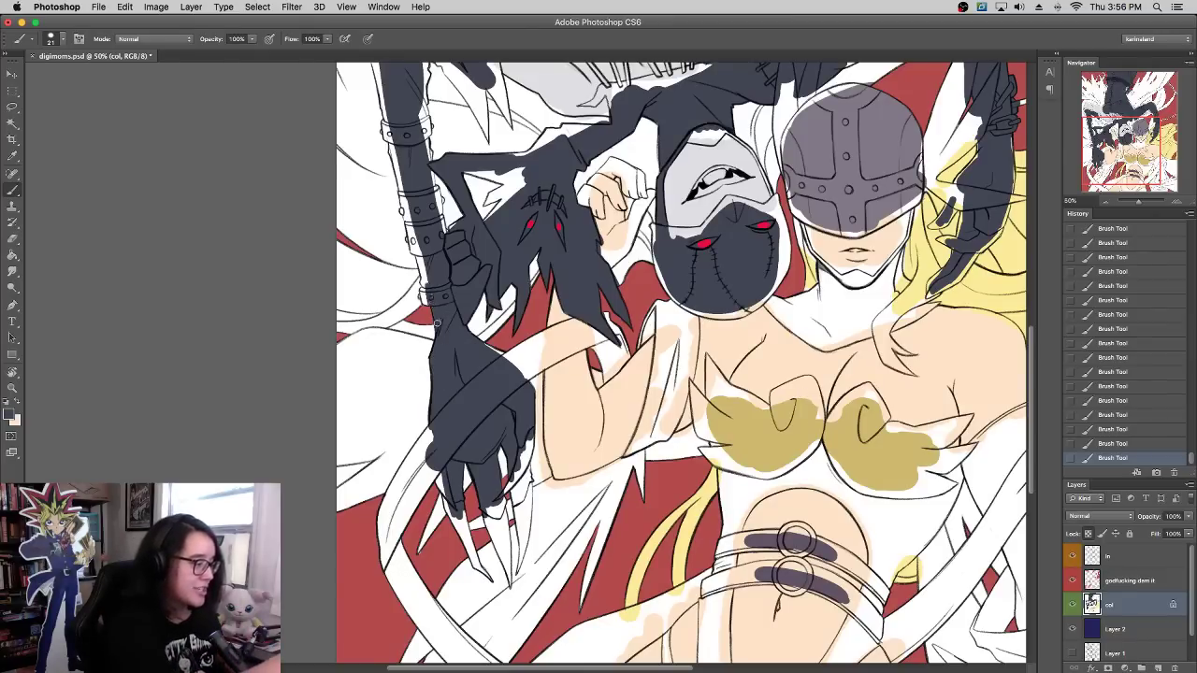
{"action": "left_click_drag", "start_coordinate": [422, 245], "coordinate": [421, 275]}
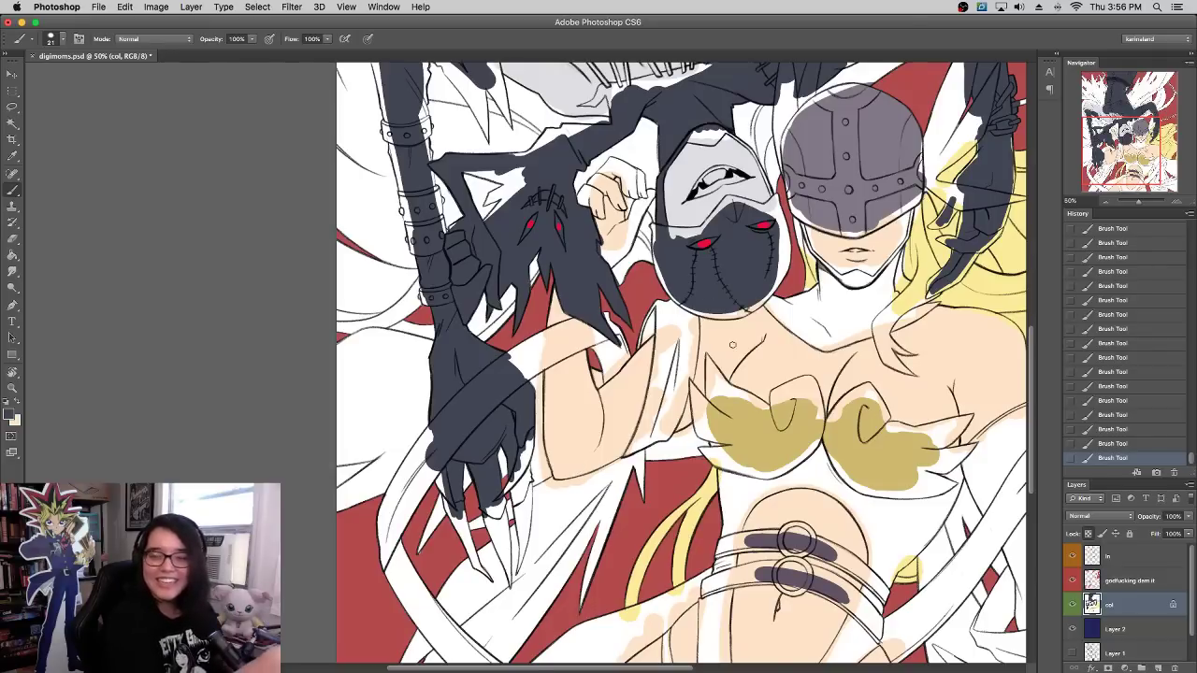
Step: Choose pale pinkish white #f1e7e7, set the brush to 77 px, and paint the drapery beneath the raised arm and beside the thigh
{"action": "scroll", "coordinate": [732, 344], "scroll_direction": "down", "scroll_amount": 3}
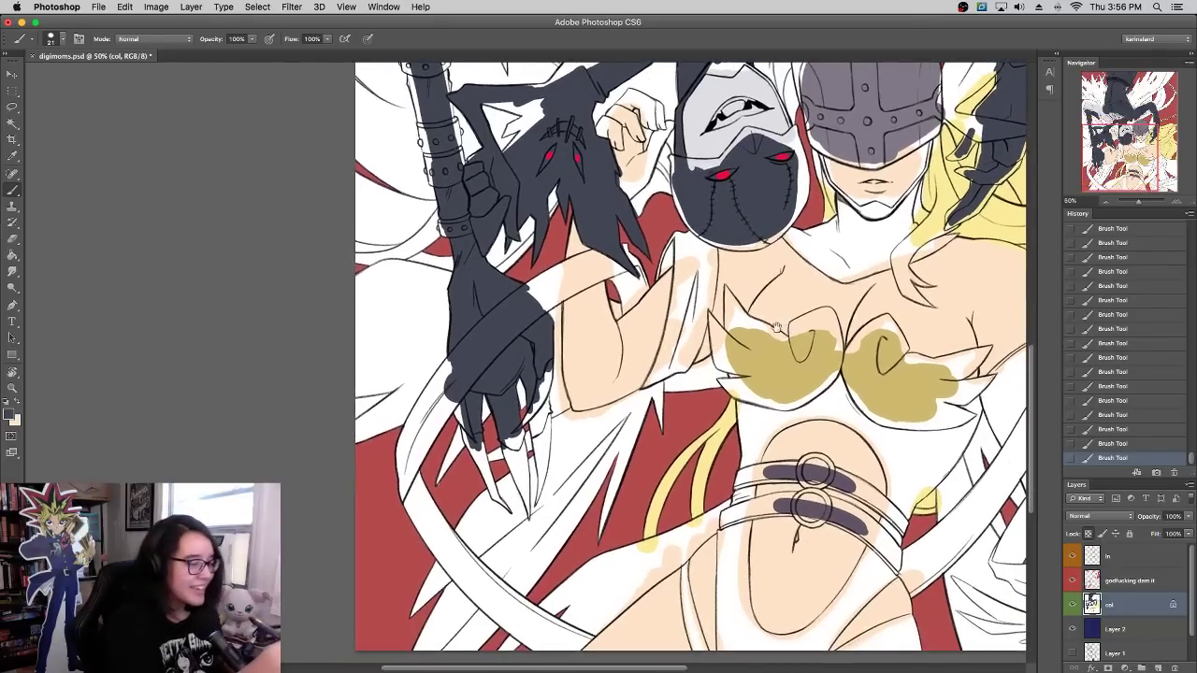
{"action": "scroll", "coordinate": [775, 294], "scroll_direction": "right", "scroll_amount": 5}
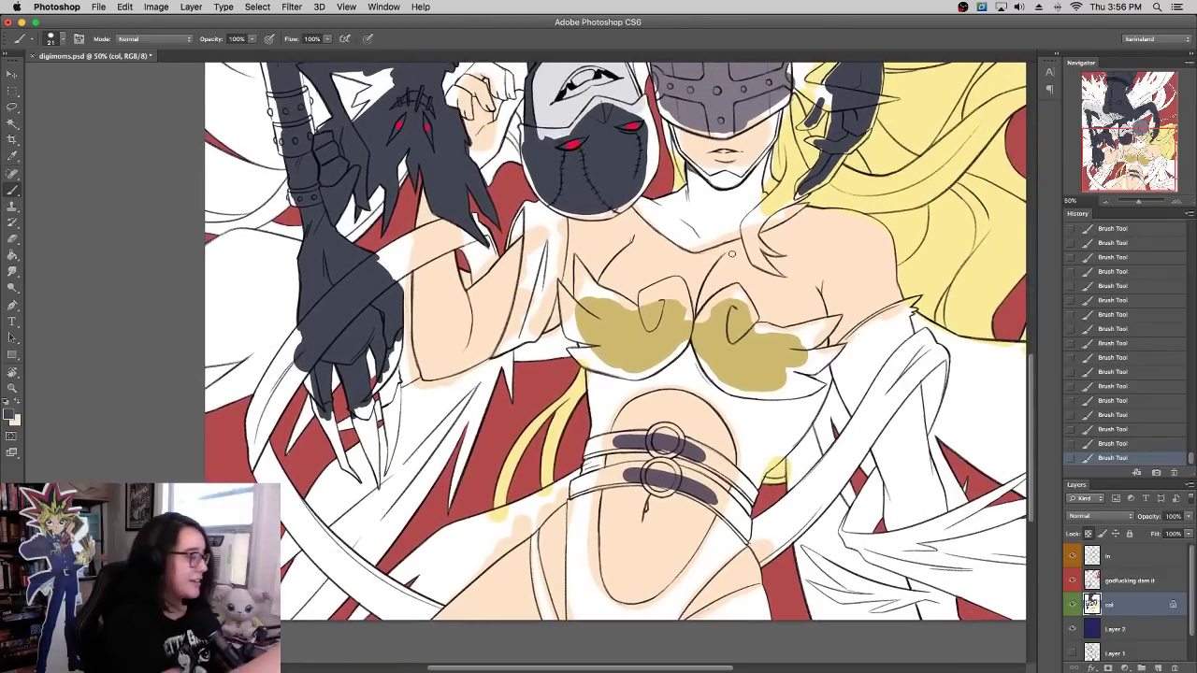
{"action": "left_click", "coordinate": [12, 417]}
{"action": "left_click", "coordinate": [493, 534]}
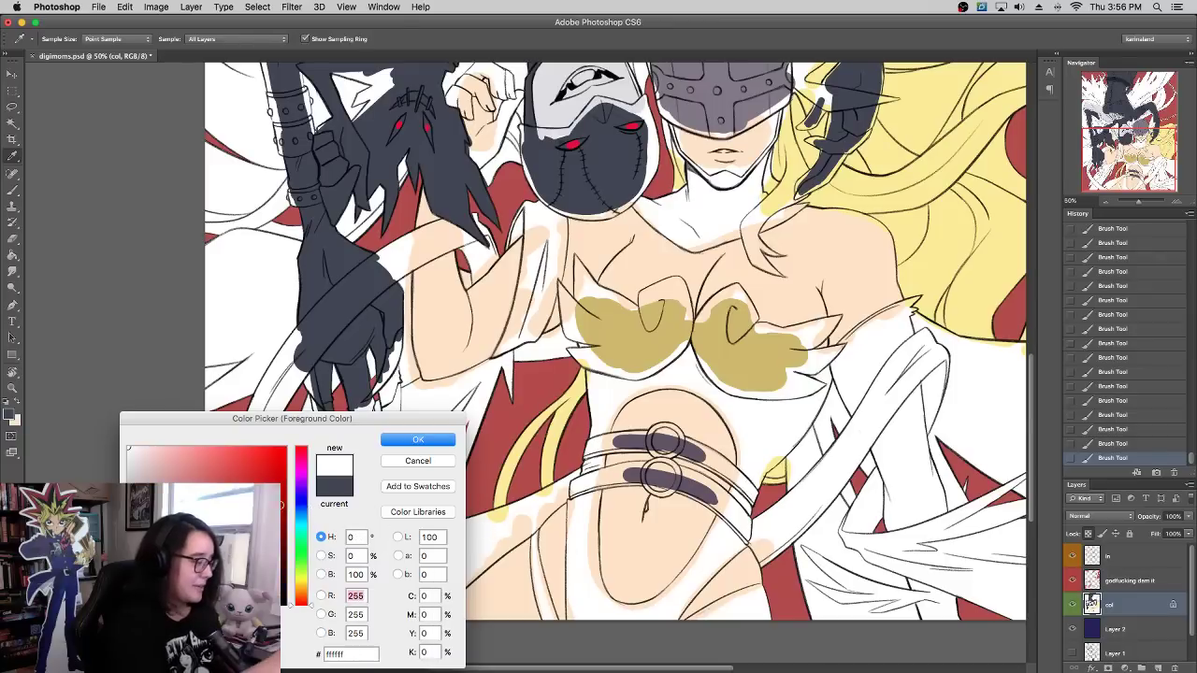
{"action": "left_click", "coordinate": [422, 445]}
{"action": "right_click", "coordinate": [505, 472]}
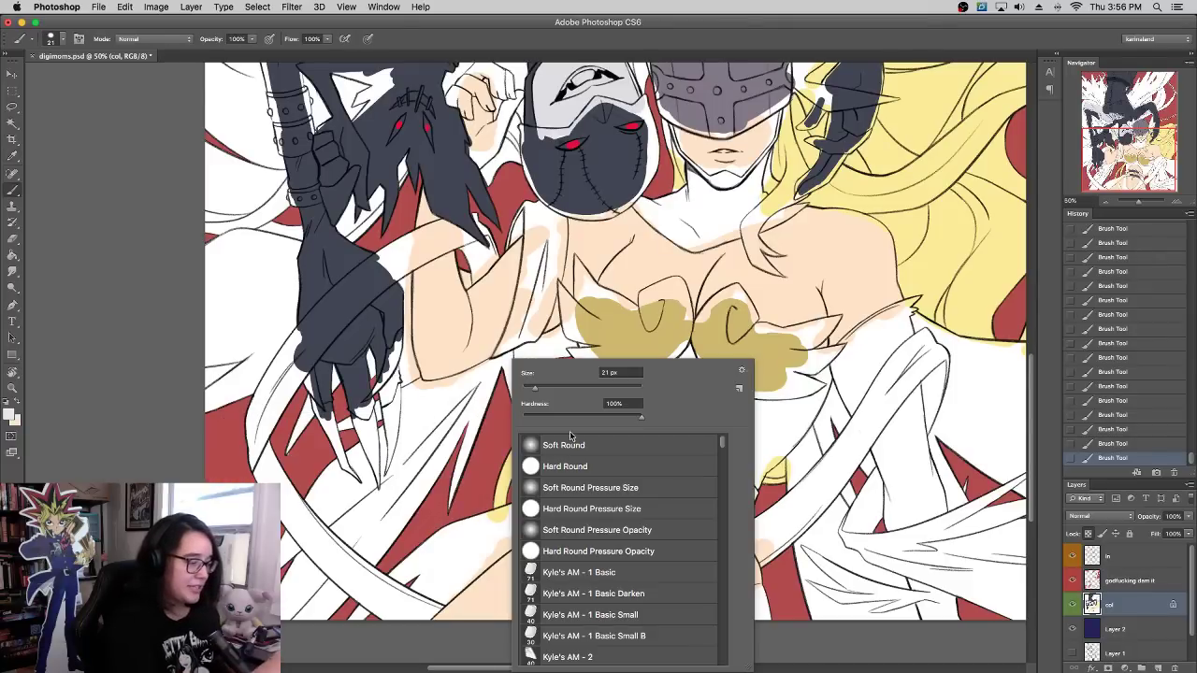
{"action": "left_click_drag", "start_coordinate": [568, 389], "coordinate": [569, 388]}
{"action": "mouse_move", "coordinate": [398, 567]}
{"action": "left_mouse_down"}
{"action": "mouse_move", "coordinate": [360, 633]}
{"action": "mouse_move", "coordinate": [441, 539]}
{"action": "mouse_move", "coordinate": [433, 607]}
{"action": "mouse_move", "coordinate": [497, 530]}
{"action": "left_mouse_up"}
{"action": "mouse_move", "coordinate": [427, 490]}
{"action": "left_mouse_down"}
{"action": "mouse_move", "coordinate": [294, 601]}
{"action": "mouse_move", "coordinate": [344, 472]}
{"action": "mouse_move", "coordinate": [435, 422]}
{"action": "mouse_move", "coordinate": [438, 507]}
{"action": "mouse_move", "coordinate": [489, 400]}
{"action": "mouse_move", "coordinate": [517, 375]}
{"action": "mouse_move", "coordinate": [407, 411]}
{"action": "left_mouse_up"}
{"action": "left_click_drag", "start_coordinate": [472, 375], "coordinate": [509, 363]}
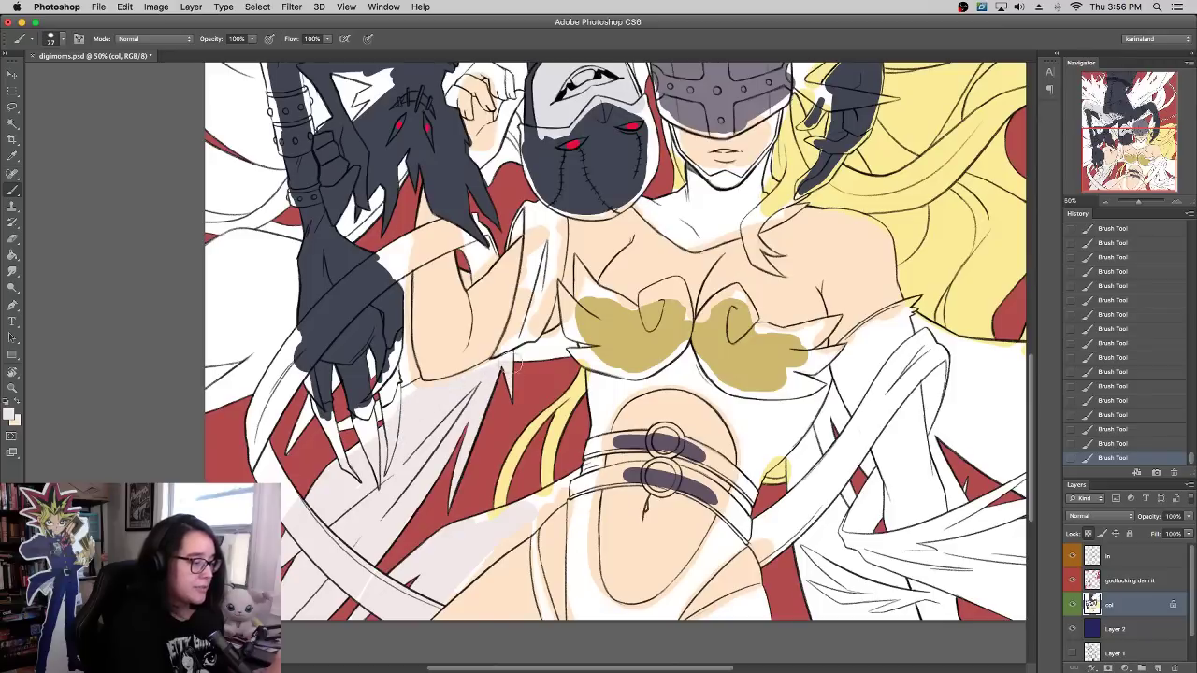
Step: Paint the large wing shape behind the dark hand, at the canvas's left edge, the same pale pinkish white
{"action": "mouse_move", "coordinate": [214, 391]}
{"action": "left_mouse_down"}
{"action": "mouse_move", "coordinate": [199, 333]}
{"action": "mouse_move", "coordinate": [231, 341]}
{"action": "mouse_move", "coordinate": [249, 405]}
{"action": "mouse_move", "coordinate": [242, 247]}
{"action": "left_mouse_up"}
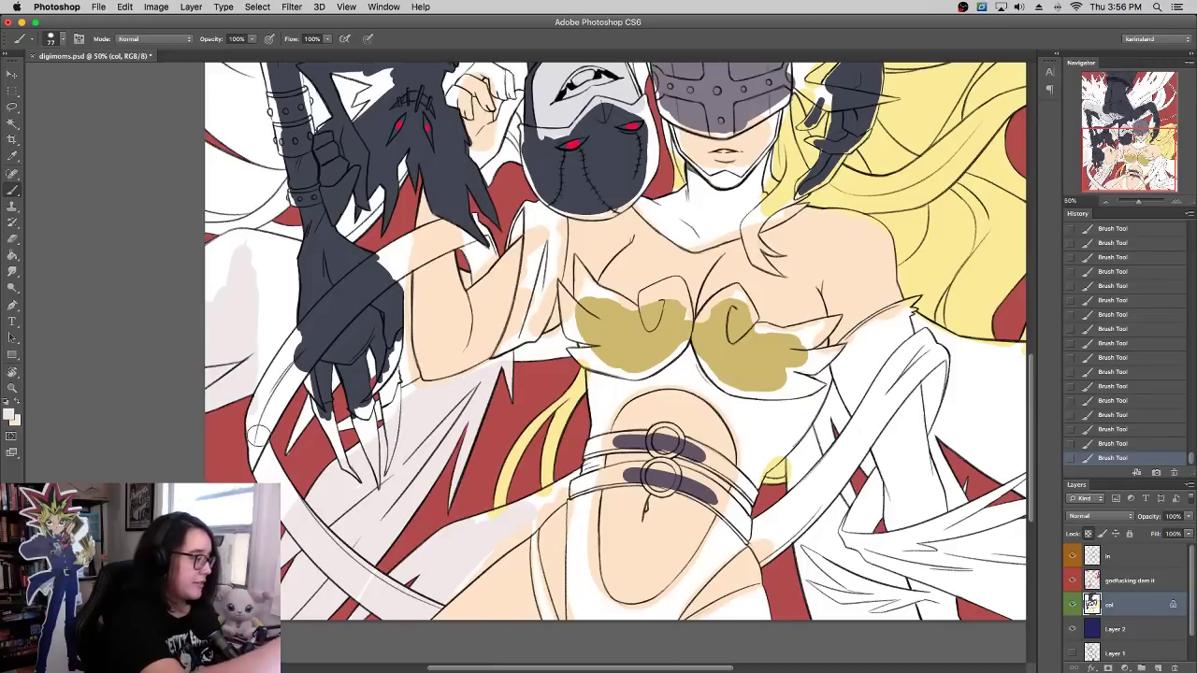
{"action": "scroll", "coordinate": [259, 435], "scroll_direction": "up", "scroll_amount": 5}
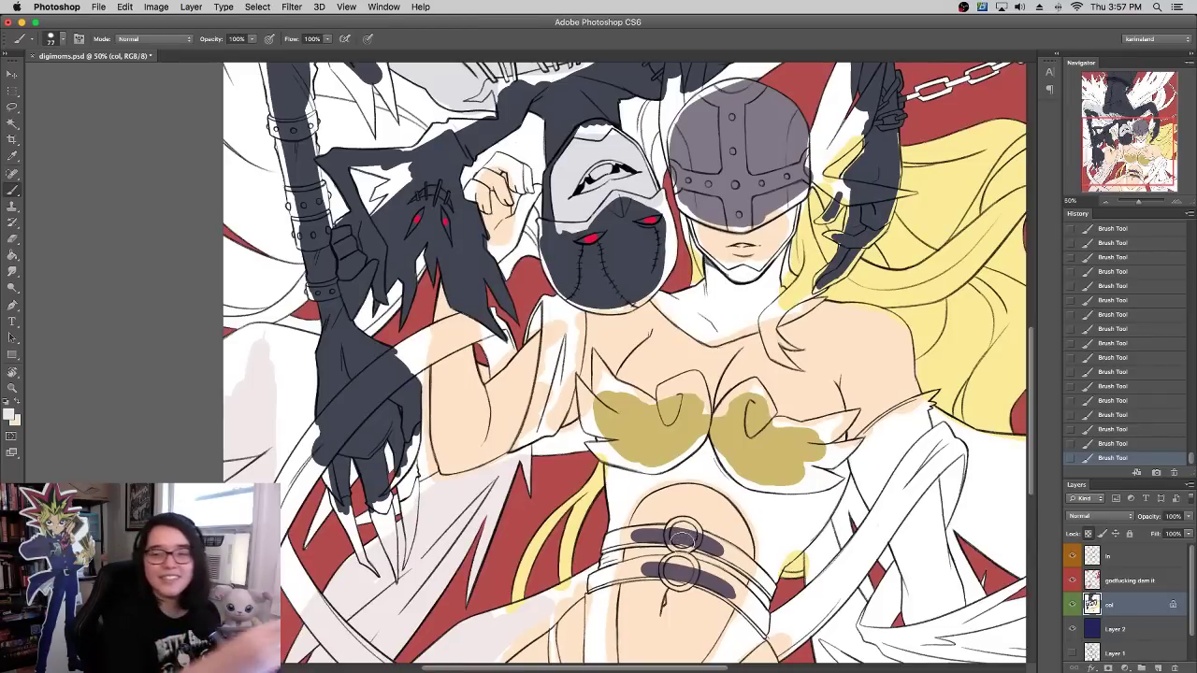
{"action": "mouse_move", "coordinate": [267, 406]}
{"action": "left_mouse_down"}
{"action": "mouse_move", "coordinate": [286, 387]}
{"action": "mouse_move", "coordinate": [239, 316]}
{"action": "left_mouse_up"}
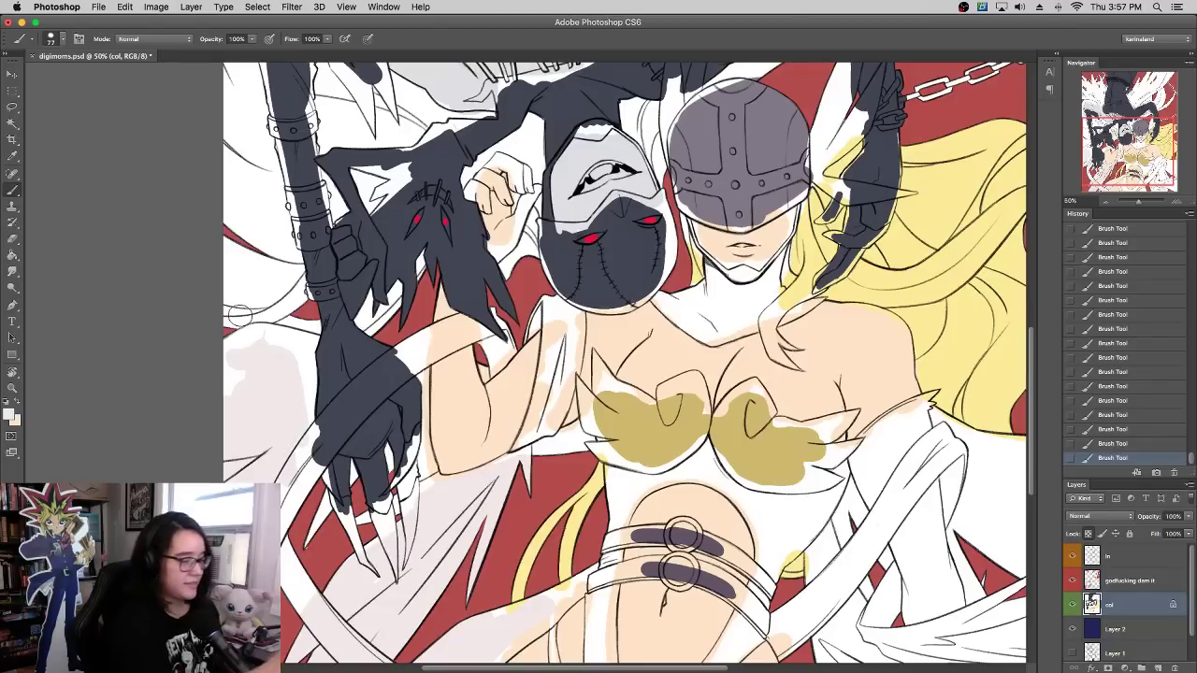
Step: Paint the feathered drapery beside the hip and the wing below the blonde hair pale pinkish white
{"action": "scroll", "coordinate": [914, 325], "scroll_direction": "down", "scroll_amount": 5}
{"action": "scroll", "coordinate": [914, 325], "scroll_direction": "right", "scroll_amount": 4}
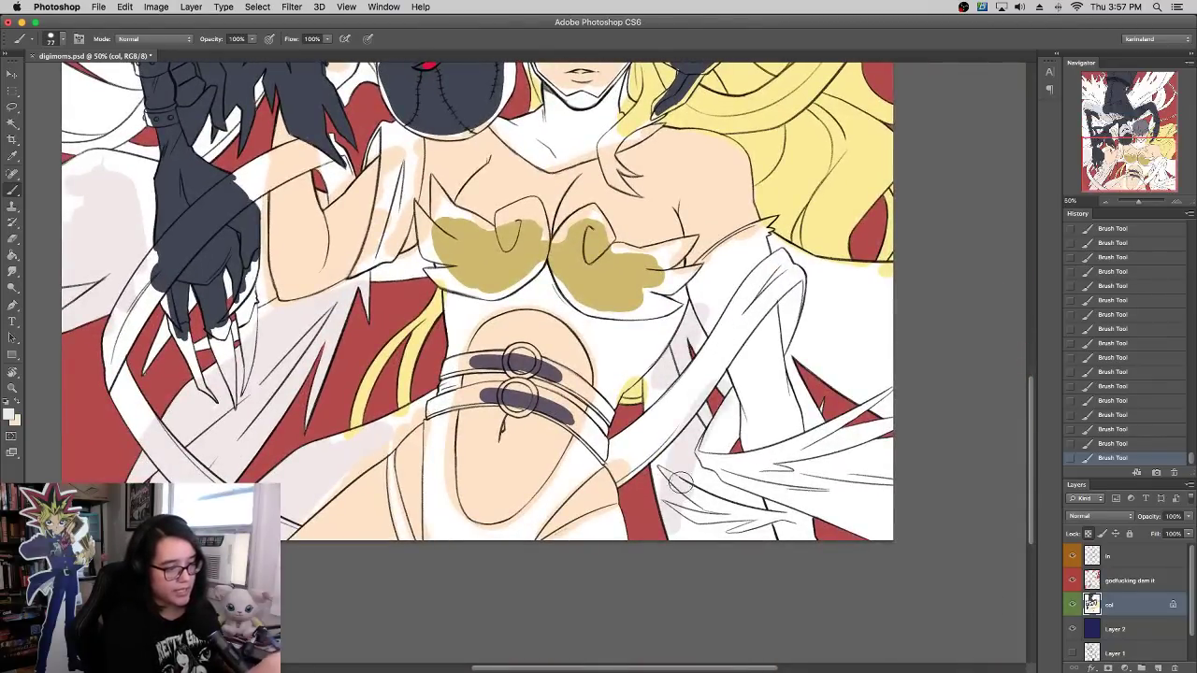
{"action": "mouse_move", "coordinate": [681, 482]}
{"action": "left_mouse_down"}
{"action": "mouse_move", "coordinate": [689, 555]}
{"action": "mouse_move", "coordinate": [731, 452]}
{"action": "mouse_move", "coordinate": [761, 551]}
{"action": "left_mouse_up"}
{"action": "mouse_move", "coordinate": [804, 346]}
{"action": "left_mouse_down"}
{"action": "mouse_move", "coordinate": [816, 284]}
{"action": "mouse_move", "coordinate": [842, 367]}
{"action": "mouse_move", "coordinate": [871, 304]}
{"action": "mouse_move", "coordinate": [879, 405]}
{"action": "mouse_move", "coordinate": [889, 324]}
{"action": "mouse_move", "coordinate": [899, 394]}
{"action": "left_mouse_up"}
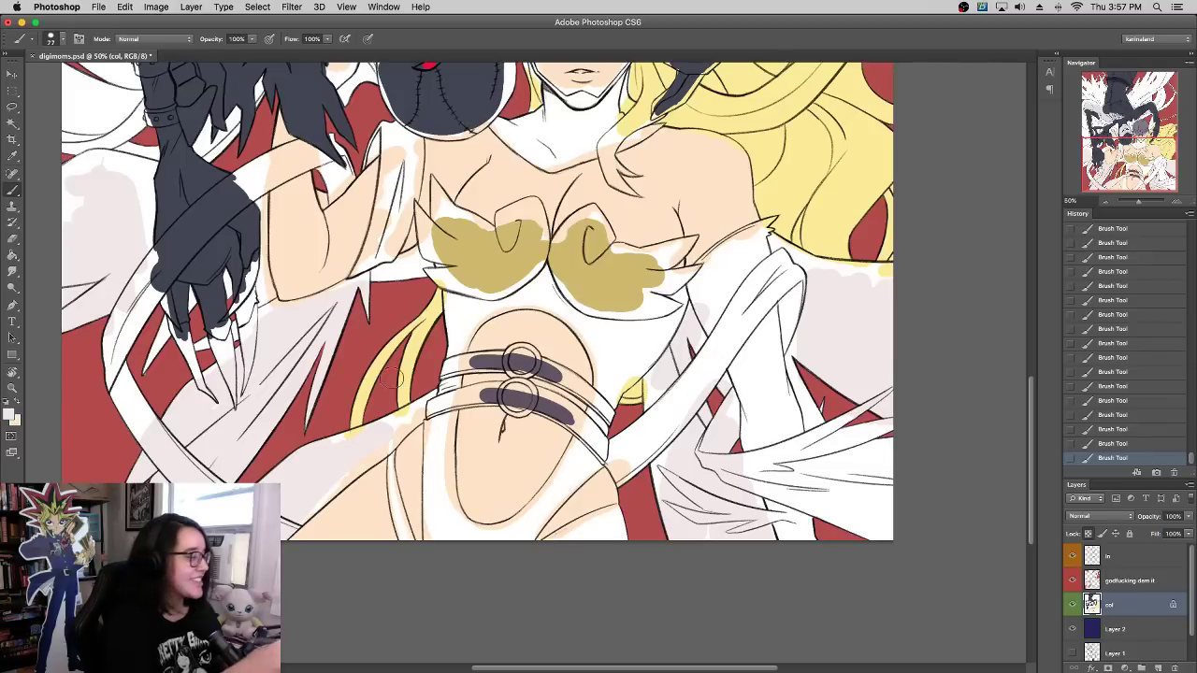
Step: Change the paint colour to light pink and colour the ribbon hanging from the dark hand and crossing the raised forearm
{"action": "left_click", "coordinate": [7, 416]}
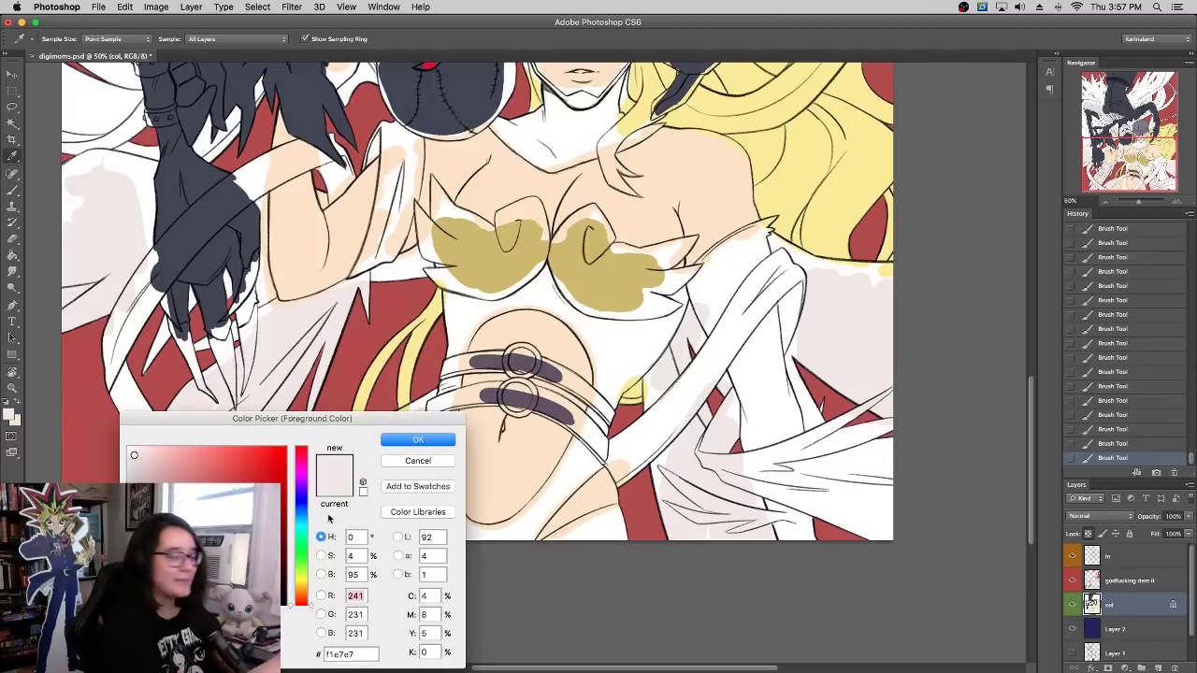
{"action": "left_click", "coordinate": [301, 462]}
{"action": "left_click", "coordinate": [167, 468]}
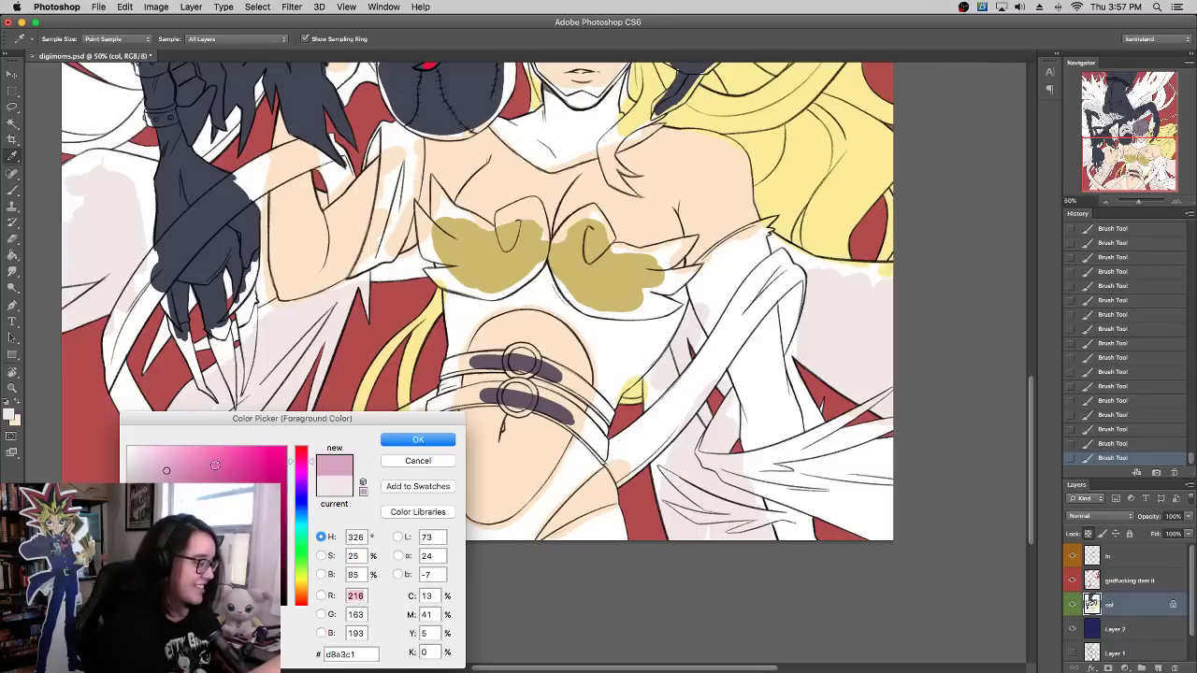
{"action": "left_click", "coordinate": [402, 440]}
{"action": "mouse_move", "coordinate": [135, 410]}
{"action": "left_mouse_down"}
{"action": "mouse_move", "coordinate": [183, 472]}
{"action": "mouse_move", "coordinate": [105, 355]}
{"action": "mouse_move", "coordinate": [130, 416]}
{"action": "mouse_move", "coordinate": [123, 327]}
{"action": "mouse_move", "coordinate": [131, 279]}
{"action": "left_mouse_up"}
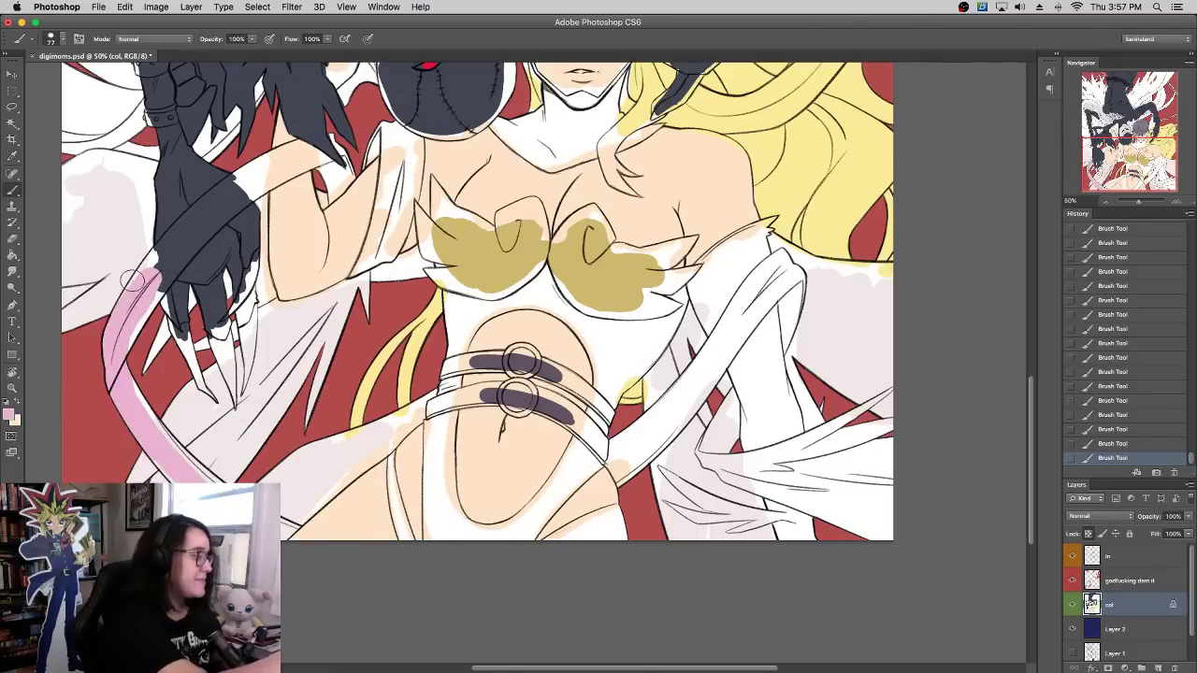
{"action": "mouse_move", "coordinate": [241, 182]}
{"action": "left_mouse_down"}
{"action": "mouse_move", "coordinate": [327, 153]}
{"action": "mouse_move", "coordinate": [337, 164]}
{"action": "left_mouse_up"}
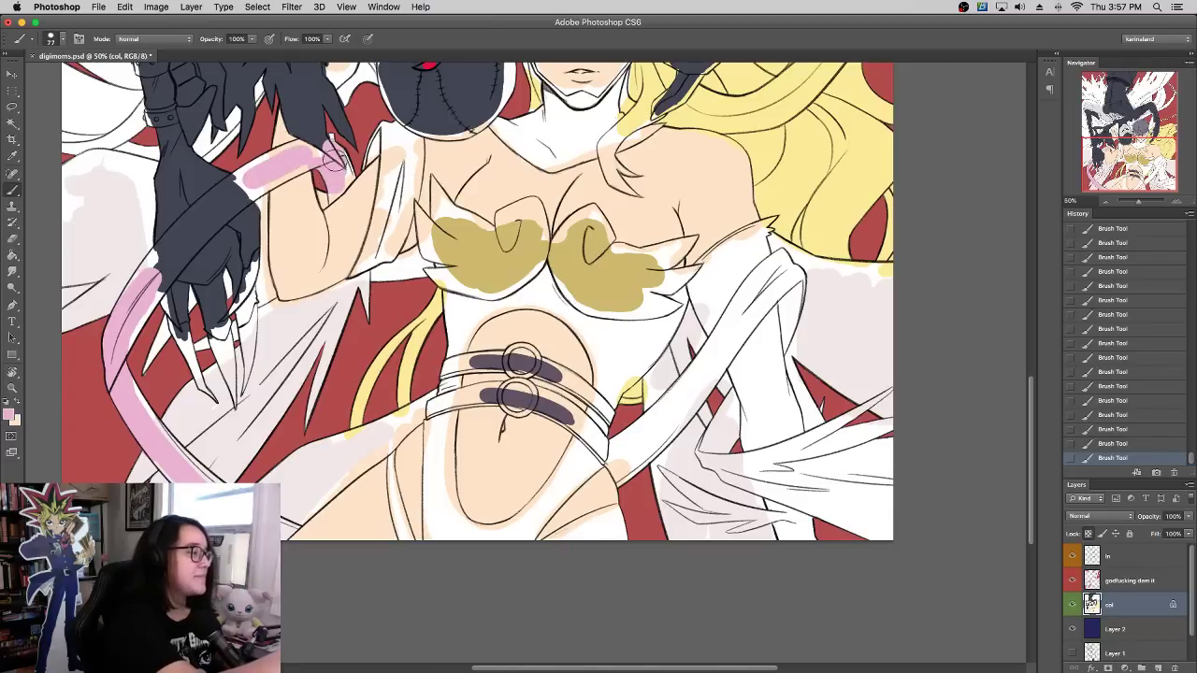
Step: Paint the ribbon running from the hip, its trailing end and the strip over the raised upper arm light pink
{"action": "mouse_move", "coordinate": [615, 460]}
{"action": "left_mouse_down"}
{"action": "mouse_move", "coordinate": [777, 269]}
{"action": "mouse_move", "coordinate": [797, 313]}
{"action": "mouse_move", "coordinate": [785, 304]}
{"action": "left_mouse_up"}
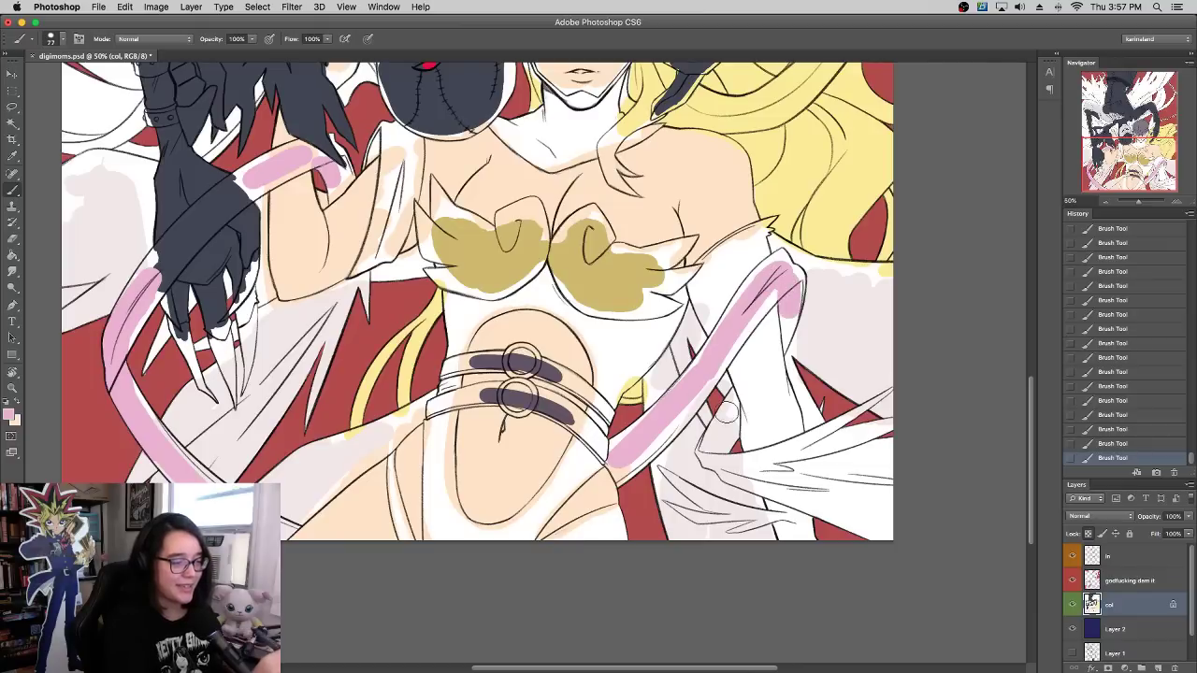
{"action": "mouse_move", "coordinate": [727, 411]}
{"action": "left_mouse_down"}
{"action": "mouse_move", "coordinate": [744, 476]}
{"action": "mouse_move", "coordinate": [857, 476]}
{"action": "mouse_move", "coordinate": [868, 454]}
{"action": "mouse_move", "coordinate": [884, 462]}
{"action": "mouse_move", "coordinate": [878, 450]}
{"action": "mouse_move", "coordinate": [851, 490]}
{"action": "left_mouse_up"}
{"action": "left_click_drag", "start_coordinate": [378, 249], "coordinate": [393, 156]}
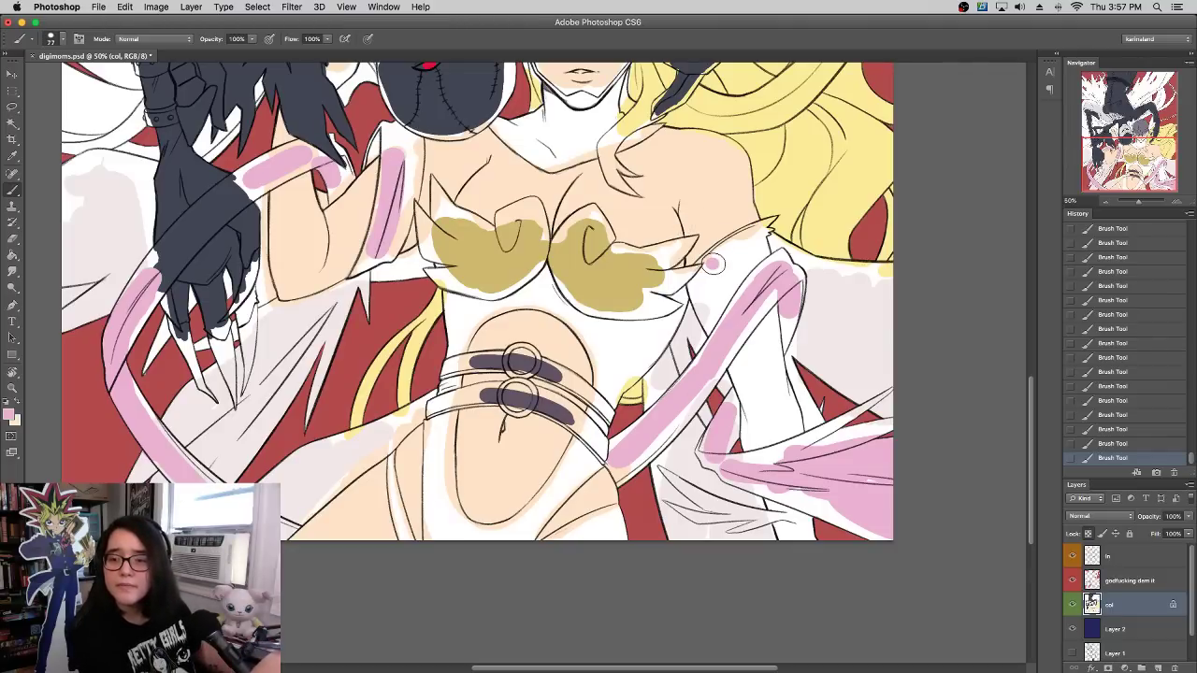
Step: Repaint the pale drapery hanging below the raised arm, behind the dark claws, in light pink
{"action": "left_click_drag", "start_coordinate": [664, 322], "coordinate": [759, 334]}
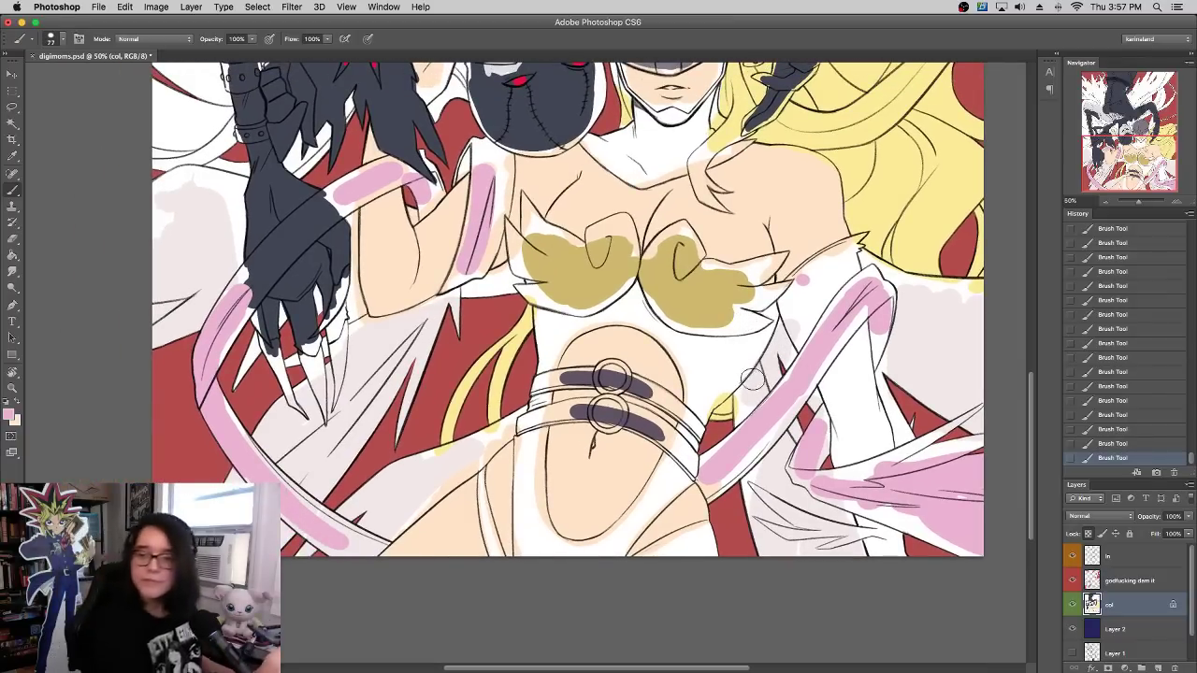
{"action": "left_click_drag", "start_coordinate": [342, 437], "coordinate": [290, 543]}
{"action": "mouse_move", "coordinate": [288, 482]}
{"action": "left_mouse_down"}
{"action": "mouse_move", "coordinate": [249, 439]}
{"action": "mouse_move", "coordinate": [280, 412]}
{"action": "mouse_move", "coordinate": [412, 374]}
{"action": "mouse_move", "coordinate": [455, 308]}
{"action": "mouse_move", "coordinate": [337, 393]}
{"action": "mouse_move", "coordinate": [318, 374]}
{"action": "mouse_move", "coordinate": [411, 328]}
{"action": "mouse_move", "coordinate": [364, 360]}
{"action": "mouse_move", "coordinate": [295, 365]}
{"action": "mouse_move", "coordinate": [357, 340]}
{"action": "left_mouse_up"}
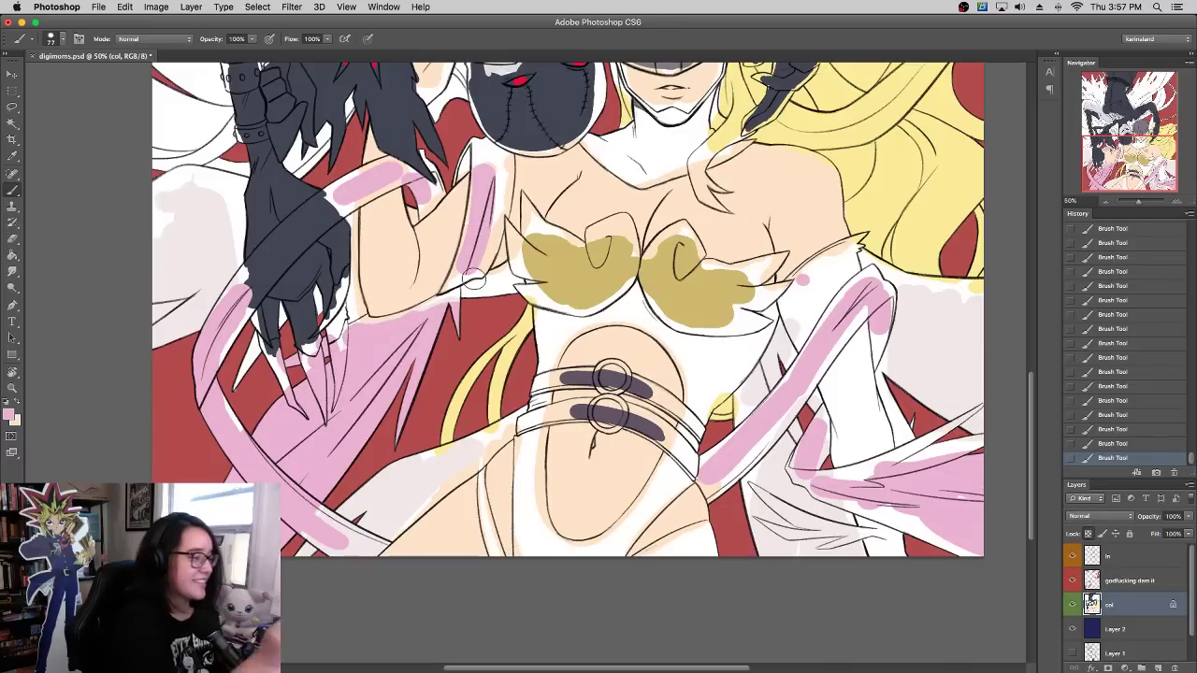
Step: Sample the ribbon's pink, reduce the brush to 41 px, and fill the upper-arm strip's edges and the ribbon across the dark hand
{"action": "left_click", "coordinate": [224, 232], "text": "alt"}
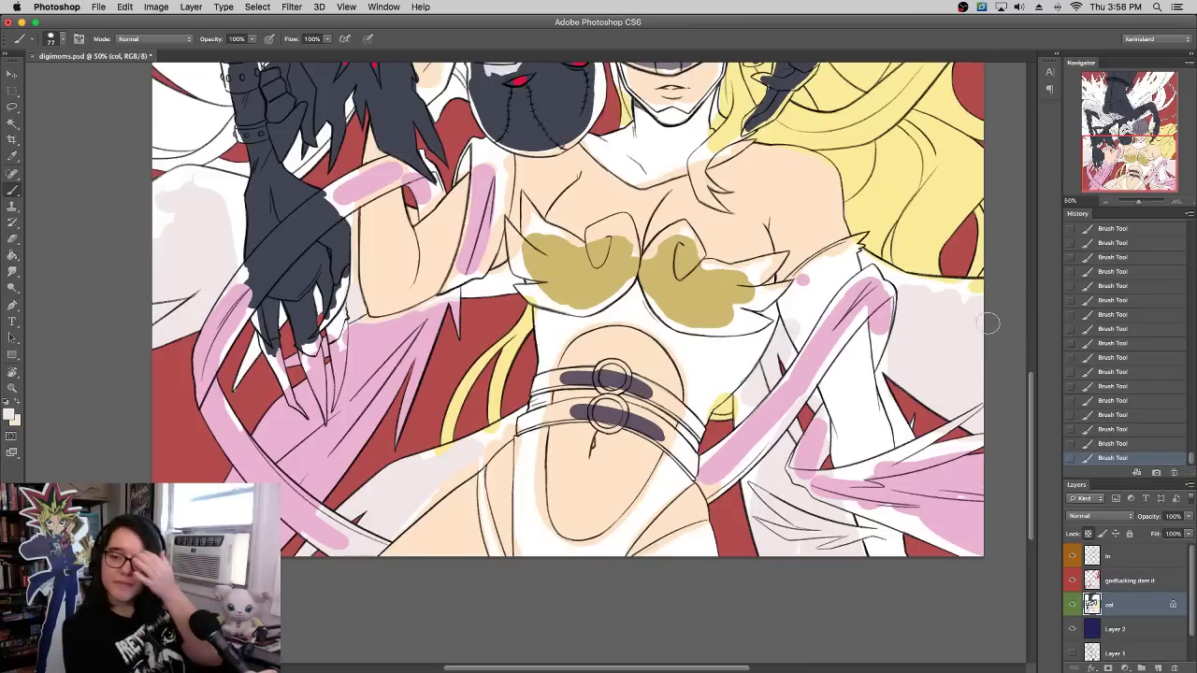
{"action": "scroll", "coordinate": [764, 316], "scroll_direction": "up", "scroll_amount": 5}
{"action": "scroll", "coordinate": [764, 316], "scroll_direction": "left", "scroll_amount": 3}
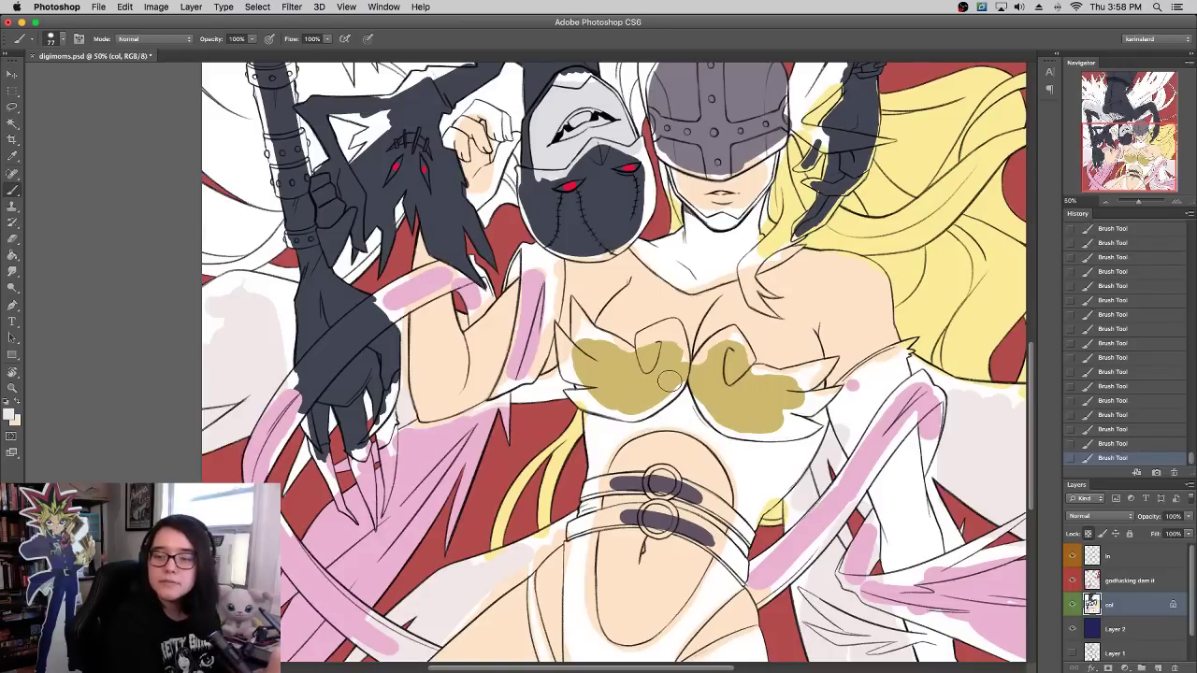
{"action": "left_click", "coordinate": [533, 300], "text": "alt"}
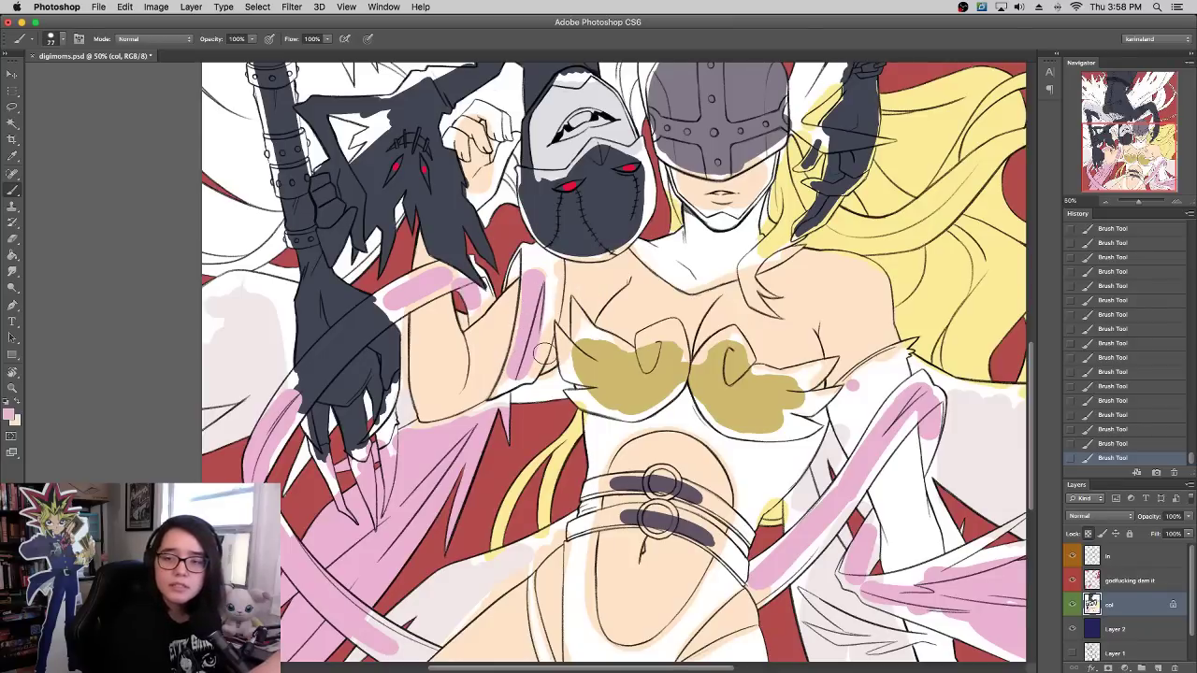
{"action": "right_click", "coordinate": [540, 359]}
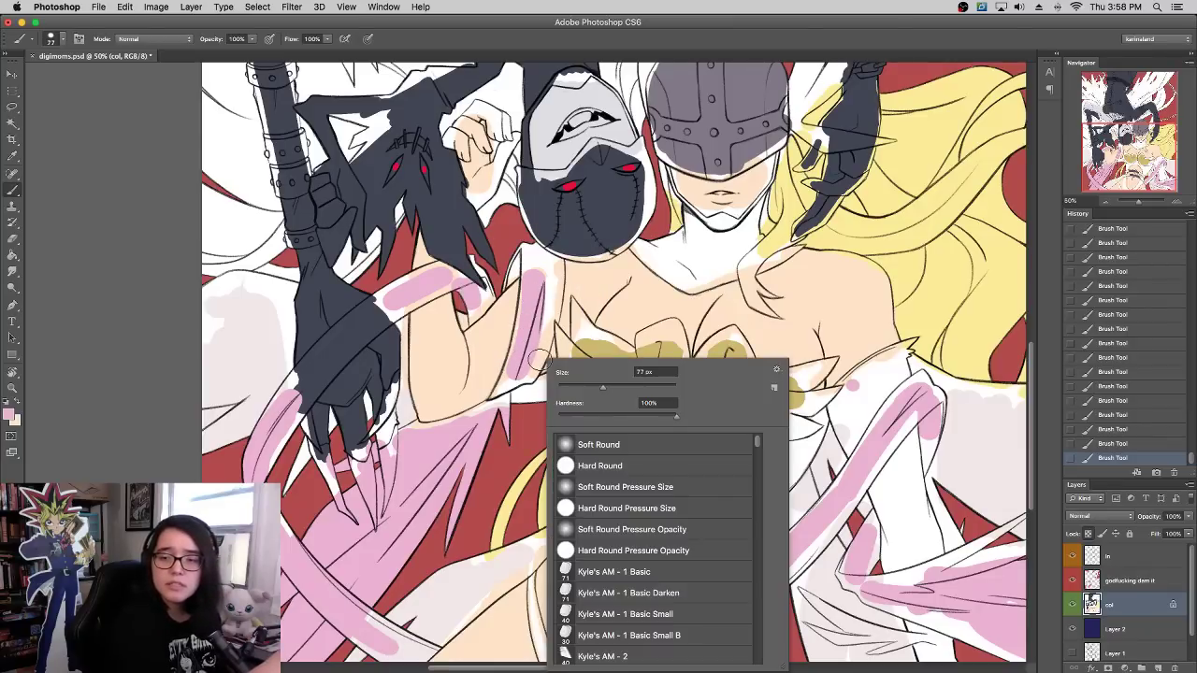
{"action": "left_click", "coordinate": [581, 387]}
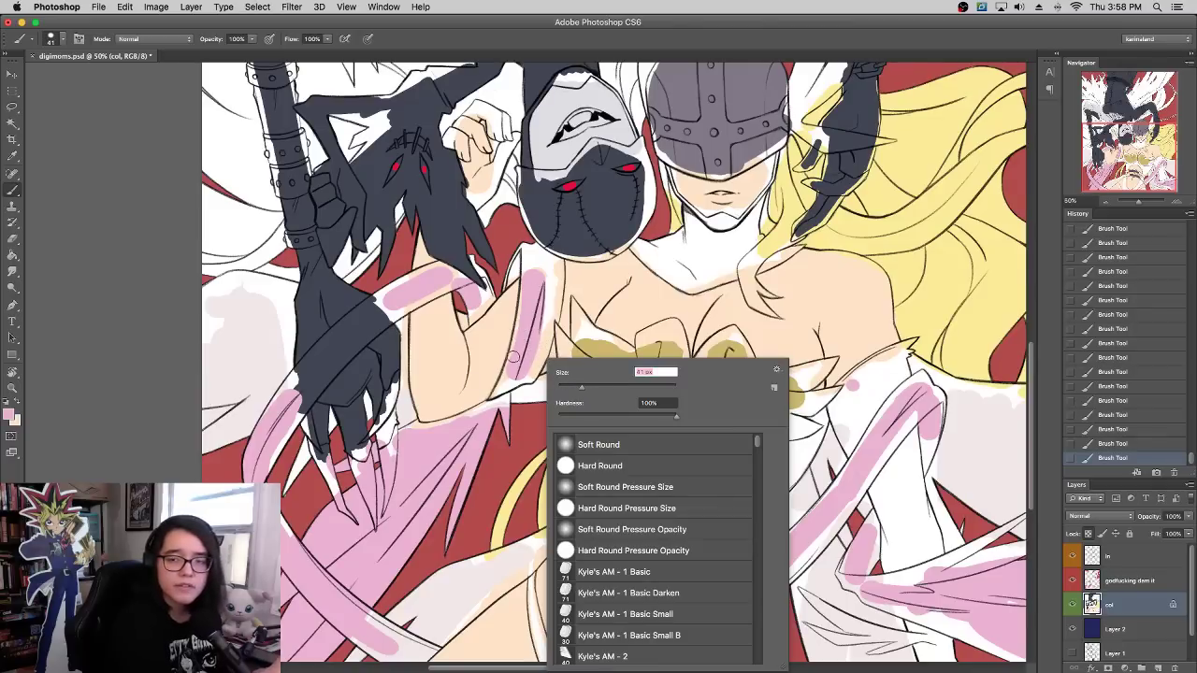
{"action": "mouse_move", "coordinate": [518, 350]}
{"action": "left_mouse_down"}
{"action": "mouse_move", "coordinate": [499, 388]}
{"action": "mouse_move", "coordinate": [537, 353]}
{"action": "mouse_move", "coordinate": [530, 371]}
{"action": "mouse_move", "coordinate": [551, 273]}
{"action": "mouse_move", "coordinate": [538, 250]}
{"action": "mouse_move", "coordinate": [510, 271]}
{"action": "mouse_move", "coordinate": [530, 262]}
{"action": "left_mouse_up"}
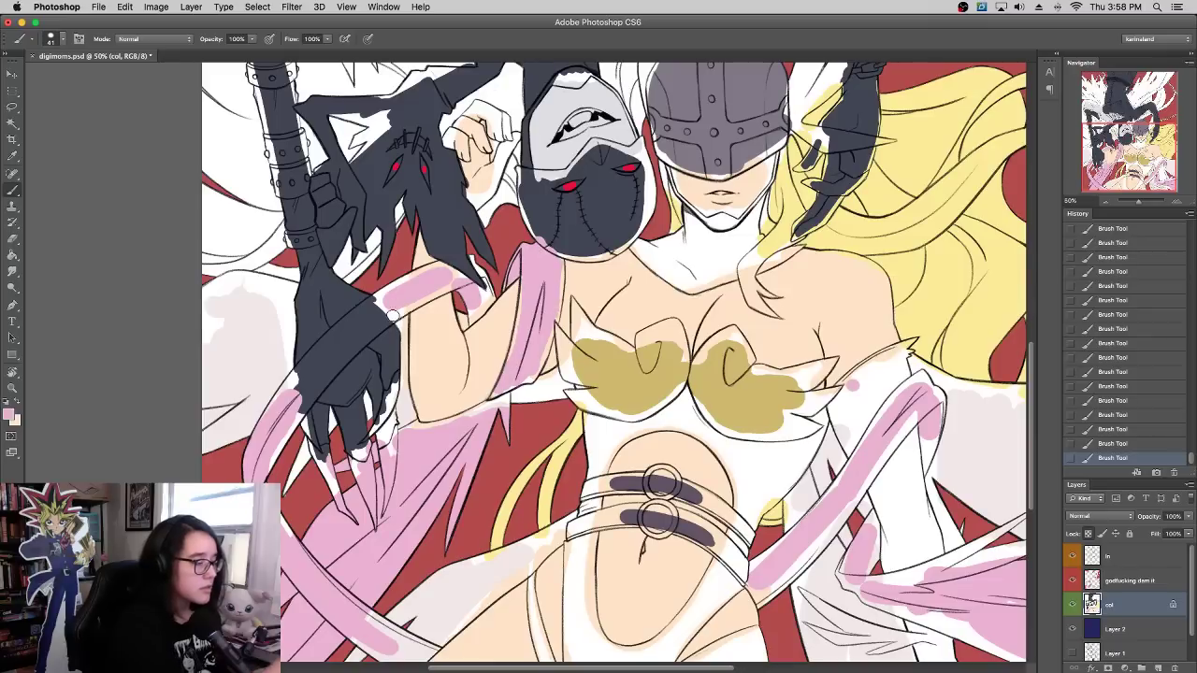
{"action": "mouse_move", "coordinate": [392, 316]}
{"action": "left_mouse_down"}
{"action": "mouse_move", "coordinate": [327, 357]}
{"action": "mouse_move", "coordinate": [297, 398]}
{"action": "mouse_move", "coordinate": [399, 278]}
{"action": "left_mouse_up"}
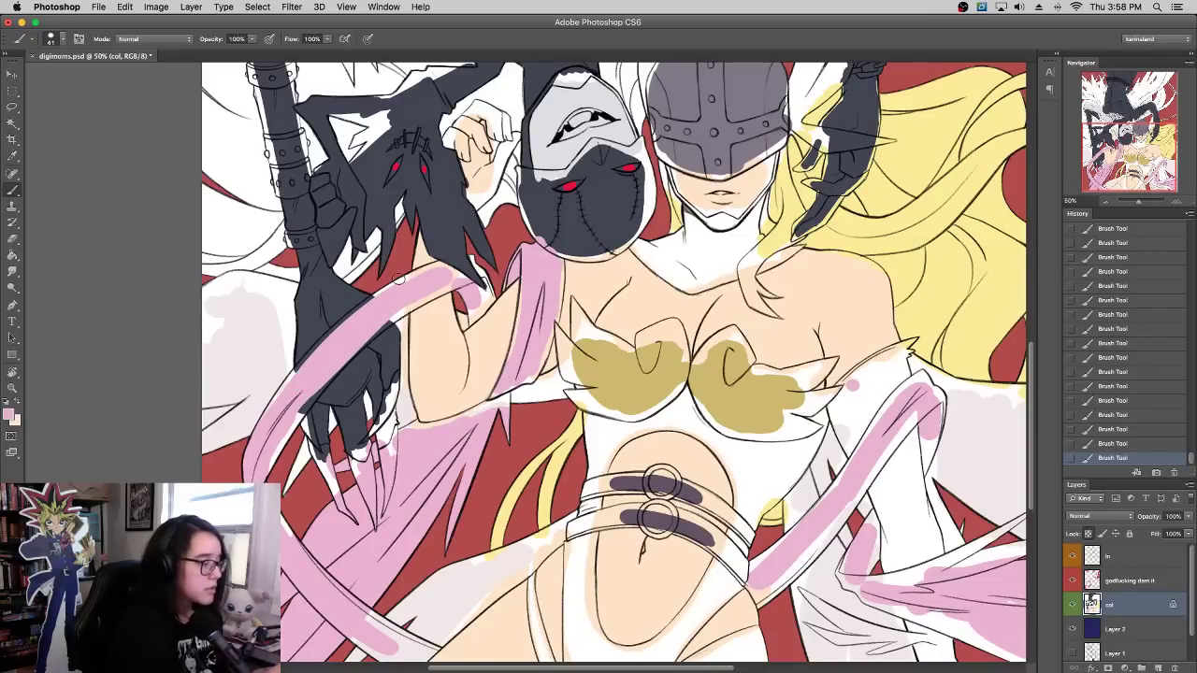
Step: Recolour the painted ribbons, upper-arm strip and trailing cloth a slightly deeper pink with the Paint Bucket
{"action": "left_click_drag", "start_coordinate": [1139, 202], "coordinate": [1141, 208]}
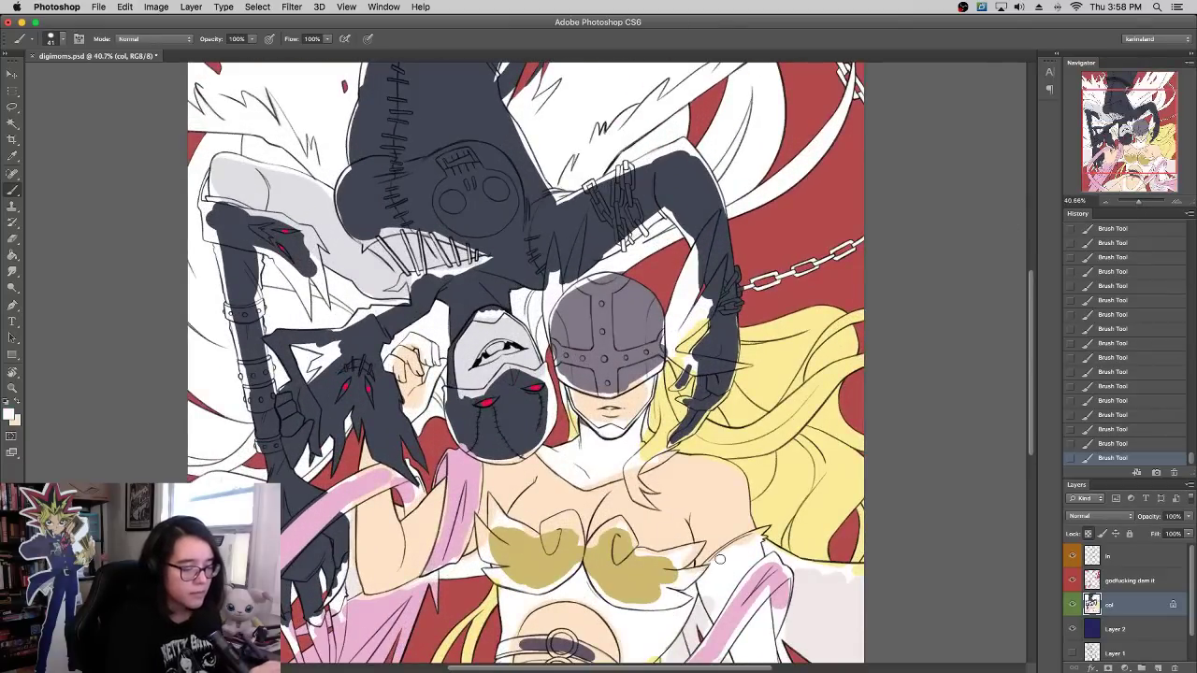
{"action": "left_click_drag", "start_coordinate": [726, 500], "coordinate": [750, 341]}
{"action": "left_click", "coordinate": [13, 255]}
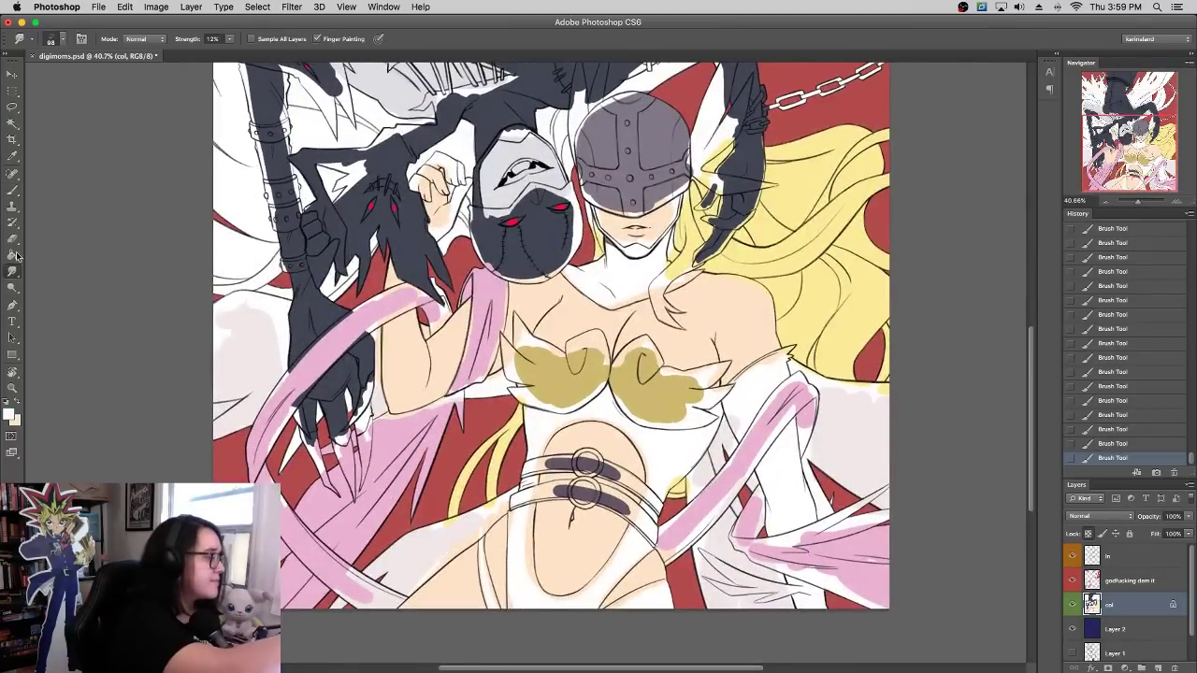
{"action": "left_click", "coordinate": [10, 416]}
{"action": "left_click", "coordinate": [358, 326]}
{"action": "left_click", "coordinate": [353, 329]}
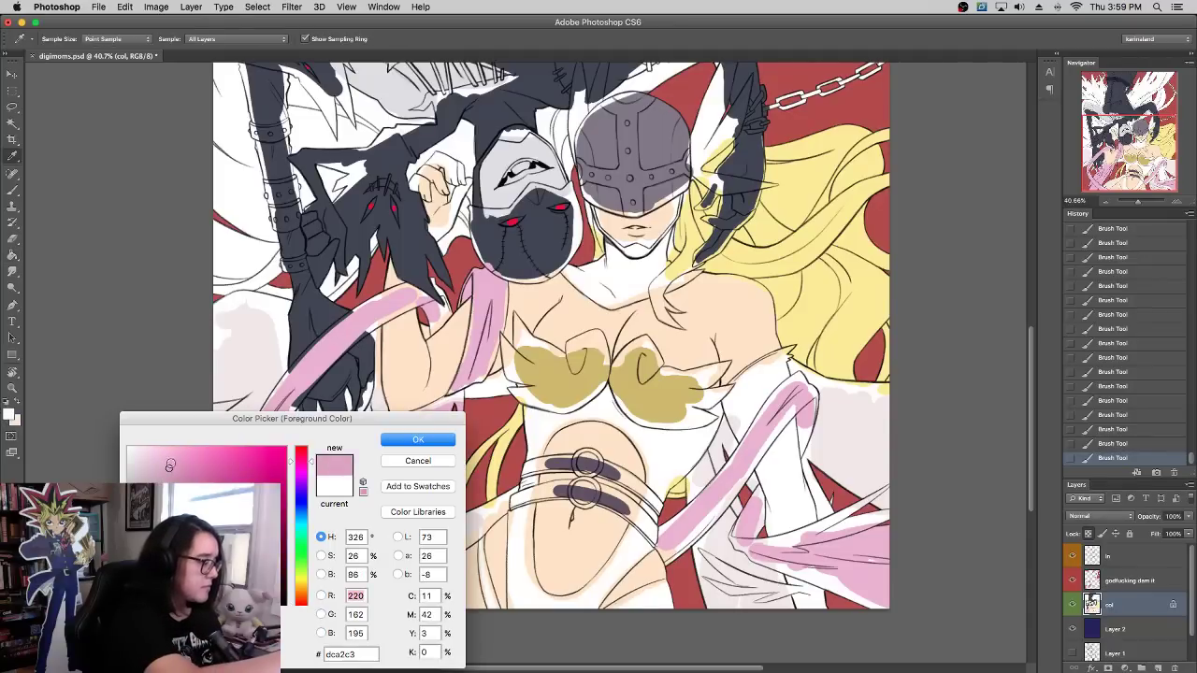
{"action": "left_click", "coordinate": [417, 439]}
{"action": "left_click", "coordinate": [362, 329]}
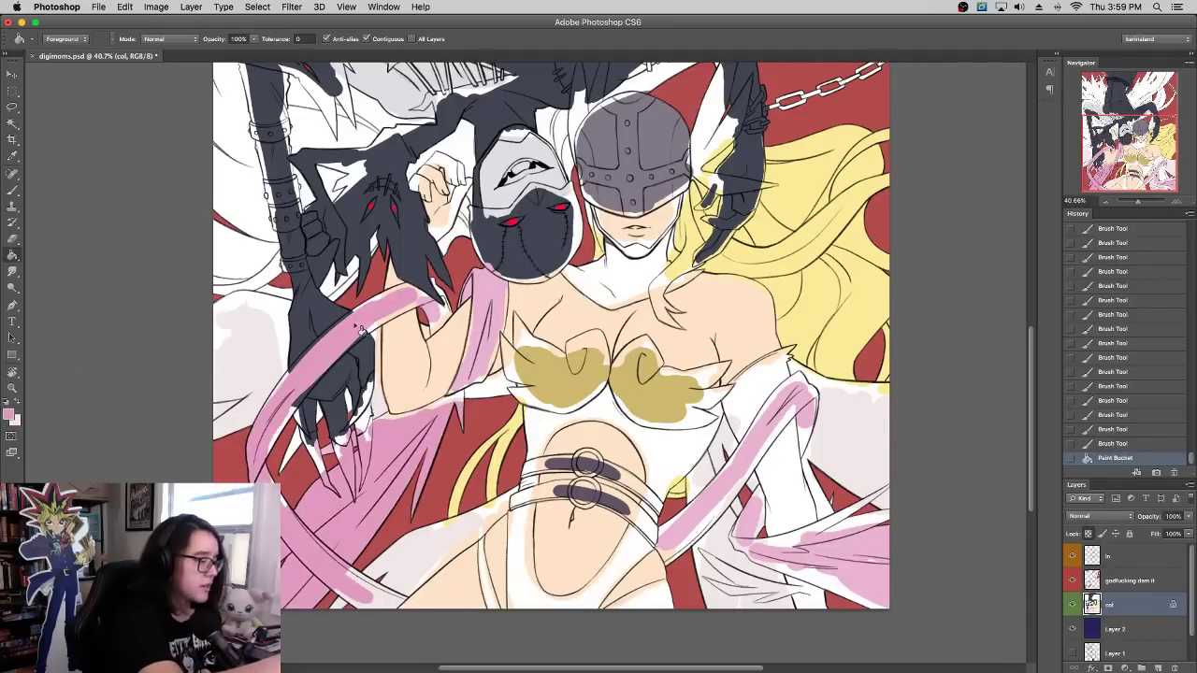
{"action": "left_click", "coordinate": [487, 318]}
{"action": "left_click", "coordinate": [752, 470]}
{"action": "left_click", "coordinate": [816, 546]}
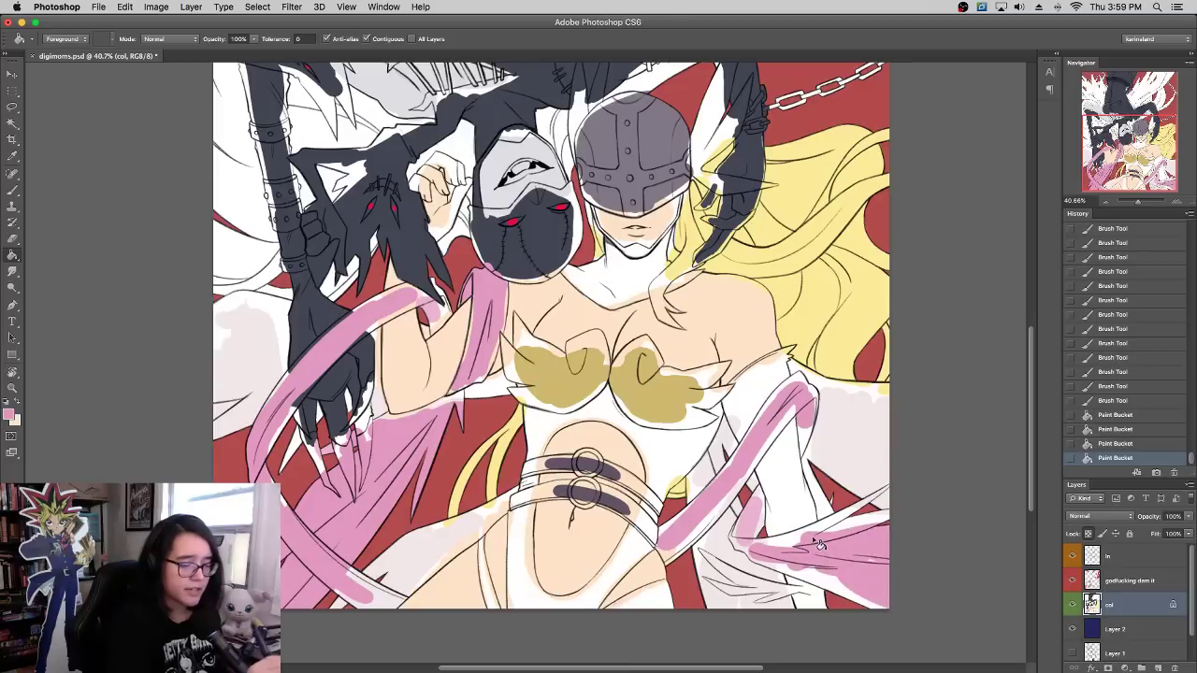
{"action": "left_click", "coordinate": [756, 521]}
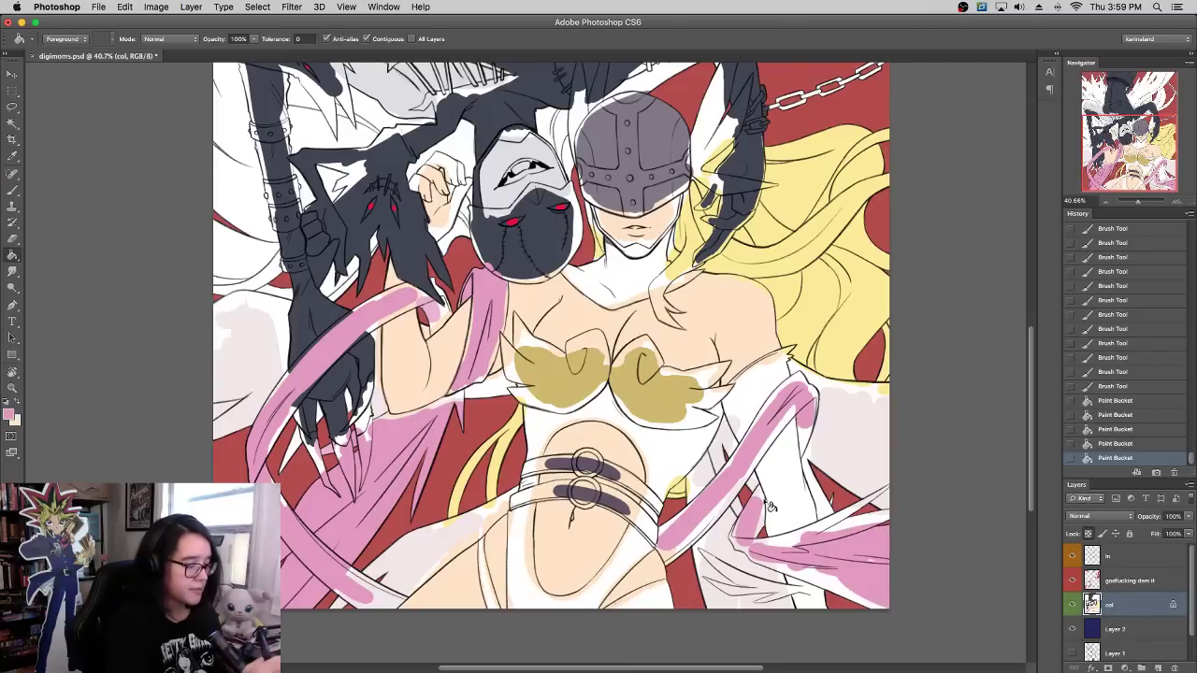
Step: Choose the lighter purple-grey #95909a and brush it over the crown and vertical studded band of the blonde figure's helmet
{"action": "key", "text": "b"}
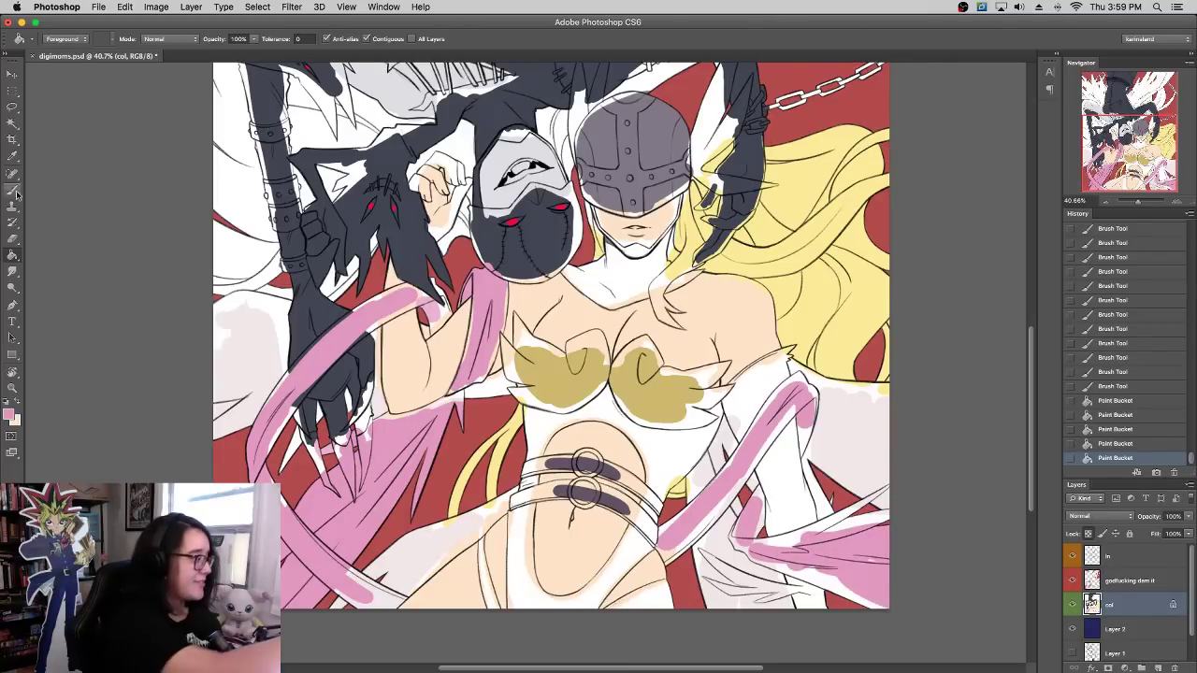
{"action": "scroll", "coordinate": [703, 374], "scroll_direction": "up", "scroll_amount": 3}
{"action": "left_click_drag", "start_coordinate": [703, 374], "coordinate": [708, 421]}
{"action": "scroll", "coordinate": [706, 408], "scroll_direction": "up", "scroll_amount": 2}
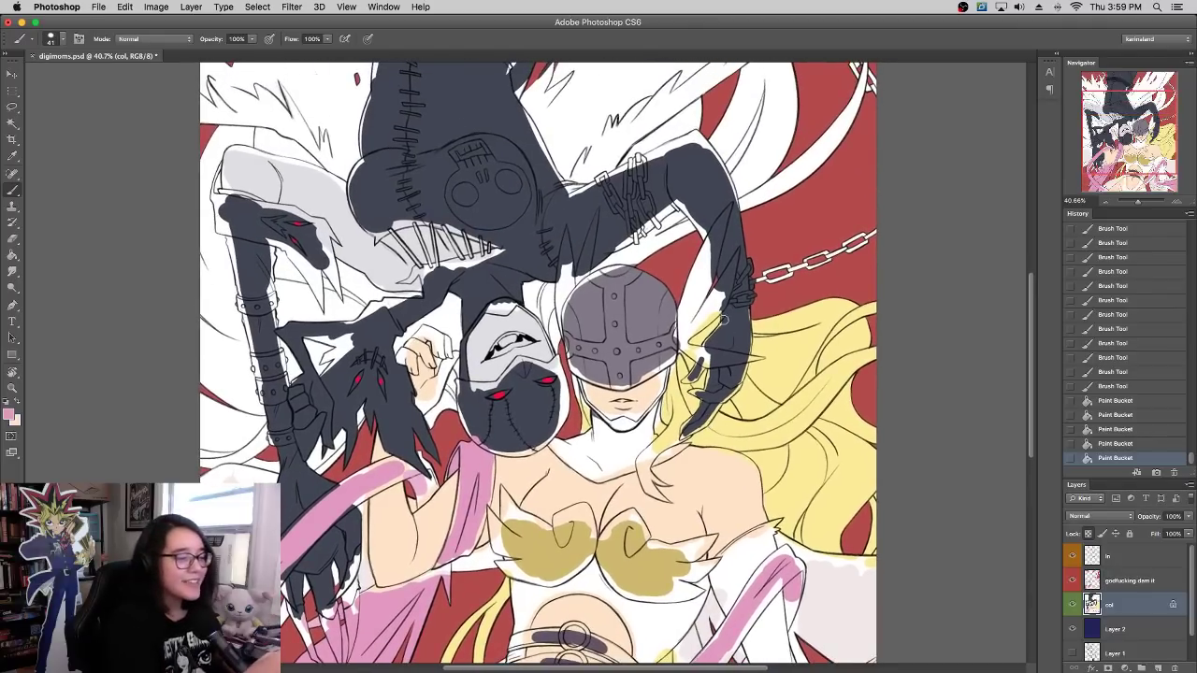
{"action": "left_click", "coordinate": [9, 414]}
{"action": "left_click", "coordinate": [137, 510]}
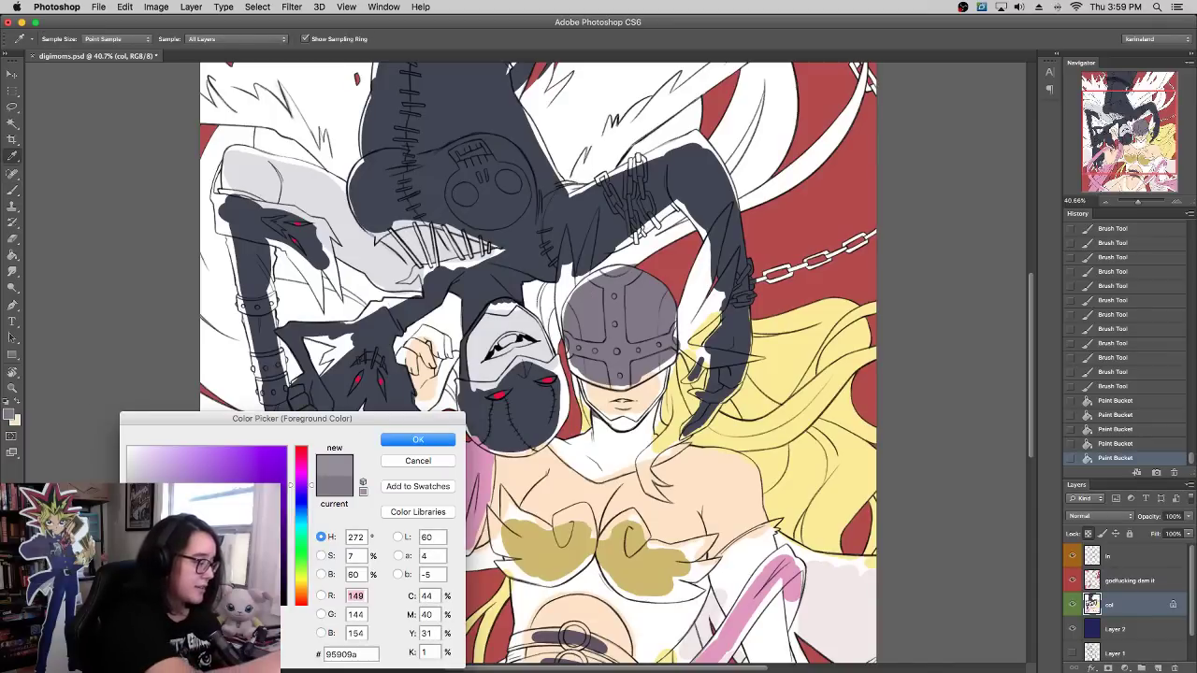
{"action": "left_click", "coordinate": [417, 441]}
{"action": "key", "text": "b"}
{"action": "mouse_move", "coordinate": [613, 293]}
{"action": "left_mouse_down"}
{"action": "mouse_move", "coordinate": [603, 273]}
{"action": "mouse_move", "coordinate": [634, 272]}
{"action": "left_mouse_up"}
{"action": "left_click_drag", "start_coordinate": [614, 324], "coordinate": [619, 381]}
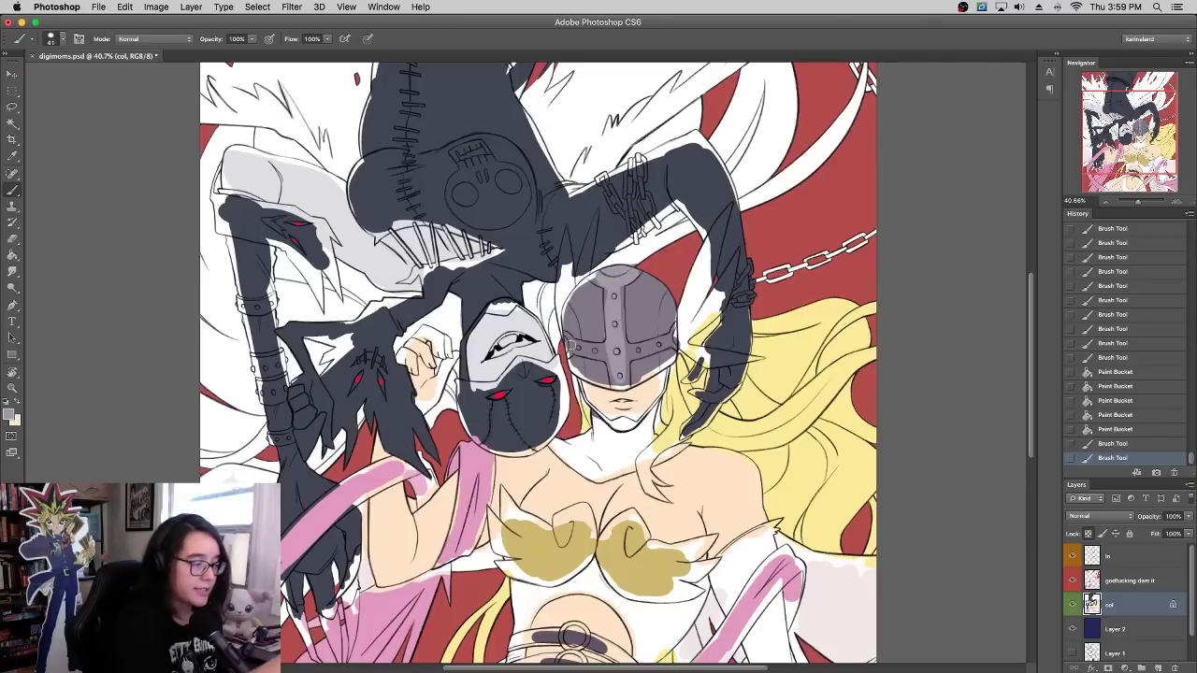
Step: Brush the lighter purple-grey along the horizontal studded band of the blonde figure's helmet
{"action": "left_click_drag", "start_coordinate": [570, 345], "coordinate": [653, 349]}
{"action": "left_click_drag", "start_coordinate": [655, 347], "coordinate": [674, 335]}
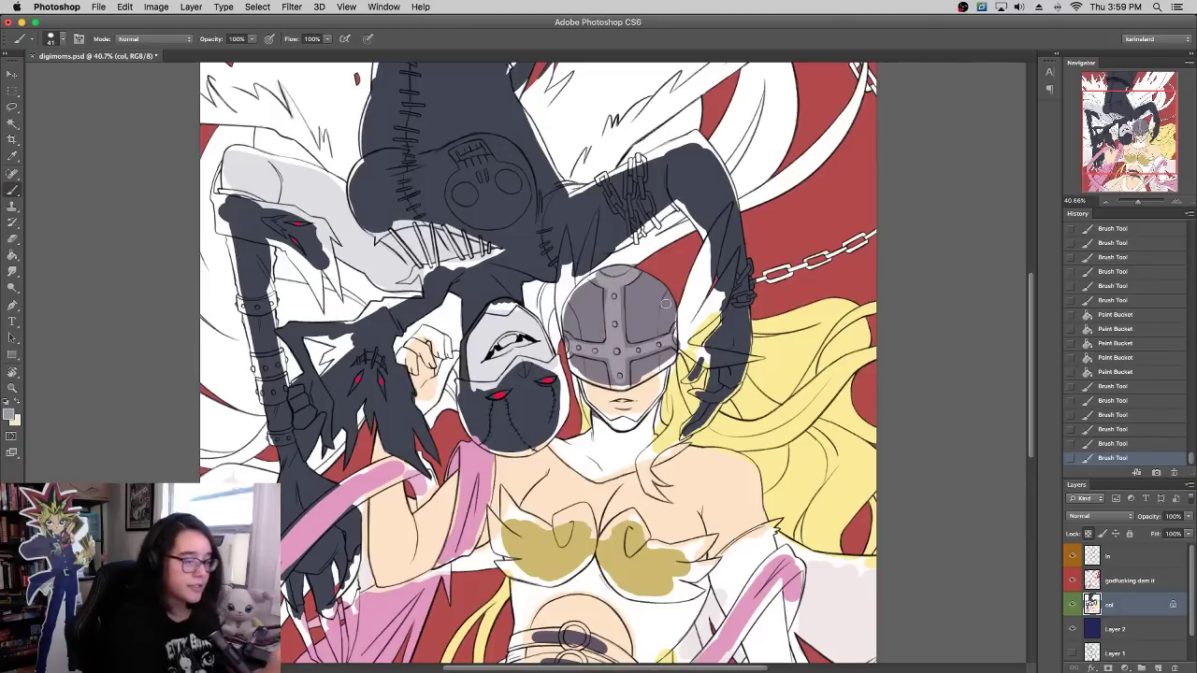
Step: Set the brush to 18 px and fill the remaining gaps in the blonde figure's lower face with the skin tone
{"action": "left_click", "coordinate": [1176, 201]}
{"action": "left_click", "coordinate": [1176, 201]}
{"action": "left_click_drag", "start_coordinate": [812, 399], "coordinate": [702, 400]}
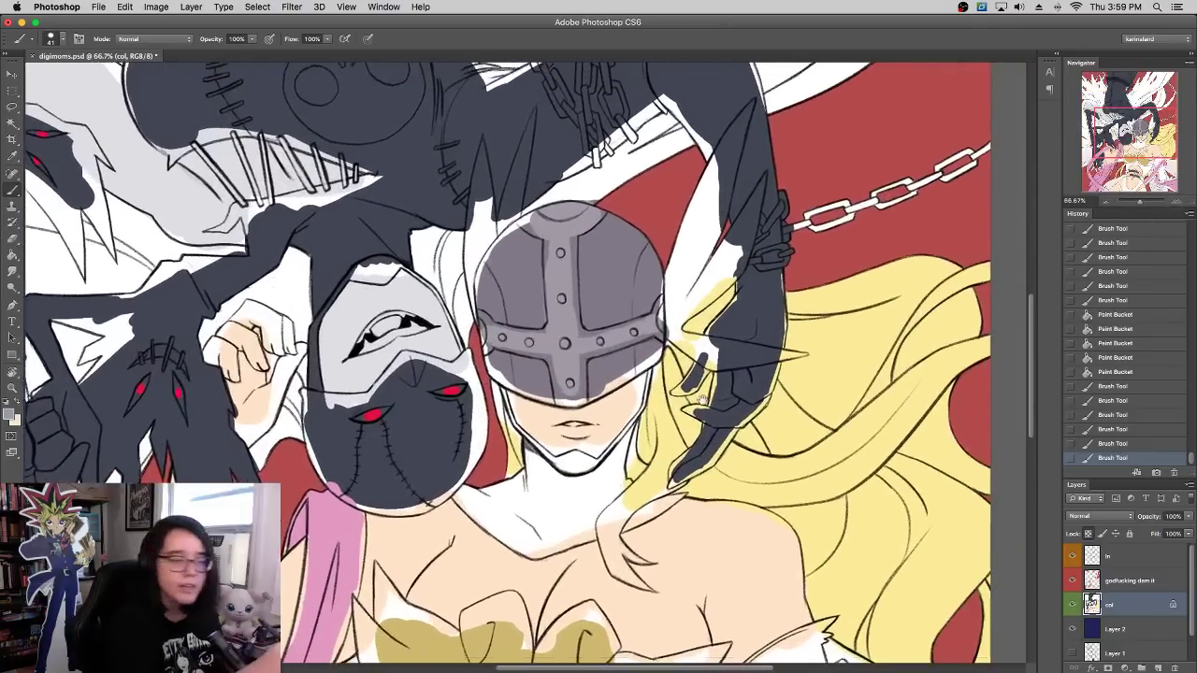
{"action": "scroll", "coordinate": [700, 397], "scroll_direction": "down", "scroll_amount": 2}
{"action": "key", "text": "super+plus"}
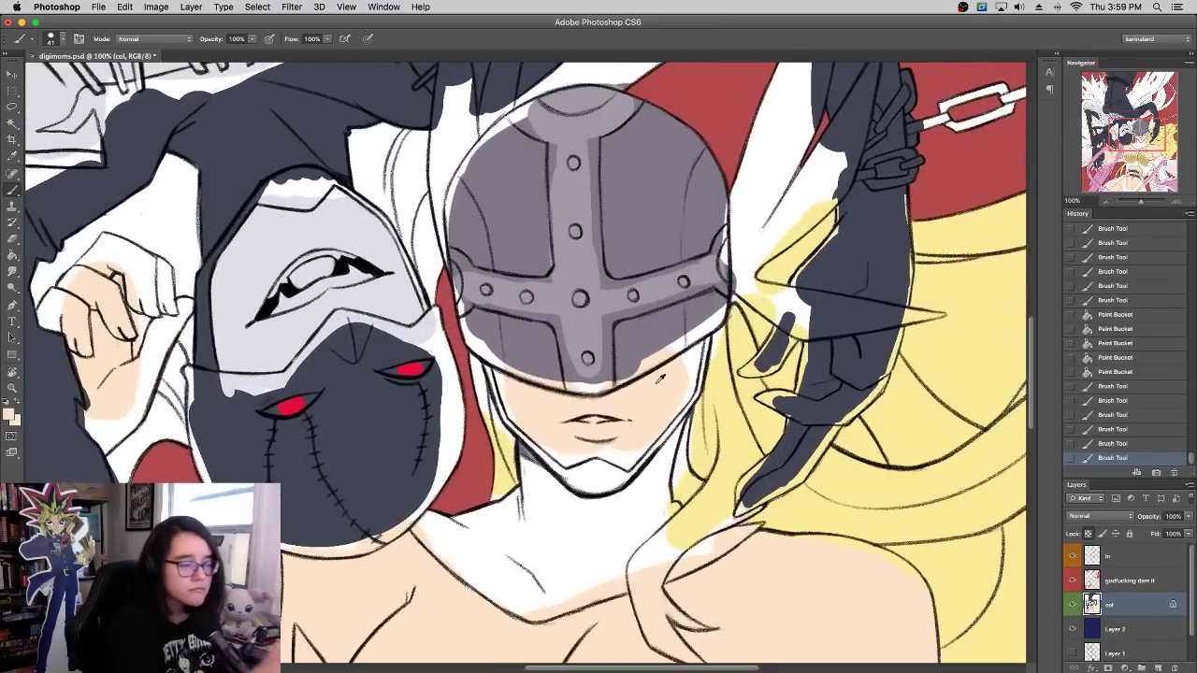
{"action": "right_click", "coordinate": [677, 394]}
{"action": "left_click", "coordinate": [702, 386]}
{"action": "left_click_drag", "start_coordinate": [517, 392], "coordinate": [497, 375]}
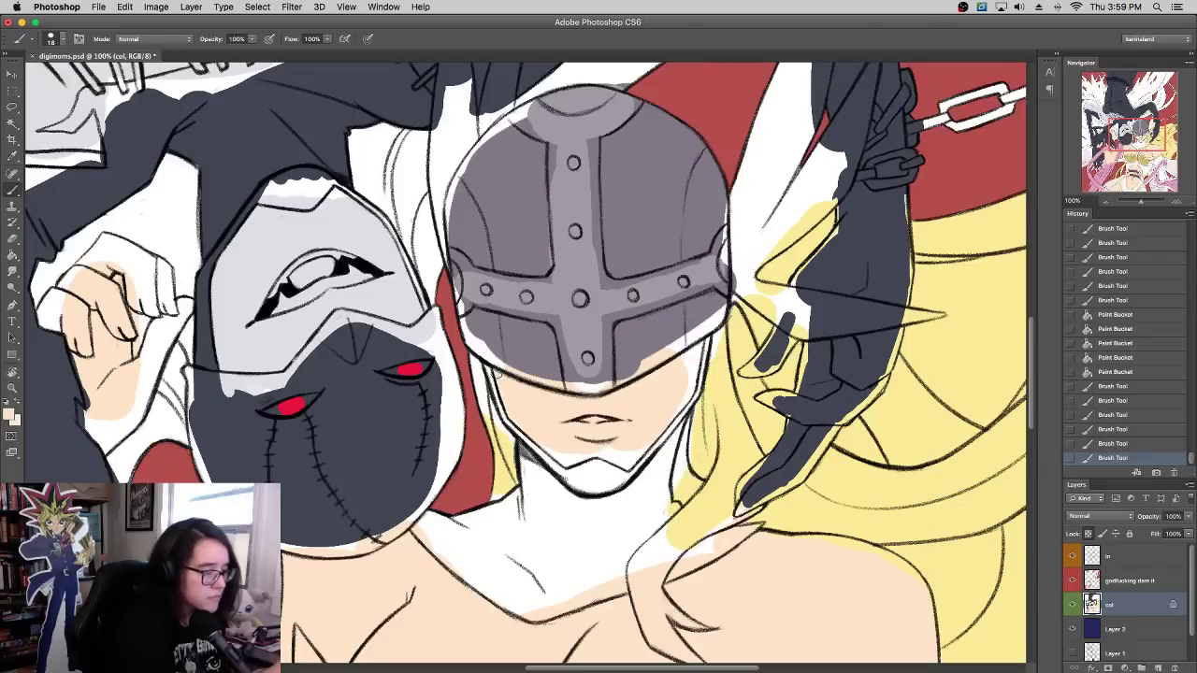
{"action": "mouse_move", "coordinate": [539, 441]}
{"action": "left_mouse_down"}
{"action": "mouse_move", "coordinate": [559, 460]}
{"action": "mouse_move", "coordinate": [645, 456]}
{"action": "mouse_move", "coordinate": [652, 438]}
{"action": "left_mouse_up"}
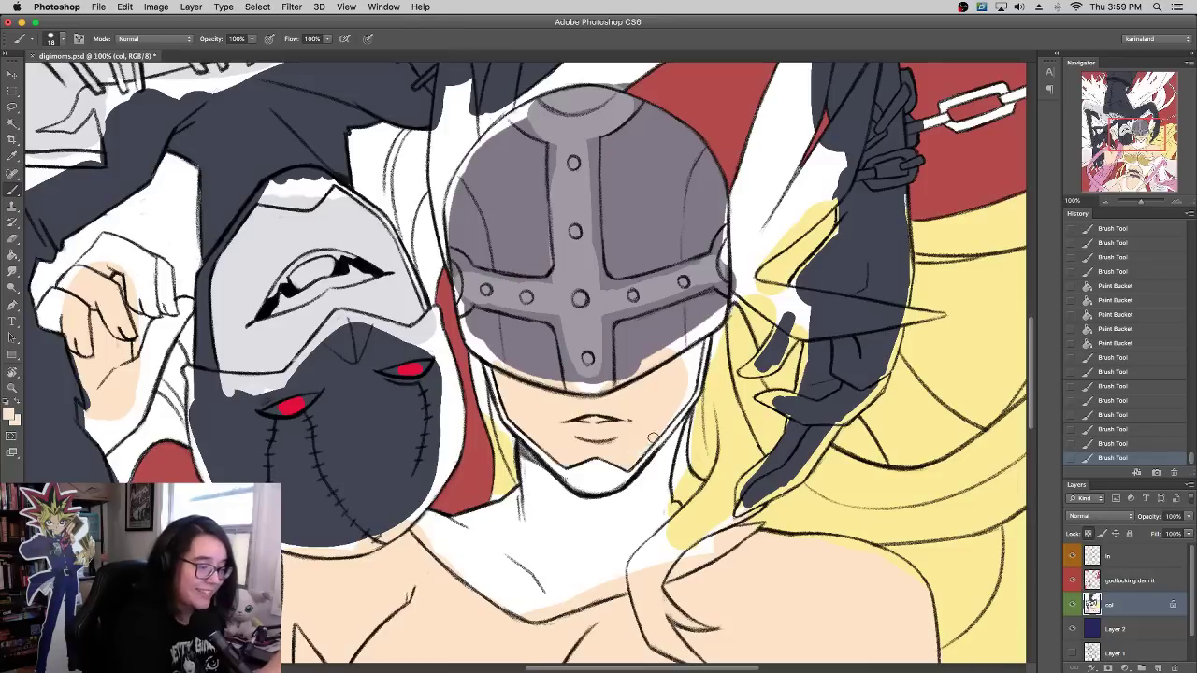
{"action": "left_click_drag", "start_coordinate": [689, 375], "coordinate": [691, 371]}
{"action": "left_click_drag", "start_coordinate": [659, 430], "coordinate": [692, 391]}
{"action": "mouse_move", "coordinate": [692, 389]}
{"action": "left_mouse_down"}
{"action": "mouse_move", "coordinate": [696, 329]}
{"action": "mouse_move", "coordinate": [698, 343]}
{"action": "left_mouse_up"}
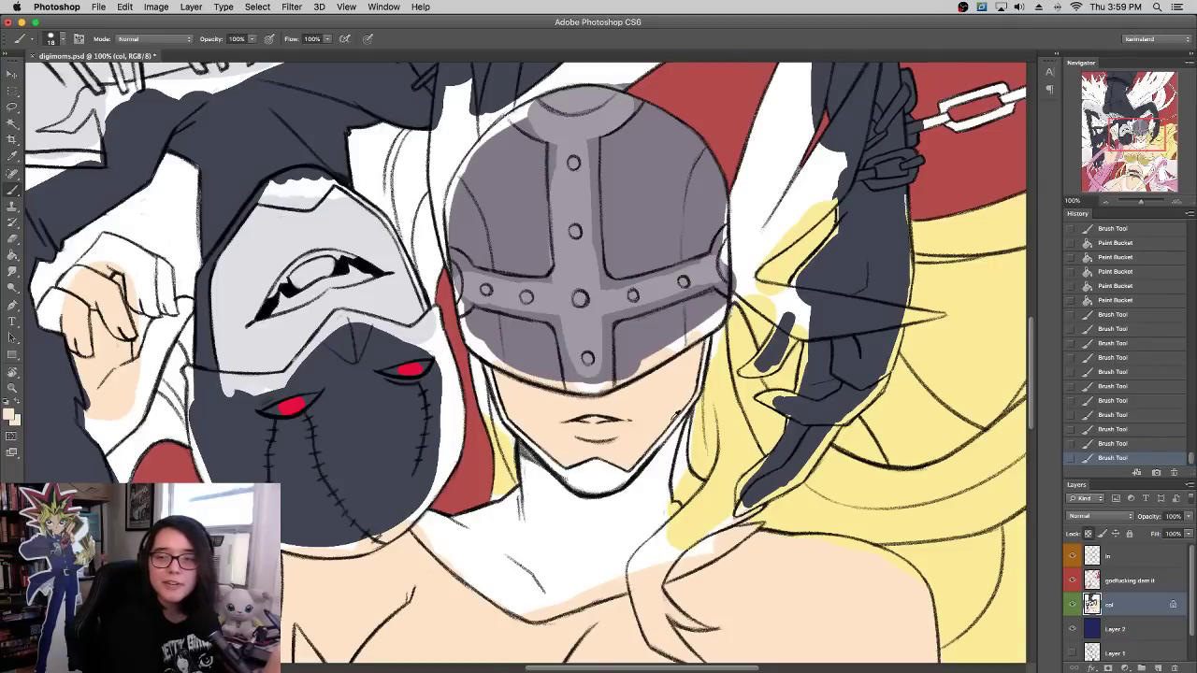
Step: Tidy the white strap beside the face and fill the helmet's lower and side edges with the sampled purple-grey shades
{"action": "key", "text": "x"}
{"action": "mouse_move", "coordinate": [669, 433]}
{"action": "left_mouse_down"}
{"action": "mouse_move", "coordinate": [712, 359]}
{"action": "mouse_move", "coordinate": [716, 315]}
{"action": "left_mouse_up"}
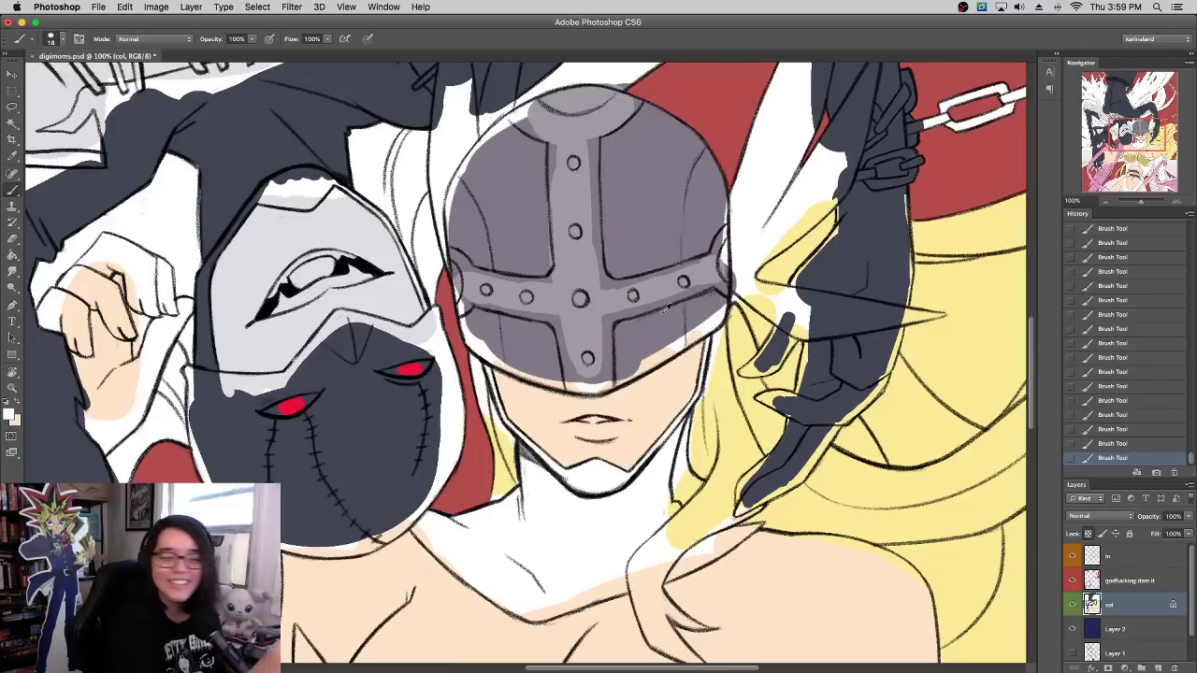
{"action": "left_click", "coordinate": [654, 335], "text": "alt"}
{"action": "mouse_move", "coordinate": [612, 384]}
{"action": "left_mouse_down"}
{"action": "mouse_move", "coordinate": [714, 324]}
{"action": "mouse_move", "coordinate": [628, 370]}
{"action": "left_mouse_up"}
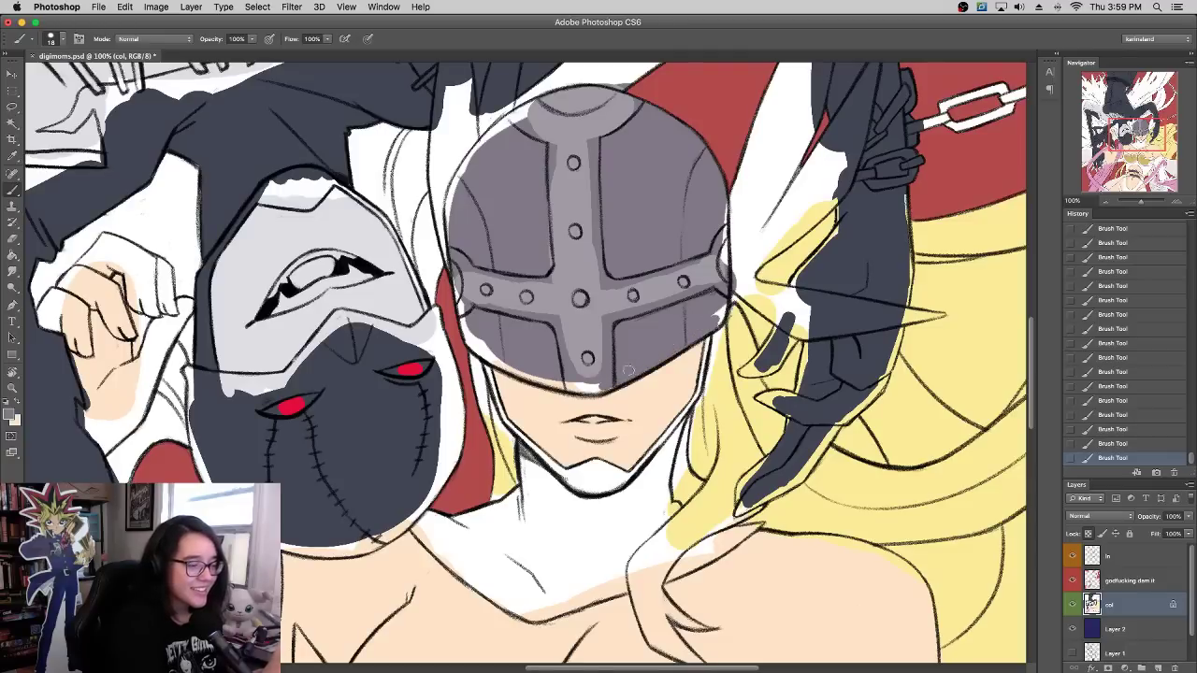
{"action": "mouse_move", "coordinate": [707, 324]}
{"action": "left_mouse_down"}
{"action": "mouse_move", "coordinate": [724, 305]}
{"action": "mouse_move", "coordinate": [719, 195]}
{"action": "left_mouse_up"}
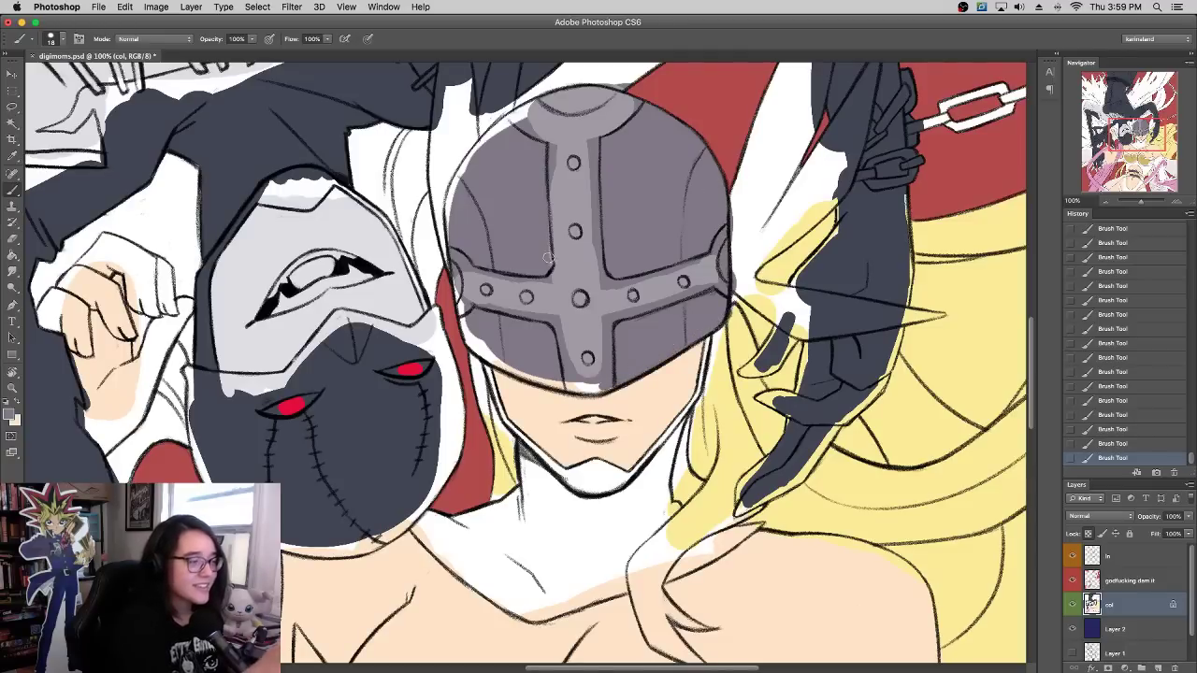
{"action": "mouse_move", "coordinate": [465, 332]}
{"action": "left_mouse_down"}
{"action": "mouse_move", "coordinate": [516, 373]}
{"action": "mouse_move", "coordinate": [592, 386]}
{"action": "left_mouse_up"}
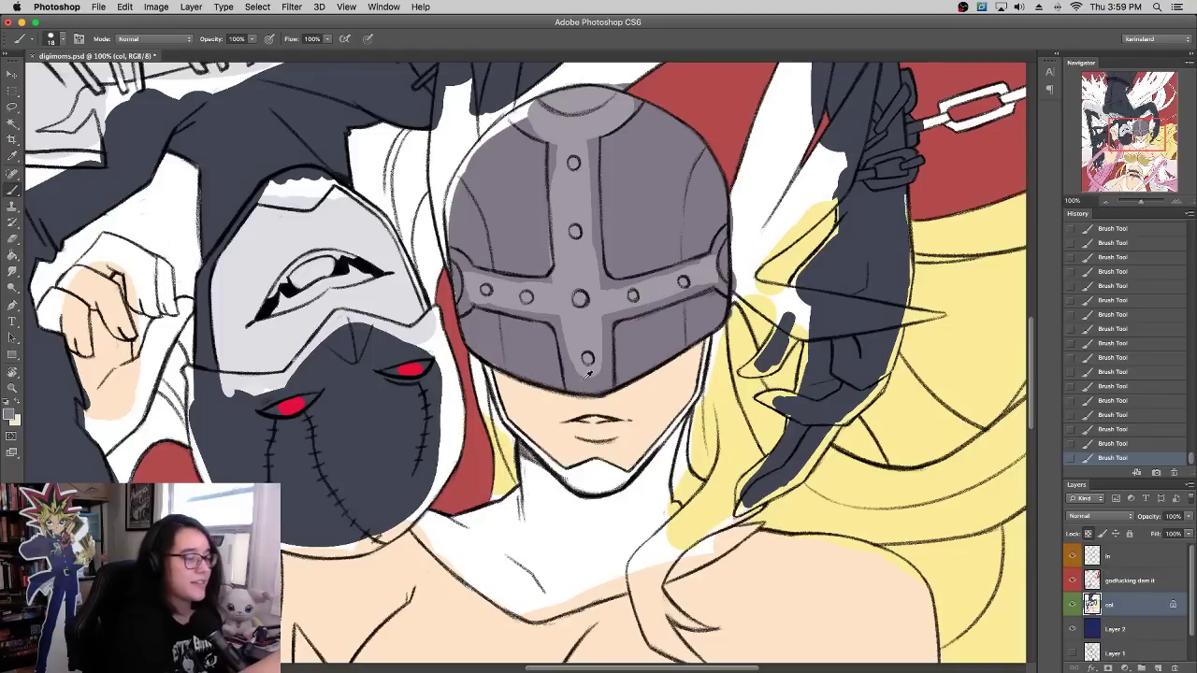
{"action": "left_click", "coordinate": [591, 402], "text": "alt"}
{"action": "left_click", "coordinate": [503, 297], "text": "alt"}
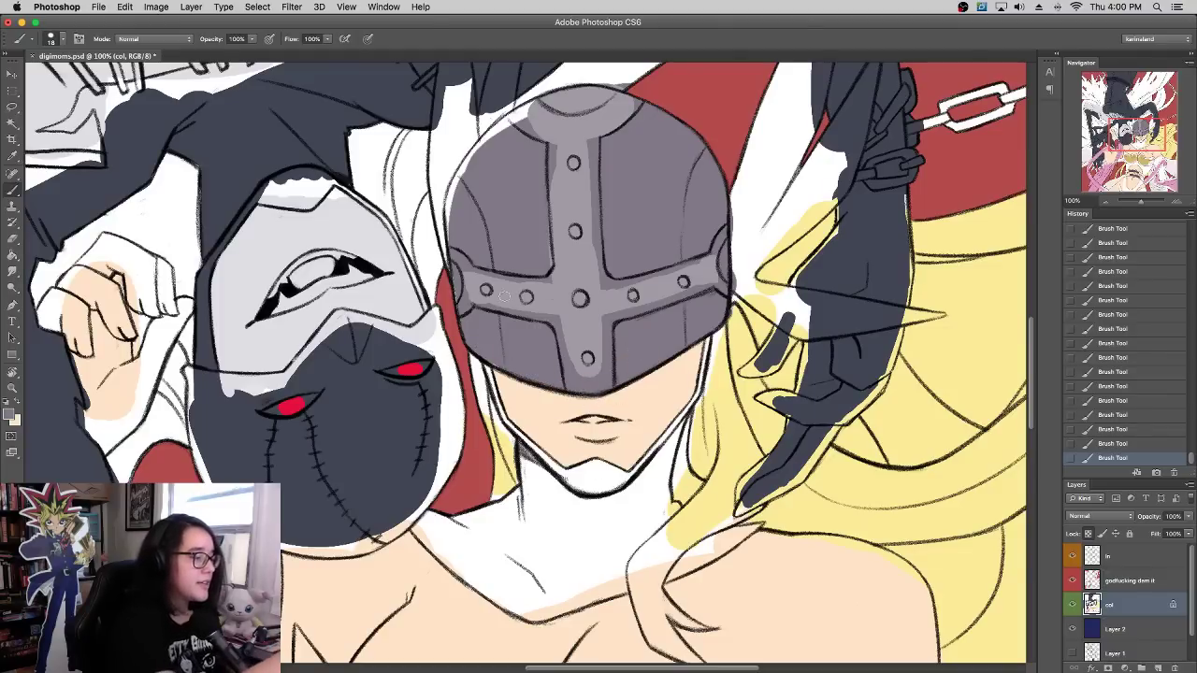
Step: Mix a pinkish salmon from the sampled skin tone and paint the blonde figure's lips
{"action": "left_click", "coordinate": [13, 414]}
{"action": "left_click", "coordinate": [613, 392]}
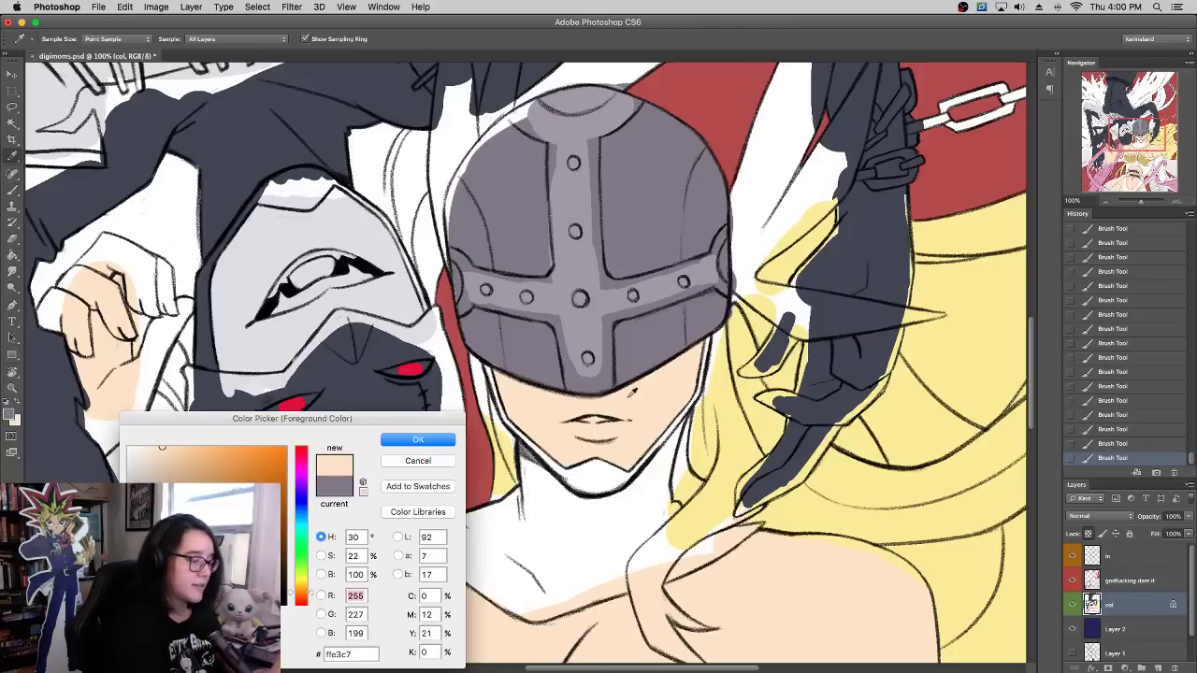
{"action": "left_click", "coordinate": [302, 600]}
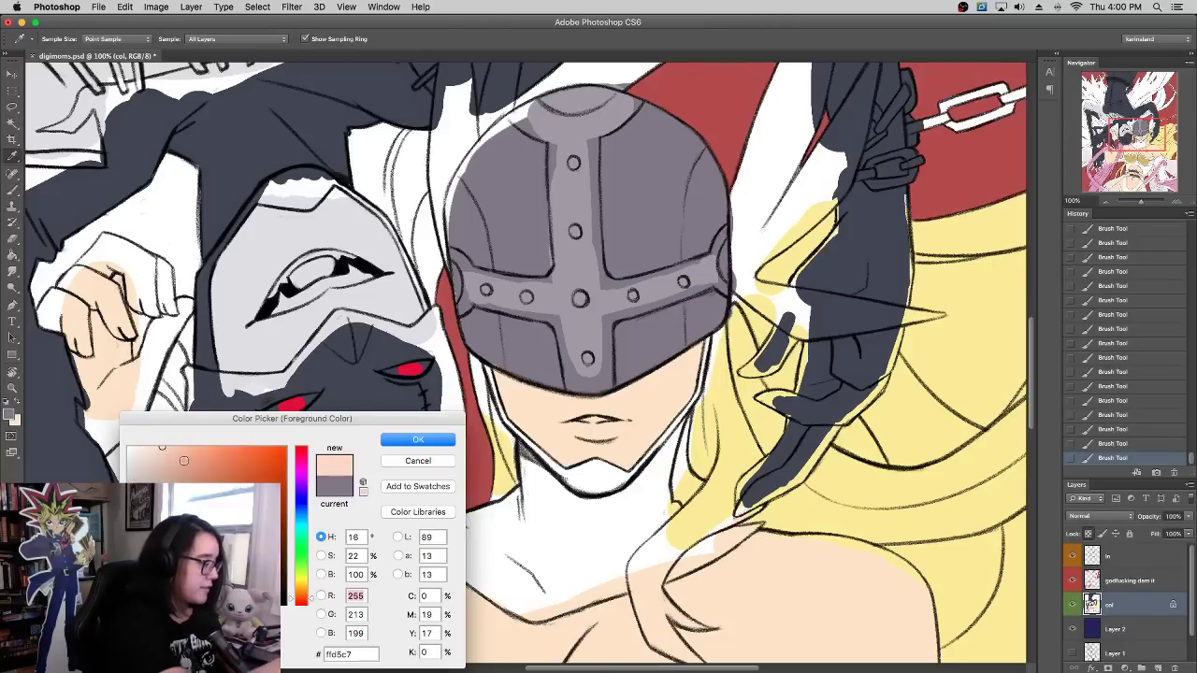
{"action": "left_click", "coordinate": [397, 439]}
{"action": "mouse_move", "coordinate": [572, 420]}
{"action": "left_mouse_down"}
{"action": "mouse_move", "coordinate": [617, 423]}
{"action": "mouse_move", "coordinate": [584, 422]}
{"action": "mouse_move", "coordinate": [603, 418]}
{"action": "mouse_move", "coordinate": [589, 411]}
{"action": "mouse_move", "coordinate": [629, 421]}
{"action": "left_mouse_up"}
{"action": "key", "text": "super+z"}
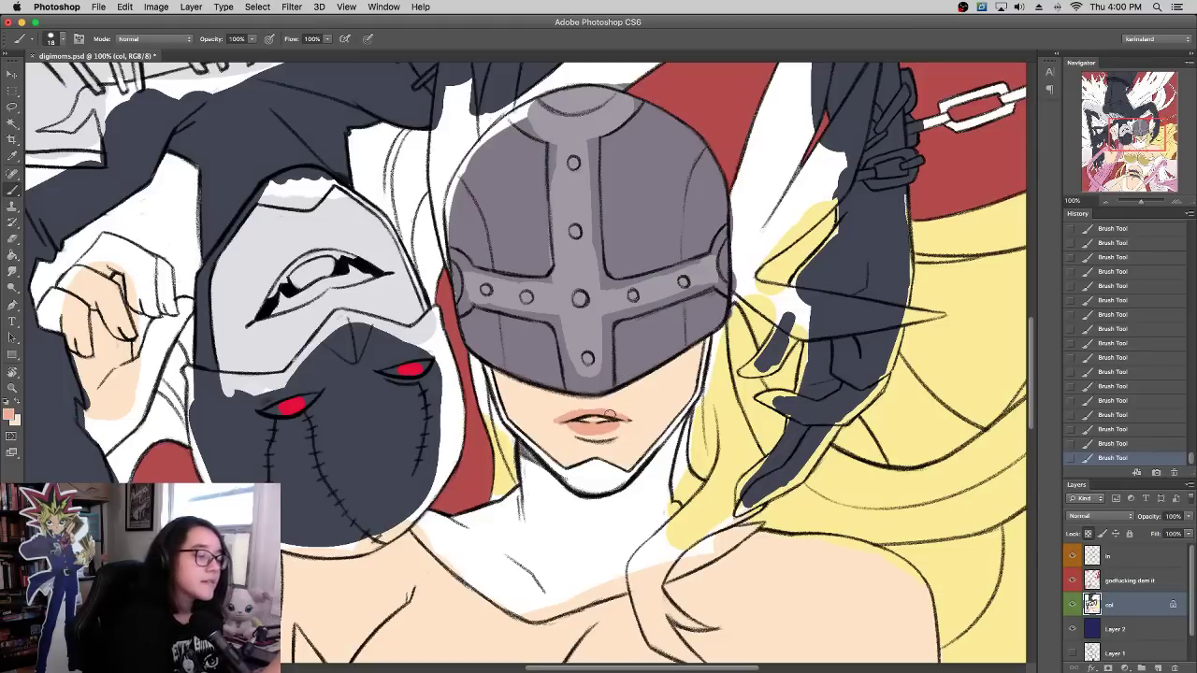
Step: Reduce the brush to 9 px, clean up the lip edges with the skin tone, and paint the teeth white
{"action": "right_click", "coordinate": [609, 392]}
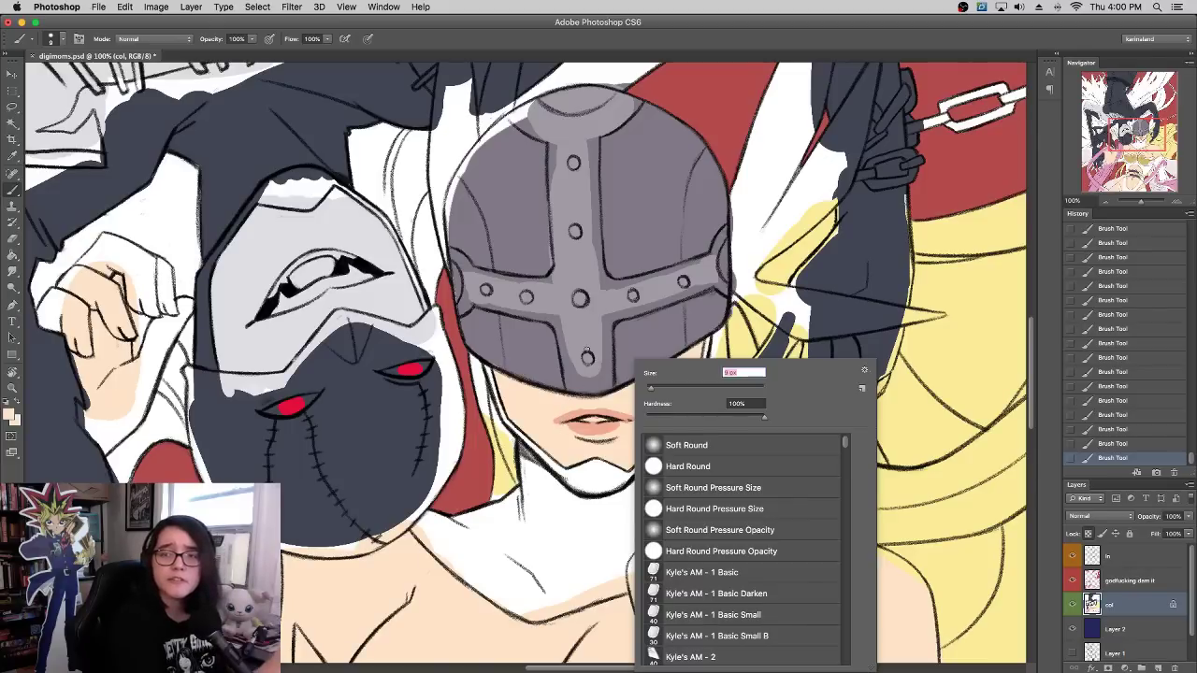
{"action": "key", "text": "Return"}
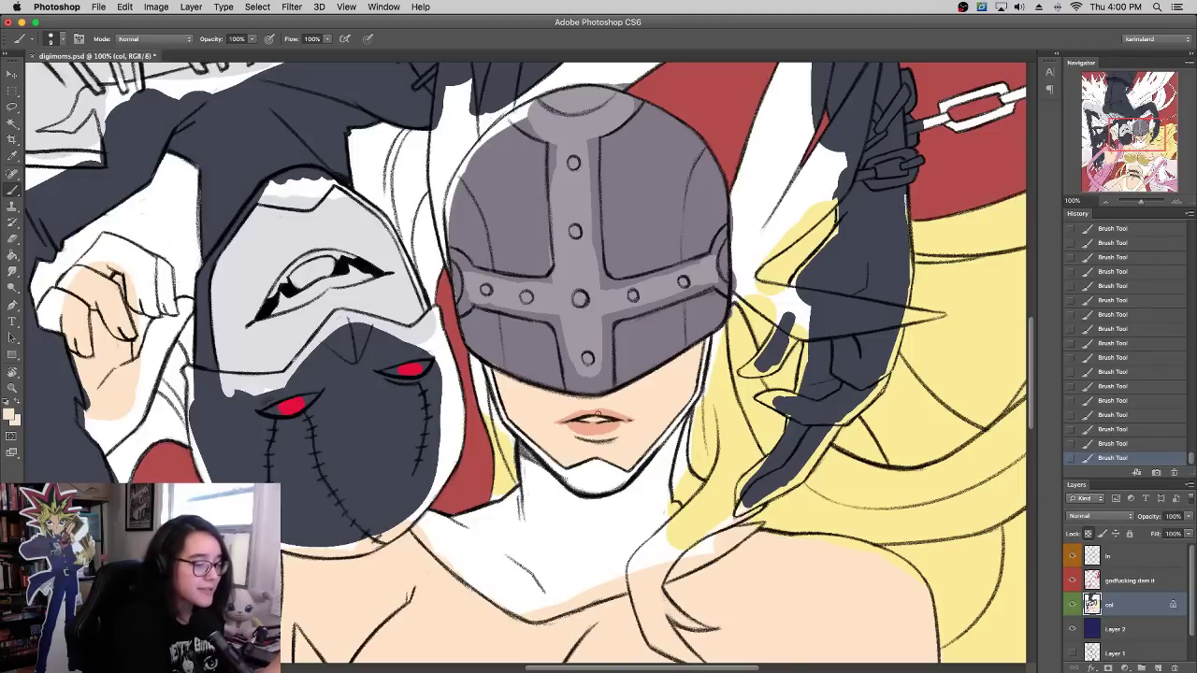
{"action": "key", "text": "x"}
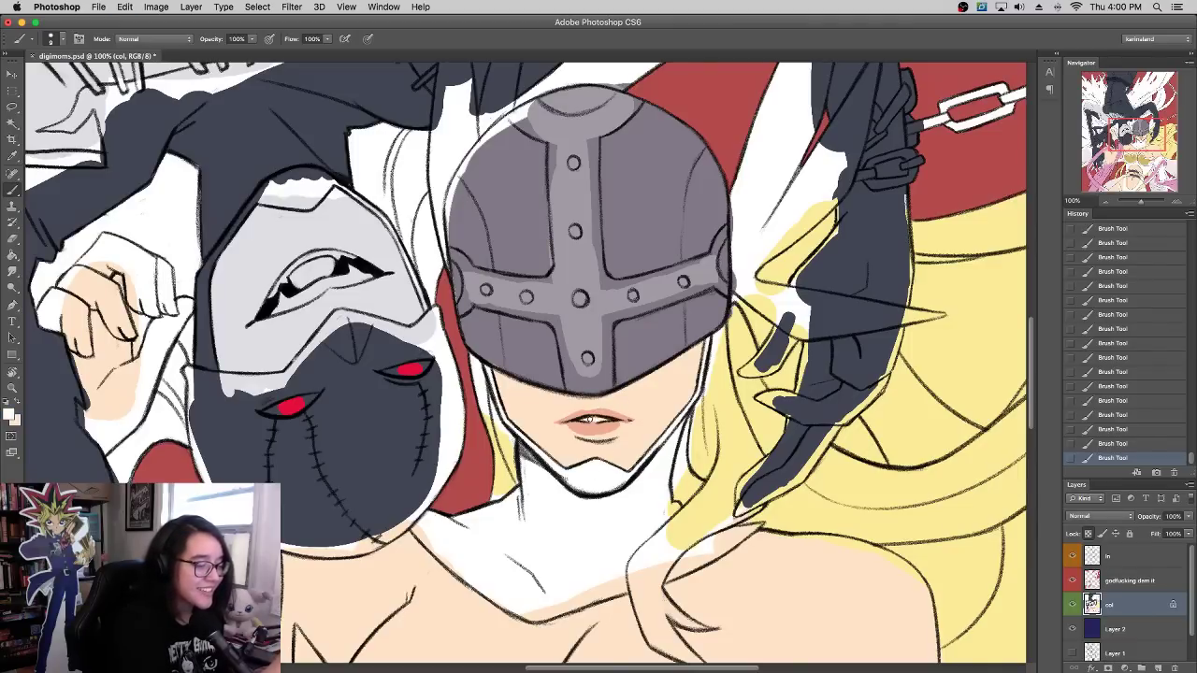
{"action": "key", "text": "x"}
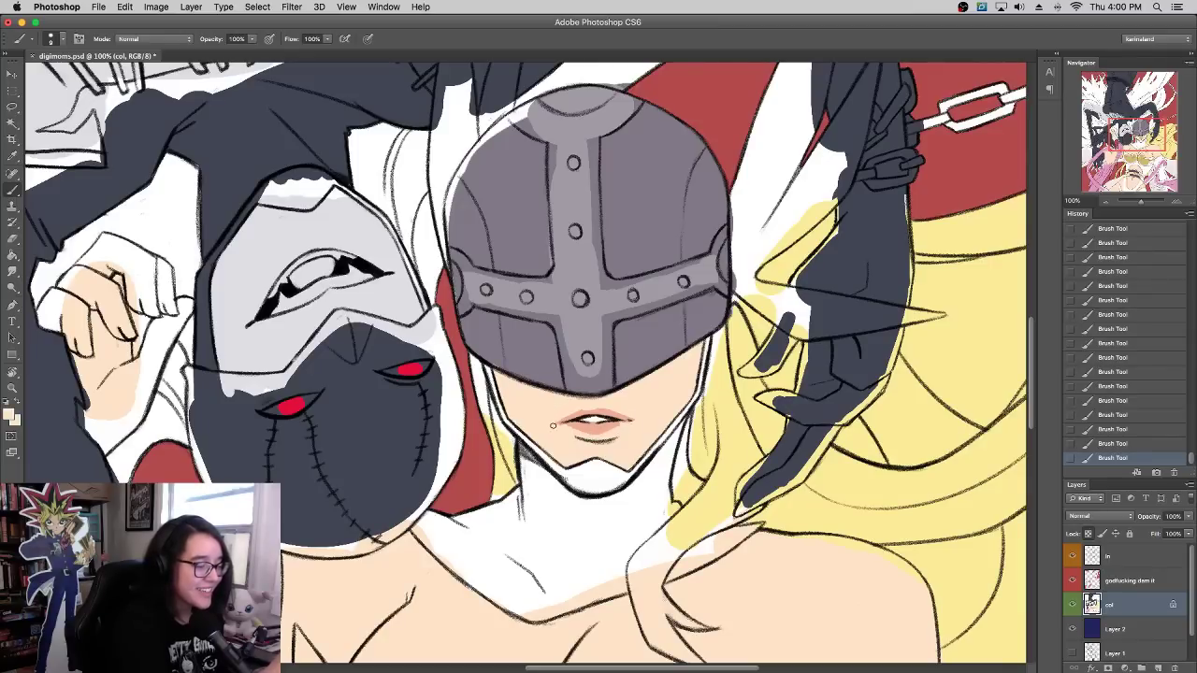
{"action": "key", "text": "x"}
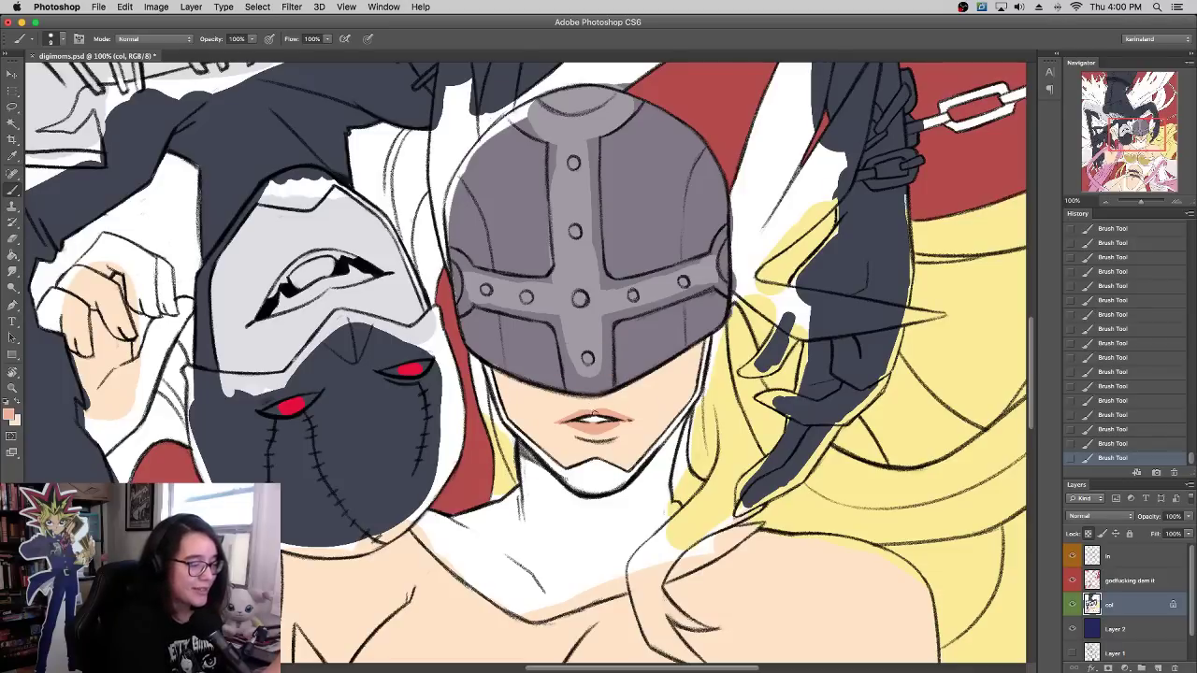
Step: Even out the helmet's crossed bands in the sampled lighter purple-grey, and fill the helmet's unpainted outer edge with a 40 px brush
{"action": "left_click_drag", "start_coordinate": [702, 314], "coordinate": [689, 352]}
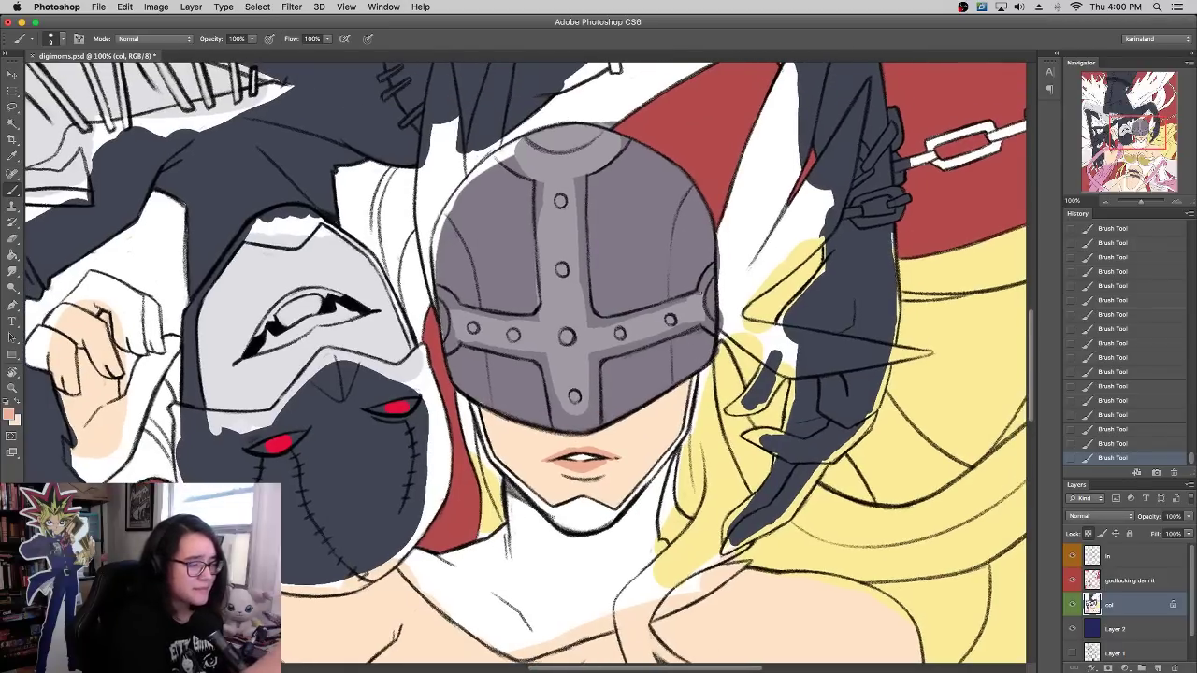
{"action": "left_click", "coordinate": [574, 373], "text": "alt"}
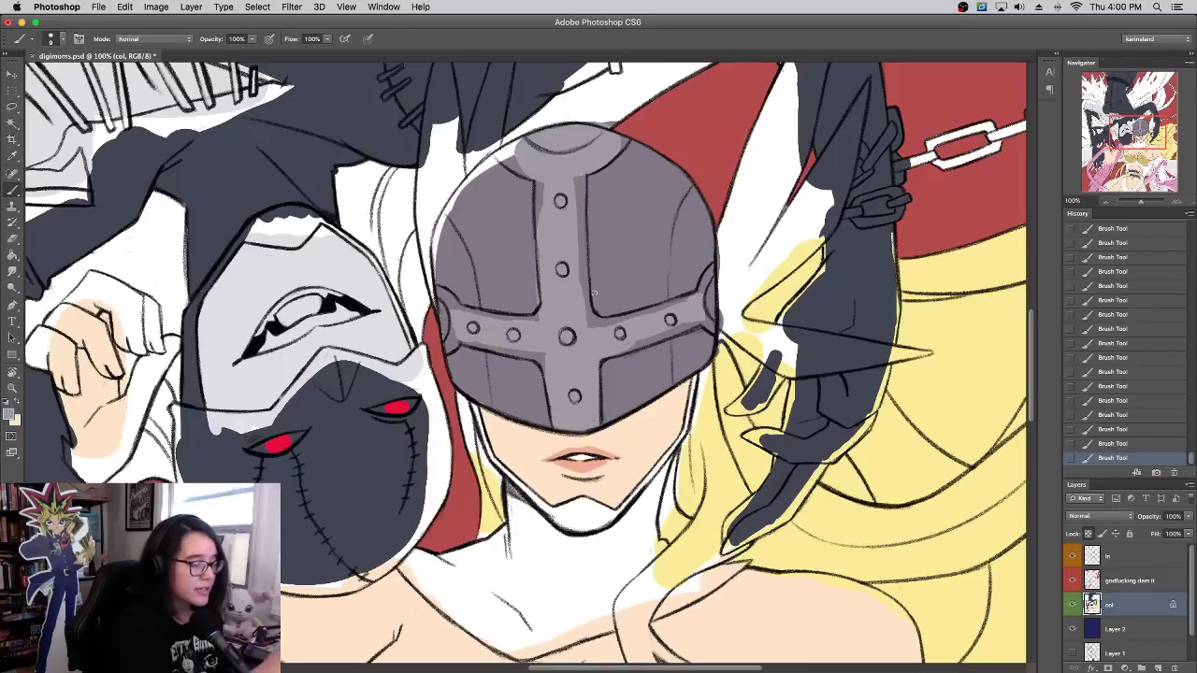
{"action": "left_click", "coordinate": [566, 315], "text": "alt"}
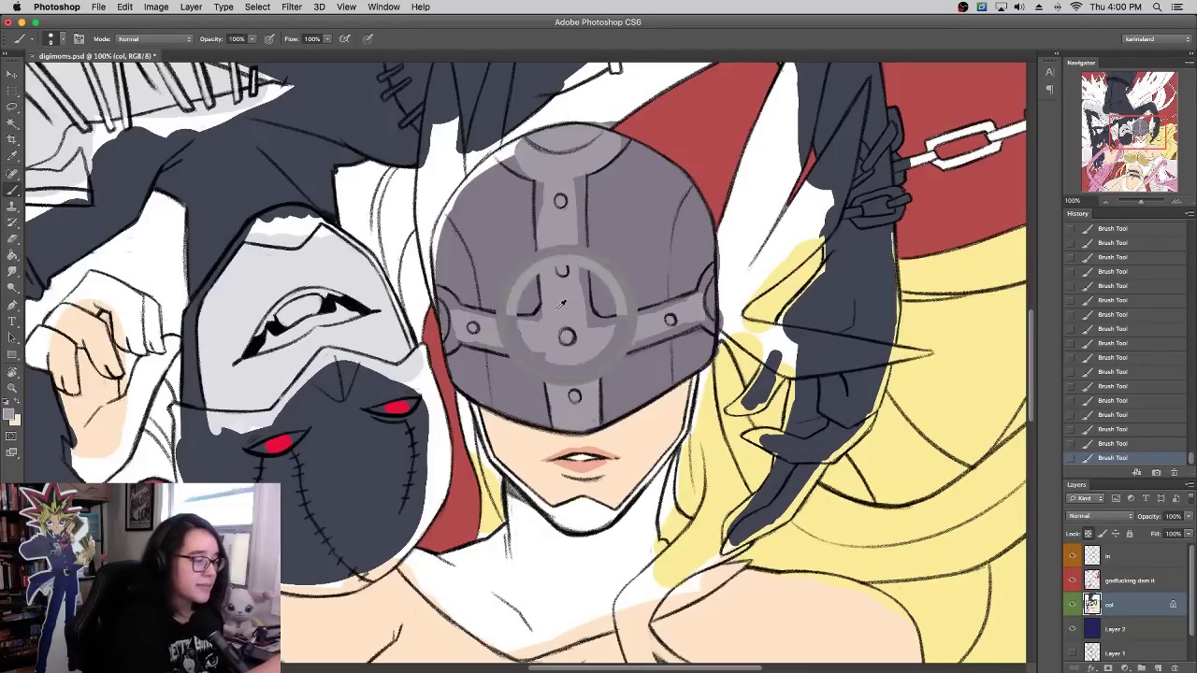
{"action": "left_click_drag", "start_coordinate": [451, 340], "coordinate": [448, 345]}
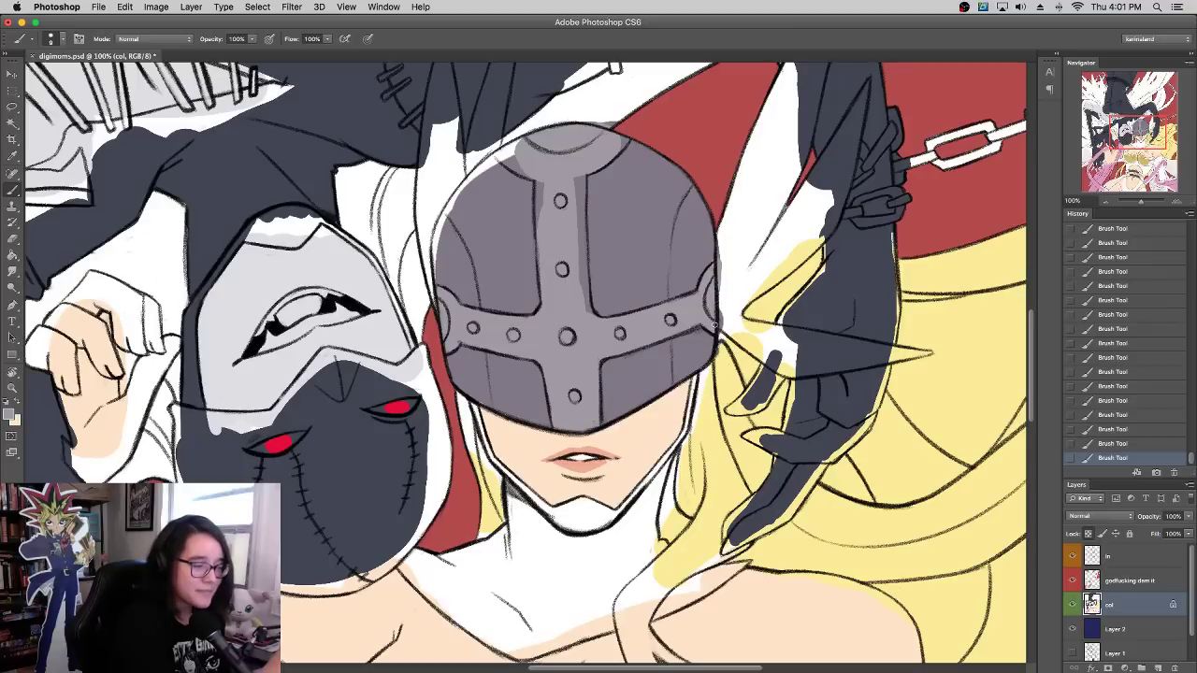
{"action": "left_click_drag", "start_coordinate": [714, 325], "coordinate": [727, 250]}
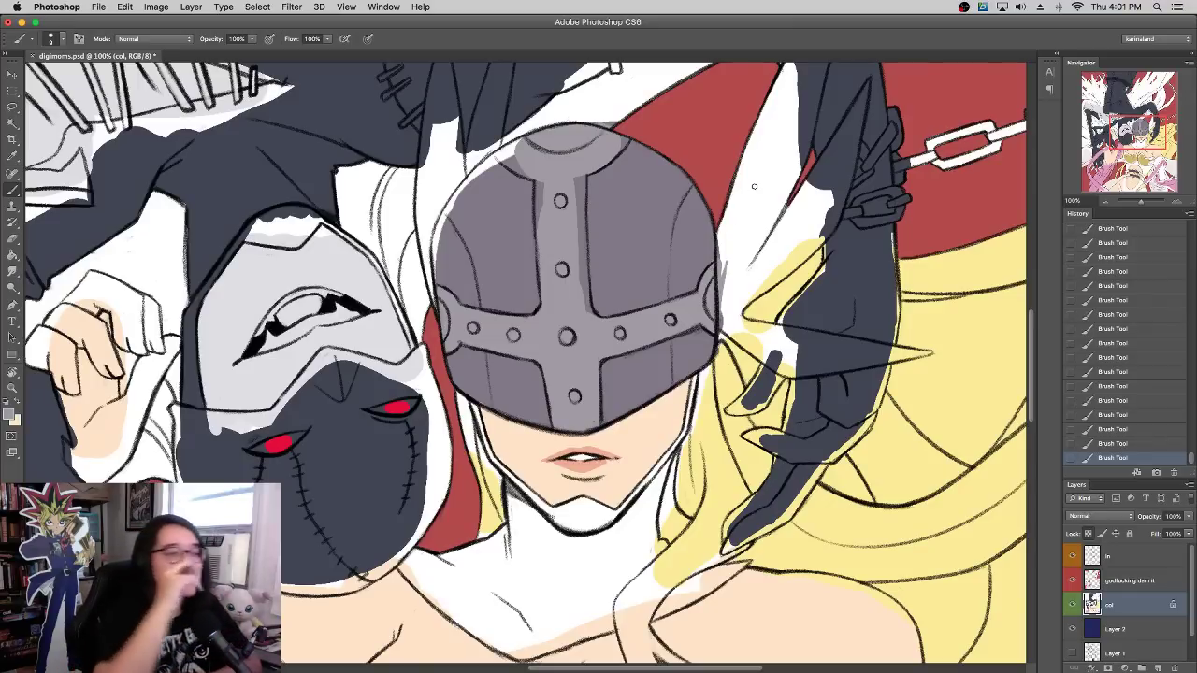
{"action": "left_click_drag", "start_coordinate": [540, 182], "coordinate": [535, 227]}
{"action": "mouse_move", "coordinate": [584, 292]}
{"action": "left_mouse_down"}
{"action": "mouse_move", "coordinate": [586, 312]}
{"action": "mouse_move", "coordinate": [582, 205]}
{"action": "mouse_move", "coordinate": [577, 224]}
{"action": "left_mouse_up"}
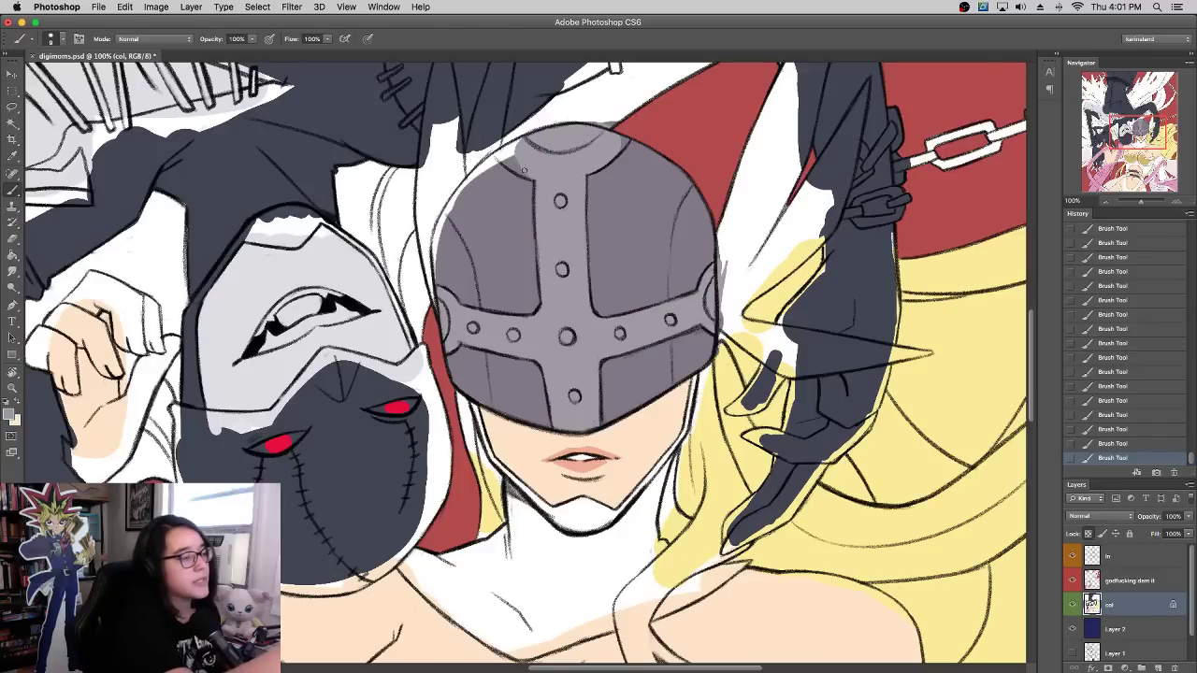
{"action": "right_click", "coordinate": [510, 205]}
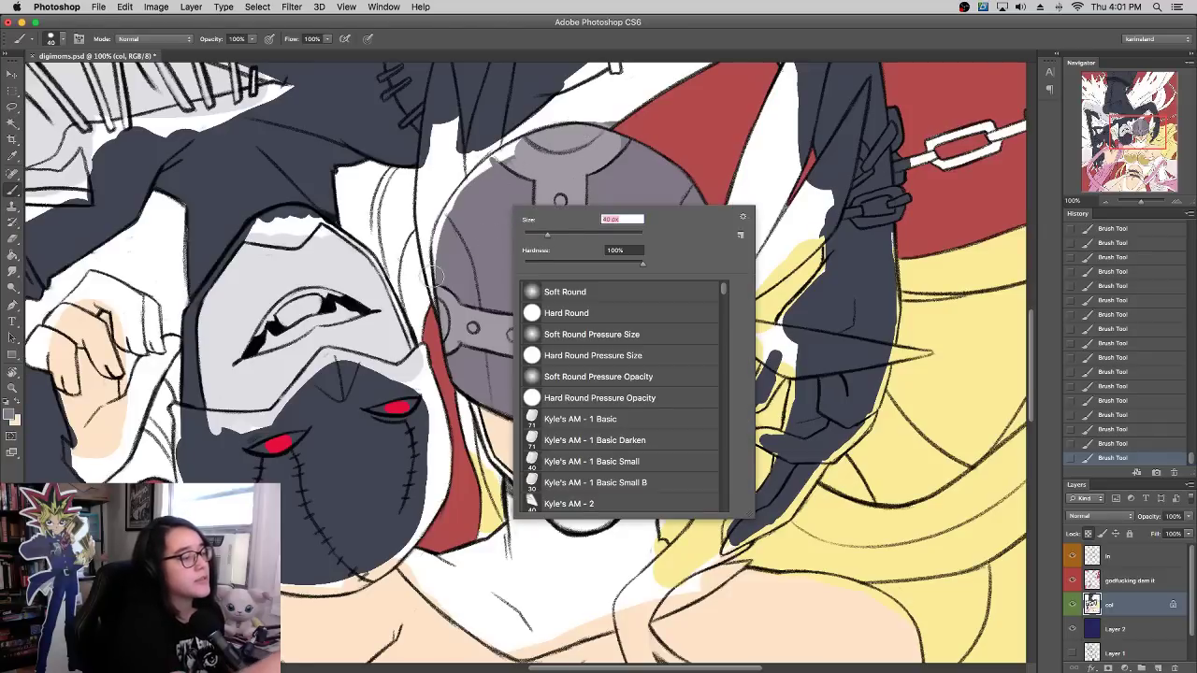
{"action": "key", "text": "Return"}
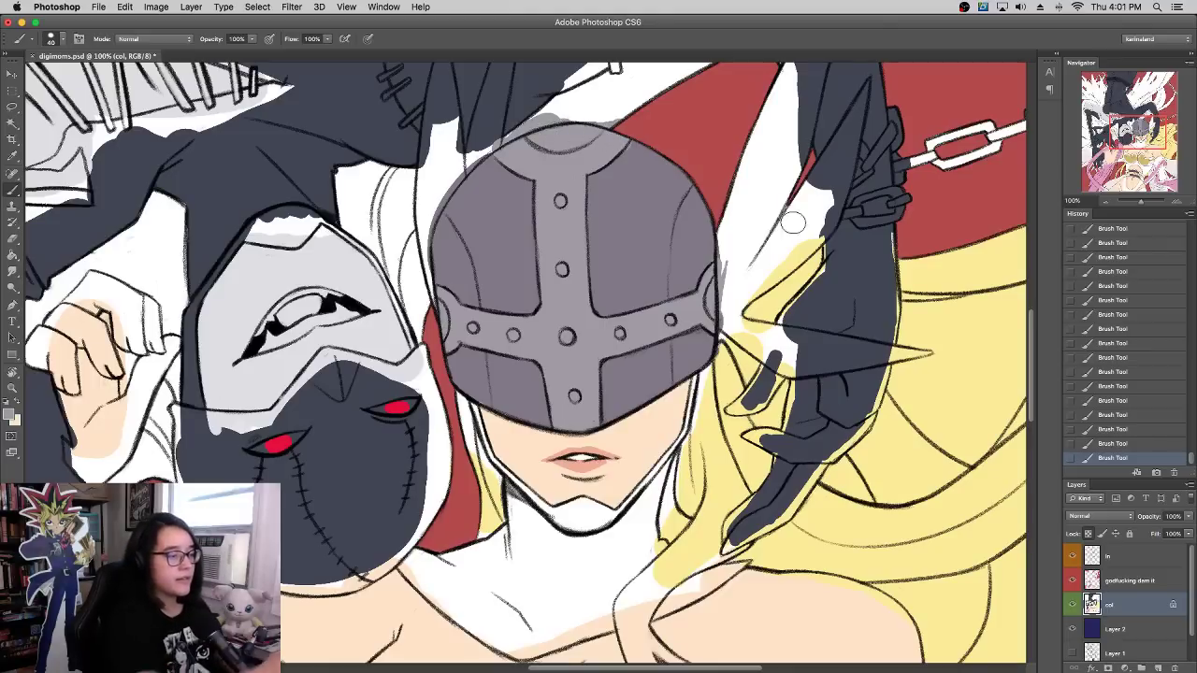
Step: Add a new layer above the col layer and set its blending mode to Multiply
{"action": "left_click", "coordinate": [1156, 668]}
{"action": "left_click", "coordinate": [1099, 516]}
{"action": "left_click", "coordinate": [1094, 531]}
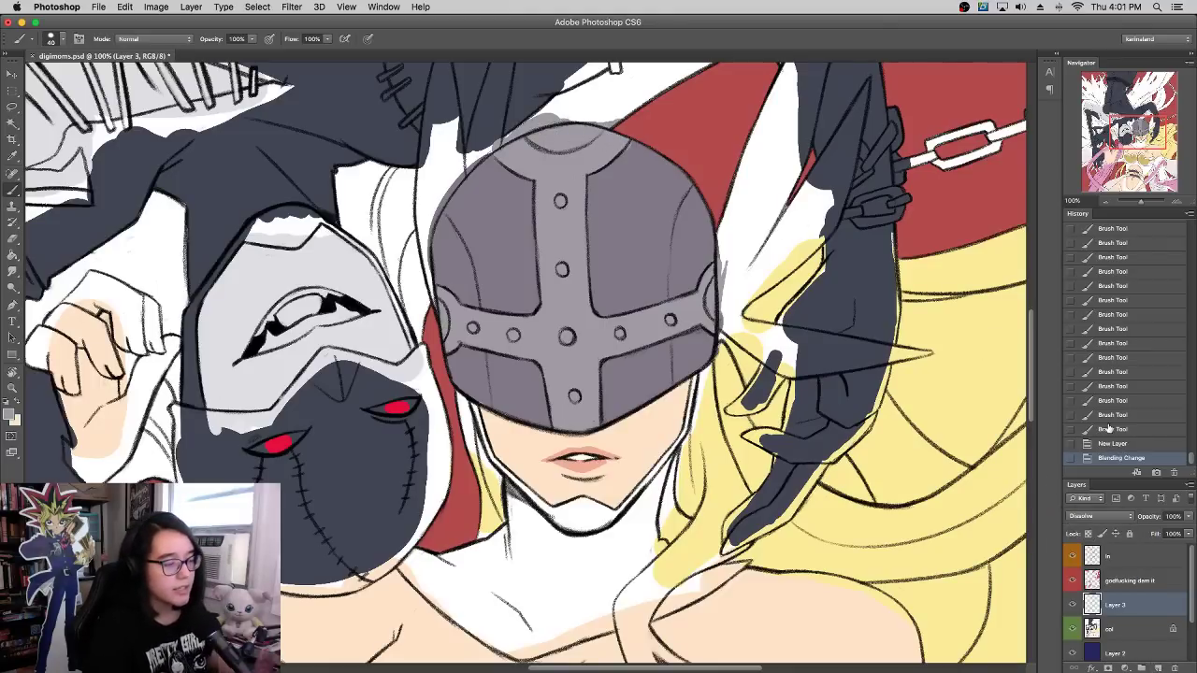
{"action": "left_click", "coordinate": [1098, 516]}
{"action": "left_click", "coordinate": [1089, 547]}
{"action": "left_click", "coordinate": [1093, 517]}
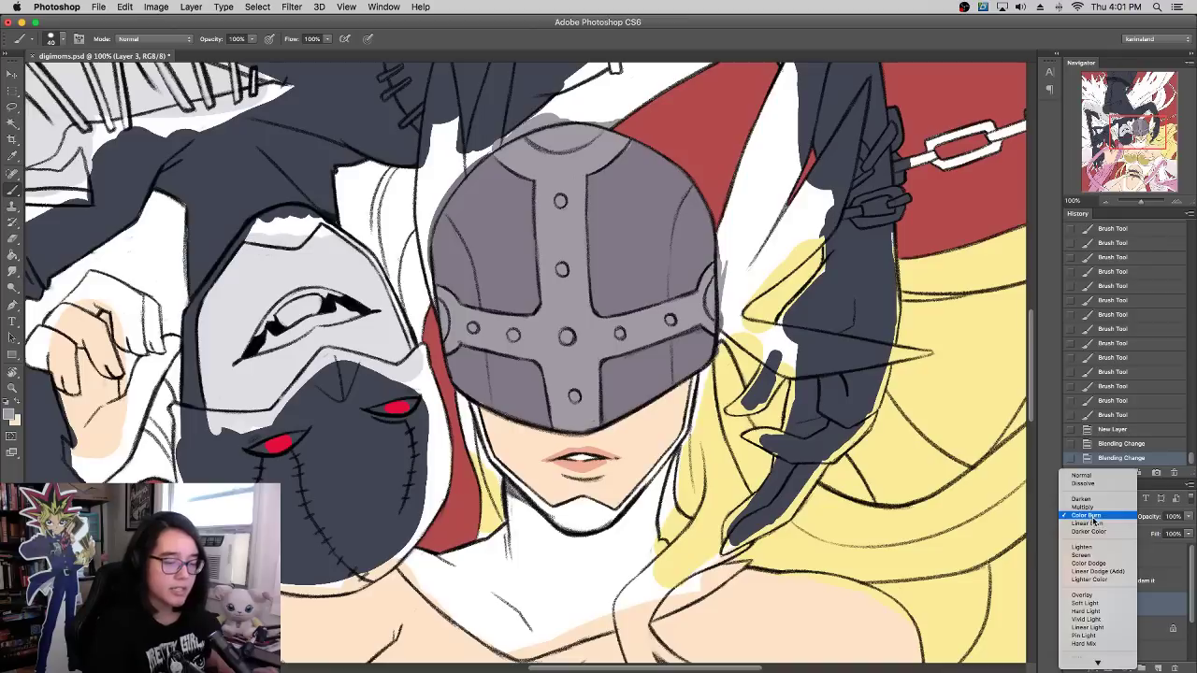
{"action": "left_click", "coordinate": [1083, 507]}
Step: Set the foreground colour to pale lavender #dbcee9
{"action": "left_click", "coordinate": [12, 415]}
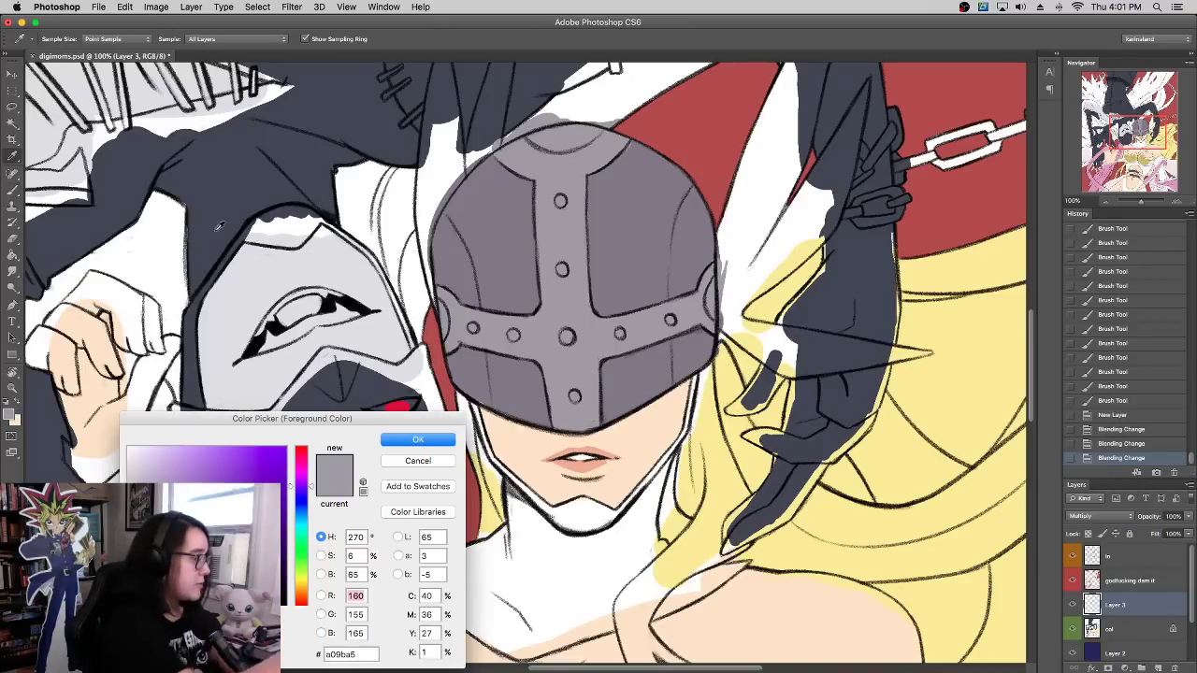
{"action": "left_click", "coordinate": [176, 458]}
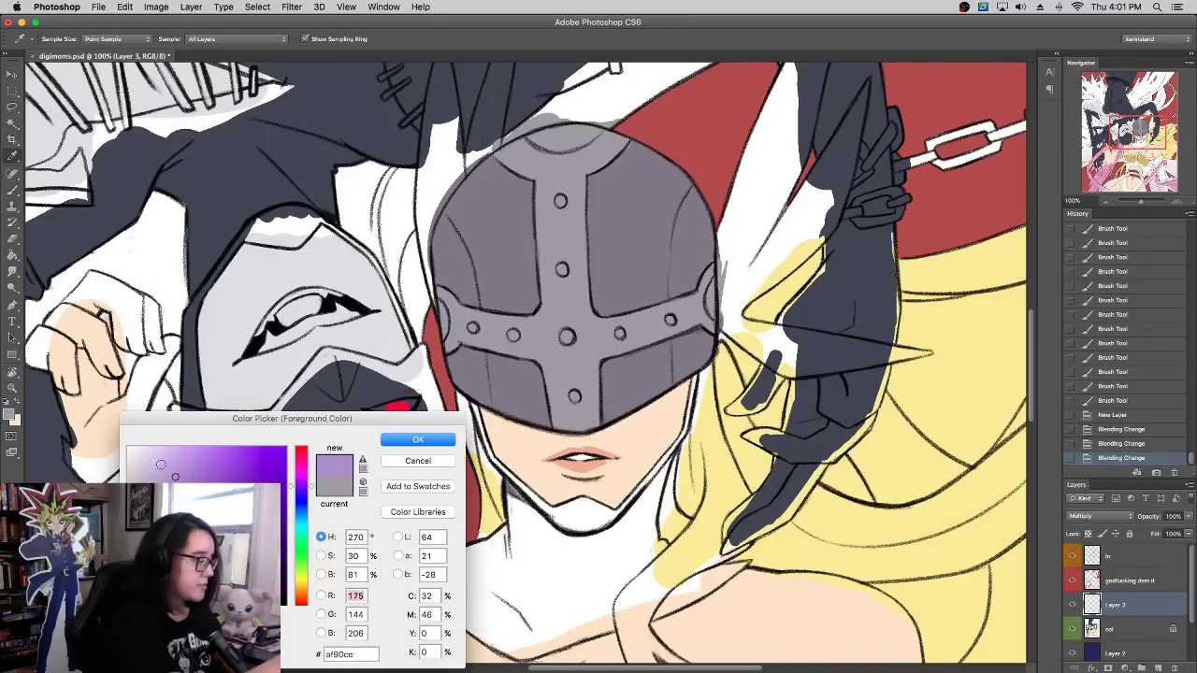
{"action": "left_click", "coordinate": [144, 459]}
{"action": "left_click", "coordinate": [404, 441]}
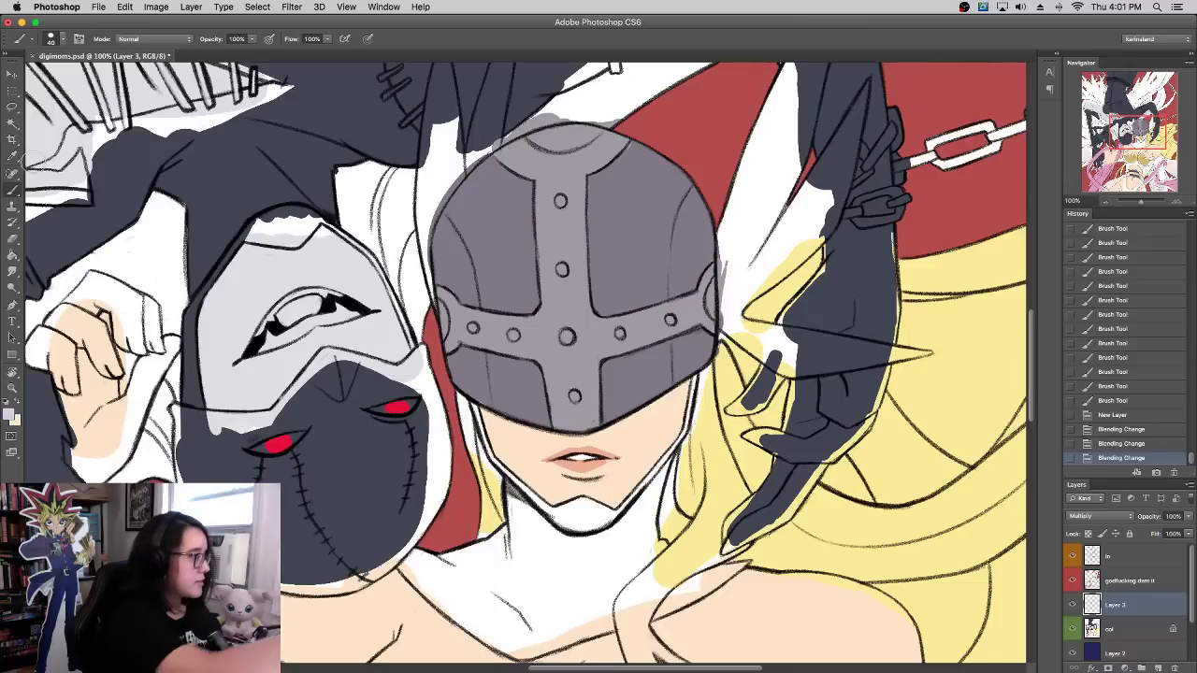
Step: Marquee-select a large rectangle around the helmeted face and fill it with warm white #fff6f3 on the Multiply layer
{"action": "left_click", "coordinate": [12, 90]}
{"action": "mouse_move", "coordinate": [391, 196]}
{"action": "left_mouse_down"}
{"action": "mouse_move", "coordinate": [826, 587]}
{"action": "mouse_move", "coordinate": [852, 647]}
{"action": "left_mouse_up"}
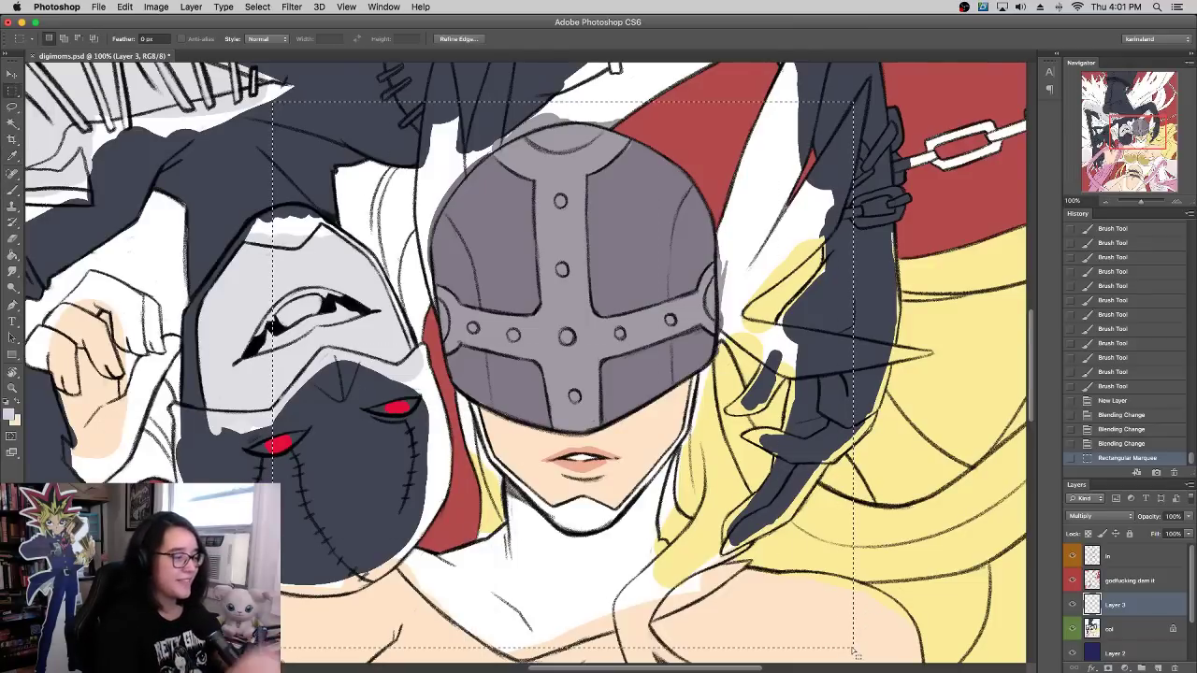
{"action": "key", "text": "g"}
{"action": "left_click", "coordinate": [10, 419]}
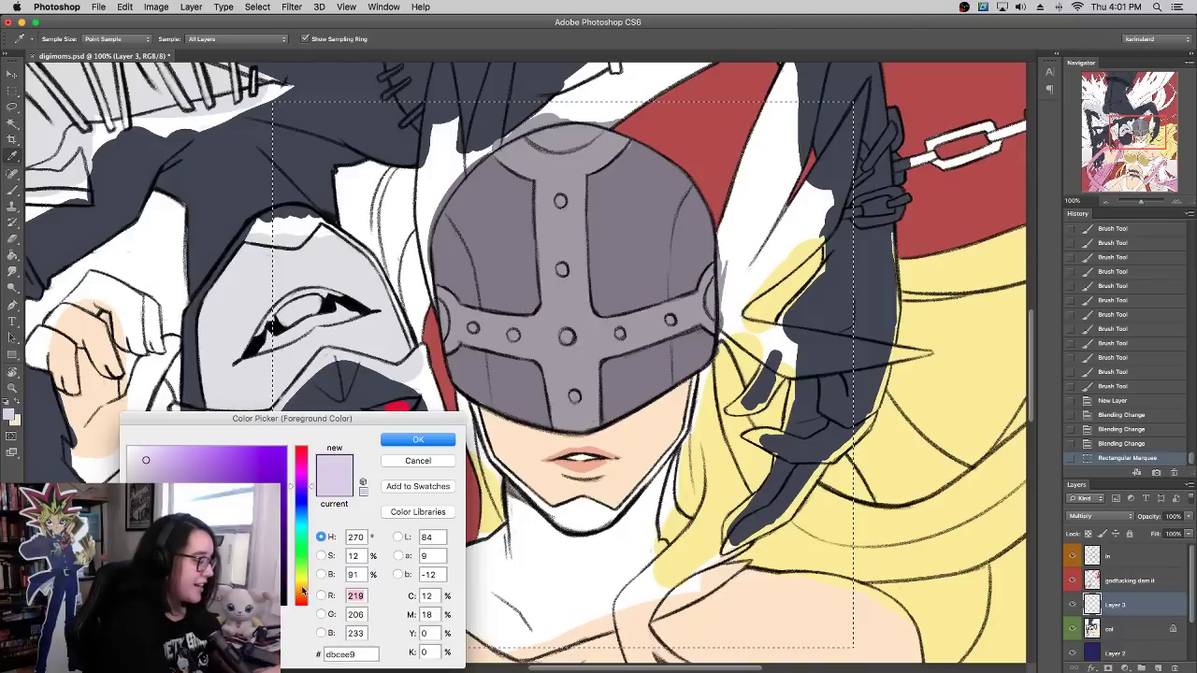
{"action": "left_click", "coordinate": [302, 590]}
{"action": "left_click", "coordinate": [134, 448]}
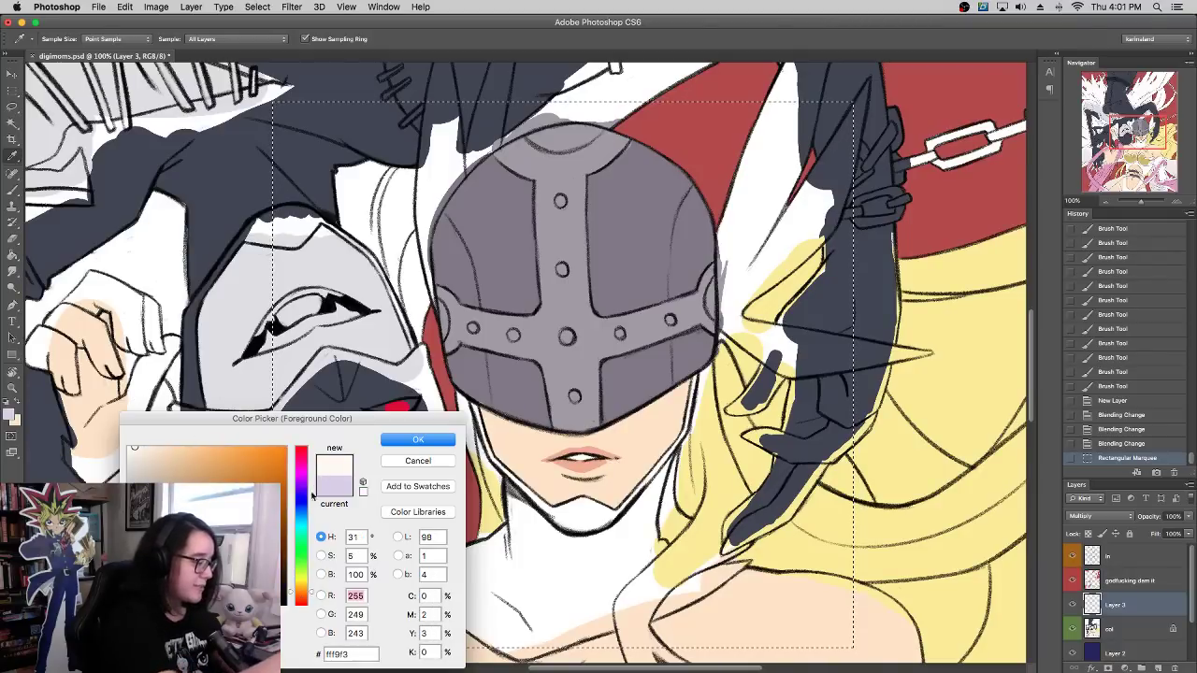
{"action": "left_click_drag", "start_coordinate": [300, 595], "coordinate": [299, 576]}
{"action": "left_click", "coordinate": [396, 442]}
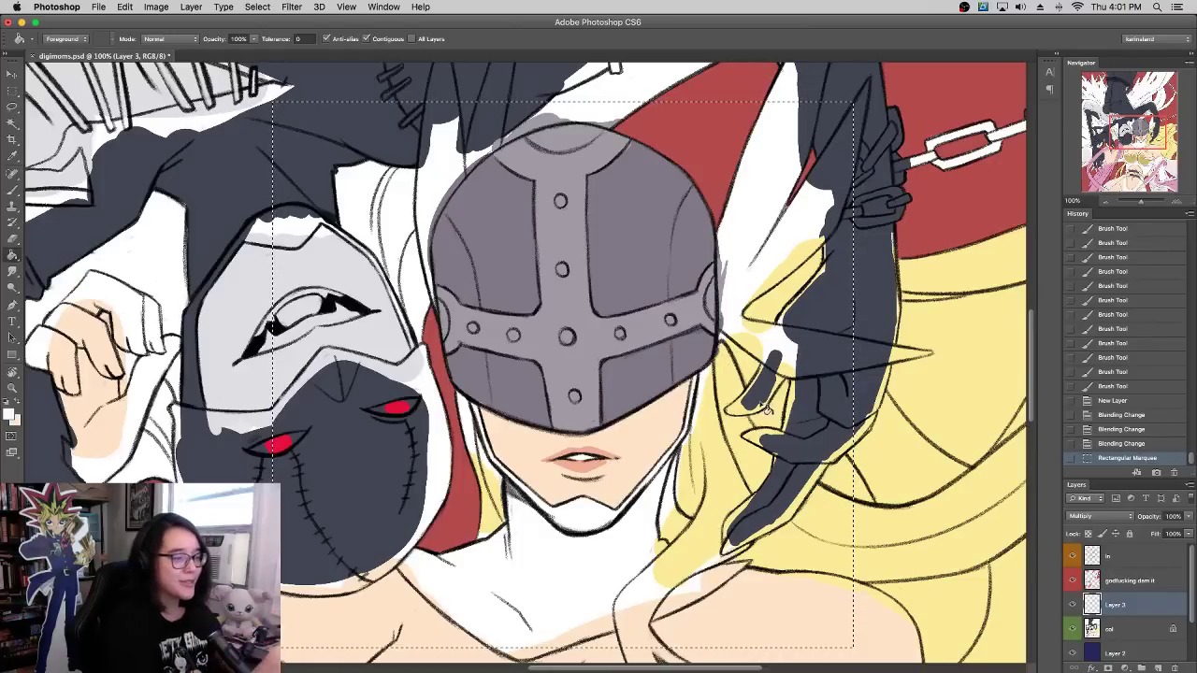
{"action": "left_click", "coordinate": [752, 366]}
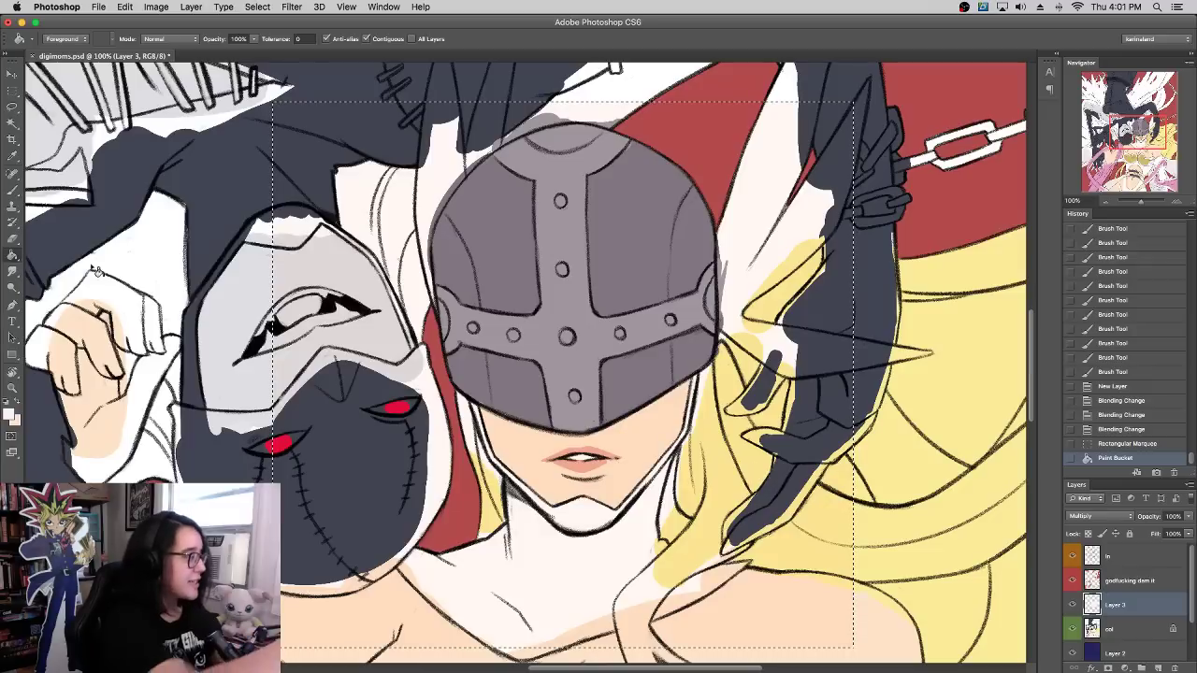
Step: Refill the selected rectangle on the Multiply layer with a slightly deeper warm off-white
{"action": "left_click", "coordinate": [12, 190]}
{"action": "left_click", "coordinate": [9, 414]}
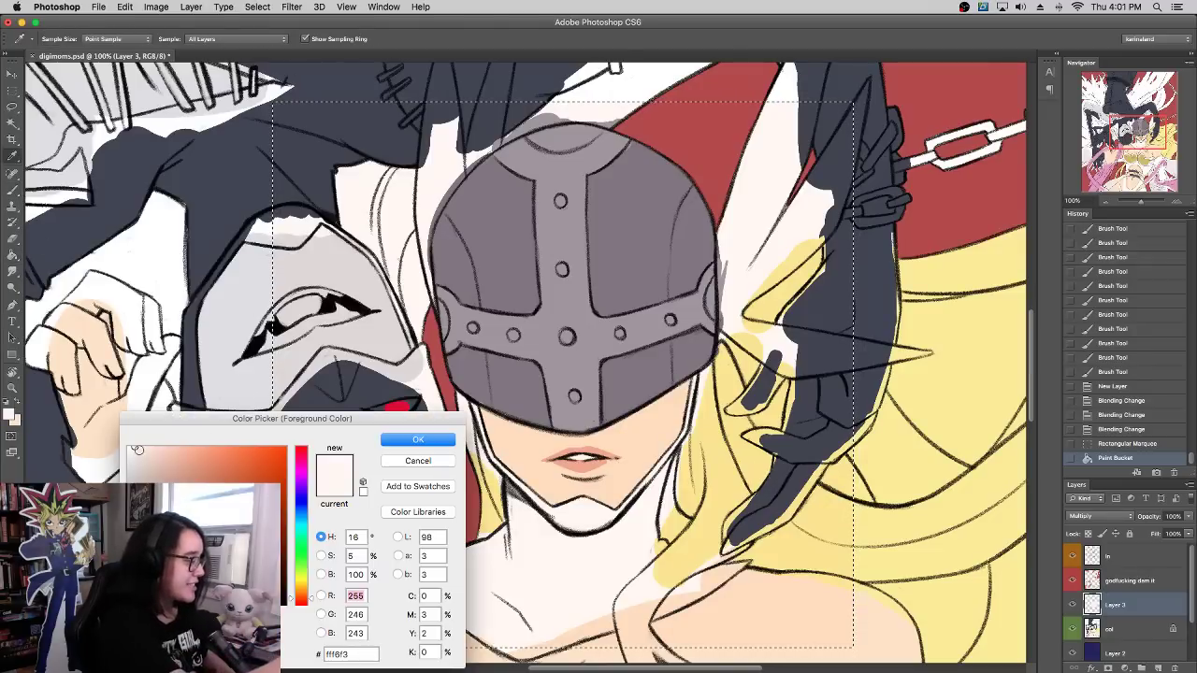
{"action": "key", "text": "Return"}
{"action": "key", "text": "b"}
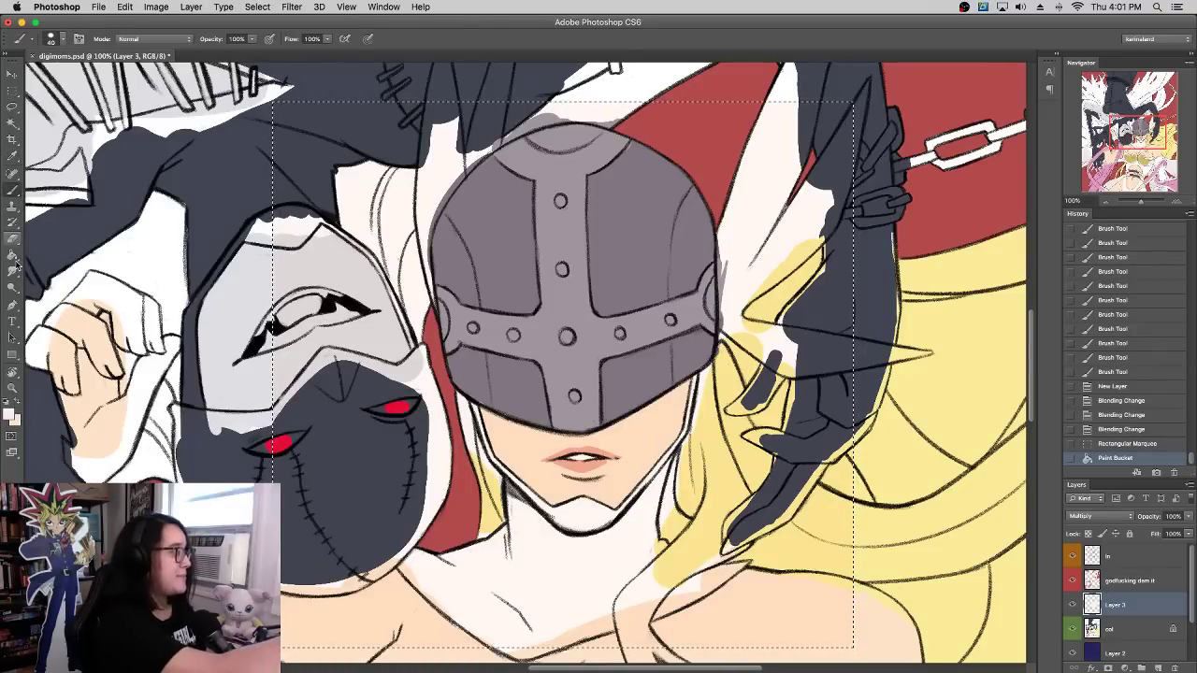
{"action": "left_click", "coordinate": [13, 256]}
{"action": "left_click", "coordinate": [429, 307]}
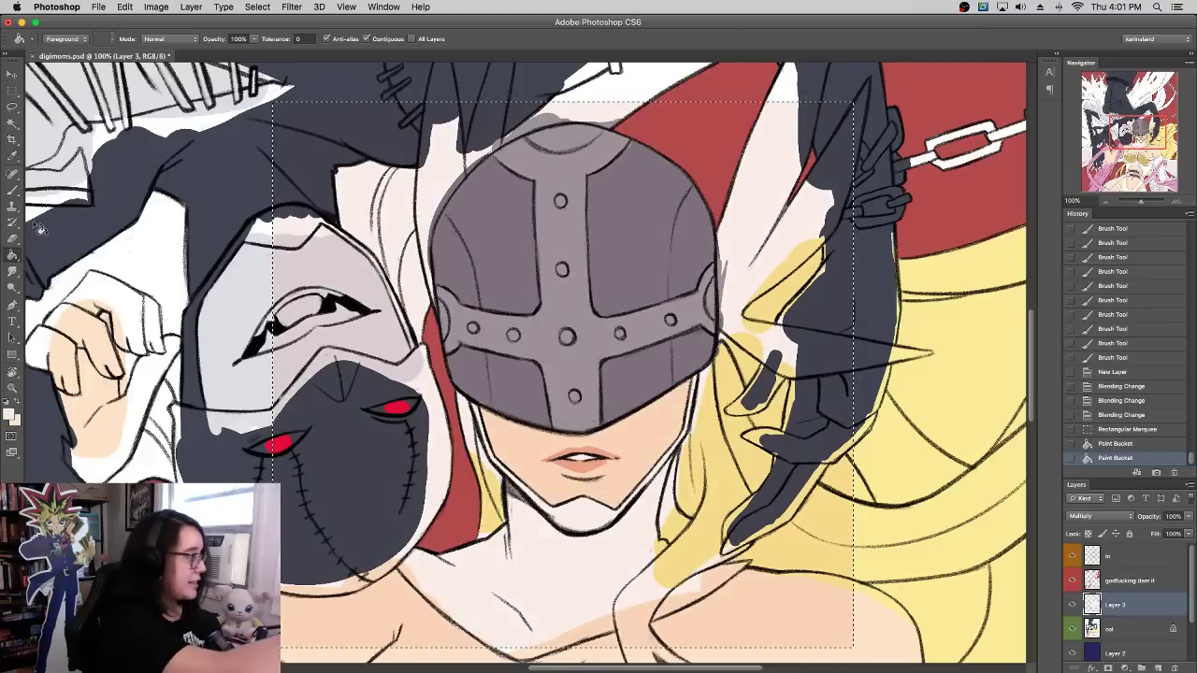
Step: Set the foreground colour to a pale periwinkle blue, #bfbfe2, for the first shadow tone
{"action": "key", "text": "i"}
{"action": "left_click", "coordinate": [10, 414]}
{"action": "left_click", "coordinate": [299, 498]}
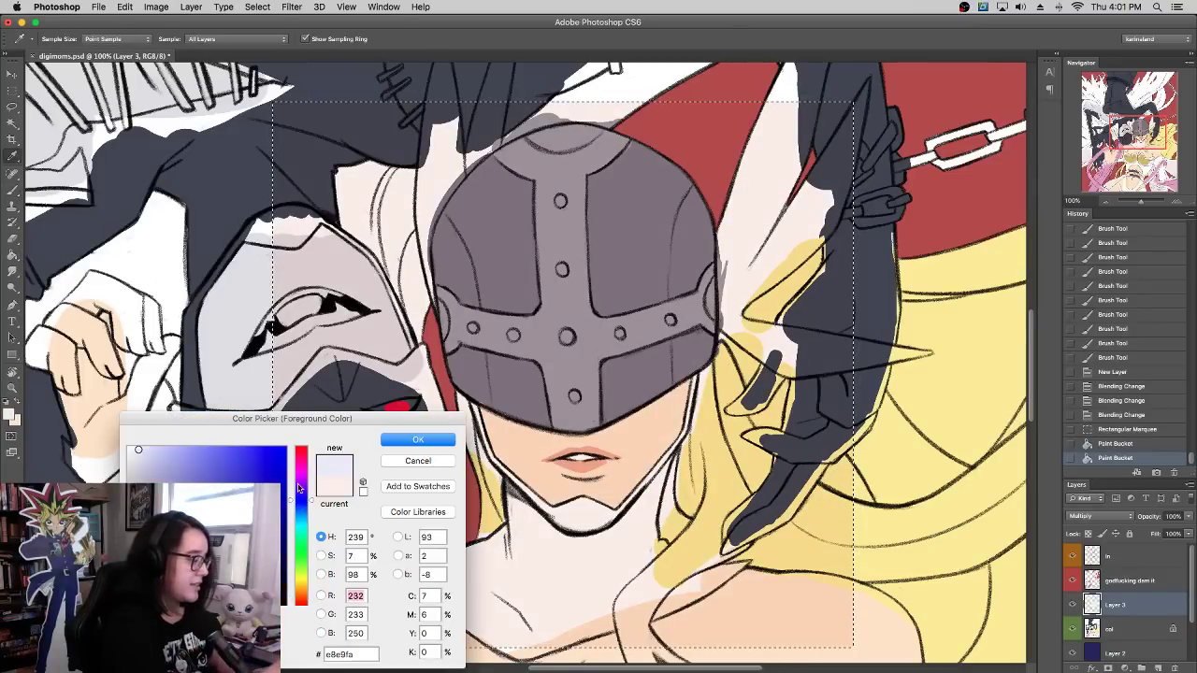
{"action": "left_click", "coordinate": [151, 456]}
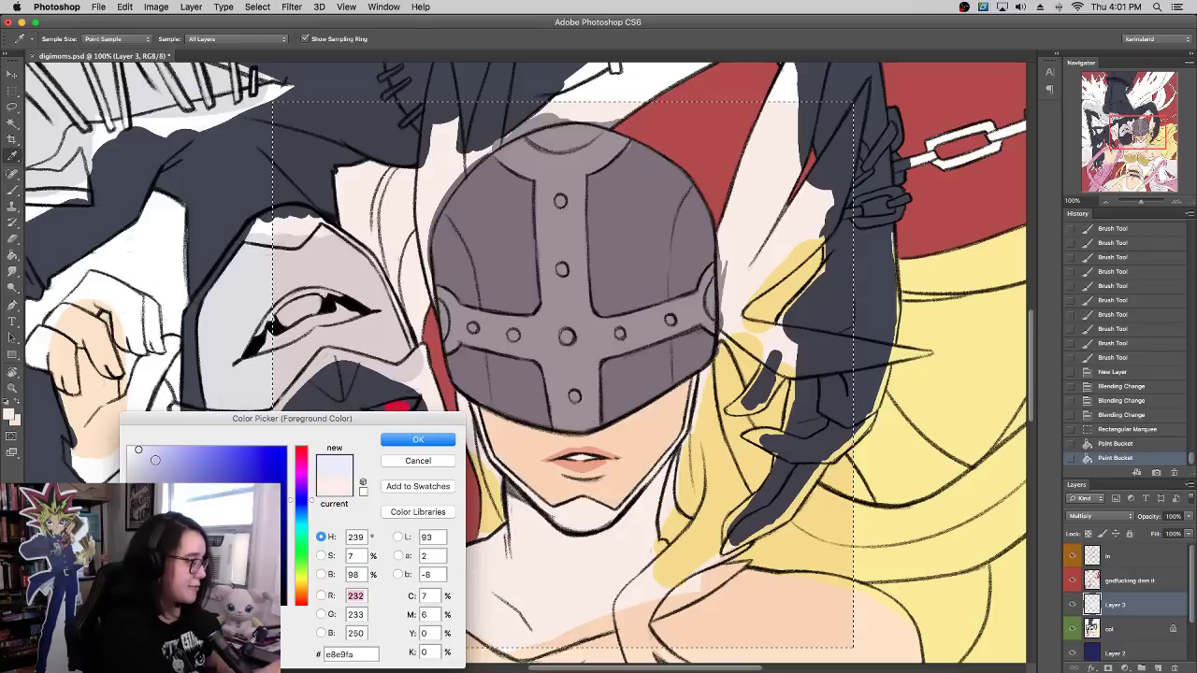
{"action": "left_click", "coordinate": [153, 464]}
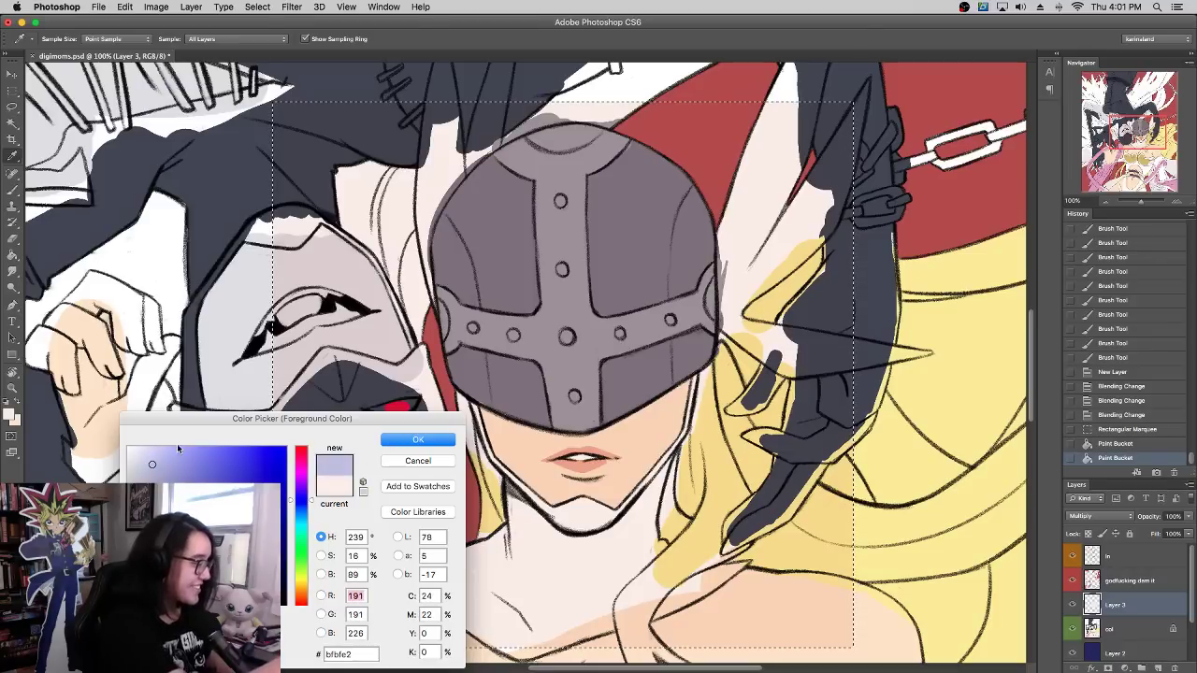
{"action": "left_click", "coordinate": [405, 443]}
Step: With a 15 px brush, paint the shadow beneath the helmet rim and down the hair-side cheek
{"action": "key", "text": "b"}
{"action": "right_click", "coordinate": [583, 437]}
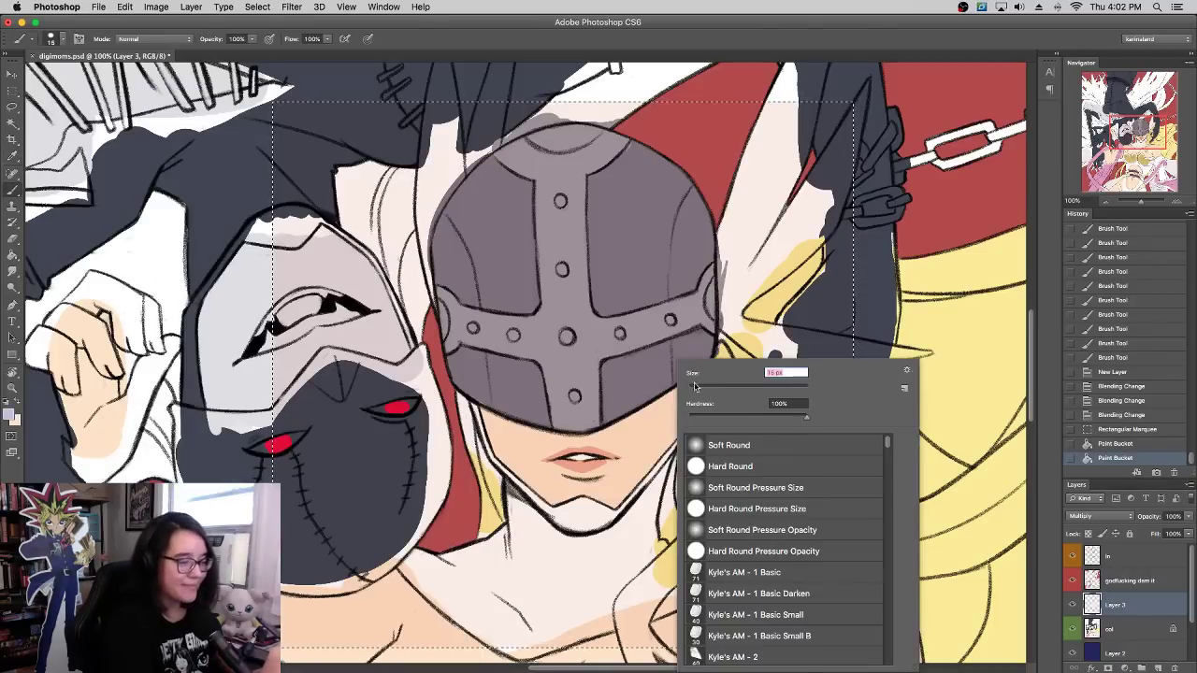
{"action": "left_click_drag", "start_coordinate": [595, 432], "coordinate": [669, 403]}
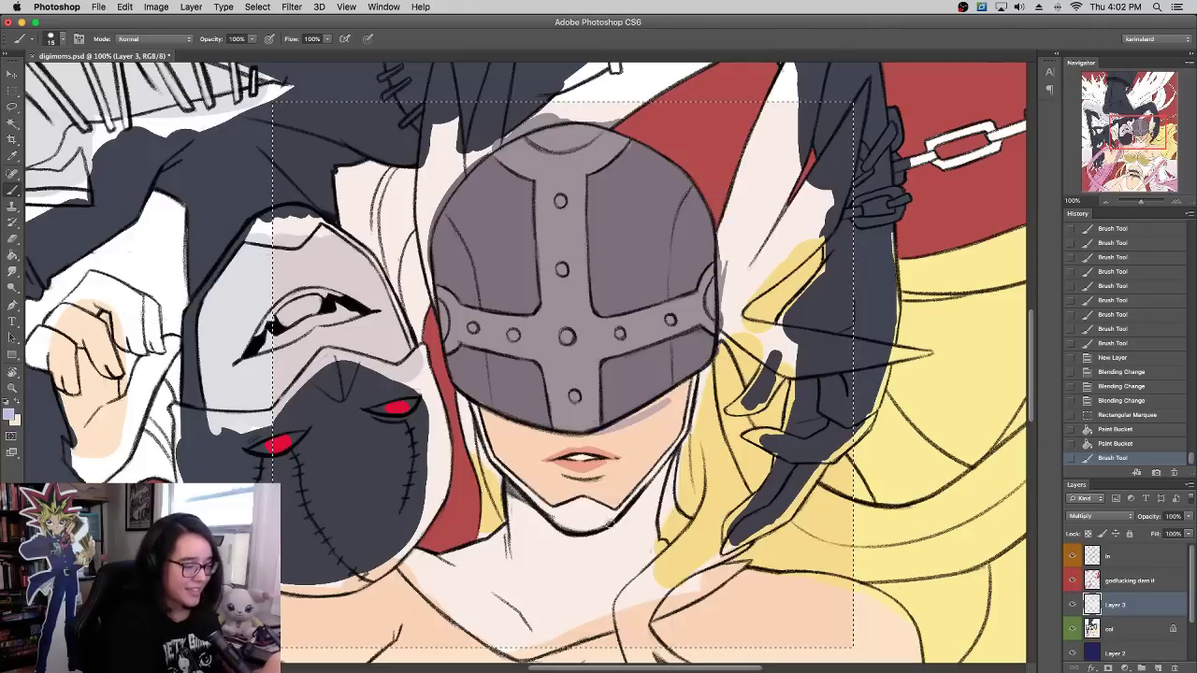
{"action": "mouse_move", "coordinate": [609, 521]}
{"action": "left_mouse_down"}
{"action": "mouse_move", "coordinate": [650, 420]}
{"action": "mouse_move", "coordinate": [662, 458]}
{"action": "mouse_move", "coordinate": [656, 406]}
{"action": "mouse_move", "coordinate": [681, 390]}
{"action": "mouse_move", "coordinate": [675, 426]}
{"action": "mouse_move", "coordinate": [687, 393]}
{"action": "mouse_move", "coordinate": [694, 416]}
{"action": "left_mouse_up"}
Step: Paint the cast shadow under the jaw and down the side of the neck, redoing misplaced strokes, and shade below the lower lip
{"action": "left_click_drag", "start_coordinate": [509, 492], "coordinate": [575, 574]}
{"action": "key", "text": "super+z"}
{"action": "left_click_drag", "start_coordinate": [512, 522], "coordinate": [580, 543]}
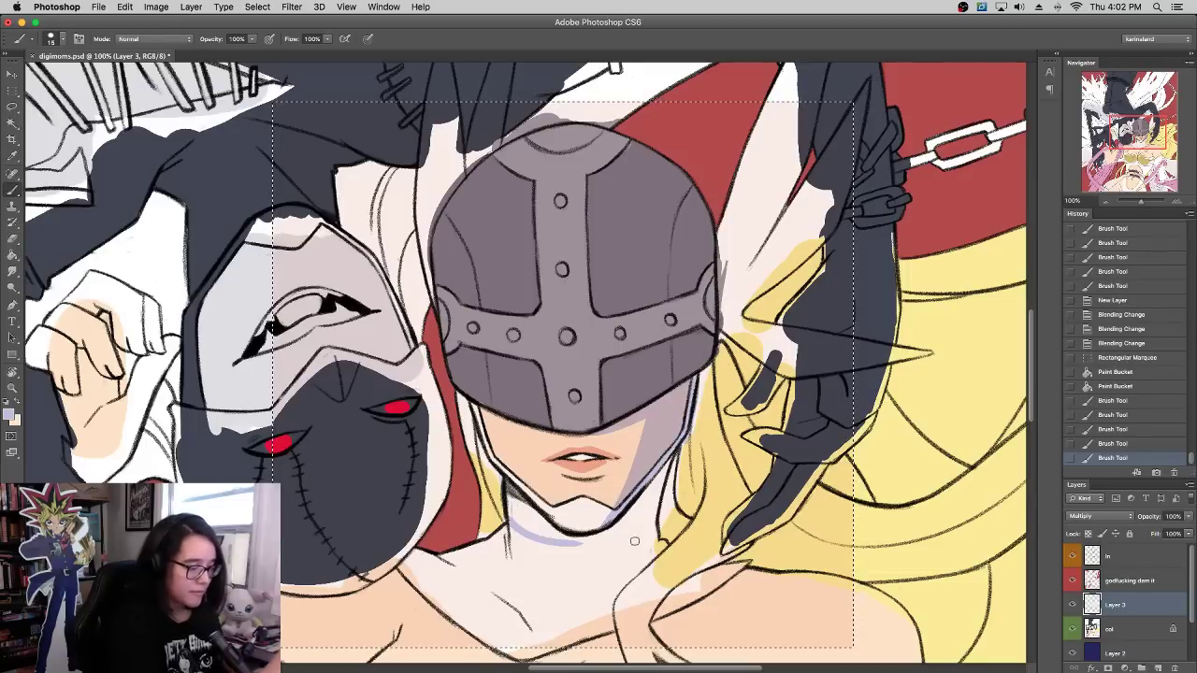
{"action": "key", "text": "ctrl+z"}
{"action": "mouse_move", "coordinate": [513, 528]}
{"action": "left_mouse_down"}
{"action": "mouse_move", "coordinate": [566, 555]}
{"action": "mouse_move", "coordinate": [643, 516]}
{"action": "left_mouse_up"}
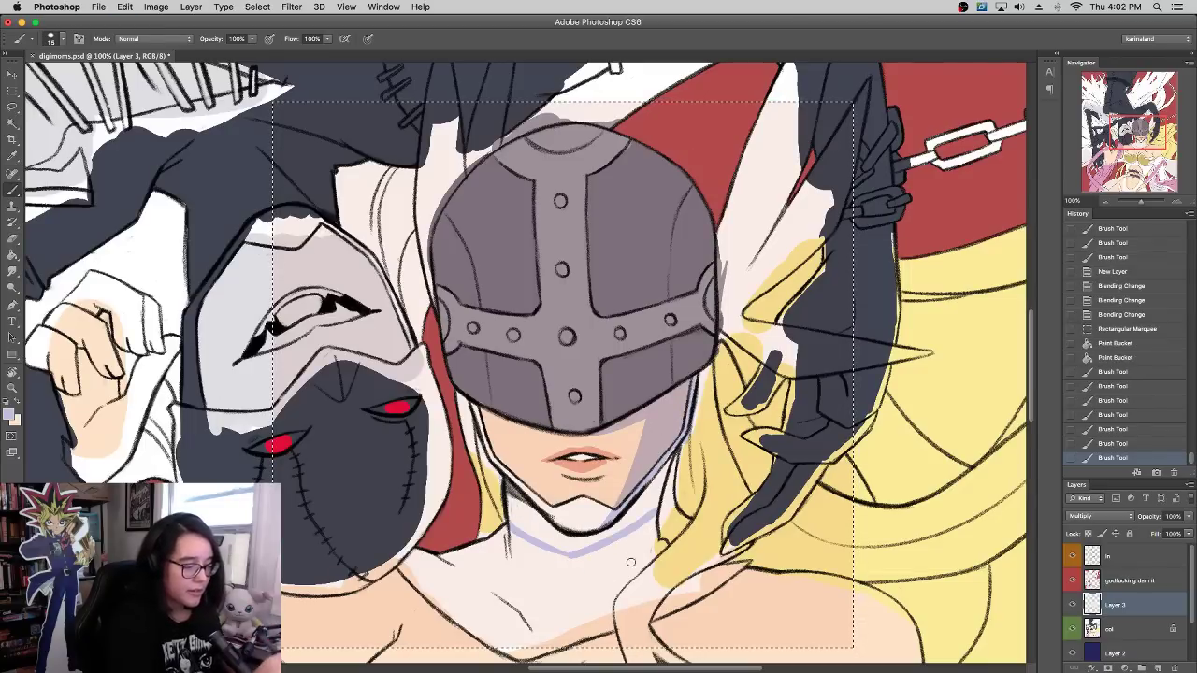
{"action": "mouse_move", "coordinate": [634, 579]}
{"action": "left_mouse_down"}
{"action": "mouse_move", "coordinate": [645, 521]}
{"action": "mouse_move", "coordinate": [652, 564]}
{"action": "mouse_move", "coordinate": [664, 477]}
{"action": "left_mouse_up"}
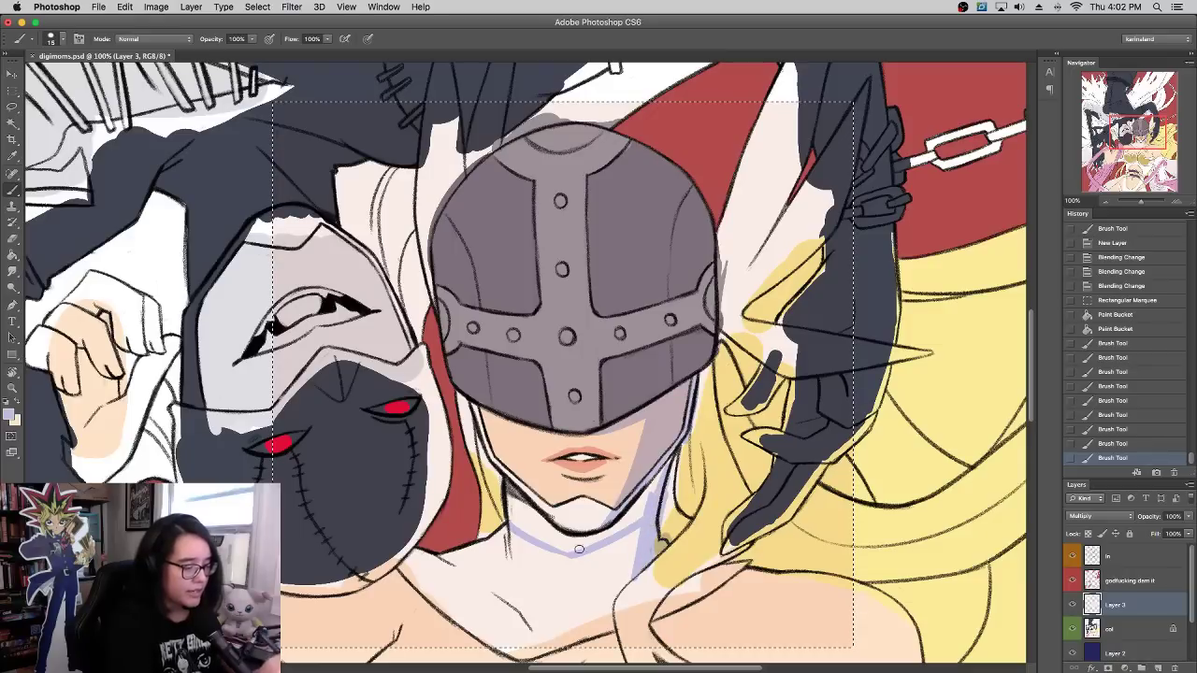
{"action": "mouse_move", "coordinate": [572, 551]}
{"action": "left_mouse_down"}
{"action": "mouse_move", "coordinate": [649, 502]}
{"action": "mouse_move", "coordinate": [643, 514]}
{"action": "left_mouse_up"}
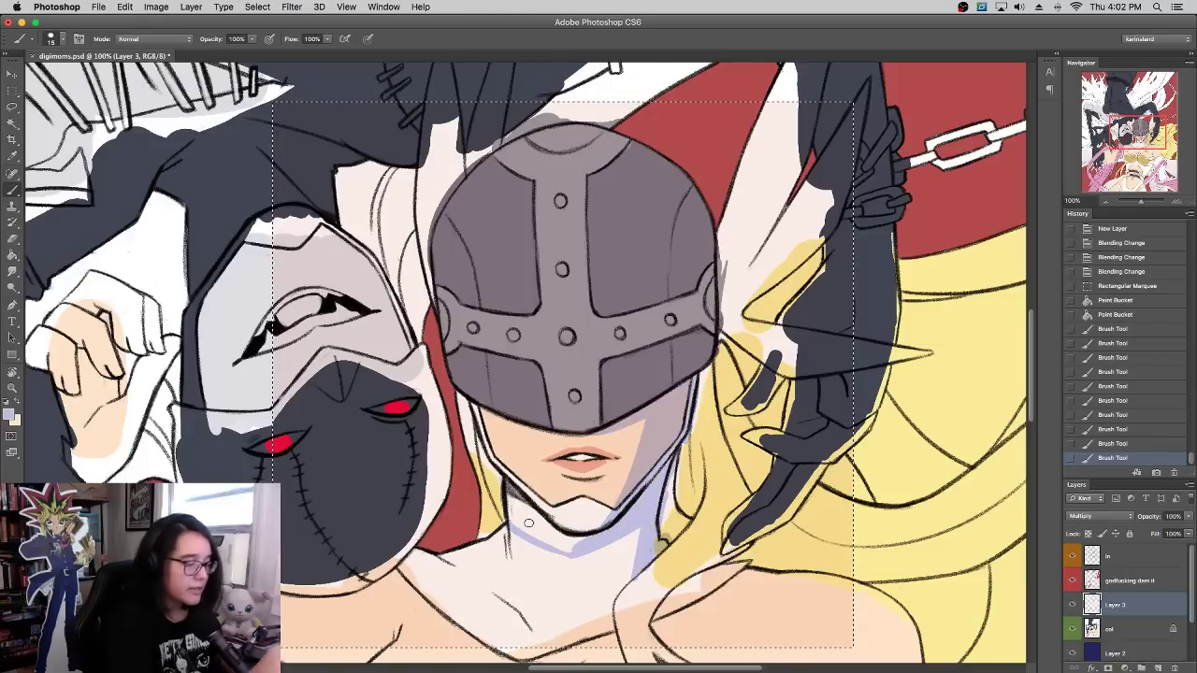
{"action": "mouse_move", "coordinate": [512, 490]}
{"action": "left_mouse_down"}
{"action": "mouse_move", "coordinate": [560, 539]}
{"action": "mouse_move", "coordinate": [523, 528]}
{"action": "mouse_move", "coordinate": [573, 546]}
{"action": "mouse_move", "coordinate": [512, 511]}
{"action": "mouse_move", "coordinate": [558, 540]}
{"action": "mouse_move", "coordinate": [581, 538]}
{"action": "mouse_move", "coordinate": [551, 548]}
{"action": "mouse_move", "coordinate": [587, 544]}
{"action": "mouse_move", "coordinate": [585, 480]}
{"action": "left_mouse_up"}
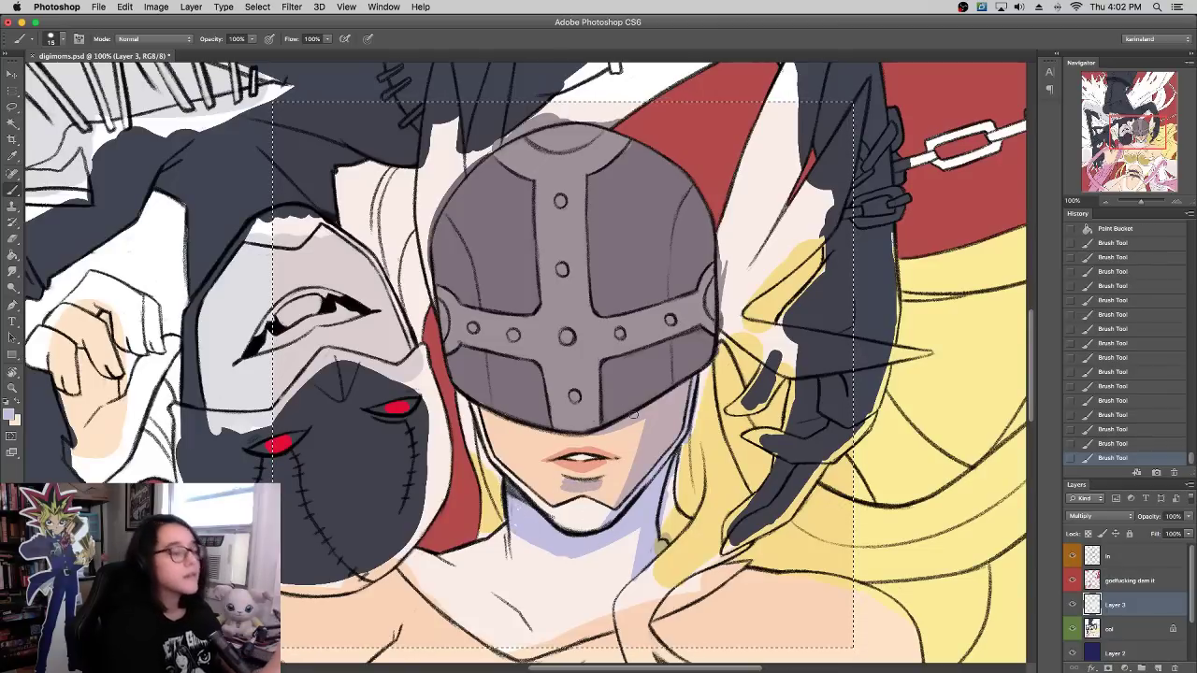
Step: Enlarge the brush to 81 px and shade the right-hand third of the helmet with a curved shadow
{"action": "right_click", "coordinate": [636, 412]}
{"action": "left_click", "coordinate": [705, 349]}
{"action": "mouse_move", "coordinate": [631, 391]}
{"action": "left_mouse_down"}
{"action": "mouse_move", "coordinate": [665, 382]}
{"action": "mouse_move", "coordinate": [612, 142]}
{"action": "mouse_move", "coordinate": [679, 200]}
{"action": "mouse_move", "coordinate": [687, 371]}
{"action": "mouse_move", "coordinate": [663, 143]}
{"action": "left_mouse_up"}
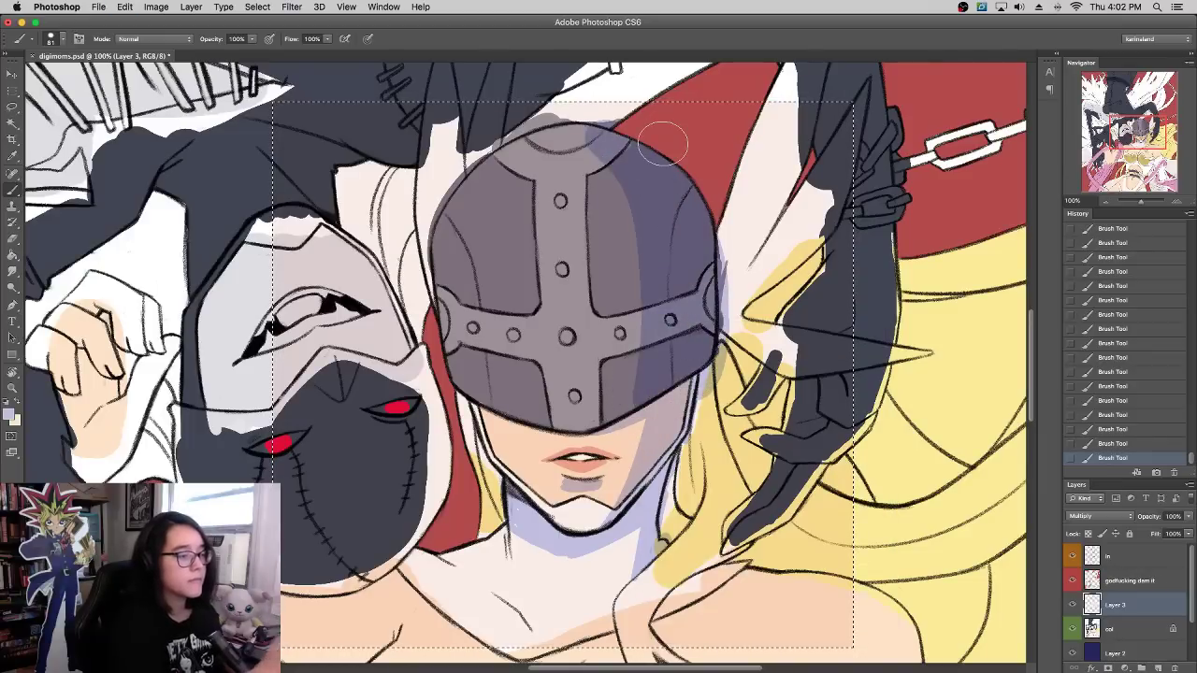
{"action": "mouse_move", "coordinate": [639, 396]}
{"action": "left_mouse_down"}
{"action": "mouse_move", "coordinate": [660, 331]}
{"action": "mouse_move", "coordinate": [565, 126]}
{"action": "mouse_move", "coordinate": [660, 269]}
{"action": "mouse_move", "coordinate": [611, 143]}
{"action": "mouse_move", "coordinate": [671, 239]}
{"action": "left_mouse_up"}
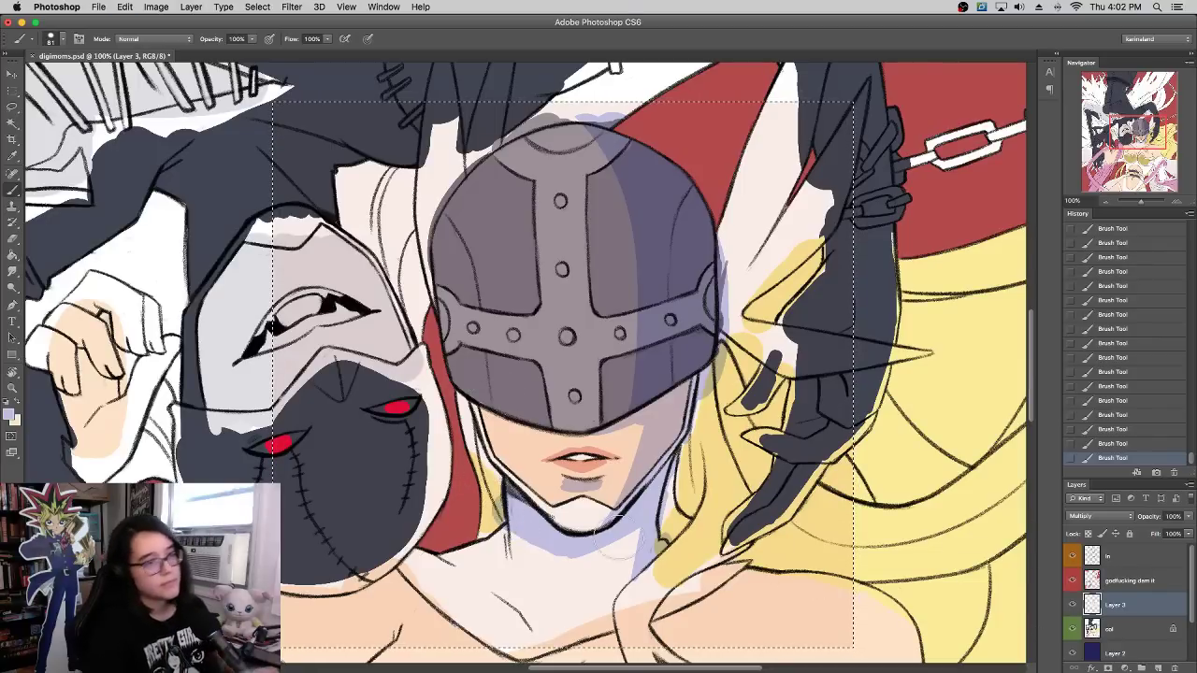
Step: Set the foreground colour to a darker muted purple, #715f8d
{"action": "left_click", "coordinate": [11, 414]}
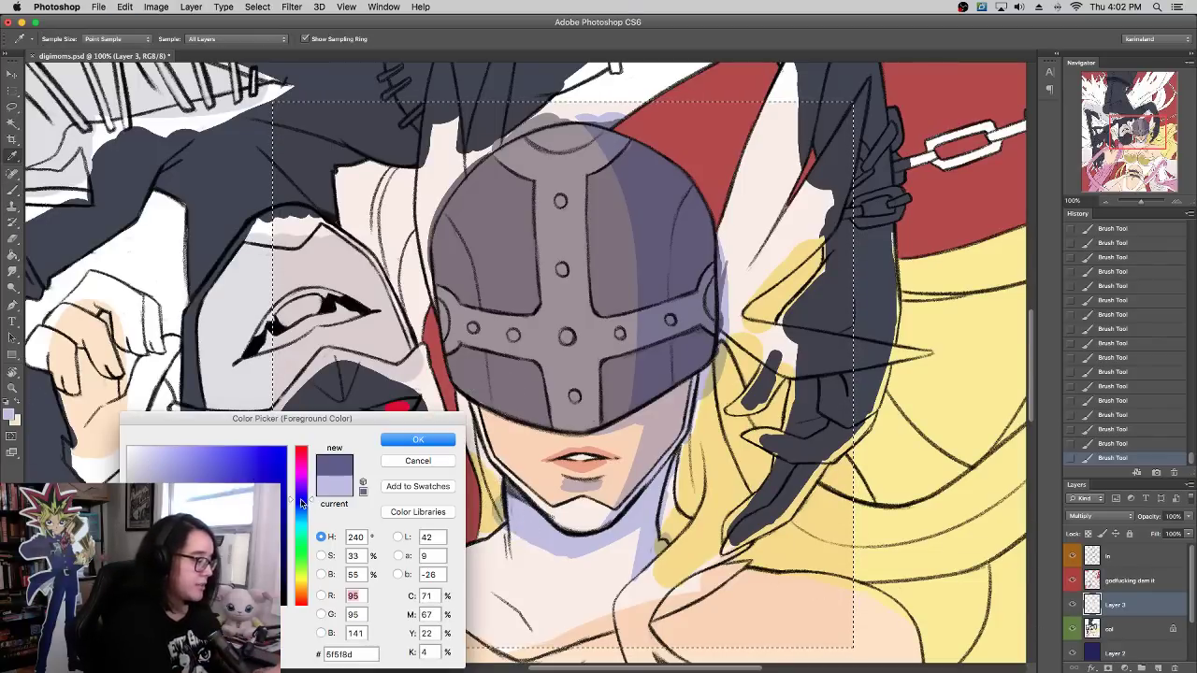
{"action": "left_click_drag", "start_coordinate": [300, 499], "coordinate": [301, 489]}
{"action": "left_click", "coordinate": [417, 441]}
{"action": "left_click", "coordinate": [9, 414]}
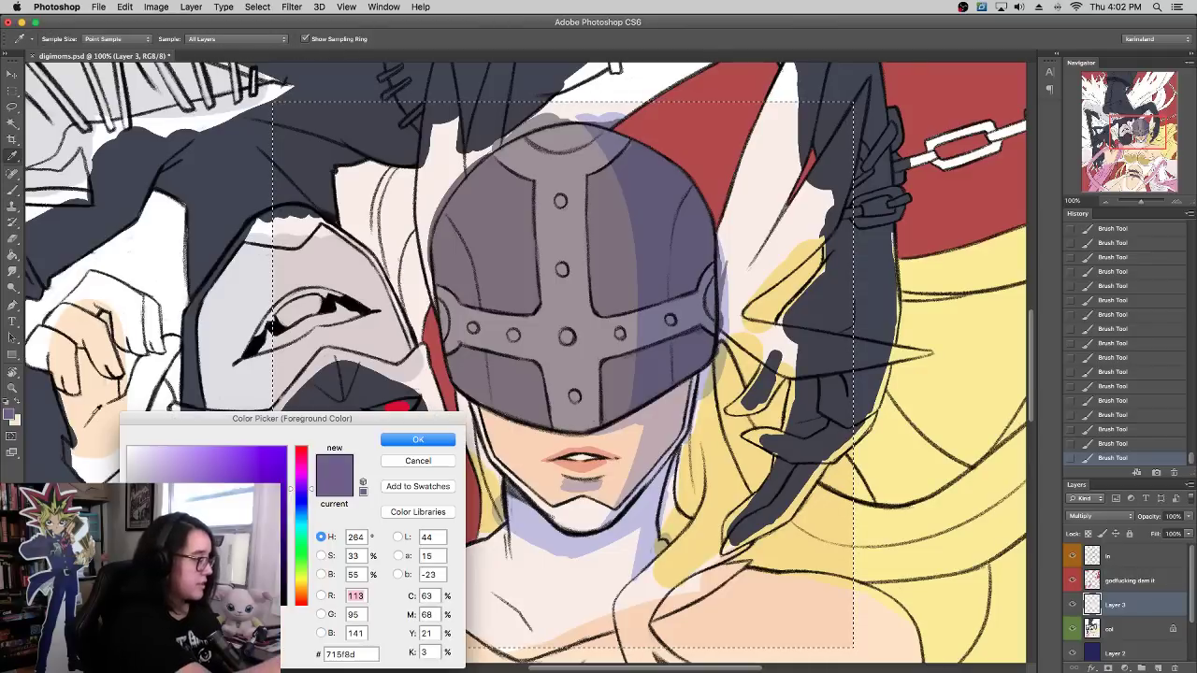
{"action": "key", "text": "Return"}
Step: With an 18 px brush, deepen the shadow on the neck along the jawline, and undo a trial stroke below the lip
{"action": "right_click", "coordinate": [598, 364]}
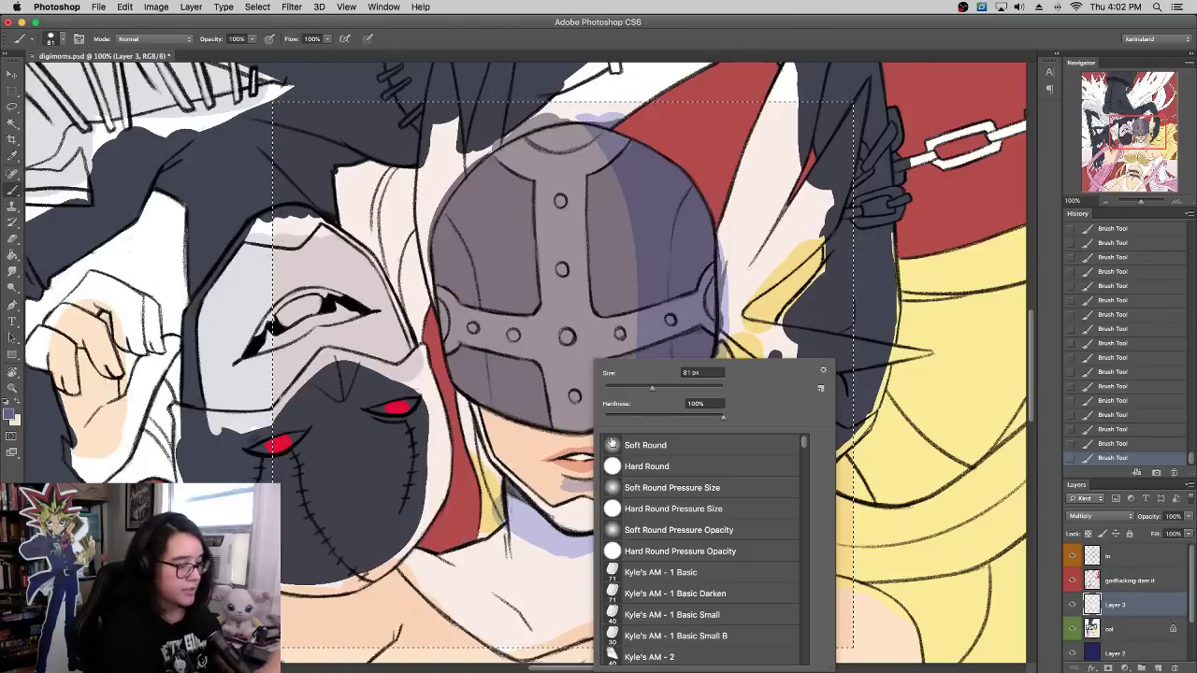
{"action": "mouse_move", "coordinate": [511, 495]}
{"action": "left_mouse_down"}
{"action": "mouse_move", "coordinate": [556, 526]}
{"action": "mouse_move", "coordinate": [530, 507]}
{"action": "left_mouse_up"}
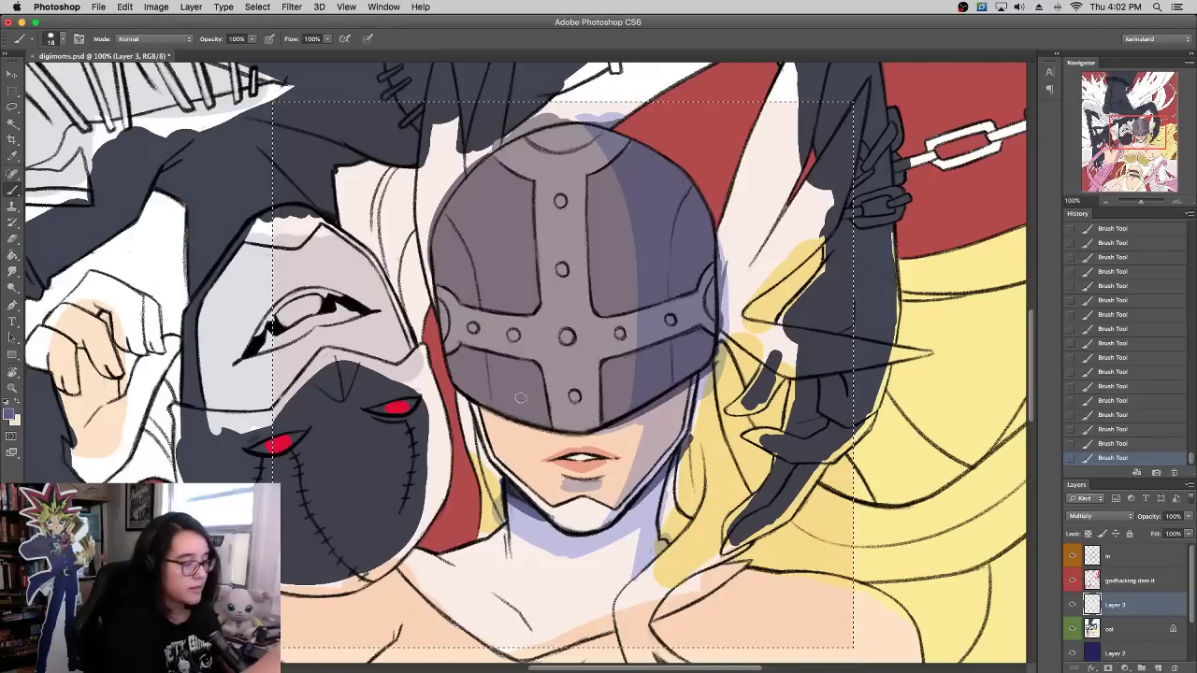
{"action": "left_click_drag", "start_coordinate": [566, 483], "coordinate": [619, 470]}
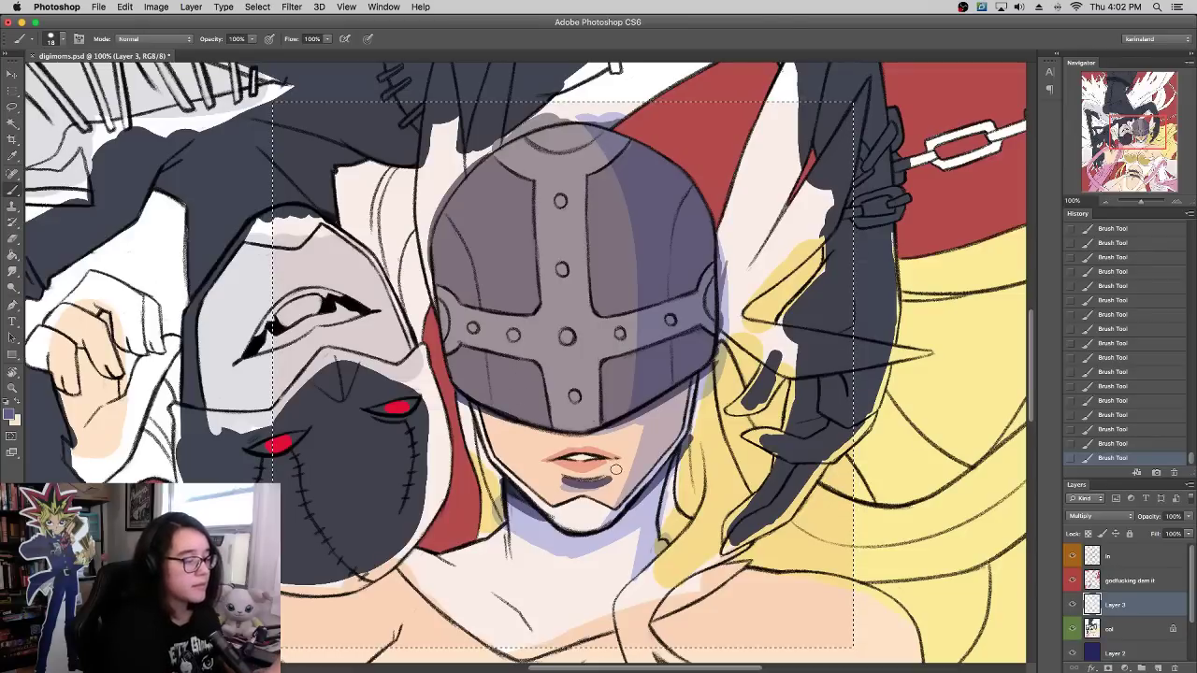
{"action": "key", "text": "ctrl+z"}
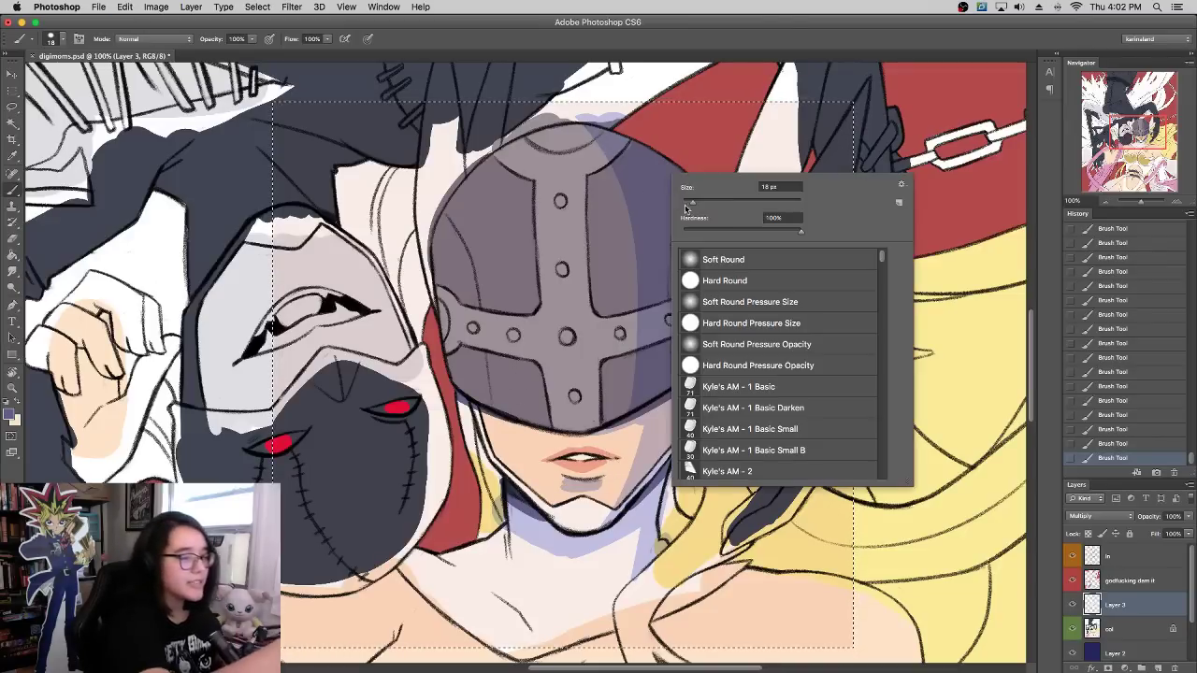
Step: Paint a dark shadow band along the helmet's outer right edge with a 79 px brush, undoing and repainting the first stroke
{"action": "right_click", "coordinate": [635, 149]}
{"action": "left_click_drag", "start_coordinate": [651, 174], "coordinate": [729, 393]}
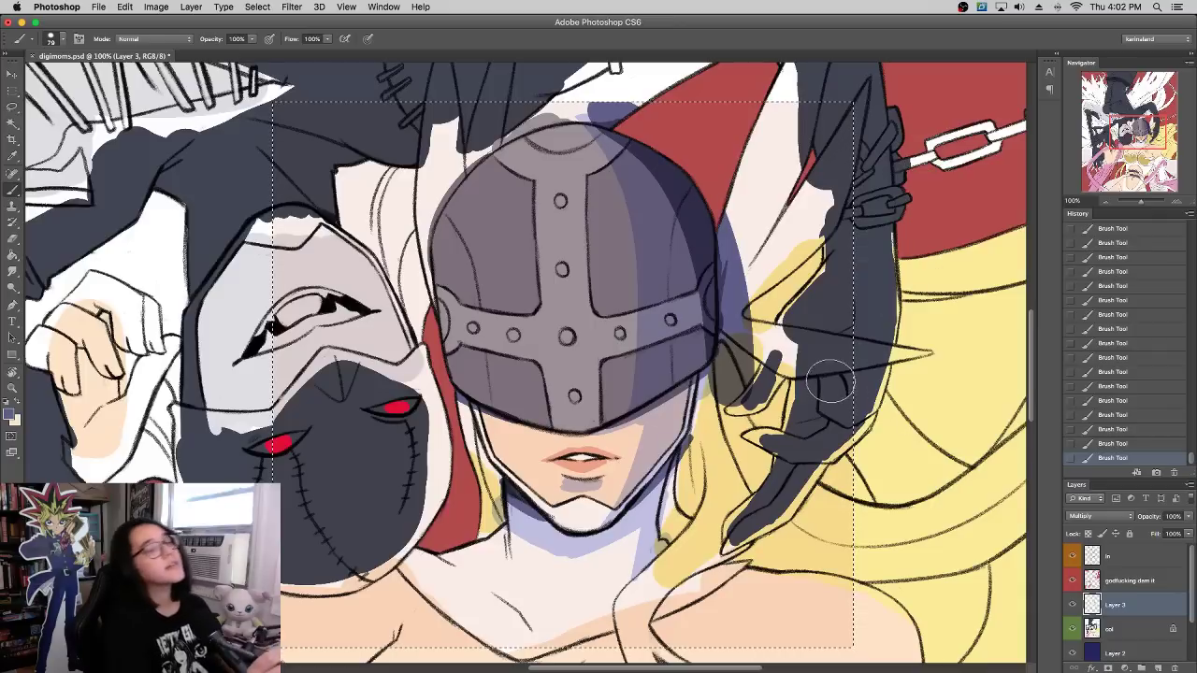
{"action": "key", "text": "super+z"}
{"action": "mouse_move", "coordinate": [652, 173]}
{"action": "left_mouse_down"}
{"action": "mouse_move", "coordinate": [716, 301]}
{"action": "mouse_move", "coordinate": [720, 360]}
{"action": "left_mouse_up"}
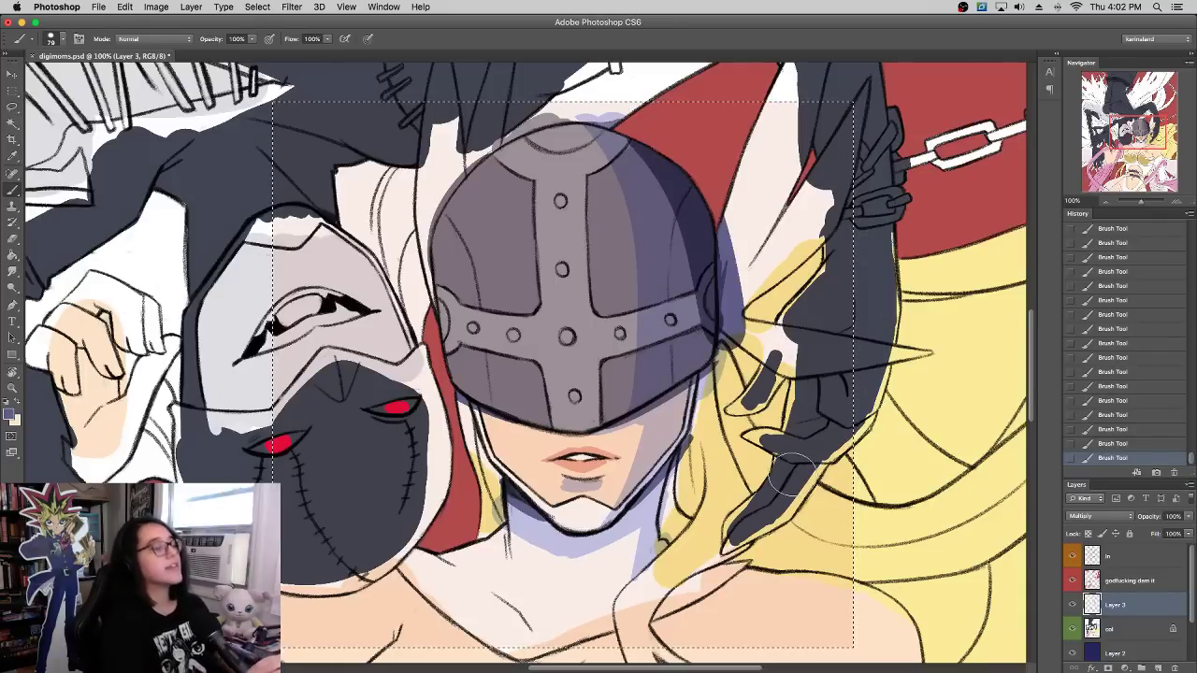
Step: Add a new layer above the Multiply layer, make white the foreground colour, and reduce the brush for small highlights
{"action": "left_click", "coordinate": [1156, 667]}
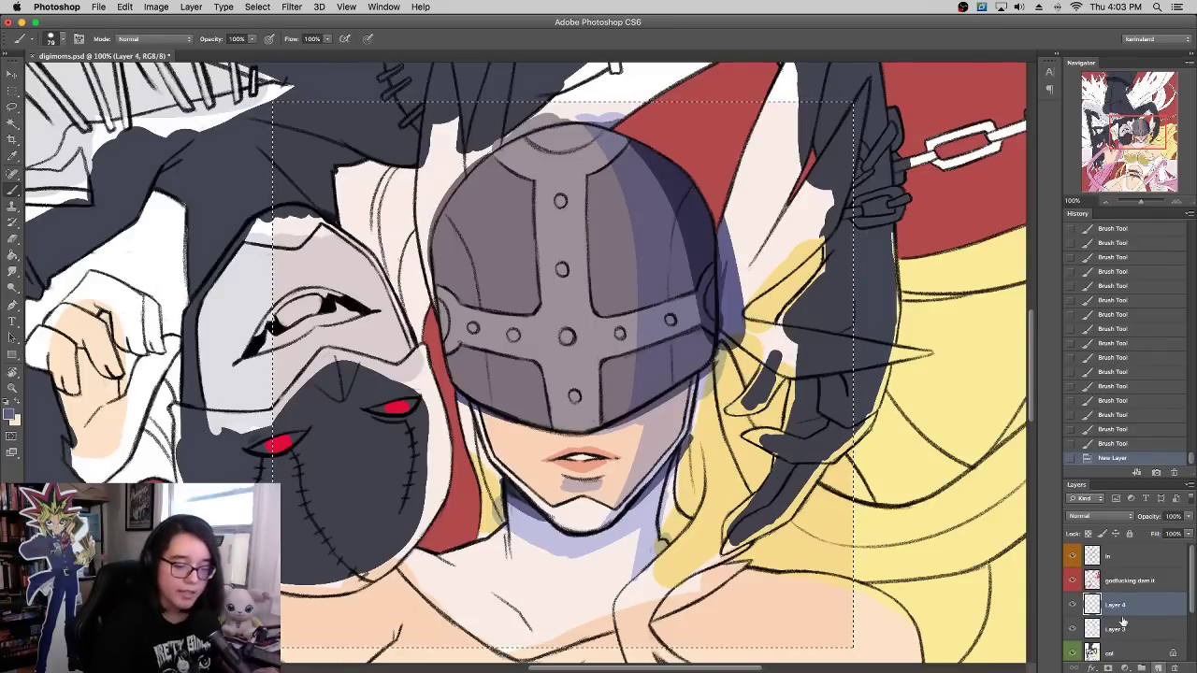
{"action": "key", "text": "d"}
{"action": "key", "text": "x"}
{"action": "right_click", "coordinate": [649, 420]}
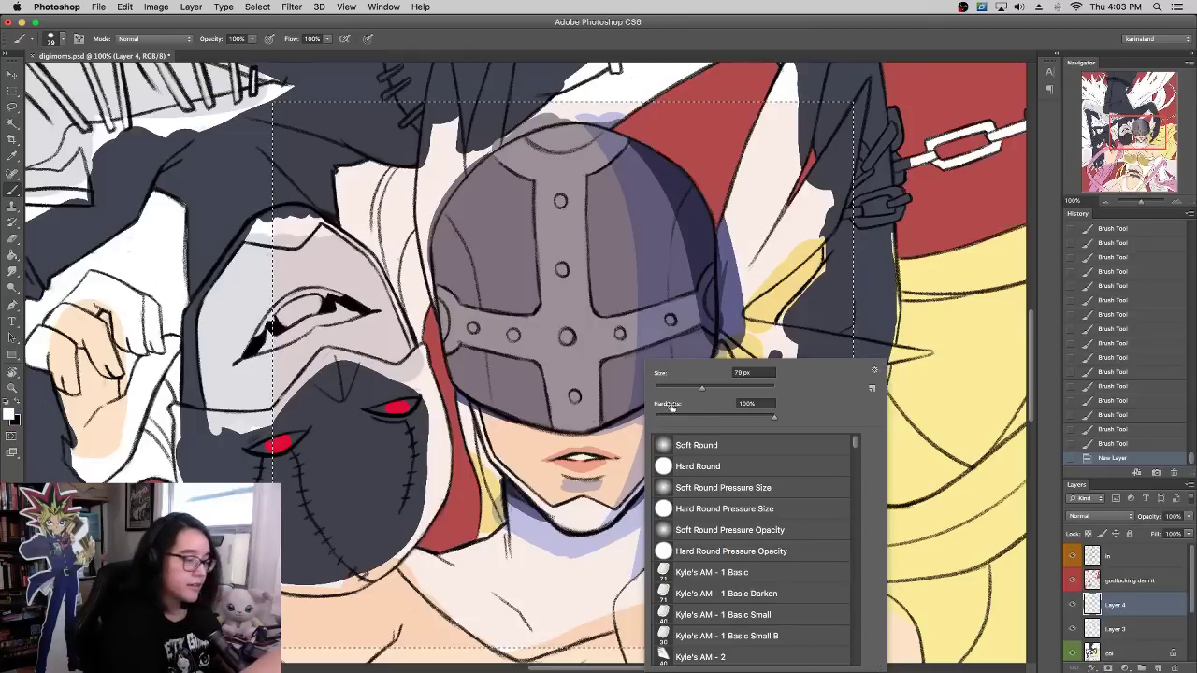
{"action": "left_click_drag", "start_coordinate": [674, 389], "coordinate": [666, 380]}
Step: Paint small white highlights on the helmet's left, central and lower rivets, and brighten the chin guard
{"action": "left_click", "coordinate": [472, 328]}
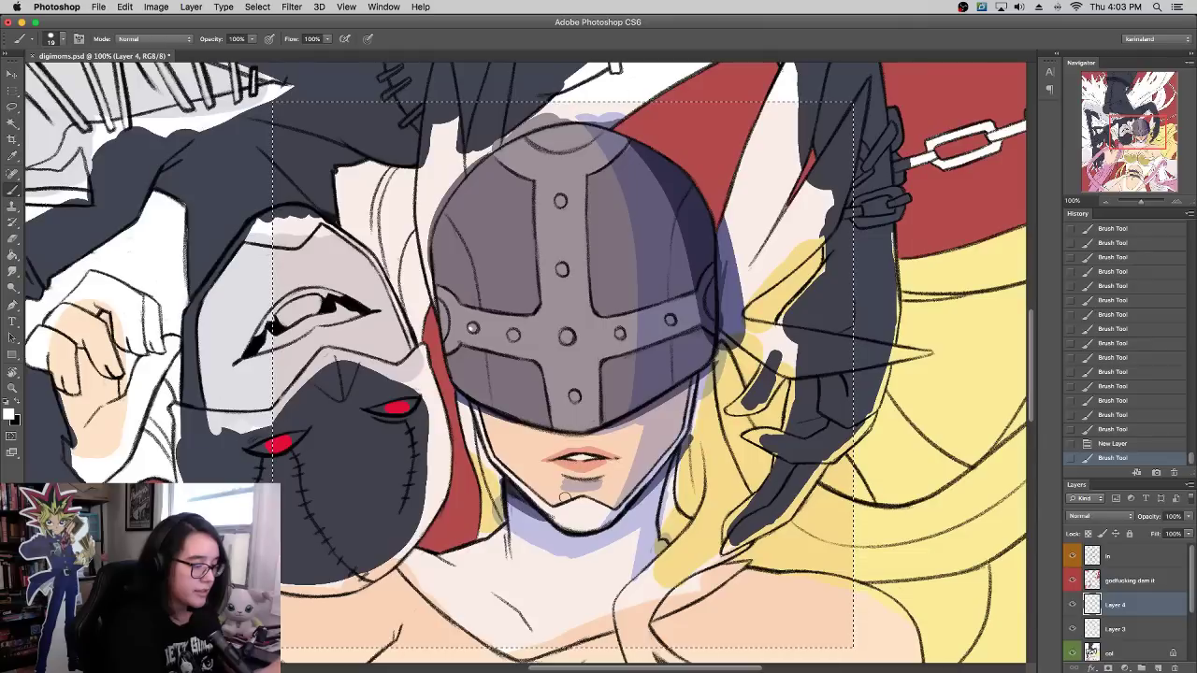
{"action": "left_click_drag", "start_coordinate": [571, 521], "coordinate": [500, 470]}
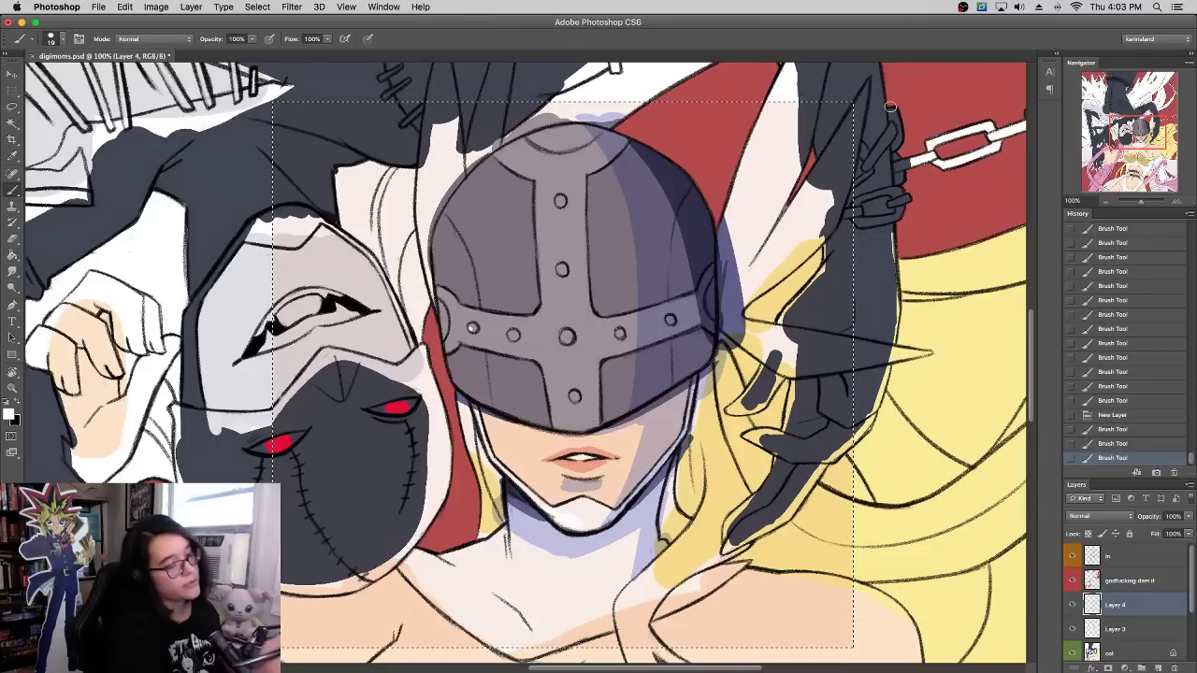
{"action": "left_click", "coordinate": [563, 331]}
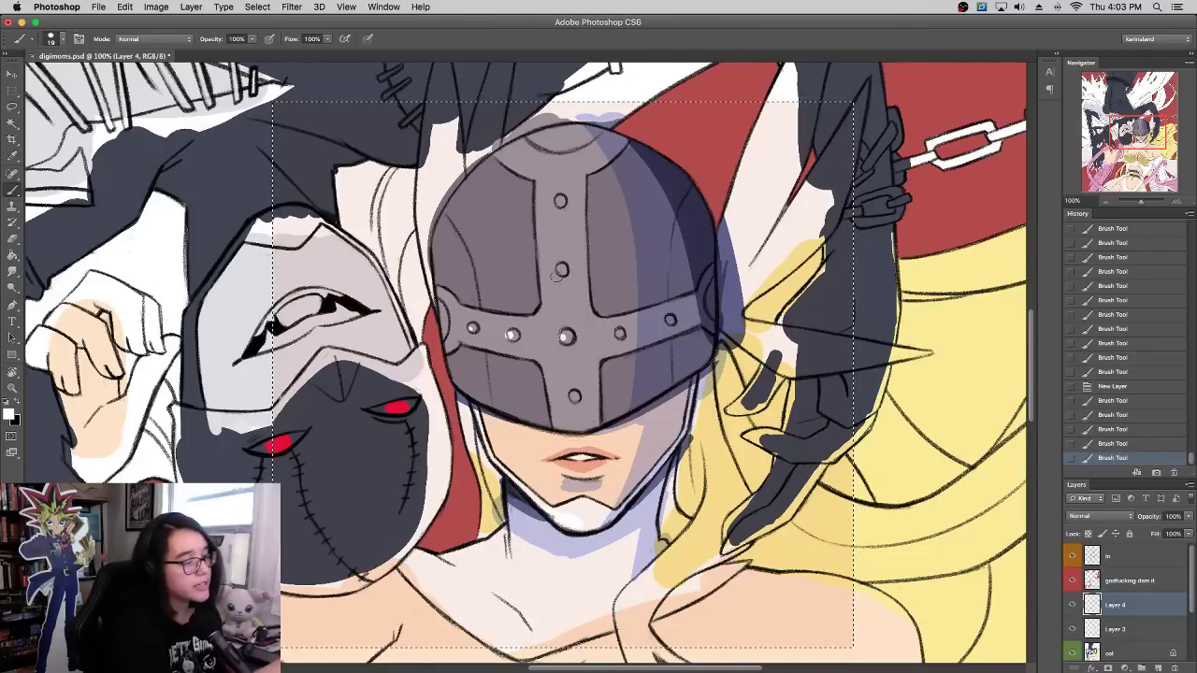
{"action": "left_click", "coordinate": [559, 270]}
{"action": "left_click", "coordinate": [573, 395]}
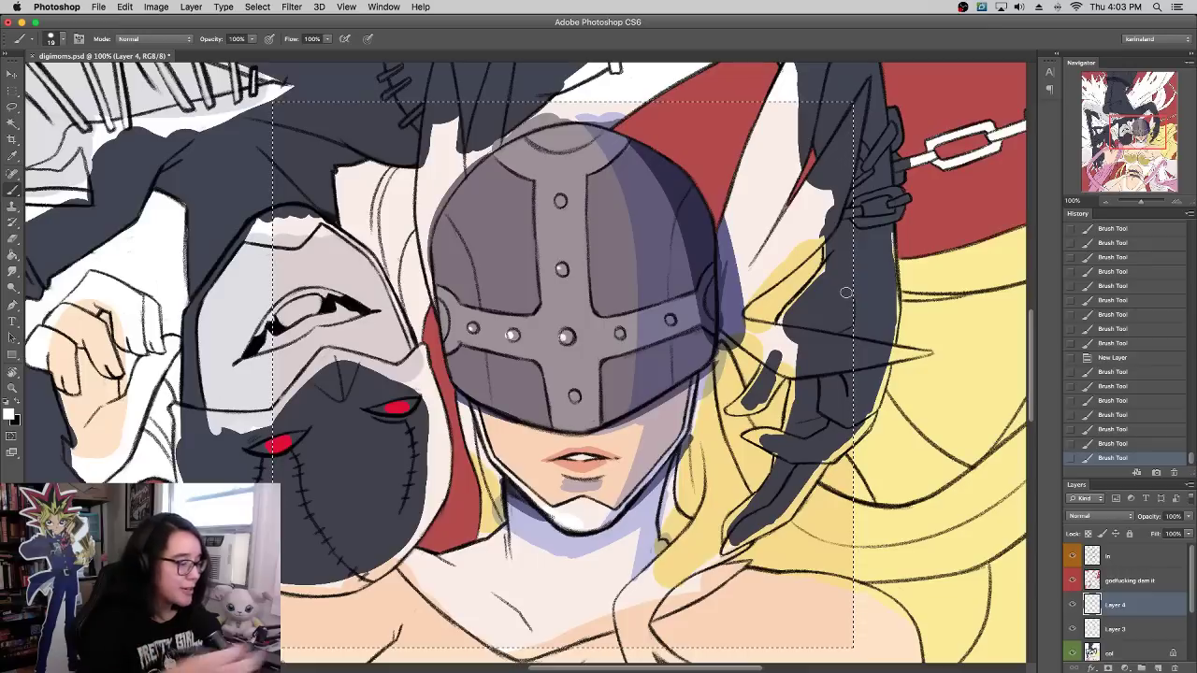
{"action": "left_click", "coordinate": [587, 309]}
{"action": "left_click_drag", "start_coordinate": [560, 269], "coordinate": [593, 255]}
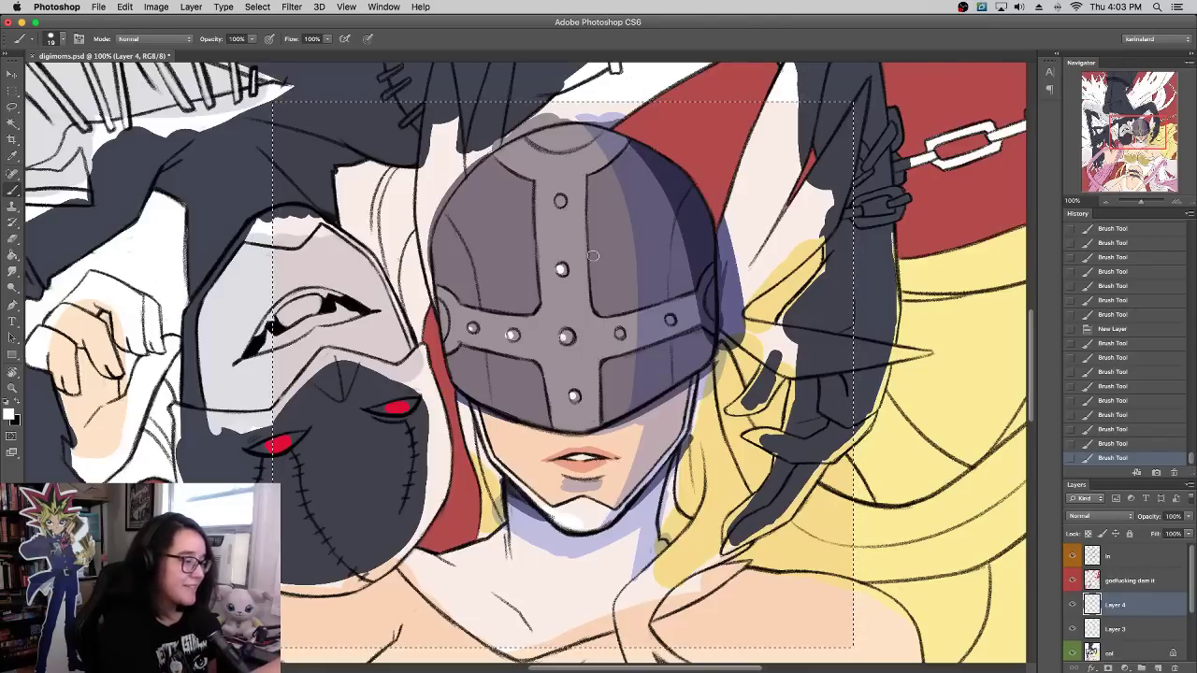
Step: Compare the helmeted face with and without the Multiply shading layer
{"action": "left_click_drag", "start_coordinate": [1147, 203], "coordinate": [1141, 203]}
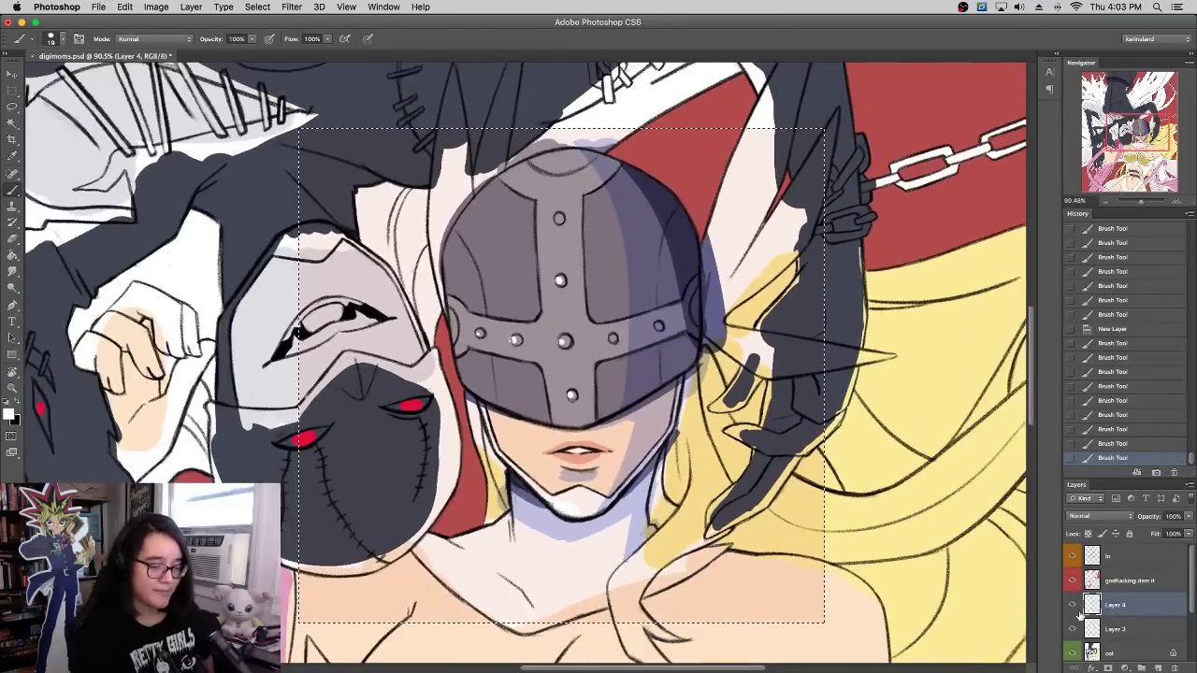
{"action": "left_click", "coordinate": [1071, 631]}
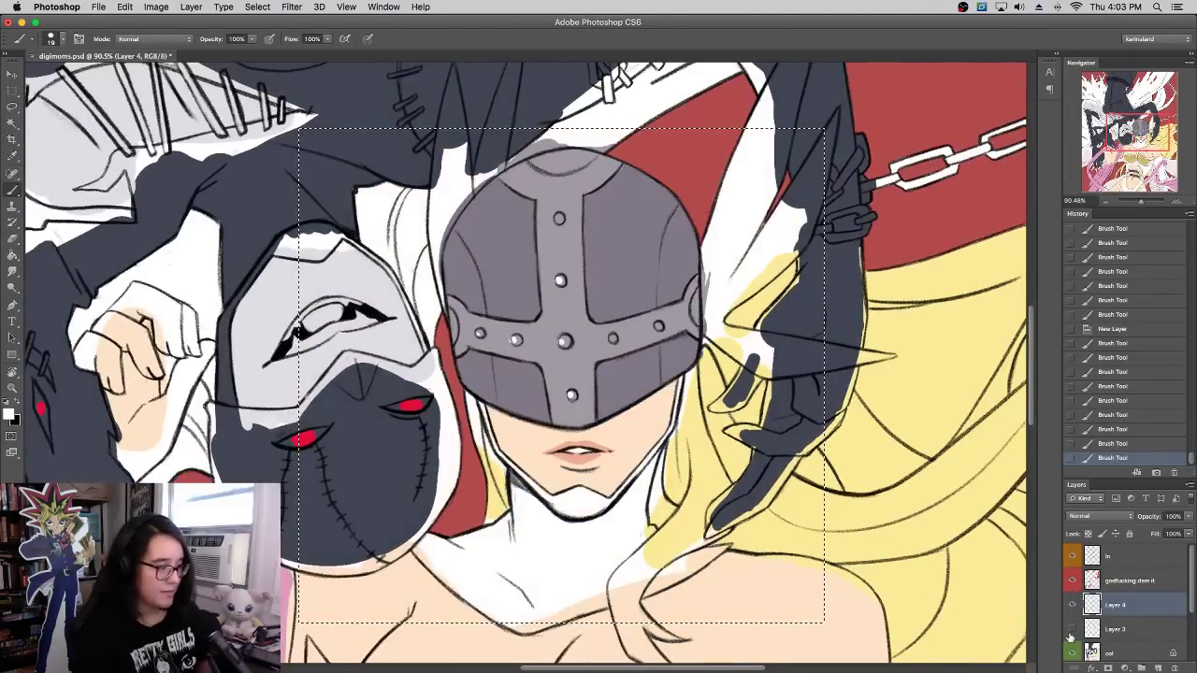
{"action": "left_click", "coordinate": [1071, 631]}
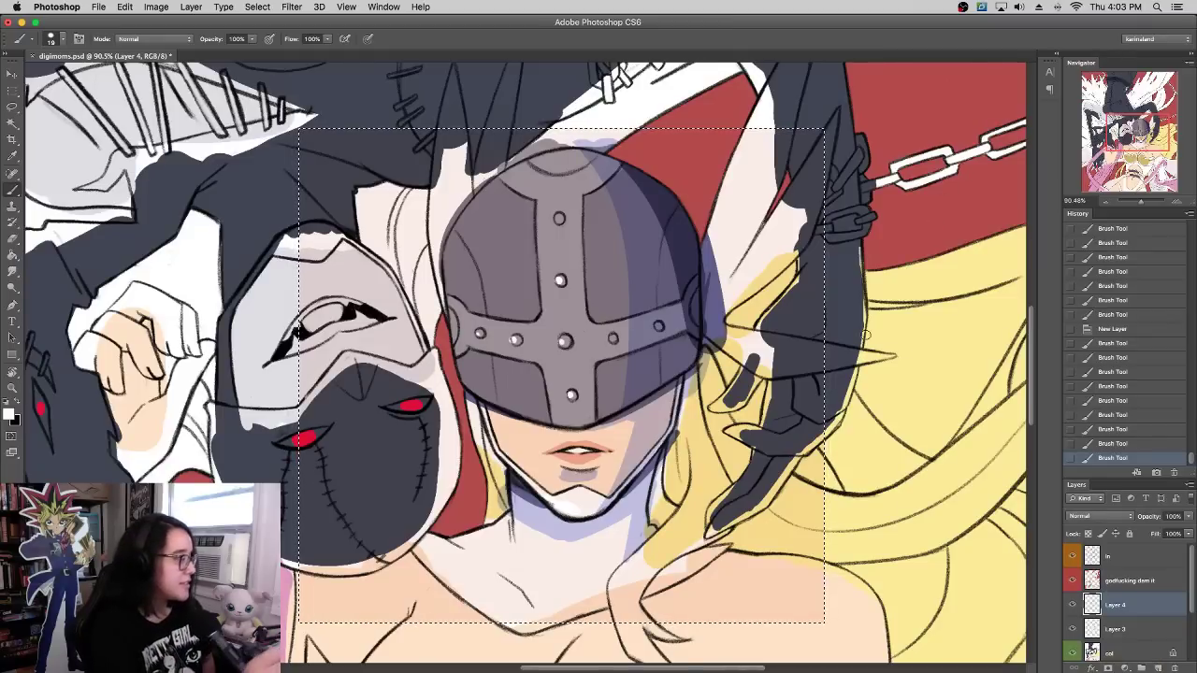
Step: Delete the white highlight layer and clear the shading from the Multiply layer inside the selection
{"action": "key", "text": "i"}
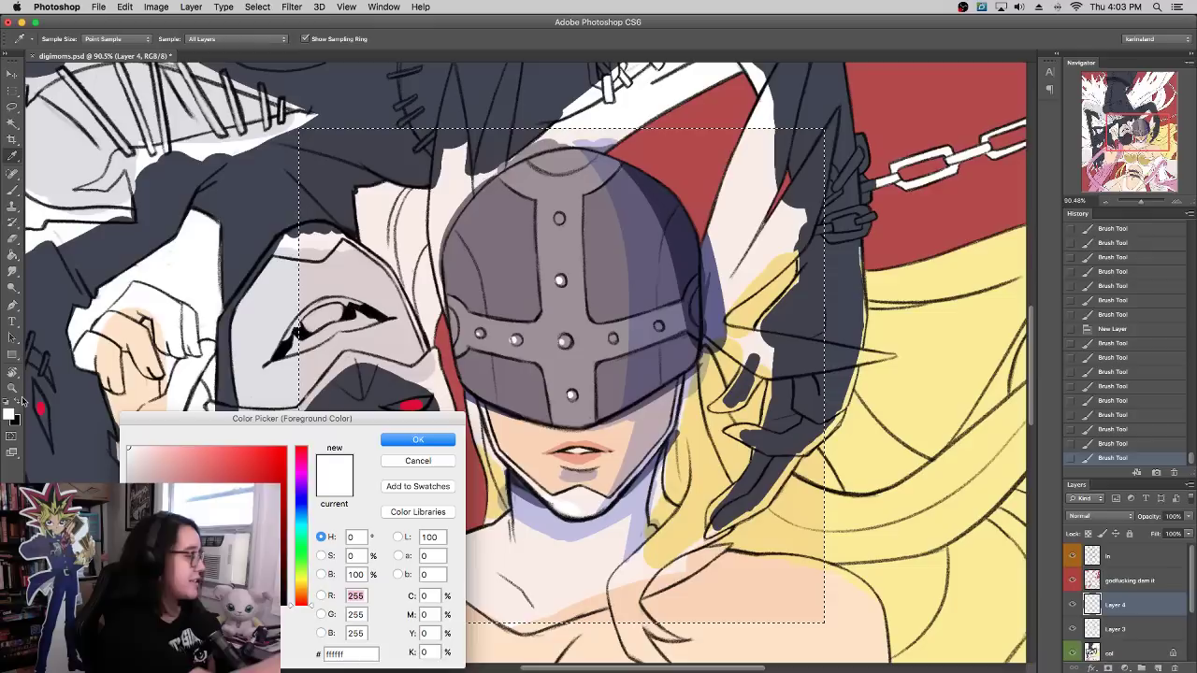
{"action": "left_click", "coordinate": [11, 414]}
{"action": "left_click", "coordinate": [445, 461]}
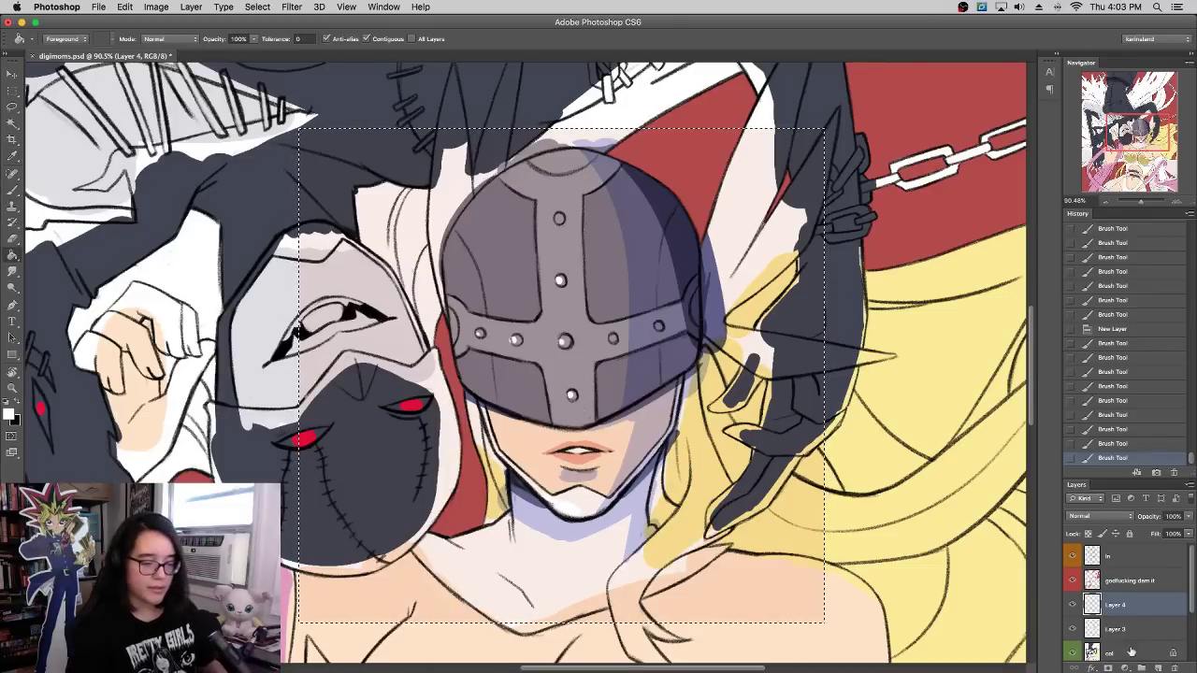
{"action": "left_click", "coordinate": [1173, 667]}
{"action": "key", "text": "Delete"}
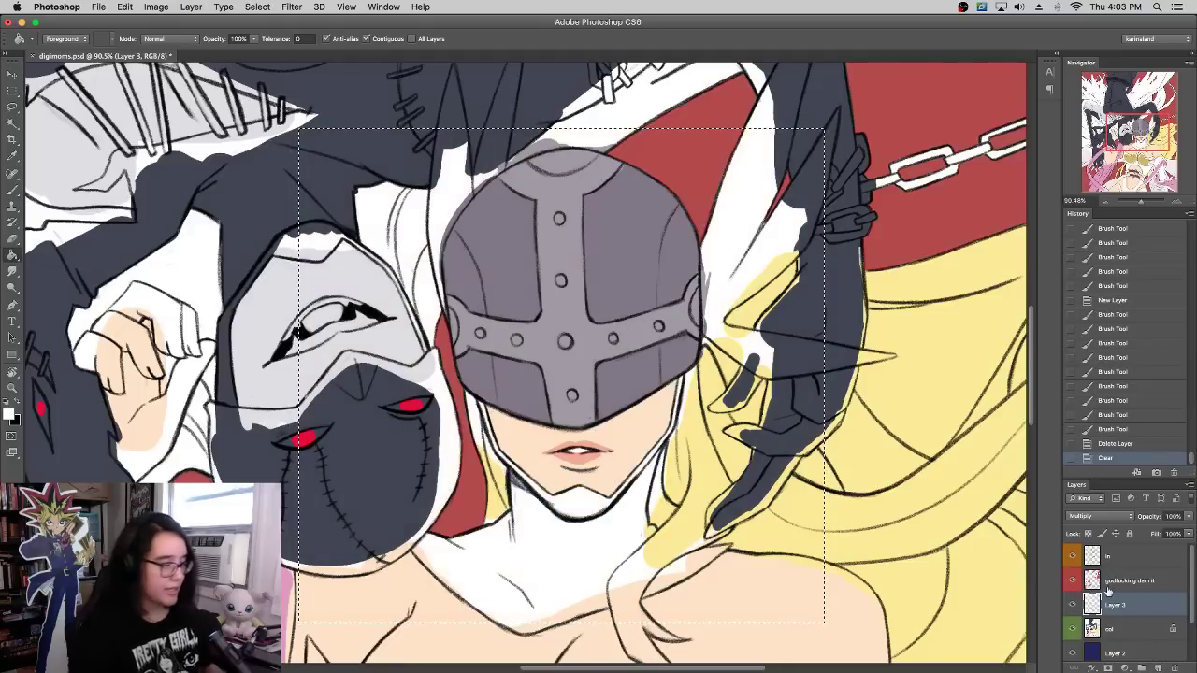
Step: Set the foreground colour to hot pink #ef57db and fill the selected area of the Multiply layer with it
{"action": "left_click", "coordinate": [14, 270]}
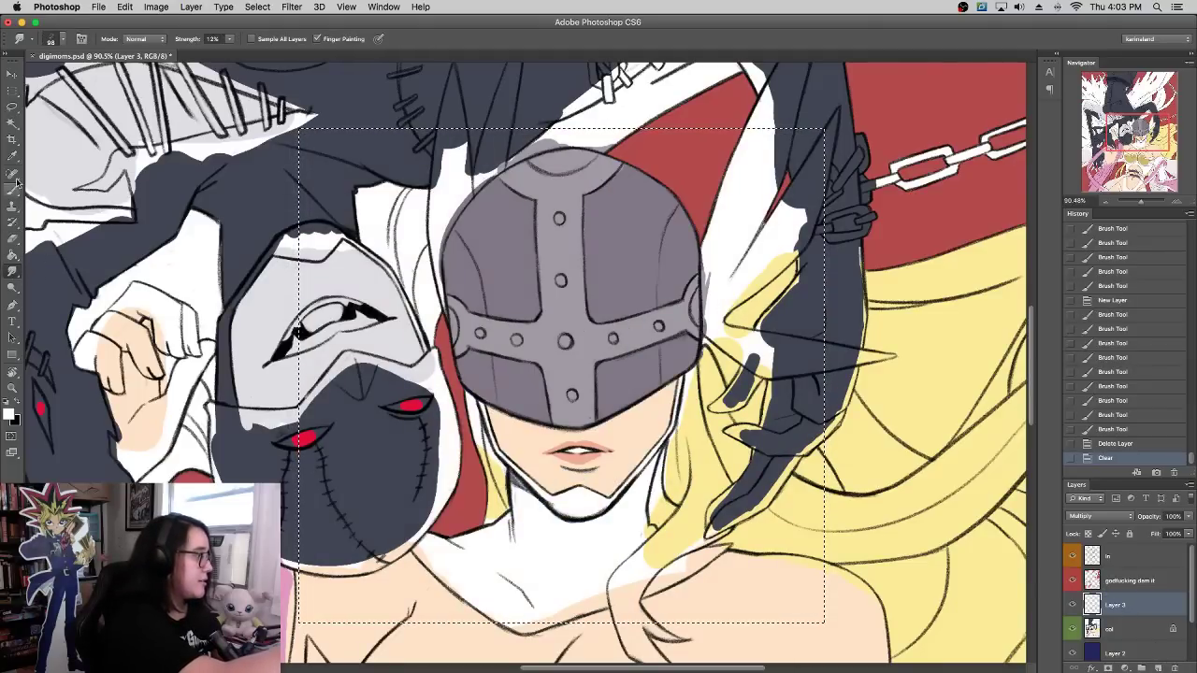
{"action": "left_click", "coordinate": [9, 414]}
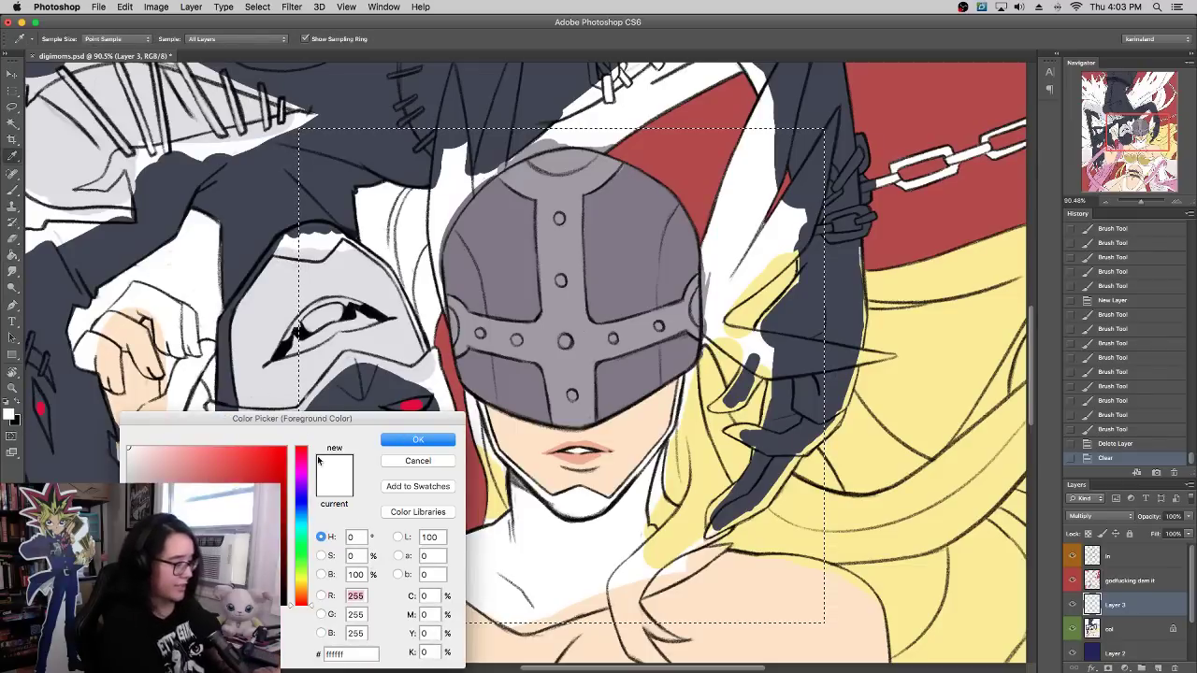
{"action": "left_click", "coordinate": [301, 469]}
{"action": "left_click", "coordinate": [222, 464]}
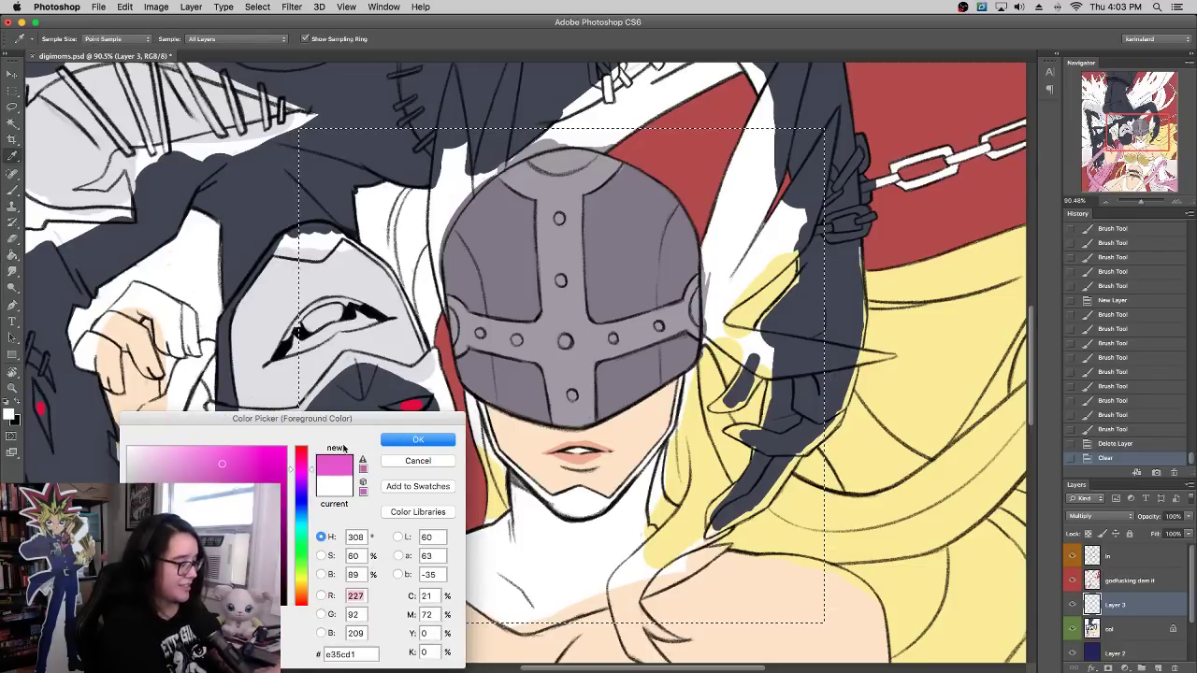
{"action": "left_click", "coordinate": [418, 440]}
{"action": "key", "text": "g"}
{"action": "left_click", "coordinate": [540, 378]}
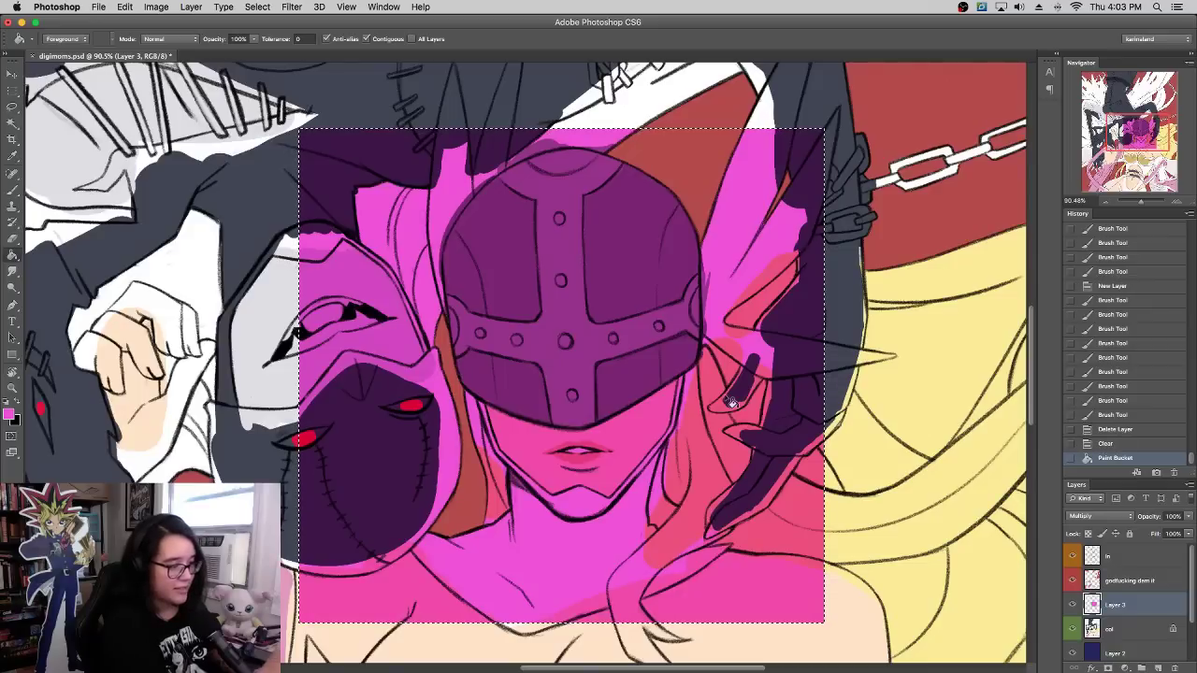
Step: Choose blue-violet #524e9c and paint shadow strokes along the jaw, below the lip and up the cheek onto the helmet, redoing the first attempts
{"action": "key", "text": "i"}
{"action": "left_click", "coordinate": [11, 414]}
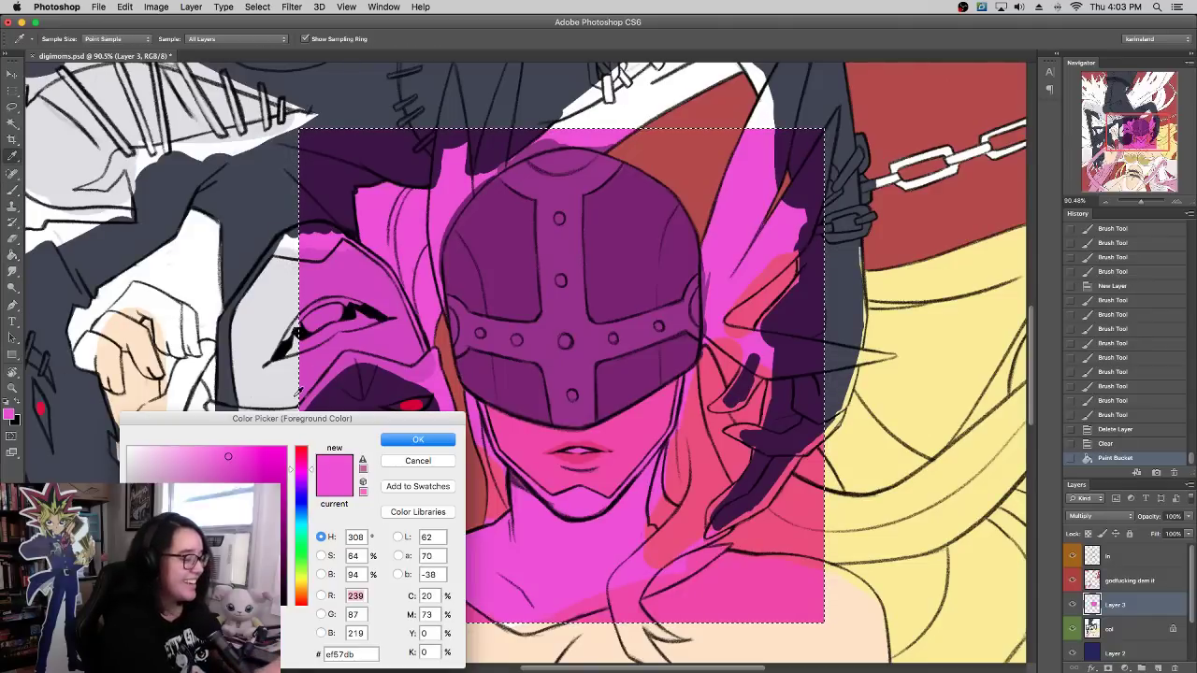
{"action": "left_click", "coordinate": [304, 491]}
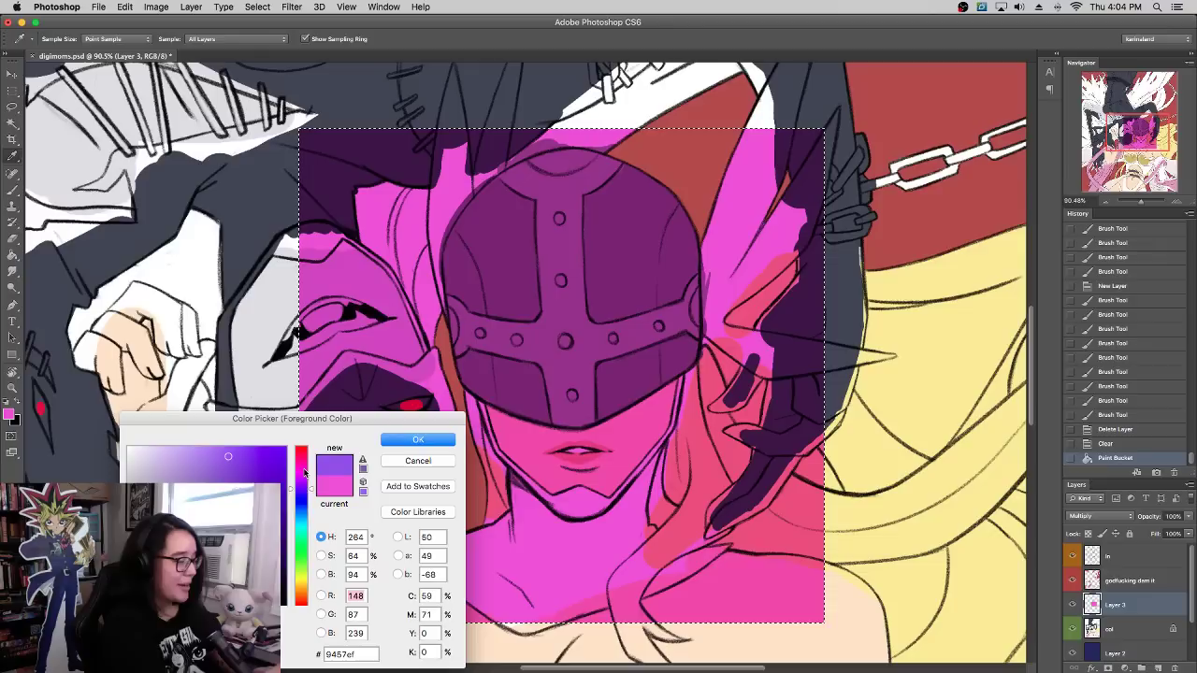
{"action": "left_click_drag", "start_coordinate": [301, 488], "coordinate": [300, 492]}
{"action": "left_click", "coordinate": [207, 508]}
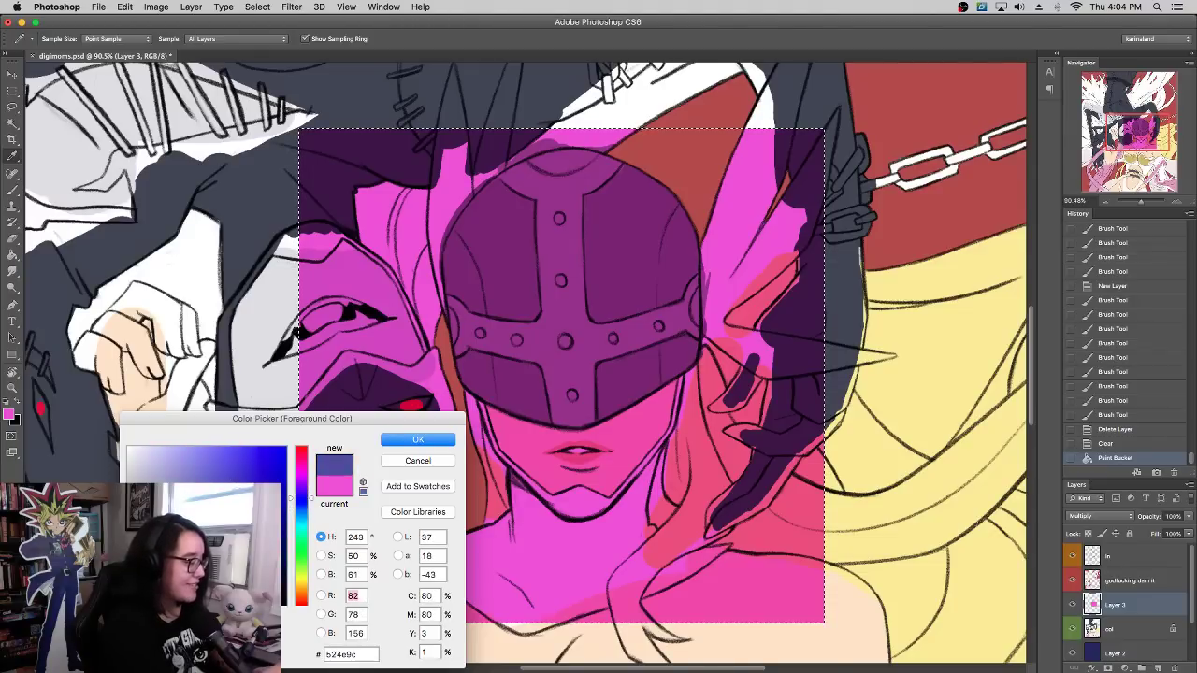
{"action": "left_click", "coordinate": [417, 439]}
{"action": "left_click_drag", "start_coordinate": [597, 516], "coordinate": [663, 472]}
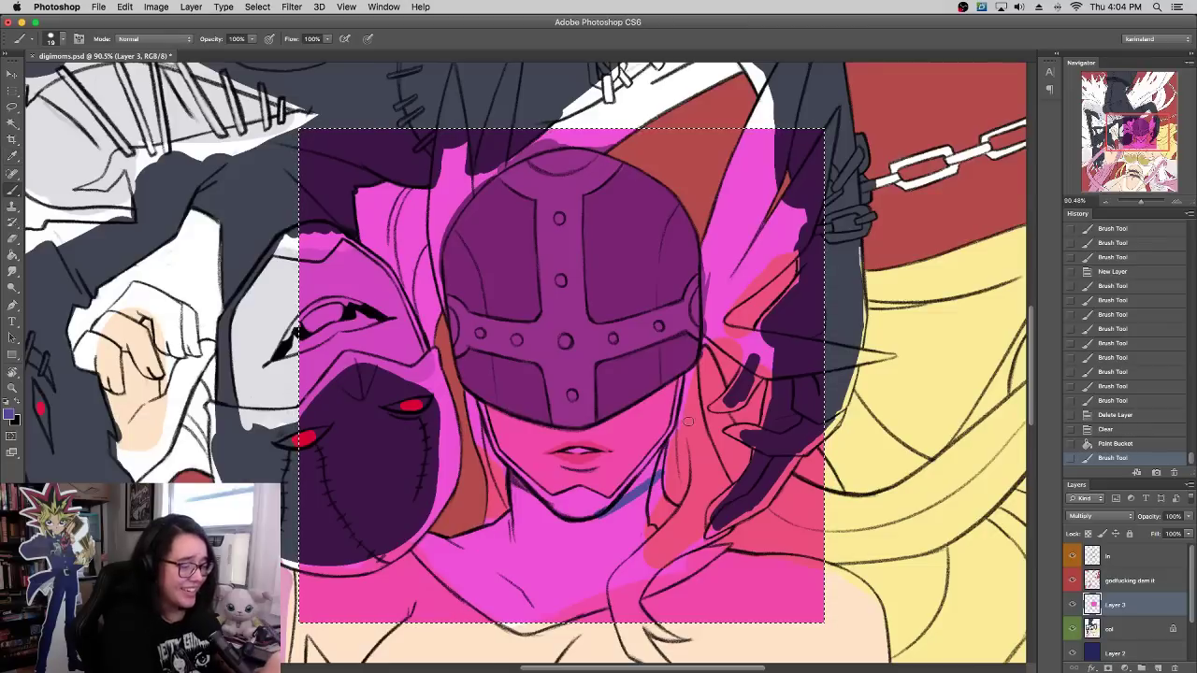
{"action": "key", "text": "super+z"}
{"action": "mouse_move", "coordinate": [612, 516]}
{"action": "left_mouse_down"}
{"action": "mouse_move", "coordinate": [666, 466]}
{"action": "mouse_move", "coordinate": [632, 490]}
{"action": "mouse_move", "coordinate": [590, 470]}
{"action": "left_mouse_up"}
{"action": "key", "text": "super+z"}
{"action": "key", "text": "super+z"}
{"action": "left_click_drag", "start_coordinate": [603, 513], "coordinate": [645, 320]}
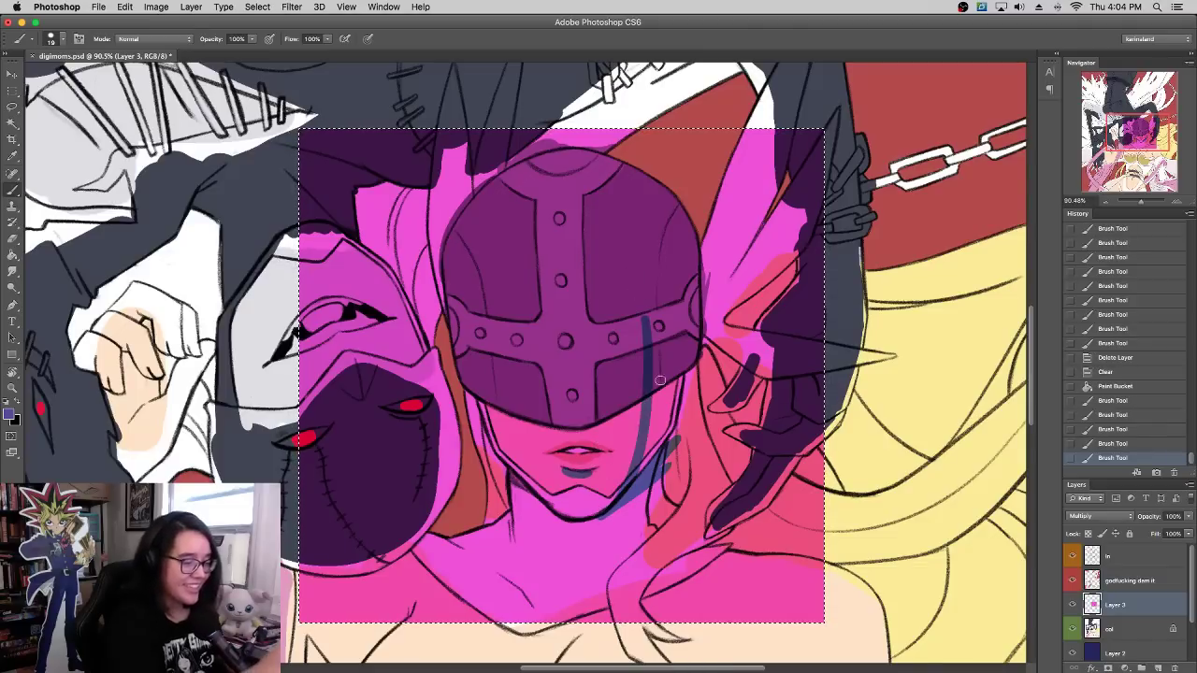
Step: Shade the right side of the helmet and face in blue-violet with a larger brush, and the neck with a 38 px brush
{"action": "right_click", "coordinate": [662, 356]}
{"action": "left_click", "coordinate": [715, 391]}
{"action": "mouse_move", "coordinate": [646, 462]}
{"action": "left_mouse_down"}
{"action": "mouse_move", "coordinate": [664, 327]}
{"action": "mouse_move", "coordinate": [594, 124]}
{"action": "mouse_move", "coordinate": [651, 175]}
{"action": "mouse_move", "coordinate": [696, 425]}
{"action": "left_mouse_up"}
{"action": "right_click", "coordinate": [695, 442]}
{"action": "left_click_drag", "start_coordinate": [736, 387], "coordinate": [716, 387]}
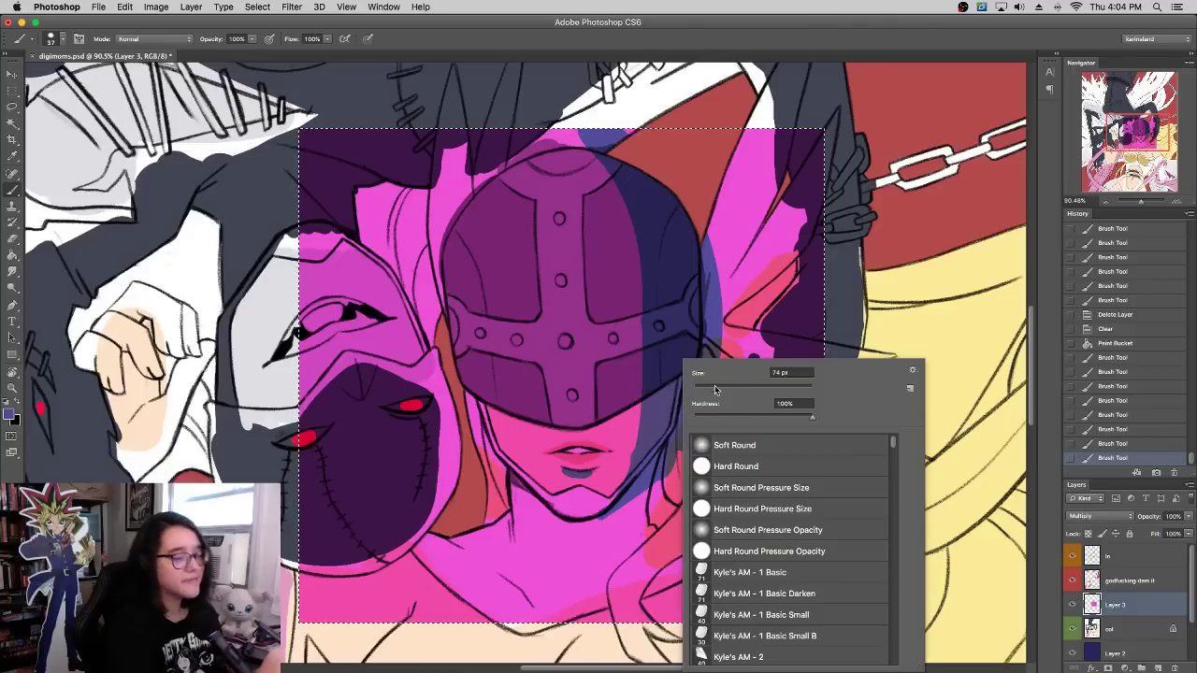
{"action": "key", "text": "Return"}
{"action": "mouse_move", "coordinate": [515, 528]}
{"action": "left_mouse_down"}
{"action": "mouse_move", "coordinate": [677, 481]}
{"action": "mouse_move", "coordinate": [520, 493]}
{"action": "mouse_move", "coordinate": [555, 519]}
{"action": "mouse_move", "coordinate": [604, 514]}
{"action": "left_mouse_up"}
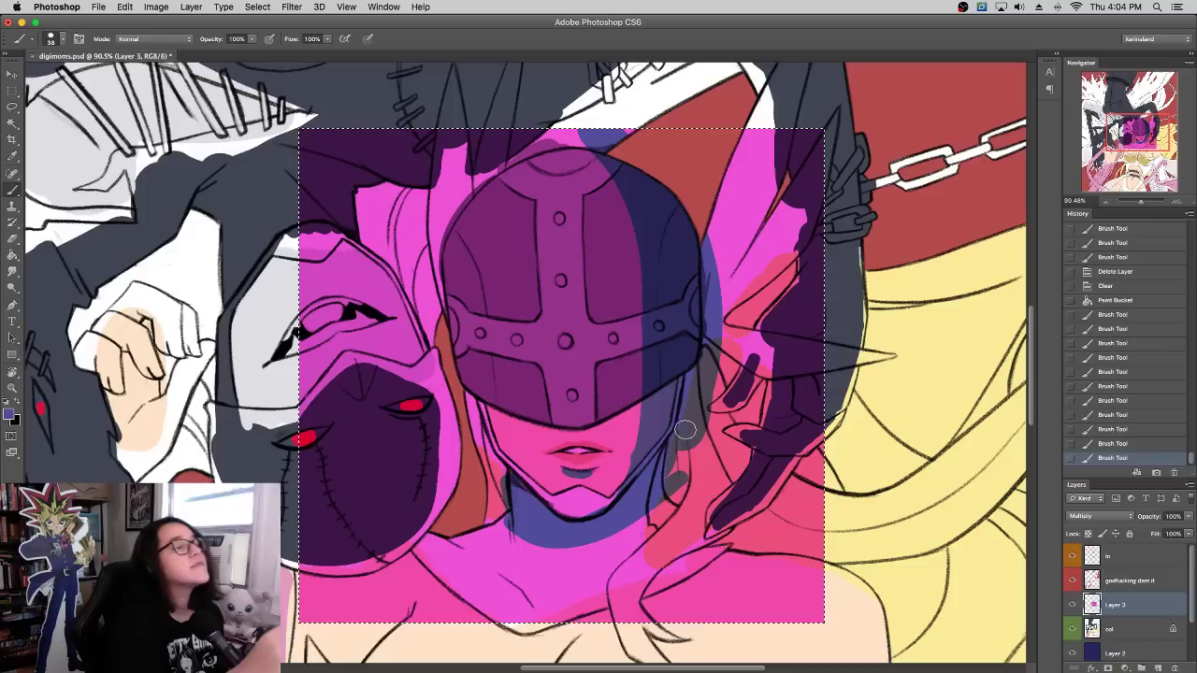
Step: Paint a thin blue-violet shadow under the helmet's lower rim with a 21 px brush
{"action": "right_click", "coordinate": [552, 449]}
{"action": "left_click", "coordinate": [583, 389]}
{"action": "mouse_move", "coordinate": [479, 405]}
{"action": "left_mouse_down"}
{"action": "mouse_move", "coordinate": [557, 429]}
{"action": "mouse_move", "coordinate": [475, 402]}
{"action": "mouse_move", "coordinate": [436, 357]}
{"action": "left_mouse_up"}
{"action": "left_click_drag", "start_coordinate": [600, 427], "coordinate": [634, 408]}
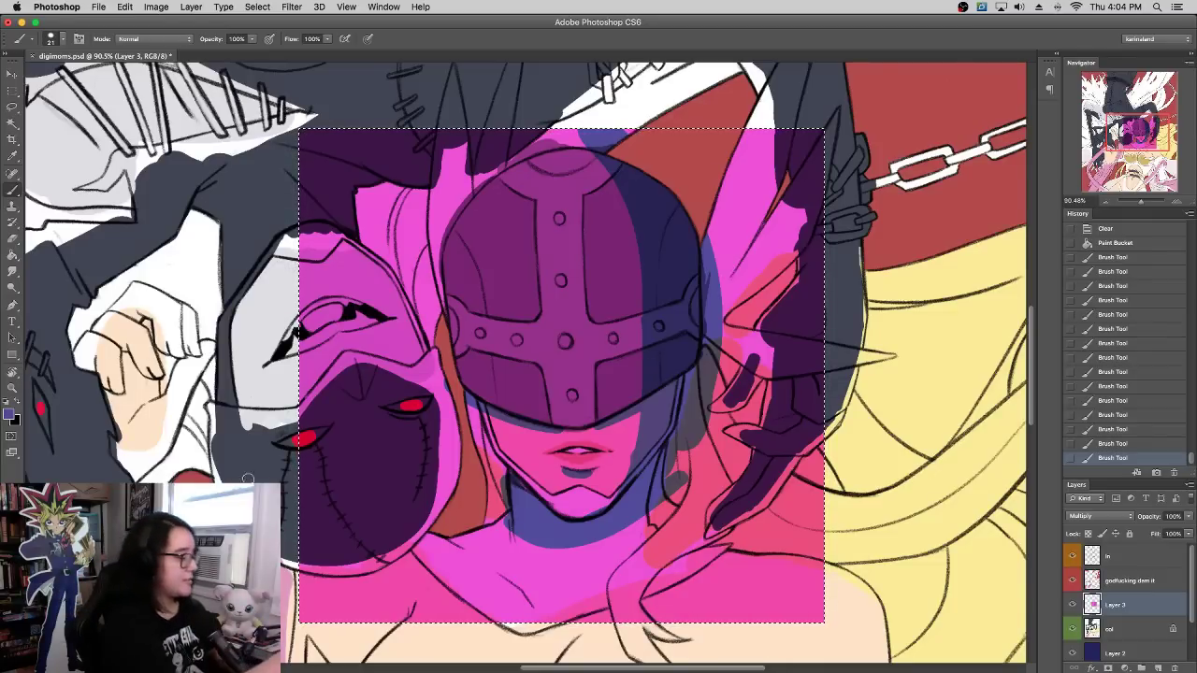
Step: Choose pale yellow #fffec3 and paint a small highlight on the lower lip, redoing it with a smaller brush
{"action": "left_click", "coordinate": [12, 417]}
{"action": "left_click", "coordinate": [300, 568]}
{"action": "left_click", "coordinate": [166, 450]}
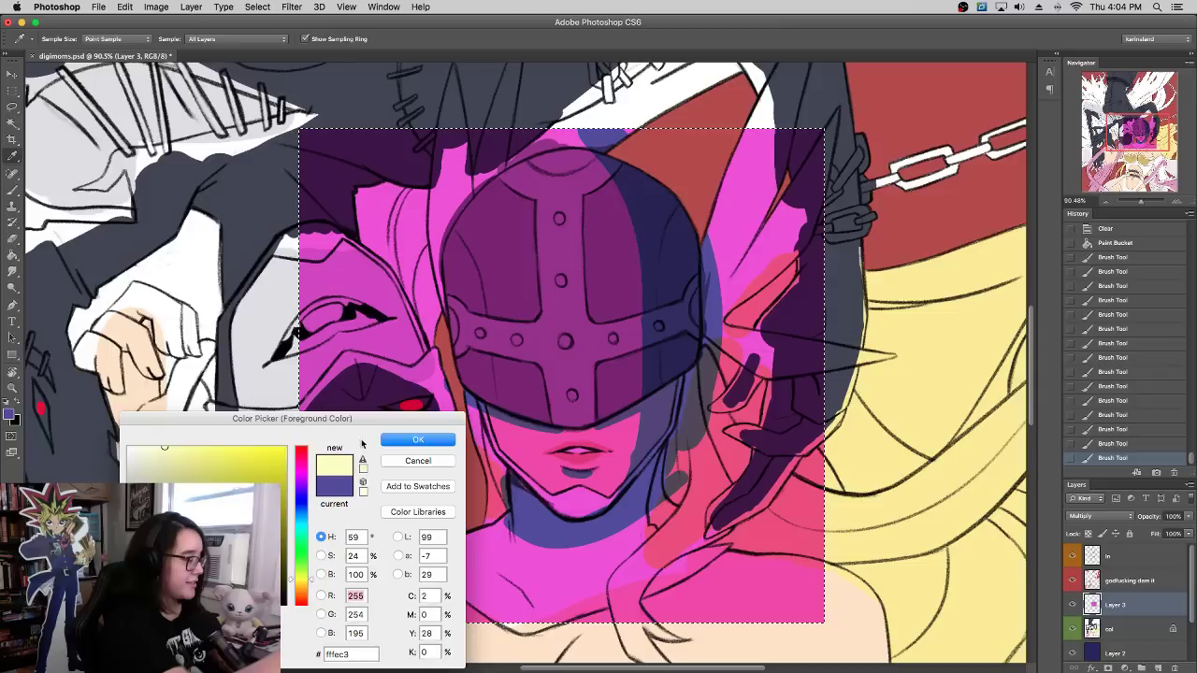
{"action": "left_click", "coordinate": [416, 439]}
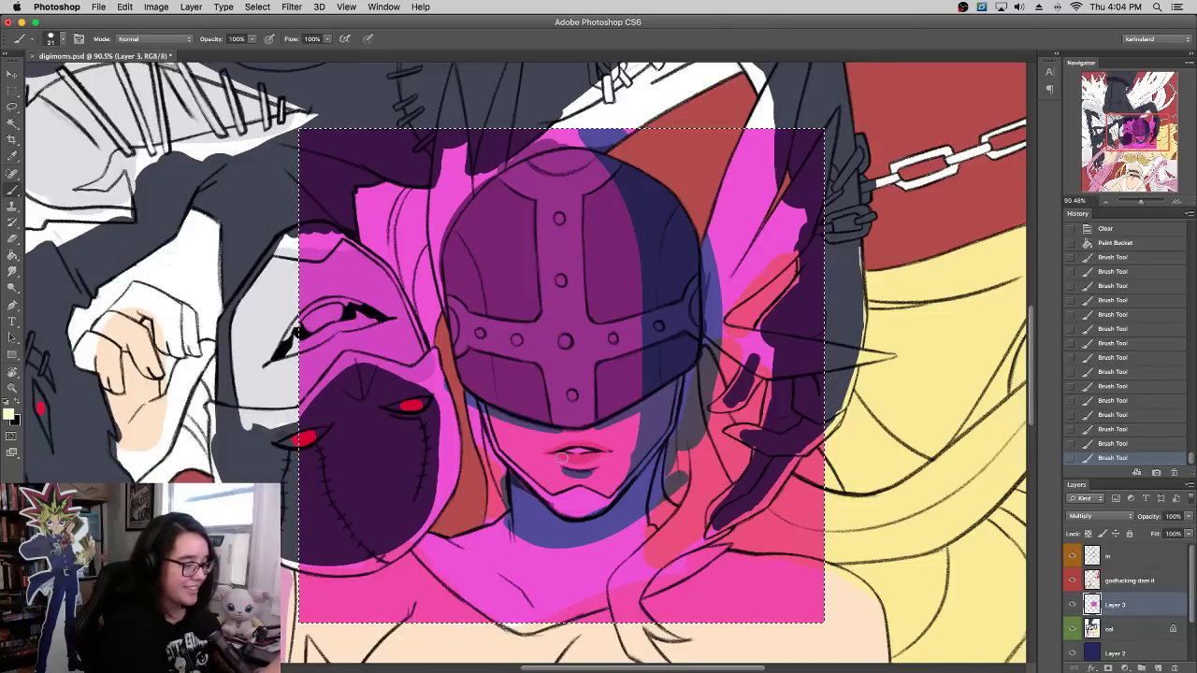
{"action": "left_click_drag", "start_coordinate": [555, 459], "coordinate": [570, 464]}
{"action": "key", "text": "super+z"}
{"action": "key", "text": "super+z"}
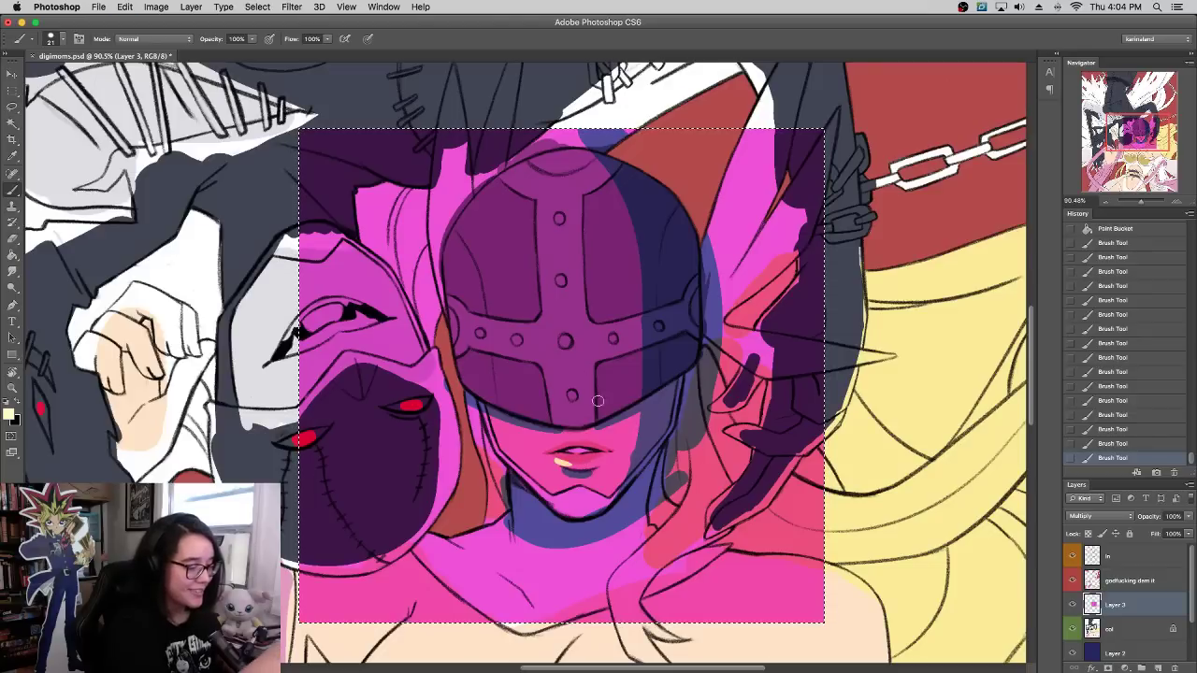
{"action": "key", "text": "super+z"}
{"action": "right_click", "coordinate": [597, 401]}
{"action": "left_click_drag", "start_coordinate": [632, 392], "coordinate": [619, 392]}
{"action": "left_click_drag", "start_coordinate": [558, 459], "coordinate": [566, 460]}
Step: Enlarge the brush and cover the left side of the helmet with pale yellow light
{"action": "right_click", "coordinate": [503, 358]}
{"action": "key", "text": "Return"}
{"action": "mouse_move", "coordinate": [550, 385]}
{"action": "left_mouse_down"}
{"action": "mouse_move", "coordinate": [479, 324]}
{"action": "mouse_move", "coordinate": [509, 191]}
{"action": "left_mouse_up"}
{"action": "mouse_move", "coordinate": [496, 399]}
{"action": "left_mouse_down"}
{"action": "mouse_move", "coordinate": [472, 378]}
{"action": "mouse_move", "coordinate": [466, 208]}
{"action": "mouse_move", "coordinate": [479, 379]}
{"action": "mouse_move", "coordinate": [474, 208]}
{"action": "mouse_move", "coordinate": [489, 178]}
{"action": "left_mouse_up"}
Step: With a 16 px brush, dab pale yellow on the helmet's rivets and sampled hot pink on the rivet in the shadowed side
{"action": "key", "text": "bracketleft"}
{"action": "key", "text": "bracketleft"}
{"action": "right_click", "coordinate": [688, 347]}
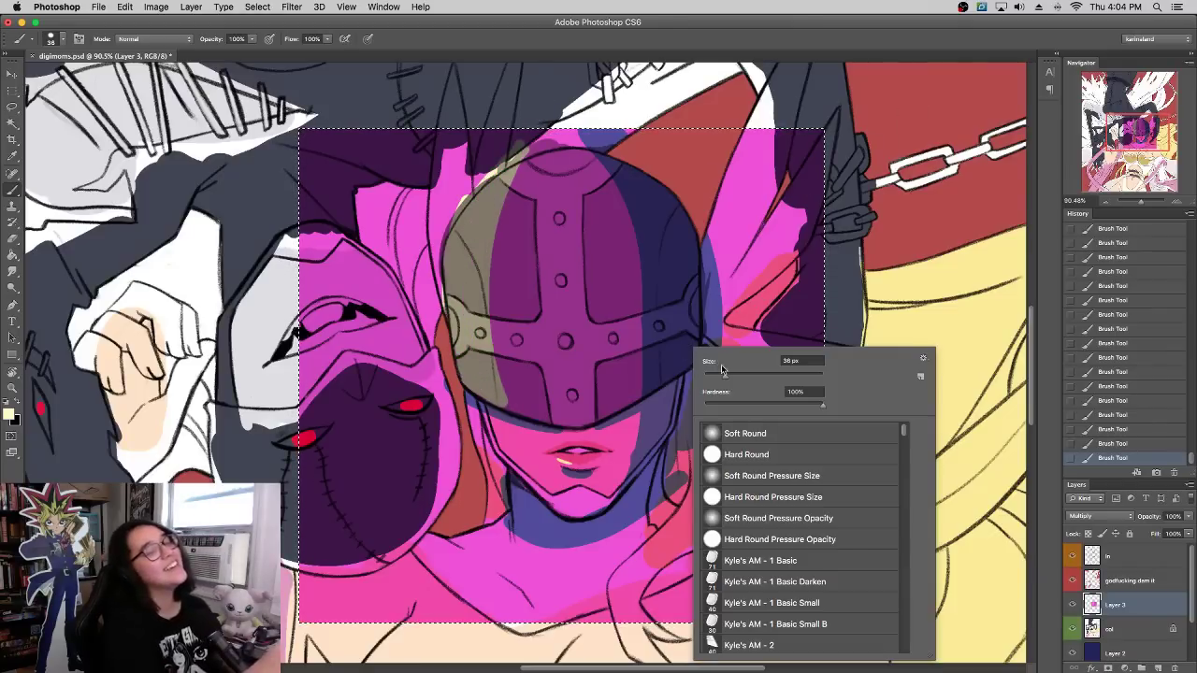
{"action": "key", "text": "Return"}
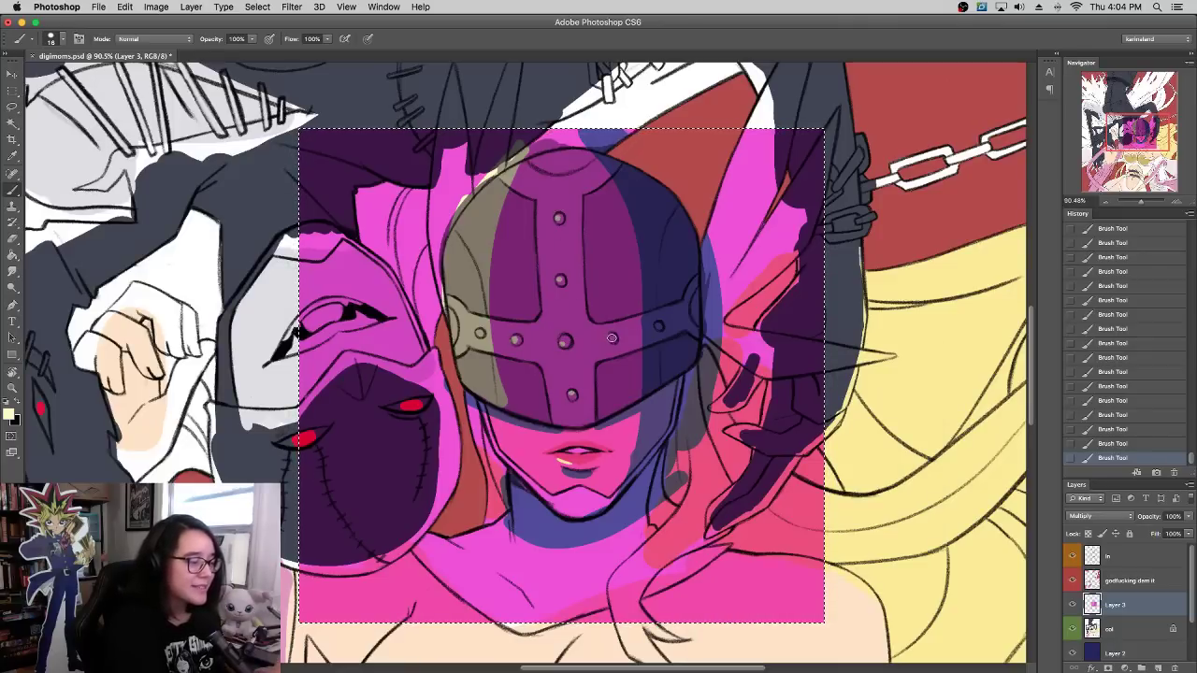
{"action": "left_click", "coordinate": [620, 375], "text": "alt"}
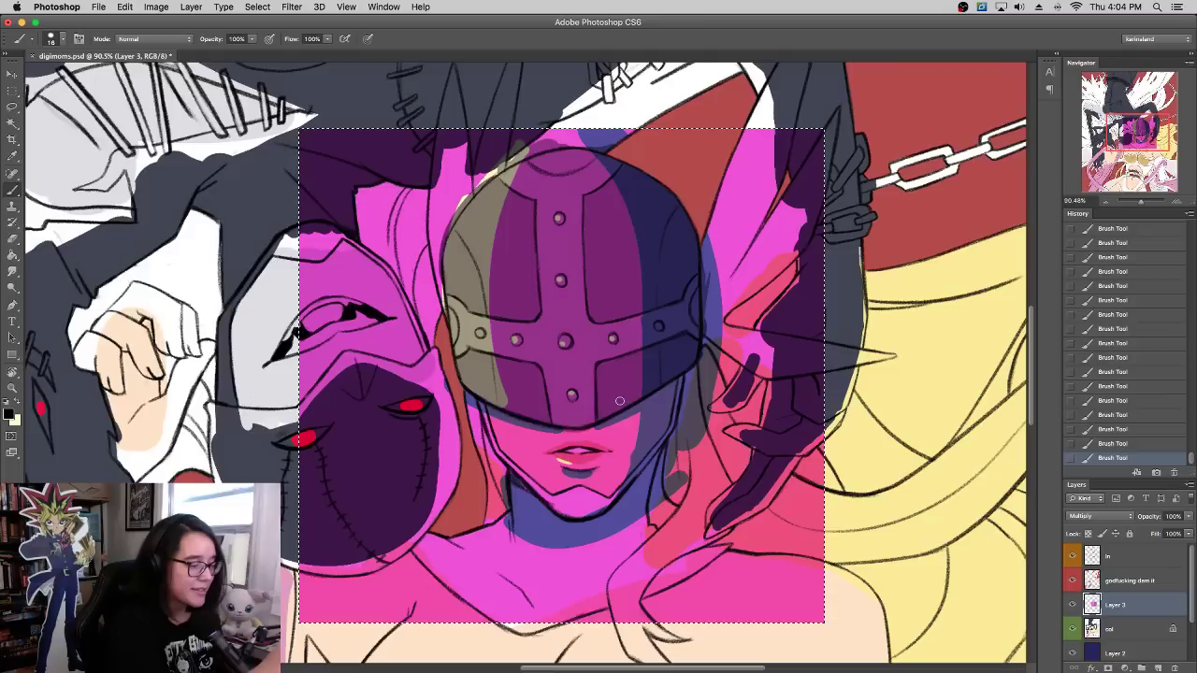
{"action": "left_click", "coordinate": [571, 488], "text": "alt"}
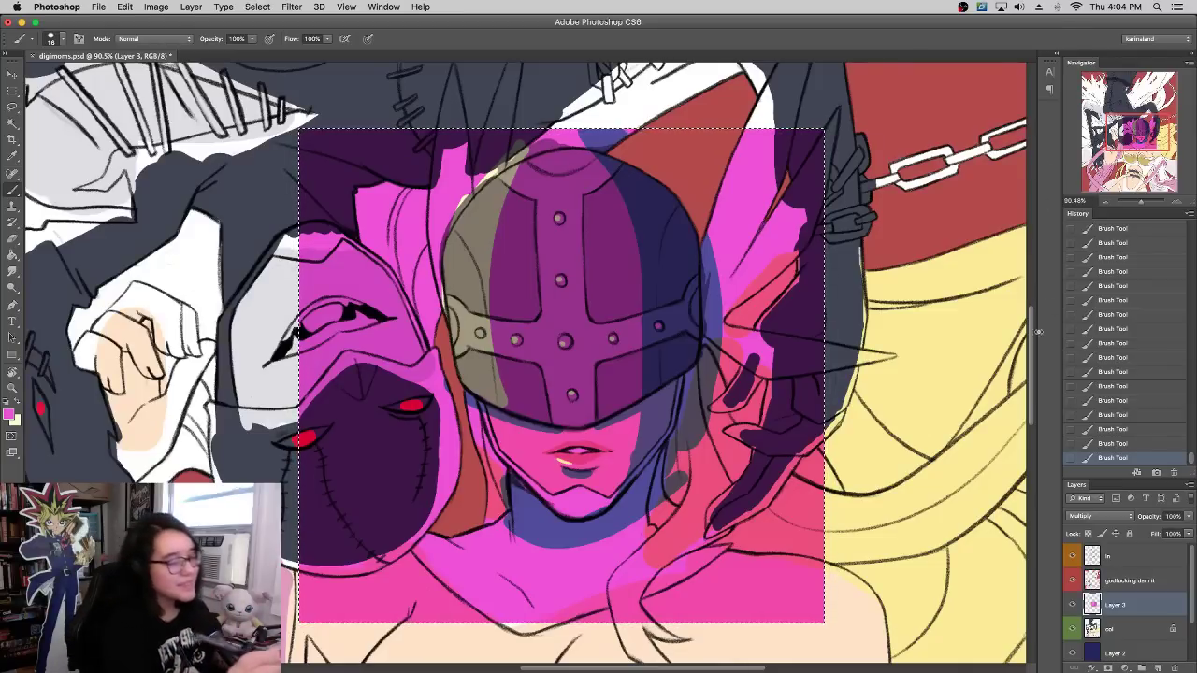
Step: Add a new layer above the Multiply layer and prepare an 8 px brush with a white foreground colour
{"action": "left_click", "coordinate": [1158, 668]}
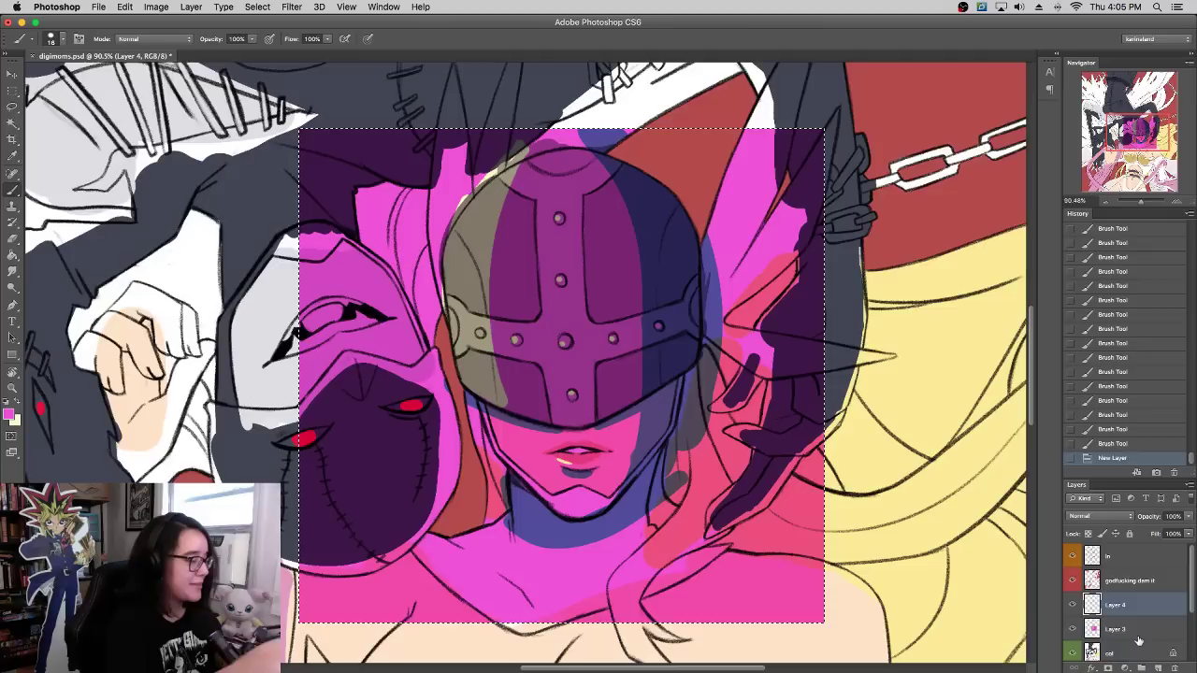
{"action": "left_click", "coordinate": [12, 416]}
{"action": "left_click", "coordinate": [143, 457]}
{"action": "left_click", "coordinate": [412, 435]}
{"action": "right_click", "coordinate": [615, 438]}
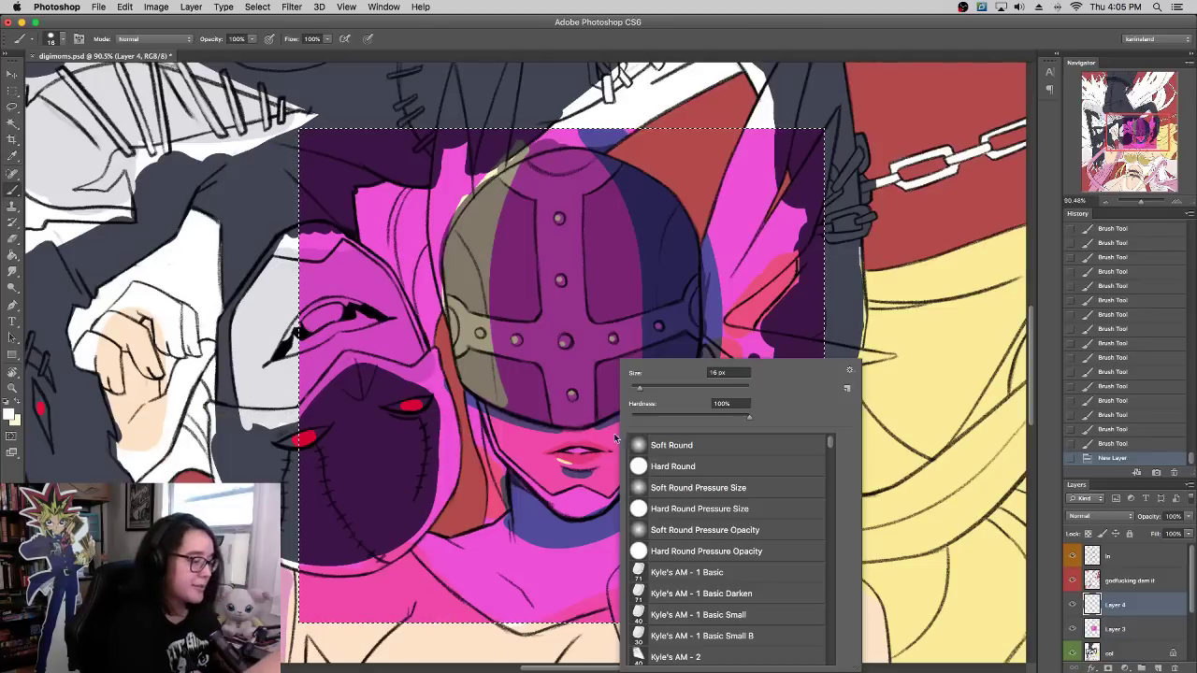
{"action": "left_click_drag", "start_coordinate": [637, 388], "coordinate": [633, 387]}
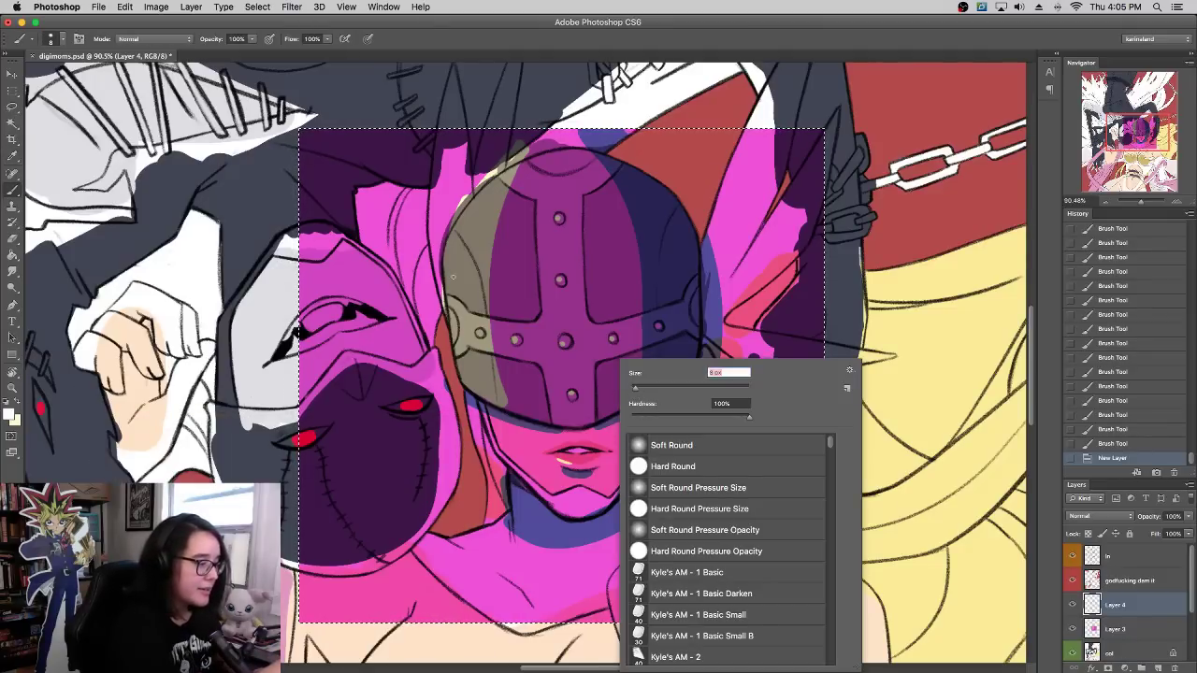
Step: Paint white highlights along the helmet's left edge, on two central rivets, and along the jaw and chin guard
{"action": "left_click_drag", "start_coordinate": [450, 309], "coordinate": [448, 264]}
{"action": "mouse_move", "coordinate": [448, 277]}
{"action": "left_mouse_down"}
{"action": "mouse_move", "coordinate": [449, 229]}
{"action": "mouse_move", "coordinate": [503, 168]}
{"action": "left_mouse_up"}
{"action": "left_click", "coordinate": [561, 334]}
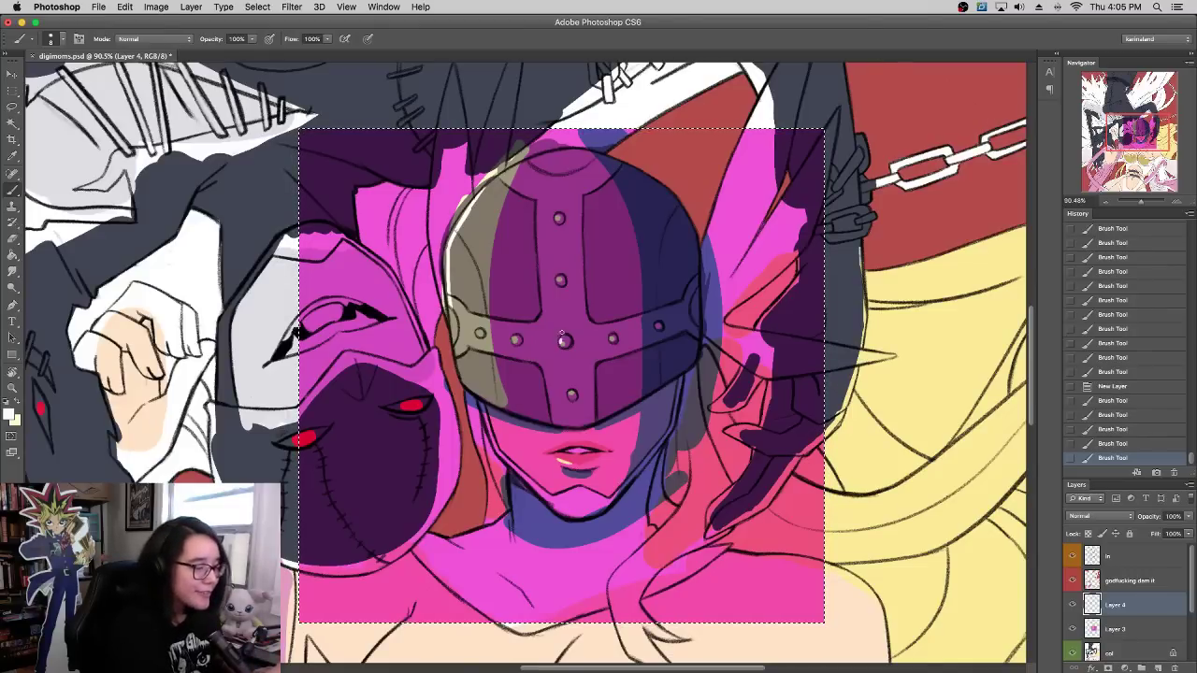
{"action": "left_click", "coordinate": [560, 278]}
{"action": "mouse_move", "coordinate": [554, 456]}
{"action": "left_mouse_down"}
{"action": "mouse_move", "coordinate": [570, 464]}
{"action": "mouse_move", "coordinate": [548, 502]}
{"action": "mouse_move", "coordinate": [559, 511]}
{"action": "left_mouse_up"}
{"action": "left_click_drag", "start_coordinate": [553, 507], "coordinate": [583, 515]}
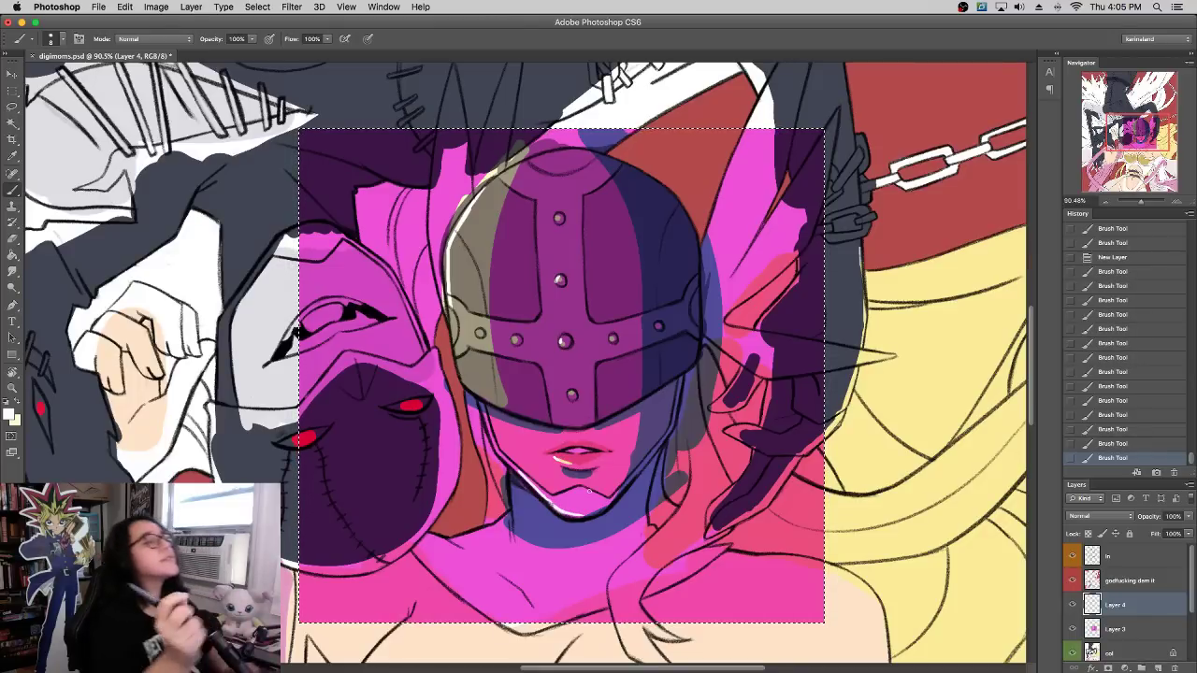
Step: Hide the white highlight layer, compare the artwork with and without the Multiply layer, and delete the Multiply layer
{"action": "left_click", "coordinate": [1072, 606]}
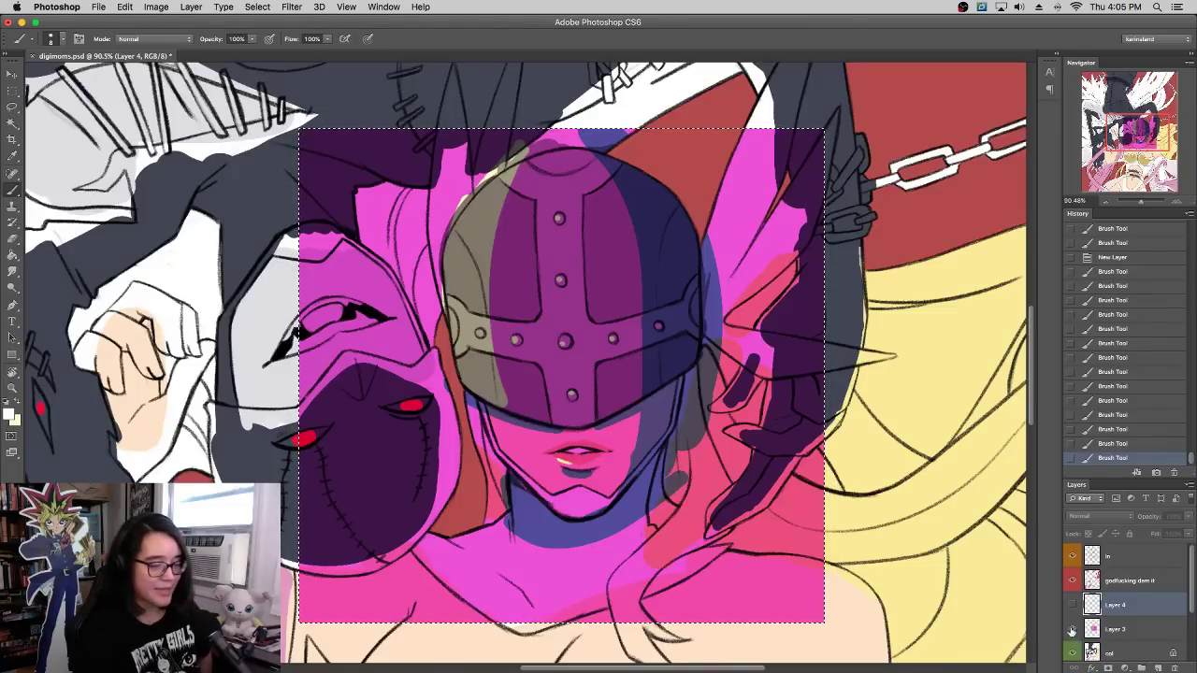
{"action": "left_click", "coordinate": [1073, 630]}
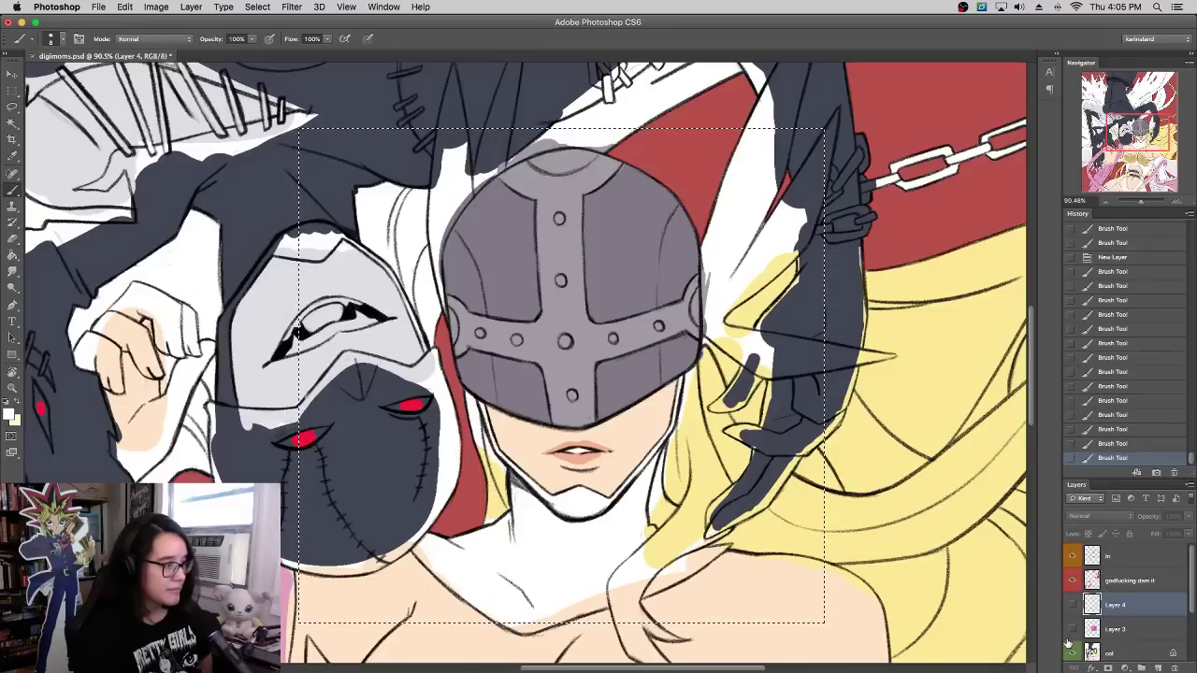
{"action": "left_click", "coordinate": [1072, 631]}
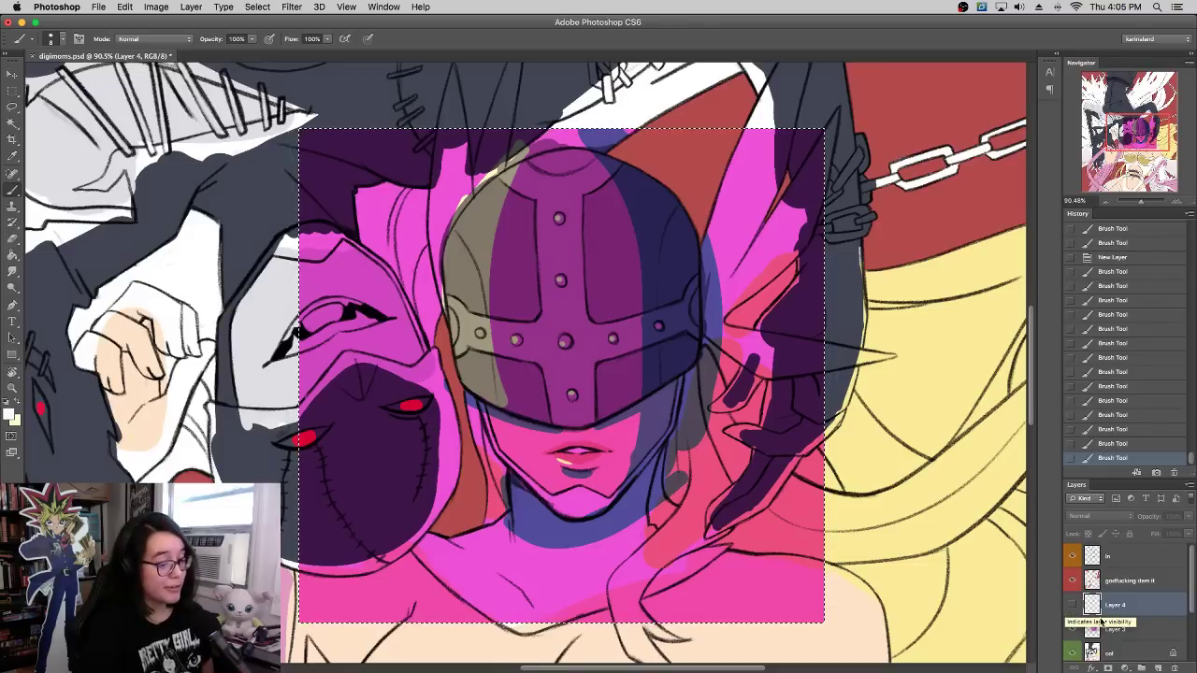
{"action": "left_click", "coordinate": [1117, 629]}
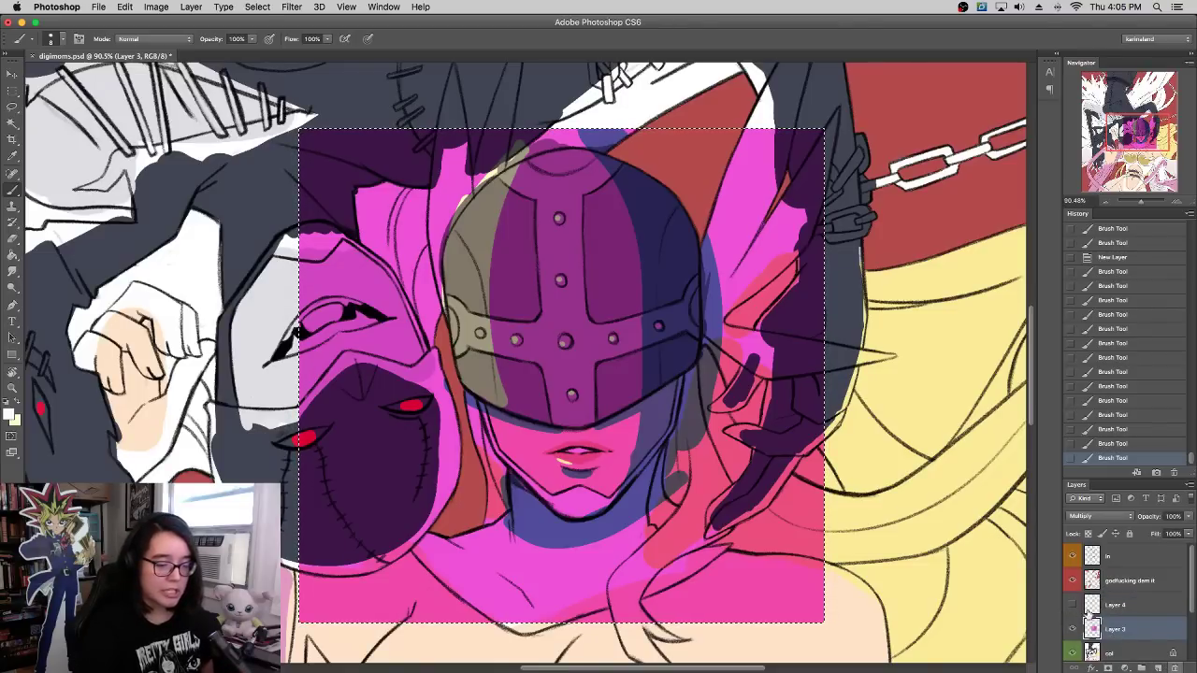
{"action": "left_click", "coordinate": [1174, 667]}
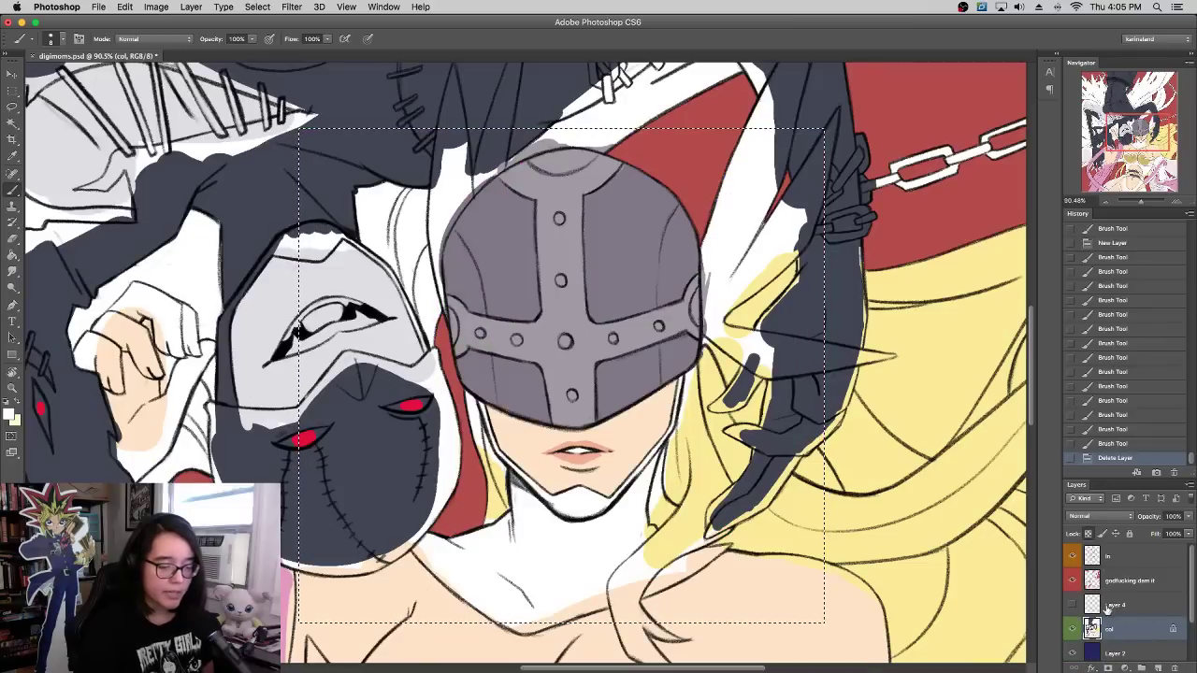
Step: Delete the hidden white highlight layer, Layer 4, and clear the rectangular selection around the helmeted face
{"action": "left_click_drag", "start_coordinate": [1108, 608], "coordinate": [1174, 666]}
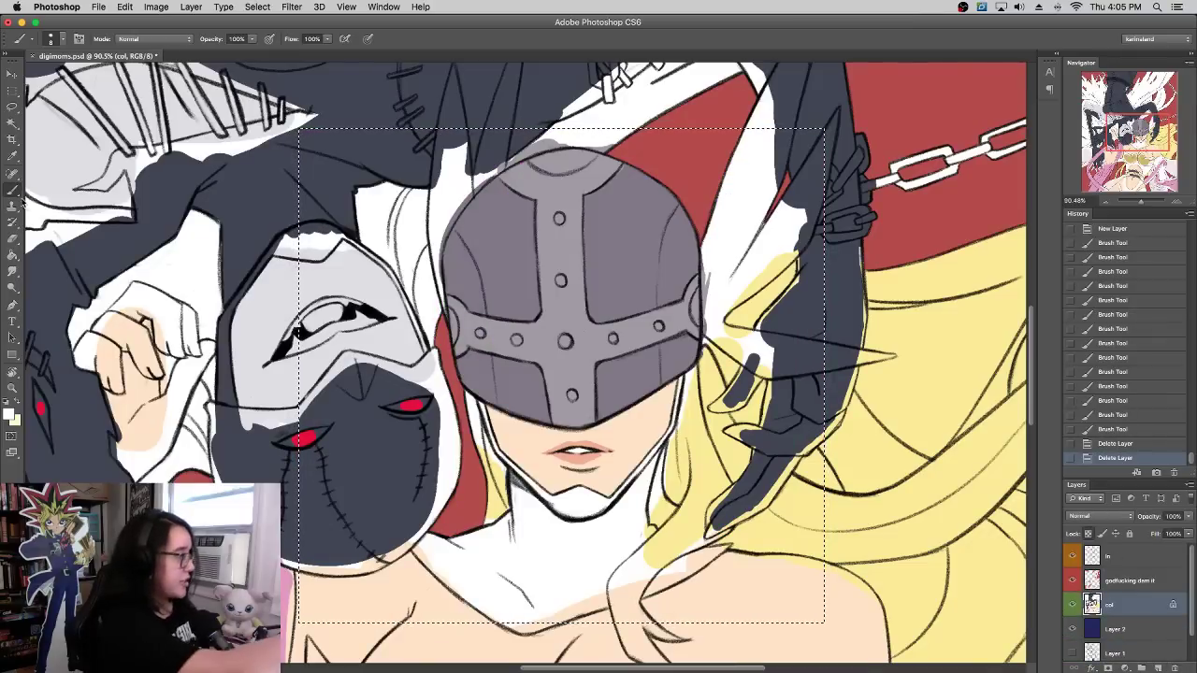
{"action": "key", "text": "super+d"}
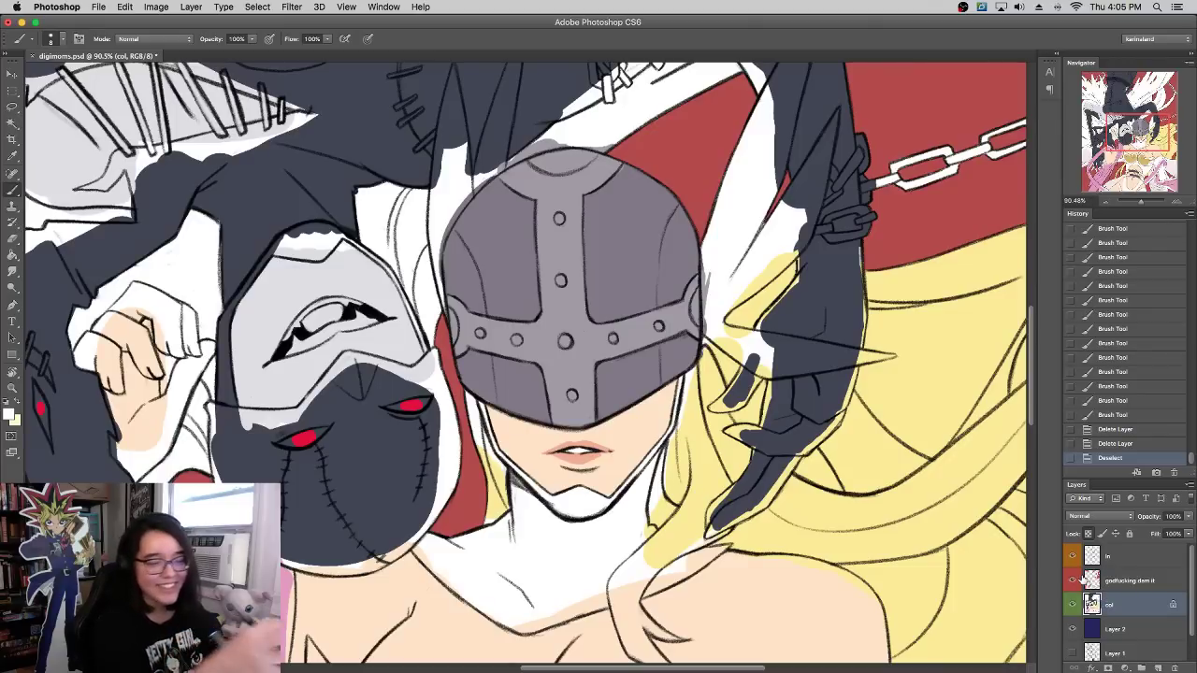
{"action": "left_click_drag", "start_coordinate": [1138, 133], "coordinate": [1140, 136]}
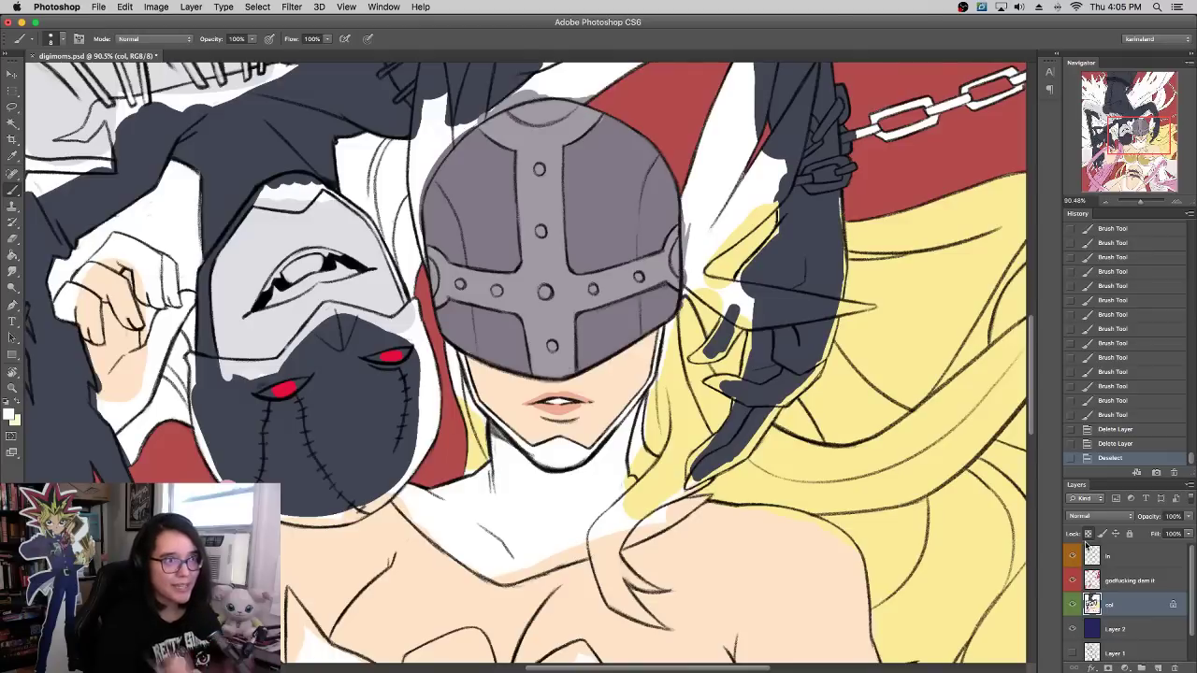
Step: On the col layer, paint white along the collar's lower edge and towards the shoulder, enlarging the brush to 32 px
{"action": "left_click", "coordinate": [1129, 582]}
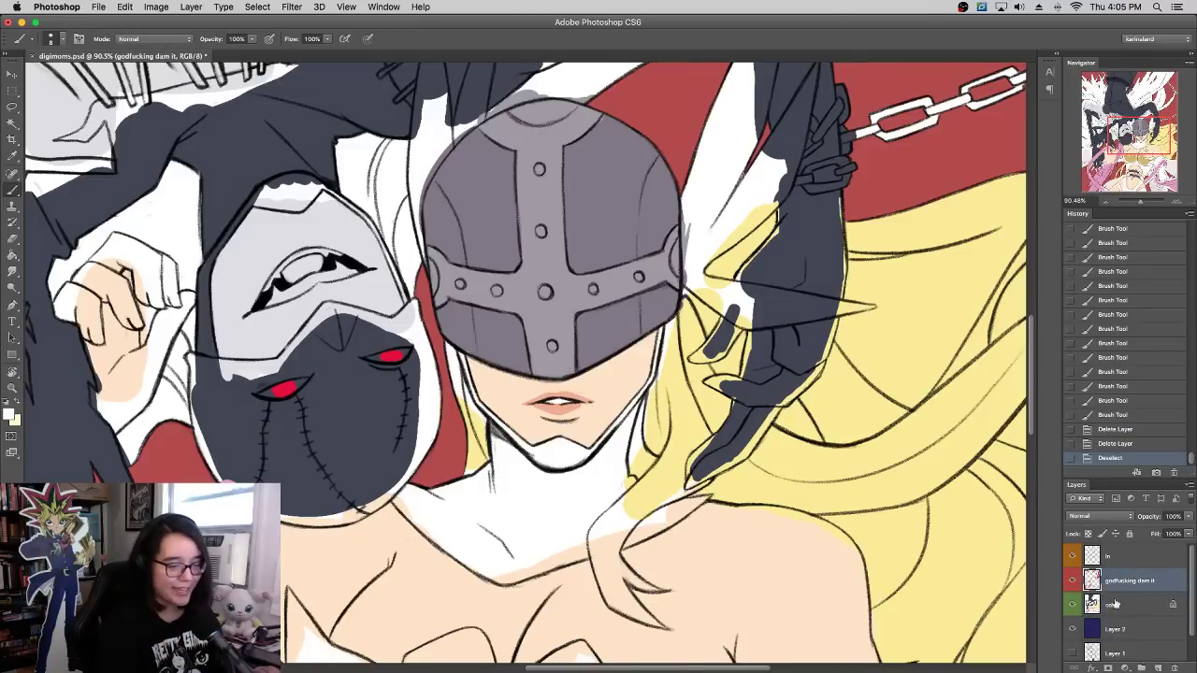
{"action": "left_click", "coordinate": [1112, 604]}
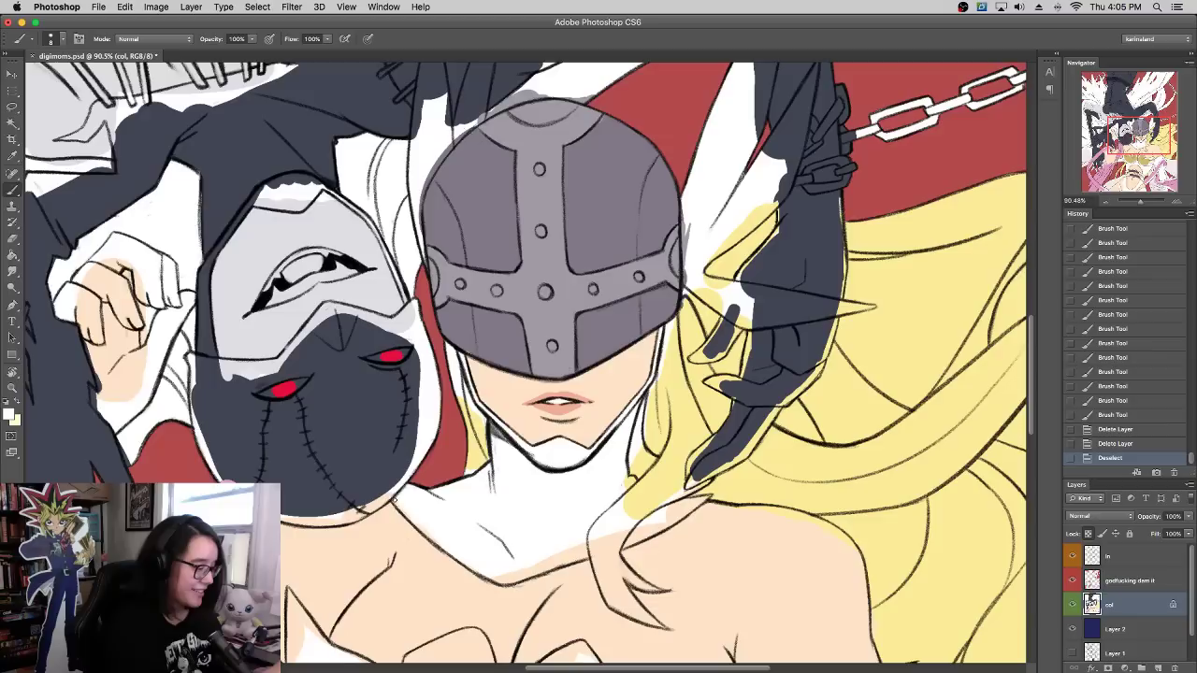
{"action": "left_click_drag", "start_coordinate": [435, 542], "coordinate": [440, 536]}
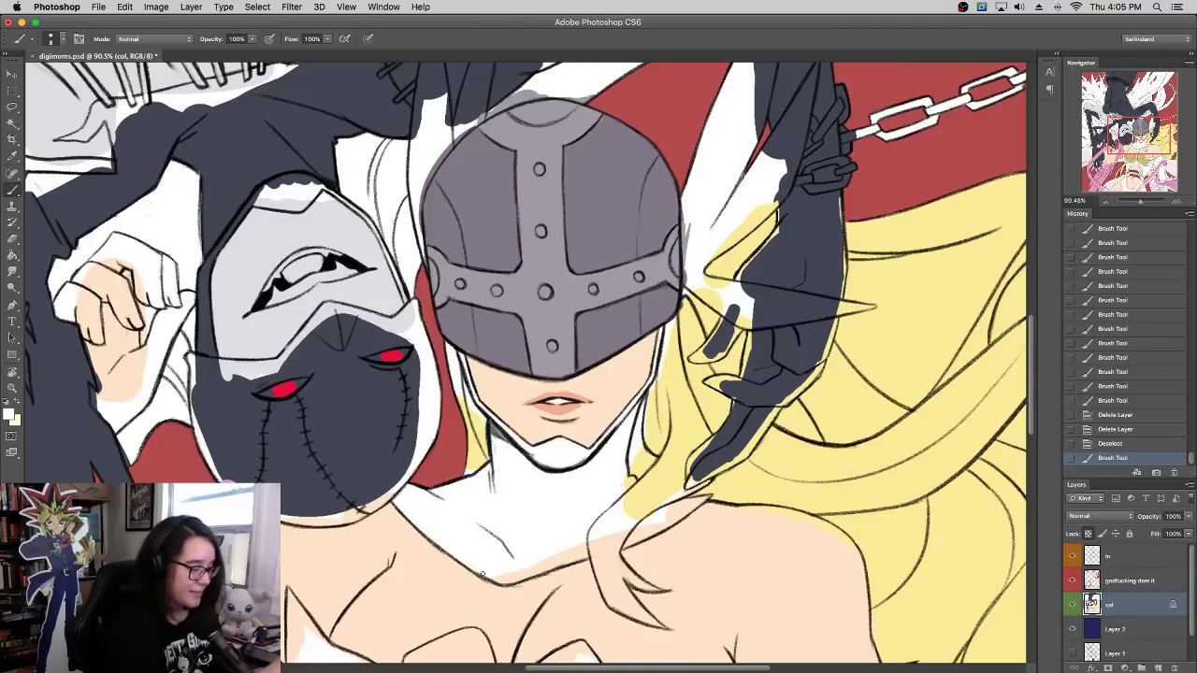
{"action": "left_click_drag", "start_coordinate": [481, 575], "coordinate": [546, 564]}
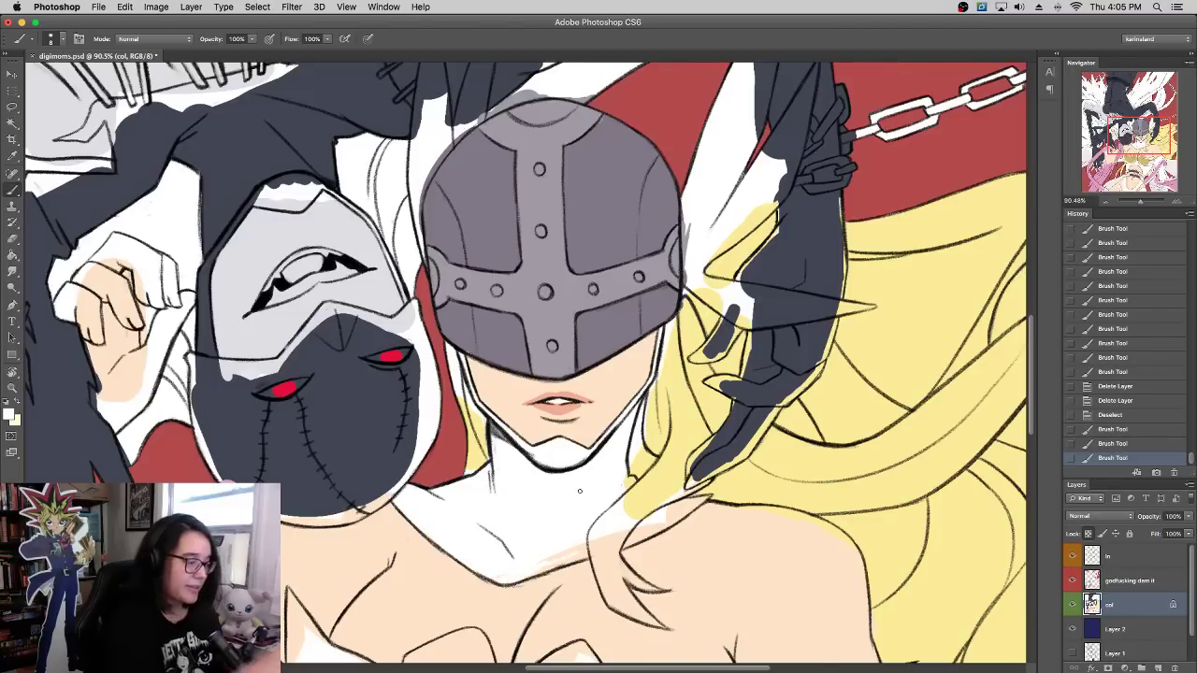
{"action": "right_click", "coordinate": [581, 488]}
{"action": "left_click", "coordinate": [614, 386]}
{"action": "left_click_drag", "start_coordinate": [535, 569], "coordinate": [609, 542]}
{"action": "mouse_move", "coordinate": [608, 541]}
{"action": "left_mouse_down"}
{"action": "mouse_move", "coordinate": [572, 546]}
{"action": "mouse_move", "coordinate": [661, 517]}
{"action": "mouse_move", "coordinate": [619, 543]}
{"action": "left_mouse_up"}
{"action": "left_click_drag", "start_coordinate": [621, 542], "coordinate": [713, 481]}
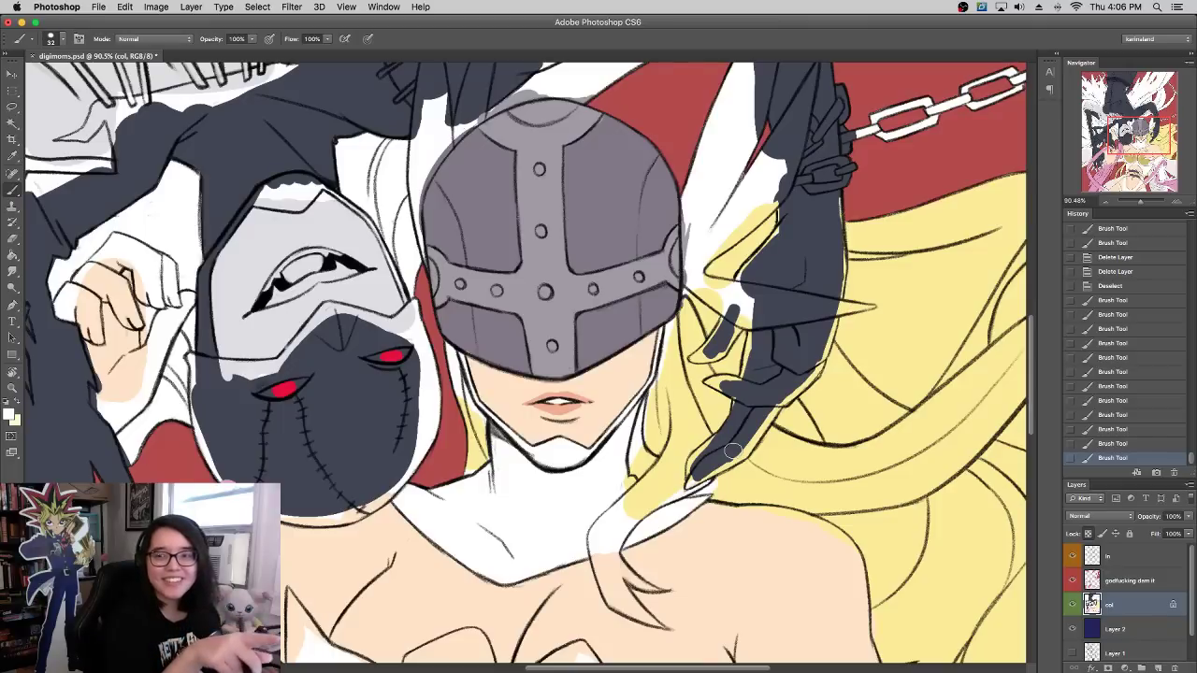
Step: With a smaller brush, clean the collar edge in sampled white and fill the hair lock over the collar with sampled yellow
{"action": "left_click", "coordinate": [840, 411], "text": "alt"}
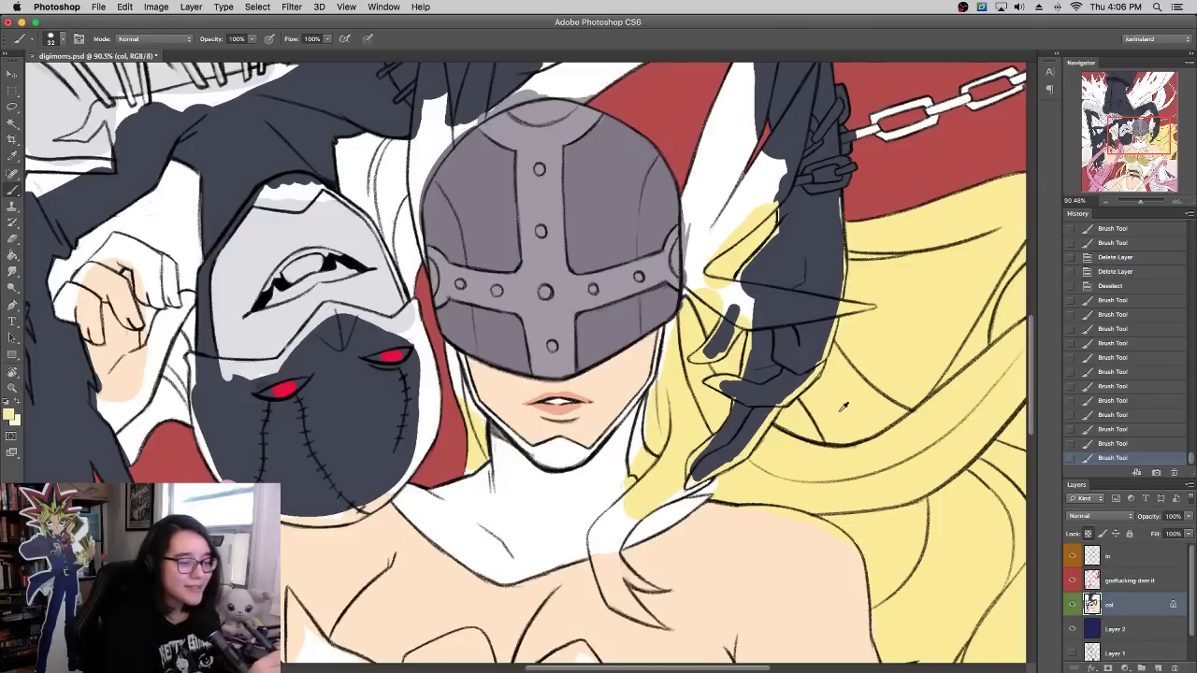
{"action": "right_click", "coordinate": [836, 401]}
{"action": "left_click", "coordinate": [862, 390]}
{"action": "left_click", "coordinate": [612, 481], "text": "alt"}
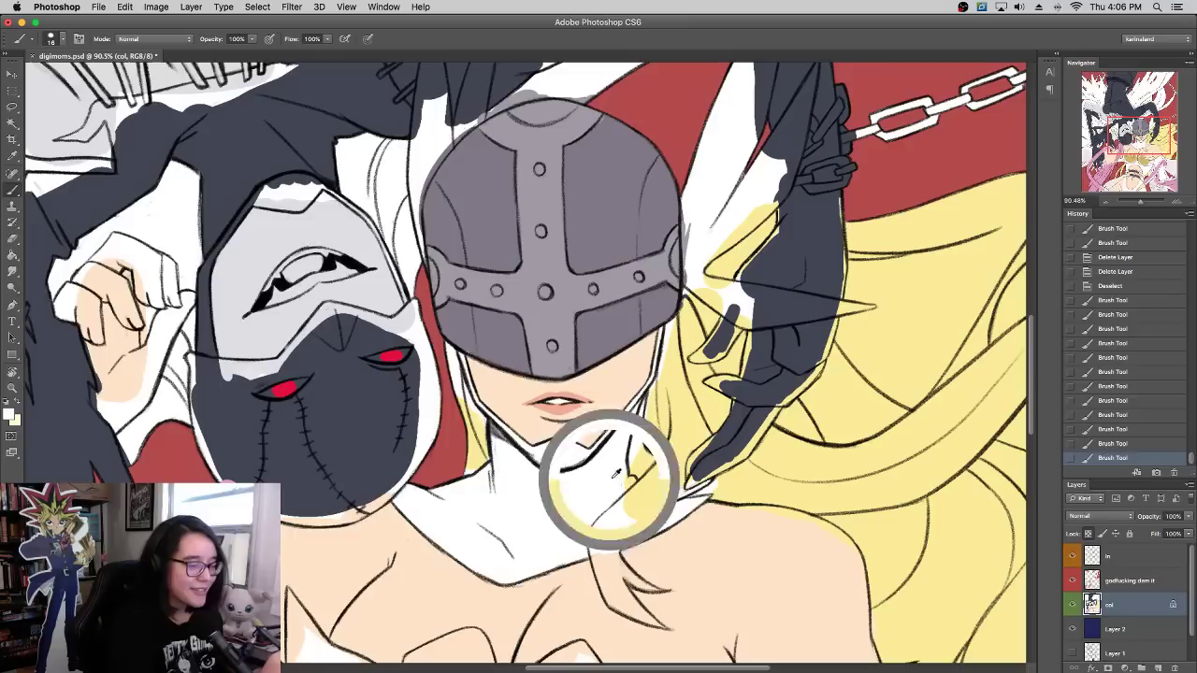
{"action": "left_click_drag", "start_coordinate": [631, 479], "coordinate": [693, 254]}
{"action": "left_click", "coordinate": [632, 479]}
{"action": "left_click", "coordinate": [643, 470], "text": "alt"}
{"action": "left_click", "coordinate": [640, 453]}
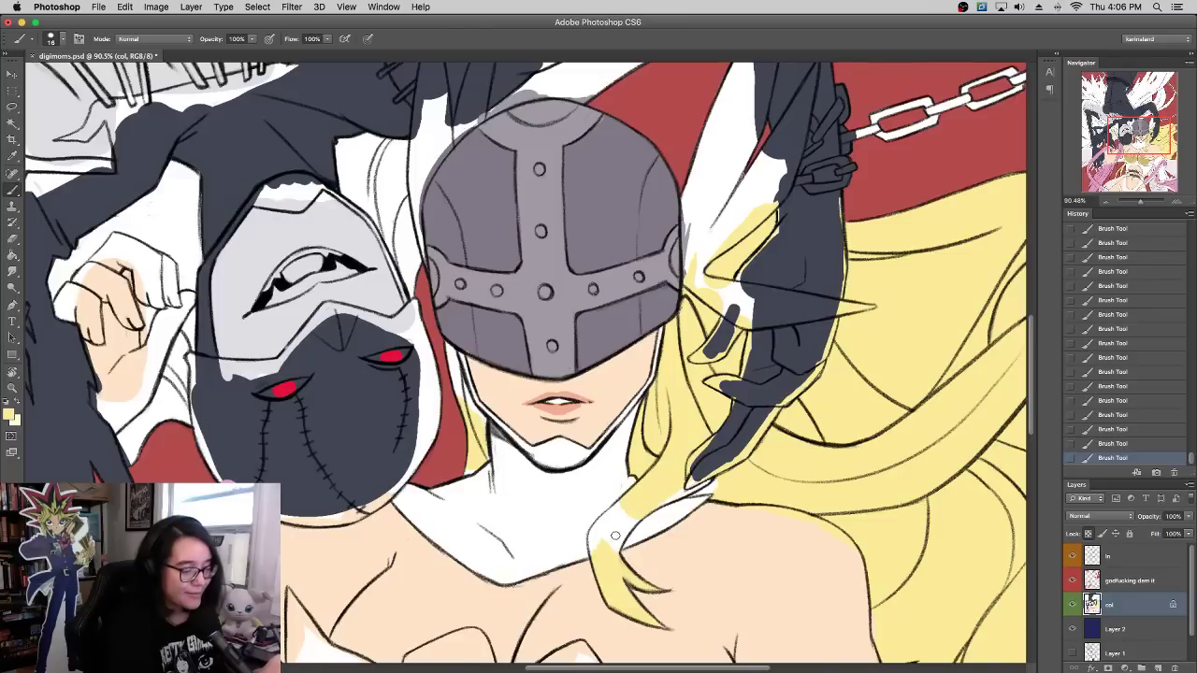
{"action": "mouse_move", "coordinate": [615, 535]}
{"action": "left_mouse_down"}
{"action": "mouse_move", "coordinate": [645, 511]}
{"action": "mouse_move", "coordinate": [597, 546]}
{"action": "mouse_move", "coordinate": [667, 387]}
{"action": "left_mouse_up"}
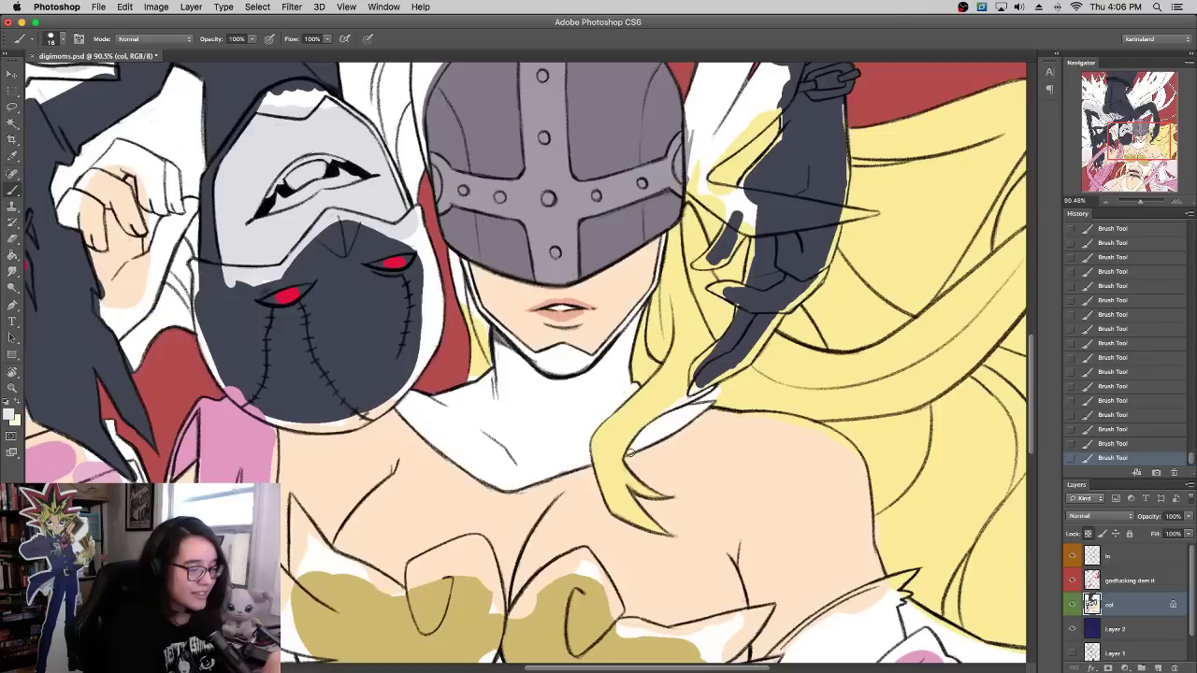
{"action": "key", "text": "x"}
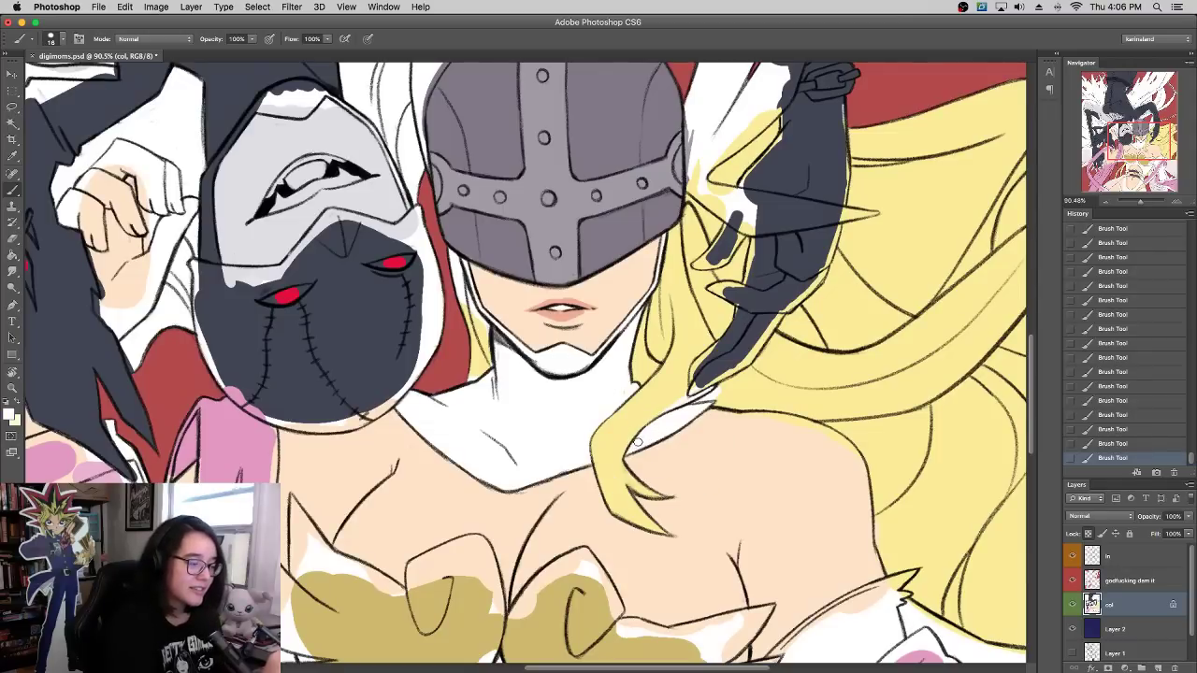
{"action": "key", "text": "x"}
Step: Select the yellow hair beside the face with the Magic Wand, apply Hue/Saturation with saturation +20 and lightness -7, and deselect
{"action": "left_click", "coordinate": [15, 123]}
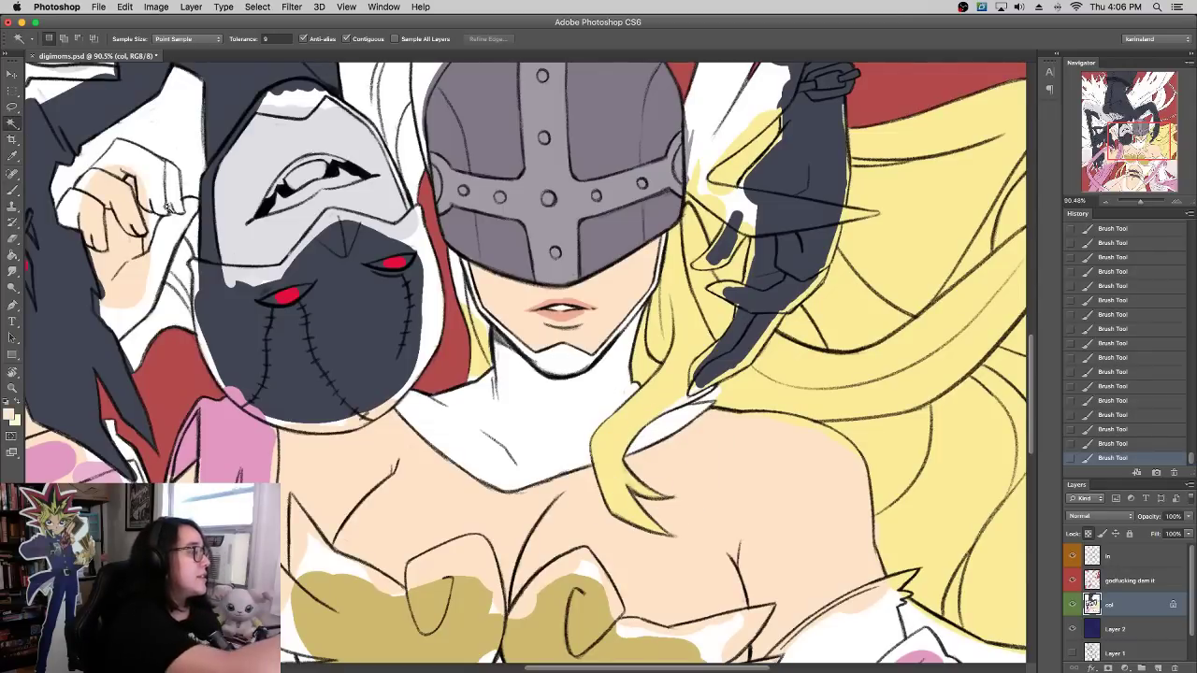
{"action": "left_click", "coordinate": [665, 399]}
{"action": "left_click", "coordinate": [663, 392]}
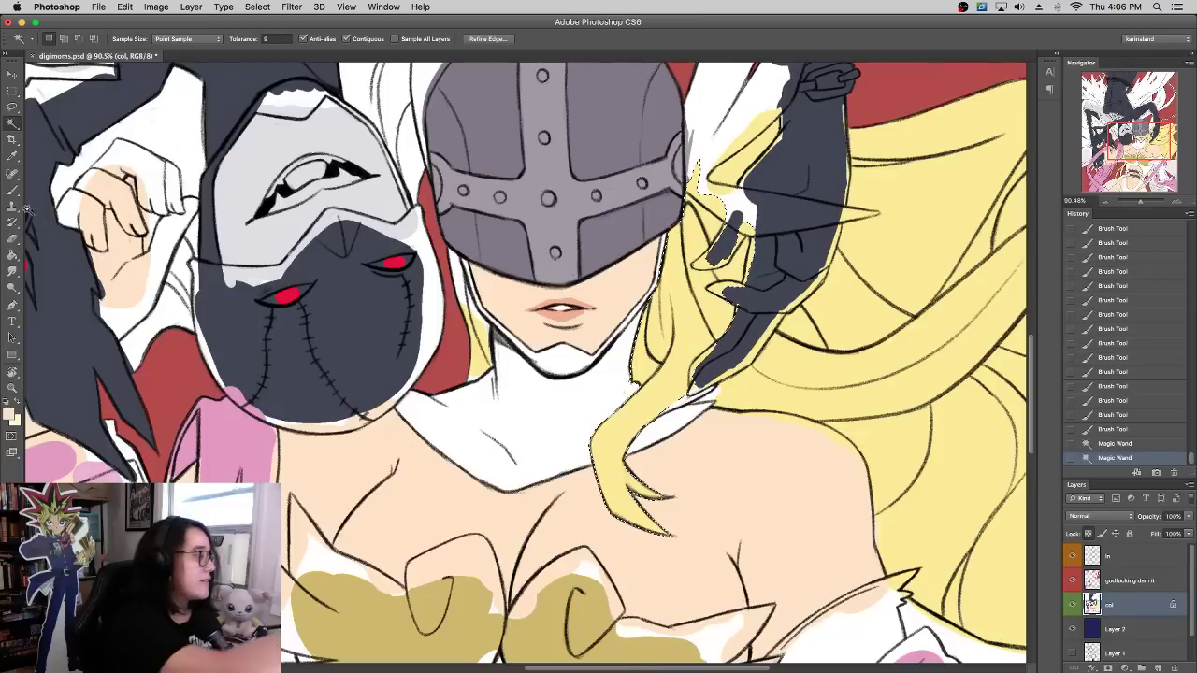
{"action": "left_click", "coordinate": [156, 7]}
{"action": "mouse_move", "coordinate": [196, 44]}
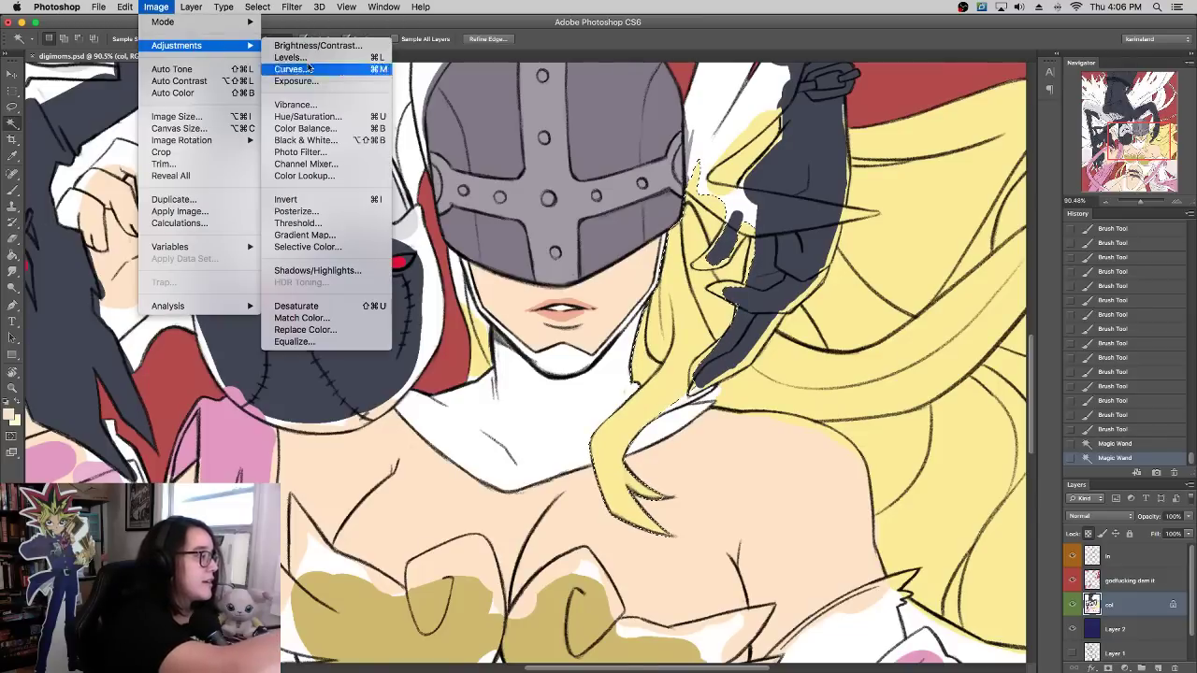
{"action": "left_click", "coordinate": [307, 116]}
{"action": "mouse_move", "coordinate": [943, 175]}
{"action": "left_mouse_down"}
{"action": "mouse_move", "coordinate": [953, 178]}
{"action": "mouse_move", "coordinate": [938, 213]}
{"action": "mouse_move", "coordinate": [955, 179]}
{"action": "left_mouse_up"}
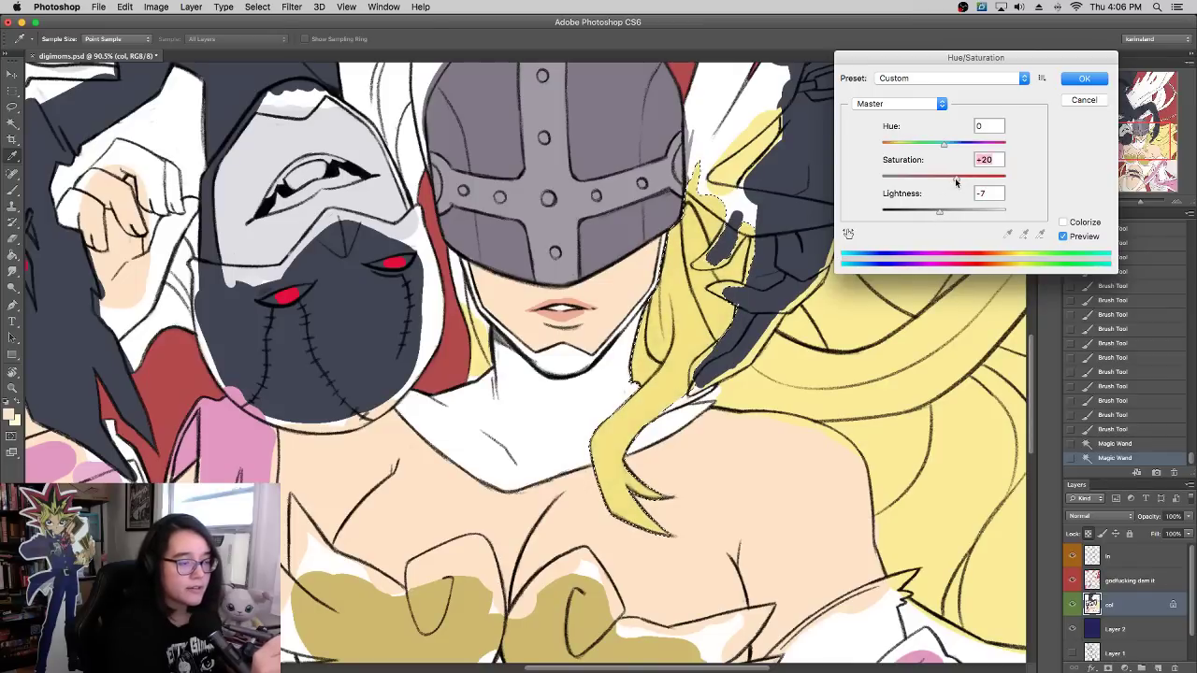
{"action": "left_click", "coordinate": [1084, 78]}
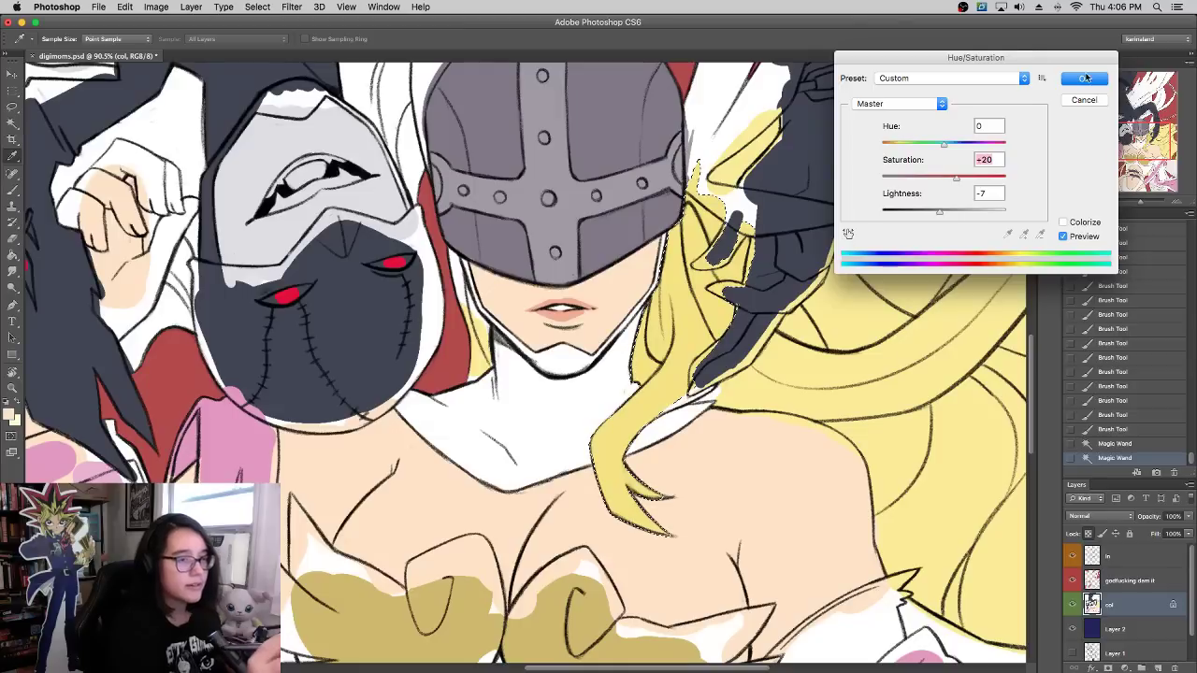
{"action": "key", "text": "ctrl+d"}
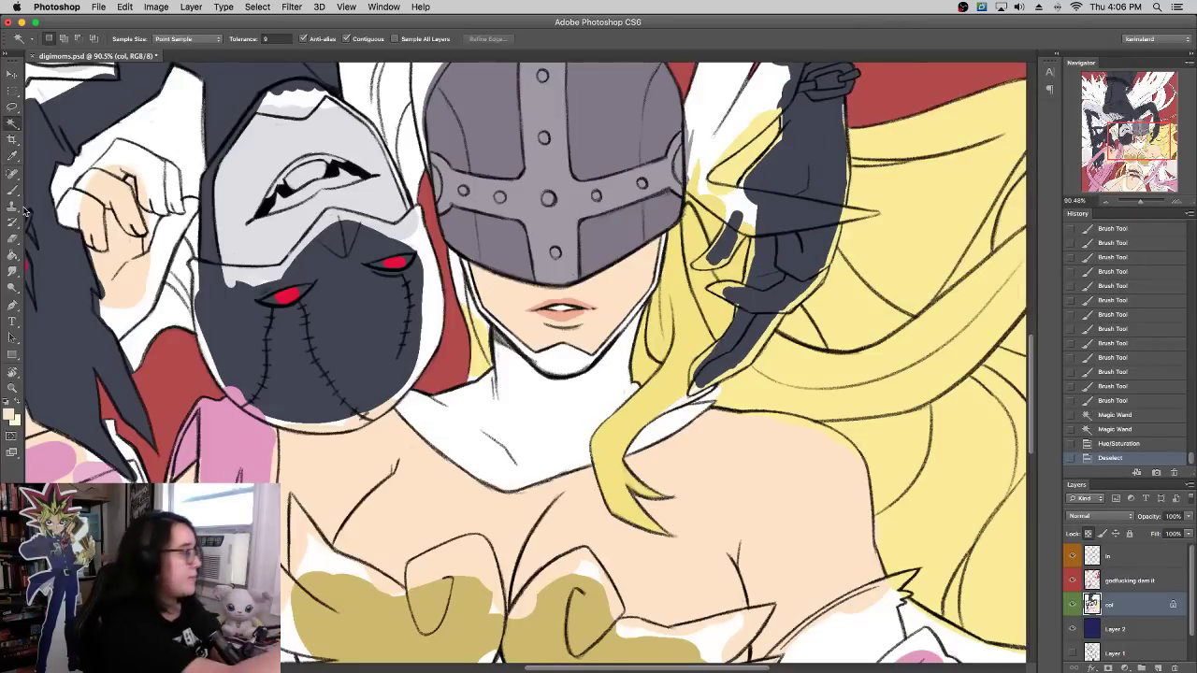
Step: Fill the remaining pale hair areas on both sides of the face with the deeper yellow
{"action": "left_click", "coordinate": [12, 253]}
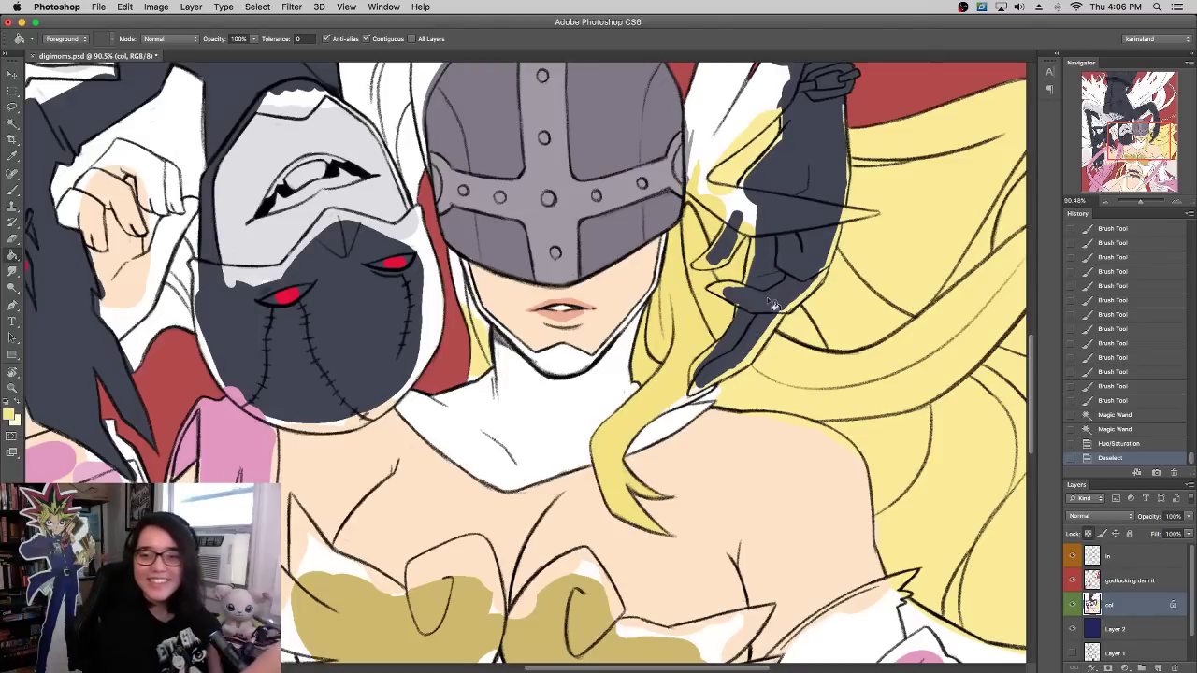
{"action": "left_click", "coordinate": [839, 352]}
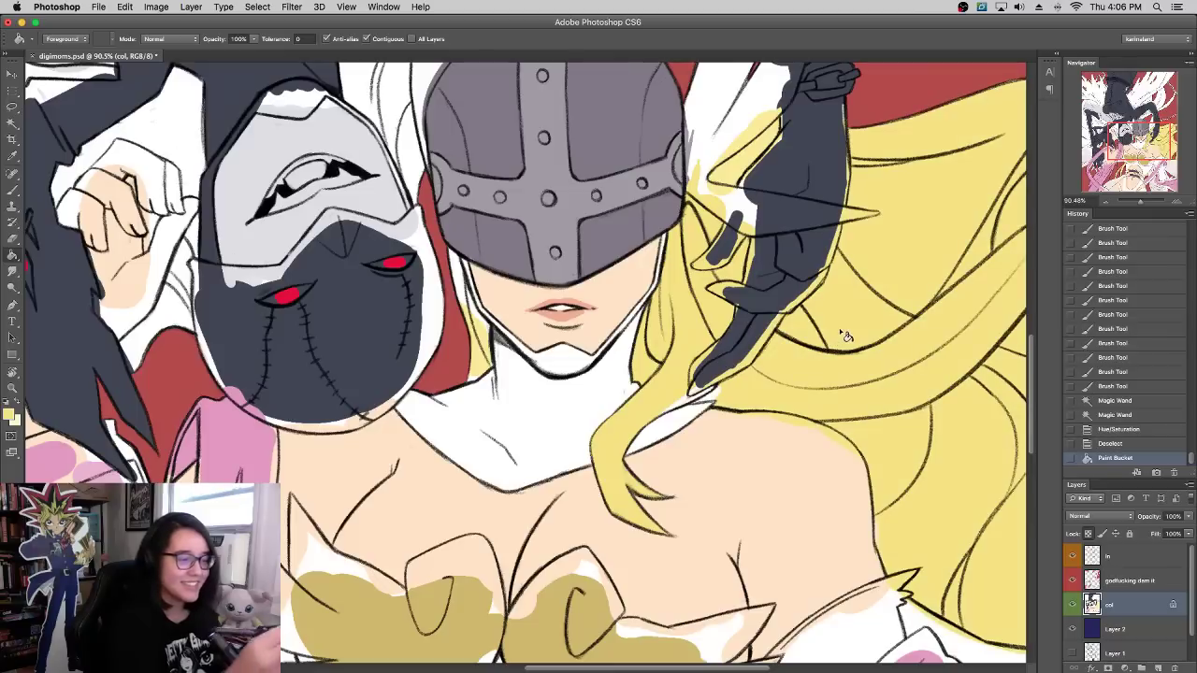
{"action": "left_click", "coordinate": [483, 353]}
Step: Brush sampled skin tone and hair yellow along the shoulder's upper edge to clean the border between skin and hair
{"action": "left_click_drag", "start_coordinate": [903, 378], "coordinate": [771, 316]}
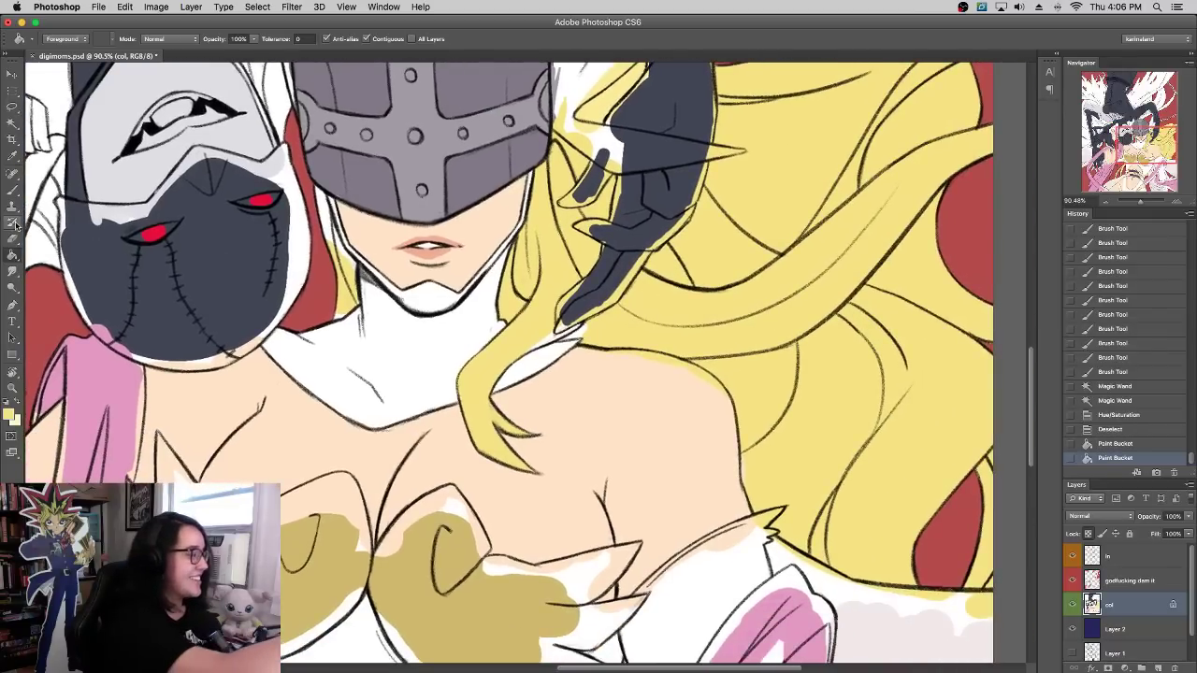
{"action": "left_click", "coordinate": [13, 190]}
{"action": "left_click", "coordinate": [611, 362], "text": "alt"}
{"action": "left_click_drag", "start_coordinate": [577, 349], "coordinate": [624, 356]}
{"action": "mouse_move", "coordinate": [612, 356]}
{"action": "left_mouse_down"}
{"action": "mouse_move", "coordinate": [687, 370]}
{"action": "mouse_move", "coordinate": [675, 364]}
{"action": "mouse_move", "coordinate": [701, 375]}
{"action": "left_mouse_up"}
{"action": "left_click_drag", "start_coordinate": [692, 372], "coordinate": [737, 397]}
{"action": "left_click", "coordinate": [714, 357], "text": "alt"}
{"action": "left_click_drag", "start_coordinate": [665, 349], "coordinate": [687, 355]}
{"action": "mouse_move", "coordinate": [674, 352]}
{"action": "left_mouse_down"}
{"action": "mouse_move", "coordinate": [746, 461]}
{"action": "mouse_move", "coordinate": [738, 339]}
{"action": "left_mouse_up"}
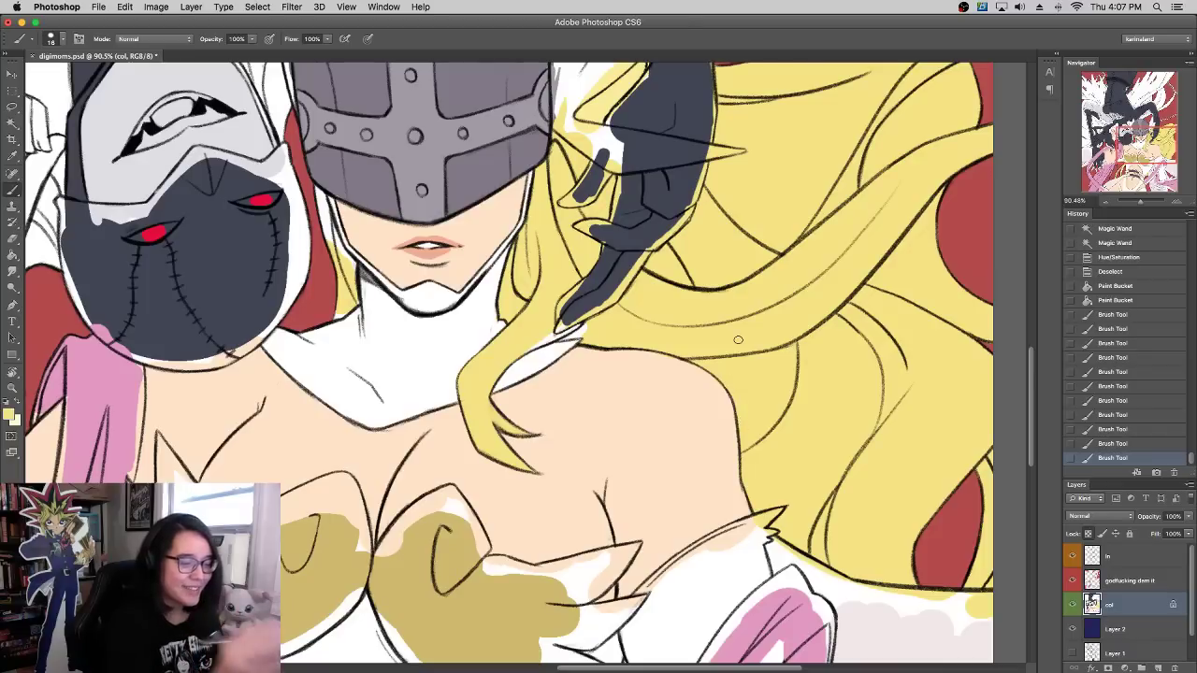
Step: With a 24 px brush, paint yellow on the hair between the helmet and the clawed hand and along the arm's edge
{"action": "scroll", "coordinate": [738, 340], "scroll_direction": "right", "scroll_amount": 6}
{"action": "scroll", "coordinate": [738, 339], "scroll_direction": "up", "scroll_amount": 2}
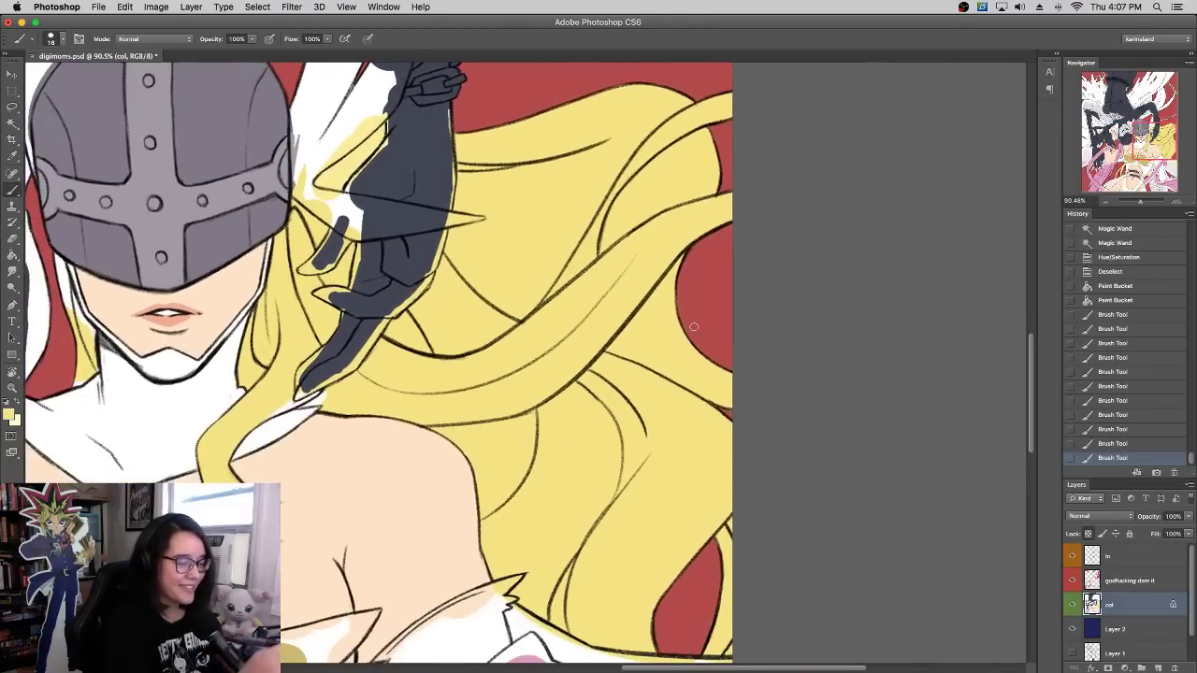
{"action": "scroll", "coordinate": [693, 326], "scroll_direction": "left", "scroll_amount": 10}
{"action": "scroll", "coordinate": [693, 326], "scroll_direction": "up", "scroll_amount": 3}
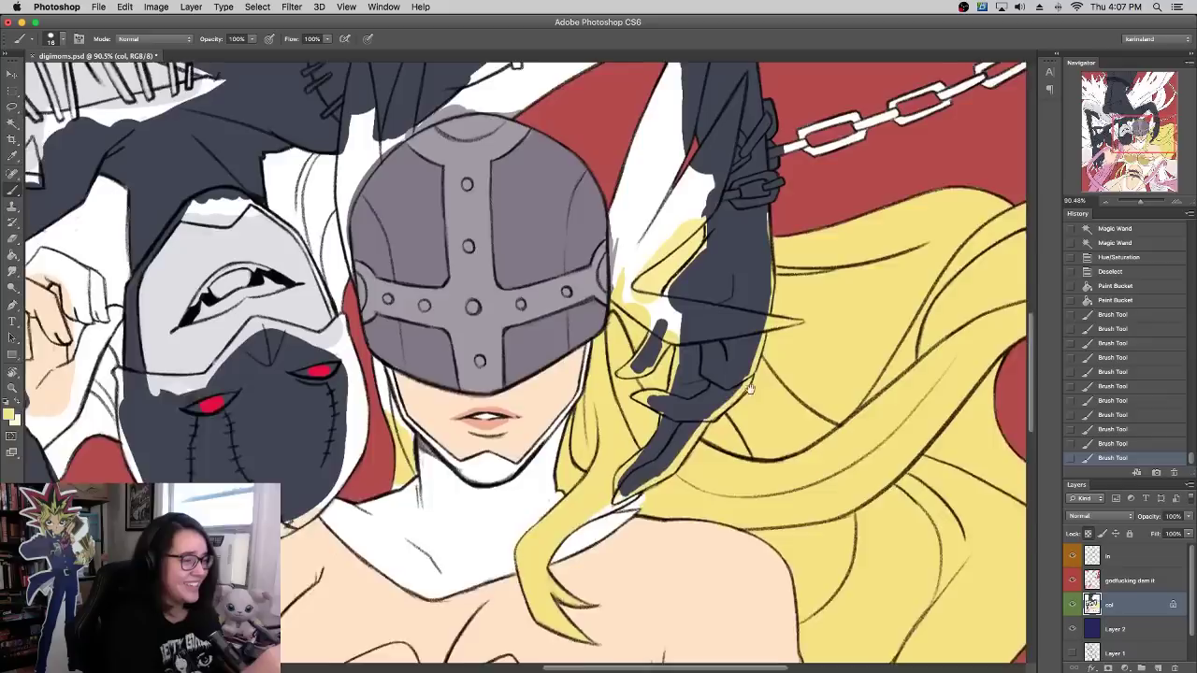
{"action": "scroll", "coordinate": [748, 388], "scroll_direction": "up", "scroll_amount": 3}
{"action": "right_click", "coordinate": [662, 402]}
{"action": "left_click_drag", "start_coordinate": [687, 389], "coordinate": [691, 390]}
{"action": "mouse_move", "coordinate": [639, 384]}
{"action": "left_mouse_down"}
{"action": "mouse_move", "coordinate": [657, 361]}
{"action": "mouse_move", "coordinate": [654, 415]}
{"action": "mouse_move", "coordinate": [708, 338]}
{"action": "left_mouse_up"}
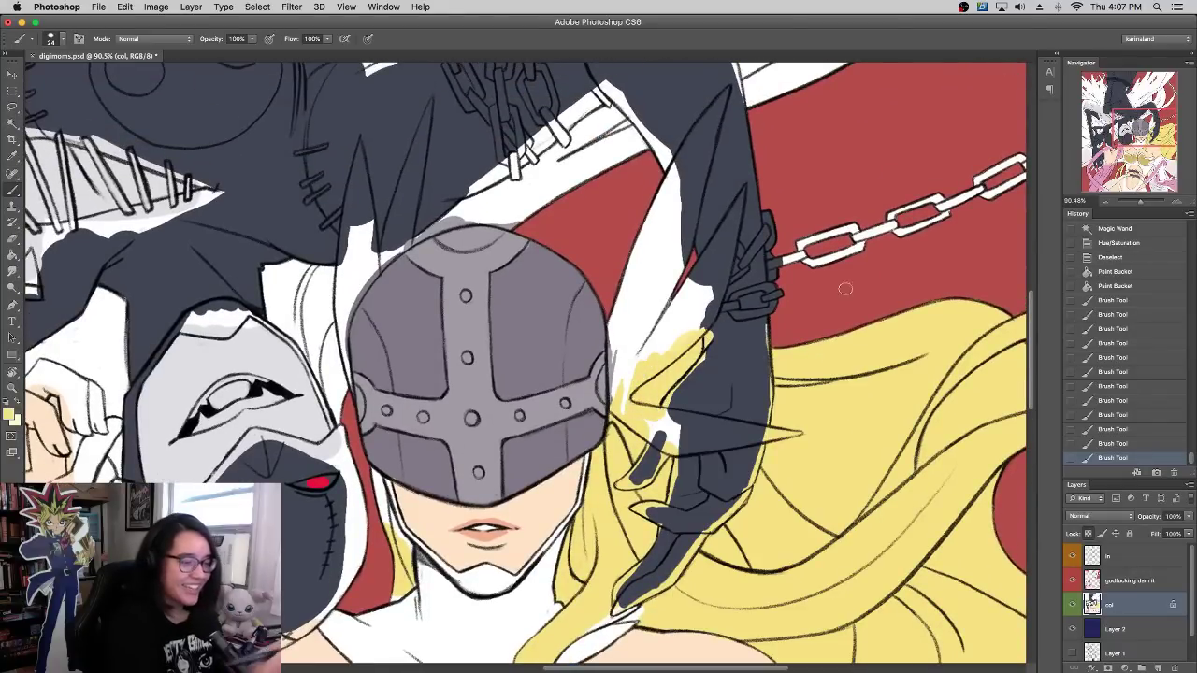
{"action": "mouse_move", "coordinate": [769, 365]}
{"action": "left_mouse_down"}
{"action": "mouse_move", "coordinate": [766, 341]}
{"action": "mouse_move", "coordinate": [812, 285]}
{"action": "left_mouse_up"}
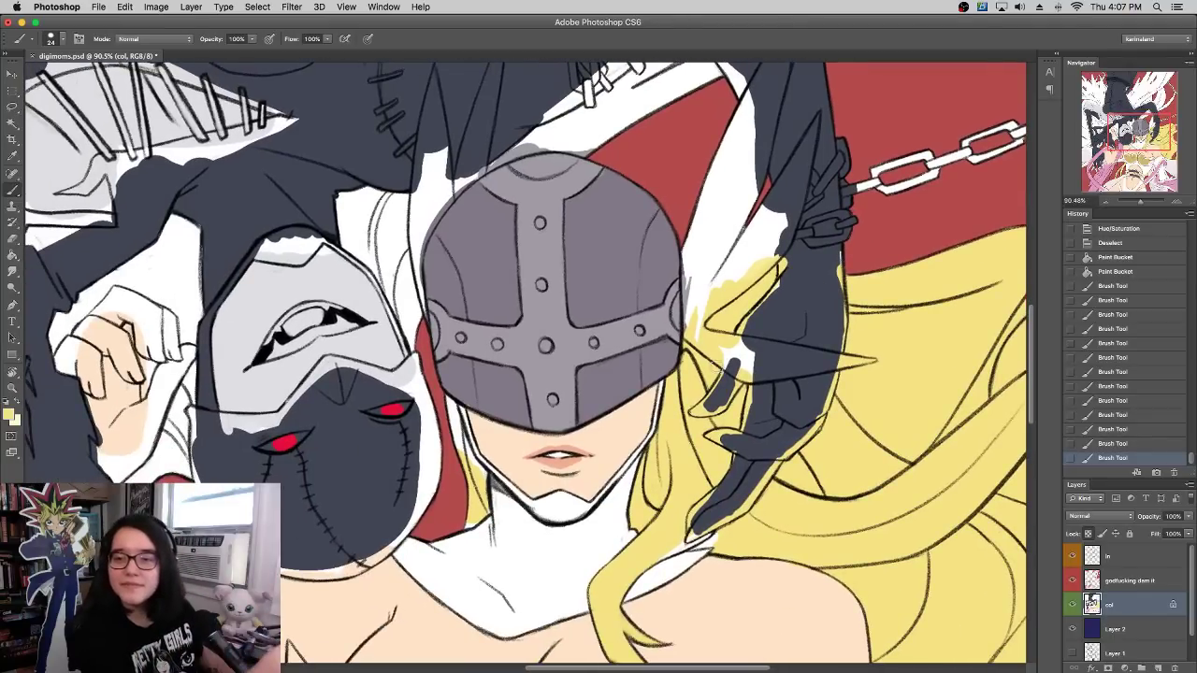
Step: Paint yellow on the narrow strip of hair between the hooded figure's face and the helmeted face's jaw
{"action": "scroll", "coordinate": [718, 374], "scroll_direction": "down", "scroll_amount": 3}
{"action": "scroll", "coordinate": [719, 374], "scroll_direction": "left", "scroll_amount": 3}
{"action": "scroll", "coordinate": [758, 327], "scroll_direction": "down", "scroll_amount": 2}
{"action": "scroll", "coordinate": [758, 327], "scroll_direction": "left", "scroll_amount": 2}
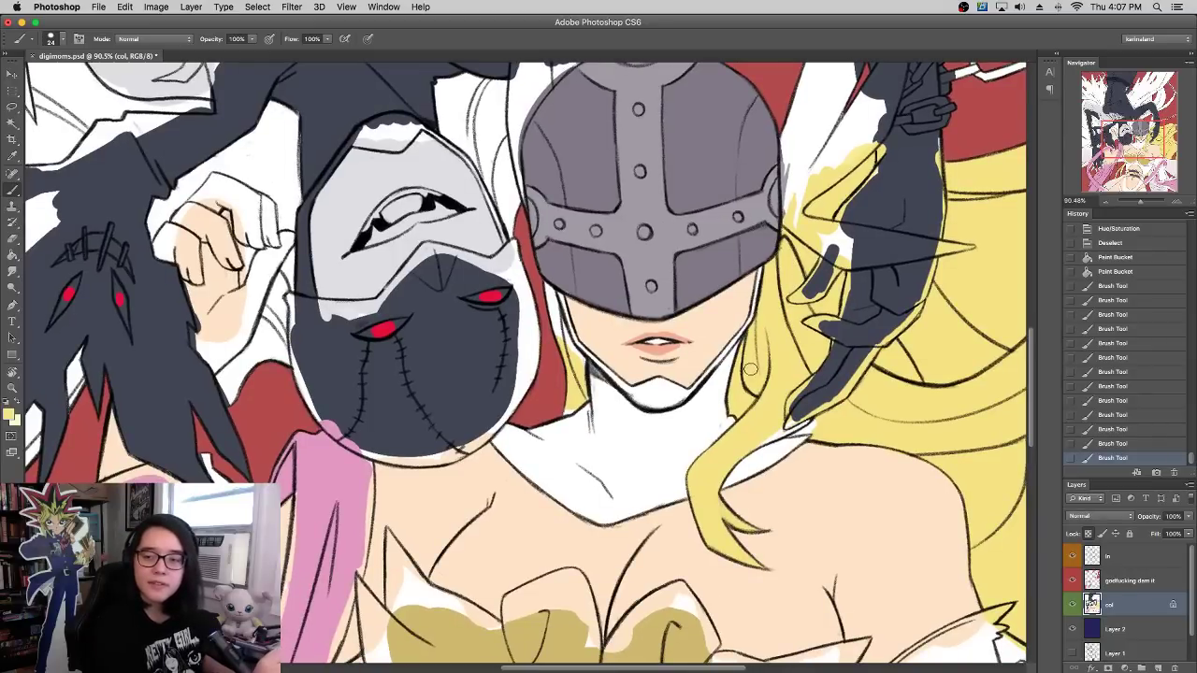
{"action": "mouse_move", "coordinate": [551, 381]}
{"action": "left_mouse_down"}
{"action": "mouse_move", "coordinate": [566, 407]}
{"action": "mouse_move", "coordinate": [580, 369]}
{"action": "mouse_move", "coordinate": [551, 292]}
{"action": "left_mouse_up"}
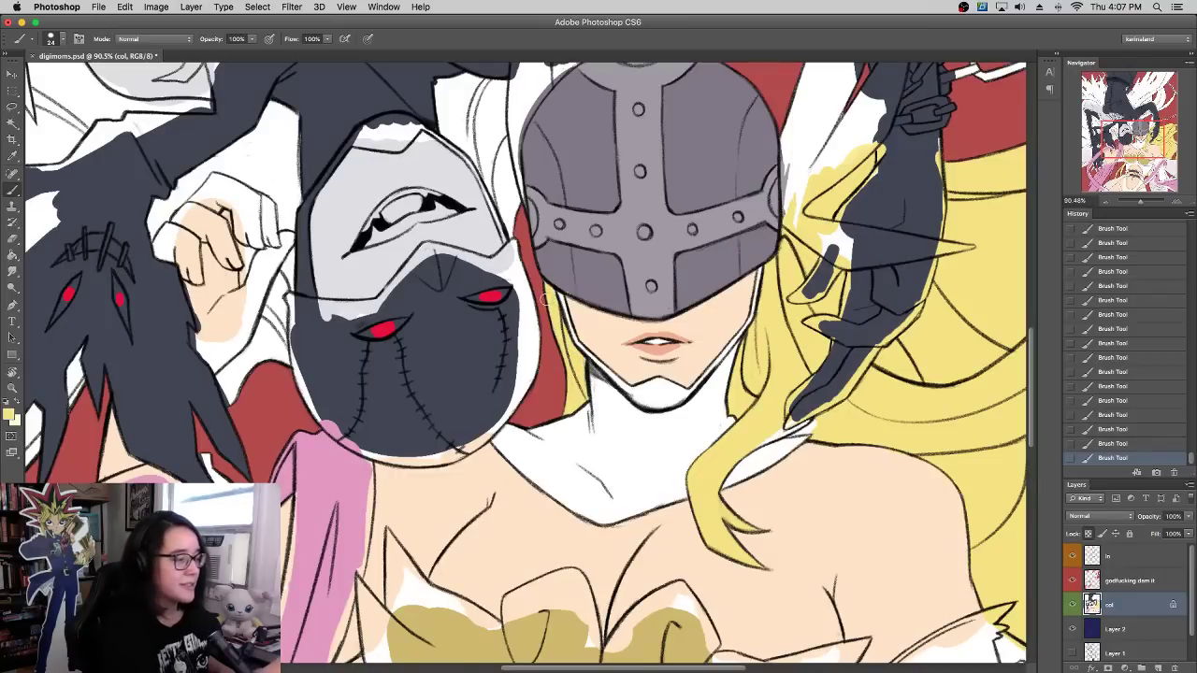
Step: Set the foreground to a pale off-white colour for painting around the helmet
{"action": "scroll", "coordinate": [778, 372], "scroll_direction": "up", "scroll_amount": 3}
{"action": "scroll", "coordinate": [778, 372], "scroll_direction": "up", "scroll_amount": 4}
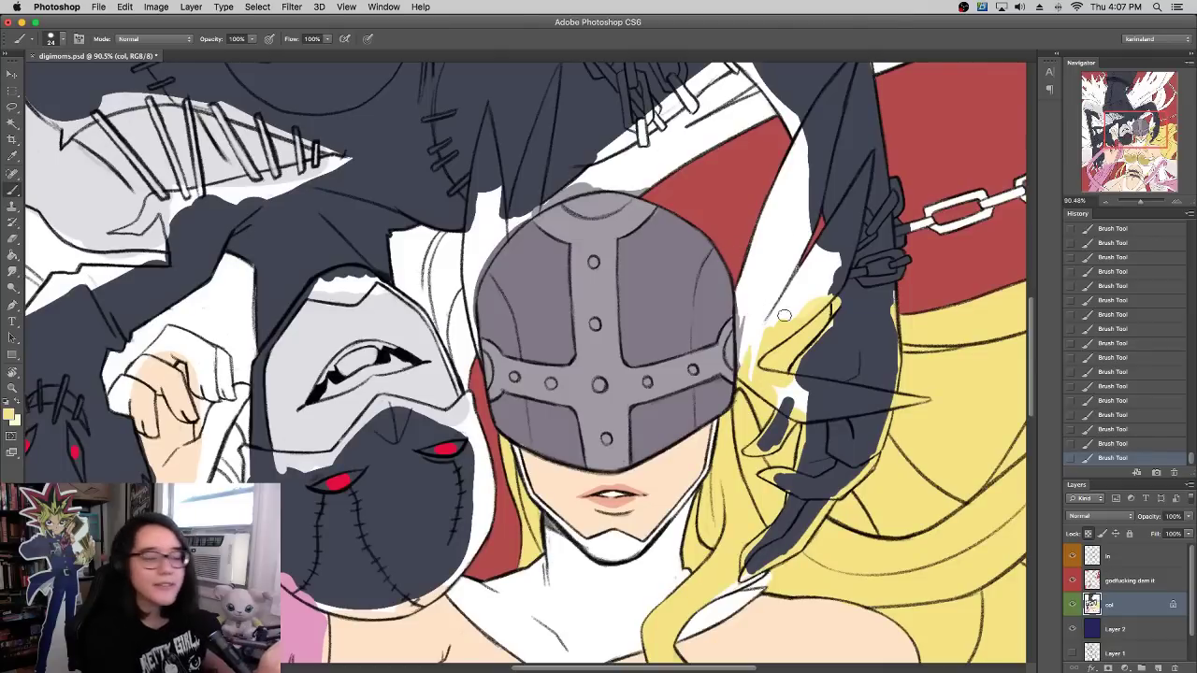
{"action": "scroll", "coordinate": [759, 220], "scroll_direction": "down", "scroll_amount": 8}
{"action": "scroll", "coordinate": [759, 220], "scroll_direction": "down", "scroll_amount": 10}
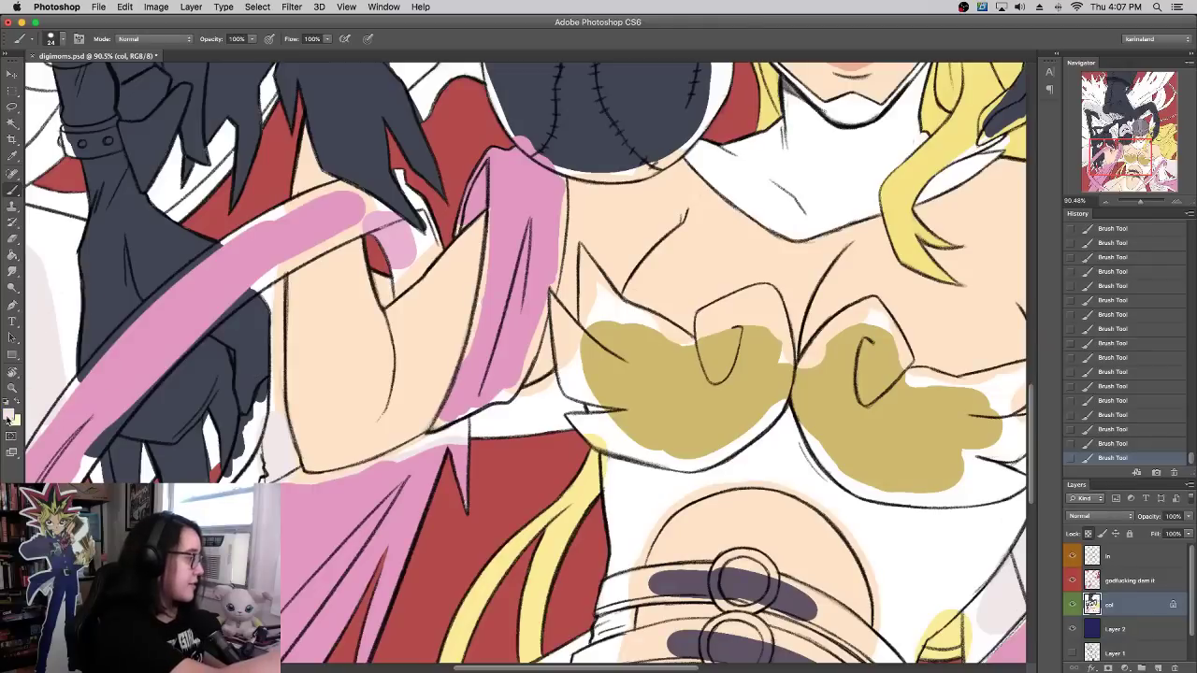
{"action": "left_click", "coordinate": [10, 414]}
{"action": "key", "text": "Return"}
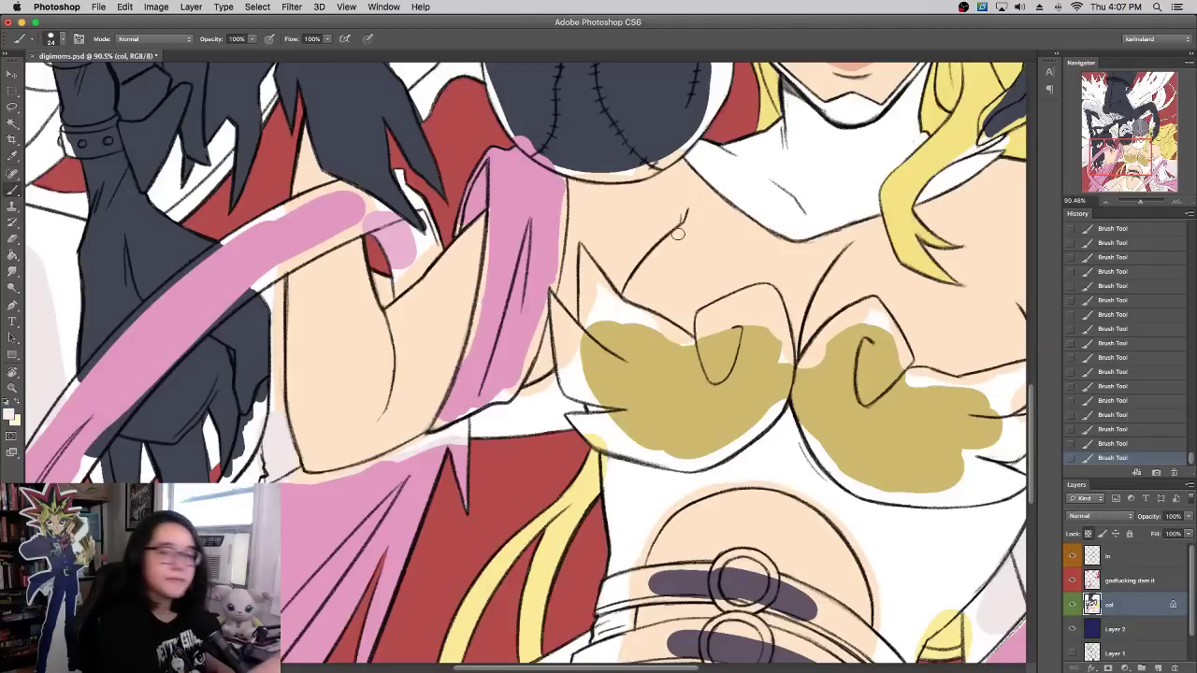
{"action": "scroll", "coordinate": [790, 313], "scroll_direction": "up", "scroll_amount": 10}
{"action": "scroll", "coordinate": [790, 313], "scroll_direction": "up", "scroll_amount": 5}
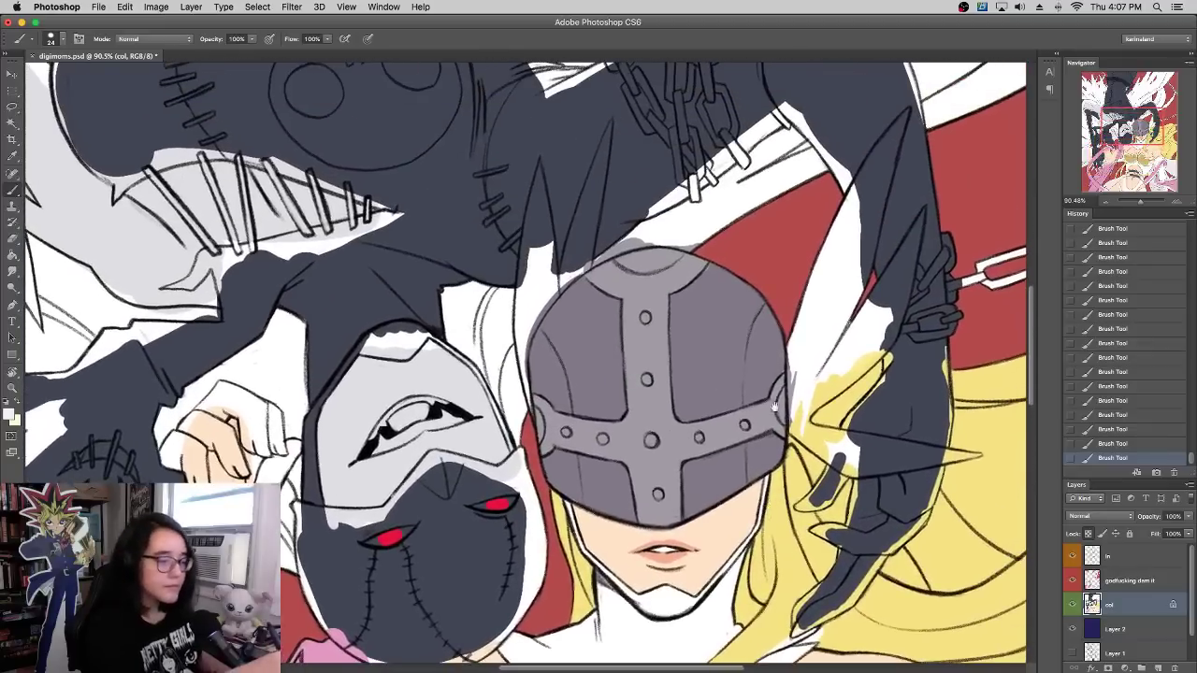
Step: Fill the tall feather of the helmet's wing beside the arm with pale pinkish white, using a 37 px brush for its upper part
{"action": "mouse_move", "coordinate": [796, 407]}
{"action": "left_mouse_down"}
{"action": "mouse_move", "coordinate": [798, 345]}
{"action": "mouse_move", "coordinate": [796, 394]}
{"action": "mouse_move", "coordinate": [842, 276]}
{"action": "left_mouse_up"}
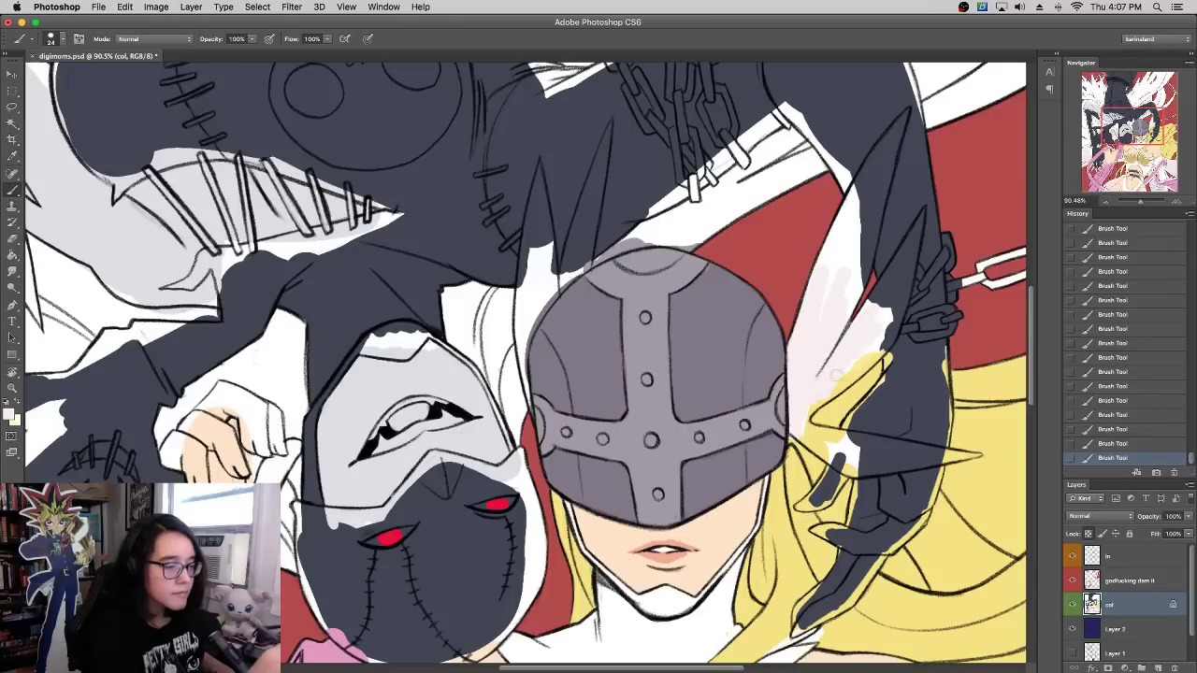
{"action": "scroll", "coordinate": [830, 311], "scroll_direction": "up", "scroll_amount": 5}
{"action": "scroll", "coordinate": [829, 312], "scroll_direction": "right", "scroll_amount": 3}
{"action": "scroll", "coordinate": [829, 311], "scroll_direction": "up", "scroll_amount": 2}
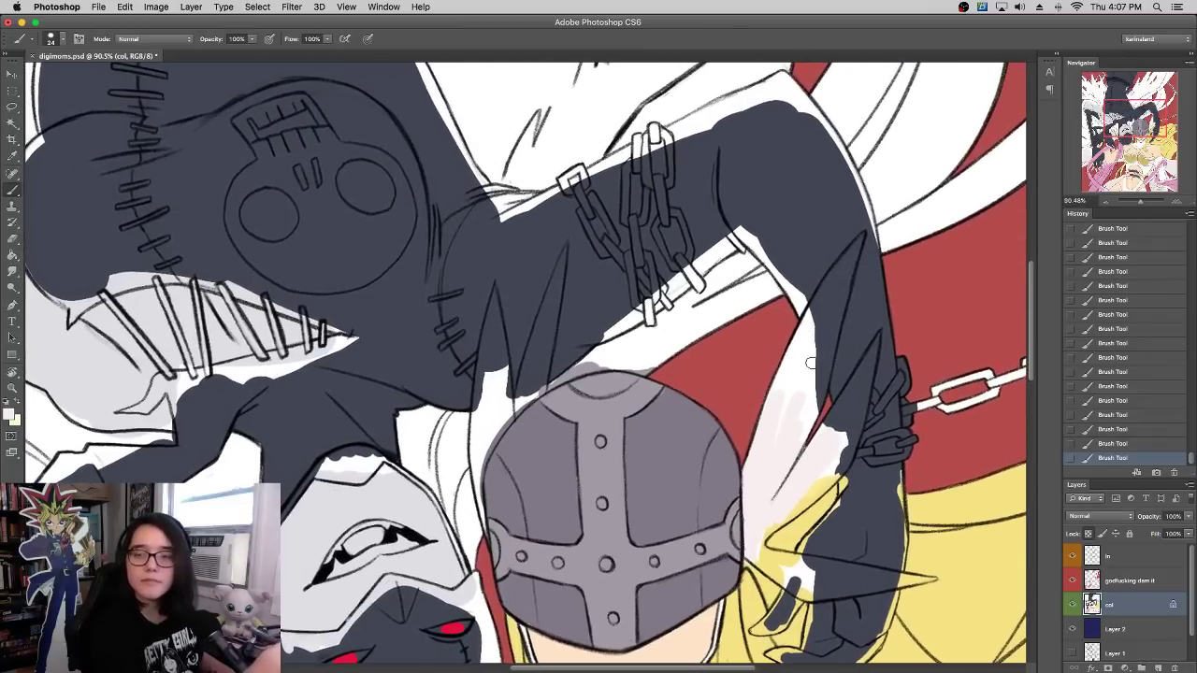
{"action": "scroll", "coordinate": [804, 367], "scroll_direction": "left", "scroll_amount": 3}
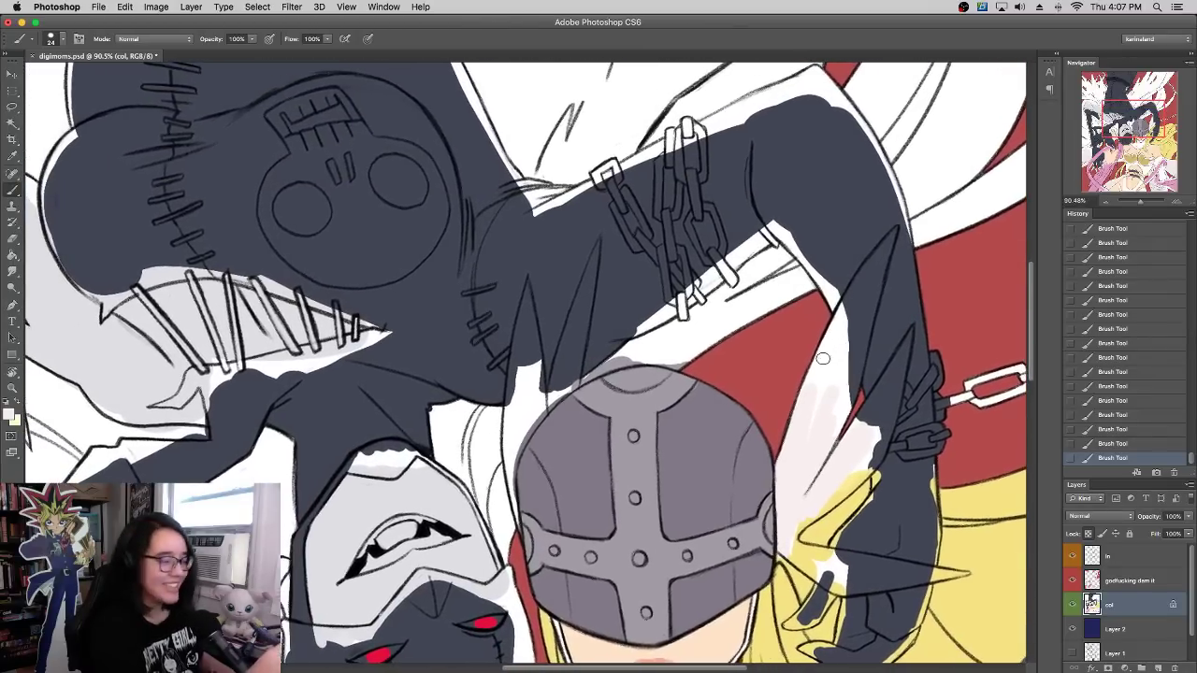
{"action": "right_click", "coordinate": [842, 355]}
{"action": "left_click", "coordinate": [808, 397]}
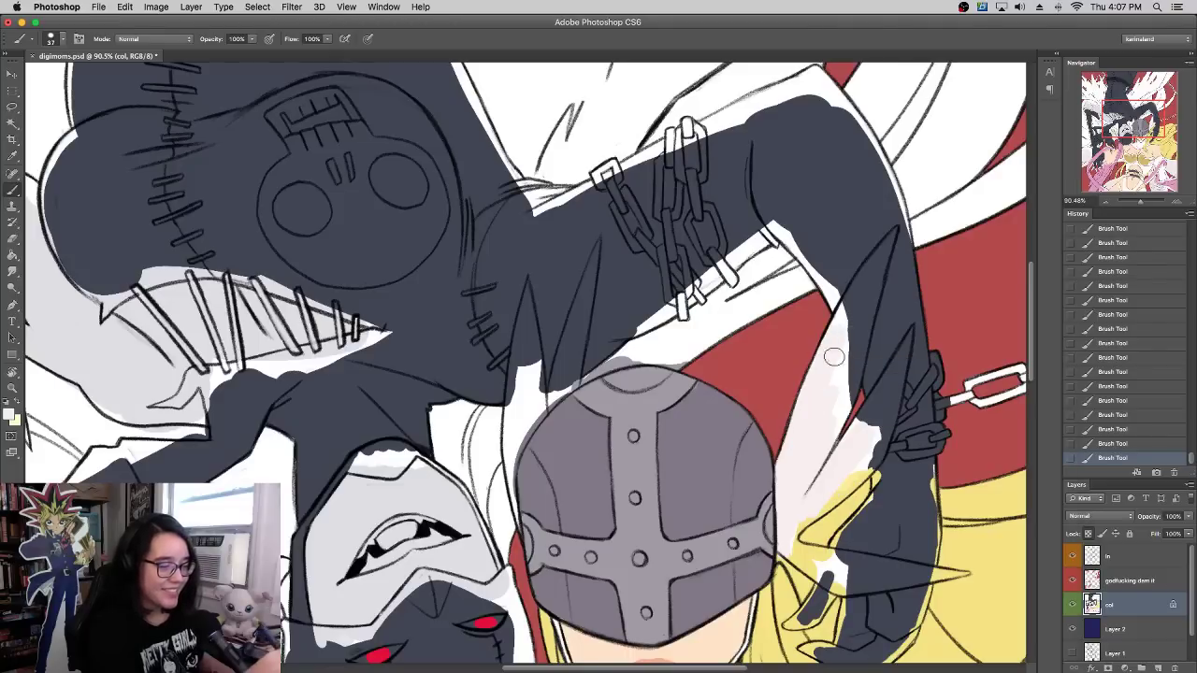
{"action": "left_click_drag", "start_coordinate": [835, 355], "coordinate": [870, 277]}
{"action": "left_click_drag", "start_coordinate": [841, 319], "coordinate": [888, 244]}
{"action": "left_click_drag", "start_coordinate": [851, 291], "coordinate": [907, 211]}
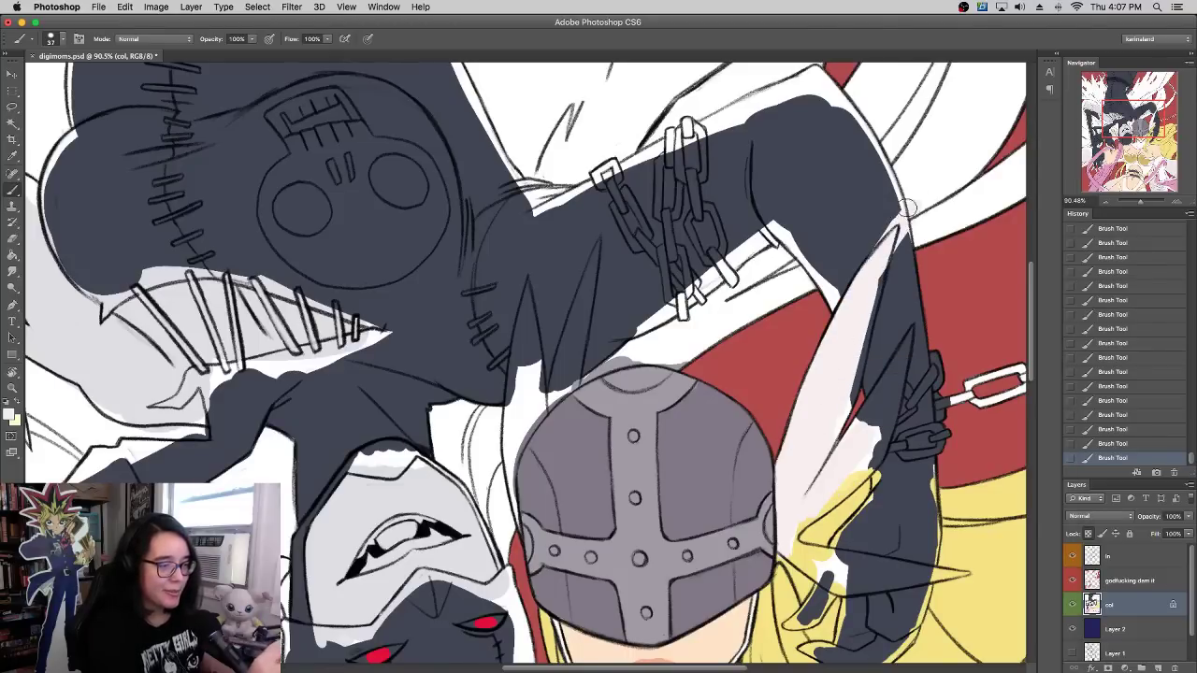
Step: Clean up the tall feather's edge and tip by repainting the surrounding arm in its sampled dark blue-gray
{"action": "mouse_move", "coordinate": [844, 397]}
{"action": "left_mouse_down"}
{"action": "mouse_move", "coordinate": [858, 320]}
{"action": "mouse_move", "coordinate": [895, 231]}
{"action": "mouse_move", "coordinate": [868, 379]}
{"action": "mouse_move", "coordinate": [886, 312]}
{"action": "left_mouse_up"}
{"action": "left_click", "coordinate": [877, 363], "text": "alt"}
{"action": "left_click_drag", "start_coordinate": [872, 368], "coordinate": [901, 246]}
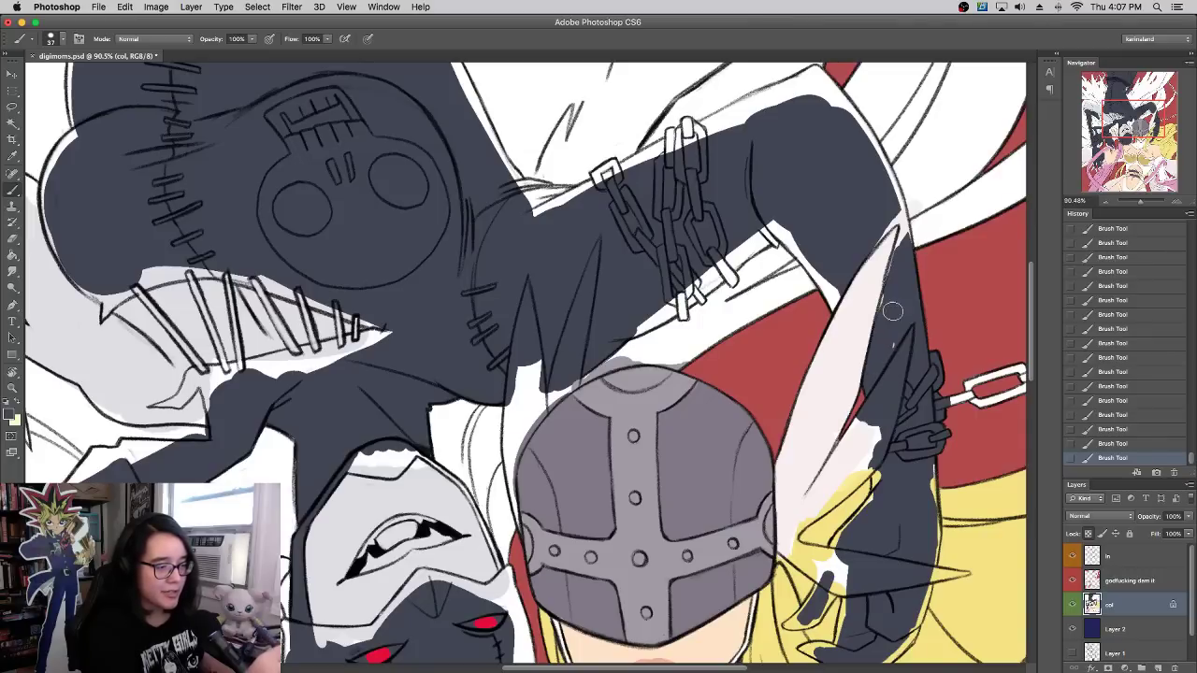
{"action": "left_click_drag", "start_coordinate": [885, 337], "coordinate": [913, 206]}
{"action": "mouse_move", "coordinate": [891, 307]}
{"action": "left_mouse_down"}
{"action": "mouse_move", "coordinate": [920, 177]}
{"action": "mouse_move", "coordinate": [879, 229]}
{"action": "mouse_move", "coordinate": [902, 199]}
{"action": "left_mouse_up"}
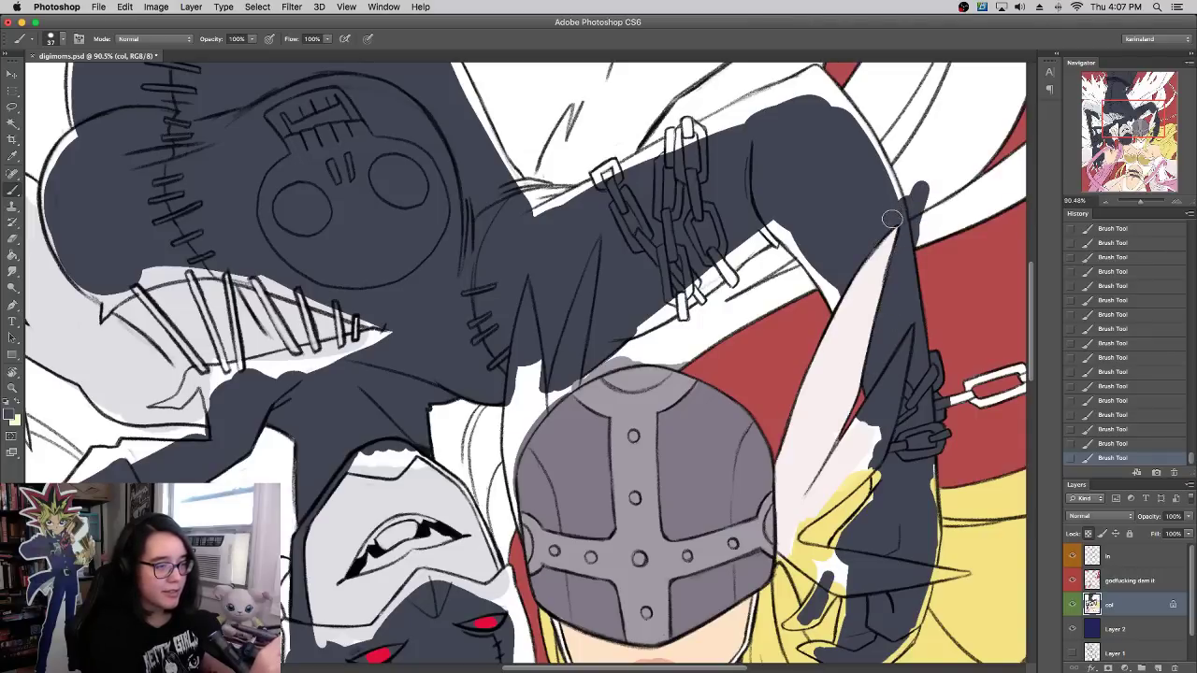
Step: Fill the second, shorter feather beside the arm's chains with pale pinkish white using a 13 px brush
{"action": "right_click", "coordinate": [890, 361]}
{"action": "left_click_drag", "start_coordinate": [890, 360], "coordinate": [867, 361]}
{"action": "key", "text": "Return"}
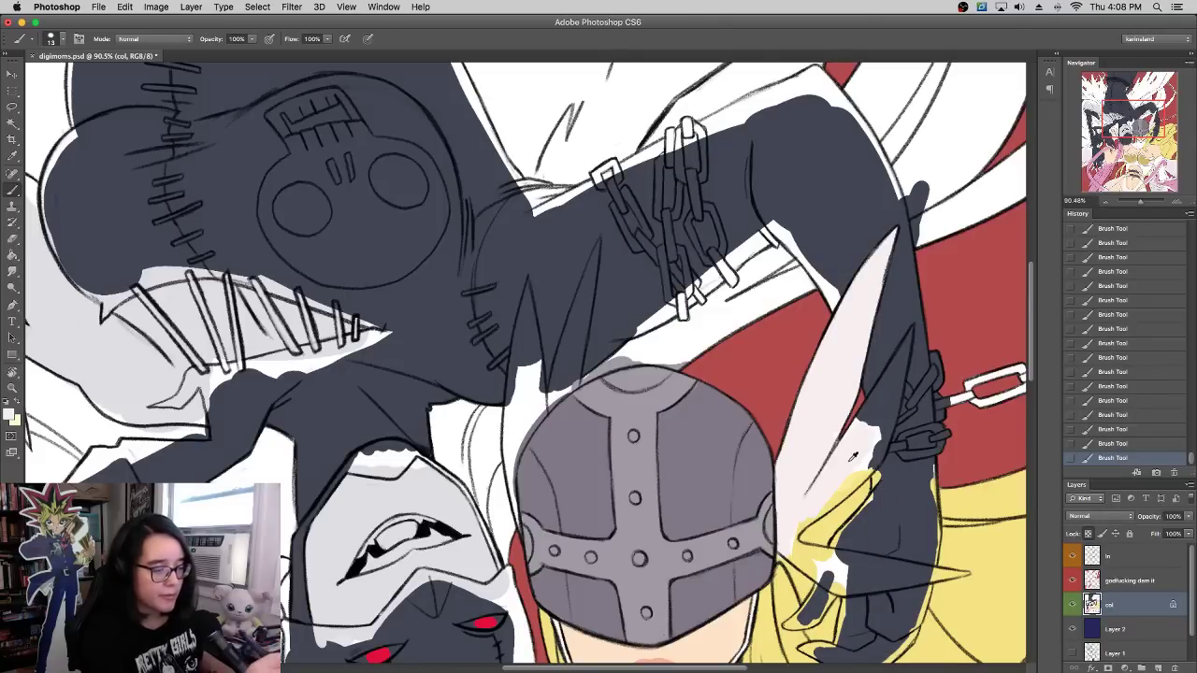
{"action": "left_click_drag", "start_coordinate": [857, 423], "coordinate": [910, 334]}
{"action": "left_click", "coordinate": [916, 334], "text": "alt"}
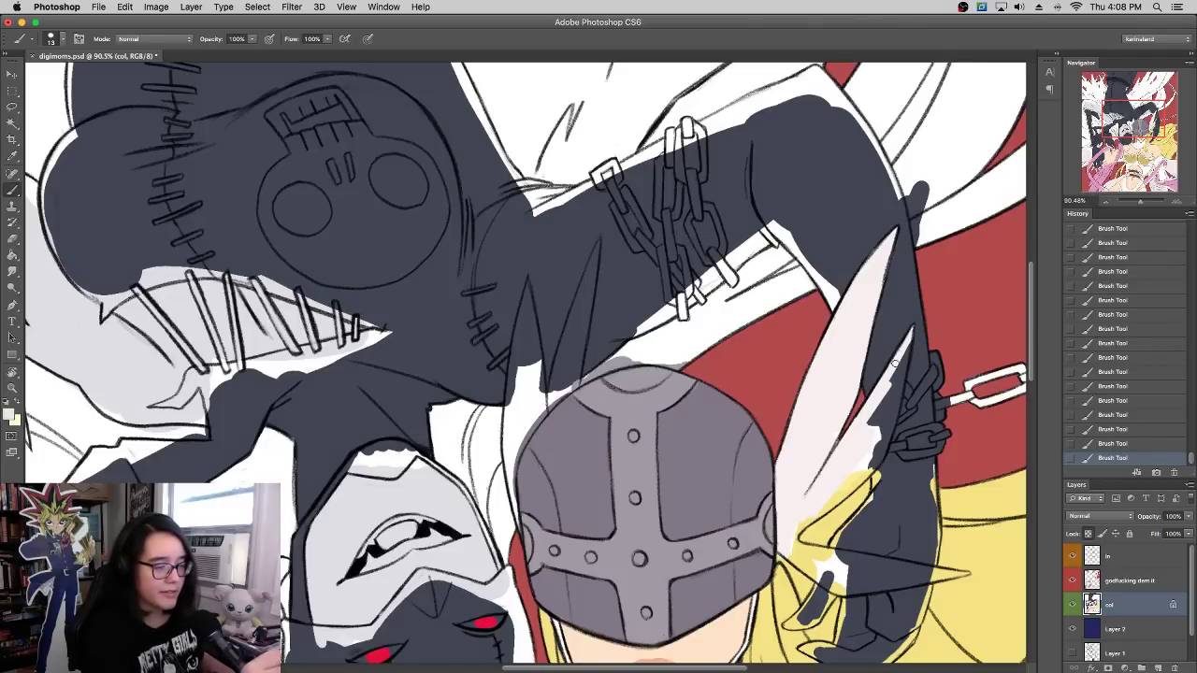
{"action": "left_click", "coordinate": [853, 440], "text": "alt"}
{"action": "mouse_move", "coordinate": [812, 517]}
{"action": "left_mouse_down"}
{"action": "mouse_move", "coordinate": [891, 427]}
{"action": "mouse_move", "coordinate": [861, 475]}
{"action": "mouse_move", "coordinate": [881, 455]}
{"action": "mouse_move", "coordinate": [911, 340]}
{"action": "mouse_move", "coordinate": [858, 443]}
{"action": "mouse_move", "coordinate": [879, 403]}
{"action": "left_mouse_up"}
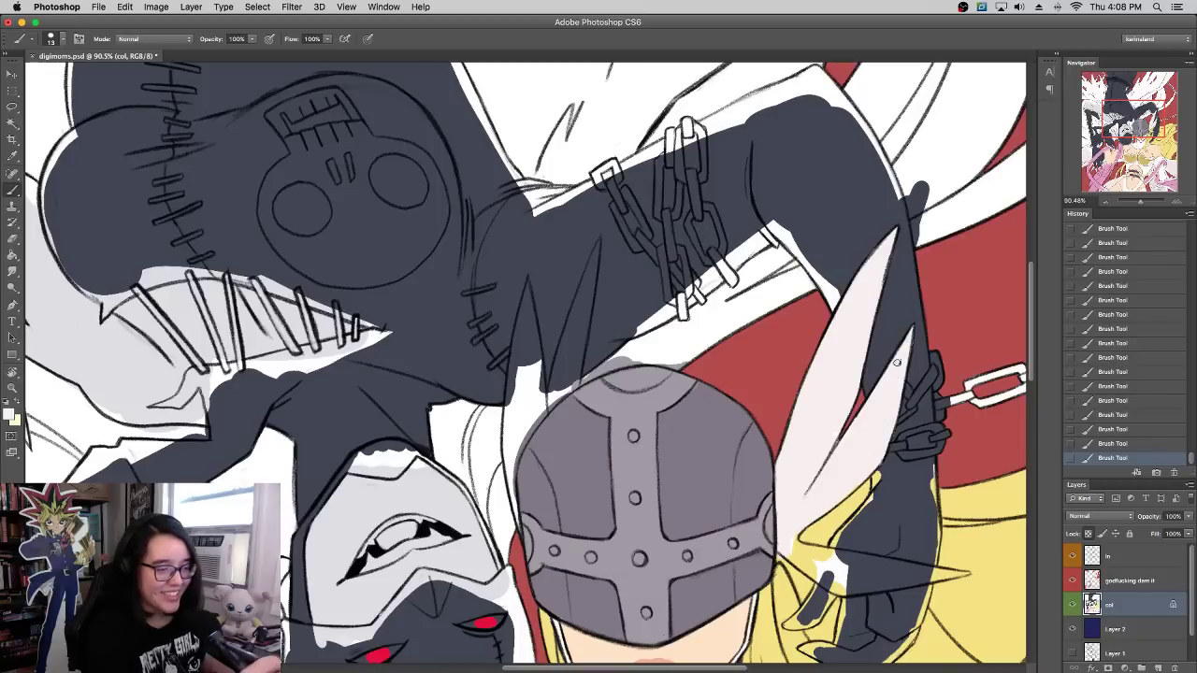
{"action": "left_click_drag", "start_coordinate": [876, 392], "coordinate": [889, 316]}
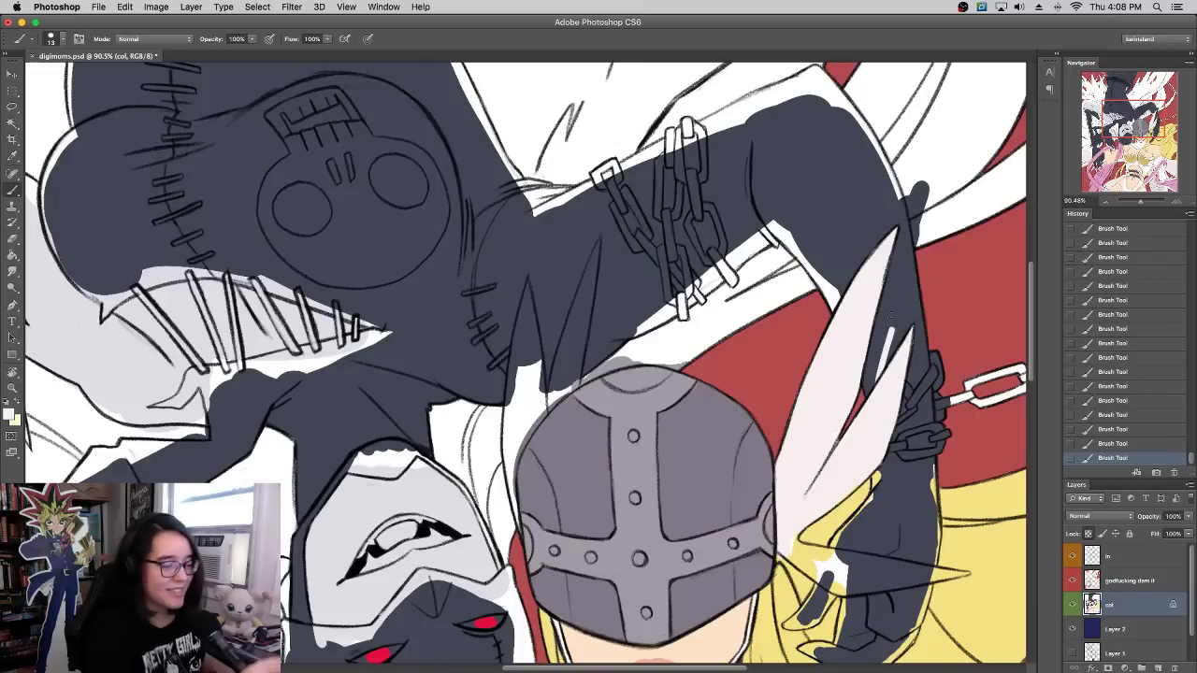
{"action": "key", "text": "super+z"}
Step: Fill the outer feather of the helmet's opposite wing, beside the stitched shoulder, with pale pinkish white
{"action": "left_click_drag", "start_coordinate": [846, 476], "coordinate": [792, 332]}
{"action": "left_click_drag", "start_coordinate": [680, 318], "coordinate": [818, 322]}
{"action": "scroll", "coordinate": [818, 322], "scroll_direction": "up", "scroll_amount": 2}
{"action": "scroll", "coordinate": [818, 322], "scroll_direction": "right", "scroll_amount": 1}
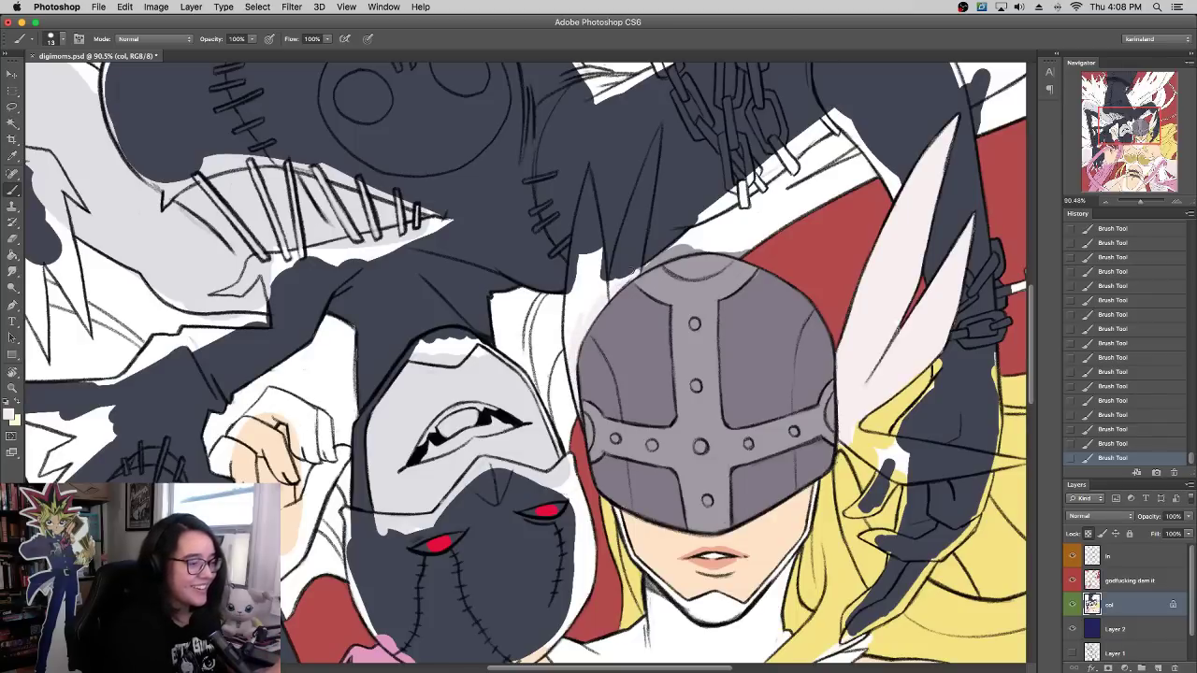
{"action": "scroll", "coordinate": [622, 281], "scroll_direction": "up", "scroll_amount": 3}
{"action": "scroll", "coordinate": [622, 280], "scroll_direction": "right", "scroll_amount": 1}
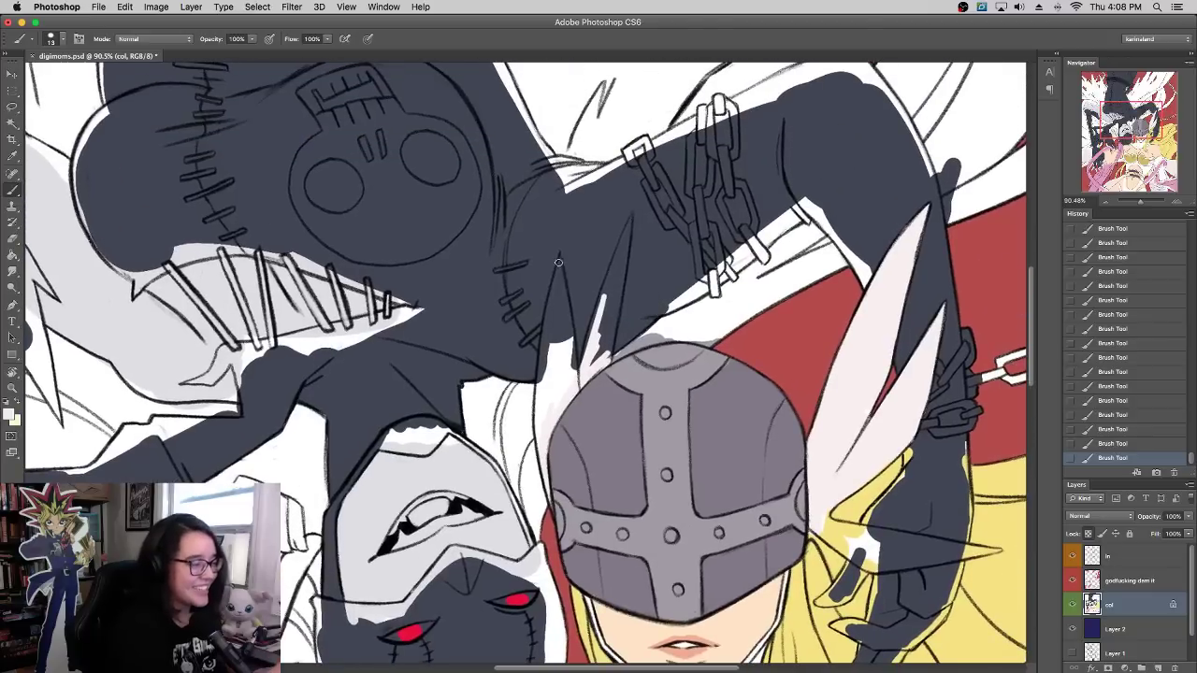
{"action": "left_click_drag", "start_coordinate": [558, 263], "coordinate": [573, 401]}
{"action": "key", "text": "super+z"}
{"action": "left_click_drag", "start_coordinate": [559, 262], "coordinate": [567, 380]}
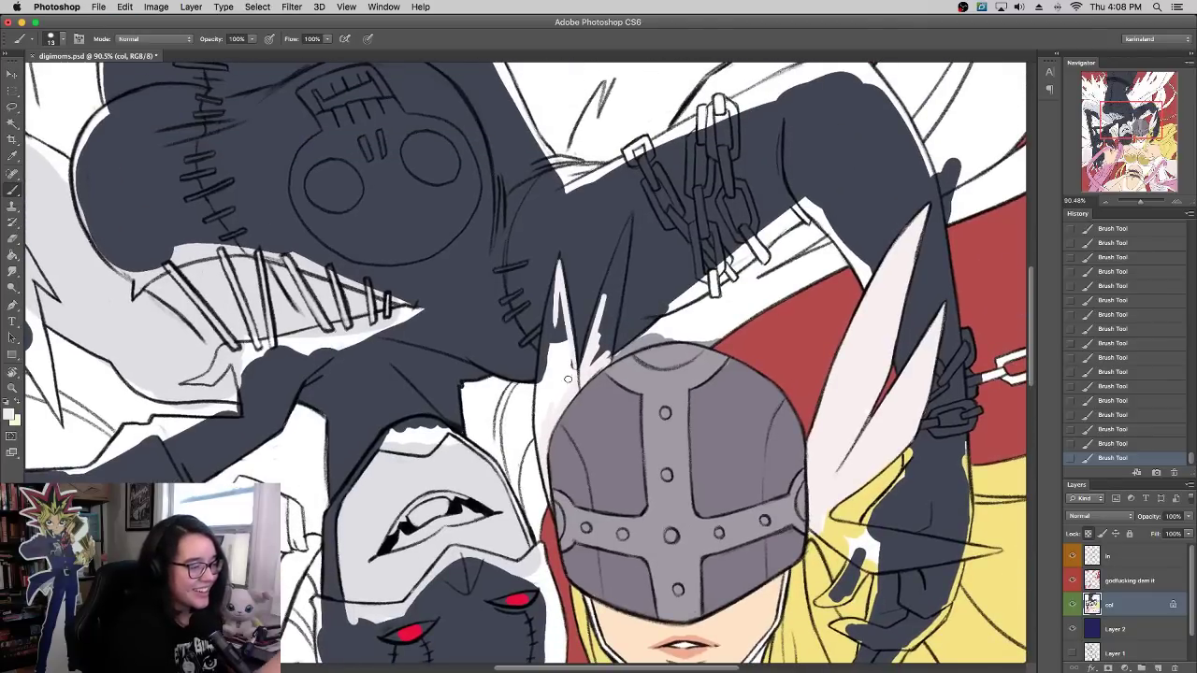
{"action": "key", "text": "ctrl+z"}
{"action": "mouse_move", "coordinate": [561, 311]}
{"action": "left_mouse_down"}
{"action": "mouse_move", "coordinate": [567, 384]}
{"action": "mouse_move", "coordinate": [553, 327]}
{"action": "left_mouse_up"}
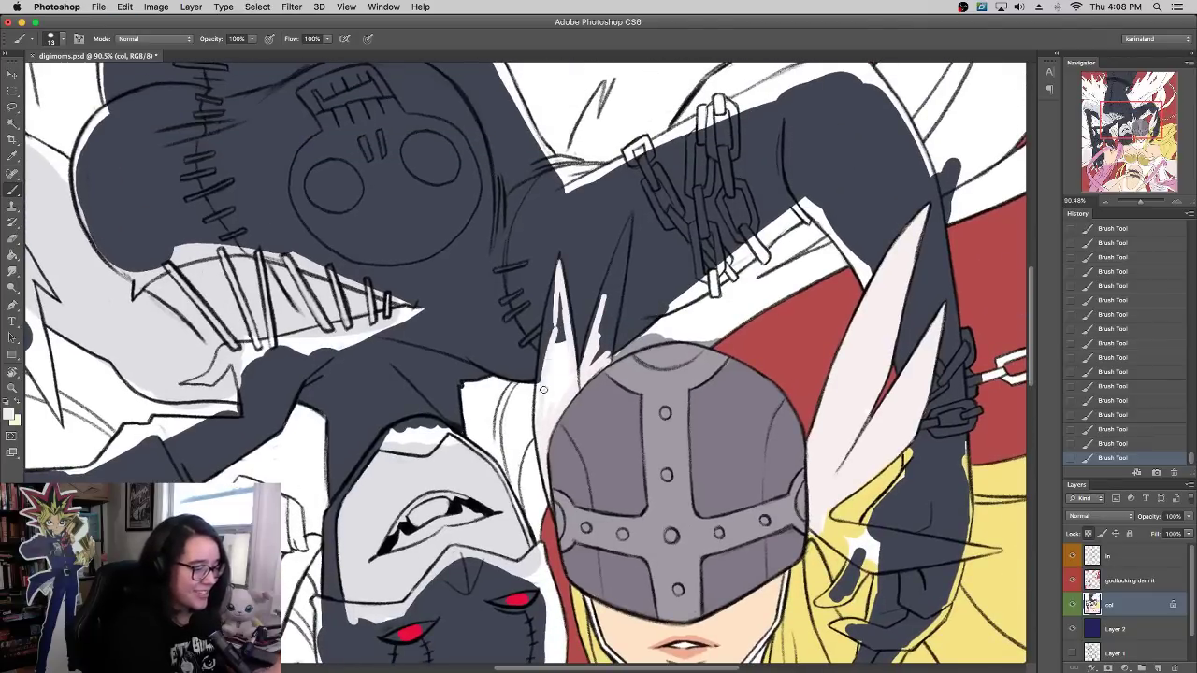
{"action": "mouse_move", "coordinate": [540, 393]}
{"action": "left_mouse_down"}
{"action": "mouse_move", "coordinate": [556, 278]}
{"action": "mouse_move", "coordinate": [560, 364]}
{"action": "left_mouse_up"}
{"action": "mouse_move", "coordinate": [560, 301]}
{"action": "left_mouse_down"}
{"action": "mouse_move", "coordinate": [564, 375]}
{"action": "mouse_move", "coordinate": [544, 423]}
{"action": "left_mouse_up"}
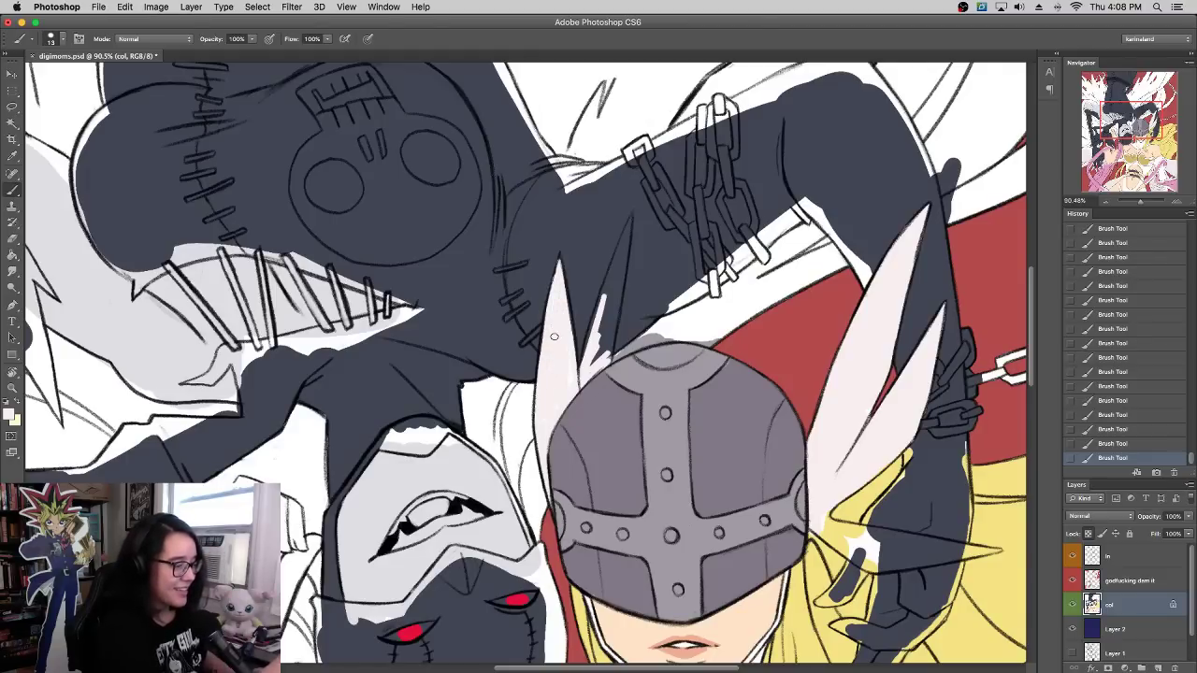
Step: Refine that outer feather's tip and cover the overspill with the sampled dark blue-gray
{"action": "left_click_drag", "start_coordinate": [555, 279], "coordinate": [563, 242]}
{"action": "left_click", "coordinate": [568, 241], "text": "alt"}
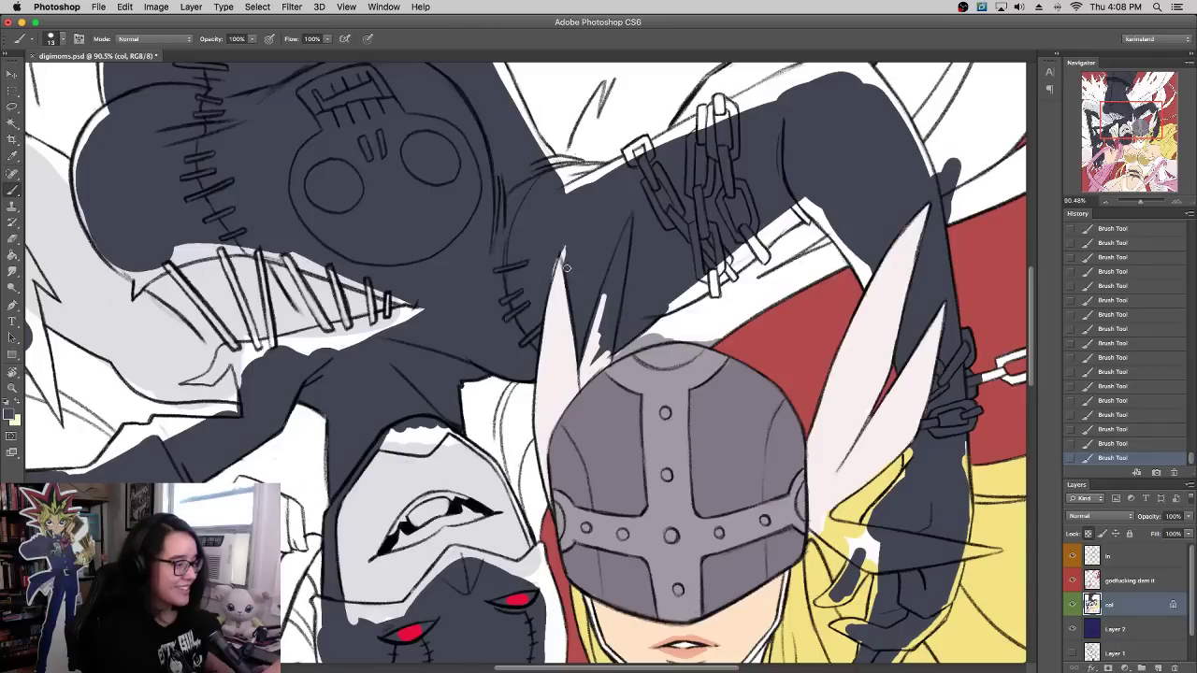
{"action": "left_click_drag", "start_coordinate": [548, 282], "coordinate": [554, 245]}
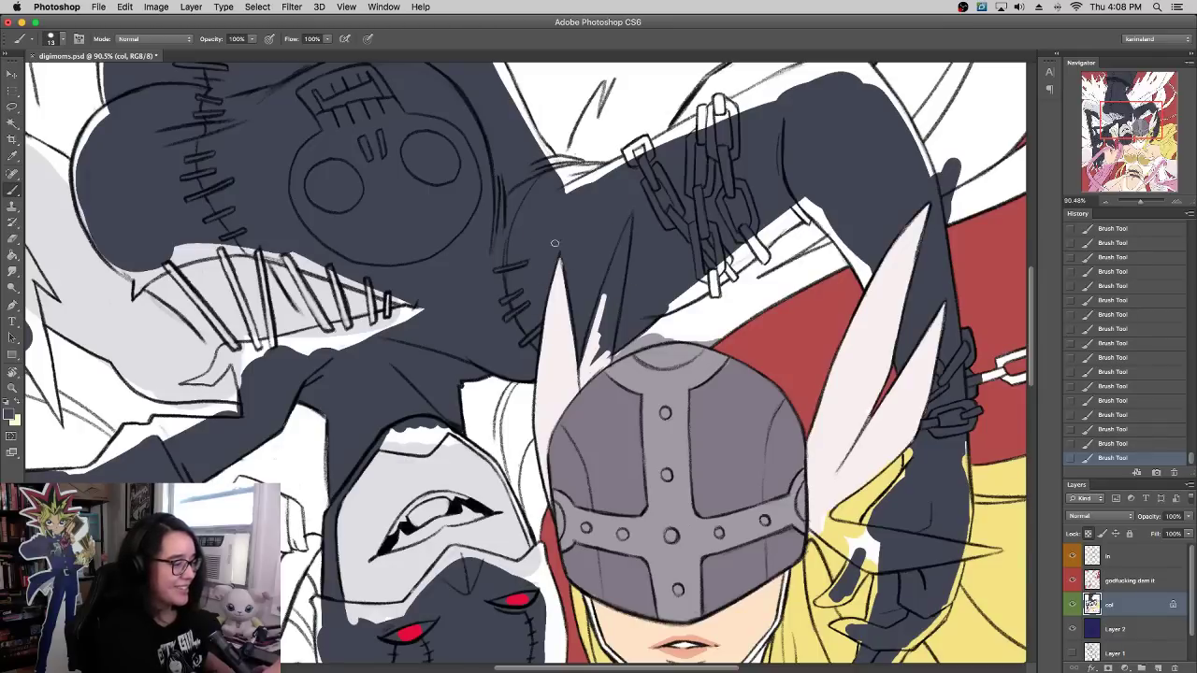
Step: Fill the narrow inner feather beside it with the sampled pale pinkish white, up to its tip
{"action": "left_click", "coordinate": [556, 302], "text": "alt"}
{"action": "left_click_drag", "start_coordinate": [581, 376], "coordinate": [599, 291]}
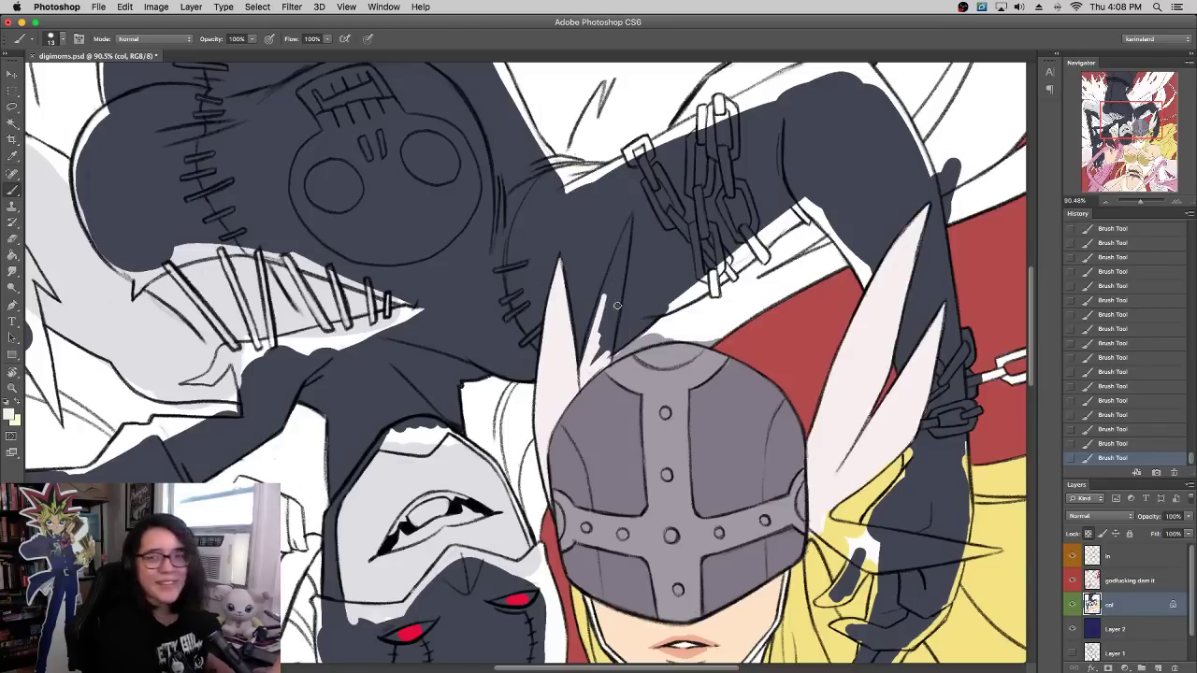
{"action": "left_click_drag", "start_coordinate": [585, 356], "coordinate": [637, 200]}
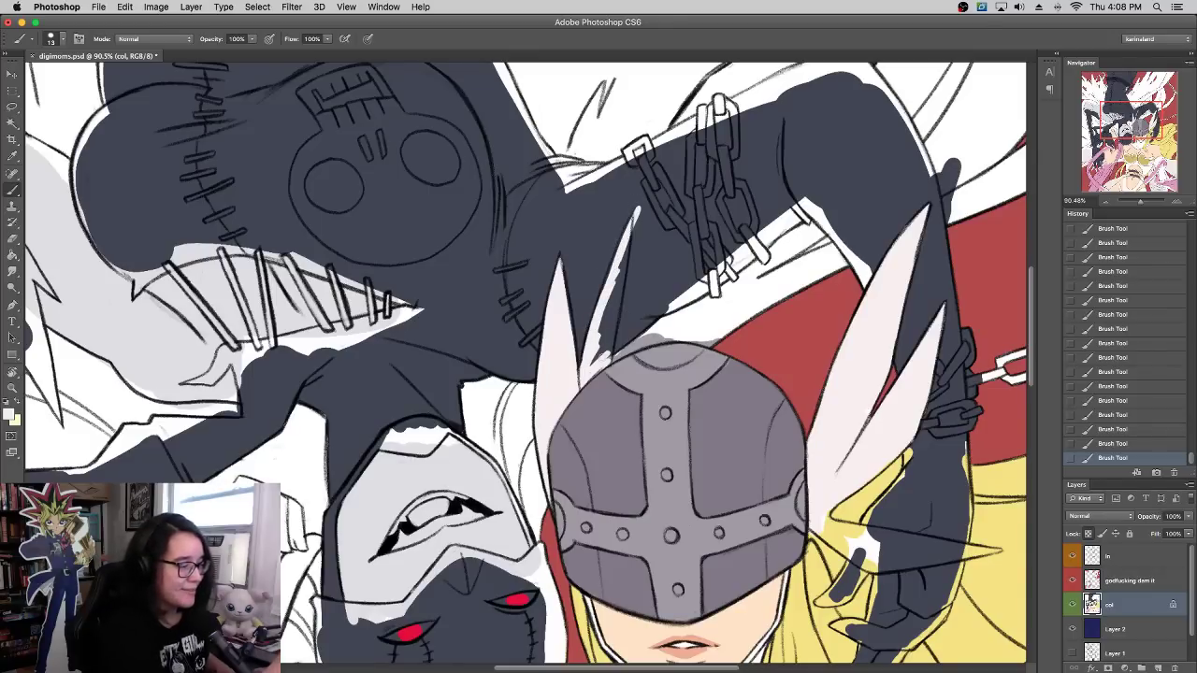
{"action": "left_click_drag", "start_coordinate": [610, 346], "coordinate": [626, 257]}
{"action": "left_click_drag", "start_coordinate": [615, 316], "coordinate": [632, 234]}
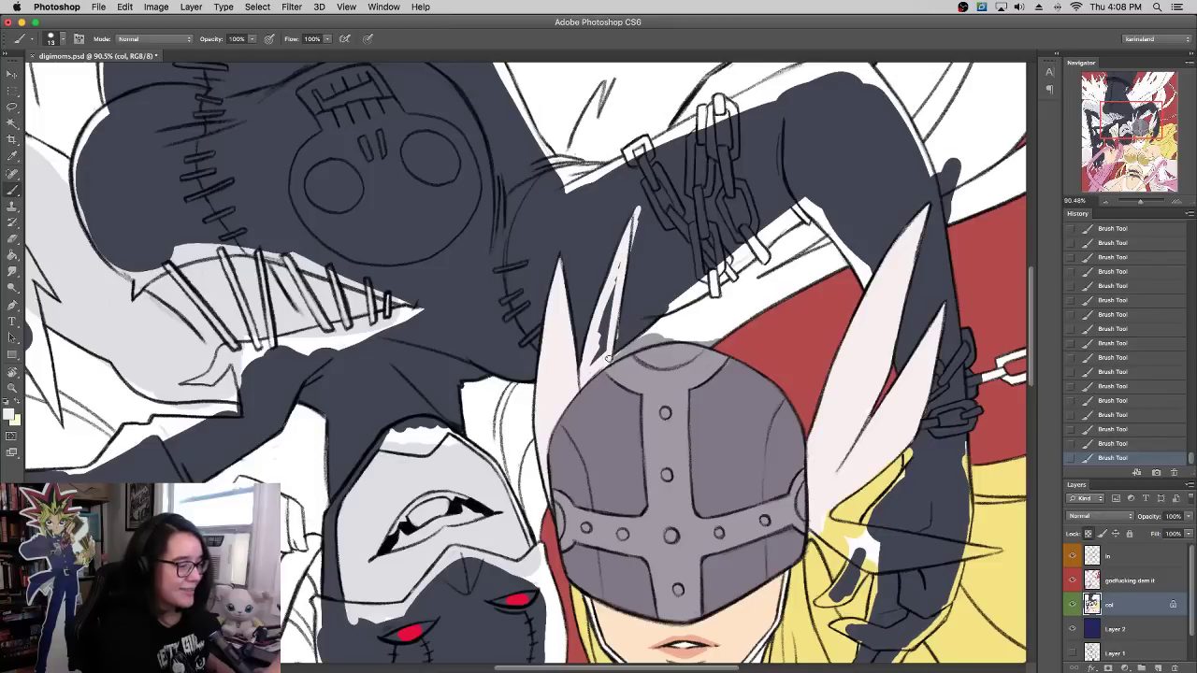
{"action": "mouse_move", "coordinate": [603, 359]}
{"action": "left_mouse_down"}
{"action": "mouse_move", "coordinate": [604, 314]}
{"action": "mouse_move", "coordinate": [640, 207]}
{"action": "left_mouse_up"}
Step: Trim the narrow feather's edge and tip with the sampled dark blue-gray, and clean up the gray spill above the helmet
{"action": "scroll", "coordinate": [647, 238], "scroll_direction": "up", "scroll_amount": 3}
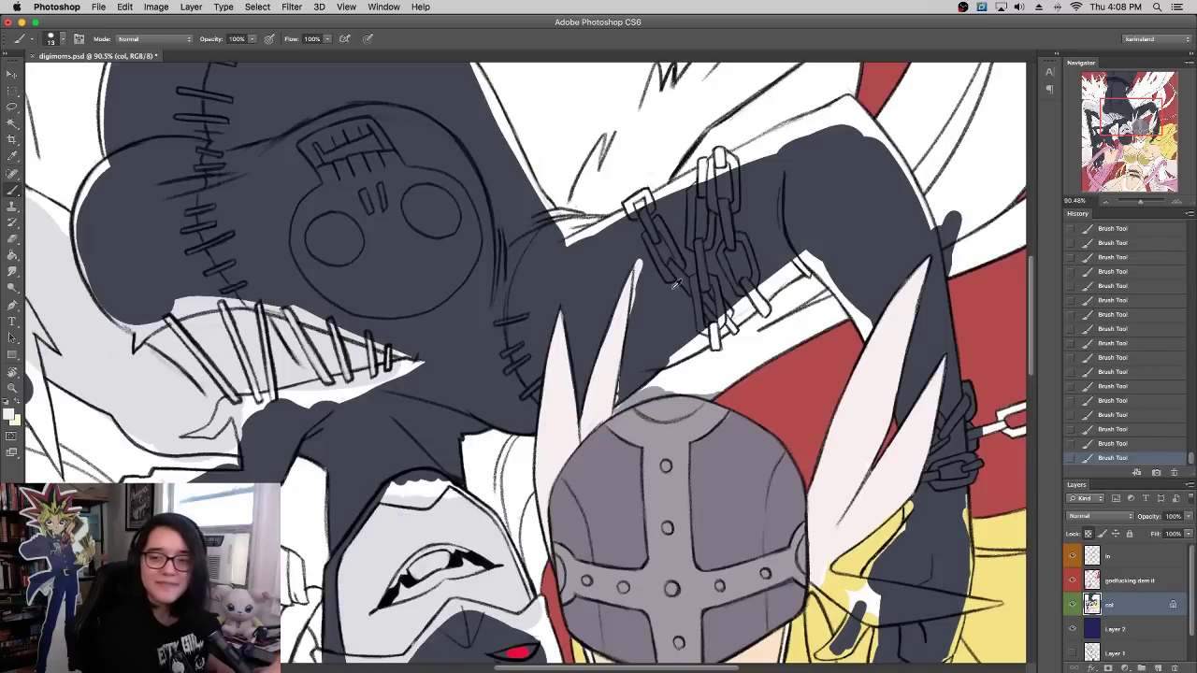
{"action": "left_click", "coordinate": [650, 313], "text": "alt"}
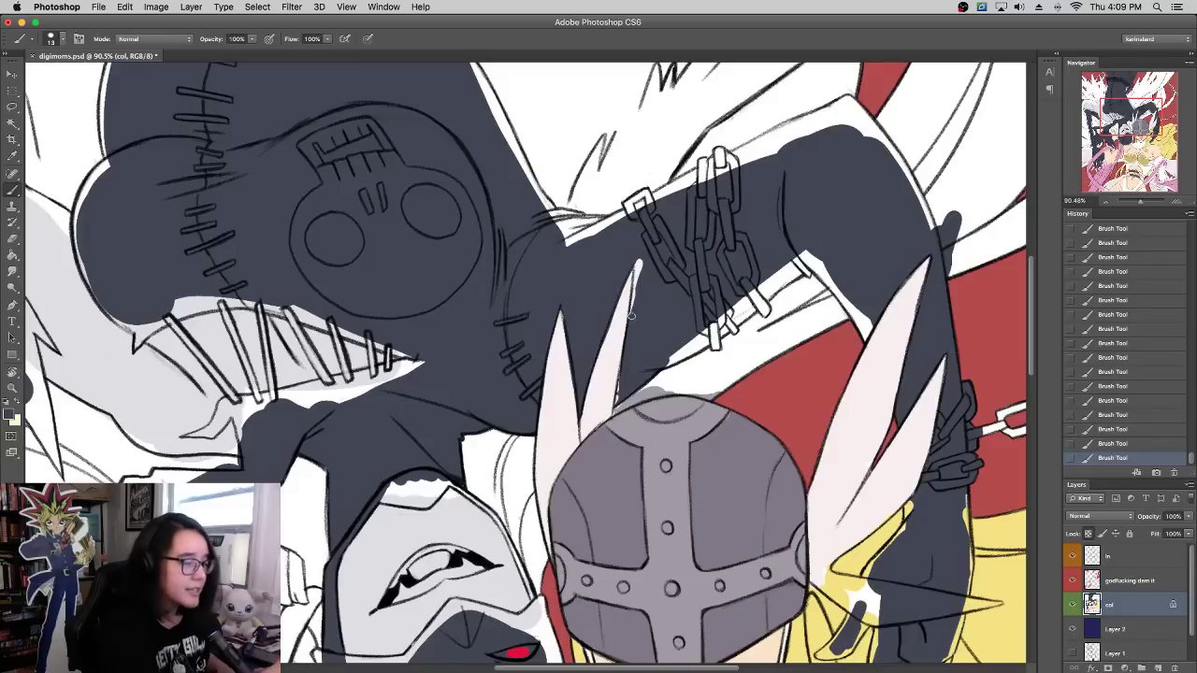
{"action": "left_click_drag", "start_coordinate": [631, 316], "coordinate": [635, 258]}
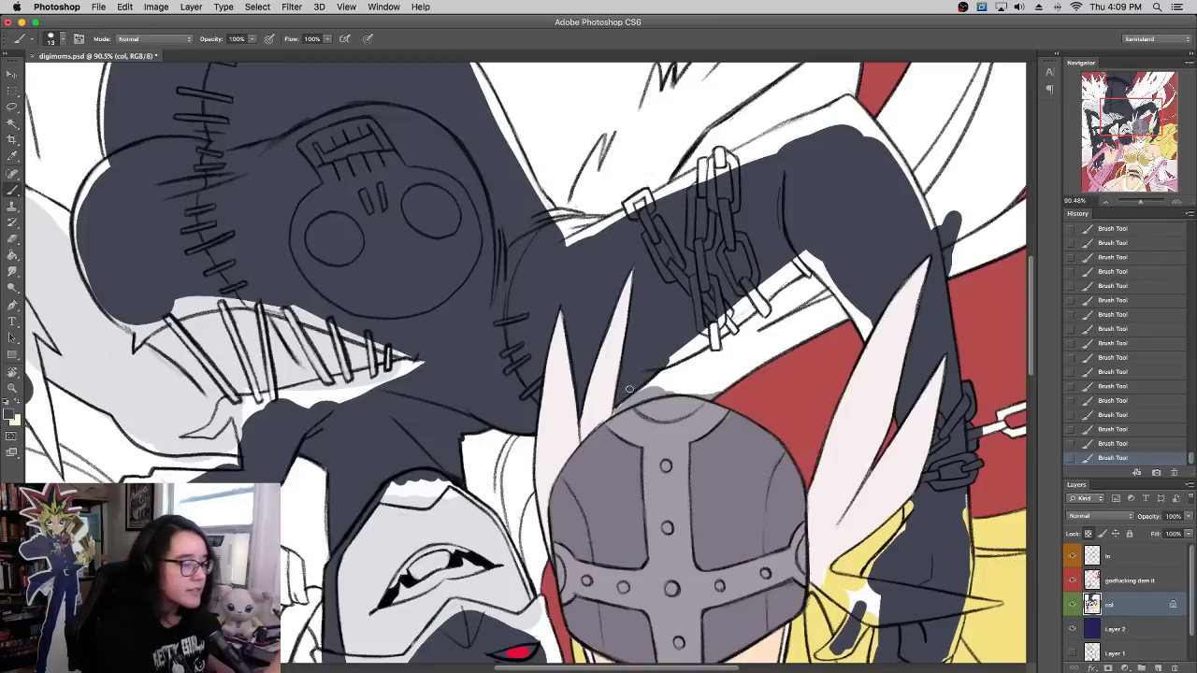
{"action": "key", "text": "x"}
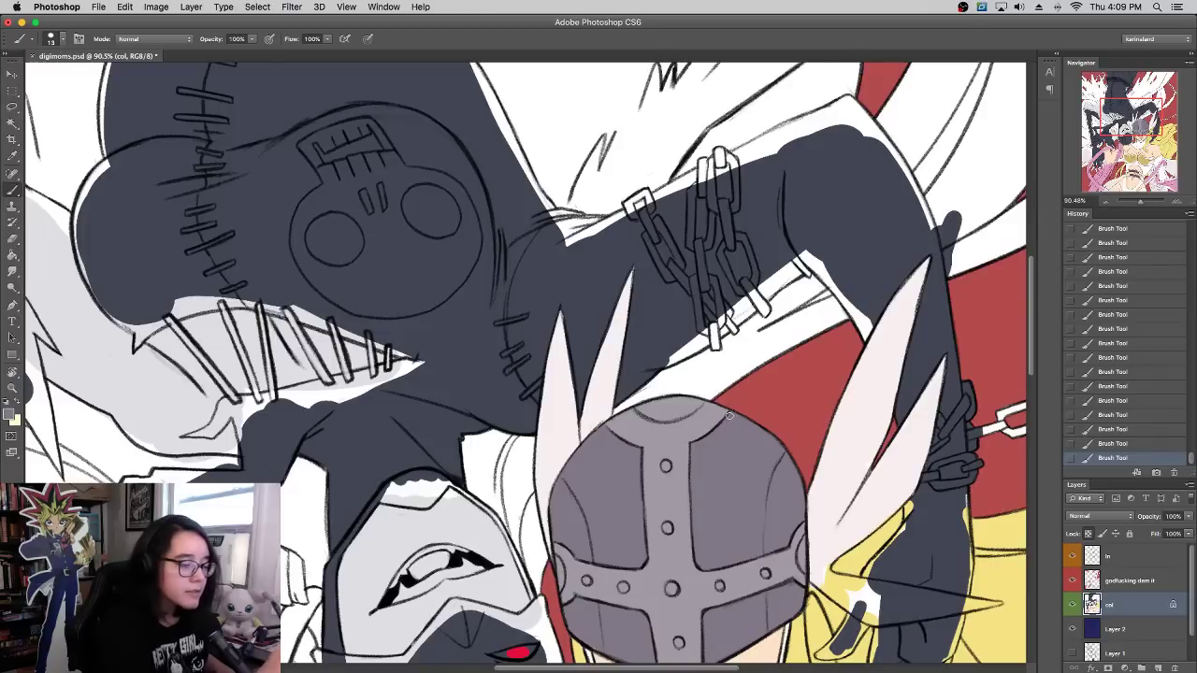
Step: Start filling the lowest feather at the helmet's side, above the blonde hair, with the sampled pale pinkish white
{"action": "scroll", "coordinate": [716, 405], "scroll_direction": "down", "scroll_amount": 5}
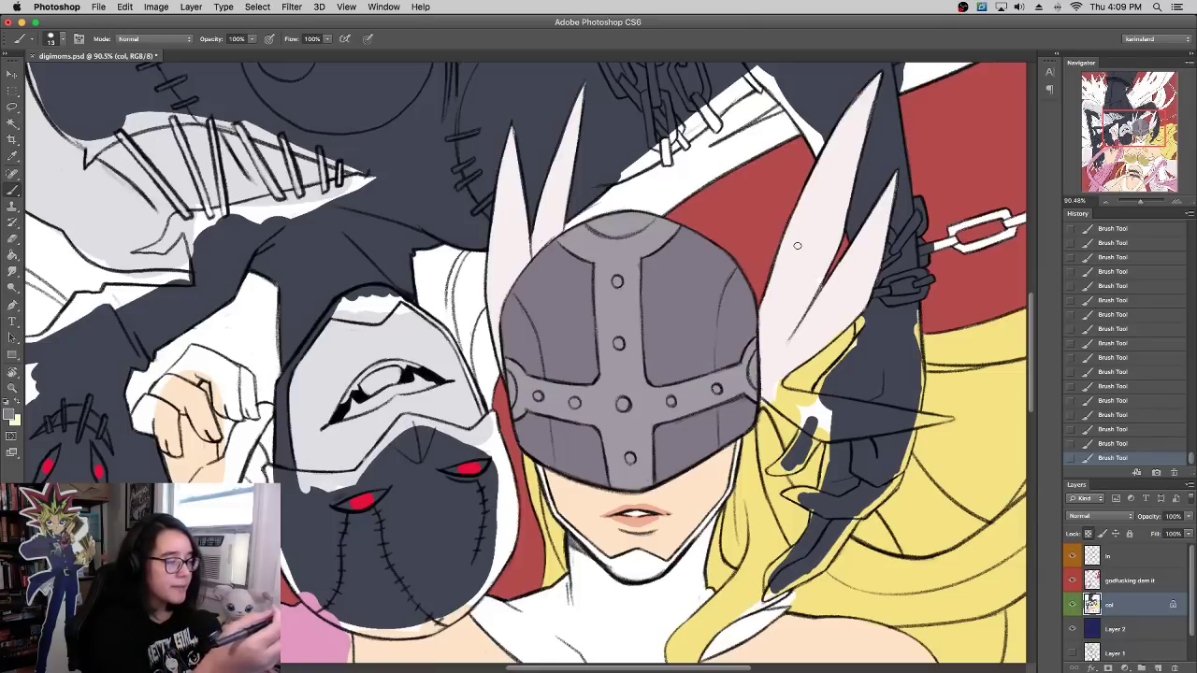
{"action": "left_click", "coordinate": [769, 422], "text": "alt"}
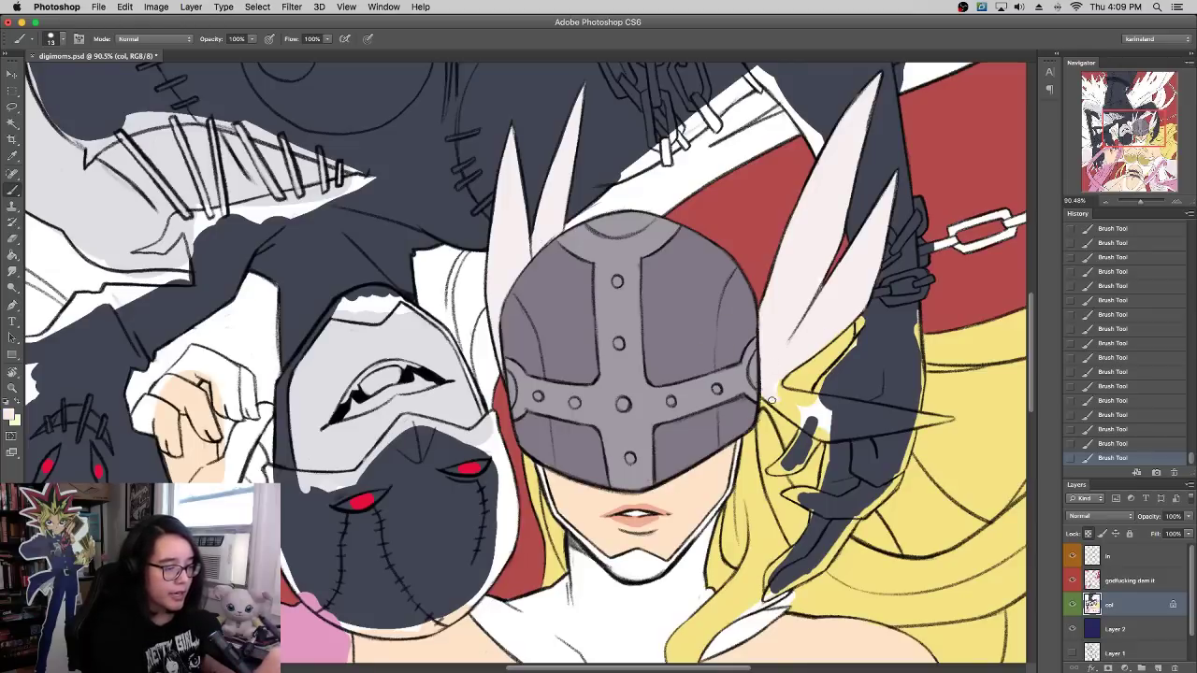
{"action": "mouse_move", "coordinate": [770, 400]}
{"action": "left_mouse_down"}
{"action": "mouse_move", "coordinate": [801, 420]}
{"action": "mouse_move", "coordinate": [806, 403]}
{"action": "left_mouse_up"}
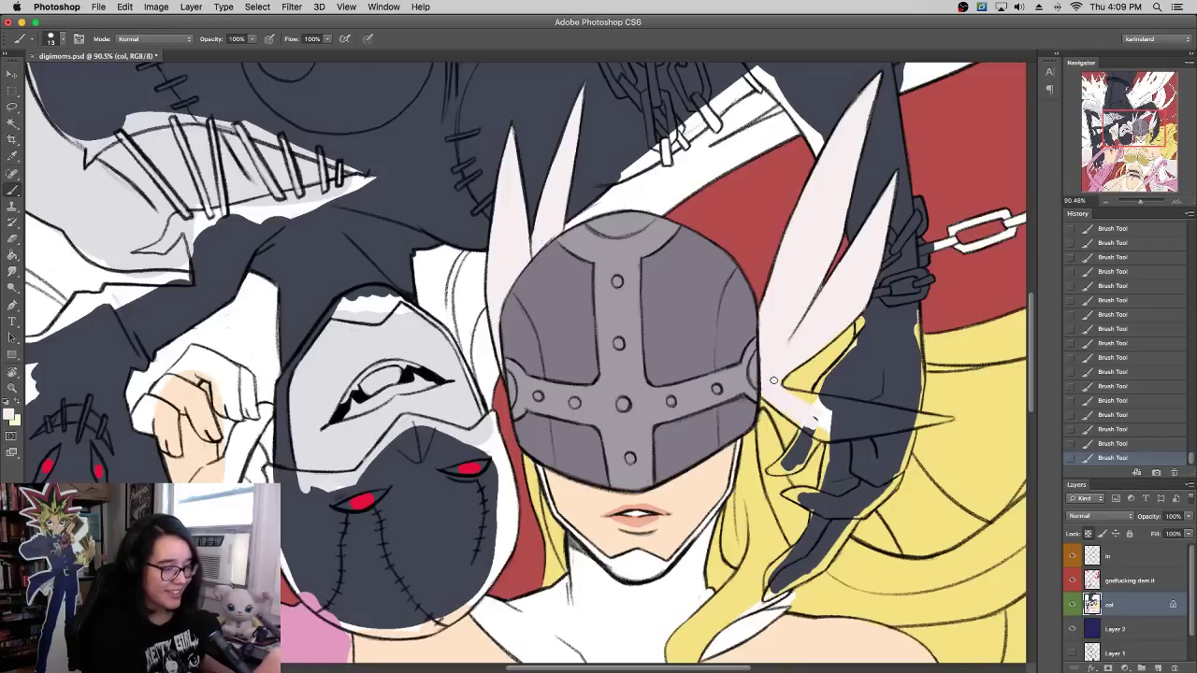
Step: Fill the rest of the long pointed feather crossing the dark hand with pale pinkish white, and sample the hair's yellow for its tip
{"action": "left_click_drag", "start_coordinate": [1139, 203], "coordinate": [1138, 204]}
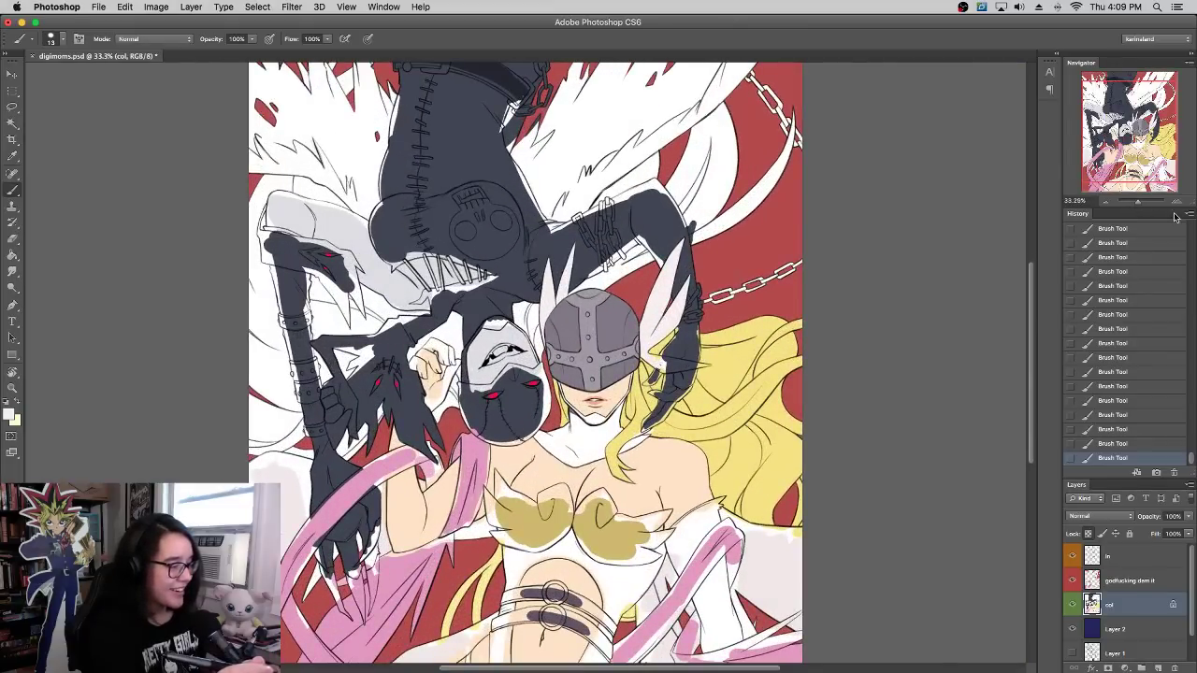
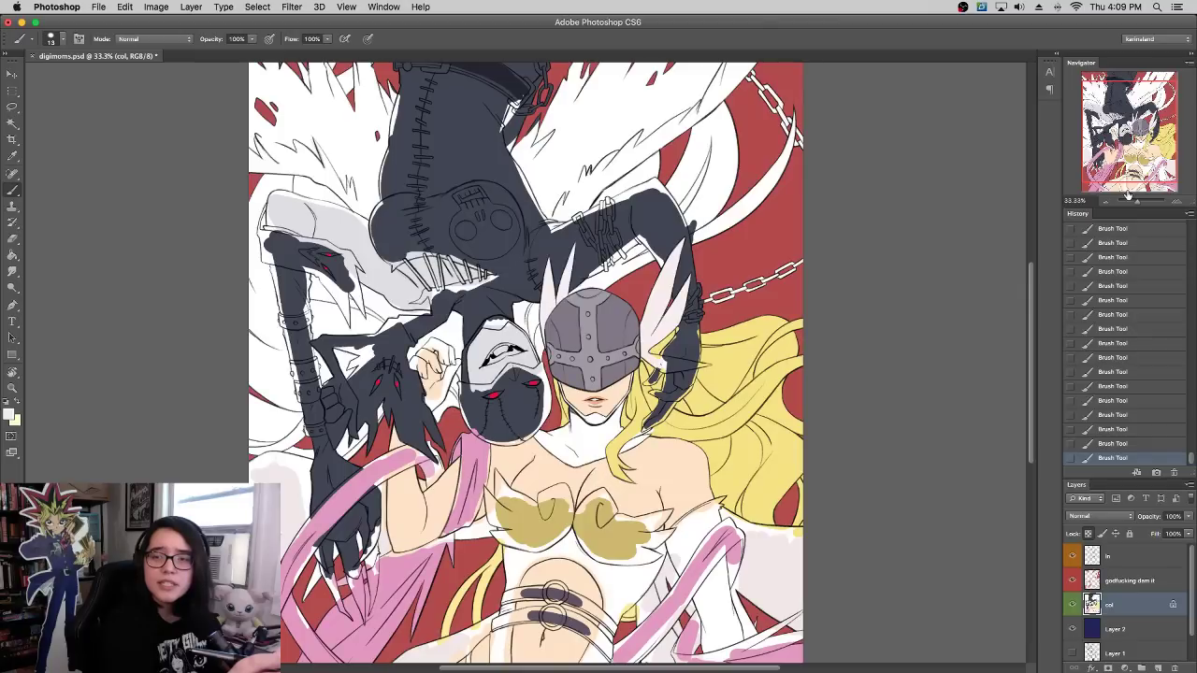
{"action": "left_click", "coordinate": [1175, 202]}
{"action": "left_click", "coordinate": [1175, 203]}
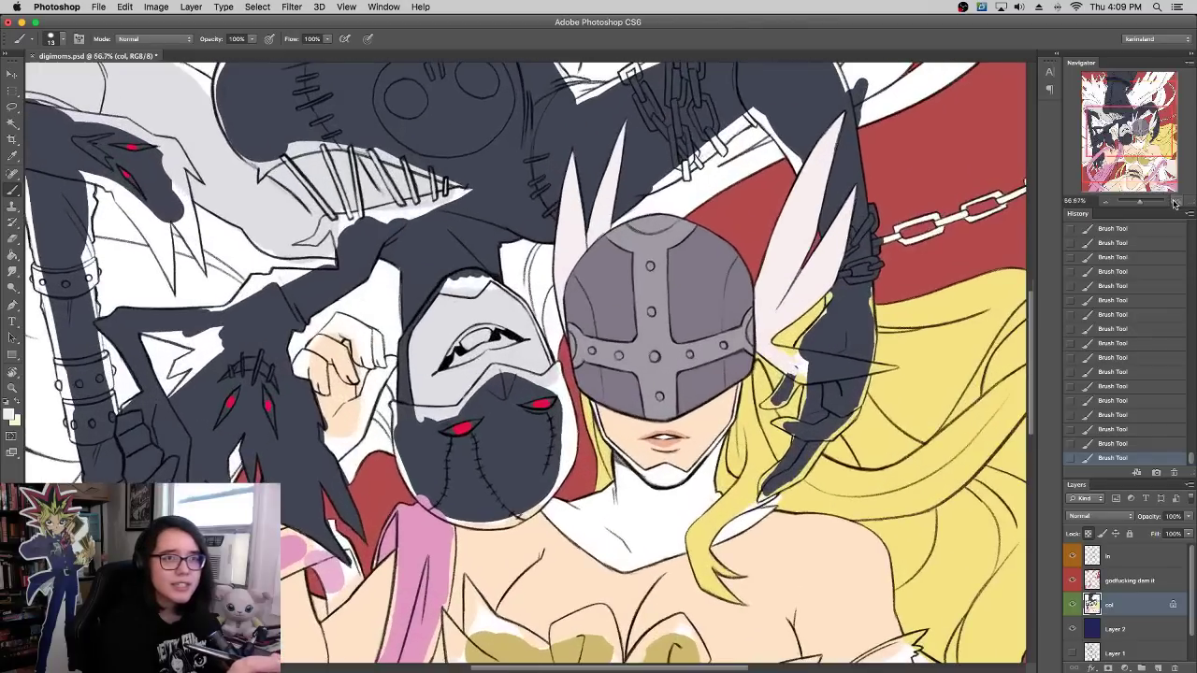
{"action": "left_click_drag", "start_coordinate": [641, 476], "coordinate": [414, 514]}
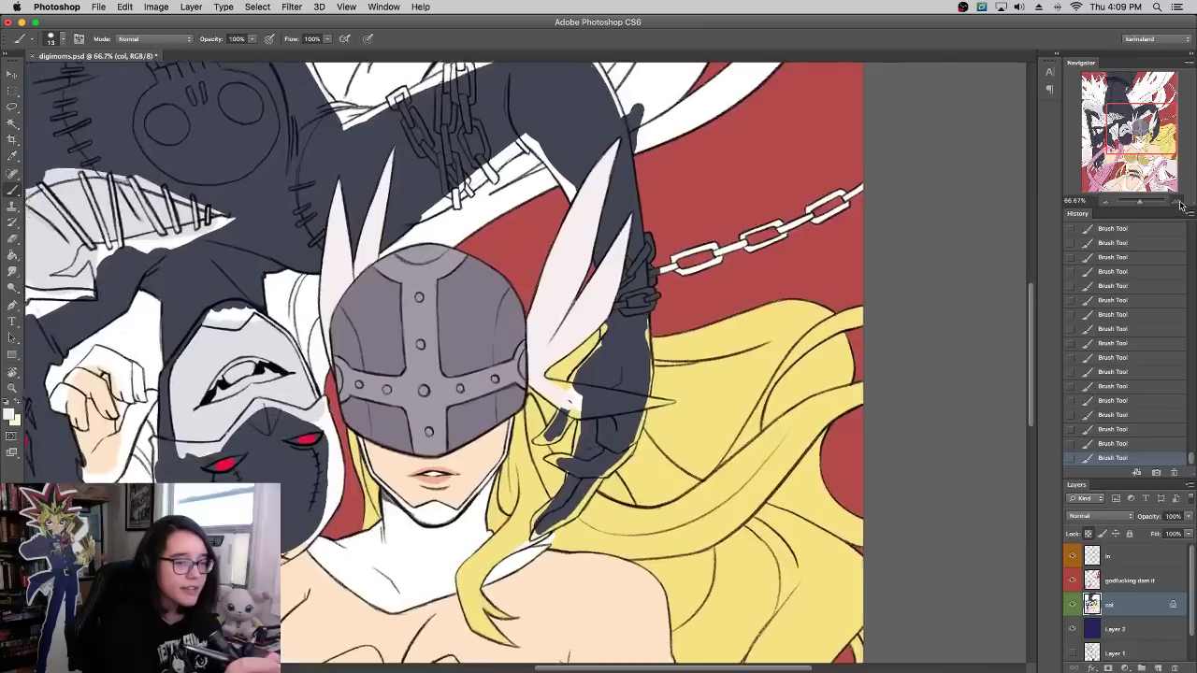
{"action": "key", "text": "super+equal"}
{"action": "key", "text": "super+equal"}
{"action": "mouse_move", "coordinate": [602, 468]}
{"action": "left_mouse_down"}
{"action": "mouse_move", "coordinate": [663, 511]}
{"action": "mouse_move", "coordinate": [700, 515]}
{"action": "mouse_move", "coordinate": [955, 474]}
{"action": "mouse_move", "coordinate": [873, 485]}
{"action": "mouse_move", "coordinate": [930, 474]}
{"action": "mouse_move", "coordinate": [780, 460]}
{"action": "left_mouse_up"}
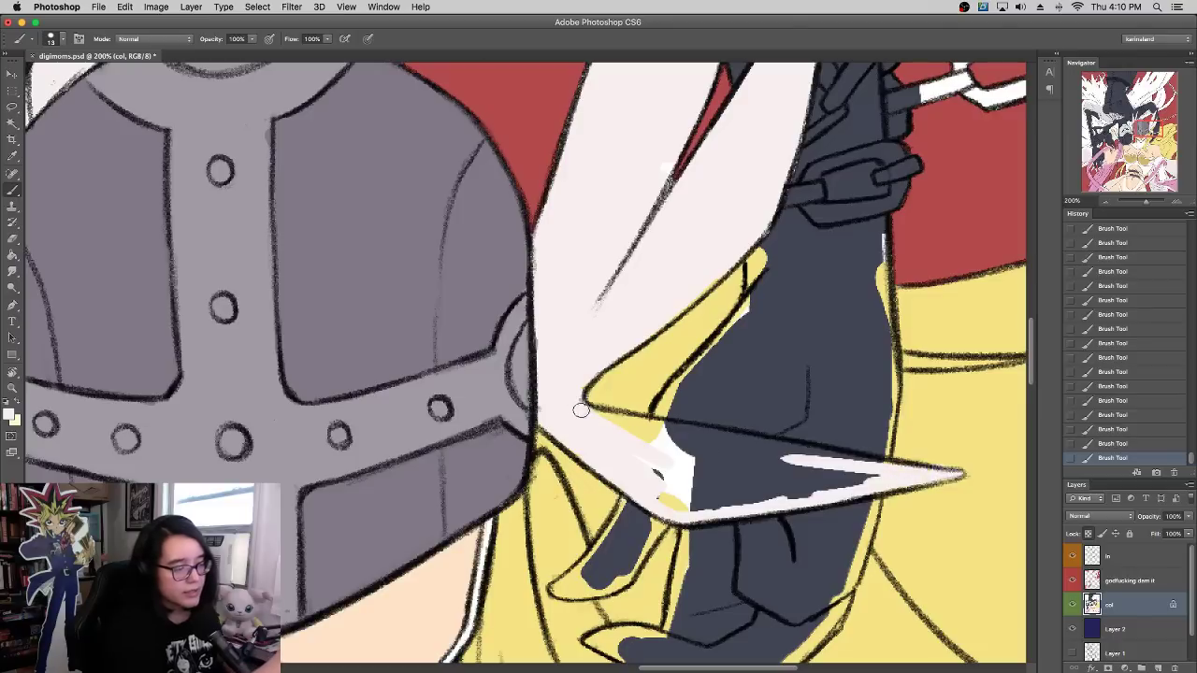
{"action": "mouse_move", "coordinate": [681, 432]}
{"action": "left_mouse_down"}
{"action": "mouse_move", "coordinate": [632, 419]}
{"action": "mouse_move", "coordinate": [817, 466]}
{"action": "mouse_move", "coordinate": [778, 451]}
{"action": "mouse_move", "coordinate": [820, 477]}
{"action": "mouse_move", "coordinate": [687, 506]}
{"action": "mouse_move", "coordinate": [654, 493]}
{"action": "mouse_move", "coordinate": [645, 454]}
{"action": "mouse_move", "coordinate": [681, 497]}
{"action": "mouse_move", "coordinate": [678, 450]}
{"action": "mouse_move", "coordinate": [702, 494]}
{"action": "mouse_move", "coordinate": [710, 459]}
{"action": "mouse_move", "coordinate": [654, 443]}
{"action": "mouse_move", "coordinate": [725, 468]}
{"action": "mouse_move", "coordinate": [744, 500]}
{"action": "mouse_move", "coordinate": [718, 493]}
{"action": "mouse_move", "coordinate": [756, 478]}
{"action": "mouse_move", "coordinate": [720, 452]}
{"action": "mouse_move", "coordinate": [799, 473]}
{"action": "left_mouse_up"}
{"action": "left_click", "coordinate": [945, 445], "text": "alt"}
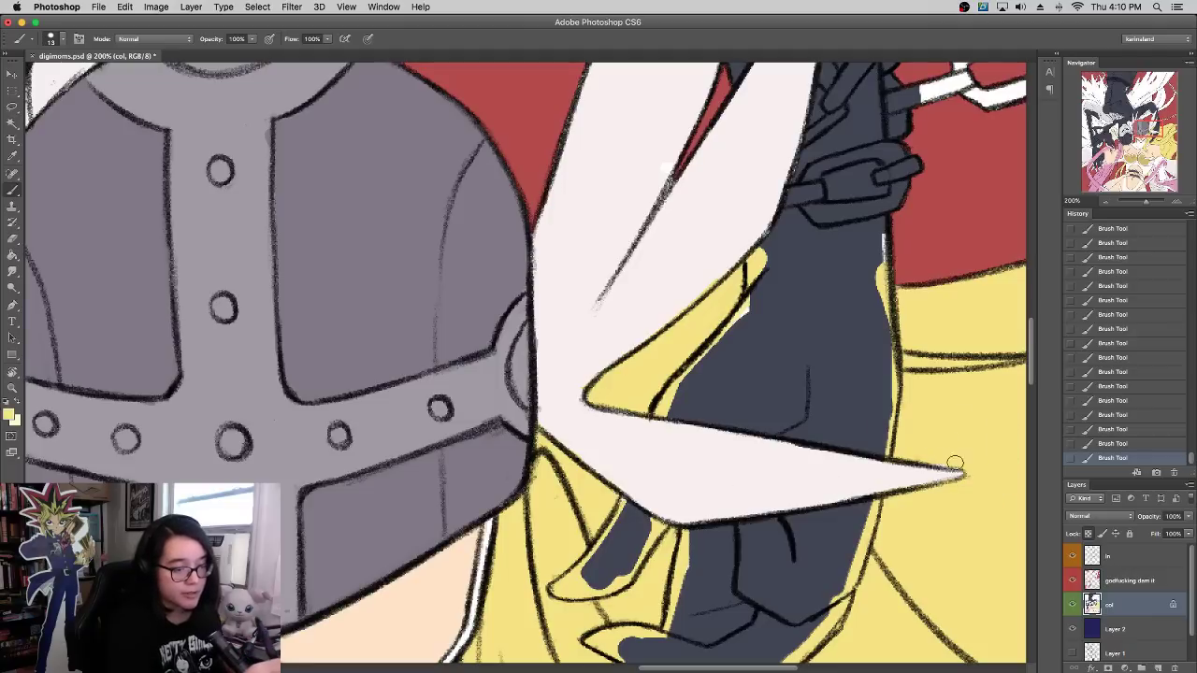
Step: Paint over the yellow and white gaps between the hand's inner outline and the feathers with the sampled dark blue-gray
{"action": "left_click", "coordinate": [866, 399], "text": "alt"}
{"action": "mouse_move", "coordinate": [654, 413]}
{"action": "left_mouse_down"}
{"action": "mouse_move", "coordinate": [793, 266]}
{"action": "mouse_move", "coordinate": [745, 314]}
{"action": "mouse_move", "coordinate": [759, 292]}
{"action": "mouse_move", "coordinate": [752, 261]}
{"action": "mouse_move", "coordinate": [777, 232]}
{"action": "mouse_move", "coordinate": [759, 288]}
{"action": "left_mouse_up"}
{"action": "left_click_drag", "start_coordinate": [796, 192], "coordinate": [815, 104]}
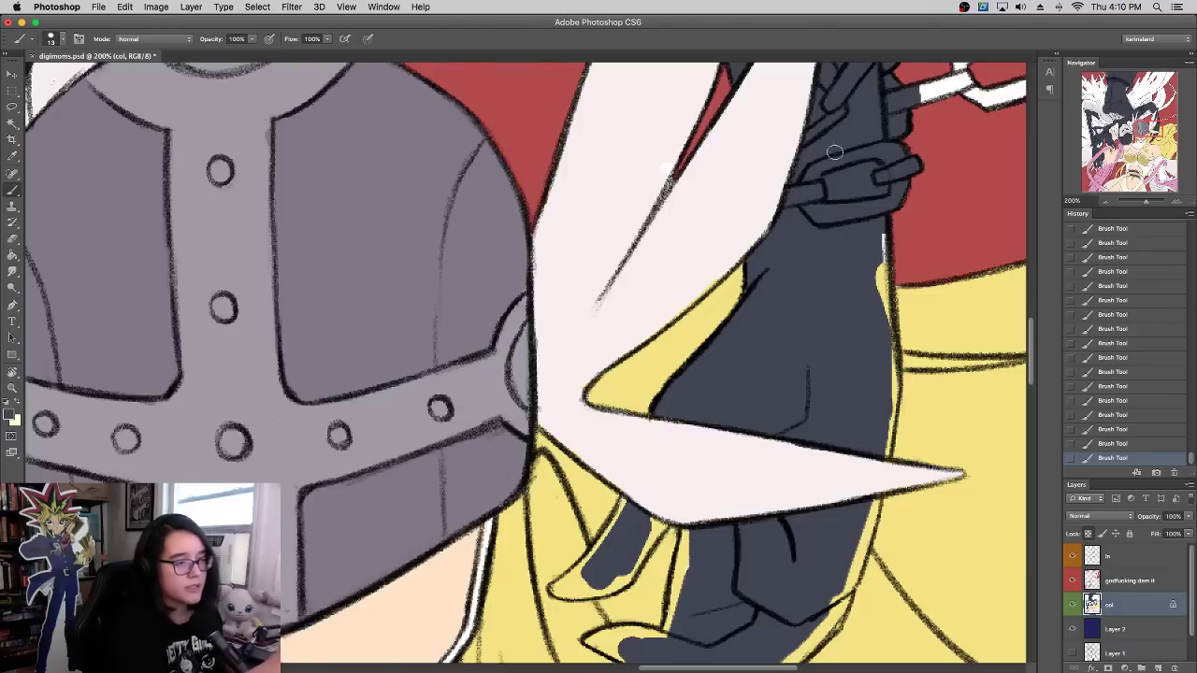
Step: Cover the remaining yellow and white gaps along the wrist, thumb and outer edge of the hand with dark blue-gray
{"action": "mouse_move", "coordinate": [879, 236]}
{"action": "left_mouse_down"}
{"action": "mouse_move", "coordinate": [891, 329]}
{"action": "mouse_move", "coordinate": [882, 438]}
{"action": "mouse_move", "coordinate": [890, 380]}
{"action": "left_mouse_up"}
{"action": "scroll", "coordinate": [874, 336], "scroll_direction": "down", "scroll_amount": 5}
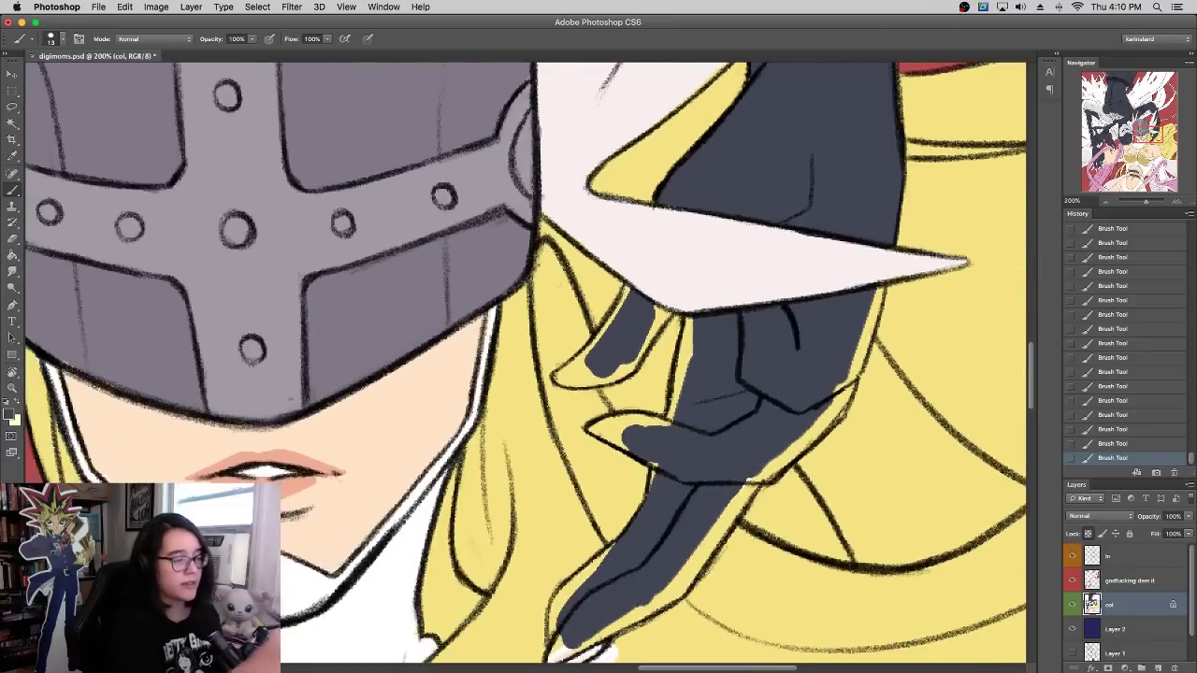
{"action": "mouse_move", "coordinate": [654, 460]}
{"action": "left_mouse_down"}
{"action": "mouse_move", "coordinate": [598, 424]}
{"action": "mouse_move", "coordinate": [682, 436]}
{"action": "mouse_move", "coordinate": [667, 425]}
{"action": "left_mouse_up"}
{"action": "mouse_move", "coordinate": [662, 475]}
{"action": "left_mouse_down"}
{"action": "mouse_move", "coordinate": [657, 486]}
{"action": "mouse_move", "coordinate": [689, 321]}
{"action": "left_mouse_up"}
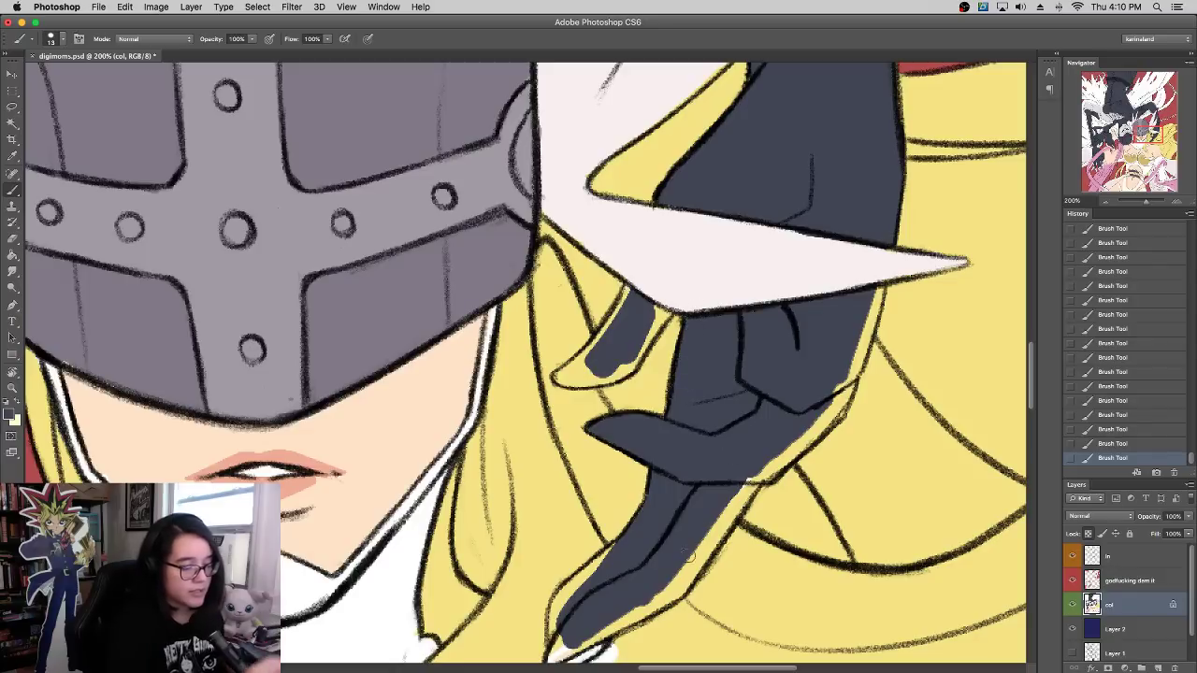
{"action": "mouse_move", "coordinate": [690, 556]}
{"action": "left_mouse_down"}
{"action": "mouse_move", "coordinate": [671, 598]}
{"action": "mouse_move", "coordinate": [735, 495]}
{"action": "mouse_move", "coordinate": [815, 422]}
{"action": "mouse_move", "coordinate": [839, 327]}
{"action": "mouse_move", "coordinate": [839, 388]}
{"action": "mouse_move", "coordinate": [870, 300]}
{"action": "mouse_move", "coordinate": [847, 374]}
{"action": "left_mouse_up"}
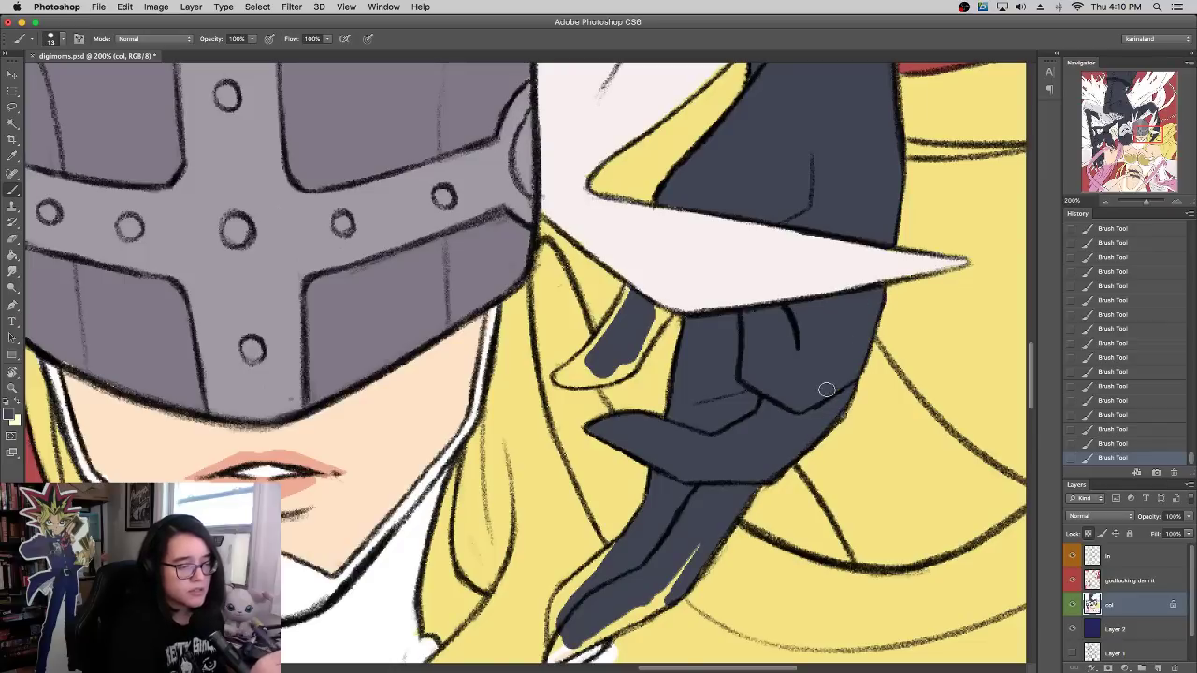
{"action": "left_click_drag", "start_coordinate": [692, 428], "coordinate": [775, 280]}
{"action": "left_click_drag", "start_coordinate": [633, 514], "coordinate": [643, 470]}
Step: Clean up the long lower finger's edges and fill its yellow upper gap with the sampled dark blue-gray
{"action": "left_click", "coordinate": [589, 508], "text": "alt"}
{"action": "mouse_move", "coordinate": [716, 419]}
{"action": "left_mouse_down"}
{"action": "mouse_move", "coordinate": [848, 266]}
{"action": "mouse_move", "coordinate": [778, 357]}
{"action": "mouse_move", "coordinate": [826, 358]}
{"action": "mouse_move", "coordinate": [742, 372]}
{"action": "left_mouse_up"}
{"action": "left_click", "coordinate": [823, 309], "text": "alt"}
{"action": "mouse_move", "coordinate": [810, 341]}
{"action": "left_mouse_down"}
{"action": "mouse_move", "coordinate": [824, 306]}
{"action": "mouse_move", "coordinate": [774, 350]}
{"action": "mouse_move", "coordinate": [820, 306]}
{"action": "mouse_move", "coordinate": [765, 357]}
{"action": "mouse_move", "coordinate": [858, 306]}
{"action": "mouse_move", "coordinate": [767, 358]}
{"action": "mouse_move", "coordinate": [905, 251]}
{"action": "left_mouse_up"}
{"action": "scroll", "coordinate": [935, 198], "scroll_direction": "up", "scroll_amount": 2}
{"action": "scroll", "coordinate": [934, 198], "scroll_direction": "right", "scroll_amount": 1}
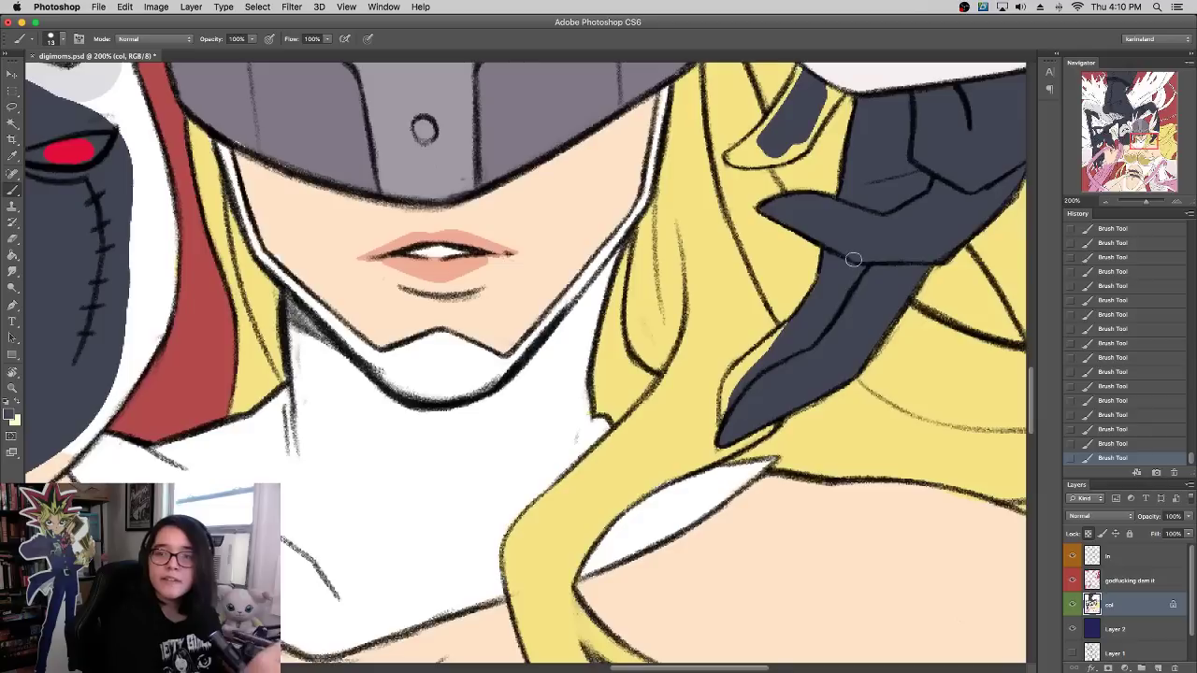
{"action": "left_click_drag", "start_coordinate": [807, 256], "coordinate": [792, 285]}
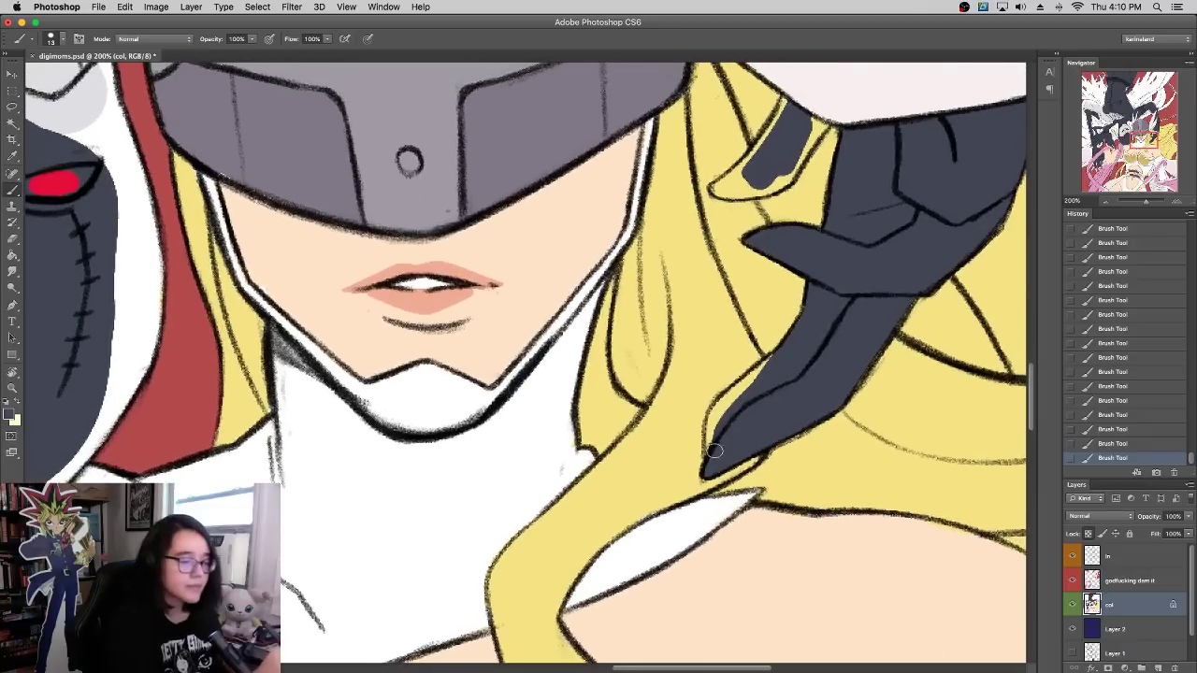
{"action": "mouse_move", "coordinate": [714, 450]}
{"action": "left_mouse_down"}
{"action": "mouse_move", "coordinate": [711, 421]}
{"action": "mouse_move", "coordinate": [763, 372]}
{"action": "left_mouse_up"}
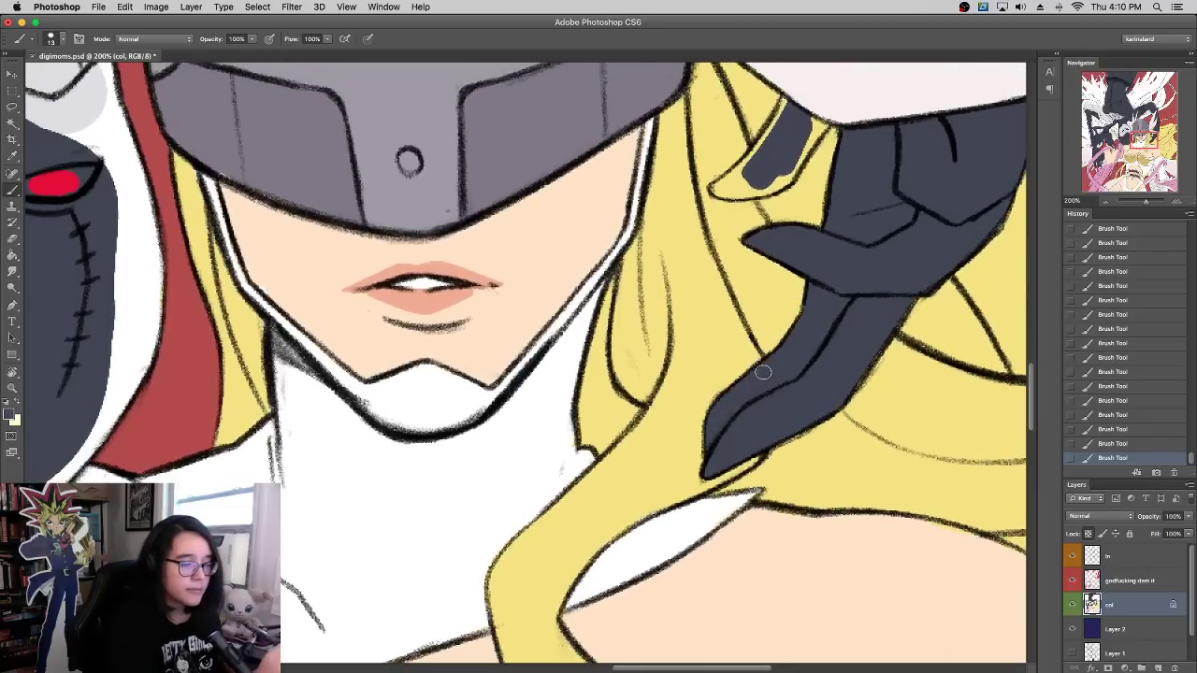
Step: Fill the short pointed fingertip beneath the long feather with dark blue-gray up to its outline
{"action": "left_click_drag", "start_coordinate": [852, 253], "coordinate": [748, 468]}
{"action": "mouse_move", "coordinate": [616, 403]}
{"action": "left_mouse_down"}
{"action": "mouse_move", "coordinate": [647, 405]}
{"action": "mouse_move", "coordinate": [660, 375]}
{"action": "mouse_move", "coordinate": [640, 404]}
{"action": "mouse_move", "coordinate": [686, 394]}
{"action": "mouse_move", "coordinate": [659, 404]}
{"action": "mouse_move", "coordinate": [715, 340]}
{"action": "mouse_move", "coordinate": [720, 323]}
{"action": "mouse_move", "coordinate": [693, 310]}
{"action": "left_mouse_up"}
{"action": "mouse_move", "coordinate": [666, 355]}
{"action": "left_mouse_down"}
{"action": "mouse_move", "coordinate": [708, 261]}
{"action": "mouse_move", "coordinate": [690, 301]}
{"action": "mouse_move", "coordinate": [735, 329]}
{"action": "left_mouse_up"}
Step: Fill the white gaps of the wing areas around the pink ribbon's lower part with sampled pinkish white, using a 56 px brush
{"action": "left_click", "coordinate": [703, 268], "text": "alt"}
{"action": "left_click_drag", "start_coordinate": [1145, 201], "coordinate": [1139, 203]}
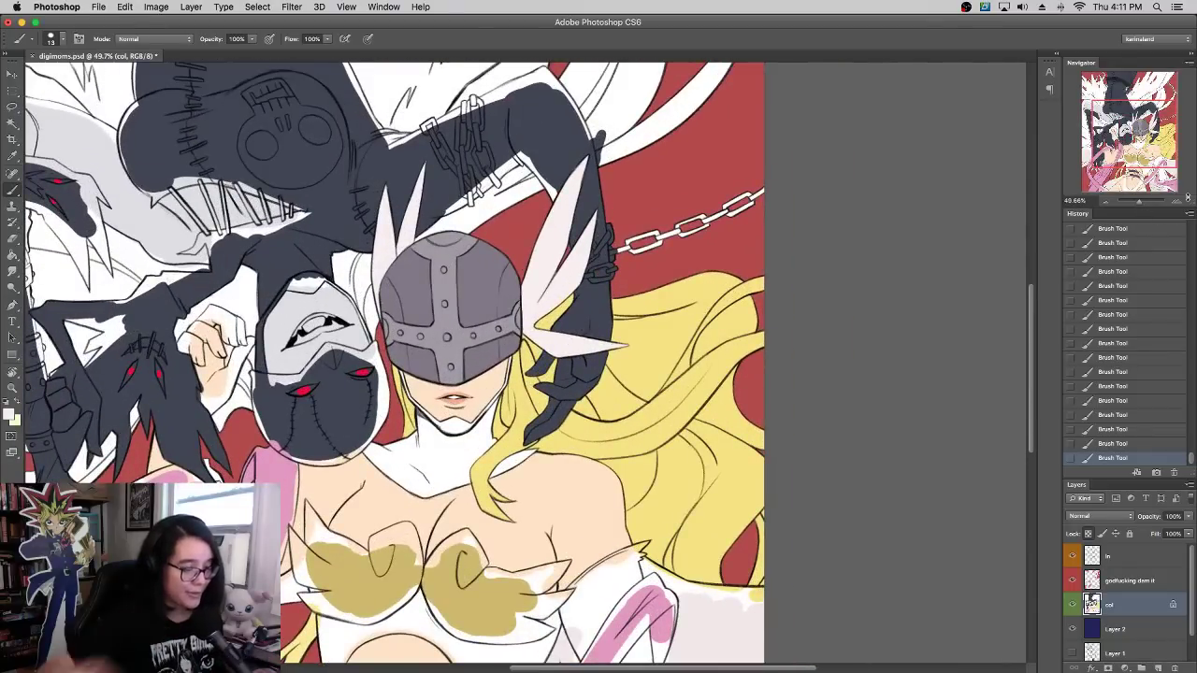
{"action": "left_click", "coordinate": [1176, 202]}
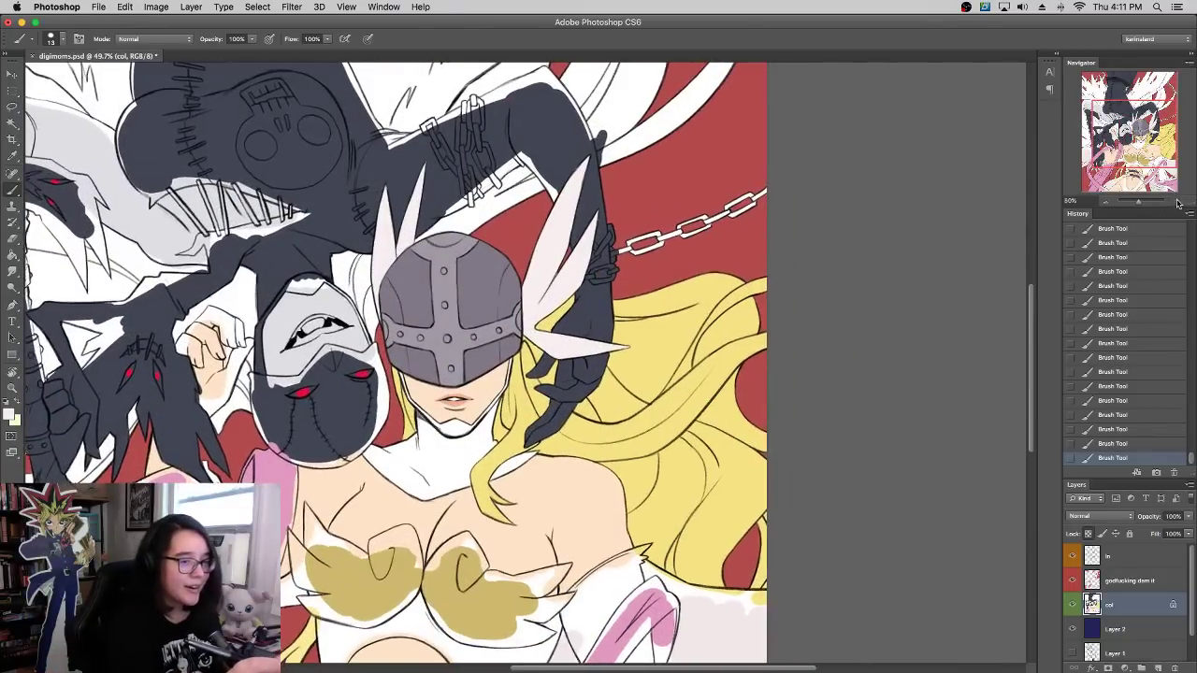
{"action": "left_click", "coordinate": [1176, 202]}
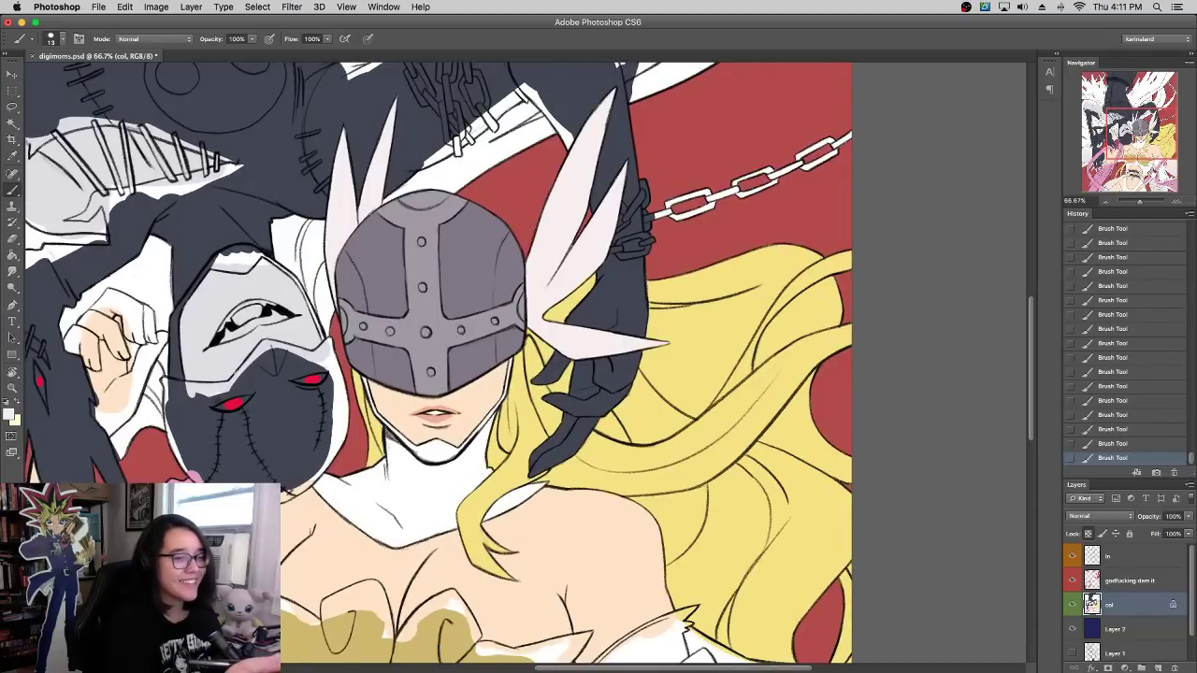
{"action": "left_click", "coordinate": [1176, 202]}
{"action": "left_click_drag", "start_coordinate": [1136, 134], "coordinate": [1136, 174]}
{"action": "mouse_move", "coordinate": [796, 331]}
{"action": "left_mouse_down"}
{"action": "mouse_move", "coordinate": [596, 461]}
{"action": "mouse_move", "coordinate": [572, 408]}
{"action": "left_mouse_up"}
{"action": "mouse_move", "coordinate": [330, 478]}
{"action": "left_mouse_down"}
{"action": "mouse_move", "coordinate": [306, 553]}
{"action": "mouse_move", "coordinate": [312, 469]}
{"action": "mouse_move", "coordinate": [320, 530]}
{"action": "mouse_move", "coordinate": [321, 473]}
{"action": "mouse_move", "coordinate": [332, 512]}
{"action": "left_mouse_up"}
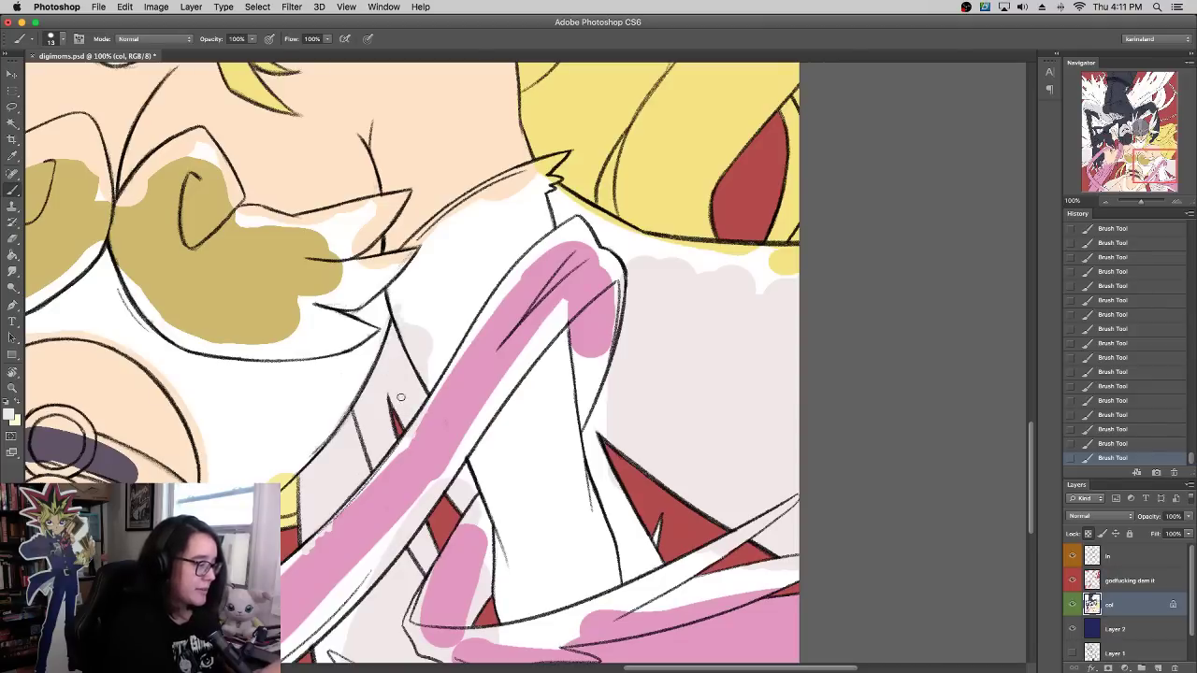
{"action": "left_click_drag", "start_coordinate": [511, 441], "coordinate": [539, 258]}
{"action": "right_click", "coordinate": [422, 441]}
{"action": "left_click", "coordinate": [451, 391]}
{"action": "left_click", "coordinate": [399, 424]}
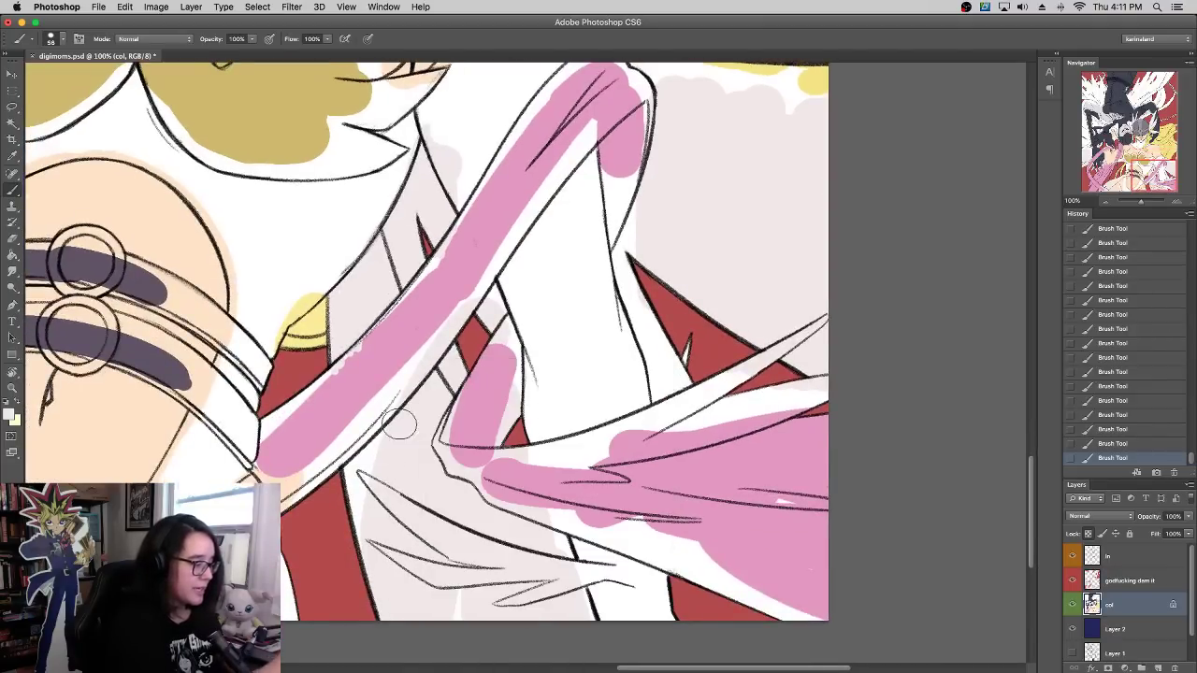
{"action": "mouse_move", "coordinate": [399, 424]}
{"action": "left_mouse_down"}
{"action": "mouse_move", "coordinate": [360, 470]}
{"action": "mouse_move", "coordinate": [381, 582]}
{"action": "mouse_move", "coordinate": [373, 534]}
{"action": "mouse_move", "coordinate": [460, 601]}
{"action": "left_mouse_up"}
{"action": "left_click_drag", "start_coordinate": [487, 309], "coordinate": [488, 325]}
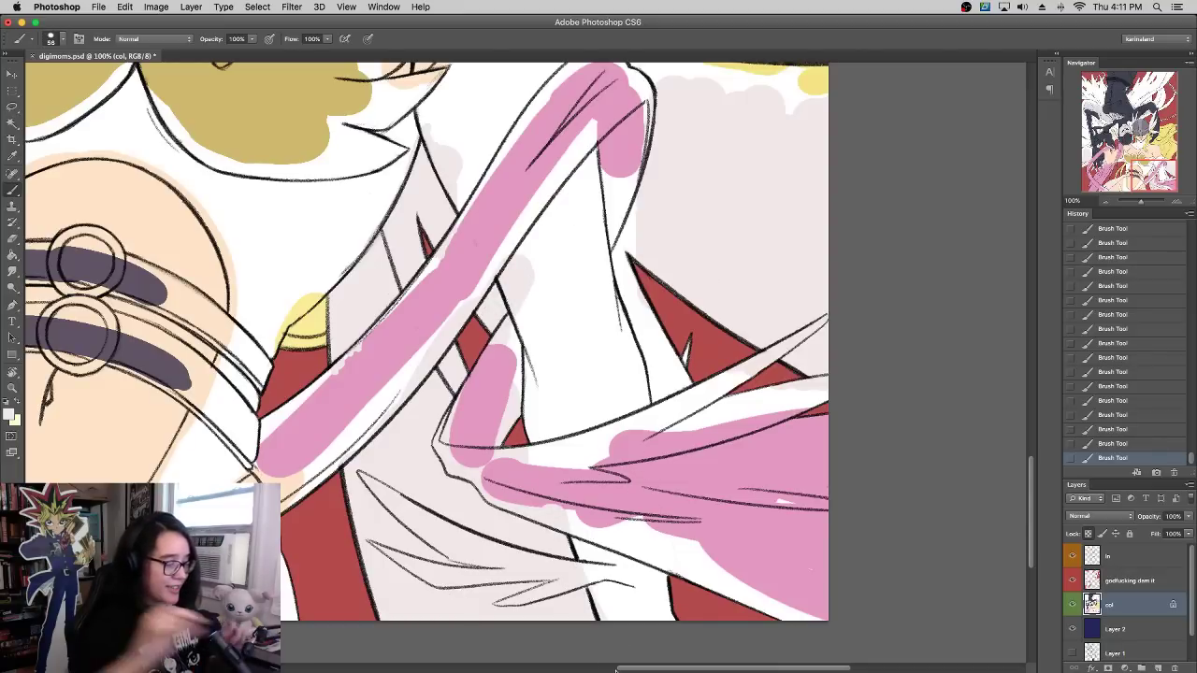
Step: Fill the wing beside the gloved arm and along the blonde hair's lower edge with pinkish white, covering the yellow spill
{"action": "mouse_move", "coordinate": [653, 386]}
{"action": "left_mouse_down"}
{"action": "mouse_move", "coordinate": [653, 357]}
{"action": "mouse_move", "coordinate": [619, 251]}
{"action": "mouse_move", "coordinate": [636, 187]}
{"action": "left_mouse_up"}
{"action": "right_click", "coordinate": [813, 357]}
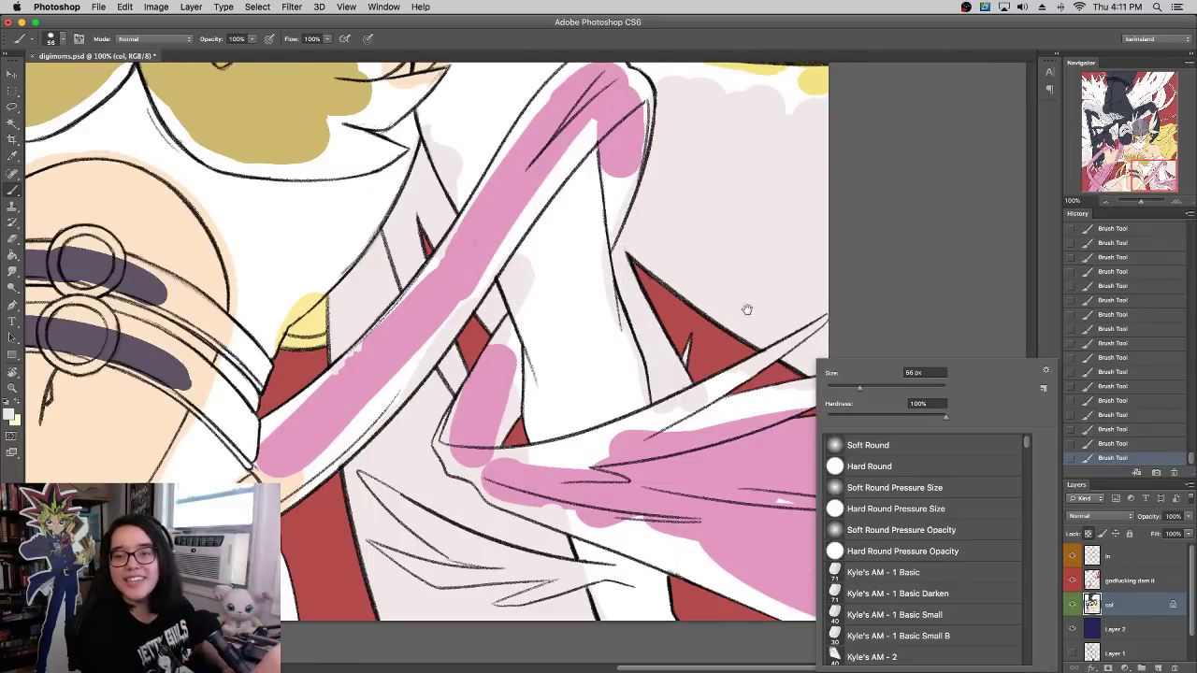
{"action": "left_click_drag", "start_coordinate": [747, 309], "coordinate": [765, 488]}
{"action": "left_click_drag", "start_coordinate": [770, 369], "coordinate": [746, 469]}
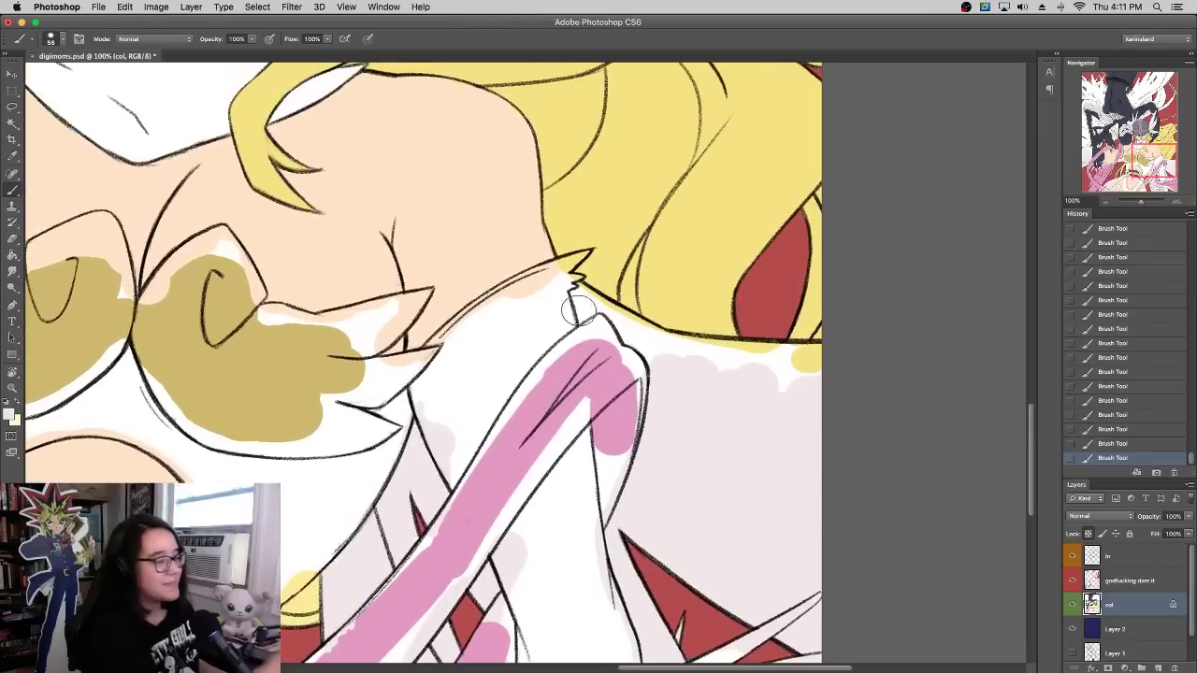
{"action": "left_click_drag", "start_coordinate": [567, 286], "coordinate": [577, 324]}
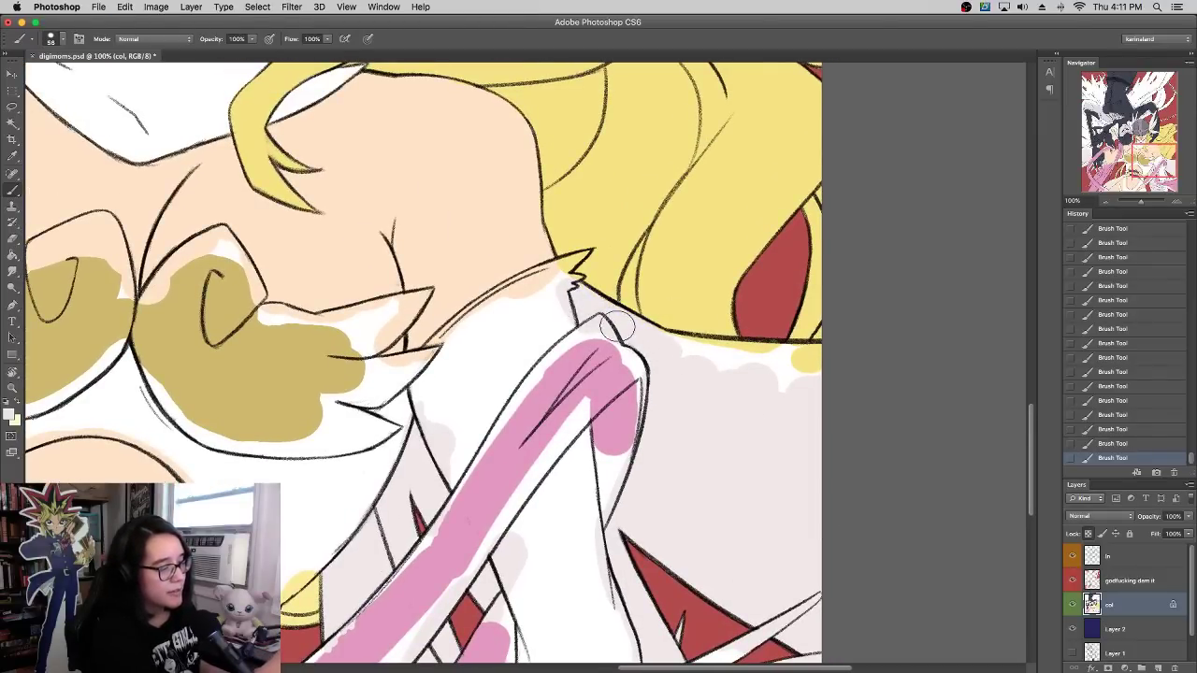
{"action": "mouse_move", "coordinate": [617, 327]}
{"action": "left_mouse_down"}
{"action": "mouse_move", "coordinate": [689, 357]}
{"action": "mouse_move", "coordinate": [672, 350]}
{"action": "mouse_move", "coordinate": [848, 373]}
{"action": "mouse_move", "coordinate": [700, 356]}
{"action": "mouse_move", "coordinate": [854, 363]}
{"action": "mouse_move", "coordinate": [771, 358]}
{"action": "mouse_move", "coordinate": [853, 360]}
{"action": "mouse_move", "coordinate": [741, 384]}
{"action": "mouse_move", "coordinate": [744, 369]}
{"action": "mouse_move", "coordinate": [721, 420]}
{"action": "left_mouse_up"}
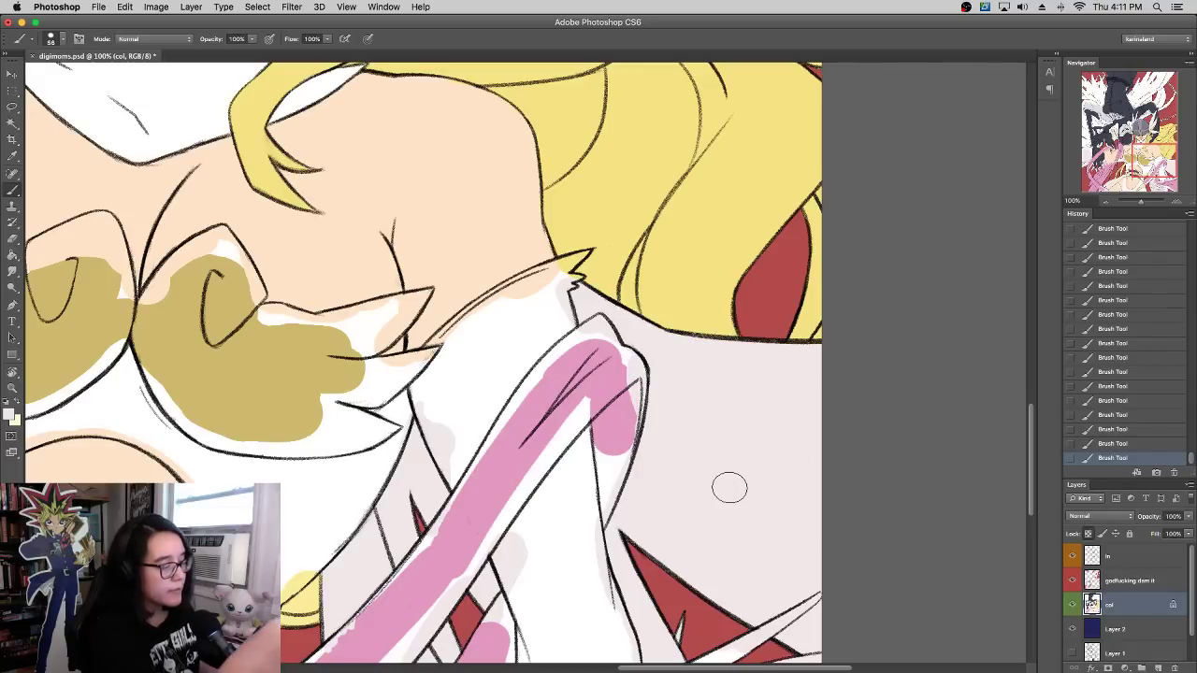
Step: Paint the glove white up to its jagged cuff, covering the gray and peach spill, with the brush reduced to 17 px
{"action": "left_click_drag", "start_coordinate": [670, 371], "coordinate": [809, 157]}
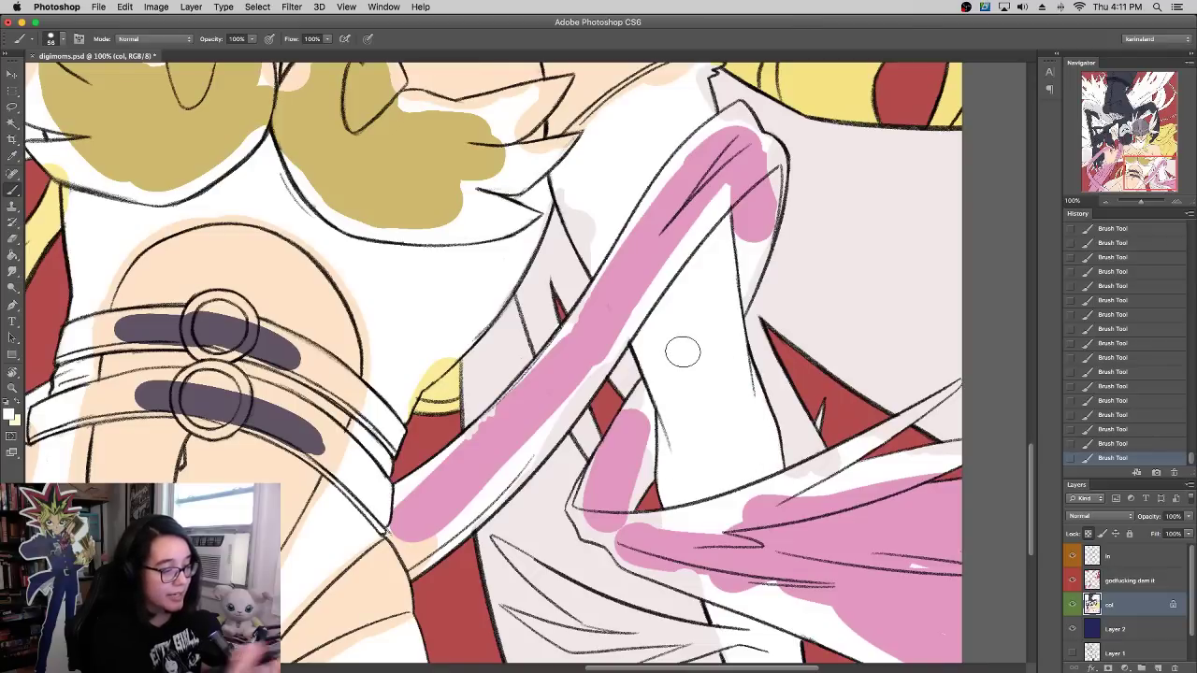
{"action": "left_click_drag", "start_coordinate": [688, 267], "coordinate": [709, 431]}
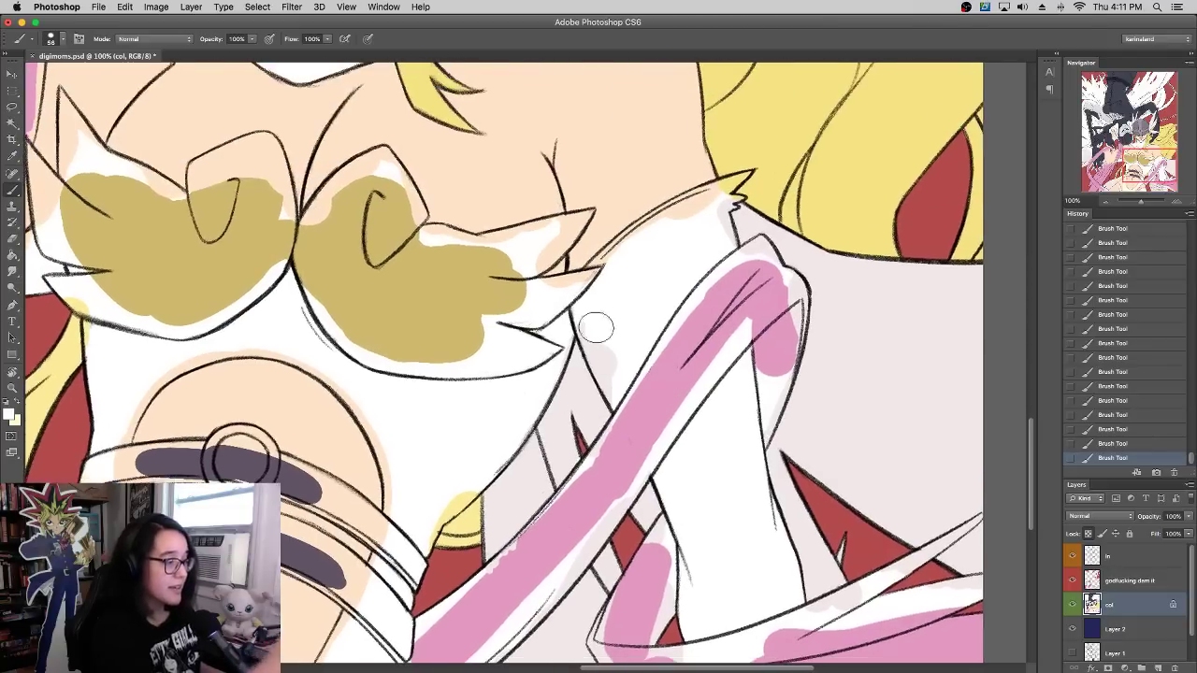
{"action": "mouse_move", "coordinate": [596, 328]}
{"action": "left_mouse_down"}
{"action": "mouse_move", "coordinate": [619, 392]}
{"action": "mouse_move", "coordinate": [596, 348]}
{"action": "left_mouse_up"}
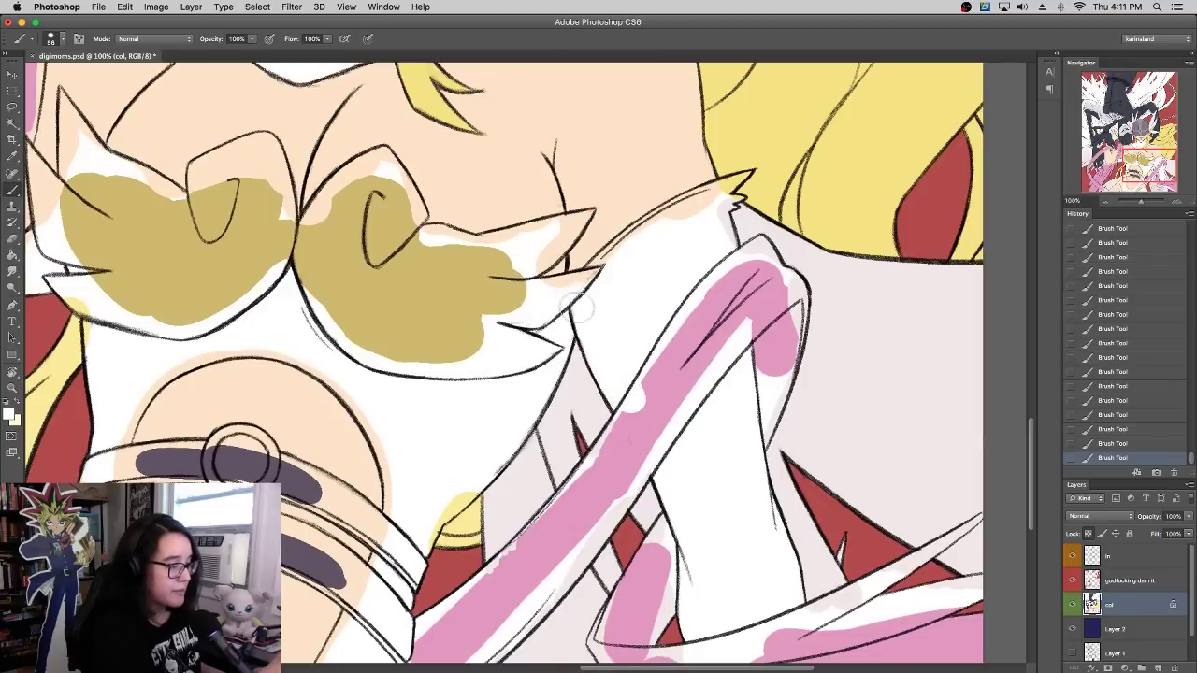
{"action": "left_click_drag", "start_coordinate": [632, 245], "coordinate": [668, 228]}
{"action": "right_click", "coordinate": [684, 231]}
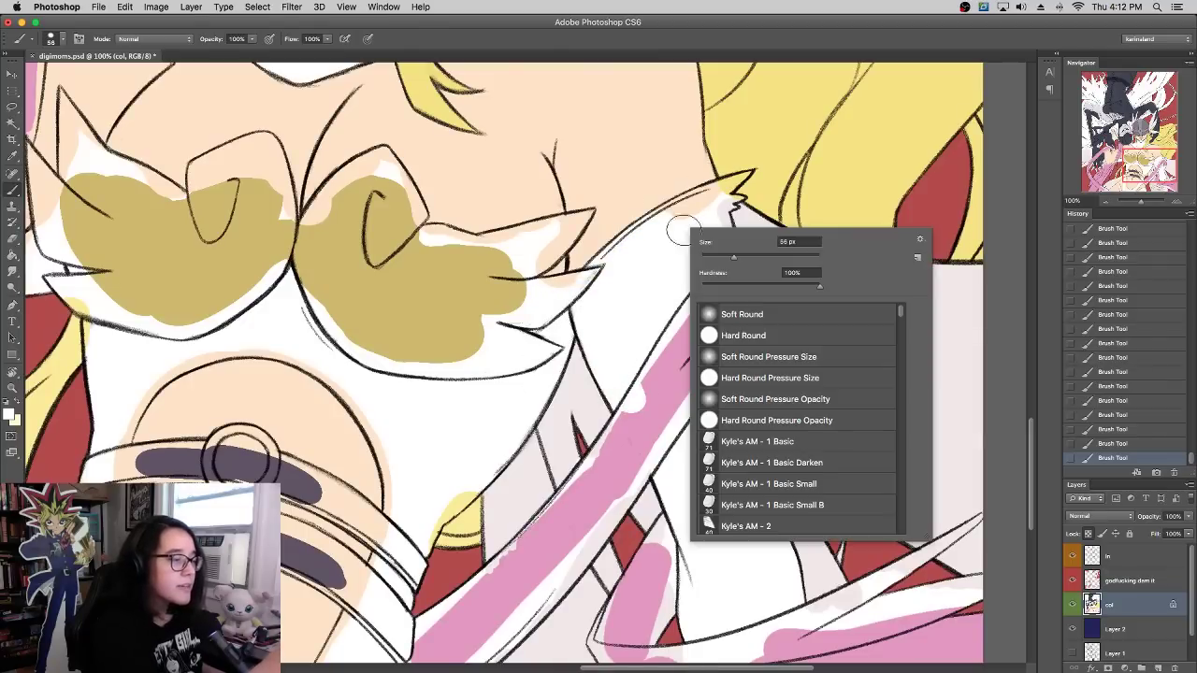
{"action": "left_click", "coordinate": [710, 257]}
{"action": "mouse_move", "coordinate": [750, 172]}
{"action": "left_mouse_down"}
{"action": "mouse_move", "coordinate": [724, 197]}
{"action": "mouse_move", "coordinate": [681, 204]}
{"action": "mouse_move", "coordinate": [707, 208]}
{"action": "left_mouse_up"}
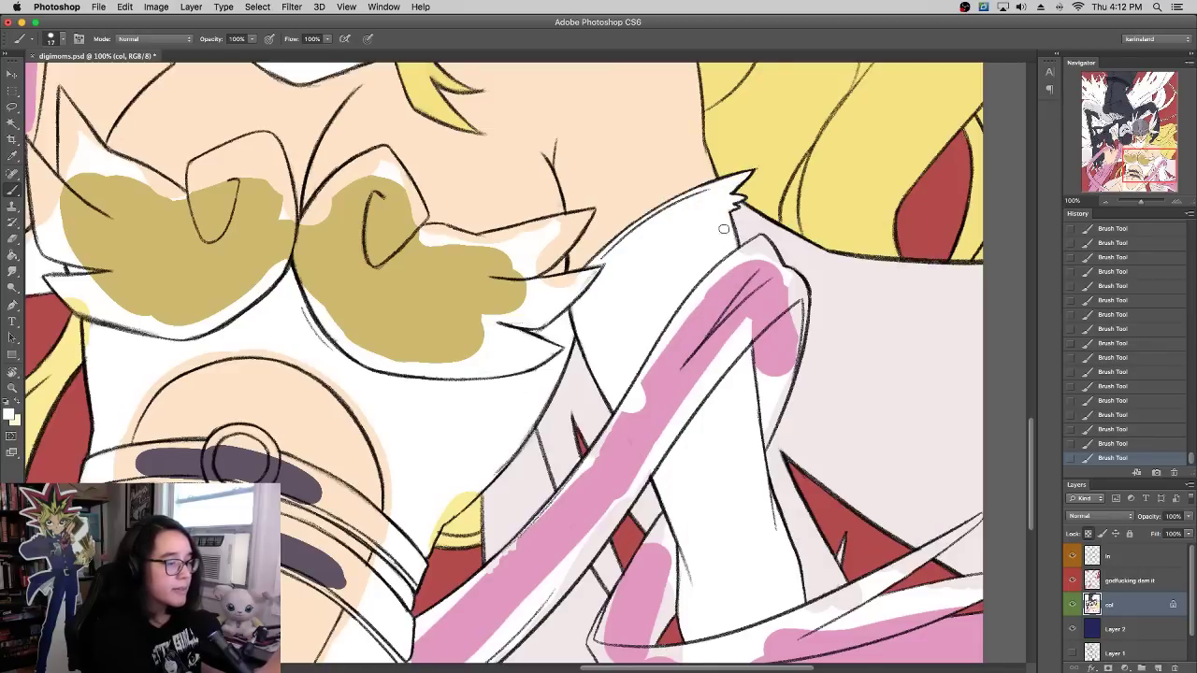
Step: Fill the long diagonal ribbon from the hip up across the arm with the sampled pink, out to its outlines
{"action": "left_click", "coordinate": [678, 373], "text": "alt"}
{"action": "left_click_drag", "start_coordinate": [446, 630], "coordinate": [525, 462]}
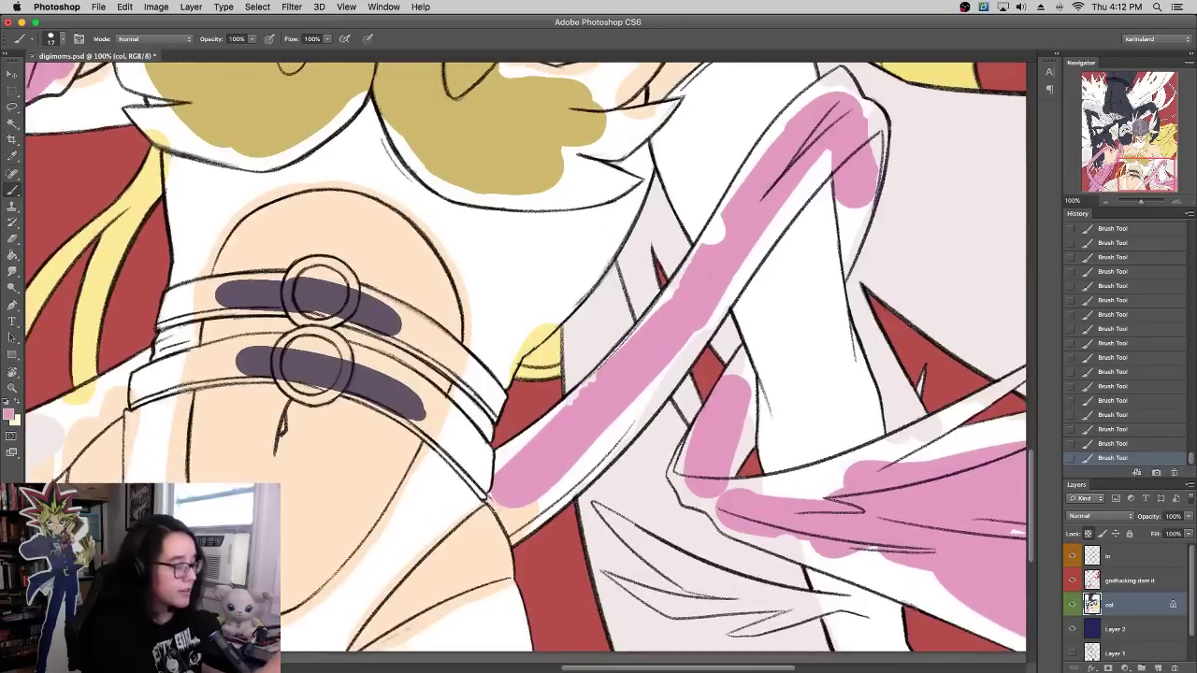
{"action": "left_click_drag", "start_coordinate": [487, 497], "coordinate": [493, 502]}
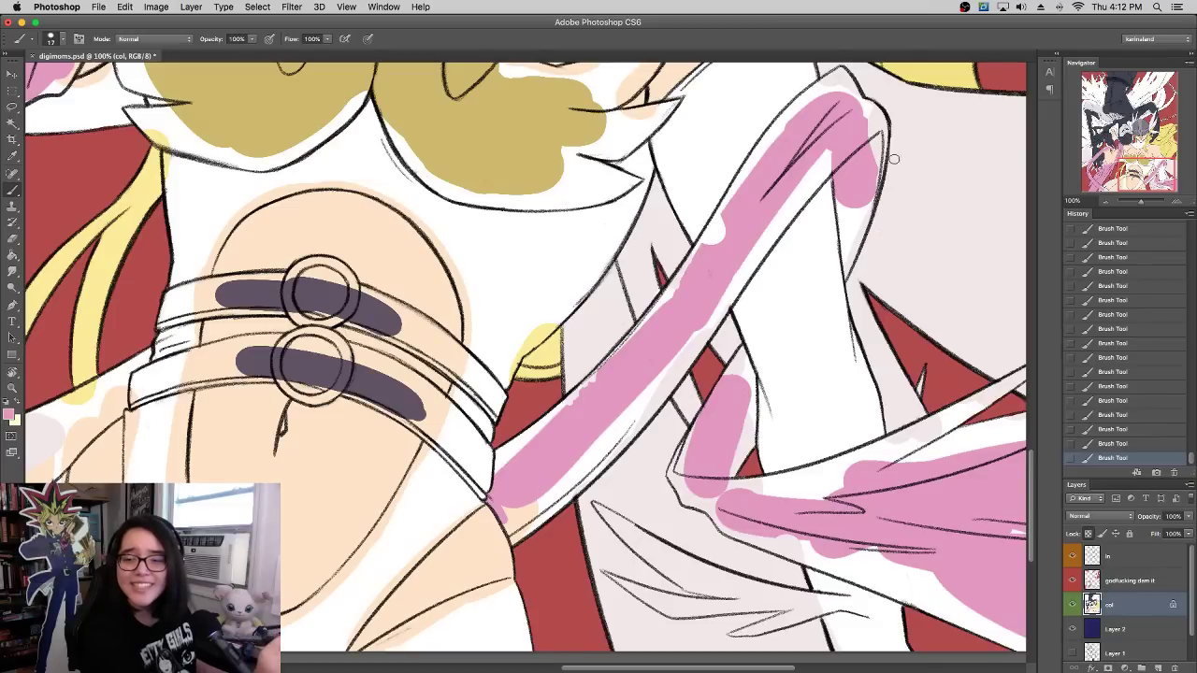
{"action": "left_click_drag", "start_coordinate": [829, 241], "coordinate": [780, 285]}
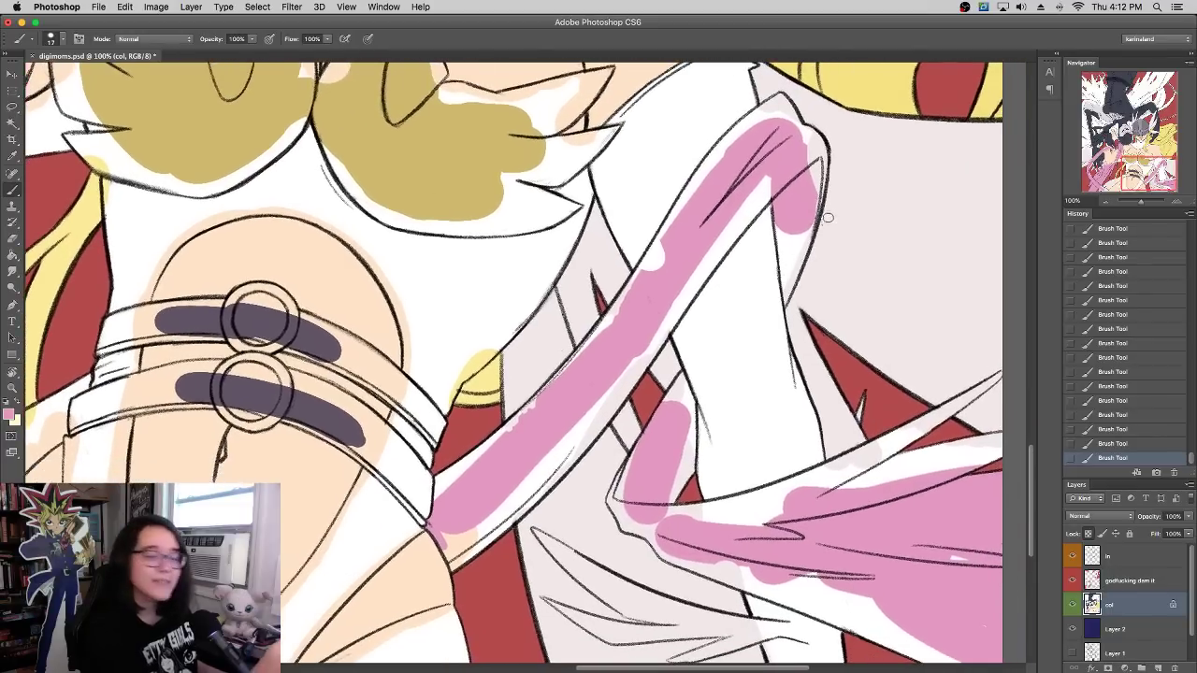
{"action": "mouse_move", "coordinate": [458, 577]}
{"action": "left_mouse_down"}
{"action": "mouse_move", "coordinate": [488, 522]}
{"action": "mouse_move", "coordinate": [549, 479]}
{"action": "mouse_move", "coordinate": [577, 437]}
{"action": "mouse_move", "coordinate": [601, 357]}
{"action": "left_mouse_up"}
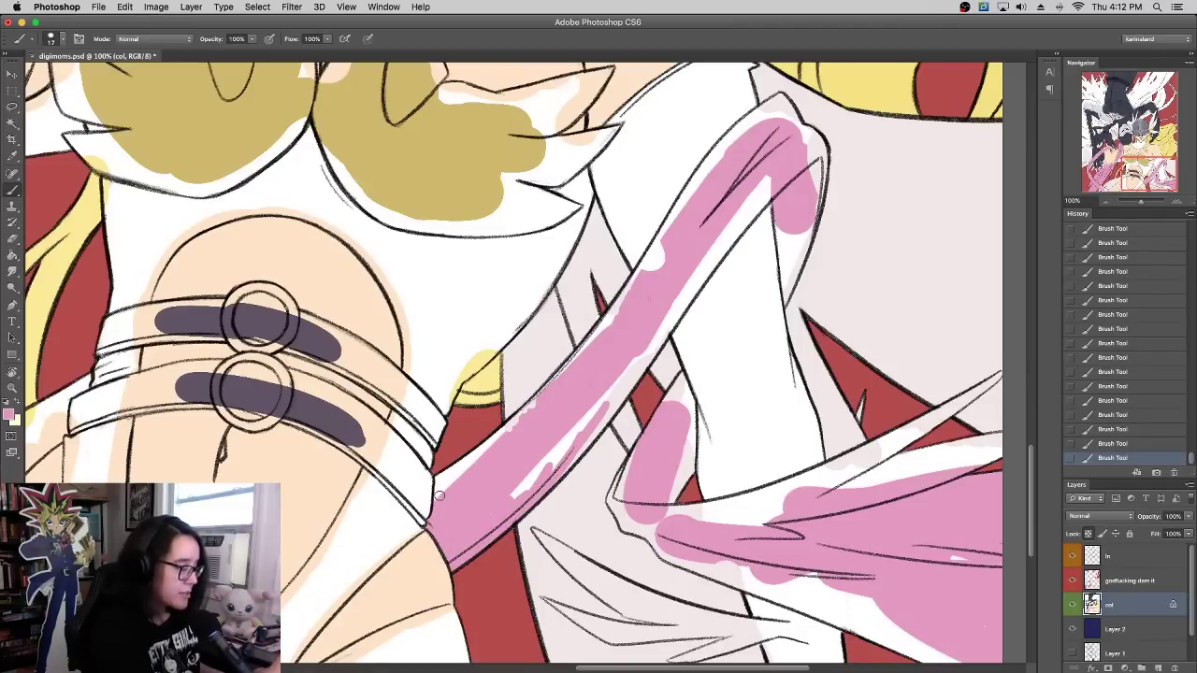
{"action": "mouse_move", "coordinate": [443, 473]}
{"action": "left_mouse_down"}
{"action": "mouse_move", "coordinate": [436, 506]}
{"action": "mouse_move", "coordinate": [603, 329]}
{"action": "mouse_move", "coordinate": [654, 245]}
{"action": "mouse_move", "coordinate": [644, 268]}
{"action": "mouse_move", "coordinate": [662, 238]}
{"action": "mouse_move", "coordinate": [681, 245]}
{"action": "left_mouse_up"}
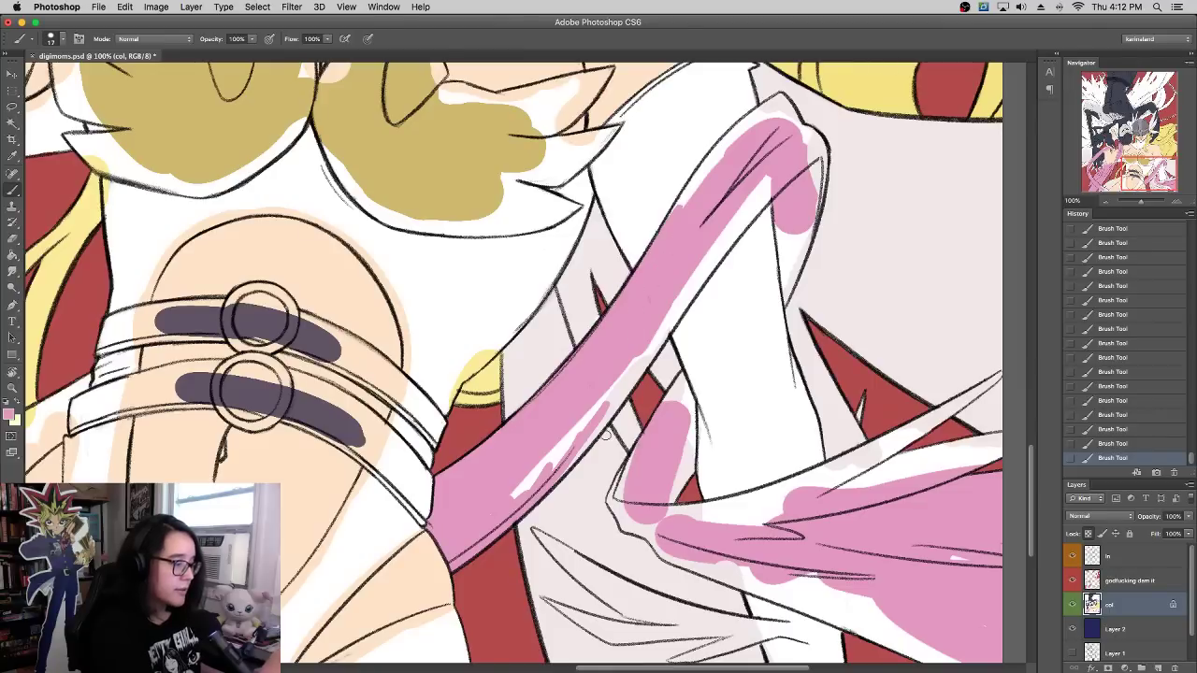
{"action": "mouse_move", "coordinate": [606, 435]}
{"action": "left_mouse_down"}
{"action": "mouse_move", "coordinate": [675, 312]}
{"action": "mouse_move", "coordinate": [540, 493]}
{"action": "mouse_move", "coordinate": [520, 467]}
{"action": "mouse_move", "coordinate": [797, 167]}
{"action": "mouse_move", "coordinate": [783, 173]}
{"action": "left_mouse_up"}
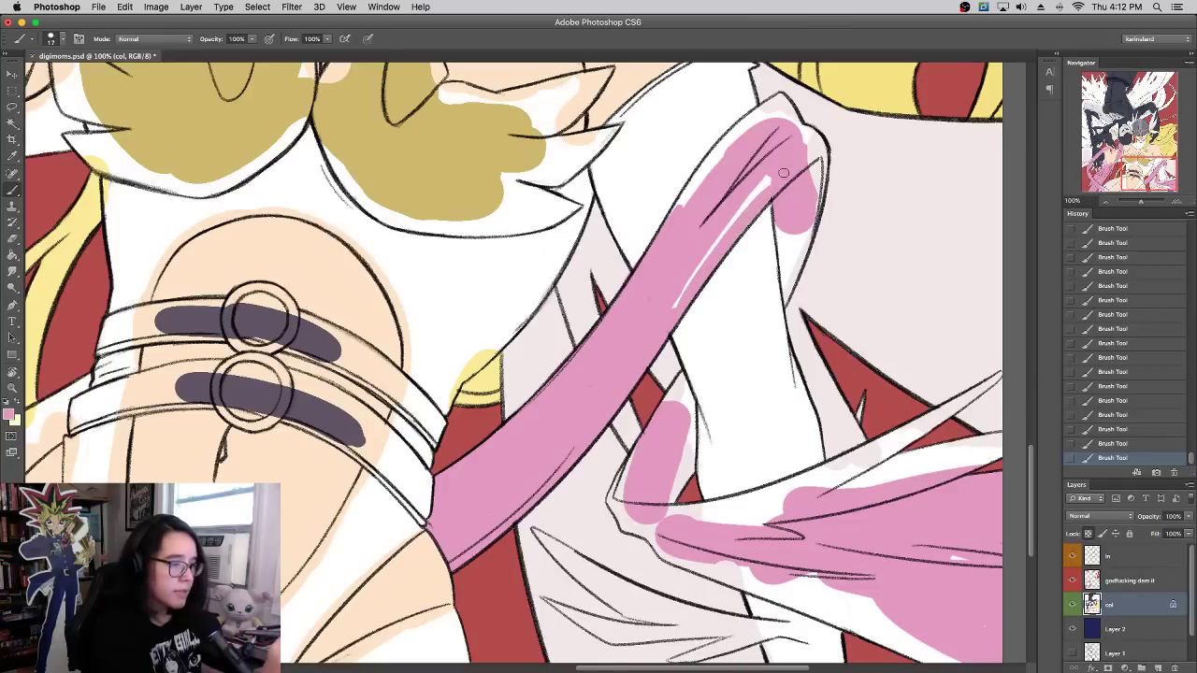
{"action": "left_click_drag", "start_coordinate": [673, 315], "coordinate": [708, 256]}
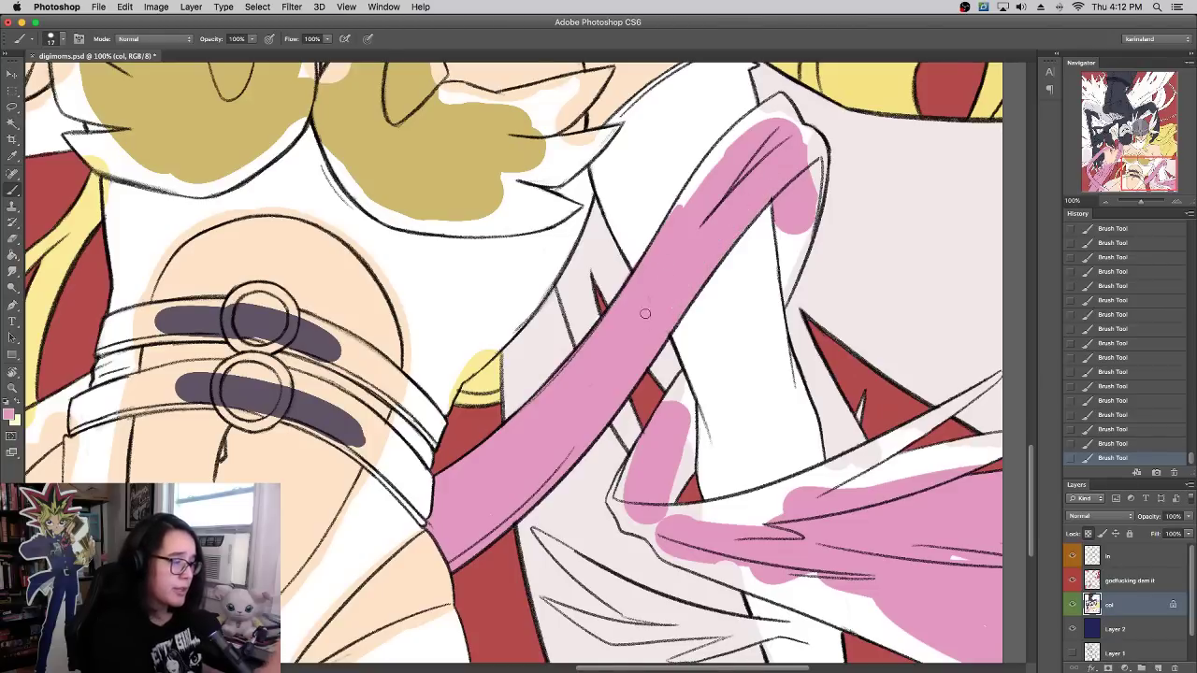
Step: Fill the ribbon's folded upper end and the pointed flap hanging behind the arm with the sampled pink
{"action": "scroll", "coordinate": [654, 318], "scroll_direction": "up", "scroll_amount": 3}
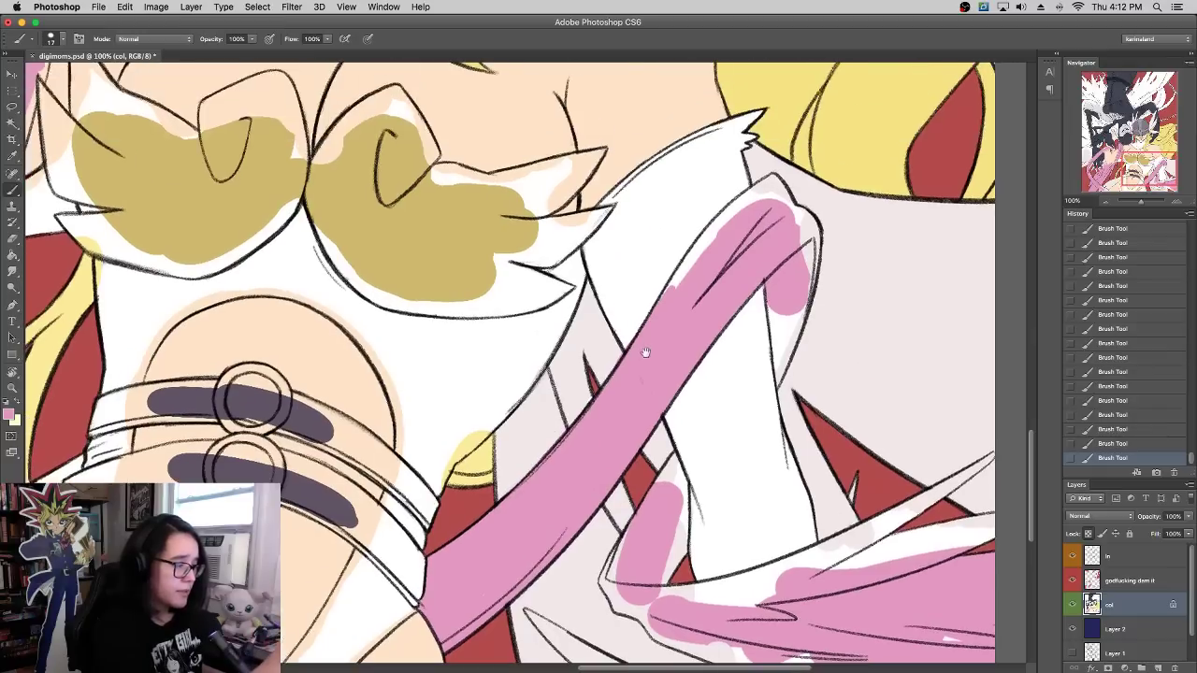
{"action": "left_click", "coordinate": [604, 365], "text": "alt"}
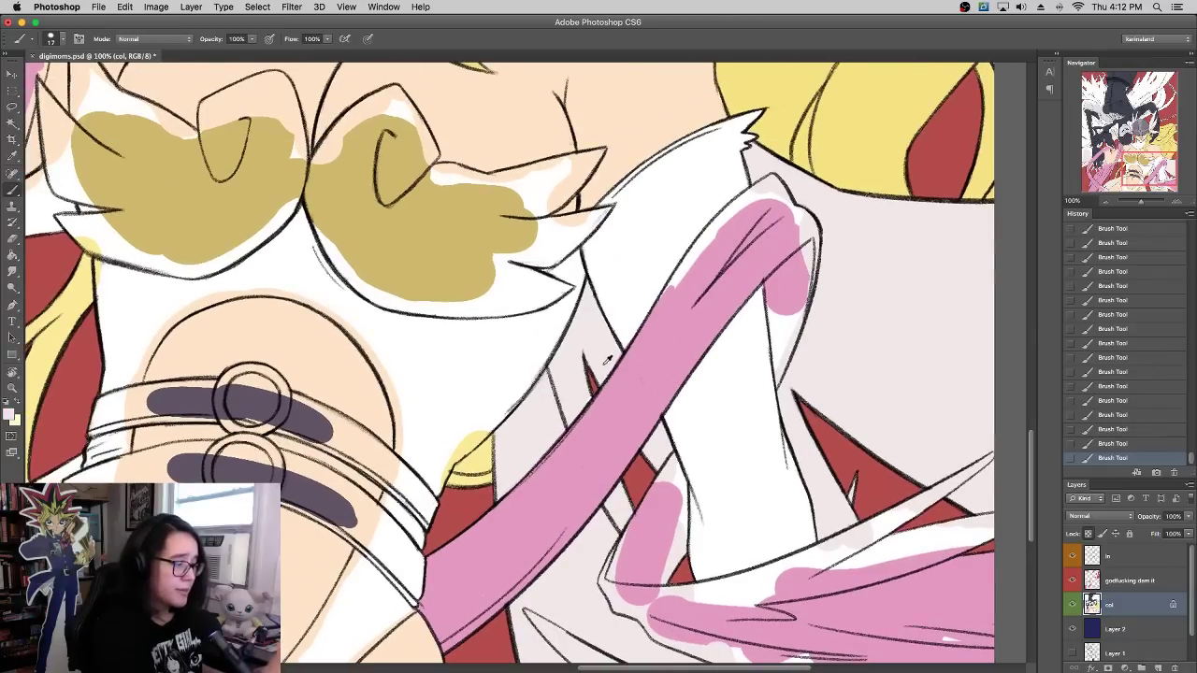
{"action": "left_click", "coordinate": [655, 333], "text": "alt"}
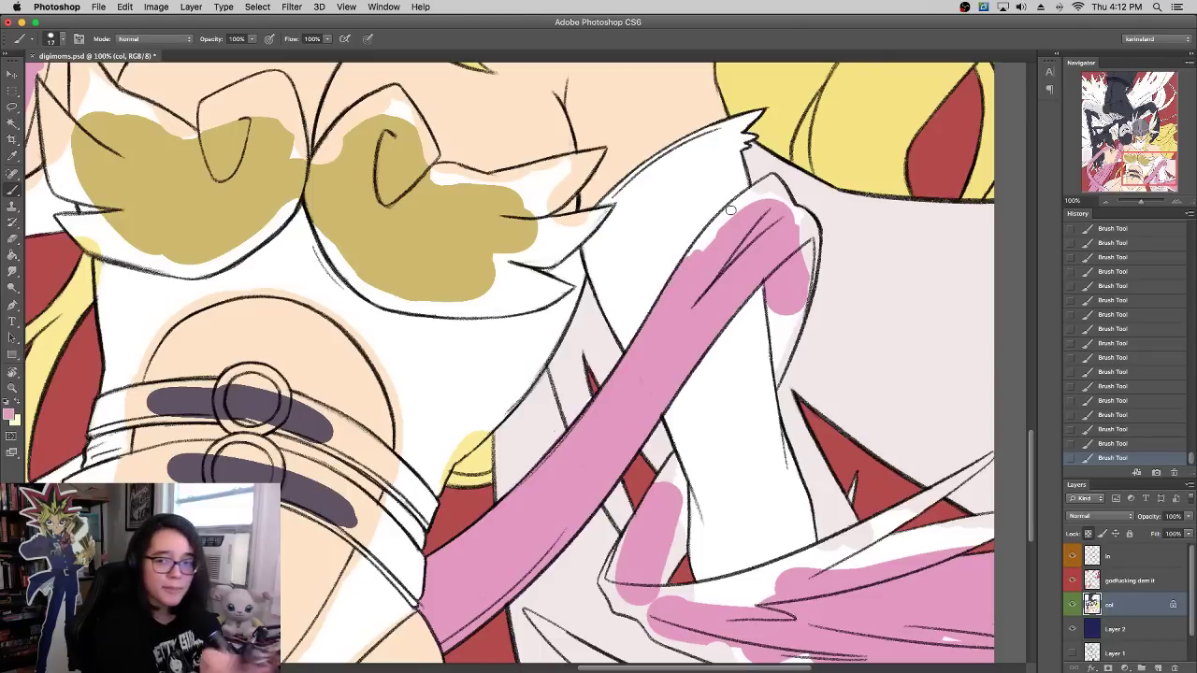
{"action": "scroll", "coordinate": [757, 381], "scroll_direction": "up", "scroll_amount": 3}
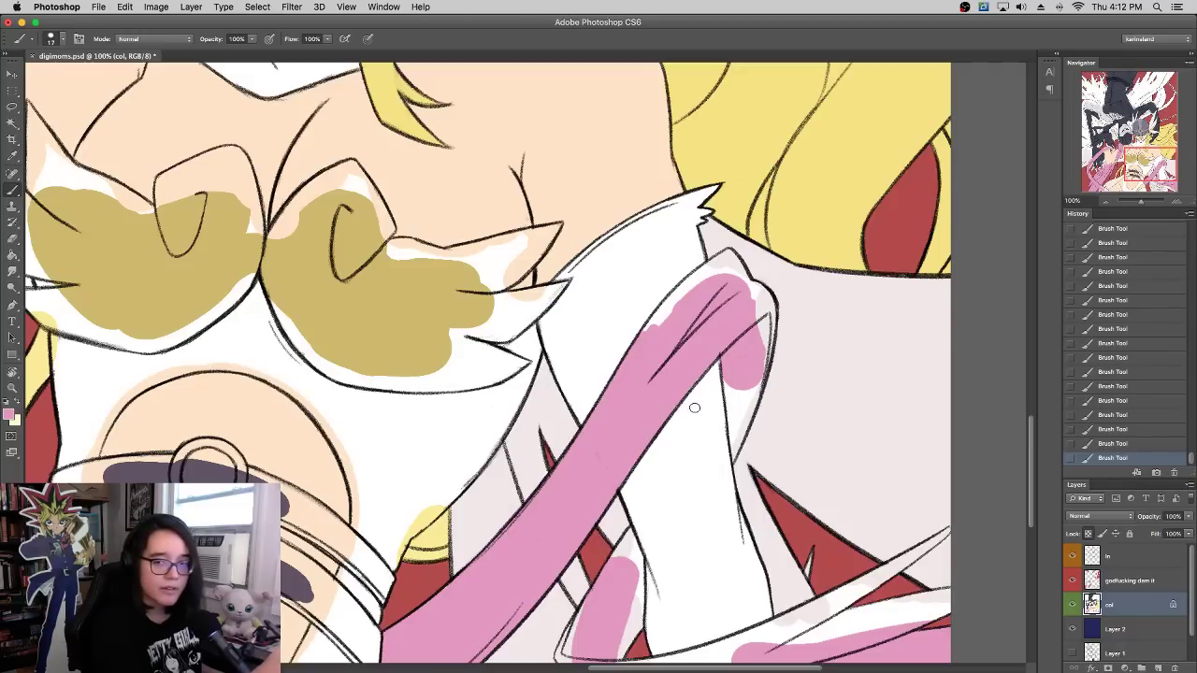
{"action": "left_click", "coordinate": [713, 386], "text": "alt"}
{"action": "left_click", "coordinate": [733, 389], "text": "alt"}
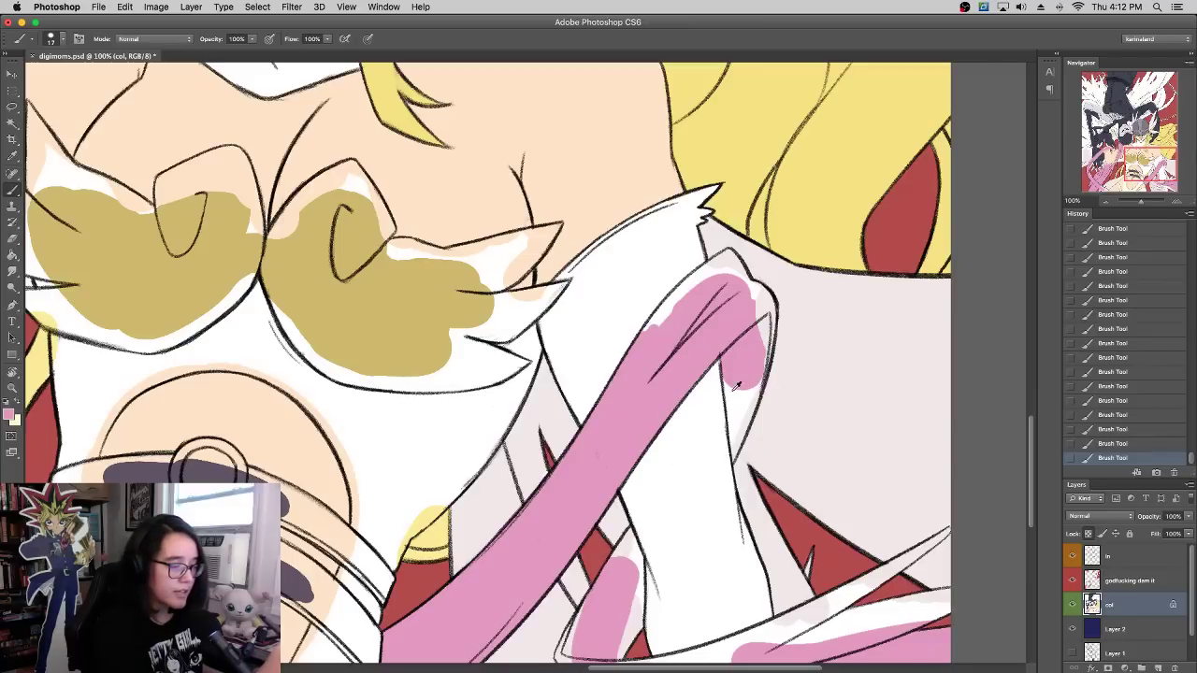
{"action": "mouse_move", "coordinate": [733, 460]}
{"action": "left_mouse_down"}
{"action": "mouse_move", "coordinate": [727, 347]}
{"action": "mouse_move", "coordinate": [733, 426]}
{"action": "mouse_move", "coordinate": [758, 335]}
{"action": "left_mouse_up"}
{"action": "left_click_drag", "start_coordinate": [741, 427], "coordinate": [748, 362]}
{"action": "left_click_drag", "start_coordinate": [760, 331], "coordinate": [770, 291]}
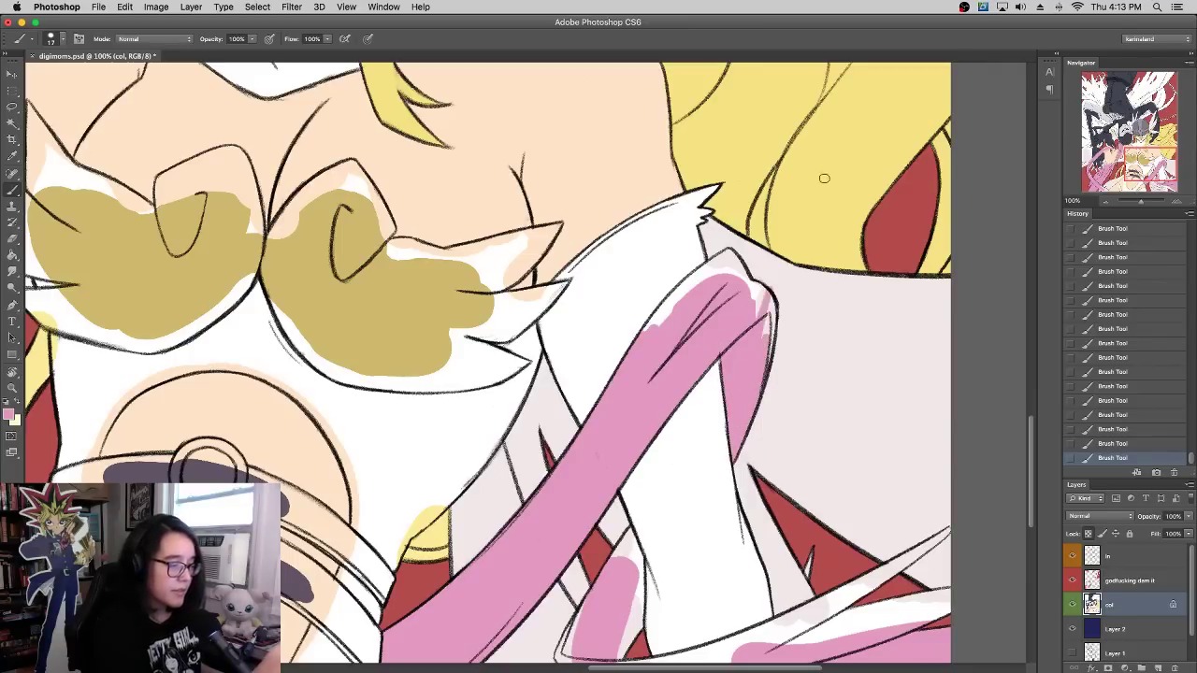
{"action": "mouse_move", "coordinate": [664, 312]}
{"action": "left_mouse_down"}
{"action": "mouse_move", "coordinate": [683, 289]}
{"action": "mouse_move", "coordinate": [646, 336]}
{"action": "mouse_move", "coordinate": [730, 253]}
{"action": "mouse_move", "coordinate": [748, 282]}
{"action": "mouse_move", "coordinate": [716, 272]}
{"action": "mouse_move", "coordinate": [758, 284]}
{"action": "mouse_move", "coordinate": [764, 351]}
{"action": "mouse_move", "coordinate": [762, 301]}
{"action": "mouse_move", "coordinate": [761, 331]}
{"action": "left_mouse_up"}
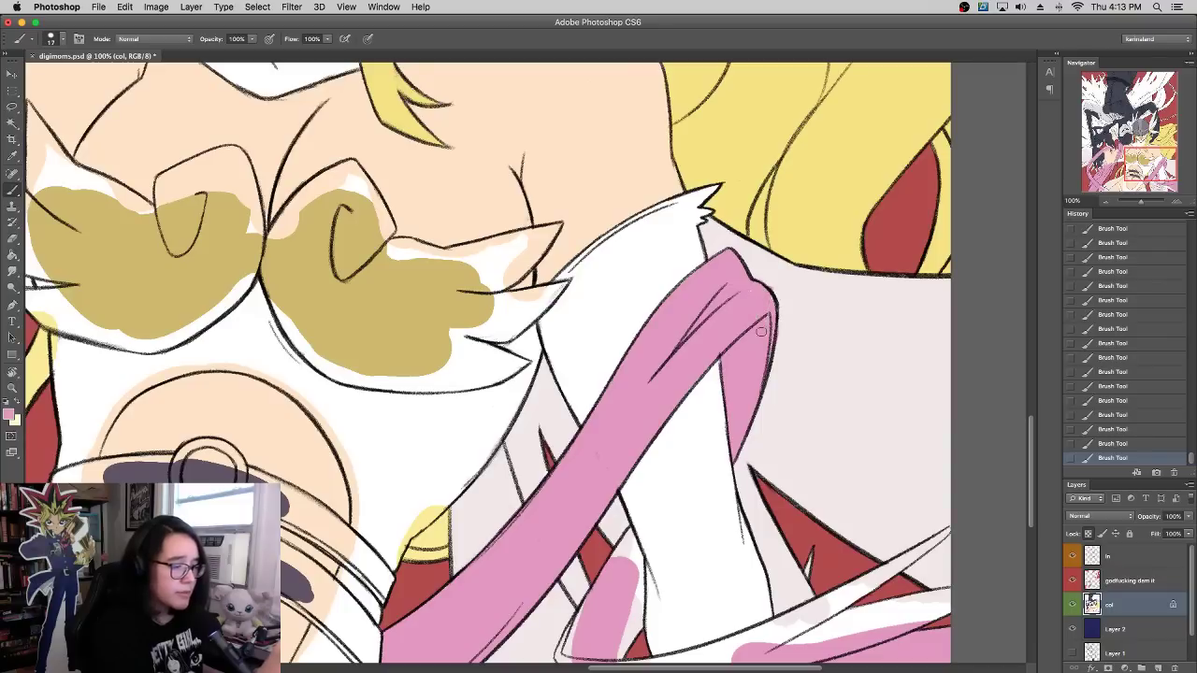
Step: Fill the short ribbon fold beside the gloved arm with the sampled pink, out to its outlines and down to its pointed corner
{"action": "left_click", "coordinate": [767, 278], "text": "alt"}
{"action": "left_click", "coordinate": [758, 288], "text": "alt"}
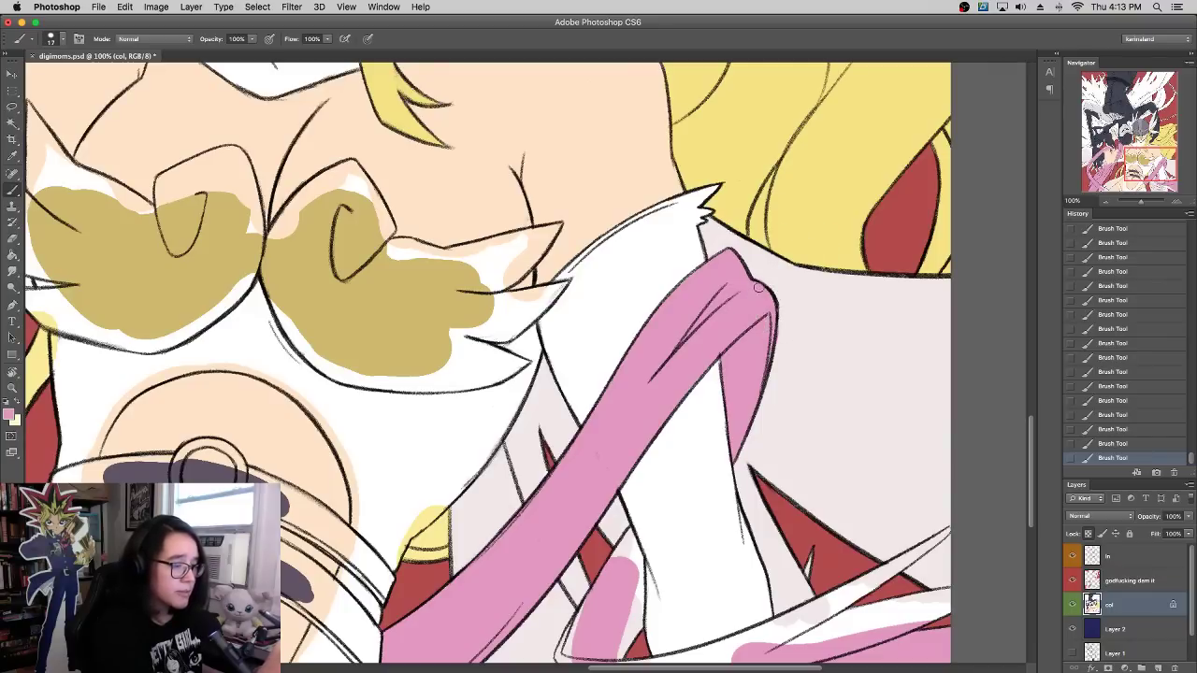
{"action": "key", "text": "x"}
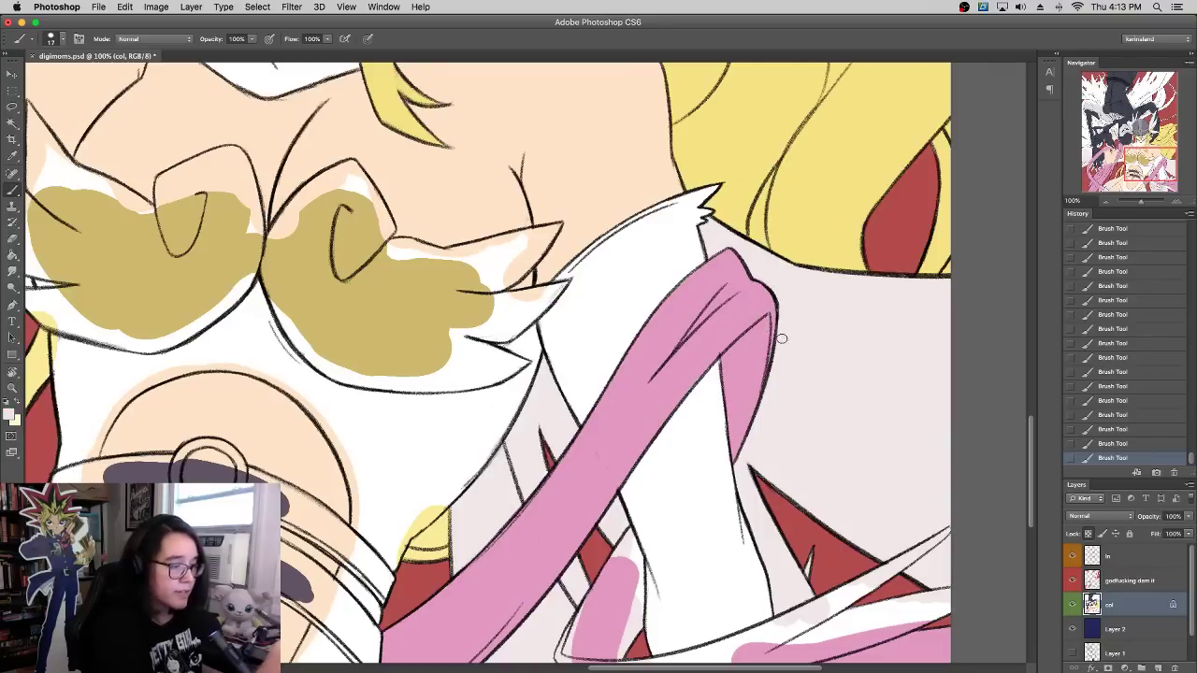
{"action": "key", "text": "x"}
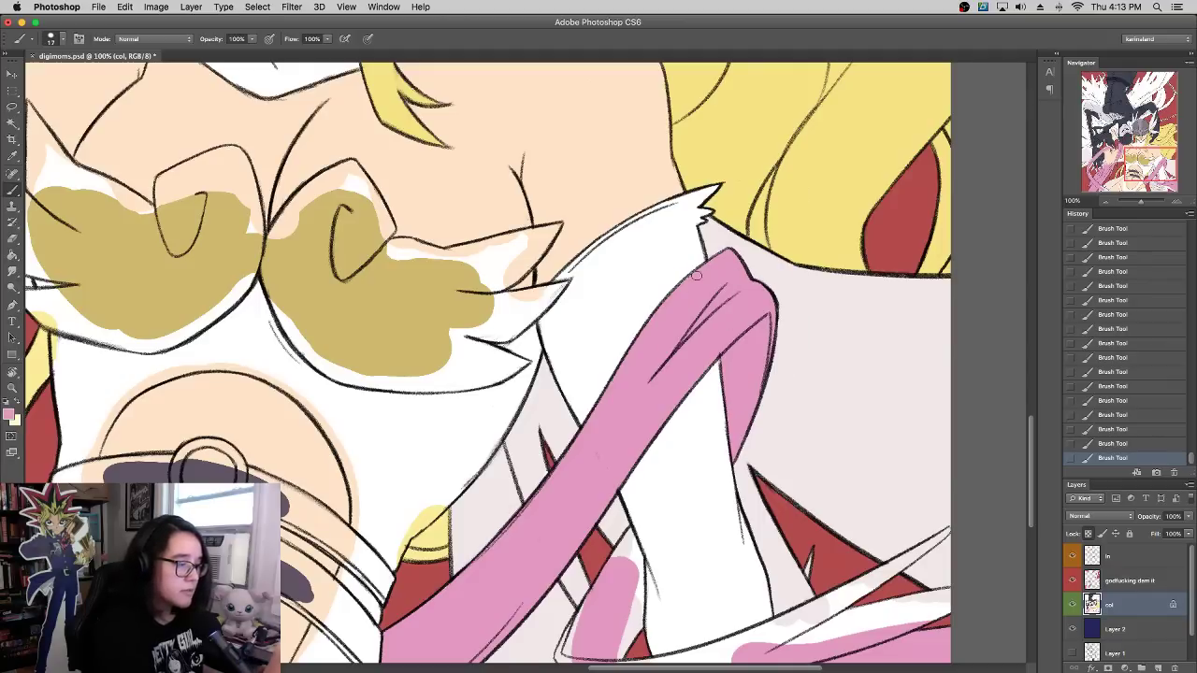
{"action": "scroll", "coordinate": [748, 199], "scroll_direction": "down", "scroll_amount": 3}
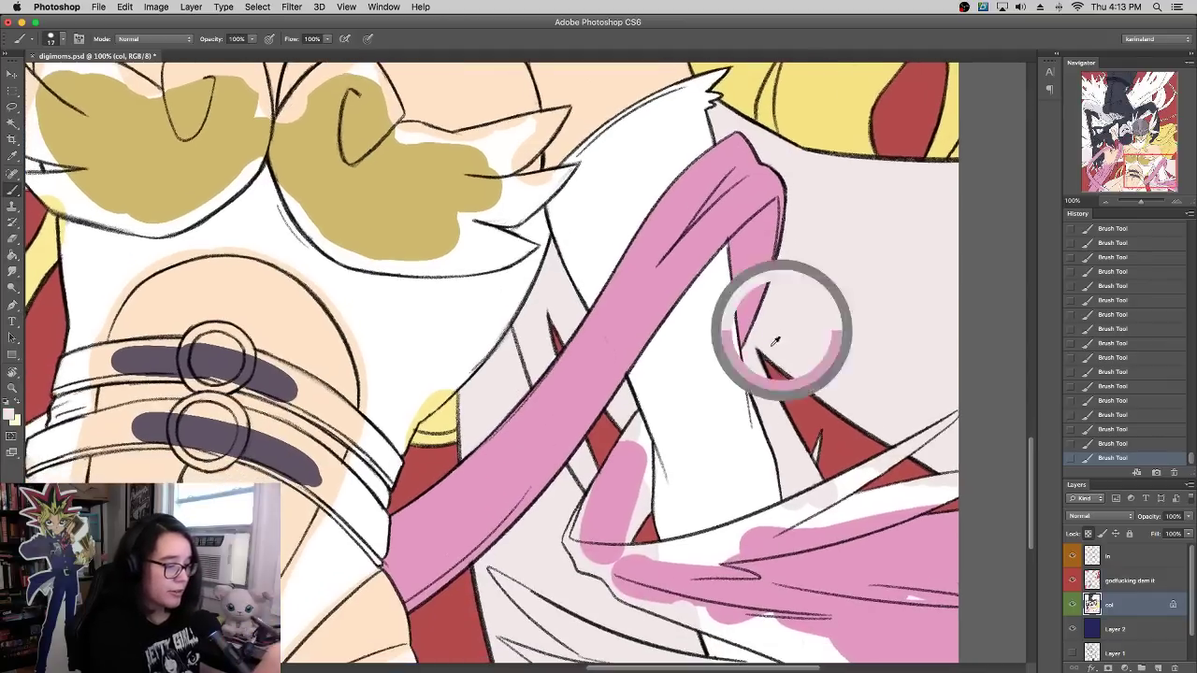
{"action": "left_click", "coordinate": [751, 280], "text": "alt"}
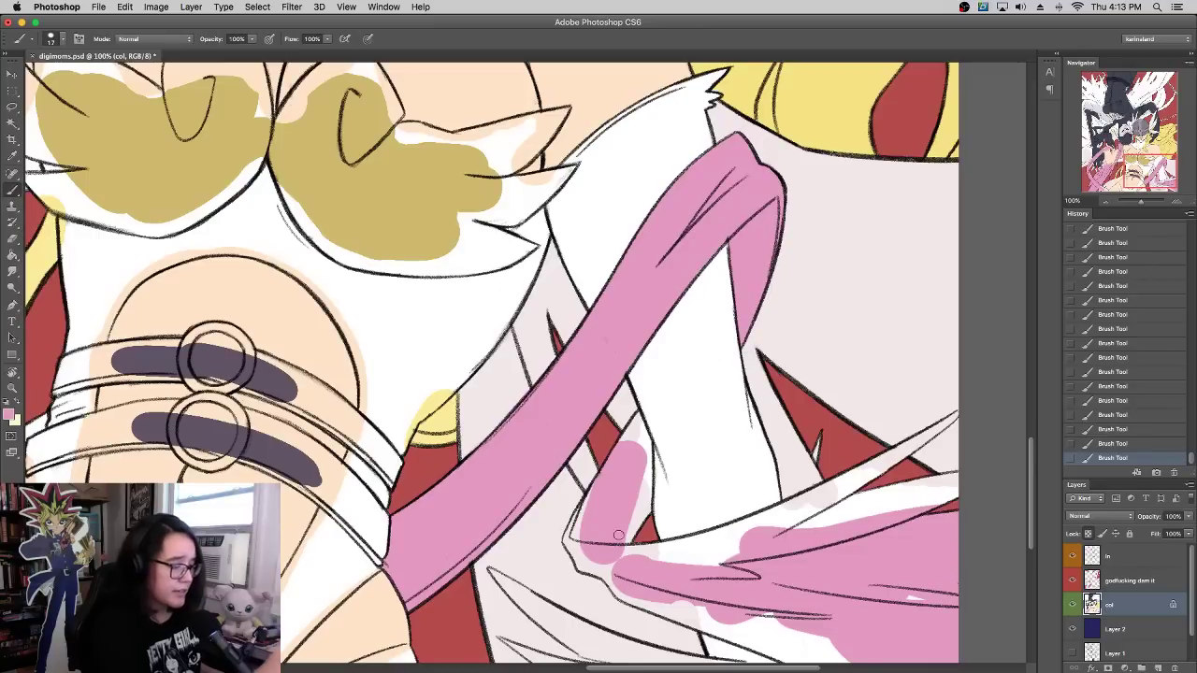
{"action": "mouse_move", "coordinate": [607, 567]}
{"action": "left_mouse_down"}
{"action": "mouse_move", "coordinate": [618, 595]}
{"action": "mouse_move", "coordinate": [566, 544]}
{"action": "mouse_move", "coordinate": [585, 509]}
{"action": "left_mouse_up"}
{"action": "mouse_move", "coordinate": [612, 462]}
{"action": "left_mouse_down"}
{"action": "mouse_move", "coordinate": [629, 431]}
{"action": "mouse_move", "coordinate": [644, 446]}
{"action": "mouse_move", "coordinate": [646, 516]}
{"action": "mouse_move", "coordinate": [648, 451]}
{"action": "left_mouse_up"}
{"action": "left_click_drag", "start_coordinate": [639, 496], "coordinate": [632, 513]}
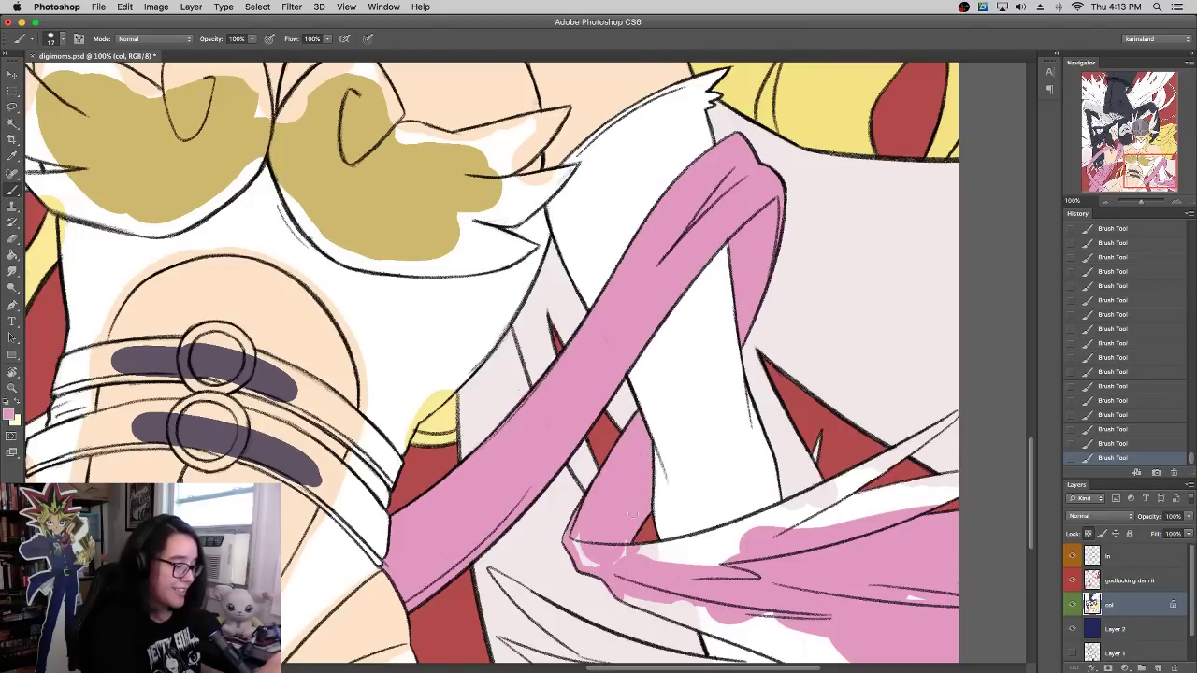
{"action": "left_click_drag", "start_coordinate": [576, 538], "coordinate": [589, 563]}
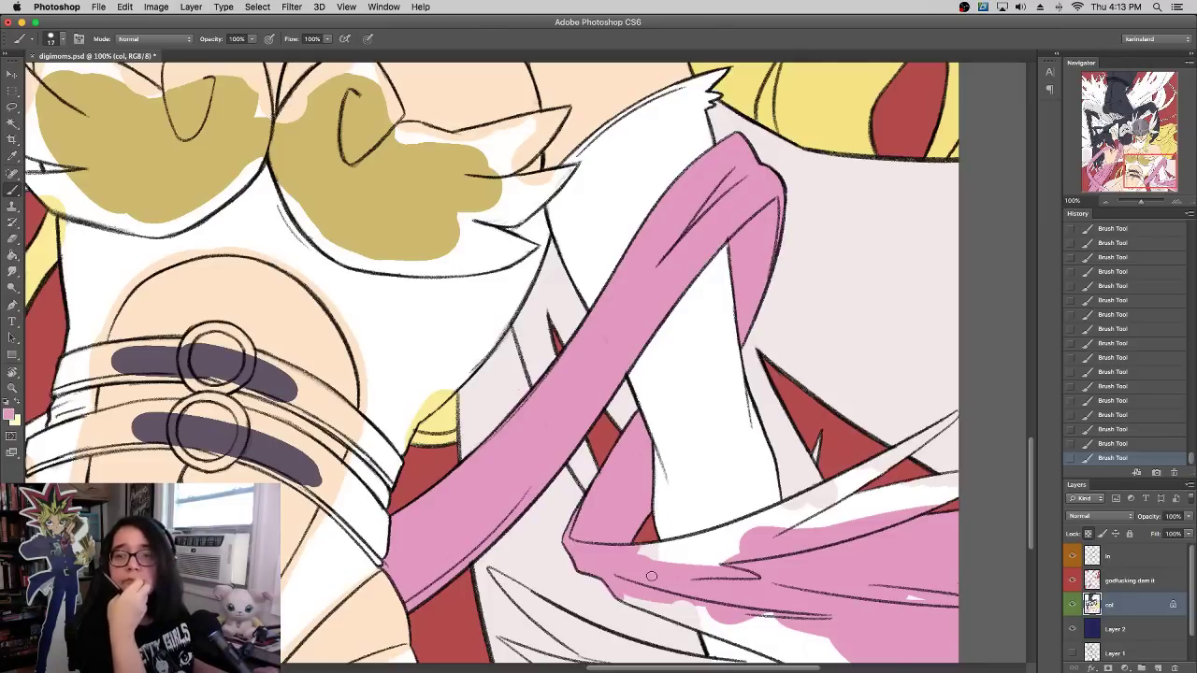
Step: Fill the wide trailing ribbon's narrow end and lower edge with the sampled pink, enlarging the brush to 49 px
{"action": "left_click_drag", "start_coordinate": [638, 553], "coordinate": [706, 548]}
{"action": "left_click_drag", "start_coordinate": [736, 526], "coordinate": [737, 379]}
{"action": "right_click", "coordinate": [738, 378]}
{"action": "left_click", "coordinate": [753, 391]}
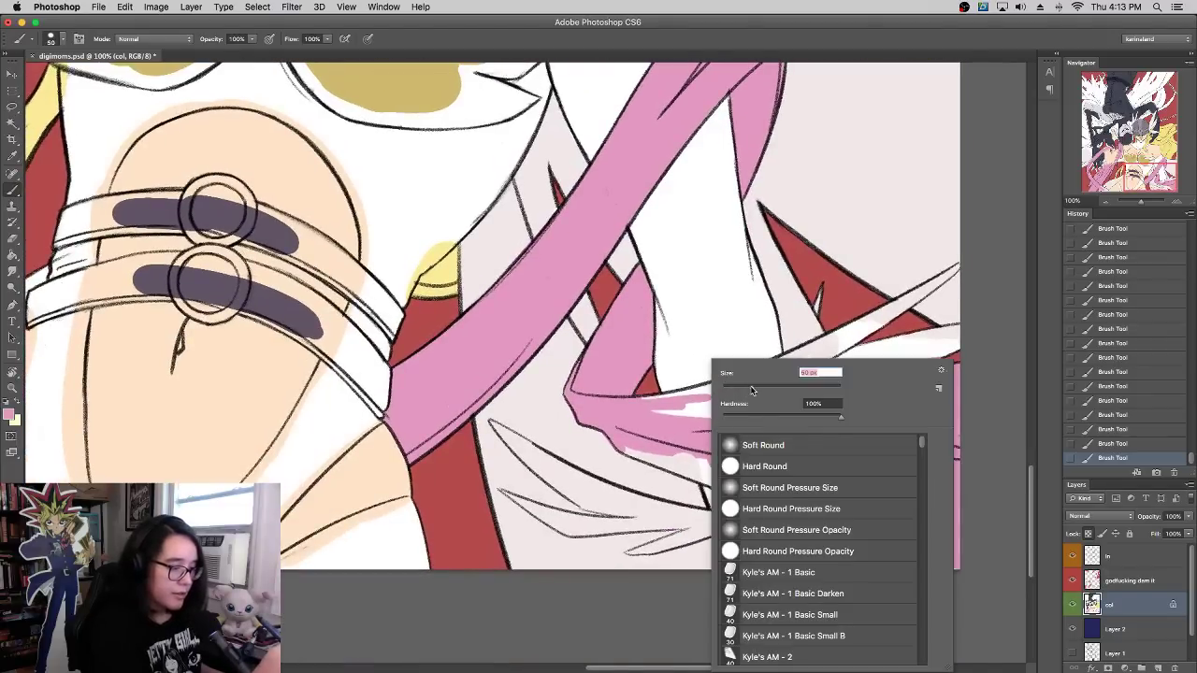
{"action": "mouse_move", "coordinate": [689, 418]}
{"action": "left_mouse_down"}
{"action": "mouse_move", "coordinate": [668, 414]}
{"action": "mouse_move", "coordinate": [759, 397]}
{"action": "left_mouse_up"}
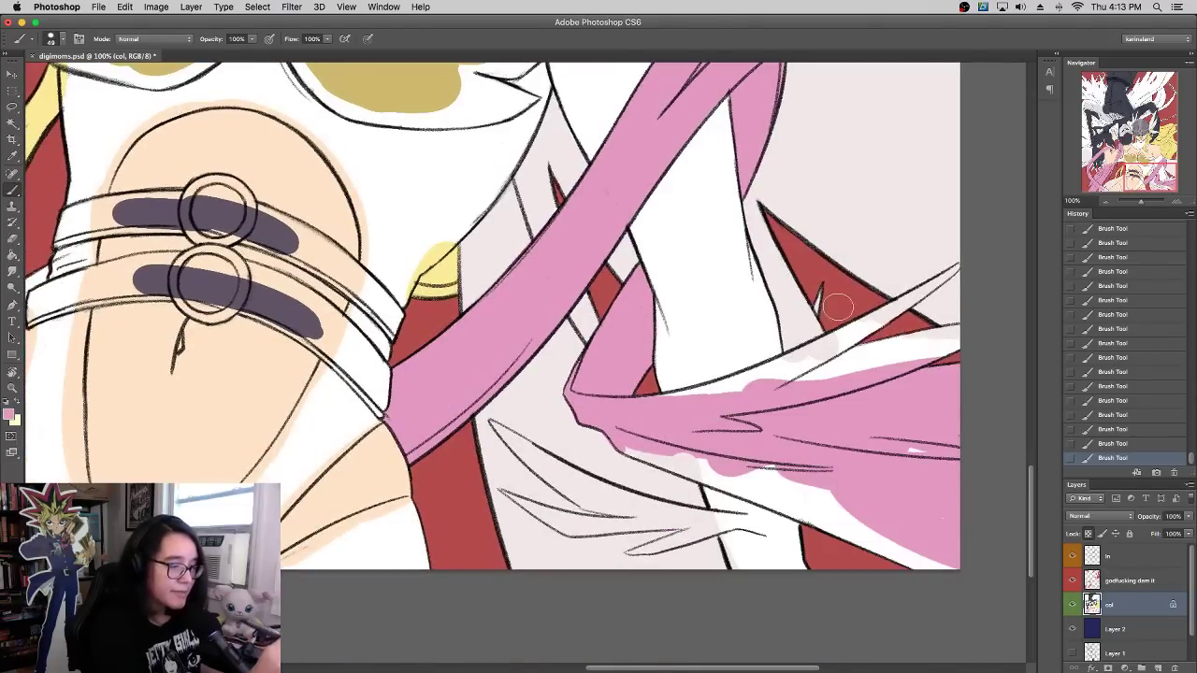
{"action": "left_click", "coordinate": [751, 304], "text": "alt"}
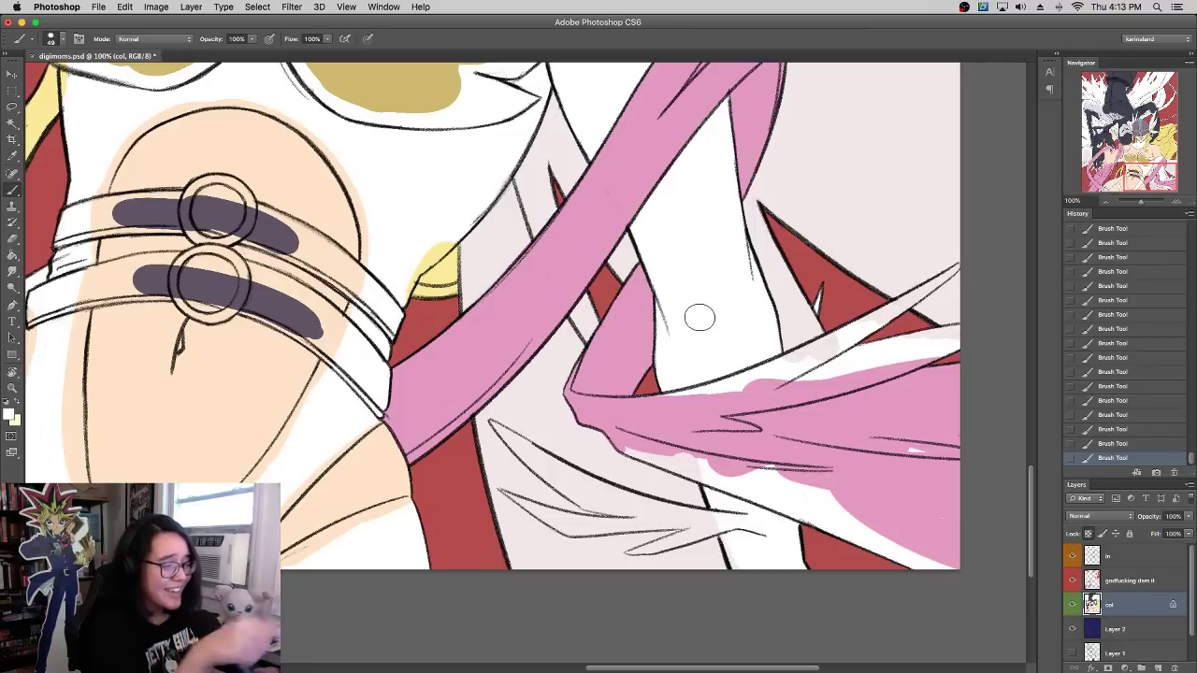
{"action": "left_click", "coordinate": [685, 421], "text": "alt"}
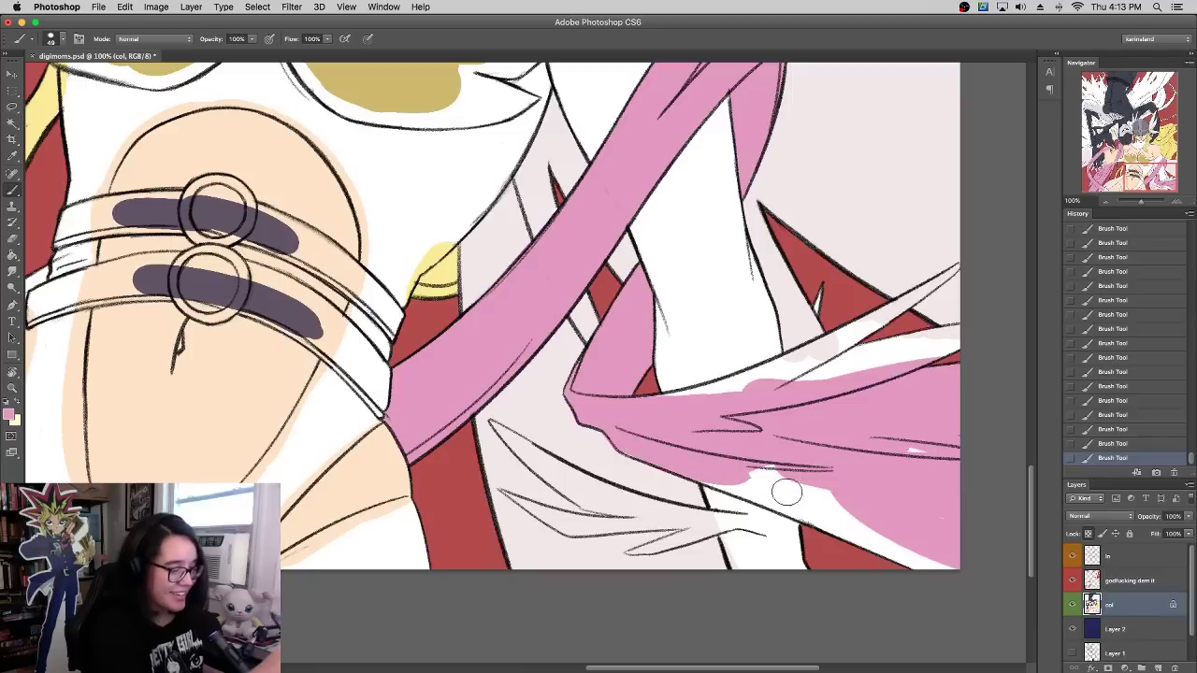
{"action": "left_click_drag", "start_coordinate": [786, 492], "coordinate": [868, 548]}
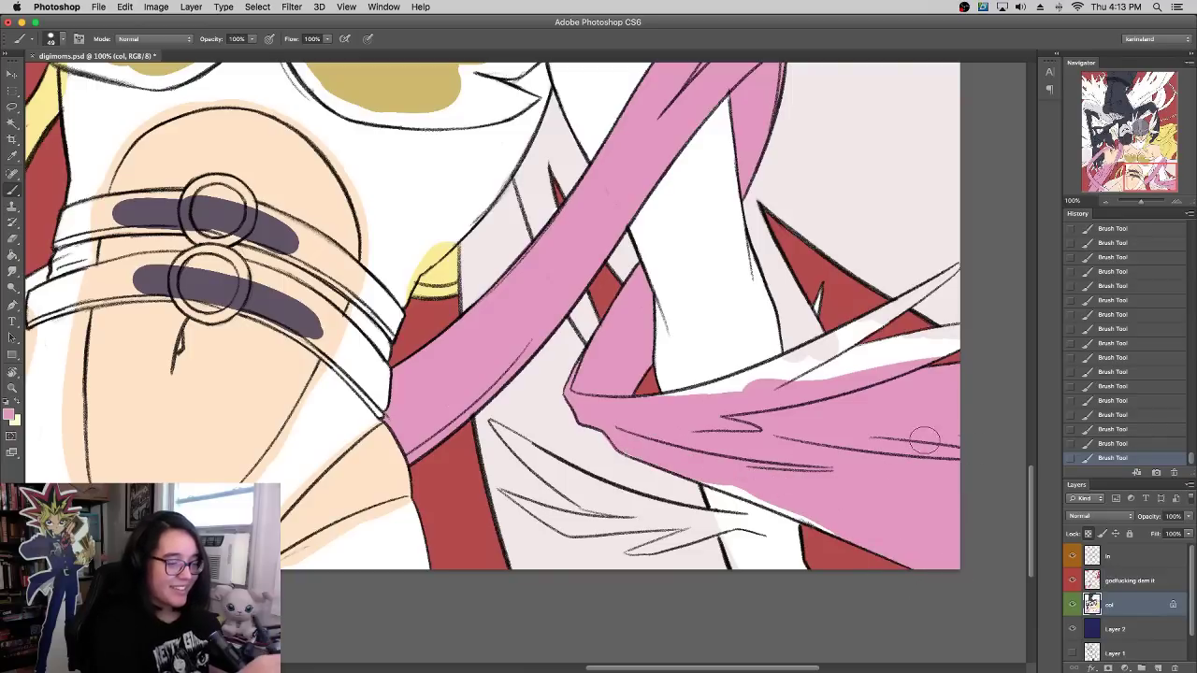
Step: Fill the upper folds of the wide trailing ribbon below the glove with pink, covering the white and pinkish-white gaps
{"action": "left_click_drag", "start_coordinate": [775, 386], "coordinate": [953, 347]}
{"action": "left_click_drag", "start_coordinate": [678, 399], "coordinate": [880, 362]}
{"action": "key", "text": "super+z"}
{"action": "left_click_drag", "start_coordinate": [703, 413], "coordinate": [940, 341]}
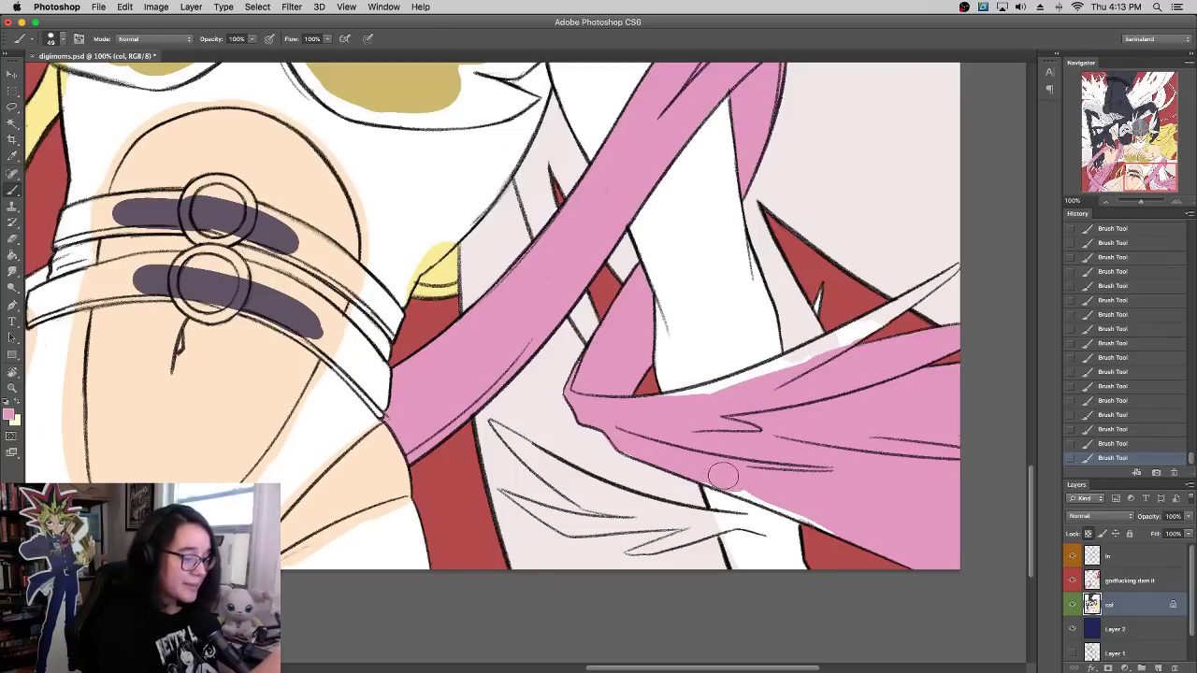
{"action": "left_click_drag", "start_coordinate": [779, 499], "coordinate": [794, 502]}
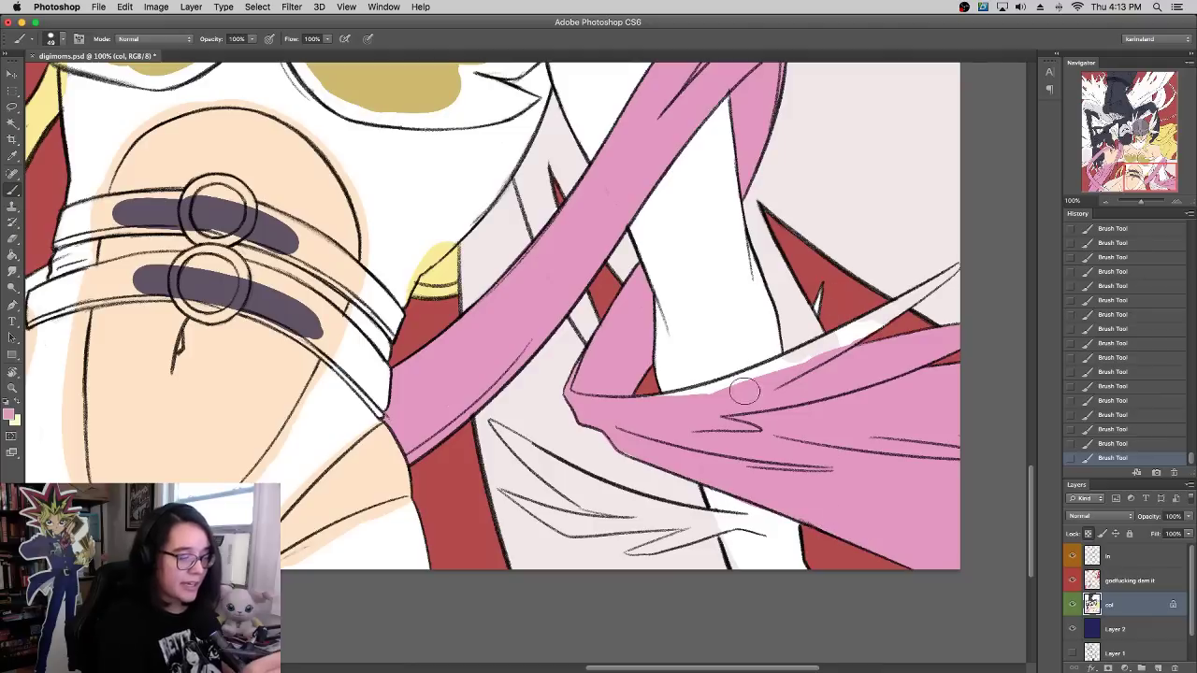
{"action": "left_click_drag", "start_coordinate": [662, 411], "coordinate": [827, 361]}
{"action": "mouse_move", "coordinate": [739, 393]}
{"action": "left_mouse_down"}
{"action": "mouse_move", "coordinate": [867, 338]}
{"action": "mouse_move", "coordinate": [901, 305]}
{"action": "left_mouse_up"}
Step: Fill the wide ribbon's thin pointed tip and its upper edge along the glove with pink, using a 12 px brush
{"action": "right_click", "coordinate": [871, 333]}
{"action": "left_click", "coordinate": [890, 346]}
{"action": "type", "text": "12"}
{"action": "key", "text": "Return"}
{"action": "mouse_move", "coordinate": [852, 338]}
{"action": "left_mouse_down"}
{"action": "mouse_move", "coordinate": [970, 256]}
{"action": "mouse_move", "coordinate": [910, 307]}
{"action": "mouse_move", "coordinate": [956, 270]}
{"action": "left_mouse_up"}
{"action": "key", "text": "super+z"}
{"action": "left_click_drag", "start_coordinate": [862, 319], "coordinate": [892, 304]}
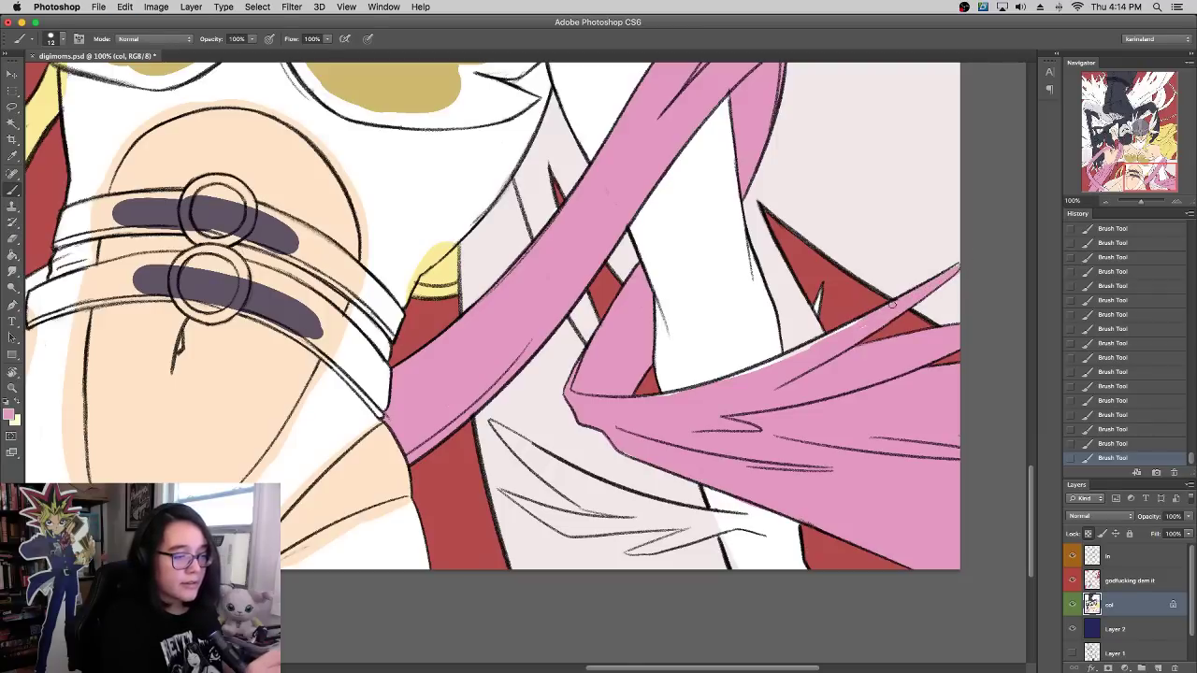
{"action": "left_click", "coordinate": [949, 285], "text": "alt"}
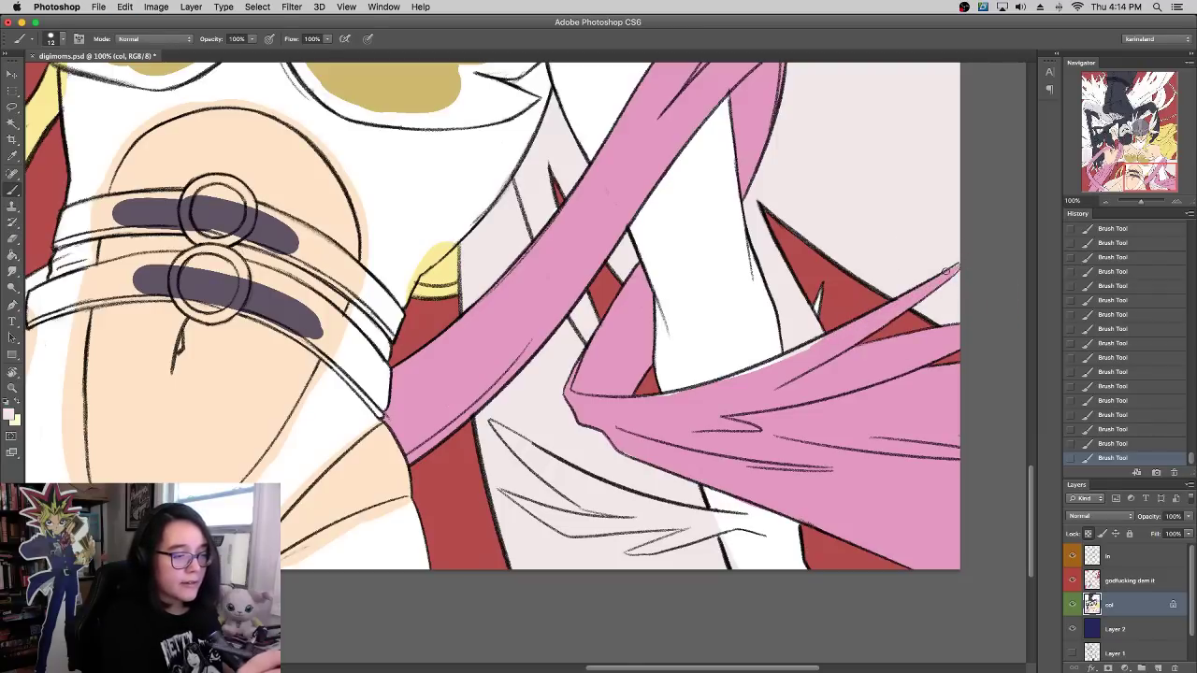
{"action": "left_click", "coordinate": [948, 271], "text": "alt"}
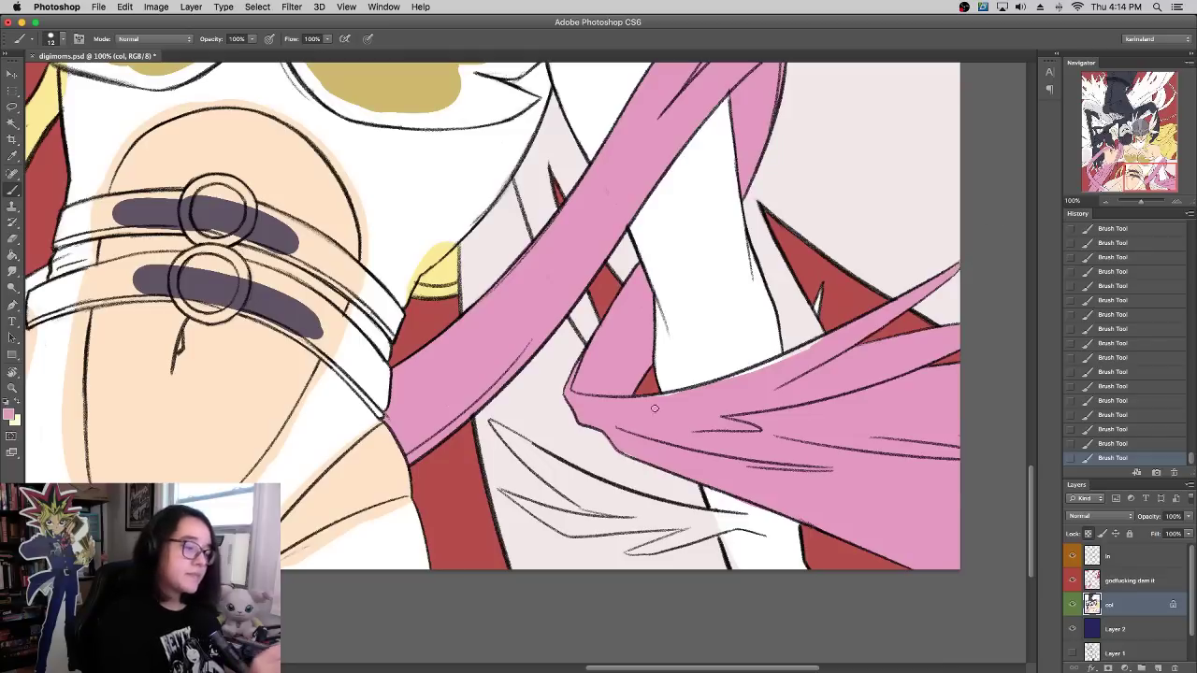
{"action": "left_click_drag", "start_coordinate": [653, 398], "coordinate": [823, 342]}
{"action": "key", "text": "super+z"}
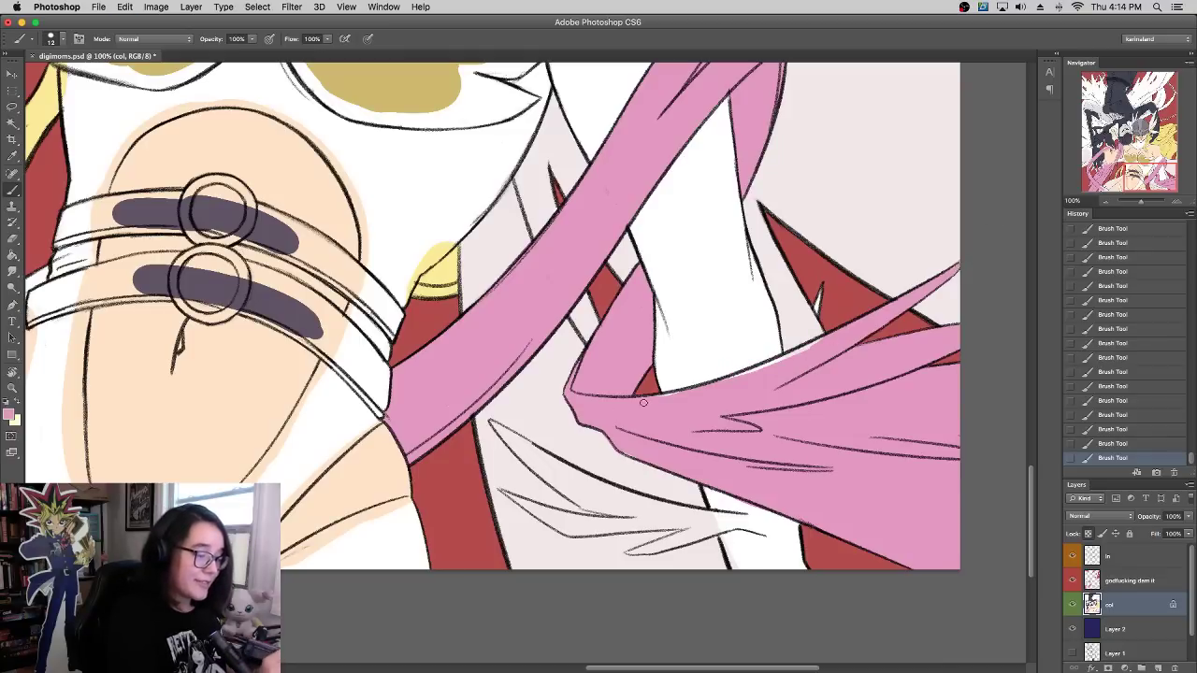
{"action": "left_click_drag", "start_coordinate": [709, 382], "coordinate": [802, 347]}
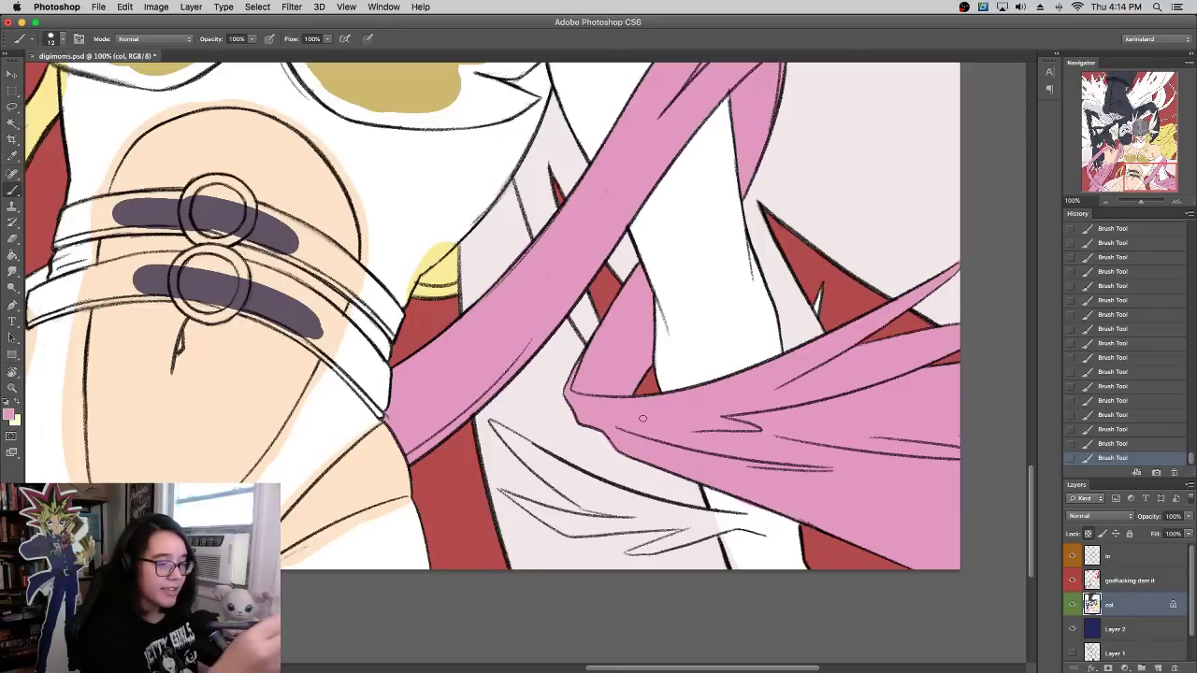
Step: Paint the pointed feathers below the wide ribbon with the sampled white, out to their outlines
{"action": "left_click", "coordinate": [934, 253], "text": "alt"}
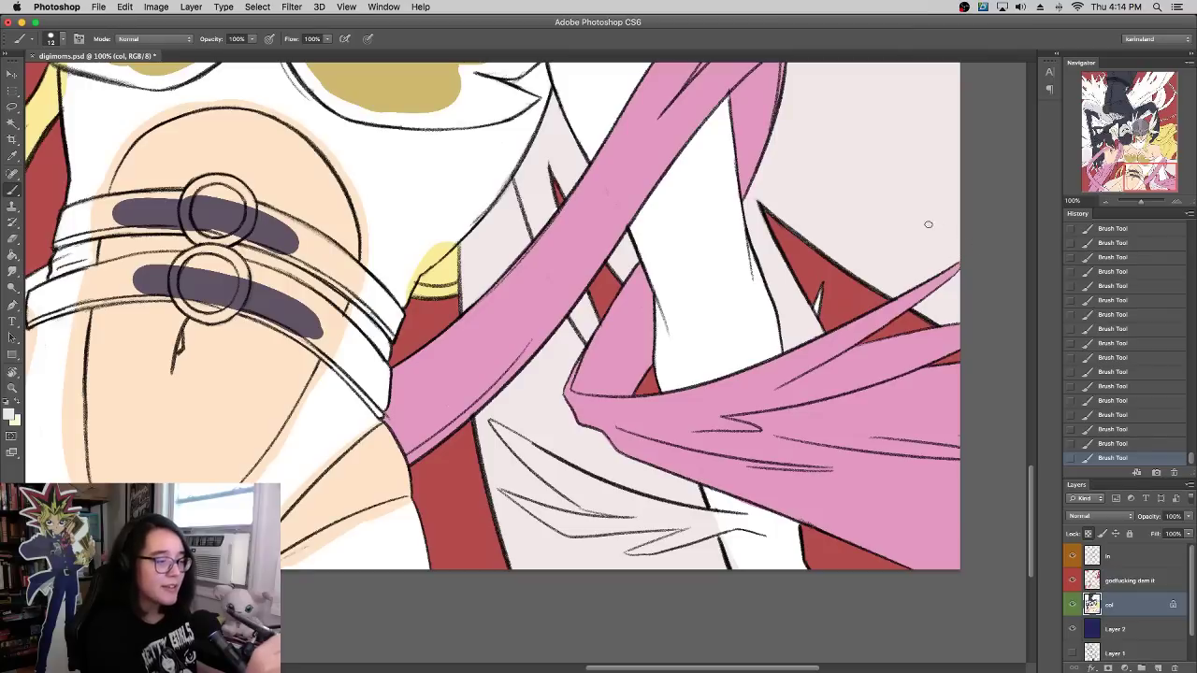
{"action": "left_click_drag", "start_coordinate": [851, 233], "coordinate": [875, 462]}
{"action": "left_click_drag", "start_coordinate": [796, 428], "coordinate": [895, 150]}
{"action": "left_click", "coordinate": [841, 455], "text": "alt"}
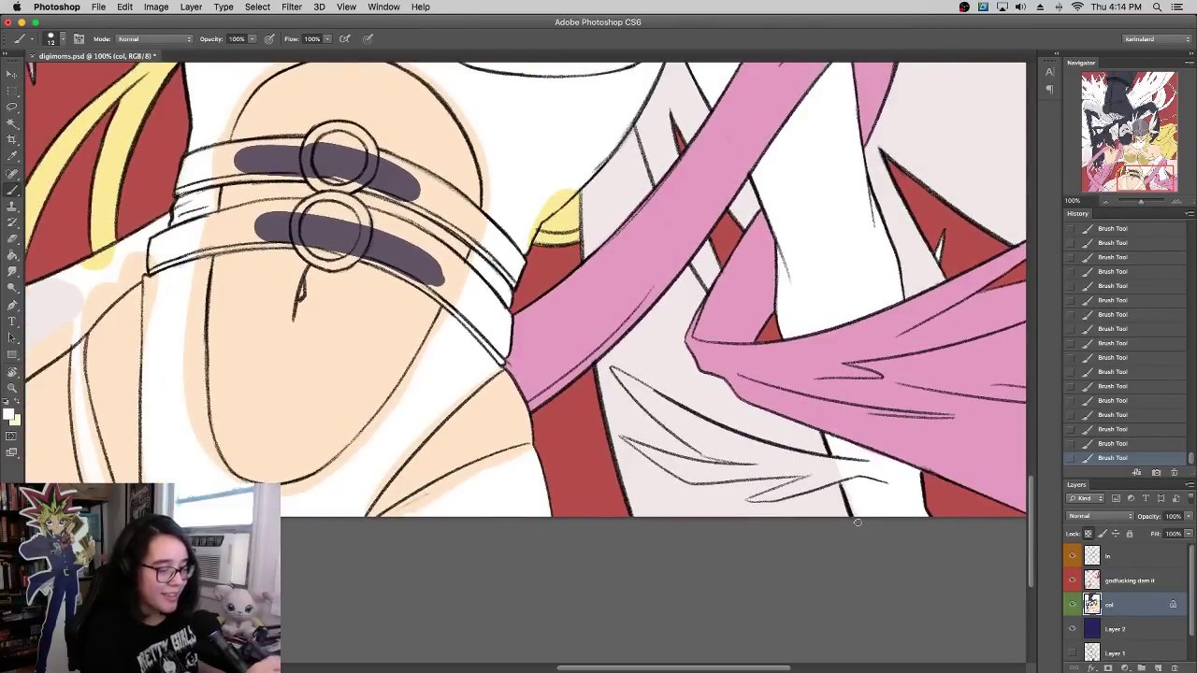
{"action": "mouse_move", "coordinate": [621, 378]}
{"action": "left_mouse_down"}
{"action": "mouse_move", "coordinate": [667, 422]}
{"action": "mouse_move", "coordinate": [662, 404]}
{"action": "mouse_move", "coordinate": [681, 415]}
{"action": "mouse_move", "coordinate": [691, 439]}
{"action": "mouse_move", "coordinate": [748, 458]}
{"action": "mouse_move", "coordinate": [690, 424]}
{"action": "mouse_move", "coordinate": [726, 437]}
{"action": "left_mouse_up"}
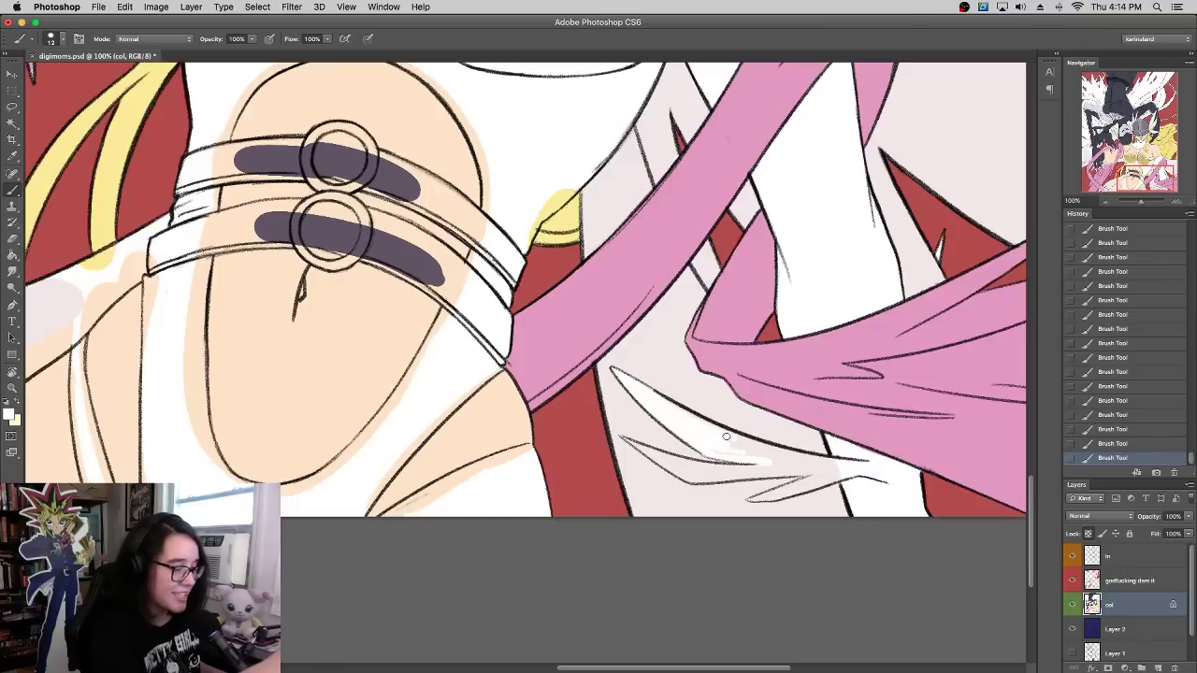
{"action": "mouse_move", "coordinate": [626, 439]}
{"action": "left_mouse_down"}
{"action": "mouse_move", "coordinate": [694, 480]}
{"action": "mouse_move", "coordinate": [707, 478]}
{"action": "mouse_move", "coordinate": [639, 448]}
{"action": "mouse_move", "coordinate": [711, 478]}
{"action": "mouse_move", "coordinate": [677, 470]}
{"action": "mouse_move", "coordinate": [783, 474]}
{"action": "left_mouse_up"}
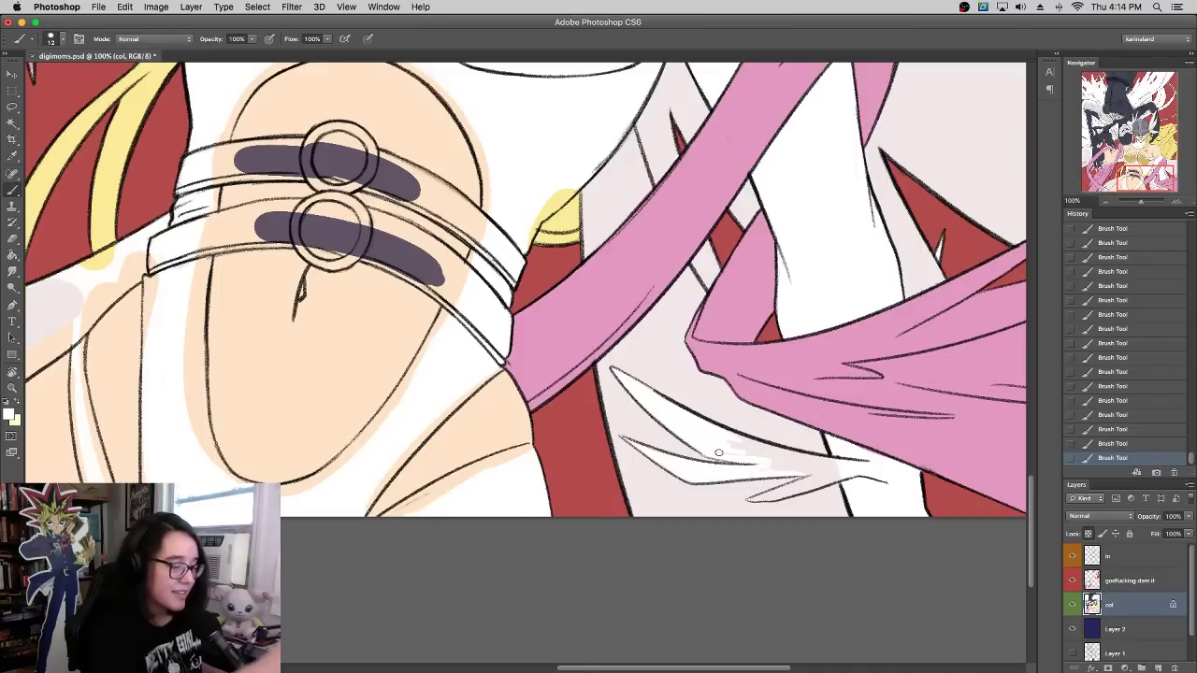
{"action": "mouse_move", "coordinate": [718, 453]}
{"action": "left_mouse_down"}
{"action": "mouse_move", "coordinate": [770, 464]}
{"action": "mouse_move", "coordinate": [718, 450]}
{"action": "mouse_move", "coordinate": [783, 459]}
{"action": "mouse_move", "coordinate": [736, 436]}
{"action": "mouse_move", "coordinate": [844, 467]}
{"action": "mouse_move", "coordinate": [768, 465]}
{"action": "left_mouse_up"}
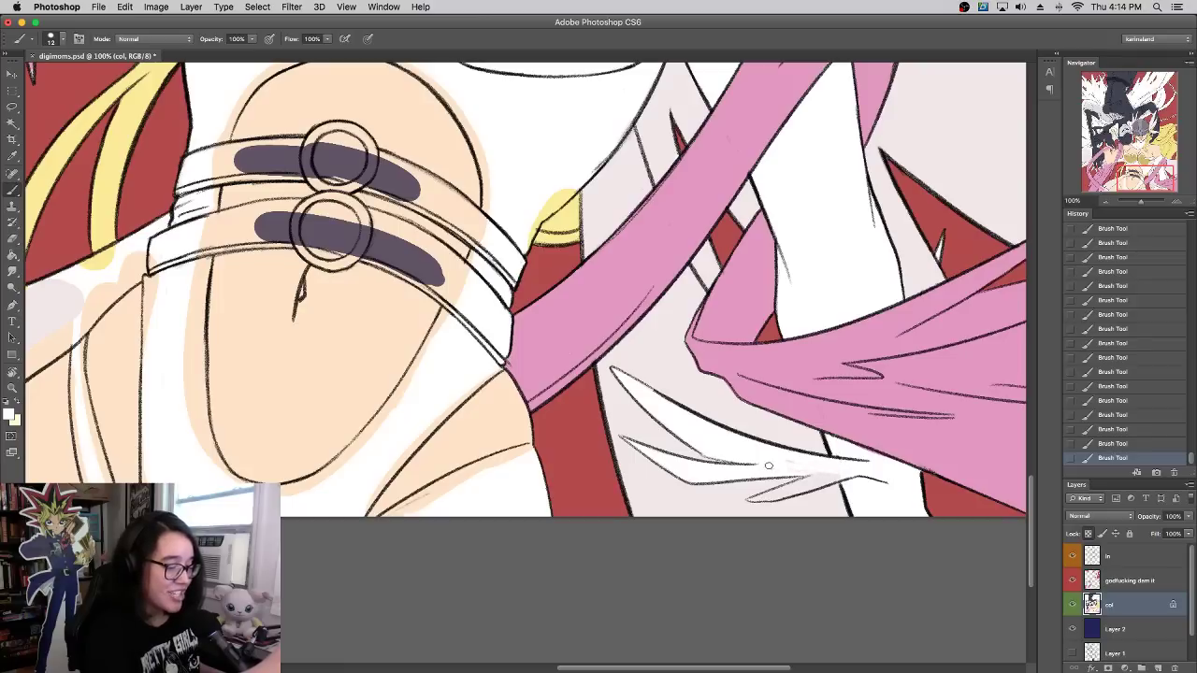
{"action": "left_click_drag", "start_coordinate": [755, 506], "coordinate": [816, 484]}
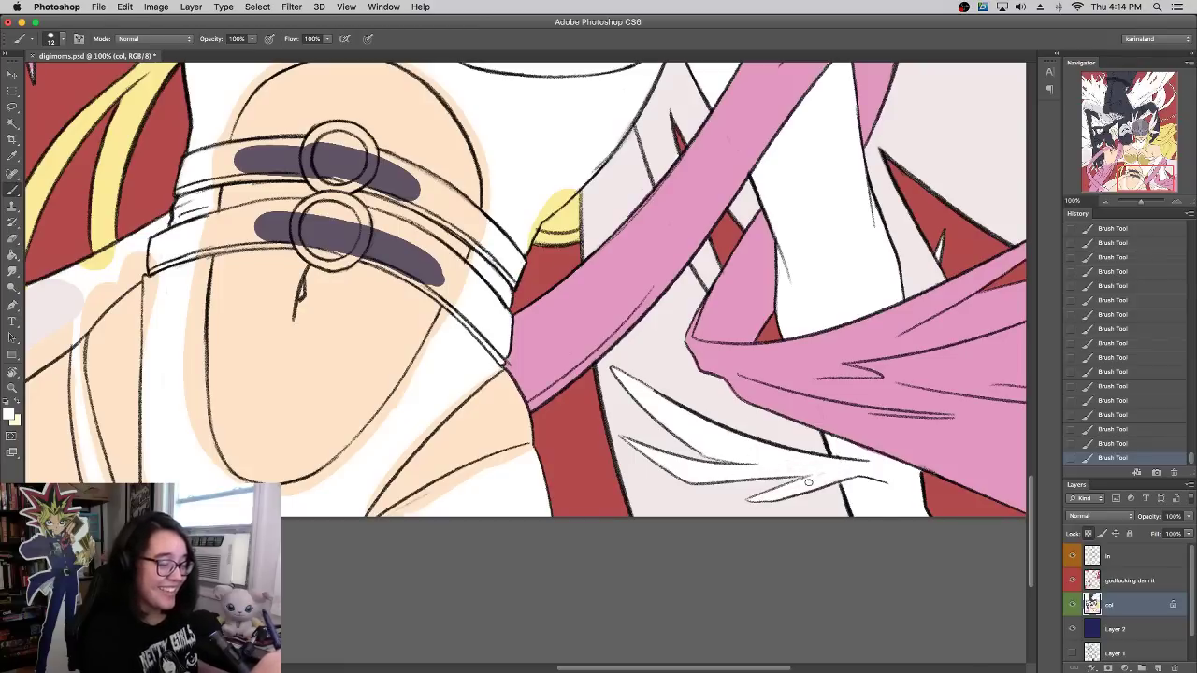
Step: Paint white over the yellow spill on the bodysuit above the small yellow piece at the waist
{"action": "left_click_drag", "start_coordinate": [836, 405], "coordinate": [845, 386]}
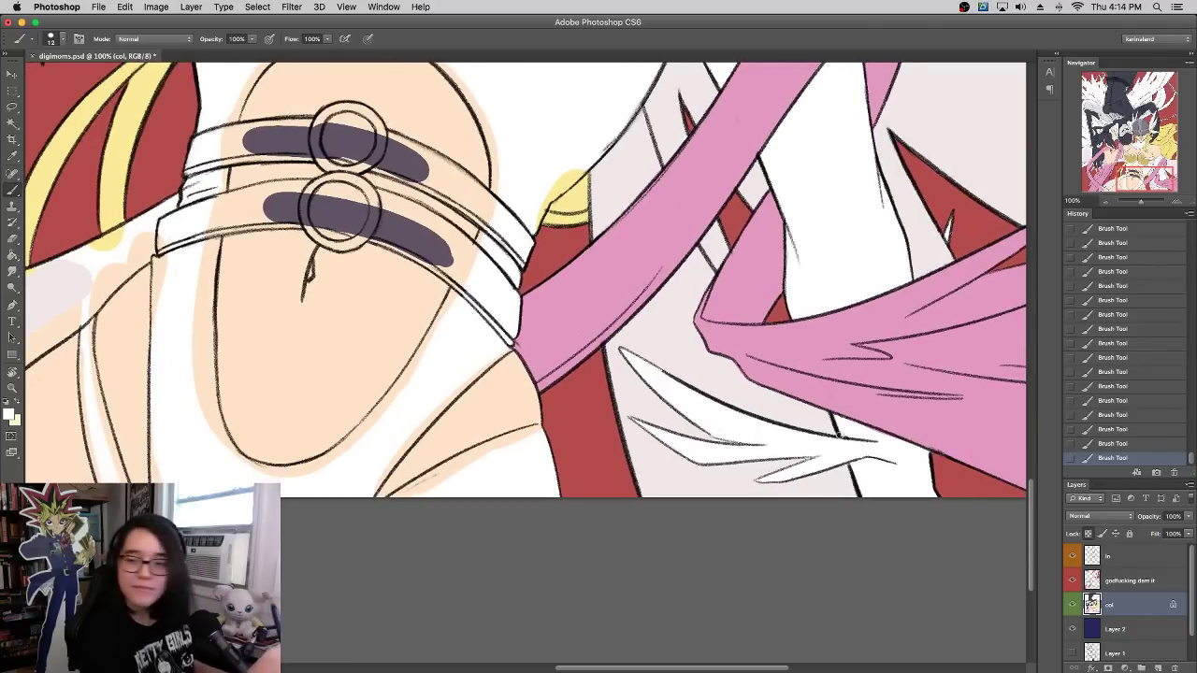
{"action": "scroll", "coordinate": [806, 378], "scroll_direction": "up", "scroll_amount": 5}
{"action": "scroll", "coordinate": [806, 377], "scroll_direction": "left", "scroll_amount": 4}
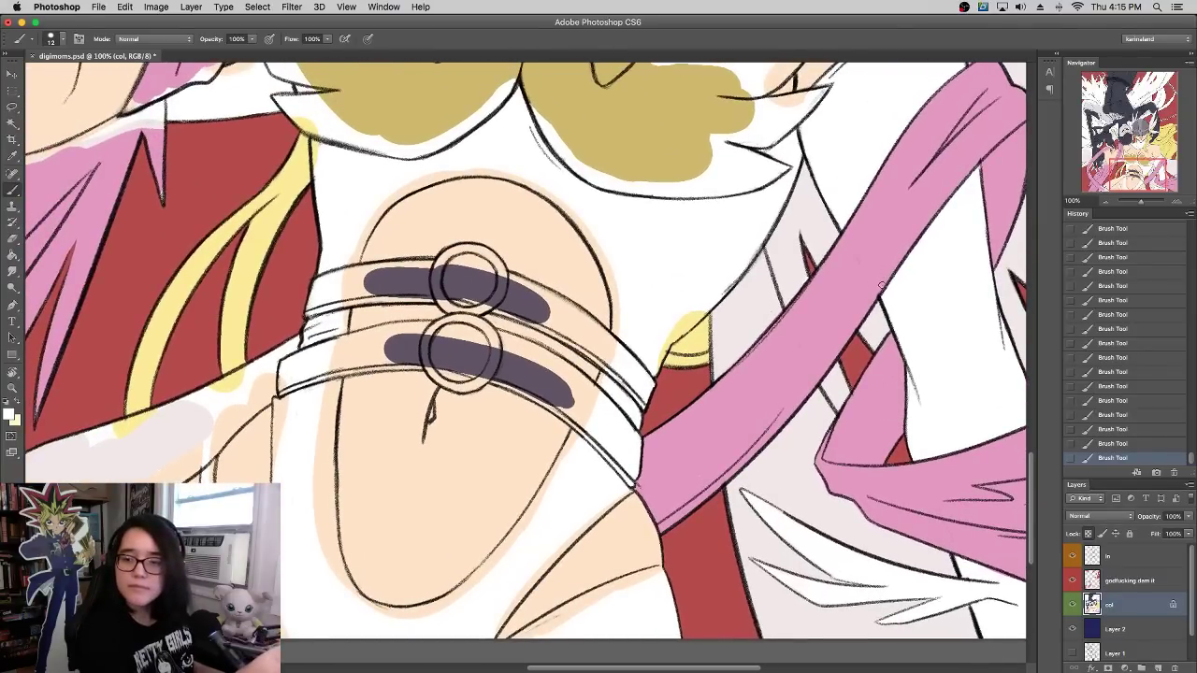
{"action": "scroll", "coordinate": [865, 367], "scroll_direction": "up", "scroll_amount": 1}
{"action": "scroll", "coordinate": [866, 367], "scroll_direction": "left", "scroll_amount": 1}
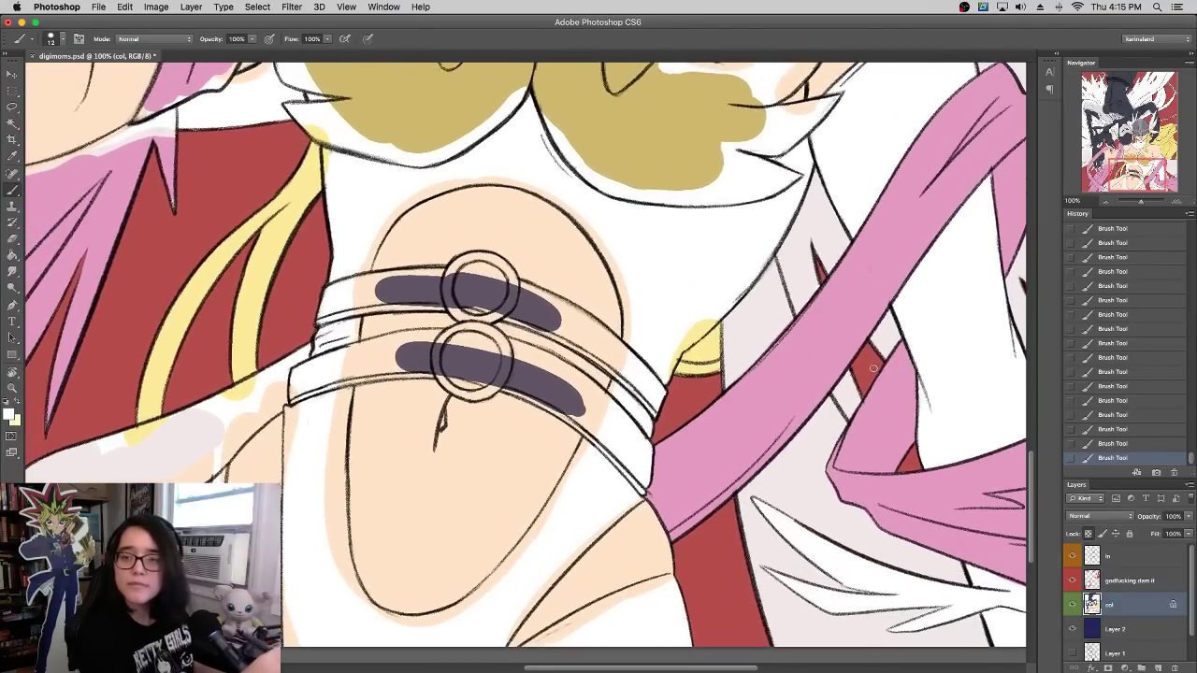
{"action": "scroll", "coordinate": [837, 398], "scroll_direction": "down", "scroll_amount": 3}
{"action": "scroll", "coordinate": [837, 397], "scroll_direction": "left", "scroll_amount": 1}
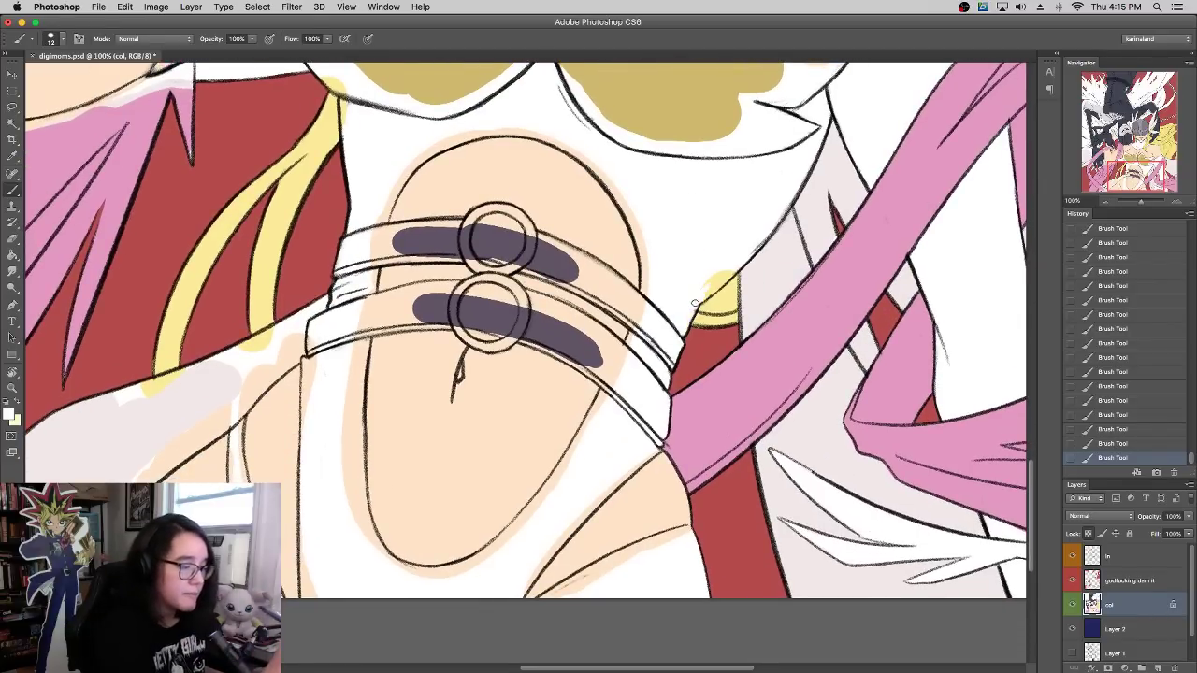
{"action": "left_click_drag", "start_coordinate": [694, 303], "coordinate": [727, 272]}
{"action": "left_click", "coordinate": [721, 275], "text": "alt"}
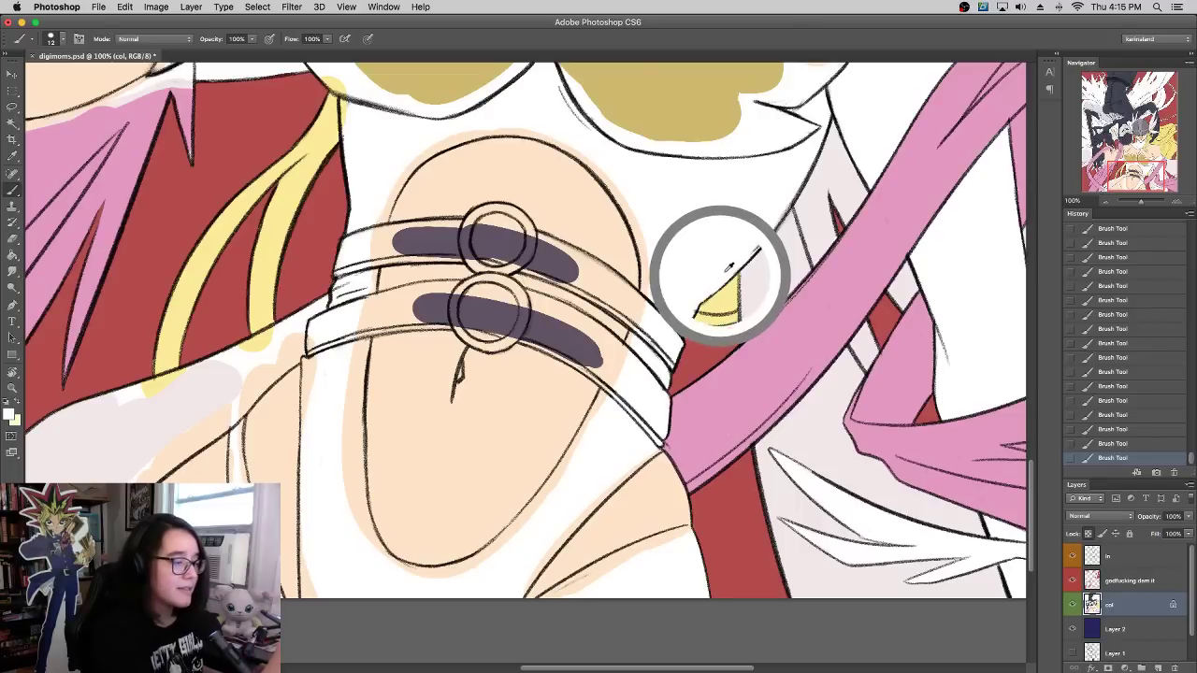
Step: Paint white over the peach spill along the bodysuit's straight side edge below the lower belt
{"action": "left_click_drag", "start_coordinate": [655, 269], "coordinate": [753, 210]}
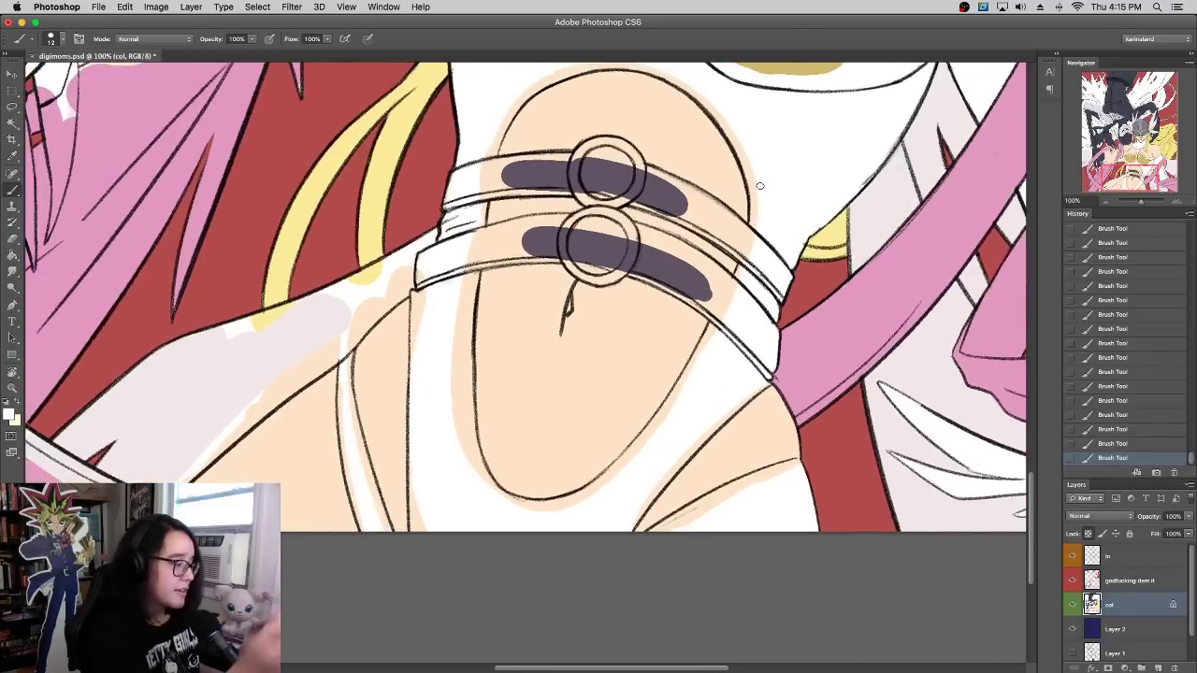
{"action": "left_click_drag", "start_coordinate": [590, 406], "coordinate": [697, 387]}
{"action": "left_click_drag", "start_coordinate": [501, 454], "coordinate": [496, 519]}
{"action": "left_click_drag", "start_coordinate": [497, 451], "coordinate": [504, 527]}
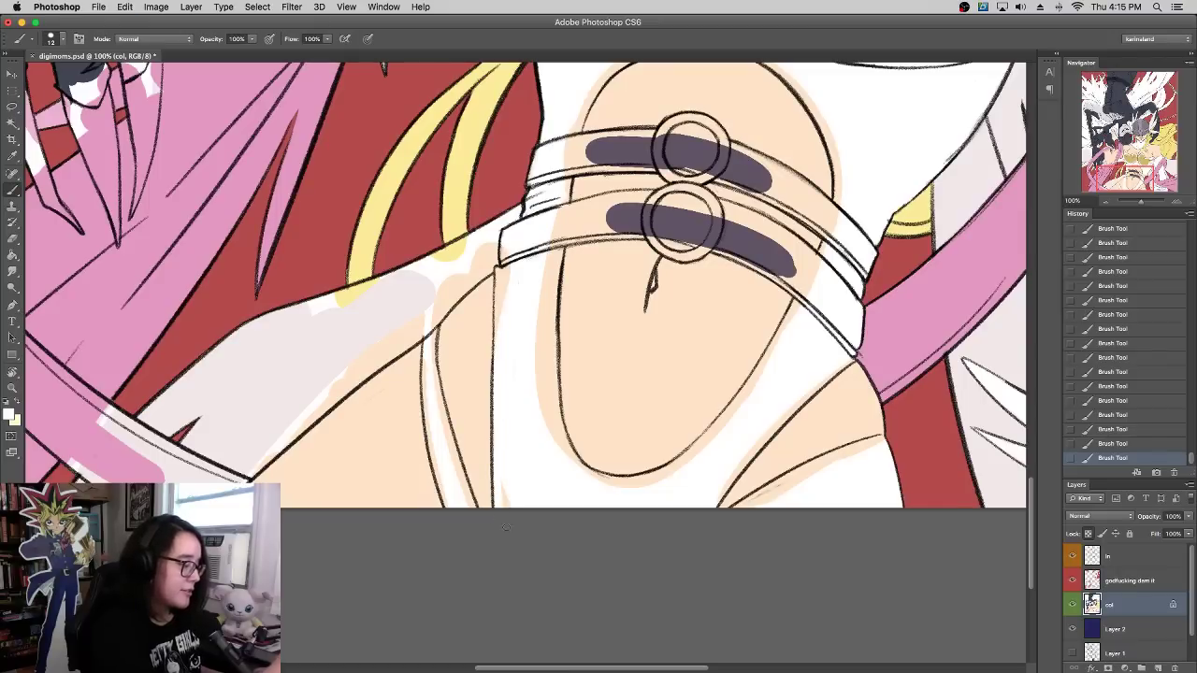
{"action": "left_click_drag", "start_coordinate": [500, 344], "coordinate": [499, 288]}
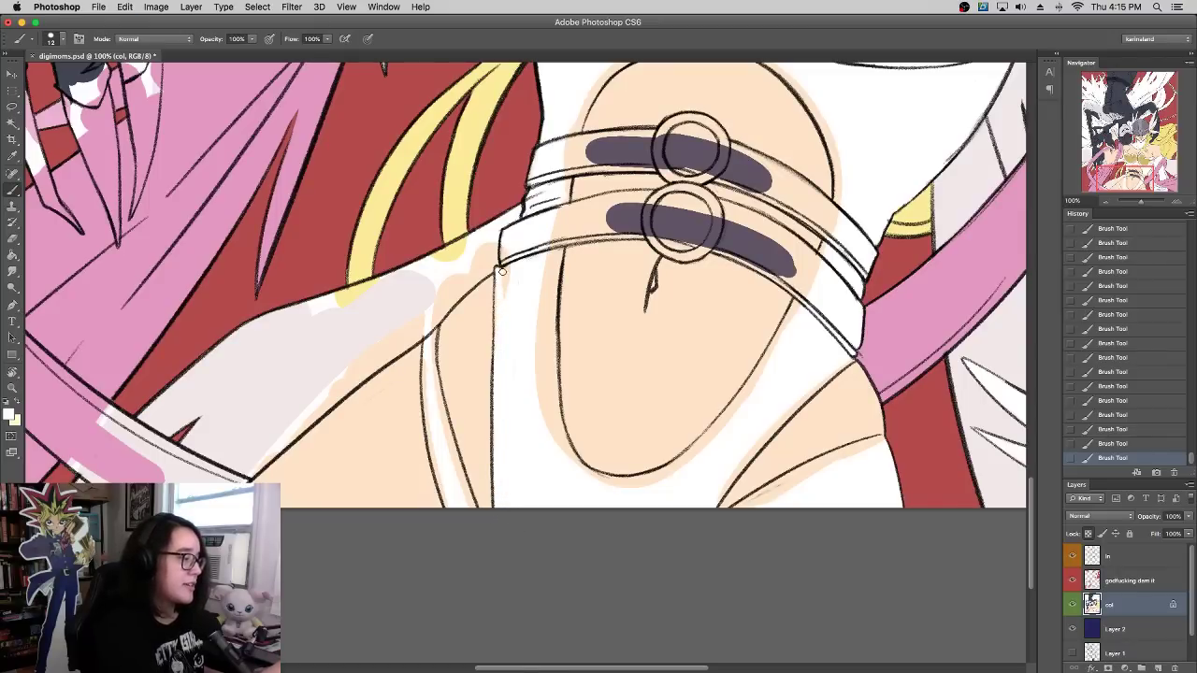
Step: Paint white over the peach spill on the bodysuit around the midriff cutout, using a 45 px brush
{"action": "scroll", "coordinate": [559, 467], "scroll_direction": "up", "scroll_amount": 5}
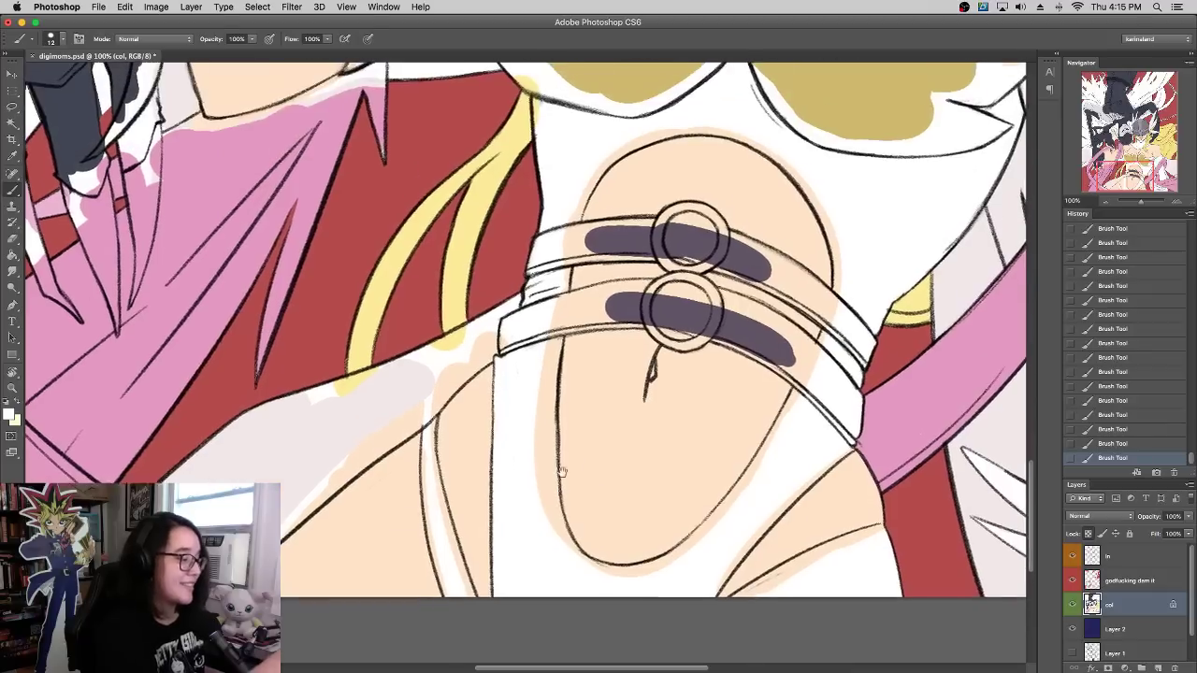
{"action": "right_click", "coordinate": [544, 437]}
{"action": "left_click", "coordinate": [579, 398]}
{"action": "left_click", "coordinate": [524, 484]}
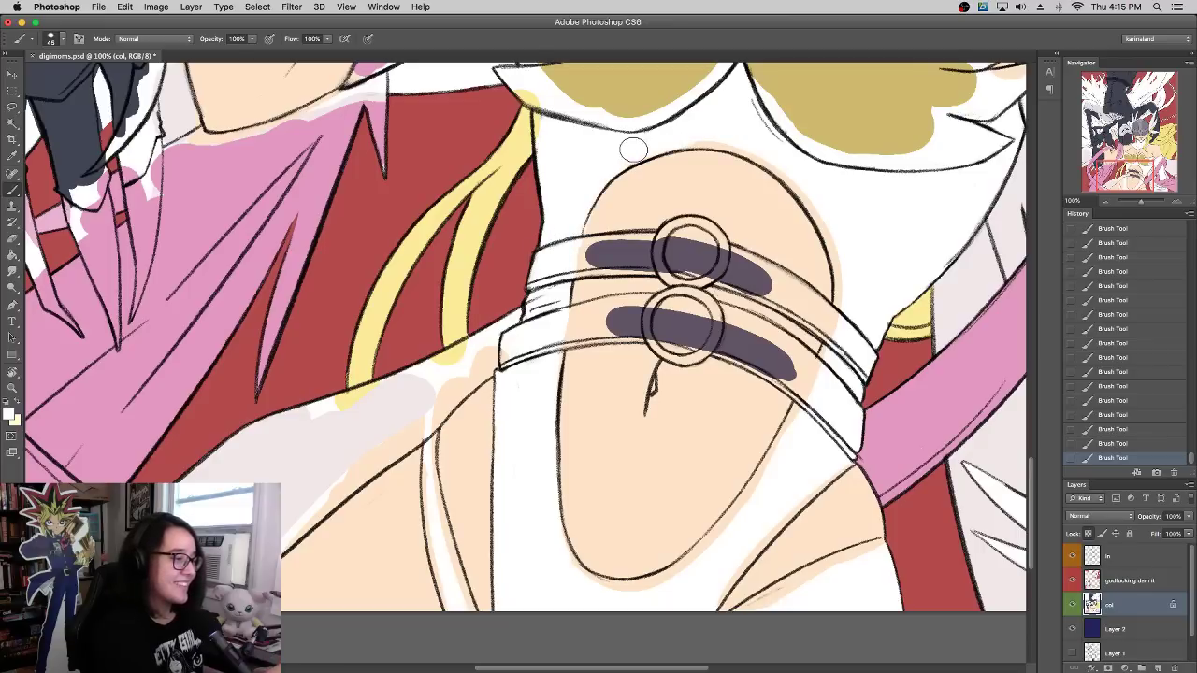
{"action": "scroll", "coordinate": [554, 68], "scroll_direction": "up", "scroll_amount": 5}
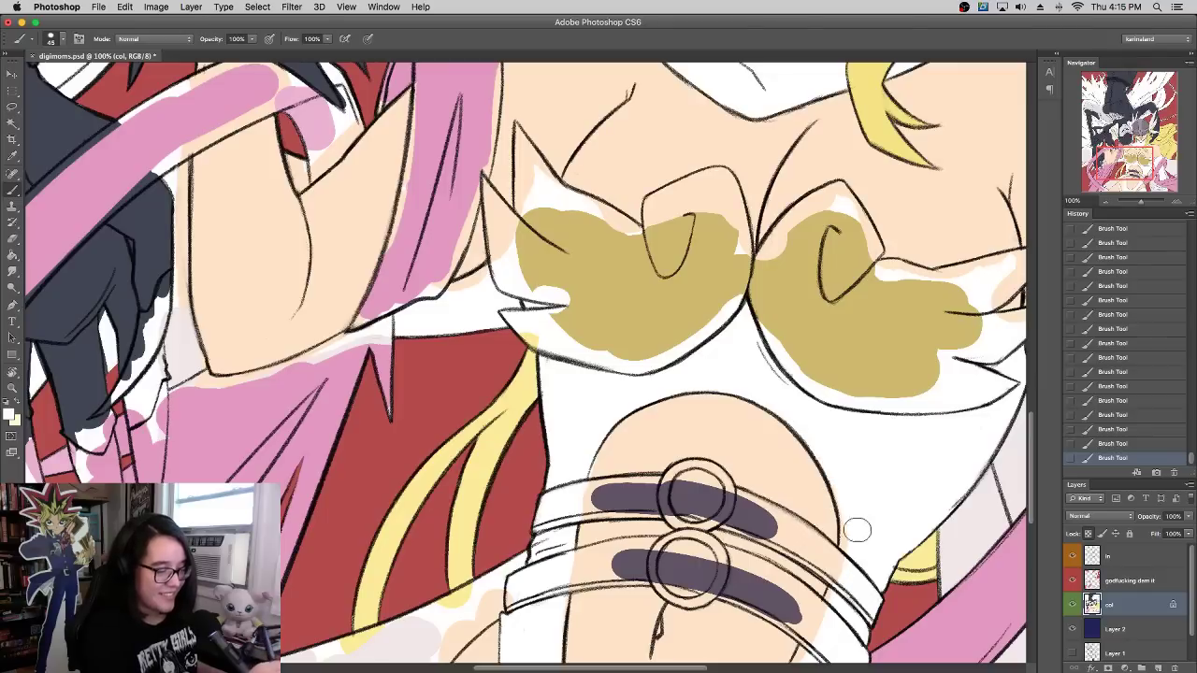
{"action": "left_click_drag", "start_coordinate": [840, 446], "coordinate": [855, 326]}
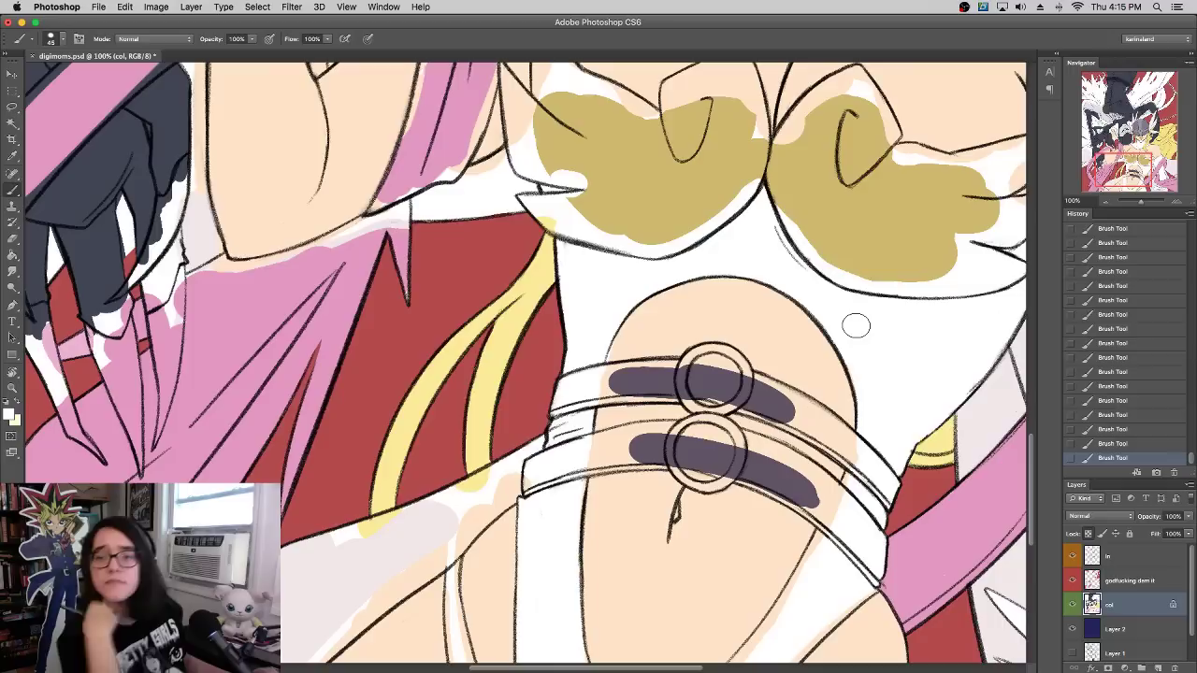
{"action": "left_click_drag", "start_coordinate": [788, 392], "coordinate": [834, 276]}
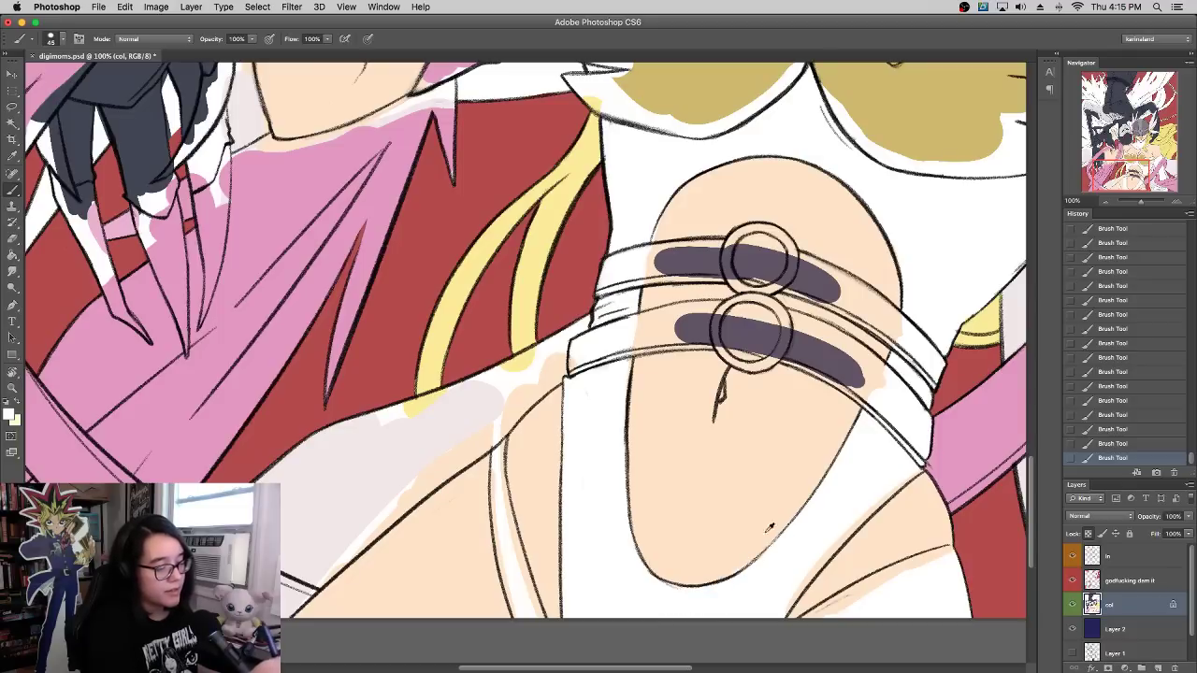
Step: Touch up the bodysuit along the midriff cutout and around the belts with sampled white, using an 18 px brush
{"action": "left_click", "coordinate": [723, 555], "text": "alt"}
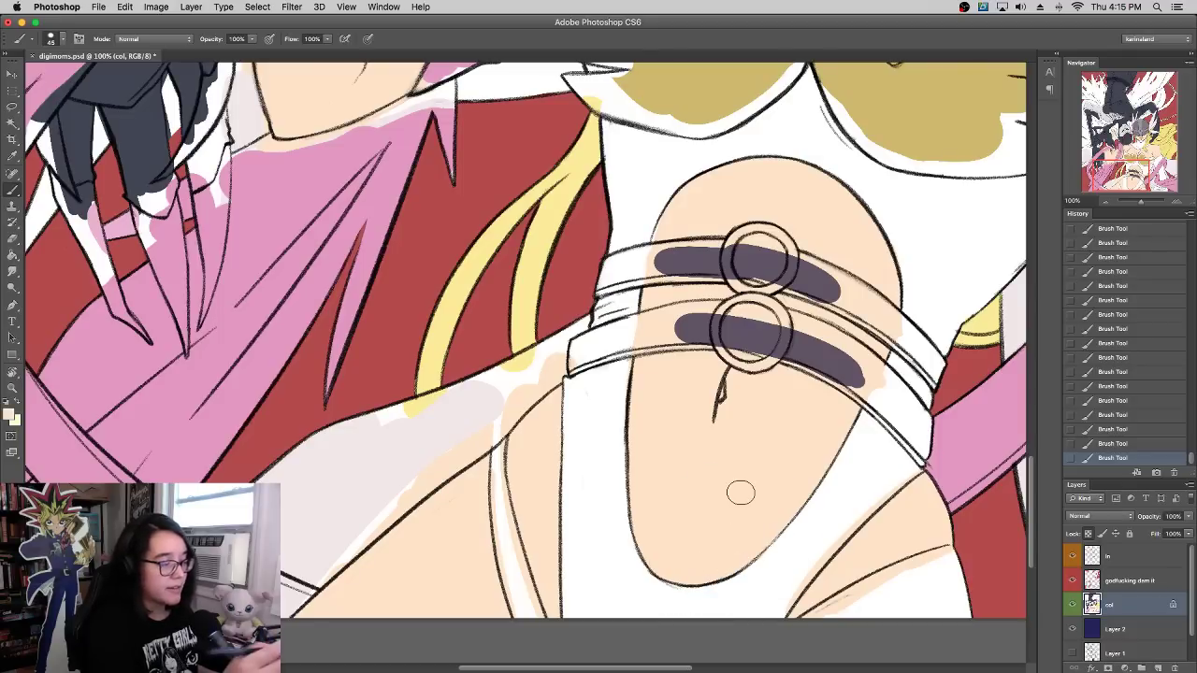
{"action": "left_click", "coordinate": [579, 467], "text": "alt"}
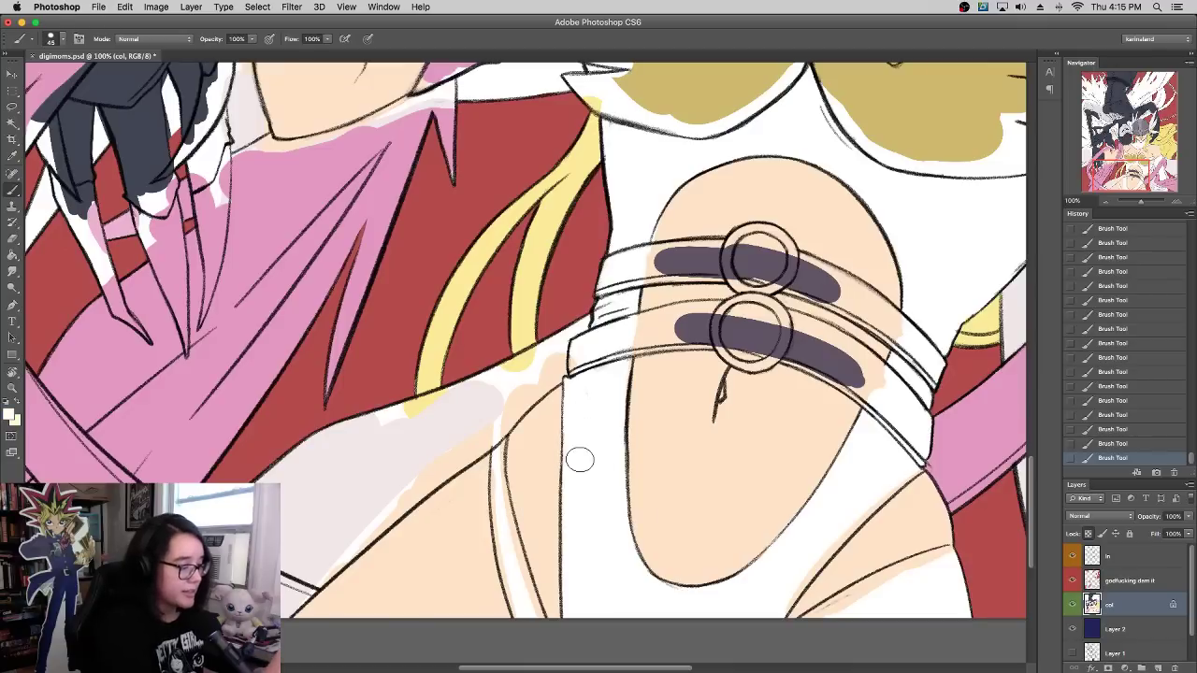
{"action": "right_click", "coordinate": [516, 580]}
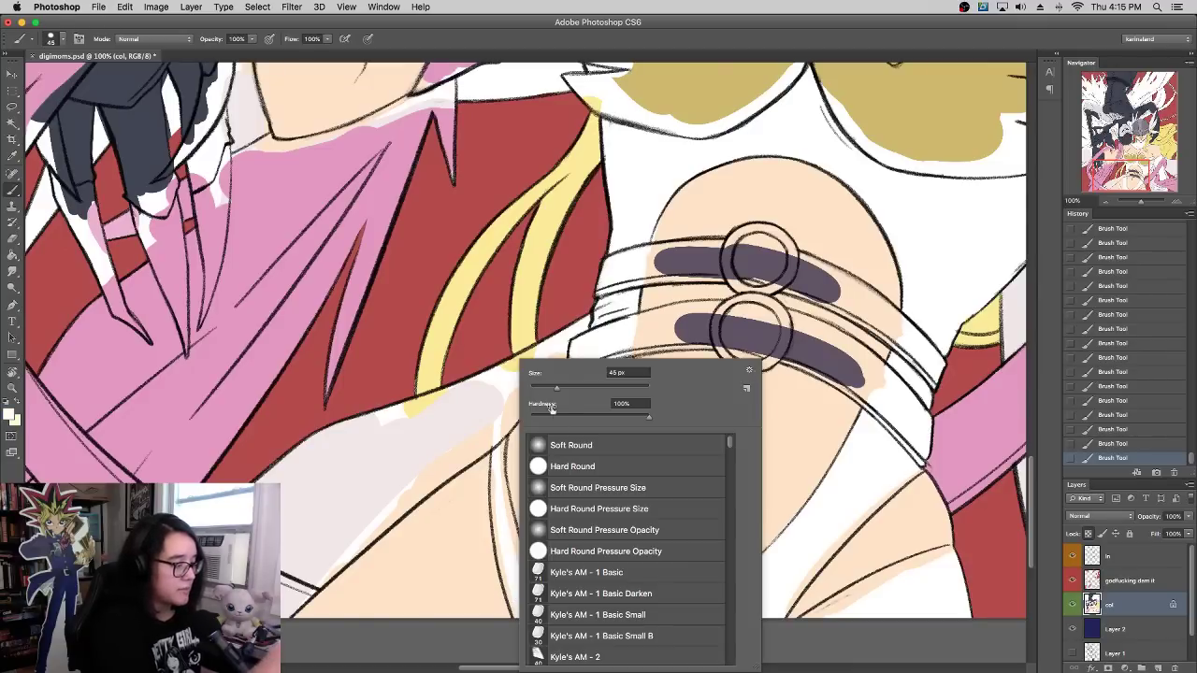
{"action": "left_click_drag", "start_coordinate": [553, 389], "coordinate": [541, 389]}
{"action": "left_click", "coordinate": [517, 614]}
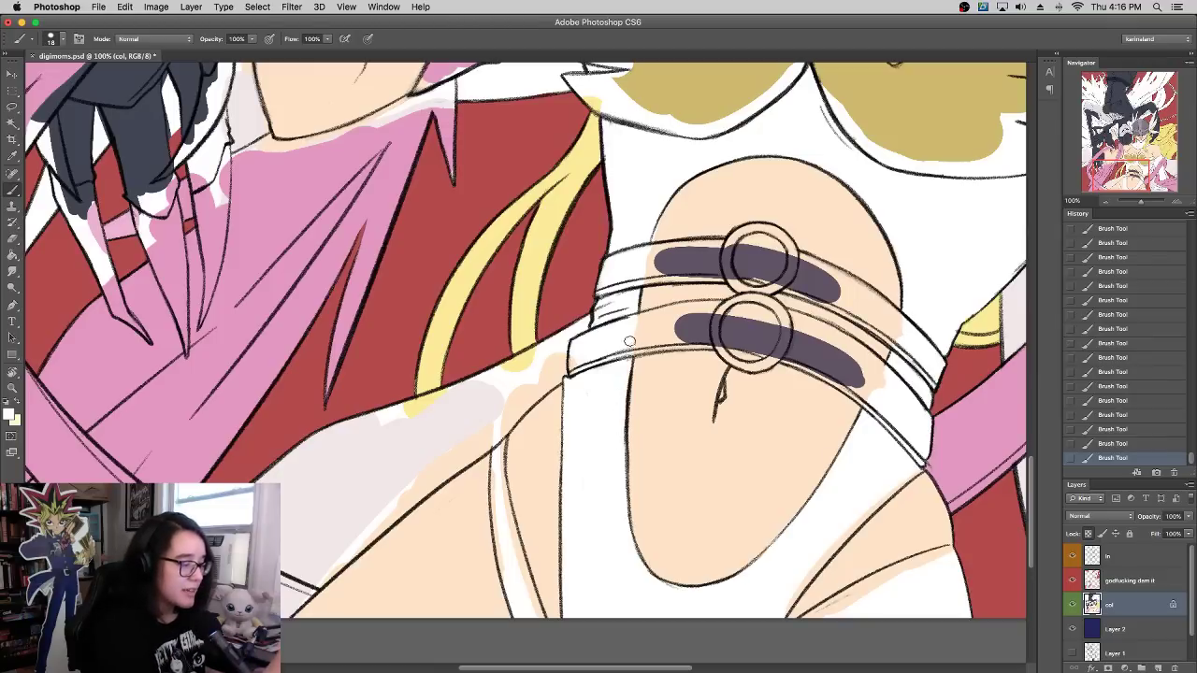
{"action": "left_click", "coordinate": [663, 234], "text": "alt"}
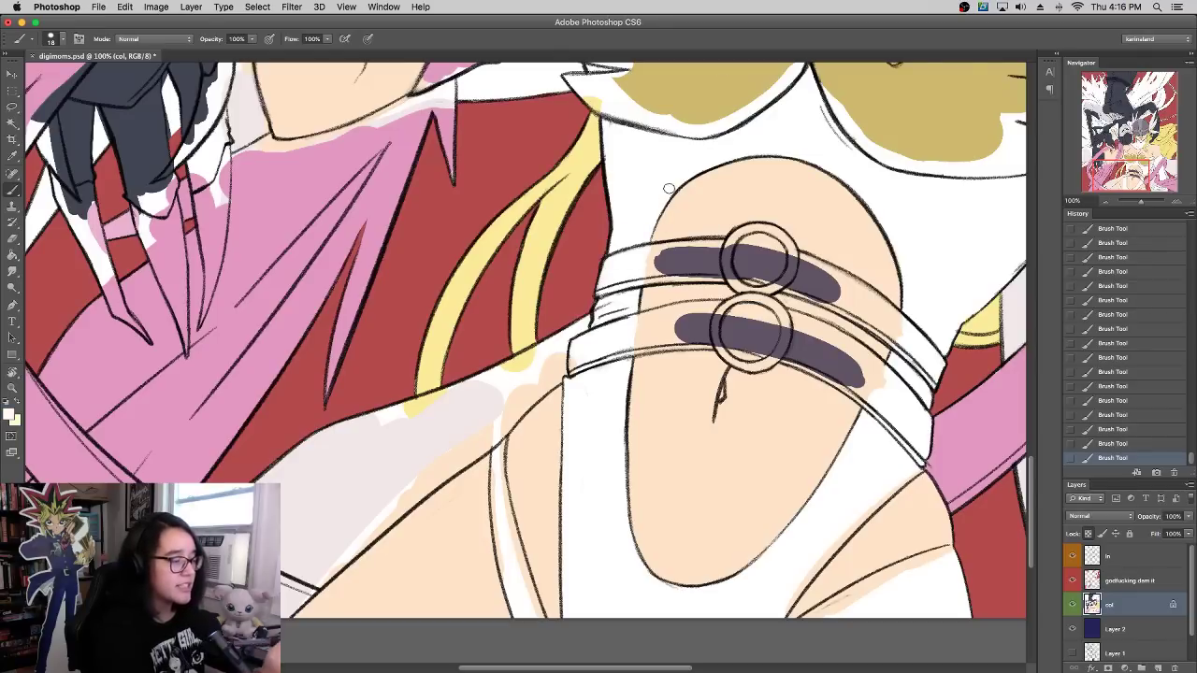
{"action": "scroll", "coordinate": [884, 374], "scroll_direction": "down", "scroll_amount": 5}
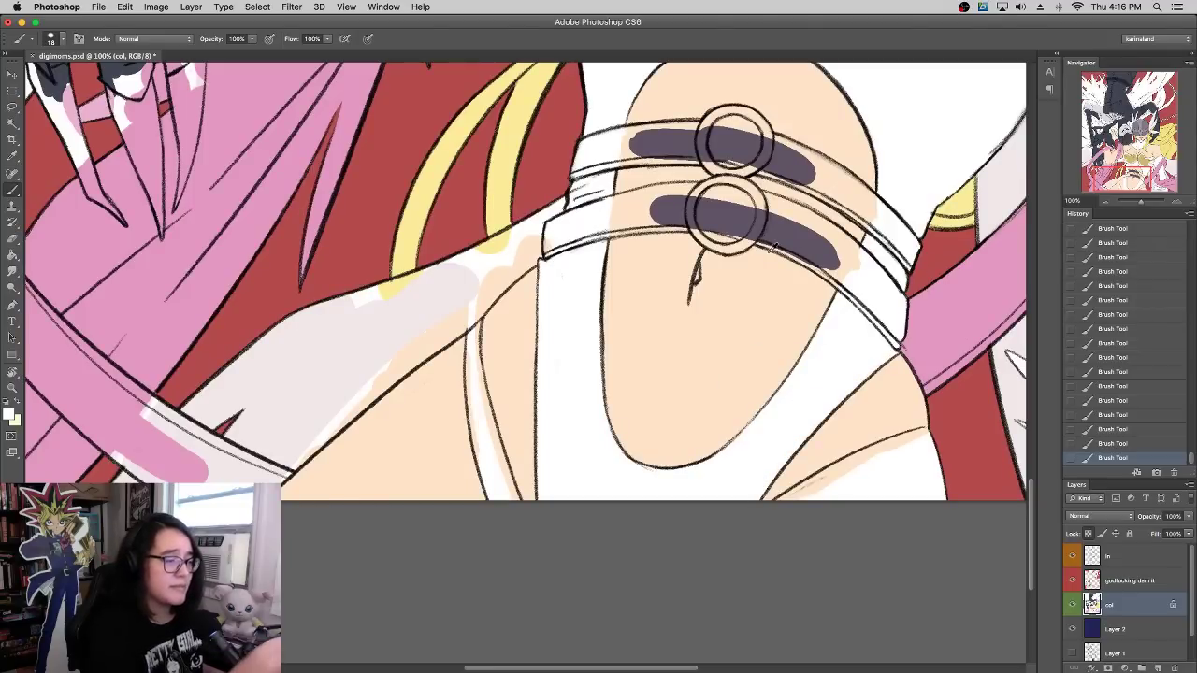
Step: Fill the lower belt and the inside of its ring with the dark purple, out to the belt's outlines
{"action": "mouse_move", "coordinate": [542, 255]}
{"action": "left_mouse_down"}
{"action": "mouse_move", "coordinate": [598, 223]}
{"action": "mouse_move", "coordinate": [546, 250]}
{"action": "mouse_move", "coordinate": [551, 224]}
{"action": "mouse_move", "coordinate": [648, 192]}
{"action": "left_mouse_up"}
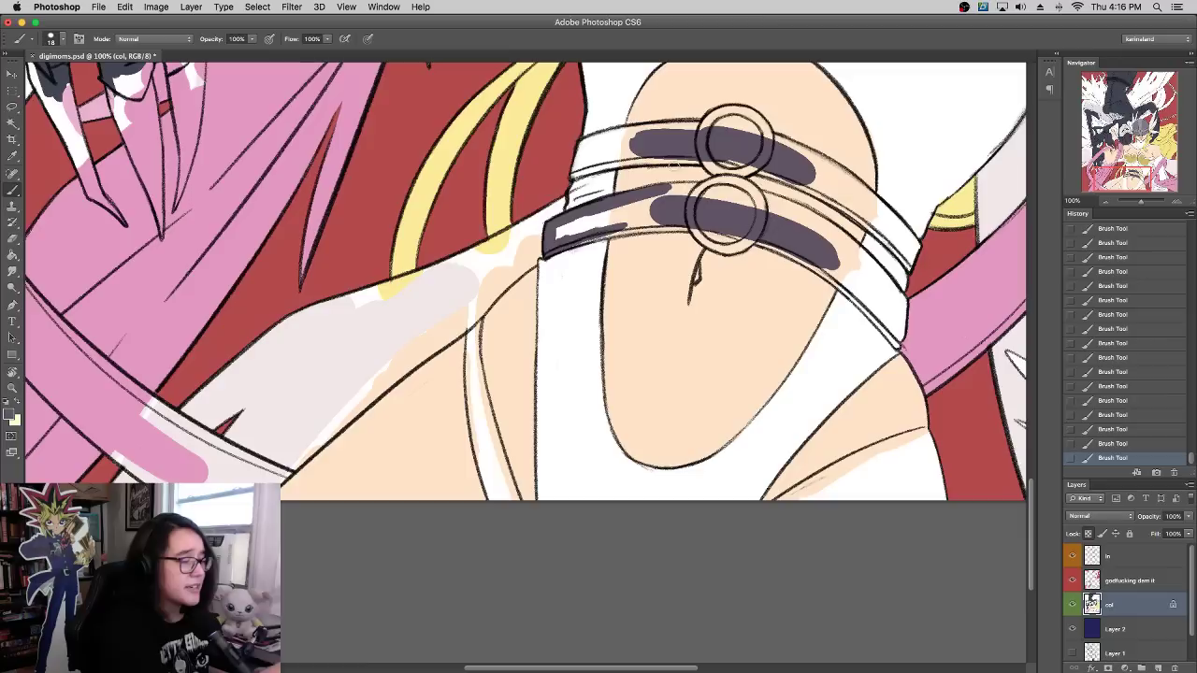
{"action": "key", "text": "super+alt+z"}
{"action": "key", "text": "super+alt+z"}
{"action": "key", "text": "super+alt+z"}
{"action": "mouse_move", "coordinate": [593, 218]}
{"action": "left_mouse_down"}
{"action": "mouse_move", "coordinate": [572, 242]}
{"action": "mouse_move", "coordinate": [709, 222]}
{"action": "left_mouse_up"}
{"action": "left_click_drag", "start_coordinate": [573, 227], "coordinate": [627, 216]}
{"action": "mouse_move", "coordinate": [573, 228]}
{"action": "left_mouse_down"}
{"action": "mouse_move", "coordinate": [669, 205]}
{"action": "mouse_move", "coordinate": [590, 208]}
{"action": "mouse_move", "coordinate": [670, 189]}
{"action": "mouse_move", "coordinate": [638, 192]}
{"action": "mouse_move", "coordinate": [696, 187]}
{"action": "mouse_move", "coordinate": [685, 199]}
{"action": "mouse_move", "coordinate": [705, 202]}
{"action": "mouse_move", "coordinate": [723, 241]}
{"action": "mouse_move", "coordinate": [753, 233]}
{"action": "mouse_move", "coordinate": [719, 187]}
{"action": "mouse_move", "coordinate": [732, 186]}
{"action": "mouse_move", "coordinate": [900, 348]}
{"action": "mouse_move", "coordinate": [781, 248]}
{"action": "left_mouse_up"}
{"action": "mouse_move", "coordinate": [896, 346]}
{"action": "left_mouse_down"}
{"action": "mouse_move", "coordinate": [901, 302]}
{"action": "mouse_move", "coordinate": [833, 245]}
{"action": "left_mouse_up"}
{"action": "mouse_move", "coordinate": [762, 192]}
{"action": "left_mouse_down"}
{"action": "mouse_move", "coordinate": [821, 217]}
{"action": "mouse_move", "coordinate": [865, 257]}
{"action": "mouse_move", "coordinate": [837, 231]}
{"action": "mouse_move", "coordinate": [898, 295]}
{"action": "mouse_move", "coordinate": [770, 202]}
{"action": "mouse_move", "coordinate": [823, 220]}
{"action": "mouse_move", "coordinate": [813, 230]}
{"action": "mouse_move", "coordinate": [850, 287]}
{"action": "mouse_move", "coordinate": [887, 320]}
{"action": "mouse_move", "coordinate": [869, 292]}
{"action": "mouse_move", "coordinate": [885, 312]}
{"action": "mouse_move", "coordinate": [877, 289]}
{"action": "mouse_move", "coordinate": [899, 309]}
{"action": "left_mouse_up"}
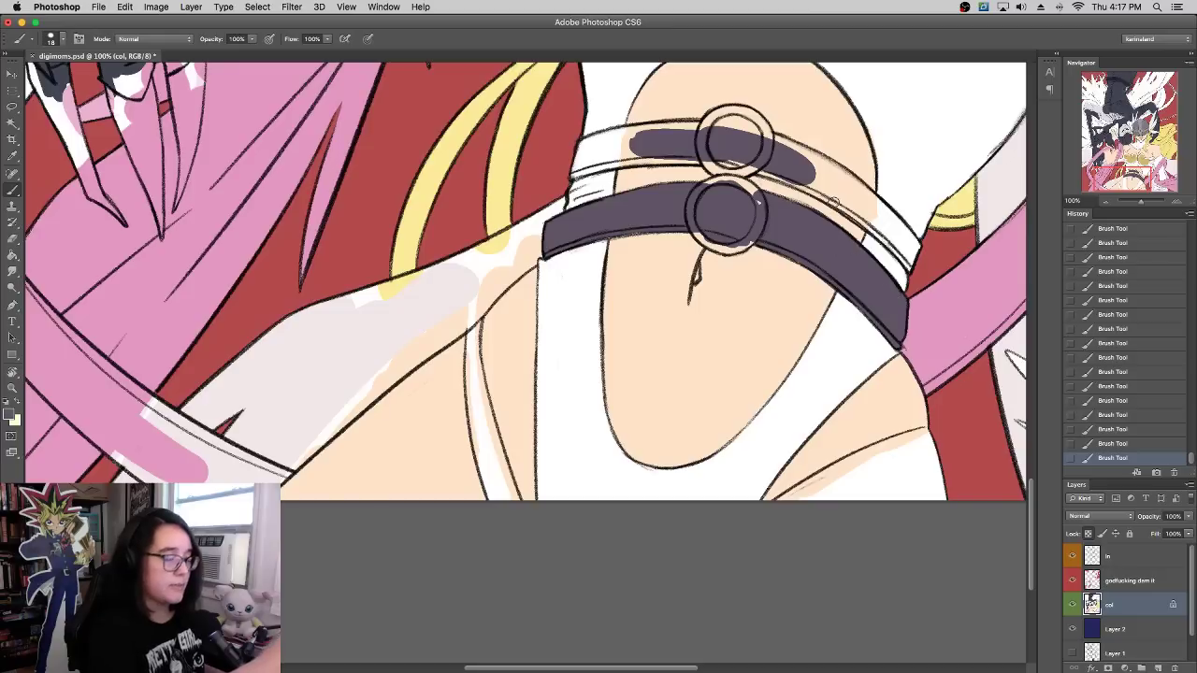
Step: Fill the upper belt's shorter section up to its ring, and the ring's centre, with the dark purple
{"action": "left_click_drag", "start_coordinate": [578, 177], "coordinate": [648, 154]}
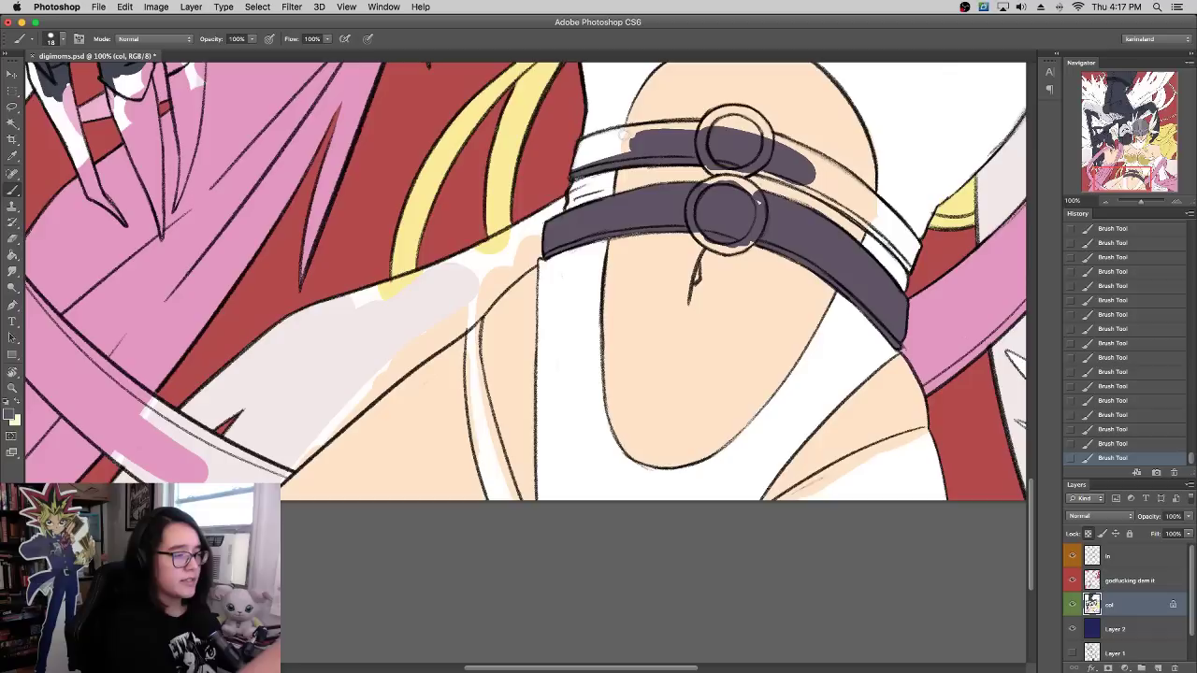
{"action": "mouse_move", "coordinate": [577, 157]}
{"action": "left_mouse_down"}
{"action": "mouse_move", "coordinate": [587, 140]}
{"action": "mouse_move", "coordinate": [633, 125]}
{"action": "mouse_move", "coordinate": [704, 131]}
{"action": "left_mouse_up"}
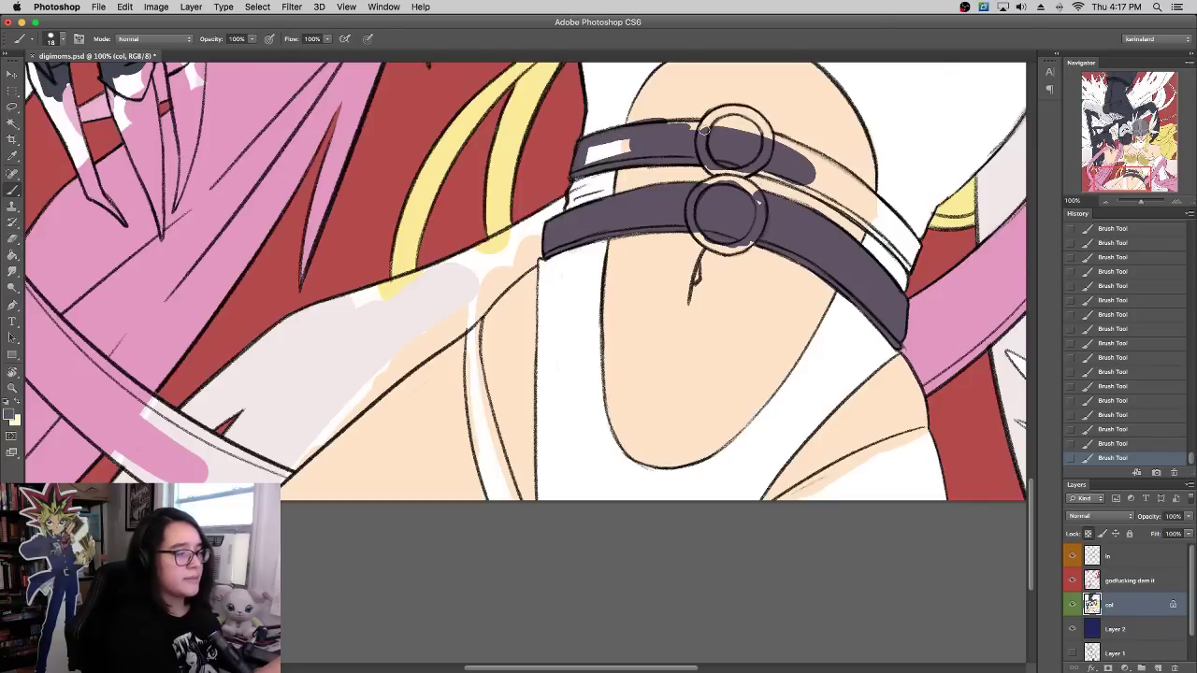
{"action": "left_click", "coordinate": [1114, 430]}
{"action": "mouse_move", "coordinate": [578, 166]}
{"action": "left_mouse_down"}
{"action": "mouse_move", "coordinate": [581, 150]}
{"action": "mouse_move", "coordinate": [647, 130]}
{"action": "mouse_move", "coordinate": [748, 128]}
{"action": "mouse_move", "coordinate": [751, 115]}
{"action": "mouse_move", "coordinate": [732, 125]}
{"action": "left_mouse_up"}
{"action": "left_click", "coordinate": [710, 97], "text": "alt"}
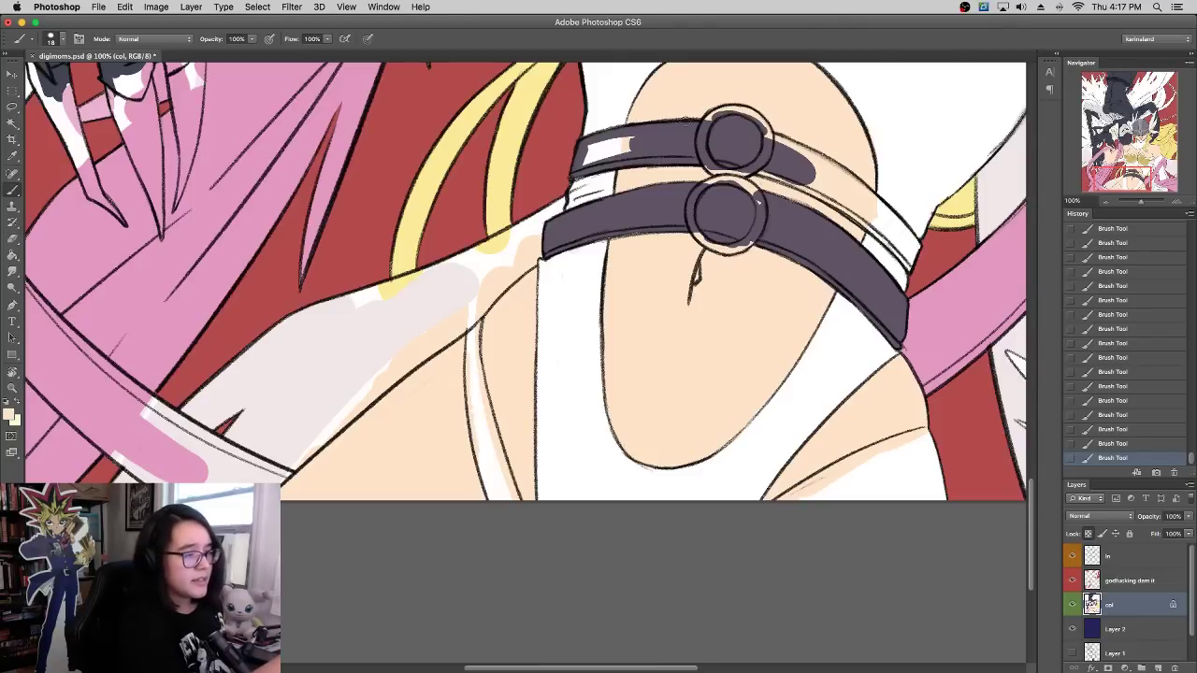
{"action": "left_click", "coordinate": [653, 135], "text": "alt"}
{"action": "left_click_drag", "start_coordinate": [632, 140], "coordinate": [583, 159]}
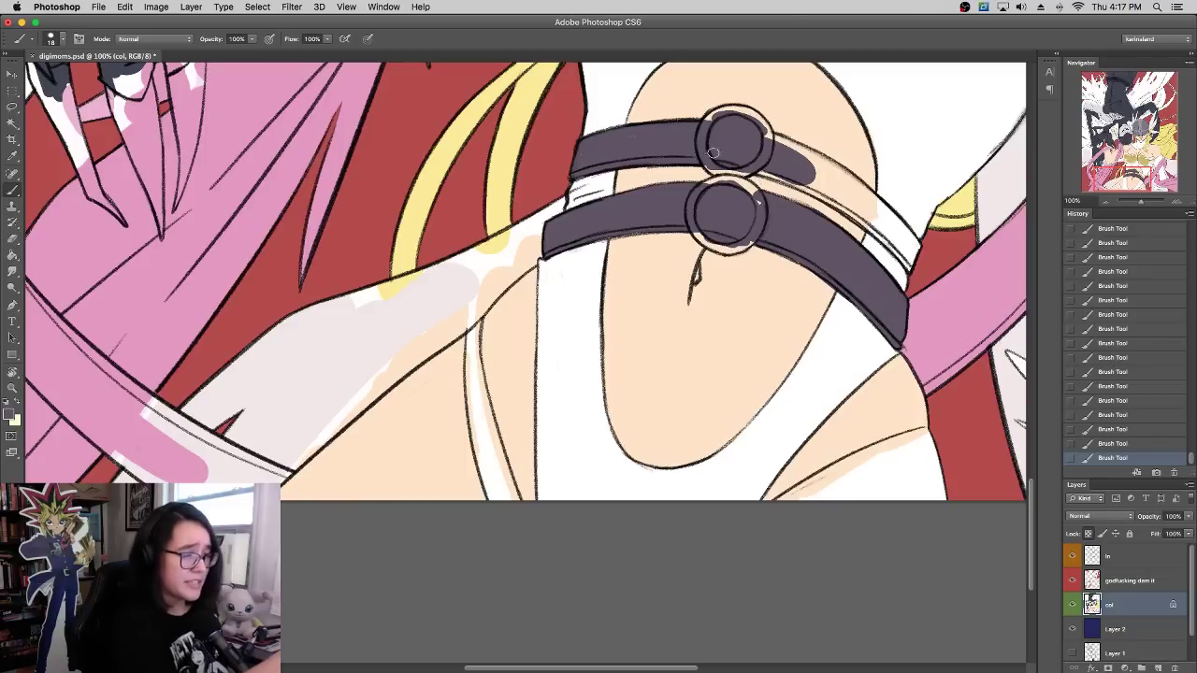
Step: Fill the upper belt's longer section from the ring out to the far hip with the dark purple
{"action": "mouse_move", "coordinate": [765, 169]}
{"action": "left_mouse_down"}
{"action": "mouse_move", "coordinate": [834, 192]}
{"action": "mouse_move", "coordinate": [824, 195]}
{"action": "mouse_move", "coordinate": [893, 248]}
{"action": "mouse_move", "coordinate": [788, 179]}
{"action": "mouse_move", "coordinate": [916, 241]}
{"action": "mouse_move", "coordinate": [882, 215]}
{"action": "left_mouse_up"}
{"action": "left_click_drag", "start_coordinate": [772, 137], "coordinate": [870, 194]}
{"action": "mouse_move", "coordinate": [819, 161]}
{"action": "left_mouse_down"}
{"action": "mouse_move", "coordinate": [904, 227]}
{"action": "mouse_move", "coordinate": [877, 202]}
{"action": "mouse_move", "coordinate": [905, 250]}
{"action": "mouse_move", "coordinate": [815, 177]}
{"action": "mouse_move", "coordinate": [843, 187]}
{"action": "mouse_move", "coordinate": [850, 210]}
{"action": "left_mouse_up"}
{"action": "key", "text": "super+z"}
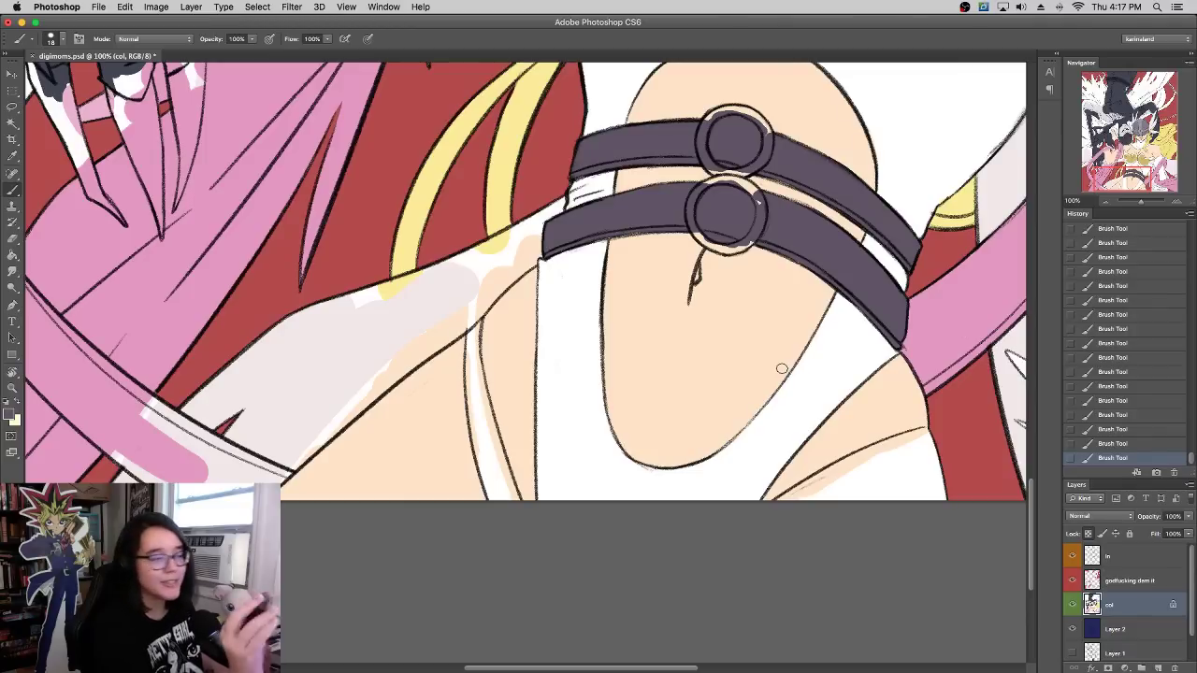
Step: Choose a dark olive gold as the foreground colour and paint both belt rings with it
{"action": "left_click", "coordinate": [702, 172], "text": "alt"}
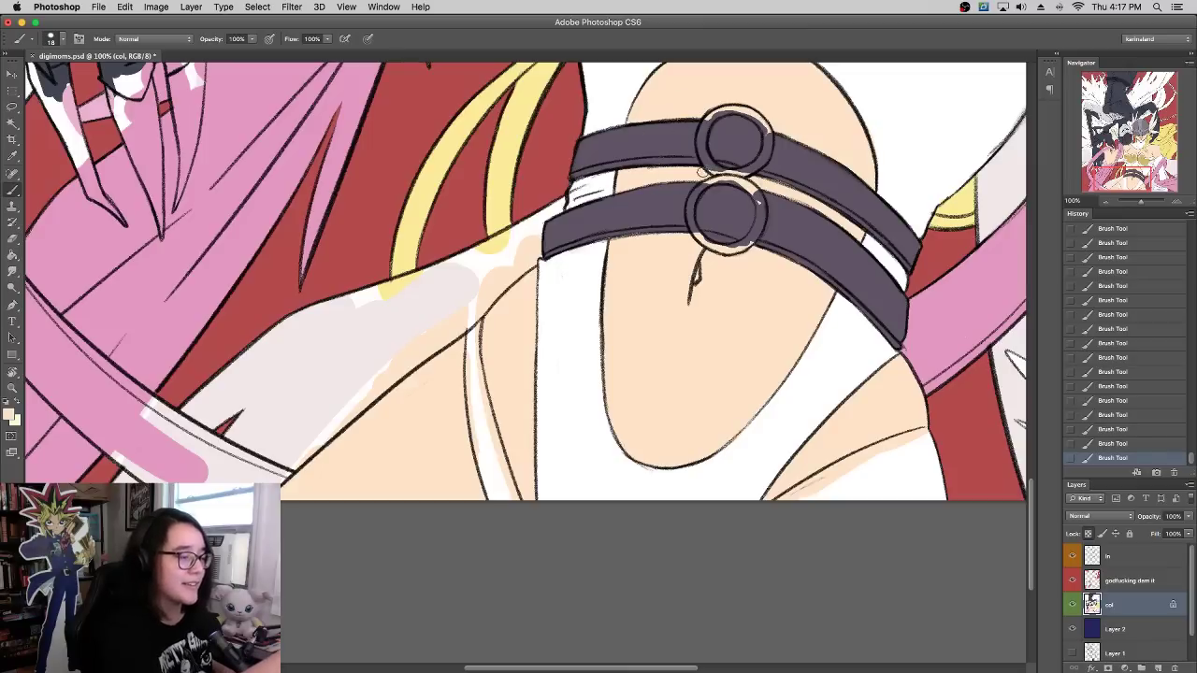
{"action": "left_click", "coordinate": [8, 414]}
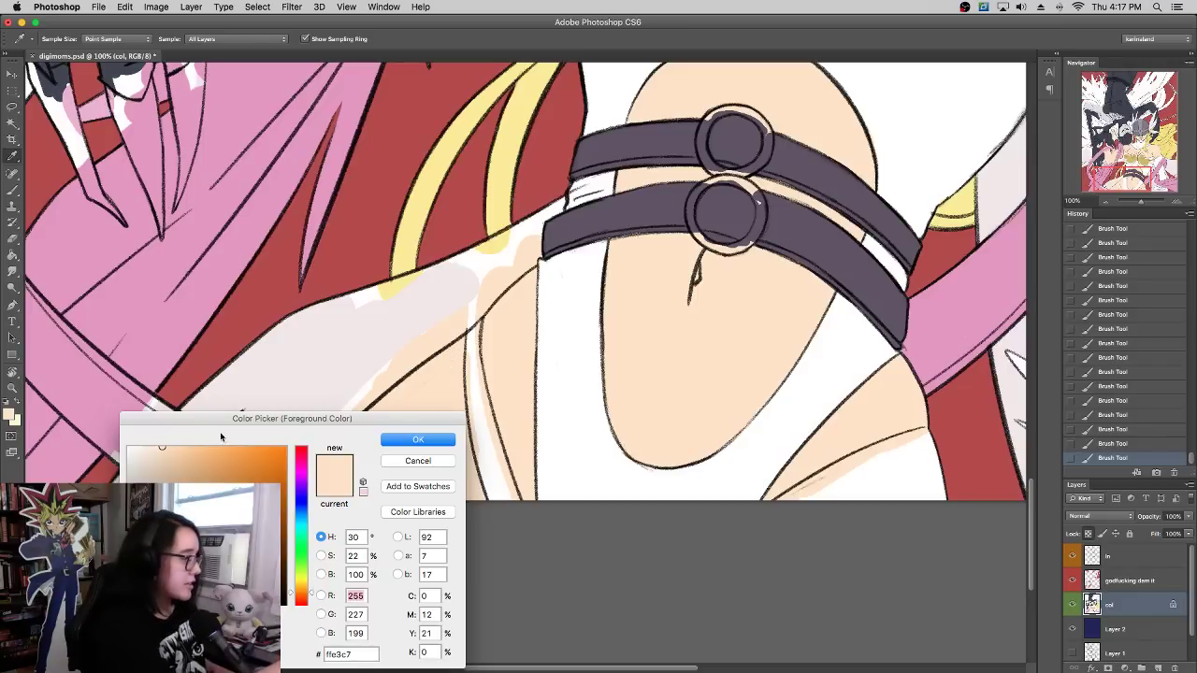
{"action": "left_click", "coordinate": [406, 242]}
{"action": "left_click", "coordinate": [214, 496]}
{"action": "left_click", "coordinate": [409, 439]}
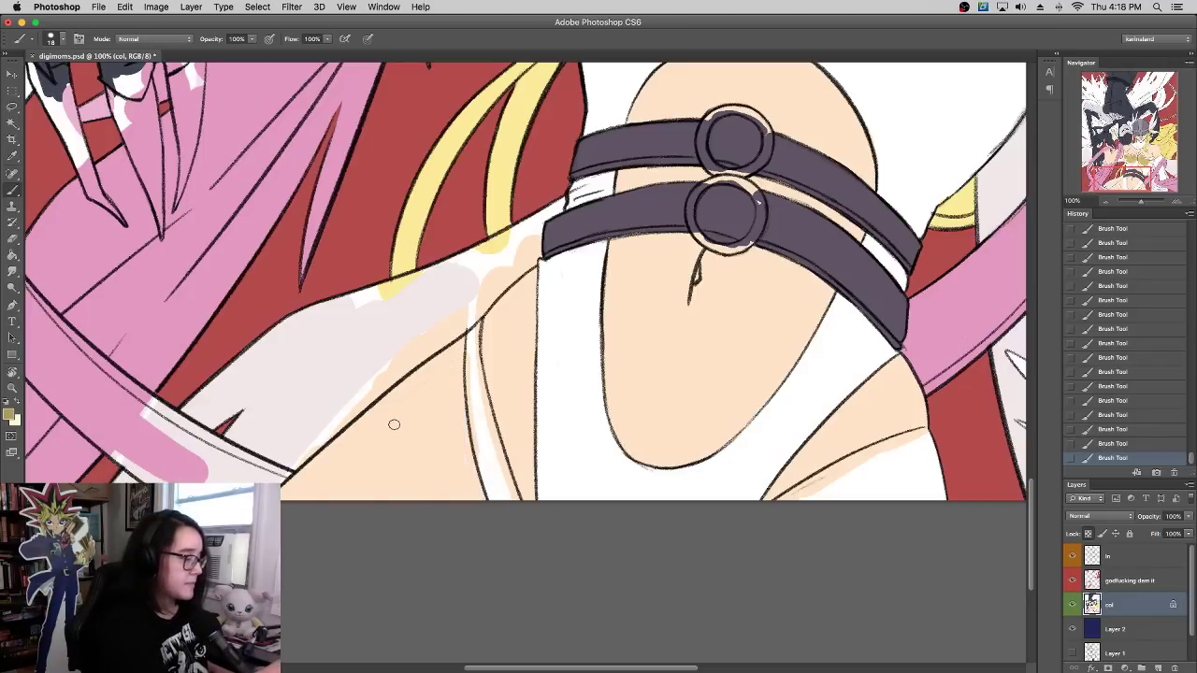
{"action": "mouse_move", "coordinate": [712, 167]}
{"action": "left_mouse_down"}
{"action": "mouse_move", "coordinate": [712, 116]}
{"action": "mouse_move", "coordinate": [741, 111]}
{"action": "mouse_move", "coordinate": [765, 129]}
{"action": "left_mouse_up"}
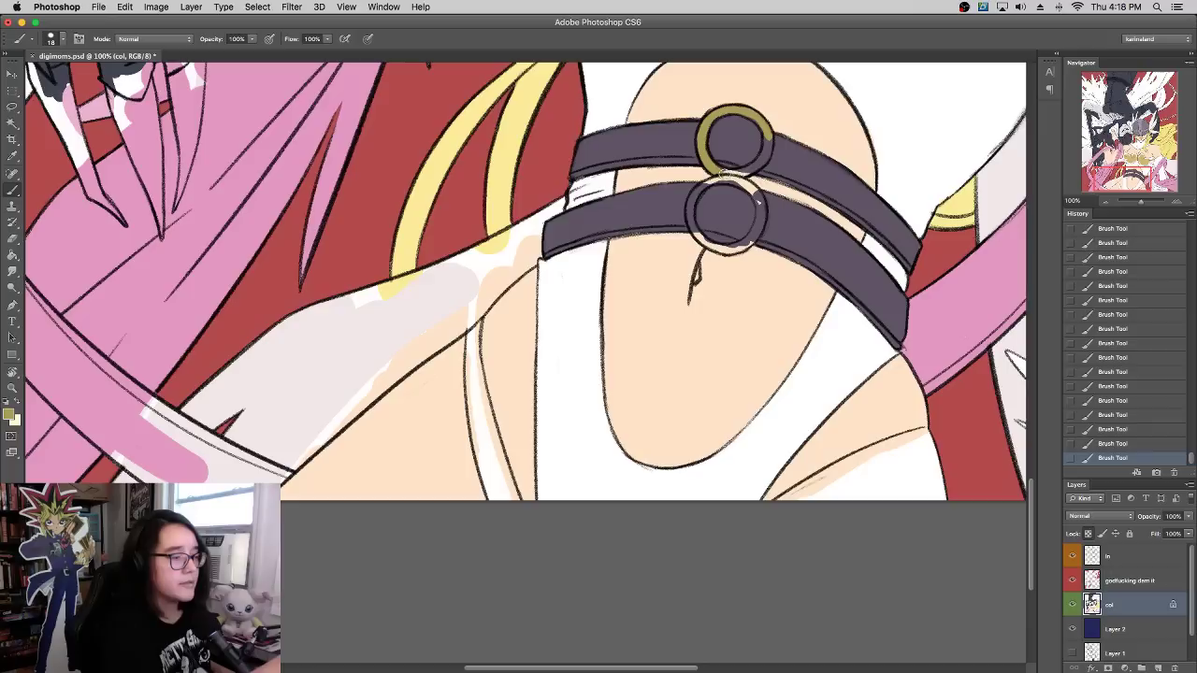
{"action": "mouse_move", "coordinate": [725, 174]}
{"action": "left_mouse_down"}
{"action": "mouse_move", "coordinate": [755, 164]}
{"action": "mouse_move", "coordinate": [746, 169]}
{"action": "mouse_move", "coordinate": [761, 140]}
{"action": "left_mouse_up"}
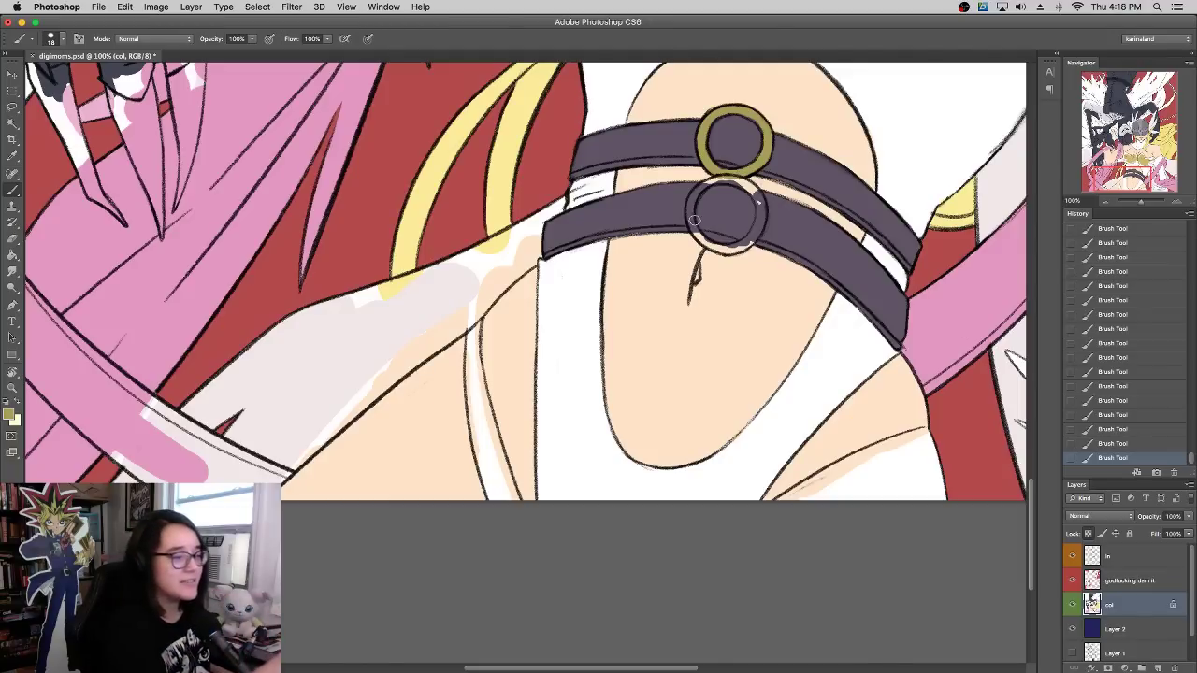
{"action": "mouse_move", "coordinate": [689, 203]}
{"action": "left_mouse_down"}
{"action": "mouse_move", "coordinate": [703, 245]}
{"action": "mouse_move", "coordinate": [741, 247]}
{"action": "mouse_move", "coordinate": [729, 250]}
{"action": "mouse_move", "coordinate": [749, 230]}
{"action": "mouse_move", "coordinate": [747, 241]}
{"action": "mouse_move", "coordinate": [759, 198]}
{"action": "mouse_move", "coordinate": [759, 223]}
{"action": "mouse_move", "coordinate": [746, 187]}
{"action": "mouse_move", "coordinate": [704, 187]}
{"action": "left_mouse_up"}
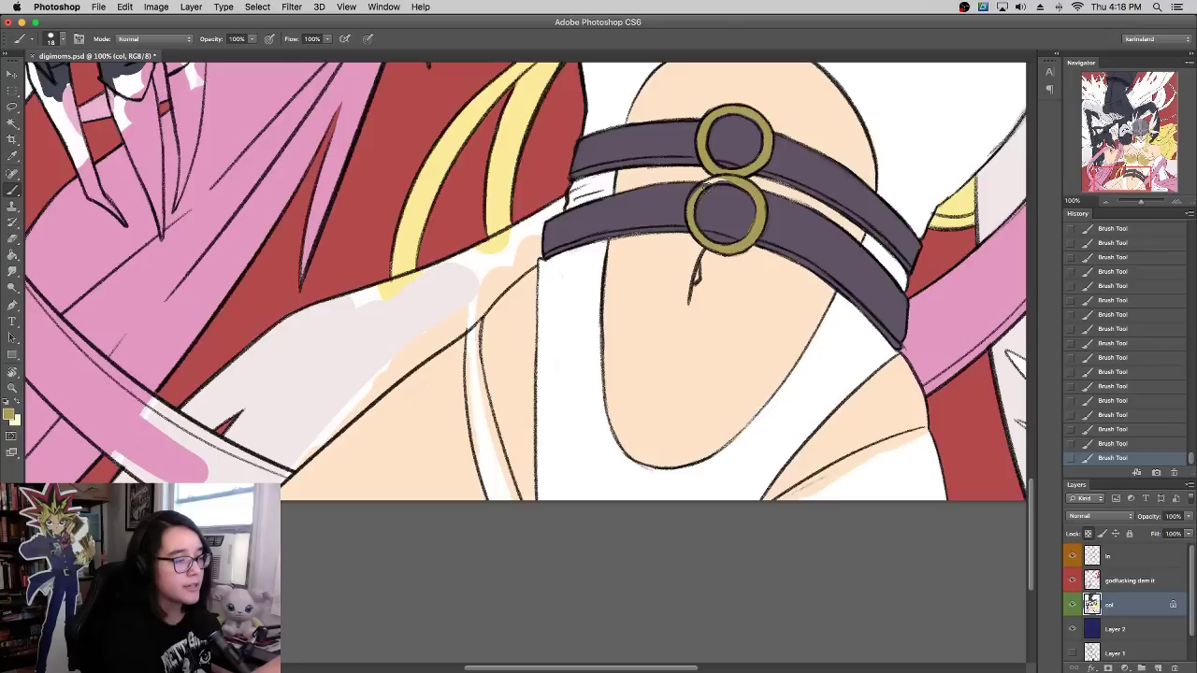
{"action": "left_click", "coordinate": [700, 204], "text": "alt"}
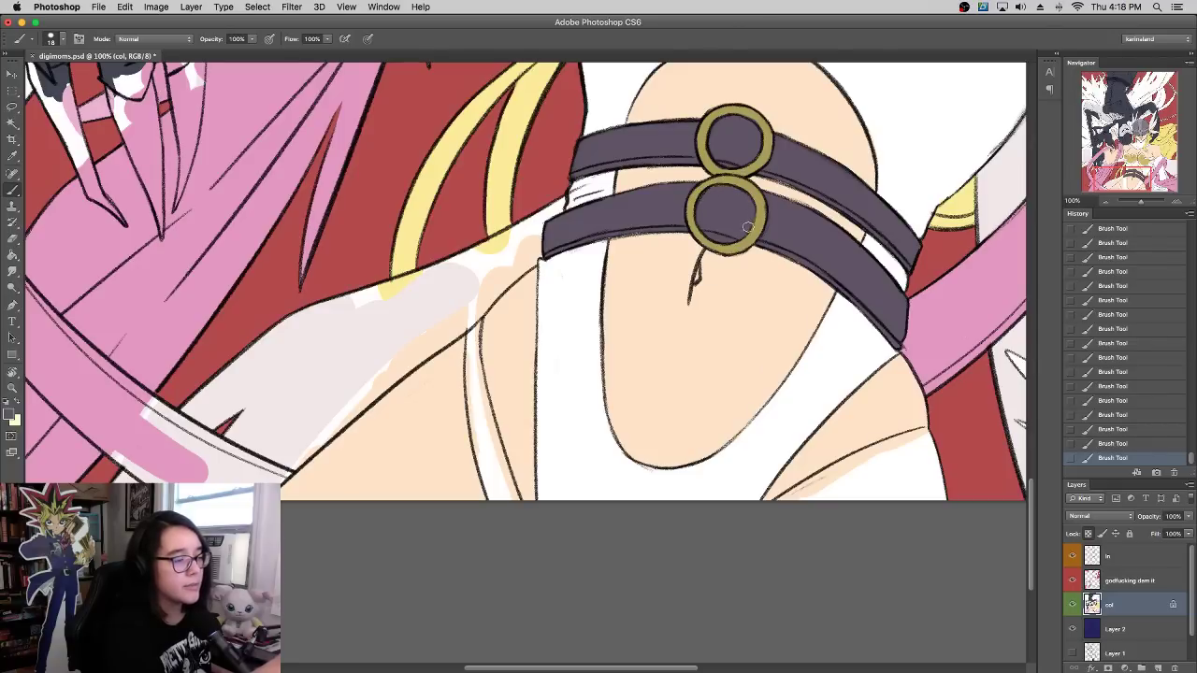
{"action": "left_click", "coordinate": [735, 178], "text": "alt"}
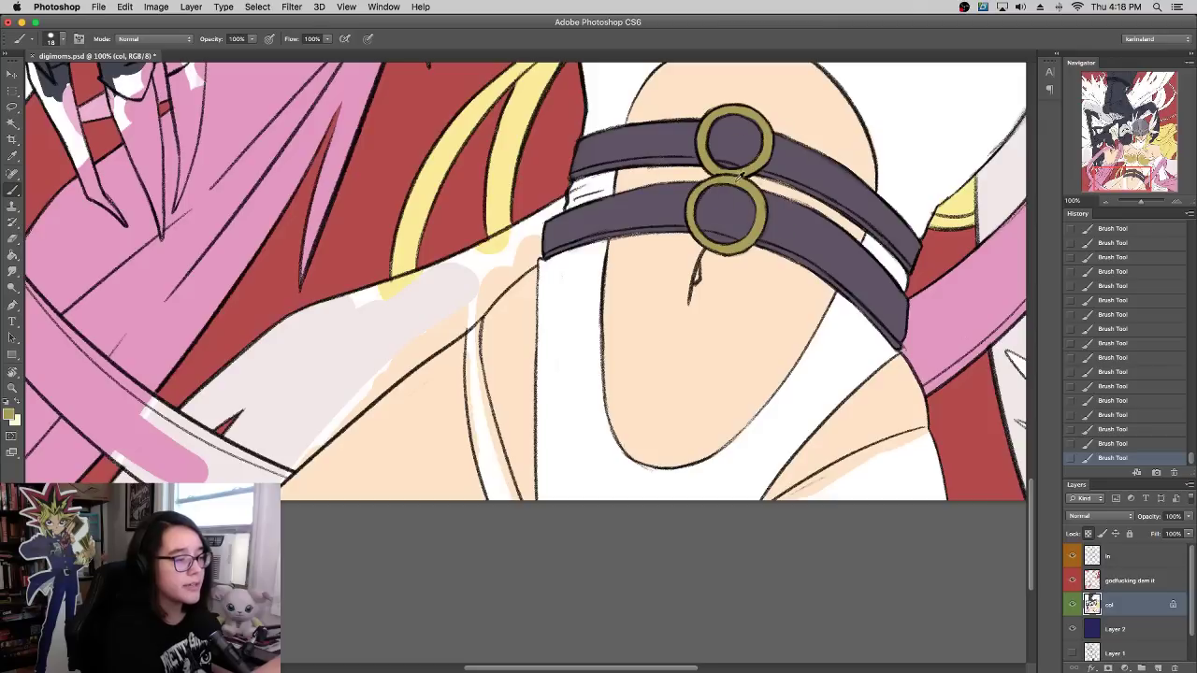
Step: Fill the pale shape between the thigh and the red background with its sampled off-white, covering the white, peach and yellow patches
{"action": "scroll", "coordinate": [822, 281], "scroll_direction": "up", "scroll_amount": 5}
{"action": "scroll", "coordinate": [785, 484], "scroll_direction": "down", "scroll_amount": 3}
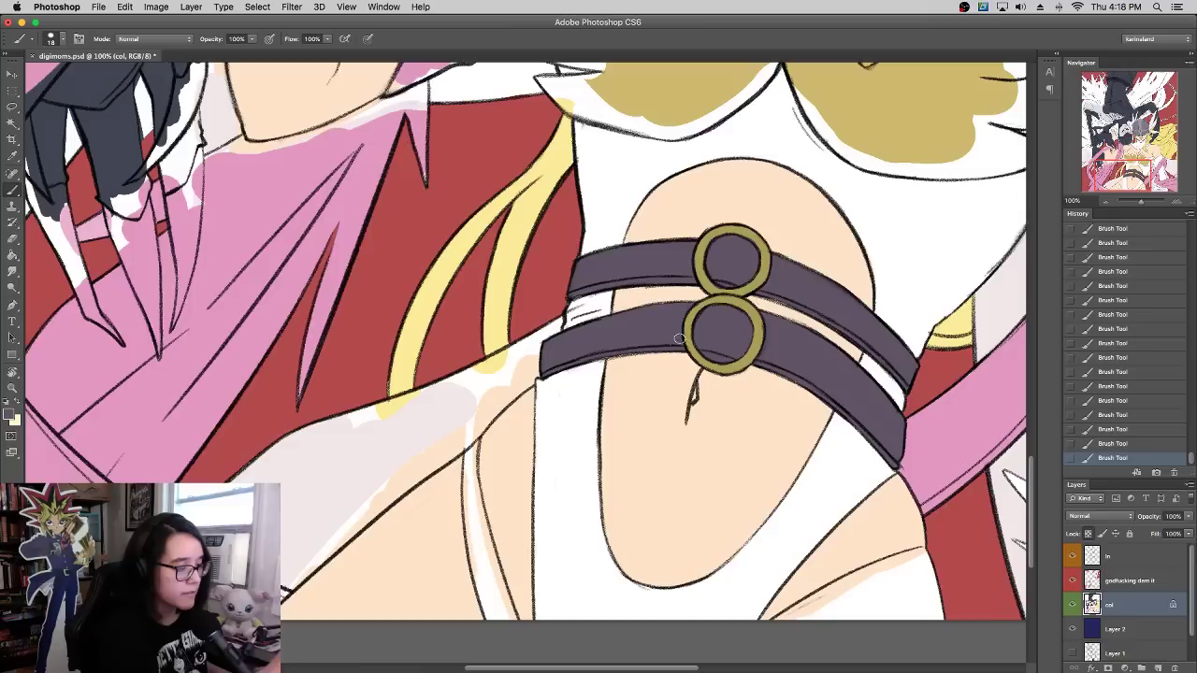
{"action": "left_click_drag", "start_coordinate": [873, 217], "coordinate": [789, 269]}
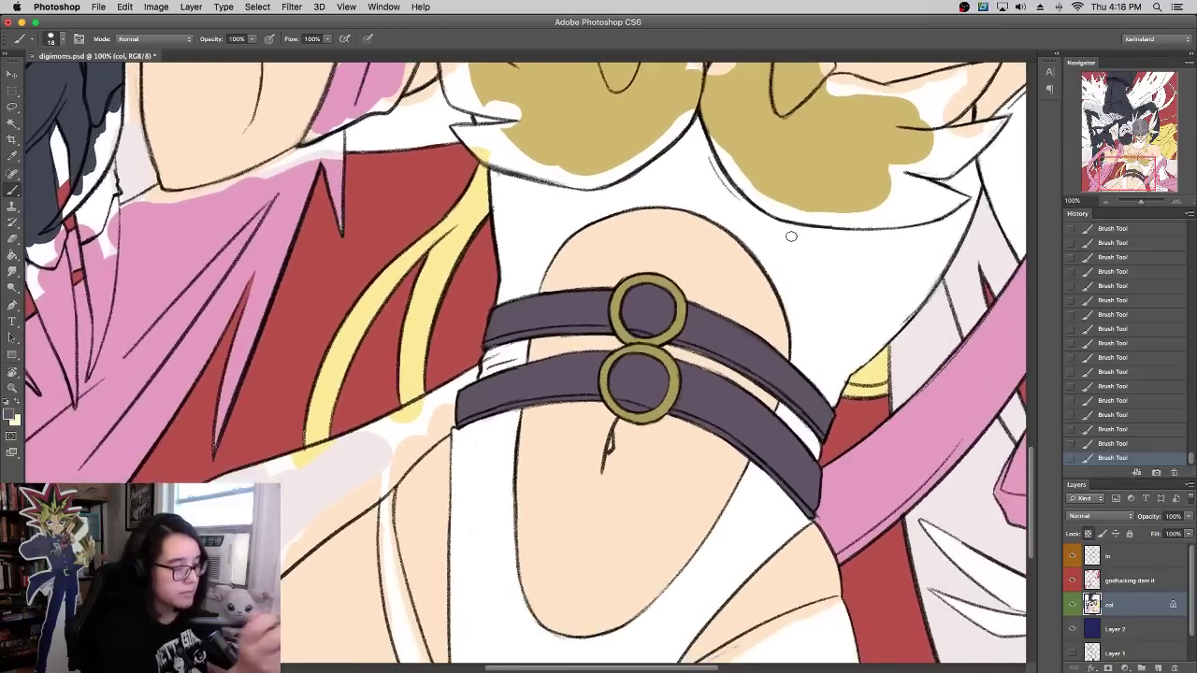
{"action": "scroll", "coordinate": [713, 328], "scroll_direction": "down", "scroll_amount": 4}
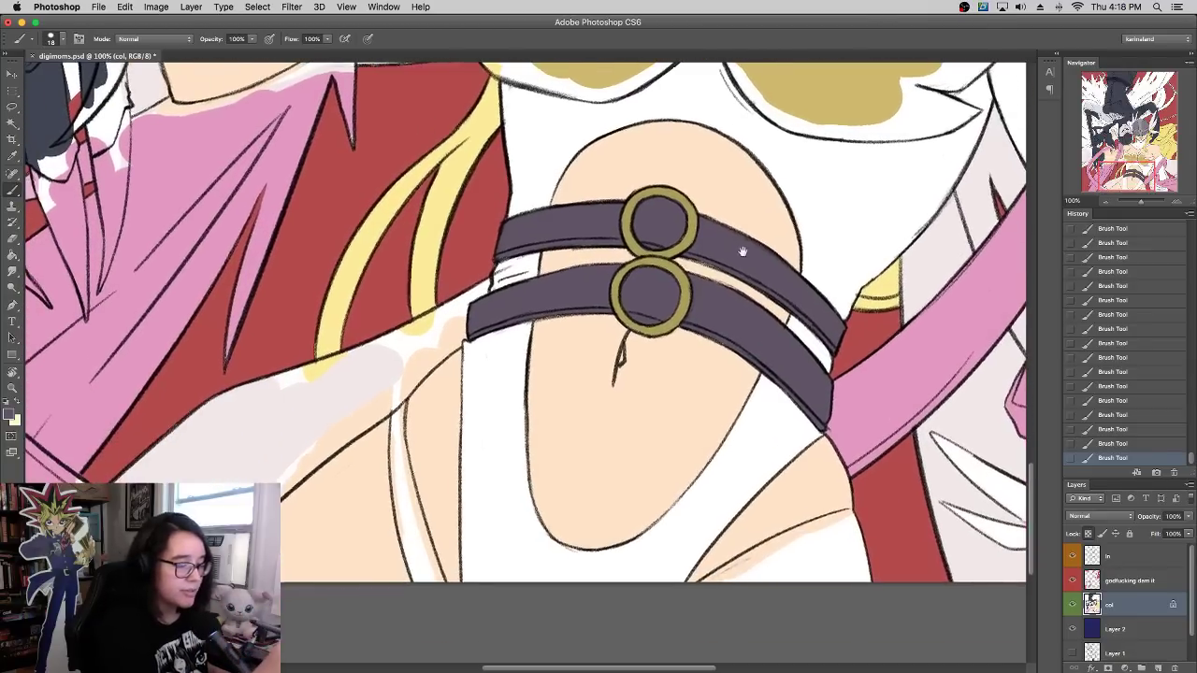
{"action": "scroll", "coordinate": [561, 392], "scroll_direction": "left", "scroll_amount": 3}
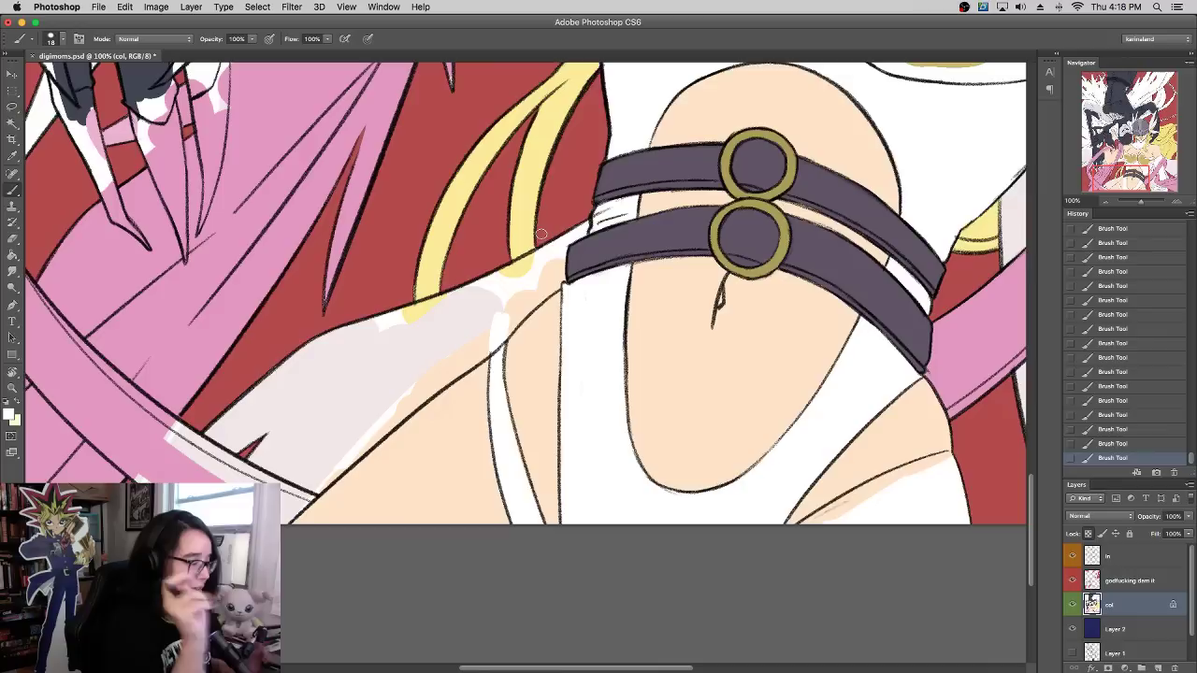
{"action": "left_click", "coordinate": [389, 376], "text": "alt"}
{"action": "left_click_drag", "start_coordinate": [313, 493], "coordinate": [500, 327]}
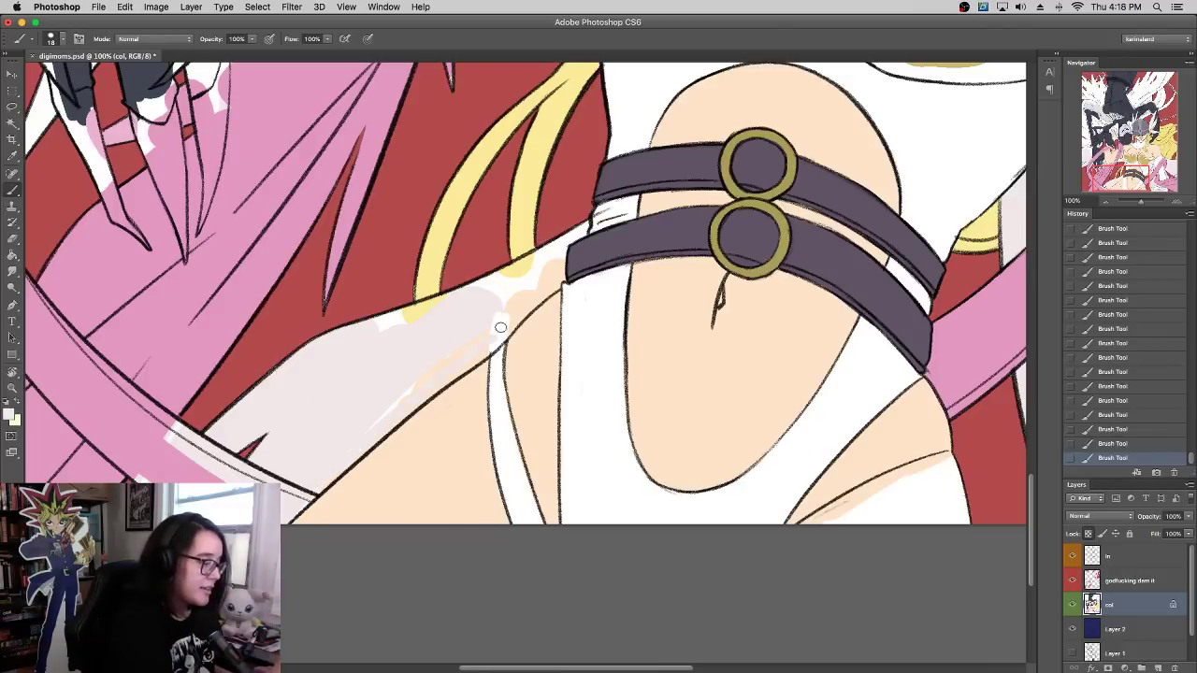
{"action": "left_click_drag", "start_coordinate": [407, 404], "coordinate": [509, 329]}
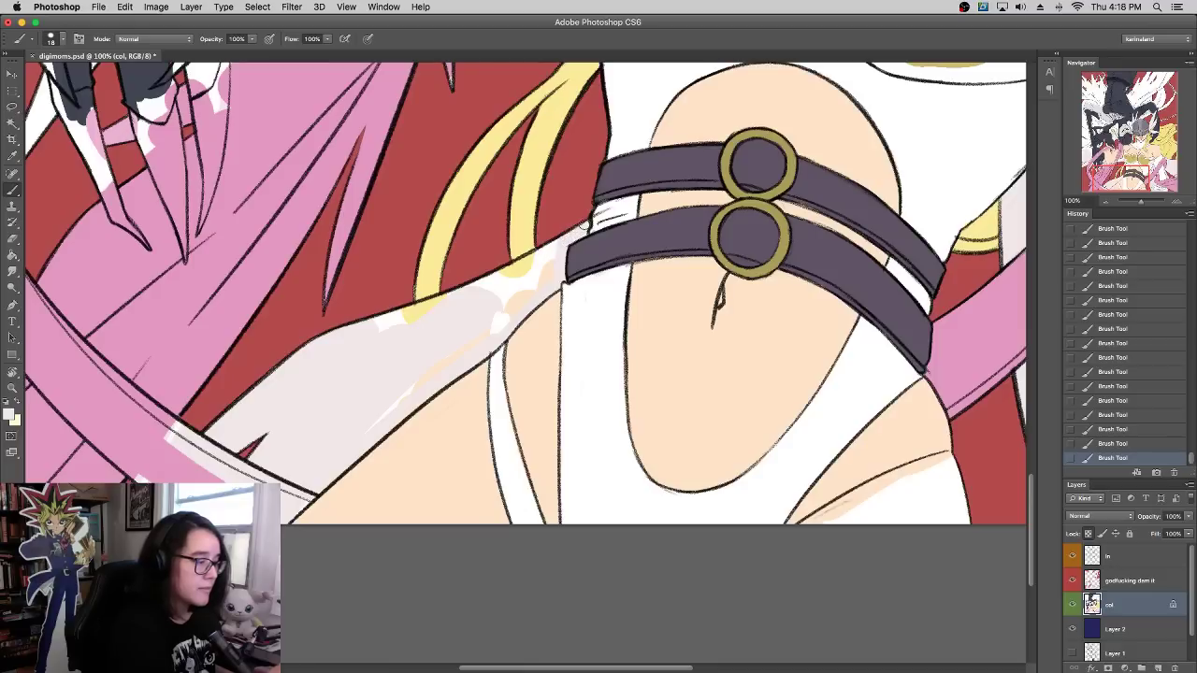
{"action": "scroll", "coordinate": [593, 192], "scroll_direction": "left", "scroll_amount": 5}
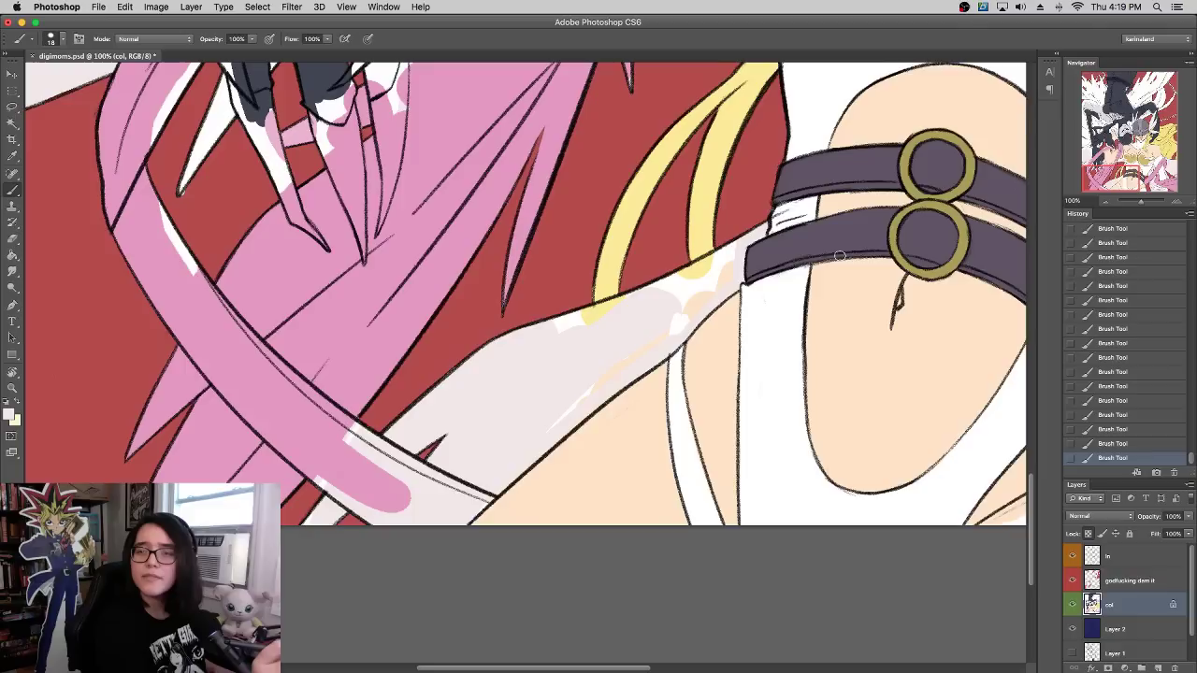
{"action": "mouse_move", "coordinate": [612, 316]}
{"action": "left_mouse_down"}
{"action": "mouse_move", "coordinate": [581, 314]}
{"action": "mouse_move", "coordinate": [741, 245]}
{"action": "mouse_move", "coordinate": [683, 317]}
{"action": "mouse_move", "coordinate": [547, 435]}
{"action": "mouse_move", "coordinate": [625, 336]}
{"action": "mouse_move", "coordinate": [718, 268]}
{"action": "left_mouse_up"}
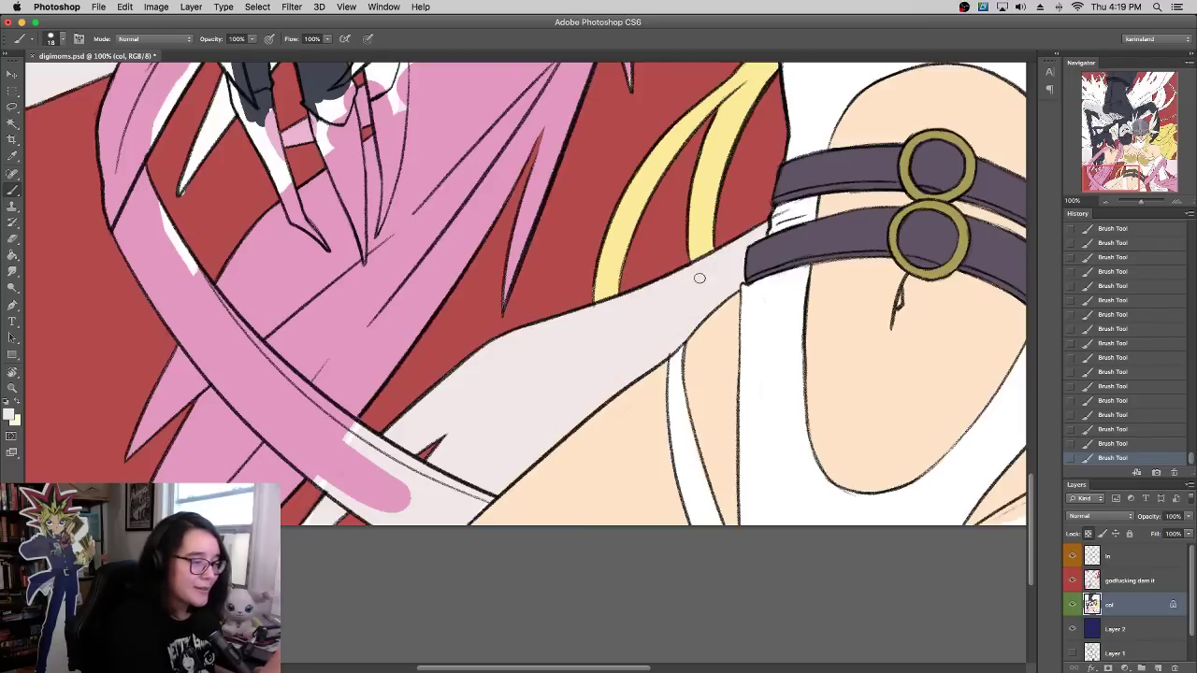
Step: Fill the white and off-white remainder of the lower ribbon, down to the thigh and canvas edge, with its sampled pink
{"action": "mouse_move", "coordinate": [354, 484]}
{"action": "left_mouse_down"}
{"action": "mouse_move", "coordinate": [387, 532]}
{"action": "mouse_move", "coordinate": [346, 502]}
{"action": "mouse_move", "coordinate": [387, 528]}
{"action": "mouse_move", "coordinate": [354, 497]}
{"action": "mouse_move", "coordinate": [389, 513]}
{"action": "mouse_move", "coordinate": [310, 518]}
{"action": "left_mouse_up"}
{"action": "left_click", "coordinate": [327, 515], "text": "alt"}
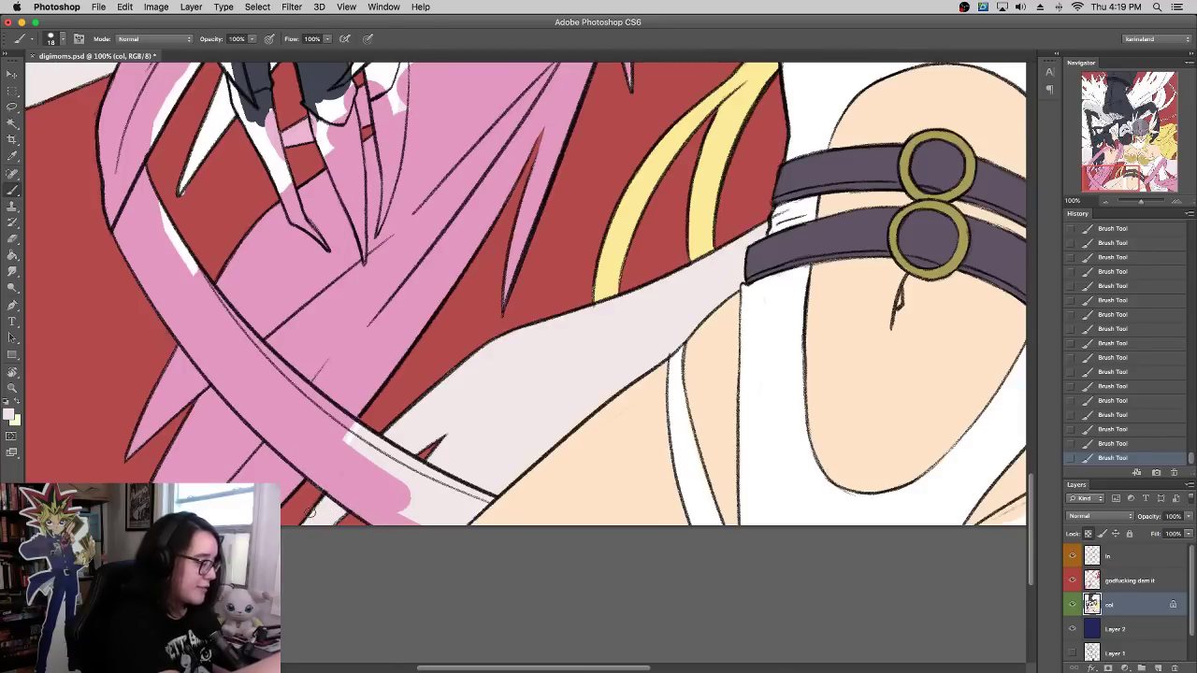
{"action": "left_click", "coordinate": [378, 492], "text": "alt"}
{"action": "mouse_move", "coordinate": [470, 515]}
{"action": "left_mouse_down"}
{"action": "mouse_move", "coordinate": [448, 536]}
{"action": "mouse_move", "coordinate": [482, 501]}
{"action": "mouse_move", "coordinate": [346, 426]}
{"action": "mouse_move", "coordinate": [420, 494]}
{"action": "mouse_move", "coordinate": [412, 512]}
{"action": "mouse_move", "coordinate": [437, 524]}
{"action": "mouse_move", "coordinate": [456, 505]}
{"action": "mouse_move", "coordinate": [449, 490]}
{"action": "left_mouse_up"}
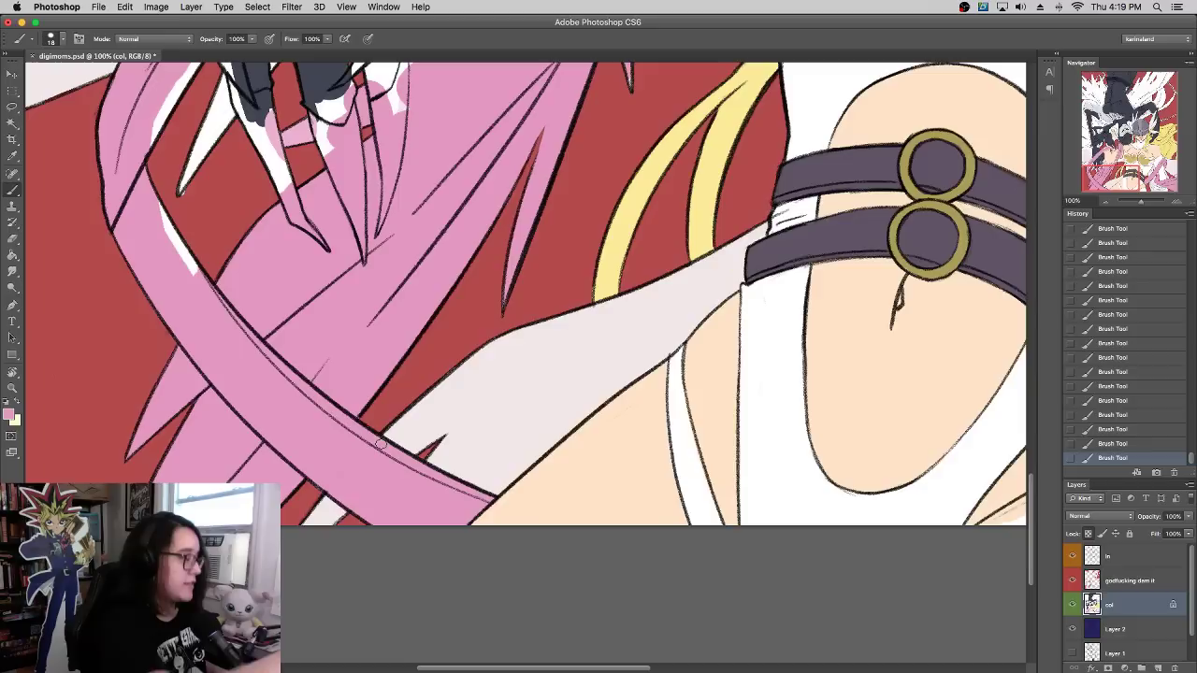
Step: Erase stray colour along the white claw's tip on the col layer, and lock the layer's transparent pixels again
{"action": "left_click_drag", "start_coordinate": [330, 319], "coordinate": [534, 476]}
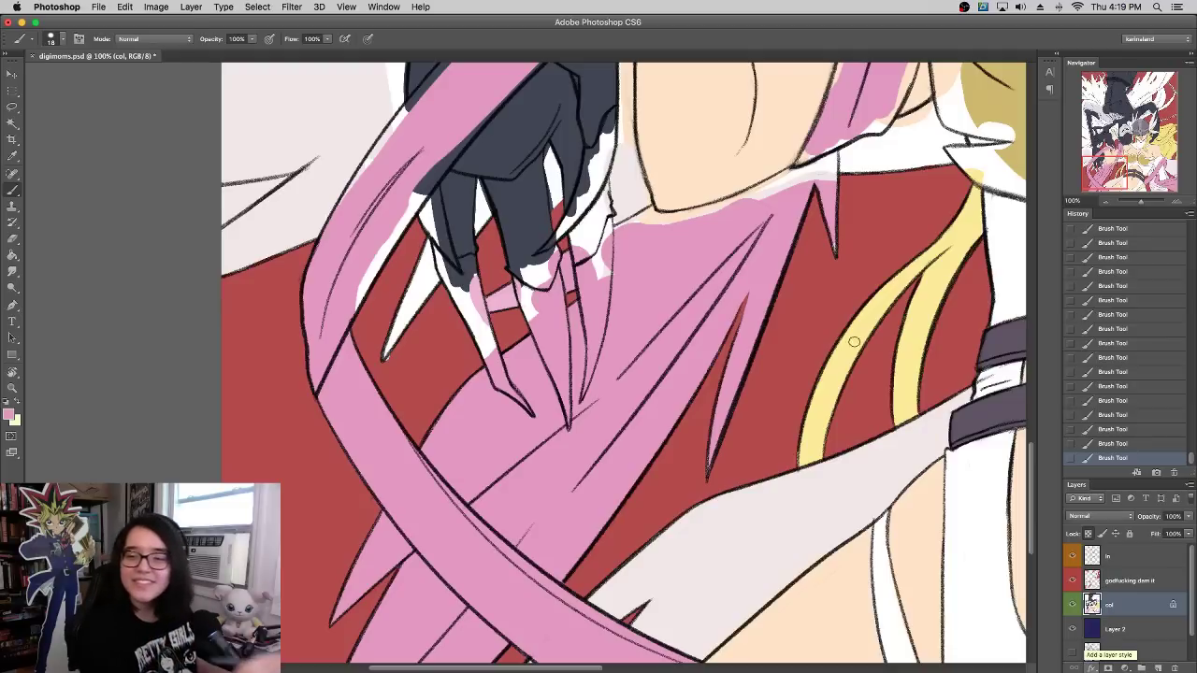
{"action": "left_click_drag", "start_coordinate": [798, 407], "coordinate": [886, 456]}
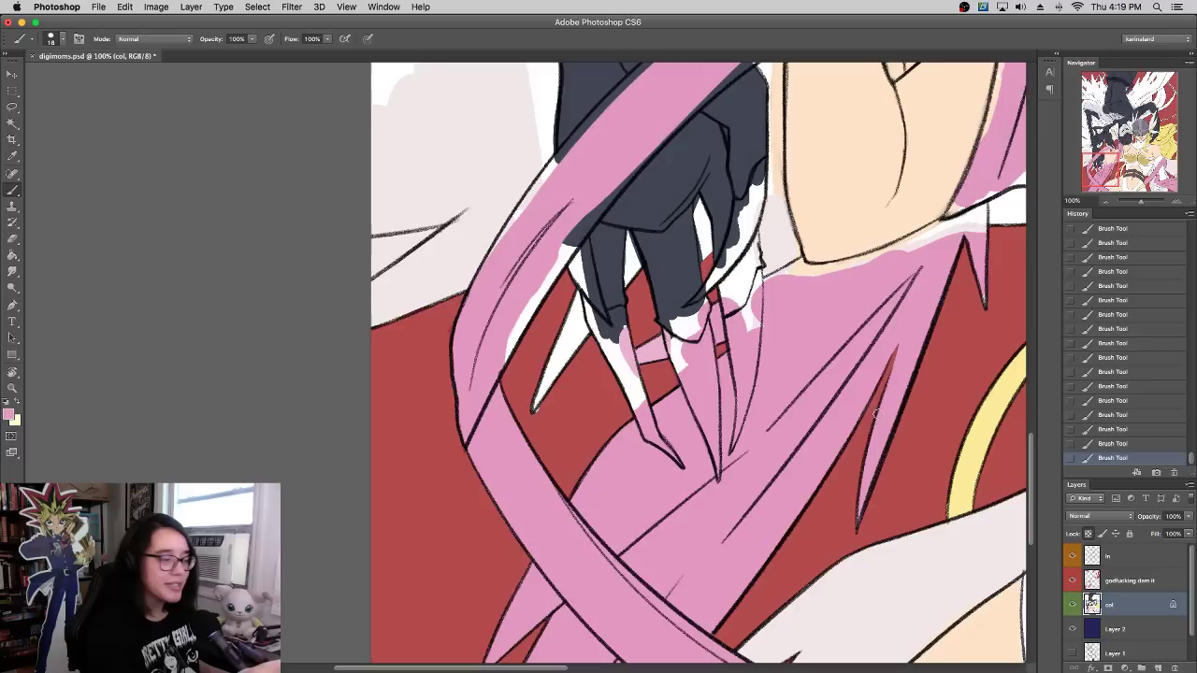
{"action": "left_click", "coordinate": [1072, 604]}
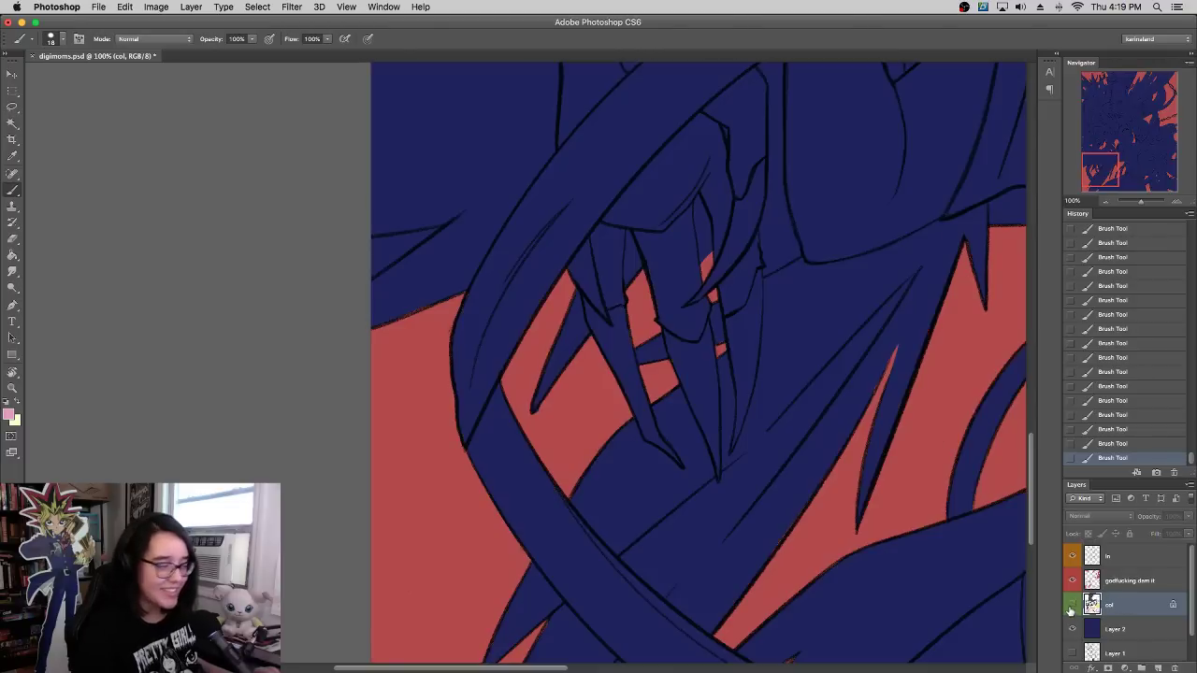
{"action": "left_click", "coordinate": [1072, 604]}
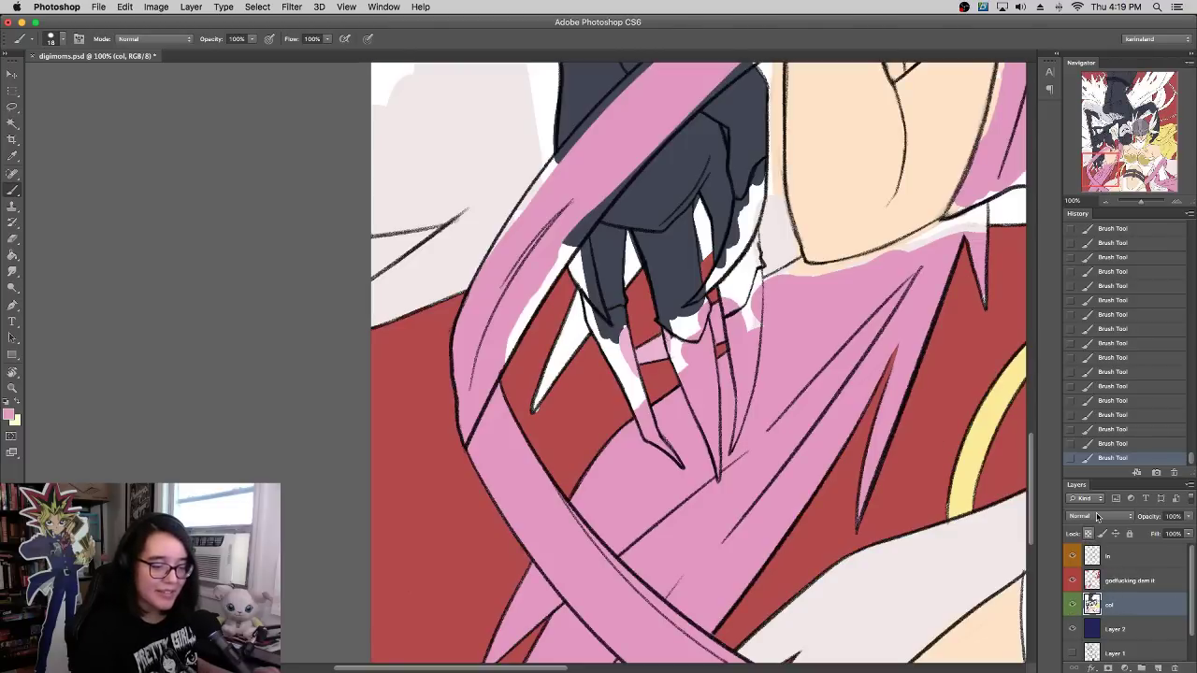
{"action": "left_click_drag", "start_coordinate": [541, 408], "coordinate": [550, 393]}
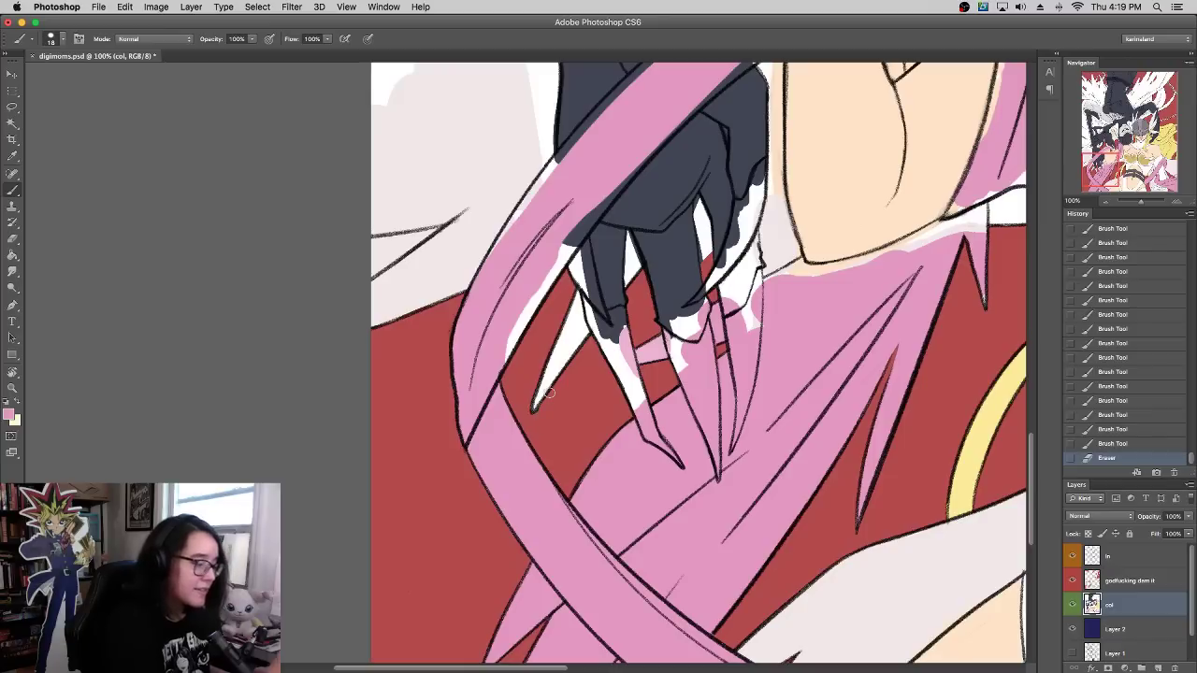
{"action": "left_click", "coordinate": [1111, 580]}
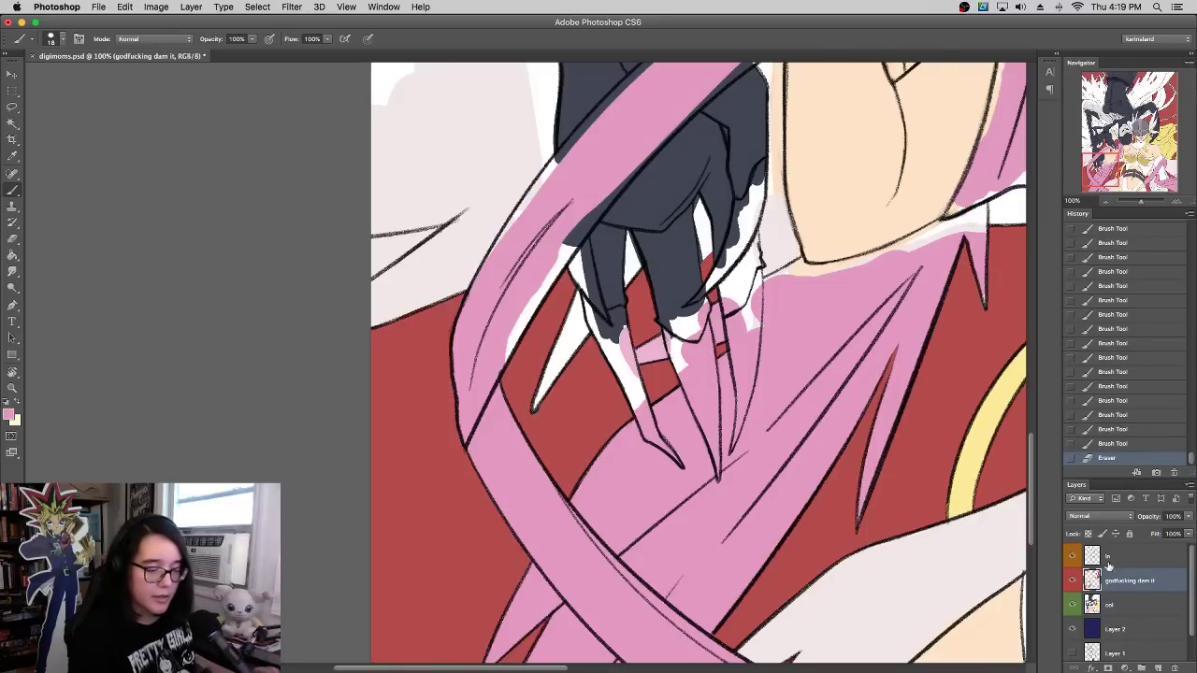
{"action": "left_click", "coordinate": [1103, 605]}
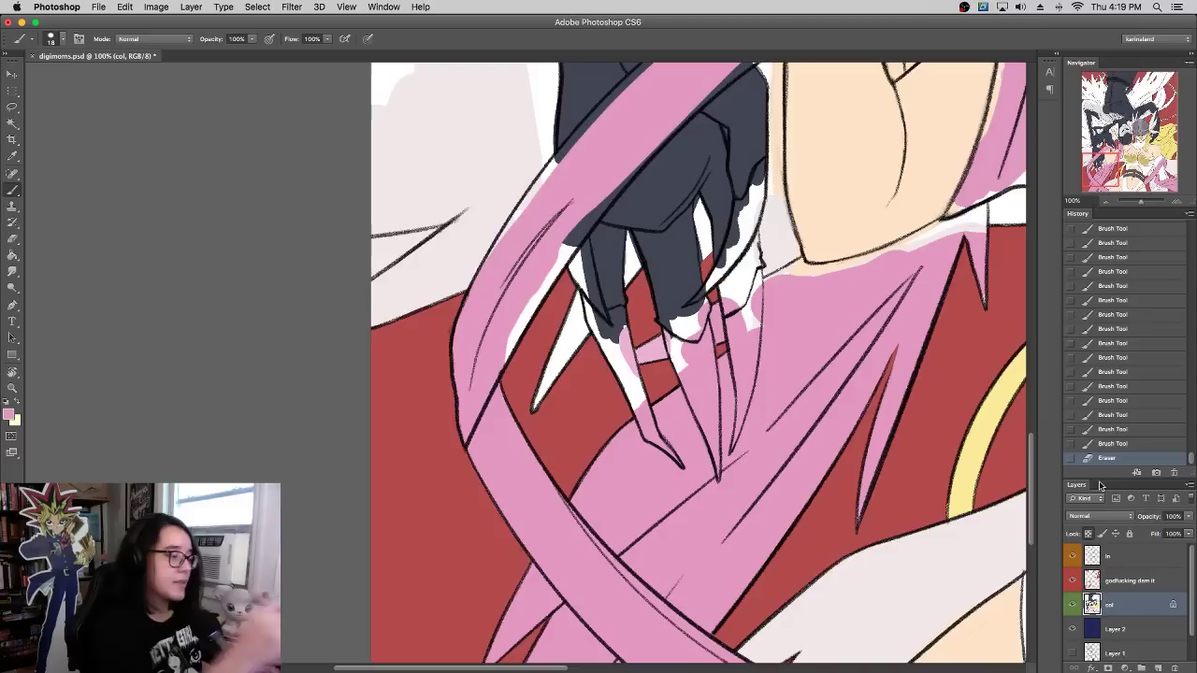
Step: Extend the pink cloth up to the outline beneath the bent elbow, covering the peach and white strip
{"action": "left_click_drag", "start_coordinate": [873, 224], "coordinate": [747, 390]}
{"action": "key", "text": "super+z"}
{"action": "left_click", "coordinate": [655, 431]}
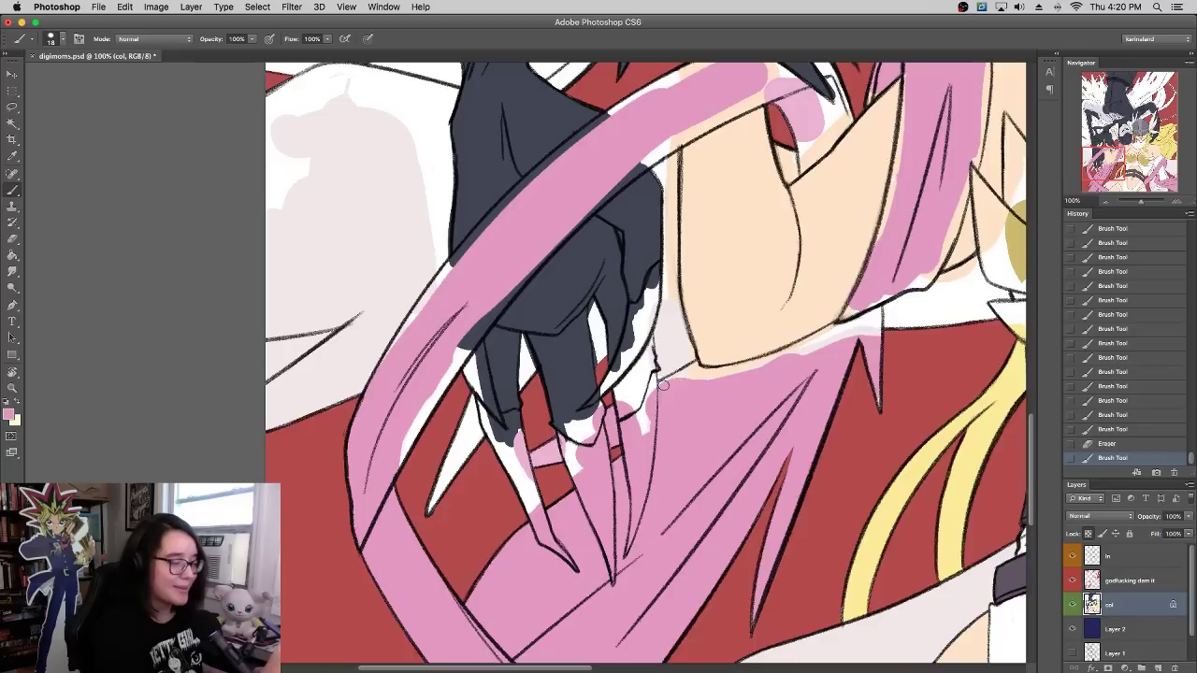
{"action": "mouse_move", "coordinate": [662, 383]}
{"action": "left_mouse_down"}
{"action": "mouse_move", "coordinate": [696, 366]}
{"action": "mouse_move", "coordinate": [753, 372]}
{"action": "mouse_move", "coordinate": [696, 378]}
{"action": "mouse_move", "coordinate": [794, 349]}
{"action": "left_mouse_up"}
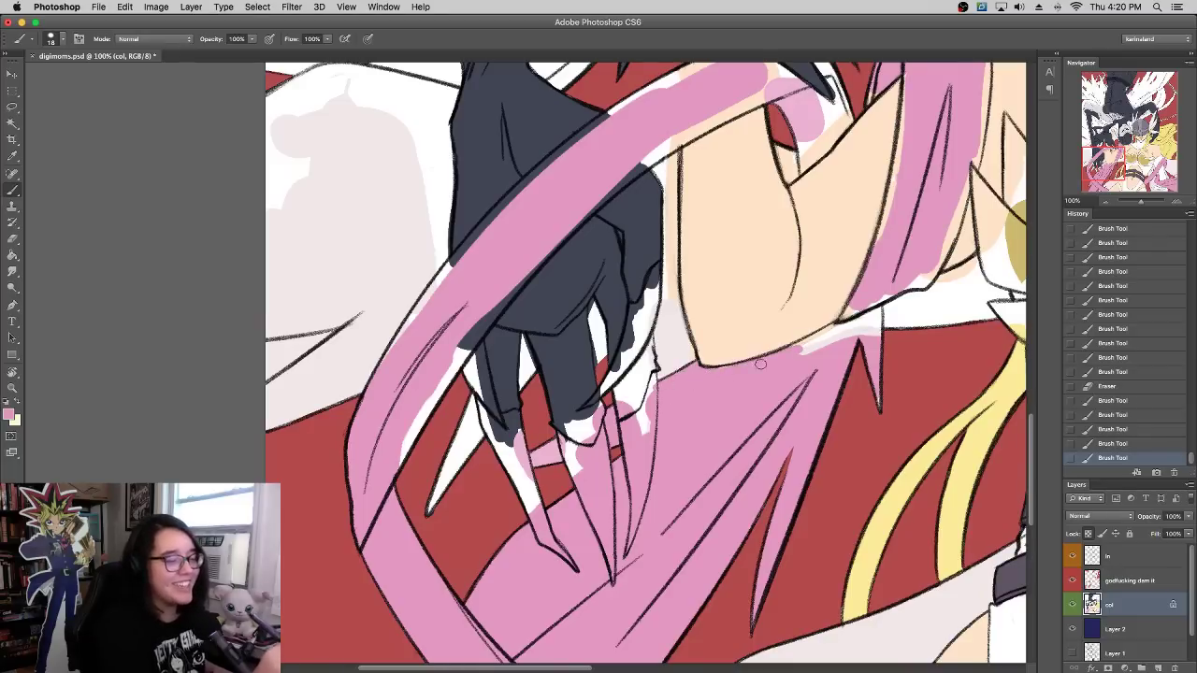
{"action": "mouse_move", "coordinate": [723, 369]}
{"action": "left_mouse_down"}
{"action": "mouse_move", "coordinate": [840, 326]}
{"action": "mouse_move", "coordinate": [804, 356]}
{"action": "mouse_move", "coordinate": [875, 313]}
{"action": "mouse_move", "coordinate": [875, 346]}
{"action": "mouse_move", "coordinate": [840, 315]}
{"action": "left_mouse_up"}
Step: Paint pink along the draped ribbon's edge over the upper arm and down the small ribbon piece behind the elbow
{"action": "mouse_move", "coordinate": [886, 275]}
{"action": "left_mouse_down"}
{"action": "mouse_move", "coordinate": [665, 471]}
{"action": "mouse_move", "coordinate": [697, 479]}
{"action": "mouse_move", "coordinate": [729, 402]}
{"action": "left_mouse_up"}
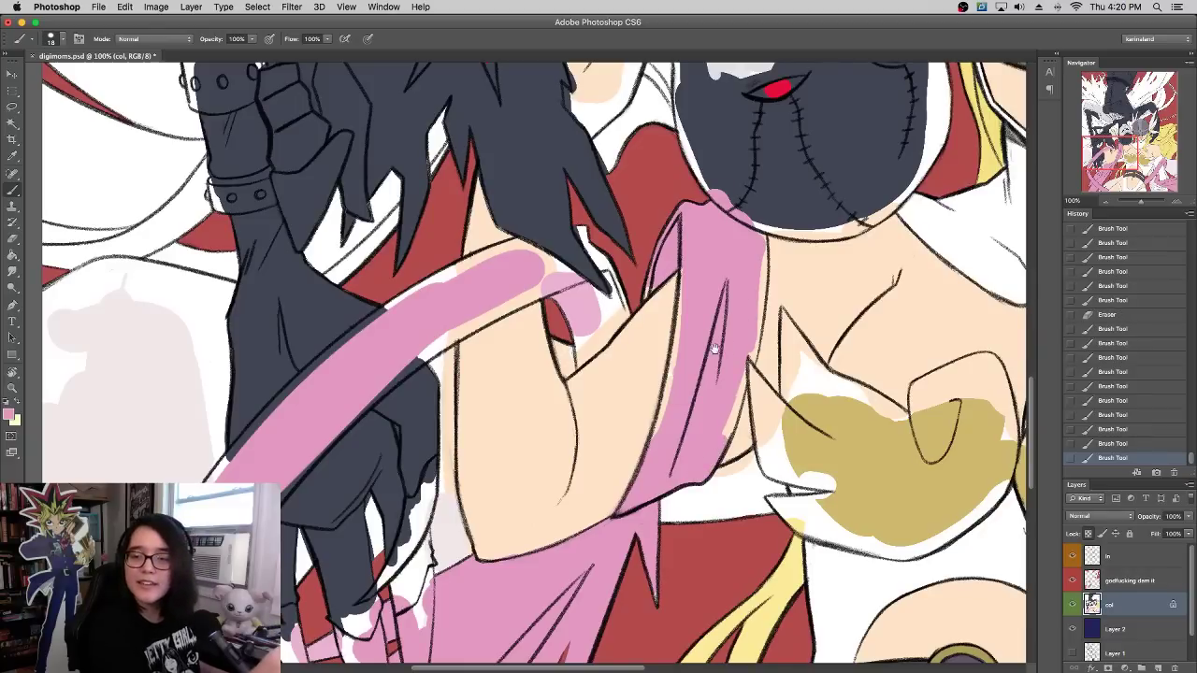
{"action": "scroll", "coordinate": [719, 348], "scroll_direction": "up", "scroll_amount": 3}
{"action": "scroll", "coordinate": [732, 344], "scroll_direction": "up", "scroll_amount": 3}
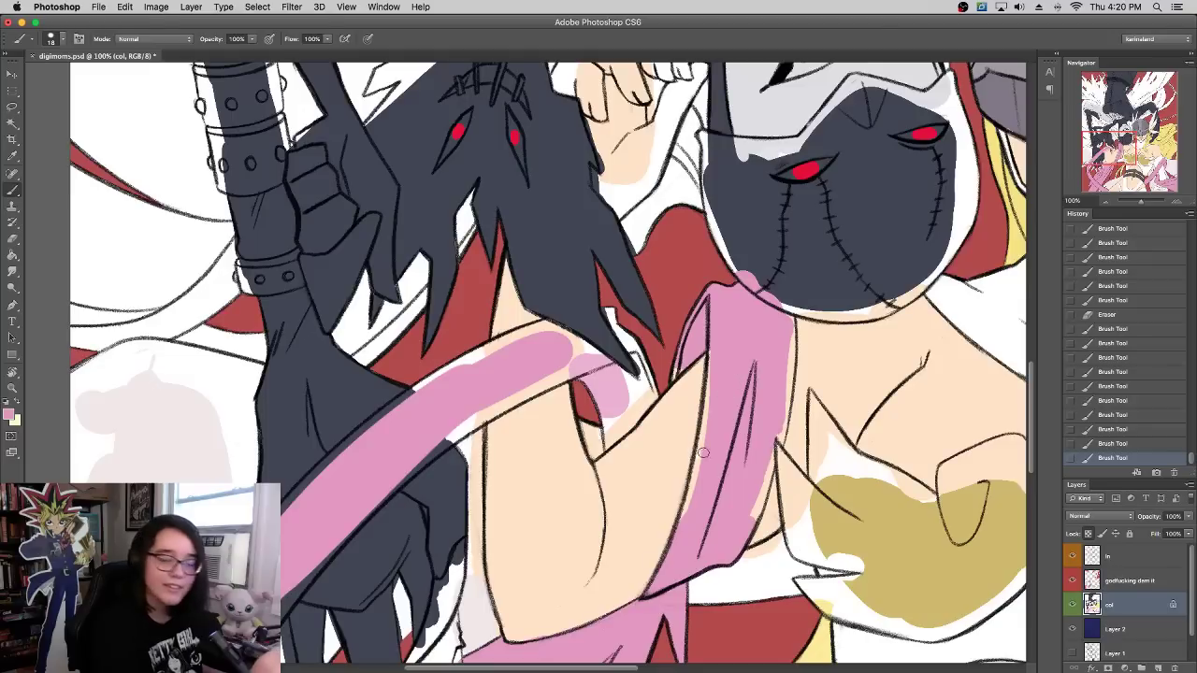
{"action": "left_click_drag", "start_coordinate": [683, 534], "coordinate": [704, 420]}
{"action": "mouse_move", "coordinate": [693, 473]}
{"action": "left_mouse_down"}
{"action": "mouse_move", "coordinate": [711, 353]}
{"action": "mouse_move", "coordinate": [670, 378]}
{"action": "left_mouse_up"}
{"action": "left_click_drag", "start_coordinate": [608, 446], "coordinate": [604, 402]}
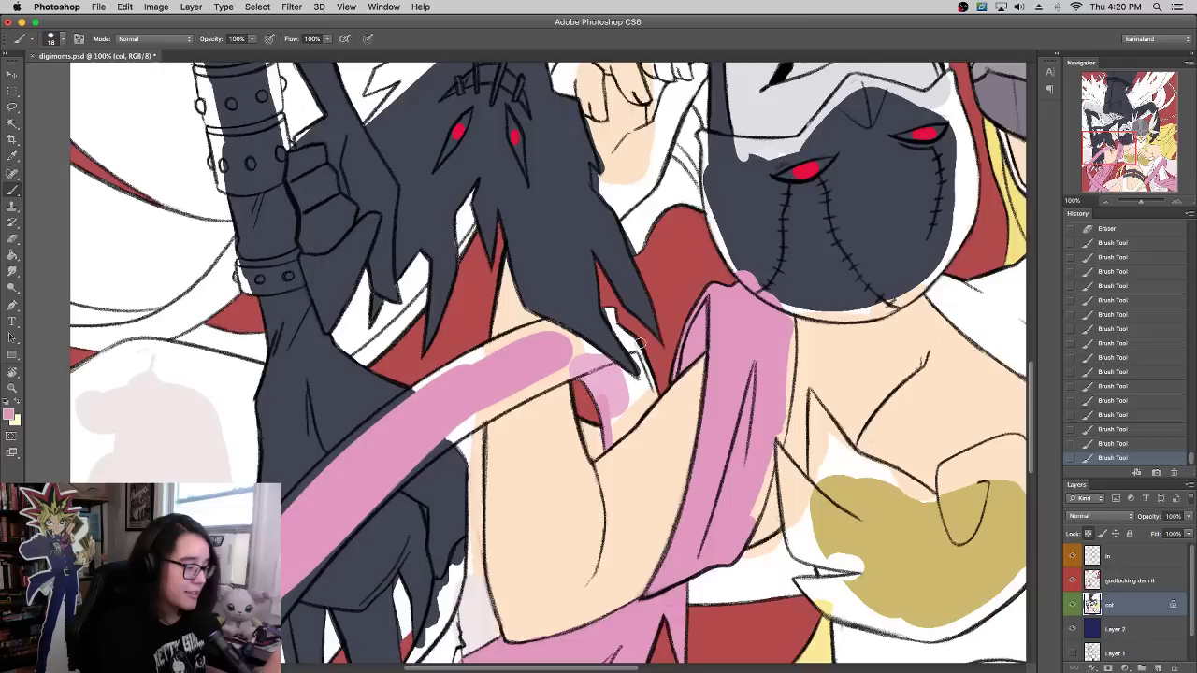
{"action": "left_click_drag", "start_coordinate": [690, 395], "coordinate": [741, 270]}
Step: Sample the pale off-white and fill the gap inside the bent elbow and the area between the arm and the breastplate
{"action": "scroll", "coordinate": [849, 294], "scroll_direction": "up", "scroll_amount": 3}
{"action": "scroll", "coordinate": [849, 295], "scroll_direction": "right", "scroll_amount": 1}
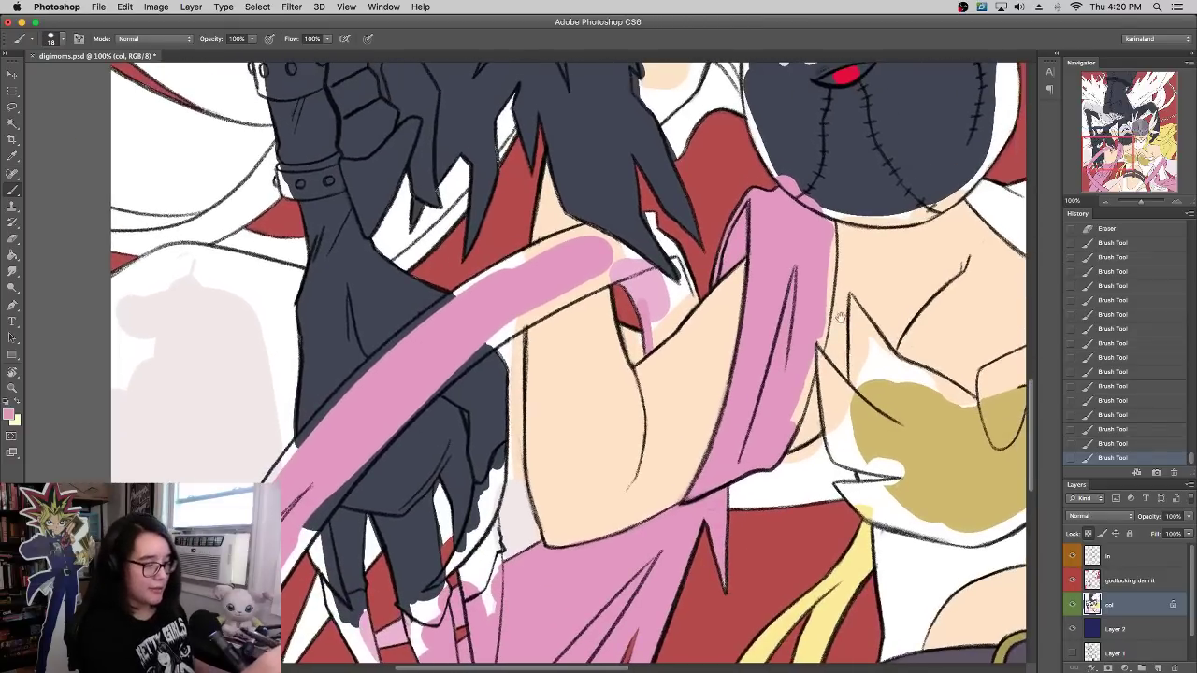
{"action": "left_click", "coordinate": [233, 371], "text": "alt"}
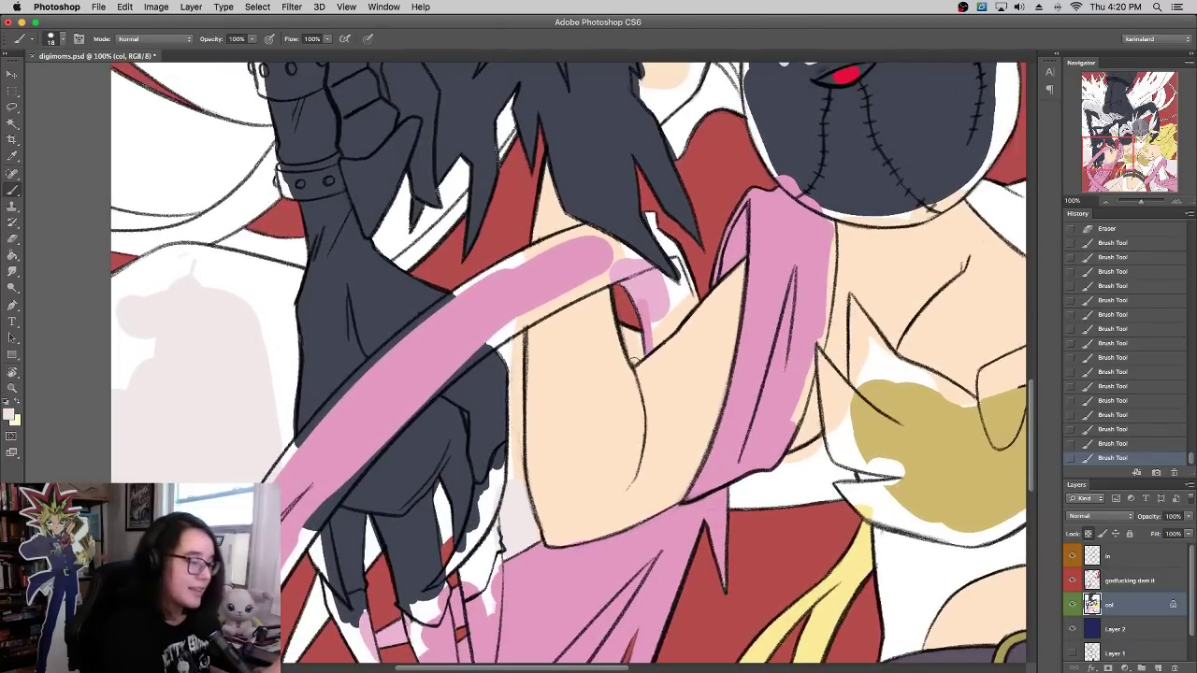
{"action": "left_click", "coordinate": [631, 333]}
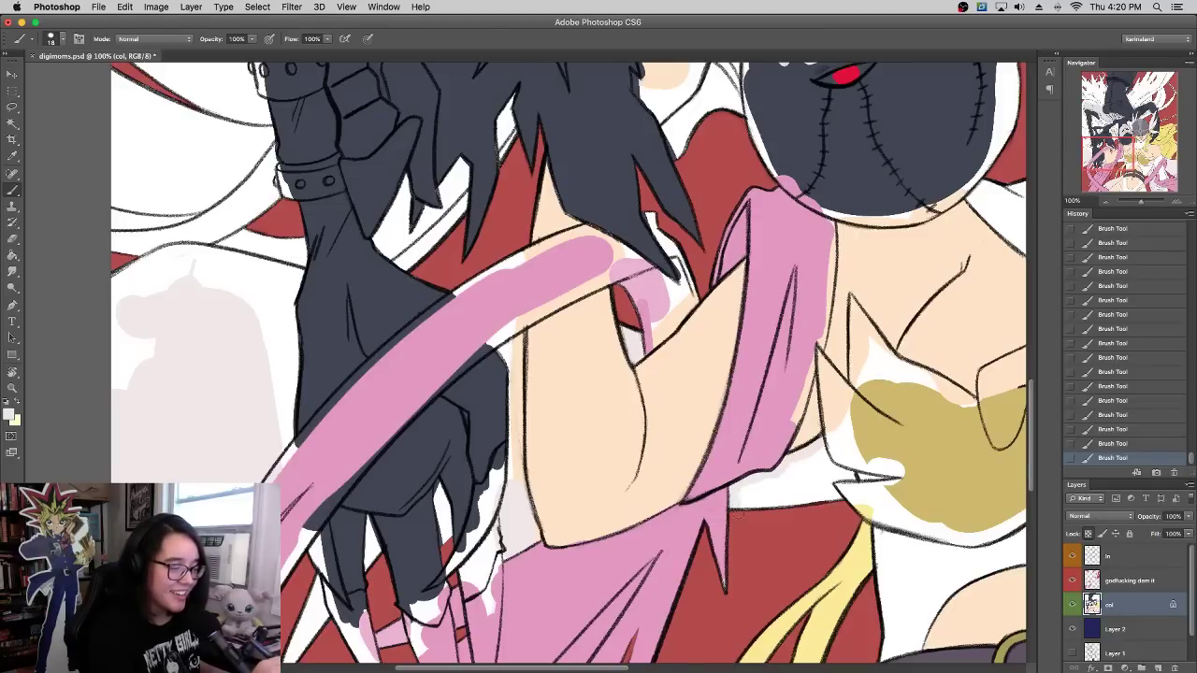
{"action": "mouse_move", "coordinate": [755, 501]}
{"action": "left_mouse_down"}
{"action": "mouse_move", "coordinate": [794, 487]}
{"action": "mouse_move", "coordinate": [799, 464]}
{"action": "left_mouse_up"}
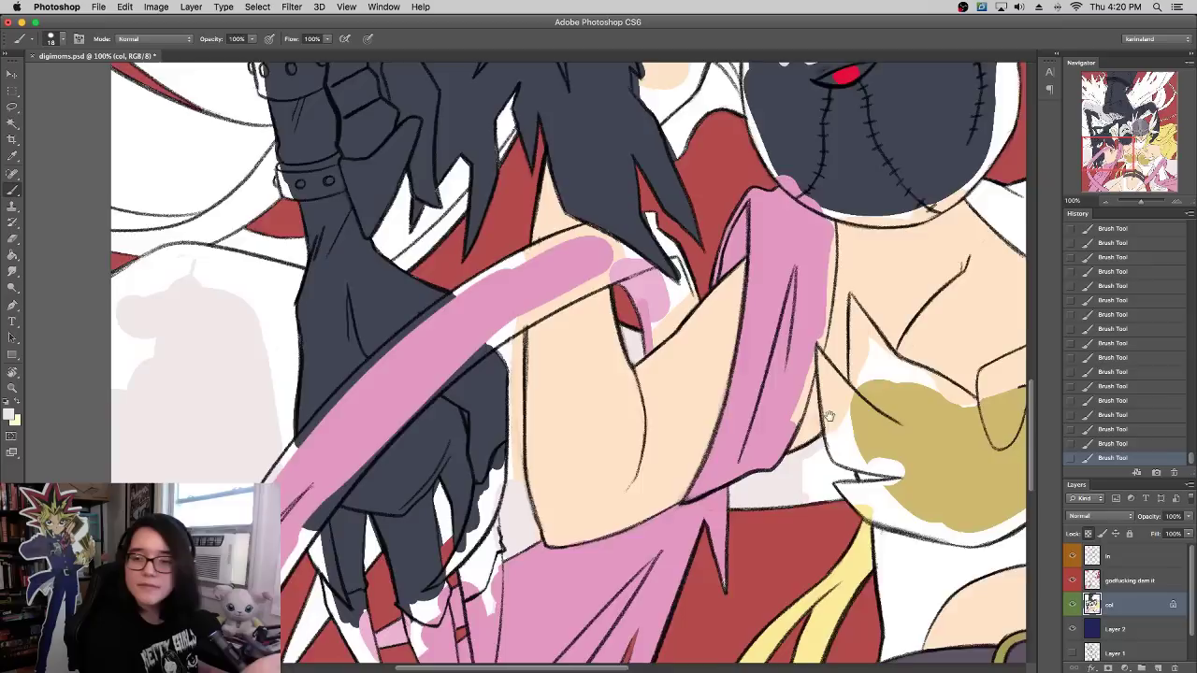
{"action": "mouse_move", "coordinate": [823, 406]}
{"action": "left_mouse_down"}
{"action": "mouse_move", "coordinate": [792, 388]}
{"action": "mouse_move", "coordinate": [814, 389]}
{"action": "left_mouse_up"}
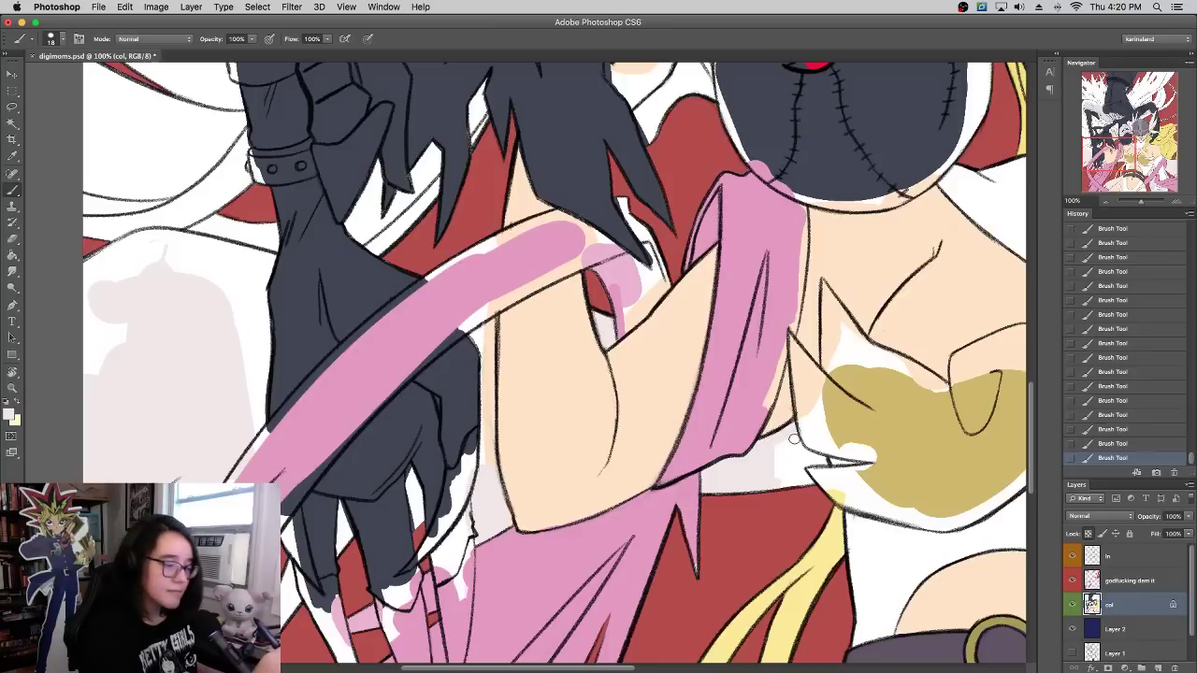
{"action": "mouse_move", "coordinate": [793, 432]}
{"action": "left_mouse_down"}
{"action": "mouse_move", "coordinate": [824, 465]}
{"action": "mouse_move", "coordinate": [777, 484]}
{"action": "left_mouse_up"}
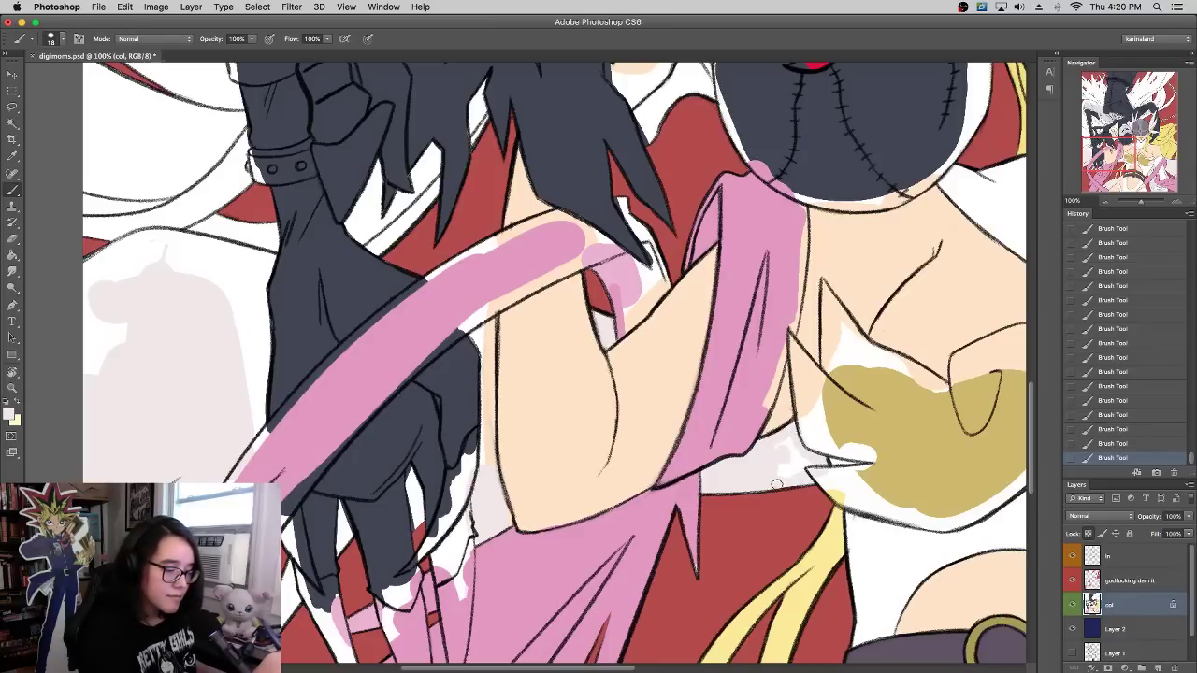
Step: Sample the ribbon's pink and fill the draped ribbon's peach edge and the ribbon piece behind the dark hair tip
{"action": "left_click", "coordinate": [744, 381], "text": "alt"}
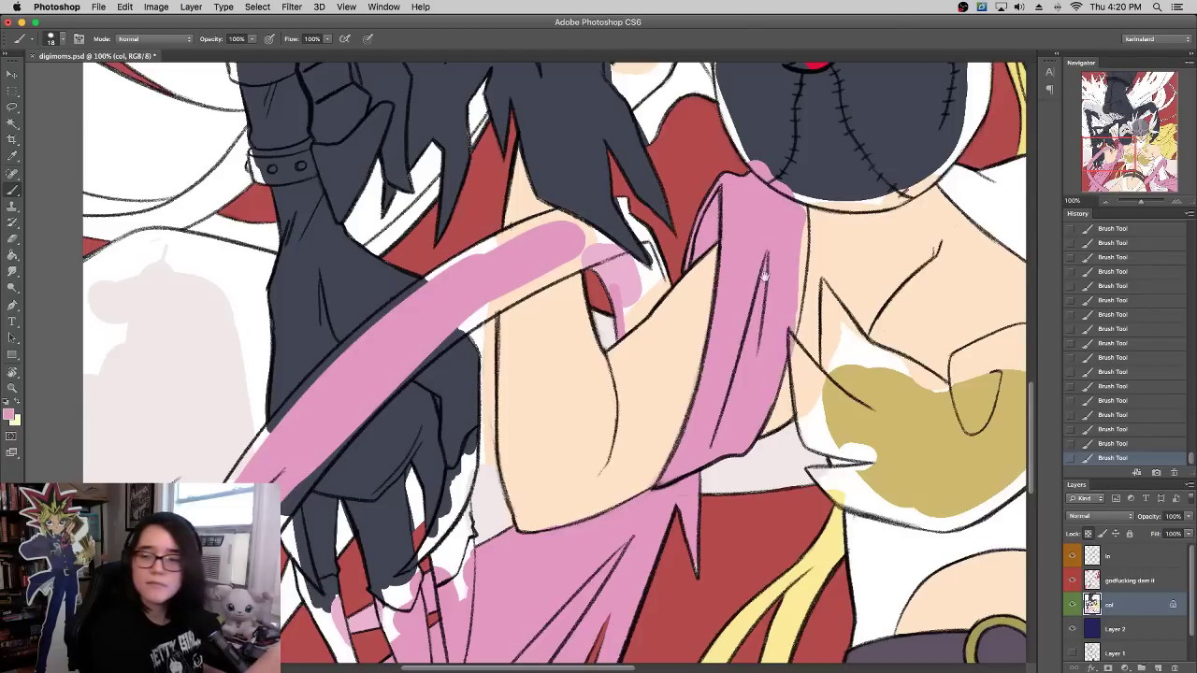
{"action": "scroll", "coordinate": [763, 290], "scroll_direction": "up", "scroll_amount": 3}
{"action": "scroll", "coordinate": [757, 327], "scroll_direction": "up", "scroll_amount": 3}
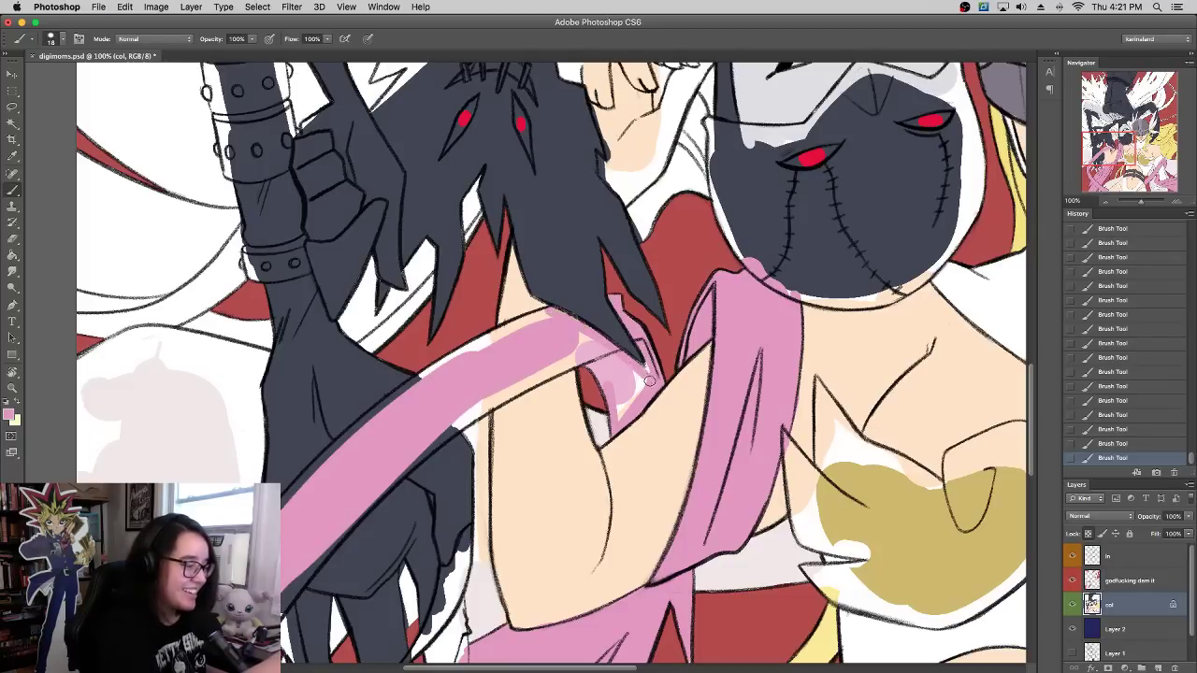
{"action": "left_click_drag", "start_coordinate": [622, 353], "coordinate": [799, 318]}
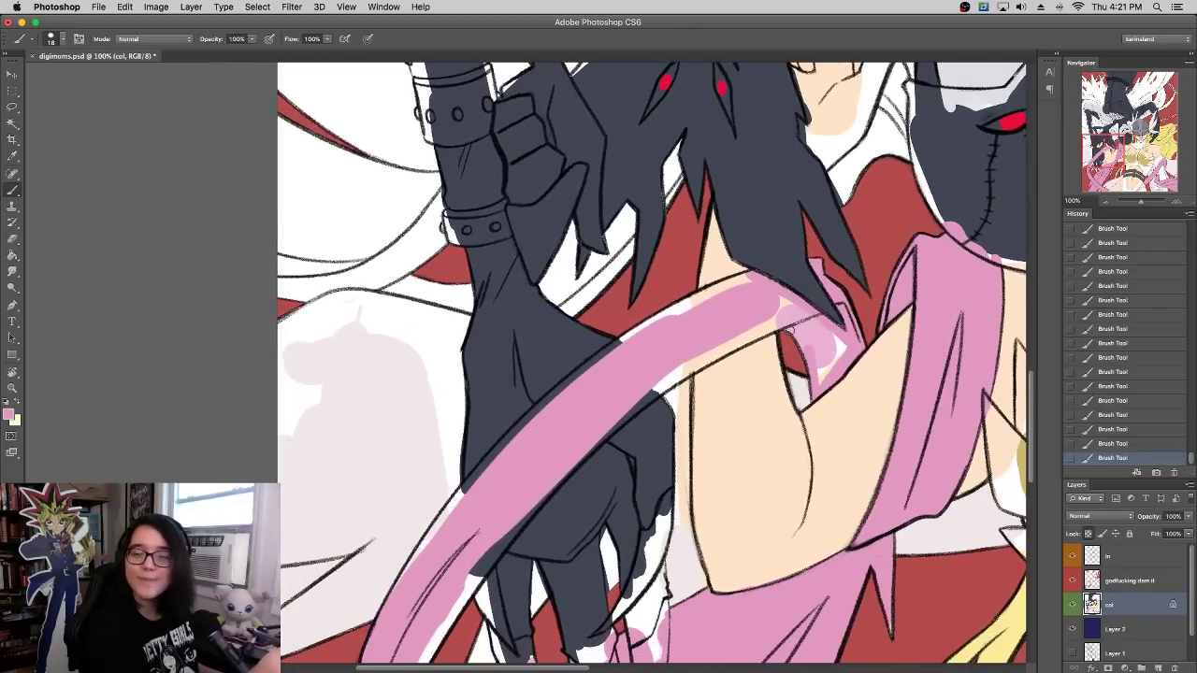
{"action": "left_click_drag", "start_coordinate": [783, 322], "coordinate": [818, 343]}
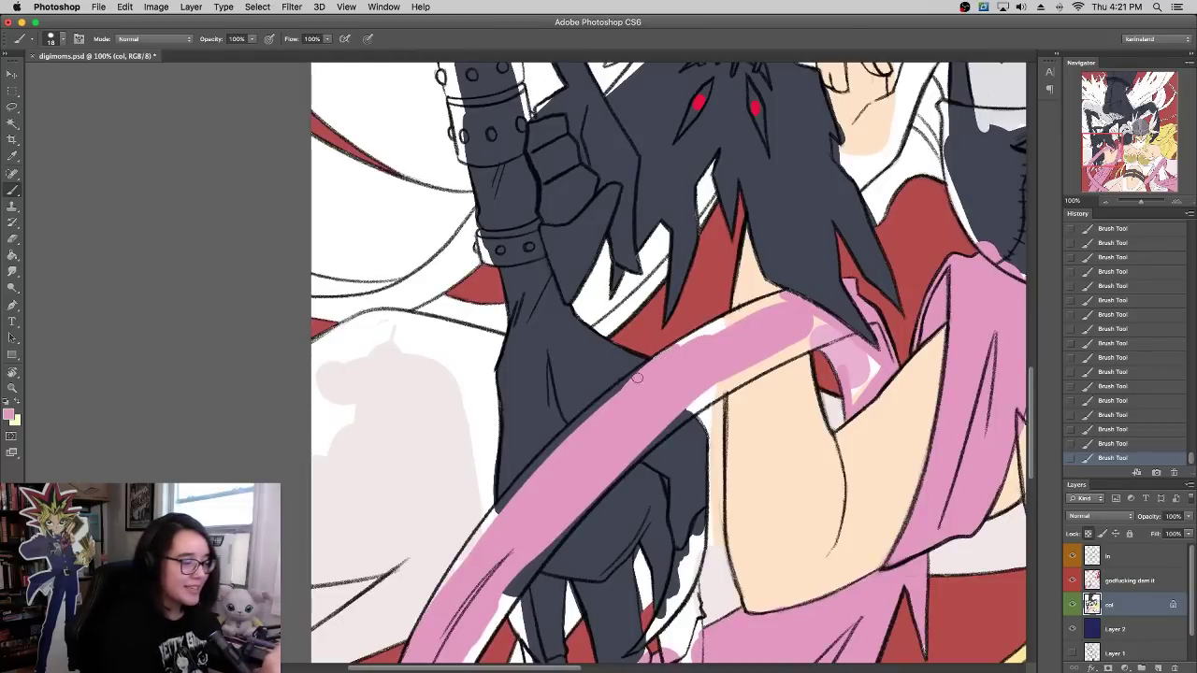
Step: Fill the ribbon's upper stretch across the forearm out to its outlines with pink, enlarging the brush to 23
{"action": "left_click_drag", "start_coordinate": [673, 349], "coordinate": [790, 300]}
{"action": "left_click_drag", "start_coordinate": [778, 365], "coordinate": [842, 314]}
{"action": "mouse_move", "coordinate": [652, 451]}
{"action": "left_mouse_down"}
{"action": "mouse_move", "coordinate": [786, 336]}
{"action": "mouse_move", "coordinate": [722, 382]}
{"action": "mouse_move", "coordinate": [893, 287]}
{"action": "mouse_move", "coordinate": [789, 331]}
{"action": "mouse_move", "coordinate": [848, 295]}
{"action": "mouse_move", "coordinate": [871, 287]}
{"action": "mouse_move", "coordinate": [869, 308]}
{"action": "mouse_move", "coordinate": [915, 341]}
{"action": "left_mouse_up"}
{"action": "right_click", "coordinate": [886, 308]}
{"action": "mouse_move", "coordinate": [866, 286]}
{"action": "left_mouse_down"}
{"action": "mouse_move", "coordinate": [888, 296]}
{"action": "mouse_move", "coordinate": [915, 360]}
{"action": "mouse_move", "coordinate": [893, 304]}
{"action": "mouse_move", "coordinate": [930, 325]}
{"action": "left_mouse_up"}
Step: Fill the dark and white slivers along the ribbon's lower stretch over the gloved hand with pink
{"action": "scroll", "coordinate": [729, 374], "scroll_direction": "down", "scroll_amount": 5}
{"action": "scroll", "coordinate": [729, 374], "scroll_direction": "left", "scroll_amount": 3}
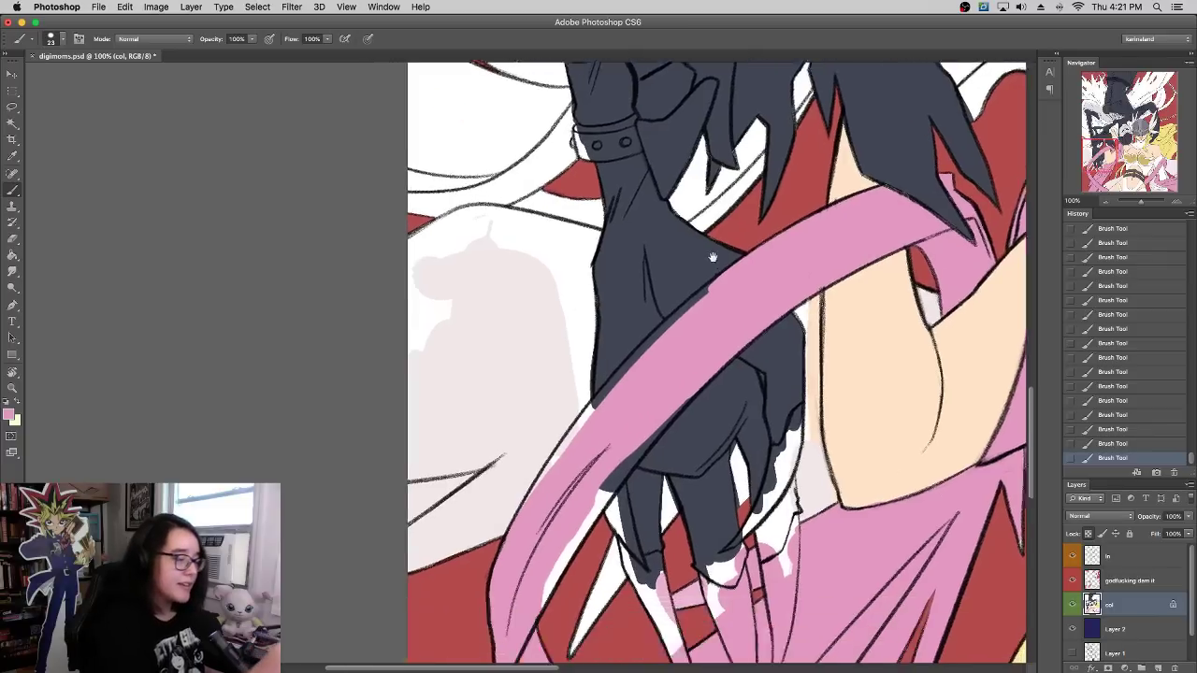
{"action": "mouse_move", "coordinate": [565, 526]}
{"action": "left_mouse_down"}
{"action": "mouse_move", "coordinate": [713, 324]}
{"action": "mouse_move", "coordinate": [602, 478]}
{"action": "mouse_move", "coordinate": [772, 274]}
{"action": "left_mouse_up"}
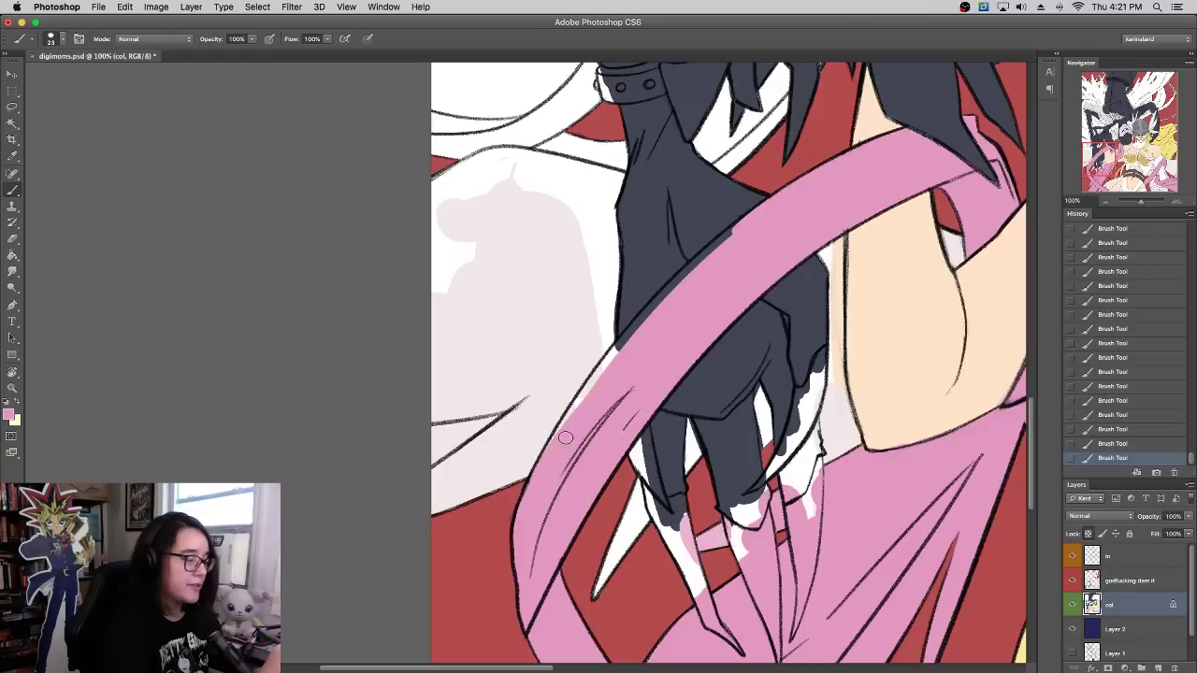
{"action": "mouse_move", "coordinate": [566, 438]}
{"action": "left_mouse_down"}
{"action": "mouse_move", "coordinate": [681, 286]}
{"action": "mouse_move", "coordinate": [649, 313]}
{"action": "mouse_move", "coordinate": [680, 286]}
{"action": "left_mouse_up"}
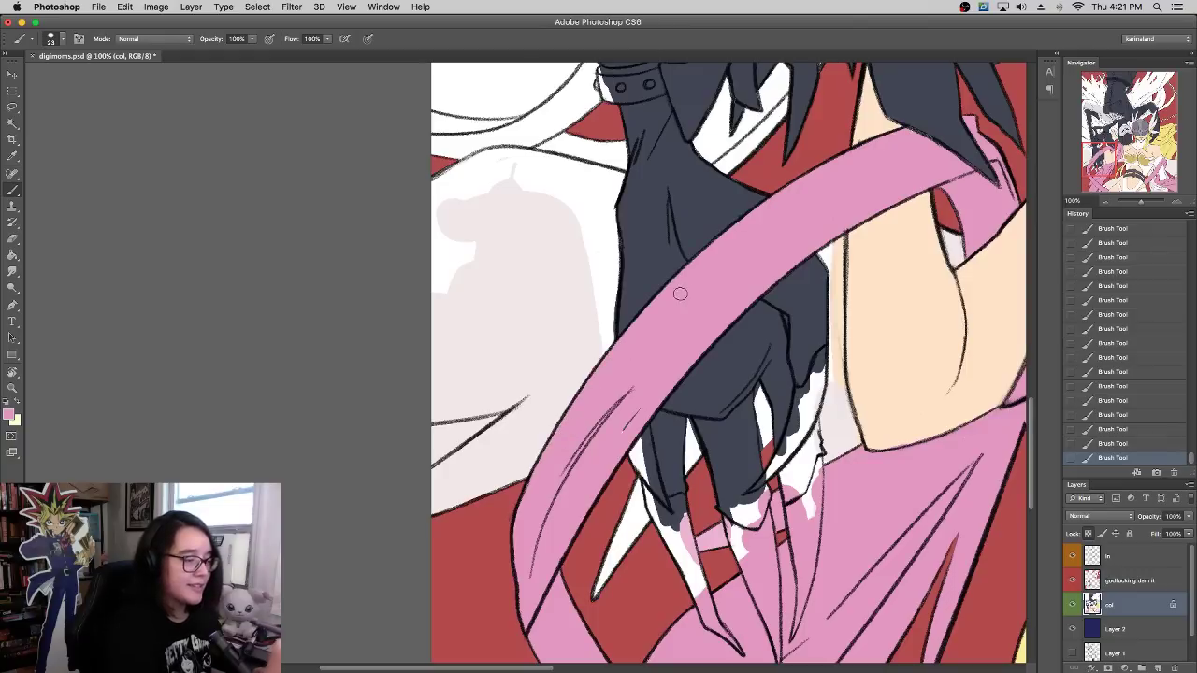
Step: Paint sampled off-white over white patches in the pale shape beside the glove, and erase the wedge between its outlines at the canvas edge
{"action": "left_click", "coordinate": [547, 369], "text": "alt"}
{"action": "mouse_move", "coordinate": [467, 278]}
{"action": "left_mouse_down"}
{"action": "mouse_move", "coordinate": [443, 311]}
{"action": "mouse_move", "coordinate": [447, 231]}
{"action": "mouse_move", "coordinate": [476, 290]}
{"action": "mouse_move", "coordinate": [461, 224]}
{"action": "mouse_move", "coordinate": [476, 320]}
{"action": "left_mouse_up"}
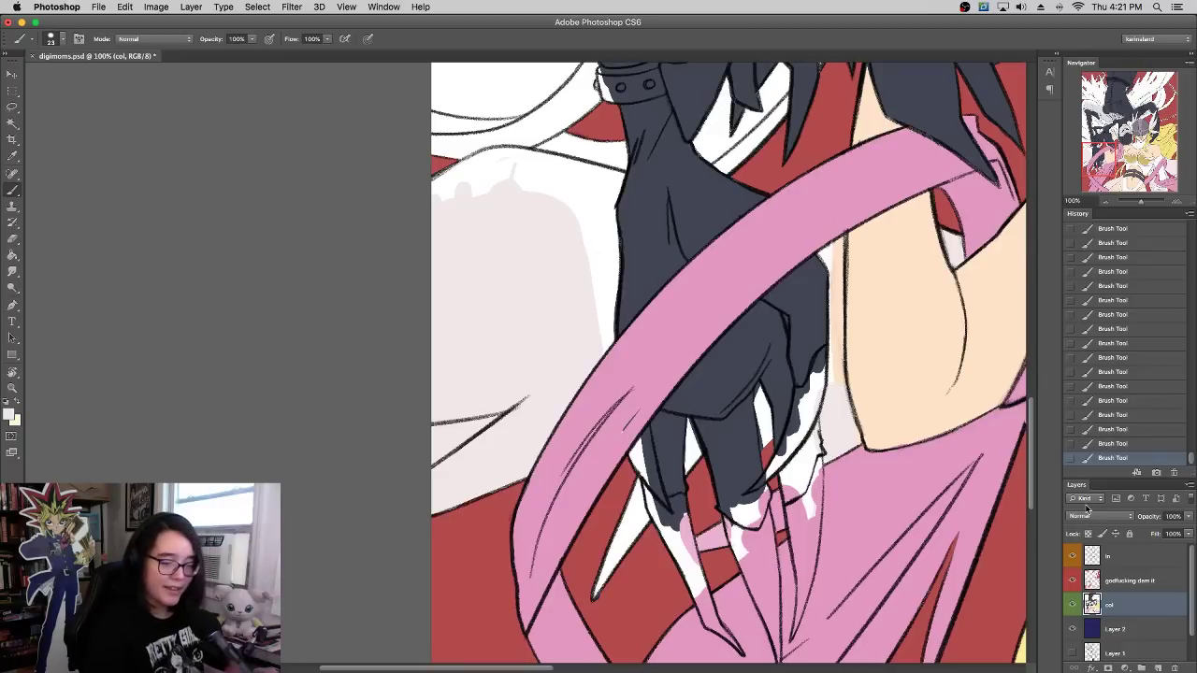
{"action": "mouse_move", "coordinate": [496, 418]}
{"action": "left_mouse_down"}
{"action": "mouse_move", "coordinate": [434, 461]}
{"action": "mouse_move", "coordinate": [676, 330]}
{"action": "mouse_move", "coordinate": [666, 333]}
{"action": "left_mouse_up"}
{"action": "key", "text": "super+z"}
{"action": "left_click", "coordinate": [1176, 202]}
{"action": "key", "text": "super+z"}
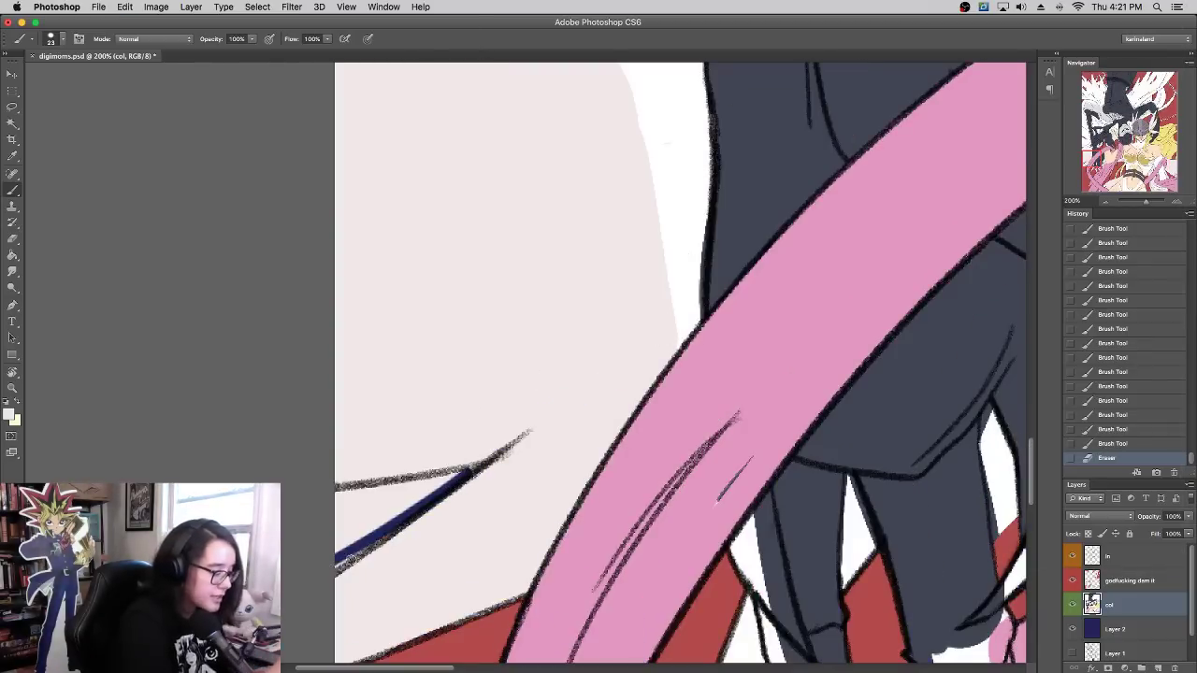
{"action": "left_click_drag", "start_coordinate": [339, 566], "coordinate": [401, 530]}
{"action": "left_click_drag", "start_coordinate": [385, 523], "coordinate": [415, 506]}
{"action": "left_click_drag", "start_coordinate": [353, 547], "coordinate": [339, 491]}
{"action": "mouse_move", "coordinate": [344, 494]}
{"action": "left_mouse_down"}
{"action": "mouse_move", "coordinate": [488, 470]}
{"action": "mouse_move", "coordinate": [327, 510]}
{"action": "mouse_move", "coordinate": [334, 555]}
{"action": "mouse_move", "coordinate": [358, 507]}
{"action": "mouse_move", "coordinate": [356, 535]}
{"action": "mouse_move", "coordinate": [369, 538]}
{"action": "mouse_move", "coordinate": [418, 500]}
{"action": "mouse_move", "coordinate": [363, 502]}
{"action": "mouse_move", "coordinate": [507, 462]}
{"action": "left_mouse_up"}
{"action": "left_click_drag", "start_coordinate": [446, 513], "coordinate": [505, 465]}
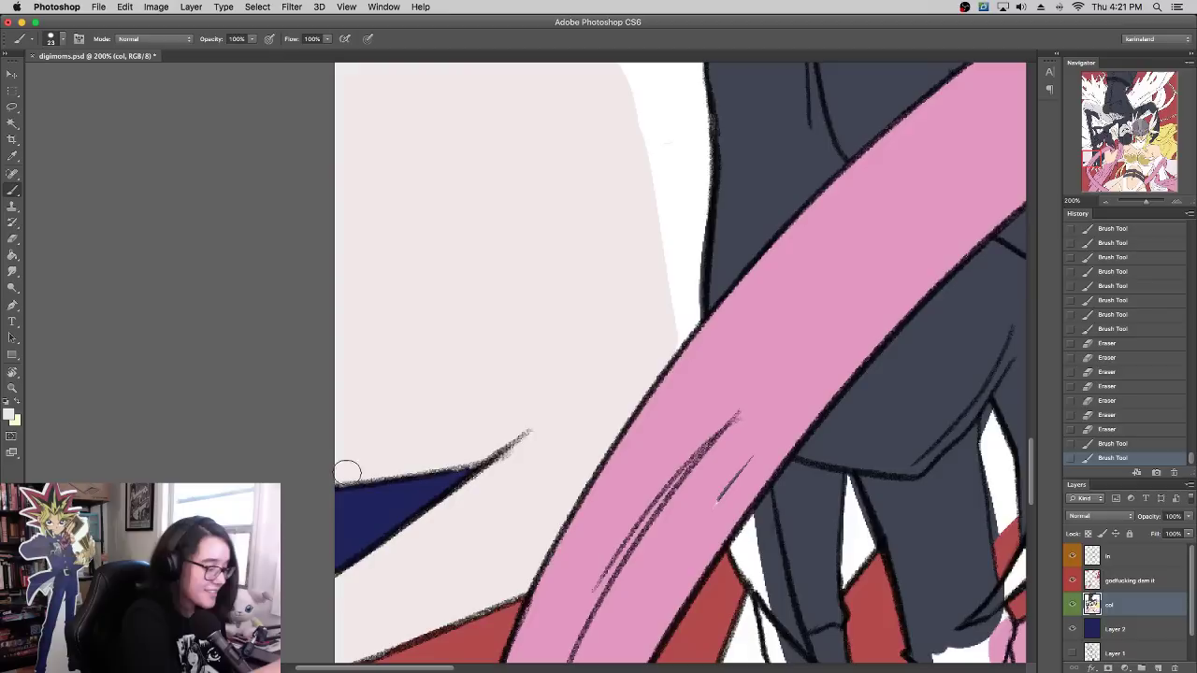
Step: Hide the red background layer, touch up the pale shape's lower edge, and lock the col layer's transparent pixels
{"action": "left_click", "coordinate": [1071, 579]}
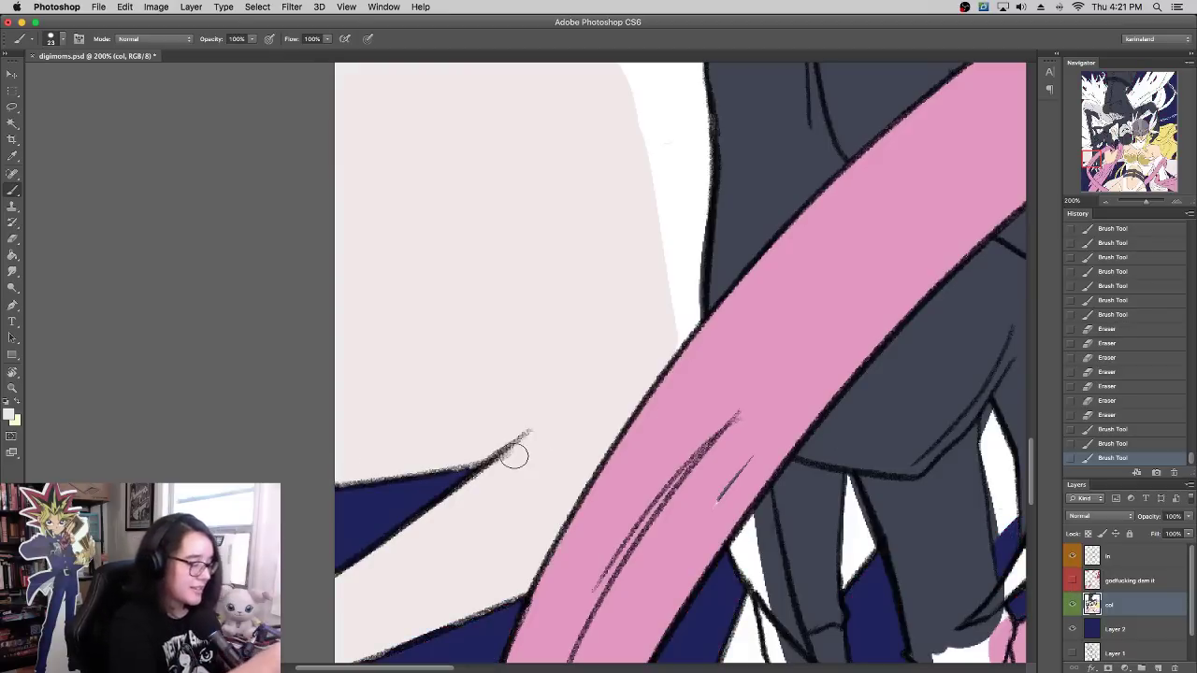
{"action": "left_click_drag", "start_coordinate": [379, 637], "coordinate": [453, 606]}
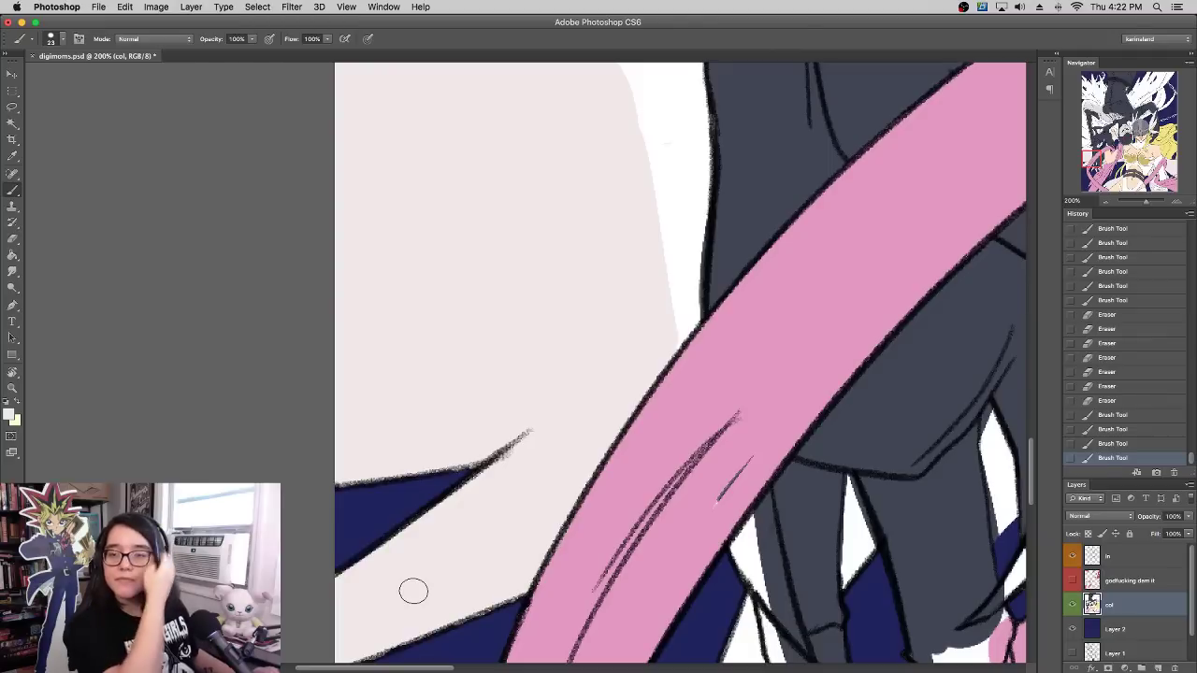
{"action": "left_click", "coordinate": [1085, 532]}
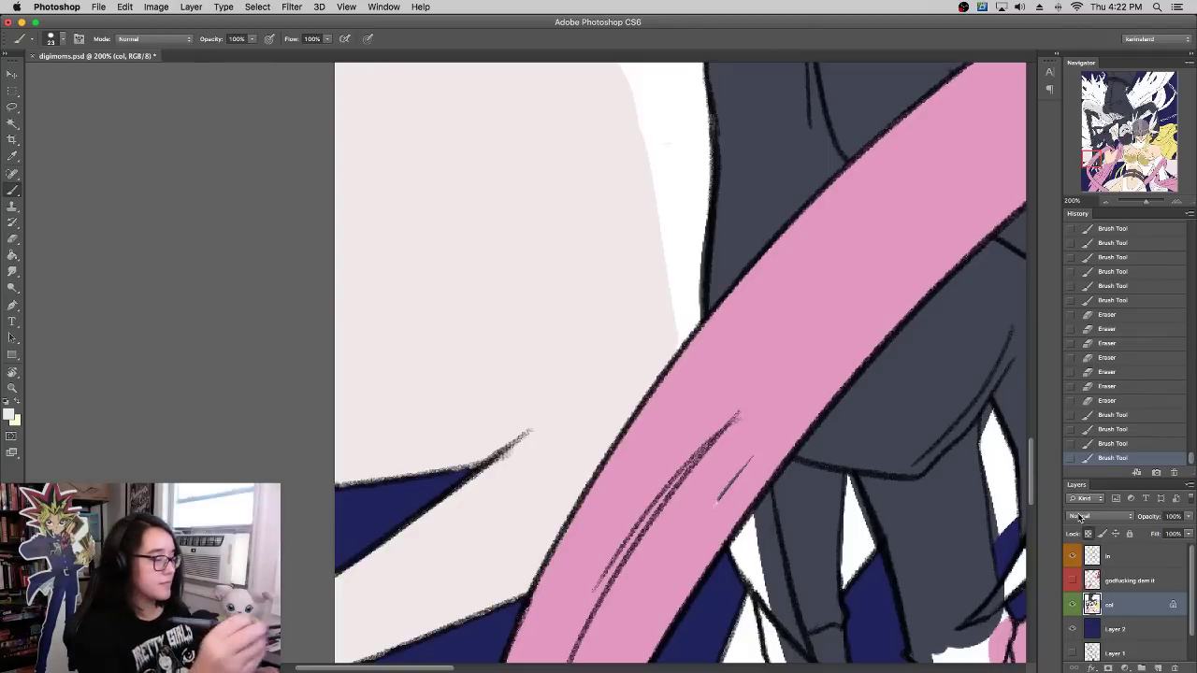
{"action": "left_click", "coordinate": [1101, 582]}
{"action": "left_click", "coordinate": [1116, 604]}
Step: Sample the ribbon's pink and touch up the ribbon around its short fold line beside the gloved hand
{"action": "left_click", "coordinate": [776, 393], "text": "alt"}
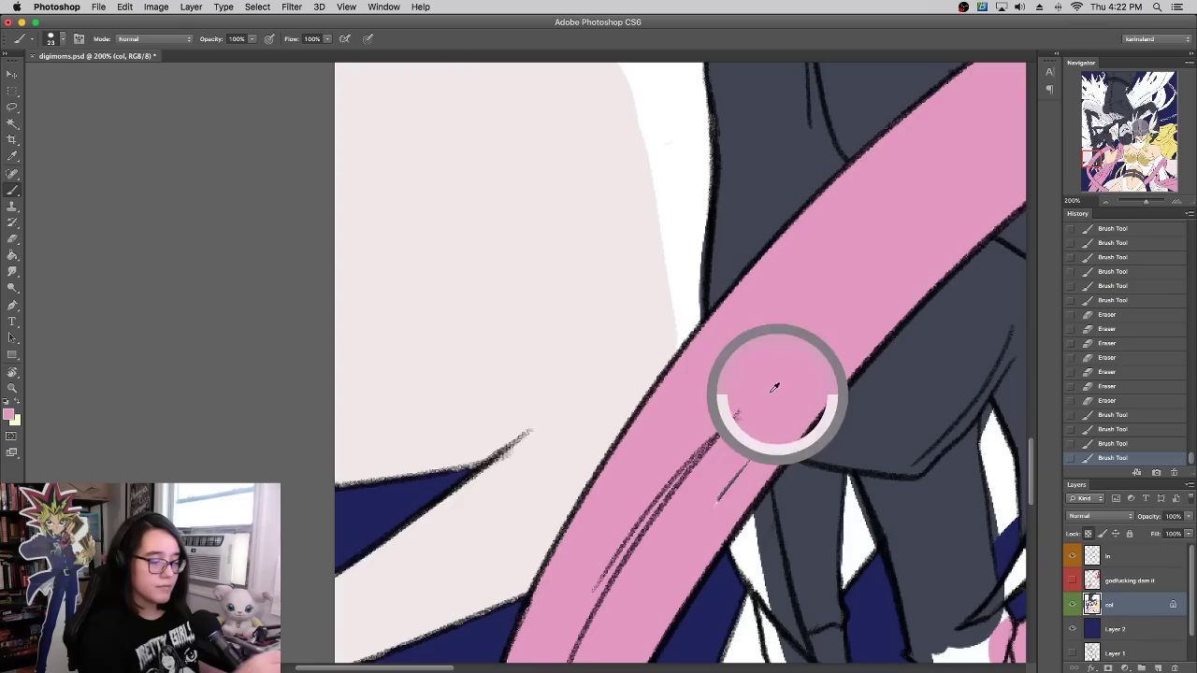
{"action": "left_click_drag", "start_coordinate": [751, 459], "coordinate": [711, 525]}
{"action": "left_click_drag", "start_coordinate": [1146, 202], "coordinate": [1139, 208]}
{"action": "left_click_drag", "start_coordinate": [757, 514], "coordinate": [878, 184]}
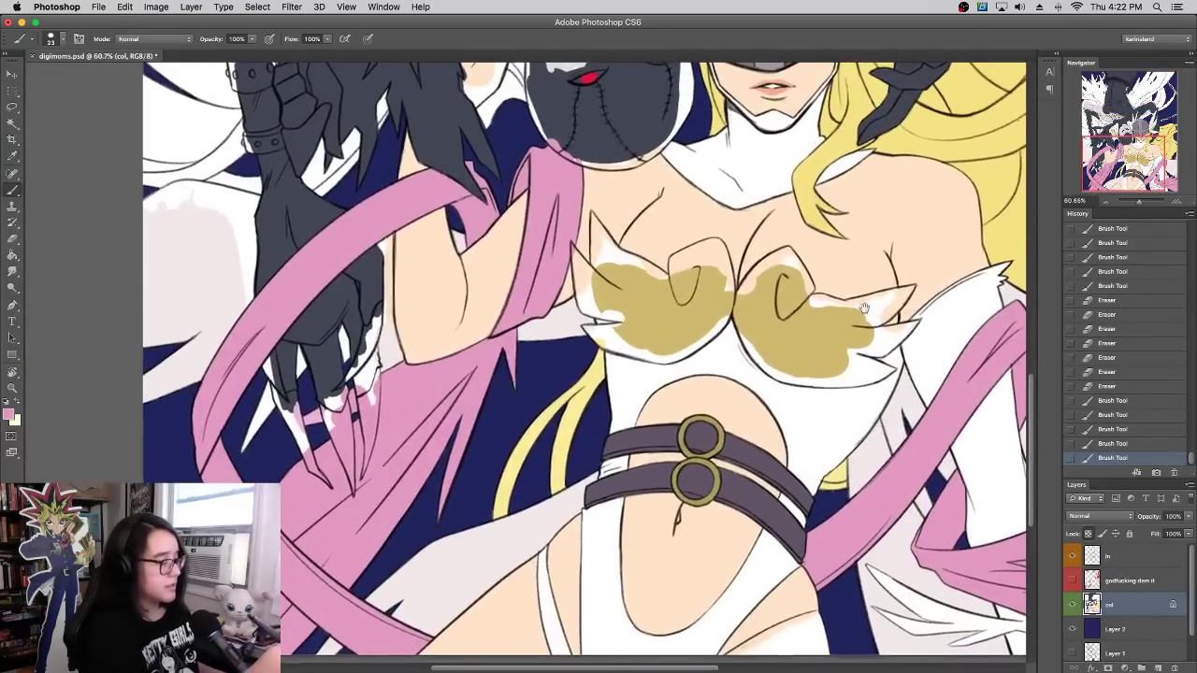
Step: Erase stray colour around the small yellow area between the waist and the ribbon, and lock the col layer's transparent pixels
{"action": "left_click_drag", "start_coordinate": [861, 241], "coordinate": [853, 303]}
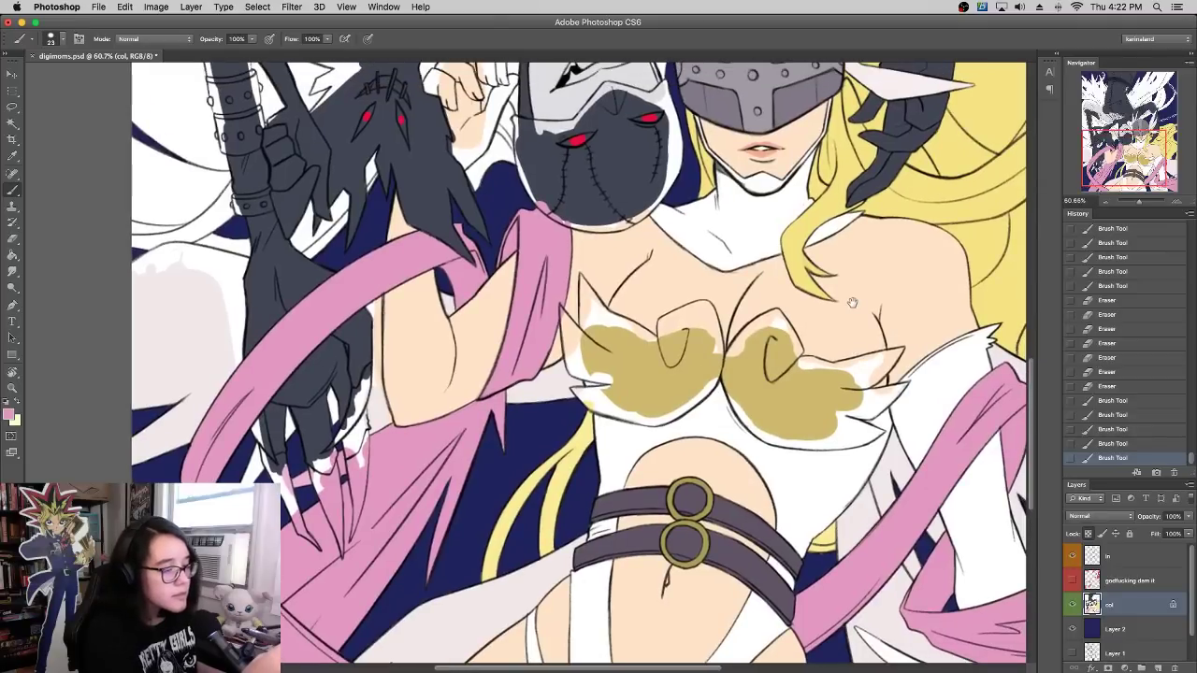
{"action": "scroll", "coordinate": [852, 302], "scroll_direction": "down", "scroll_amount": 5}
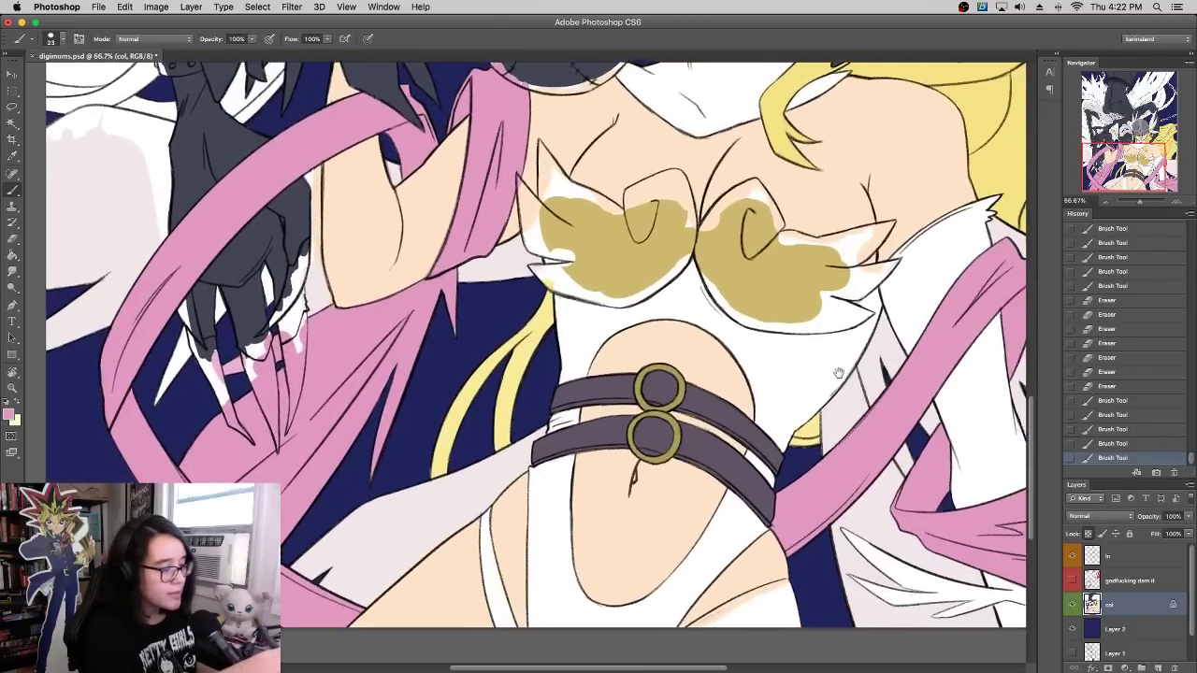
{"action": "left_click", "coordinate": [1177, 202]}
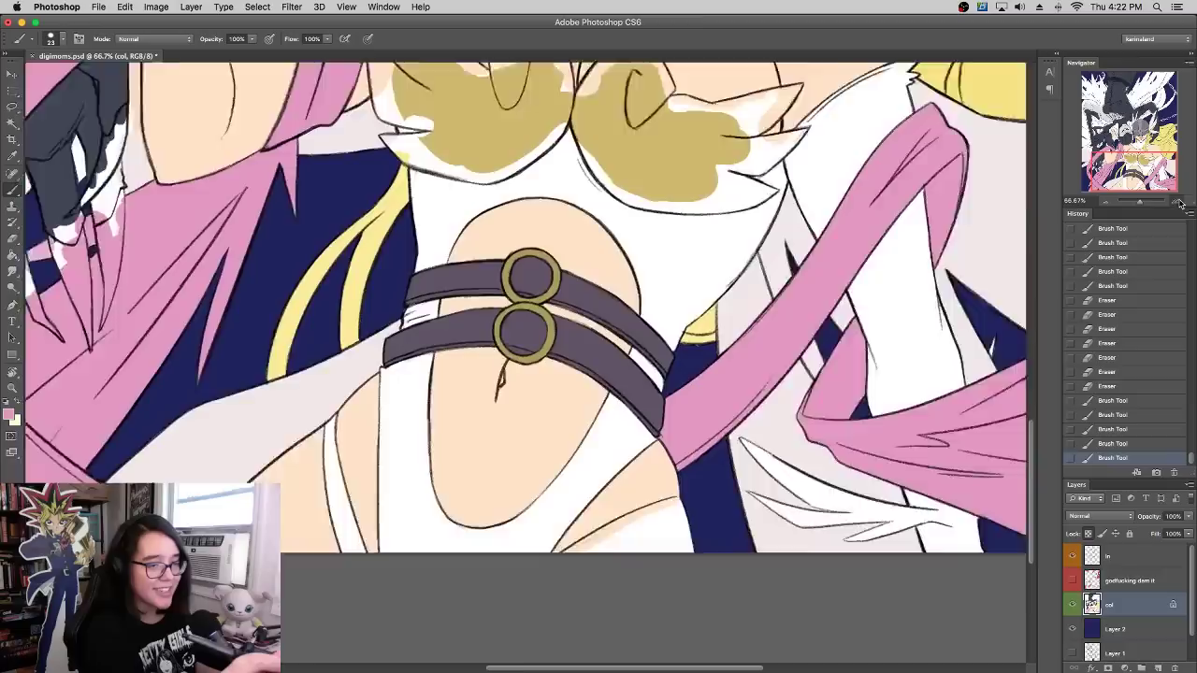
{"action": "left_click", "coordinate": [1179, 203]}
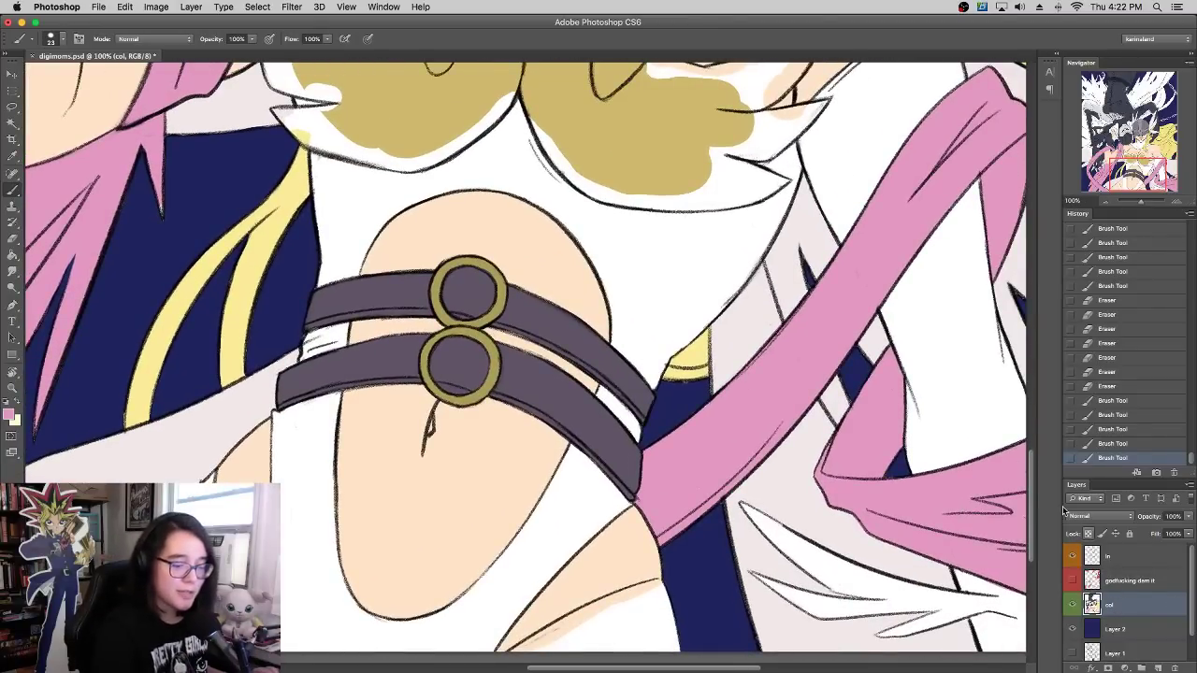
{"action": "left_click_drag", "start_coordinate": [671, 384], "coordinate": [706, 390]}
{"action": "left_click_drag", "start_coordinate": [707, 387], "coordinate": [707, 392]}
{"action": "left_click_drag", "start_coordinate": [707, 389], "coordinate": [708, 374]}
{"action": "left_click_drag", "start_coordinate": [707, 367], "coordinate": [708, 352]}
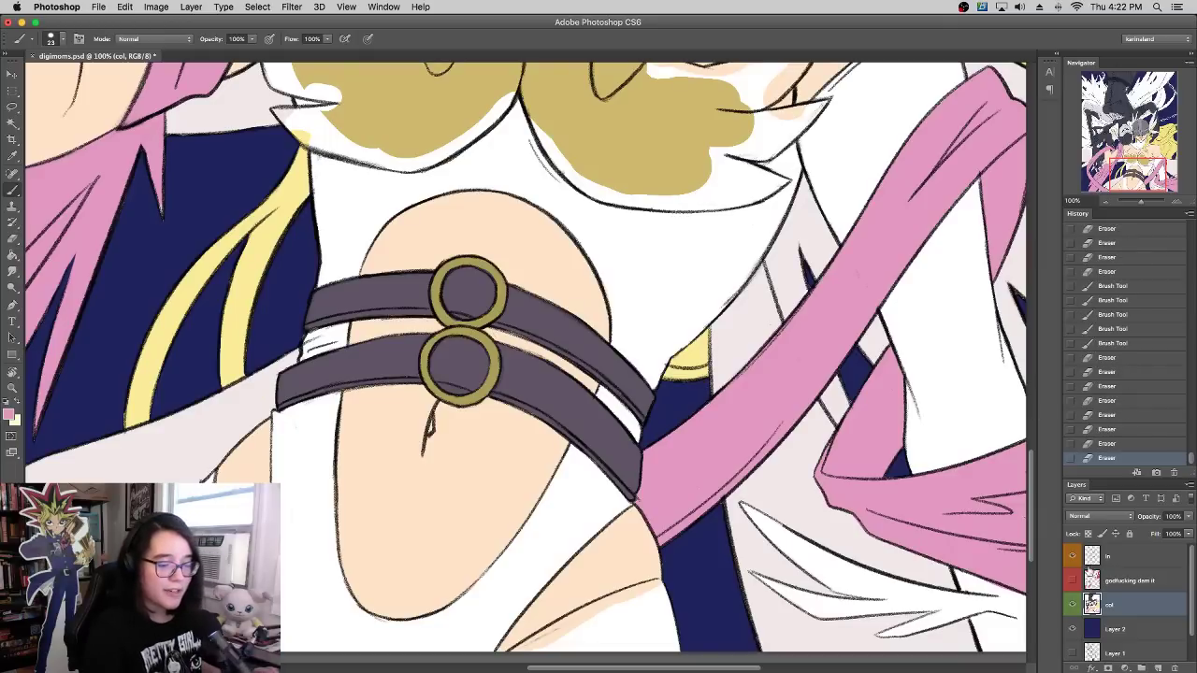
{"action": "left_click", "coordinate": [1088, 533]}
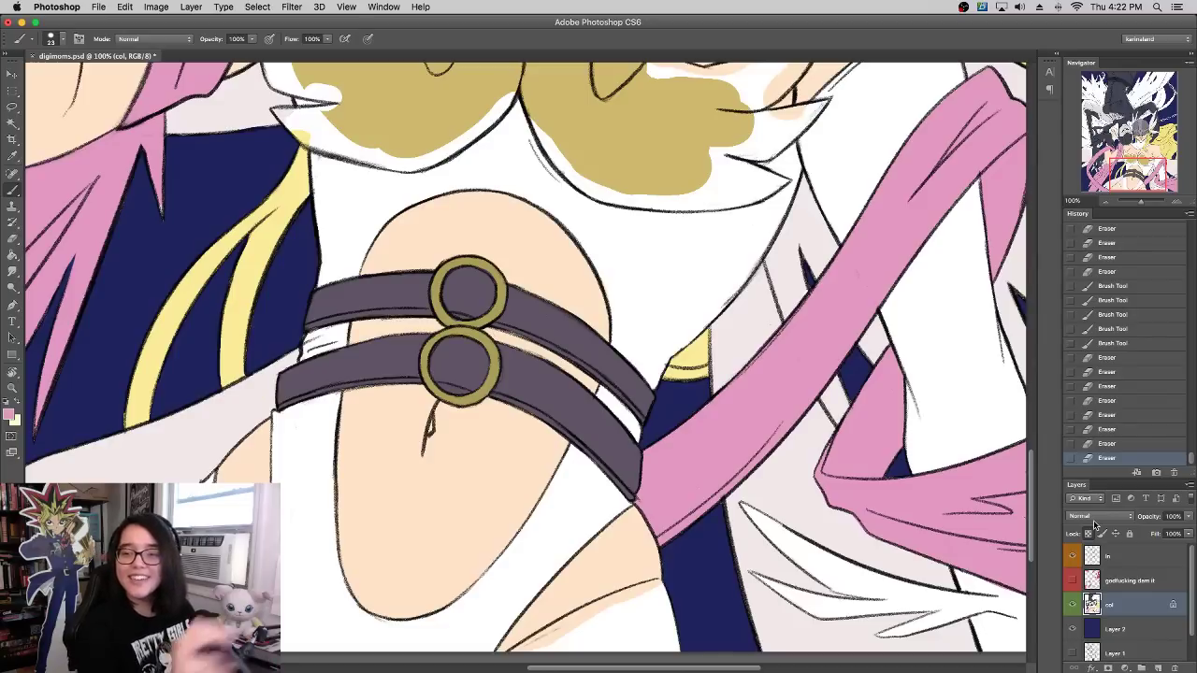
Step: Sample the breastplate's gold and paint it over most of the left wing-shaped cup and the right cup's curl
{"action": "left_click_drag", "start_coordinate": [740, 355], "coordinate": [753, 421]}
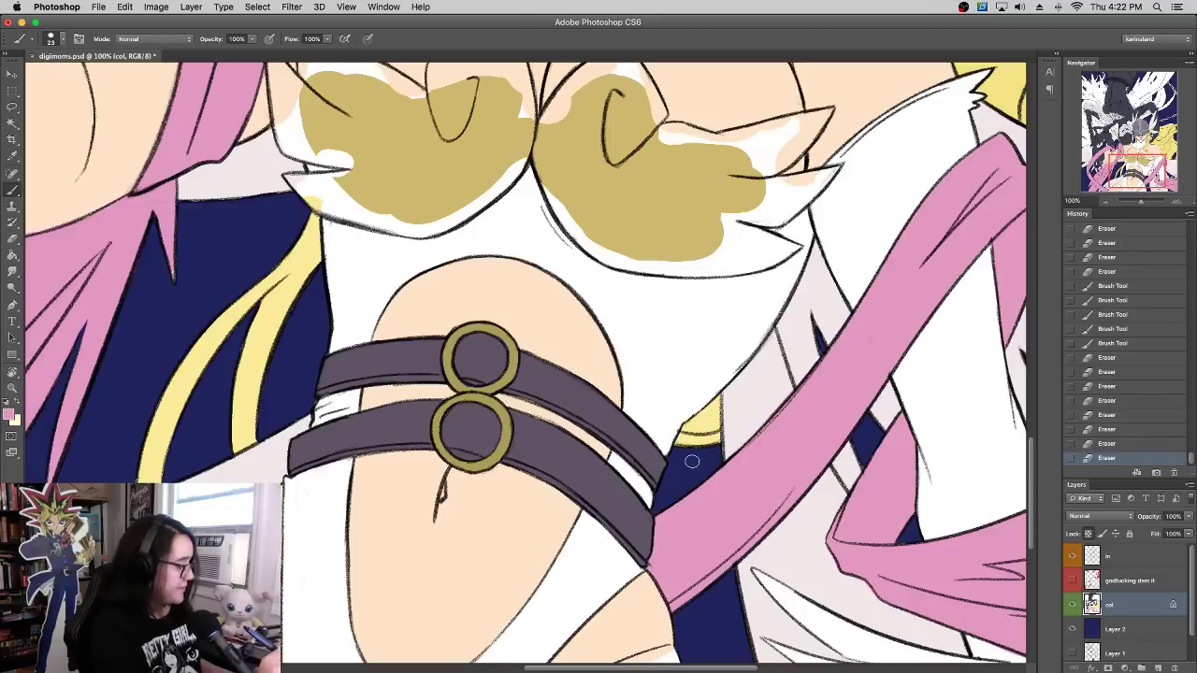
{"action": "left_click_drag", "start_coordinate": [758, 378], "coordinate": [814, 499]}
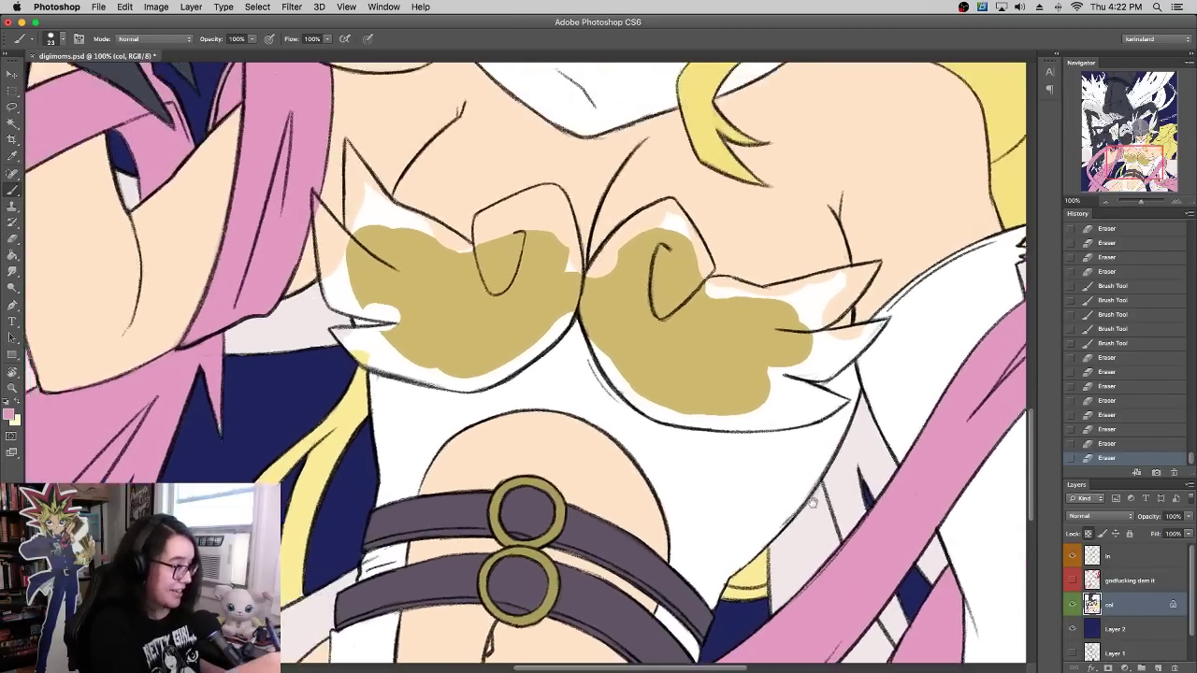
{"action": "left_click_drag", "start_coordinate": [713, 355], "coordinate": [760, 502]}
{"action": "left_click", "coordinate": [744, 478], "text": "alt"}
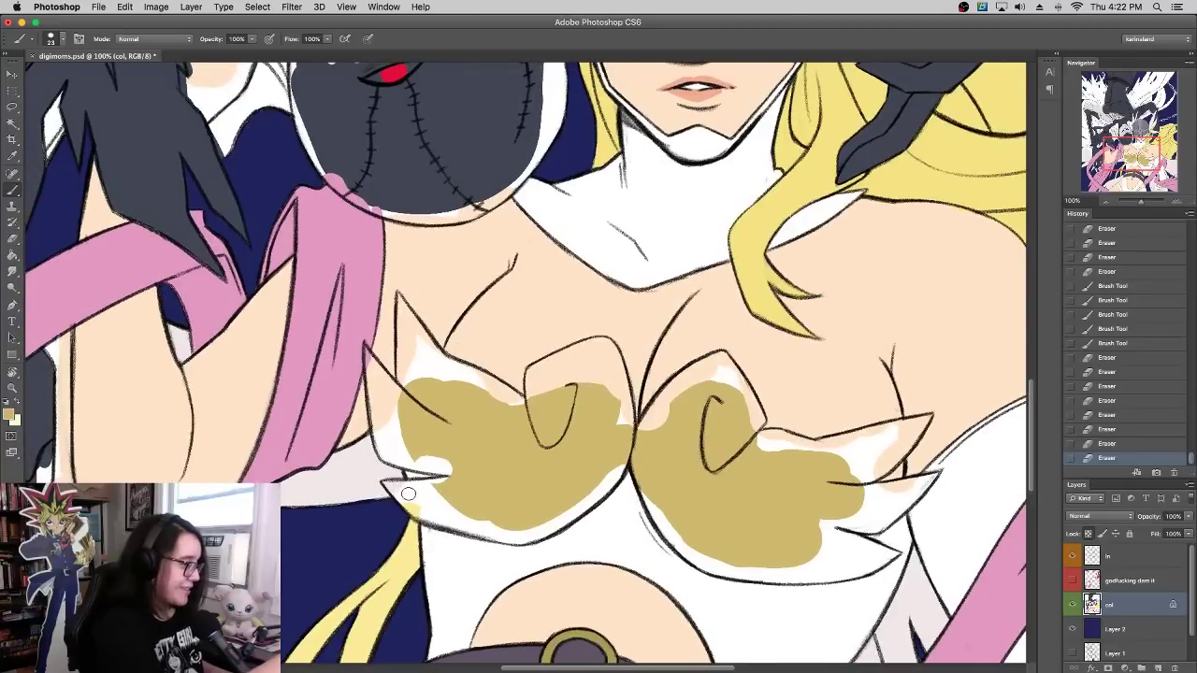
{"action": "mouse_move", "coordinate": [408, 493]}
{"action": "left_mouse_down"}
{"action": "mouse_move", "coordinate": [440, 500]}
{"action": "mouse_move", "coordinate": [459, 469]}
{"action": "mouse_move", "coordinate": [385, 441]}
{"action": "mouse_move", "coordinate": [375, 379]}
{"action": "mouse_move", "coordinate": [415, 432]}
{"action": "mouse_move", "coordinate": [390, 419]}
{"action": "mouse_move", "coordinate": [376, 386]}
{"action": "mouse_move", "coordinate": [413, 381]}
{"action": "mouse_move", "coordinate": [403, 323]}
{"action": "mouse_move", "coordinate": [414, 418]}
{"action": "mouse_move", "coordinate": [406, 324]}
{"action": "mouse_move", "coordinate": [440, 386]}
{"action": "mouse_move", "coordinate": [415, 367]}
{"action": "mouse_move", "coordinate": [507, 402]}
{"action": "mouse_move", "coordinate": [550, 394]}
{"action": "mouse_move", "coordinate": [534, 383]}
{"action": "mouse_move", "coordinate": [601, 351]}
{"action": "mouse_move", "coordinate": [621, 433]}
{"action": "mouse_move", "coordinate": [602, 353]}
{"action": "left_mouse_up"}
{"action": "key", "text": "r"}
{"action": "mouse_move", "coordinate": [713, 233]}
{"action": "left_mouse_down"}
{"action": "mouse_move", "coordinate": [571, 645]}
{"action": "mouse_move", "coordinate": [730, 266]}
{"action": "mouse_move", "coordinate": [634, 647]}
{"action": "left_mouse_up"}
{"action": "left_click", "coordinate": [12, 139]}
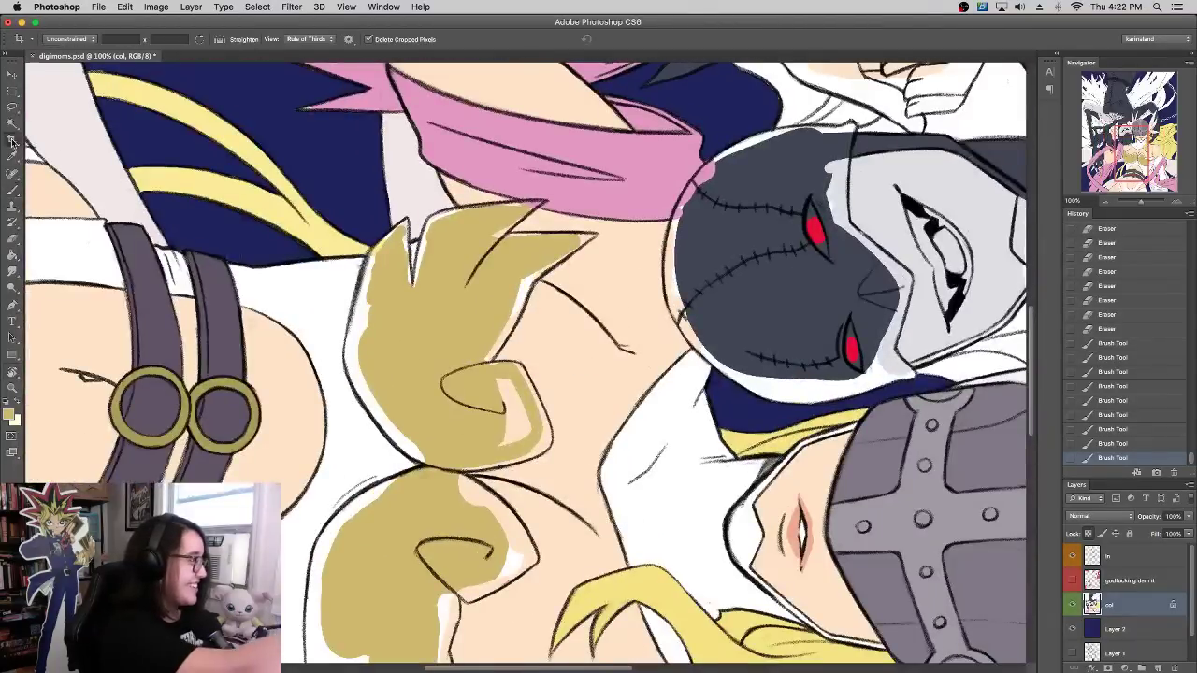
{"action": "left_click", "coordinate": [12, 189]}
{"action": "mouse_move", "coordinate": [587, 368]}
{"action": "left_mouse_down"}
{"action": "mouse_move", "coordinate": [549, 380]}
{"action": "mouse_move", "coordinate": [584, 382]}
{"action": "mouse_move", "coordinate": [613, 404]}
{"action": "mouse_move", "coordinate": [600, 351]}
{"action": "mouse_move", "coordinate": [613, 440]}
{"action": "mouse_move", "coordinate": [692, 374]}
{"action": "mouse_move", "coordinate": [733, 392]}
{"action": "mouse_move", "coordinate": [751, 424]}
{"action": "mouse_move", "coordinate": [713, 374]}
{"action": "left_mouse_up"}
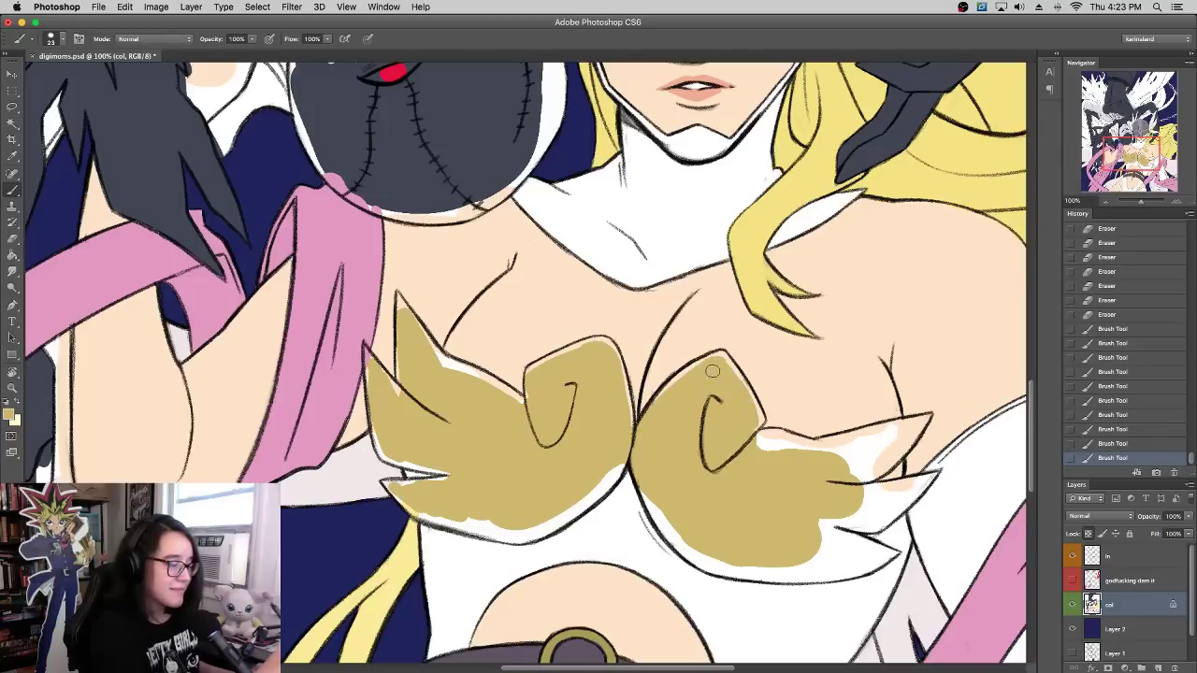
Step: Fill the white gaps along the lower edges of both breastplate cups and the left cup's lowest feather with gold
{"action": "left_click_drag", "start_coordinate": [684, 542], "coordinate": [704, 562]}
{"action": "left_click_drag", "start_coordinate": [697, 556], "coordinate": [732, 565]}
{"action": "left_click_drag", "start_coordinate": [549, 529], "coordinate": [619, 460]}
{"action": "left_click_drag", "start_coordinate": [610, 478], "coordinate": [620, 464]}
{"action": "mouse_move", "coordinate": [605, 491]}
{"action": "left_mouse_down"}
{"action": "mouse_move", "coordinate": [618, 428]}
{"action": "mouse_move", "coordinate": [614, 473]}
{"action": "mouse_move", "coordinate": [562, 419]}
{"action": "left_mouse_up"}
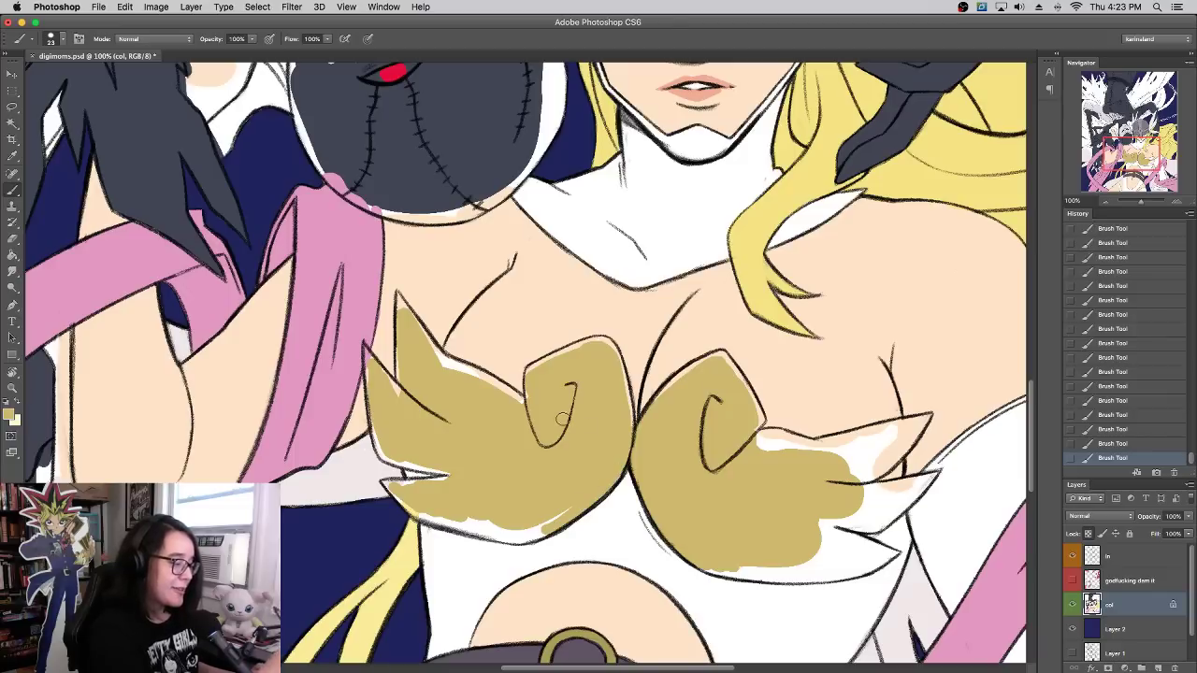
{"action": "mouse_move", "coordinate": [437, 517]}
{"action": "left_mouse_down"}
{"action": "mouse_move", "coordinate": [524, 535]}
{"action": "mouse_move", "coordinate": [502, 536]}
{"action": "mouse_move", "coordinate": [556, 520]}
{"action": "left_mouse_up"}
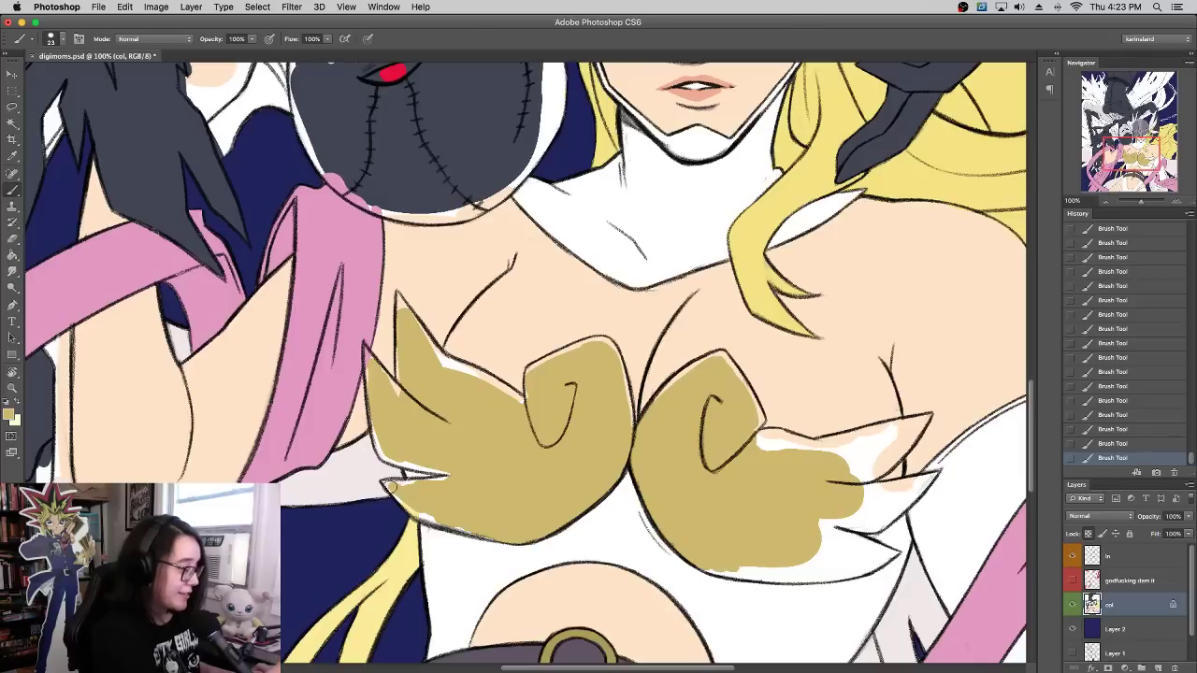
{"action": "mouse_move", "coordinate": [391, 486]}
{"action": "left_mouse_down"}
{"action": "mouse_move", "coordinate": [408, 506]}
{"action": "mouse_move", "coordinate": [478, 529]}
{"action": "left_mouse_up"}
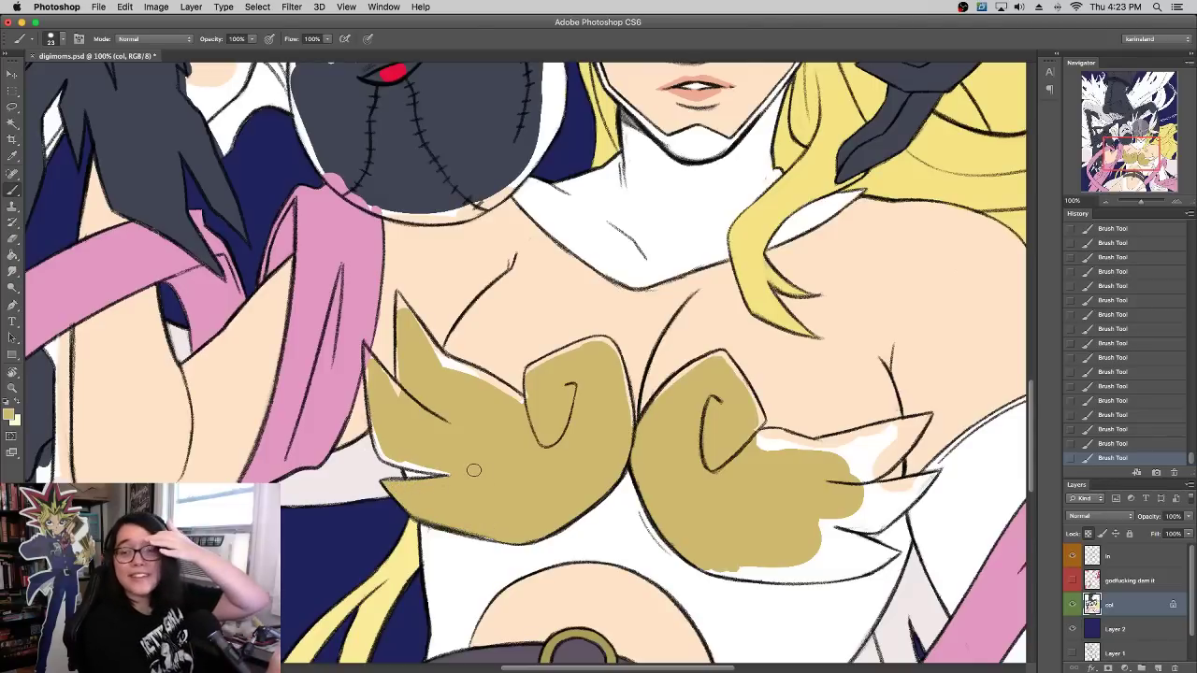
Step: Fill the left cup's upper feather tips and top edge with gold up to the line art
{"action": "scroll", "coordinate": [577, 327], "scroll_direction": "left", "scroll_amount": 3}
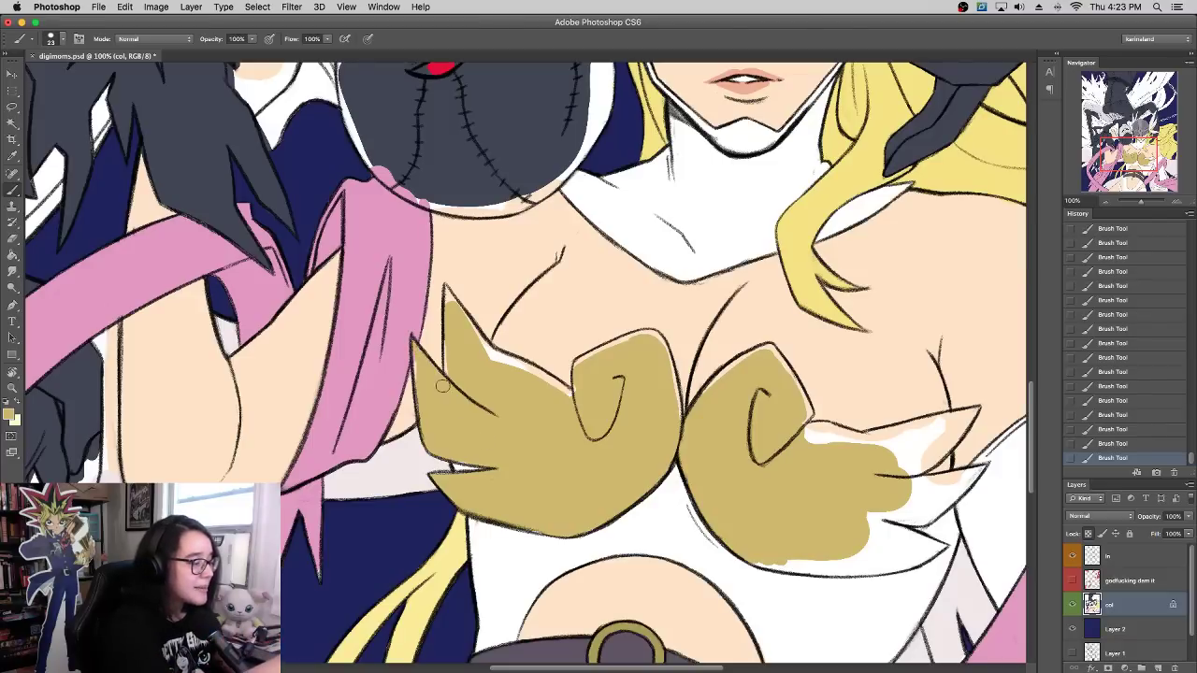
{"action": "left_click_drag", "start_coordinate": [447, 296], "coordinate": [452, 400]}
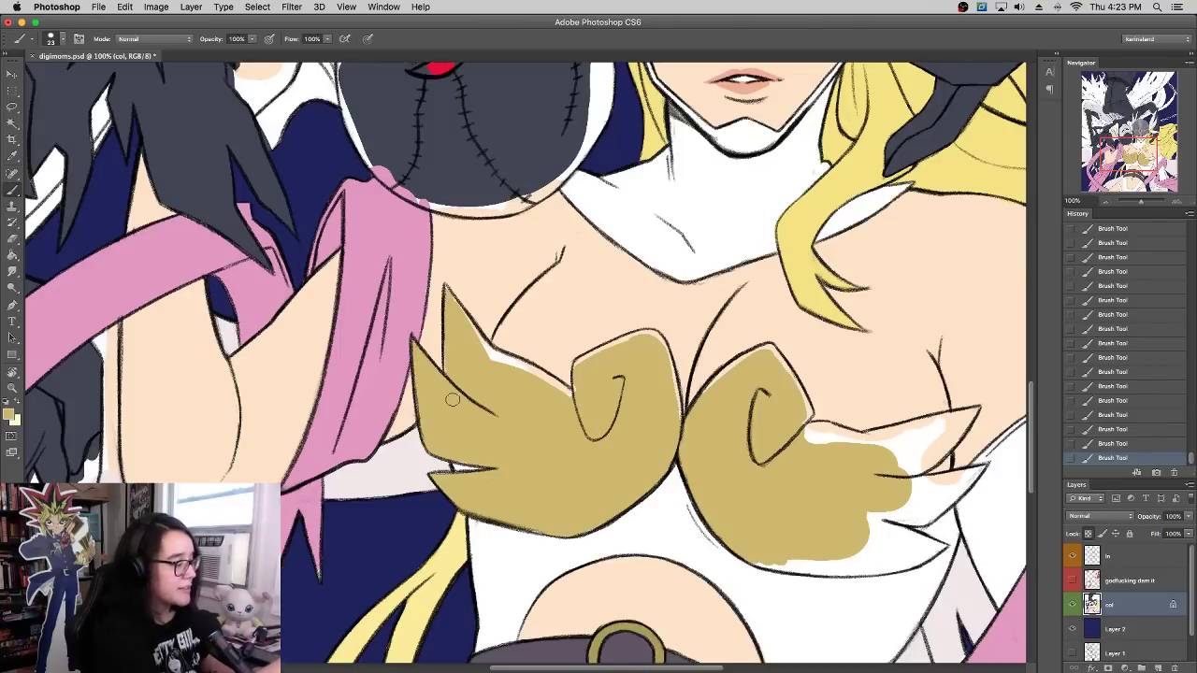
{"action": "left_click_drag", "start_coordinate": [449, 328], "coordinate": [450, 378]}
{"action": "mouse_move", "coordinate": [445, 291]}
{"action": "left_mouse_down"}
{"action": "mouse_move", "coordinate": [479, 353]}
{"action": "mouse_move", "coordinate": [452, 310]}
{"action": "mouse_move", "coordinate": [455, 285]}
{"action": "mouse_move", "coordinate": [509, 360]}
{"action": "mouse_move", "coordinate": [486, 351]}
{"action": "mouse_move", "coordinate": [579, 409]}
{"action": "left_mouse_up"}
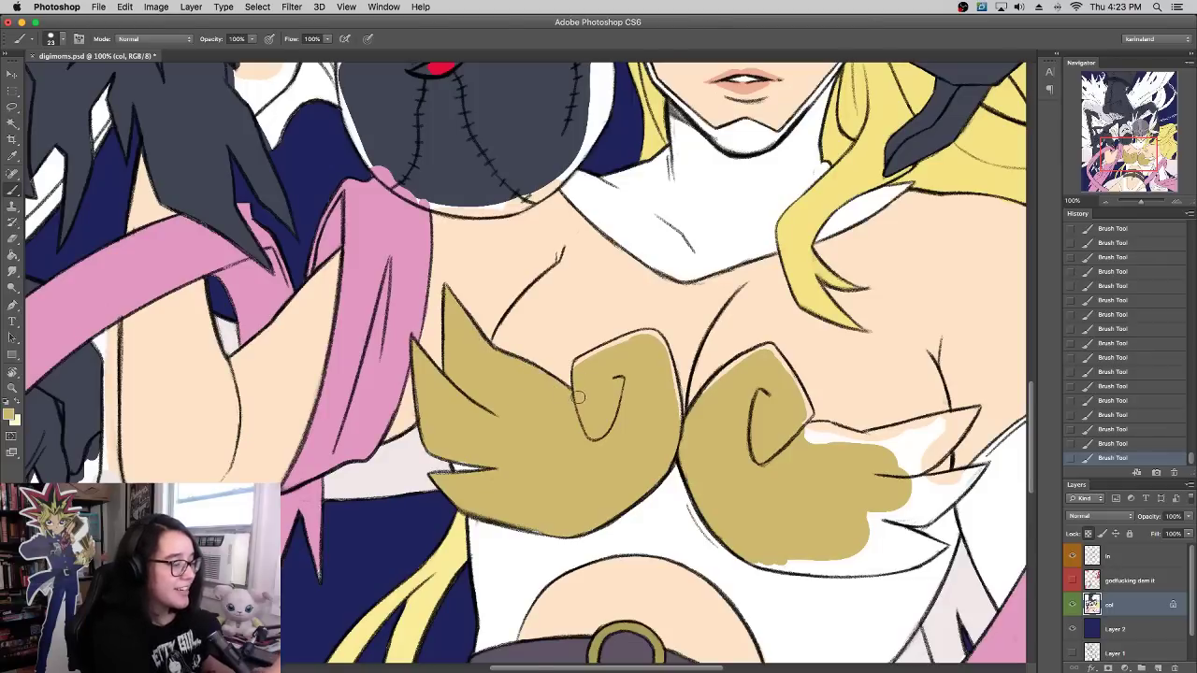
Step: Cover the pale slivers around the outlines of both breastplate curls with gold
{"action": "left_click_drag", "start_coordinate": [650, 335], "coordinate": [668, 371]}
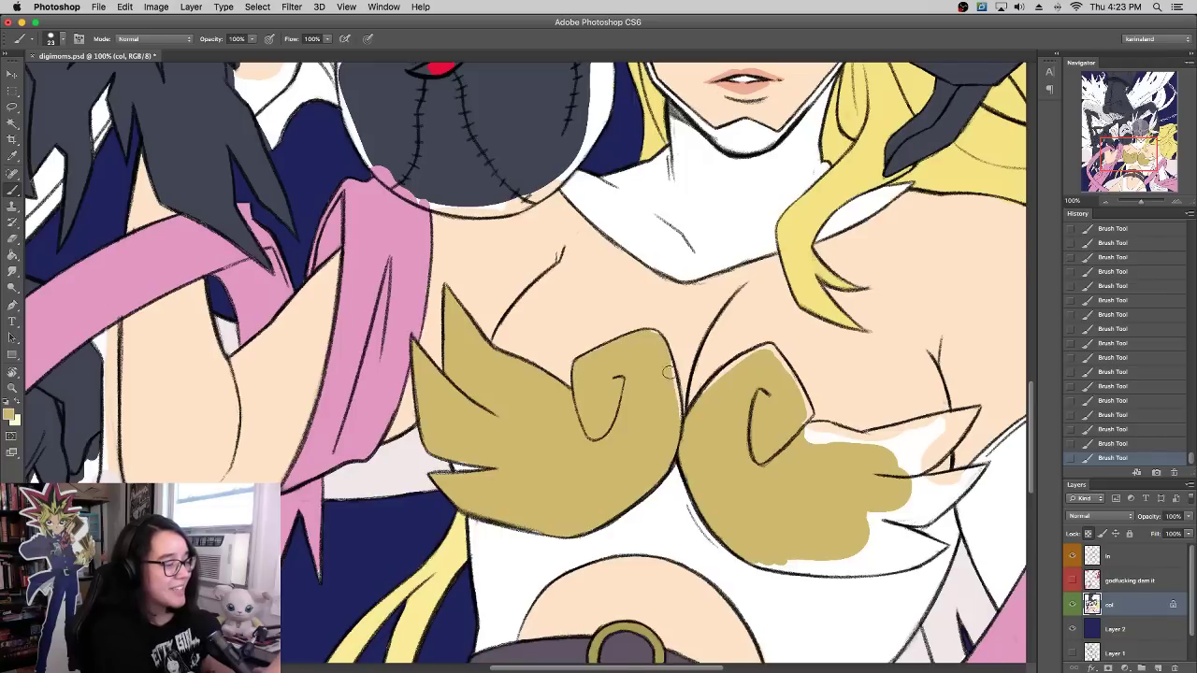
{"action": "mouse_move", "coordinate": [676, 412]}
{"action": "left_mouse_down"}
{"action": "mouse_move", "coordinate": [678, 397]}
{"action": "mouse_move", "coordinate": [691, 414]}
{"action": "left_mouse_up"}
{"action": "left_click", "coordinate": [712, 363], "text": "alt"}
{"action": "left_click", "coordinate": [690, 417], "text": "alt"}
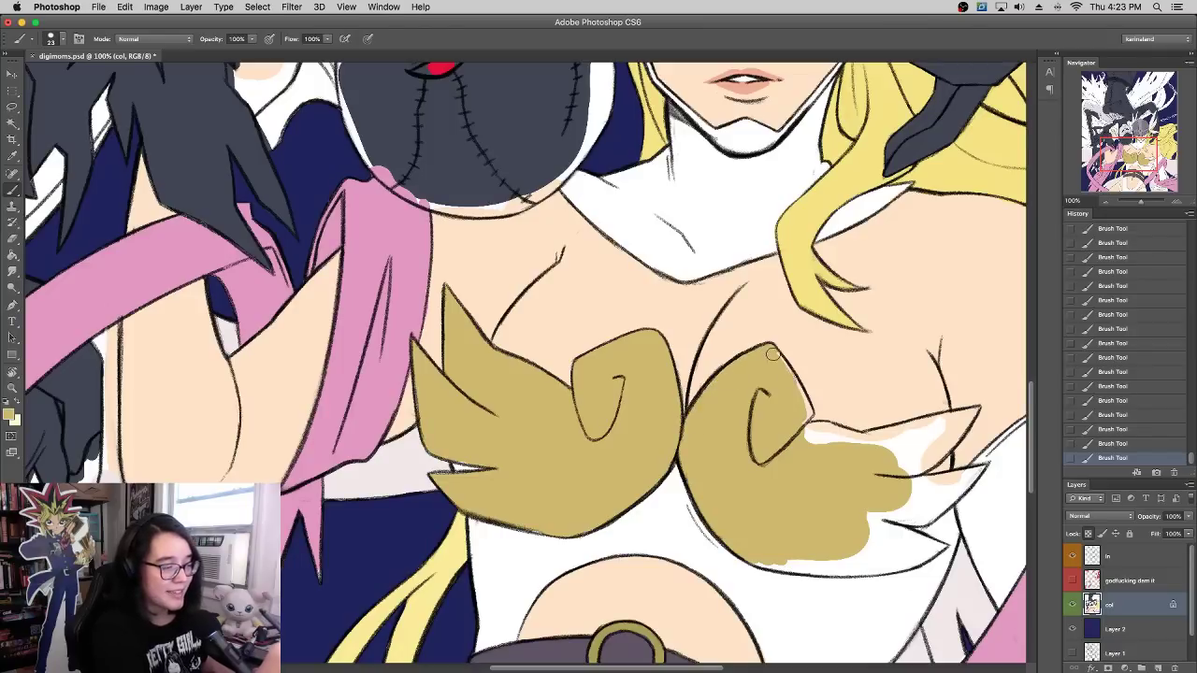
{"action": "left_click_drag", "start_coordinate": [772, 351], "coordinate": [806, 415]}
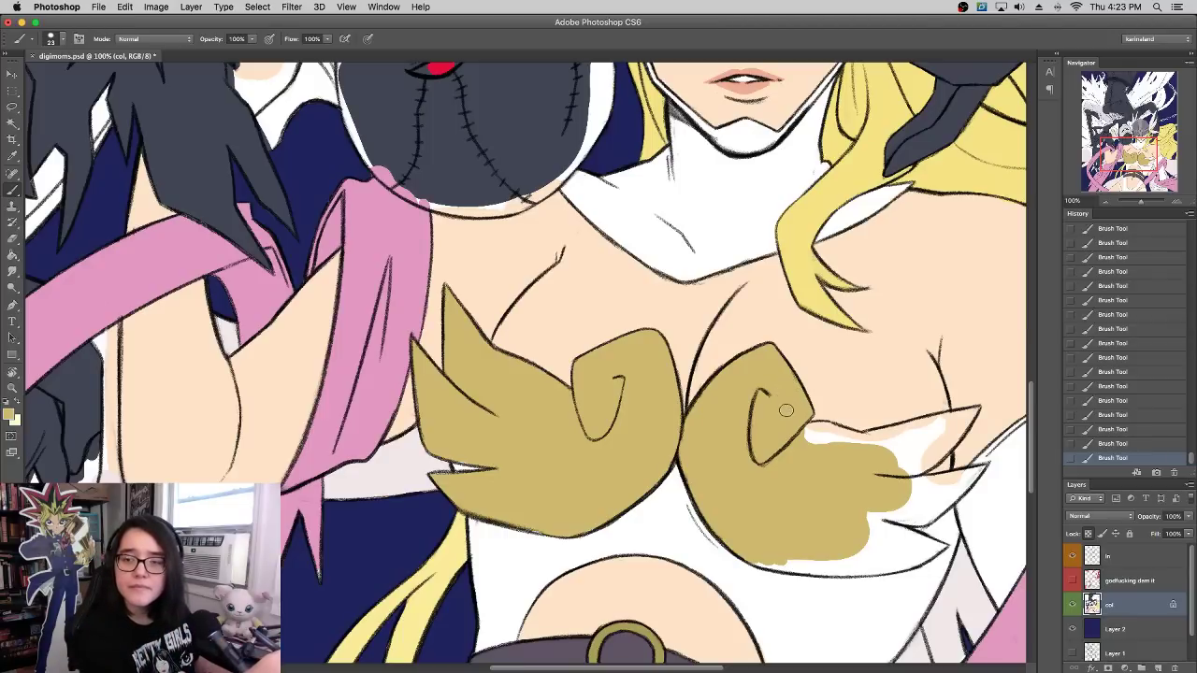
Step: Extend the gold over the right cup's bottom edge and its two lower feathers out to their tips
{"action": "left_click_drag", "start_coordinate": [797, 465], "coordinate": [782, 387]}
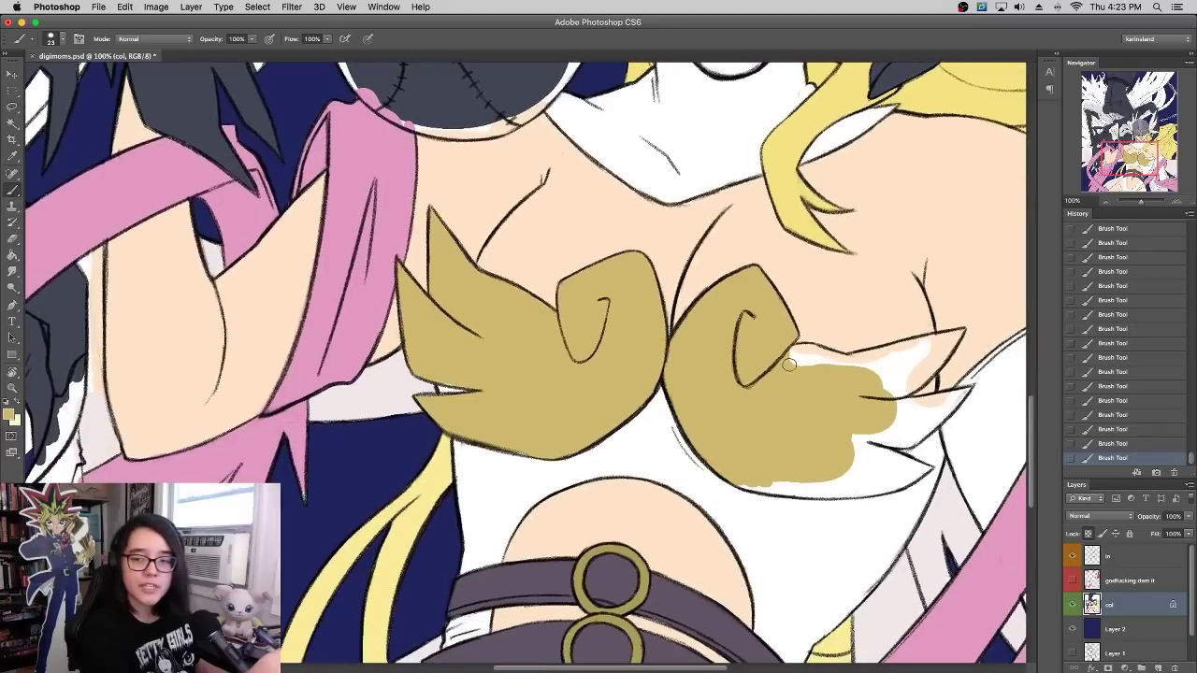
{"action": "right_click", "coordinate": [783, 386]}
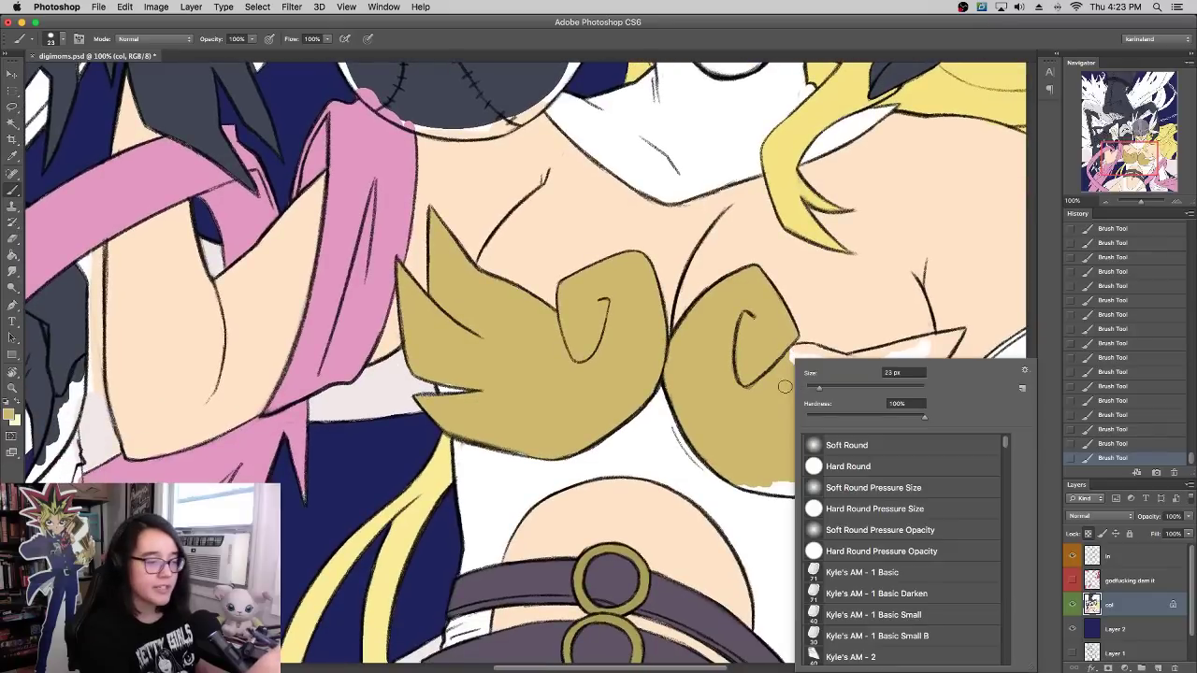
{"action": "left_click", "coordinate": [862, 328]}
{"action": "mouse_move", "coordinate": [748, 483]}
{"action": "left_mouse_down"}
{"action": "mouse_move", "coordinate": [845, 488]}
{"action": "mouse_move", "coordinate": [827, 478]}
{"action": "mouse_move", "coordinate": [872, 472]}
{"action": "left_mouse_up"}
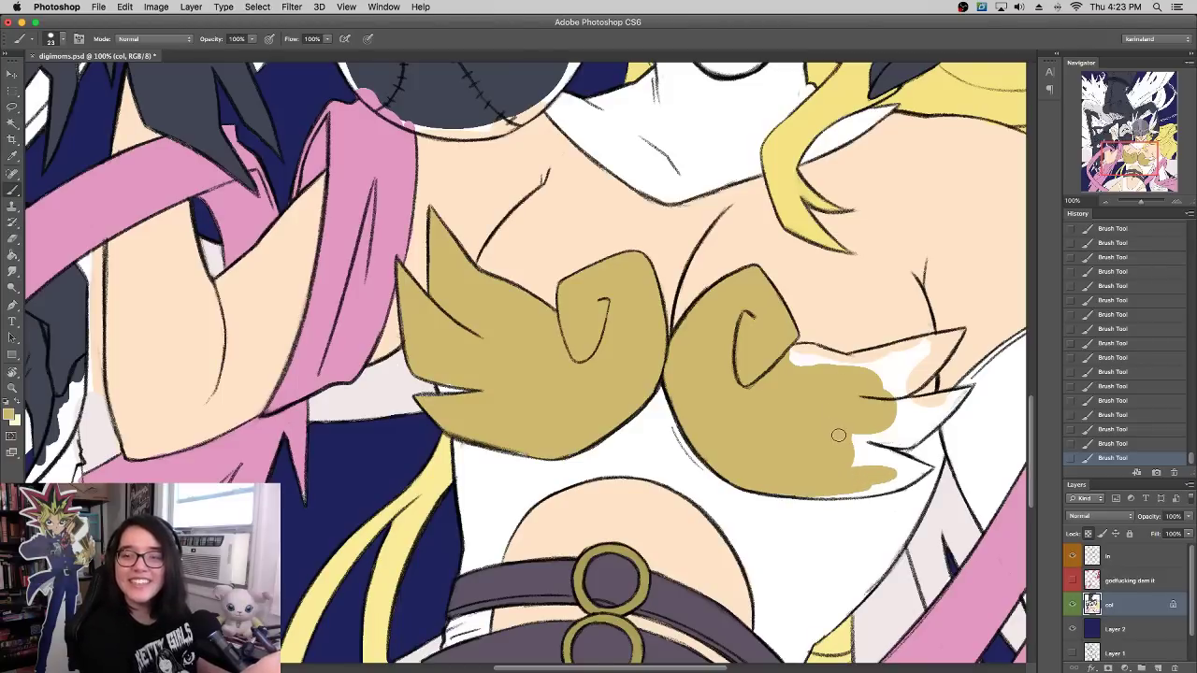
{"action": "mouse_move", "coordinate": [869, 443]}
{"action": "left_mouse_down"}
{"action": "mouse_move", "coordinate": [925, 469]}
{"action": "mouse_move", "coordinate": [821, 491]}
{"action": "mouse_move", "coordinate": [856, 482]}
{"action": "mouse_move", "coordinate": [828, 403]}
{"action": "mouse_move", "coordinate": [850, 475]}
{"action": "mouse_move", "coordinate": [839, 494]}
{"action": "mouse_move", "coordinate": [783, 489]}
{"action": "mouse_move", "coordinate": [873, 487]}
{"action": "mouse_move", "coordinate": [918, 472]}
{"action": "mouse_move", "coordinate": [833, 461]}
{"action": "mouse_move", "coordinate": [819, 487]}
{"action": "left_mouse_up"}
{"action": "left_click_drag", "start_coordinate": [885, 441], "coordinate": [949, 399]}
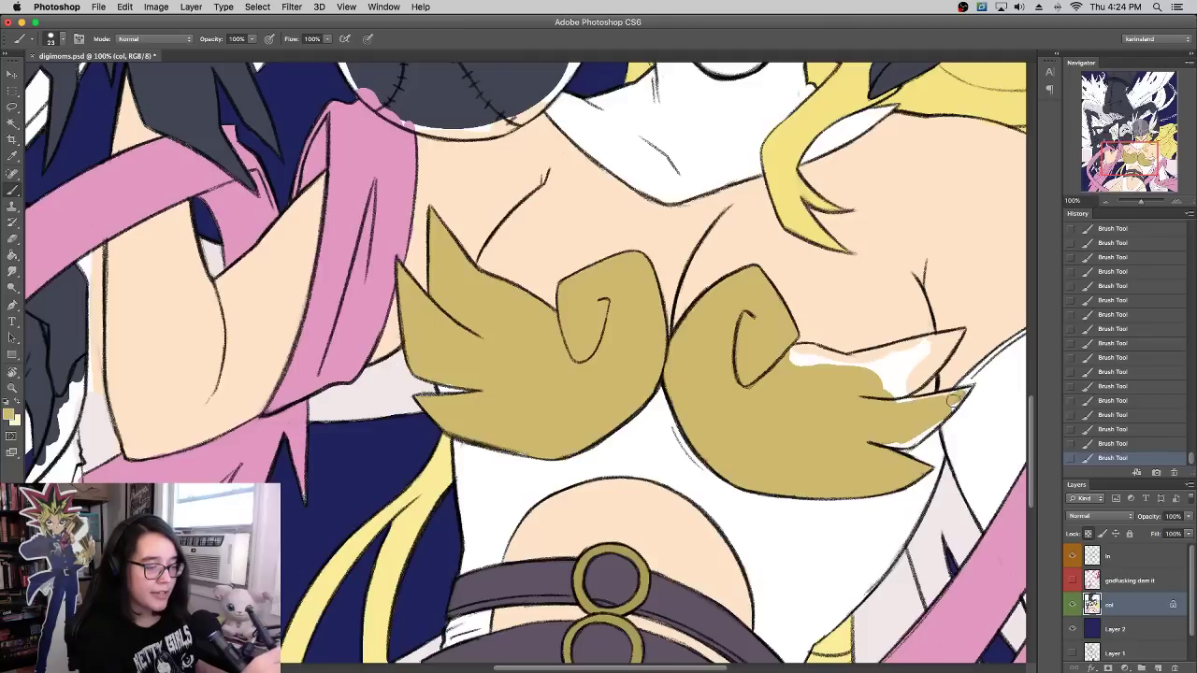
{"action": "mouse_move", "coordinate": [907, 435]}
{"action": "left_mouse_down"}
{"action": "mouse_move", "coordinate": [896, 441]}
{"action": "mouse_move", "coordinate": [939, 415]}
{"action": "left_mouse_up"}
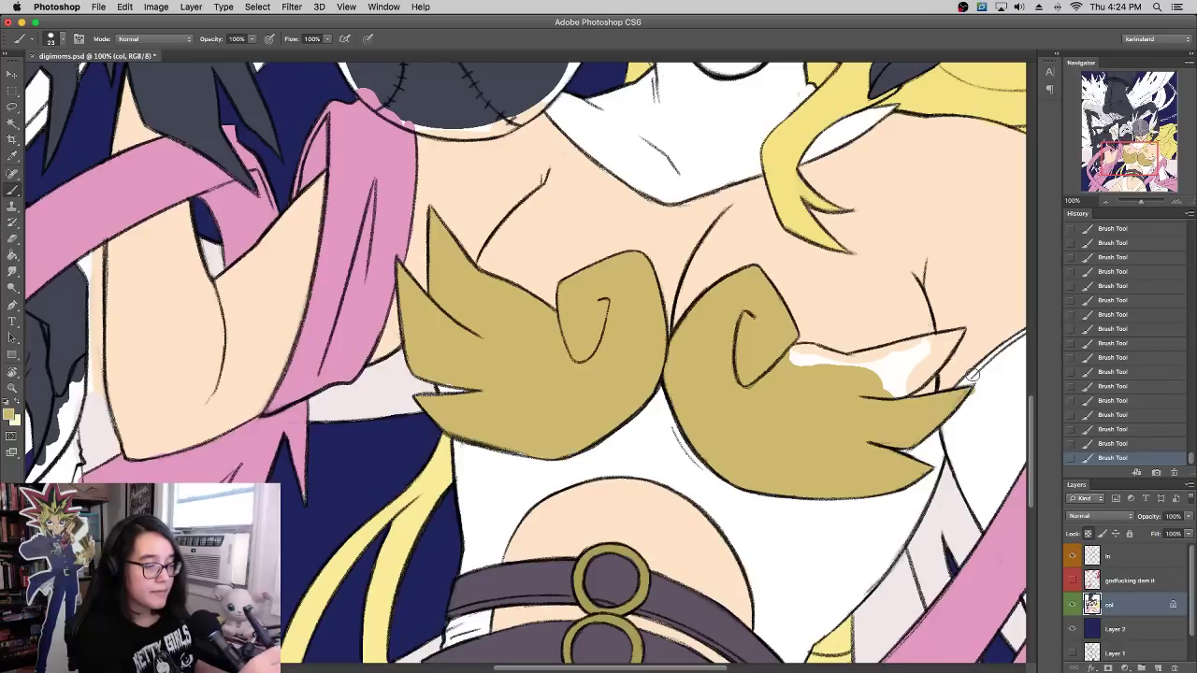
Step: Fill the white and skin-coloured area of the right cup's top feather with gold, cleaning up around its tip
{"action": "left_click", "coordinate": [982, 401], "text": "alt"}
{"action": "left_click", "coordinate": [907, 420], "text": "alt"}
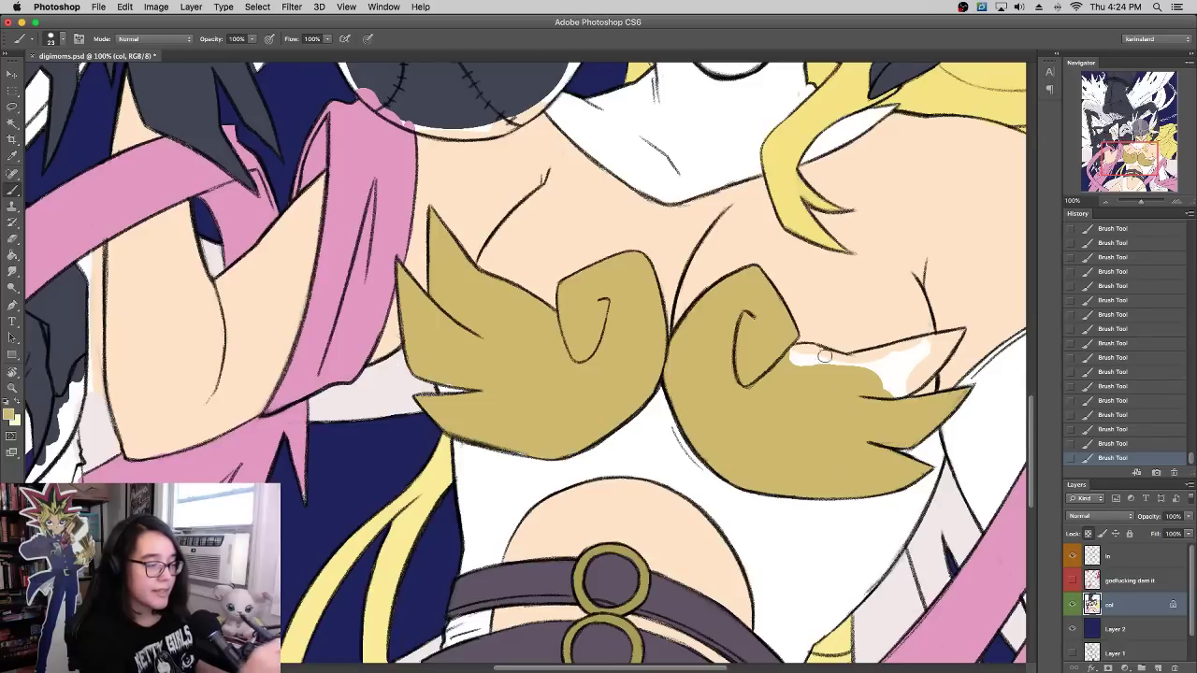
{"action": "mouse_move", "coordinate": [825, 356]}
{"action": "left_mouse_down"}
{"action": "mouse_move", "coordinate": [915, 370]}
{"action": "mouse_move", "coordinate": [891, 381]}
{"action": "mouse_move", "coordinate": [916, 370]}
{"action": "mouse_move", "coordinate": [901, 387]}
{"action": "mouse_move", "coordinate": [880, 373]}
{"action": "mouse_move", "coordinate": [929, 348]}
{"action": "mouse_move", "coordinate": [880, 364]}
{"action": "mouse_move", "coordinate": [936, 345]}
{"action": "mouse_move", "coordinate": [941, 359]}
{"action": "mouse_move", "coordinate": [926, 366]}
{"action": "mouse_move", "coordinate": [944, 352]}
{"action": "mouse_move", "coordinate": [938, 341]}
{"action": "mouse_move", "coordinate": [967, 334]}
{"action": "left_mouse_up"}
{"action": "left_click", "coordinate": [939, 347], "text": "alt"}
{"action": "left_click", "coordinate": [974, 343], "text": "alt"}
{"action": "left_click", "coordinate": [926, 352], "text": "alt"}
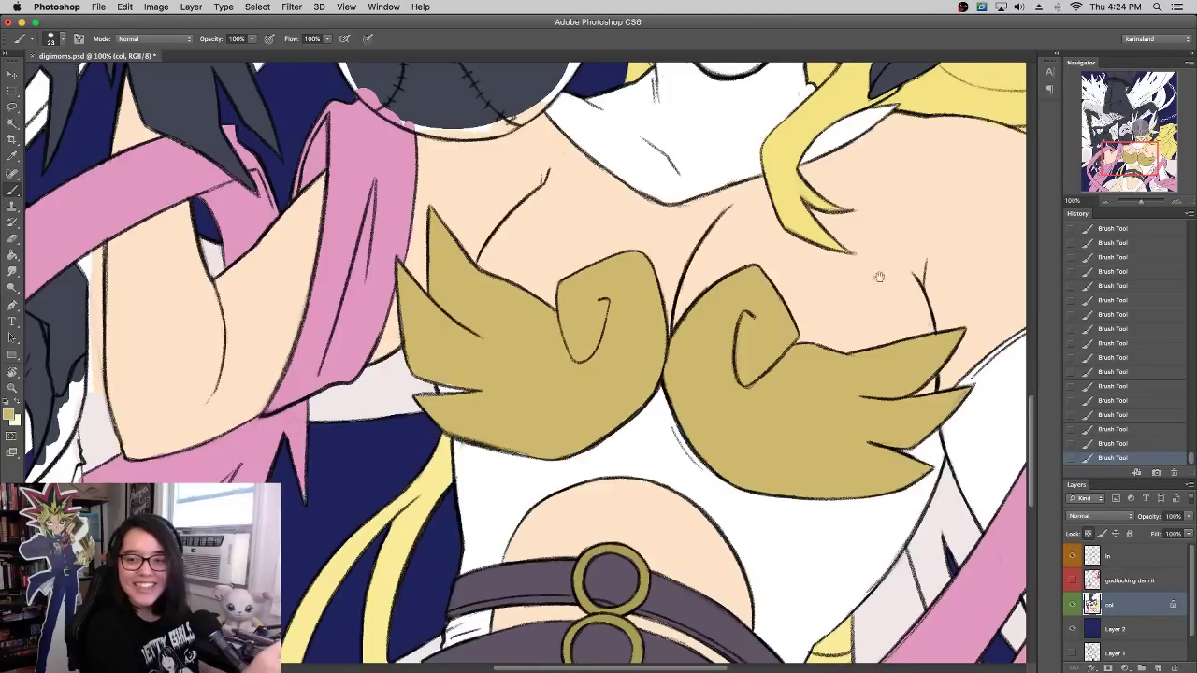
Step: Check the flat colours around the helmet, chained arm and hair, and review the whole illustration
{"action": "left_click_drag", "start_coordinate": [879, 276], "coordinate": [873, 433]}
{"action": "left_click_drag", "start_coordinate": [795, 311], "coordinate": [729, 433]}
{"action": "left_click_drag", "start_coordinate": [855, 337], "coordinate": [497, 360]}
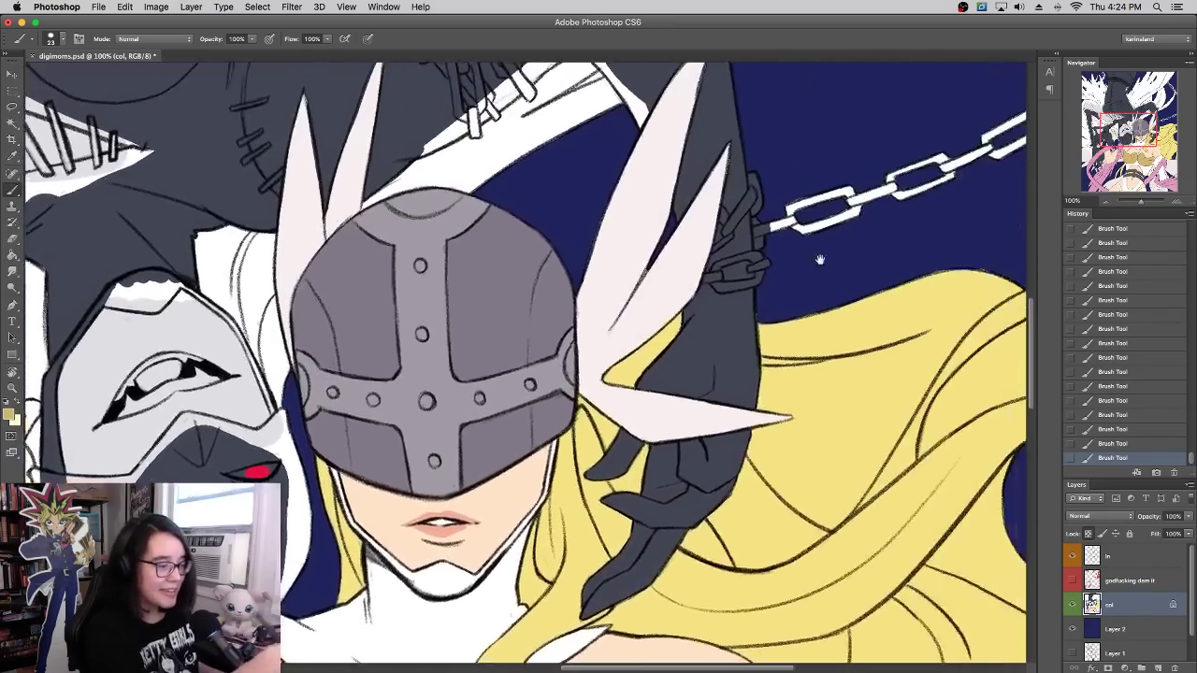
{"action": "mouse_move", "coordinate": [950, 456]}
{"action": "left_mouse_down"}
{"action": "mouse_move", "coordinate": [814, 240]}
{"action": "mouse_move", "coordinate": [825, 364]}
{"action": "left_mouse_up"}
{"action": "left_click_drag", "start_coordinate": [708, 286], "coordinate": [780, 462]}
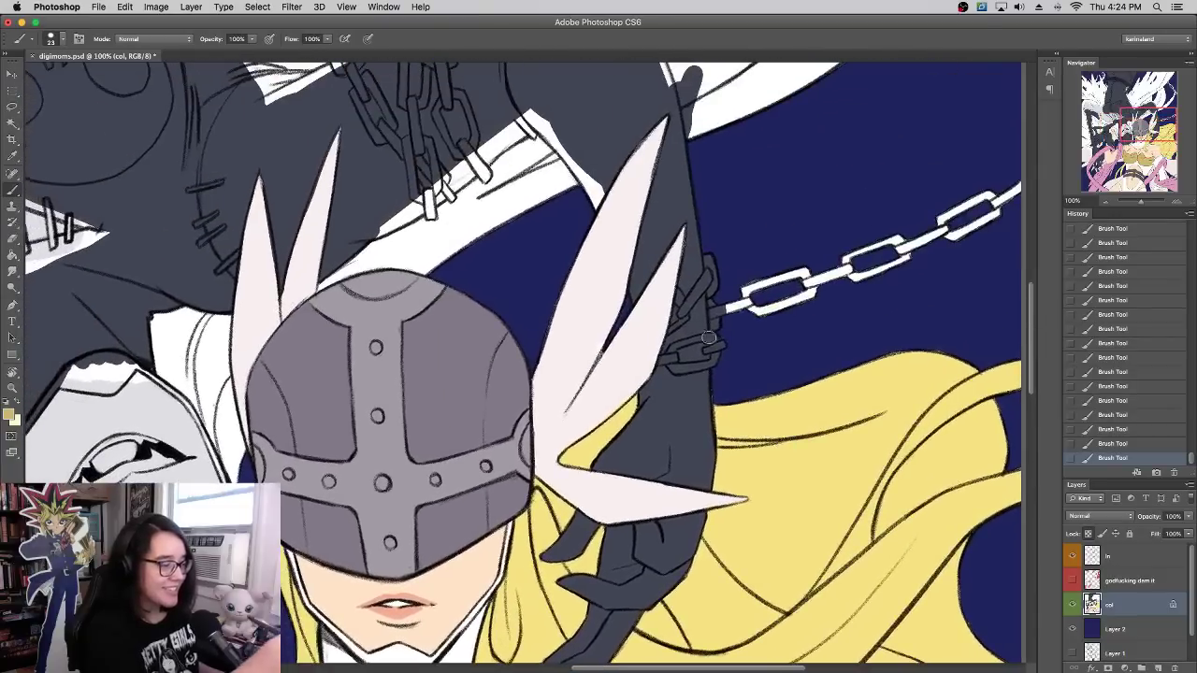
{"action": "scroll", "coordinate": [695, 397], "scroll_direction": "up", "scroll_amount": 3}
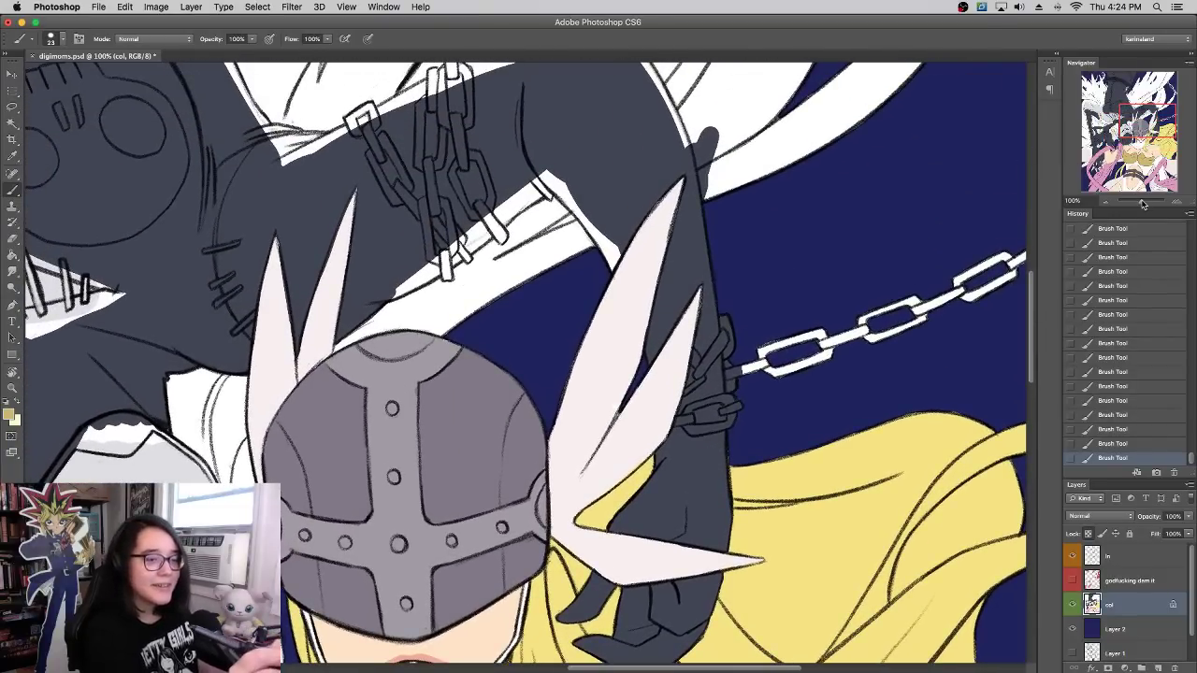
{"action": "left_click_drag", "start_coordinate": [1141, 204], "coordinate": [1134, 202]}
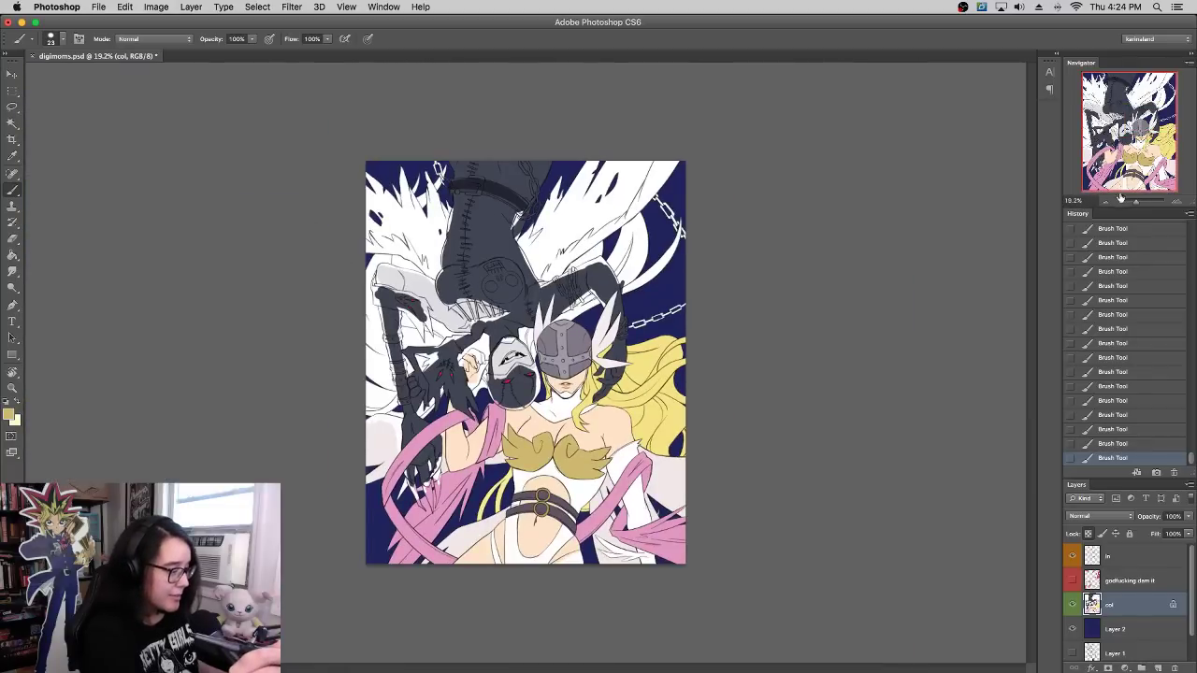
Step: Sample white and paint over the skin-coloured patches below the curved line on the thigh at the canvas's bottom edge
{"action": "left_click", "coordinate": [1175, 203]}
{"action": "left_click", "coordinate": [1175, 203]}
{"action": "left_click", "coordinate": [1175, 203]}
{"action": "left_click_drag", "start_coordinate": [1129, 132], "coordinate": [1131, 157]}
{"action": "left_click_drag", "start_coordinate": [777, 402], "coordinate": [893, 98]}
{"action": "left_click_drag", "start_coordinate": [835, 364], "coordinate": [847, 430]}
{"action": "left_click", "coordinate": [1176, 203]}
{"action": "left_click", "coordinate": [1176, 203]}
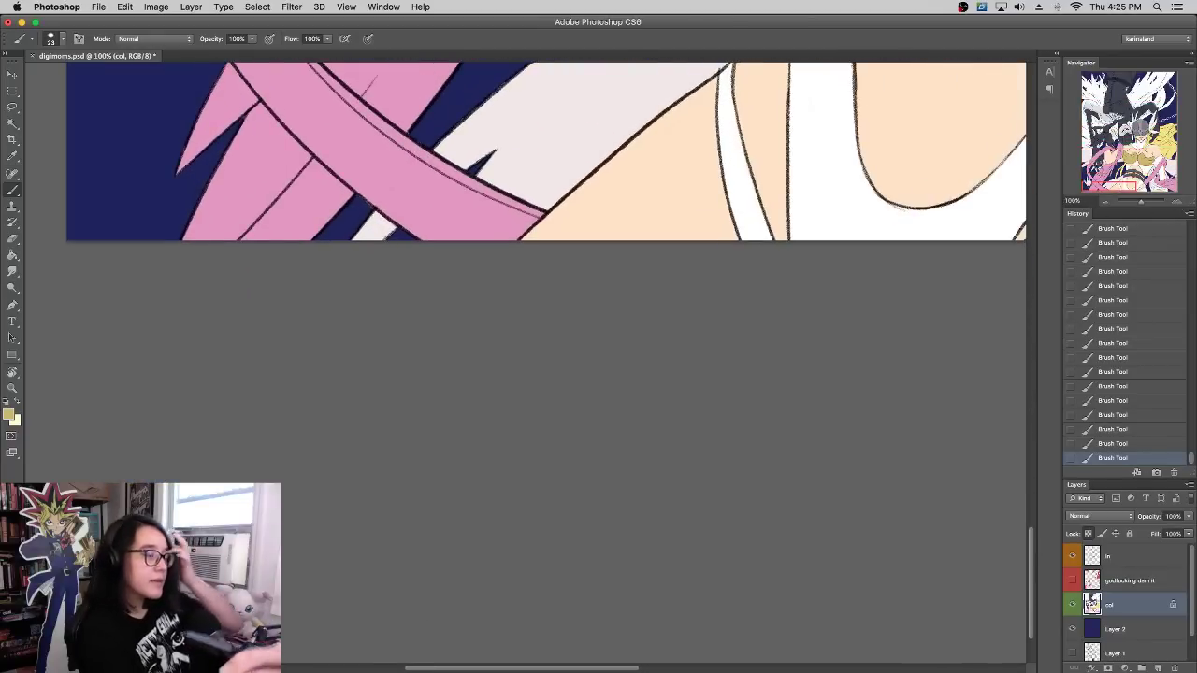
{"action": "scroll", "coordinate": [761, 339], "scroll_direction": "up", "scroll_amount": 5}
{"action": "left_click", "coordinate": [836, 397]}
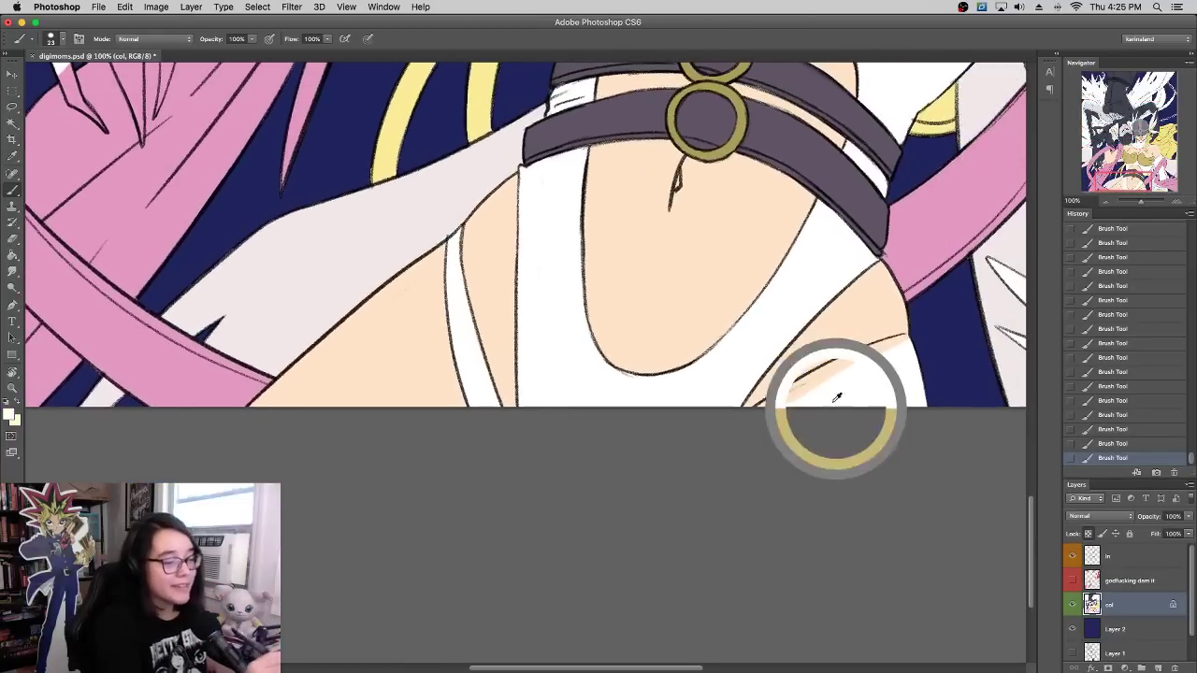
{"action": "mouse_move", "coordinate": [823, 387]}
{"action": "left_mouse_down"}
{"action": "mouse_move", "coordinate": [784, 395]}
{"action": "mouse_move", "coordinate": [905, 339]}
{"action": "left_mouse_up"}
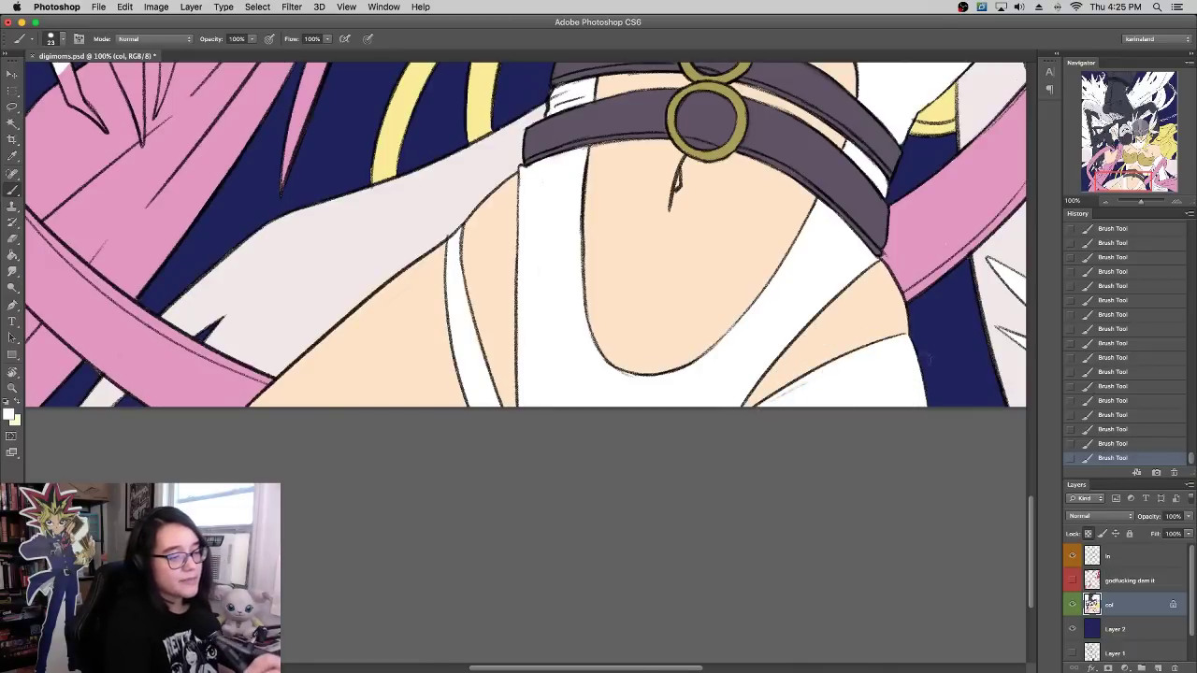
{"action": "scroll", "coordinate": [873, 290], "scroll_direction": "up", "scroll_amount": 6}
{"action": "scroll", "coordinate": [814, 420], "scroll_direction": "left", "scroll_amount": 4}
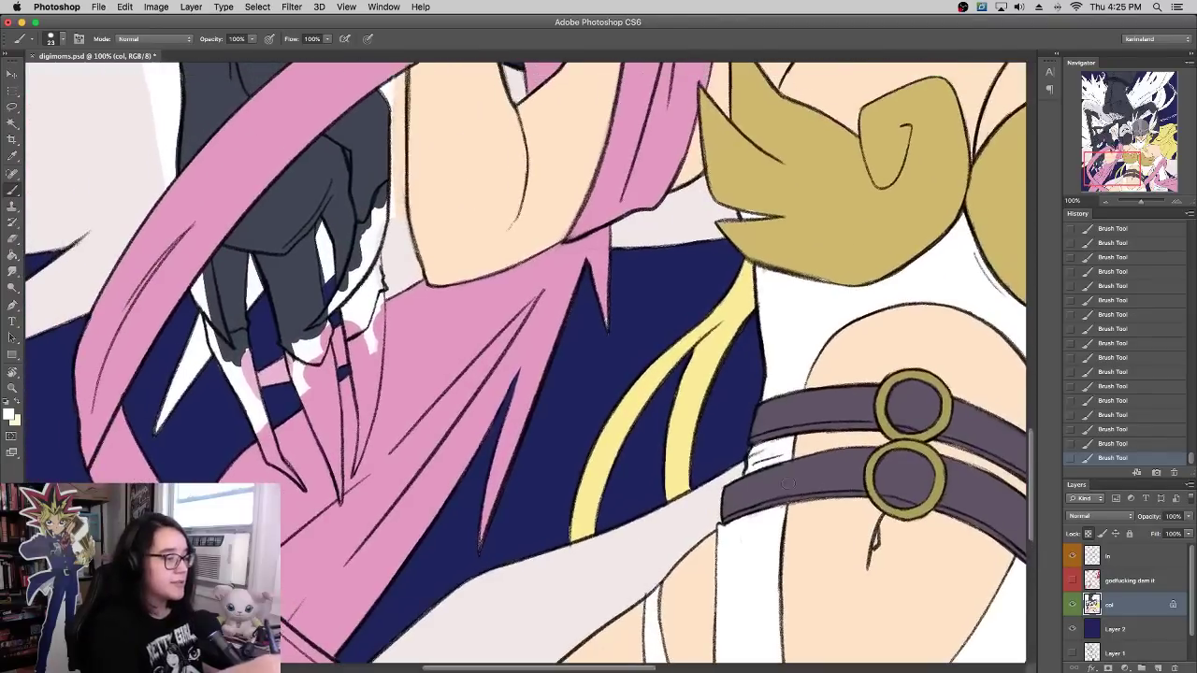
Step: Paint the strip beside the skin-coloured arm and the spike beside the claws off-white, restoring the clawed hand's dark grey edge
{"action": "left_click", "coordinate": [598, 267], "text": "alt"}
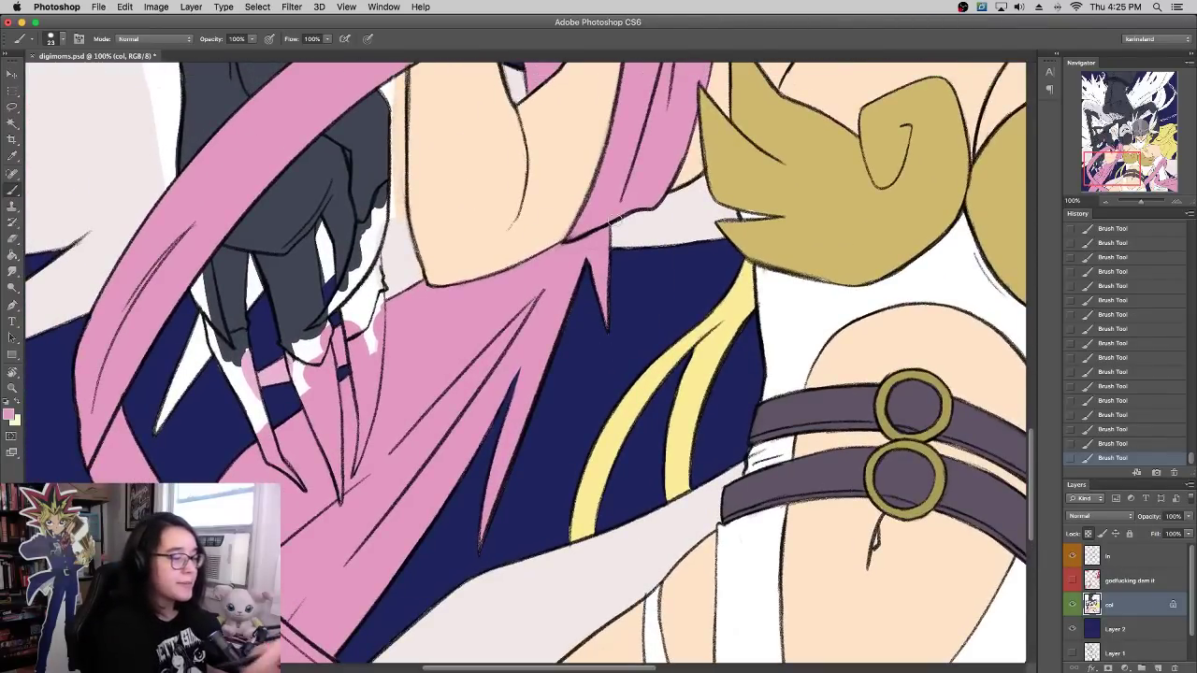
{"action": "scroll", "coordinate": [610, 223], "scroll_direction": "up", "scroll_amount": 3}
{"action": "scroll", "coordinate": [610, 222], "scroll_direction": "left", "scroll_amount": 4}
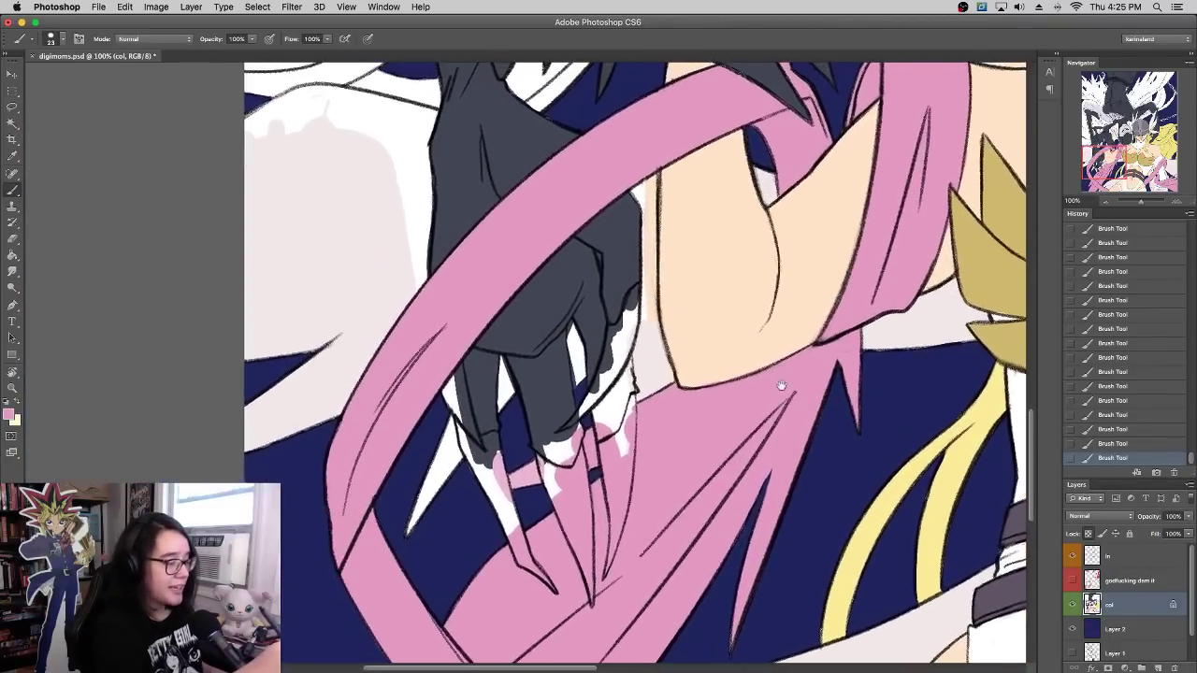
{"action": "left_click", "coordinate": [644, 376], "text": "alt"}
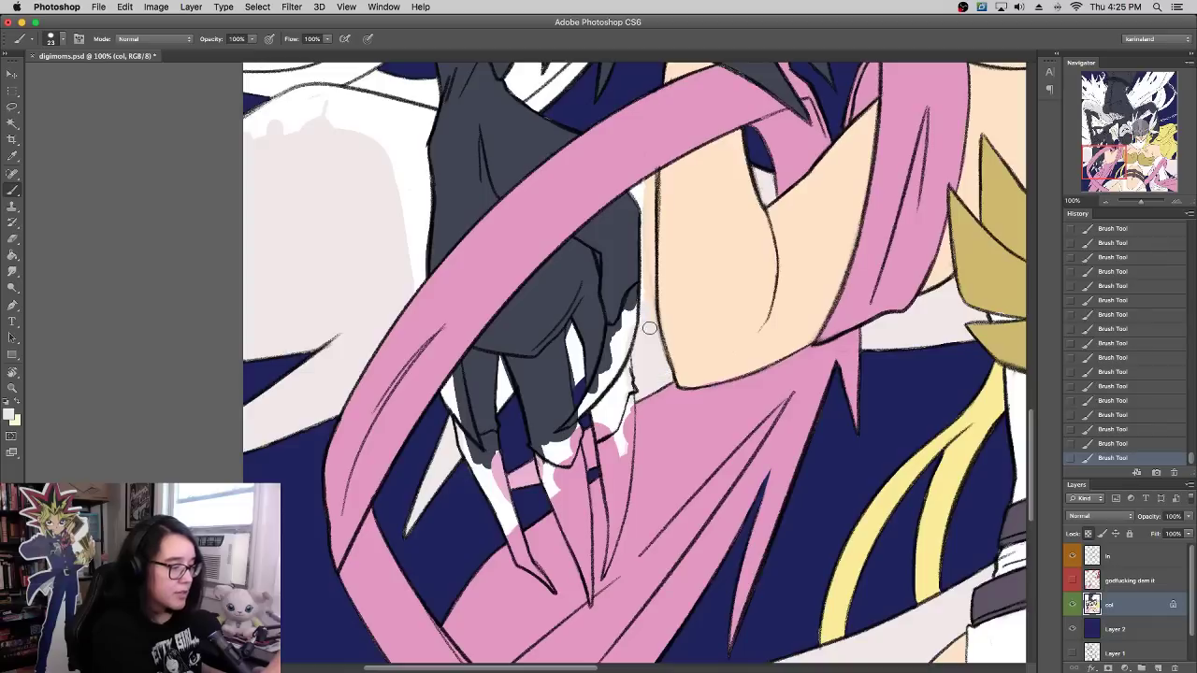
{"action": "left_click", "coordinate": [630, 201], "text": "alt"}
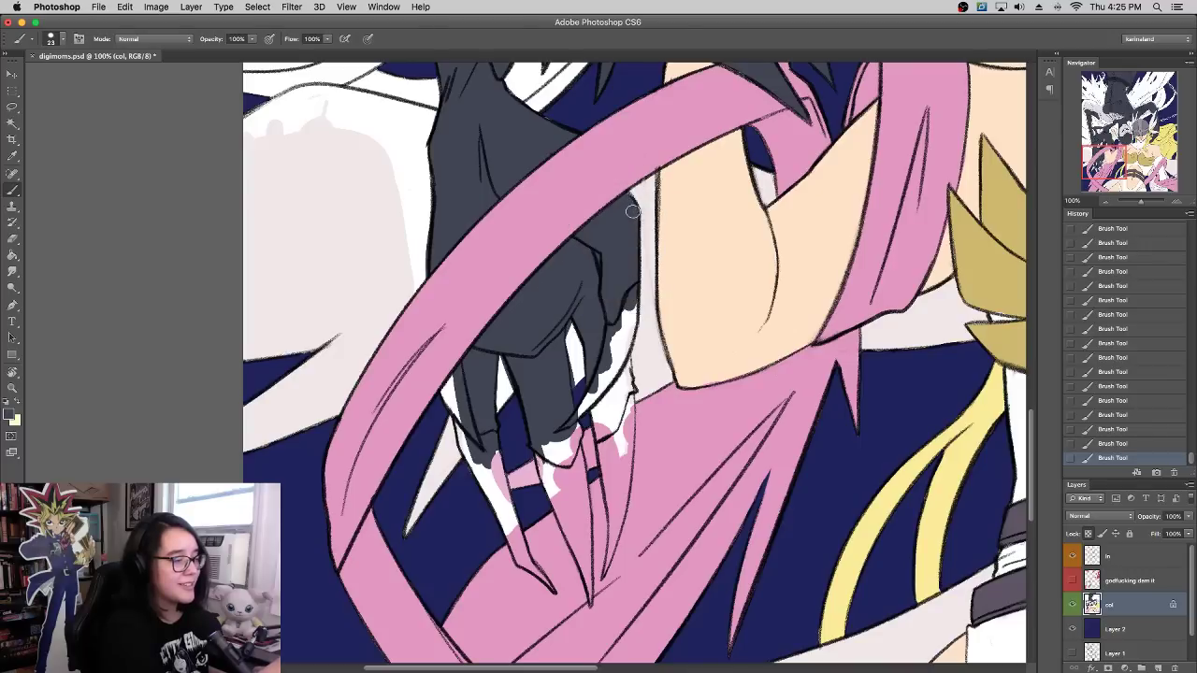
Step: Sample the off-white and paint it into the white gap between the clawed hand's fingers
{"action": "mouse_move", "coordinate": [504, 332]}
{"action": "left_mouse_down"}
{"action": "mouse_move", "coordinate": [665, 361]}
{"action": "mouse_move", "coordinate": [661, 423]}
{"action": "mouse_move", "coordinate": [669, 413]}
{"action": "left_mouse_up"}
{"action": "left_click", "coordinate": [620, 471], "text": "alt"}
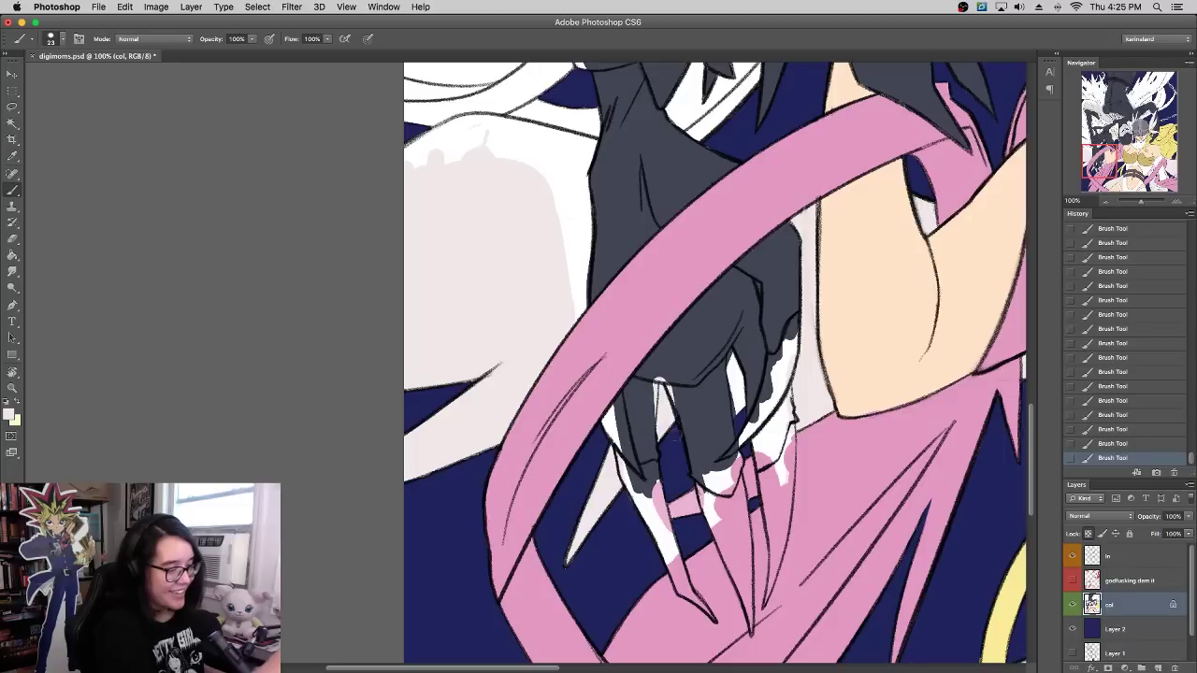
{"action": "mouse_move", "coordinate": [734, 369]}
{"action": "left_mouse_down"}
{"action": "mouse_move", "coordinate": [738, 409]}
{"action": "mouse_move", "coordinate": [741, 368]}
{"action": "mouse_move", "coordinate": [745, 400]}
{"action": "mouse_move", "coordinate": [754, 386]}
{"action": "left_mouse_up"}
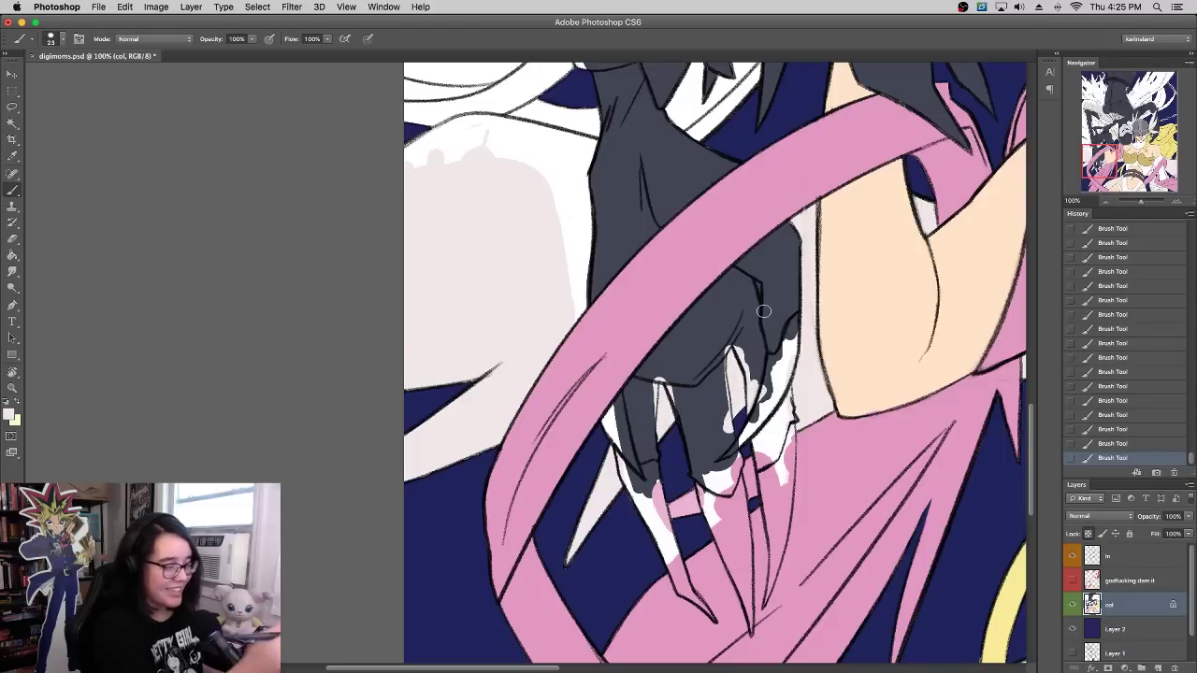
Step: Fill the remaining white of the large shape beside the dark arm with off-white, and repair the pink ribbon's edge
{"action": "left_click_drag", "start_coordinate": [610, 377], "coordinate": [614, 527]}
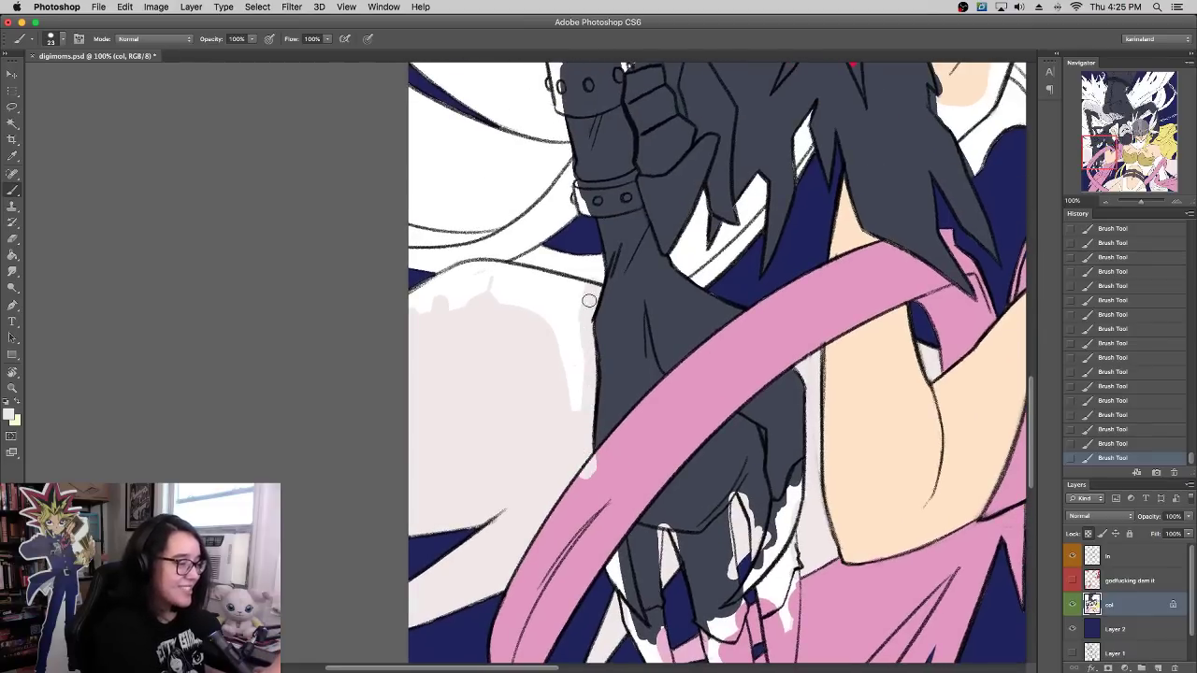
{"action": "mouse_move", "coordinate": [589, 301]}
{"action": "left_mouse_down"}
{"action": "mouse_move", "coordinate": [568, 356]}
{"action": "mouse_move", "coordinate": [575, 430]}
{"action": "mouse_move", "coordinate": [576, 284]}
{"action": "mouse_move", "coordinate": [540, 271]}
{"action": "mouse_move", "coordinate": [432, 288]}
{"action": "mouse_move", "coordinate": [484, 270]}
{"action": "mouse_move", "coordinate": [499, 317]}
{"action": "mouse_move", "coordinate": [480, 286]}
{"action": "left_mouse_up"}
{"action": "right_click", "coordinate": [539, 357]}
{"action": "left_click", "coordinate": [579, 387]}
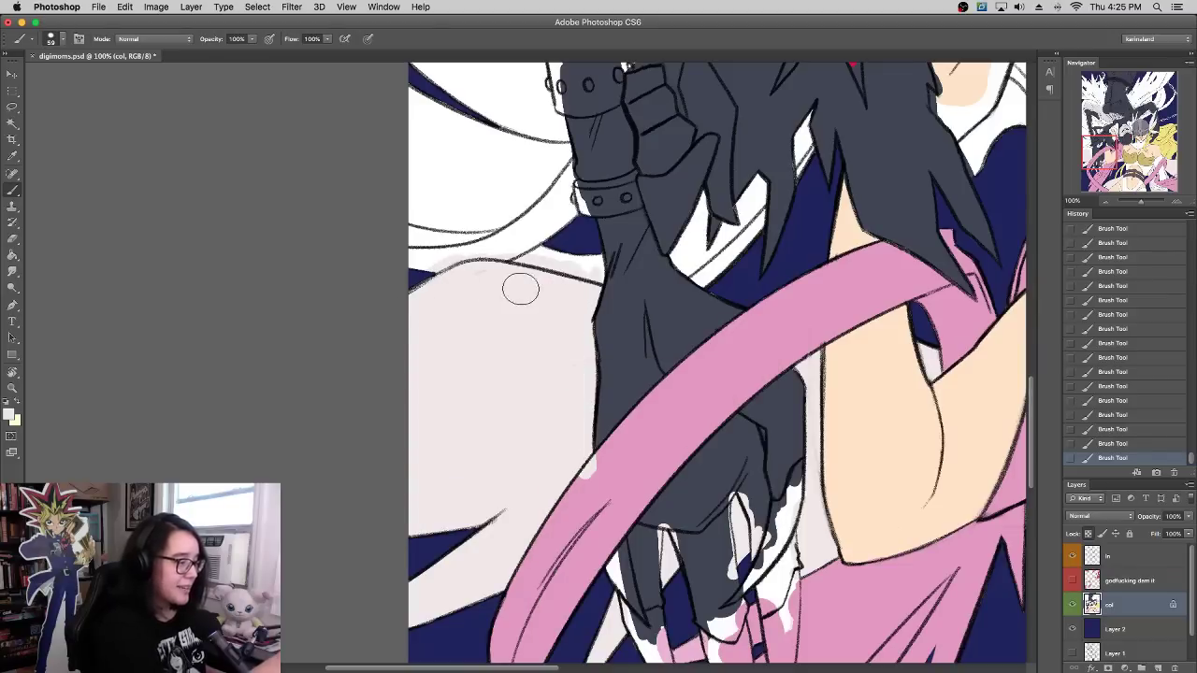
{"action": "left_click", "coordinate": [843, 324], "text": "alt"}
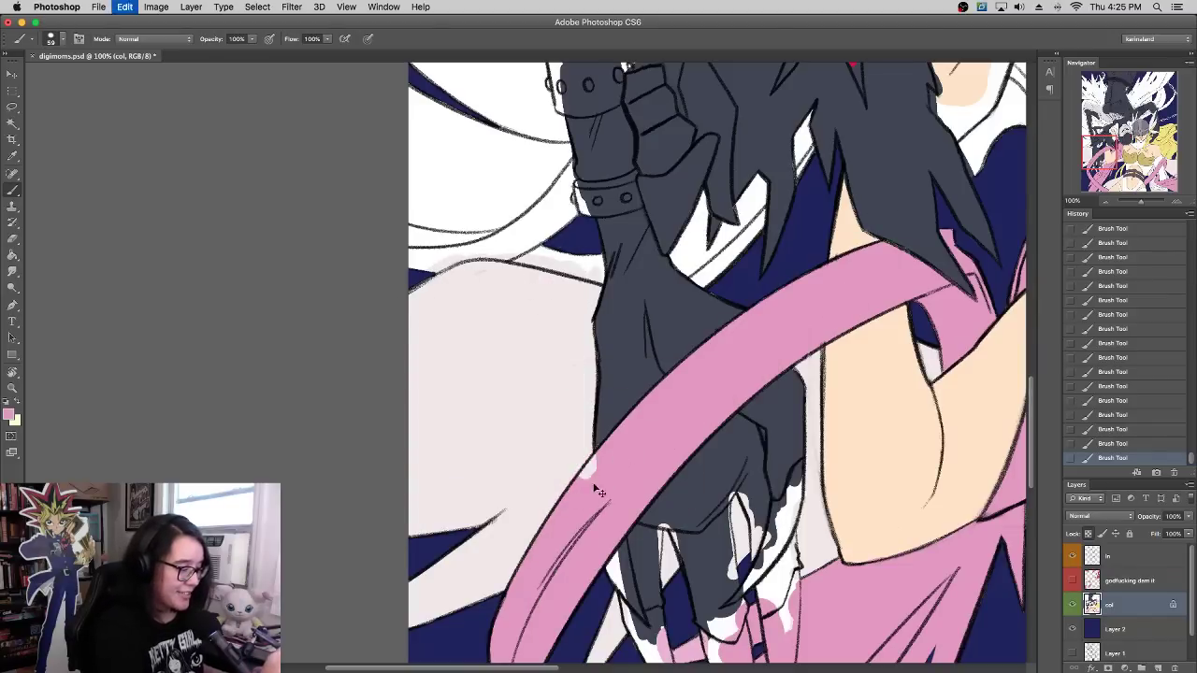
Step: With a 19 px brush, clean up the clawed hand's fingers in dark grey and the gaps between them in off-white
{"action": "scroll", "coordinate": [655, 393], "scroll_direction": "down", "scroll_amount": 3}
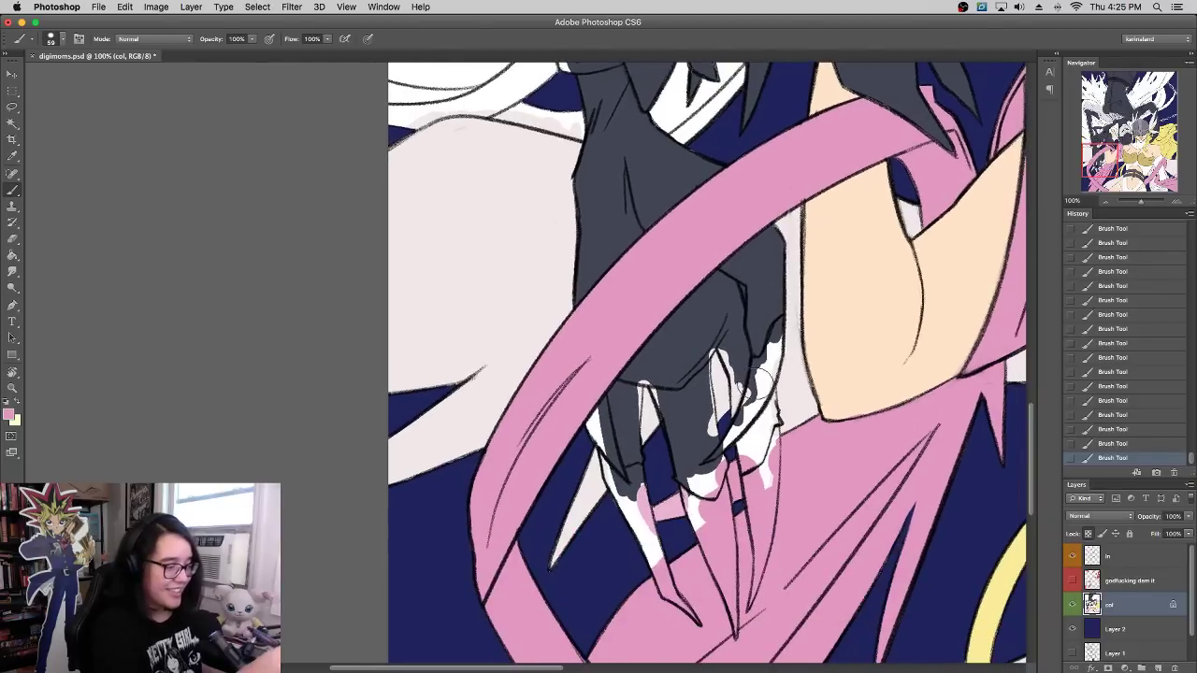
{"action": "right_click", "coordinate": [760, 372]}
{"action": "type", "text": "19"}
{"action": "key", "text": "Return"}
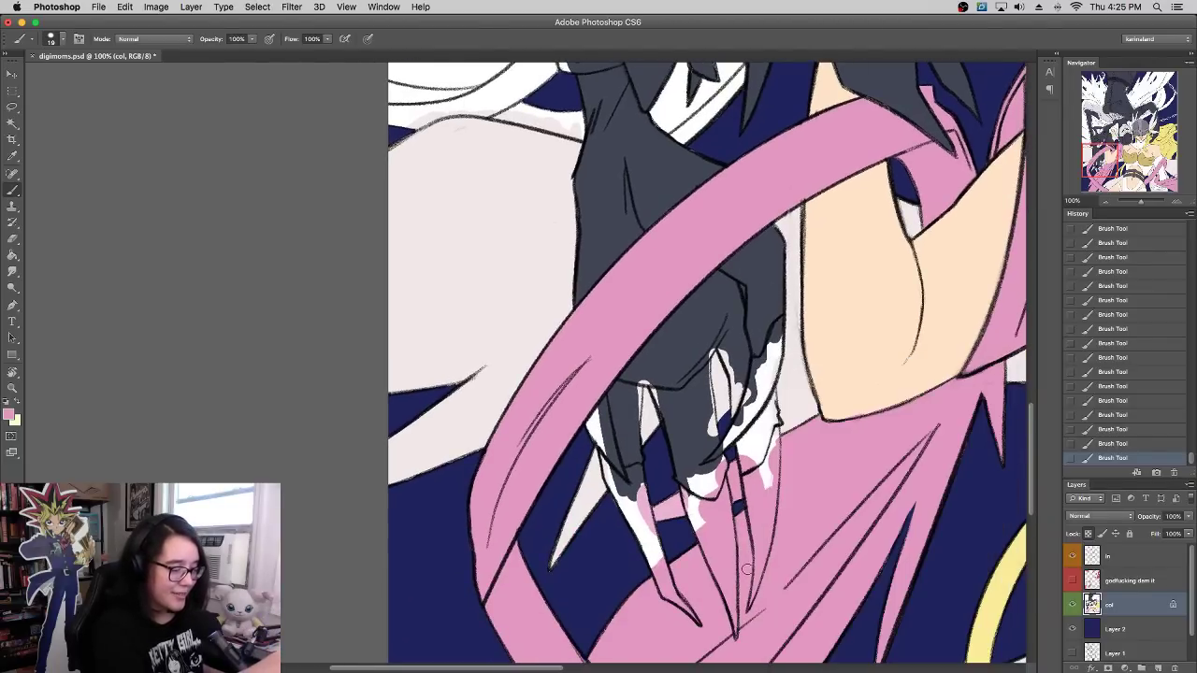
{"action": "left_click", "coordinate": [644, 371], "text": "alt"}
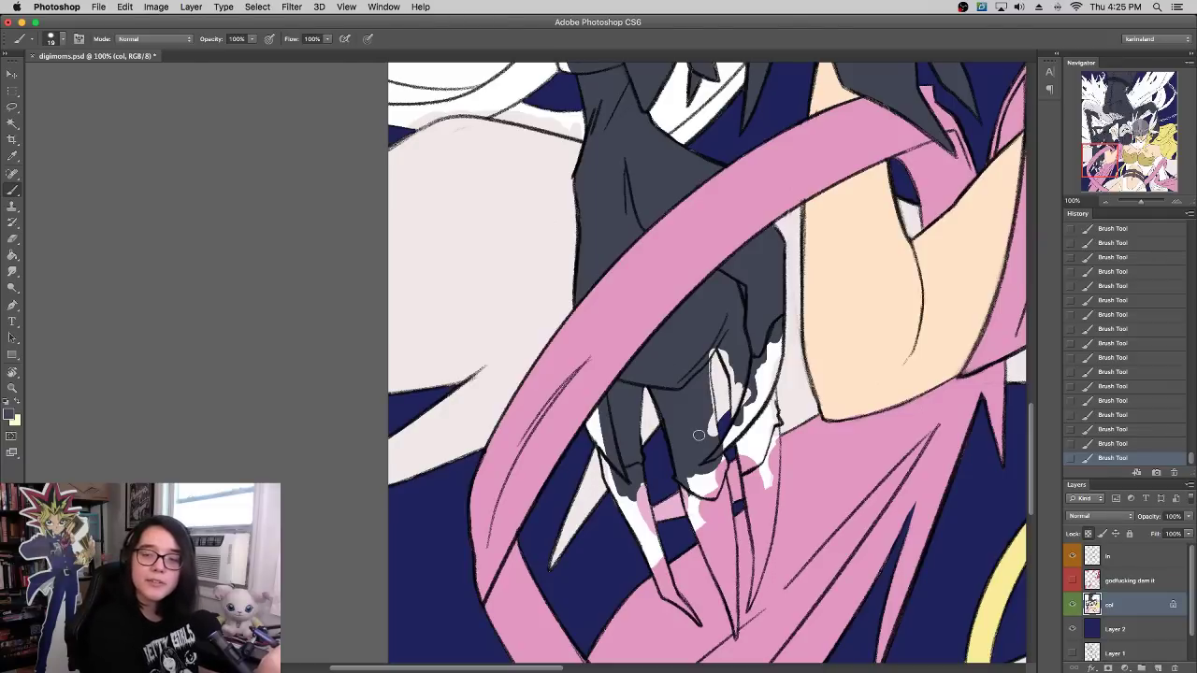
{"action": "left_click", "coordinate": [697, 397], "text": "alt"}
{"action": "left_click_drag", "start_coordinate": [711, 434], "coordinate": [703, 359]}
{"action": "left_click", "coordinate": [721, 385], "text": "alt"}
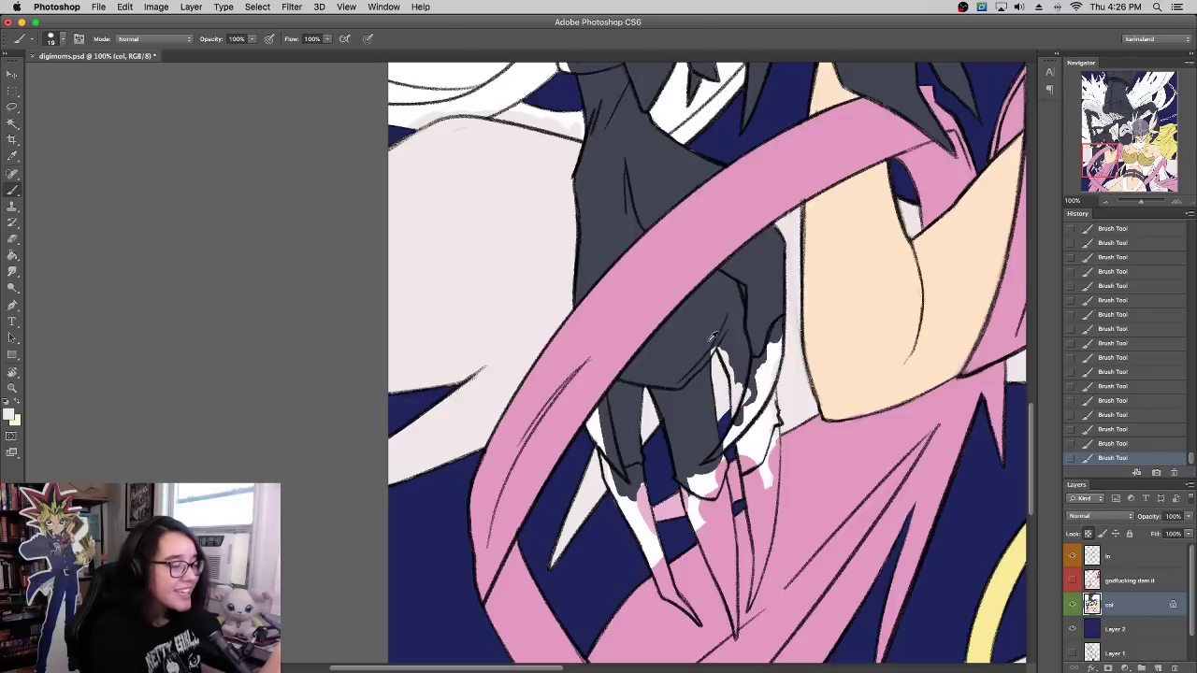
{"action": "left_click", "coordinate": [714, 336], "text": "alt"}
{"action": "left_click_drag", "start_coordinate": [733, 367], "coordinate": [737, 391]}
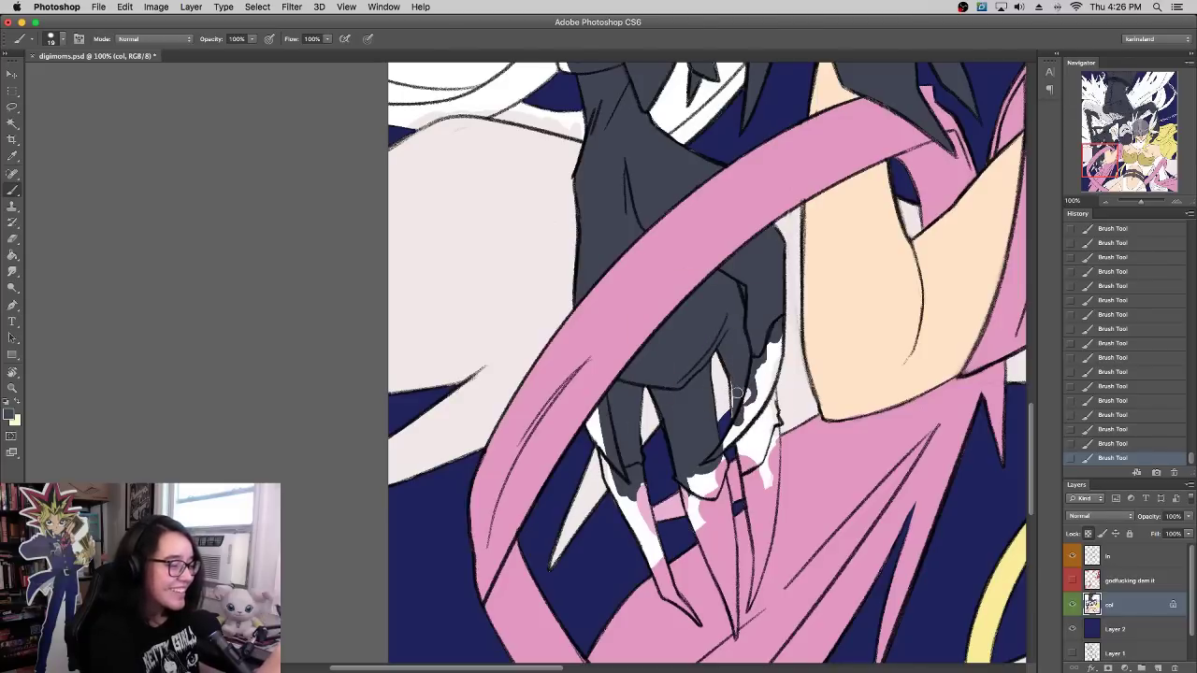
Step: Touch up the white collar and shoulder sliver and the yellow hair strands around them below the helmeted woman's face
{"action": "mouse_move", "coordinate": [1153, 202]}
{"action": "left_mouse_down"}
{"action": "mouse_move", "coordinate": [1136, 209]}
{"action": "mouse_move", "coordinate": [1145, 201]}
{"action": "left_mouse_up"}
{"action": "mouse_move", "coordinate": [1137, 152]}
{"action": "left_mouse_down"}
{"action": "mouse_move", "coordinate": [1139, 138]}
{"action": "mouse_move", "coordinate": [1145, 149]}
{"action": "left_mouse_up"}
{"action": "left_click_drag", "start_coordinate": [693, 342], "coordinate": [703, 492]}
{"action": "left_click", "coordinate": [579, 311], "text": "alt"}
{"action": "left_click", "coordinate": [480, 260], "text": "alt"}
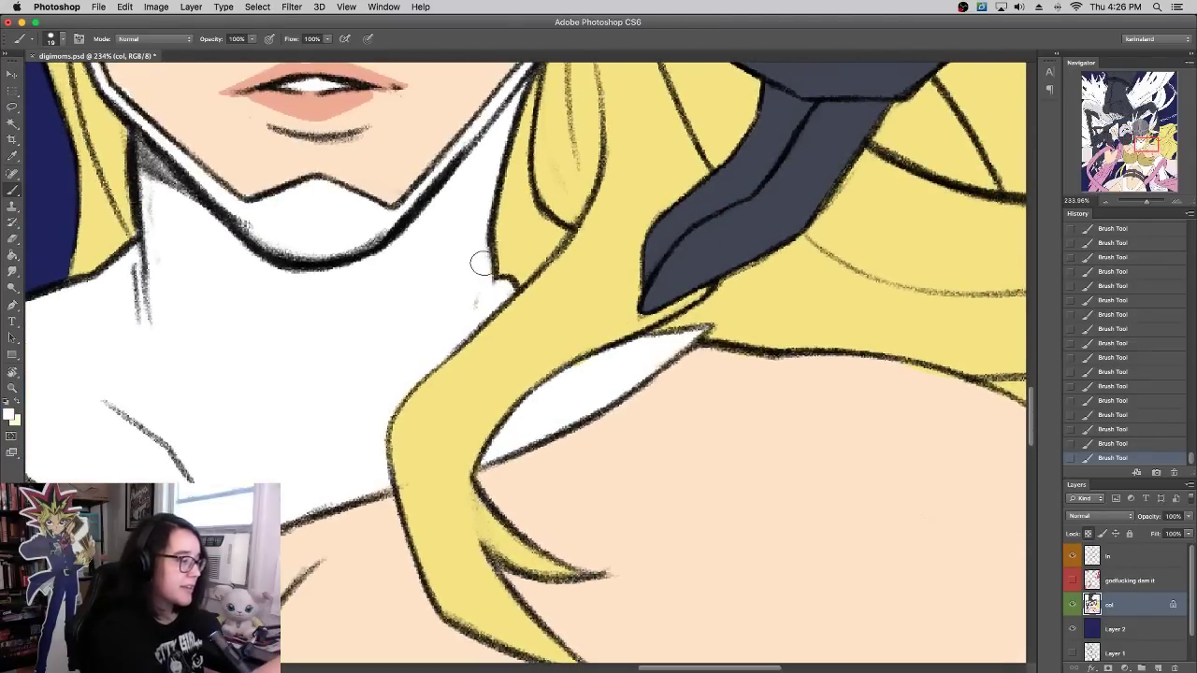
{"action": "left_click", "coordinate": [480, 391], "text": "alt"}
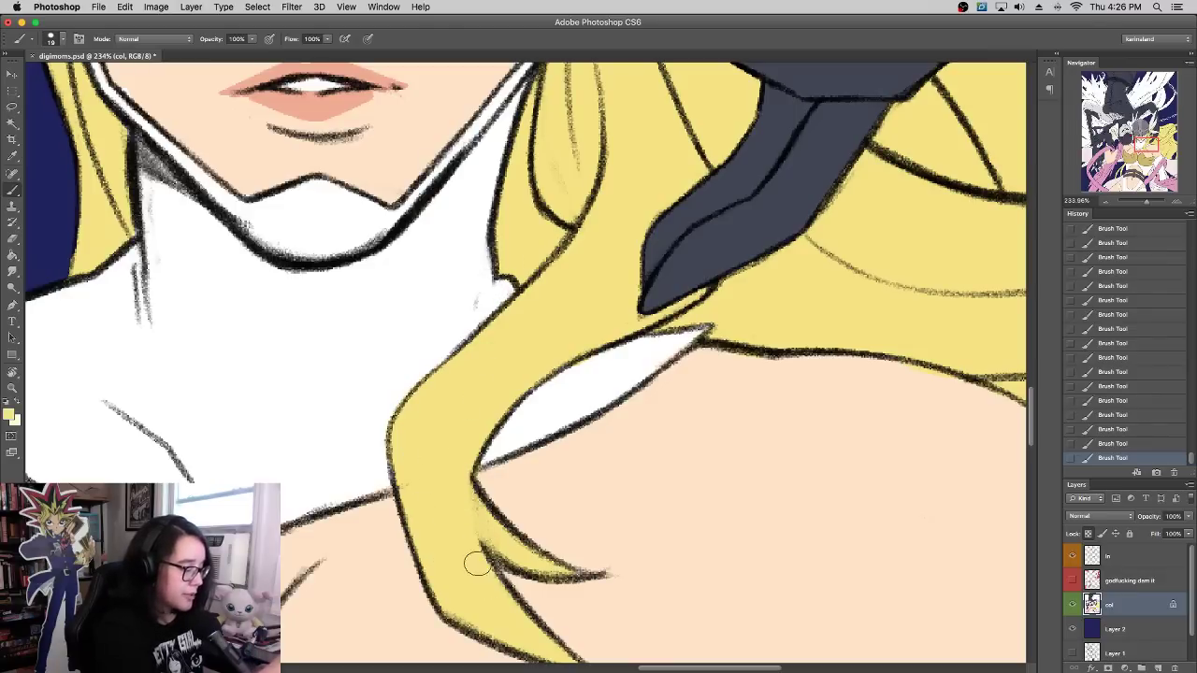
{"action": "left_click", "coordinate": [677, 344], "text": "alt"}
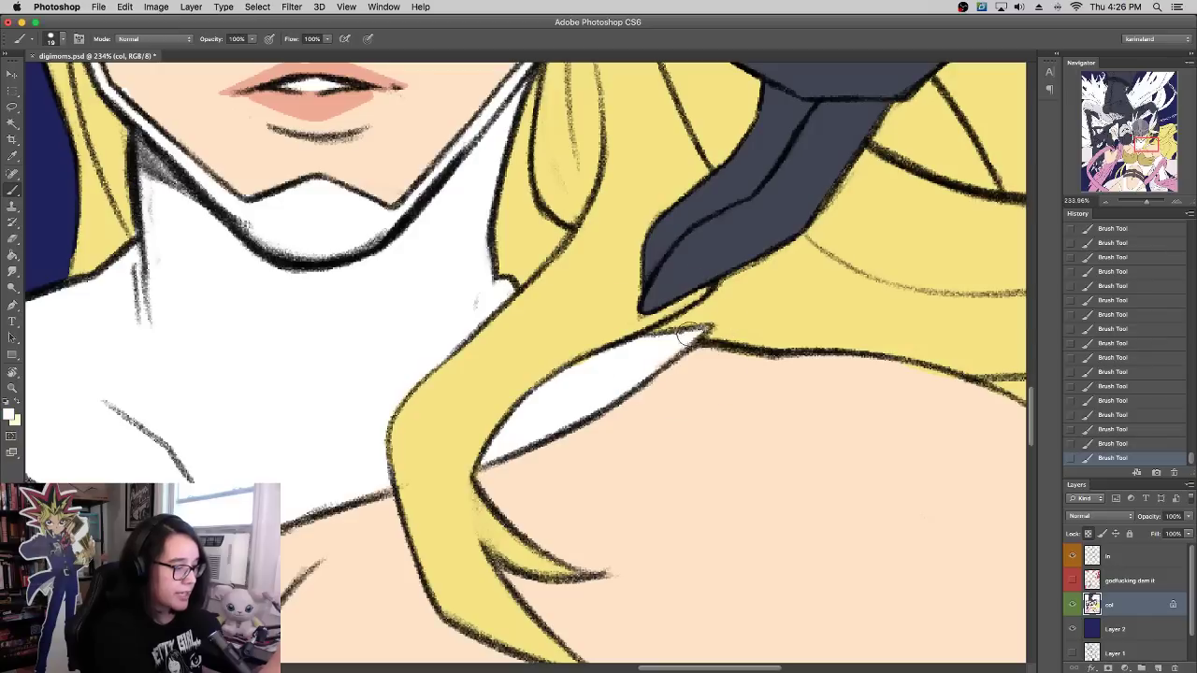
{"action": "left_click", "coordinate": [699, 318], "text": "alt"}
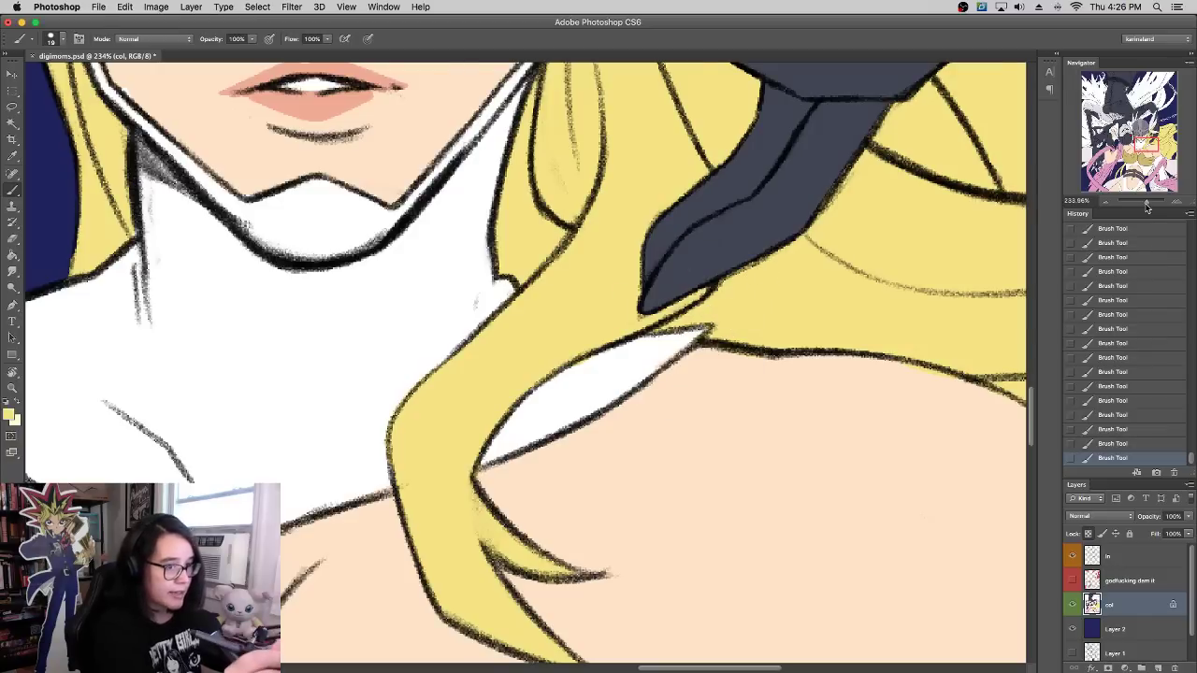
Step: Add a new layer above the ln layer and fill it entirely with pale yellow
{"action": "left_click_drag", "start_coordinate": [1147, 202], "coordinate": [1140, 203]}
{"action": "left_click", "coordinate": [1118, 556]}
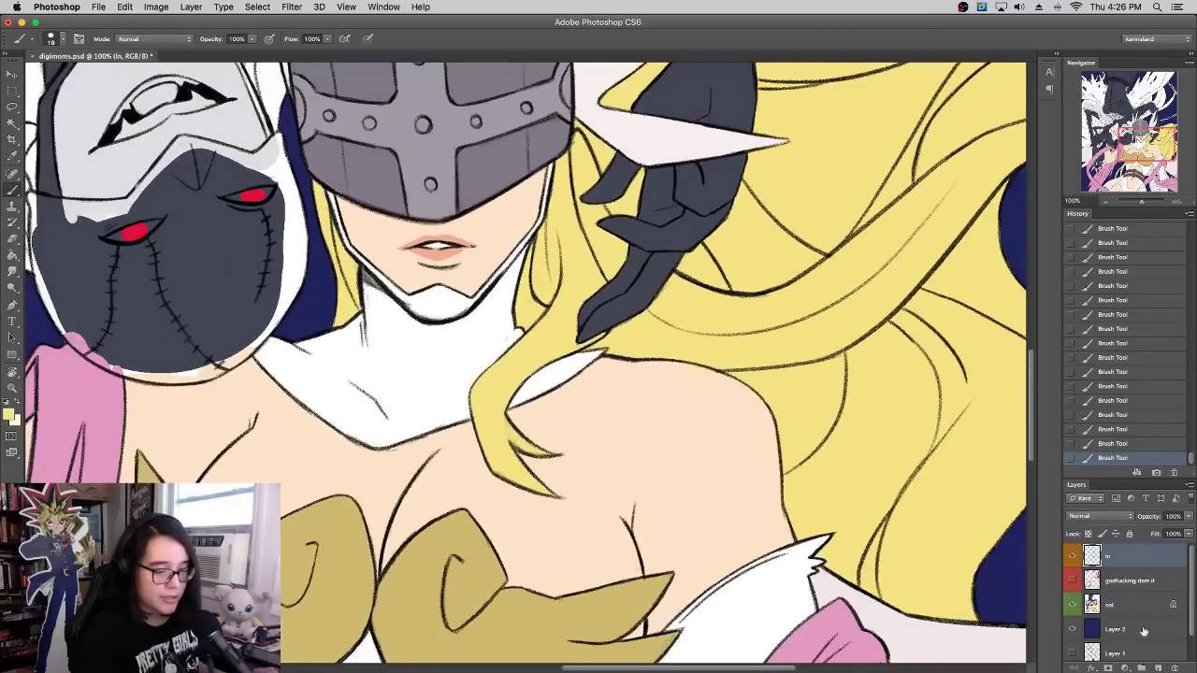
{"action": "left_click", "coordinate": [1157, 668]}
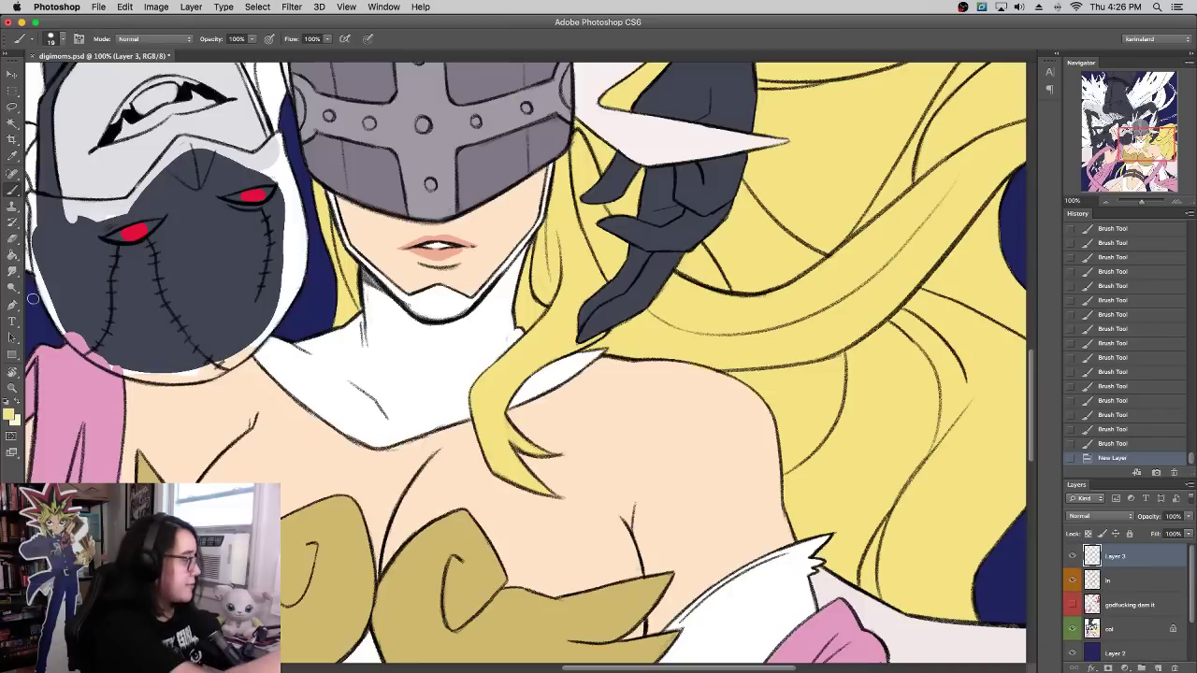
{"action": "left_click", "coordinate": [12, 254]}
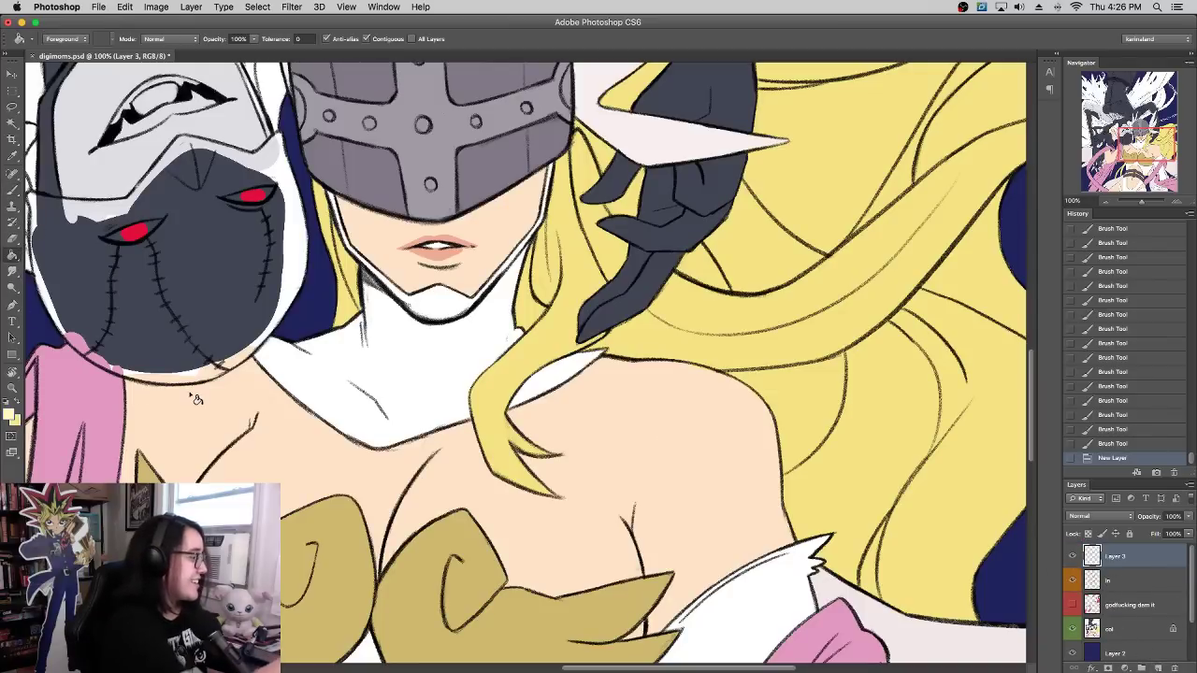
{"action": "left_click", "coordinate": [839, 380]}
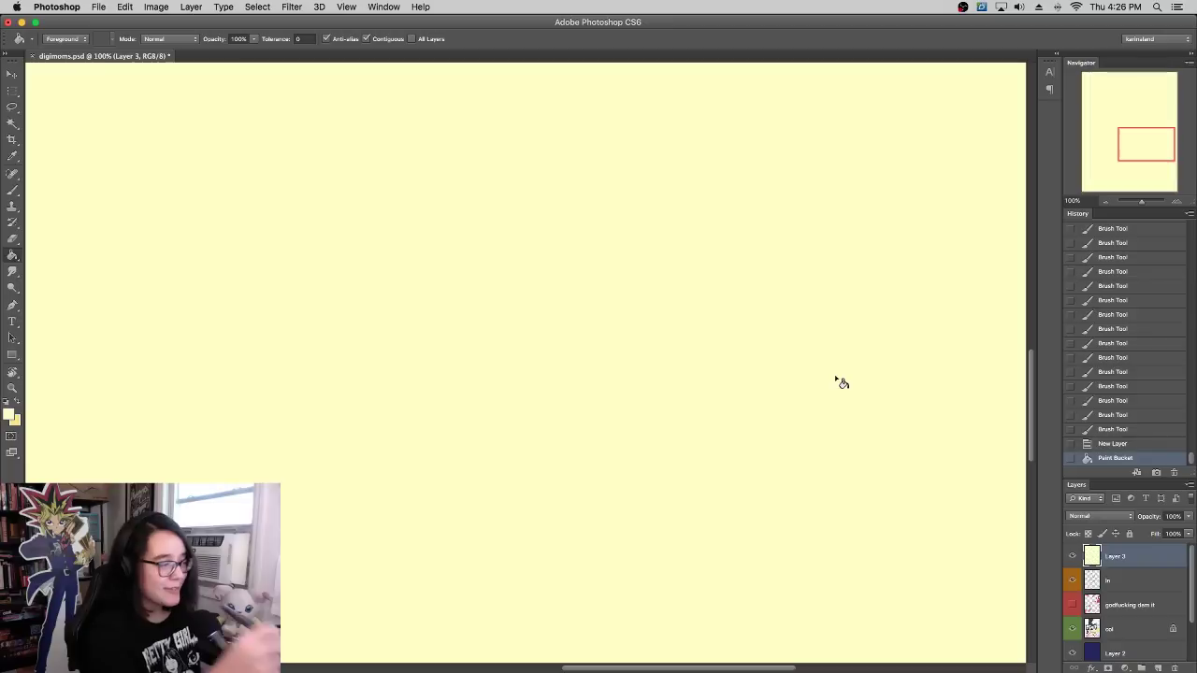
Step: Add another empty layer above the pale yellow one with default black and white brush colours, and save the document
{"action": "left_click", "coordinate": [12, 190]}
{"action": "left_click", "coordinate": [1156, 667]}
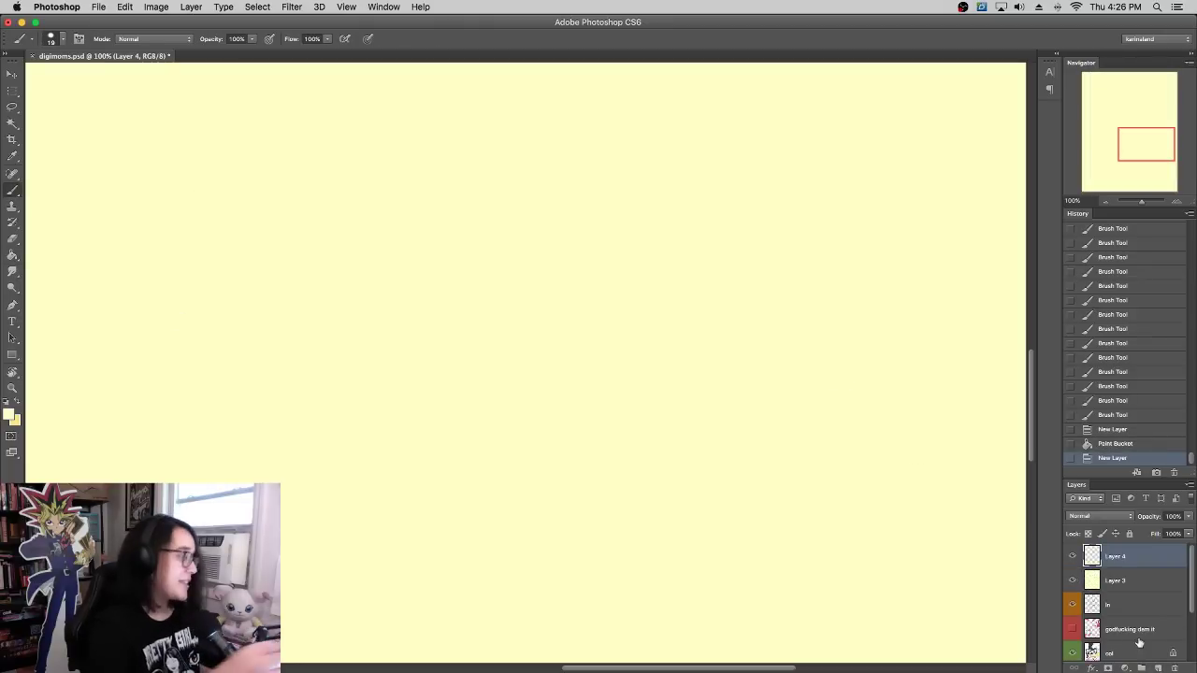
{"action": "left_click", "coordinate": [6, 401]}
{"action": "key", "text": "super+s"}
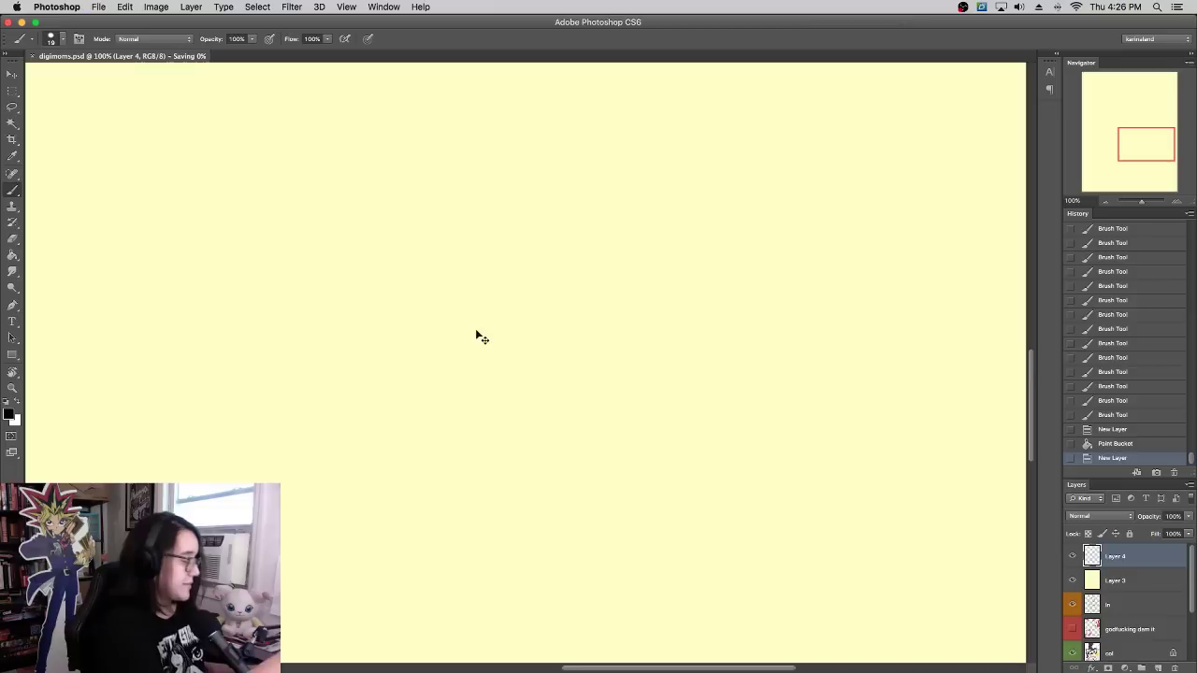
Step: Draw a closed black circle with a 13 px brush and smooth the spot where the outline's ends overlap
{"action": "right_click", "coordinate": [582, 382]}
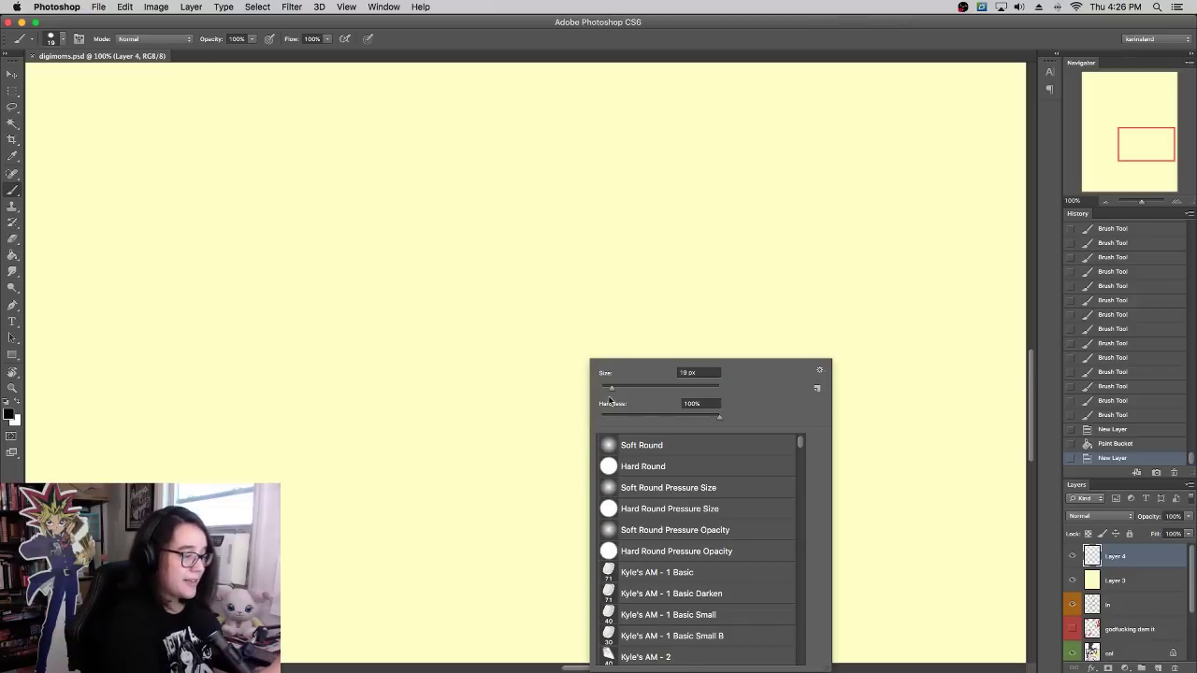
{"action": "mouse_move", "coordinate": [539, 434]}
{"action": "left_mouse_down"}
{"action": "mouse_move", "coordinate": [702, 230]}
{"action": "mouse_move", "coordinate": [505, 426]}
{"action": "left_mouse_up"}
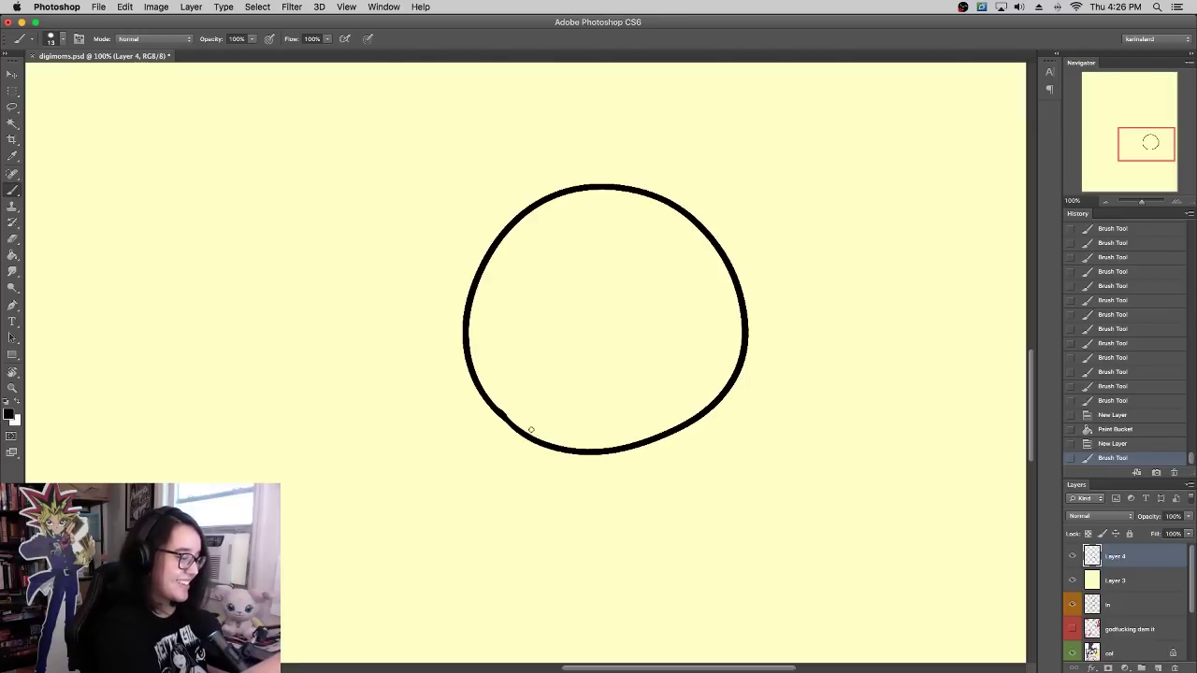
{"action": "left_click_drag", "start_coordinate": [501, 409], "coordinate": [529, 429]}
{"action": "key", "text": "super+z"}
{"action": "left_click_drag", "start_coordinate": [516, 420], "coordinate": [500, 403]}
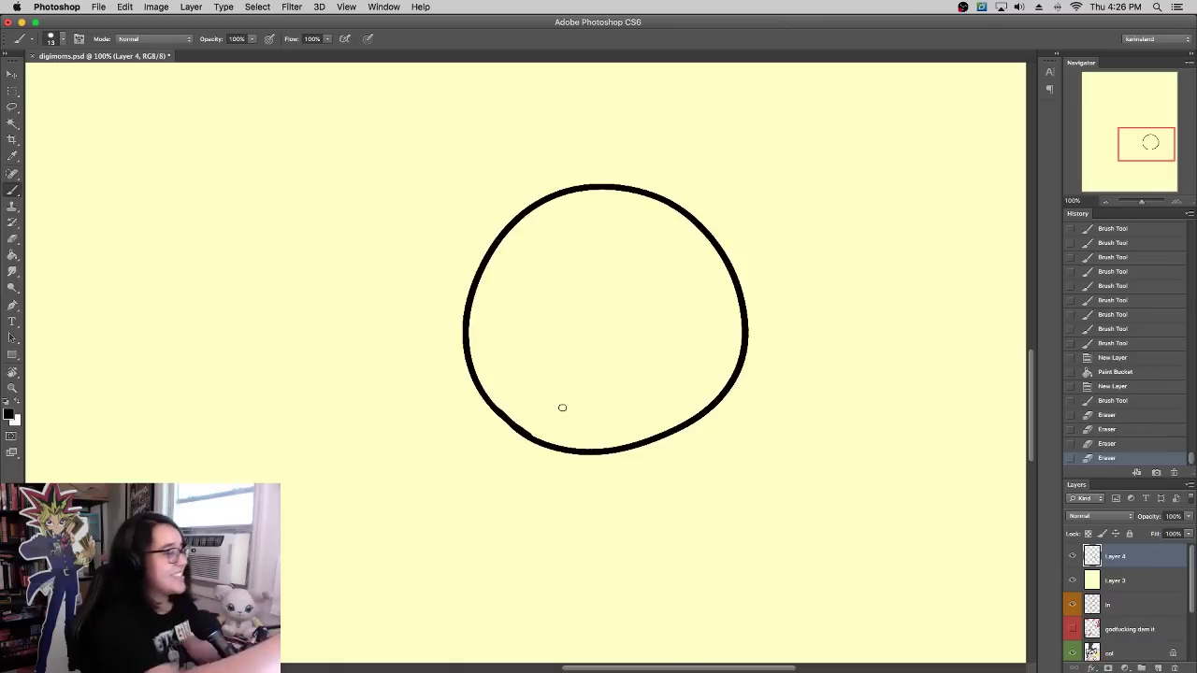
Step: Select the inside of the circle with the Magic Wand and expand the selection by 1 pixel
{"action": "left_click", "coordinate": [13, 122]}
{"action": "left_click", "coordinate": [670, 350]}
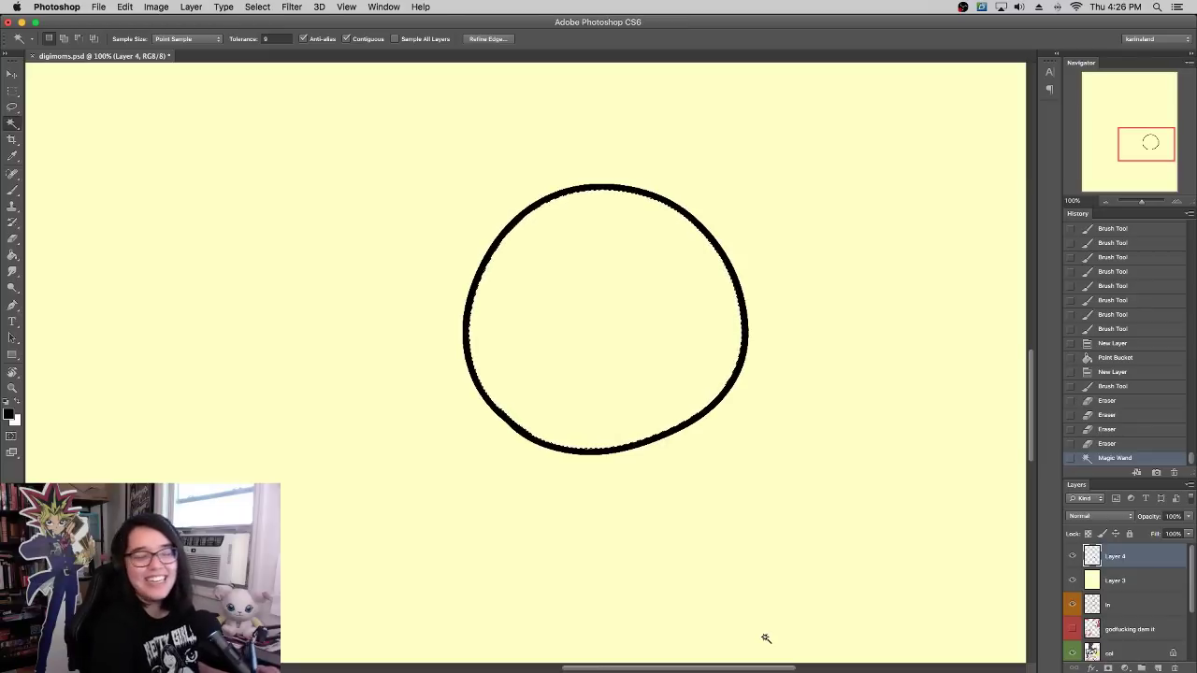
{"action": "left_click", "coordinate": [291, 6]}
{"action": "mouse_move", "coordinate": [257, 6]}
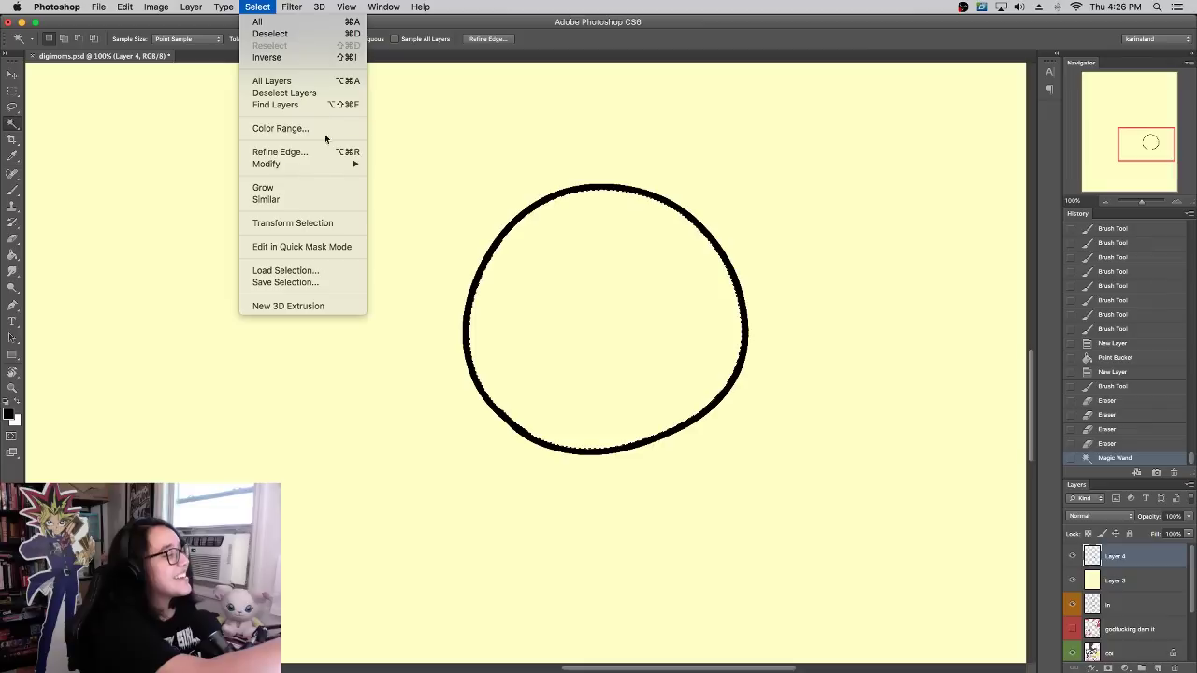
{"action": "mouse_move", "coordinate": [329, 166]}
{"action": "left_click", "coordinate": [402, 187]}
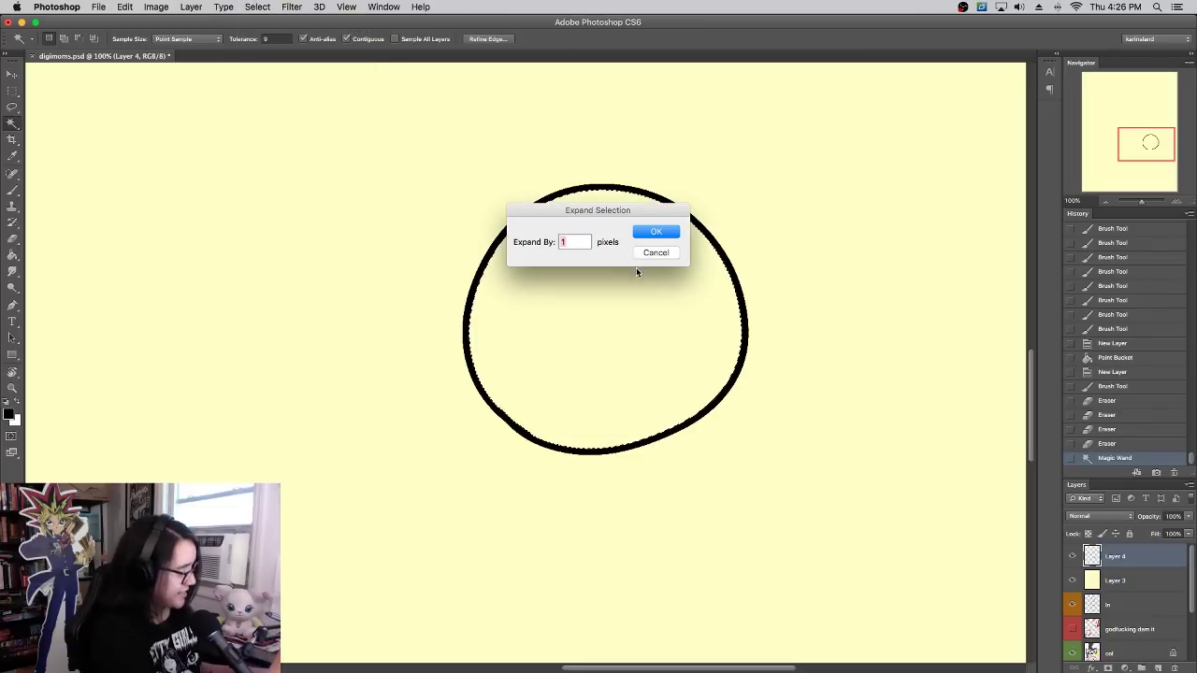
{"action": "left_click", "coordinate": [655, 232]}
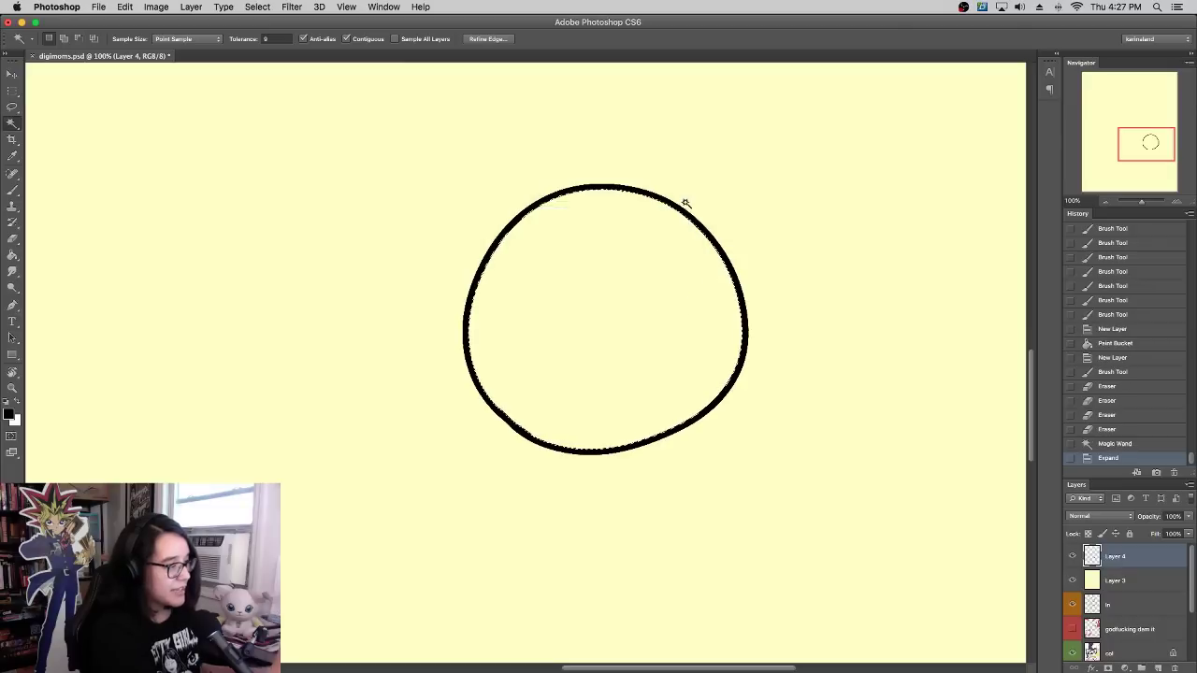
Step: Add a layer between the pale yellow fill and the outline, fill the selected circle with white there, and deselect
{"action": "left_click", "coordinate": [23, 254]}
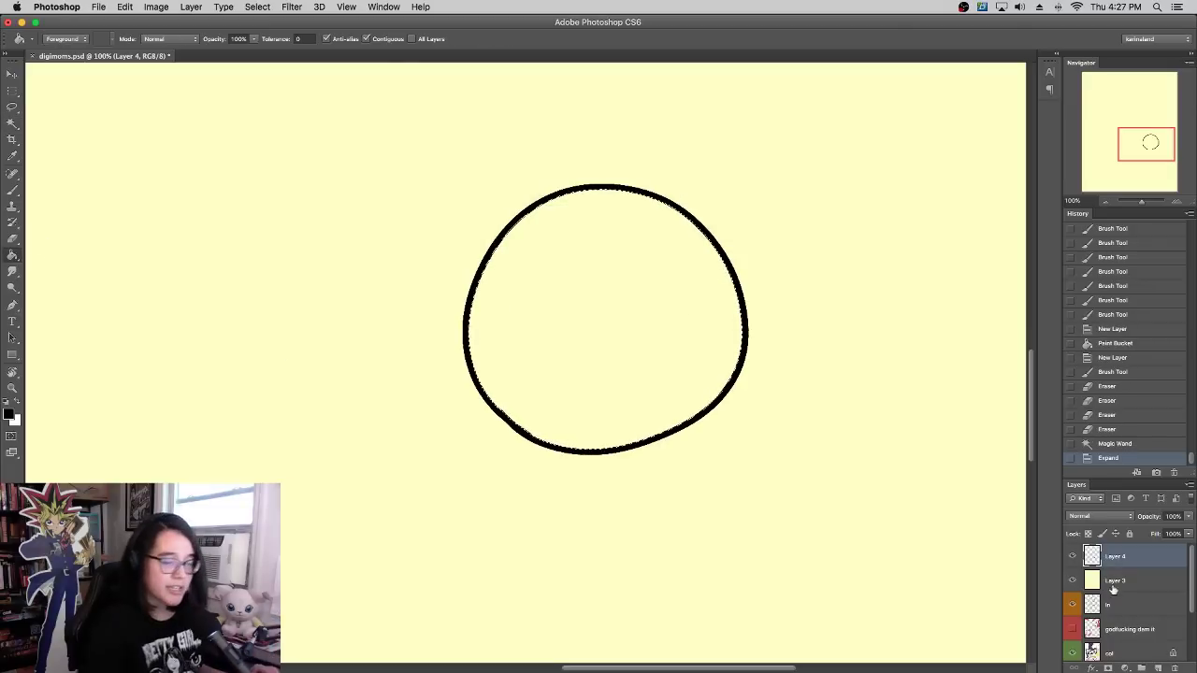
{"action": "left_click", "coordinate": [1121, 581]}
{"action": "left_click", "coordinate": [1157, 667]}
{"action": "left_click", "coordinate": [18, 411]}
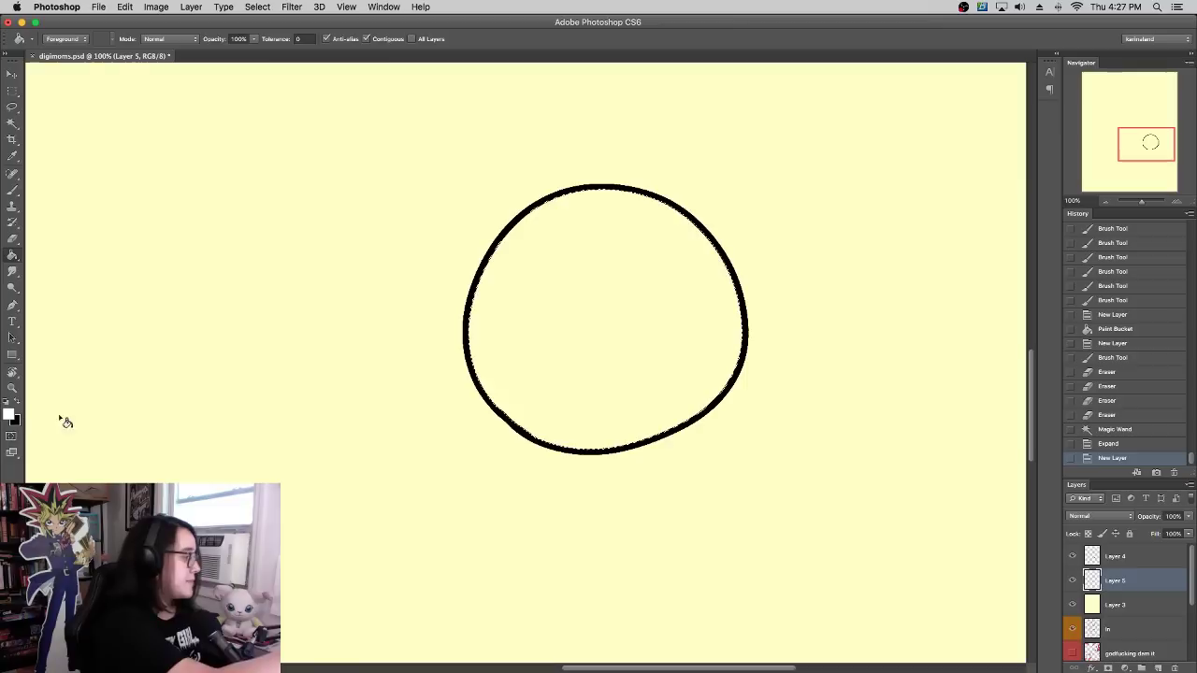
{"action": "left_click", "coordinate": [654, 432]}
{"action": "key", "text": "super+d"}
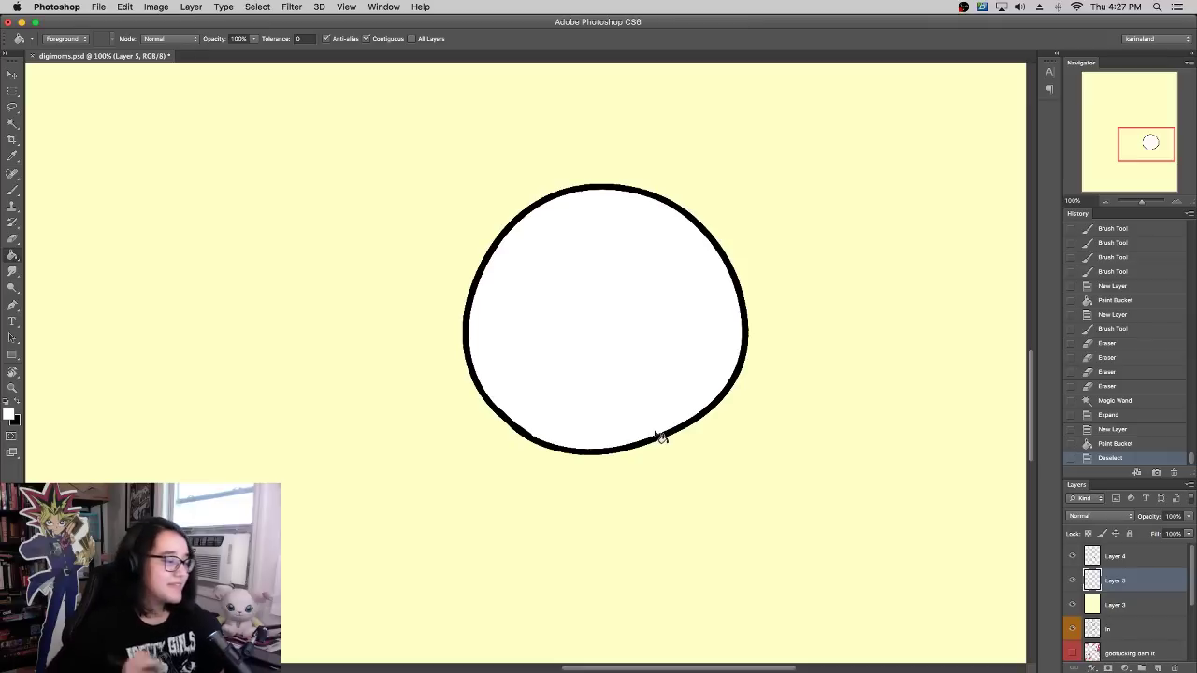
Step: On the outline layer, draw two black eyes with highlights and a small cat mouth inside the circle
{"action": "key", "text": "b"}
{"action": "left_click", "coordinate": [16, 404]}
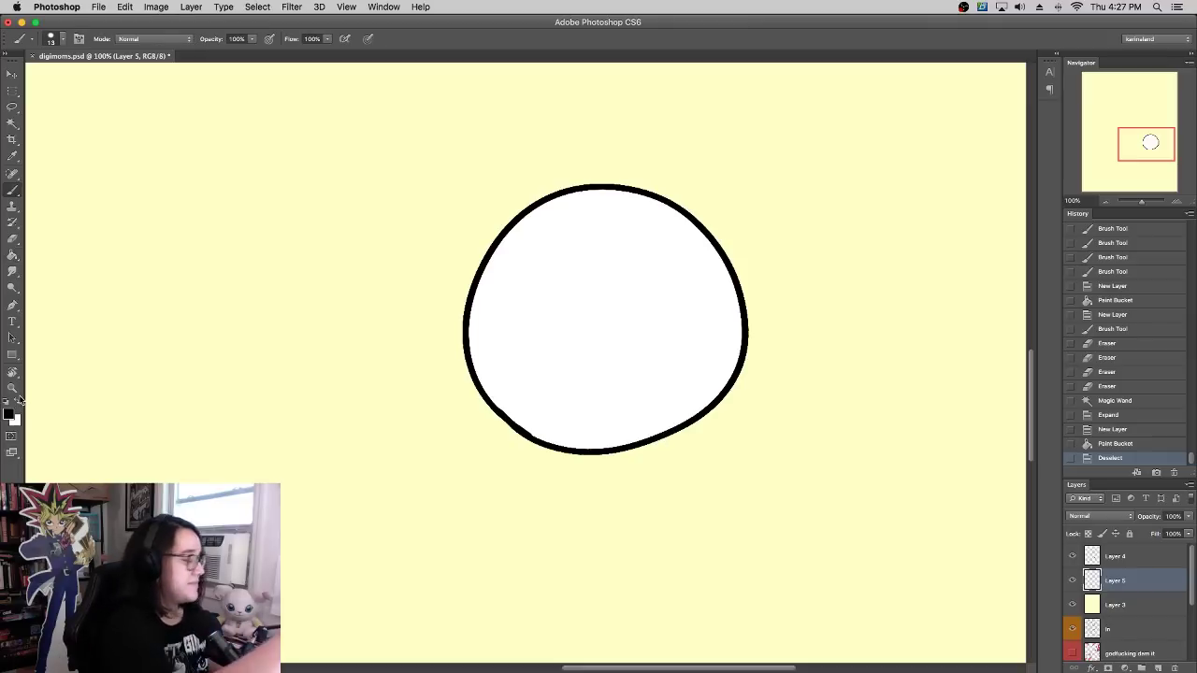
{"action": "left_click", "coordinate": [1091, 557]}
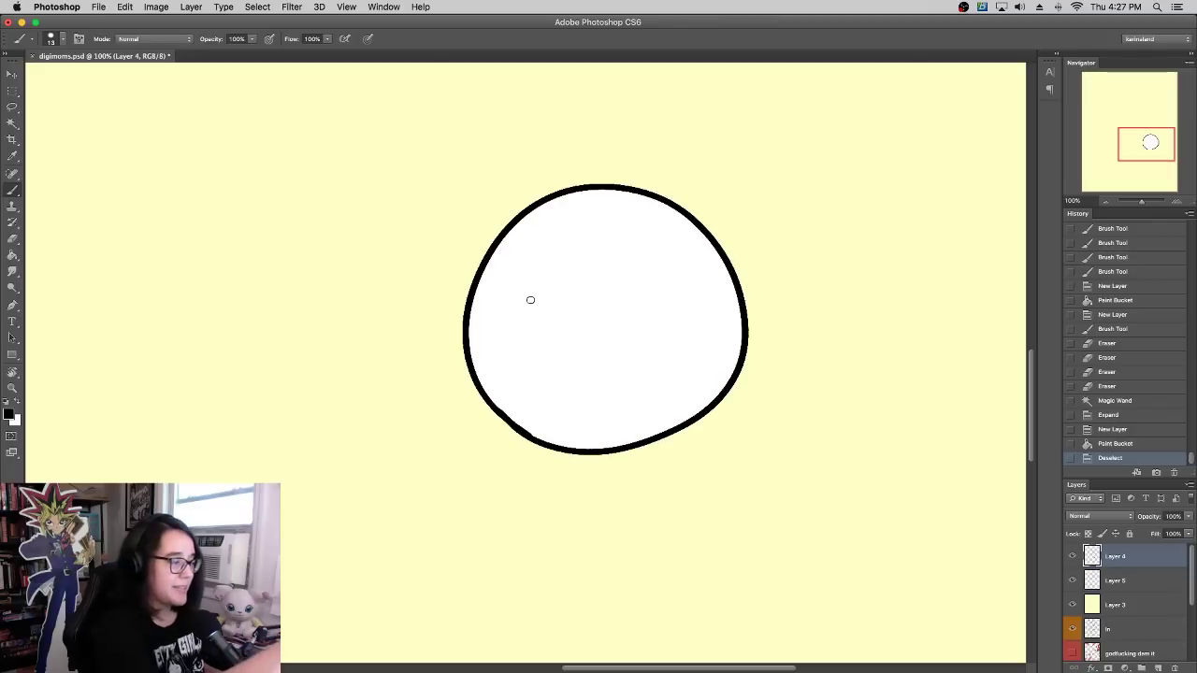
{"action": "mouse_move", "coordinate": [516, 342]}
{"action": "left_mouse_down"}
{"action": "mouse_move", "coordinate": [494, 310]}
{"action": "mouse_move", "coordinate": [543, 357]}
{"action": "mouse_move", "coordinate": [501, 356]}
{"action": "mouse_move", "coordinate": [580, 335]}
{"action": "left_mouse_up"}
{"action": "key", "text": "super+z"}
{"action": "mouse_move", "coordinate": [514, 310]}
{"action": "left_mouse_down"}
{"action": "mouse_move", "coordinate": [521, 327]}
{"action": "mouse_move", "coordinate": [531, 308]}
{"action": "left_mouse_up"}
{"action": "key", "text": "super+z"}
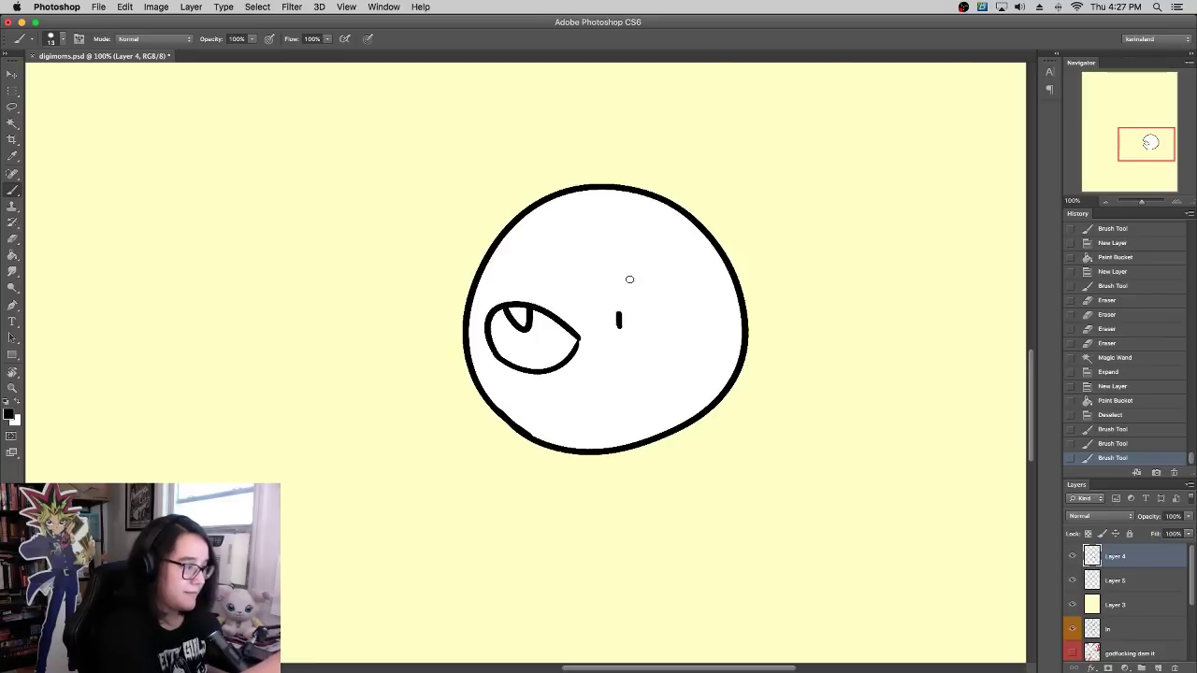
{"action": "mouse_move", "coordinate": [617, 327]}
{"action": "left_mouse_down"}
{"action": "mouse_move", "coordinate": [701, 298]}
{"action": "mouse_move", "coordinate": [618, 332]}
{"action": "left_mouse_up"}
{"action": "mouse_move", "coordinate": [629, 276]}
{"action": "left_mouse_down"}
{"action": "mouse_move", "coordinate": [651, 274]}
{"action": "mouse_move", "coordinate": [704, 308]}
{"action": "left_mouse_up"}
{"action": "mouse_move", "coordinate": [578, 374]}
{"action": "left_mouse_down"}
{"action": "mouse_move", "coordinate": [615, 383]}
{"action": "mouse_move", "coordinate": [635, 368]}
{"action": "left_mouse_up"}
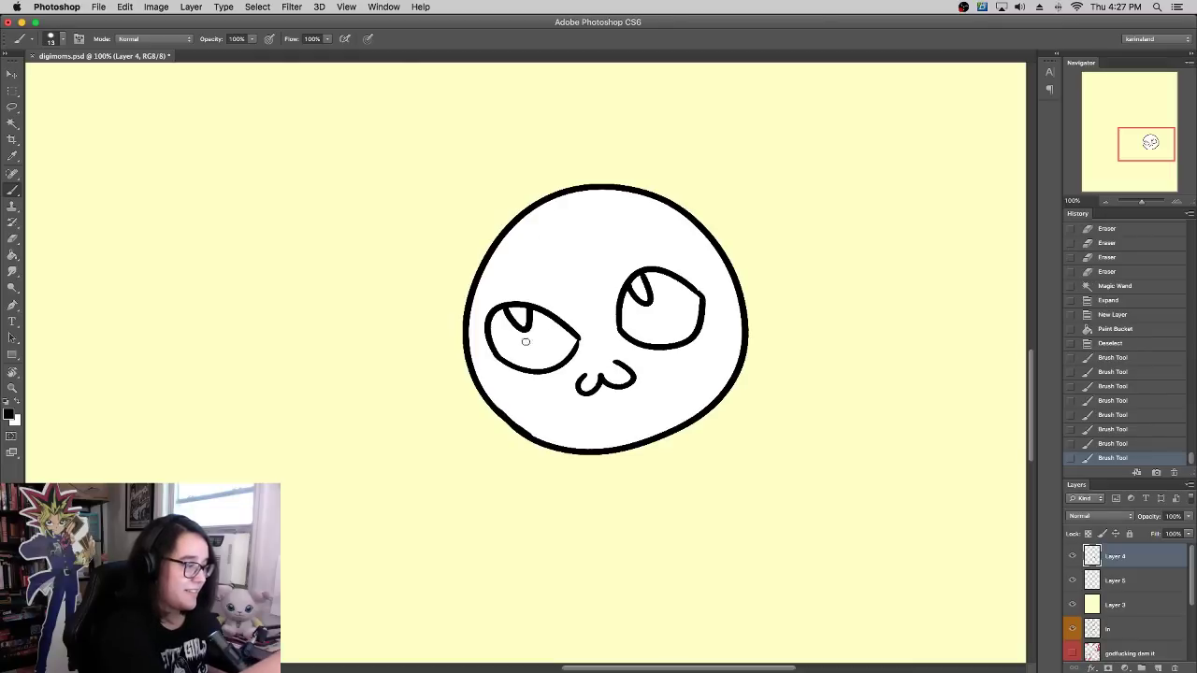
Step: Draw two pointed cat ears and a curled hair tuft on top of the round head
{"action": "mouse_move", "coordinate": [514, 219]}
{"action": "left_mouse_down"}
{"action": "mouse_move", "coordinate": [454, 235]}
{"action": "mouse_move", "coordinate": [474, 277]}
{"action": "left_mouse_up"}
{"action": "mouse_move", "coordinate": [643, 192]}
{"action": "left_mouse_down"}
{"action": "mouse_move", "coordinate": [709, 159]}
{"action": "mouse_move", "coordinate": [712, 229]}
{"action": "left_mouse_up"}
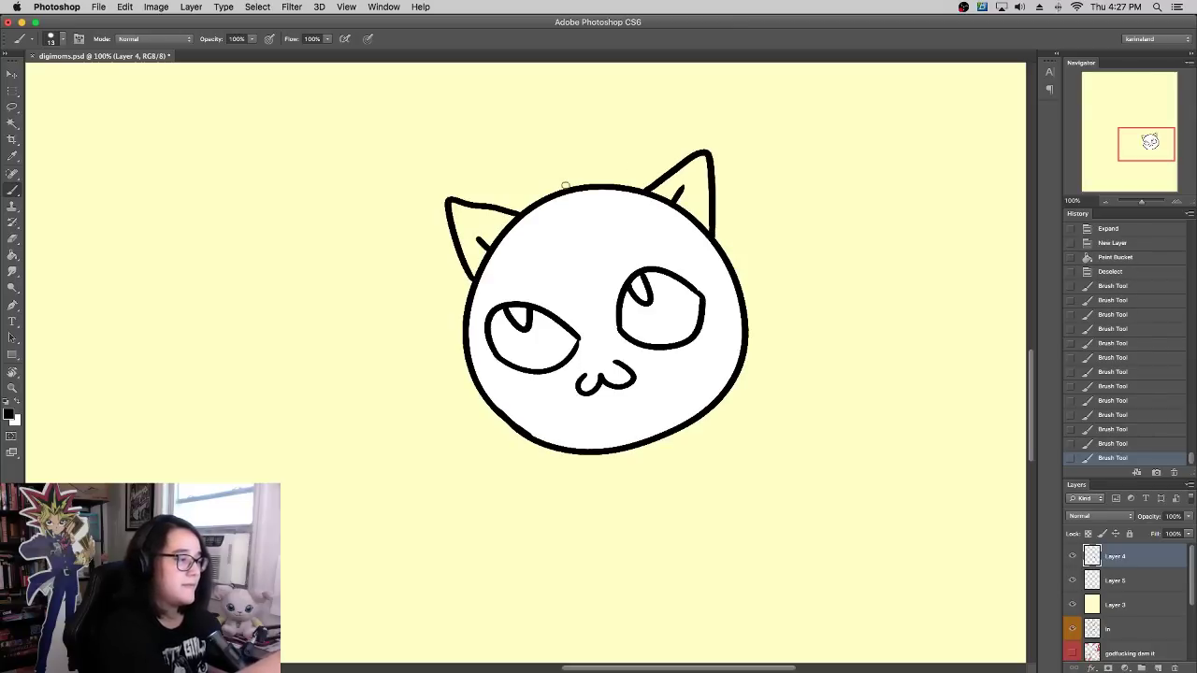
{"action": "mouse_move", "coordinate": [569, 189]}
{"action": "left_mouse_down"}
{"action": "mouse_move", "coordinate": [555, 155]}
{"action": "mouse_move", "coordinate": [602, 160]}
{"action": "mouse_move", "coordinate": [587, 185]}
{"action": "left_mouse_up"}
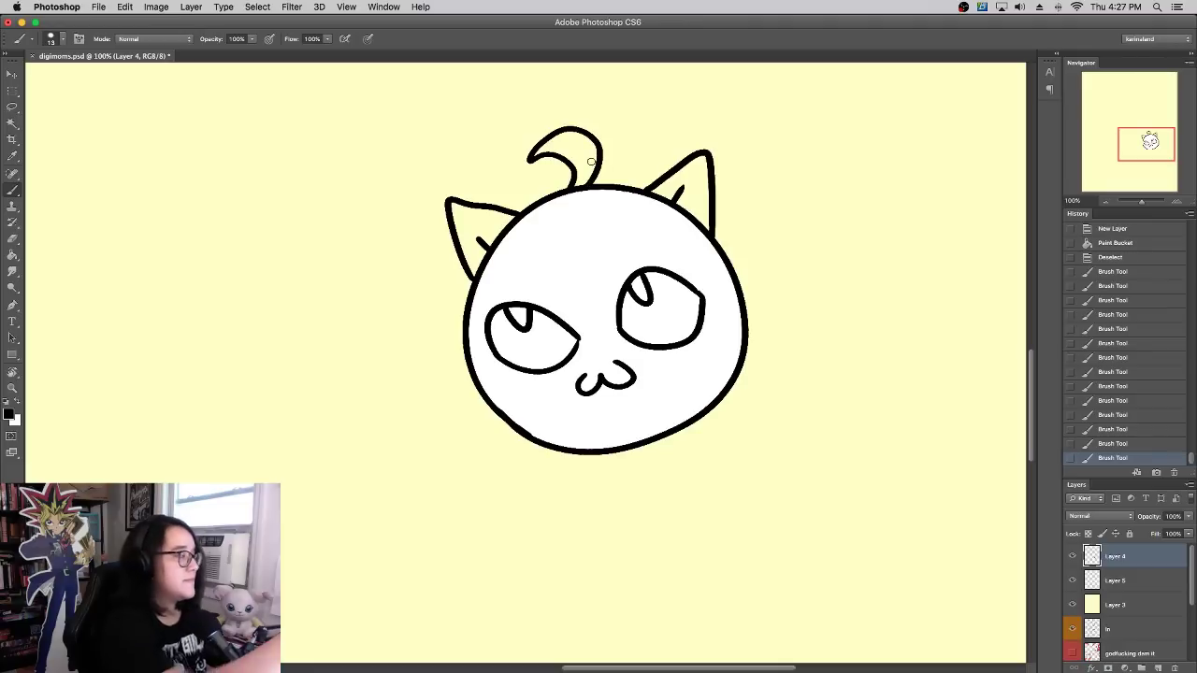
Step: On the outline layer, Magic Wand select the insides of both ears, the hair tuft and both eyes together
{"action": "left_click", "coordinate": [13, 122]}
{"action": "left_click", "coordinate": [1118, 578]}
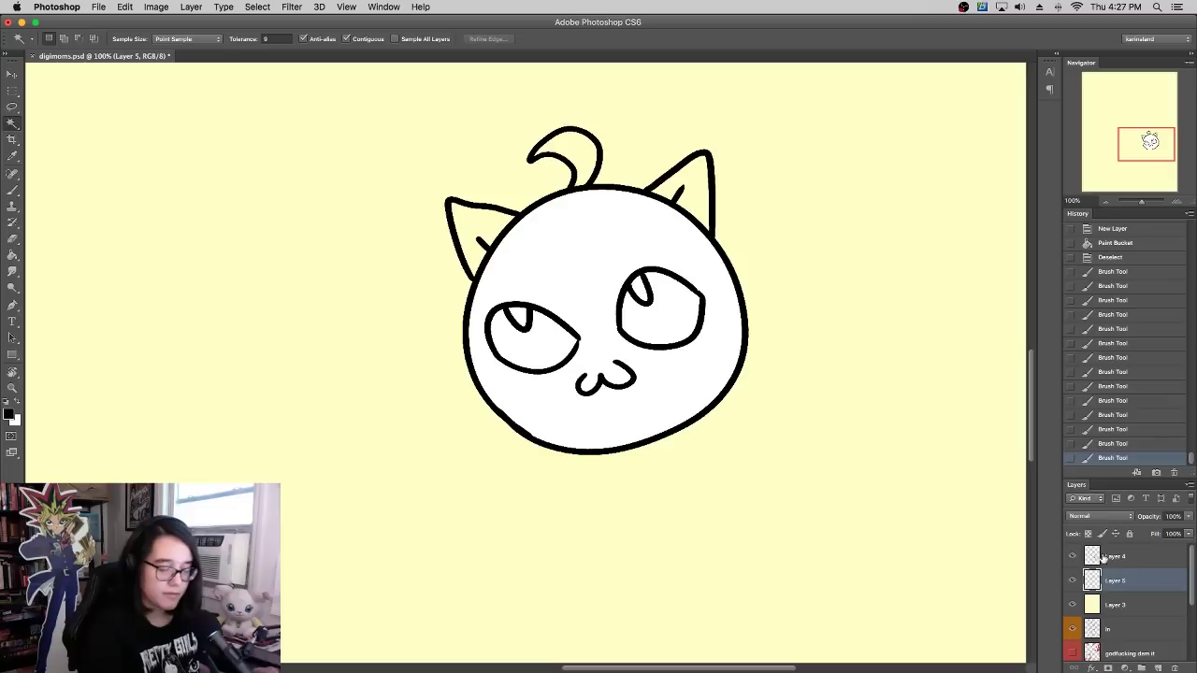
{"action": "left_click", "coordinate": [1122, 559]}
{"action": "left_click", "coordinate": [490, 227]}
{"action": "left_click", "coordinate": [583, 154], "text": "shift"}
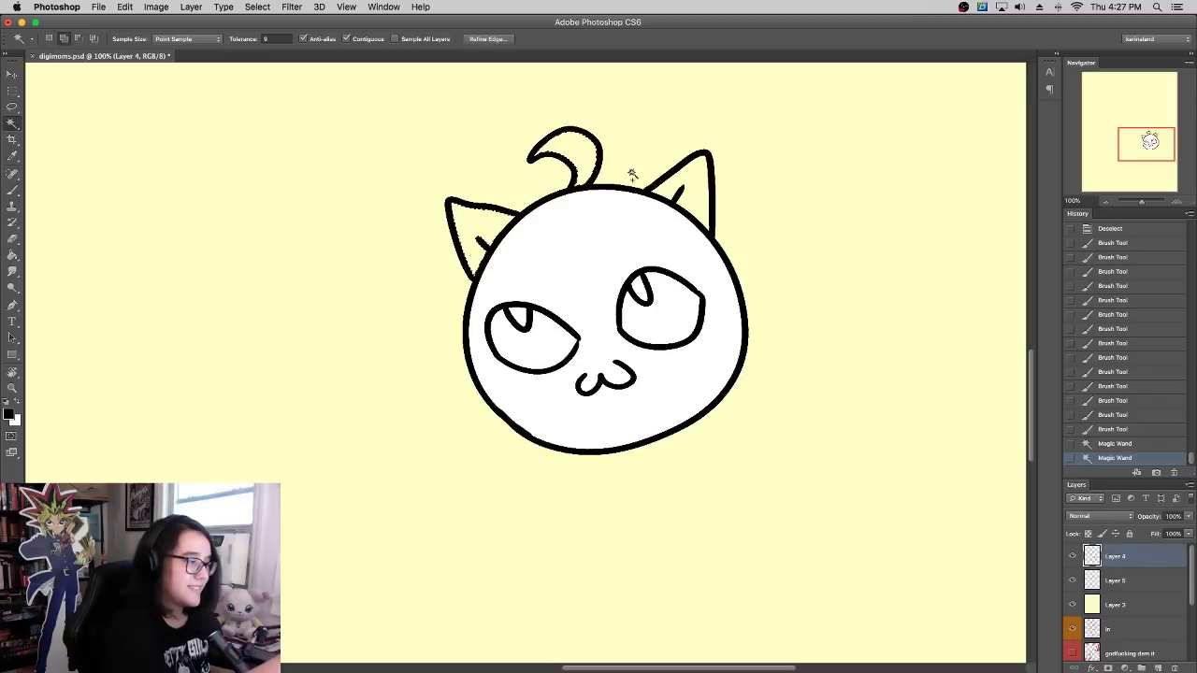
{"action": "left_click", "coordinate": [694, 190], "text": "shift"}
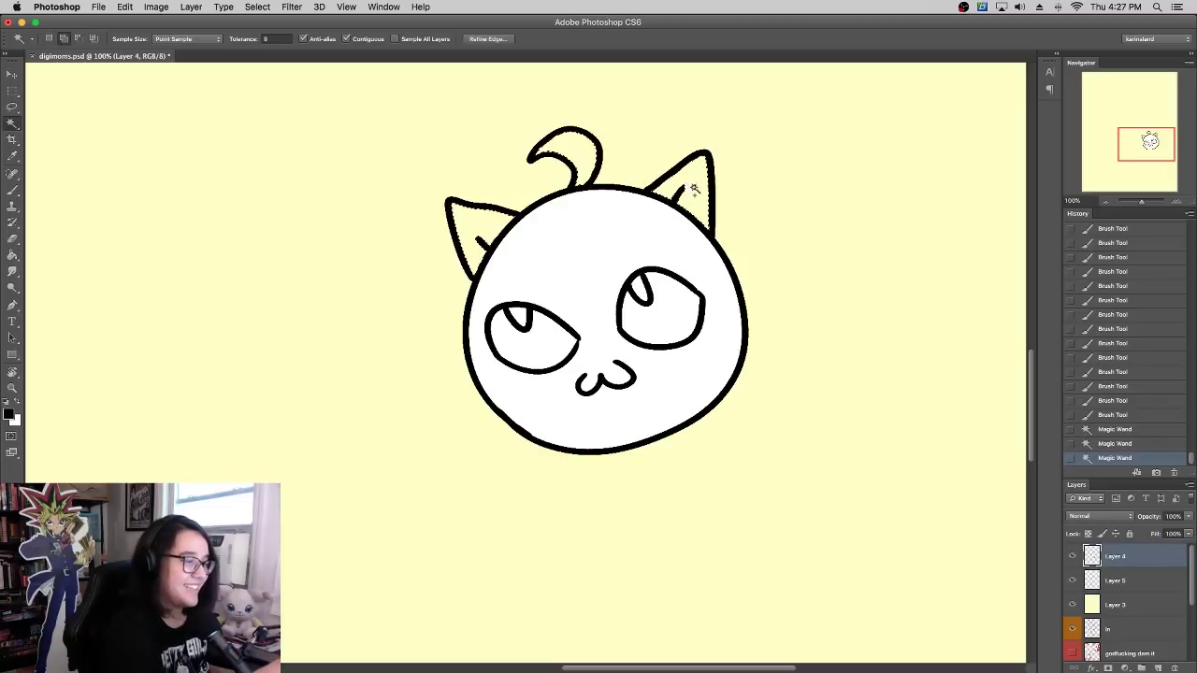
{"action": "left_click", "coordinate": [548, 342], "text": "shift"}
{"action": "left_click", "coordinate": [665, 290], "text": "shift"}
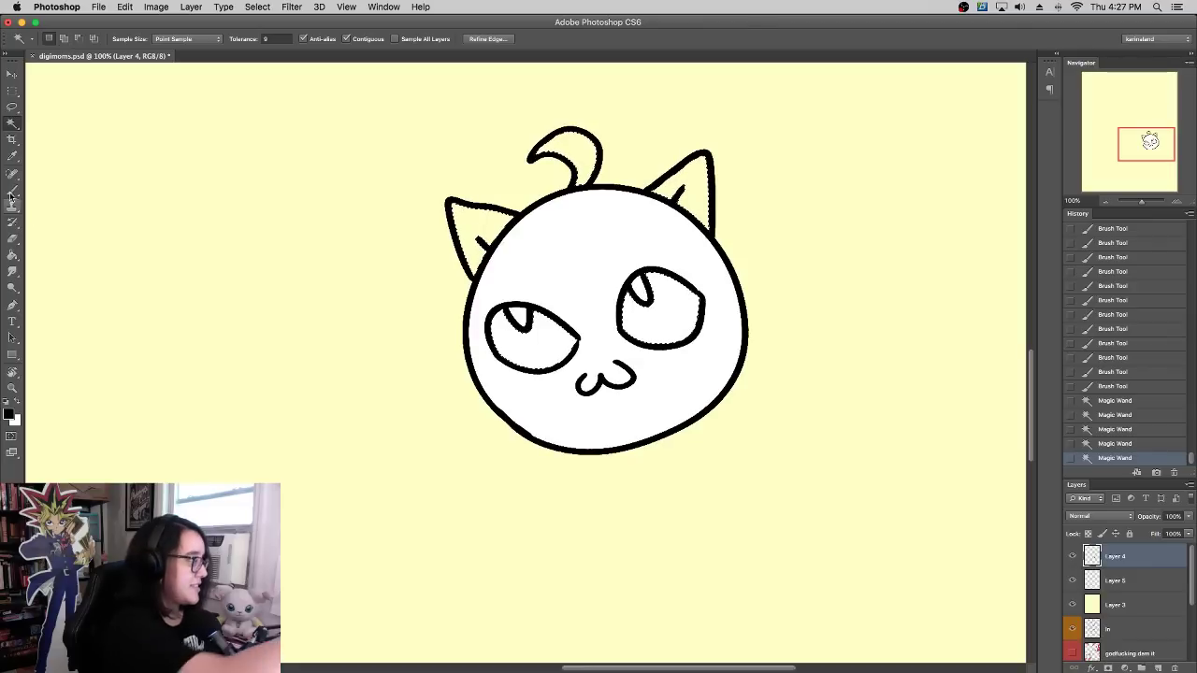
Step: Switch to the white fill layer beneath the outline and expand the combined selection
{"action": "key", "text": "b"}
{"action": "key", "text": "alt+bracketleft"}
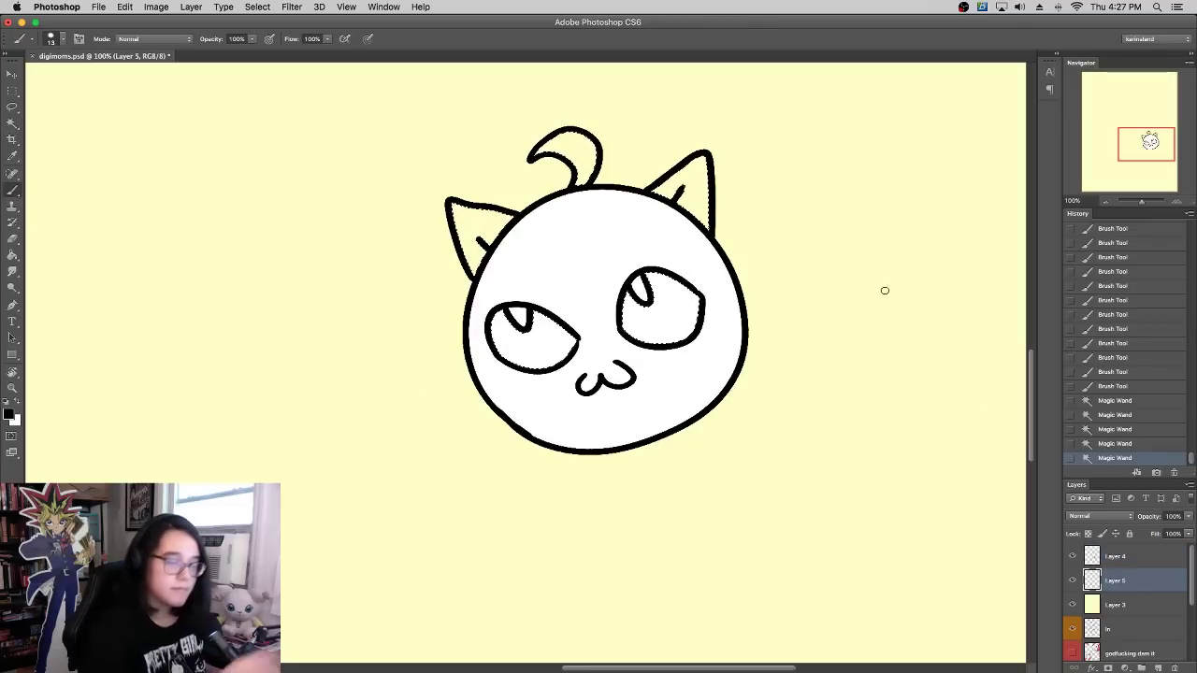
{"action": "left_click", "coordinate": [266, 8]}
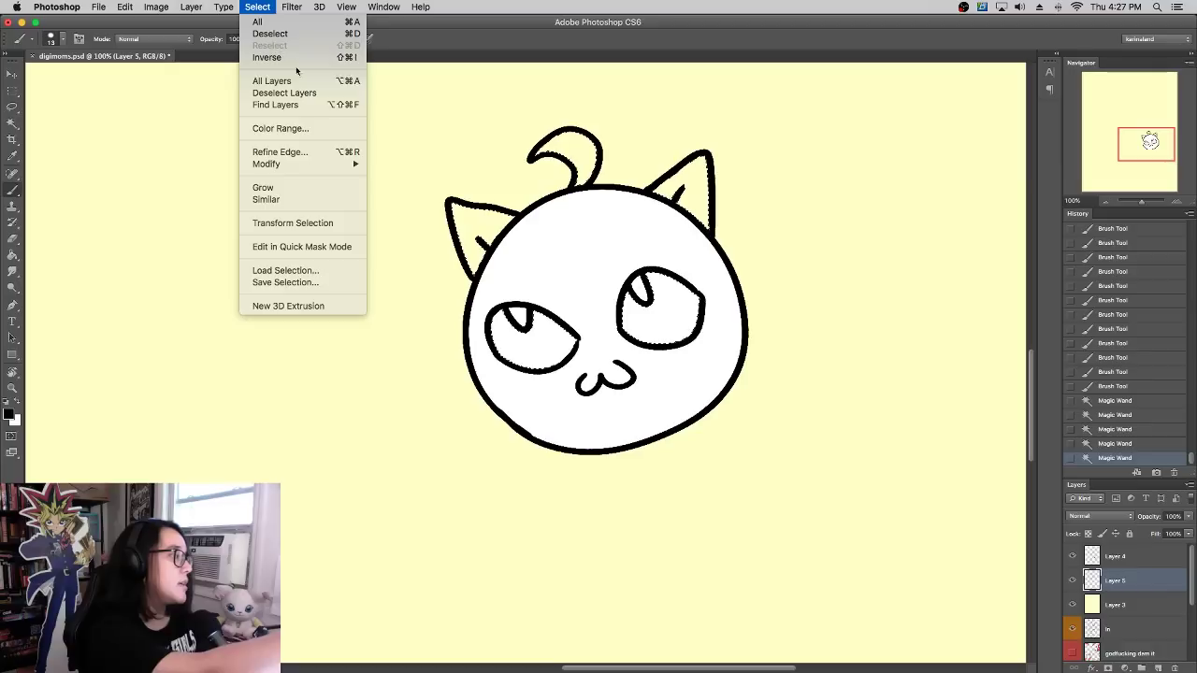
{"action": "mouse_move", "coordinate": [339, 164]}
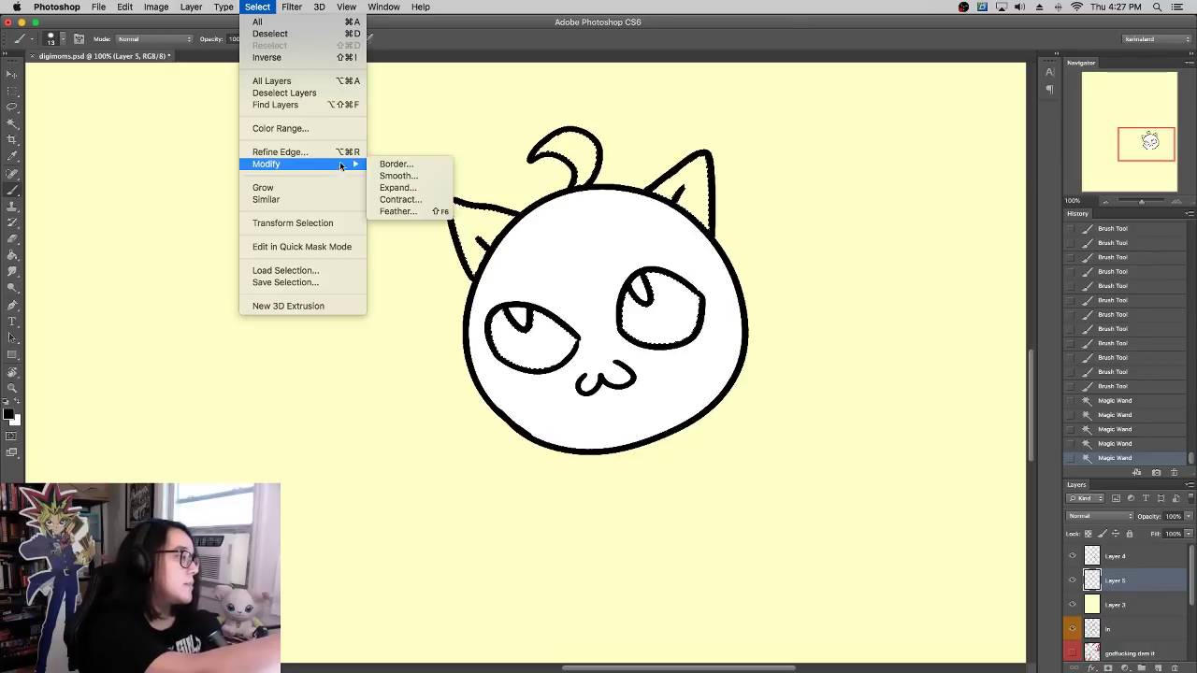
{"action": "left_click", "coordinate": [428, 184]}
{"action": "key", "text": "Return"}
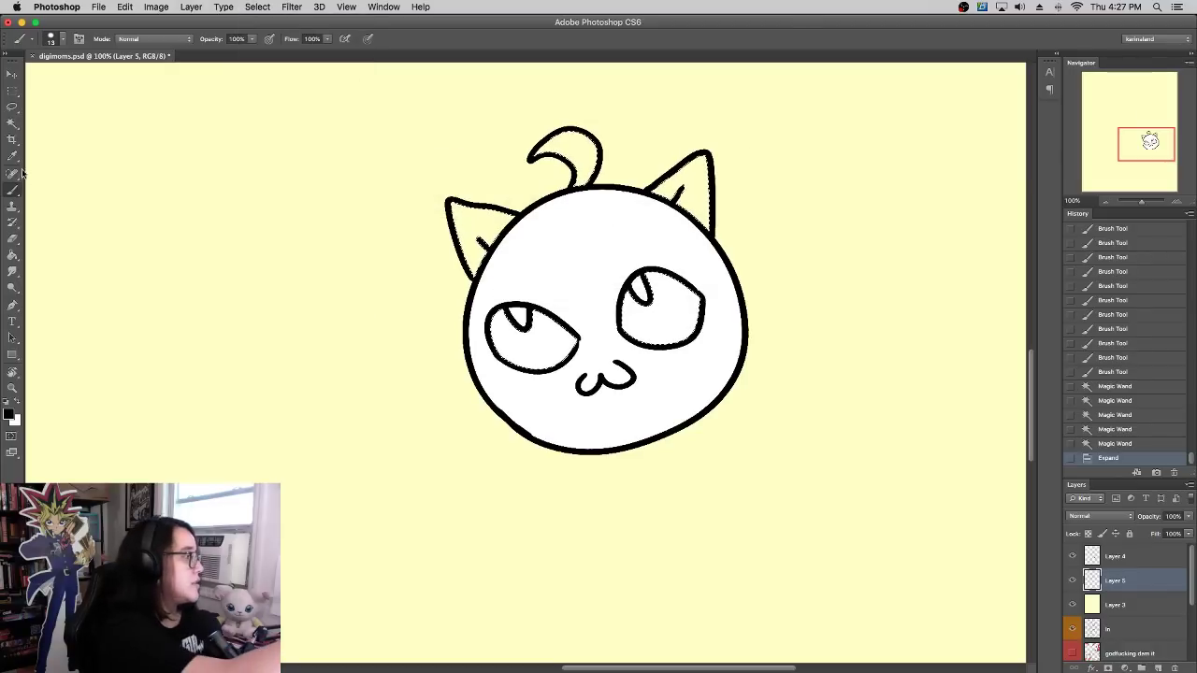
Step: Fill the selected ears and hair tuft with white on the fill layer using the Paint Bucket
{"action": "left_click", "coordinate": [12, 254]}
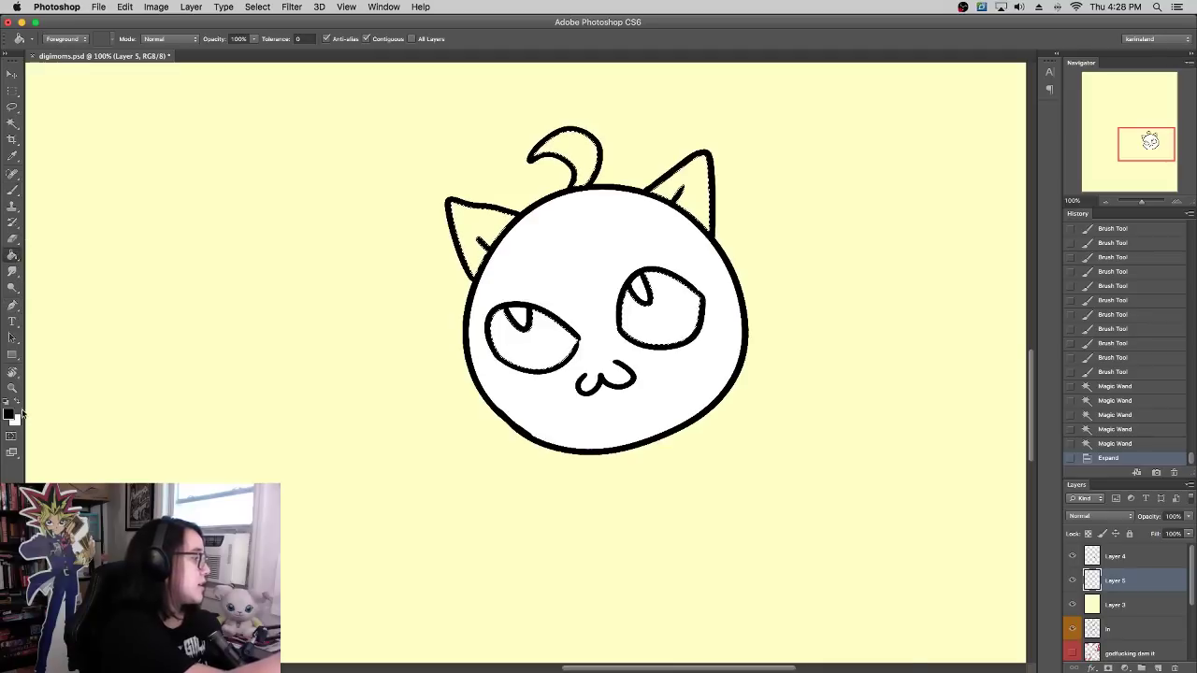
{"action": "left_click", "coordinate": [17, 401]}
{"action": "left_click", "coordinate": [699, 191]}
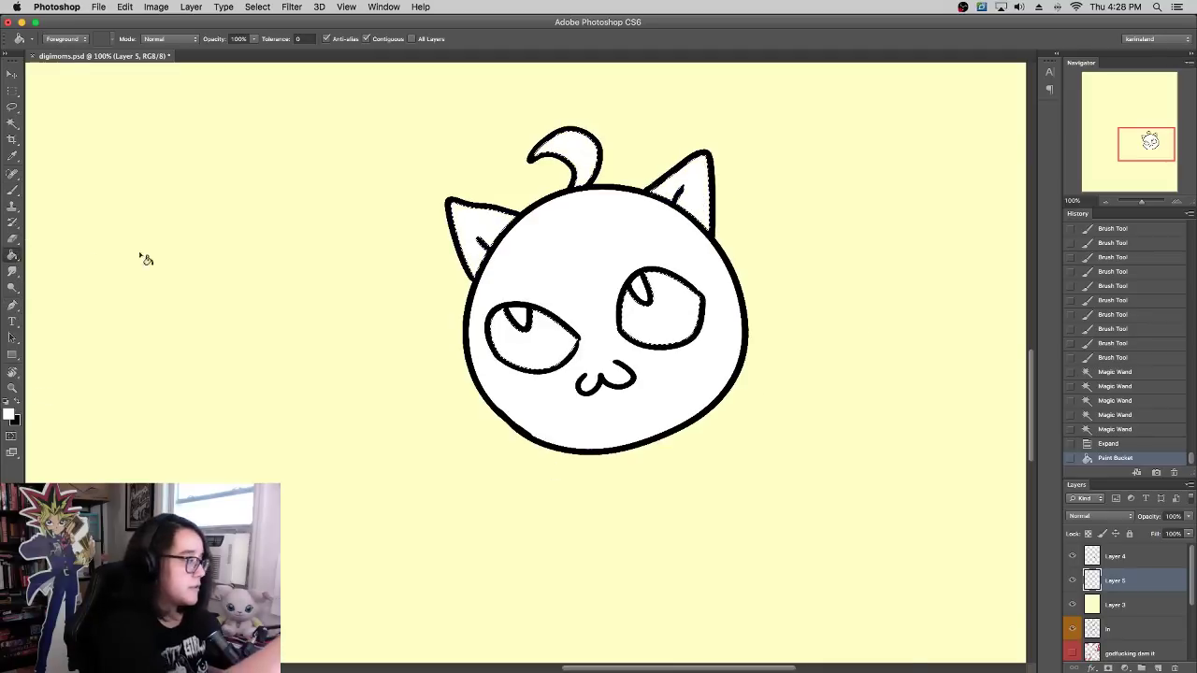
Step: Paint both eyes red within the selection, enlarging the brush to 86 px, and deselect
{"action": "key", "text": "b"}
{"action": "left_click", "coordinate": [9, 414]}
{"action": "left_click", "coordinate": [249, 481]}
{"action": "left_click", "coordinate": [401, 436]}
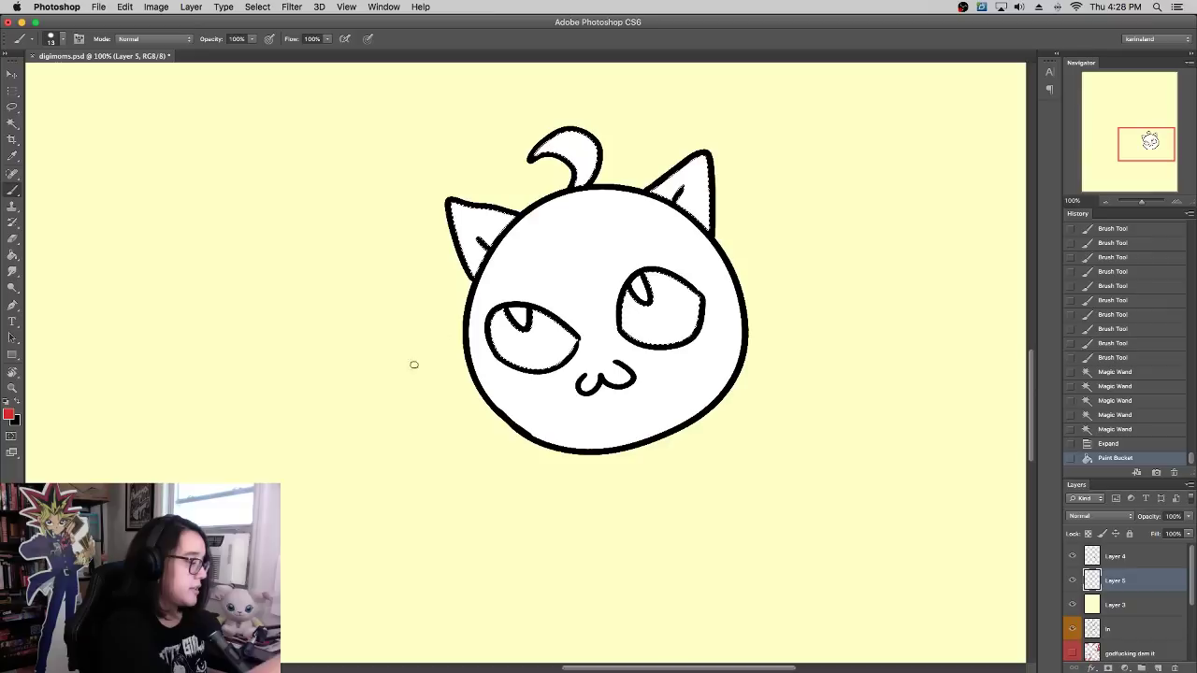
{"action": "mouse_move", "coordinate": [500, 311]}
{"action": "left_mouse_down"}
{"action": "mouse_move", "coordinate": [532, 368]}
{"action": "mouse_move", "coordinate": [521, 337]}
{"action": "mouse_move", "coordinate": [521, 371]}
{"action": "mouse_move", "coordinate": [625, 366]}
{"action": "mouse_move", "coordinate": [663, 318]}
{"action": "left_mouse_up"}
{"action": "right_click", "coordinate": [546, 332]}
{"action": "left_click", "coordinate": [608, 361]}
{"action": "key", "text": "super+d"}
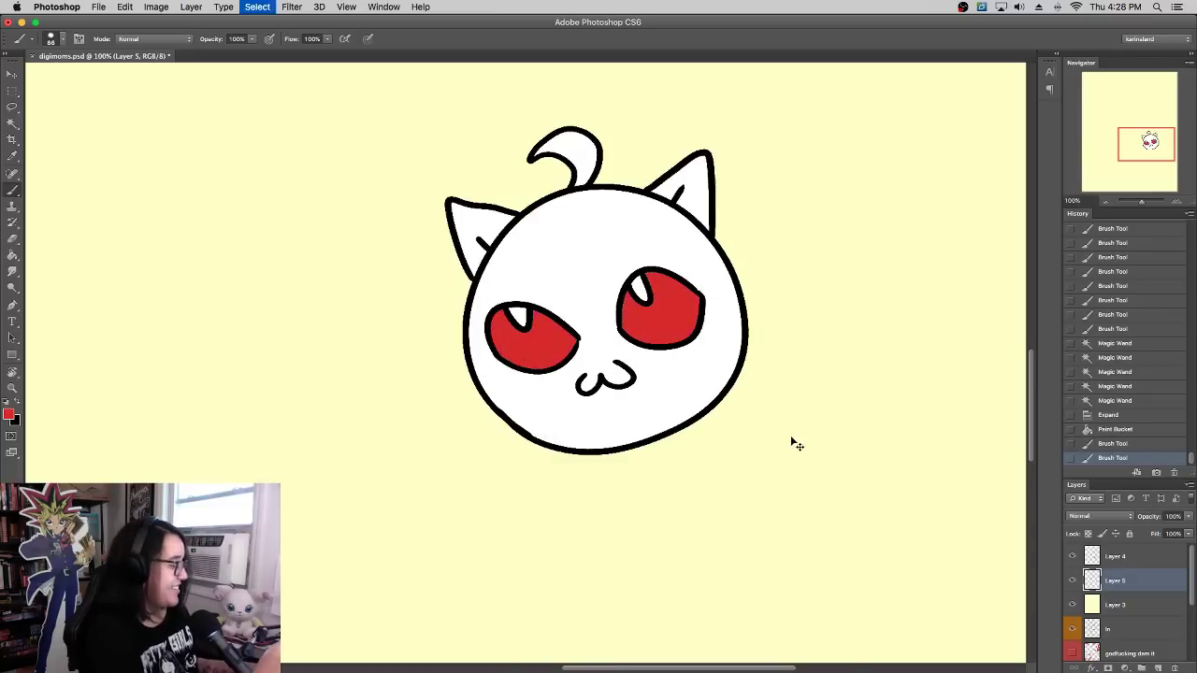
Step: Try filling the pale yellow background layer with black, and undo the fill
{"action": "left_click", "coordinate": [1115, 605]}
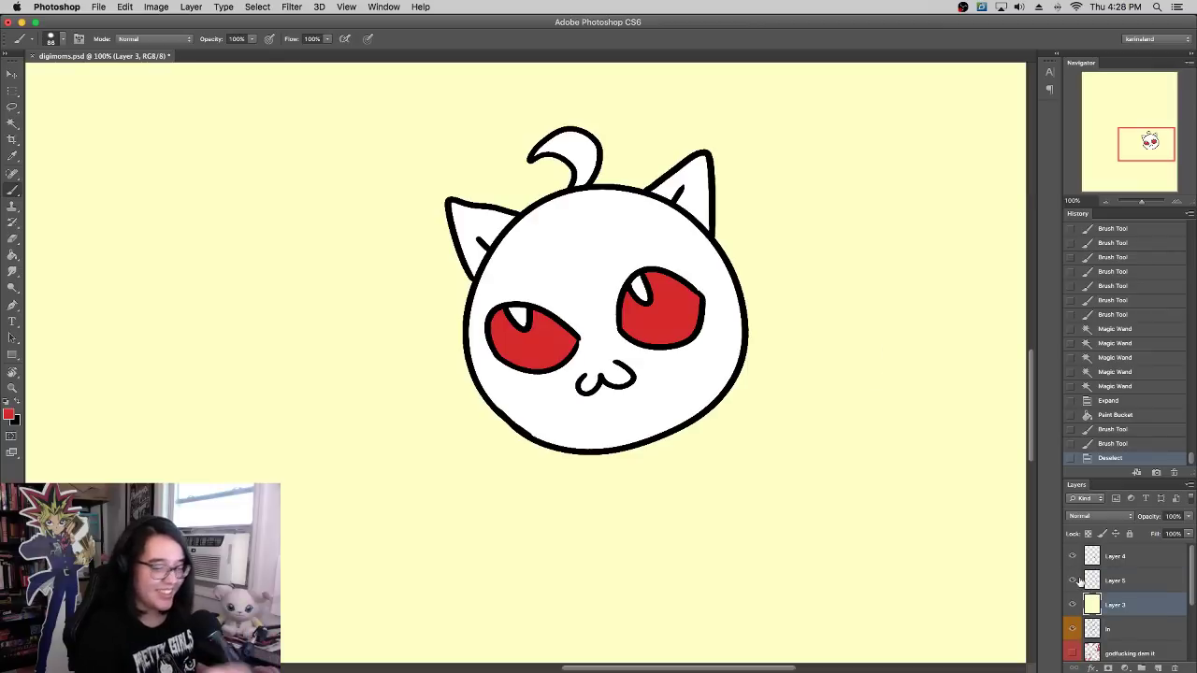
{"action": "left_click", "coordinate": [13, 254]}
{"action": "left_click", "coordinate": [19, 402]}
{"action": "left_click", "coordinate": [187, 391]}
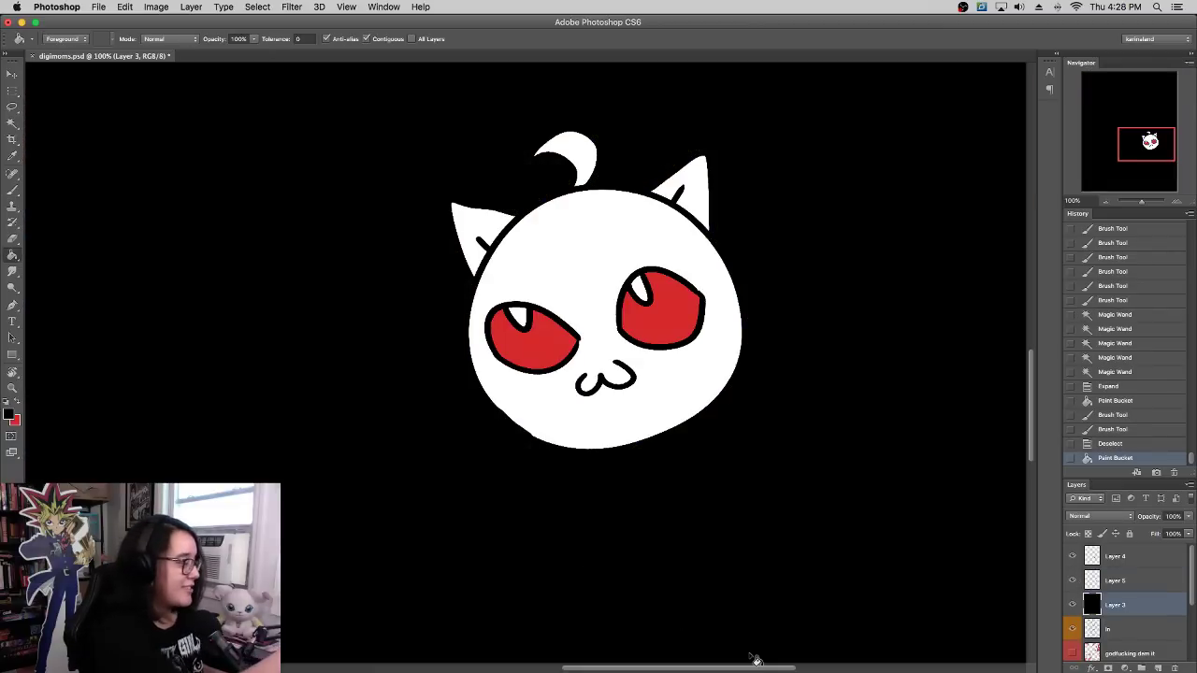
{"action": "key", "text": "super+z"}
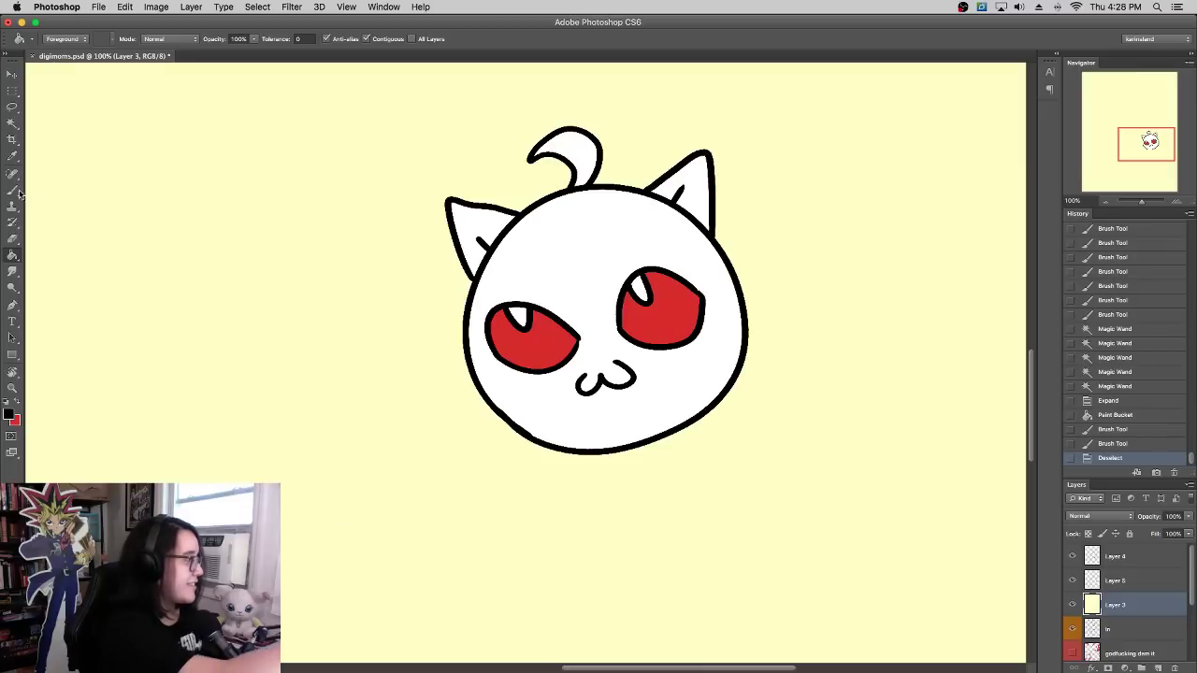
Step: Delete the three demonstration layers: the pale yellow background, the white fill and the cat outline
{"action": "left_click", "coordinate": [15, 193]}
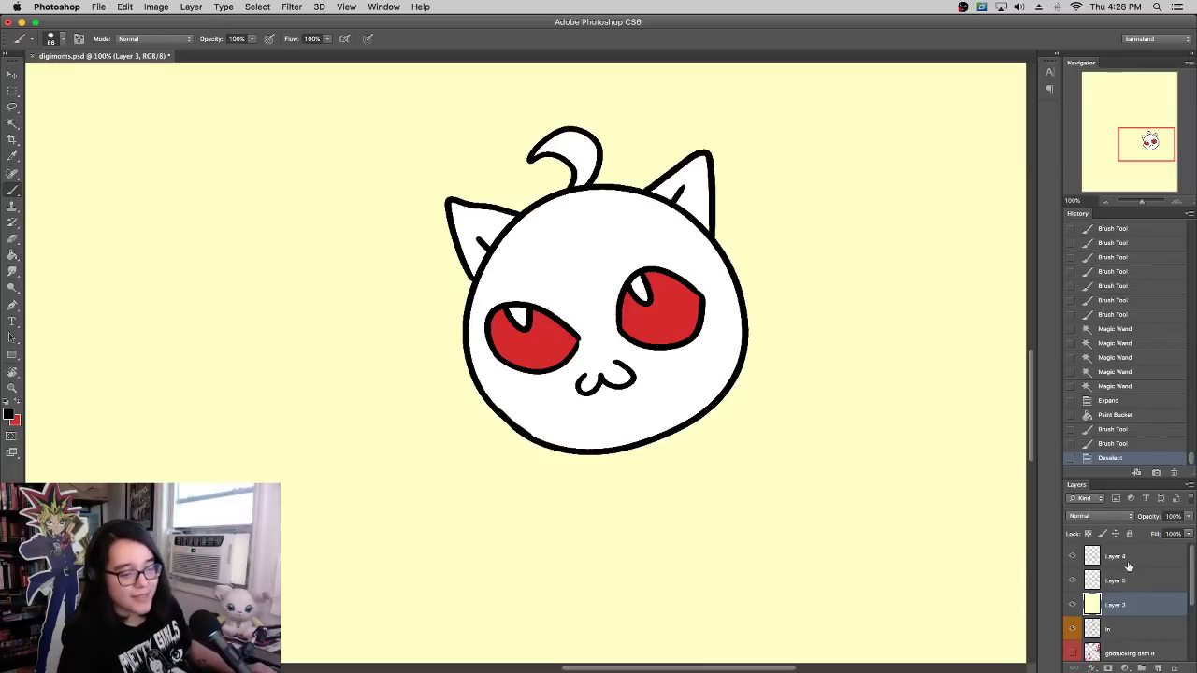
{"action": "left_click", "coordinate": [1129, 567], "text": "shift"}
{"action": "key", "text": "Delete"}
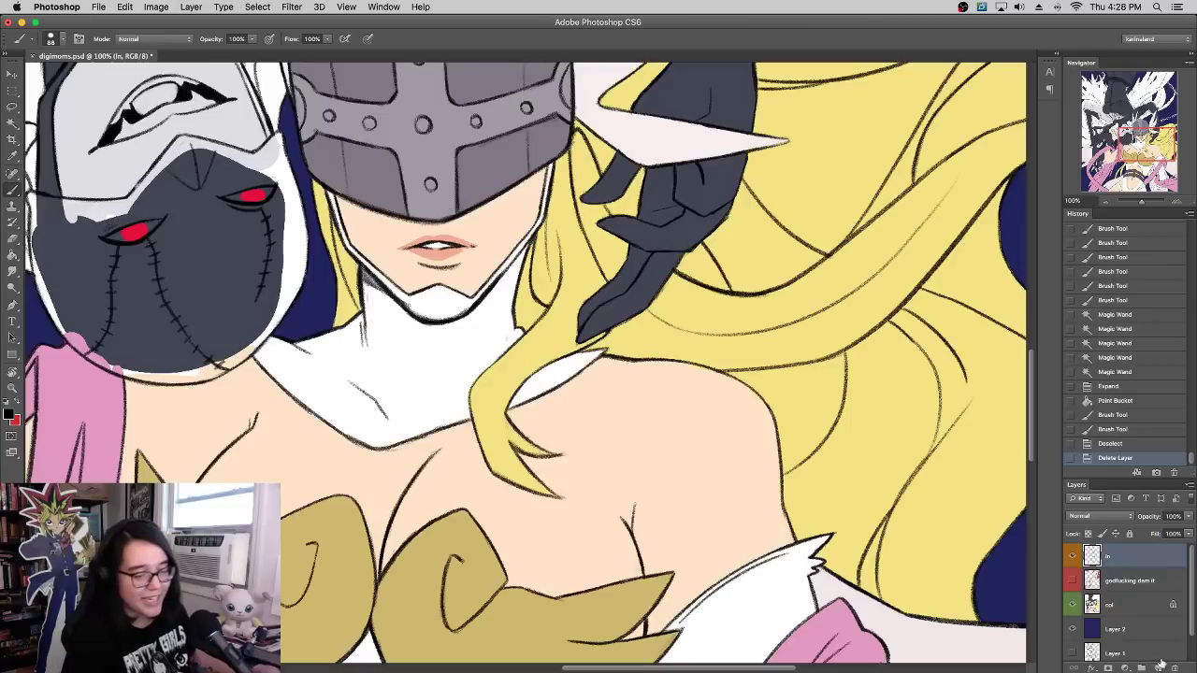
Step: On the line art layer, erase the stray mark on the white collar beside the blonde hair
{"action": "left_click", "coordinate": [1124, 581]}
{"action": "left_click", "coordinate": [1124, 604]}
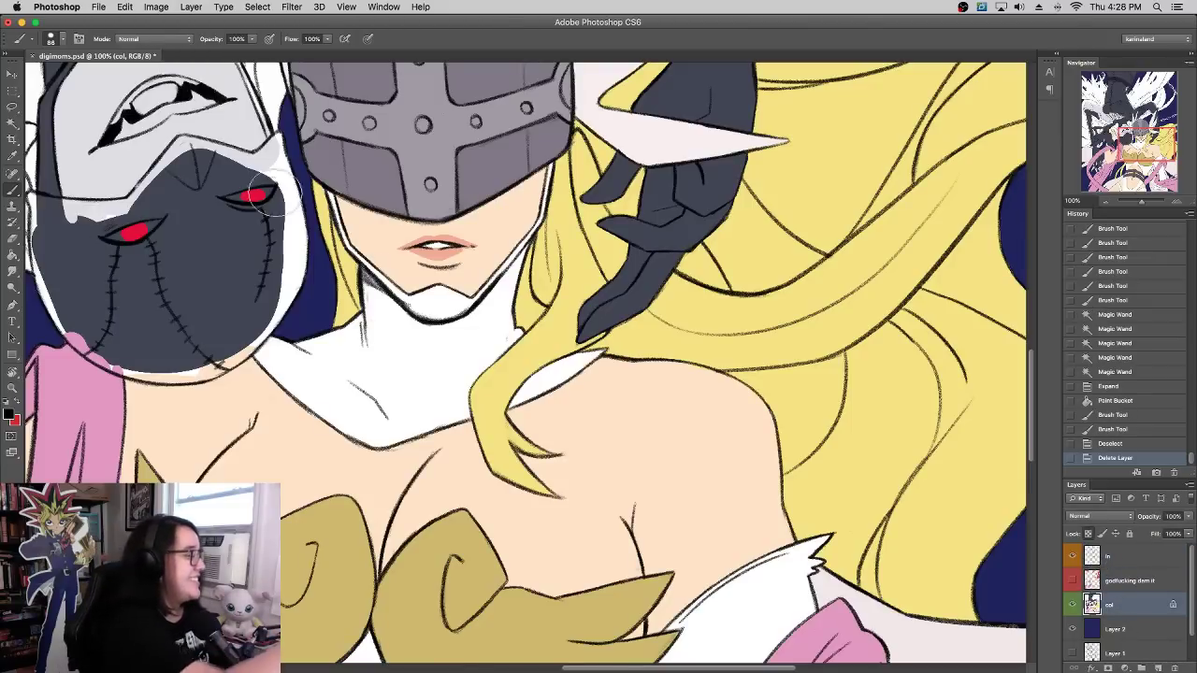
{"action": "left_click_drag", "start_coordinate": [741, 353], "coordinate": [792, 400]}
{"action": "left_click", "coordinate": [1103, 556]}
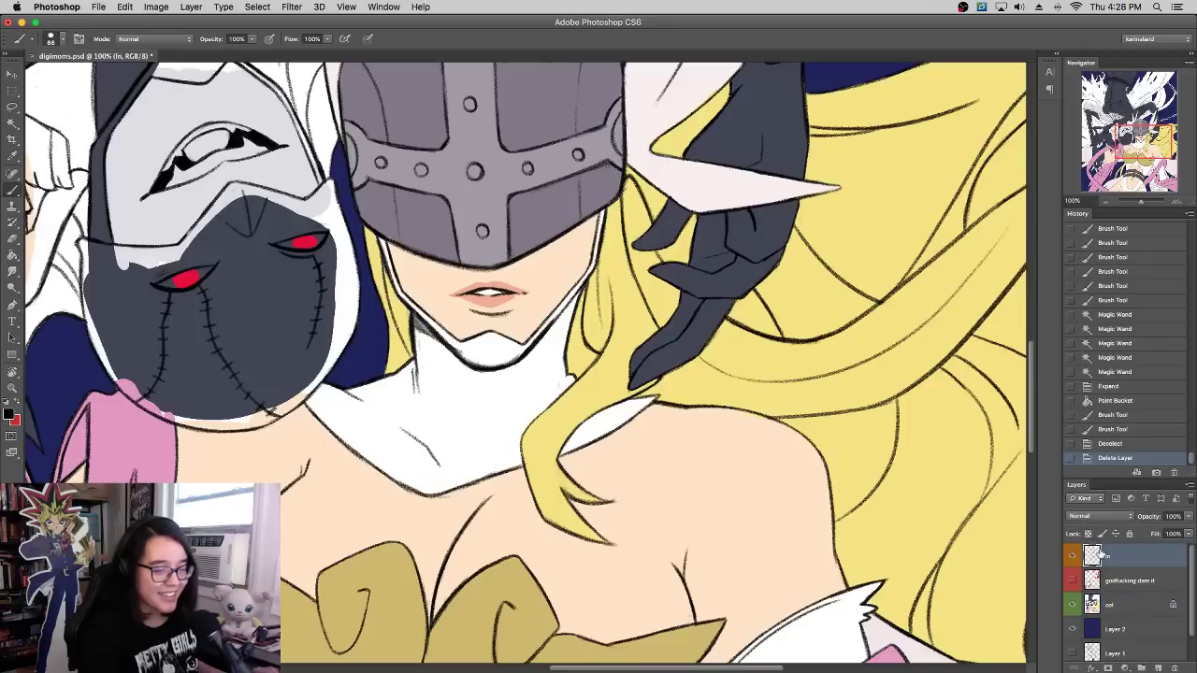
{"action": "key", "text": "e"}
{"action": "left_click_drag", "start_coordinate": [553, 383], "coordinate": [558, 367]}
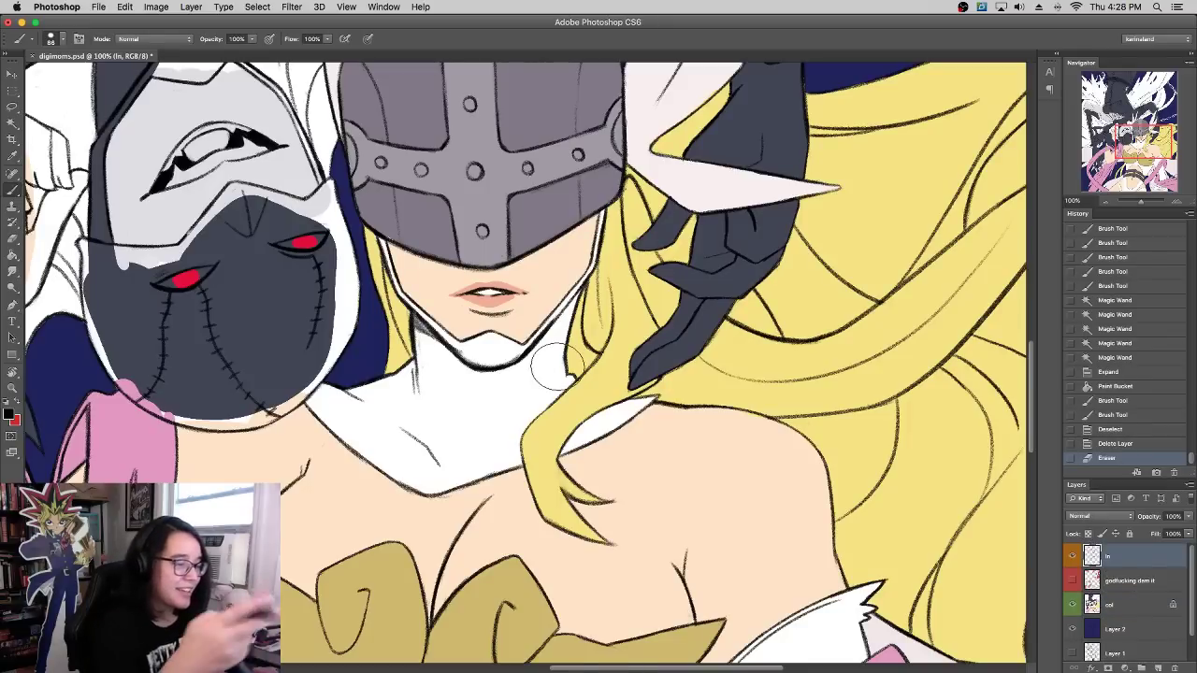
Step: On the col layer, paint the loose chain against the blue background with the helmet's light grey, #a09ba5
{"action": "scroll", "coordinate": [869, 271], "scroll_direction": "down", "scroll_amount": 5}
{"action": "scroll", "coordinate": [818, 446], "scroll_direction": "up", "scroll_amount": 10}
{"action": "scroll", "coordinate": [818, 447], "scroll_direction": "left", "scroll_amount": 4}
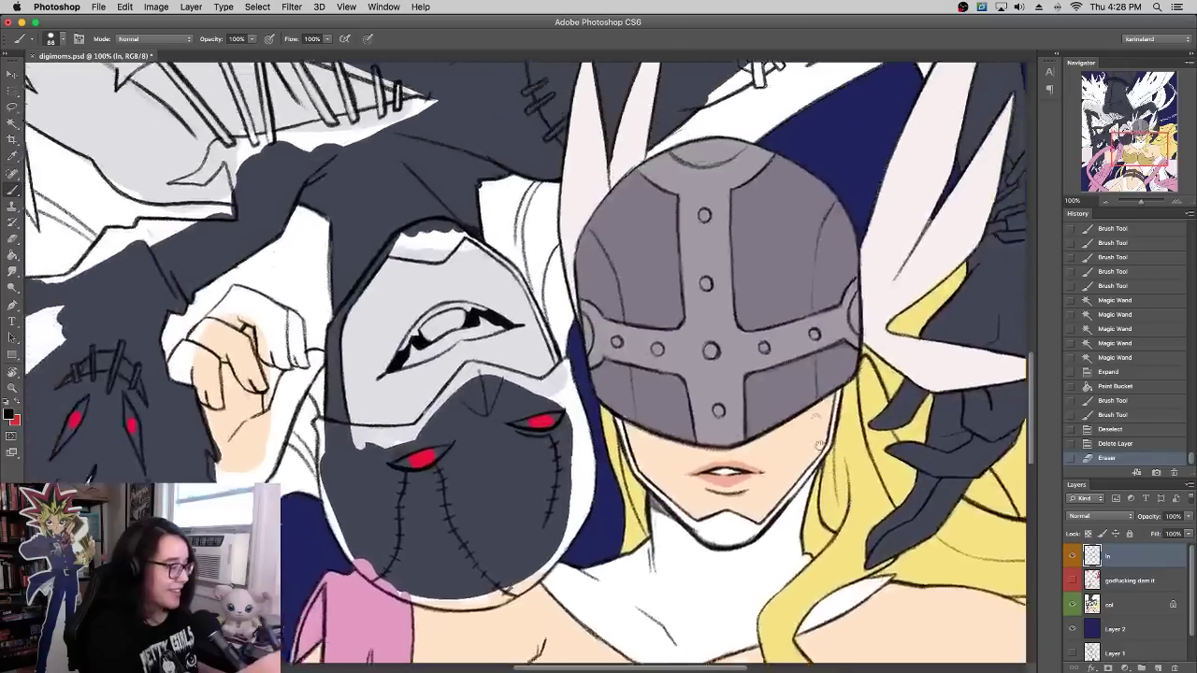
{"action": "scroll", "coordinate": [818, 446], "scroll_direction": "up", "scroll_amount": 3}
{"action": "scroll", "coordinate": [818, 447], "scroll_direction": "left", "scroll_amount": 3}
{"action": "left_click", "coordinate": [1113, 604]}
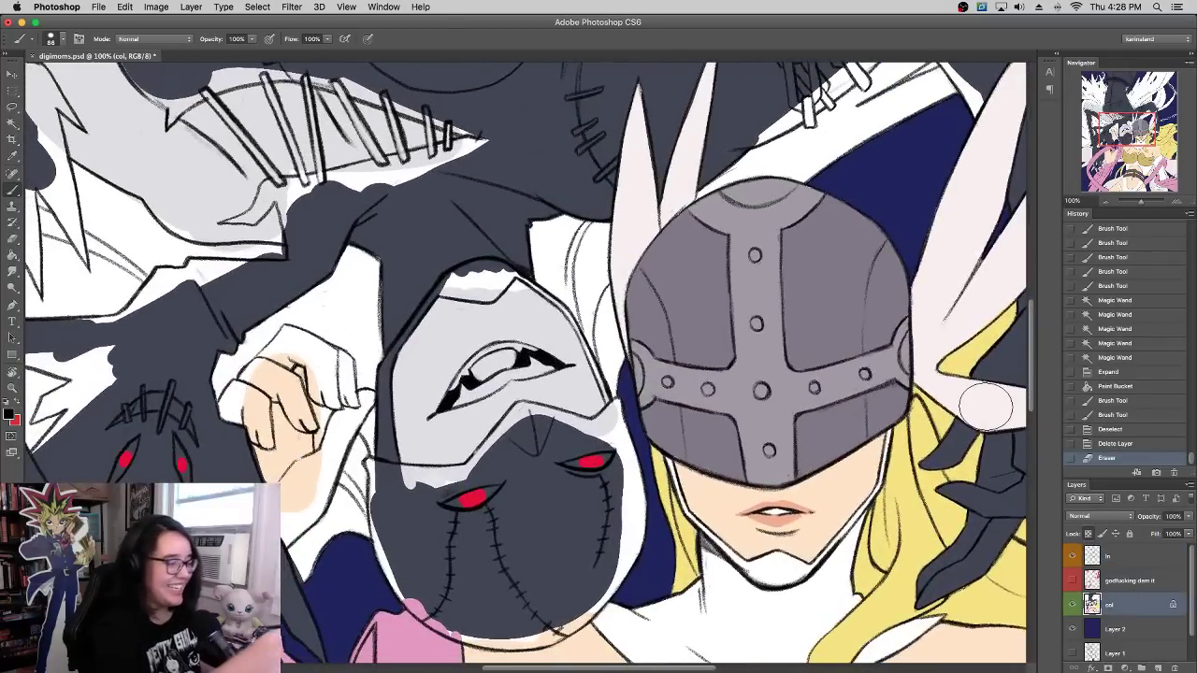
{"action": "left_click_drag", "start_coordinate": [865, 313], "coordinate": [633, 436]}
{"action": "mouse_move", "coordinate": [849, 284]}
{"action": "left_mouse_down"}
{"action": "mouse_move", "coordinate": [783, 326]}
{"action": "mouse_move", "coordinate": [703, 353]}
{"action": "left_mouse_up"}
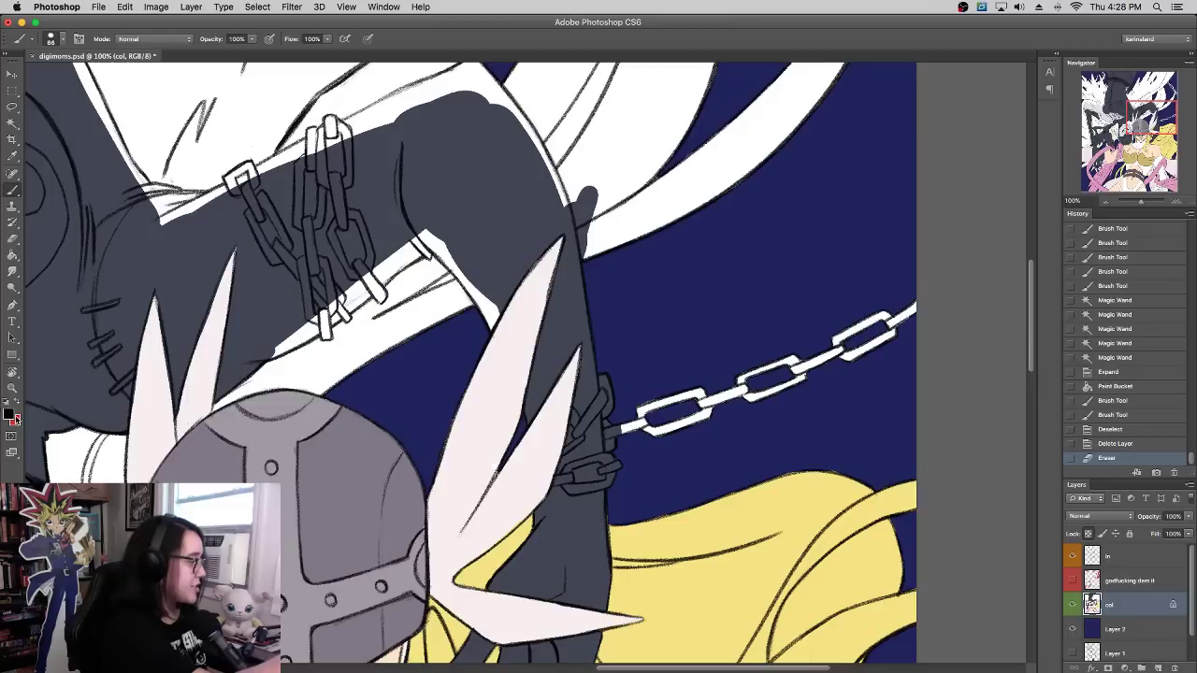
{"action": "left_click", "coordinate": [11, 416]}
{"action": "left_click", "coordinate": [309, 394]}
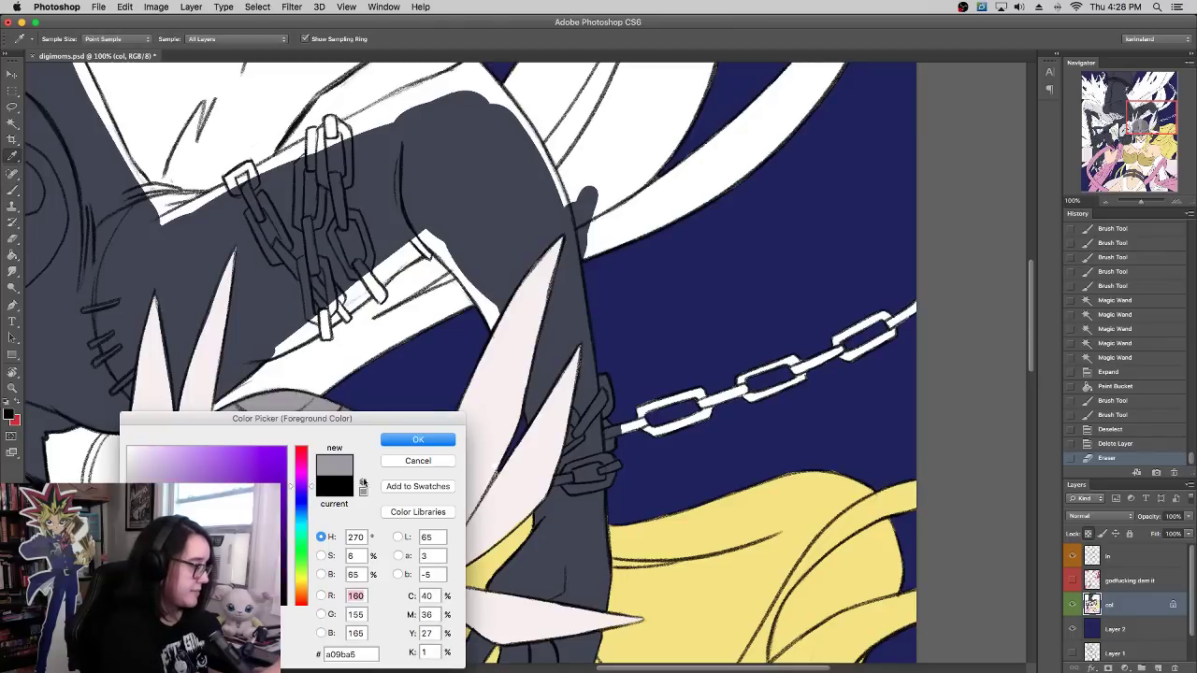
{"action": "left_click", "coordinate": [418, 440]}
{"action": "mouse_move", "coordinate": [687, 402]}
{"action": "left_mouse_down"}
{"action": "mouse_move", "coordinate": [647, 413]}
{"action": "mouse_move", "coordinate": [749, 379]}
{"action": "mouse_move", "coordinate": [791, 380]}
{"action": "mouse_move", "coordinate": [897, 318]}
{"action": "left_mouse_up"}
Step: Reduce the brush to 18 px and colour the chain links wrapped around the dark wrist in the same grey
{"action": "right_click", "coordinate": [684, 375]}
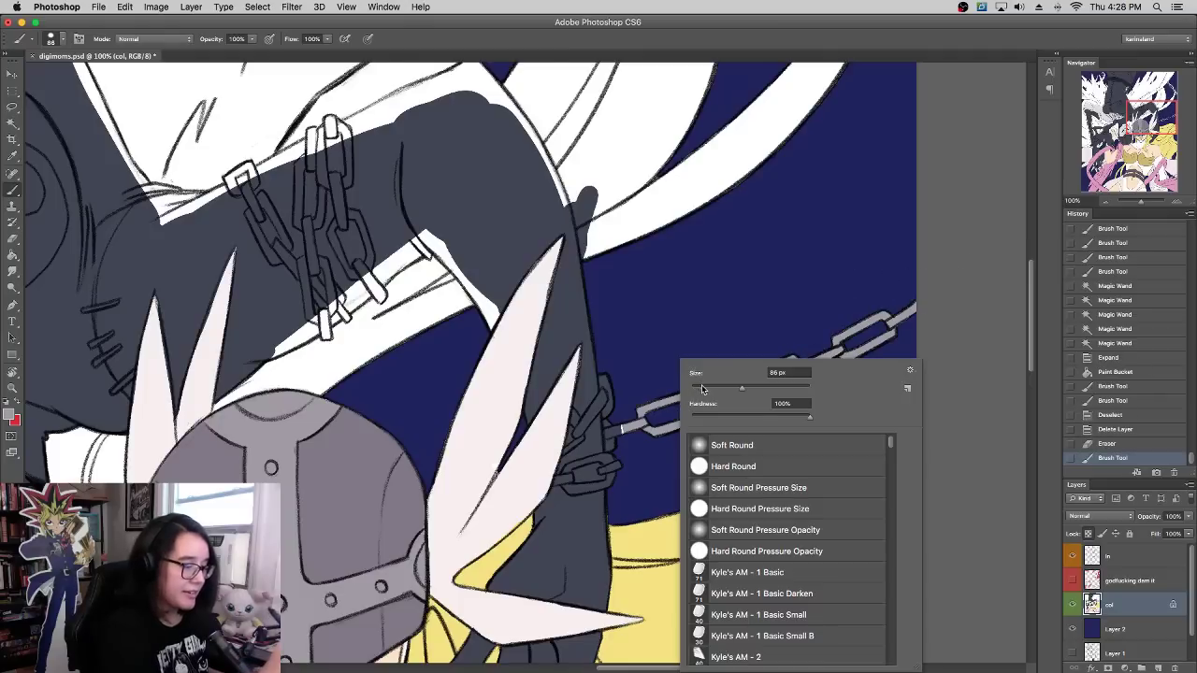
{"action": "mouse_move", "coordinate": [613, 481]}
{"action": "left_mouse_down"}
{"action": "mouse_move", "coordinate": [604, 393]}
{"action": "mouse_move", "coordinate": [579, 411]}
{"action": "left_mouse_up"}
{"action": "left_click_drag", "start_coordinate": [612, 517], "coordinate": [611, 509]}
{"action": "mouse_move", "coordinate": [612, 398]}
{"action": "left_mouse_down"}
{"action": "mouse_move", "coordinate": [612, 365]}
{"action": "mouse_move", "coordinate": [738, 329]}
{"action": "left_mouse_up"}
{"action": "left_click_drag", "start_coordinate": [620, 432], "coordinate": [648, 439]}
{"action": "left_click_drag", "start_coordinate": [648, 437], "coordinate": [669, 433]}
{"action": "left_click_drag", "start_coordinate": [634, 430], "coordinate": [650, 408]}
{"action": "mouse_move", "coordinate": [648, 409]}
{"action": "left_mouse_down"}
{"action": "mouse_move", "coordinate": [667, 406]}
{"action": "mouse_move", "coordinate": [671, 342]}
{"action": "mouse_move", "coordinate": [636, 395]}
{"action": "mouse_move", "coordinate": [642, 373]}
{"action": "left_mouse_up"}
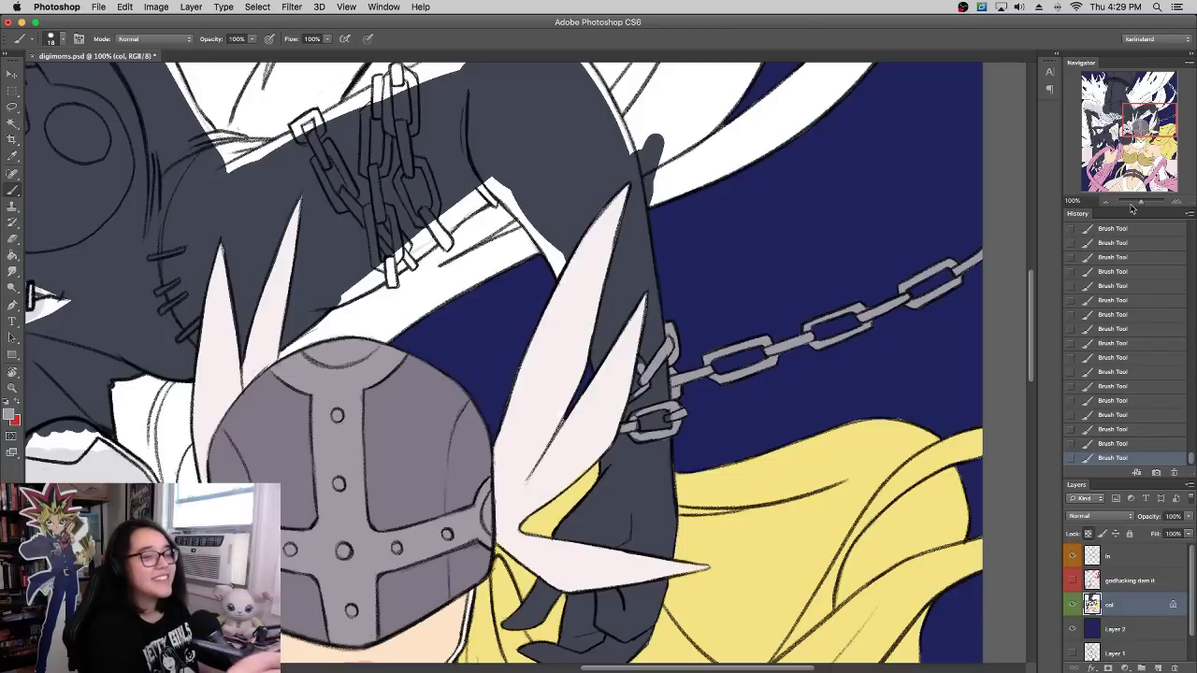
Step: Sample the red of the dark figure's eyes and paint the claws of the hand over the pink ribbon with it
{"action": "left_click_drag", "start_coordinate": [1140, 203], "coordinate": [1138, 205]}
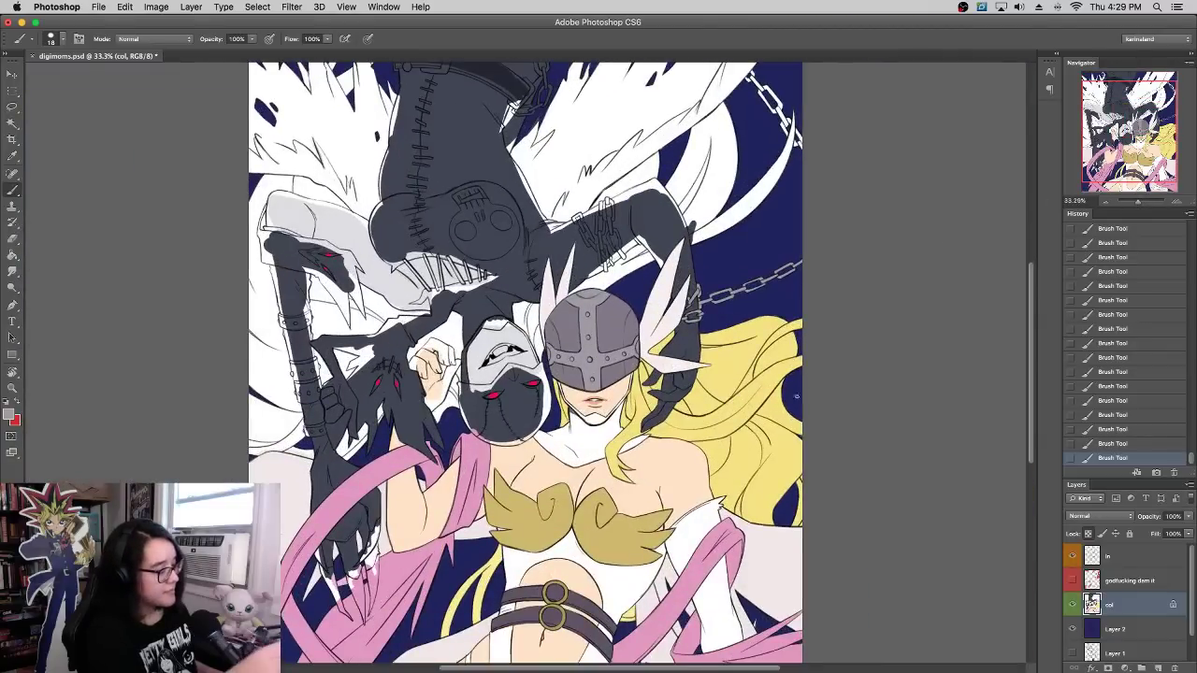
{"action": "left_click_drag", "start_coordinate": [752, 415], "coordinate": [776, 259]}
{"action": "left_click_drag", "start_coordinate": [513, 236], "coordinate": [511, 375]}
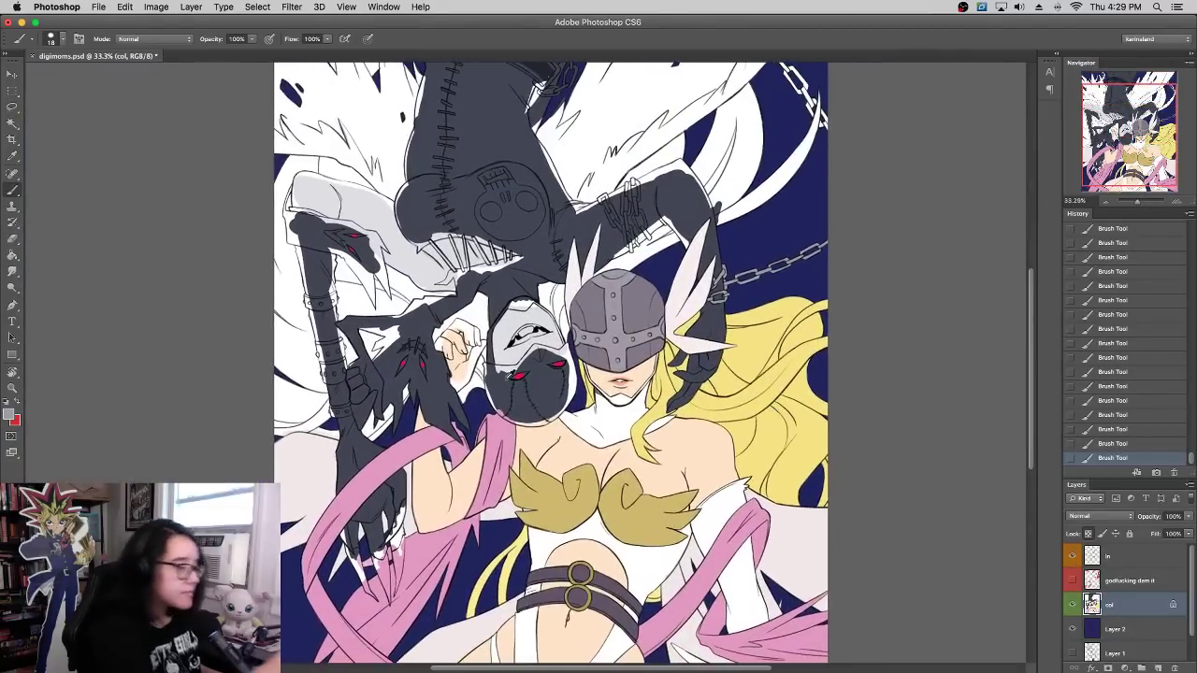
{"action": "left_click", "coordinate": [519, 374], "text": "alt"}
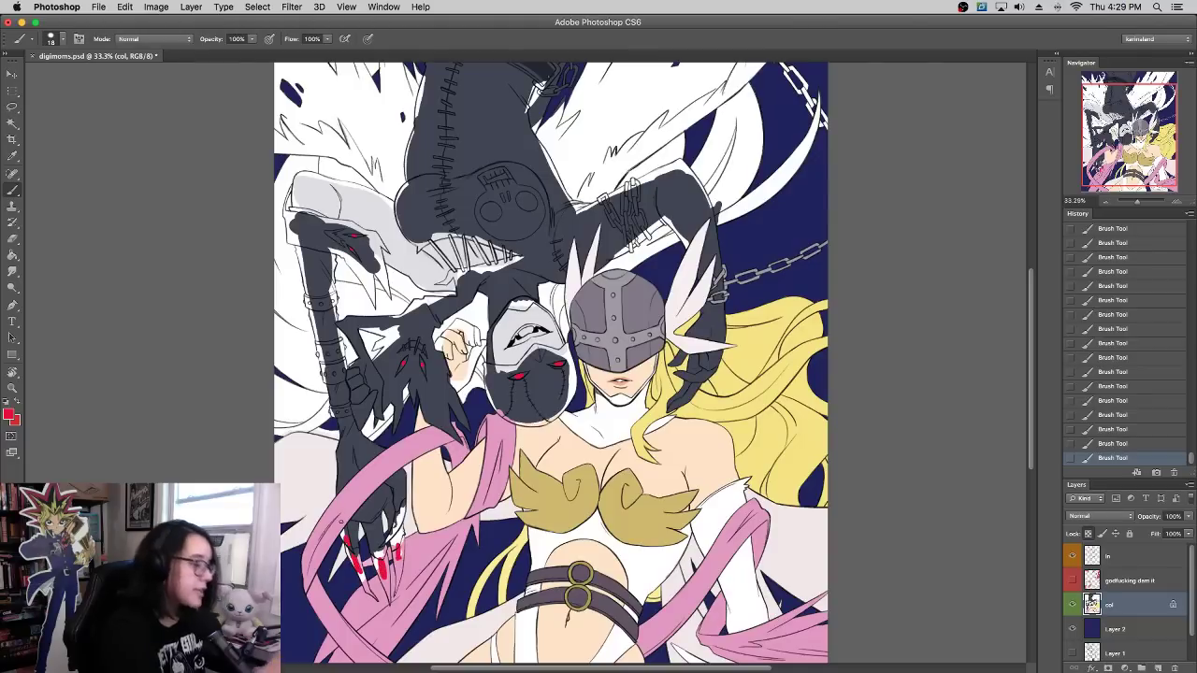
{"action": "left_click_drag", "start_coordinate": [709, 324], "coordinate": [720, 394]}
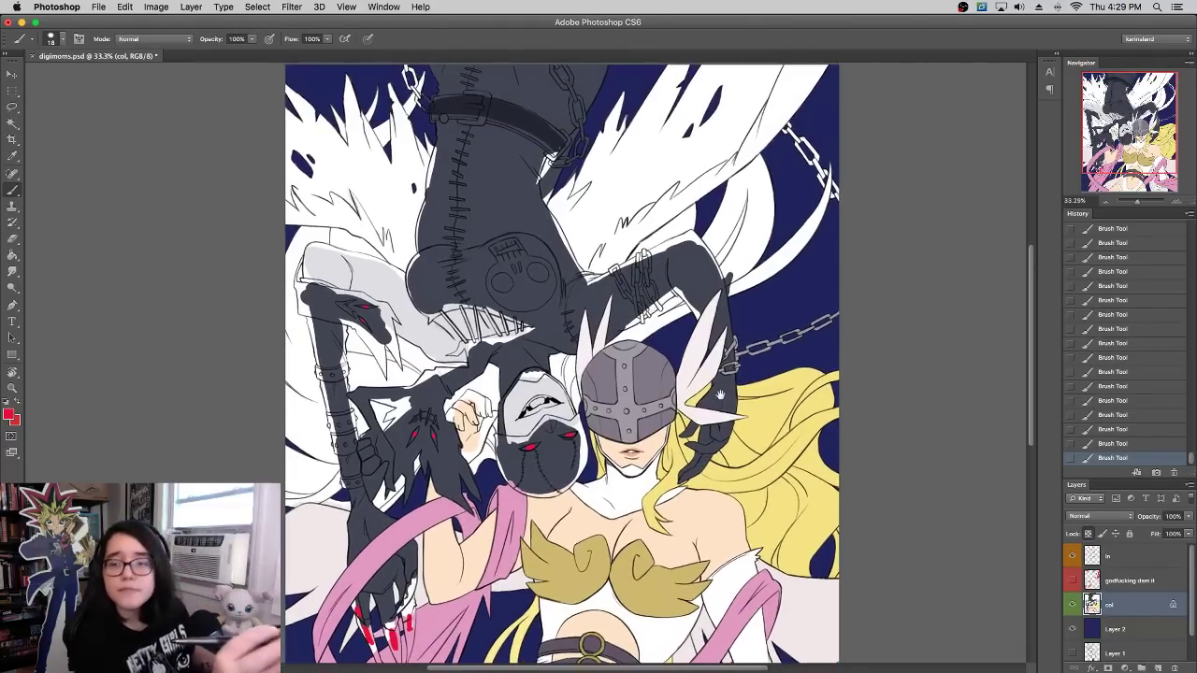
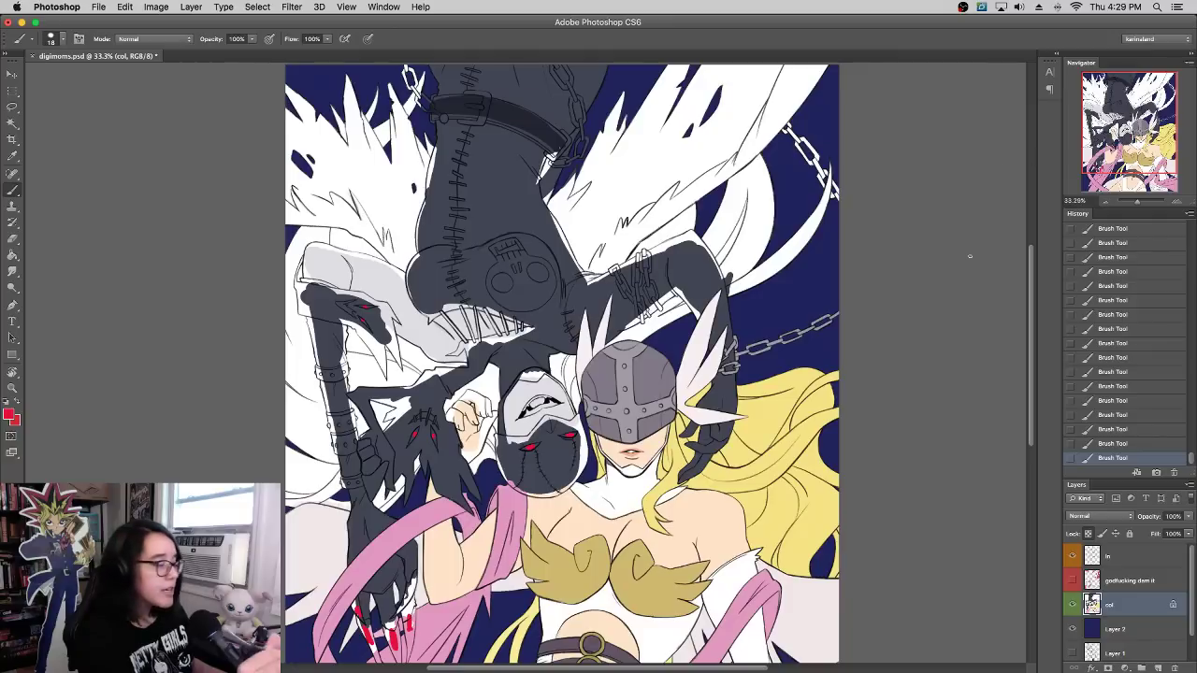
Step: Sample the belt's near-black, enlarge the brush to 97 px and fill the dark figure's right wing on the col layer
{"action": "scroll", "coordinate": [903, 284], "scroll_direction": "down", "scroll_amount": 5}
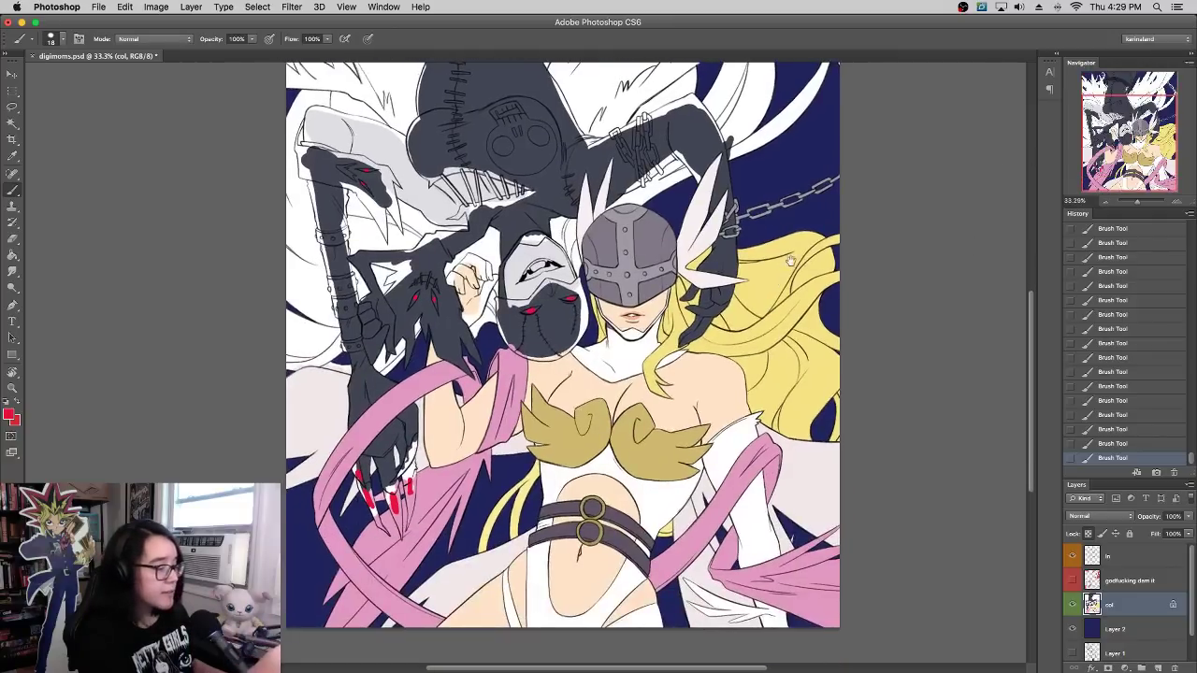
{"action": "left_click_drag", "start_coordinate": [773, 285], "coordinate": [774, 404]}
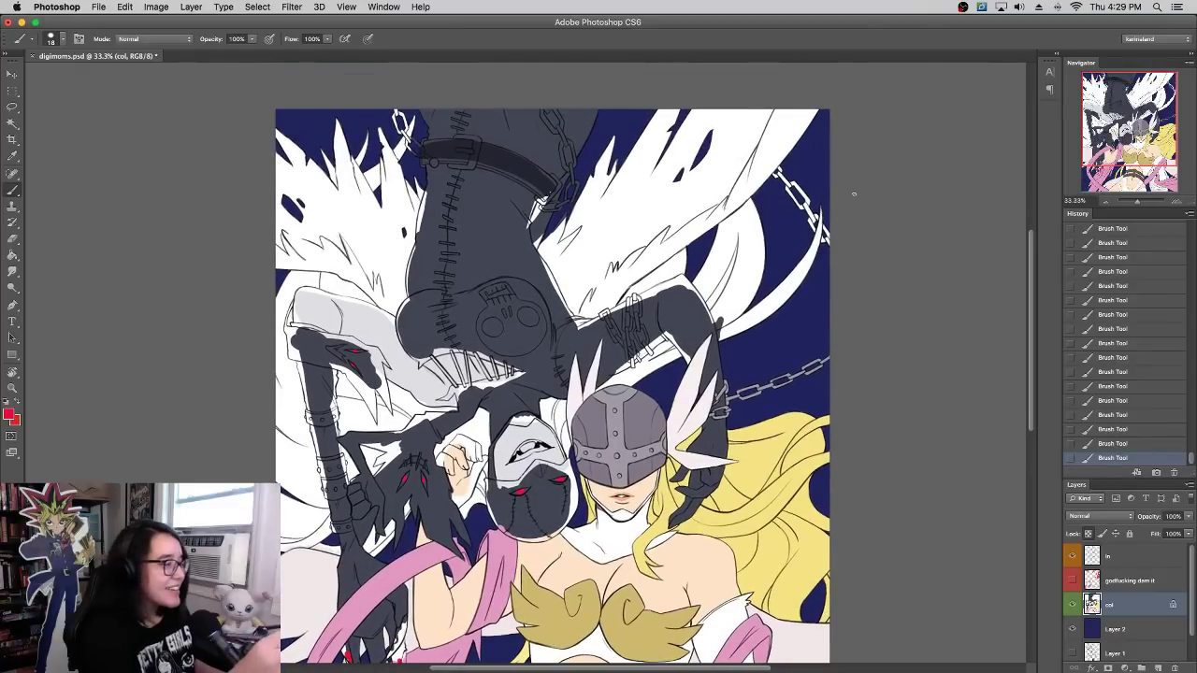
{"action": "left_click", "coordinate": [500, 159], "text": "alt"}
{"action": "right_click", "coordinate": [658, 209]}
{"action": "left_click", "coordinate": [736, 244]}
{"action": "mouse_move", "coordinate": [609, 229]}
{"action": "left_mouse_down"}
{"action": "mouse_move", "coordinate": [590, 200]}
{"action": "mouse_move", "coordinate": [599, 165]}
{"action": "mouse_move", "coordinate": [646, 146]}
{"action": "mouse_move", "coordinate": [629, 221]}
{"action": "mouse_move", "coordinate": [711, 108]}
{"action": "mouse_move", "coordinate": [723, 123]}
{"action": "mouse_move", "coordinate": [679, 228]}
{"action": "mouse_move", "coordinate": [802, 84]}
{"action": "mouse_move", "coordinate": [737, 160]}
{"action": "mouse_move", "coordinate": [772, 138]}
{"action": "mouse_move", "coordinate": [627, 247]}
{"action": "mouse_move", "coordinate": [594, 295]}
{"action": "mouse_move", "coordinate": [572, 284]}
{"action": "mouse_move", "coordinate": [559, 236]}
{"action": "mouse_move", "coordinate": [570, 230]}
{"action": "mouse_move", "coordinate": [599, 288]}
{"action": "mouse_move", "coordinate": [648, 240]}
{"action": "mouse_move", "coordinate": [664, 246]}
{"action": "mouse_move", "coordinate": [742, 169]}
{"action": "mouse_move", "coordinate": [710, 216]}
{"action": "mouse_move", "coordinate": [800, 122]}
{"action": "left_mouse_up"}
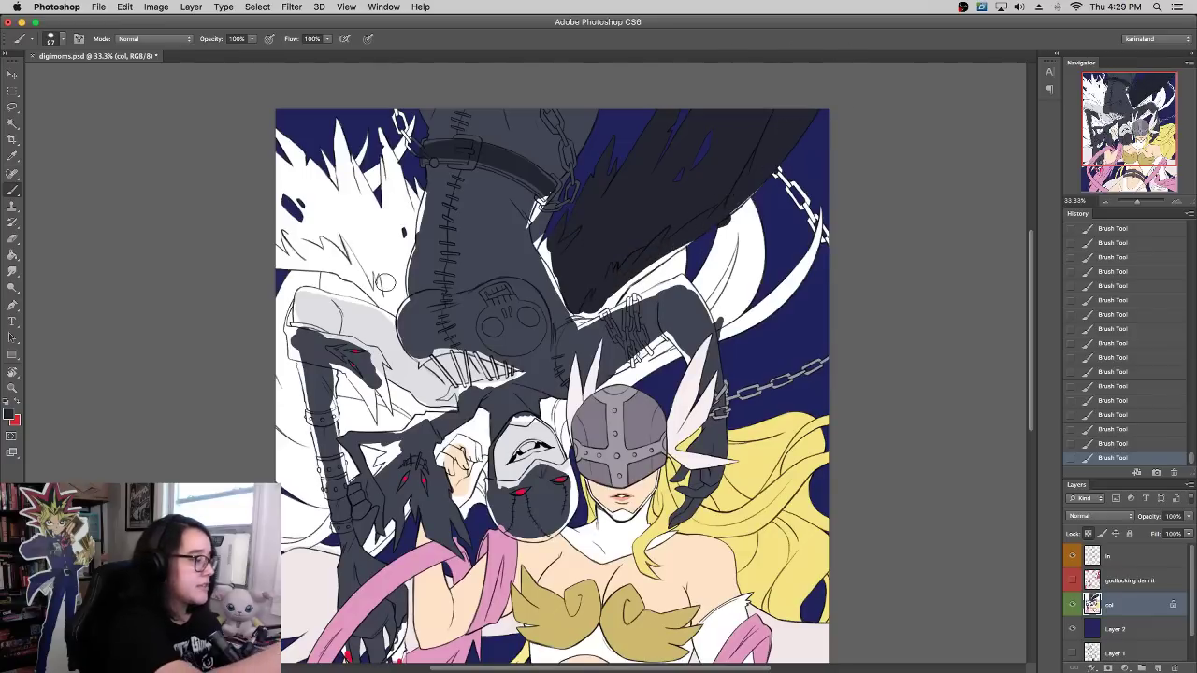
Step: Paint the main area of the dark figure's left wing in the same near-black, keeping the blue holes uncovered
{"action": "mouse_move", "coordinate": [392, 290]}
{"action": "left_mouse_down"}
{"action": "mouse_move", "coordinate": [264, 236]}
{"action": "mouse_move", "coordinate": [284, 201]}
{"action": "mouse_move", "coordinate": [301, 217]}
{"action": "mouse_move", "coordinate": [284, 126]}
{"action": "mouse_move", "coordinate": [330, 150]}
{"action": "left_mouse_up"}
{"action": "key", "text": "super+z"}
{"action": "mouse_move", "coordinate": [370, 258]}
{"action": "left_mouse_down"}
{"action": "mouse_move", "coordinate": [333, 210]}
{"action": "mouse_move", "coordinate": [298, 220]}
{"action": "mouse_move", "coordinate": [290, 253]}
{"action": "mouse_move", "coordinate": [379, 270]}
{"action": "mouse_move", "coordinate": [350, 170]}
{"action": "left_mouse_up"}
{"action": "mouse_move", "coordinate": [334, 114]}
{"action": "left_mouse_down"}
{"action": "mouse_move", "coordinate": [336, 71]}
{"action": "mouse_move", "coordinate": [393, 187]}
{"action": "mouse_move", "coordinate": [392, 292]}
{"action": "left_mouse_up"}
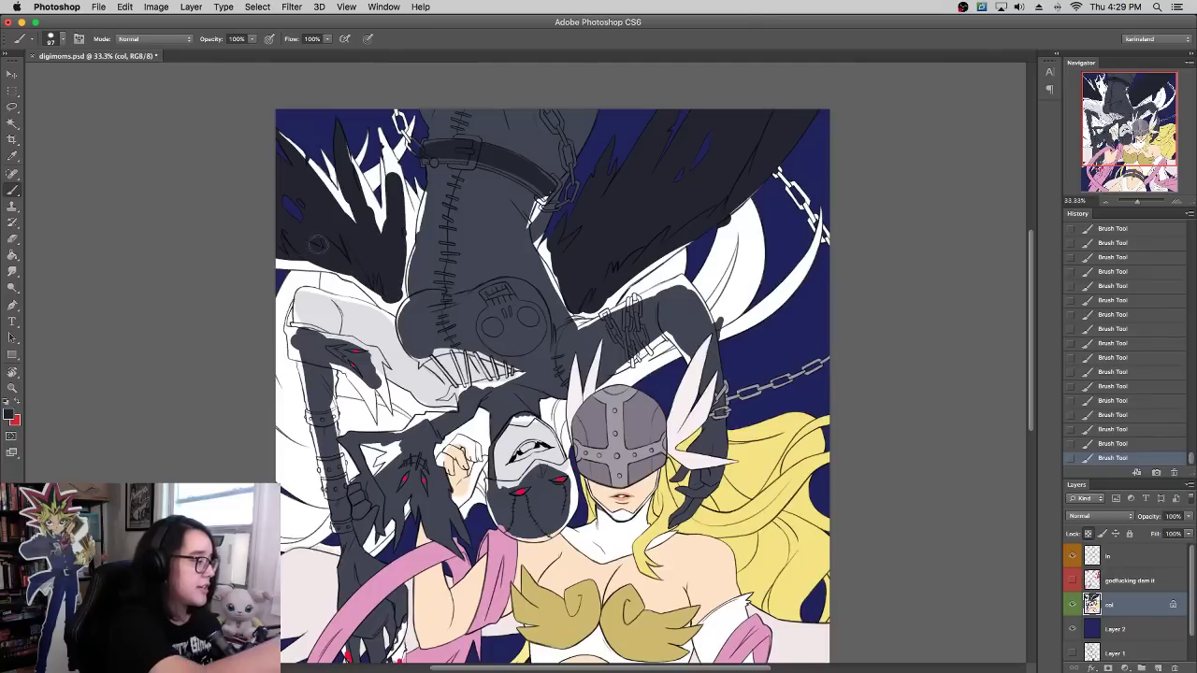
{"action": "mouse_move", "coordinate": [297, 246]}
{"action": "left_mouse_down"}
{"action": "mouse_move", "coordinate": [332, 259]}
{"action": "mouse_move", "coordinate": [400, 223]}
{"action": "left_mouse_up"}
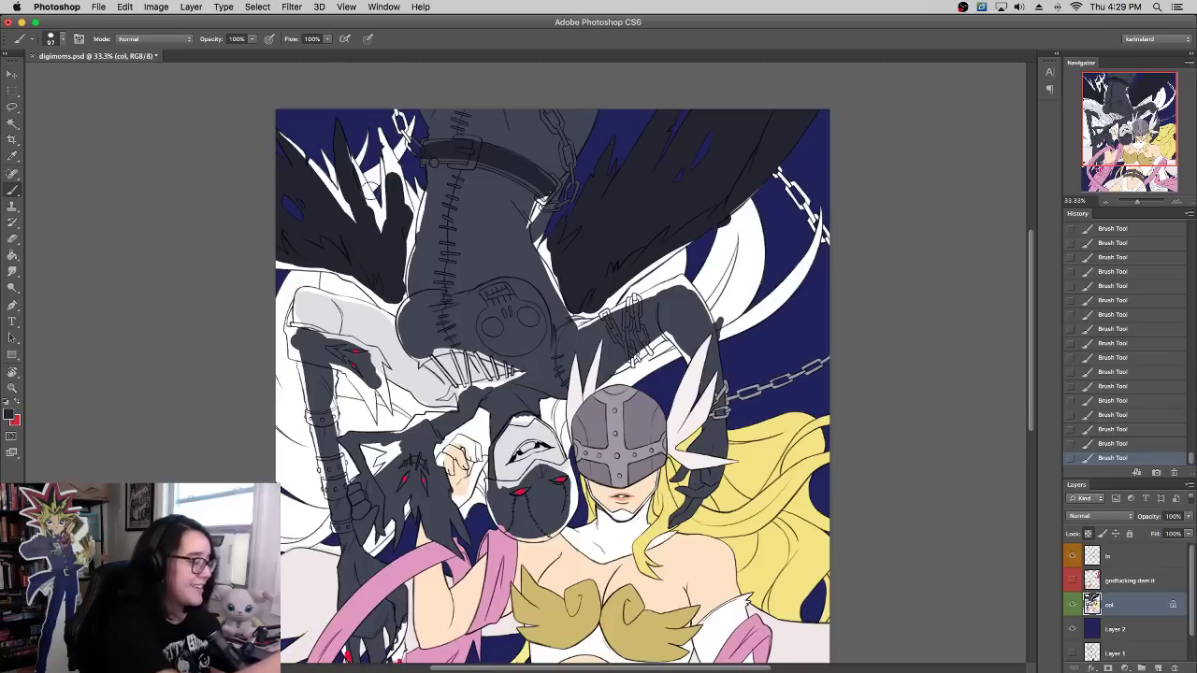
Step: Reduce the brush to 14 px and fill the lower stitches beside the skull emblem with near-black
{"action": "scroll", "coordinate": [828, 284], "scroll_direction": "down", "scroll_amount": 3}
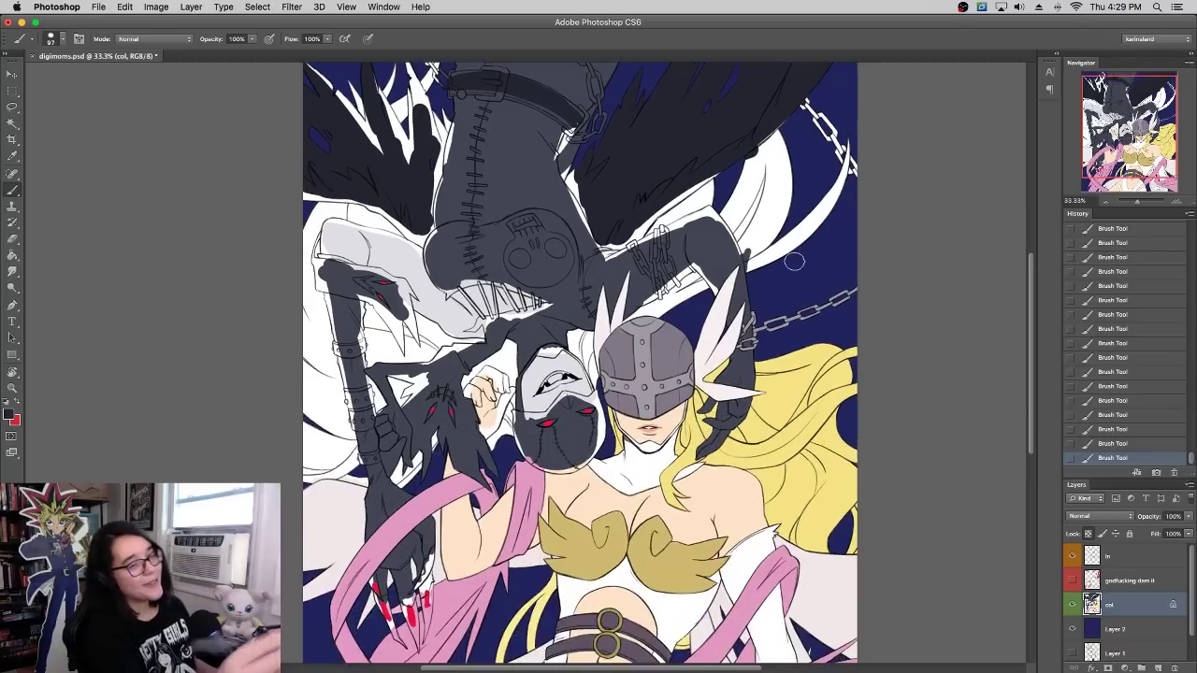
{"action": "left_click", "coordinate": [1176, 203]}
{"action": "left_click", "coordinate": [1176, 203]}
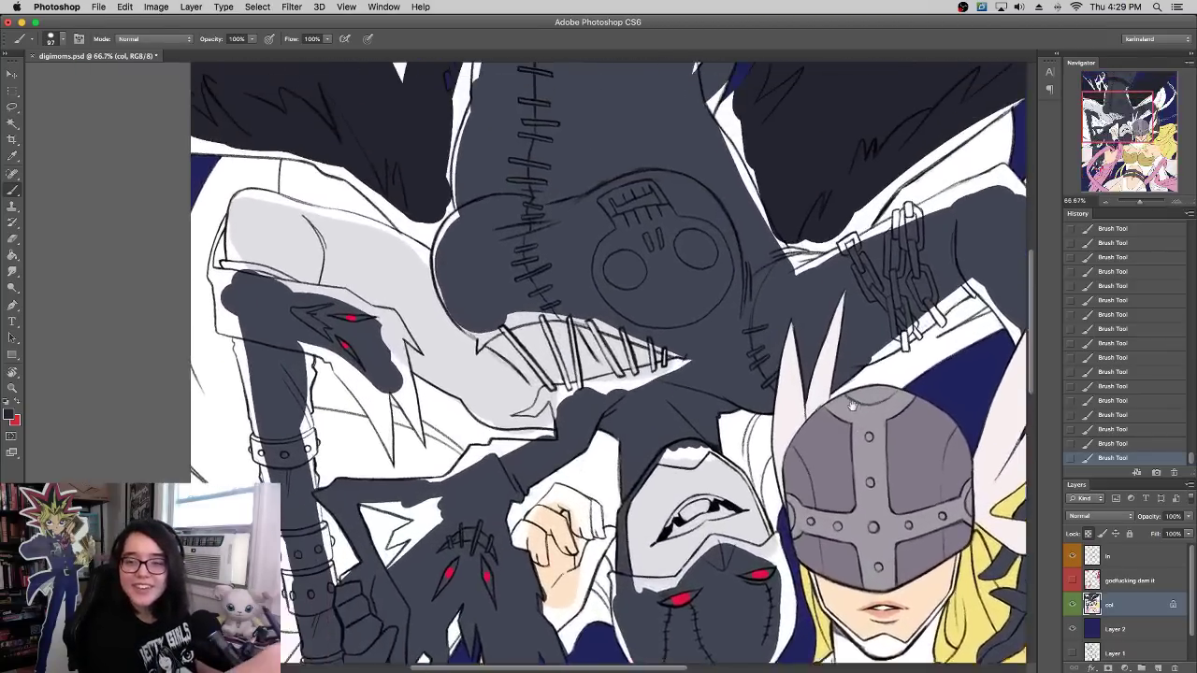
{"action": "scroll", "coordinate": [819, 312], "scroll_direction": "up", "scroll_amount": 2}
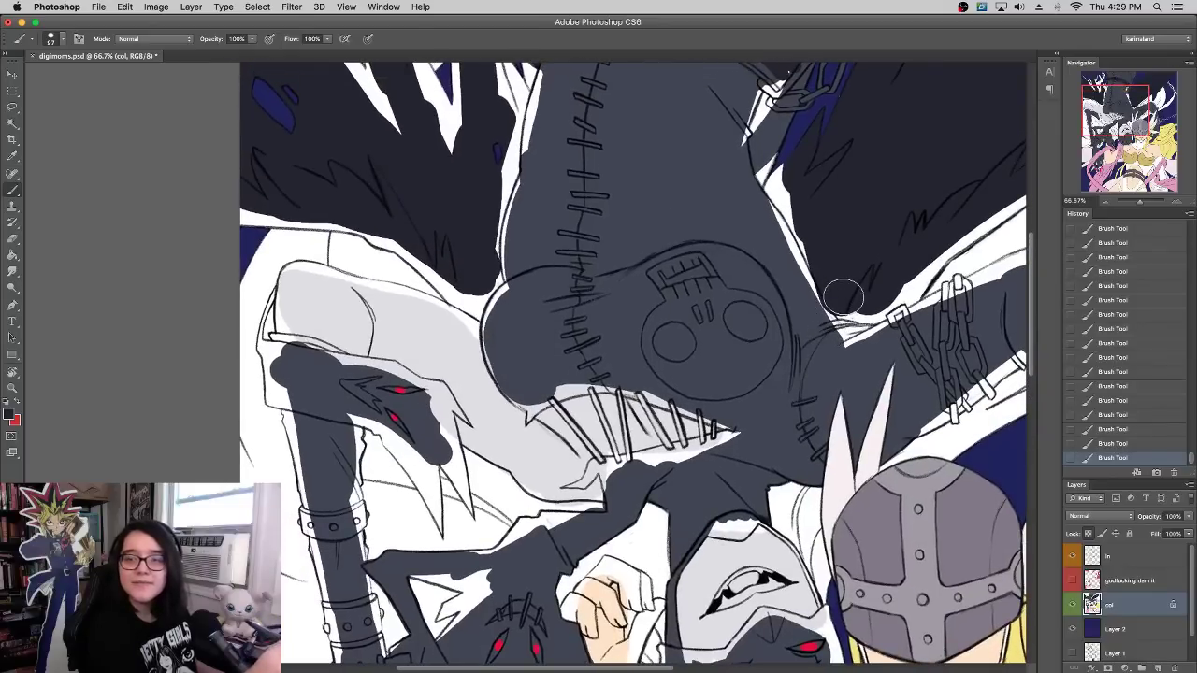
{"action": "right_click", "coordinate": [843, 296]}
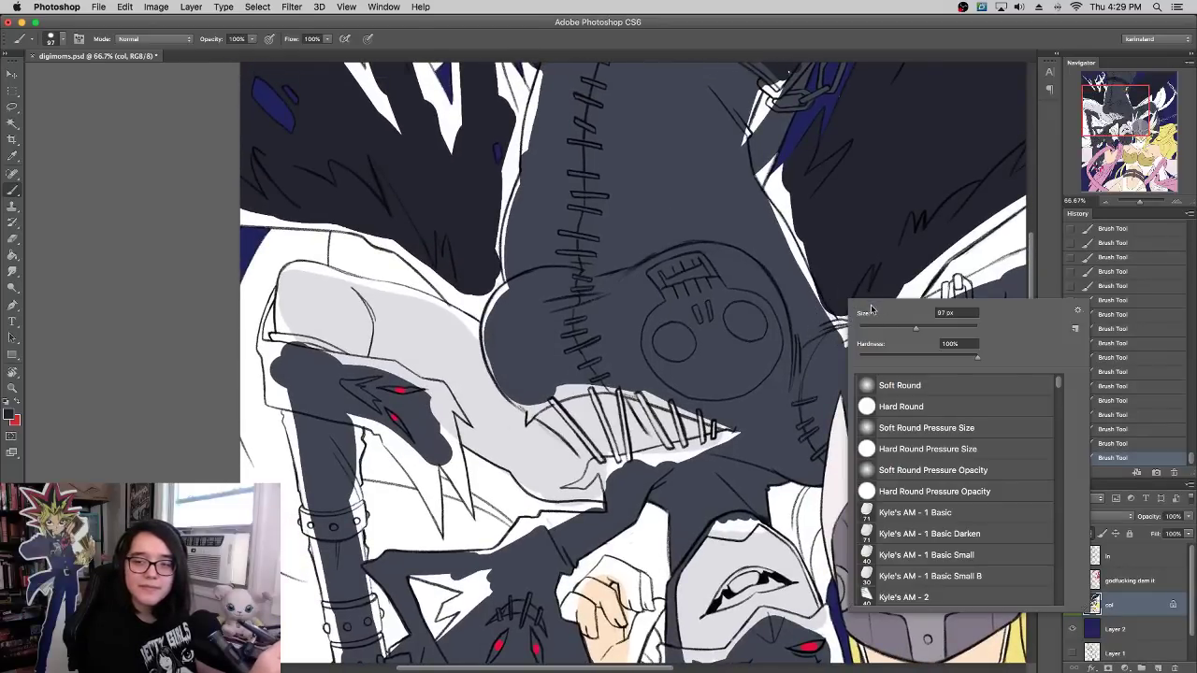
{"action": "left_click", "coordinate": [870, 329]}
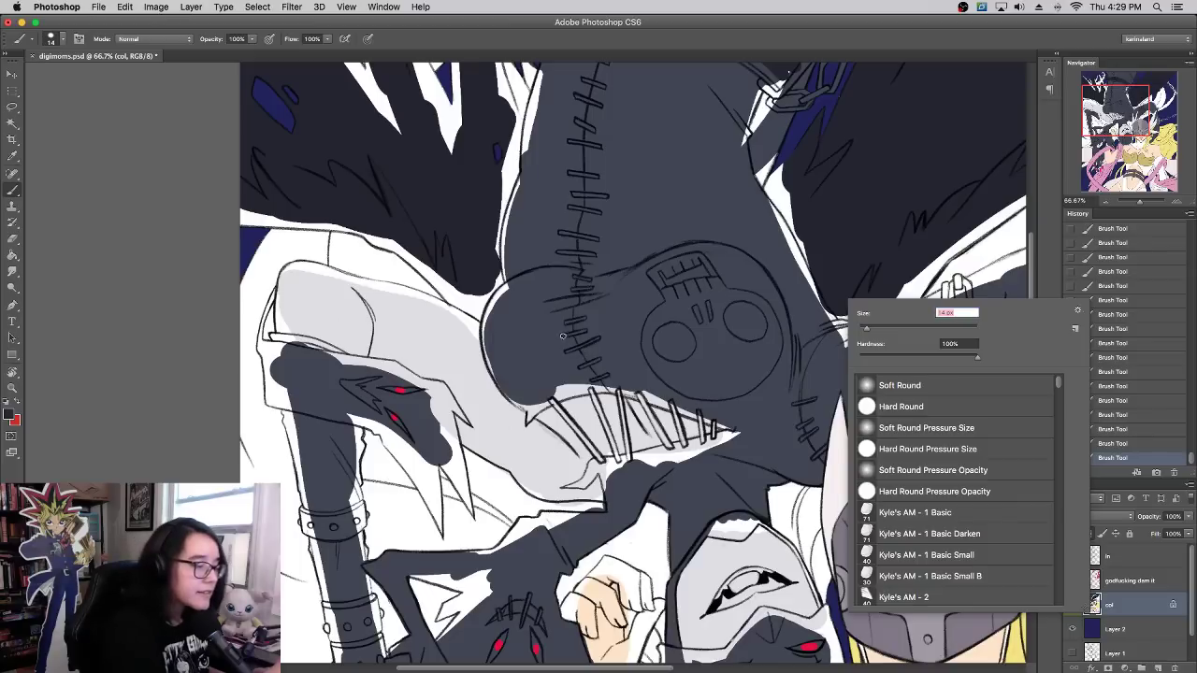
{"action": "left_click", "coordinate": [562, 335]}
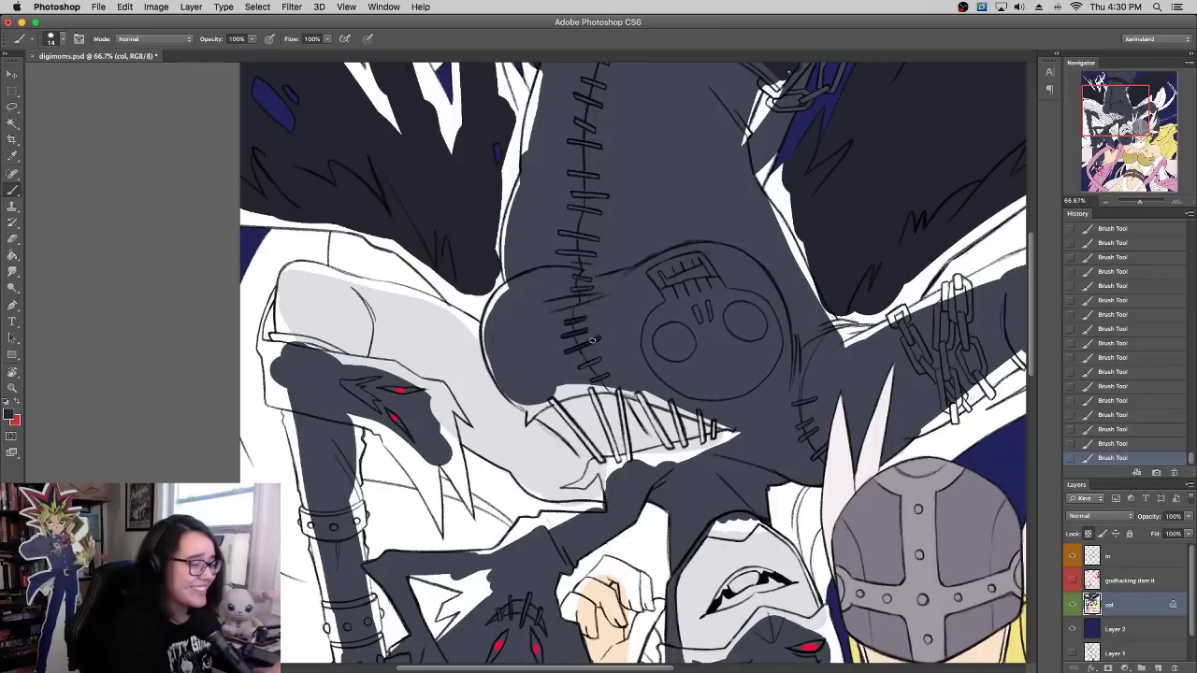
{"action": "key", "text": "super+z"}
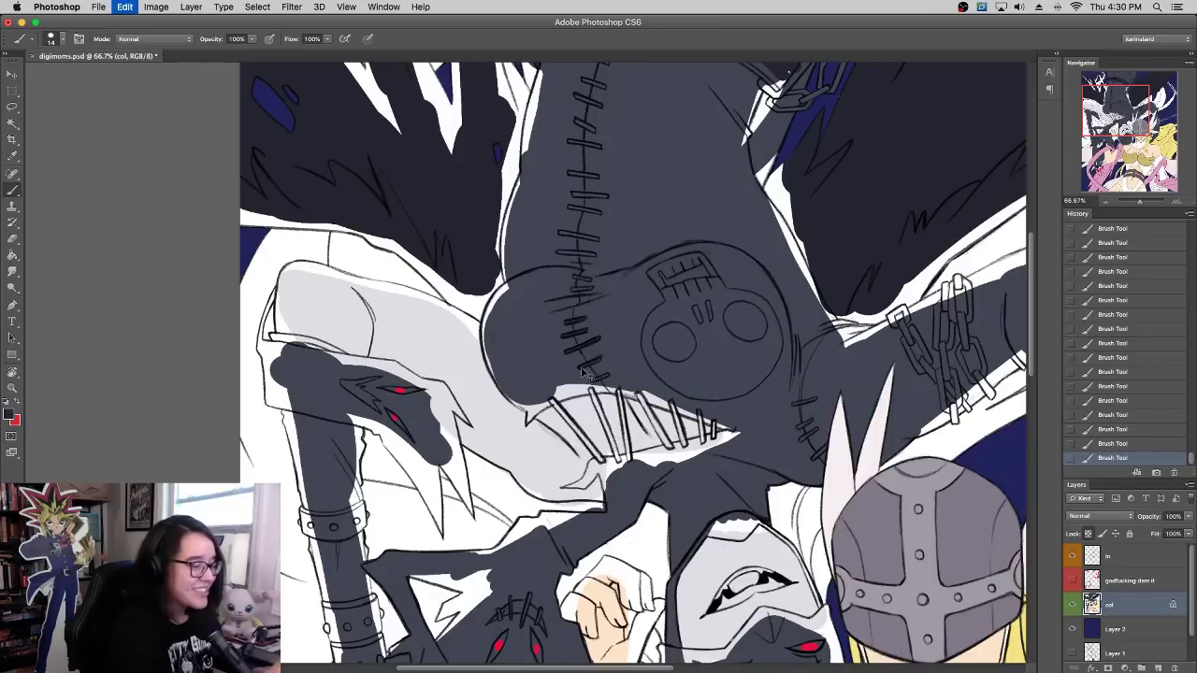
{"action": "left_click_drag", "start_coordinate": [579, 369], "coordinate": [601, 356]}
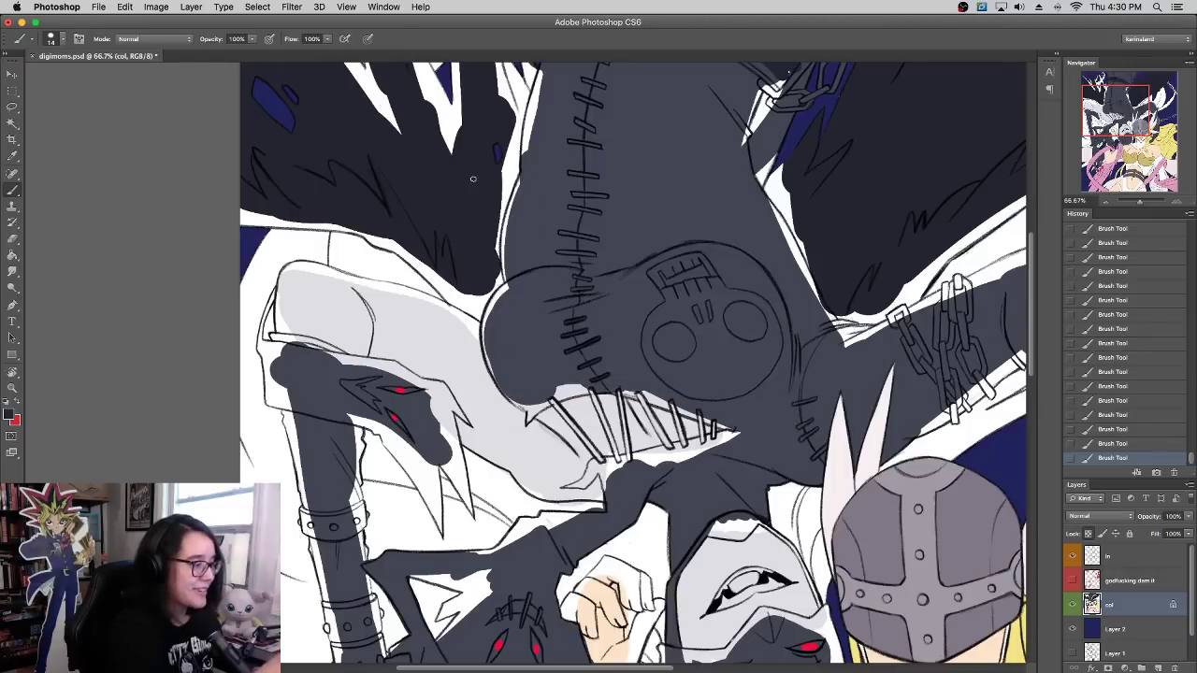
Step: Resample the wing's near-black and fill the two long stitches directly above the chest curve
{"action": "scroll", "coordinate": [473, 177], "scroll_direction": "up", "scroll_amount": 5}
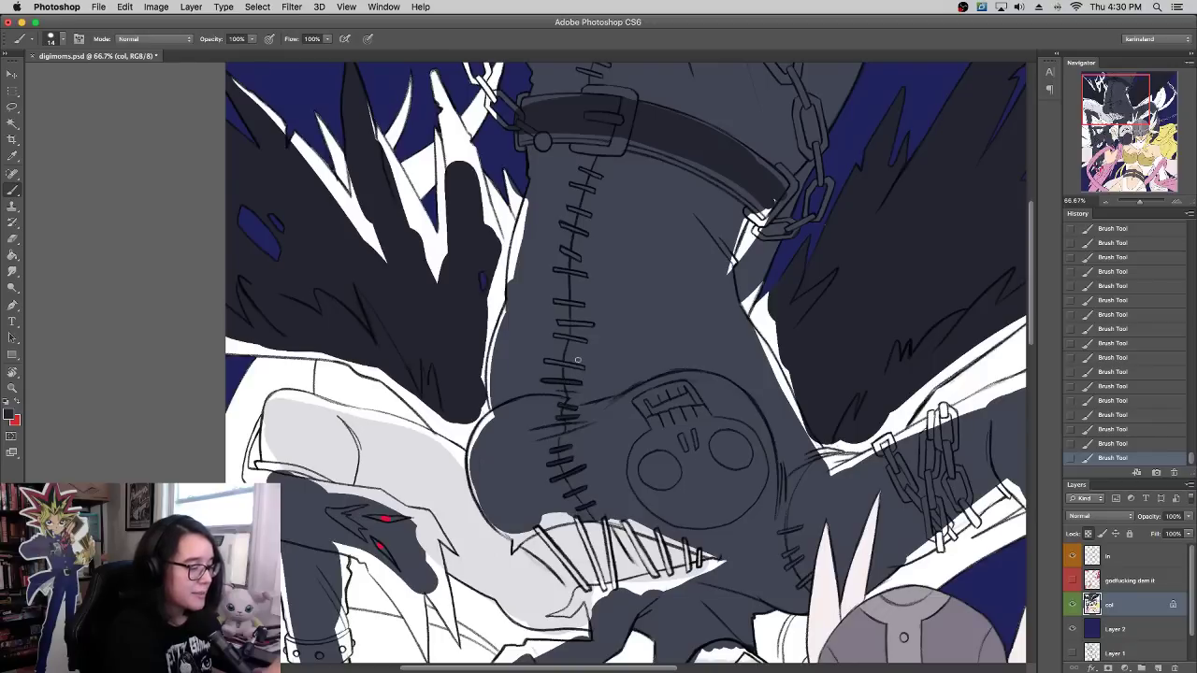
{"action": "scroll", "coordinate": [577, 359], "scroll_direction": "up", "scroll_amount": 3}
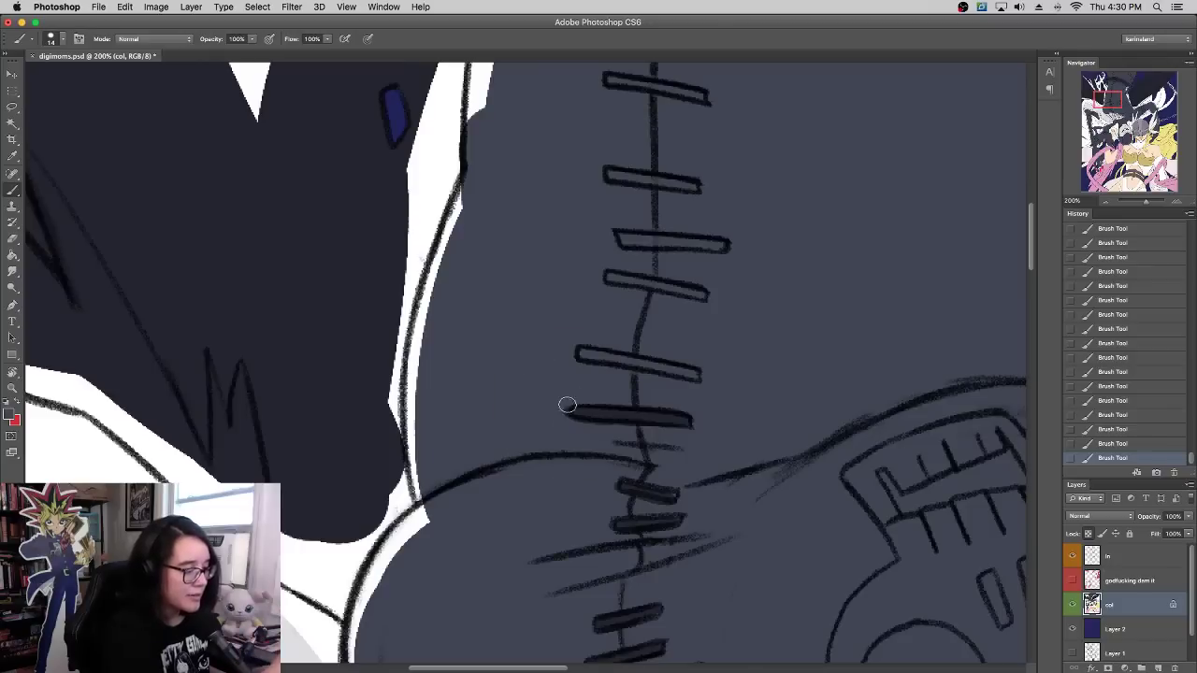
{"action": "left_click", "coordinate": [345, 341], "text": "alt"}
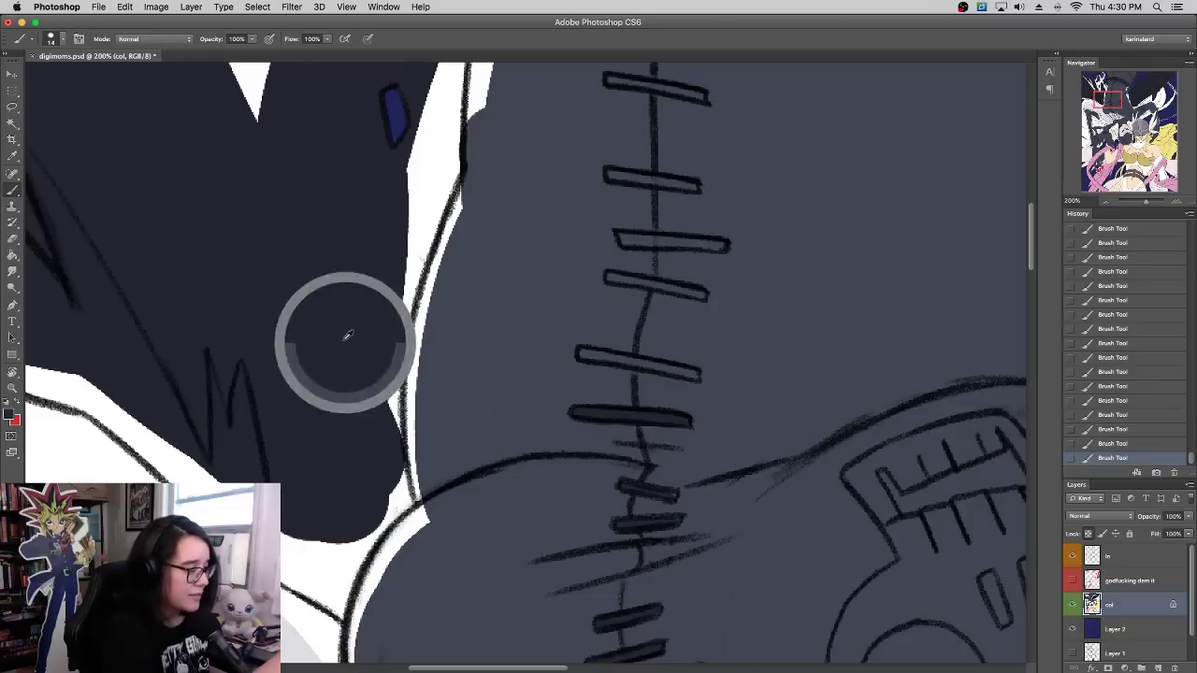
{"action": "key", "text": "bracketleft"}
{"action": "key", "text": "bracketleft"}
{"action": "key", "text": "bracketleft"}
{"action": "key", "text": "bracketleft"}
{"action": "key", "text": "bracketleft"}
{"action": "key", "text": "bracketleft"}
{"action": "left_click_drag", "start_coordinate": [673, 372], "coordinate": [678, 268]}
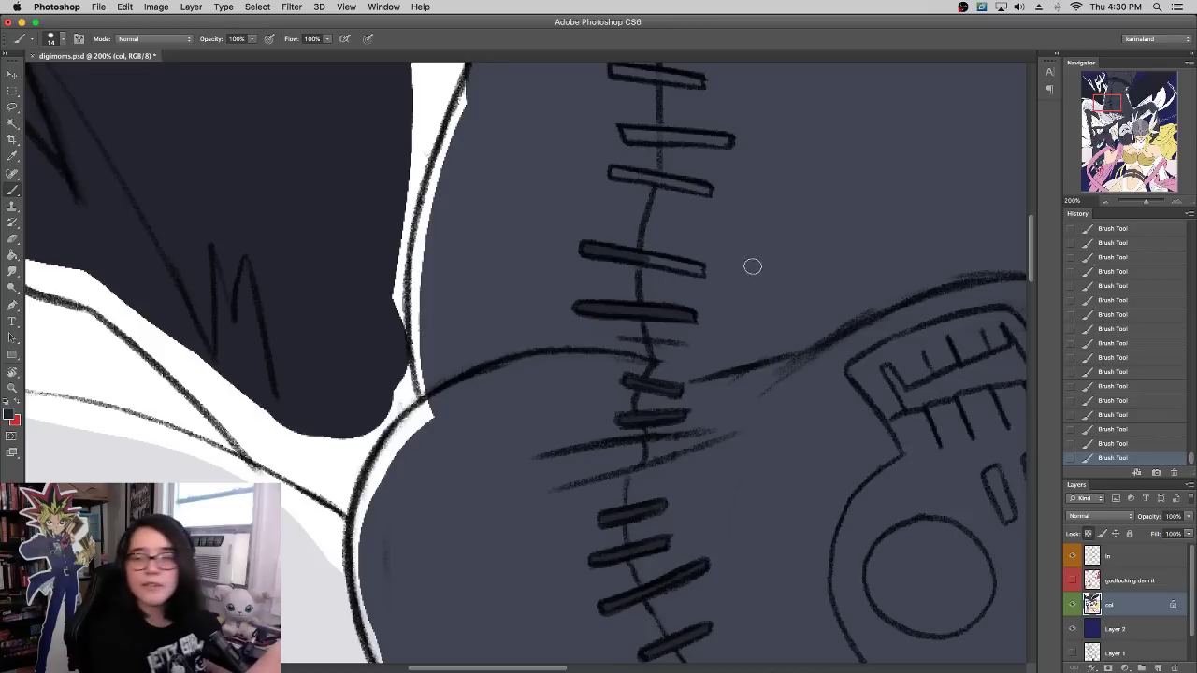
{"action": "mouse_move", "coordinate": [752, 267]}
{"action": "left_mouse_down"}
{"action": "mouse_move", "coordinate": [785, 358]}
{"action": "mouse_move", "coordinate": [775, 349]}
{"action": "left_mouse_up"}
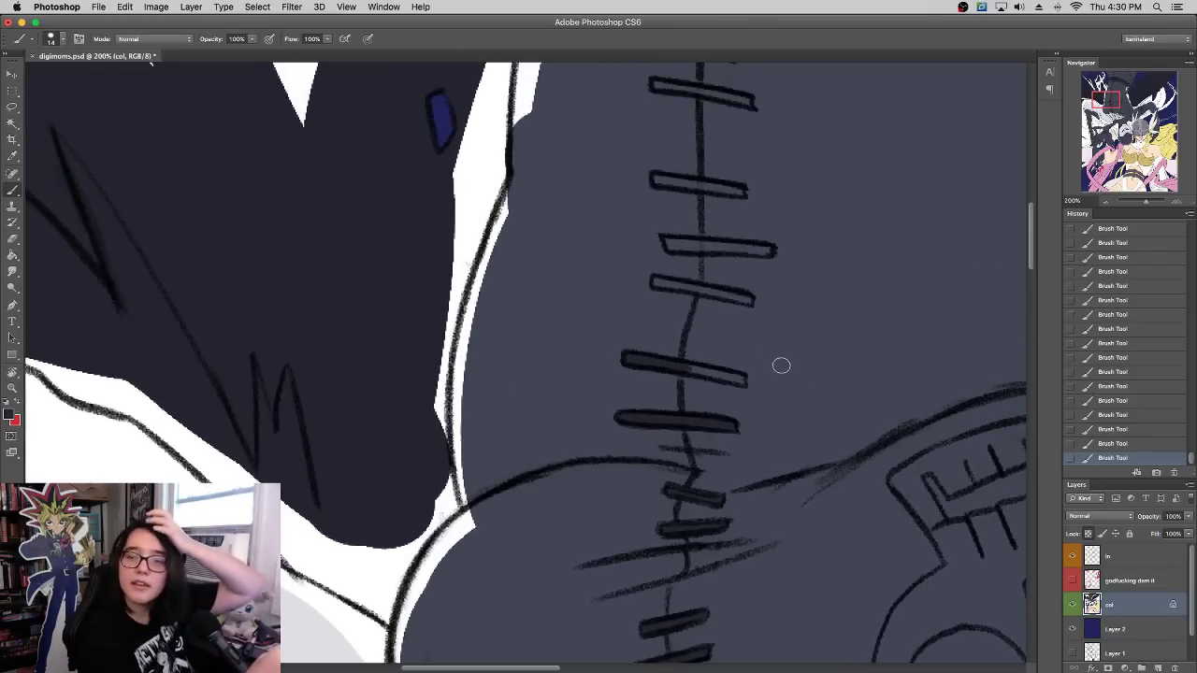
{"action": "left_click_drag", "start_coordinate": [730, 351], "coordinate": [767, 408]}
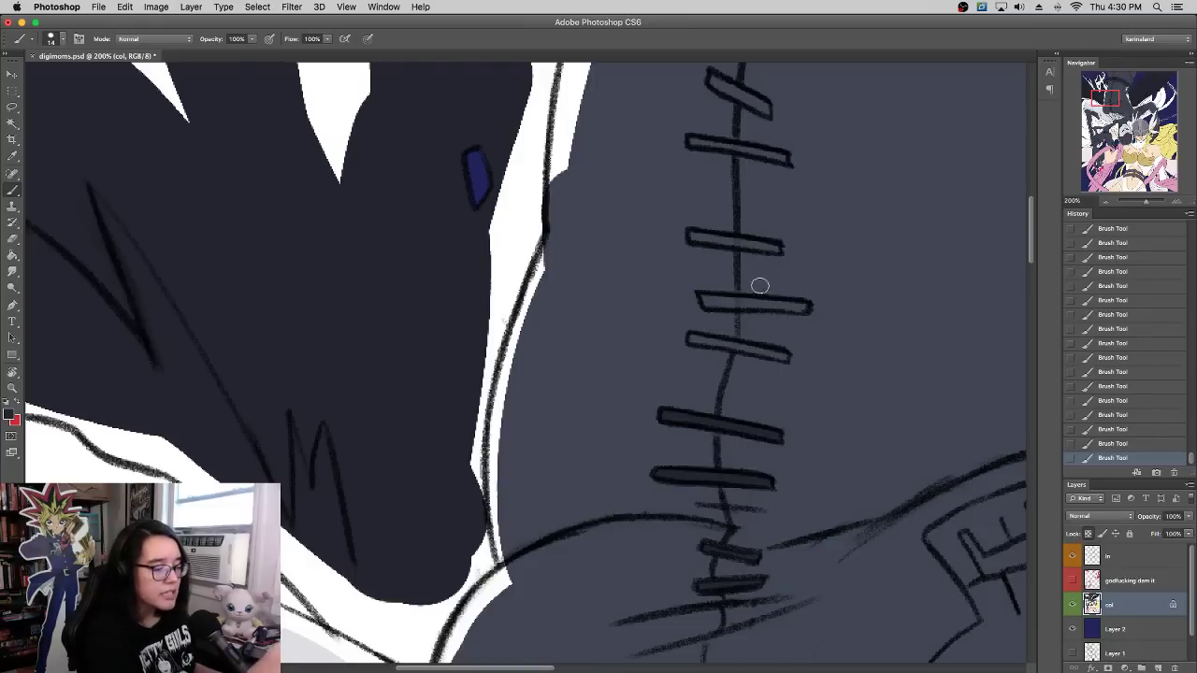
Step: Fill the next four stitches up the middle of the torso seam with the near-black
{"action": "left_click_drag", "start_coordinate": [688, 339], "coordinate": [777, 350]}
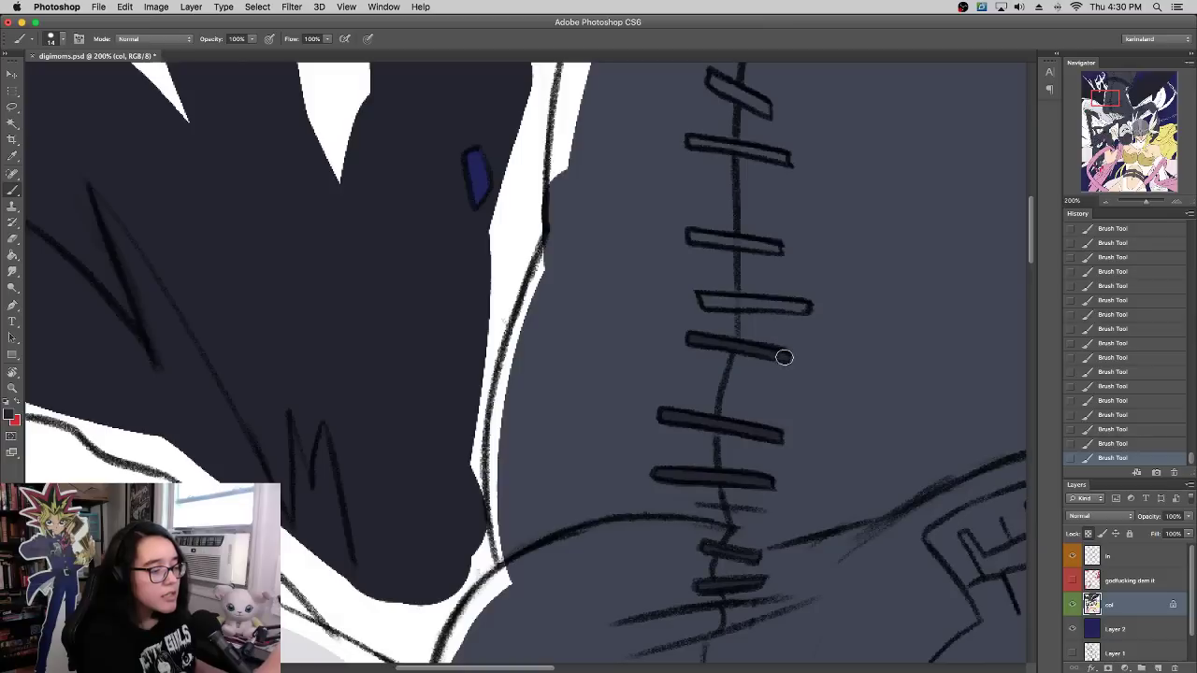
{"action": "left_click_drag", "start_coordinate": [824, 277], "coordinate": [746, 424]}
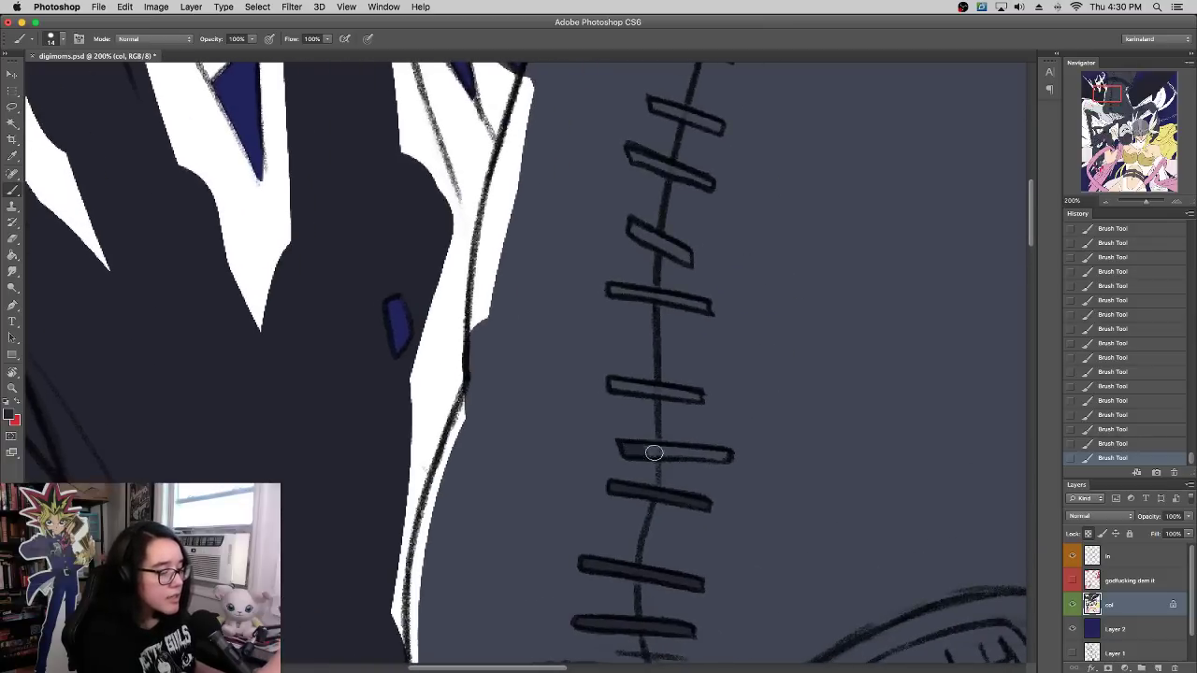
{"action": "left_click_drag", "start_coordinate": [653, 453], "coordinate": [733, 457]}
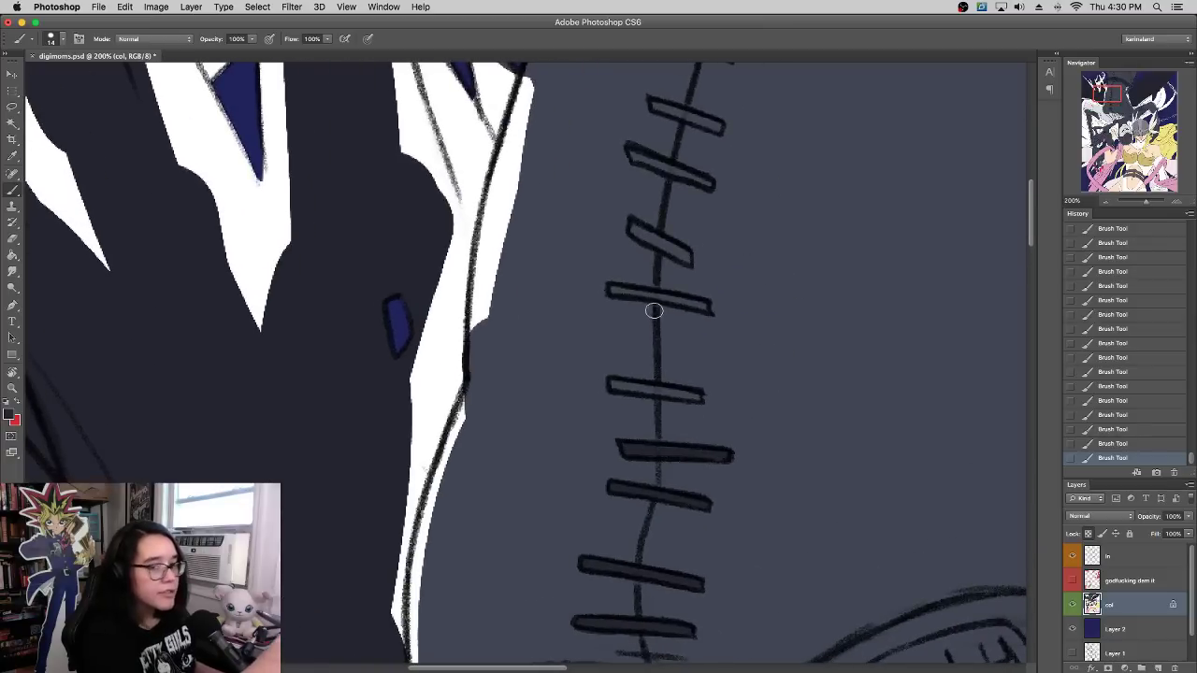
{"action": "left_click_drag", "start_coordinate": [639, 328], "coordinate": [651, 409]}
{"action": "left_click_drag", "start_coordinate": [624, 448], "coordinate": [704, 459]}
{"action": "left_click_drag", "start_coordinate": [620, 353], "coordinate": [718, 367]}
{"action": "left_click_drag", "start_coordinate": [697, 300], "coordinate": [713, 396]}
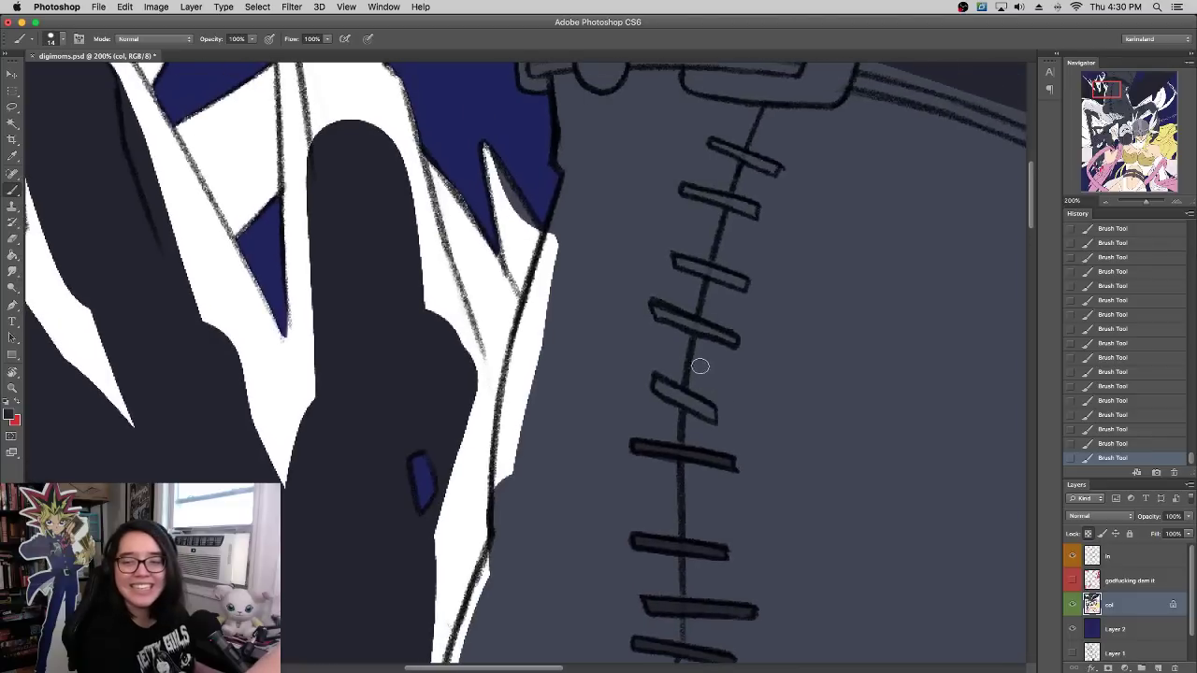
Step: Fill the five slanted torso stitches leading up to the belt buckle with the same near-black
{"action": "left_click_drag", "start_coordinate": [686, 356], "coordinate": [716, 445]}
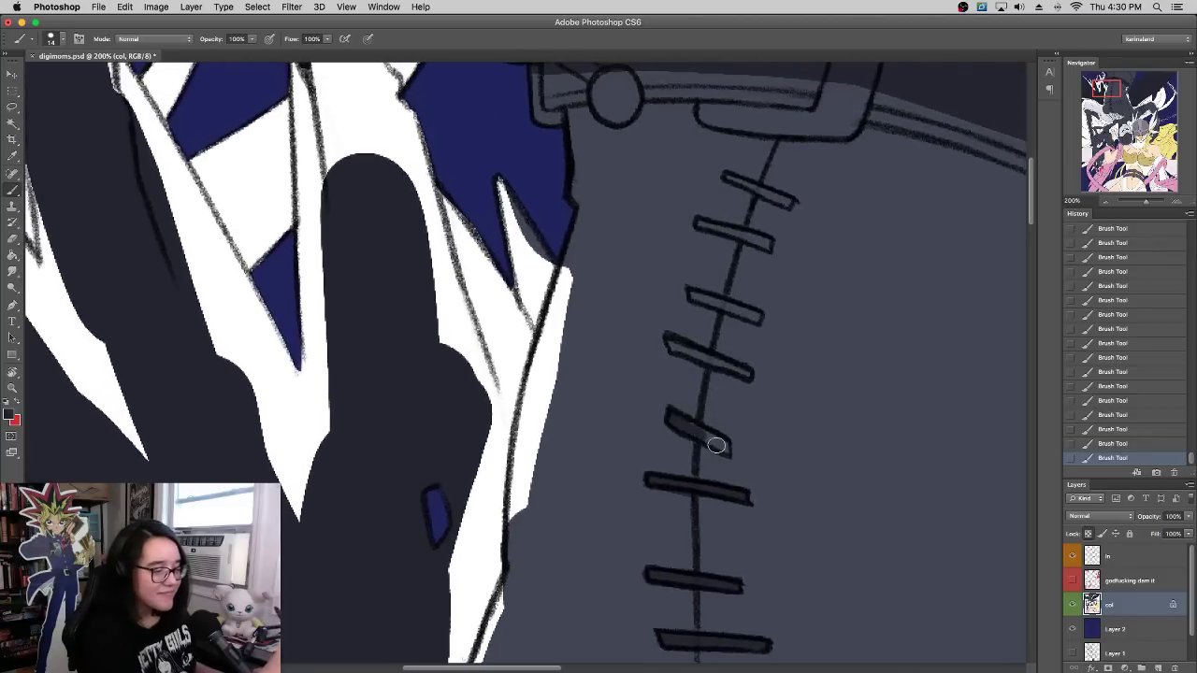
{"action": "left_click_drag", "start_coordinate": [732, 315], "coordinate": [732, 361]}
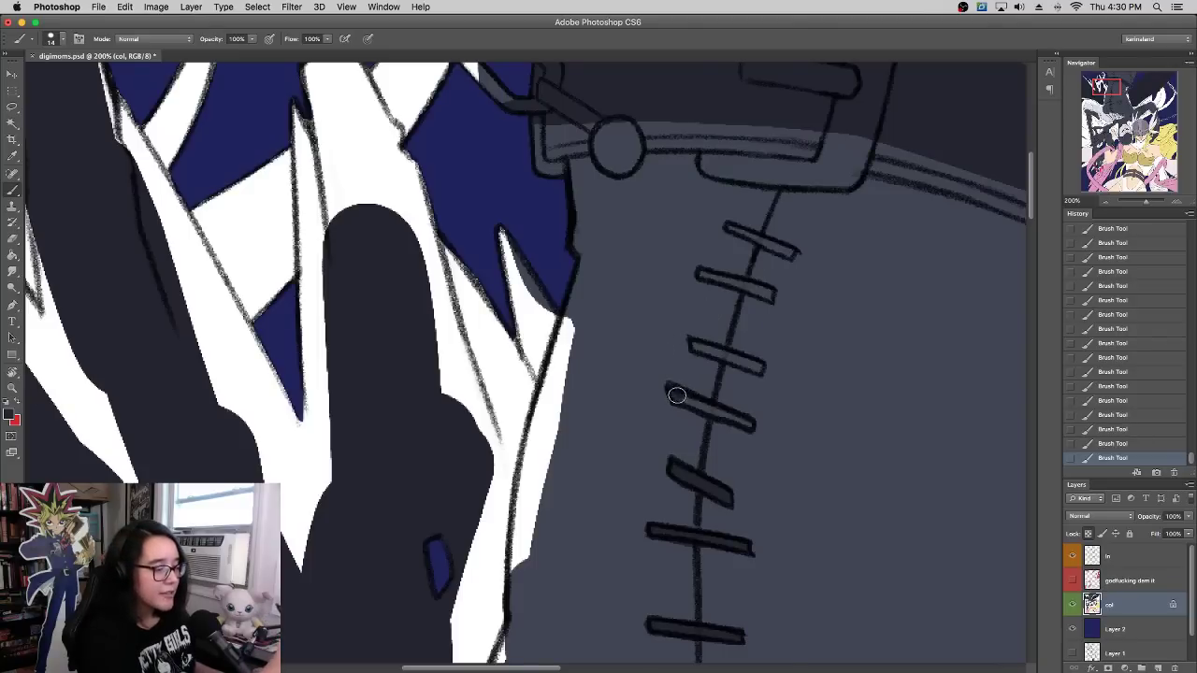
{"action": "left_click_drag", "start_coordinate": [676, 394], "coordinate": [705, 407]}
{"action": "left_click_drag", "start_coordinate": [695, 345], "coordinate": [726, 356]}
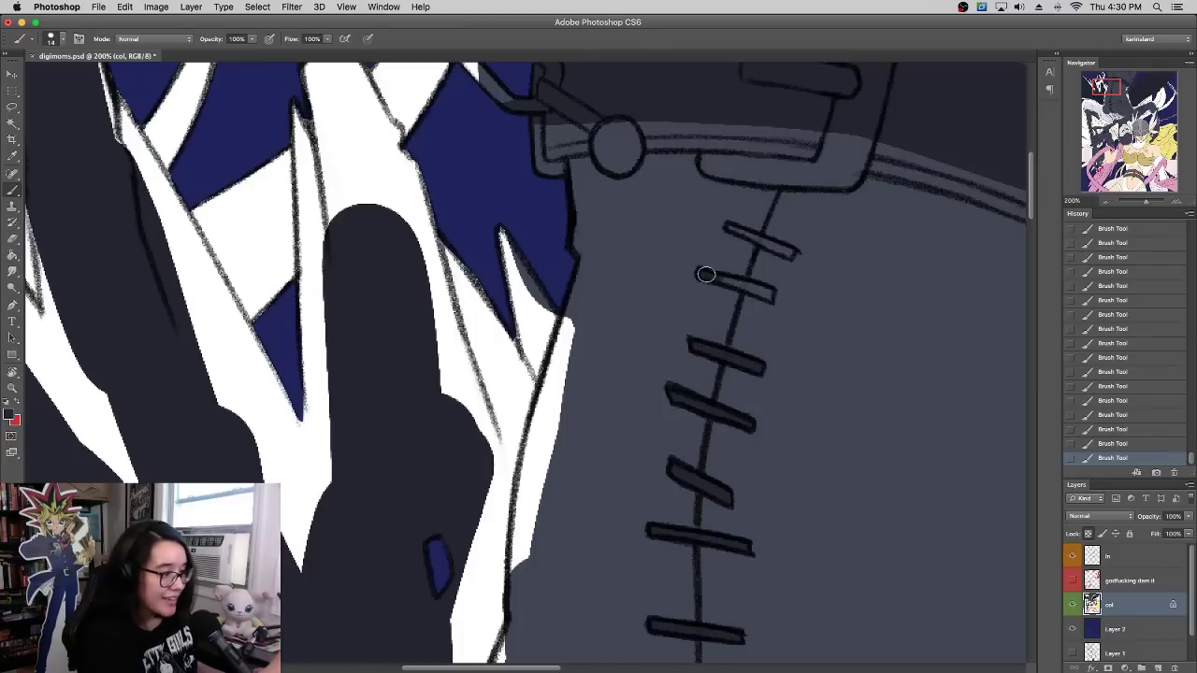
{"action": "left_click_drag", "start_coordinate": [706, 274], "coordinate": [766, 295]}
{"action": "scroll", "coordinate": [764, 270], "scroll_direction": "up", "scroll_amount": 5}
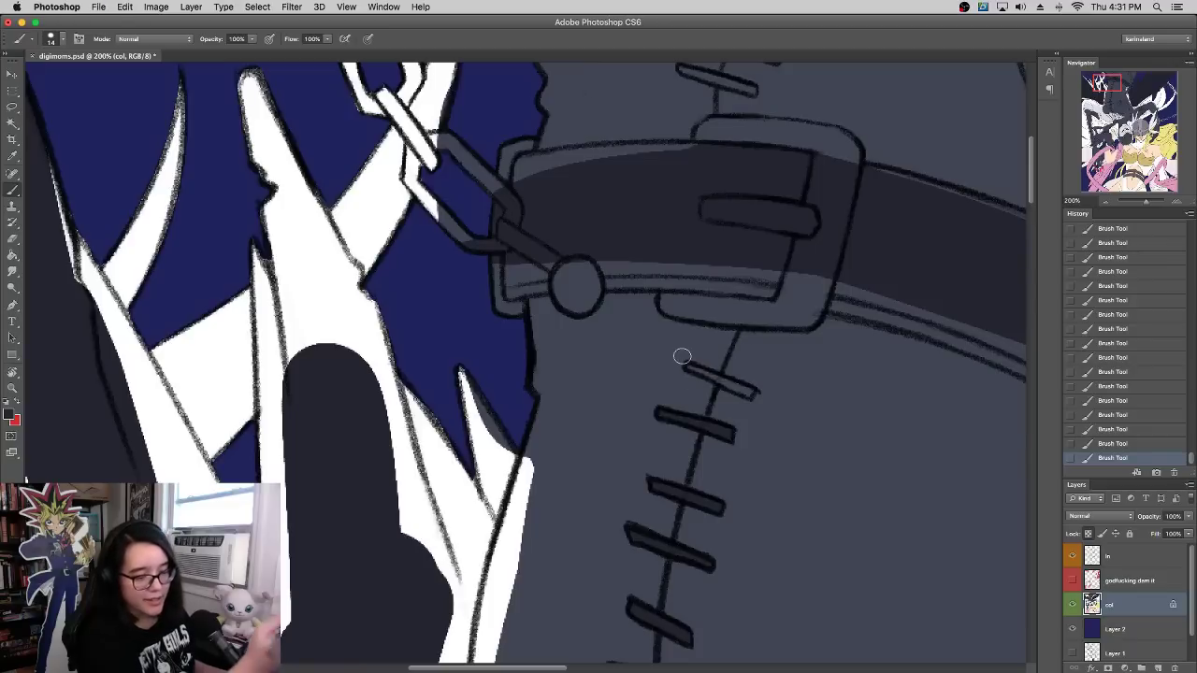
{"action": "left_click_drag", "start_coordinate": [685, 363], "coordinate": [743, 392]}
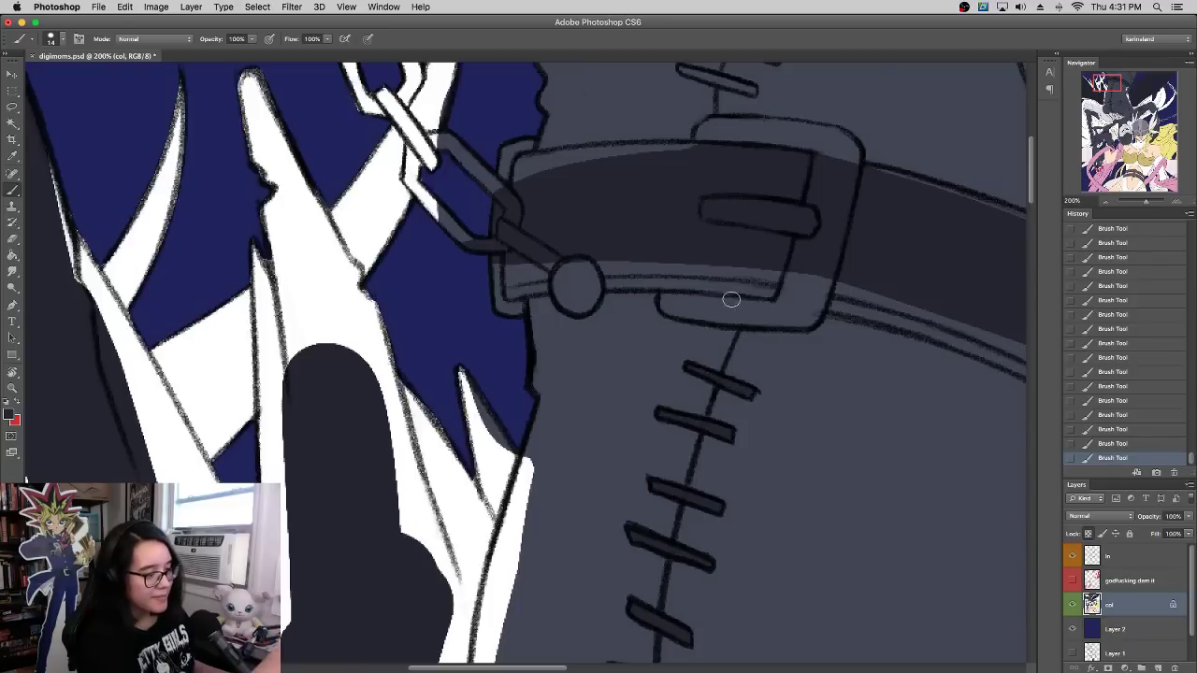
Step: Fill the three slanted stitches directly above the belt buckle with the near-black
{"action": "scroll", "coordinate": [738, 233], "scroll_direction": "up", "scroll_amount": 8}
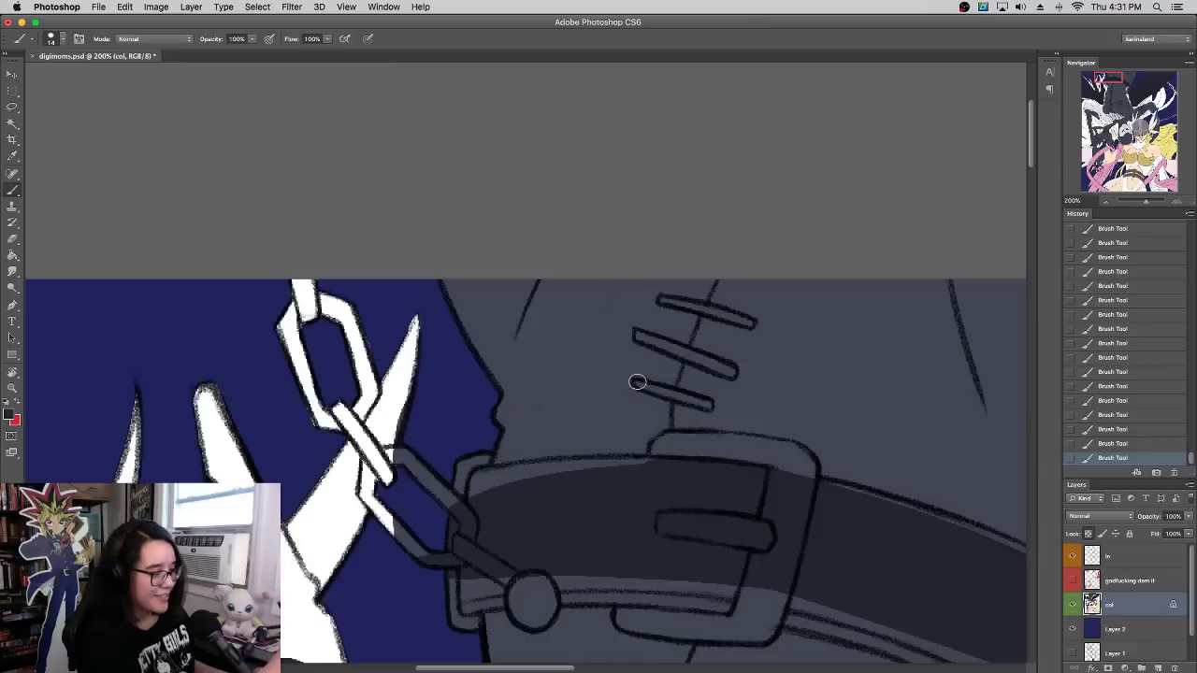
{"action": "left_click_drag", "start_coordinate": [637, 382], "coordinate": [700, 401]}
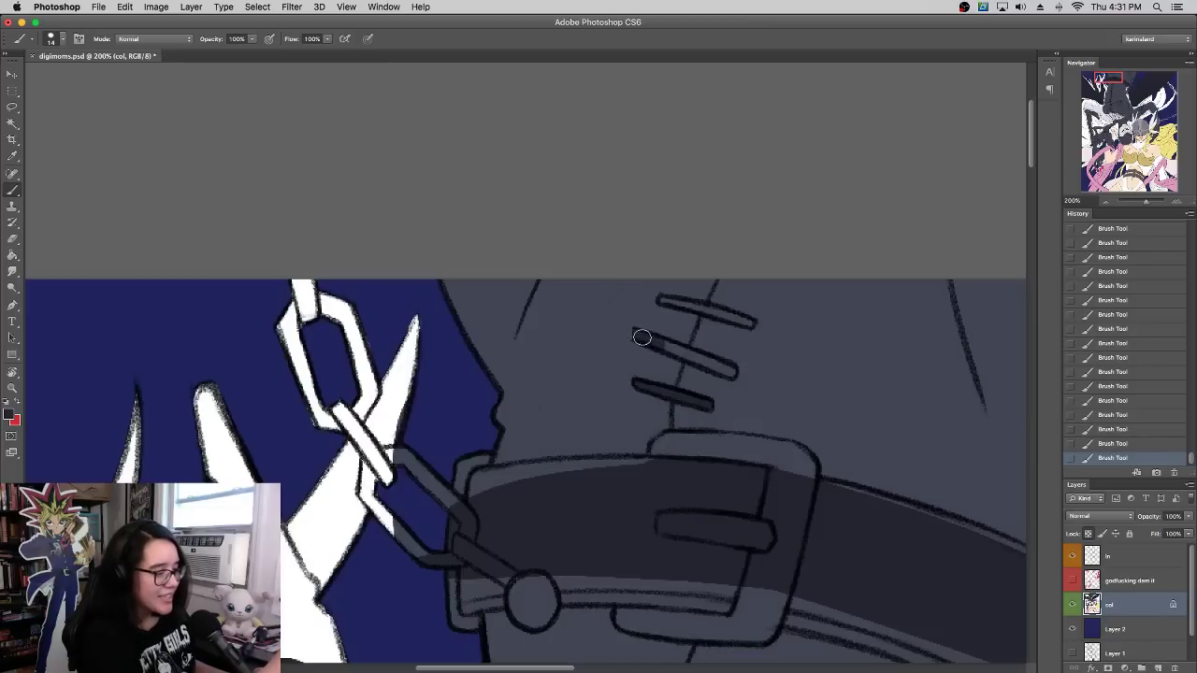
{"action": "left_click_drag", "start_coordinate": [641, 336], "coordinate": [720, 368]}
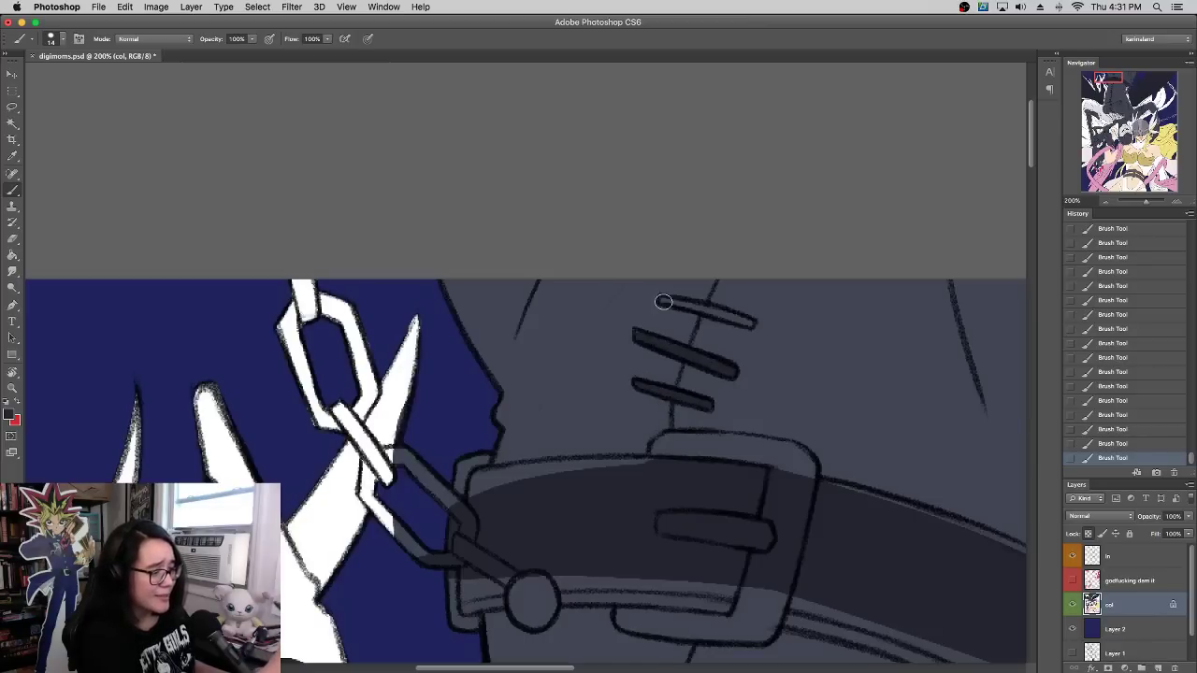
{"action": "left_click_drag", "start_coordinate": [662, 301], "coordinate": [754, 324]}
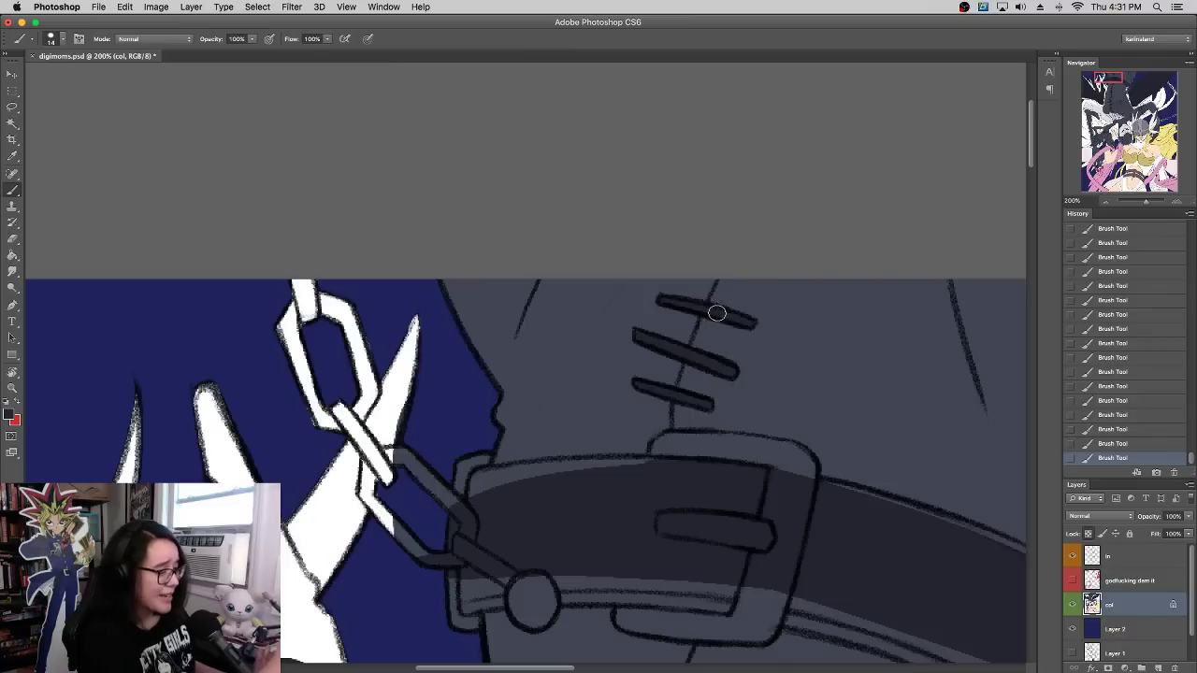
Step: Fill the upper and lower edges of the belt section between the chain ring and the buckle with near-black
{"action": "scroll", "coordinate": [767, 280], "scroll_direction": "down", "scroll_amount": 3}
{"action": "mouse_move", "coordinate": [486, 455]}
{"action": "left_mouse_down"}
{"action": "mouse_move", "coordinate": [467, 481]}
{"action": "mouse_move", "coordinate": [554, 452]}
{"action": "mouse_move", "coordinate": [586, 477]}
{"action": "mouse_move", "coordinate": [723, 489]}
{"action": "mouse_move", "coordinate": [594, 452]}
{"action": "left_mouse_up"}
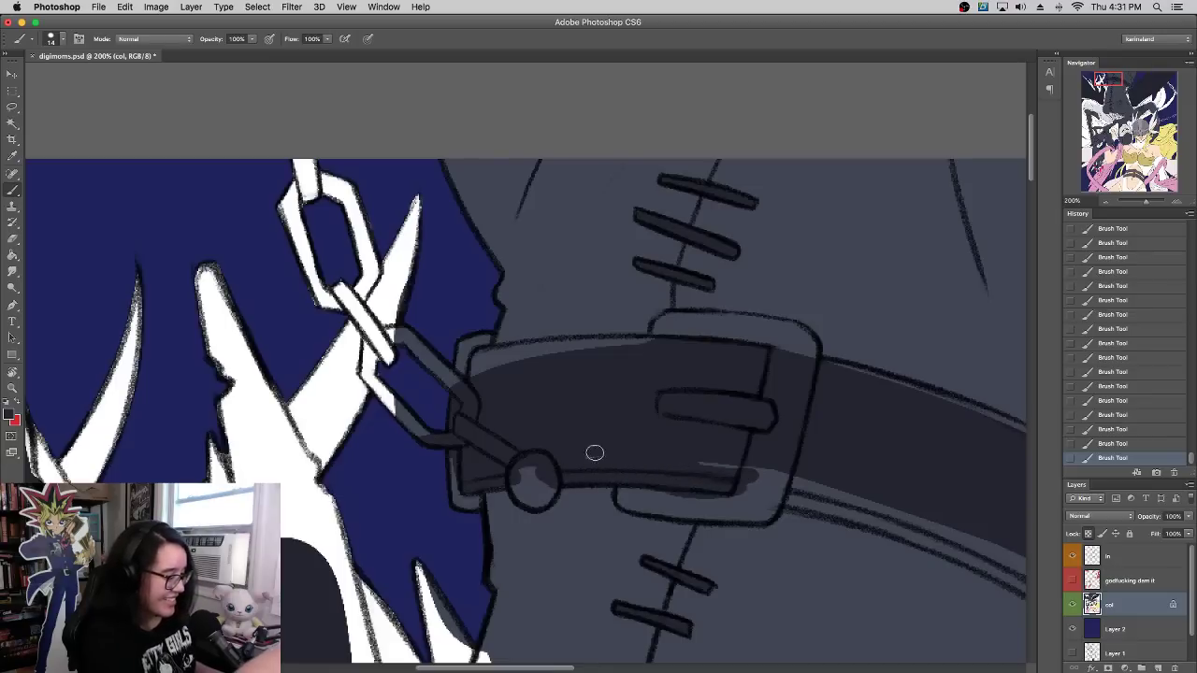
{"action": "mouse_move", "coordinate": [478, 365]}
{"action": "left_mouse_down"}
{"action": "mouse_move", "coordinate": [548, 347]}
{"action": "mouse_move", "coordinate": [659, 351]}
{"action": "left_mouse_up"}
Step: Fill the belt's lower trim from the buckle to the belt's far end with near-black
{"action": "scroll", "coordinate": [766, 289], "scroll_direction": "right", "scroll_amount": 5}
{"action": "scroll", "coordinate": [766, 289], "scroll_direction": "down", "scroll_amount": 3}
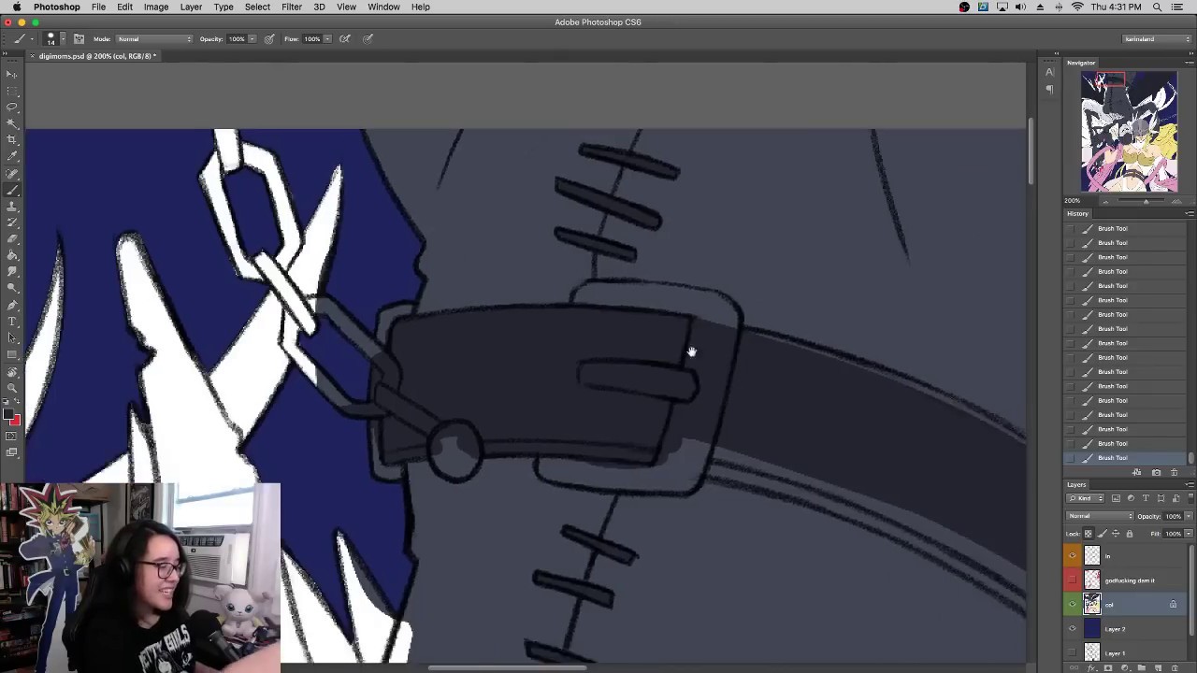
{"action": "right_click", "coordinate": [700, 329]}
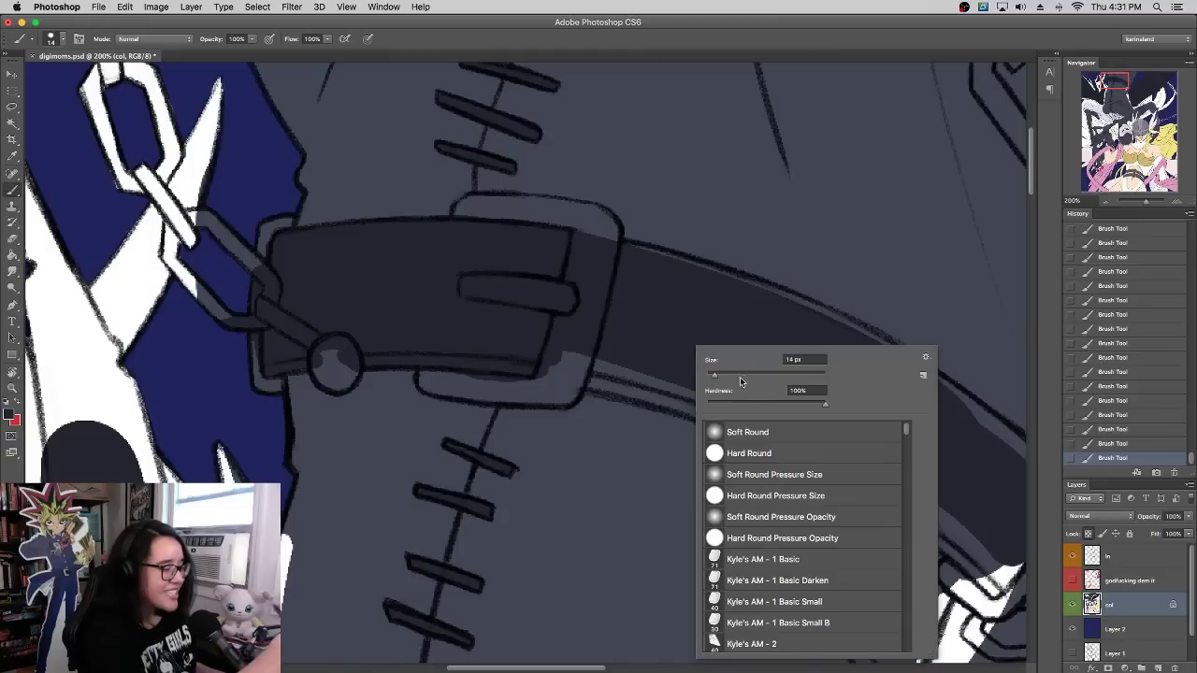
{"action": "mouse_move", "coordinate": [607, 365]}
{"action": "left_mouse_down"}
{"action": "mouse_move", "coordinate": [699, 399]}
{"action": "mouse_move", "coordinate": [584, 379]}
{"action": "mouse_move", "coordinate": [686, 399]}
{"action": "mouse_move", "coordinate": [656, 398]}
{"action": "mouse_move", "coordinate": [728, 426]}
{"action": "left_mouse_up"}
{"action": "scroll", "coordinate": [743, 342], "scroll_direction": "up", "scroll_amount": 1}
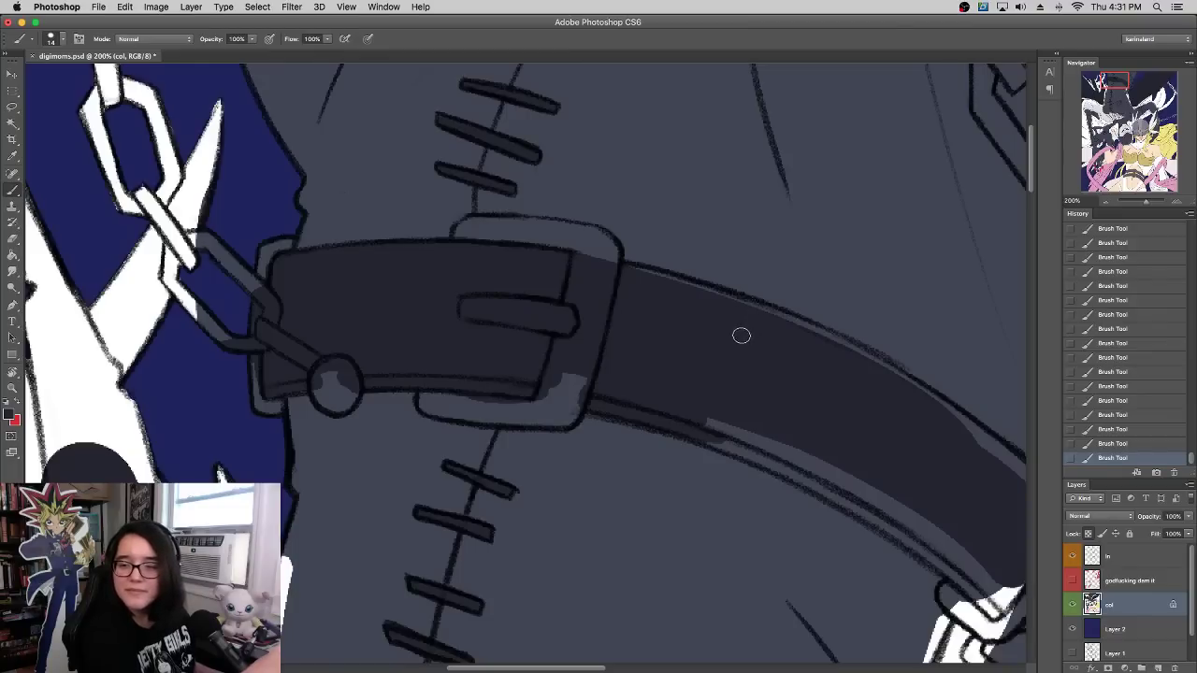
{"action": "left_click_drag", "start_coordinate": [730, 341], "coordinate": [704, 381]}
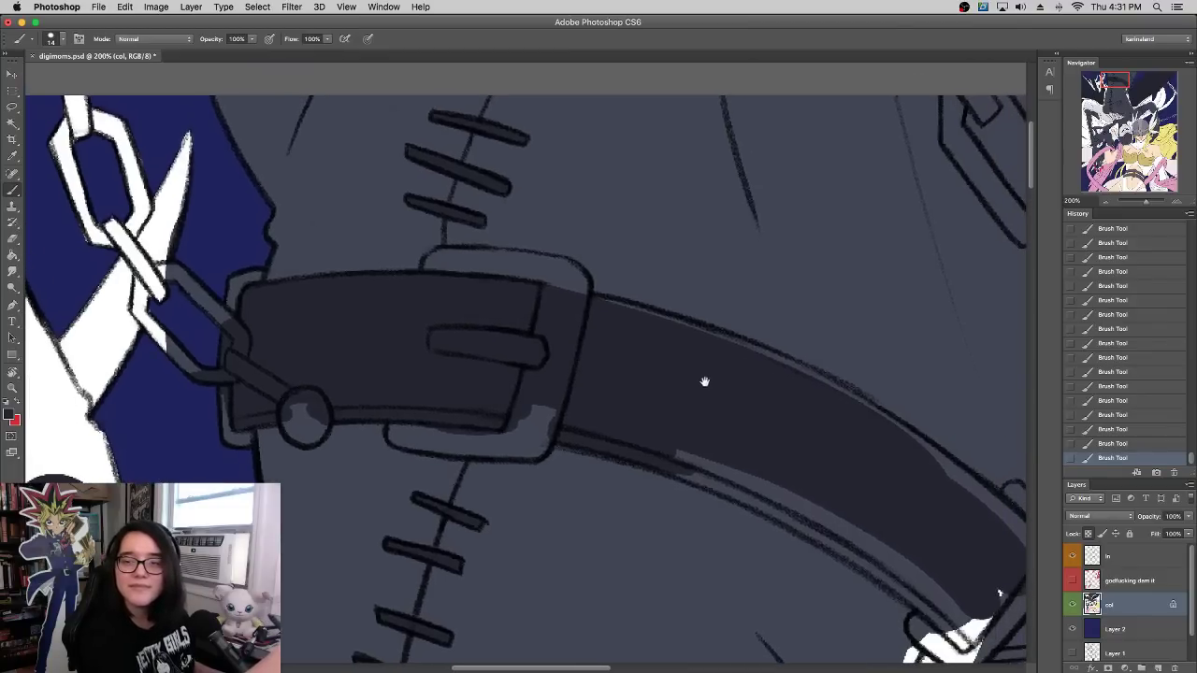
{"action": "mouse_move", "coordinate": [674, 443]}
{"action": "left_mouse_down"}
{"action": "mouse_move", "coordinate": [722, 485]}
{"action": "mouse_move", "coordinate": [674, 468]}
{"action": "mouse_move", "coordinate": [853, 553]}
{"action": "left_mouse_up"}
{"action": "mouse_move", "coordinate": [745, 504]}
{"action": "left_mouse_down"}
{"action": "mouse_move", "coordinate": [877, 564]}
{"action": "mouse_move", "coordinate": [789, 519]}
{"action": "mouse_move", "coordinate": [974, 636]}
{"action": "left_mouse_up"}
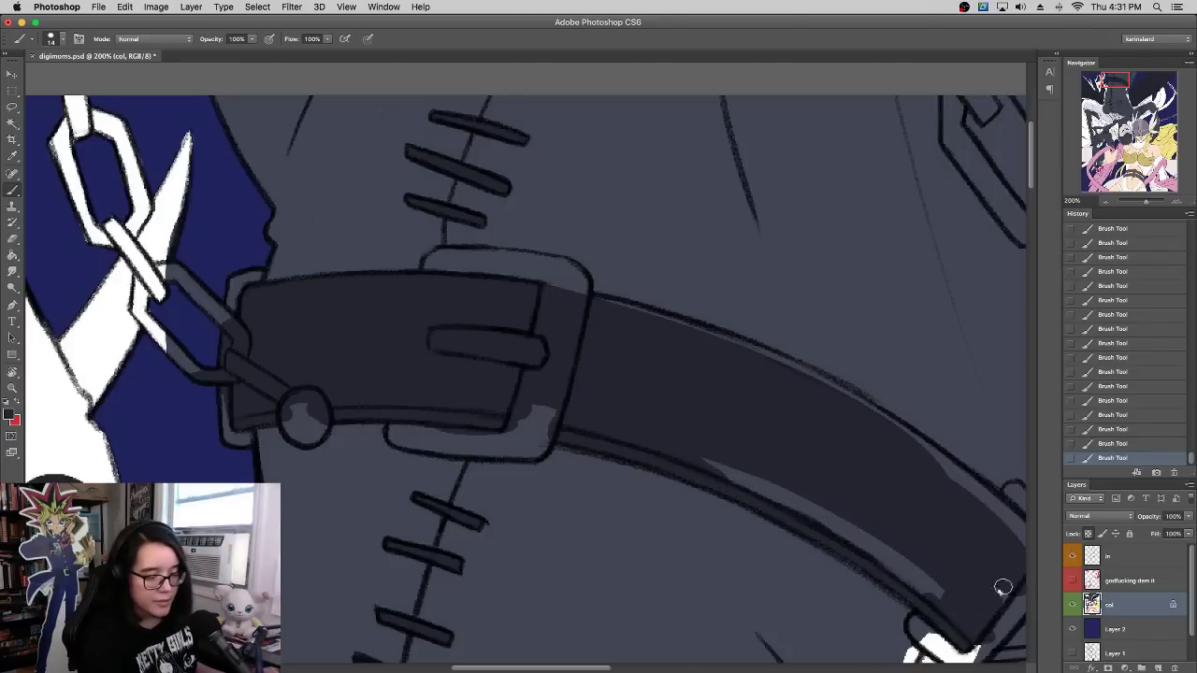
Step: Enlarge the brush to 45 px and fill the leftover gaps along the belt's upper edge and above its lower trim
{"action": "right_click", "coordinate": [907, 499]}
{"action": "left_click", "coordinate": [947, 388]}
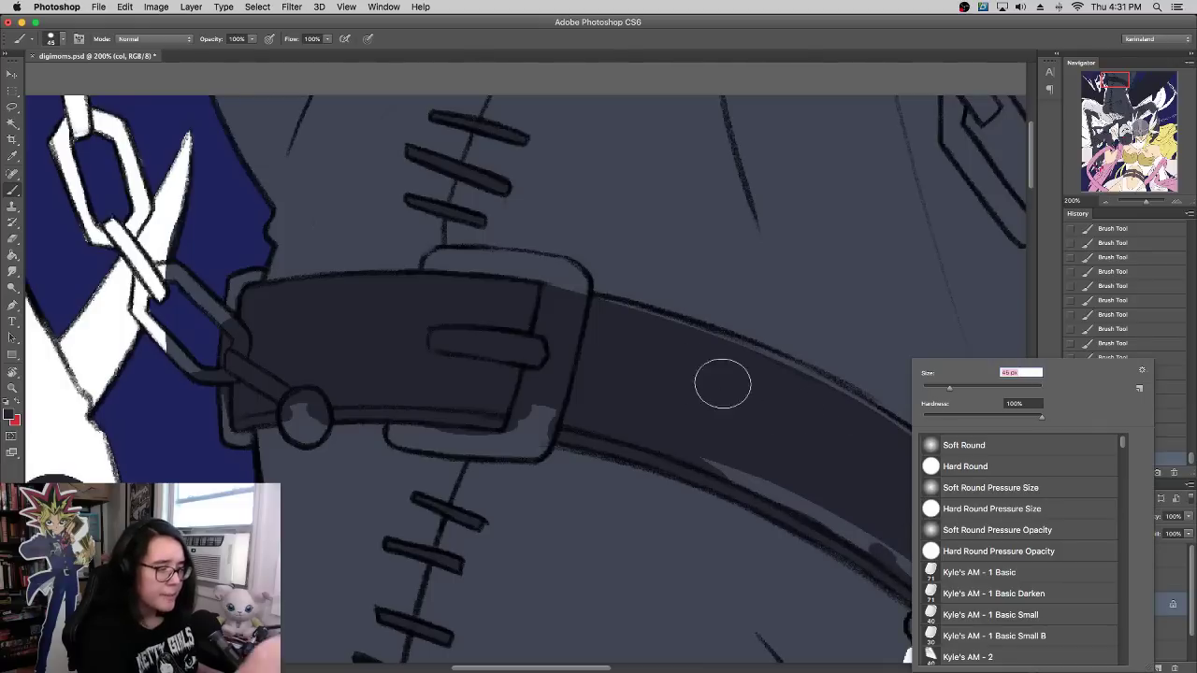
{"action": "left_click_drag", "start_coordinate": [601, 323], "coordinate": [747, 375]}
{"action": "left_click_drag", "start_coordinate": [680, 347], "coordinate": [843, 419]}
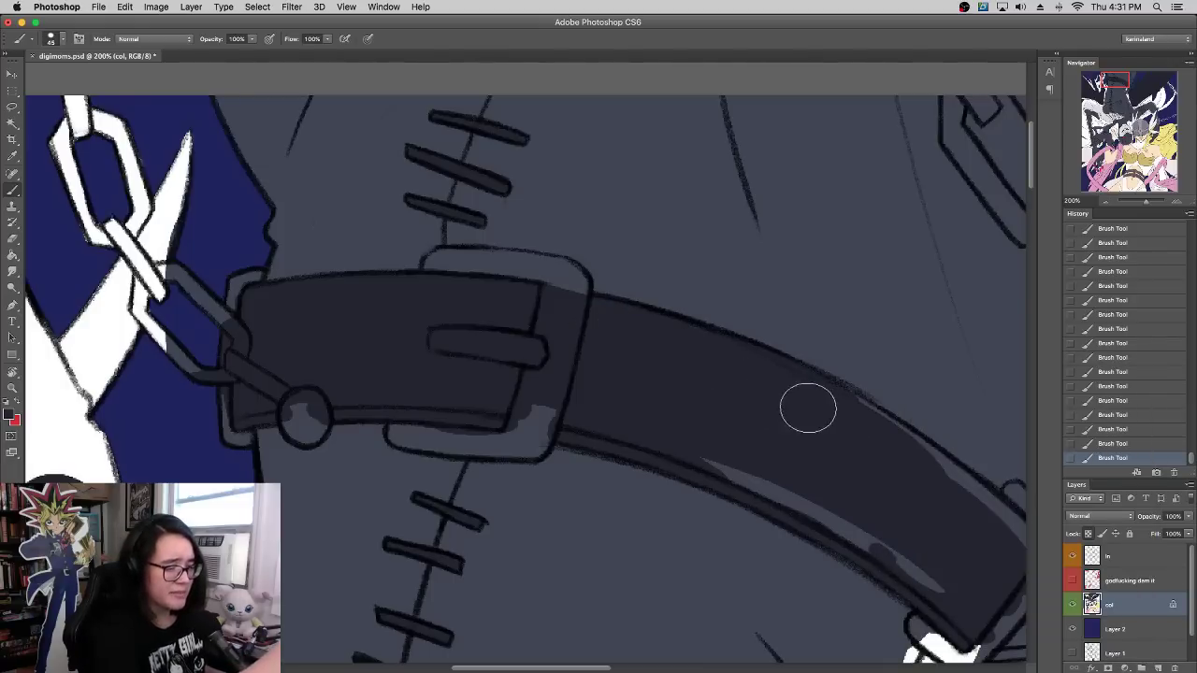
{"action": "mouse_move", "coordinate": [708, 436]}
{"action": "left_mouse_down"}
{"action": "mouse_move", "coordinate": [758, 480]}
{"action": "mouse_move", "coordinate": [886, 533]}
{"action": "mouse_move", "coordinate": [949, 584]}
{"action": "left_mouse_up"}
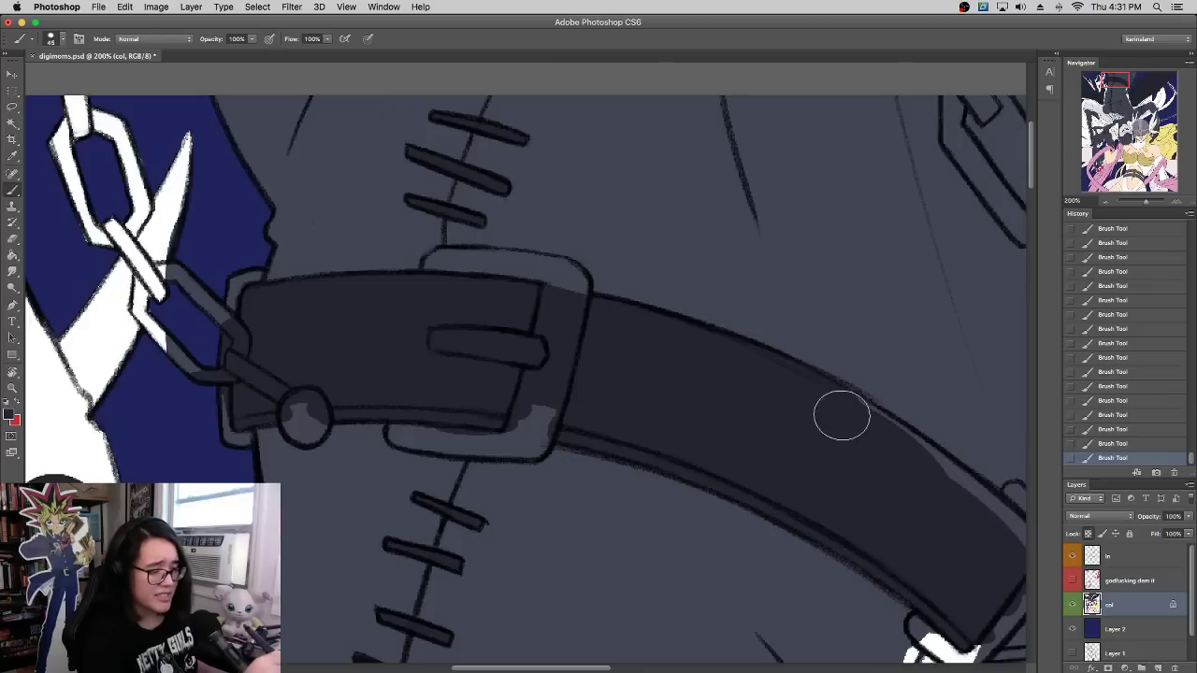
{"action": "mouse_move", "coordinate": [846, 417]}
{"action": "left_mouse_down"}
{"action": "mouse_move", "coordinate": [964, 496]}
{"action": "mouse_move", "coordinate": [989, 524]}
{"action": "left_mouse_up"}
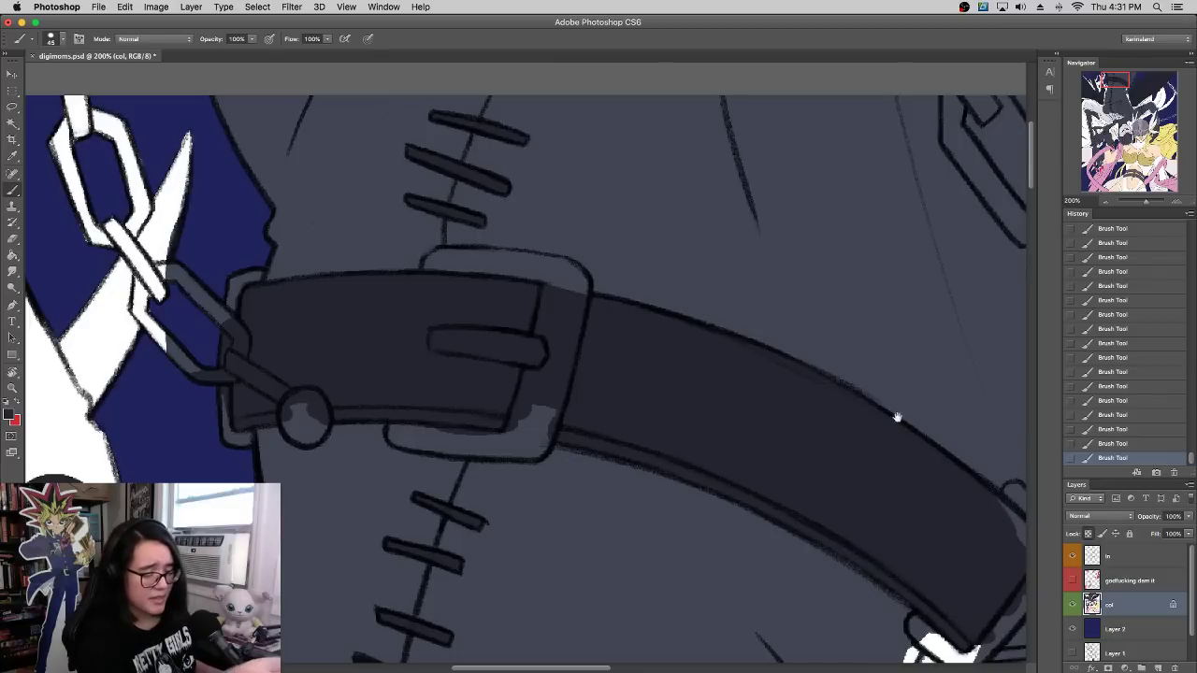
Step: Fill the wing section between the torso and the blue background below the belt's far end with near-black
{"action": "mouse_move", "coordinate": [898, 417]}
{"action": "left_mouse_down"}
{"action": "mouse_move", "coordinate": [737, 392]}
{"action": "mouse_move", "coordinate": [692, 364]}
{"action": "left_mouse_up"}
{"action": "left_click_drag", "start_coordinate": [795, 476], "coordinate": [824, 483]}
{"action": "left_click_drag", "start_coordinate": [798, 377], "coordinate": [851, 200]}
{"action": "mouse_move", "coordinate": [766, 475]}
{"action": "left_mouse_down"}
{"action": "mouse_move", "coordinate": [784, 501]}
{"action": "mouse_move", "coordinate": [753, 423]}
{"action": "mouse_move", "coordinate": [760, 458]}
{"action": "left_mouse_up"}
{"action": "left_click_drag", "start_coordinate": [1149, 202], "coordinate": [1141, 208]}
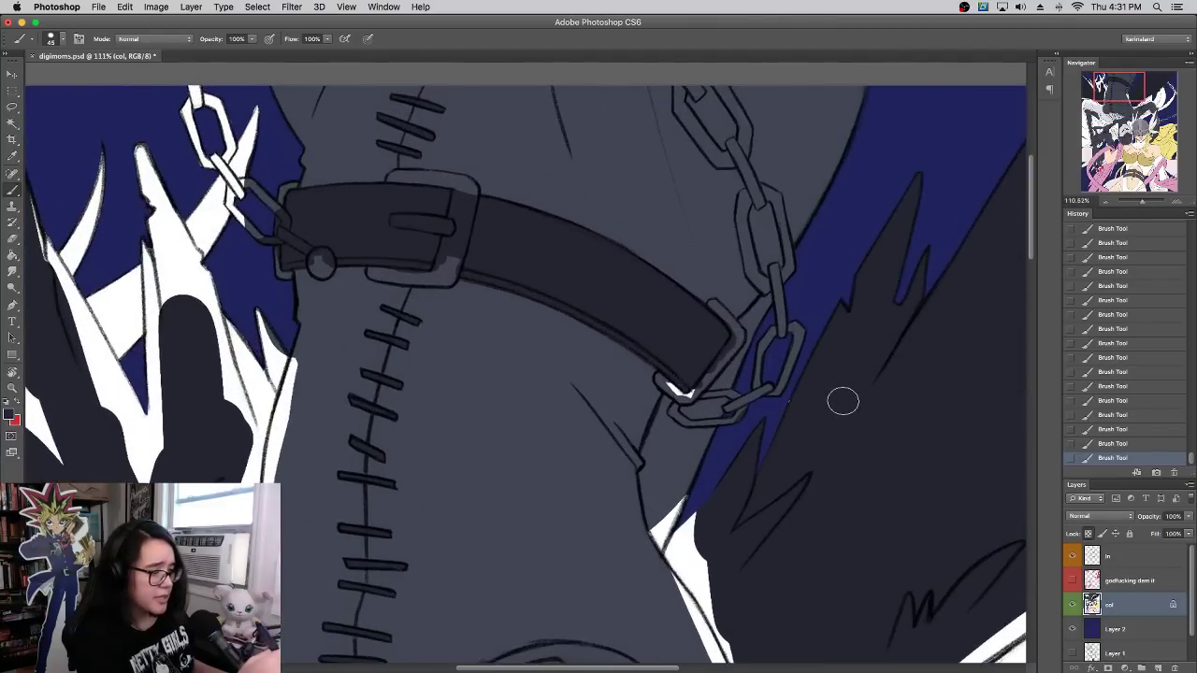
{"action": "mouse_move", "coordinate": [697, 529]}
{"action": "left_mouse_down"}
{"action": "mouse_move", "coordinate": [671, 502]}
{"action": "mouse_move", "coordinate": [663, 533]}
{"action": "mouse_move", "coordinate": [658, 459]}
{"action": "mouse_move", "coordinate": [650, 483]}
{"action": "mouse_move", "coordinate": [677, 403]}
{"action": "mouse_move", "coordinate": [701, 382]}
{"action": "mouse_move", "coordinate": [675, 494]}
{"action": "mouse_move", "coordinate": [763, 324]}
{"action": "mouse_move", "coordinate": [736, 340]}
{"action": "mouse_move", "coordinate": [785, 293]}
{"action": "left_mouse_up"}
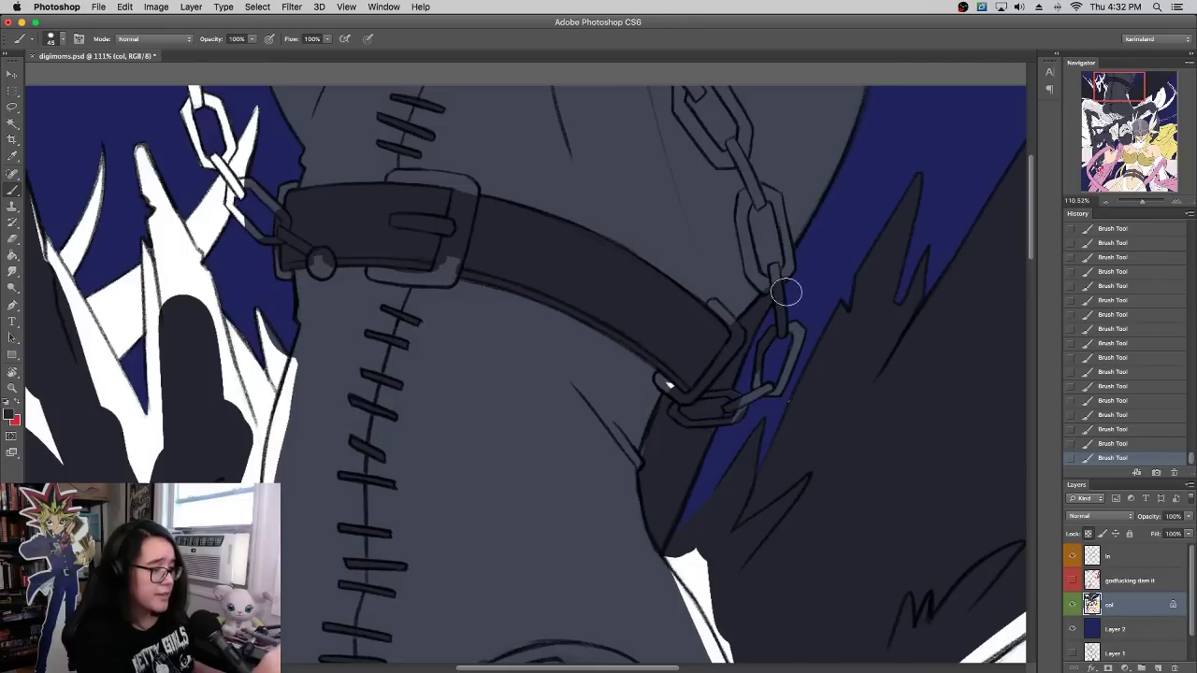
Step: Touch up the torso edge by the belt's end with sampled torso grey and cover the white gap beneath it with near-black
{"action": "left_click", "coordinate": [624, 377], "text": "alt"}
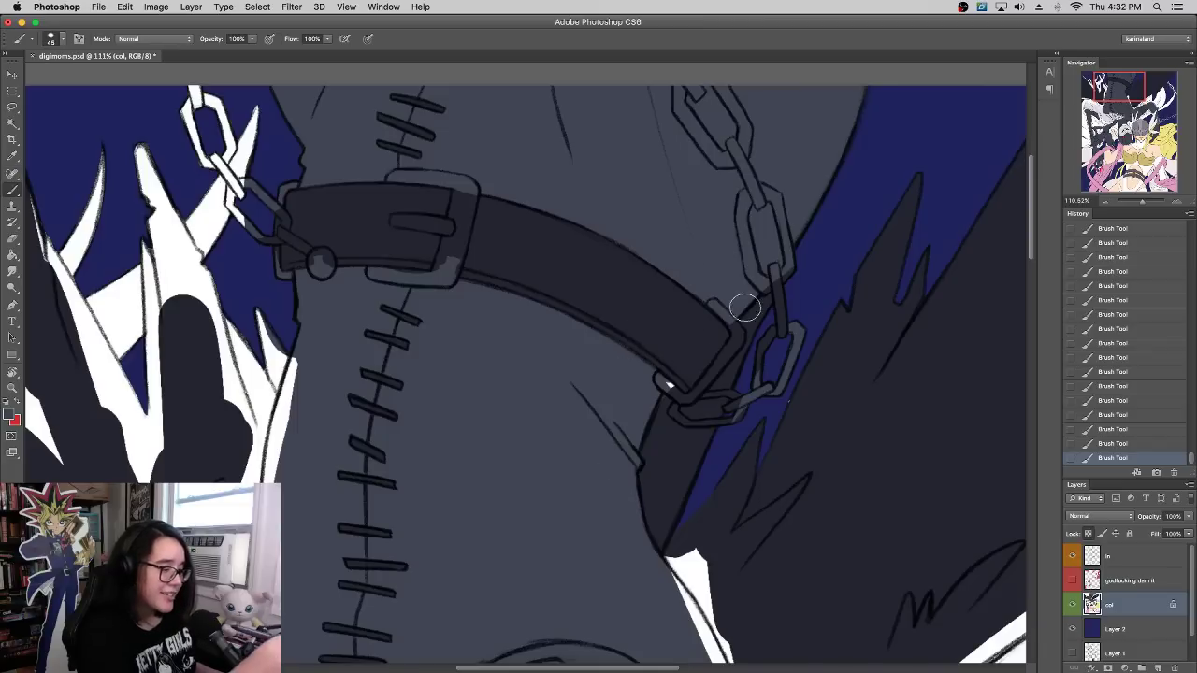
{"action": "left_click", "coordinate": [677, 457], "text": "alt"}
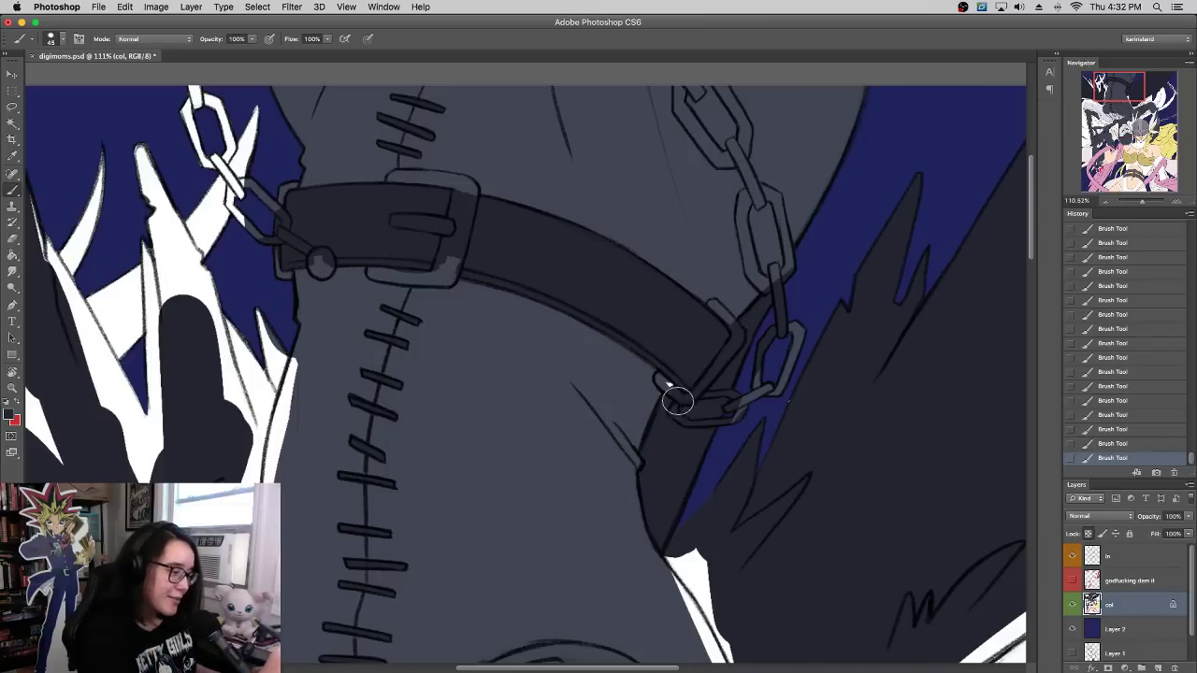
{"action": "left_click_drag", "start_coordinate": [679, 402], "coordinate": [681, 397]}
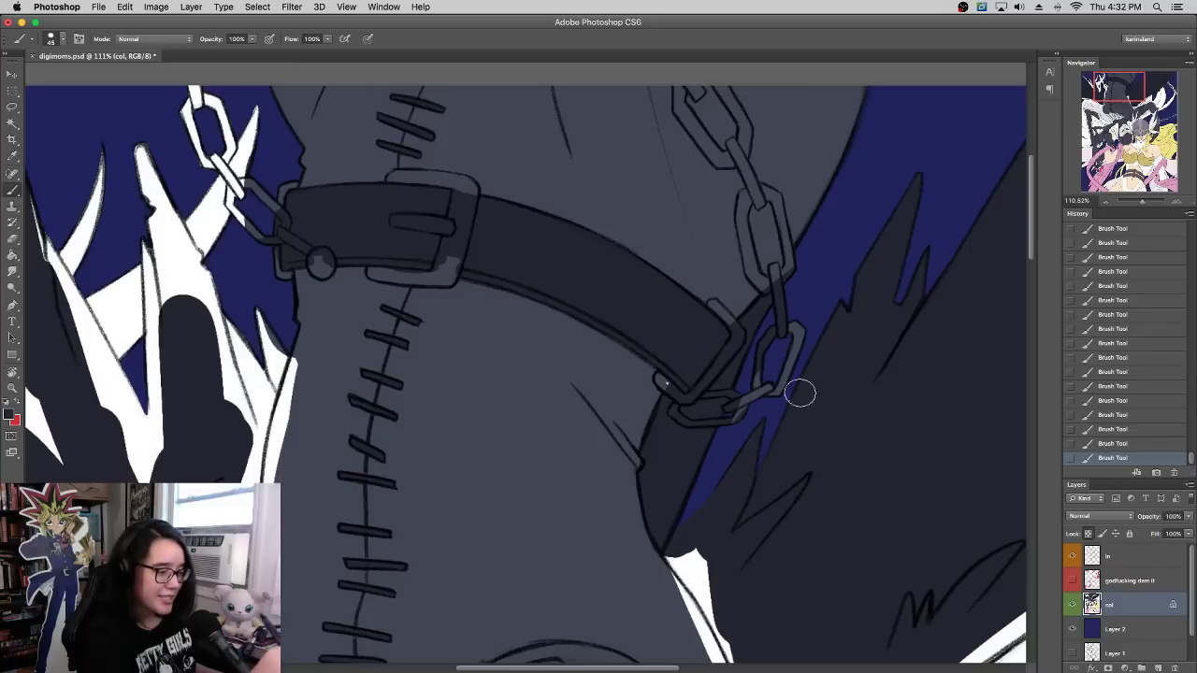
Step: Fill the tall ragged spikes of the wing on the chained side of the torso with near-black
{"action": "left_click_drag", "start_coordinate": [822, 304], "coordinate": [801, 449]}
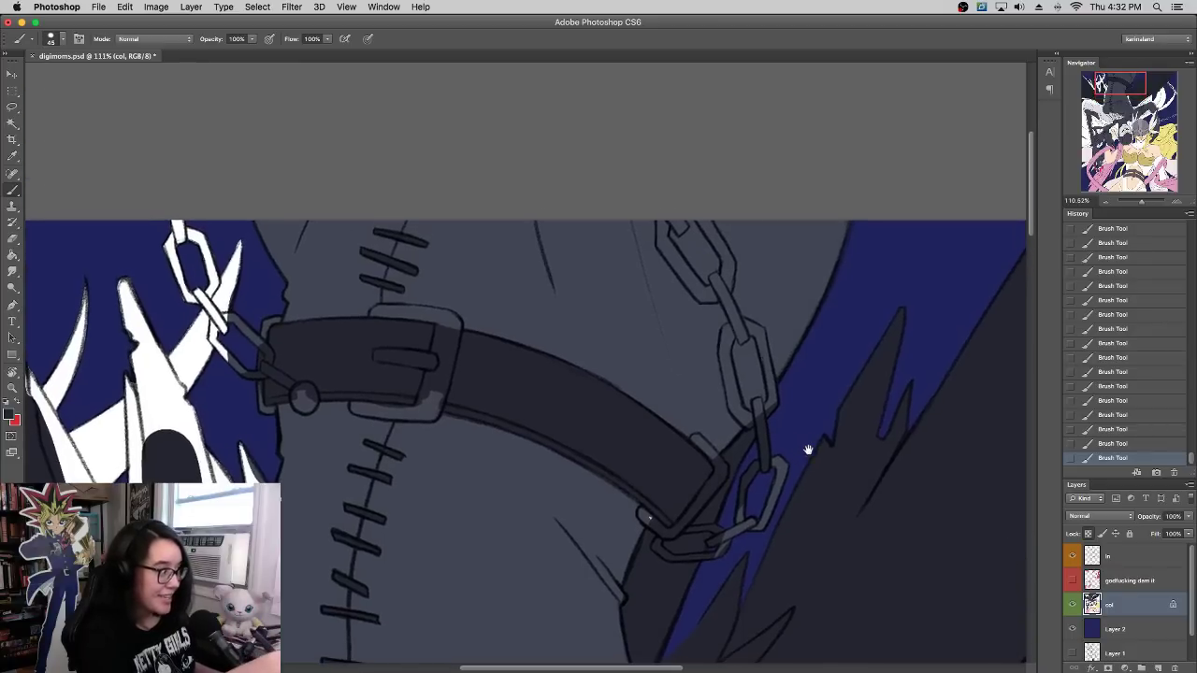
{"action": "left_click_drag", "start_coordinate": [791, 392], "coordinate": [839, 254]}
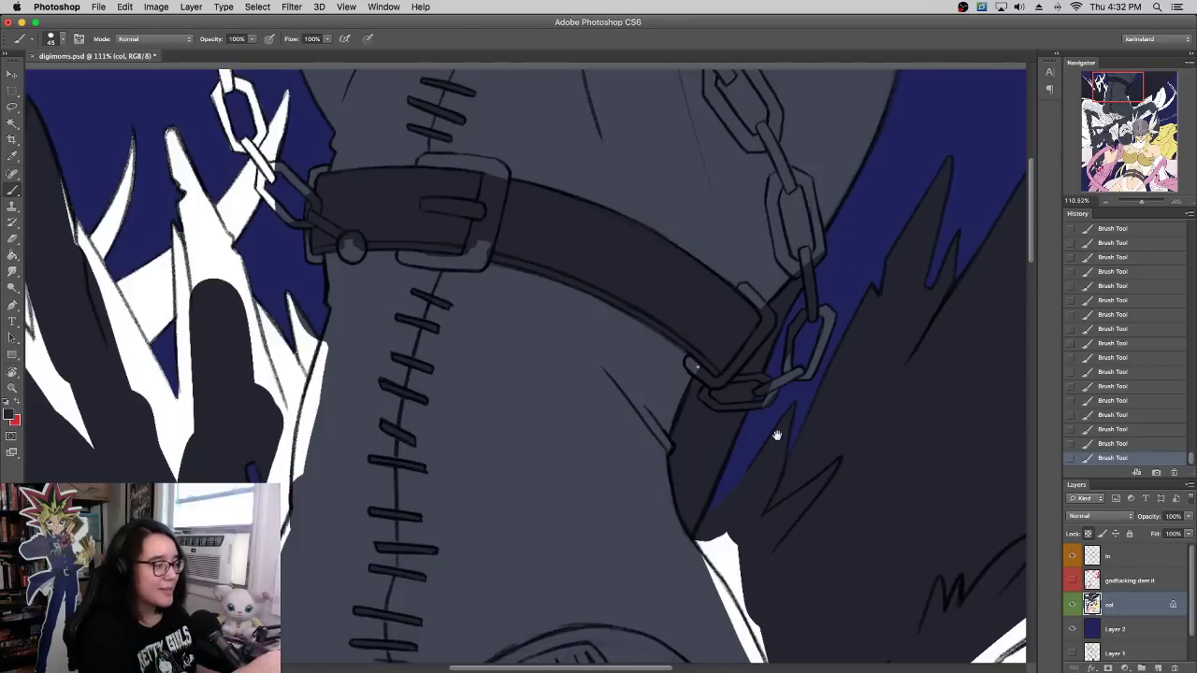
{"action": "left_click_drag", "start_coordinate": [777, 435], "coordinate": [850, 226]}
{"action": "mouse_move", "coordinate": [655, 347]}
{"action": "left_mouse_down"}
{"action": "mouse_move", "coordinate": [775, 497]}
{"action": "mouse_move", "coordinate": [789, 537]}
{"action": "left_mouse_up"}
{"action": "mouse_move", "coordinate": [477, 544]}
{"action": "left_mouse_down"}
{"action": "mouse_move", "coordinate": [449, 534]}
{"action": "mouse_move", "coordinate": [465, 382]}
{"action": "mouse_move", "coordinate": [487, 366]}
{"action": "mouse_move", "coordinate": [471, 193]}
{"action": "mouse_move", "coordinate": [508, 200]}
{"action": "mouse_move", "coordinate": [481, 268]}
{"action": "mouse_move", "coordinate": [443, 241]}
{"action": "mouse_move", "coordinate": [414, 347]}
{"action": "mouse_move", "coordinate": [392, 259]}
{"action": "mouse_move", "coordinate": [407, 186]}
{"action": "mouse_move", "coordinate": [428, 160]}
{"action": "mouse_move", "coordinate": [420, 123]}
{"action": "mouse_move", "coordinate": [423, 133]}
{"action": "left_mouse_up"}
{"action": "mouse_move", "coordinate": [467, 254]}
{"action": "left_mouse_down"}
{"action": "mouse_move", "coordinate": [550, 445]}
{"action": "mouse_move", "coordinate": [472, 225]}
{"action": "left_mouse_up"}
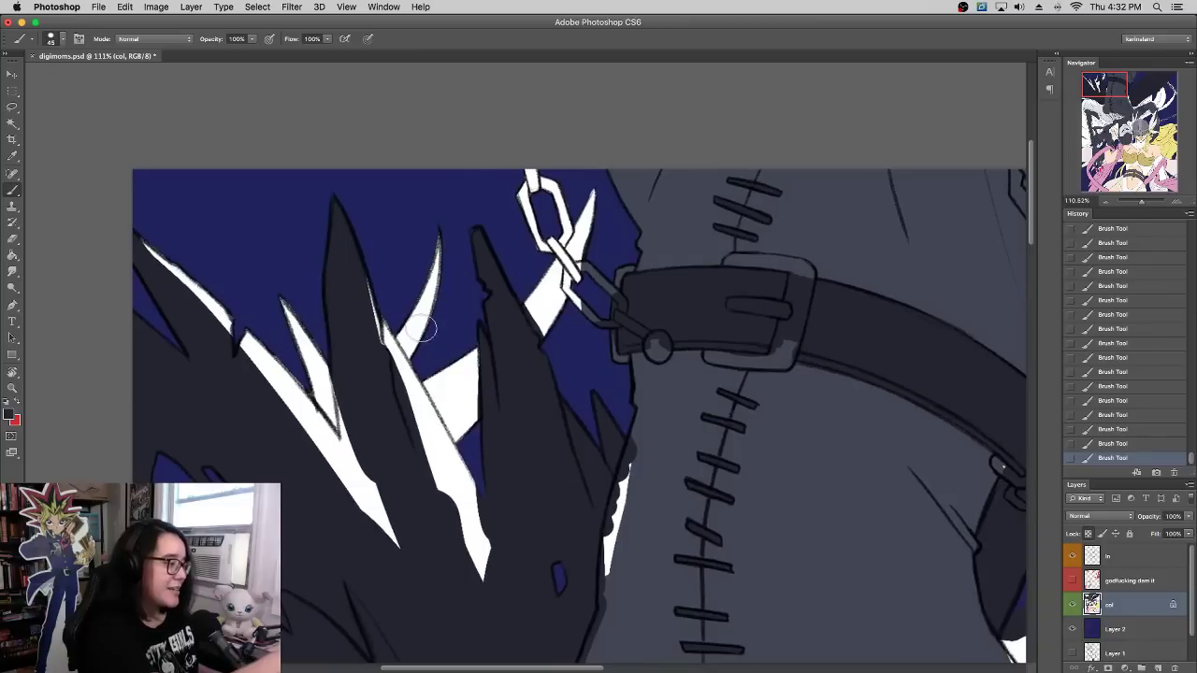
Step: Fill the remaining white slivers within the same wing's spikes with near-black, leaving the claws behind them white
{"action": "mouse_move", "coordinate": [360, 284]}
{"action": "left_mouse_down"}
{"action": "mouse_move", "coordinate": [381, 362]}
{"action": "mouse_move", "coordinate": [472, 547]}
{"action": "mouse_move", "coordinate": [446, 519]}
{"action": "left_mouse_up"}
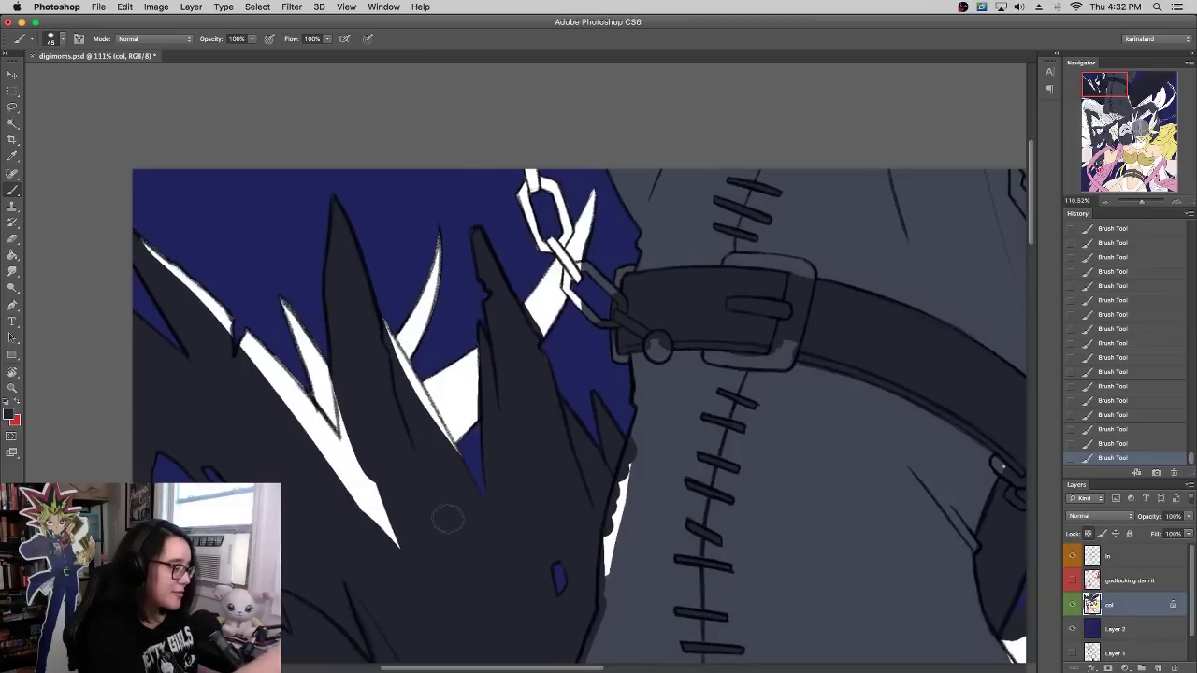
{"action": "left_click_drag", "start_coordinate": [370, 498], "coordinate": [145, 245]}
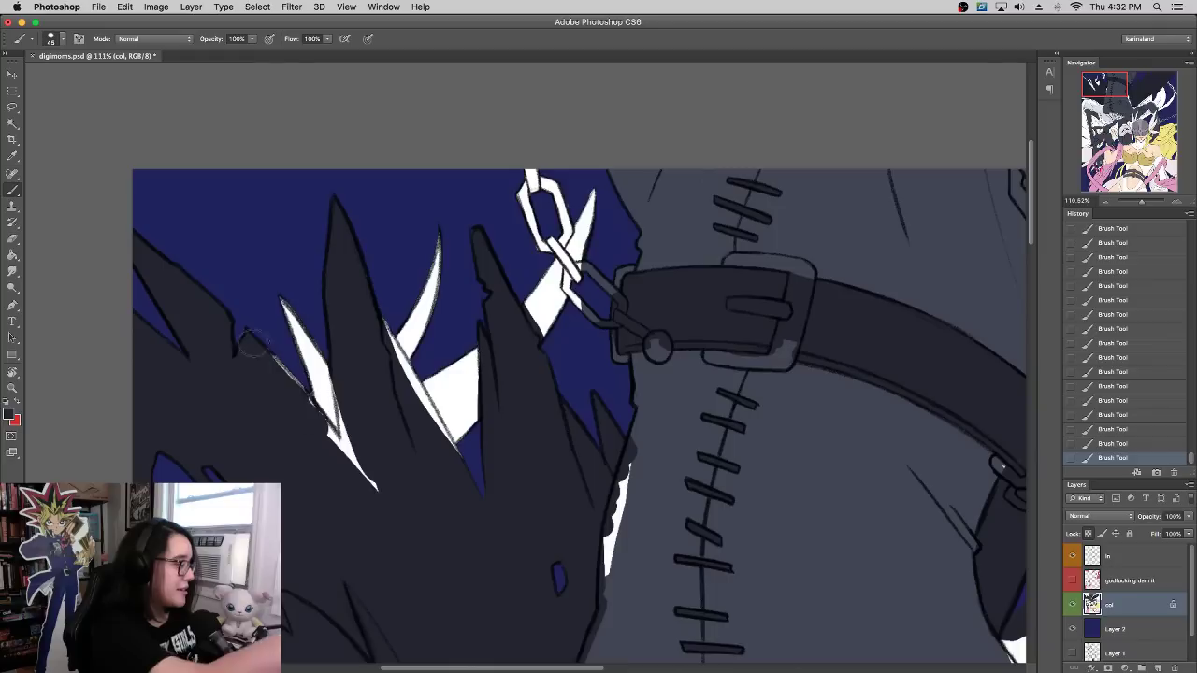
{"action": "left_click_drag", "start_coordinate": [276, 364], "coordinate": [380, 491]}
{"action": "left_click_drag", "start_coordinate": [349, 441], "coordinate": [348, 383]}
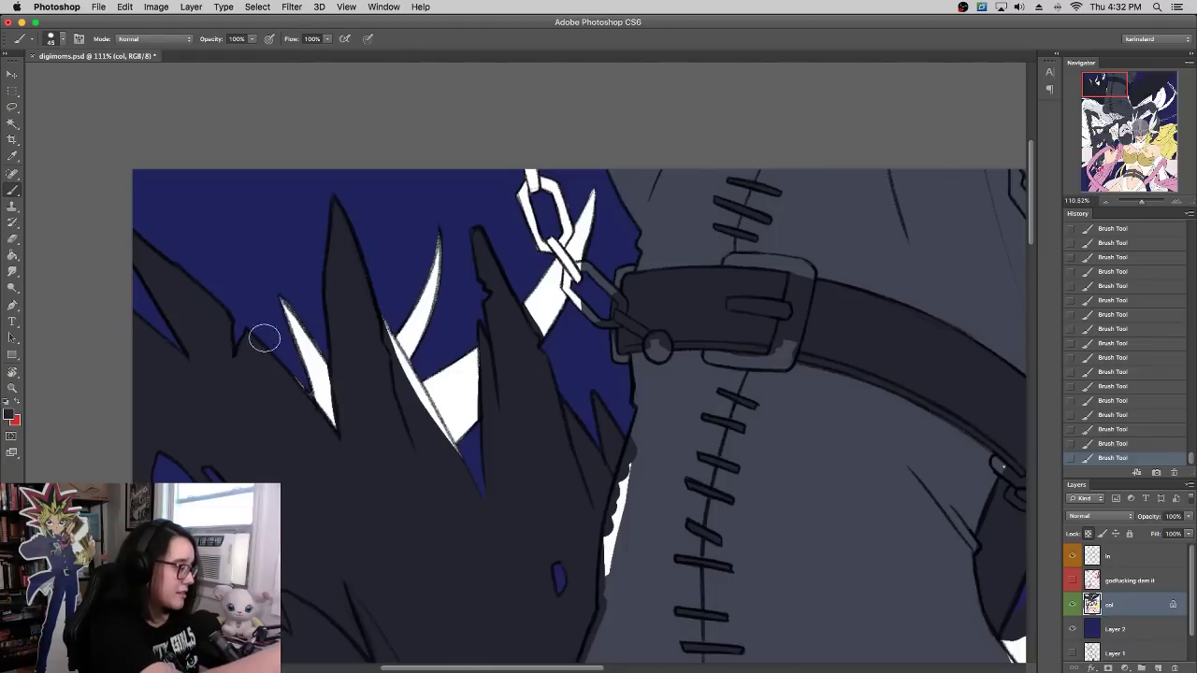
{"action": "left_click_drag", "start_coordinate": [383, 342], "coordinate": [460, 453]}
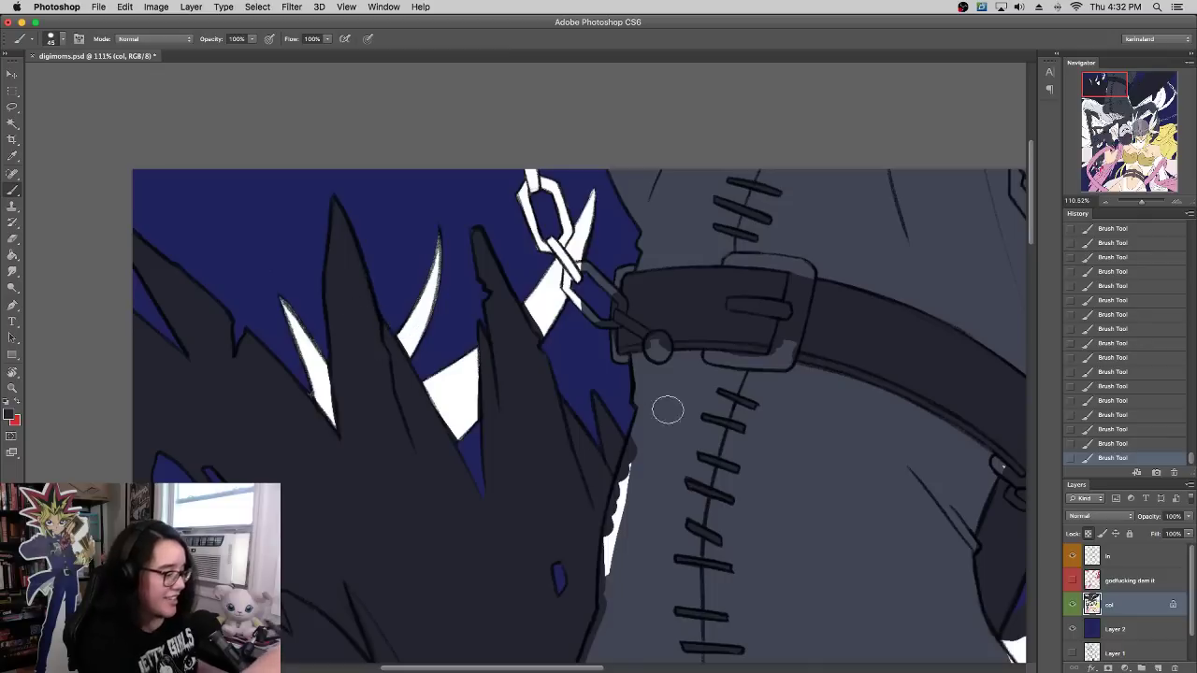
Step: Sample the torso's slate grey and fill the white gap along the torso edge next to the ragged wing
{"action": "left_click", "coordinate": [666, 479], "text": "alt"}
{"action": "left_click_drag", "start_coordinate": [615, 598], "coordinate": [617, 558]}
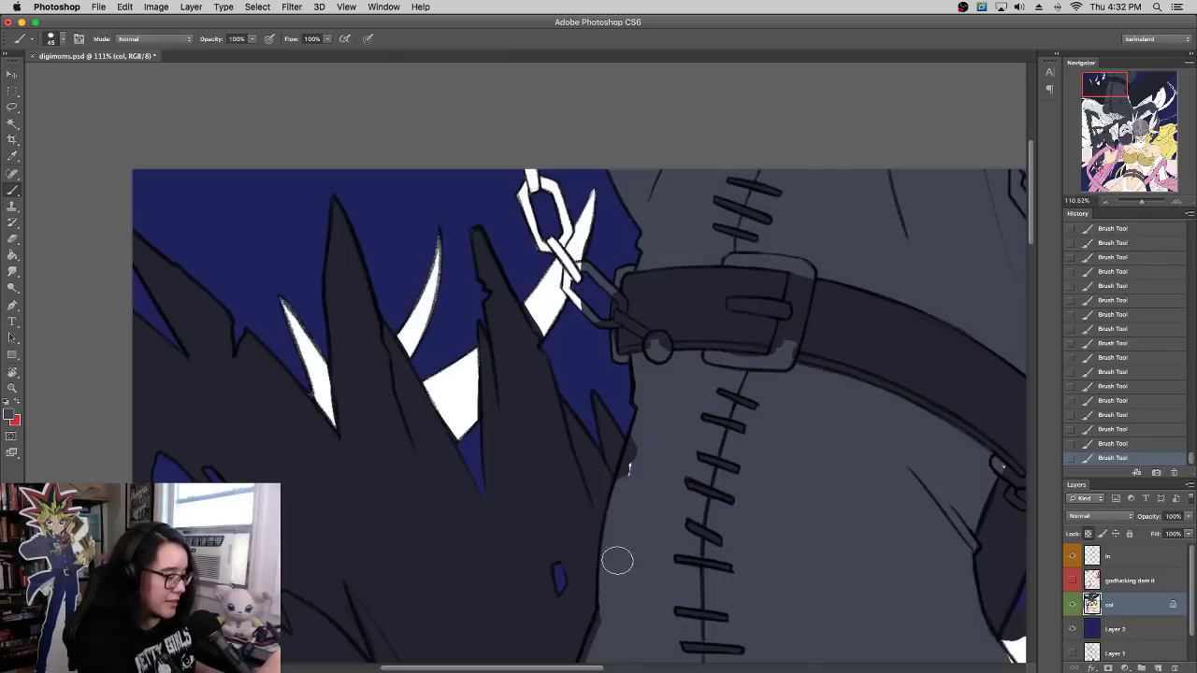
{"action": "left_click_drag", "start_coordinate": [676, 509], "coordinate": [700, 335]}
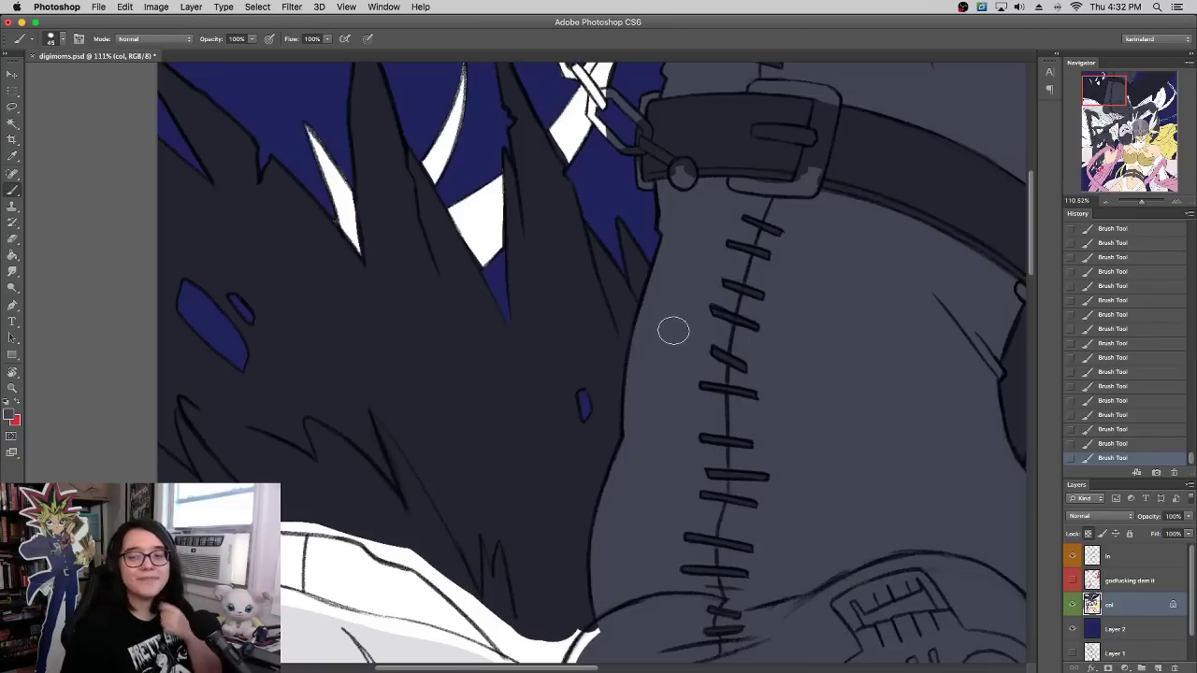
{"action": "scroll", "coordinate": [740, 523], "scroll_direction": "up", "scroll_amount": 5}
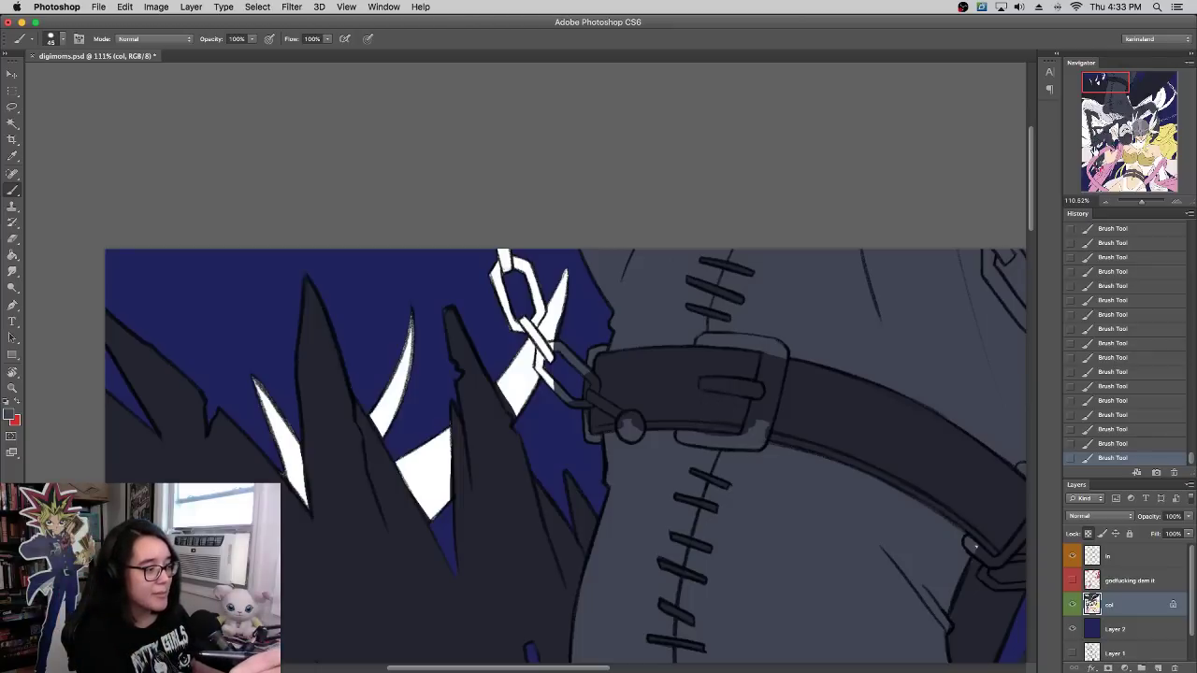
{"action": "left_click_drag", "start_coordinate": [908, 396], "coordinate": [687, 260]}
{"action": "left_click_drag", "start_coordinate": [920, 339], "coordinate": [849, 382]}
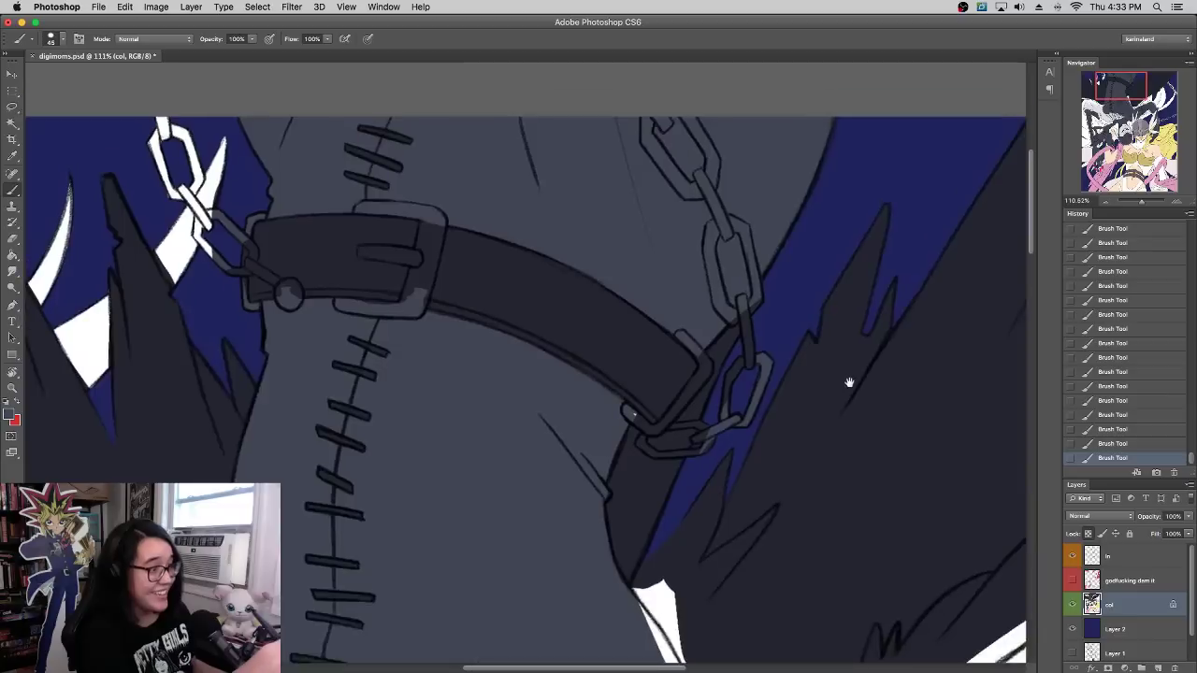
{"action": "scroll", "coordinate": [849, 383], "scroll_direction": "up", "scroll_amount": 3}
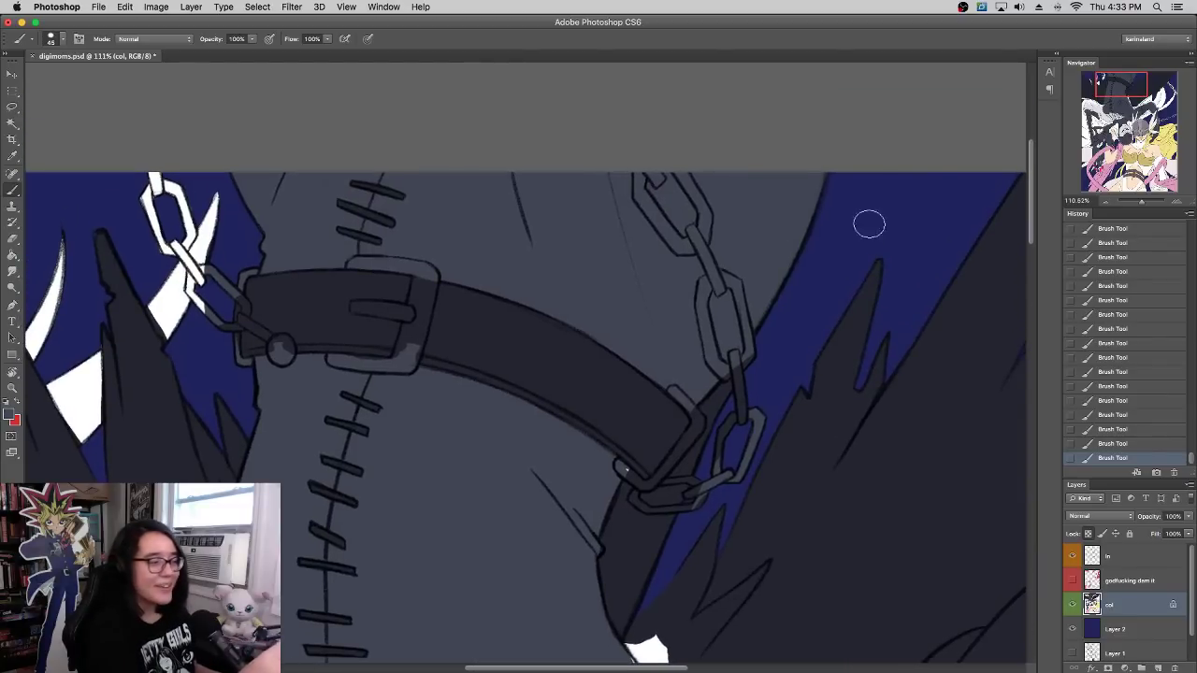
{"action": "left_click_drag", "start_coordinate": [740, 352], "coordinate": [821, 270]}
{"action": "left_click_drag", "start_coordinate": [826, 311], "coordinate": [838, 357]}
{"action": "scroll", "coordinate": [839, 357], "scroll_direction": "up", "scroll_amount": 5}
{"action": "scroll", "coordinate": [838, 357], "scroll_direction": "left", "scroll_amount": 2}
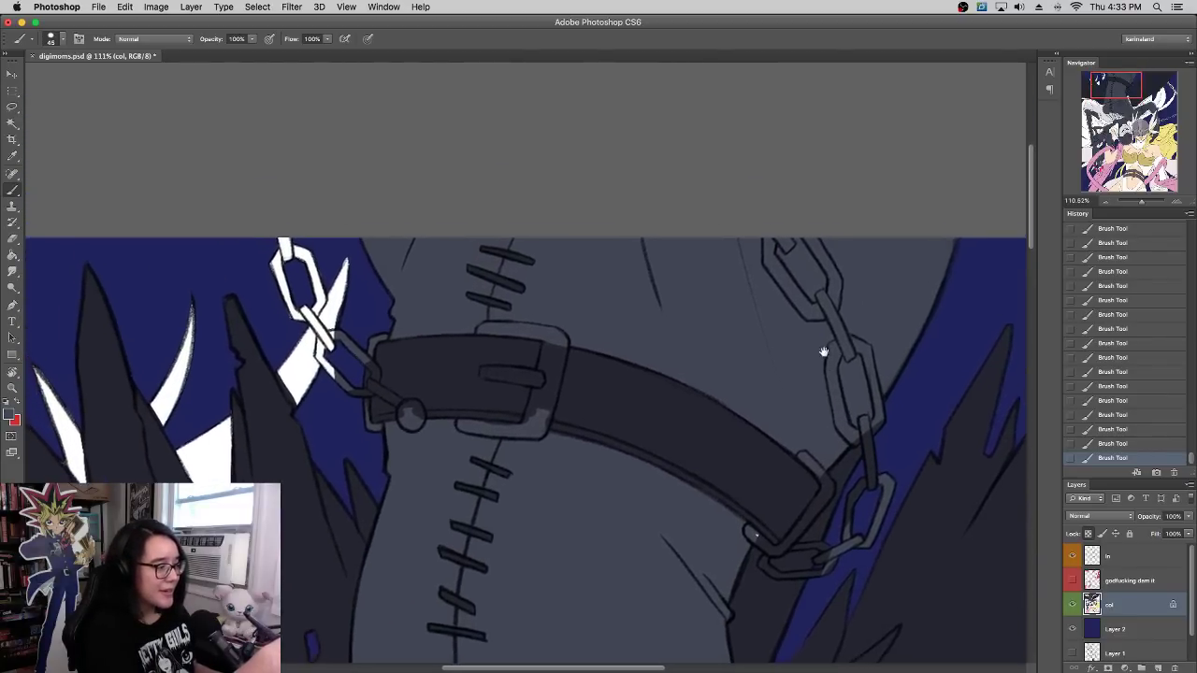
Step: Sample light grey from the finished chain near the blonde hair and fill the chain links beside the white claws and the adjoining belt bracket
{"action": "scroll", "coordinate": [823, 347], "scroll_direction": "down", "scroll_amount": 12}
{"action": "scroll", "coordinate": [823, 346], "scroll_direction": "left", "scroll_amount": 3}
{"action": "left_click_drag", "start_coordinate": [1108, 98], "coordinate": [1147, 121]}
{"action": "scroll", "coordinate": [963, 335], "scroll_direction": "down", "scroll_amount": 1}
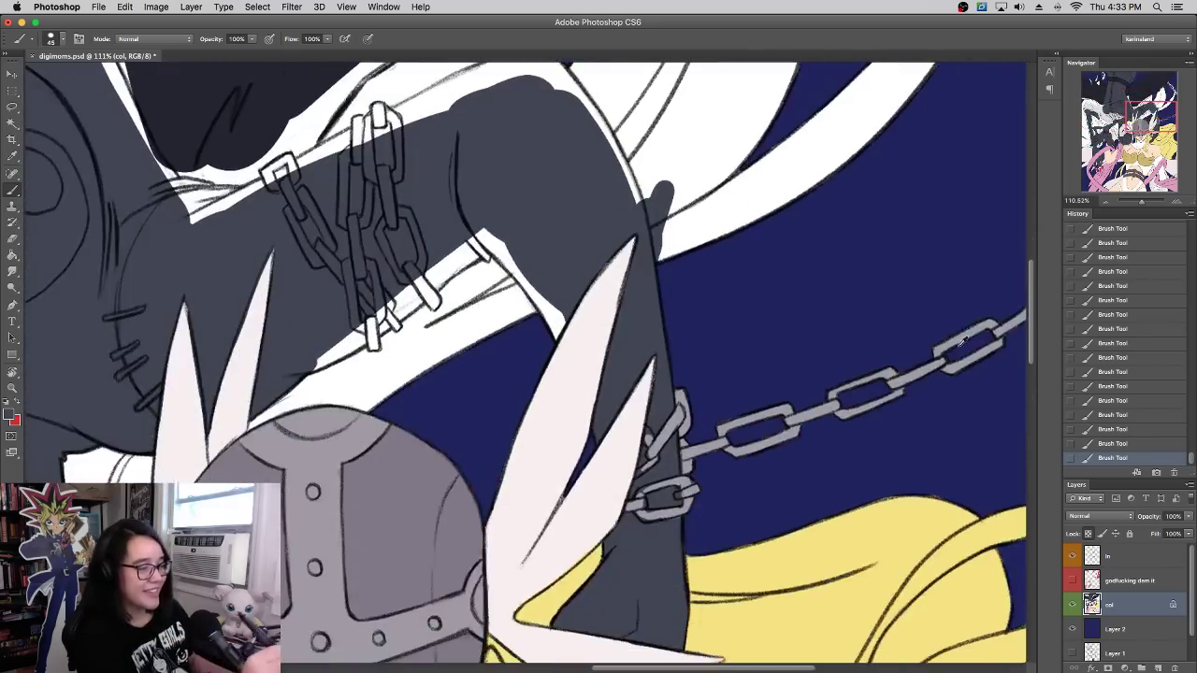
{"action": "scroll", "coordinate": [954, 326], "scroll_direction": "up", "scroll_amount": 8}
{"action": "scroll", "coordinate": [954, 326], "scroll_direction": "left", "scroll_amount": 10}
{"action": "scroll", "coordinate": [1020, 103], "scroll_direction": "up", "scroll_amount": 5}
{"action": "scroll", "coordinate": [1020, 103], "scroll_direction": "left", "scroll_amount": 2}
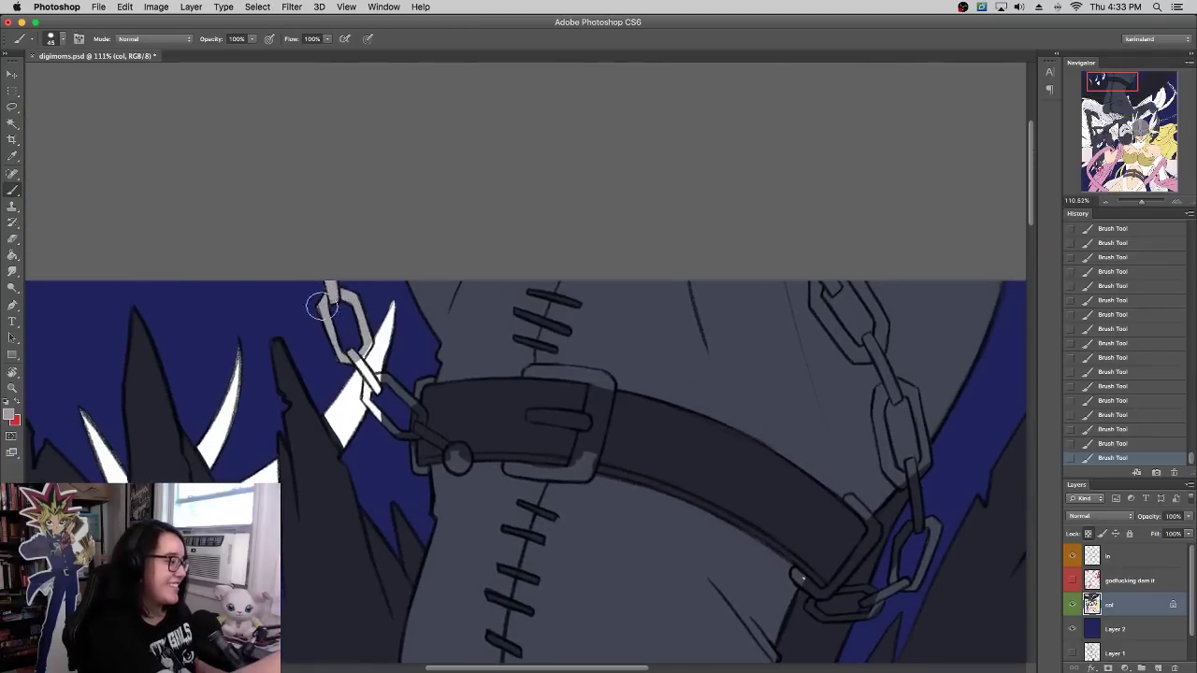
{"action": "right_click", "coordinate": [388, 363]}
{"action": "left_click", "coordinate": [366, 347]}
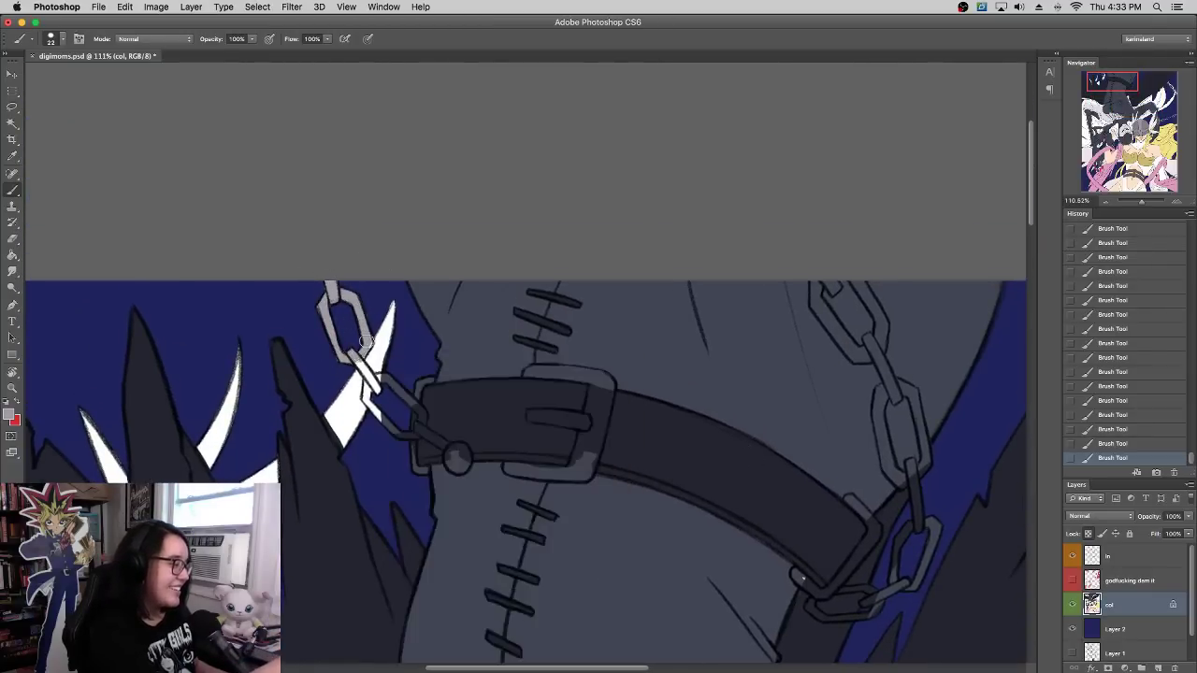
{"action": "mouse_move", "coordinate": [367, 366]}
{"action": "left_mouse_down"}
{"action": "mouse_move", "coordinate": [379, 390]}
{"action": "mouse_move", "coordinate": [371, 396]}
{"action": "mouse_move", "coordinate": [409, 435]}
{"action": "mouse_move", "coordinate": [405, 388]}
{"action": "left_mouse_up"}
{"action": "left_click_drag", "start_coordinate": [409, 465], "coordinate": [417, 379]}
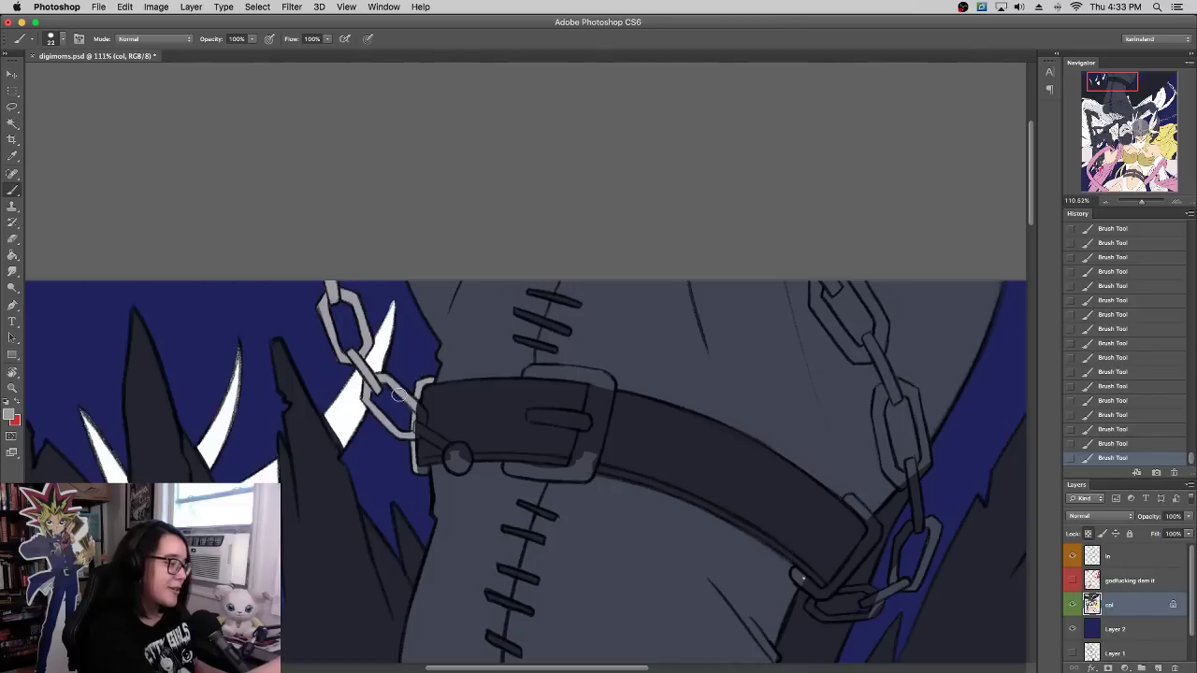
Step: Fill the chain's end bar and round stud on the belt with light grey, tidying edges with near-black and refining the link with a 14 px brush
{"action": "left_click", "coordinate": [378, 353], "text": "alt"}
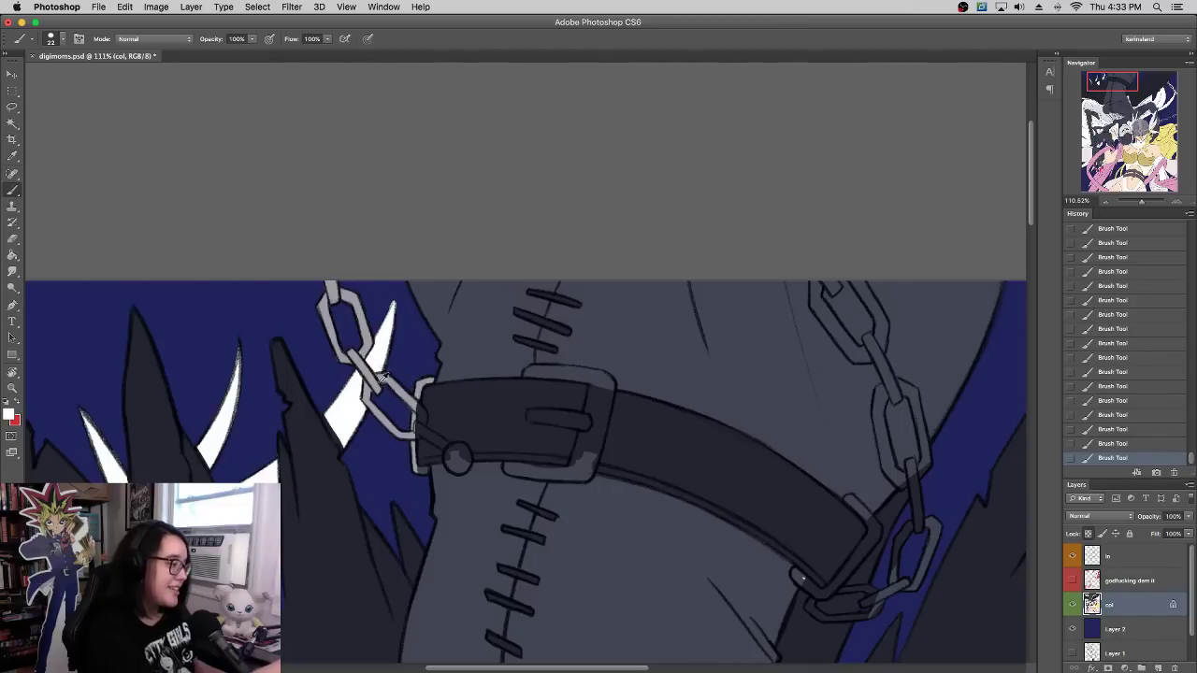
{"action": "left_click", "coordinate": [379, 377], "text": "alt"}
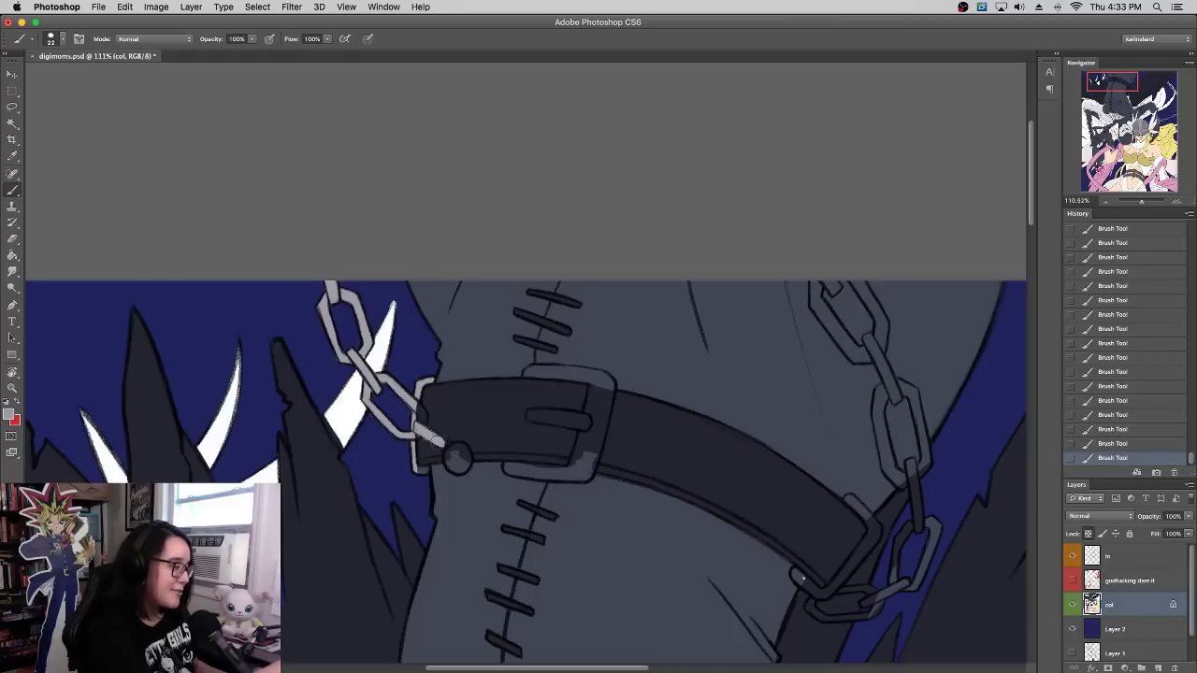
{"action": "left_click", "coordinate": [431, 448], "text": "alt"}
{"action": "left_click_drag", "start_coordinate": [442, 455], "coordinate": [423, 442]}
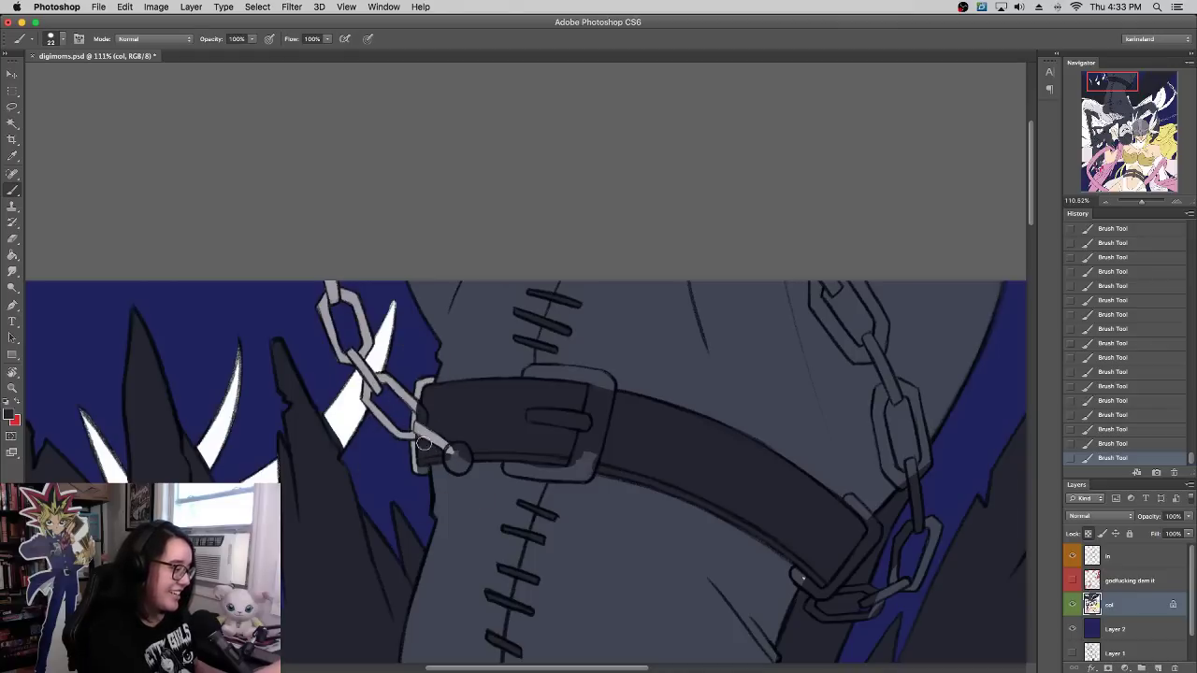
{"action": "left_click", "coordinate": [415, 431], "text": "alt"}
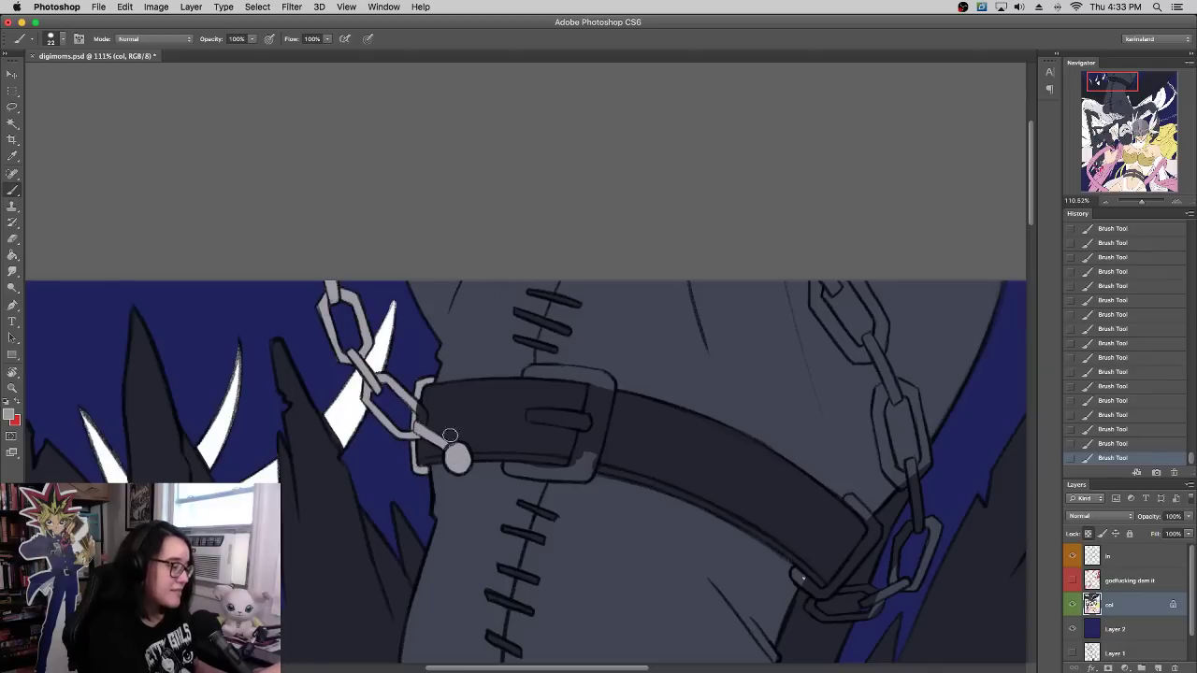
{"action": "right_click", "coordinate": [683, 384]}
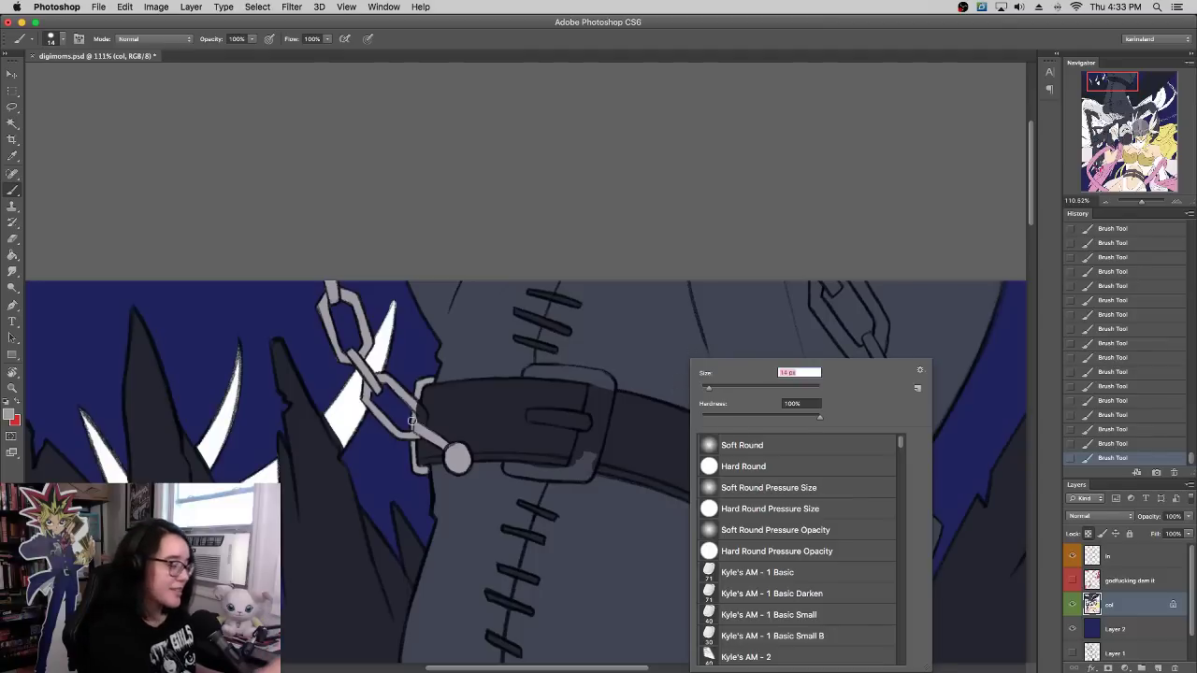
{"action": "left_click_drag", "start_coordinate": [412, 421], "coordinate": [419, 420]}
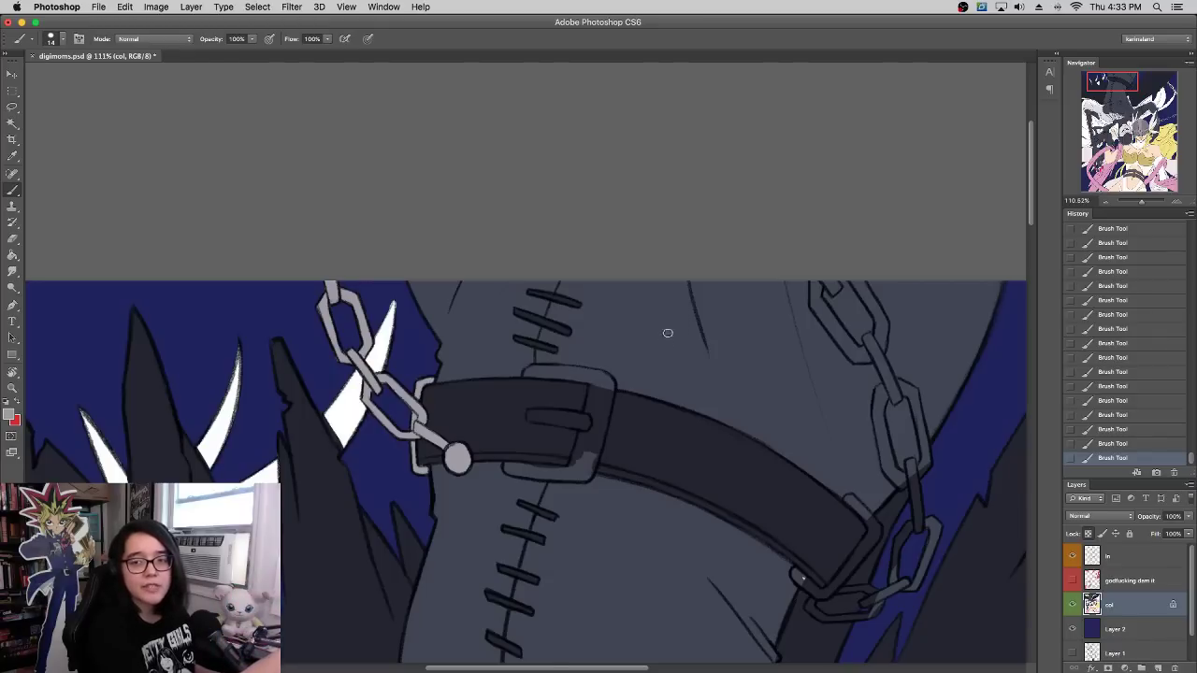
Step: Fill the belt buckle's frame and prong with light grey
{"action": "left_click_drag", "start_coordinate": [509, 470], "coordinate": [572, 475]}
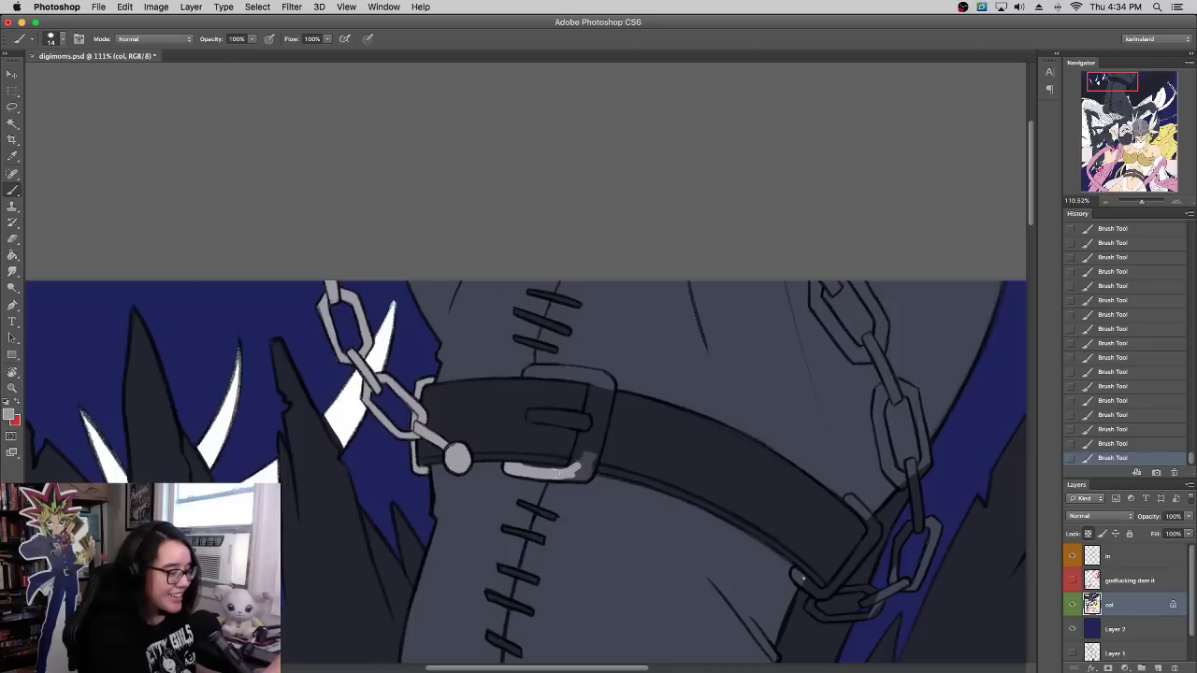
{"action": "mouse_move", "coordinate": [566, 472]}
{"action": "left_mouse_down"}
{"action": "mouse_move", "coordinate": [599, 425]}
{"action": "mouse_move", "coordinate": [574, 467]}
{"action": "mouse_move", "coordinate": [585, 411]}
{"action": "mouse_move", "coordinate": [573, 472]}
{"action": "mouse_move", "coordinate": [592, 437]}
{"action": "mouse_move", "coordinate": [587, 467]}
{"action": "mouse_move", "coordinate": [598, 382]}
{"action": "mouse_move", "coordinate": [602, 418]}
{"action": "mouse_move", "coordinate": [607, 404]}
{"action": "mouse_move", "coordinate": [595, 452]}
{"action": "mouse_move", "coordinate": [603, 394]}
{"action": "mouse_move", "coordinate": [600, 434]}
{"action": "mouse_move", "coordinate": [592, 378]}
{"action": "mouse_move", "coordinate": [608, 383]}
{"action": "mouse_move", "coordinate": [526, 373]}
{"action": "mouse_move", "coordinate": [590, 373]}
{"action": "left_mouse_up"}
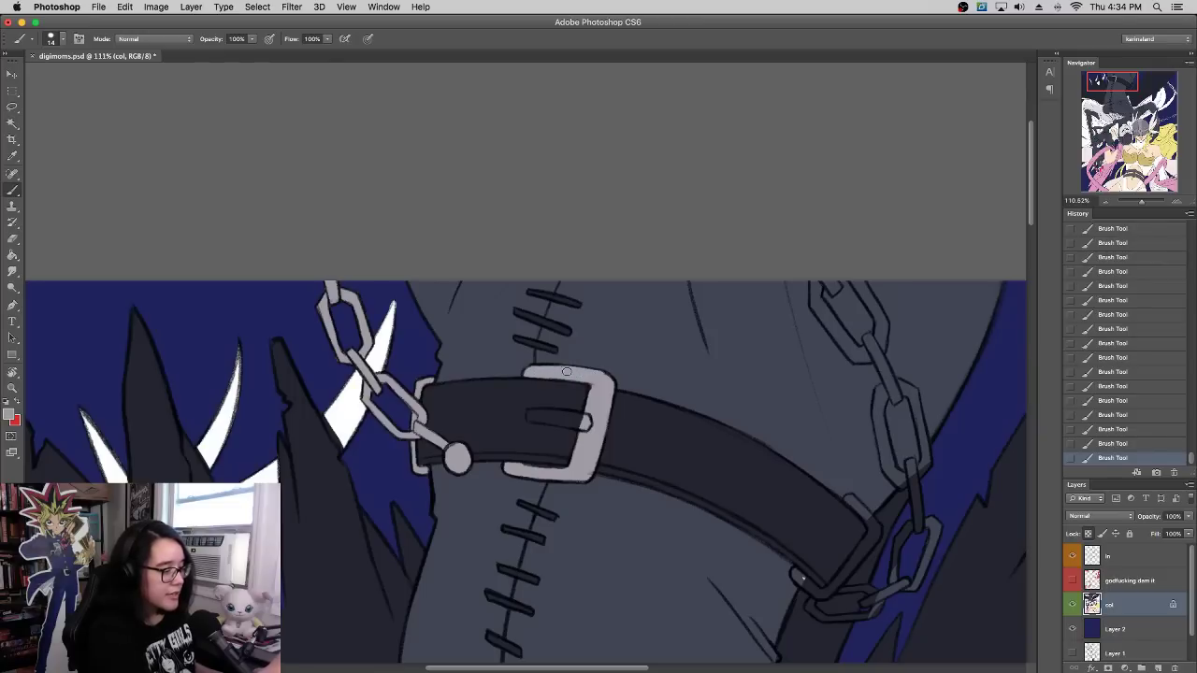
{"action": "left_click_drag", "start_coordinate": [533, 417], "coordinate": [581, 420]}
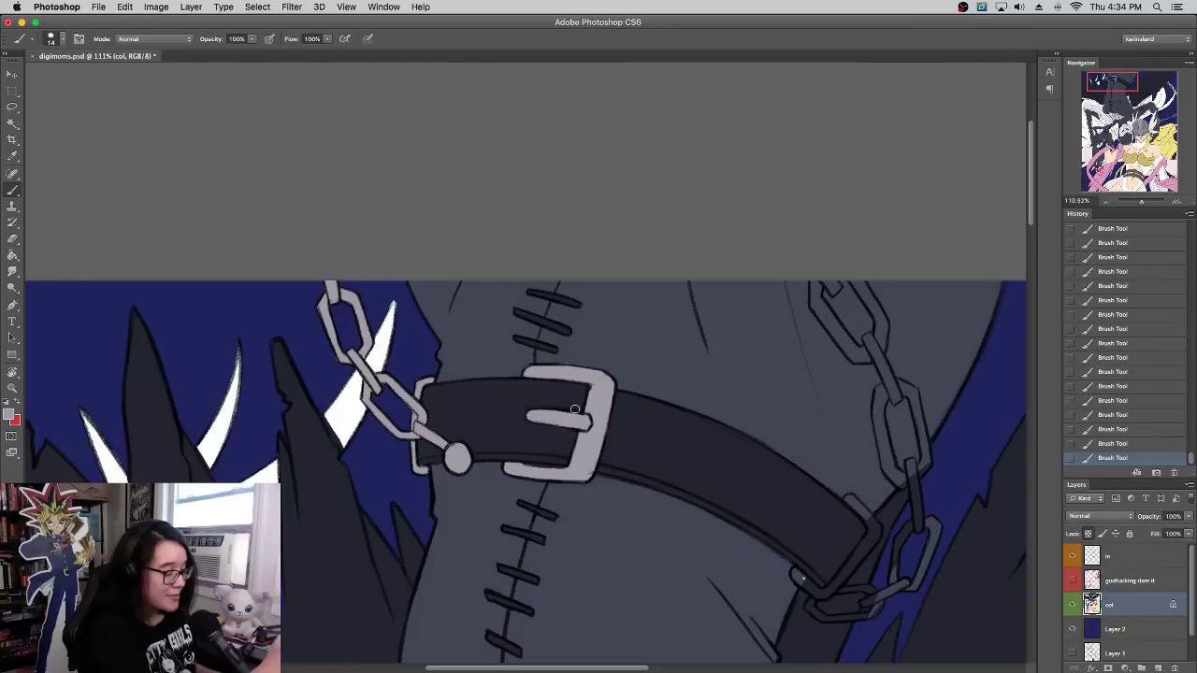
Step: Sample the buckle's light grey and fill the angled metal bracket at the opposite end of the belt
{"action": "left_click_drag", "start_coordinate": [826, 421], "coordinate": [693, 281]}
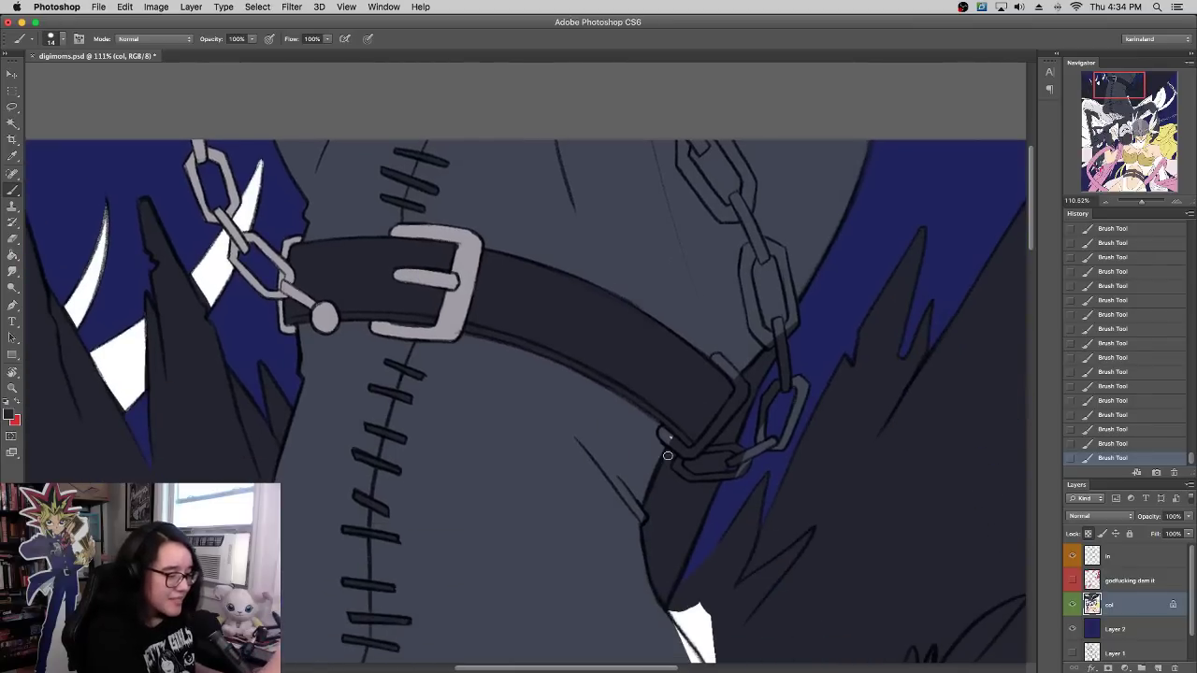
{"action": "left_click", "coordinate": [454, 312], "text": "alt"}
{"action": "mouse_move", "coordinate": [663, 434]}
{"action": "left_mouse_down"}
{"action": "mouse_move", "coordinate": [686, 453]}
{"action": "mouse_move", "coordinate": [664, 435]}
{"action": "mouse_move", "coordinate": [690, 451]}
{"action": "mouse_move", "coordinate": [713, 425]}
{"action": "mouse_move", "coordinate": [702, 443]}
{"action": "mouse_move", "coordinate": [744, 386]}
{"action": "mouse_move", "coordinate": [714, 435]}
{"action": "mouse_move", "coordinate": [736, 379]}
{"action": "left_mouse_up"}
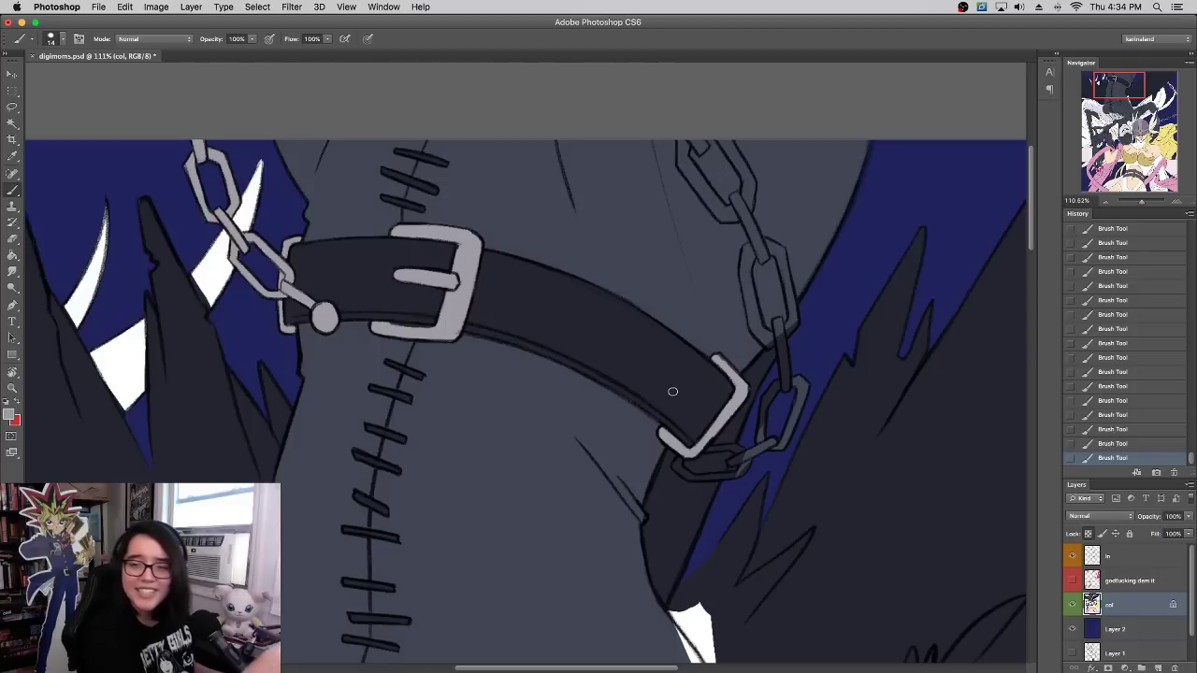
Step: Fill the lower chain links attached to the angled bracket with light grey, cleaning the link's inner edge with sampled near-black
{"action": "left_click_drag", "start_coordinate": [702, 393], "coordinate": [695, 374]}
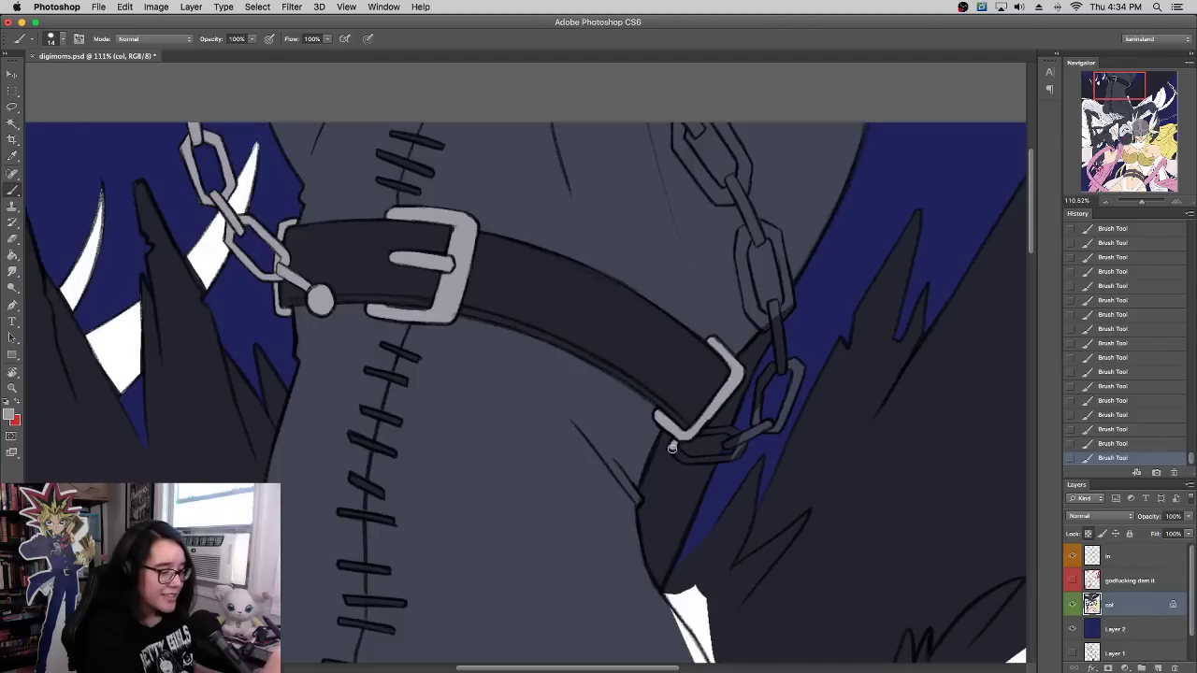
{"action": "mouse_move", "coordinate": [686, 459]}
{"action": "left_mouse_down"}
{"action": "mouse_move", "coordinate": [739, 445]}
{"action": "mouse_move", "coordinate": [762, 383]}
{"action": "mouse_move", "coordinate": [778, 408]}
{"action": "mouse_move", "coordinate": [801, 357]}
{"action": "mouse_move", "coordinate": [769, 369]}
{"action": "left_mouse_up"}
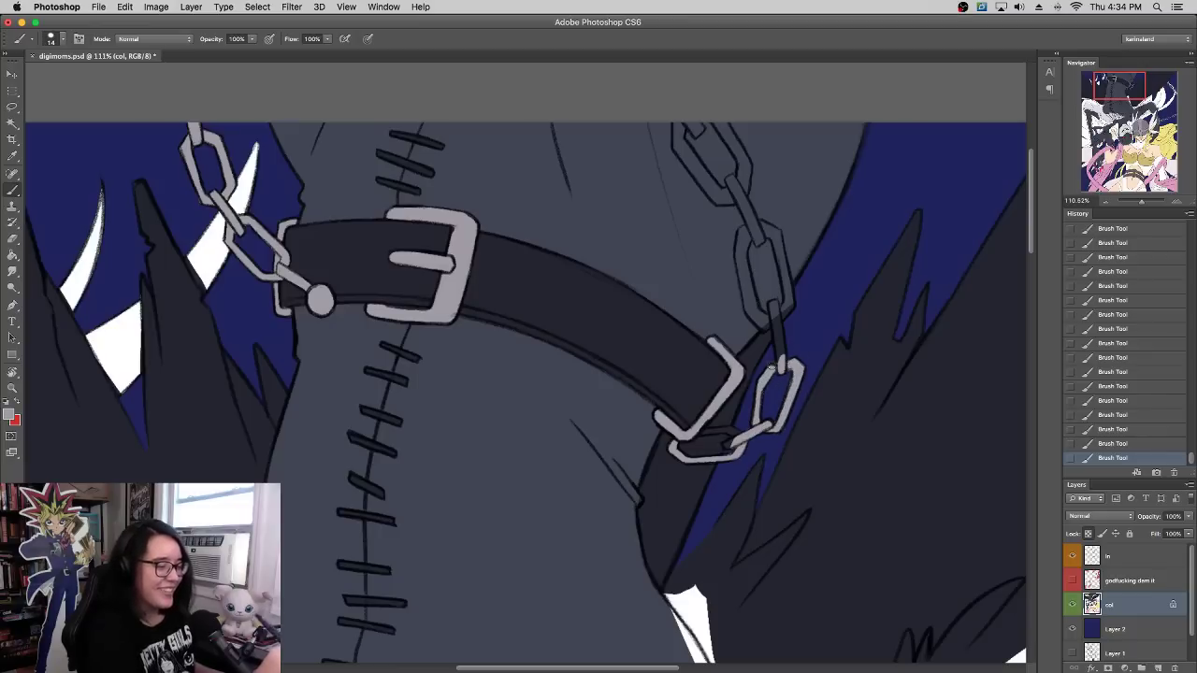
{"action": "left_click", "coordinate": [713, 440], "text": "alt"}
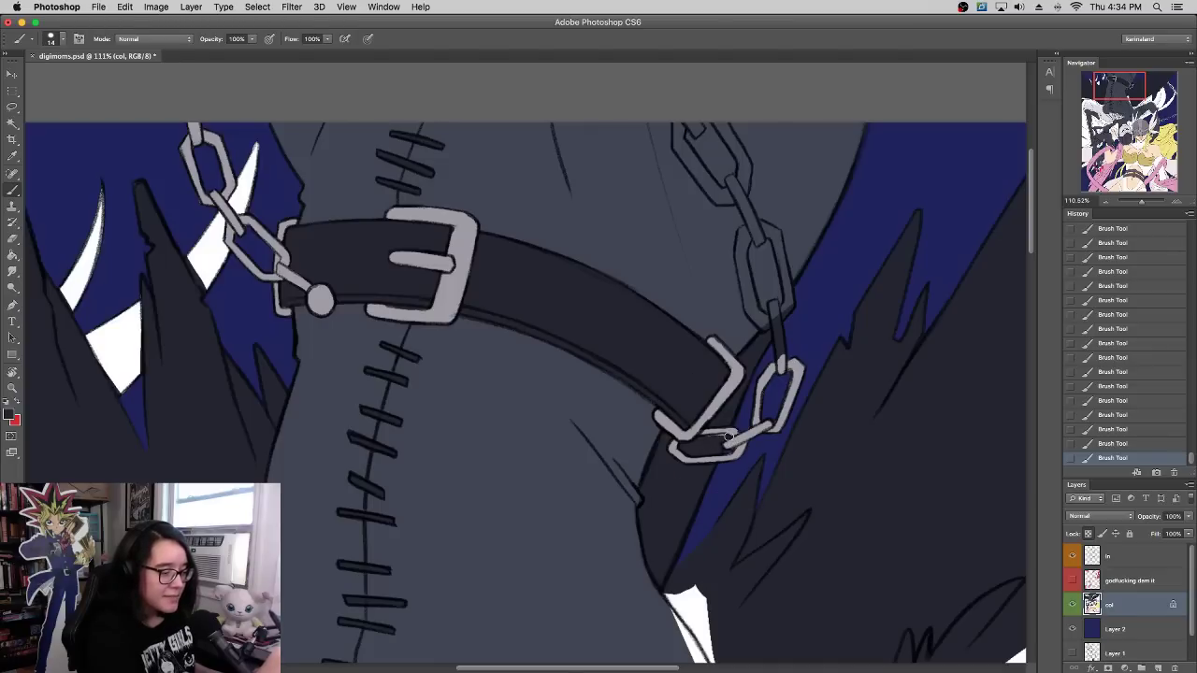
{"action": "left_click", "coordinate": [686, 436], "text": "alt"}
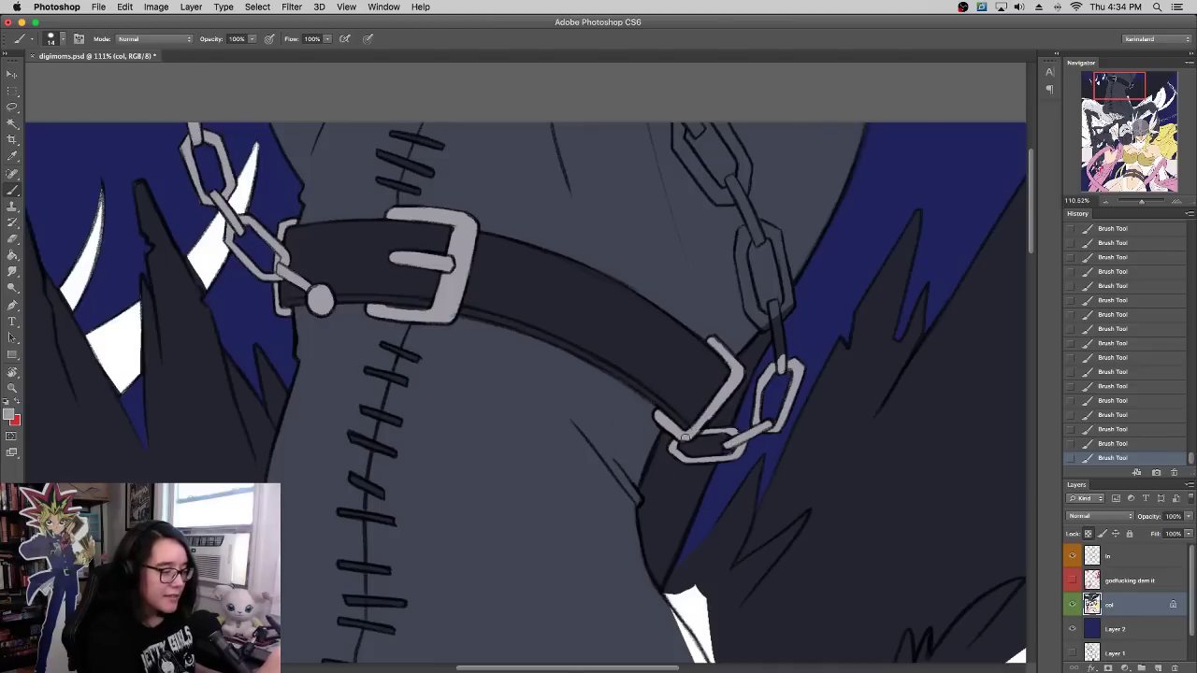
{"action": "left_click", "coordinate": [721, 437], "text": "alt"}
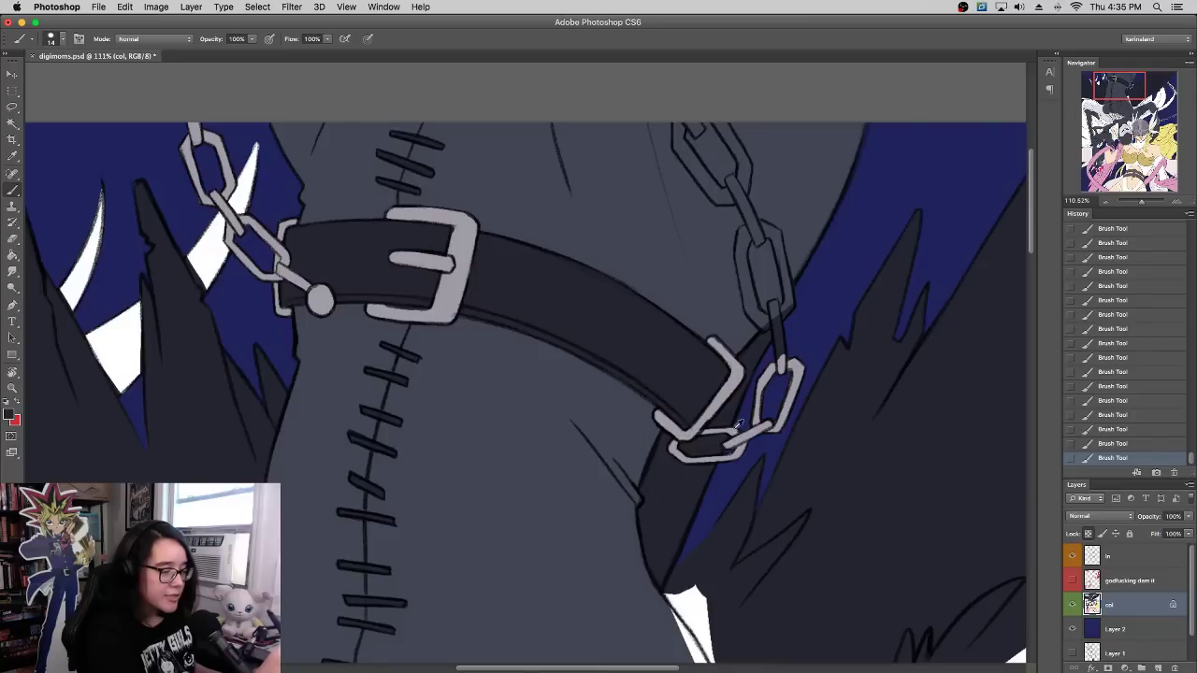
{"action": "left_click", "coordinate": [738, 424], "text": "alt"}
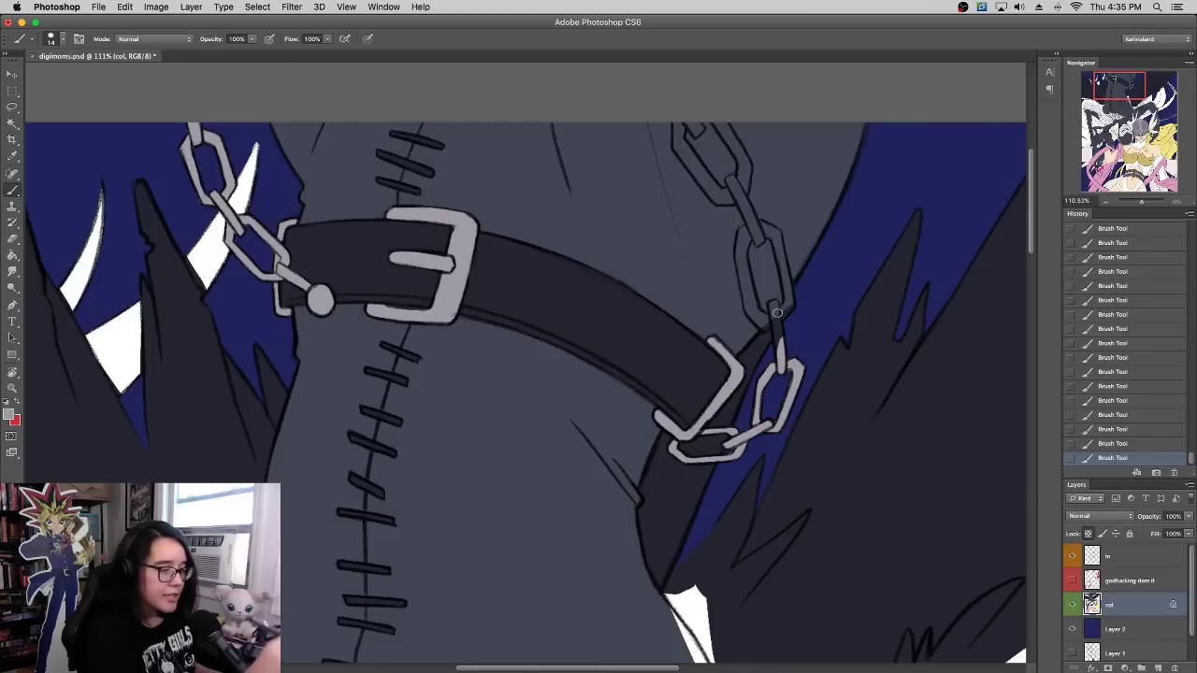
{"action": "left_click_drag", "start_coordinate": [772, 304], "coordinate": [777, 346]}
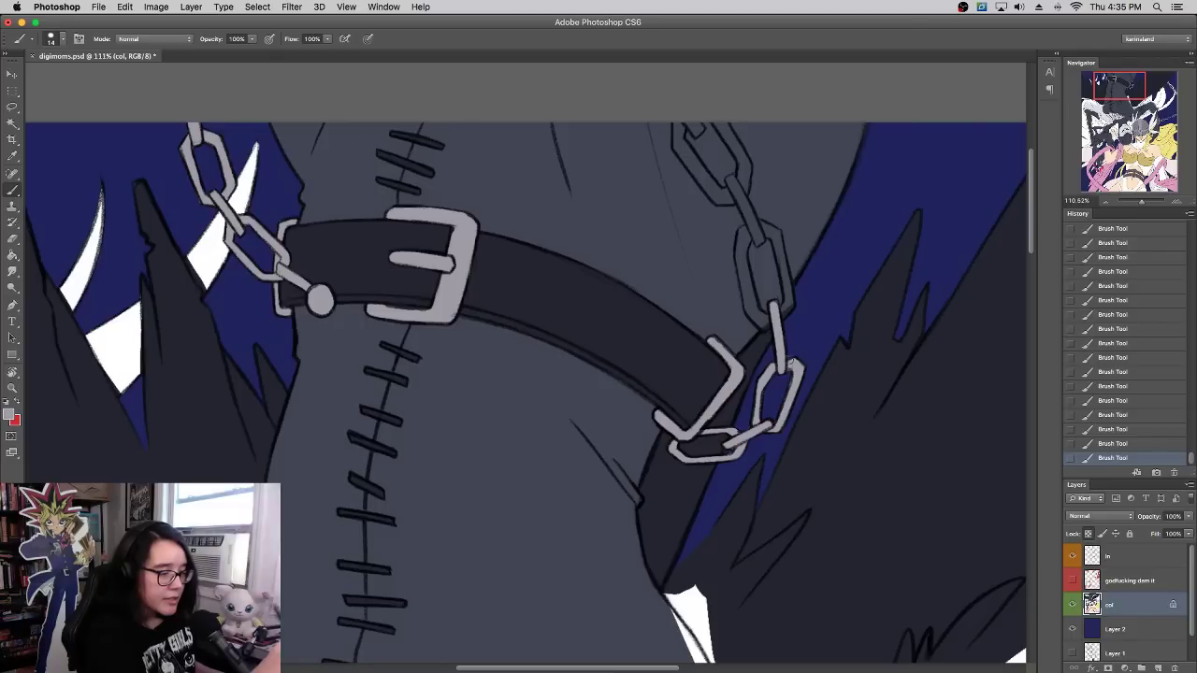
Step: Fill the large chain link above the angled bracket with light grey and clean up its edges with sampled near-black and torso grey
{"action": "scroll", "coordinate": [754, 406], "scroll_direction": "up", "scroll_amount": 3}
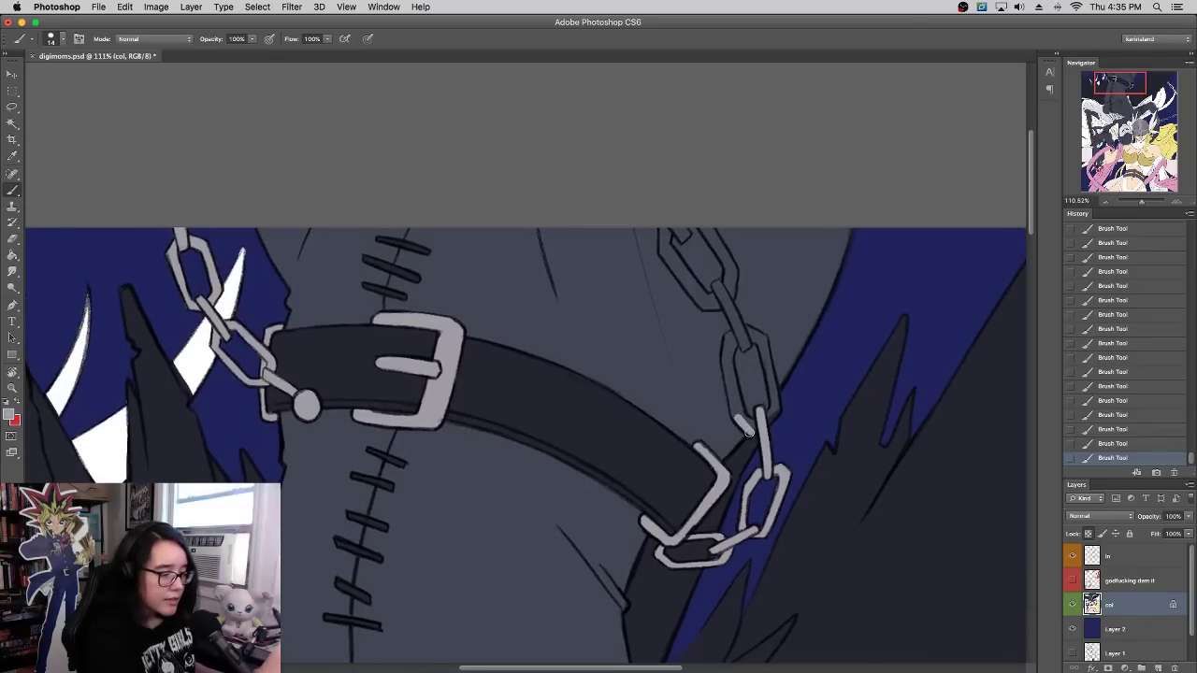
{"action": "left_click", "coordinate": [753, 445], "text": "alt"}
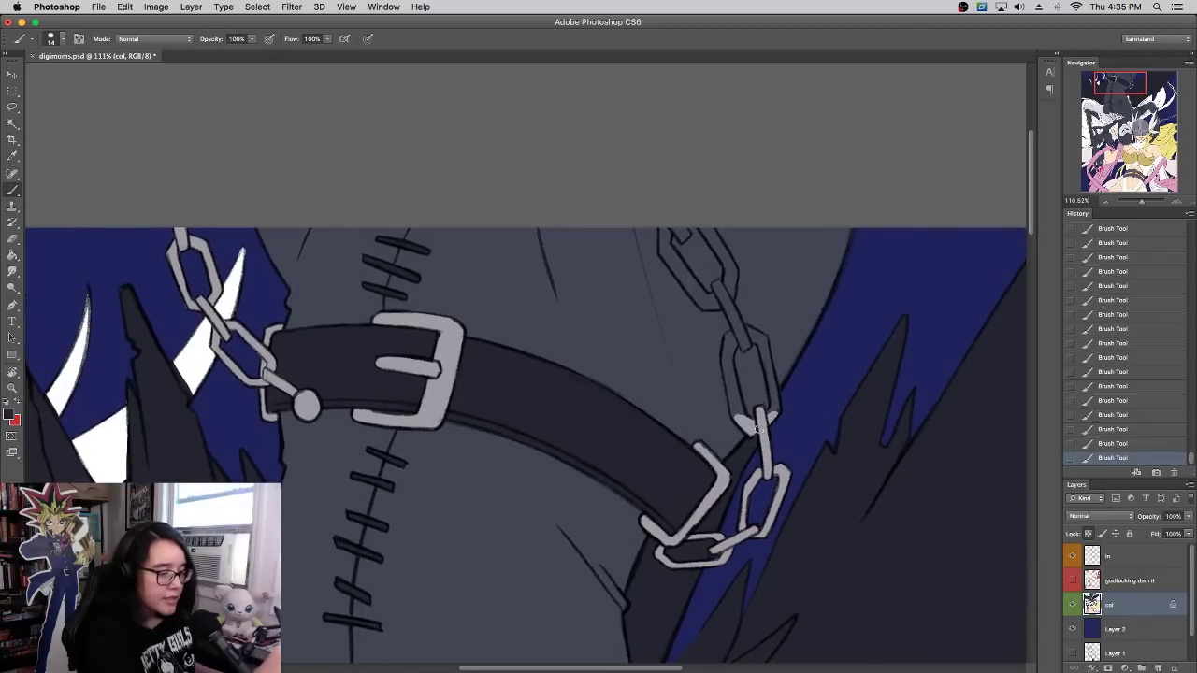
{"action": "left_click", "coordinate": [762, 419], "text": "alt"}
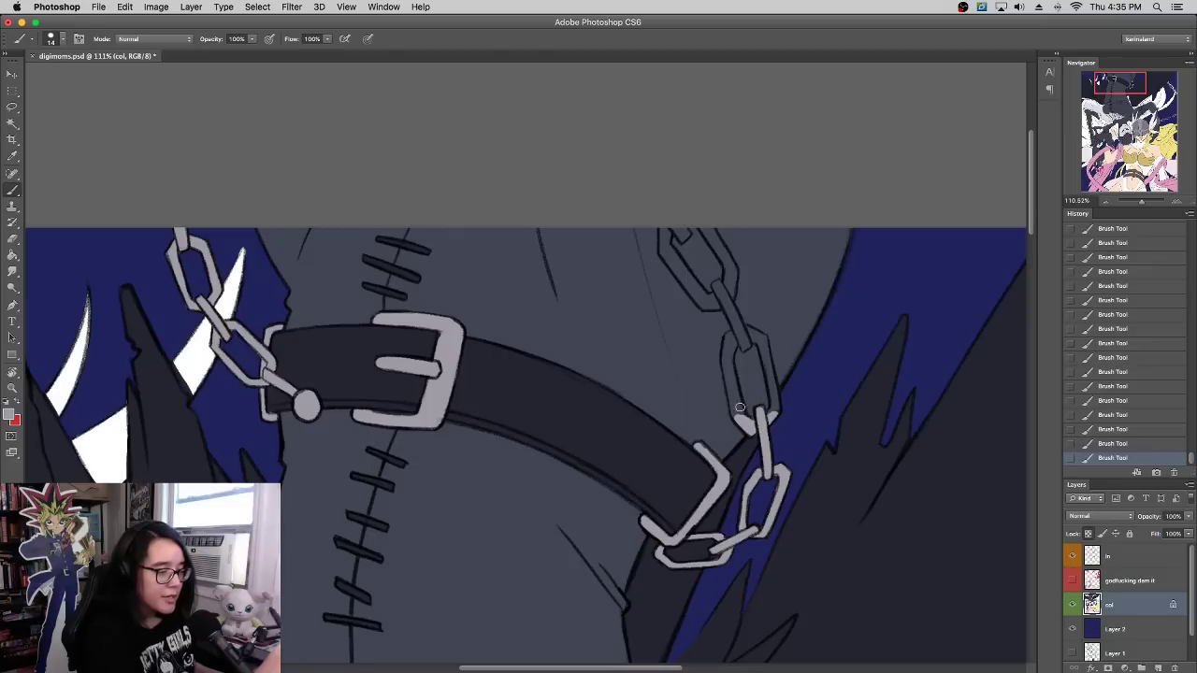
{"action": "mouse_move", "coordinate": [740, 407]}
{"action": "left_mouse_down"}
{"action": "mouse_move", "coordinate": [735, 390]}
{"action": "mouse_move", "coordinate": [733, 416]}
{"action": "mouse_move", "coordinate": [732, 343]}
{"action": "left_mouse_up"}
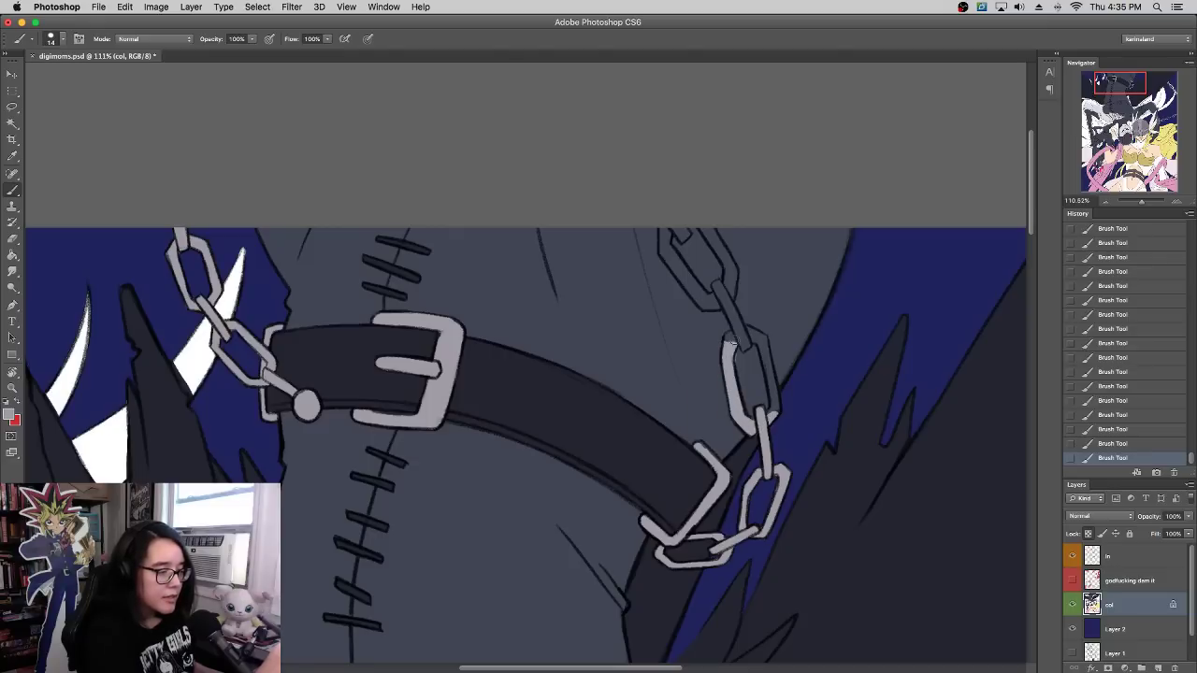
{"action": "left_click", "coordinate": [742, 358], "text": "alt"}
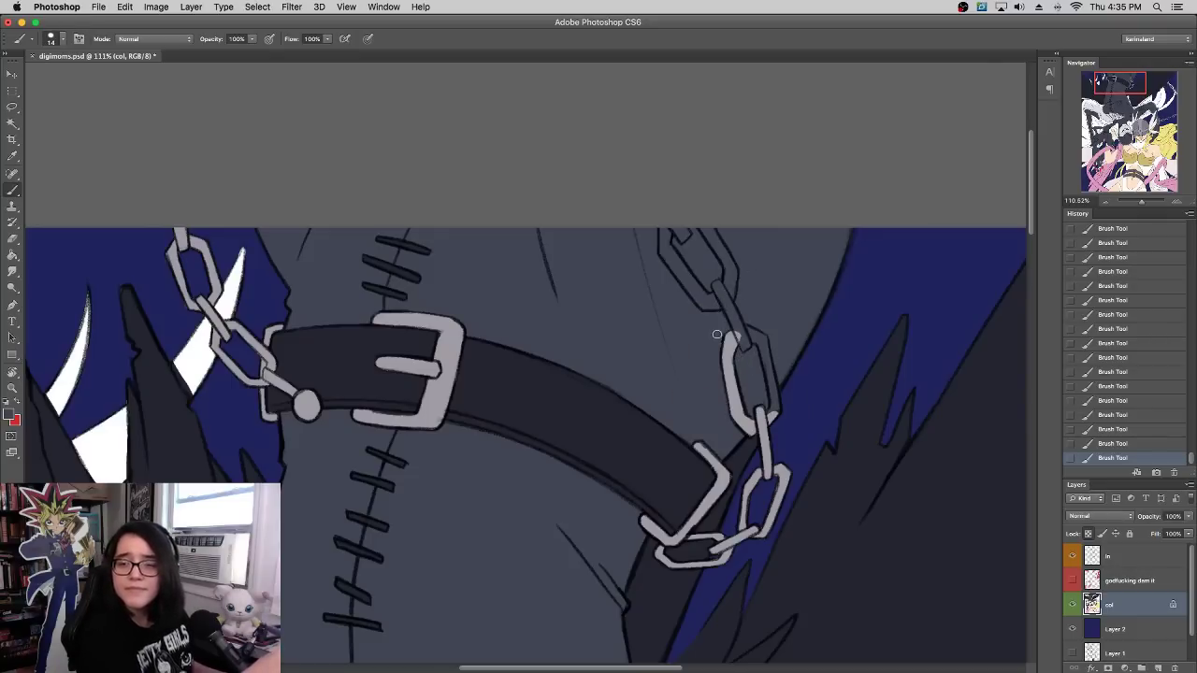
{"action": "left_click", "coordinate": [727, 353], "text": "alt"}
{"action": "mouse_move", "coordinate": [716, 347]}
{"action": "left_mouse_down"}
{"action": "mouse_move", "coordinate": [718, 336]}
{"action": "mouse_move", "coordinate": [715, 352]}
{"action": "left_mouse_up"}
{"action": "left_click", "coordinate": [719, 362], "text": "alt"}
{"action": "left_click", "coordinate": [731, 337], "text": "alt"}
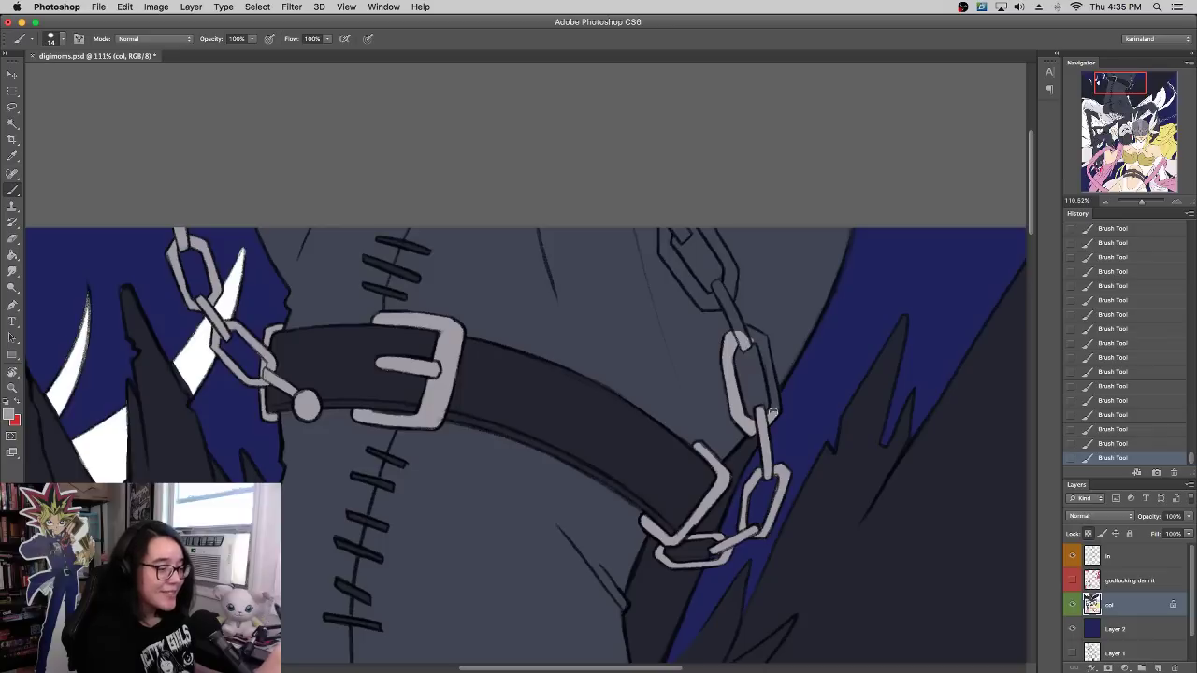
{"action": "left_click_drag", "start_coordinate": [775, 411], "coordinate": [759, 335]}
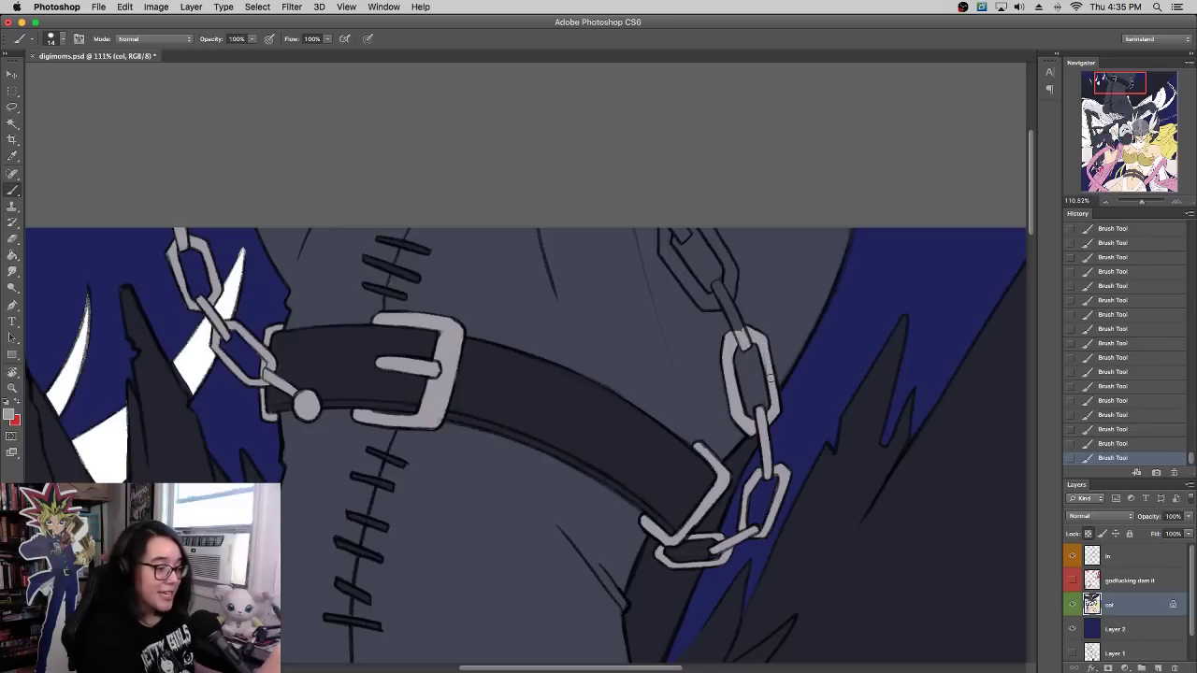
Step: Fill the remaining upper links of the torso chain up to the canvas edge with light grey and sample the torso's slate grey for touch-ups
{"action": "left_click_drag", "start_coordinate": [717, 284], "coordinate": [736, 327]}
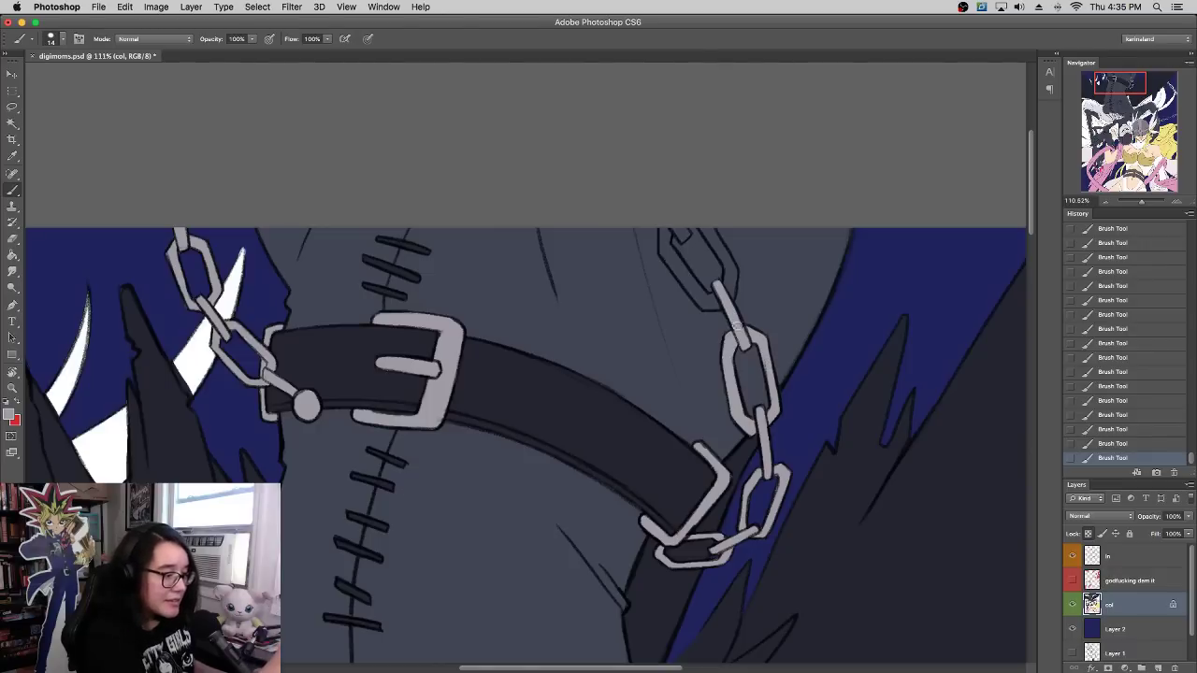
{"action": "scroll", "coordinate": [722, 271], "scroll_direction": "up", "scroll_amount": 3}
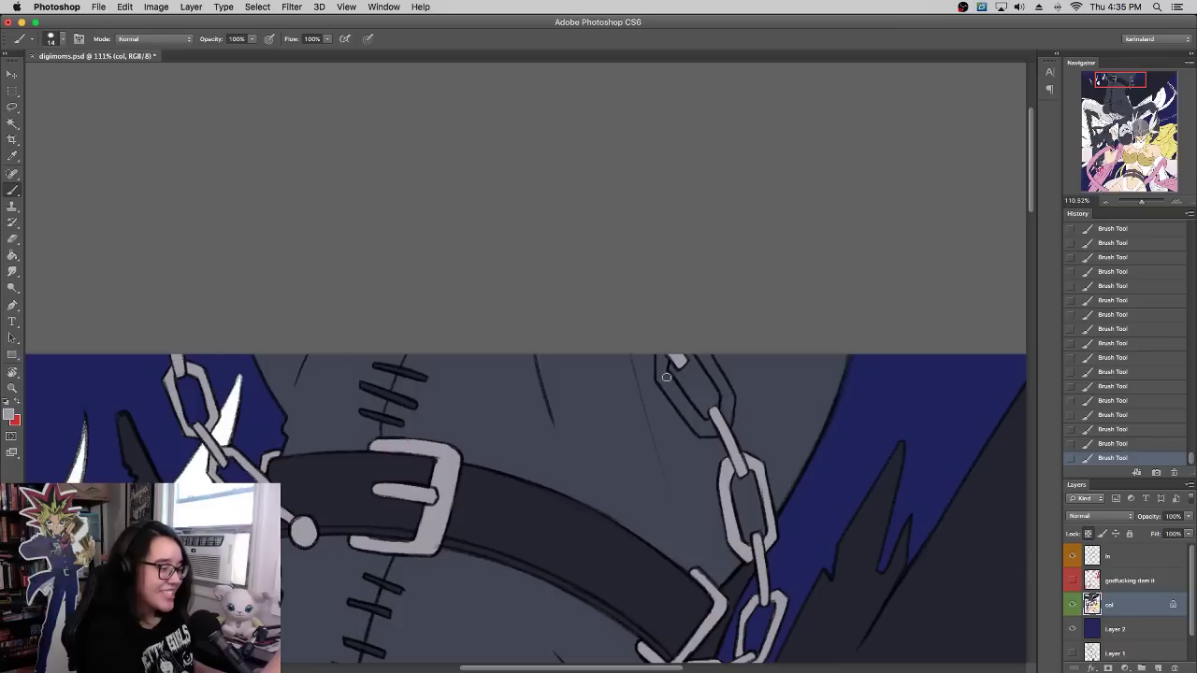
{"action": "mouse_move", "coordinate": [665, 377]}
{"action": "left_mouse_down"}
{"action": "mouse_move", "coordinate": [660, 345]}
{"action": "mouse_move", "coordinate": [662, 384]}
{"action": "mouse_move", "coordinate": [715, 432]}
{"action": "mouse_move", "coordinate": [696, 430]}
{"action": "mouse_move", "coordinate": [693, 416]}
{"action": "mouse_move", "coordinate": [718, 419]}
{"action": "mouse_move", "coordinate": [723, 401]}
{"action": "mouse_move", "coordinate": [726, 416]}
{"action": "mouse_move", "coordinate": [719, 380]}
{"action": "left_mouse_up"}
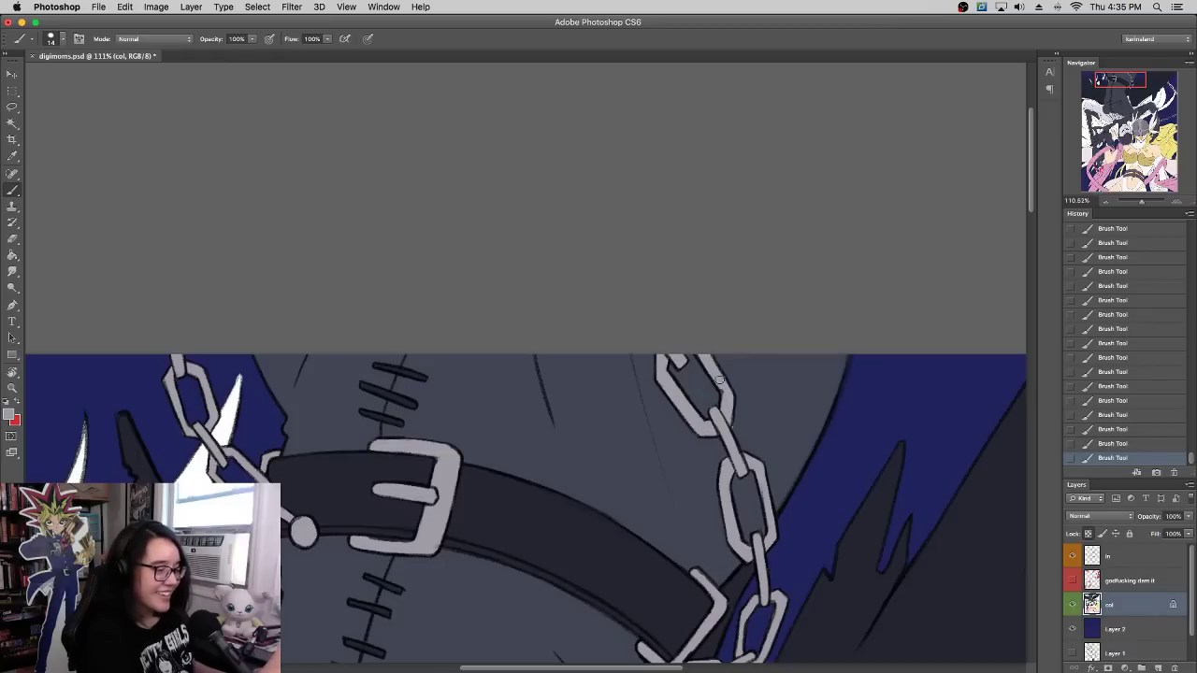
{"action": "left_click", "coordinate": [735, 433], "text": "alt"}
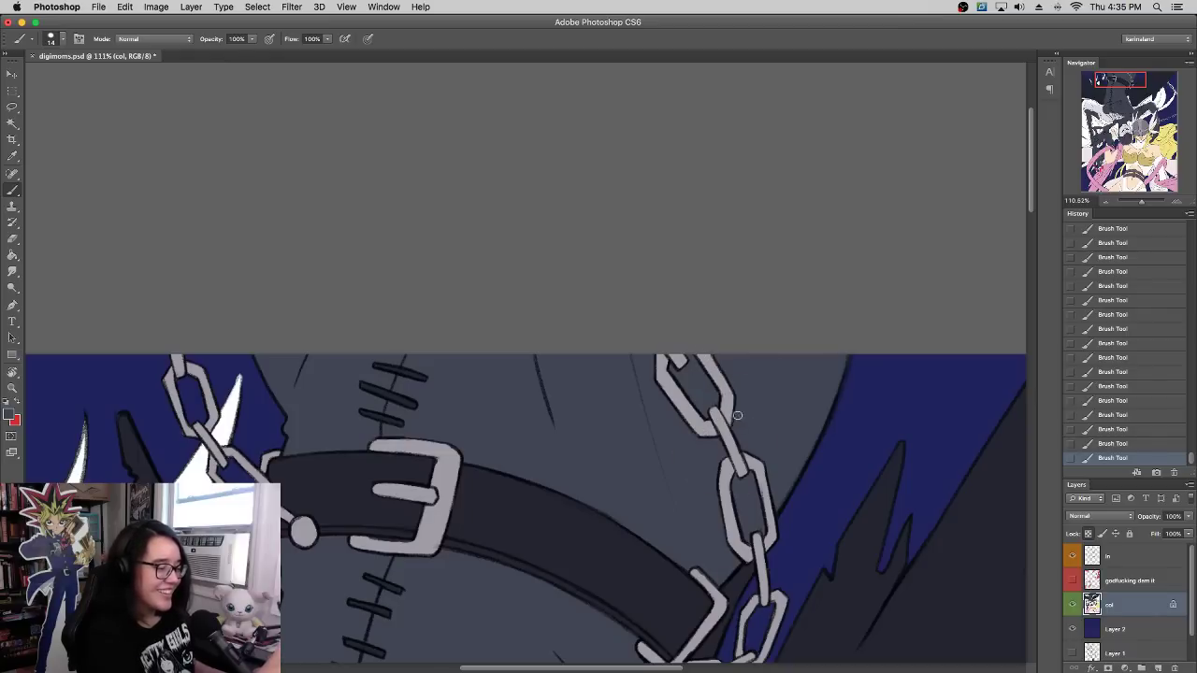
Step: Sample the light metal grey and the dark belt tone around the buckle and its hanging chain
{"action": "left_click", "coordinate": [731, 404], "text": "alt"}
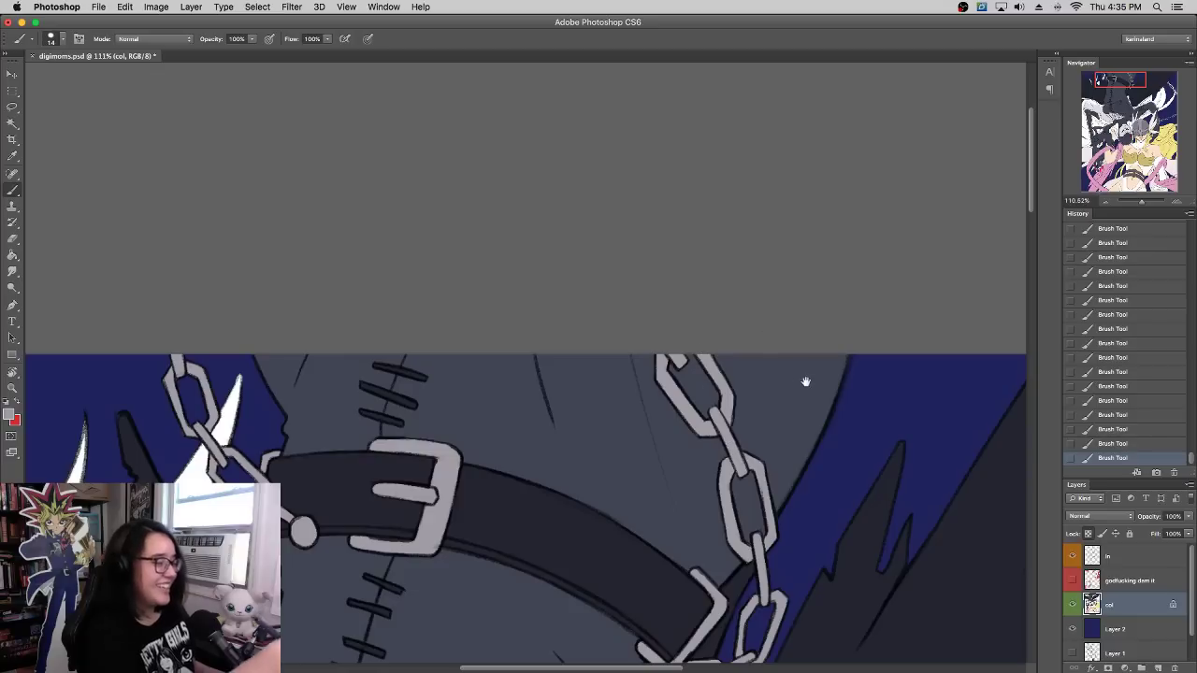
{"action": "left_click_drag", "start_coordinate": [801, 382], "coordinate": [794, 279]}
{"action": "left_click_drag", "start_coordinate": [801, 351], "coordinate": [851, 286]}
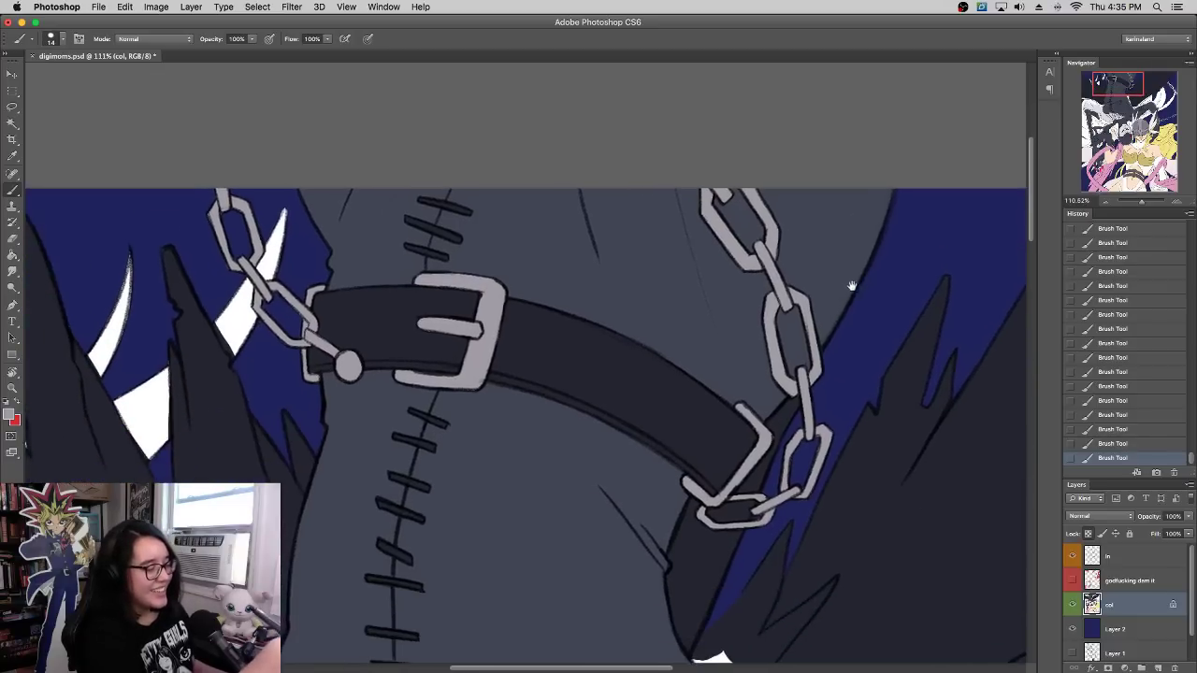
{"action": "left_click", "coordinate": [773, 437], "text": "alt"}
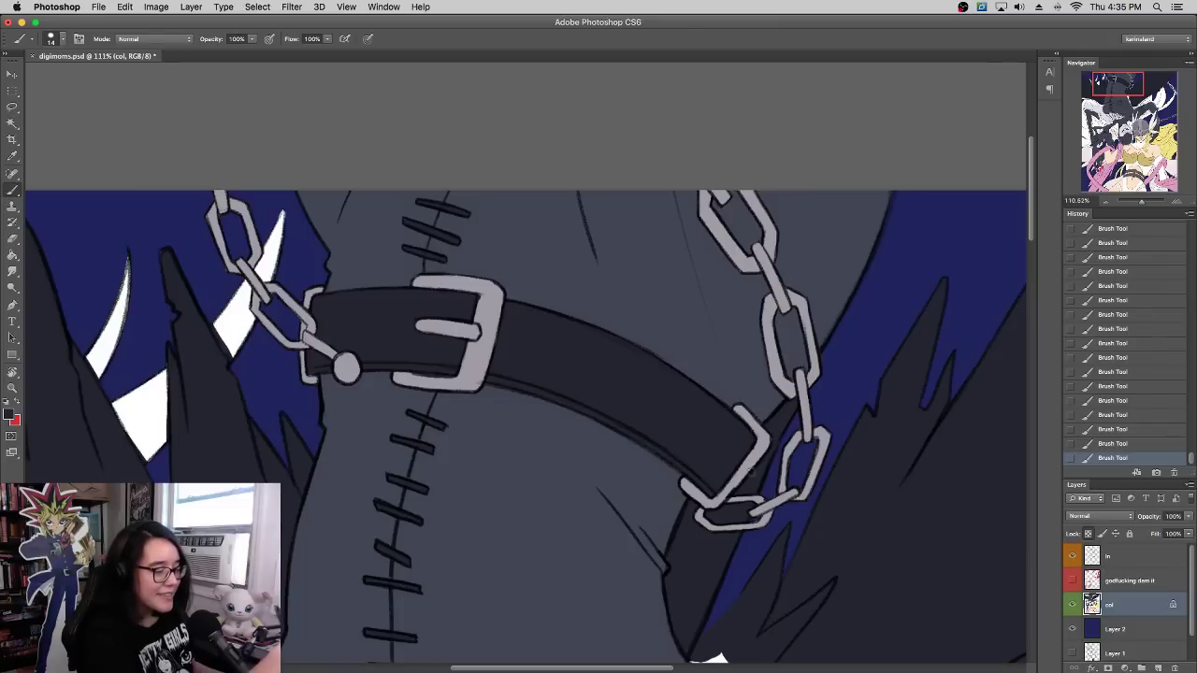
{"action": "left_click", "coordinate": [750, 470], "text": "alt"}
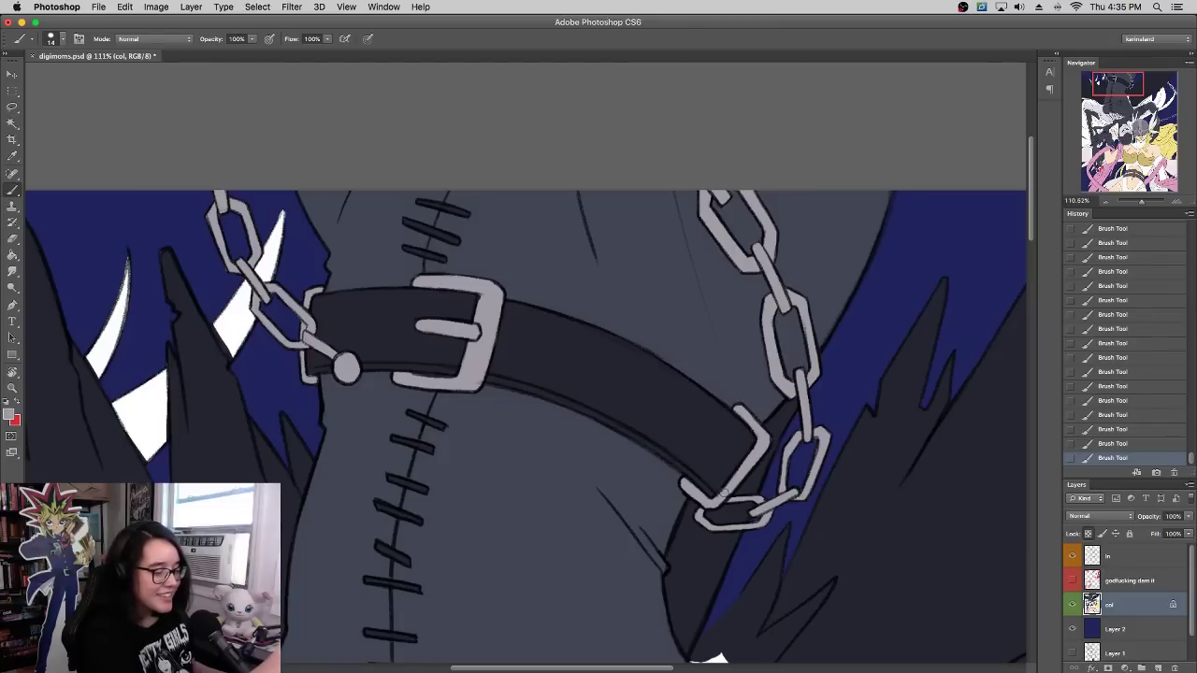
Step: Fill the white gap between the stitched body and the dark wing using a 35 px brush, keeping the body's edge grey
{"action": "left_click_drag", "start_coordinate": [748, 358], "coordinate": [777, 156]}
{"action": "left_click", "coordinate": [782, 378], "text": "alt"}
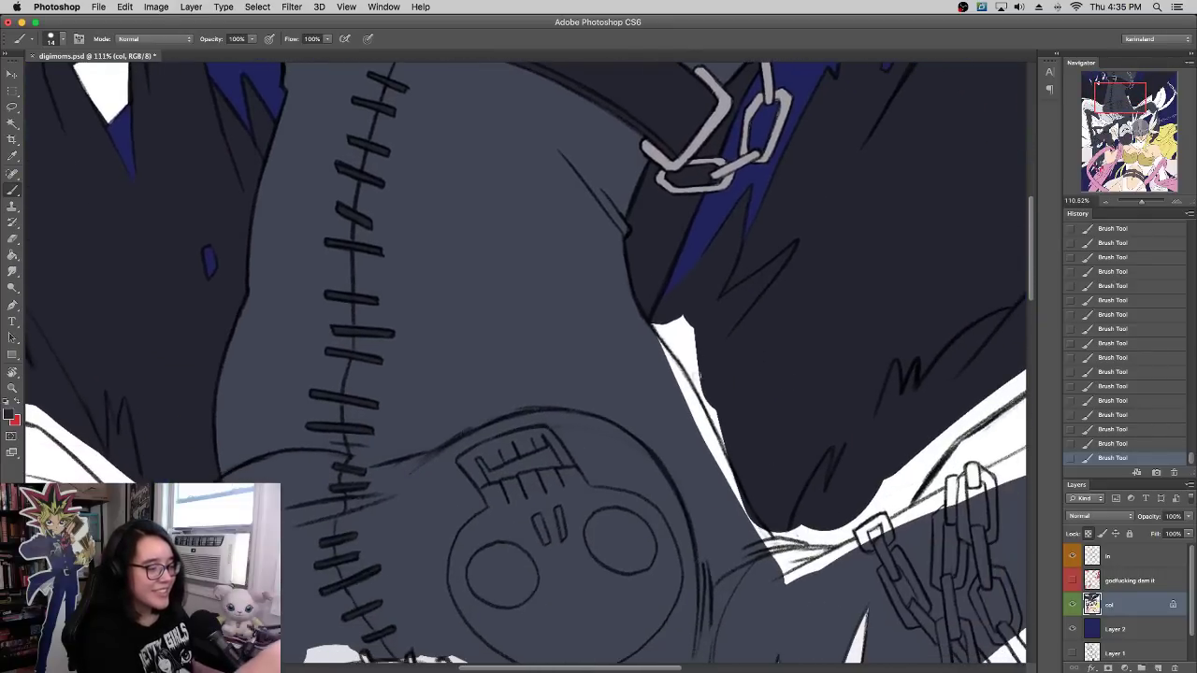
{"action": "right_click", "coordinate": [713, 388]}
{"action": "left_click", "coordinate": [763, 390]}
{"action": "mouse_move", "coordinate": [667, 327]}
{"action": "left_mouse_down"}
{"action": "mouse_move", "coordinate": [683, 366]}
{"action": "mouse_move", "coordinate": [661, 309]}
{"action": "mouse_move", "coordinate": [685, 313]}
{"action": "mouse_move", "coordinate": [694, 405]}
{"action": "left_mouse_up"}
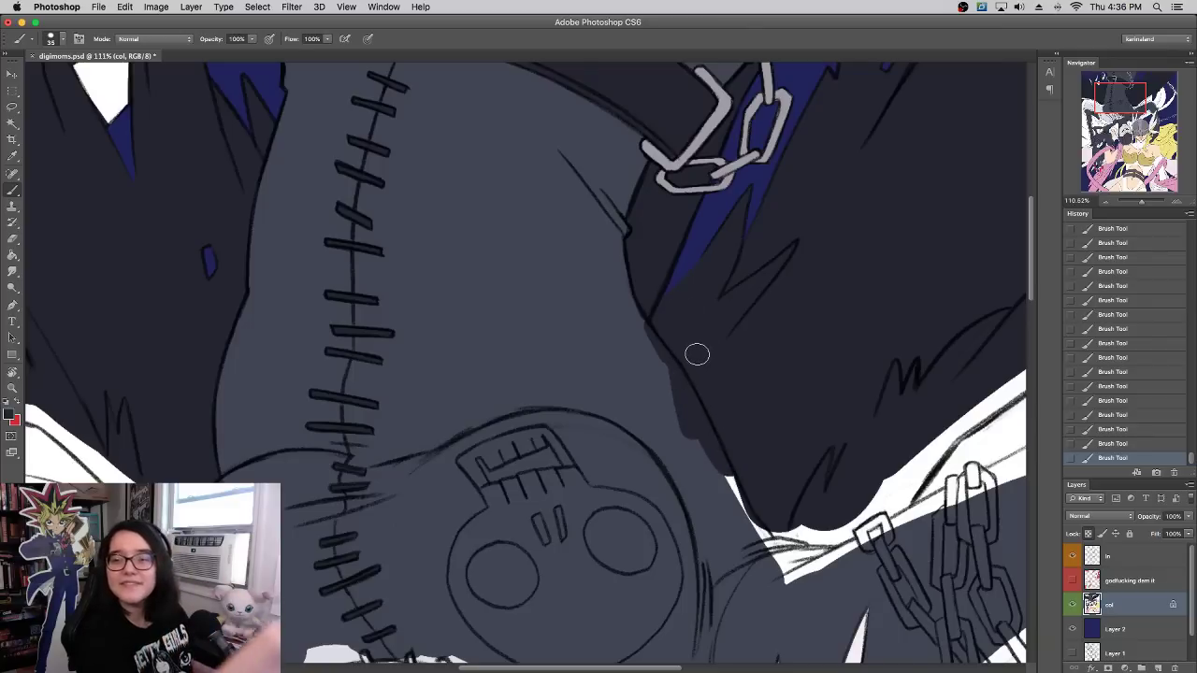
{"action": "mouse_move", "coordinate": [642, 329]}
{"action": "left_mouse_down"}
{"action": "mouse_move", "coordinate": [702, 425]}
{"action": "mouse_move", "coordinate": [659, 360]}
{"action": "mouse_move", "coordinate": [691, 411]}
{"action": "mouse_move", "coordinate": [674, 379]}
{"action": "mouse_move", "coordinate": [714, 506]}
{"action": "left_mouse_up"}
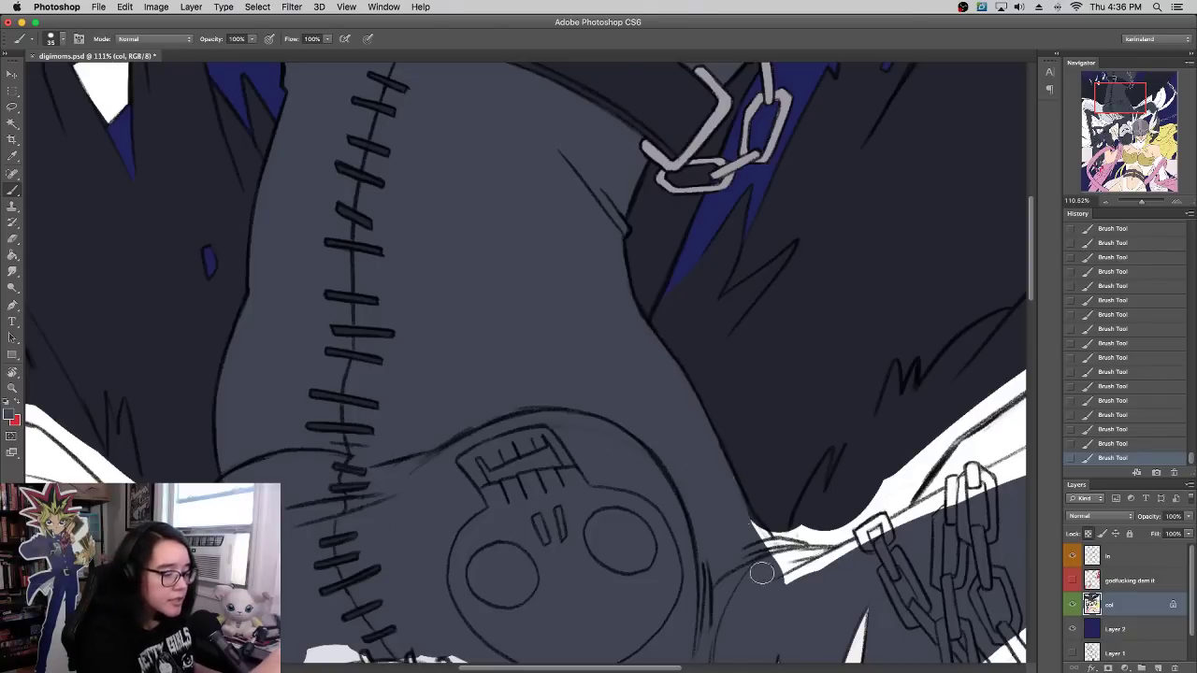
Step: Extend the sampled dark wing colour over the white gaps along the wing's lower edge, from the armpit outwards
{"action": "left_click_drag", "start_coordinate": [793, 420], "coordinate": [711, 358]}
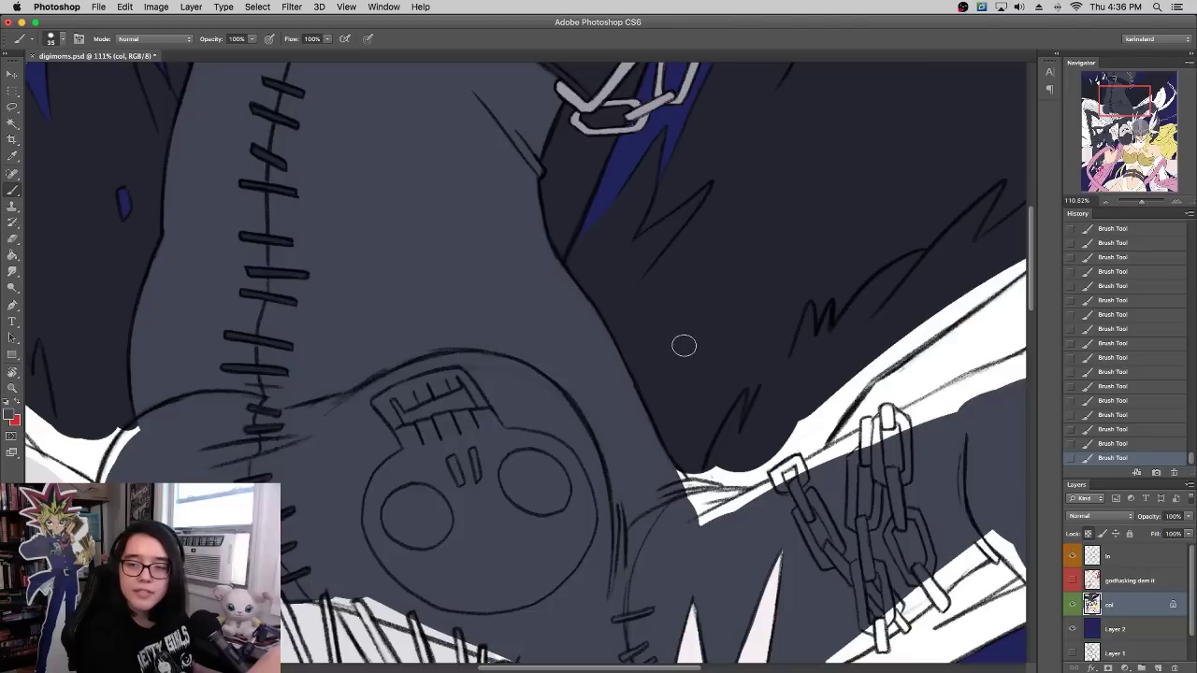
{"action": "left_click", "coordinate": [695, 442], "text": "alt"}
{"action": "mouse_move", "coordinate": [694, 494]}
{"action": "left_mouse_down"}
{"action": "mouse_move", "coordinate": [771, 472]}
{"action": "mouse_move", "coordinate": [711, 469]}
{"action": "left_mouse_up"}
{"action": "mouse_move", "coordinate": [776, 437]}
{"action": "left_mouse_down"}
{"action": "mouse_move", "coordinate": [857, 407]}
{"action": "mouse_move", "coordinate": [789, 463]}
{"action": "mouse_move", "coordinate": [793, 435]}
{"action": "mouse_move", "coordinate": [856, 404]}
{"action": "mouse_move", "coordinate": [1001, 268]}
{"action": "left_mouse_up"}
{"action": "left_click_drag", "start_coordinate": [882, 363], "coordinate": [657, 518]}
{"action": "left_click_drag", "start_coordinate": [815, 406], "coordinate": [756, 438]}
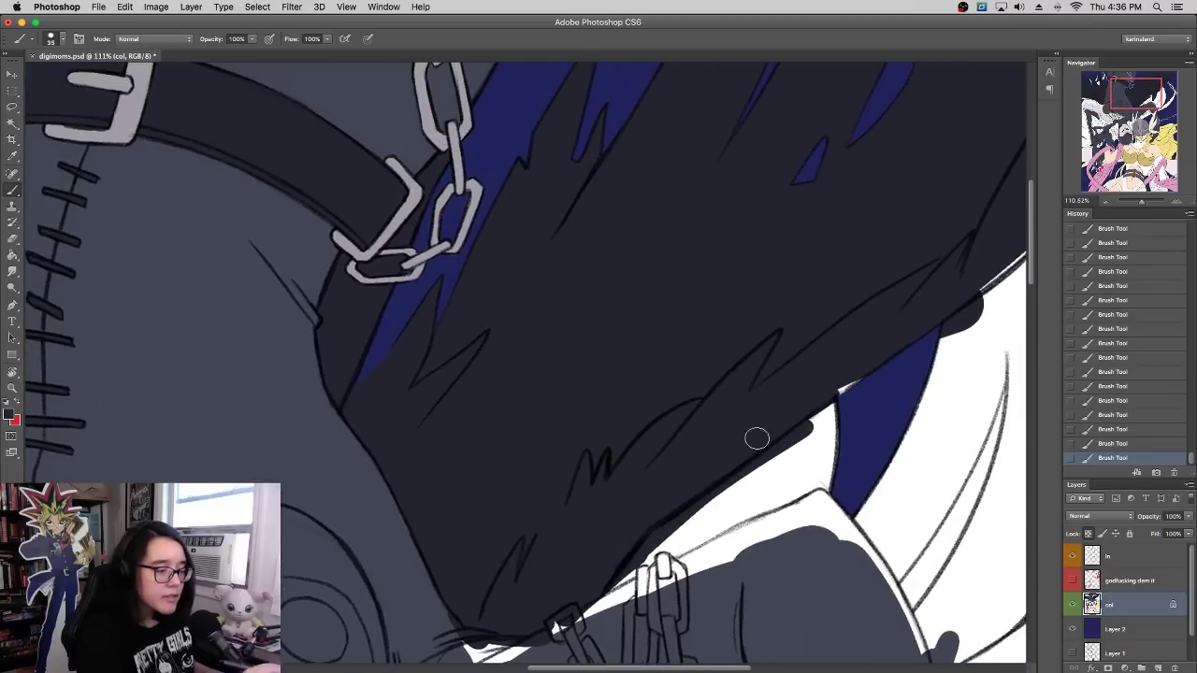
Step: Add a new layer above the line art and paint a solid red oval speech bubble over the blonde hair beside the helmet
{"action": "left_click_drag", "start_coordinate": [1141, 203], "coordinate": [1142, 206]}
{"action": "left_click_drag", "start_coordinate": [748, 355], "coordinate": [433, 294]}
{"action": "left_click", "coordinate": [1119, 558]}
{"action": "left_click", "coordinate": [1158, 668]}
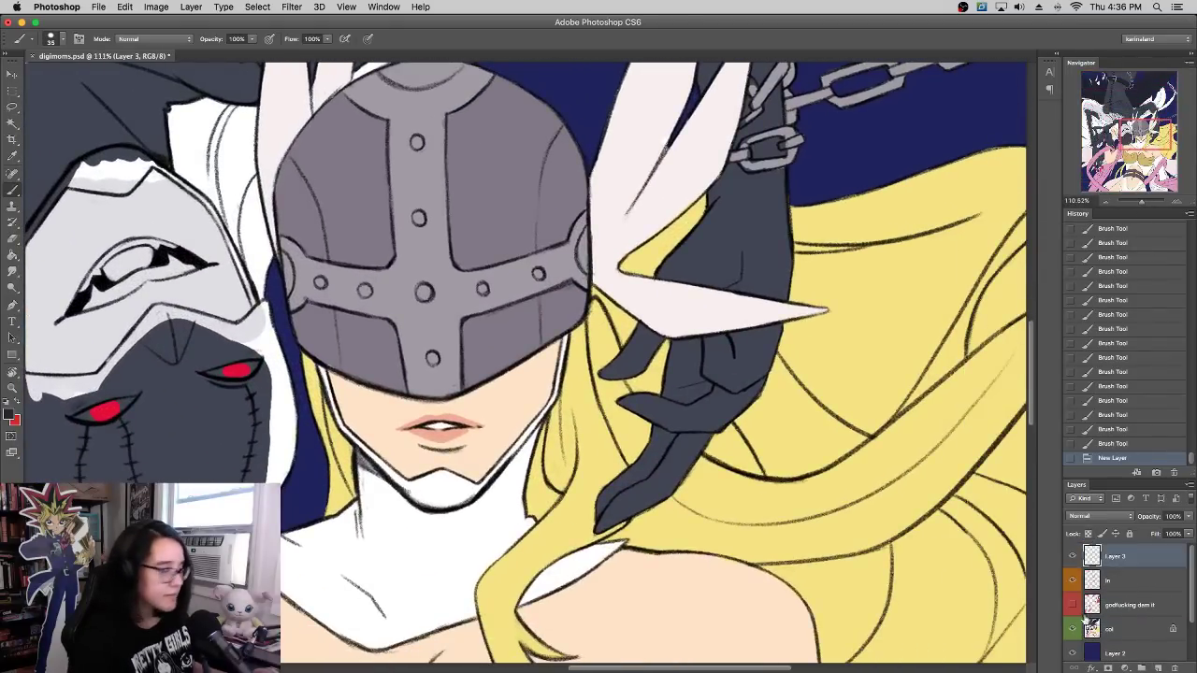
{"action": "key", "text": "x"}
{"action": "mouse_move", "coordinate": [762, 530]}
{"action": "left_mouse_down"}
{"action": "mouse_move", "coordinate": [727, 531]}
{"action": "mouse_move", "coordinate": [913, 488]}
{"action": "mouse_move", "coordinate": [785, 388]}
{"action": "mouse_move", "coordinate": [692, 449]}
{"action": "mouse_move", "coordinate": [748, 495]}
{"action": "mouse_move", "coordinate": [739, 440]}
{"action": "mouse_move", "coordinate": [785, 458]}
{"action": "mouse_move", "coordinate": [871, 435]}
{"action": "mouse_move", "coordinate": [913, 443]}
{"action": "mouse_move", "coordinate": [869, 396]}
{"action": "left_mouse_up"}
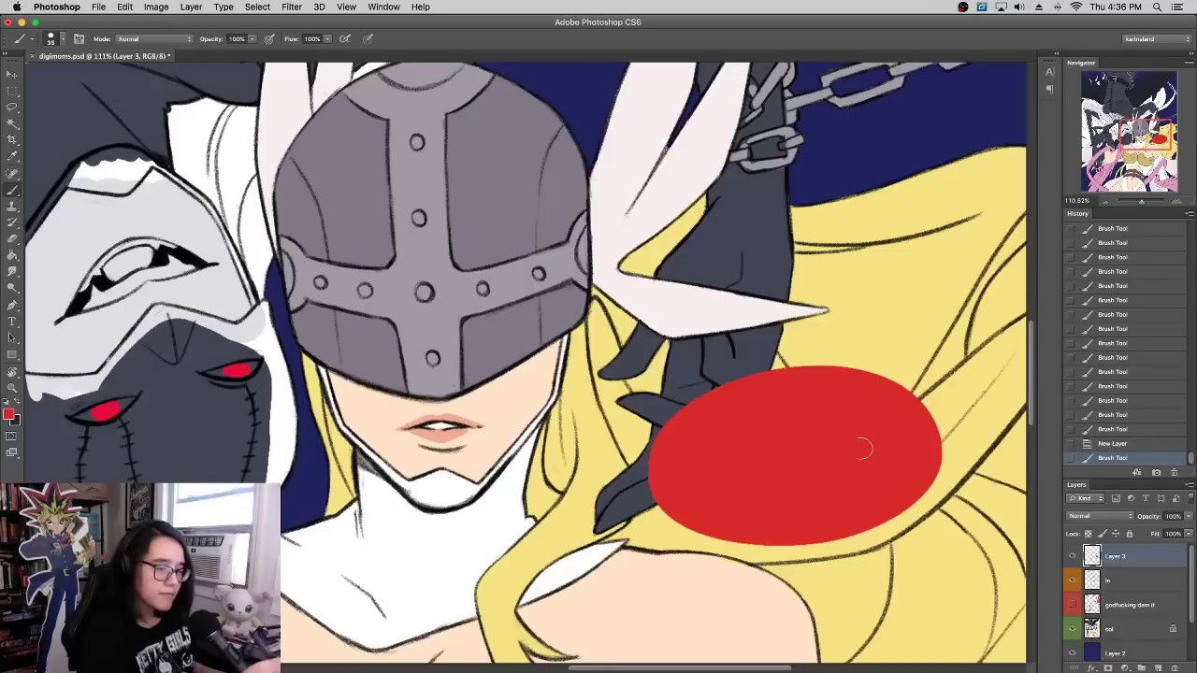
Step: Reduce the brush size to 18 px and paint a small red tail pointing from the bubble towards the masked face
{"action": "right_click", "coordinate": [865, 449]}
{"action": "left_click", "coordinate": [889, 387]}
{"action": "type", "text": "2"}
{"action": "left_click", "coordinate": [586, 203]}
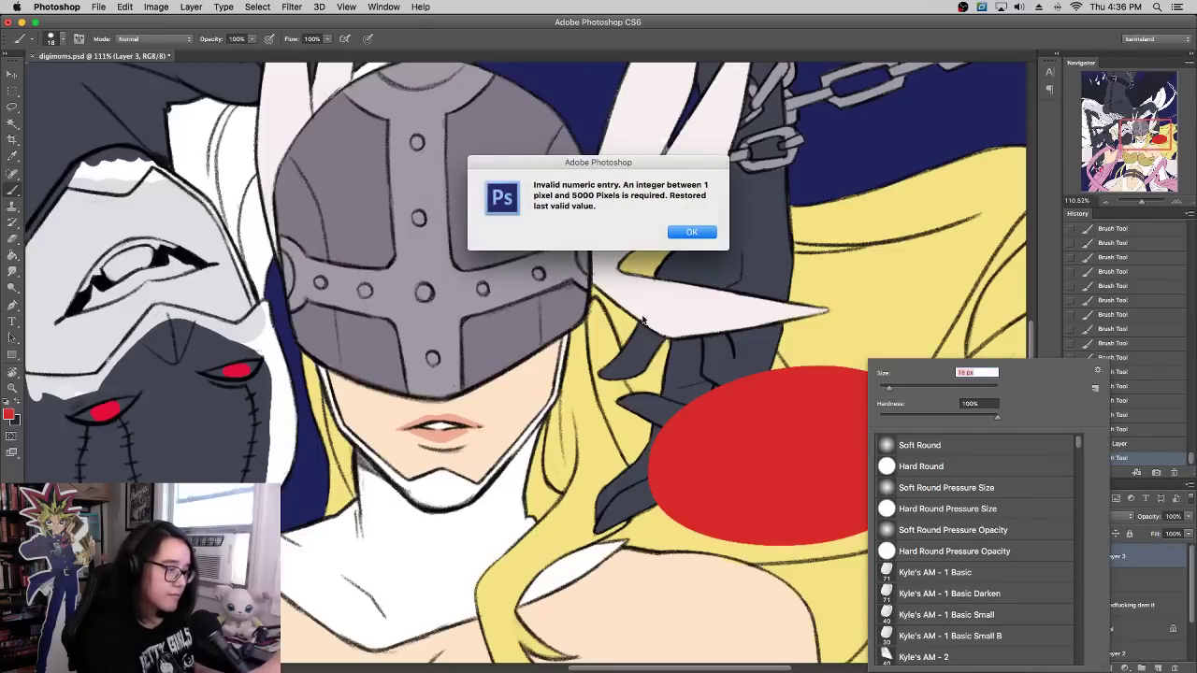
{"action": "left_click", "coordinate": [691, 233]}
{"action": "left_click_drag", "start_coordinate": [654, 457], "coordinate": [623, 431]}
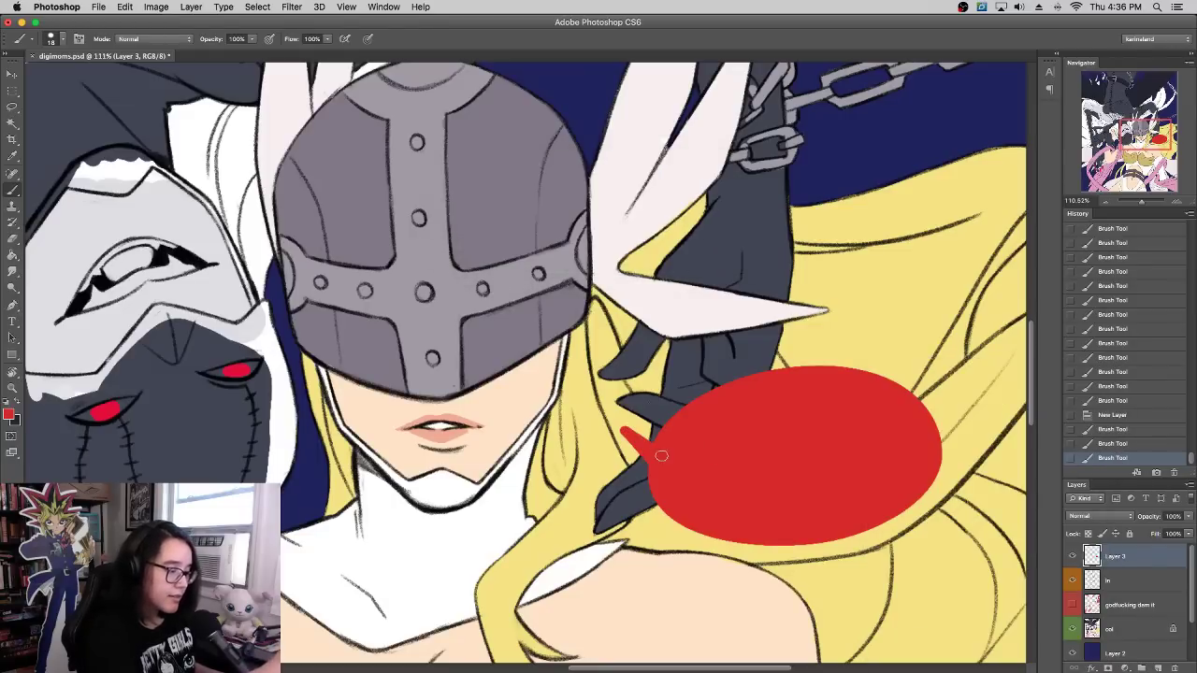
Step: Hand-letter "TRANS" in the dark colour across the upper part of the red bubble
{"action": "left_click_drag", "start_coordinate": [693, 470], "coordinate": [699, 432]}
{"action": "left_click_drag", "start_coordinate": [675, 431], "coordinate": [707, 422]}
{"action": "left_click_drag", "start_coordinate": [710, 468], "coordinate": [759, 458]}
{"action": "mouse_move", "coordinate": [754, 457]}
{"action": "left_mouse_down"}
{"action": "mouse_move", "coordinate": [772, 426]}
{"action": "mouse_move", "coordinate": [783, 445]}
{"action": "left_mouse_up"}
{"action": "mouse_move", "coordinate": [753, 439]}
{"action": "left_mouse_down"}
{"action": "mouse_move", "coordinate": [818, 393]}
{"action": "mouse_move", "coordinate": [826, 432]}
{"action": "left_mouse_up"}
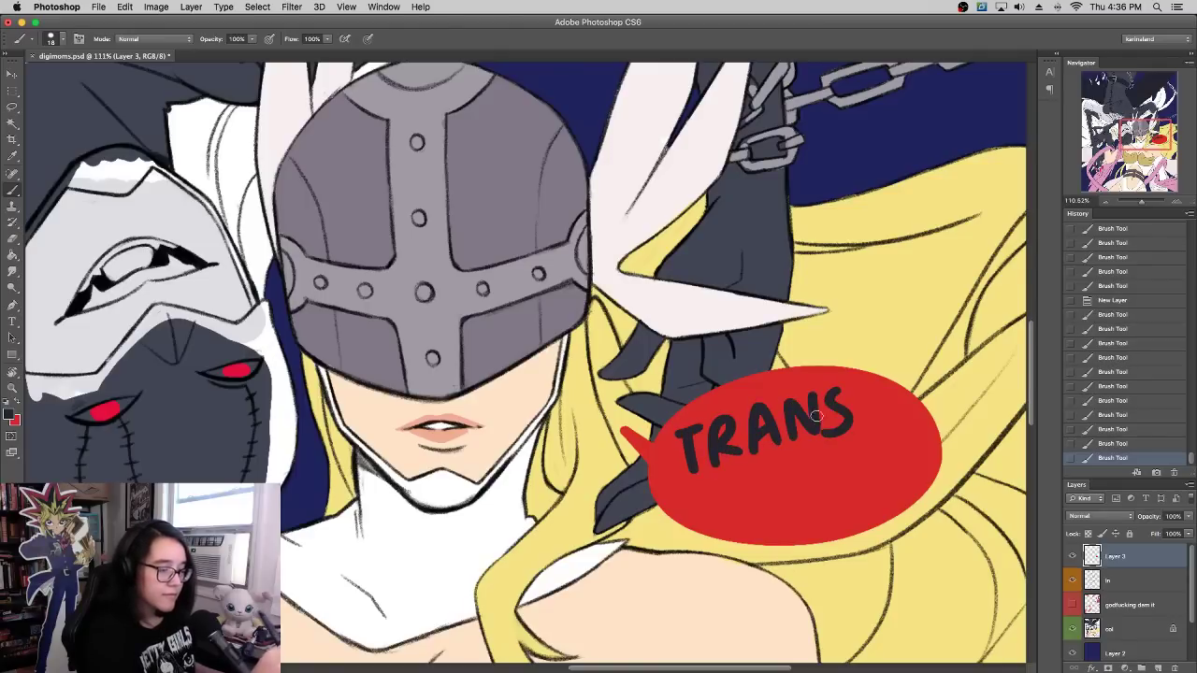
Step: Hand-letter "RIGHTS!" in the dark colour below the first word in the bubble
{"action": "left_click_drag", "start_coordinate": [750, 509], "coordinate": [748, 467]}
{"action": "left_click_drag", "start_coordinate": [747, 467], "coordinate": [791, 514]}
{"action": "left_click_drag", "start_coordinate": [784, 458], "coordinate": [782, 515]}
{"action": "mouse_move", "coordinate": [828, 465]}
{"action": "left_mouse_down"}
{"action": "mouse_move", "coordinate": [819, 497]}
{"action": "mouse_move", "coordinate": [849, 452]}
{"action": "mouse_move", "coordinate": [845, 496]}
{"action": "left_mouse_up"}
{"action": "mouse_move", "coordinate": [870, 445]}
{"action": "left_mouse_down"}
{"action": "mouse_move", "coordinate": [864, 488]}
{"action": "mouse_move", "coordinate": [900, 430]}
{"action": "mouse_move", "coordinate": [879, 492]}
{"action": "left_mouse_up"}
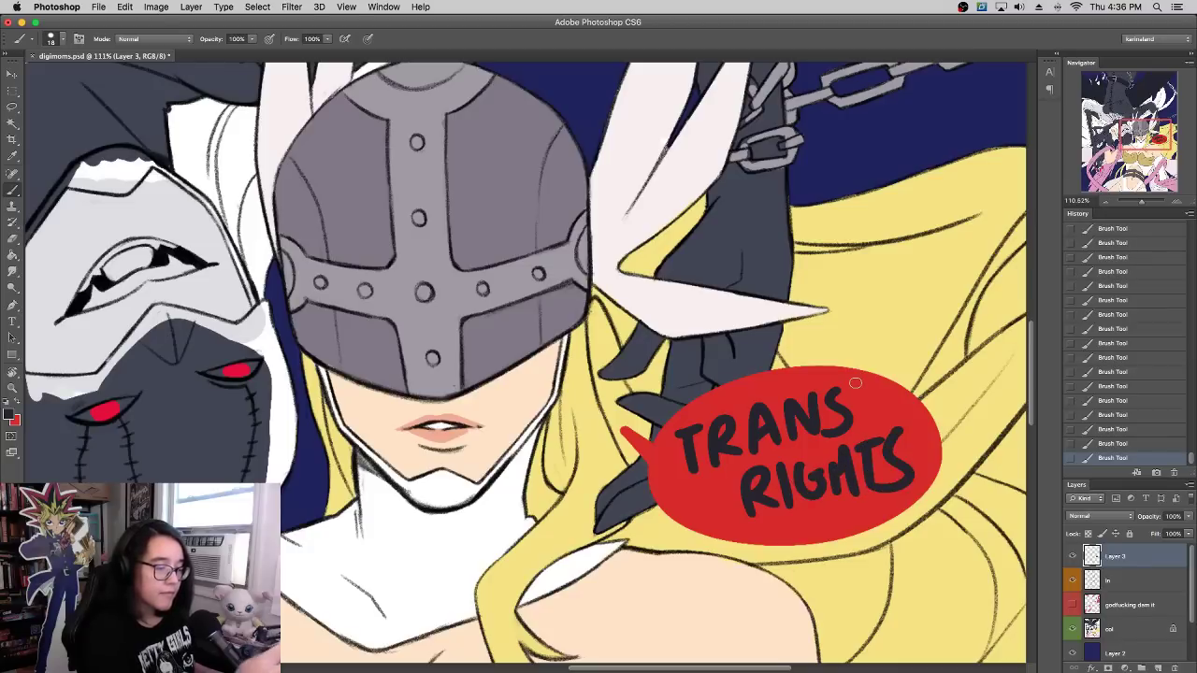
{"action": "left_click_drag", "start_coordinate": [919, 419], "coordinate": [916, 449]}
{"action": "left_click", "coordinate": [921, 459]}
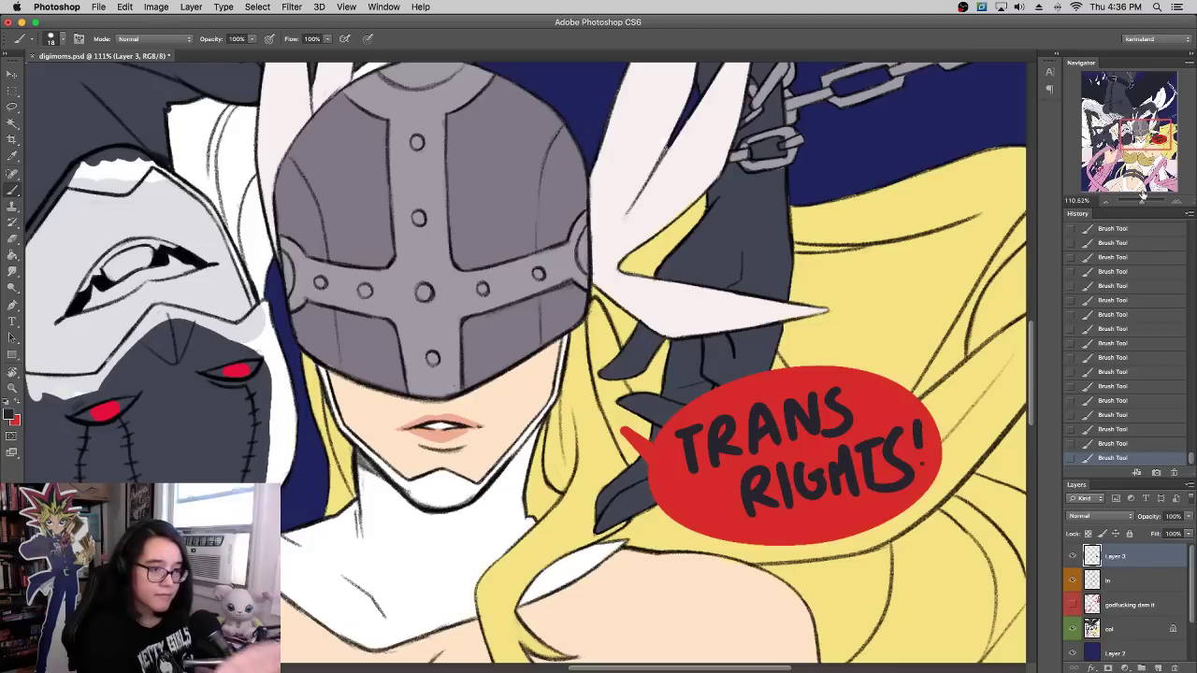
Step: Return to the col layer and fill the white gaps at the armpit and along the arm's upper edge around the chain with body grey
{"action": "left_click_drag", "start_coordinate": [1142, 202], "coordinate": [1137, 203]}
{"action": "left_click", "coordinate": [1118, 632]}
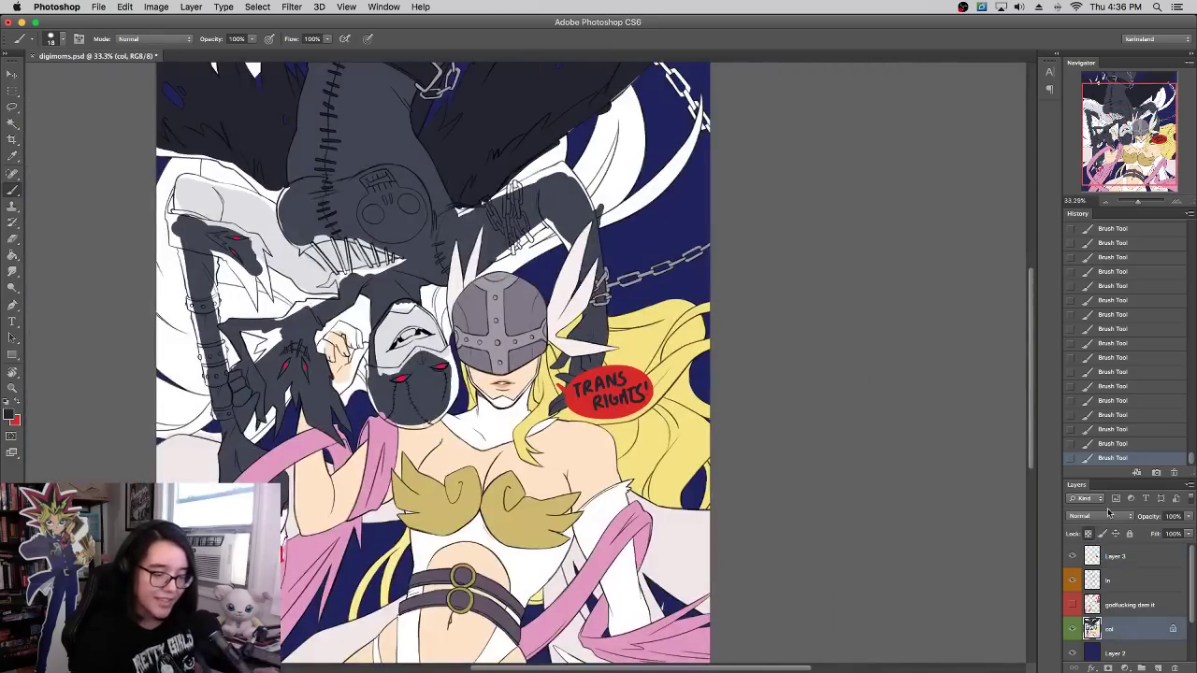
{"action": "key", "text": "super+plus"}
{"action": "key", "text": "super+plus"}
{"action": "key", "text": "super+plus"}
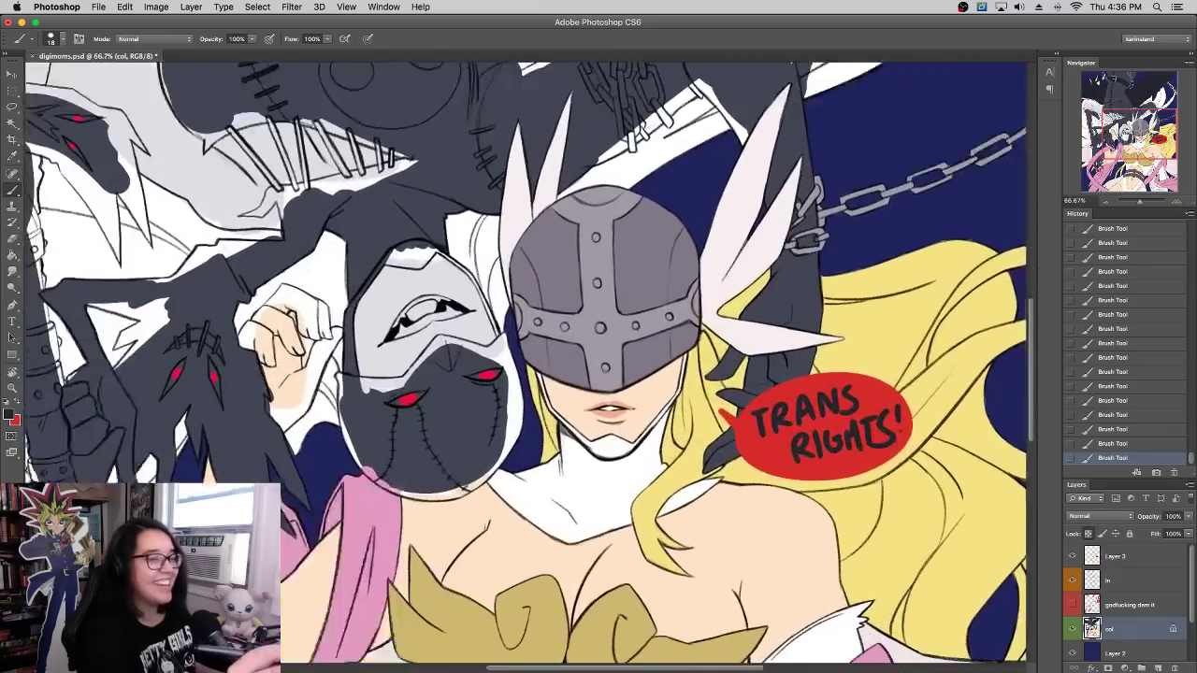
{"action": "left_click_drag", "start_coordinate": [599, 280], "coordinate": [615, 507]}
{"action": "scroll", "coordinate": [881, 251], "scroll_direction": "up", "scroll_amount": 2}
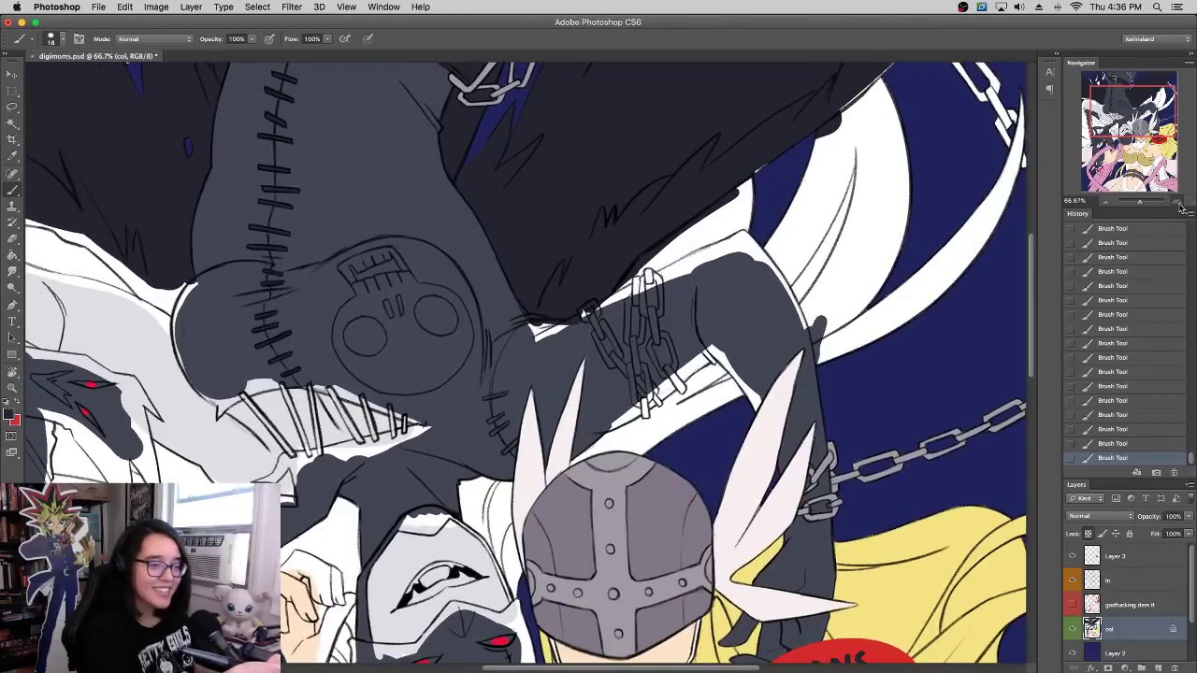
{"action": "left_click", "coordinate": [1176, 202]}
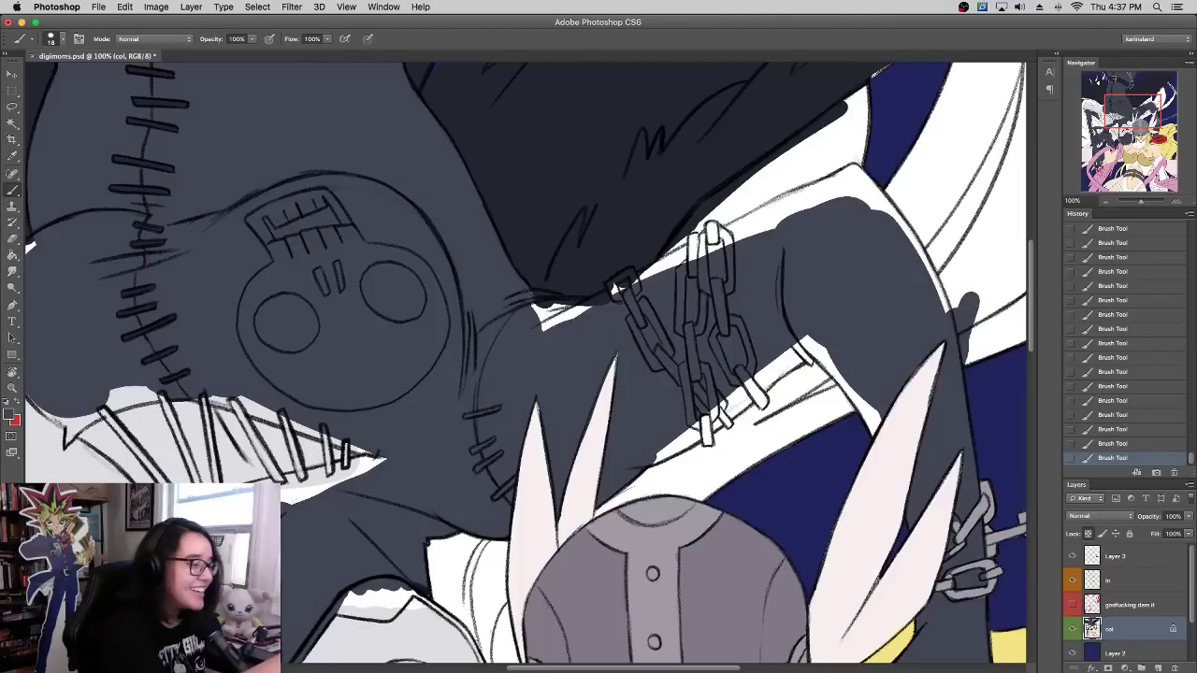
{"action": "mouse_move", "coordinate": [533, 296]}
{"action": "left_mouse_down"}
{"action": "mouse_move", "coordinate": [603, 298]}
{"action": "mouse_move", "coordinate": [531, 305]}
{"action": "mouse_move", "coordinate": [571, 312]}
{"action": "left_mouse_up"}
{"action": "scroll", "coordinate": [615, 284], "scroll_direction": "right", "scroll_amount": 5}
{"action": "scroll", "coordinate": [615, 284], "scroll_direction": "up", "scroll_amount": 2}
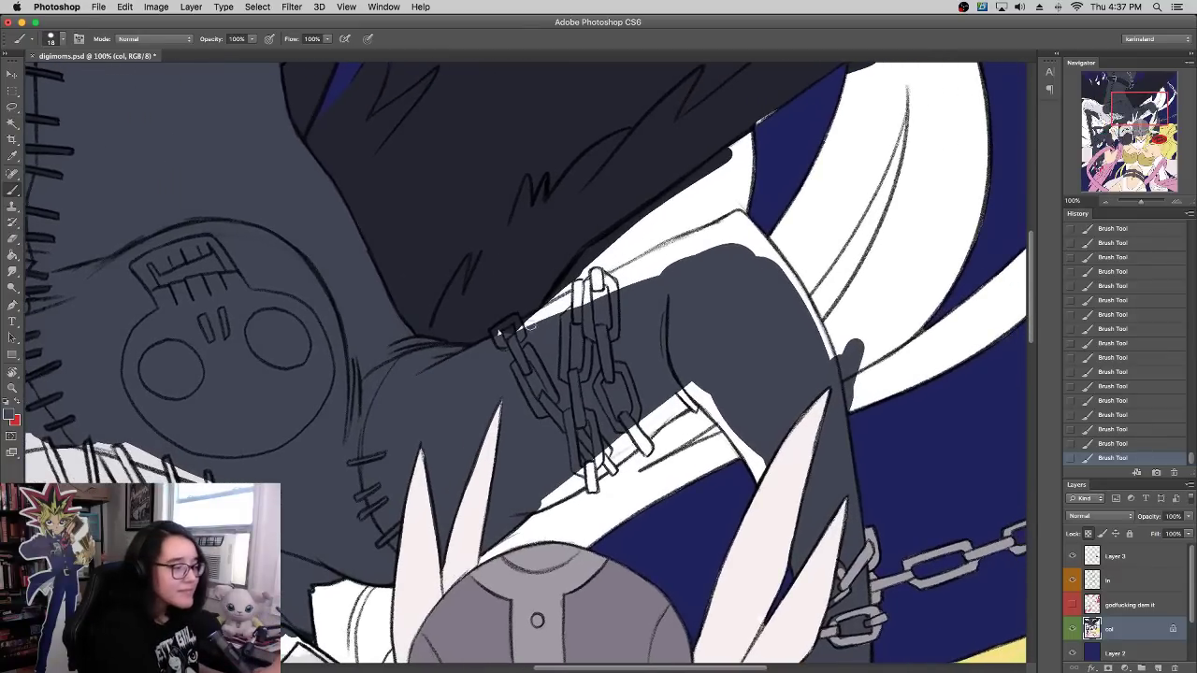
{"action": "left_click_drag", "start_coordinate": [518, 327], "coordinate": [619, 271]}
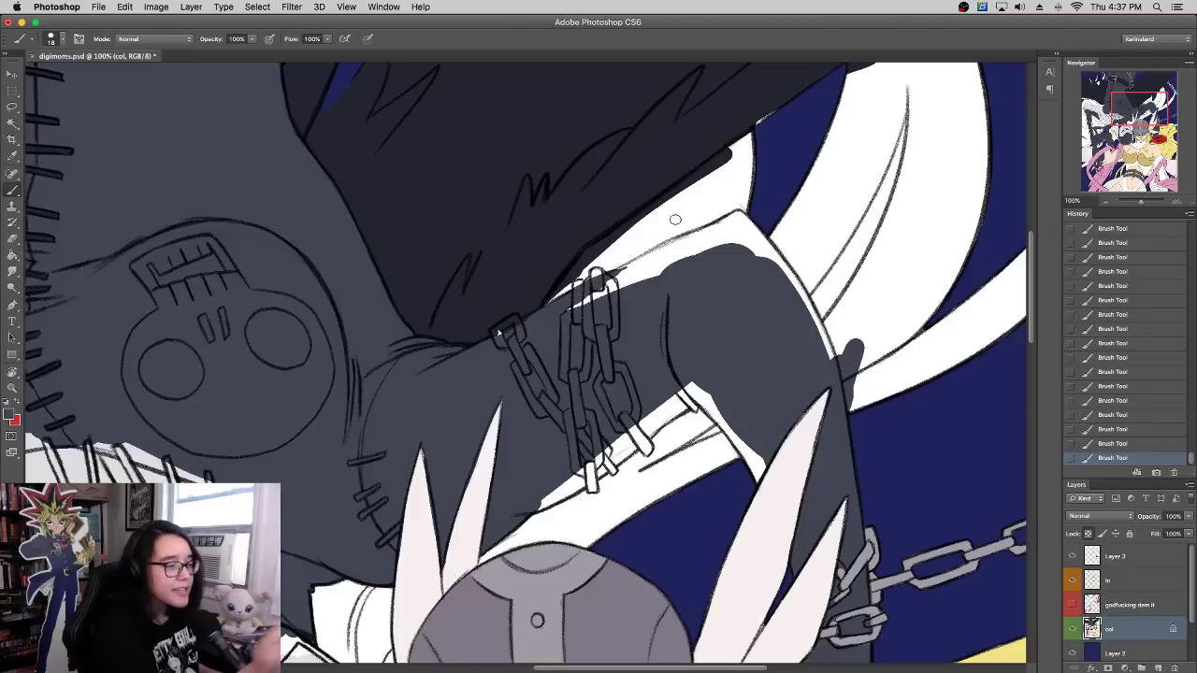
Step: Paint white over the dark overspill beneath the wing's lower edge, above the raised arm
{"action": "scroll", "coordinate": [675, 219], "scroll_direction": "up", "scroll_amount": 4}
{"action": "scroll", "coordinate": [674, 218], "scroll_direction": "right", "scroll_amount": 1}
{"action": "left_click", "coordinate": [714, 240], "text": "alt"}
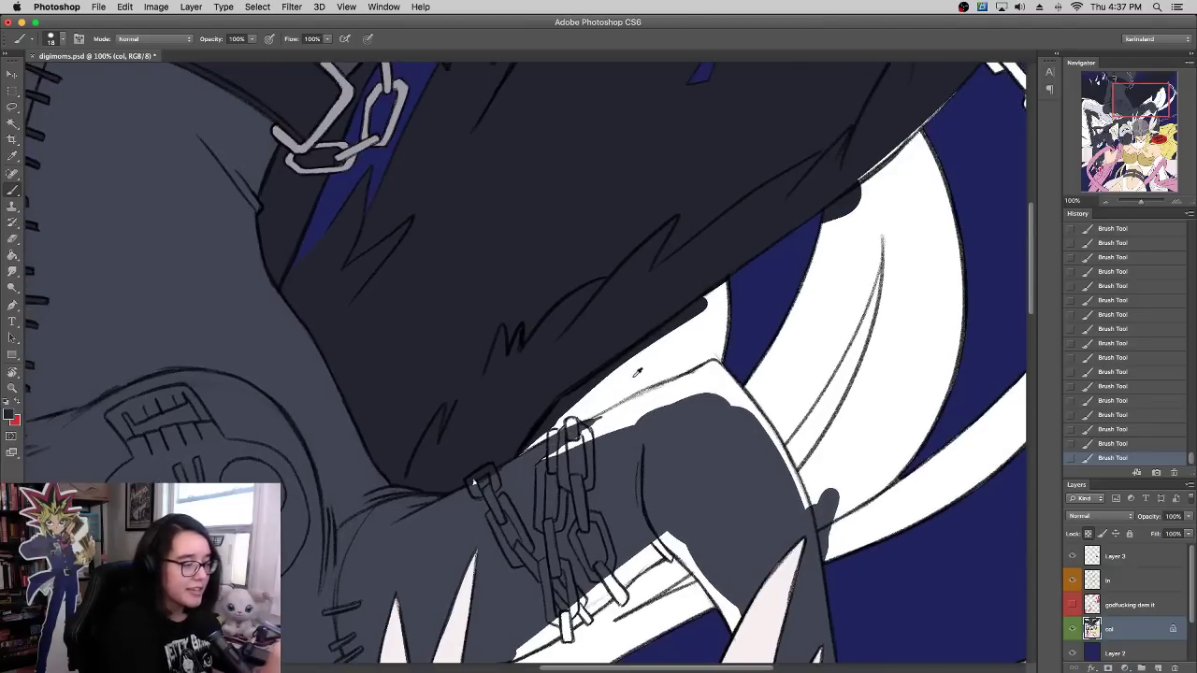
{"action": "mouse_move", "coordinate": [530, 441]}
{"action": "left_mouse_down"}
{"action": "mouse_move", "coordinate": [575, 392]}
{"action": "mouse_move", "coordinate": [556, 416]}
{"action": "mouse_move", "coordinate": [714, 292]}
{"action": "left_mouse_up"}
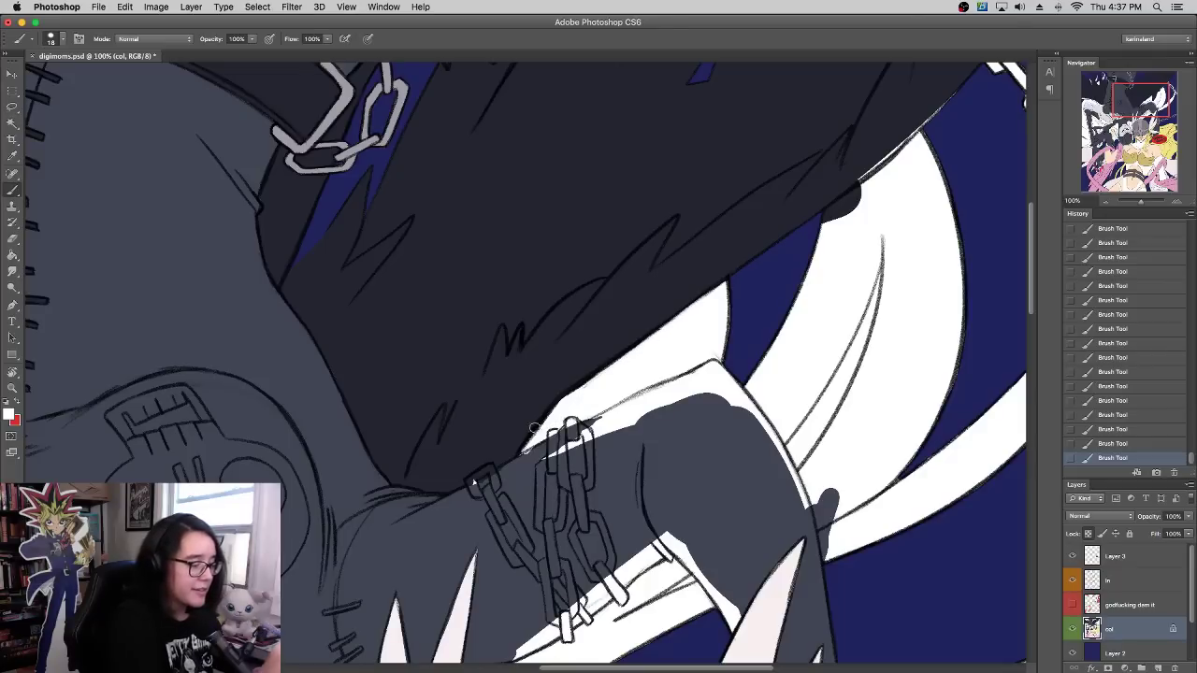
Step: Fill the remaining white along the raised arm's upper edge and elbow with the sampled body grey
{"action": "left_click", "coordinate": [518, 465], "text": "alt"}
{"action": "mouse_move", "coordinate": [574, 427]}
{"action": "left_mouse_down"}
{"action": "mouse_move", "coordinate": [628, 422]}
{"action": "mouse_move", "coordinate": [600, 419]}
{"action": "mouse_move", "coordinate": [686, 371]}
{"action": "left_mouse_up"}
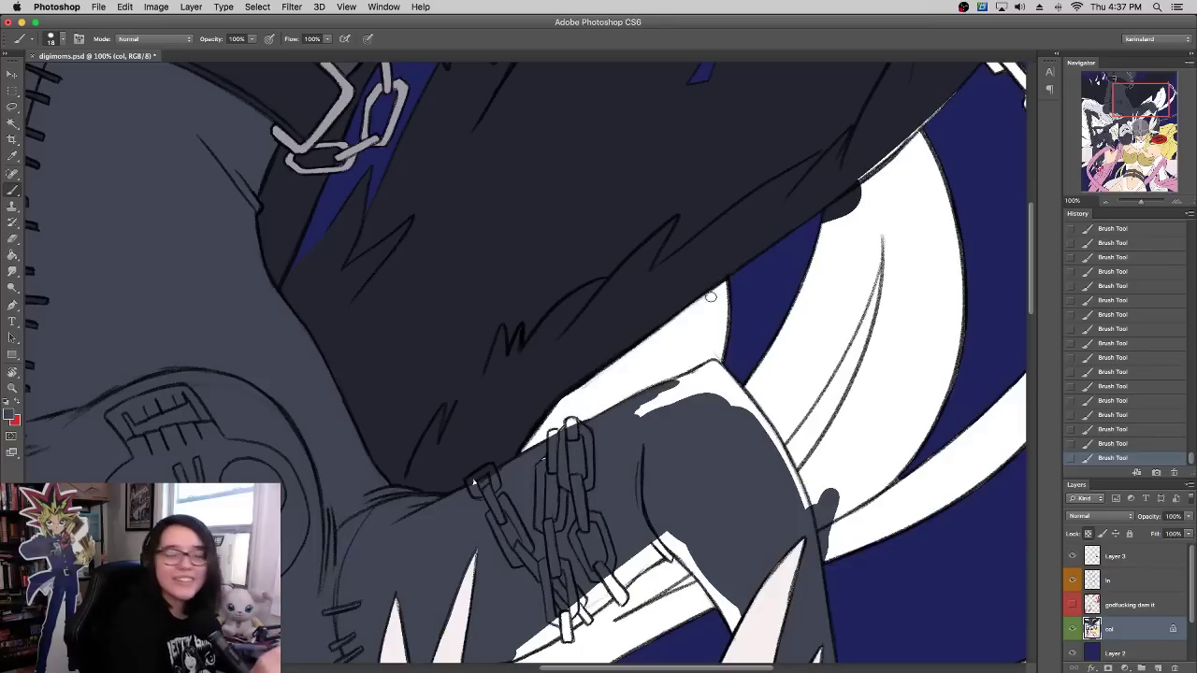
{"action": "mouse_move", "coordinate": [590, 429]}
{"action": "left_mouse_down"}
{"action": "mouse_move", "coordinate": [724, 358]}
{"action": "mouse_move", "coordinate": [761, 450]}
{"action": "left_mouse_up"}
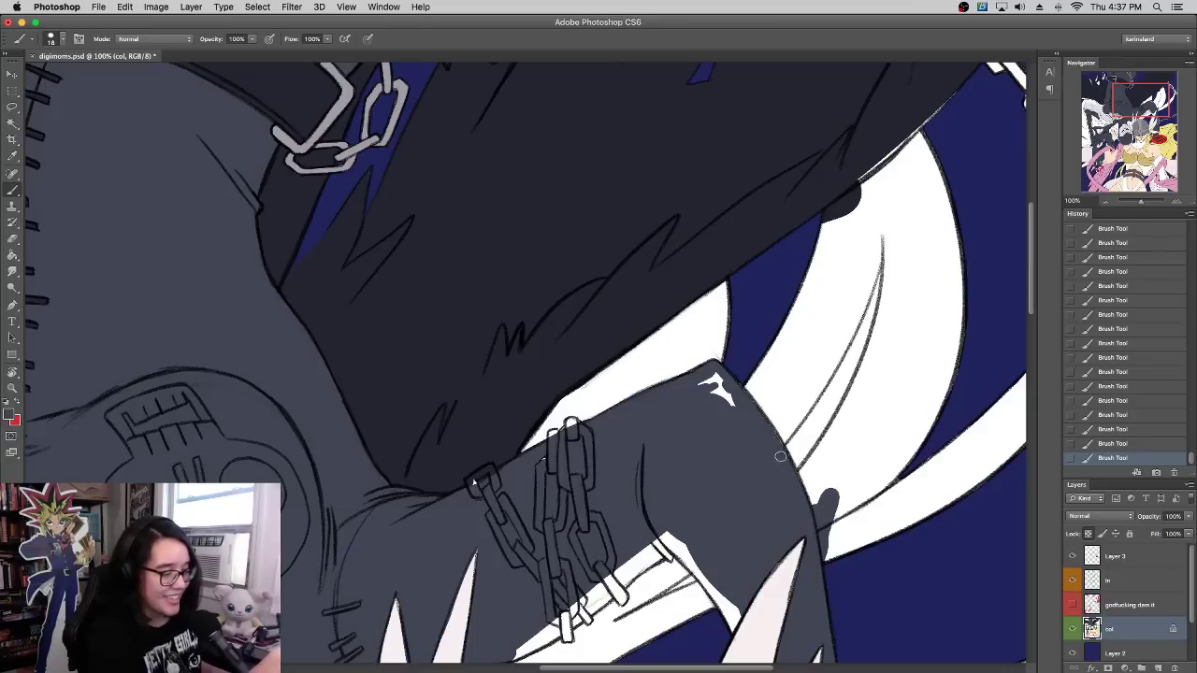
{"action": "left_click_drag", "start_coordinate": [746, 427], "coordinate": [715, 404]}
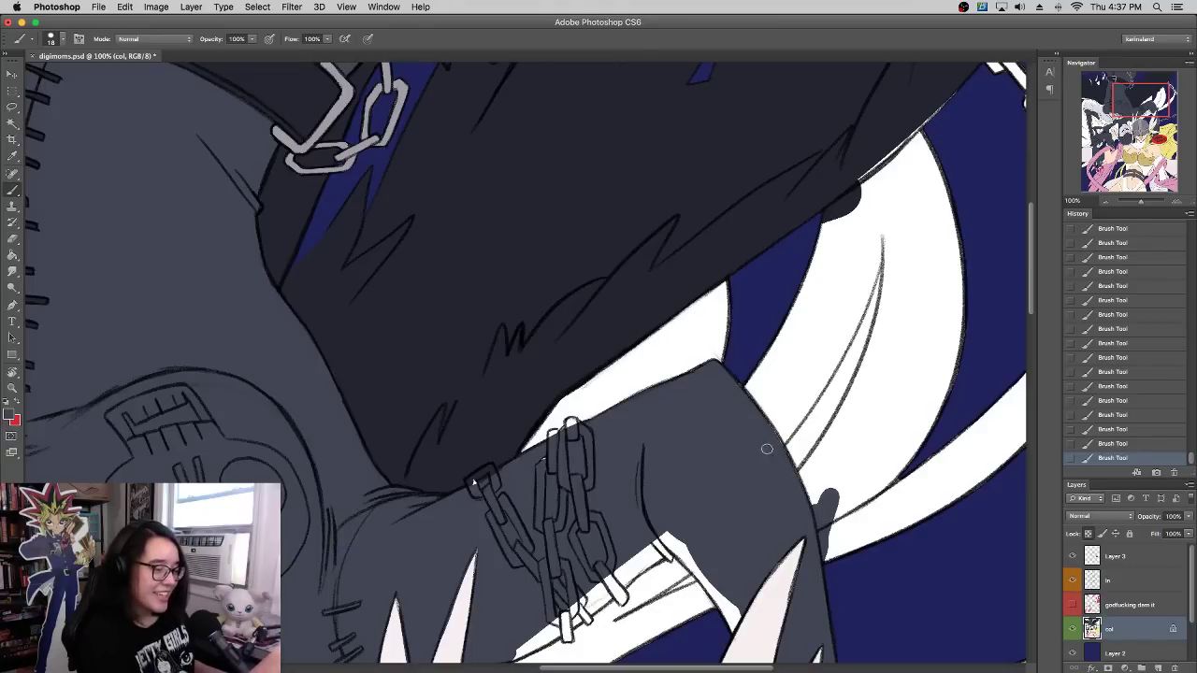
Step: Fill the white areas on the arm's underside below the chains and at the inner elbow with body grey
{"action": "scroll", "coordinate": [739, 421], "scroll_direction": "down", "scroll_amount": 5}
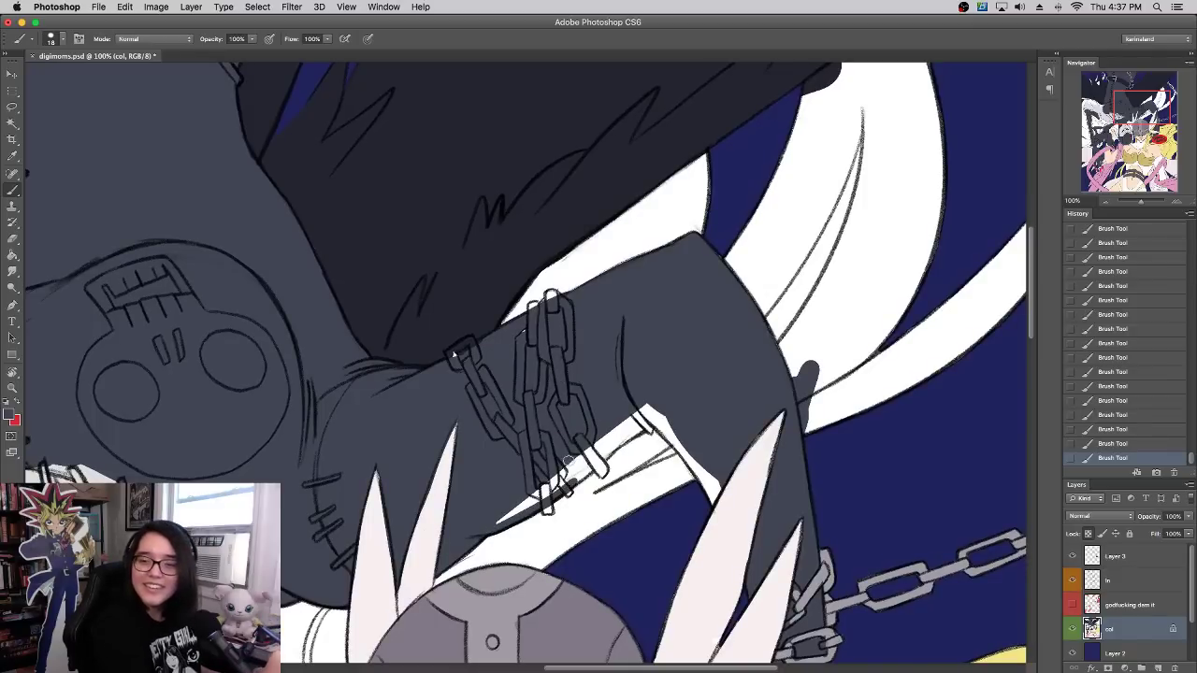
{"action": "mouse_move", "coordinate": [573, 481]}
{"action": "left_mouse_down"}
{"action": "mouse_move", "coordinate": [660, 417]}
{"action": "mouse_move", "coordinate": [650, 430]}
{"action": "mouse_move", "coordinate": [645, 419]}
{"action": "mouse_move", "coordinate": [611, 446]}
{"action": "mouse_move", "coordinate": [652, 407]}
{"action": "mouse_move", "coordinate": [515, 512]}
{"action": "mouse_move", "coordinate": [598, 449]}
{"action": "left_mouse_up"}
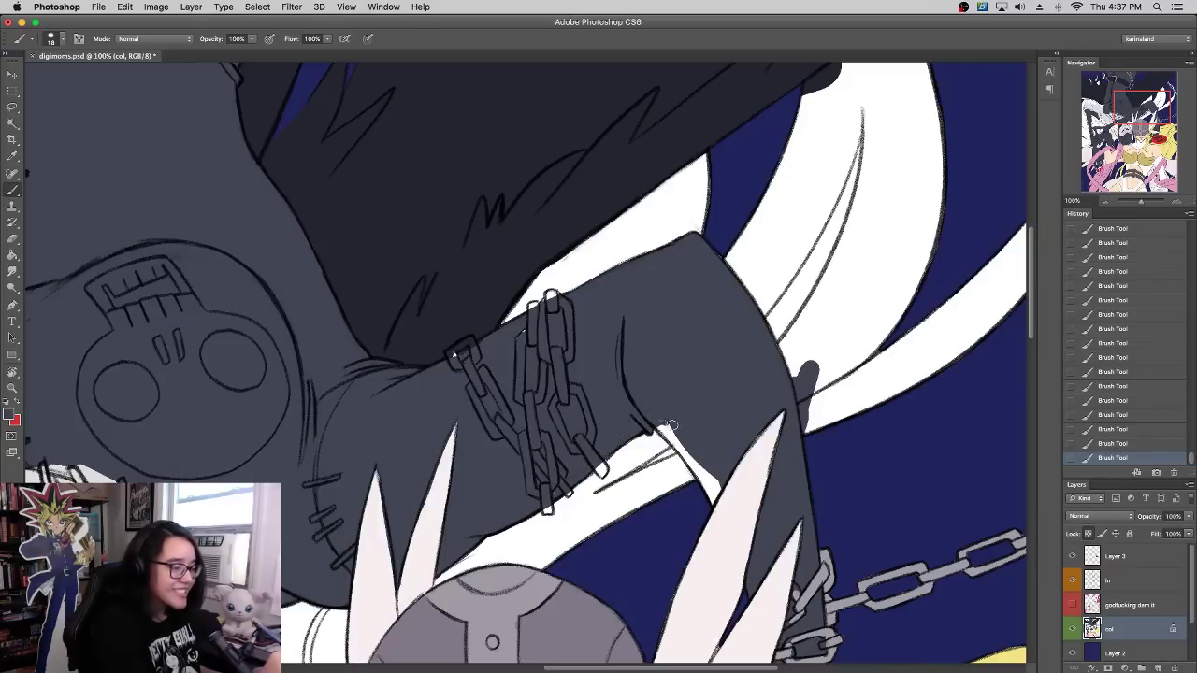
{"action": "mouse_move", "coordinate": [670, 425]}
{"action": "left_mouse_down"}
{"action": "mouse_move", "coordinate": [722, 523]}
{"action": "mouse_move", "coordinate": [697, 432]}
{"action": "left_mouse_up"}
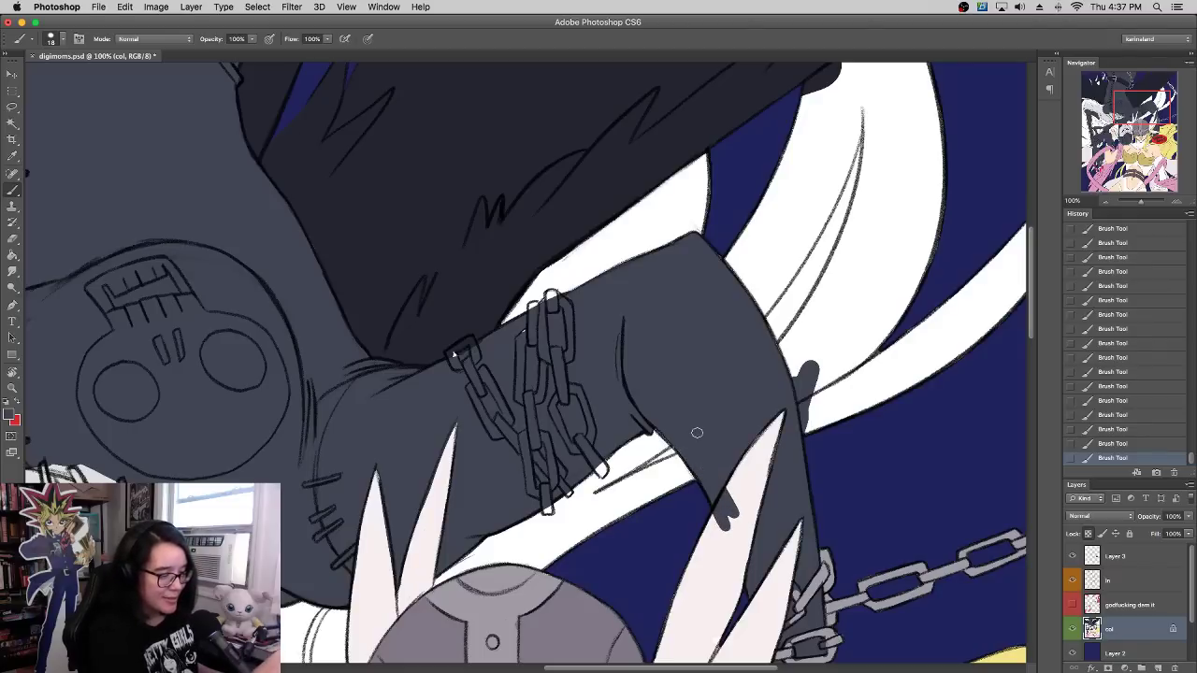
Step: Clean the grey overspill off the helmet's large feather and the white shape beside the elbow using their own pale colours
{"action": "scroll", "coordinate": [696, 433], "scroll_direction": "down", "scroll_amount": 5}
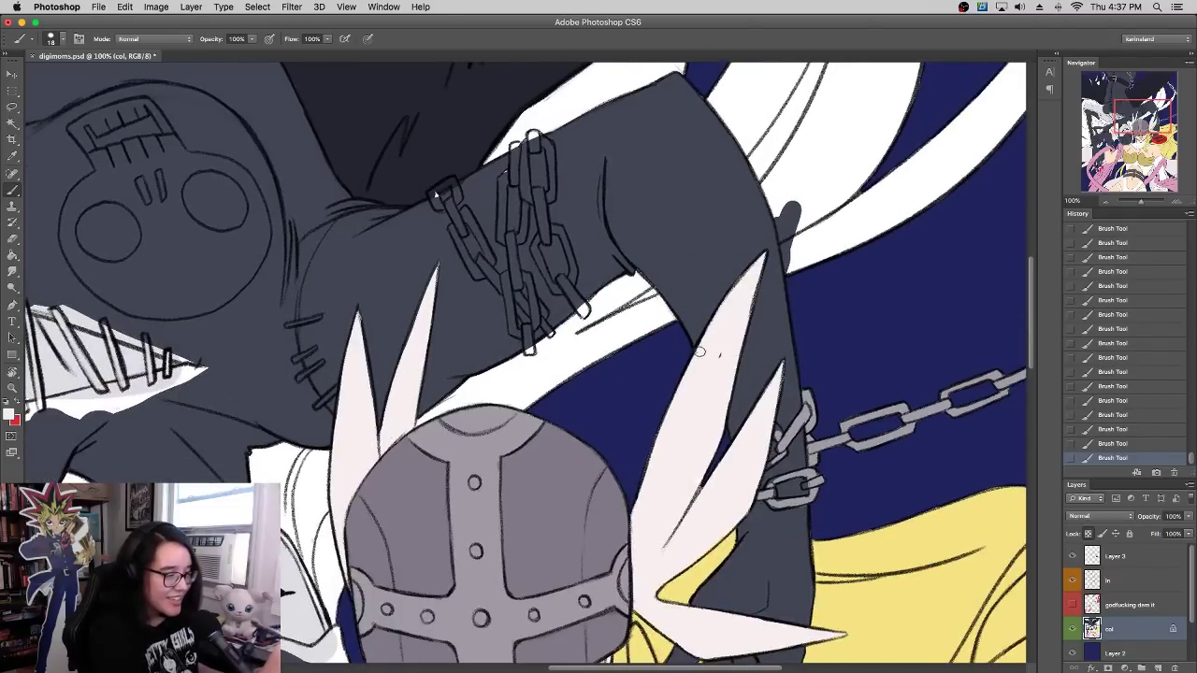
{"action": "scroll", "coordinate": [804, 235], "scroll_direction": "up", "scroll_amount": 6}
{"action": "scroll", "coordinate": [804, 235], "scroll_direction": "right", "scroll_amount": 2}
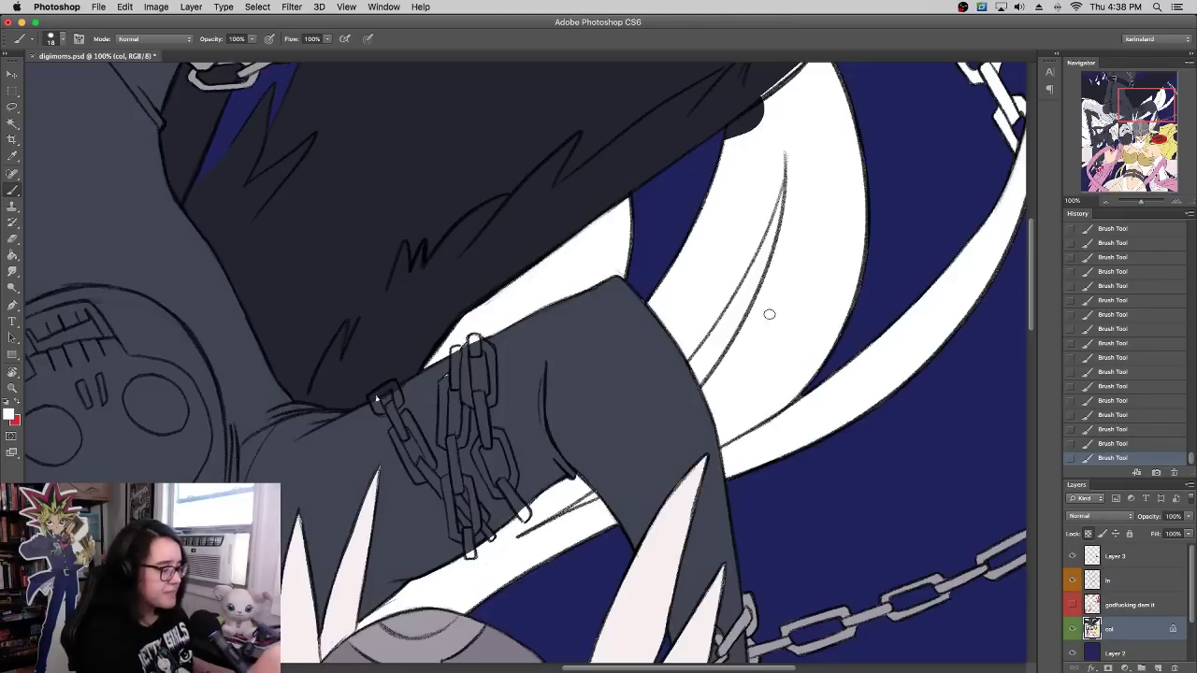
Step: Paint the upper links of the chains on the raised arm with the light grey used for the other chains
{"action": "left_click_drag", "start_coordinate": [715, 396], "coordinate": [866, 448]}
{"action": "left_click_drag", "start_coordinate": [529, 451], "coordinate": [966, 461]}
{"action": "left_click_drag", "start_coordinate": [894, 358], "coordinate": [772, 315]}
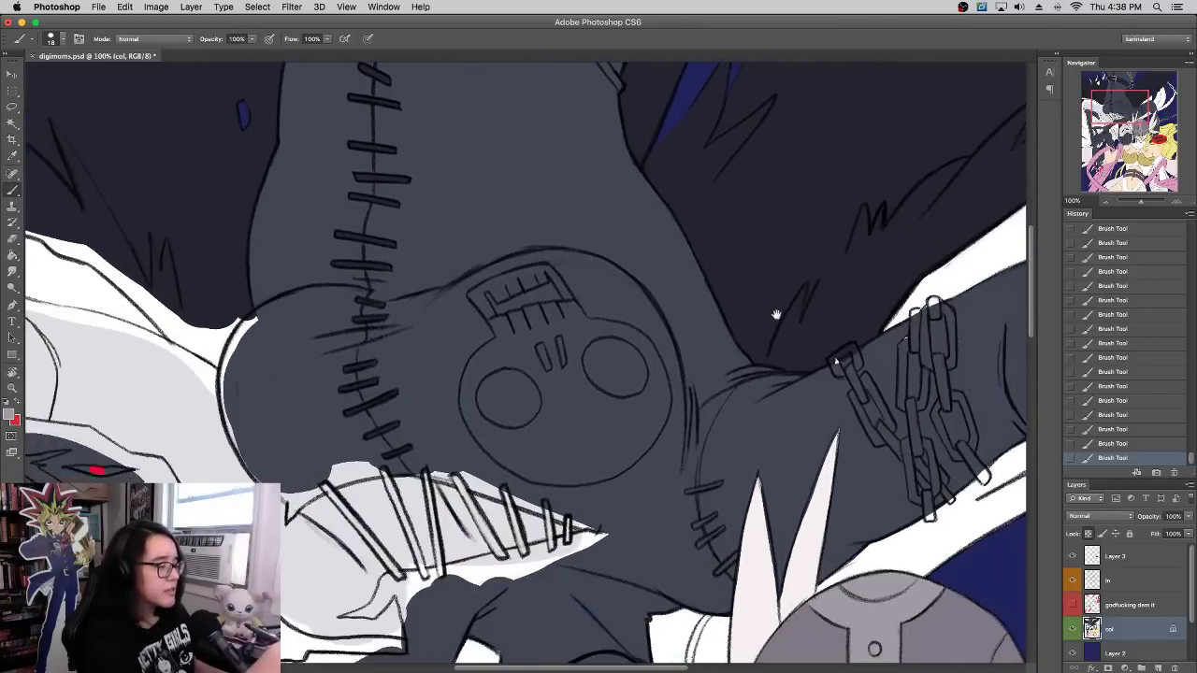
{"action": "left_click_drag", "start_coordinate": [849, 370], "coordinate": [858, 394]}
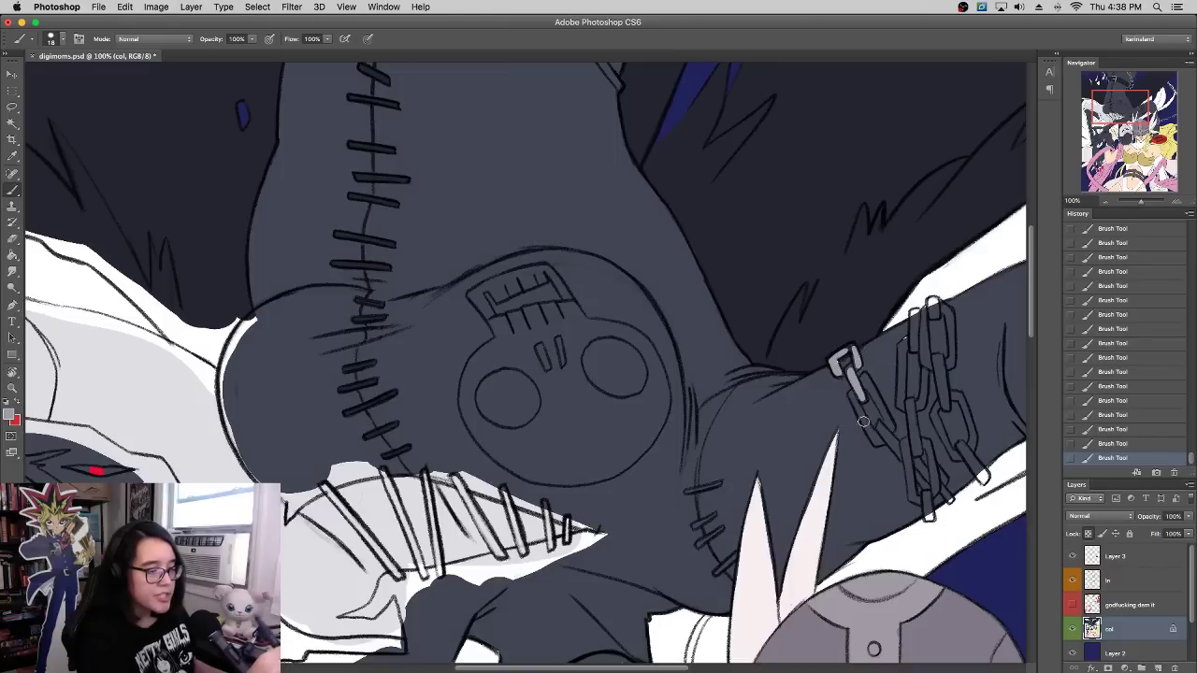
{"action": "mouse_move", "coordinate": [852, 398]}
{"action": "left_mouse_down"}
{"action": "mouse_move", "coordinate": [876, 448]}
{"action": "mouse_move", "coordinate": [869, 434]}
{"action": "mouse_move", "coordinate": [882, 432]}
{"action": "mouse_move", "coordinate": [902, 456]}
{"action": "left_mouse_up"}
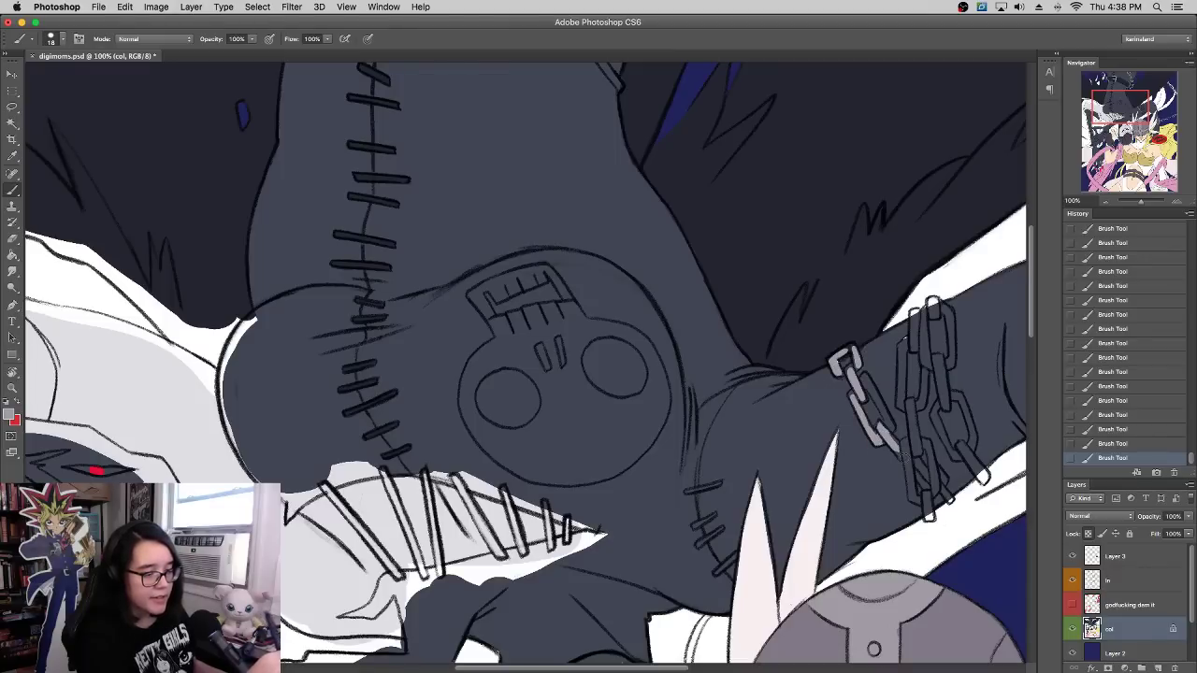
{"action": "mouse_move", "coordinate": [865, 383]}
{"action": "left_mouse_down"}
{"action": "mouse_move", "coordinate": [881, 418]}
{"action": "mouse_move", "coordinate": [905, 338]}
{"action": "mouse_move", "coordinate": [918, 317]}
{"action": "mouse_move", "coordinate": [925, 354]}
{"action": "mouse_move", "coordinate": [944, 304]}
{"action": "left_mouse_up"}
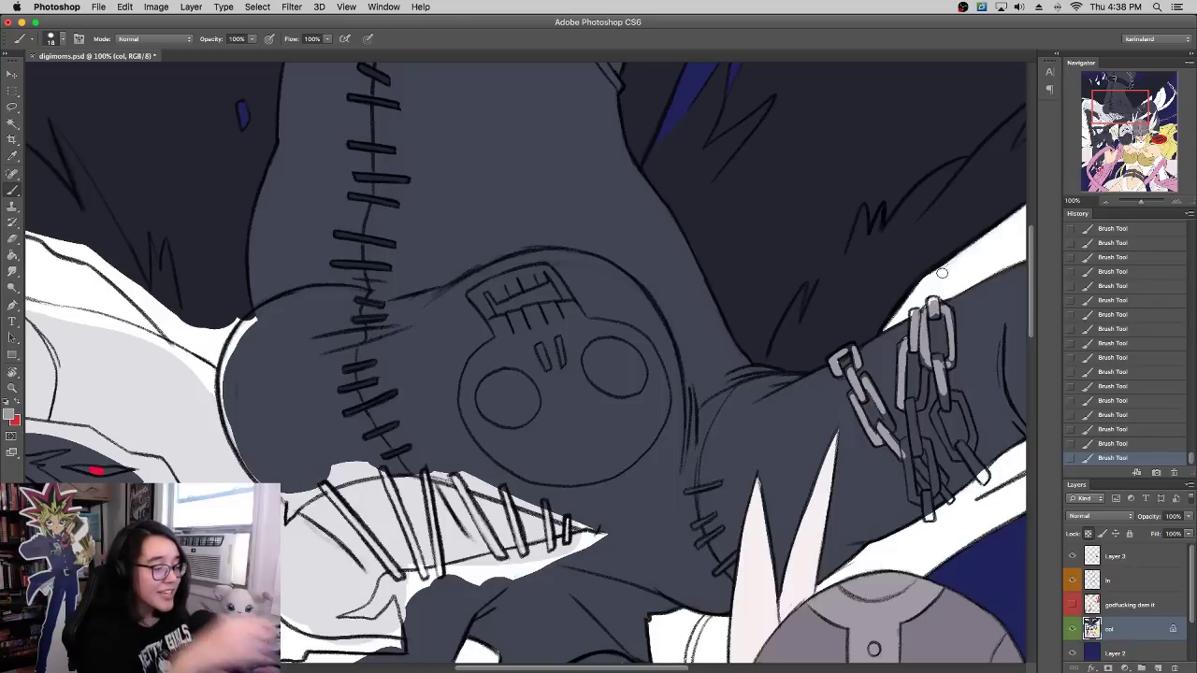
Step: Fill the centre chain's middle and lower links on the raised arm with the light chain grey
{"action": "left_click_drag", "start_coordinate": [1148, 206], "coordinate": [1137, 207]}
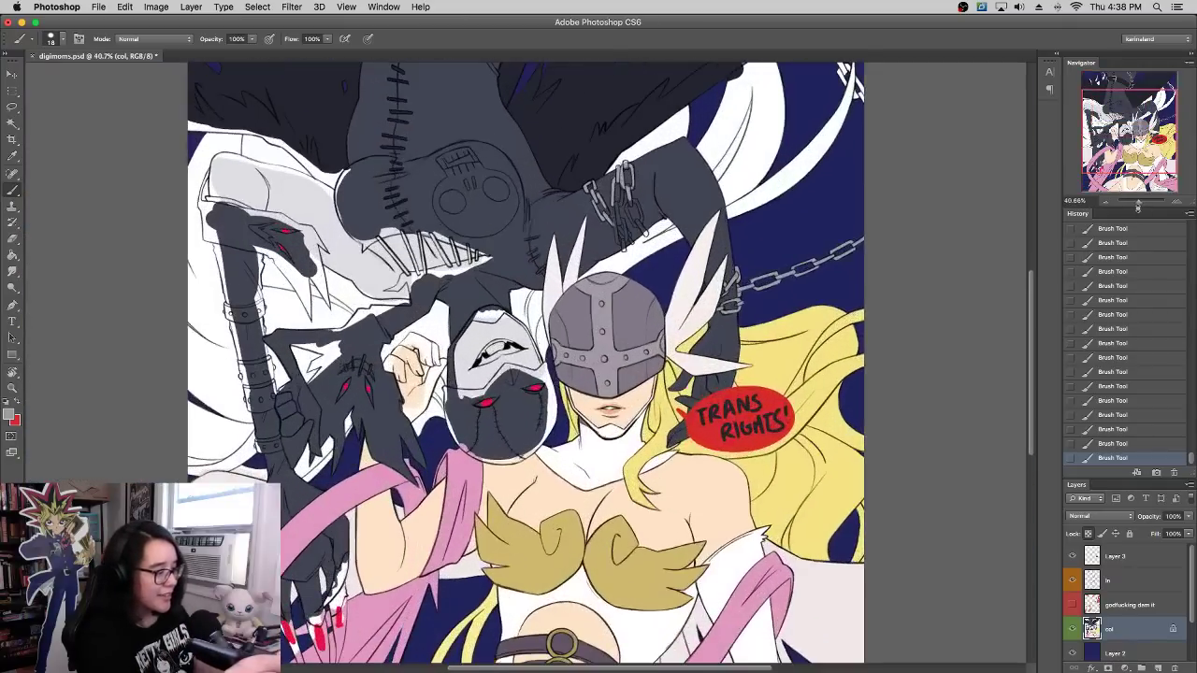
{"action": "left_click_drag", "start_coordinate": [1131, 157], "coordinate": [1139, 134]}
{"action": "left_click", "coordinate": [1174, 203]}
{"action": "left_click", "coordinate": [1174, 202]}
{"action": "left_click", "coordinate": [1173, 202]}
{"action": "left_click", "coordinate": [1176, 203]}
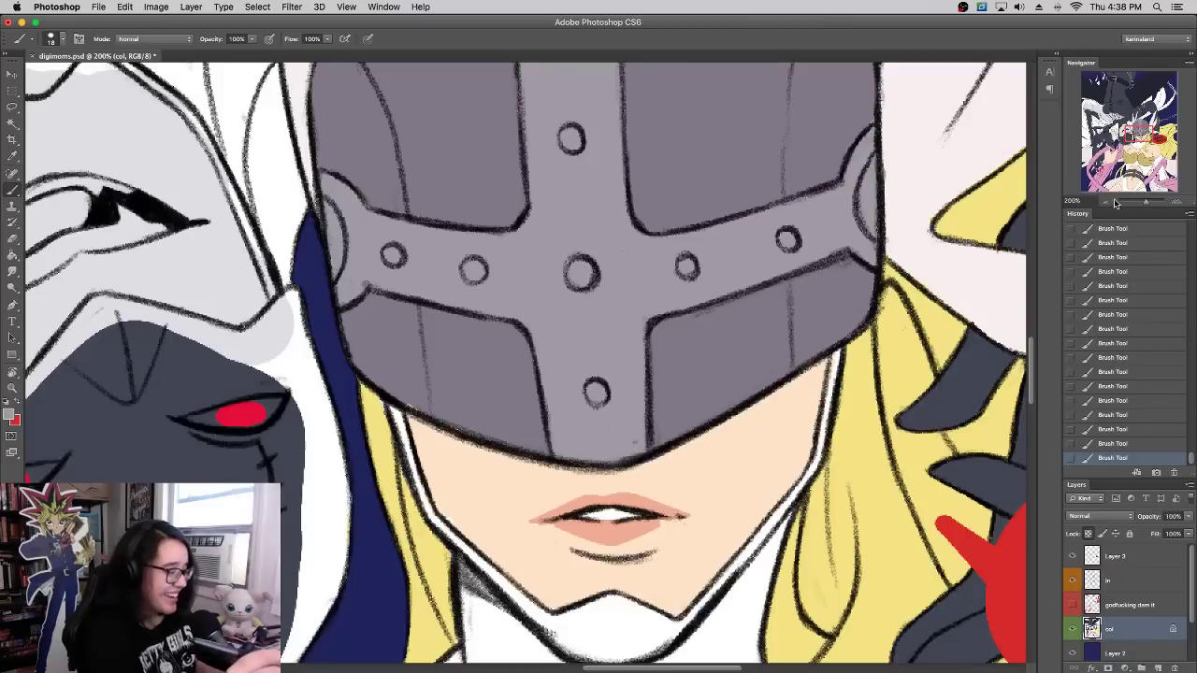
{"action": "scroll", "coordinate": [561, 513], "scroll_direction": "left", "scroll_amount": 3}
{"action": "scroll", "coordinate": [561, 513], "scroll_direction": "up", "scroll_amount": 3}
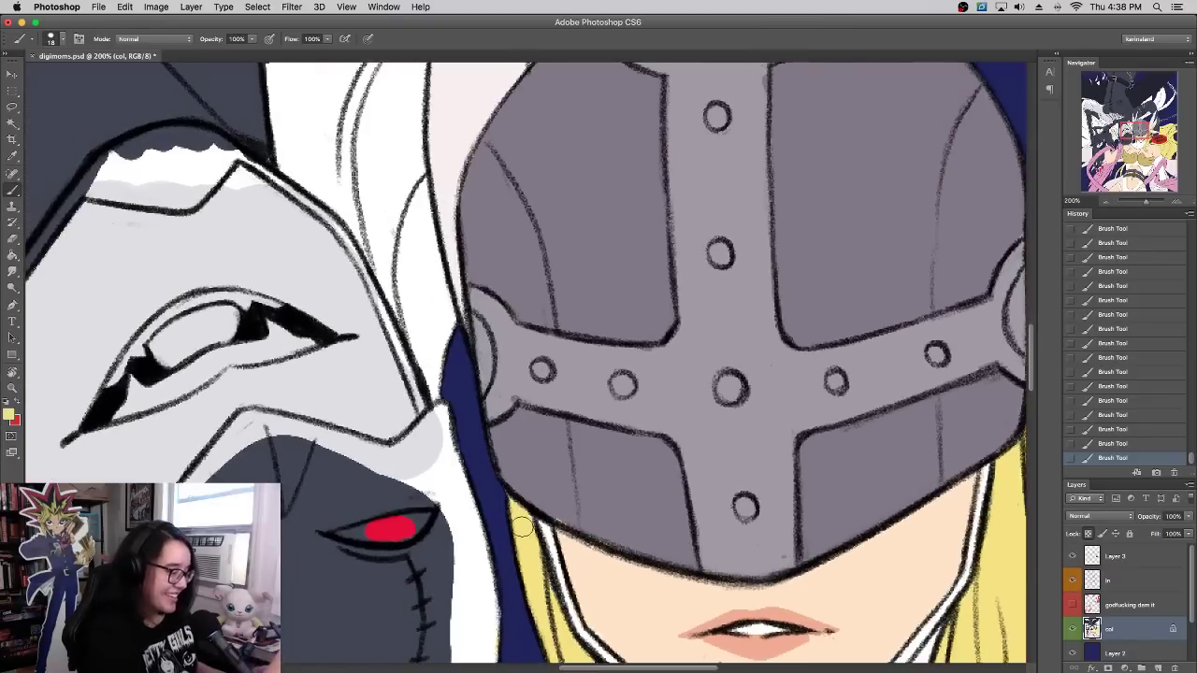
{"action": "scroll", "coordinate": [548, 467], "scroll_direction": "left", "scroll_amount": 10}
{"action": "scroll", "coordinate": [548, 468], "scroll_direction": "up", "scroll_amount": 6}
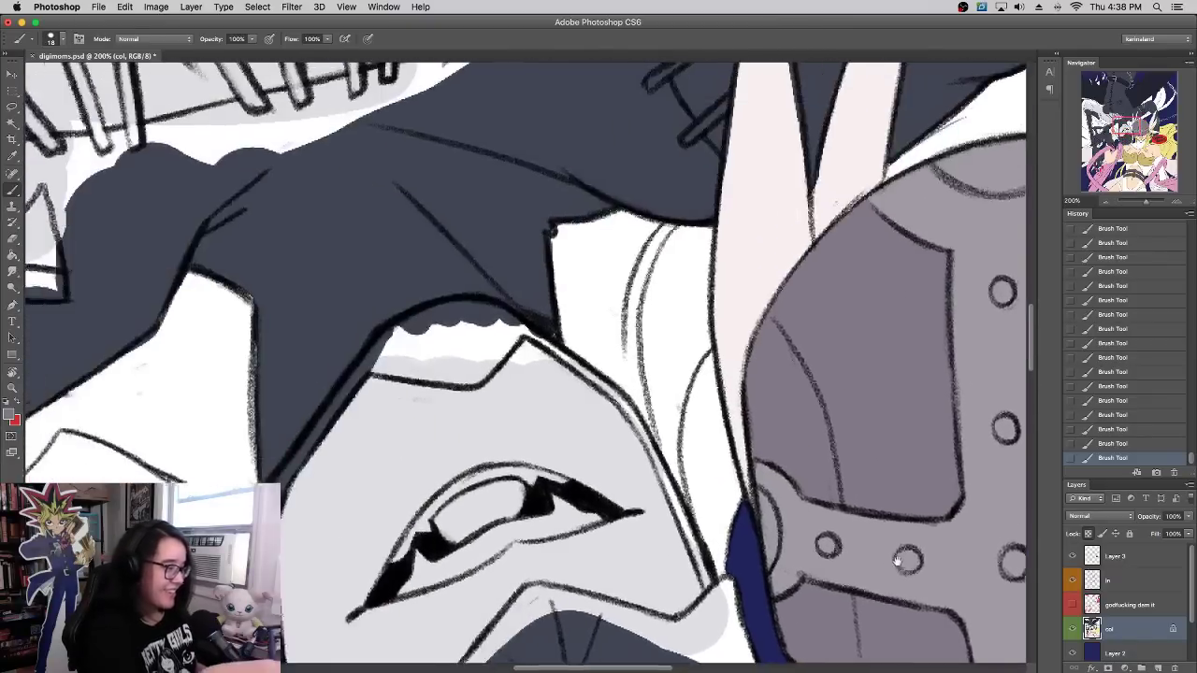
{"action": "scroll", "coordinate": [827, 422], "scroll_direction": "right", "scroll_amount": 10}
{"action": "scroll", "coordinate": [827, 423], "scroll_direction": "up", "scroll_amount": 3}
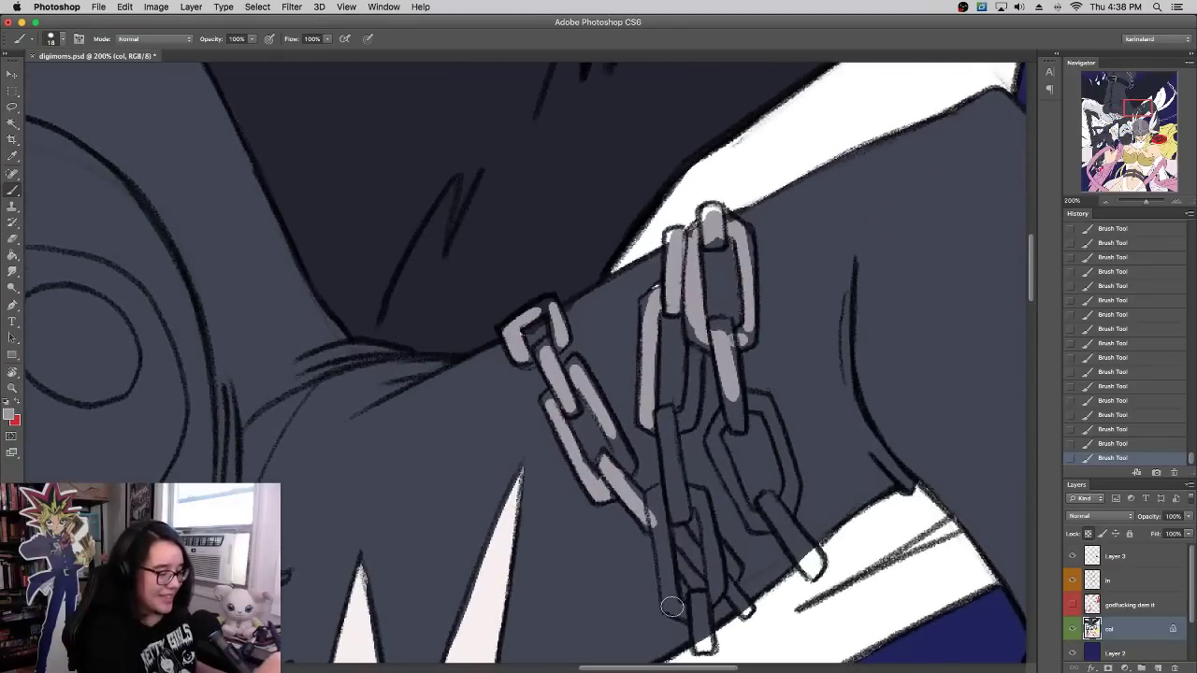
{"action": "mouse_move", "coordinate": [672, 607]}
{"action": "left_mouse_down"}
{"action": "mouse_move", "coordinate": [651, 484]}
{"action": "mouse_move", "coordinate": [701, 566]}
{"action": "mouse_move", "coordinate": [706, 556]}
{"action": "mouse_move", "coordinate": [701, 586]}
{"action": "mouse_move", "coordinate": [717, 579]}
{"action": "mouse_move", "coordinate": [688, 491]}
{"action": "mouse_move", "coordinate": [684, 514]}
{"action": "mouse_move", "coordinate": [658, 411]}
{"action": "mouse_move", "coordinate": [660, 425]}
{"action": "mouse_move", "coordinate": [688, 397]}
{"action": "mouse_move", "coordinate": [692, 313]}
{"action": "left_mouse_up"}
{"action": "key", "text": "super+alt+z"}
{"action": "key", "text": "super+alt+z"}
{"action": "left_click", "coordinate": [703, 466], "text": "alt"}
{"action": "left_click", "coordinate": [699, 499], "text": "alt"}
{"action": "mouse_move", "coordinate": [711, 374]}
{"action": "left_mouse_down"}
{"action": "mouse_move", "coordinate": [697, 334]}
{"action": "mouse_move", "coordinate": [738, 428]}
{"action": "mouse_move", "coordinate": [731, 348]}
{"action": "mouse_move", "coordinate": [715, 322]}
{"action": "mouse_move", "coordinate": [748, 342]}
{"action": "left_mouse_up"}
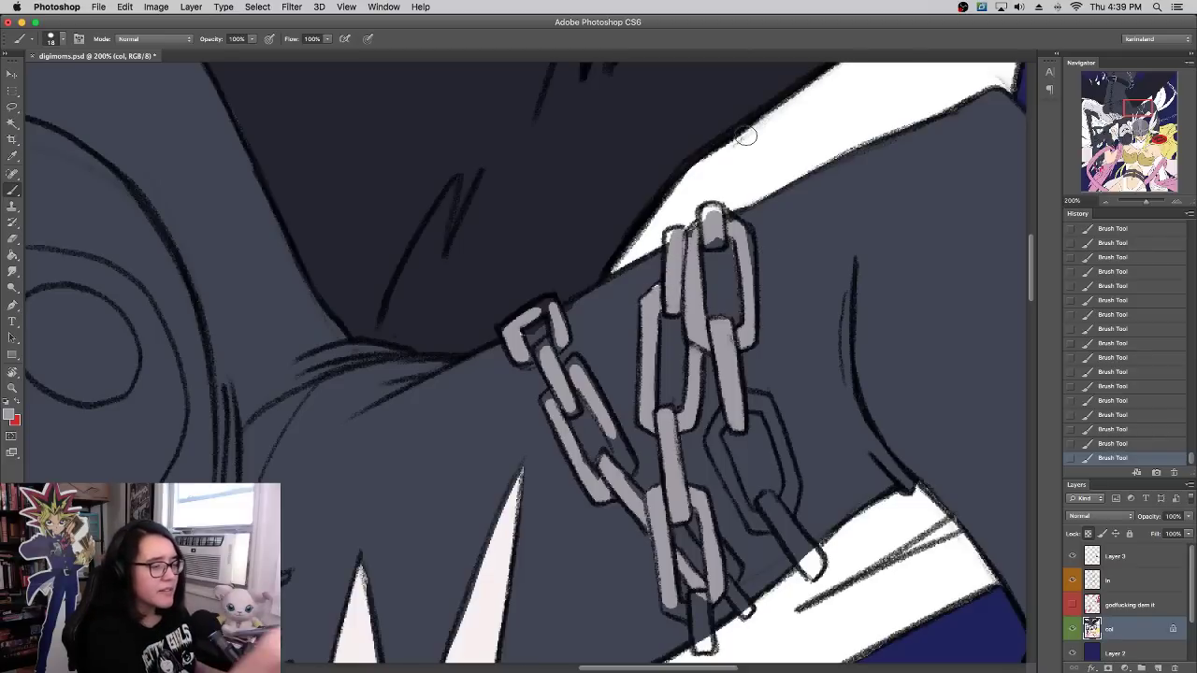
Step: Cover the white patches on the centre chain's topmost links with the chain grey, sampling nearby colours to match
{"action": "scroll", "coordinate": [753, 224], "scroll_direction": "up", "scroll_amount": 3}
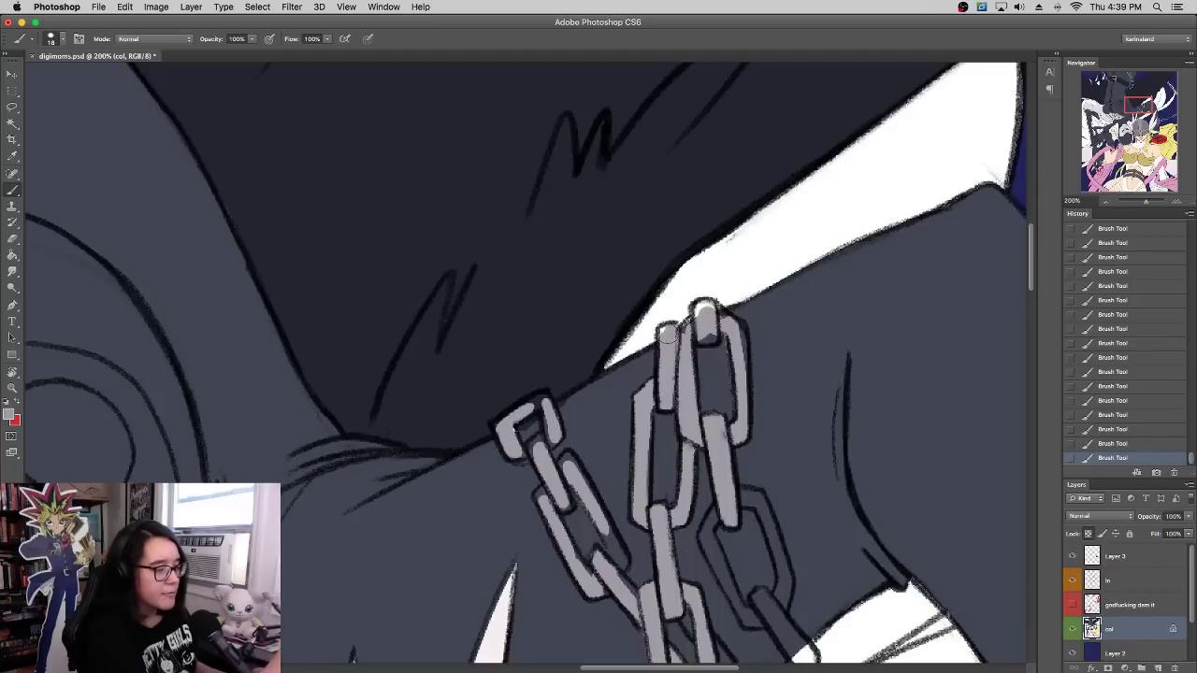
{"action": "mouse_move", "coordinate": [666, 334]}
{"action": "left_mouse_down"}
{"action": "mouse_move", "coordinate": [708, 334]}
{"action": "mouse_move", "coordinate": [705, 309]}
{"action": "mouse_move", "coordinate": [724, 365]}
{"action": "mouse_move", "coordinate": [735, 331]}
{"action": "mouse_move", "coordinate": [744, 393]}
{"action": "left_mouse_up"}
{"action": "left_click", "coordinate": [720, 366], "text": "alt"}
{"action": "left_click", "coordinate": [731, 326], "text": "alt"}
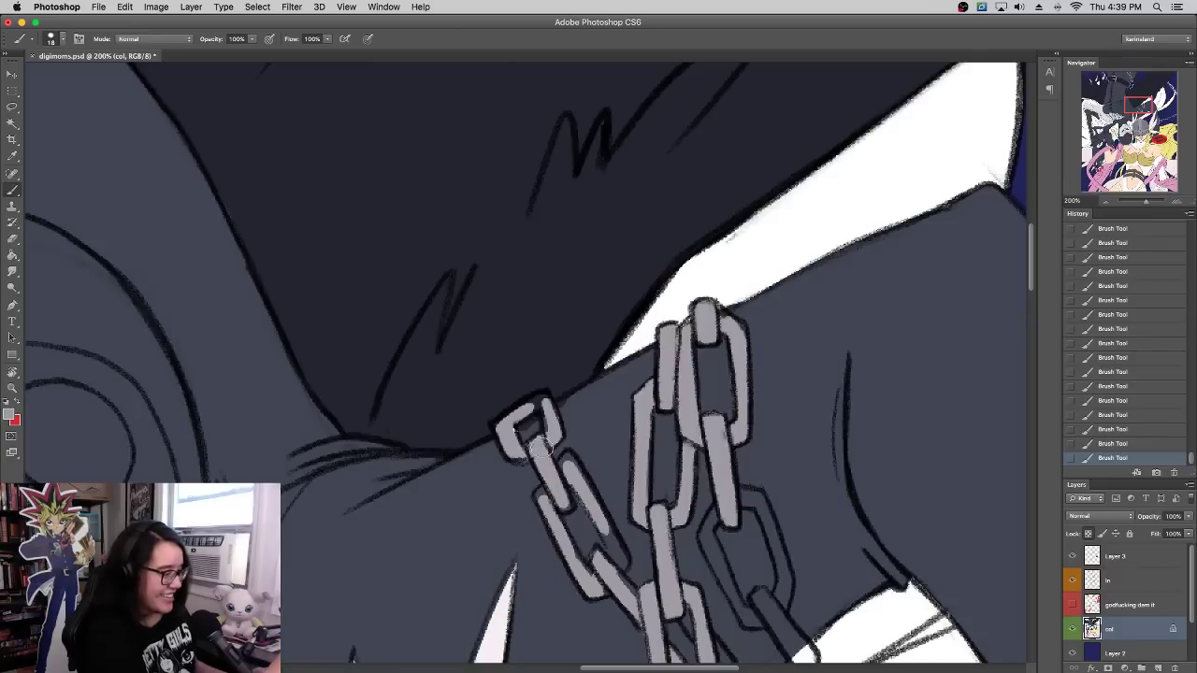
Step: Complete the grey on the chain nearest the skull emblem, closing the gaps in its top link and the links below
{"action": "mouse_move", "coordinate": [554, 424]}
{"action": "left_mouse_down"}
{"action": "mouse_move", "coordinate": [544, 402]}
{"action": "mouse_move", "coordinate": [517, 415]}
{"action": "left_mouse_up"}
{"action": "left_click_drag", "start_coordinate": [518, 415], "coordinate": [541, 403]}
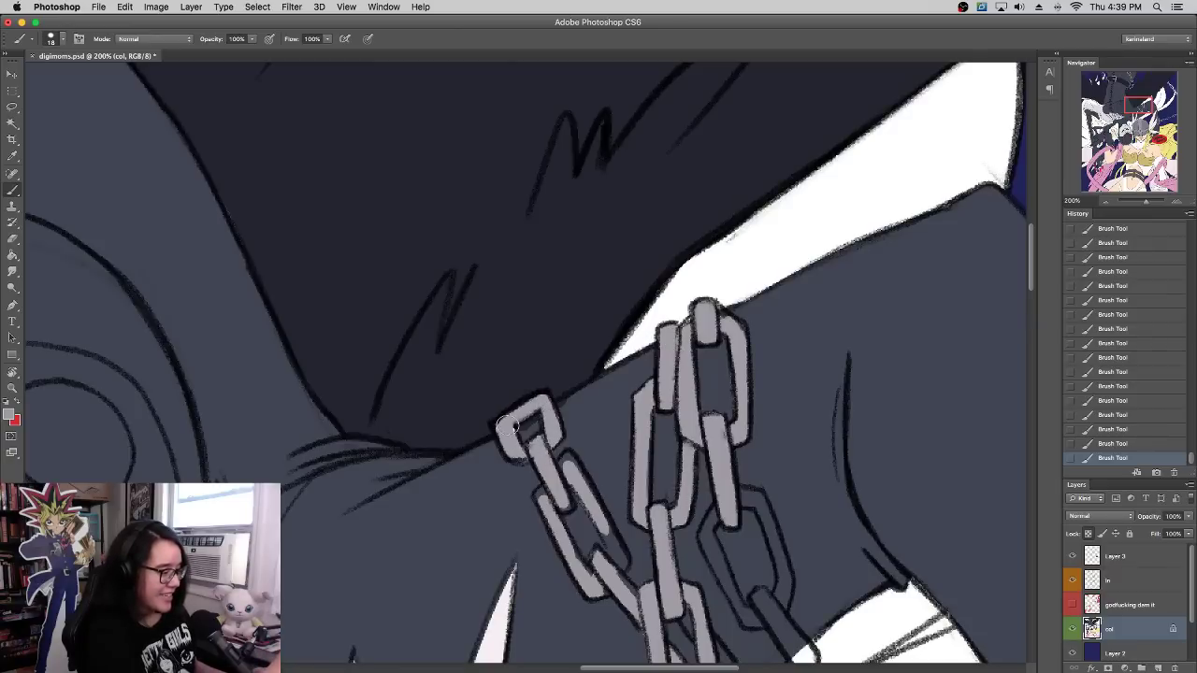
{"action": "mouse_move", "coordinate": [554, 505]}
{"action": "left_mouse_down"}
{"action": "mouse_move", "coordinate": [546, 491]}
{"action": "mouse_move", "coordinate": [566, 467]}
{"action": "mouse_move", "coordinate": [590, 503]}
{"action": "left_mouse_up"}
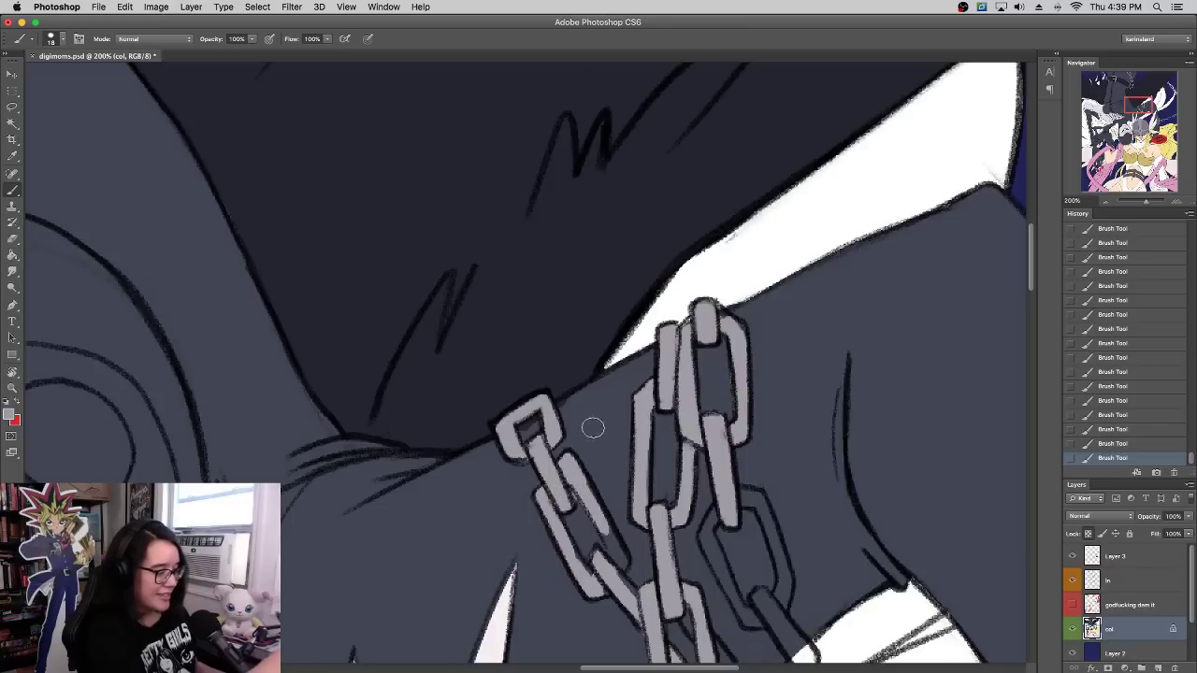
{"action": "scroll", "coordinate": [593, 422], "scroll_direction": "down", "scroll_amount": 5}
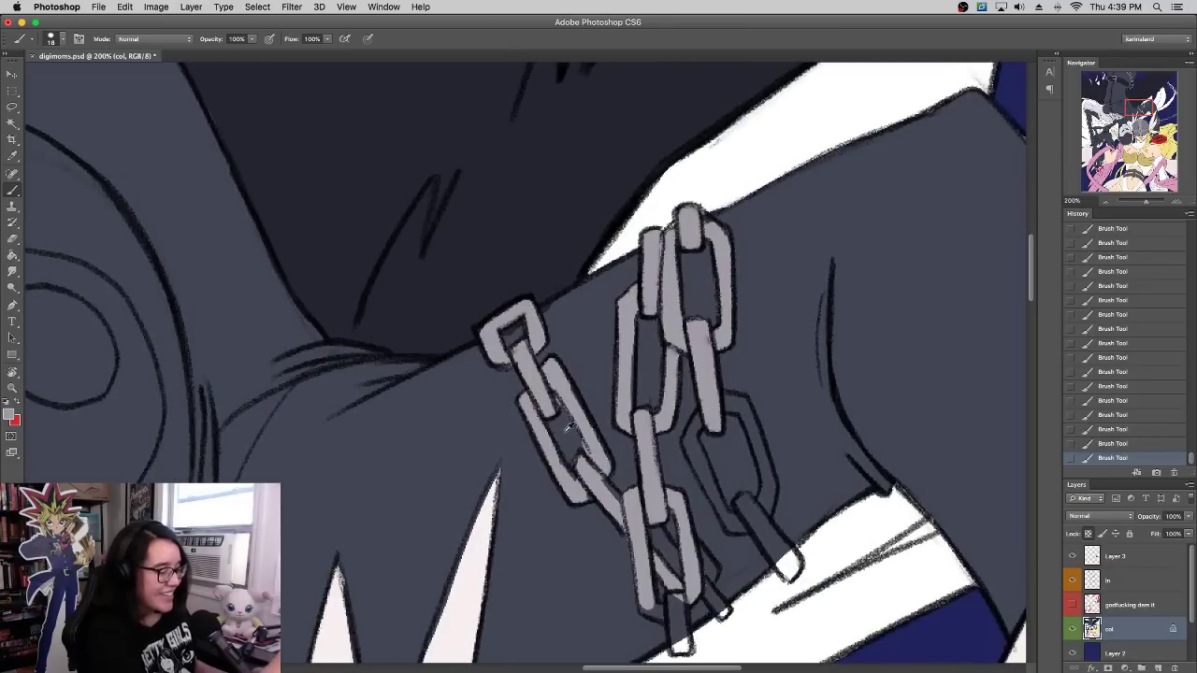
{"action": "left_click", "coordinate": [561, 388], "text": "alt"}
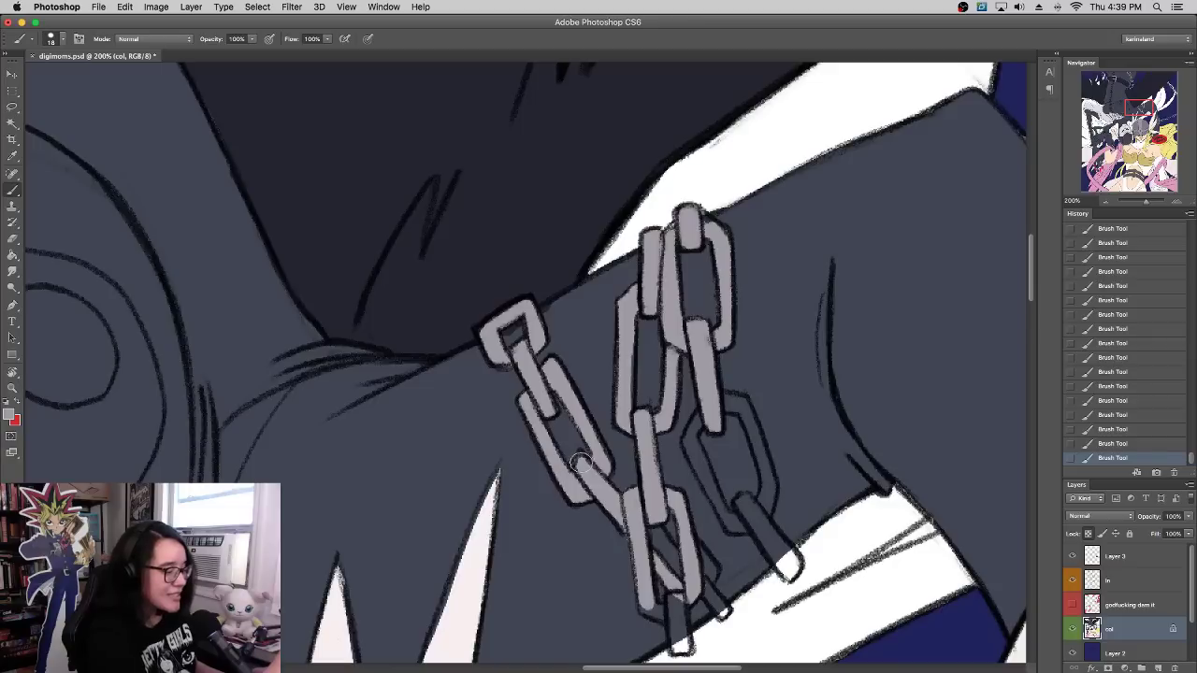
Step: Paint the centre chain's hanging end link and the small crossing links behind it grey, restoring body grey around them
{"action": "scroll", "coordinate": [619, 322], "scroll_direction": "down", "scroll_amount": 3}
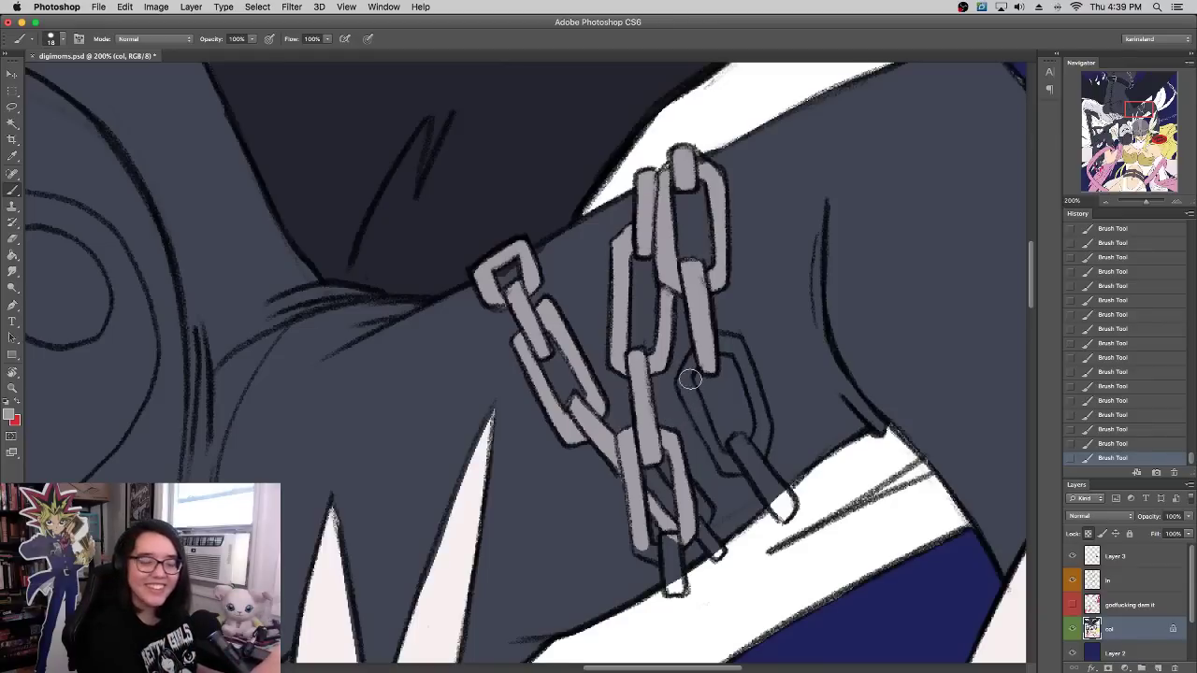
{"action": "mouse_move", "coordinate": [670, 566]}
{"action": "left_mouse_down"}
{"action": "mouse_move", "coordinate": [716, 554]}
{"action": "mouse_move", "coordinate": [658, 460]}
{"action": "mouse_move", "coordinate": [702, 501]}
{"action": "left_mouse_up"}
{"action": "left_click", "coordinate": [721, 525], "text": "alt"}
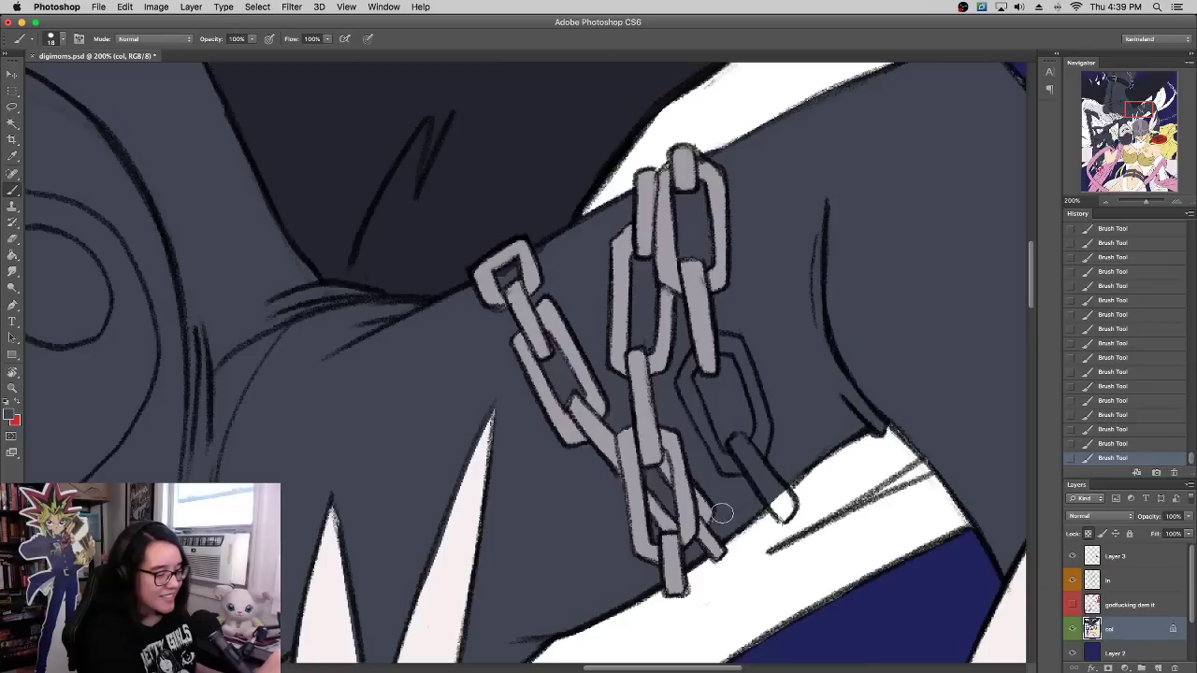
Step: Fill the large lower link and end link of the chain nearest the elbow with the sampled chain grey
{"action": "left_click", "coordinate": [631, 445], "text": "alt"}
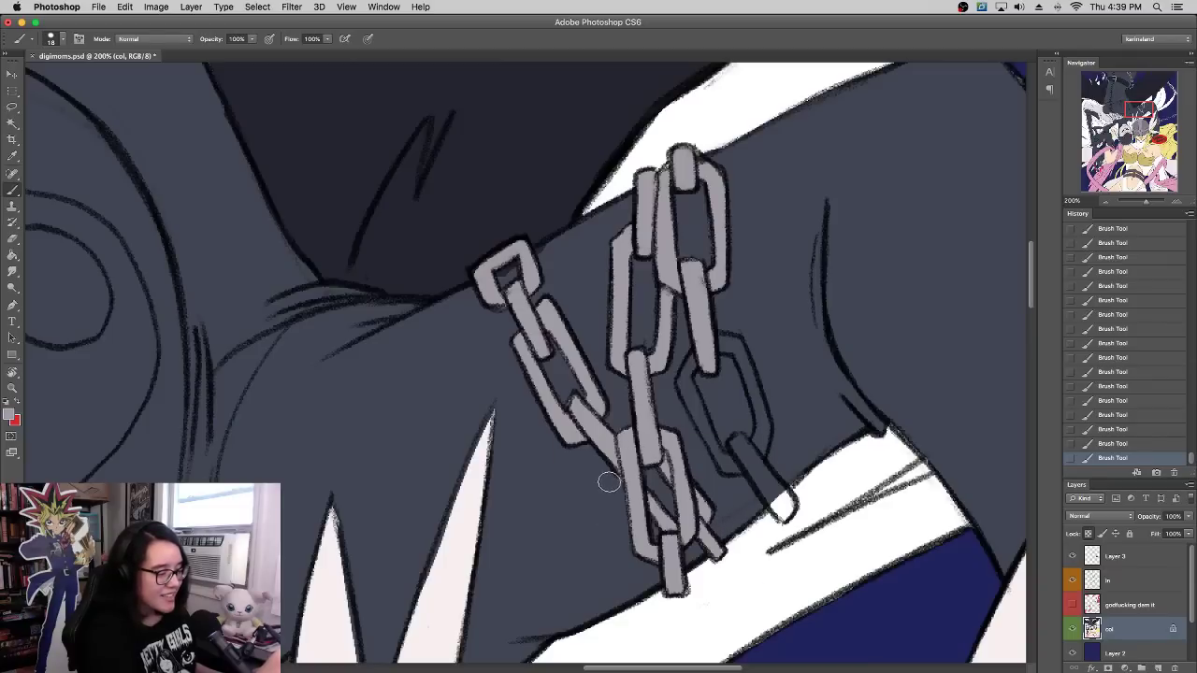
{"action": "left_click", "coordinate": [631, 445], "text": "alt"}
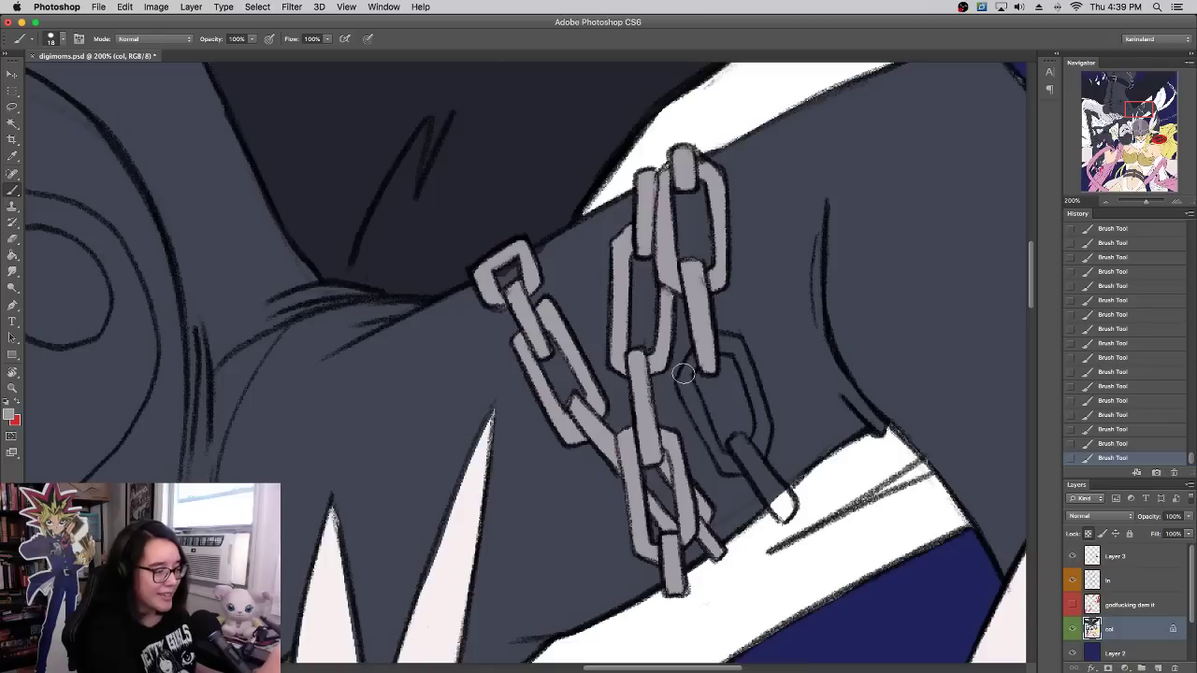
{"action": "mouse_move", "coordinate": [685, 379]}
{"action": "left_mouse_down"}
{"action": "mouse_move", "coordinate": [743, 345]}
{"action": "mouse_move", "coordinate": [763, 434]}
{"action": "mouse_move", "coordinate": [726, 440]}
{"action": "mouse_move", "coordinate": [686, 393]}
{"action": "mouse_move", "coordinate": [729, 472]}
{"action": "mouse_move", "coordinate": [742, 466]}
{"action": "mouse_move", "coordinate": [706, 430]}
{"action": "left_mouse_up"}
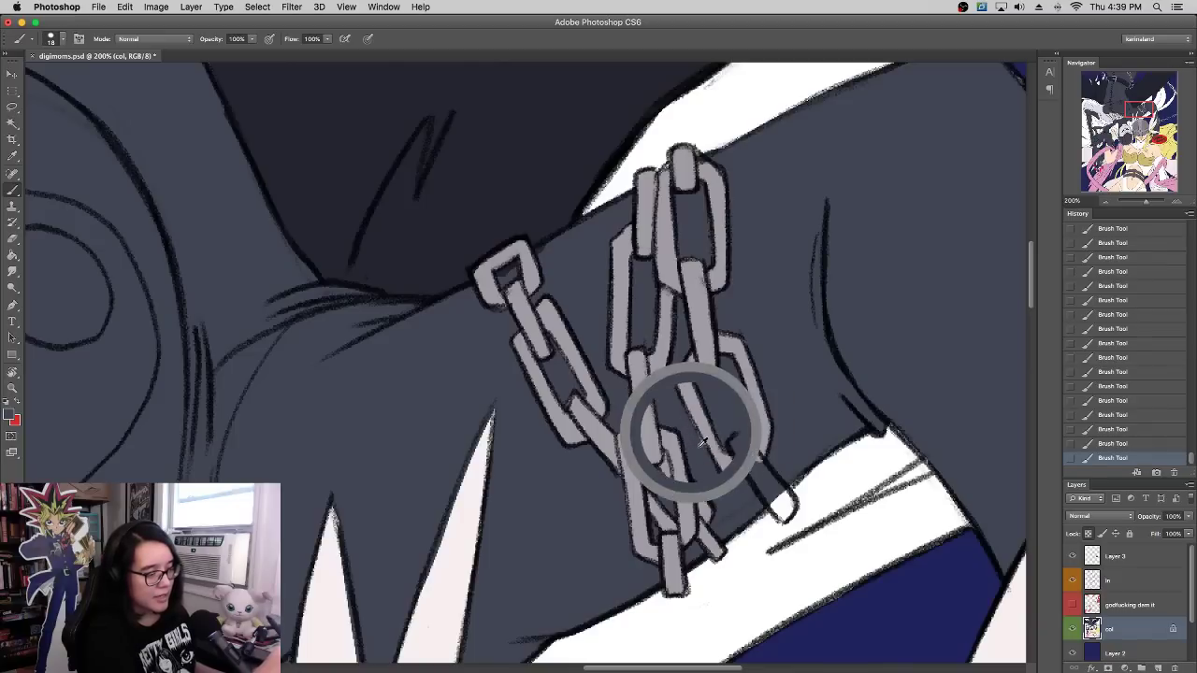
{"action": "mouse_move", "coordinate": [739, 449]}
{"action": "left_mouse_down"}
{"action": "mouse_move", "coordinate": [785, 511]}
{"action": "mouse_move", "coordinate": [779, 499]}
{"action": "left_mouse_up"}
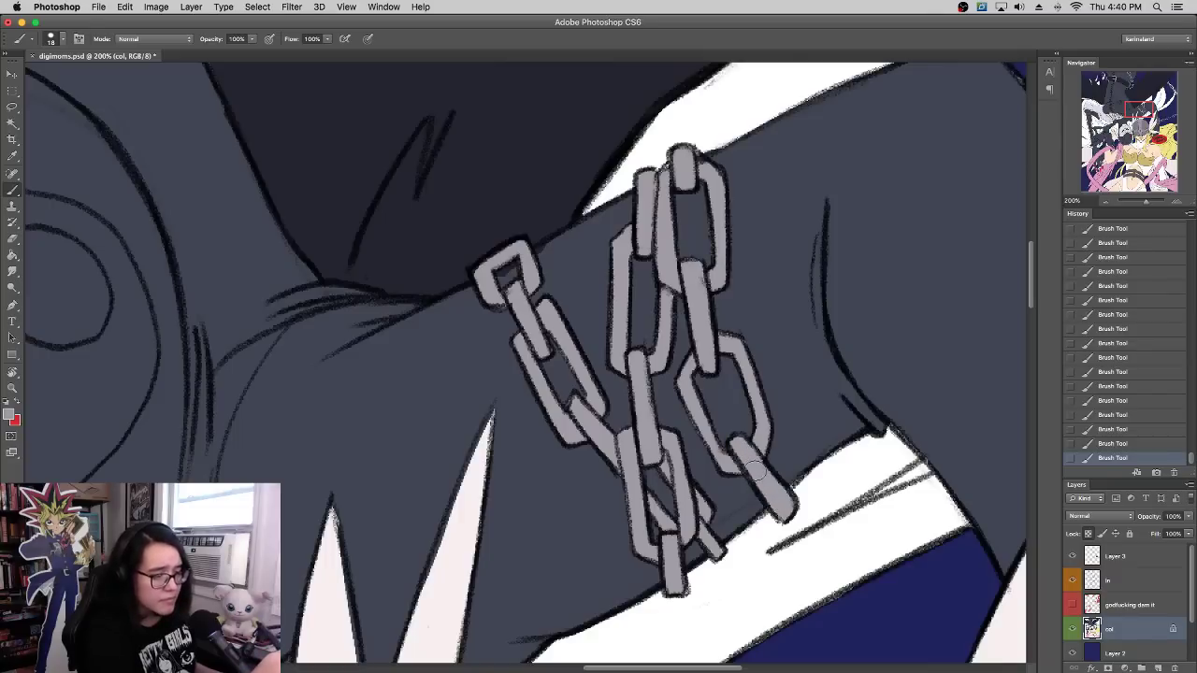
Step: Fill the stitches on the short seam beside the helmet feathers with sampled dark wing colour, using a size 15 brush
{"action": "left_click_drag", "start_coordinate": [1146, 201], "coordinate": [1140, 204]}
{"action": "left_click_drag", "start_coordinate": [696, 326], "coordinate": [816, 409]}
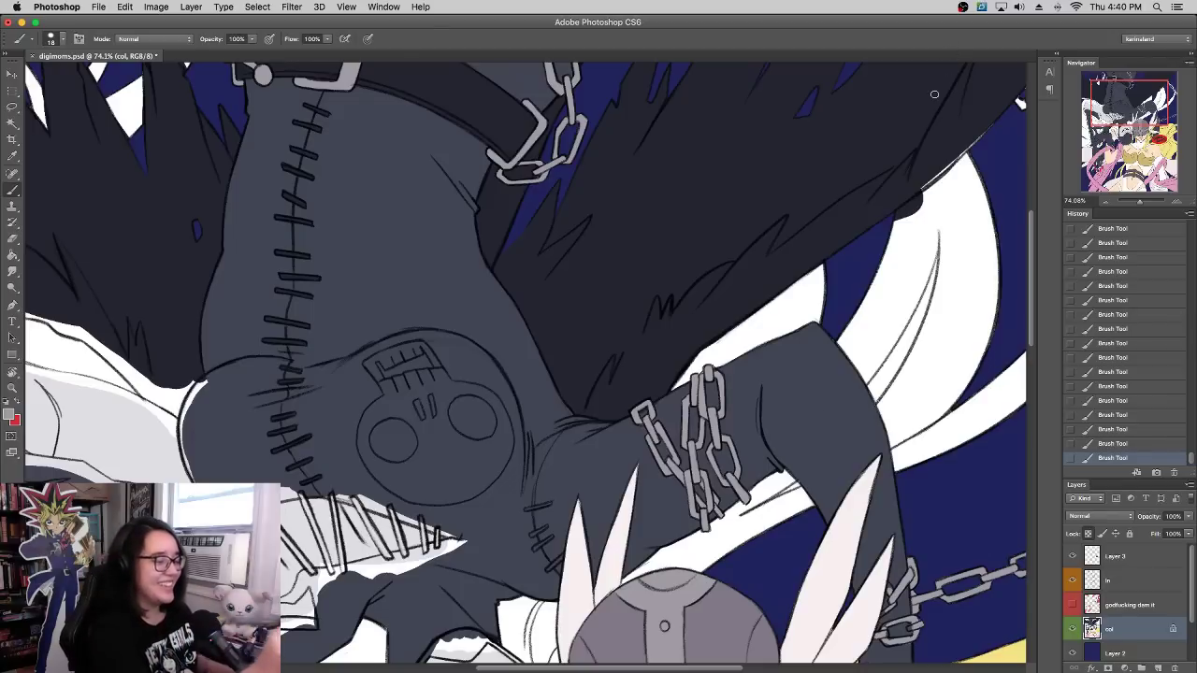
{"action": "scroll", "coordinate": [841, 281], "scroll_direction": "up", "scroll_amount": 10}
{"action": "scroll", "coordinate": [841, 281], "scroll_direction": "left", "scroll_amount": 8}
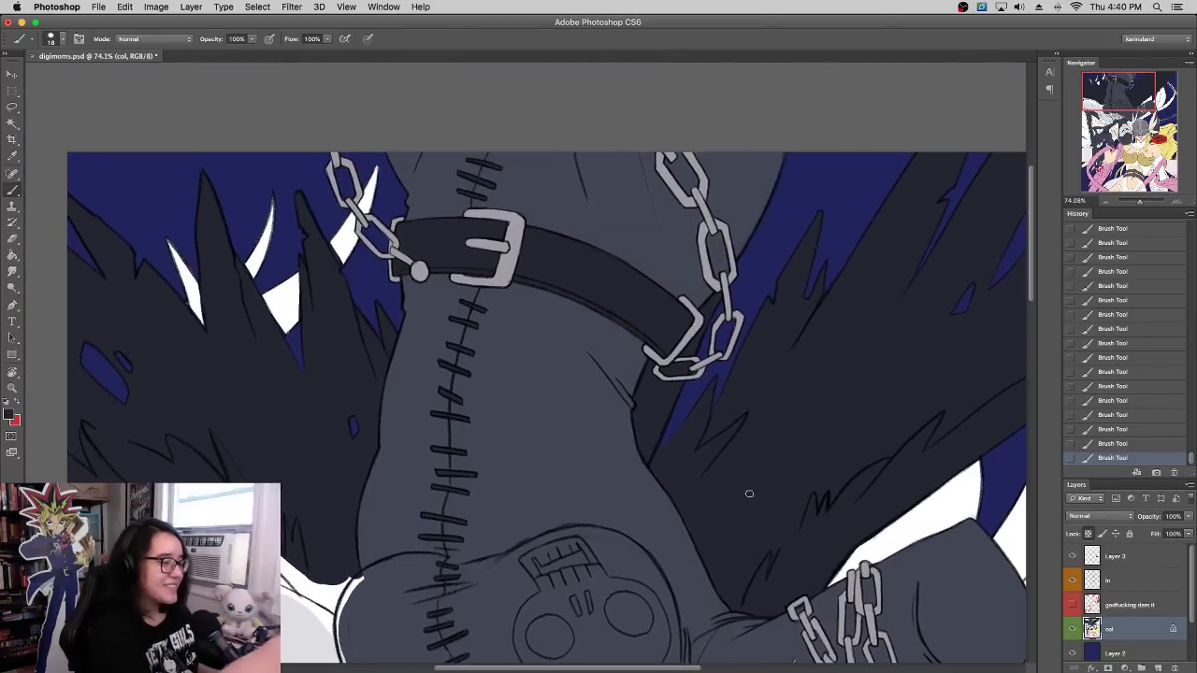
{"action": "left_click_drag", "start_coordinate": [748, 494], "coordinate": [745, 251]}
{"action": "left_click_drag", "start_coordinate": [1140, 202], "coordinate": [1146, 202]}
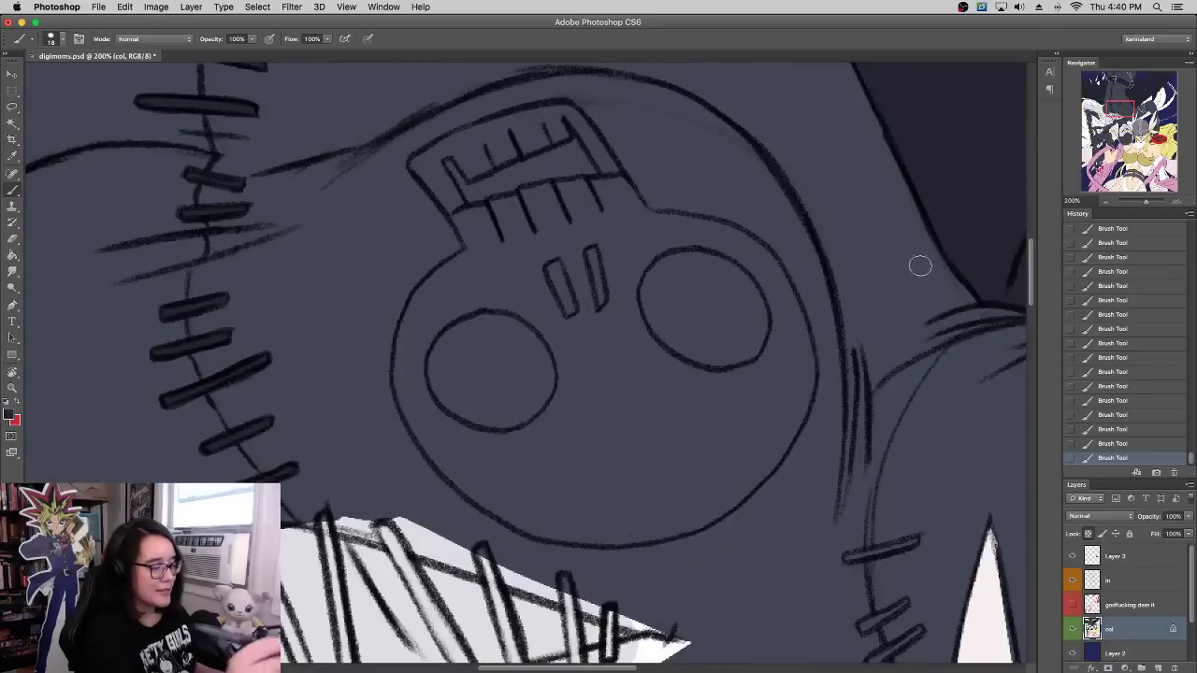
{"action": "scroll", "coordinate": [841, 280], "scroll_direction": "down", "scroll_amount": 5}
{"action": "scroll", "coordinate": [841, 280], "scroll_direction": "right", "scroll_amount": 5}
{"action": "right_click", "coordinate": [756, 393]}
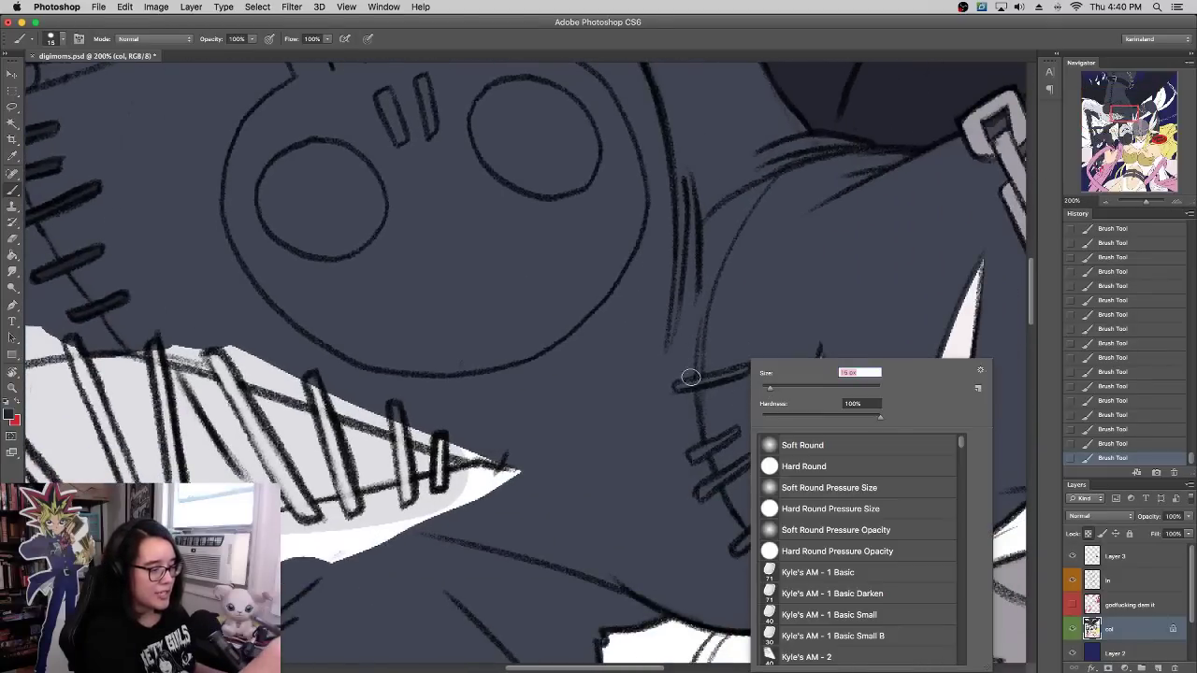
{"action": "left_click_drag", "start_coordinate": [675, 389], "coordinate": [748, 367]}
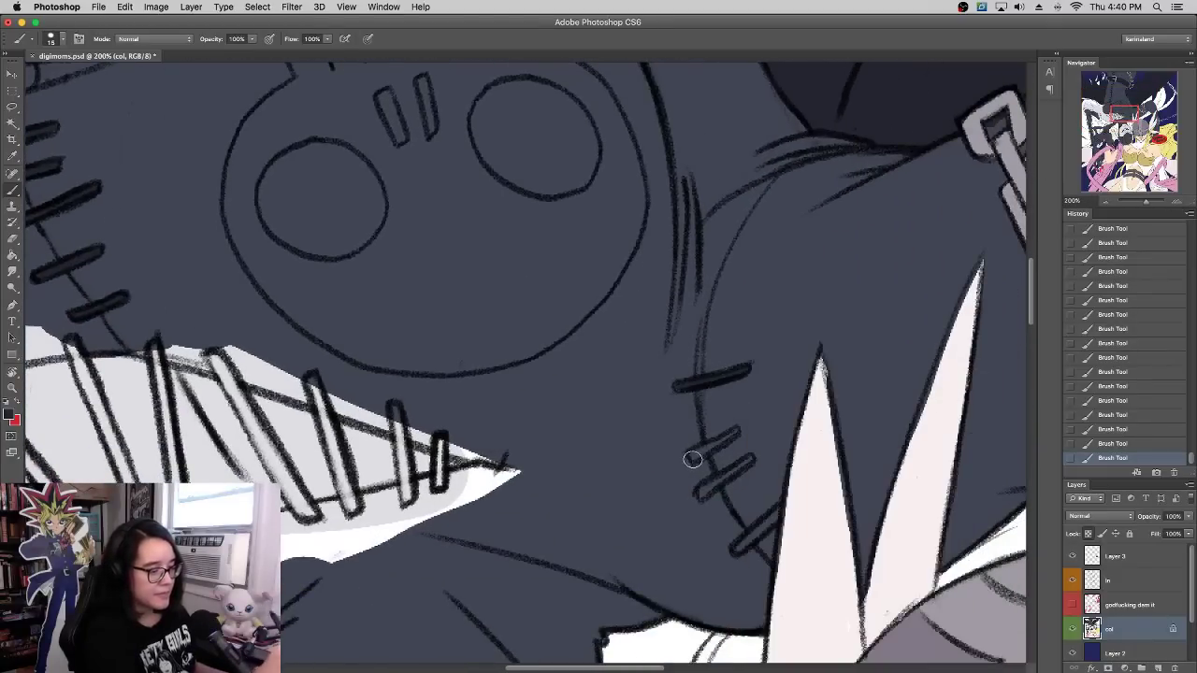
{"action": "left_click_drag", "start_coordinate": [689, 459], "coordinate": [730, 436]}
{"action": "left_click_drag", "start_coordinate": [697, 495], "coordinate": [739, 468]}
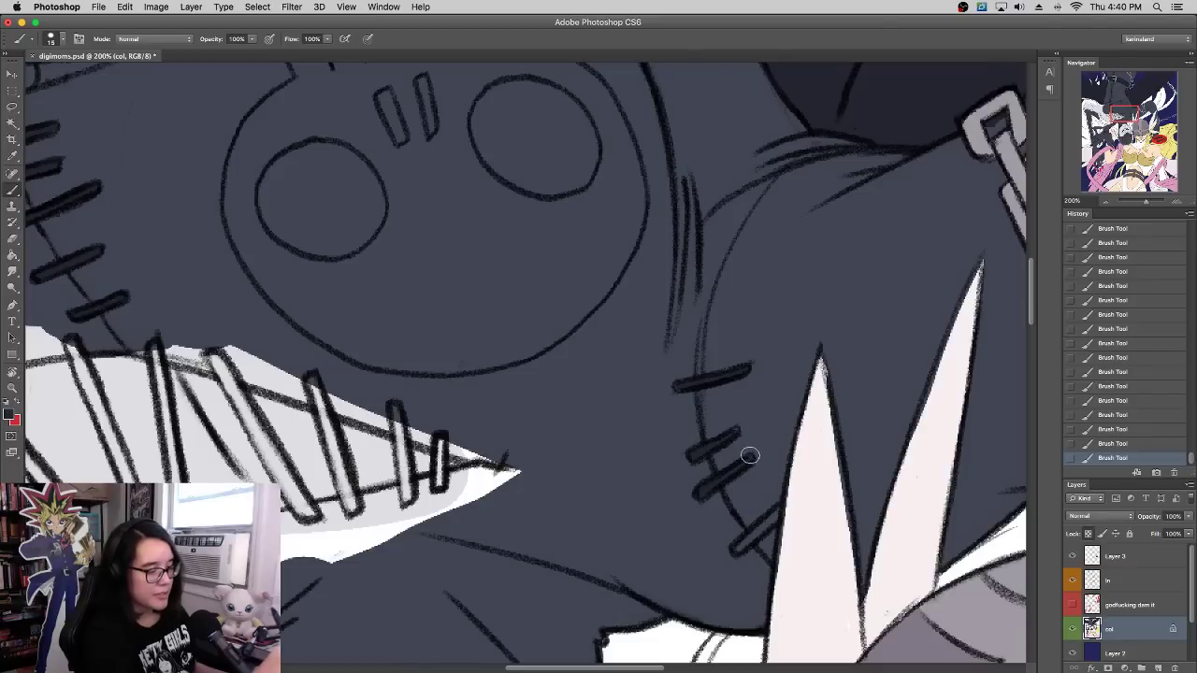
Step: Clean up the edge and tip of the helmet feather beside the stitches using its pale colour and the body grey
{"action": "left_click", "coordinate": [796, 527], "text": "alt"}
{"action": "left_click_drag", "start_coordinate": [780, 593], "coordinate": [798, 472]}
{"action": "left_click_drag", "start_coordinate": [789, 569], "coordinate": [808, 411]}
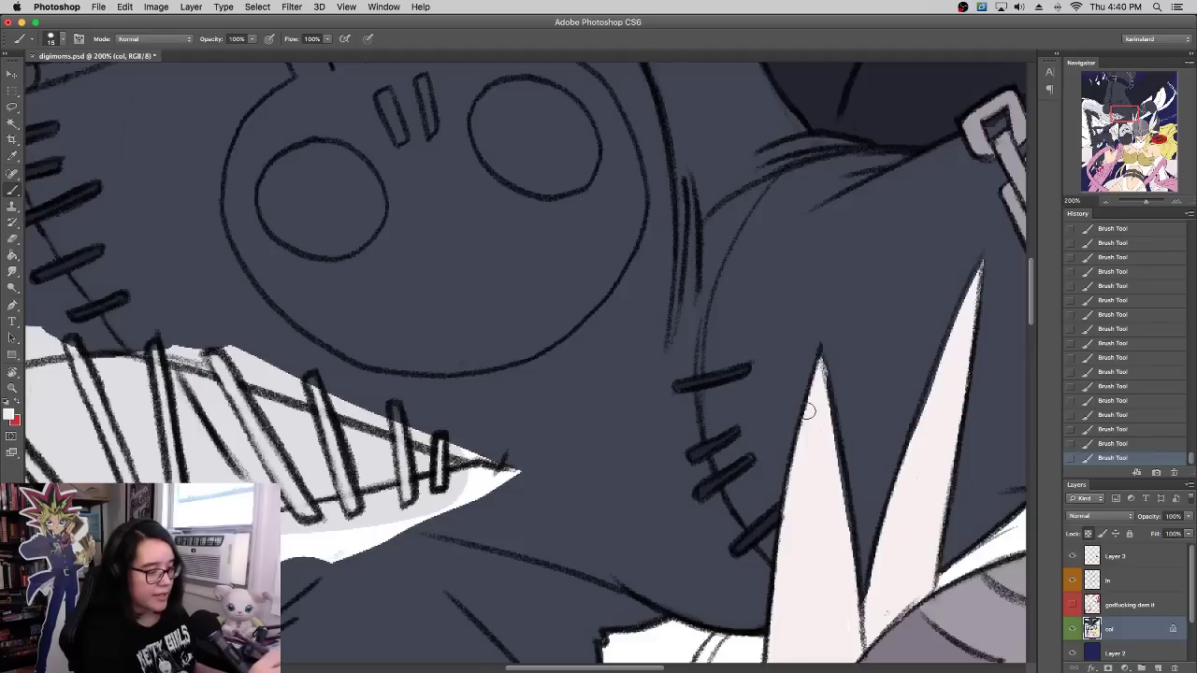
{"action": "left_click", "coordinate": [831, 335], "text": "alt"}
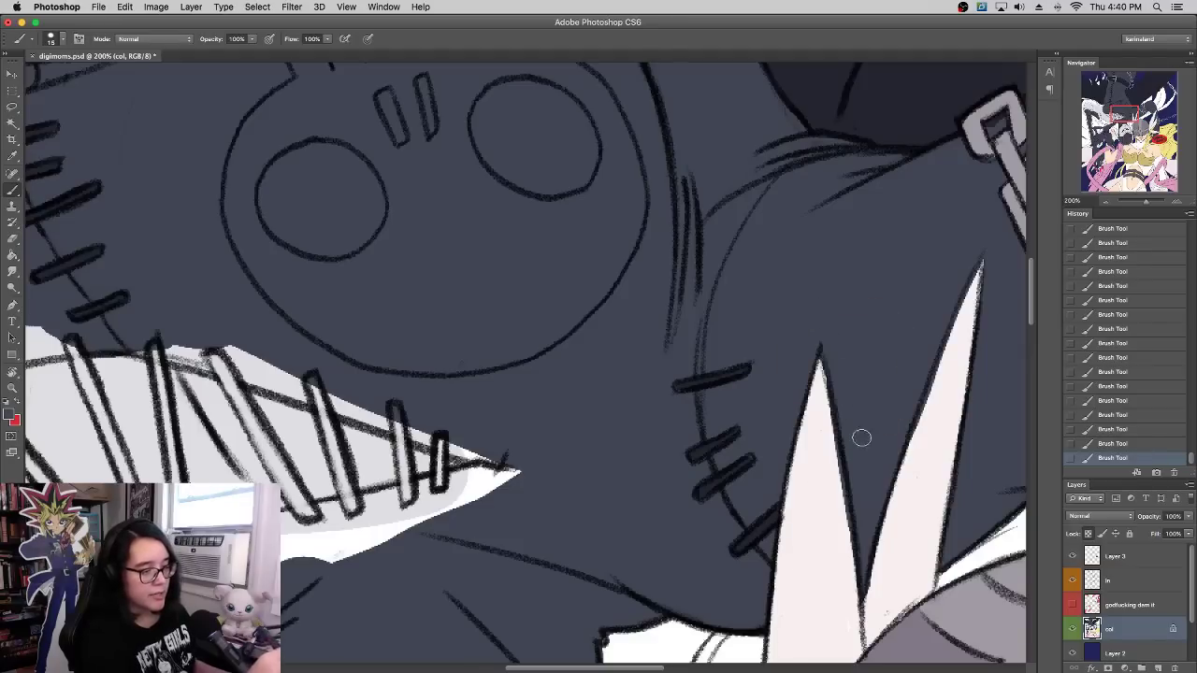
Step: Examine the unfinished colouring around the pale stitched area, the dark arm and the gloved hand below the skull emblem
{"action": "left_click_drag", "start_coordinate": [1146, 202], "coordinate": [1142, 203]}
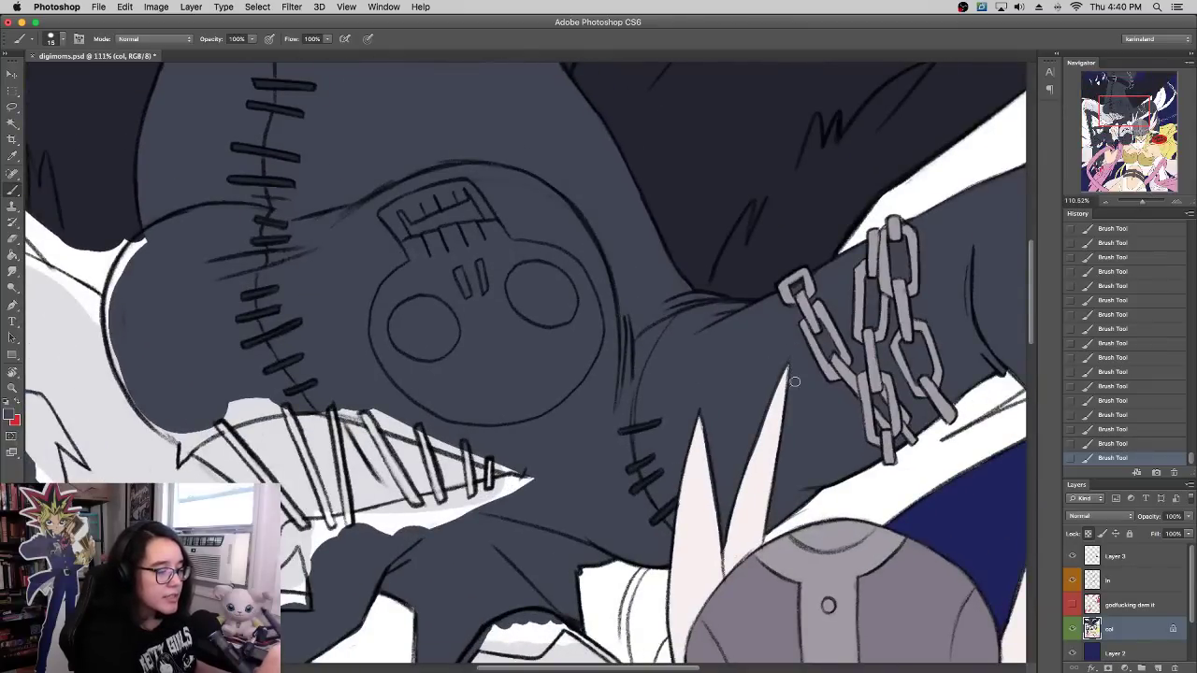
{"action": "scroll", "coordinate": [772, 276], "scroll_direction": "left", "scroll_amount": 5}
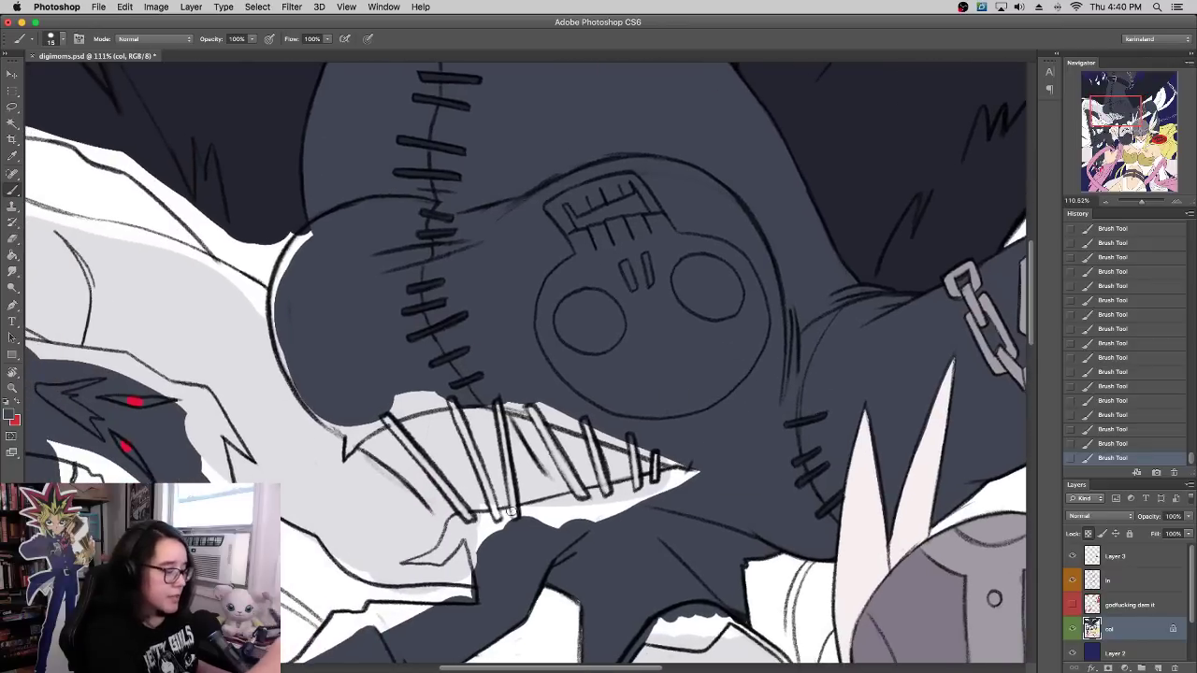
{"action": "scroll", "coordinate": [680, 315], "scroll_direction": "down", "scroll_amount": 3}
{"action": "scroll", "coordinate": [681, 315], "scroll_direction": "left", "scroll_amount": 2}
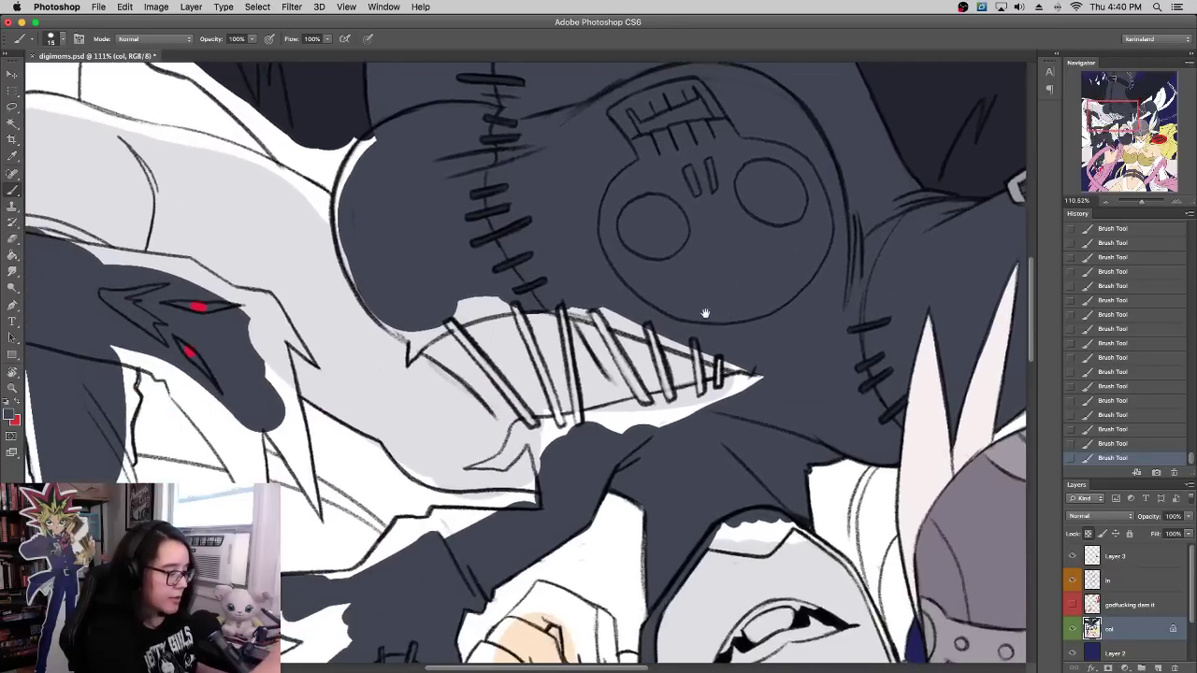
{"action": "scroll", "coordinate": [709, 277], "scroll_direction": "down", "scroll_amount": 4}
{"action": "scroll", "coordinate": [761, 205], "scroll_direction": "left", "scroll_amount": 1}
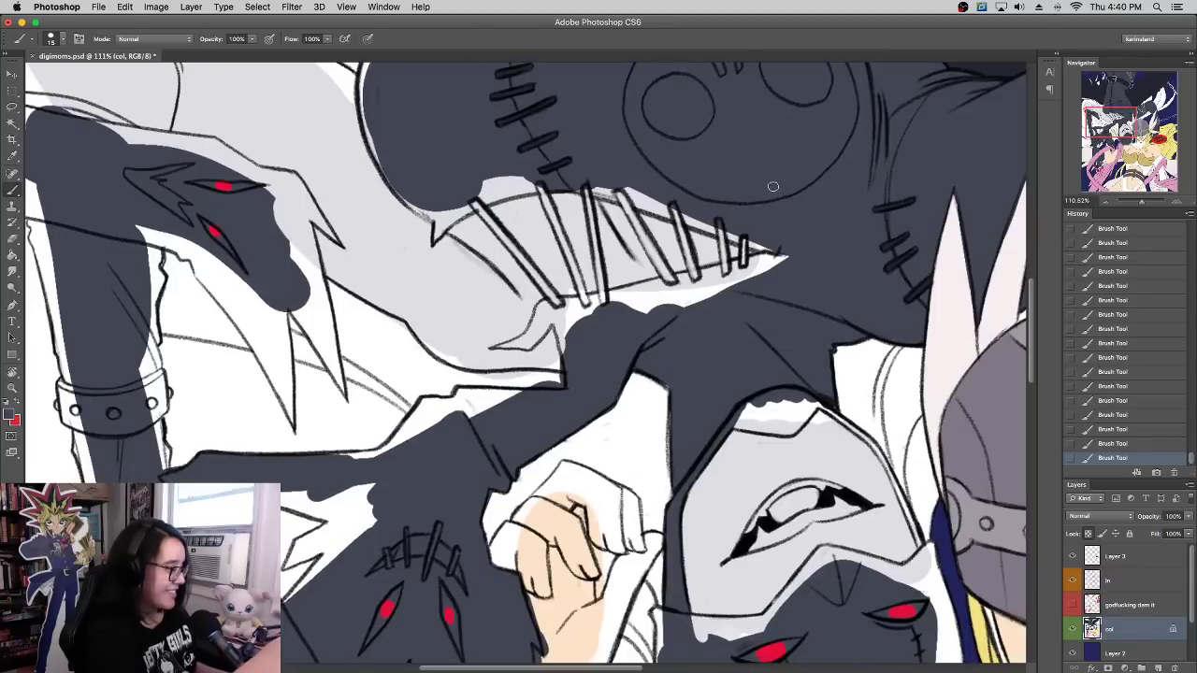
{"action": "scroll", "coordinate": [521, 258], "scroll_direction": "up", "scroll_amount": 4}
{"action": "scroll", "coordinate": [522, 258], "scroll_direction": "right", "scroll_amount": 1}
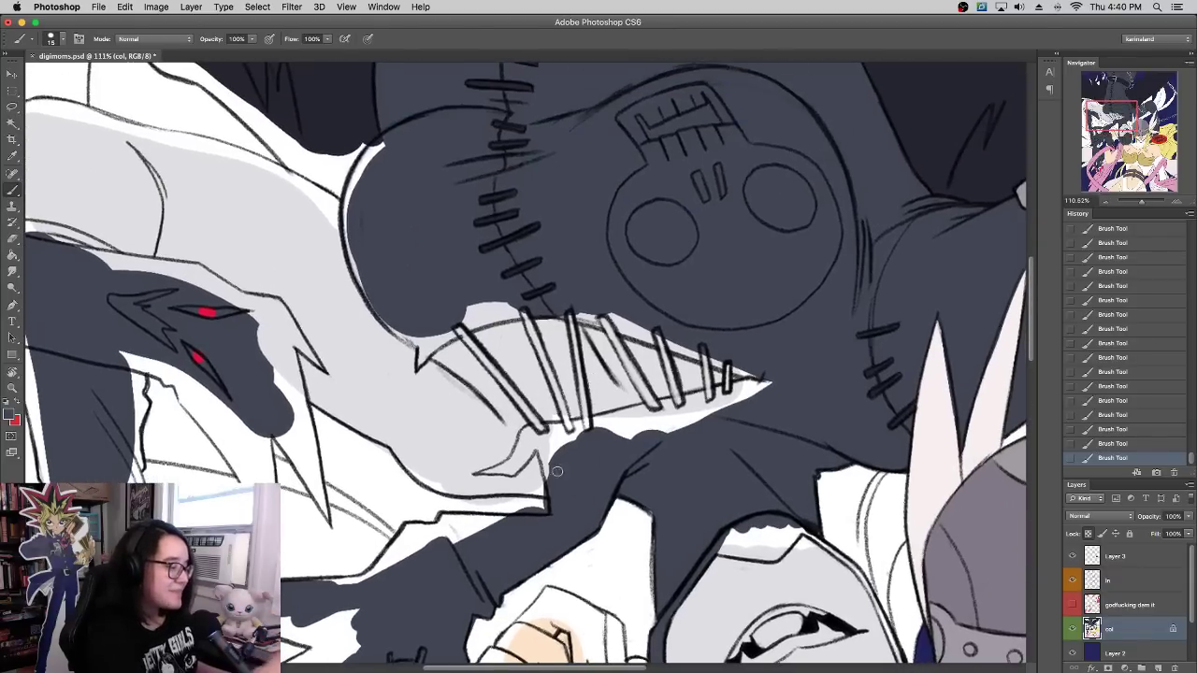
Step: Fill the pointed flap and the strip beneath the larger stitches of the pale area with sampled dark body grey
{"action": "left_click", "coordinate": [384, 486], "text": "alt"}
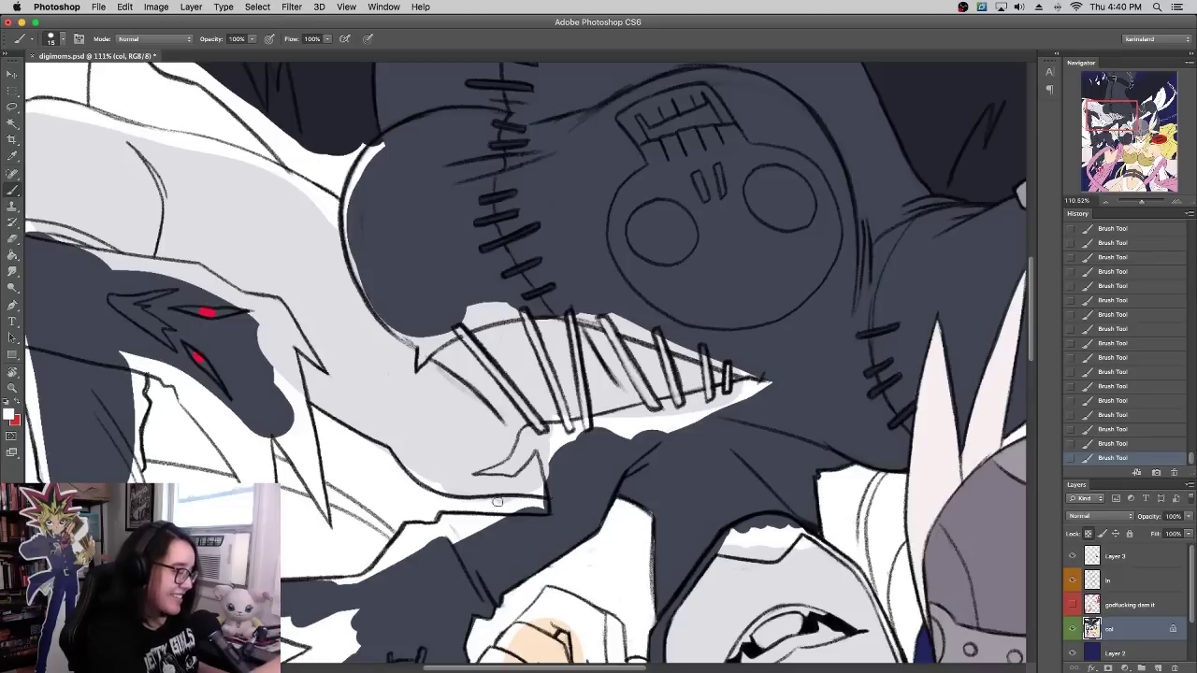
{"action": "left_click", "coordinate": [557, 517], "text": "alt"}
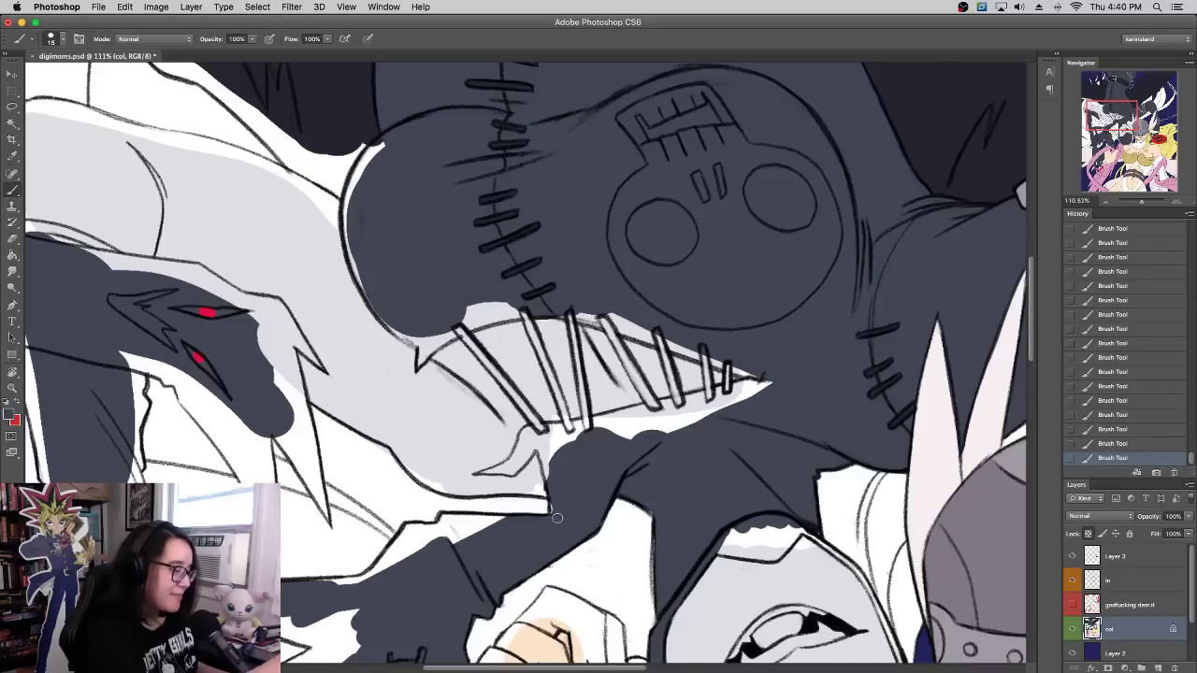
{"action": "mouse_move", "coordinate": [535, 442]}
{"action": "left_mouse_down"}
{"action": "mouse_move", "coordinate": [553, 493]}
{"action": "mouse_move", "coordinate": [552, 455]}
{"action": "left_mouse_up"}
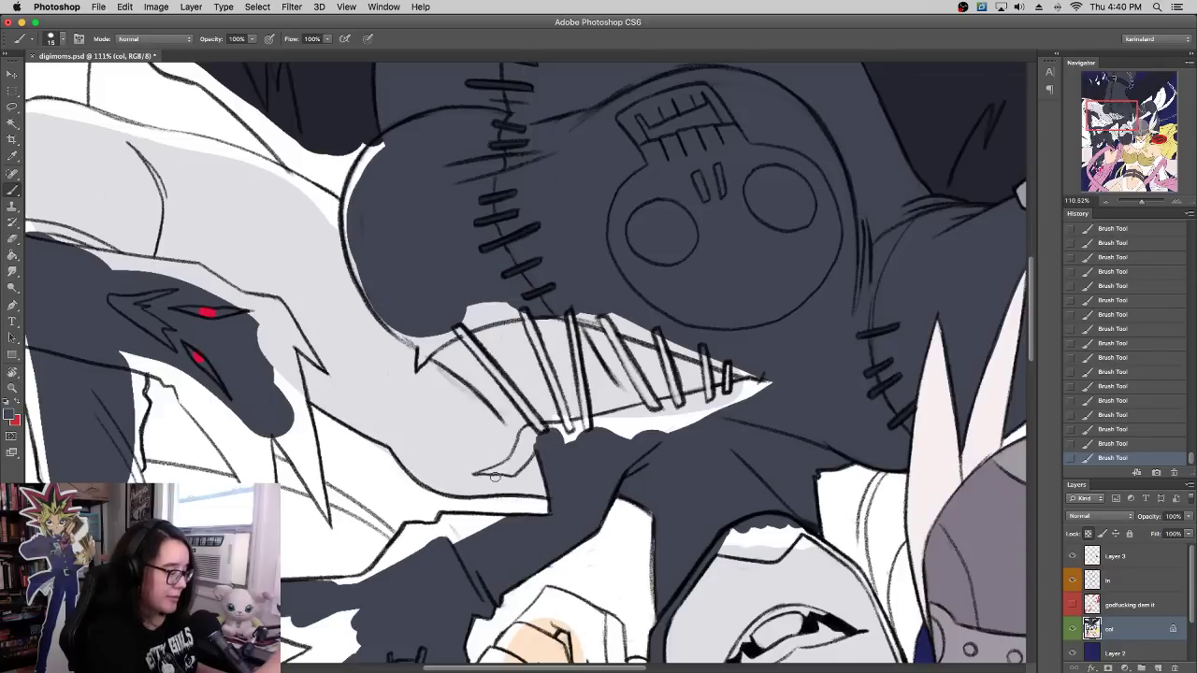
{"action": "mouse_move", "coordinate": [479, 473]}
{"action": "left_mouse_down"}
{"action": "mouse_move", "coordinate": [525, 456]}
{"action": "mouse_move", "coordinate": [499, 470]}
{"action": "left_mouse_up"}
{"action": "key", "text": "super+z"}
{"action": "key", "text": "super+z"}
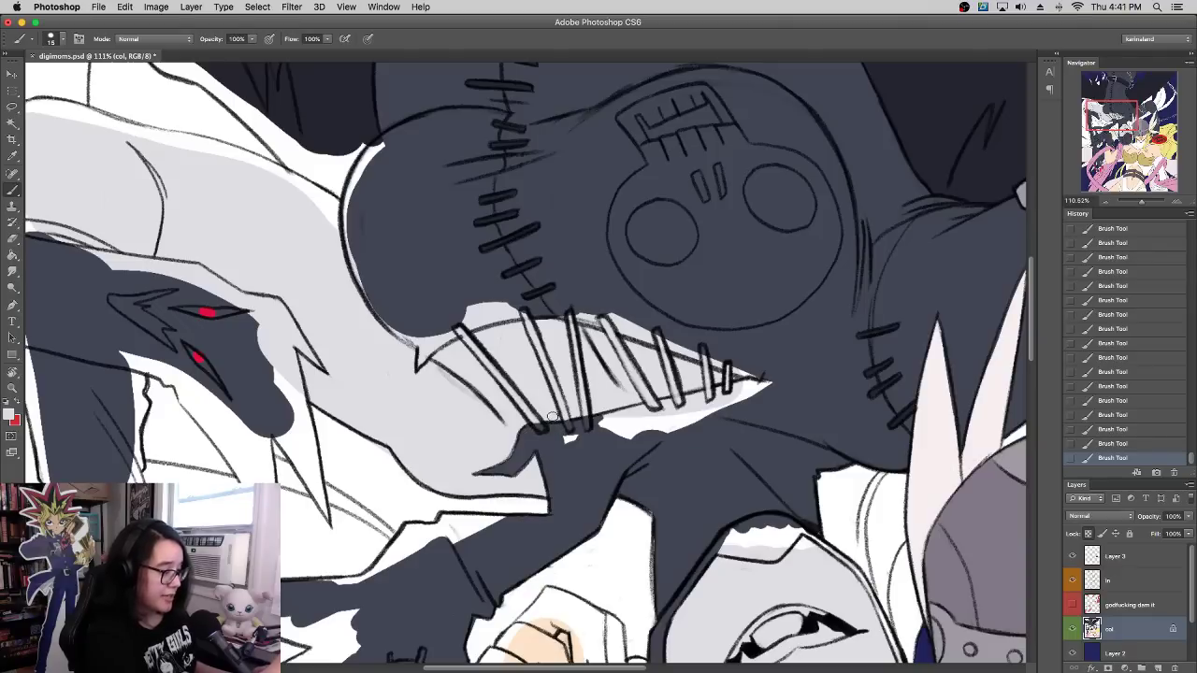
{"action": "left_click", "coordinate": [587, 455], "text": "alt"}
{"action": "left_click_drag", "start_coordinate": [568, 439], "coordinate": [594, 432]}
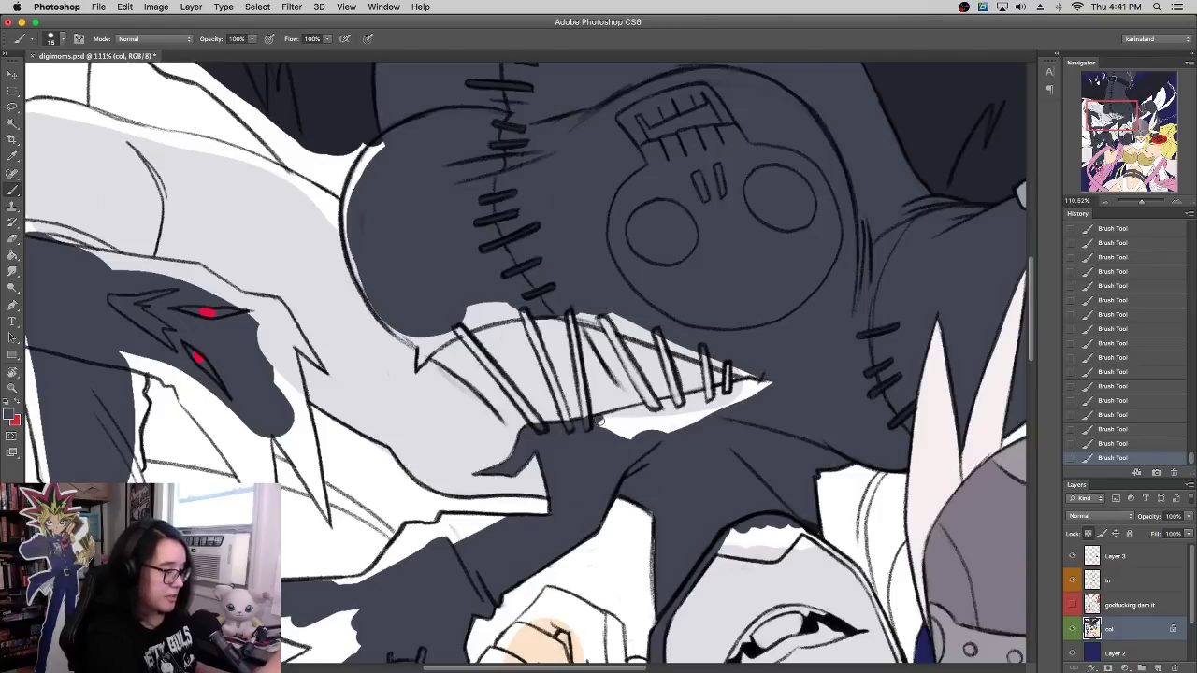
Step: Extend the body grey to the outlines around the pale stitched area and the rounded shape beside it, using a size 35 brush
{"action": "right_click", "coordinate": [725, 402]}
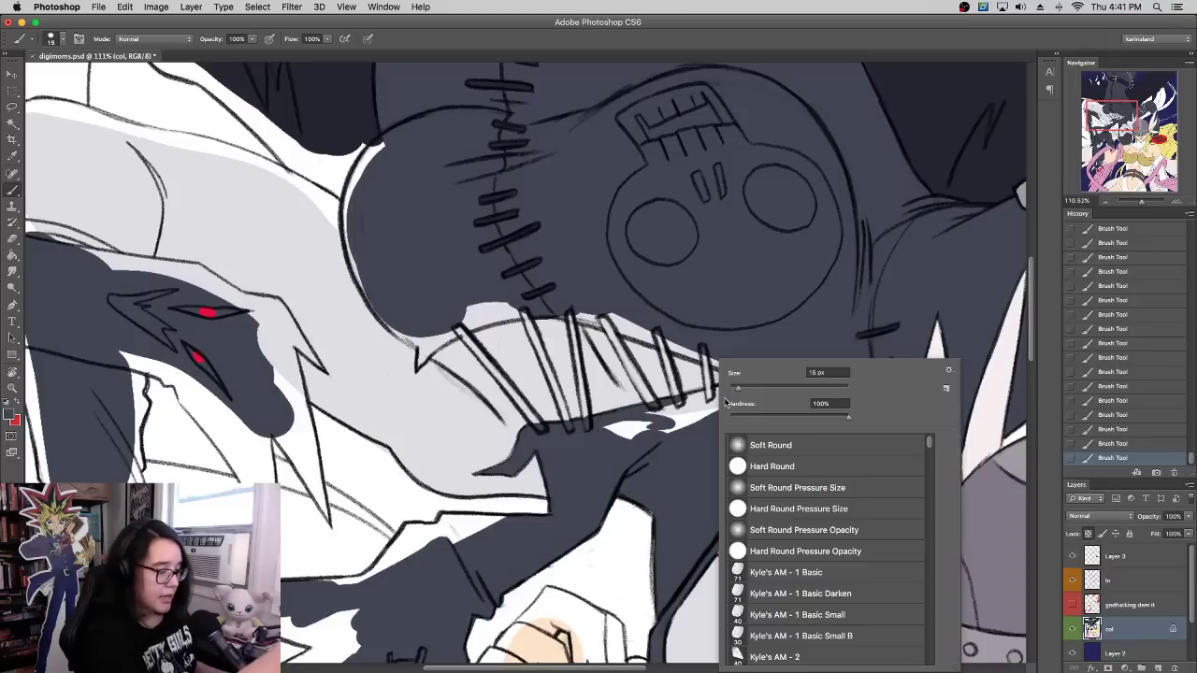
{"action": "type", "text": "35"}
{"action": "key", "text": "Return"}
{"action": "mouse_move", "coordinate": [669, 422]}
{"action": "left_mouse_down"}
{"action": "mouse_move", "coordinate": [624, 430]}
{"action": "mouse_move", "coordinate": [782, 390]}
{"action": "mouse_move", "coordinate": [701, 417]}
{"action": "left_mouse_up"}
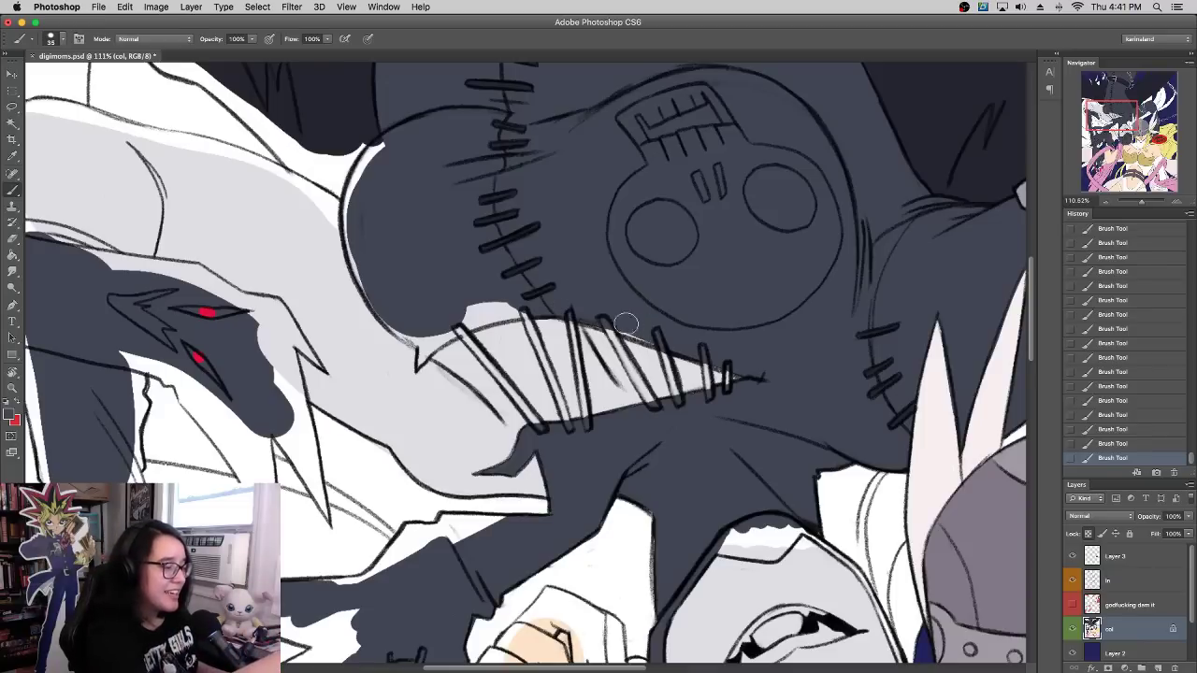
{"action": "mouse_move", "coordinate": [426, 344]}
{"action": "left_mouse_down"}
{"action": "mouse_move", "coordinate": [449, 321]}
{"action": "mouse_move", "coordinate": [530, 311]}
{"action": "left_mouse_up"}
{"action": "mouse_move", "coordinate": [416, 333]}
{"action": "left_mouse_down"}
{"action": "mouse_move", "coordinate": [428, 340]}
{"action": "mouse_move", "coordinate": [360, 253]}
{"action": "mouse_move", "coordinate": [368, 190]}
{"action": "mouse_move", "coordinate": [382, 178]}
{"action": "left_mouse_up"}
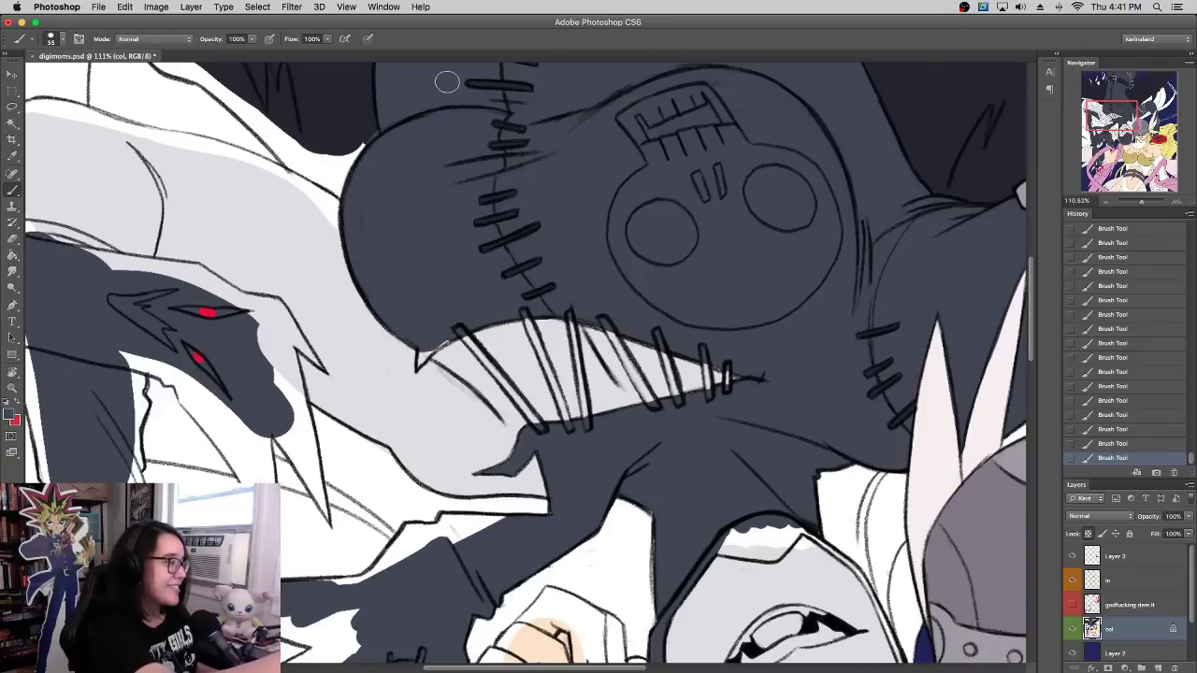
Step: Fill the white gap where the lower wing meets the body with the near-black wing colour
{"action": "left_click_drag", "start_coordinate": [489, 275], "coordinate": [610, 579]}
{"action": "mouse_move", "coordinate": [453, 438]}
{"action": "left_mouse_down"}
{"action": "mouse_move", "coordinate": [468, 457]}
{"action": "mouse_move", "coordinate": [491, 434]}
{"action": "mouse_move", "coordinate": [550, 457]}
{"action": "mouse_move", "coordinate": [611, 455]}
{"action": "left_mouse_up"}
{"action": "mouse_move", "coordinate": [207, 378]}
{"action": "left_mouse_down"}
{"action": "mouse_move", "coordinate": [280, 384]}
{"action": "mouse_move", "coordinate": [318, 387]}
{"action": "mouse_move", "coordinate": [230, 386]}
{"action": "mouse_move", "coordinate": [338, 388]}
{"action": "mouse_move", "coordinate": [230, 389]}
{"action": "mouse_move", "coordinate": [434, 407]}
{"action": "mouse_move", "coordinate": [371, 397]}
{"action": "mouse_move", "coordinate": [451, 428]}
{"action": "mouse_move", "coordinate": [506, 474]}
{"action": "mouse_move", "coordinate": [469, 436]}
{"action": "mouse_move", "coordinate": [547, 526]}
{"action": "left_mouse_up"}
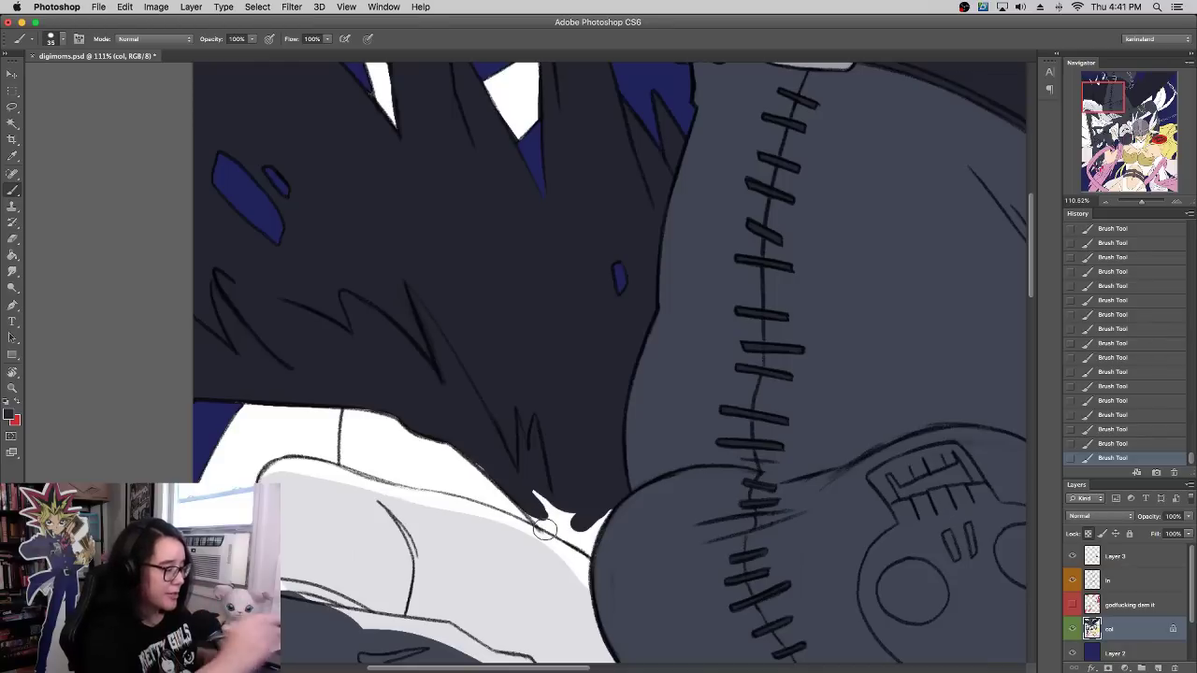
{"action": "mouse_move", "coordinate": [546, 525]}
{"action": "left_mouse_down"}
{"action": "mouse_move", "coordinate": [532, 496]}
{"action": "mouse_move", "coordinate": [555, 538]}
{"action": "mouse_move", "coordinate": [559, 524]}
{"action": "mouse_move", "coordinate": [593, 515]}
{"action": "left_mouse_up"}
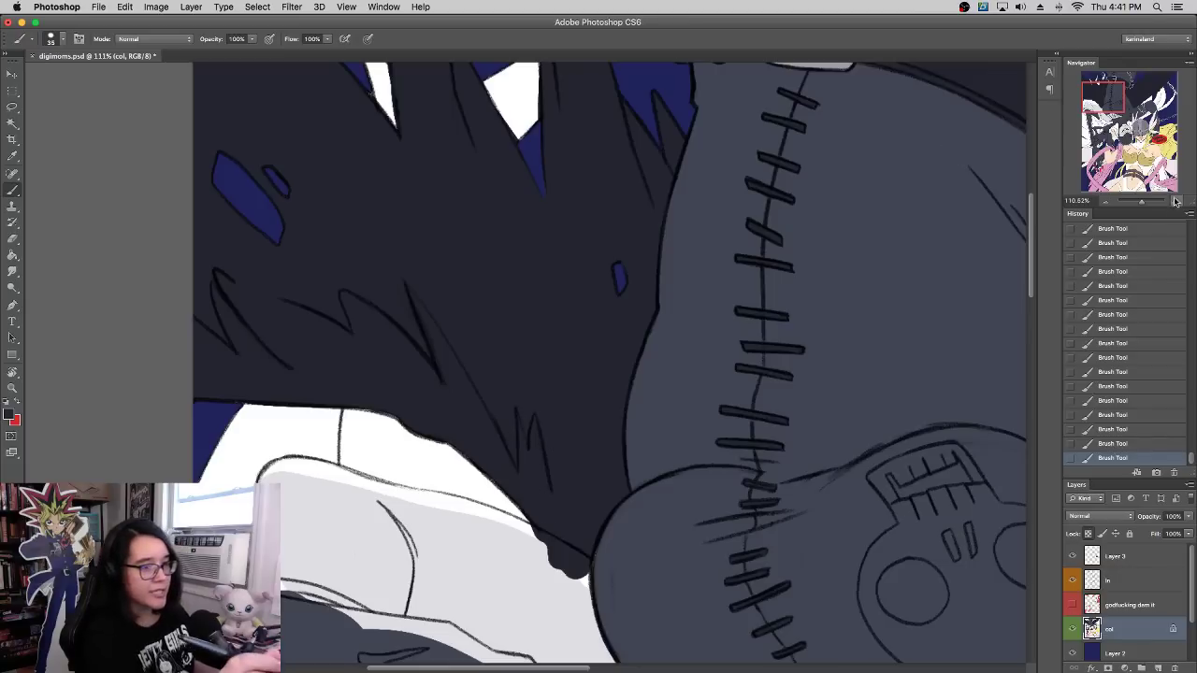
Step: Fill the pointed chin section above the pale upside-down face with body grey, covering the remaining gaps along its outline
{"action": "left_click_drag", "start_coordinate": [1142, 201], "coordinate": [1140, 203]}
{"action": "mouse_move", "coordinate": [1131, 146]}
{"action": "left_mouse_down"}
{"action": "mouse_move", "coordinate": [1144, 157]}
{"action": "mouse_move", "coordinate": [1131, 131]}
{"action": "left_mouse_up"}
{"action": "scroll", "coordinate": [606, 335], "scroll_direction": "up", "scroll_amount": 3}
{"action": "scroll", "coordinate": [606, 334], "scroll_direction": "left", "scroll_amount": 5}
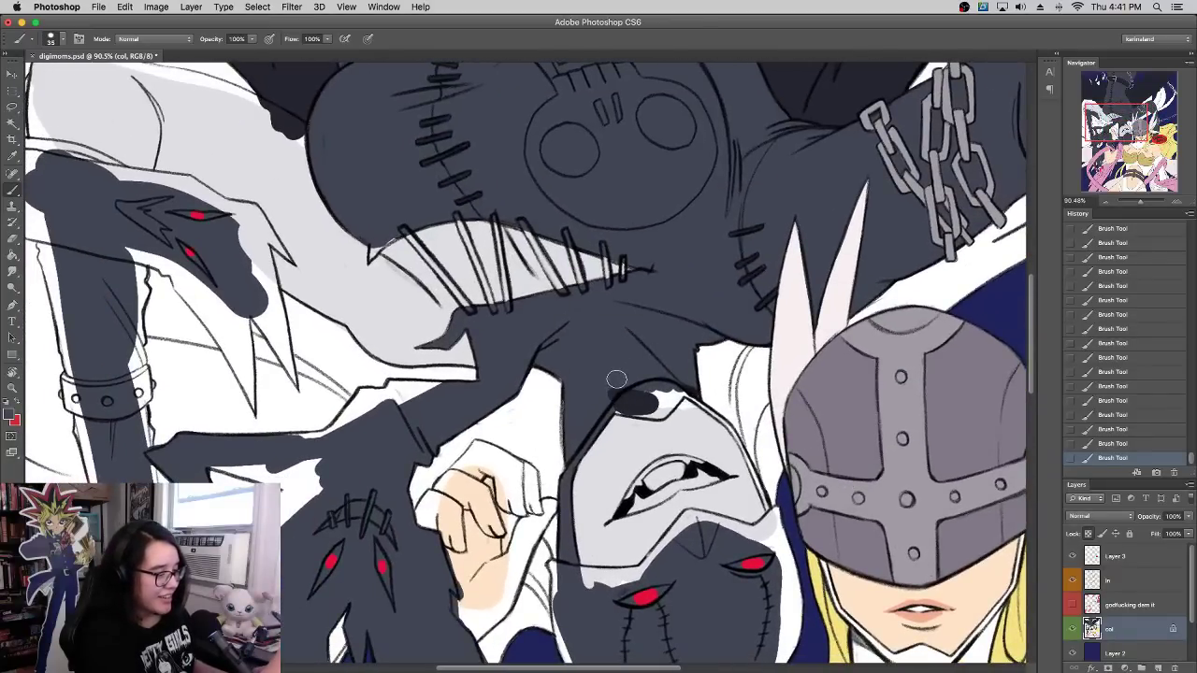
{"action": "mouse_move", "coordinate": [616, 379]}
{"action": "left_mouse_down"}
{"action": "mouse_move", "coordinate": [631, 409]}
{"action": "mouse_move", "coordinate": [659, 397]}
{"action": "mouse_move", "coordinate": [649, 400]}
{"action": "left_mouse_up"}
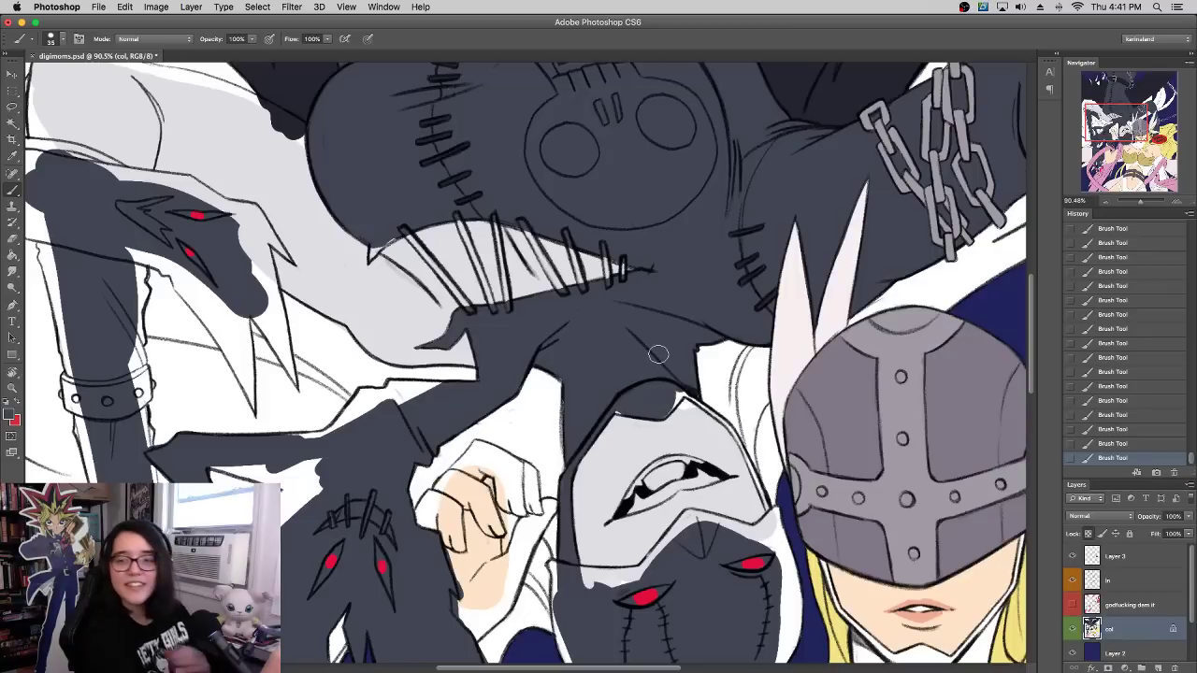
{"action": "left_click_drag", "start_coordinate": [656, 346], "coordinate": [725, 363]}
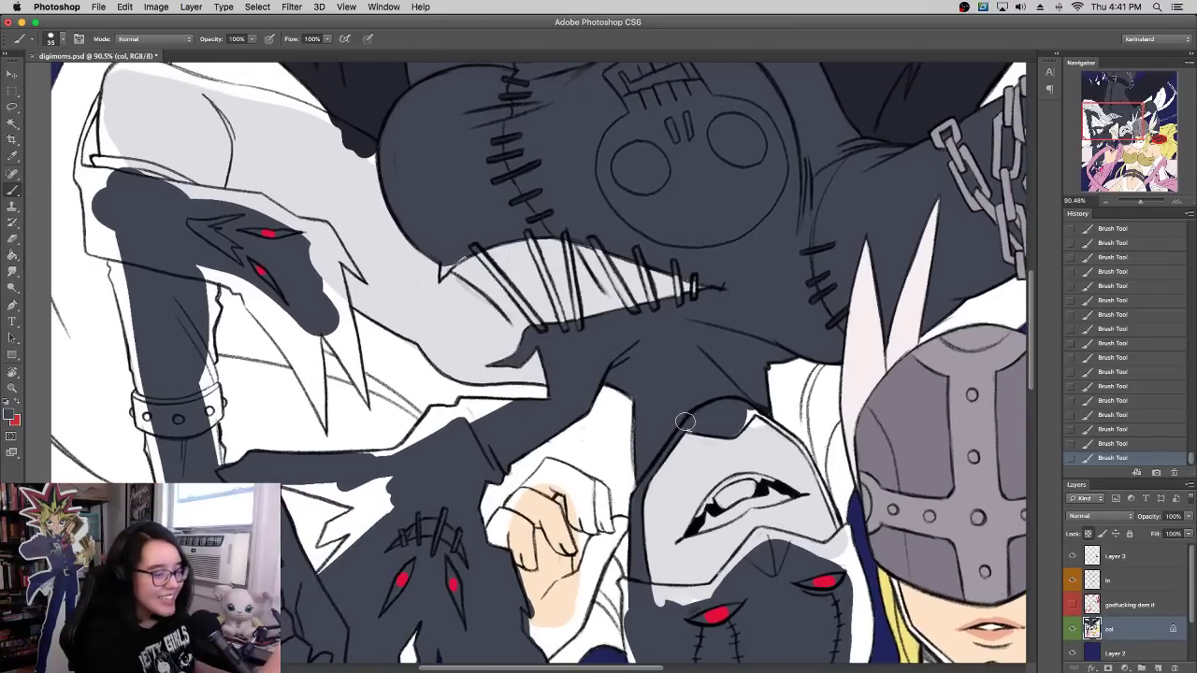
{"action": "left_click_drag", "start_coordinate": [735, 427], "coordinate": [745, 412]}
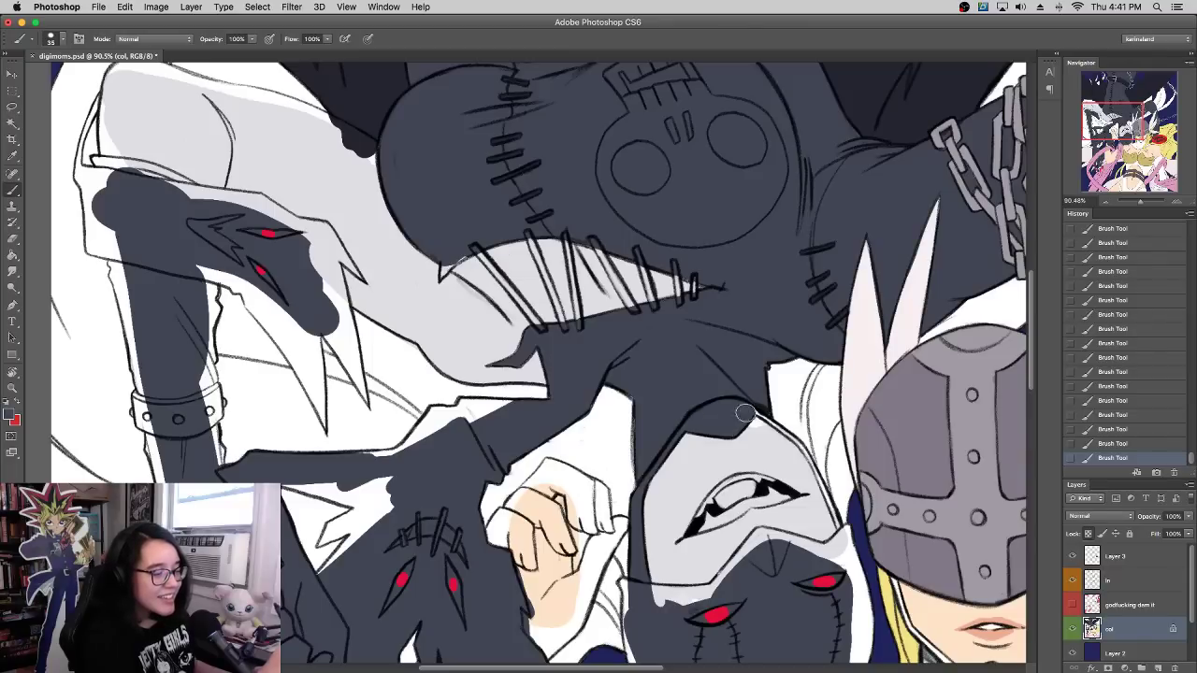
{"action": "right_click", "coordinate": [748, 358]}
{"action": "left_click", "coordinate": [736, 350]}
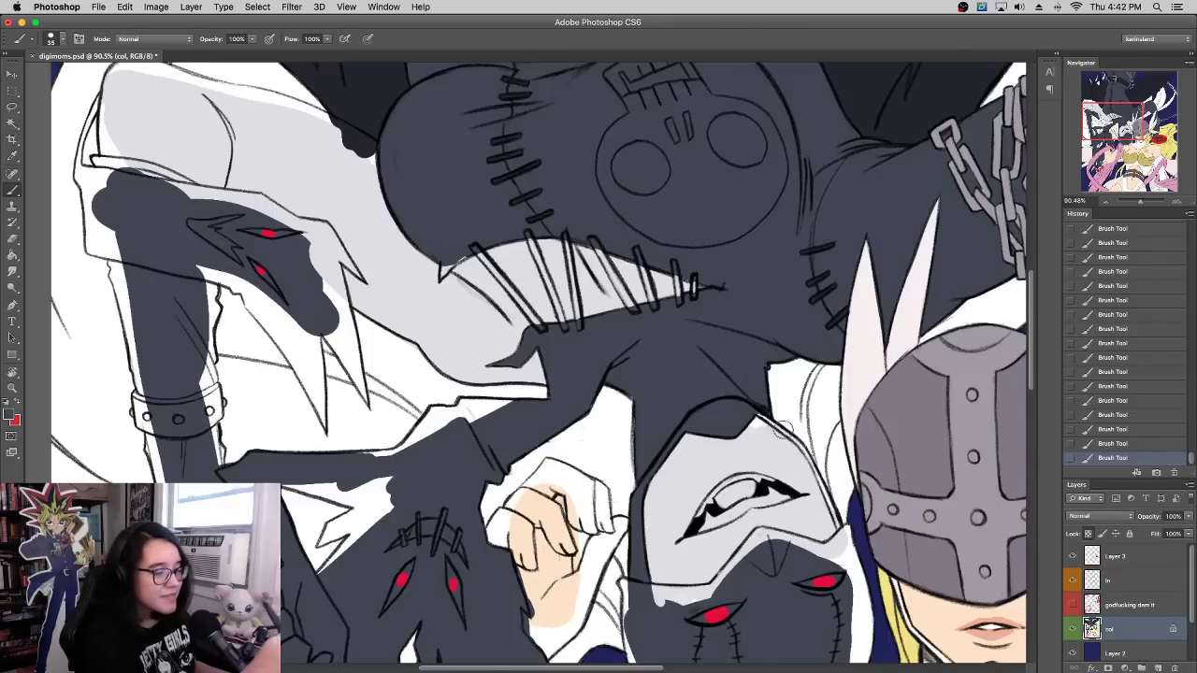
Step: Extend the body grey across the stitched mask to its outline, covering the white and pink gaps along its rim
{"action": "scroll", "coordinate": [758, 411], "scroll_direction": "down", "scroll_amount": 5}
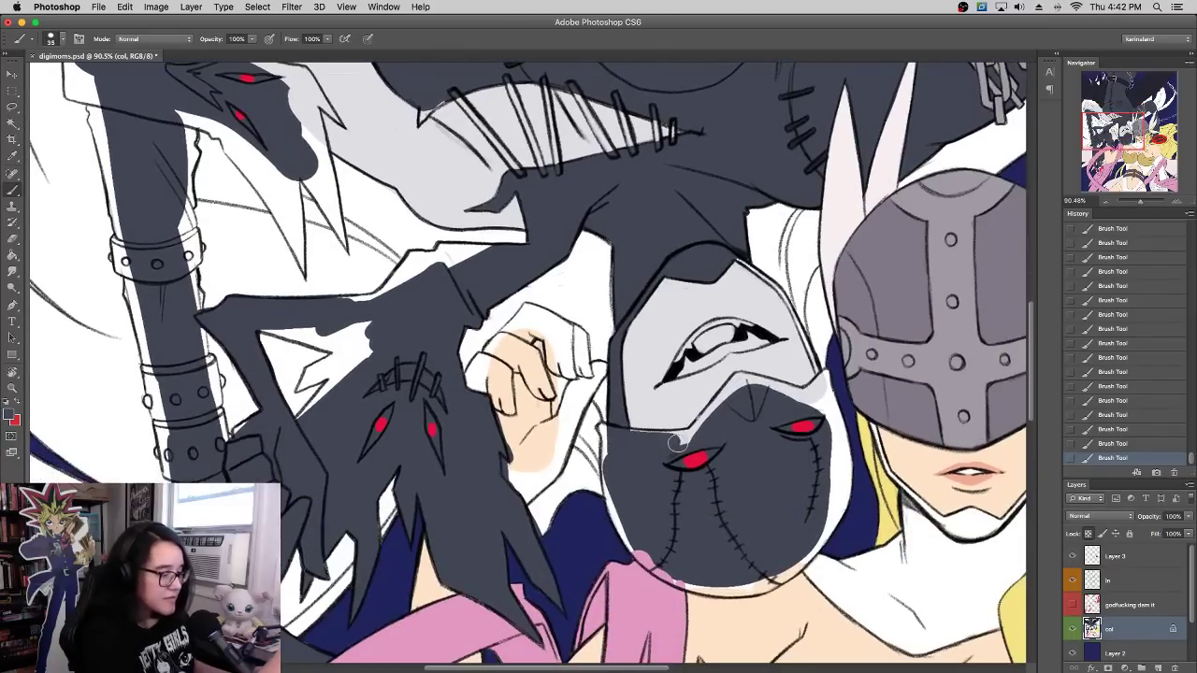
{"action": "mouse_move", "coordinate": [699, 437]}
{"action": "left_mouse_down"}
{"action": "mouse_move", "coordinate": [749, 388]}
{"action": "mouse_move", "coordinate": [740, 392]}
{"action": "mouse_move", "coordinate": [793, 401]}
{"action": "mouse_move", "coordinate": [760, 389]}
{"action": "mouse_move", "coordinate": [816, 410]}
{"action": "mouse_move", "coordinate": [822, 473]}
{"action": "mouse_move", "coordinate": [820, 391]}
{"action": "left_mouse_up"}
{"action": "scroll", "coordinate": [823, 383], "scroll_direction": "down", "scroll_amount": 2}
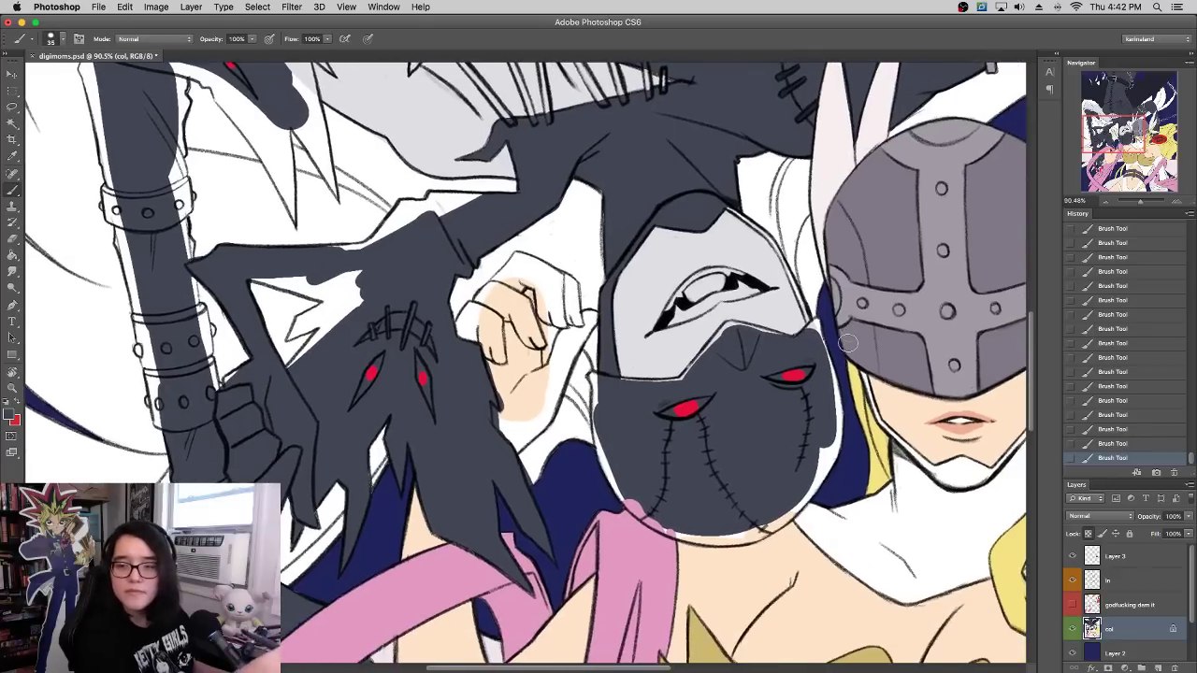
{"action": "mouse_move", "coordinate": [809, 463]}
{"action": "left_mouse_down"}
{"action": "mouse_move", "coordinate": [830, 447]}
{"action": "mouse_move", "coordinate": [818, 326]}
{"action": "left_mouse_up"}
{"action": "left_click_drag", "start_coordinate": [760, 530], "coordinate": [815, 469]}
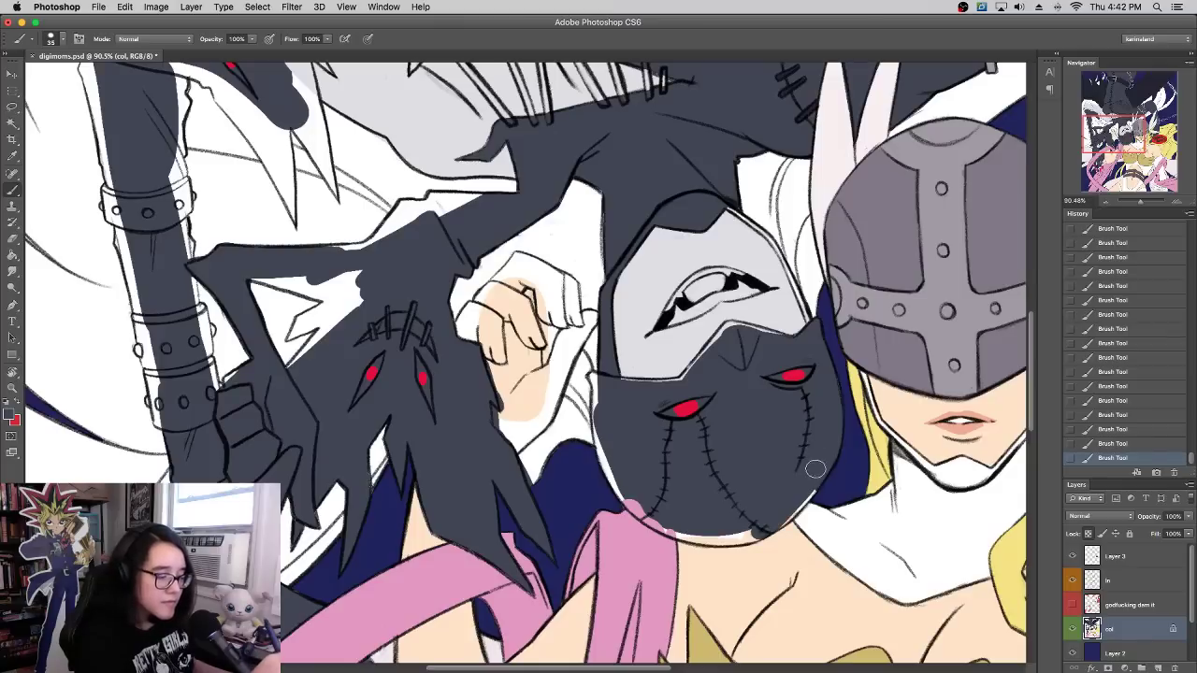
{"action": "left_click_drag", "start_coordinate": [782, 514], "coordinate": [815, 467]}
{"action": "key", "text": "super+z"}
{"action": "left_click_drag", "start_coordinate": [763, 529], "coordinate": [810, 463]}
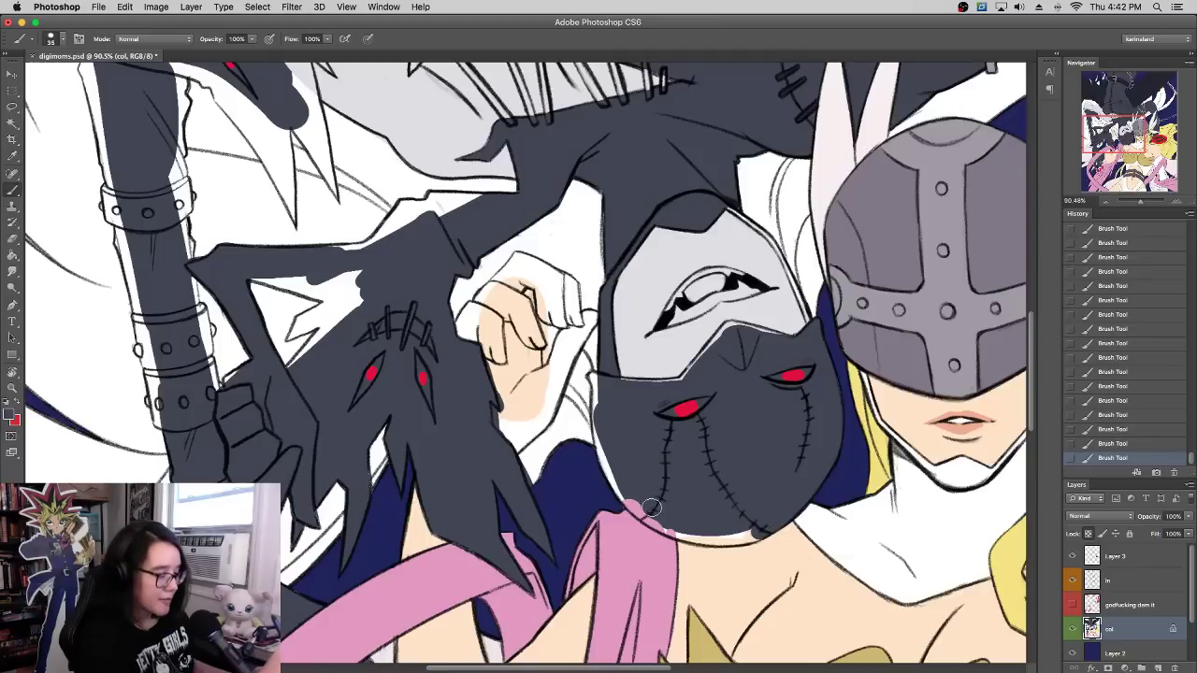
{"action": "mouse_move", "coordinate": [649, 508]}
{"action": "left_mouse_down"}
{"action": "mouse_move", "coordinate": [622, 493]}
{"action": "mouse_move", "coordinate": [632, 491]}
{"action": "mouse_move", "coordinate": [603, 417]}
{"action": "mouse_move", "coordinate": [603, 438]}
{"action": "mouse_move", "coordinate": [594, 375]}
{"action": "mouse_move", "coordinate": [675, 387]}
{"action": "mouse_move", "coordinate": [631, 390]}
{"action": "mouse_move", "coordinate": [689, 383]}
{"action": "left_mouse_up"}
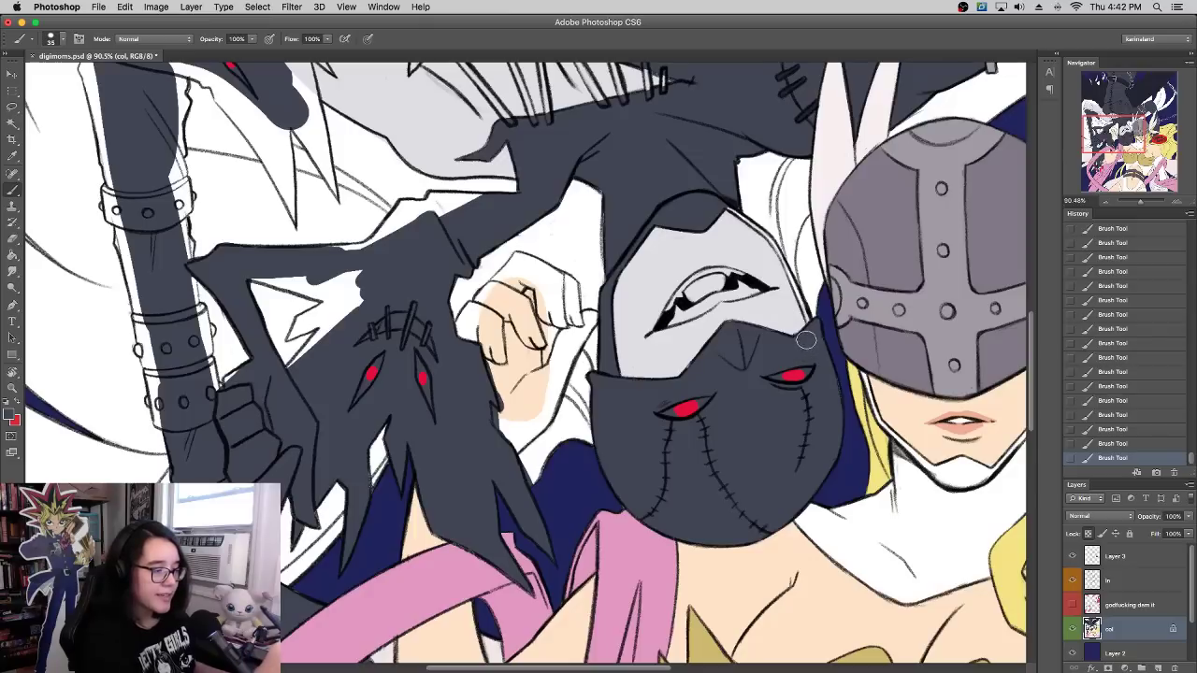
Step: Fill the inside of the upside-down face's open mouth with the same red as the eyes
{"action": "scroll", "coordinate": [806, 340], "scroll_direction": "up", "scroll_amount": 2}
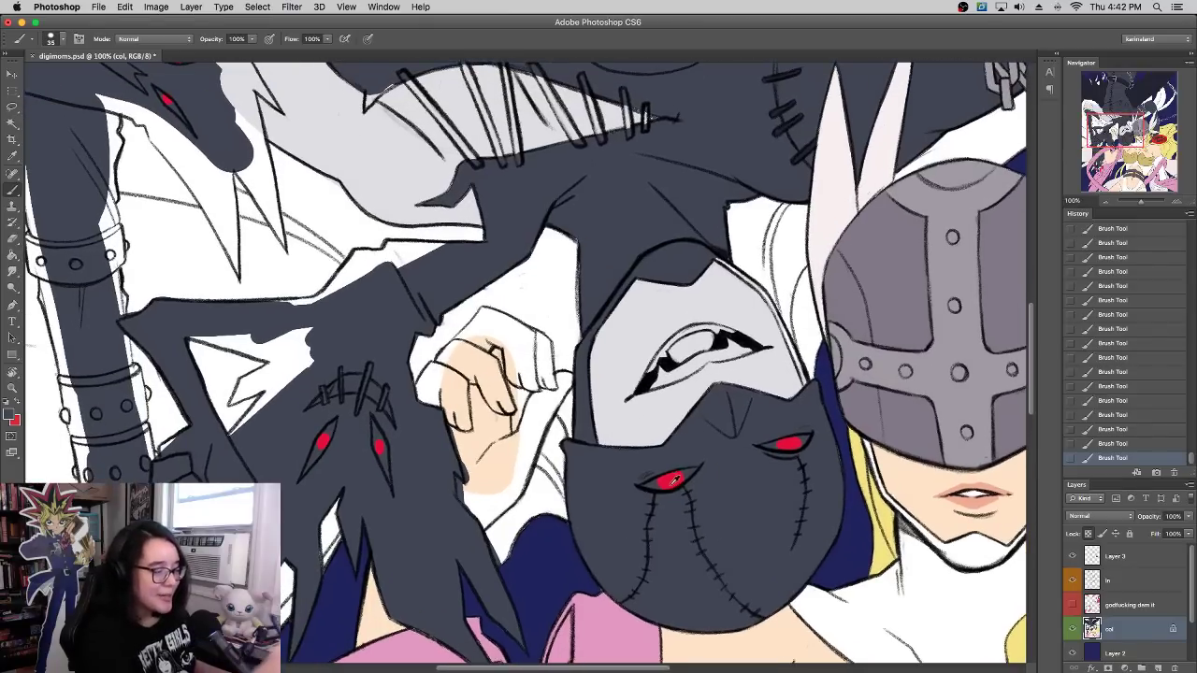
{"action": "key", "text": "x"}
{"action": "mouse_move", "coordinate": [678, 360]}
{"action": "left_mouse_down"}
{"action": "mouse_move", "coordinate": [764, 330]}
{"action": "mouse_move", "coordinate": [781, 295]}
{"action": "left_mouse_up"}
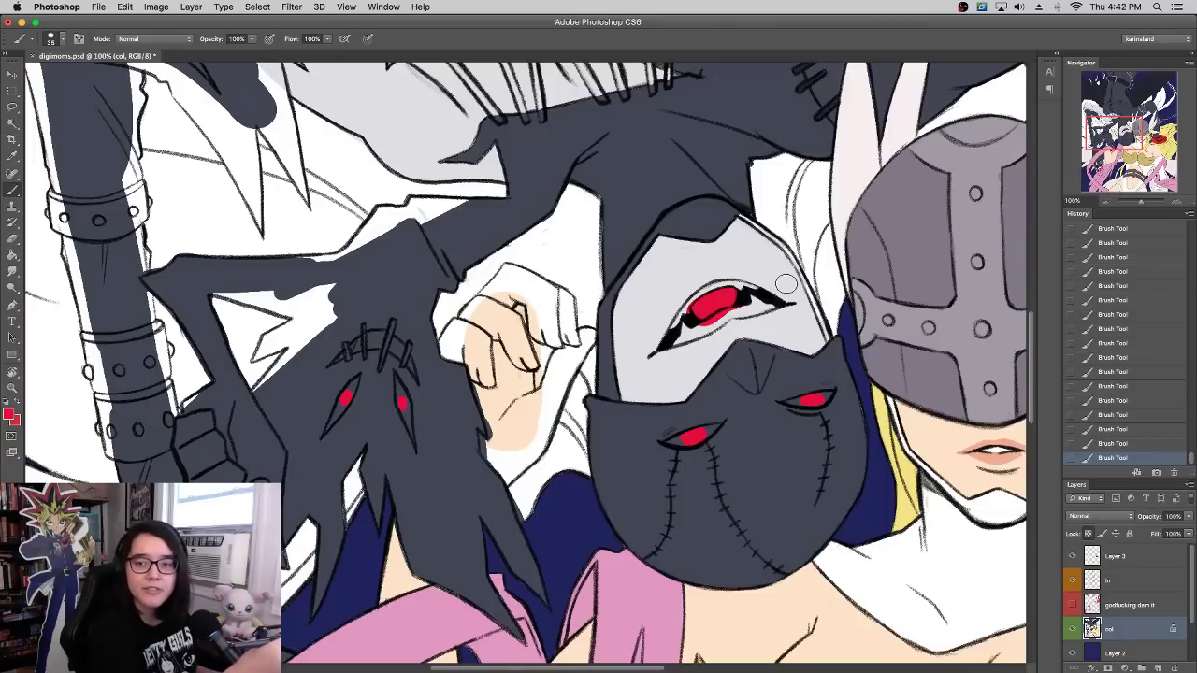
Step: Paint the lips around the red mouth interior white with a smaller brush, covering the red that spills over the line
{"action": "key", "text": "super+equal"}
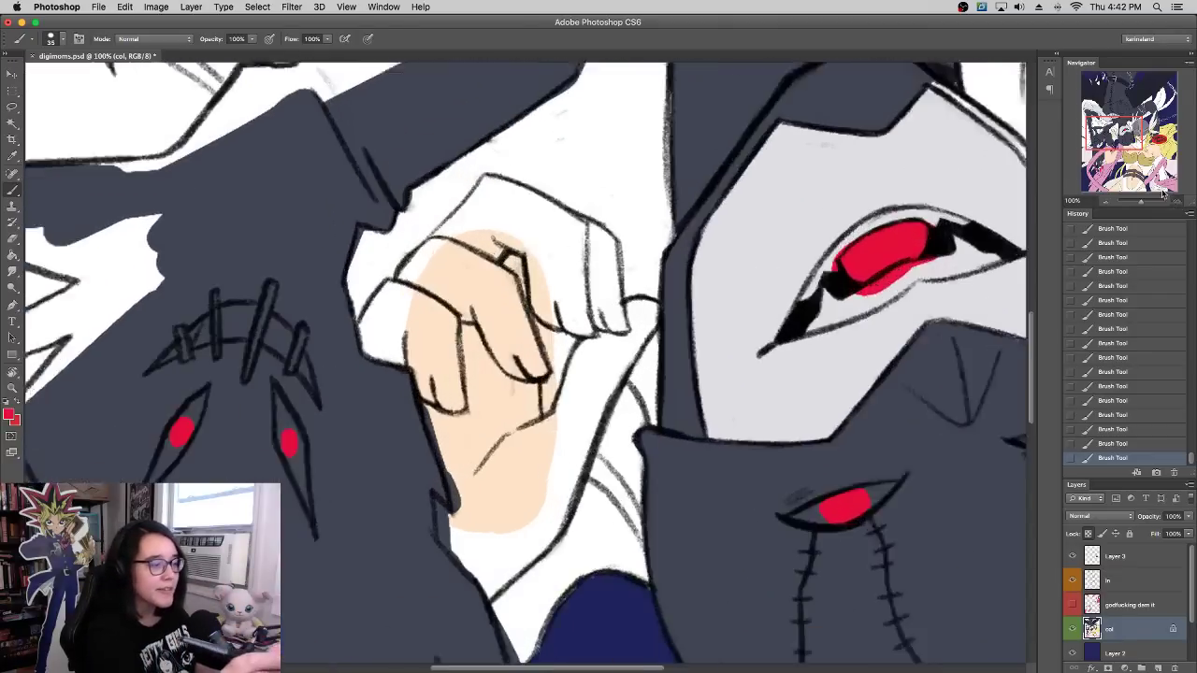
{"action": "left_click", "coordinate": [604, 365], "text": "alt"}
{"action": "left_click_drag", "start_coordinate": [944, 238], "coordinate": [735, 345]}
{"action": "right_click", "coordinate": [735, 346]}
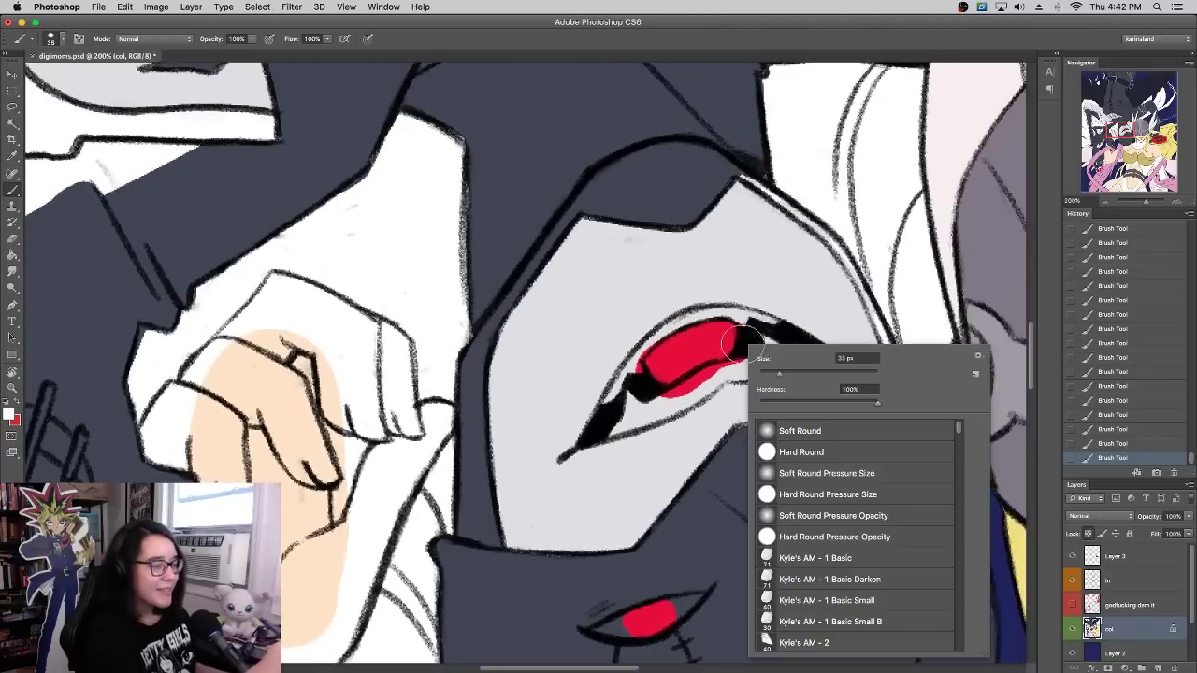
{"action": "left_click", "coordinate": [768, 374]}
{"action": "left_click_drag", "start_coordinate": [634, 376], "coordinate": [652, 342]}
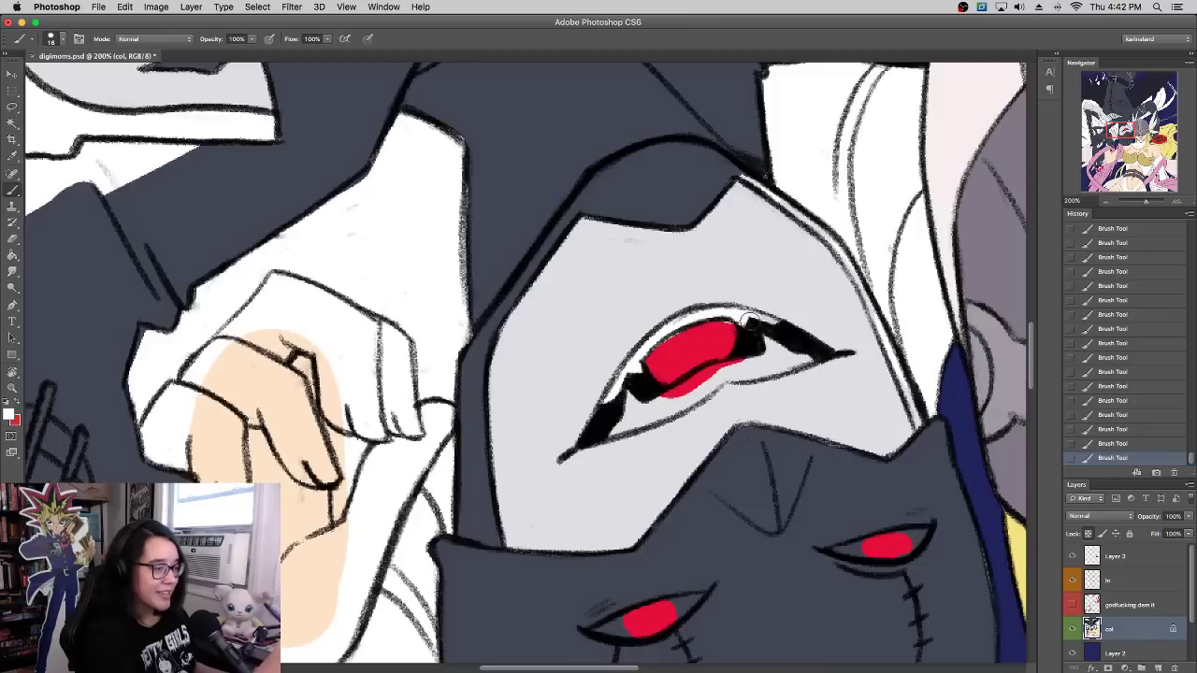
{"action": "mouse_move", "coordinate": [627, 425]}
{"action": "left_mouse_down"}
{"action": "mouse_move", "coordinate": [736, 366]}
{"action": "mouse_move", "coordinate": [695, 384]}
{"action": "left_mouse_up"}
{"action": "left_click_drag", "start_coordinate": [765, 367], "coordinate": [806, 359]}
{"action": "left_click", "coordinate": [686, 350], "text": "alt"}
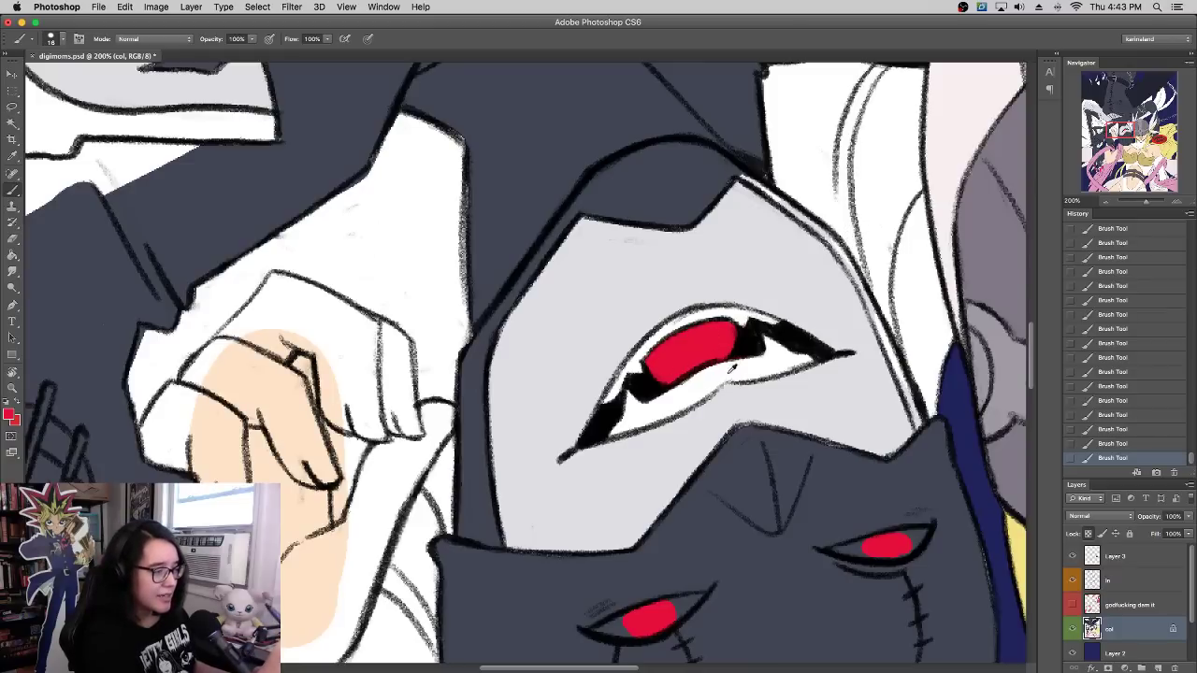
{"action": "key", "text": "x"}
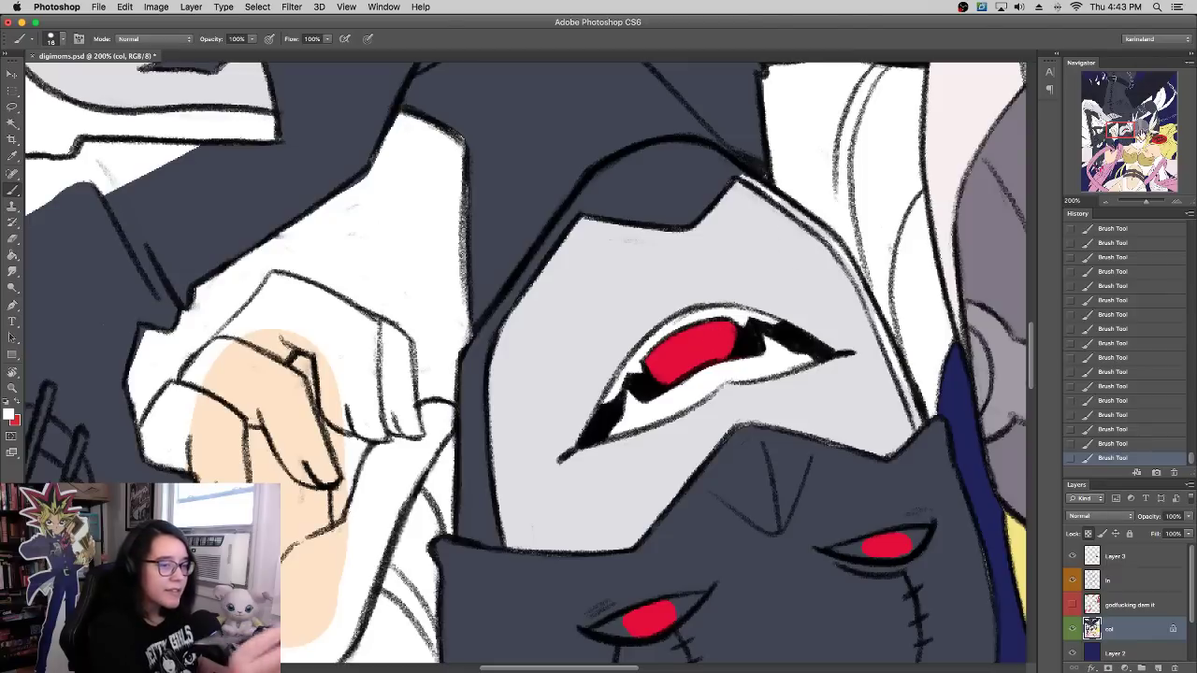
Step: Undo the last stroke on the hood edge and fill both eyes on the stitched mask completely with red
{"action": "left_click_drag", "start_coordinate": [1144, 206], "coordinate": [1142, 205]}
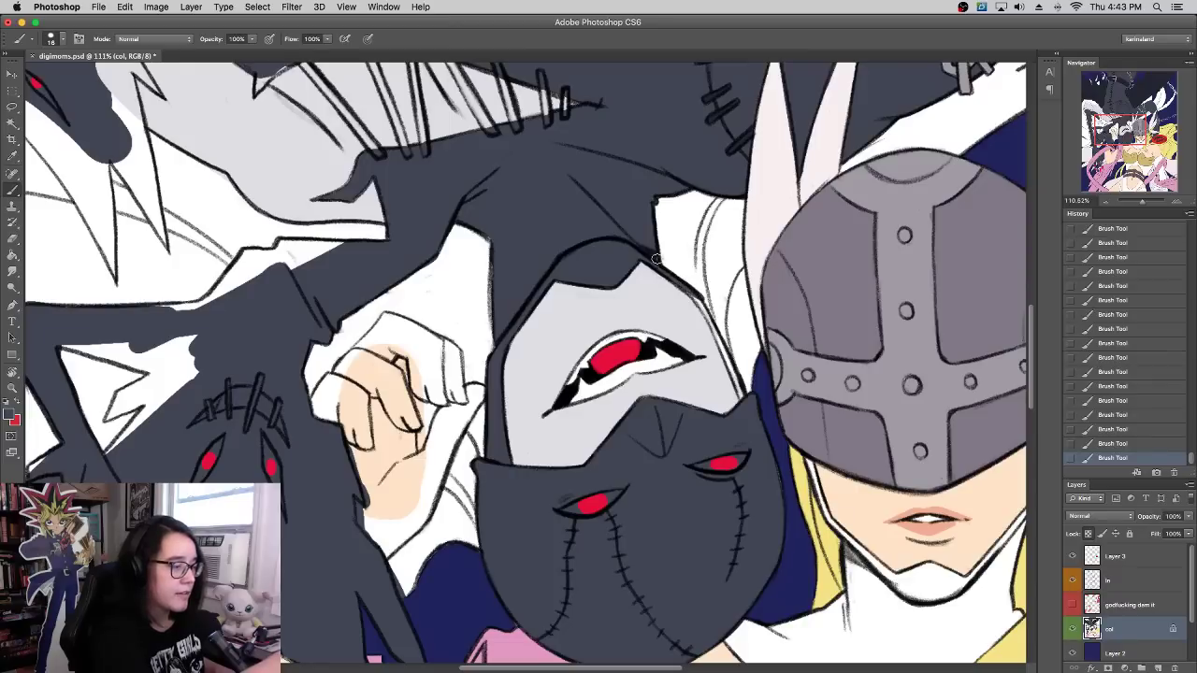
{"action": "key", "text": "super+z"}
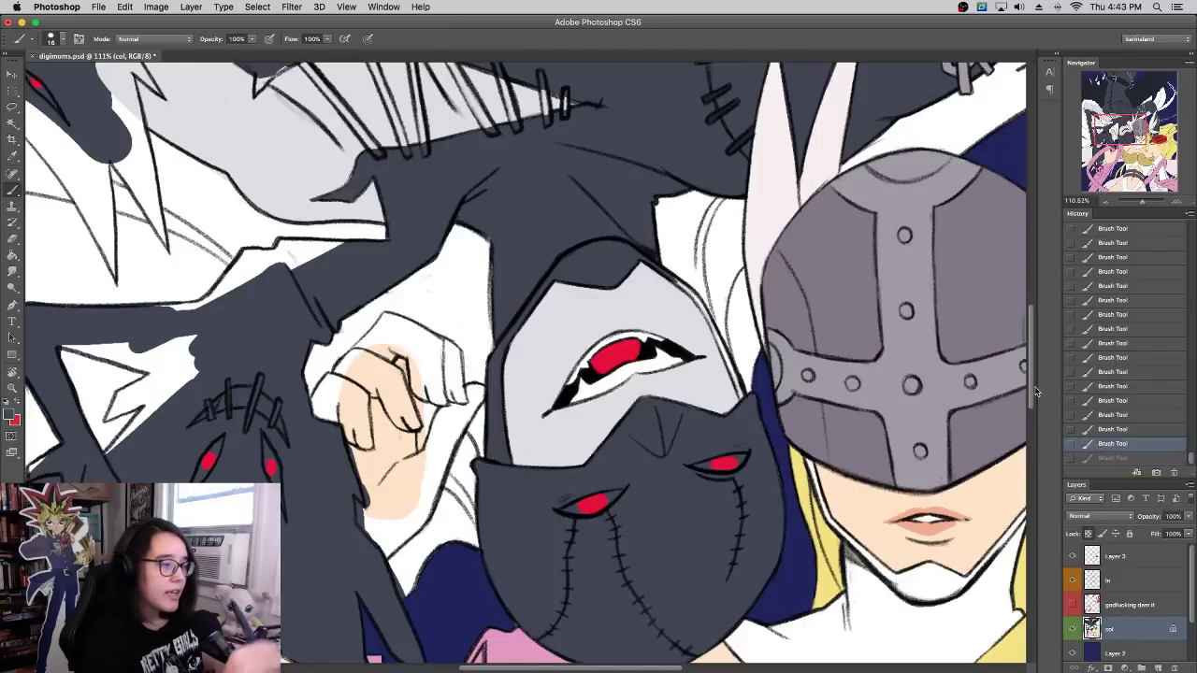
{"action": "mouse_move", "coordinate": [679, 284]}
{"action": "left_mouse_down"}
{"action": "mouse_move", "coordinate": [651, 244]}
{"action": "mouse_move", "coordinate": [716, 345]}
{"action": "mouse_move", "coordinate": [702, 414]}
{"action": "mouse_move", "coordinate": [724, 304]}
{"action": "left_mouse_up"}
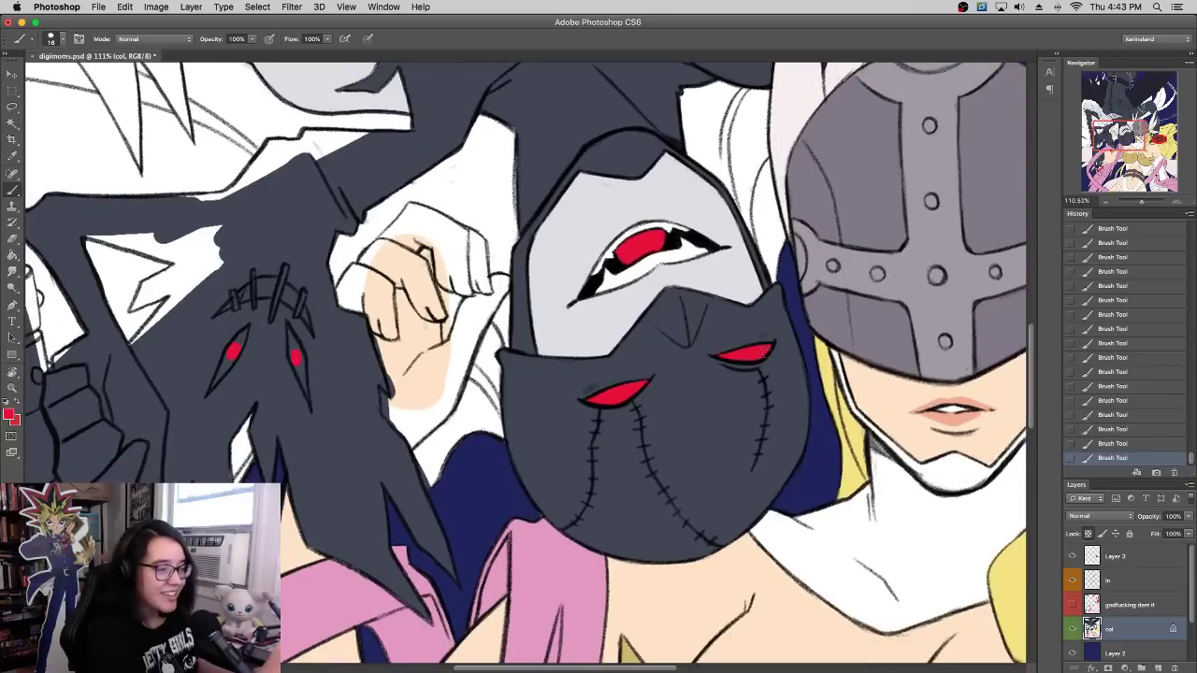
{"action": "left_click_drag", "start_coordinate": [712, 303], "coordinate": [786, 287]}
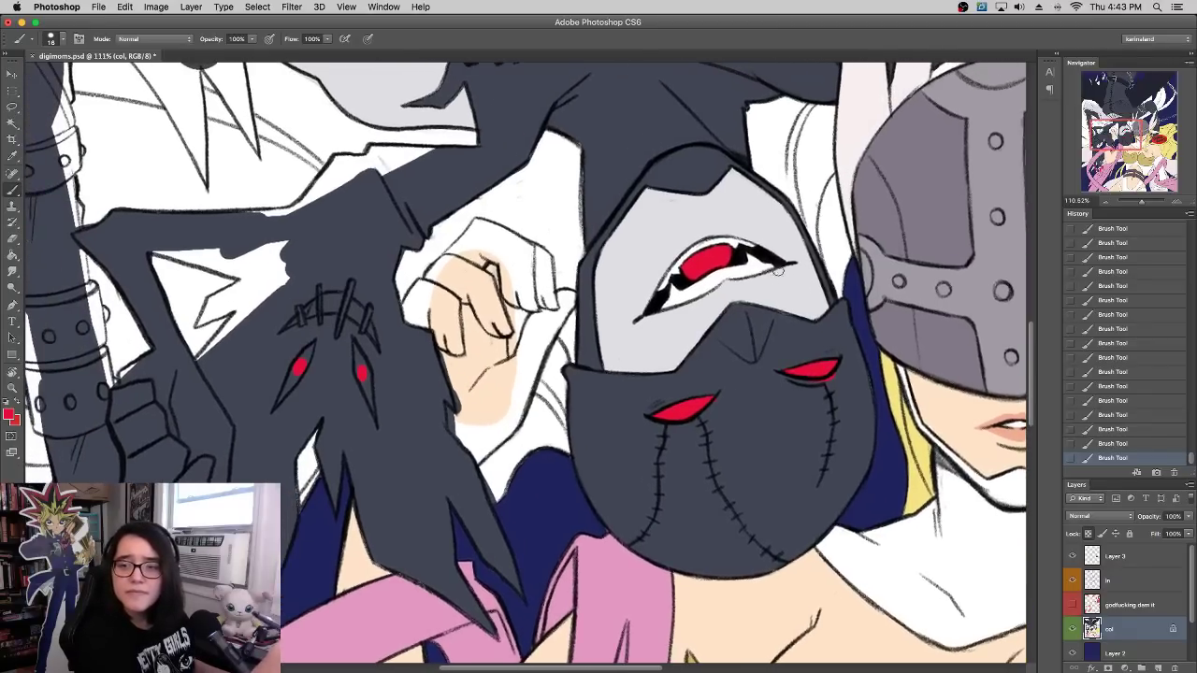
{"action": "left_click", "coordinate": [778, 370], "text": "alt"}
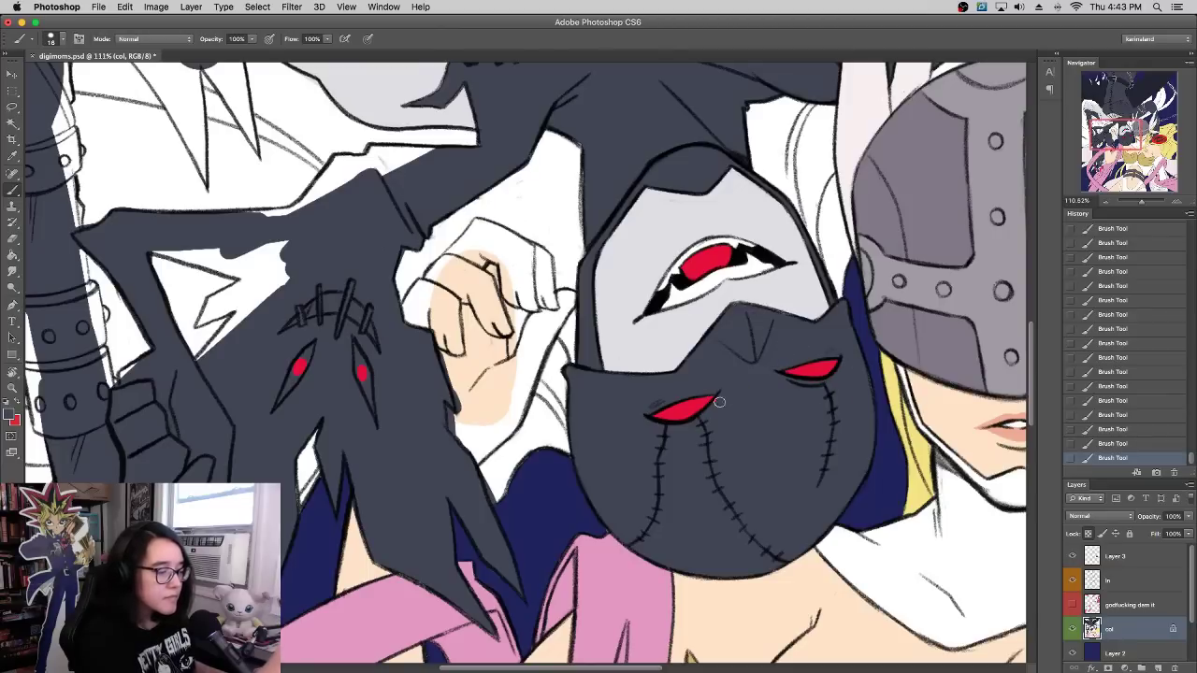
Step: Fill the outlined stitches crossing the pale opening below the chest skull with the sampled near-black colour
{"action": "scroll", "coordinate": [822, 364], "scroll_direction": "right", "scroll_amount": 5}
{"action": "scroll", "coordinate": [822, 364], "scroll_direction": "up", "scroll_amount": 2}
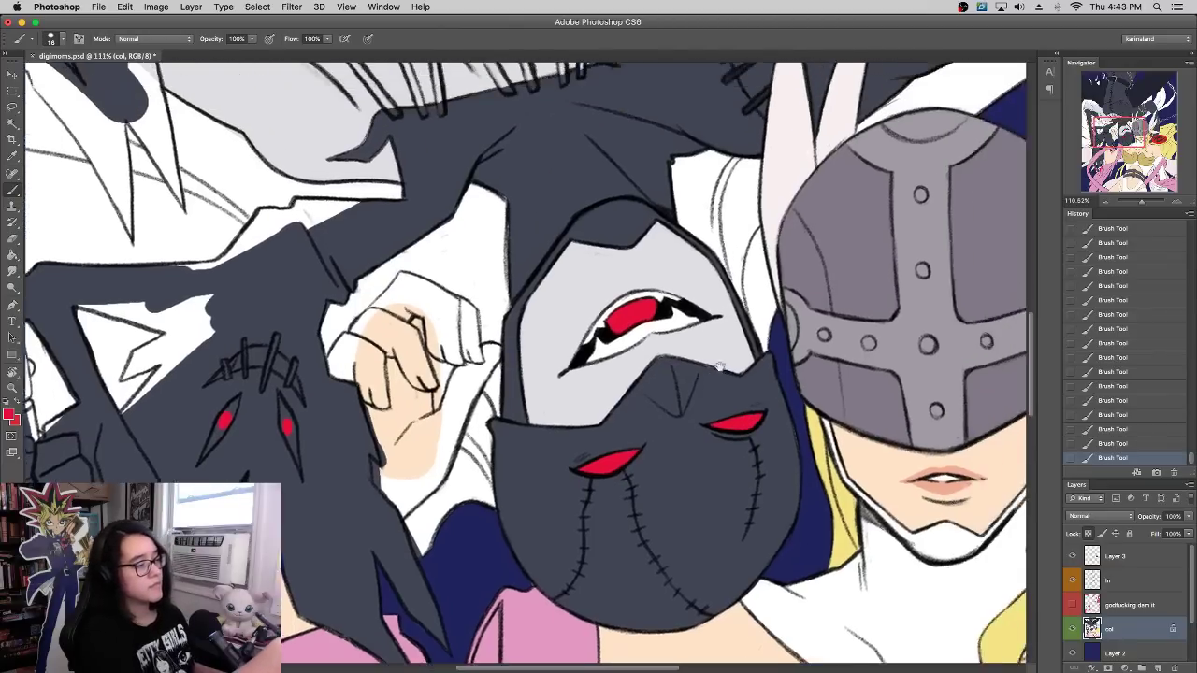
{"action": "scroll", "coordinate": [893, 346], "scroll_direction": "right", "scroll_amount": 5}
{"action": "scroll", "coordinate": [893, 346], "scroll_direction": "down", "scroll_amount": 2}
{"action": "scroll", "coordinate": [739, 245], "scroll_direction": "left", "scroll_amount": 4}
{"action": "scroll", "coordinate": [738, 245], "scroll_direction": "up", "scroll_amount": 2}
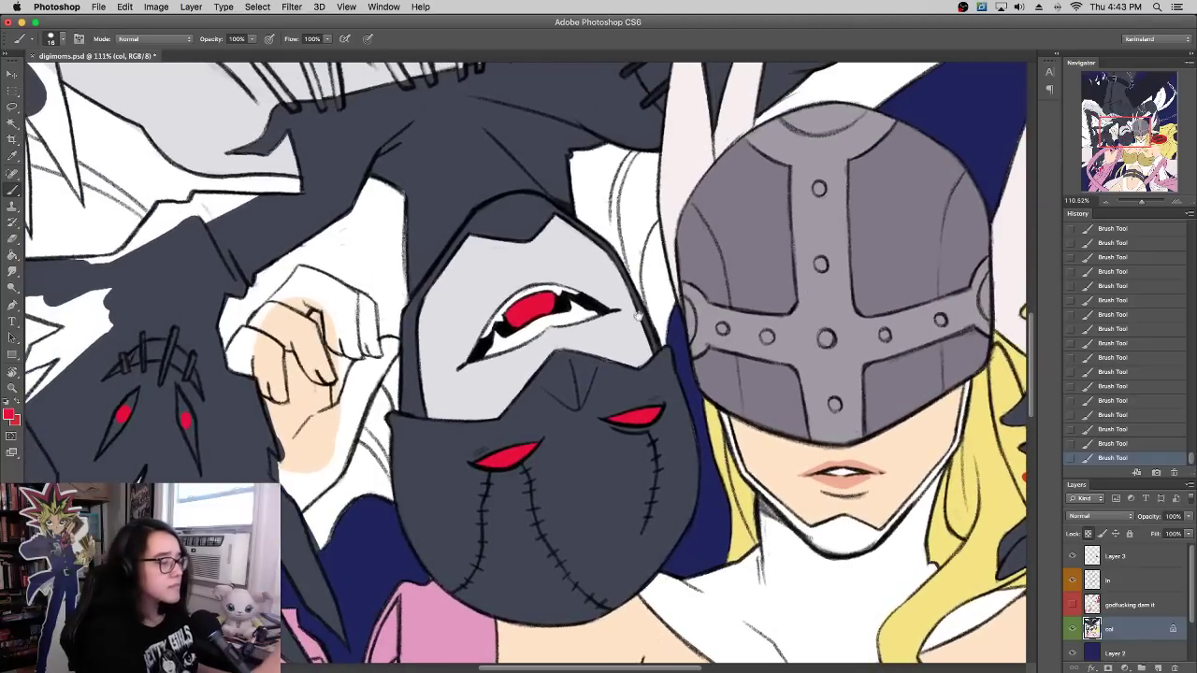
{"action": "left_click_drag", "start_coordinate": [644, 321], "coordinate": [755, 548]}
{"action": "left_click_drag", "start_coordinate": [700, 510], "coordinate": [757, 652]}
{"action": "left_click", "coordinate": [879, 162], "text": "alt"}
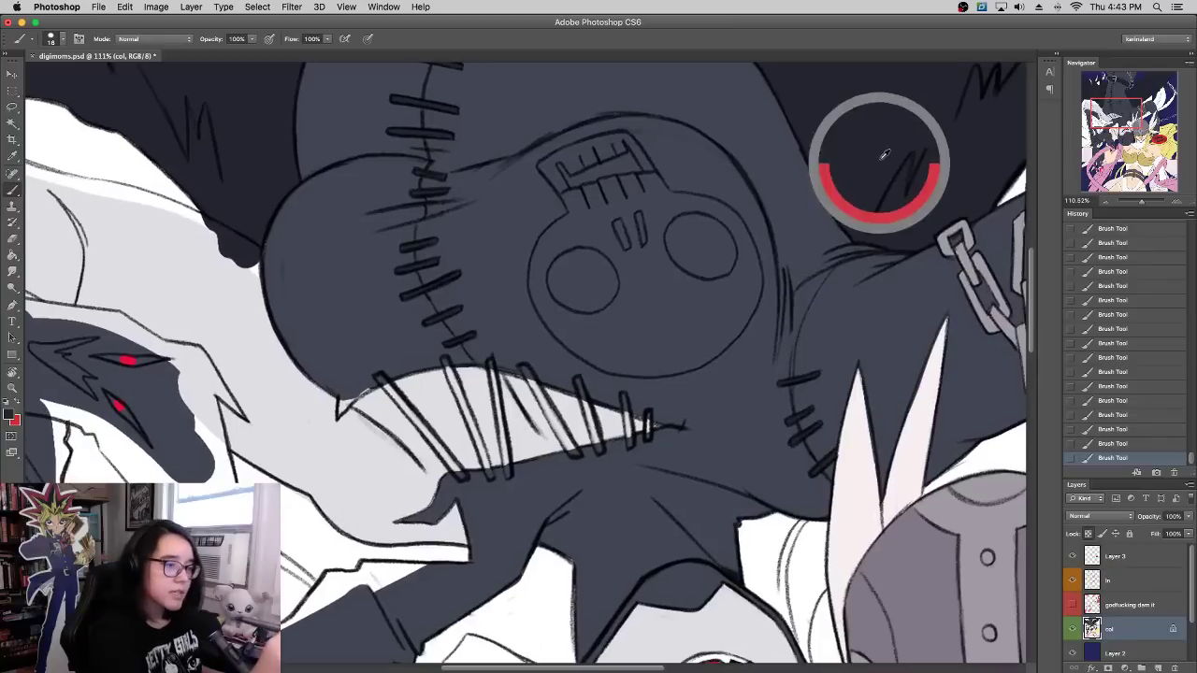
{"action": "mouse_move", "coordinate": [378, 378]}
{"action": "left_mouse_down"}
{"action": "mouse_move", "coordinate": [455, 470]}
{"action": "mouse_move", "coordinate": [420, 427]}
{"action": "mouse_move", "coordinate": [464, 476]}
{"action": "mouse_move", "coordinate": [420, 414]}
{"action": "mouse_move", "coordinate": [492, 477]}
{"action": "mouse_move", "coordinate": [446, 364]}
{"action": "mouse_move", "coordinate": [477, 437]}
{"action": "left_mouse_up"}
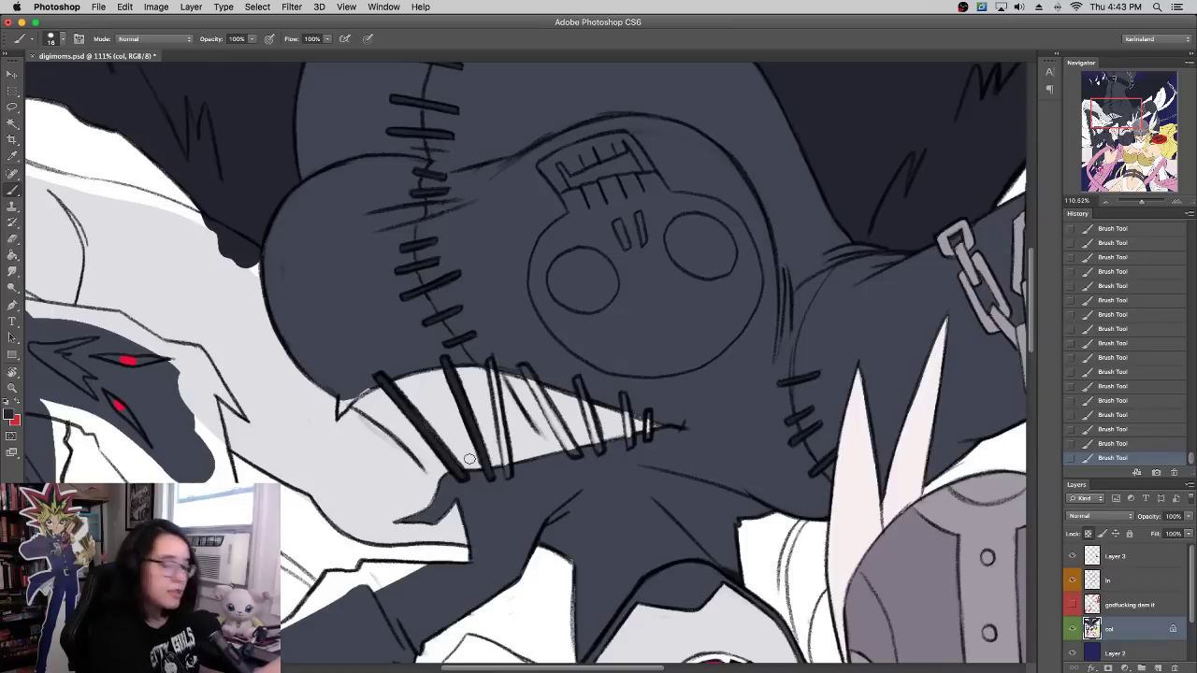
{"action": "left_click_drag", "start_coordinate": [574, 333], "coordinate": [699, 406]}
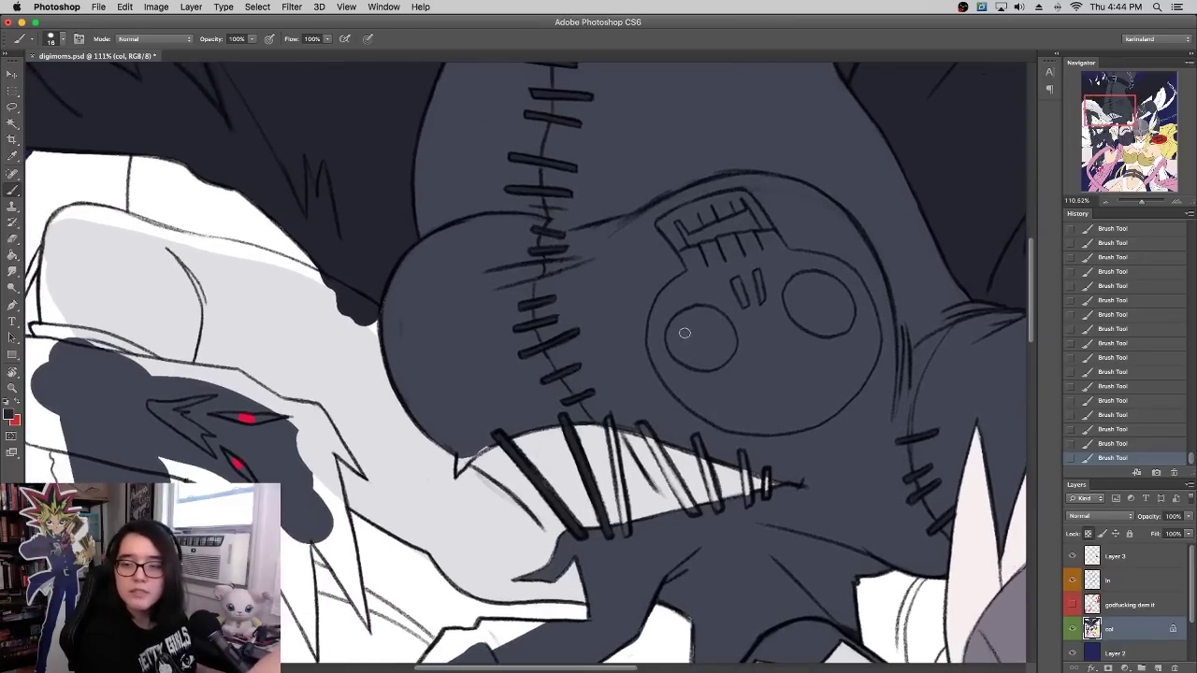
{"action": "mouse_move", "coordinate": [628, 531]}
{"action": "left_mouse_down"}
{"action": "mouse_move", "coordinate": [610, 436]}
{"action": "mouse_move", "coordinate": [644, 431]}
{"action": "mouse_move", "coordinate": [691, 510]}
{"action": "mouse_move", "coordinate": [647, 437]}
{"action": "left_mouse_up"}
{"action": "left_click_drag", "start_coordinate": [714, 505], "coordinate": [693, 440]}
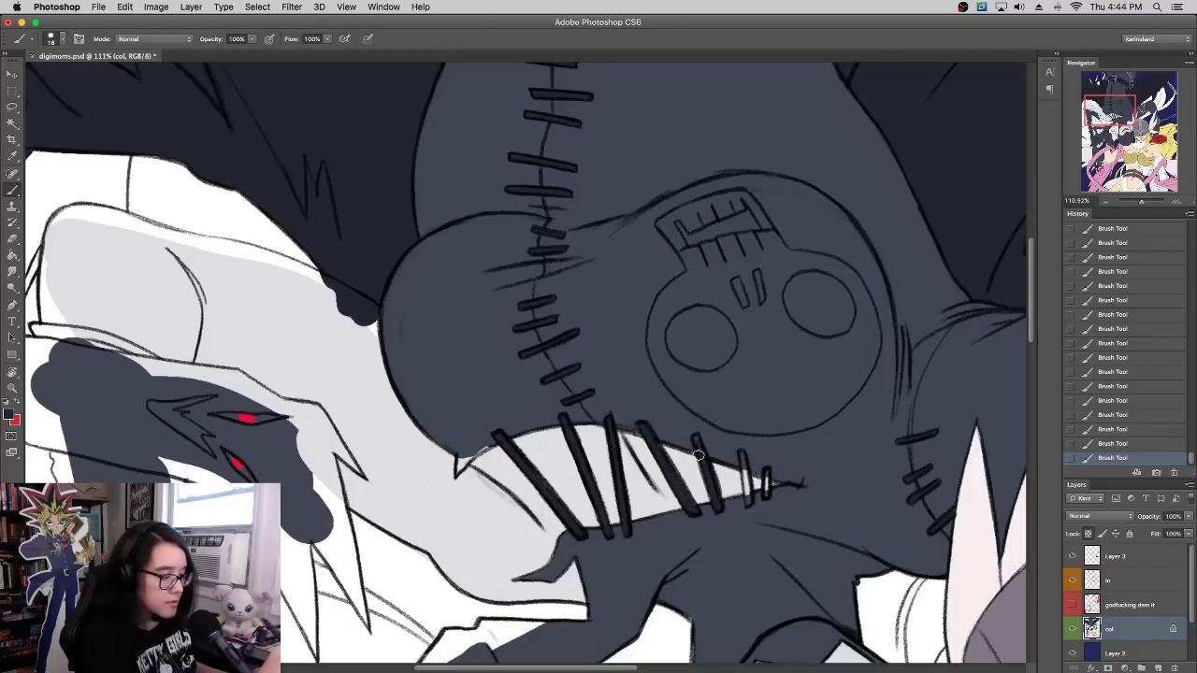
{"action": "left_click_drag", "start_coordinate": [732, 402], "coordinate": [736, 383]}
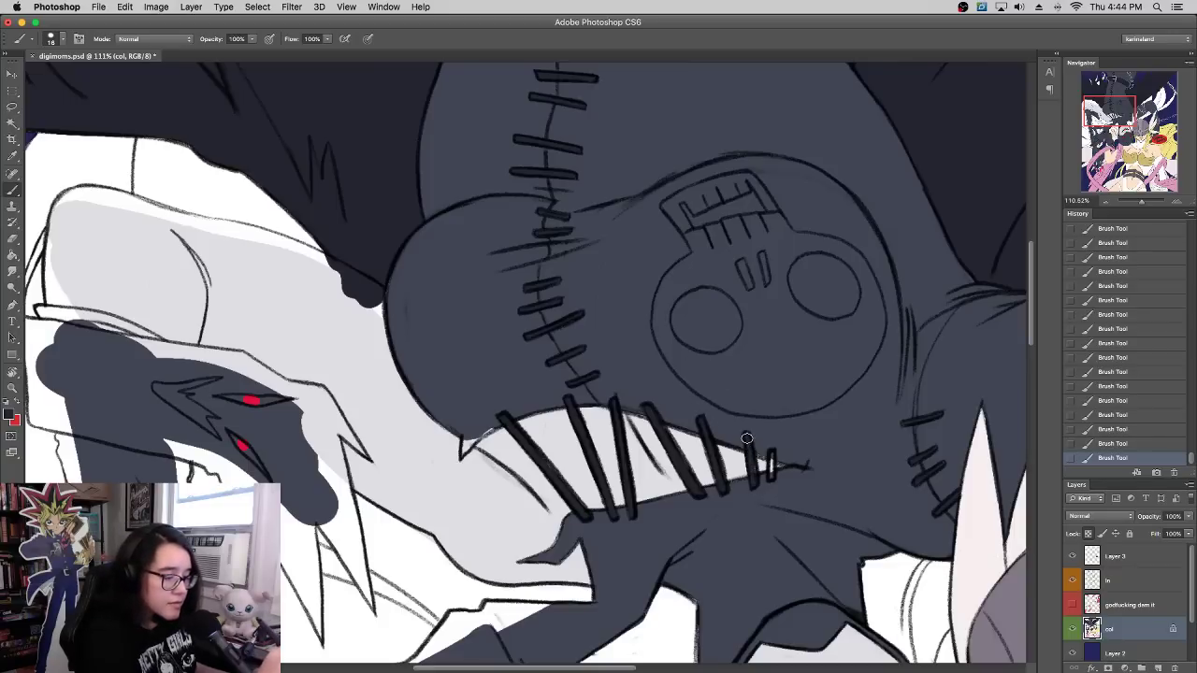
{"action": "left_click_drag", "start_coordinate": [770, 477], "coordinate": [772, 453]}
Step: Paint pale grey over the dark wing colour that spills past the upper outline of the bent arm
{"action": "scroll", "coordinate": [764, 450], "scroll_direction": "left", "scroll_amount": 5}
{"action": "scroll", "coordinate": [764, 450], "scroll_direction": "down", "scroll_amount": 2}
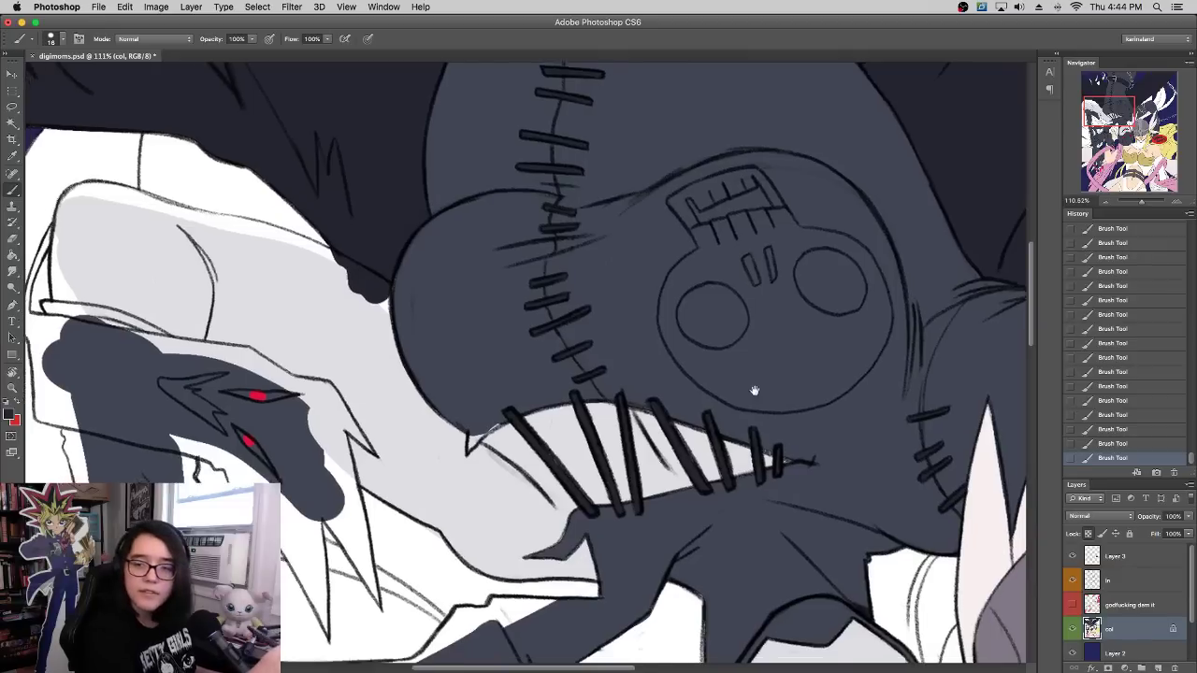
{"action": "scroll", "coordinate": [818, 372], "scroll_direction": "up", "scroll_amount": 2}
{"action": "scroll", "coordinate": [818, 372], "scroll_direction": "right", "scroll_amount": 1}
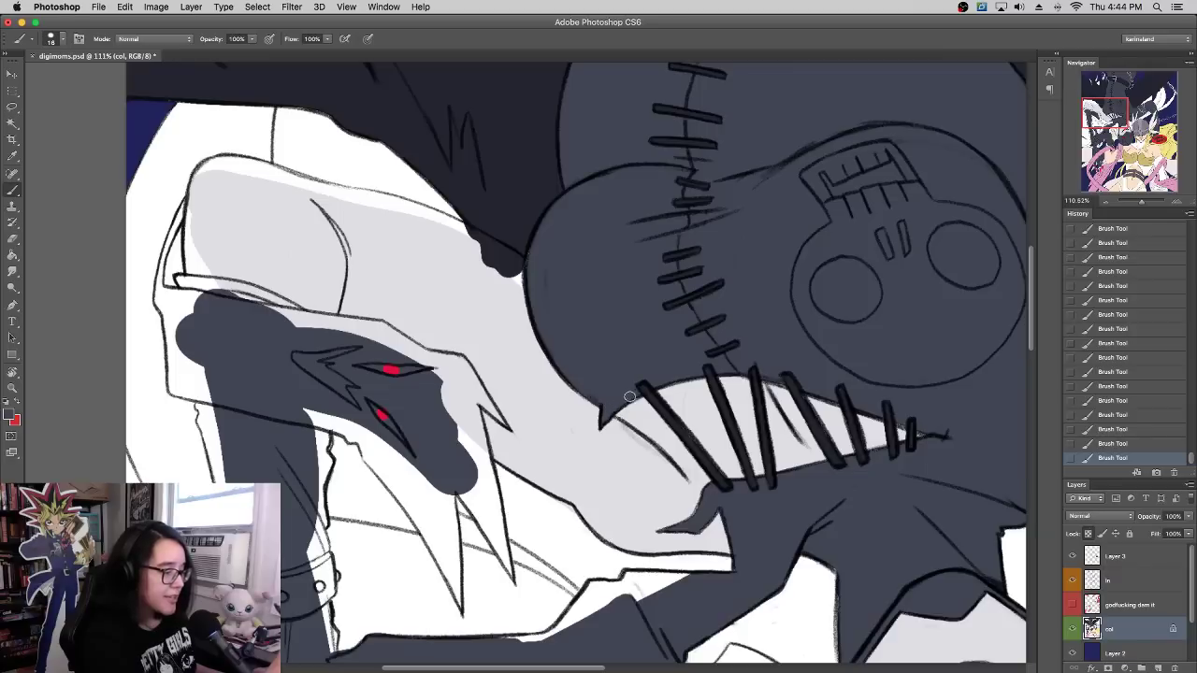
{"action": "left_click_drag", "start_coordinate": [1141, 202], "coordinate": [1140, 202]}
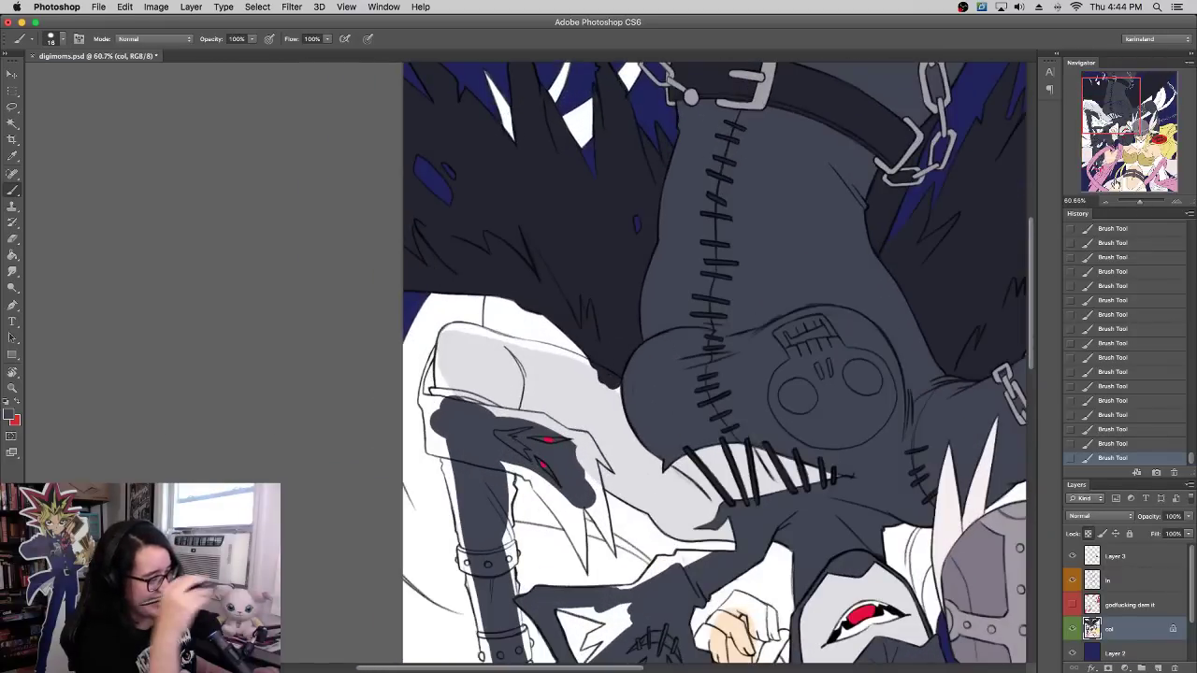
{"action": "left_click", "coordinate": [1176, 202]}
{"action": "left_click", "coordinate": [1176, 202]}
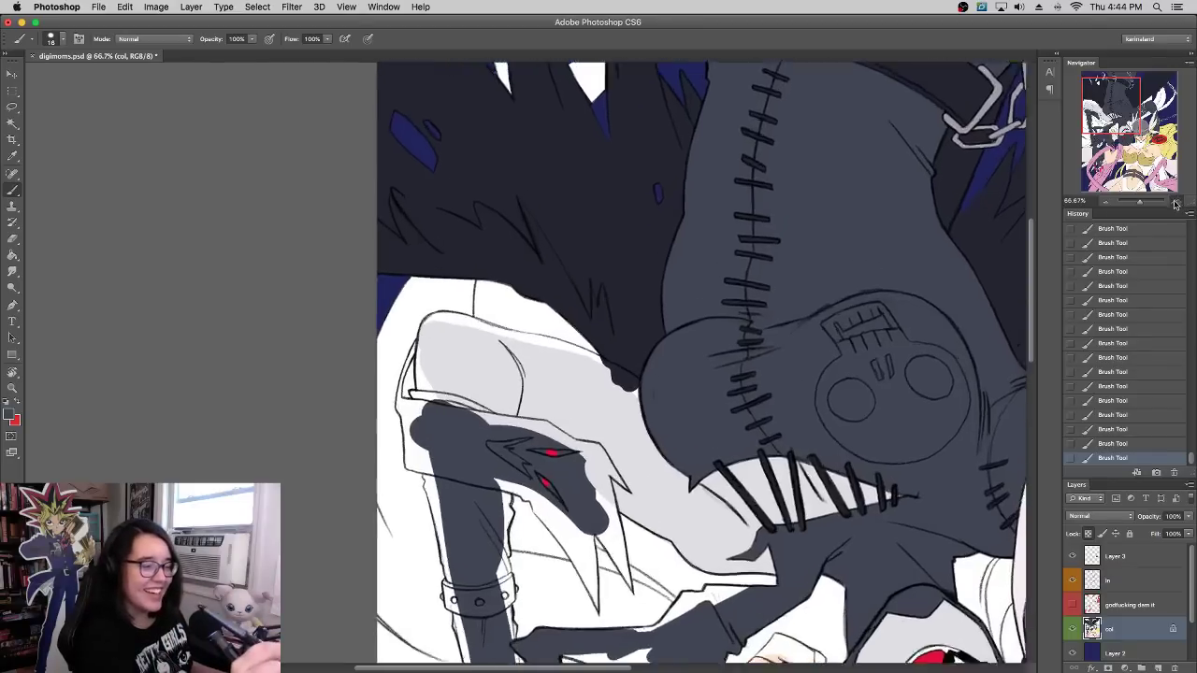
{"action": "left_click", "coordinate": [659, 417], "text": "alt"}
{"action": "mouse_move", "coordinate": [615, 359]}
{"action": "left_mouse_down"}
{"action": "mouse_move", "coordinate": [655, 373]}
{"action": "mouse_move", "coordinate": [634, 359]}
{"action": "mouse_move", "coordinate": [638, 377]}
{"action": "mouse_move", "coordinate": [661, 379]}
{"action": "mouse_move", "coordinate": [658, 348]}
{"action": "mouse_move", "coordinate": [652, 380]}
{"action": "left_mouse_up"}
{"action": "left_click", "coordinate": [658, 348], "text": "alt"}
{"action": "left_click", "coordinate": [652, 375], "text": "alt"}
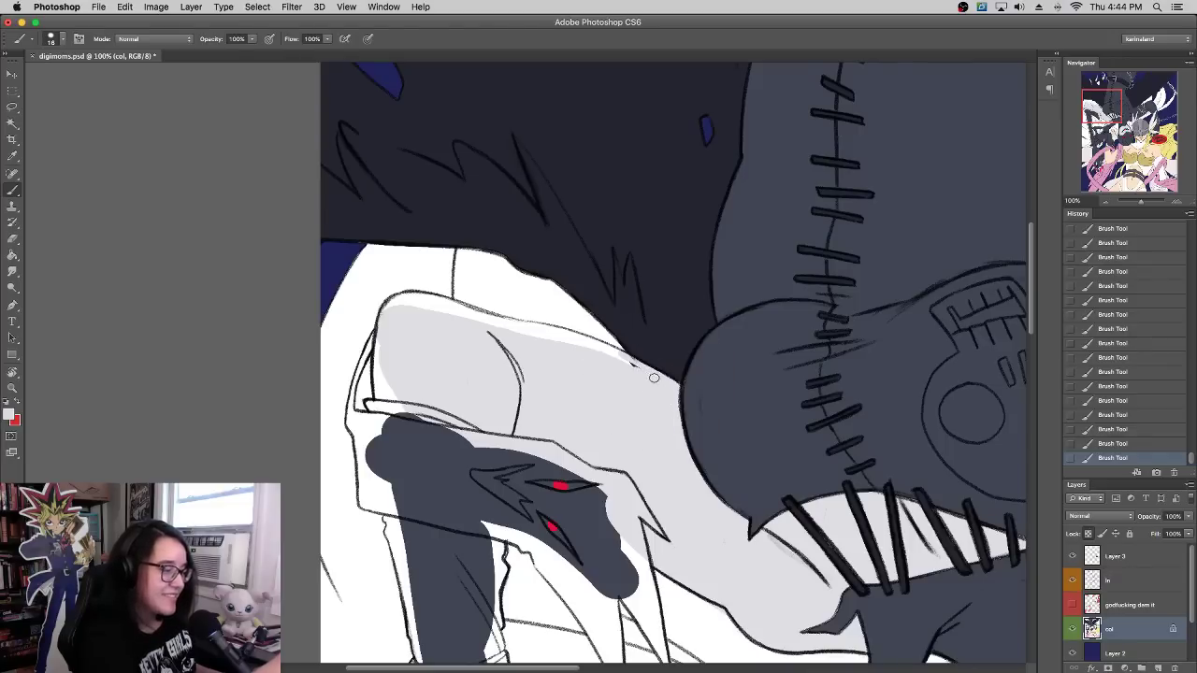
Step: Extend the pale grey to the bent arm's upper outline and tidy the dark wing edge where the two meet
{"action": "scroll", "coordinate": [673, 383], "scroll_direction": "down", "scroll_amount": 5}
{"action": "scroll", "coordinate": [673, 383], "scroll_direction": "left", "scroll_amount": 4}
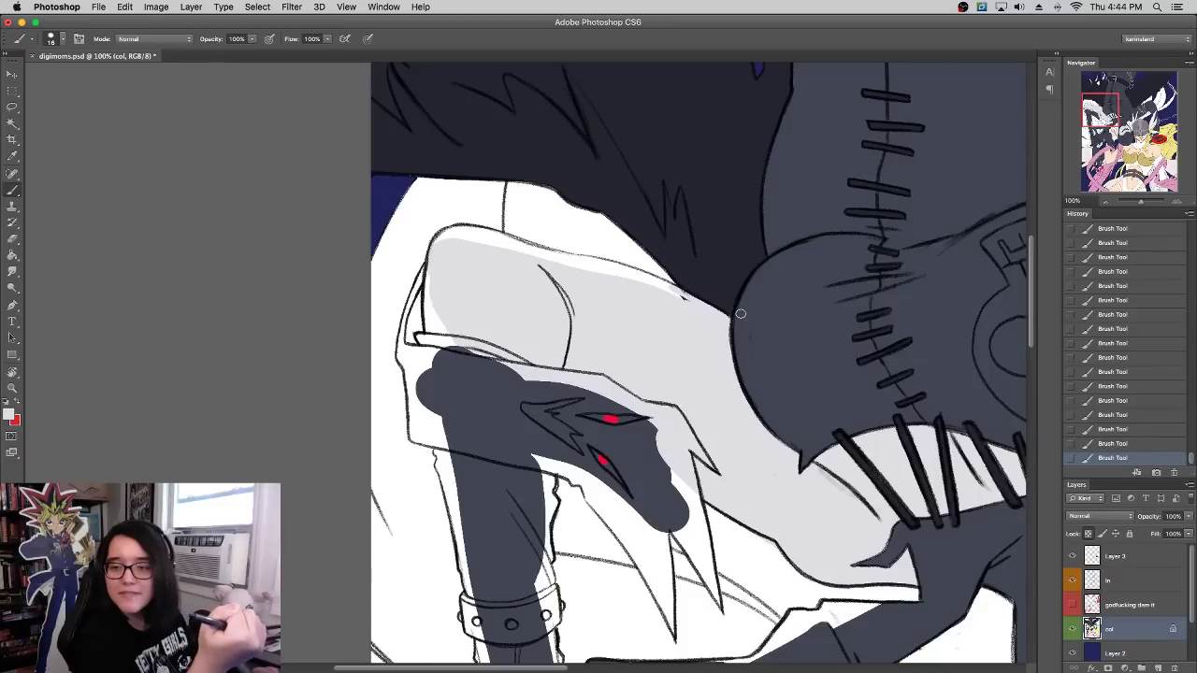
{"action": "scroll", "coordinate": [766, 307], "scroll_direction": "down", "scroll_amount": 3}
{"action": "scroll", "coordinate": [766, 307], "scroll_direction": "left", "scroll_amount": 1}
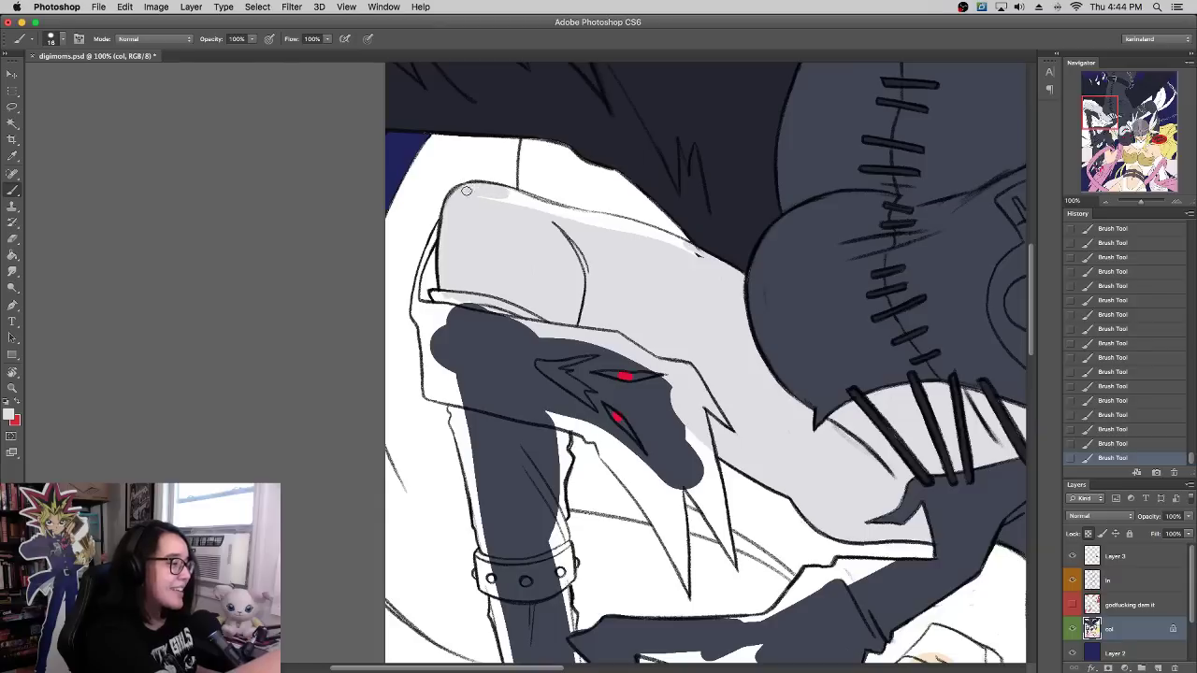
{"action": "mouse_move", "coordinate": [467, 191]}
{"action": "left_mouse_down"}
{"action": "mouse_move", "coordinate": [539, 202]}
{"action": "mouse_move", "coordinate": [461, 190]}
{"action": "mouse_move", "coordinate": [501, 190]}
{"action": "mouse_move", "coordinate": [535, 212]}
{"action": "mouse_move", "coordinate": [676, 242]}
{"action": "mouse_move", "coordinate": [588, 226]}
{"action": "left_mouse_up"}
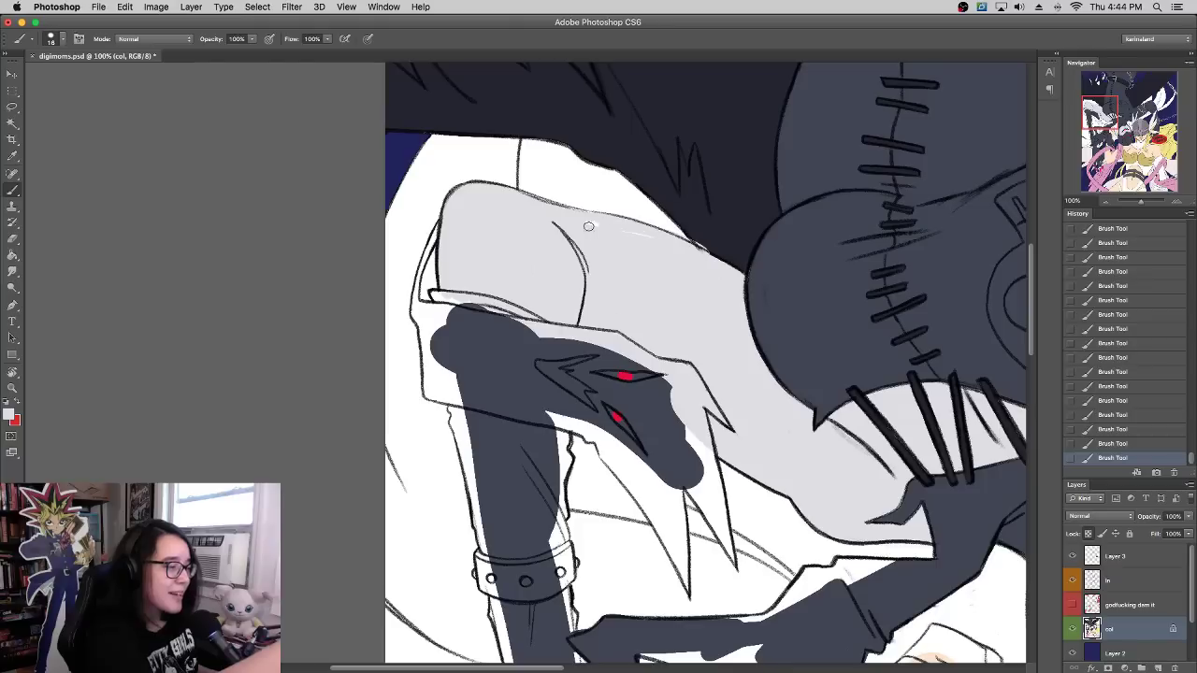
{"action": "left_click", "coordinate": [689, 224], "text": "alt"}
{"action": "left_click_drag", "start_coordinate": [702, 246], "coordinate": [731, 269]}
{"action": "left_click", "coordinate": [706, 266], "text": "alt"}
{"action": "left_click", "coordinate": [702, 235], "text": "alt"}
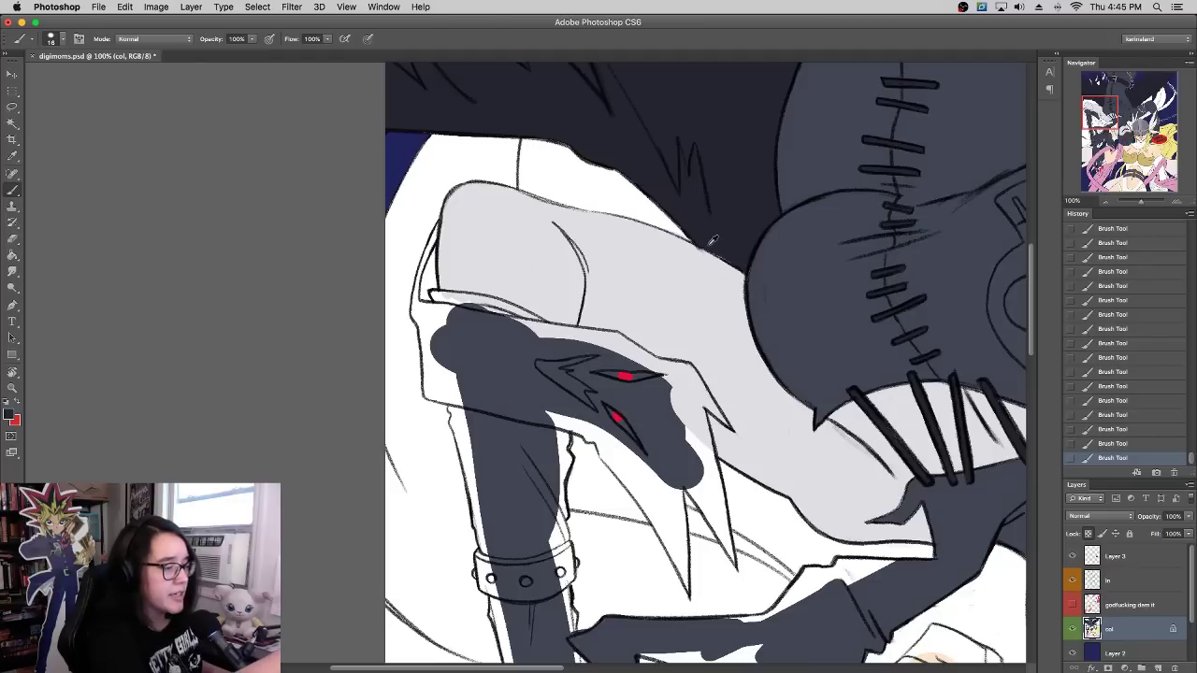
{"action": "left_click_drag", "start_coordinate": [712, 251], "coordinate": [722, 256]}
Step: Fill the front rim of the red-eyed cuff and the sleeve above the studded band with body grey, up to their outlines
{"action": "left_click", "coordinate": [769, 270], "text": "alt"}
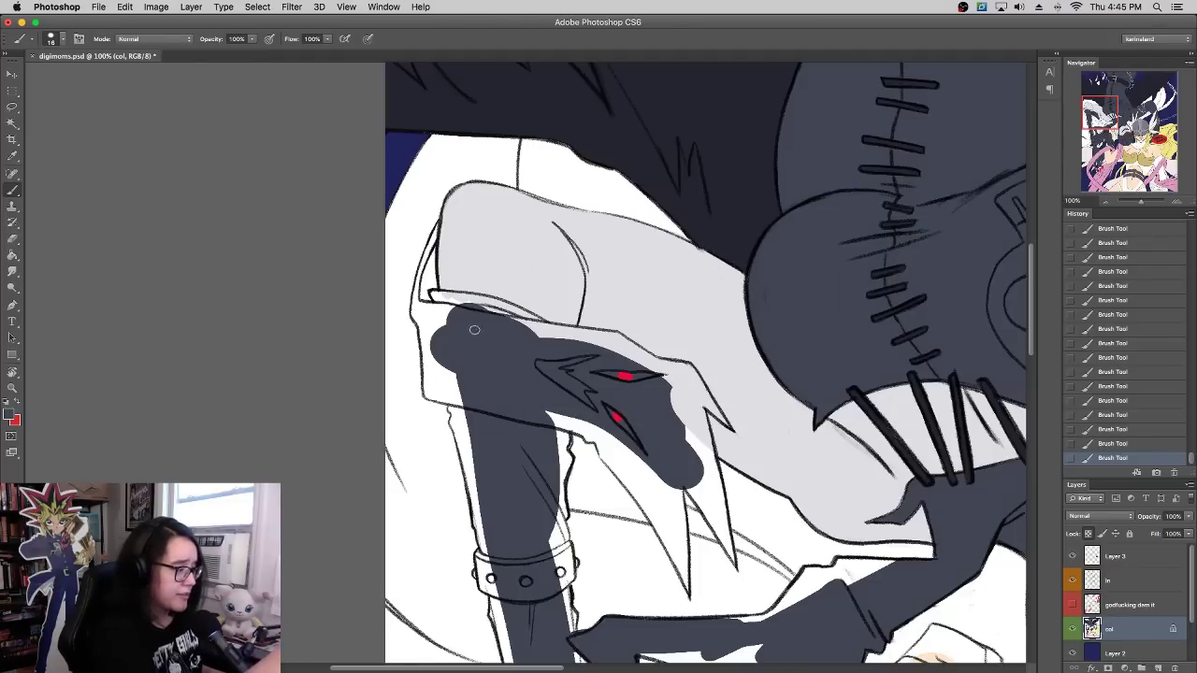
{"action": "mouse_move", "coordinate": [435, 293]}
{"action": "left_mouse_down"}
{"action": "mouse_move", "coordinate": [542, 323]}
{"action": "mouse_move", "coordinate": [511, 316]}
{"action": "left_mouse_up"}
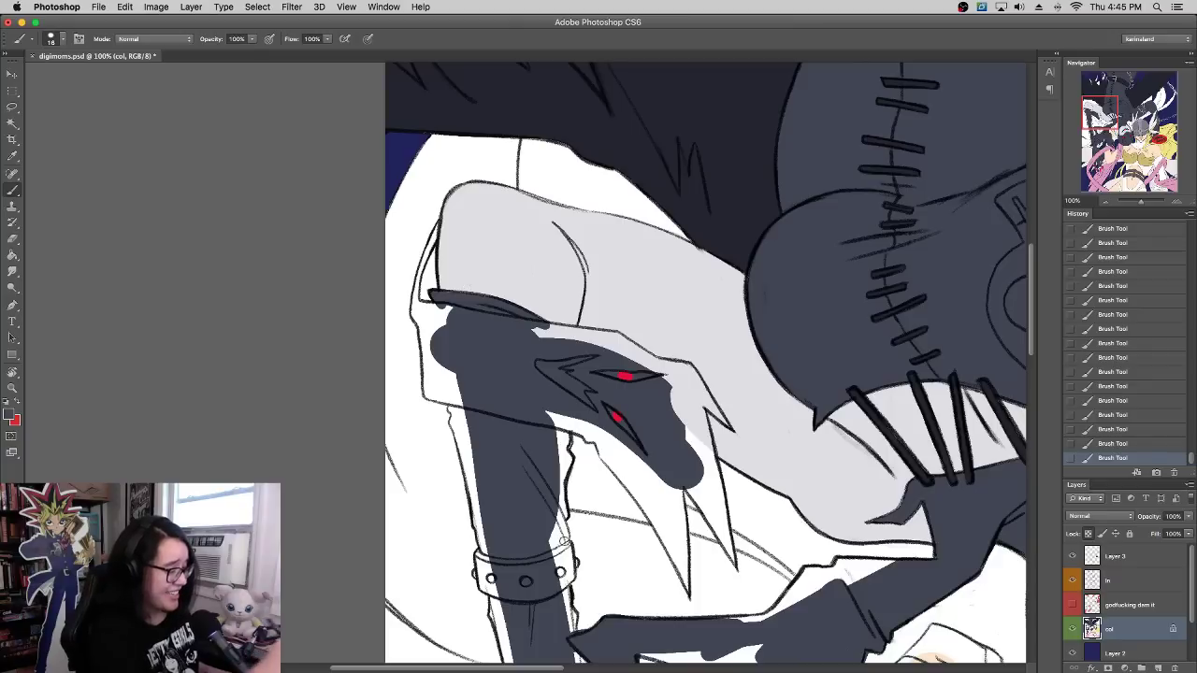
{"action": "mouse_move", "coordinate": [558, 525]}
{"action": "left_mouse_down"}
{"action": "mouse_move", "coordinate": [557, 563]}
{"action": "mouse_move", "coordinate": [558, 513]}
{"action": "left_mouse_up"}
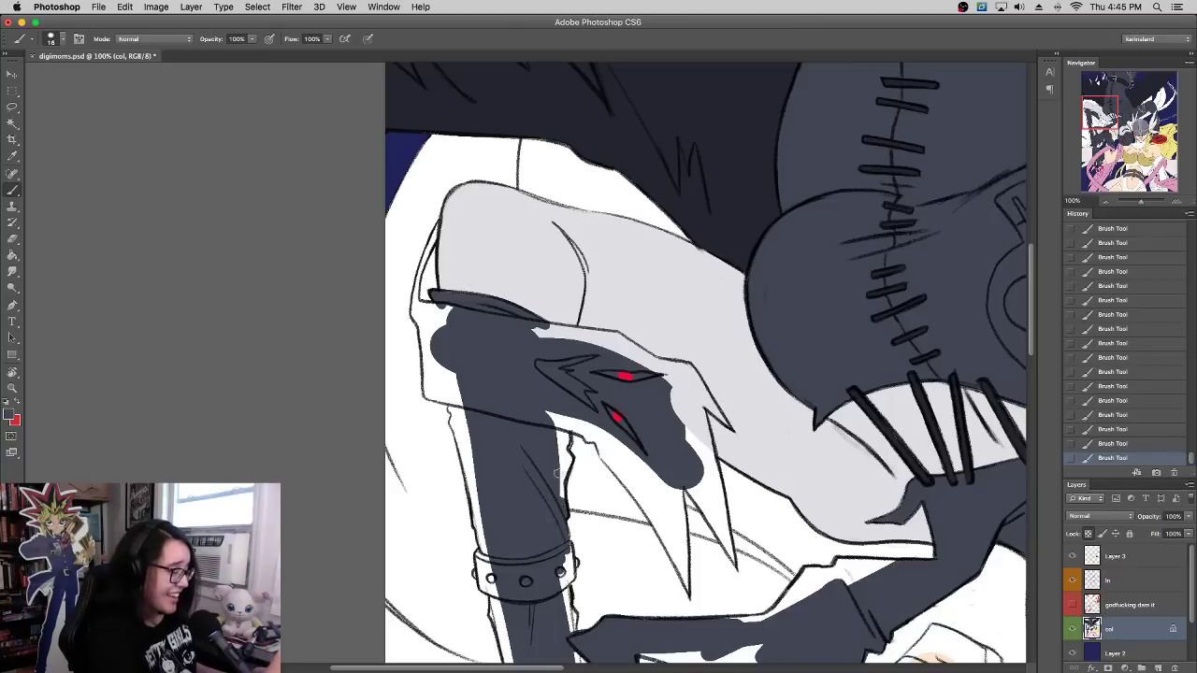
{"action": "left_click_drag", "start_coordinate": [558, 472], "coordinate": [563, 426]}
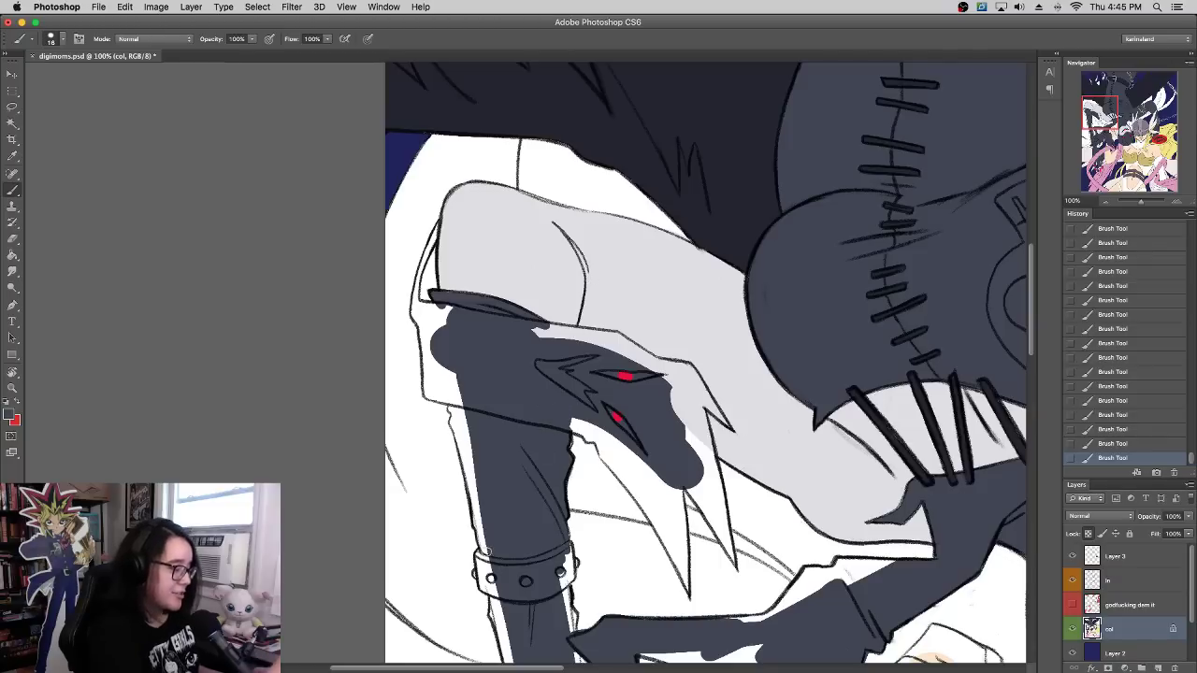
{"action": "mouse_move", "coordinate": [486, 556]}
{"action": "left_mouse_down"}
{"action": "mouse_move", "coordinate": [452, 422]}
{"action": "mouse_move", "coordinate": [451, 404]}
{"action": "mouse_move", "coordinate": [473, 462]}
{"action": "mouse_move", "coordinate": [458, 400]}
{"action": "left_mouse_up"}
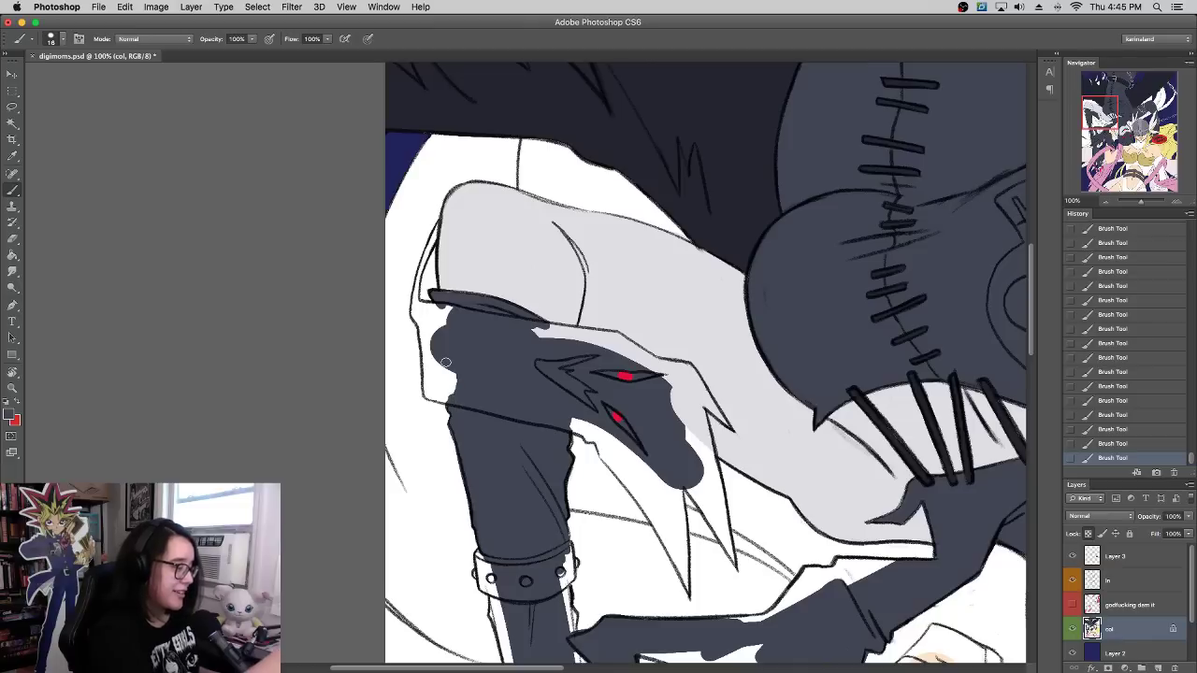
{"action": "left_click", "coordinate": [446, 436], "text": "alt"}
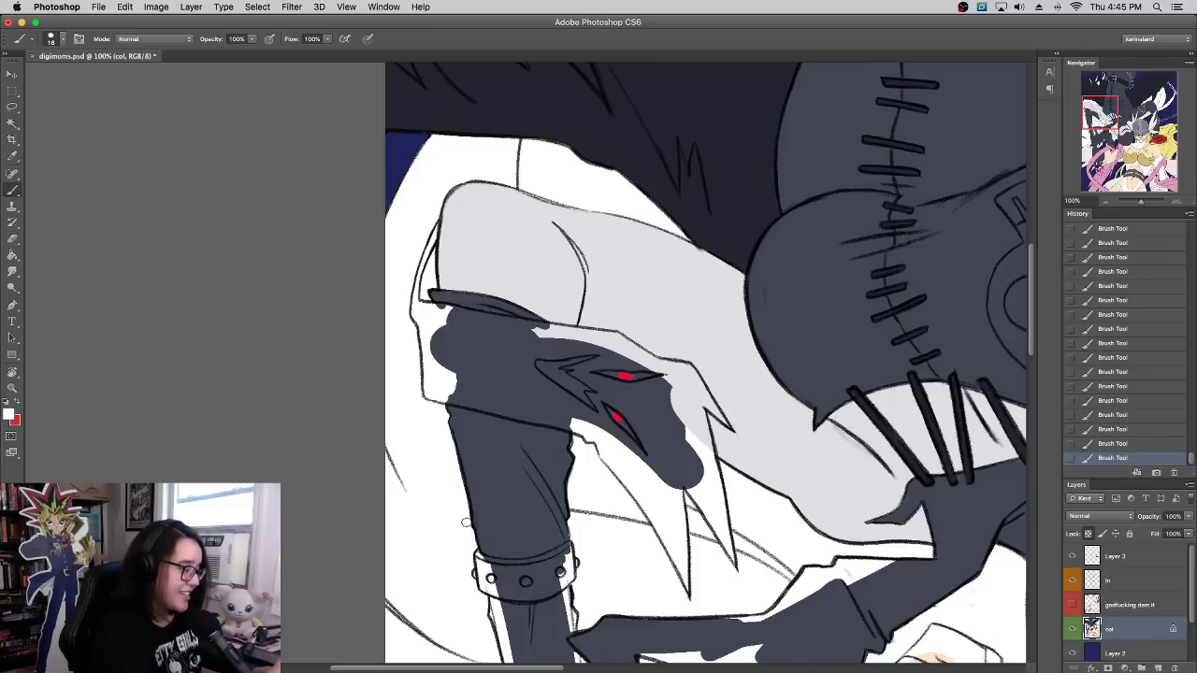
{"action": "left_click", "coordinate": [489, 445], "text": "alt"}
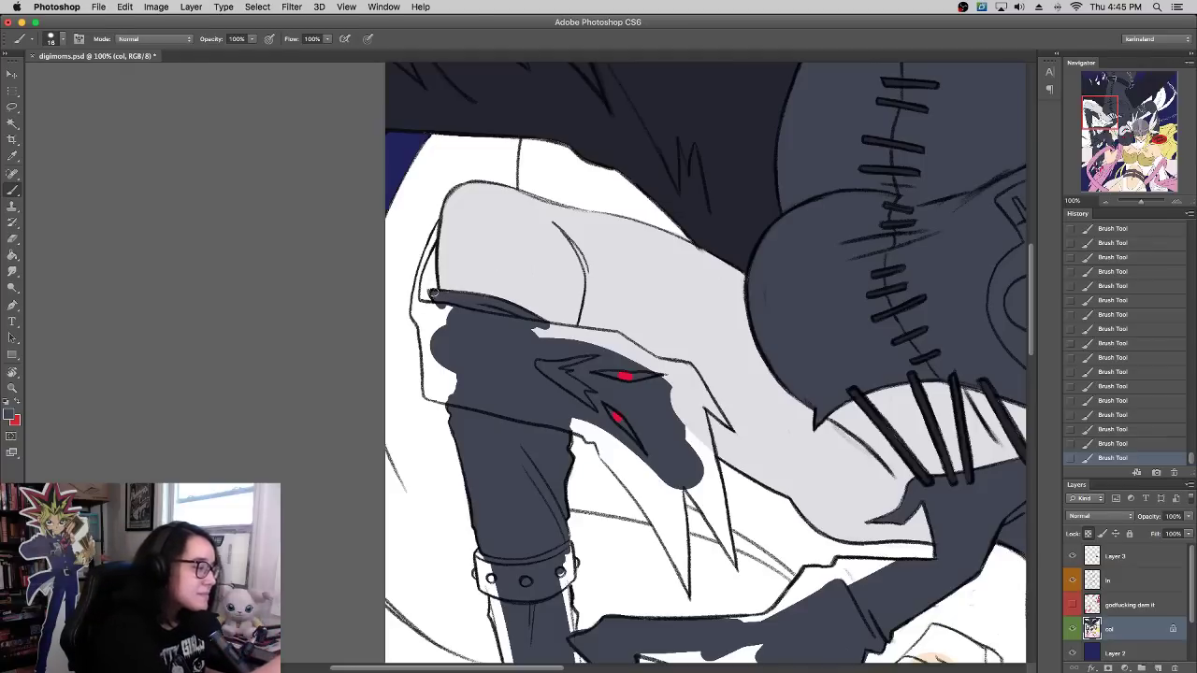
Step: Fill the red-eyed cuff's inside edge by the elbow, its outer side and part of its upper edge with body grey
{"action": "mouse_move", "coordinate": [432, 293]}
{"action": "left_mouse_down"}
{"action": "mouse_move", "coordinate": [421, 309]}
{"action": "mouse_move", "coordinate": [436, 228]}
{"action": "mouse_move", "coordinate": [417, 327]}
{"action": "mouse_move", "coordinate": [447, 308]}
{"action": "left_mouse_up"}
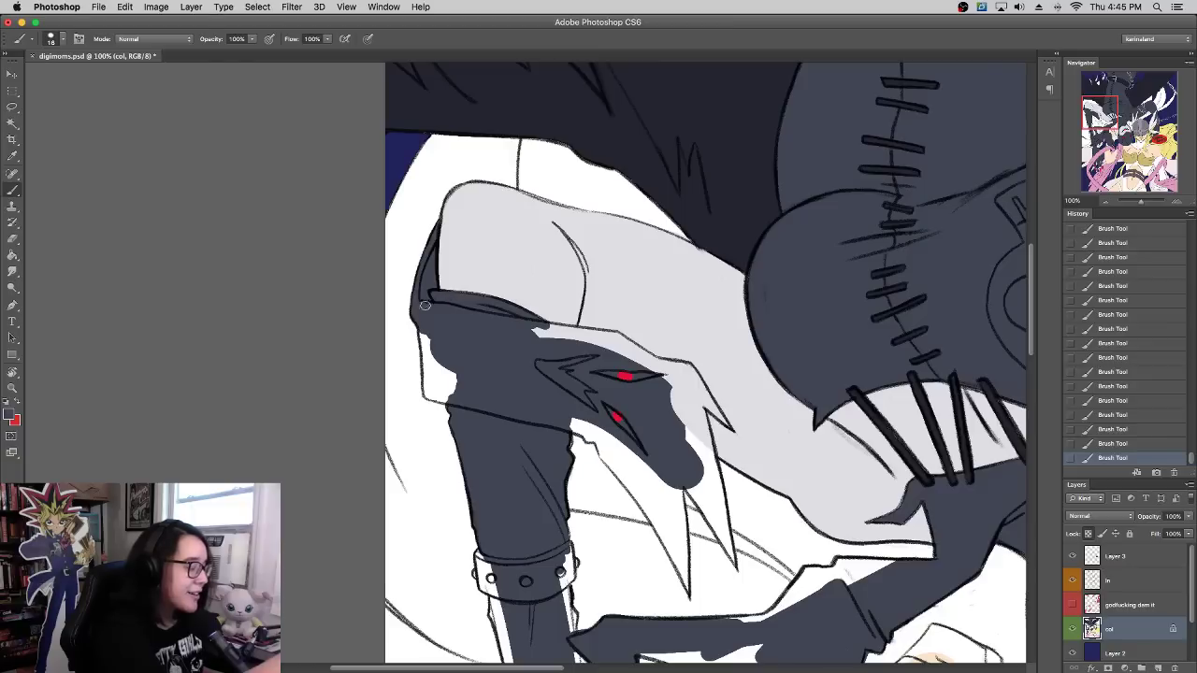
{"action": "mouse_move", "coordinate": [445, 399]}
{"action": "left_mouse_down"}
{"action": "mouse_move", "coordinate": [422, 334]}
{"action": "mouse_move", "coordinate": [429, 386]}
{"action": "mouse_move", "coordinate": [433, 366]}
{"action": "mouse_move", "coordinate": [449, 395]}
{"action": "mouse_move", "coordinate": [444, 362]}
{"action": "mouse_move", "coordinate": [467, 383]}
{"action": "left_mouse_up"}
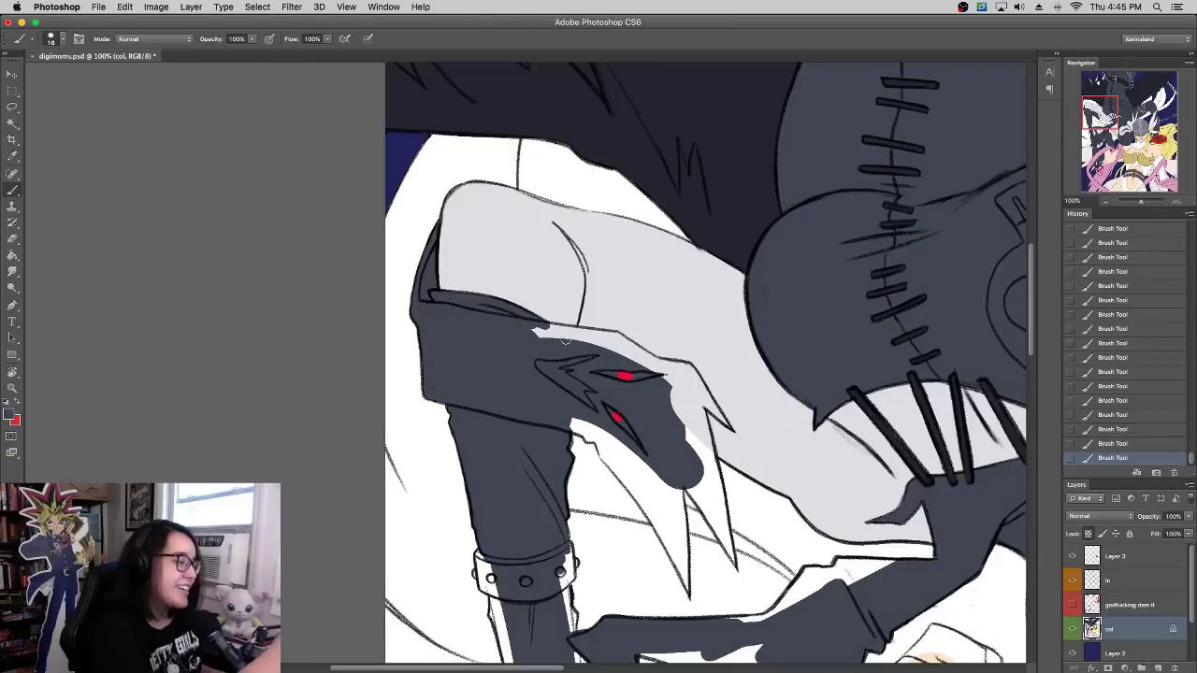
{"action": "mouse_move", "coordinate": [531, 330]}
{"action": "left_mouse_down"}
{"action": "mouse_move", "coordinate": [576, 339]}
{"action": "mouse_move", "coordinate": [560, 335]}
{"action": "mouse_move", "coordinate": [603, 342]}
{"action": "left_mouse_up"}
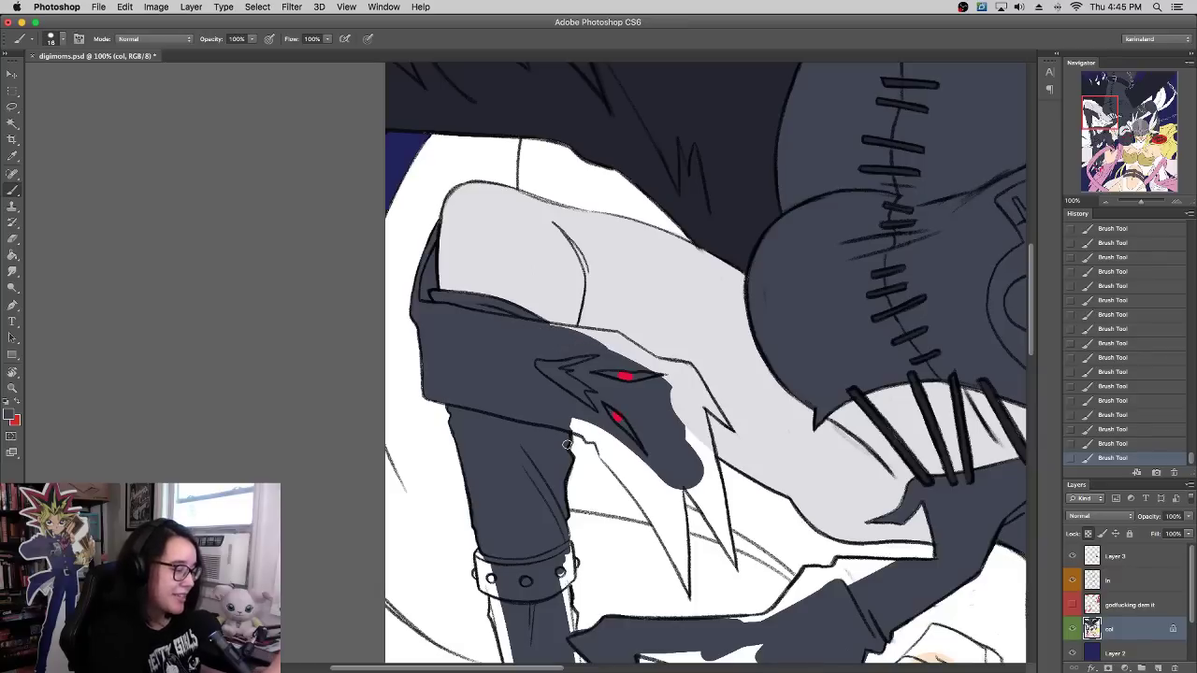
Step: Paint body grey along both edges of the cuff's longest spike and up to the sleeve
{"action": "left_click_drag", "start_coordinate": [687, 590], "coordinate": [662, 467]}
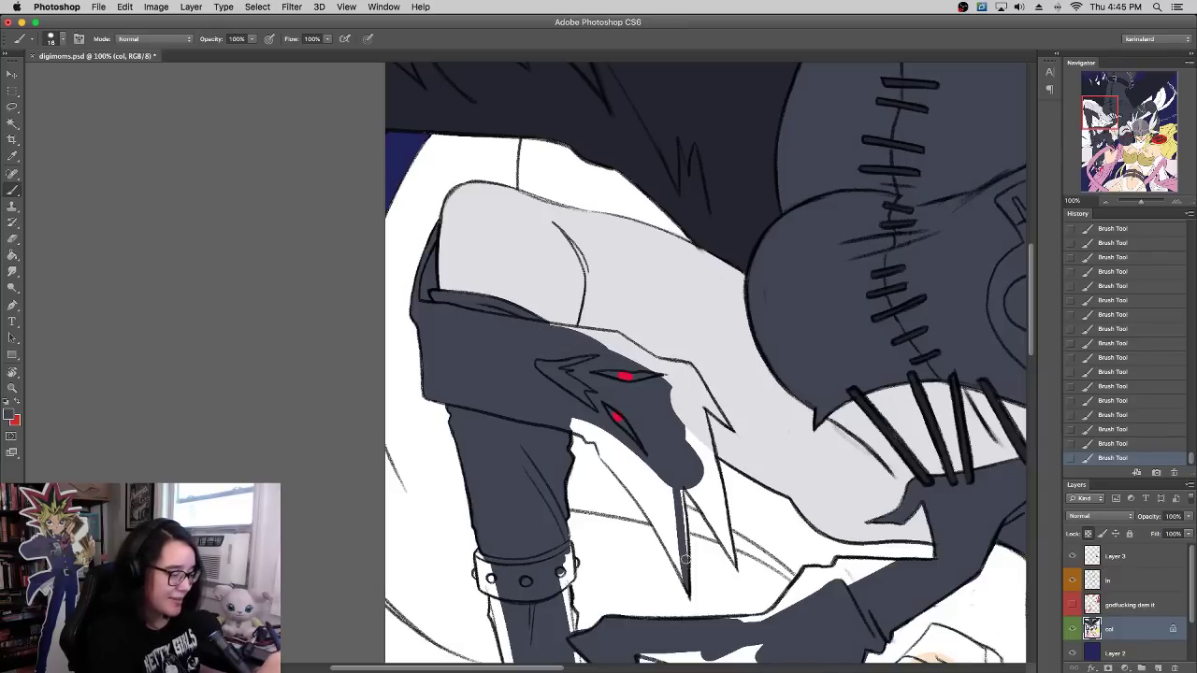
{"action": "mouse_move", "coordinate": [685, 559]}
{"action": "left_mouse_down"}
{"action": "mouse_move", "coordinate": [668, 468]}
{"action": "mouse_move", "coordinate": [685, 544]}
{"action": "left_mouse_up"}
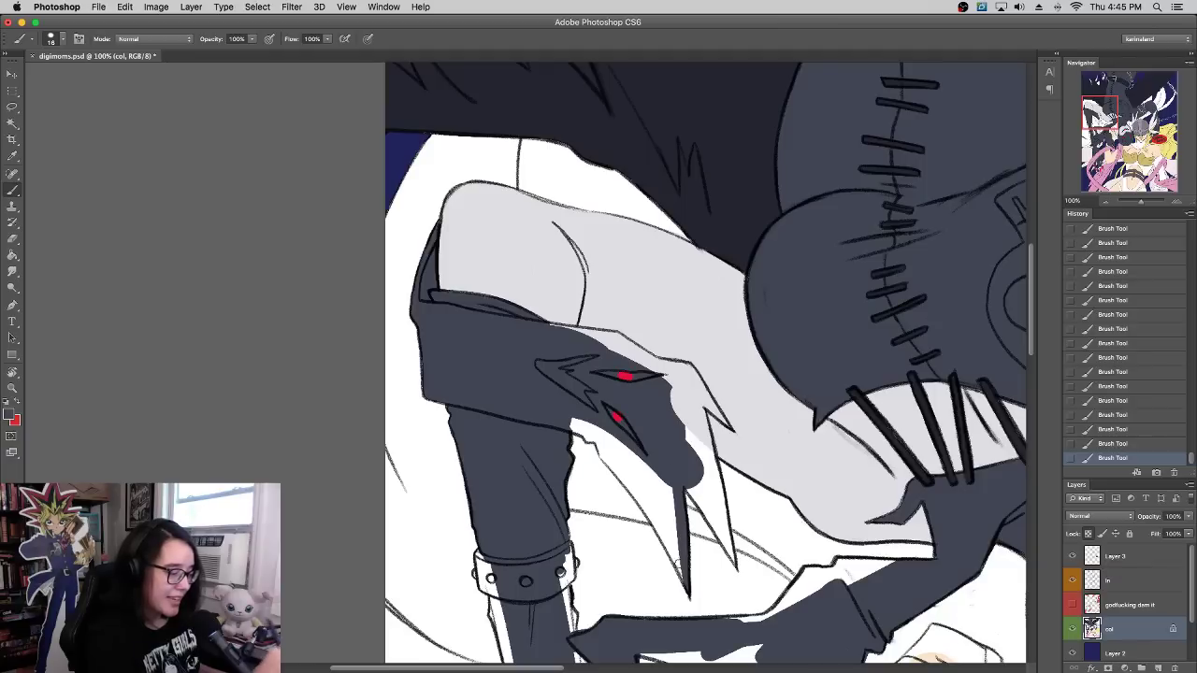
{"action": "left_click_drag", "start_coordinate": [688, 587], "coordinate": [632, 471]}
{"action": "mouse_move", "coordinate": [649, 520]}
{"action": "left_mouse_down"}
{"action": "mouse_move", "coordinate": [565, 418]}
{"action": "mouse_move", "coordinate": [593, 434]}
{"action": "left_mouse_up"}
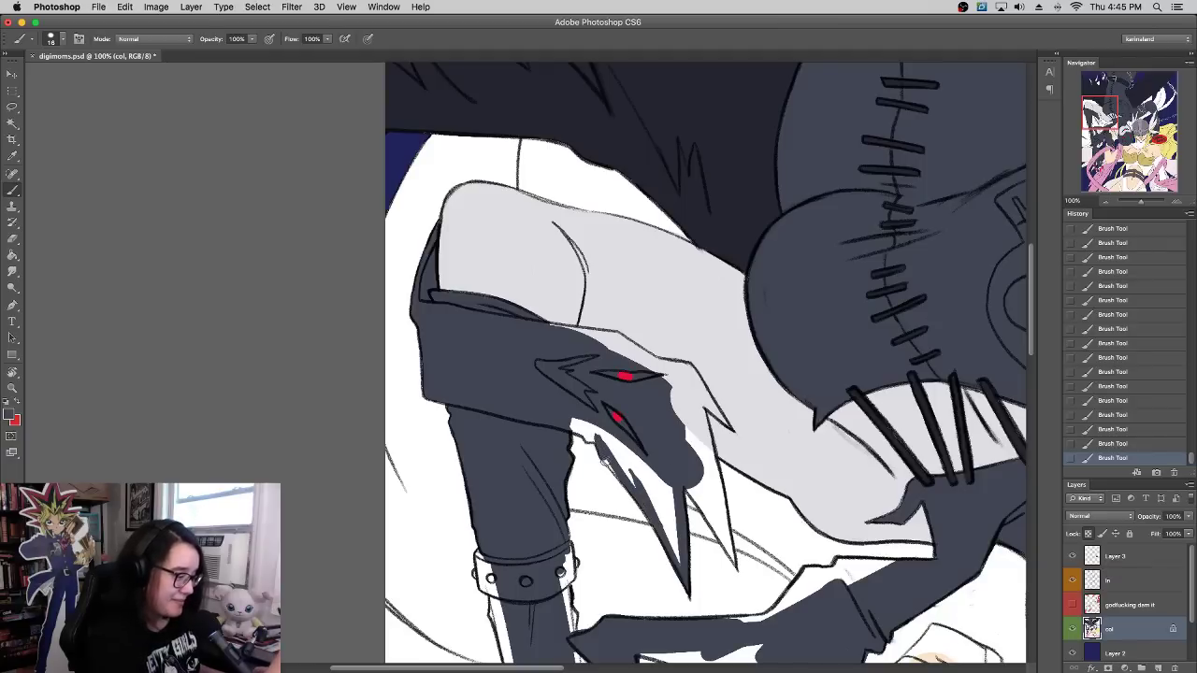
{"action": "left_click_drag", "start_coordinate": [588, 430], "coordinate": [634, 463]}
{"action": "mouse_move", "coordinate": [731, 390]}
{"action": "left_mouse_down"}
{"action": "mouse_move", "coordinate": [701, 373]}
{"action": "mouse_move", "coordinate": [720, 371]}
{"action": "left_mouse_up"}
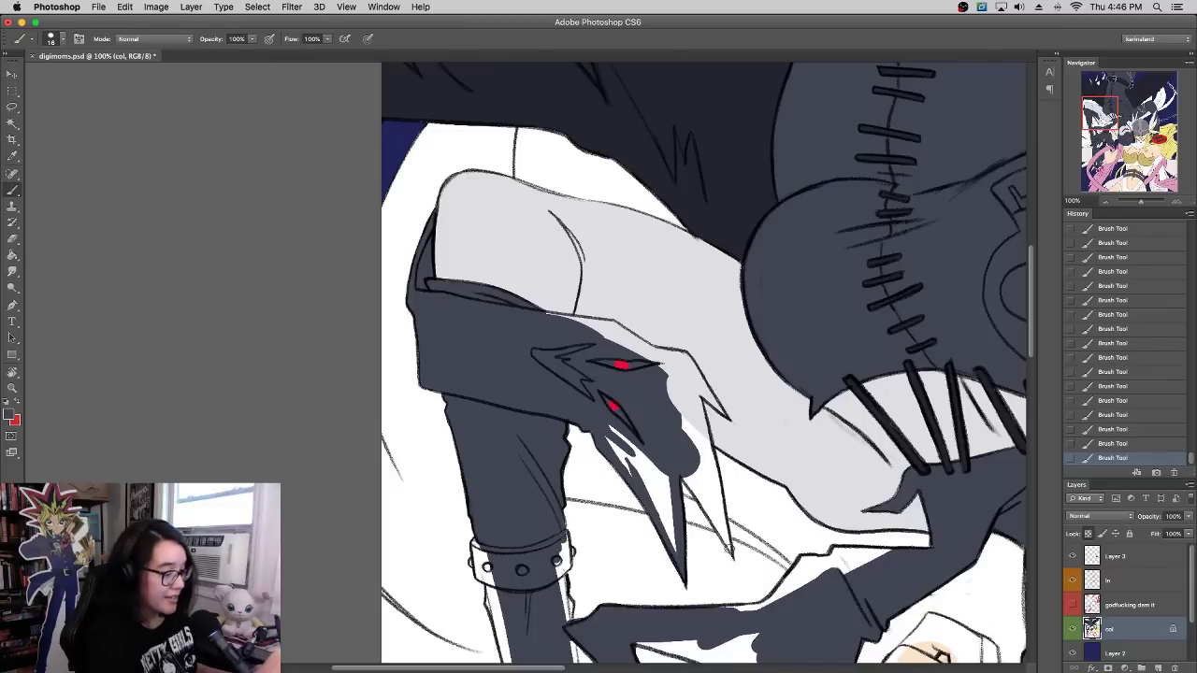
{"action": "left_click_drag", "start_coordinate": [730, 552], "coordinate": [671, 455]}
{"action": "left_click_drag", "start_coordinate": [715, 530], "coordinate": [668, 455]}
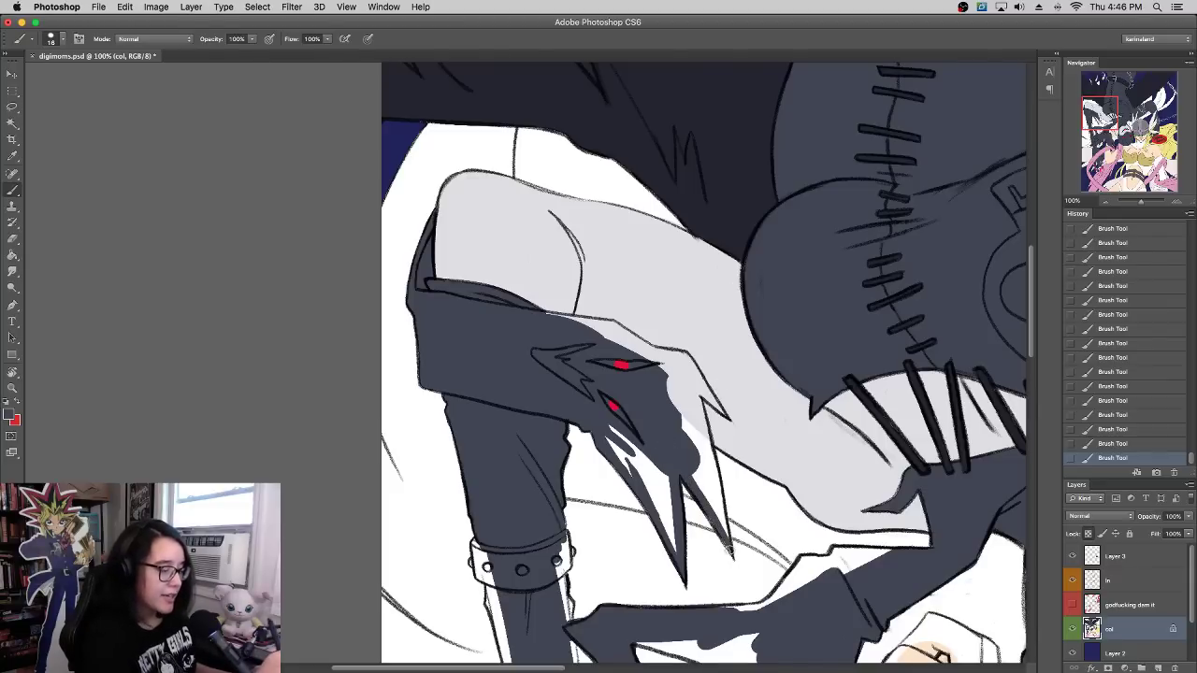
{"action": "key", "text": "super+z"}
{"action": "key", "text": "super+z"}
Step: Fill the cuff's second spike with body grey and clean the spill outside its edge with white
{"action": "mouse_move", "coordinate": [730, 552]}
{"action": "left_mouse_down"}
{"action": "mouse_move", "coordinate": [668, 461]}
{"action": "mouse_move", "coordinate": [712, 523]}
{"action": "mouse_move", "coordinate": [680, 471]}
{"action": "mouse_move", "coordinate": [704, 506]}
{"action": "left_mouse_up"}
{"action": "left_click_drag", "start_coordinate": [731, 549], "coordinate": [704, 433]}
{"action": "left_click_drag", "start_coordinate": [721, 498], "coordinate": [699, 405]}
{"action": "left_click", "coordinate": [741, 549], "text": "alt"}
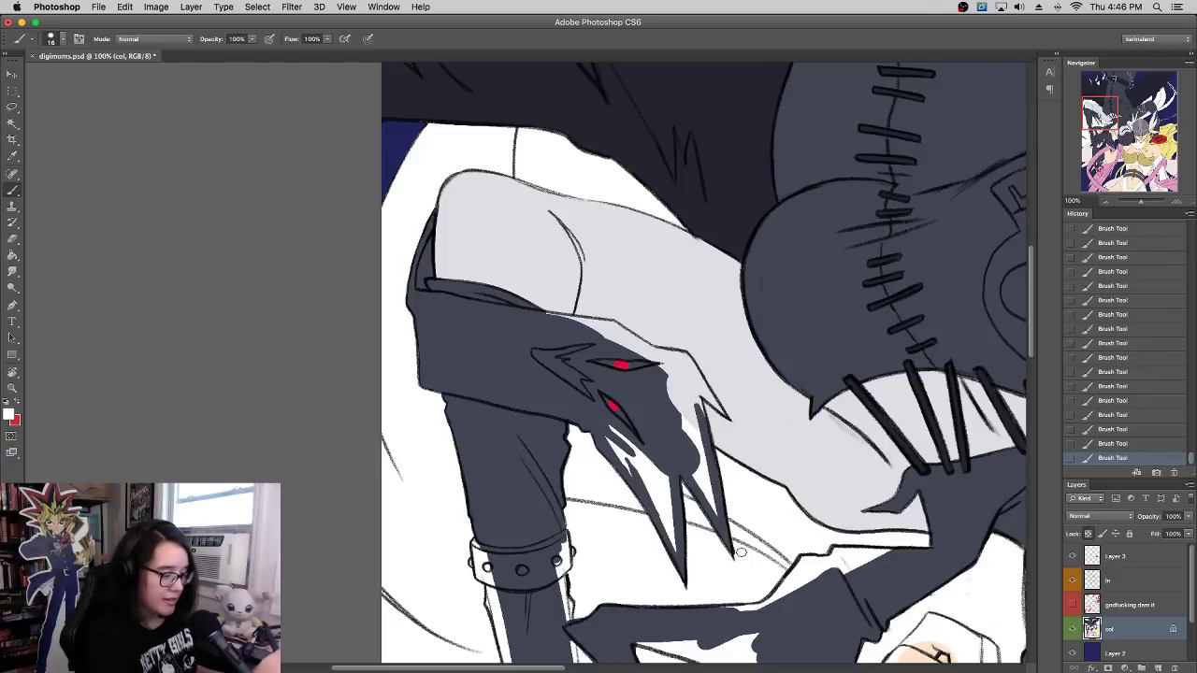
{"action": "mouse_move", "coordinate": [741, 552]}
{"action": "left_mouse_down"}
{"action": "mouse_move", "coordinate": [691, 415]}
{"action": "mouse_move", "coordinate": [671, 480]}
{"action": "mouse_move", "coordinate": [703, 502]}
{"action": "mouse_move", "coordinate": [695, 473]}
{"action": "mouse_move", "coordinate": [718, 516]}
{"action": "mouse_move", "coordinate": [688, 407]}
{"action": "mouse_move", "coordinate": [678, 445]}
{"action": "left_mouse_up"}
{"action": "left_click", "coordinate": [721, 519], "text": "alt"}
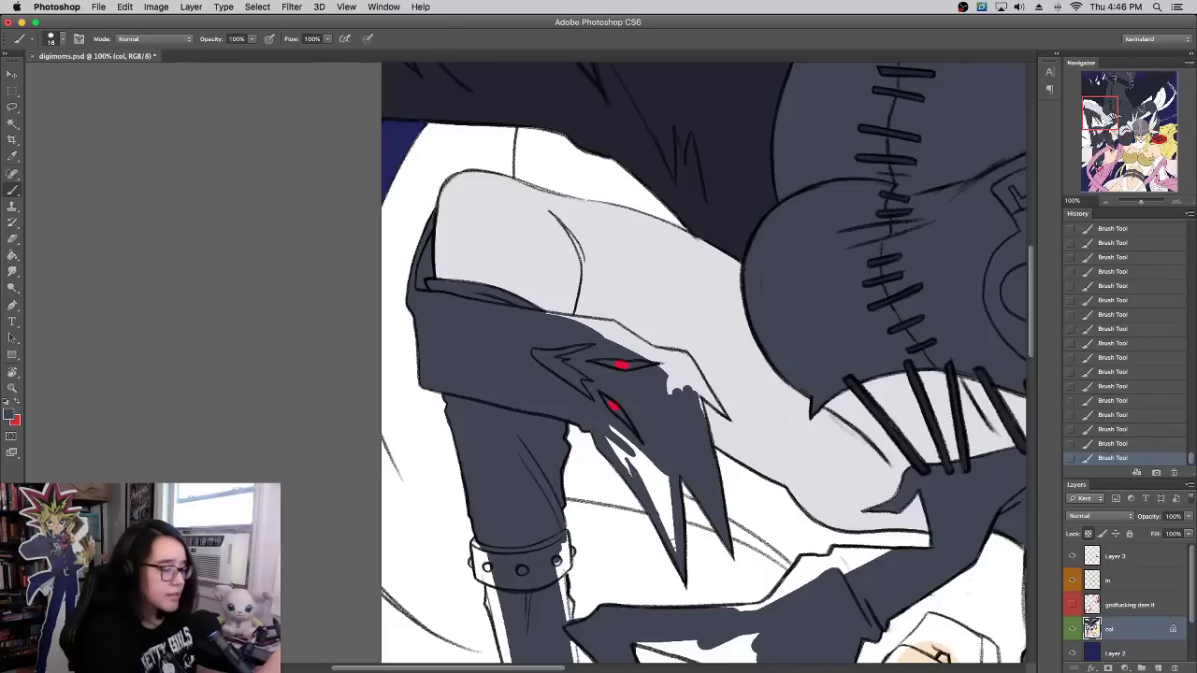
Step: Fill the remaining gaps in the red-eyed cuff with body grey, including the small side spike and the upper edge
{"action": "mouse_move", "coordinate": [671, 542]}
{"action": "left_mouse_down"}
{"action": "mouse_move", "coordinate": [664, 477]}
{"action": "mouse_move", "coordinate": [619, 434]}
{"action": "mouse_move", "coordinate": [641, 457]}
{"action": "left_mouse_up"}
{"action": "mouse_move", "coordinate": [704, 422]}
{"action": "left_mouse_down"}
{"action": "mouse_move", "coordinate": [731, 399]}
{"action": "mouse_move", "coordinate": [738, 424]}
{"action": "mouse_move", "coordinate": [687, 359]}
{"action": "mouse_move", "coordinate": [651, 346]}
{"action": "mouse_move", "coordinate": [687, 378]}
{"action": "left_mouse_up"}
{"action": "left_click", "coordinate": [733, 399], "text": "alt"}
{"action": "left_click", "coordinate": [690, 394], "text": "alt"}
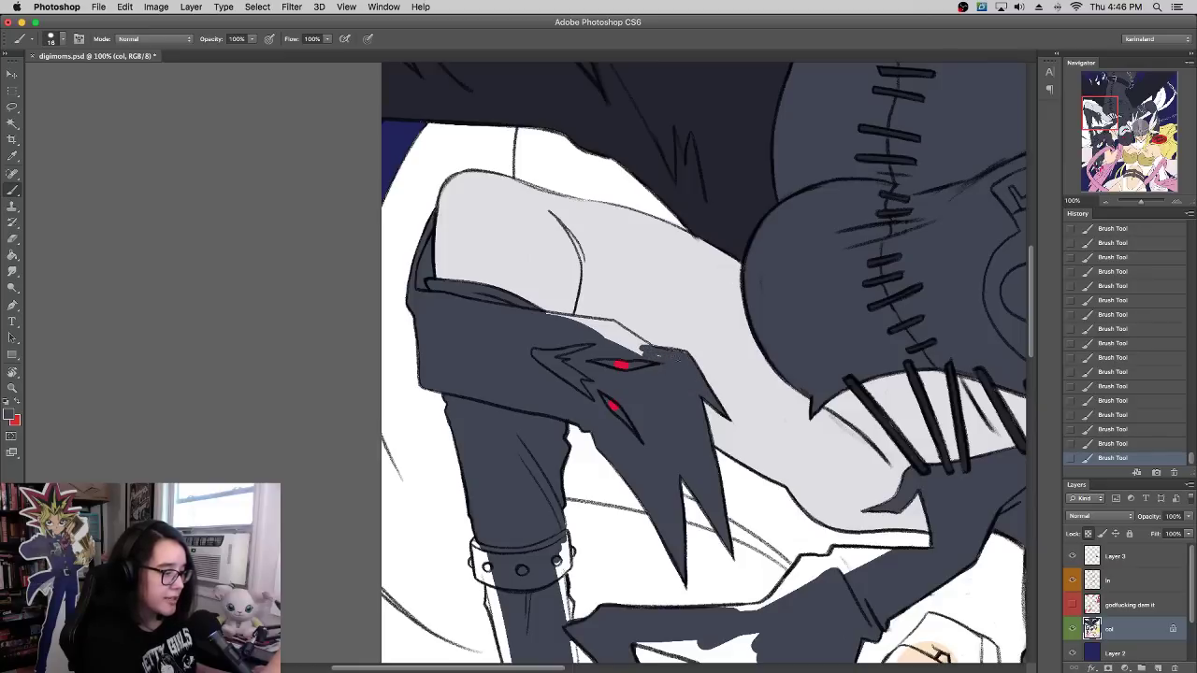
{"action": "left_click_drag", "start_coordinate": [562, 320], "coordinate": [678, 356]}
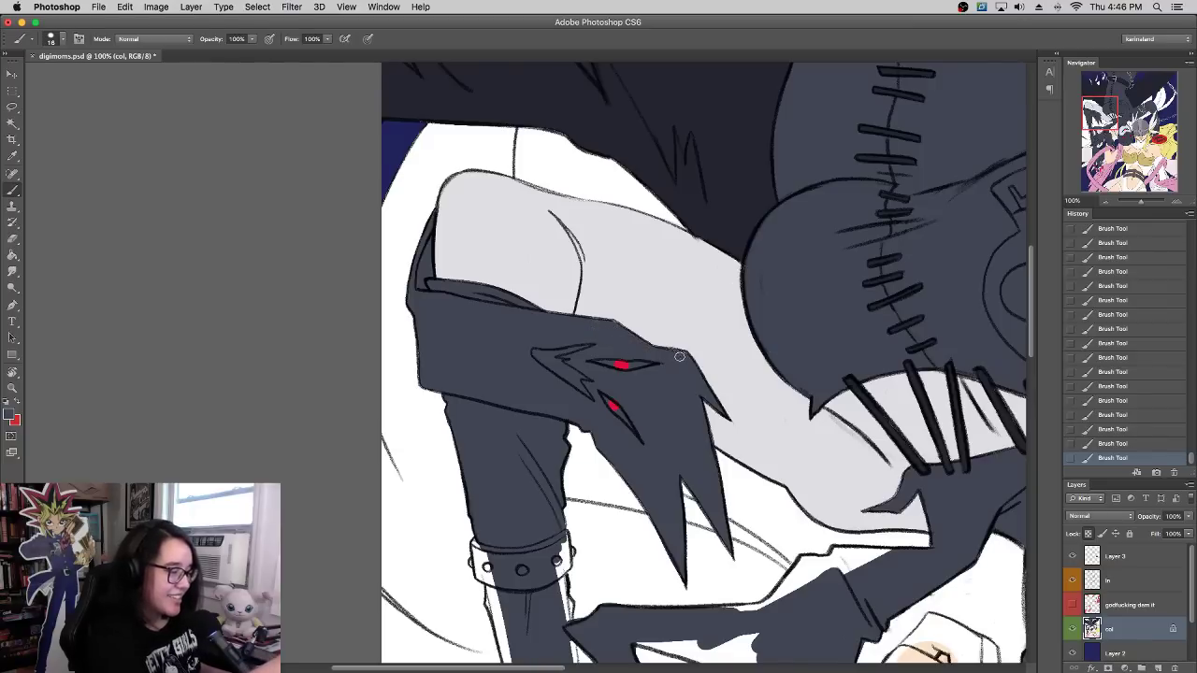
Step: Fill both slit eyes on the upper spiked cuff with bright red out to their outlines
{"action": "left_click", "coordinate": [612, 405], "text": "alt"}
{"action": "mouse_move", "coordinate": [626, 423]}
{"action": "left_mouse_down"}
{"action": "mouse_move", "coordinate": [605, 401]}
{"action": "mouse_move", "coordinate": [623, 417]}
{"action": "mouse_move", "coordinate": [611, 364]}
{"action": "mouse_move", "coordinate": [597, 362]}
{"action": "mouse_move", "coordinate": [627, 372]}
{"action": "mouse_move", "coordinate": [596, 364]}
{"action": "mouse_move", "coordinate": [630, 365]}
{"action": "left_mouse_up"}
{"action": "left_click", "coordinate": [610, 372], "text": "alt"}
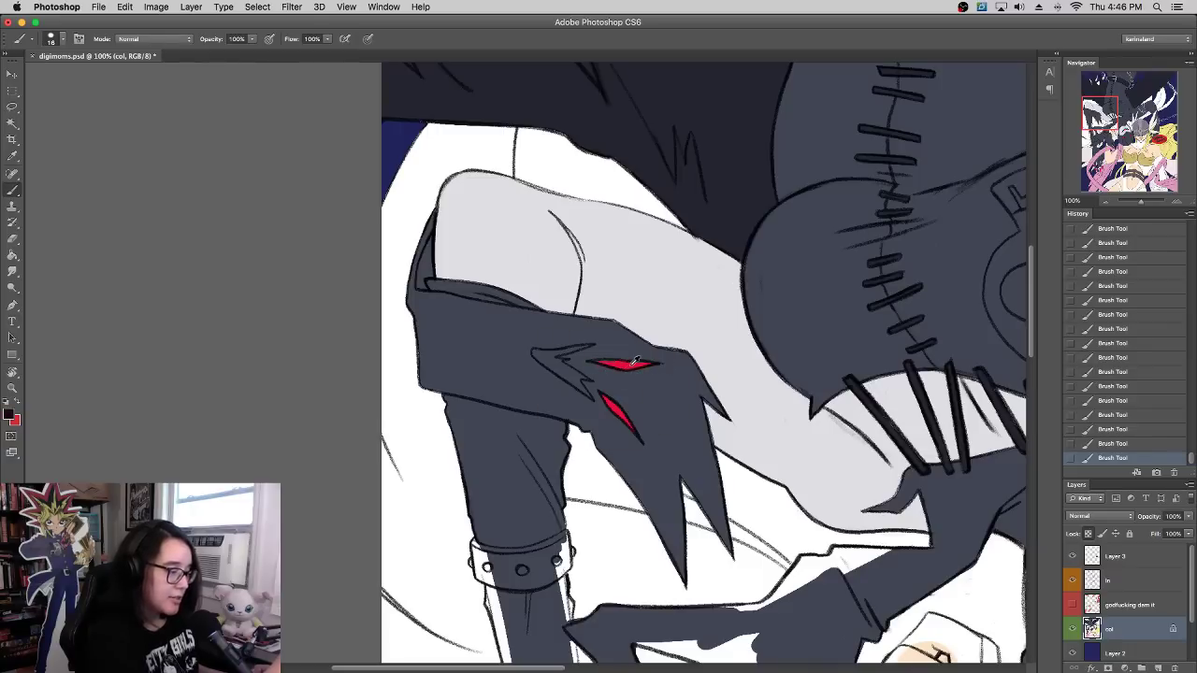
{"action": "left_click", "coordinate": [621, 361], "text": "alt"}
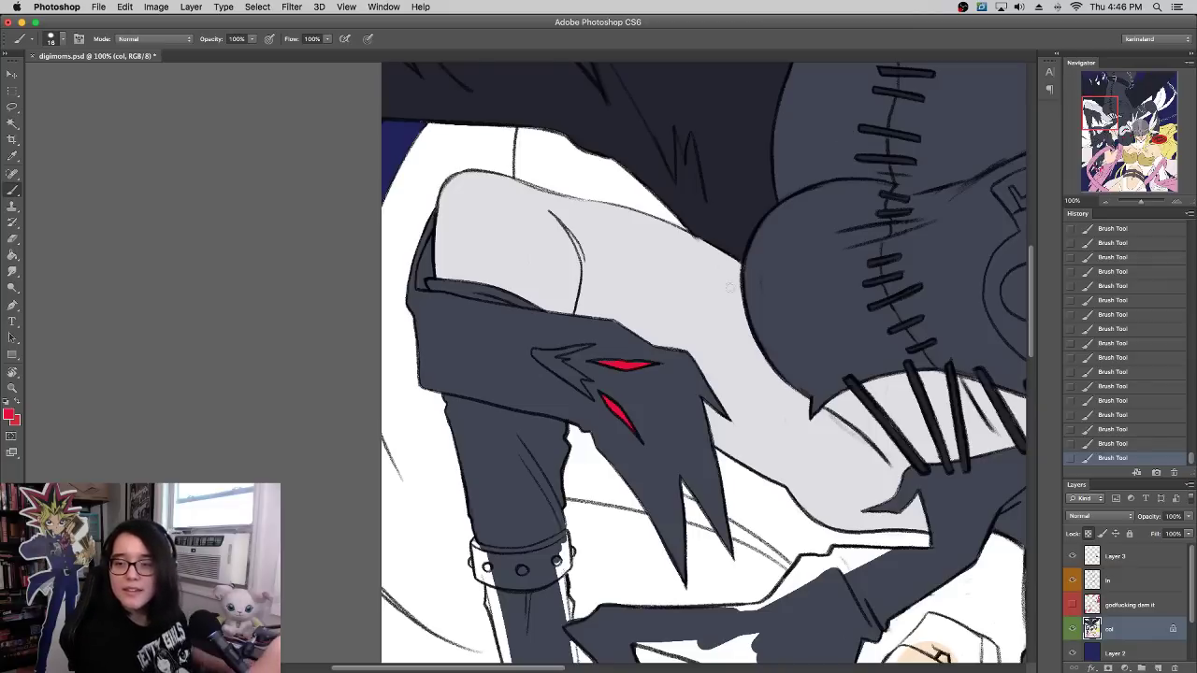
Step: Paint body grey along the upper edge of the white notch in the lower red-eyed cuff
{"action": "scroll", "coordinate": [730, 288], "scroll_direction": "up", "scroll_amount": 3}
{"action": "scroll", "coordinate": [729, 288], "scroll_direction": "right", "scroll_amount": 3}
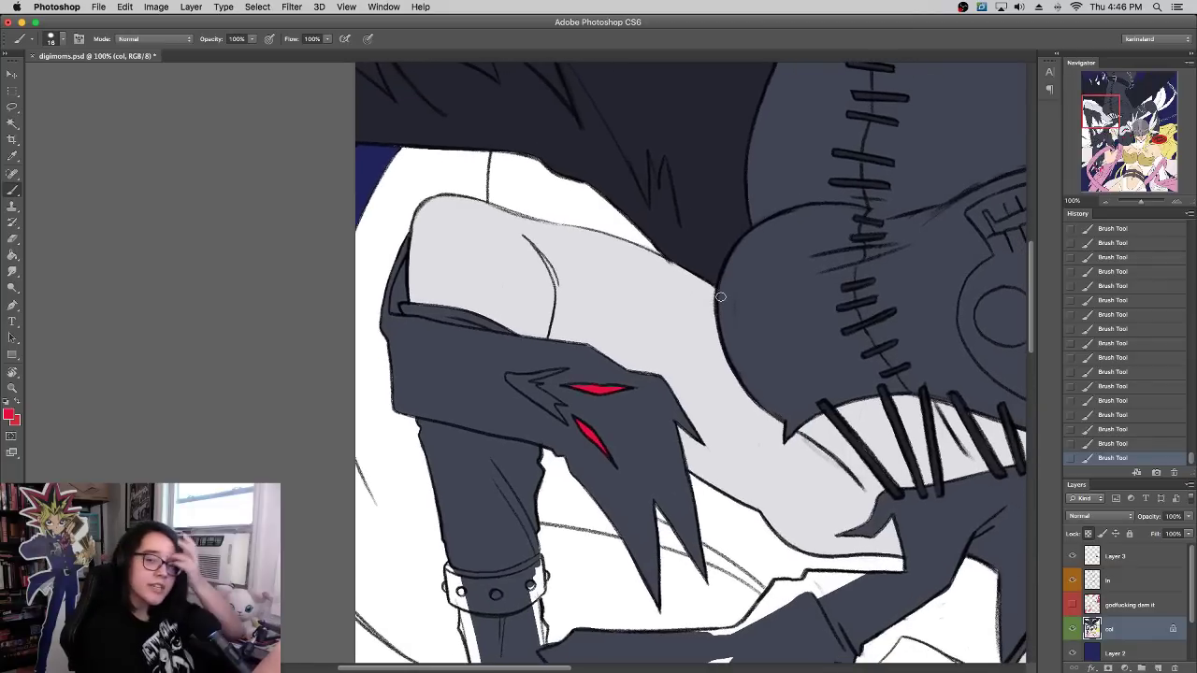
{"action": "left_click_drag", "start_coordinate": [1141, 202], "coordinate": [1140, 204]}
{"action": "left_click_drag", "start_coordinate": [689, 393], "coordinate": [995, 420]}
{"action": "left_click_drag", "start_coordinate": [722, 271], "coordinate": [778, 296]}
{"action": "left_click", "coordinate": [439, 459], "text": "alt"}
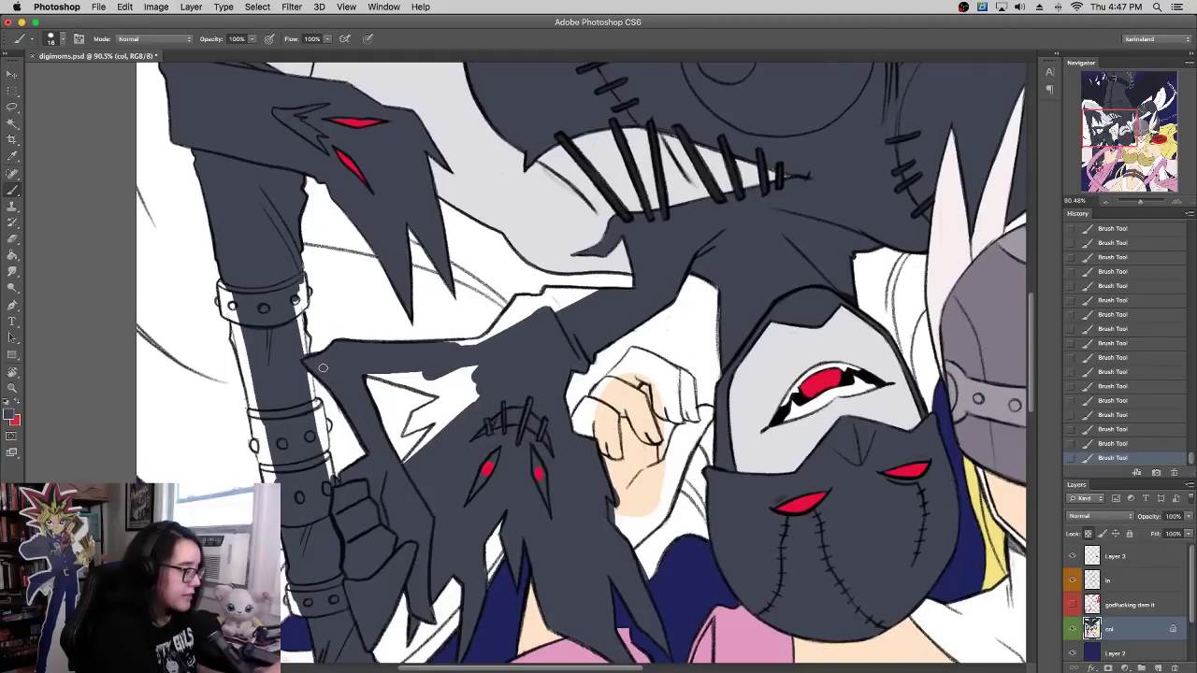
{"action": "scroll", "coordinate": [411, 405], "scroll_direction": "down", "scroll_amount": 2}
{"action": "scroll", "coordinate": [412, 405], "scroll_direction": "left", "scroll_amount": 3}
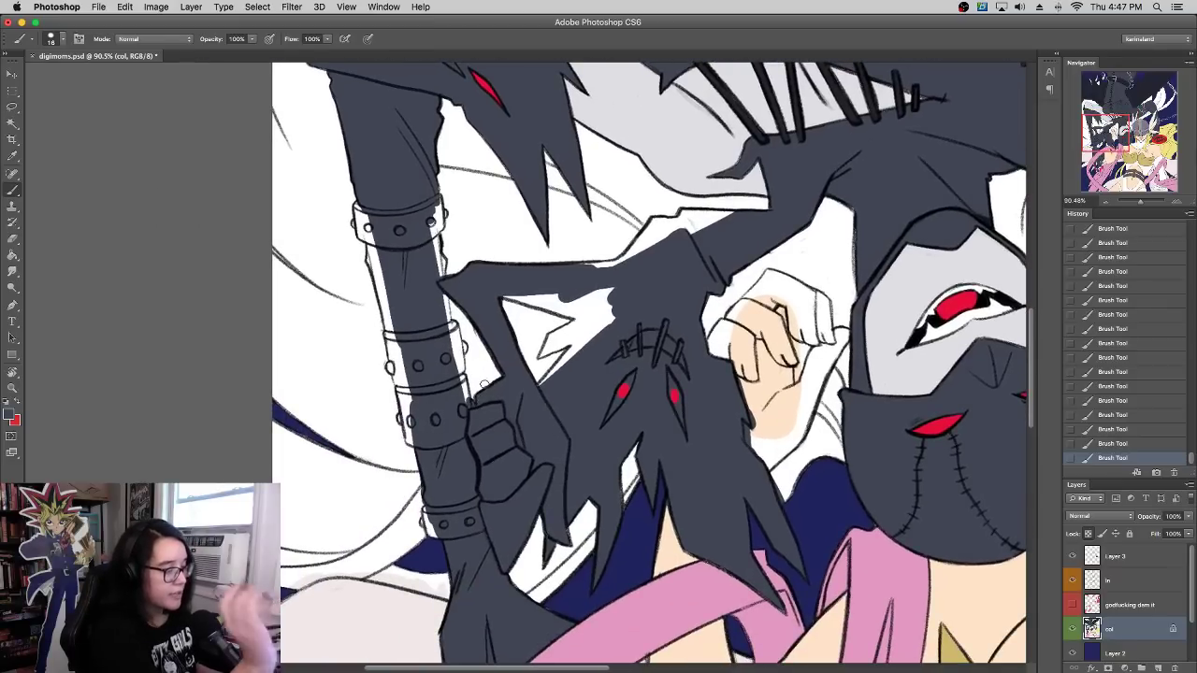
{"action": "left_click_drag", "start_coordinate": [512, 298], "coordinate": [587, 316]}
{"action": "left_click_drag", "start_coordinate": [507, 298], "coordinate": [535, 299]}
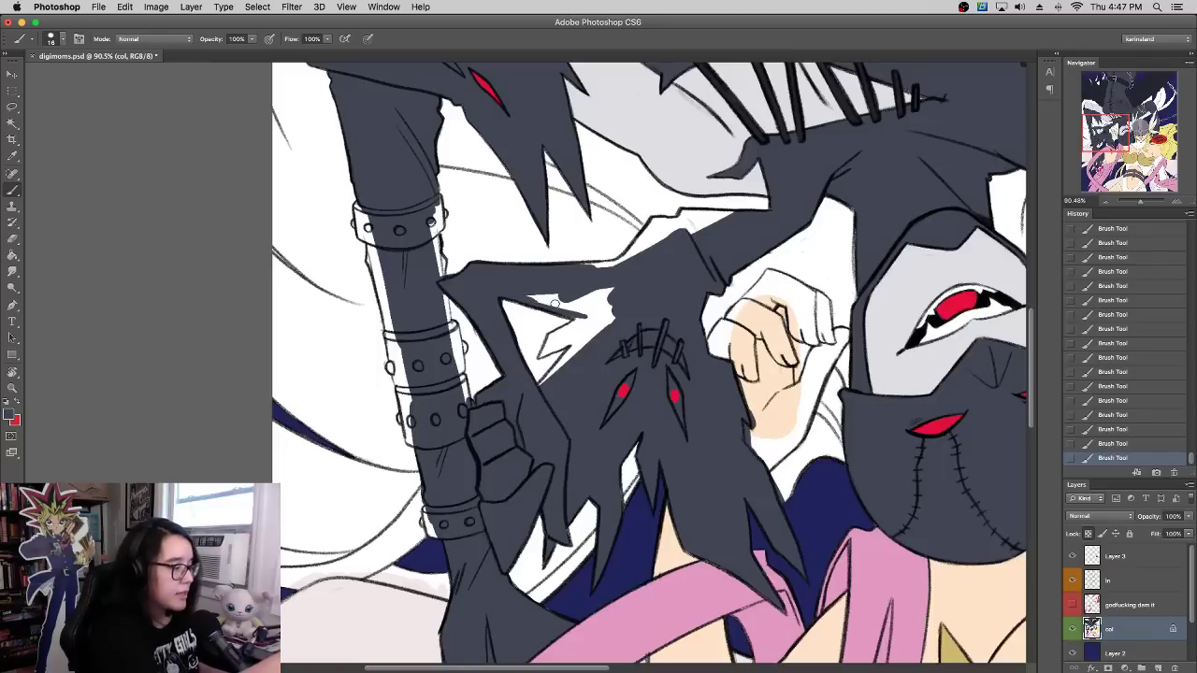
Step: Fill the notch's jagged lower point and the white gap behind it with body grey
{"action": "mouse_move", "coordinate": [559, 348]}
{"action": "left_mouse_down"}
{"action": "mouse_move", "coordinate": [544, 354]}
{"action": "mouse_move", "coordinate": [549, 335]}
{"action": "mouse_move", "coordinate": [582, 319]}
{"action": "left_mouse_up"}
{"action": "left_click", "coordinate": [549, 361], "text": "alt"}
{"action": "mouse_move", "coordinate": [543, 356]}
{"action": "left_mouse_down"}
{"action": "mouse_move", "coordinate": [588, 338]}
{"action": "mouse_move", "coordinate": [546, 350]}
{"action": "mouse_move", "coordinate": [572, 340]}
{"action": "mouse_move", "coordinate": [544, 383]}
{"action": "mouse_move", "coordinate": [578, 335]}
{"action": "mouse_move", "coordinate": [610, 319]}
{"action": "left_mouse_up"}
{"action": "left_click", "coordinate": [546, 350], "text": "alt"}
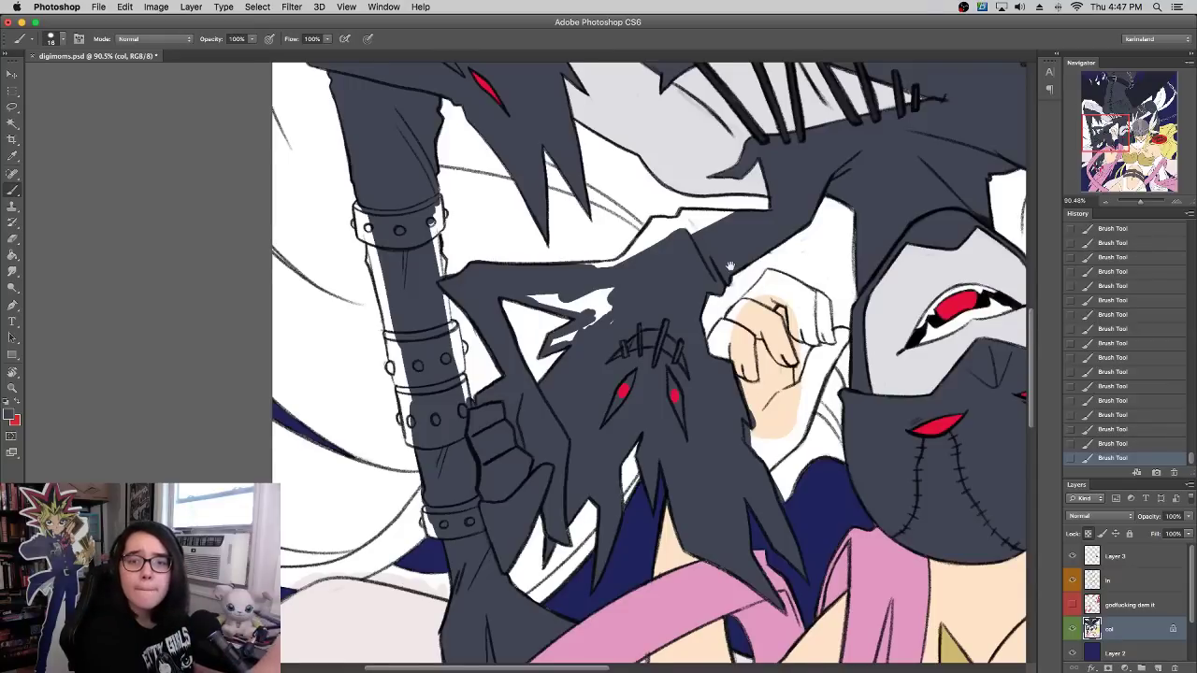
{"action": "left_click_drag", "start_coordinate": [717, 250], "coordinate": [770, 287]}
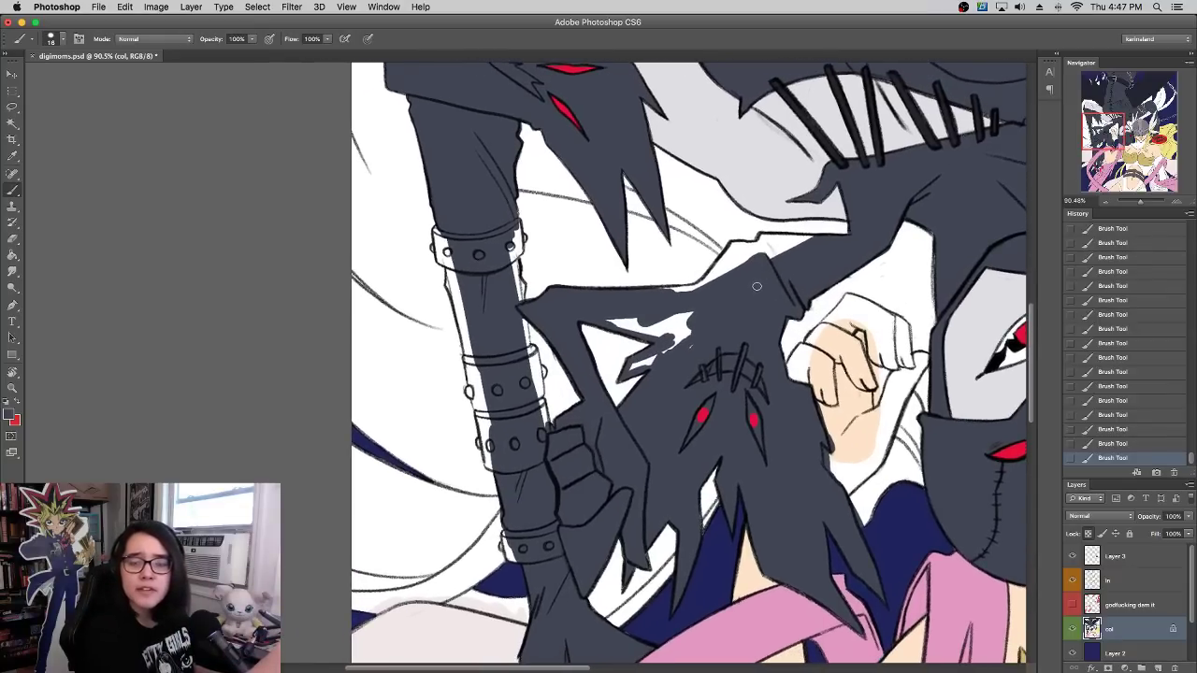
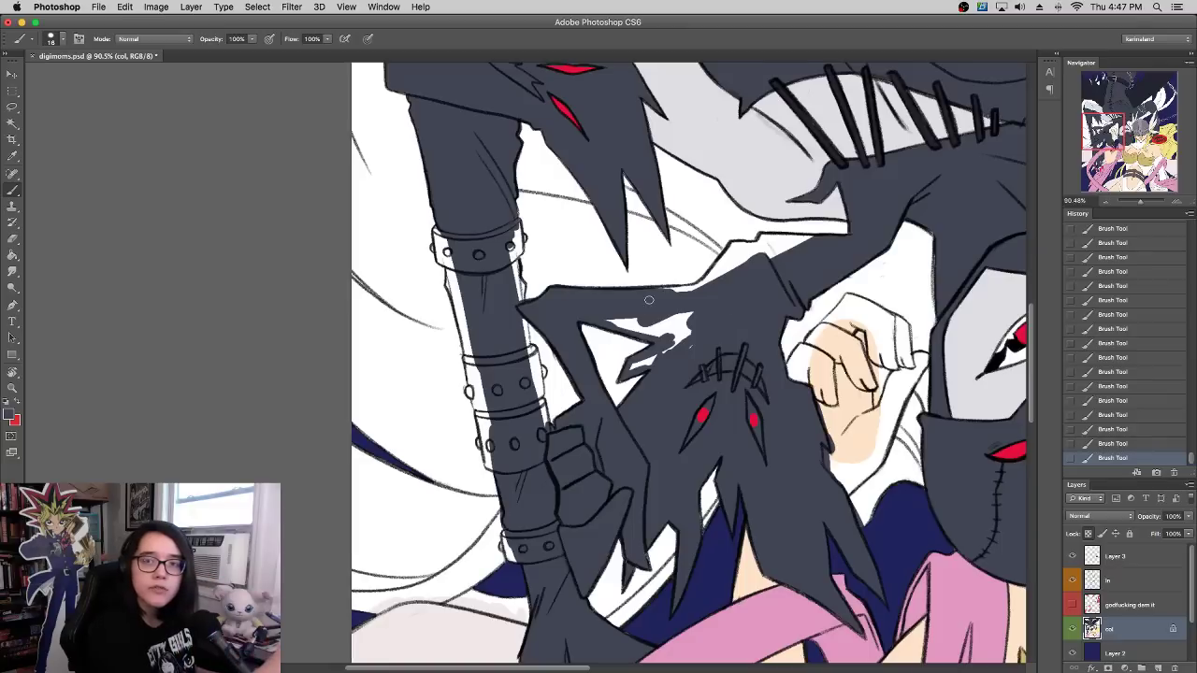
{"action": "mouse_move", "coordinate": [653, 309]}
{"action": "left_mouse_down"}
{"action": "mouse_move", "coordinate": [677, 340]}
{"action": "mouse_move", "coordinate": [640, 353]}
{"action": "mouse_move", "coordinate": [626, 342]}
{"action": "mouse_move", "coordinate": [645, 346]}
{"action": "mouse_move", "coordinate": [642, 304]}
{"action": "mouse_move", "coordinate": [660, 271]}
{"action": "mouse_move", "coordinate": [568, 367]}
{"action": "mouse_move", "coordinate": [647, 387]}
{"action": "mouse_move", "coordinate": [653, 350]}
{"action": "mouse_move", "coordinate": [636, 389]}
{"action": "mouse_move", "coordinate": [592, 411]}
{"action": "left_mouse_up"}
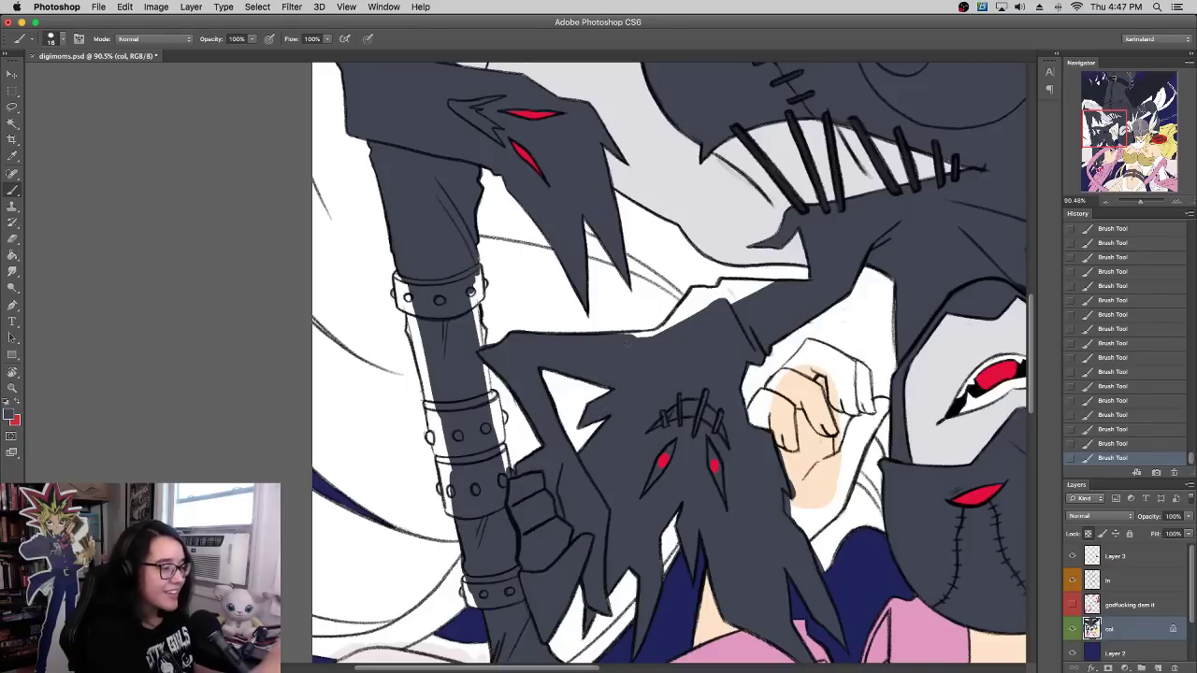
Step: Fill the lower cuff's upper edge and the remaining white strip along the forearm with body grey
{"action": "mouse_move", "coordinate": [635, 335]}
{"action": "left_mouse_down"}
{"action": "mouse_move", "coordinate": [666, 332]}
{"action": "mouse_move", "coordinate": [619, 333]}
{"action": "left_mouse_up"}
{"action": "left_click_drag", "start_coordinate": [723, 268], "coordinate": [651, 305]}
{"action": "left_click_drag", "start_coordinate": [589, 356], "coordinate": [630, 337]}
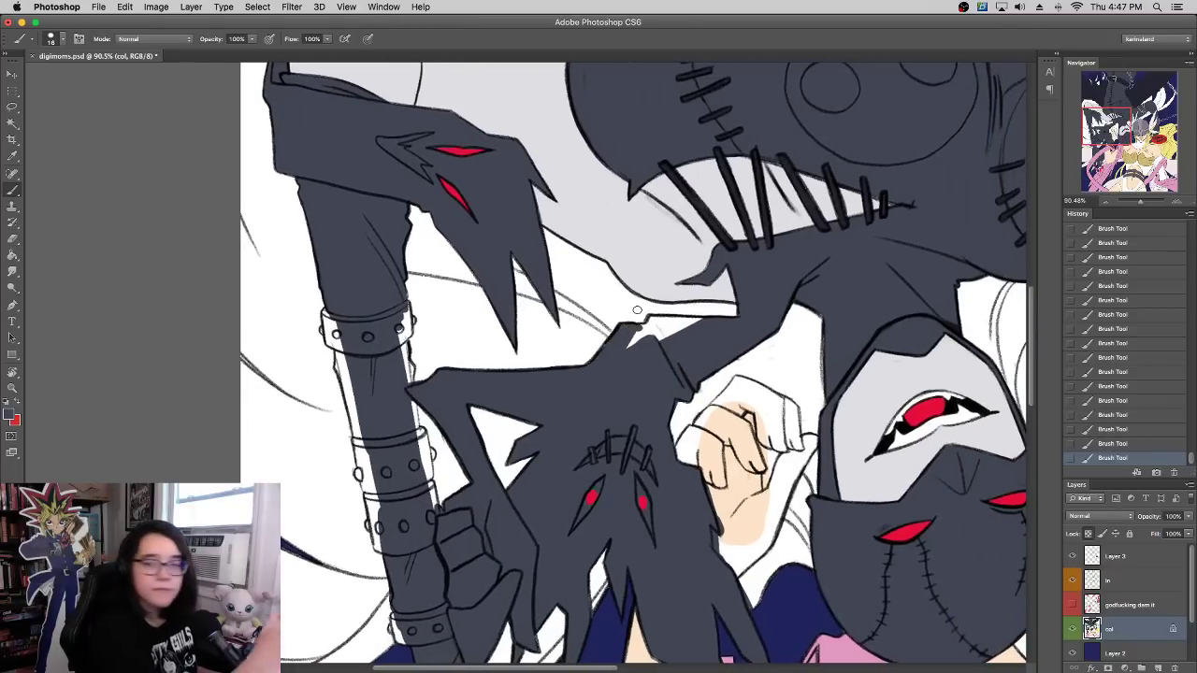
{"action": "key", "text": "x"}
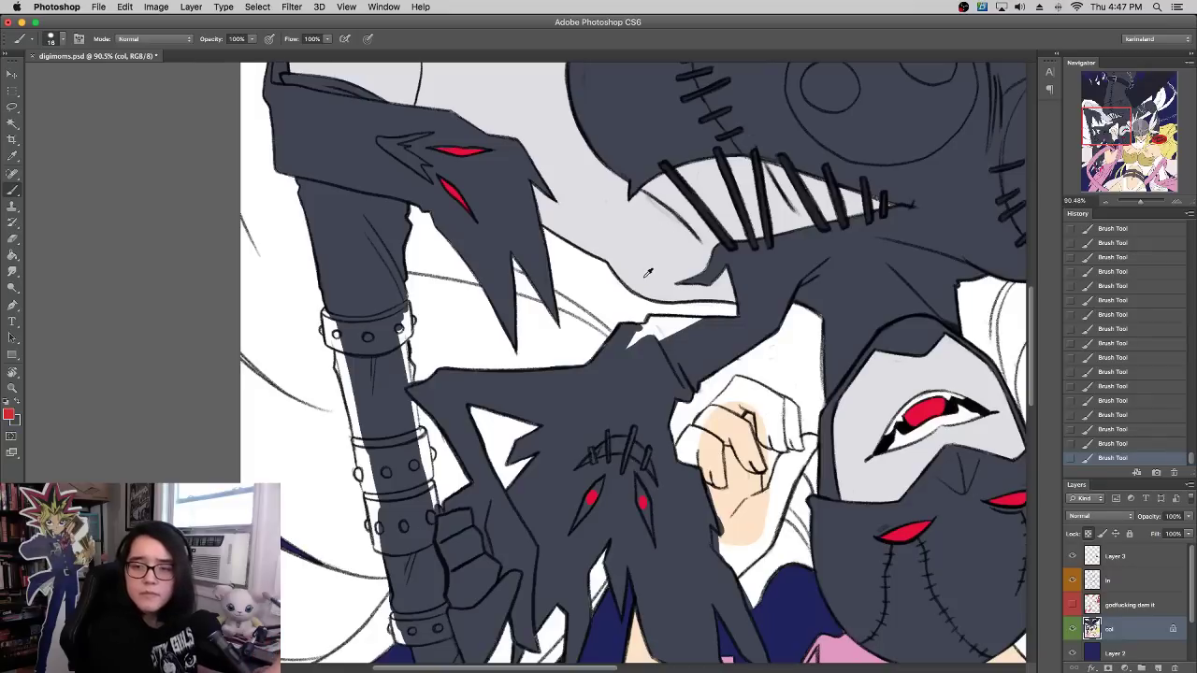
{"action": "left_click", "coordinate": [625, 316], "text": "alt"}
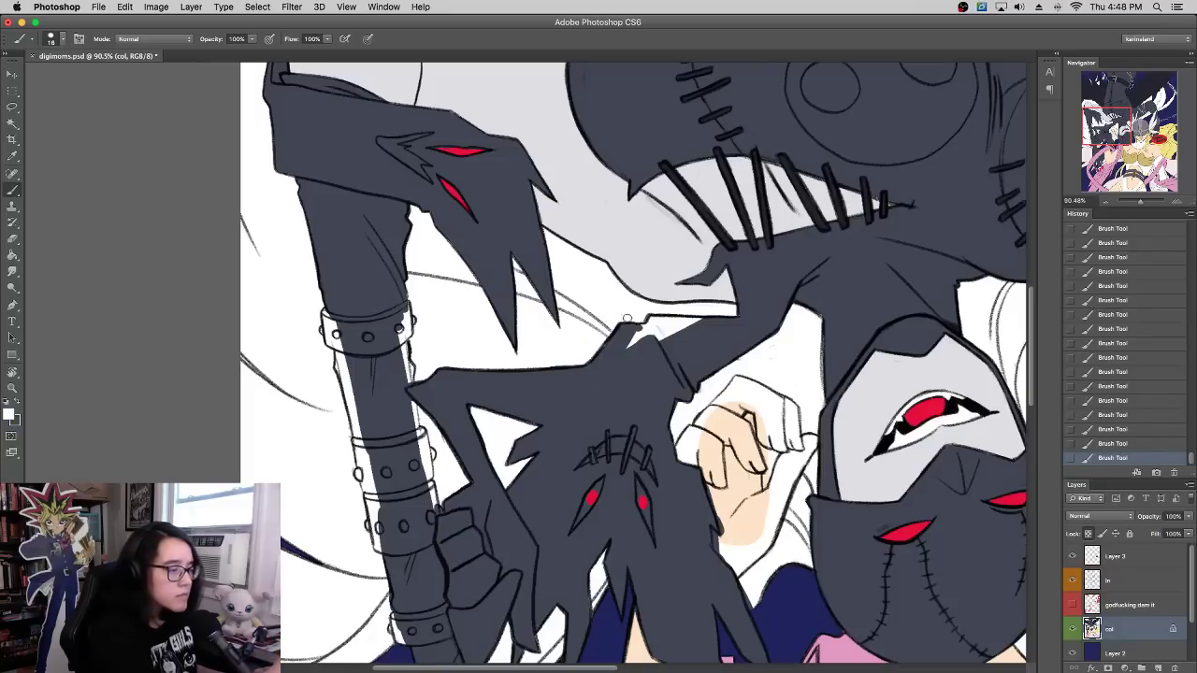
{"action": "key", "text": "x"}
{"action": "mouse_move", "coordinate": [630, 343]}
{"action": "left_mouse_down"}
{"action": "mouse_move", "coordinate": [645, 327]}
{"action": "mouse_move", "coordinate": [670, 333]}
{"action": "mouse_move", "coordinate": [654, 319]}
{"action": "mouse_move", "coordinate": [660, 335]}
{"action": "mouse_move", "coordinate": [680, 336]}
{"action": "left_mouse_up"}
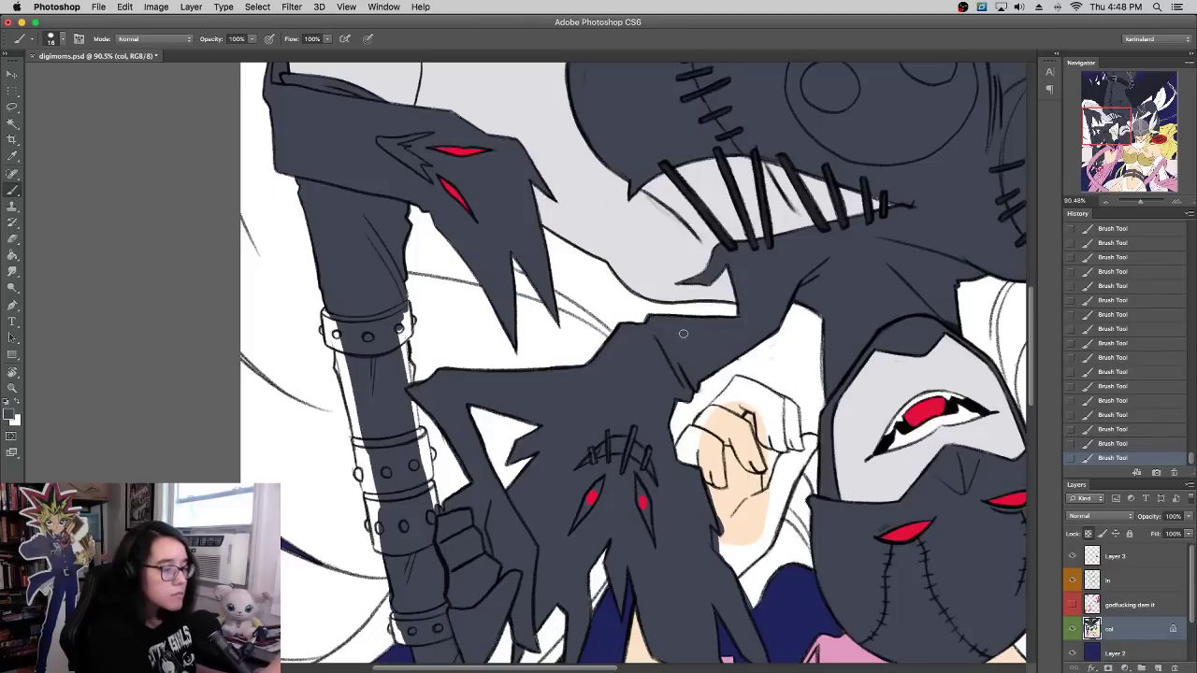
{"action": "mouse_move", "coordinate": [867, 369]}
{"action": "left_mouse_down"}
{"action": "mouse_move", "coordinate": [814, 302]}
{"action": "mouse_move", "coordinate": [831, 263]}
{"action": "mouse_move", "coordinate": [768, 294]}
{"action": "left_mouse_up"}
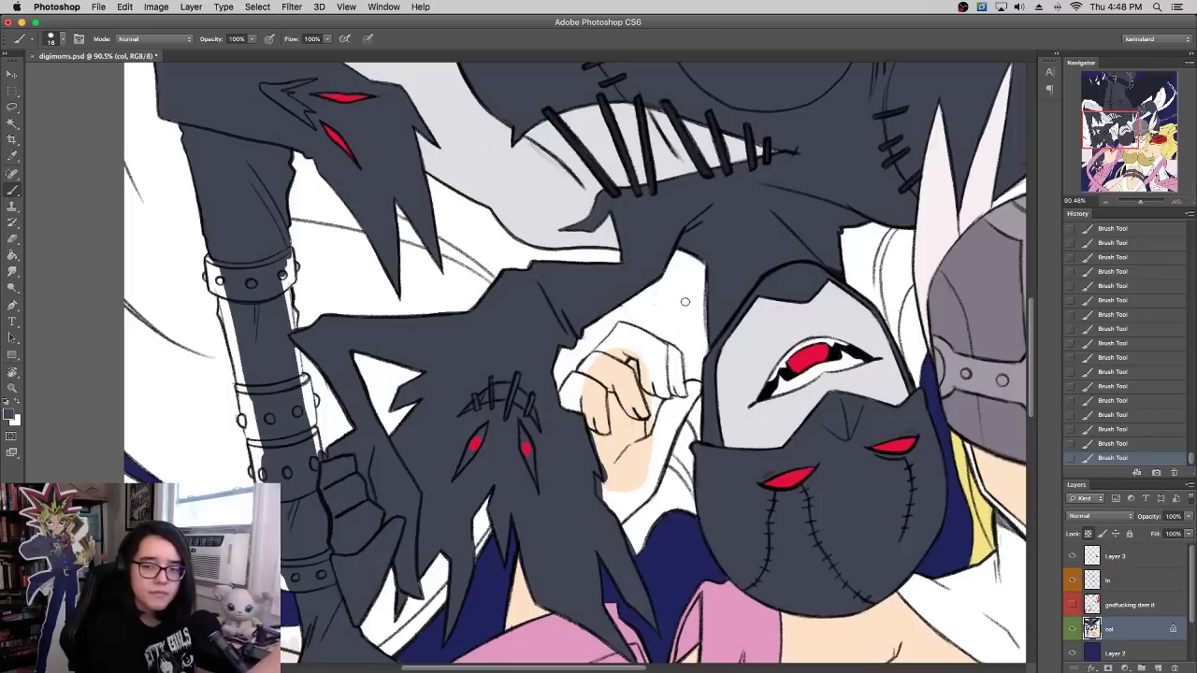
{"action": "left_click_drag", "start_coordinate": [735, 225], "coordinate": [746, 292]}
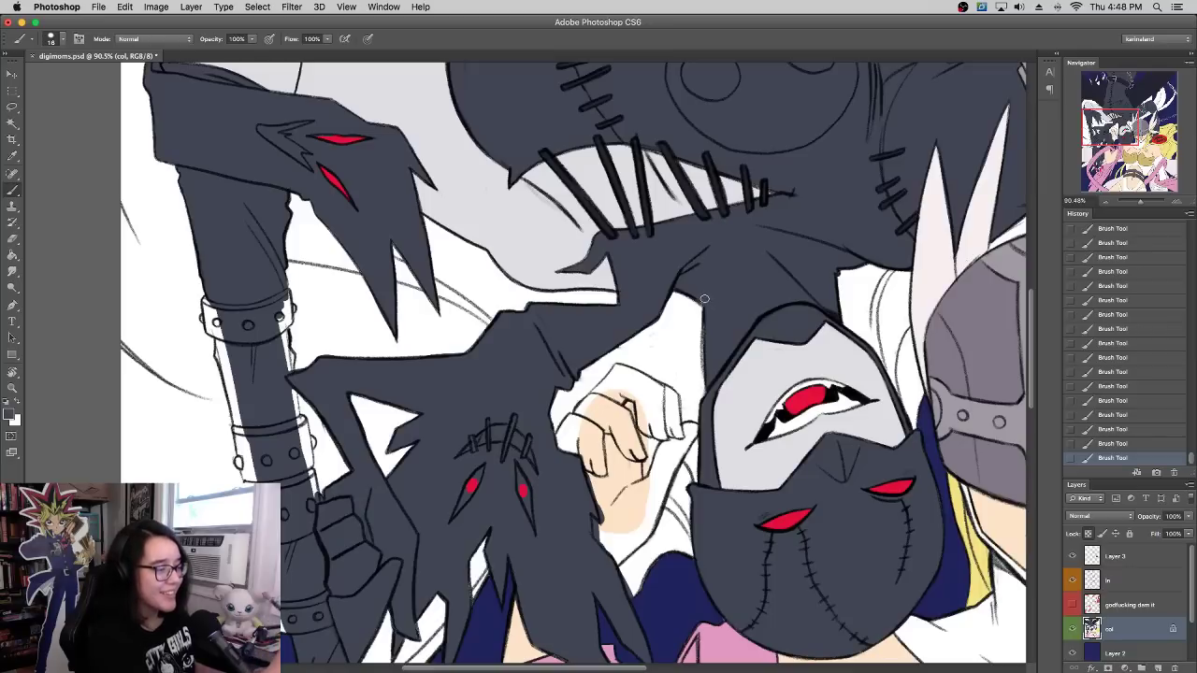
{"action": "left_click_drag", "start_coordinate": [1017, 266], "coordinate": [825, 283]}
{"action": "scroll", "coordinate": [824, 283], "scroll_direction": "up", "scroll_amount": 10}
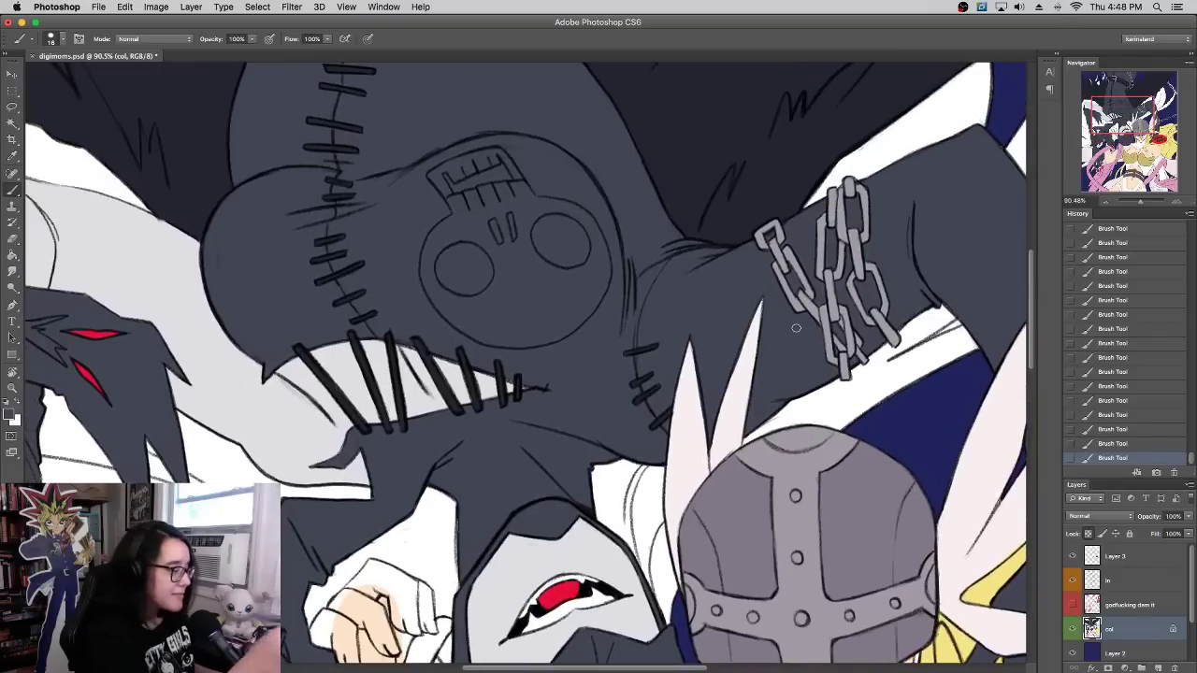
{"action": "scroll", "coordinate": [716, 408], "scroll_direction": "down", "scroll_amount": 5}
{"action": "scroll", "coordinate": [716, 408], "scroll_direction": "left", "scroll_amount": 3}
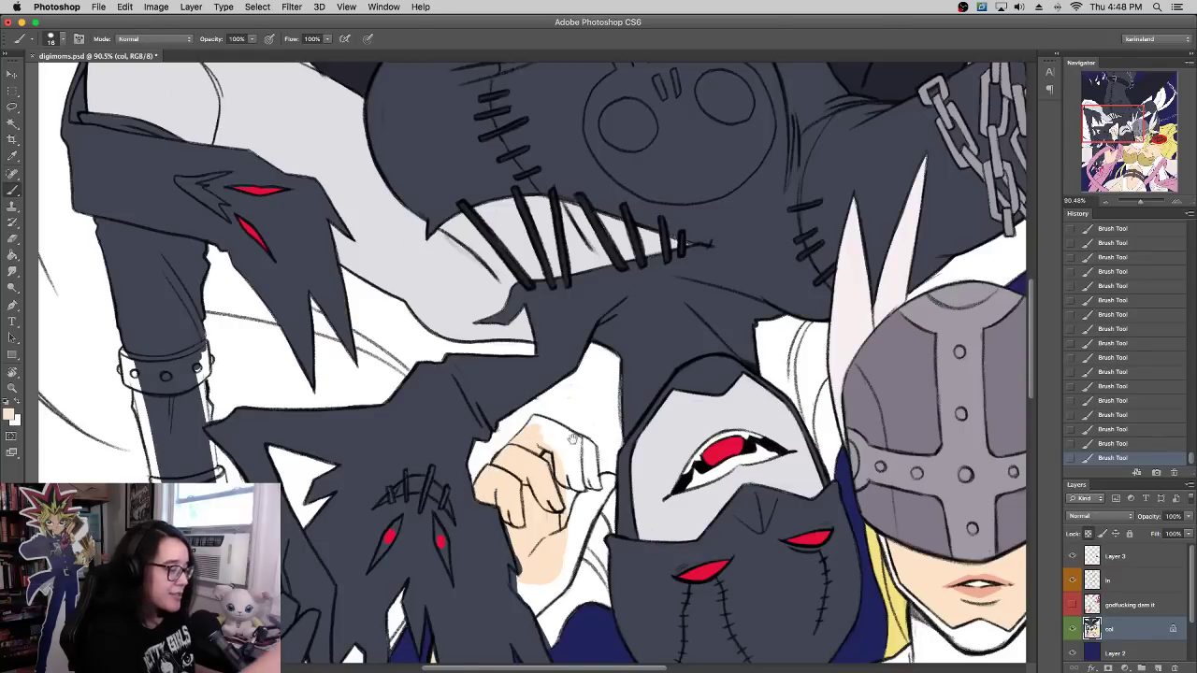
Step: Fill the palm, wrist and thumb of the raised hand beside the masked face with the sampled skin colour
{"action": "scroll", "coordinate": [519, 453], "scroll_direction": "down", "scroll_amount": 5}
{"action": "left_click", "coordinate": [559, 530], "text": "alt"}
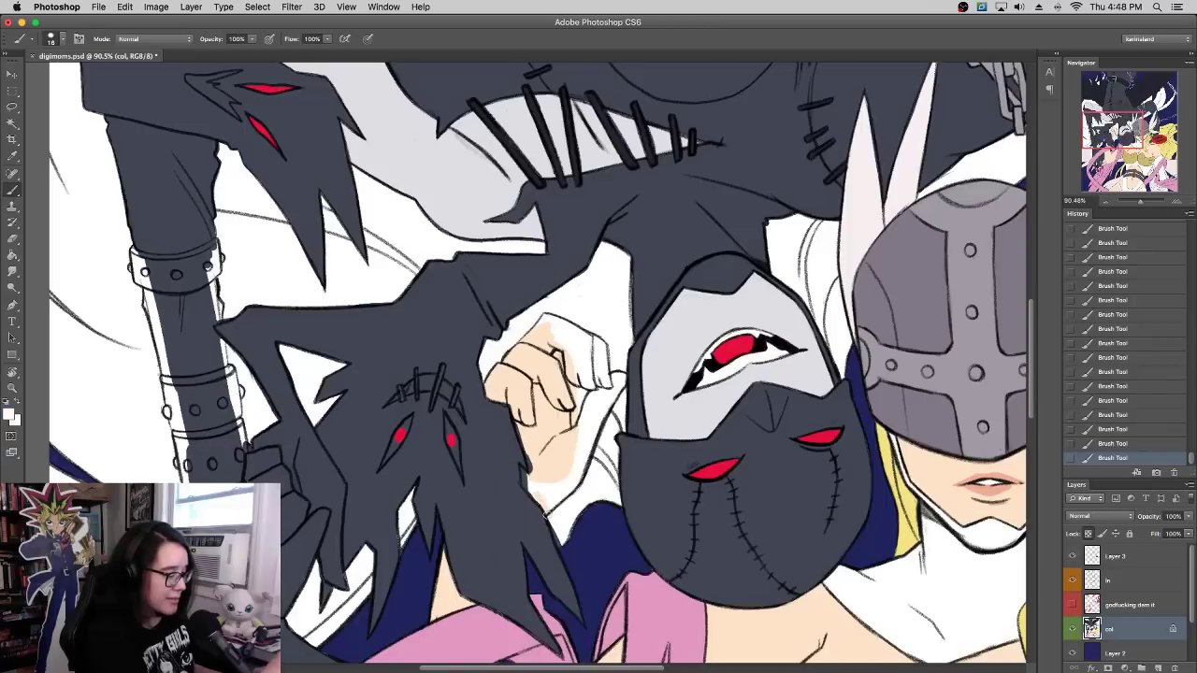
{"action": "left_click", "coordinate": [550, 475], "text": "alt"}
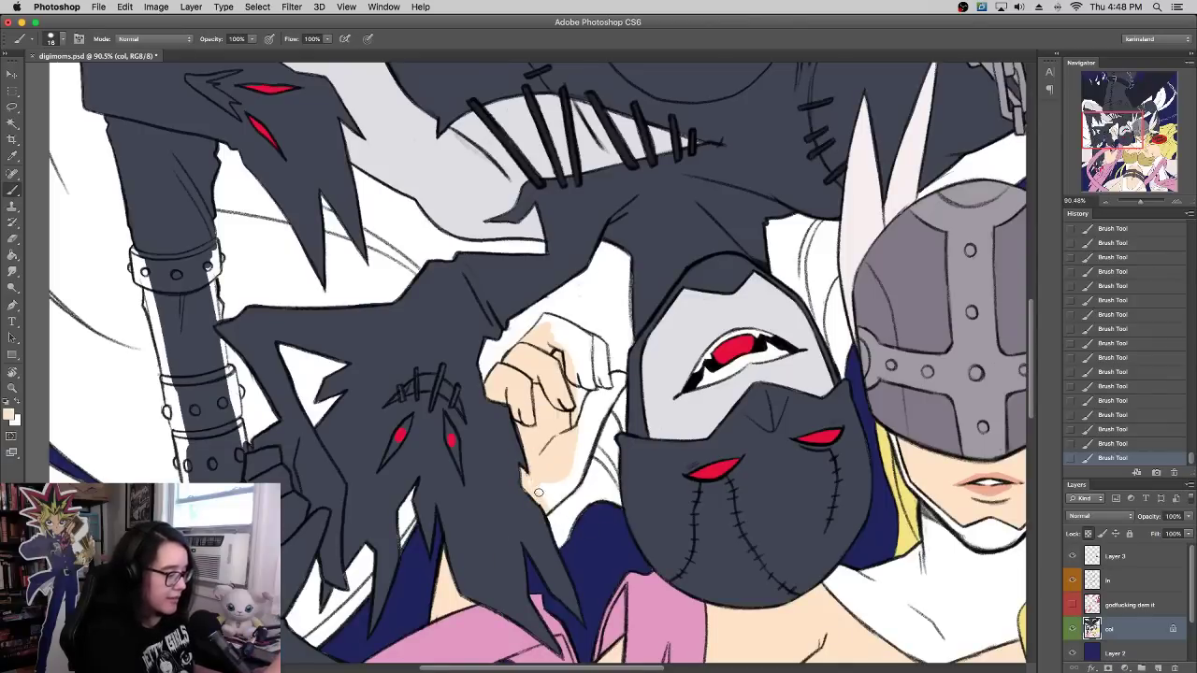
{"action": "left_click", "coordinate": [520, 495], "text": "alt"}
{"action": "left_click", "coordinate": [535, 468], "text": "alt"}
{"action": "mouse_move", "coordinate": [544, 499]}
{"action": "left_mouse_down"}
{"action": "mouse_move", "coordinate": [575, 463]}
{"action": "mouse_move", "coordinate": [587, 418]}
{"action": "left_mouse_up"}
{"action": "mouse_move", "coordinate": [582, 466]}
{"action": "left_mouse_down"}
{"action": "mouse_move", "coordinate": [609, 386]}
{"action": "mouse_move", "coordinate": [627, 376]}
{"action": "mouse_move", "coordinate": [589, 432]}
{"action": "mouse_move", "coordinate": [595, 403]}
{"action": "left_mouse_up"}
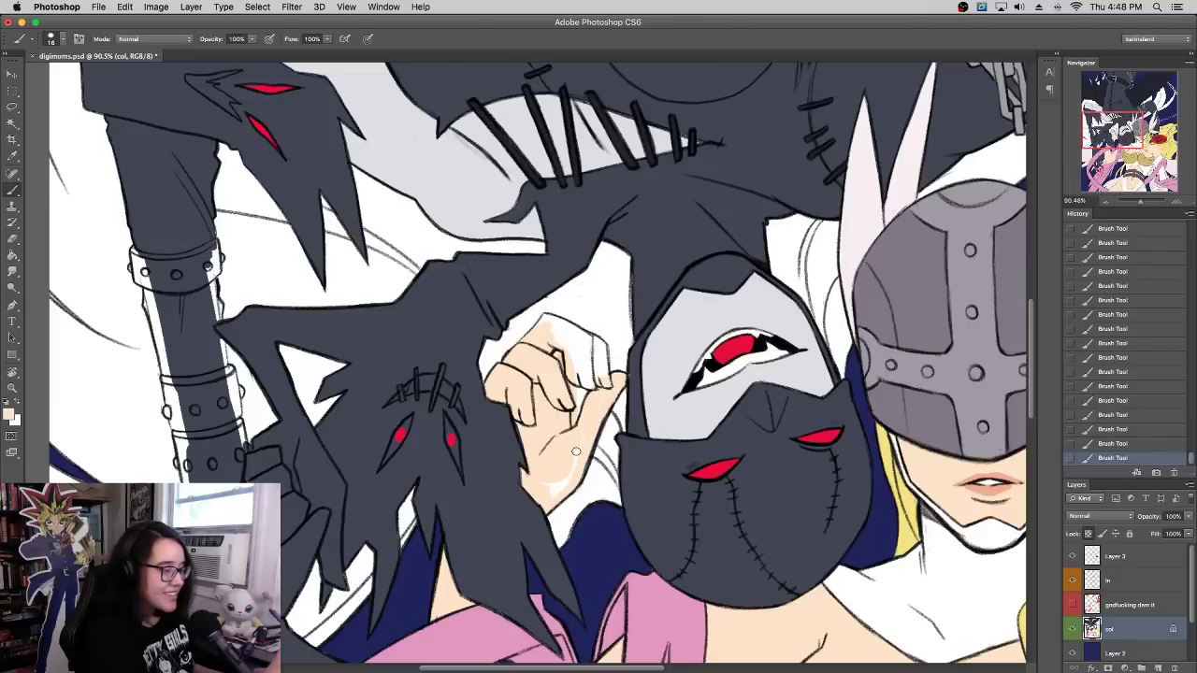
Step: Fill the back and remaining white fingers of the raised hand with skin colour
{"action": "key", "text": "x"}
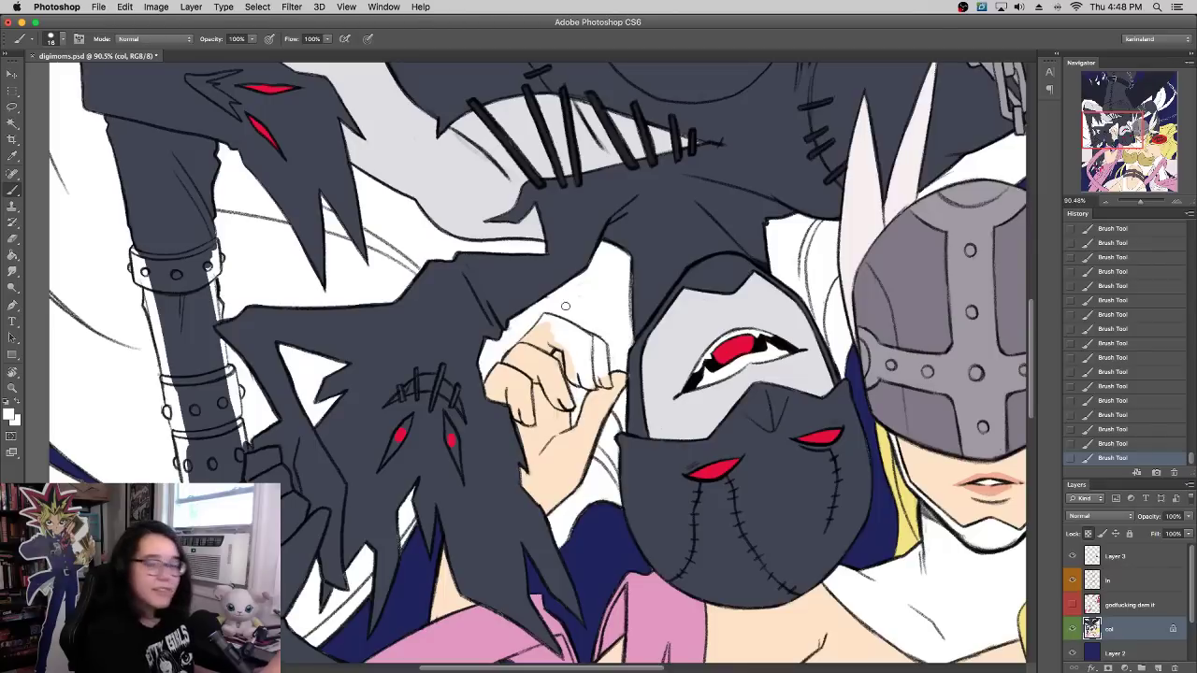
{"action": "left_click_drag", "start_coordinate": [559, 346], "coordinate": [570, 411]}
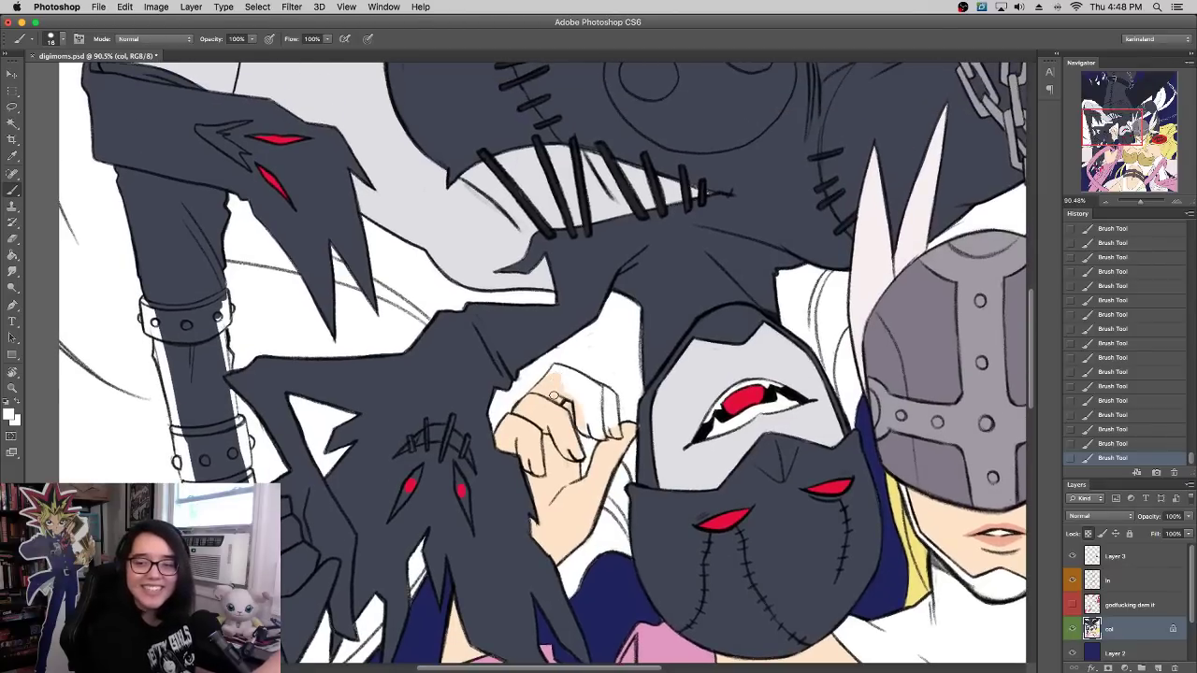
{"action": "key", "text": "x"}
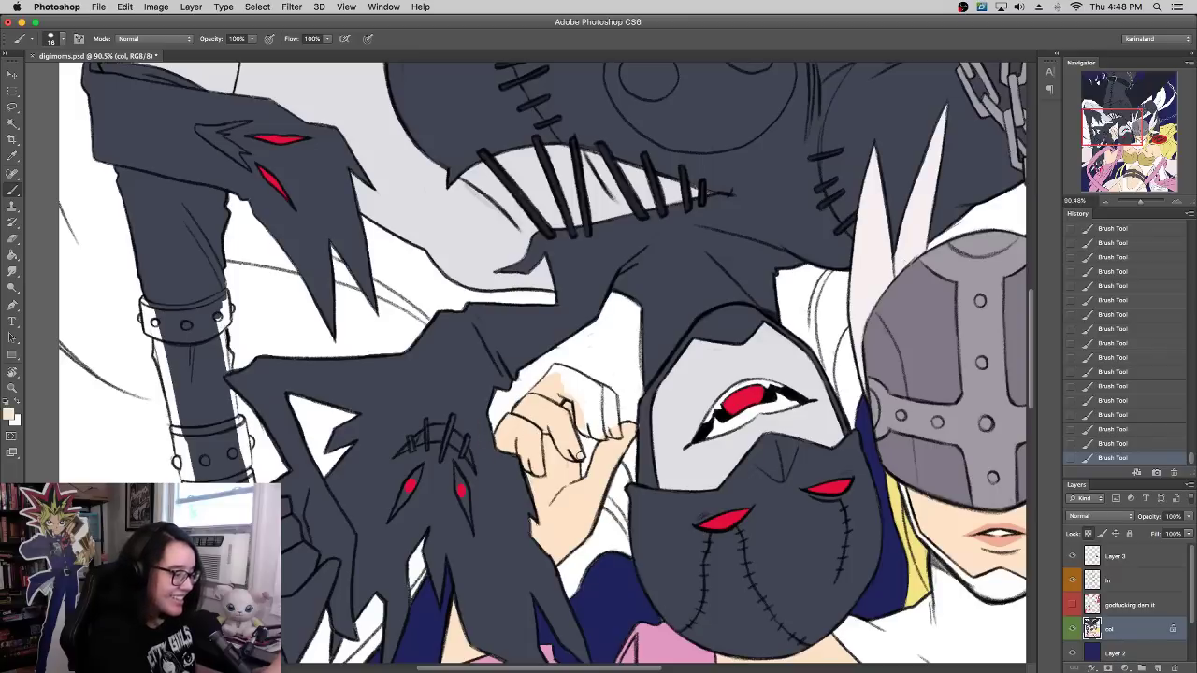
{"action": "mouse_move", "coordinate": [581, 427]}
{"action": "left_mouse_down"}
{"action": "mouse_move", "coordinate": [605, 408]}
{"action": "mouse_move", "coordinate": [613, 425]}
{"action": "mouse_move", "coordinate": [612, 397]}
{"action": "mouse_move", "coordinate": [555, 369]}
{"action": "mouse_move", "coordinate": [545, 381]}
{"action": "mouse_move", "coordinate": [568, 383]}
{"action": "mouse_move", "coordinate": [588, 421]}
{"action": "mouse_move", "coordinate": [574, 388]}
{"action": "mouse_move", "coordinate": [605, 402]}
{"action": "left_mouse_up"}
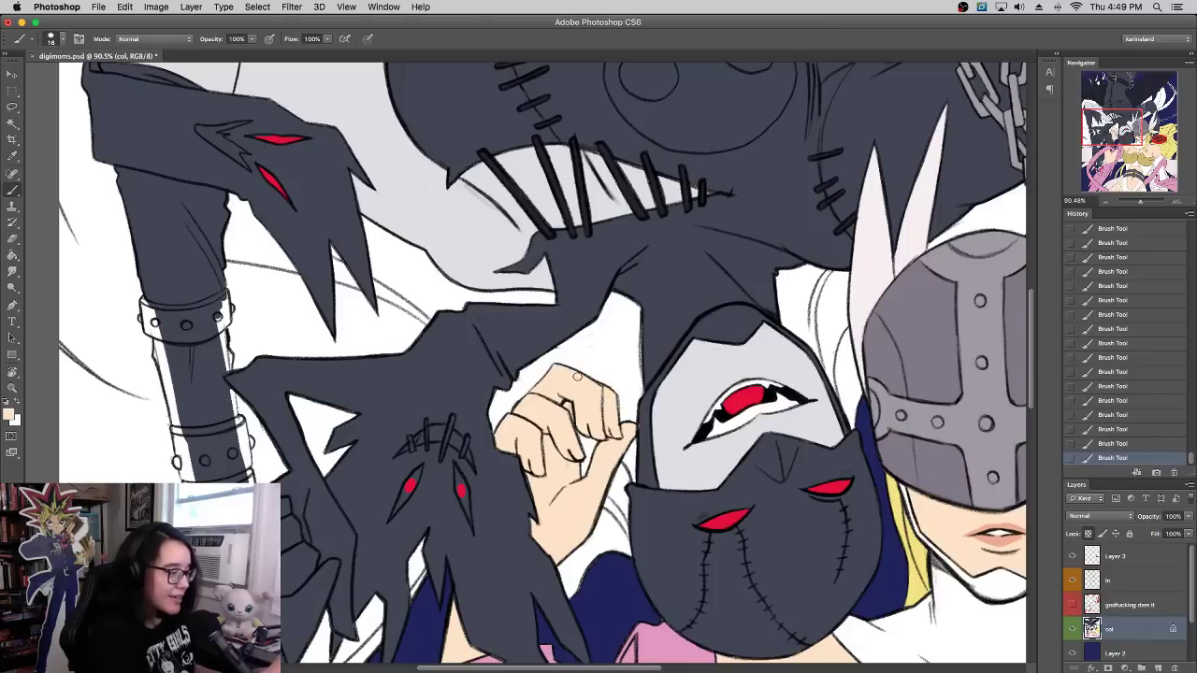
{"action": "left_click", "coordinate": [643, 433], "text": "alt"}
{"action": "left_click", "coordinate": [617, 429], "text": "alt"}
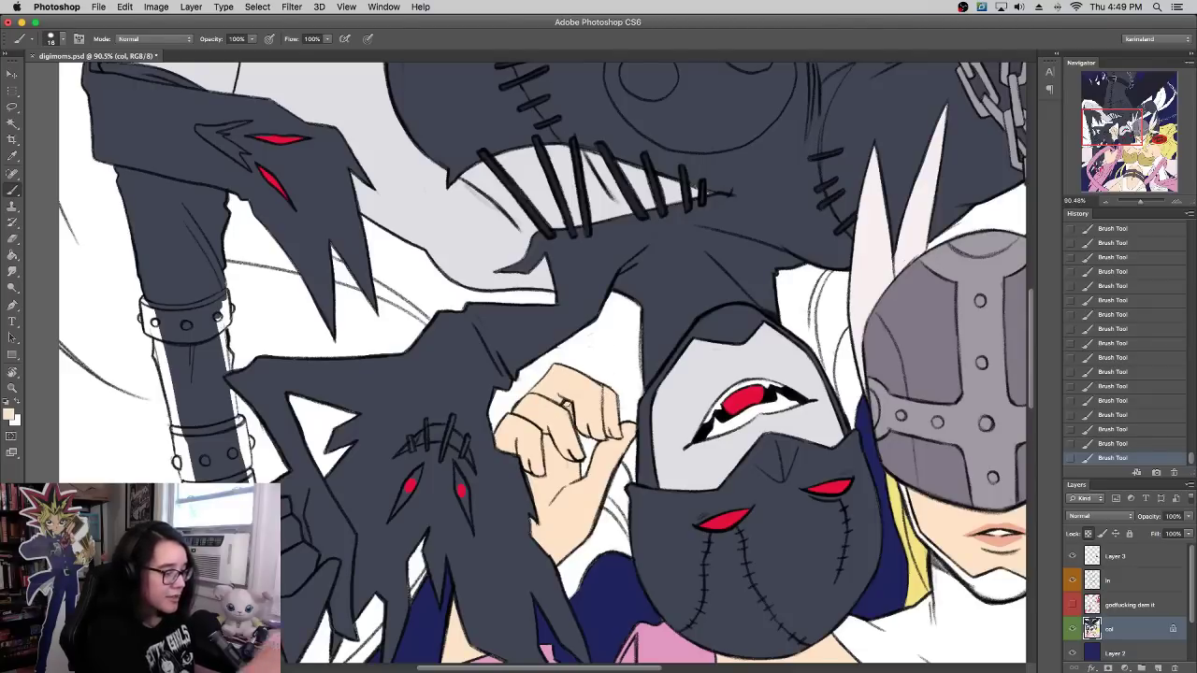
Step: Review the whole drawing for areas that still need flat colour
{"action": "left_click_drag", "start_coordinate": [701, 373], "coordinate": [664, 260]}
{"action": "mouse_move", "coordinate": [679, 347]}
{"action": "left_mouse_down"}
{"action": "mouse_move", "coordinate": [666, 302]}
{"action": "mouse_move", "coordinate": [671, 226]}
{"action": "left_mouse_up"}
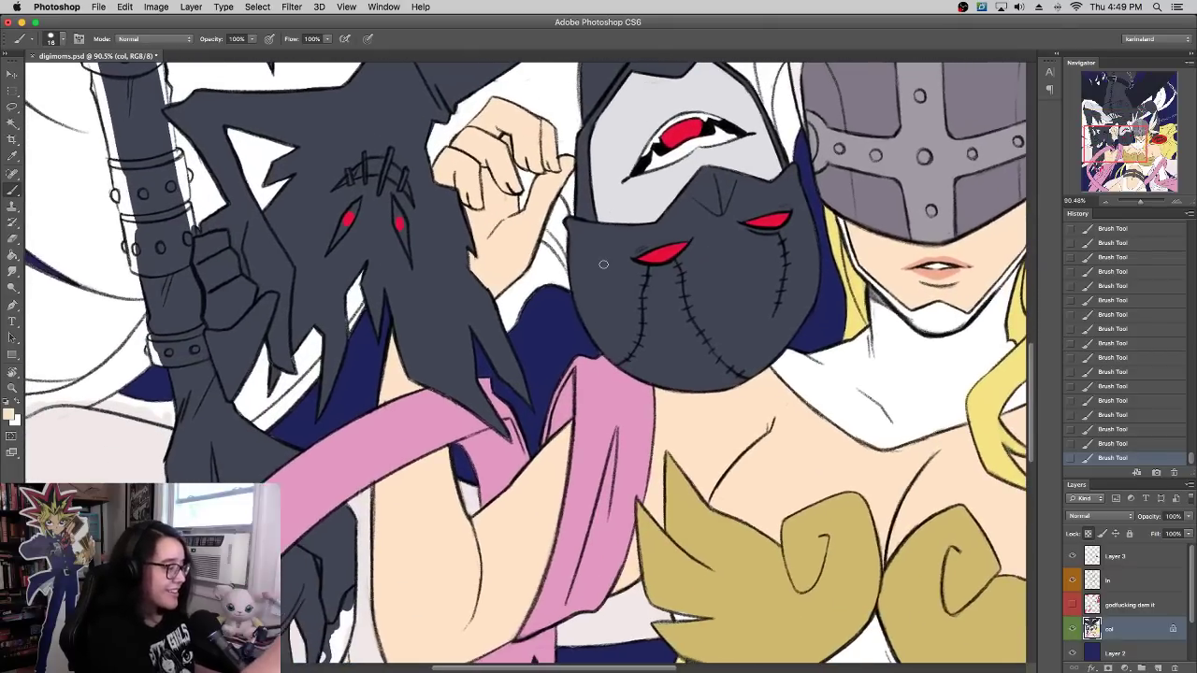
{"action": "mouse_move", "coordinate": [1140, 201]}
{"action": "left_mouse_down"}
{"action": "mouse_move", "coordinate": [1114, 203]}
{"action": "mouse_move", "coordinate": [1138, 207]}
{"action": "left_mouse_up"}
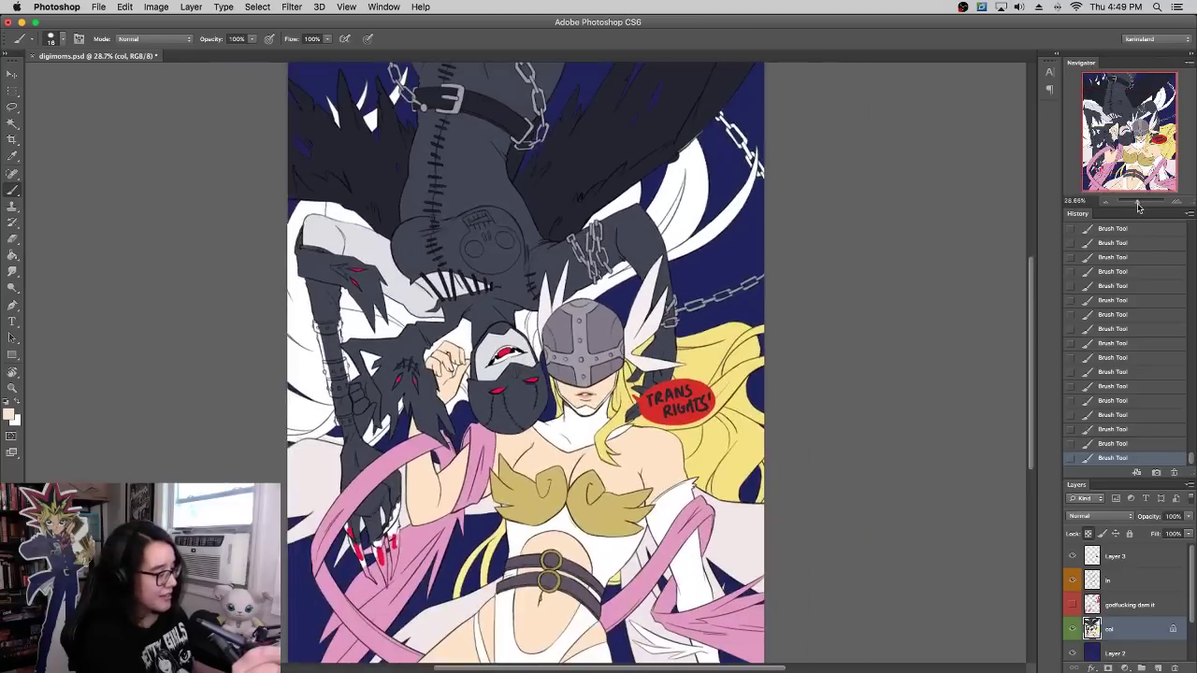
{"action": "left_click_drag", "start_coordinate": [684, 306], "coordinate": [740, 225]}
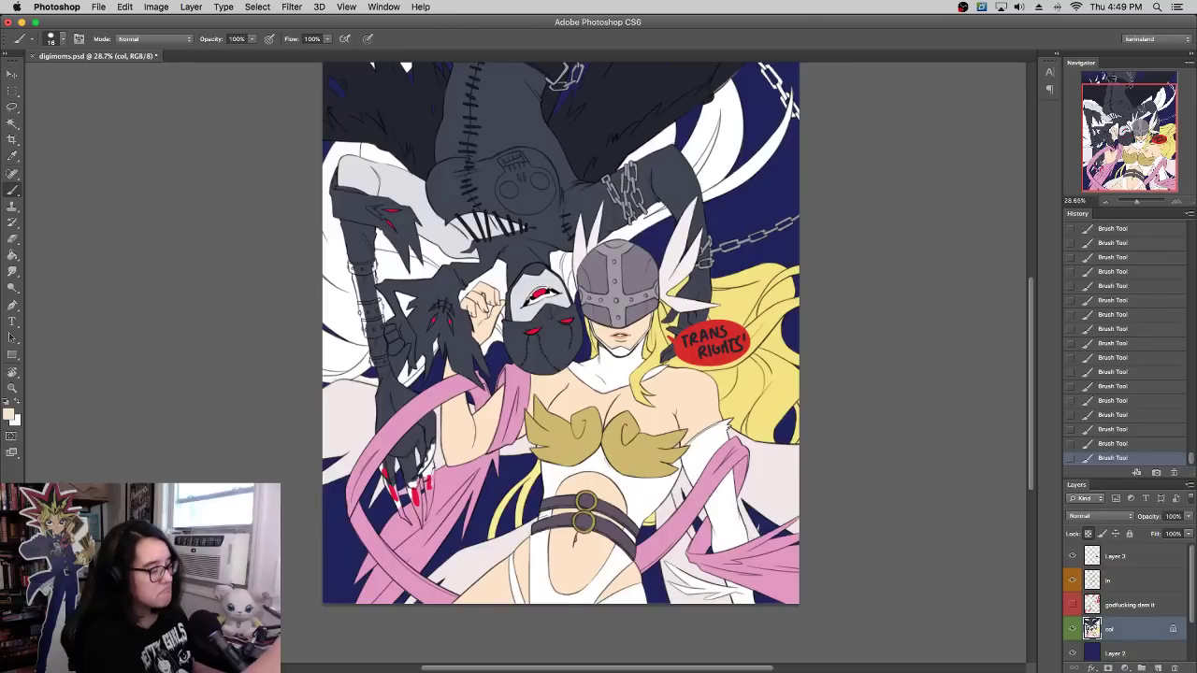
{"action": "left_click_drag", "start_coordinate": [645, 308], "coordinate": [744, 258]}
Step: Fill the two outermost claws of the dark hand below the pink ribbon with the sampled bright red
{"action": "left_click", "coordinate": [1182, 202]}
{"action": "left_click", "coordinate": [1182, 202]}
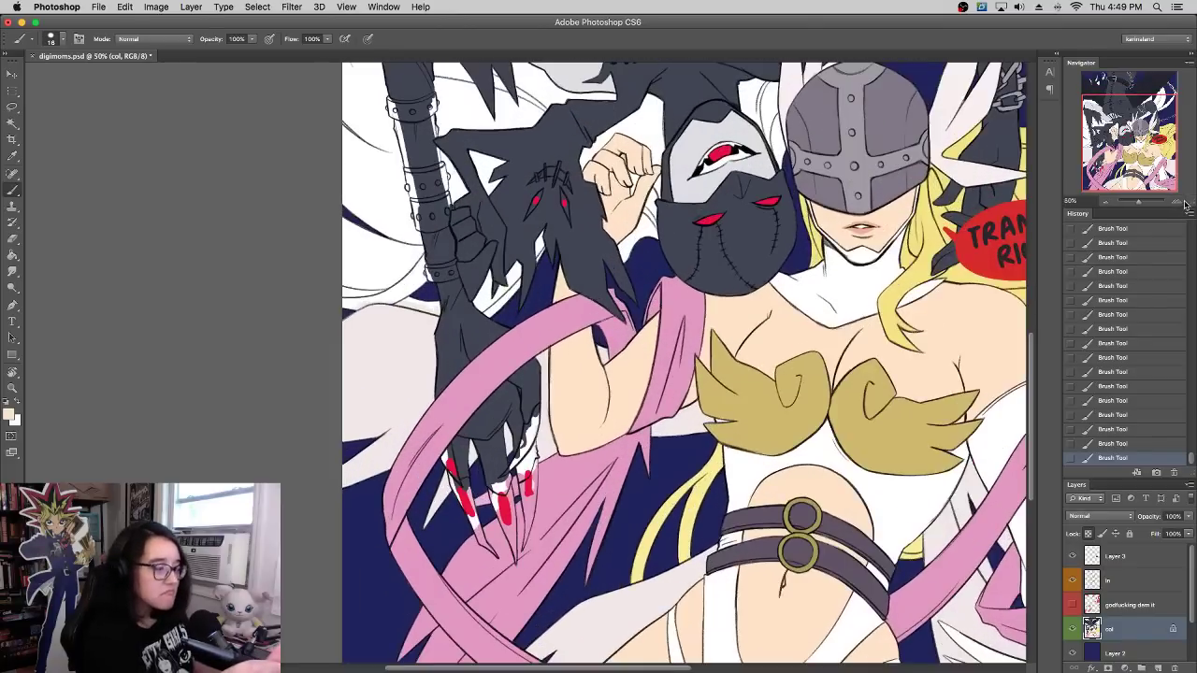
{"action": "left_click_drag", "start_coordinate": [689, 425], "coordinate": [737, 329]}
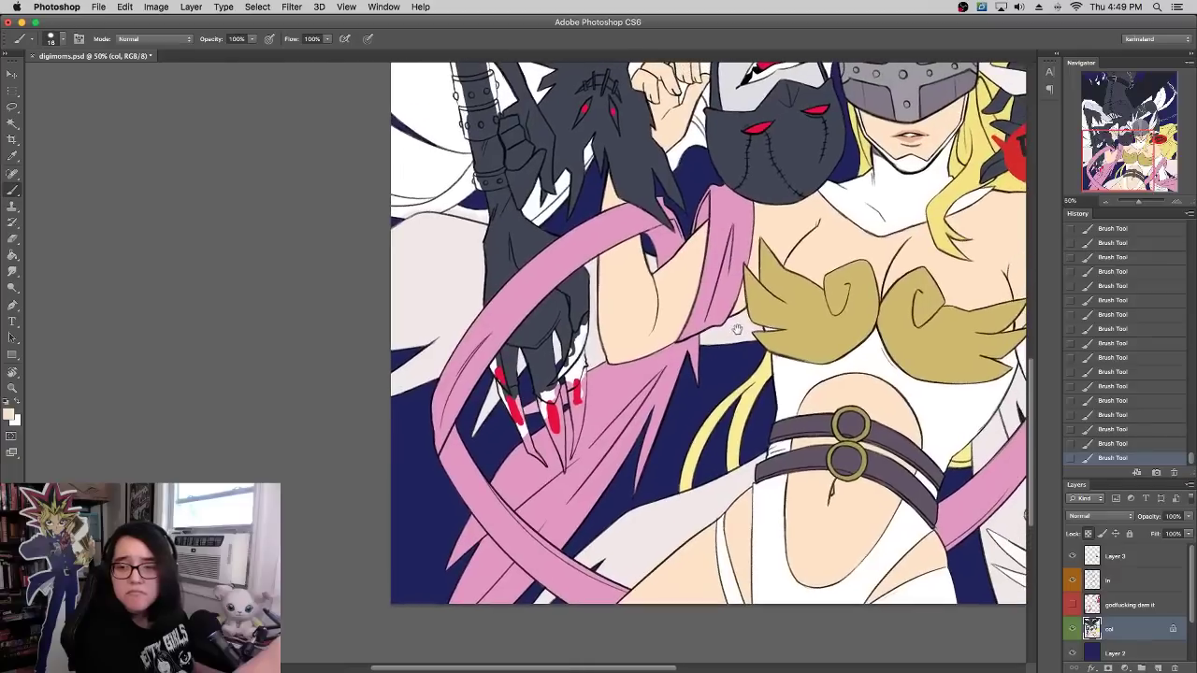
{"action": "left_click", "coordinate": [1181, 202]}
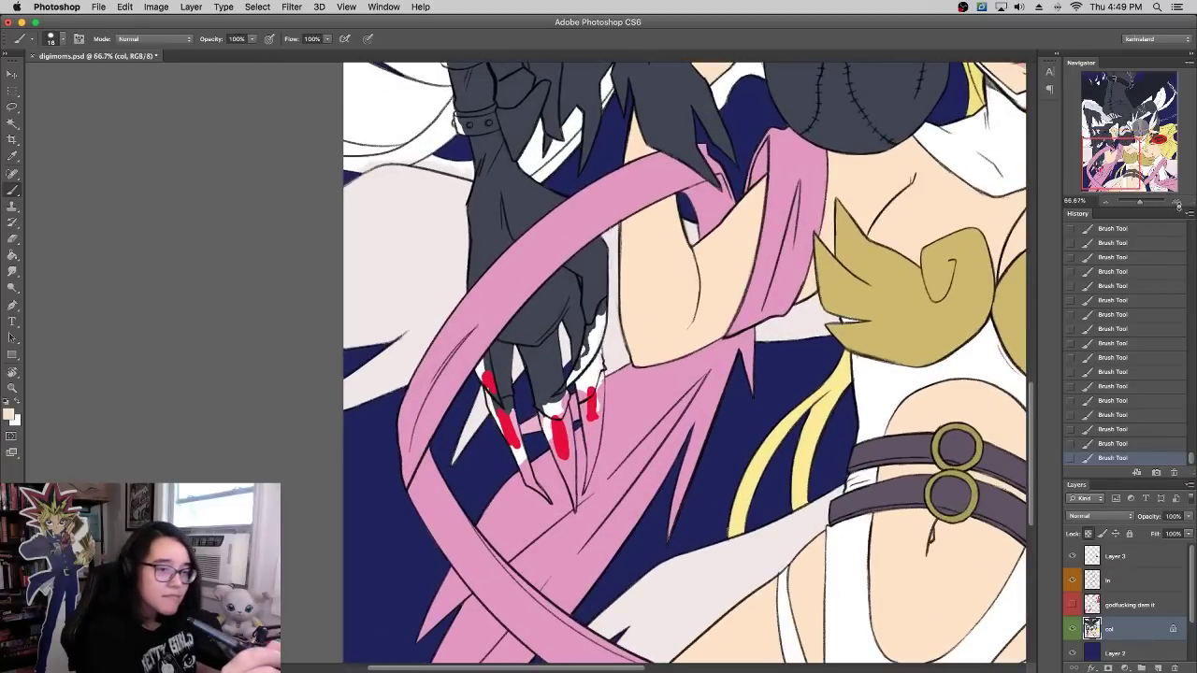
{"action": "left_click", "coordinate": [1182, 202]}
{"action": "left_click_drag", "start_coordinate": [783, 259], "coordinate": [788, 316]}
{"action": "left_click", "coordinate": [498, 432], "text": "alt"}
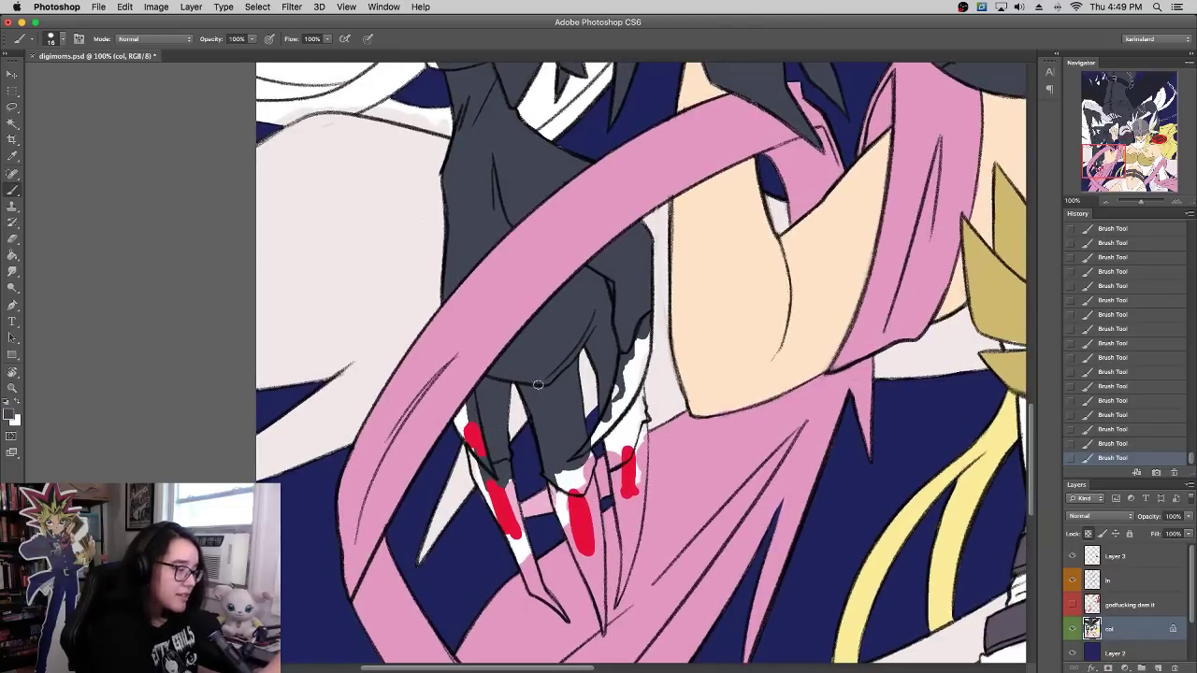
{"action": "left_click", "coordinate": [481, 439], "text": "alt"}
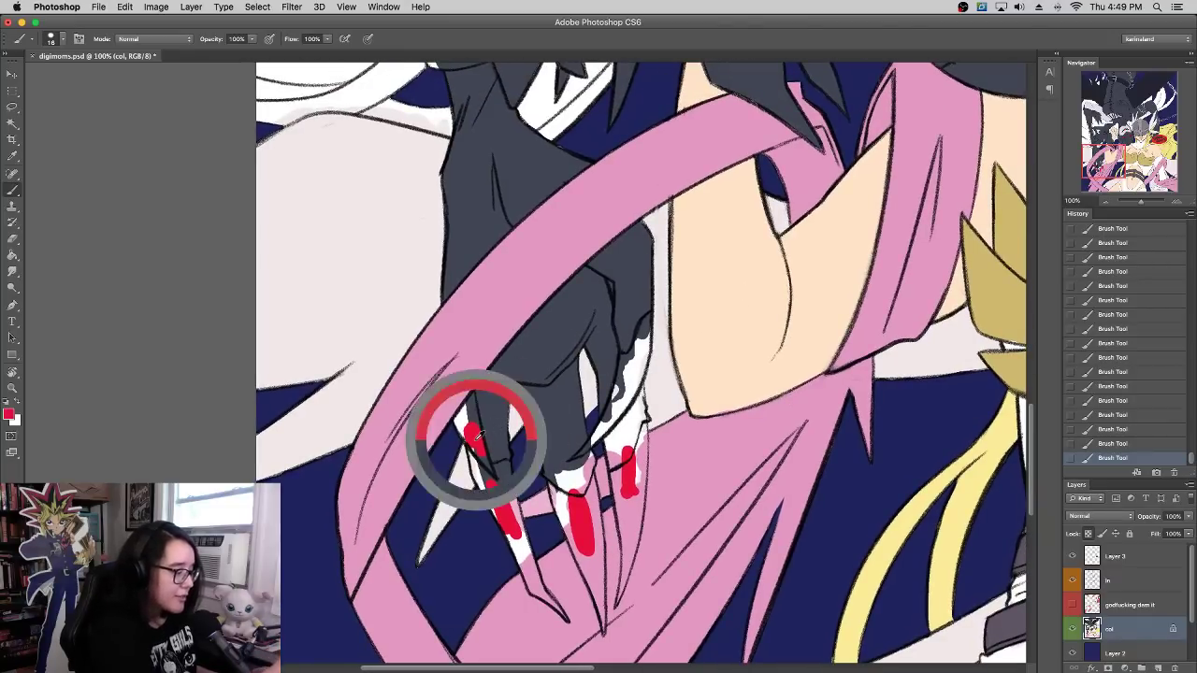
{"action": "mouse_move", "coordinate": [480, 450]}
{"action": "left_mouse_down"}
{"action": "mouse_move", "coordinate": [471, 394]}
{"action": "mouse_move", "coordinate": [478, 449]}
{"action": "mouse_move", "coordinate": [455, 418]}
{"action": "mouse_move", "coordinate": [465, 434]}
{"action": "mouse_move", "coordinate": [467, 403]}
{"action": "mouse_move", "coordinate": [465, 436]}
{"action": "mouse_move", "coordinate": [456, 390]}
{"action": "mouse_move", "coordinate": [447, 404]}
{"action": "mouse_move", "coordinate": [474, 382]}
{"action": "left_mouse_up"}
{"action": "left_click", "coordinate": [453, 394], "text": "alt"}
{"action": "left_click", "coordinate": [463, 417], "text": "alt"}
{"action": "left_click_drag", "start_coordinate": [471, 456], "coordinate": [509, 539]}
{"action": "mouse_move", "coordinate": [539, 592]}
{"action": "left_mouse_down"}
{"action": "mouse_move", "coordinate": [566, 619]}
{"action": "mouse_move", "coordinate": [520, 531]}
{"action": "mouse_move", "coordinate": [506, 464]}
{"action": "mouse_move", "coordinate": [537, 593]}
{"action": "mouse_move", "coordinate": [523, 568]}
{"action": "left_mouse_up"}
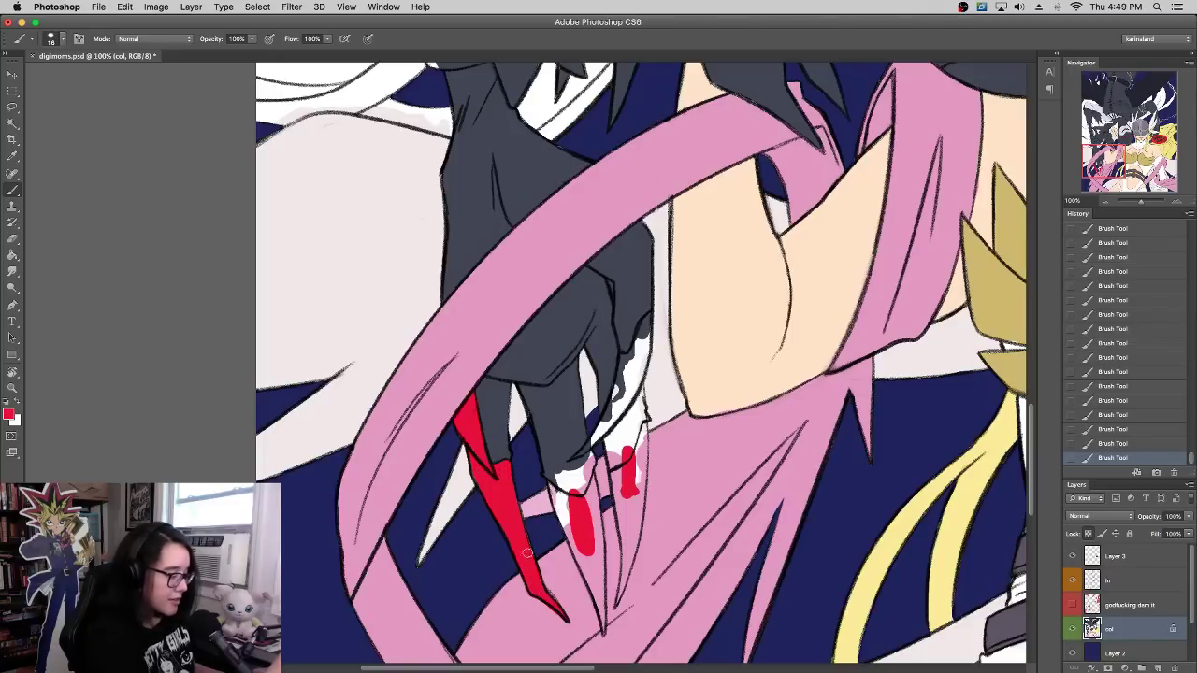
Step: Fill the middle claw of the dark hand below the ribbon with bright red and tidy its edges against the pink cloth
{"action": "left_click", "coordinate": [559, 587], "text": "alt"}
{"action": "left_click", "coordinate": [539, 585], "text": "alt"}
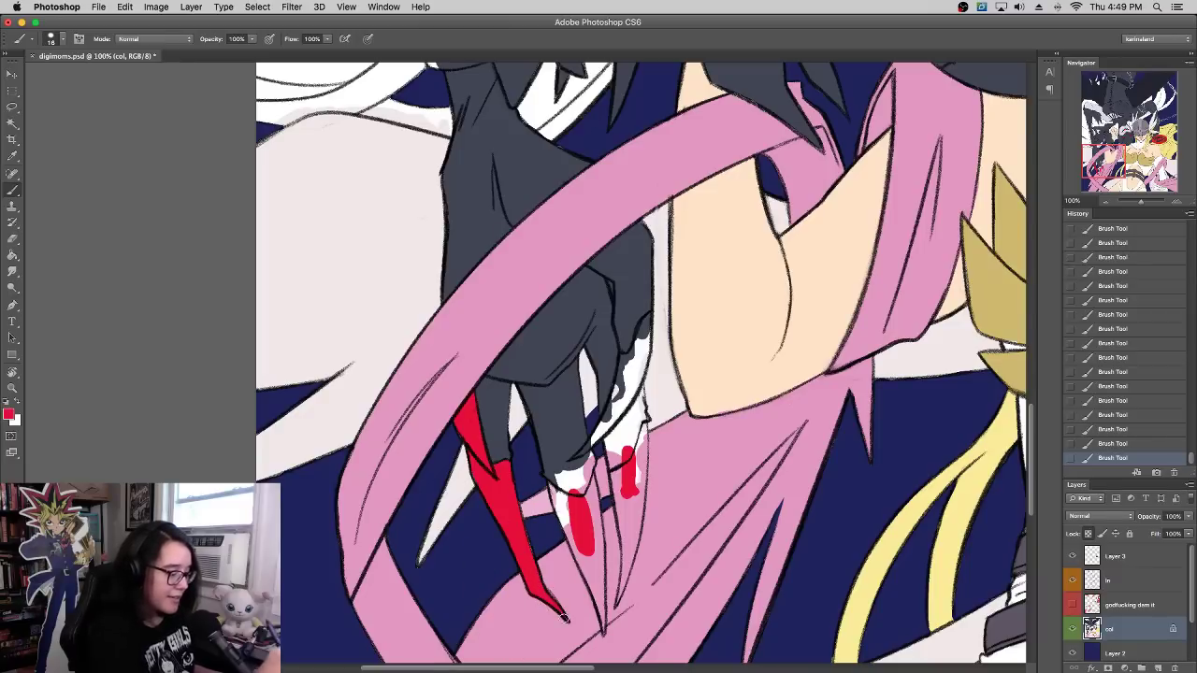
{"action": "mouse_move", "coordinate": [603, 634]}
{"action": "left_mouse_down"}
{"action": "mouse_move", "coordinate": [589, 514]}
{"action": "mouse_move", "coordinate": [598, 491]}
{"action": "mouse_move", "coordinate": [583, 458]}
{"action": "mouse_move", "coordinate": [585, 510]}
{"action": "mouse_move", "coordinate": [566, 519]}
{"action": "mouse_move", "coordinate": [554, 492]}
{"action": "left_mouse_up"}
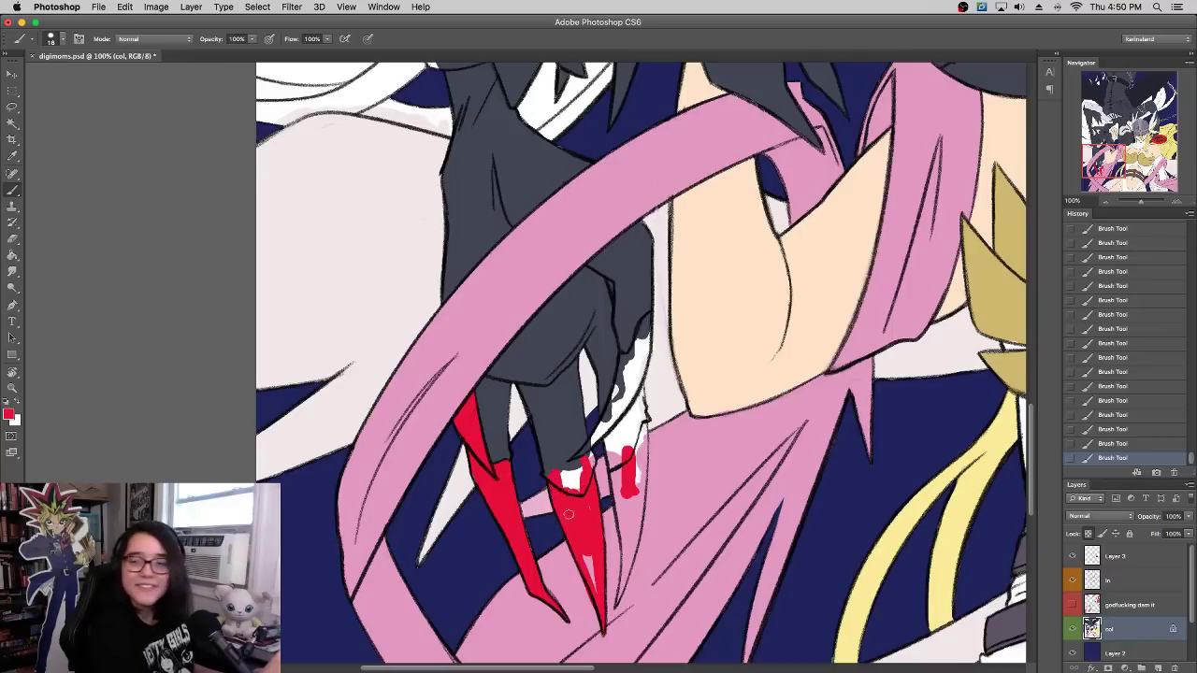
{"action": "scroll", "coordinate": [587, 479], "scroll_direction": "down", "scroll_amount": 2}
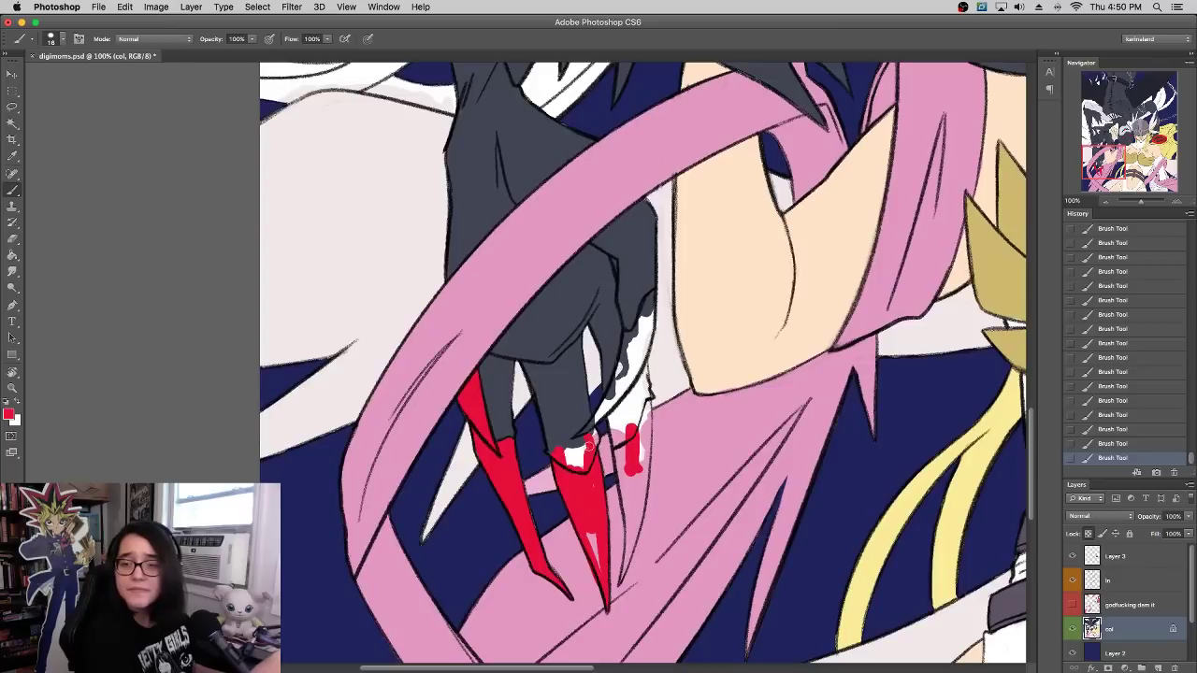
{"action": "left_click_drag", "start_coordinate": [596, 528], "coordinate": [590, 545]}
{"action": "left_click", "coordinate": [594, 589], "text": "alt"}
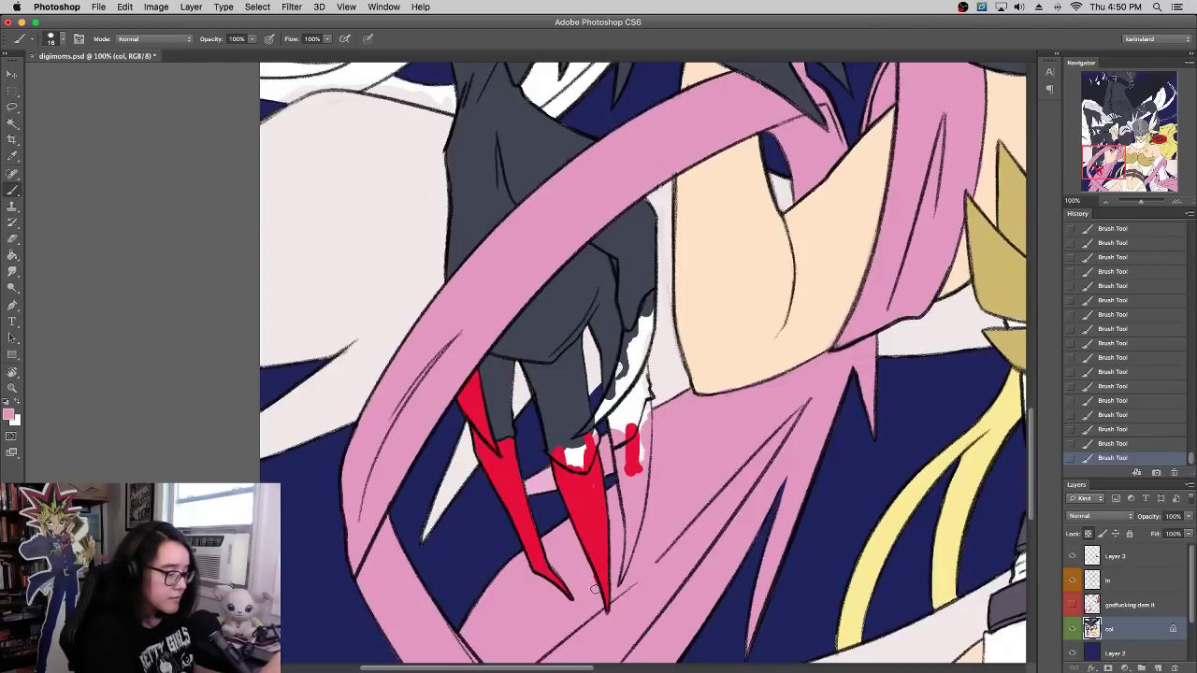
Step: Fill the remaining long claw over the pink cloth with the sampled bright red, from its tip to the finger
{"action": "left_click", "coordinate": [595, 524], "text": "alt"}
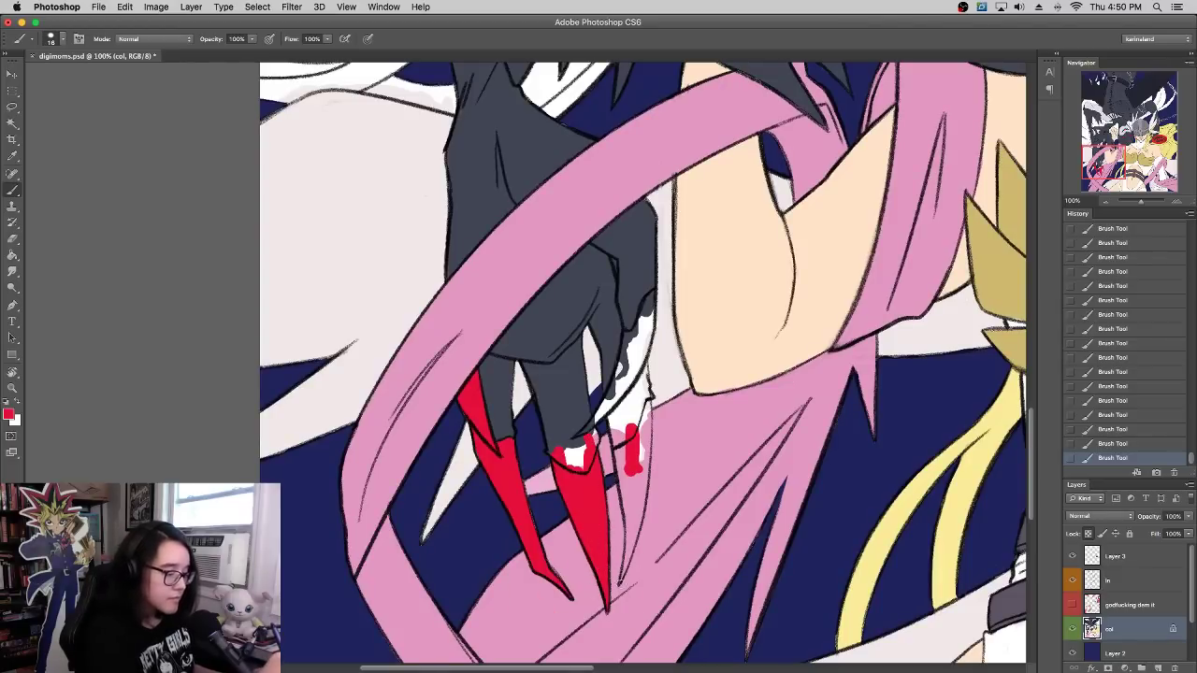
{"action": "left_click_drag", "start_coordinate": [619, 581], "coordinate": [643, 498]}
{"action": "mouse_move", "coordinate": [627, 553]}
{"action": "left_mouse_down"}
{"action": "mouse_move", "coordinate": [620, 455]}
{"action": "mouse_move", "coordinate": [634, 495]}
{"action": "mouse_move", "coordinate": [641, 434]}
{"action": "left_mouse_up"}
{"action": "mouse_move", "coordinate": [642, 501]}
{"action": "left_mouse_down"}
{"action": "mouse_move", "coordinate": [645, 398]}
{"action": "mouse_move", "coordinate": [640, 432]}
{"action": "left_mouse_up"}
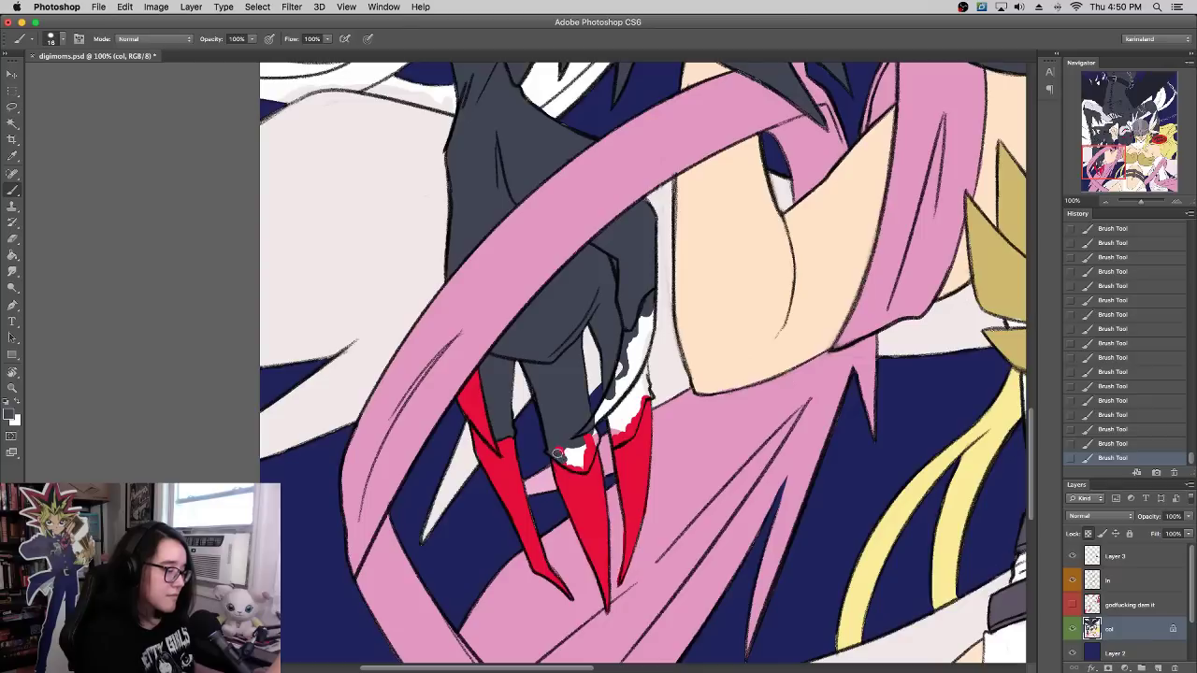
Step: Fill the white tip of the middle finger above its red claw with dark grey
{"action": "mouse_move", "coordinate": [557, 454]}
{"action": "left_mouse_down"}
{"action": "mouse_move", "coordinate": [576, 468]}
{"action": "mouse_move", "coordinate": [592, 427]}
{"action": "left_mouse_up"}
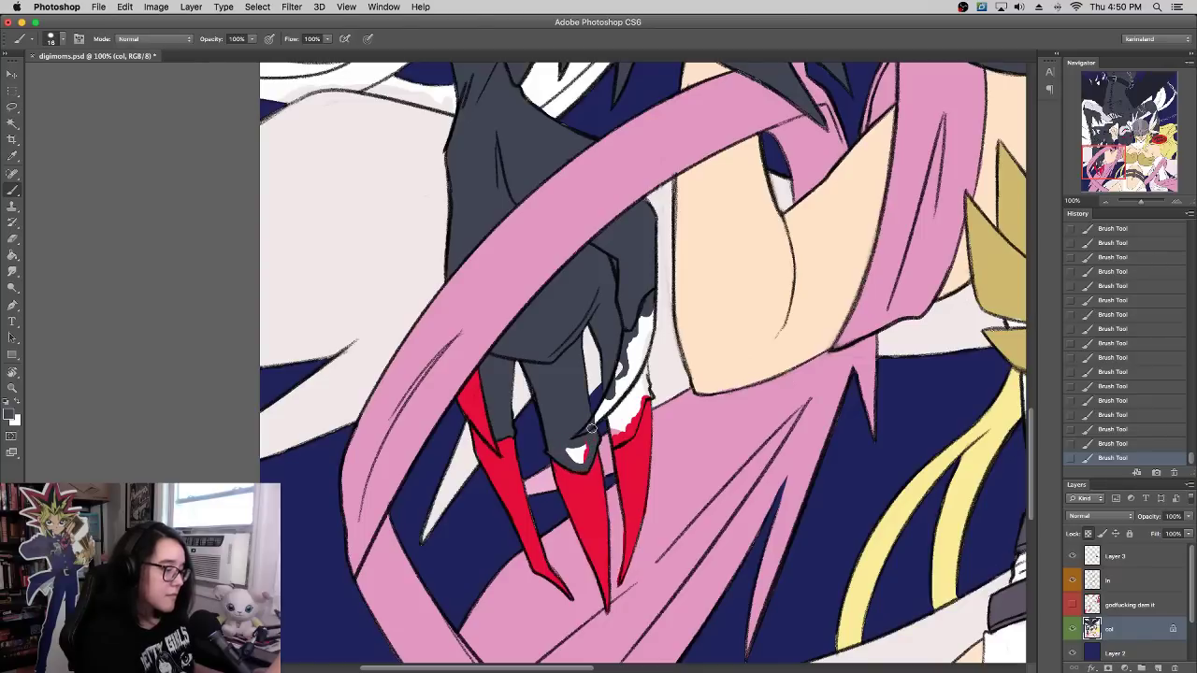
{"action": "left_click_drag", "start_coordinate": [576, 469], "coordinate": [582, 444]}
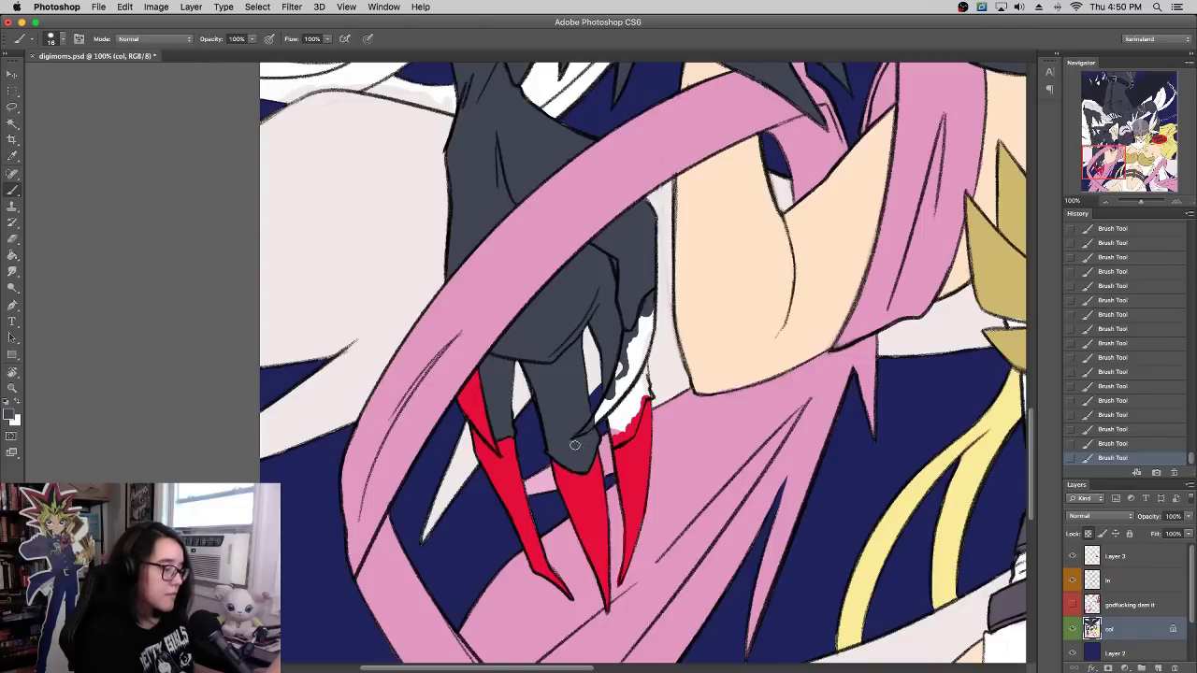
{"action": "left_click", "coordinate": [602, 443], "text": "alt"}
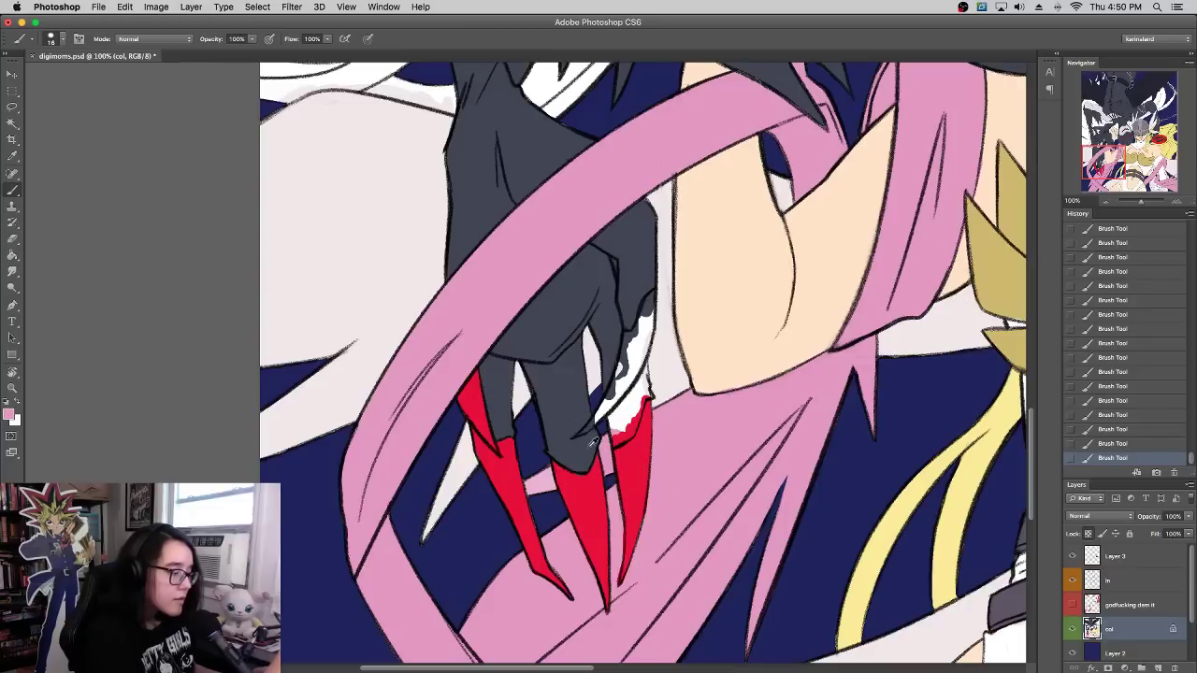
Step: Fill the fingertip above the last red claw with the sampled dark grey and clean its edge along the thumb claw
{"action": "left_click", "coordinate": [592, 443], "text": "alt"}
{"action": "mouse_move", "coordinate": [614, 443]}
{"action": "left_mouse_down"}
{"action": "mouse_move", "coordinate": [611, 412]}
{"action": "mouse_move", "coordinate": [635, 416]}
{"action": "mouse_move", "coordinate": [643, 395]}
{"action": "left_mouse_up"}
{"action": "key", "text": "super+z"}
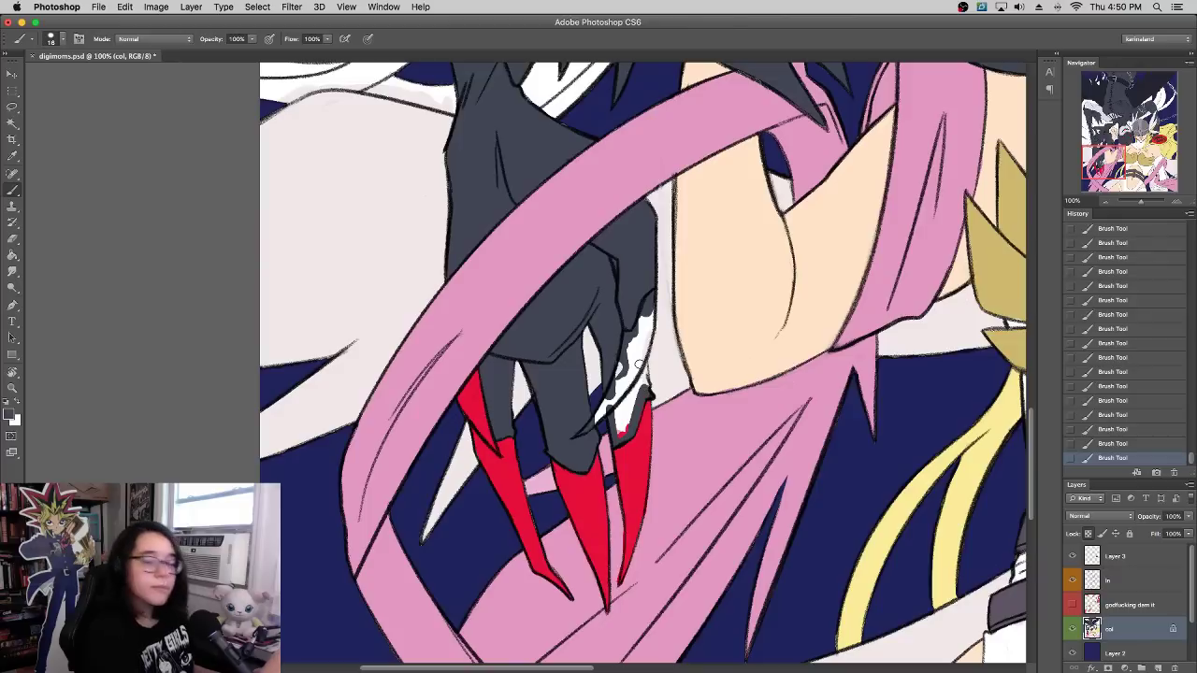
{"action": "scroll", "coordinate": [704, 347], "scroll_direction": "up", "scroll_amount": 5}
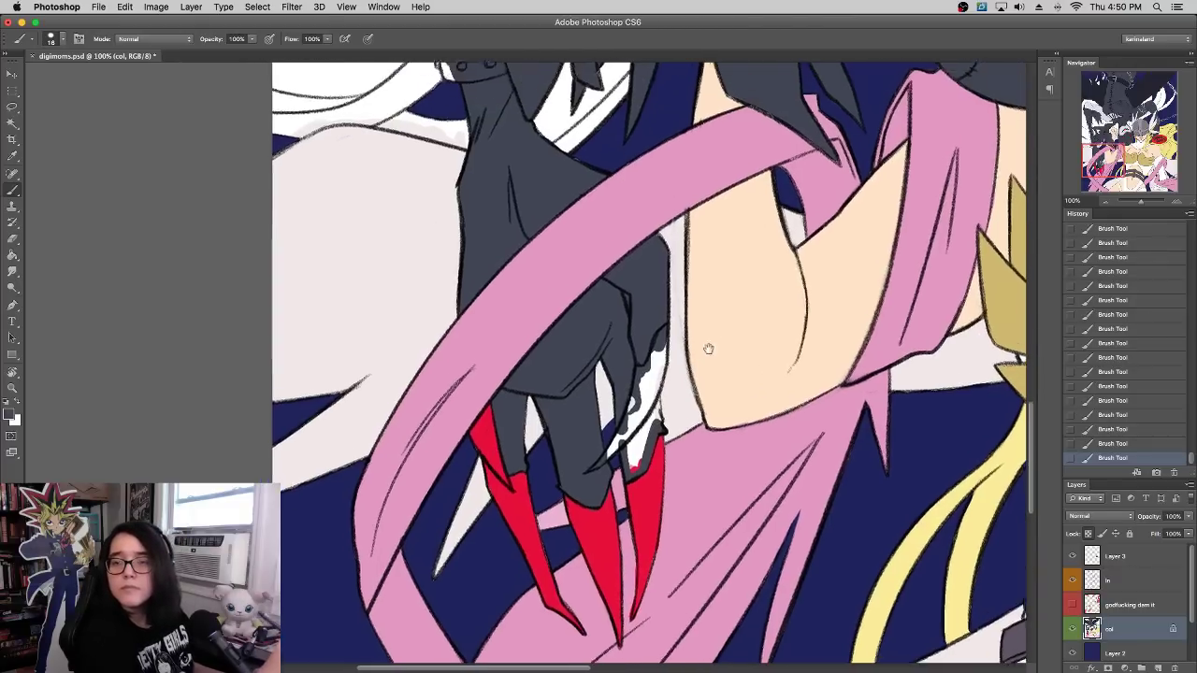
{"action": "mouse_move", "coordinate": [657, 523]}
{"action": "left_mouse_down"}
{"action": "mouse_move", "coordinate": [654, 539]}
{"action": "mouse_move", "coordinate": [651, 500]}
{"action": "mouse_move", "coordinate": [665, 512]}
{"action": "left_mouse_up"}
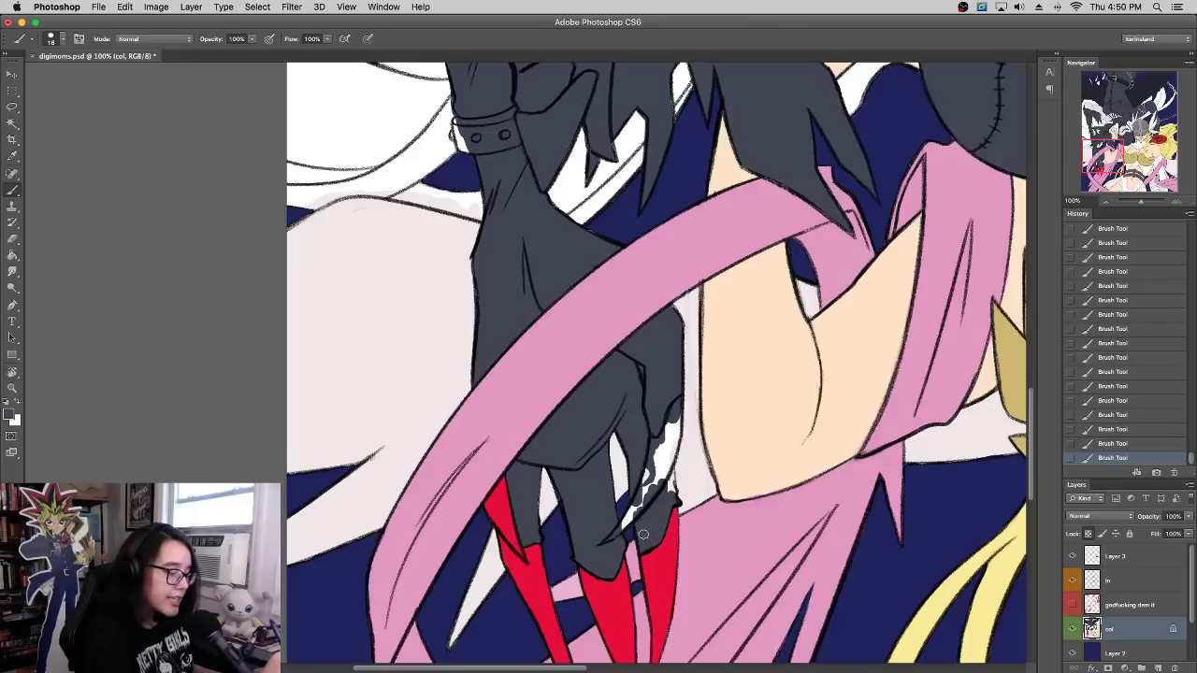
{"action": "left_click", "coordinate": [669, 539], "text": "alt"}
{"action": "left_click", "coordinate": [663, 510], "text": "alt"}
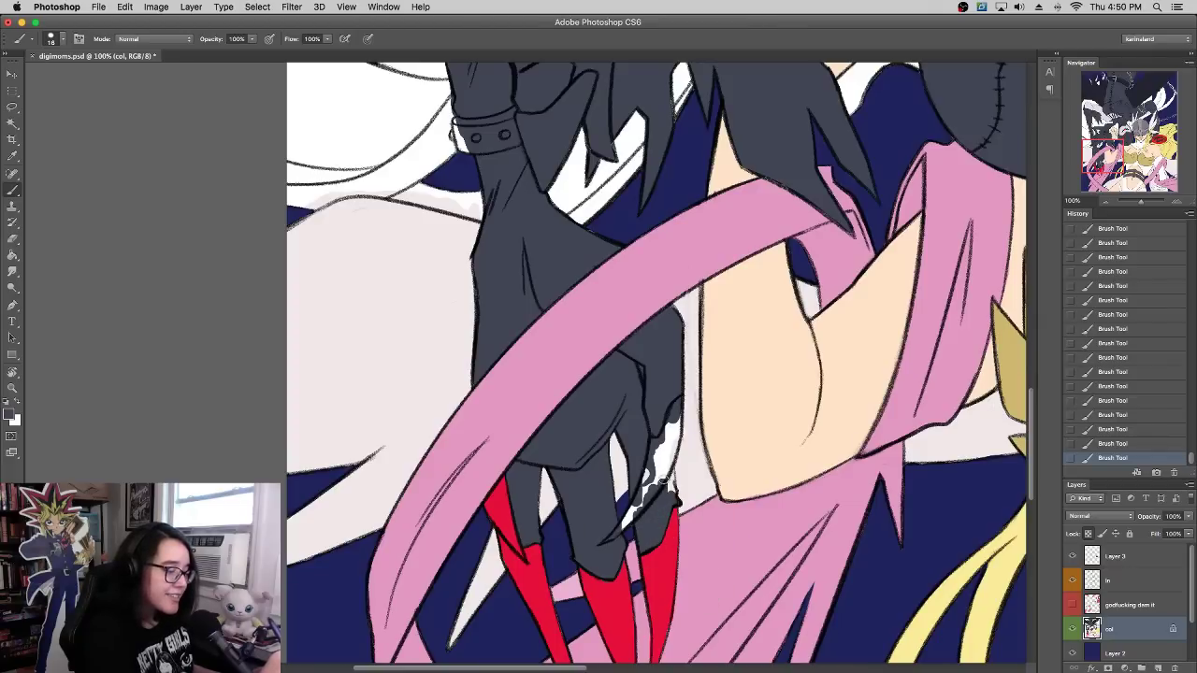
{"action": "mouse_move", "coordinate": [671, 496]}
{"action": "left_mouse_down"}
{"action": "mouse_move", "coordinate": [669, 467]}
{"action": "mouse_move", "coordinate": [655, 505]}
{"action": "left_mouse_up"}
Step: Fill the curved thumb claw crossing the fingers with the sampled bright red
{"action": "left_click", "coordinate": [532, 534], "text": "alt"}
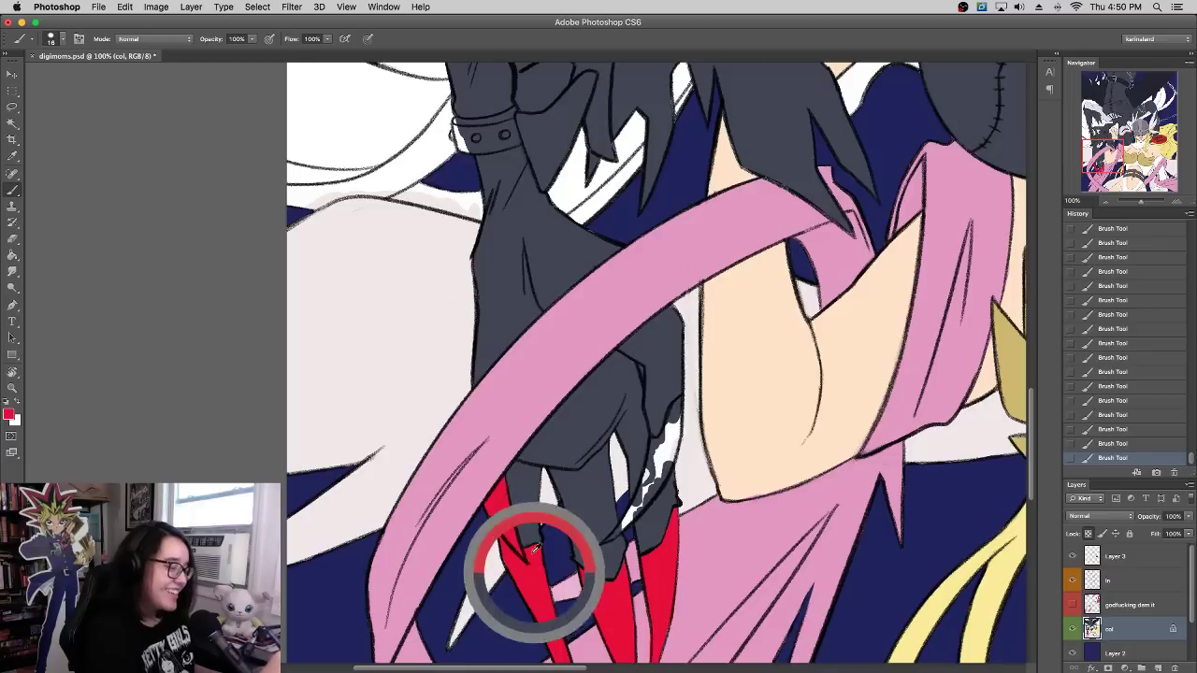
{"action": "mouse_move", "coordinate": [609, 543]}
{"action": "left_mouse_down"}
{"action": "mouse_move", "coordinate": [658, 454]}
{"action": "mouse_move", "coordinate": [638, 502]}
{"action": "mouse_move", "coordinate": [667, 464]}
{"action": "mouse_move", "coordinate": [644, 503]}
{"action": "mouse_move", "coordinate": [661, 419]}
{"action": "mouse_move", "coordinate": [677, 462]}
{"action": "mouse_move", "coordinate": [679, 401]}
{"action": "mouse_move", "coordinate": [641, 494]}
{"action": "mouse_move", "coordinate": [675, 436]}
{"action": "left_mouse_up"}
{"action": "key", "text": "super+z"}
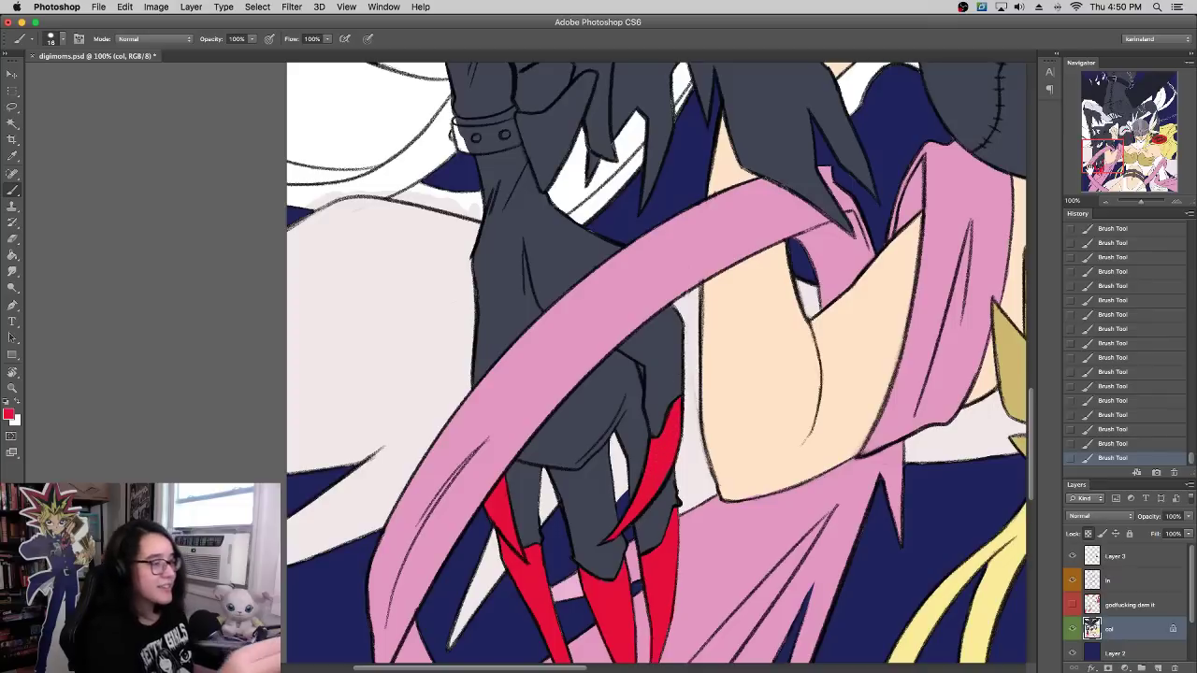
Step: Review the dark figure's cuffs, torso, belt and wings and both masked faces for areas that still need flat colour
{"action": "left_click_drag", "start_coordinate": [566, 357], "coordinate": [542, 487]}
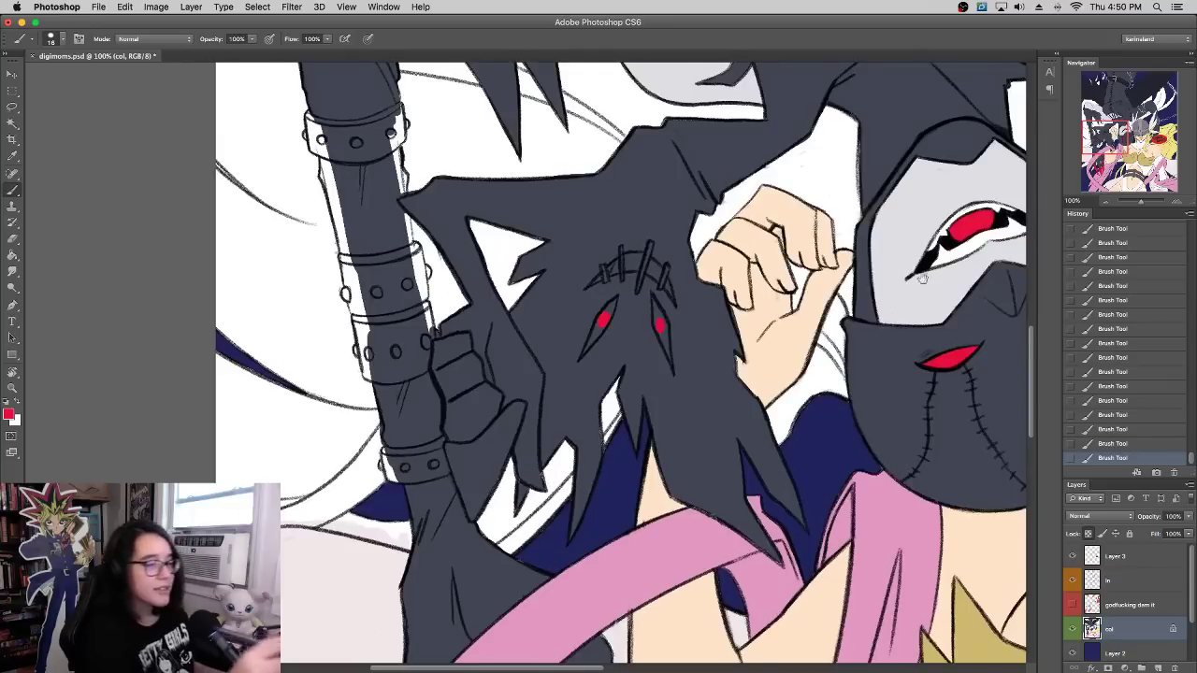
{"action": "left_click_drag", "start_coordinate": [811, 297], "coordinate": [522, 489]}
{"action": "left_click_drag", "start_coordinate": [838, 373], "coordinate": [796, 461]}
{"action": "left_click_drag", "start_coordinate": [717, 301], "coordinate": [757, 413]}
{"action": "scroll", "coordinate": [757, 413], "scroll_direction": "up", "scroll_amount": 8}
{"action": "scroll", "coordinate": [758, 412], "scroll_direction": "left", "scroll_amount": 7}
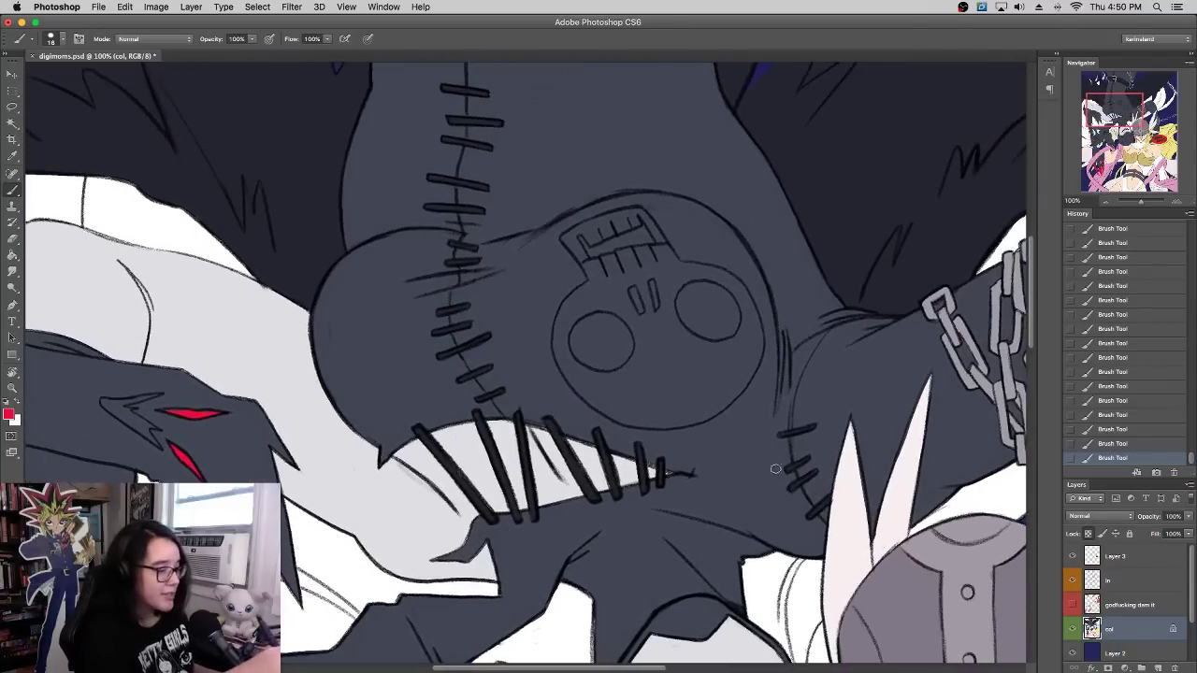
{"action": "scroll", "coordinate": [813, 552], "scroll_direction": "up", "scroll_amount": 8}
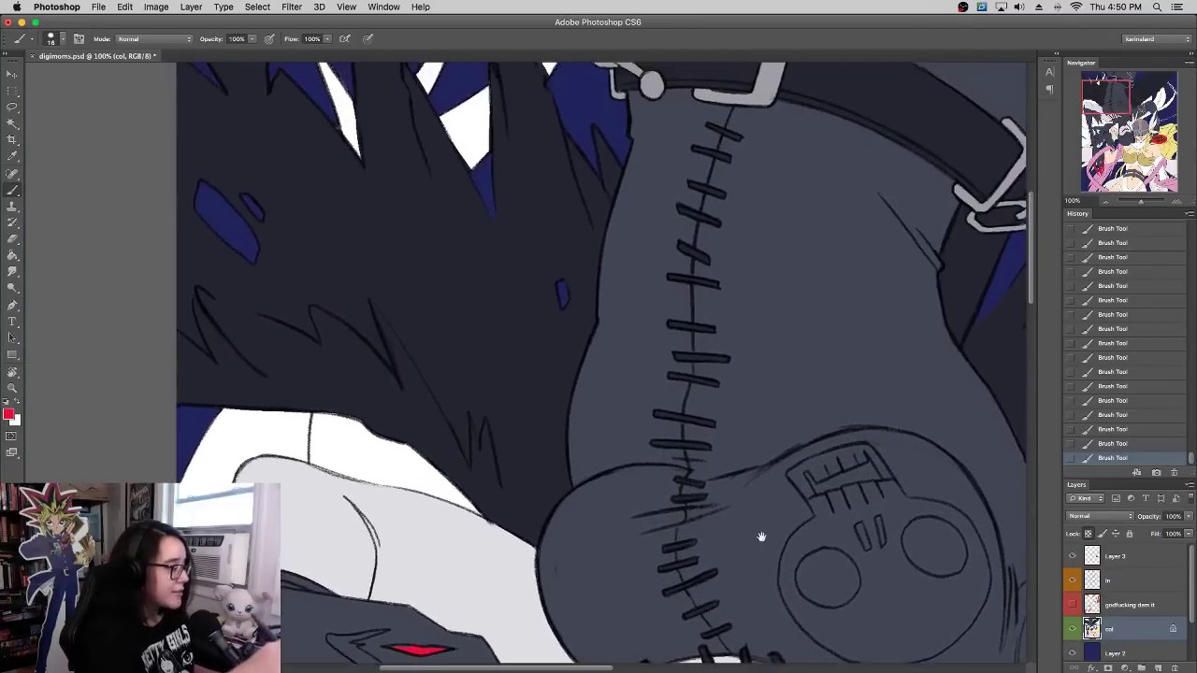
{"action": "scroll", "coordinate": [758, 443], "scroll_direction": "right", "scroll_amount": 7}
{"action": "scroll", "coordinate": [863, 420], "scroll_direction": "down", "scroll_amount": 10}
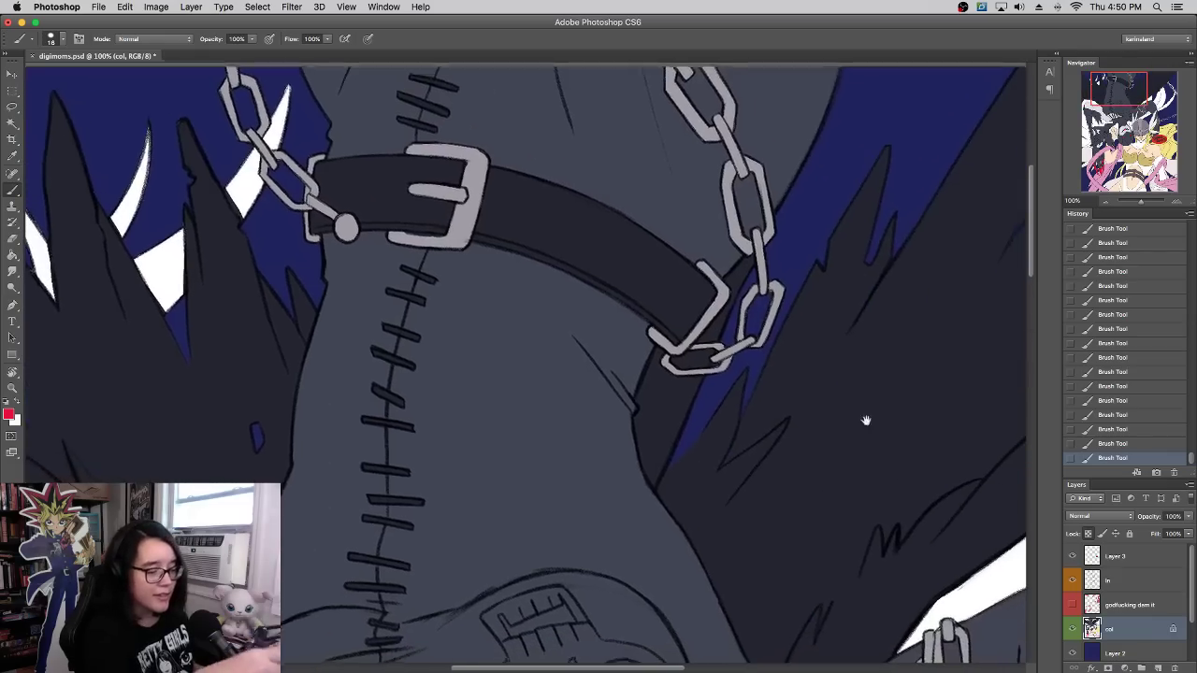
{"action": "scroll", "coordinate": [863, 420], "scroll_direction": "right", "scroll_amount": 2}
{"action": "scroll", "coordinate": [542, 423], "scroll_direction": "left", "scroll_amount": 10}
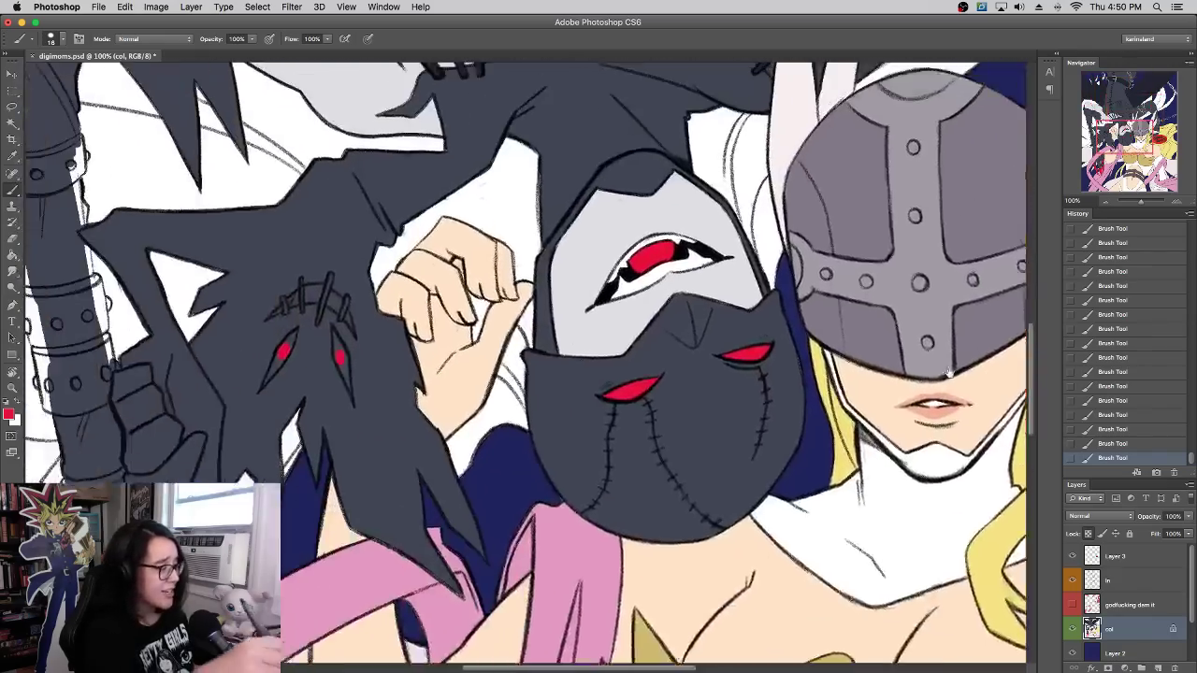
{"action": "scroll", "coordinate": [542, 422], "scroll_direction": "up", "scroll_amount": 3}
Step: Fill both slanted eyes of the ragged, stitched dark face beside the raised hand completely with bright red
{"action": "left_click_drag", "start_coordinate": [542, 422], "coordinate": [551, 408]}
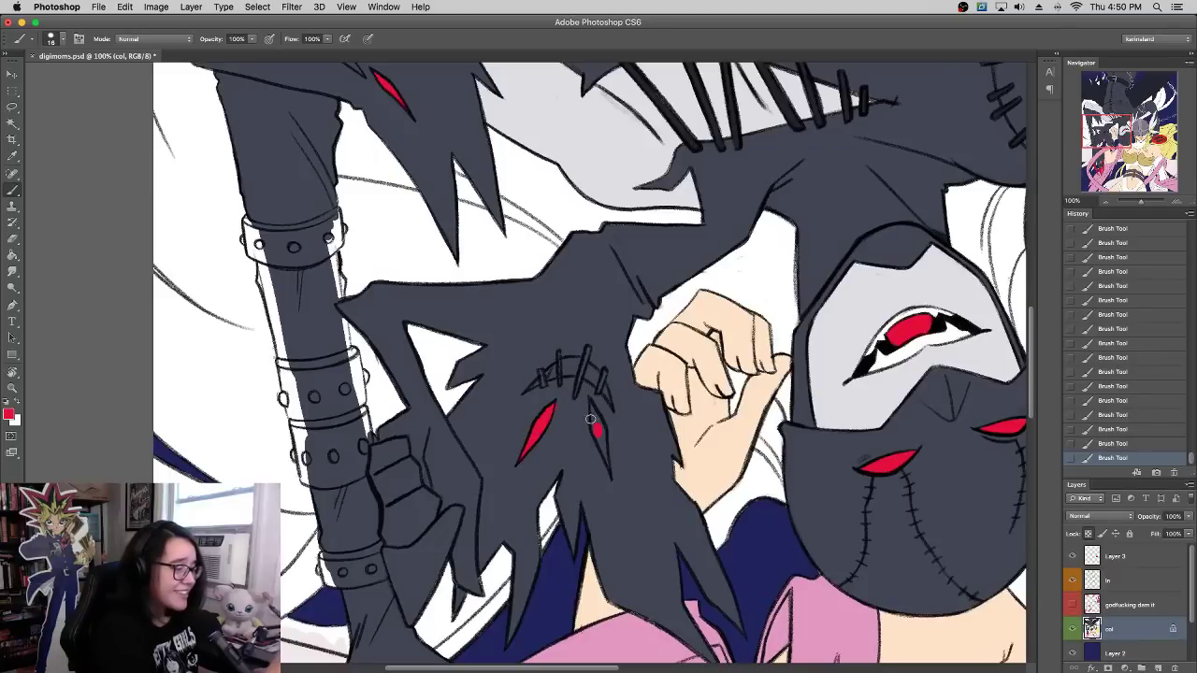
{"action": "mouse_move", "coordinate": [604, 454]}
{"action": "left_mouse_down"}
{"action": "mouse_move", "coordinate": [593, 403]}
{"action": "mouse_move", "coordinate": [611, 469]}
{"action": "left_mouse_up"}
{"action": "left_click", "coordinate": [625, 480], "text": "alt"}
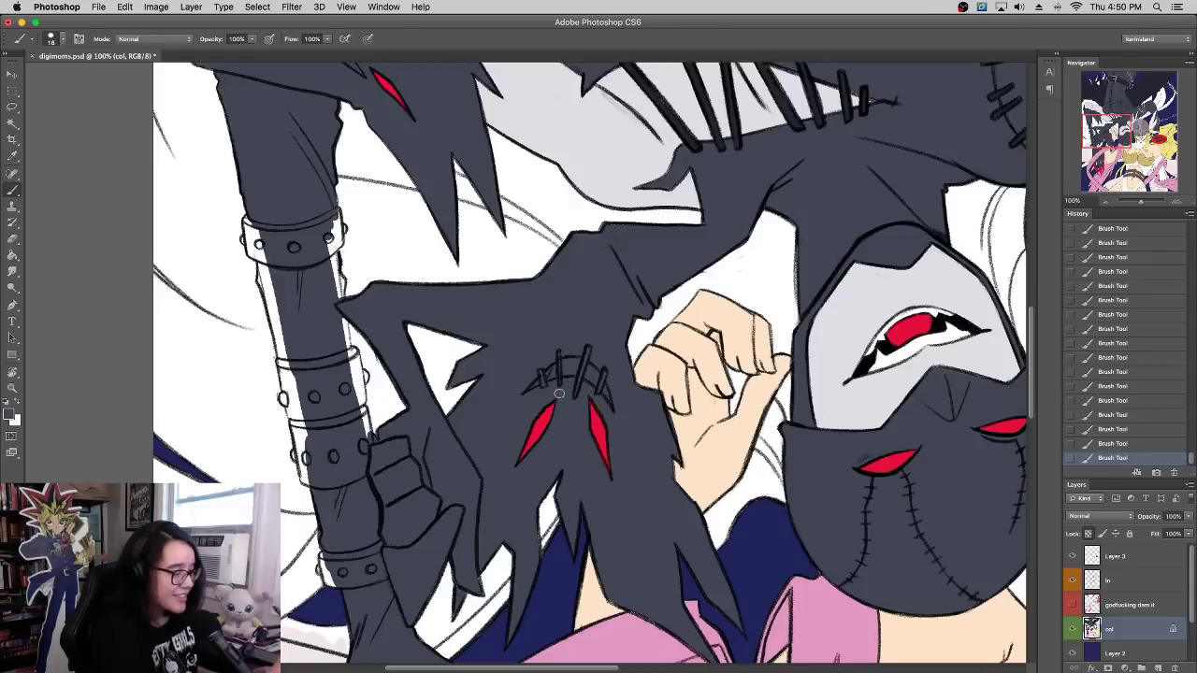
{"action": "left_click", "coordinate": [601, 422], "text": "alt"}
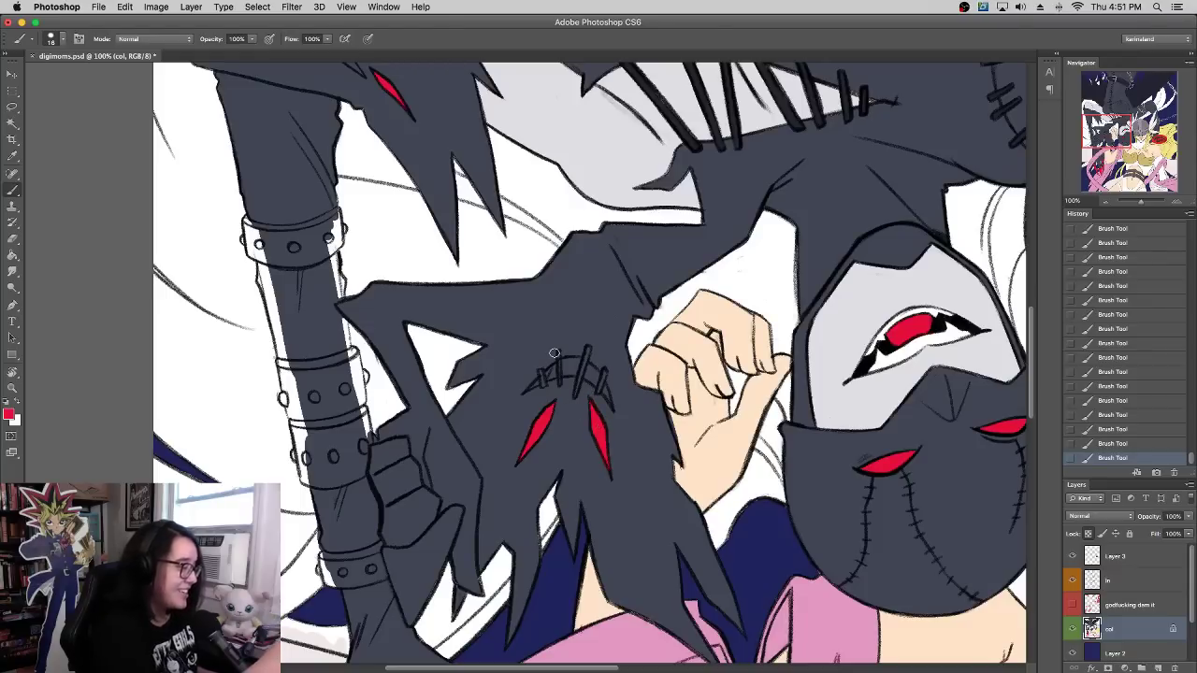
Step: Fill the white edges of the dark figure's forearm between the studded bands with the sampled dark grey
{"action": "mouse_move", "coordinate": [284, 360]}
{"action": "left_mouse_down"}
{"action": "mouse_move", "coordinate": [265, 281]}
{"action": "mouse_move", "coordinate": [273, 303]}
{"action": "left_mouse_up"}
{"action": "left_click", "coordinate": [298, 332], "text": "alt"}
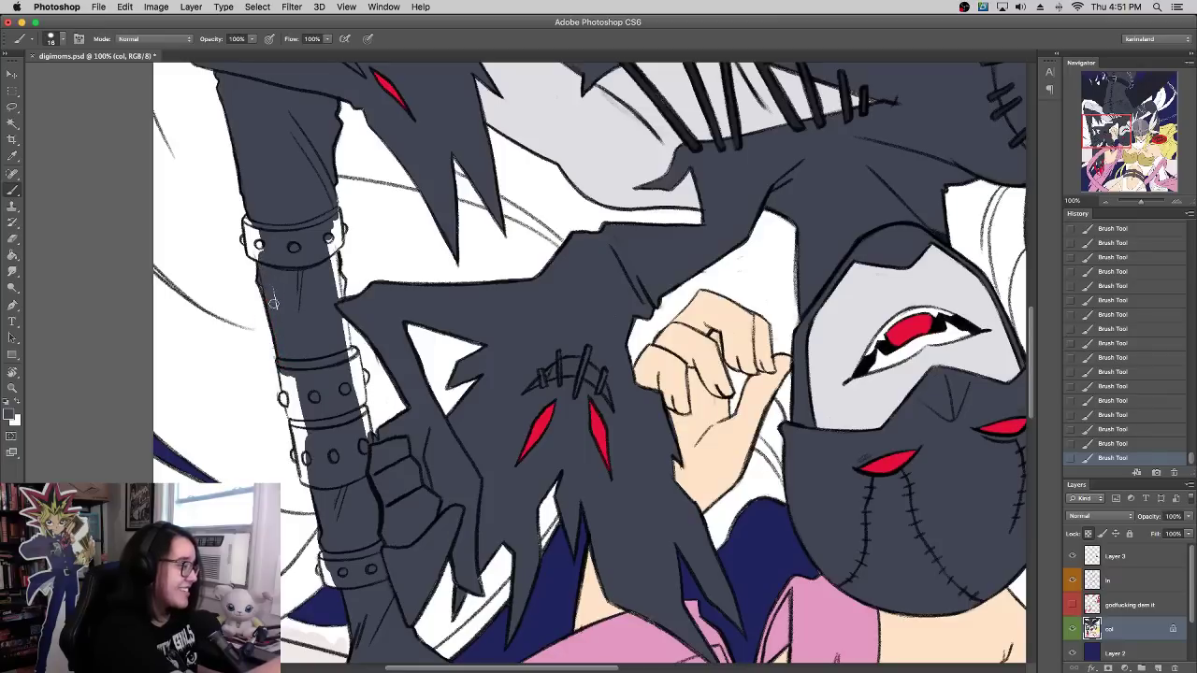
{"action": "left_click_drag", "start_coordinate": [350, 363], "coordinate": [338, 279]}
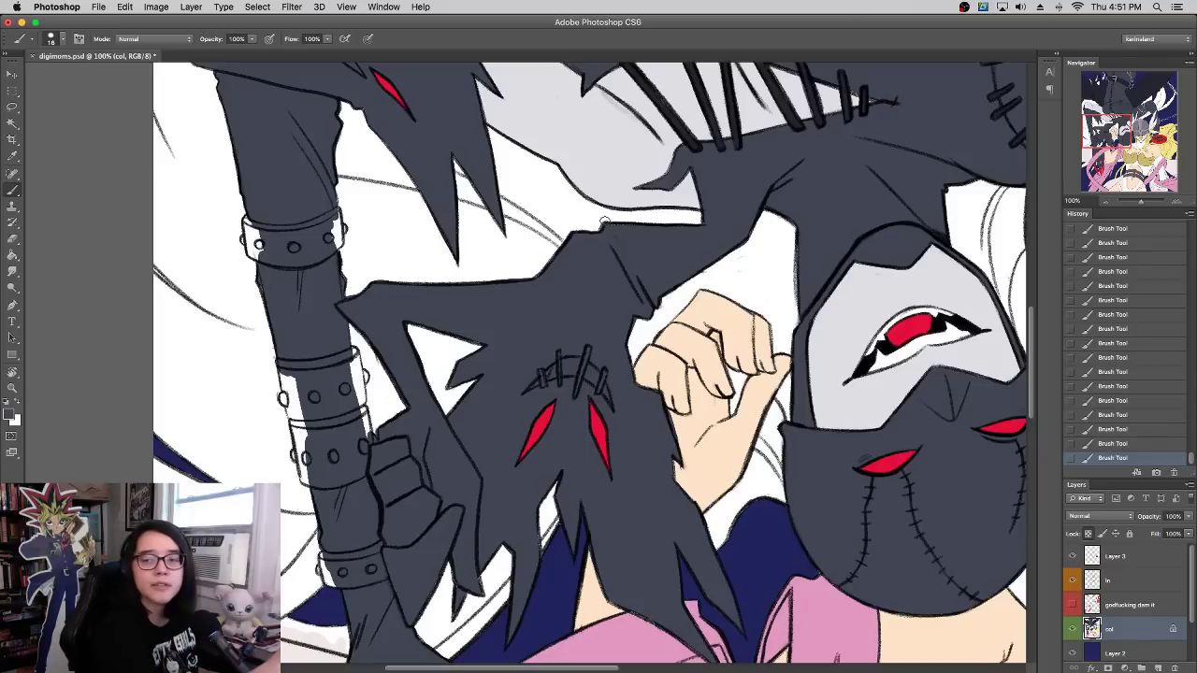
{"action": "left_click_drag", "start_coordinate": [636, 262], "coordinate": [660, 441]}
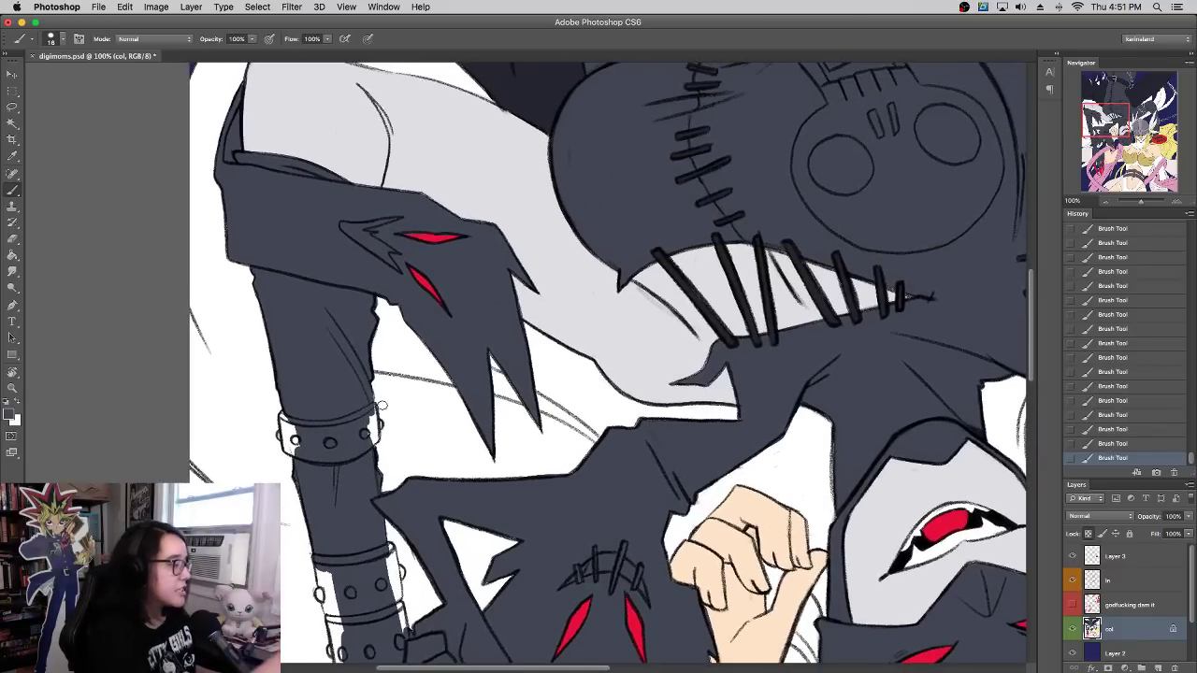
{"action": "left_click_drag", "start_coordinate": [573, 319], "coordinate": [588, 376]}
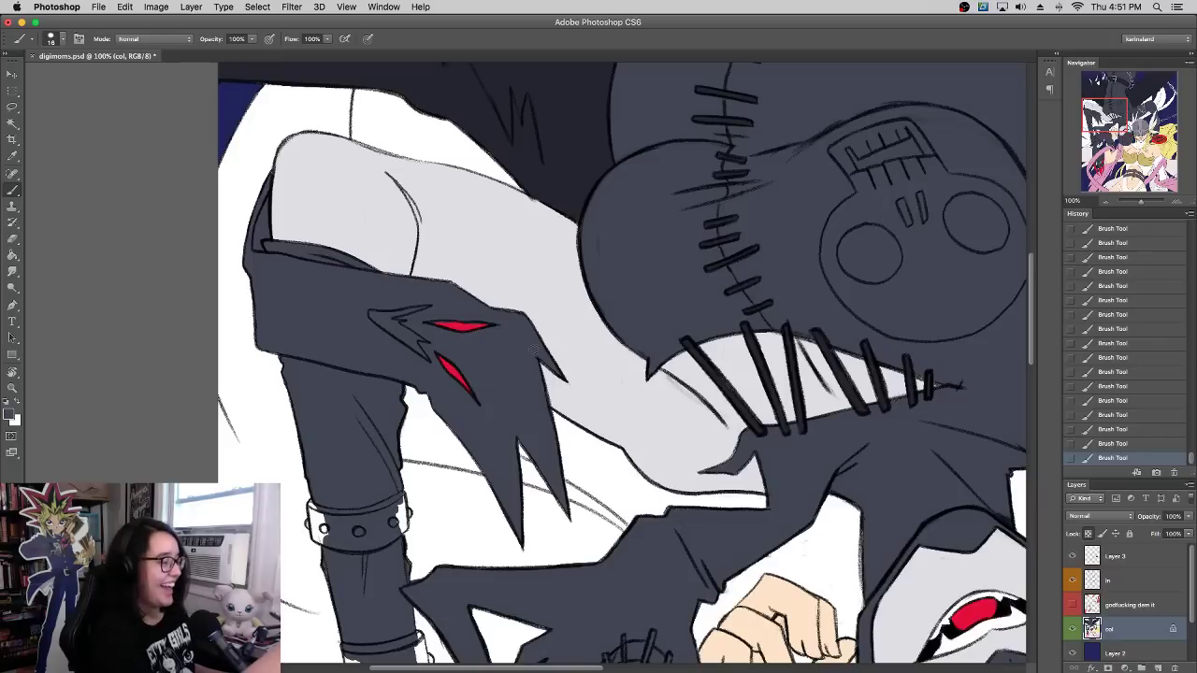
{"action": "left_click_drag", "start_coordinate": [419, 467], "coordinate": [444, 281]}
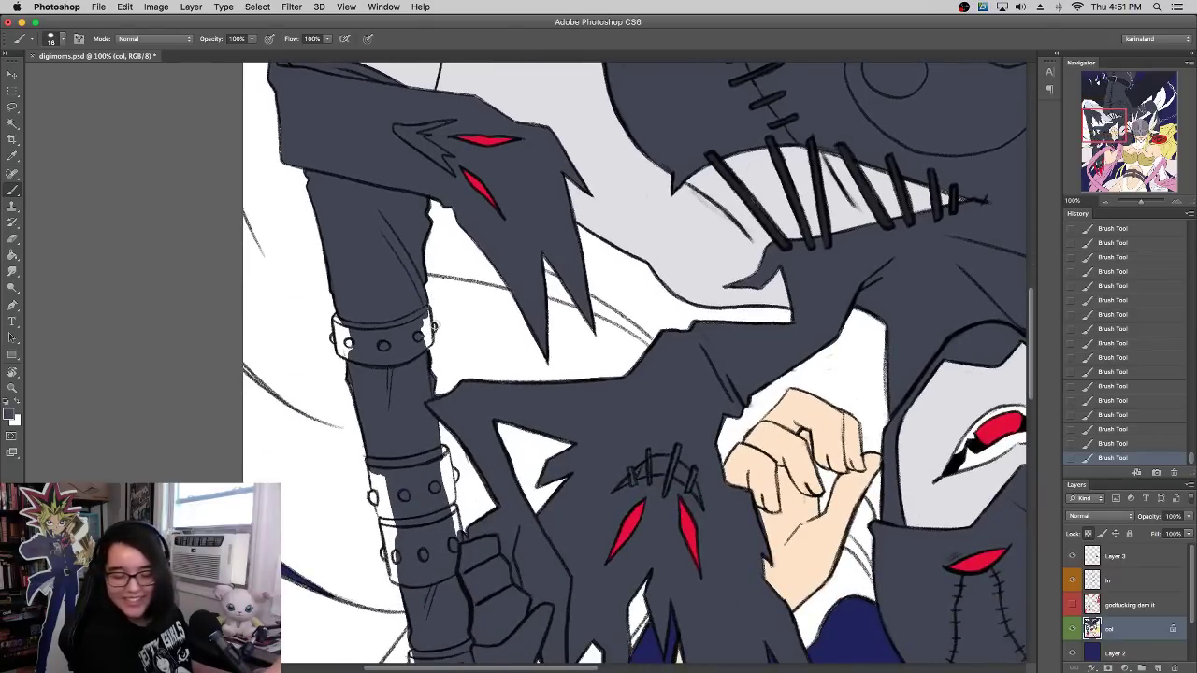
{"action": "left_click_drag", "start_coordinate": [429, 477], "coordinate": [425, 399]}
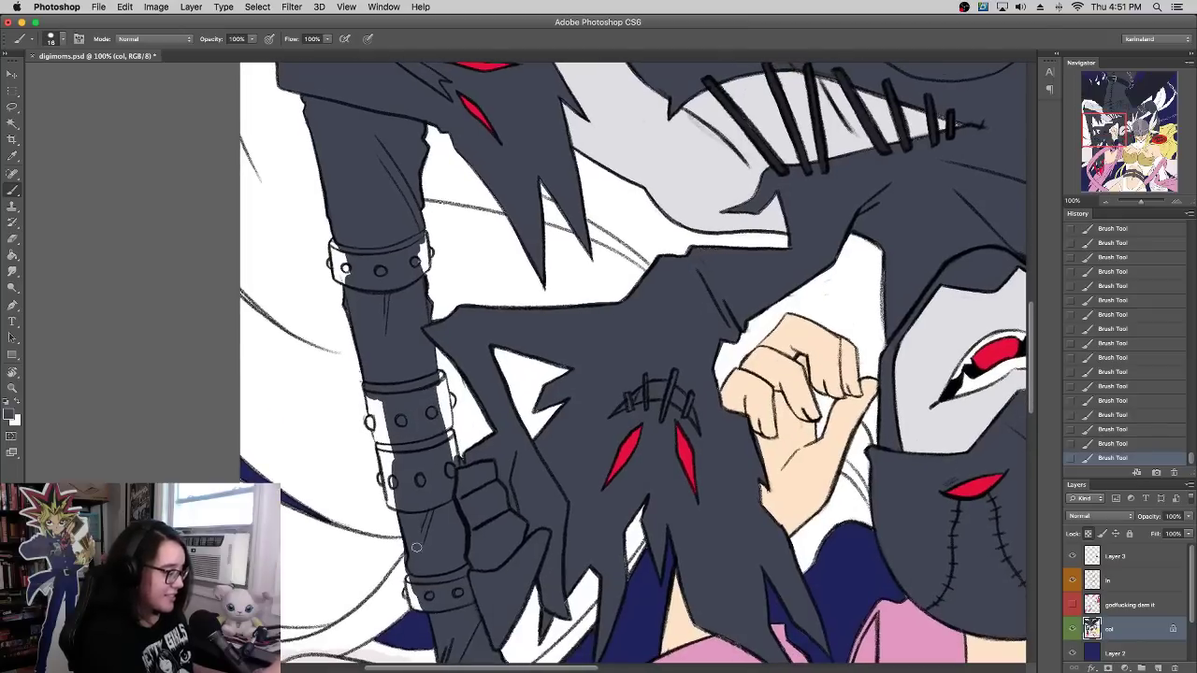
{"action": "left_click_drag", "start_coordinate": [420, 545], "coordinate": [417, 487]}
{"action": "left_click", "coordinate": [388, 487], "text": "alt"}
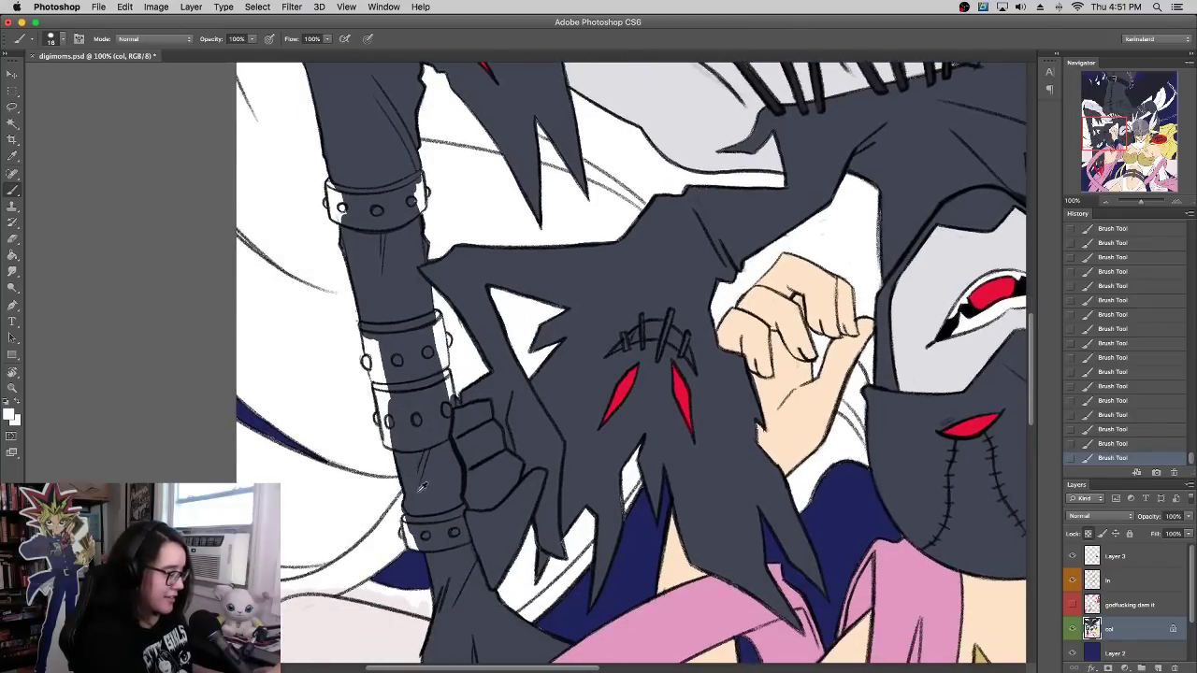
{"action": "left_click", "coordinate": [422, 486], "text": "alt"}
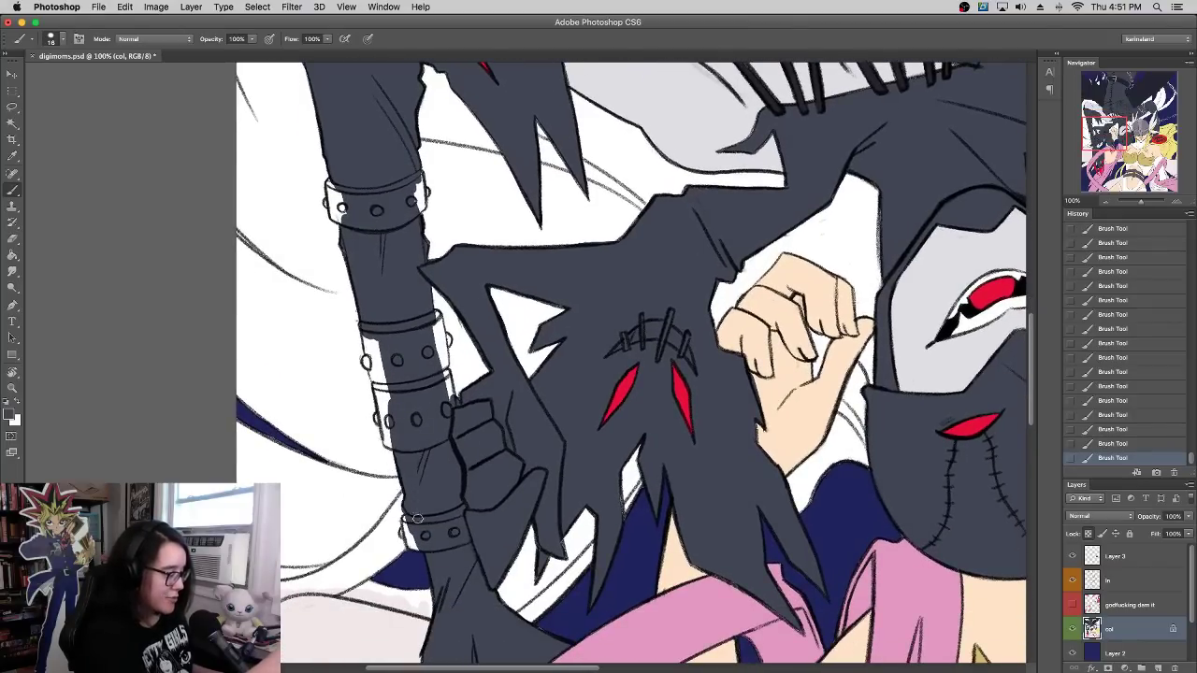
Step: Sample a light metal grey and fill the studded band nearest the clawed hand's wrist with it
{"action": "left_click_drag", "start_coordinate": [1118, 131], "coordinate": [1119, 125]}
{"action": "scroll", "coordinate": [390, 164], "scroll_direction": "up", "scroll_amount": 10}
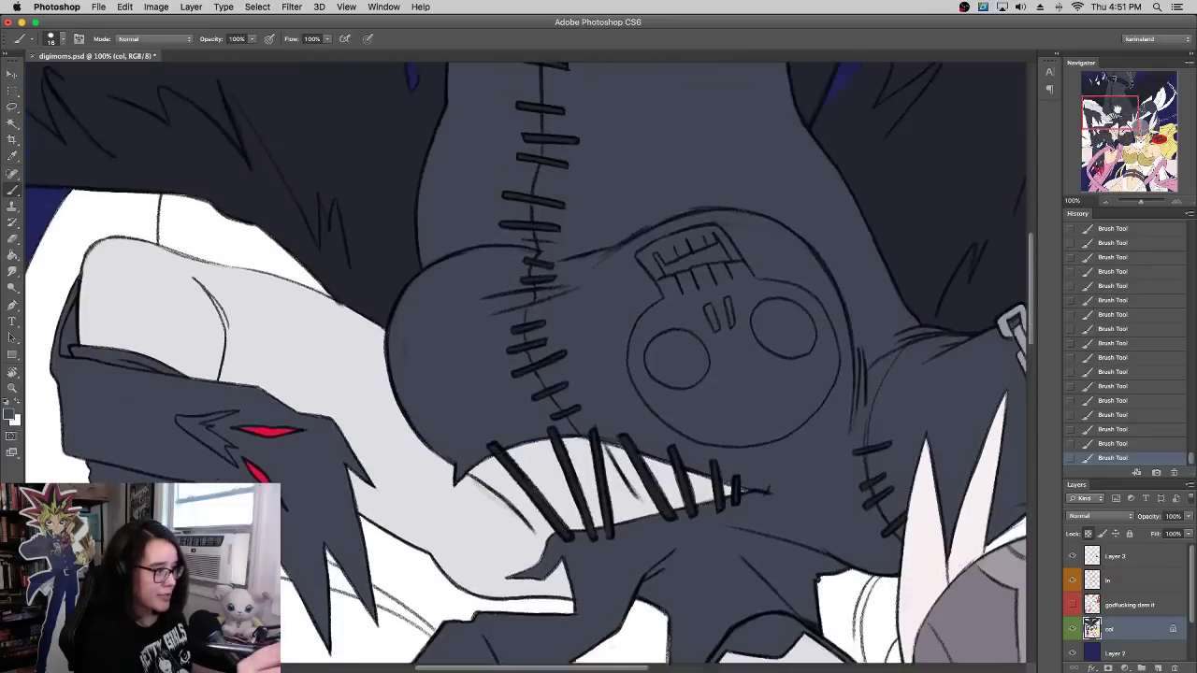
{"action": "left_click_drag", "start_coordinate": [595, 429], "coordinate": [879, 93]}
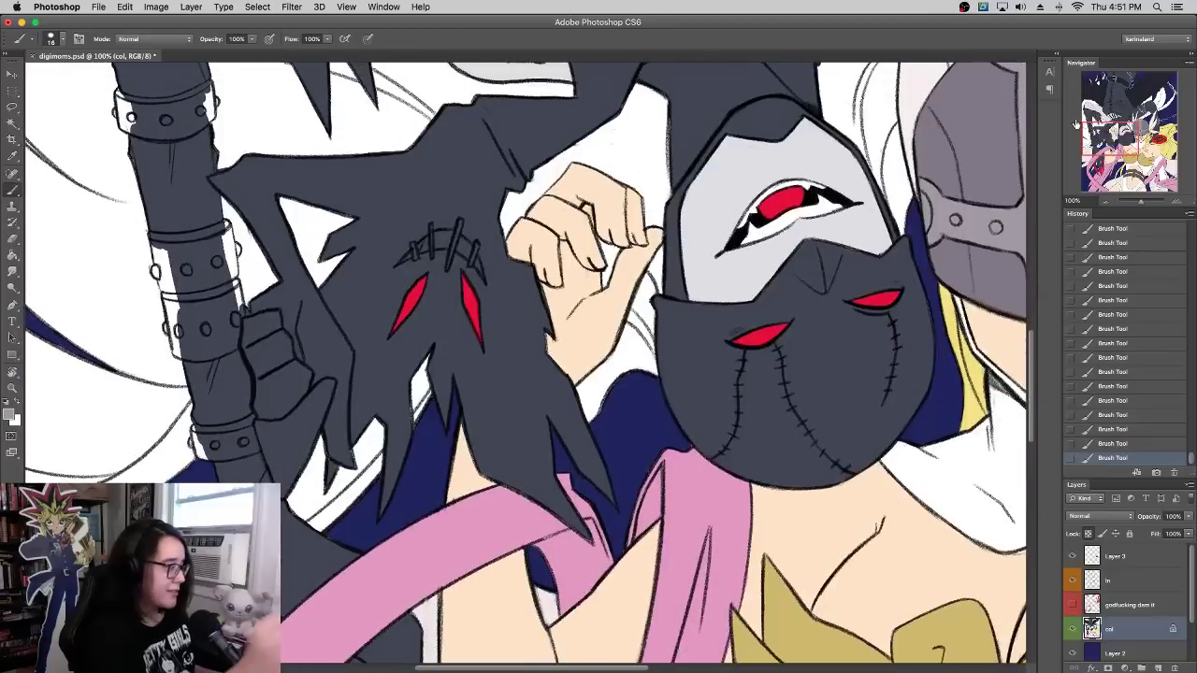
{"action": "left_click_drag", "start_coordinate": [411, 383], "coordinate": [751, 414]}
{"action": "mouse_move", "coordinate": [536, 460]}
{"action": "left_mouse_down"}
{"action": "mouse_move", "coordinate": [536, 474]}
{"action": "mouse_move", "coordinate": [561, 486]}
{"action": "mouse_move", "coordinate": [594, 480]}
{"action": "mouse_move", "coordinate": [589, 456]}
{"action": "mouse_move", "coordinate": [550, 455]}
{"action": "mouse_move", "coordinate": [546, 475]}
{"action": "left_mouse_up"}
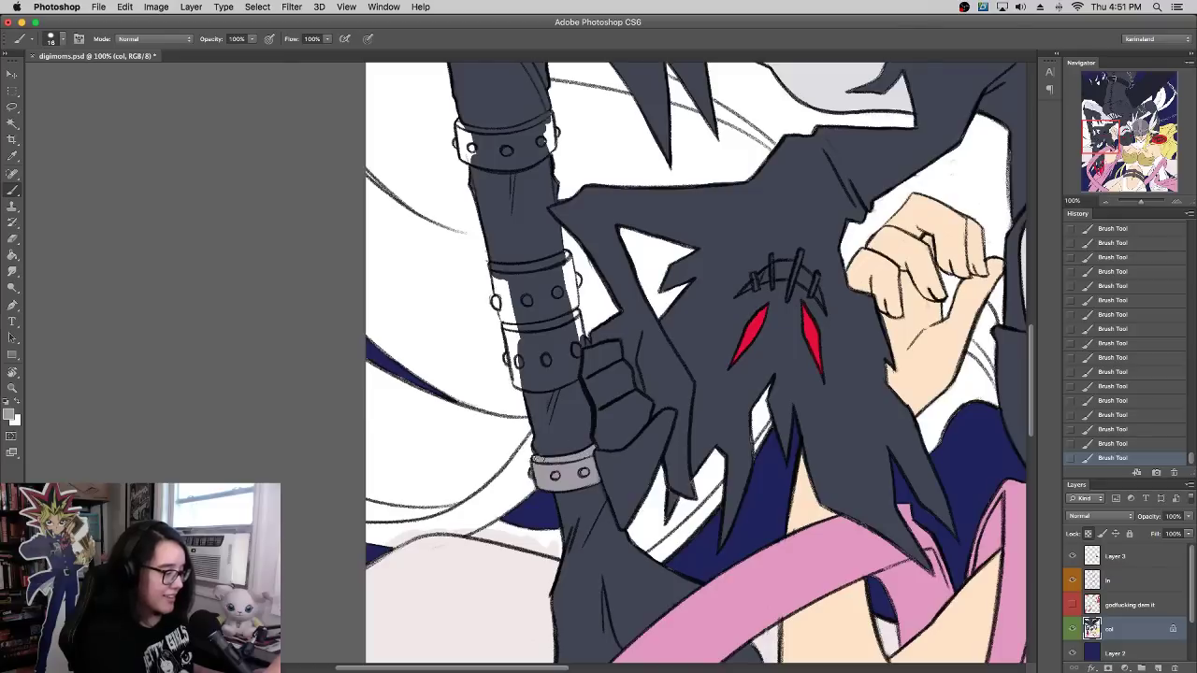
{"action": "scroll", "coordinate": [538, 459], "scroll_direction": "up", "scroll_amount": 5}
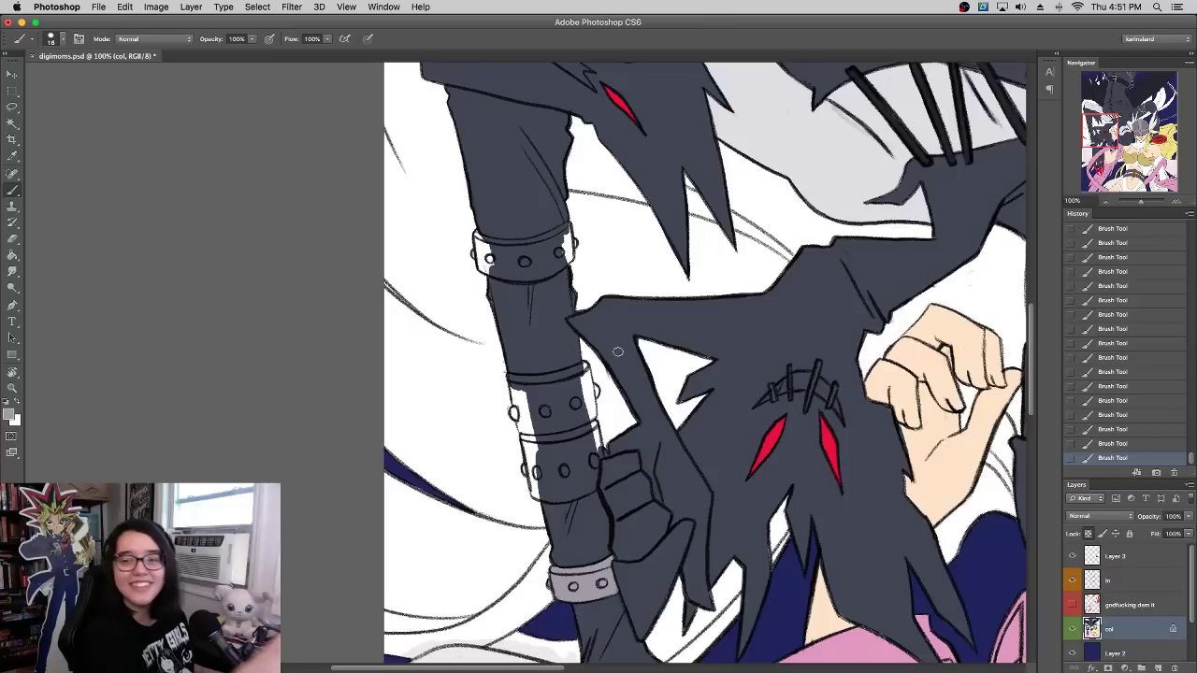
Step: Fill both adjoining studded bands at the middle of the dark figure's forearm with the light metal grey
{"action": "left_click_drag", "start_coordinate": [633, 351], "coordinate": [615, 365]}
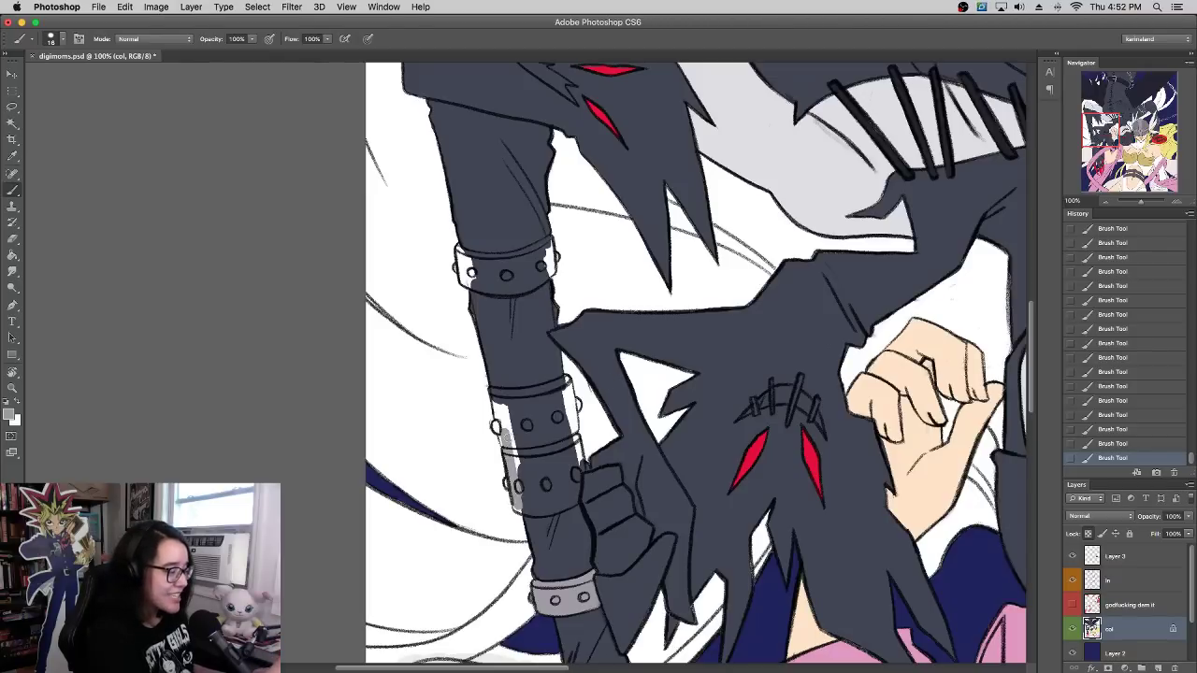
{"action": "mouse_move", "coordinate": [512, 467]}
{"action": "left_mouse_down"}
{"action": "mouse_move", "coordinate": [527, 428]}
{"action": "mouse_move", "coordinate": [559, 432]}
{"action": "mouse_move", "coordinate": [576, 455]}
{"action": "mouse_move", "coordinate": [565, 382]}
{"action": "mouse_move", "coordinate": [510, 394]}
{"action": "mouse_move", "coordinate": [552, 388]}
{"action": "left_mouse_up"}
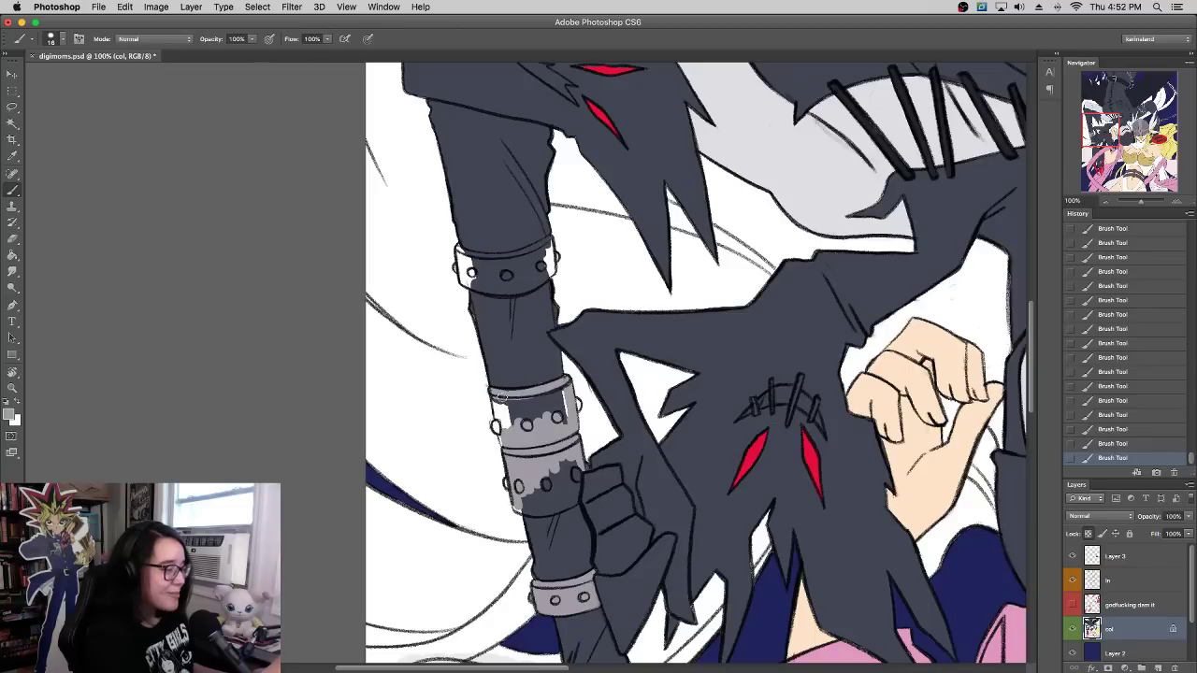
{"action": "left_click", "coordinate": [523, 375], "text": "alt"}
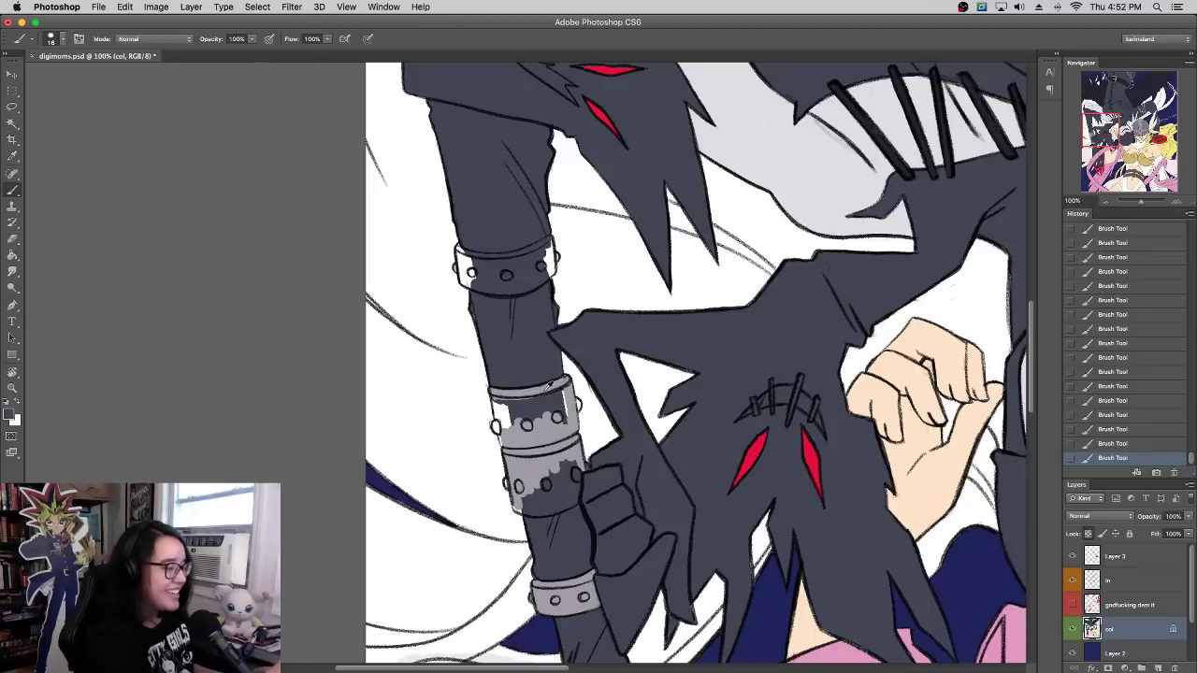
{"action": "left_click", "coordinate": [547, 386], "text": "alt"}
{"action": "mouse_move", "coordinate": [501, 409]}
{"action": "left_mouse_down"}
{"action": "mouse_move", "coordinate": [499, 424]}
{"action": "mouse_move", "coordinate": [502, 409]}
{"action": "mouse_move", "coordinate": [527, 423]}
{"action": "mouse_move", "coordinate": [565, 411]}
{"action": "left_mouse_up"}
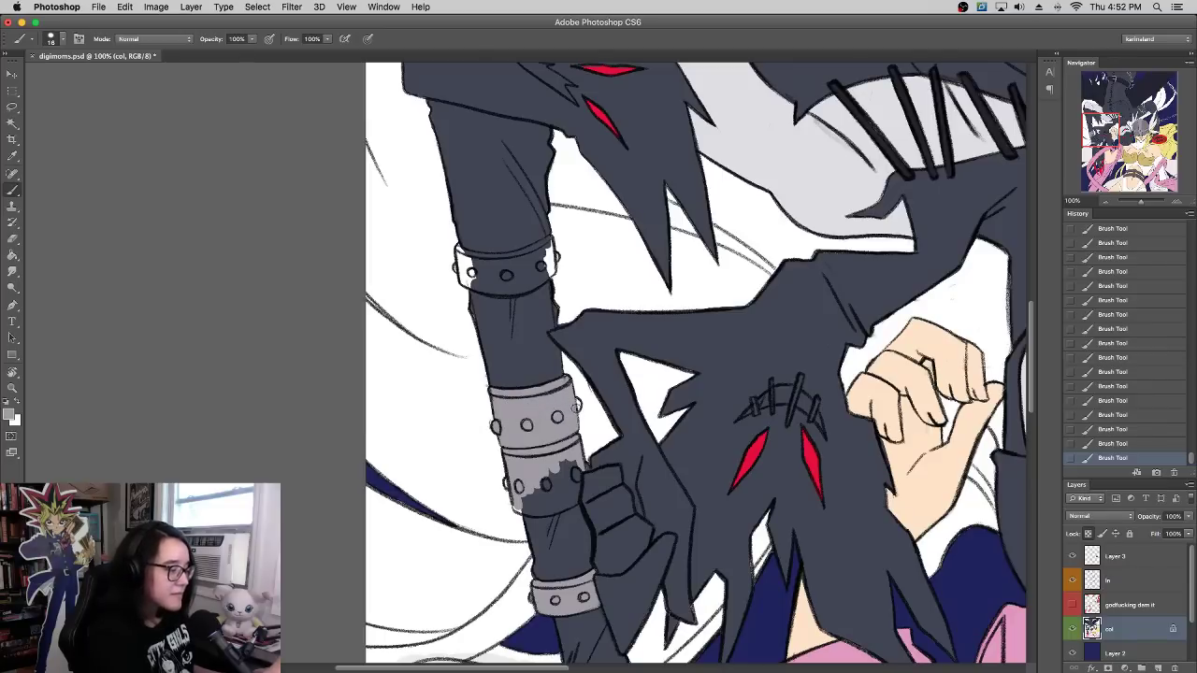
{"action": "left_click_drag", "start_coordinate": [610, 379], "coordinate": [664, 333]}
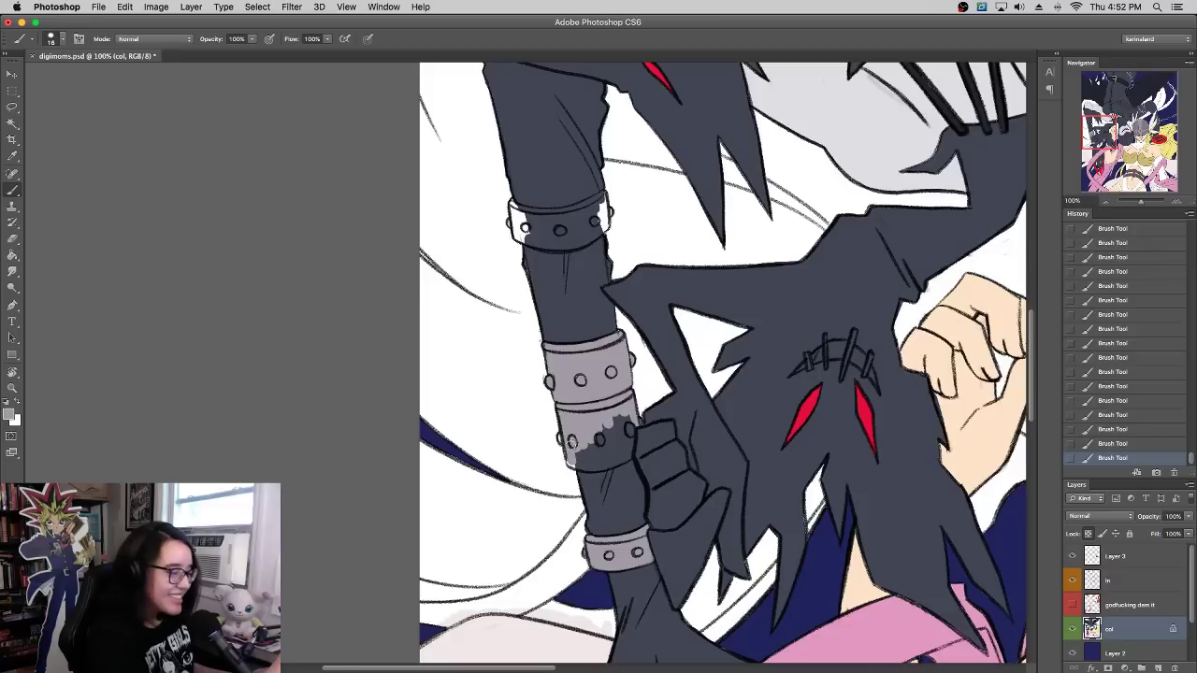
{"action": "left_click_drag", "start_coordinate": [571, 460], "coordinate": [626, 458]}
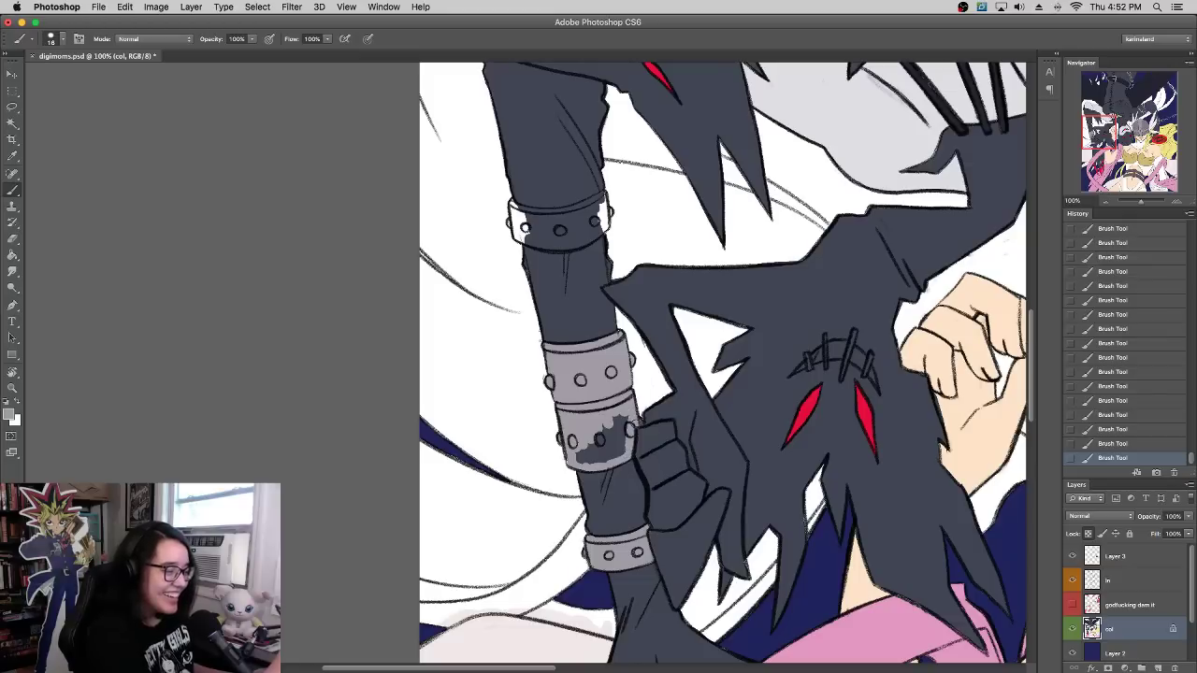
{"action": "mouse_move", "coordinate": [623, 432]}
{"action": "left_mouse_down"}
{"action": "mouse_move", "coordinate": [584, 462]}
{"action": "mouse_move", "coordinate": [628, 413]}
{"action": "left_mouse_up"}
Step: Fill the single studded band below the ragged cuff on the dark figure's arm with the same metal grey
{"action": "mouse_move", "coordinate": [646, 321]}
{"action": "left_mouse_down"}
{"action": "mouse_move", "coordinate": [688, 447]}
{"action": "mouse_move", "coordinate": [700, 384]}
{"action": "left_mouse_up"}
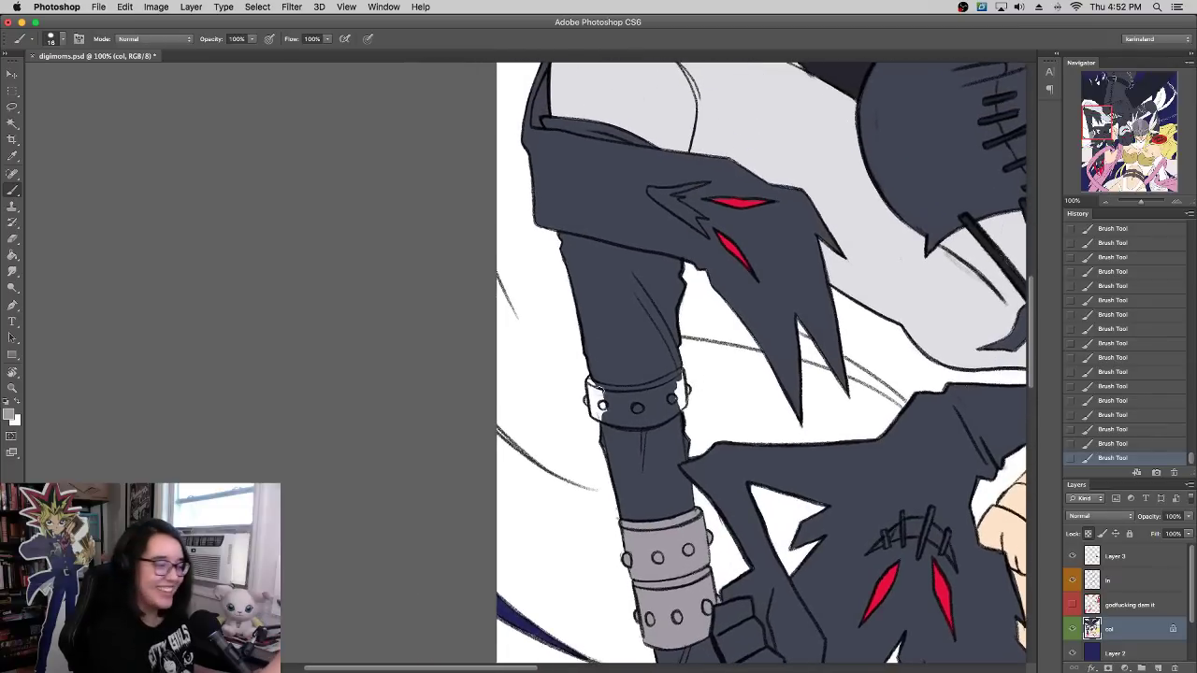
{"action": "left_click_drag", "start_coordinate": [611, 388], "coordinate": [594, 383]}
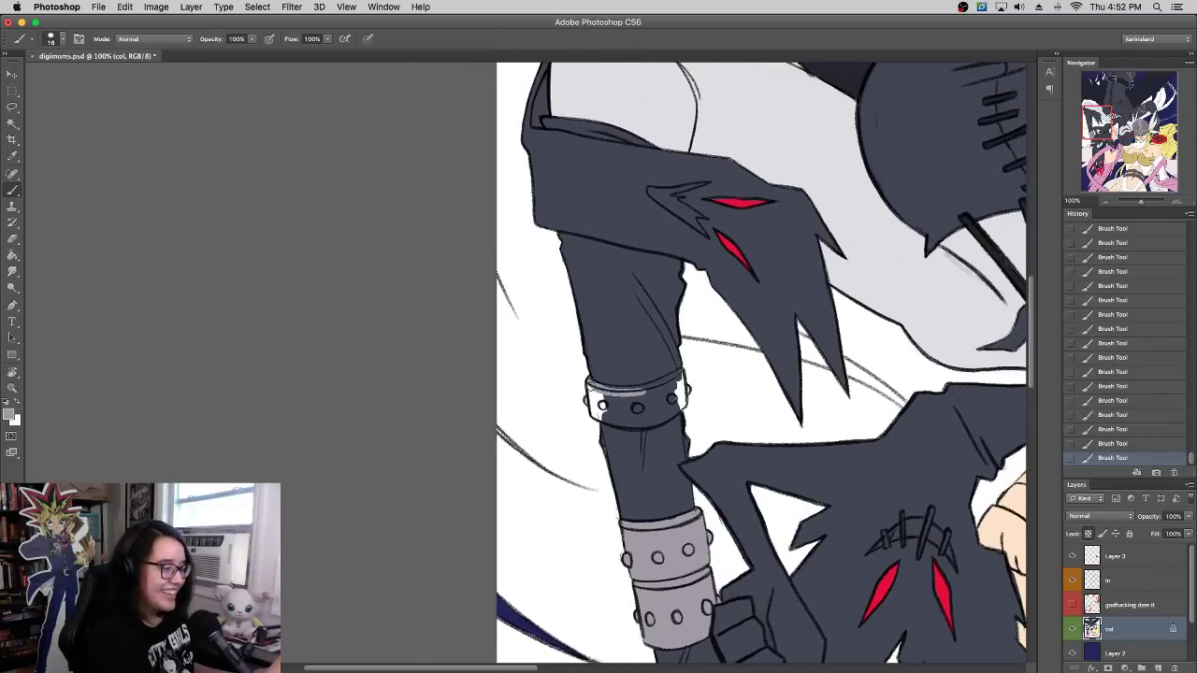
{"action": "mouse_move", "coordinate": [598, 418]}
{"action": "left_mouse_down"}
{"action": "mouse_move", "coordinate": [667, 417]}
{"action": "mouse_move", "coordinate": [679, 386]}
{"action": "mouse_move", "coordinate": [612, 390]}
{"action": "mouse_move", "coordinate": [622, 394]}
{"action": "mouse_move", "coordinate": [613, 403]}
{"action": "mouse_move", "coordinate": [650, 412]}
{"action": "mouse_move", "coordinate": [673, 386]}
{"action": "left_mouse_up"}
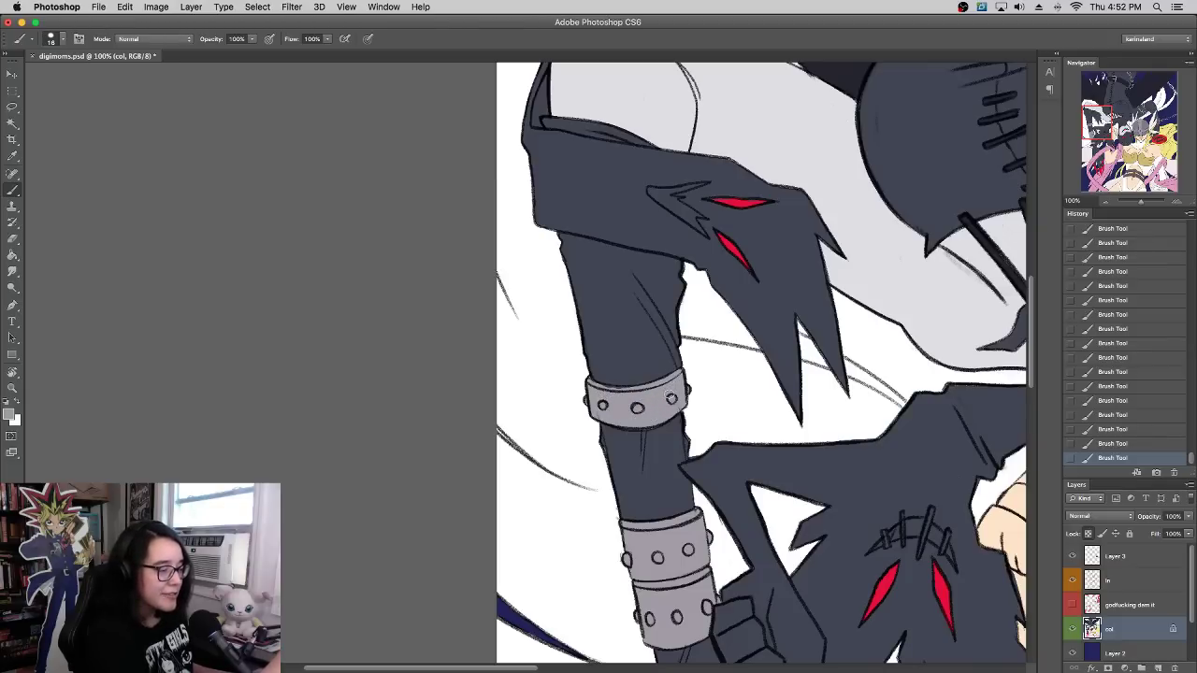
Step: Paint white over the pale smudge along the edge of the white hair beside the dark figure's wrist
{"action": "scroll", "coordinate": [692, 280], "scroll_direction": "down", "scroll_amount": 10}
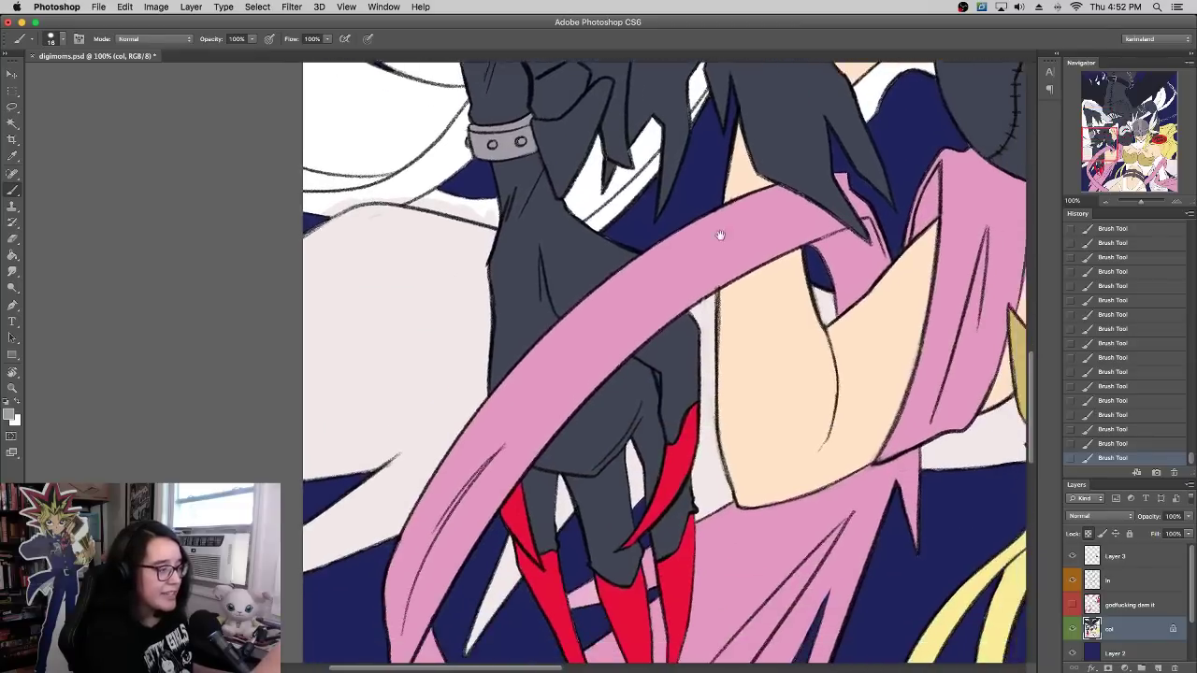
{"action": "scroll", "coordinate": [720, 234], "scroll_direction": "up", "scroll_amount": 10}
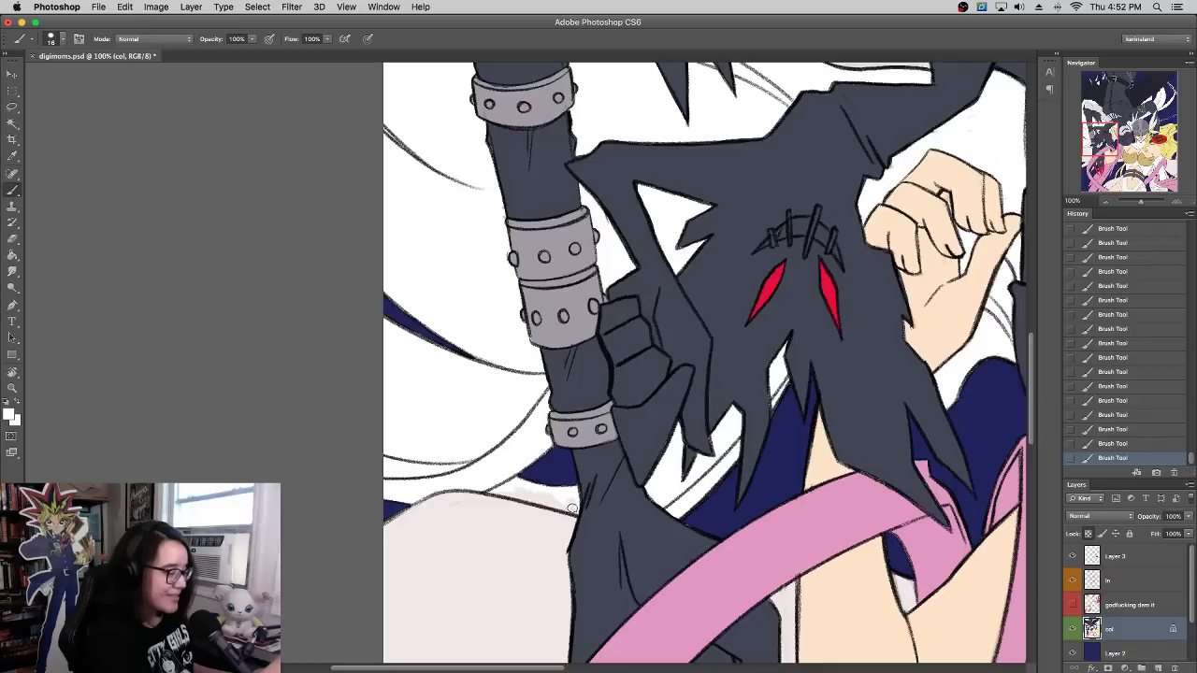
{"action": "left_click_drag", "start_coordinate": [575, 512], "coordinate": [527, 500]}
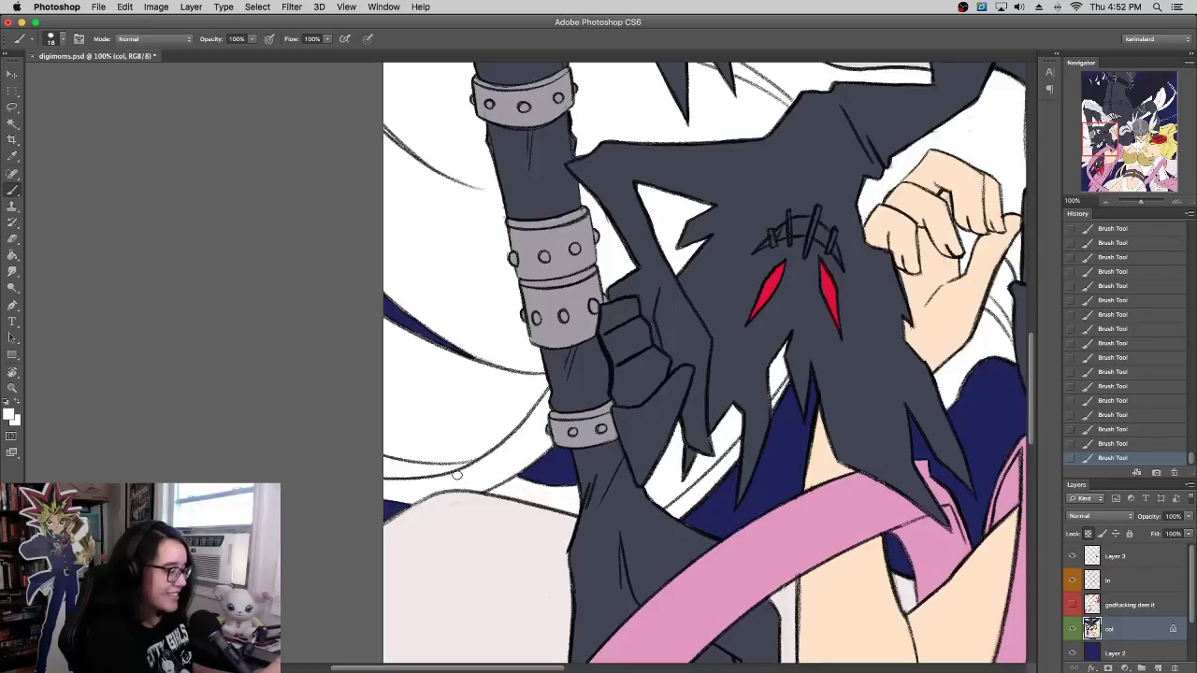
Step: Sample the near-black of the wing and fill the jagged mouth of the face on the dark figure's hanging cuff
{"action": "left_click_drag", "start_coordinate": [1140, 202], "coordinate": [1138, 203]}
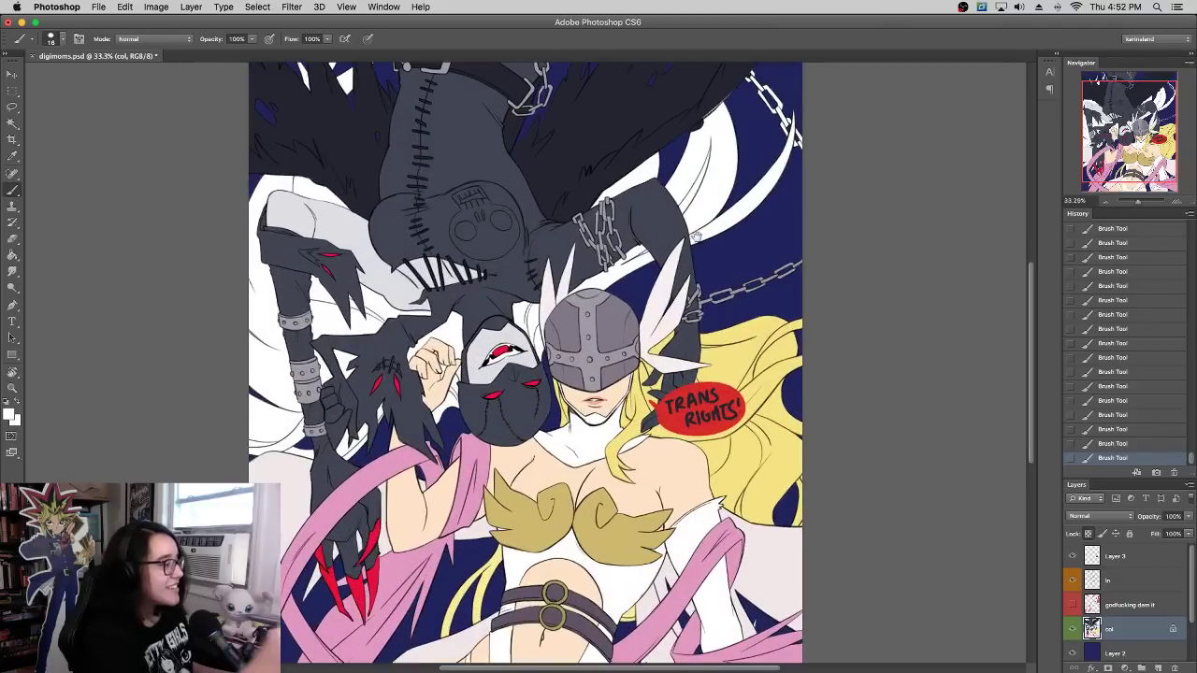
{"action": "left_click_drag", "start_coordinate": [697, 237], "coordinate": [712, 349]}
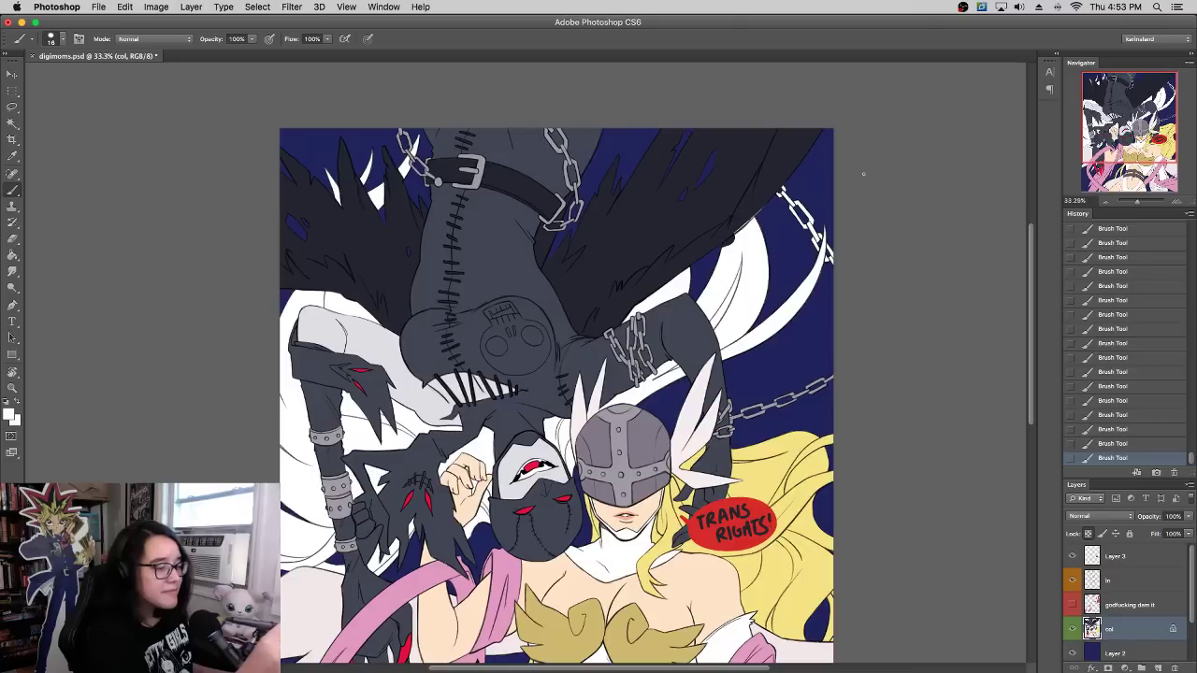
{"action": "left_click_drag", "start_coordinate": [782, 281], "coordinate": [774, 187]}
{"action": "left_click_drag", "start_coordinate": [744, 251], "coordinate": [816, 334]}
{"action": "left_click", "coordinate": [1168, 199]}
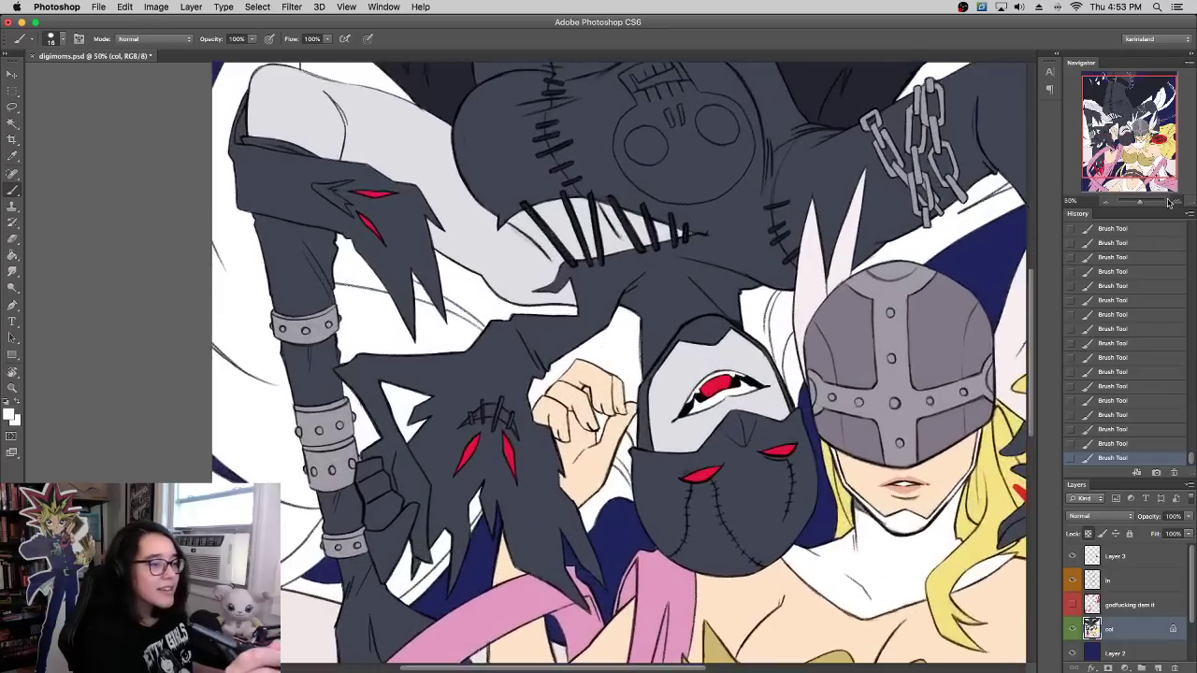
{"action": "left_click", "coordinate": [1168, 199]}
{"action": "left_click", "coordinate": [1168, 199]}
{"action": "left_click_drag", "start_coordinate": [807, 206], "coordinate": [660, 492]}
{"action": "left_click", "coordinate": [867, 153], "text": "alt"}
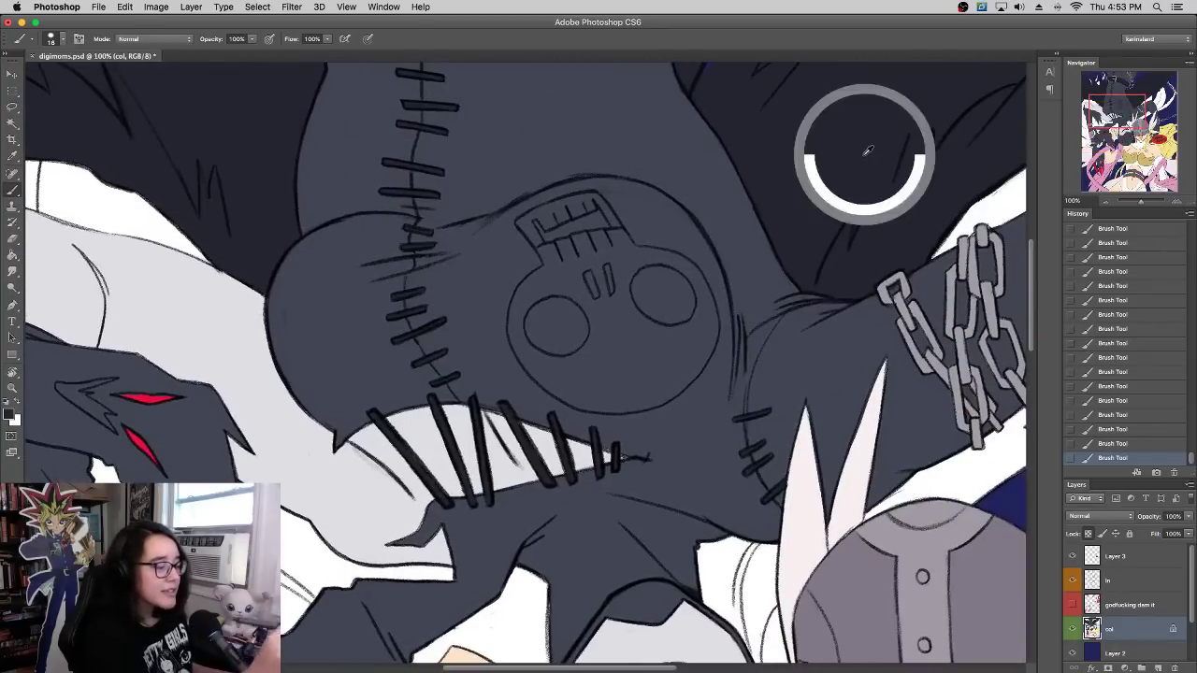
{"action": "mouse_move", "coordinate": [475, 417]}
{"action": "left_mouse_down"}
{"action": "mouse_move", "coordinate": [933, 425]}
{"action": "mouse_move", "coordinate": [963, 439]}
{"action": "left_mouse_up"}
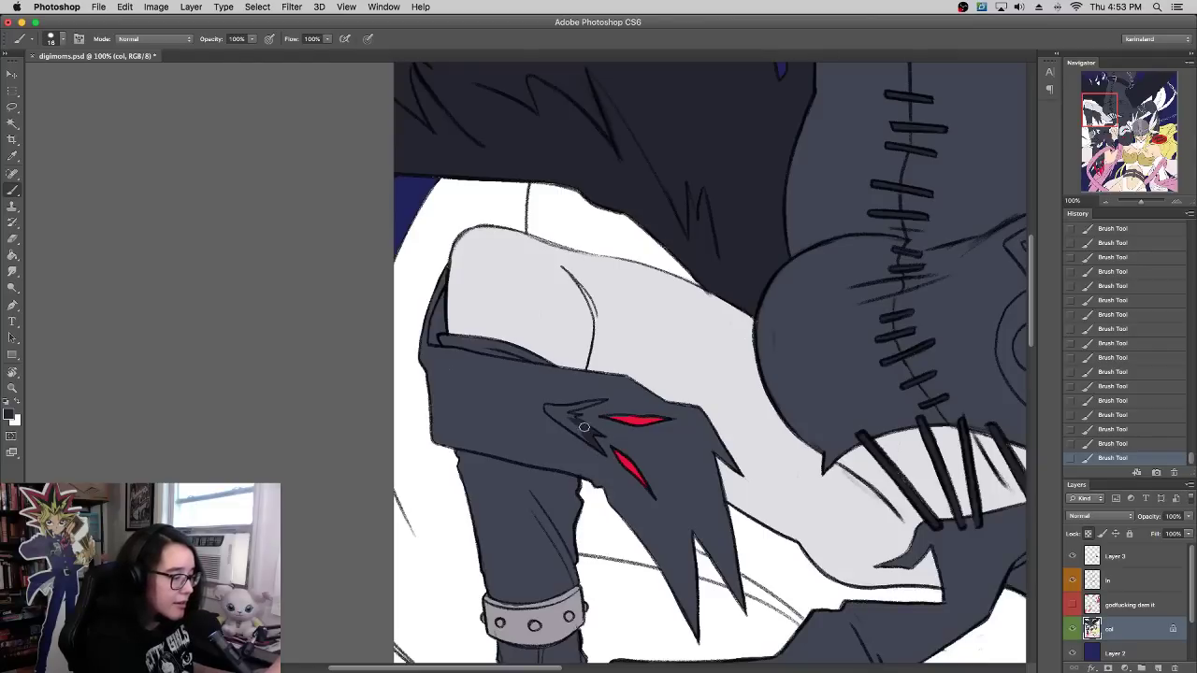
{"action": "left_click_drag", "start_coordinate": [540, 368], "coordinate": [685, 399]}
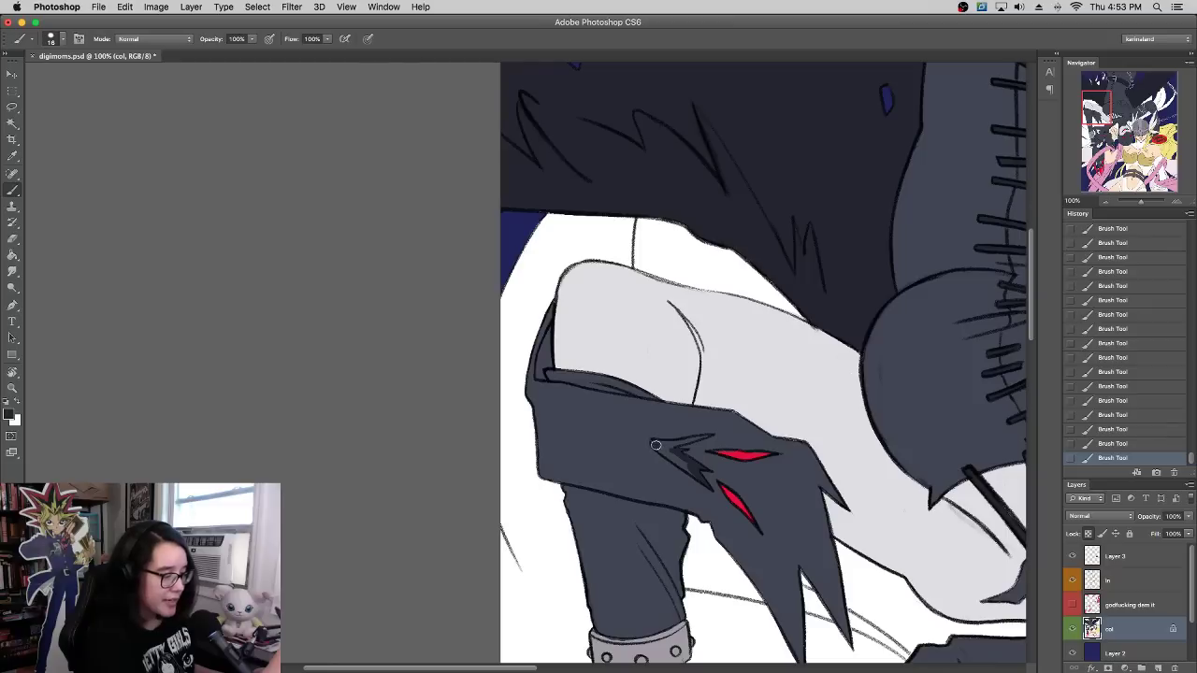
{"action": "left_click_drag", "start_coordinate": [655, 445], "coordinate": [693, 474]}
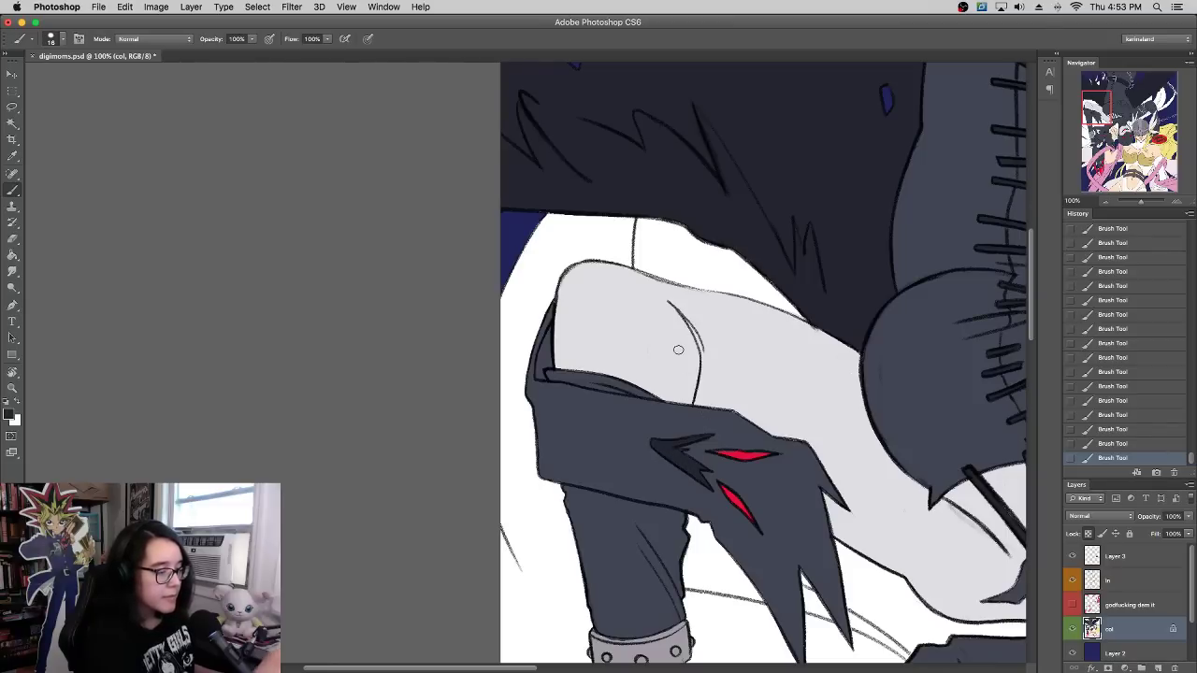
Step: Fill the curved, stitched mouth of the ragged dark face beside the raised hand with the sampled near-black
{"action": "left_click", "coordinate": [657, 443], "text": "alt"}
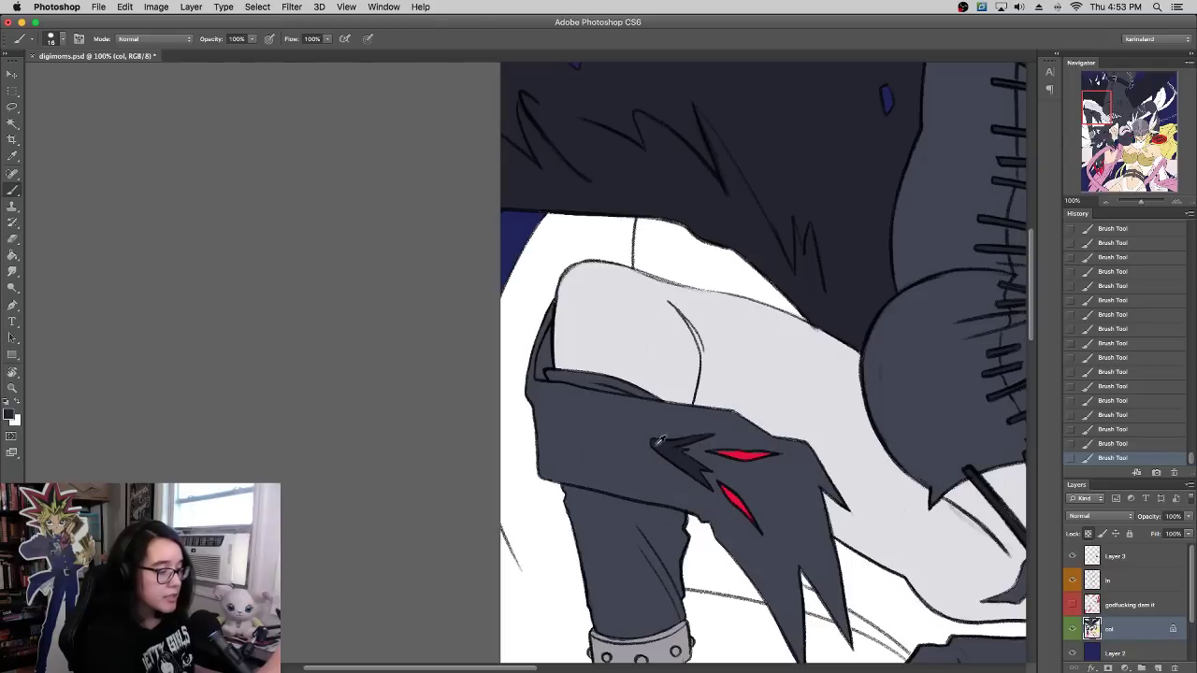
{"action": "scroll", "coordinate": [876, 289], "scroll_direction": "right", "scroll_amount": 10}
{"action": "scroll", "coordinate": [754, 321], "scroll_direction": "up", "scroll_amount": 3}
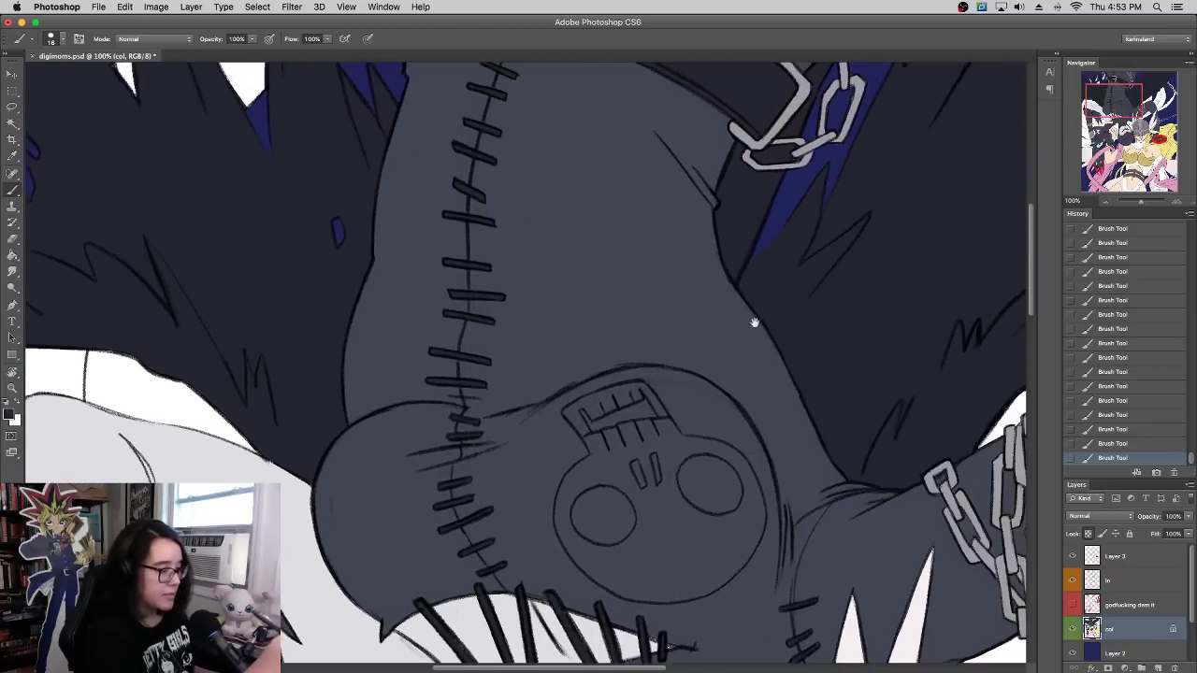
{"action": "mouse_move", "coordinate": [830, 242]}
{"action": "left_mouse_down"}
{"action": "mouse_move", "coordinate": [660, 440]}
{"action": "mouse_move", "coordinate": [702, 272]}
{"action": "mouse_move", "coordinate": [712, 70]}
{"action": "left_mouse_up"}
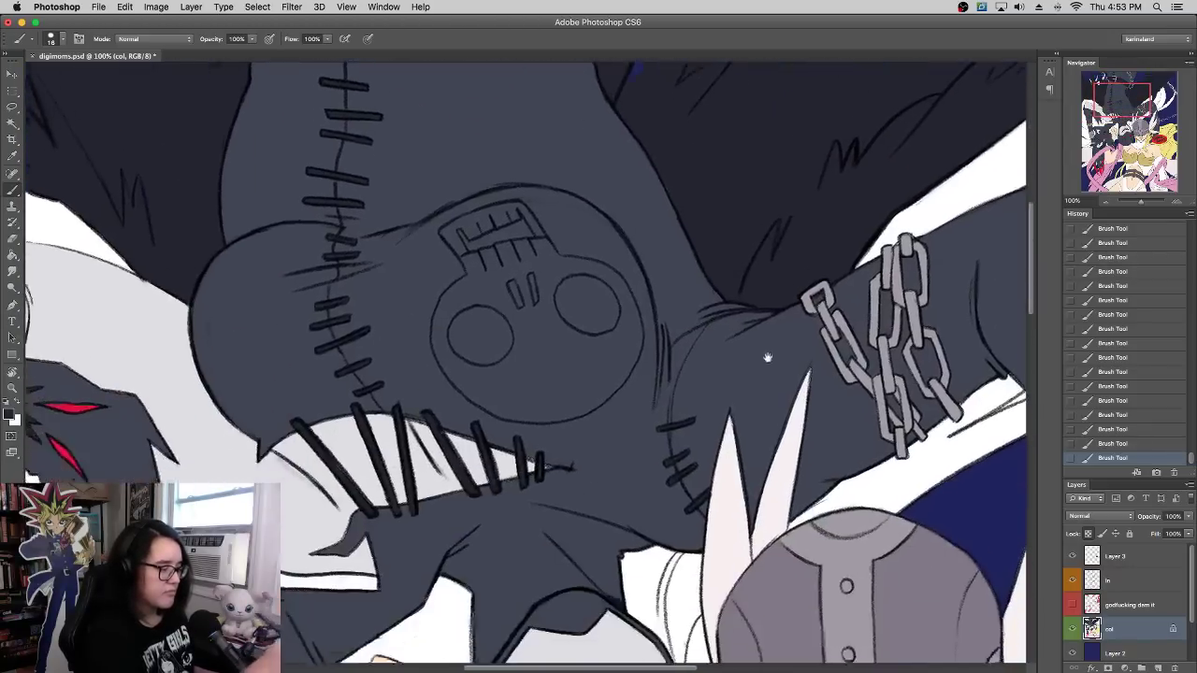
{"action": "left_click_drag", "start_coordinate": [870, 356], "coordinate": [550, 388]}
{"action": "scroll", "coordinate": [934, 347], "scroll_direction": "right", "scroll_amount": 1}
{"action": "scroll", "coordinate": [716, 361], "scroll_direction": "left", "scroll_amount": 7}
{"action": "scroll", "coordinate": [796, 278], "scroll_direction": "left", "scroll_amount": 10}
{"action": "scroll", "coordinate": [795, 277], "scroll_direction": "down", "scroll_amount": 9}
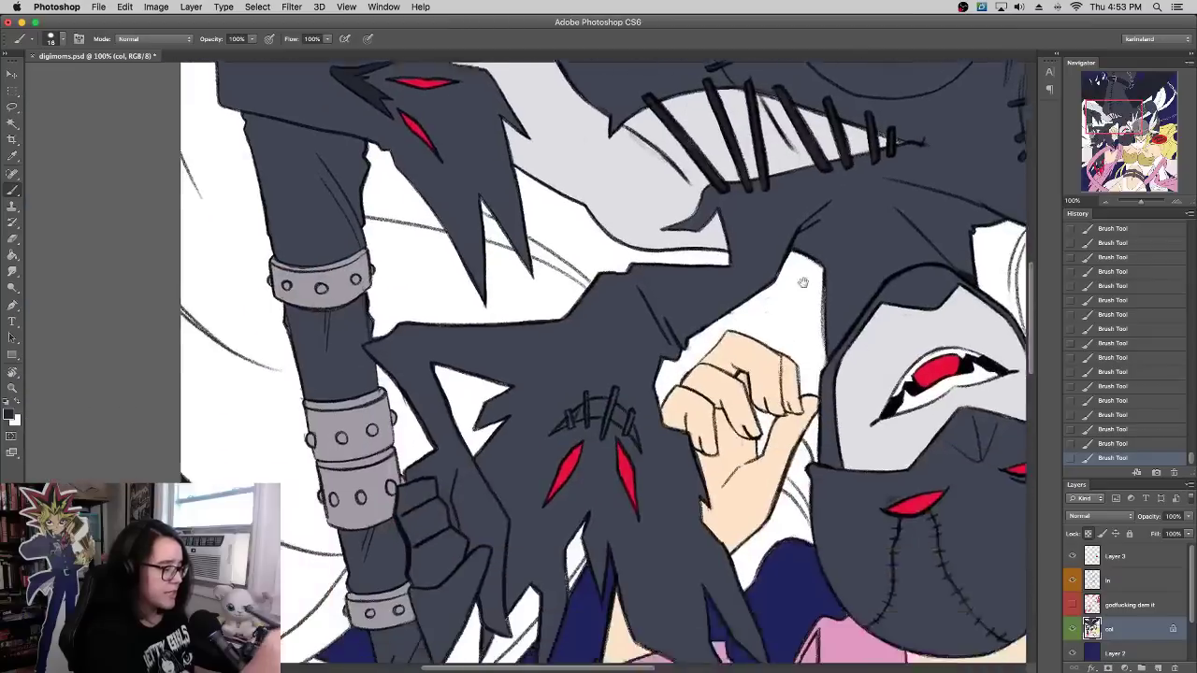
{"action": "scroll", "coordinate": [777, 287], "scroll_direction": "left", "scroll_amount": 1}
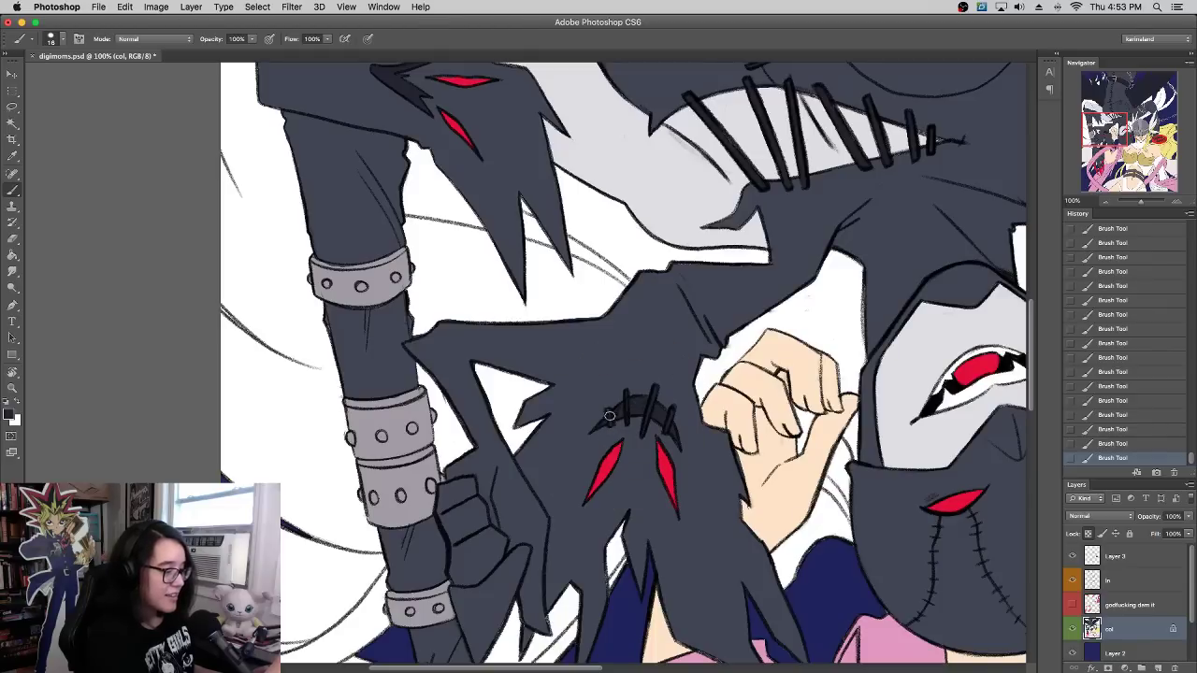
Step: Paint light metal grey around the nose slits and onto the forehead of the skull emblem on the dark figure's chest
{"action": "scroll", "coordinate": [612, 390], "scroll_direction": "up", "scroll_amount": 15}
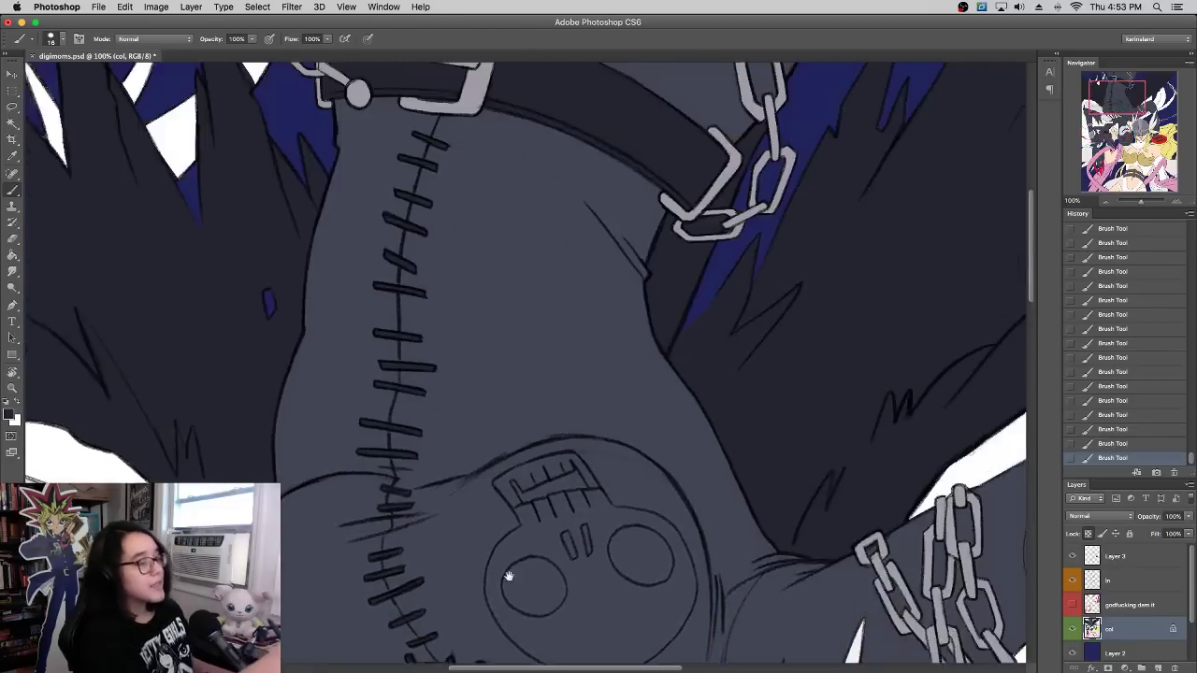
{"action": "scroll", "coordinate": [641, 418], "scroll_direction": "up", "scroll_amount": 5}
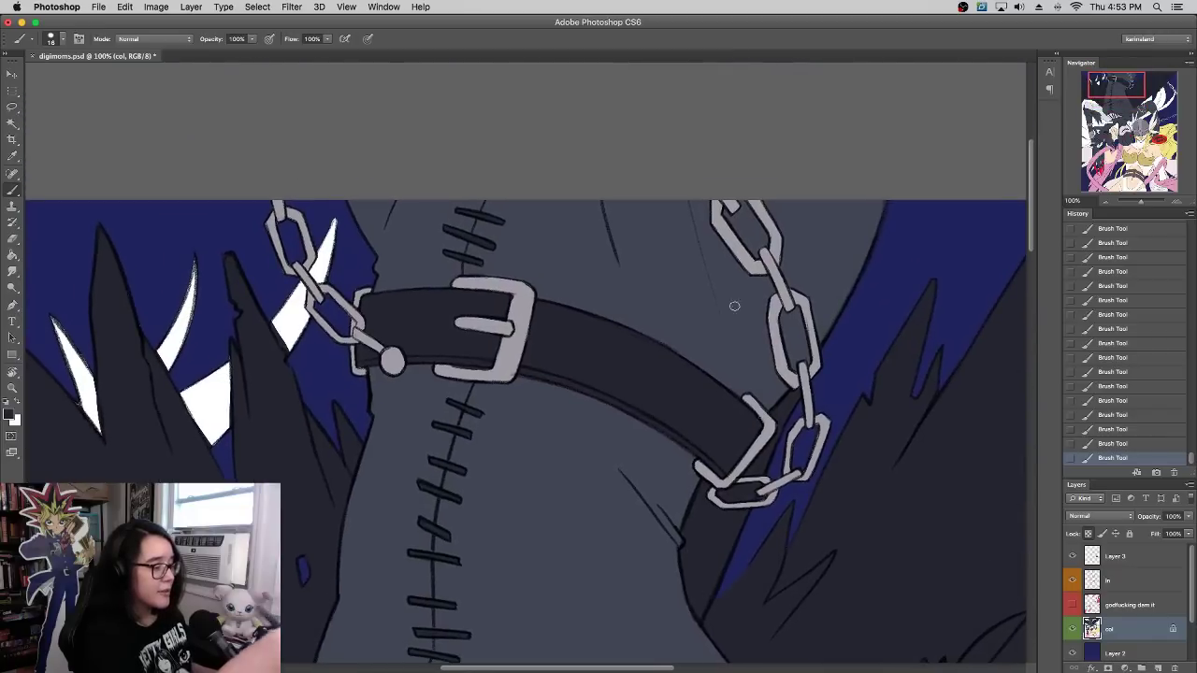
{"action": "scroll", "coordinate": [716, 521], "scroll_direction": "down", "scroll_amount": 20}
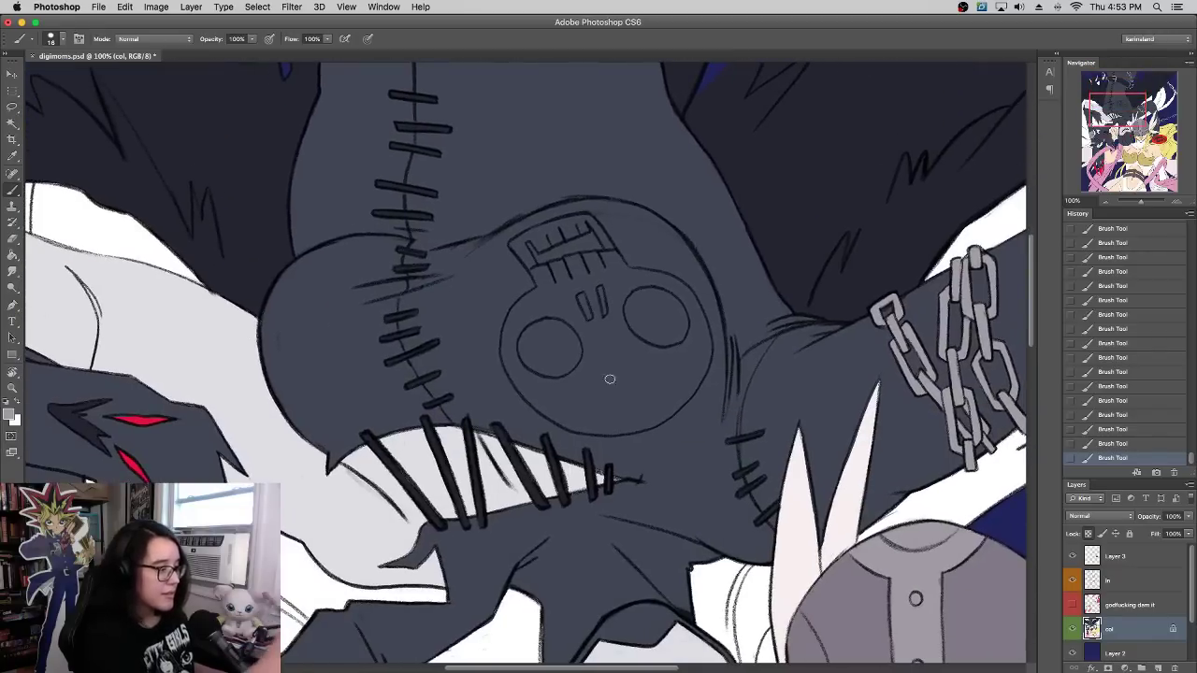
{"action": "mouse_move", "coordinate": [603, 365]}
{"action": "left_mouse_down"}
{"action": "mouse_move", "coordinate": [639, 410]}
{"action": "mouse_move", "coordinate": [619, 412]}
{"action": "mouse_move", "coordinate": [588, 374]}
{"action": "mouse_move", "coordinate": [600, 405]}
{"action": "mouse_move", "coordinate": [626, 402]}
{"action": "mouse_move", "coordinate": [622, 348]}
{"action": "left_mouse_up"}
{"action": "scroll", "coordinate": [608, 342], "scroll_direction": "up", "scroll_amount": 4}
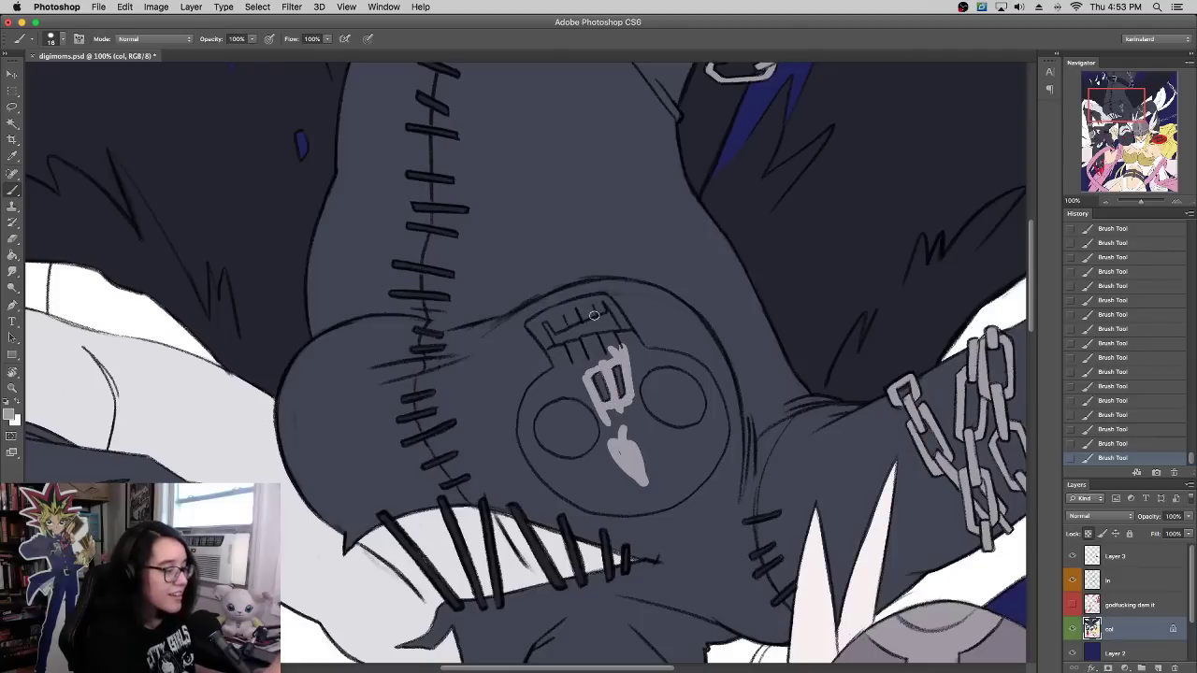
Step: Review the dark figure's torso, both masked faces, the winged helmet, the wing and the chains for areas needing flat colour
{"action": "scroll", "coordinate": [593, 315], "scroll_direction": "left", "scroll_amount": 5}
{"action": "scroll", "coordinate": [594, 315], "scroll_direction": "up", "scroll_amount": 1}
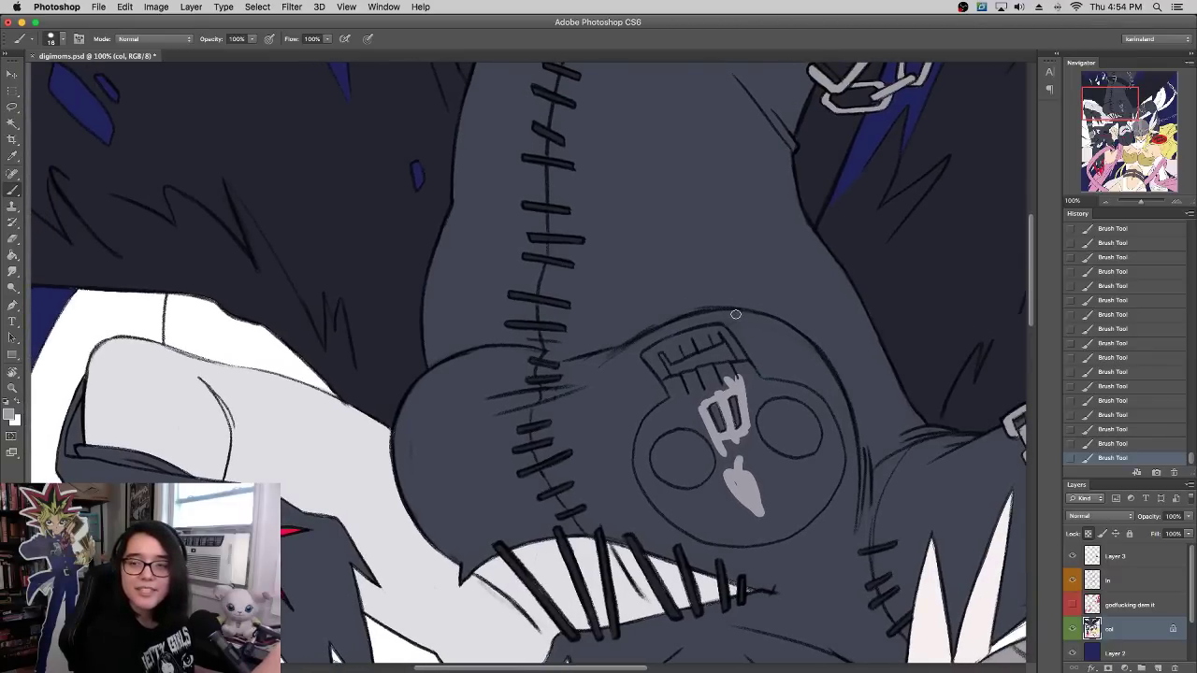
{"action": "scroll", "coordinate": [528, 365], "scroll_direction": "down", "scroll_amount": 10}
{"action": "scroll", "coordinate": [529, 364], "scroll_direction": "right", "scroll_amount": 5}
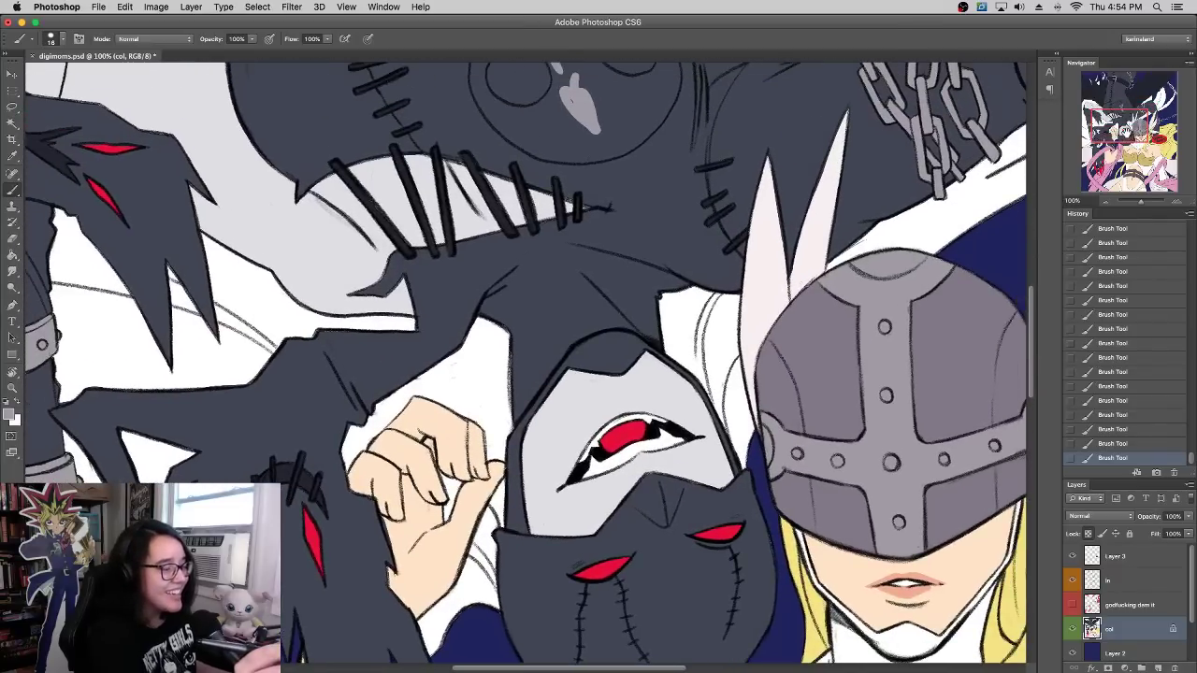
{"action": "scroll", "coordinate": [523, 364], "scroll_direction": "down", "scroll_amount": 2}
{"action": "scroll", "coordinate": [524, 365], "scroll_direction": "right", "scroll_amount": 6}
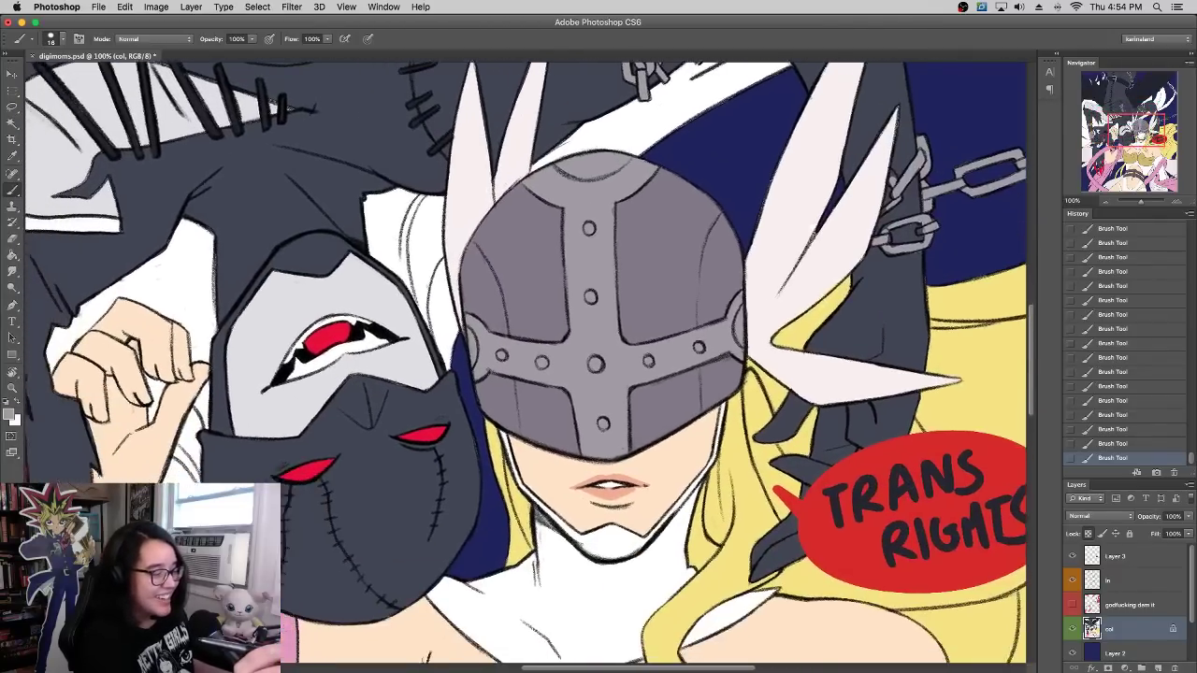
{"action": "scroll", "coordinate": [524, 365], "scroll_direction": "up", "scroll_amount": 15}
{"action": "scroll", "coordinate": [523, 365], "scroll_direction": "right", "scroll_amount": 3}
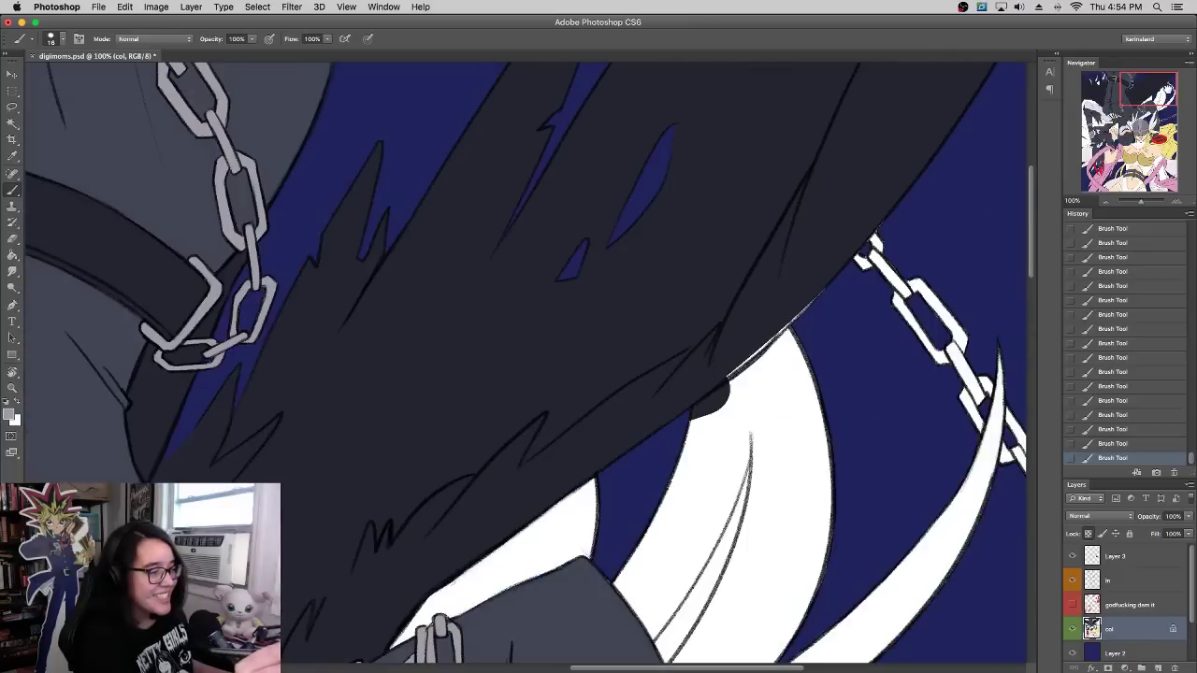
{"action": "scroll", "coordinate": [702, 510], "scroll_direction": "down", "scroll_amount": 8}
{"action": "scroll", "coordinate": [702, 509], "scroll_direction": "left", "scroll_amount": 12}
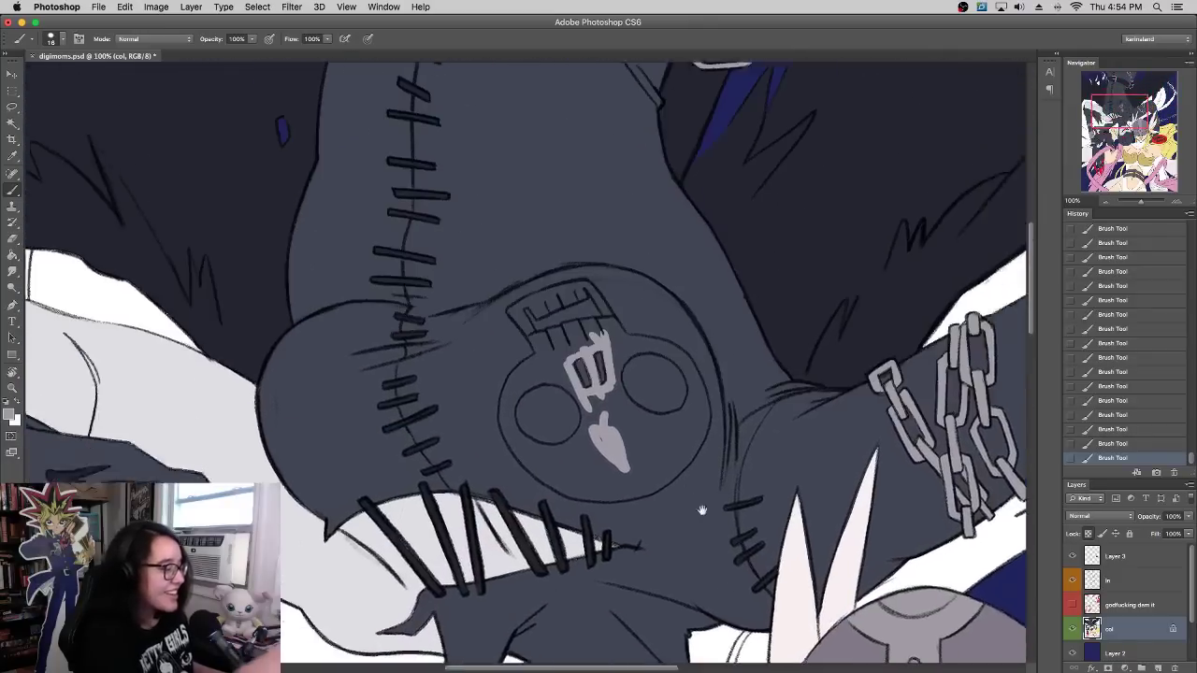
Step: Ring both eye sockets of the chest skull emblem in light metal grey, resampling the body grey to clean their edges
{"action": "scroll", "coordinate": [702, 510], "scroll_direction": "up", "scroll_amount": 5}
{"action": "scroll", "coordinate": [702, 509], "scroll_direction": "left", "scroll_amount": 5}
{"action": "mouse_move", "coordinate": [610, 513]}
{"action": "left_mouse_down"}
{"action": "mouse_move", "coordinate": [665, 552]}
{"action": "mouse_move", "coordinate": [634, 544]}
{"action": "mouse_move", "coordinate": [670, 540]}
{"action": "mouse_move", "coordinate": [616, 504]}
{"action": "mouse_move", "coordinate": [618, 518]}
{"action": "mouse_move", "coordinate": [622, 483]}
{"action": "mouse_move", "coordinate": [620, 495]}
{"action": "mouse_move", "coordinate": [632, 477]}
{"action": "mouse_move", "coordinate": [660, 481]}
{"action": "mouse_move", "coordinate": [682, 510]}
{"action": "left_mouse_up"}
{"action": "left_click", "coordinate": [647, 494], "text": "alt"}
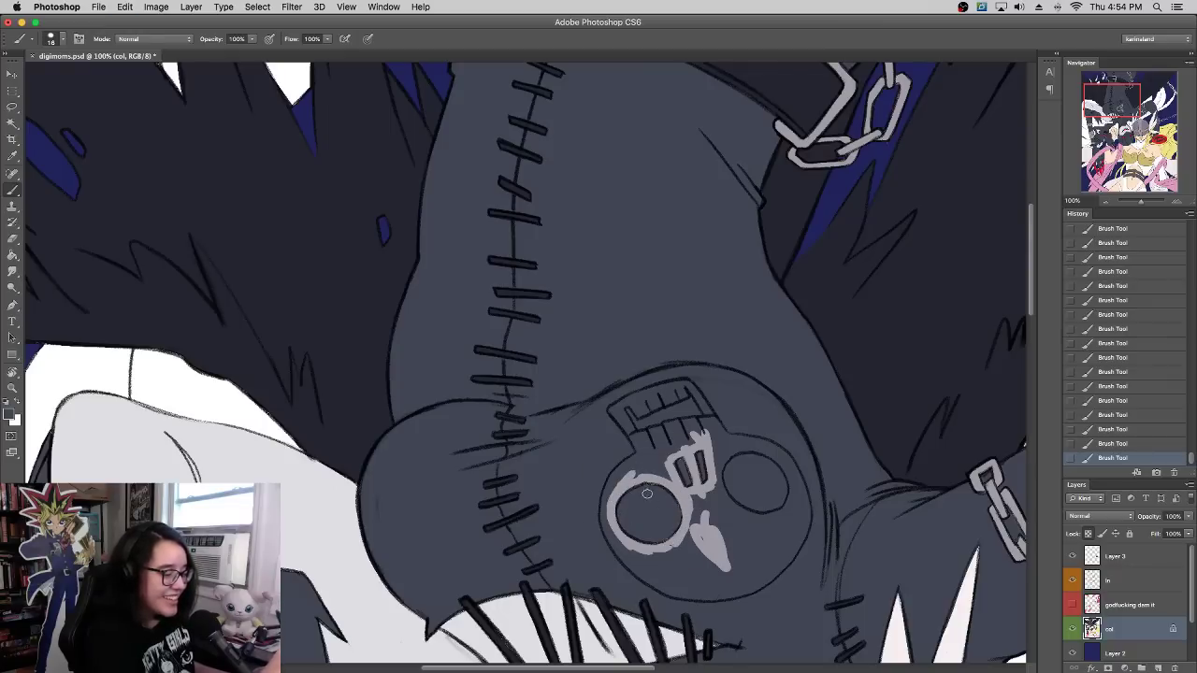
{"action": "left_click", "coordinate": [679, 484], "text": "alt"}
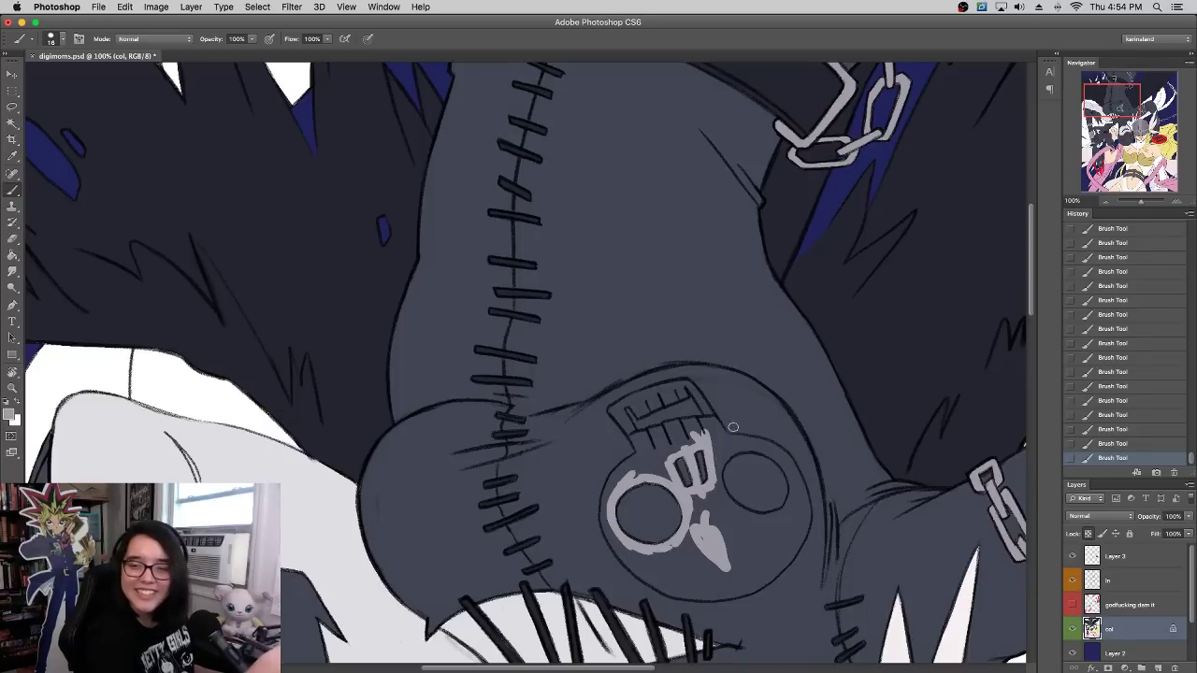
{"action": "mouse_move", "coordinate": [734, 442]}
{"action": "left_mouse_down"}
{"action": "mouse_move", "coordinate": [690, 462]}
{"action": "mouse_move", "coordinate": [721, 537]}
{"action": "mouse_move", "coordinate": [708, 535]}
{"action": "mouse_move", "coordinate": [748, 526]}
{"action": "mouse_move", "coordinate": [744, 488]}
{"action": "mouse_move", "coordinate": [674, 466]}
{"action": "mouse_move", "coordinate": [684, 480]}
{"action": "mouse_move", "coordinate": [711, 469]}
{"action": "left_mouse_up"}
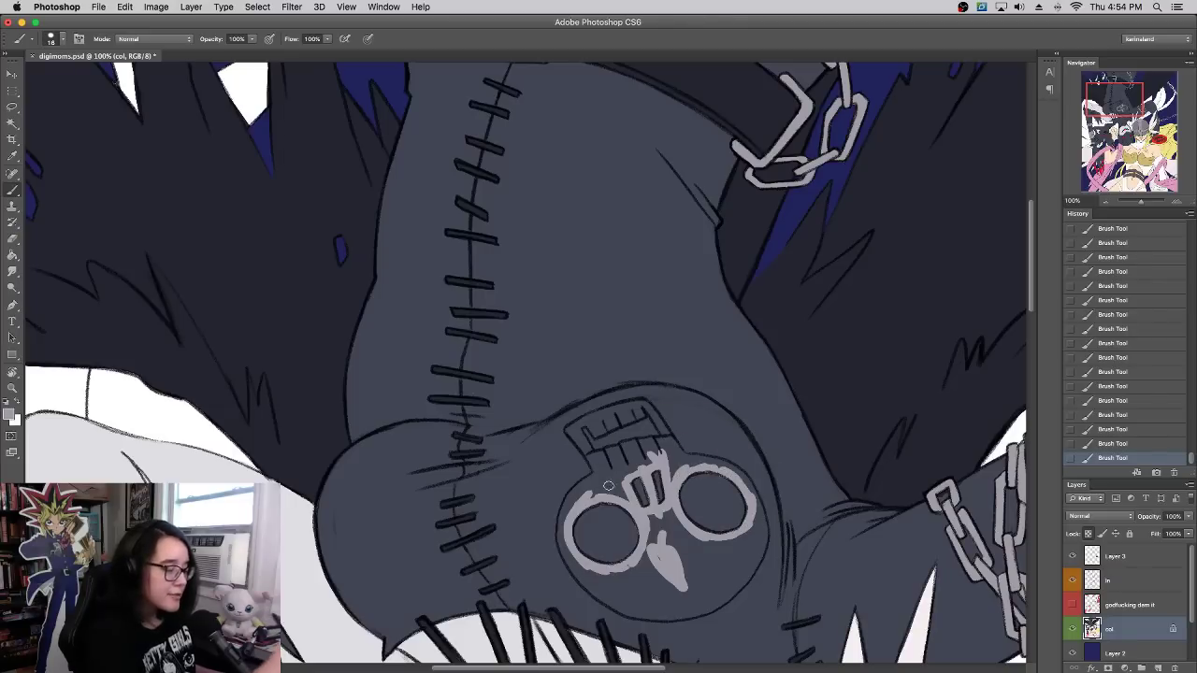
Step: Paint the skull emblem's jaw and rows of teeth light metal grey, keeping the mouth gap in the body grey
{"action": "mouse_move", "coordinate": [570, 430]}
{"action": "left_mouse_down"}
{"action": "mouse_move", "coordinate": [664, 432]}
{"action": "mouse_move", "coordinate": [602, 419]}
{"action": "mouse_move", "coordinate": [594, 432]}
{"action": "mouse_move", "coordinate": [636, 412]}
{"action": "mouse_move", "coordinate": [581, 423]}
{"action": "left_mouse_up"}
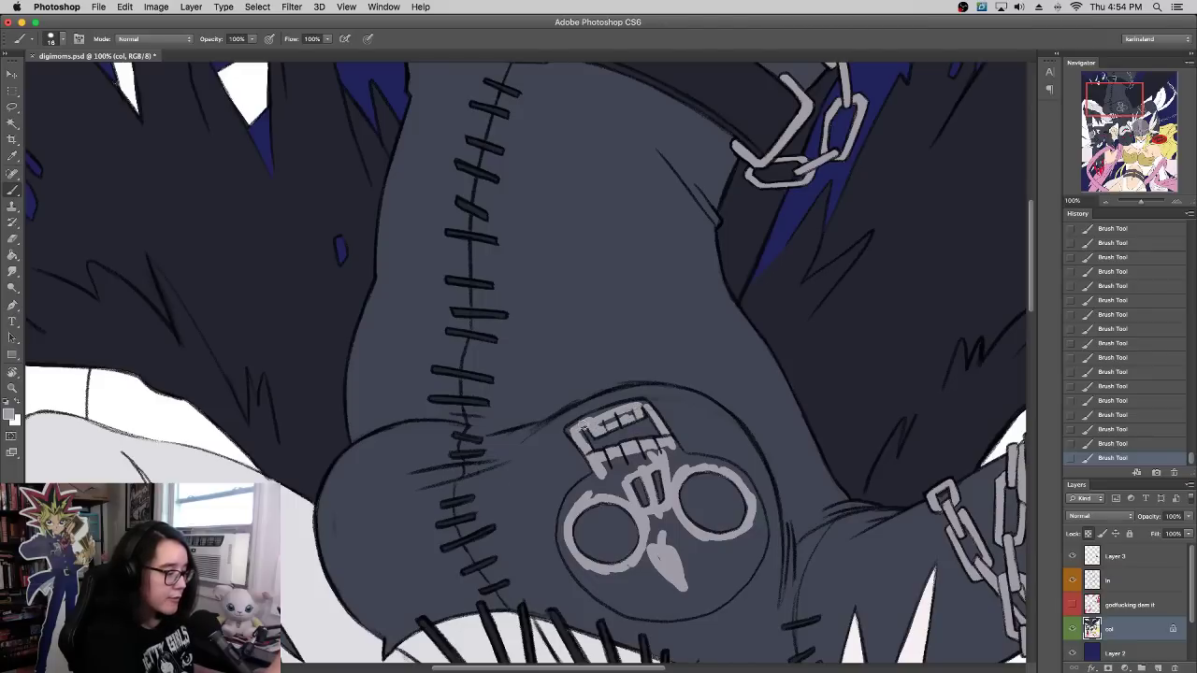
{"action": "left_click", "coordinate": [605, 444], "text": "alt"}
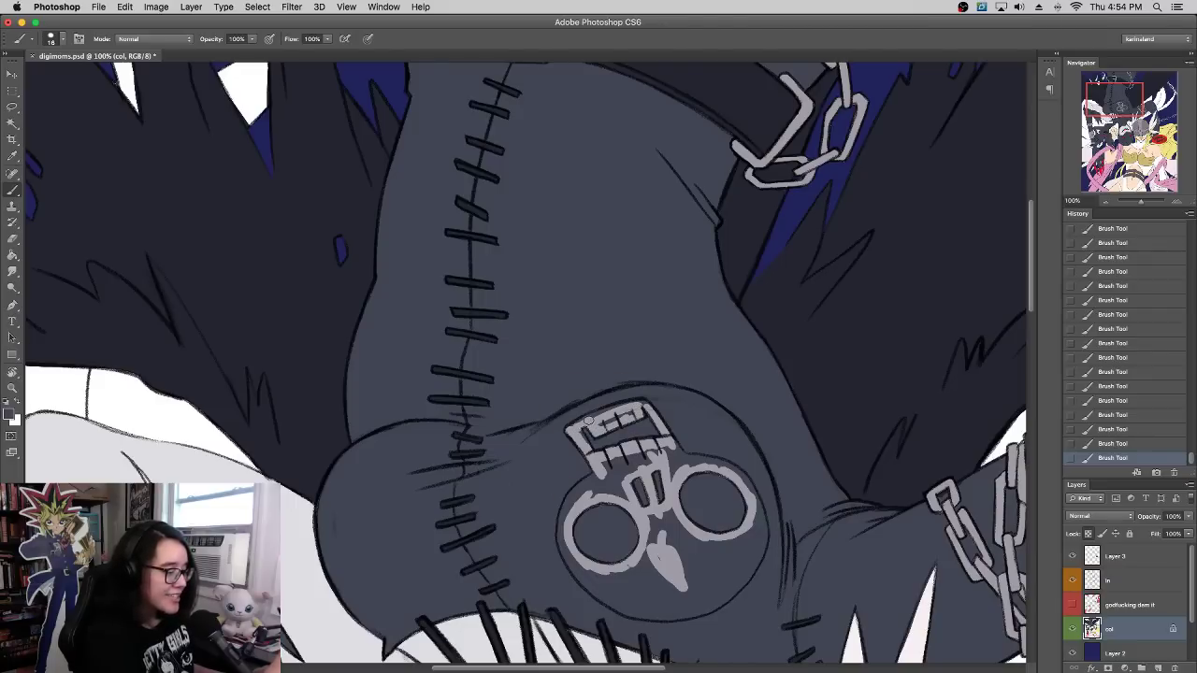
{"action": "left_click_drag", "start_coordinate": [575, 430], "coordinate": [575, 426]}
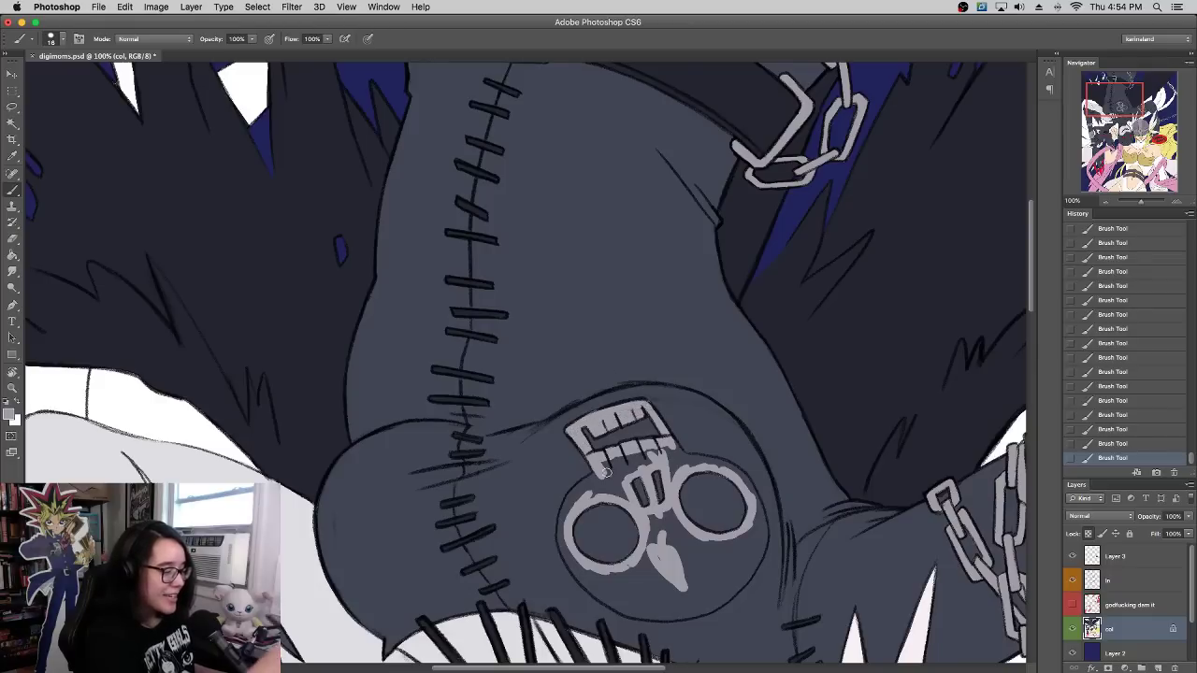
Step: Paint light metal grey along the skull emblem's cheeks and around the inside of its cranium outline
{"action": "mouse_move", "coordinate": [584, 584]}
{"action": "left_mouse_down"}
{"action": "mouse_move", "coordinate": [570, 507]}
{"action": "mouse_move", "coordinate": [566, 518]}
{"action": "mouse_move", "coordinate": [596, 476]}
{"action": "mouse_move", "coordinate": [587, 498]}
{"action": "mouse_move", "coordinate": [603, 473]}
{"action": "mouse_move", "coordinate": [623, 492]}
{"action": "mouse_move", "coordinate": [642, 460]}
{"action": "mouse_move", "coordinate": [611, 460]}
{"action": "mouse_move", "coordinate": [663, 459]}
{"action": "mouse_move", "coordinate": [666, 472]}
{"action": "mouse_move", "coordinate": [682, 464]}
{"action": "mouse_move", "coordinate": [674, 447]}
{"action": "mouse_move", "coordinate": [661, 454]}
{"action": "mouse_move", "coordinate": [734, 471]}
{"action": "mouse_move", "coordinate": [751, 513]}
{"action": "left_mouse_up"}
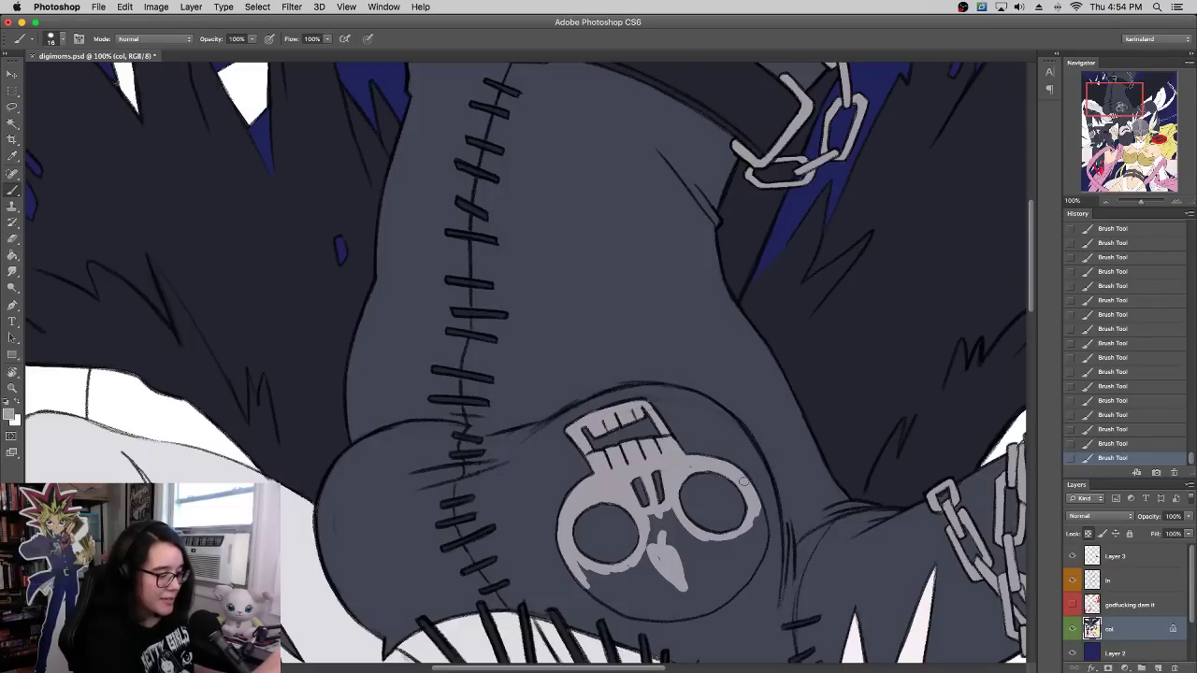
{"action": "left_click_drag", "start_coordinate": [603, 598], "coordinate": [583, 579]}
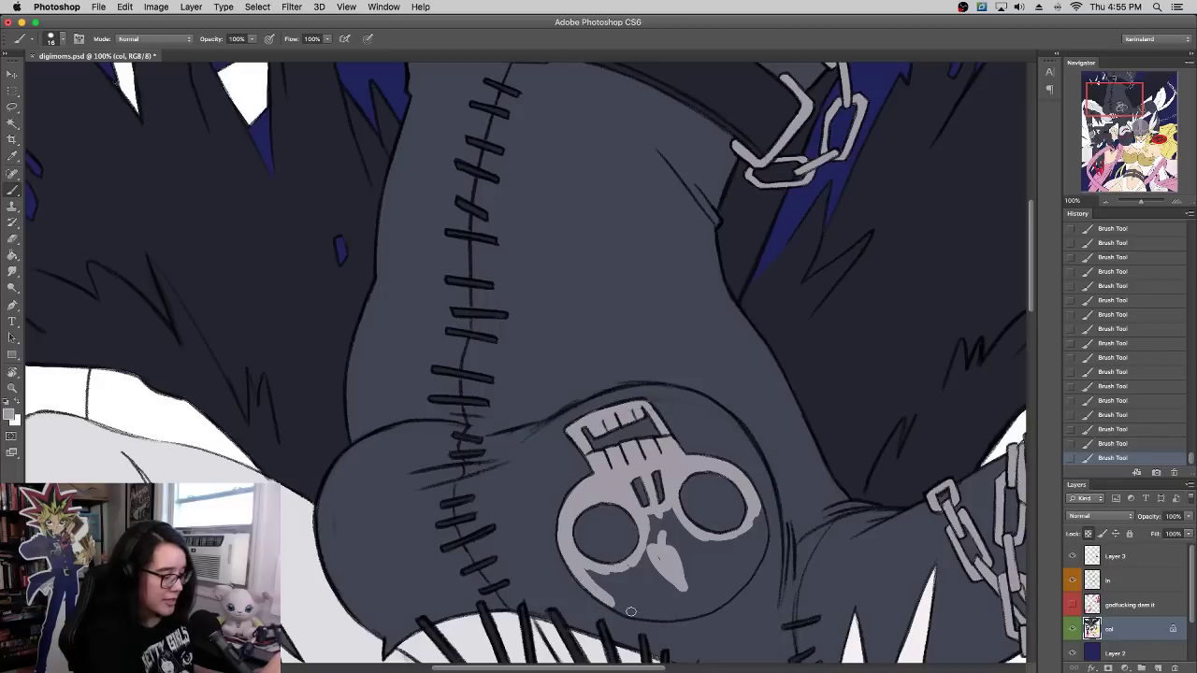
{"action": "mouse_move", "coordinate": [631, 612]}
{"action": "left_mouse_down"}
{"action": "mouse_move", "coordinate": [688, 596]}
{"action": "mouse_move", "coordinate": [706, 609]}
{"action": "mouse_move", "coordinate": [748, 570]}
{"action": "left_mouse_up"}
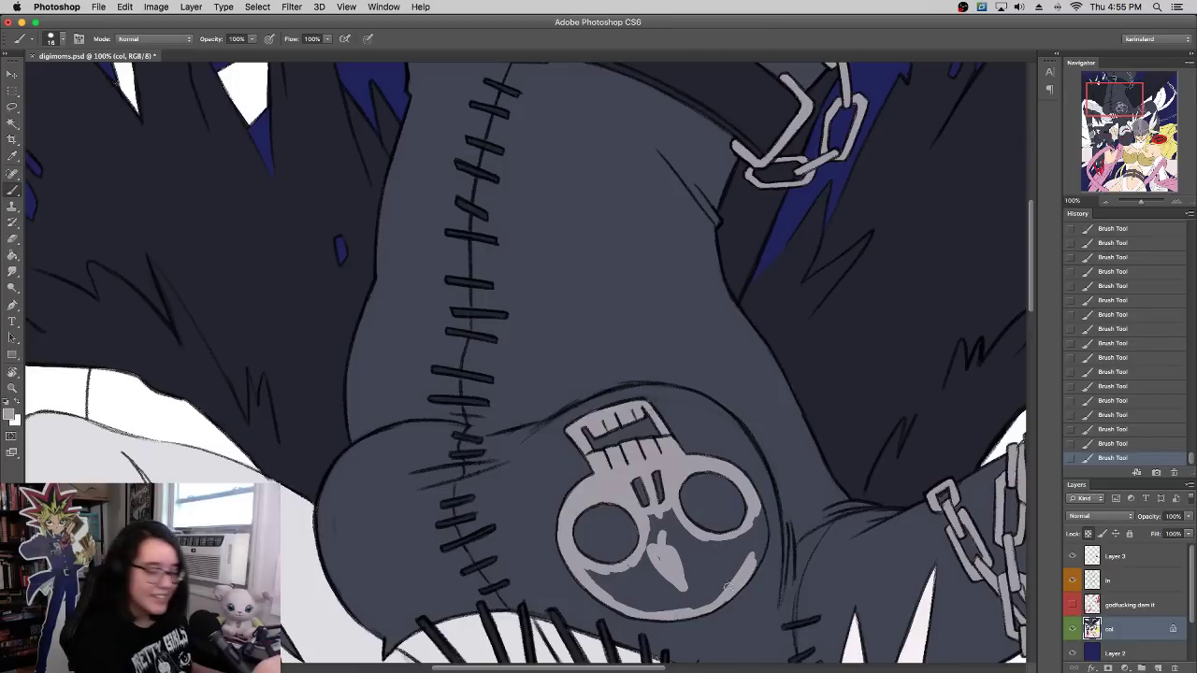
{"action": "mouse_move", "coordinate": [751, 557]}
{"action": "left_mouse_down"}
{"action": "mouse_move", "coordinate": [757, 505]}
{"action": "mouse_move", "coordinate": [739, 564]}
{"action": "left_mouse_up"}
Step: Fill the rest of the skull emblem's forehead with light metal grey using a larger brush, and tidy its edges with a smaller one
{"action": "right_click", "coordinate": [664, 584]}
{"action": "left_click", "coordinate": [702, 388]}
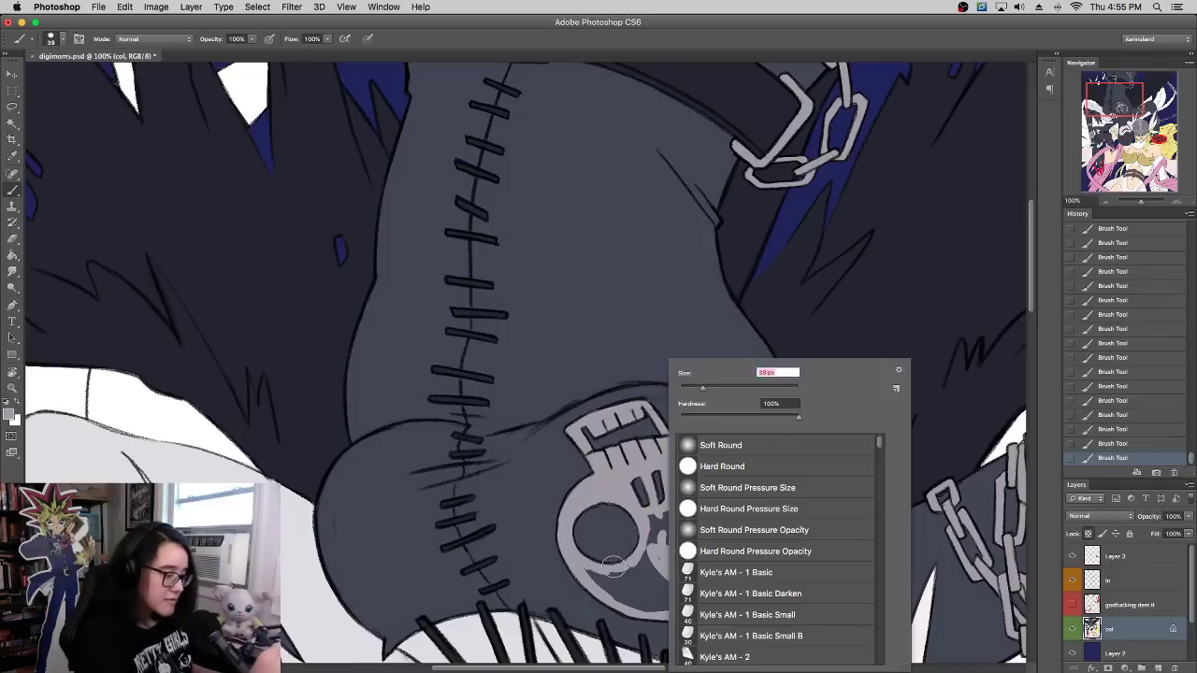
{"action": "mouse_move", "coordinate": [592, 577]}
{"action": "left_mouse_down"}
{"action": "mouse_move", "coordinate": [683, 593]}
{"action": "mouse_move", "coordinate": [652, 612]}
{"action": "mouse_move", "coordinate": [653, 600]}
{"action": "mouse_move", "coordinate": [716, 571]}
{"action": "mouse_move", "coordinate": [620, 578]}
{"action": "mouse_move", "coordinate": [658, 577]}
{"action": "mouse_move", "coordinate": [655, 521]}
{"action": "mouse_move", "coordinate": [670, 515]}
{"action": "mouse_move", "coordinate": [675, 553]}
{"action": "mouse_move", "coordinate": [661, 568]}
{"action": "mouse_move", "coordinate": [717, 580]}
{"action": "mouse_move", "coordinate": [732, 553]}
{"action": "mouse_move", "coordinate": [706, 544]}
{"action": "mouse_move", "coordinate": [723, 559]}
{"action": "mouse_move", "coordinate": [753, 534]}
{"action": "mouse_move", "coordinate": [715, 549]}
{"action": "left_mouse_up"}
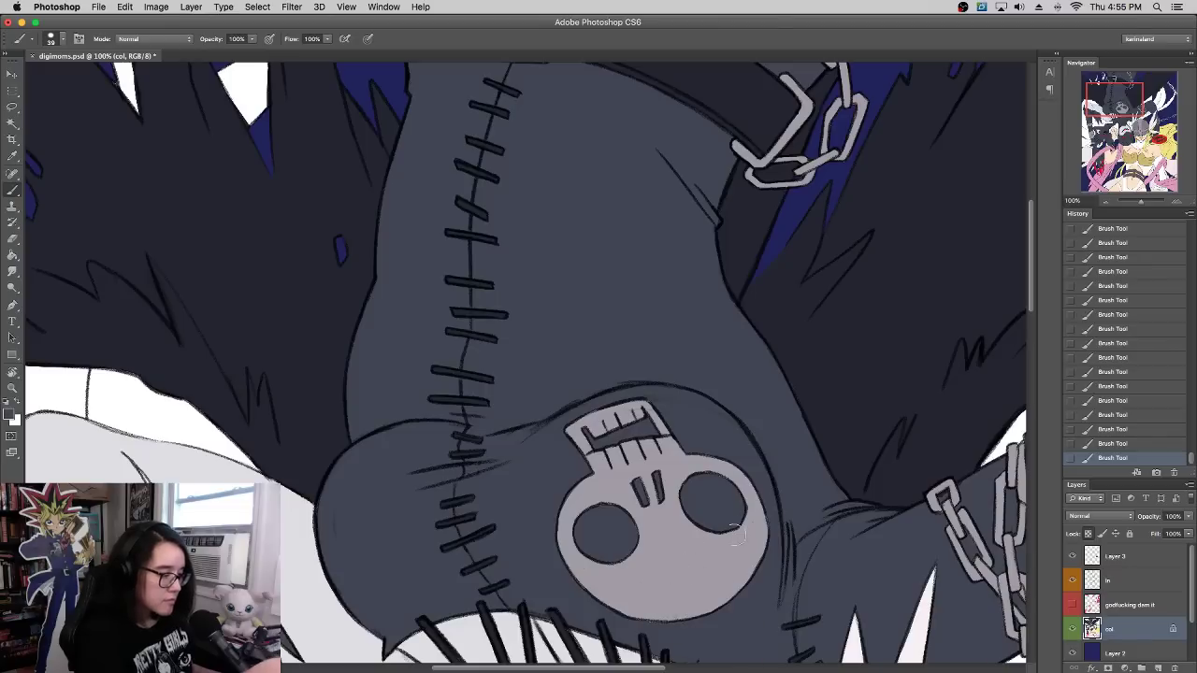
{"action": "right_click", "coordinate": [748, 488]}
{"action": "left_click", "coordinate": [763, 388]}
{"action": "left_click", "coordinate": [648, 623]}
{"action": "left_click", "coordinate": [619, 604], "text": "alt"}
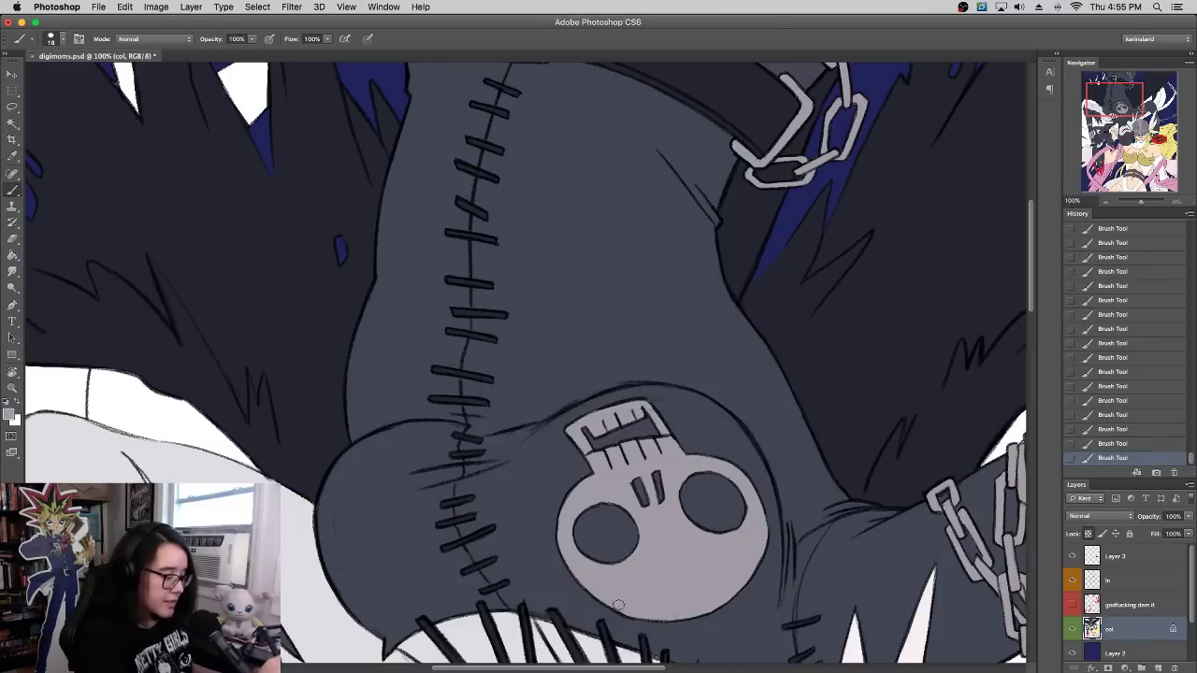
Step: Rotate the canvas view to about 178° and review the dark figure's masked face, arms, cuffs, chains and wing for uncoloured areas
{"action": "left_click_drag", "start_coordinate": [1139, 203], "coordinate": [1099, 201]}
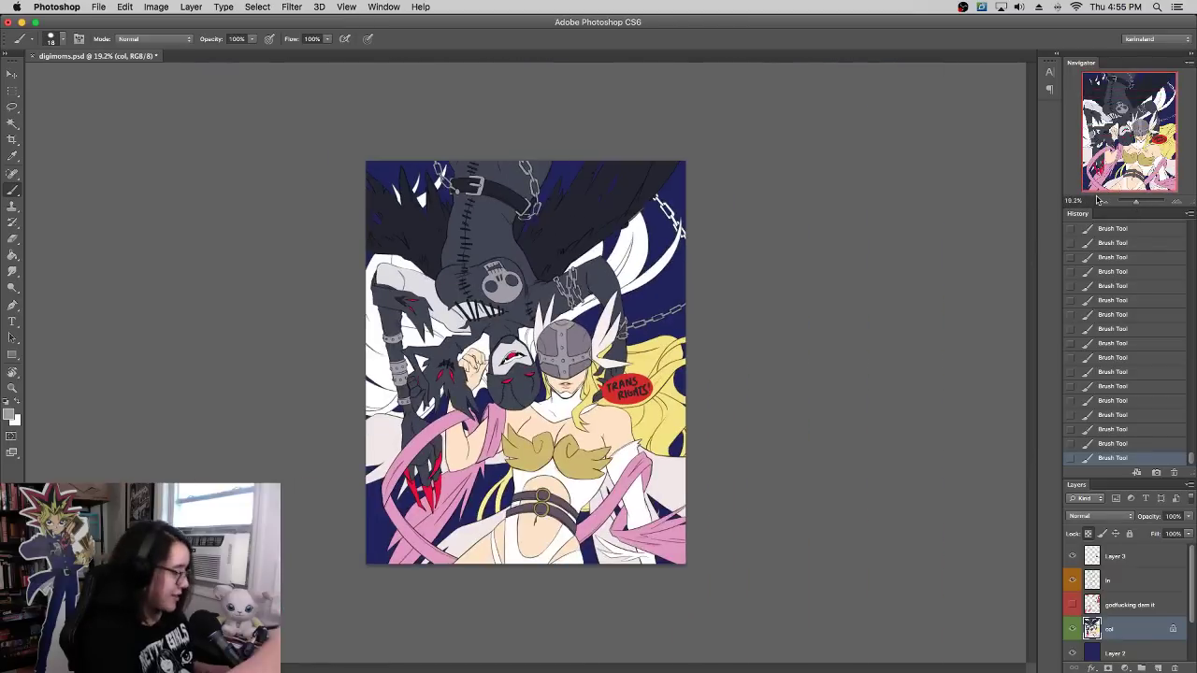
{"action": "key", "text": "r"}
{"action": "mouse_move", "coordinate": [550, 276]}
{"action": "left_mouse_down"}
{"action": "mouse_move", "coordinate": [484, 552]}
{"action": "mouse_move", "coordinate": [426, 530]}
{"action": "mouse_move", "coordinate": [460, 545]}
{"action": "left_mouse_up"}
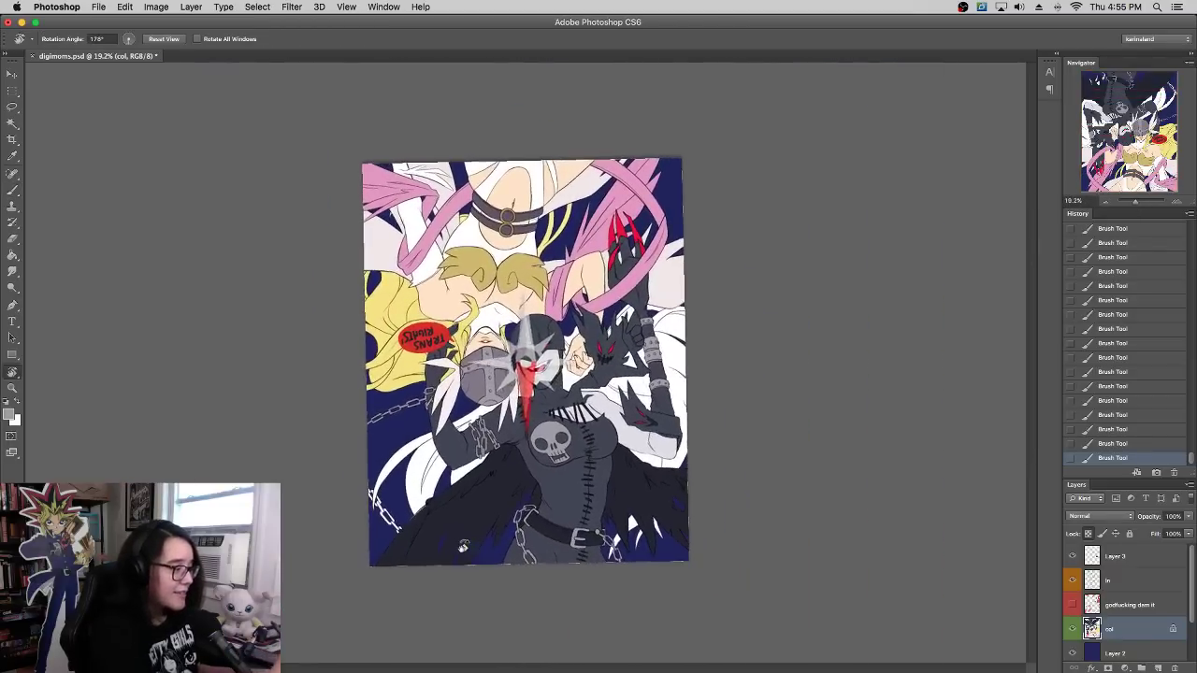
{"action": "left_click_drag", "start_coordinate": [1176, 202], "coordinate": [1138, 205]}
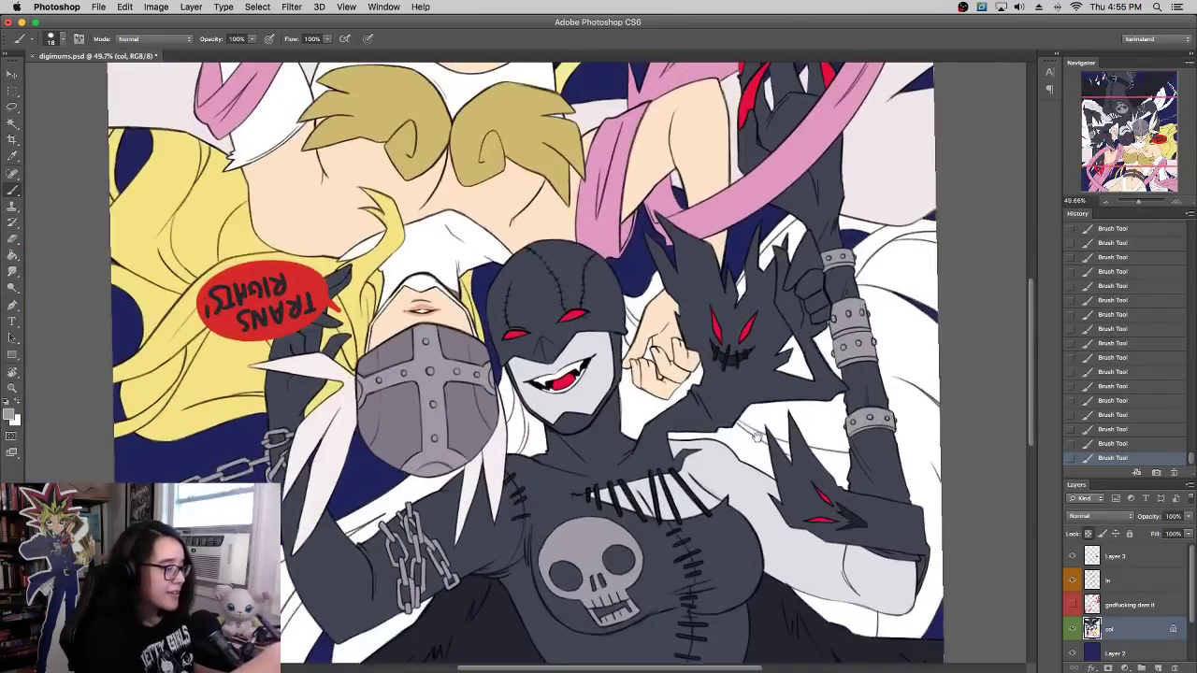
{"action": "key", "text": "space"}
{"action": "left_click_drag", "start_coordinate": [822, 358], "coordinate": [765, 398]}
{"action": "mouse_move", "coordinate": [825, 505]}
{"action": "left_mouse_down"}
{"action": "mouse_move", "coordinate": [782, 387]}
{"action": "mouse_move", "coordinate": [787, 287]}
{"action": "left_mouse_up"}
{"action": "mouse_move", "coordinate": [782, 414]}
{"action": "left_mouse_down"}
{"action": "mouse_move", "coordinate": [786, 299]}
{"action": "mouse_move", "coordinate": [766, 372]}
{"action": "left_mouse_up"}
{"action": "left_click_drag", "start_coordinate": [766, 321], "coordinate": [780, 433]}
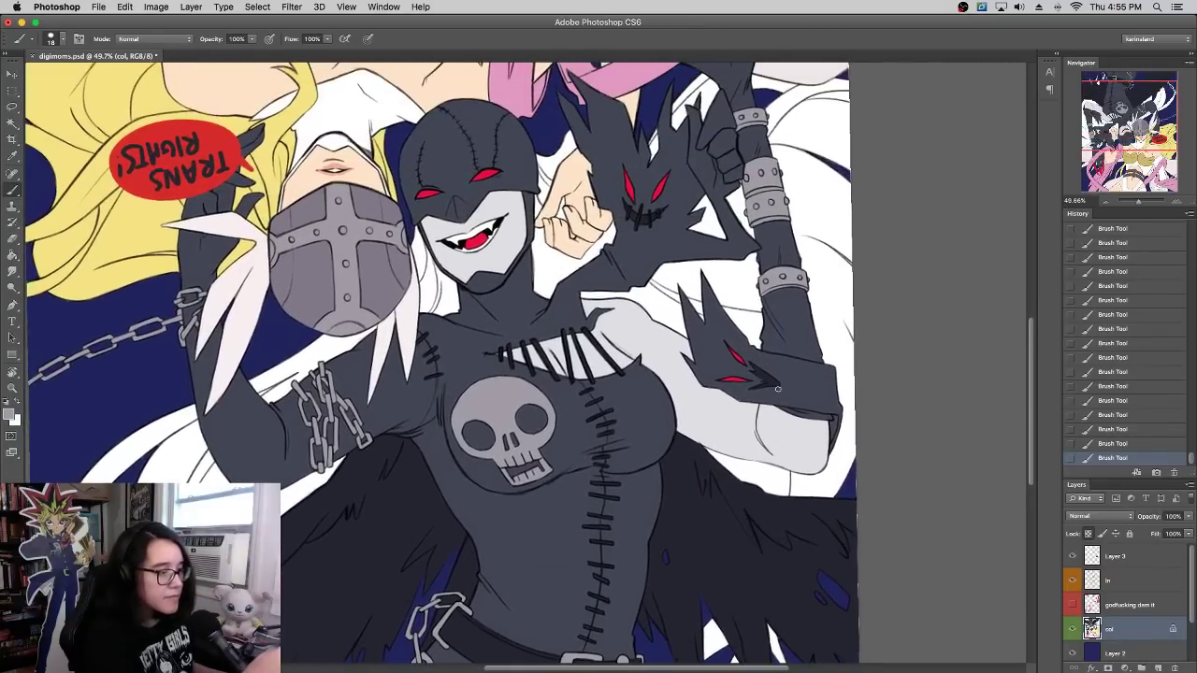
{"action": "left_click_drag", "start_coordinate": [808, 299], "coordinate": [801, 349]}
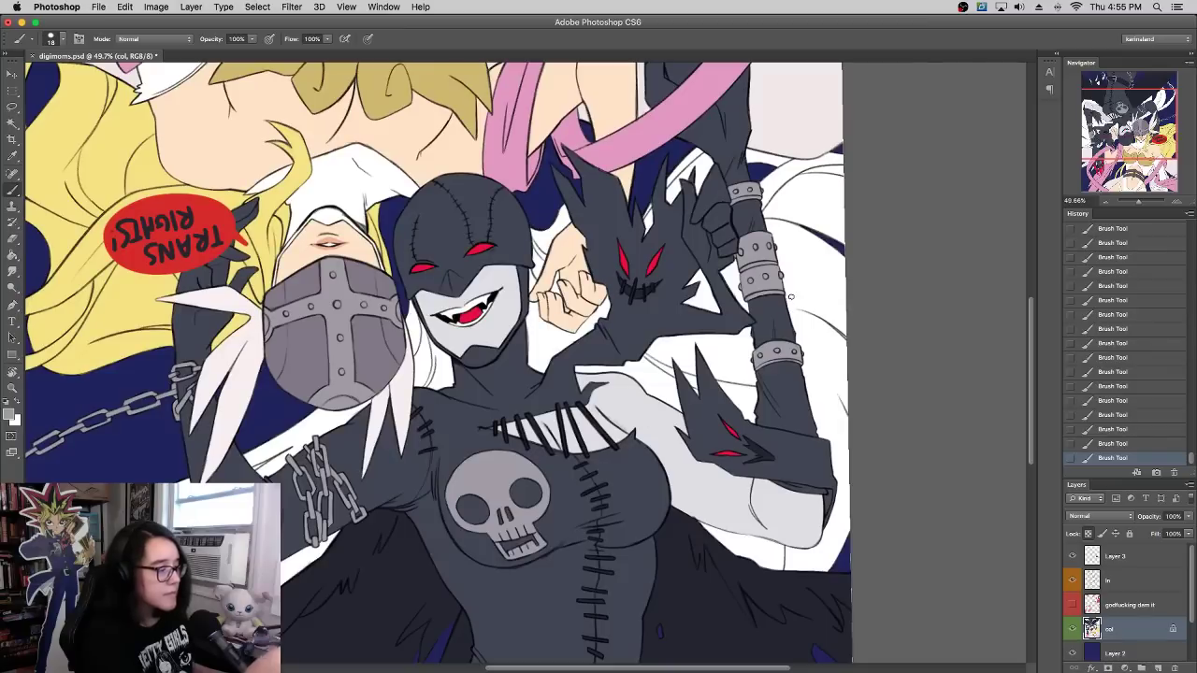
{"action": "left_click_drag", "start_coordinate": [790, 297], "coordinate": [797, 182]}
{"action": "left_click_drag", "start_coordinate": [739, 362], "coordinate": [1012, 302]}
{"action": "left_click", "coordinate": [1175, 204]}
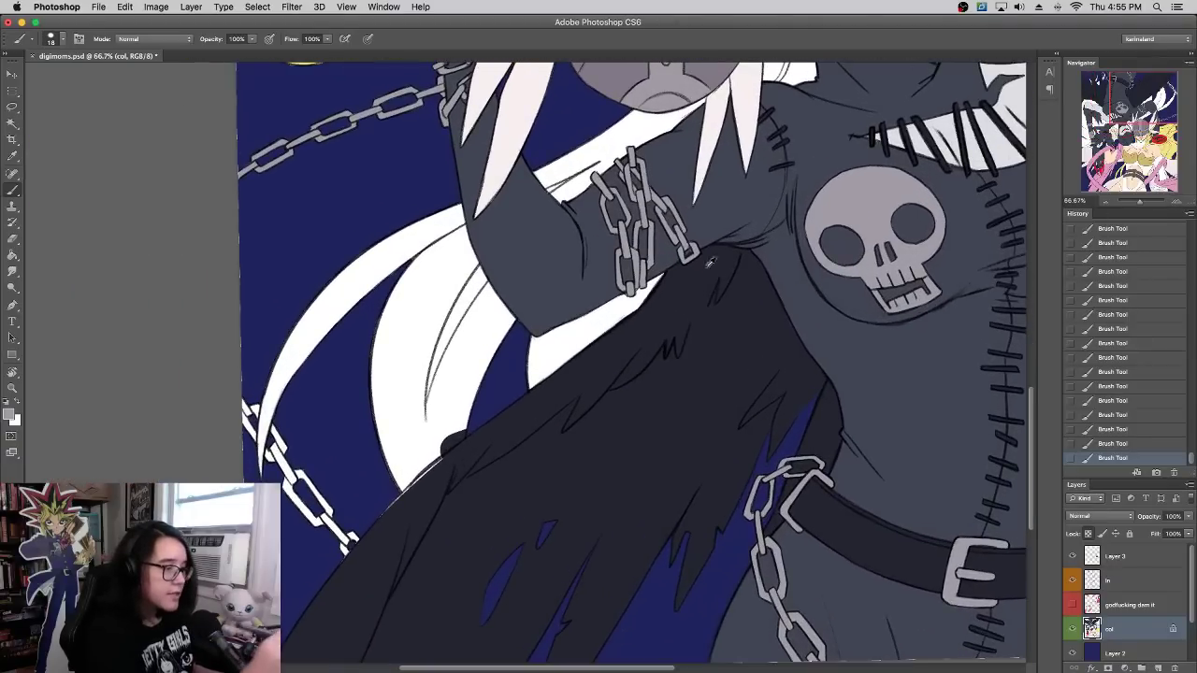
Step: Fill the white chain links beside the curved white wing feather at the canvas edge with light metal grey, using a 46 px brush
{"action": "left_click_drag", "start_coordinate": [499, 433], "coordinate": [696, 388]}
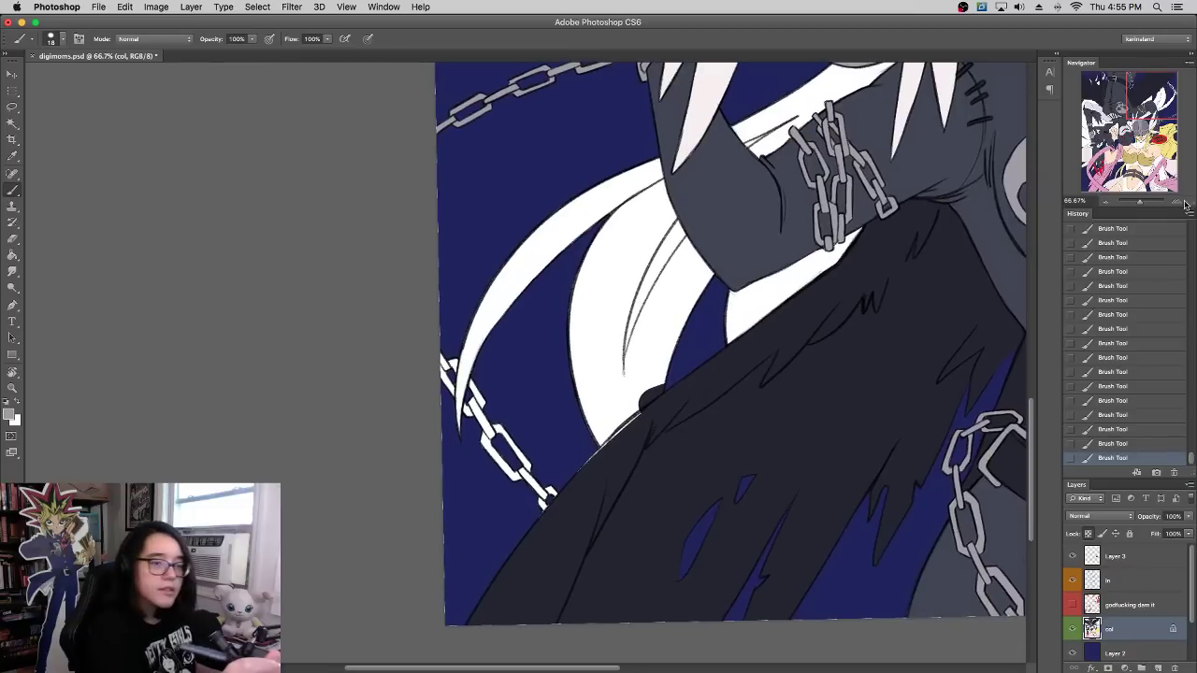
{"action": "left_click", "coordinate": [1175, 202]}
{"action": "mouse_move", "coordinate": [574, 371]}
{"action": "left_mouse_down"}
{"action": "mouse_move", "coordinate": [682, 342]}
{"action": "mouse_move", "coordinate": [737, 350]}
{"action": "left_mouse_up"}
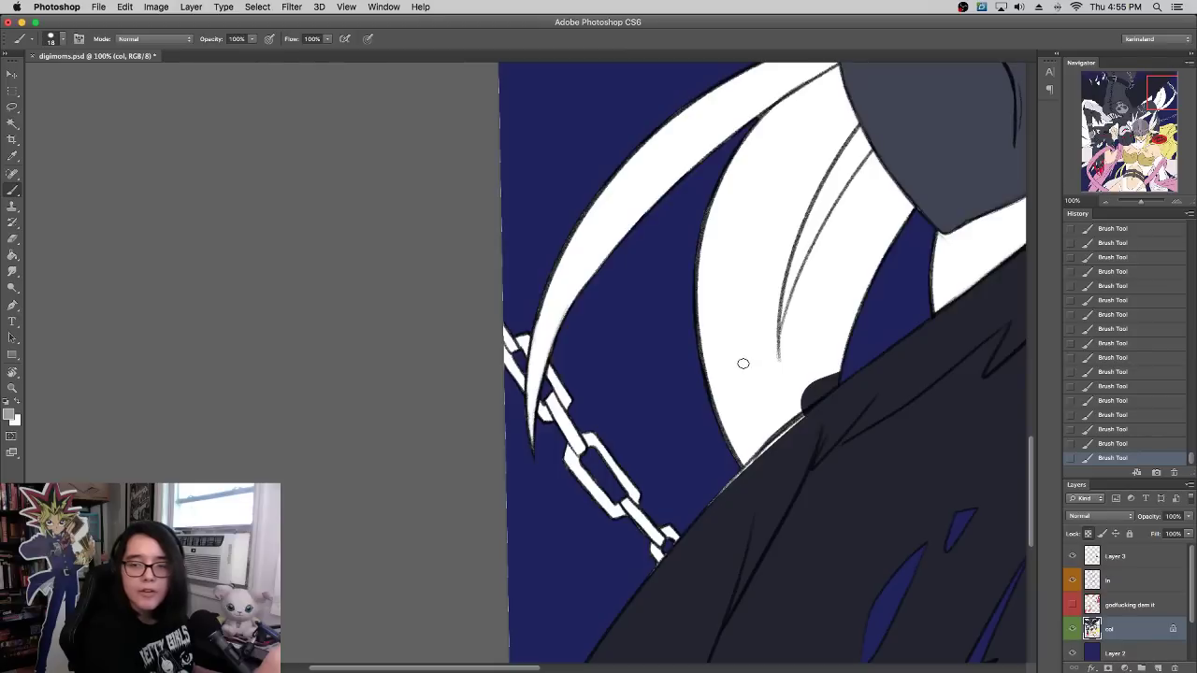
{"action": "right_click", "coordinate": [629, 425]}
{"action": "left_click", "coordinate": [672, 390]}
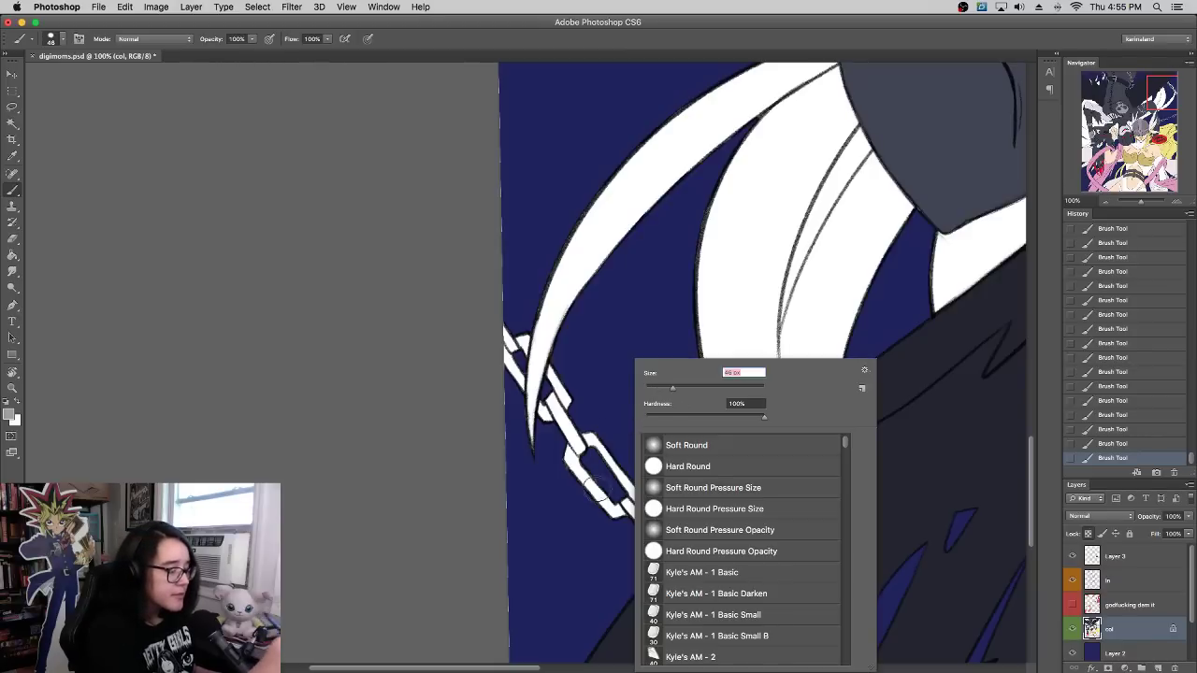
{"action": "mouse_move", "coordinate": [596, 493]}
{"action": "left_mouse_down"}
{"action": "mouse_move", "coordinate": [562, 416]}
{"action": "mouse_move", "coordinate": [568, 366]}
{"action": "mouse_move", "coordinate": [547, 436]}
{"action": "mouse_move", "coordinate": [559, 381]}
{"action": "left_mouse_up"}
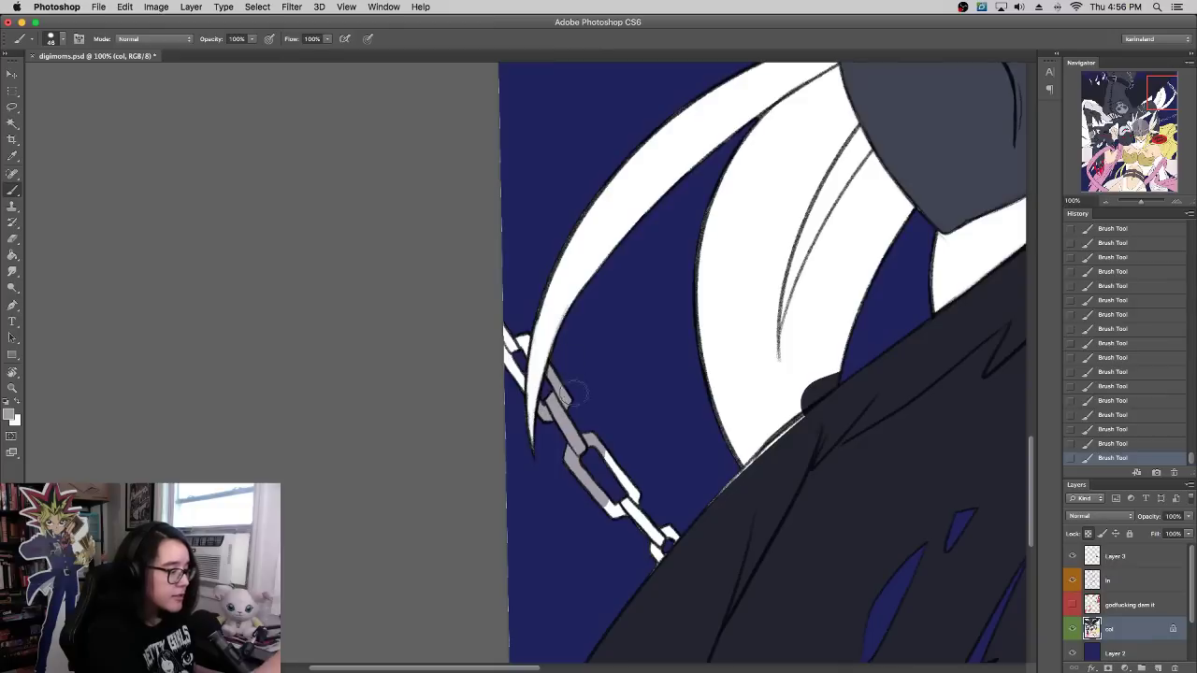
{"action": "mouse_move", "coordinate": [605, 460]}
{"action": "left_mouse_down"}
{"action": "mouse_move", "coordinate": [602, 512]}
{"action": "mouse_move", "coordinate": [665, 500]}
{"action": "mouse_move", "coordinate": [657, 547]}
{"action": "left_mouse_up"}
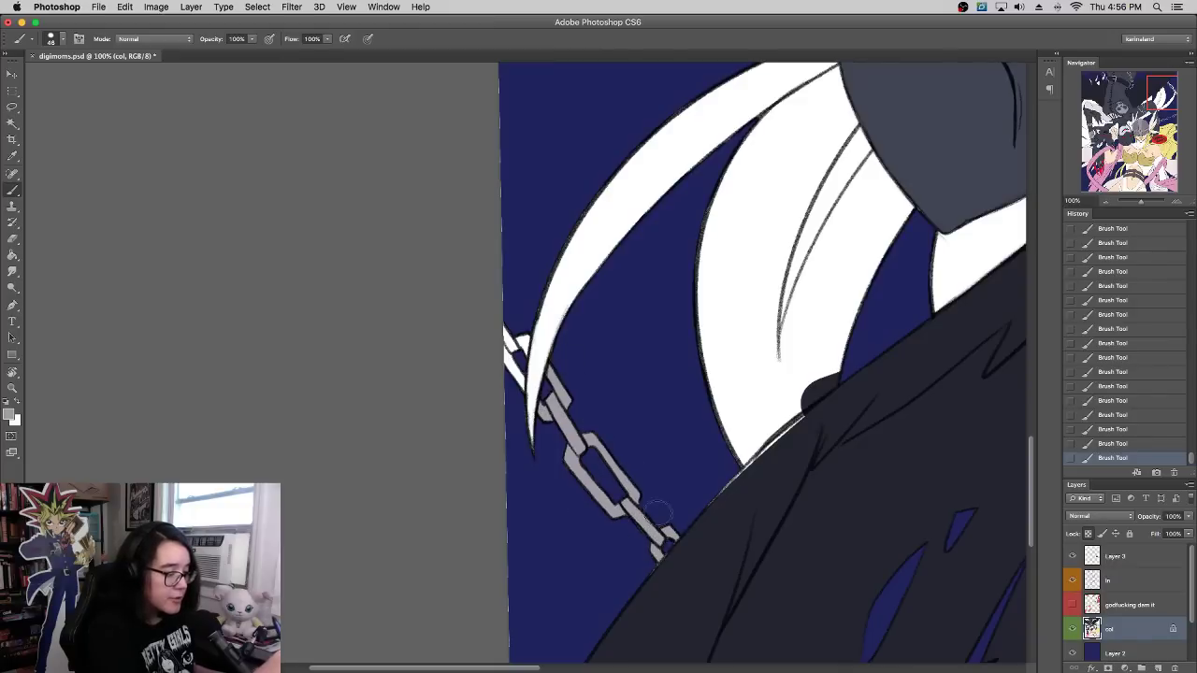
{"action": "left_click_drag", "start_coordinate": [516, 331], "coordinate": [510, 374]}
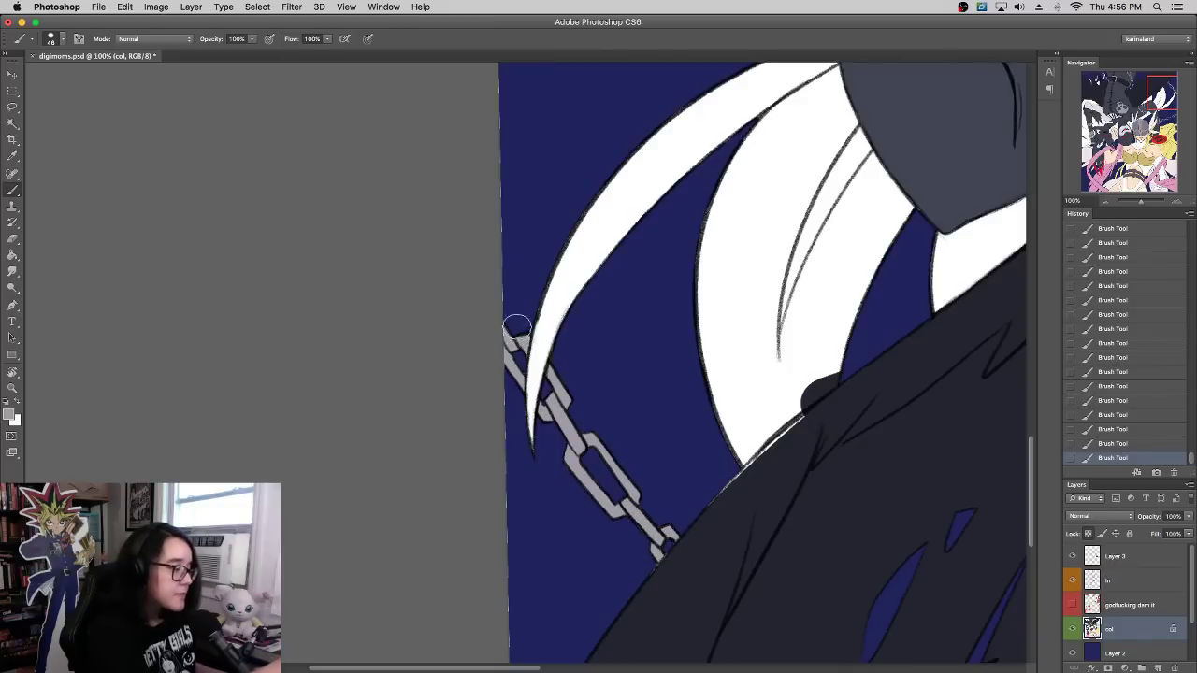
Step: Sample the wing's near-black and fill the thin white gap along its edge beside the white feathers
{"action": "left_click", "coordinate": [732, 513], "text": "alt"}
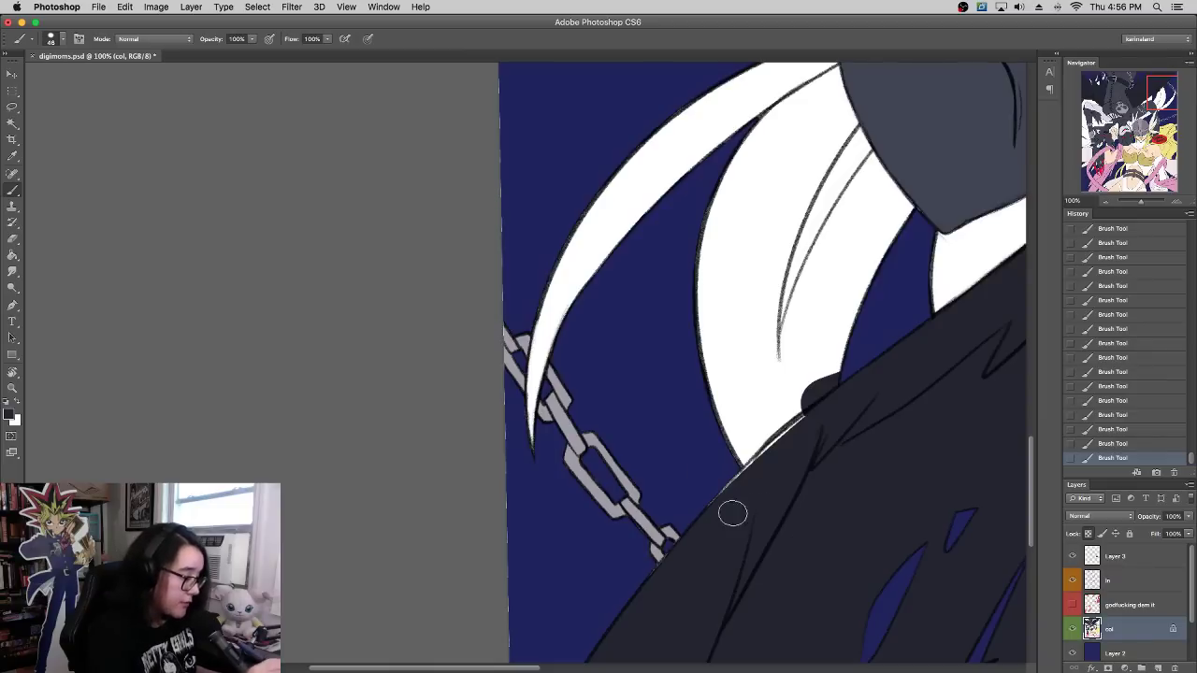
{"action": "mouse_move", "coordinate": [739, 491]}
{"action": "left_mouse_down"}
{"action": "mouse_move", "coordinate": [727, 497]}
{"action": "mouse_move", "coordinate": [836, 410]}
{"action": "left_mouse_up"}
{"action": "left_click_drag", "start_coordinate": [774, 458], "coordinate": [832, 402]}
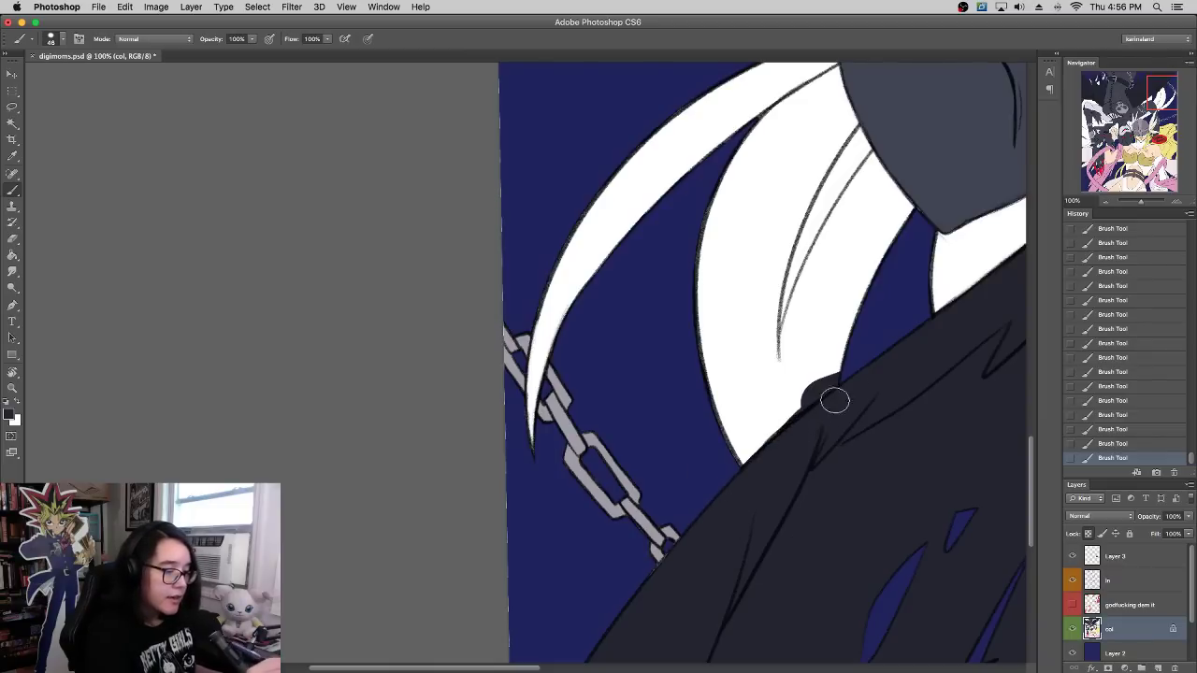
Step: Sample the feather's white and paint over the stray near-black blob beside the dark wing's edge
{"action": "left_click", "coordinate": [778, 400], "text": "alt"}
{"action": "mouse_move", "coordinate": [831, 362]}
{"action": "left_mouse_down"}
{"action": "mouse_move", "coordinate": [762, 416]}
{"action": "mouse_move", "coordinate": [832, 372]}
{"action": "left_mouse_up"}
{"action": "left_click_drag", "start_coordinate": [749, 435], "coordinate": [824, 385]}
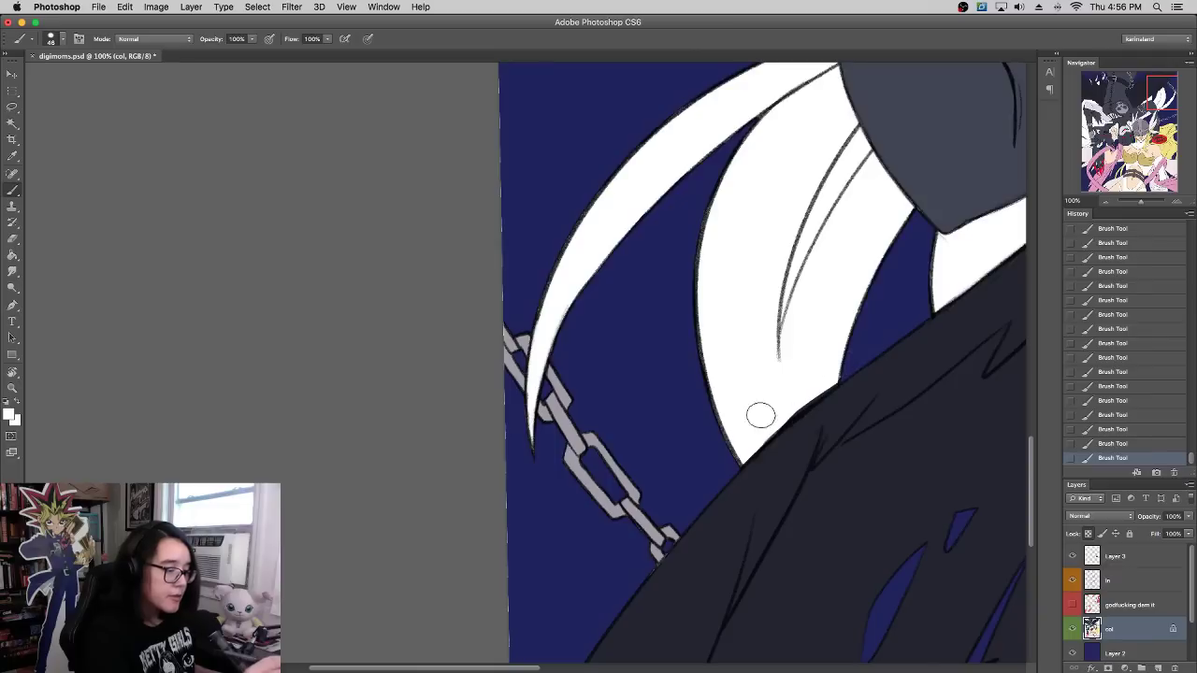
{"action": "left_click_drag", "start_coordinate": [761, 416], "coordinate": [802, 405]}
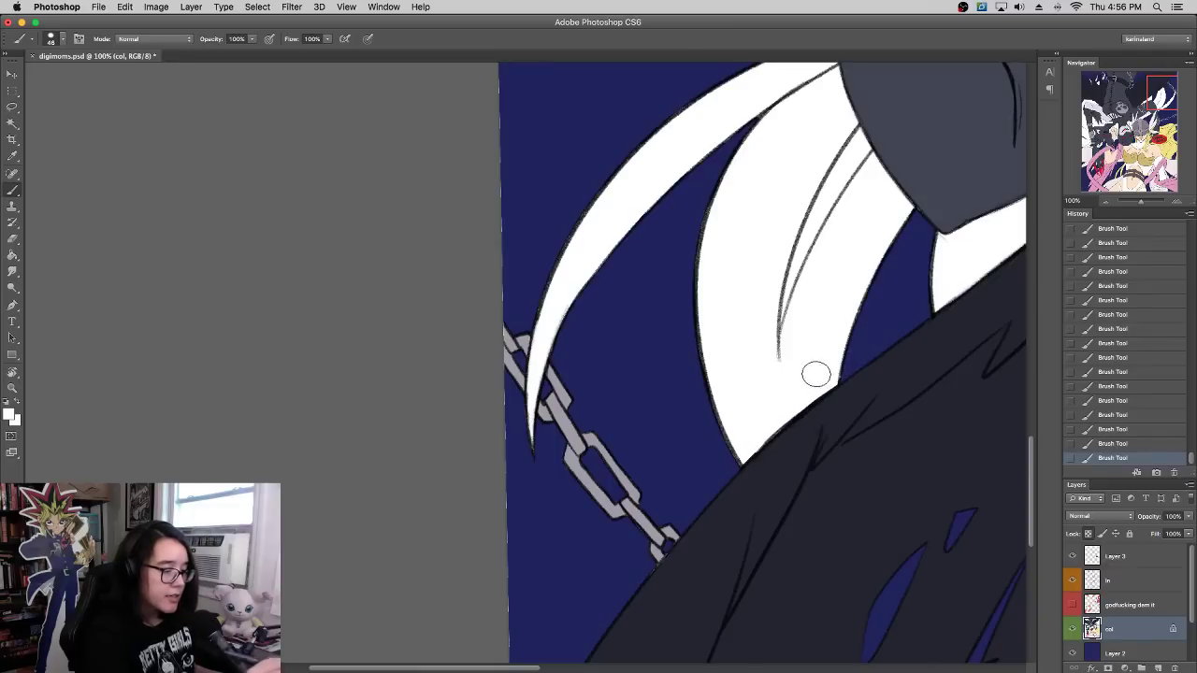
Step: Touch up the chain links around the dark figure's wrist beside the helmet wing with a 15 px brush in sampled greys
{"action": "left_click_drag", "start_coordinate": [911, 320], "coordinate": [606, 559]}
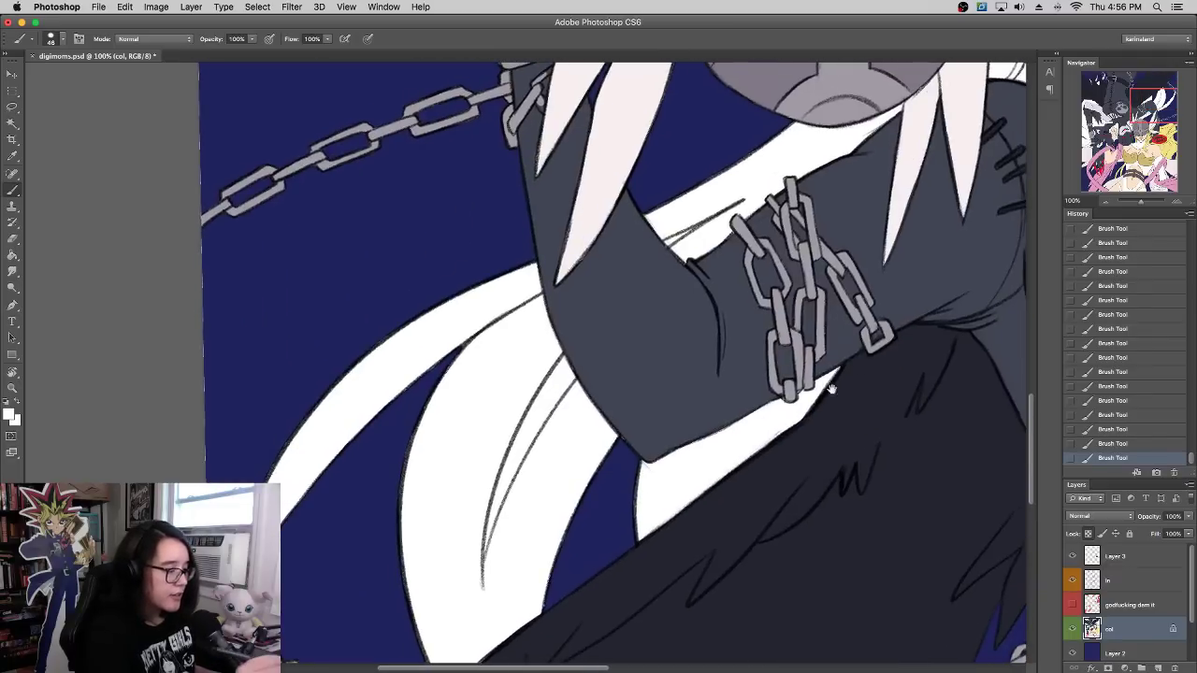
{"action": "left_click_drag", "start_coordinate": [824, 395], "coordinate": [883, 304]}
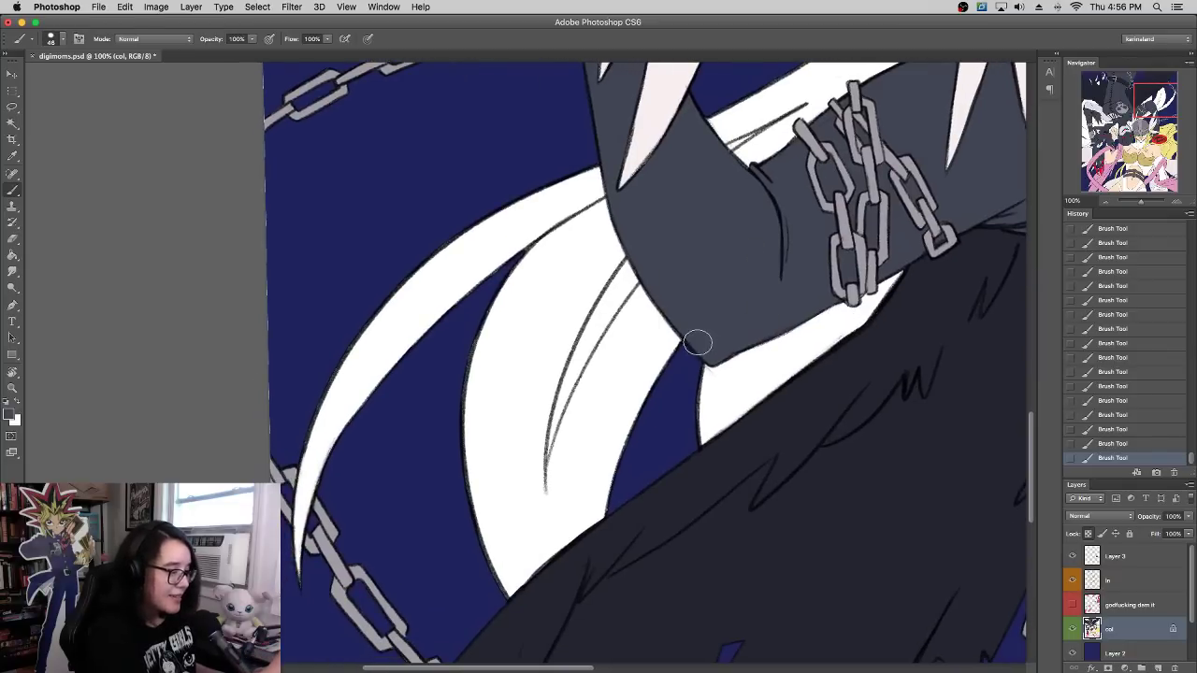
{"action": "left_click_drag", "start_coordinate": [761, 170], "coordinate": [706, 450]}
{"action": "left_click_drag", "start_coordinate": [769, 347], "coordinate": [756, 464]}
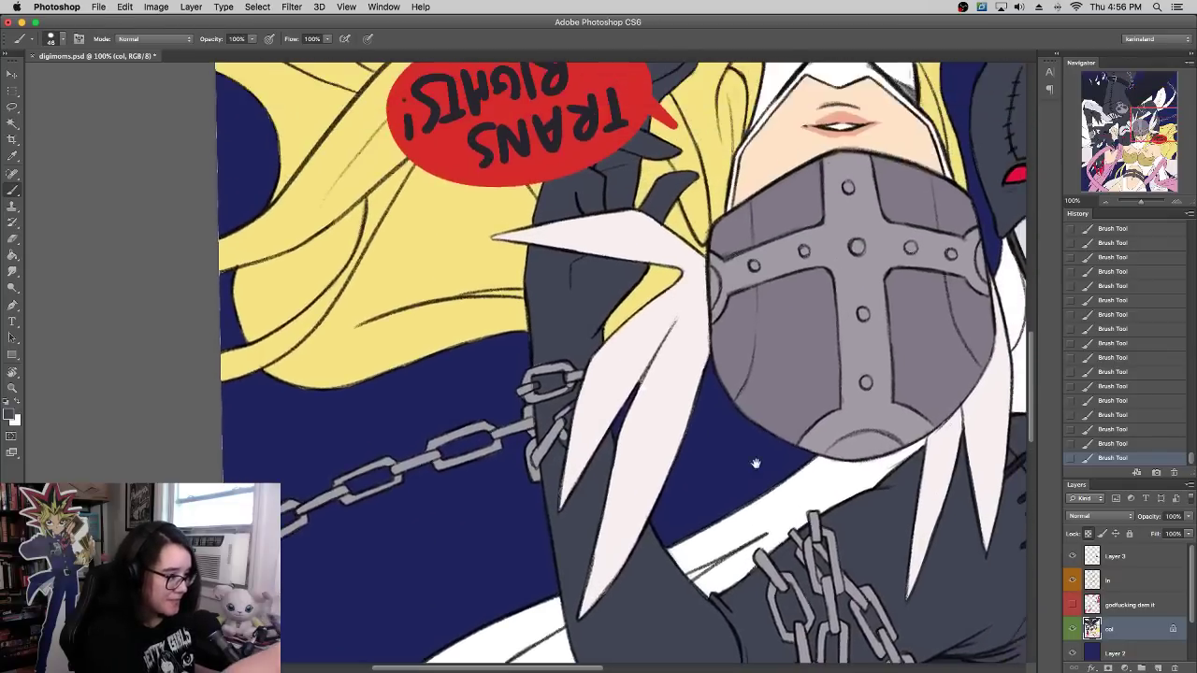
{"action": "left_click_drag", "start_coordinate": [636, 421], "coordinate": [754, 415]}
{"action": "right_click", "coordinate": [659, 386]}
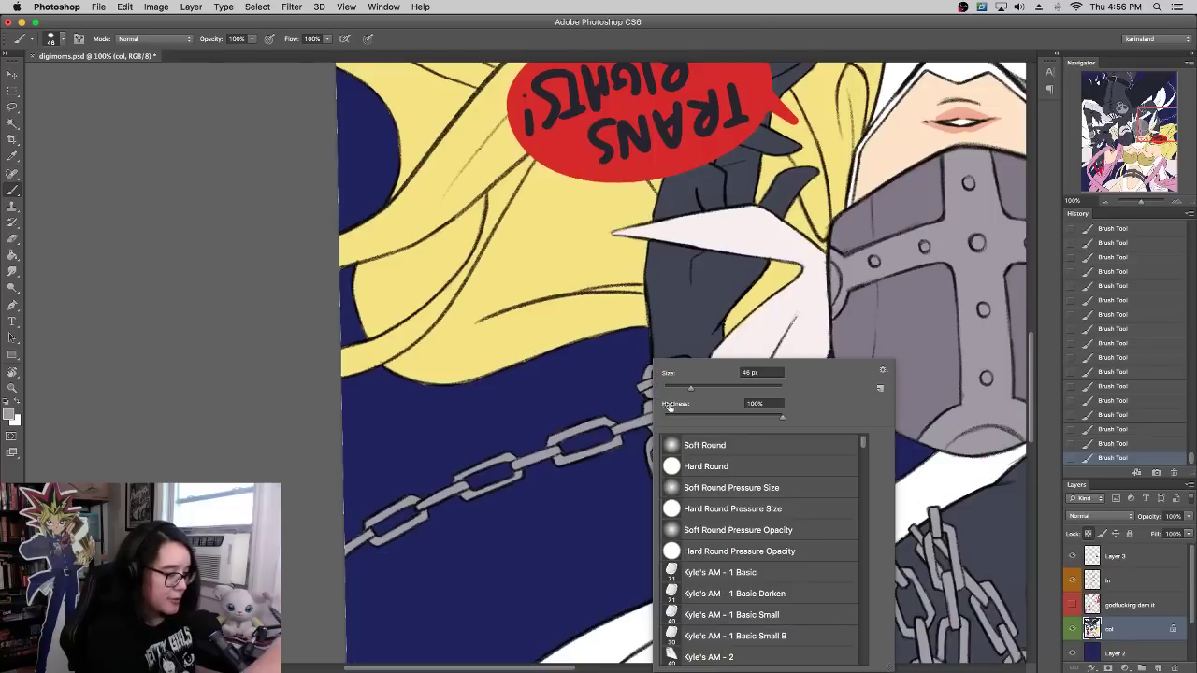
{"action": "type", "text": "15"}
{"action": "key", "text": "Return"}
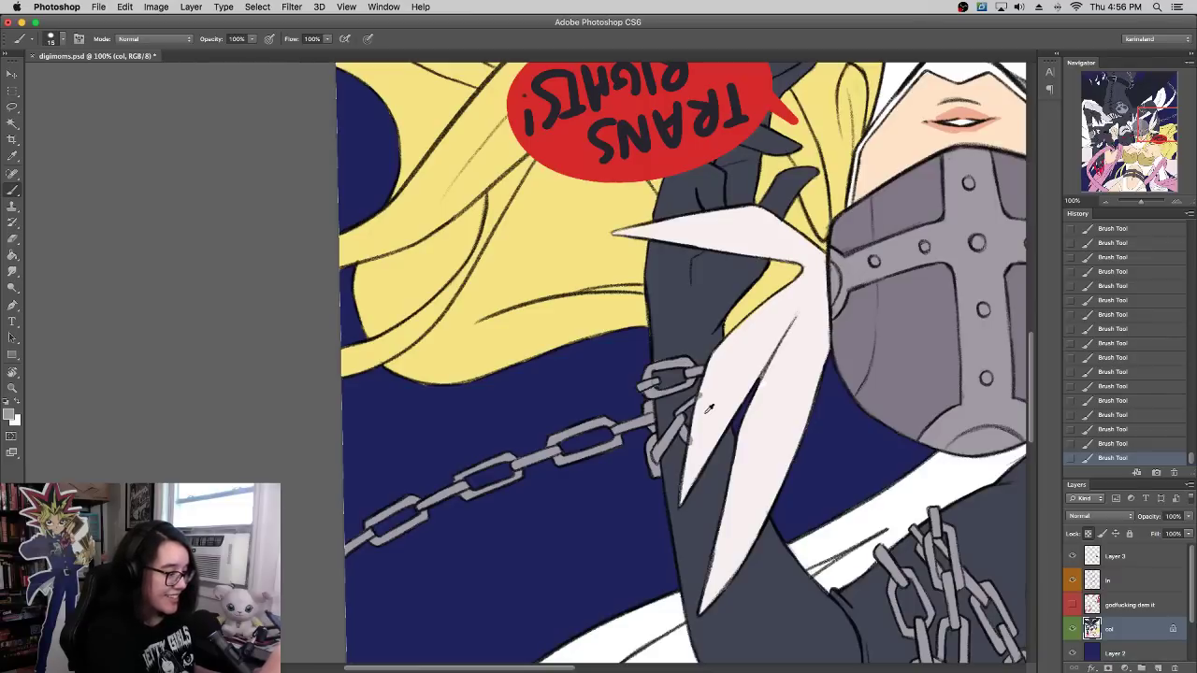
{"action": "left_click", "coordinate": [669, 346], "text": "alt"}
{"action": "left_click", "coordinate": [679, 364], "text": "alt"}
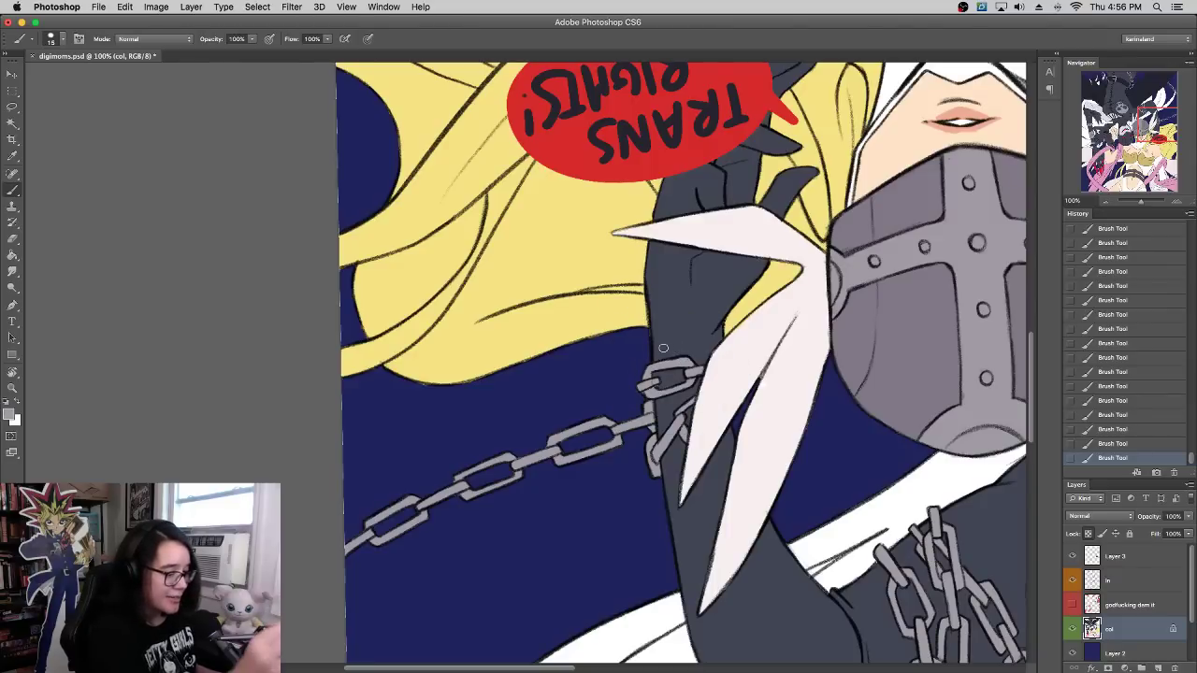
{"action": "left_click_drag", "start_coordinate": [906, 379], "coordinate": [836, 307]}
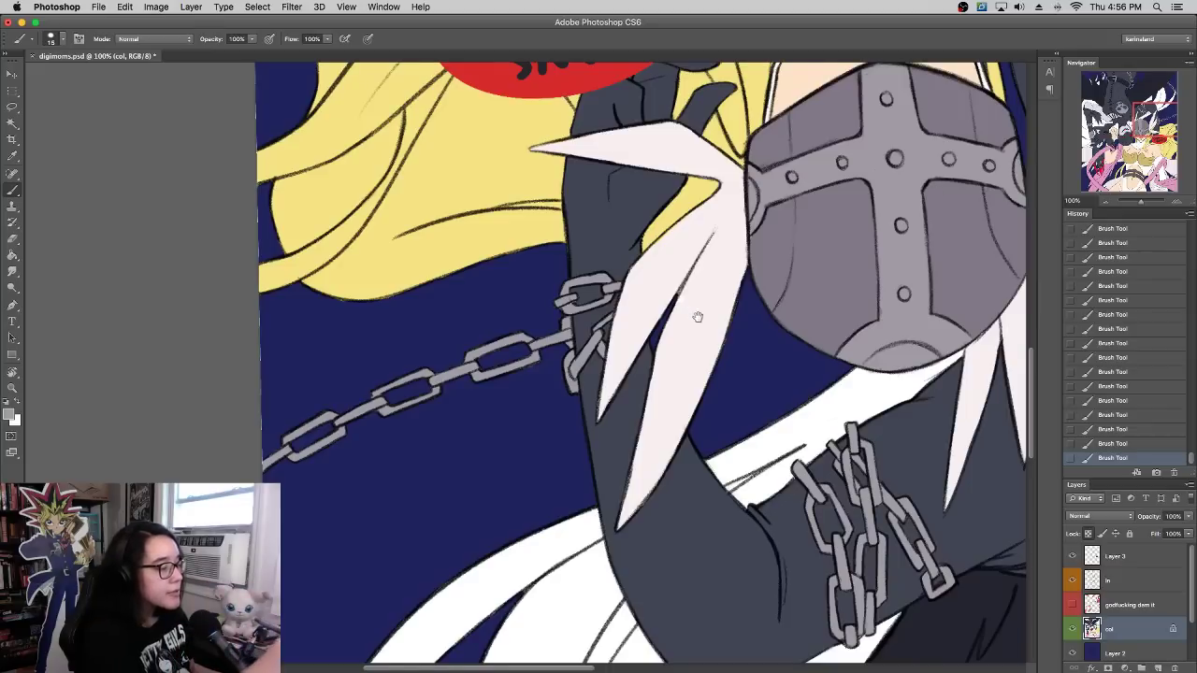
Step: Select the white gap between the dark figure's pale arm and the near-black wing with the Magic Wand on the line layer
{"action": "left_click_drag", "start_coordinate": [696, 317], "coordinate": [699, 367]}
{"action": "left_click_drag", "start_coordinate": [1156, 127], "coordinate": [1148, 92]}
{"action": "left_click_drag", "start_coordinate": [840, 303], "coordinate": [455, 649]}
{"action": "left_click_drag", "start_coordinate": [1129, 204], "coordinate": [1141, 205]}
{"action": "left_click_drag", "start_coordinate": [637, 205], "coordinate": [687, 258]}
{"action": "scroll", "coordinate": [687, 258], "scroll_direction": "down", "scroll_amount": 15}
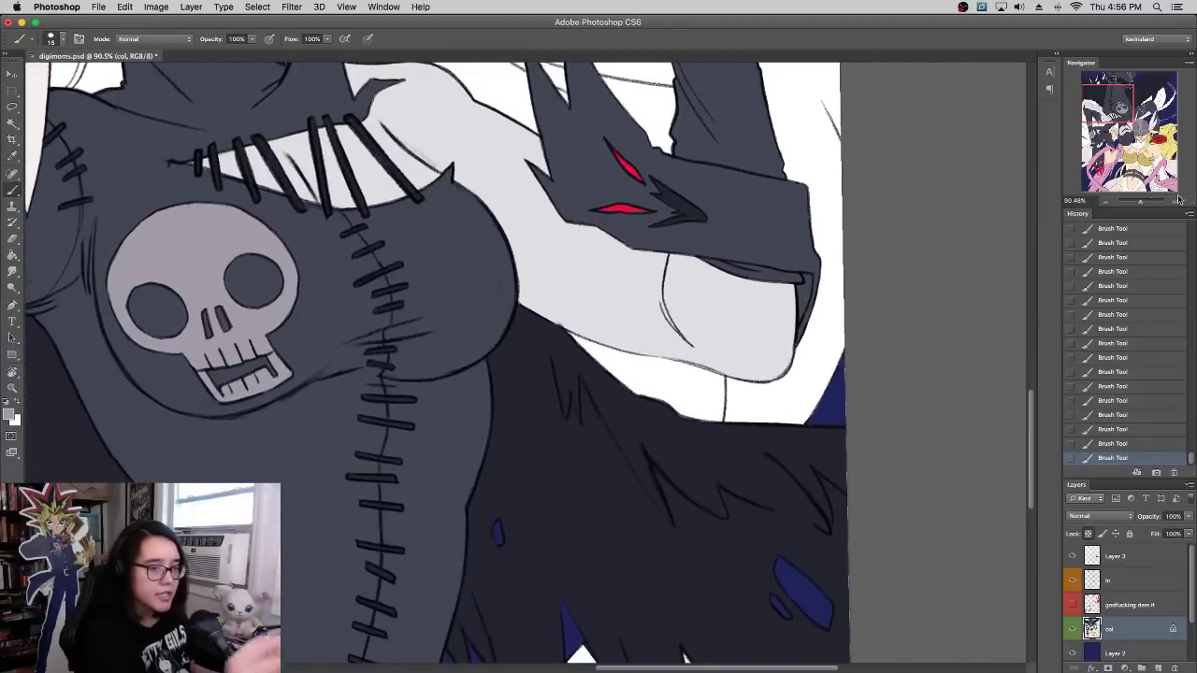
{"action": "left_click", "coordinate": [1176, 203]}
{"action": "left_click", "coordinate": [1176, 203]}
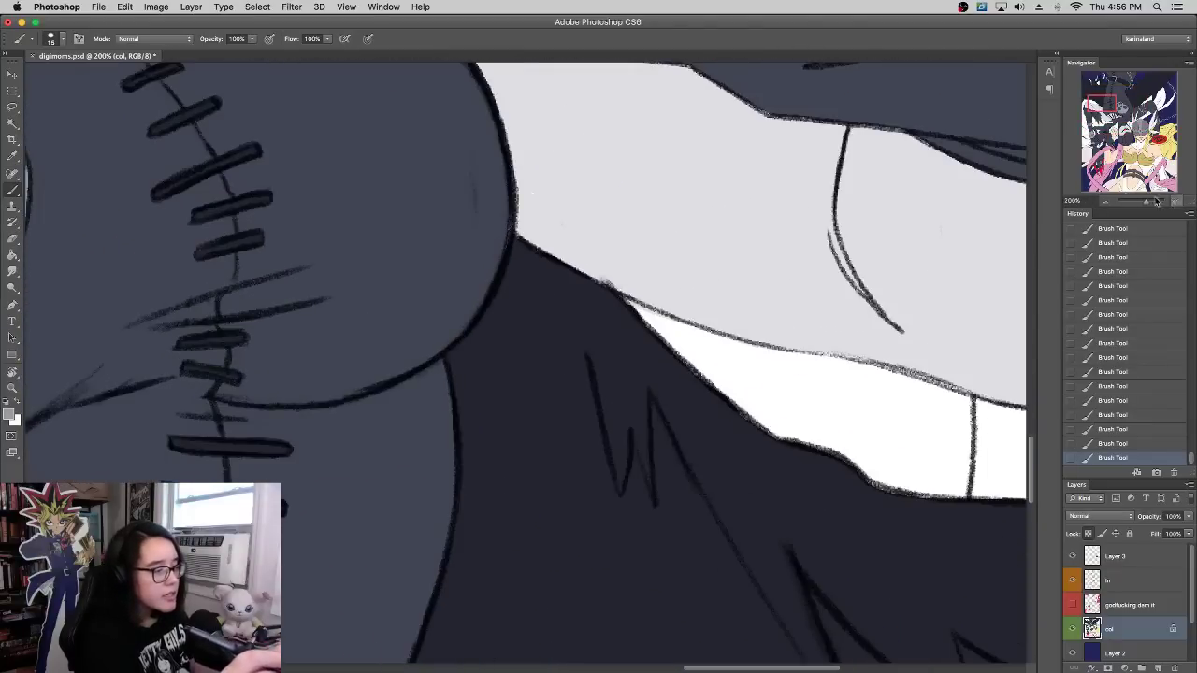
{"action": "scroll", "coordinate": [678, 377], "scroll_direction": "up", "scroll_amount": 3}
{"action": "scroll", "coordinate": [678, 377], "scroll_direction": "right", "scroll_amount": 3}
{"action": "key", "text": "w"}
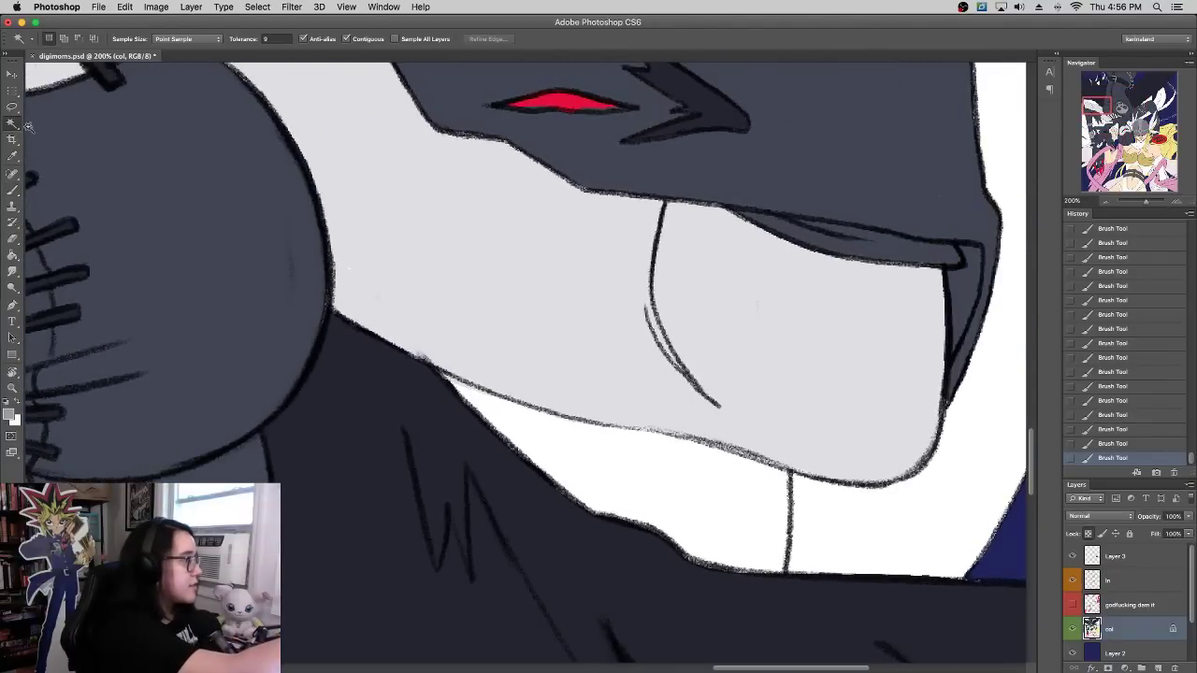
{"action": "left_click", "coordinate": [1109, 577]}
{"action": "left_click", "coordinate": [712, 495]}
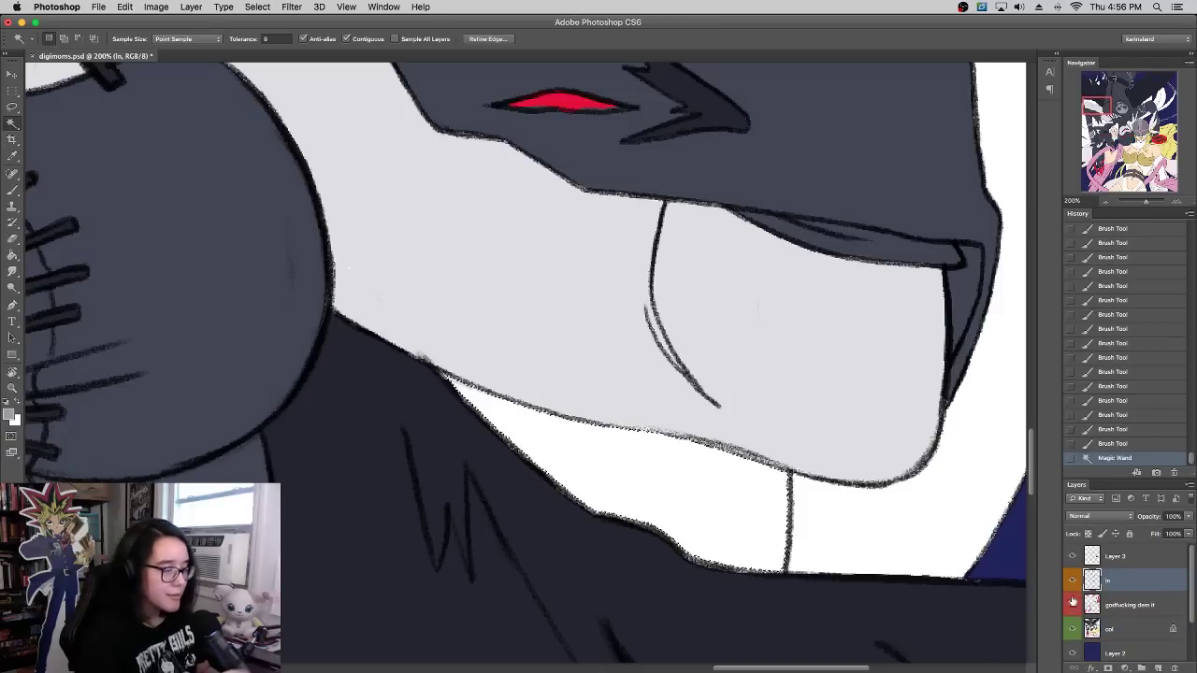
Step: Clear the selected gap on the col layer and deselect it
{"action": "left_click", "coordinate": [1129, 605]}
{"action": "left_click", "coordinate": [1095, 625]}
{"action": "key", "text": "Delete"}
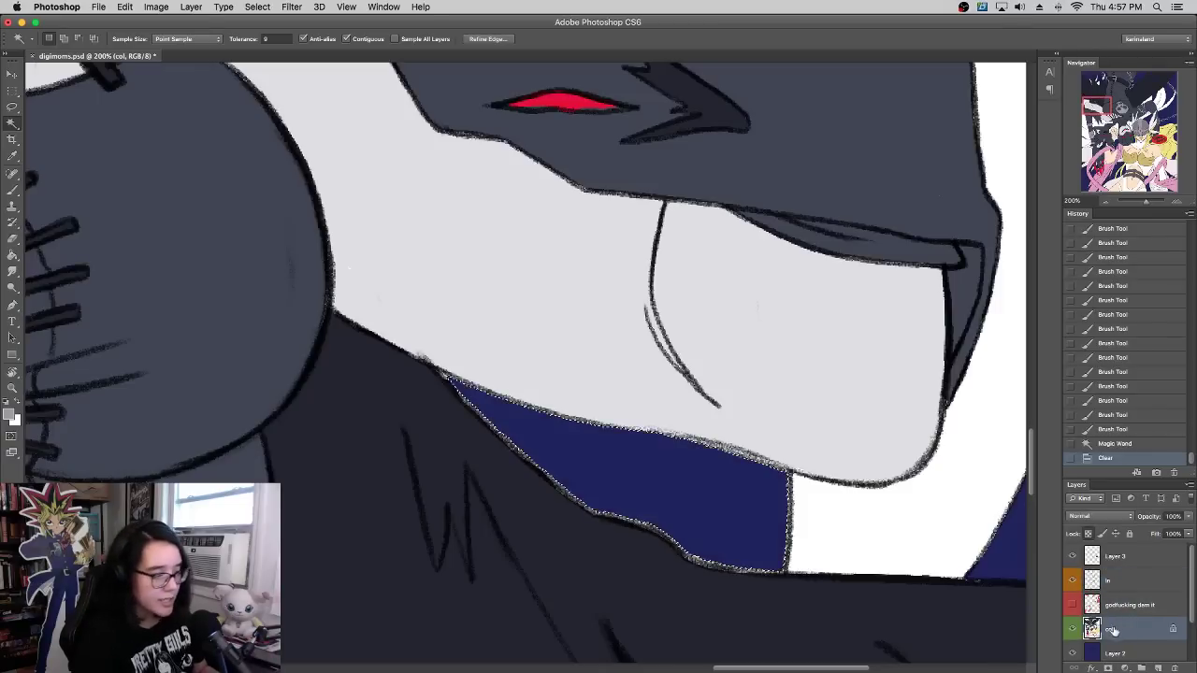
{"action": "key", "text": "super+space"}
{"action": "type", "text": "d"}
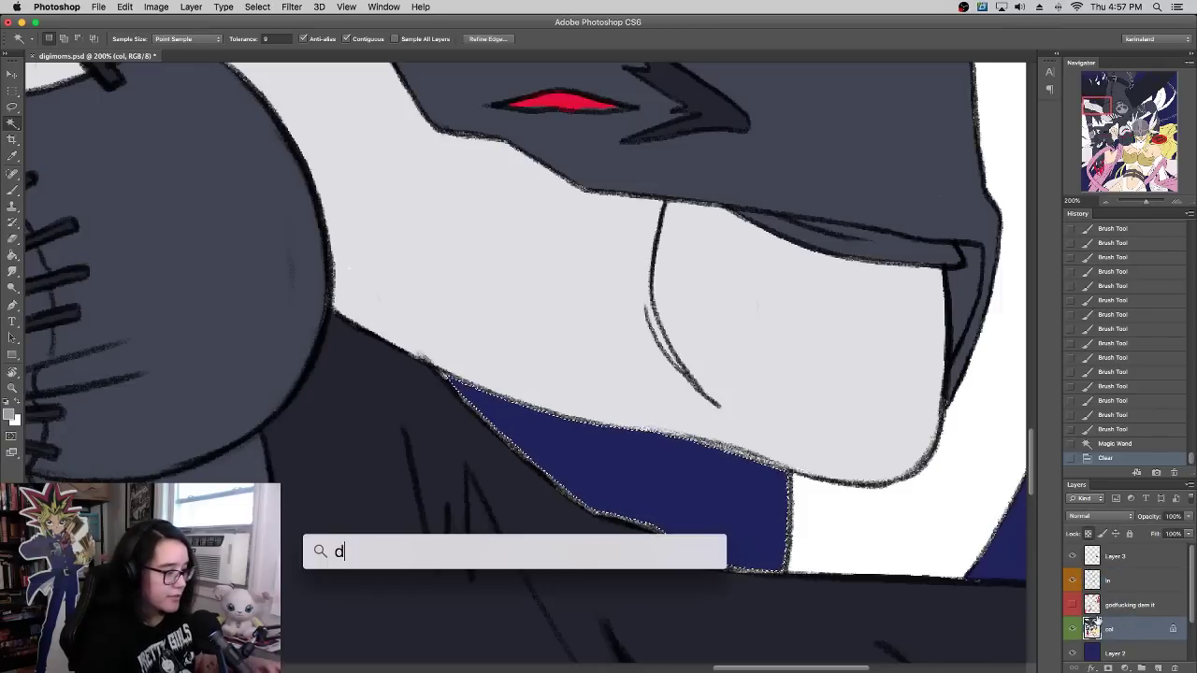
{"action": "left_click", "coordinate": [786, 397]}
{"action": "left_click", "coordinate": [12, 190]}
{"action": "key", "text": "super+d"}
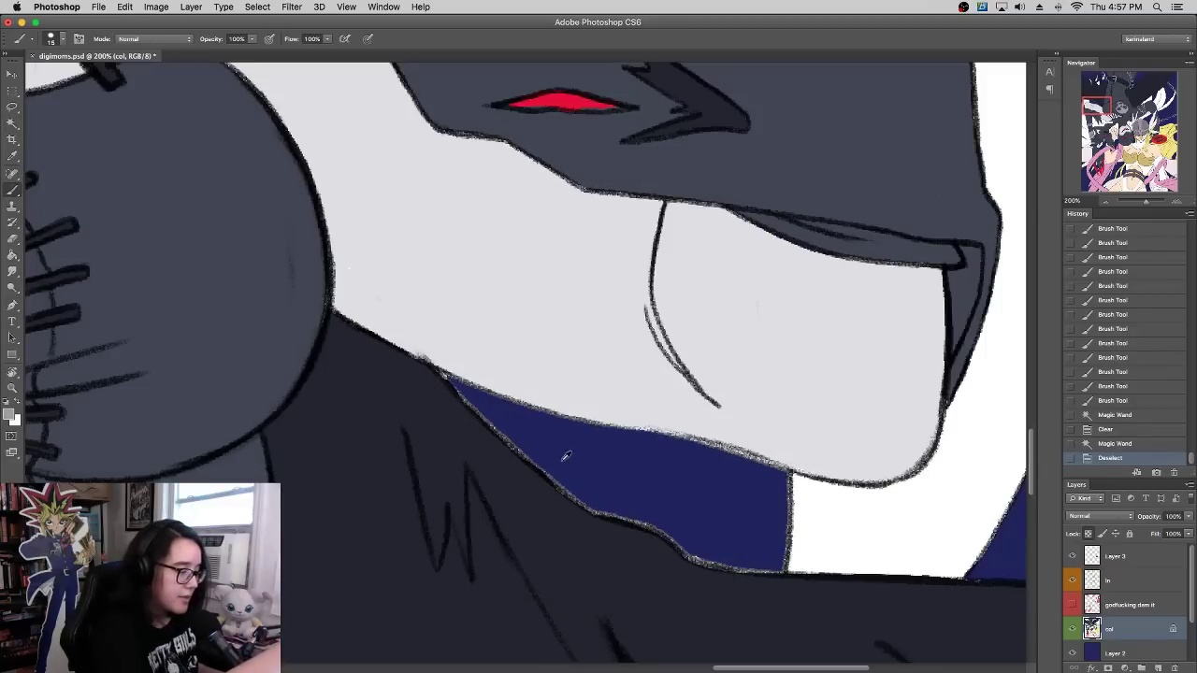
Step: Try to erase the leftover fringe along the wing-side edge of the navy gap on the col layer
{"action": "left_click", "coordinate": [1072, 629]}
{"action": "left_click", "coordinate": [1073, 629]}
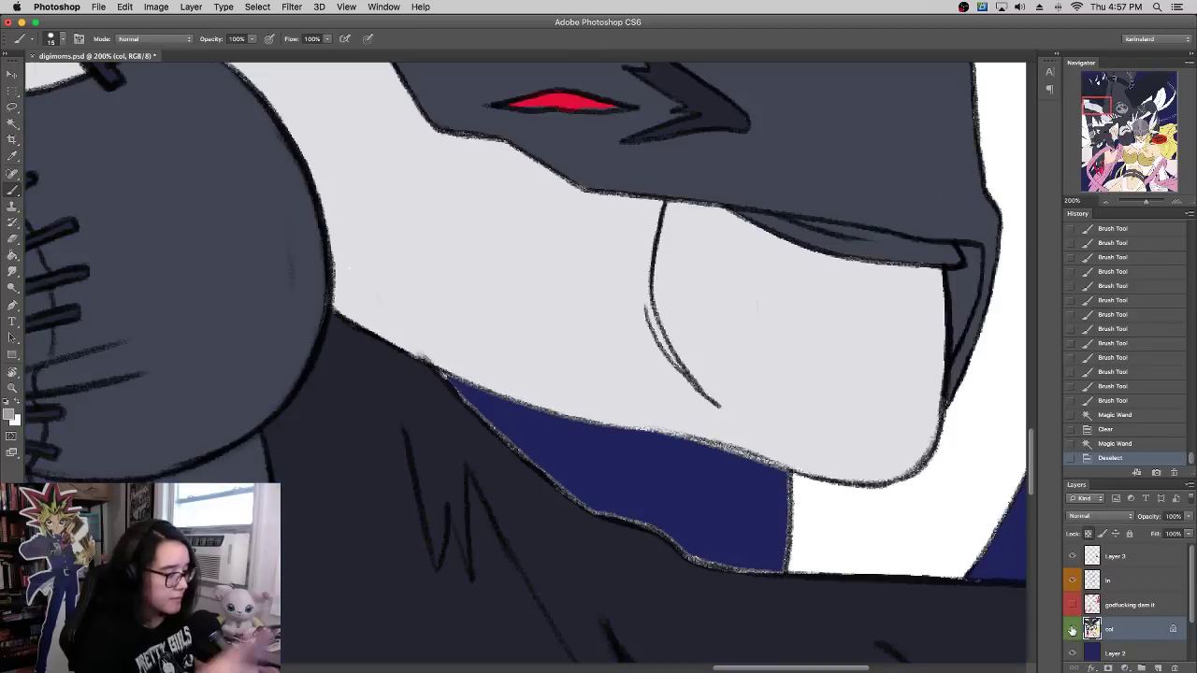
{"action": "left_click_drag", "start_coordinate": [511, 435], "coordinate": [520, 449]}
{"action": "left_click_drag", "start_coordinate": [528, 462], "coordinate": [574, 498]}
Step: Step back through the history to the Magic Wand selection of the gap
{"action": "left_click", "coordinate": [1113, 446]}
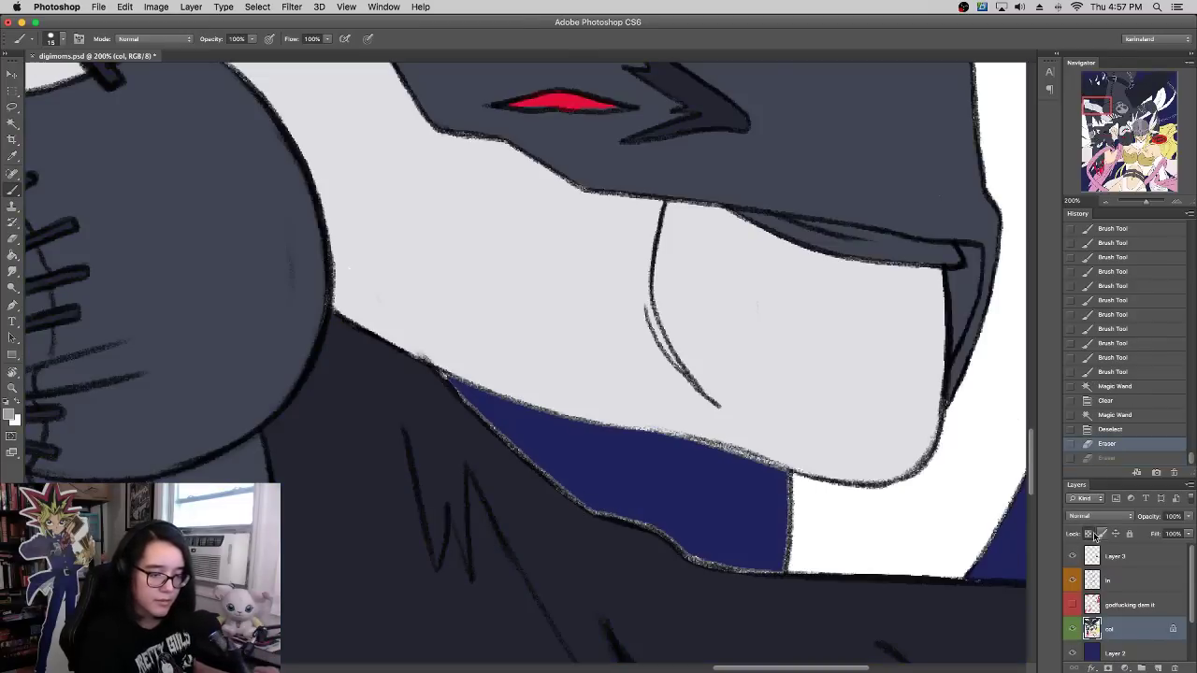
{"action": "key", "text": "super+alt+z"}
{"action": "key", "text": "super+alt+z"}
{"action": "key", "text": "super+alt+z"}
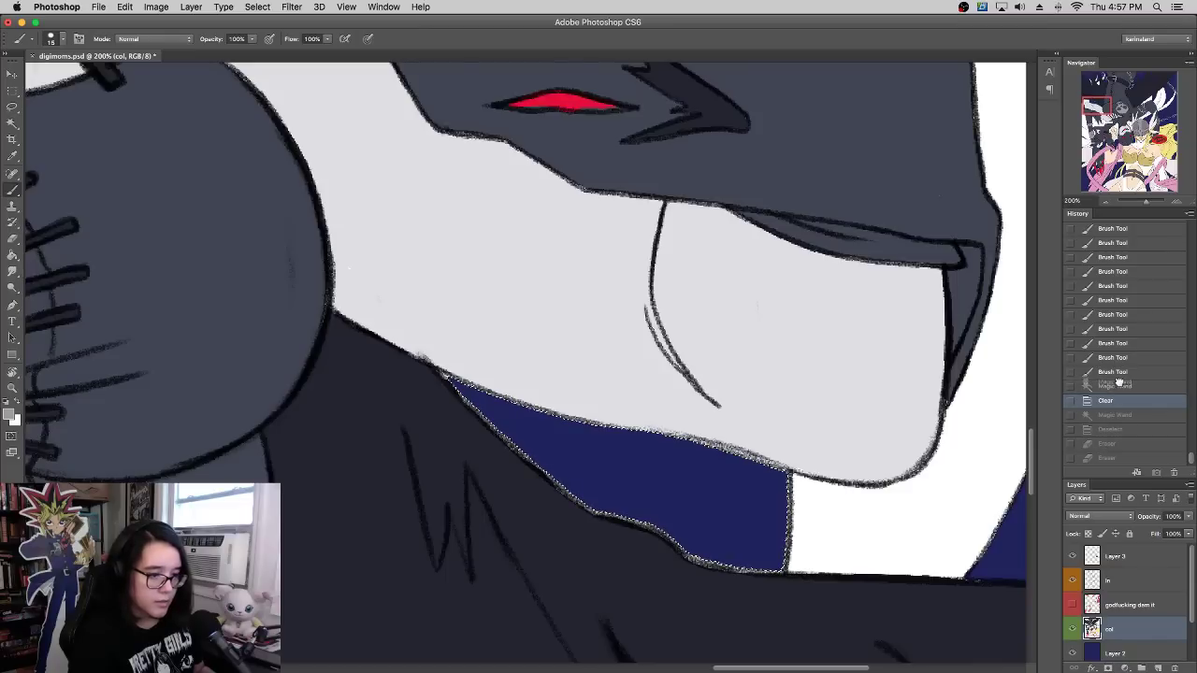
{"action": "left_click", "coordinate": [1090, 387]}
Step: Clear the selected gap between the pale arm and the wing on the col layer again, and drop the selection
{"action": "left_click", "coordinate": [1127, 628]}
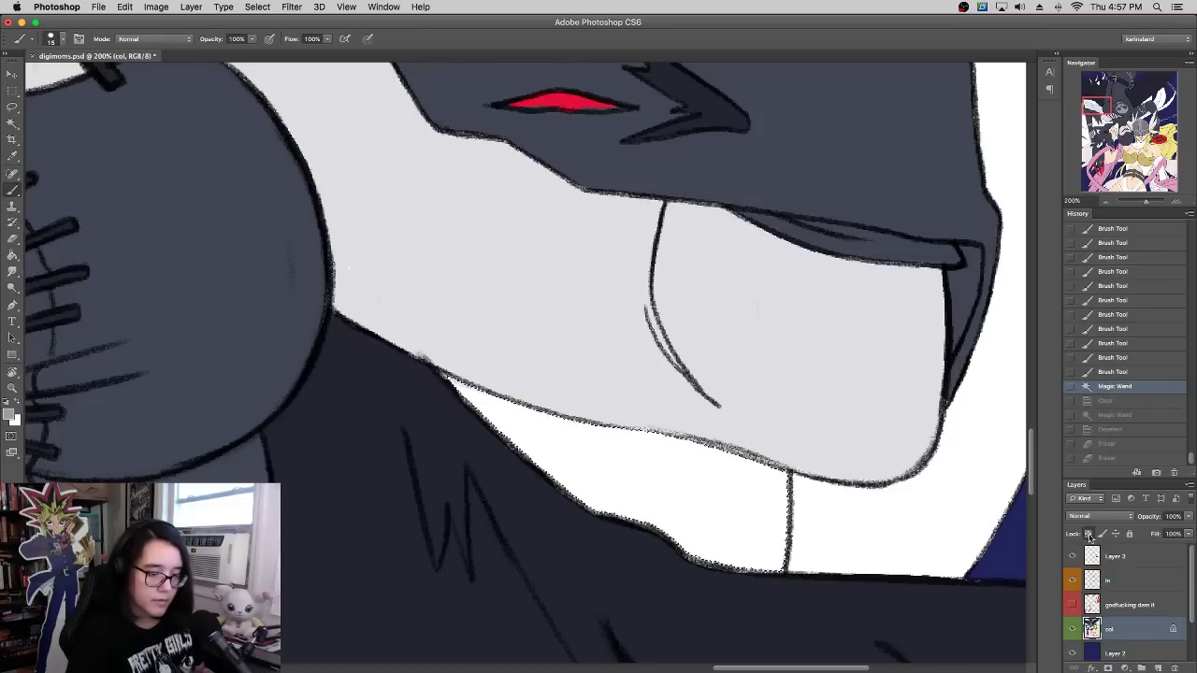
{"action": "key", "text": "Delete"}
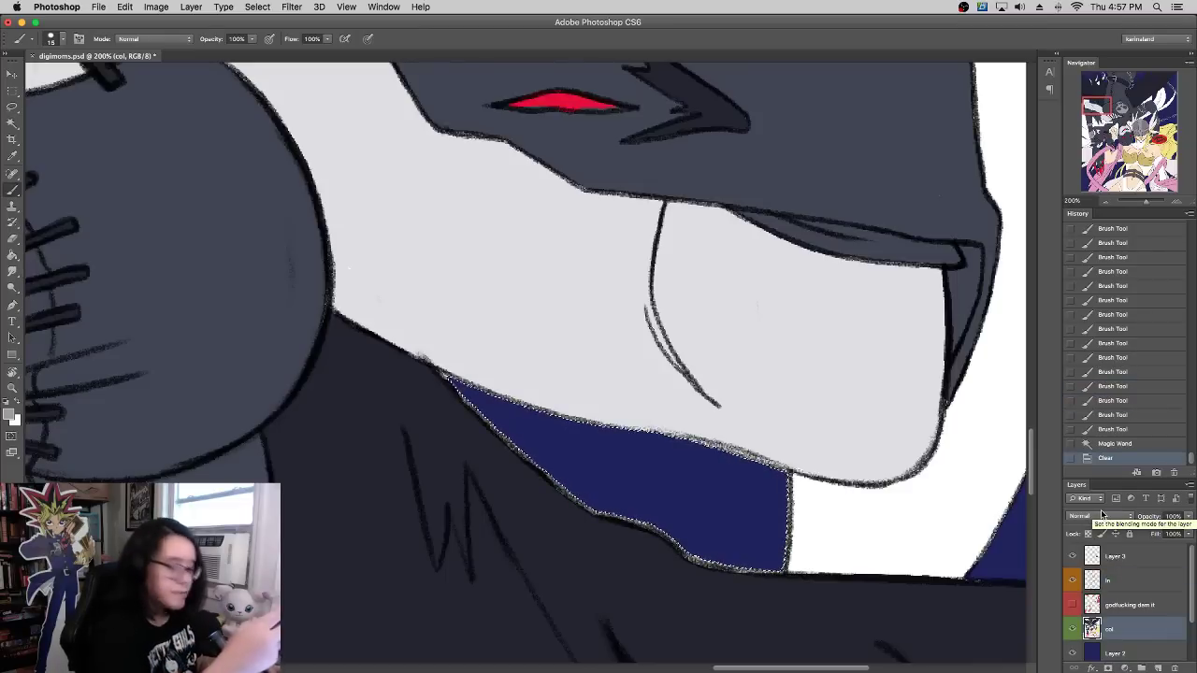
{"action": "key", "text": "super+d"}
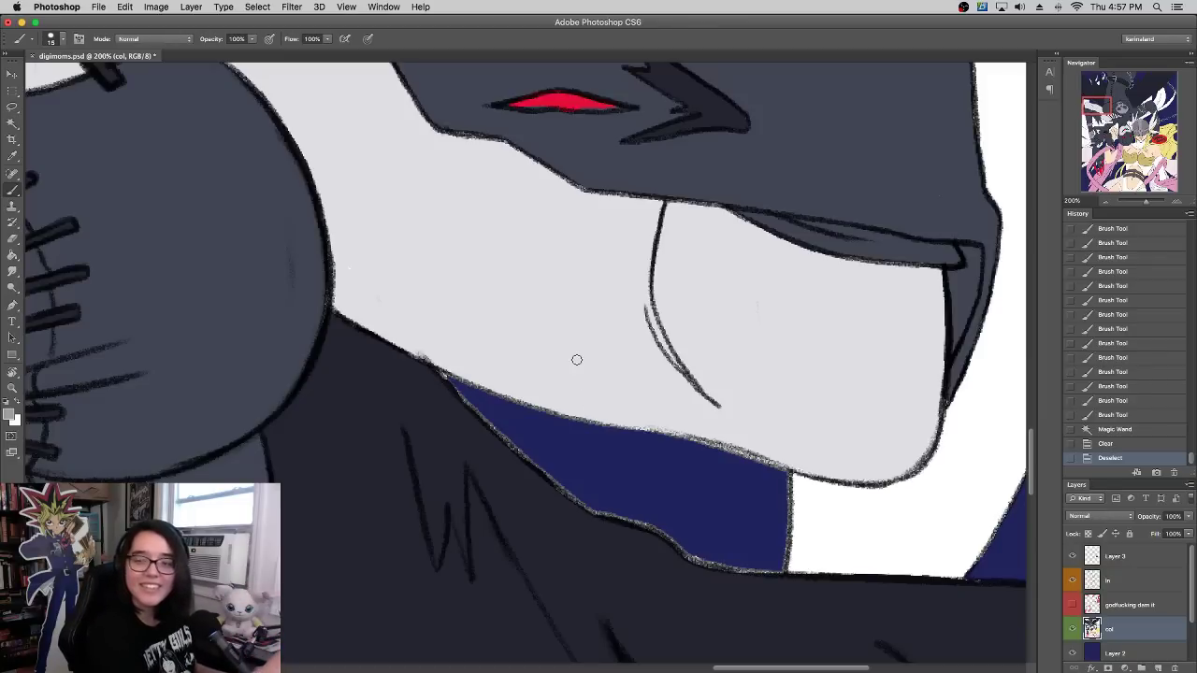
Step: Erase the white fringe along the wing, arm and vertical line edges of the navy gap
{"action": "mouse_move", "coordinate": [451, 382]}
{"action": "left_mouse_down"}
{"action": "mouse_move", "coordinate": [589, 501]}
{"action": "mouse_move", "coordinate": [541, 463]}
{"action": "mouse_move", "coordinate": [572, 490]}
{"action": "mouse_move", "coordinate": [544, 465]}
{"action": "mouse_move", "coordinate": [569, 488]}
{"action": "left_mouse_up"}
{"action": "left_click_drag", "start_coordinate": [569, 488], "coordinate": [587, 502]}
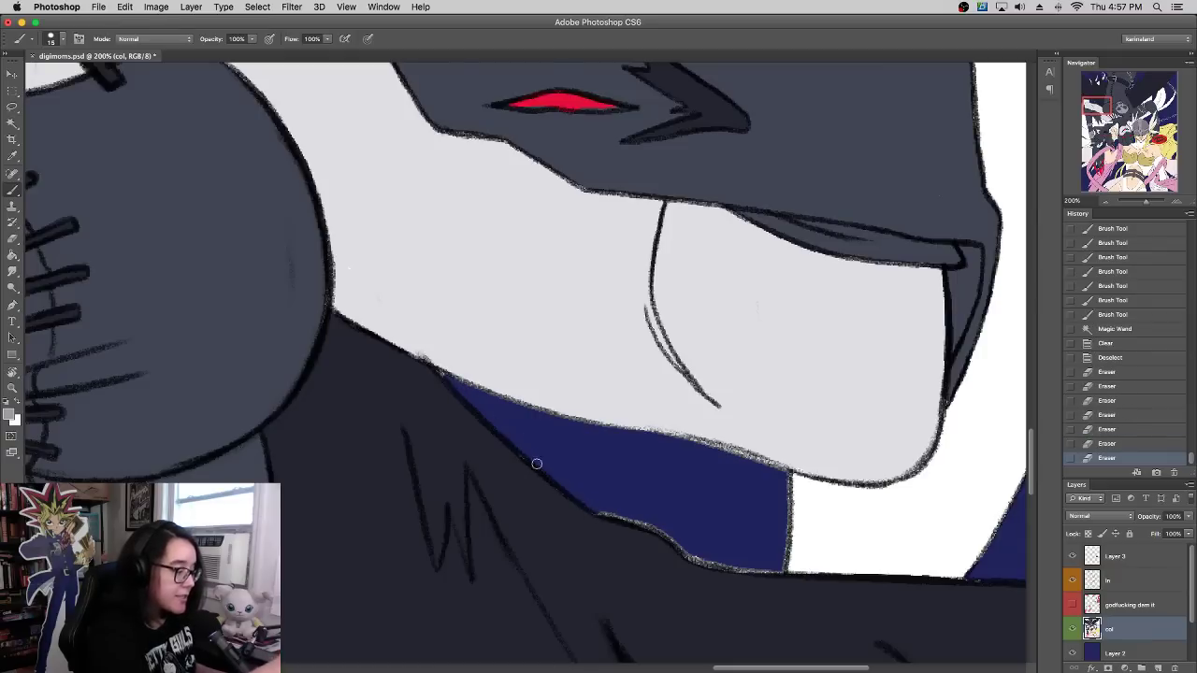
{"action": "mouse_move", "coordinate": [536, 464]}
{"action": "left_mouse_down"}
{"action": "mouse_move", "coordinate": [614, 501]}
{"action": "mouse_move", "coordinate": [603, 513]}
{"action": "mouse_move", "coordinate": [666, 528]}
{"action": "mouse_move", "coordinate": [722, 567]}
{"action": "mouse_move", "coordinate": [696, 561]}
{"action": "mouse_move", "coordinate": [749, 565]}
{"action": "mouse_move", "coordinate": [788, 544]}
{"action": "left_mouse_up"}
{"action": "mouse_move", "coordinate": [713, 450]}
{"action": "left_mouse_down"}
{"action": "mouse_move", "coordinate": [789, 476]}
{"action": "mouse_move", "coordinate": [503, 398]}
{"action": "left_mouse_up"}
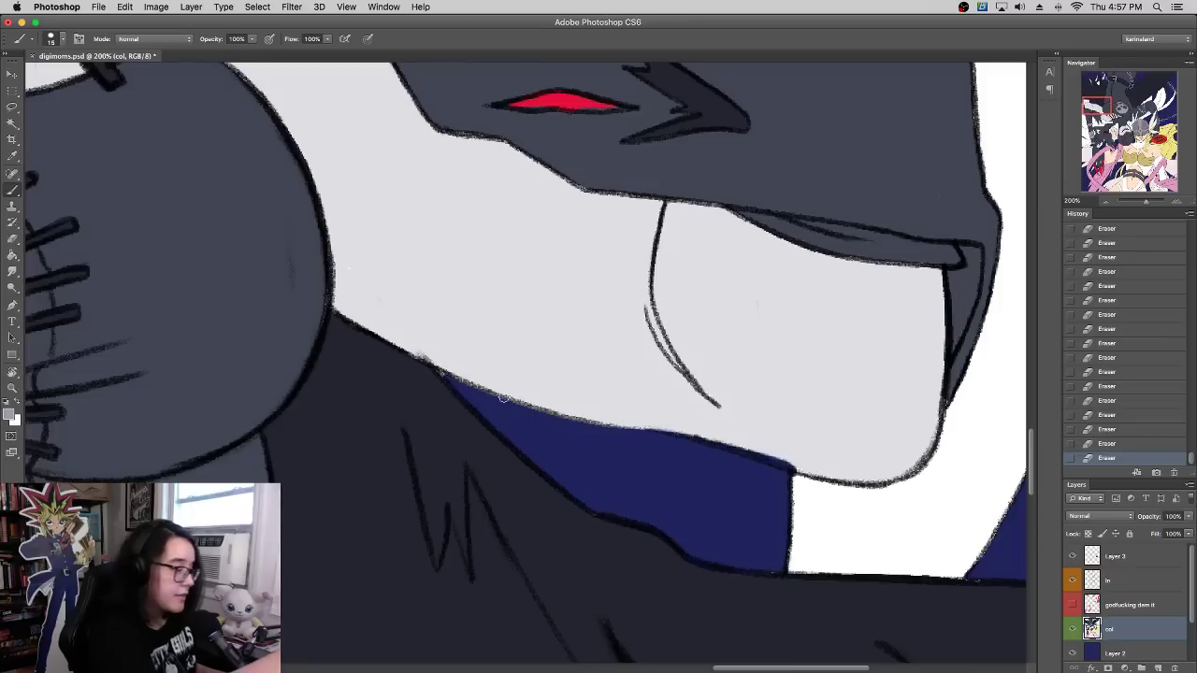
{"action": "left_click_drag", "start_coordinate": [433, 360], "coordinate": [694, 431]}
Step: Sample the arm's pale grey and repaint the over-erased lower edge of the arm above the navy gap
{"action": "left_click", "coordinate": [516, 318], "text": "alt"}
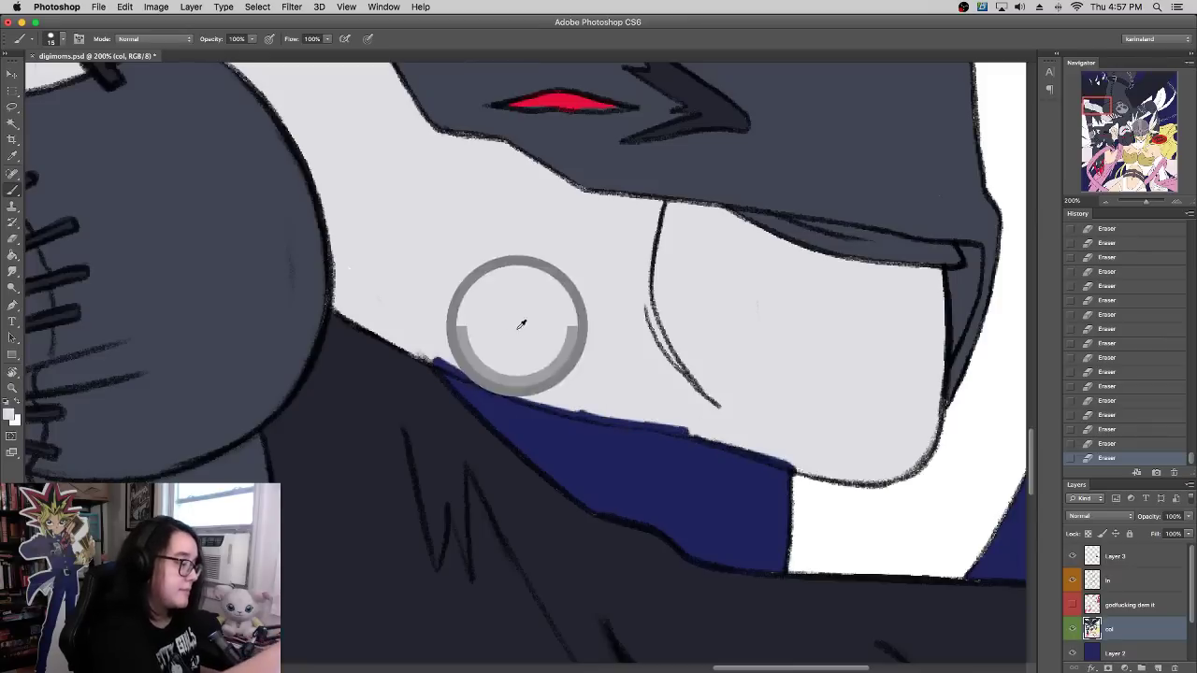
{"action": "mouse_move", "coordinate": [435, 356]}
{"action": "left_mouse_down"}
{"action": "mouse_move", "coordinate": [575, 400]}
{"action": "mouse_move", "coordinate": [526, 395]}
{"action": "mouse_move", "coordinate": [707, 414]}
{"action": "mouse_move", "coordinate": [594, 404]}
{"action": "mouse_move", "coordinate": [599, 419]}
{"action": "mouse_move", "coordinate": [731, 442]}
{"action": "mouse_move", "coordinate": [689, 431]}
{"action": "left_mouse_up"}
{"action": "mouse_move", "coordinate": [689, 431]}
{"action": "left_mouse_down"}
{"action": "mouse_move", "coordinate": [806, 465]}
{"action": "mouse_move", "coordinate": [749, 442]}
{"action": "left_mouse_up"}
{"action": "mouse_move", "coordinate": [749, 442]}
{"action": "left_mouse_down"}
{"action": "mouse_move", "coordinate": [815, 471]}
{"action": "mouse_move", "coordinate": [777, 437]}
{"action": "left_mouse_up"}
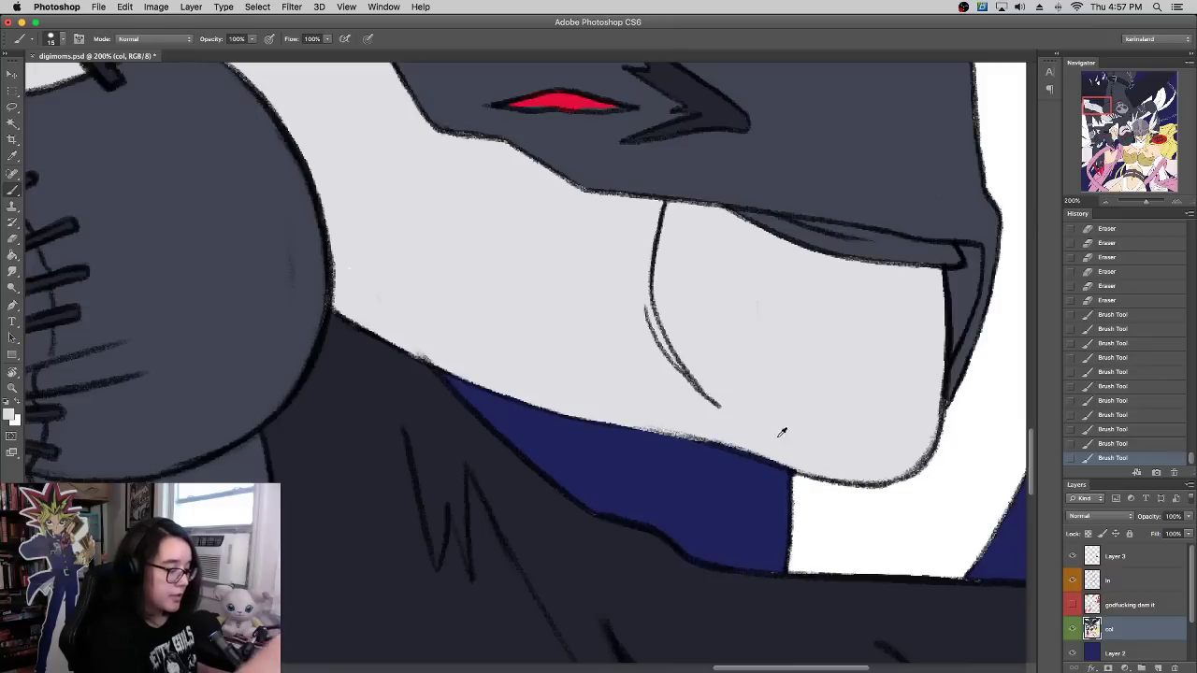
Step: Touch up the wing's edge below the navy gap with its sampled near-black, and the arm's edge with a sampled light tone
{"action": "left_click", "coordinate": [613, 549], "text": "alt"}
{"action": "left_click_drag", "start_coordinate": [678, 562], "coordinate": [713, 575]}
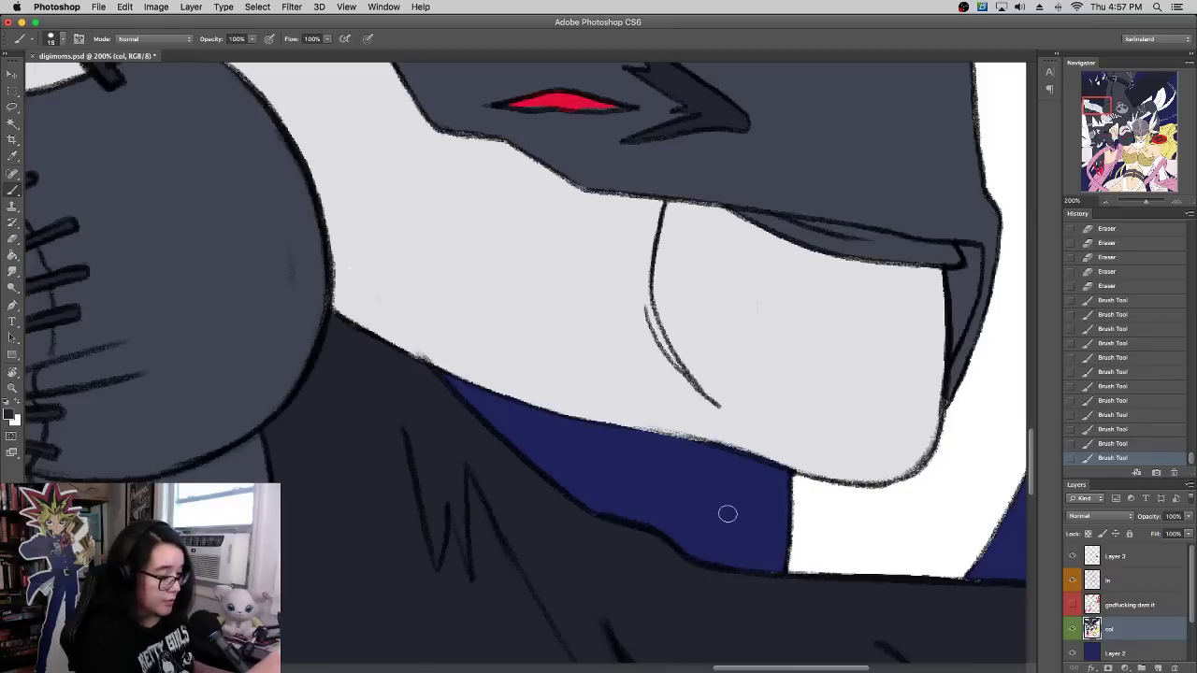
{"action": "left_click", "coordinate": [831, 523], "text": "alt"}
{"action": "mouse_move", "coordinate": [804, 445]}
{"action": "left_mouse_down"}
{"action": "mouse_move", "coordinate": [804, 503]}
{"action": "mouse_move", "coordinate": [804, 434]}
{"action": "mouse_move", "coordinate": [822, 408]}
{"action": "mouse_move", "coordinate": [812, 467]}
{"action": "left_mouse_up"}
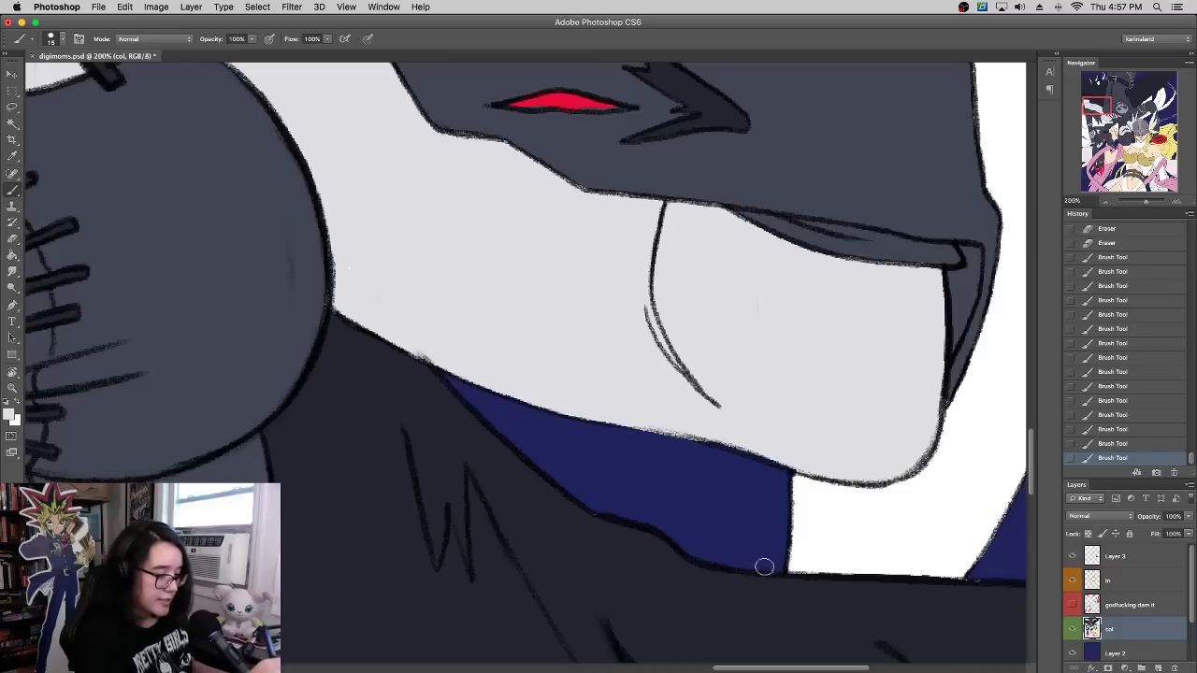
Step: Examine the flat colours from the dark figure's arm and torso out to the whole illustration
{"action": "scroll", "coordinate": [751, 494], "scroll_direction": "left", "scroll_amount": 5}
{"action": "scroll", "coordinate": [655, 420], "scroll_direction": "up", "scroll_amount": 3}
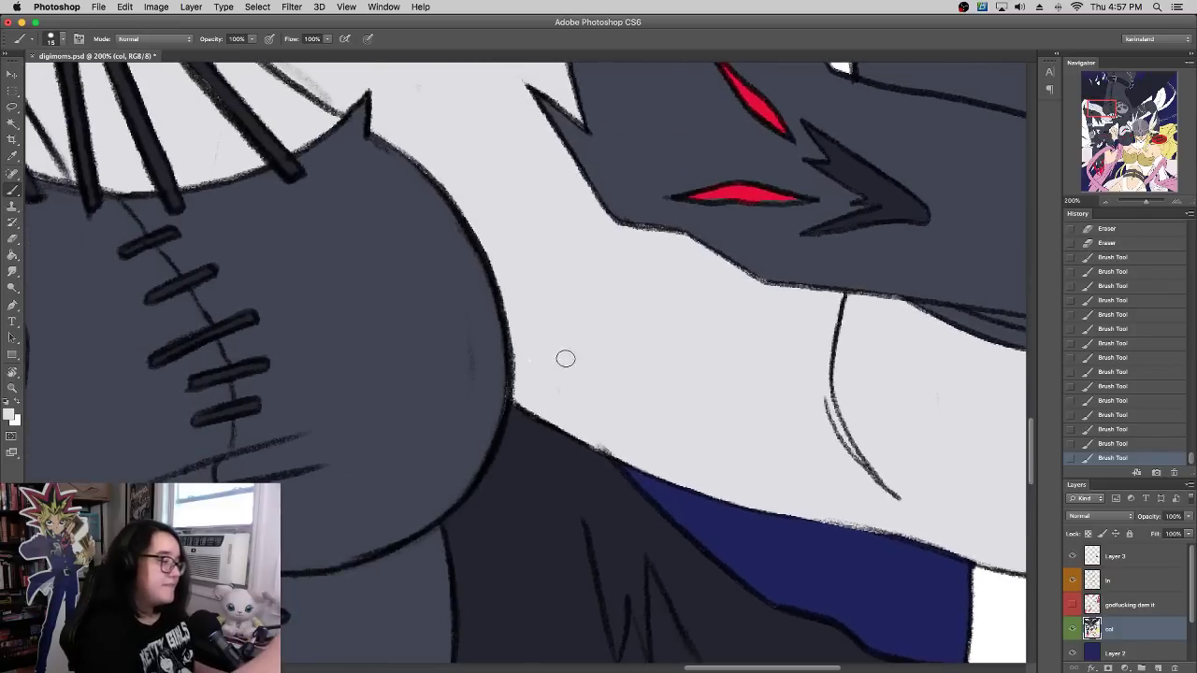
{"action": "mouse_move", "coordinate": [1140, 201]}
{"action": "left_mouse_down"}
{"action": "mouse_move", "coordinate": [1127, 203]}
{"action": "mouse_move", "coordinate": [1138, 203]}
{"action": "left_mouse_up"}
{"action": "mouse_move", "coordinate": [577, 416]}
{"action": "left_mouse_down"}
{"action": "mouse_move", "coordinate": [862, 212]}
{"action": "mouse_move", "coordinate": [876, 353]}
{"action": "mouse_move", "coordinate": [918, 187]}
{"action": "left_mouse_up"}
{"action": "scroll", "coordinate": [918, 187], "scroll_direction": "down", "scroll_amount": 1}
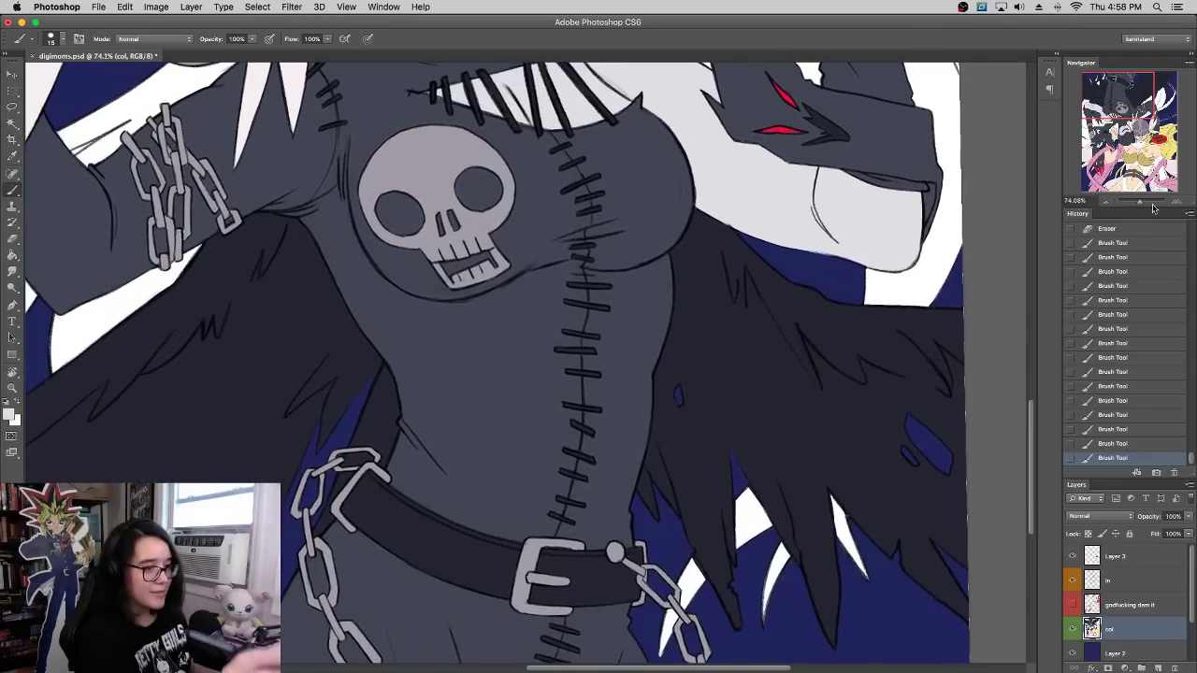
{"action": "left_click_drag", "start_coordinate": [1141, 203], "coordinate": [1136, 206]}
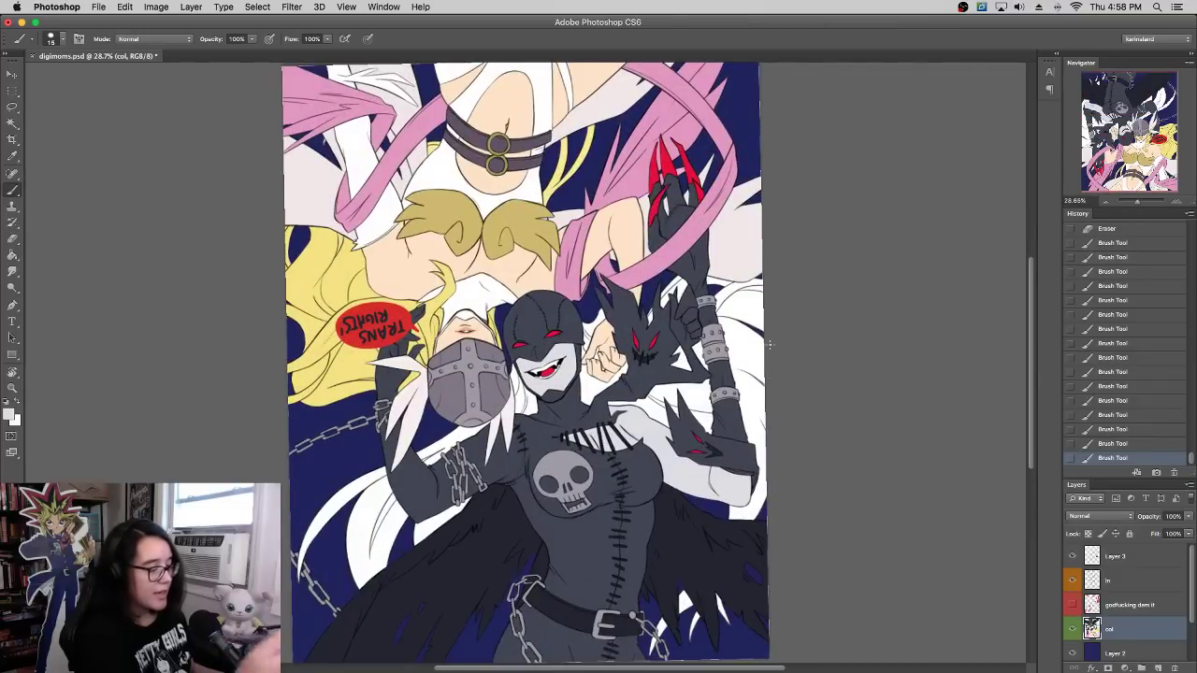
{"action": "left_click", "coordinate": [1175, 201]}
{"action": "left_click", "coordinate": [1175, 202]}
Step: Turn the view so the blonde figure is upright and examine the flats around both faces and the winged helmet
{"action": "left_click", "coordinate": [156, 8]}
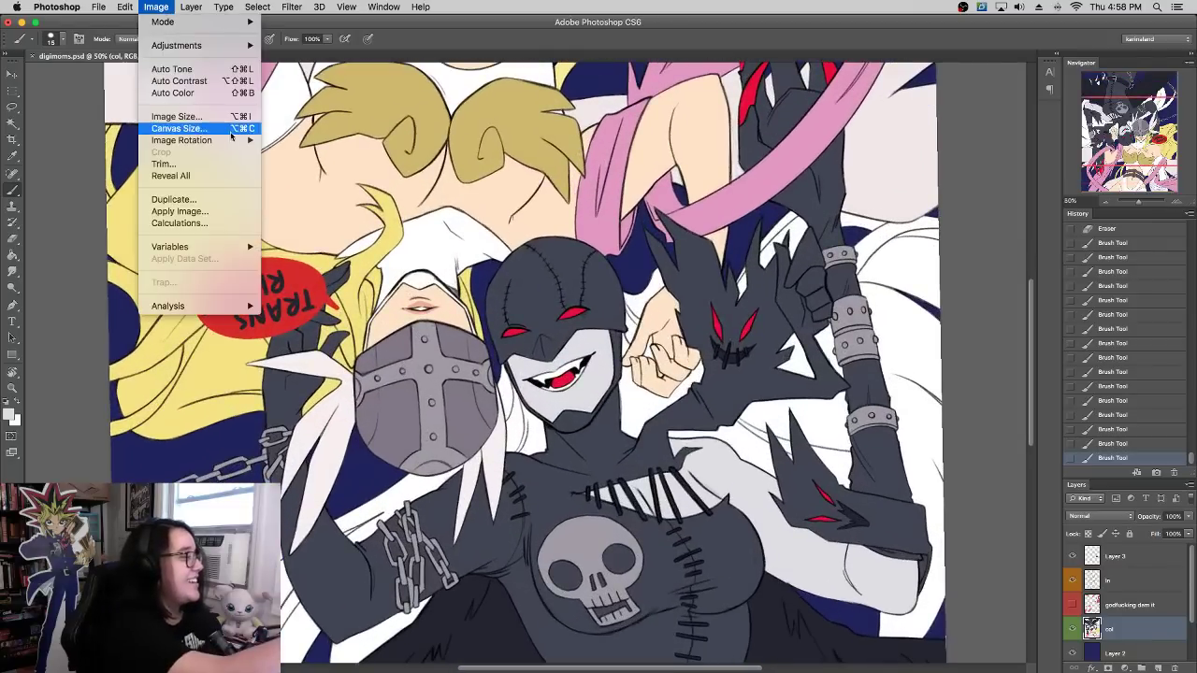
{"action": "key", "text": "Escape"}
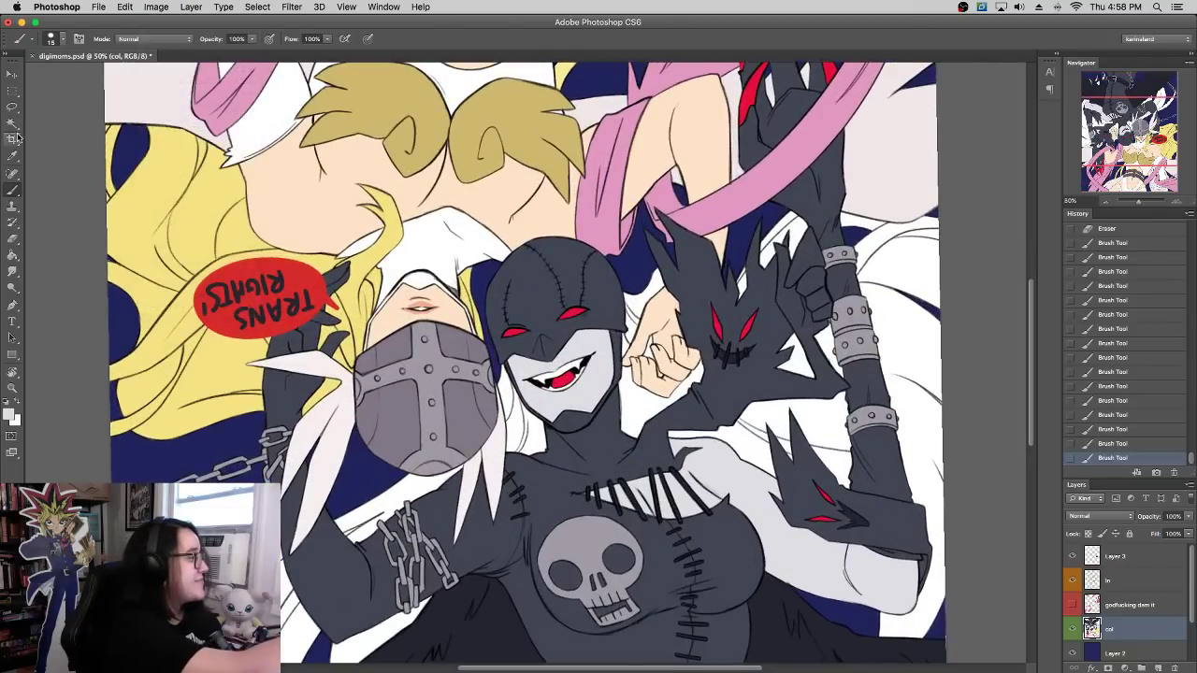
{"action": "left_click", "coordinate": [14, 140]}
{"action": "left_click", "coordinate": [13, 190]}
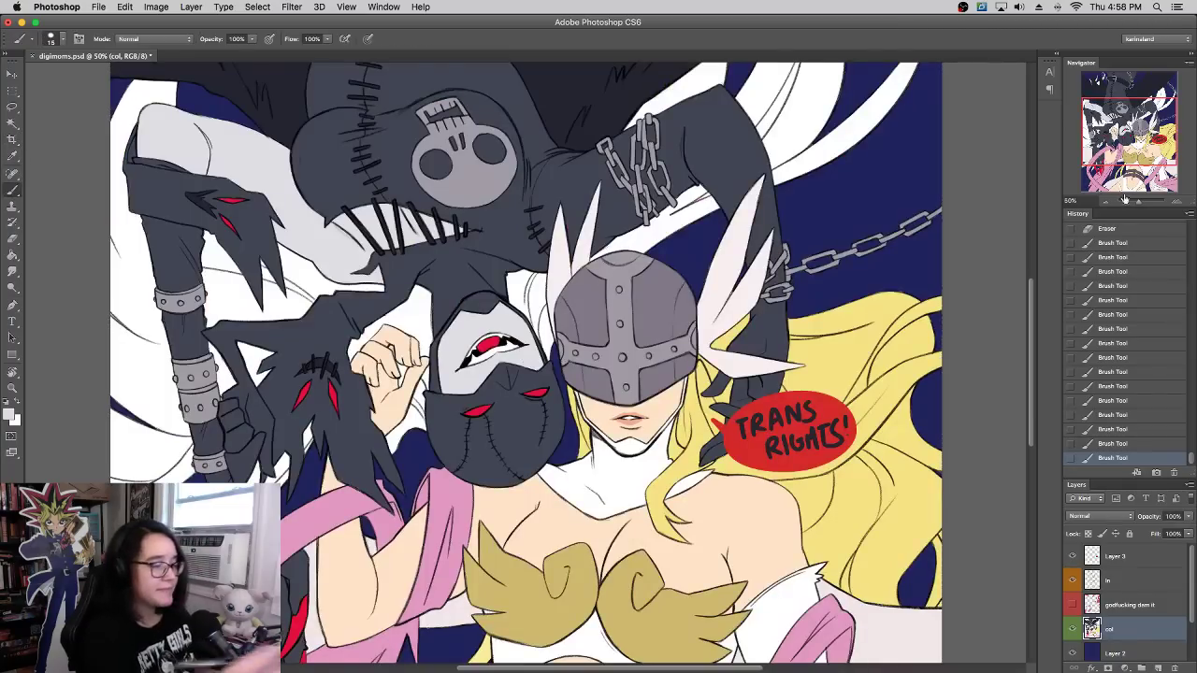
{"action": "left_click_drag", "start_coordinate": [1140, 205], "coordinate": [1142, 205]}
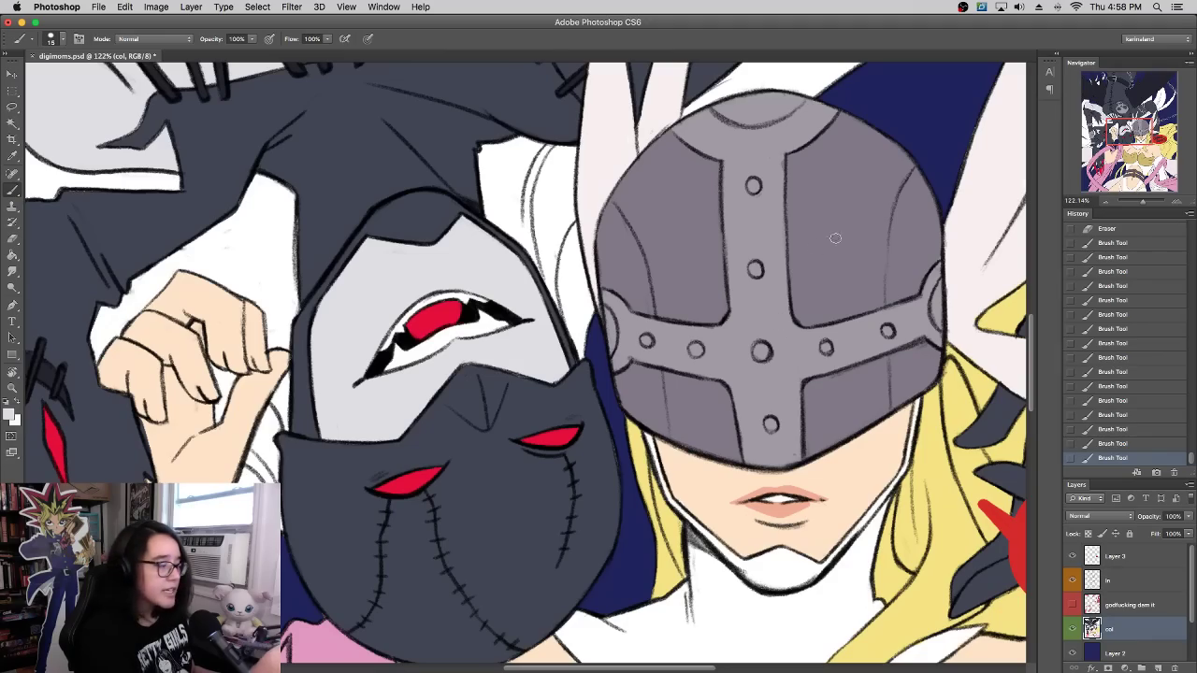
{"action": "left_click_drag", "start_coordinate": [1143, 201], "coordinate": [1138, 199]}
{"action": "left_click_drag", "start_coordinate": [756, 99], "coordinate": [775, 83]}
{"action": "left_click_drag", "start_coordinate": [823, 349], "coordinate": [802, 333]}
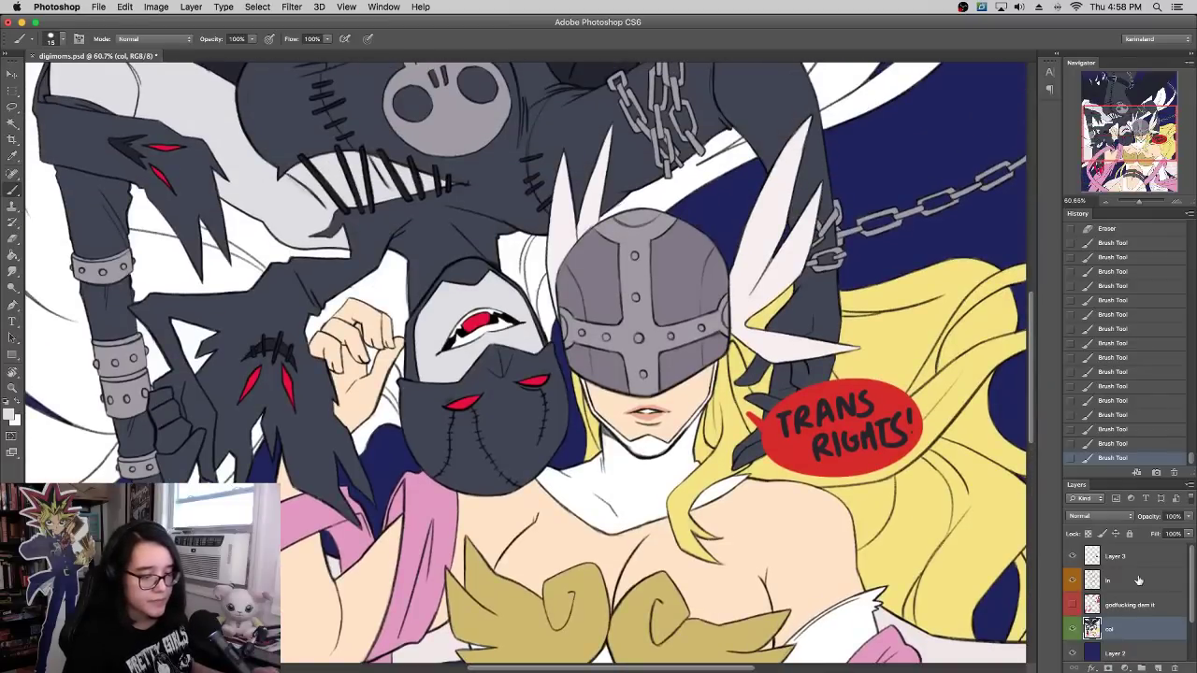
Step: Hide Layer 3 with the red speech bubble and add a new layer above it
{"action": "left_click", "coordinate": [1073, 557]}
{"action": "left_click", "coordinate": [1135, 556]}
{"action": "left_click", "coordinate": [1160, 668]}
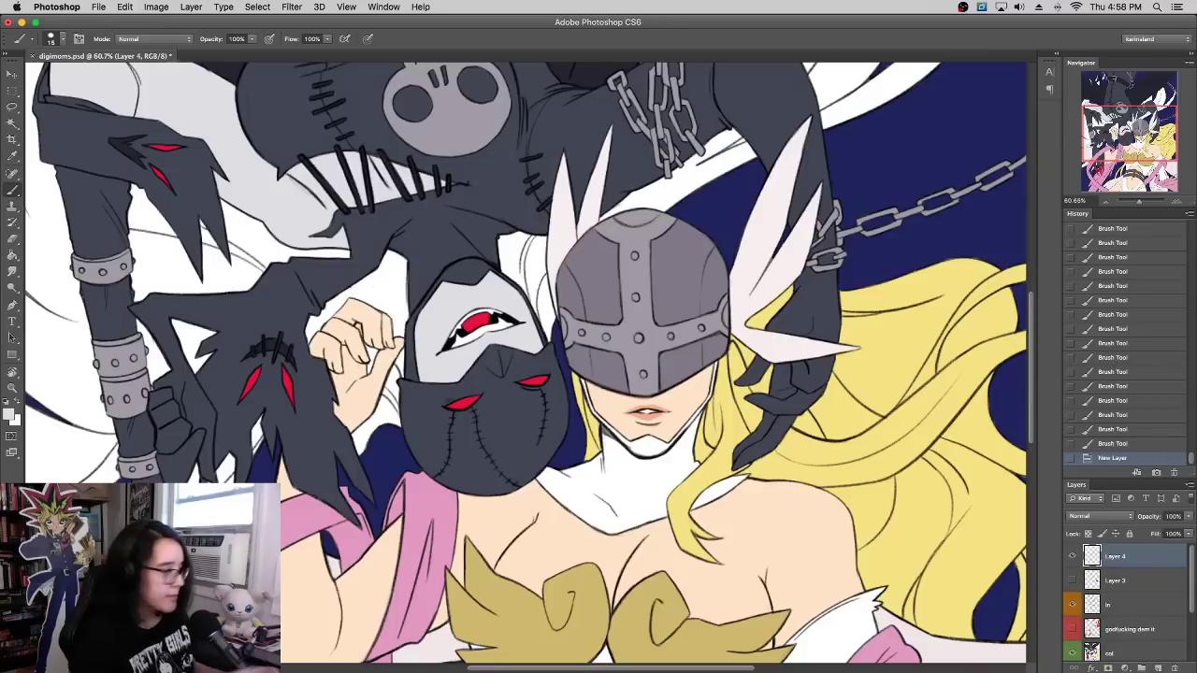
Step: Set the foreground colour to muted mauve #bb91b5 for use with the Paint Bucket
{"action": "left_click", "coordinate": [12, 255]}
{"action": "left_click", "coordinate": [8, 414]}
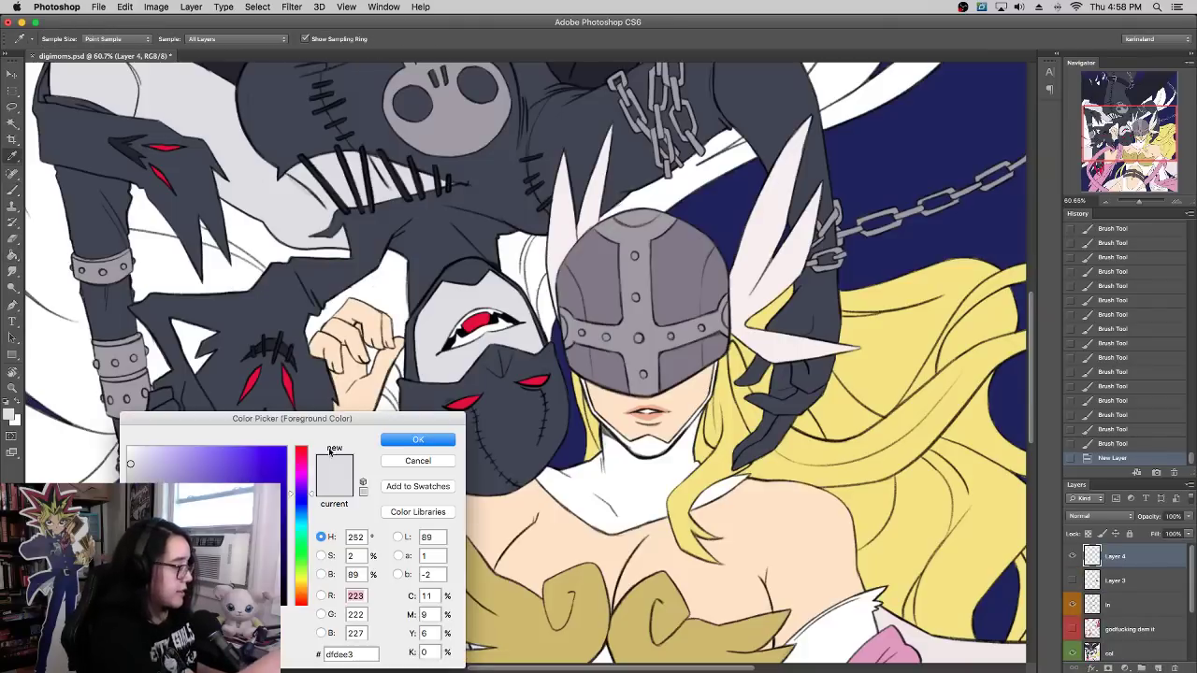
{"action": "left_click", "coordinate": [299, 470]}
{"action": "left_click", "coordinate": [163, 489]}
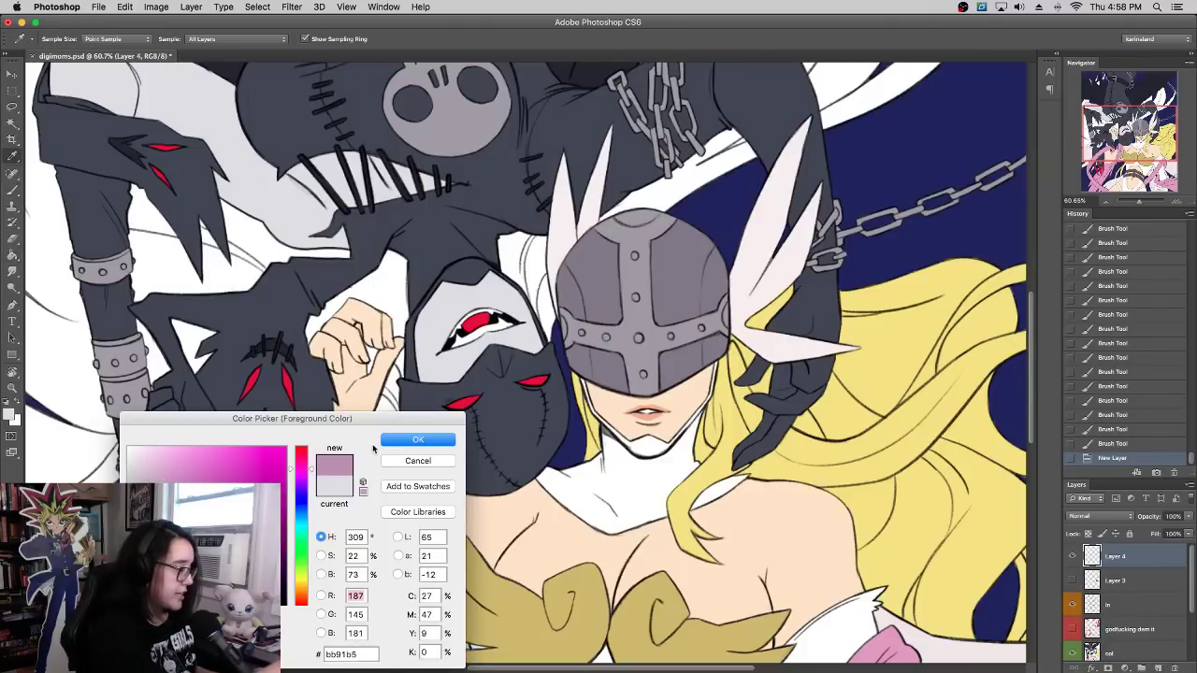
{"action": "left_click", "coordinate": [390, 443]}
{"action": "key", "text": "g"}
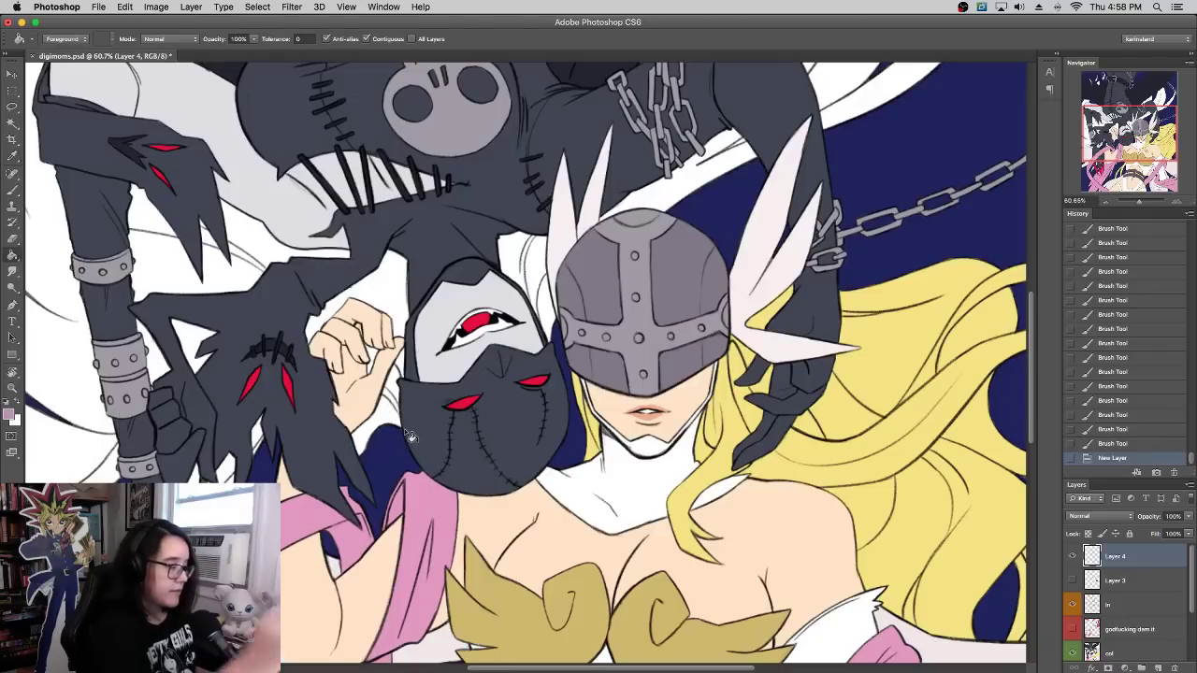
Step: Set the new layer's blending mode to Overlay and fill the whole layer with the mauve
{"action": "left_click", "coordinate": [1101, 515]}
{"action": "left_click", "coordinate": [1082, 634]}
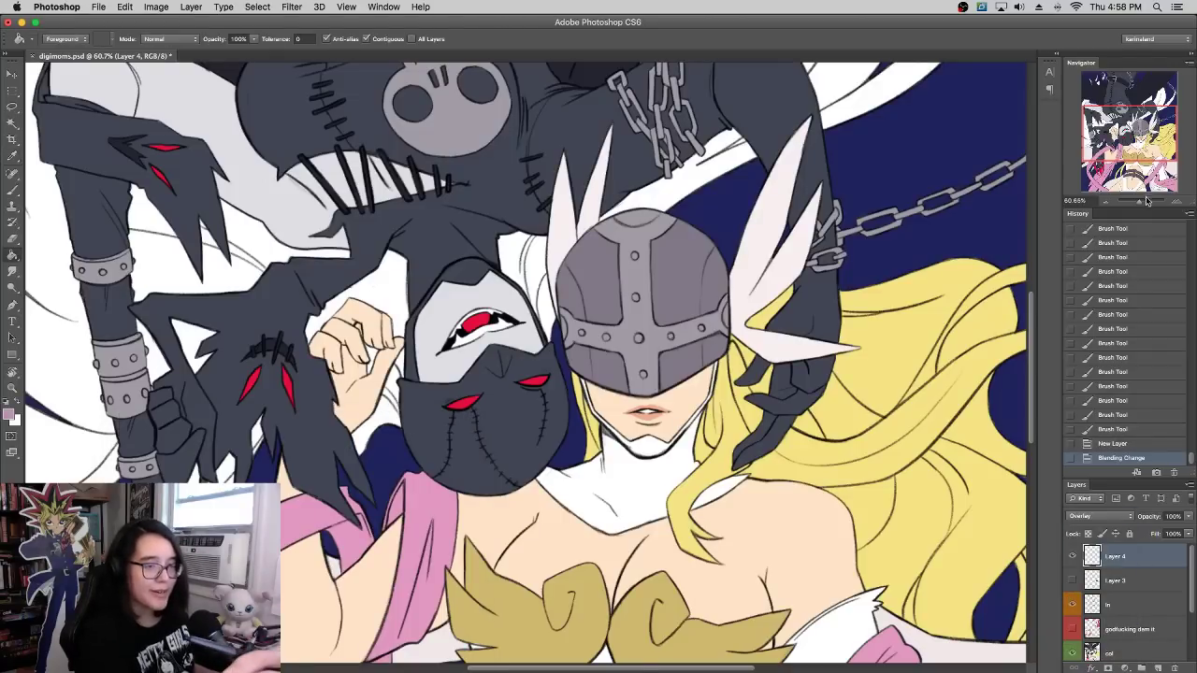
{"action": "left_click_drag", "start_coordinate": [1146, 201], "coordinate": [1127, 206]}
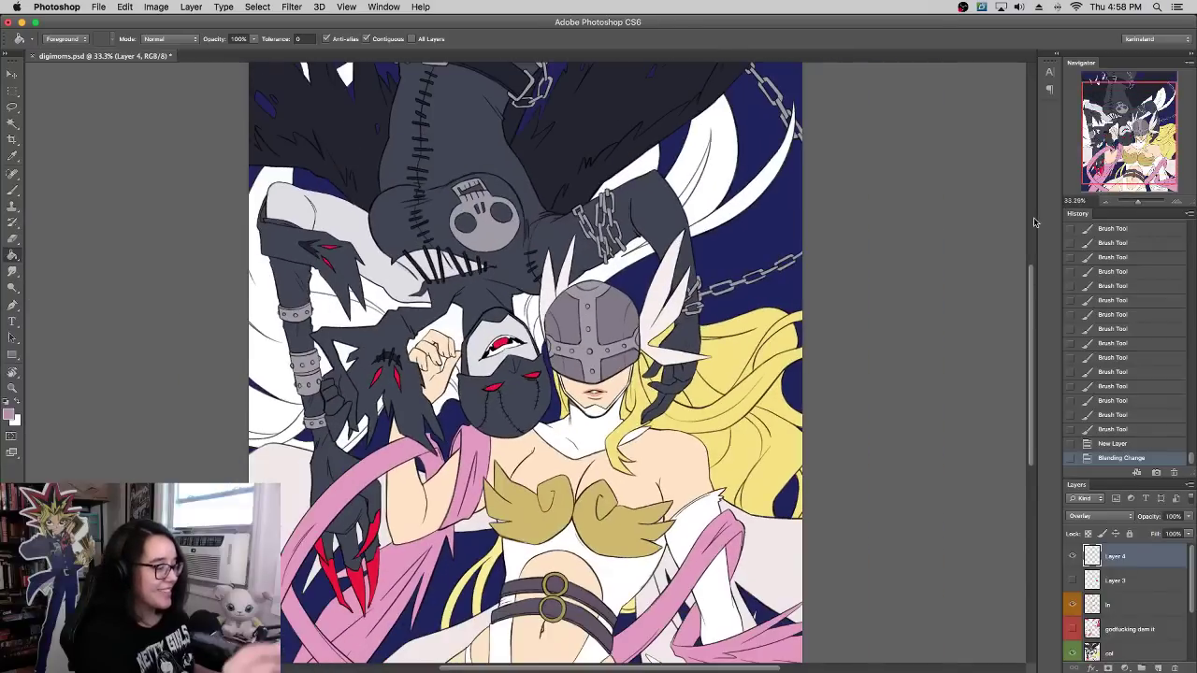
{"action": "left_click", "coordinate": [753, 408]}
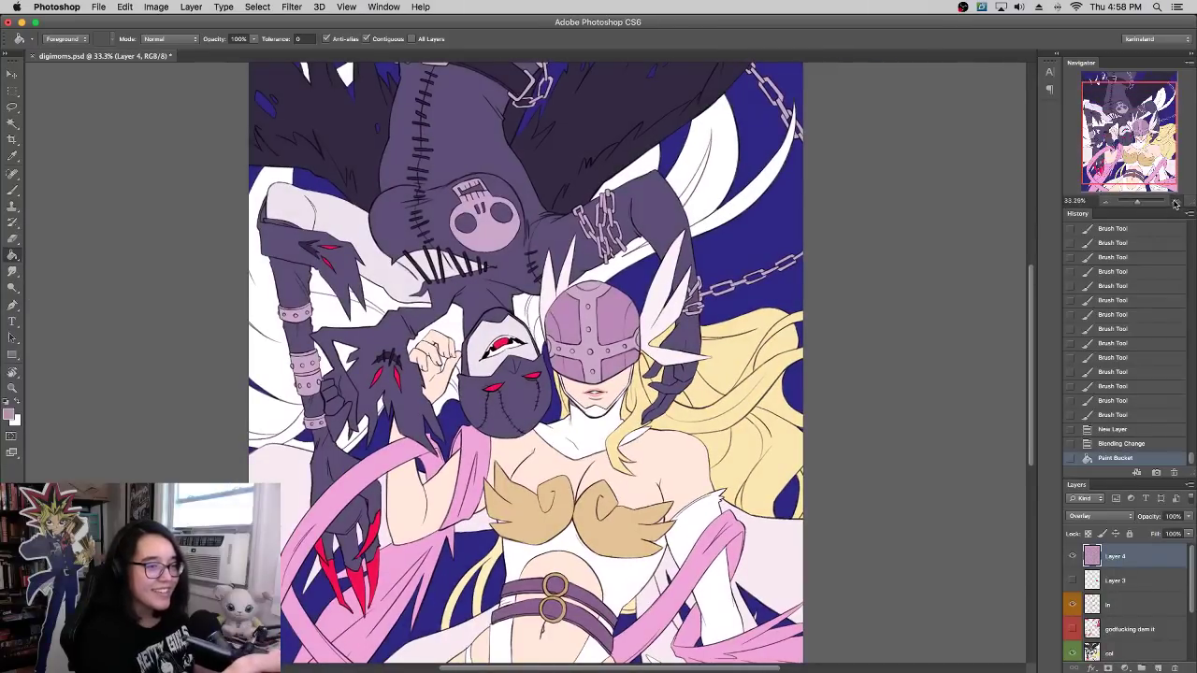
Step: Pick a darker, greyer mauve as the foreground colour and refill the Overlay layer with it
{"action": "left_click", "coordinate": [10, 414]}
{"action": "left_click", "coordinate": [176, 483]}
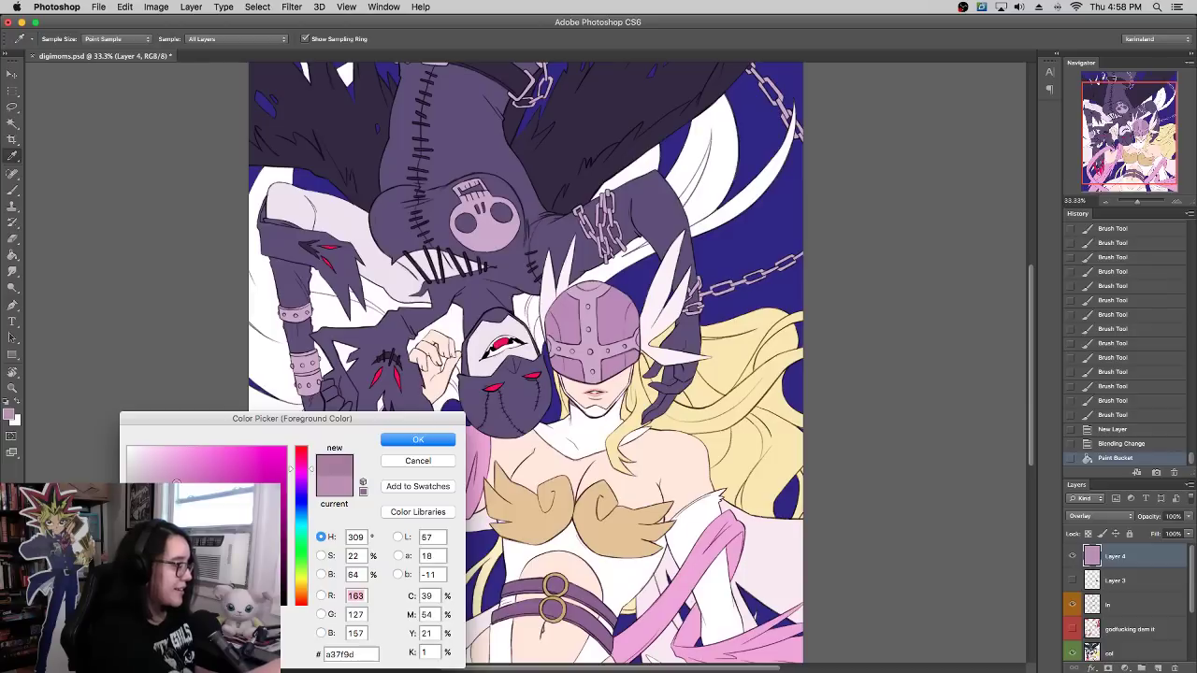
{"action": "left_click", "coordinate": [418, 439]}
{"action": "left_click", "coordinate": [510, 341]}
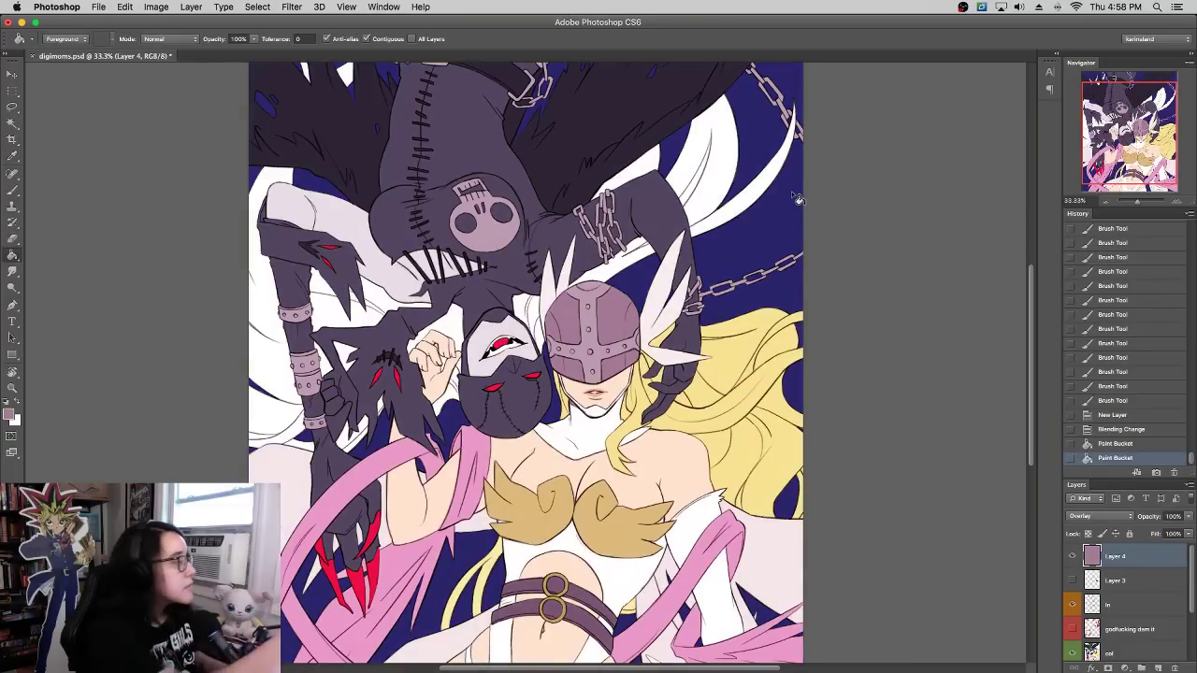
Step: Adjust the Overlay layer's Hue/Saturation with hue +23 and saturation +27
{"action": "left_click", "coordinate": [13, 189]}
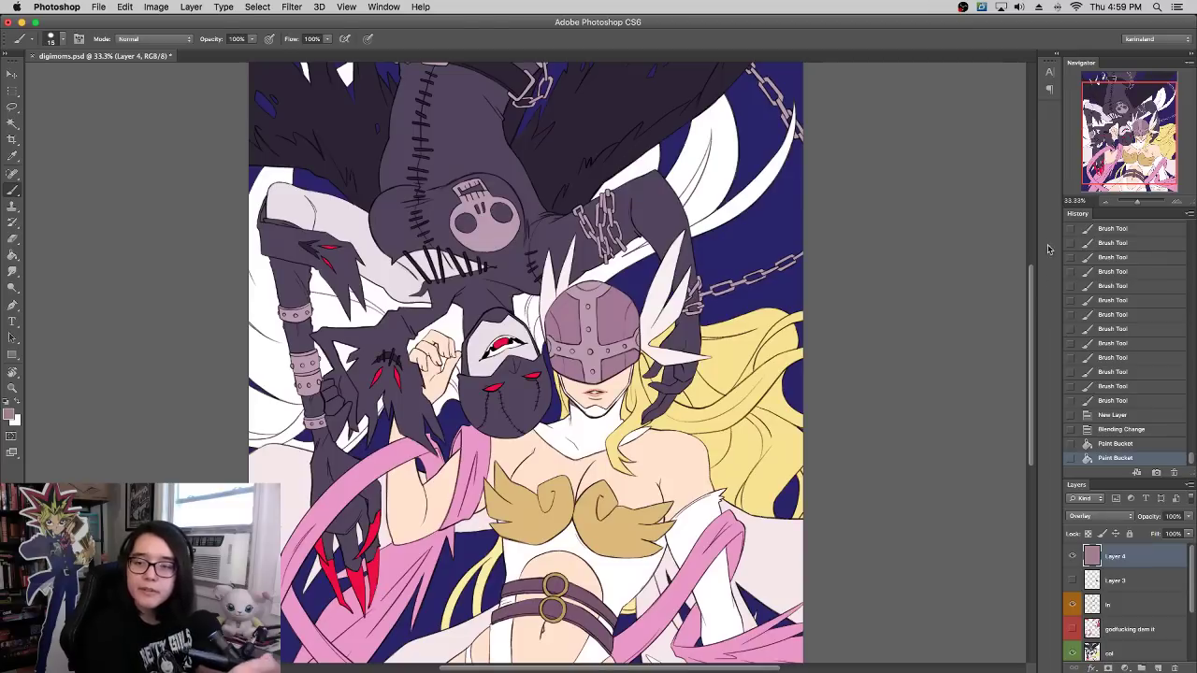
{"action": "left_click_drag", "start_coordinate": [663, 325], "coordinate": [668, 355]}
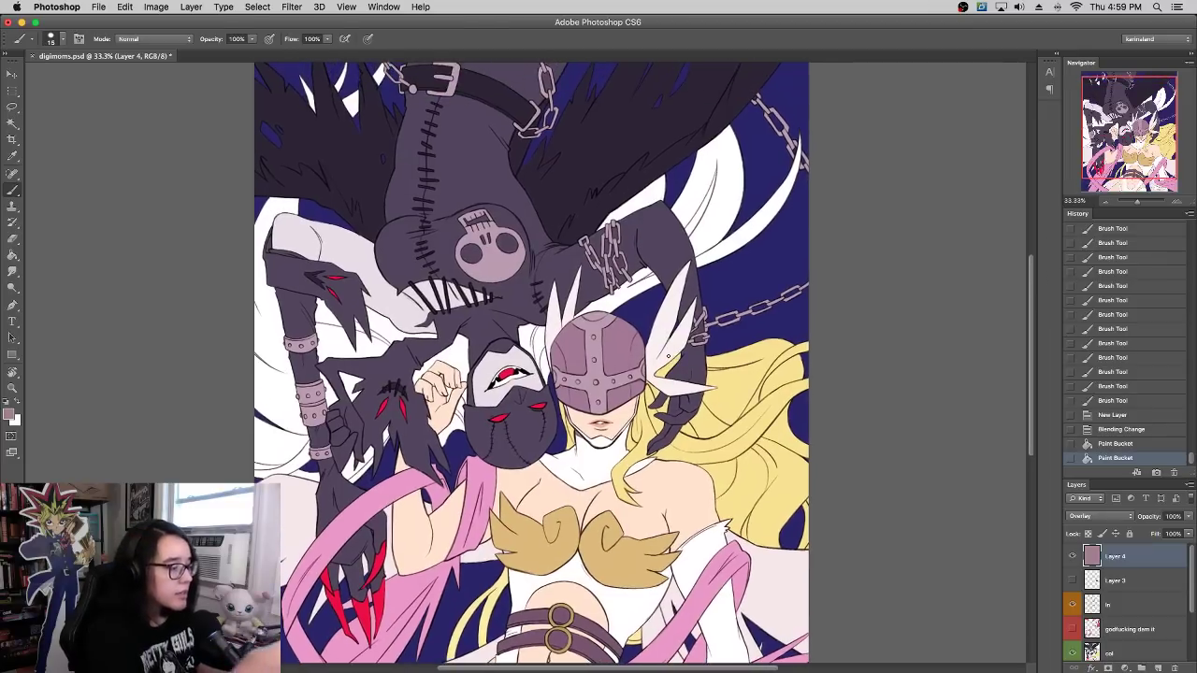
{"action": "left_click", "coordinate": [12, 254]}
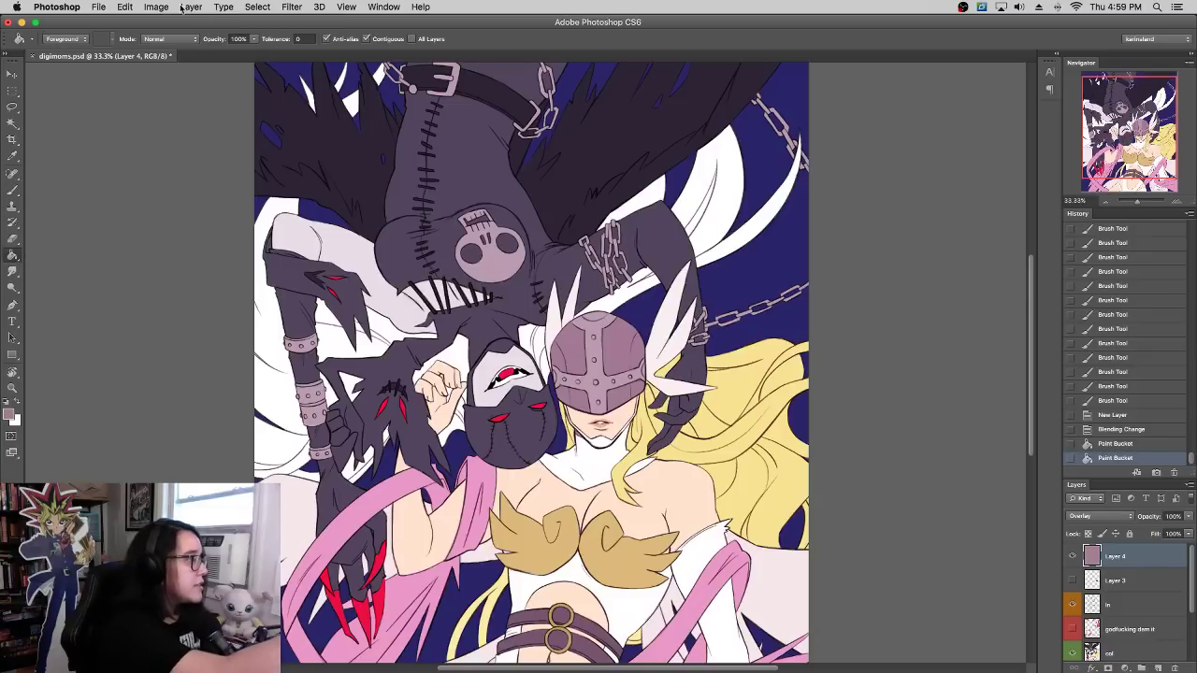
{"action": "left_click", "coordinate": [156, 7]}
{"action": "mouse_move", "coordinate": [199, 45]}
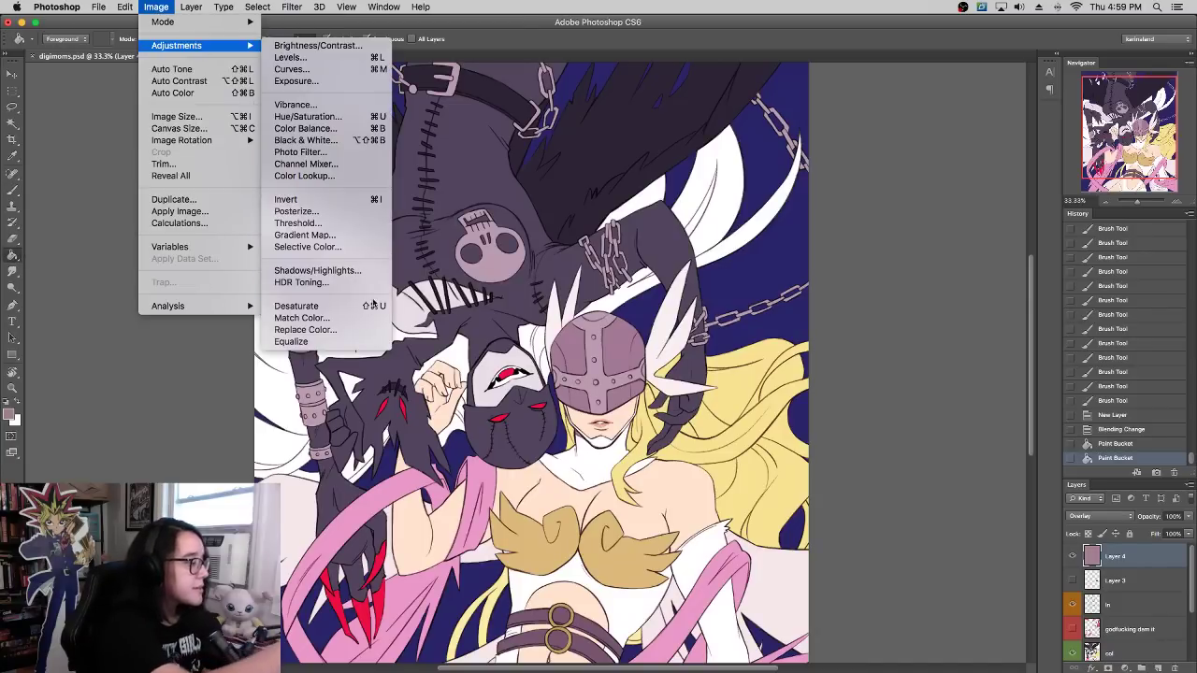
{"action": "left_click", "coordinate": [318, 115]}
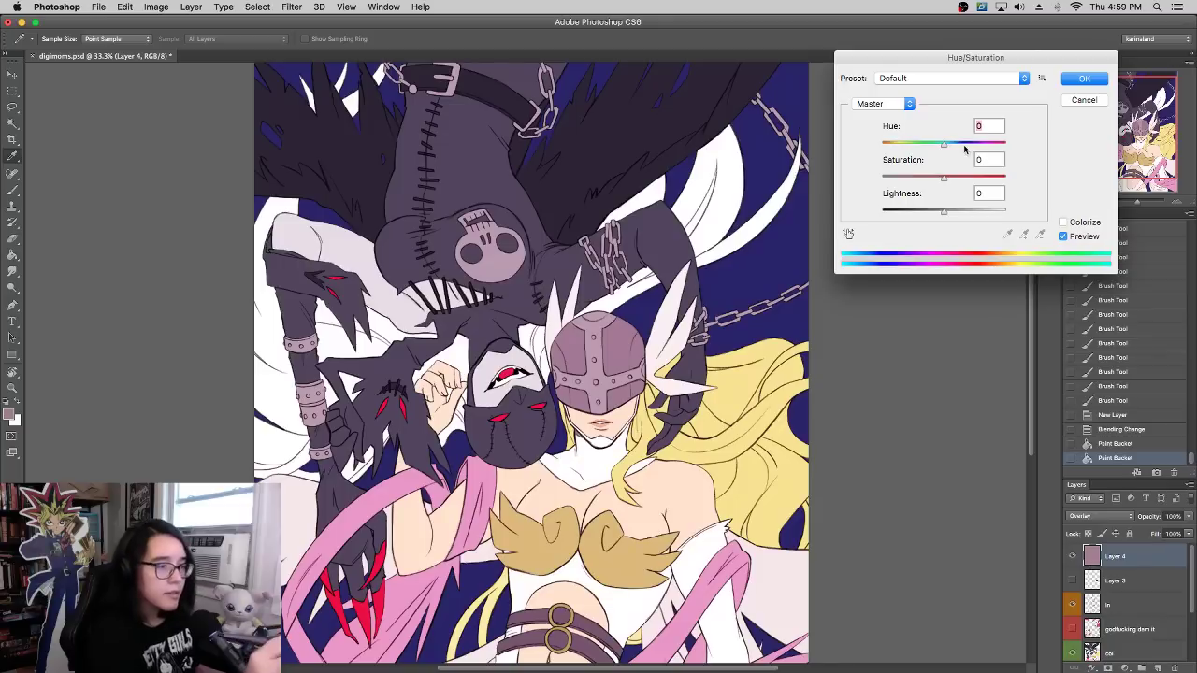
{"action": "left_click_drag", "start_coordinate": [964, 148], "coordinate": [958, 144]}
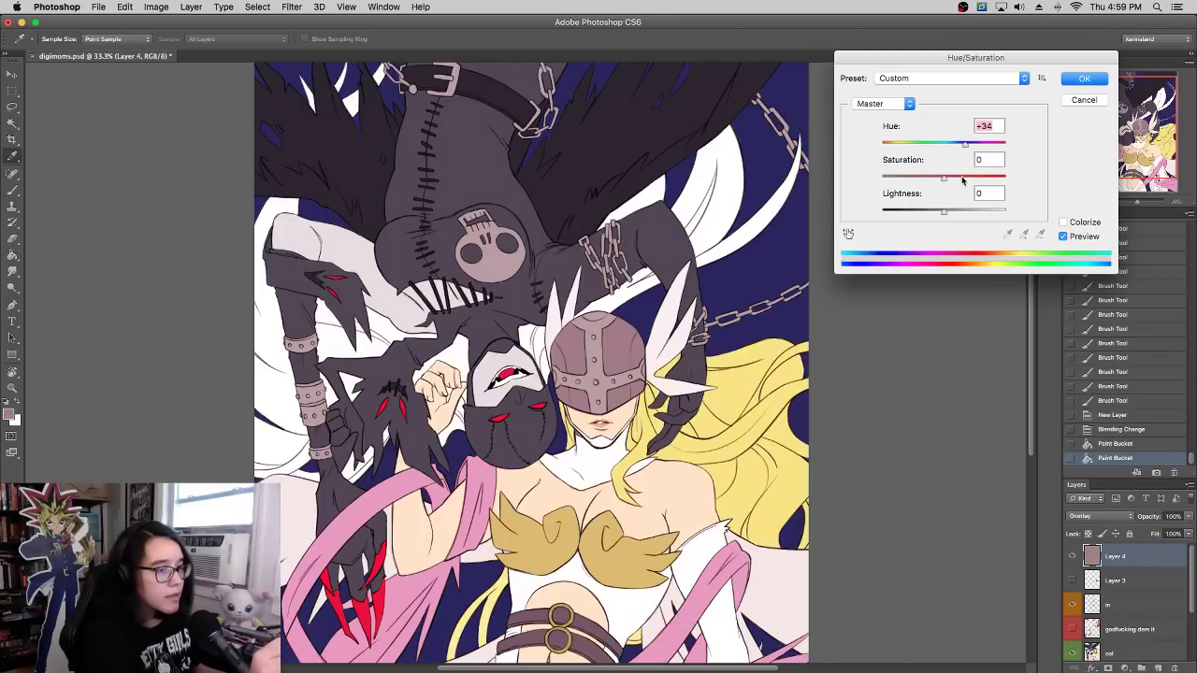
{"action": "left_click", "coordinate": [962, 177]}
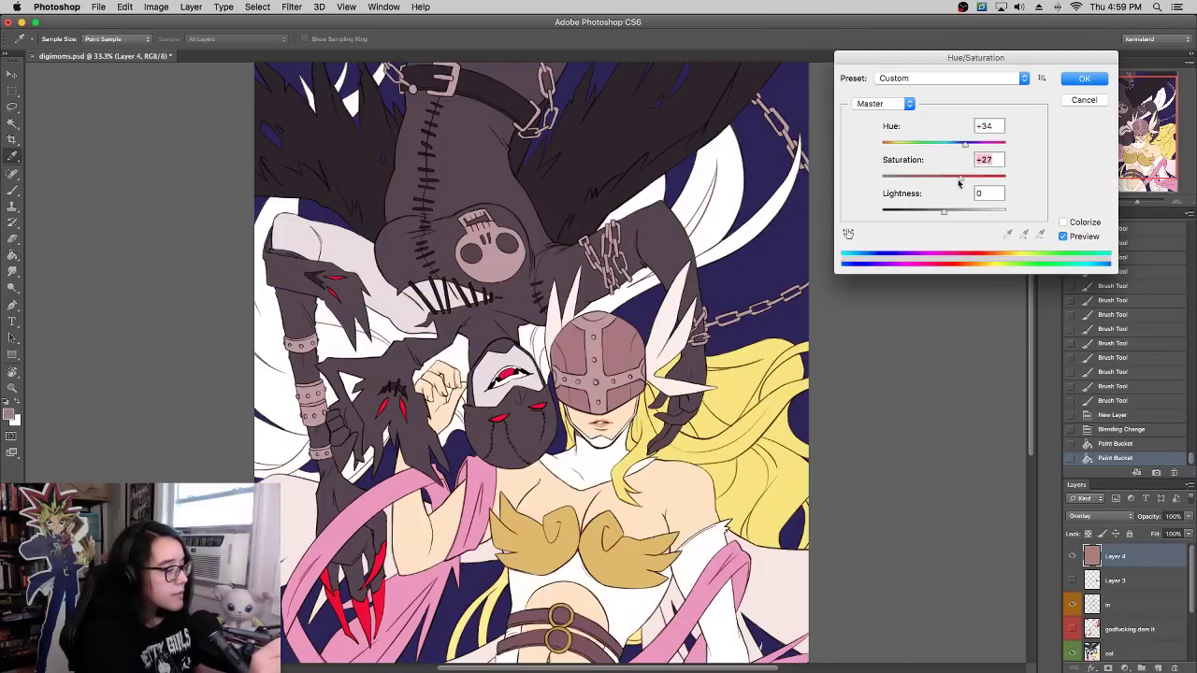
{"action": "left_click", "coordinate": [953, 141]}
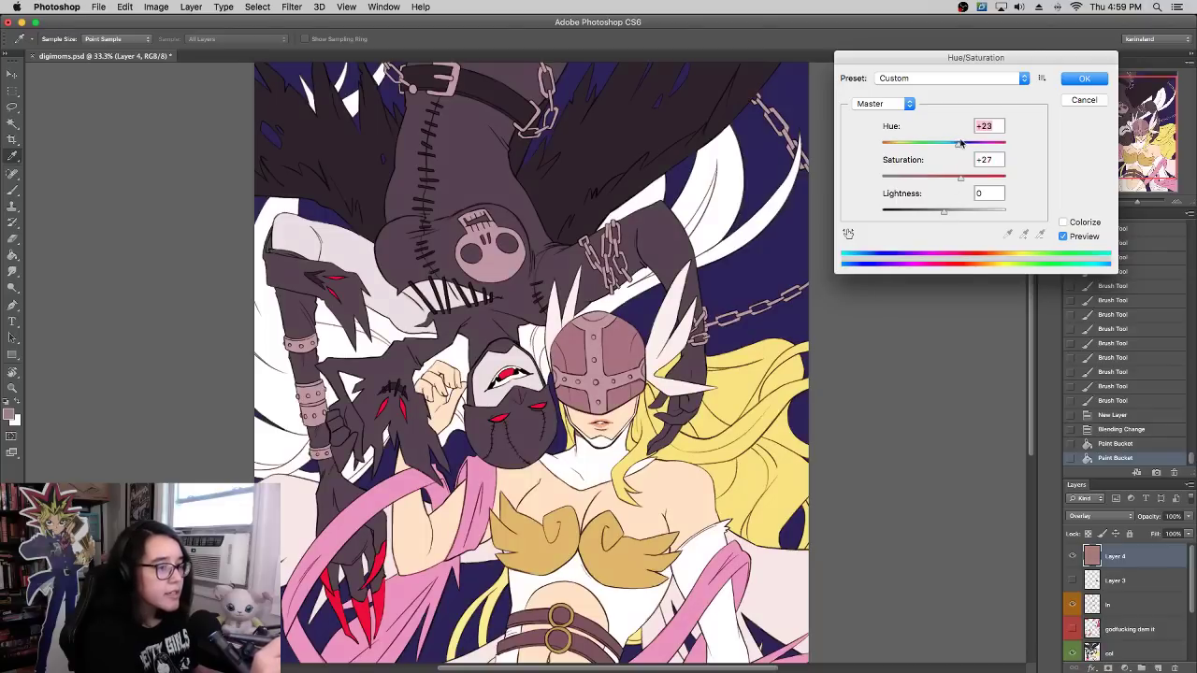
{"action": "left_click", "coordinate": [1081, 81]}
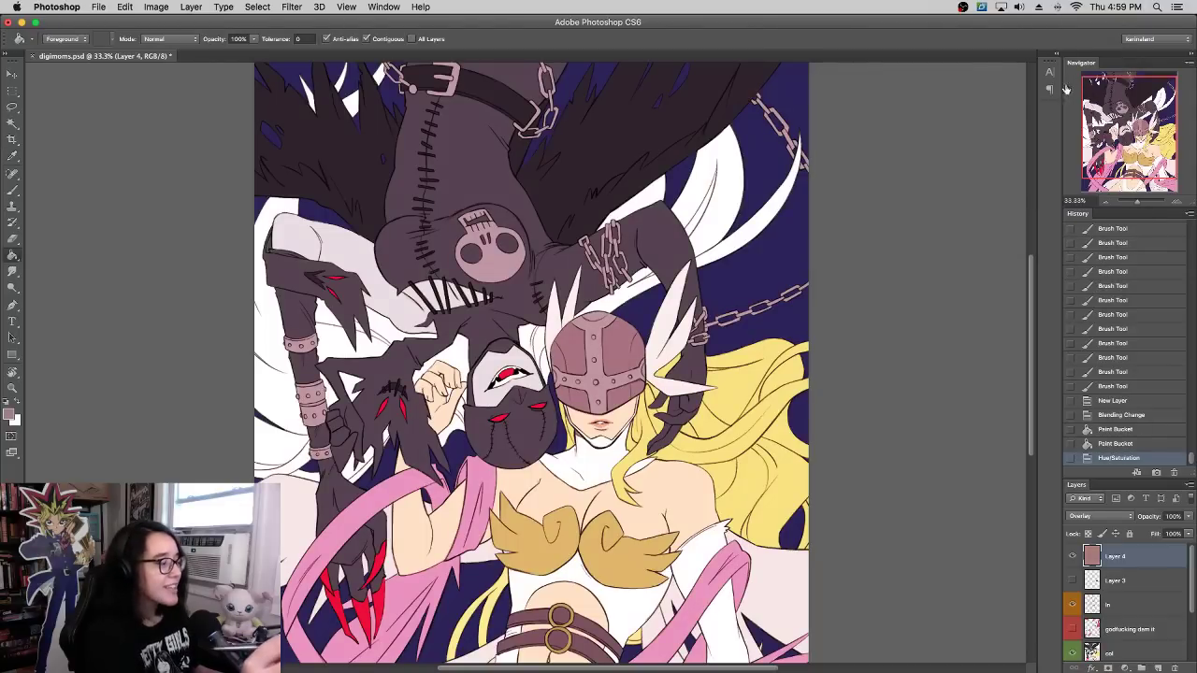
Step: Lower the Overlay layer's opacity to 94%
{"action": "scroll", "coordinate": [723, 306], "scroll_direction": "down", "scroll_amount": 3}
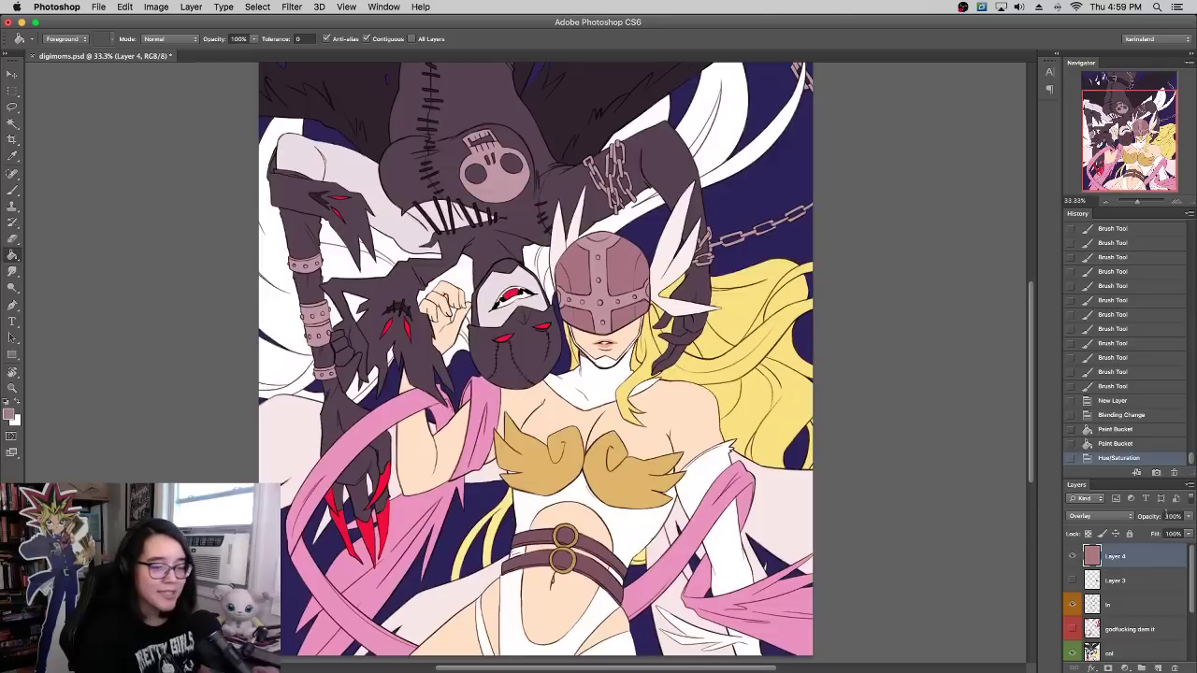
{"action": "left_click", "coordinate": [1187, 516]}
{"action": "left_click_drag", "start_coordinate": [1187, 531], "coordinate": [1184, 531]}
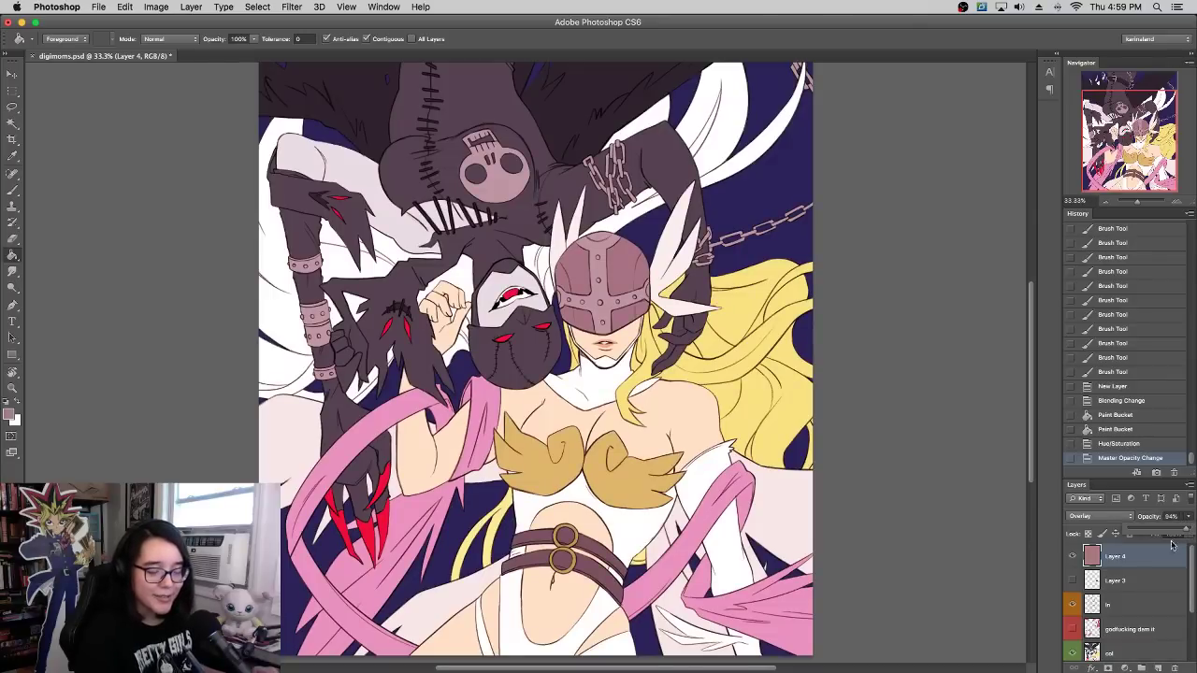
Step: Add a new layer above Layer 4 and set its blending mode to Multiply
{"action": "left_click", "coordinate": [1158, 667]}
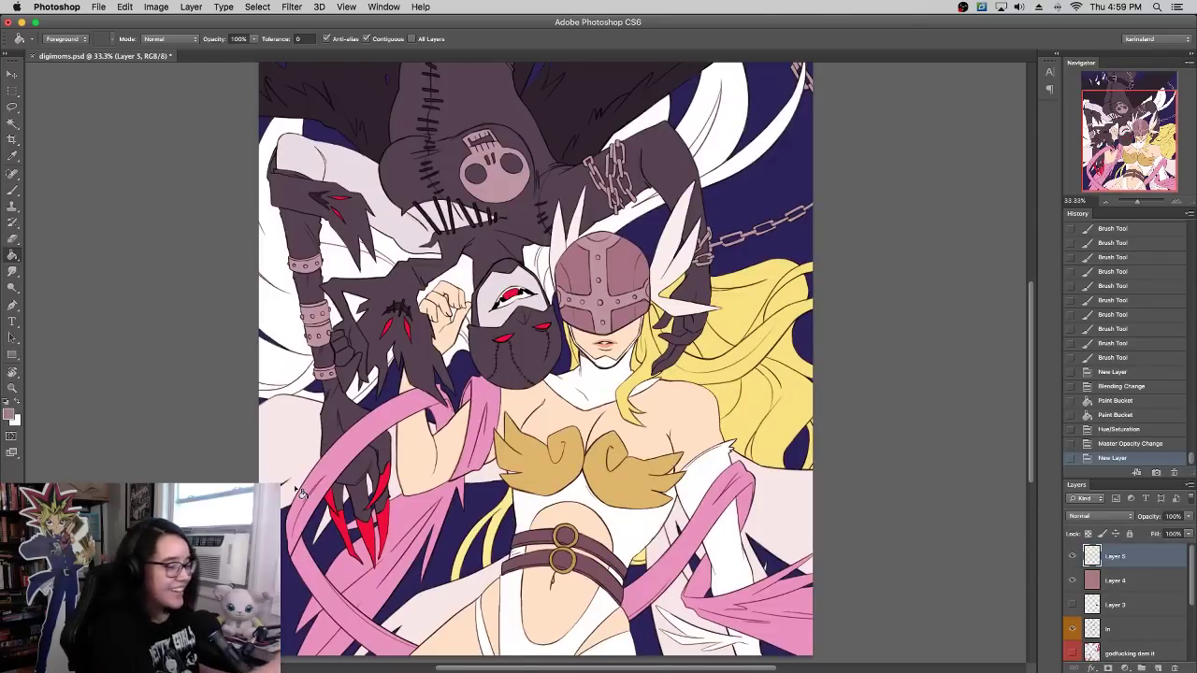
{"action": "left_click", "coordinate": [1103, 517]}
{"action": "left_click", "coordinate": [1092, 552]}
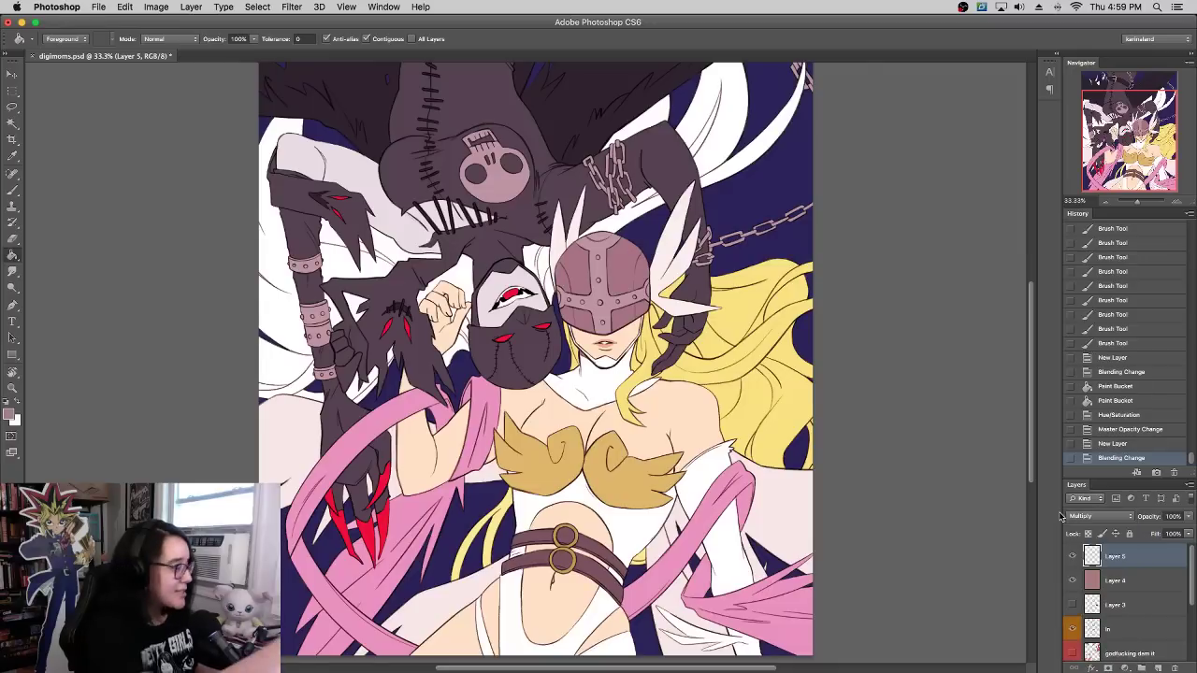
Step: Choose pale pink #eed5e0 as the foreground colour and fill the whole Multiply layer with it
{"action": "left_click", "coordinate": [10, 414]}
{"action": "left_click", "coordinate": [143, 461]}
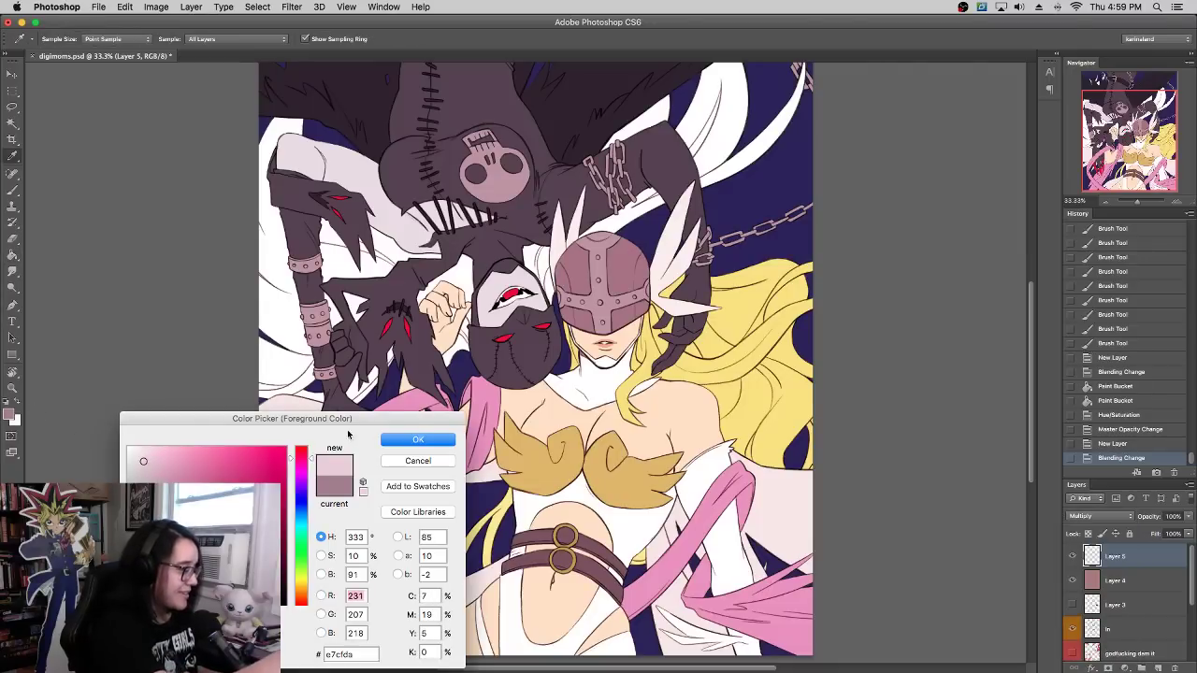
{"action": "left_click", "coordinate": [417, 439]}
{"action": "key", "text": "g"}
{"action": "left_click", "coordinate": [711, 276]}
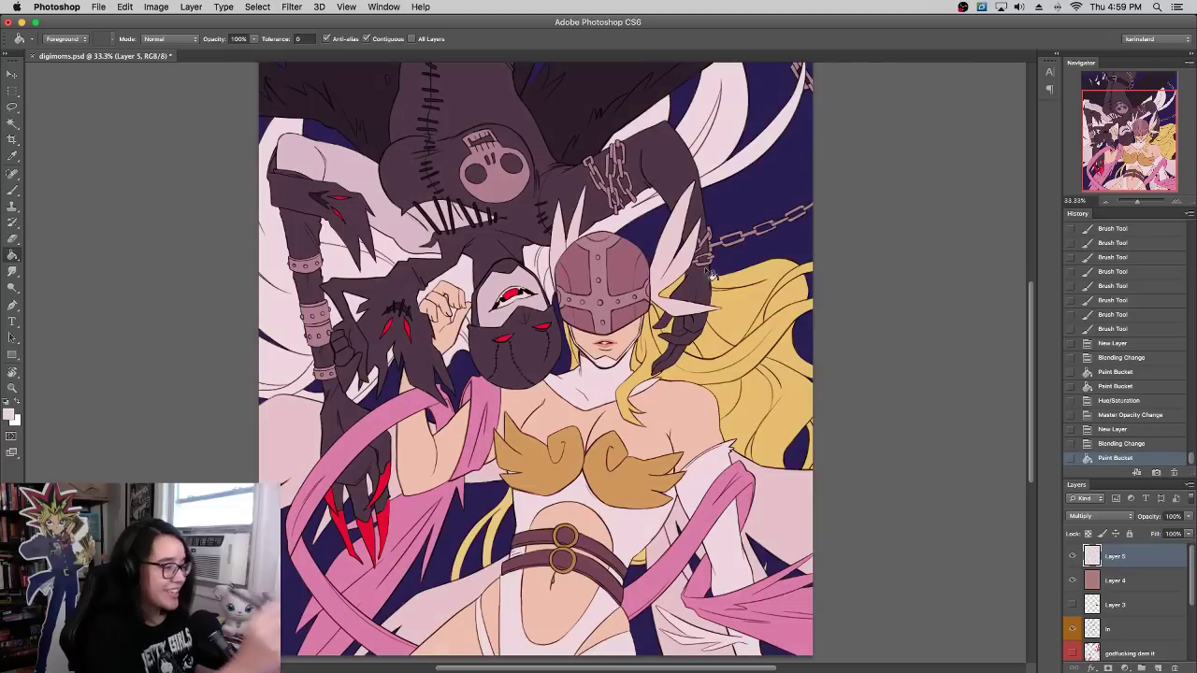
{"action": "scroll", "coordinate": [772, 343], "scroll_direction": "up", "scroll_amount": 4}
{"action": "scroll", "coordinate": [772, 343], "scroll_direction": "down", "scroll_amount": 3}
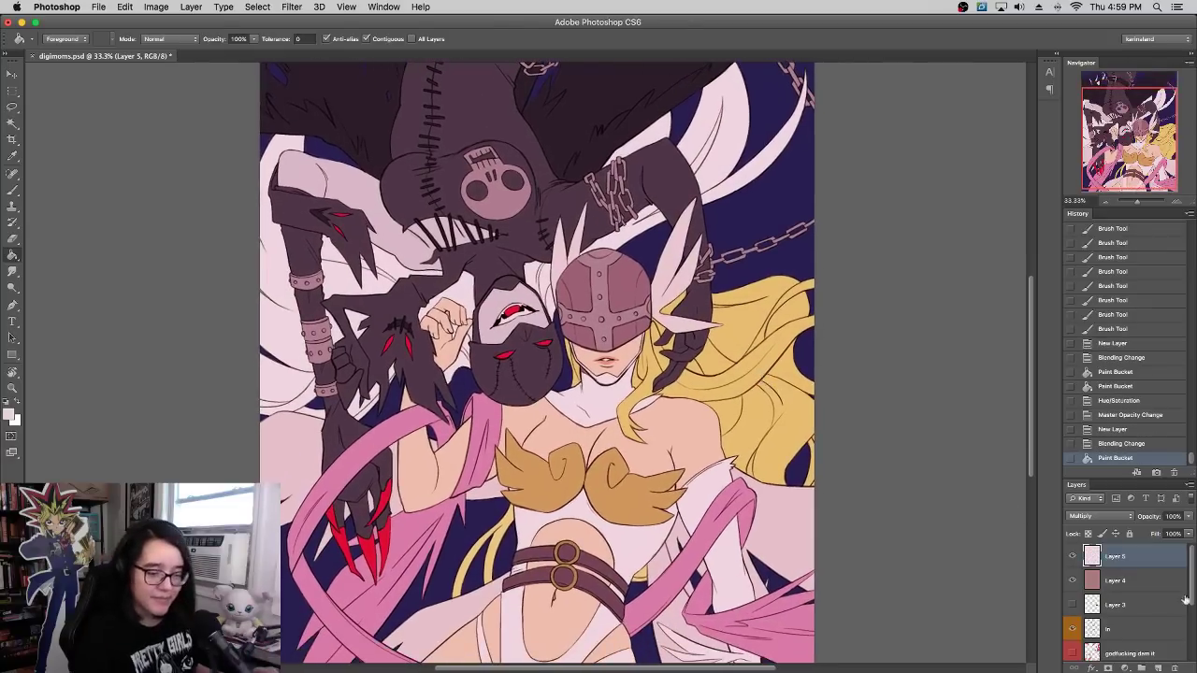
Step: Toggle the dark blue Layer 2 off and on to compare the artwork with and without its background
{"action": "scroll", "coordinate": [1184, 600], "scroll_direction": "down", "scroll_amount": 5}
{"action": "left_click", "coordinate": [1072, 601]}
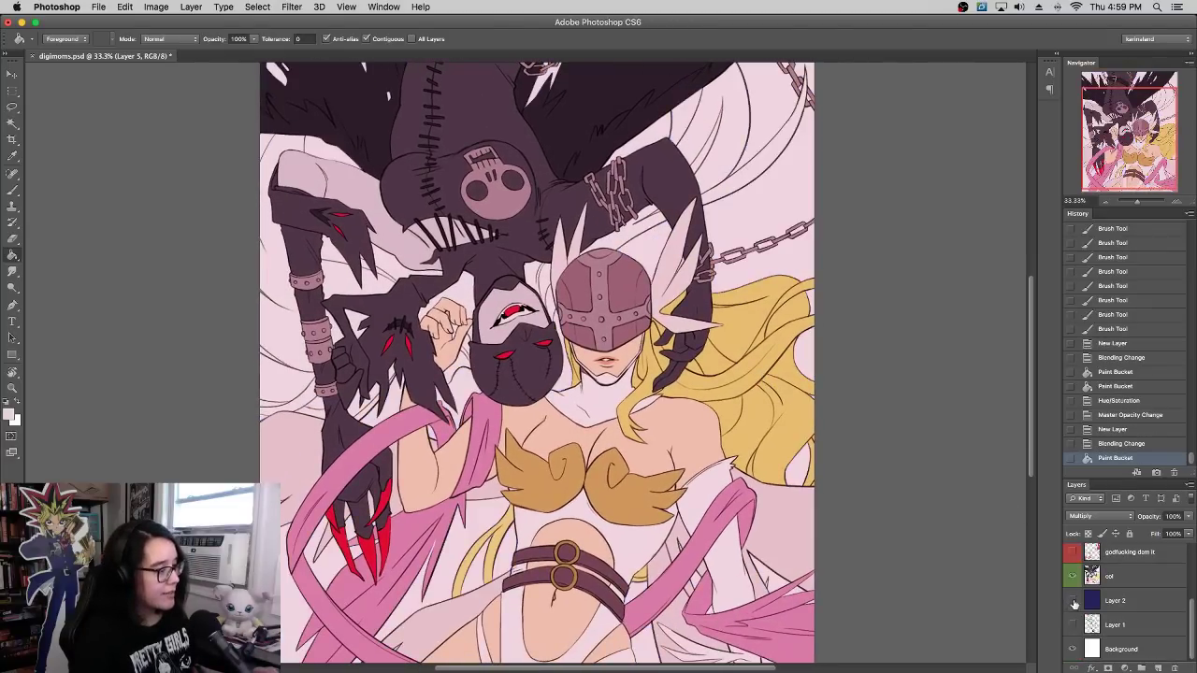
{"action": "left_click", "coordinate": [1073, 601]}
{"action": "left_click", "coordinate": [1073, 601]}
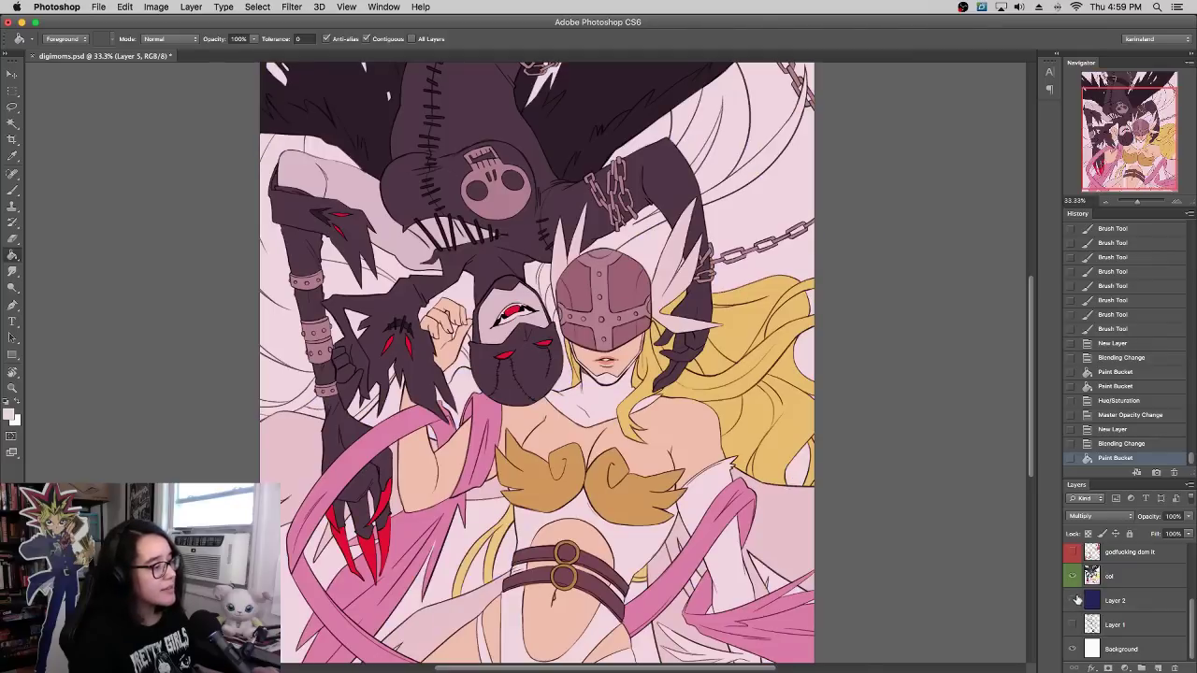
{"action": "left_click", "coordinate": [1073, 601]}
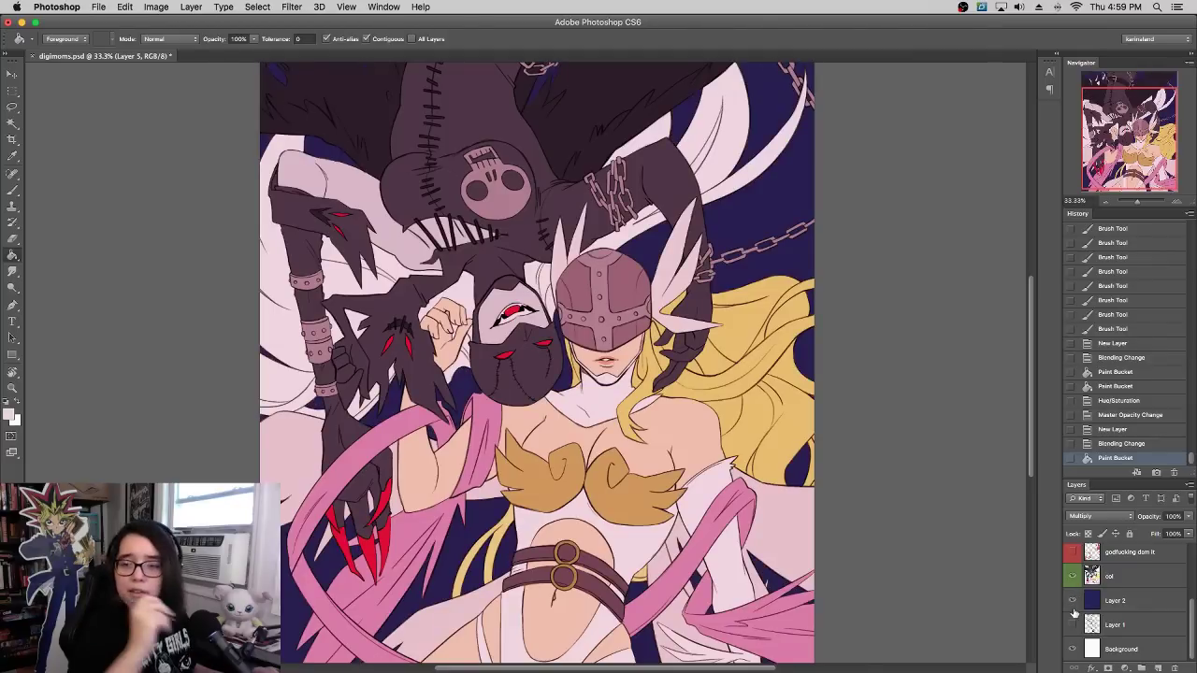
{"action": "scroll", "coordinate": [637, 364], "scroll_direction": "up", "scroll_amount": 5}
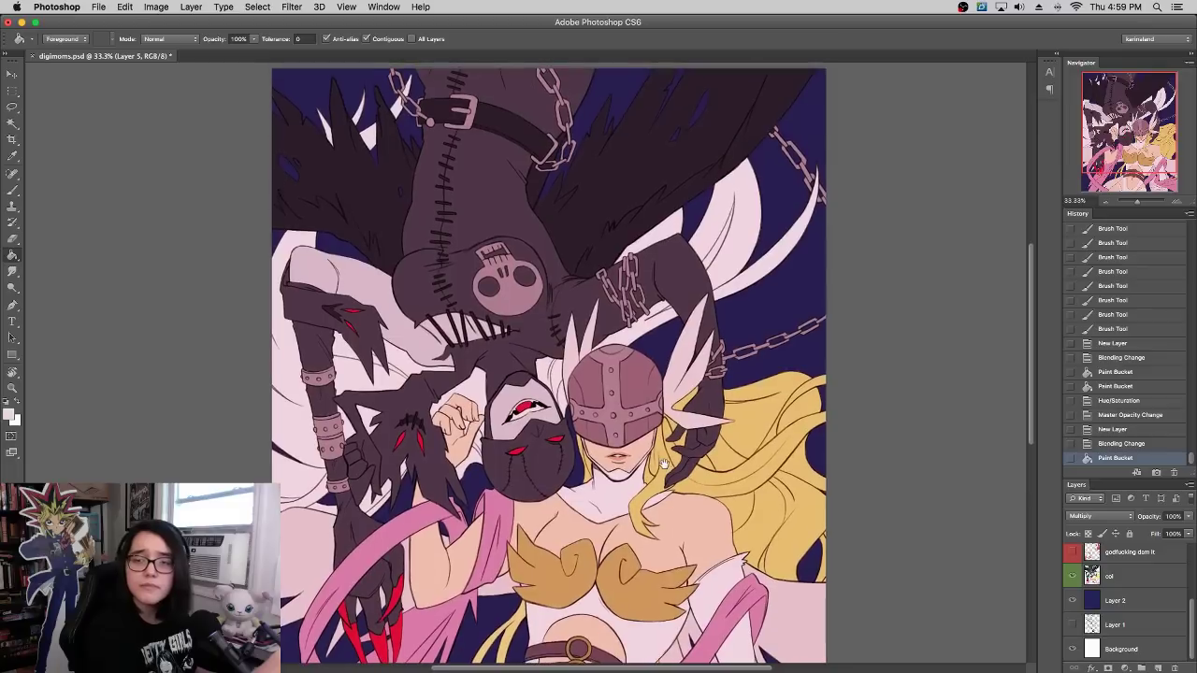
Step: Set the foreground colour to a pale lavender
{"action": "left_click", "coordinate": [9, 413]}
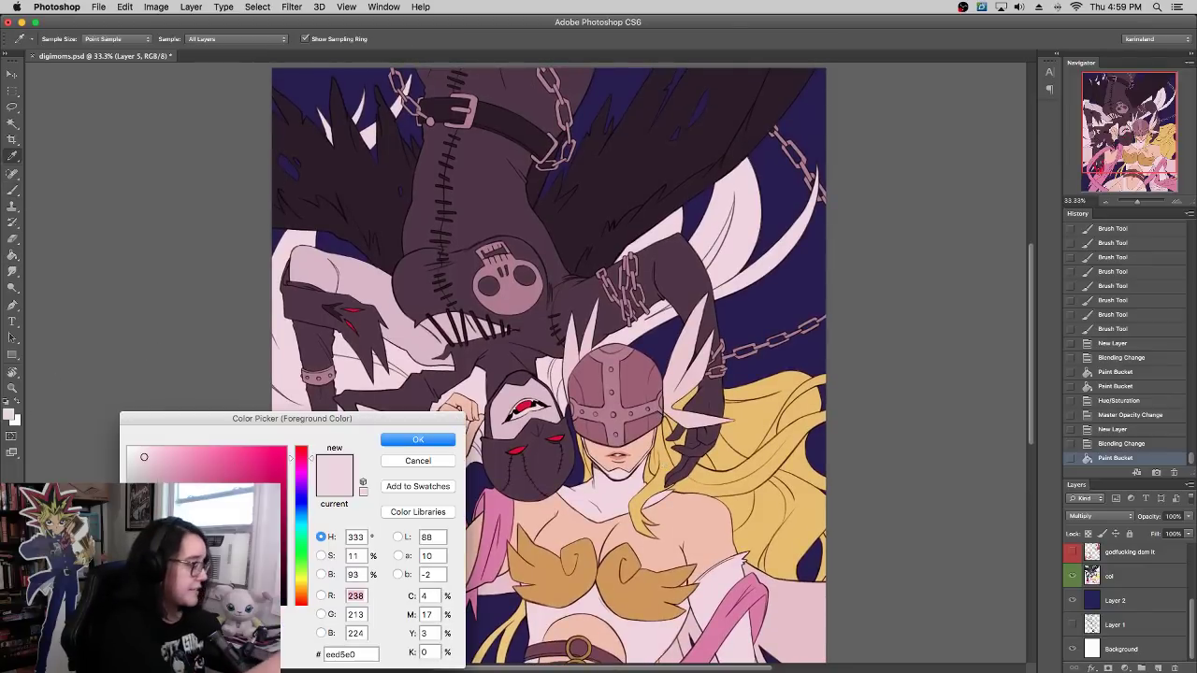
{"action": "left_click", "coordinate": [166, 466]}
{"action": "left_click", "coordinate": [405, 446]}
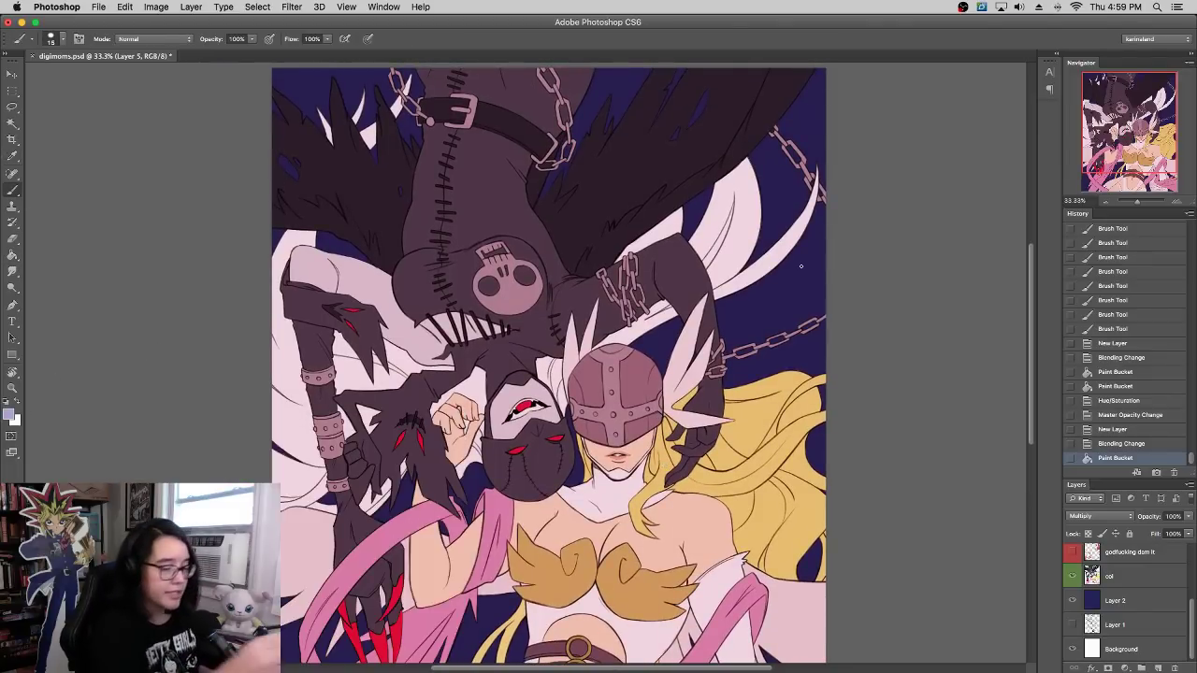
Step: Select Layer 4, swap the lavender to the background and set the foreground to a warmer pale pink, about #f5d4db
{"action": "scroll", "coordinate": [860, 302], "scroll_direction": "down", "scroll_amount": 3}
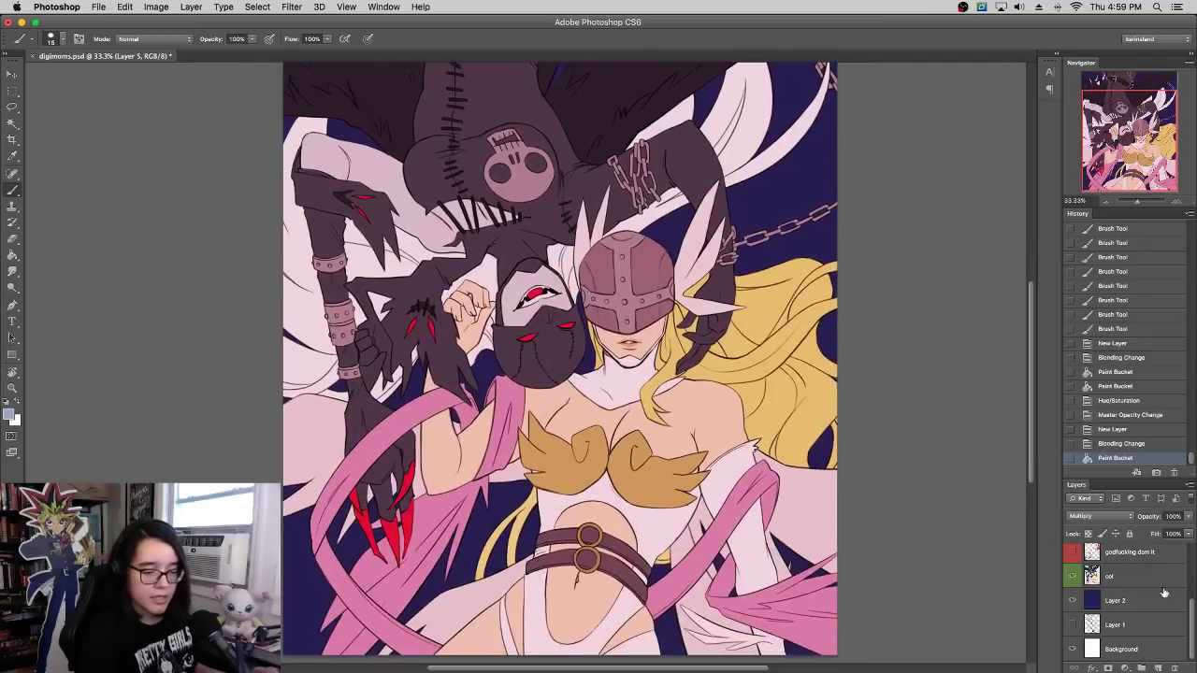
{"action": "scroll", "coordinate": [1190, 608], "scroll_direction": "up", "scroll_amount": 5}
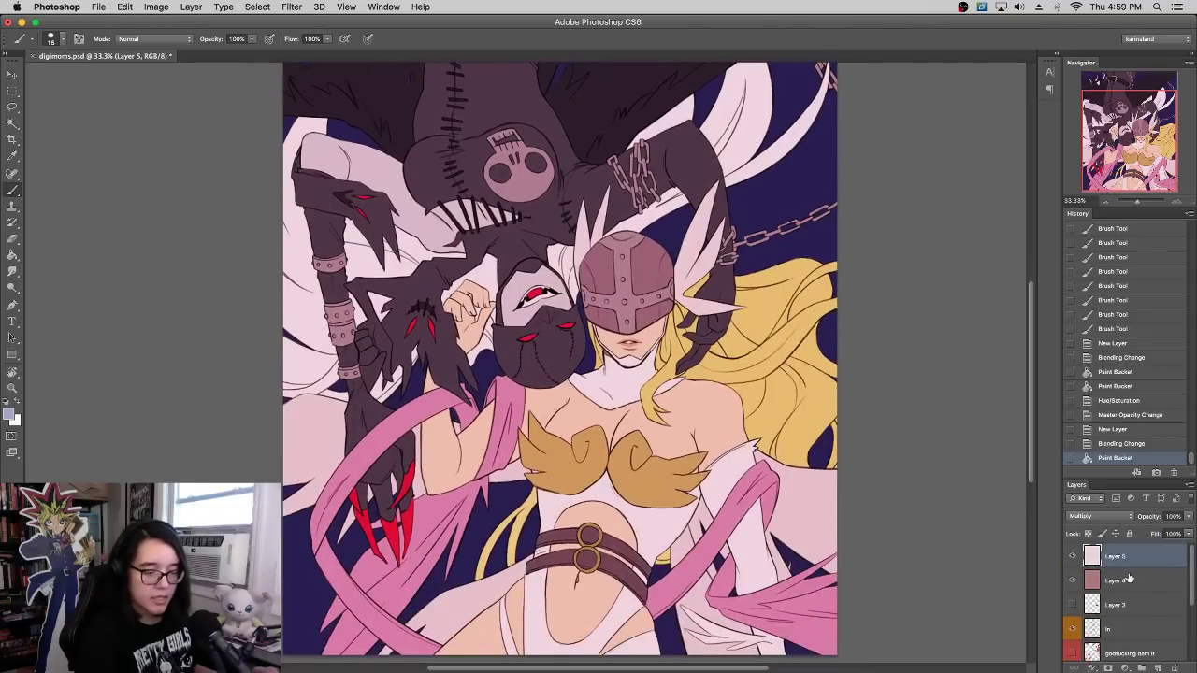
{"action": "left_click", "coordinate": [1121, 581]}
{"action": "key", "text": "i"}
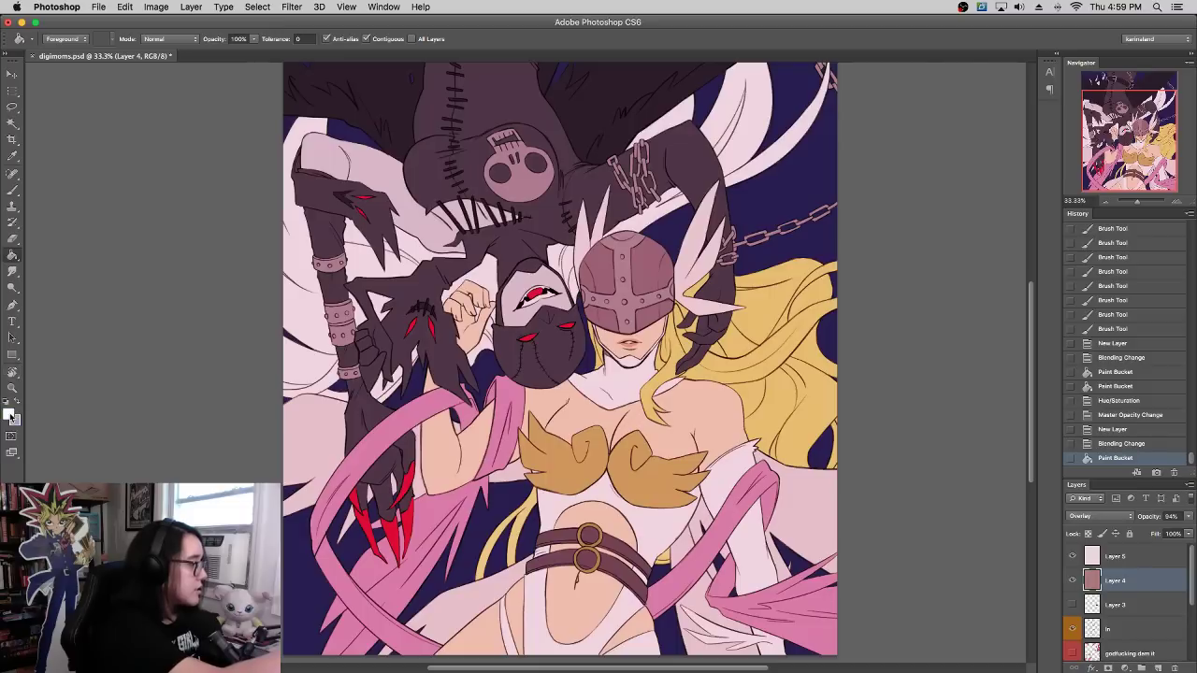
{"action": "left_click", "coordinate": [9, 413]}
{"action": "left_click", "coordinate": [593, 366]}
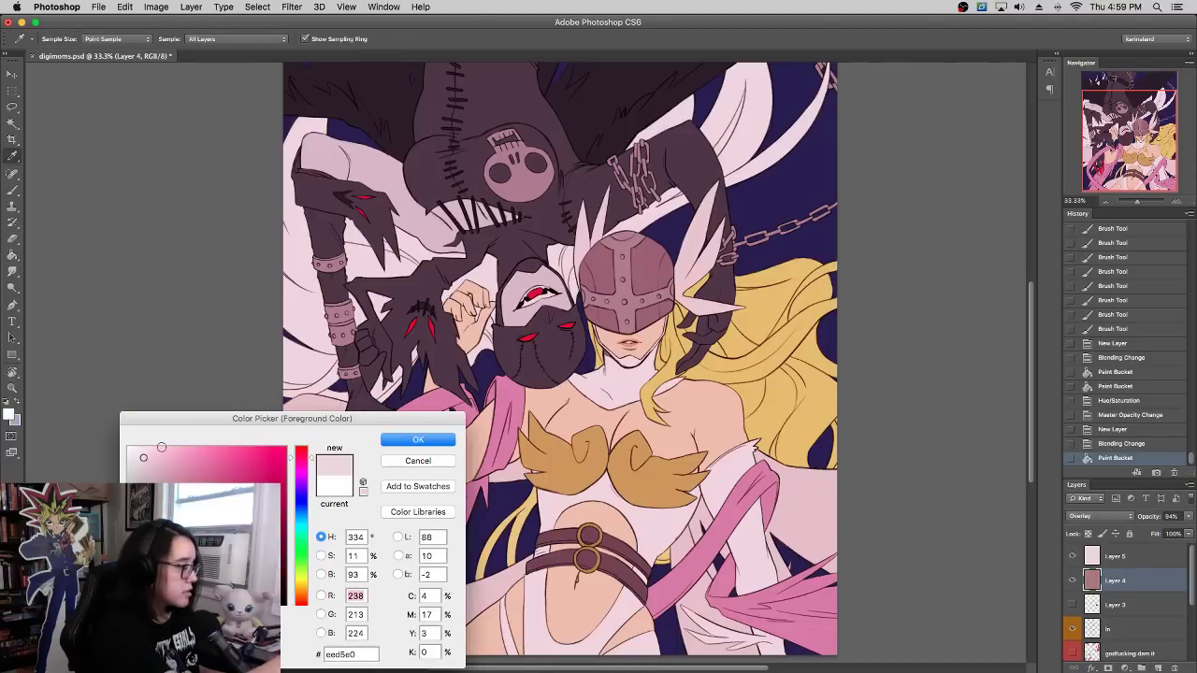
{"action": "left_click_drag", "start_coordinate": [301, 452], "coordinate": [347, 439]}
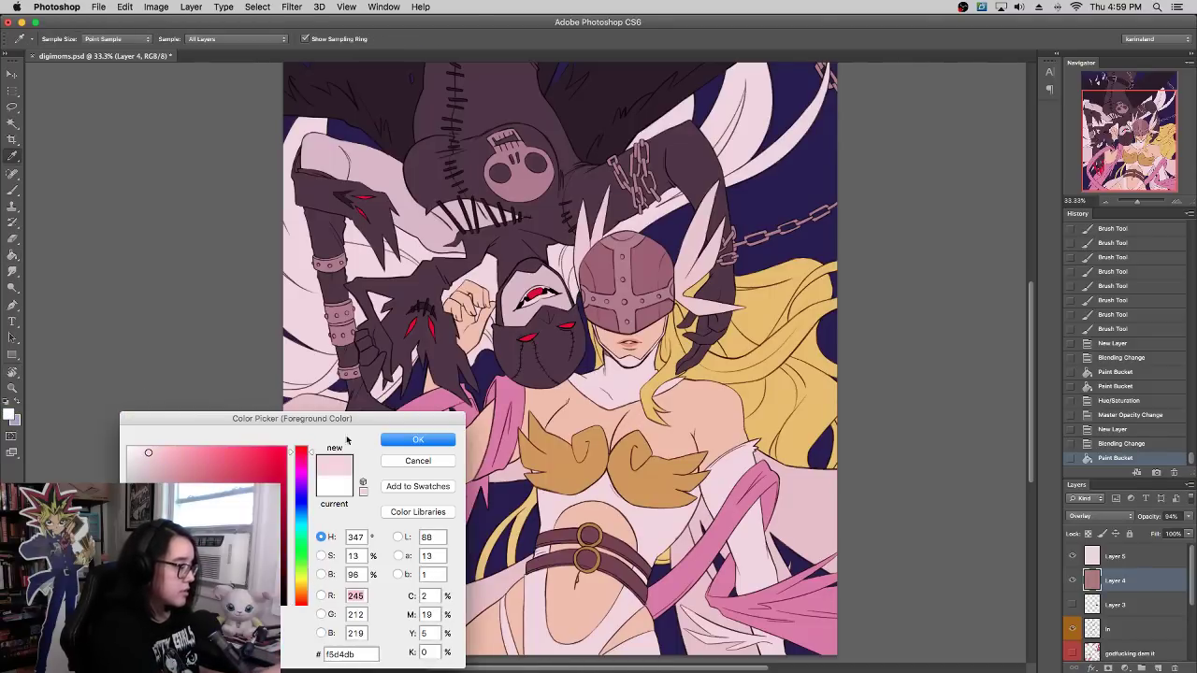
{"action": "left_click", "coordinate": [418, 439]}
Step: Try filling the Overlay layer, Layer 4, with the pale pink, and undo the fill
{"action": "key", "text": "g"}
{"action": "left_click", "coordinate": [530, 359]}
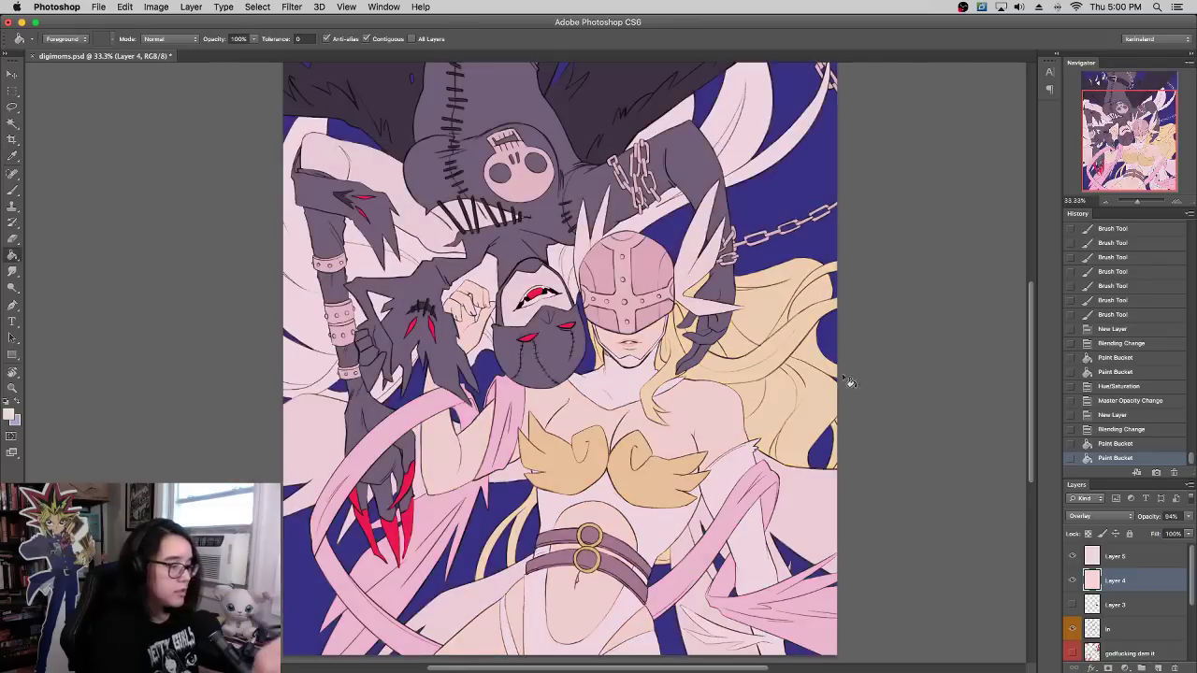
{"action": "key", "text": "super+z"}
Step: Refill the Multiply layer, Layer 5, with the warmer pale pink
{"action": "left_click", "coordinate": [1114, 556]}
{"action": "left_click", "coordinate": [780, 512]}
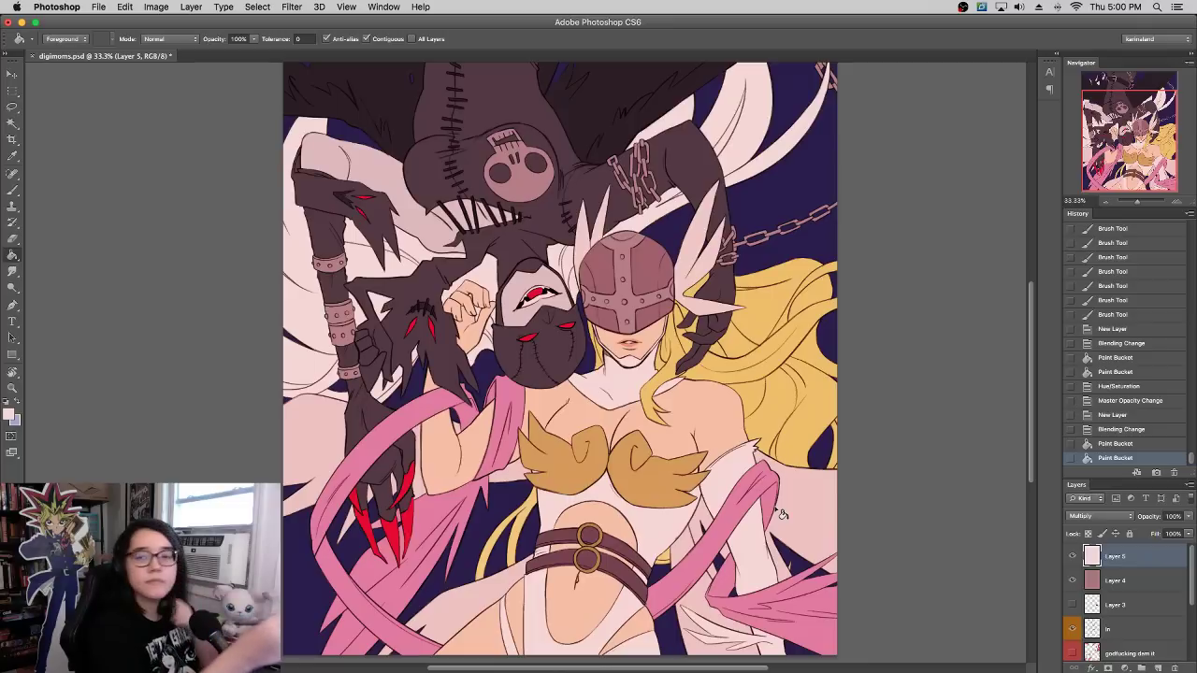
Step: Paint lavender shading with an enlarged brush on Layer 5 across both necks and the area between the two faces
{"action": "left_click", "coordinate": [14, 196]}
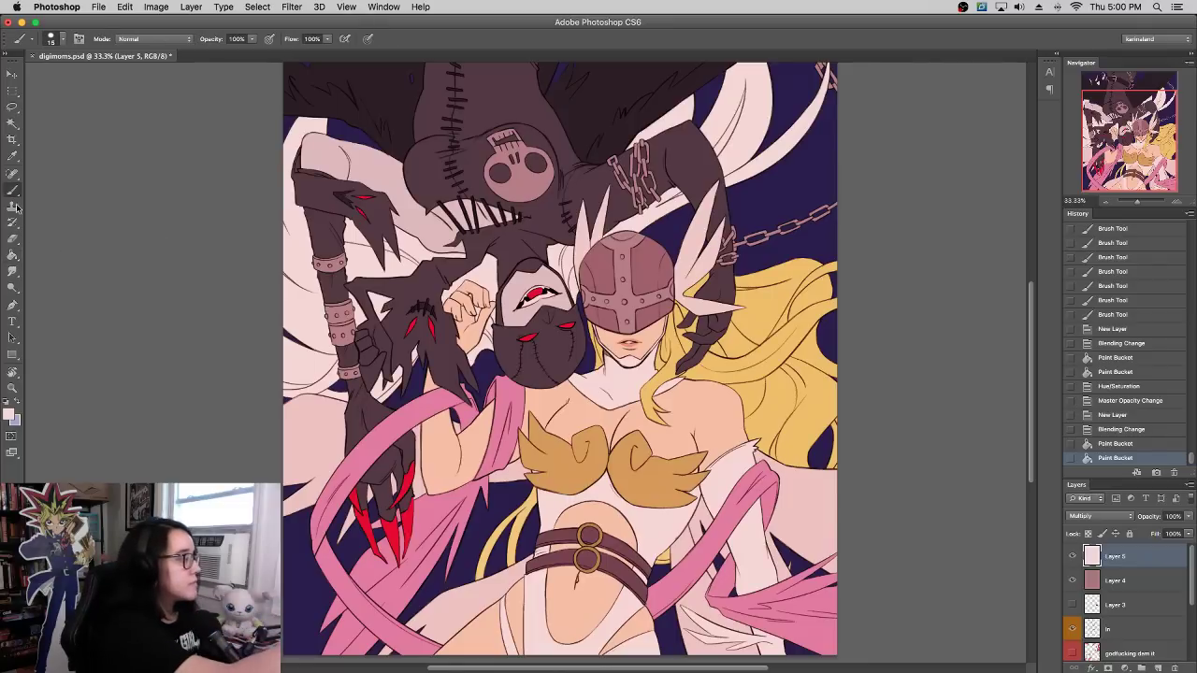
{"action": "left_click", "coordinate": [19, 403]}
{"action": "right_click", "coordinate": [632, 370]}
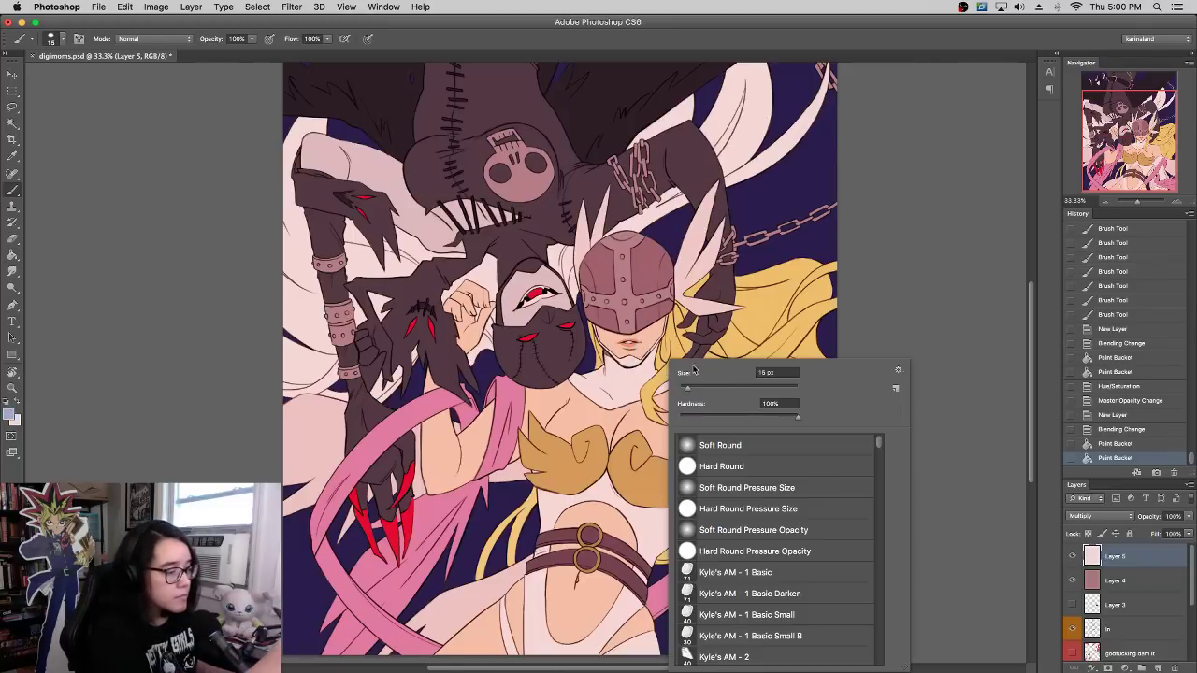
{"action": "left_click_drag", "start_coordinate": [592, 250], "coordinate": [610, 364]}
{"action": "mouse_move", "coordinate": [559, 270]}
{"action": "left_mouse_down"}
{"action": "mouse_move", "coordinate": [559, 325]}
{"action": "mouse_move", "coordinate": [552, 264]}
{"action": "left_mouse_up"}
{"action": "mouse_move", "coordinate": [597, 355]}
{"action": "left_mouse_down"}
{"action": "mouse_move", "coordinate": [588, 411]}
{"action": "mouse_move", "coordinate": [533, 397]}
{"action": "mouse_move", "coordinate": [589, 382]}
{"action": "left_mouse_up"}
{"action": "mouse_move", "coordinate": [570, 299]}
{"action": "left_mouse_down"}
{"action": "mouse_move", "coordinate": [551, 224]}
{"action": "mouse_move", "coordinate": [561, 266]}
{"action": "mouse_move", "coordinate": [575, 245]}
{"action": "left_mouse_up"}
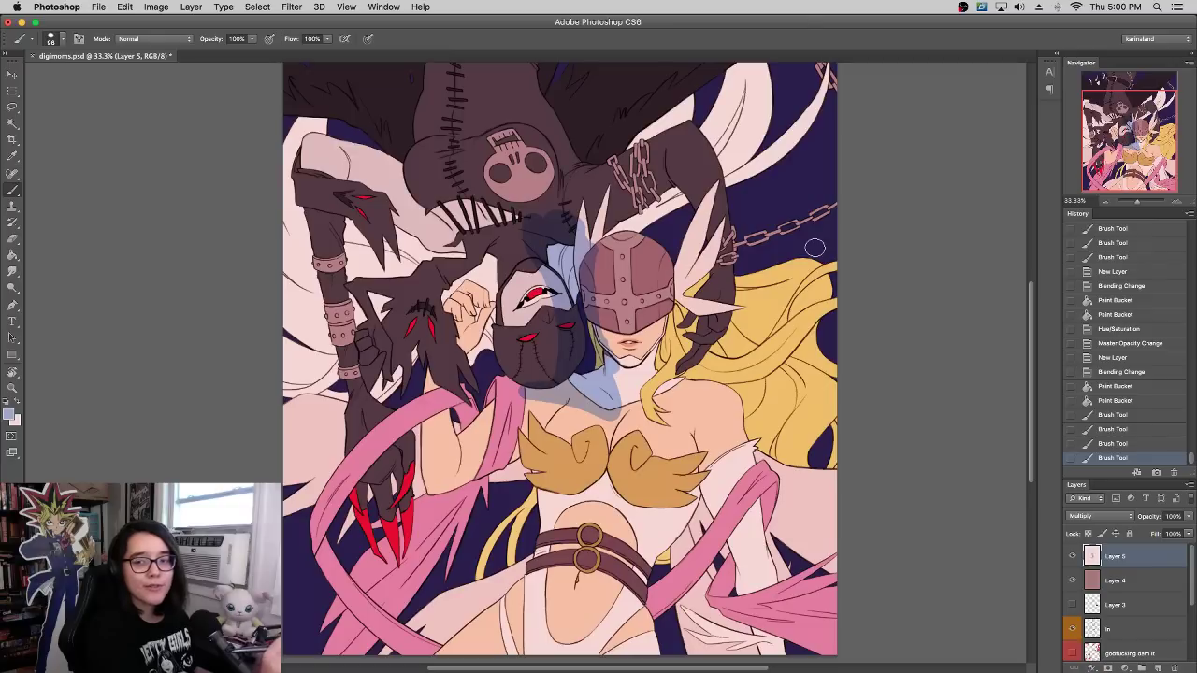
{"action": "left_click_drag", "start_coordinate": [589, 382], "coordinate": [555, 329]}
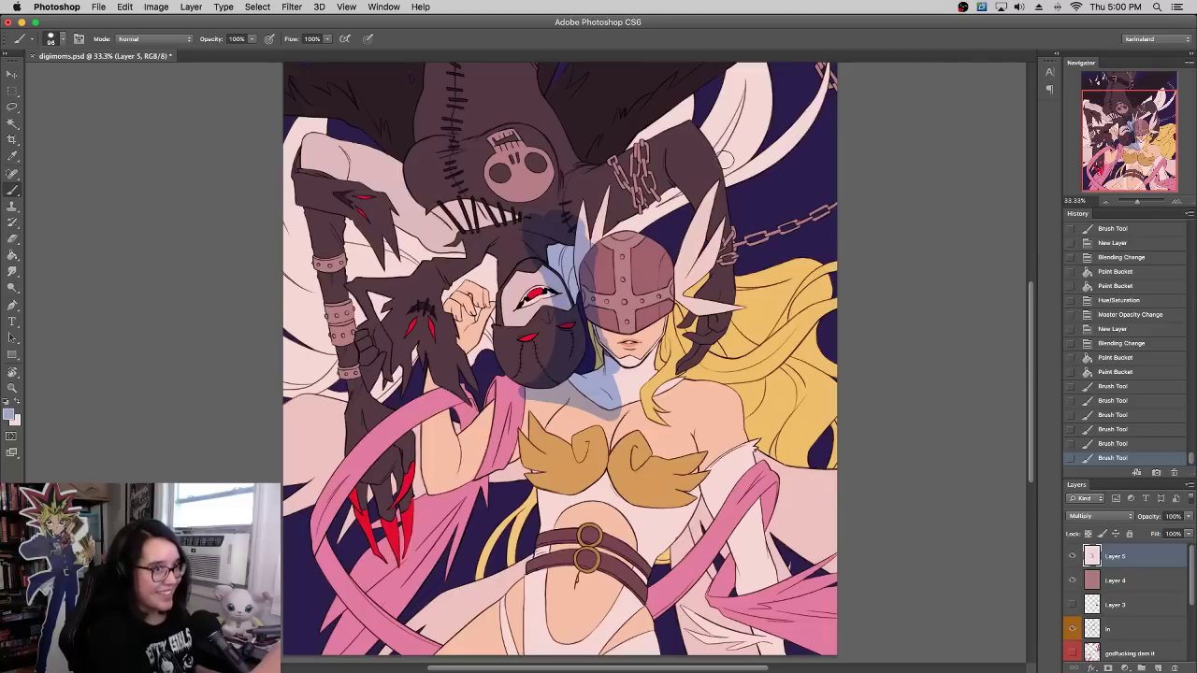
Step: Dab lavender shading on the pale wing feather and the angel's chest beside the neck on Layer 5
{"action": "left_click_drag", "start_coordinate": [728, 160], "coordinate": [767, 140]}
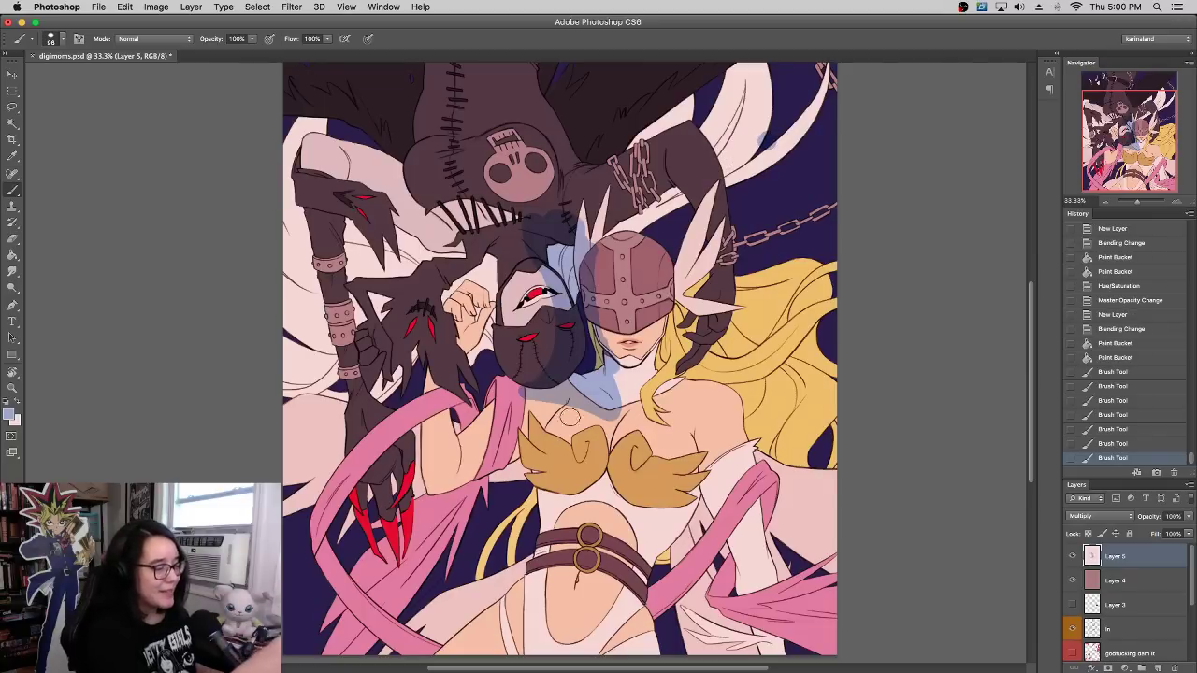
{"action": "mouse_move", "coordinate": [570, 417]}
{"action": "left_mouse_down"}
{"action": "mouse_move", "coordinate": [551, 432]}
{"action": "mouse_move", "coordinate": [561, 406]}
{"action": "mouse_move", "coordinate": [537, 421]}
{"action": "left_mouse_up"}
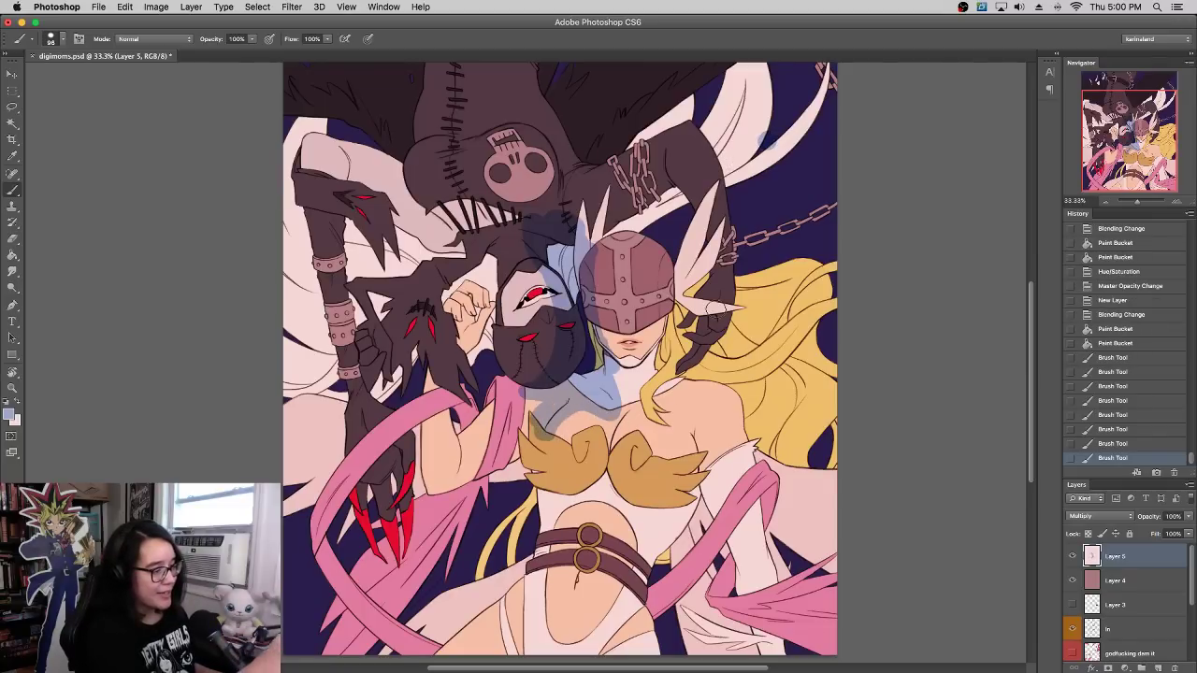
Step: Swap the pale pink back to the foreground and change it to a near-white
{"action": "key", "text": "x"}
{"action": "left_click", "coordinate": [13, 415]}
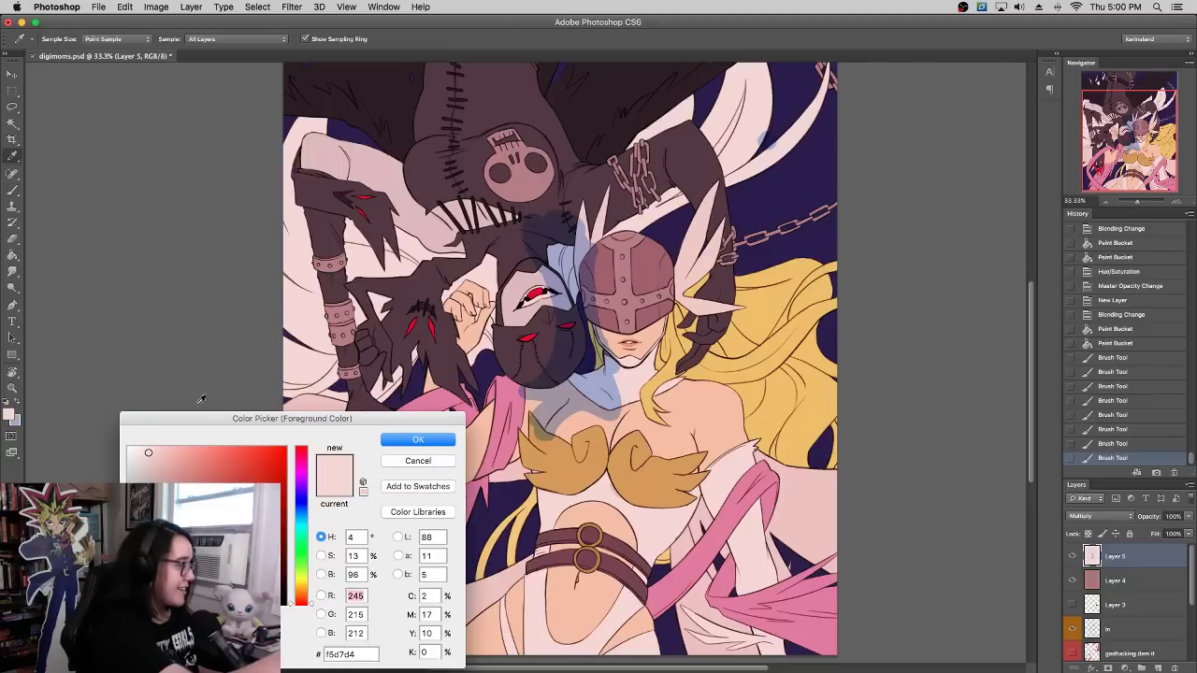
{"action": "left_click", "coordinate": [131, 450]}
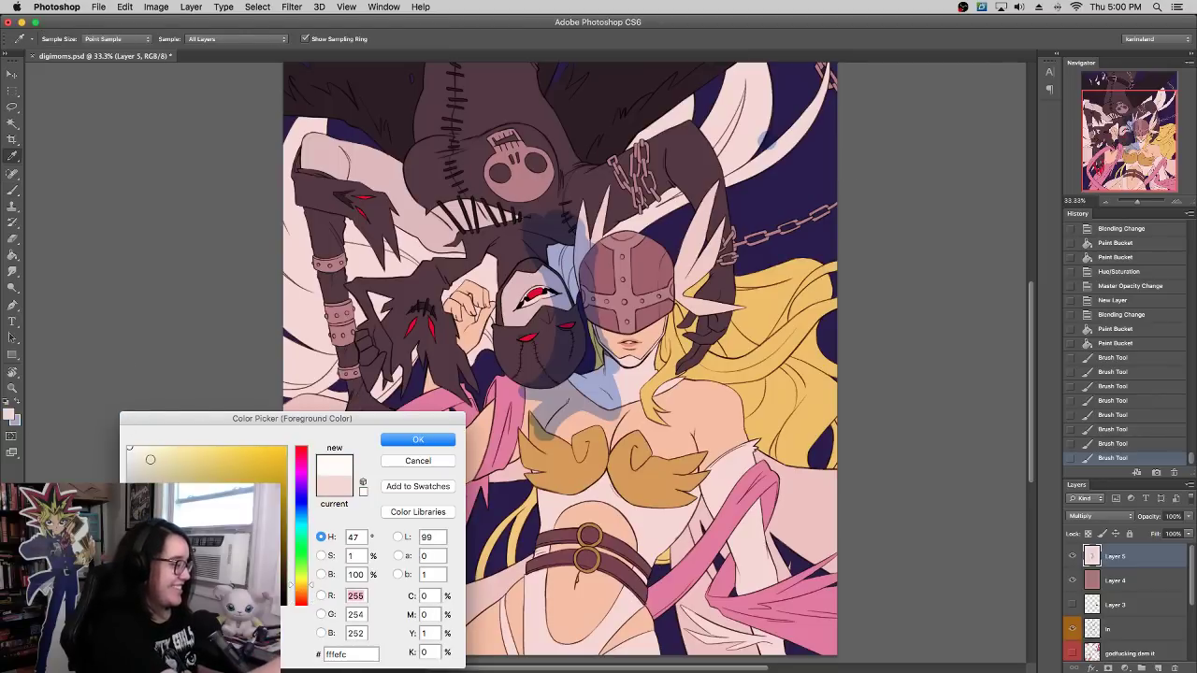
{"action": "left_click", "coordinate": [140, 448]}
{"action": "left_click", "coordinate": [420, 440]}
Step: Add a new layer above Layer 5 and set its blending mode to Overlay
{"action": "left_click_drag", "start_coordinate": [655, 276], "coordinate": [637, 226]}
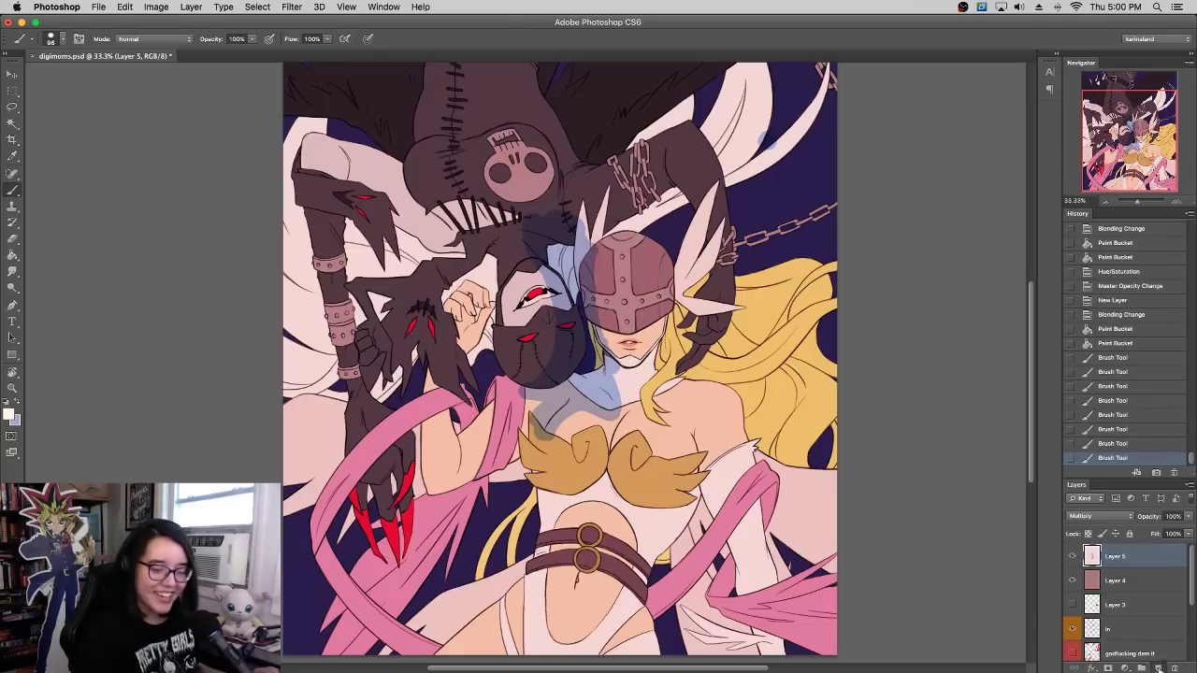
{"action": "left_click", "coordinate": [1158, 668]}
{"action": "left_click", "coordinate": [1101, 516]}
{"action": "left_click", "coordinate": [1082, 635]}
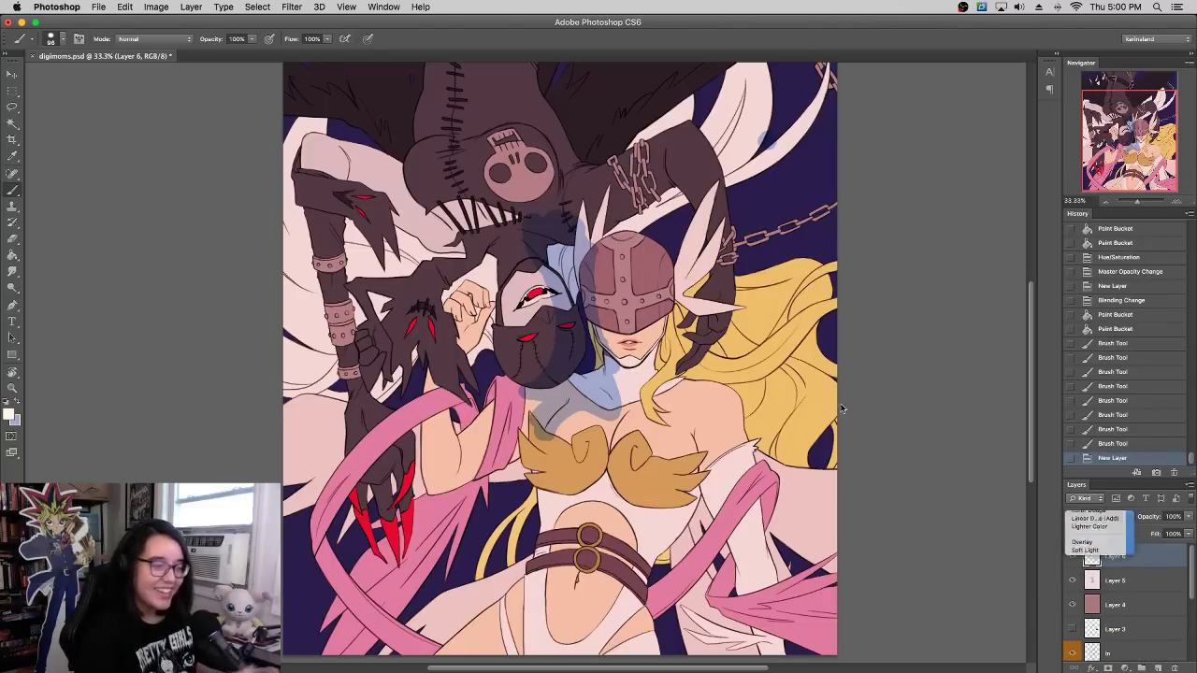
Step: Try a hard near-white highlight on the helmet and cheek on the new Overlay layer, and undo it
{"action": "left_click_drag", "start_coordinate": [654, 329], "coordinate": [642, 246]}
{"action": "left_click", "coordinate": [658, 330], "text": "alt"}
{"action": "key", "text": "super+z"}
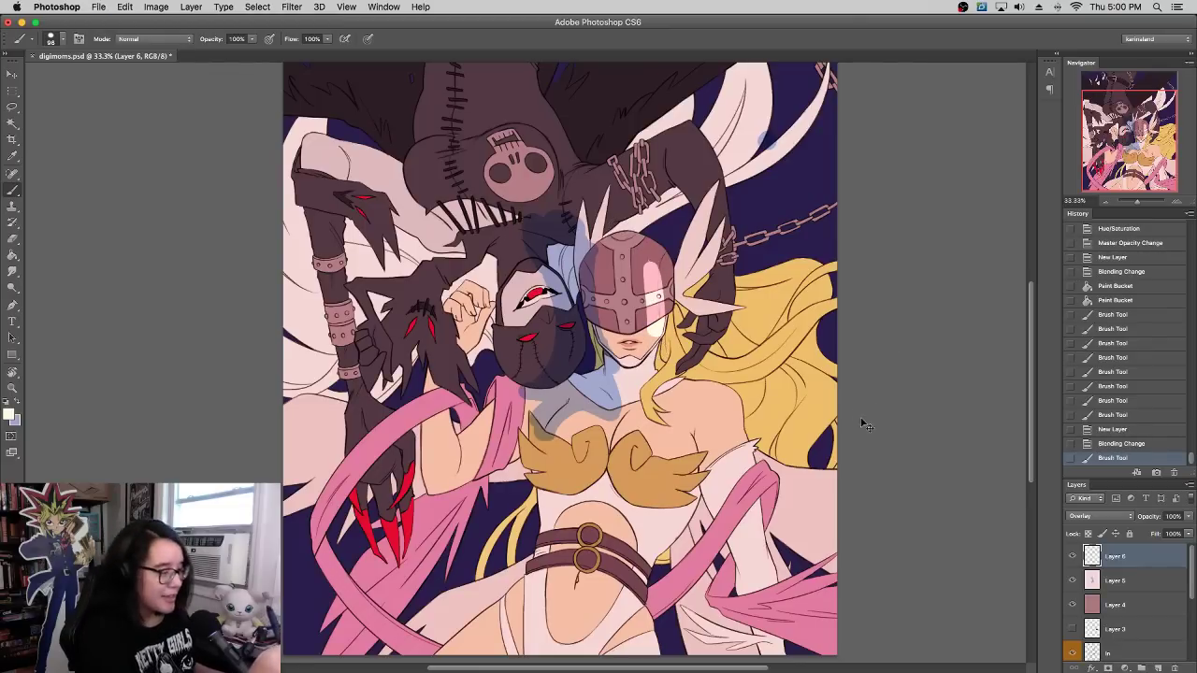
{"action": "key", "text": "ctrl+z"}
Step: Select Layer 5 and paint lavender shading over the dark figure's chest beside the skull emblem
{"action": "left_click", "coordinate": [1122, 584]}
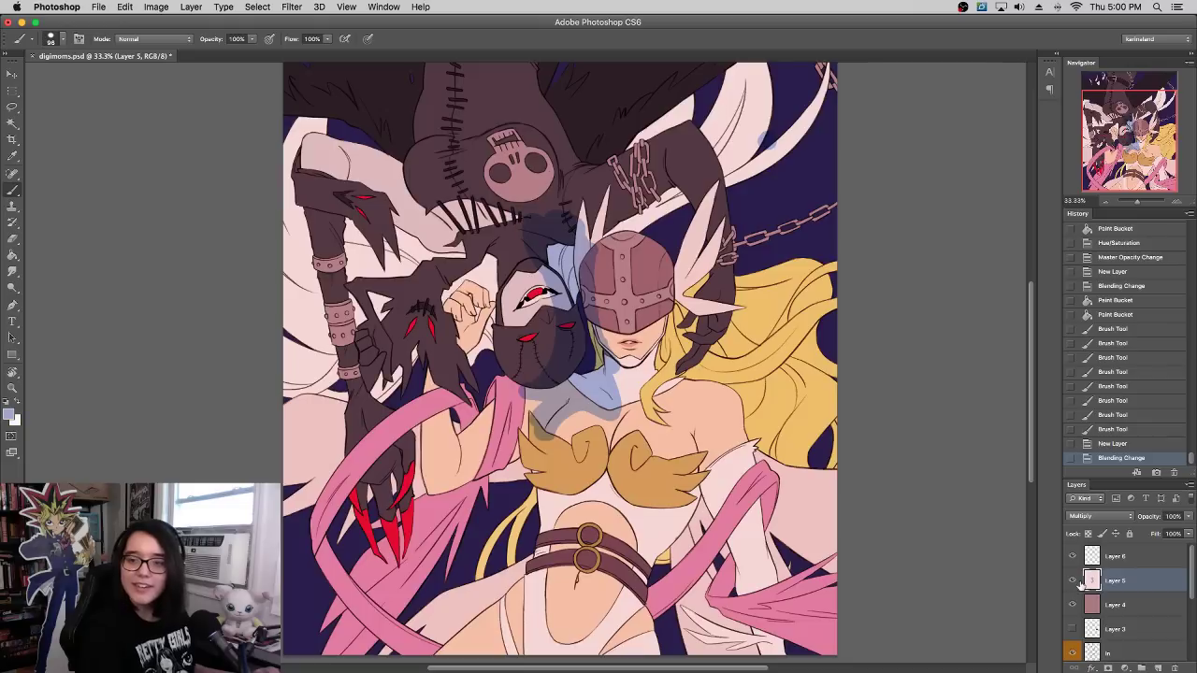
{"action": "left_click_drag", "start_coordinate": [538, 208], "coordinate": [539, 166]}
{"action": "mouse_move", "coordinate": [550, 203]}
{"action": "left_mouse_down"}
{"action": "mouse_move", "coordinate": [531, 141]}
{"action": "mouse_move", "coordinate": [561, 217]}
{"action": "mouse_move", "coordinate": [540, 129]}
{"action": "left_mouse_up"}
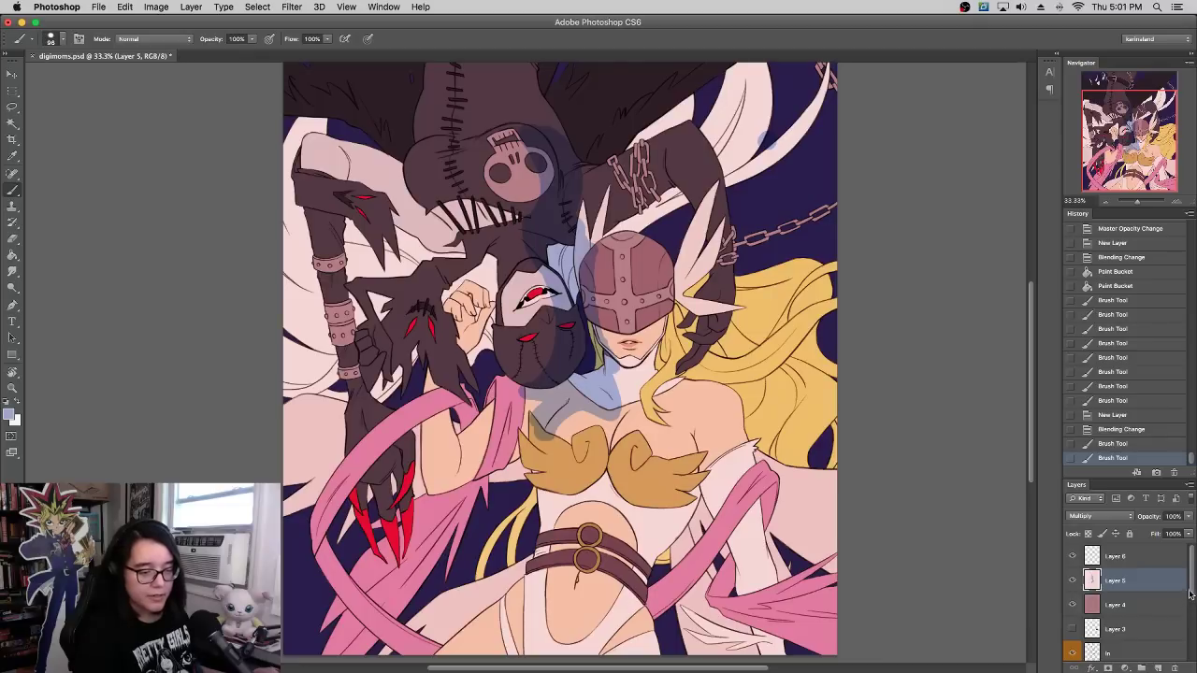
Step: Hide Layer 2, the navy background fill beneath the flats
{"action": "left_click_drag", "start_coordinate": [1191, 589], "coordinate": [1190, 654]}
{"action": "left_click", "coordinate": [1113, 603]}
{"action": "left_click", "coordinate": [1072, 600]}
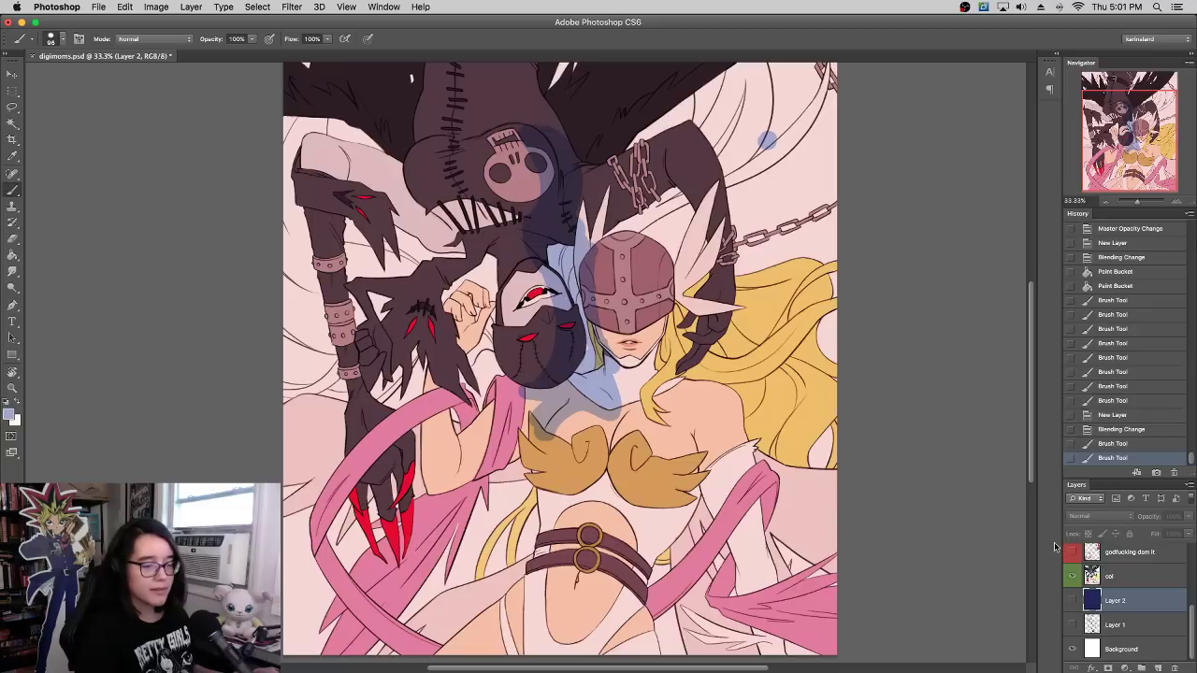
{"action": "left_click", "coordinate": [756, 178]}
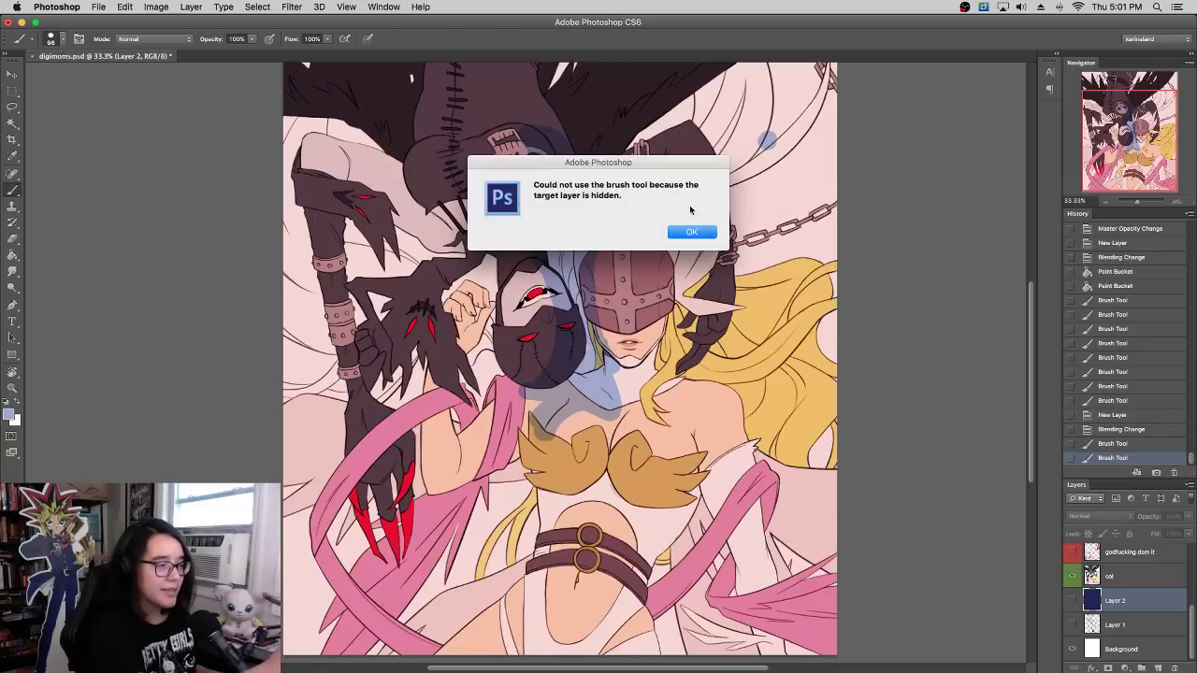
{"action": "left_click", "coordinate": [709, 234]}
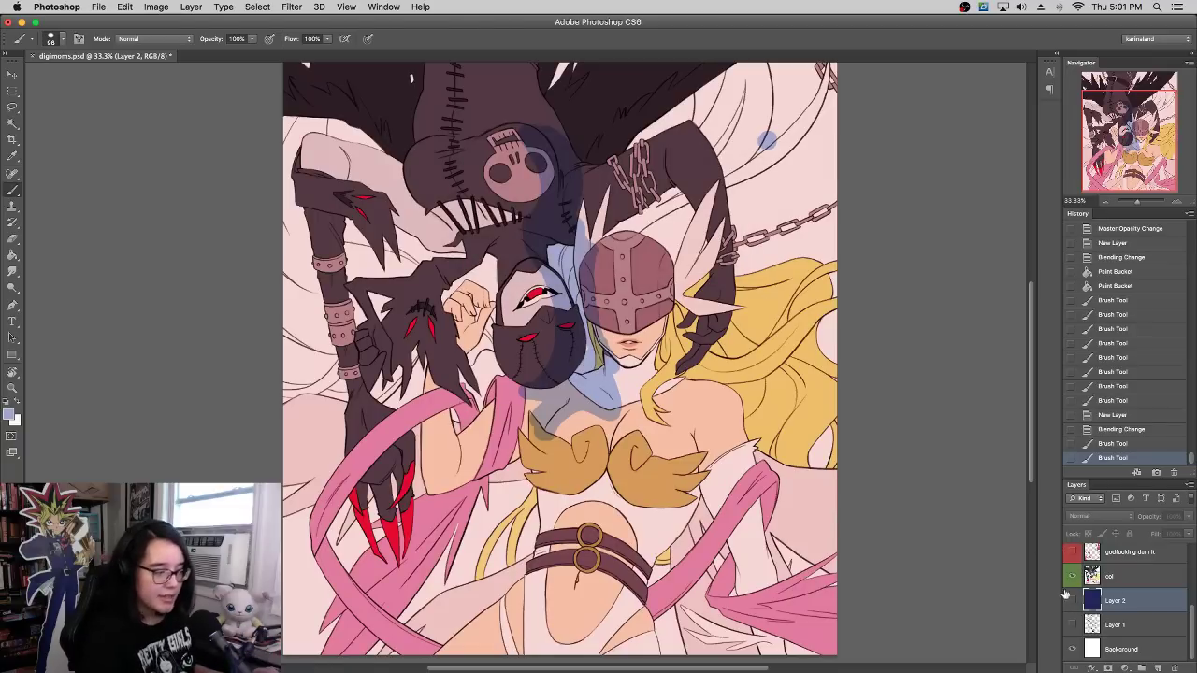
Step: Examine the shaded figures with the canvas turned upside down and back, and close up around the two faces
{"action": "left_click_drag", "start_coordinate": [863, 471], "coordinate": [870, 497]}
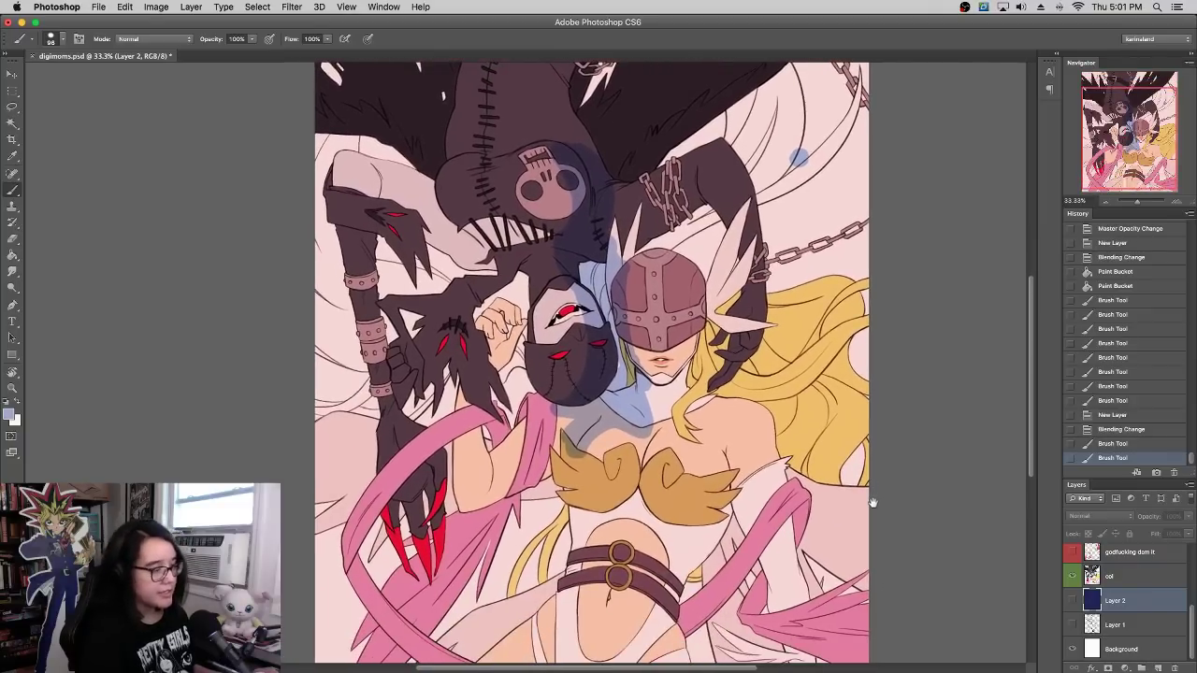
{"action": "key", "text": "r"}
{"action": "left_click_drag", "start_coordinate": [744, 313], "coordinate": [428, 362]}
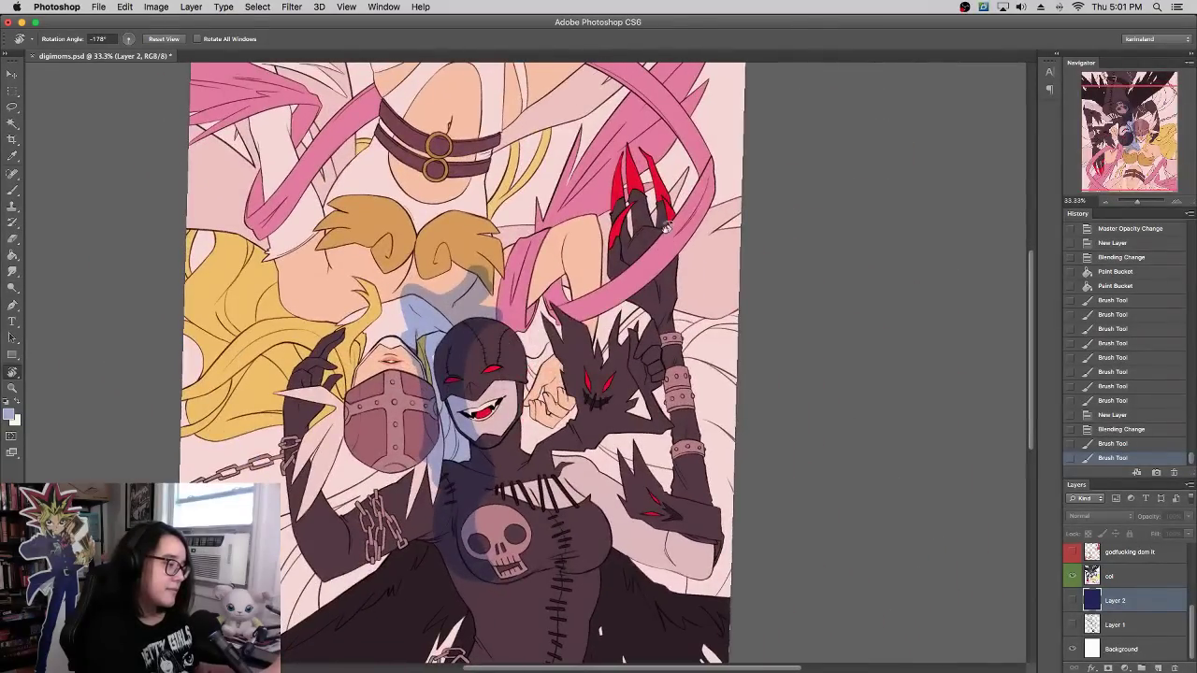
{"action": "mouse_move", "coordinate": [660, 215]}
{"action": "left_mouse_down"}
{"action": "mouse_move", "coordinate": [706, 430]}
{"action": "mouse_move", "coordinate": [524, 547]}
{"action": "mouse_move", "coordinate": [460, 532]}
{"action": "mouse_move", "coordinate": [409, 497]}
{"action": "left_mouse_up"}
{"action": "key", "text": "b"}
{"action": "left_click_drag", "start_coordinate": [740, 242], "coordinate": [712, 307]}
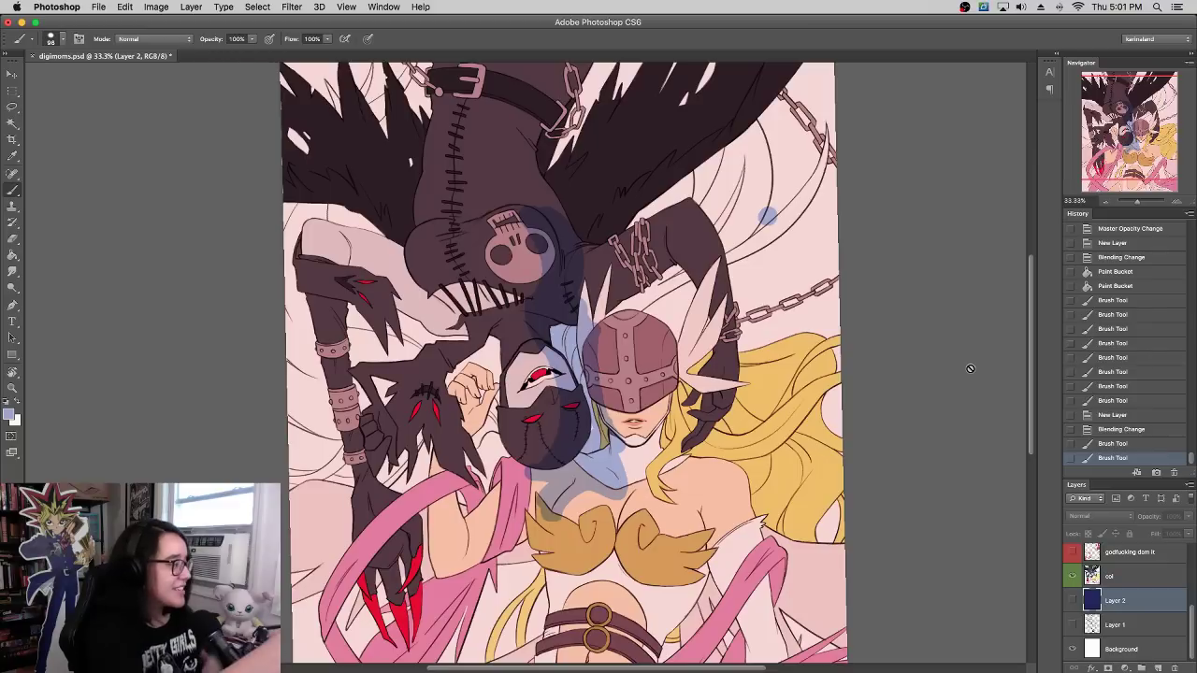
{"action": "left_click", "coordinate": [1177, 202]}
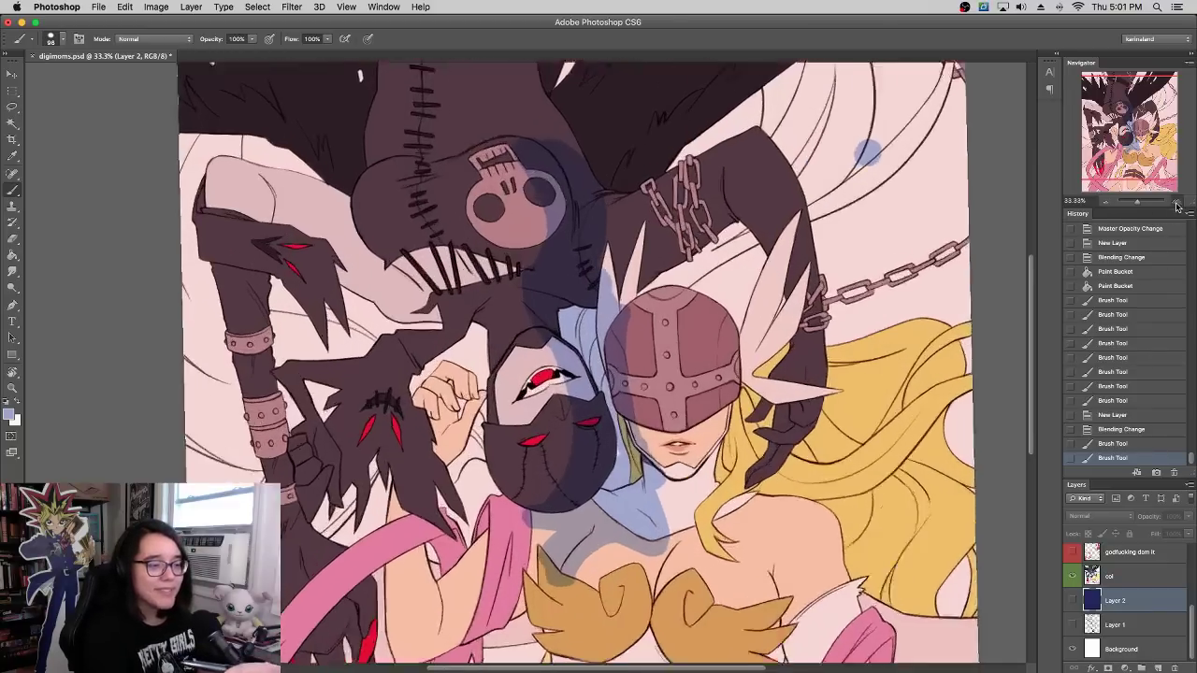
{"action": "left_click", "coordinate": [1177, 201]}
{"action": "scroll", "coordinate": [813, 467], "scroll_direction": "down", "scroll_amount": 3}
{"action": "scroll", "coordinate": [813, 467], "scroll_direction": "right", "scroll_amount": 3}
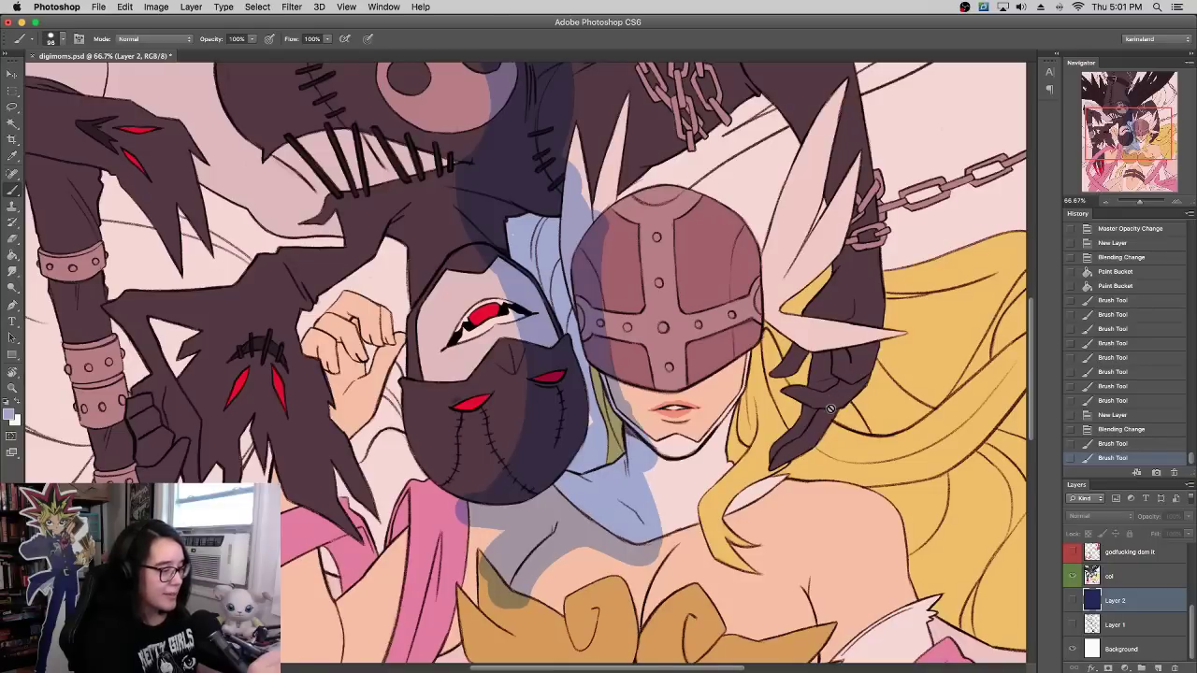
Step: Make the Overlay layer, Layer 6, the active layer
{"action": "left_click", "coordinate": [813, 353]}
{"action": "key", "text": "Return"}
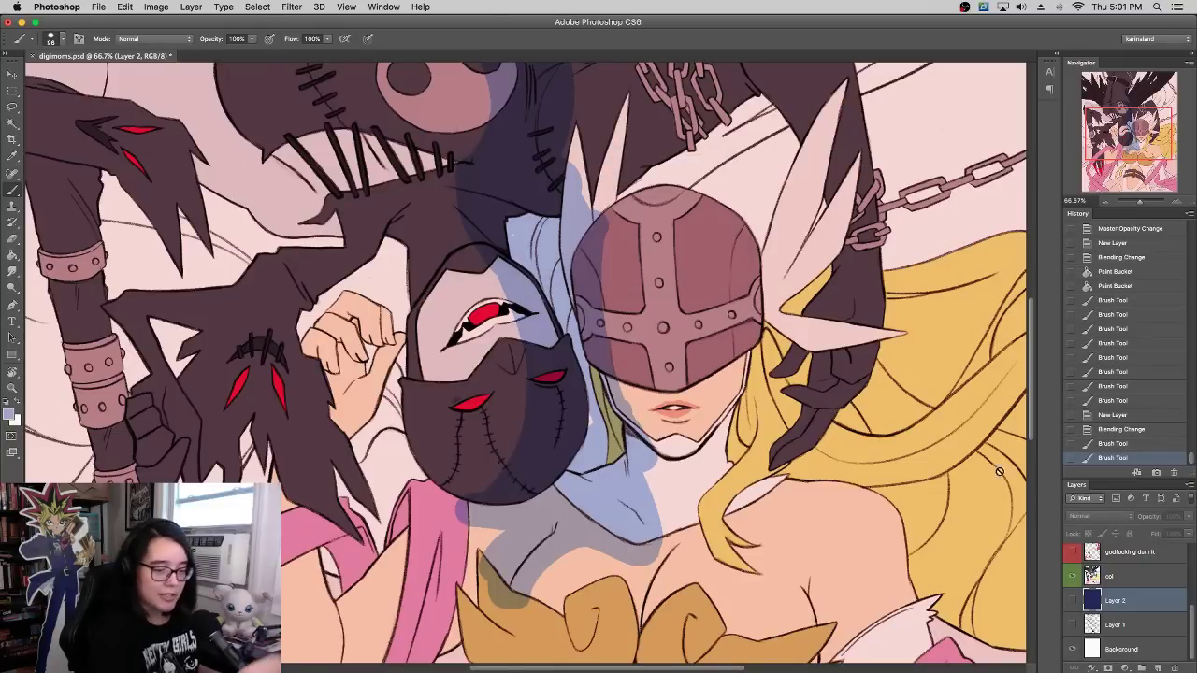
{"action": "left_click", "coordinate": [1129, 576]}
{"action": "scroll", "coordinate": [1164, 580], "scroll_direction": "up", "scroll_amount": 3}
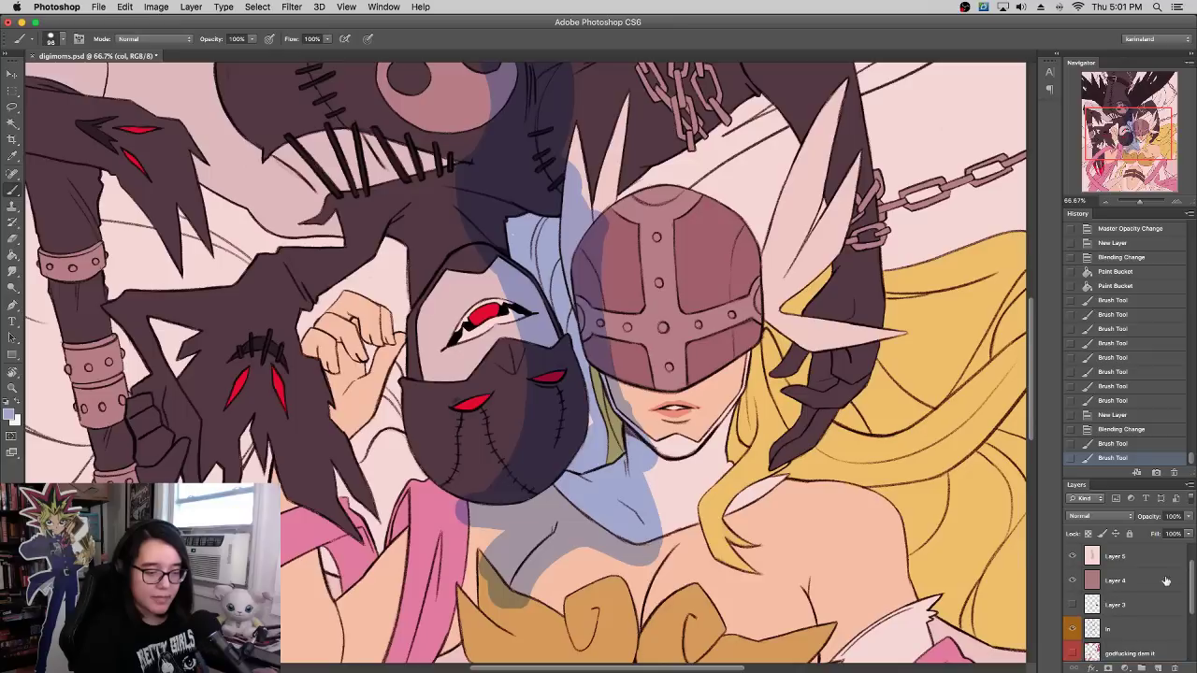
{"action": "left_click", "coordinate": [1122, 557]}
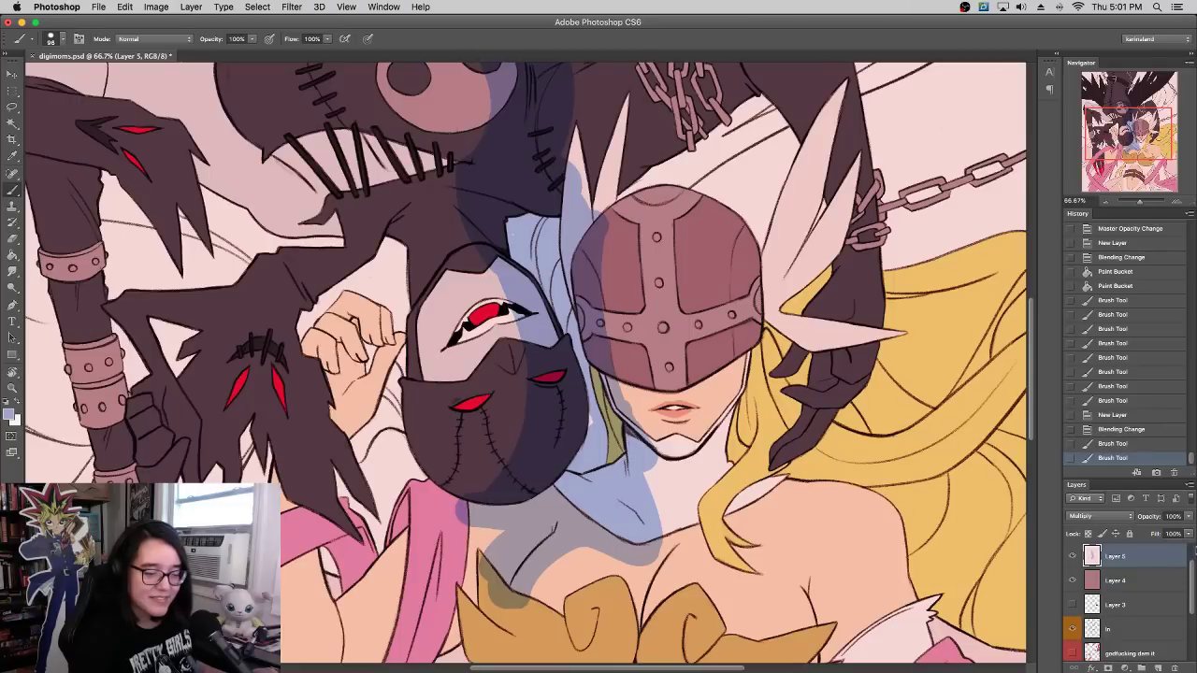
{"action": "scroll", "coordinate": [1191, 551], "scroll_direction": "up", "scroll_amount": 1}
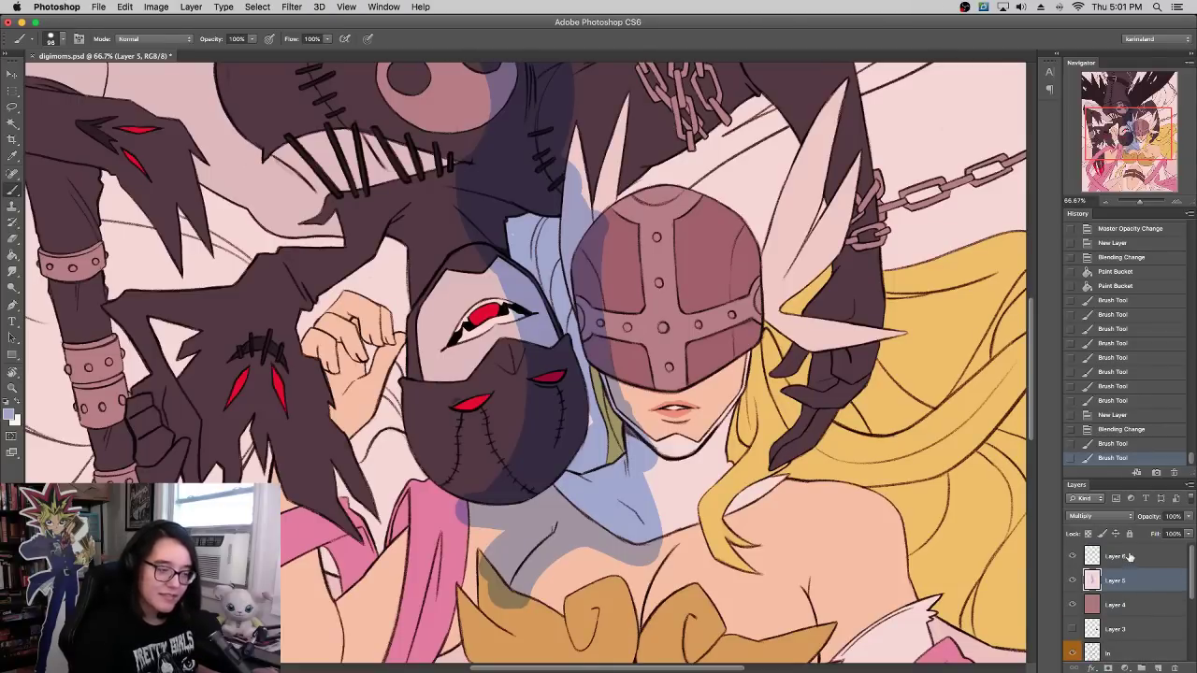
{"action": "double_click", "coordinate": [1077, 558]}
Step: Try a hard near-white highlight stroke down the outer side of the helmet, and undo it
{"action": "left_click", "coordinate": [975, 371]}
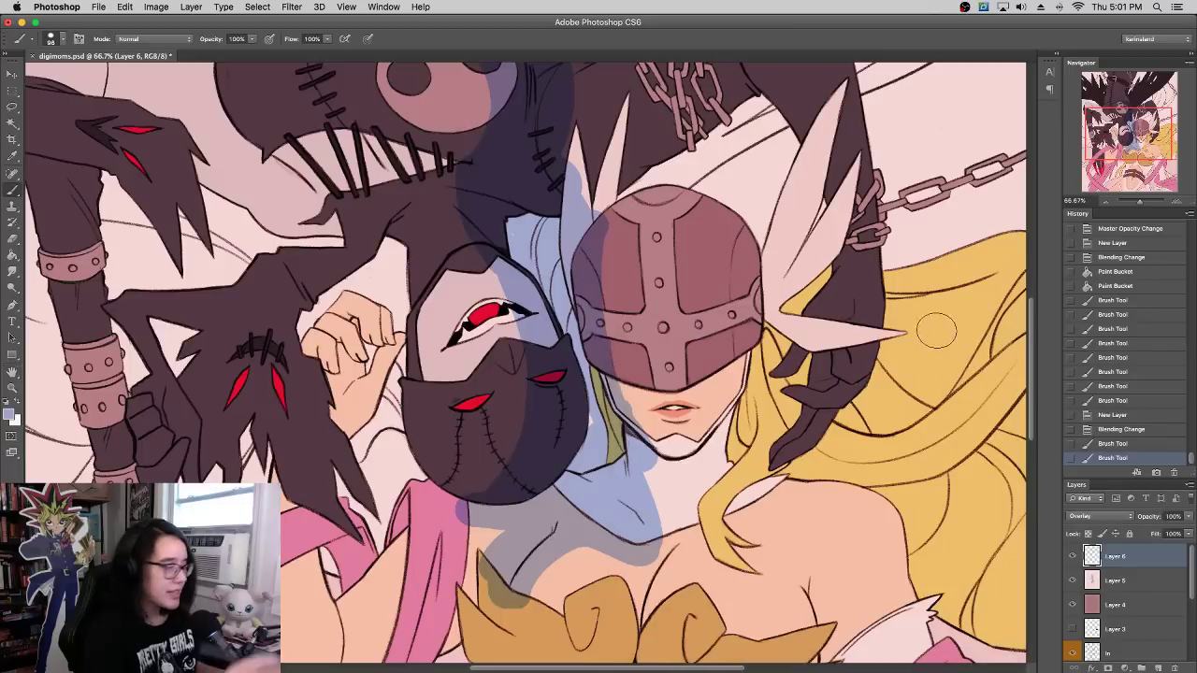
{"action": "left_click_drag", "start_coordinate": [731, 229], "coordinate": [740, 348]}
{"action": "key", "text": "super+z"}
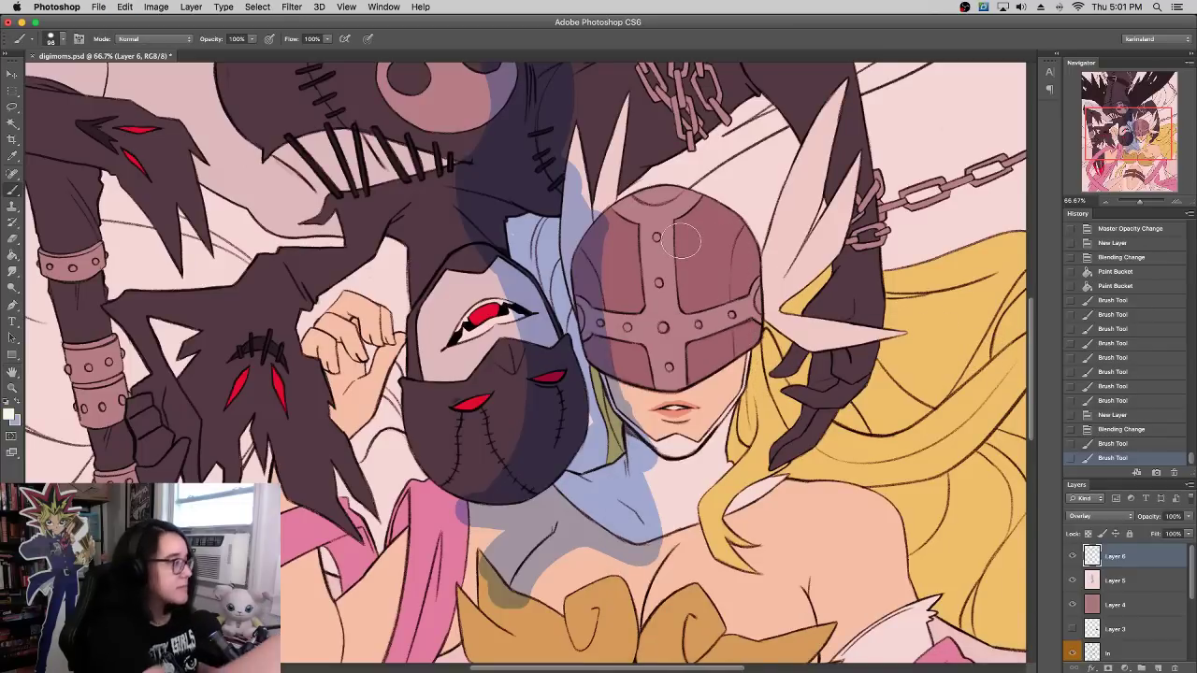
Step: Switch to the Soft Round brush and enlarge it to 159 px
{"action": "left_click", "coordinate": [61, 39]}
{"action": "left_click", "coordinate": [59, 39]}
{"action": "left_click", "coordinate": [62, 41]}
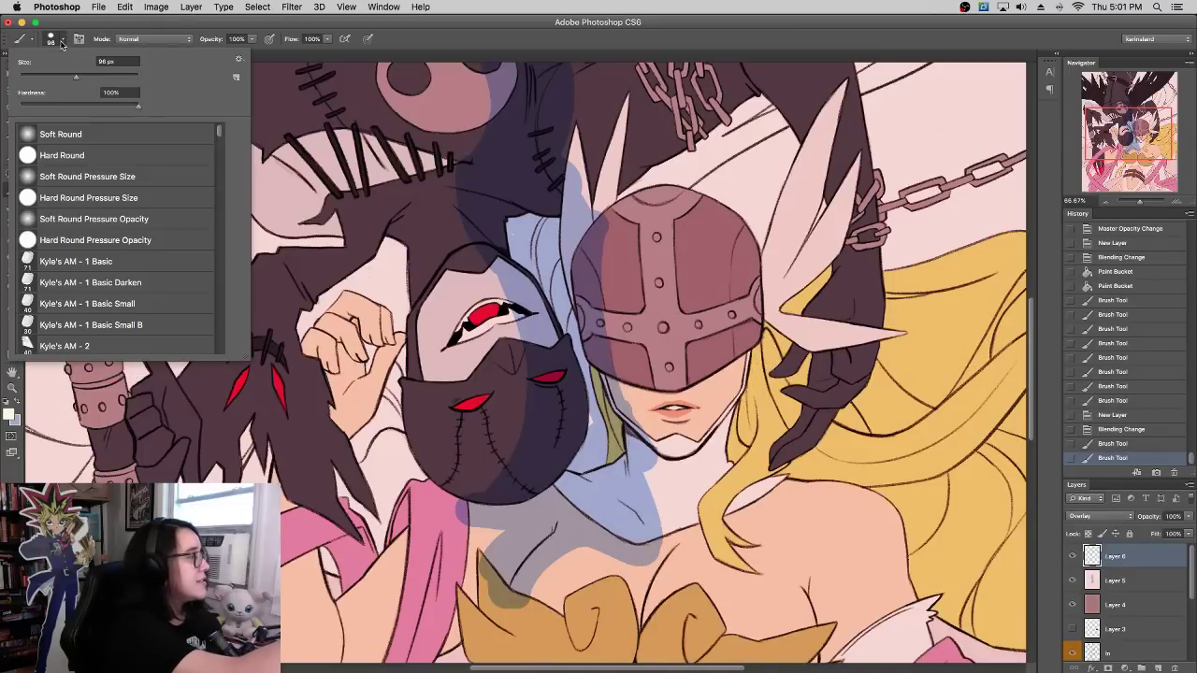
{"action": "left_click", "coordinate": [65, 138]}
{"action": "left_click", "coordinate": [97, 77]}
Step: Try broad soft near-white highlights over the outer half of the helmet, and step back to before them in the history
{"action": "mouse_move", "coordinate": [726, 258]}
{"action": "left_mouse_down"}
{"action": "mouse_move", "coordinate": [691, 224]}
{"action": "mouse_move", "coordinate": [725, 329]}
{"action": "left_mouse_up"}
{"action": "left_click_drag", "start_coordinate": [727, 219], "coordinate": [741, 299]}
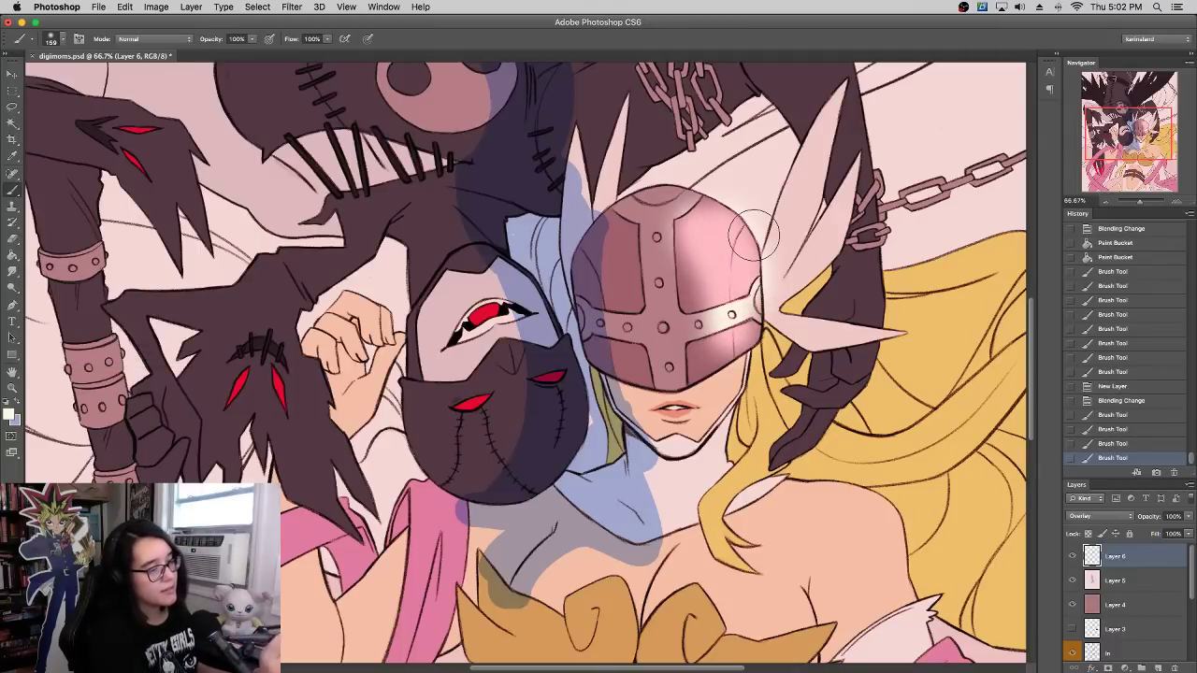
{"action": "left_click", "coordinate": [1108, 443]}
{"action": "left_click", "coordinate": [1104, 430]}
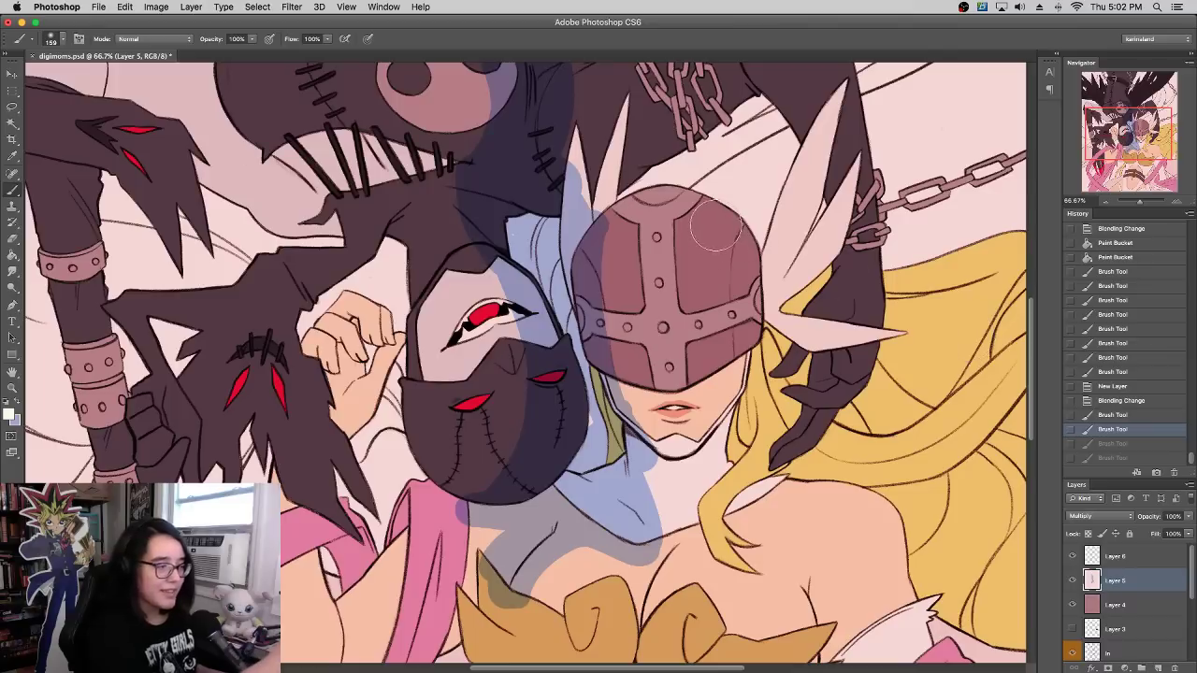
Step: Reselect Layer 6 and paint a small soft near-white highlight on the upper part of the helmet
{"action": "left_click_drag", "start_coordinate": [719, 226], "coordinate": [730, 299]}
{"action": "key", "text": "alt+bracketright"}
{"action": "left_click_drag", "start_coordinate": [703, 217], "coordinate": [748, 336]}
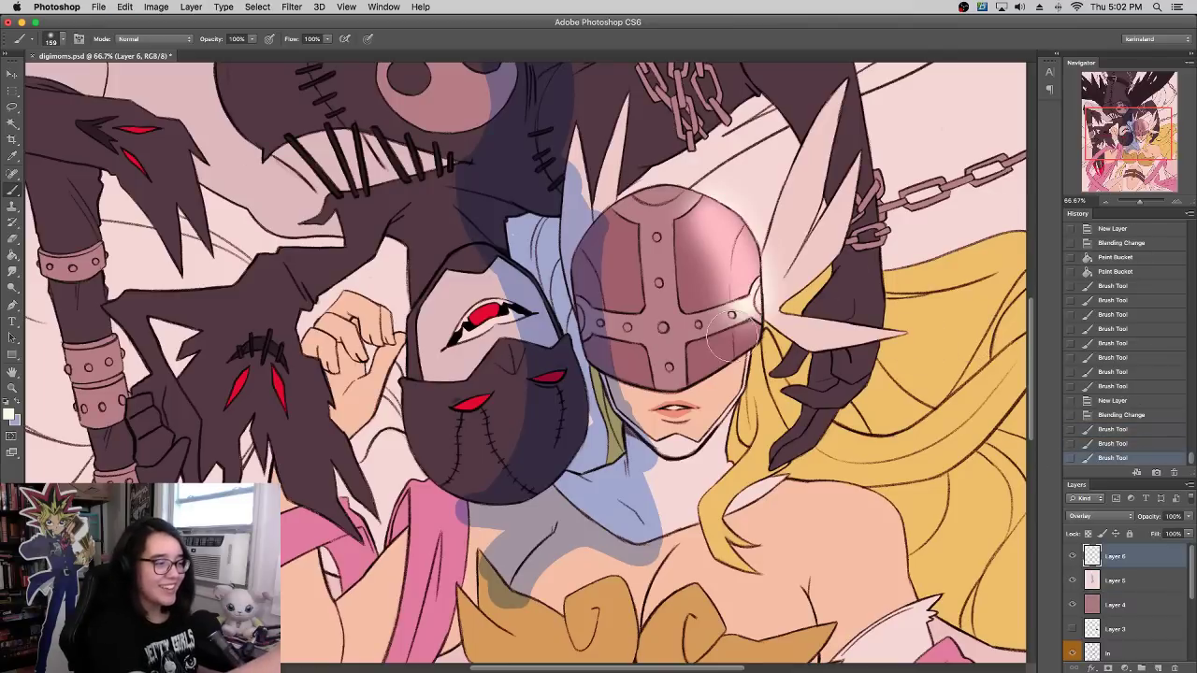
{"action": "key", "text": "super+z"}
{"action": "left_click_drag", "start_coordinate": [690, 219], "coordinate": [712, 252]}
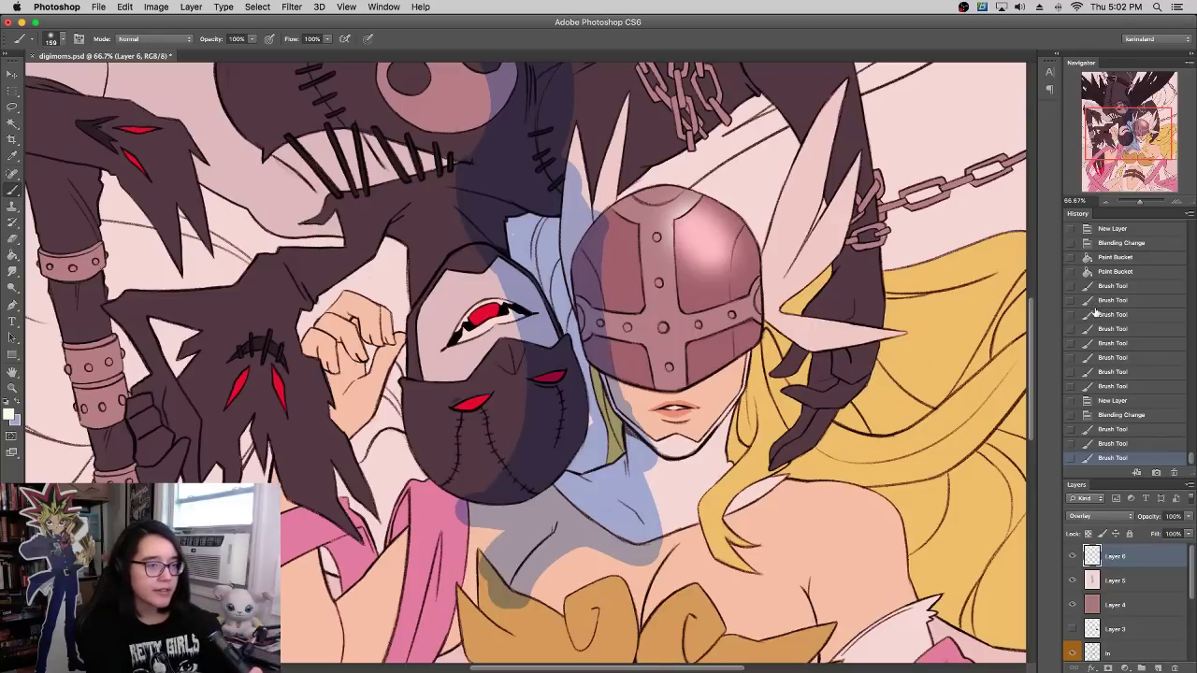
{"action": "left_click", "coordinate": [1106, 203]}
{"action": "left_click", "coordinate": [1106, 203]}
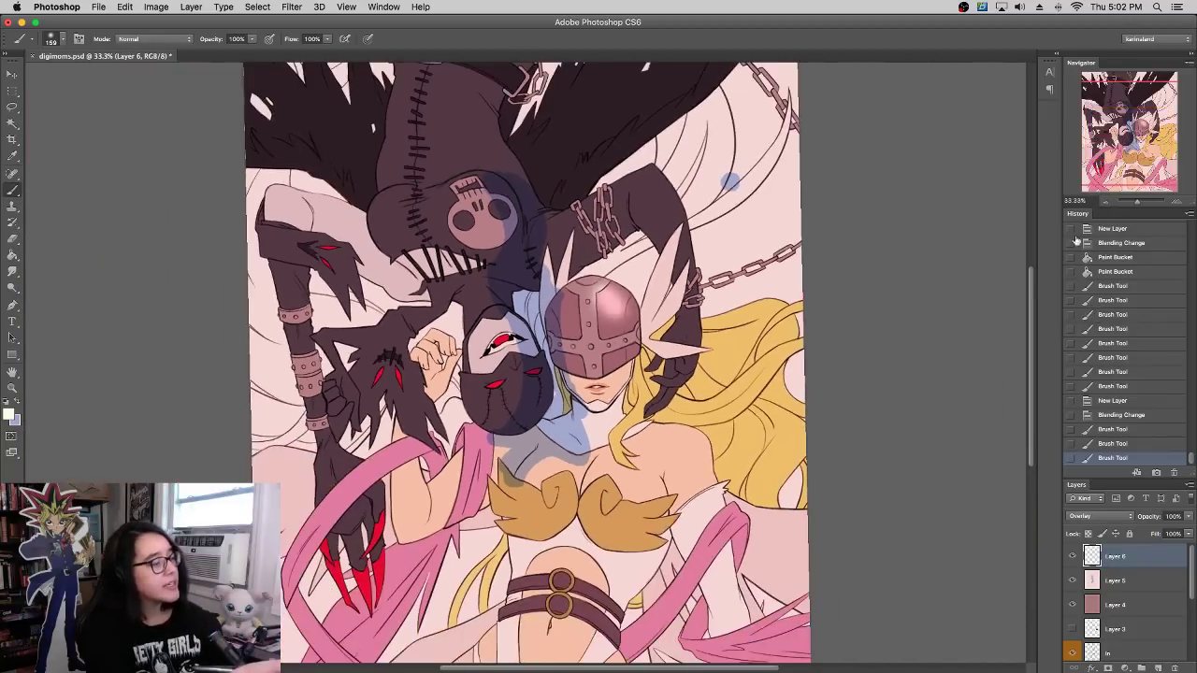